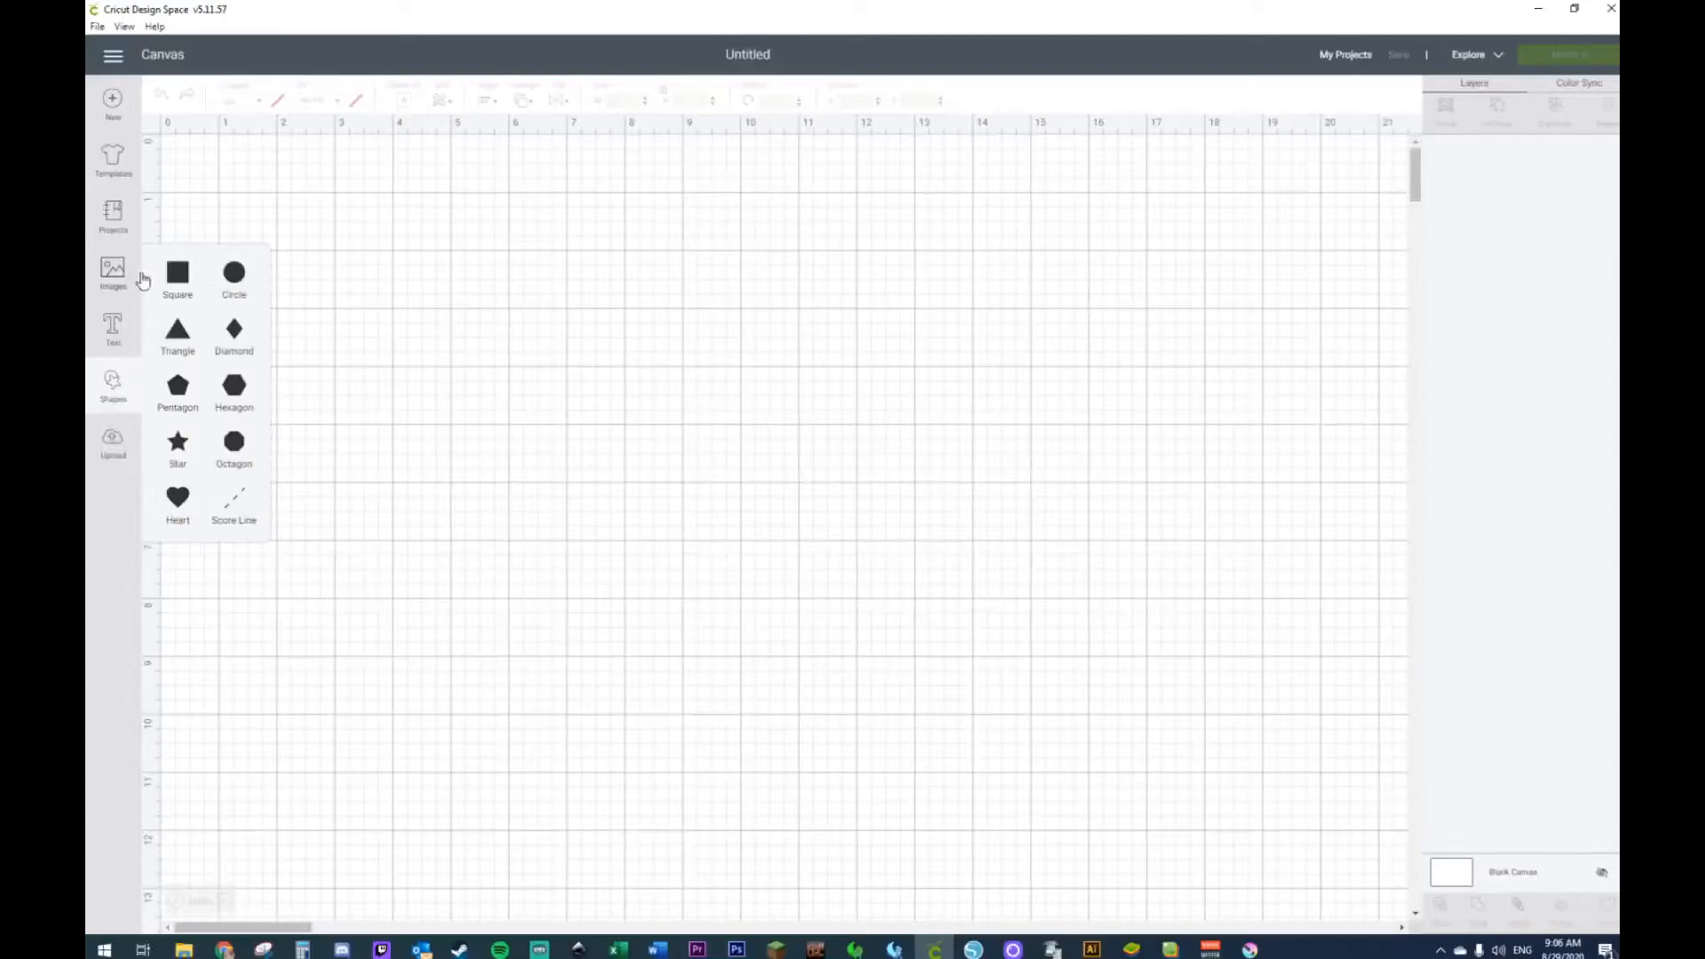
Step: Insert a square, unlock its proportions and set its width to 4 inches
left_click(179, 282)
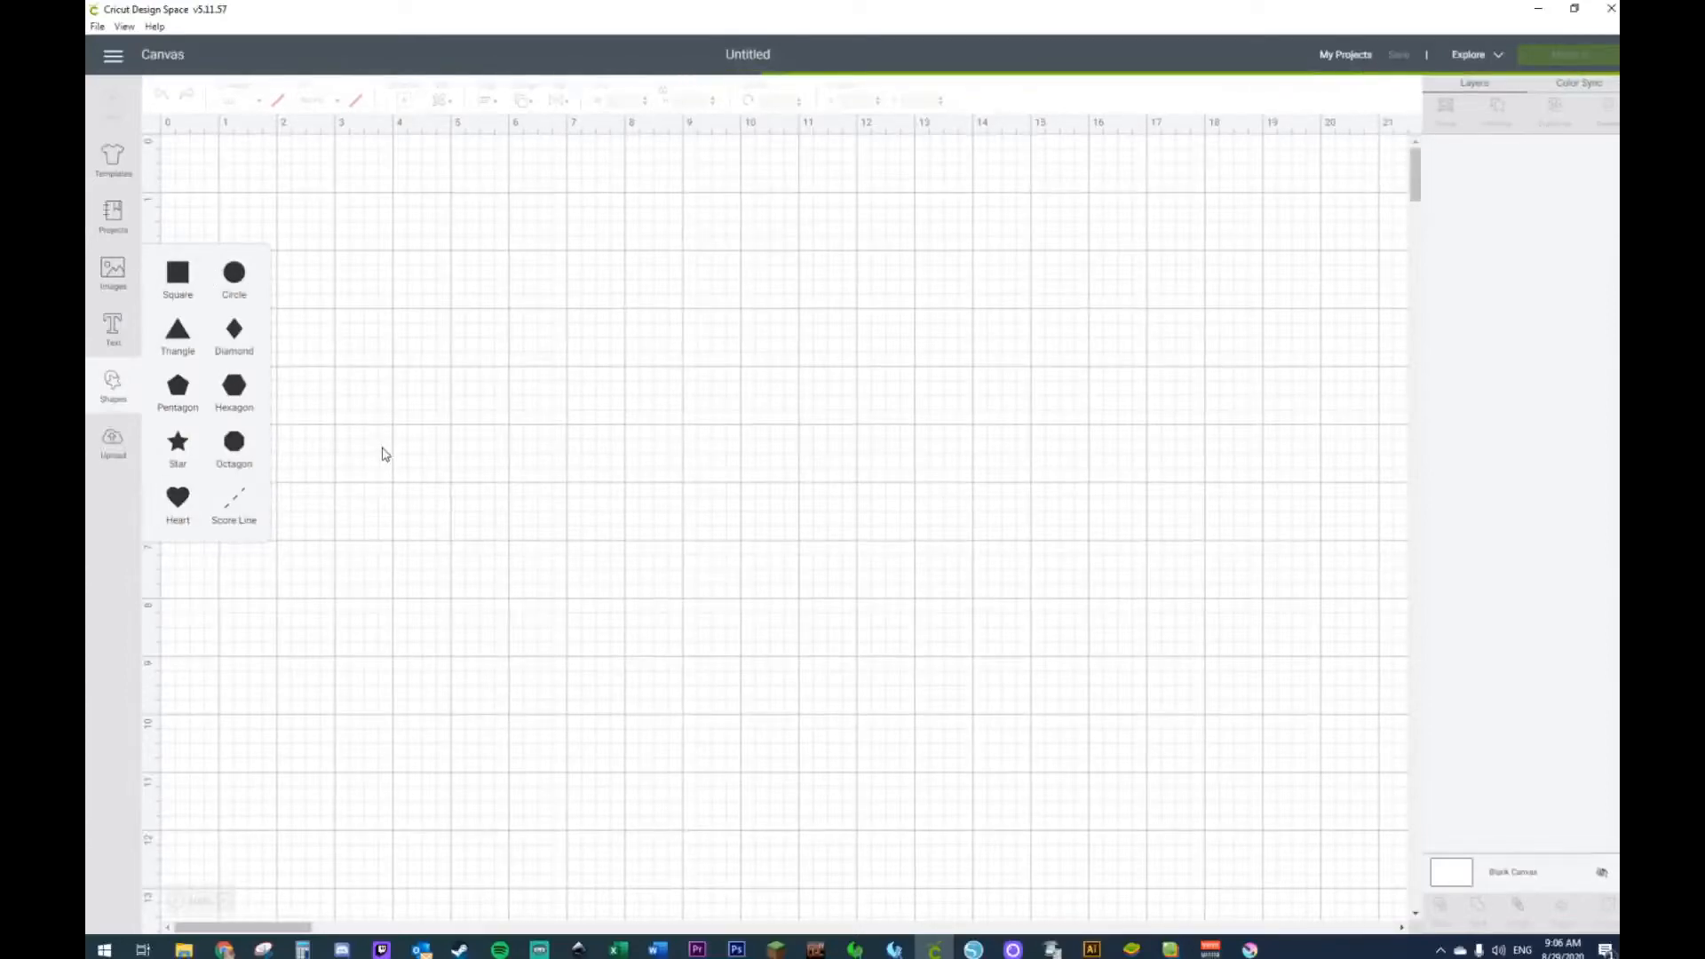
left_click(582, 337)
left_click(394, 311)
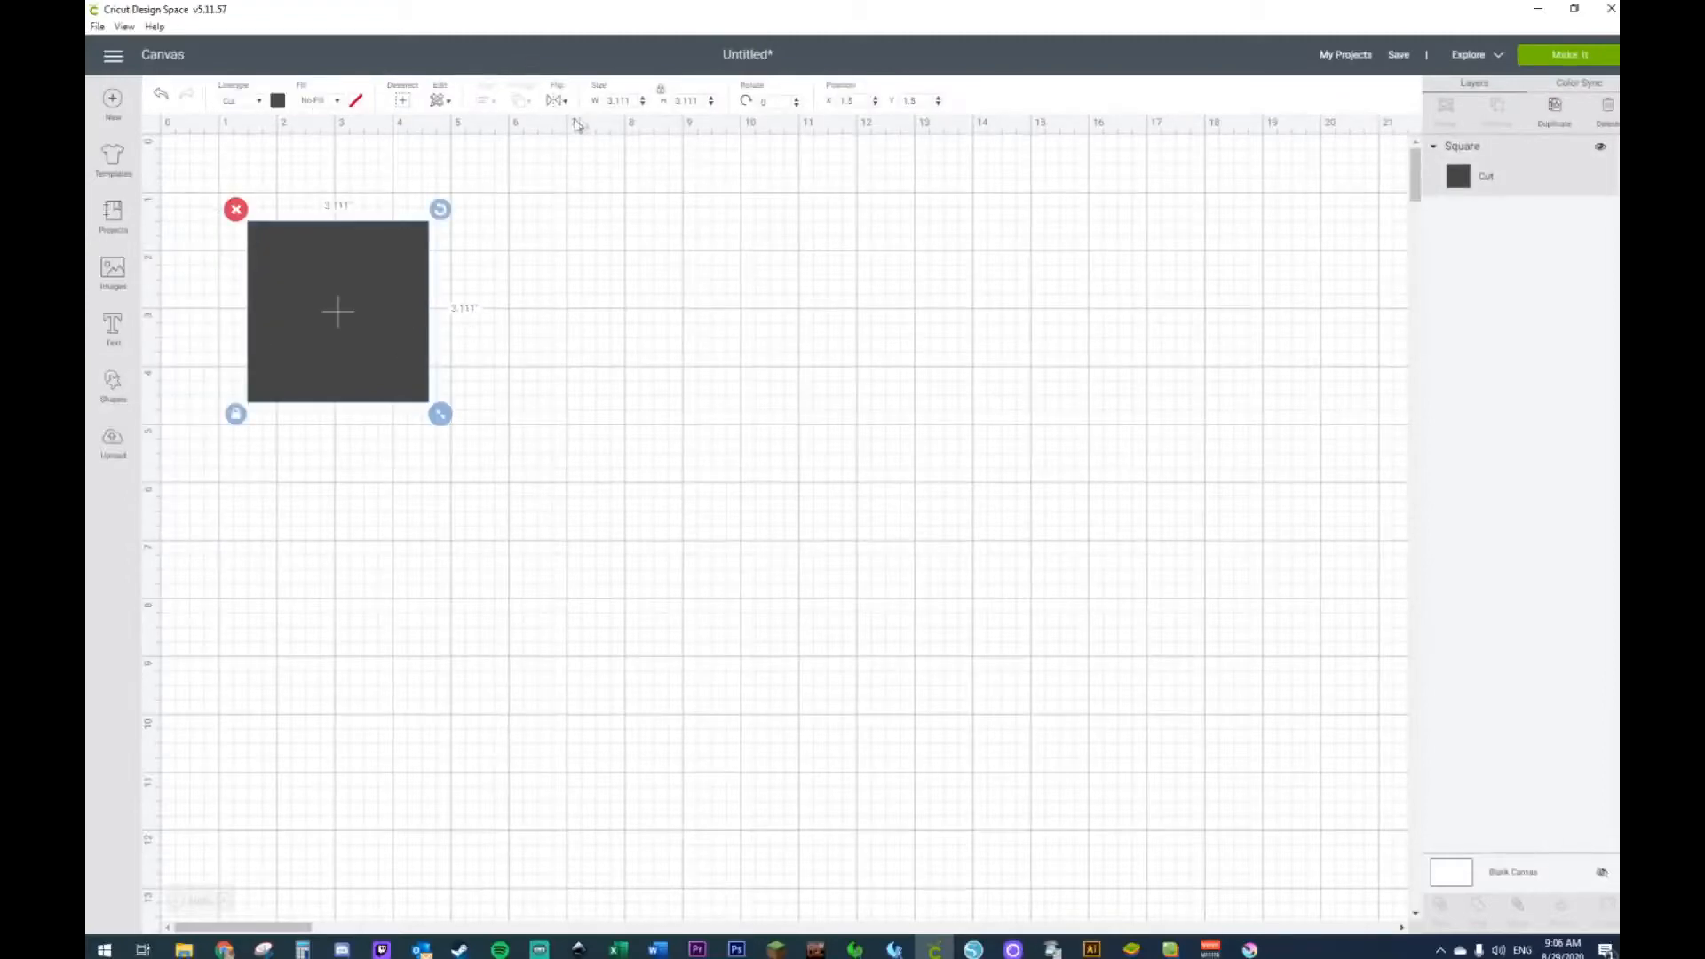
left_click(660, 91)
left_click(632, 103)
type("3.5")
key("Return")
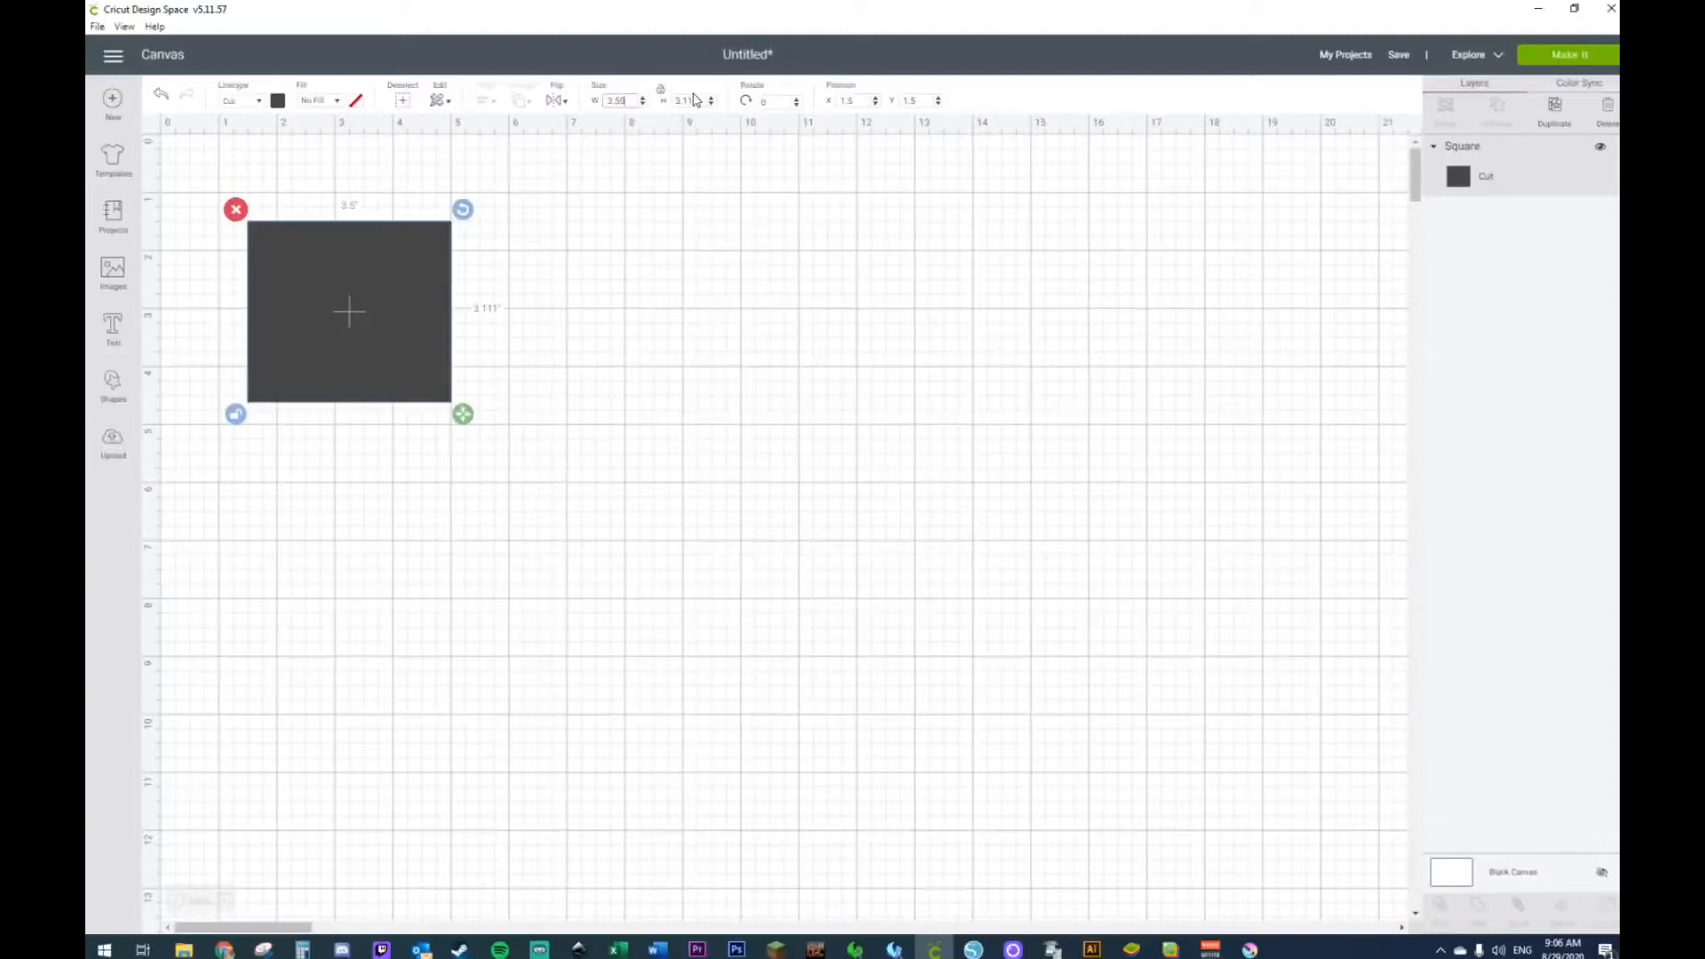
left_click_drag(630, 95, 583, 107)
type("4.00")
key("Return")
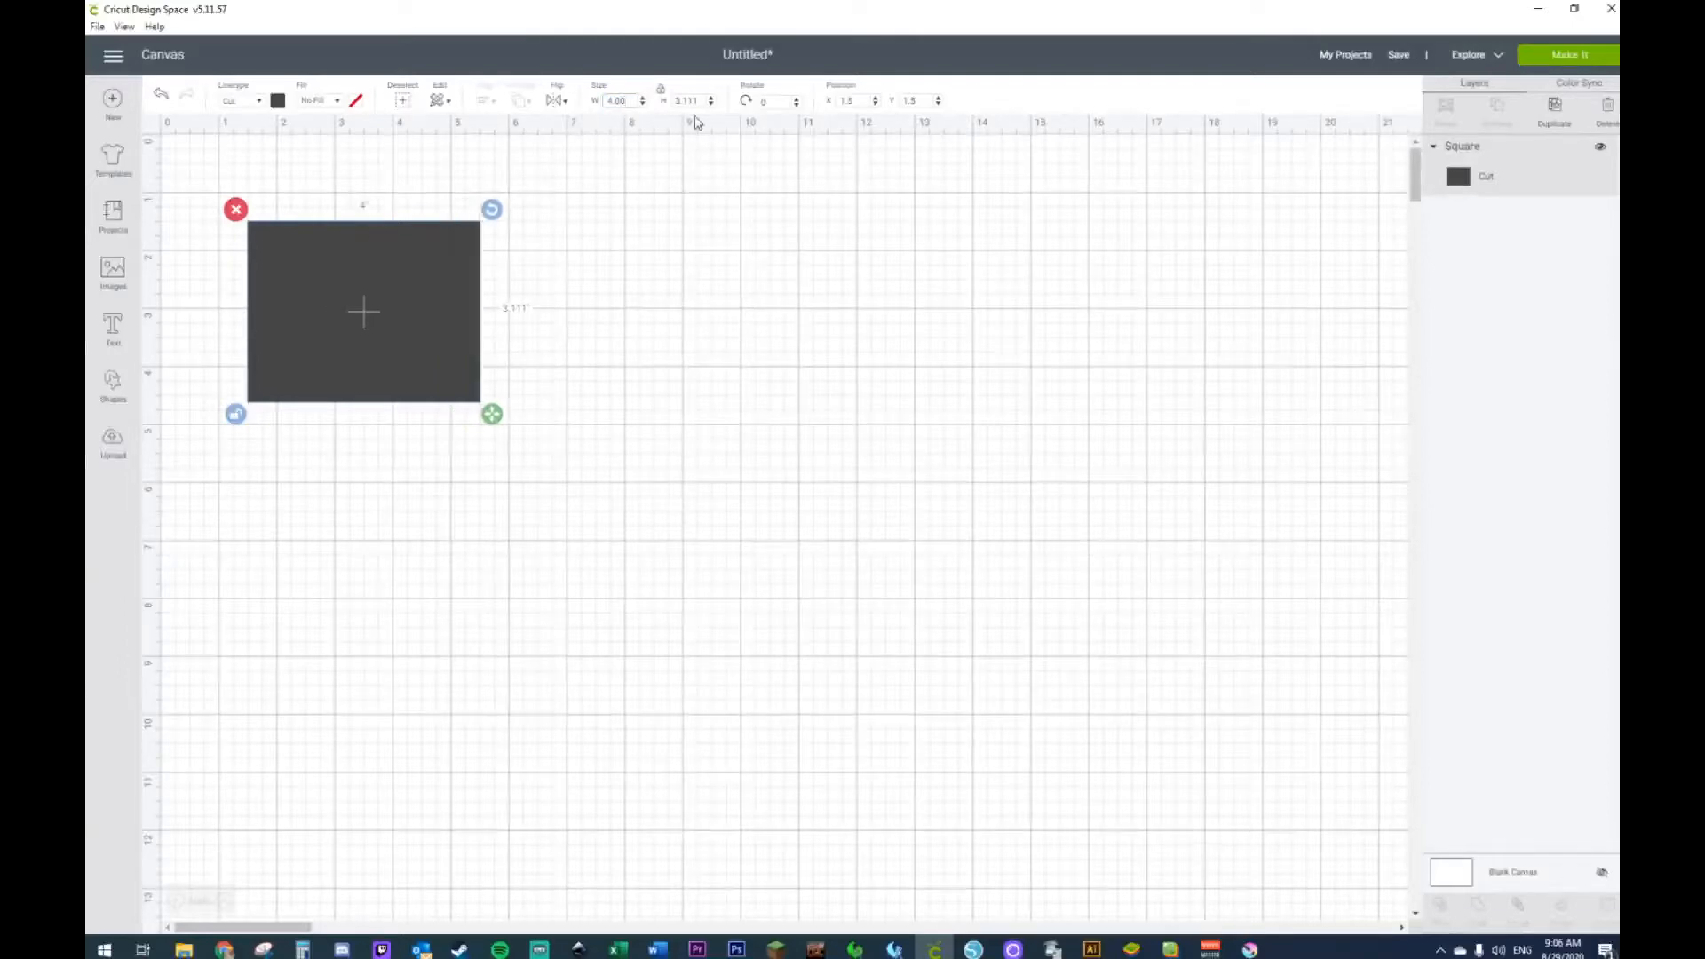
Step: Set the rectangle's height to 8 inches and move it to about X 2.74, Y 1.35
left_click_drag(698, 99, 623, 125)
type("8")
key("Return")
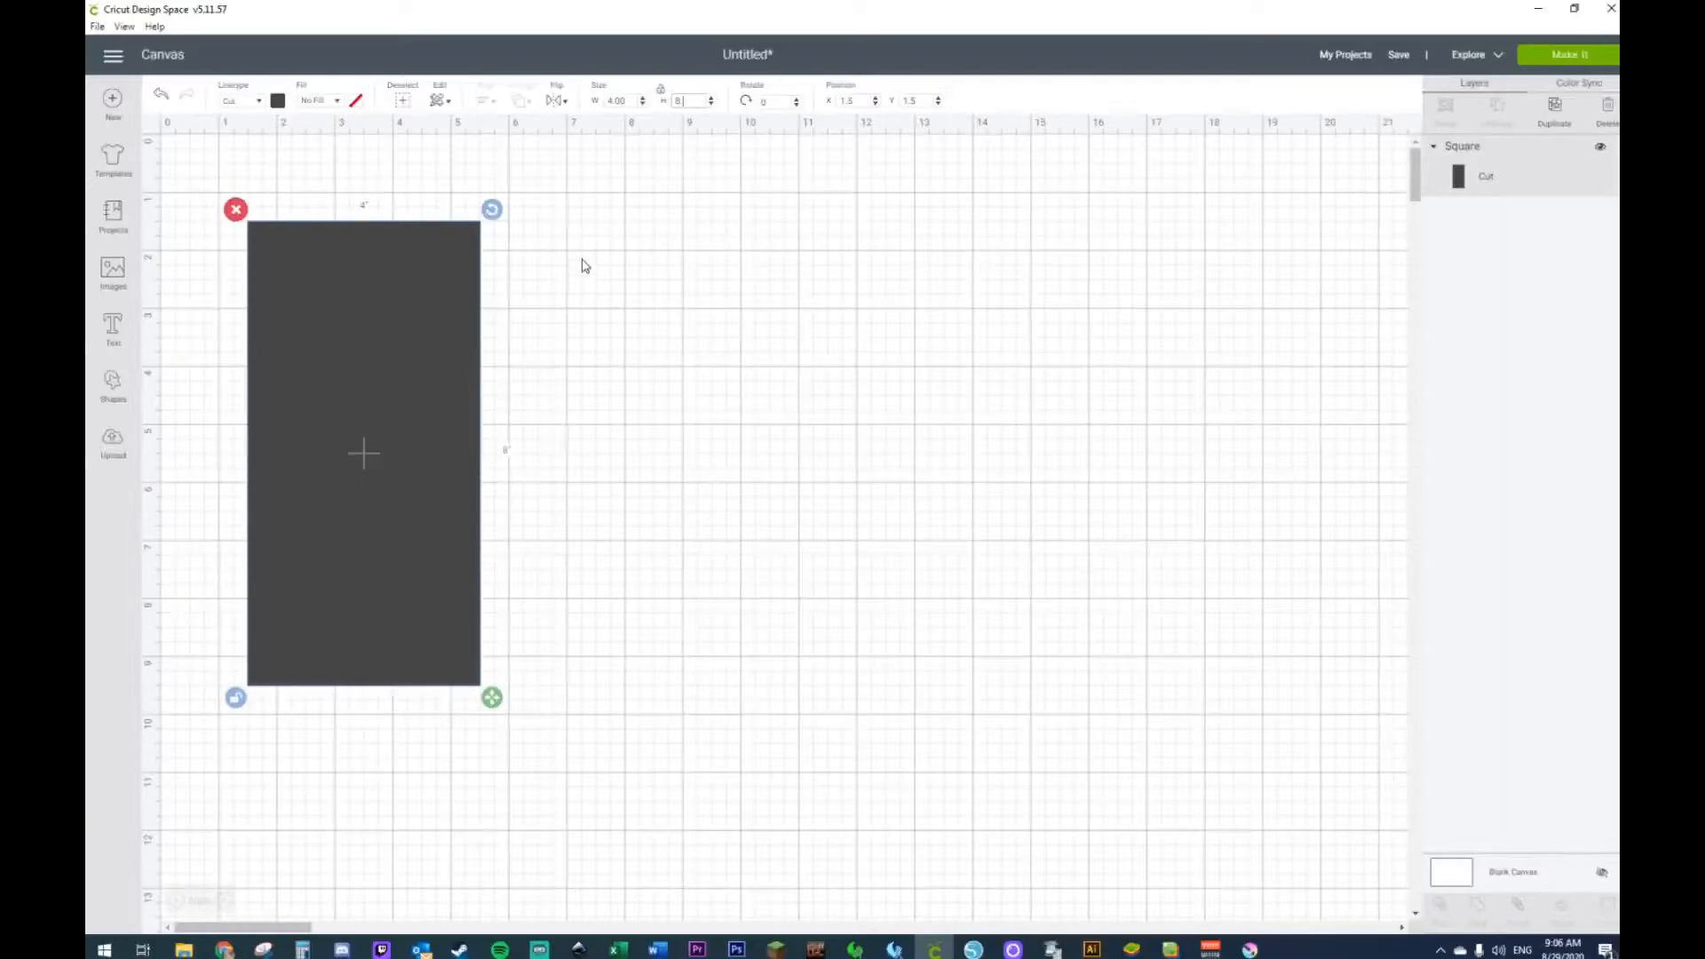
left_click(892, 607)
left_click_drag(355, 383, 424, 373)
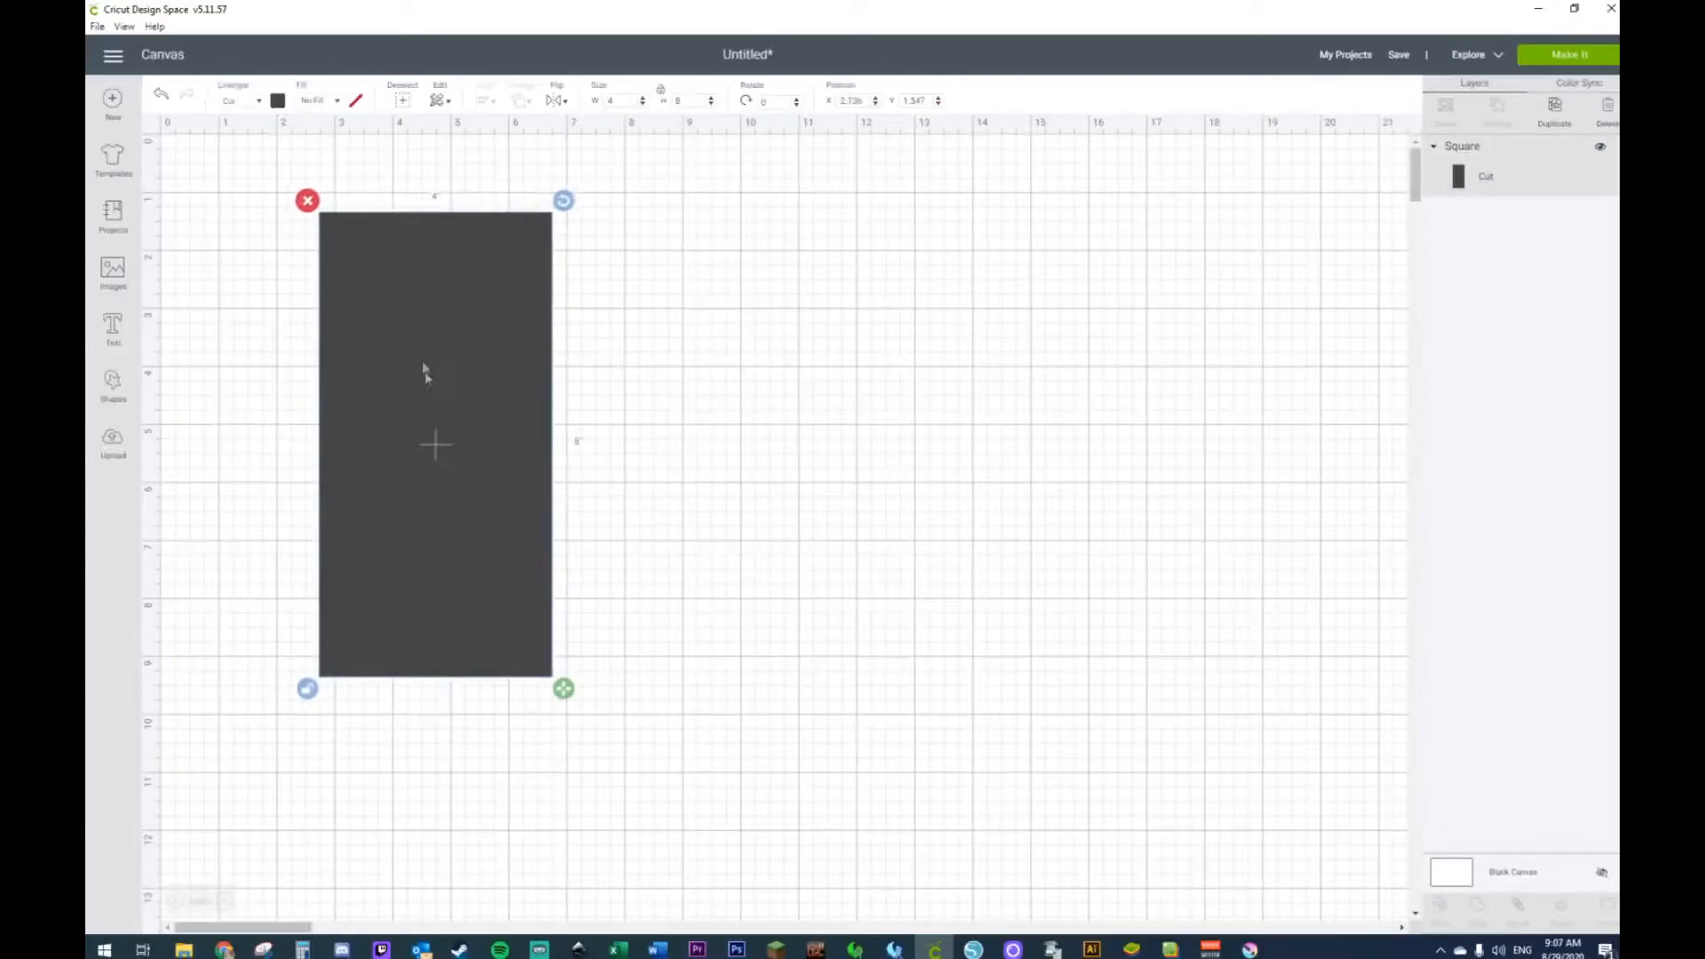
Step: Change the tall rectangle's material color to white and deselect it
left_click(278, 100)
left_click(291, 252)
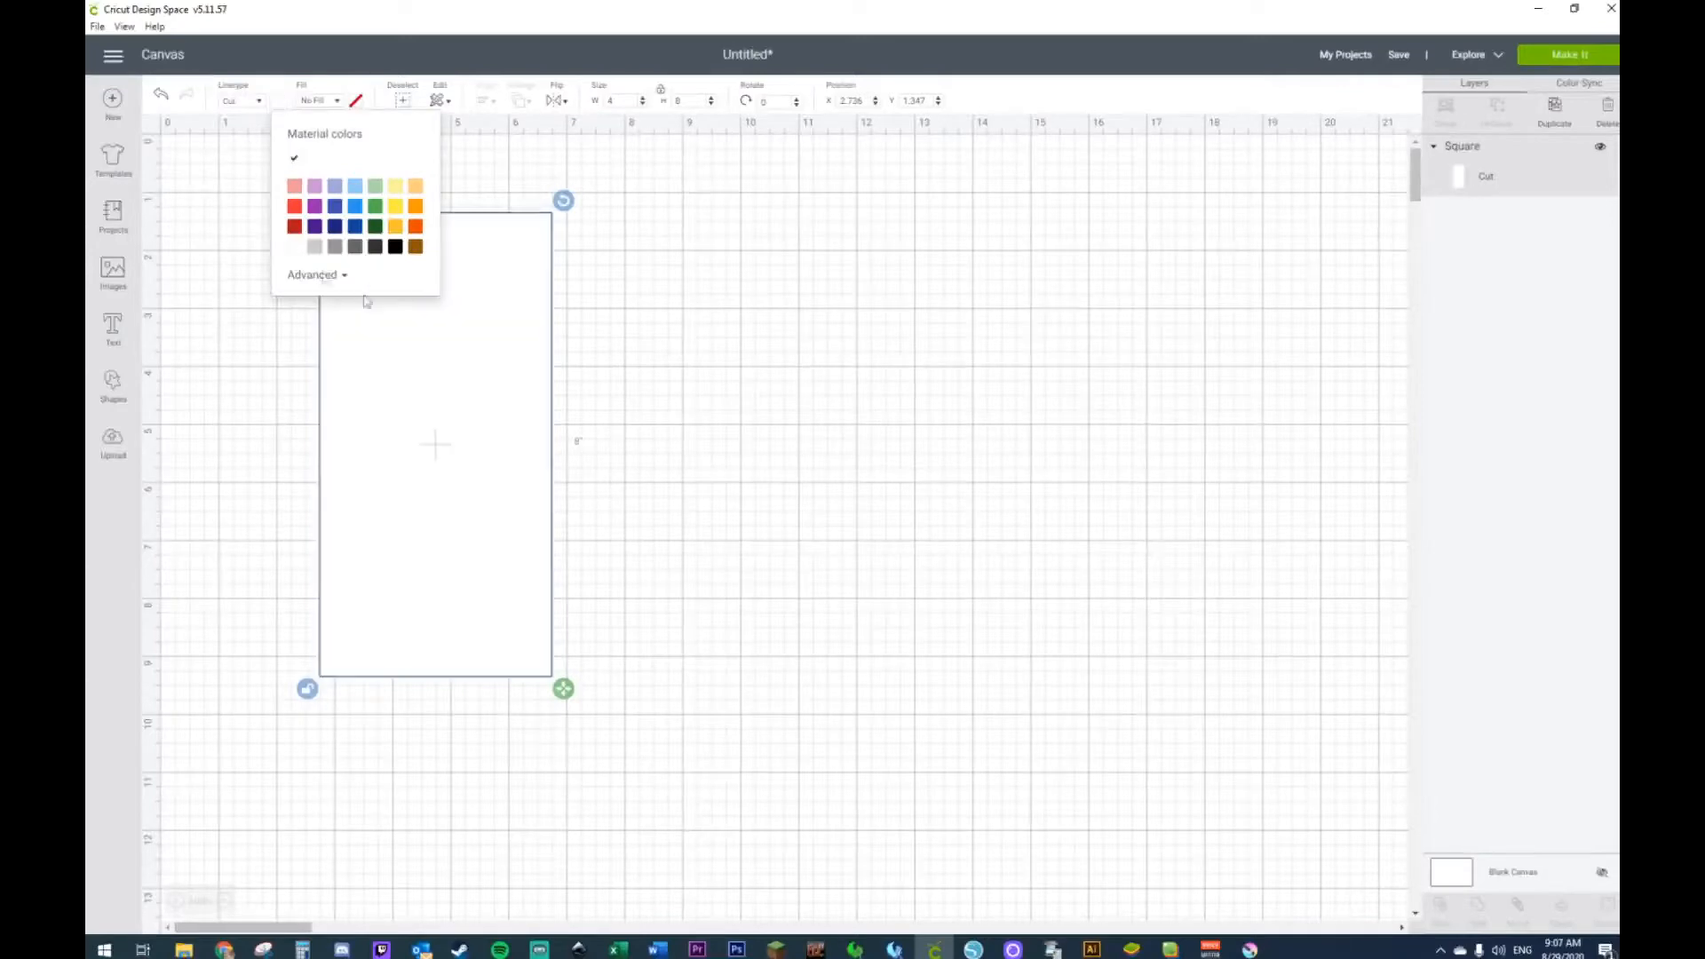
left_click(768, 369)
Step: Insert a second square and place it over the upper part of the white rectangle
left_click(113, 384)
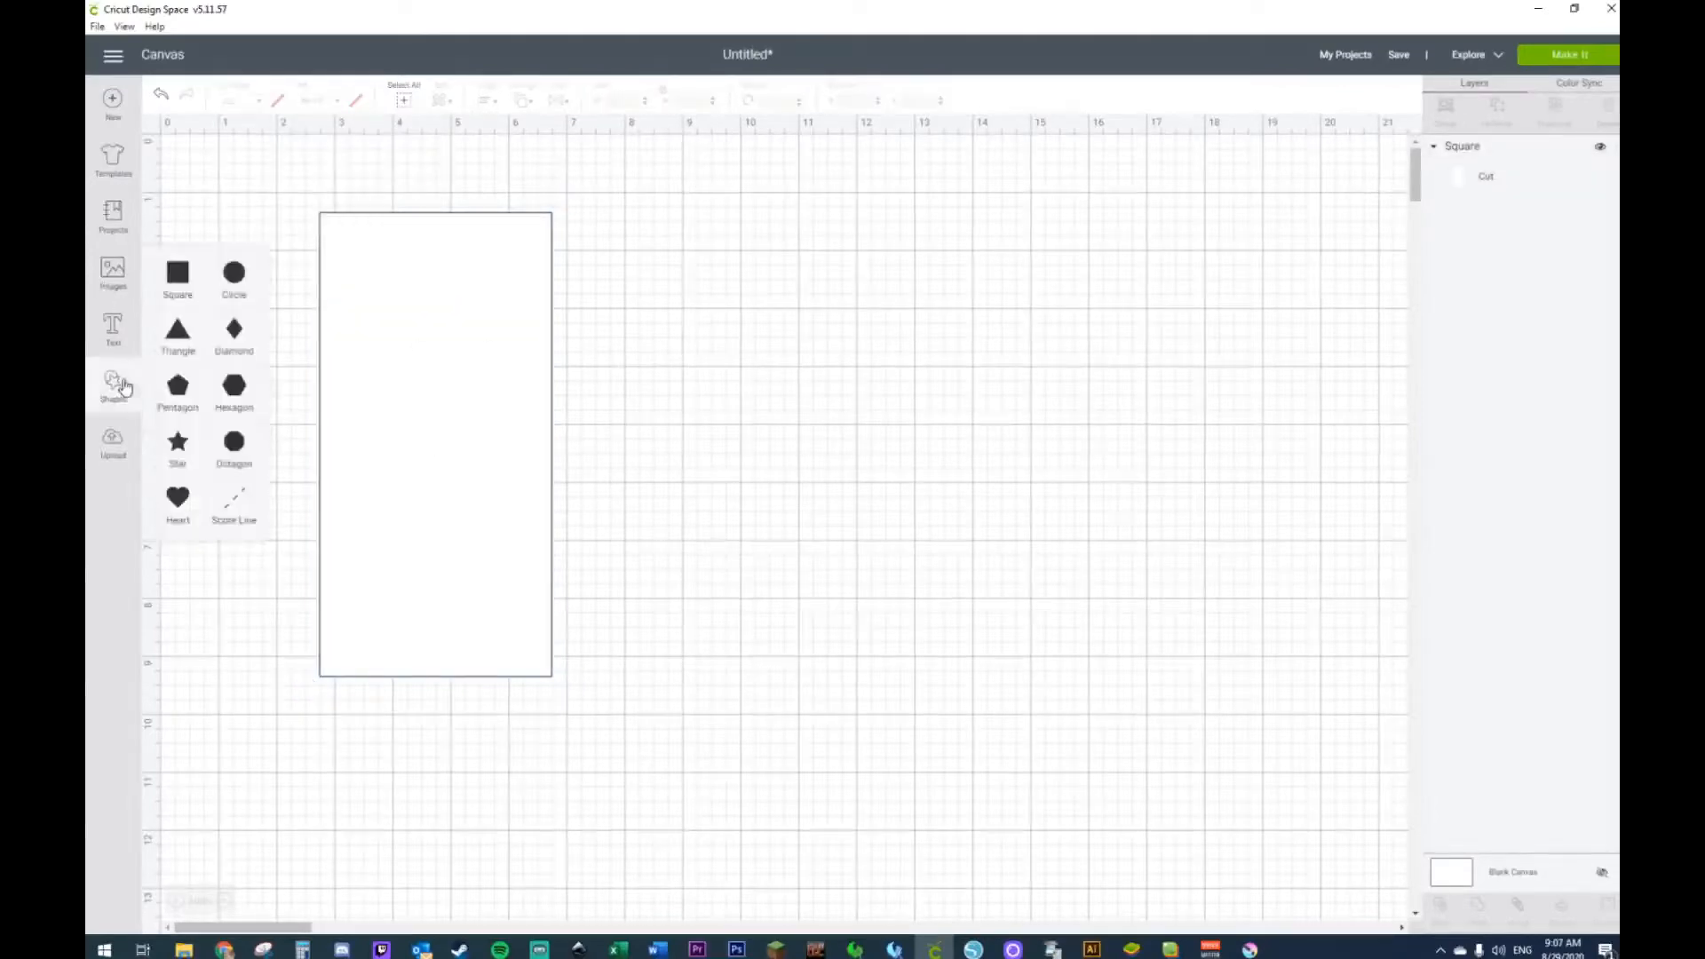
left_click(190, 291)
left_click_drag(417, 318, 445, 264)
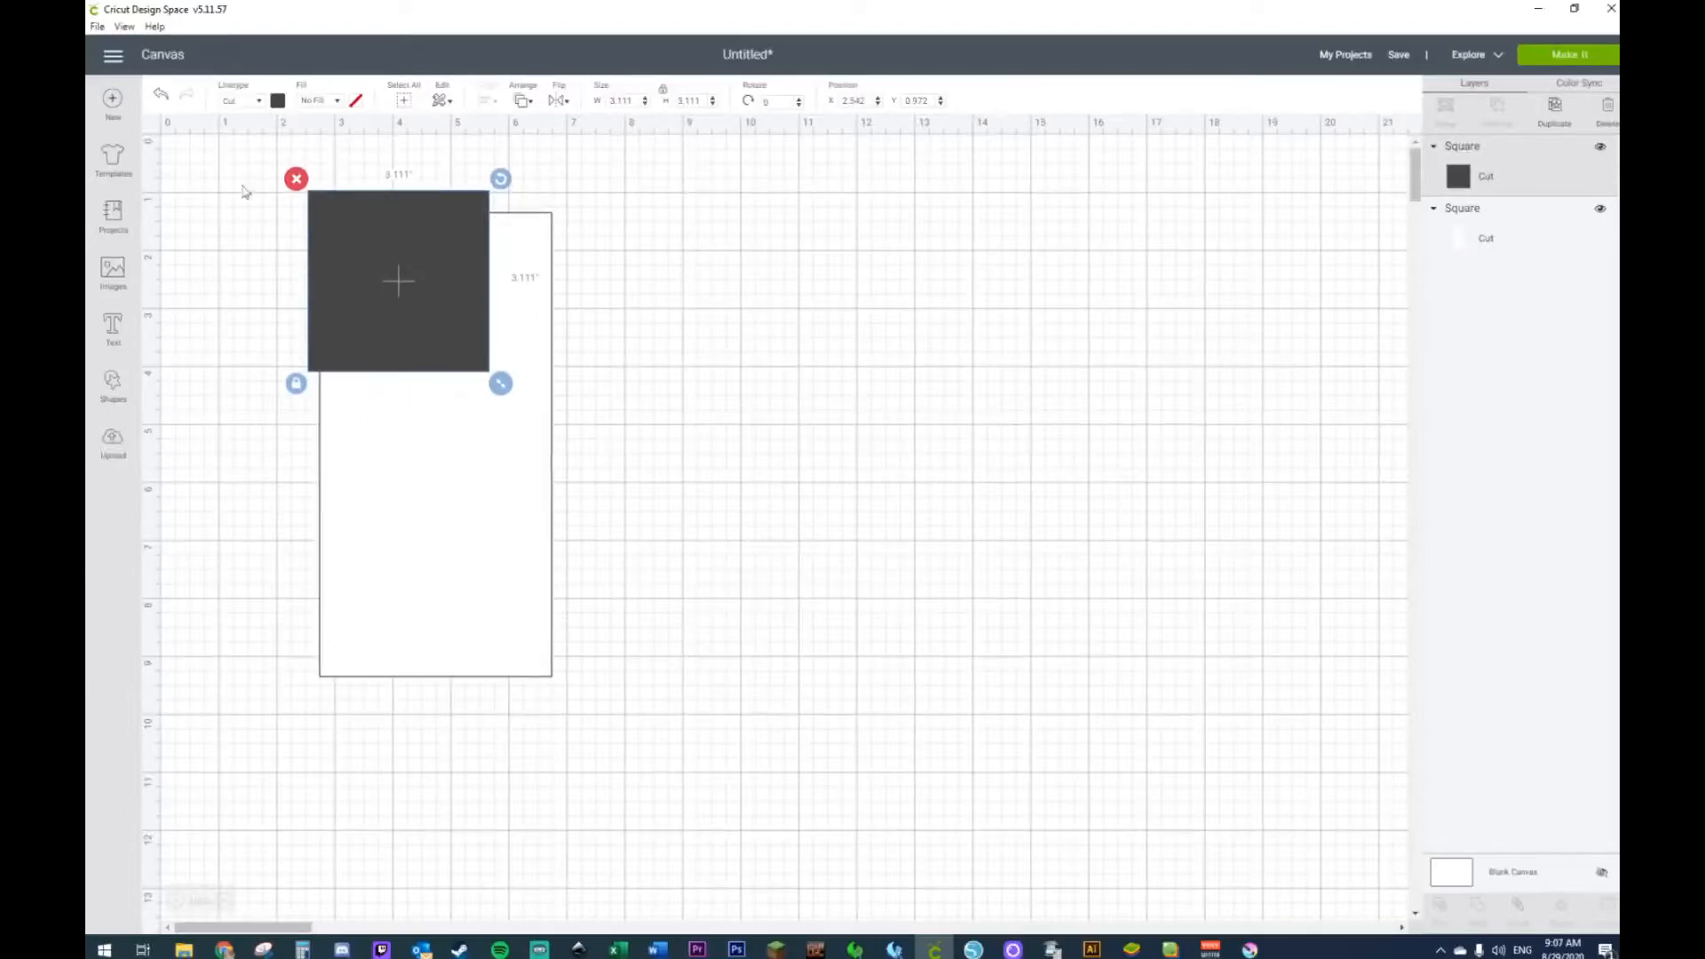
Step: Unlock the second square's proportions and resize it to 6 inches wide by 4 inches high
left_click(663, 90)
left_click(621, 100)
type("3.5")
key("Return")
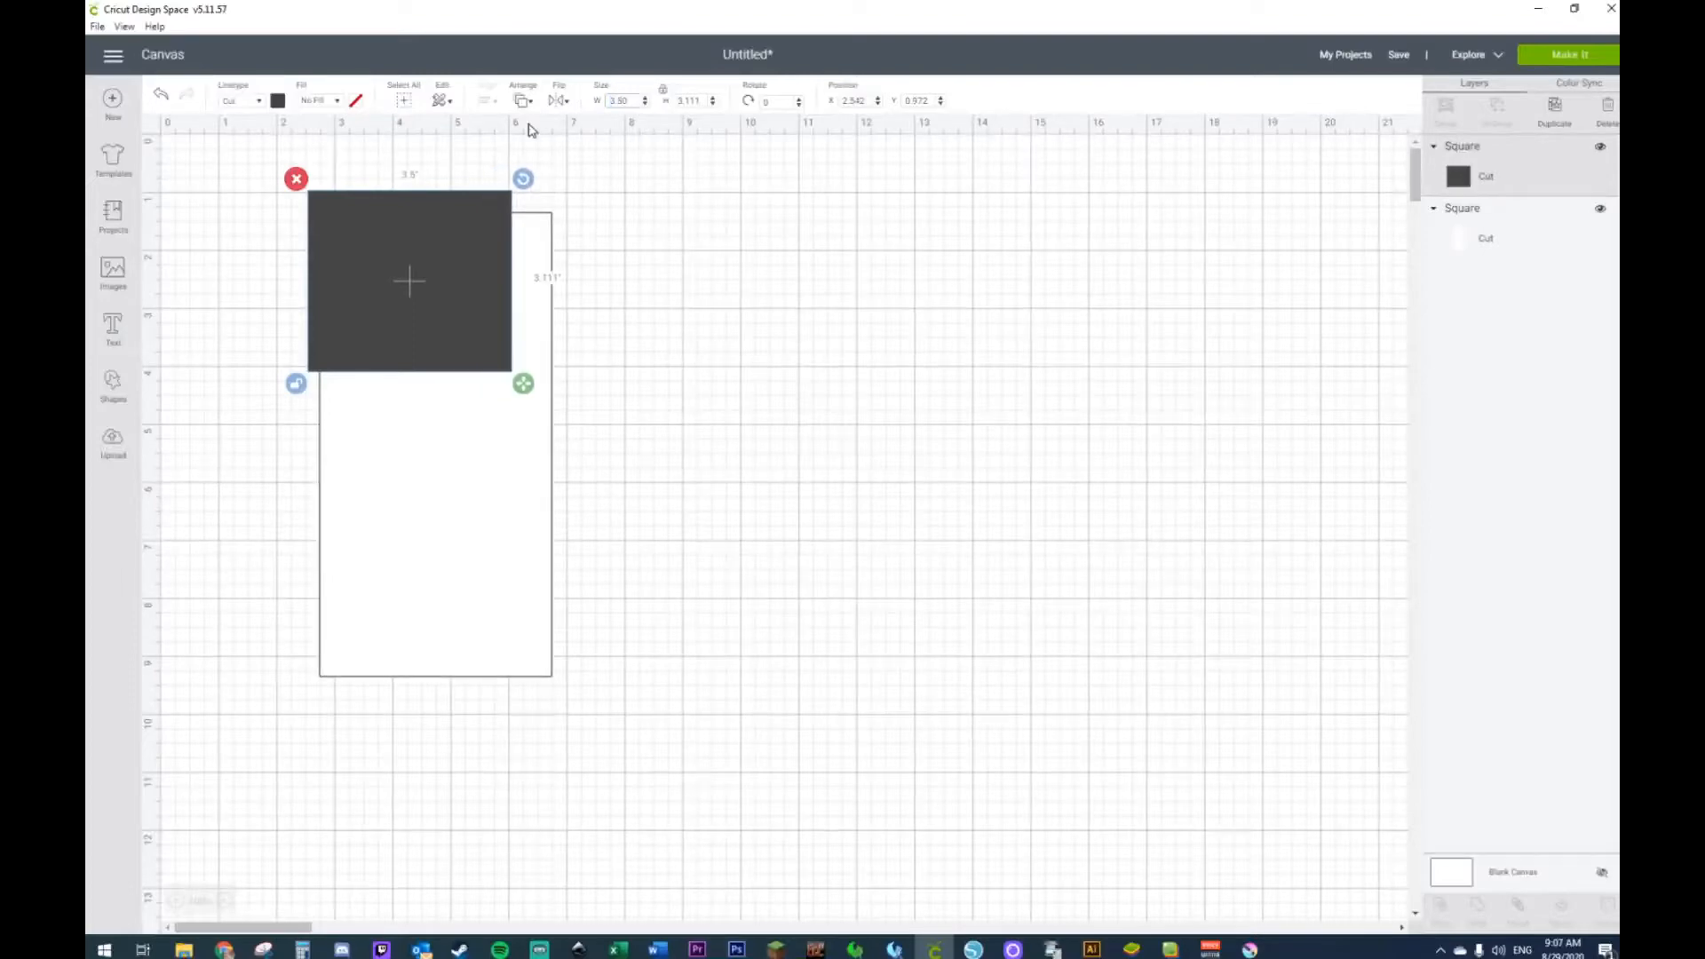
left_click(602, 103)
type("6")
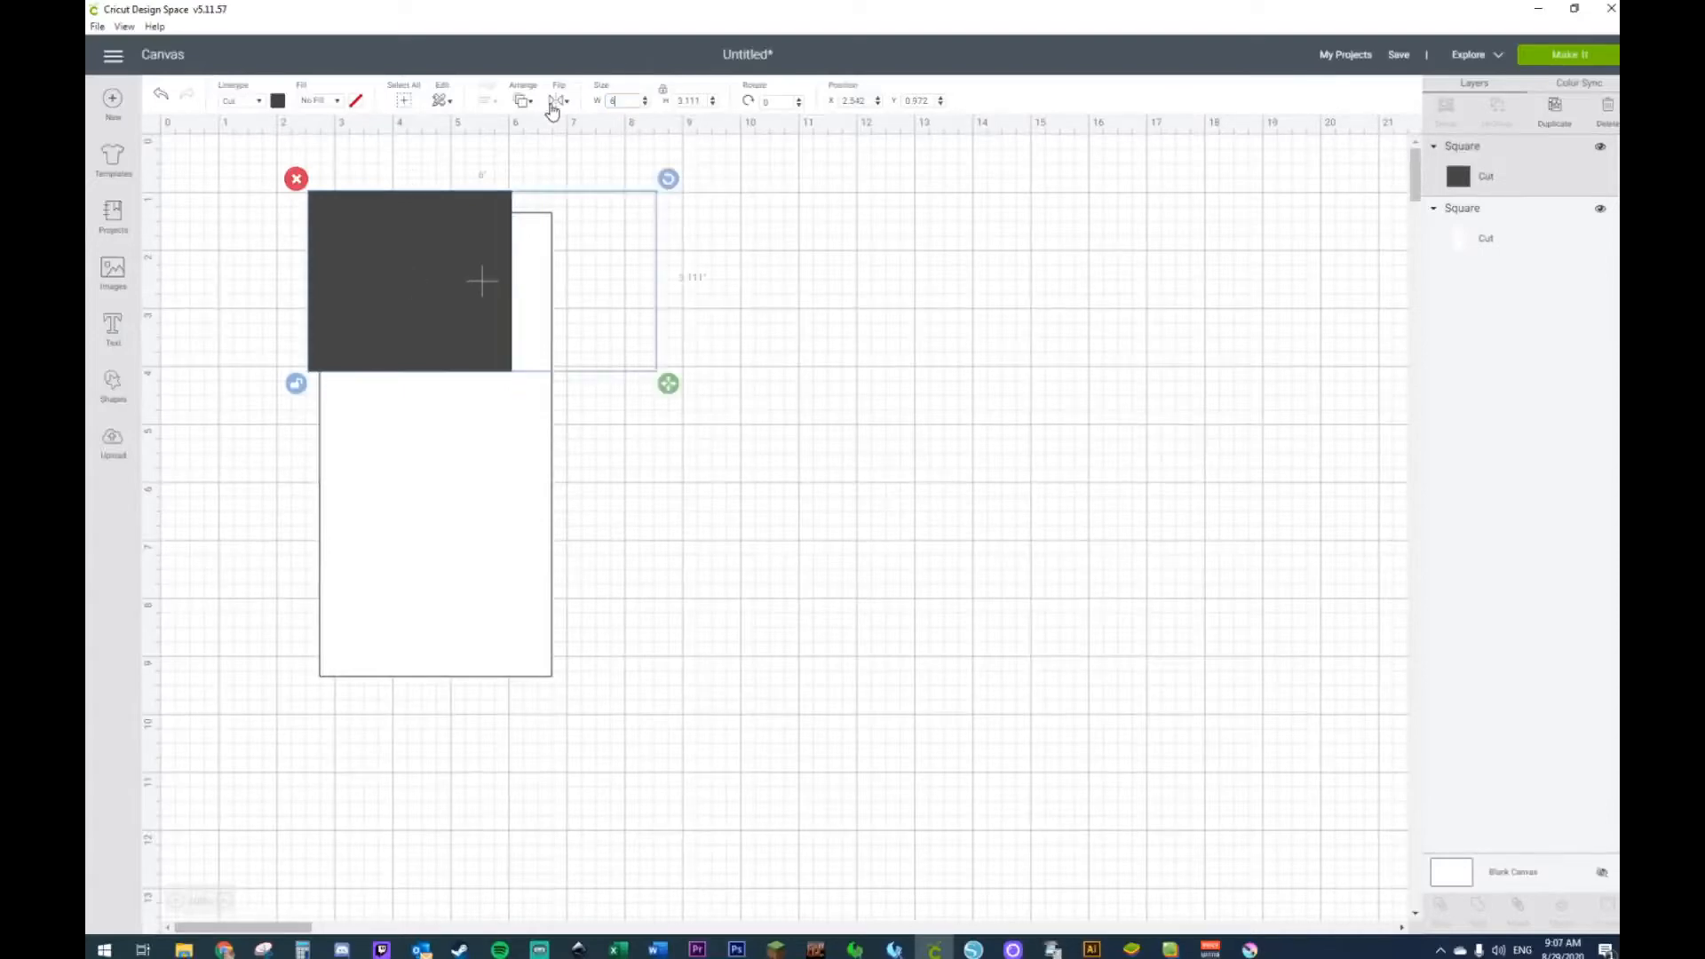
left_click_drag(702, 101, 568, 103)
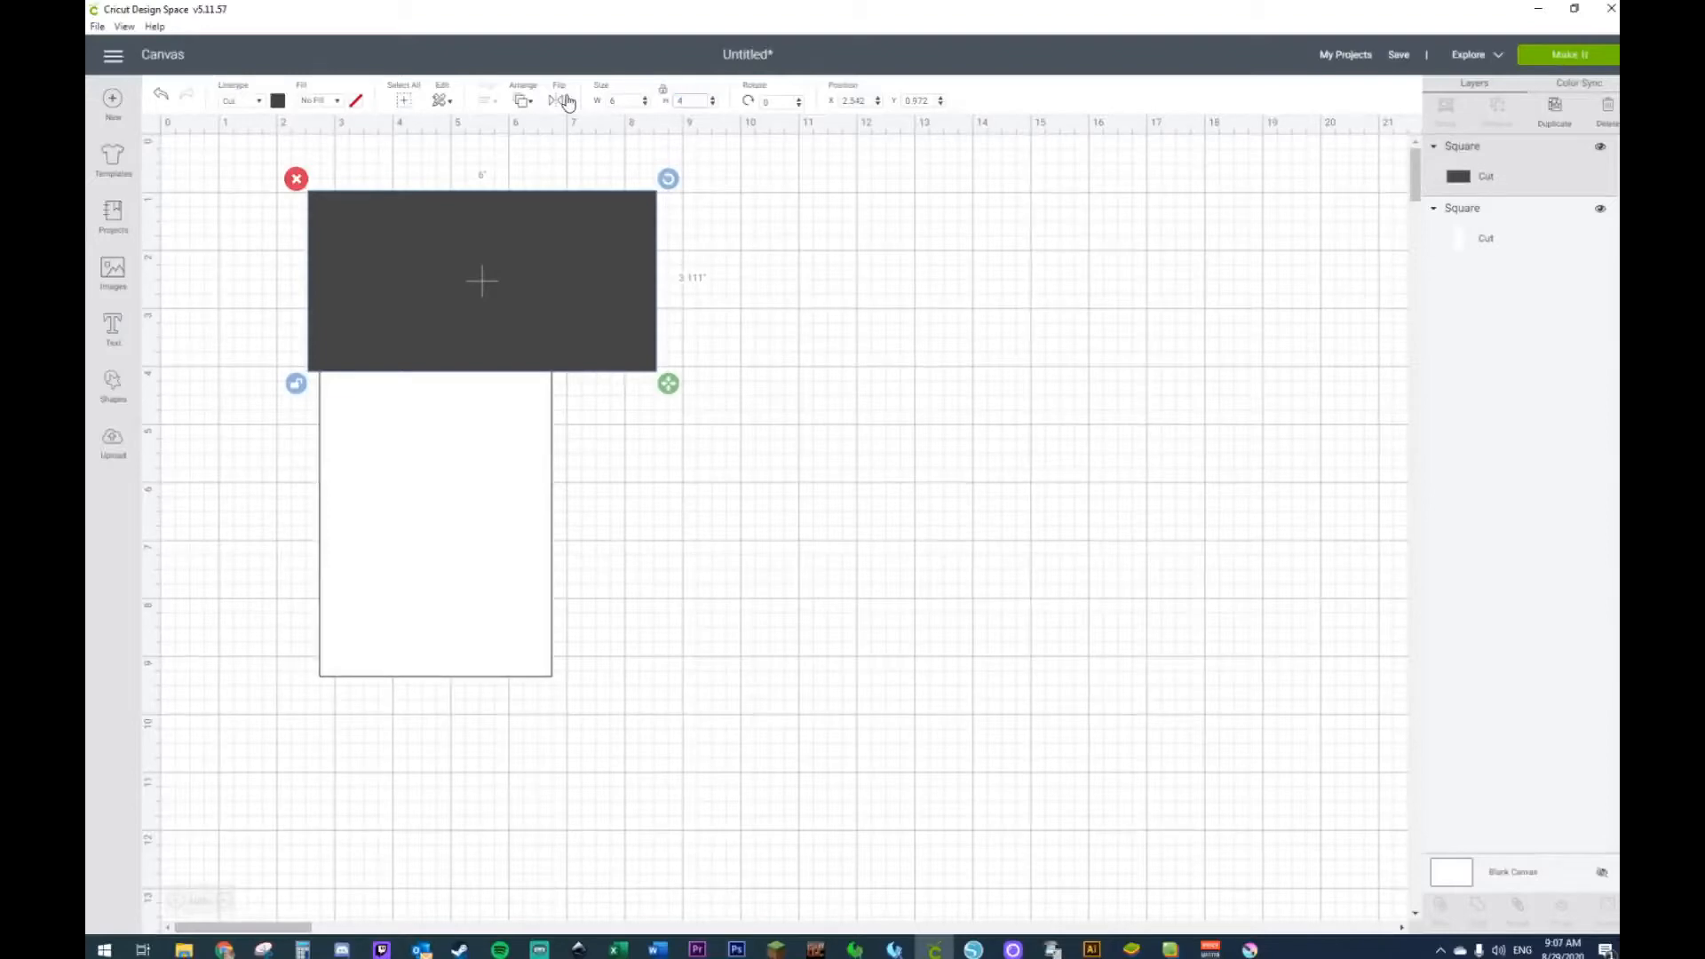
type("4")
key("Return")
left_click(988, 497)
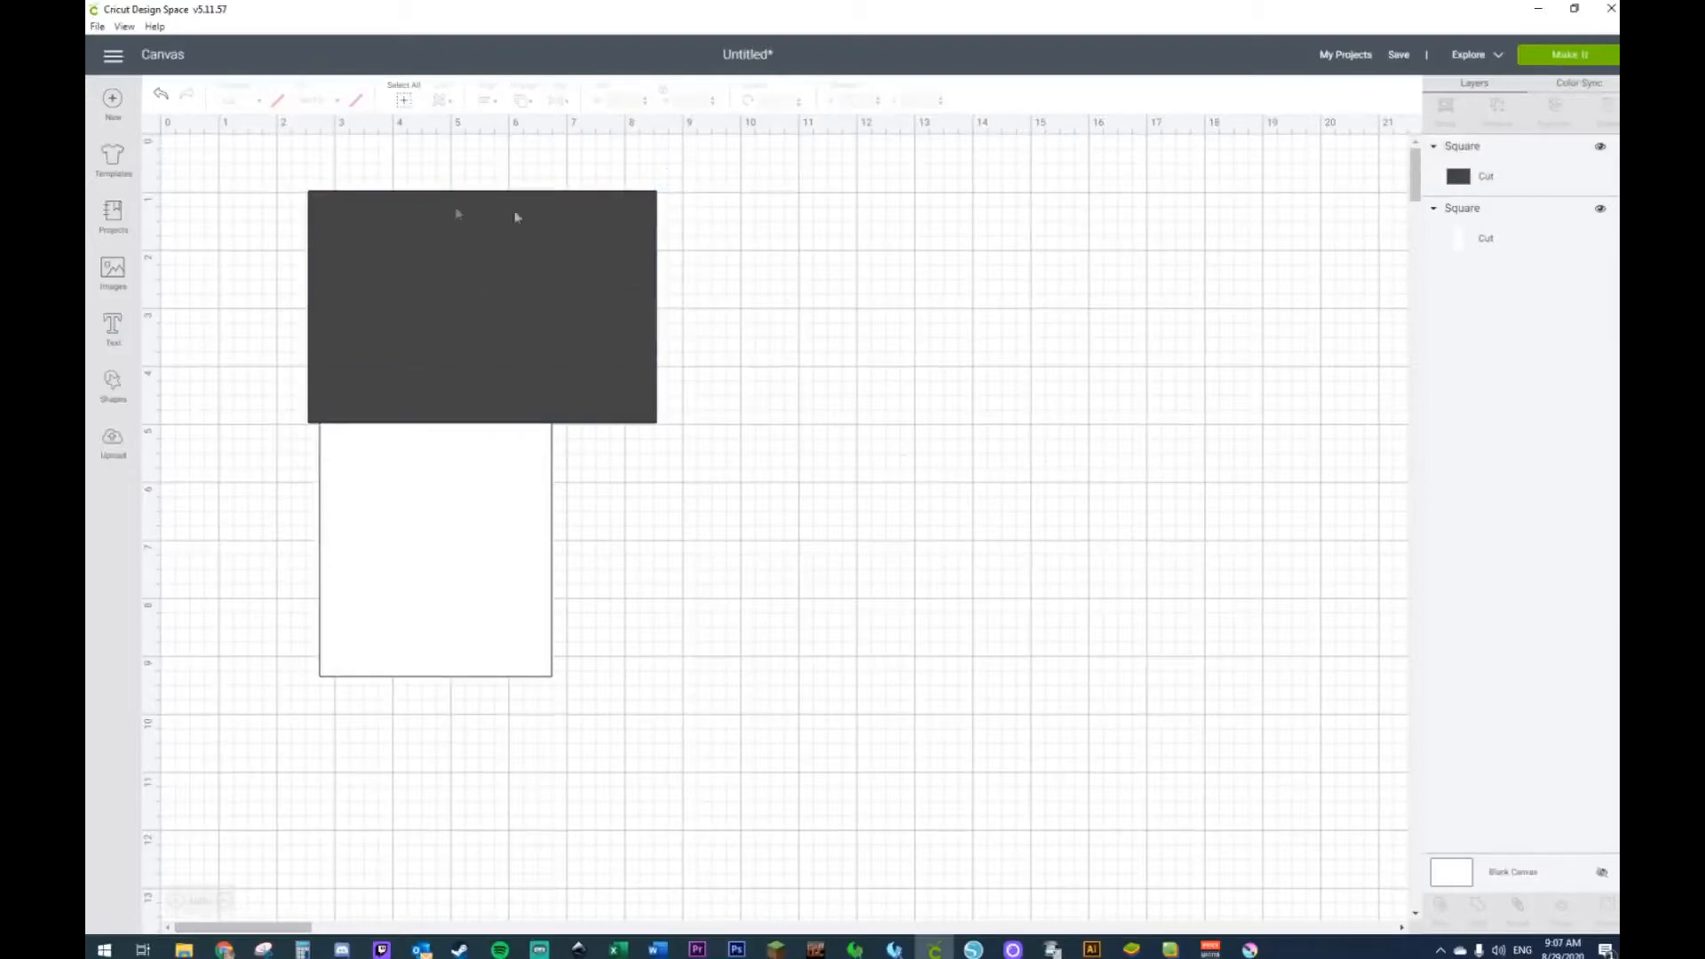
Step: Select both rectangles and align their top edges
left_click_drag(250, 215, 582, 488)
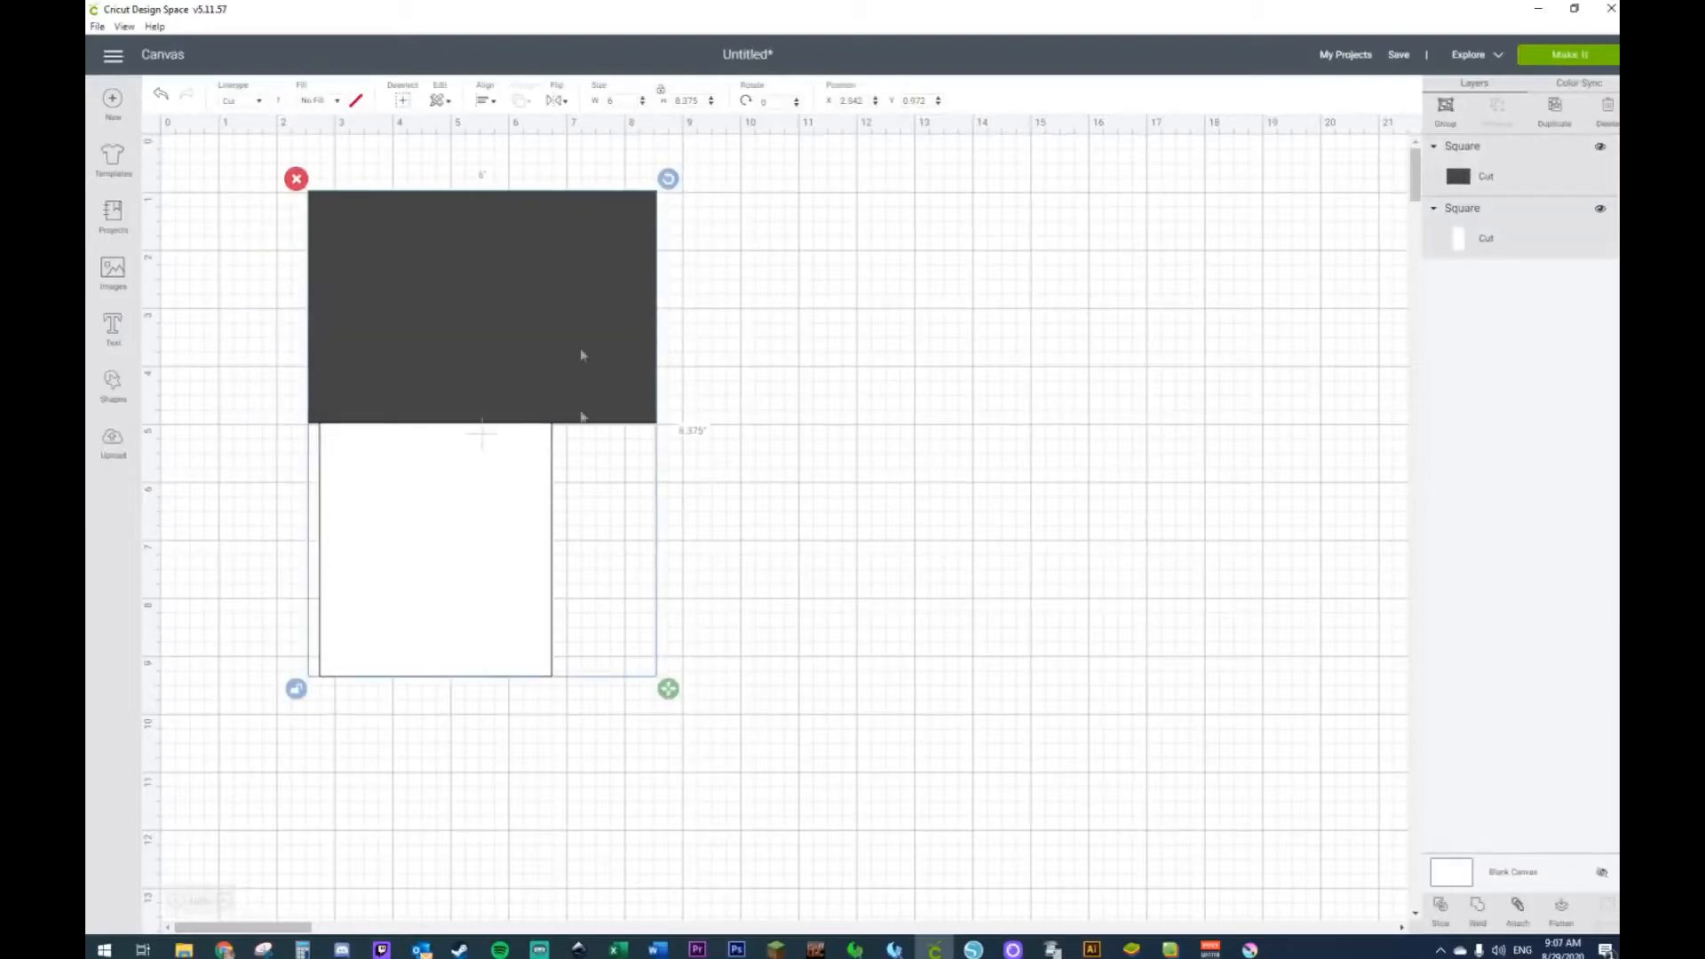
left_click(481, 103)
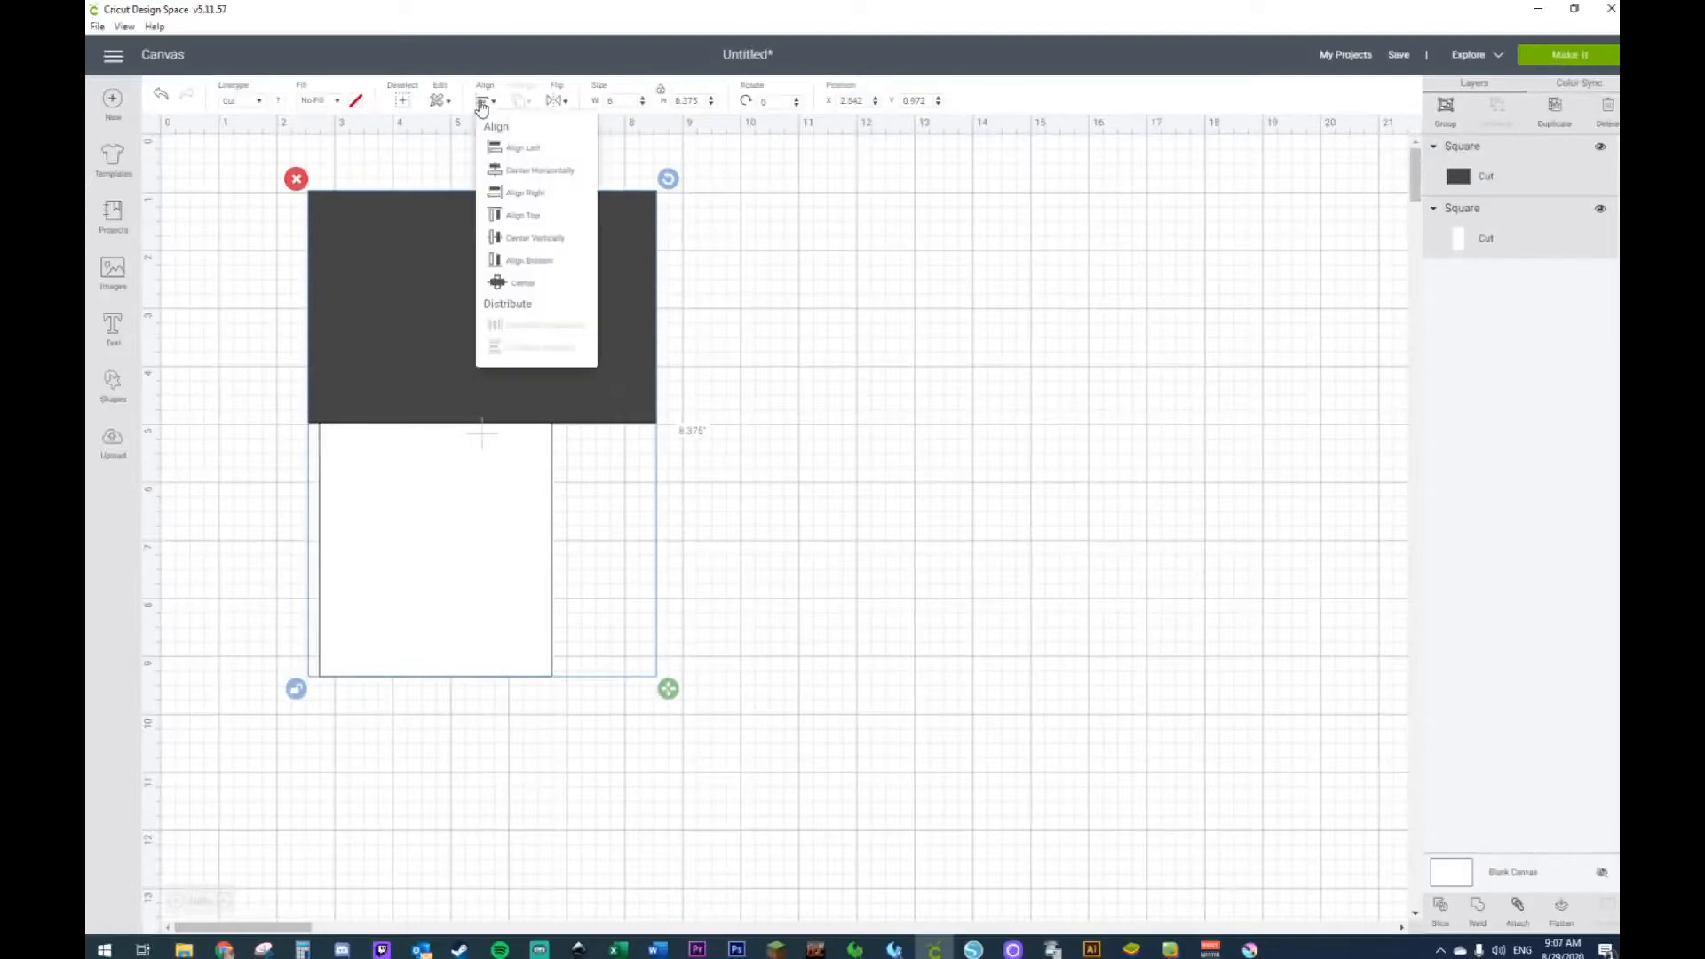
left_click(529, 218)
left_click(826, 289)
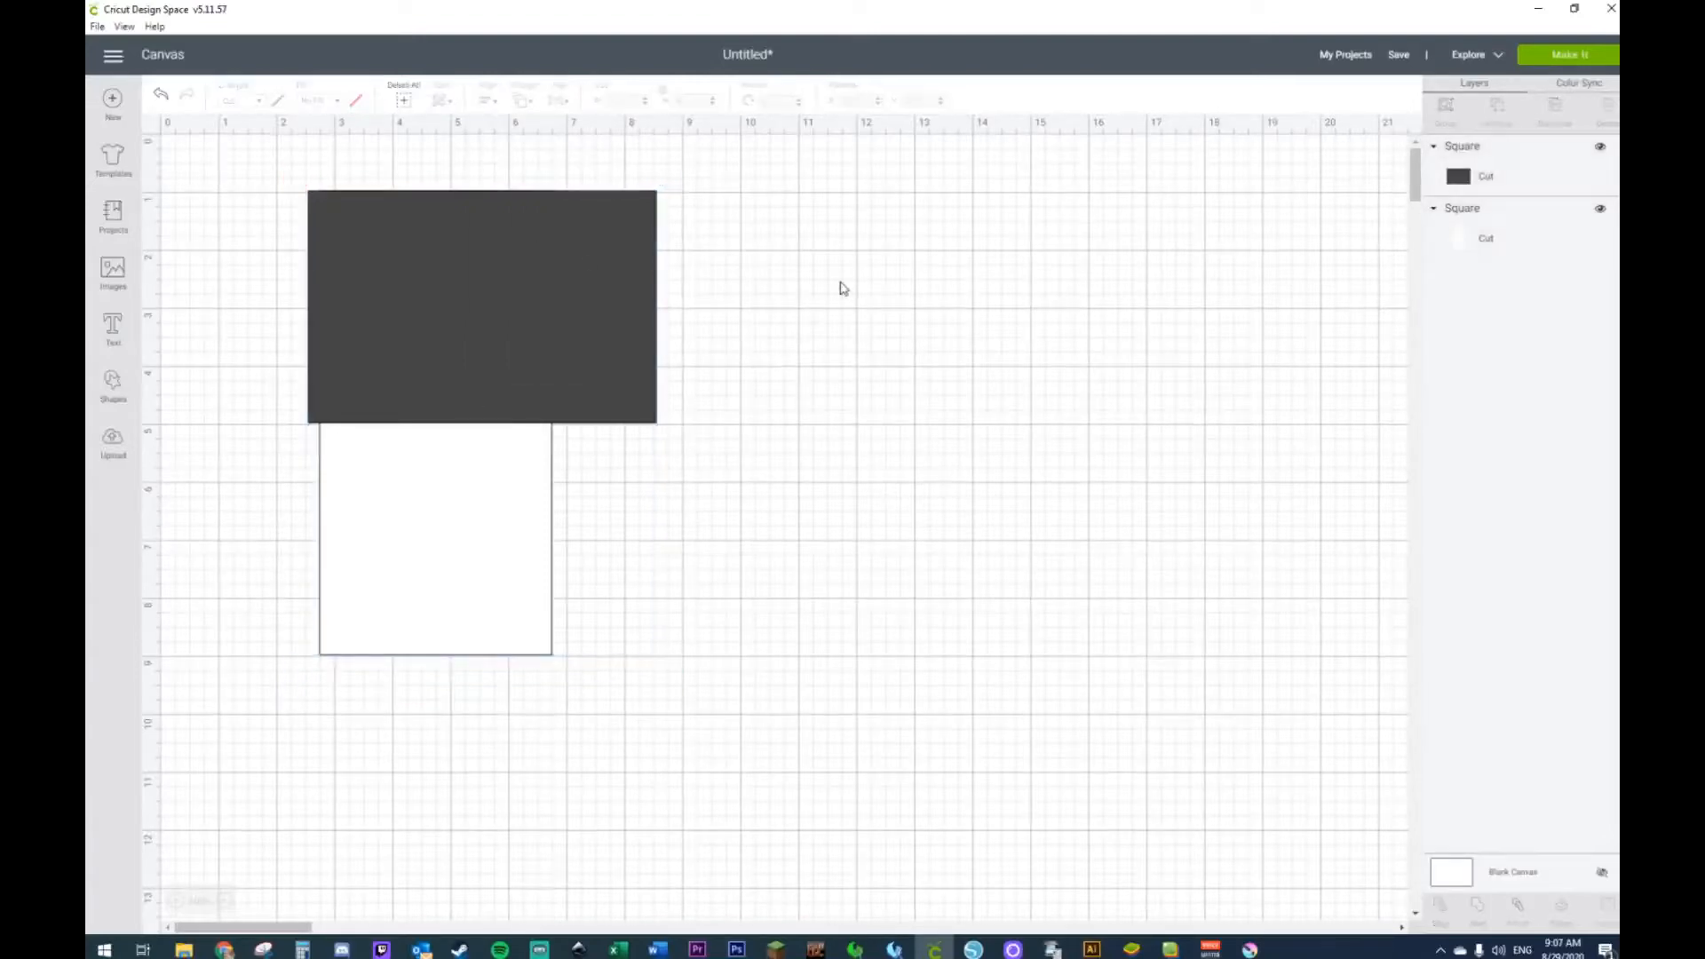
Step: Send the dark rectangle behind the white one and return it to the front
right_click(500, 308)
left_click(573, 494)
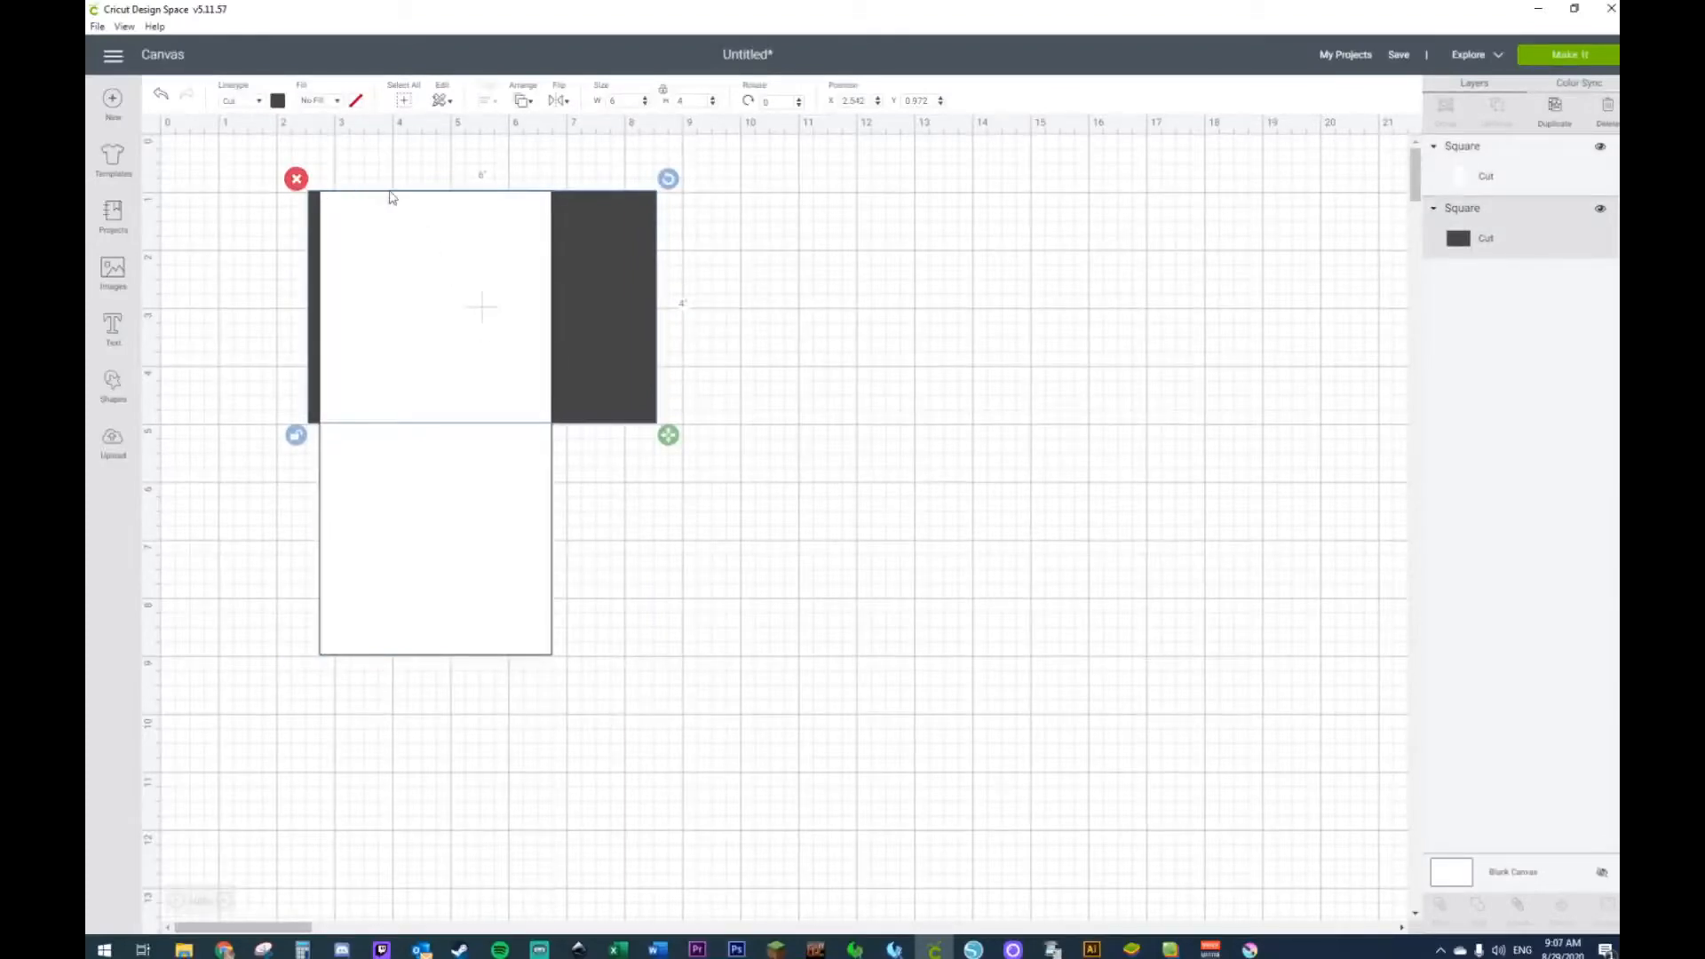
right_click(647, 237)
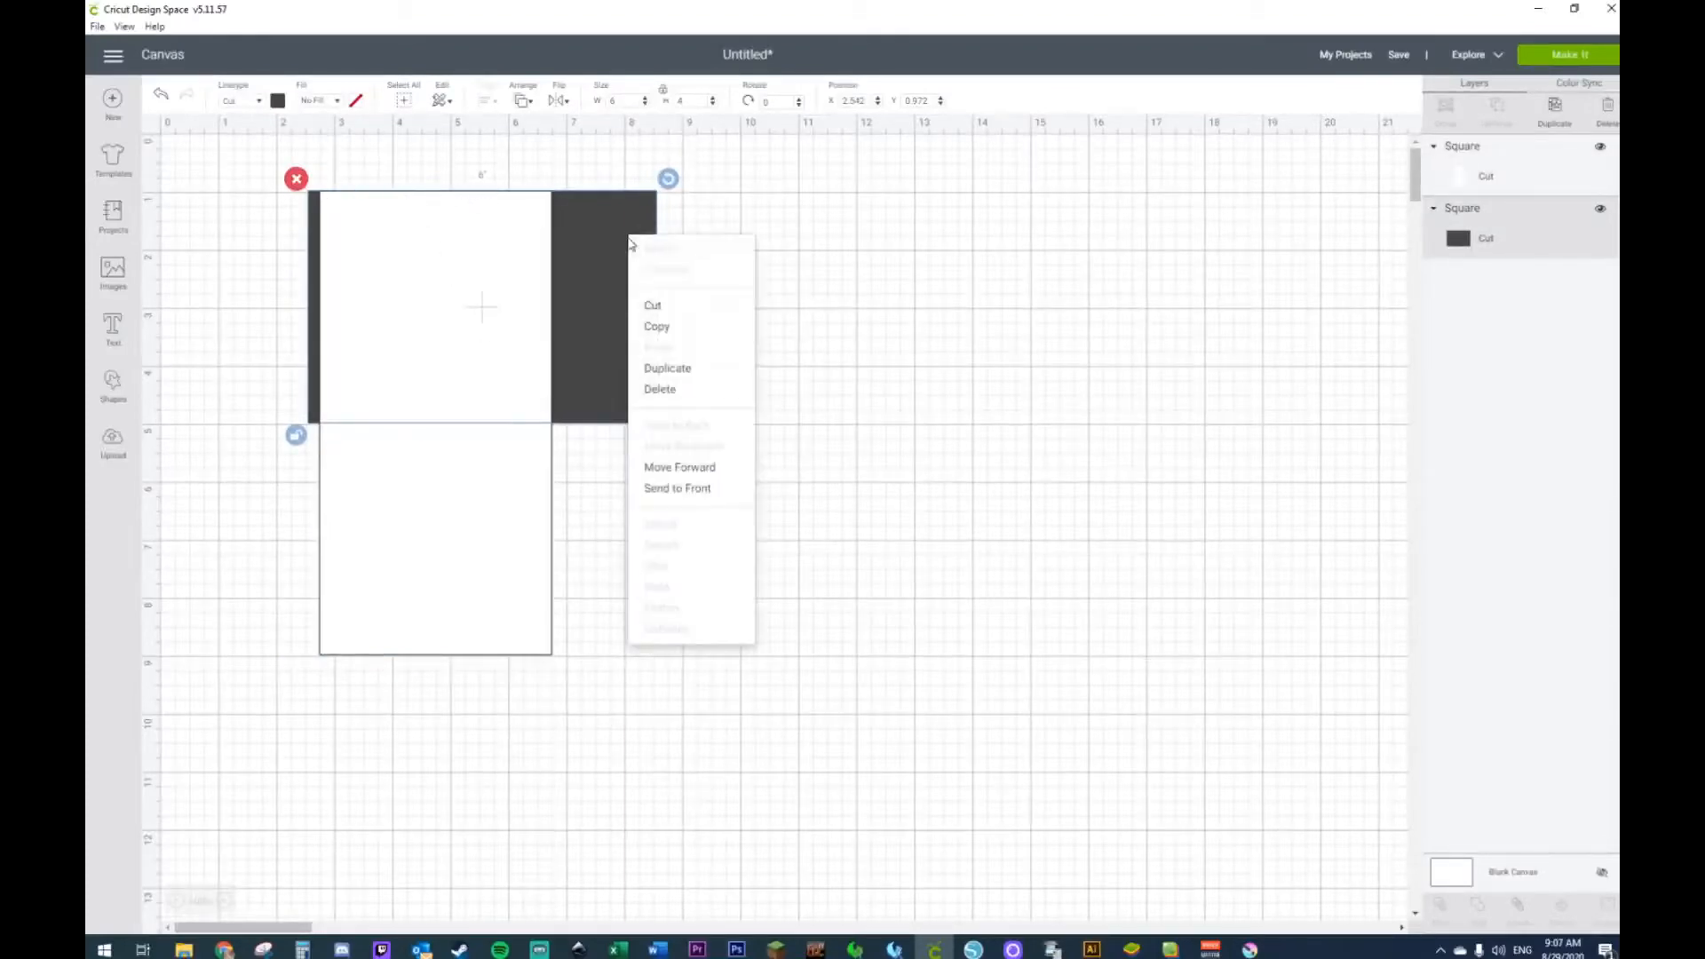
left_click(701, 494)
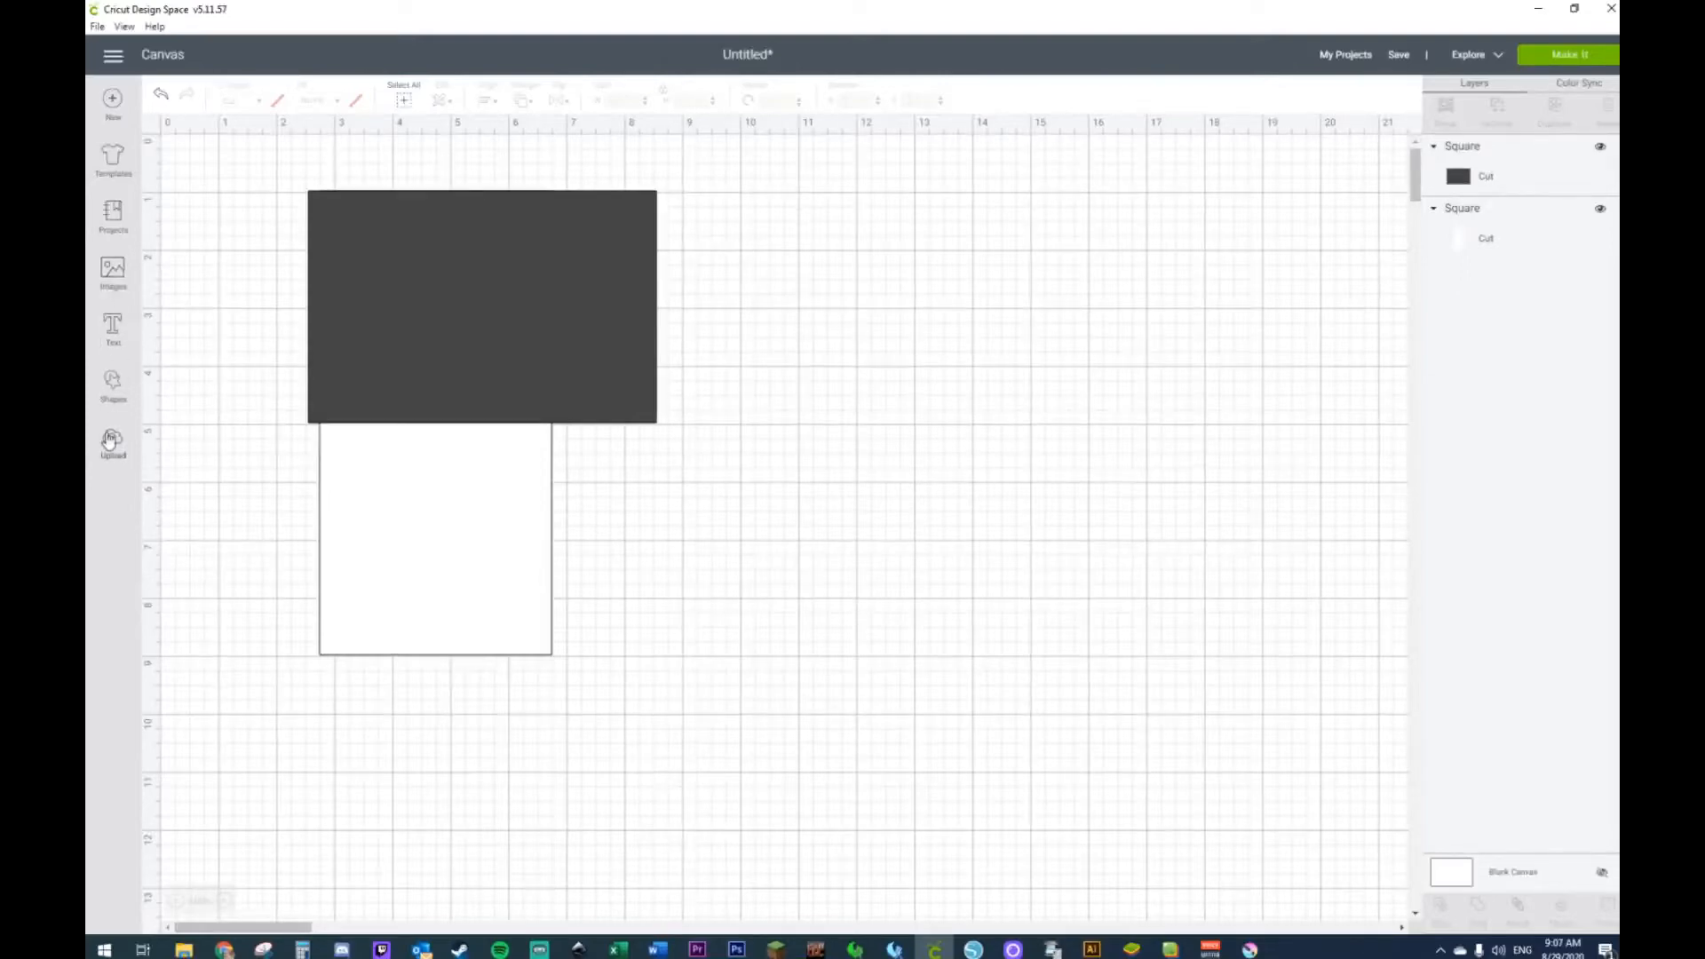
Step: Insert a score line and rotate it 90 degrees
left_click(111, 388)
left_click(231, 502)
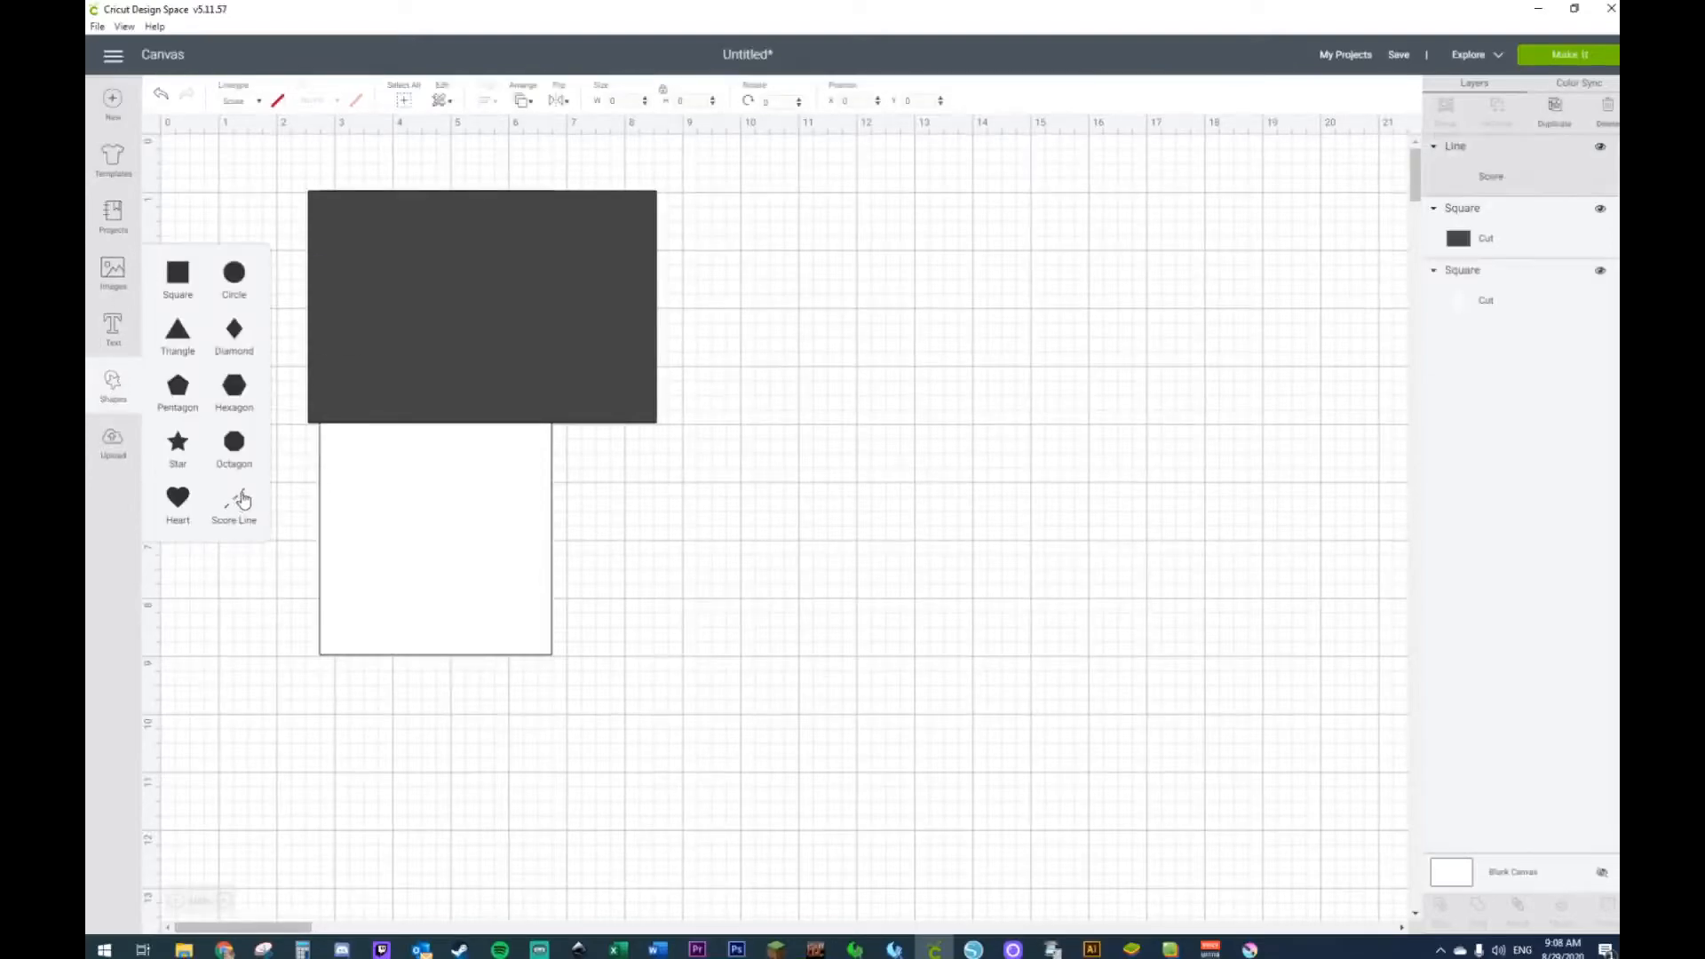
left_click(780, 100)
type("90")
key("Return")
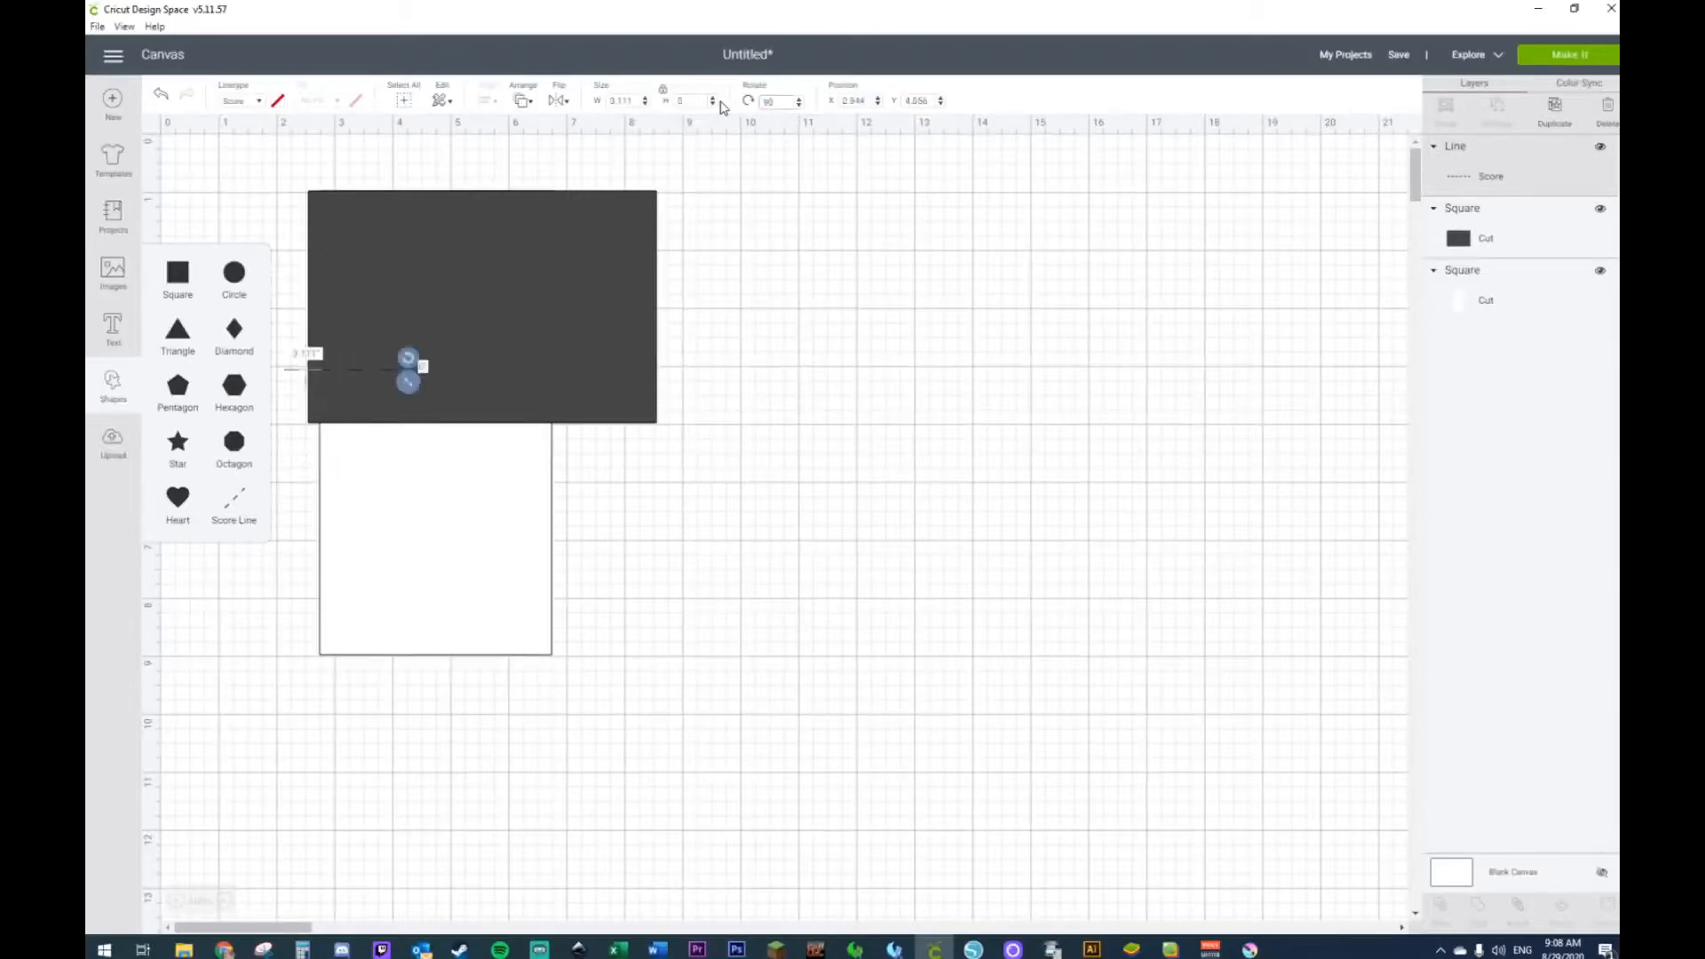
left_click(1151, 573)
Step: Place the score line along the dark rectangle's lower edge and lengthen it to span the white rectangle's width
left_click_drag(284, 373, 377, 424)
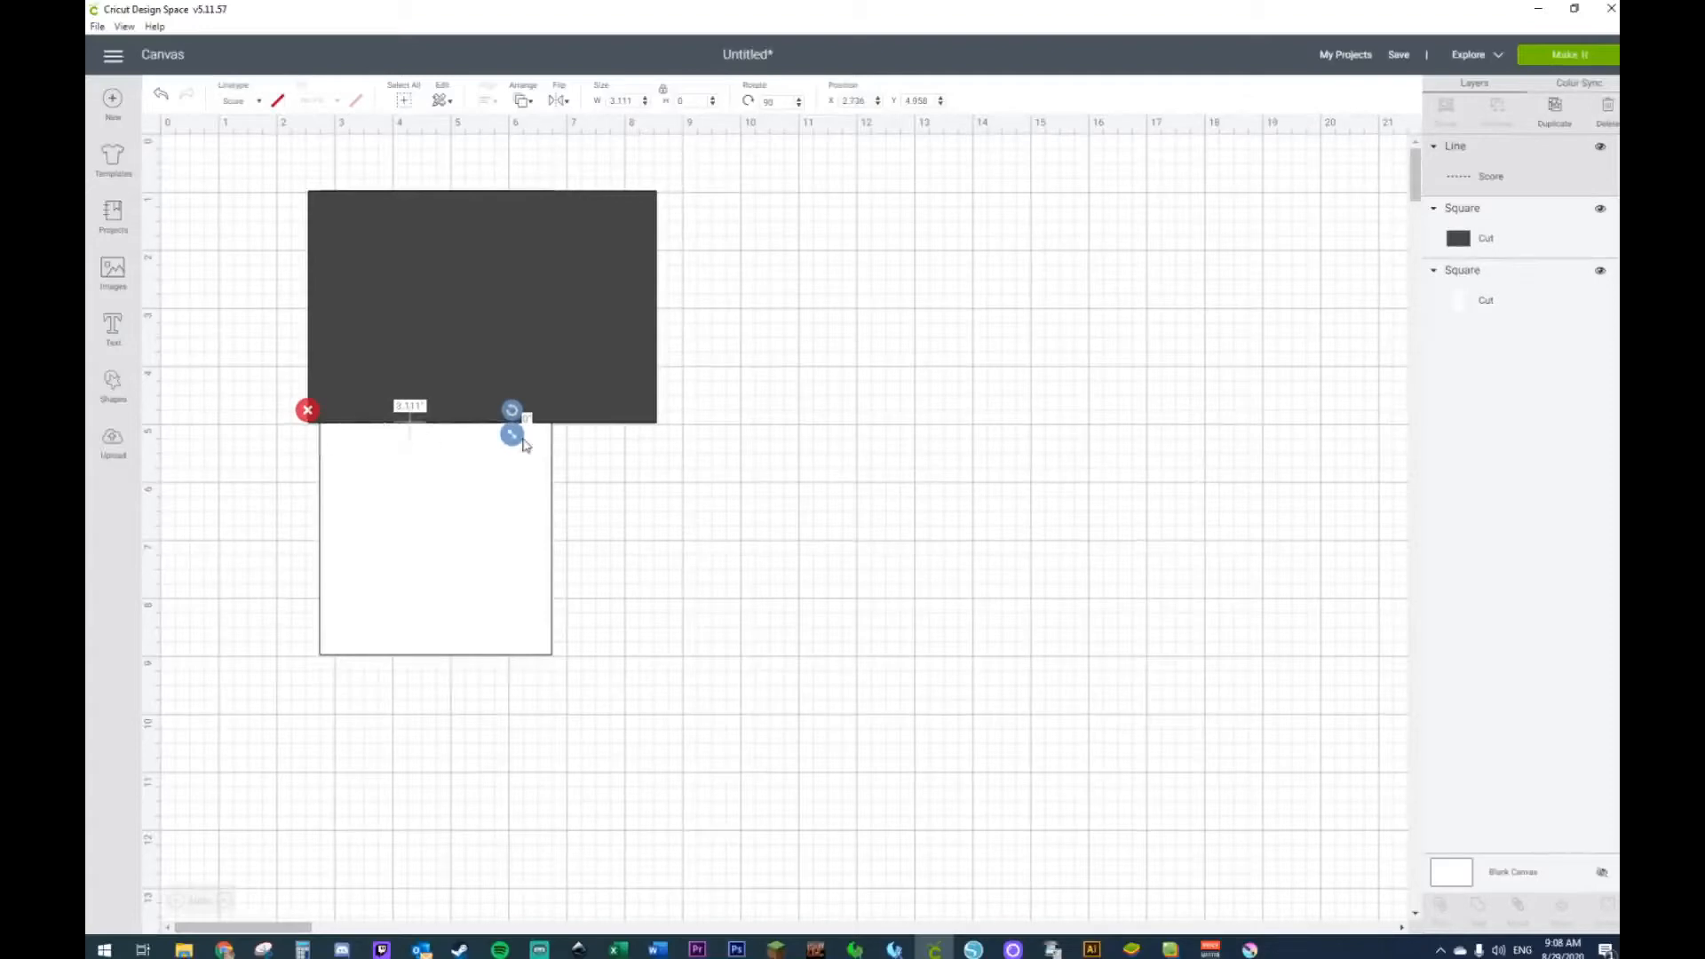
left_click_drag(516, 442, 561, 442)
left_click(726, 519)
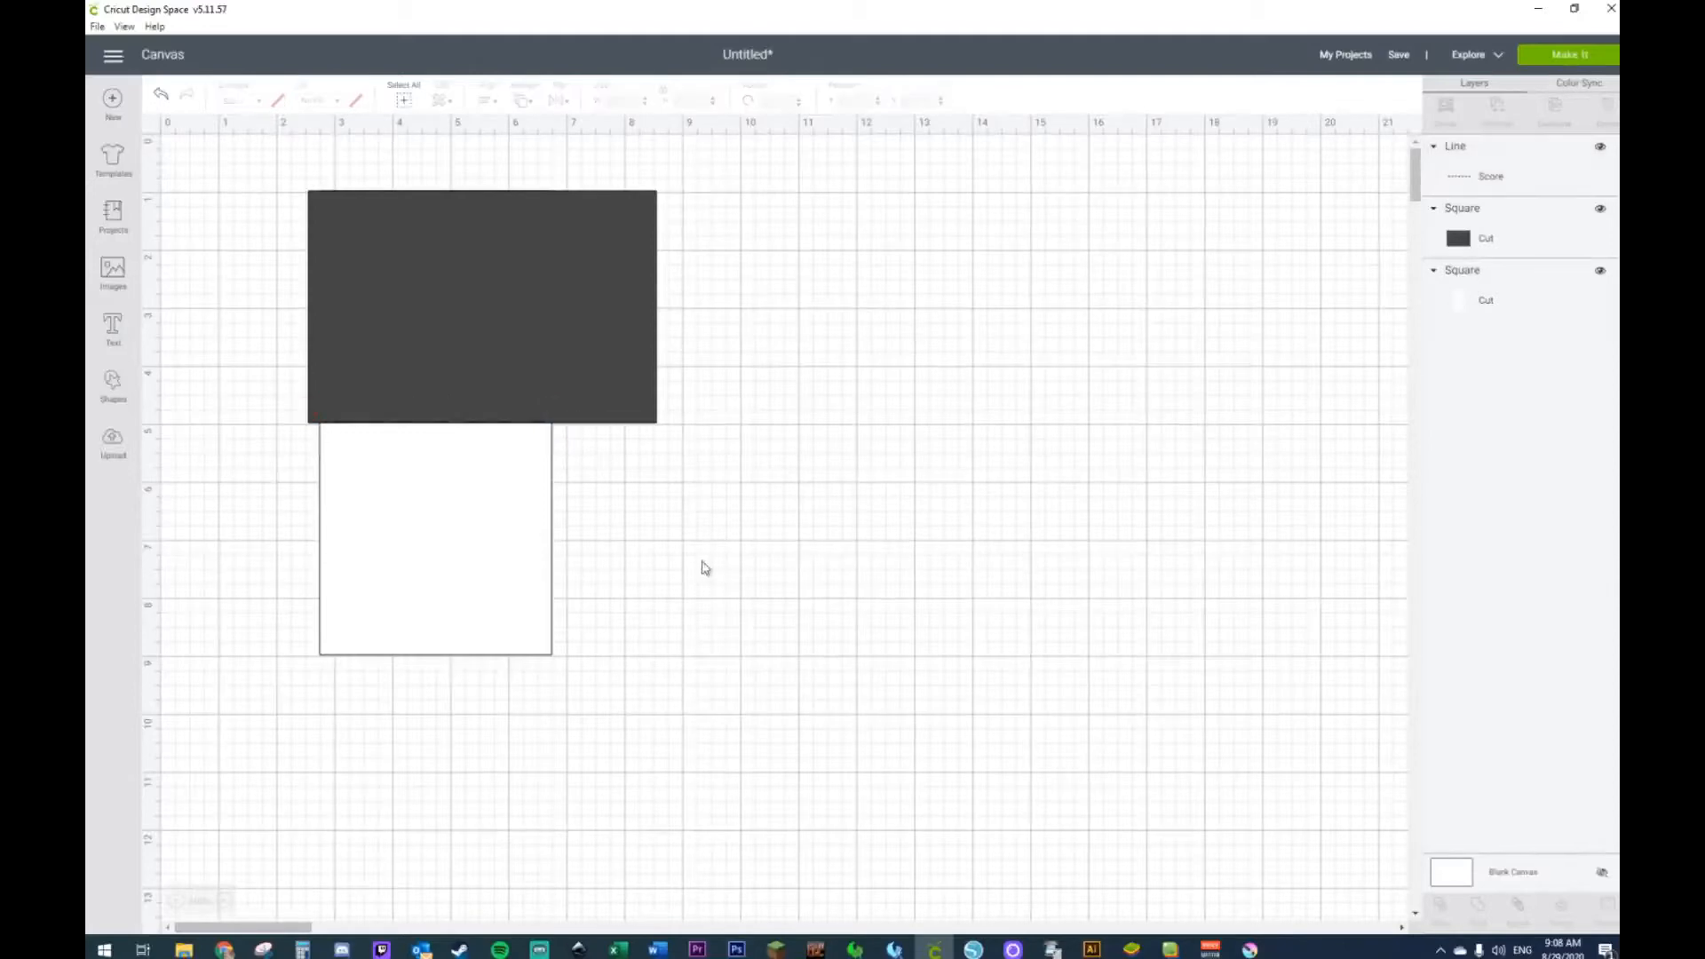
Step: Move the dark rectangle clear of the white one, to about X 13.4, Y 0.76, and insert another score line
left_click_drag(571, 365, 1212, 353)
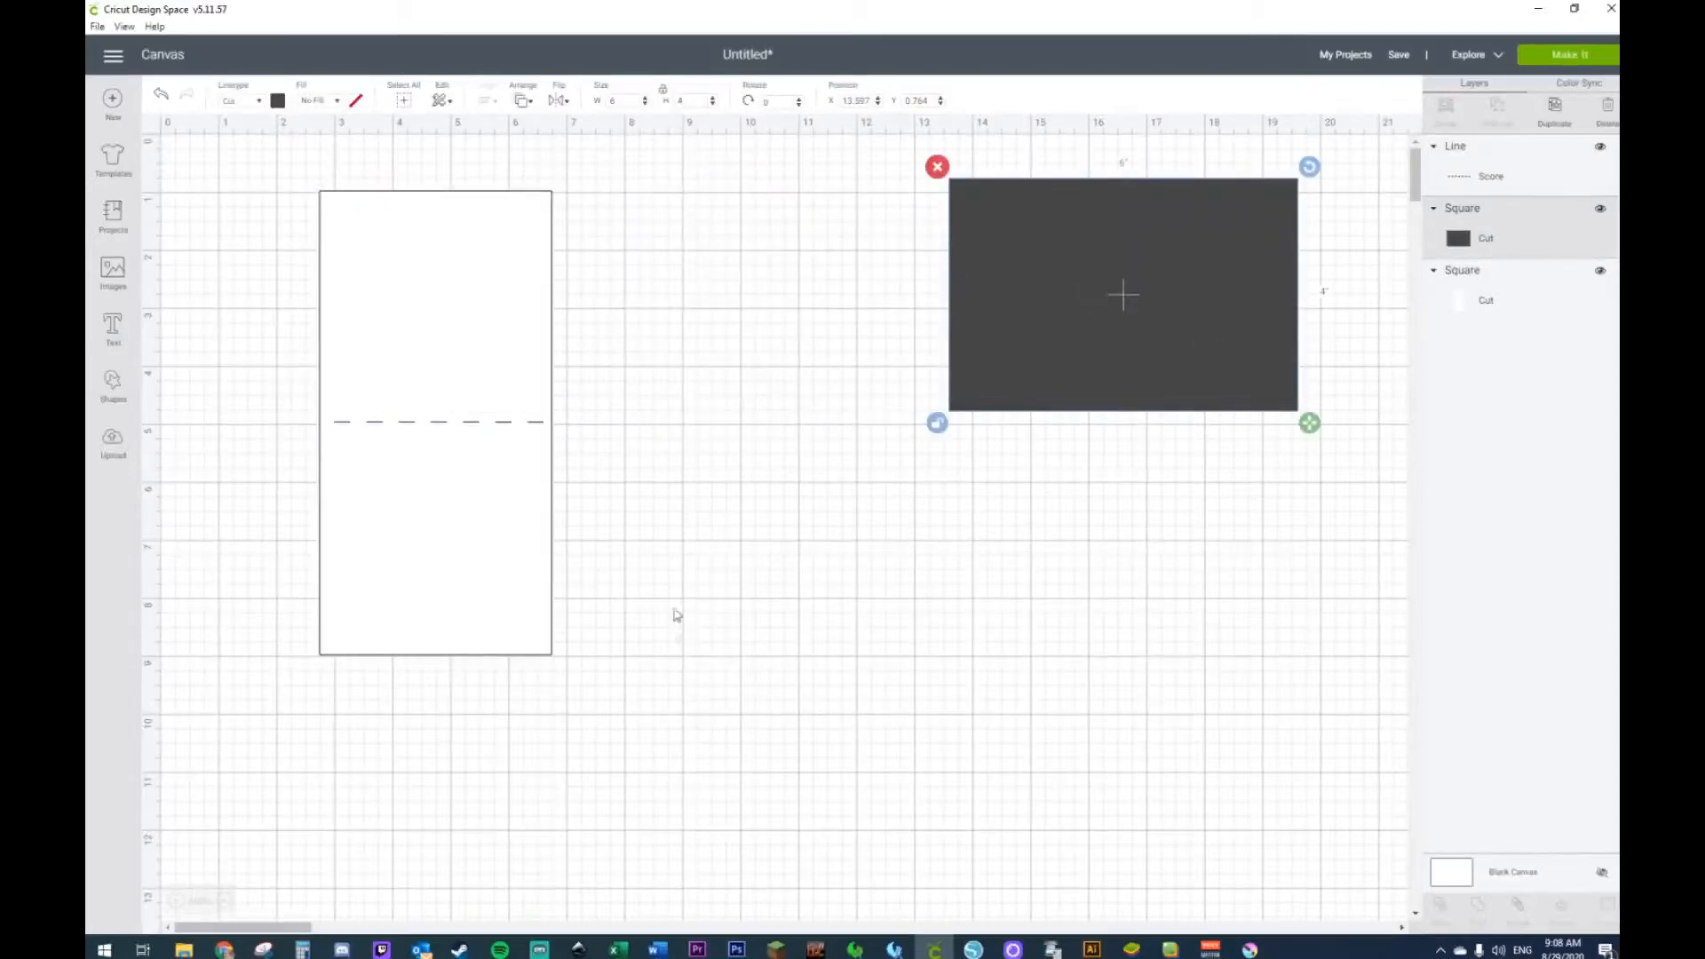
left_click(113, 378)
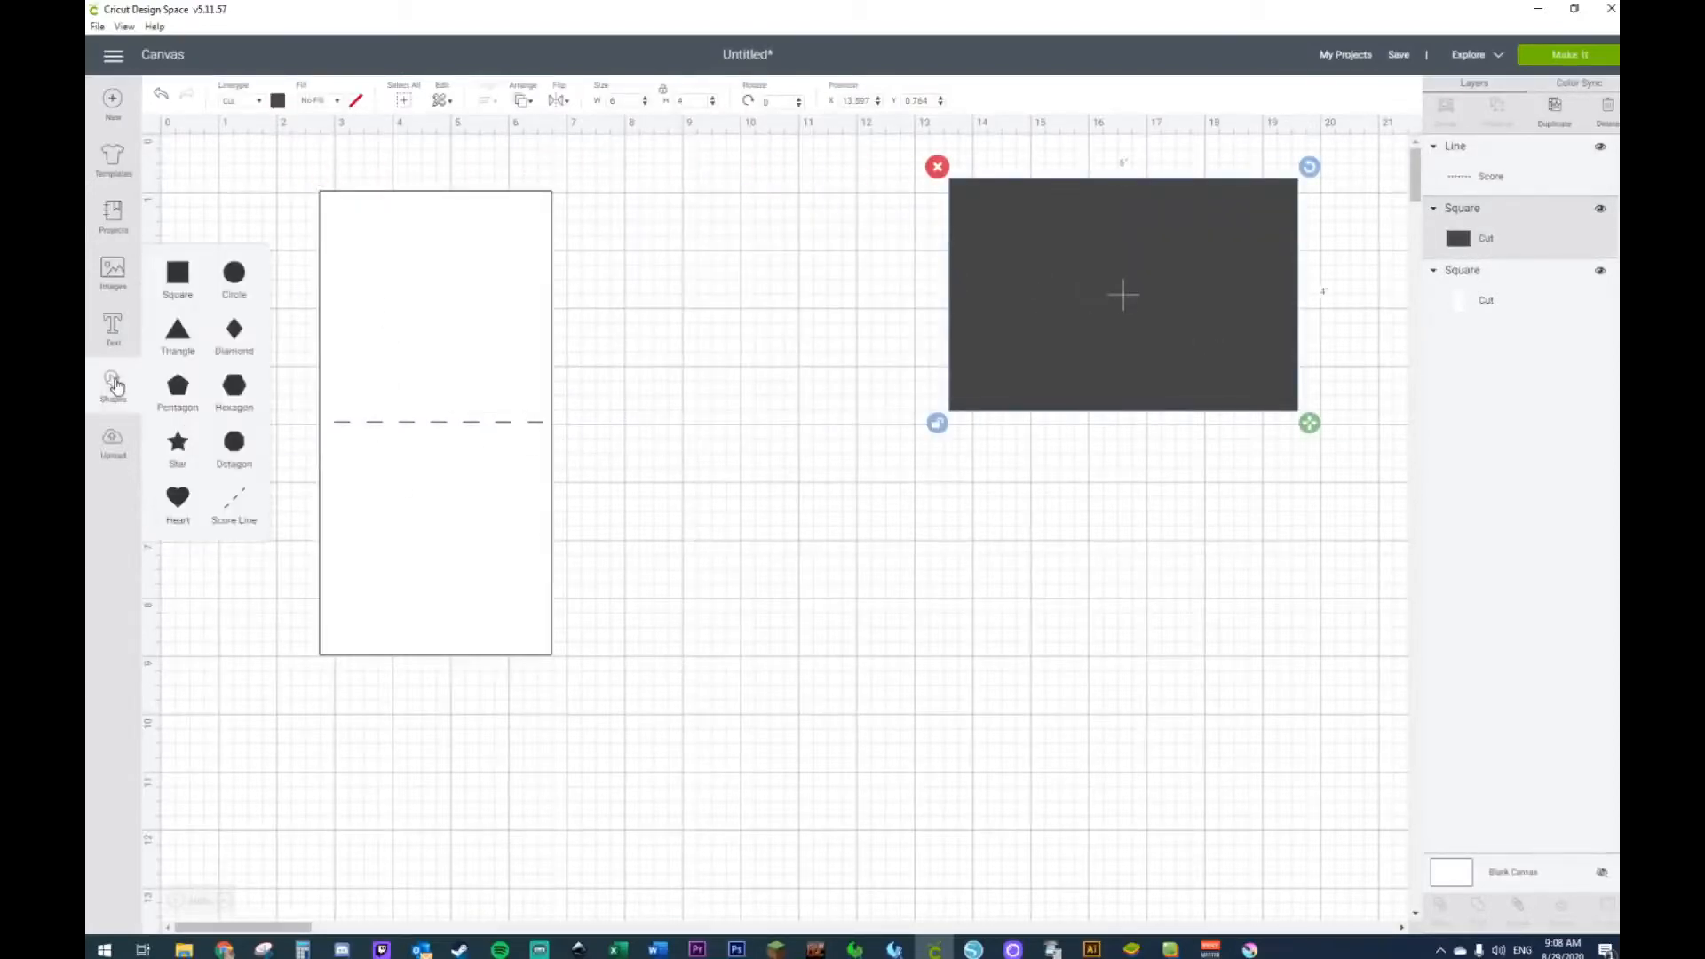
left_click(238, 504)
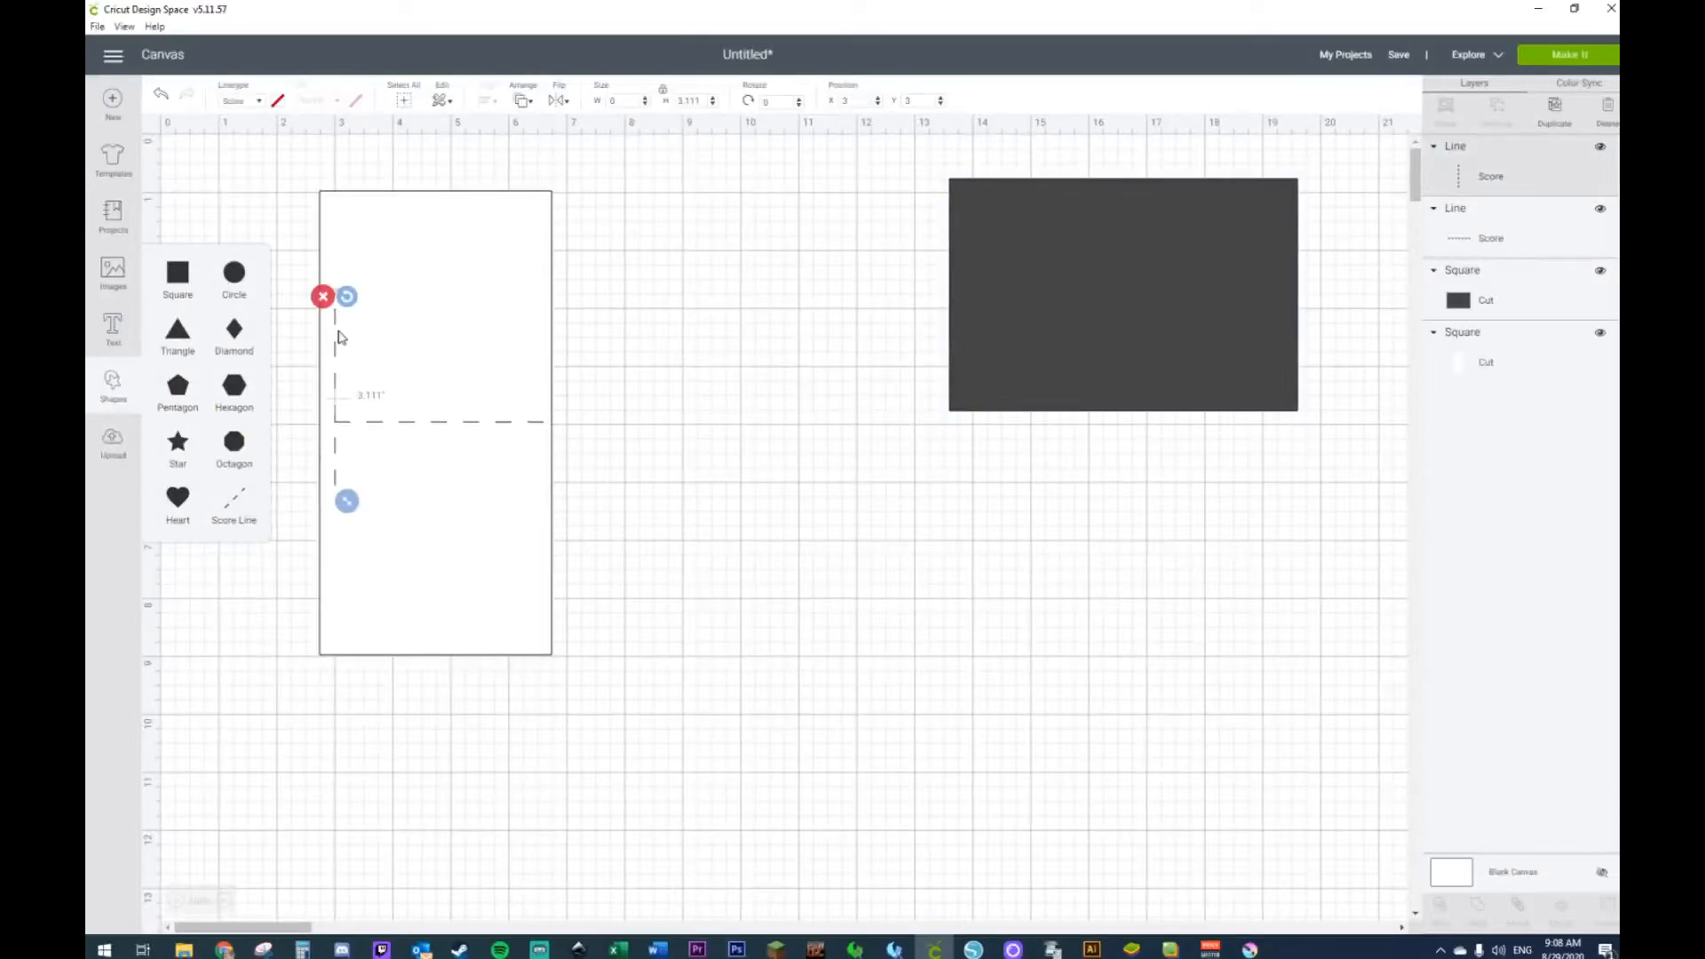
Step: Position the vertical score line along the white rectangle's upper left edge and lengthen it down to the horizontal score line
left_click_drag(334, 336, 345, 220)
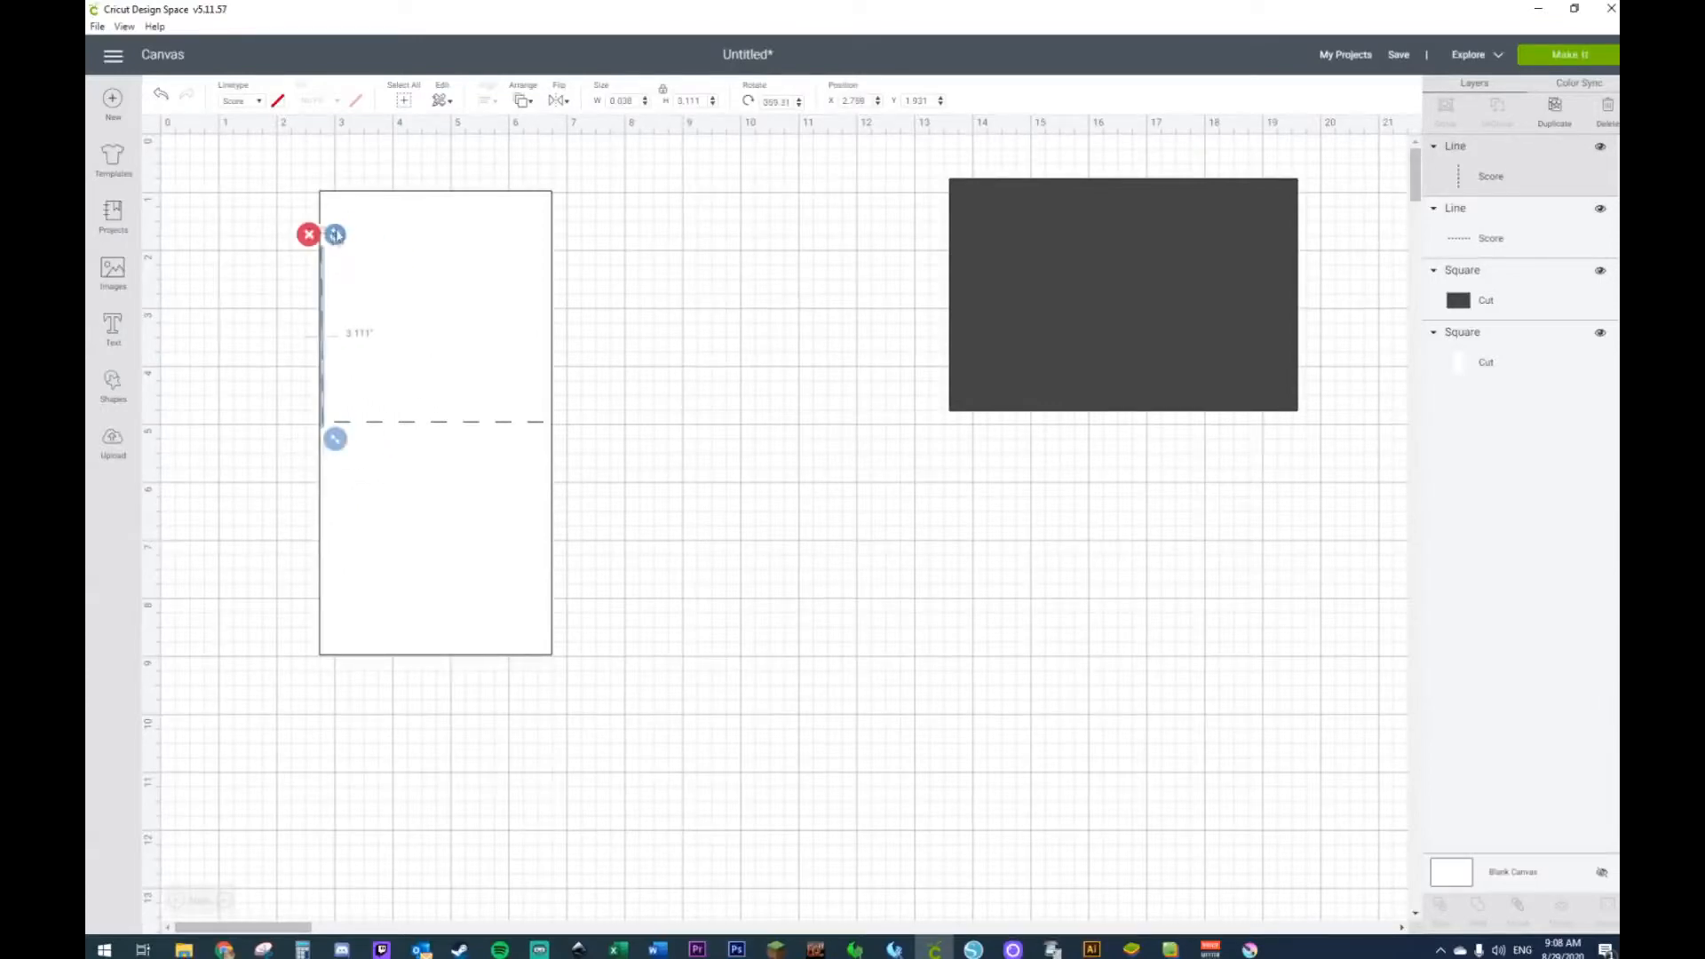
left_click(300, 359)
left_click(324, 382)
left_click_drag(324, 382, 324, 327)
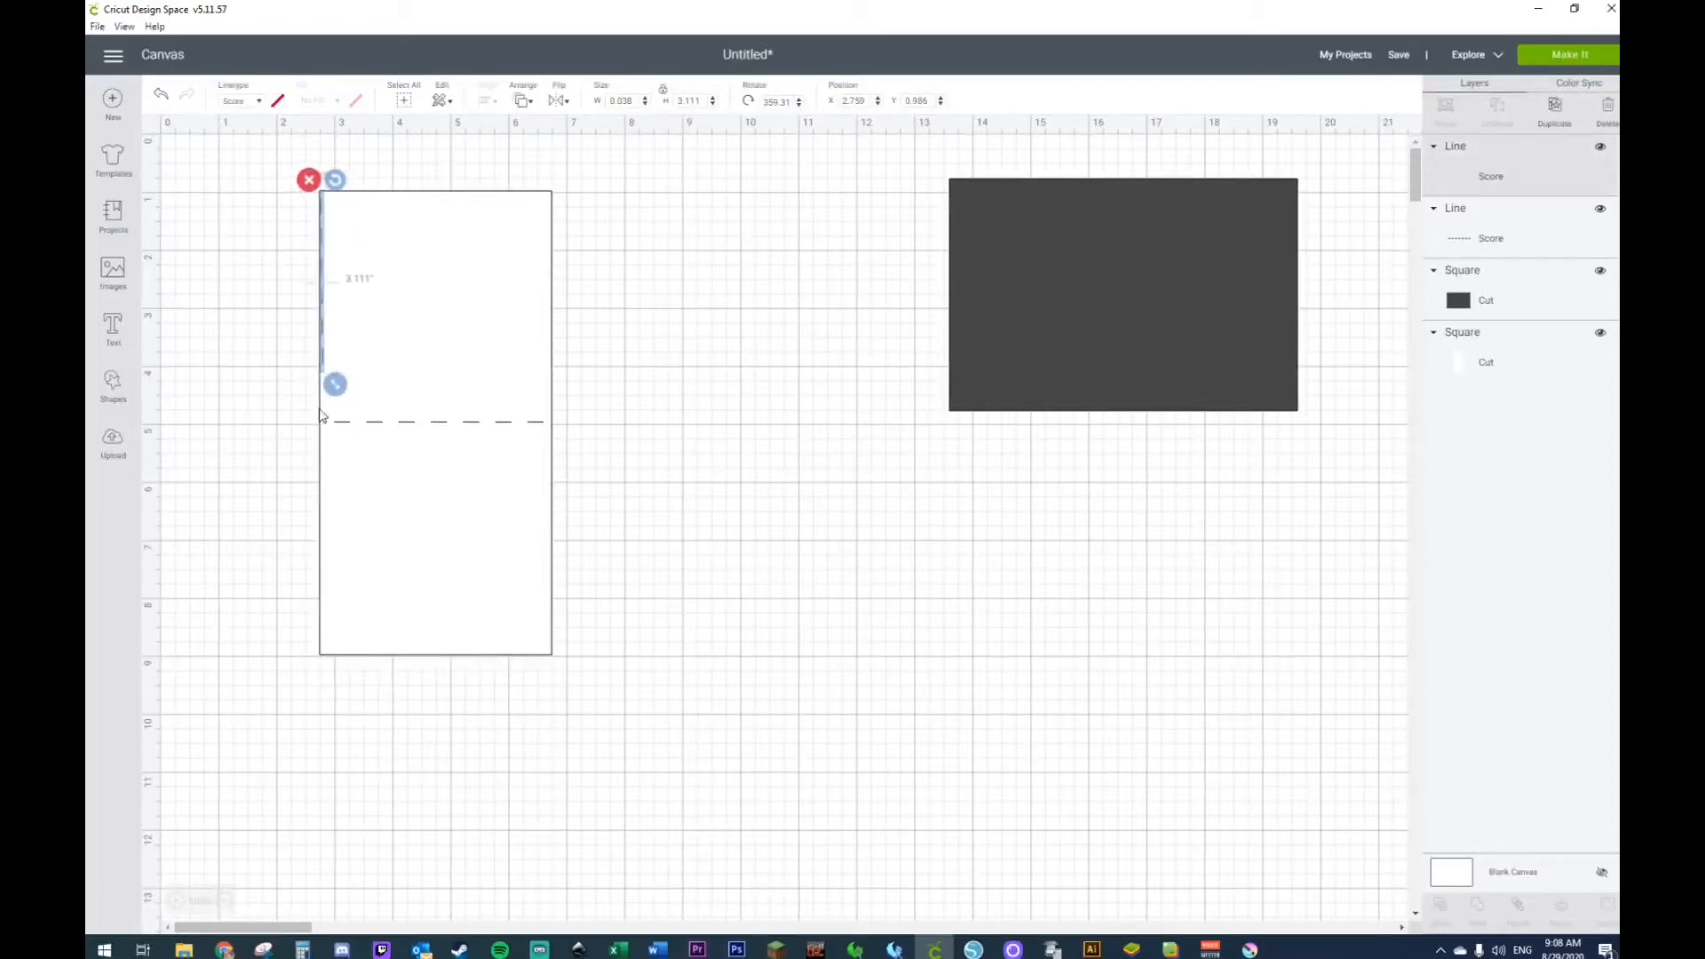
left_click_drag(335, 385, 336, 439)
left_click(266, 429)
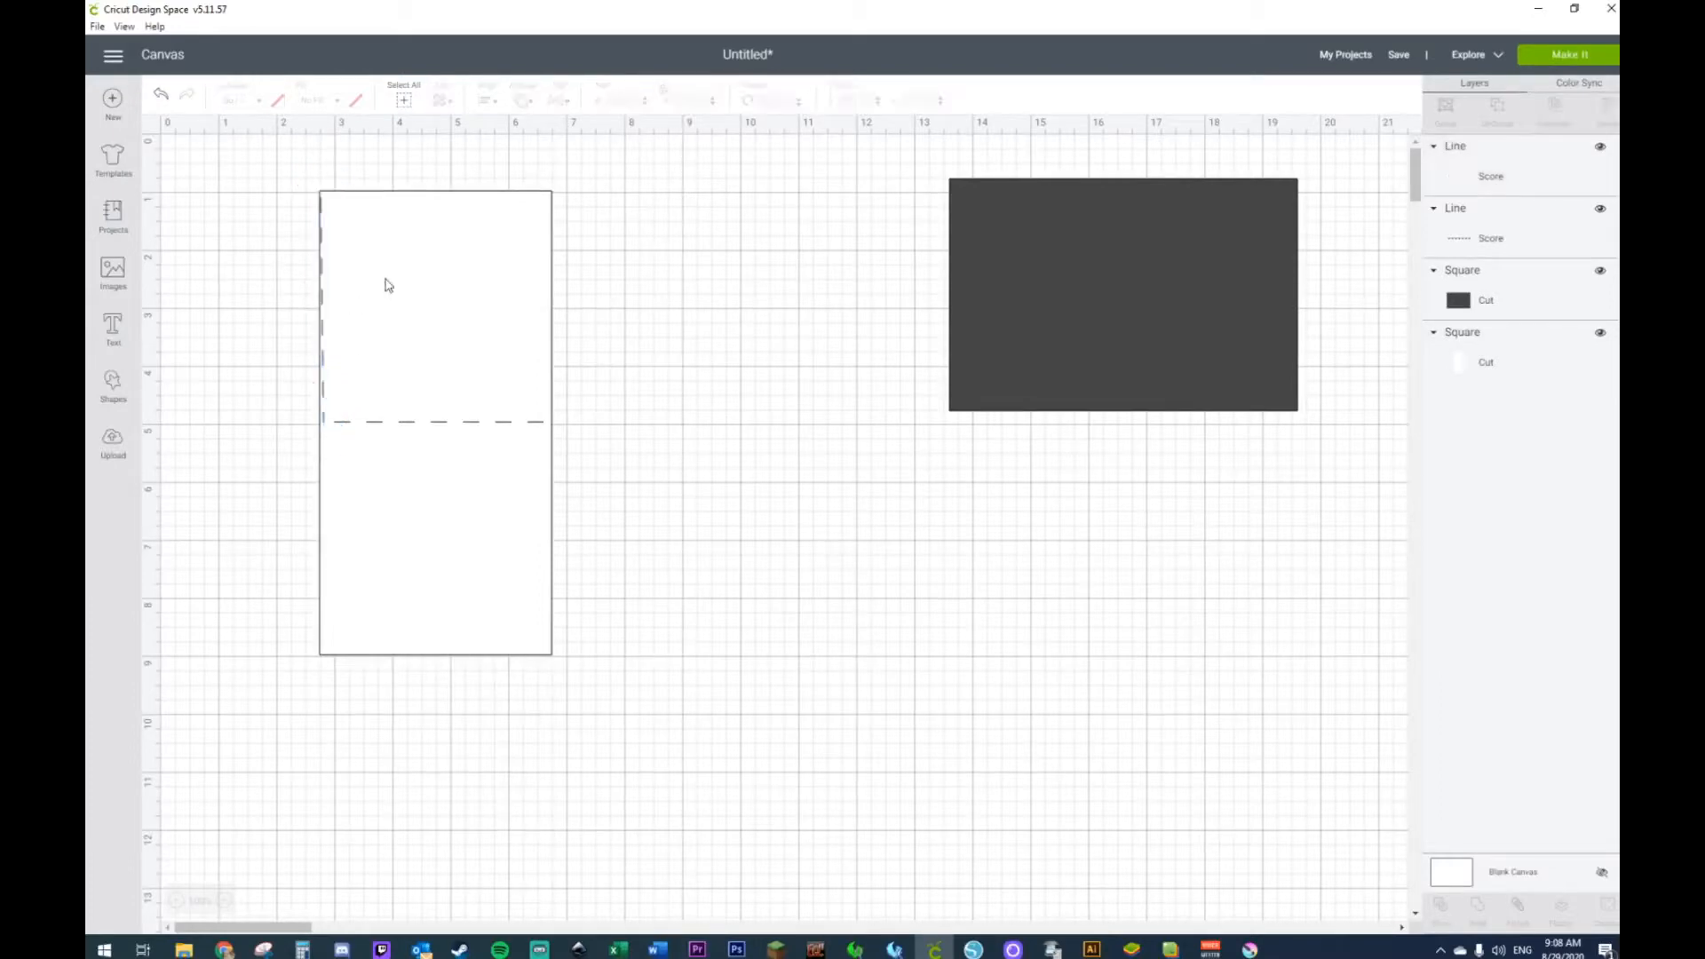
Step: Rotate the vertical score line to about 46.7 degrees and move its upper end to the white rectangle's top right corner
left_click(323, 316)
left_click_drag(341, 186, 431, 241)
left_click_drag(283, 346, 422, 312)
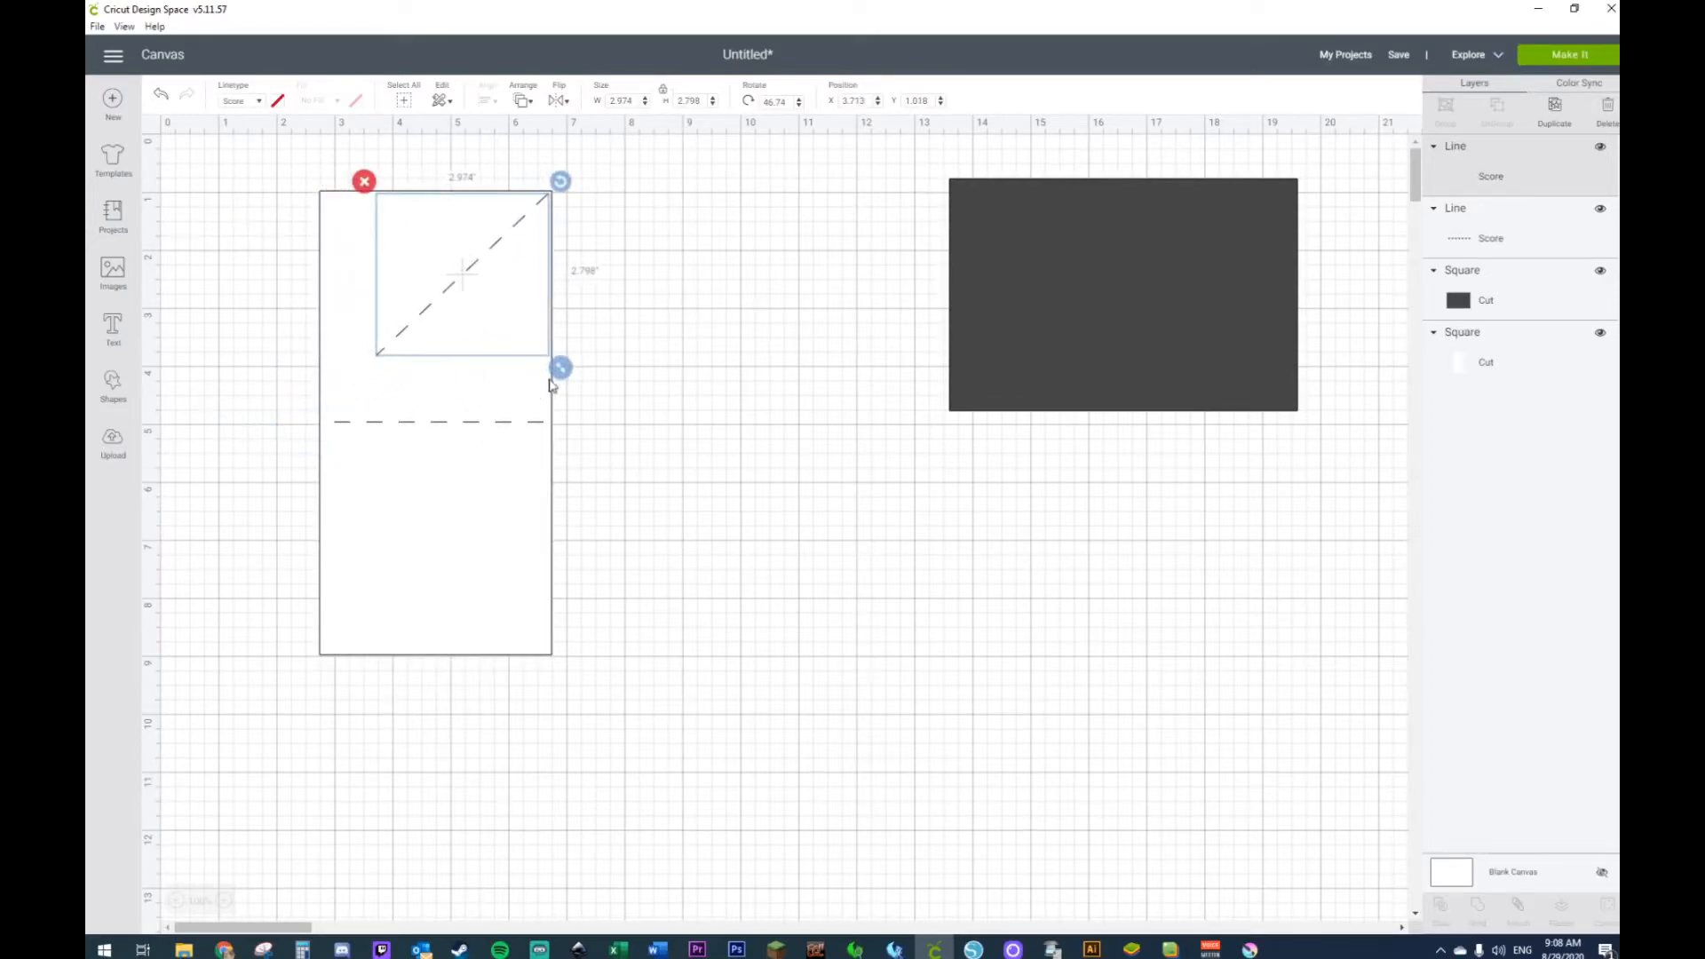
Step: Enlarge the diagonal score line to about 4.15 by 3.91 inches and move its lower end to the horizontal score line's left end
left_click_drag(560, 367, 582, 388)
left_click_drag(595, 482, 628, 524)
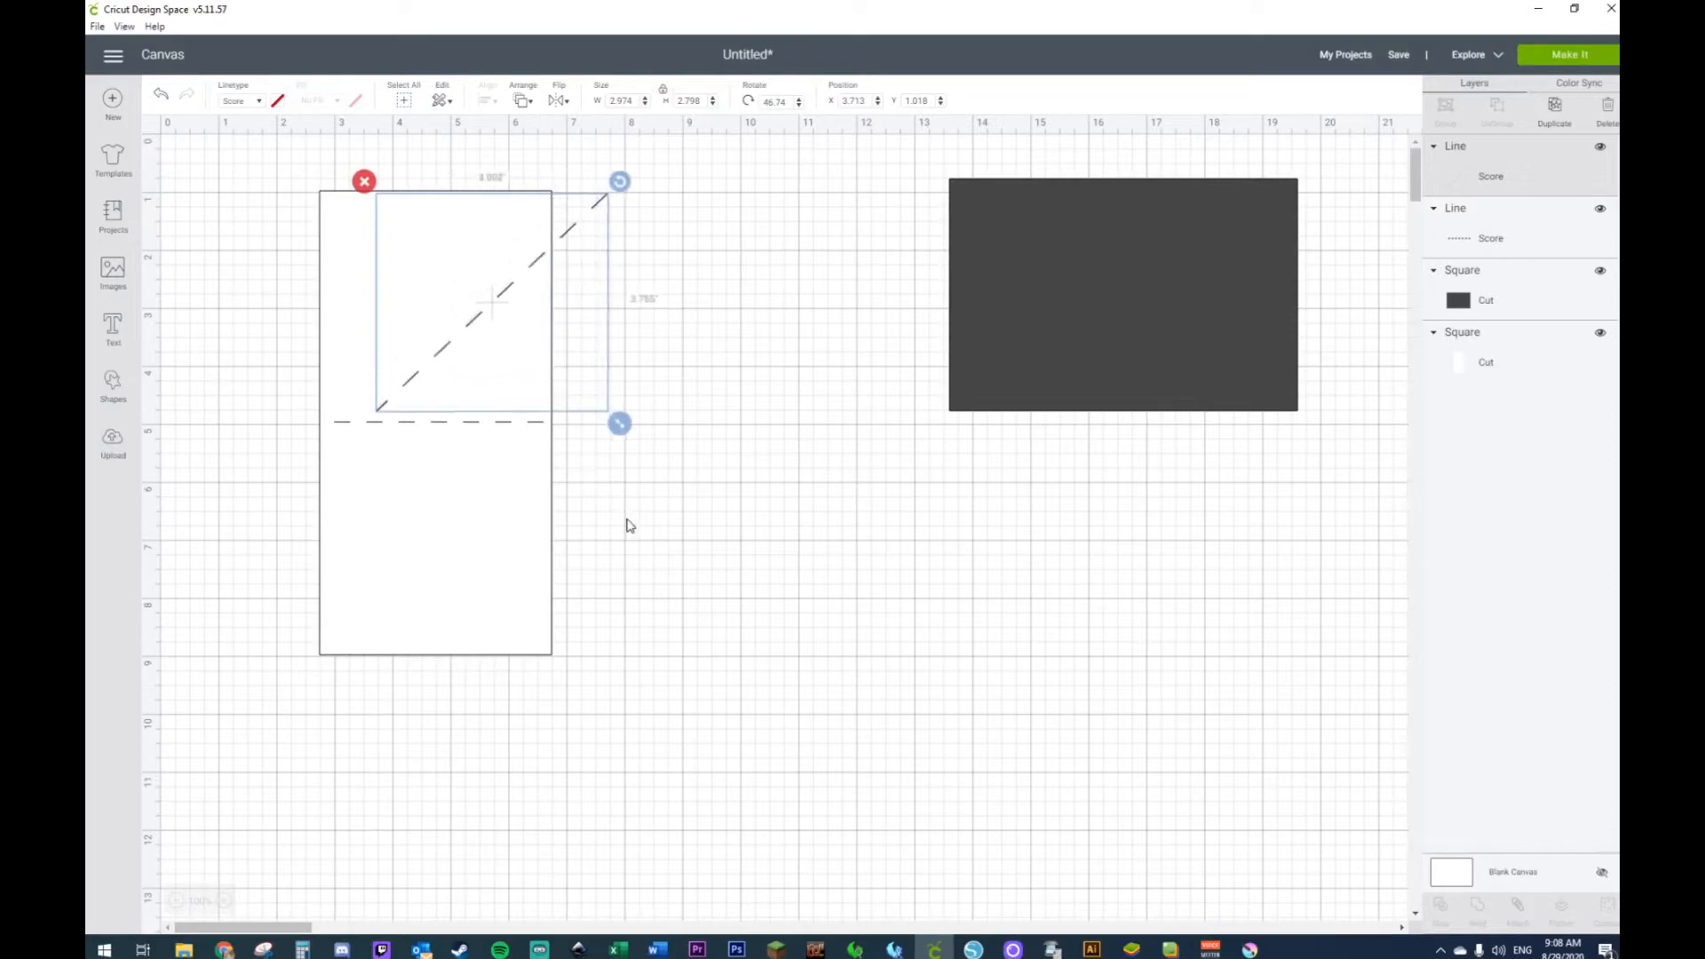
left_click_drag(594, 211, 524, 234)
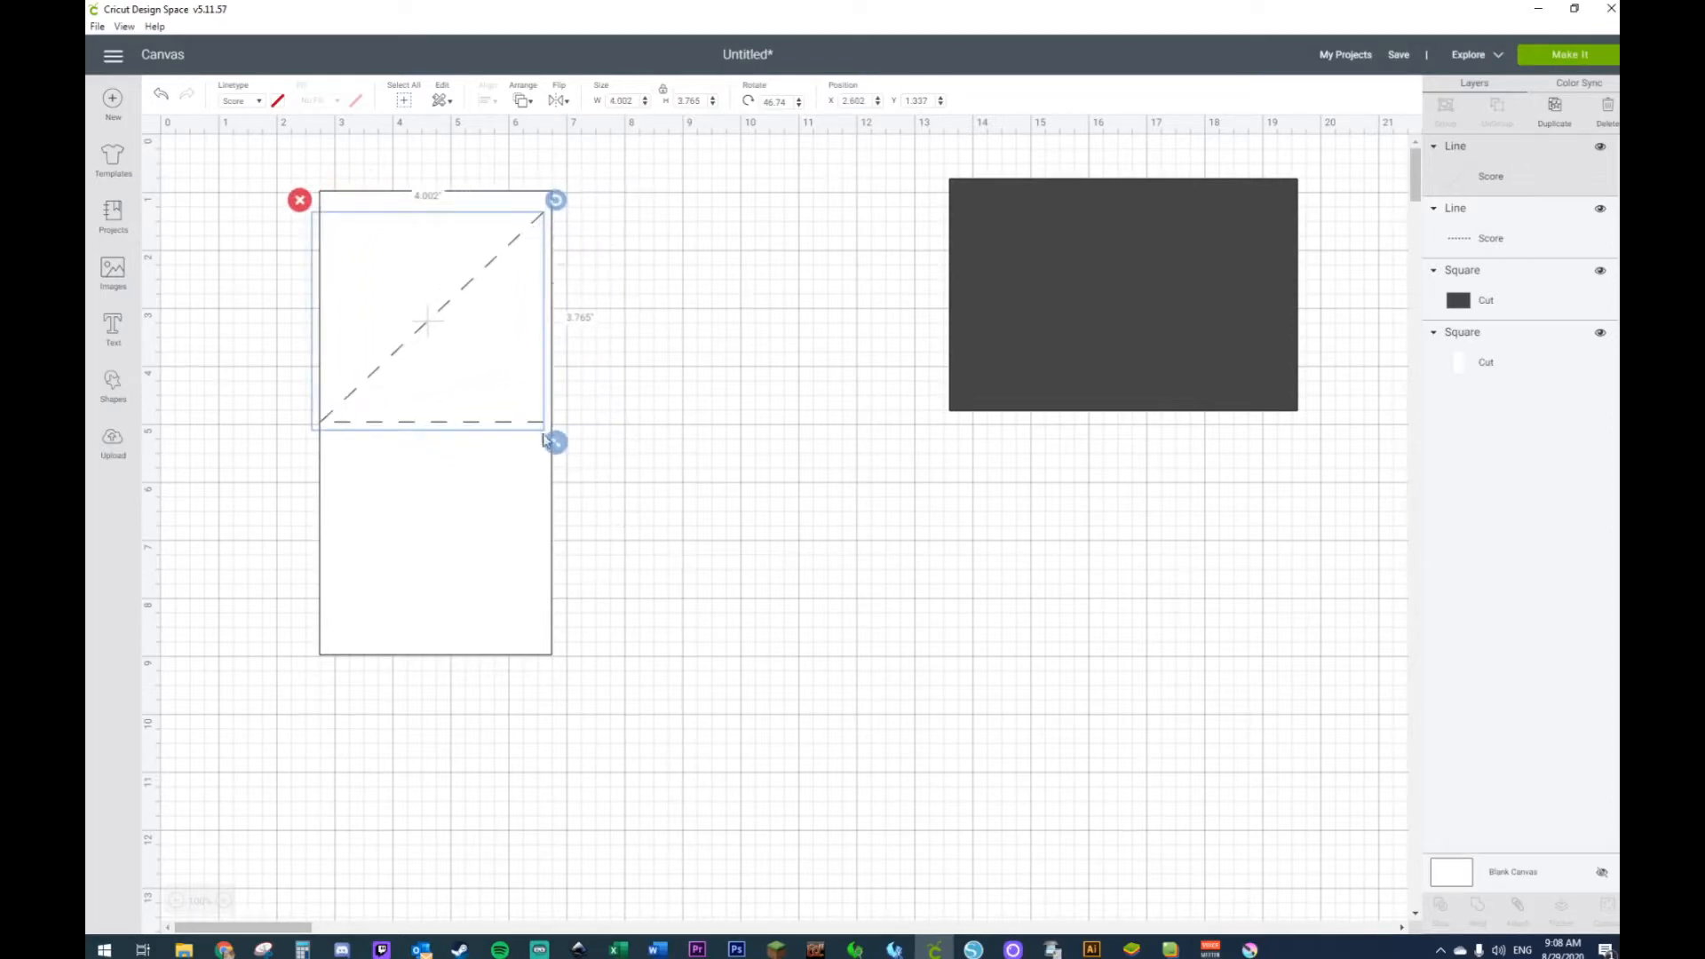
left_click_drag(548, 437, 561, 434)
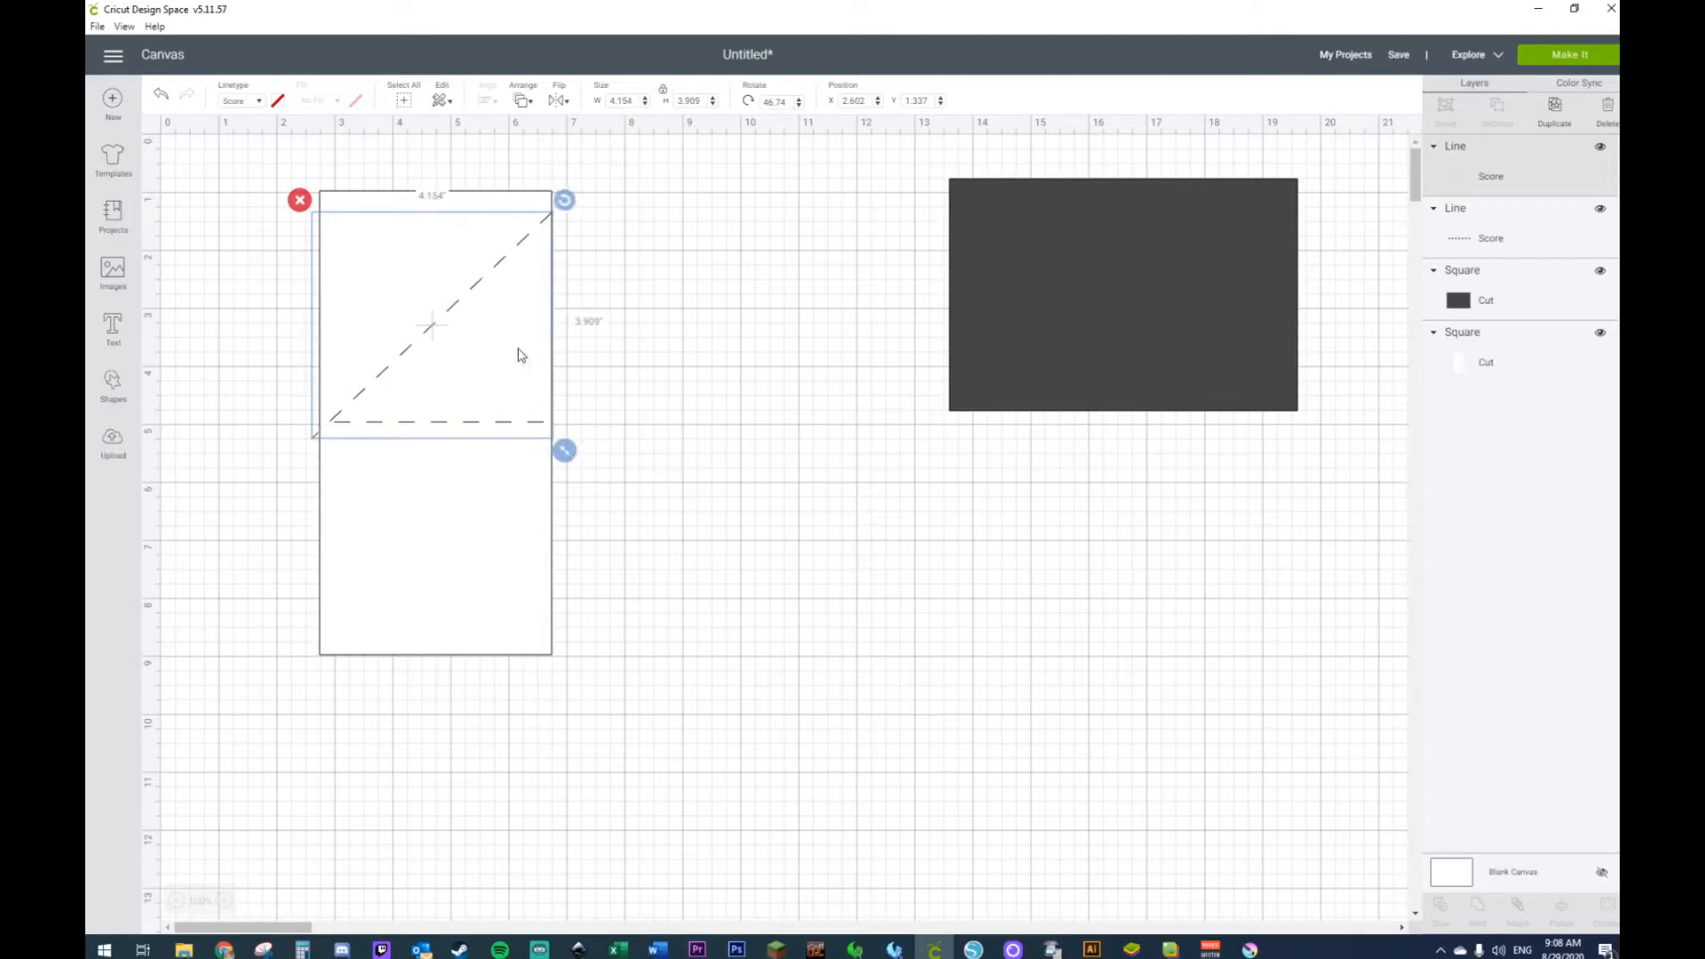
left_click_drag(480, 286, 488, 270)
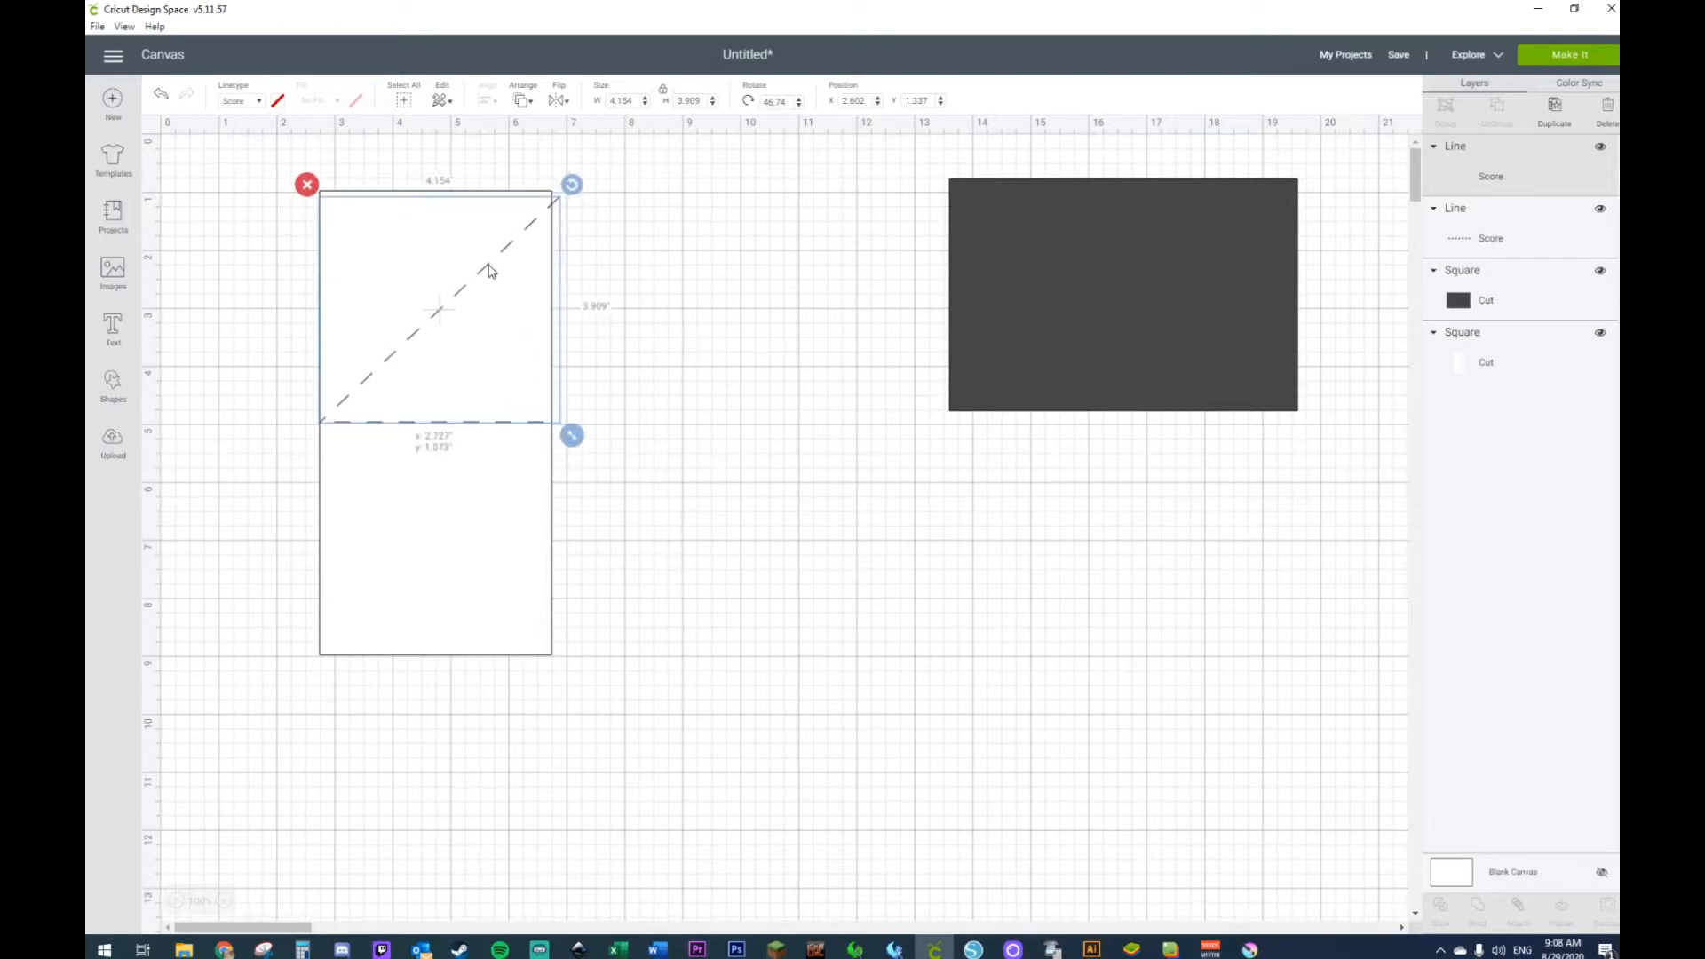
Step: Fine-tune the diagonal score line's rotation and position so its upper end meets the white rectangle's top right corner
left_click_drag(572, 184, 566, 178)
left_click_drag(451, 308, 445, 305)
left_click_drag(562, 177, 562, 178)
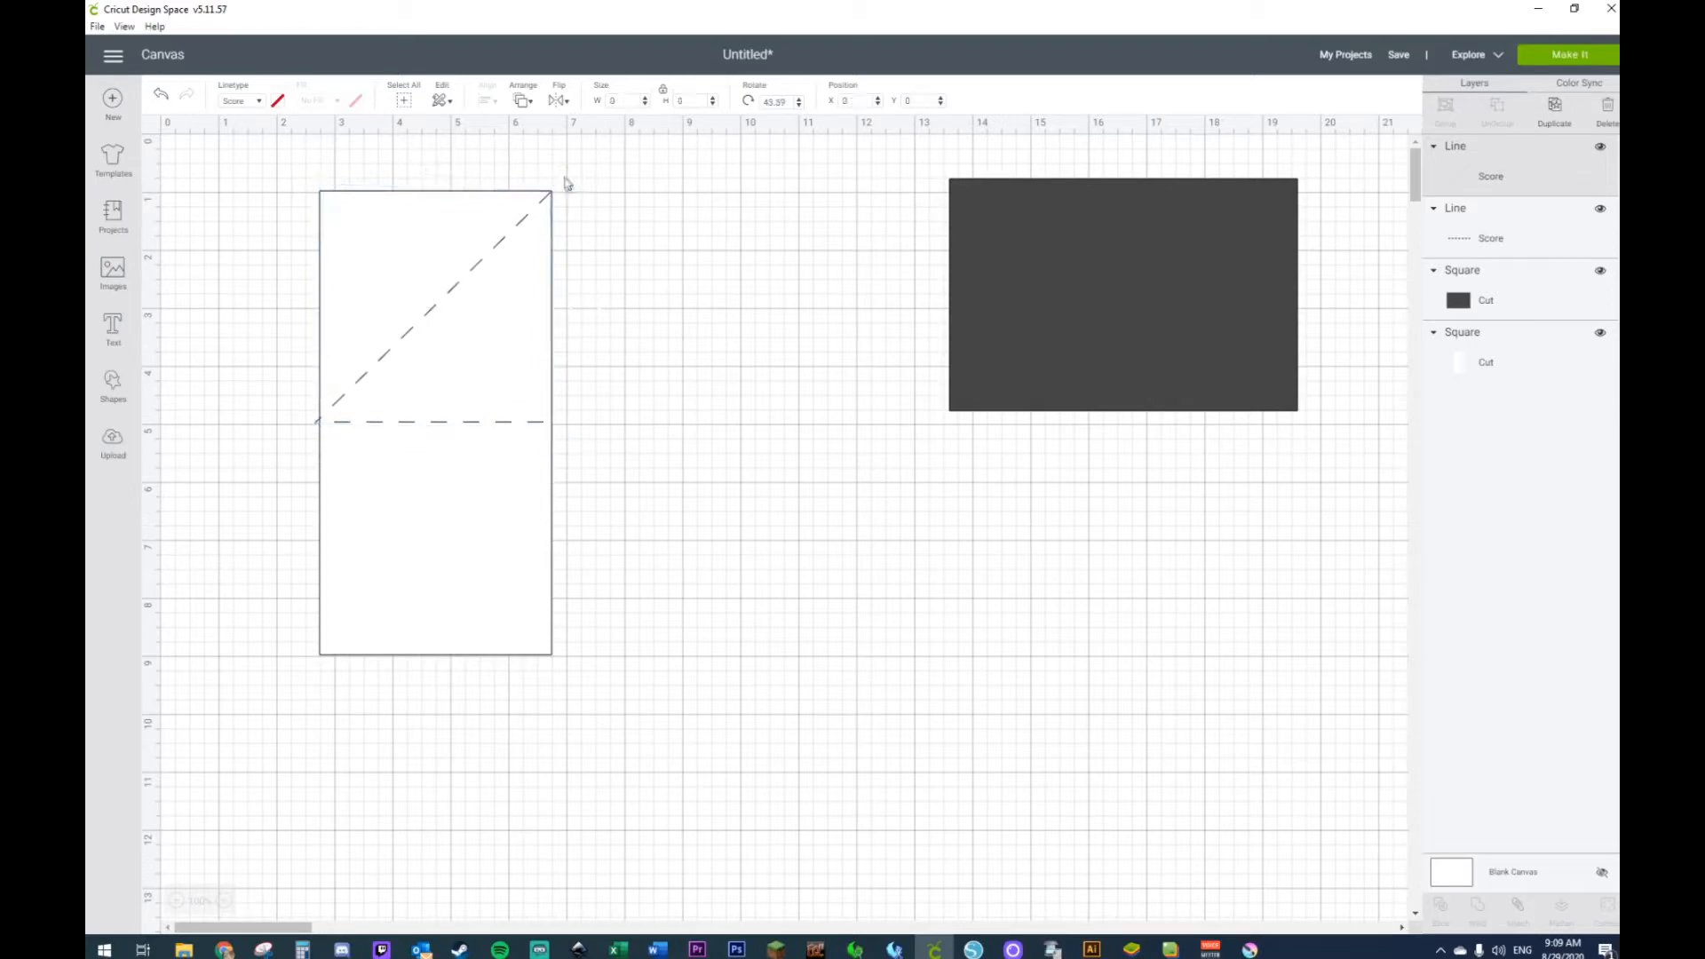
Step: Shrink the diagonal score line to about 3.84 by 3.79 inches and centre it inside the white rectangle's upper half
left_click_drag(565, 434, 554, 424)
left_click_drag(456, 281, 462, 287)
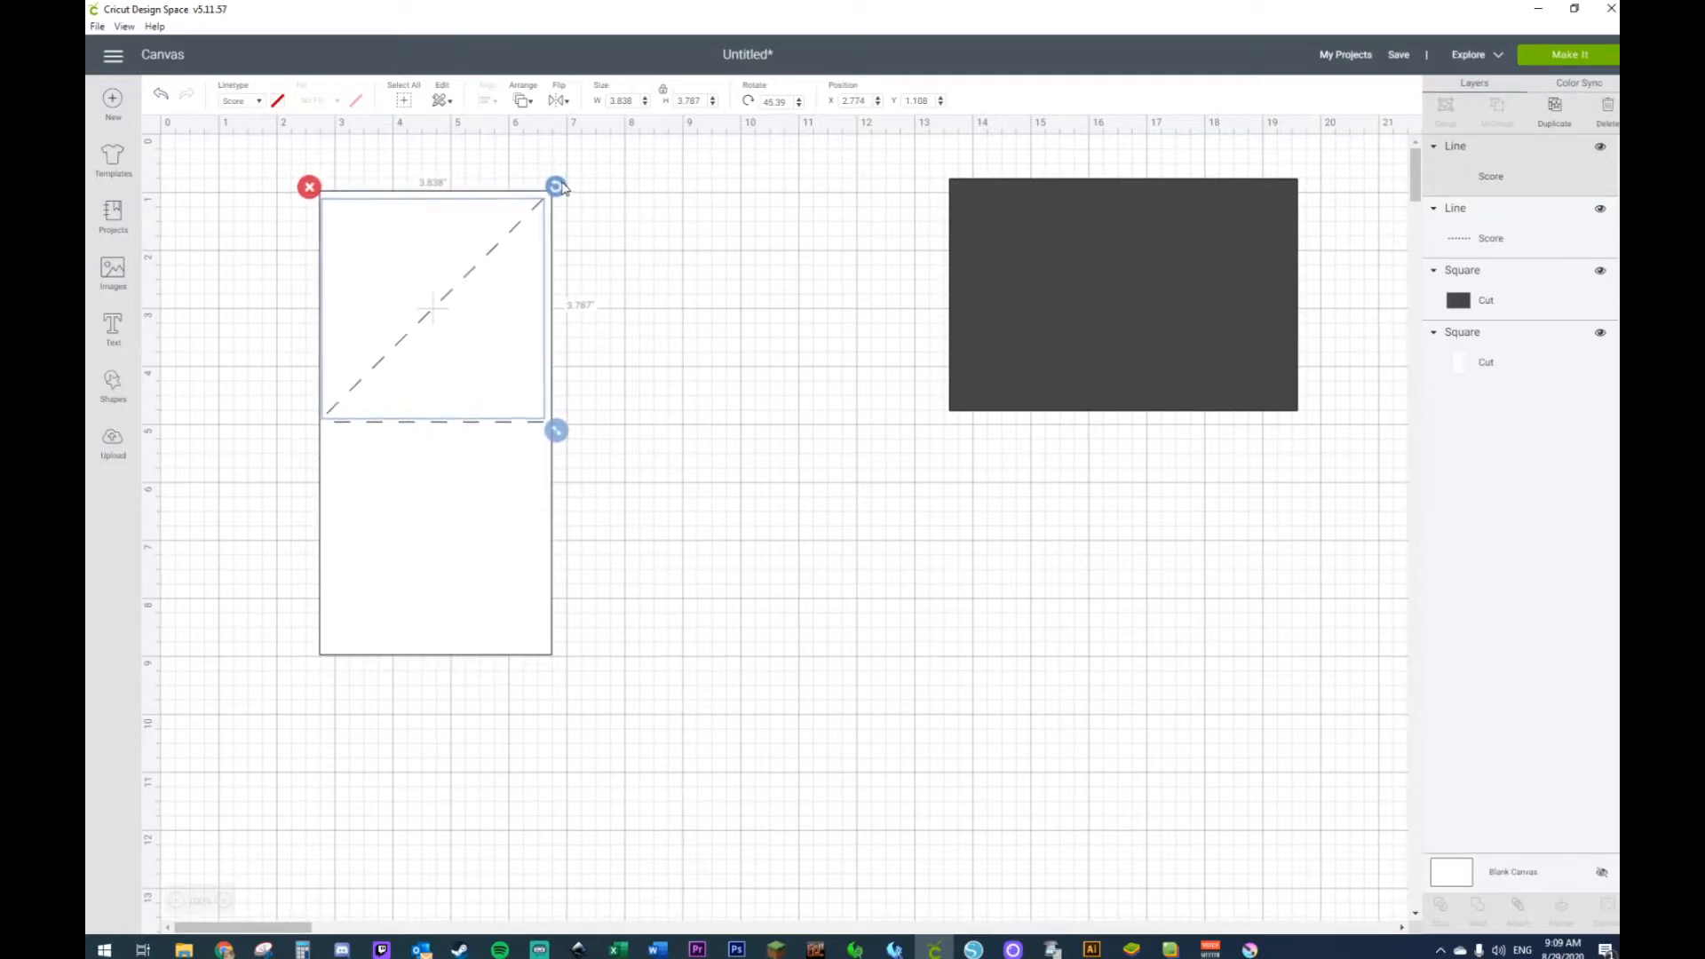
left_click(665, 343)
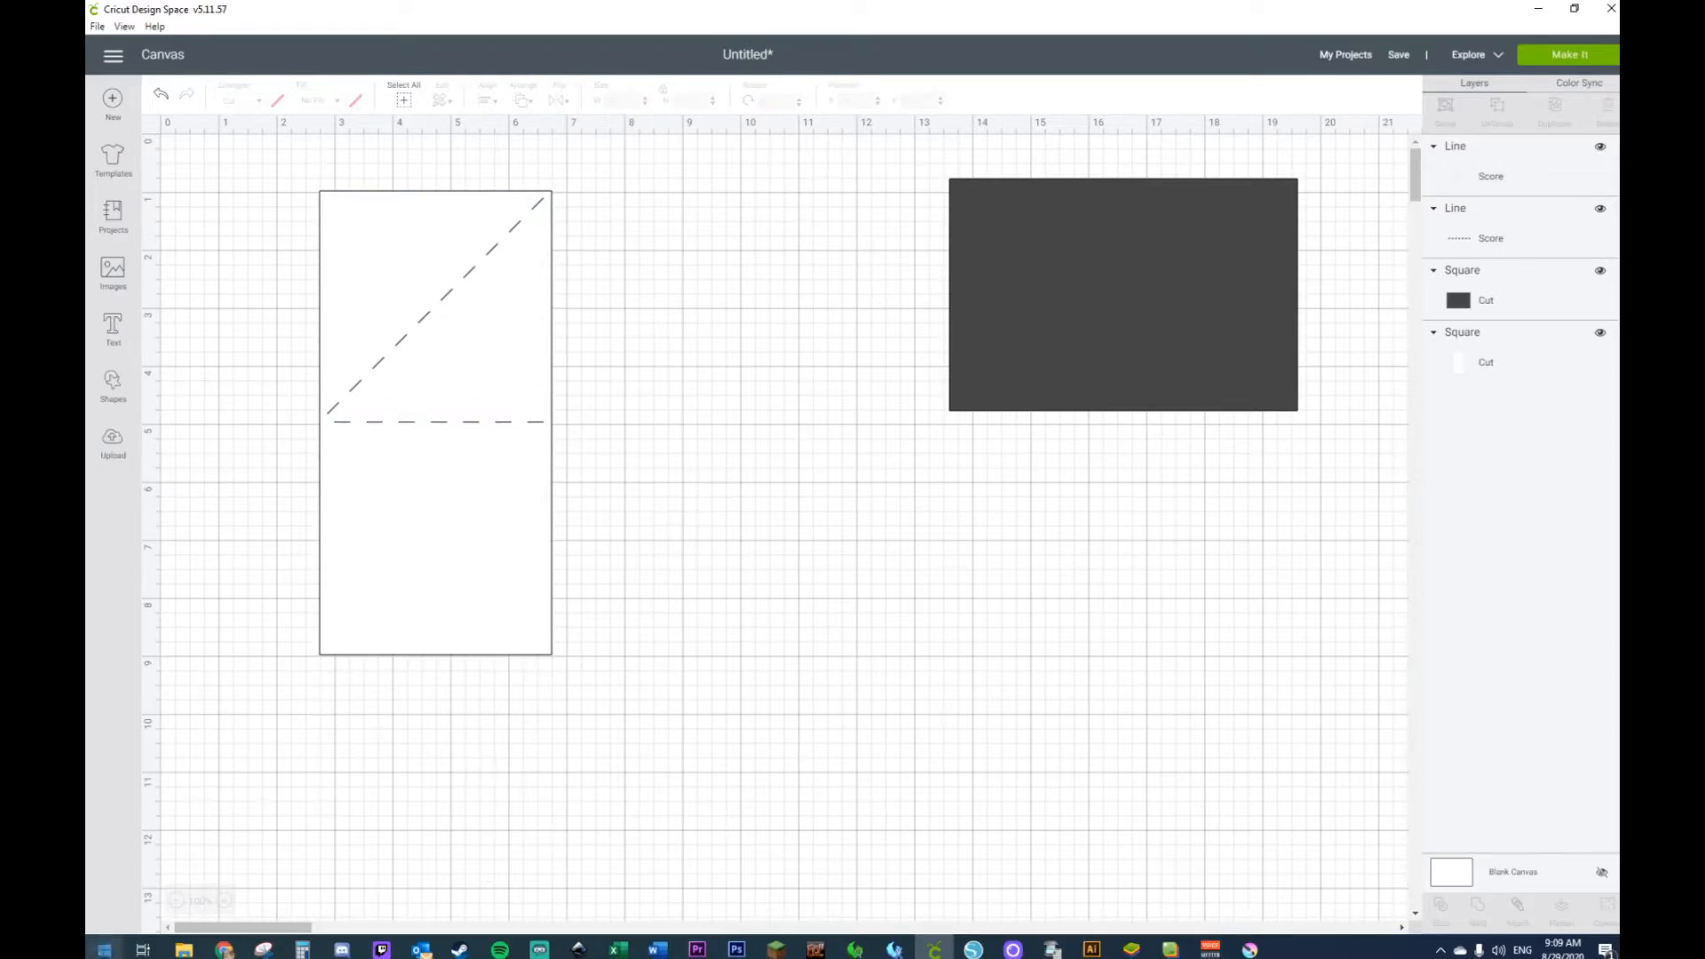
Step: Add a circle about 1.05 inches across and place it over the middle of the diagonal score line
left_click(222, 902)
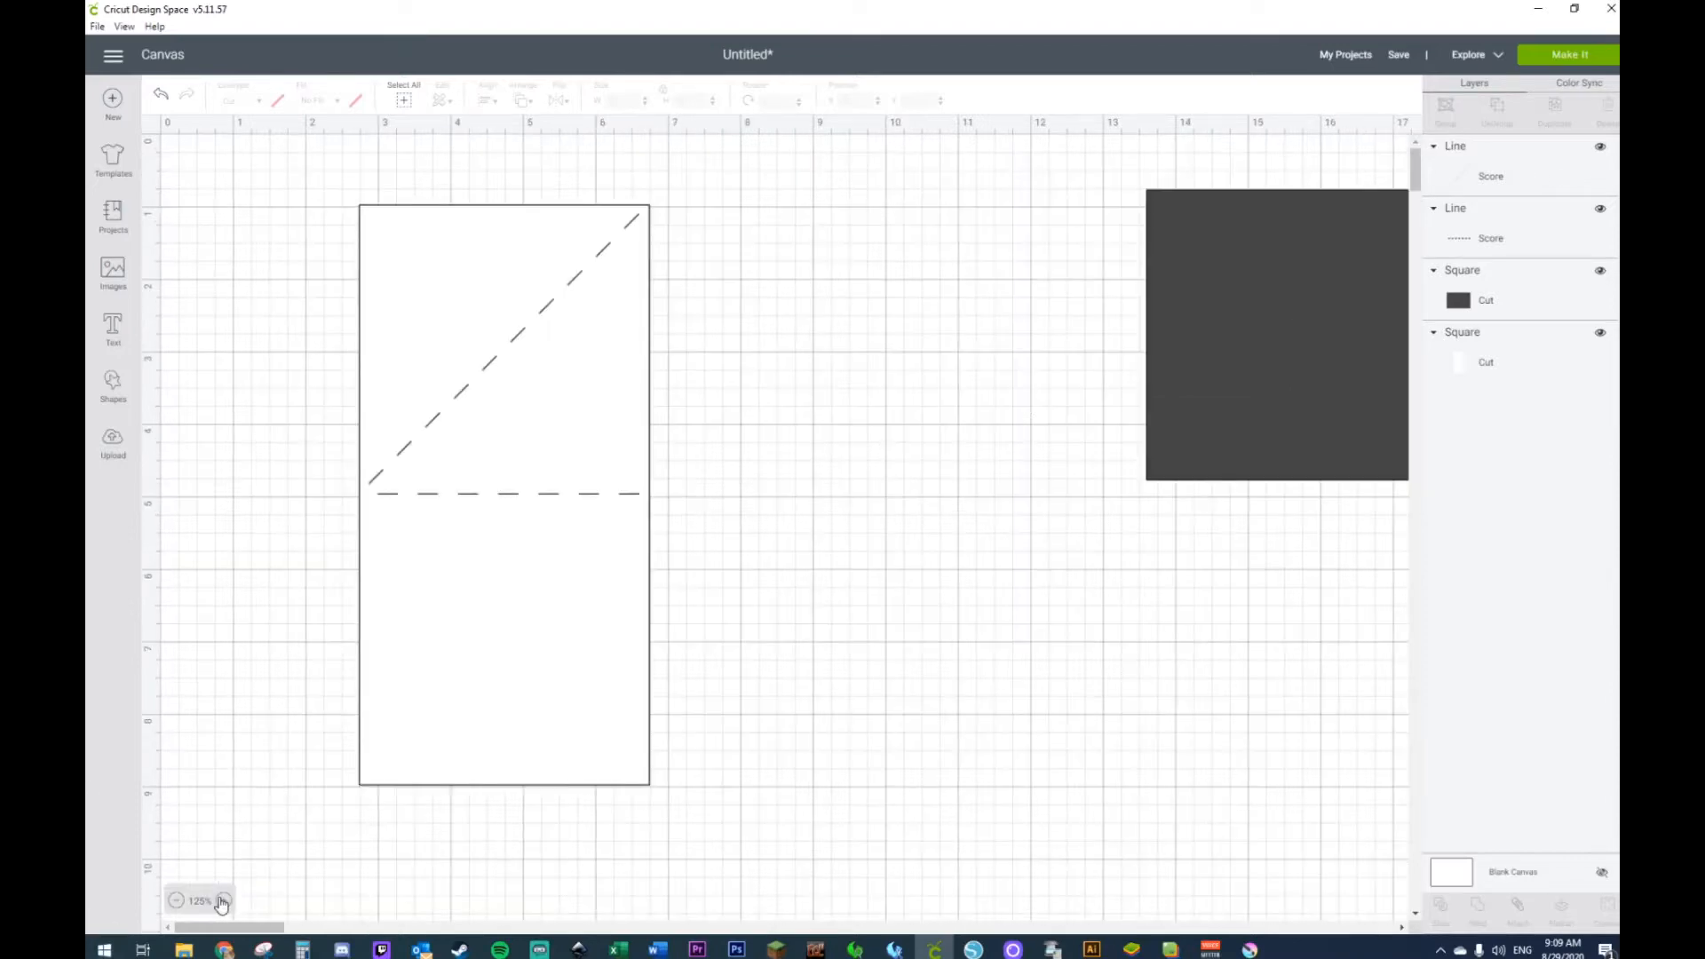
left_click(222, 901)
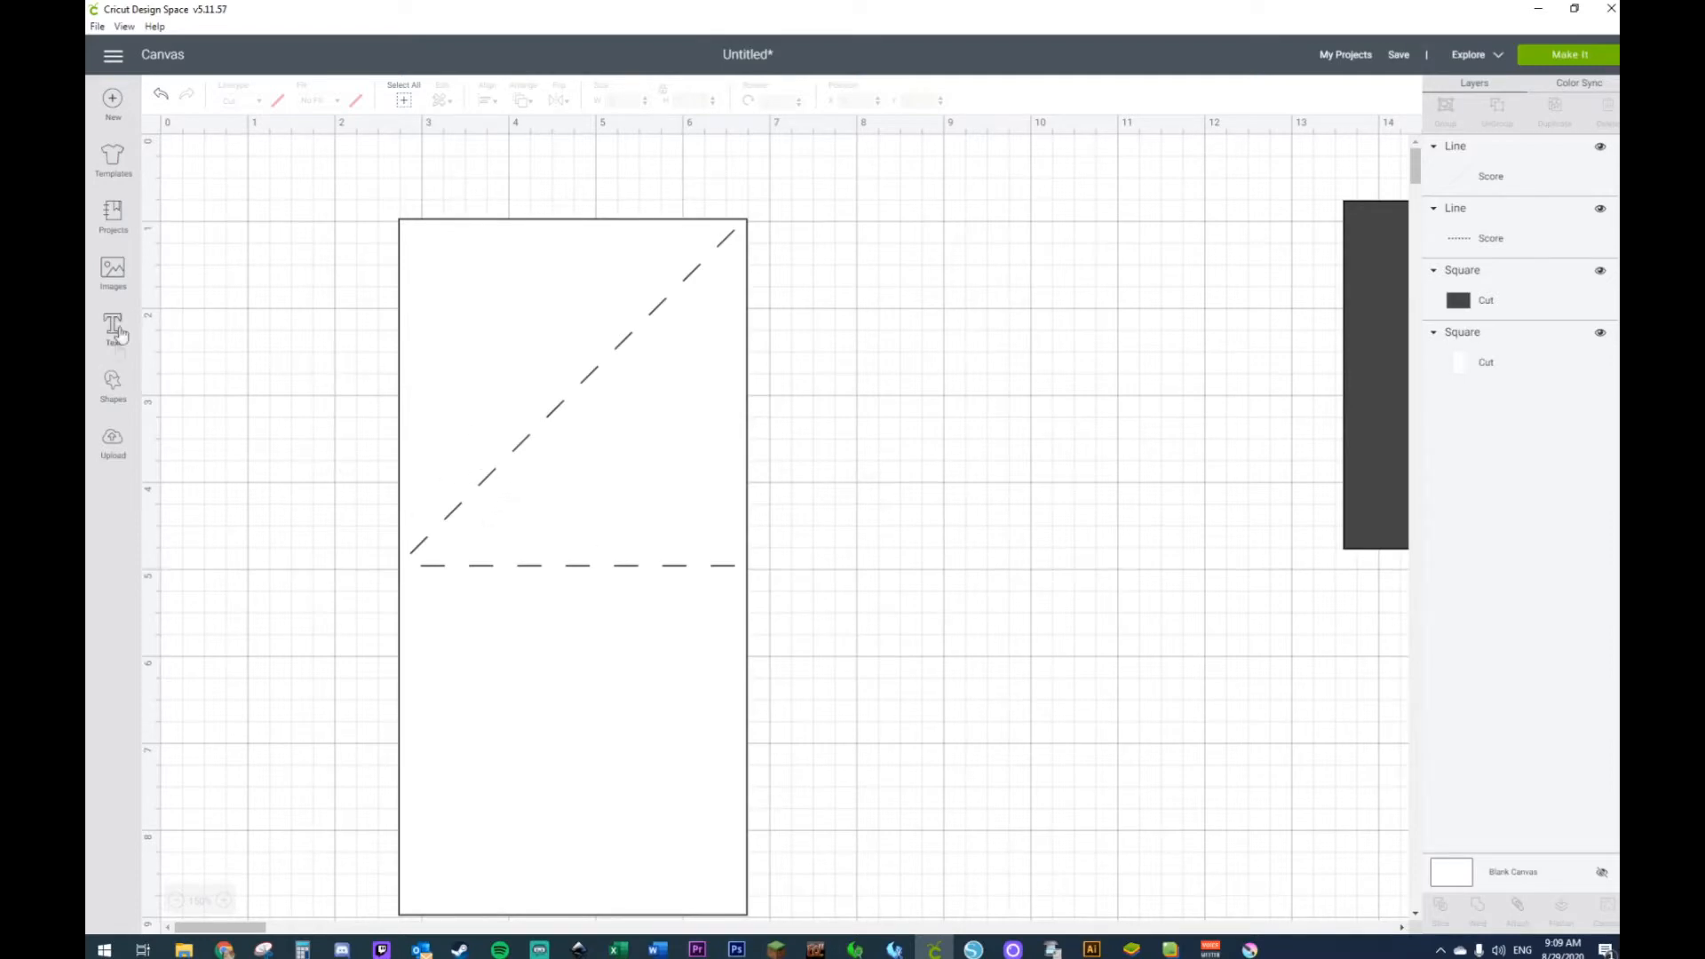
left_click(114, 391)
left_click(234, 273)
left_click_drag(718, 693, 654, 429)
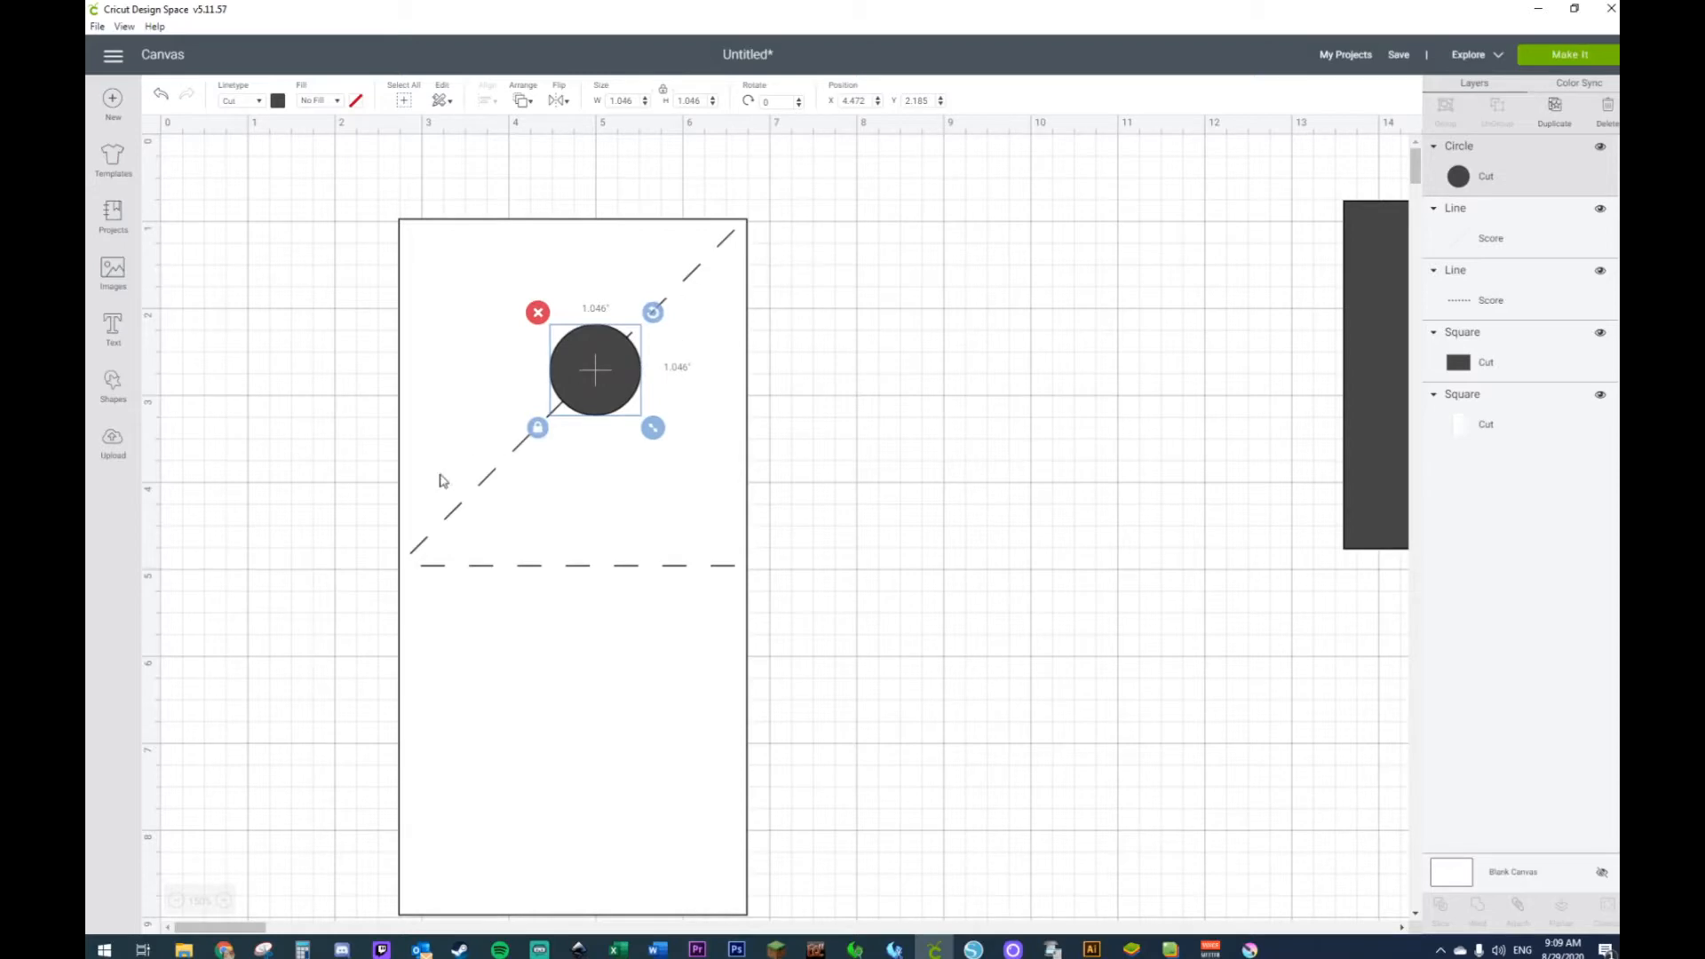
Step: Slice the white rectangle with the dark circle
left_click(523, 316)
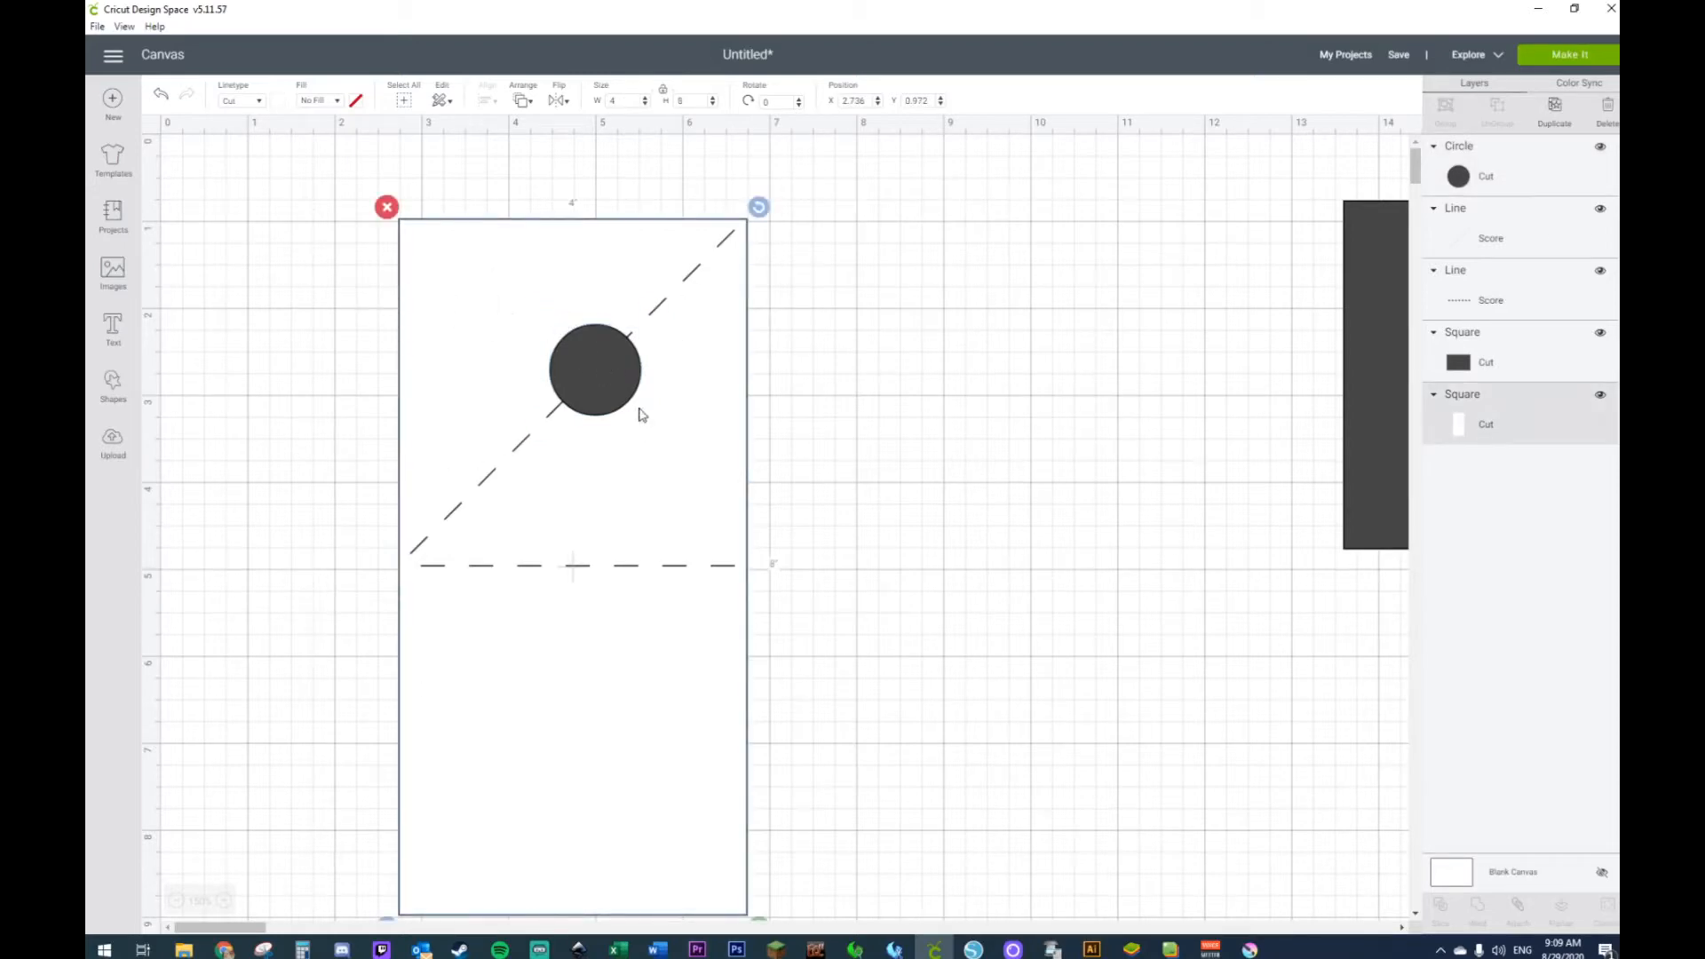
left_click(604, 384, "shift")
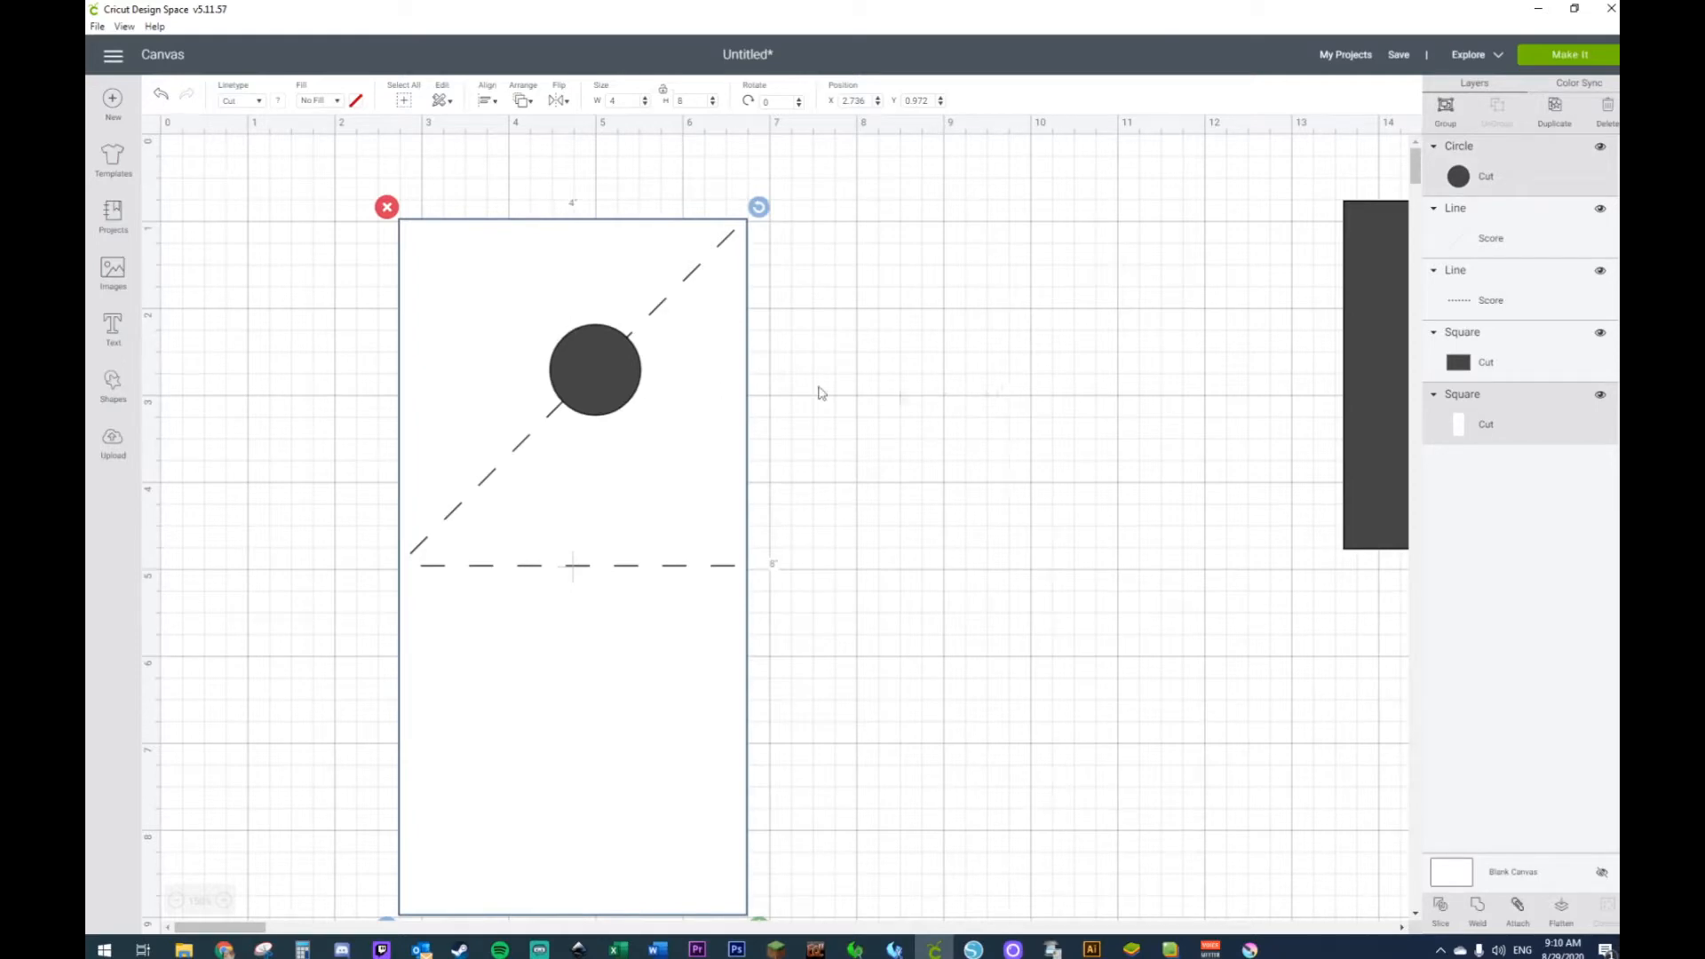
right_click(602, 368)
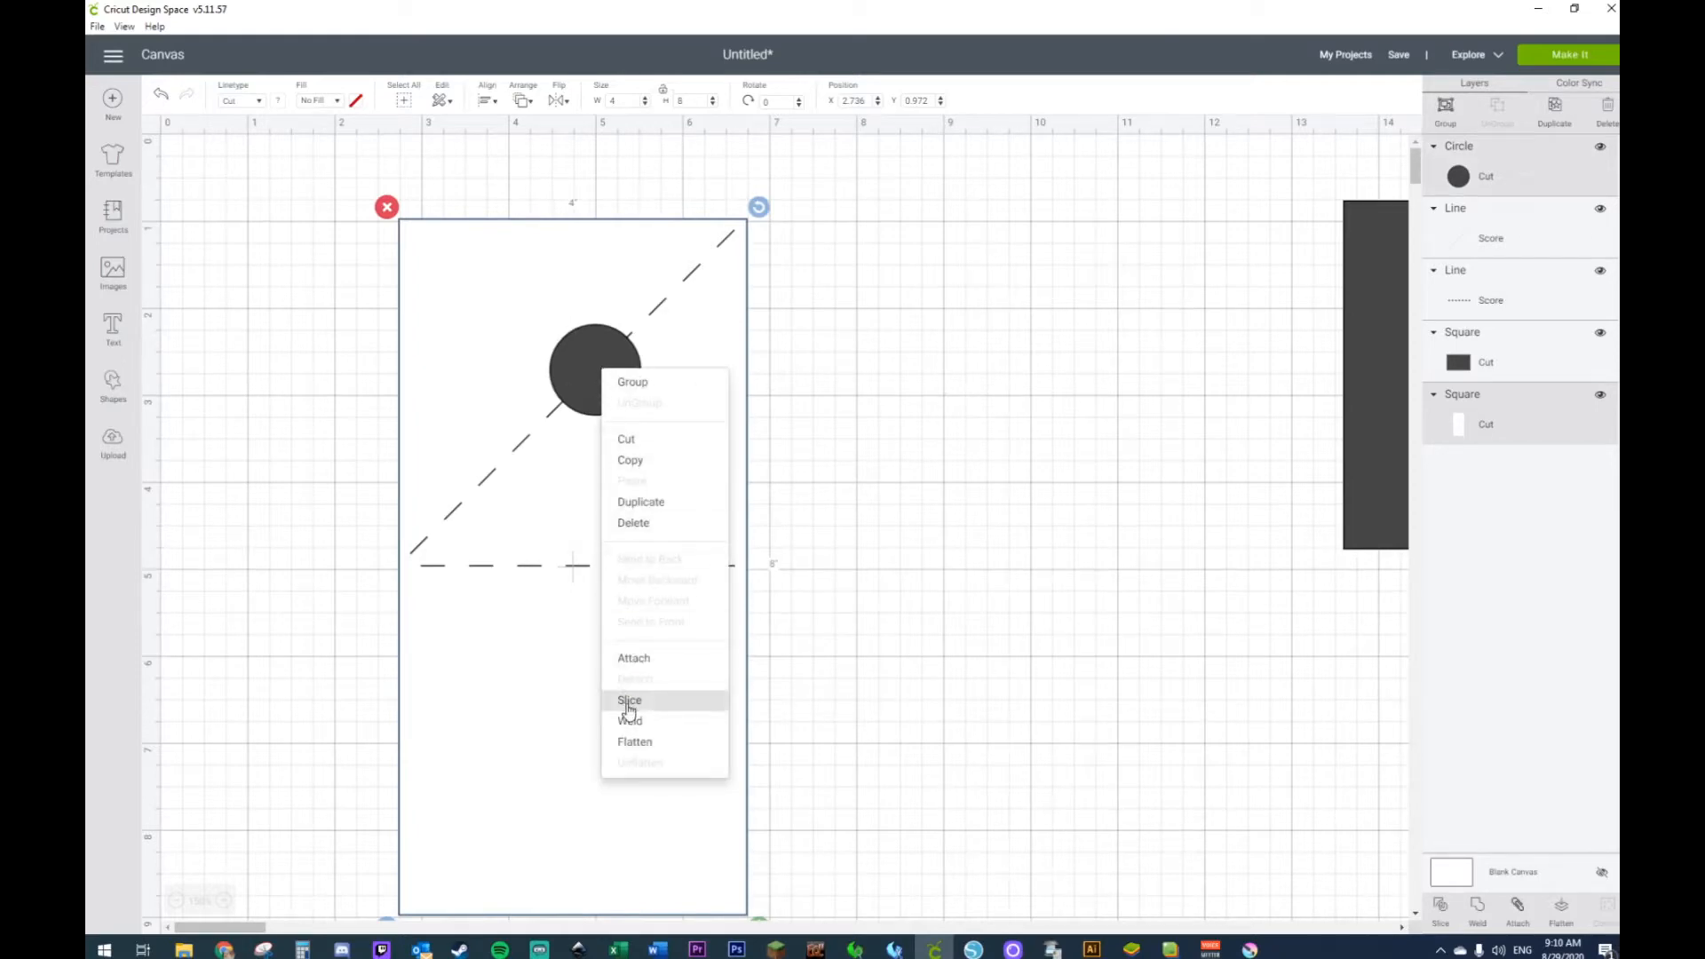
left_click(726, 696)
Step: Delete the two circular slice pieces and send the sliced white rectangle behind the score lines
left_click(577, 364)
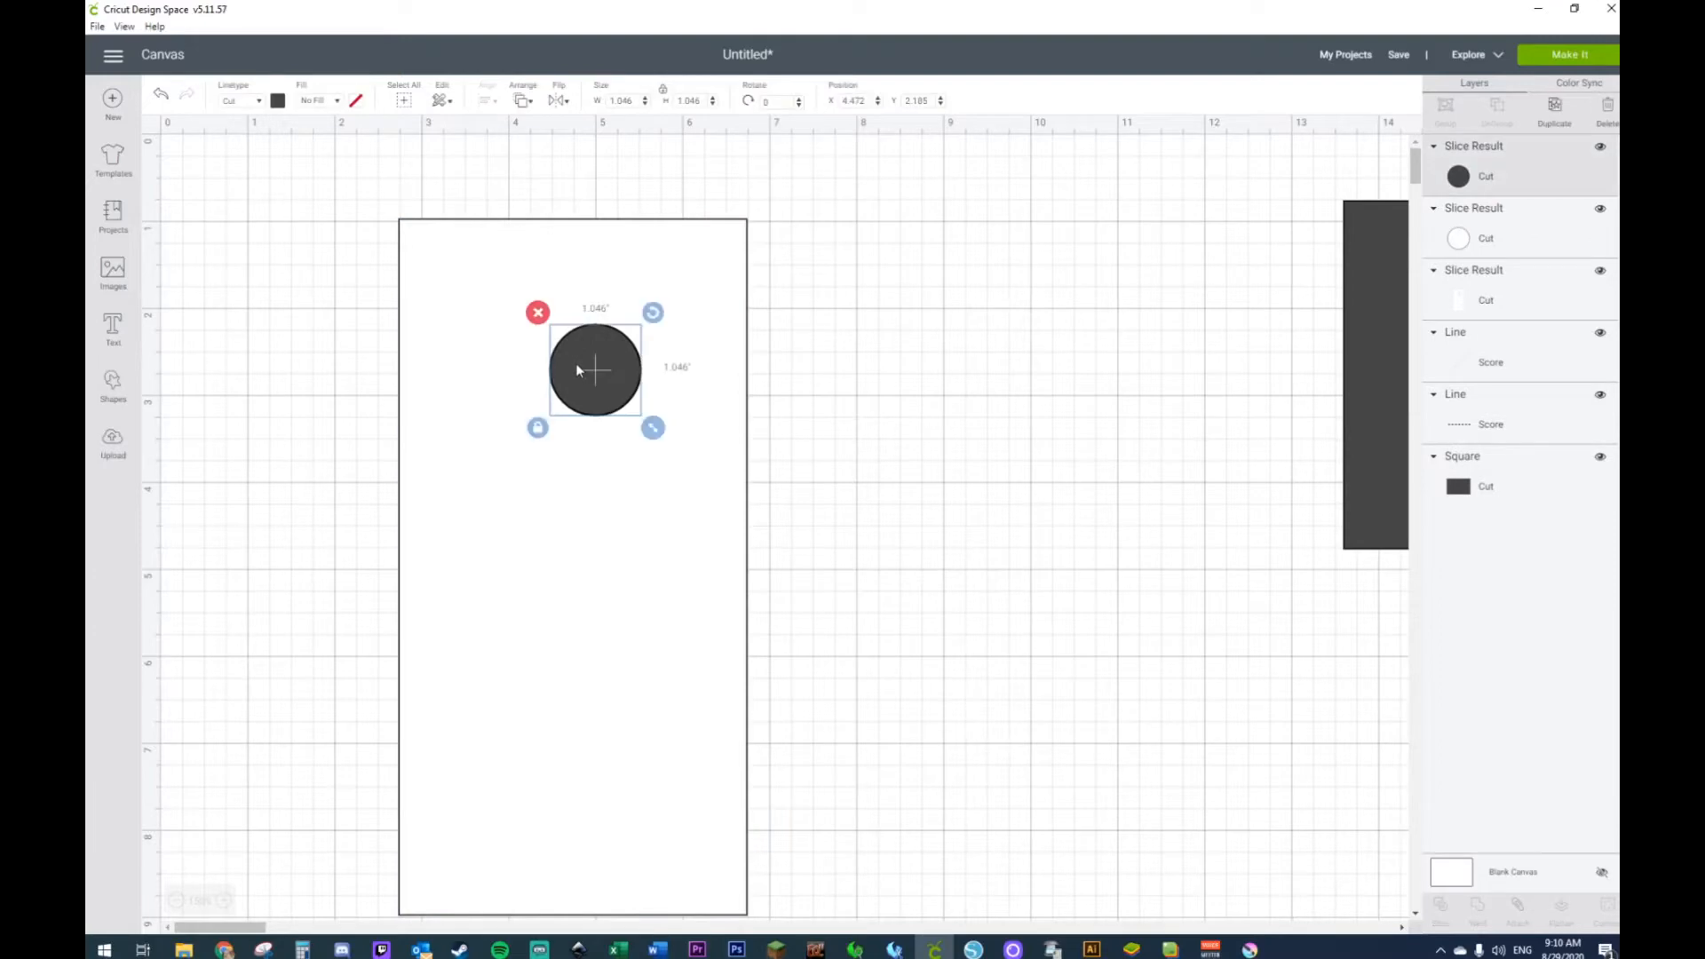
key("Delete")
left_click(577, 370)
key("Delete")
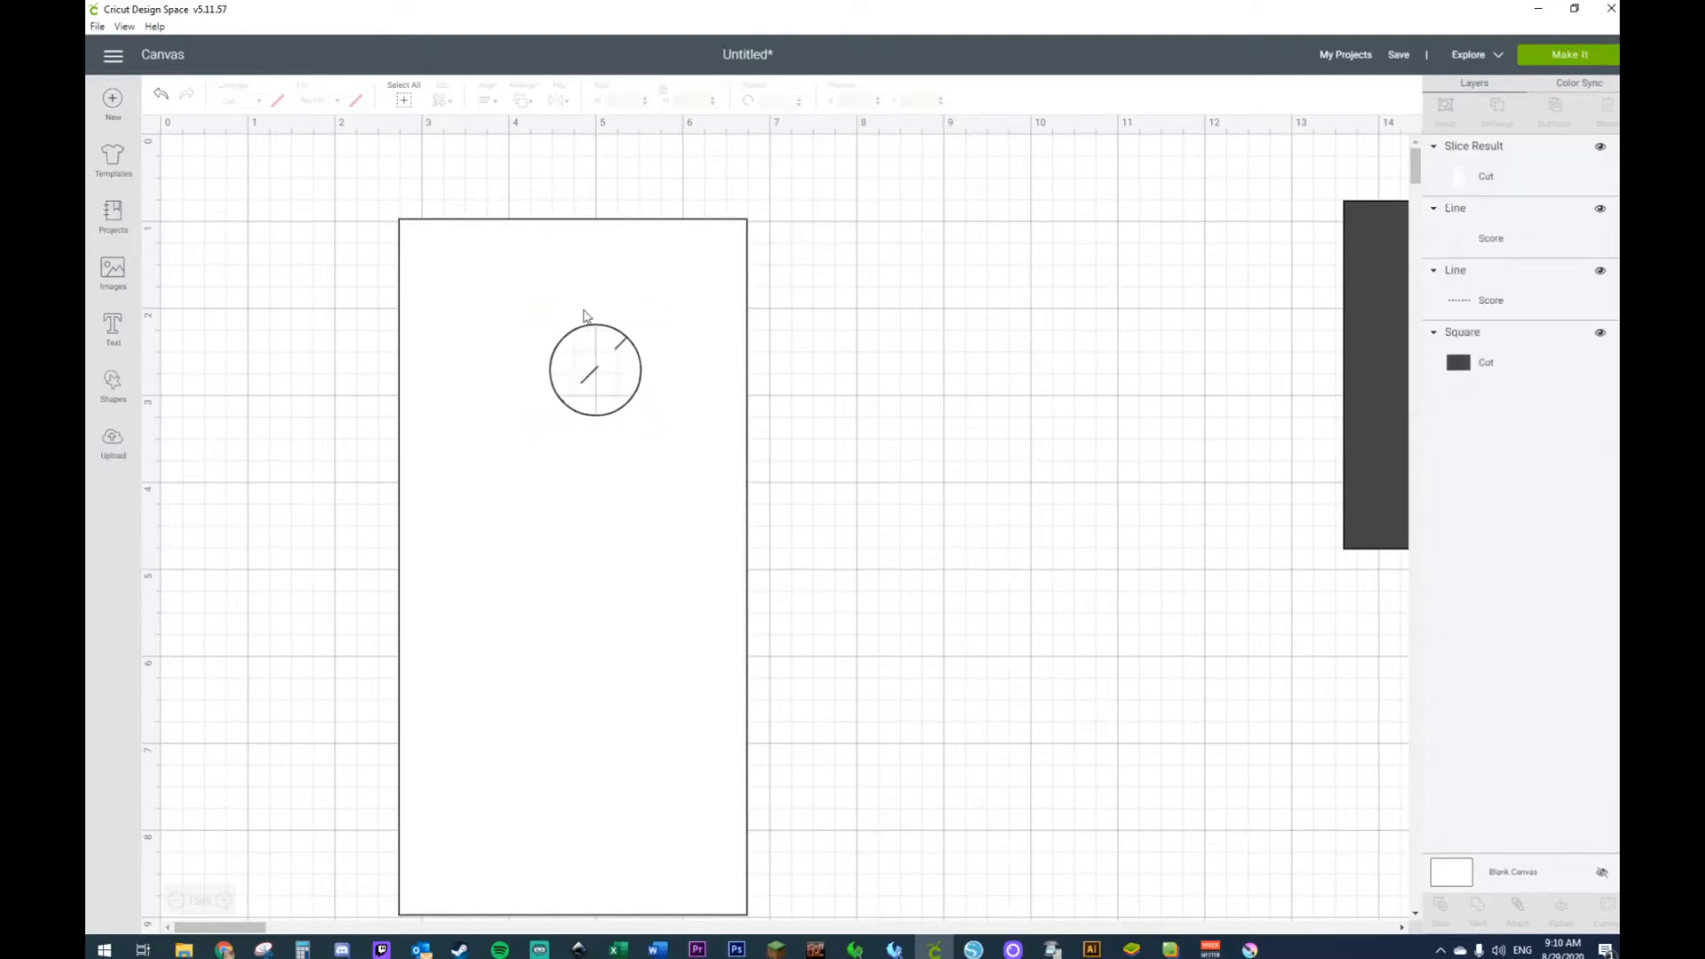
right_click(590, 271)
left_click(621, 461)
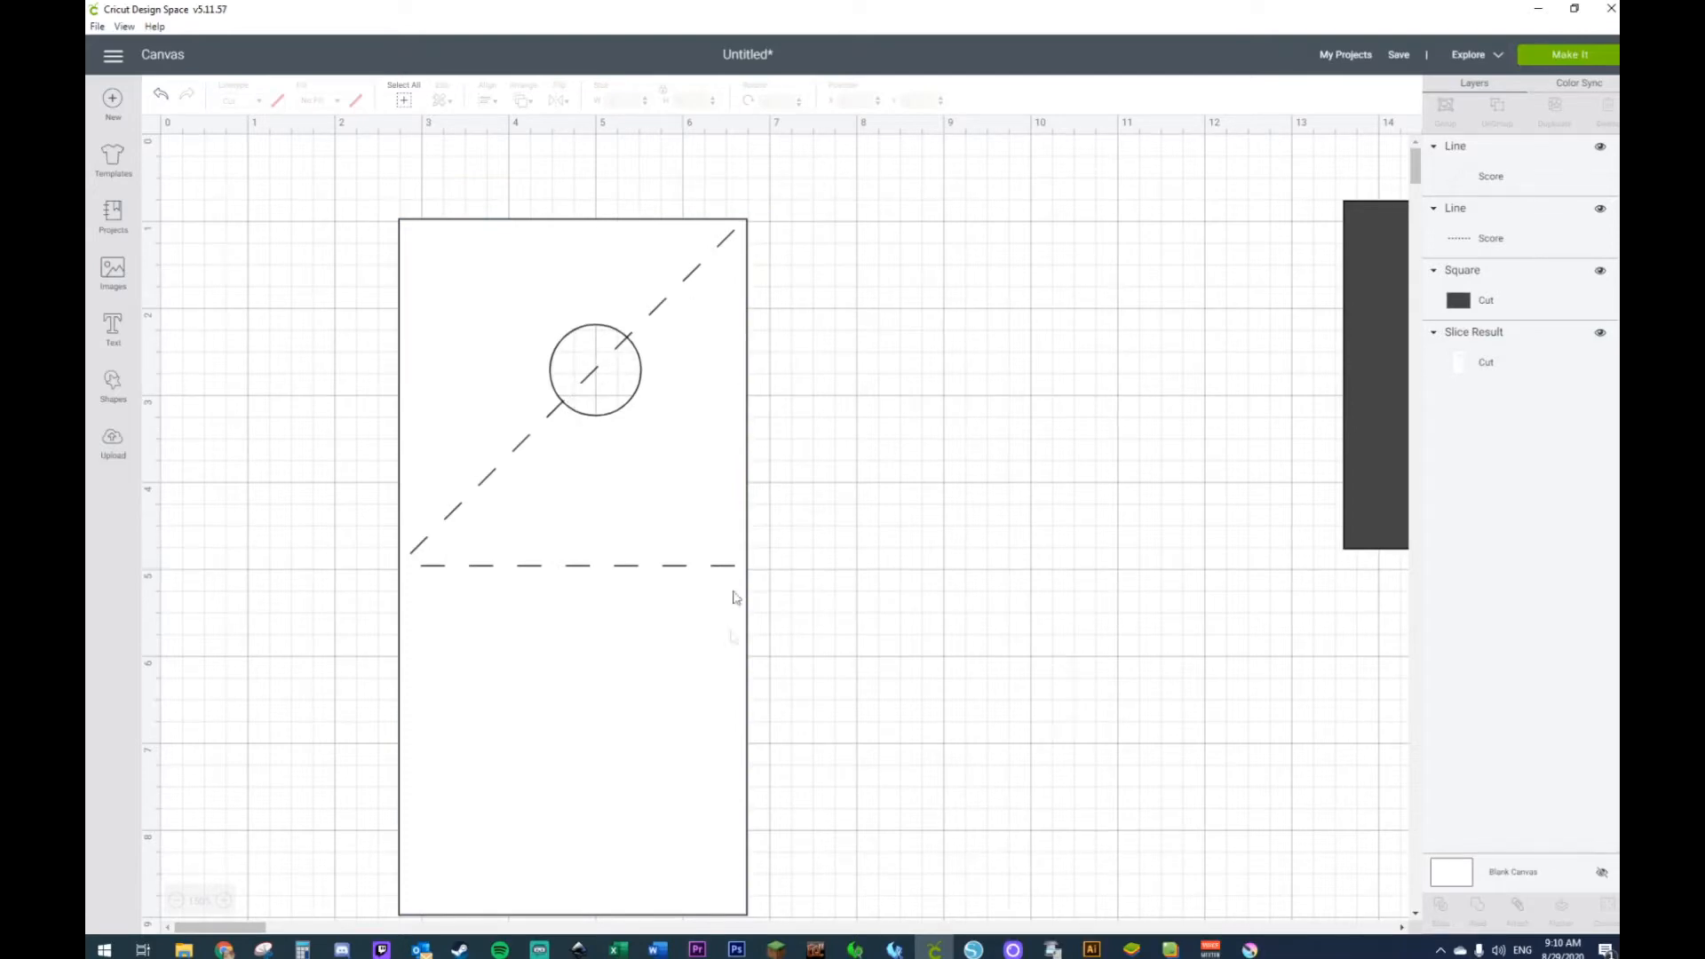
Step: Add a square and place it to the right of the white rectangle's lower half
scroll(950, 537, "down", 3)
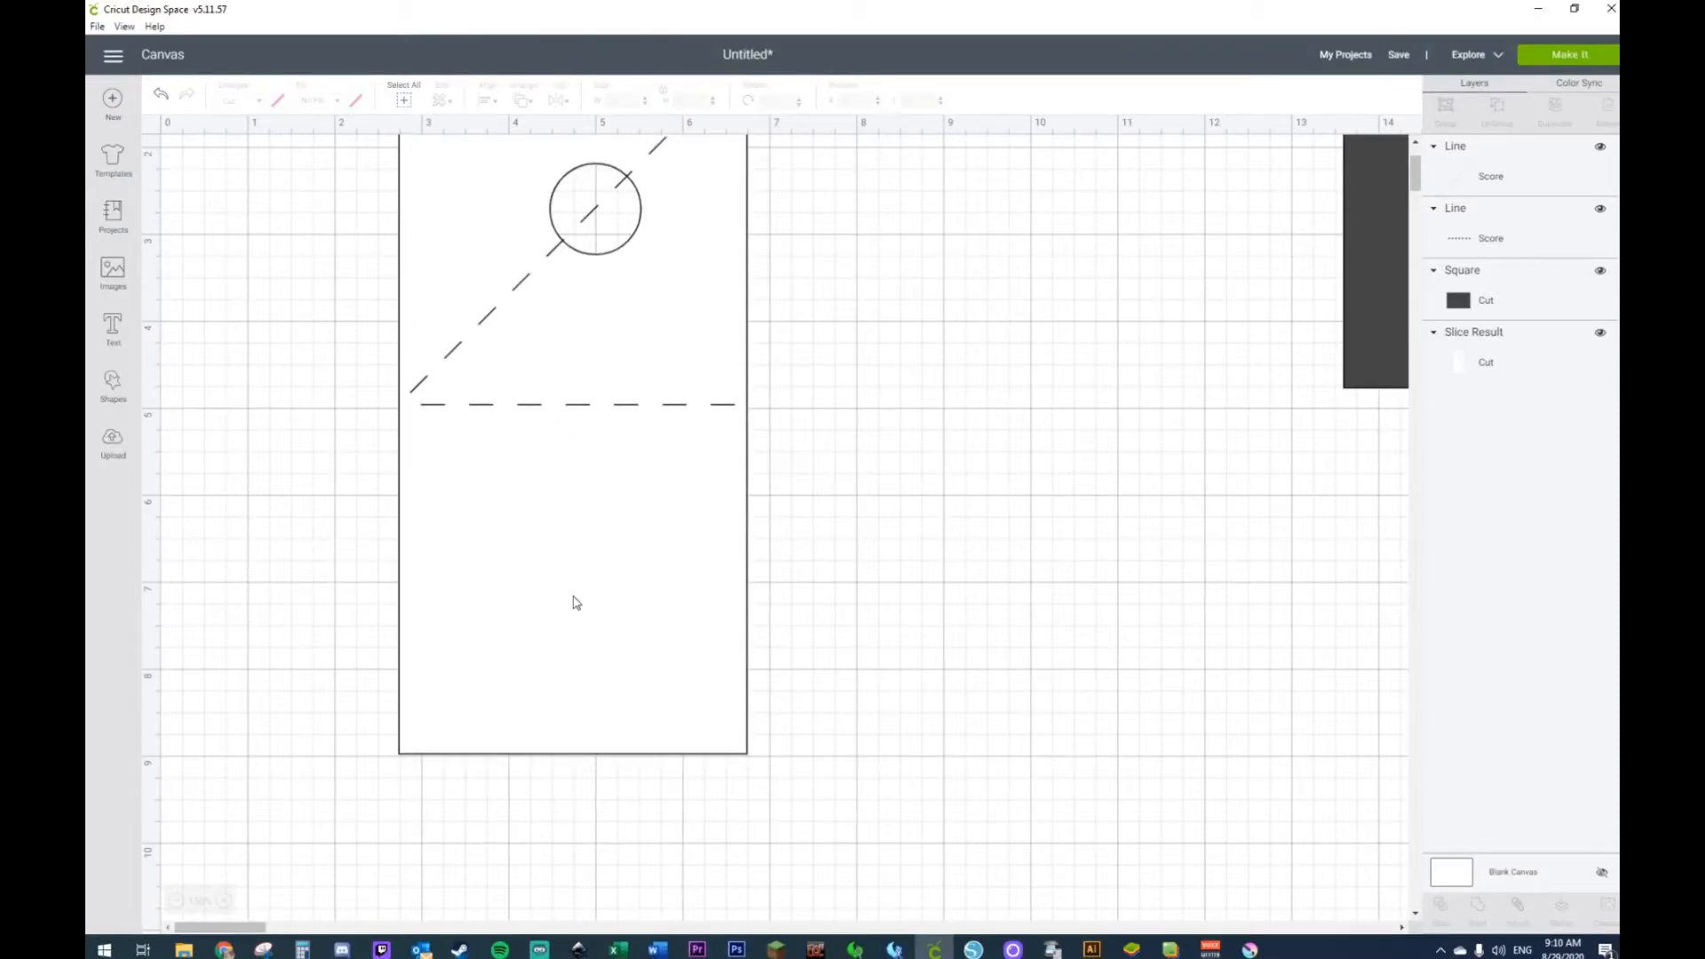
left_click(110, 397)
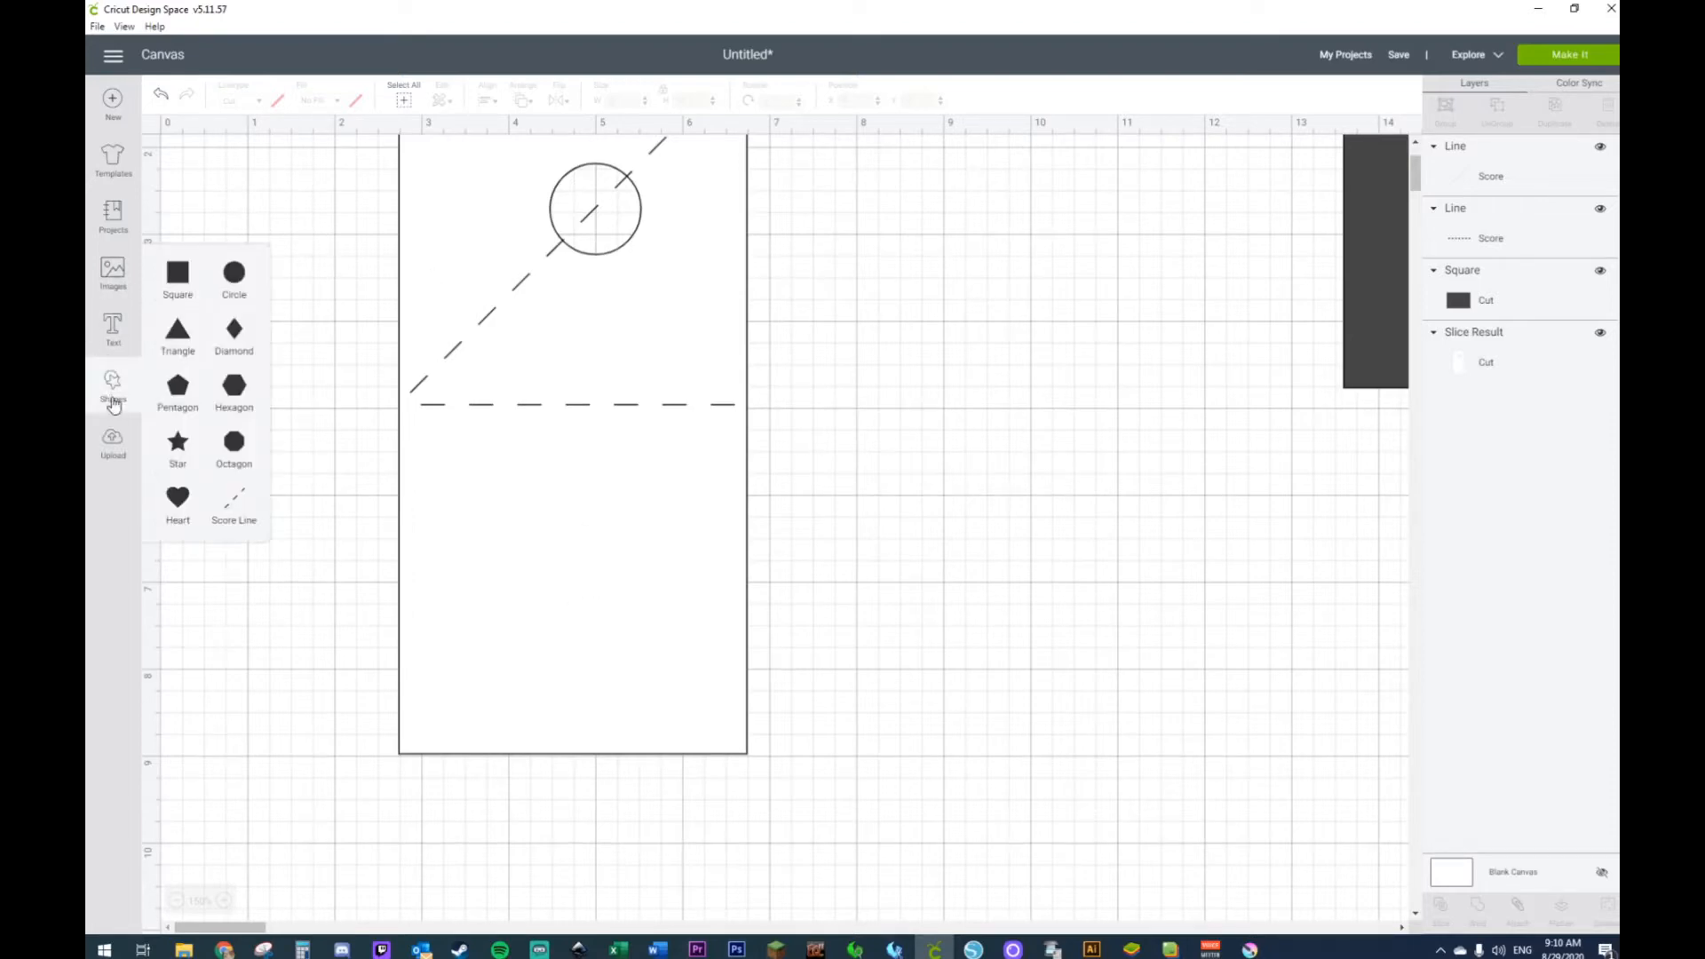
left_click(180, 282)
left_click_drag(316, 328, 899, 458)
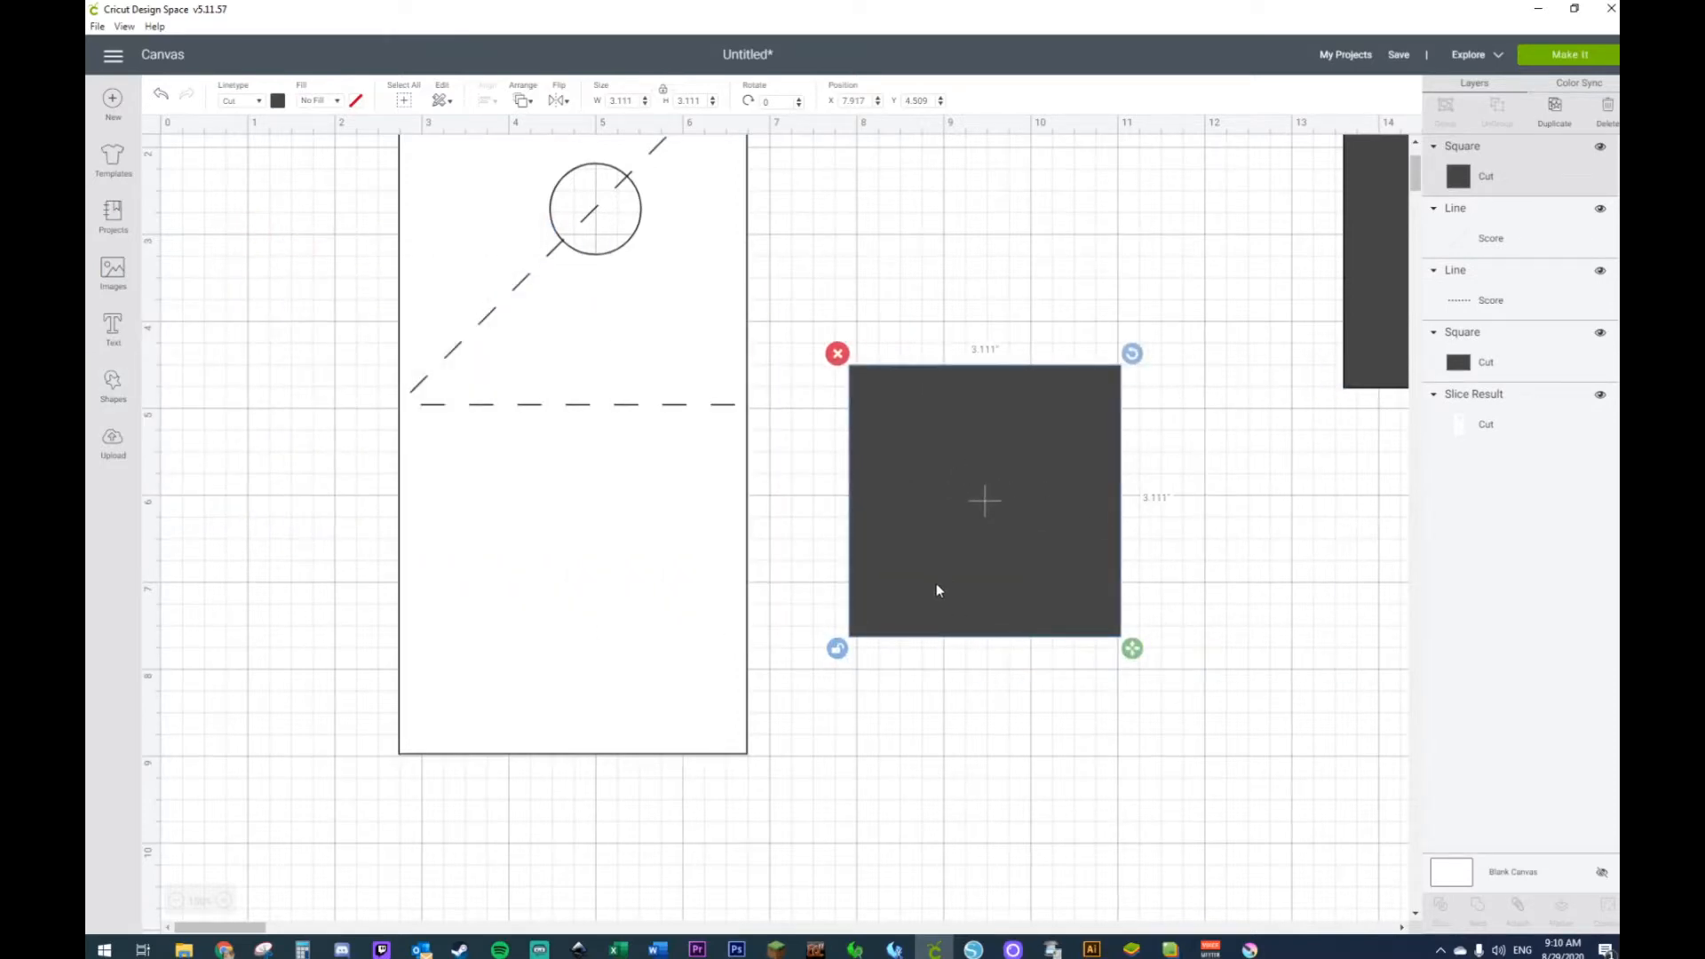
Step: Set the new square's size to 4 inches wide by 2.45 inches high
left_click(621, 100)
type("2.50")
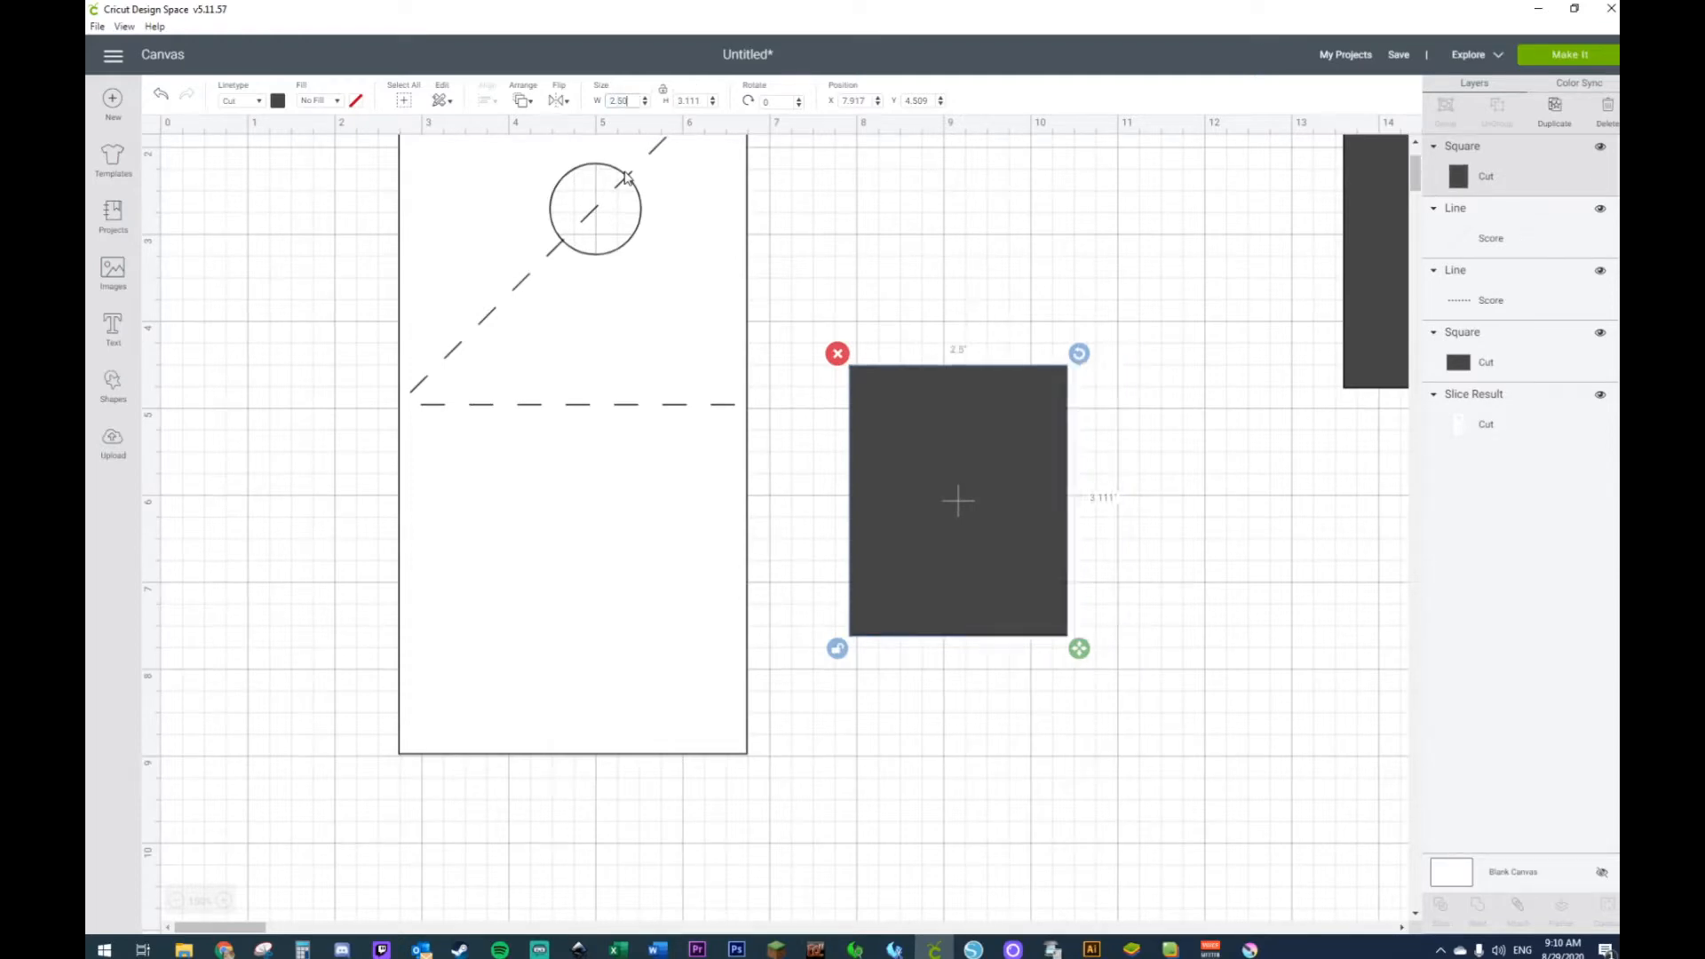
left_click(635, 103)
type("4")
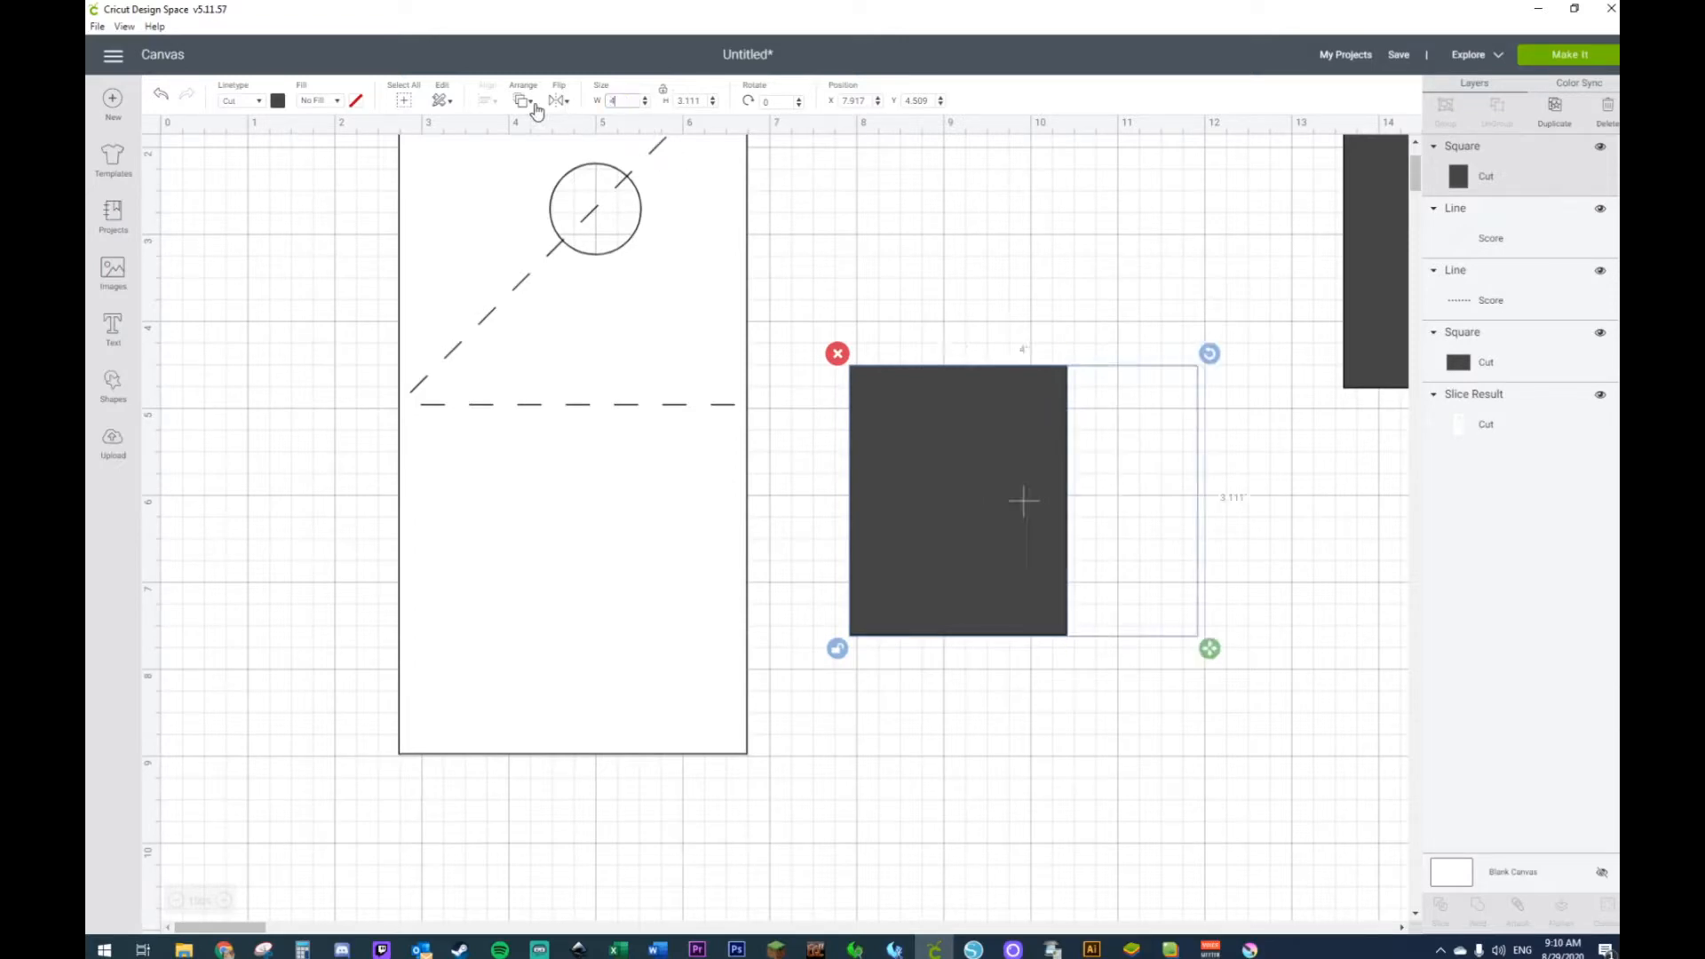
left_click(689, 100)
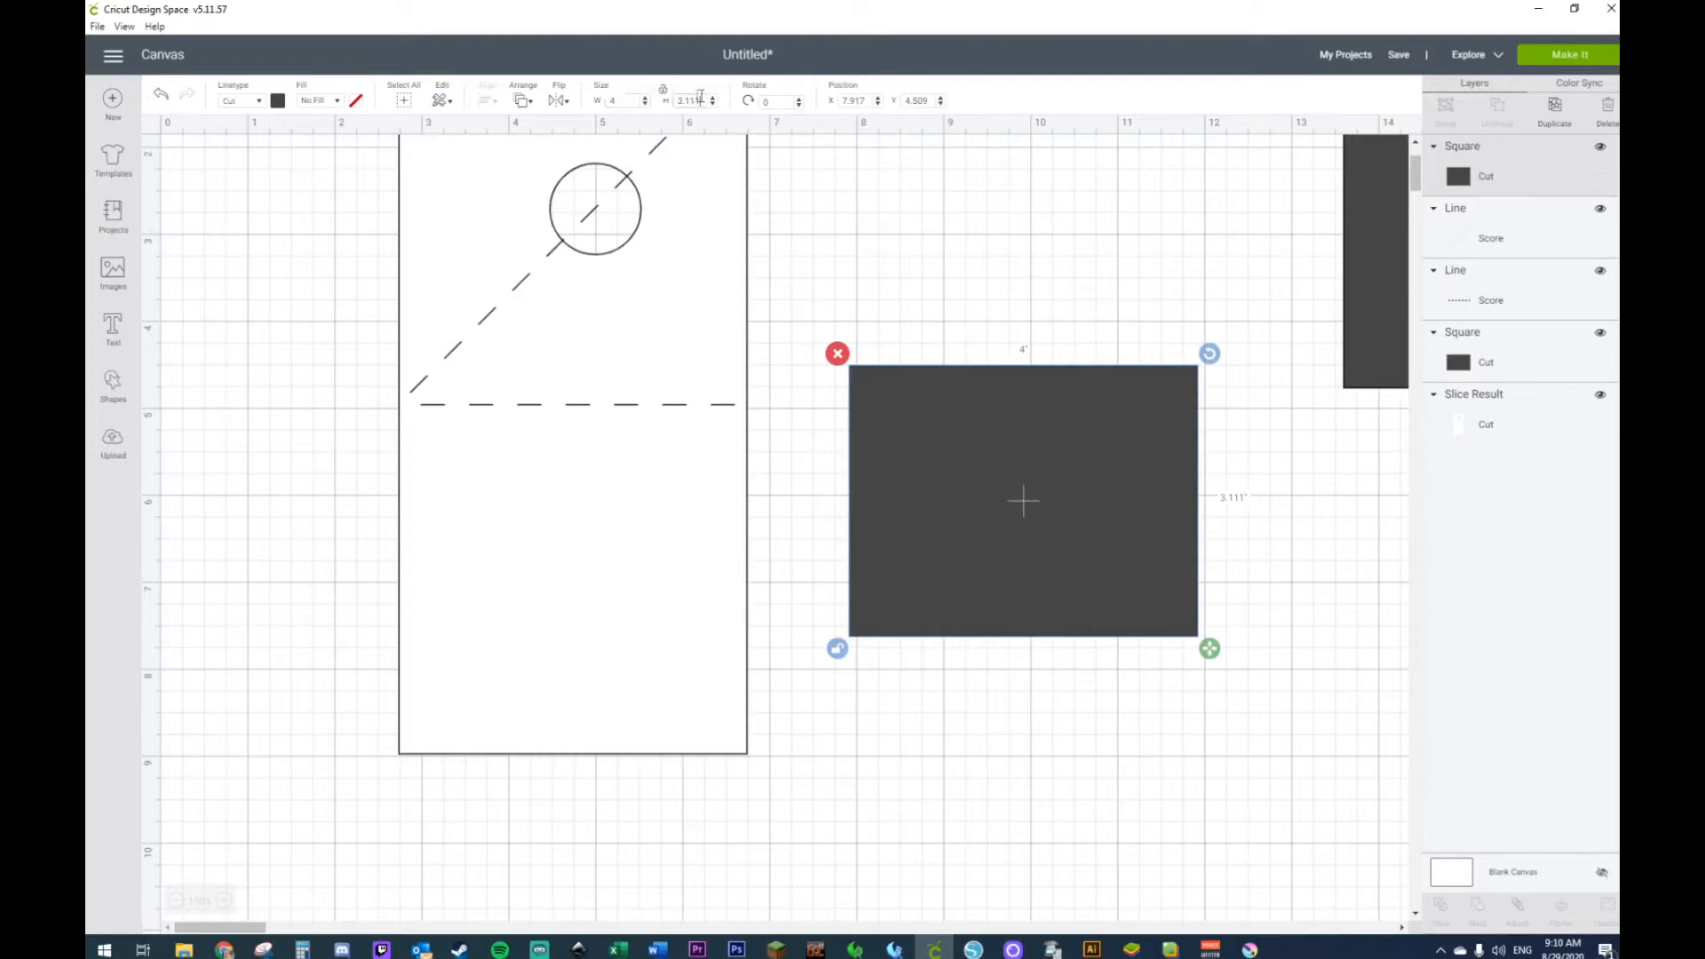
type("2.45")
key("Return")
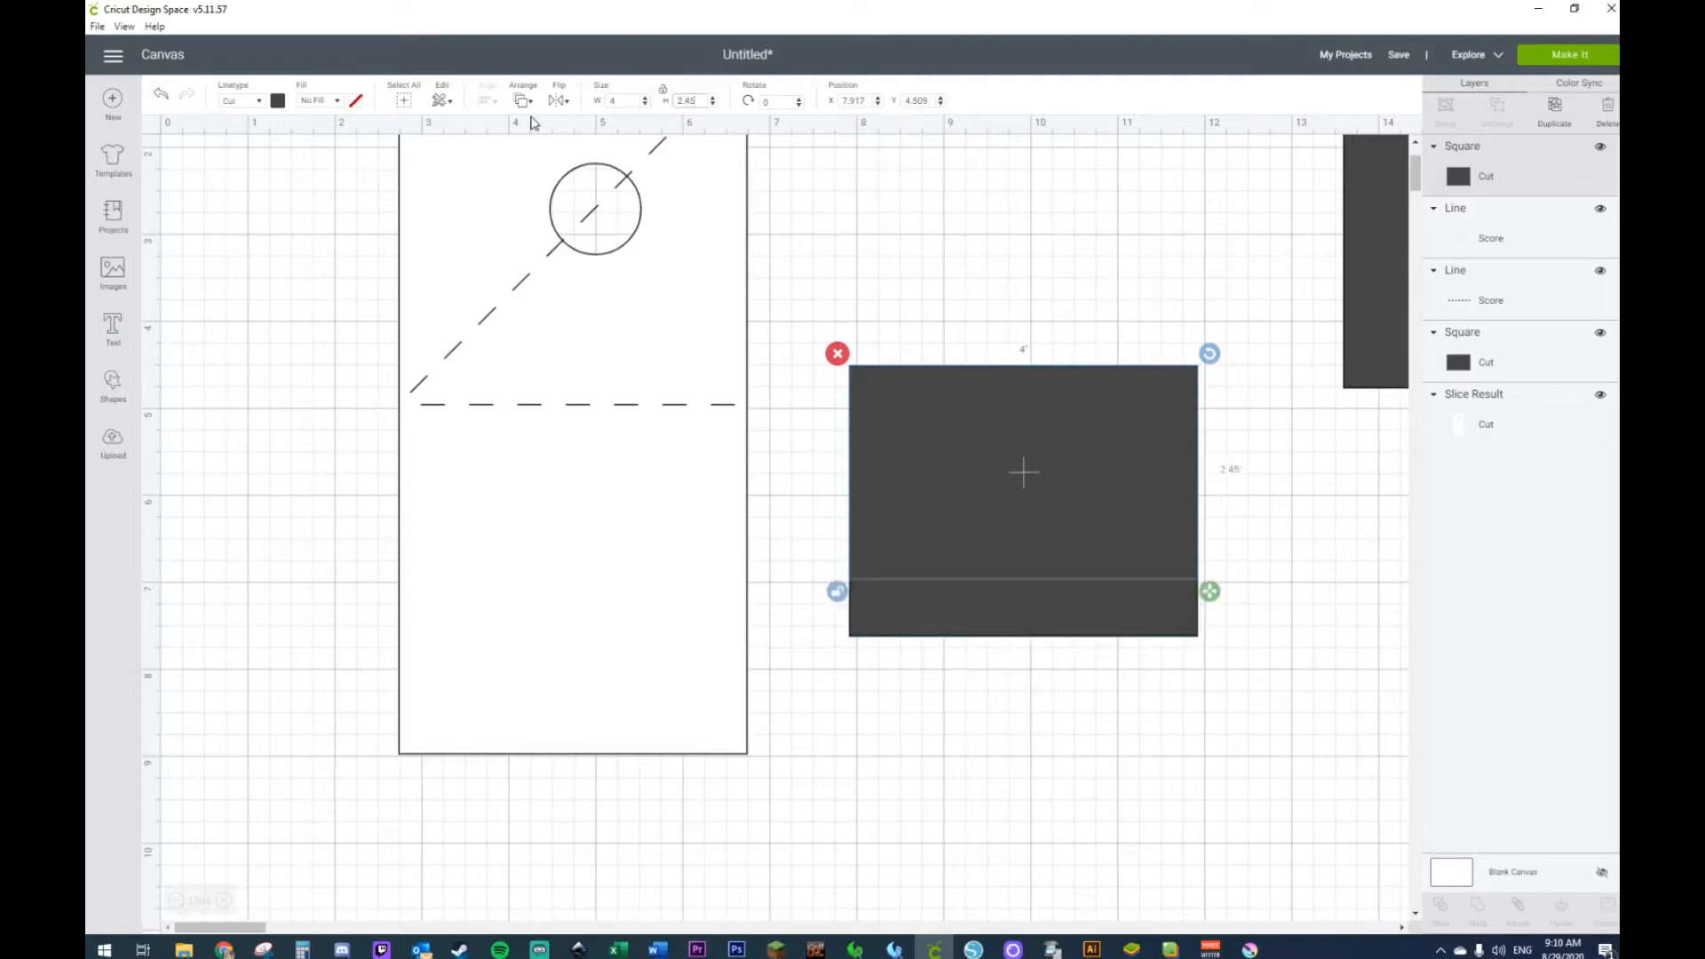
Step: Move the new dark rectangle onto the lower part of the white rectangle, matching its side edges
left_click(997, 704)
left_click(998, 471)
left_click_drag(998, 472, 583, 631)
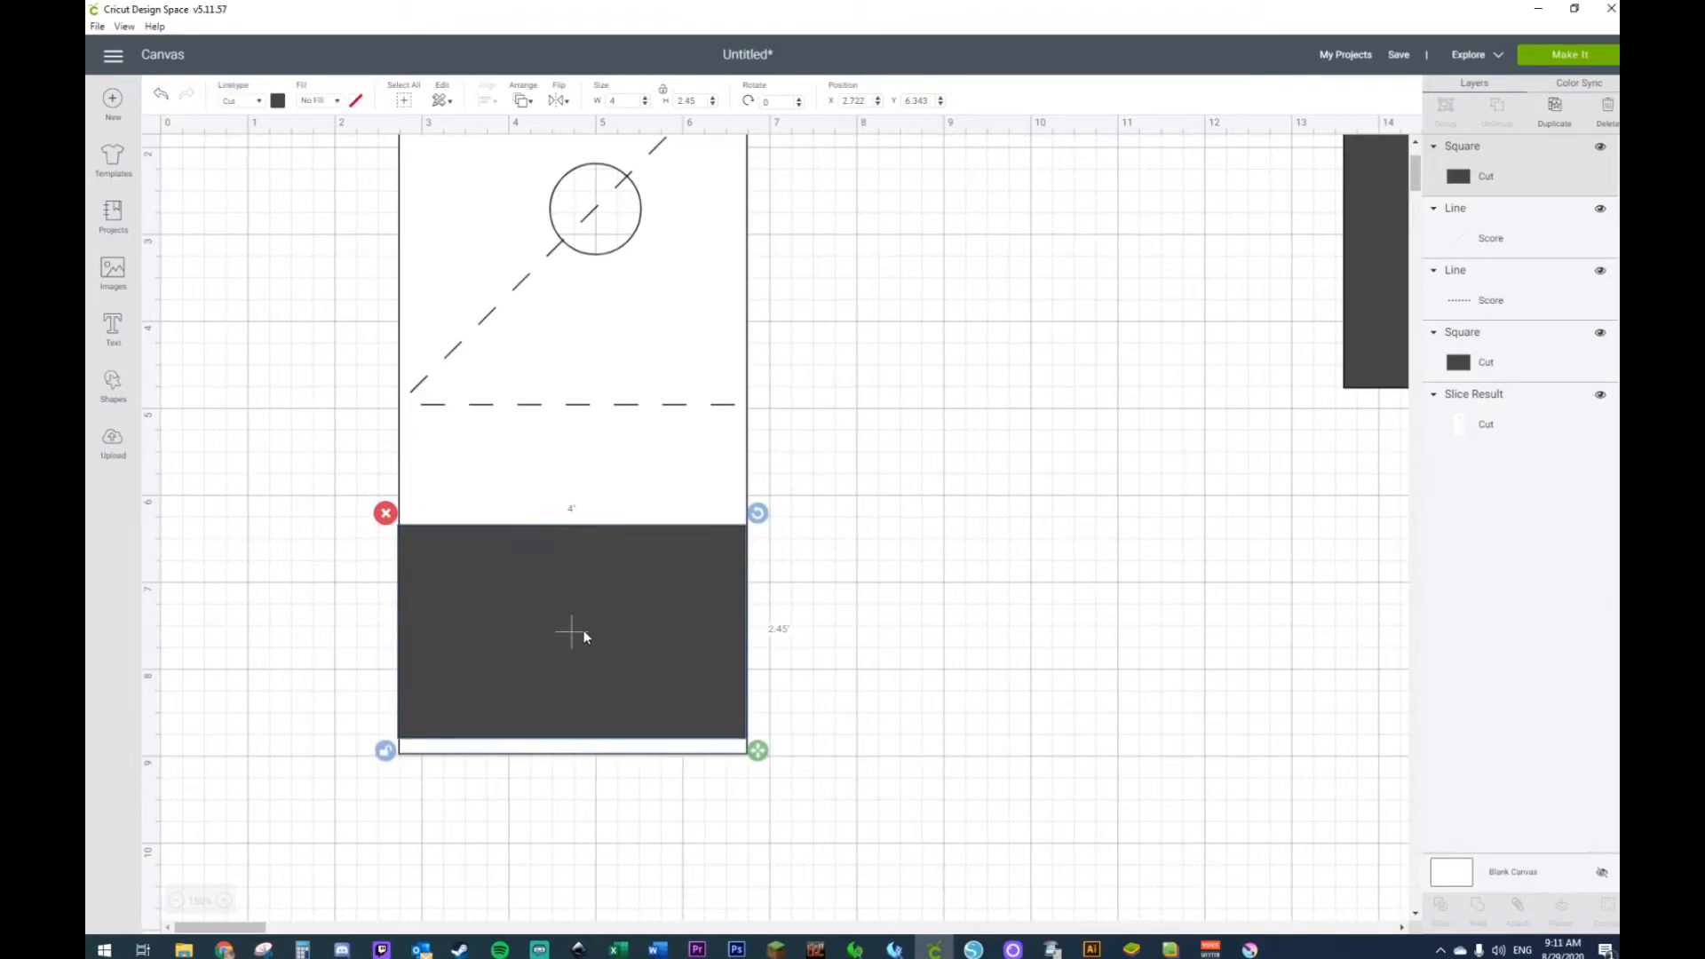
Step: Try heights of 2.50 and 2 inches for the dark rectangle on the template's lower half
left_click(702, 104)
key("Return")
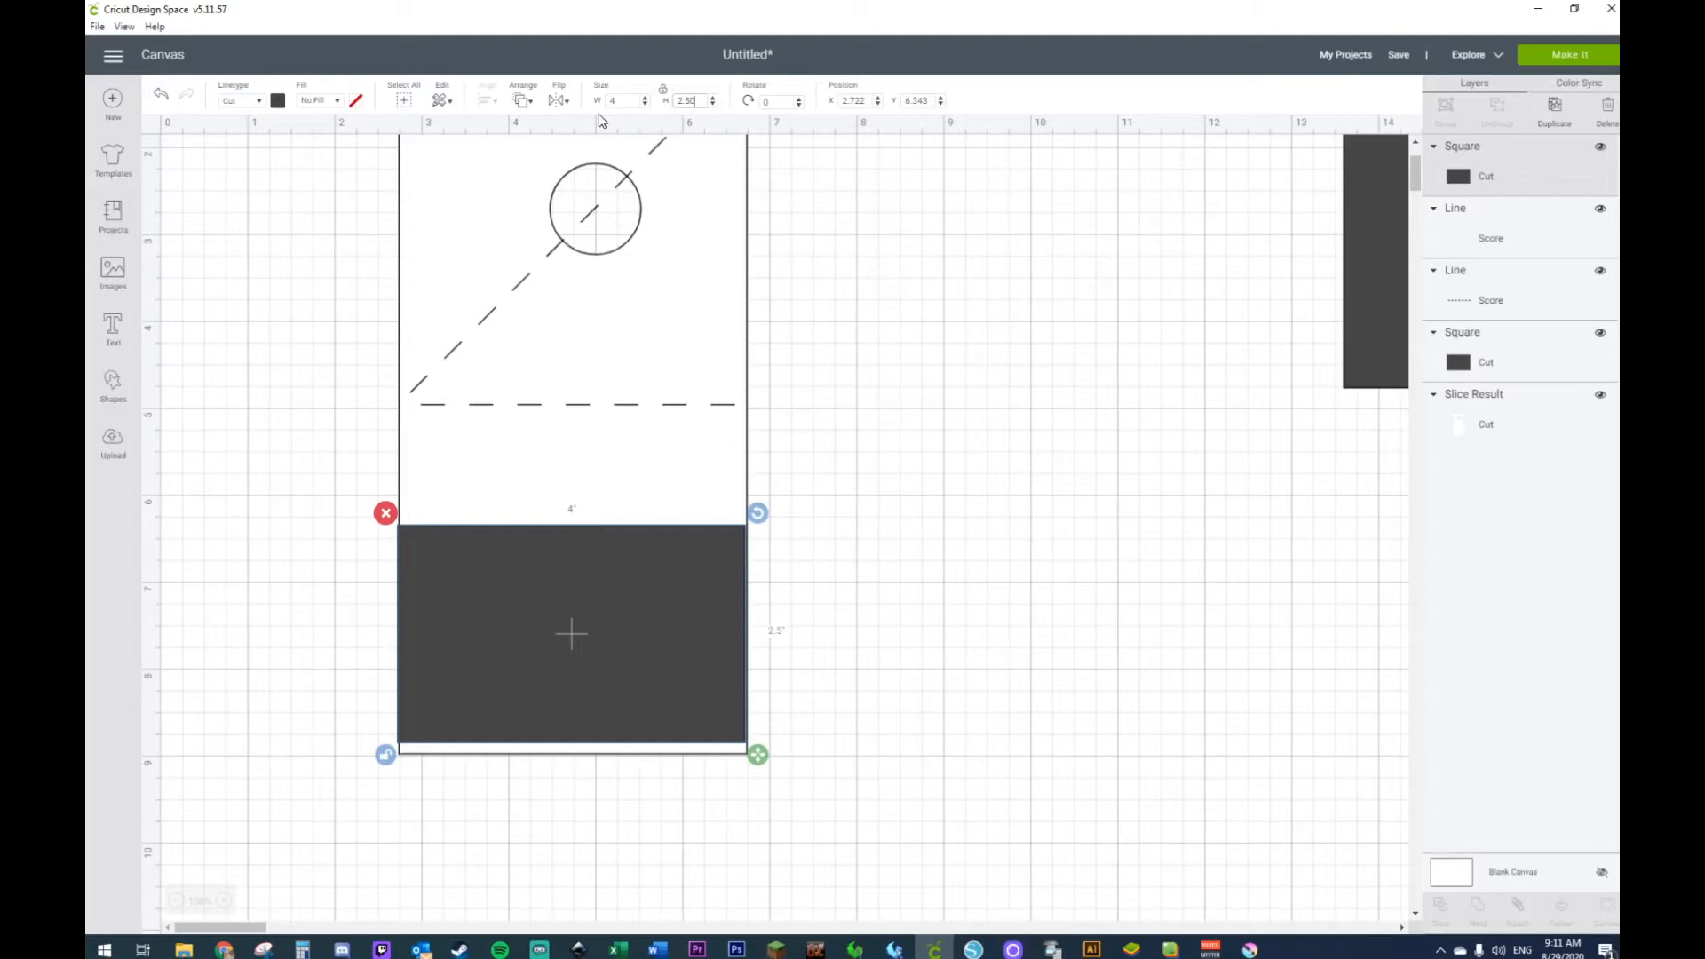
left_click(690, 102)
type("2")
key("Return")
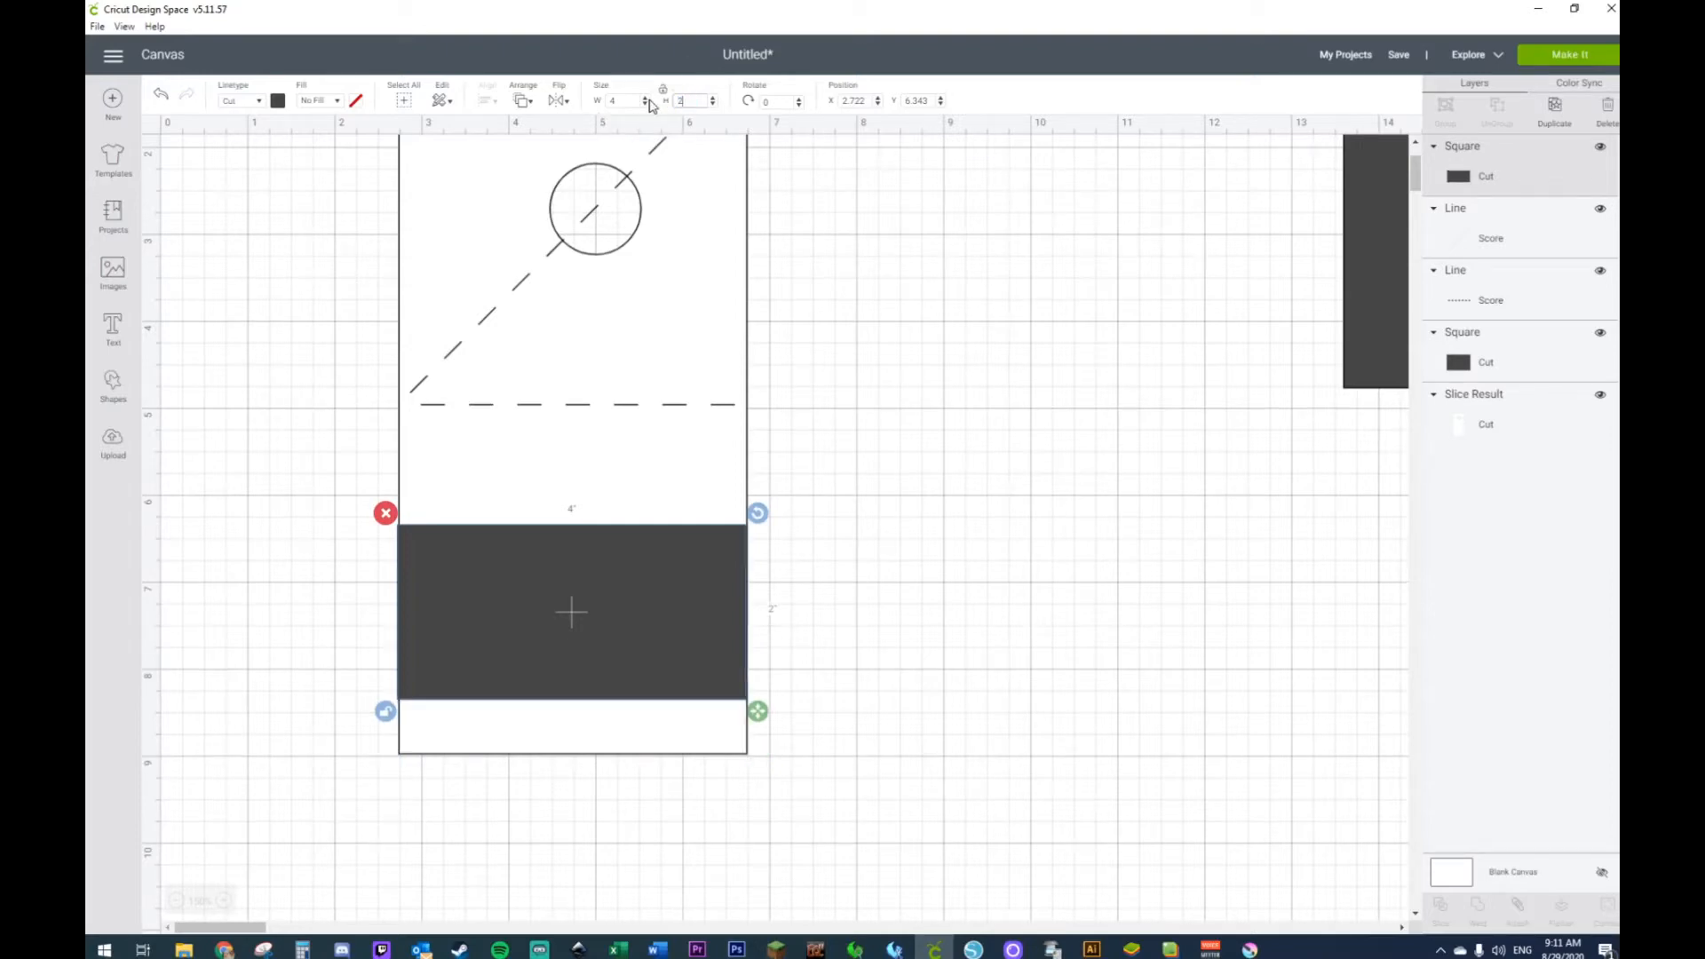
left_click(1090, 486)
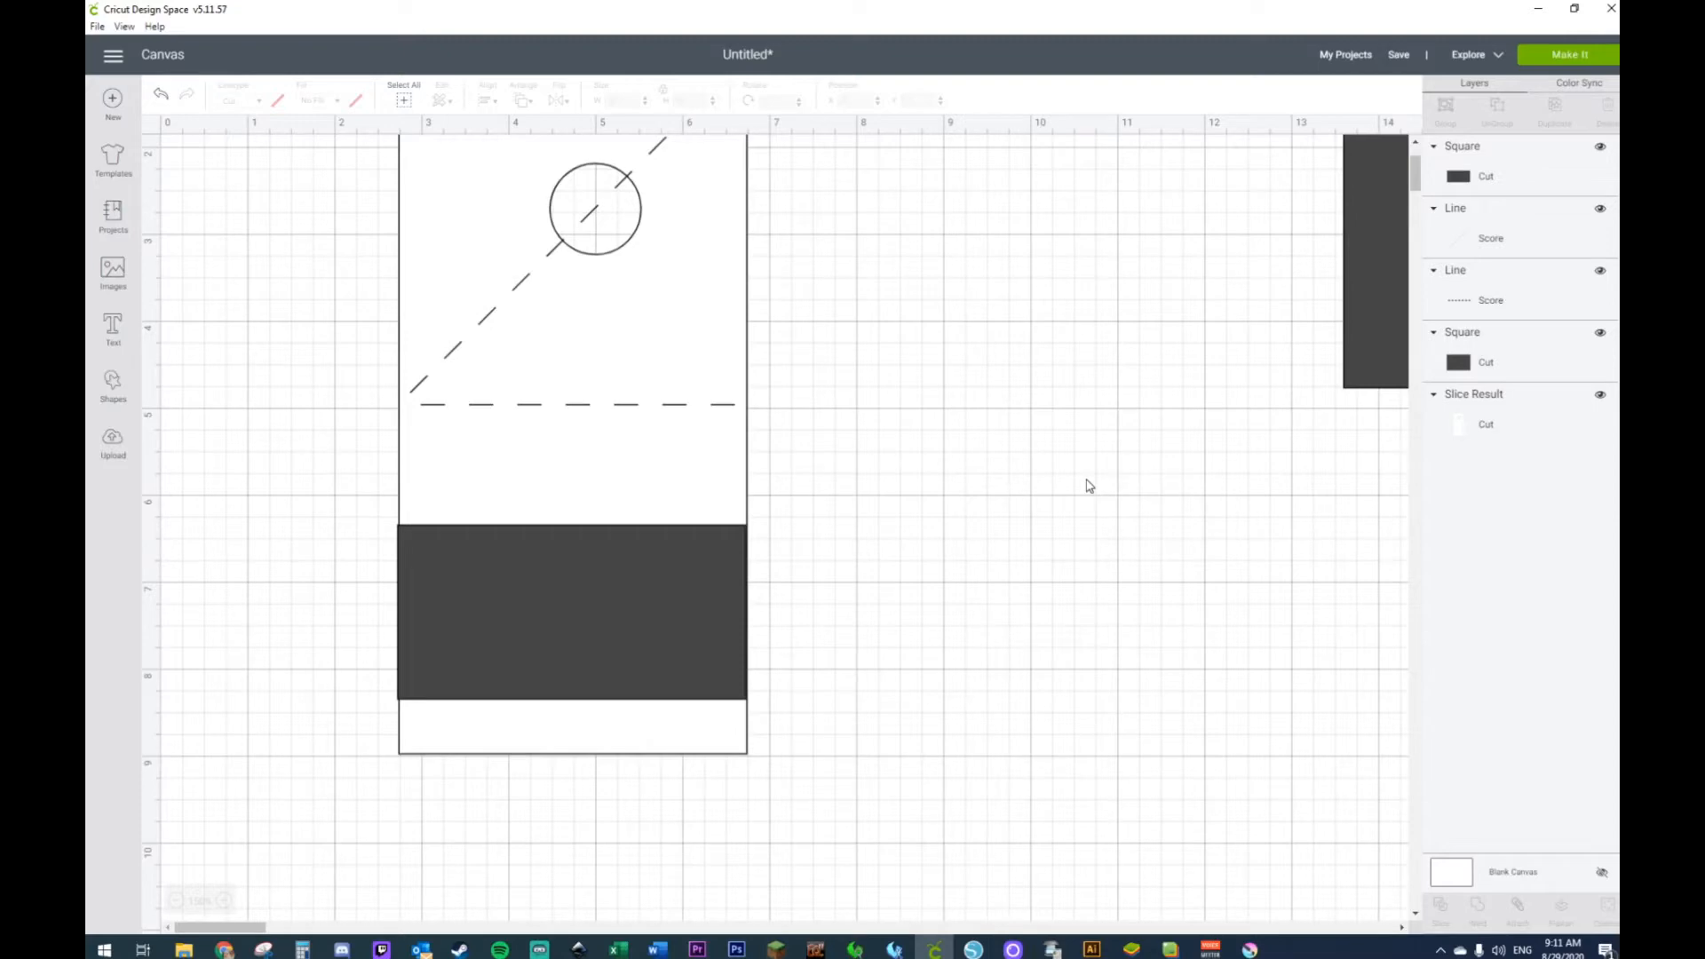
Step: Set the dark rectangle's height to 1.5 inches and position it as a band across the template's lower half
left_click(602, 635)
left_click_drag(602, 635, 604, 638)
left_click(698, 97)
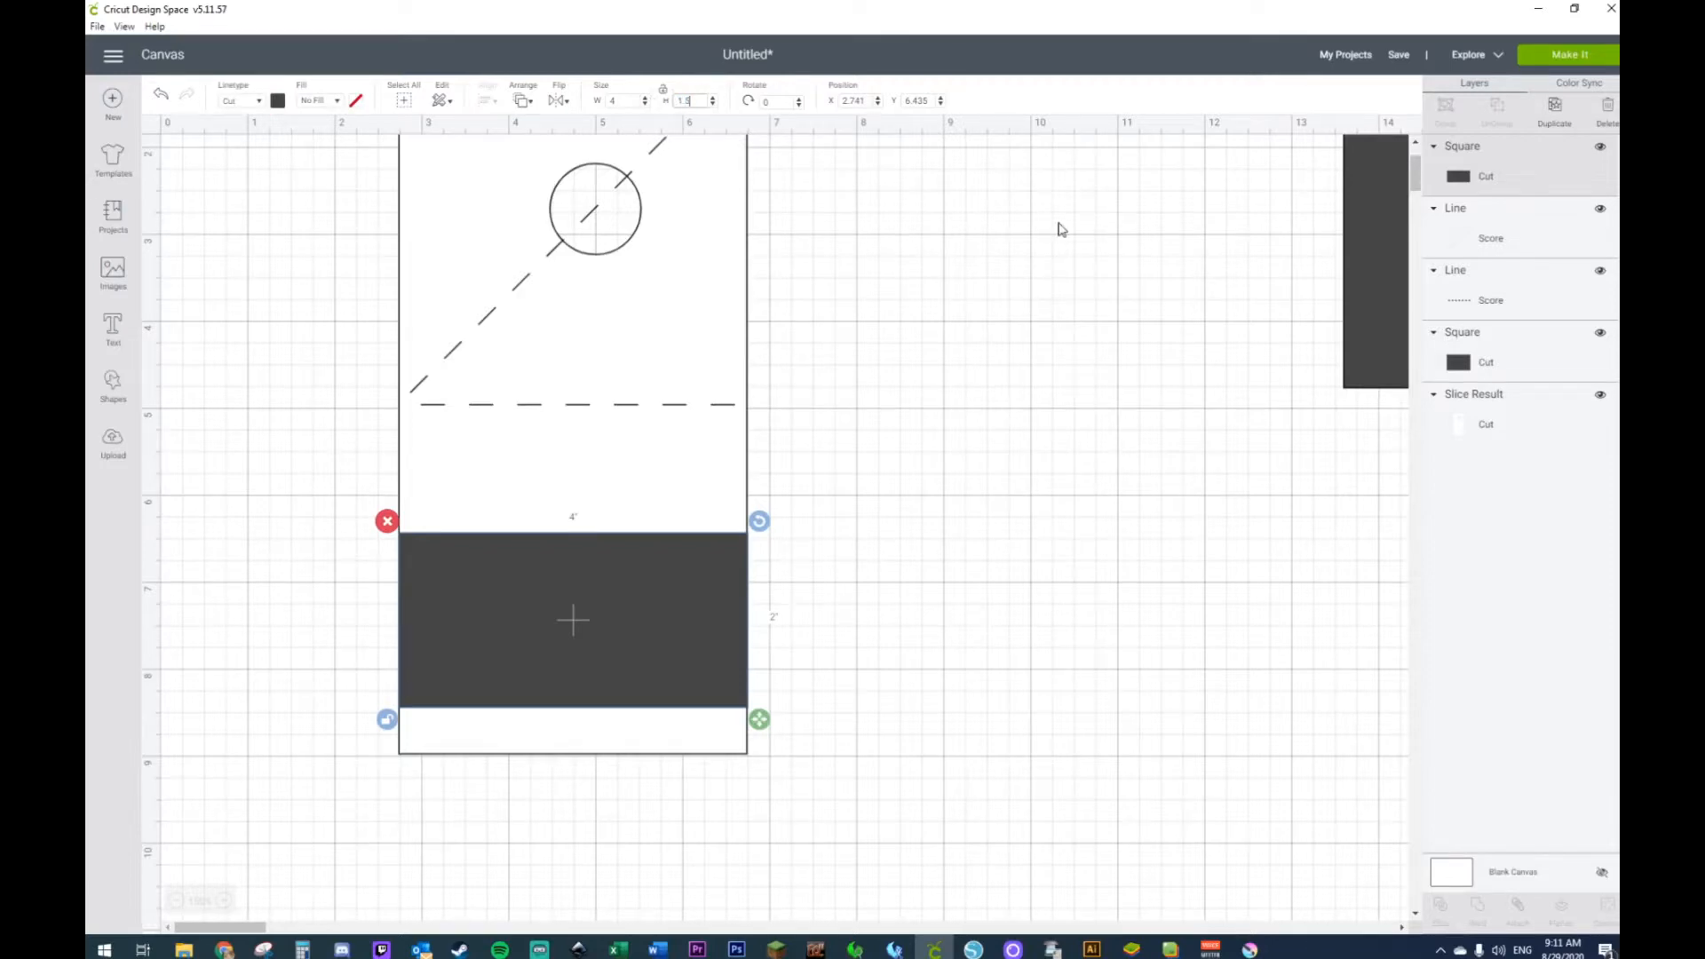
key("Return")
left_click(1065, 705)
left_click_drag(696, 616, 695, 636)
left_click(967, 544)
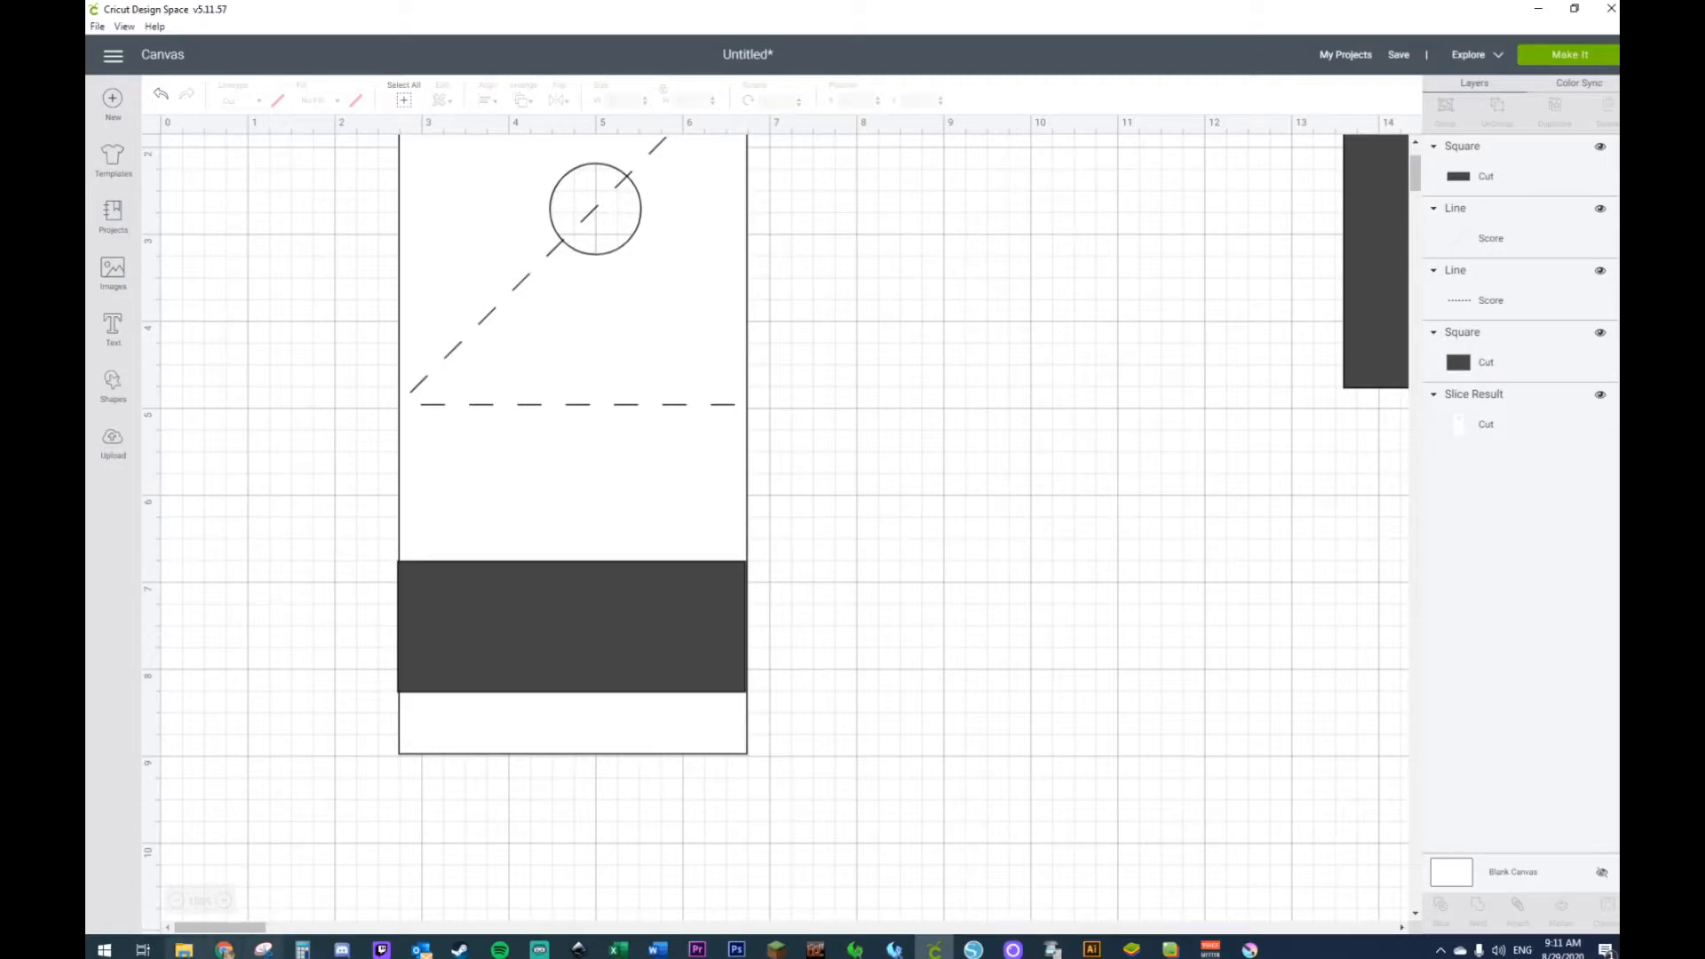
Step: Move the large dark rectangle closer to the template and the narrow dark strip off it to the right
left_click(176, 901)
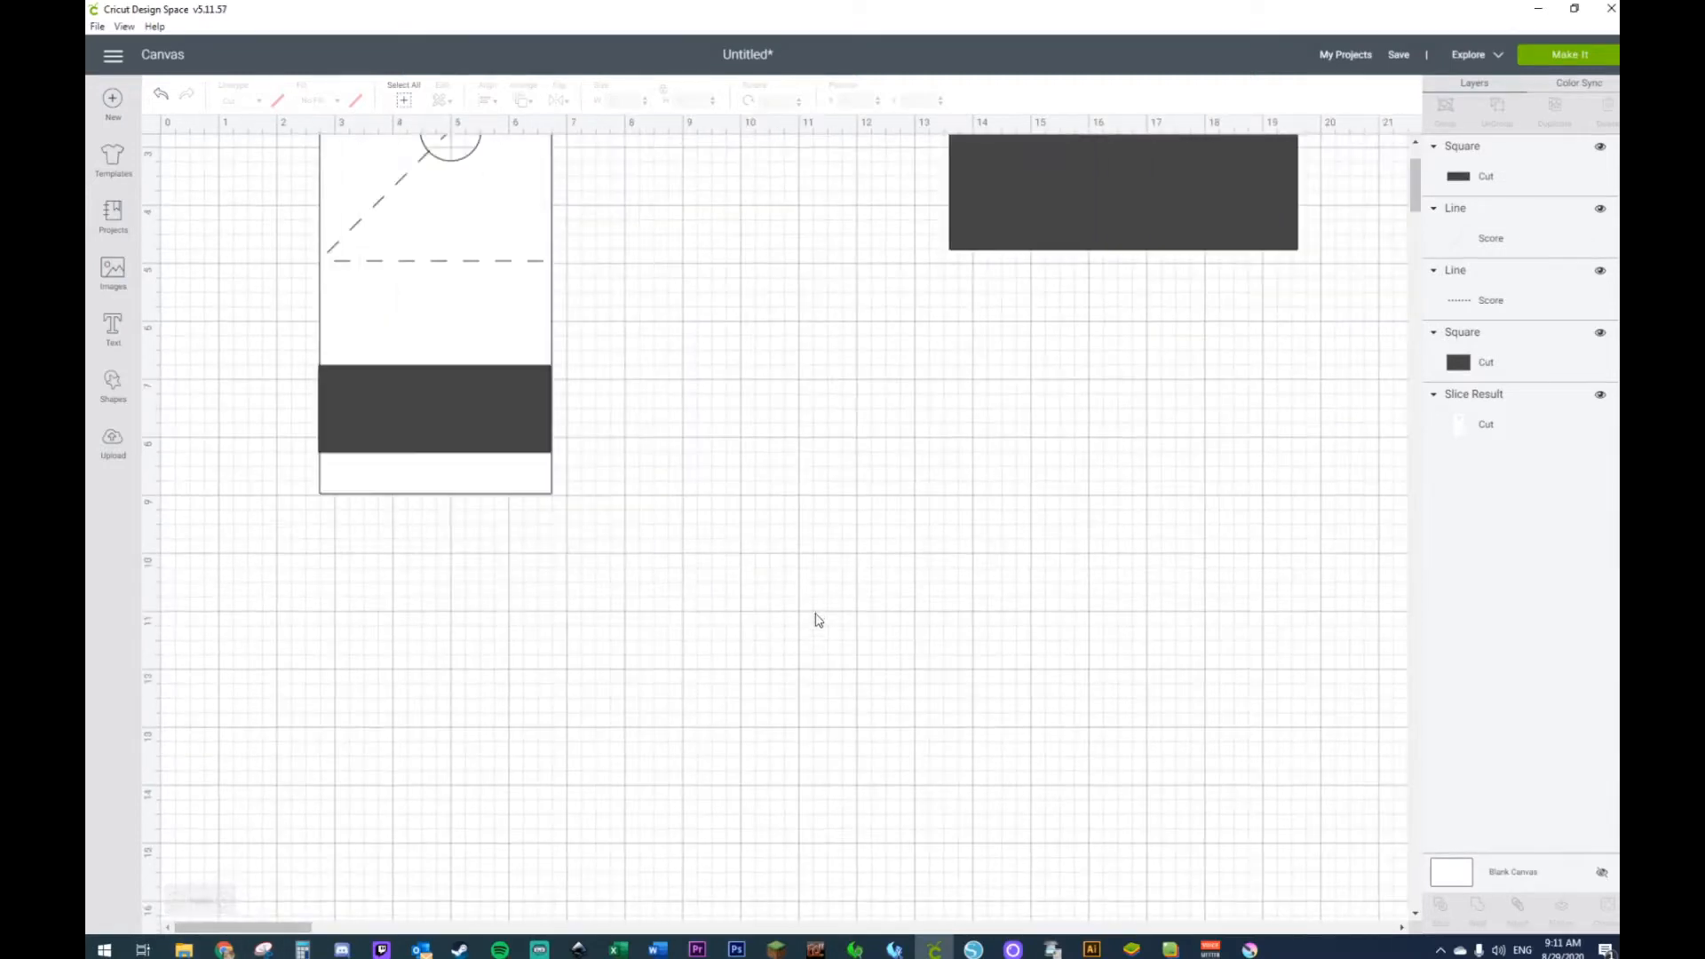
scroll(814, 619, "up", 3)
left_click_drag(1088, 297, 713, 334)
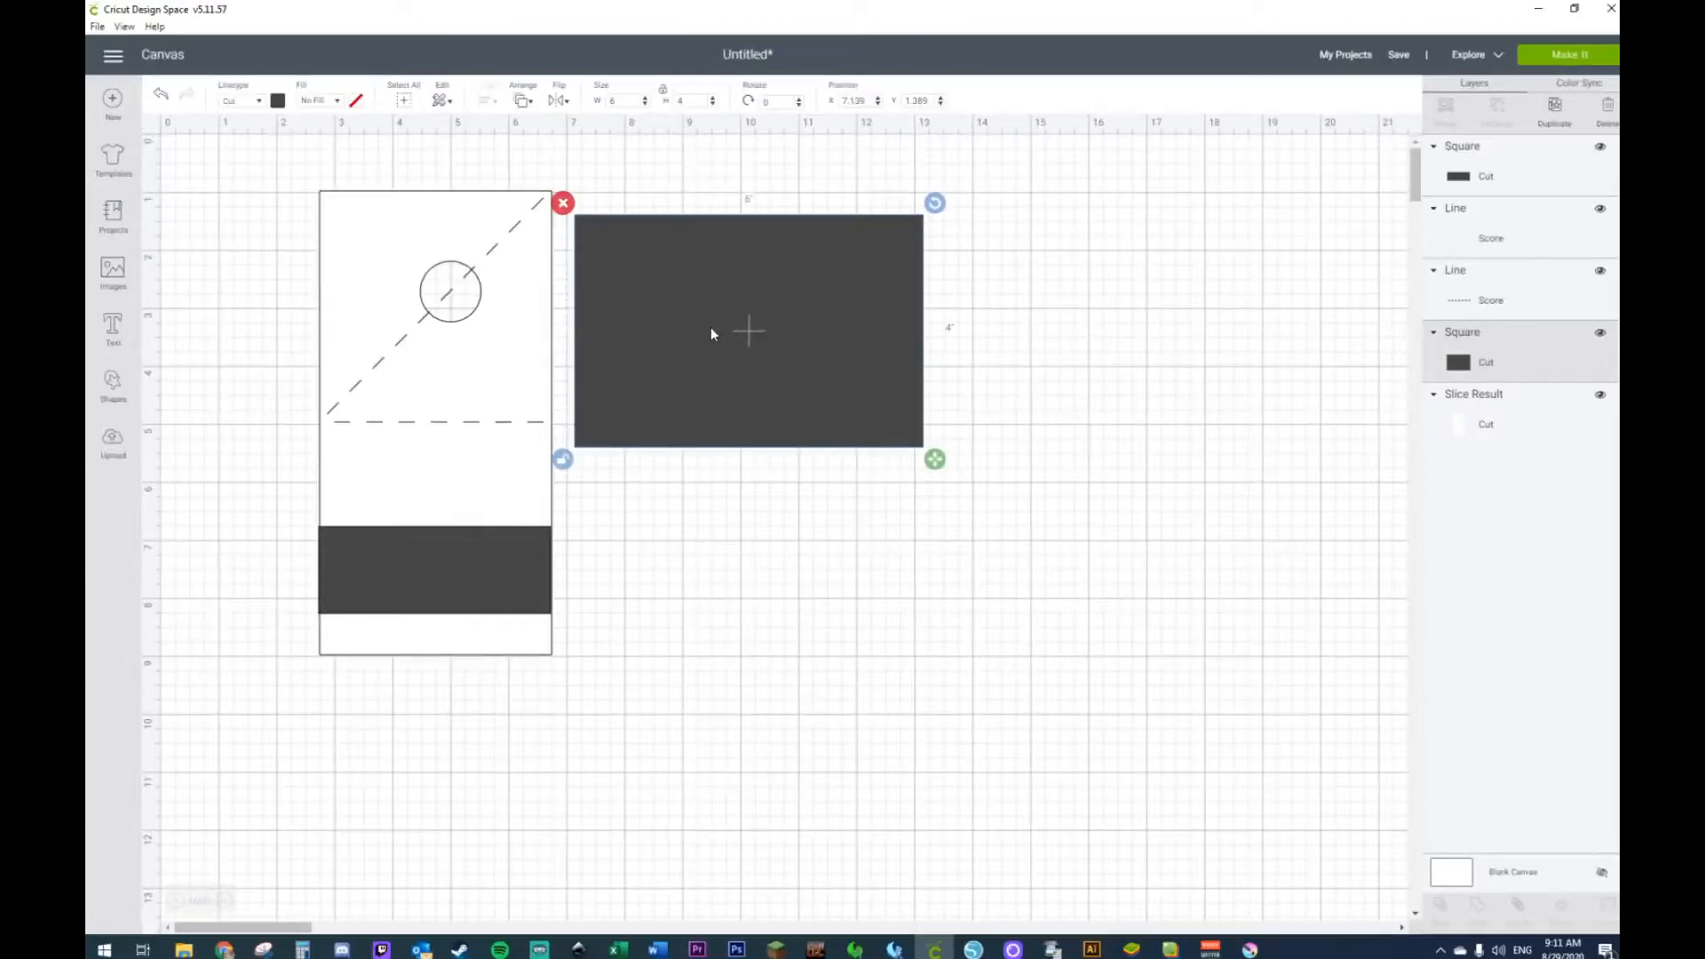
left_click_drag(704, 291, 1028, 339)
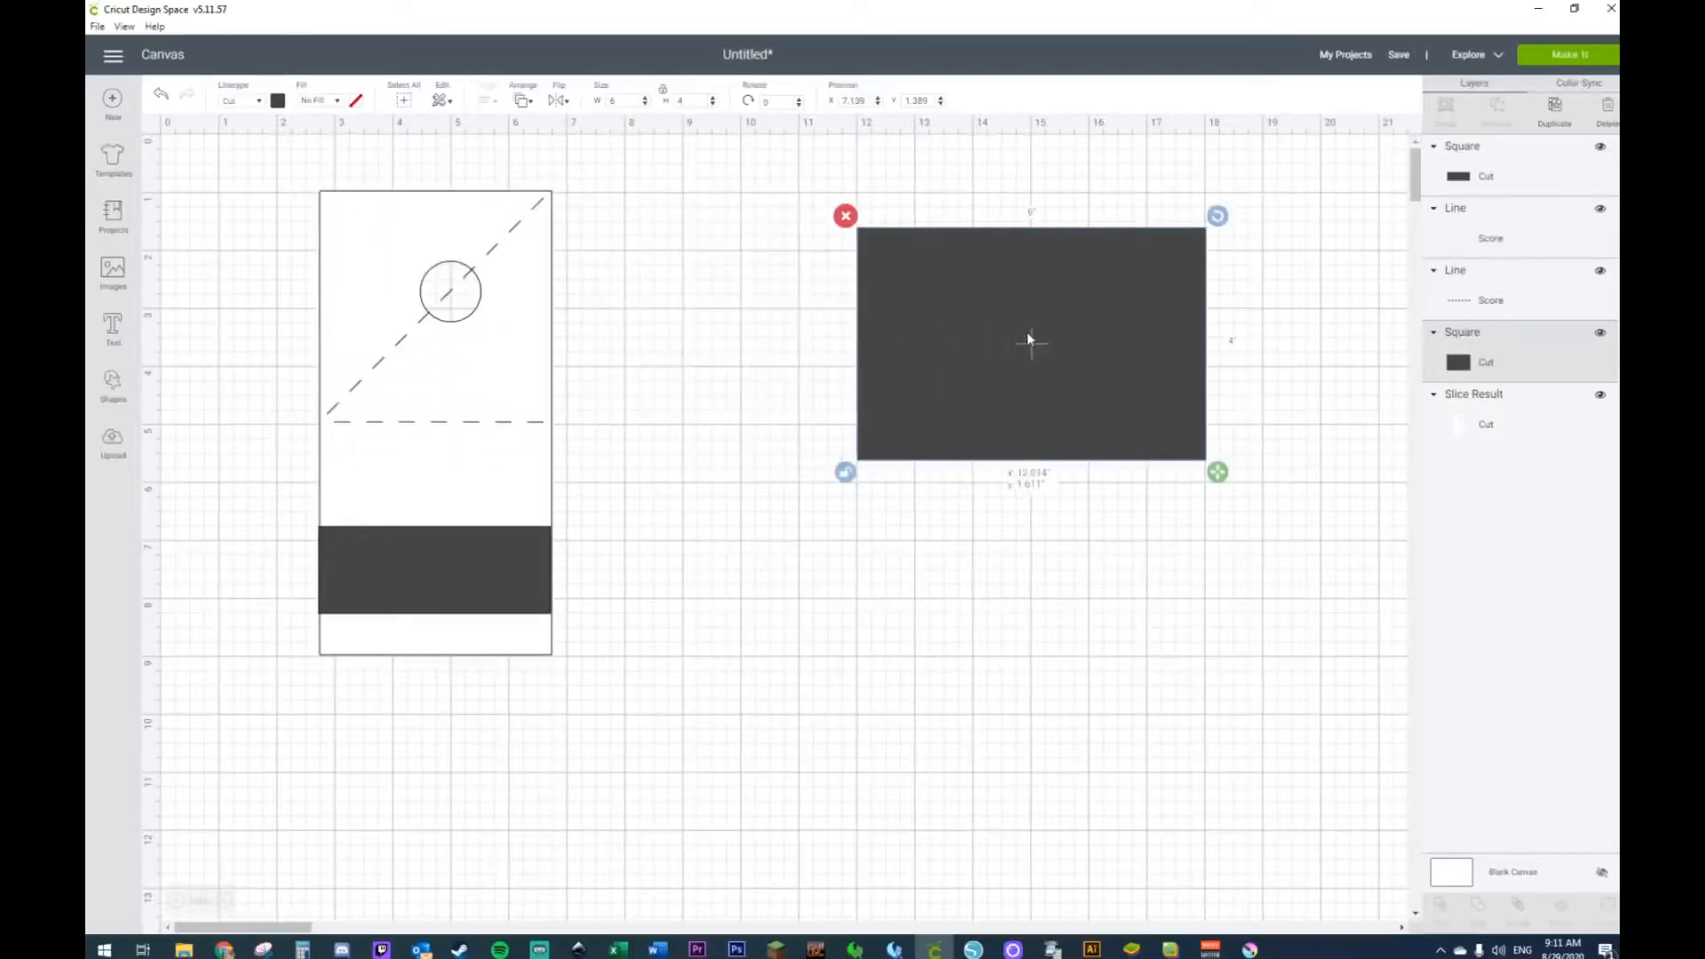
left_click_drag(464, 590, 789, 608)
Step: Attach both score lines to the white template rectangle
left_click_drag(258, 146, 609, 464)
right_click(509, 443)
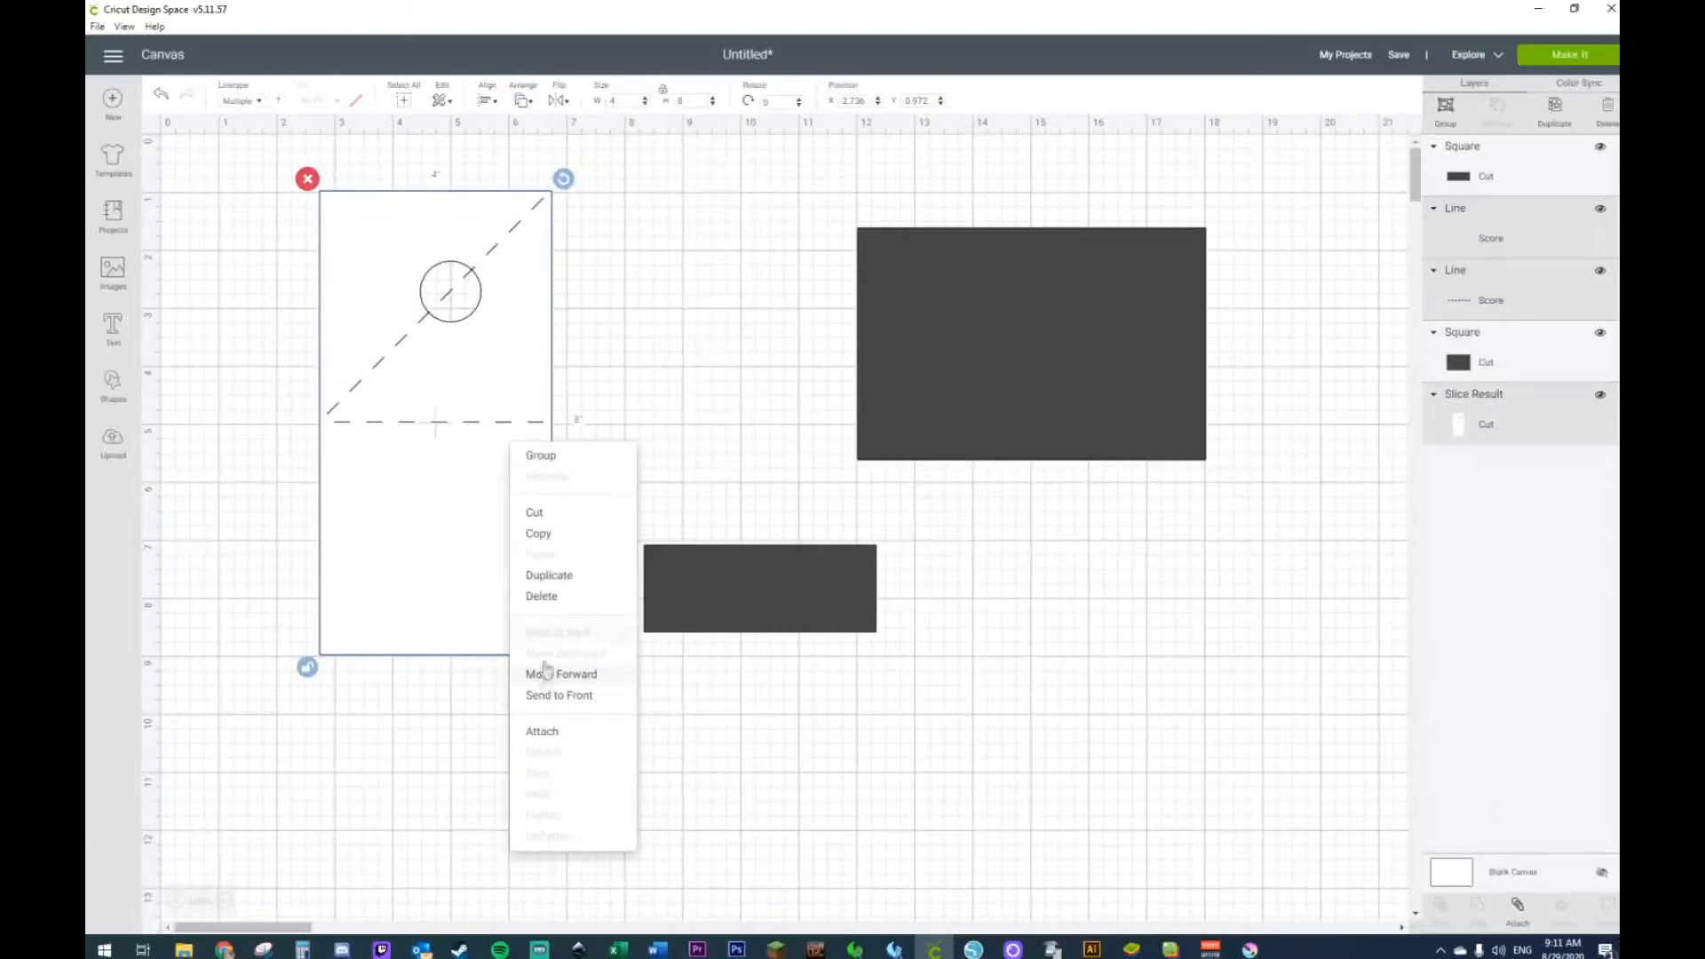
left_click(541, 731)
Step: Send the large dark rectangle to the front and align it just inside the template's upper left corner
left_click_drag(1110, 282, 799, 322)
right_click(799, 323)
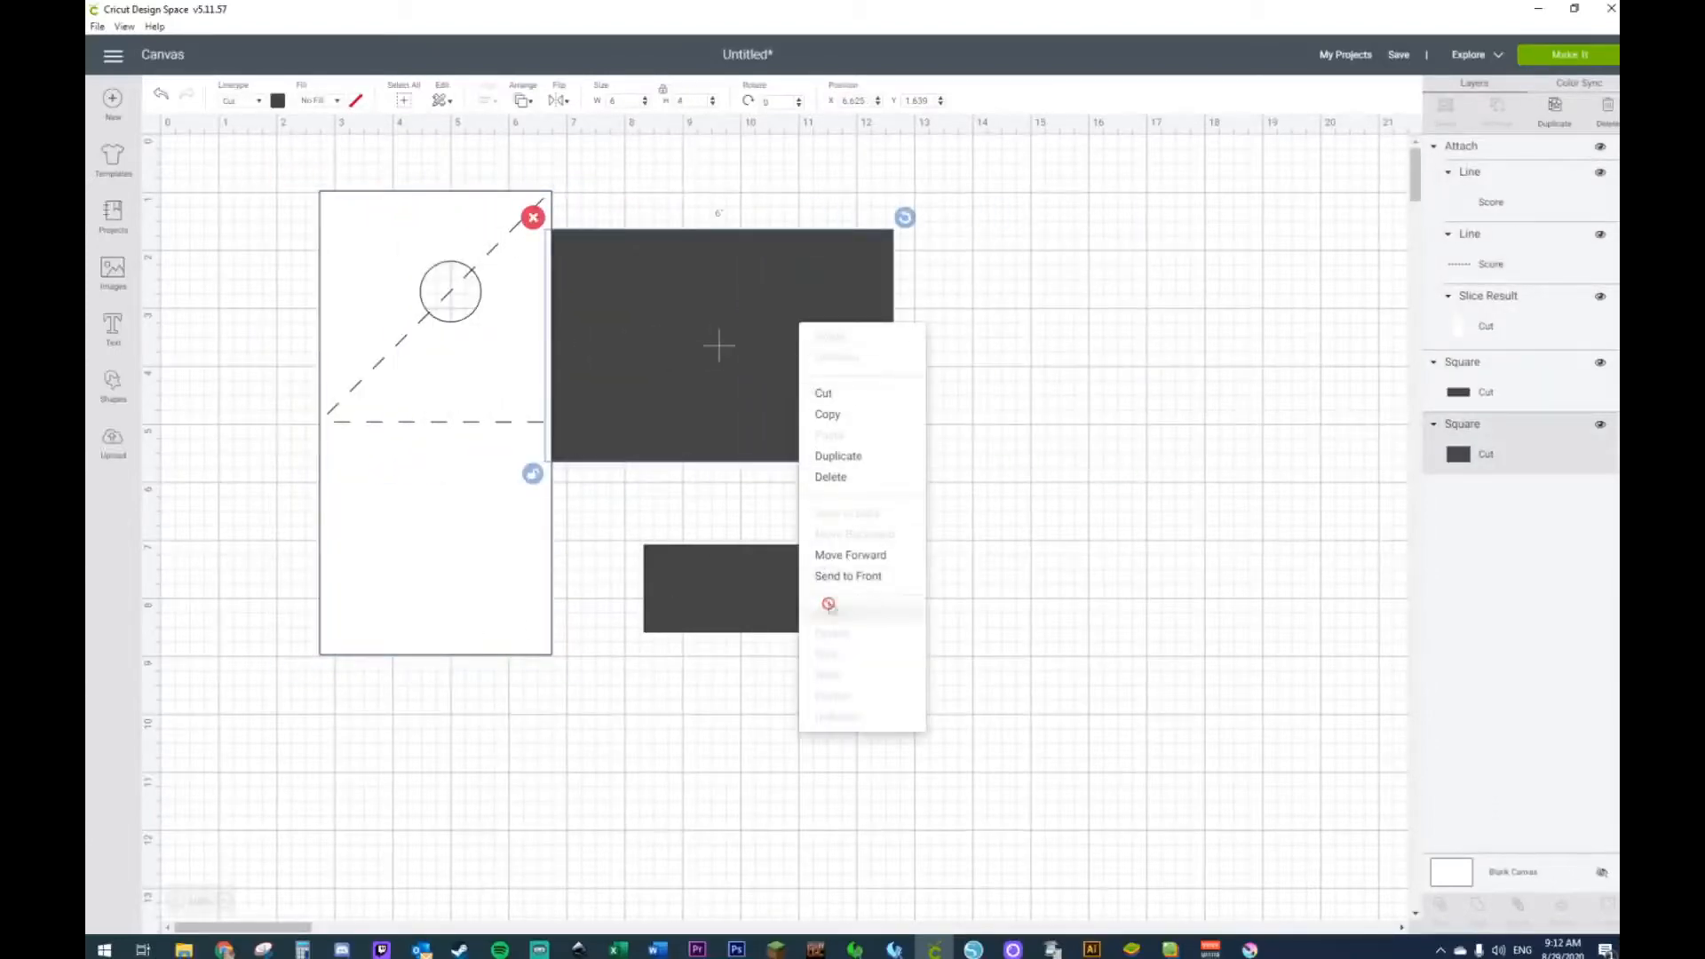
left_click(829, 575)
left_click_drag(810, 408, 594, 378)
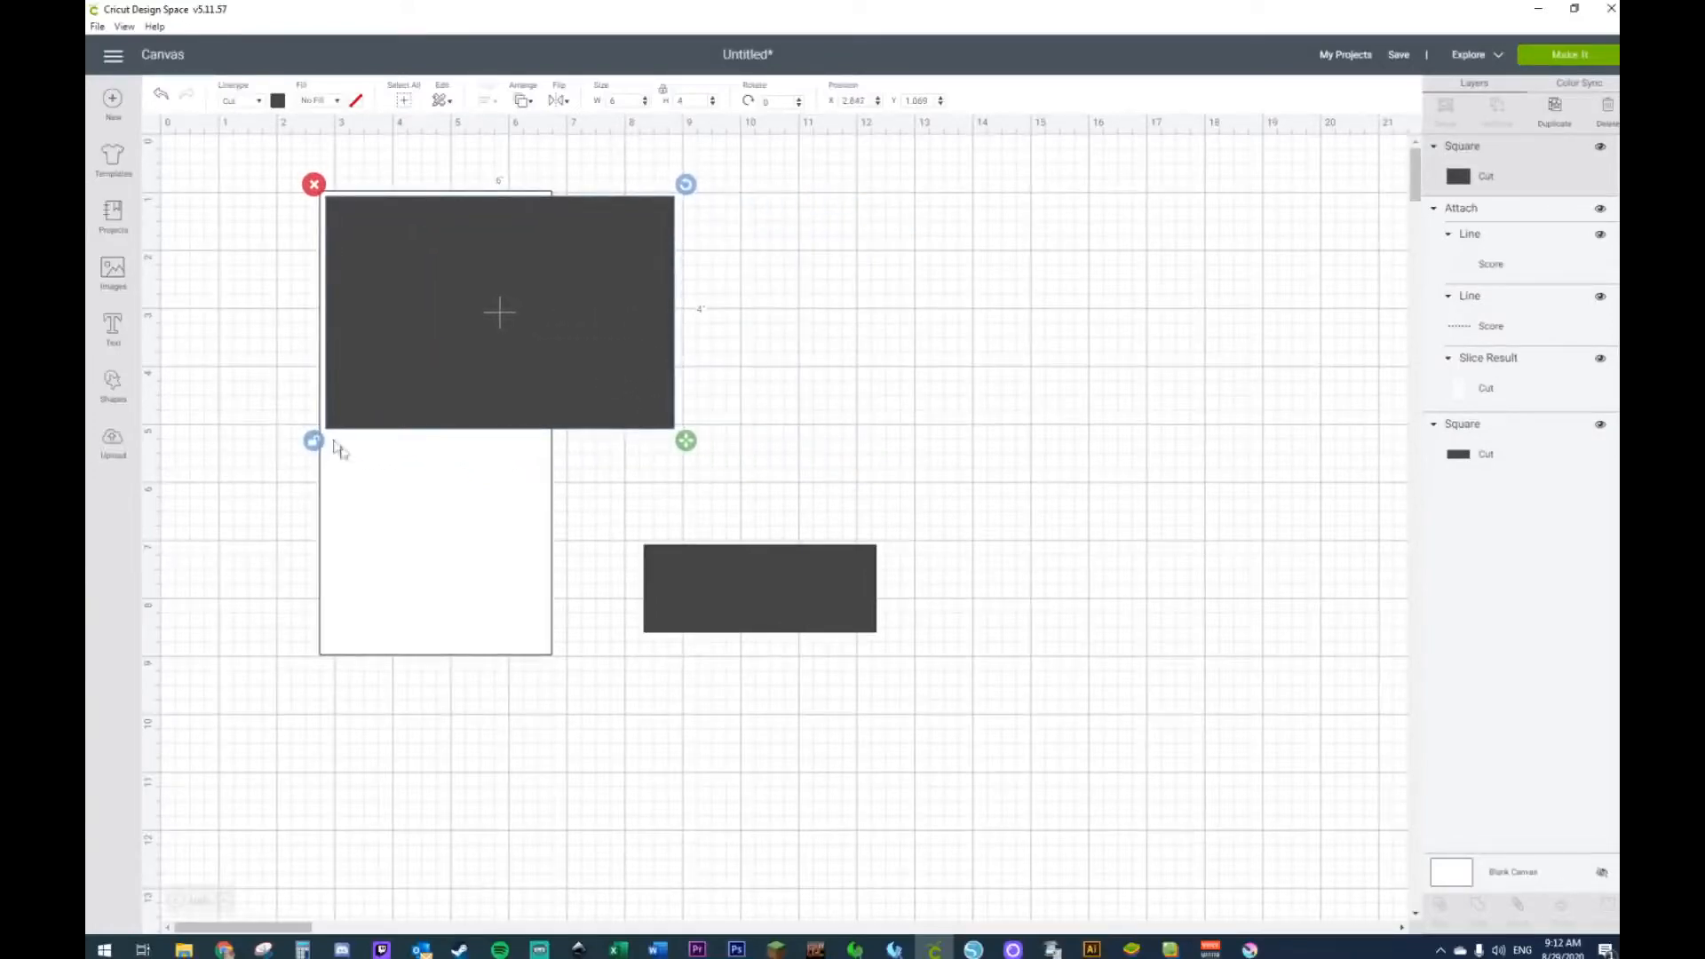
Step: Resize the large dark rectangle to a 3.75 by 3.75 inch square inside the template's upper half
left_click_drag(684, 440, 565, 431)
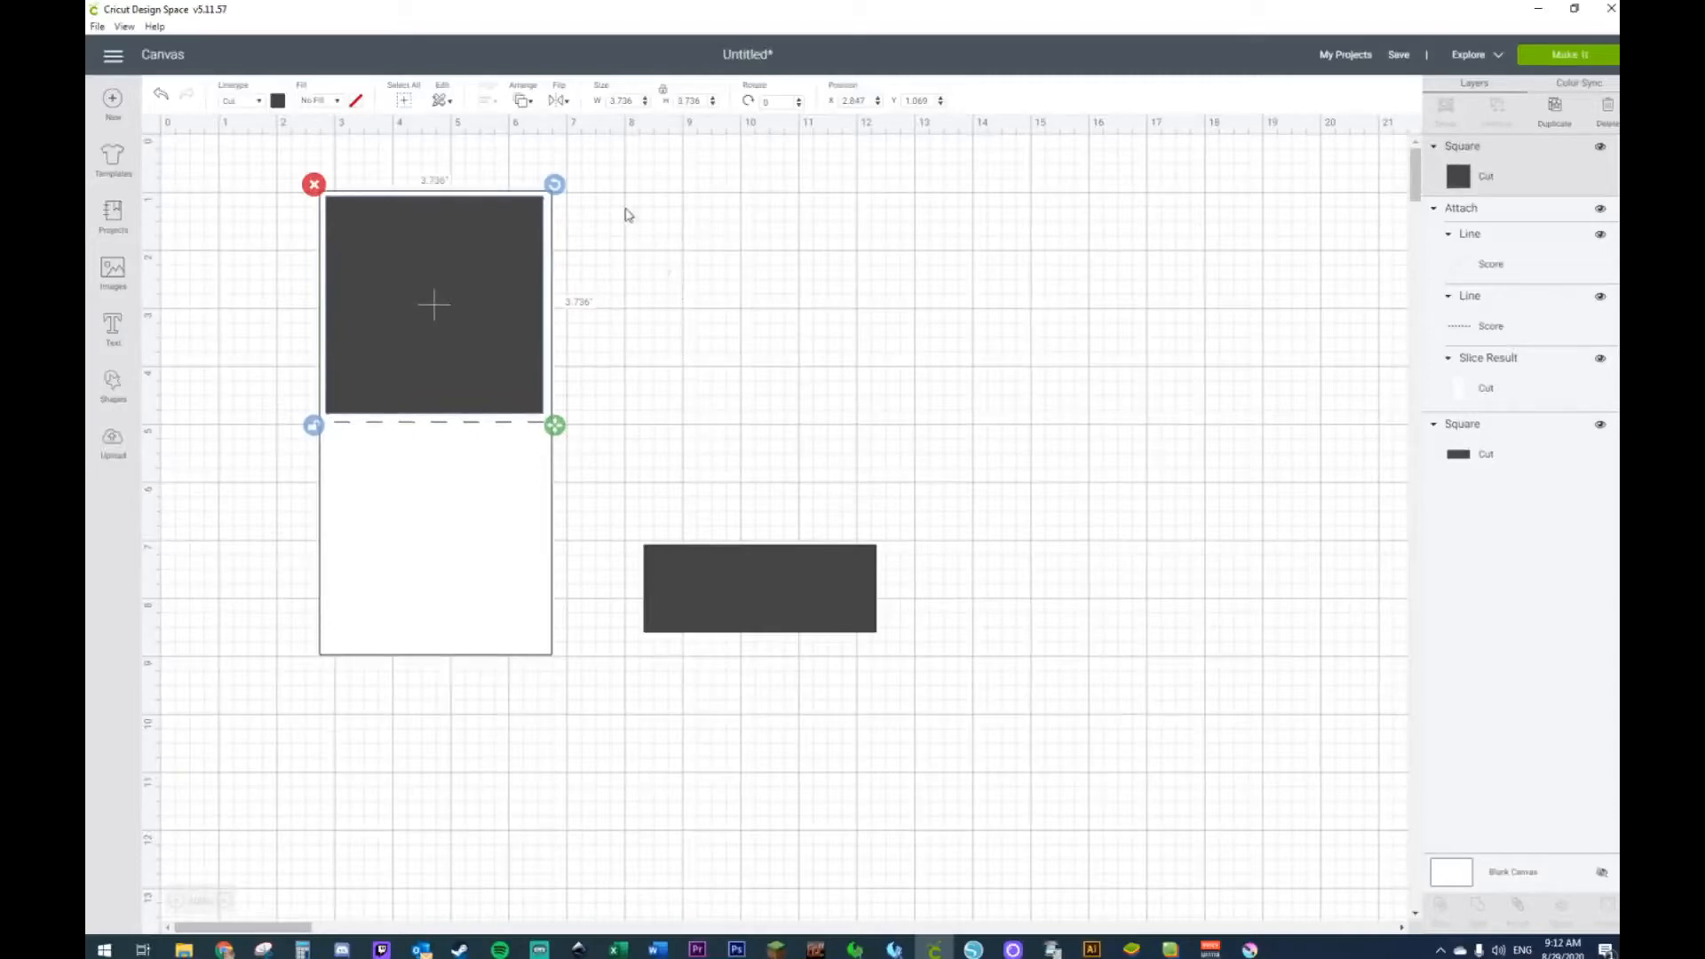
left_click(637, 100)
left_click(697, 99)
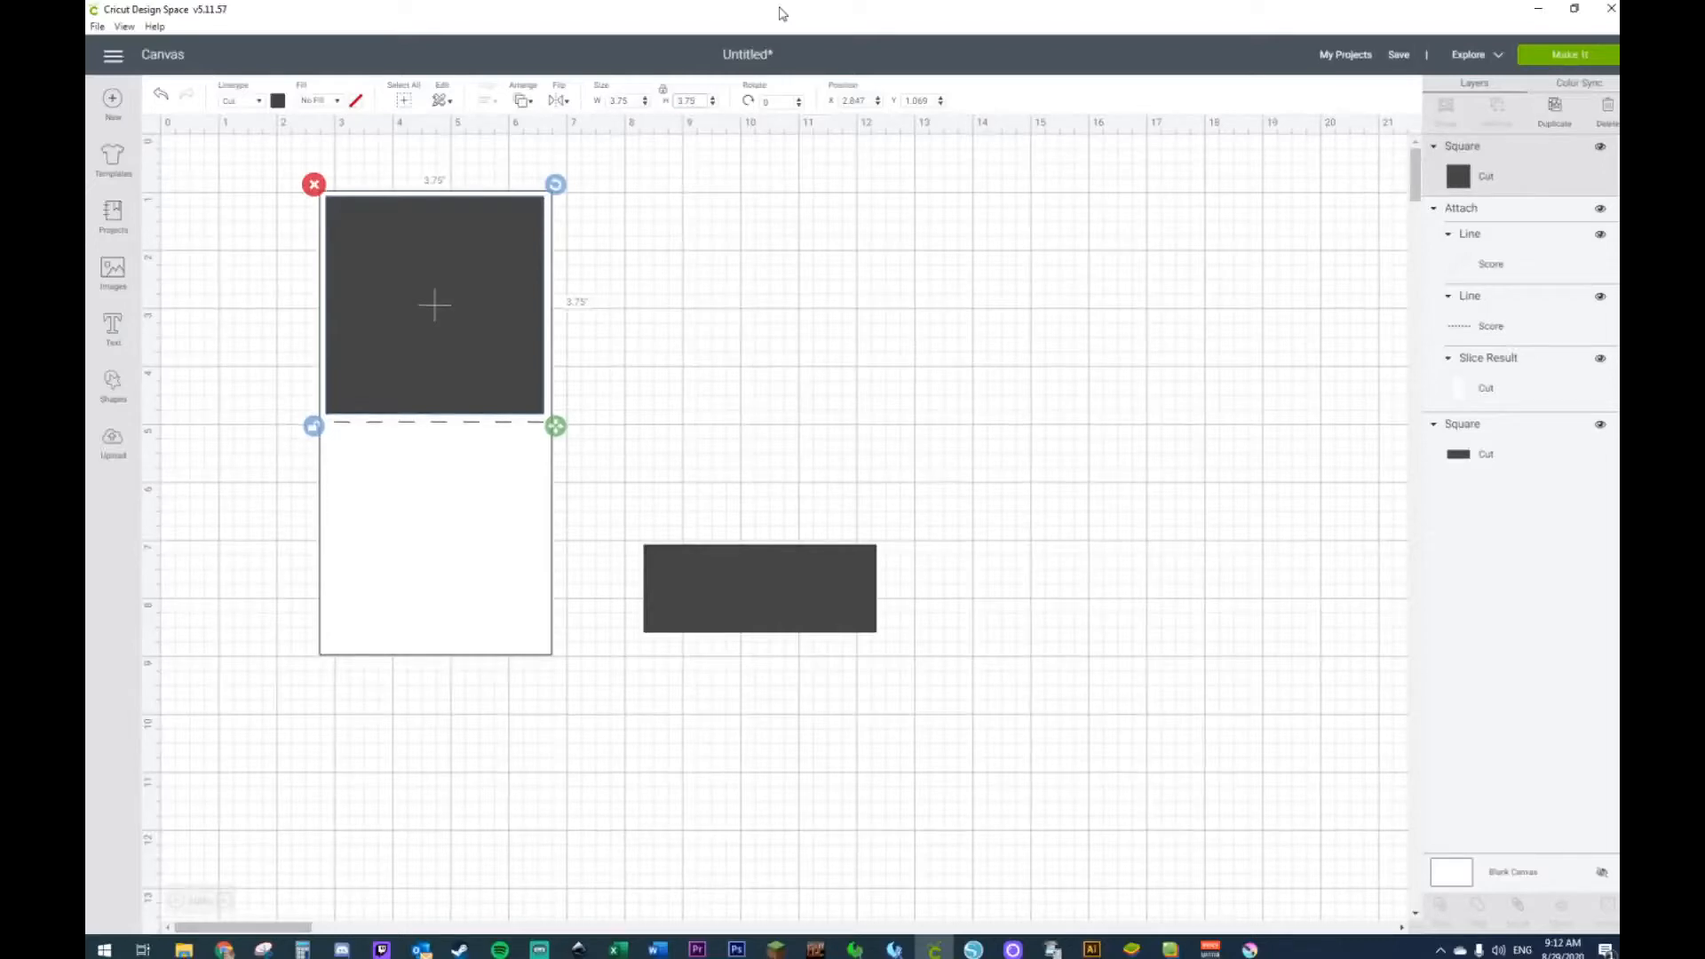
left_click(805, 379)
Step: Duplicate the 3.75 inch square and place the copy inside the template's lower half
left_click(452, 357)
key("ctrl+d")
left_click_drag(442, 341, 424, 537)
left_click(649, 429)
Step: Change the material colour of both squares on the template to brown
left_click(489, 389)
left_click(453, 508, "shift")
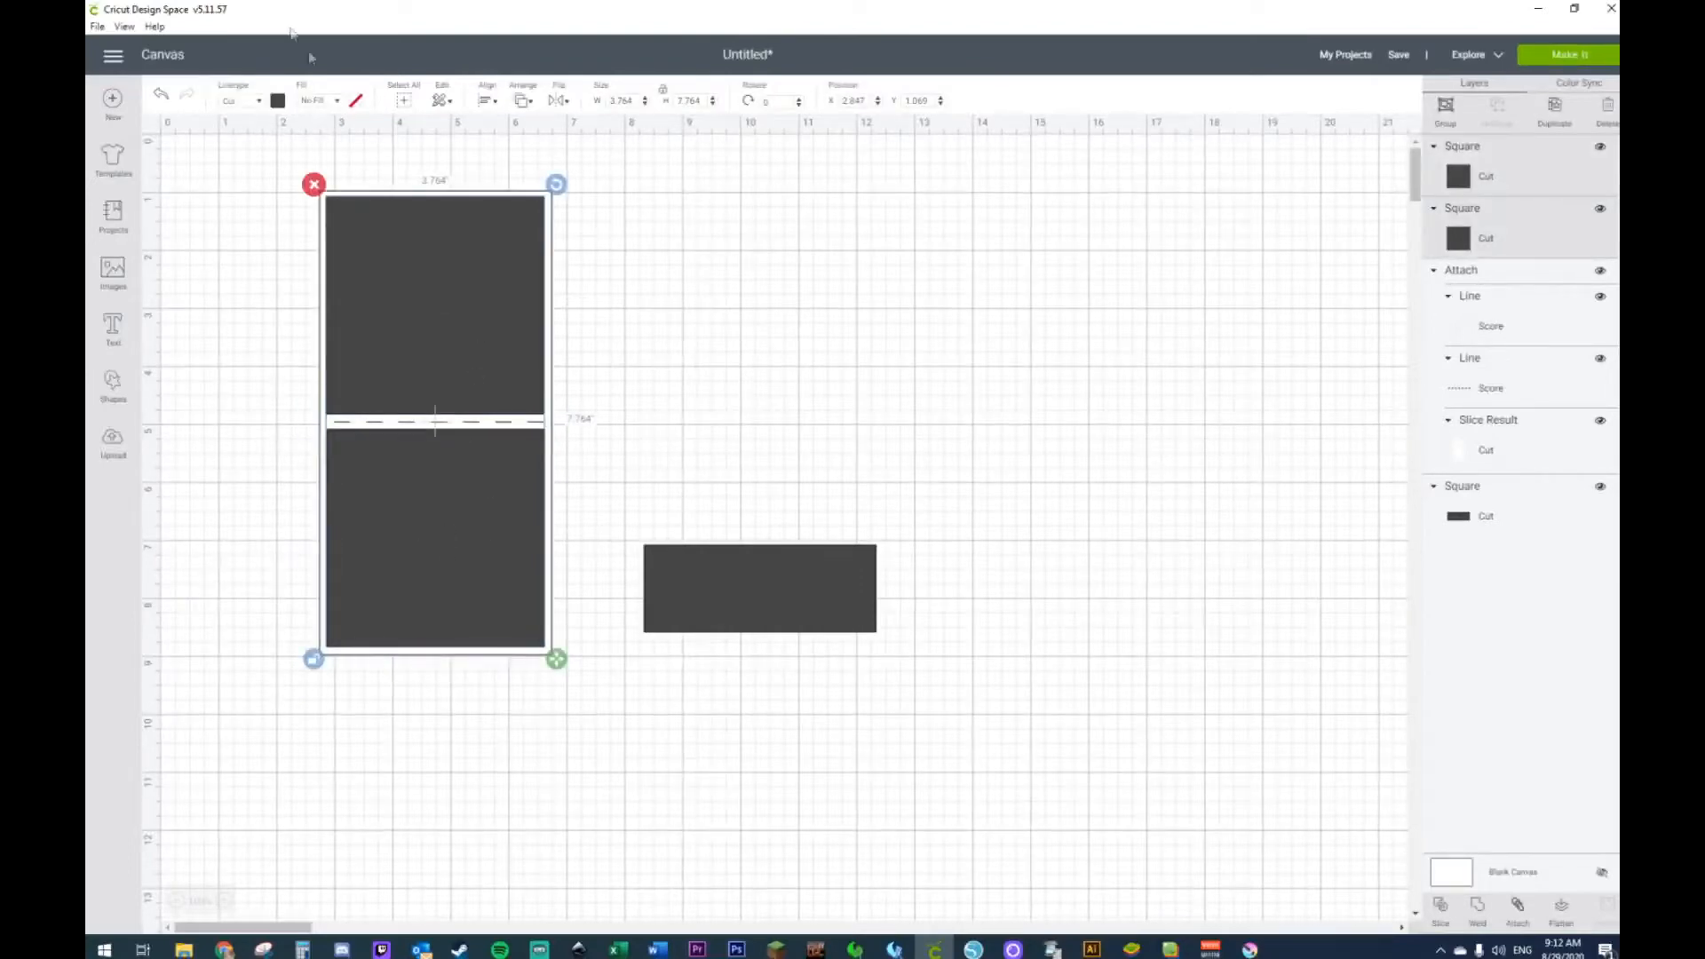
left_click(277, 100)
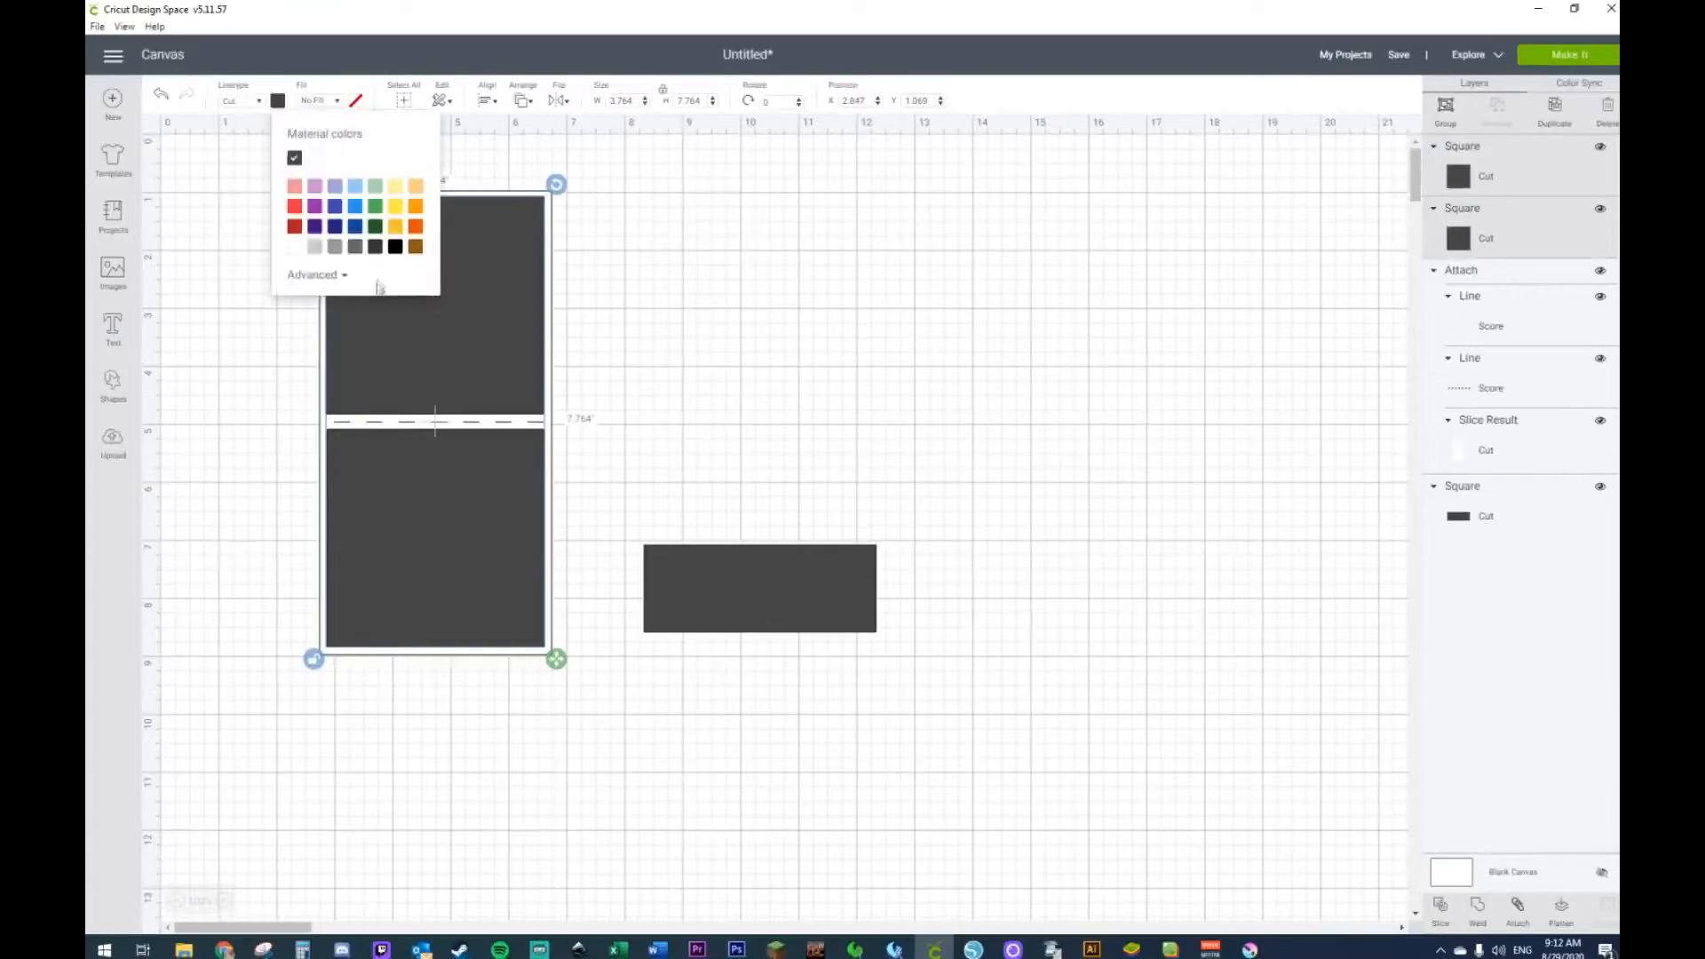
left_click(416, 246)
left_click(833, 293)
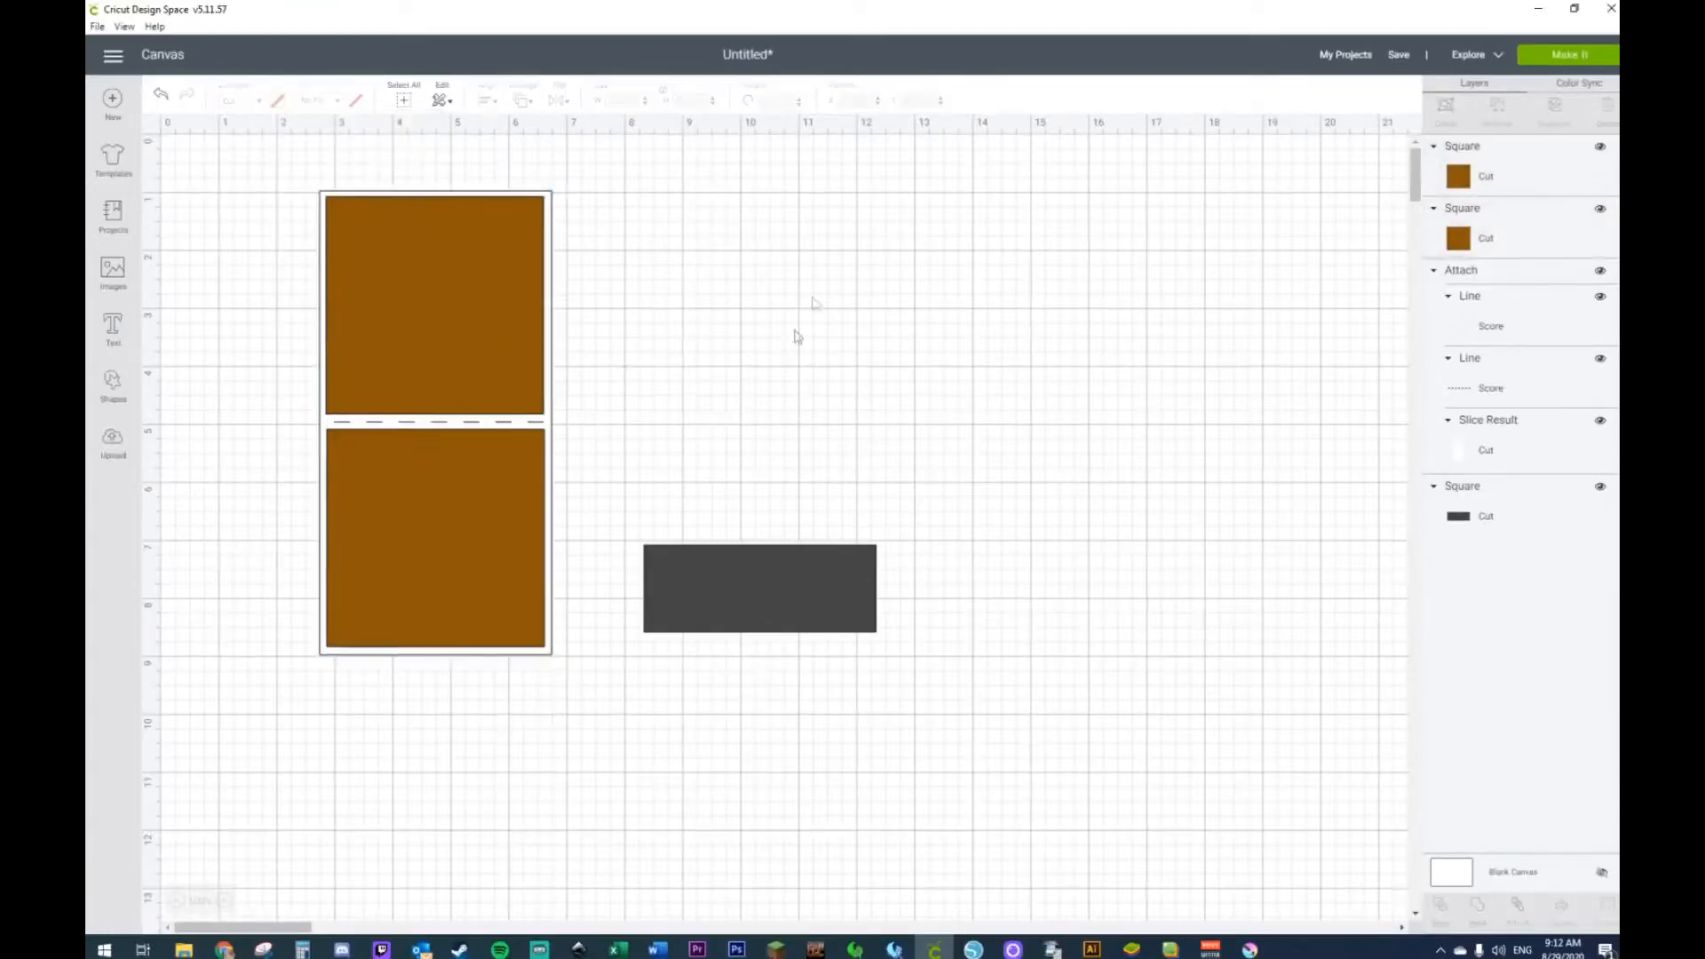
Step: Place the dark 4 by 1.5 inch rectangle across the template's lower square and bring it to the front
left_click(769, 600)
left_click_drag(769, 600, 443, 595)
right_click(734, 591)
left_click(779, 635)
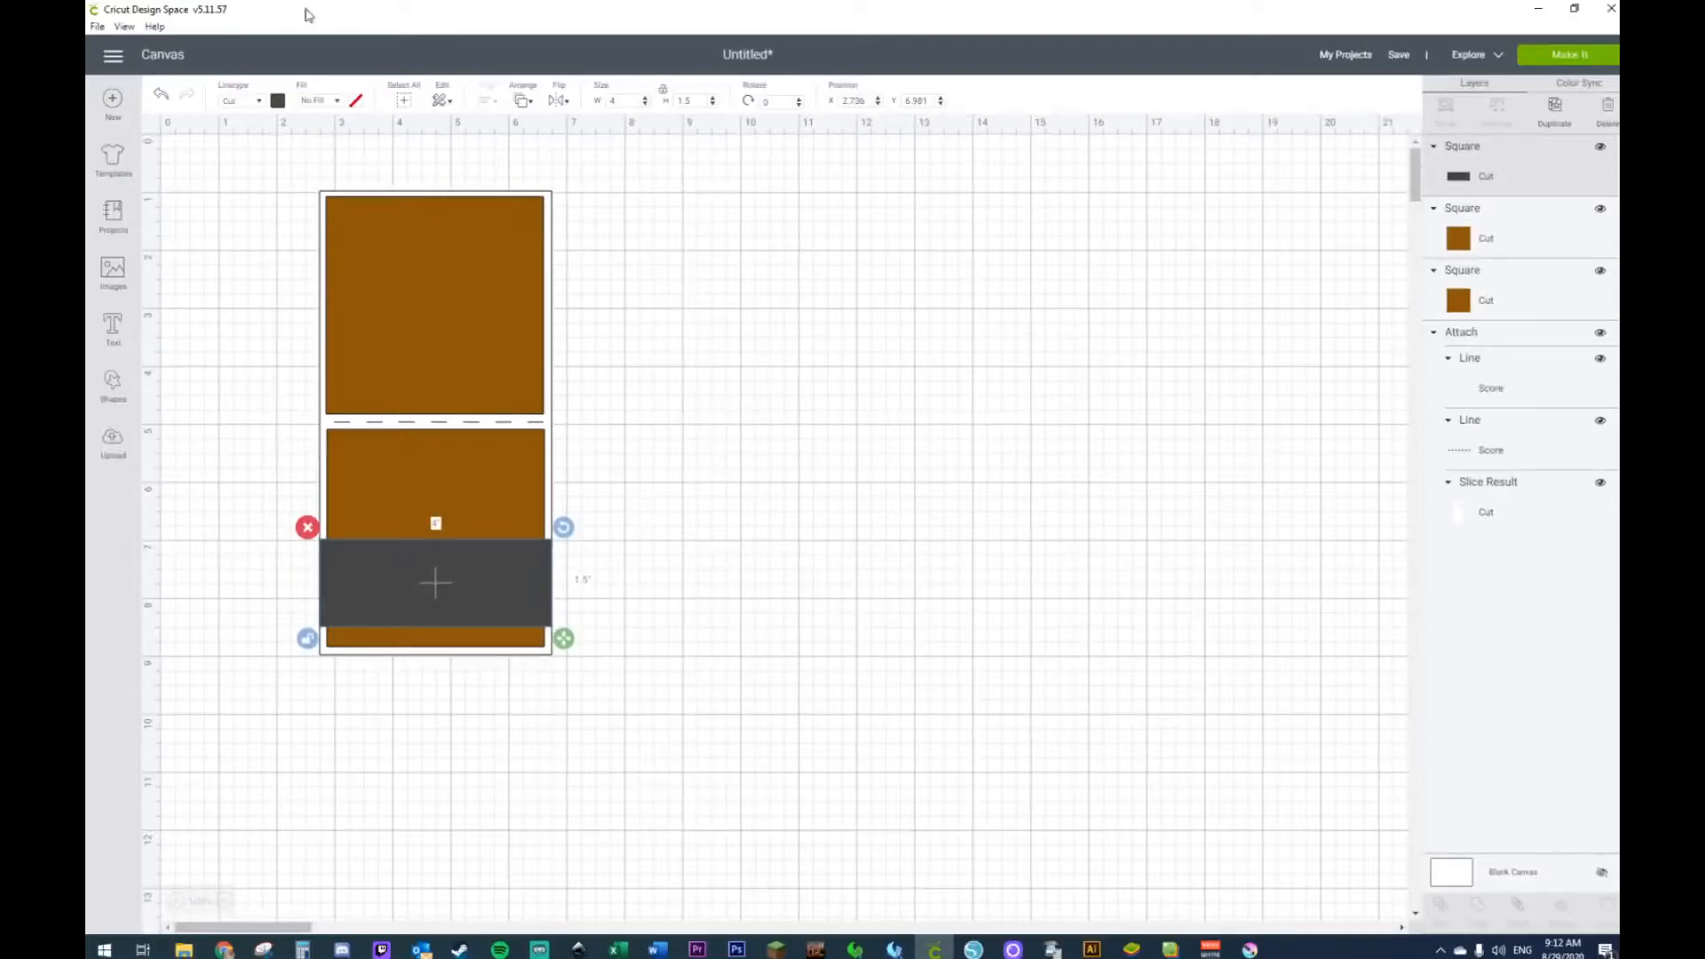
Step: Change the material colour of the band across the lower square to a custom light tan
left_click(277, 102)
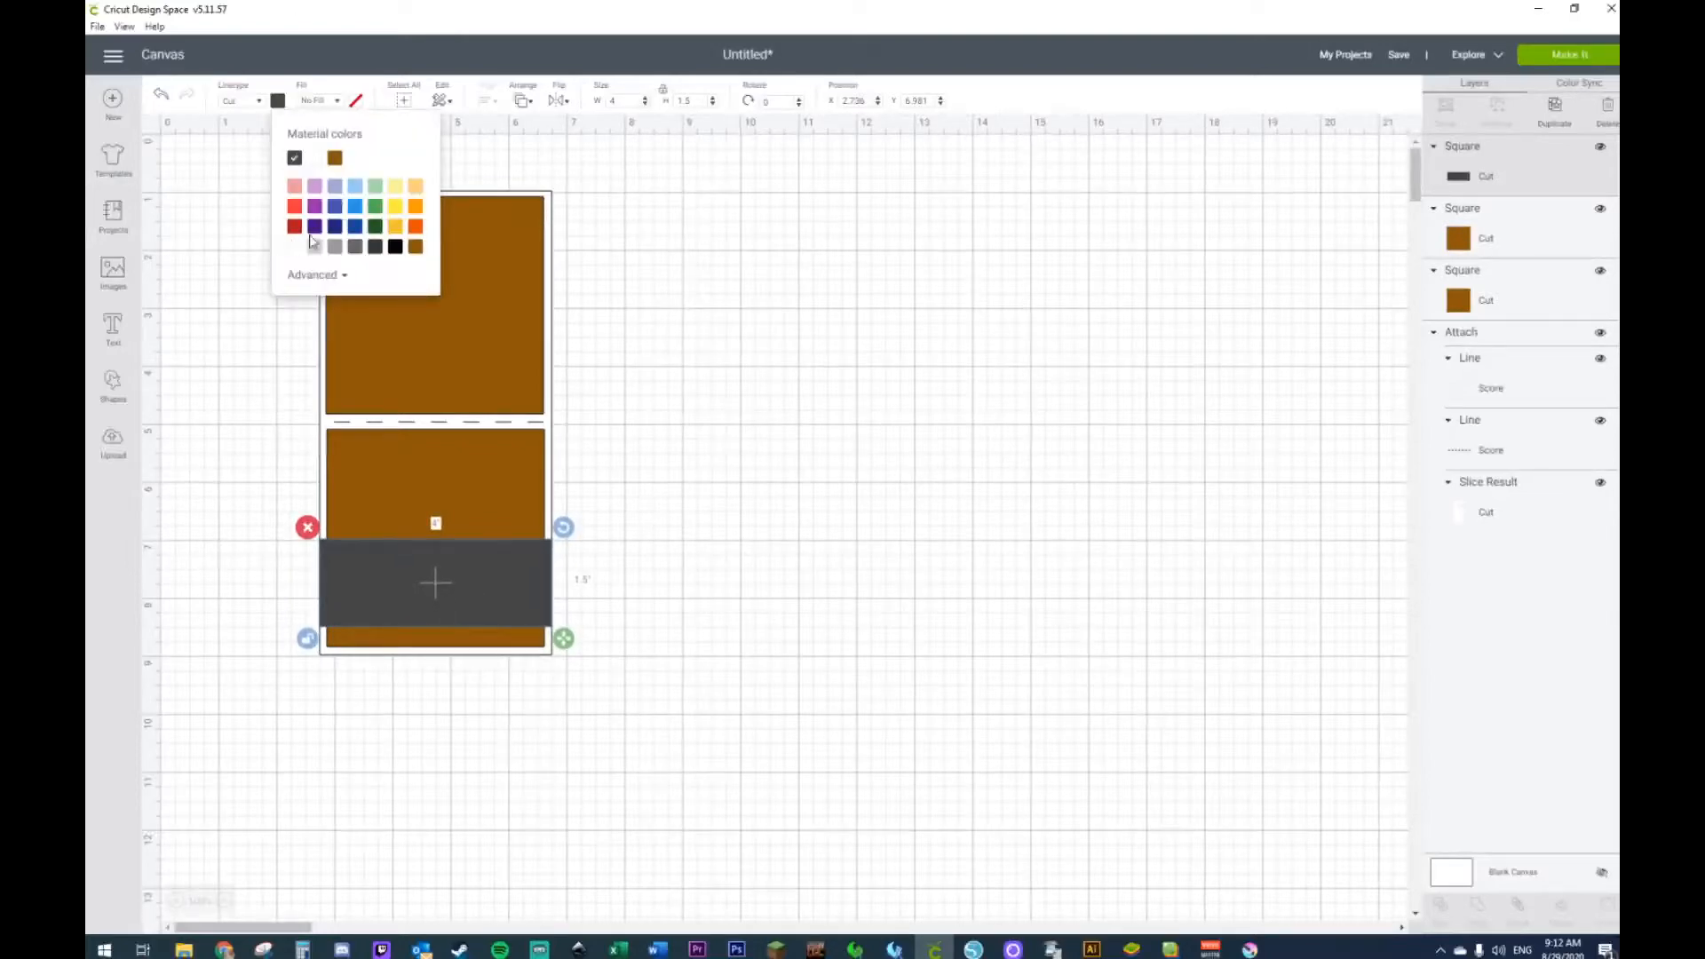
left_click(312, 275)
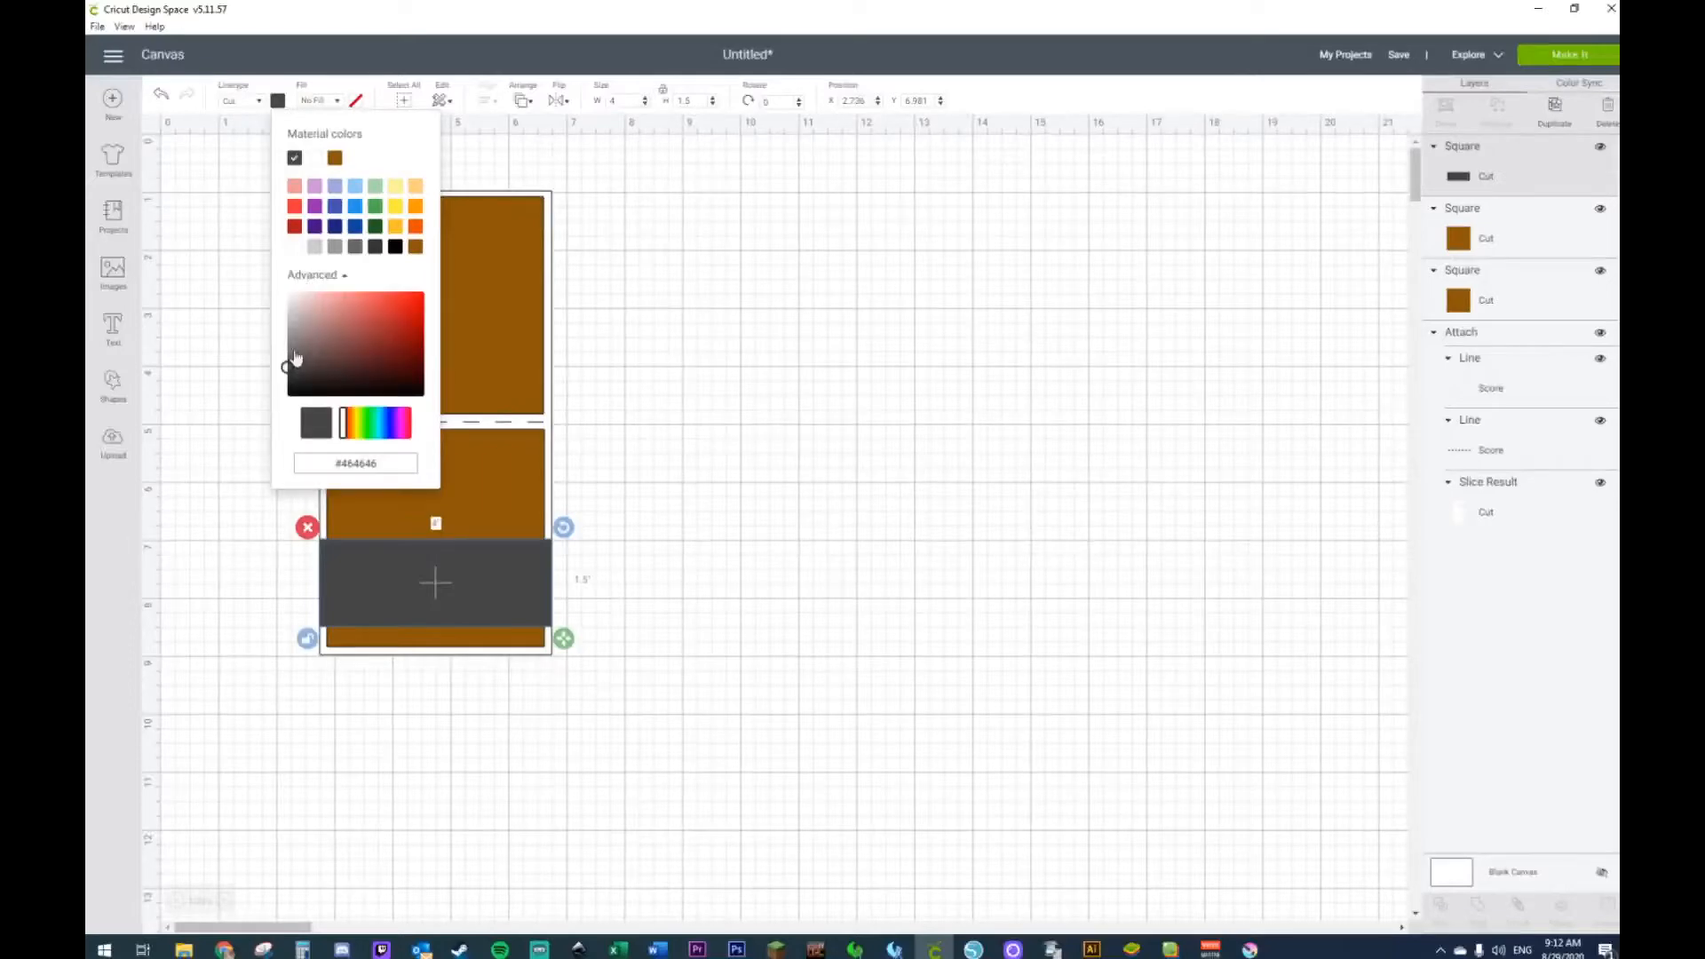
left_click(415, 248)
left_click_drag(413, 339, 414, 332)
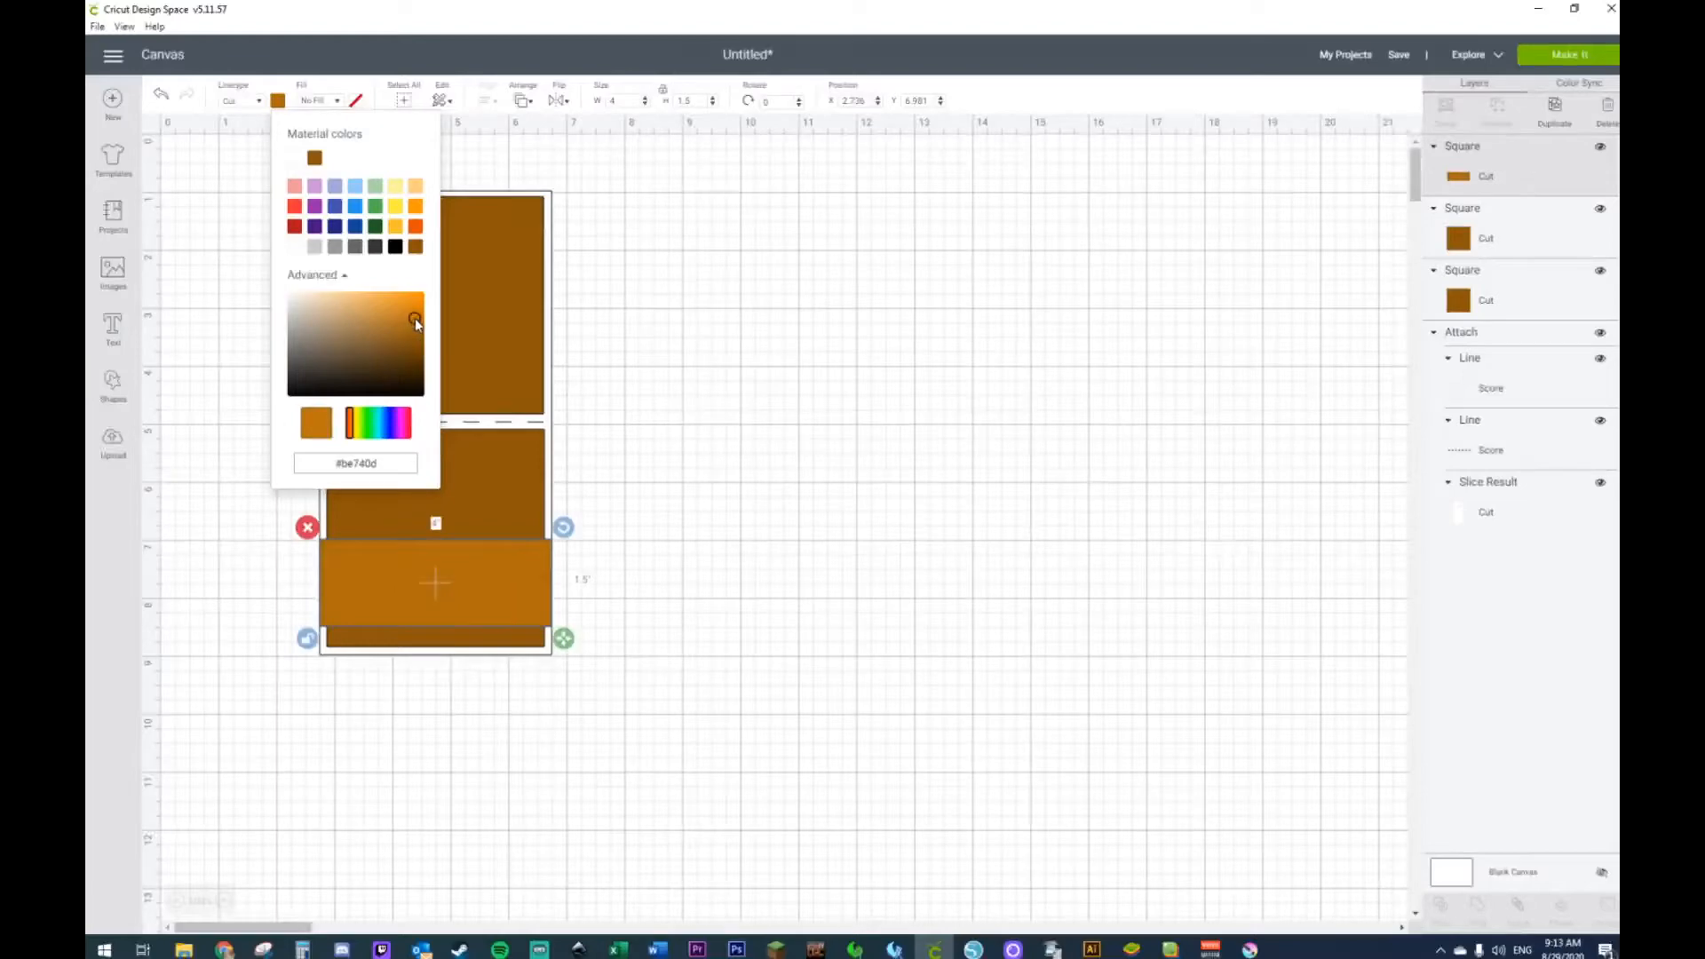
left_click_drag(415, 321, 352, 305)
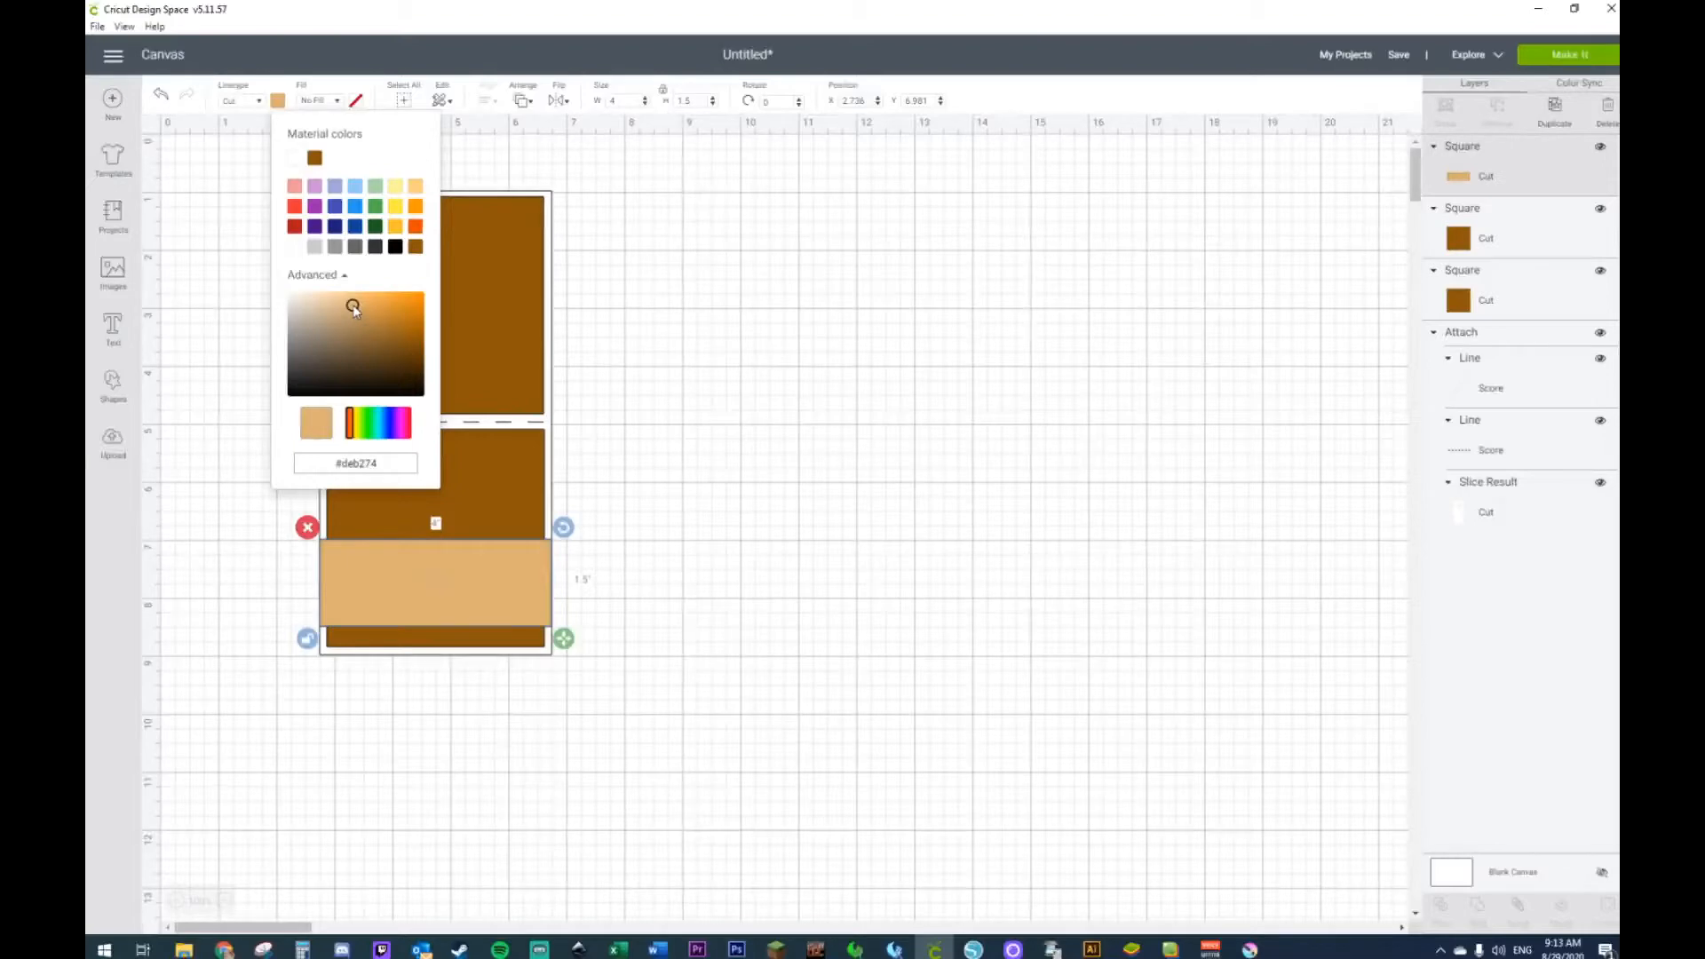
left_click_drag(388, 465, 235, 470)
left_click(835, 459)
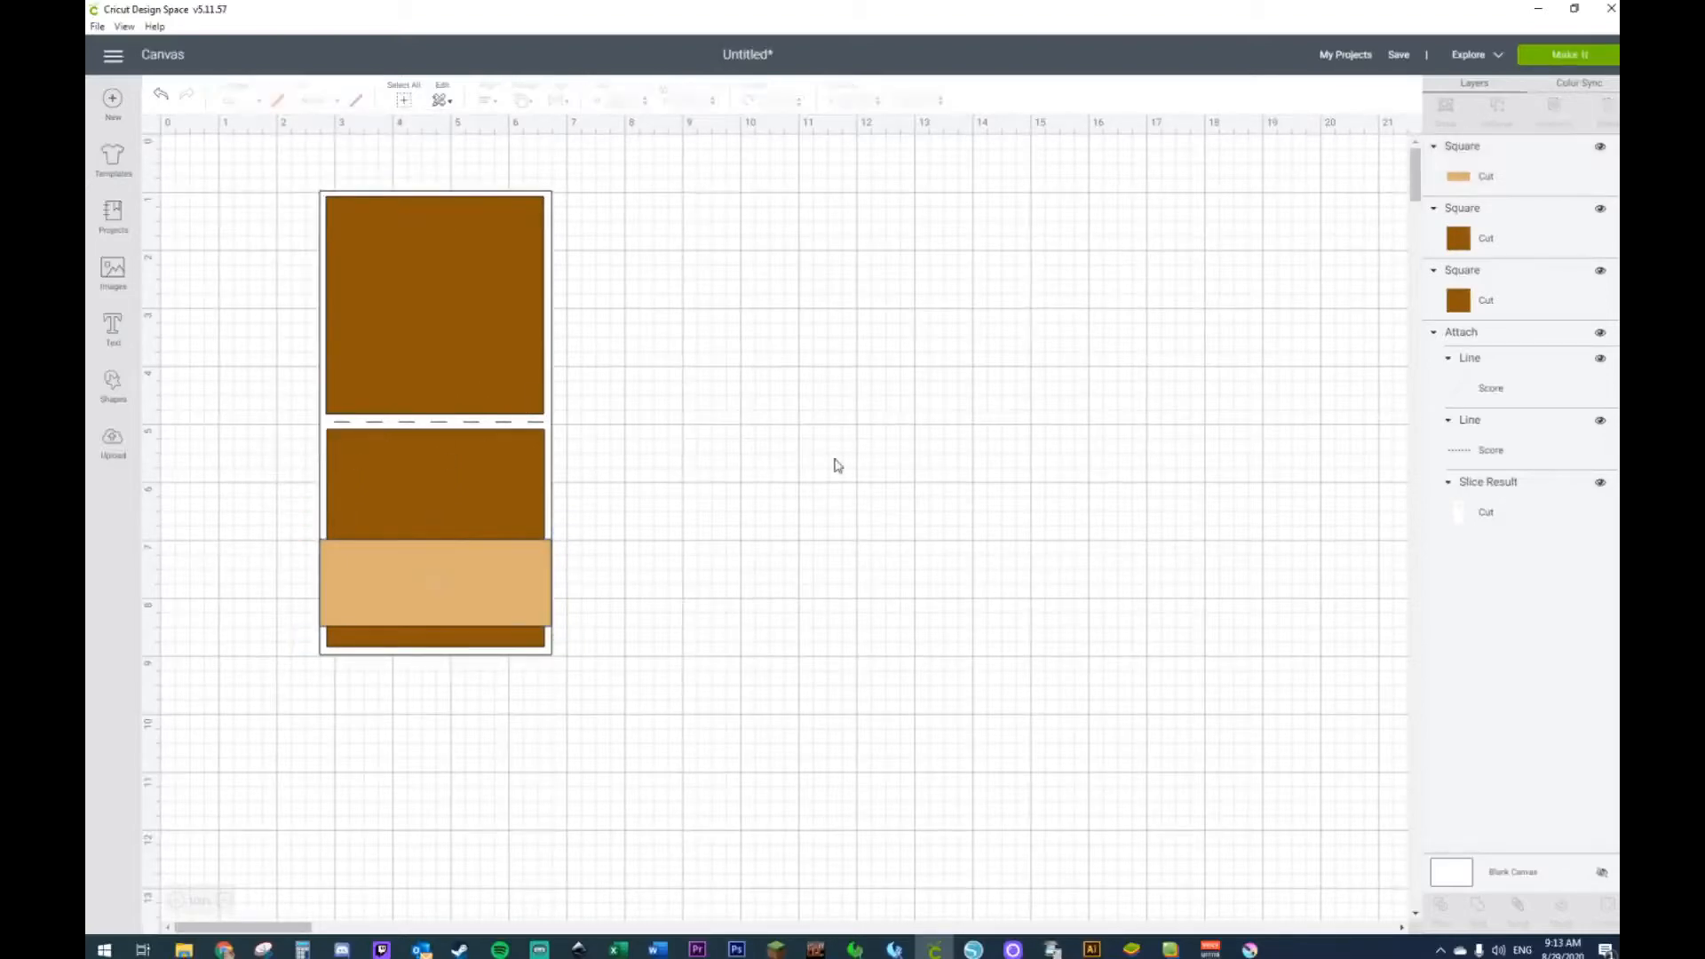
Step: Change the material colour of the template's sliced base layer to the same light tan as the band
left_click(321, 430)
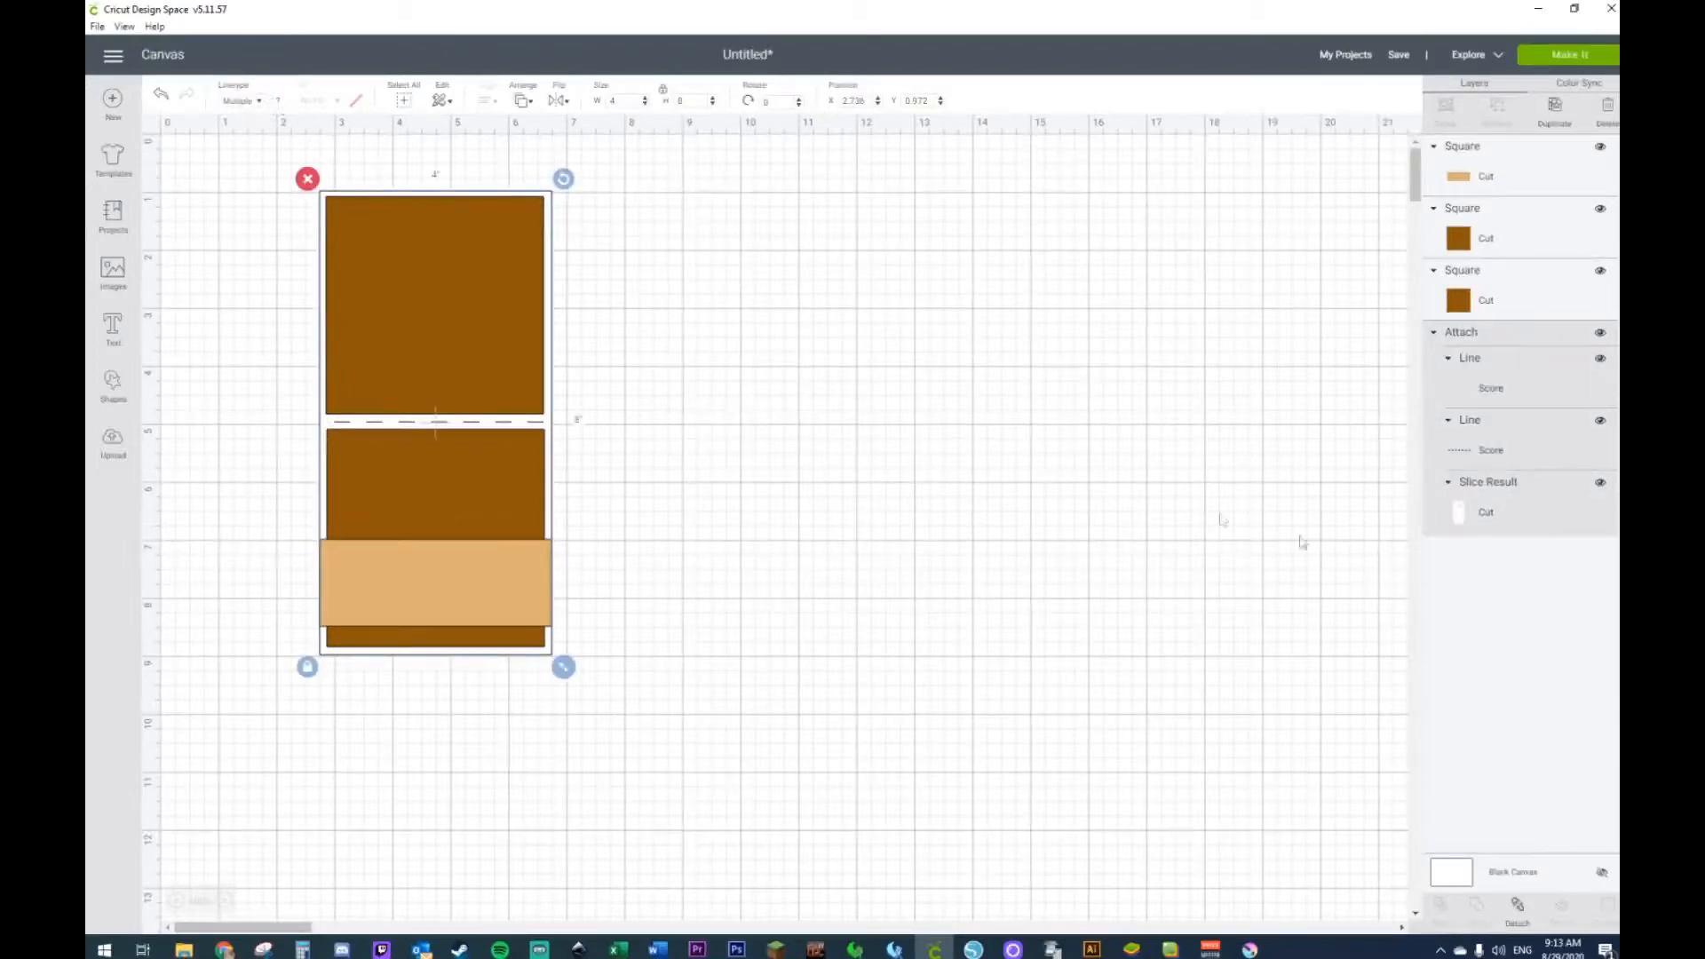
left_click(1485, 515)
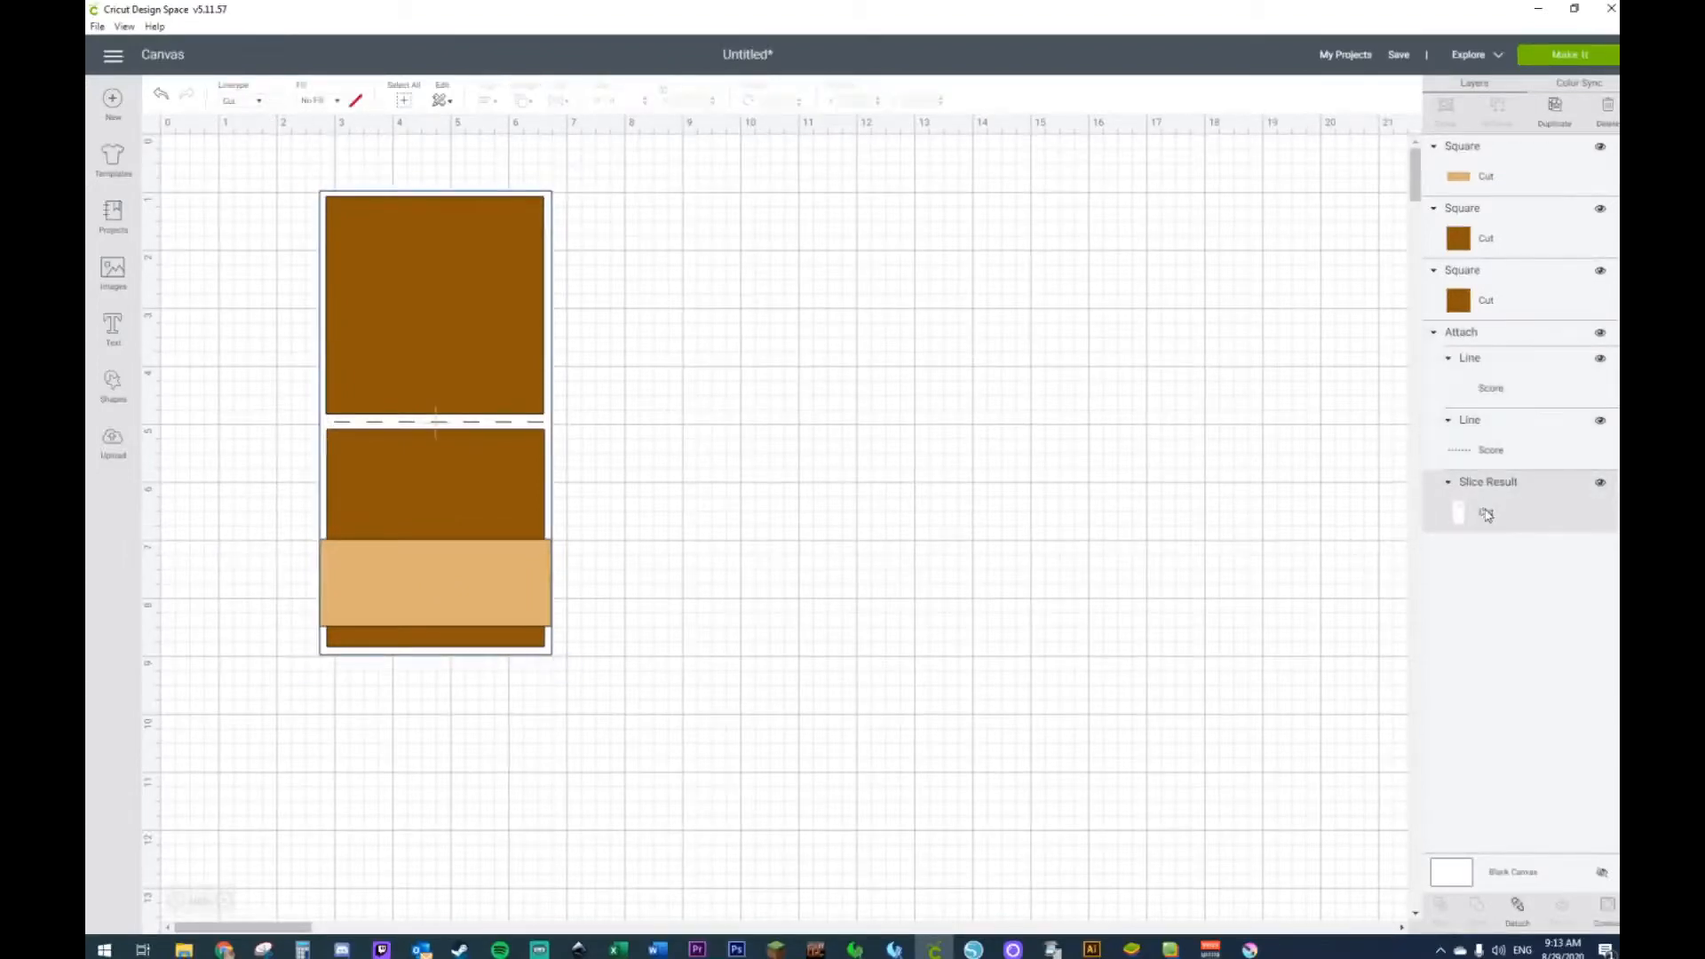
left_click(283, 103)
left_click(334, 158)
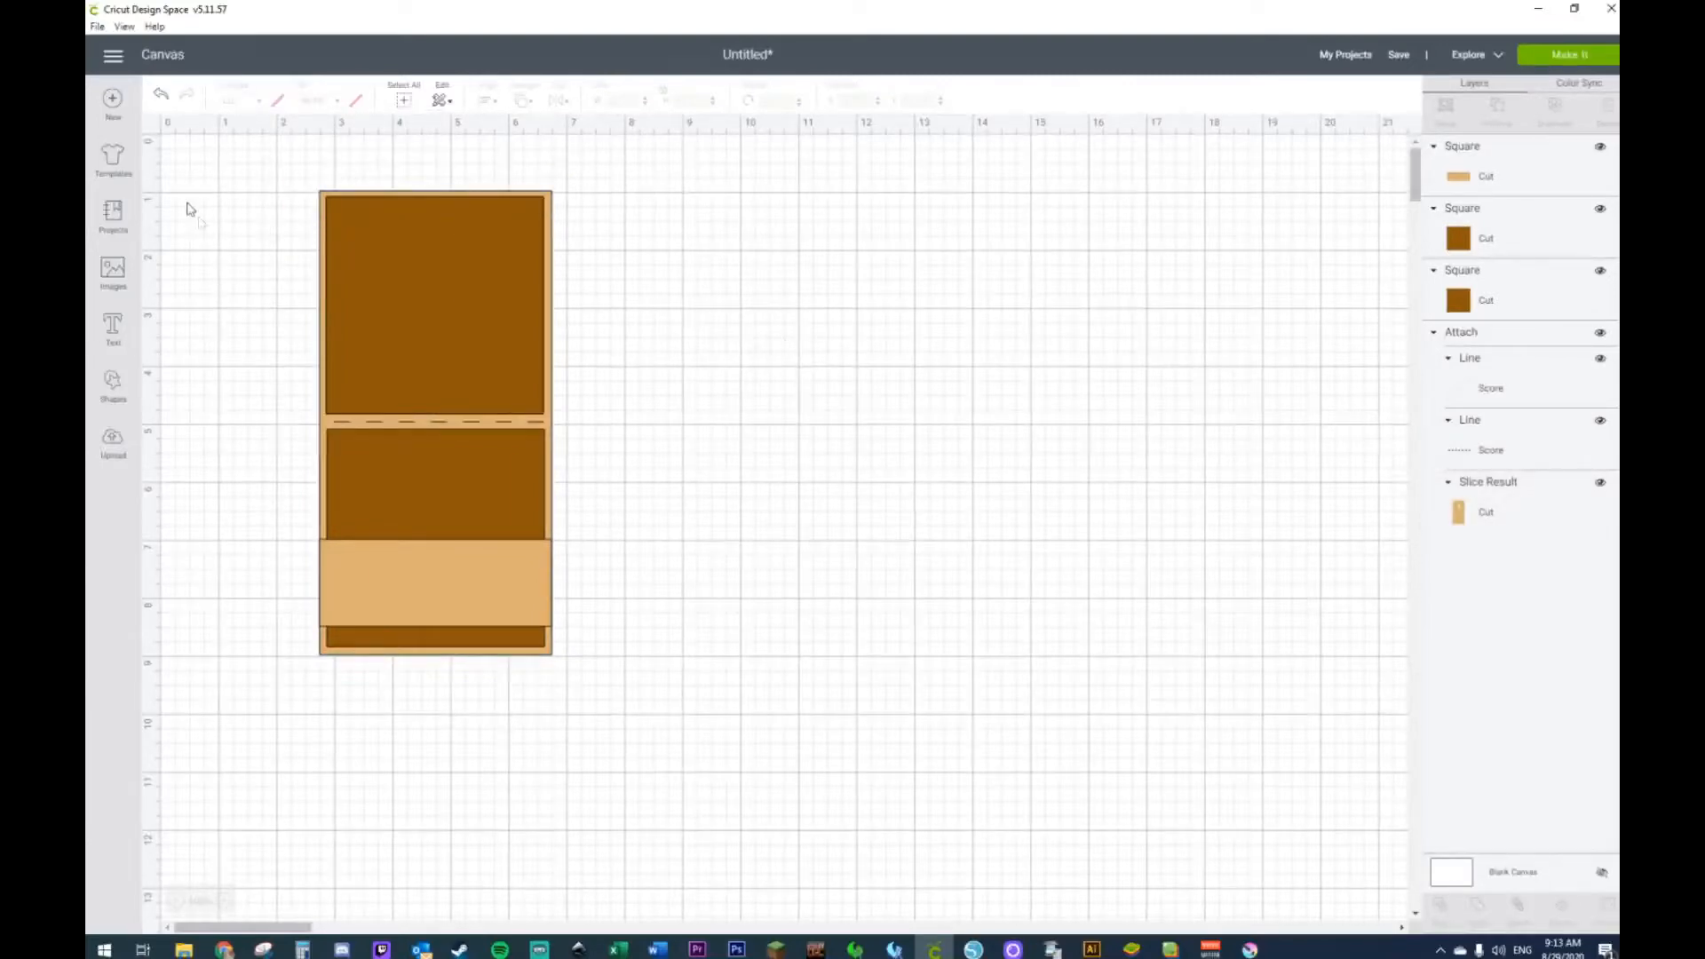
Step: Add a circle, move it to the empty canvas beside the template and set its width to 2.50 inches
left_click(113, 387)
left_click(234, 272)
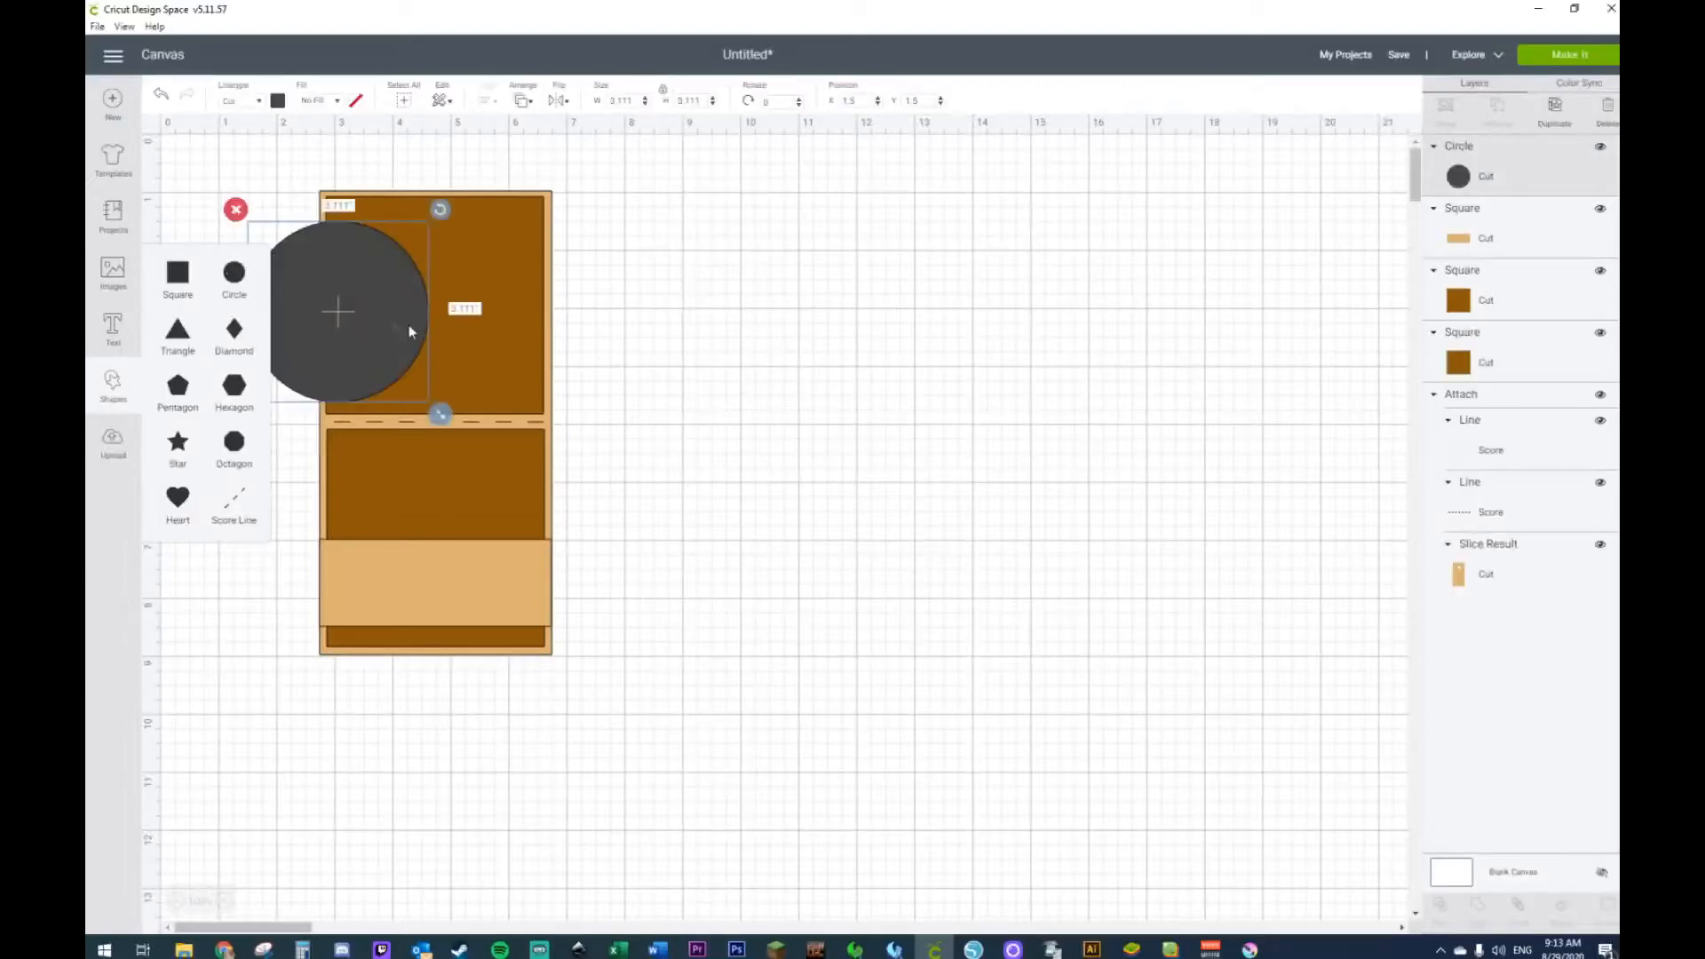
left_click_drag(392, 332, 739, 476)
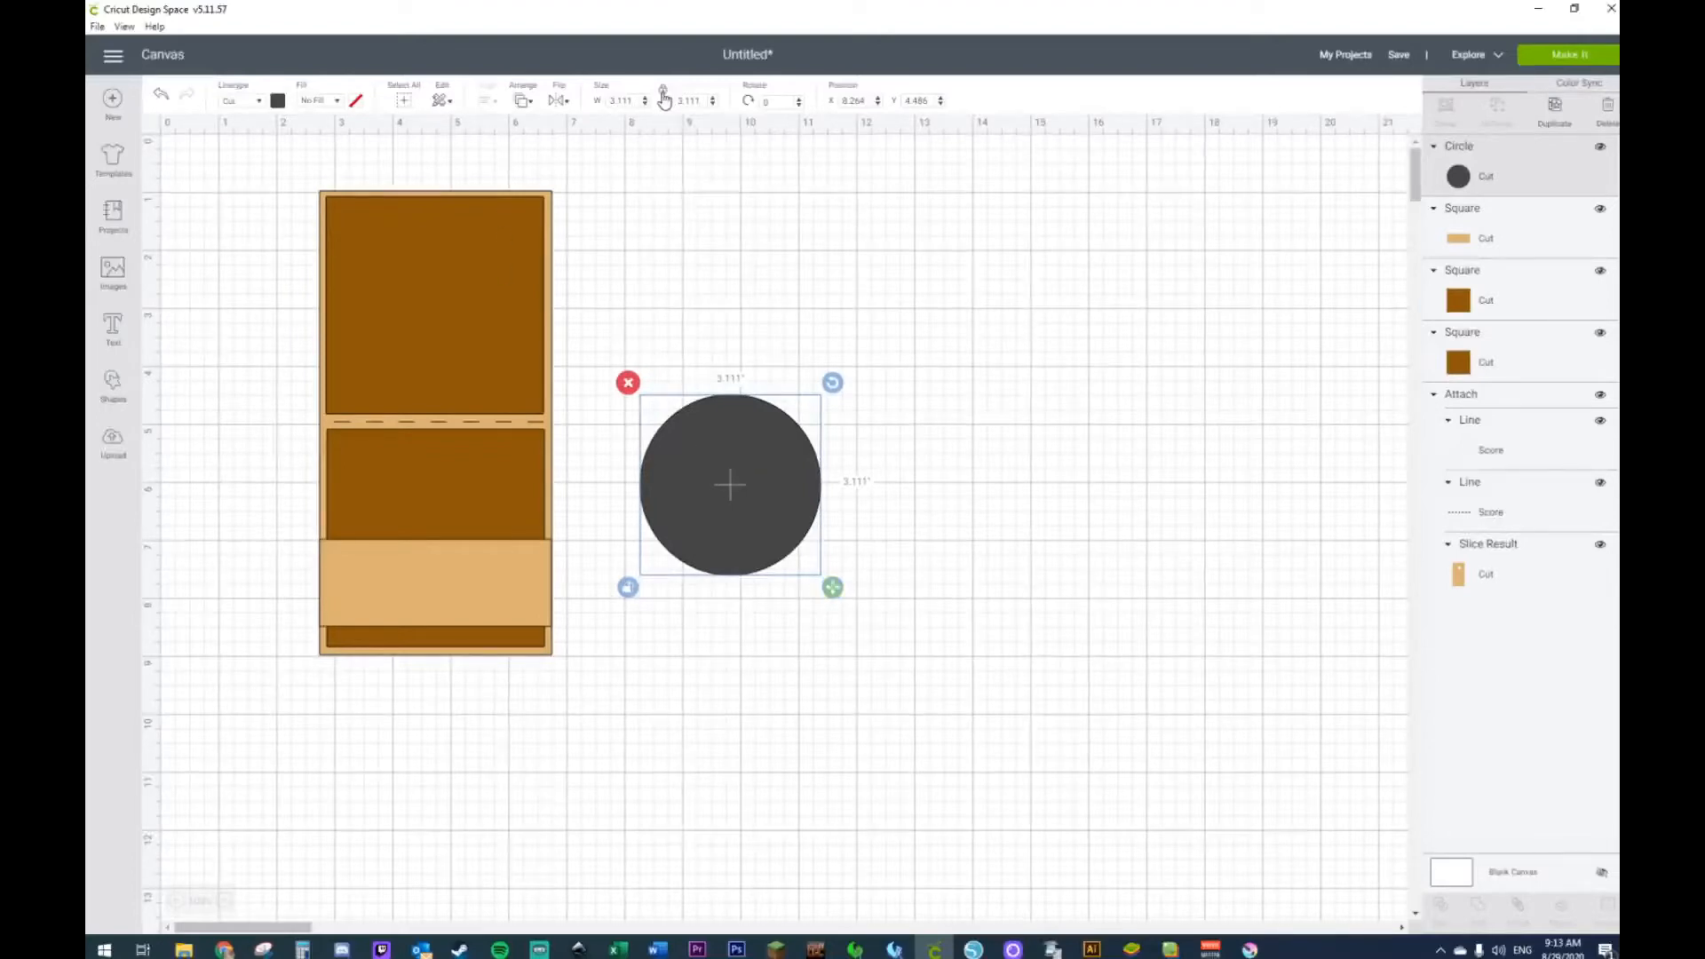
left_click(620, 100)
key("BackSpace")
type("2.50")
key("Return")
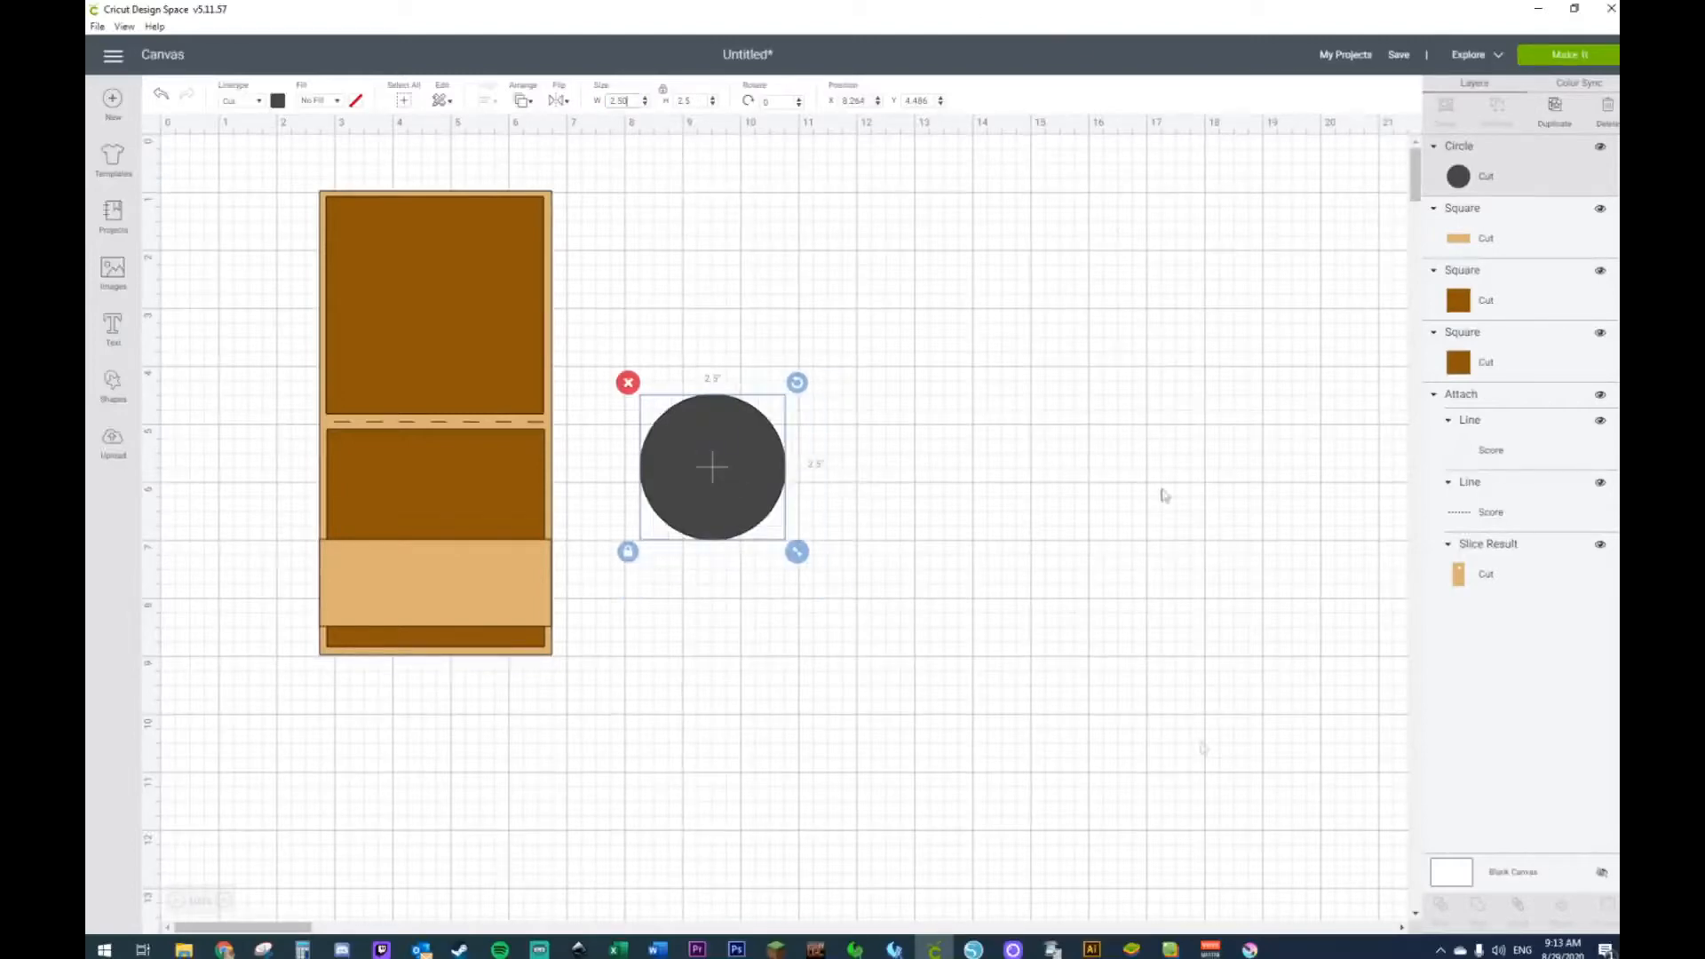
left_click(898, 738)
left_click_drag(759, 491, 742, 447)
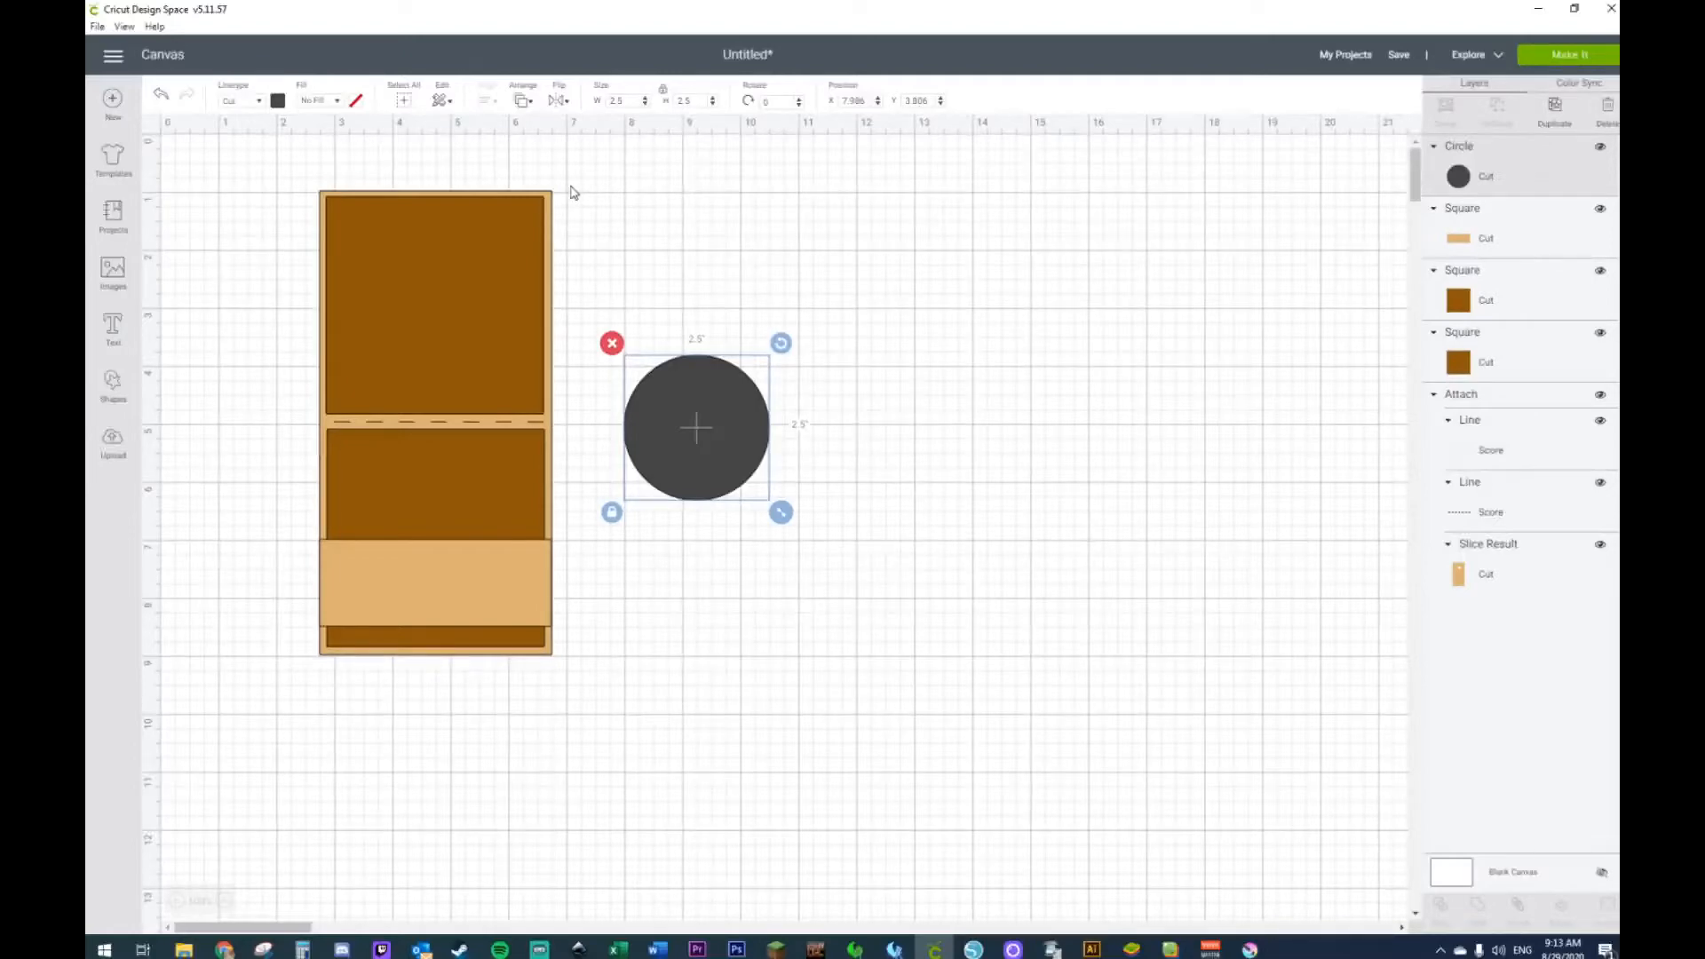
Step: Resize the circle to 2 inches, test its fit over the tan band and return it beside the template
left_click_drag(699, 441, 438, 594)
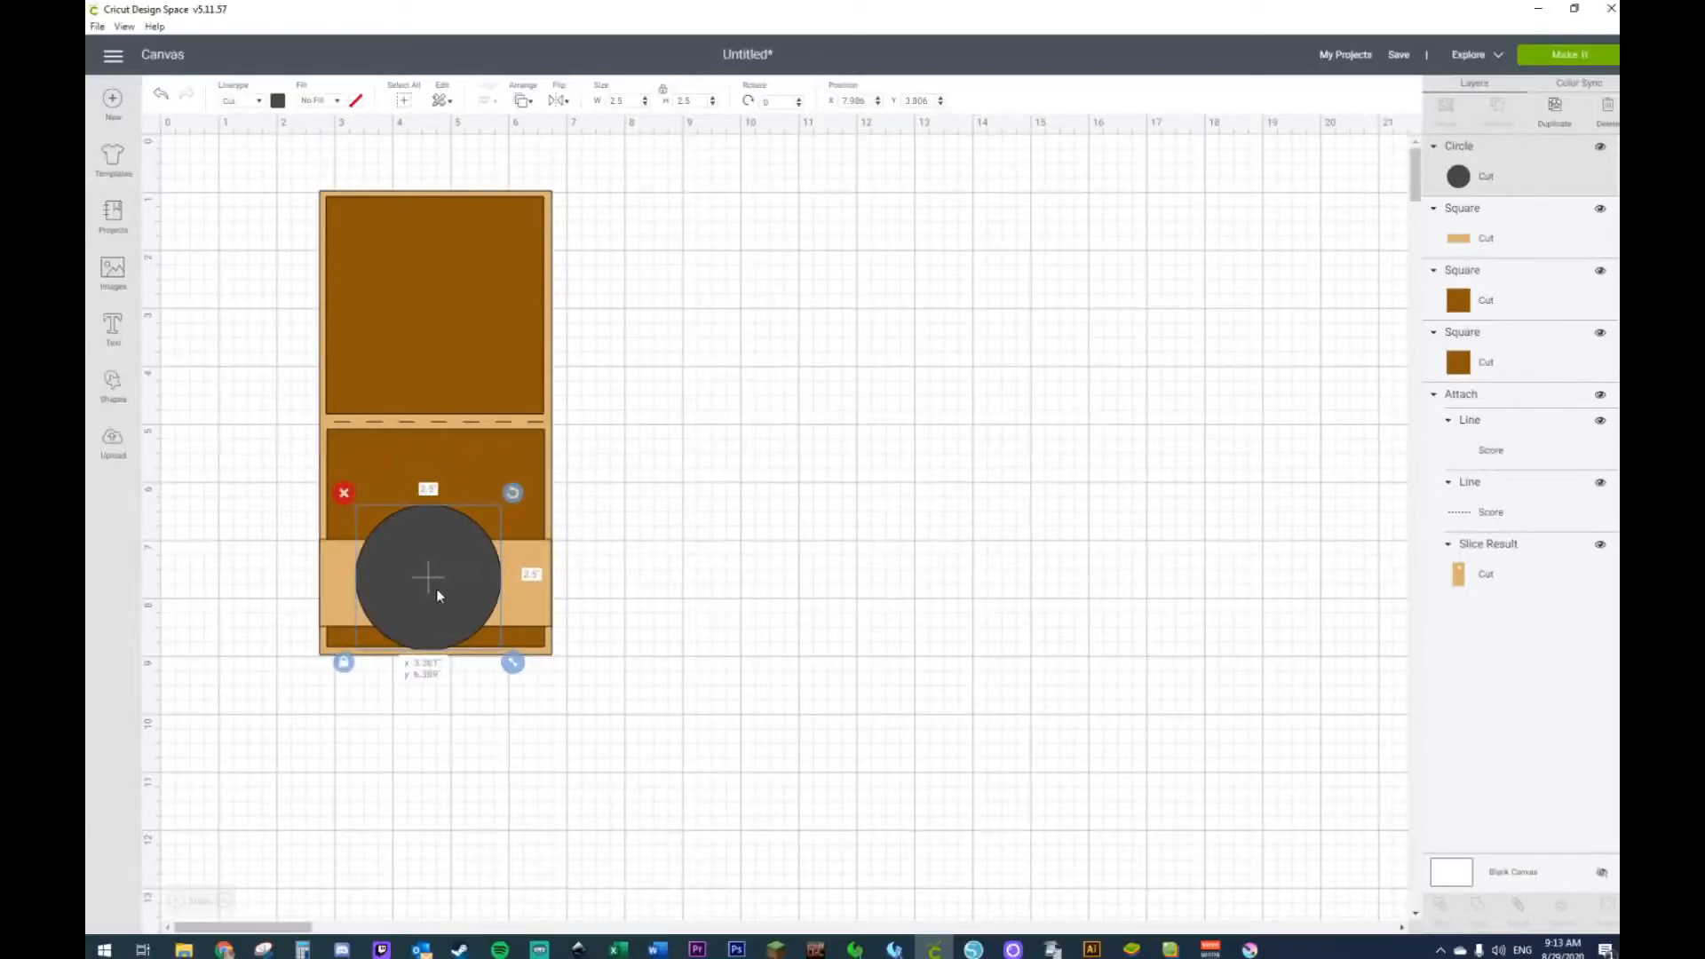
left_click_drag(435, 588, 726, 414)
left_click(618, 101)
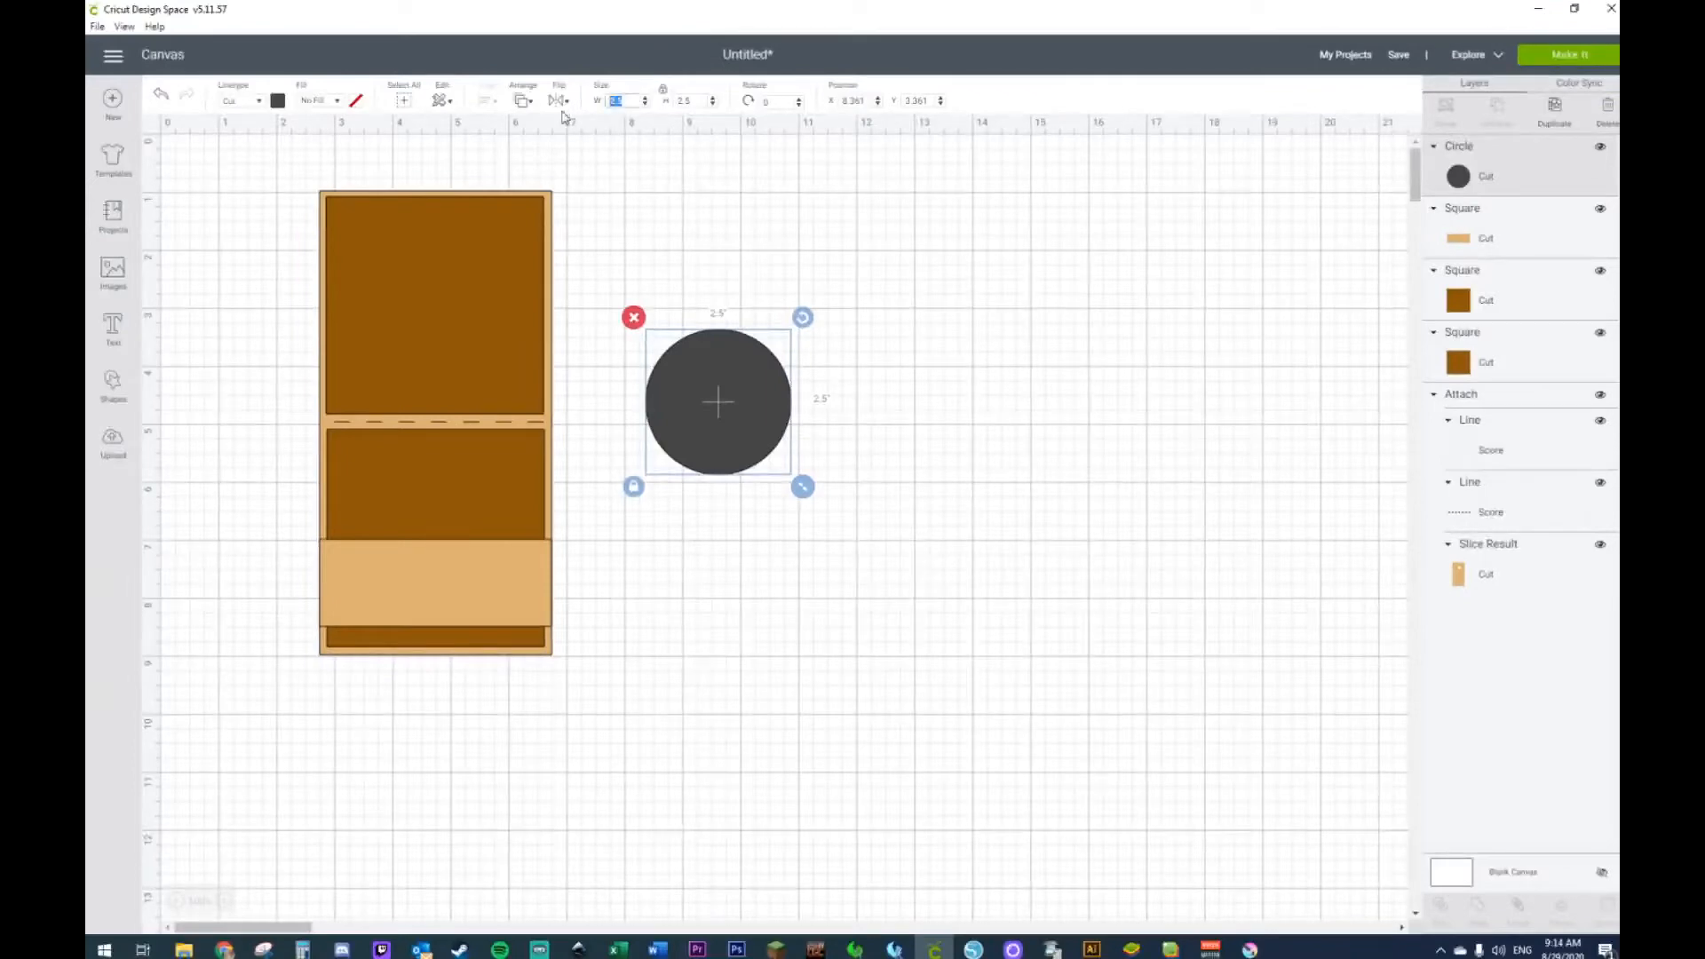
key("Return")
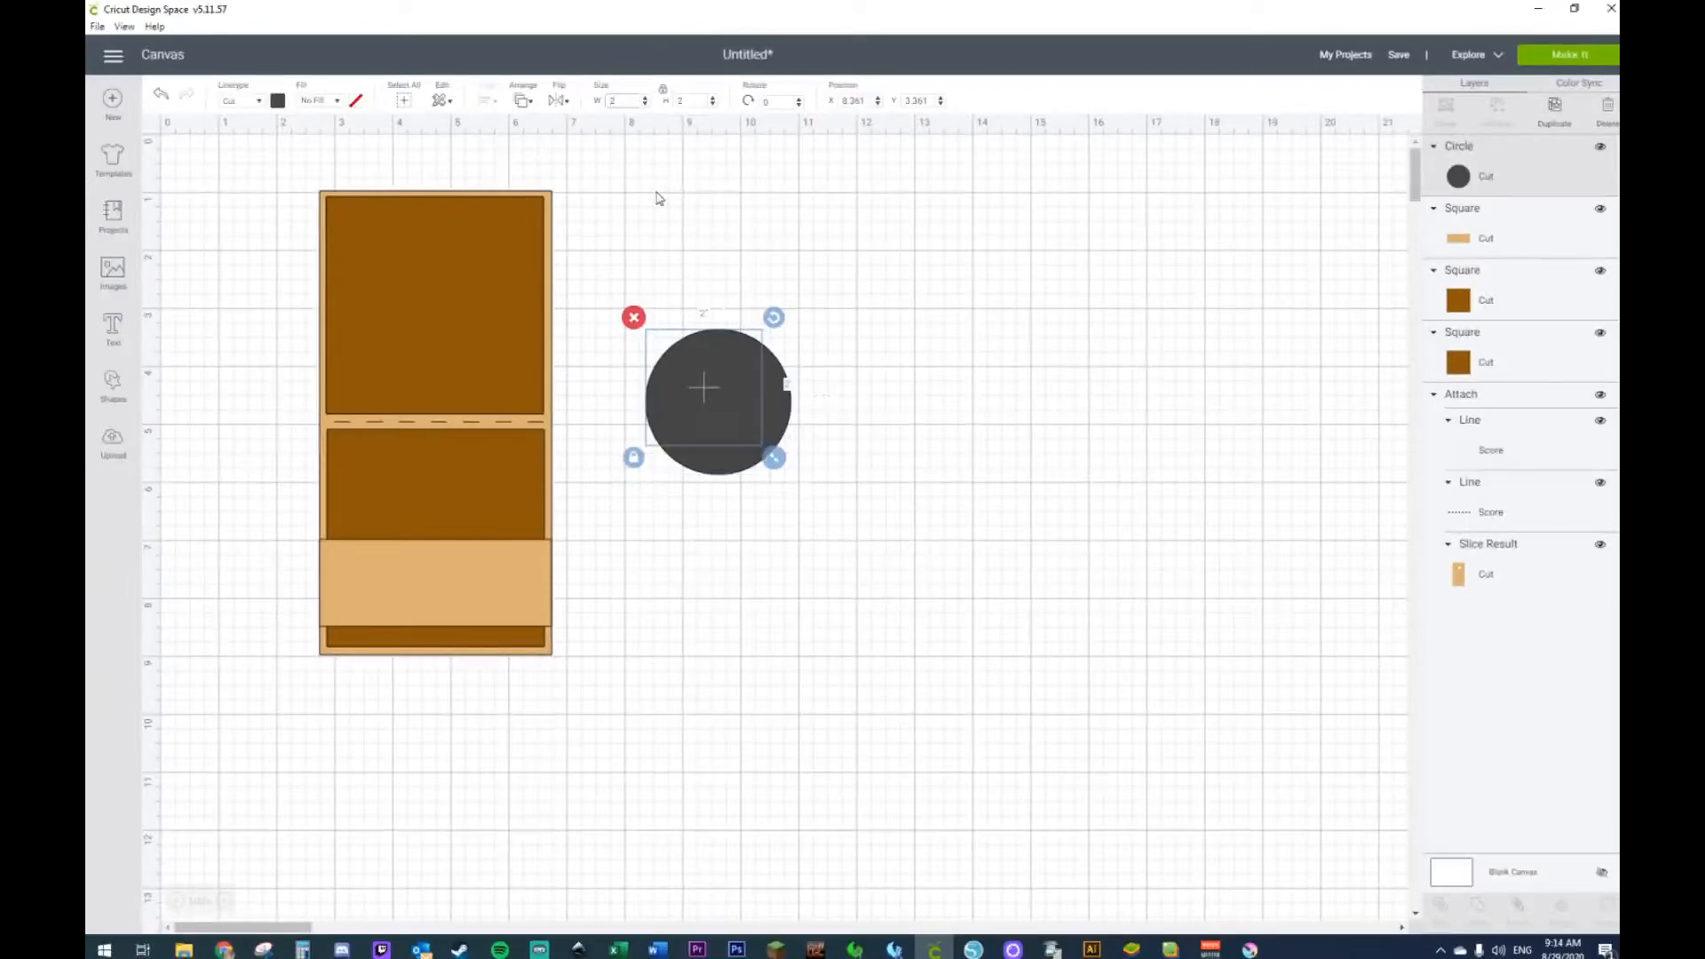
left_click_drag(718, 409, 450, 607)
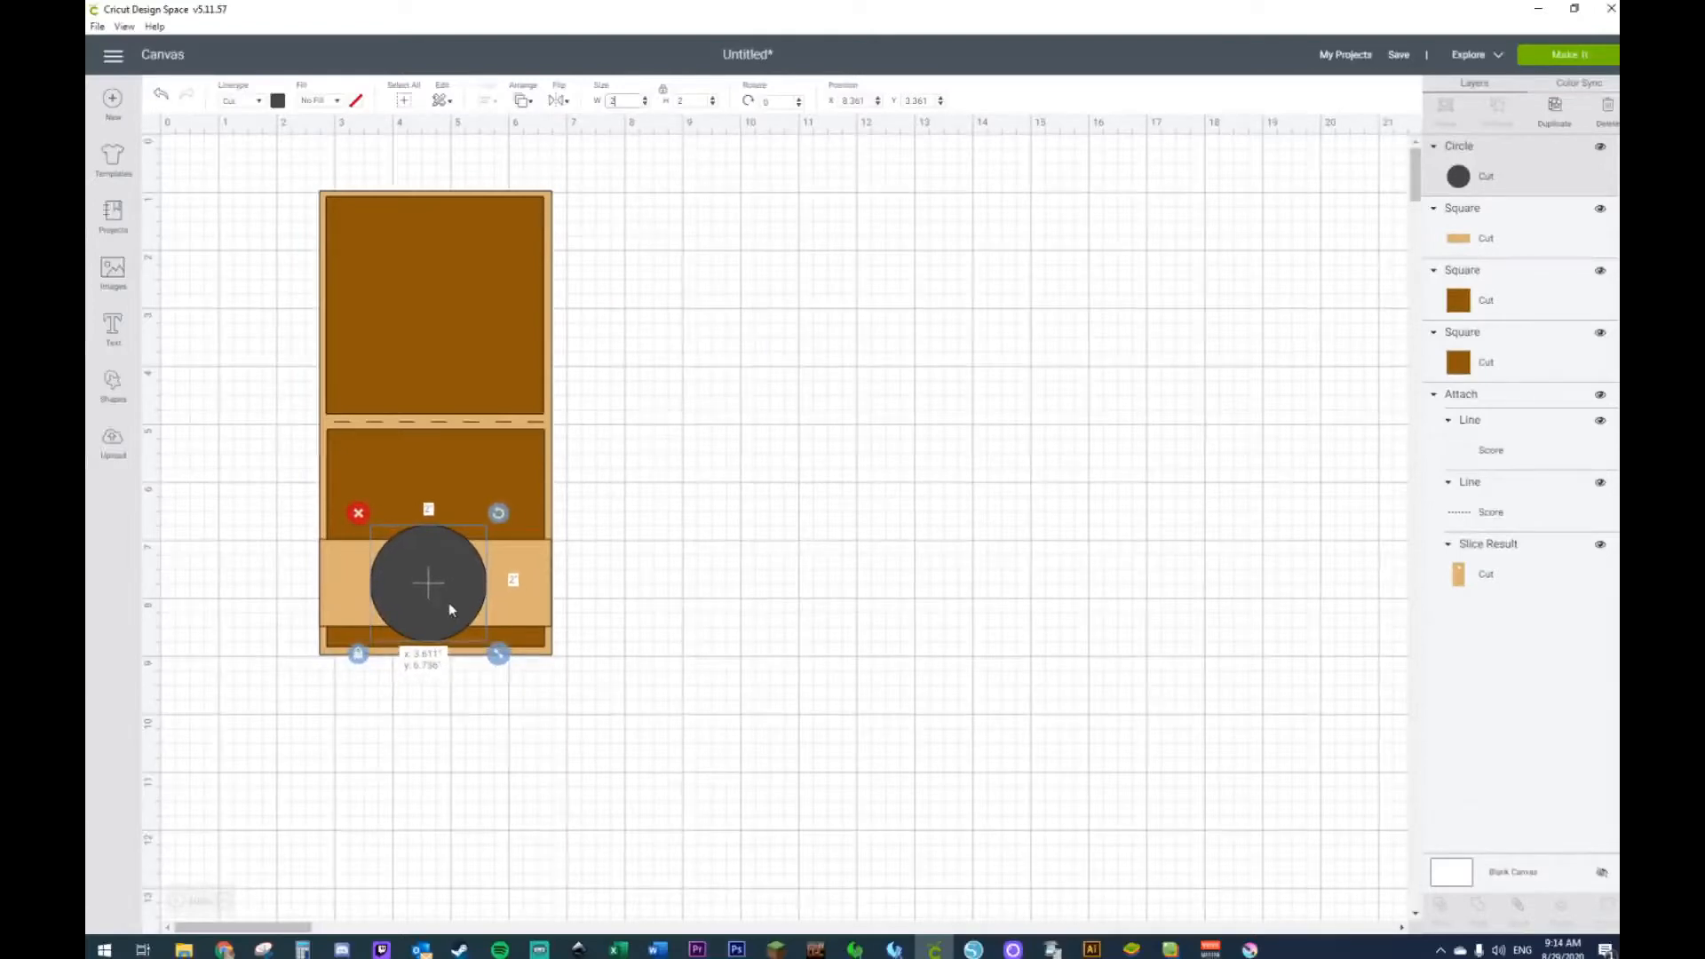
left_click_drag(449, 605, 700, 558)
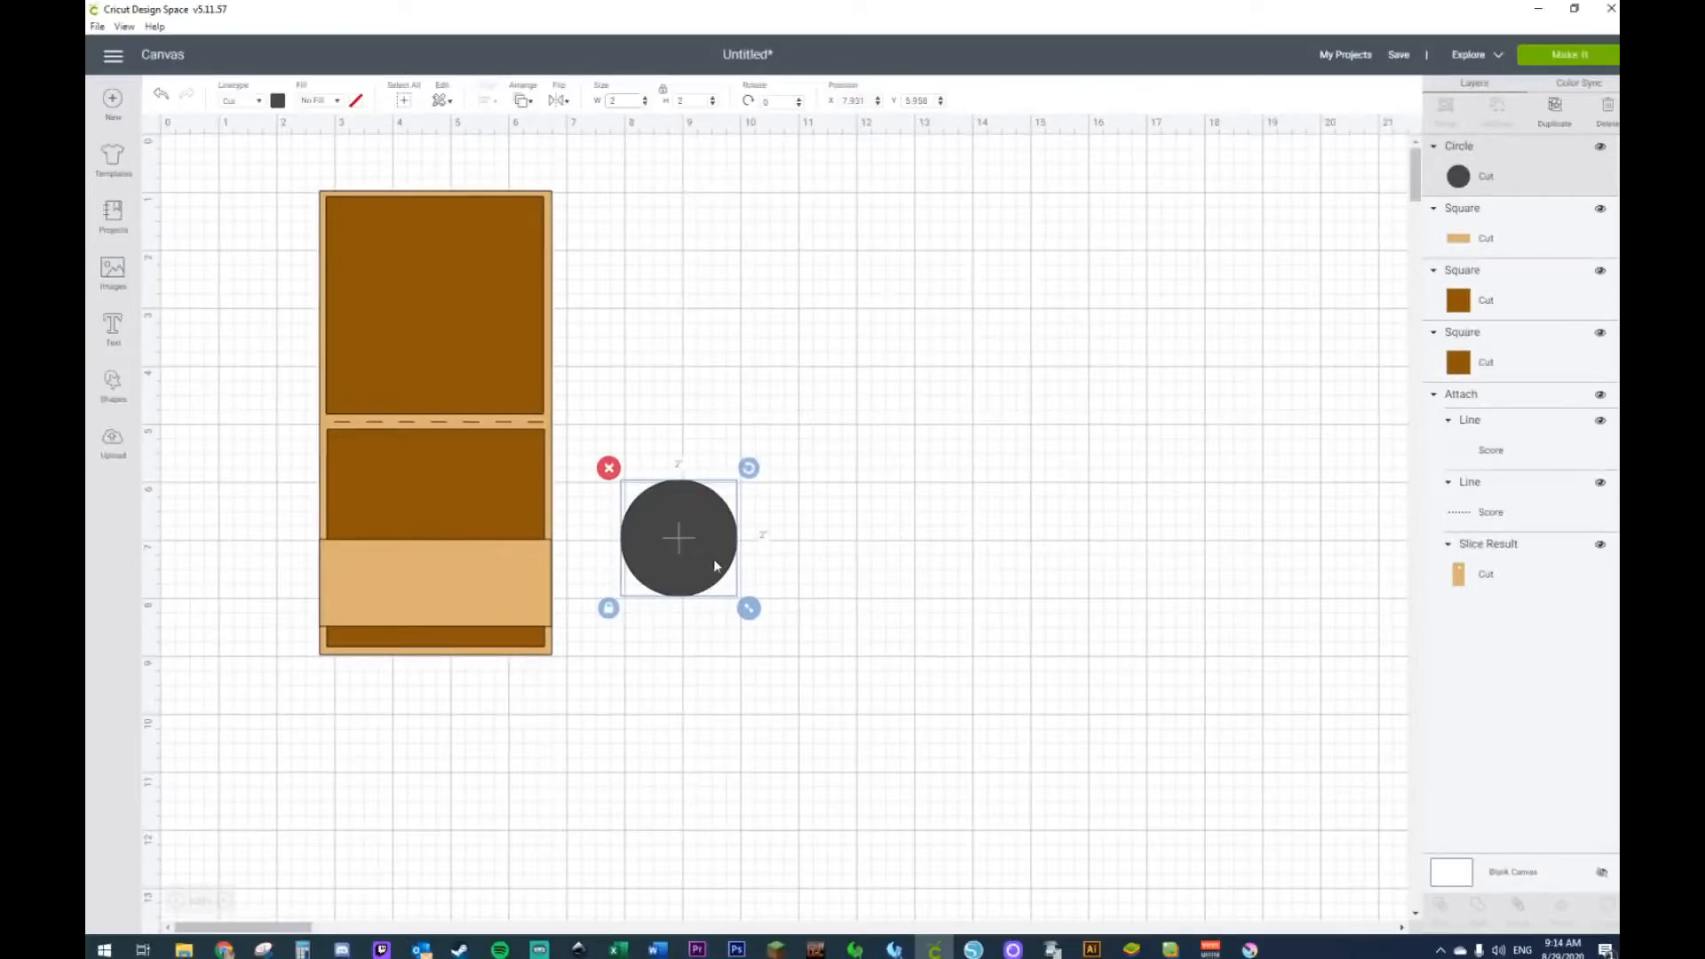
left_click_drag(705, 535, 741, 463)
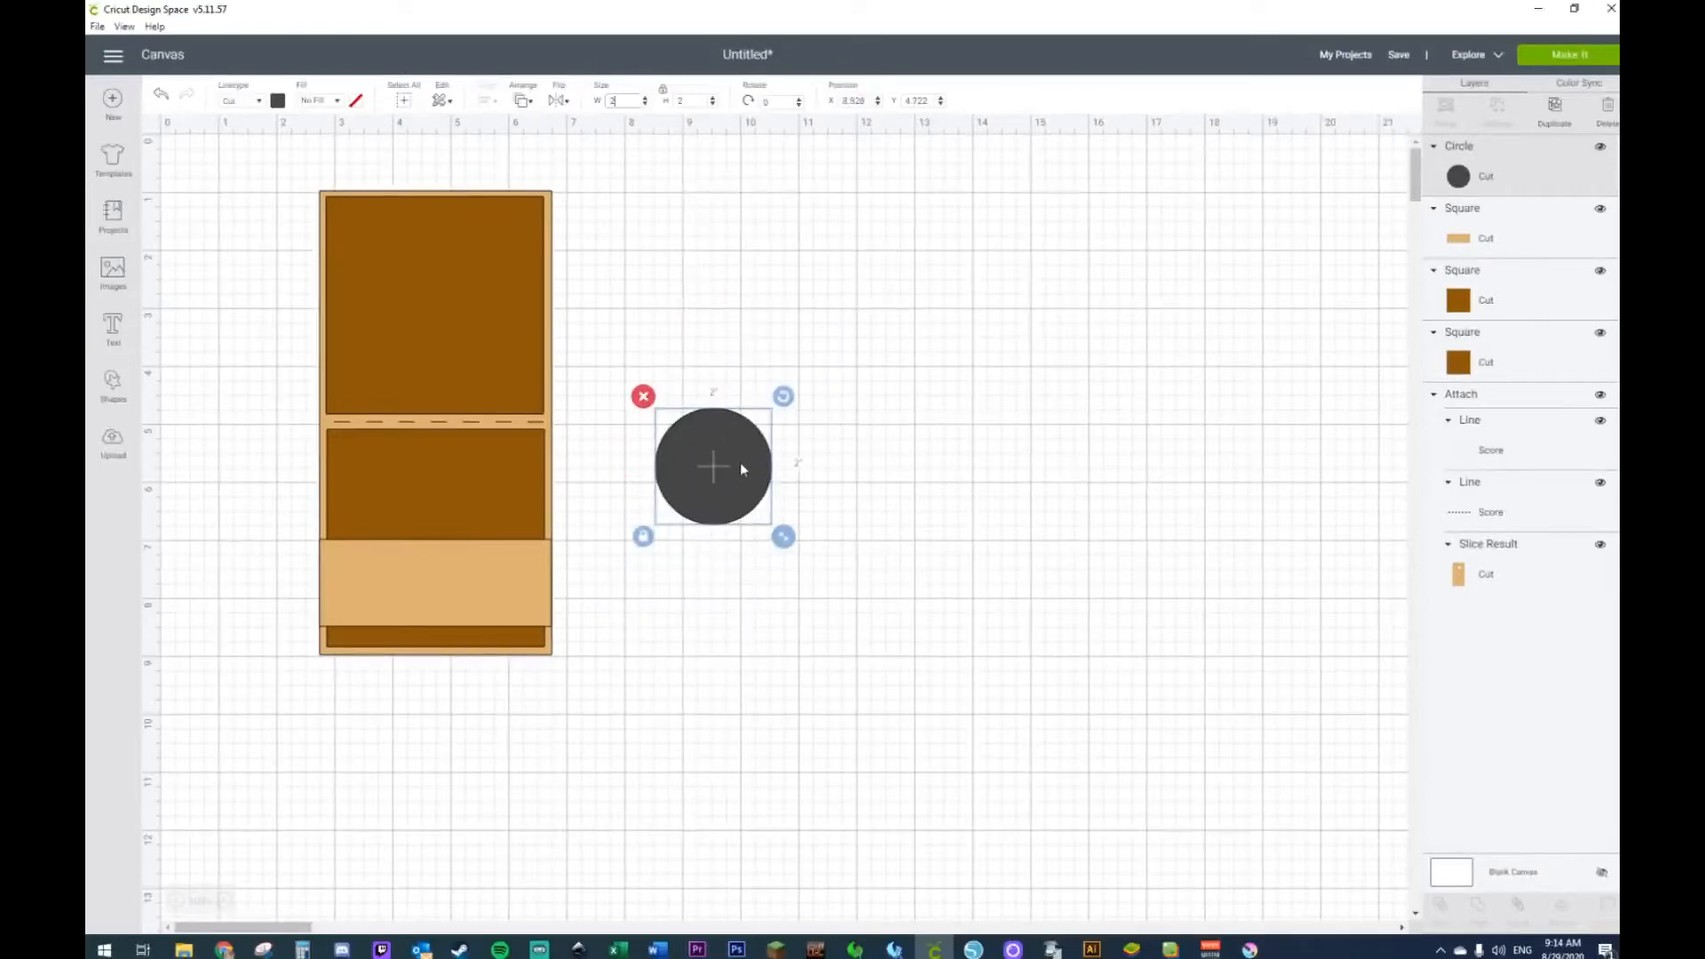
Step: Duplicate the 2 inch circle, place the copy next to it and set the copy's width to 1.50 inches
left_click(781, 568)
left_click(703, 430)
key("ctrl+d")
left_click_drag(754, 520, 899, 444)
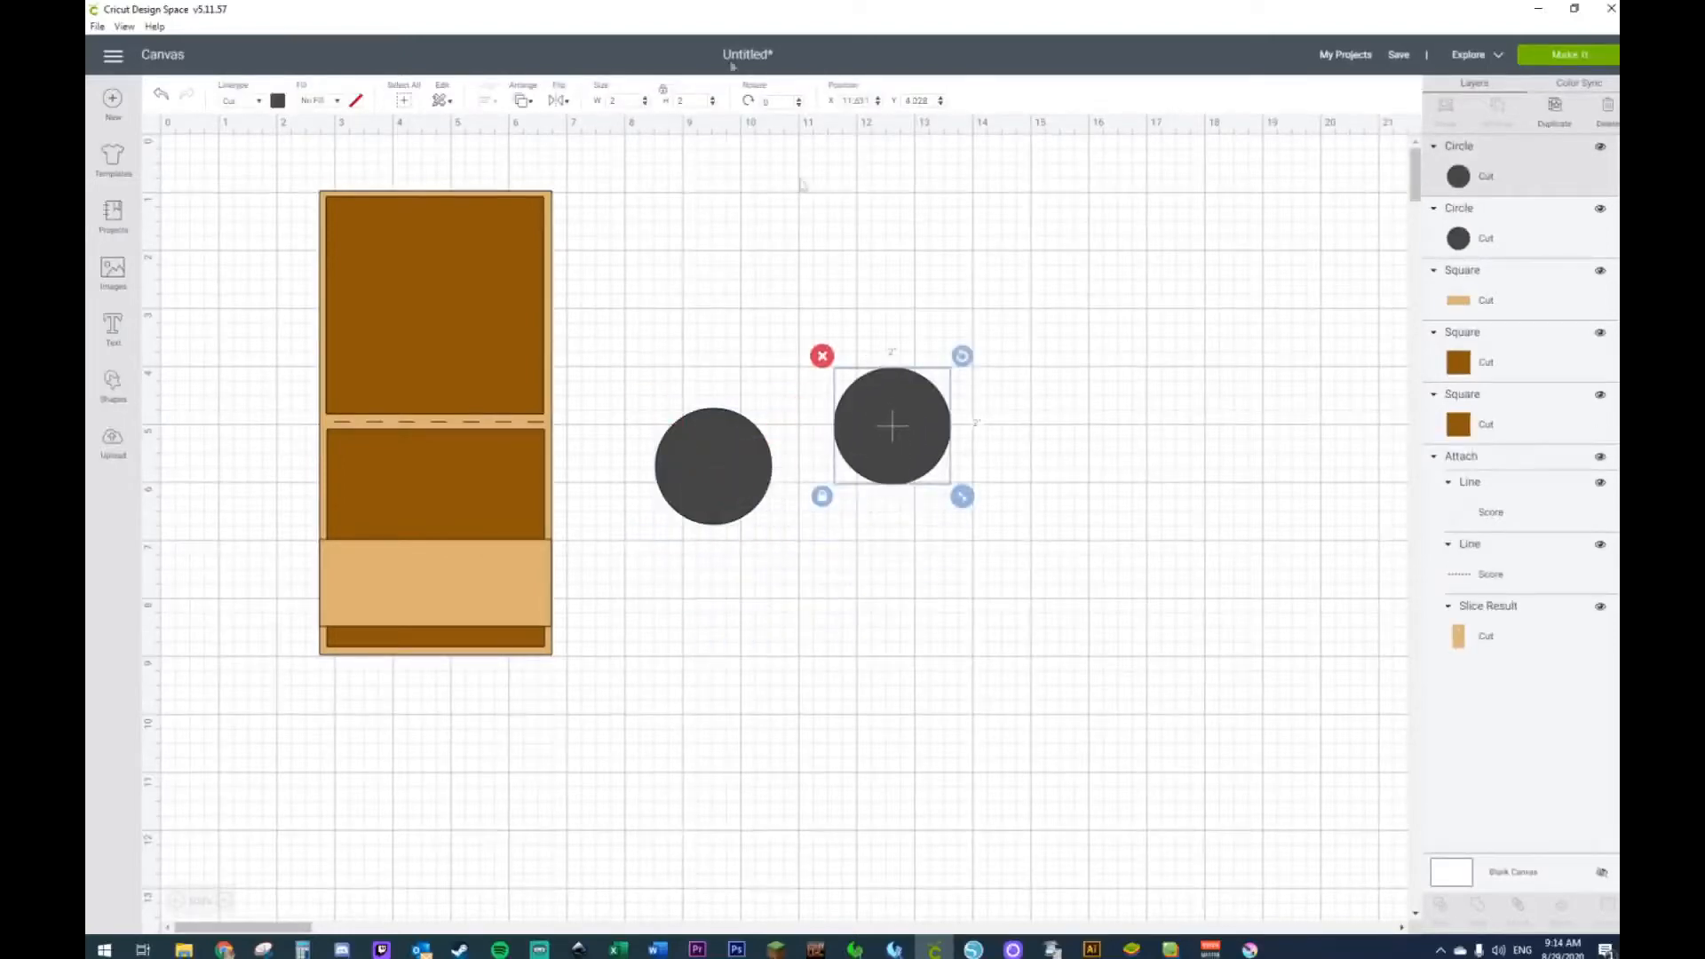
double_click(615, 102)
type("1.50")
key("Return")
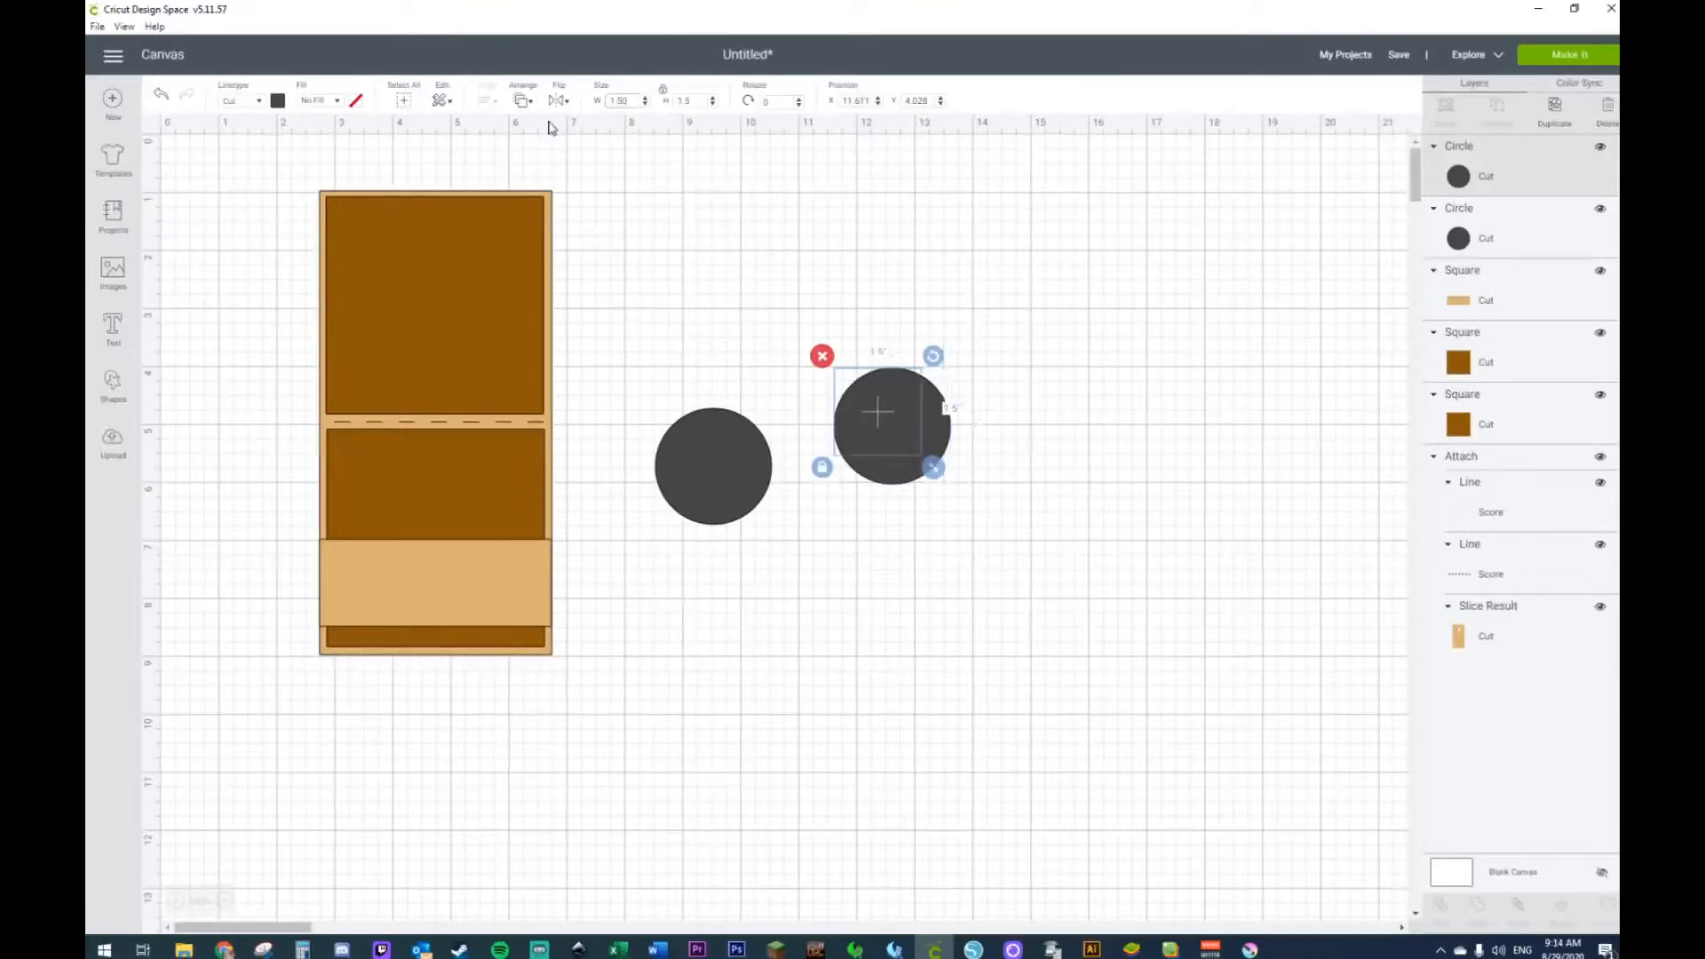
left_click(930, 563)
left_click_drag(890, 430, 902, 497)
Step: Change the 2 inch circle's material colour to light pink and centre the smaller dark circle over it
left_click(683, 483)
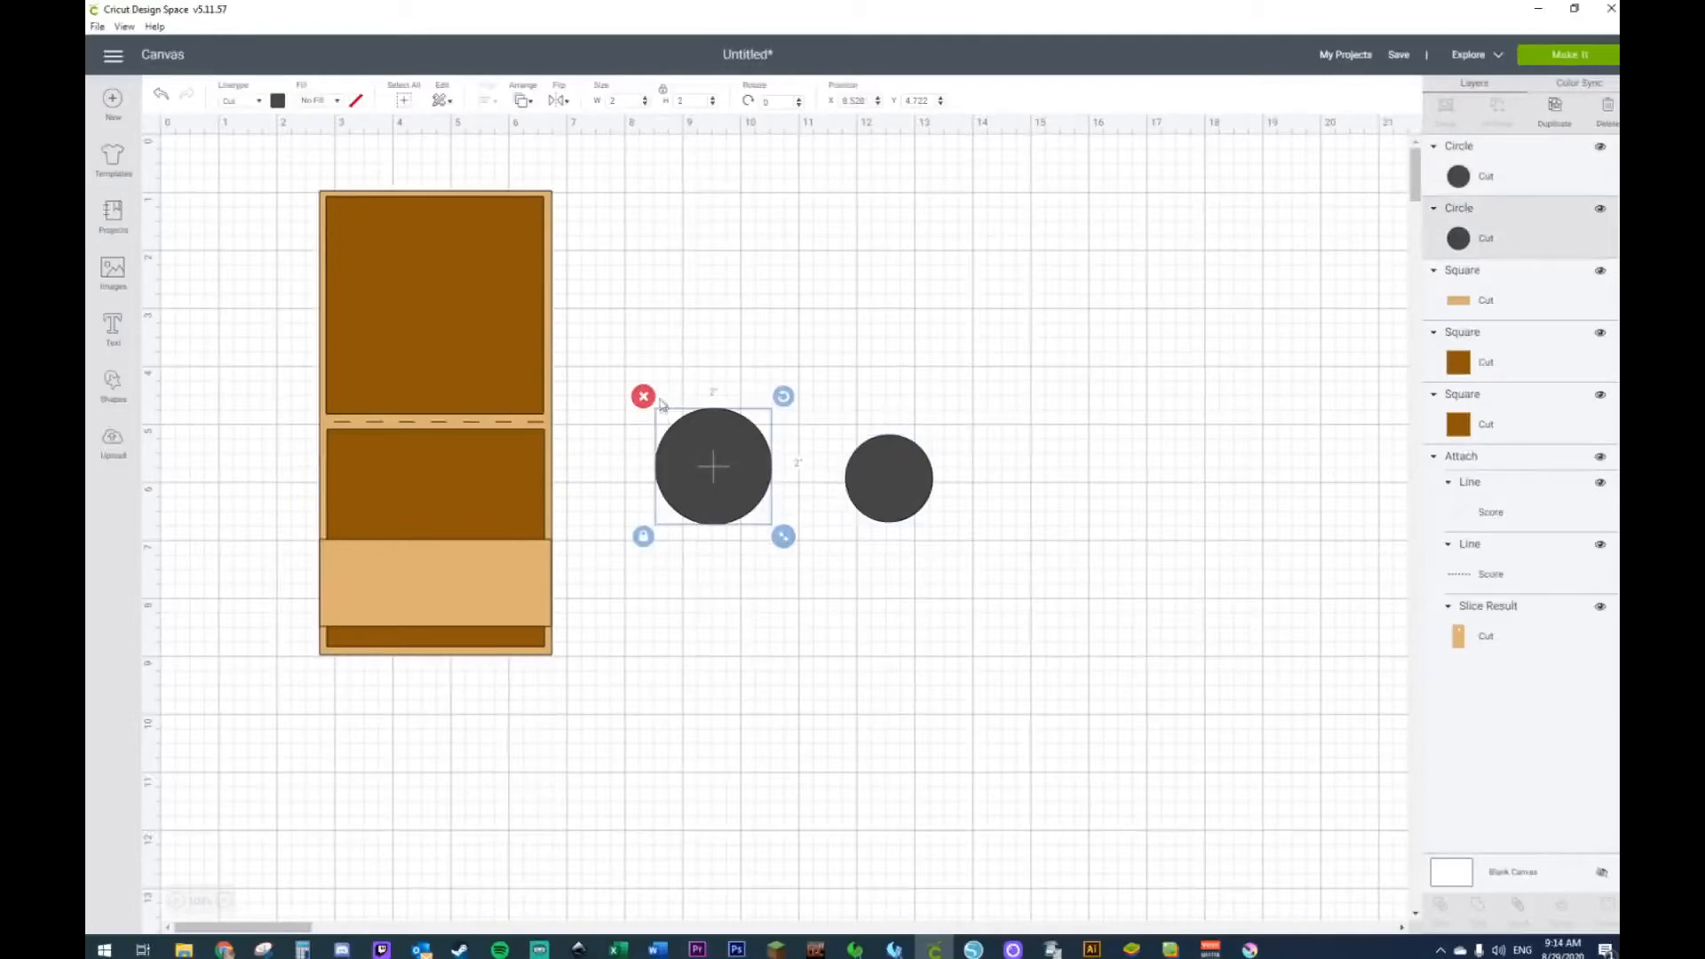
left_click(280, 102)
left_click(294, 185)
left_click_drag(875, 453, 719, 478)
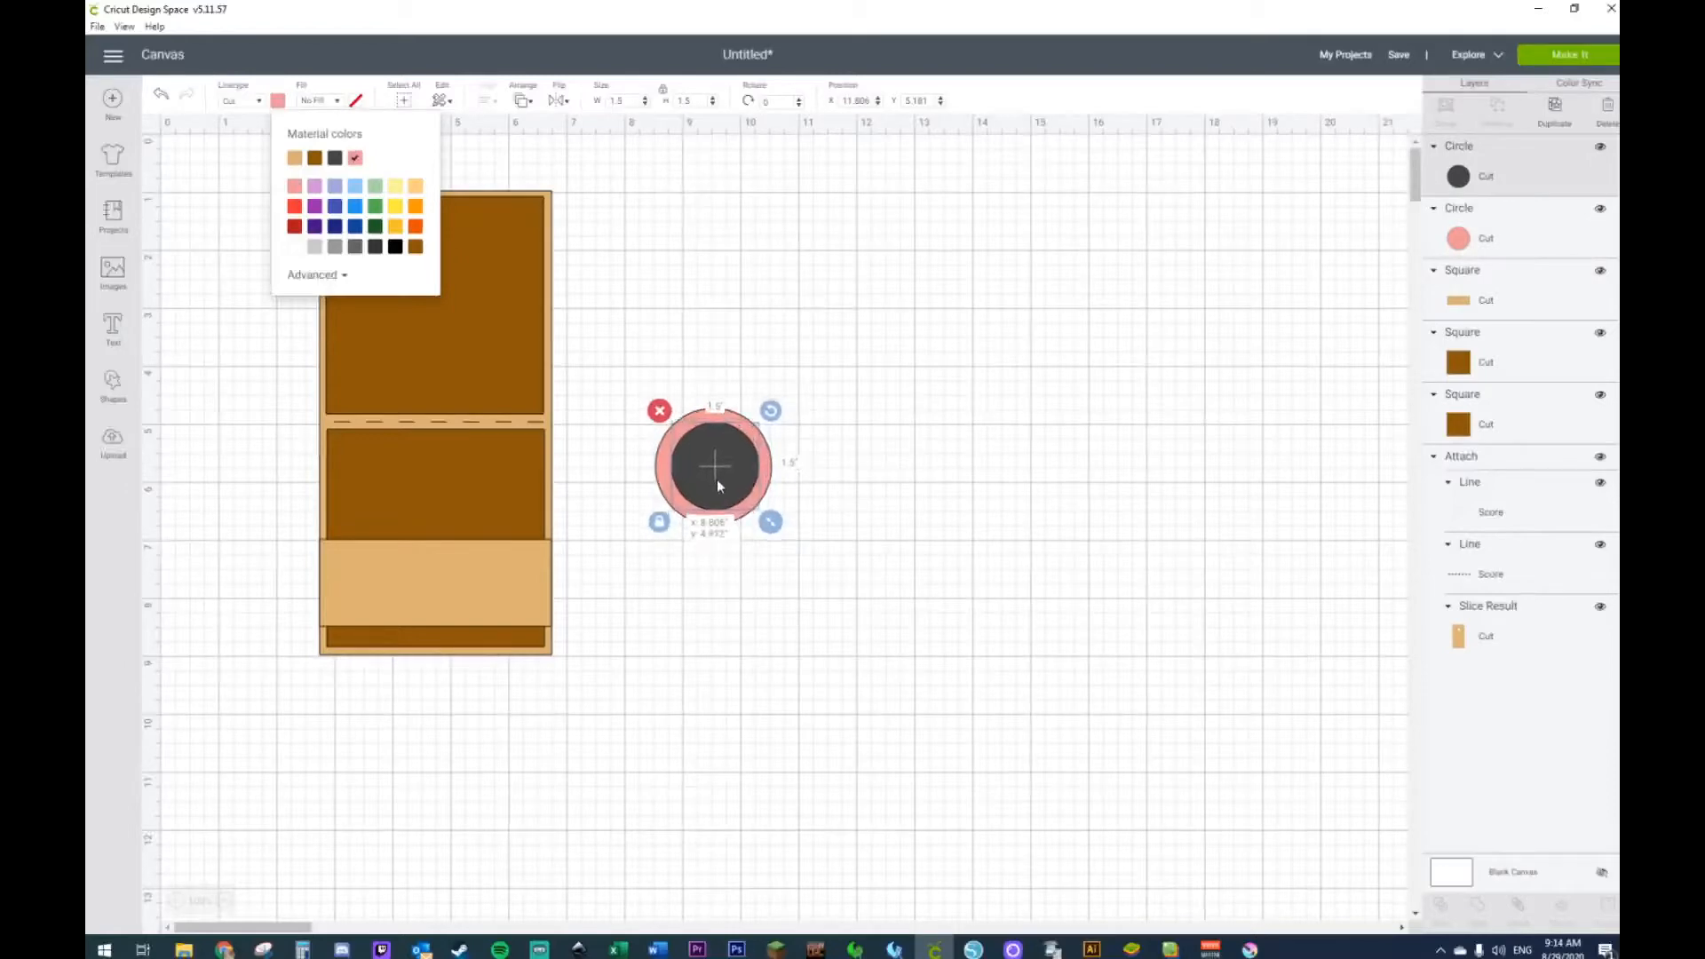
Step: Set the inner dark circle's width to 1.75 inches and recentre it on the pink circle
left_click_drag(627, 101, 566, 101)
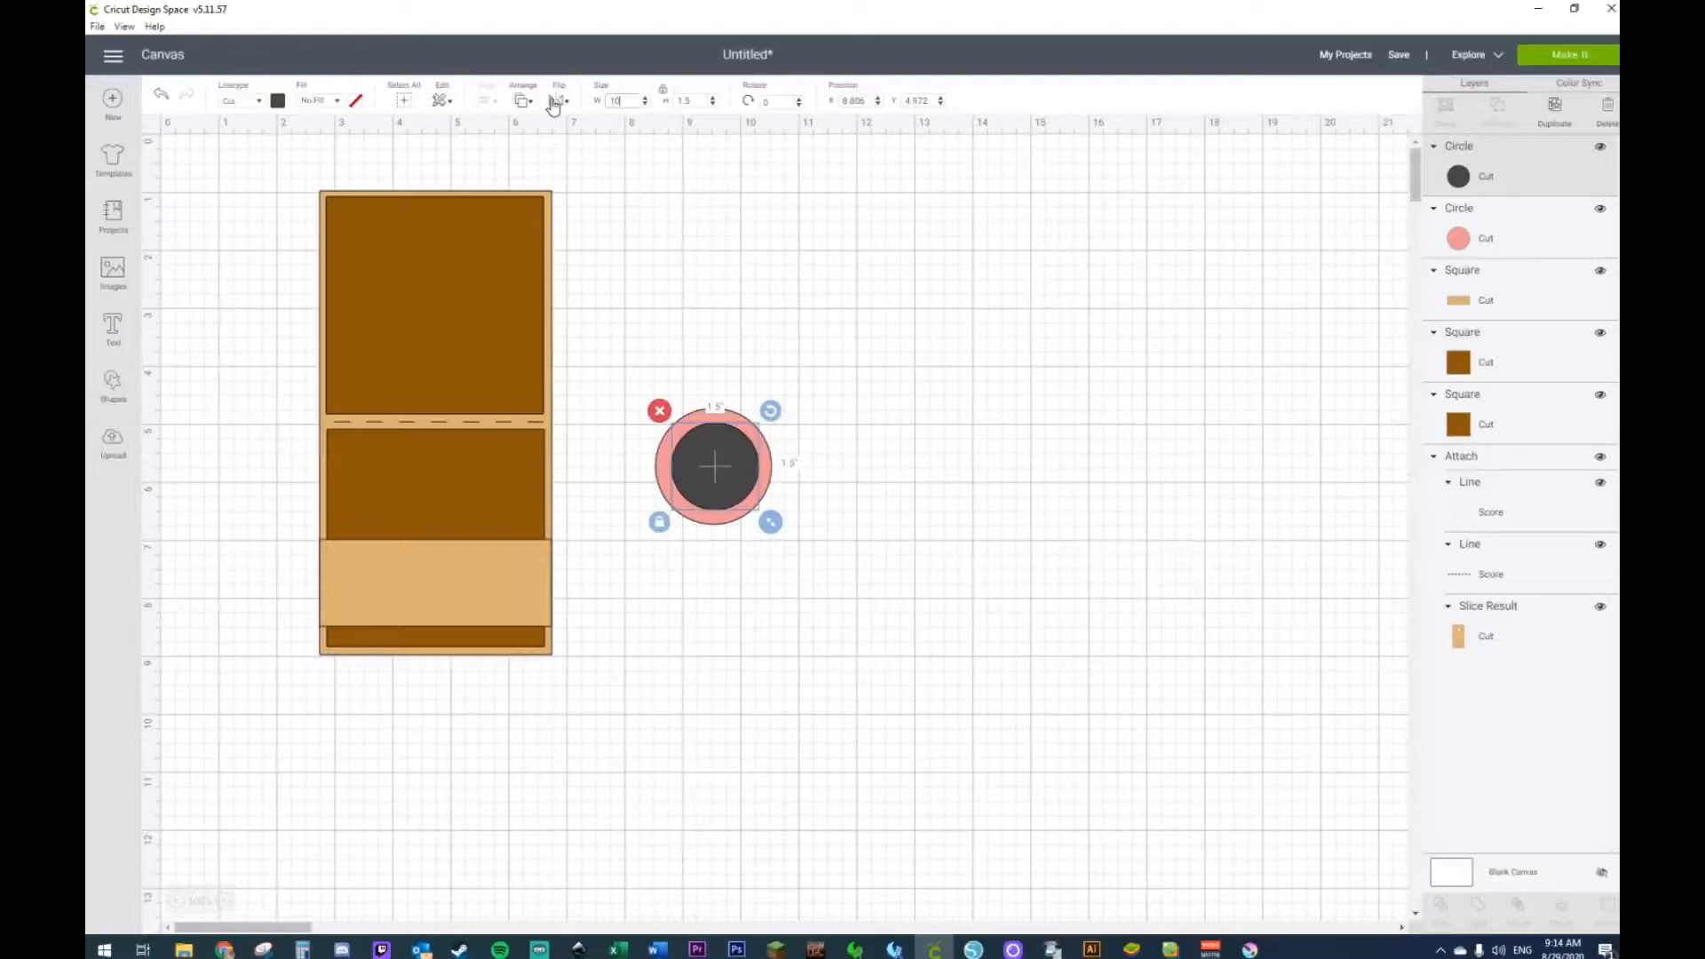
type("1.75")
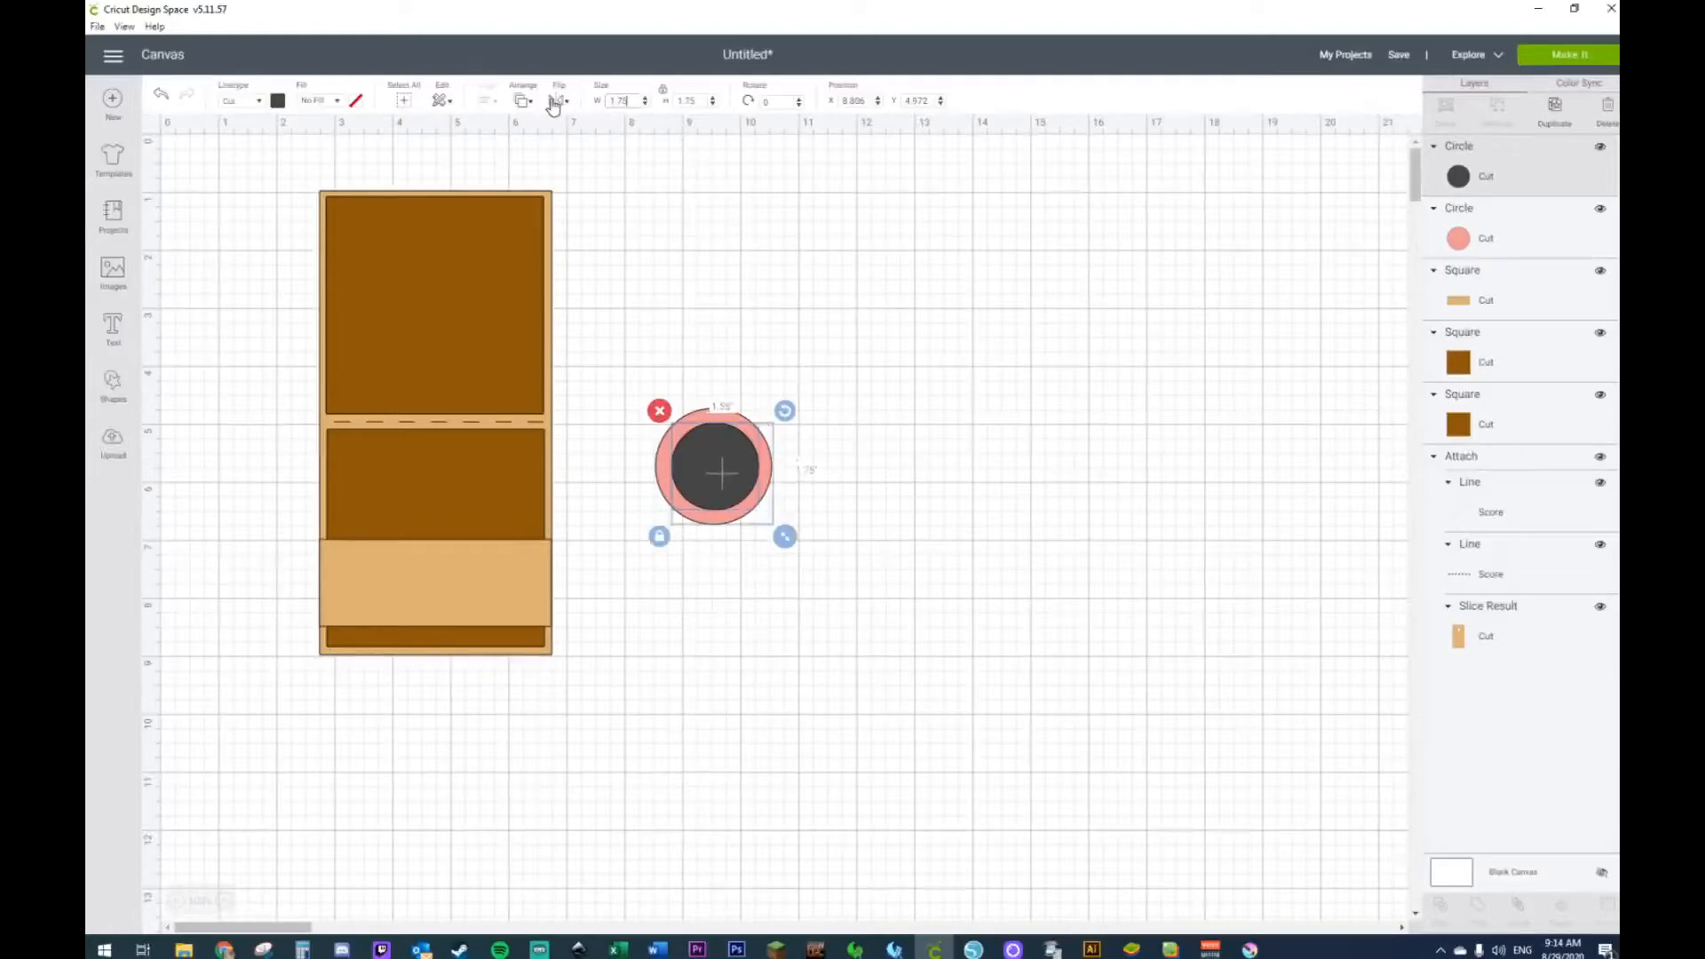
key("Return")
left_click(1042, 480)
left_click_drag(711, 482, 699, 467)
left_click(886, 474)
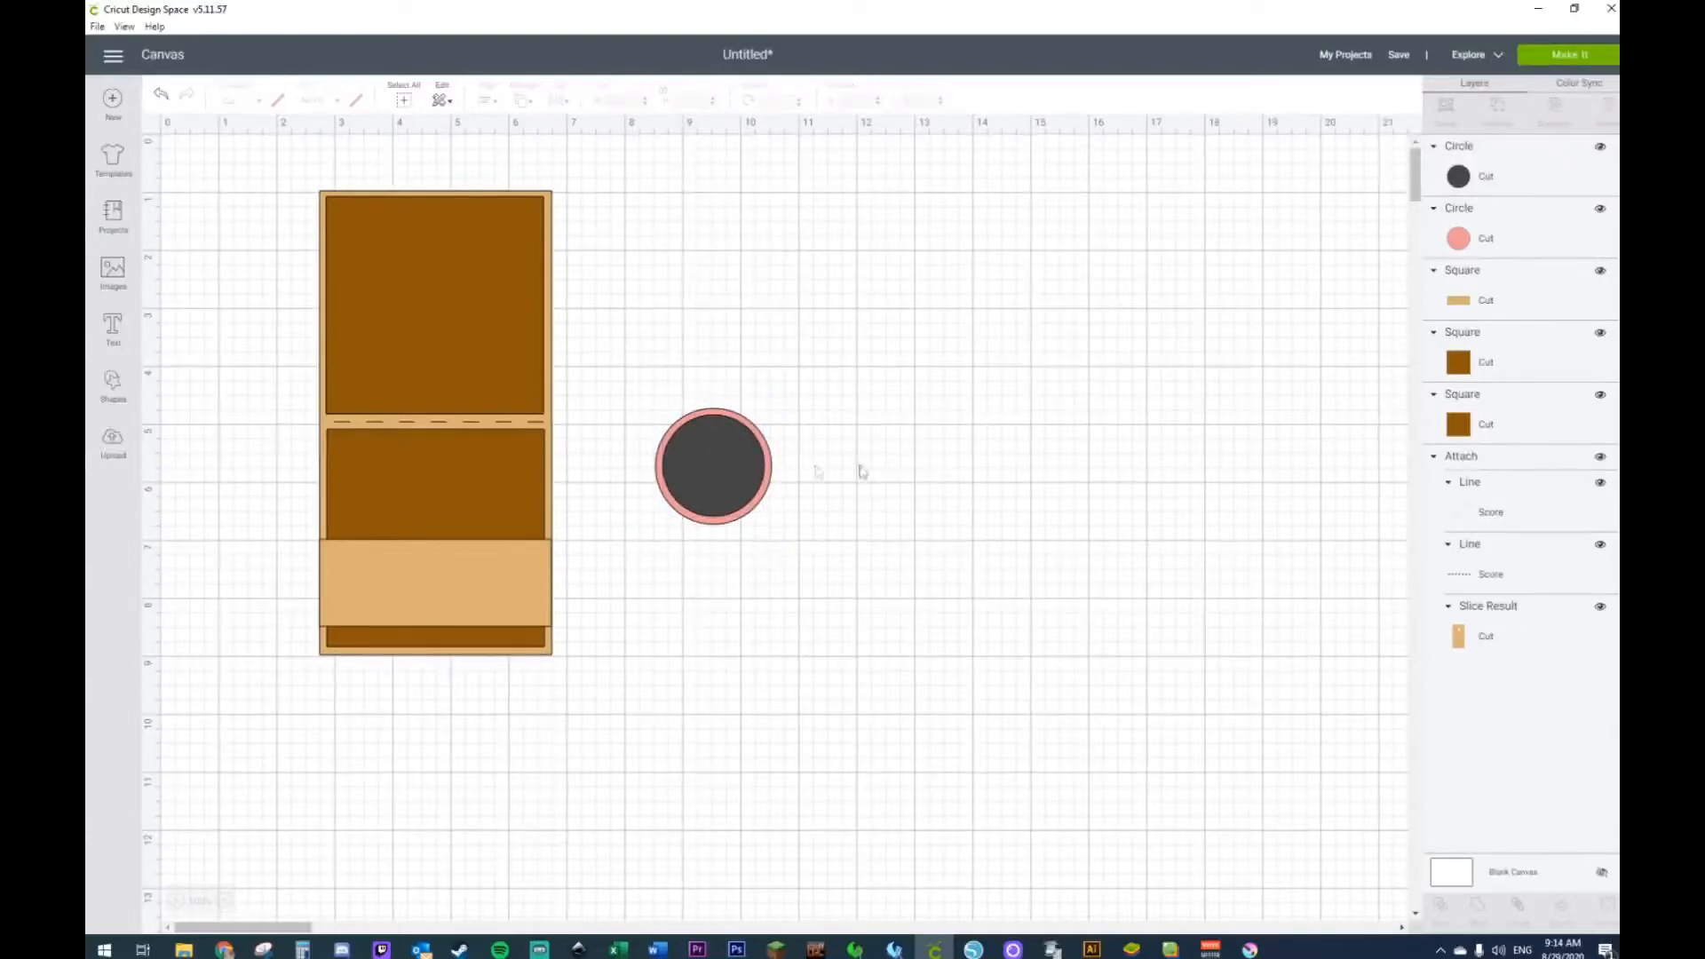
Step: Change the material colour of the 1.75 inch inner circle to white
left_click(693, 468)
left_click(277, 101)
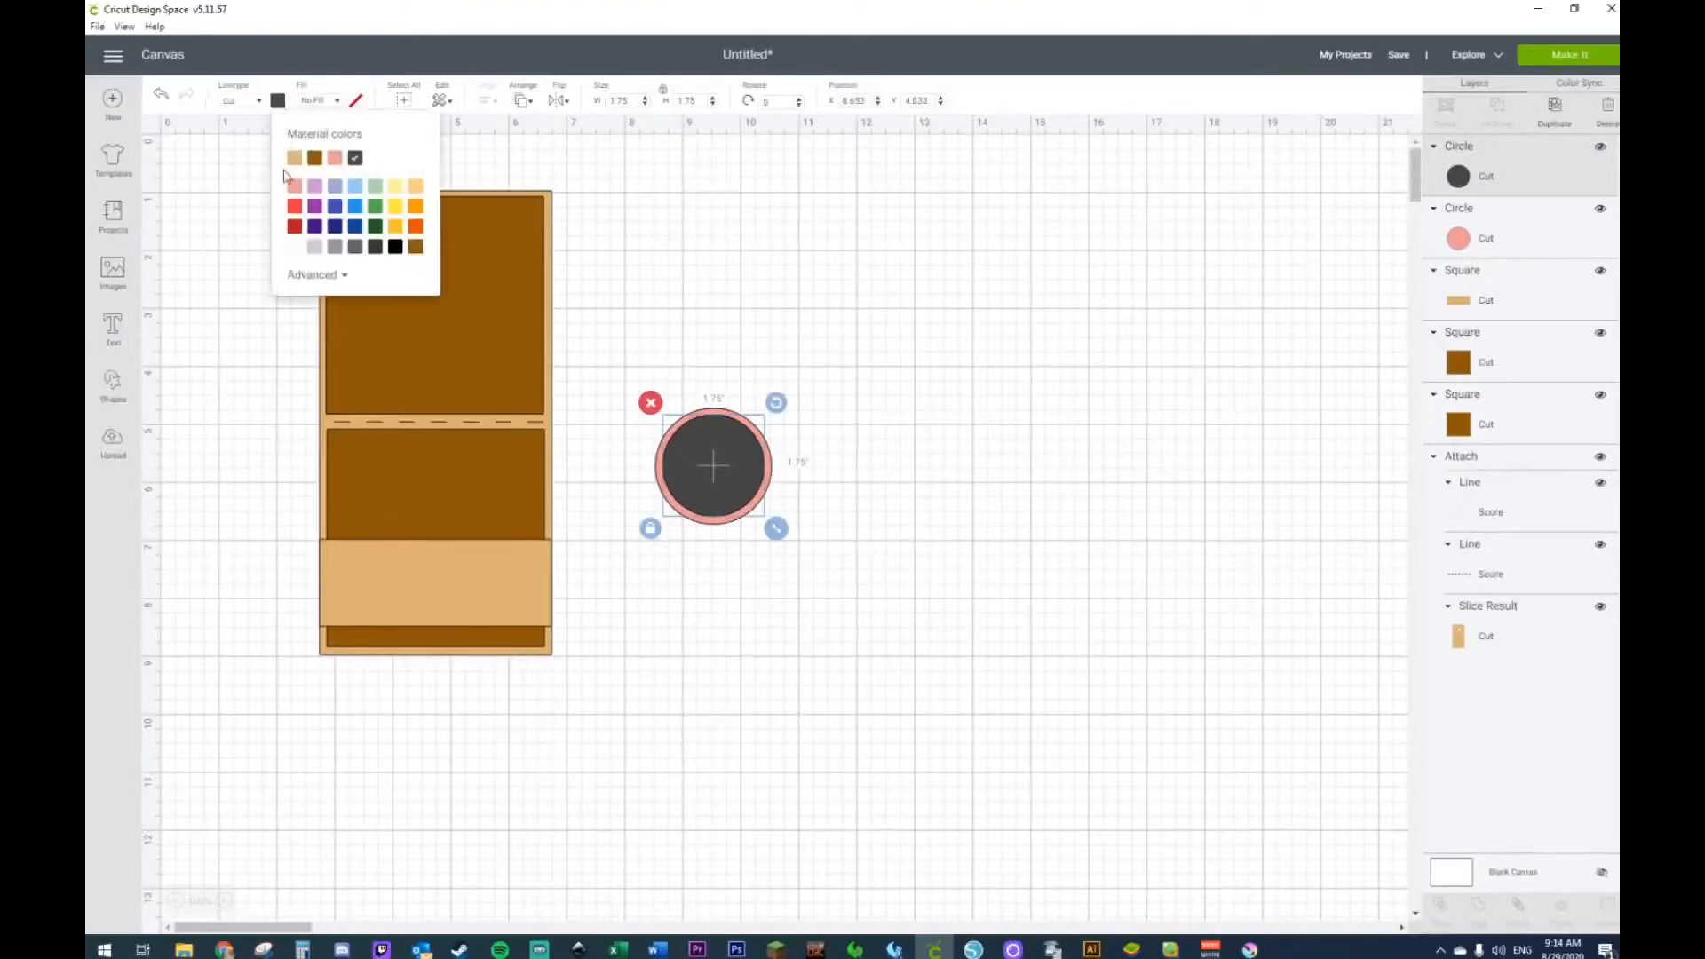
left_click(294, 247)
left_click(821, 373)
Step: Select the white and pink circles together and centre them over the tan band on the template
left_click_drag(821, 373, 411, 619)
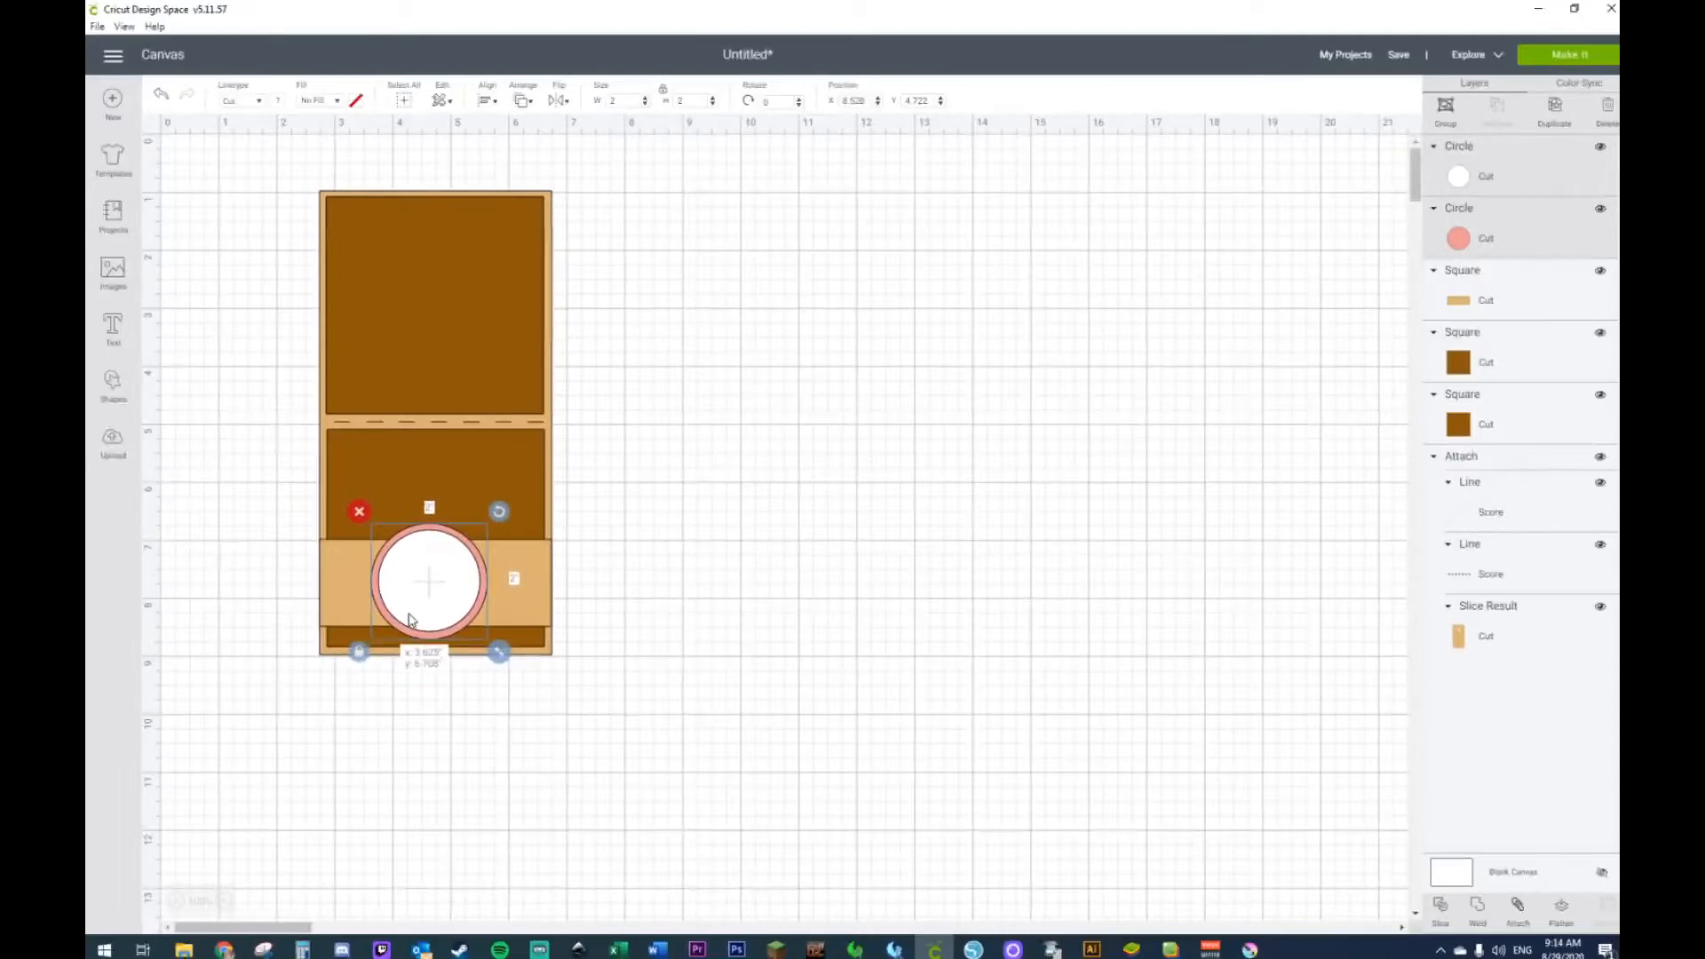
left_click_drag(409, 619, 723, 483)
left_click(780, 590)
left_click(761, 481)
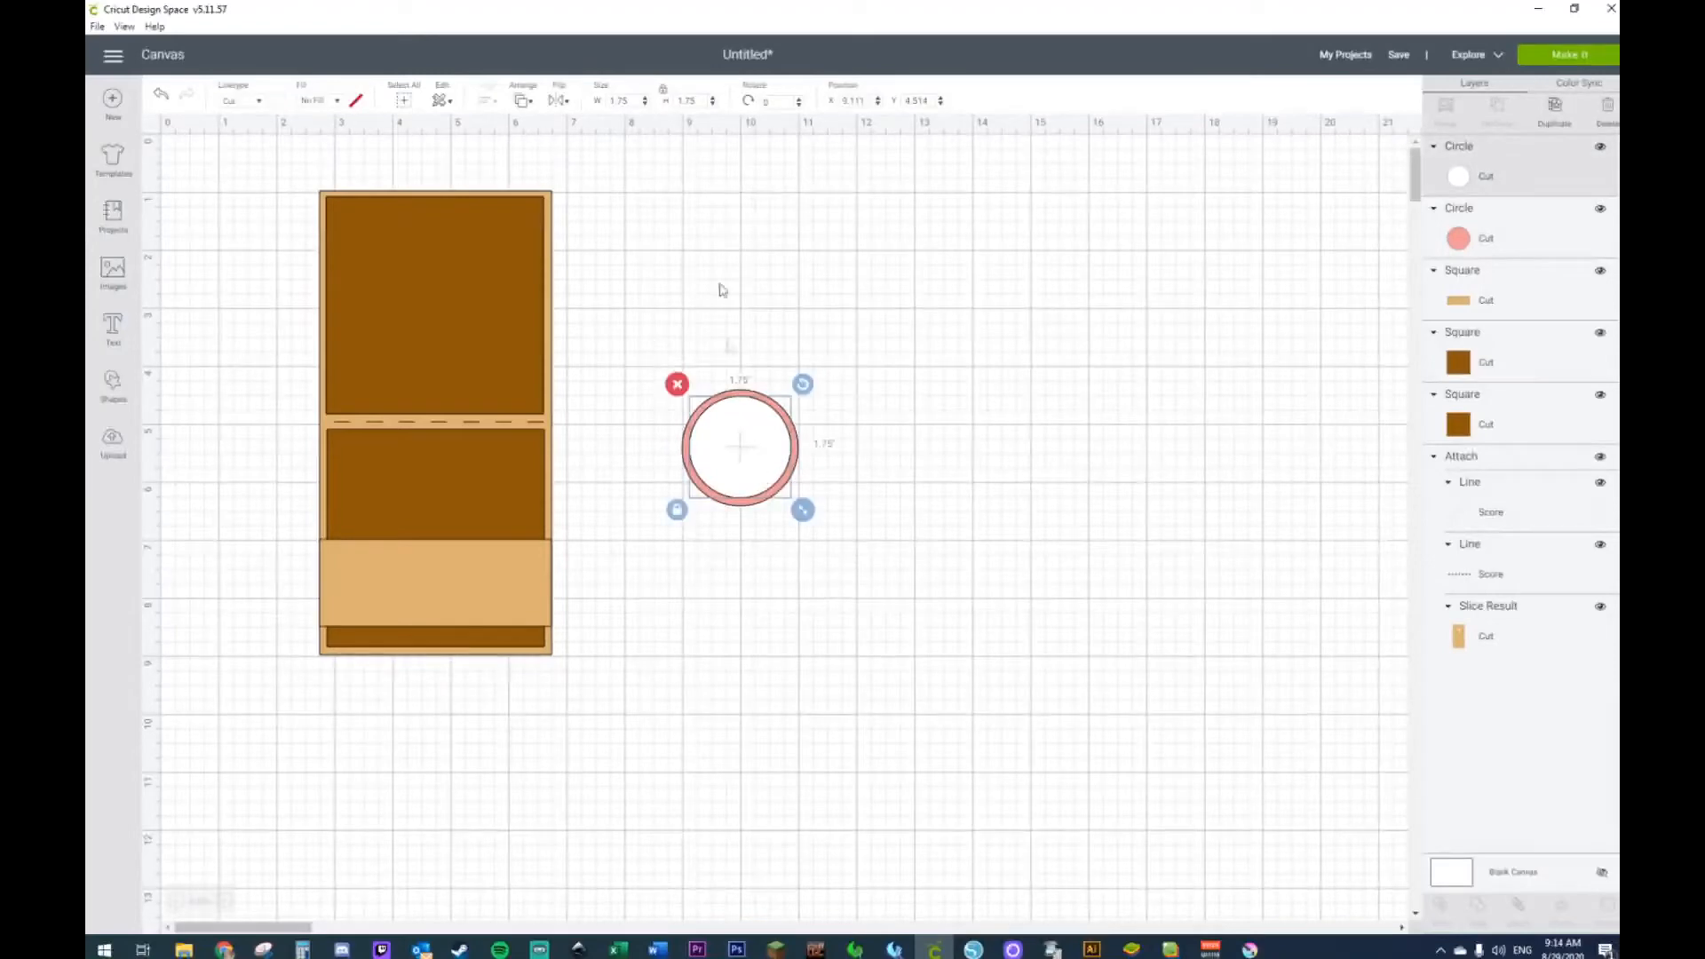
left_click_drag(974, 353, 674, 548)
left_click_drag(769, 454, 461, 593)
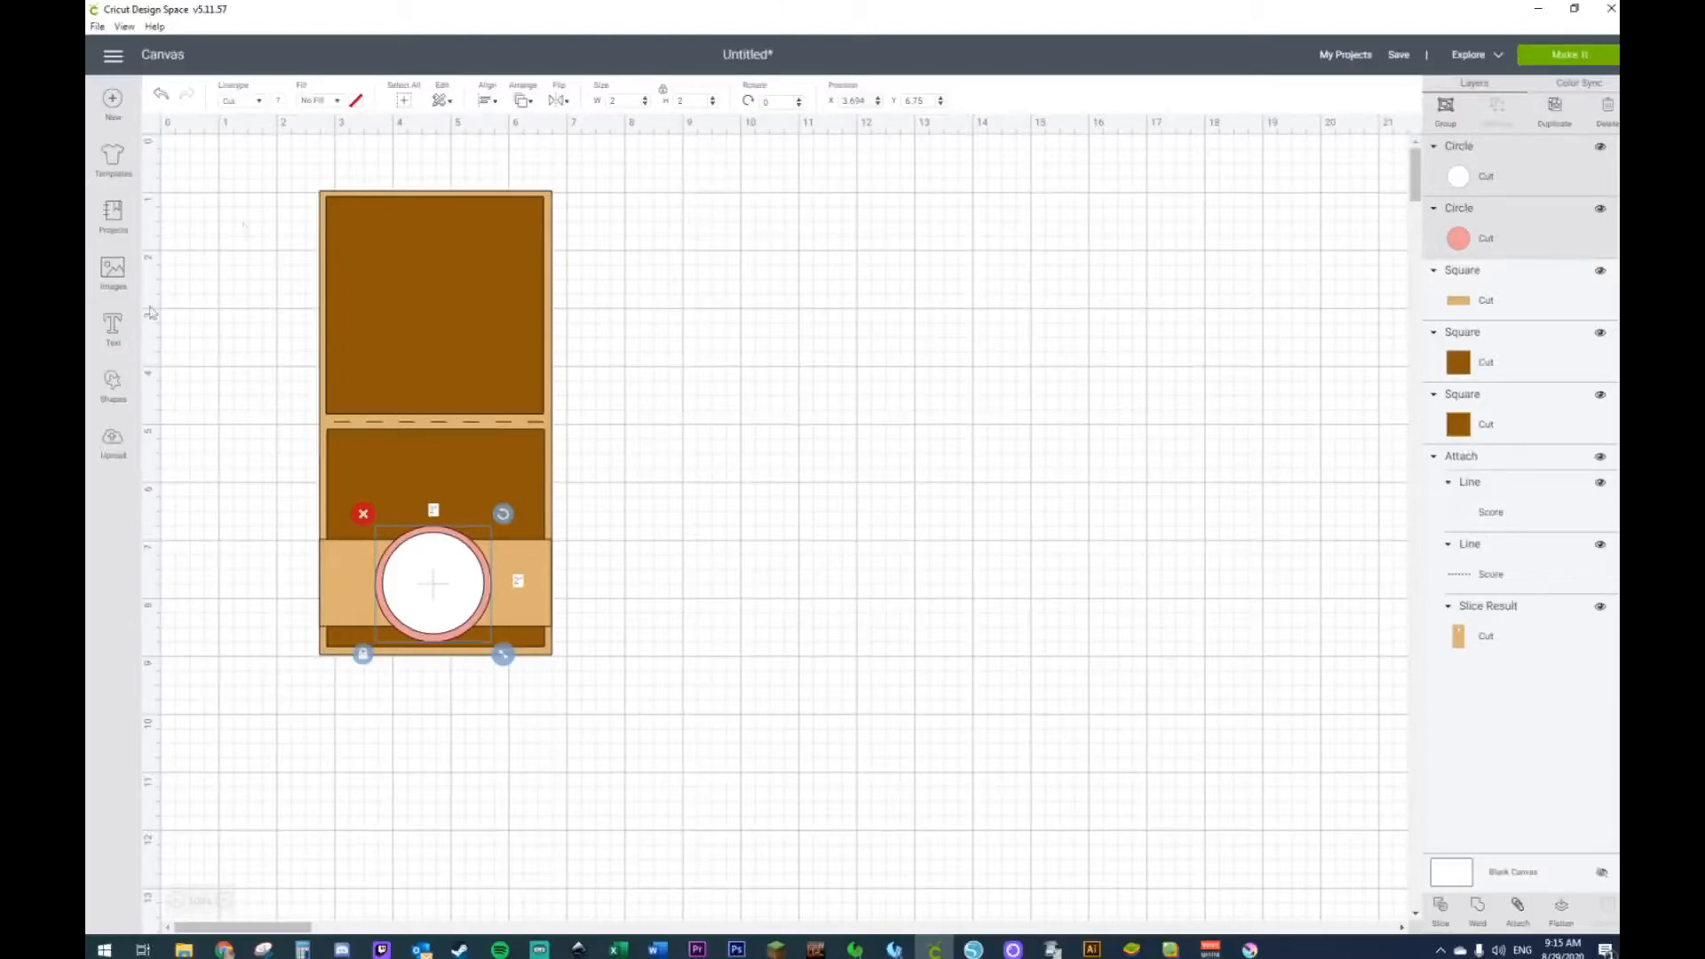
Step: Add another circle beside the template's upper half and stretch it freehand into a tall, narrow oval
left_click(119, 386)
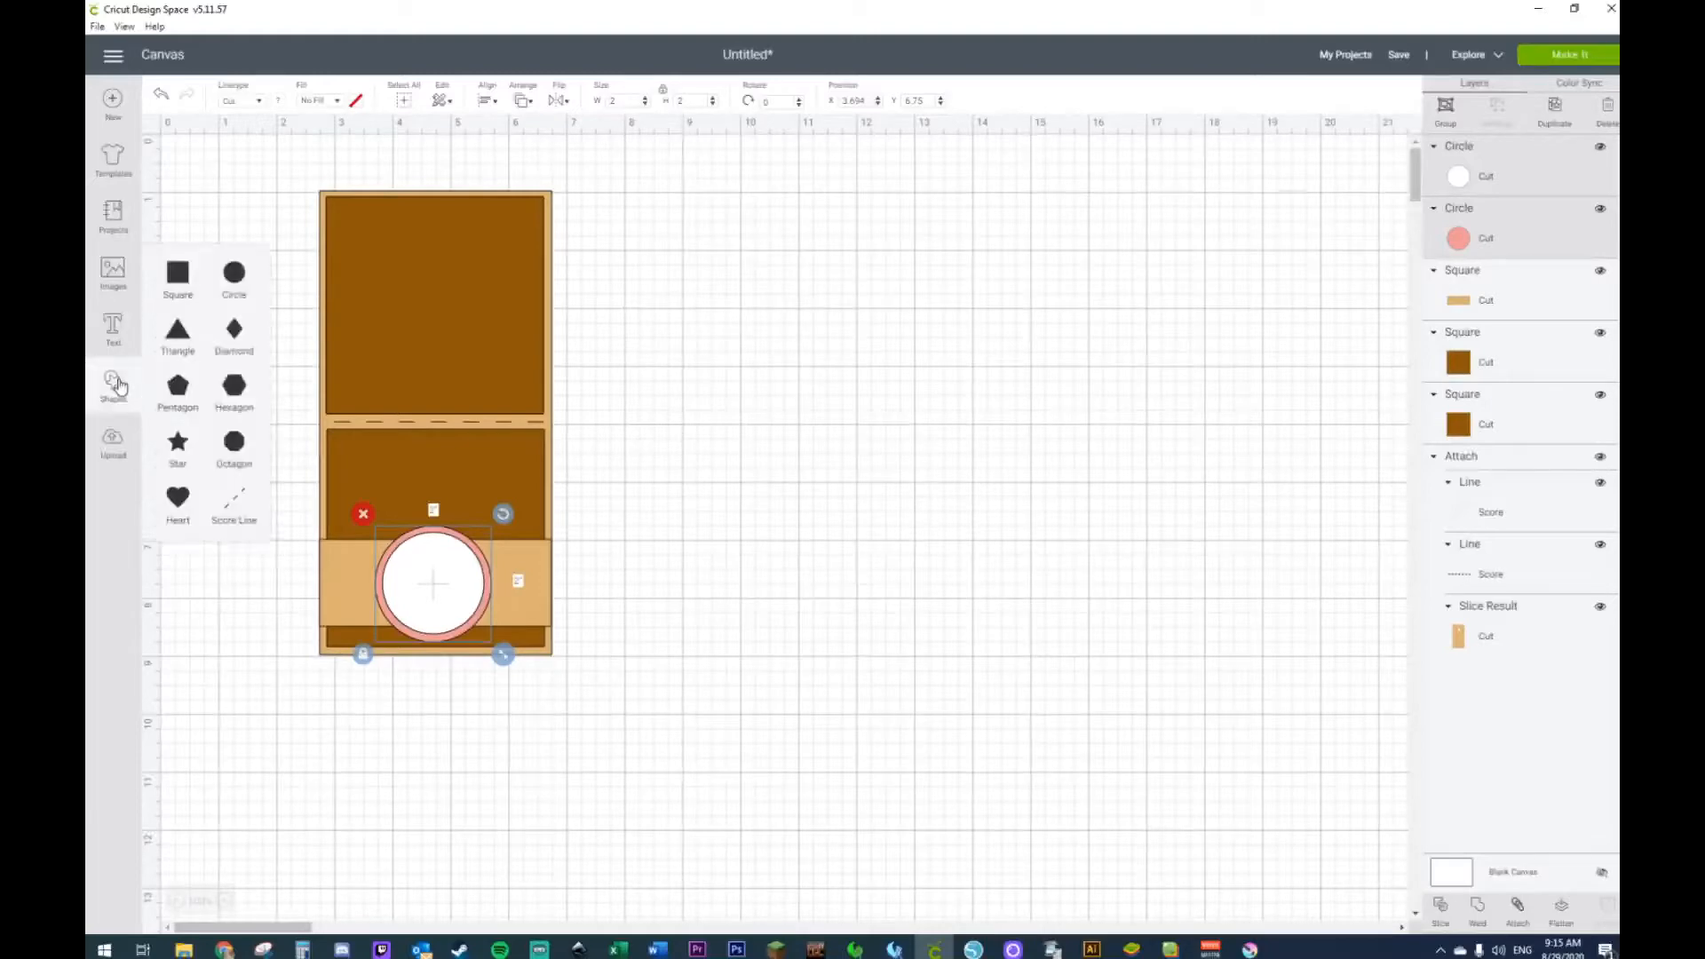
left_click(233, 272)
left_click_drag(421, 345, 735, 292)
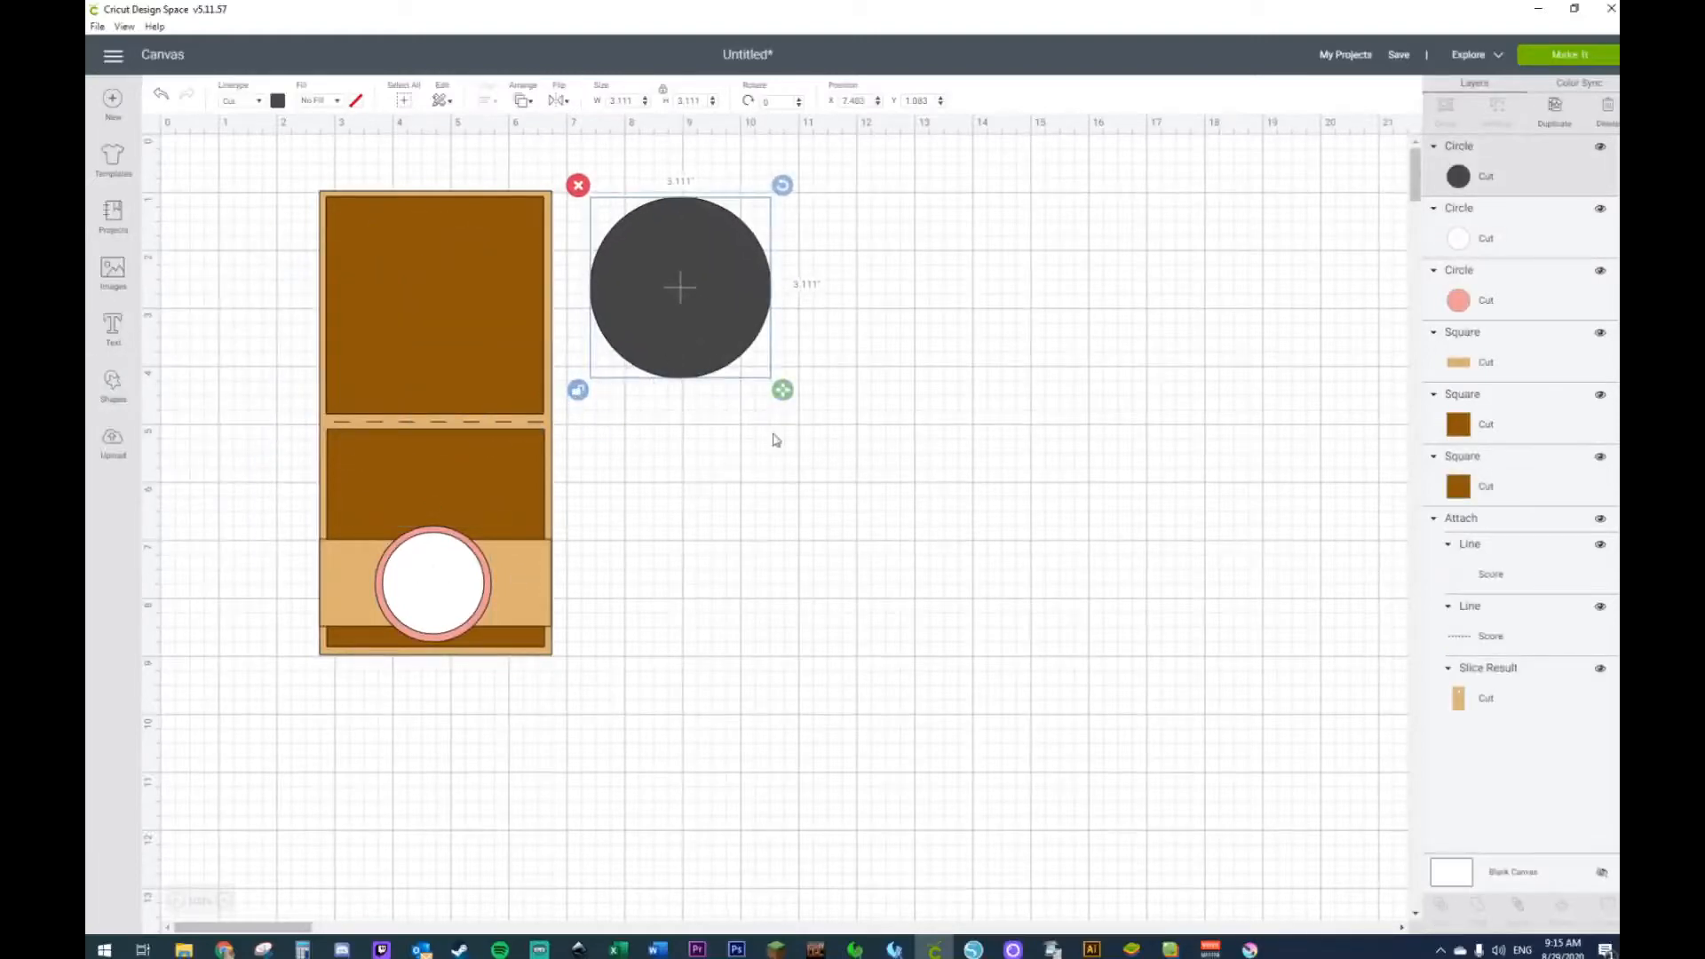
left_click_drag(783, 390, 794, 439)
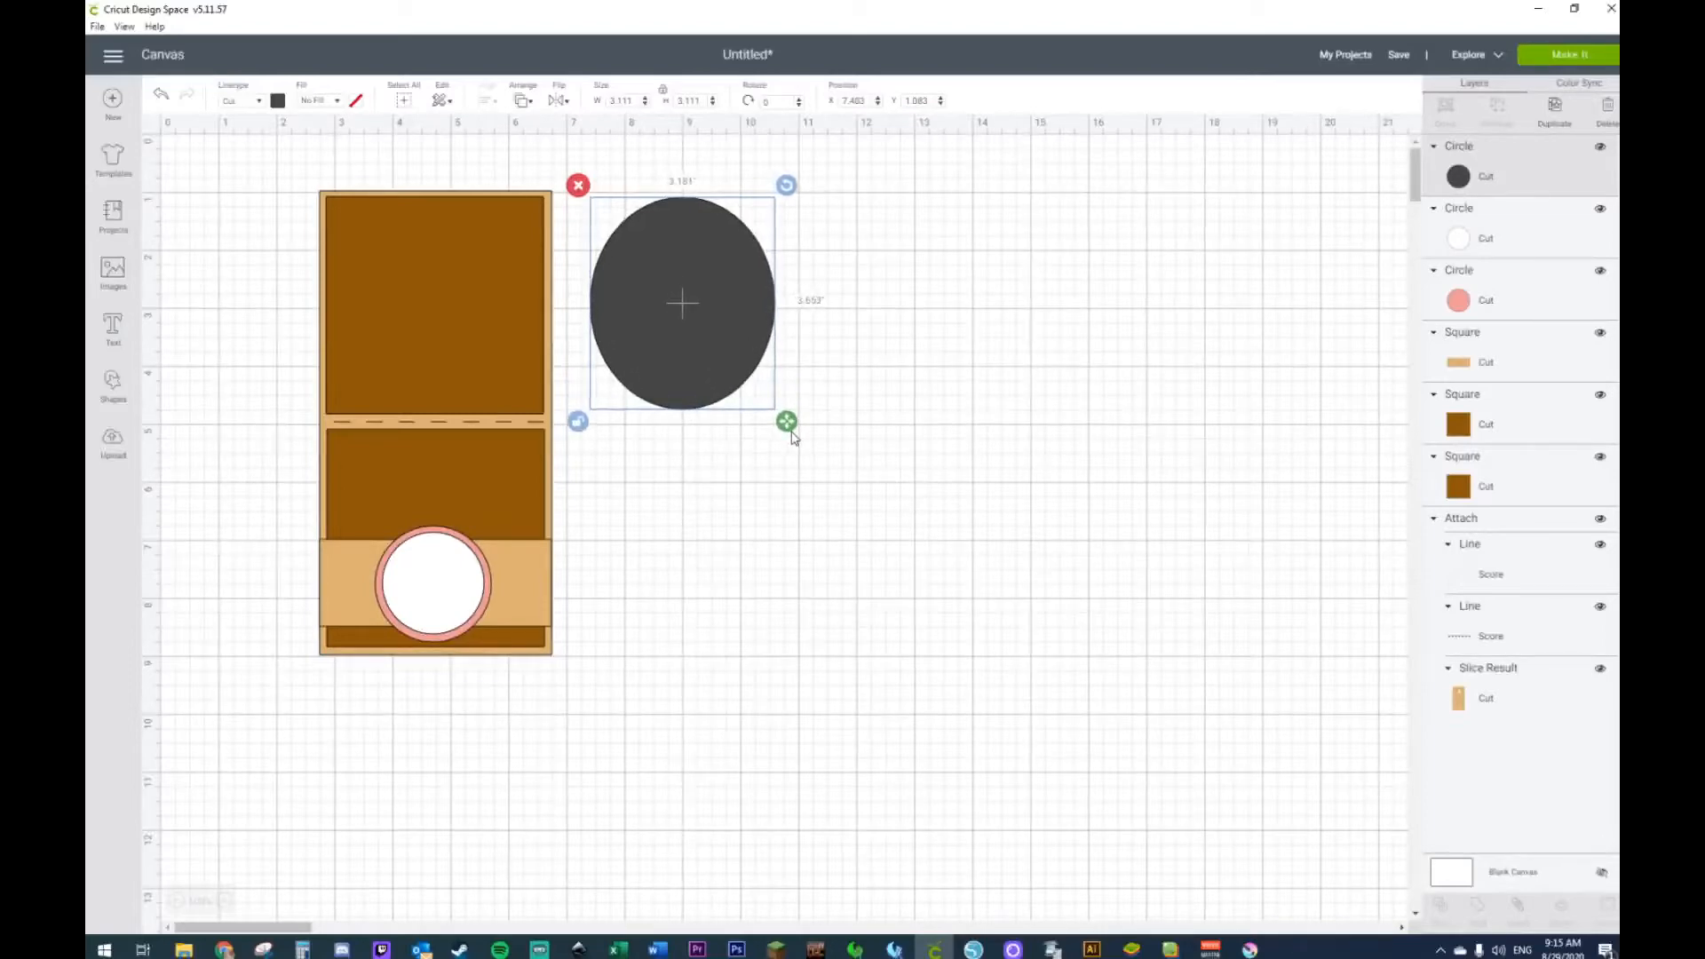
left_click(767, 490)
left_click(697, 345)
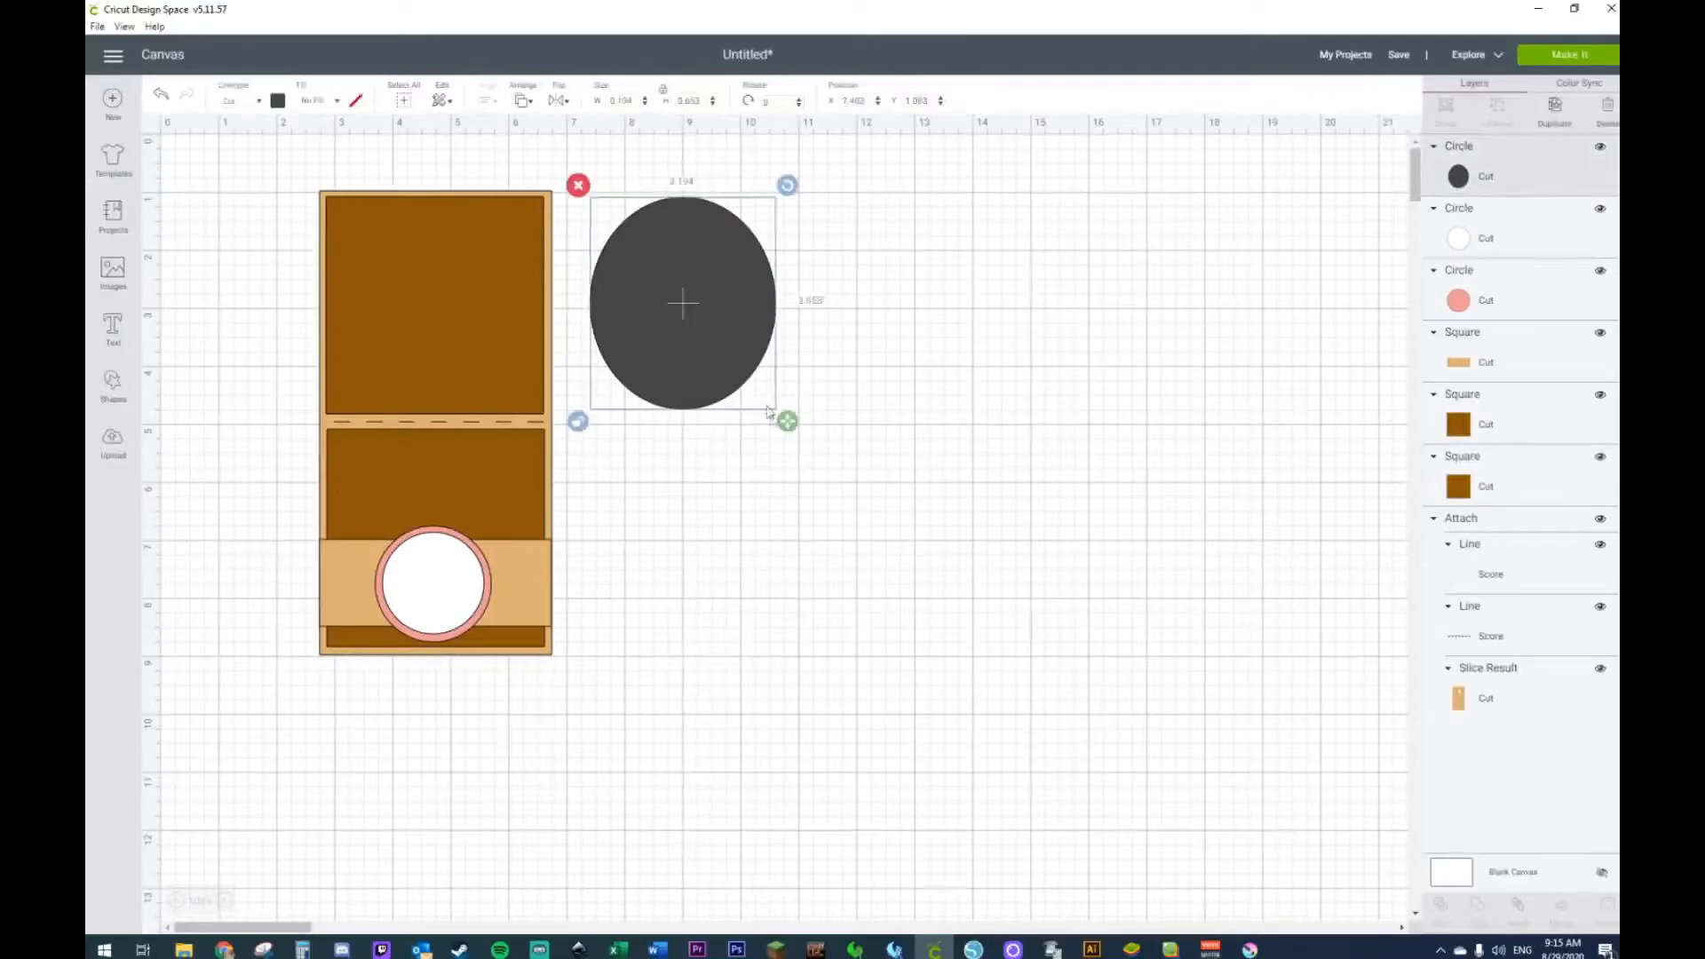
mouse_move(786, 426)
left_mouse_down()
mouse_move(780, 451)
mouse_move(762, 447)
left_mouse_up()
left_click(865, 452)
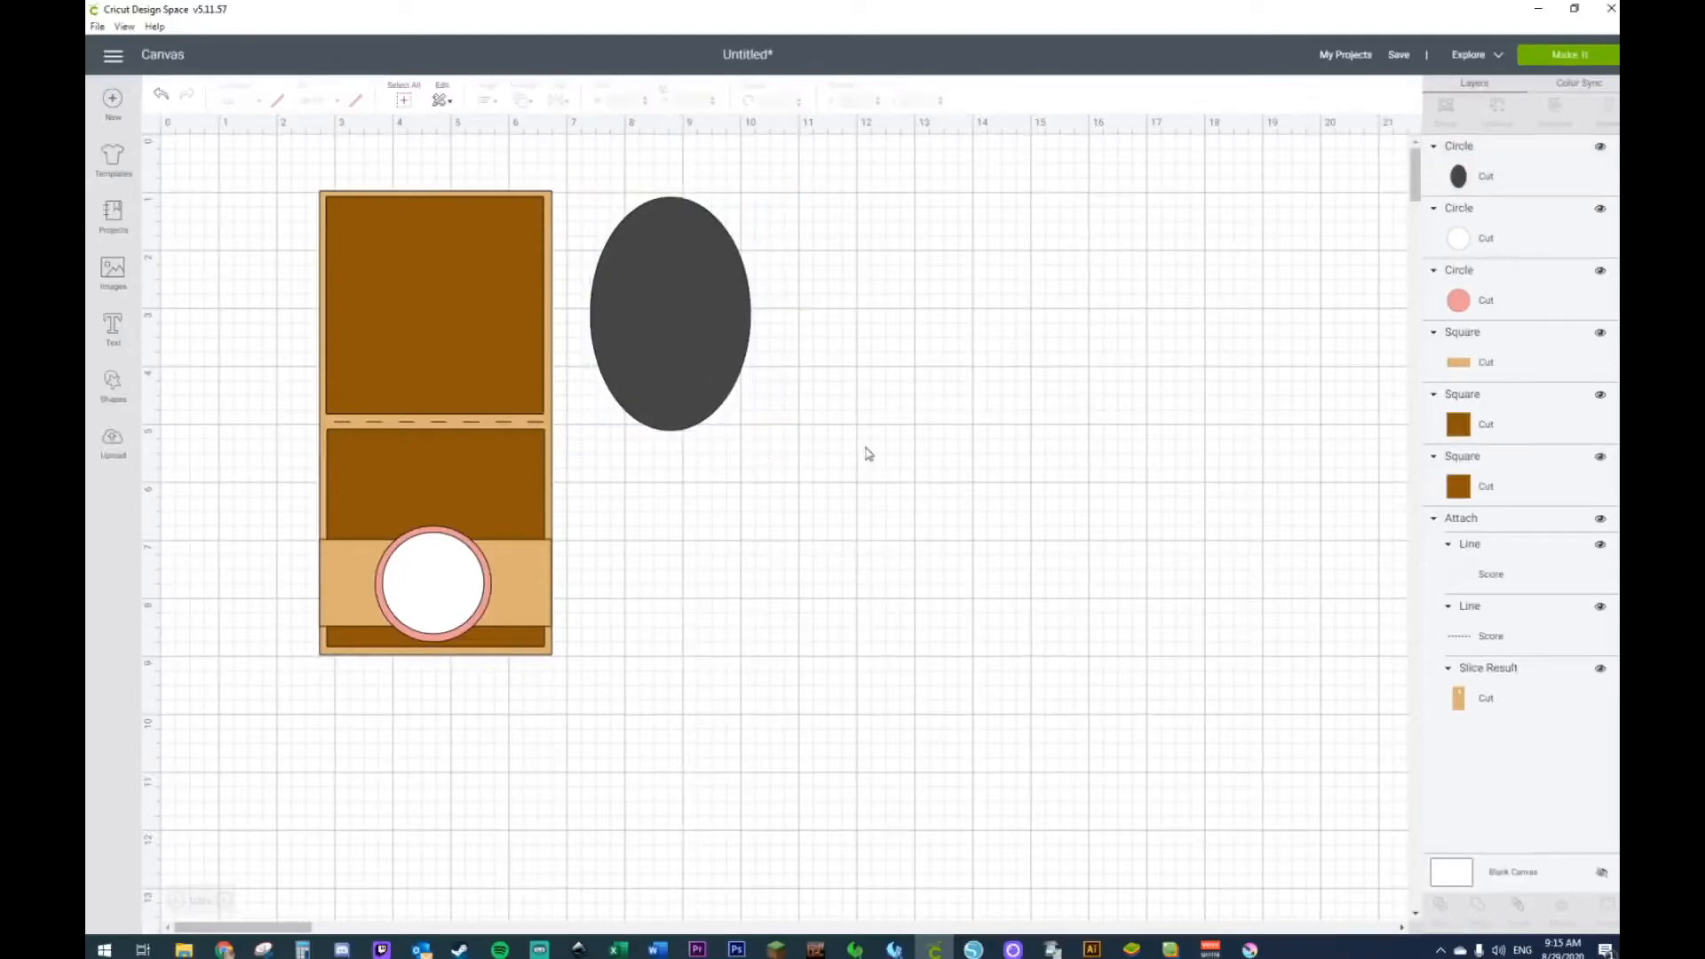
Step: Add another circle on the empty canvas beside the oval and stretch it freehand into a thin upright ellipse about 0.86 by 3.38 inches
left_click(113, 383)
left_click(229, 307)
left_click_drag(391, 365, 746, 441)
left_click_drag(784, 544, 877, 550)
left_click_drag(757, 511, 985, 539)
left_click(860, 593)
left_click(931, 540)
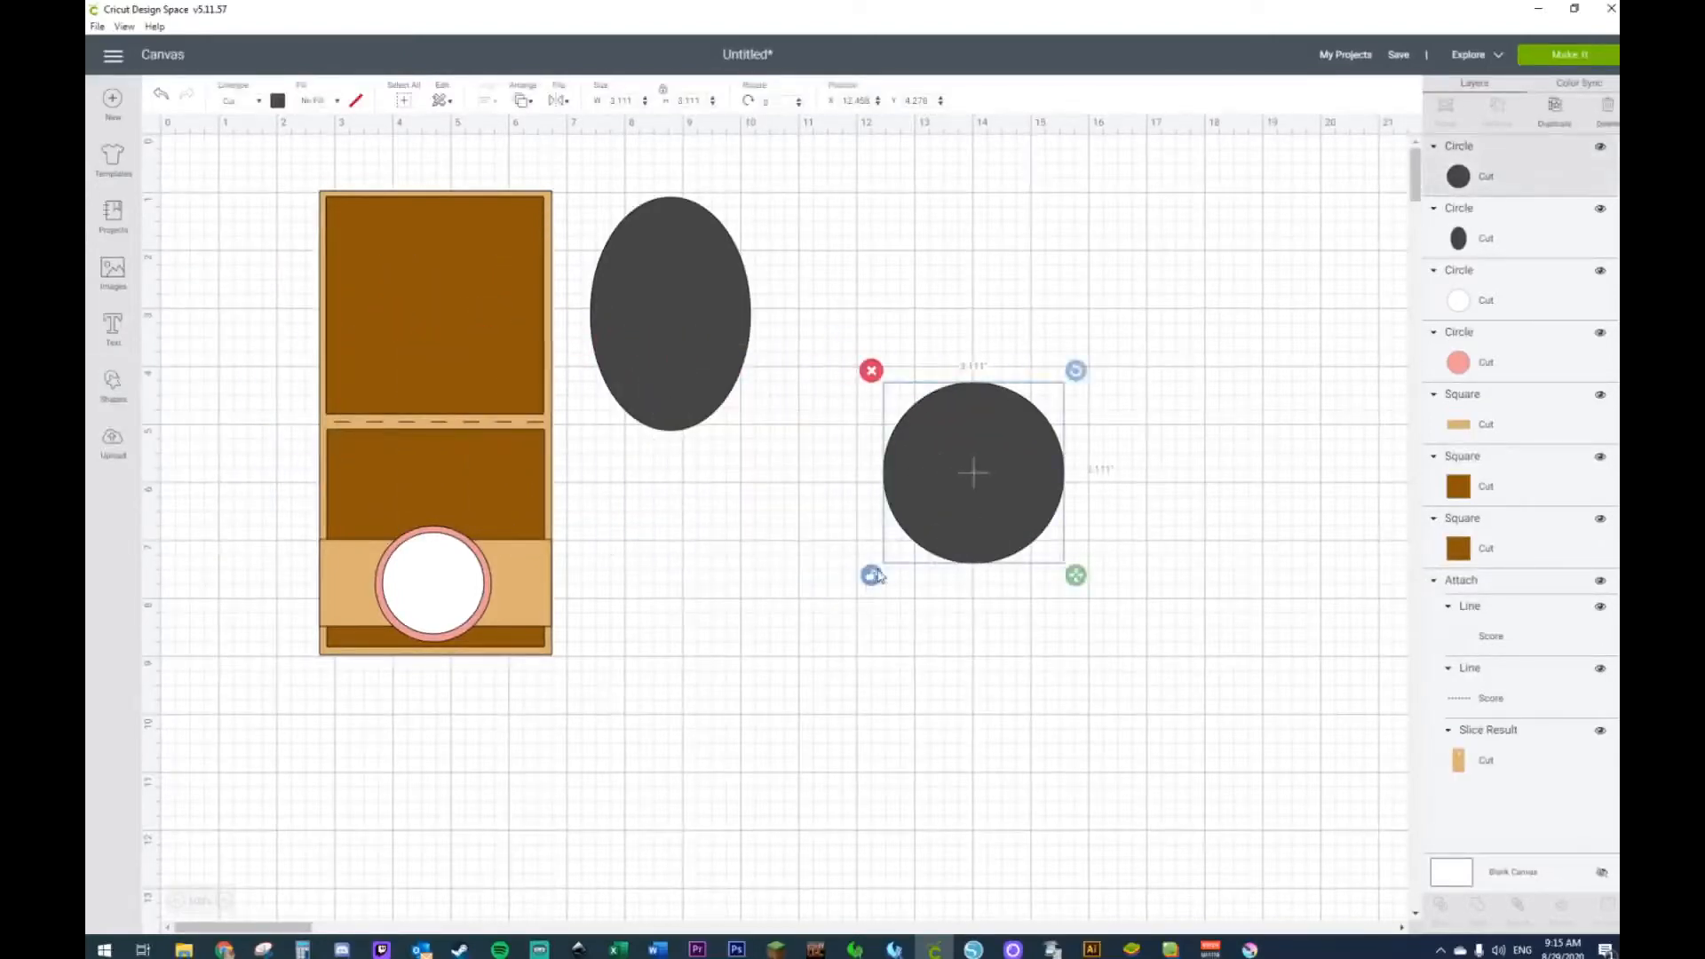
left_click_drag(1068, 582, 946, 593)
Step: Copy the thin ellipse, rotate the copy to about 349° and place it so its upper end overlaps the original's
key("ctrl+c")
key("ctrl+v")
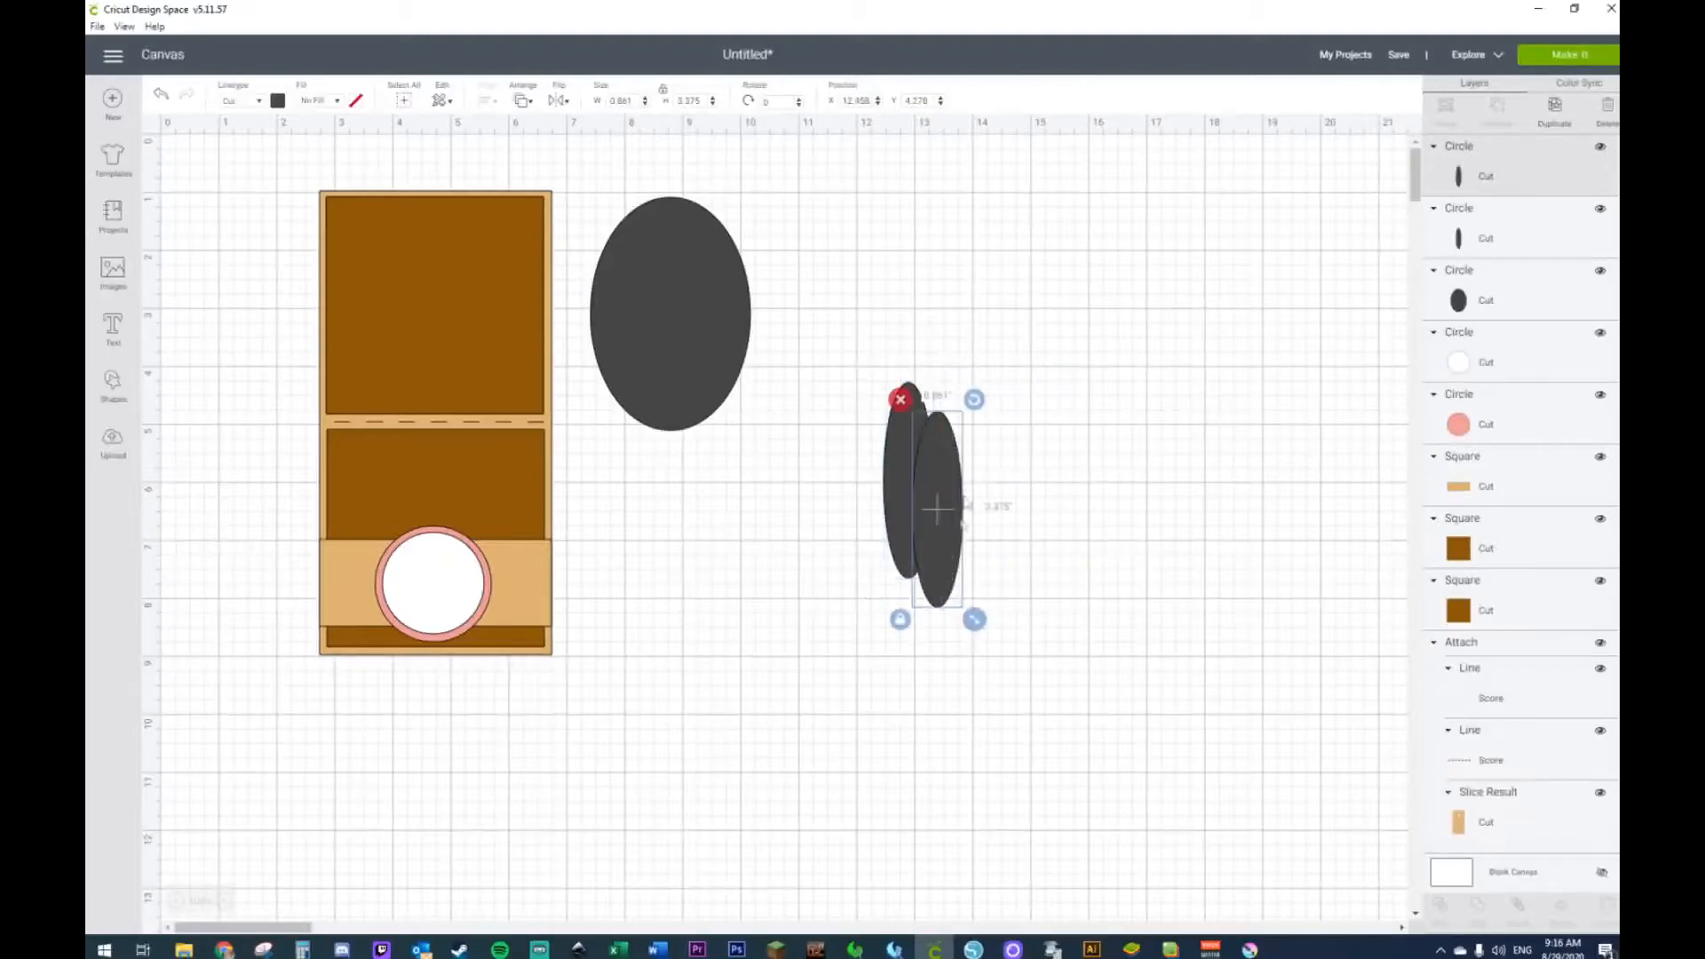
left_click_drag(975, 403, 955, 398)
mouse_move(943, 557)
left_mouse_down()
mouse_move(941, 504)
mouse_move(948, 529)
left_mouse_up()
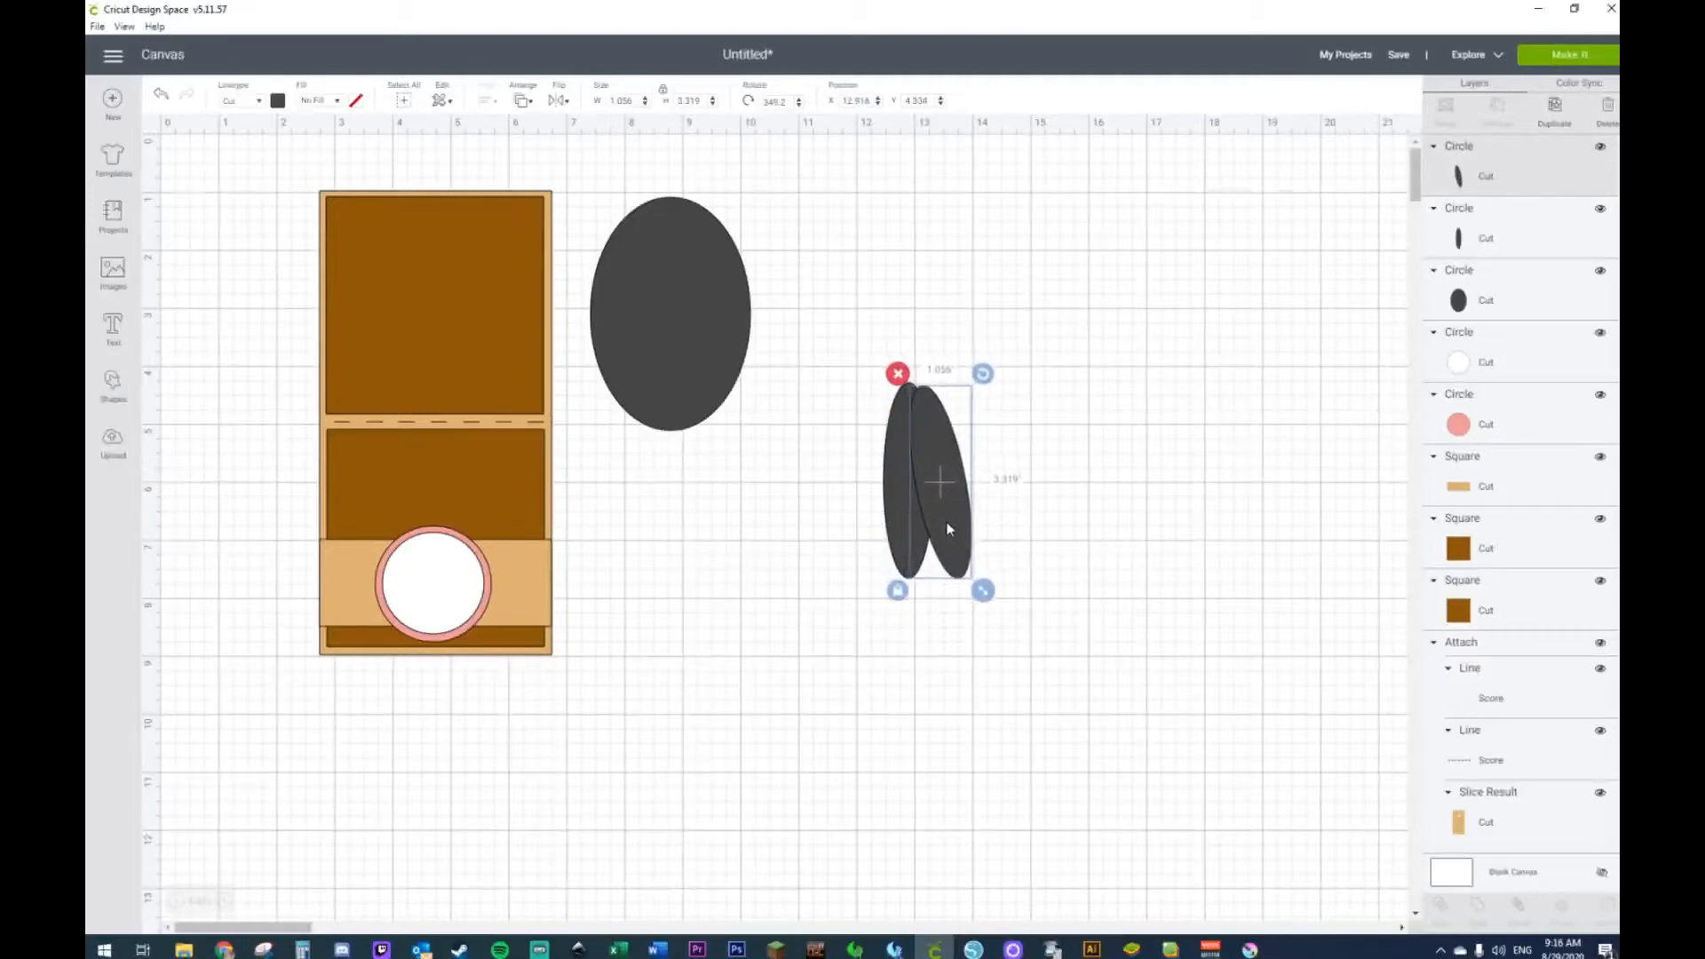
Step: Copy the tilted ellipse, flip the copy horizontally and place it on the other side of the upright ellipse
key("ctrl+c")
key("ctrl+v")
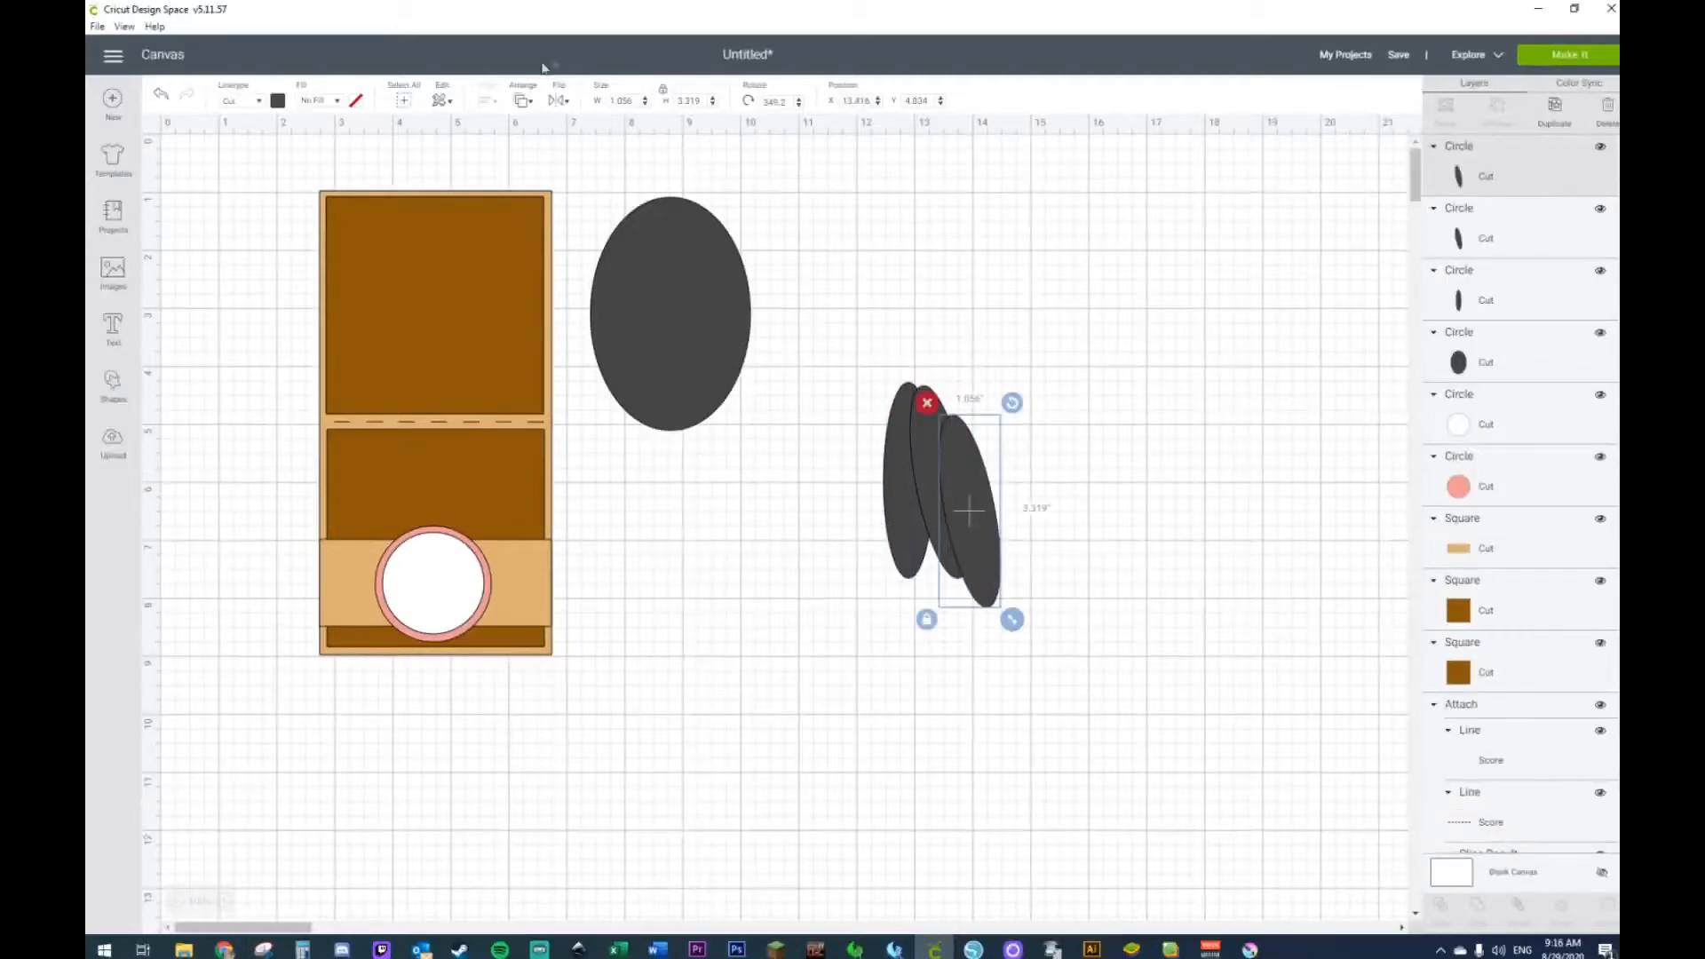
left_click(558, 100)
left_click(586, 123)
left_click_drag(992, 540, 885, 511)
left_click(1121, 441)
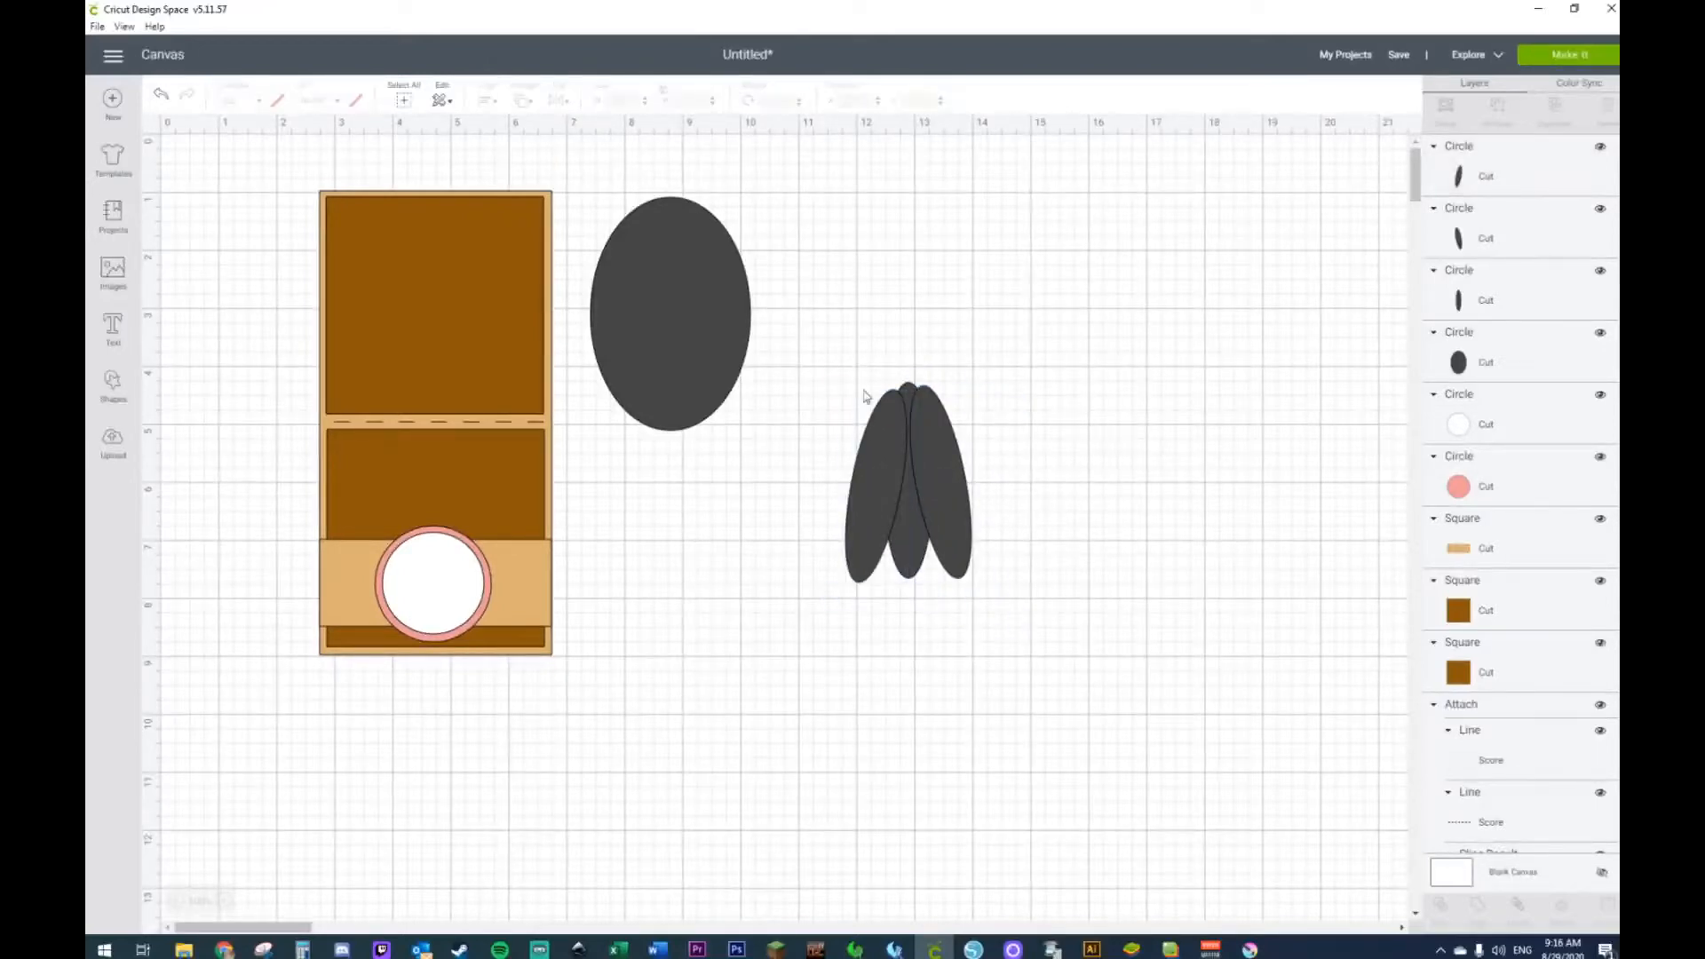
Step: Nudge the two tilted ellipses up so they fan out evenly around the upright one
left_click(913, 513)
right_click(912, 514)
left_click(1266, 535)
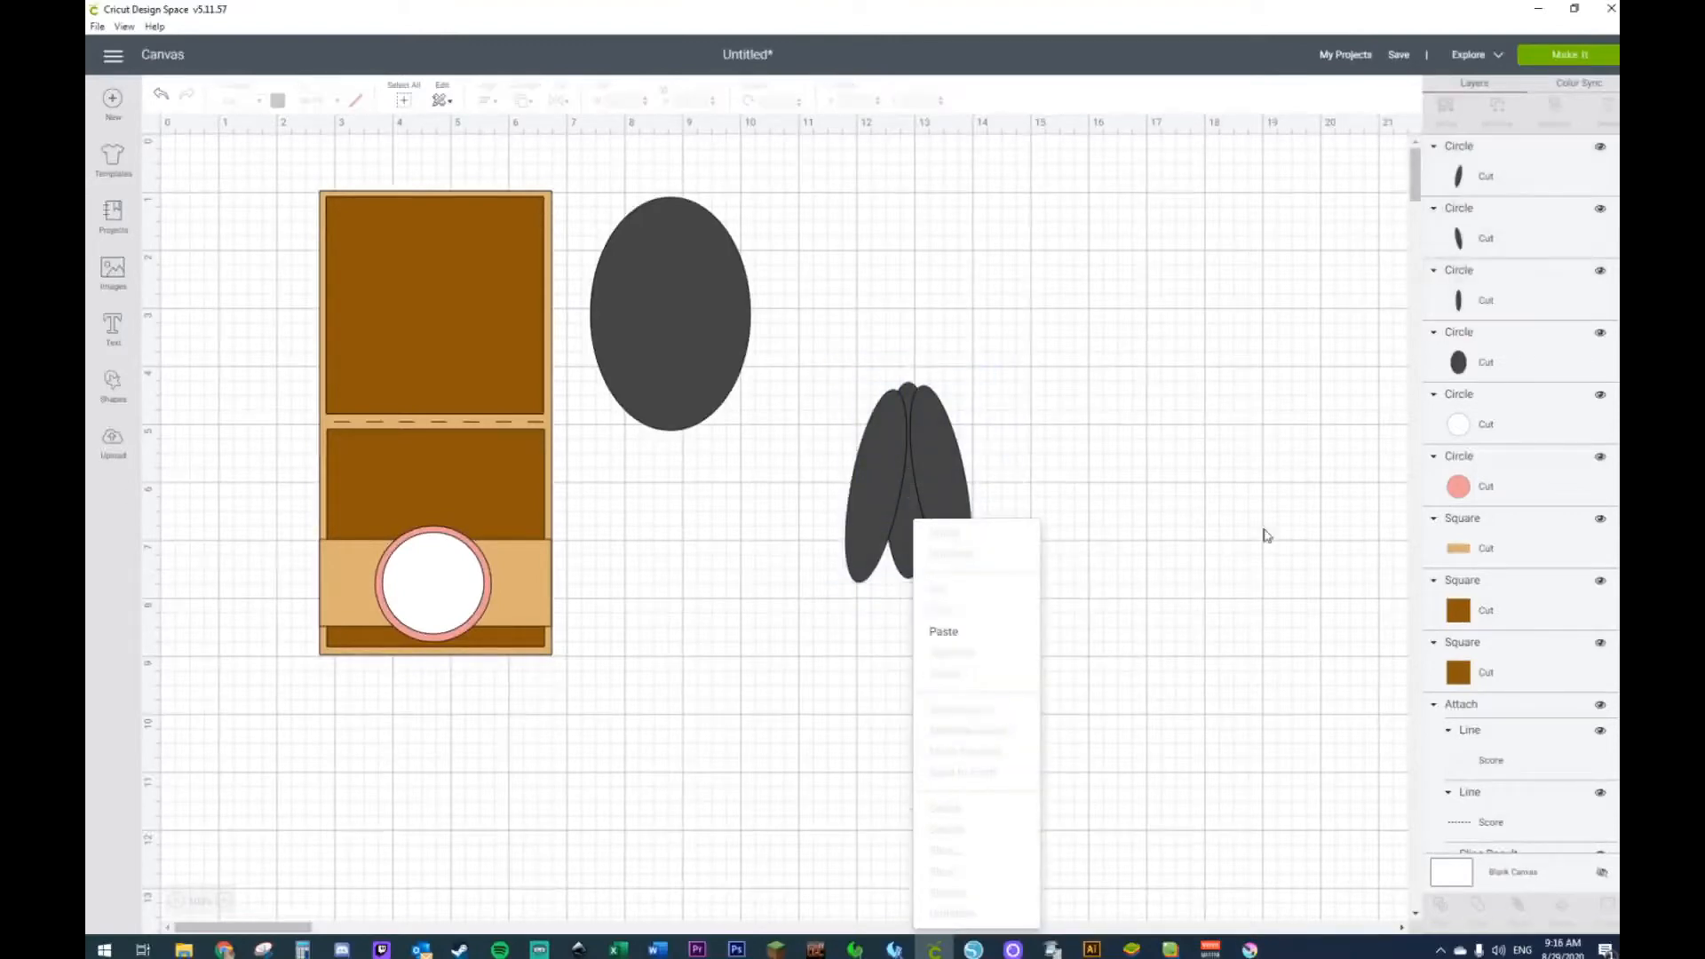
left_click(891, 524)
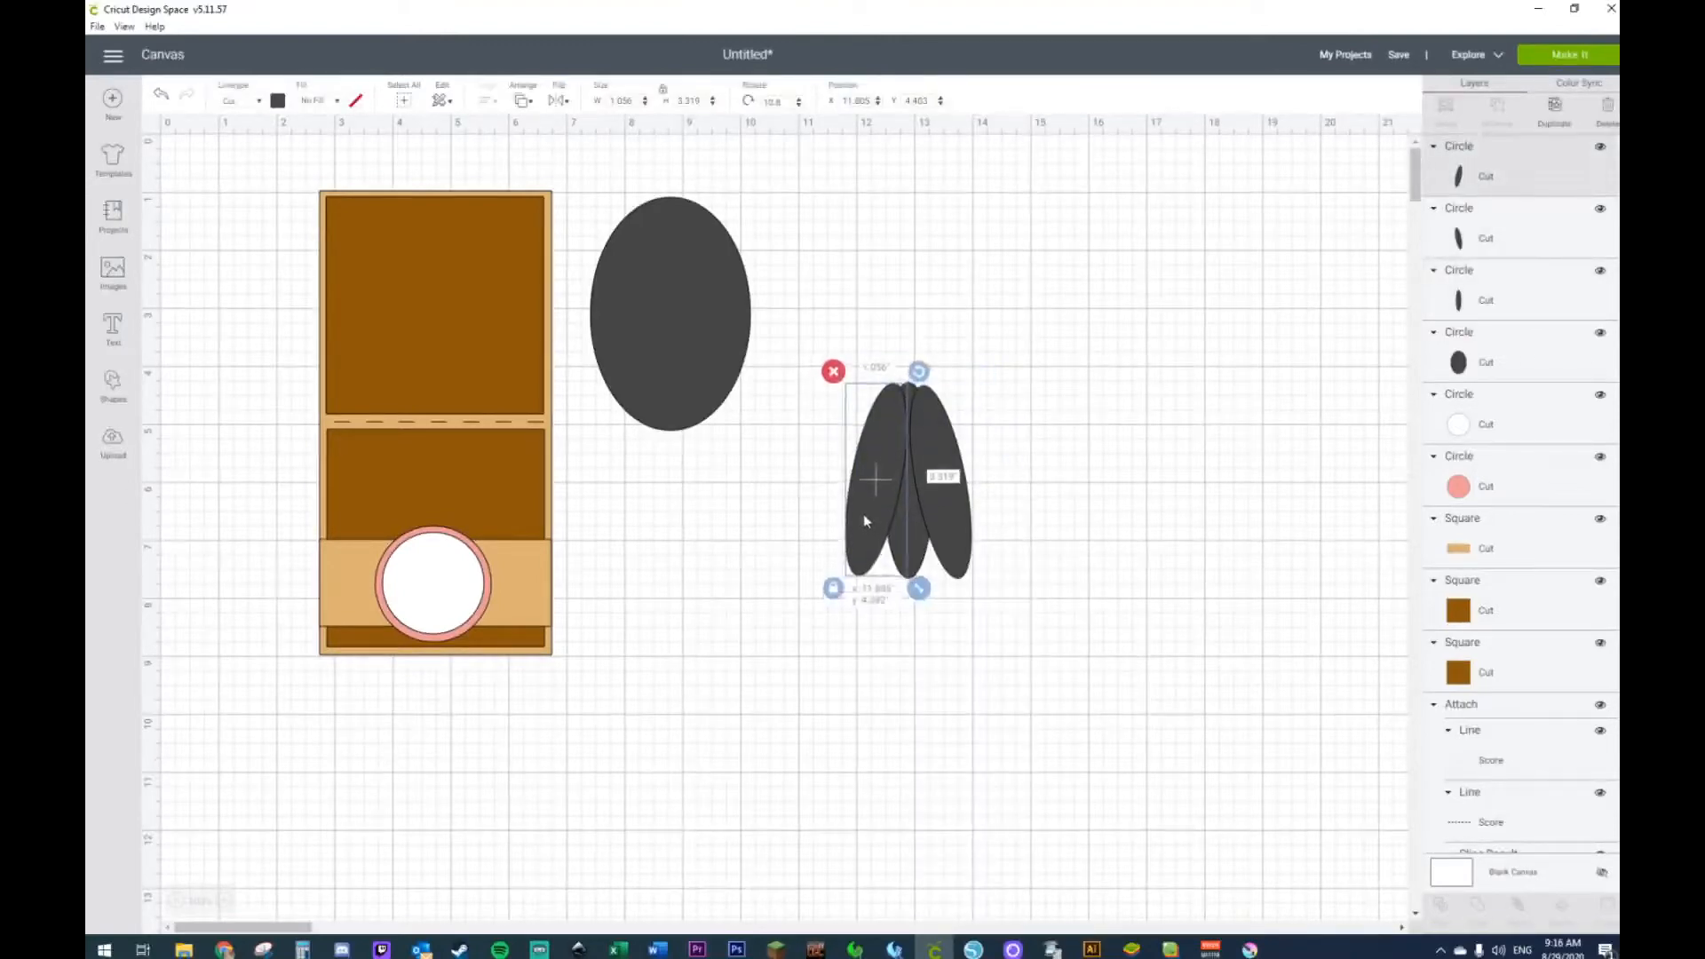
left_click(985, 538)
left_click(966, 540)
left_click_drag(966, 540, 966, 532)
Step: Weld the three thin ellipses into one shape and shrink it to about 1 by 1.65 inches
left_click_drag(941, 572, 839, 582)
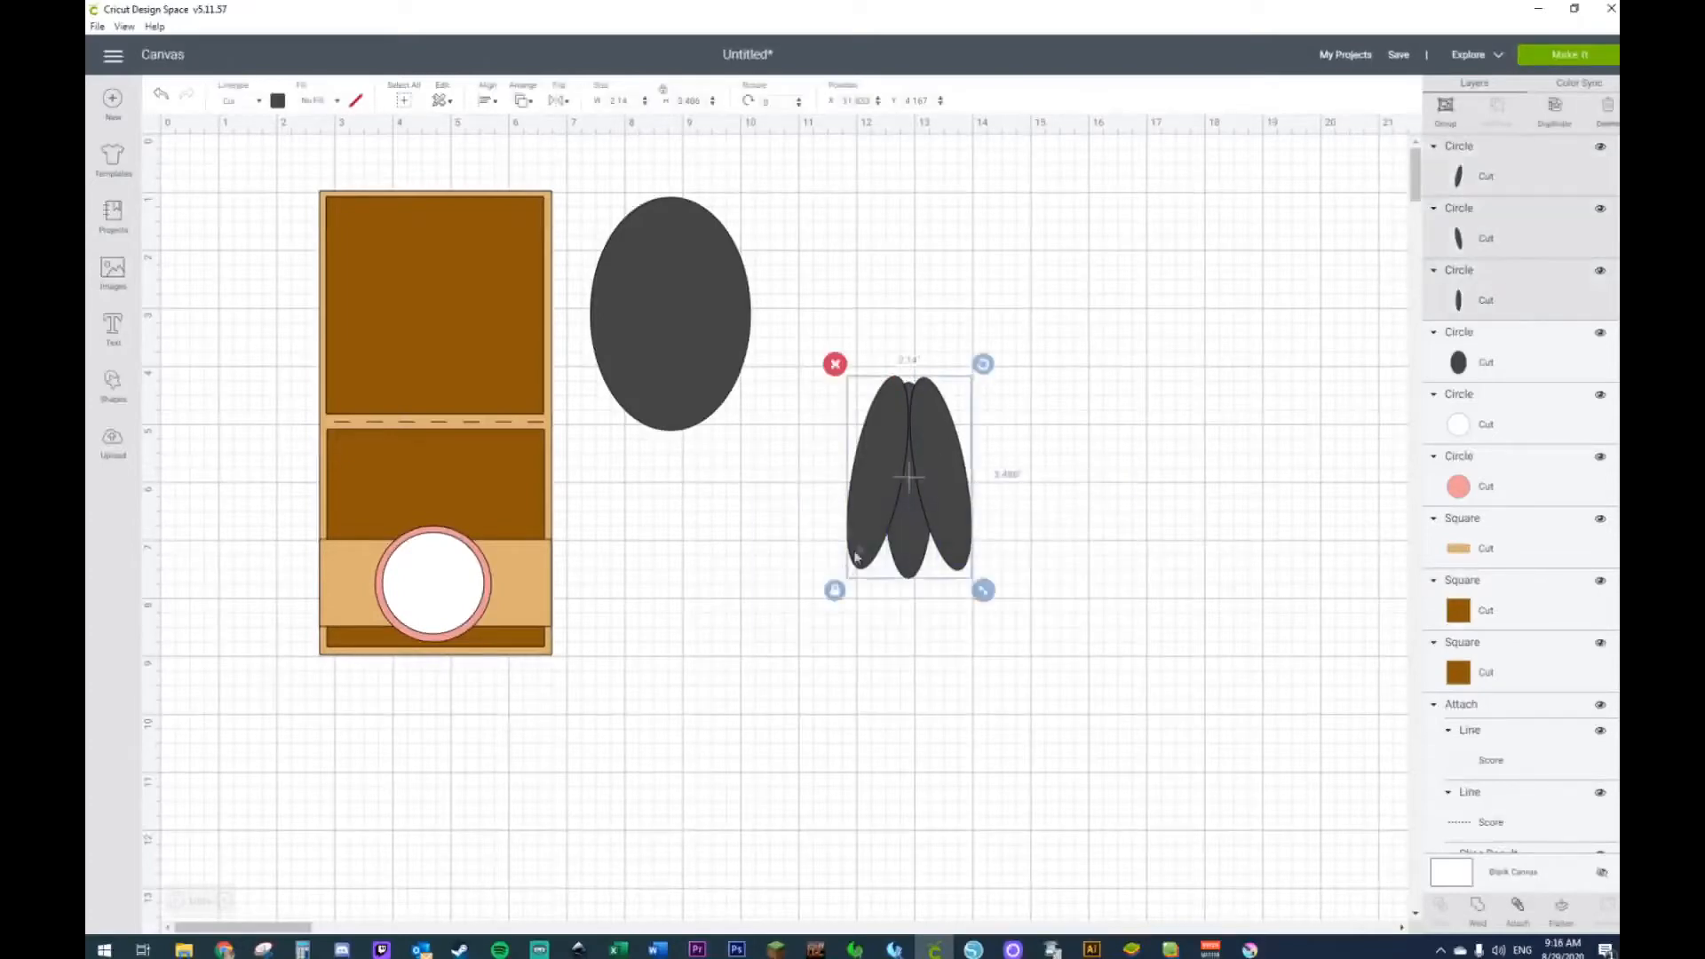
right_click(859, 530)
left_click(888, 680)
left_click_drag(967, 583, 1028, 636)
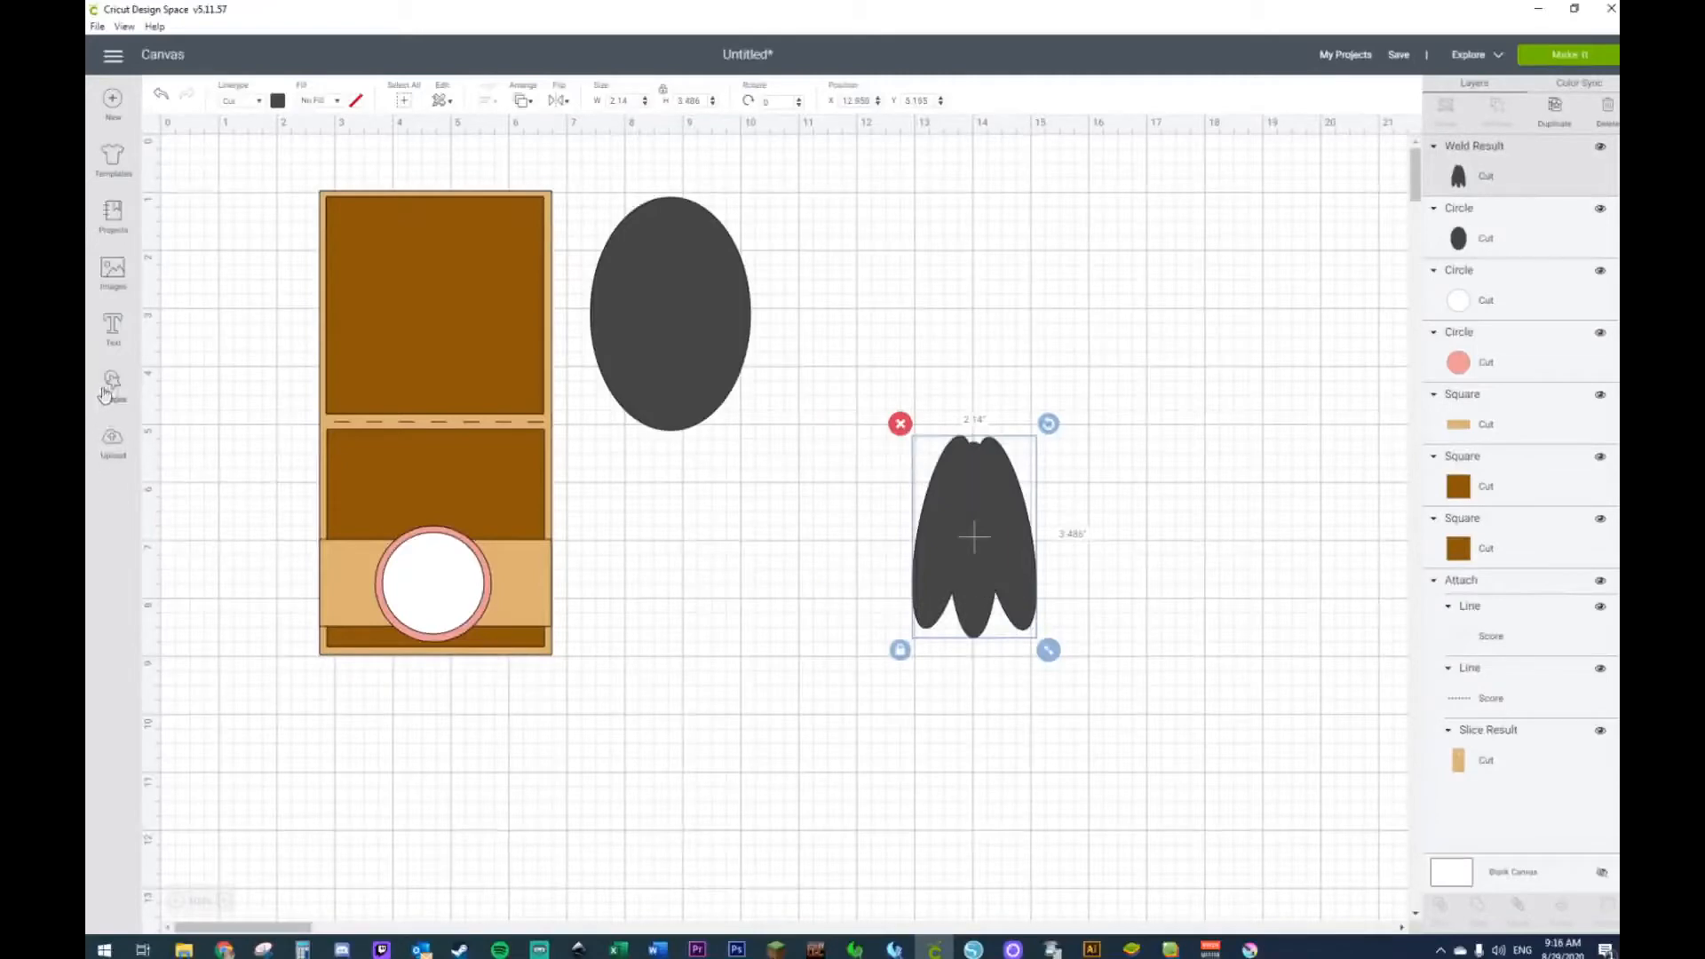
left_click_drag(996, 615, 963, 503)
Step: Add a square over the upper part of the welded shape, leaving its scalloped lower end exposed, and slice the two
left_click(113, 384)
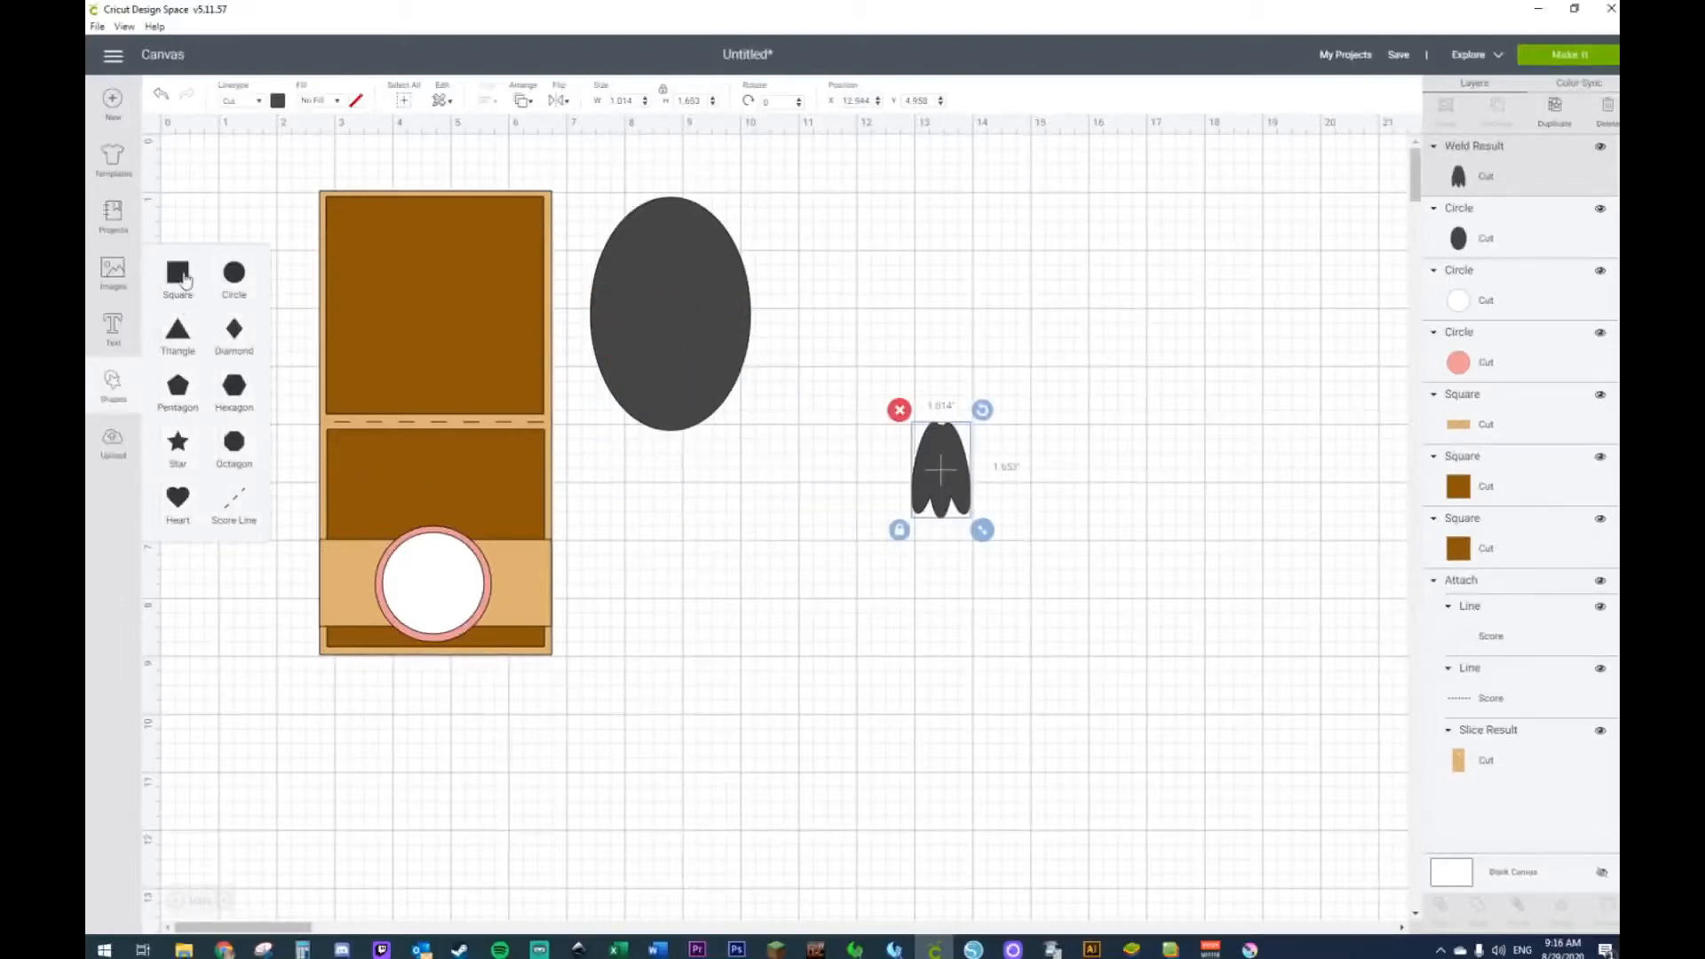
left_click(178, 272)
left_click_drag(480, 430, 994, 401)
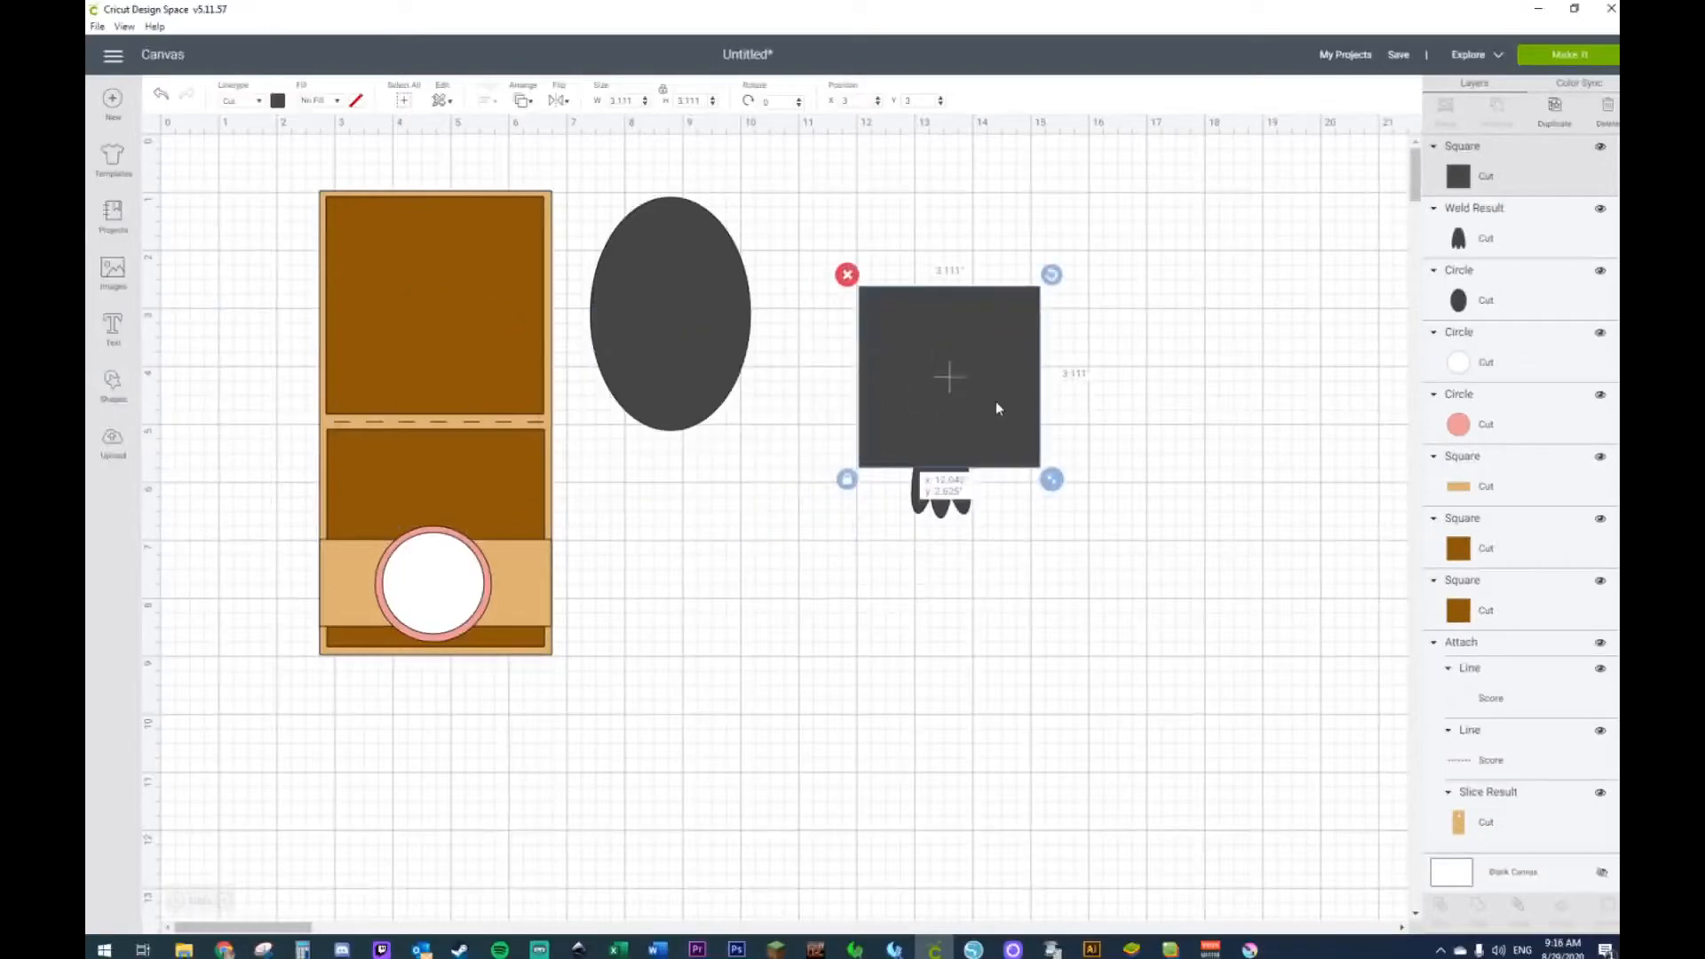
left_click(1018, 622)
left_click_drag(983, 474, 981, 480)
left_click_drag(982, 607, 932, 368)
right_click(946, 433)
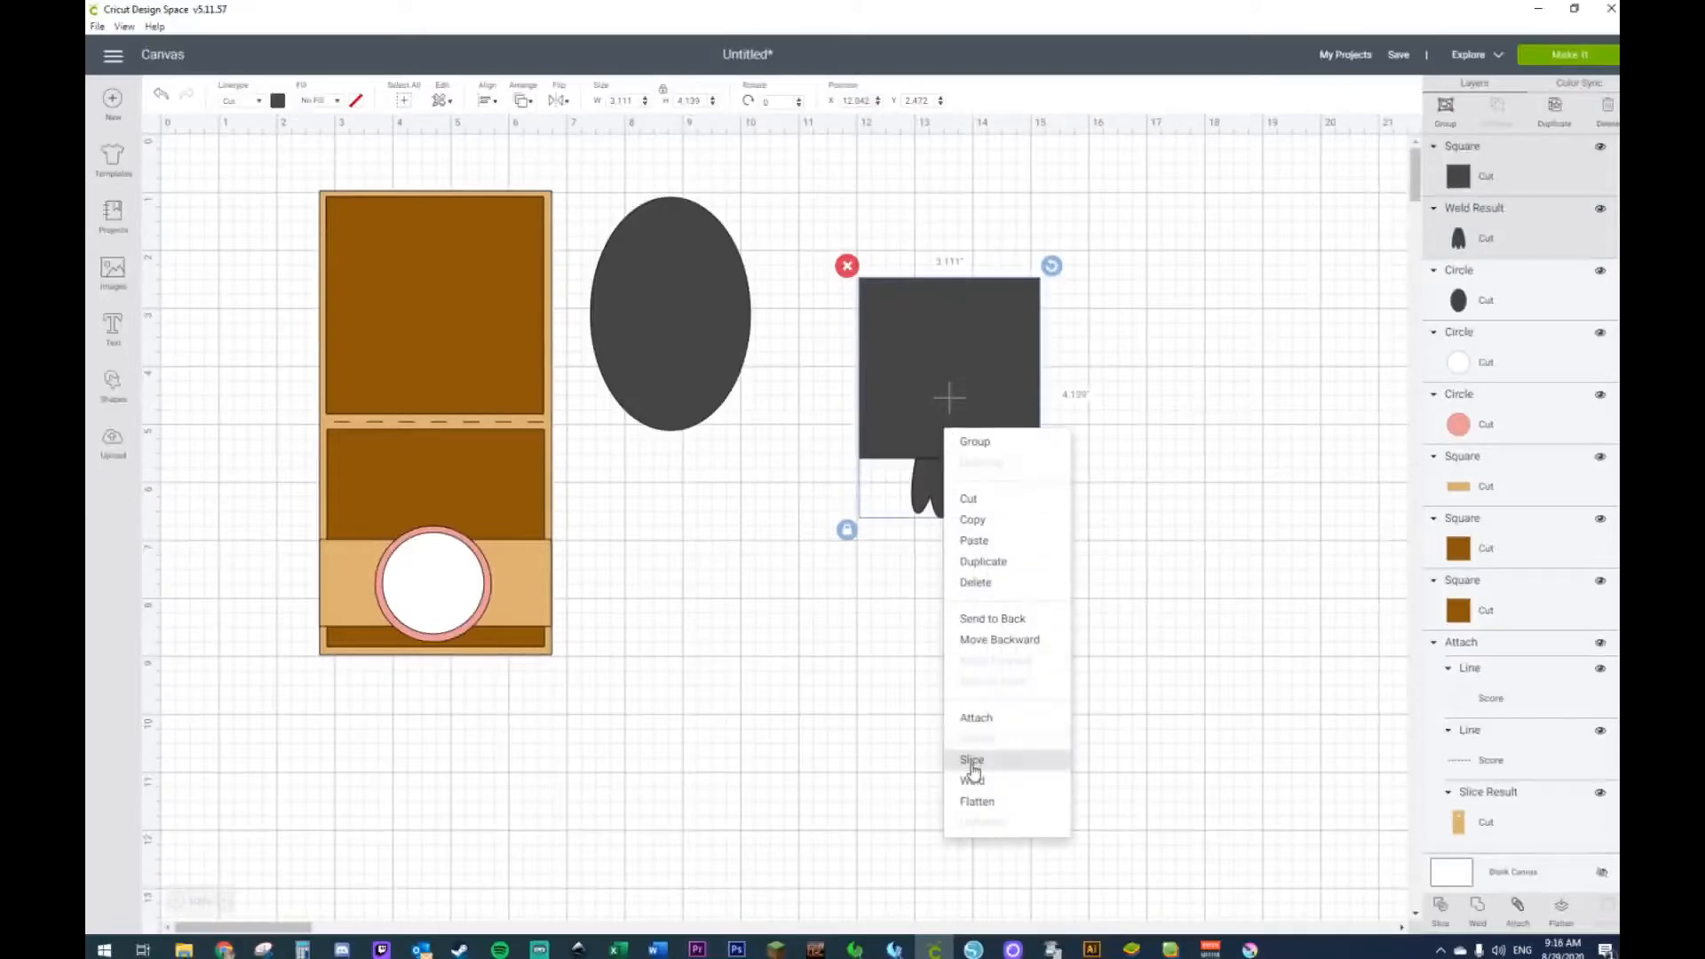
left_click(969, 759)
Step: Place the scalloped slice piece at the oval's lower end, shrink it slightly and delete the leftover slice pieces
left_click_drag(976, 482, 675, 448)
left_click(1010, 586)
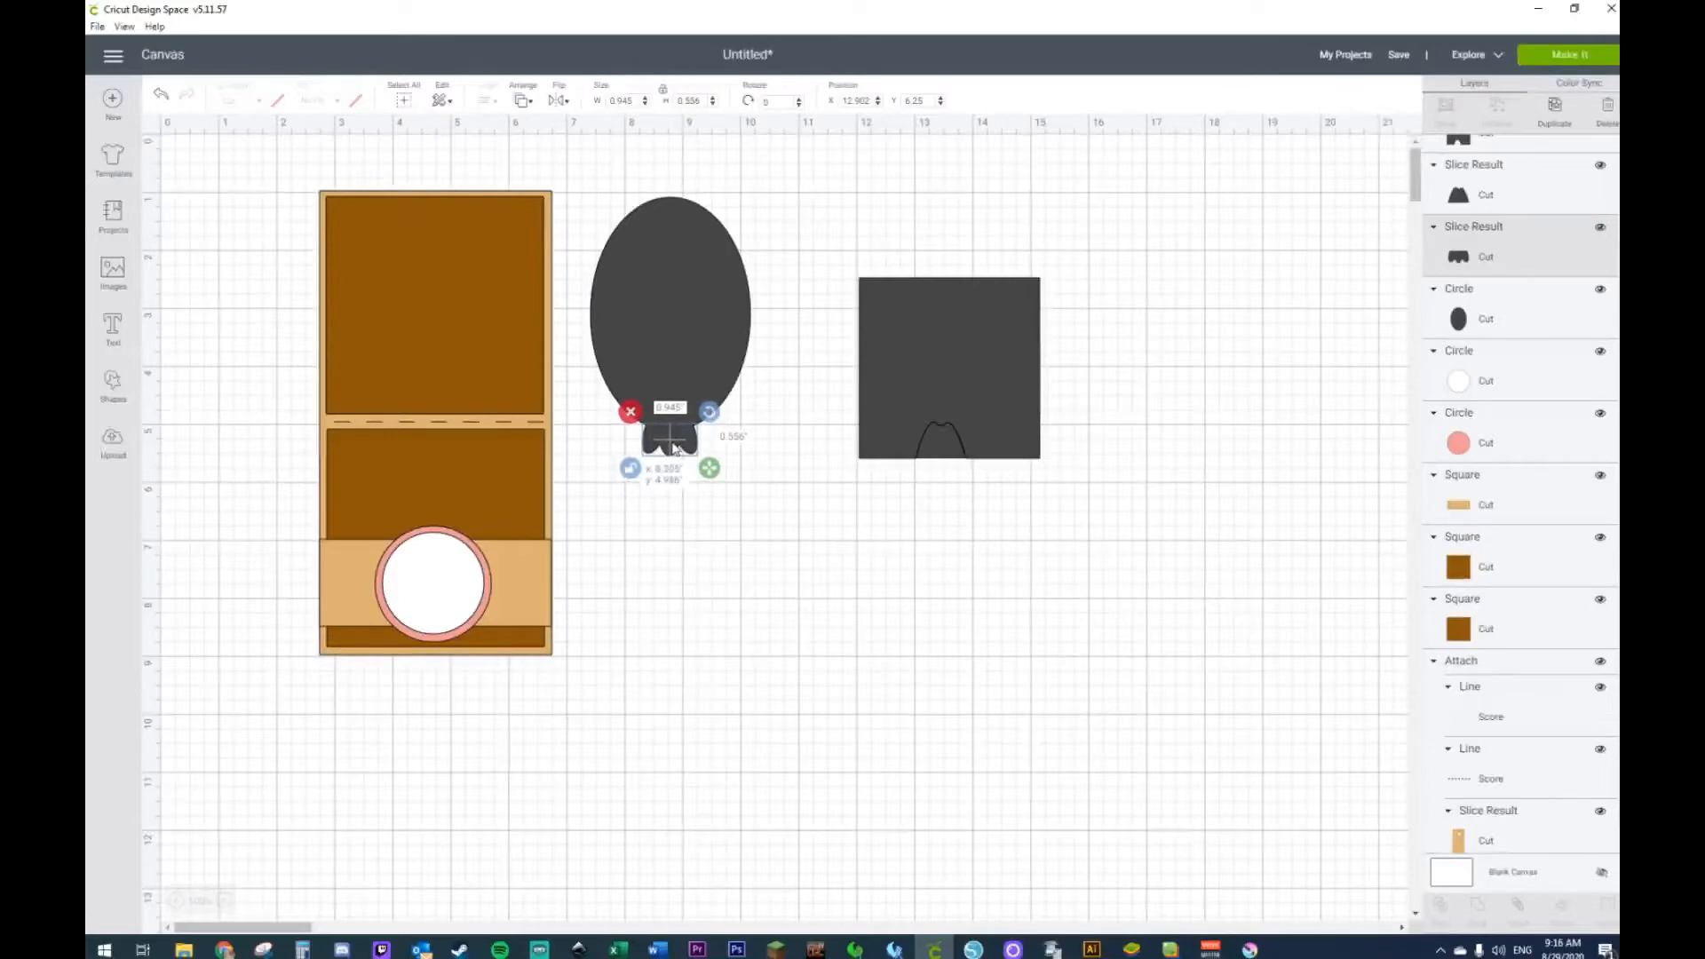
left_click(679, 512)
left_click(677, 457)
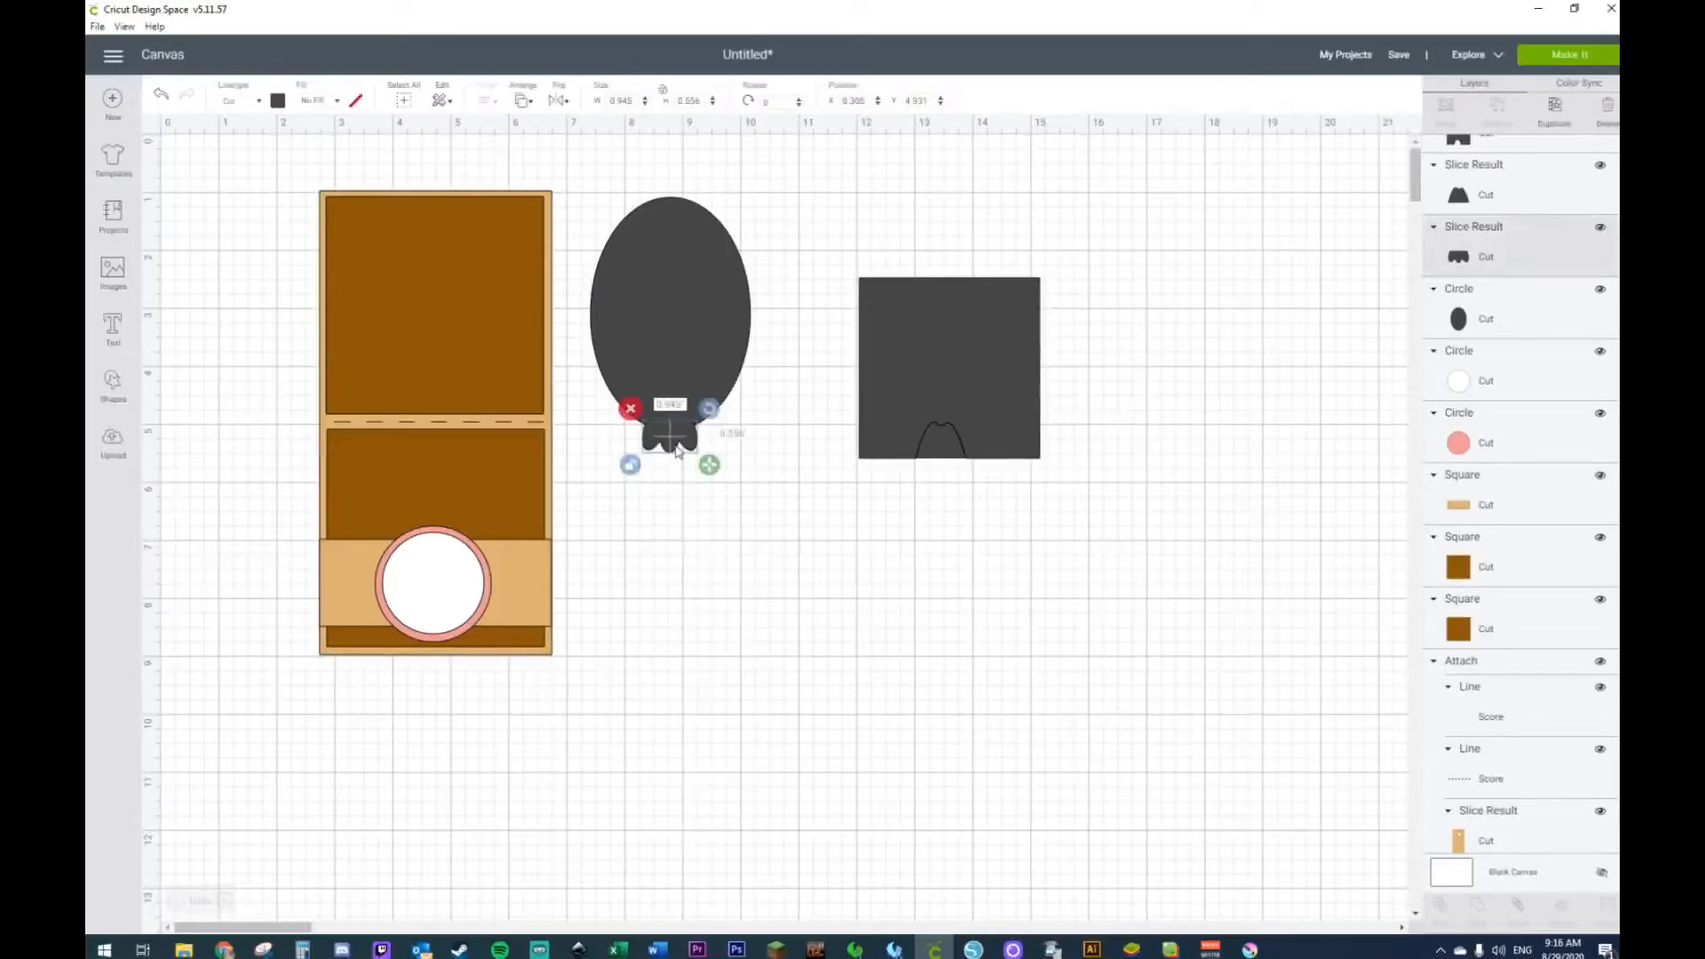
left_click_drag(704, 478, 685, 459)
left_click_drag(845, 256, 1130, 578)
key("Delete")
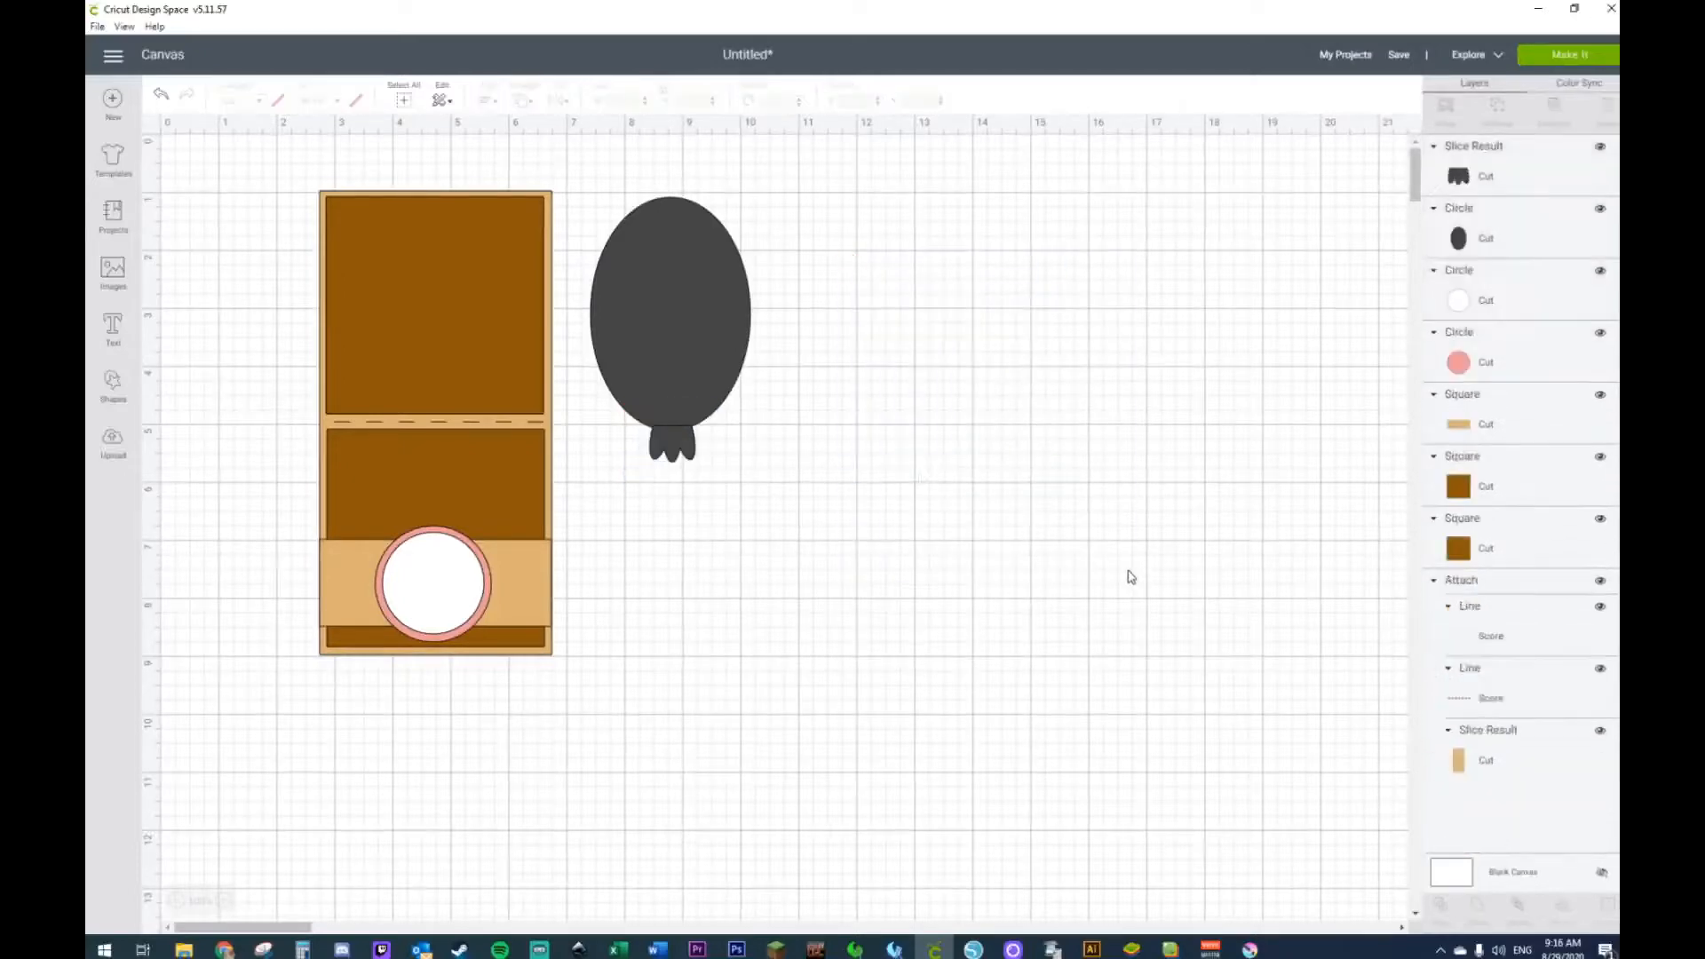
Step: Centre the oval and its scalloped tail horizontally and weld them into one balloon shape
left_click_drag(874, 197, 613, 672)
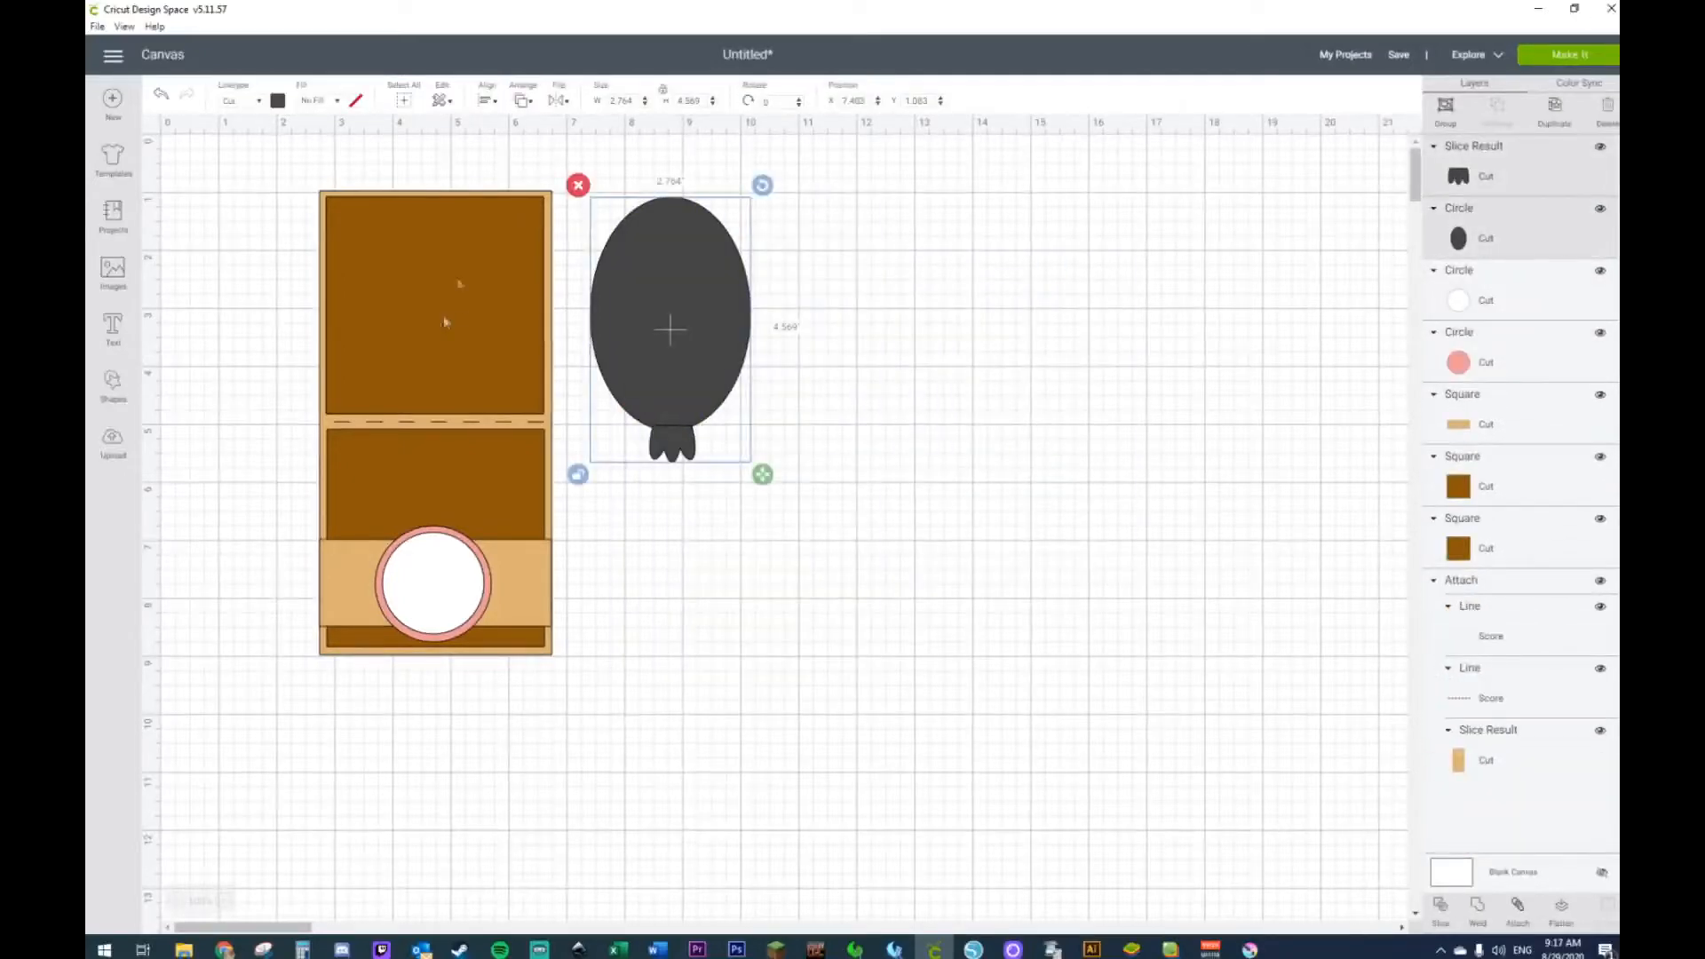
left_click(486, 100)
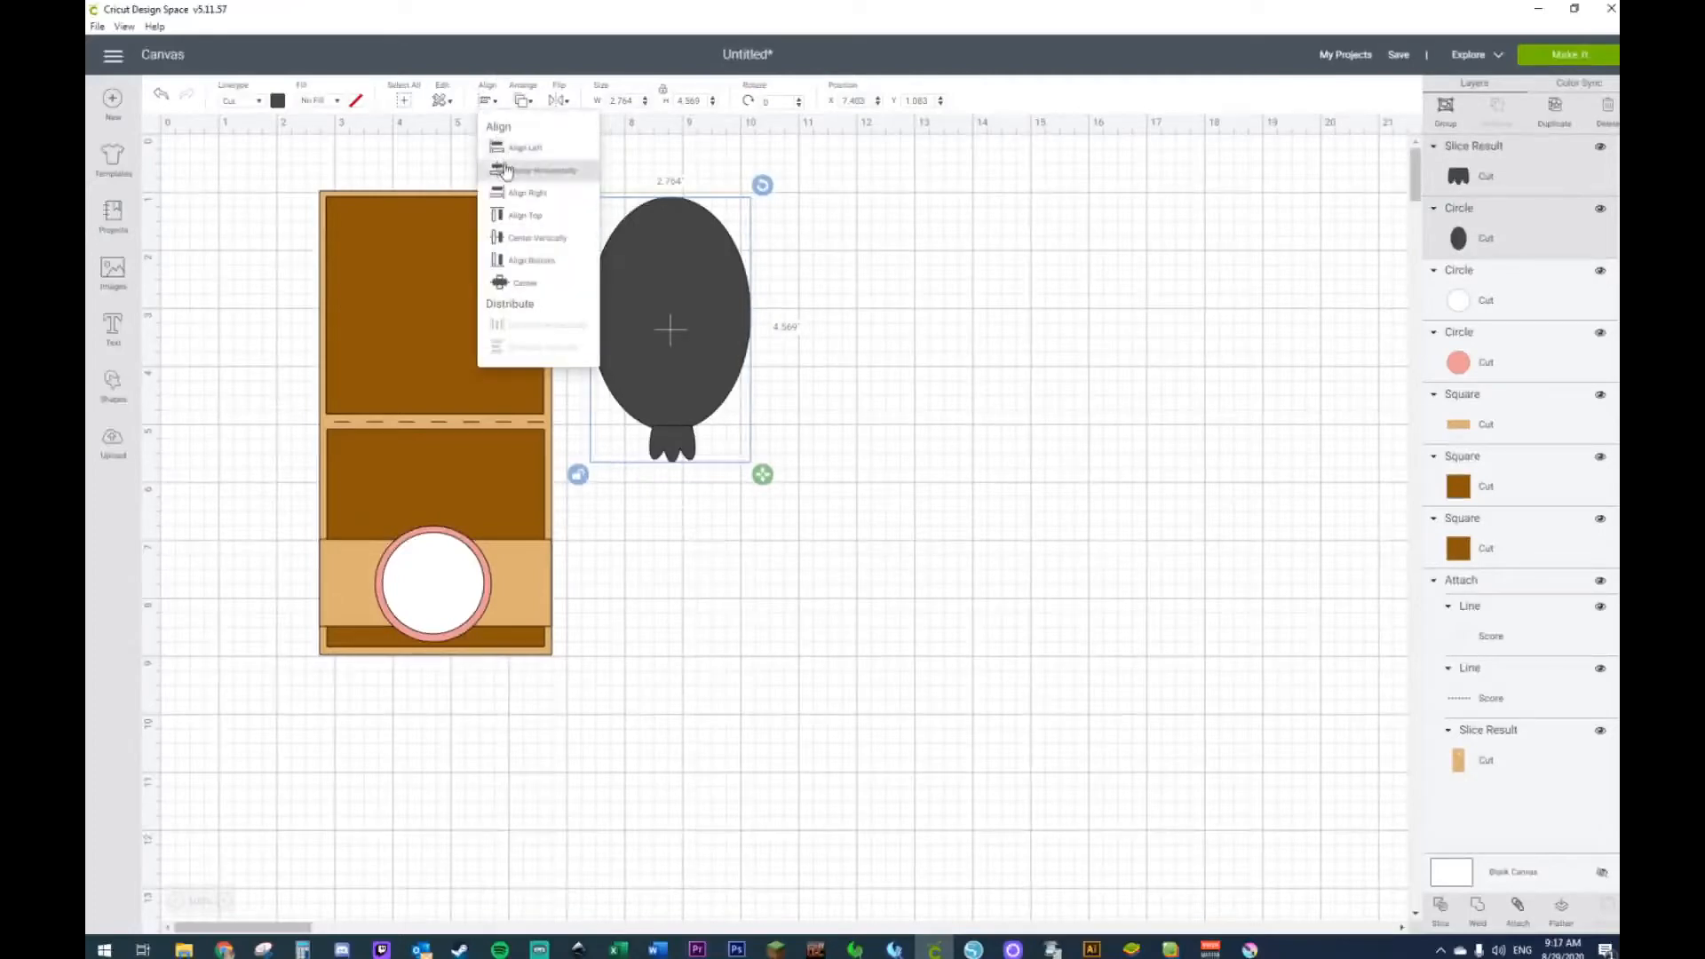
right_click(647, 332)
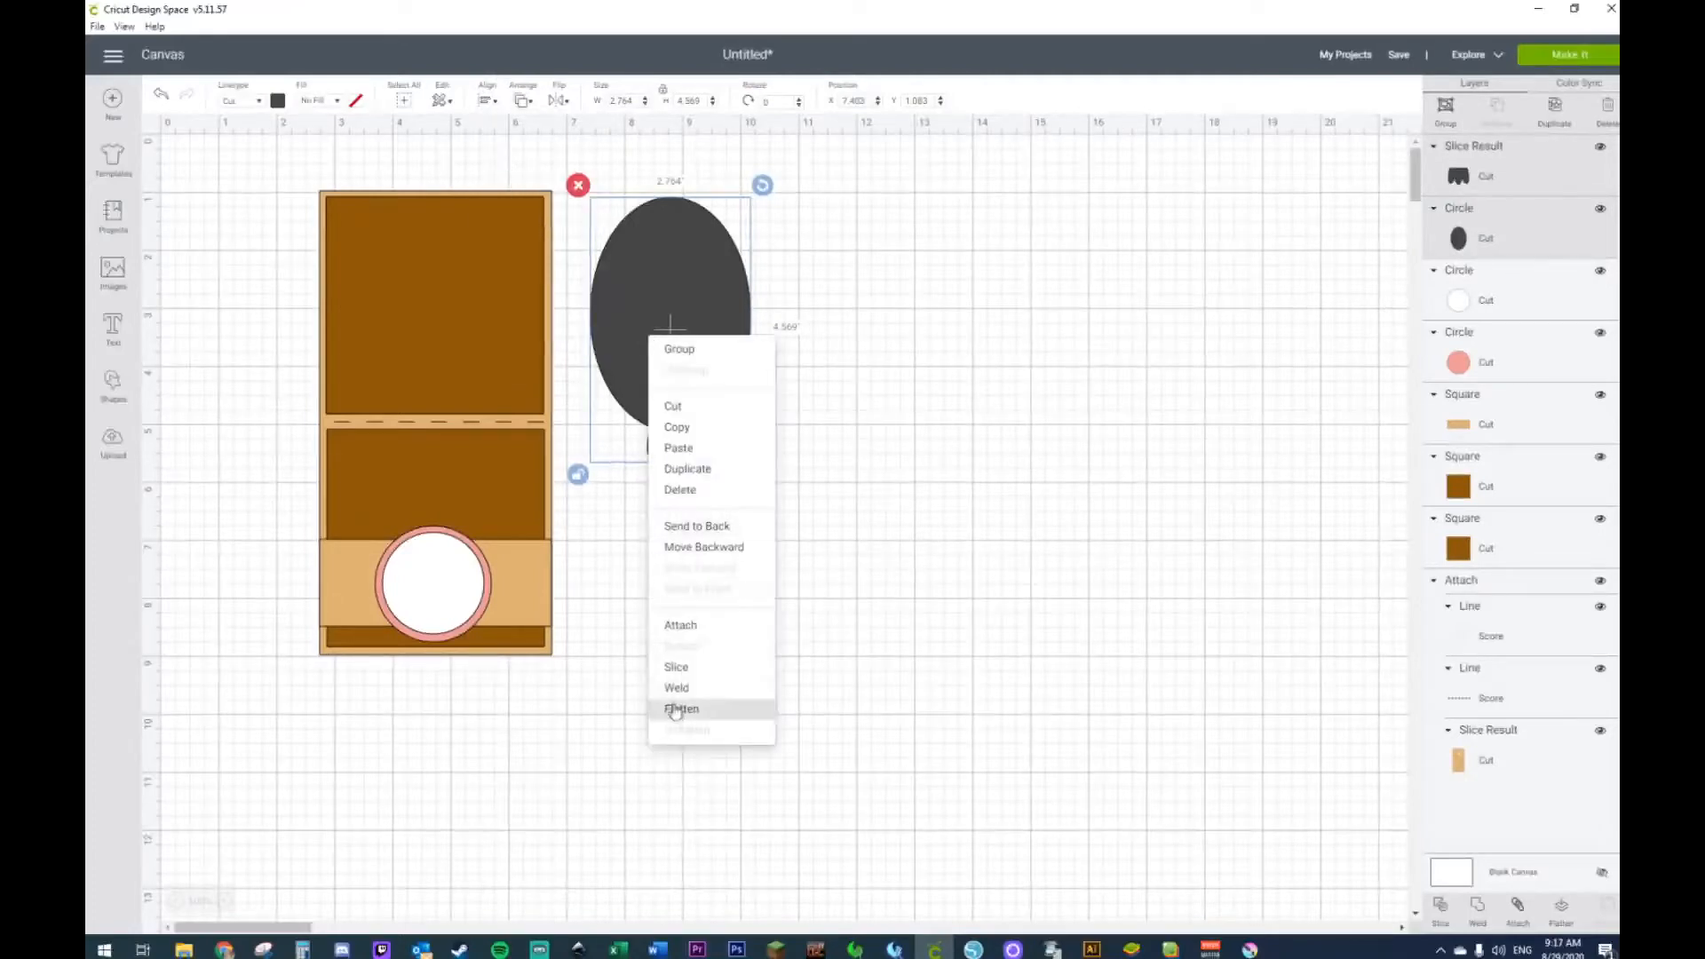
left_click(694, 689)
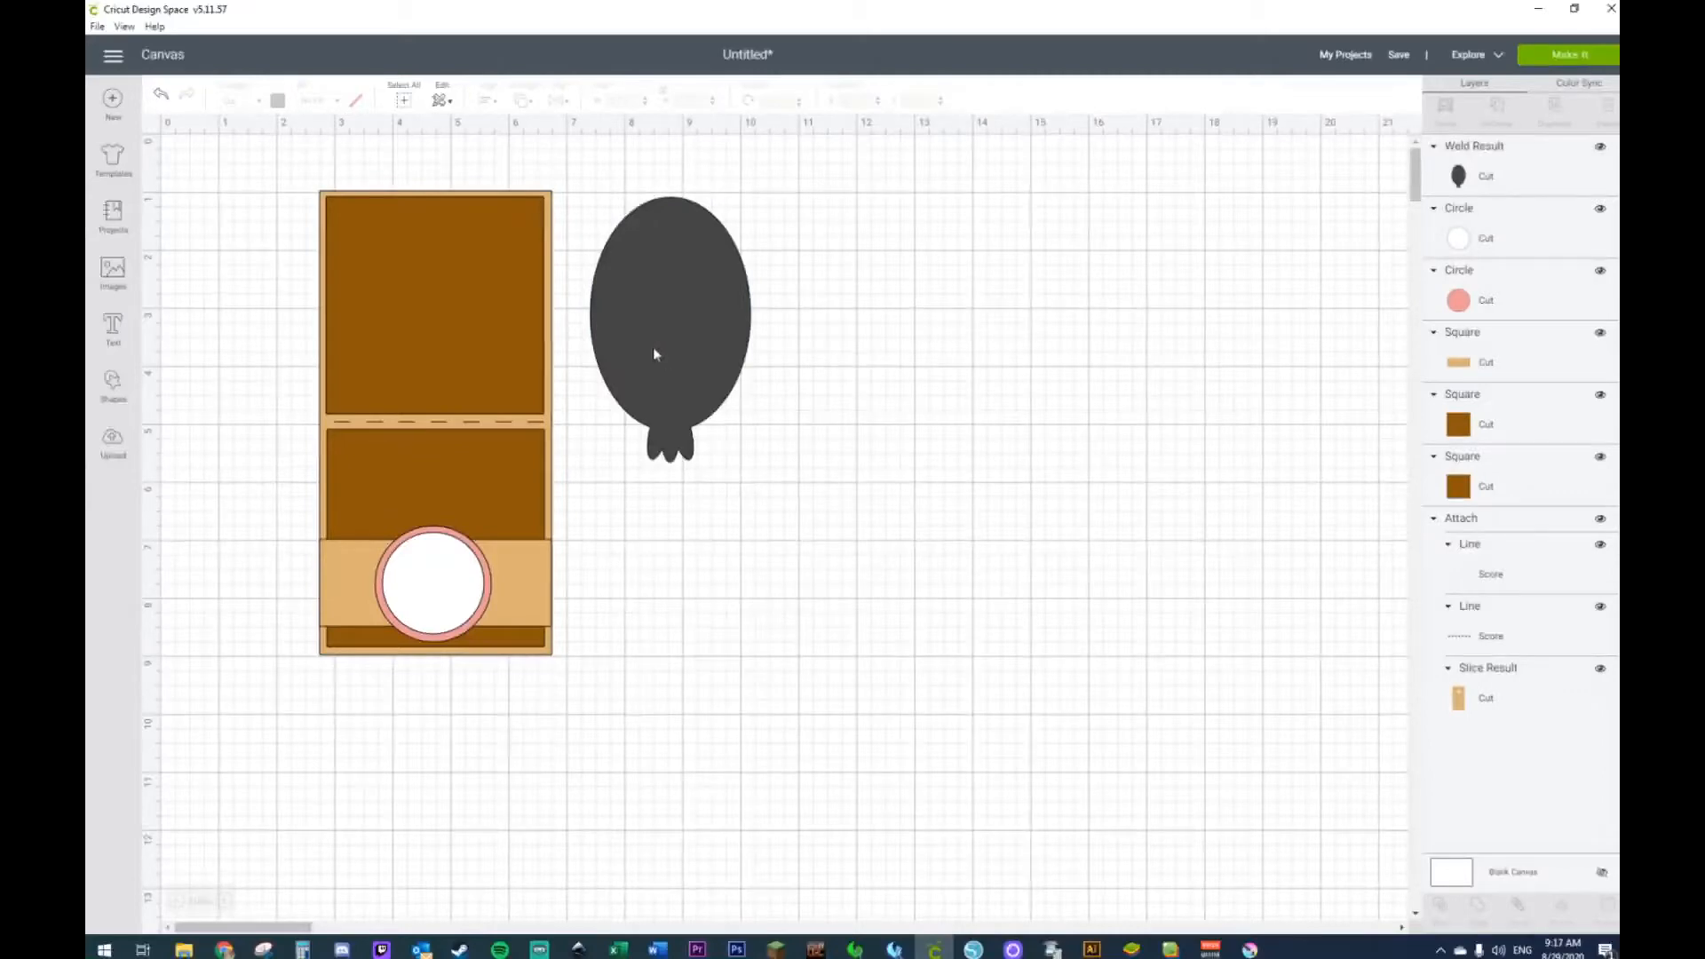
Step: Move the balloon away from the template and squash it freehand to a rounder shape about 2.75 by 3.25 inches
left_click_drag(657, 355, 768, 461)
left_click_drag(883, 586, 876, 508)
left_click(938, 589)
left_click_drag(781, 320, 741, 330)
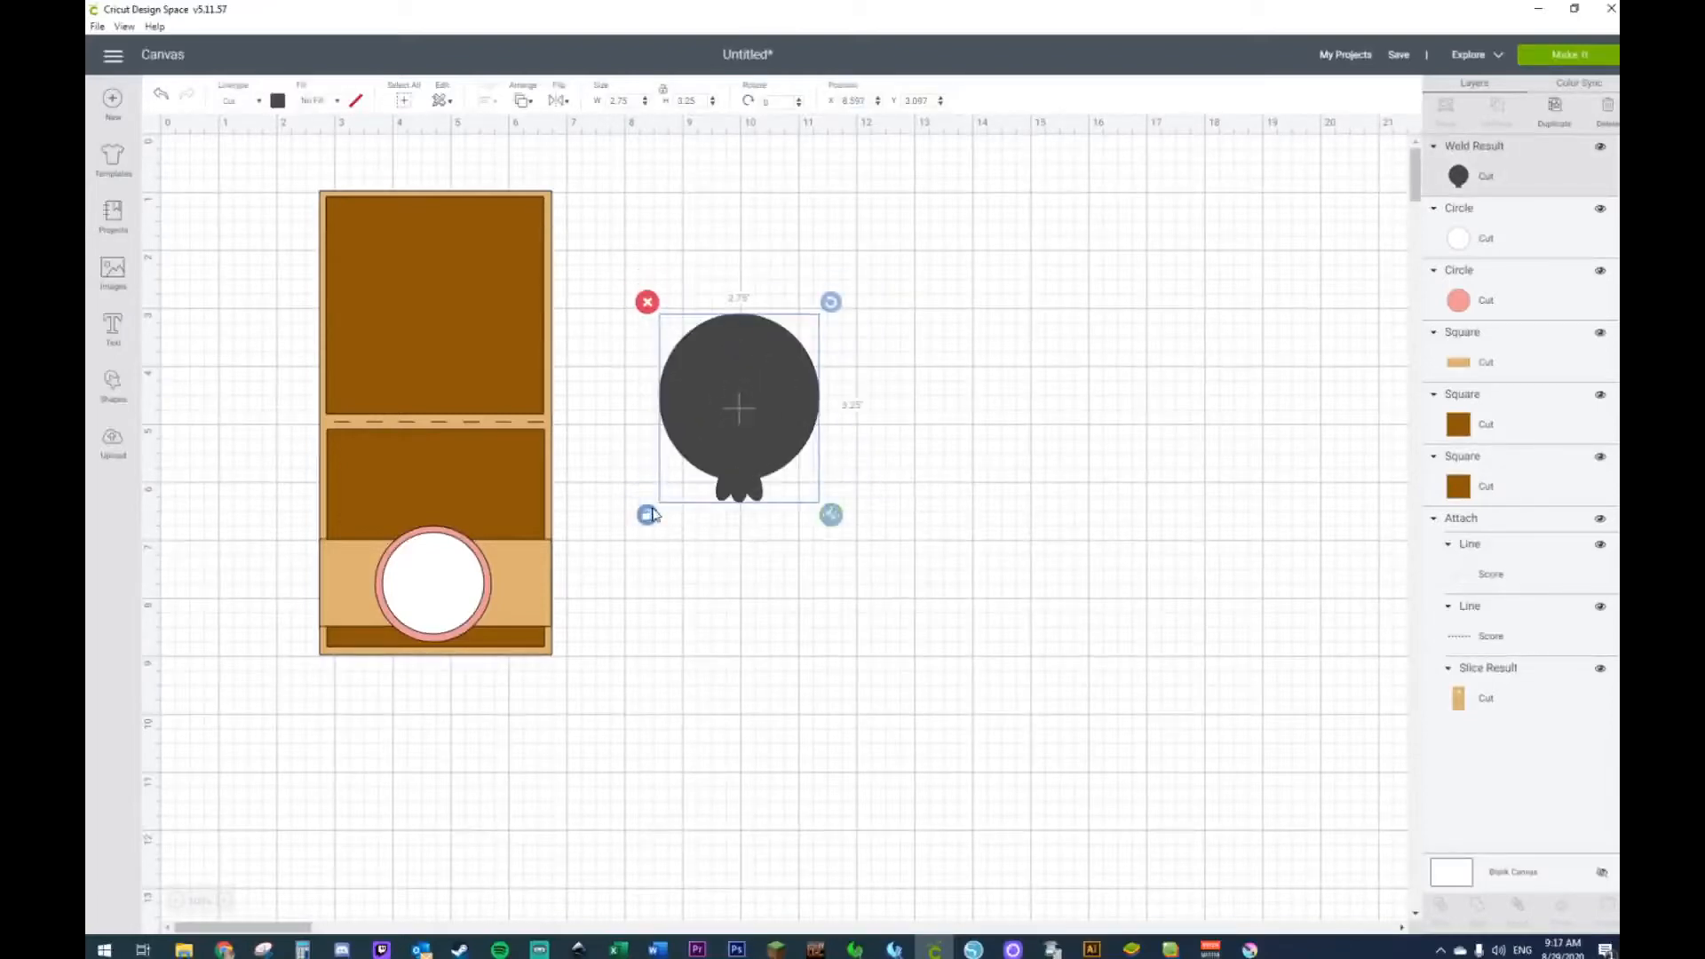
Step: Shrink the balloon proportionally, place it in the upper left corner of the upper brown square and rotate it to about 352°
left_click_drag(835, 525, 787, 461)
left_click_drag(741, 379, 423, 254)
left_click_drag(460, 193, 448, 186)
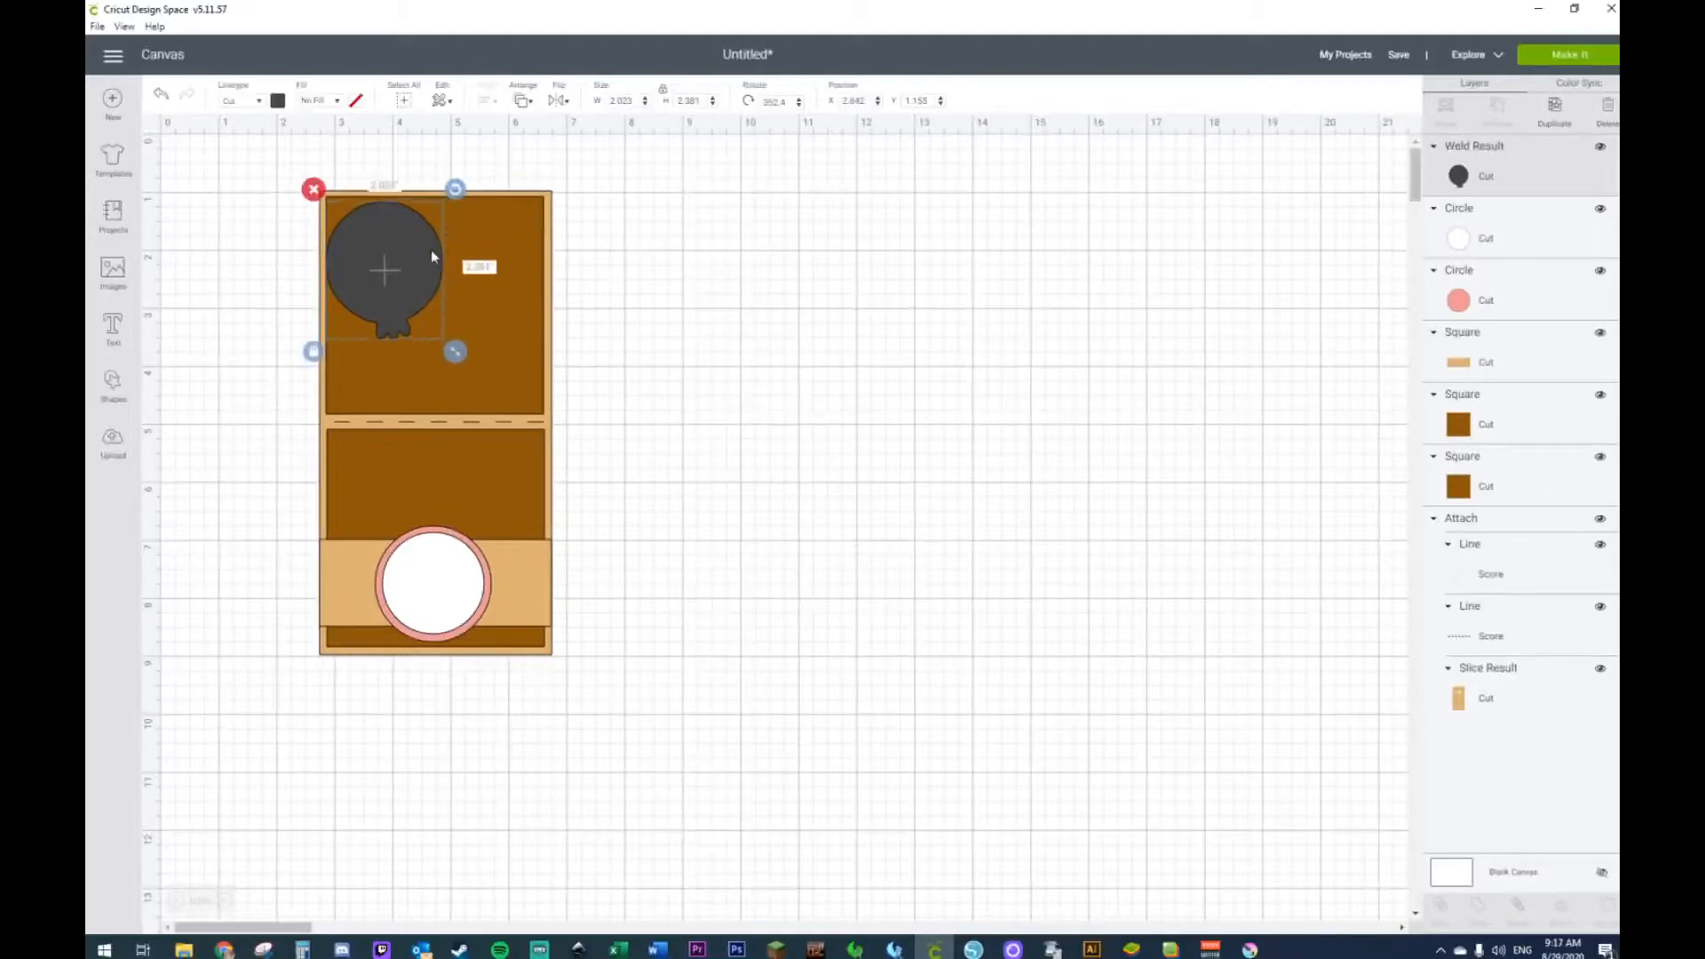
Step: Duplicate the balloon, rotate the copy to about 12° and place it at the middle of the upper brown square
key("ctrl+d")
left_click_drag(481, 221, 509, 247)
left_click_drag(417, 295, 446, 264)
Step: Duplicate the balloon again, rotate it to about 26° at the brown square's right edge, and nudge the left balloon outward
key("ctrl+d")
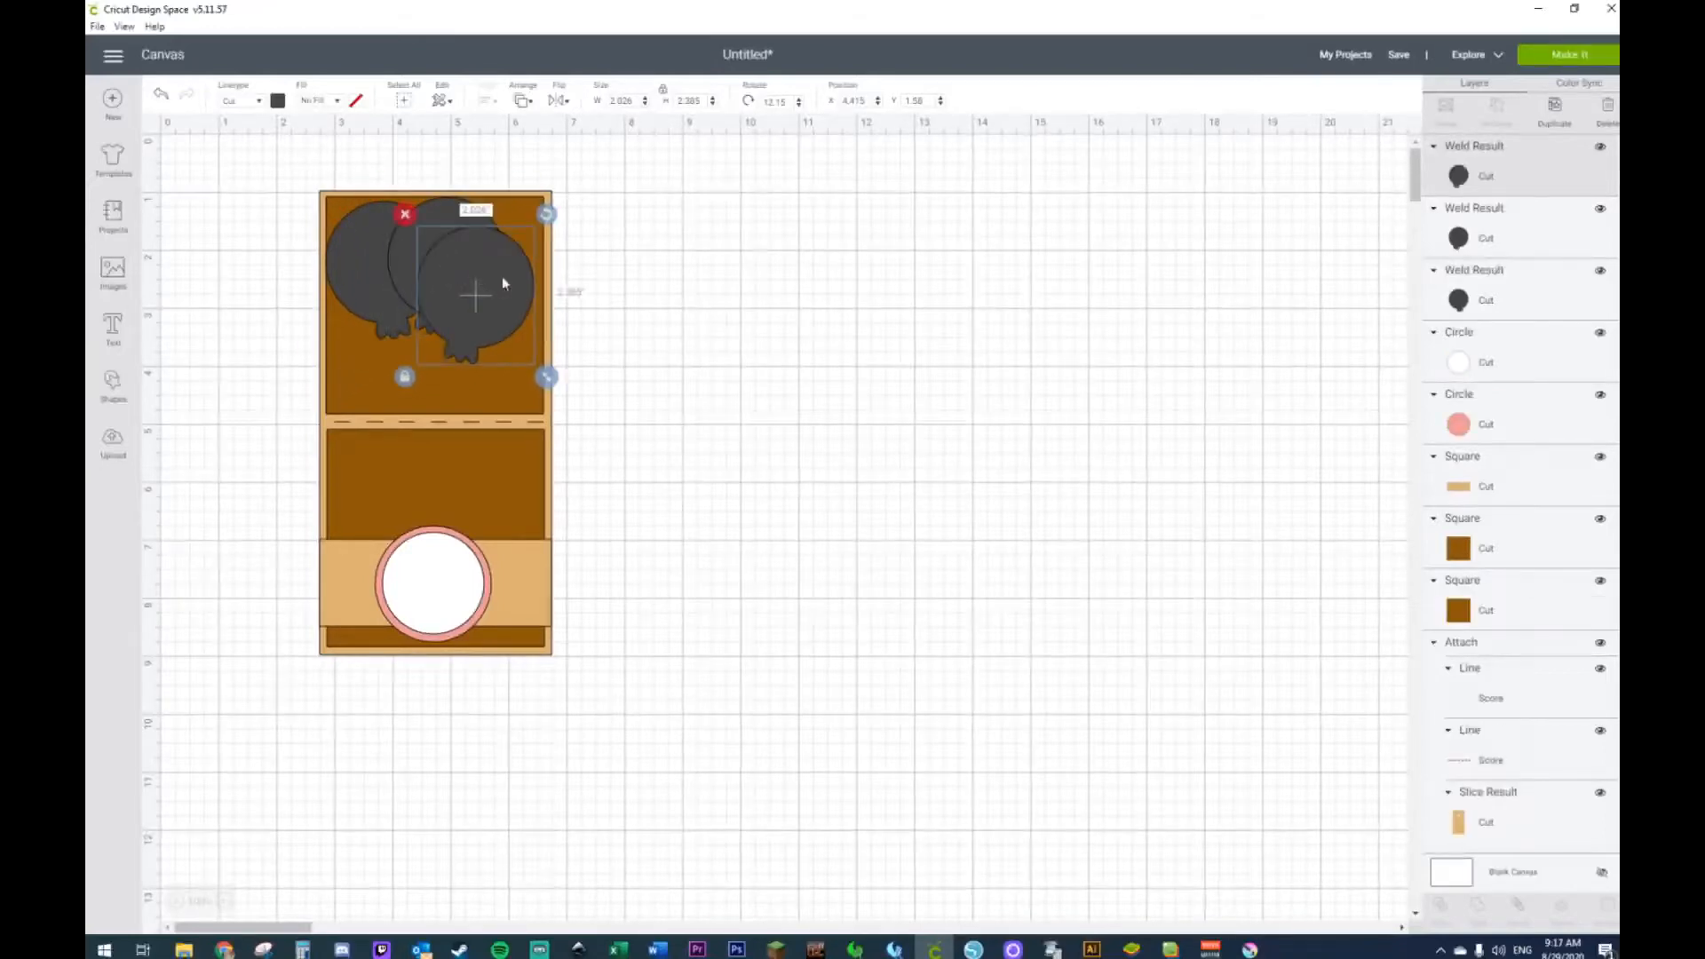
mouse_move(545, 213)
left_mouse_down()
mouse_move(577, 229)
mouse_move(560, 212)
left_mouse_up()
mouse_move(493, 285)
left_mouse_down()
mouse_move(518, 261)
mouse_move(504, 259)
left_mouse_up()
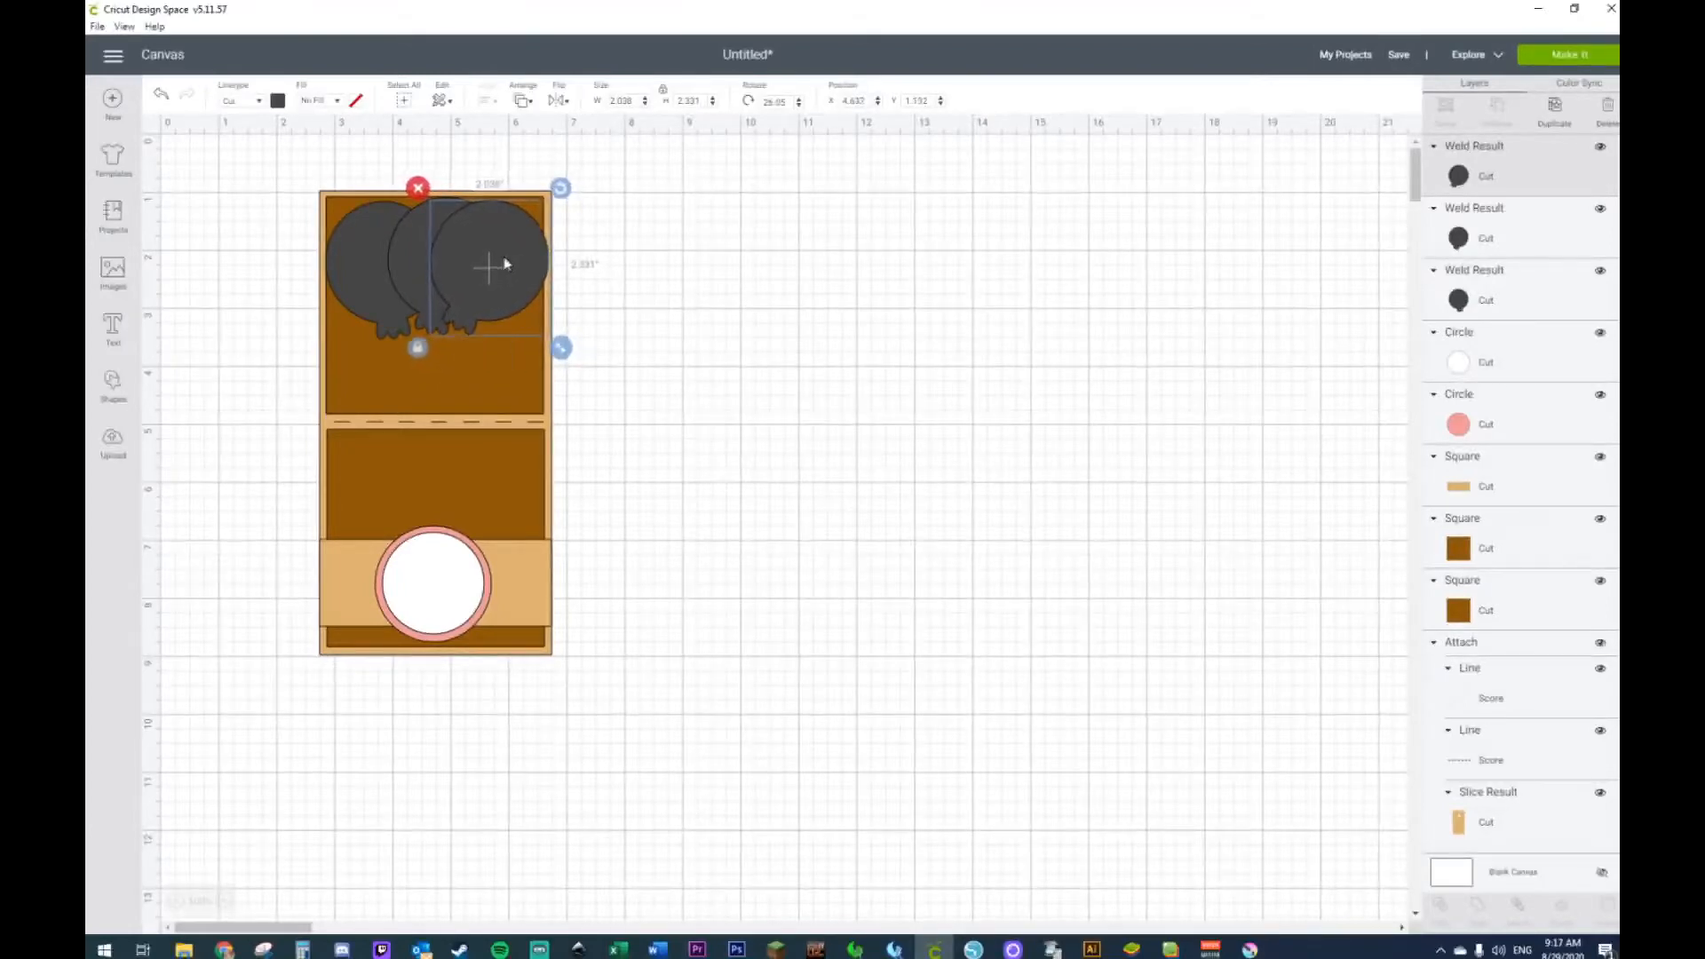
left_click_drag(332, 269, 327, 269)
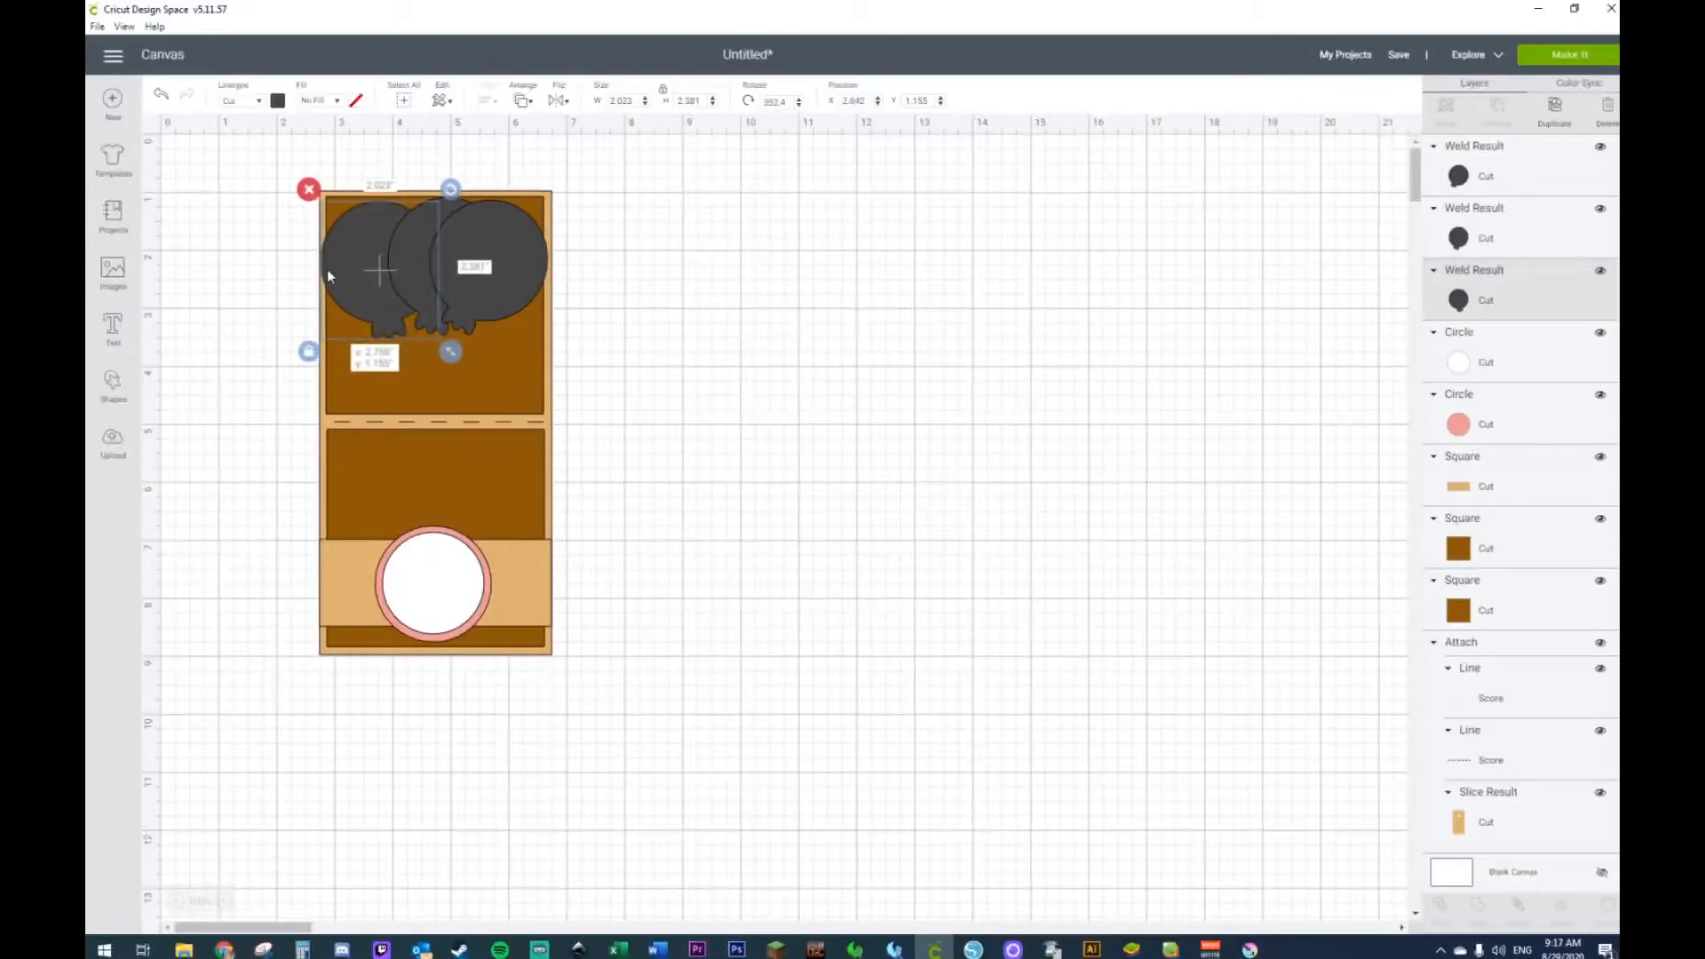
Step: Rotate the middle balloon to about 2.8° and set a duplicate of the right balloon aside beside the template
left_click(423, 239)
left_click_drag(517, 184, 502, 173)
left_click_drag(498, 244, 705, 260)
key("ctrl+d")
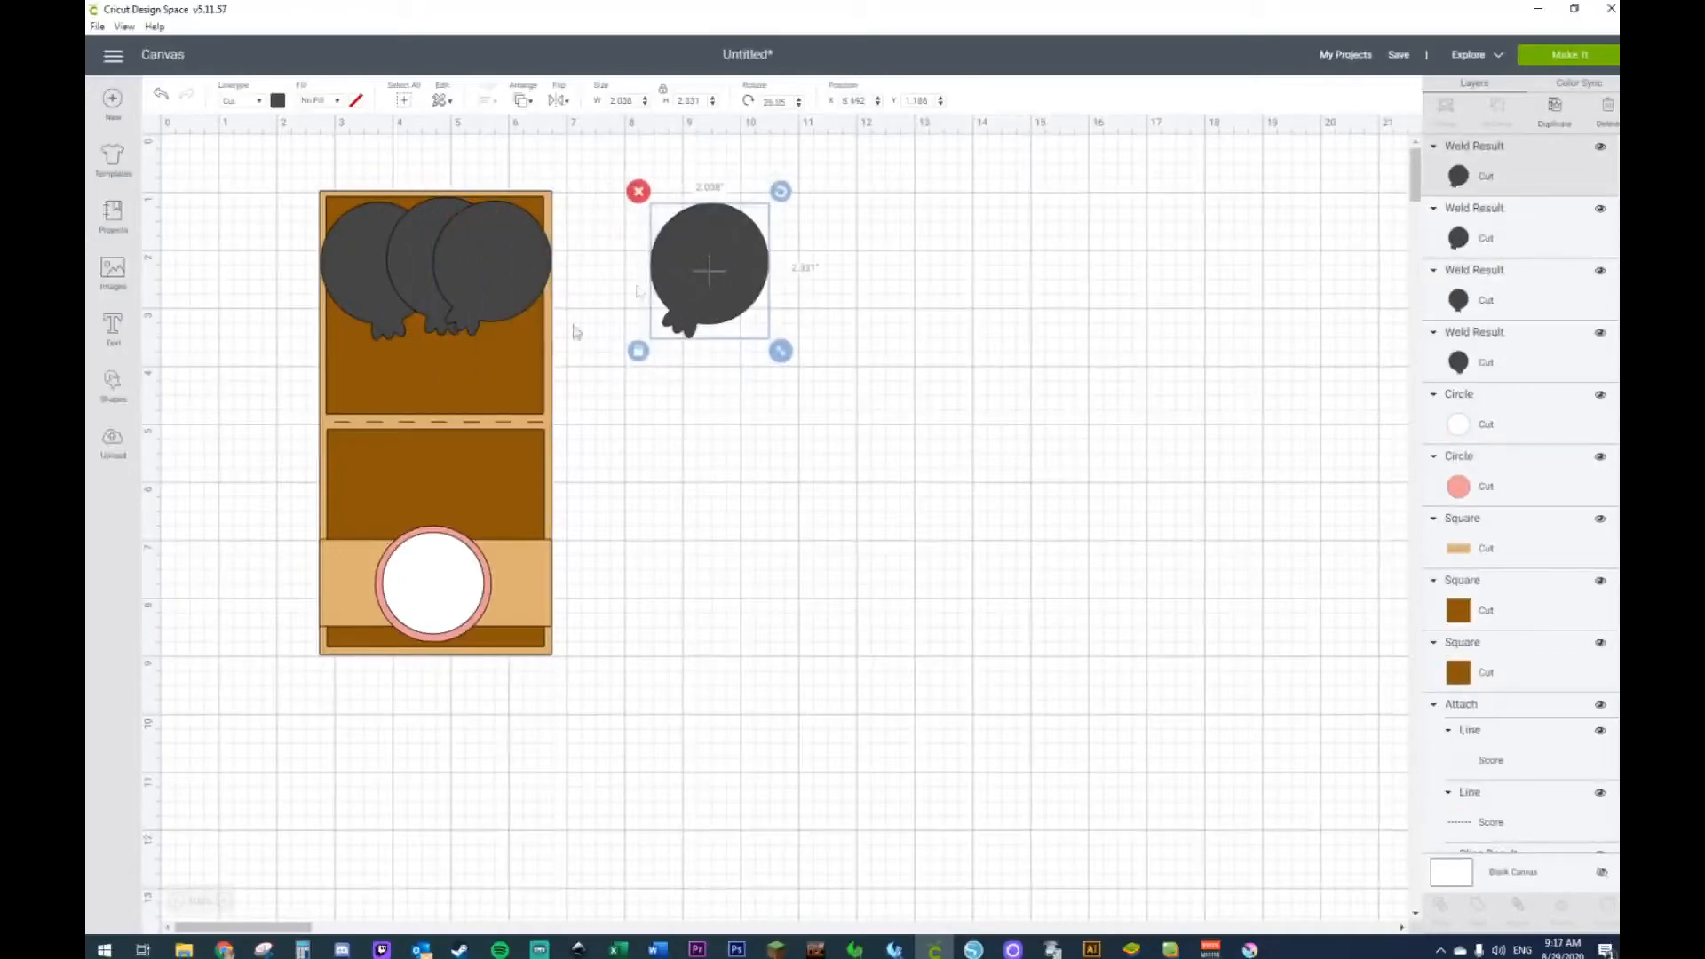
Step: Flip and rotate the template's right balloon to about 7°, realign it at the edge, and raise the middle balloon slightly
left_click(490, 280)
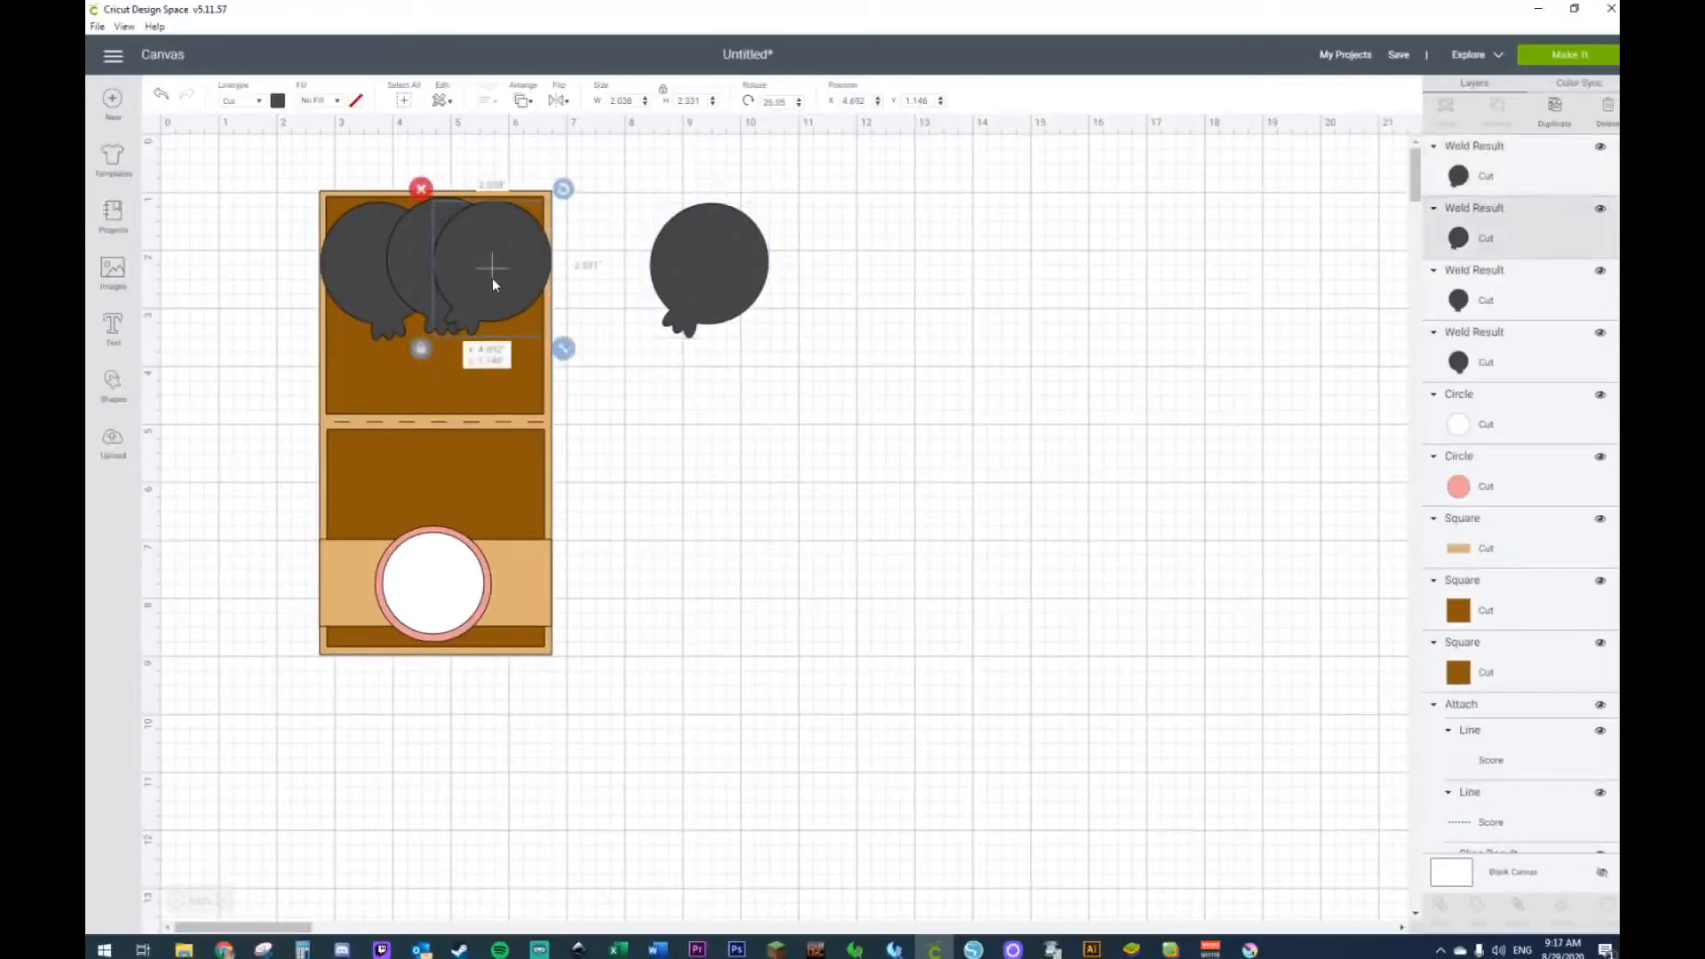
left_click_drag(569, 190, 506, 206)
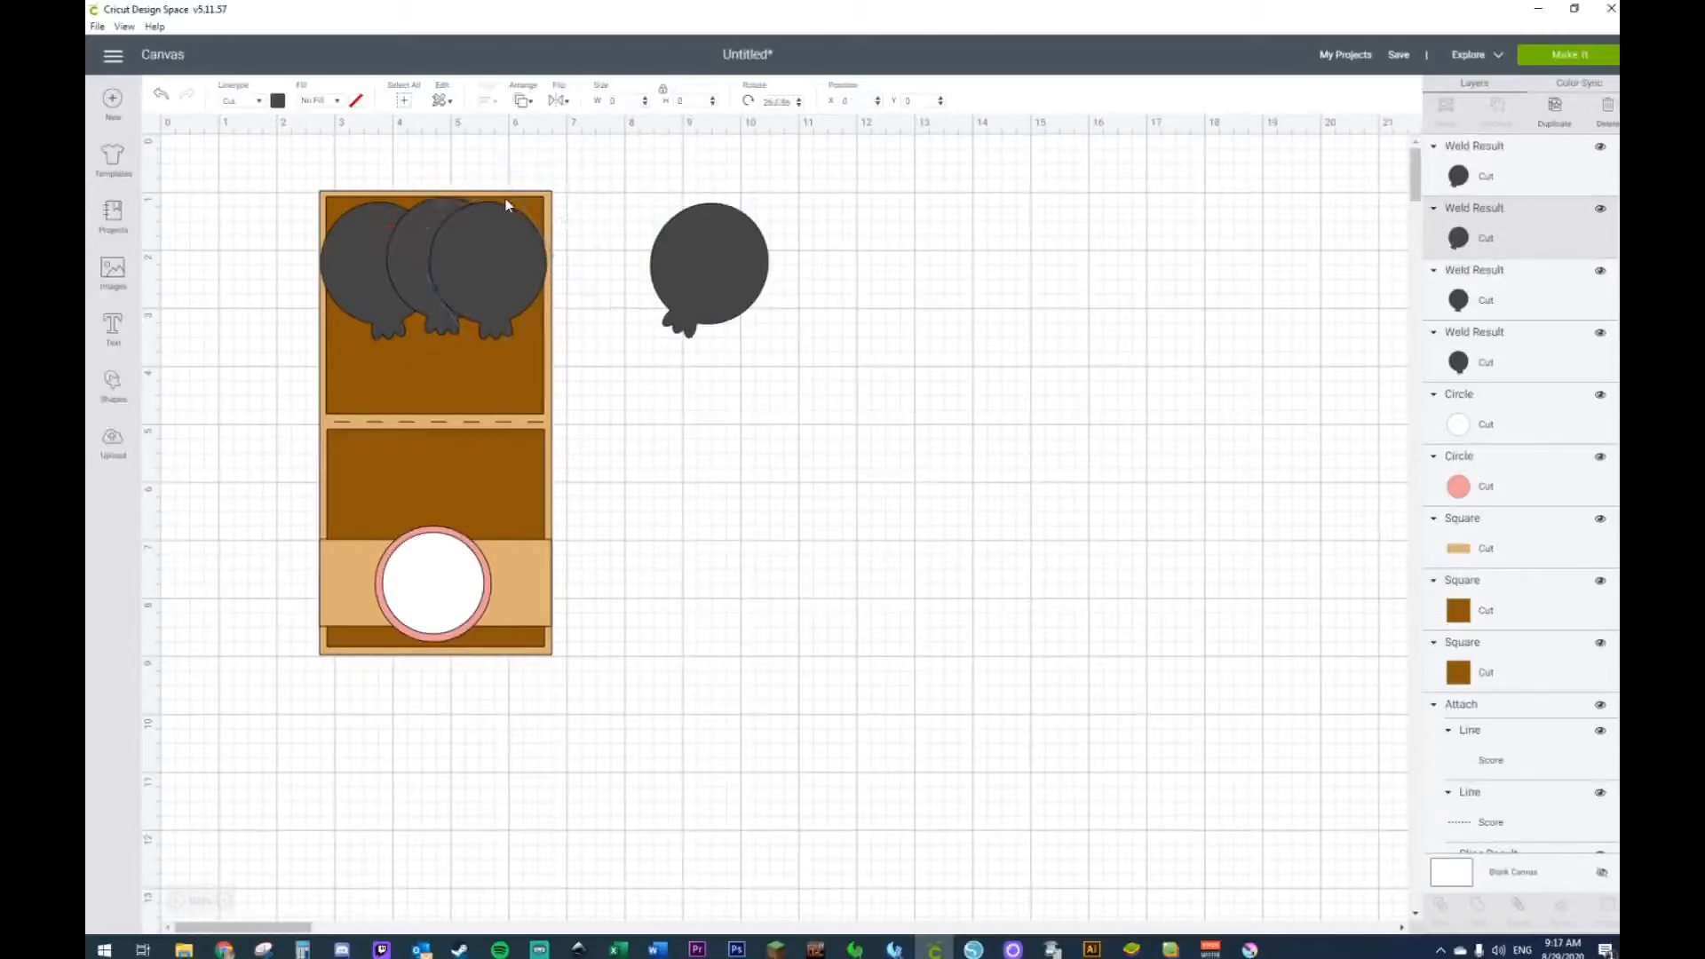
left_click(558, 101)
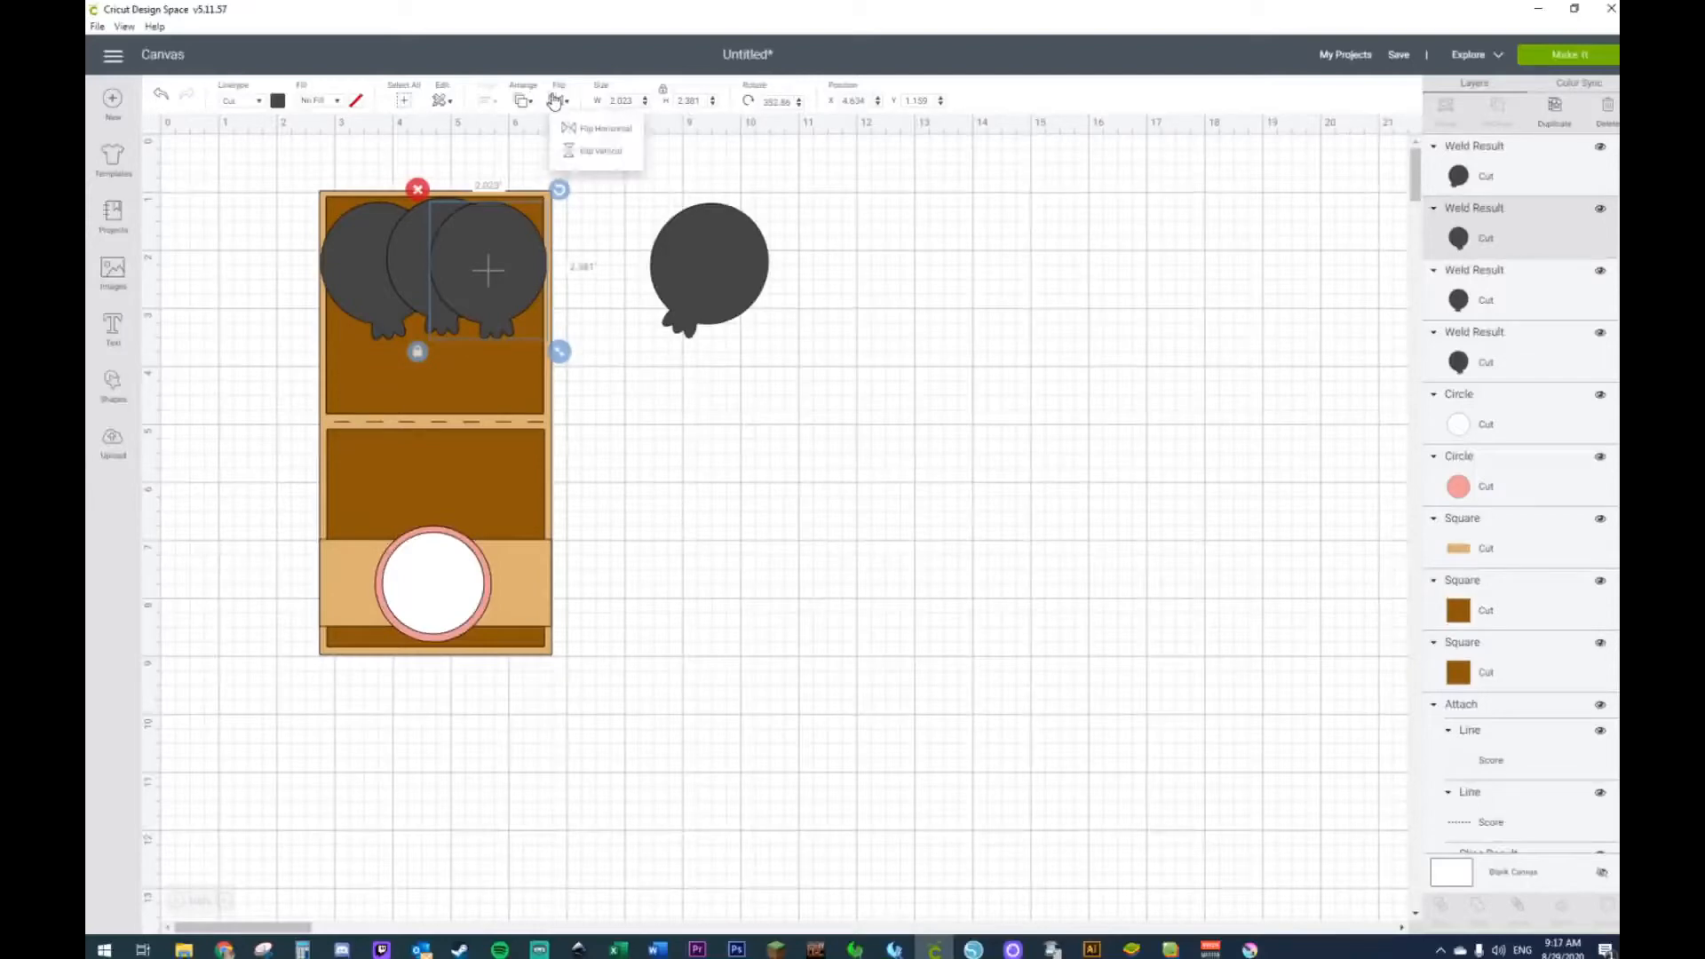
left_click(583, 127)
left_click_drag(509, 250, 511, 255)
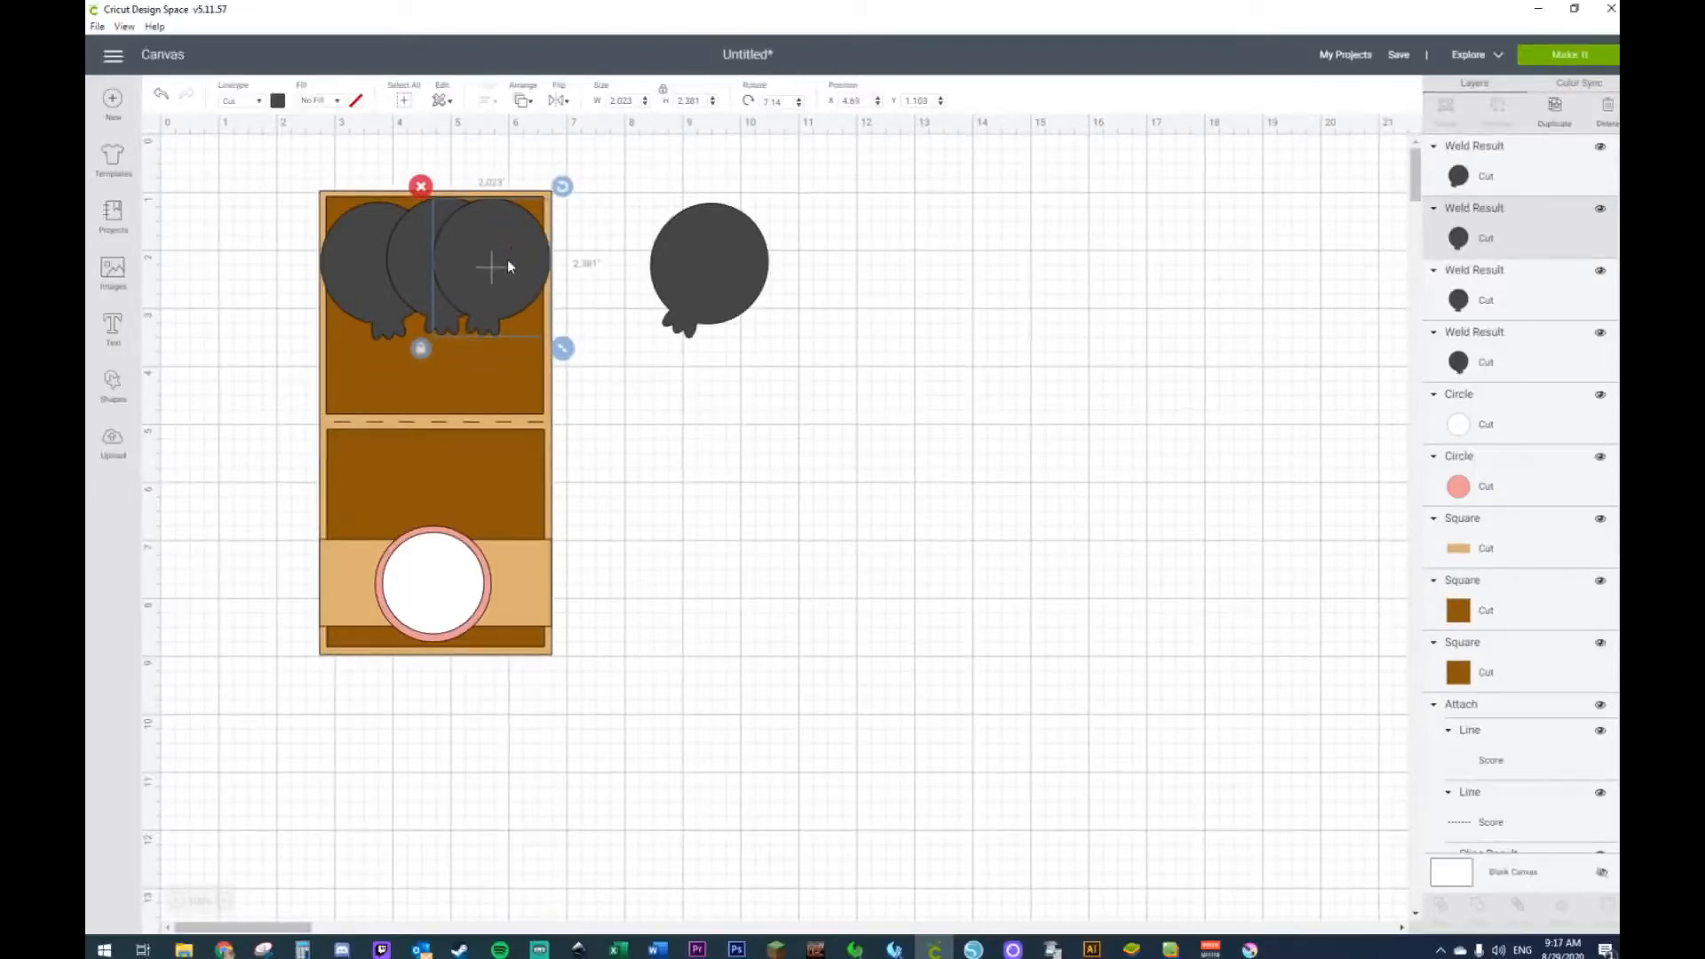
left_click_drag(403, 252, 398, 248)
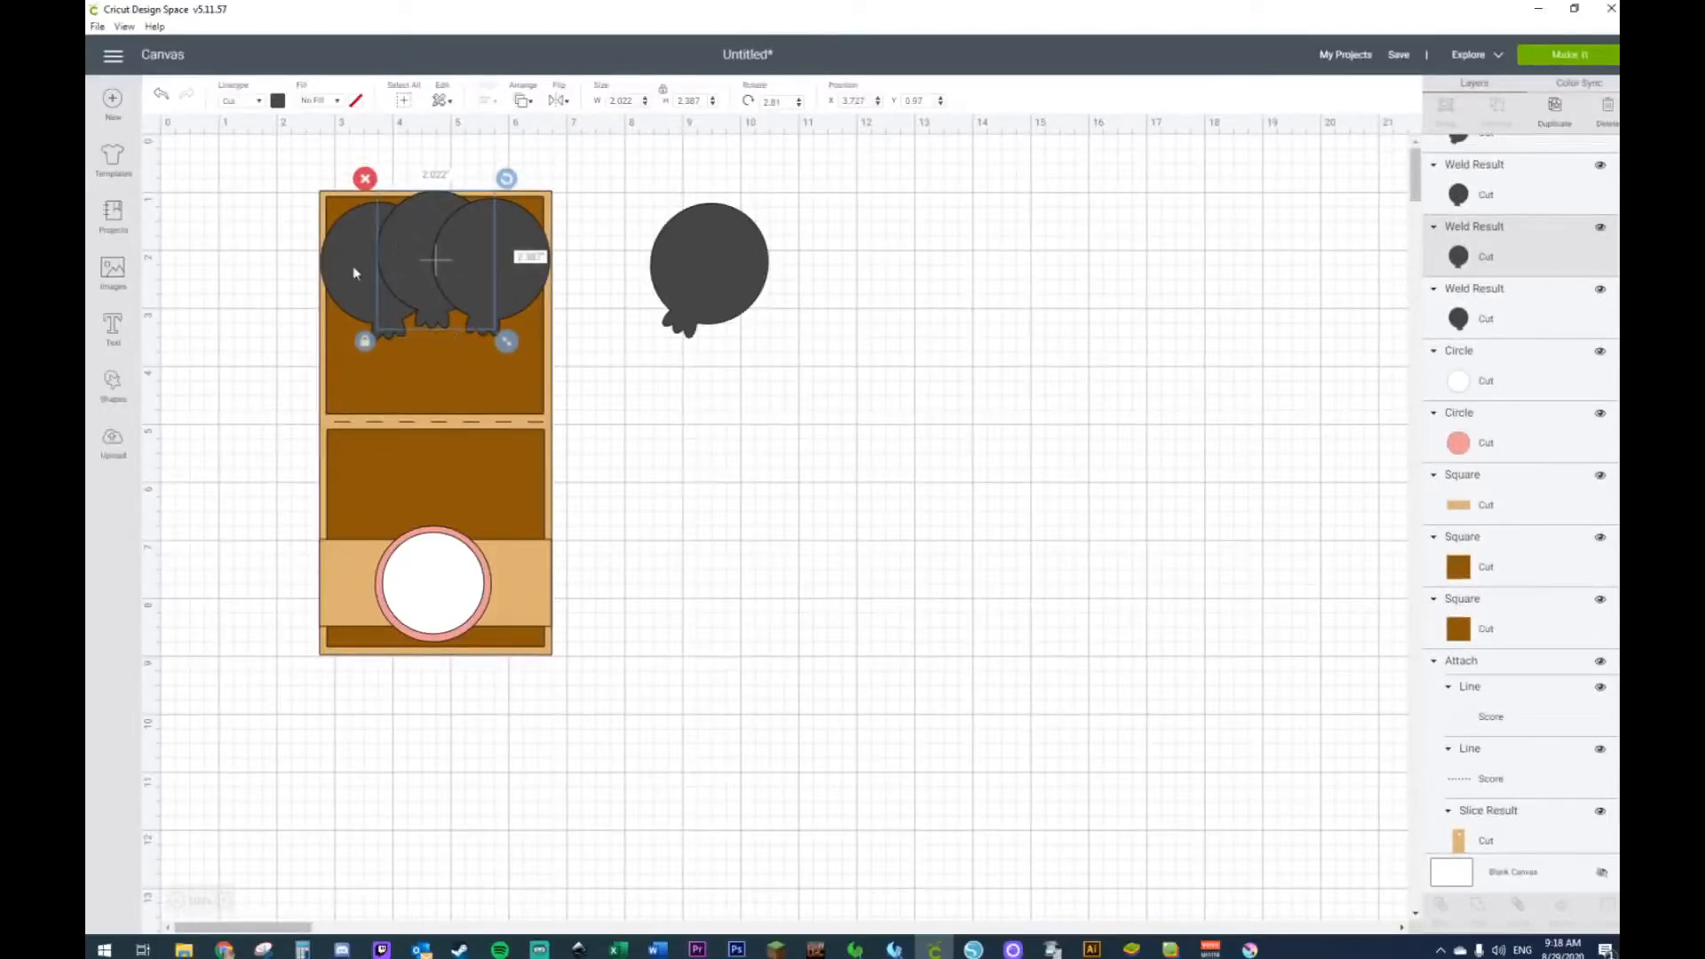
left_click(384, 262)
left_click(414, 233, "shift")
left_click(483, 247, "shift")
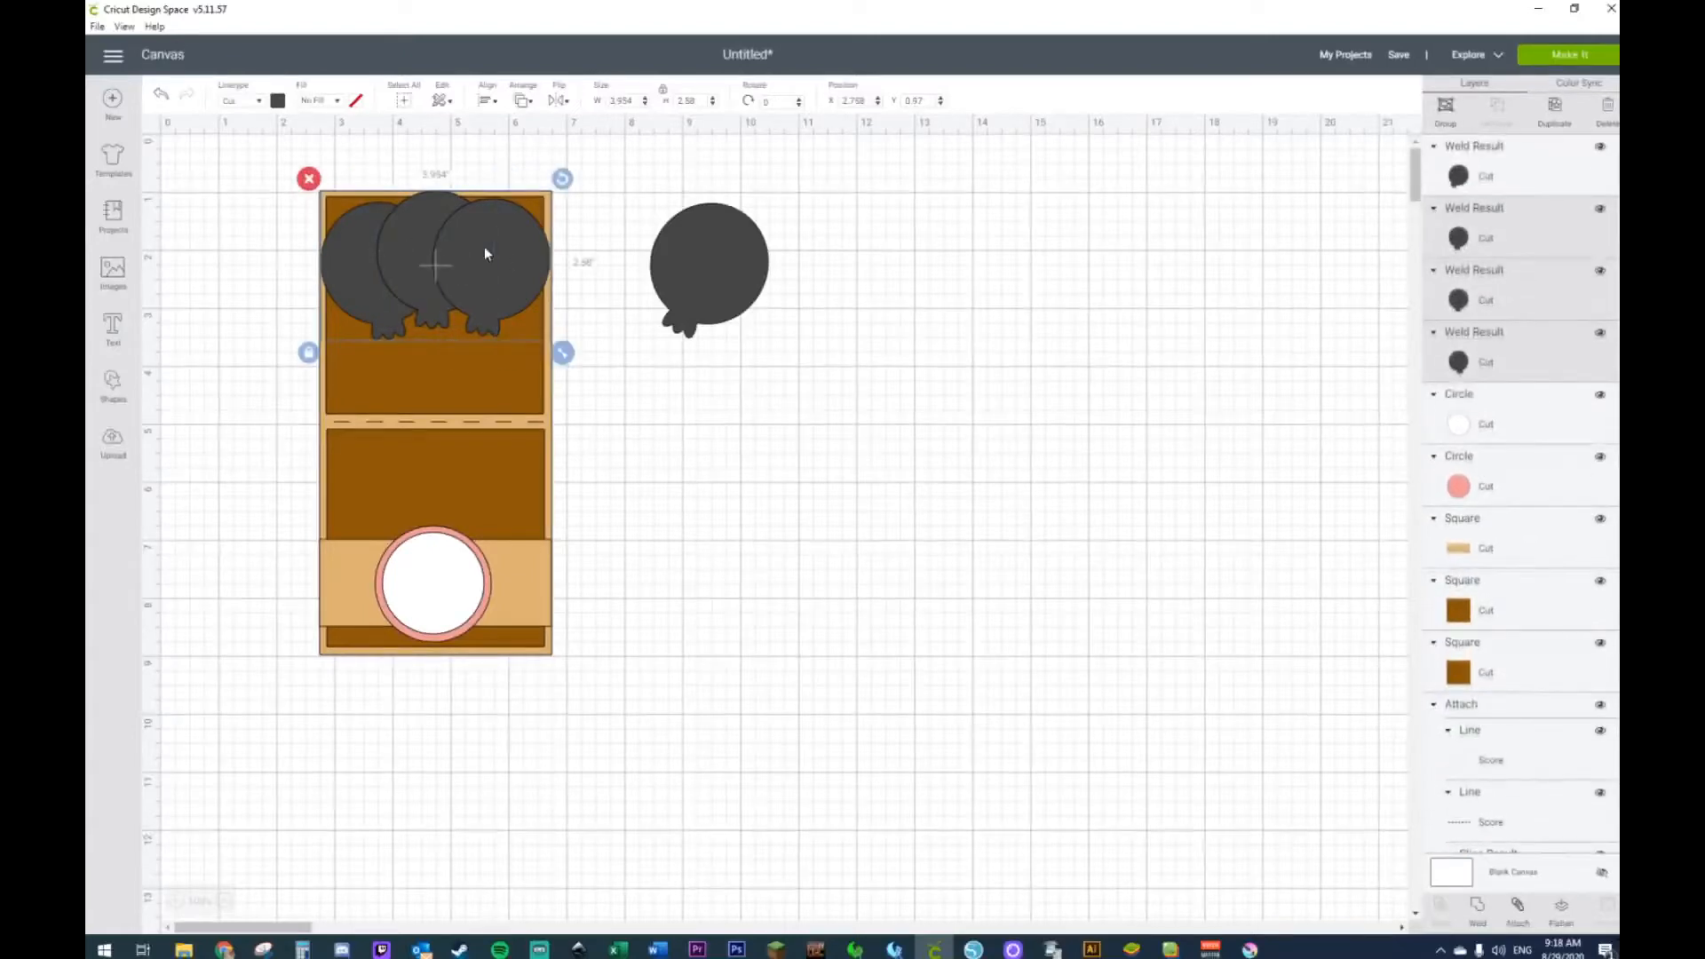
right_click(485, 255)
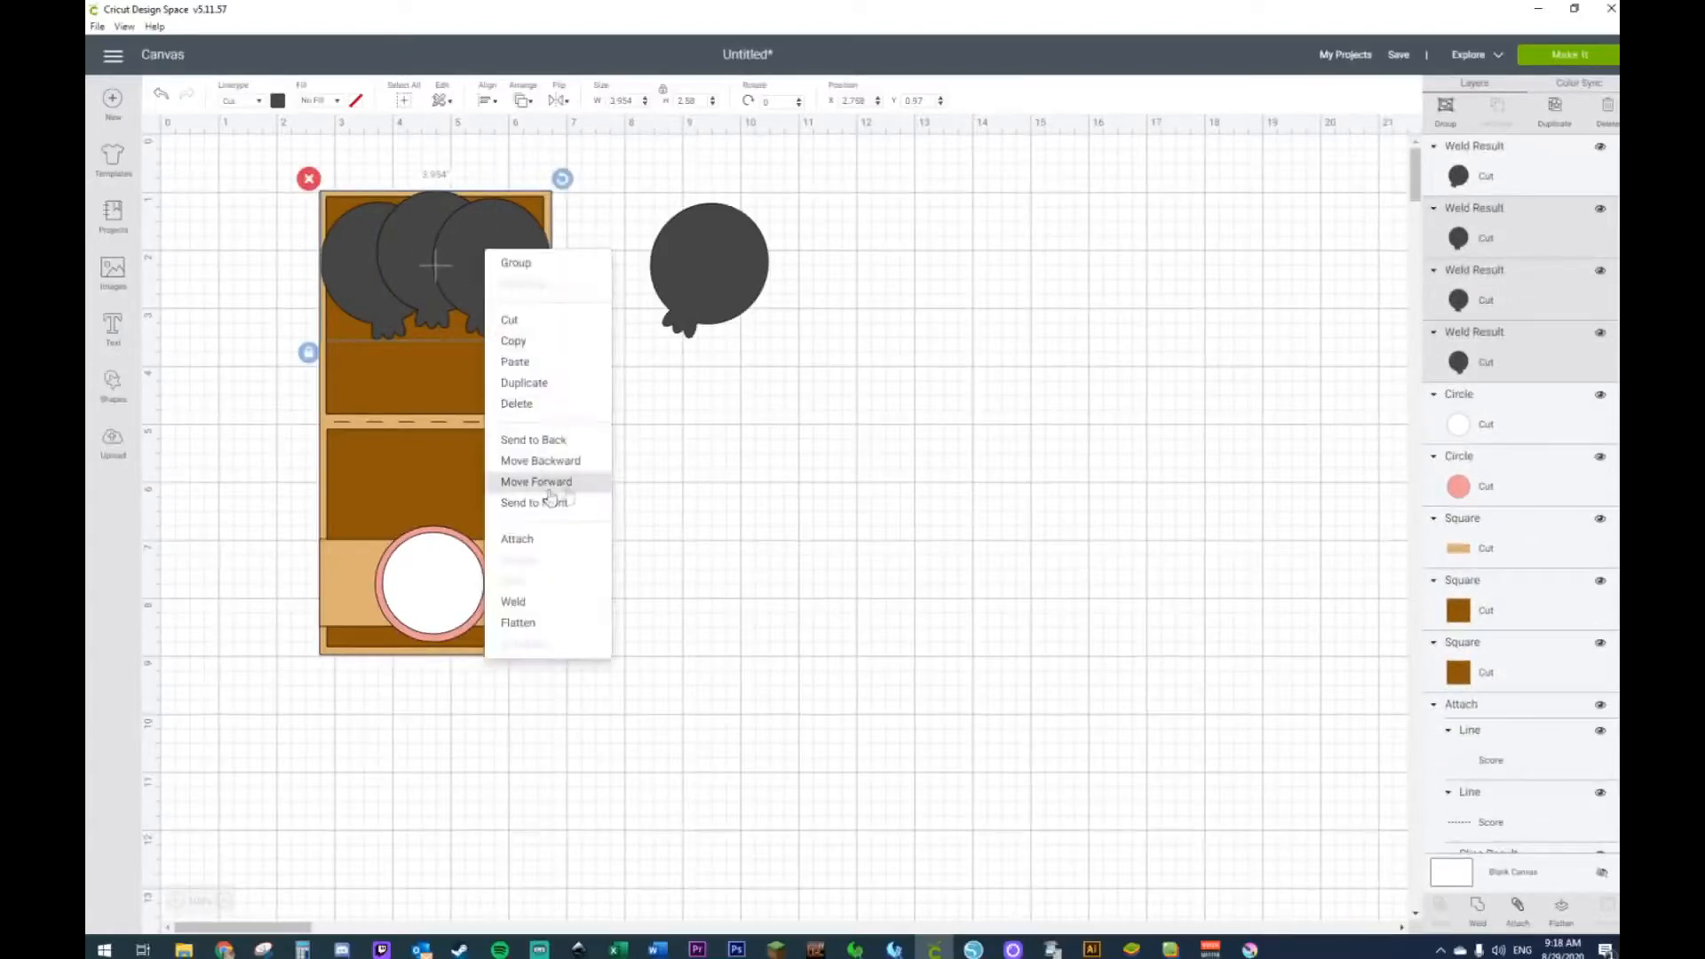
left_click(757, 472)
Step: Duplicate the three balloons on the template together and move the copies to the empty canvas beside it
left_click(368, 295)
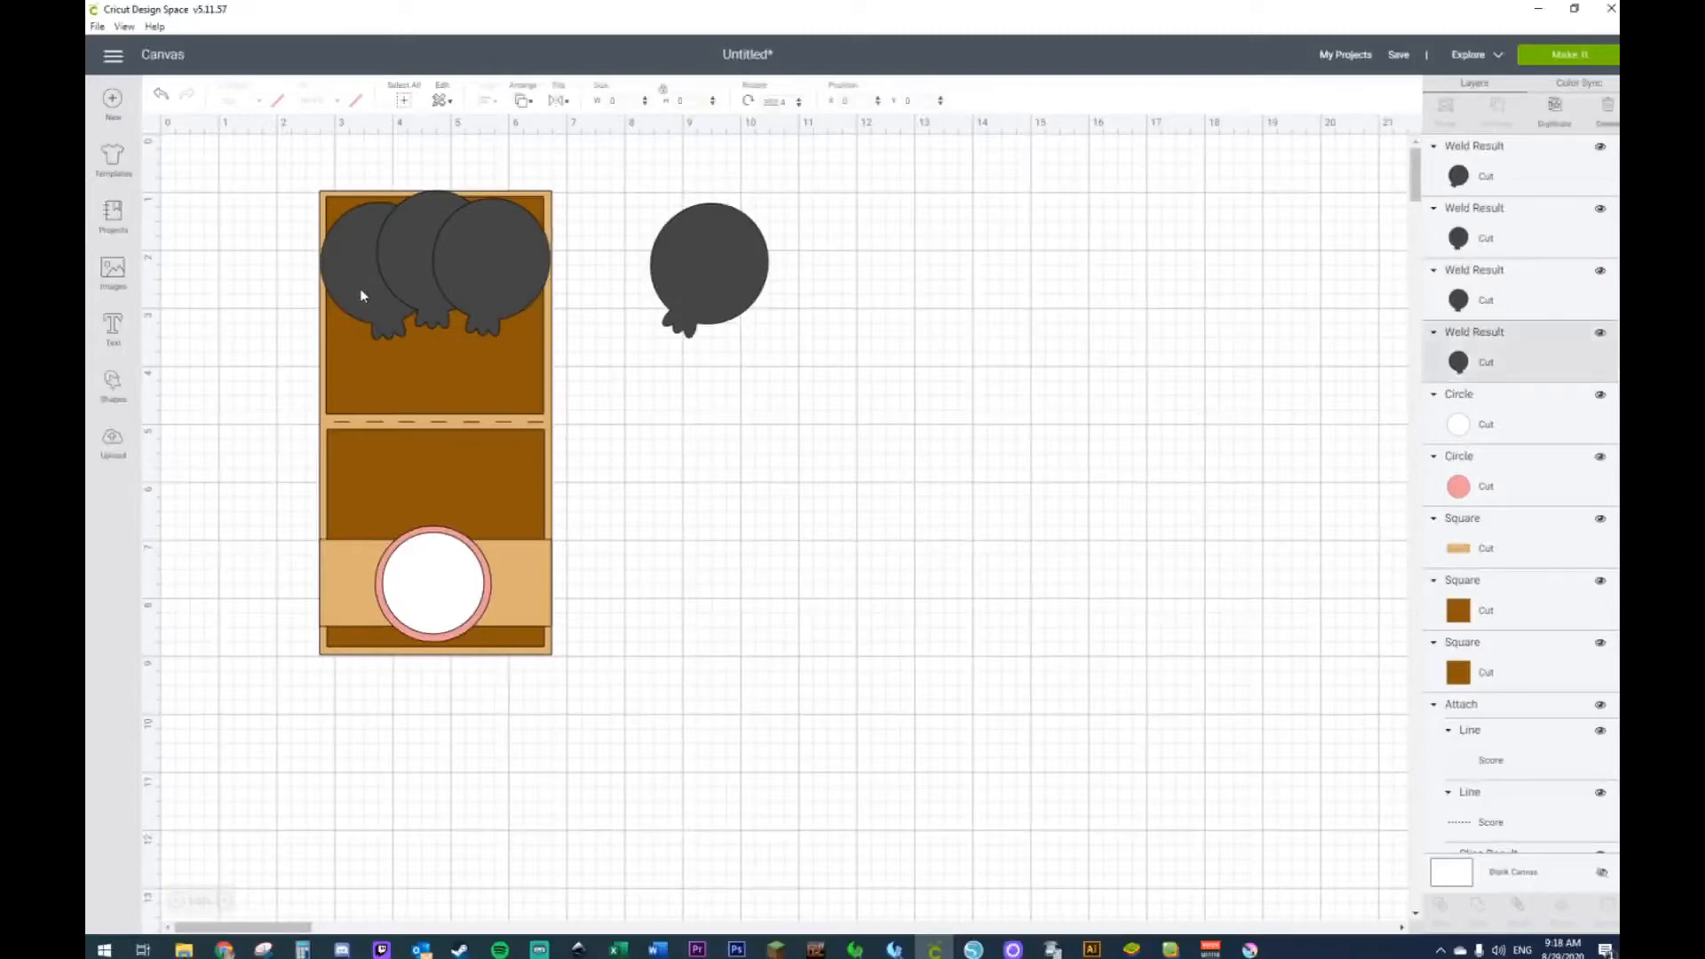
left_click(404, 262, "shift")
left_click(471, 249, "shift")
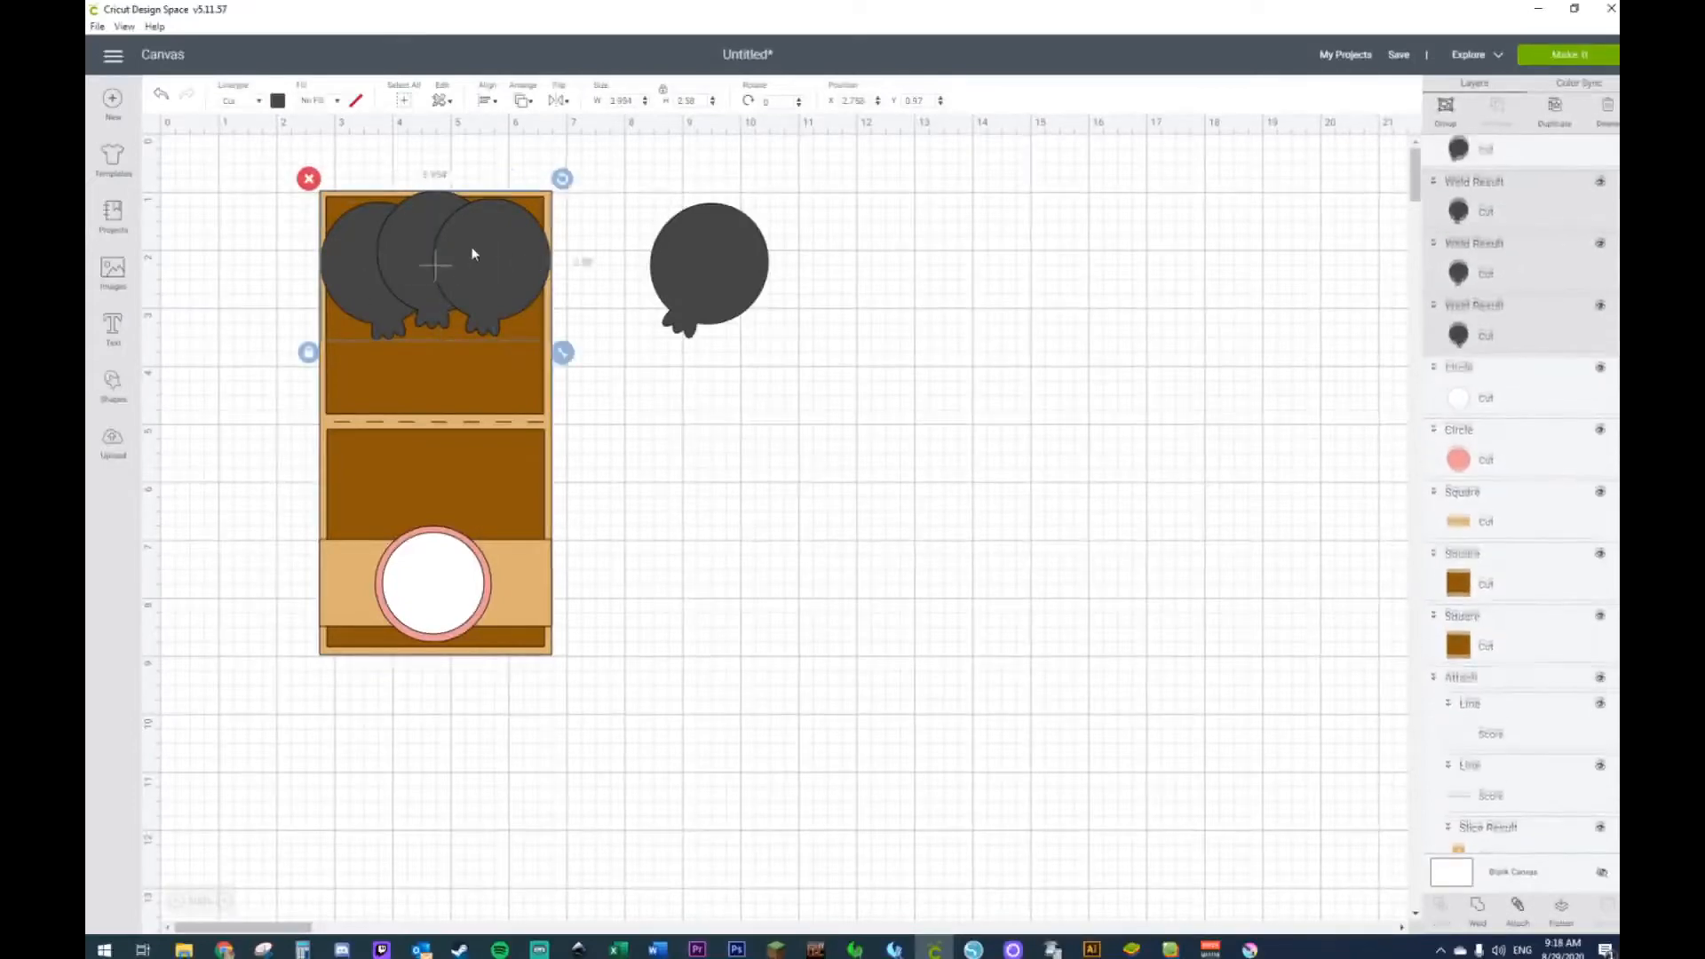
key("ctrl+d")
left_click_drag(472, 247, 936, 441)
left_click(366, 271)
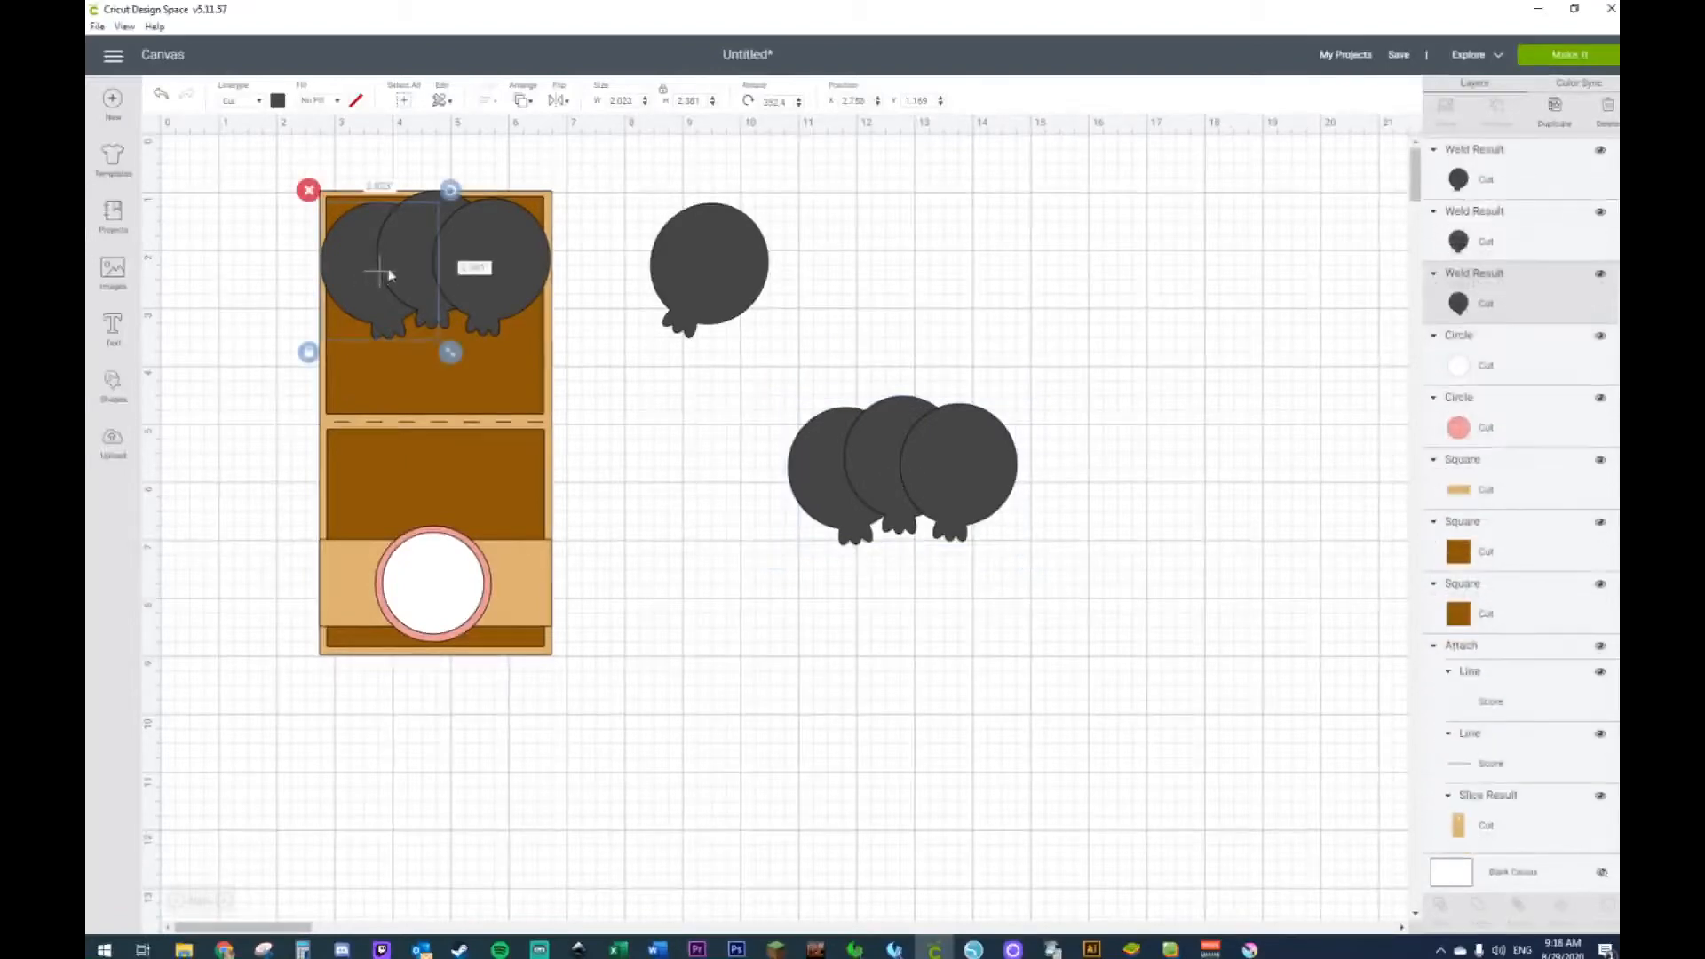
Step: Weld the template's three overlapping balloons into a single shape
left_click(448, 262, "shift")
left_click(513, 260, "shift")
right_click(513, 260)
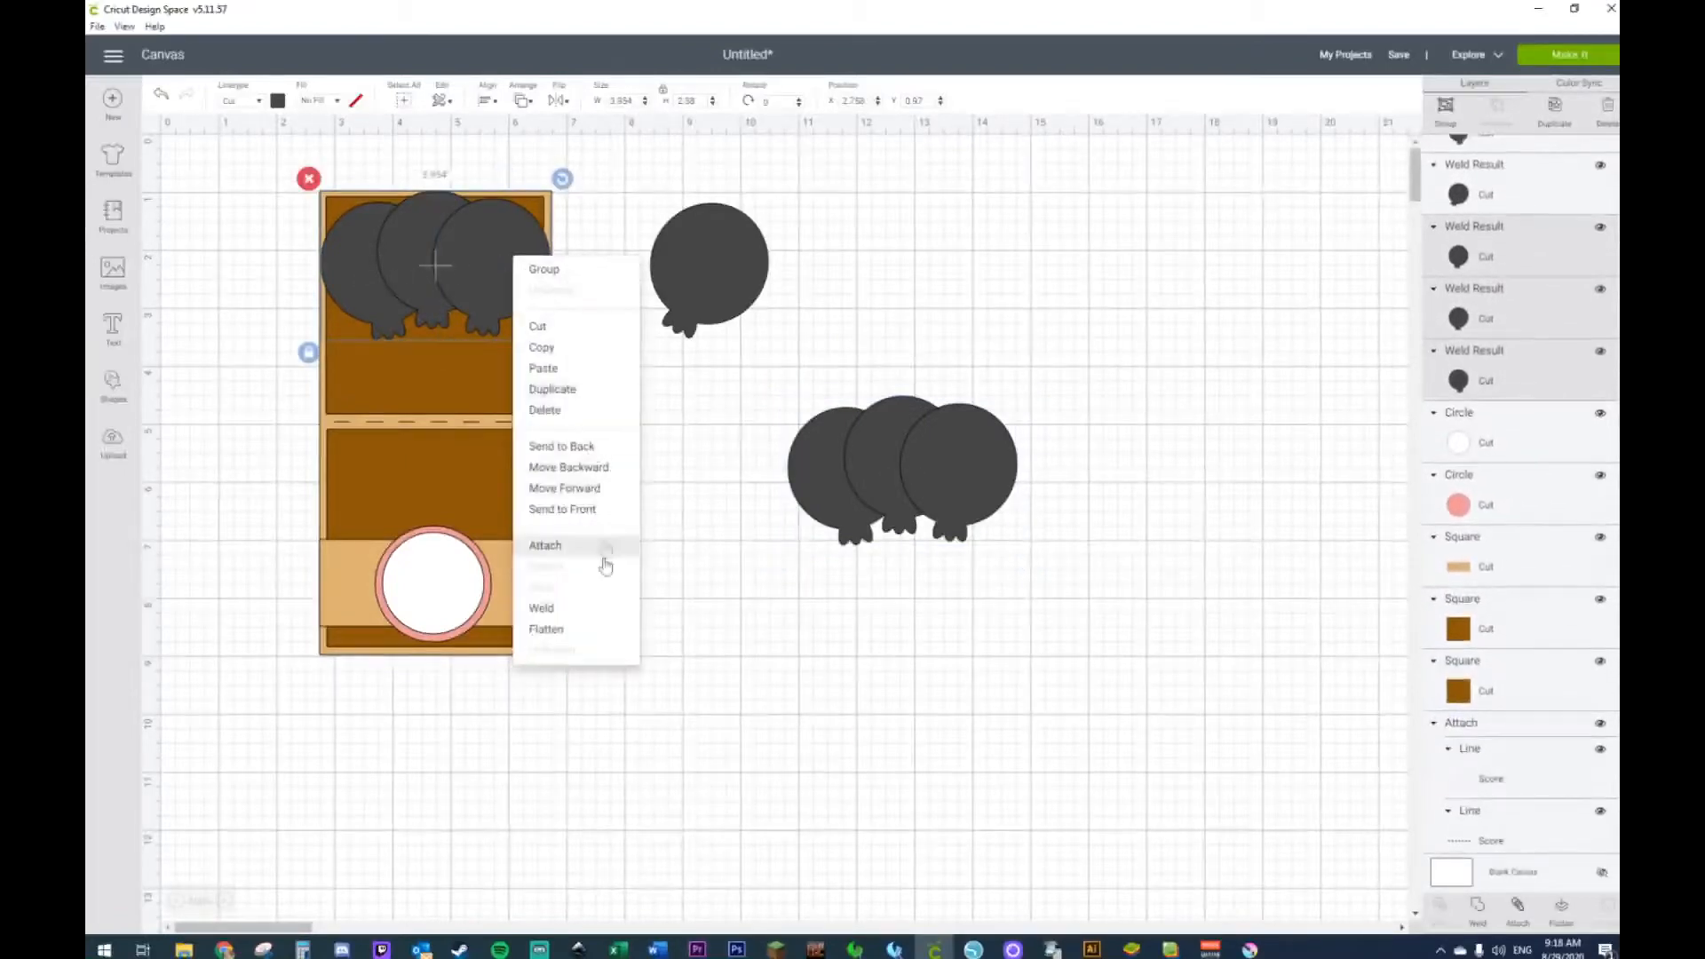
left_click(578, 629)
key("ctrl+z")
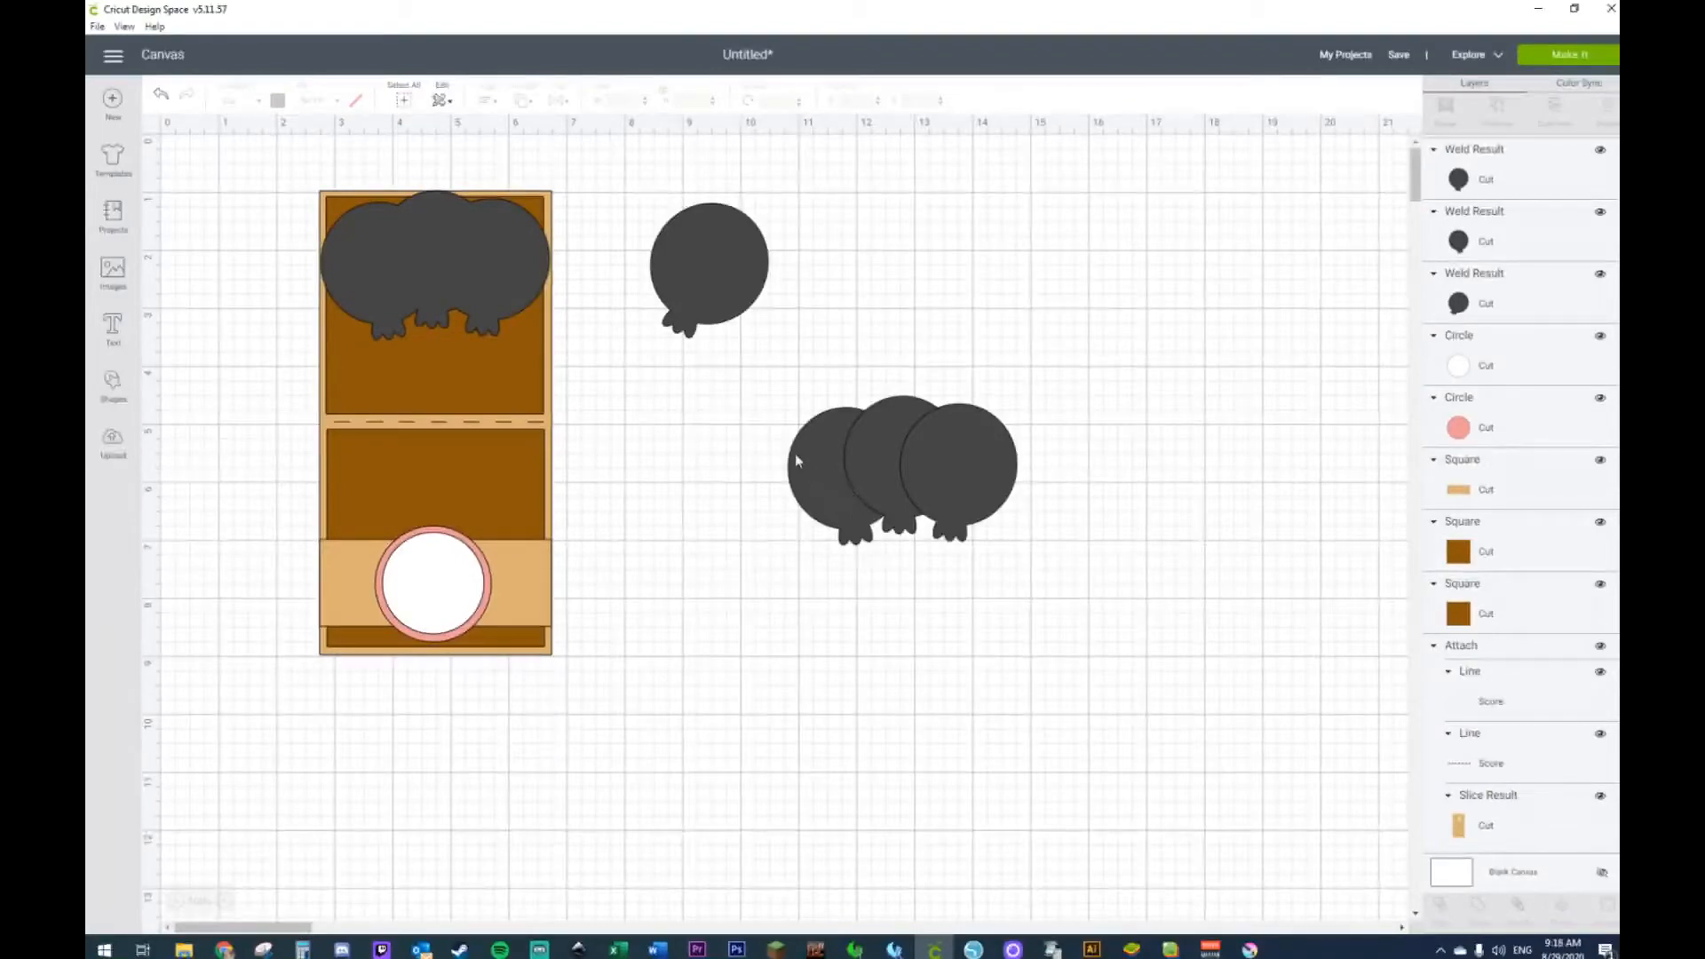
Step: Recolour the welded balloon shape on the template light pink
left_click(437, 265)
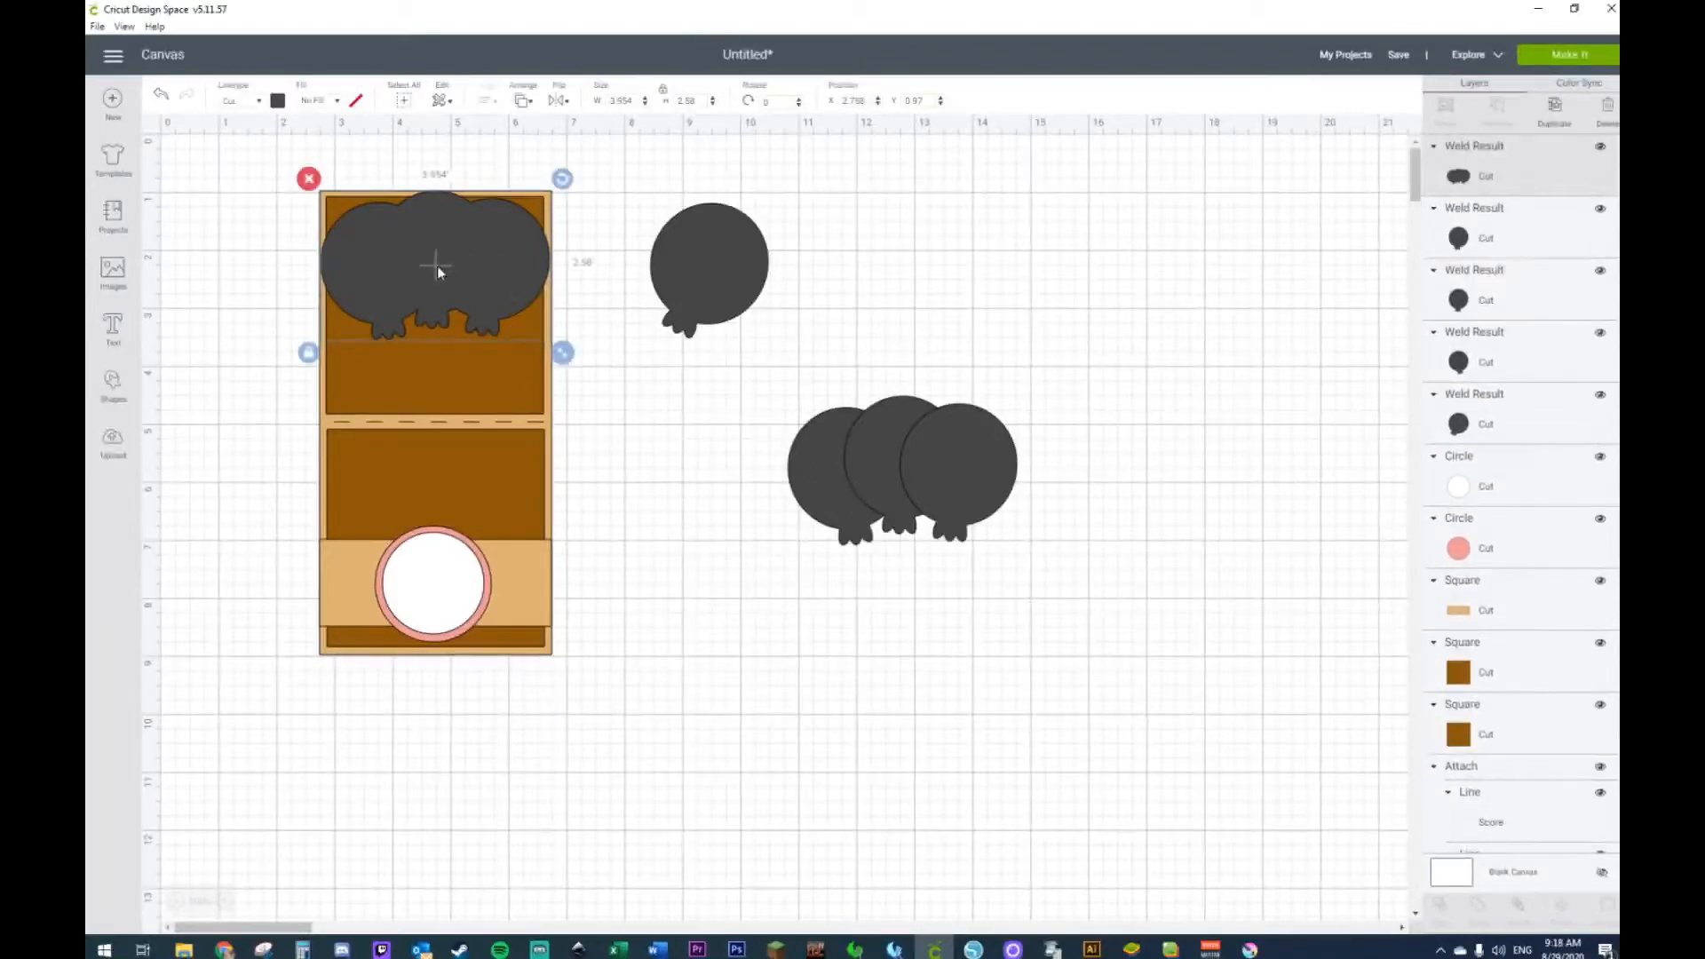
left_click(278, 102)
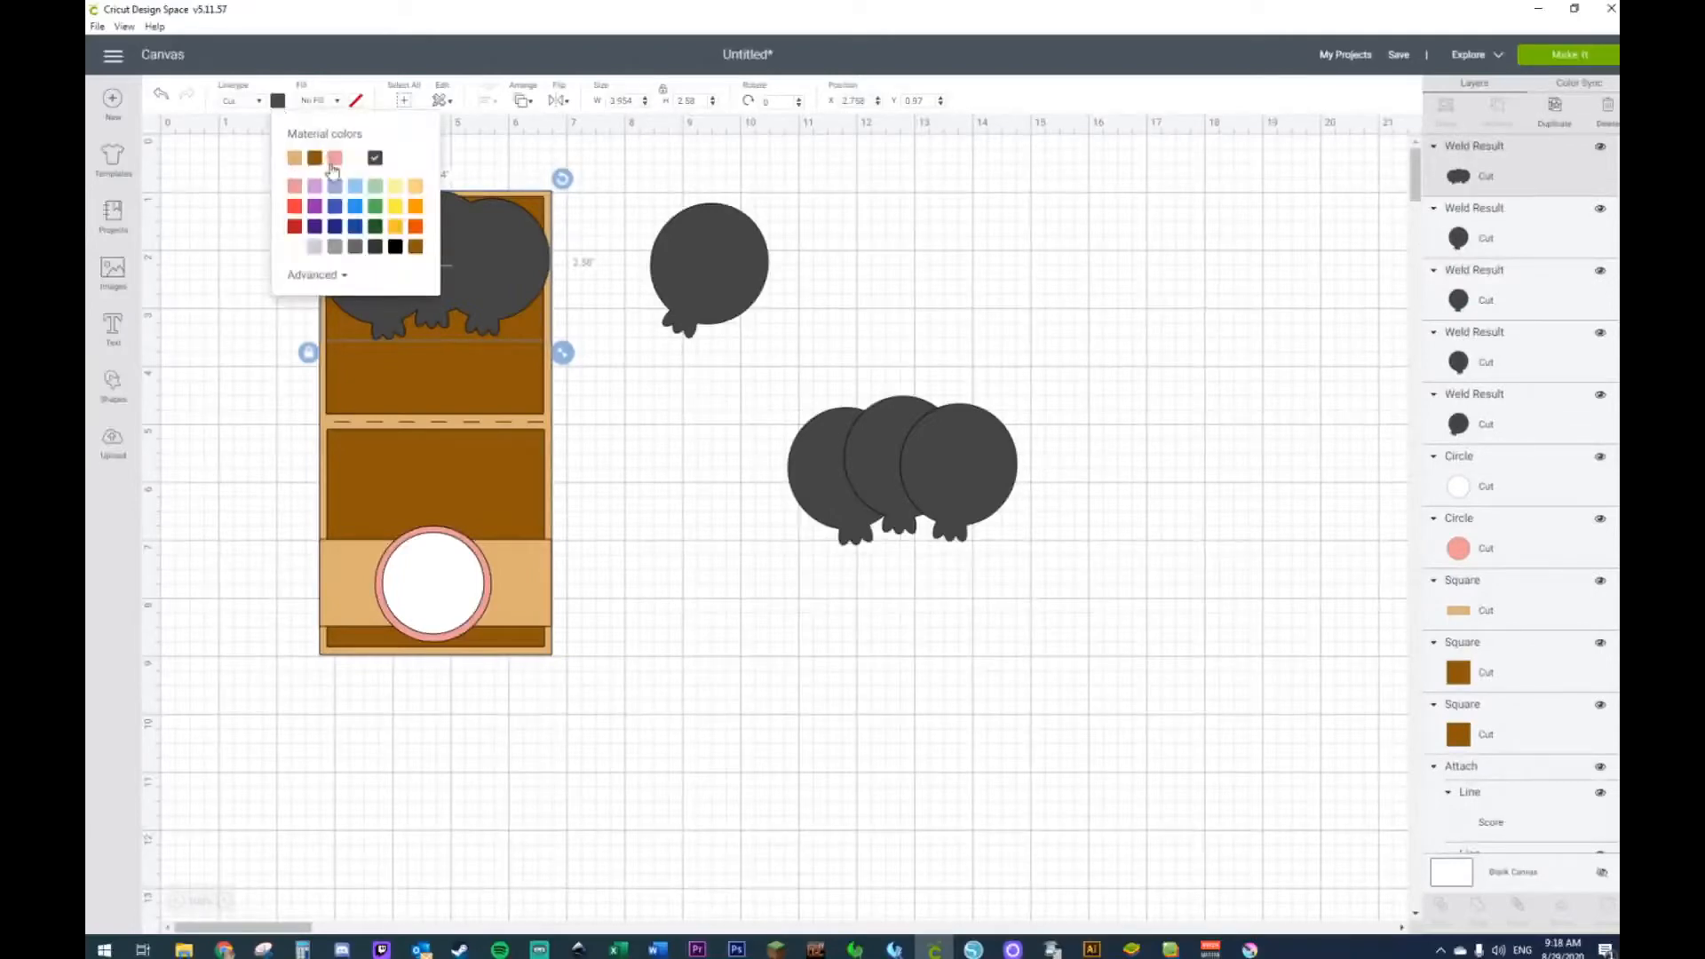
left_click(292, 186)
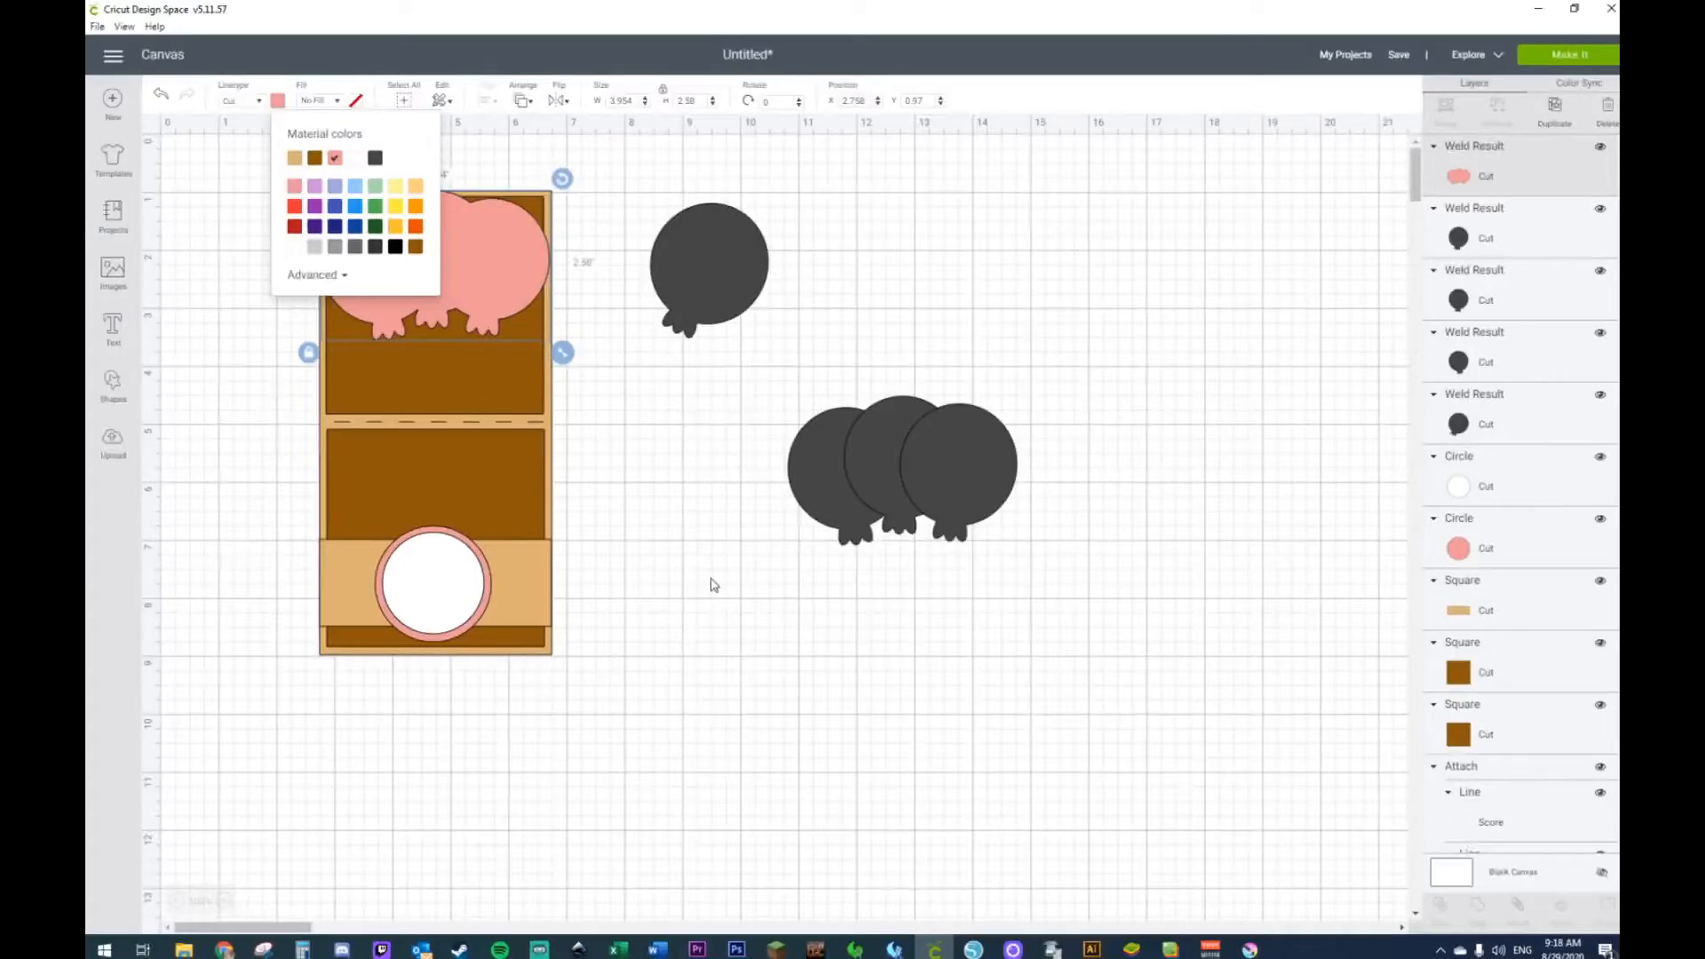
left_click(735, 539)
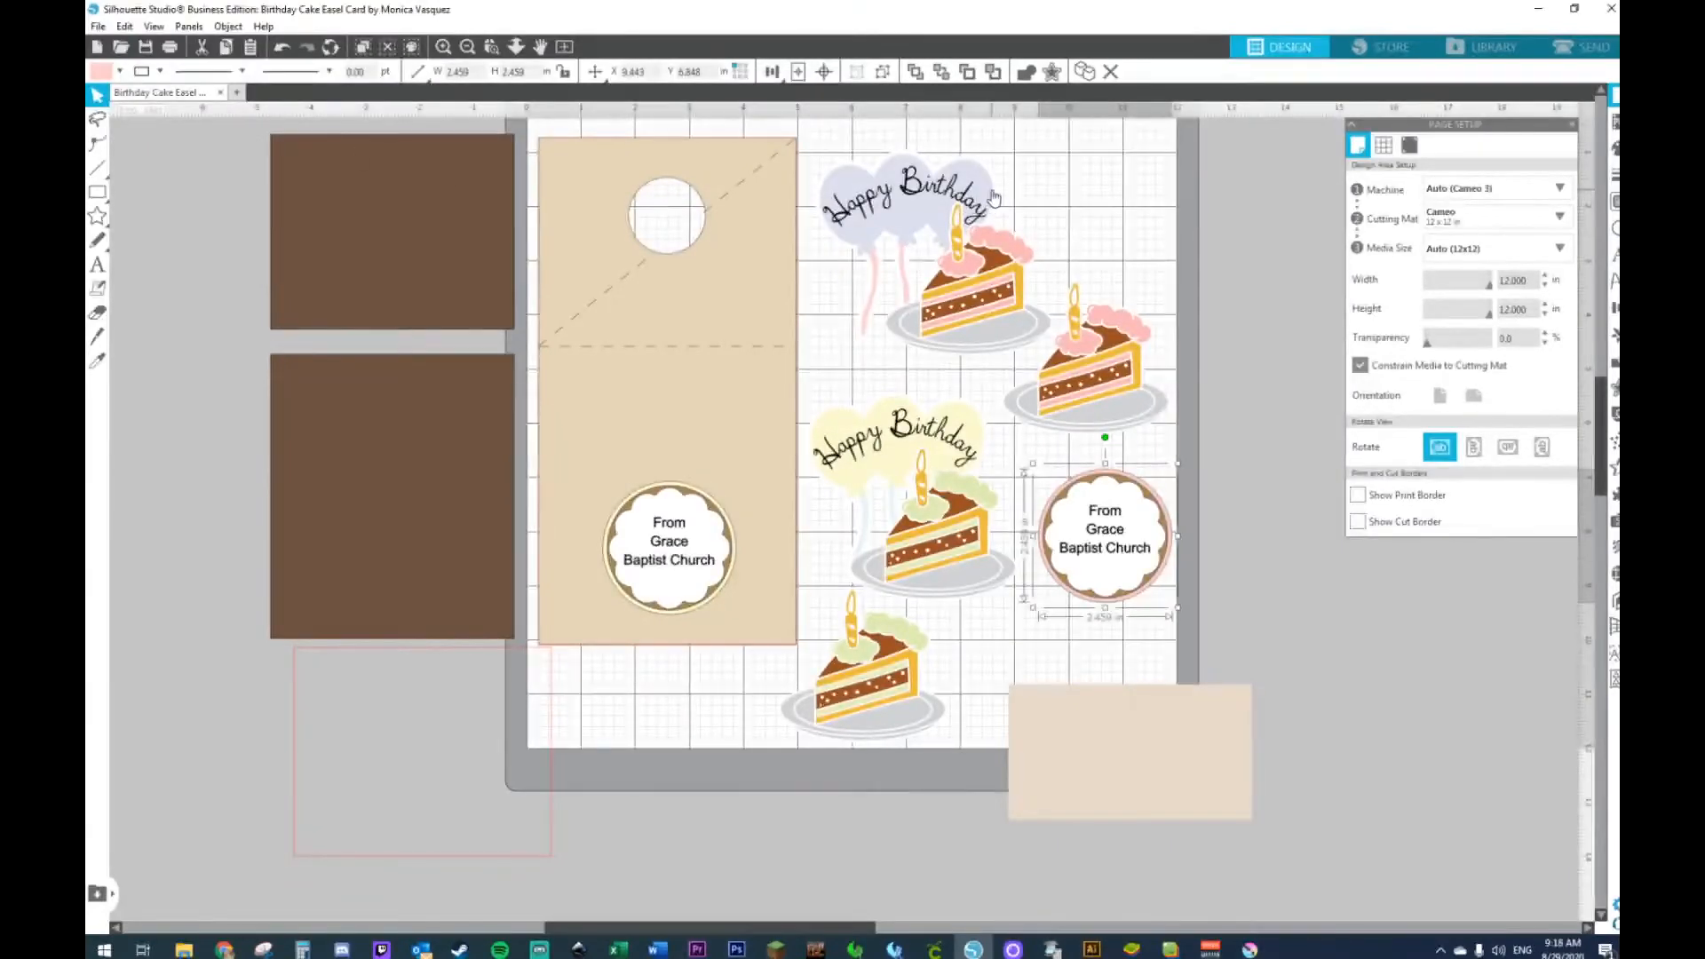
Step: Switch to Silhouette Studio and examine the balloon and cake artwork in the reference easel card
left_click(991, 201)
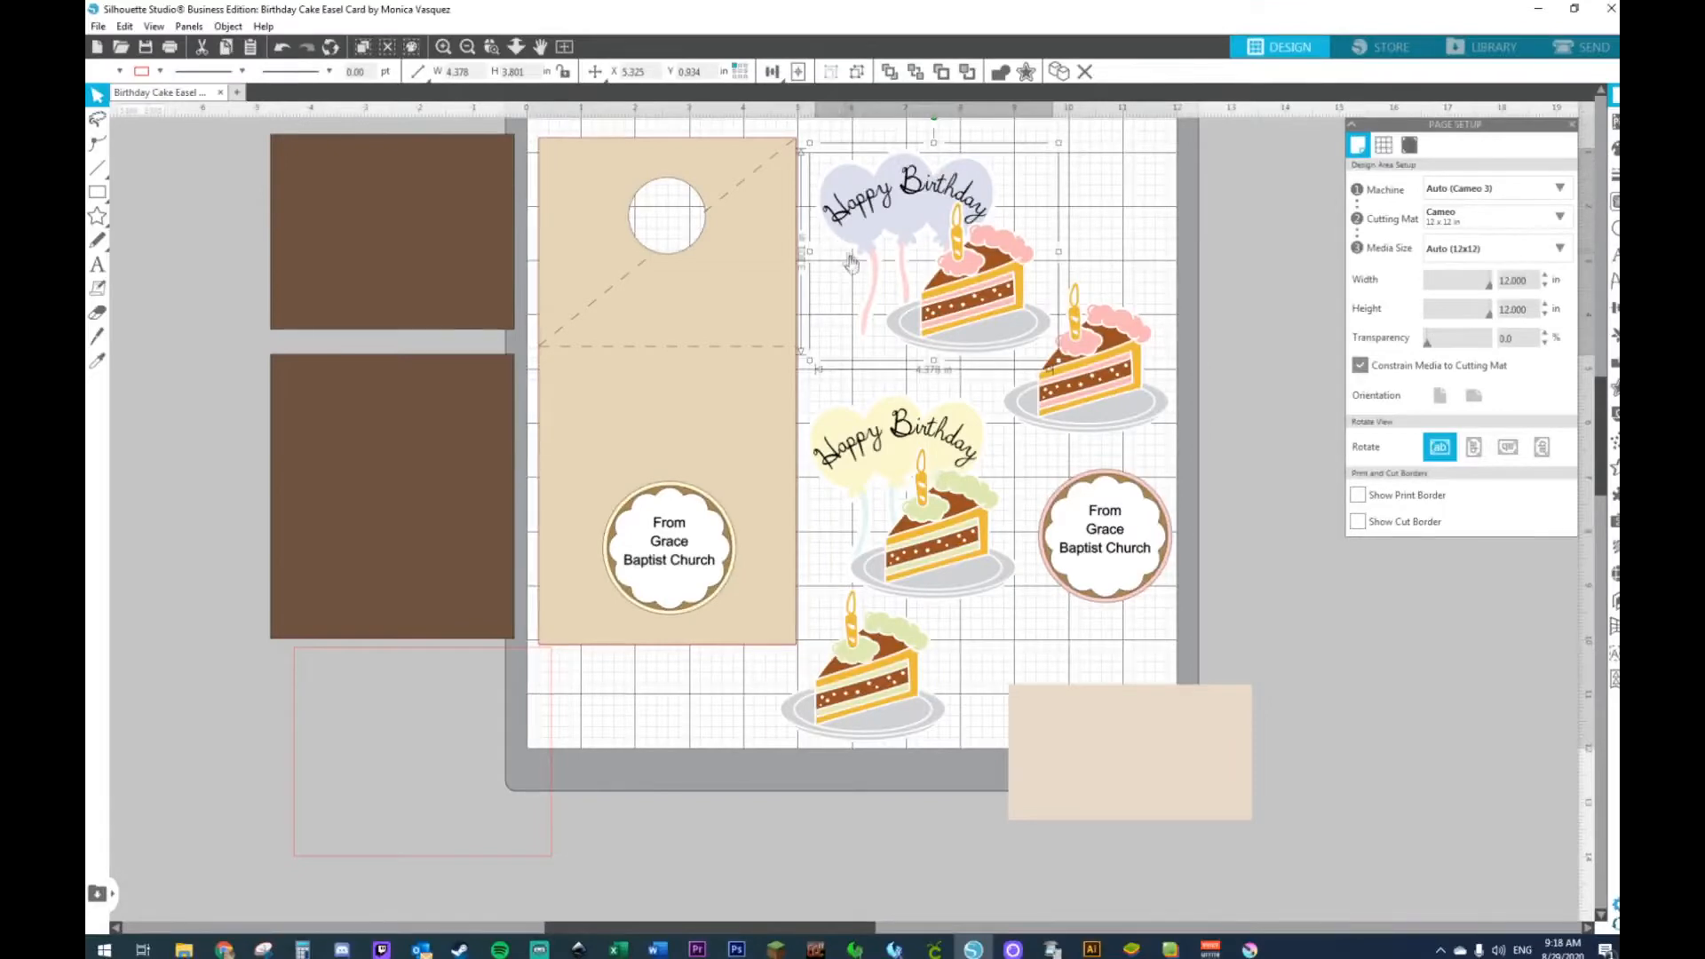
left_click_drag(958, 210, 1410, 657)
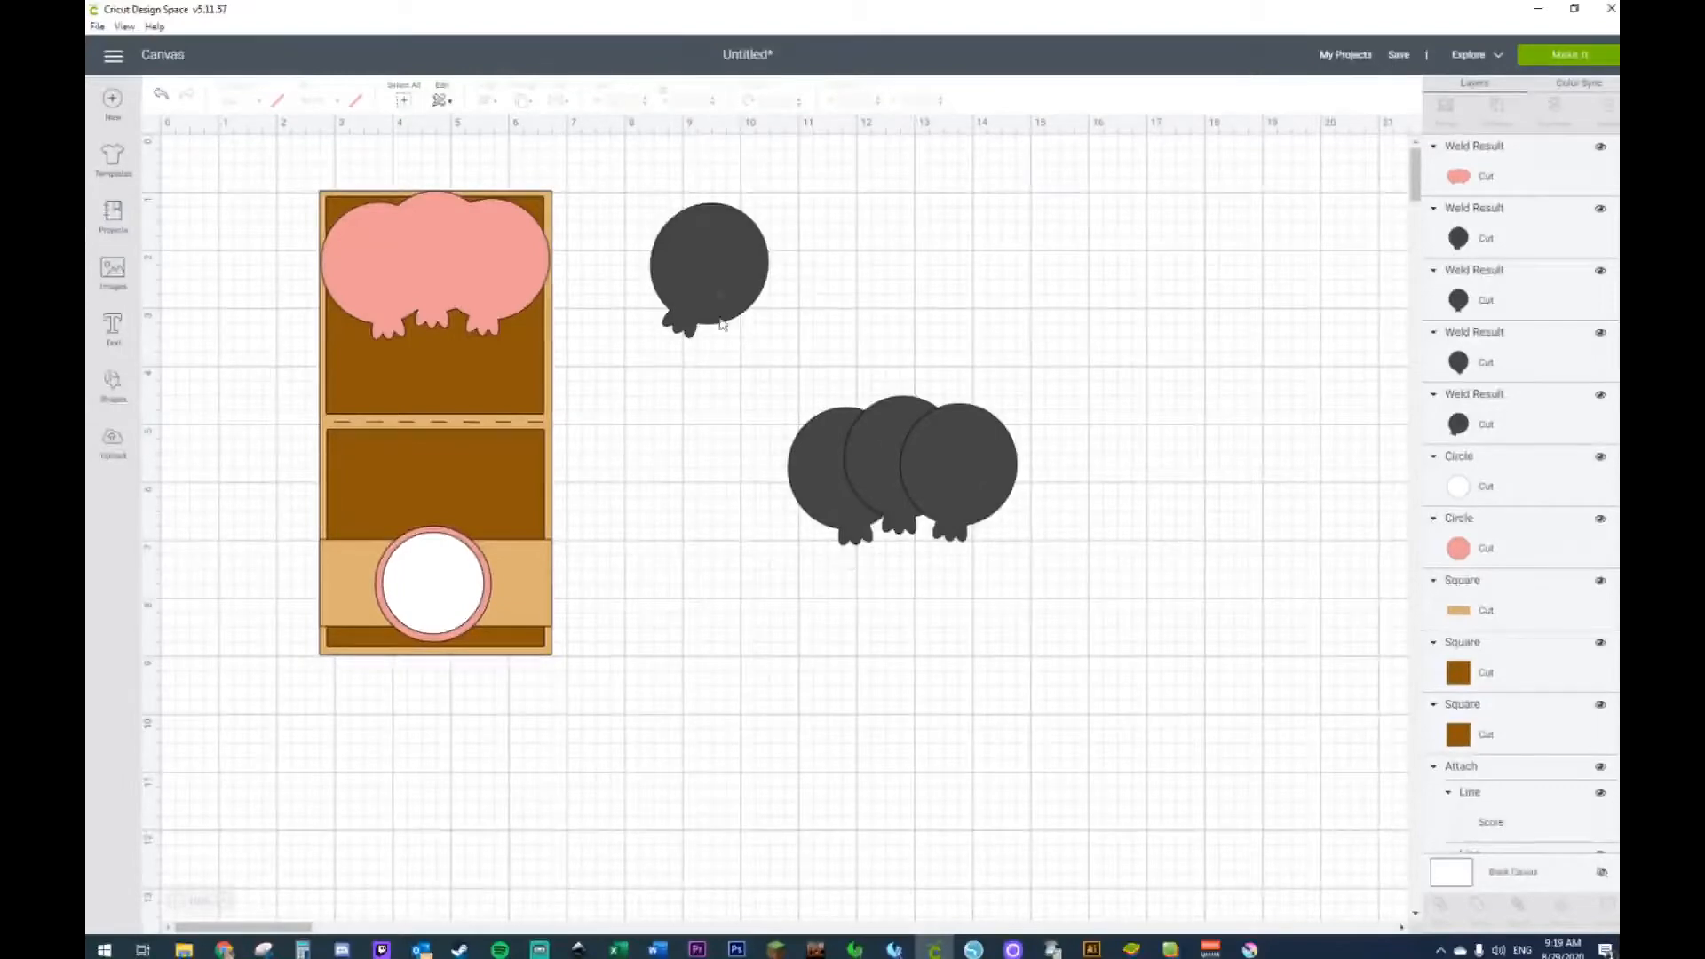
Step: In Cricut Design Space, try the spare balloon in front of the right pink balloon, adjusting its rotation, and set it aside beside the template
mouse_move(691, 246)
left_mouse_down()
mouse_move(519, 247)
mouse_move(700, 247)
left_mouse_up()
right_click(701, 247)
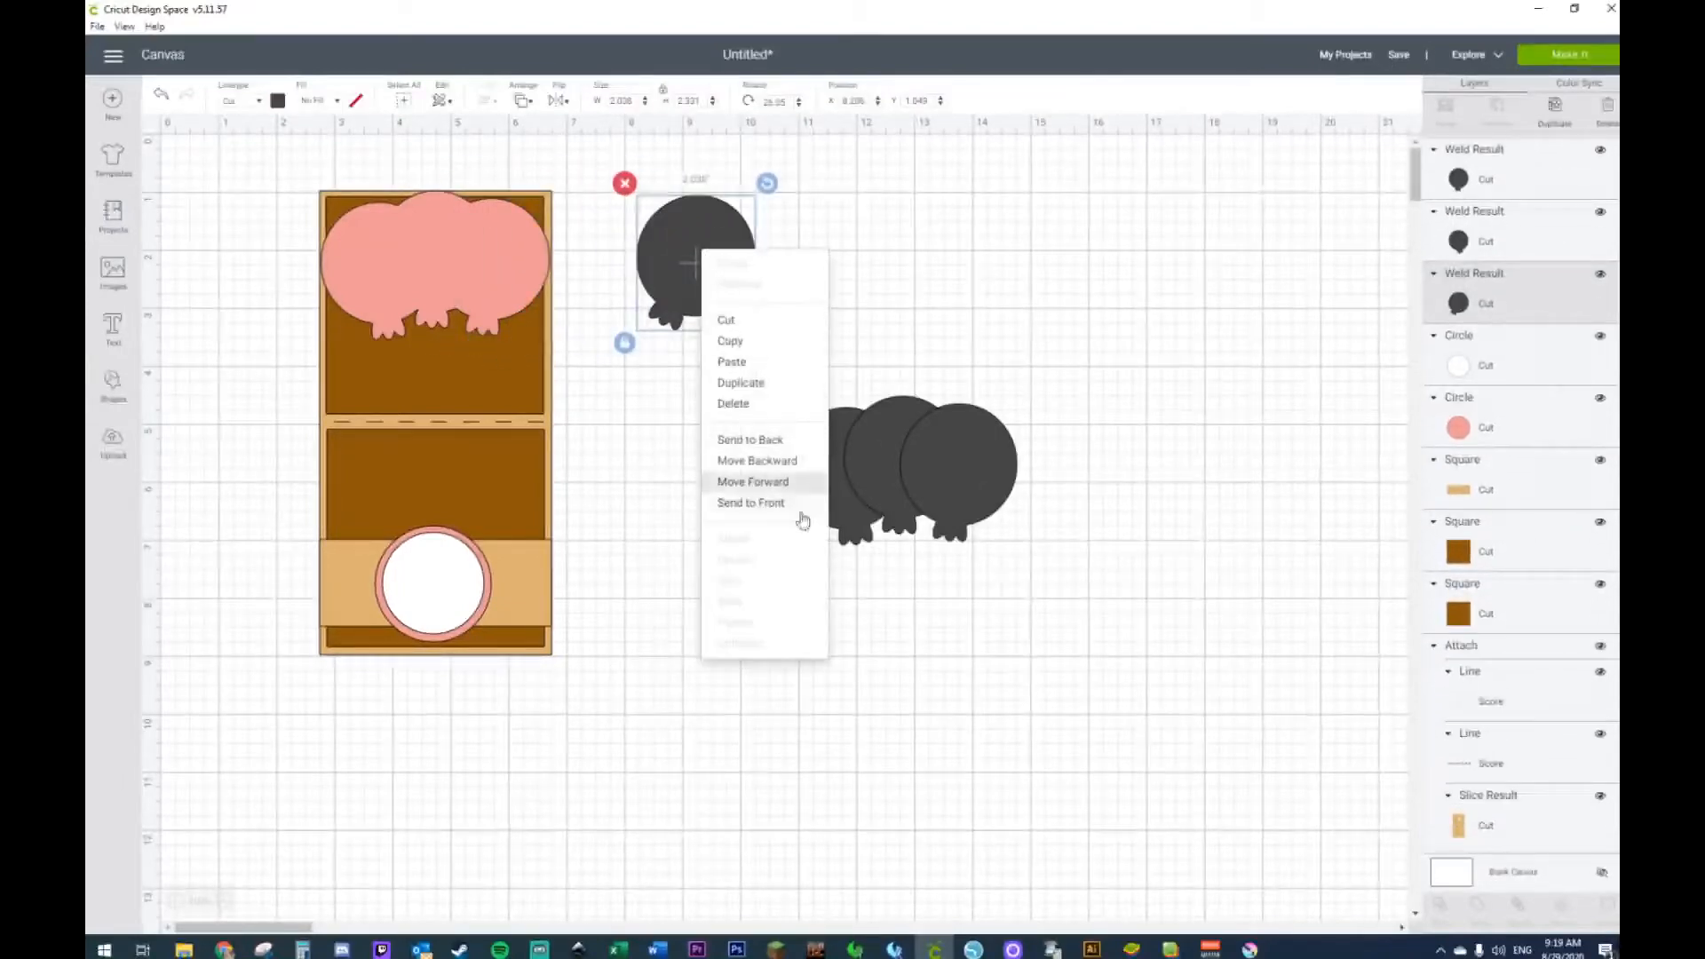
left_click(759, 482)
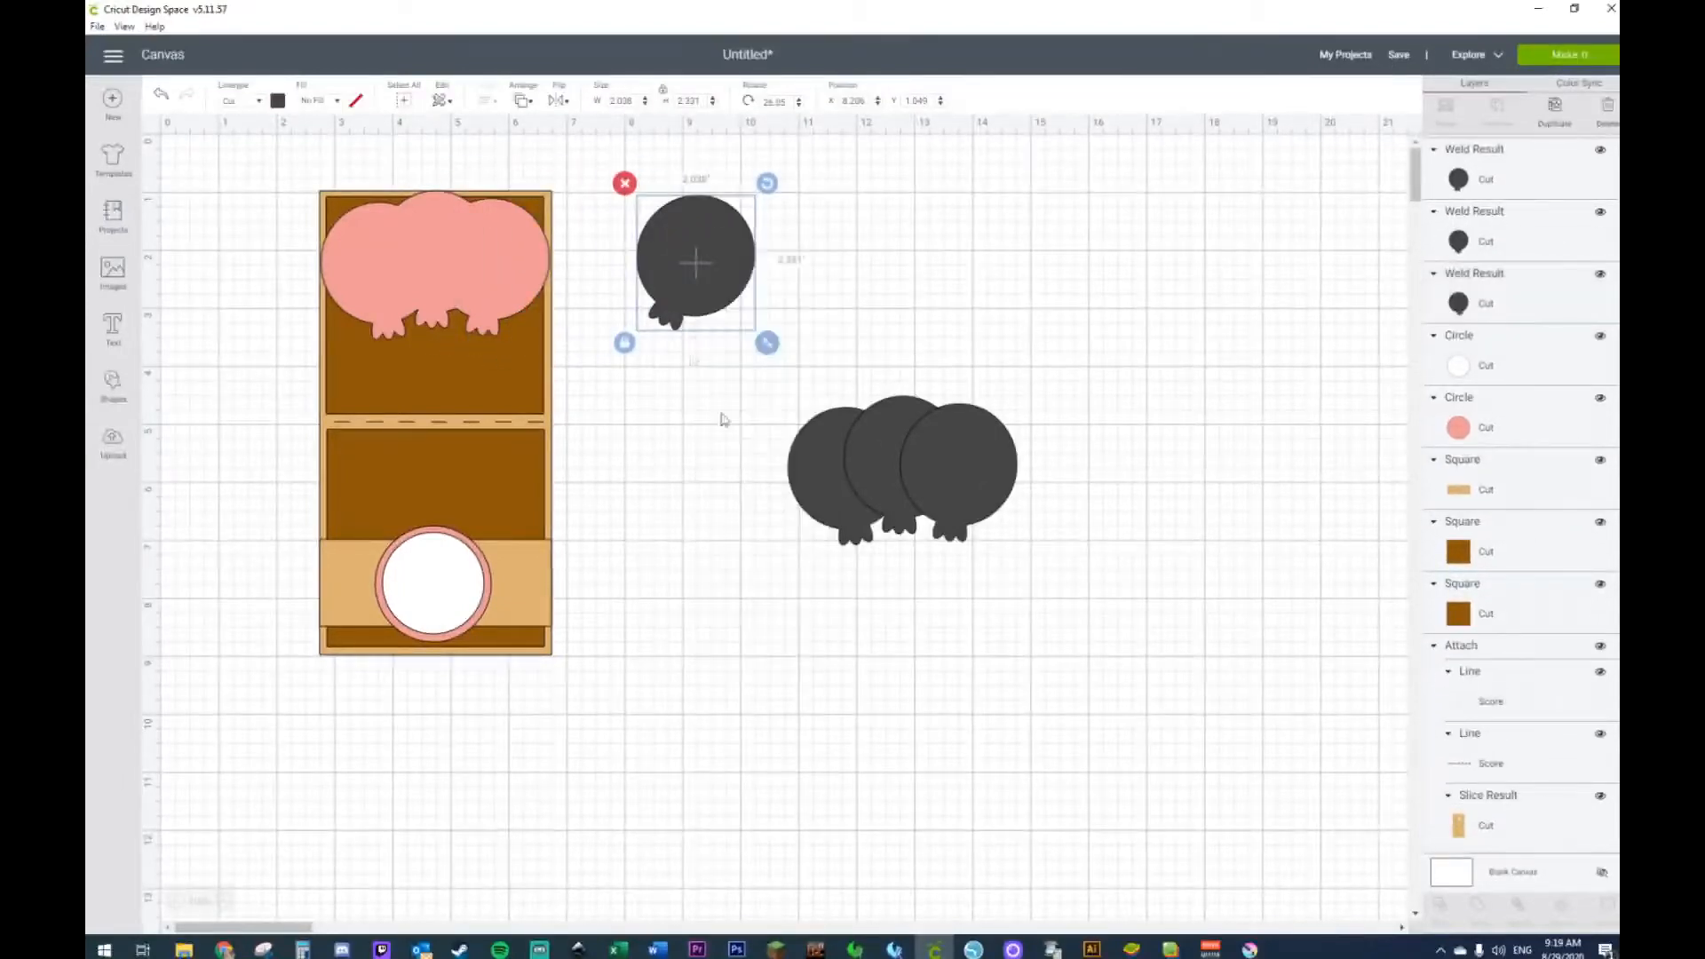
left_click_drag(682, 274, 467, 273)
left_click_drag(554, 187, 528, 170)
right_click(529, 220)
left_click(485, 236)
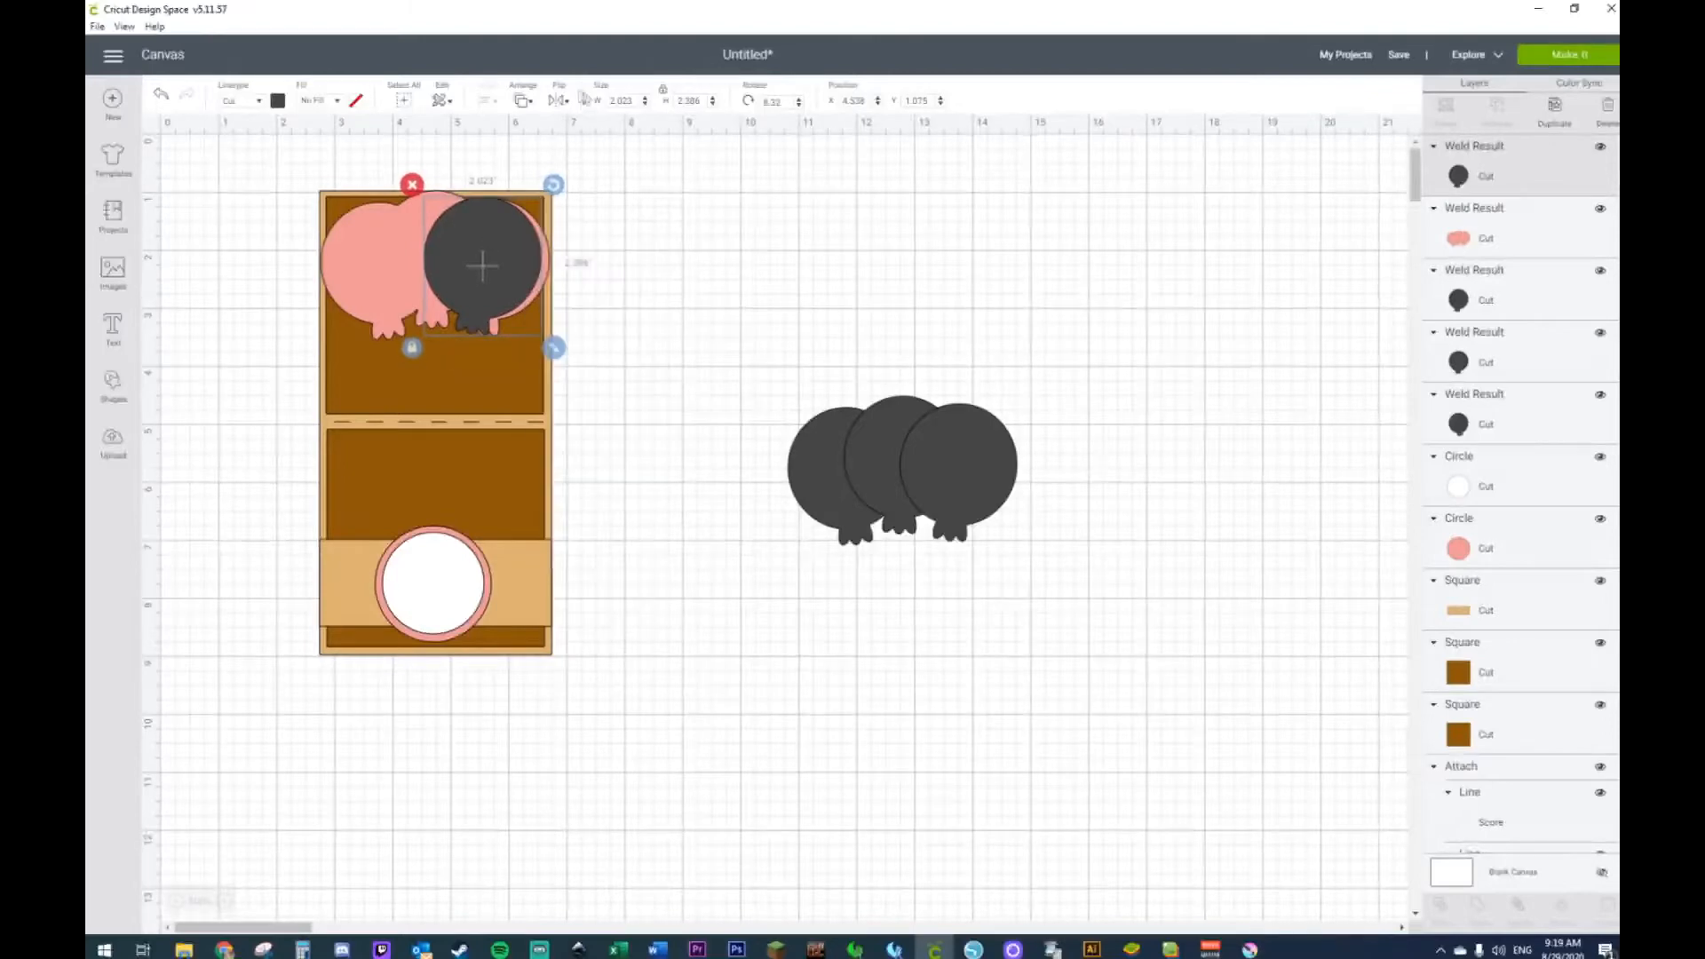
left_click_drag(482, 264, 792, 275)
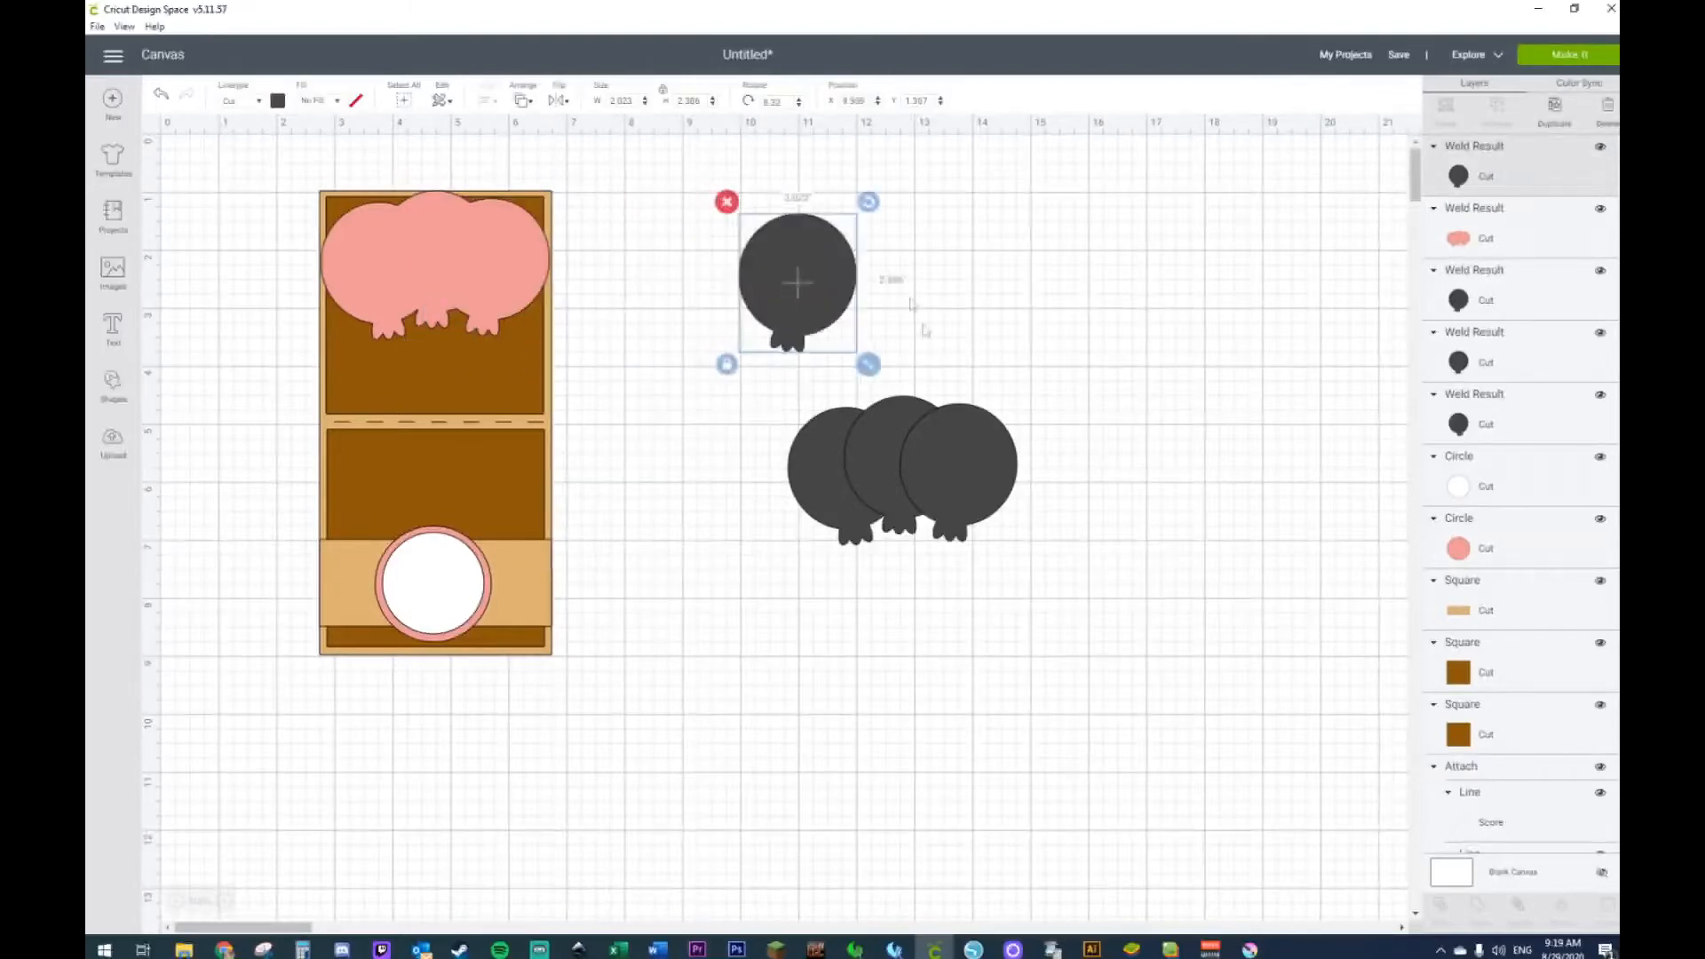
Step: Try a duplicate of the grey group's right balloon, scaled to about 1.76 inches wide, over the pink shape, and delete it
left_click(986, 506)
key("ctrl+d")
left_click_drag(985, 502, 483, 267)
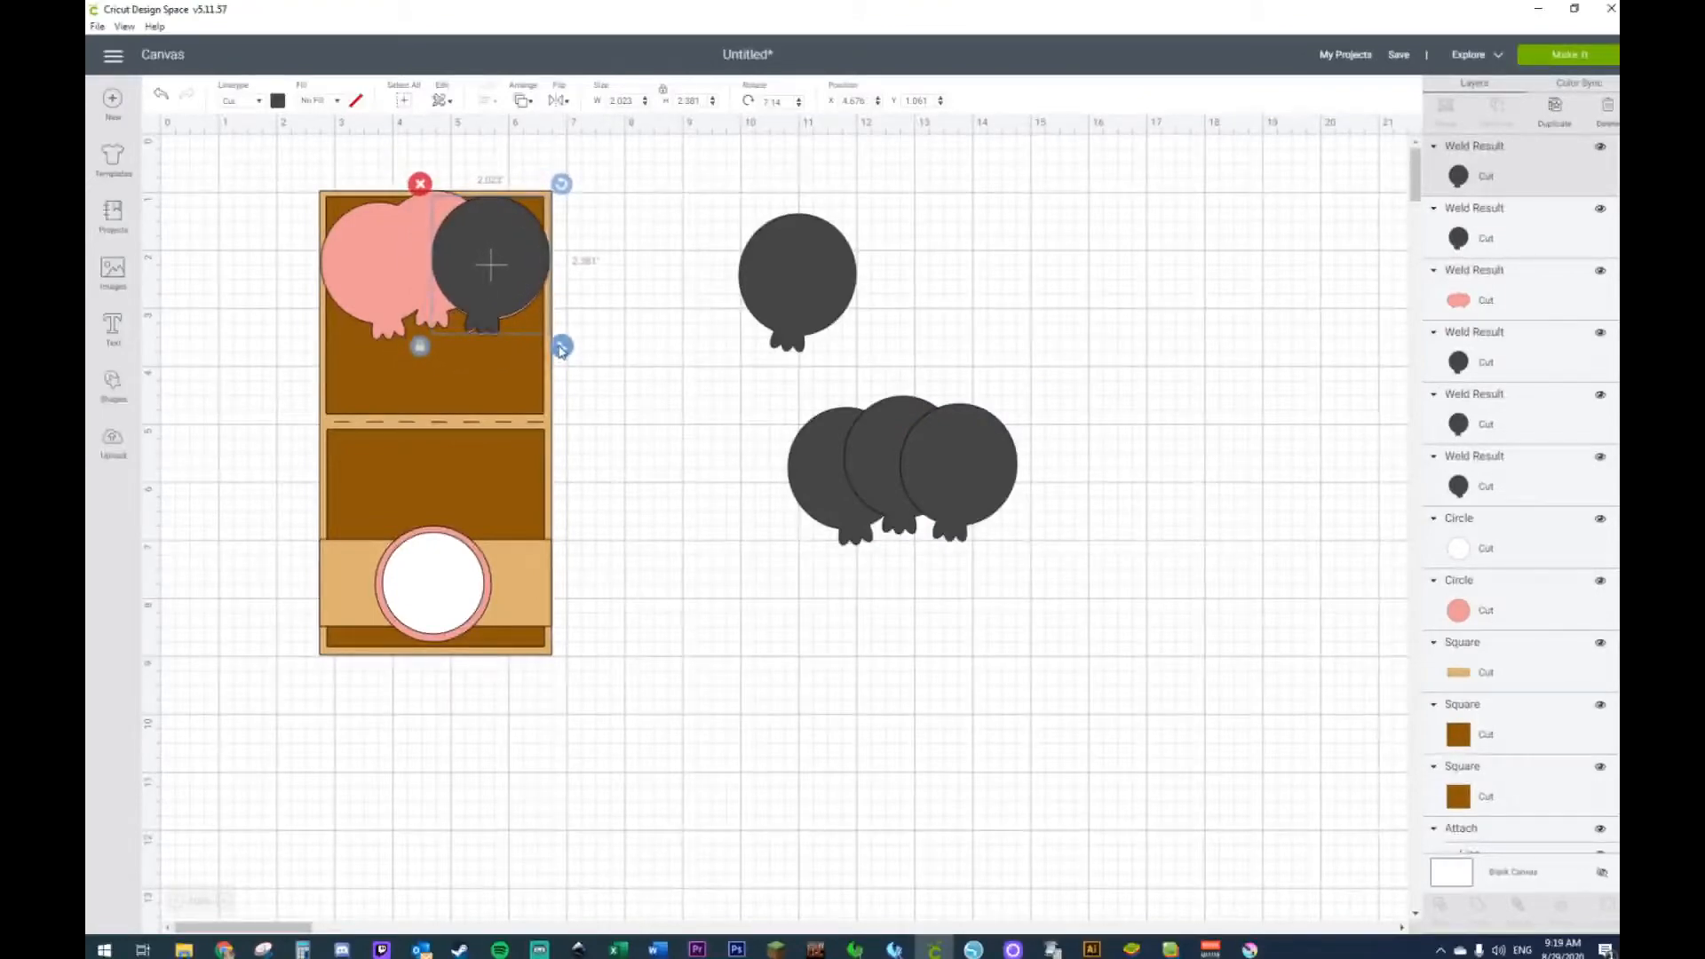
left_click_drag(559, 347, 546, 330)
left_click_drag(481, 255, 489, 263)
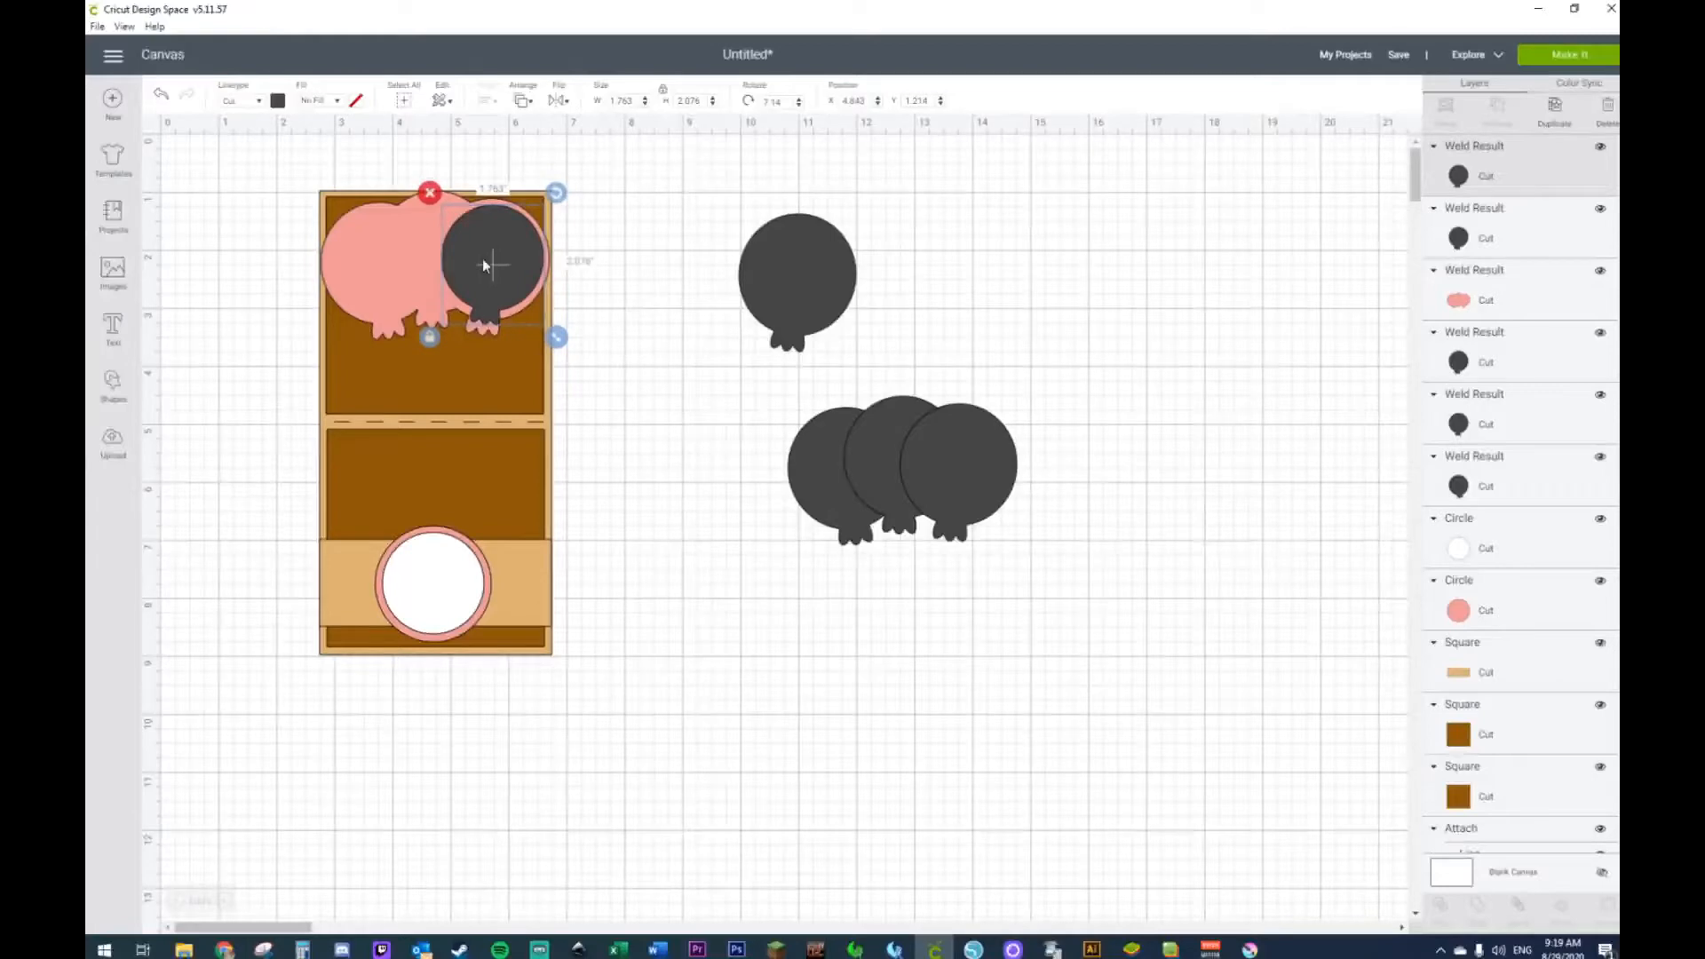
left_click(225, 900)
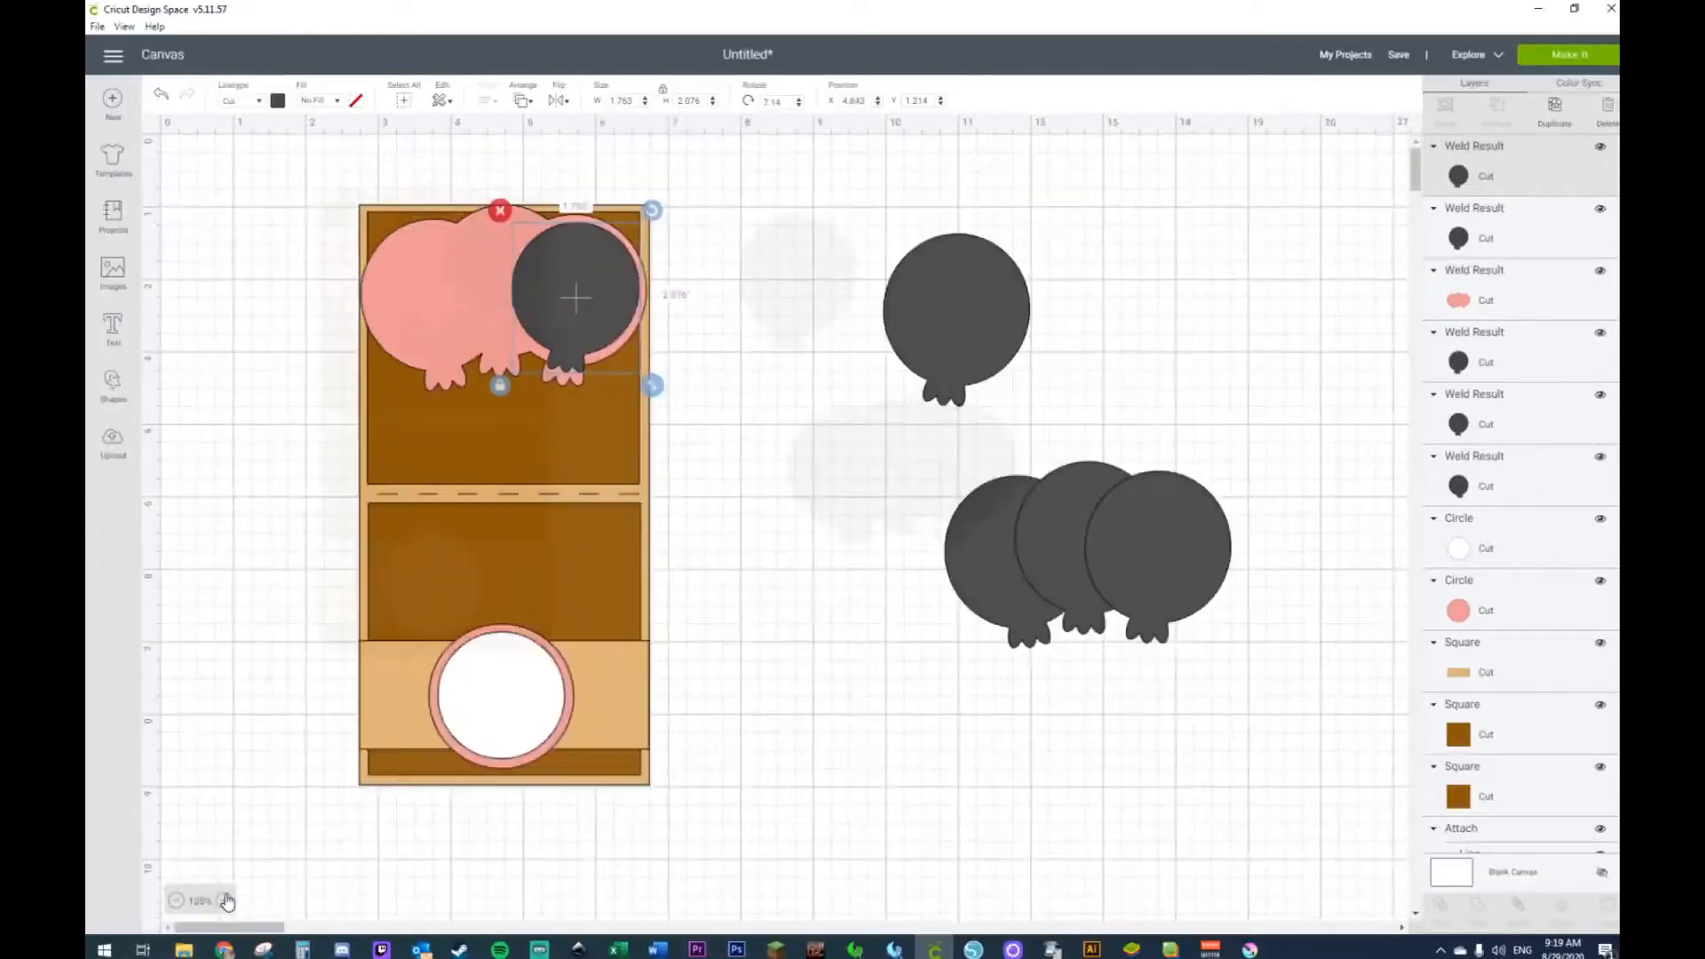
left_click(225, 901)
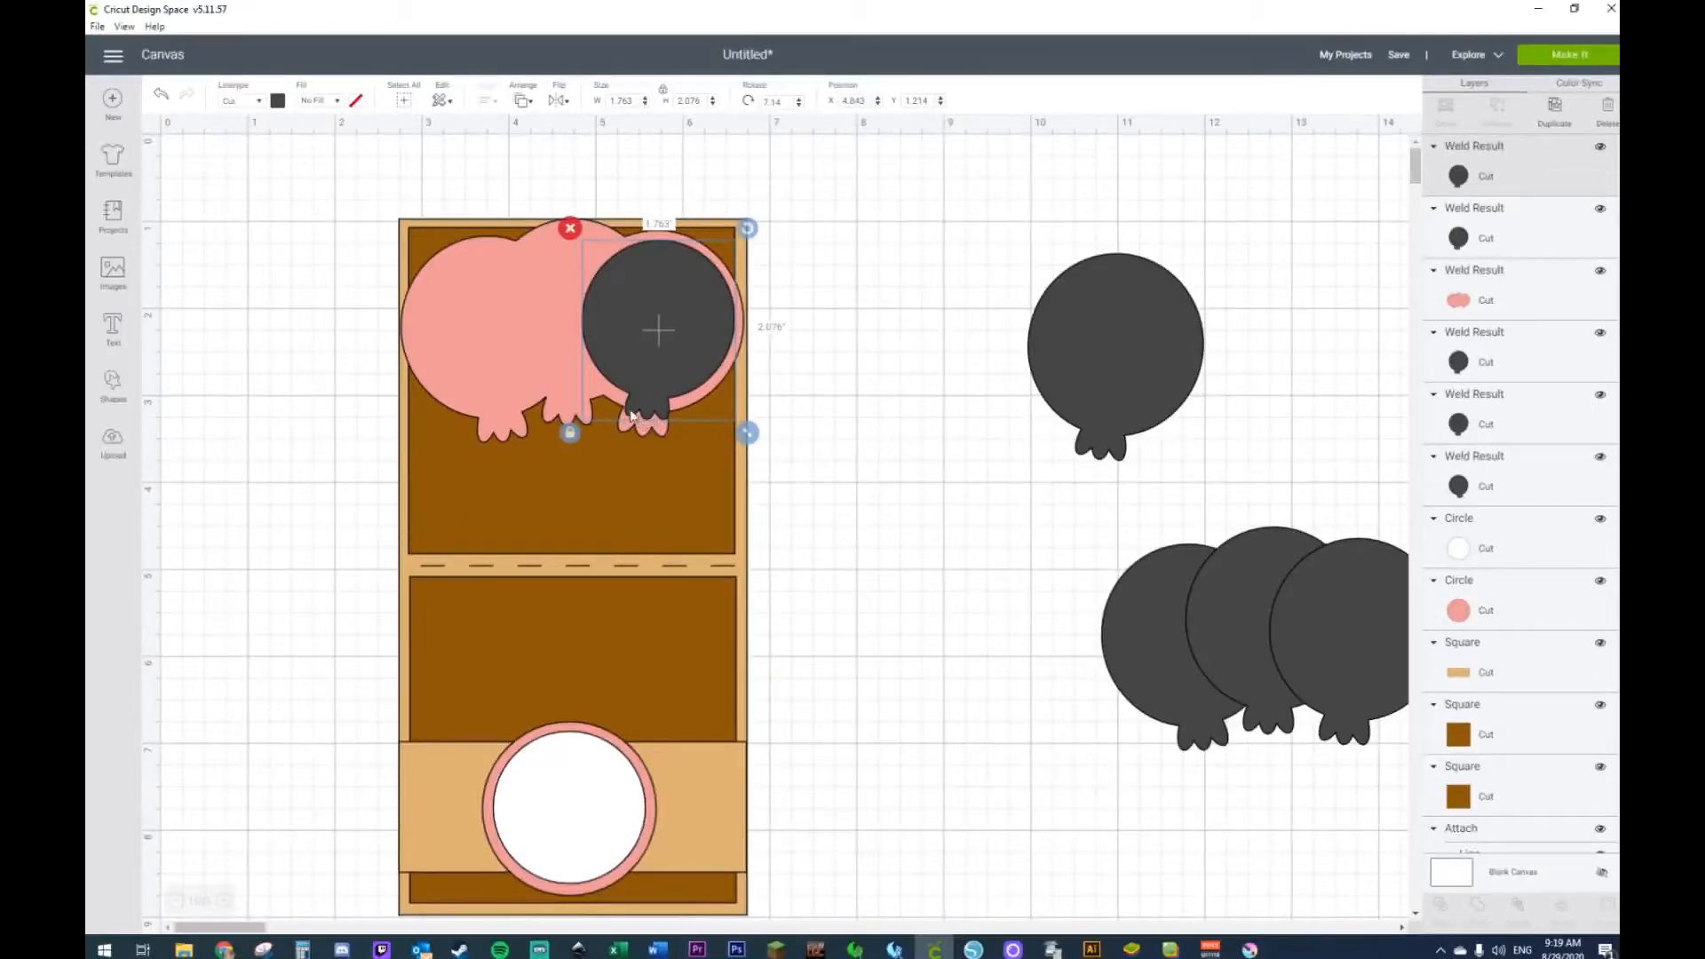
left_click_drag(685, 332, 896, 439)
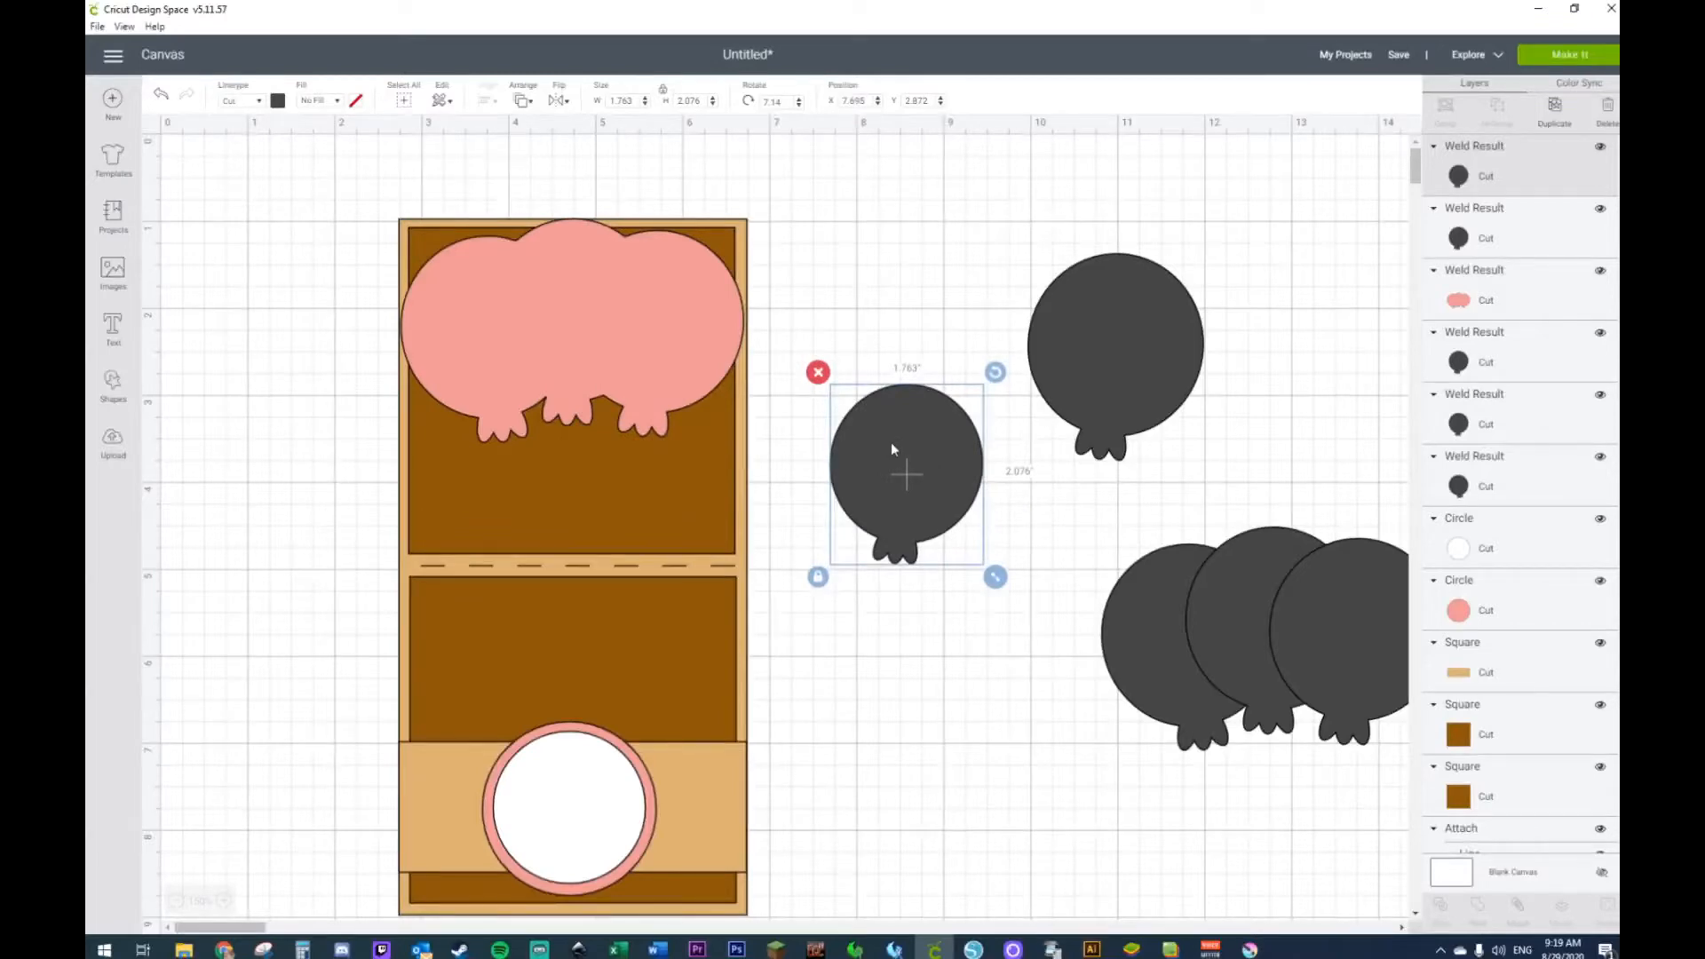
key("Delete")
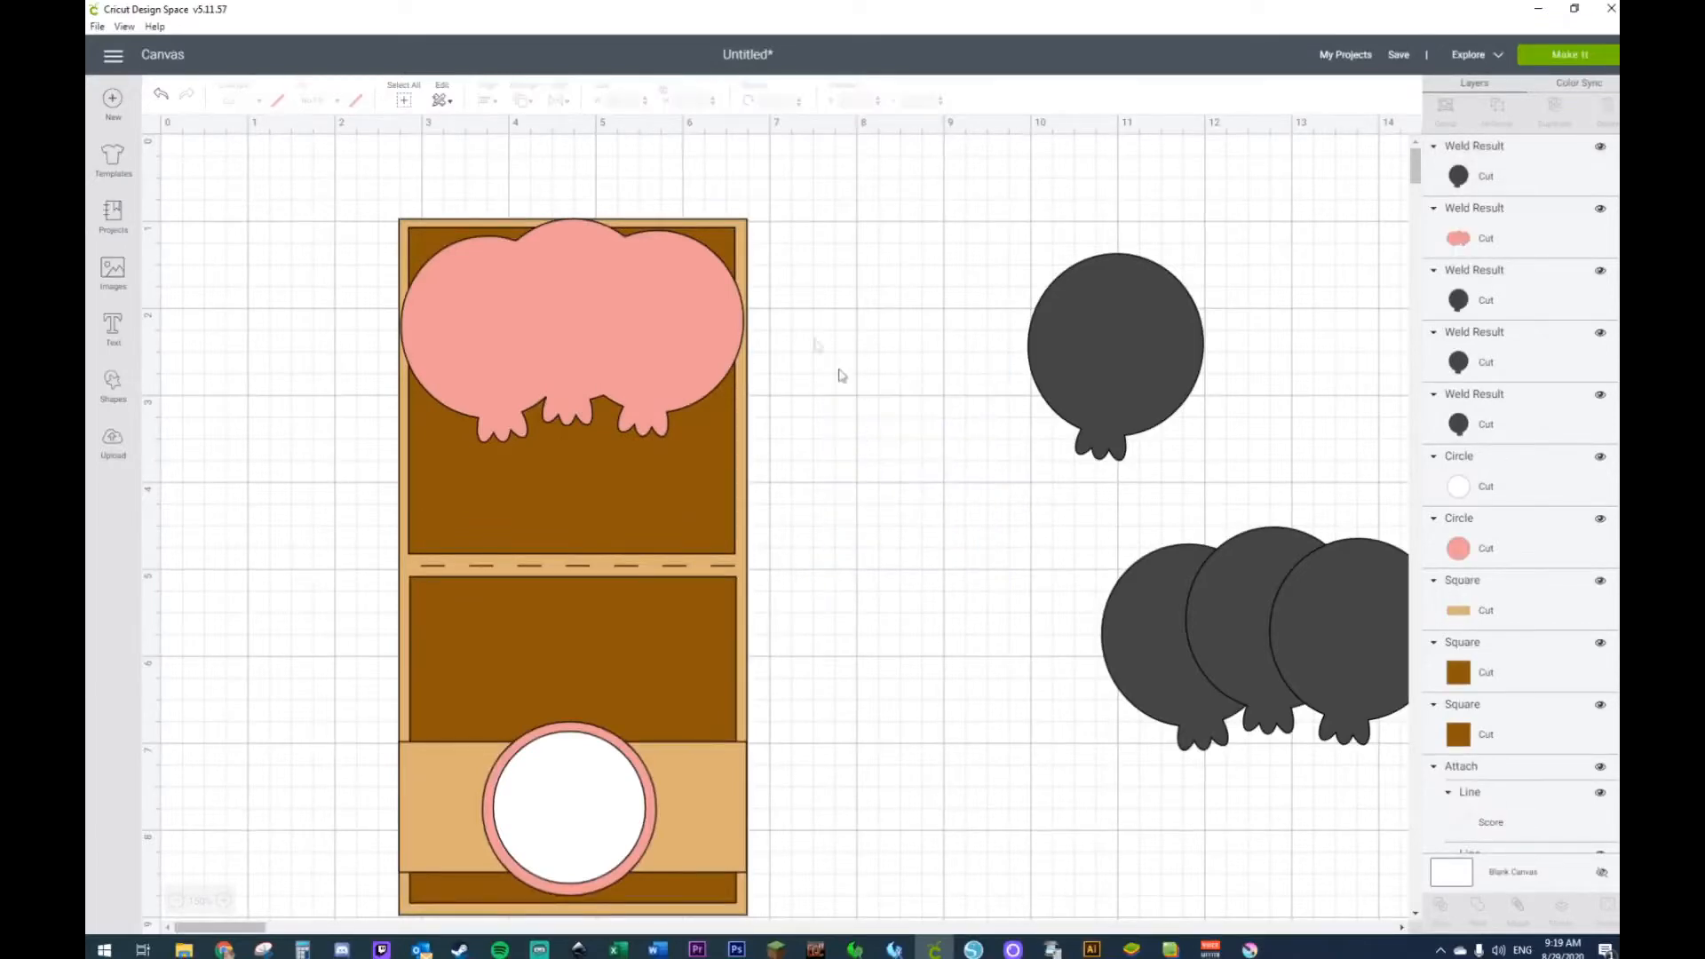
Step: Delete the spare single grey balloon from the canvas beside the template
left_click(667, 307)
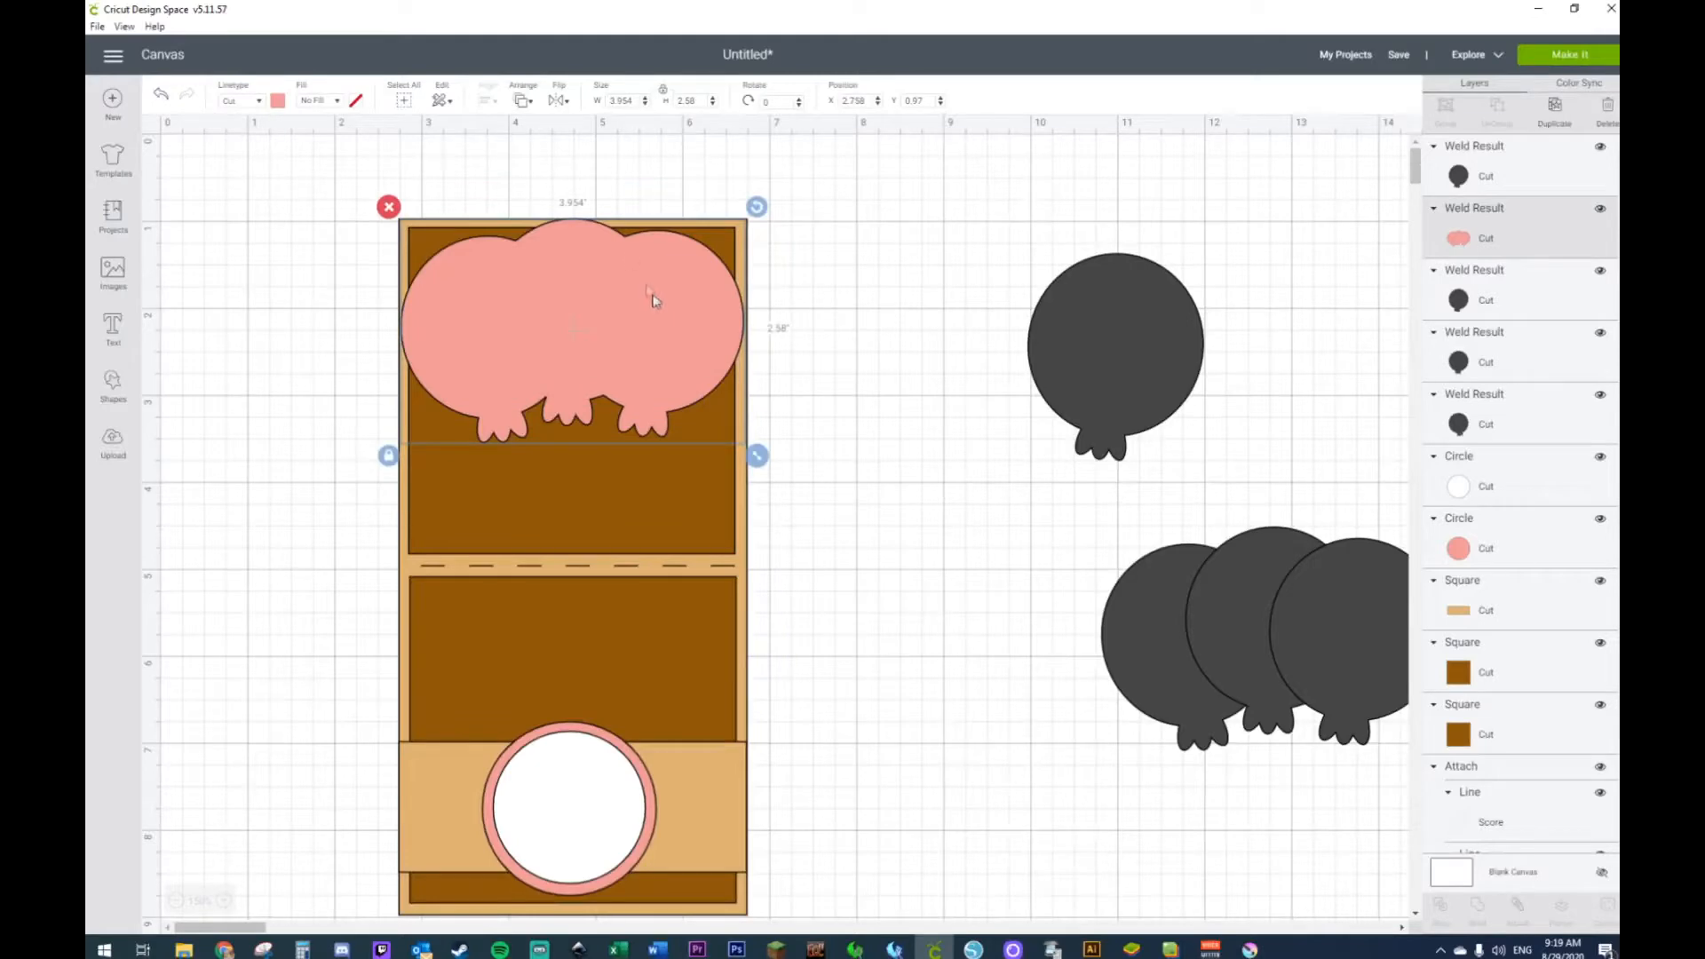
left_click(377, 413)
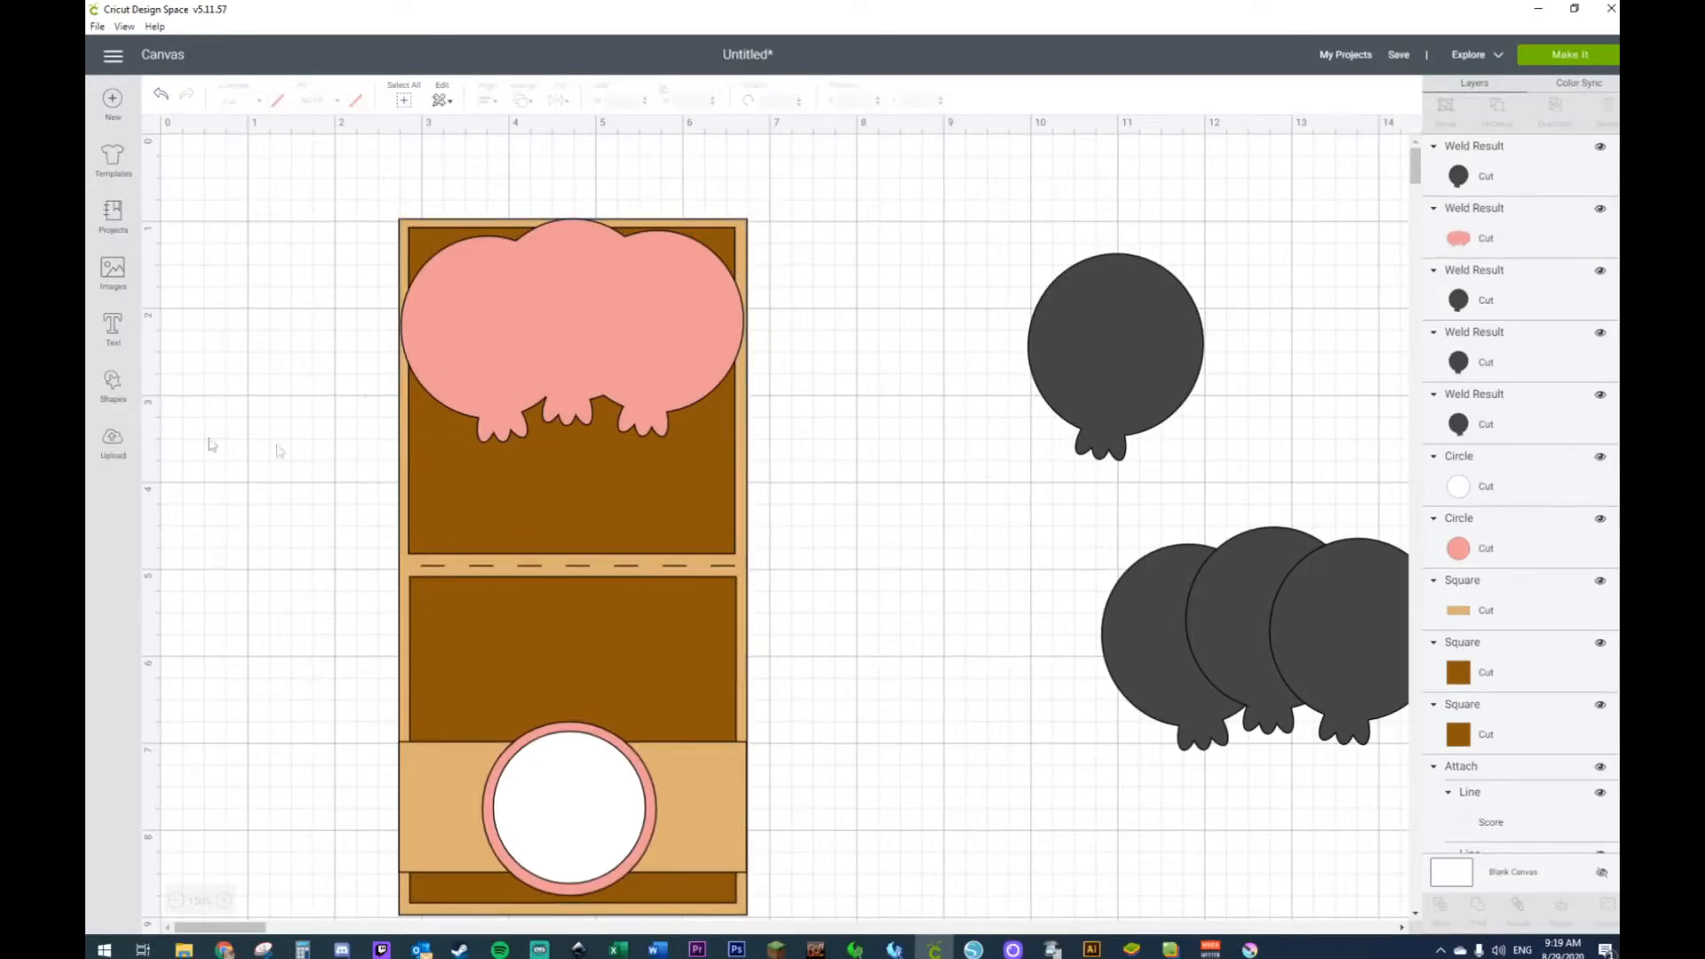
left_click_drag(1006, 249, 1368, 653)
left_click(1018, 414)
left_click_drag(1088, 351, 1005, 311)
key("Delete")
Step: Move the three overlapping grey balloons together up to the canvas's upper area, beside the template's pink balloons
left_click_drag(1027, 450, 1265, 623)
left_click_drag(1330, 699, 1173, 333)
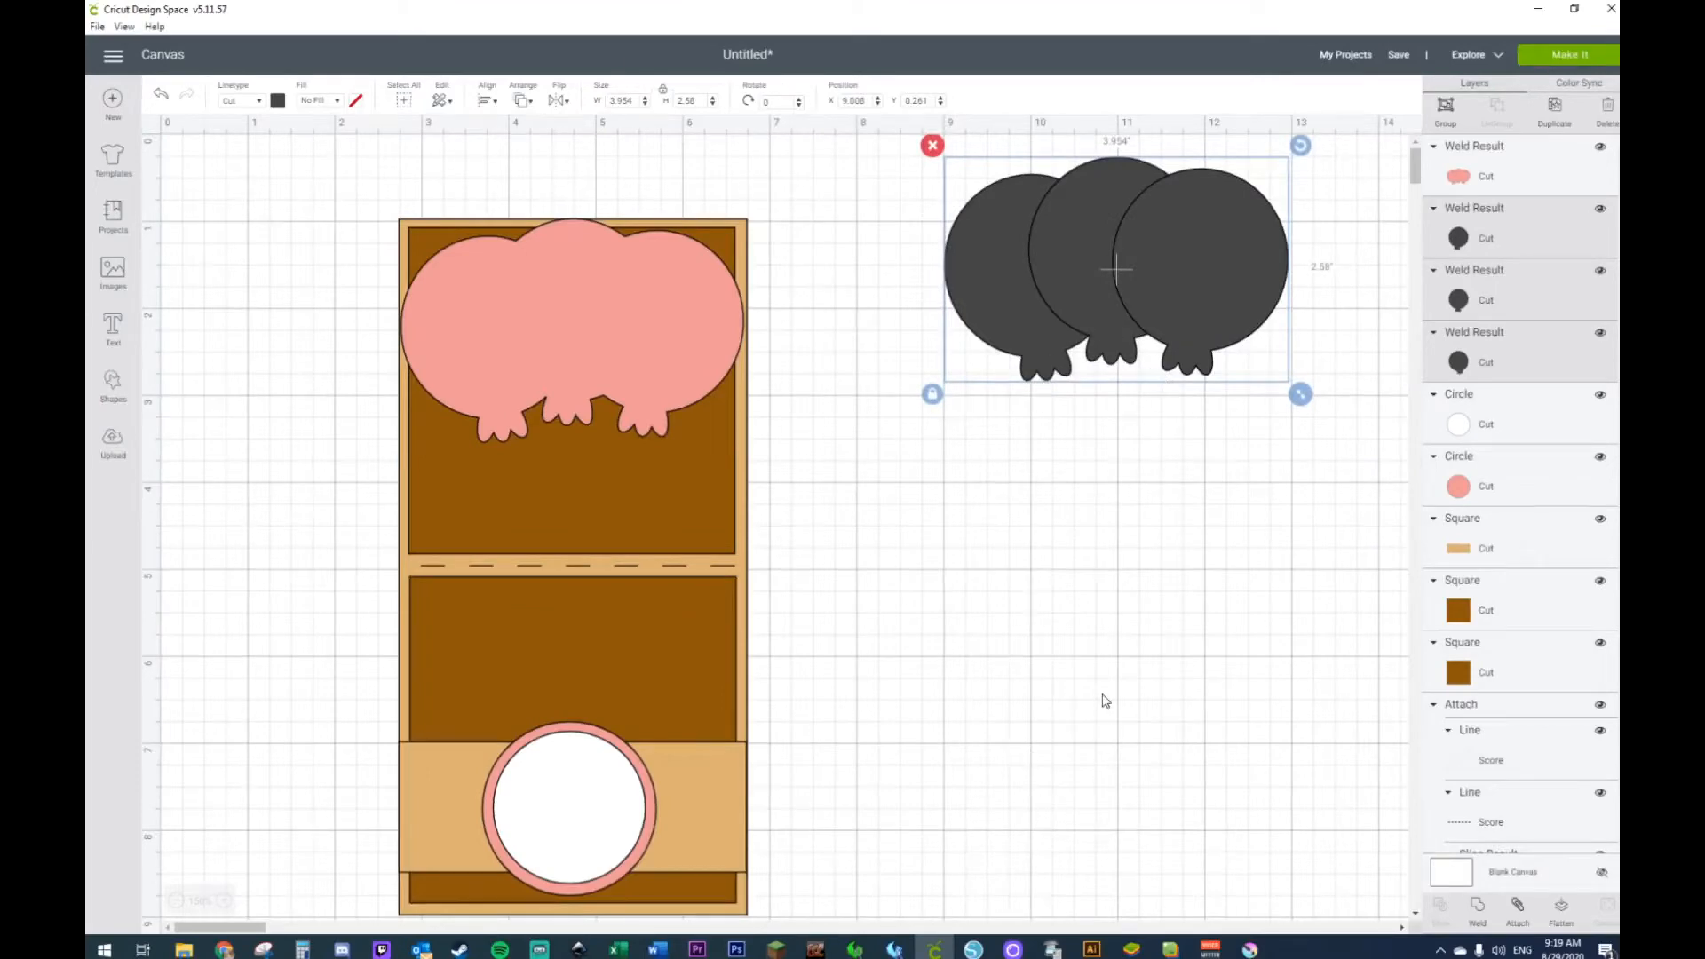
left_click(999, 579)
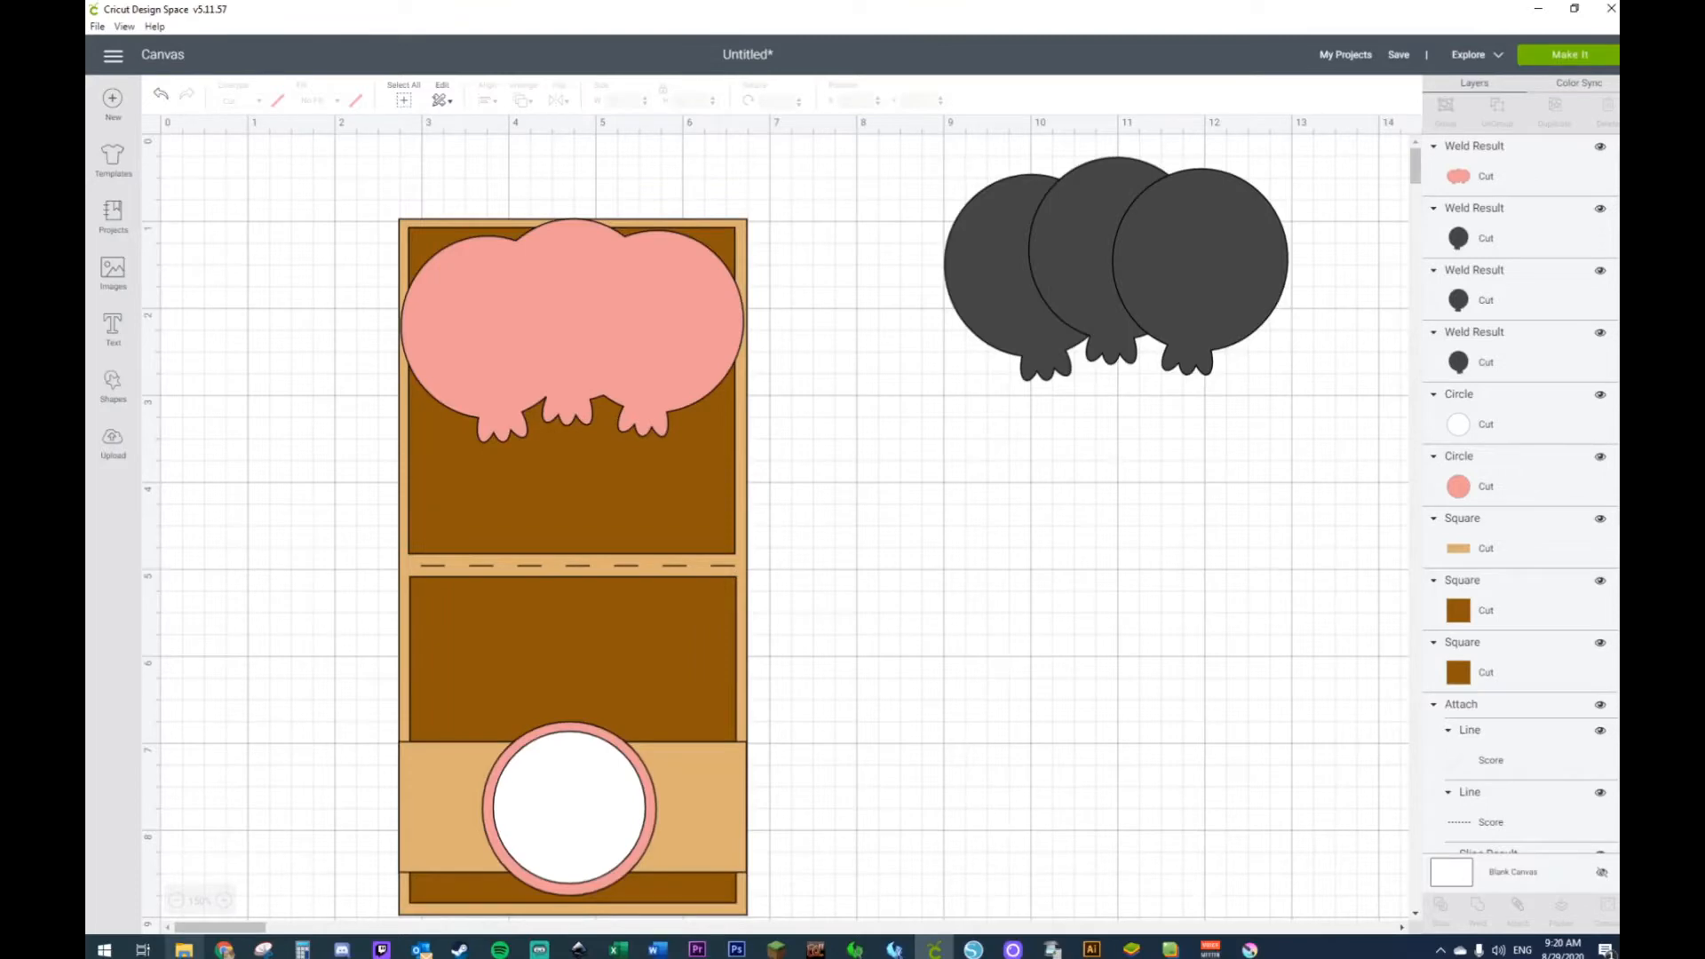
Step: Delete the old Cauldron or Pot image from the recently uploaded images
left_click(184, 949)
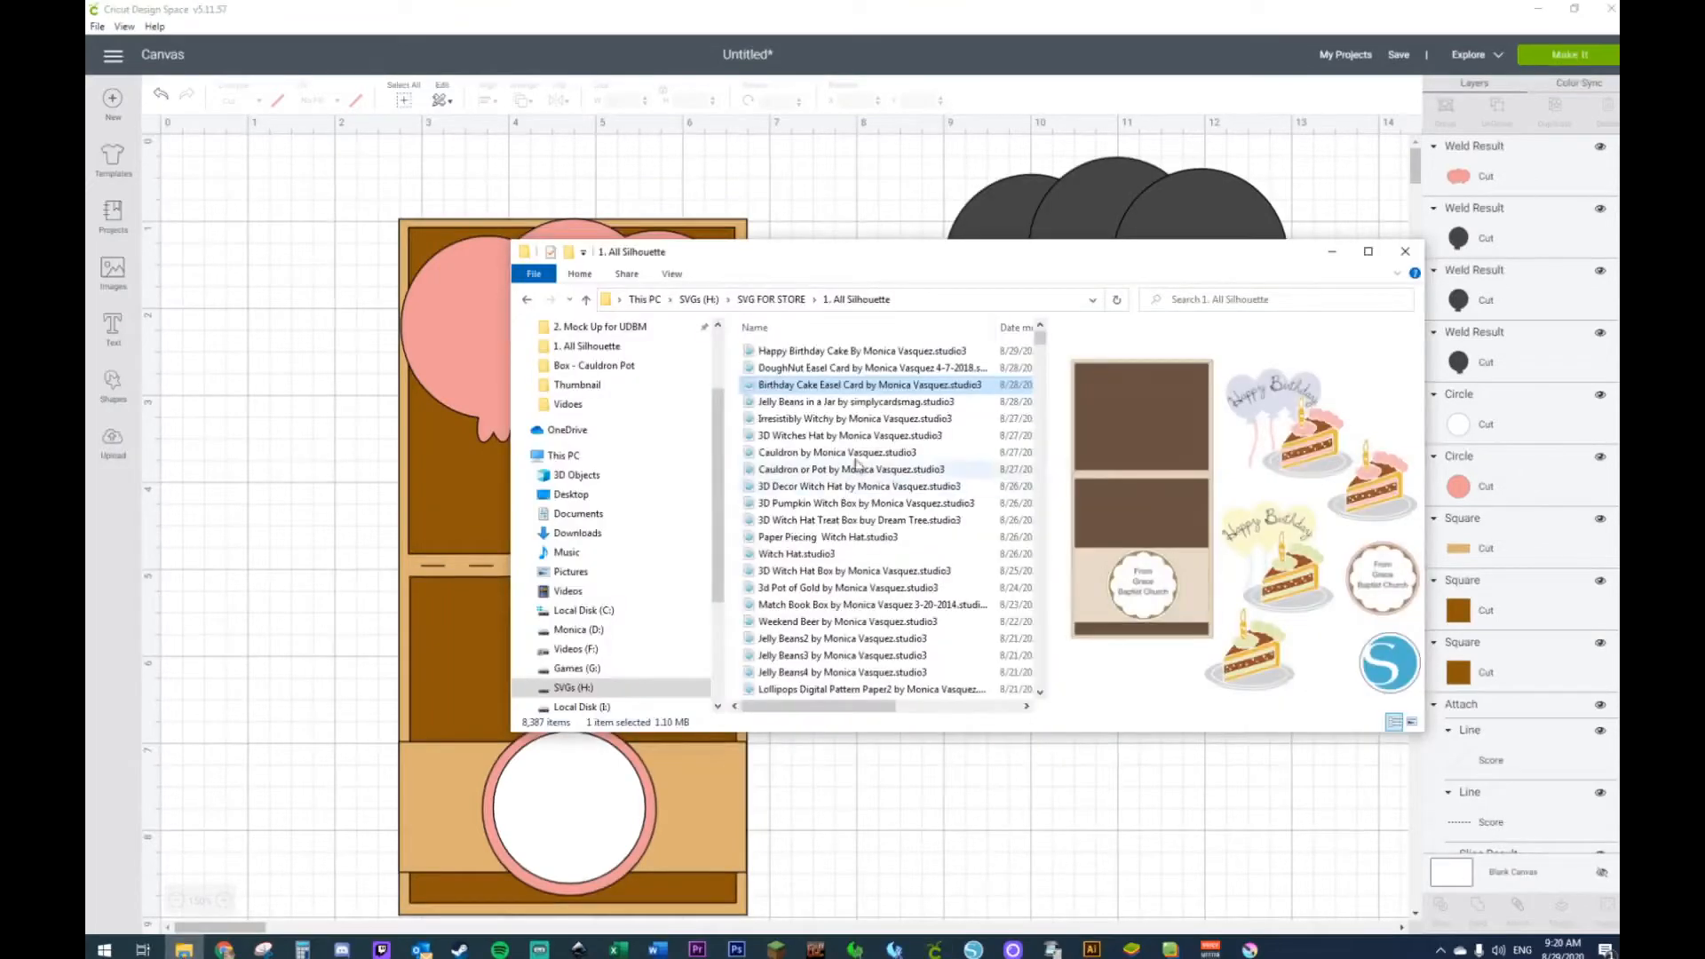
left_click_drag(1056, 257, 1617, 288)
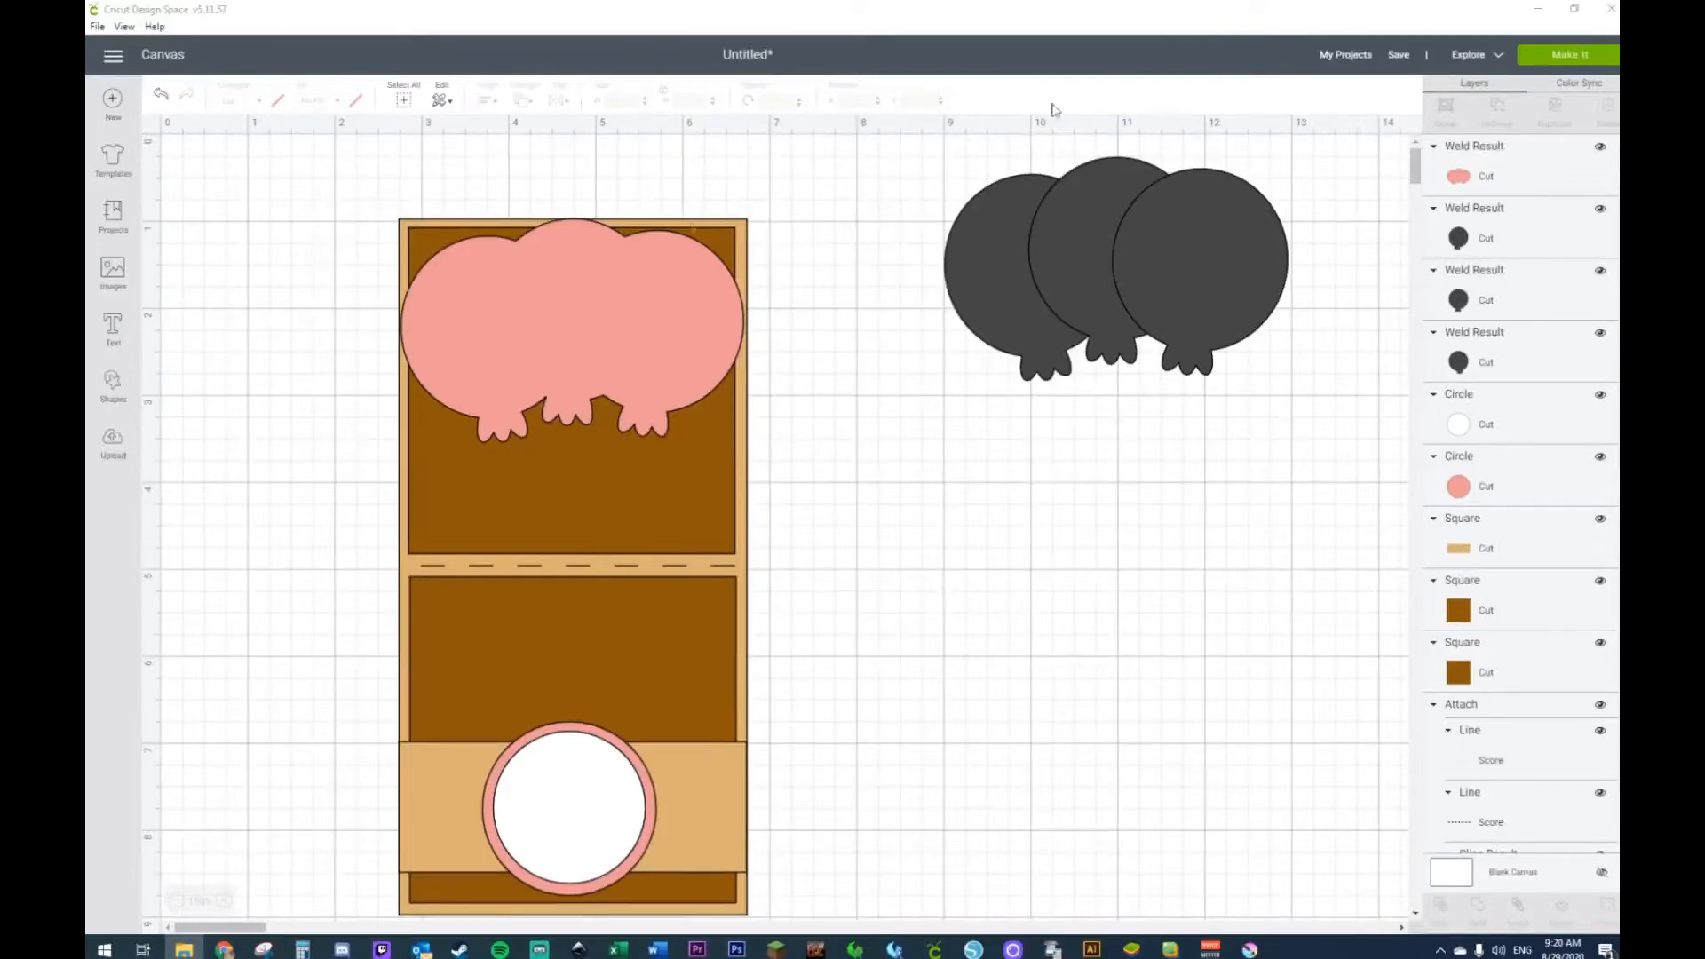
left_click(121, 453)
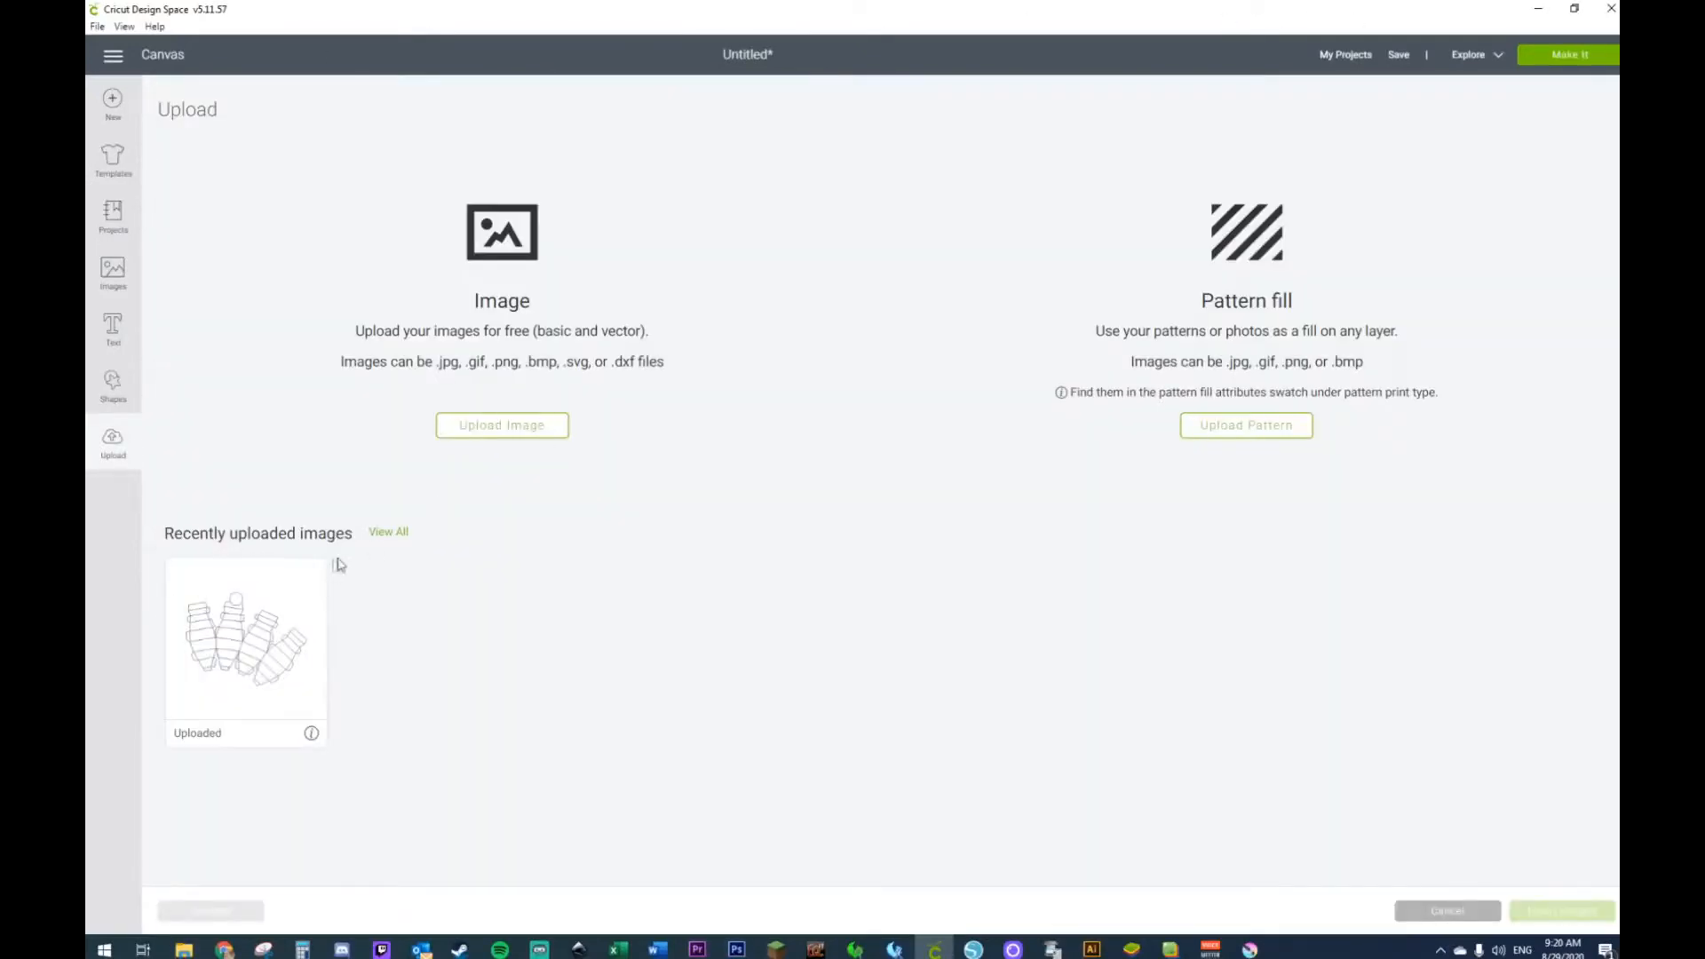
left_click(311, 732)
left_click(266, 661)
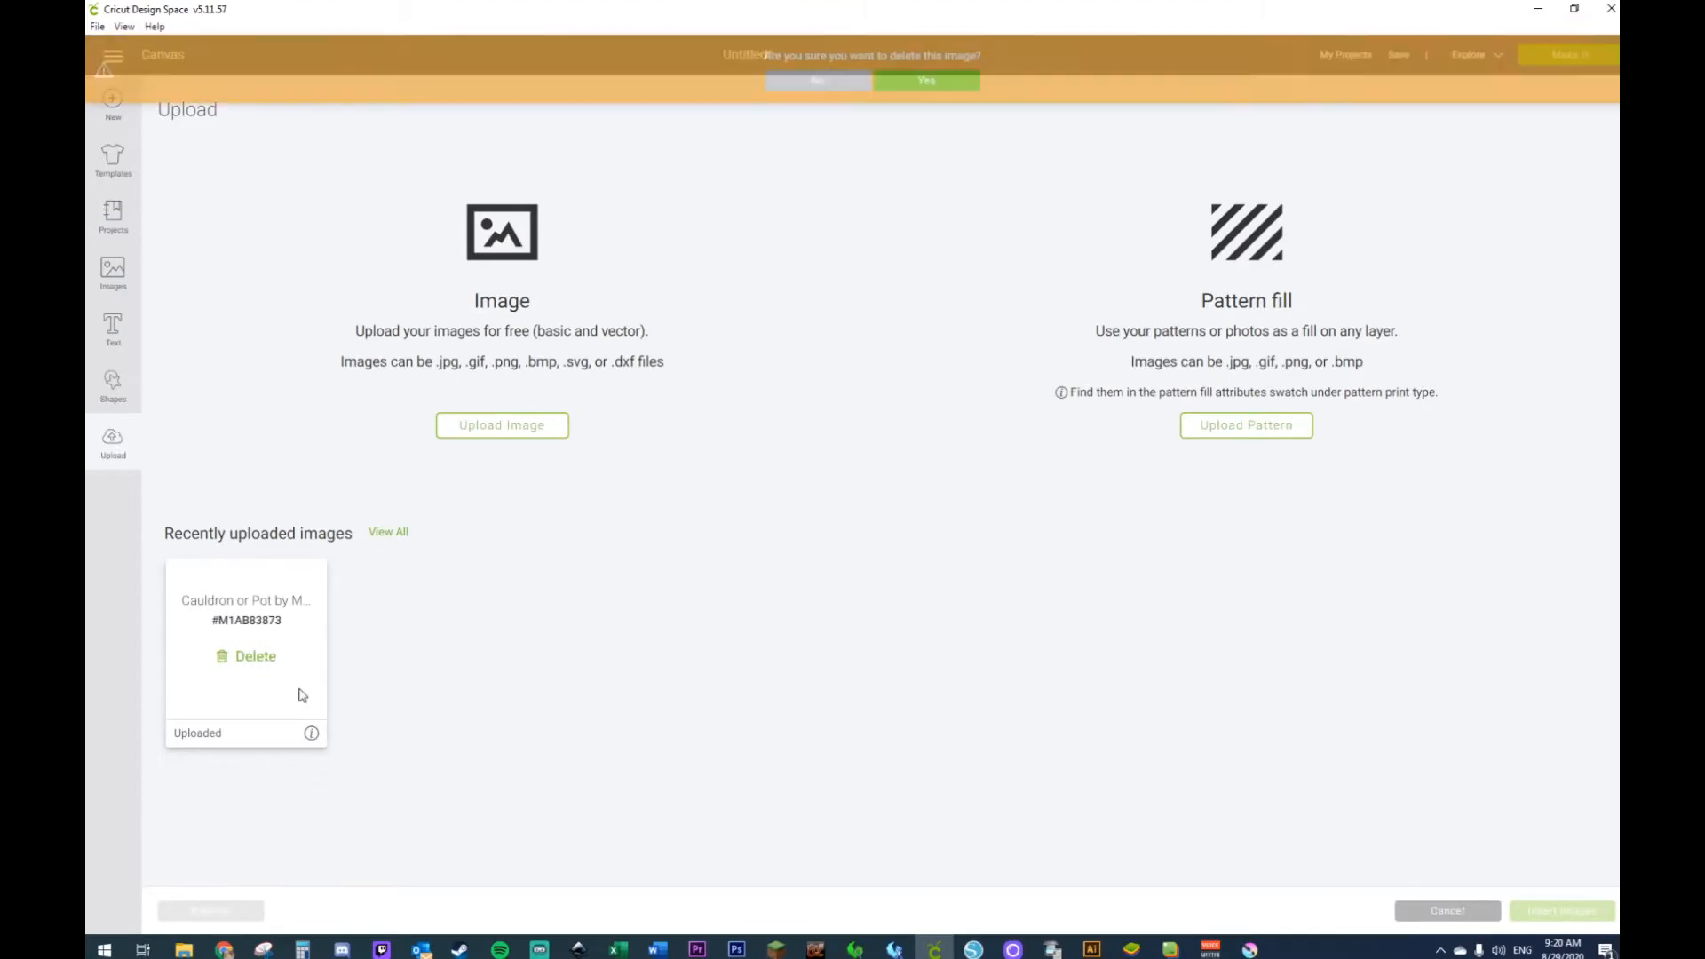
left_click(895, 82)
Step: Upload the Happy Birthday Cake vector file from the computer and save it to the uploaded images
left_click(487, 427)
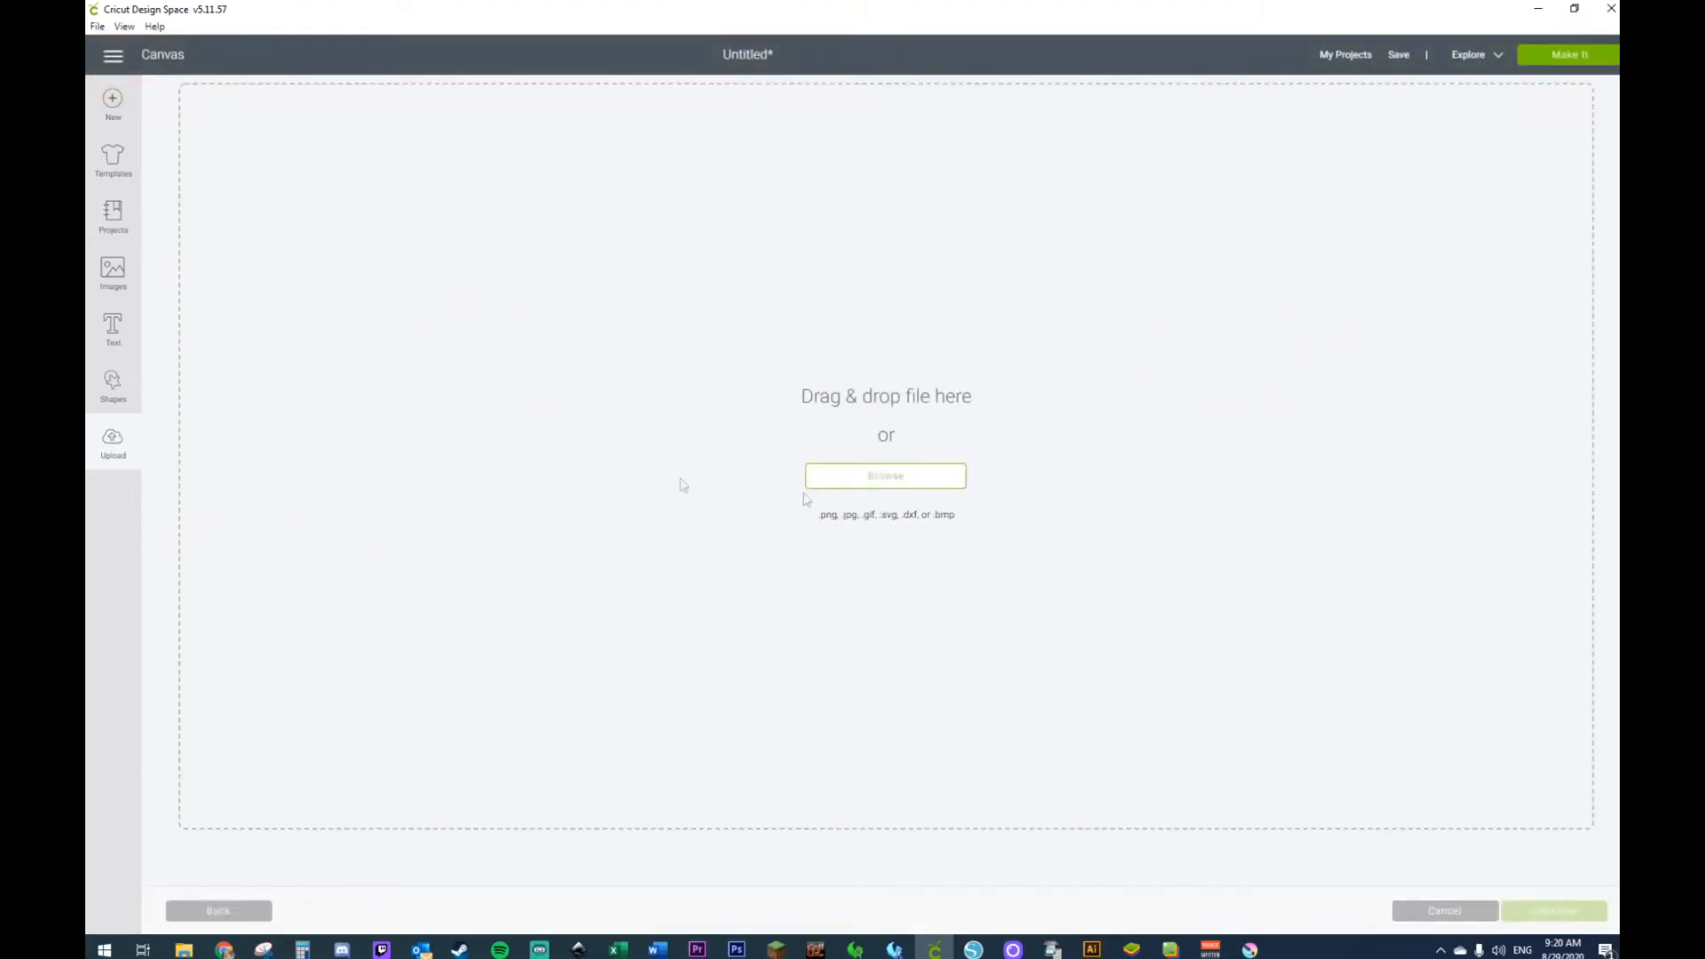
left_click(856, 479)
left_click_drag(610, 39, 1704, 44)
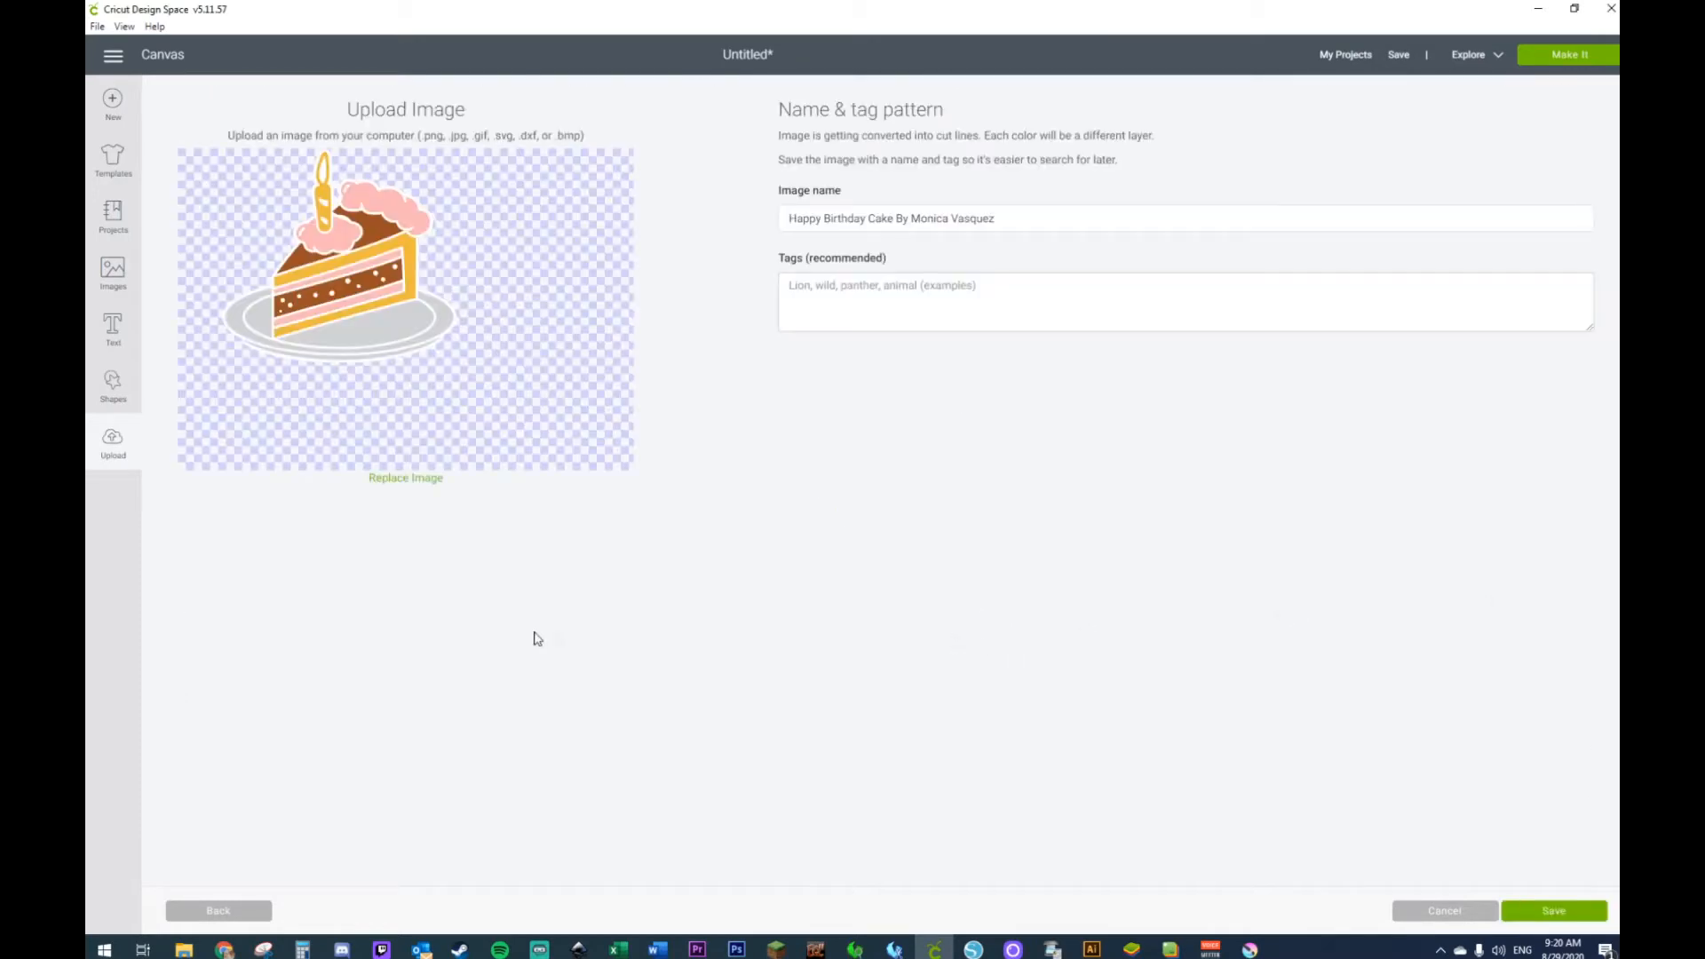
left_click(1544, 911)
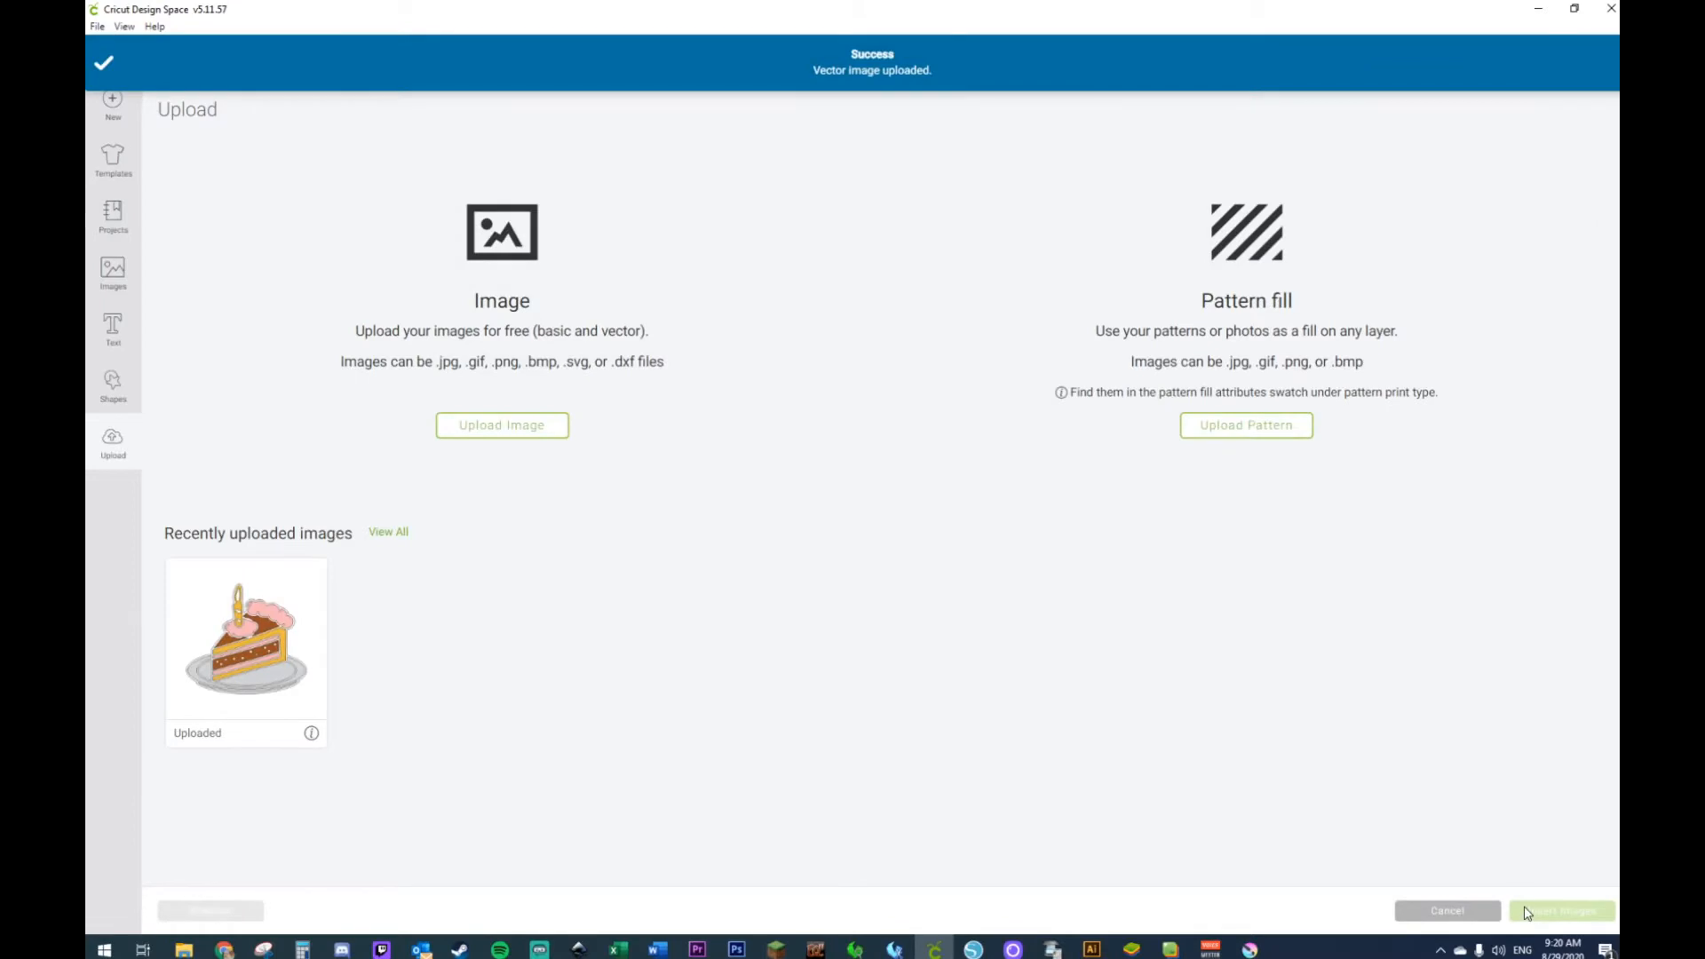
Step: Insert the uploaded cake image and enlarge it to about 3.98 by 3.64 inches on the empty canvas below the grey balloons
left_click(325, 666)
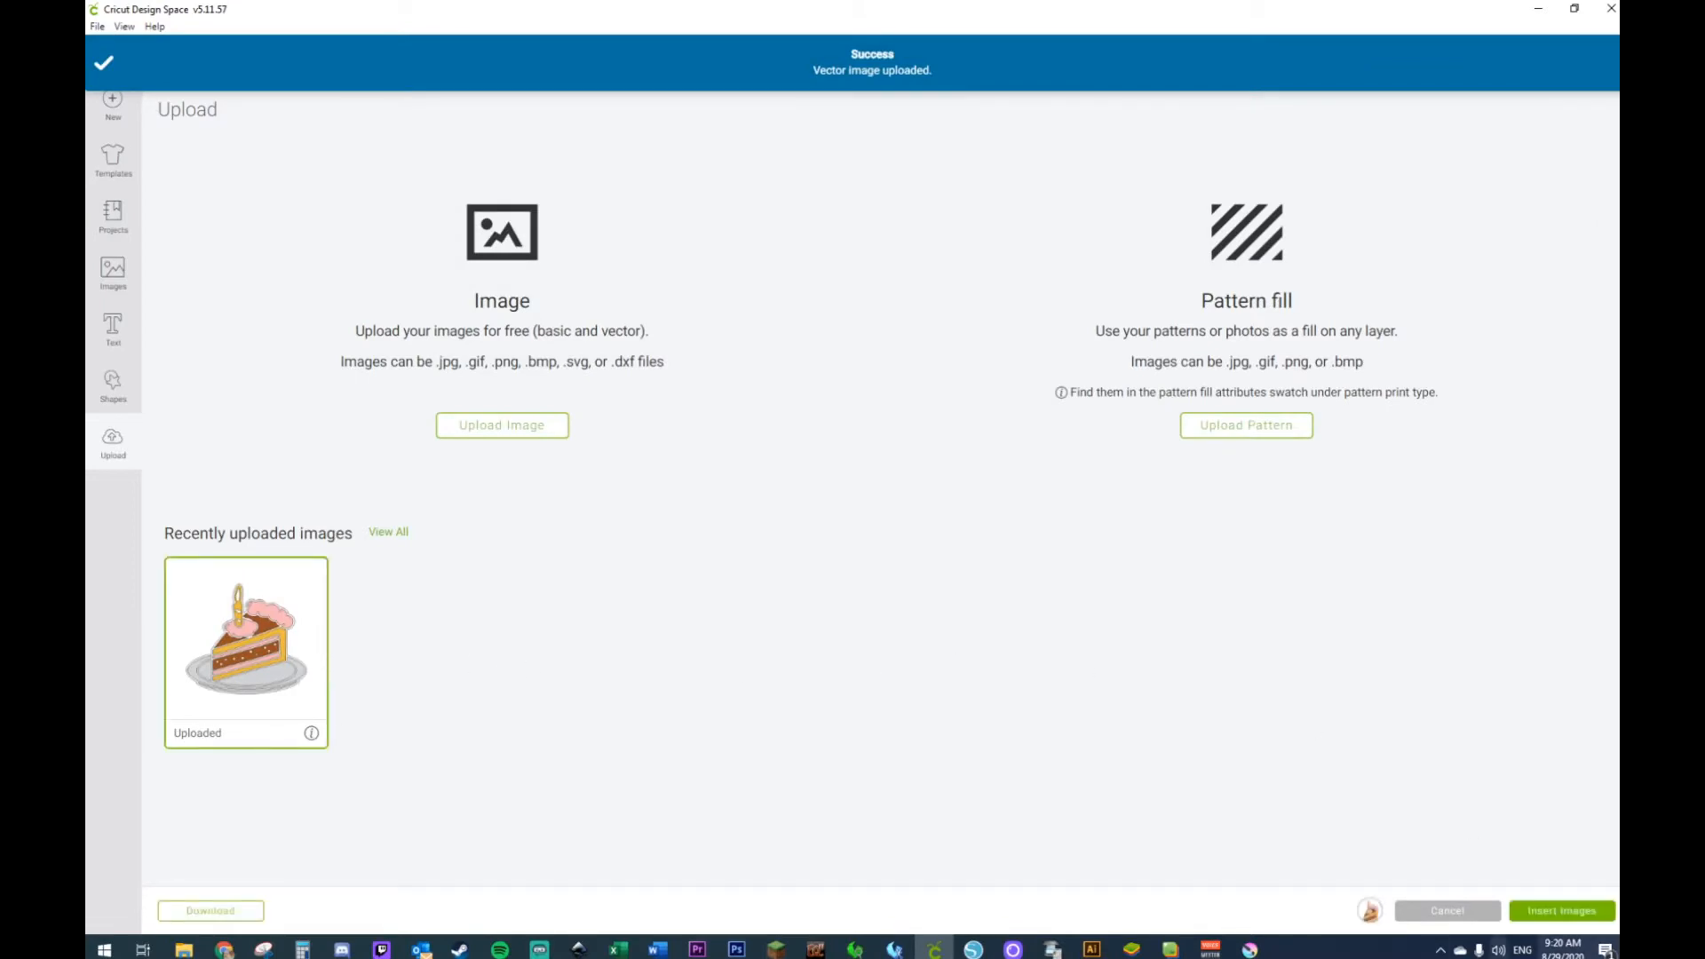
left_click(1539, 911)
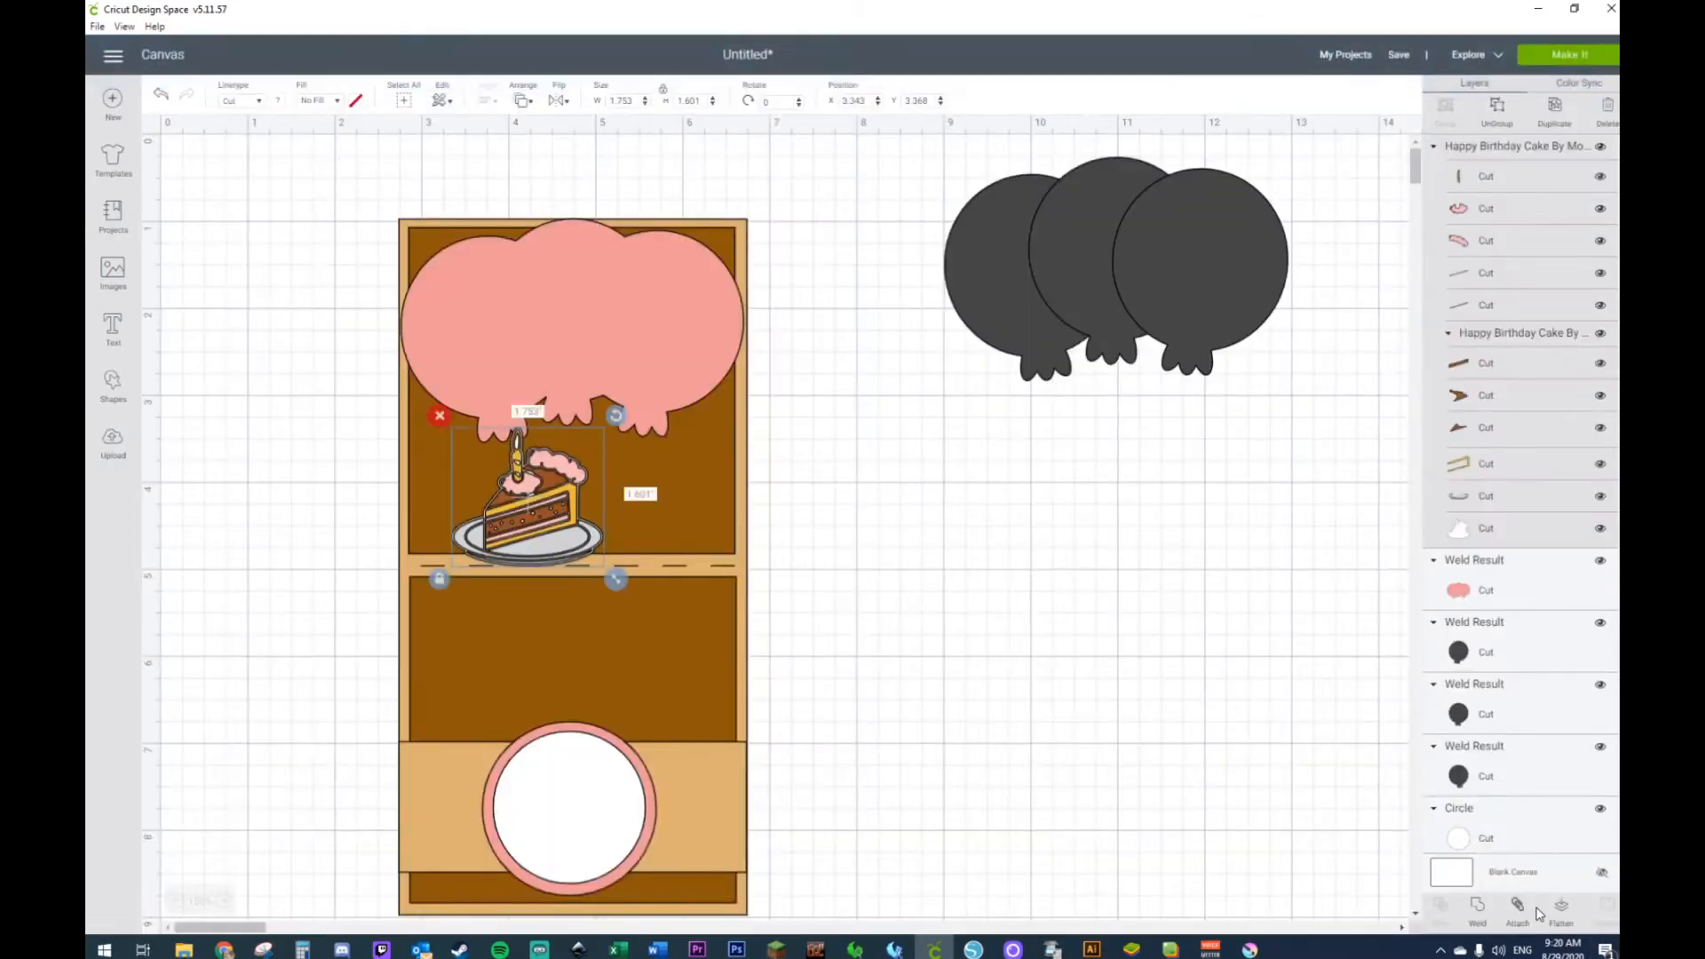
left_click_drag(591, 535, 1332, 786)
left_click_drag(1214, 694, 1047, 741)
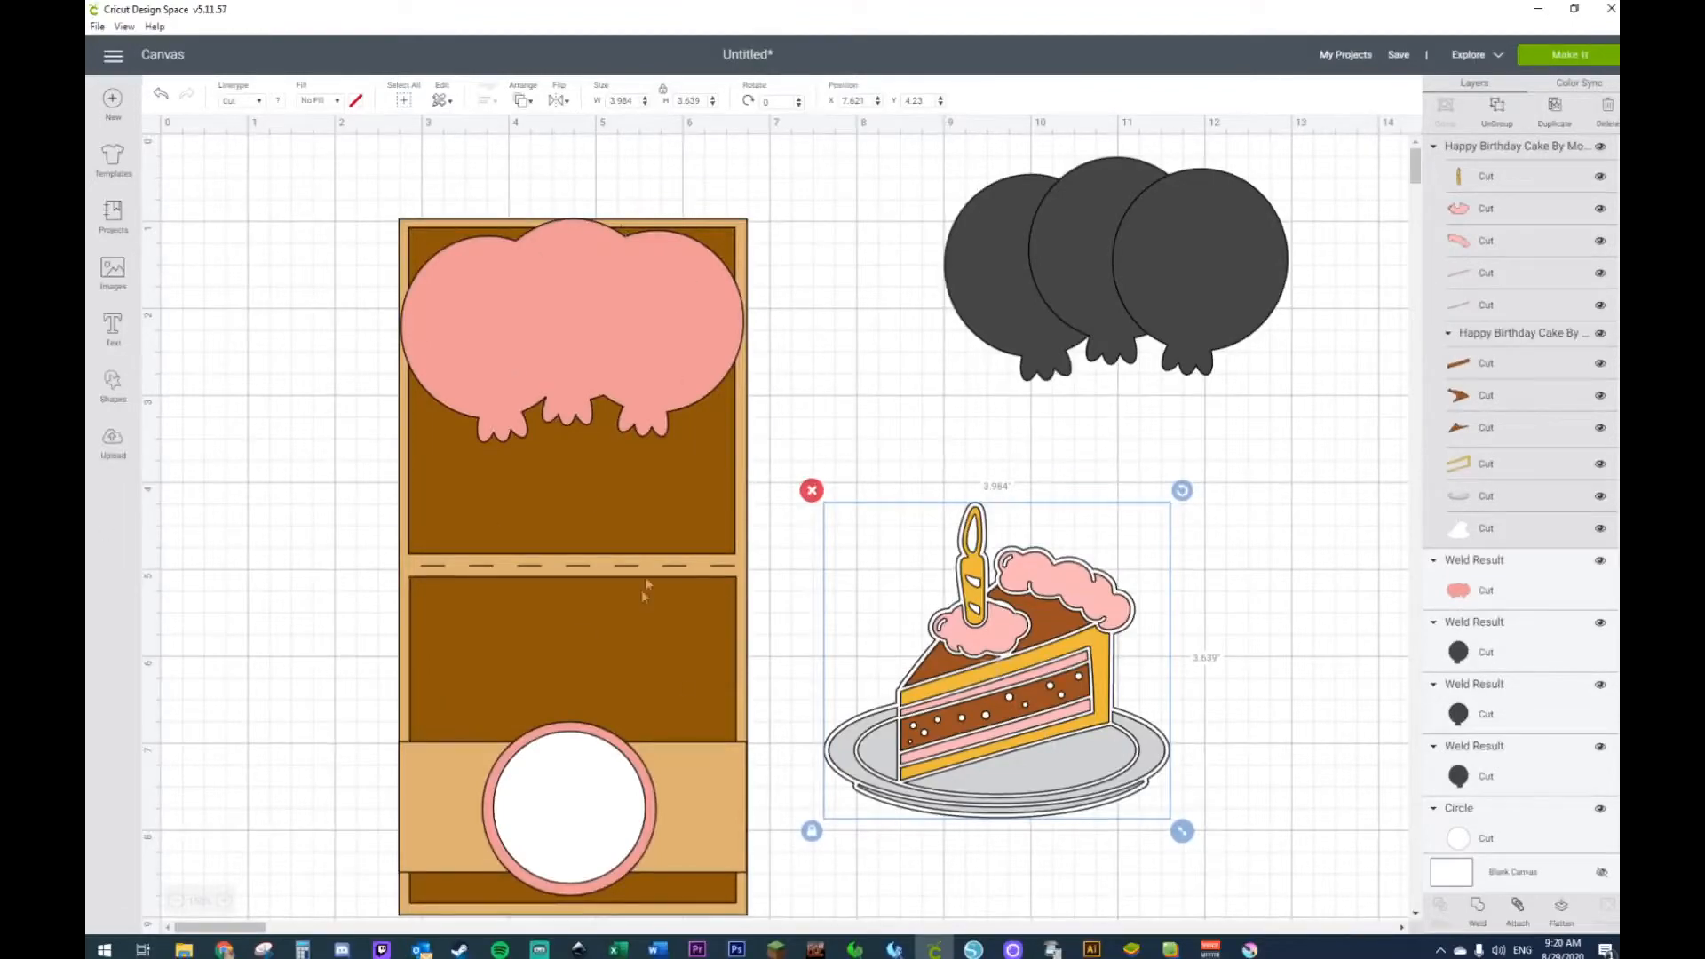
Step: Add a circle beside the cake and stretch it unproportionally into a flat ellipse about 3.57 by 0.99 inches
mouse_move(248, 928)
left_mouse_down()
mouse_move(280, 928)
mouse_move(268, 939)
left_mouse_up()
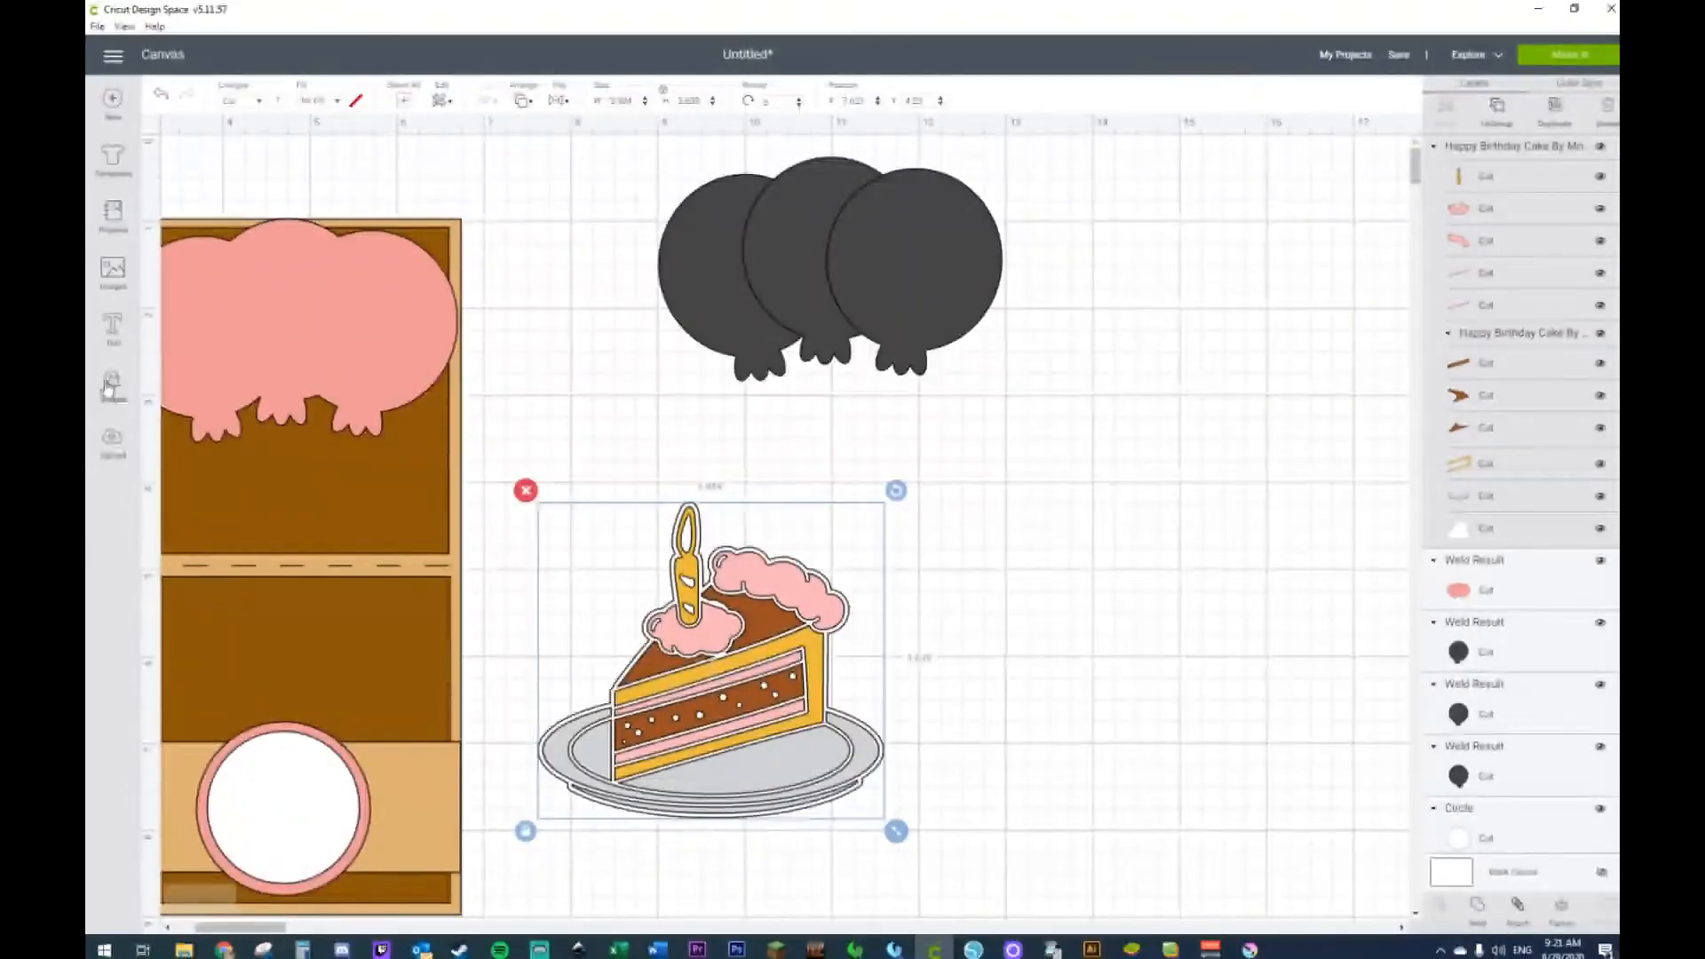
left_click(111, 390)
left_click(234, 272)
left_click_drag(489, 430, 1169, 710)
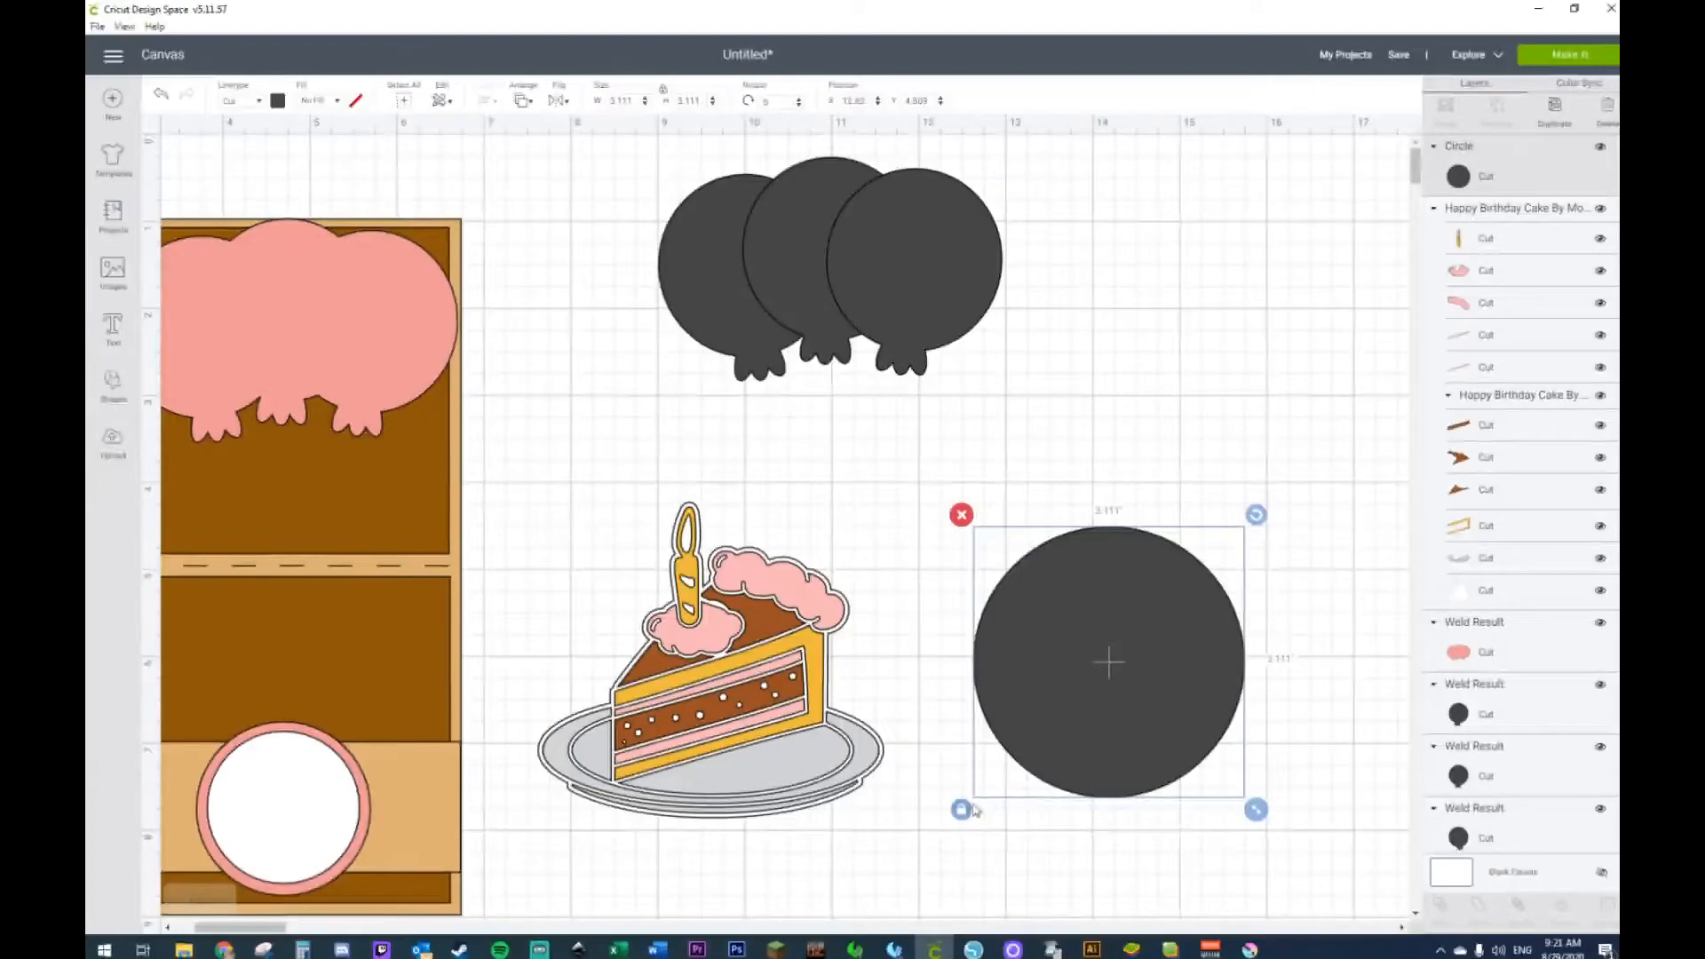
left_click_drag(1255, 809, 1290, 632)
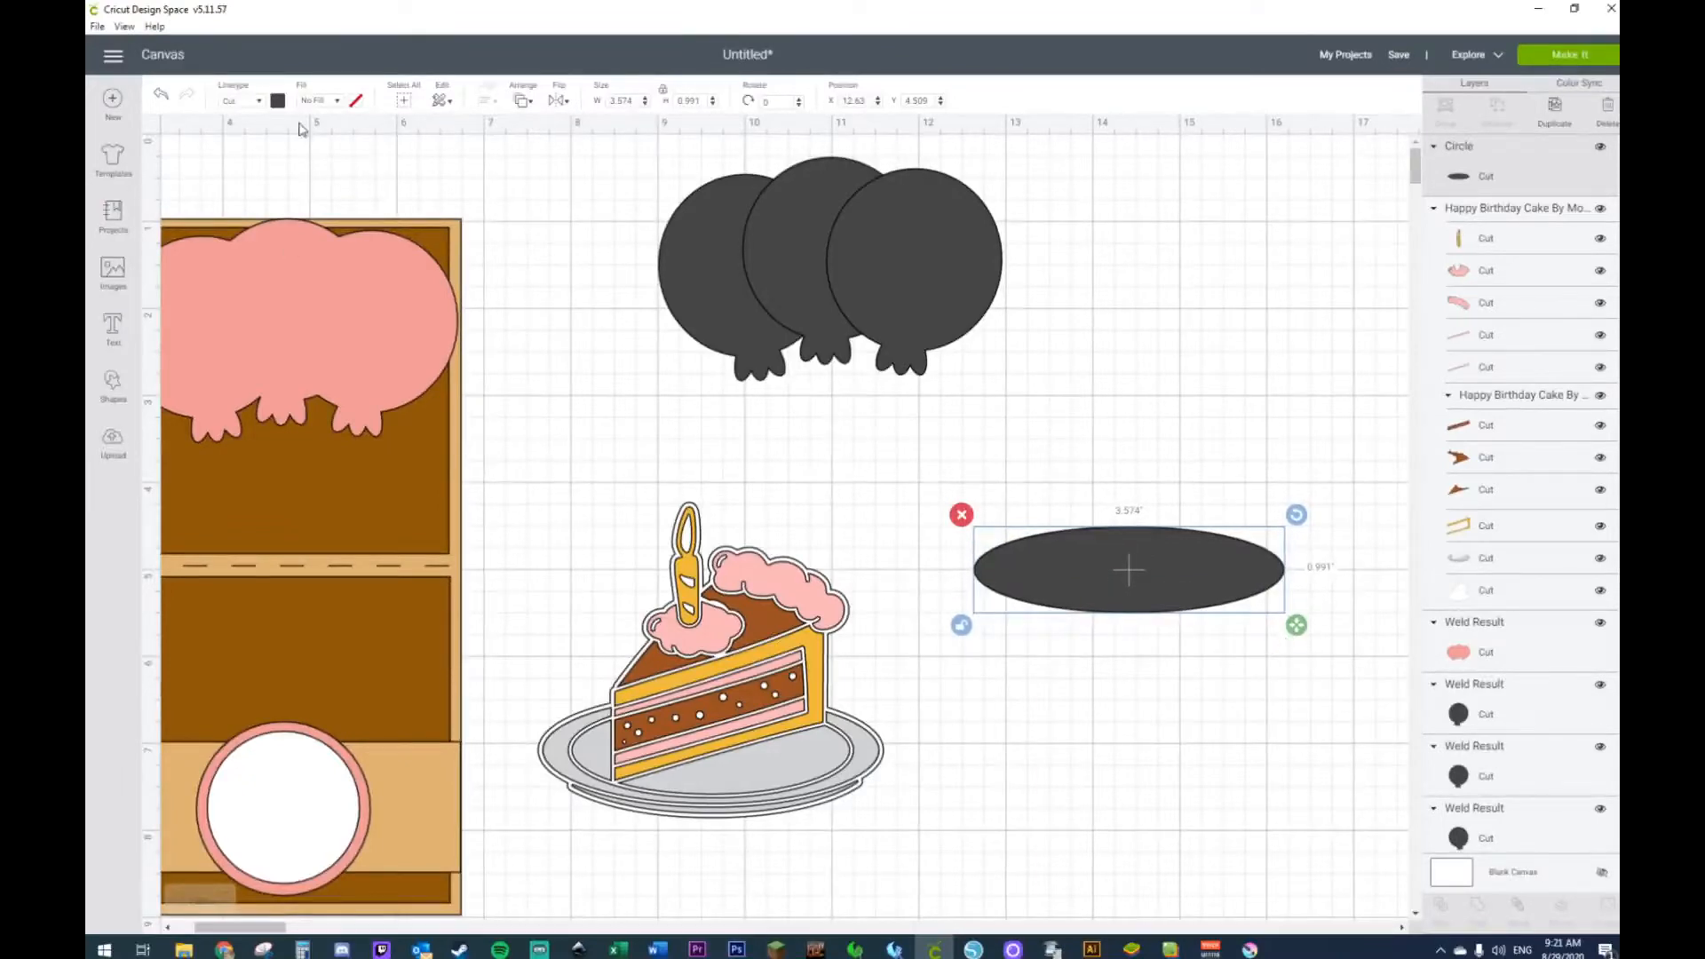
Step: Recolour the flat ellipse light grey and create two duplicates stacked slightly offset below it
left_click(278, 101)
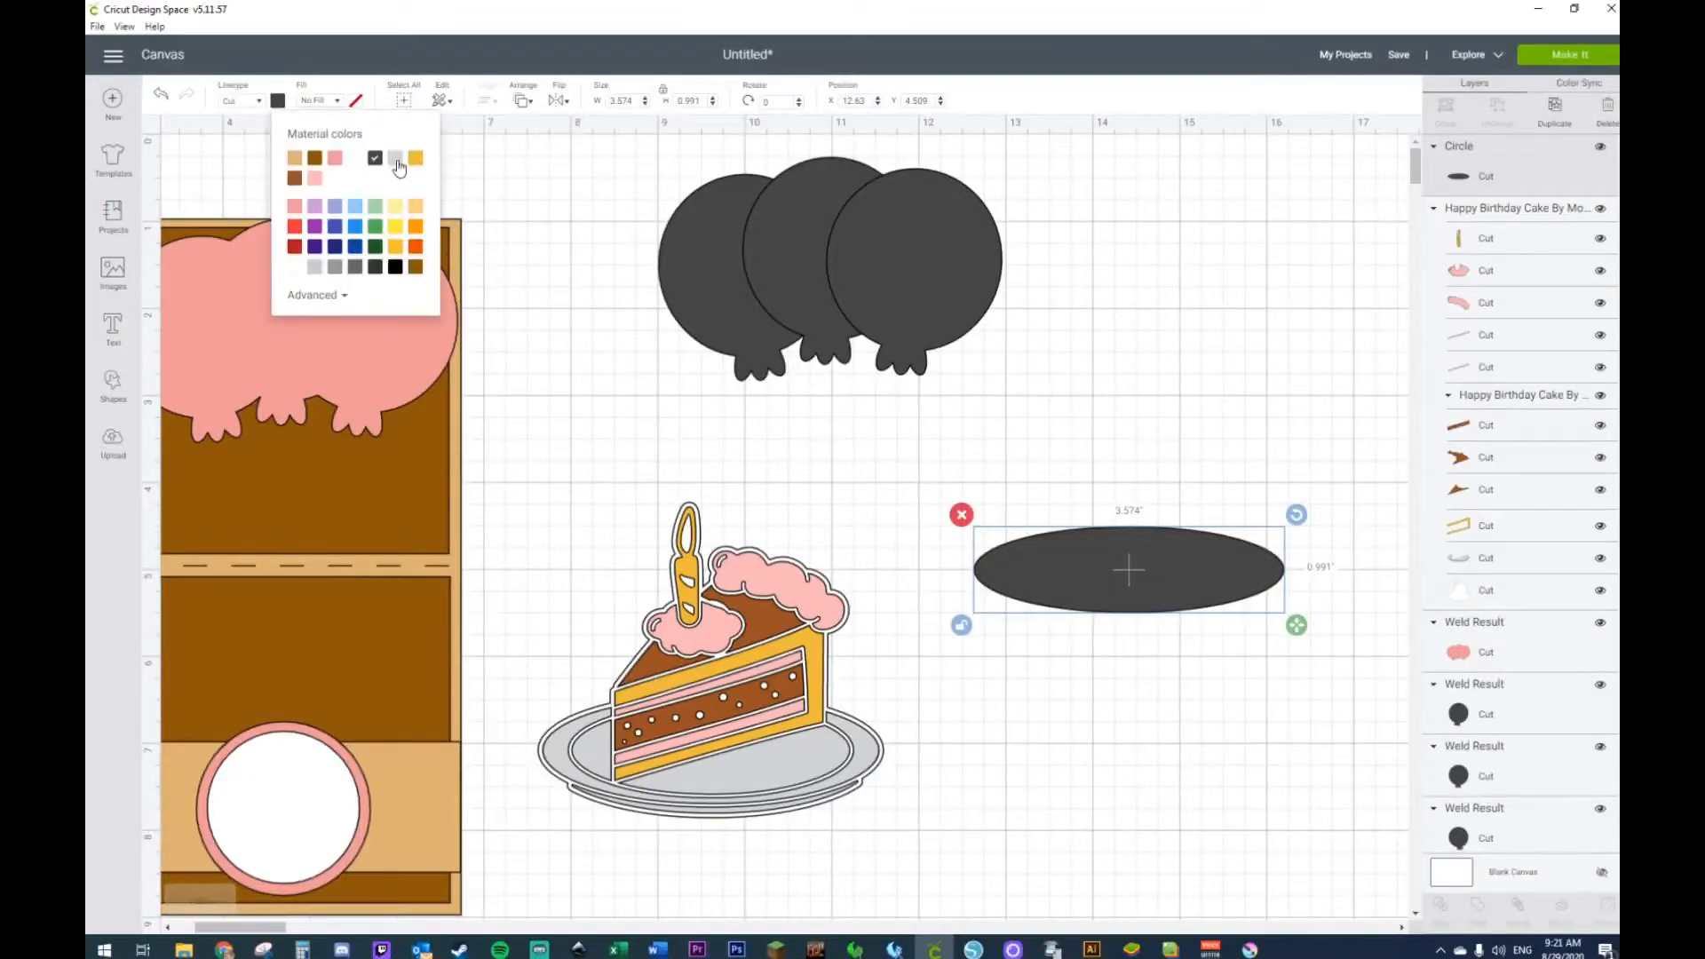
left_click(396, 160)
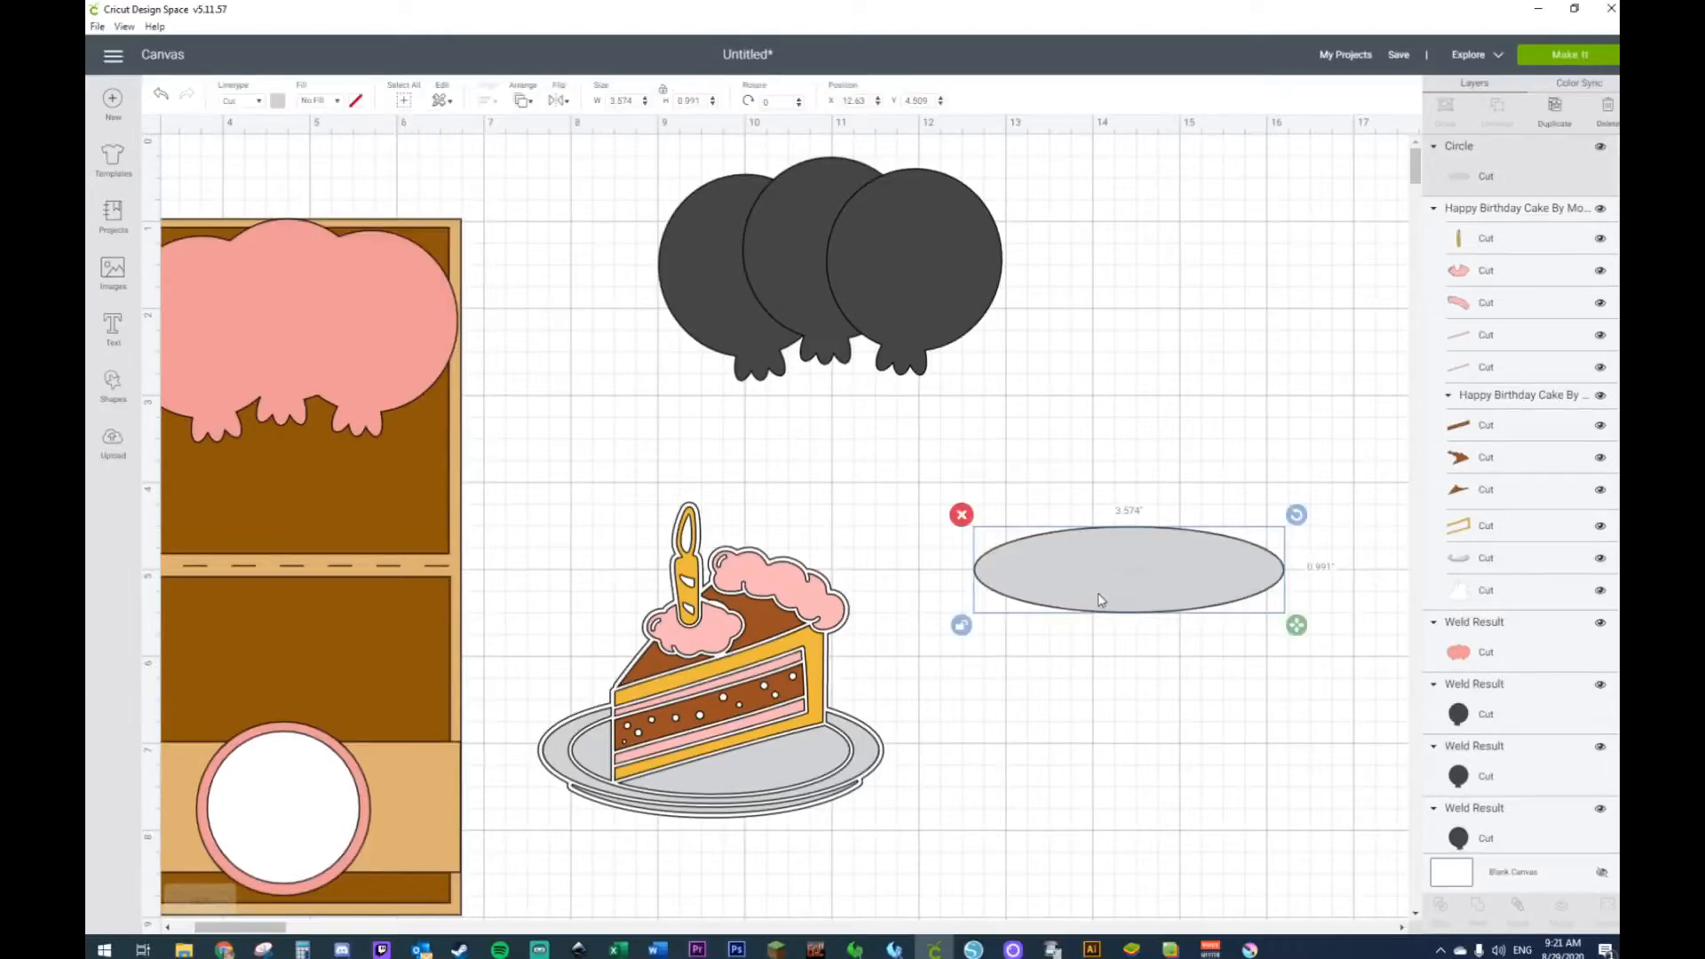
key("ctrl+d")
left_click_drag(1101, 633, 1047, 701)
key("ctrl+d")
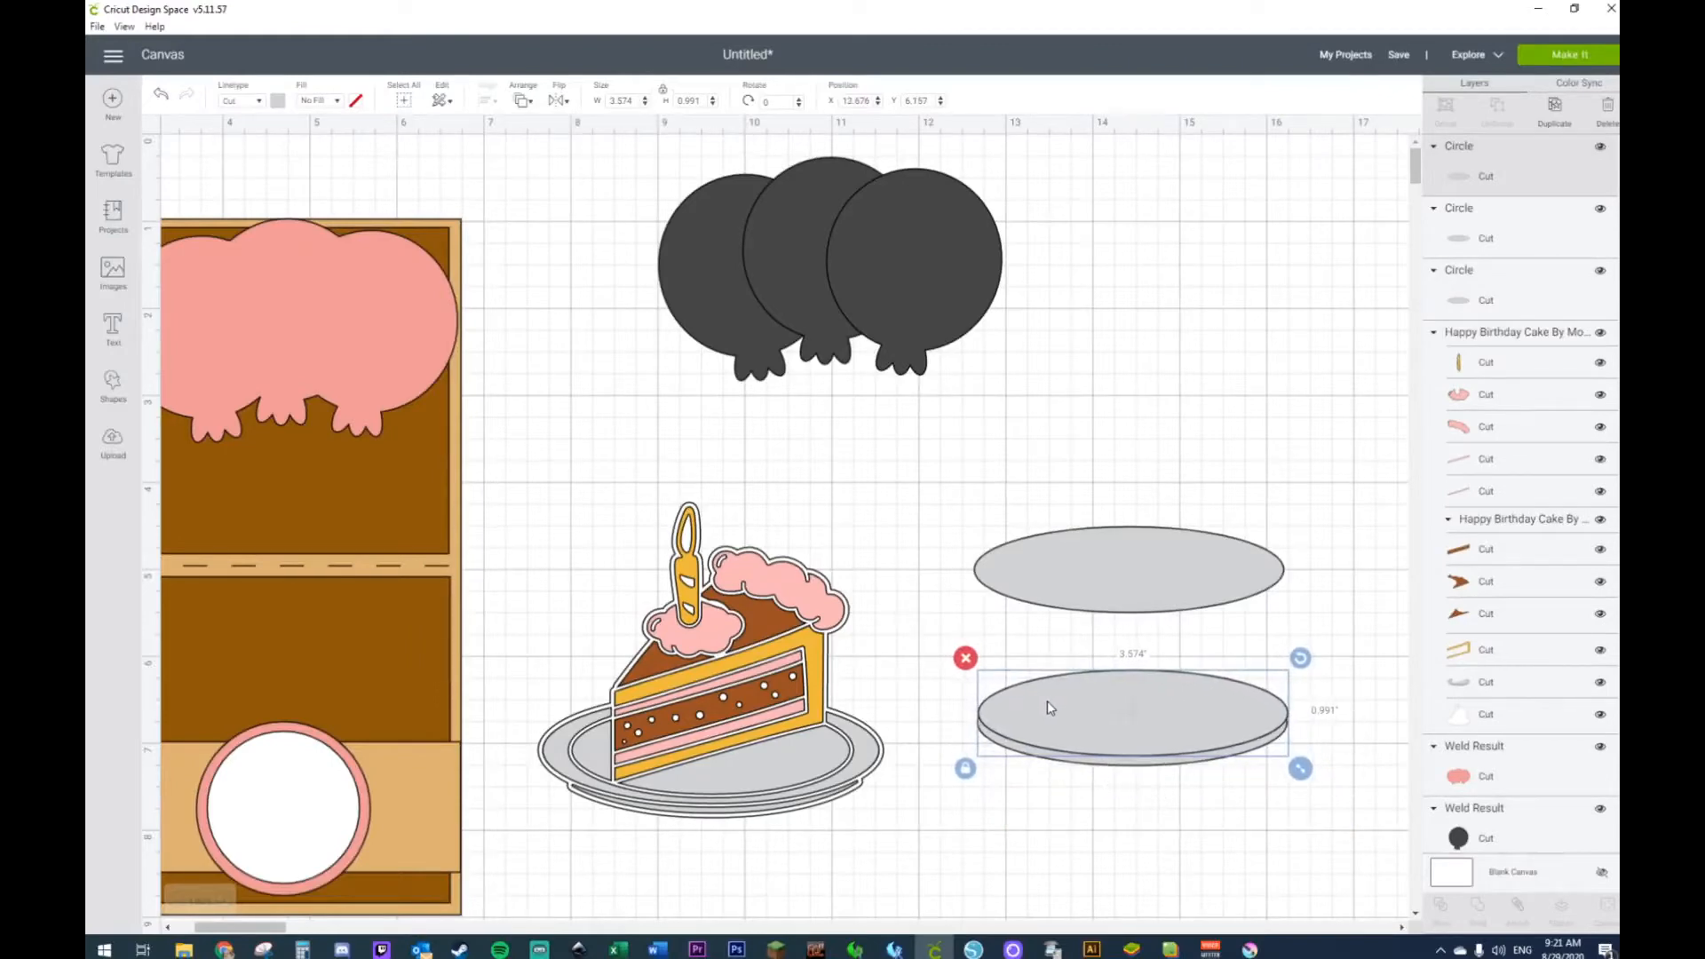
Step: Enlarge the topmost duplicate ellipse to about 3.94 inches wide, offset it slightly upward, and slice it with the duplicate beneath it
left_click_drag(1300, 769, 1328, 774)
left_click_drag(1217, 706, 1202, 697)
left_click(1193, 822)
left_click_drag(1157, 826, 1150, 679)
right_click(1158, 720)
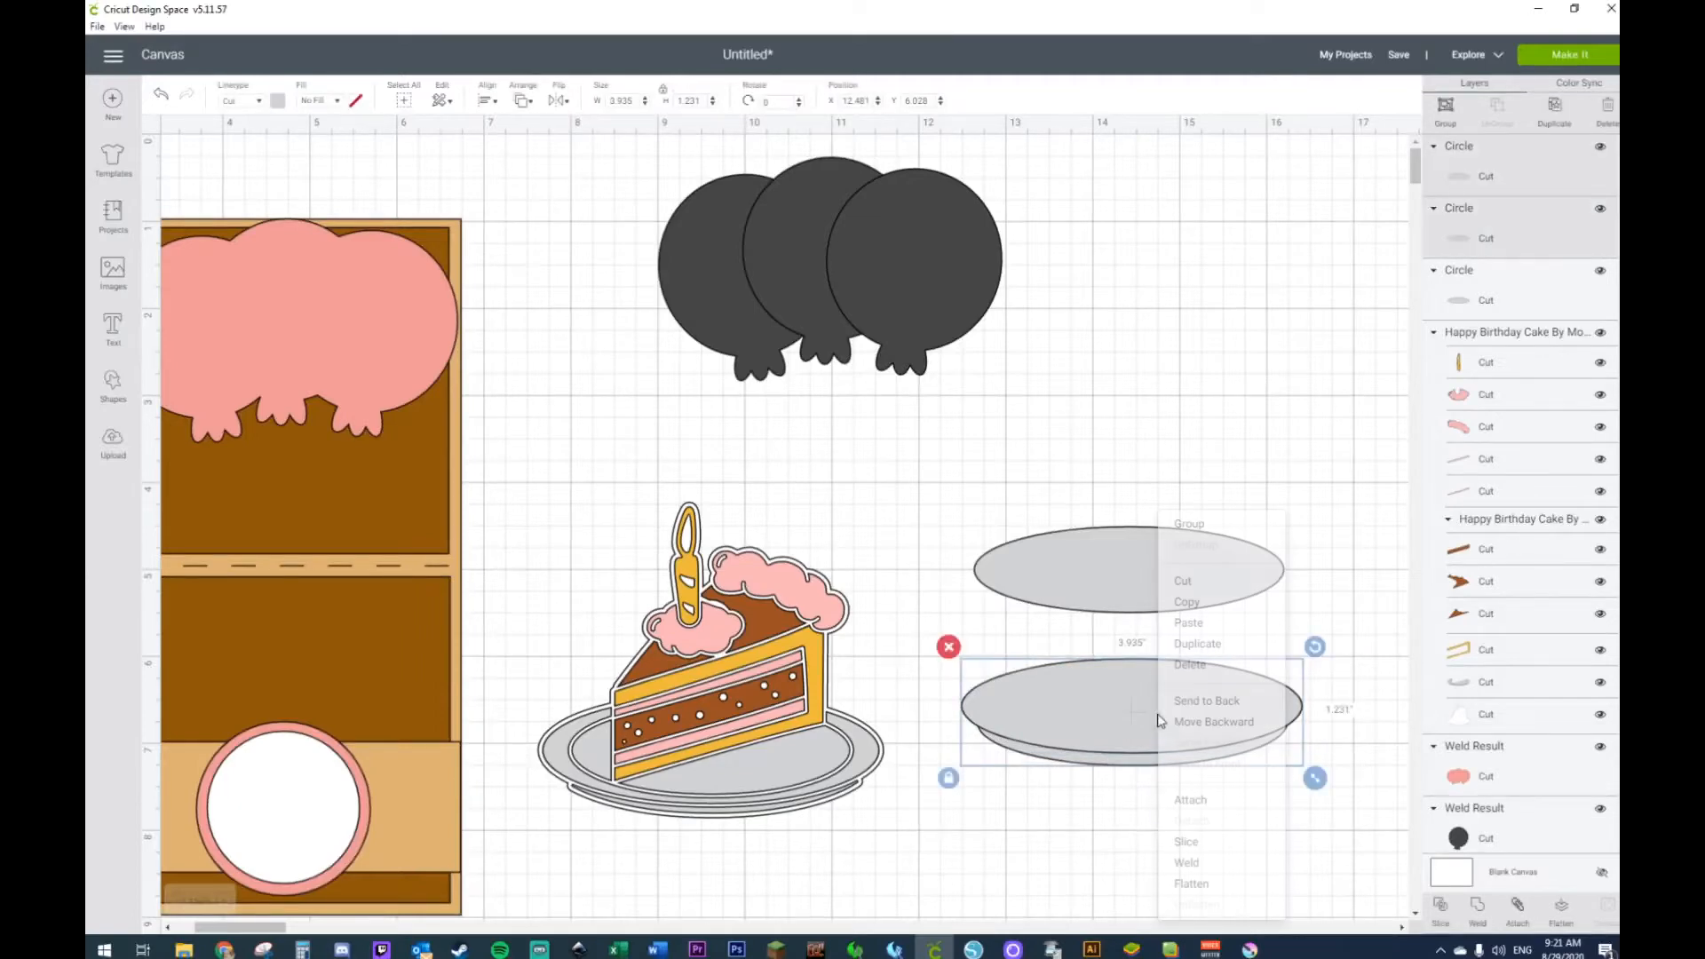
left_click(1188, 841)
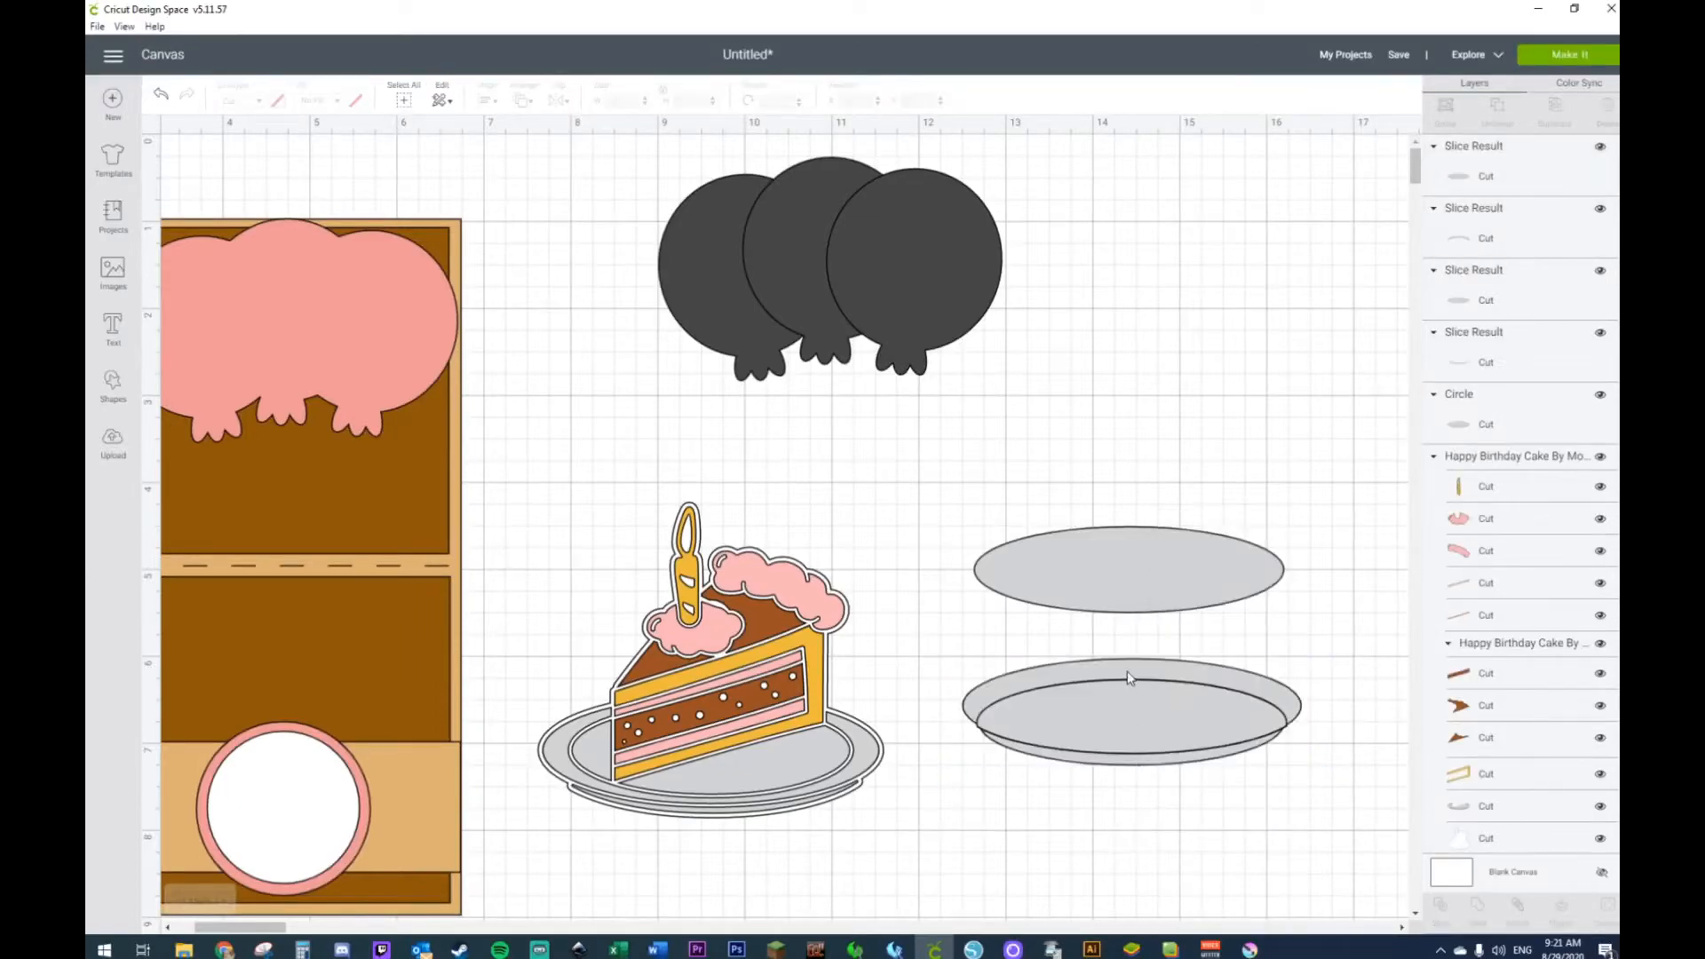
Step: Move the thin lower crescent just under the original ellipse as a plate rim, and delete the larger upper crescent
left_click_drag(1133, 682, 1156, 452)
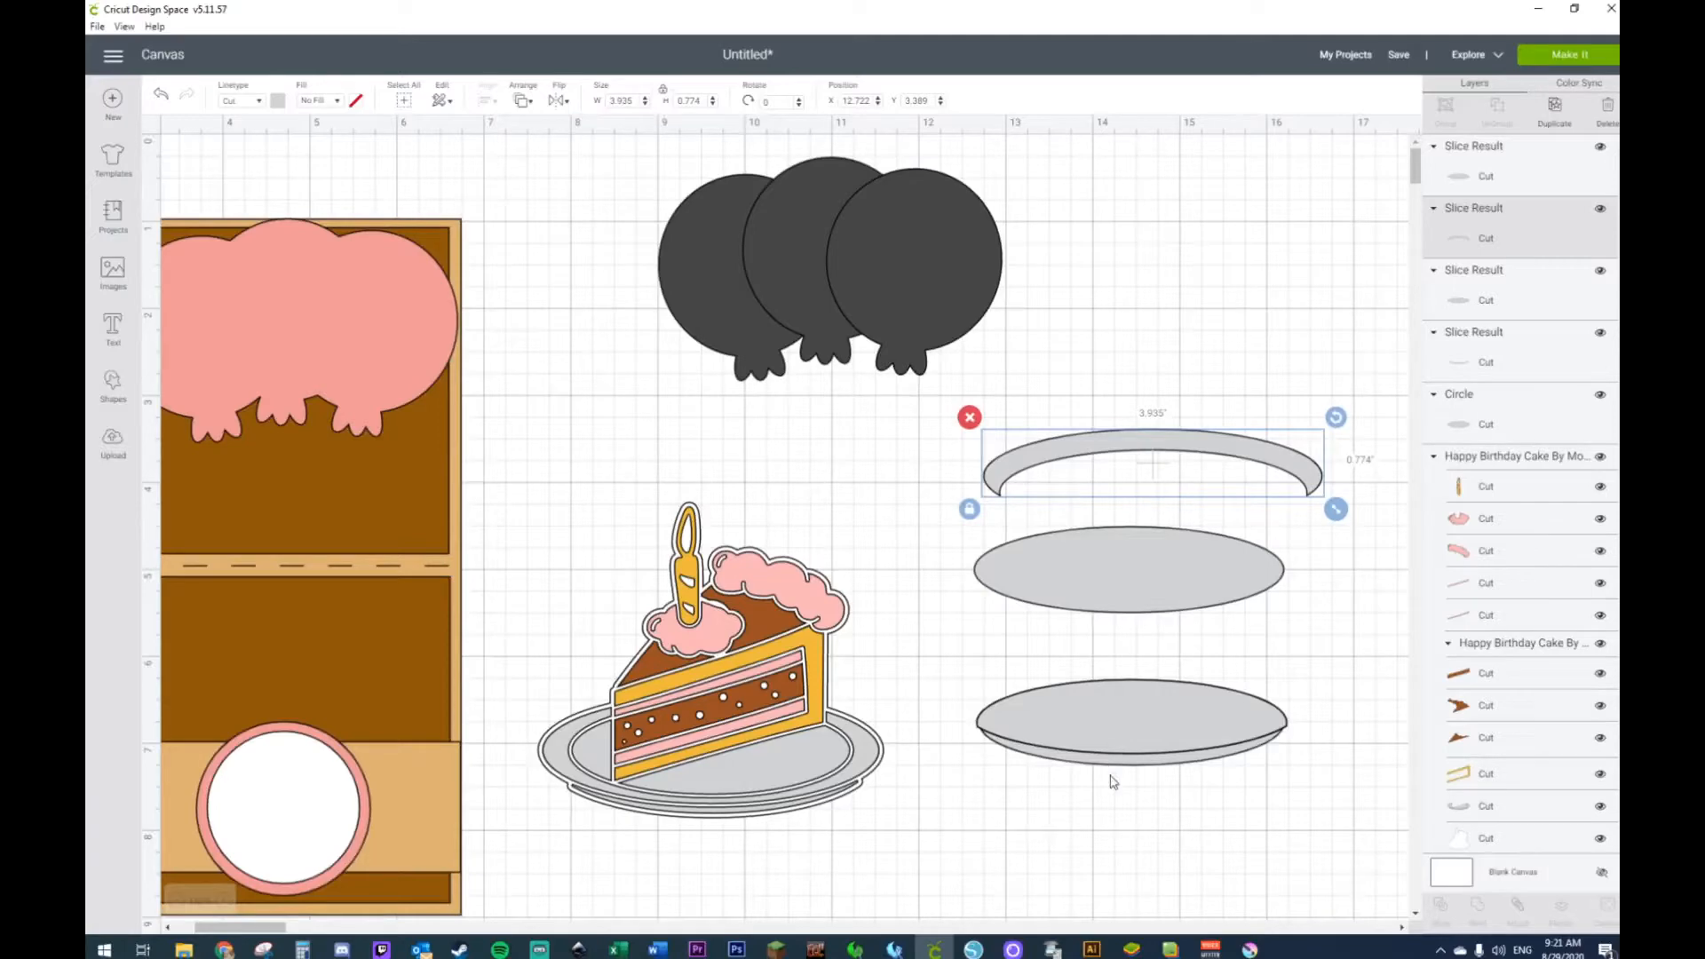
left_click_drag(1111, 769, 1105, 632)
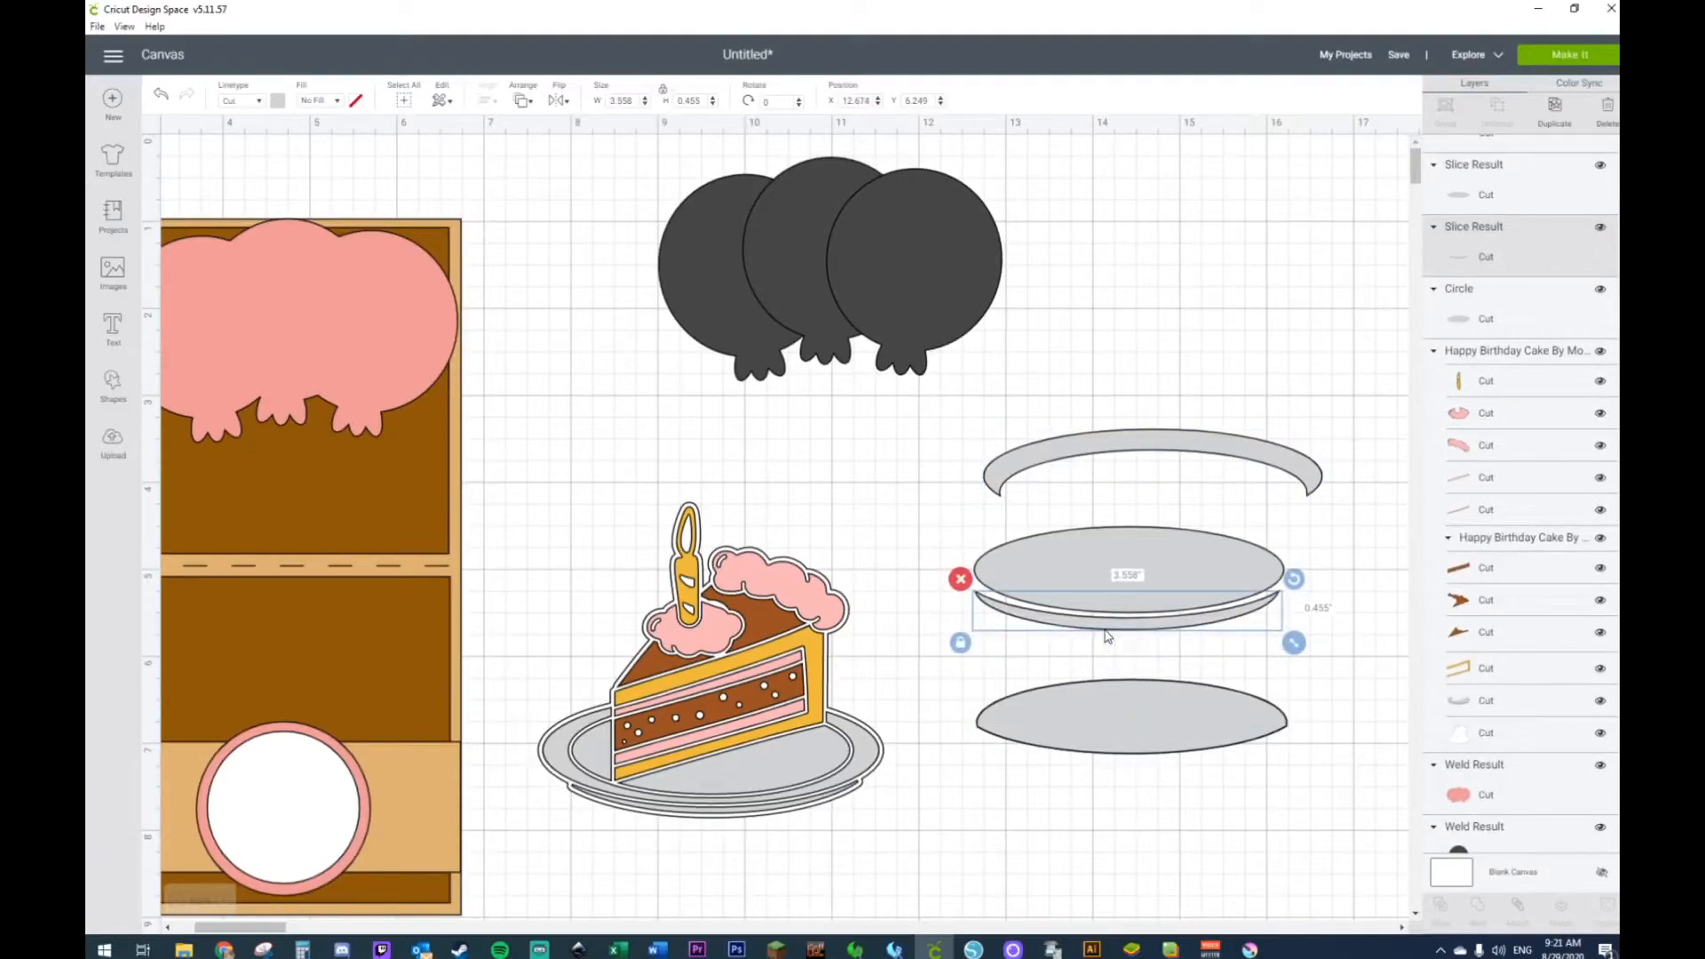
left_click(1134, 371)
left_click(1157, 454)
key("Delete")
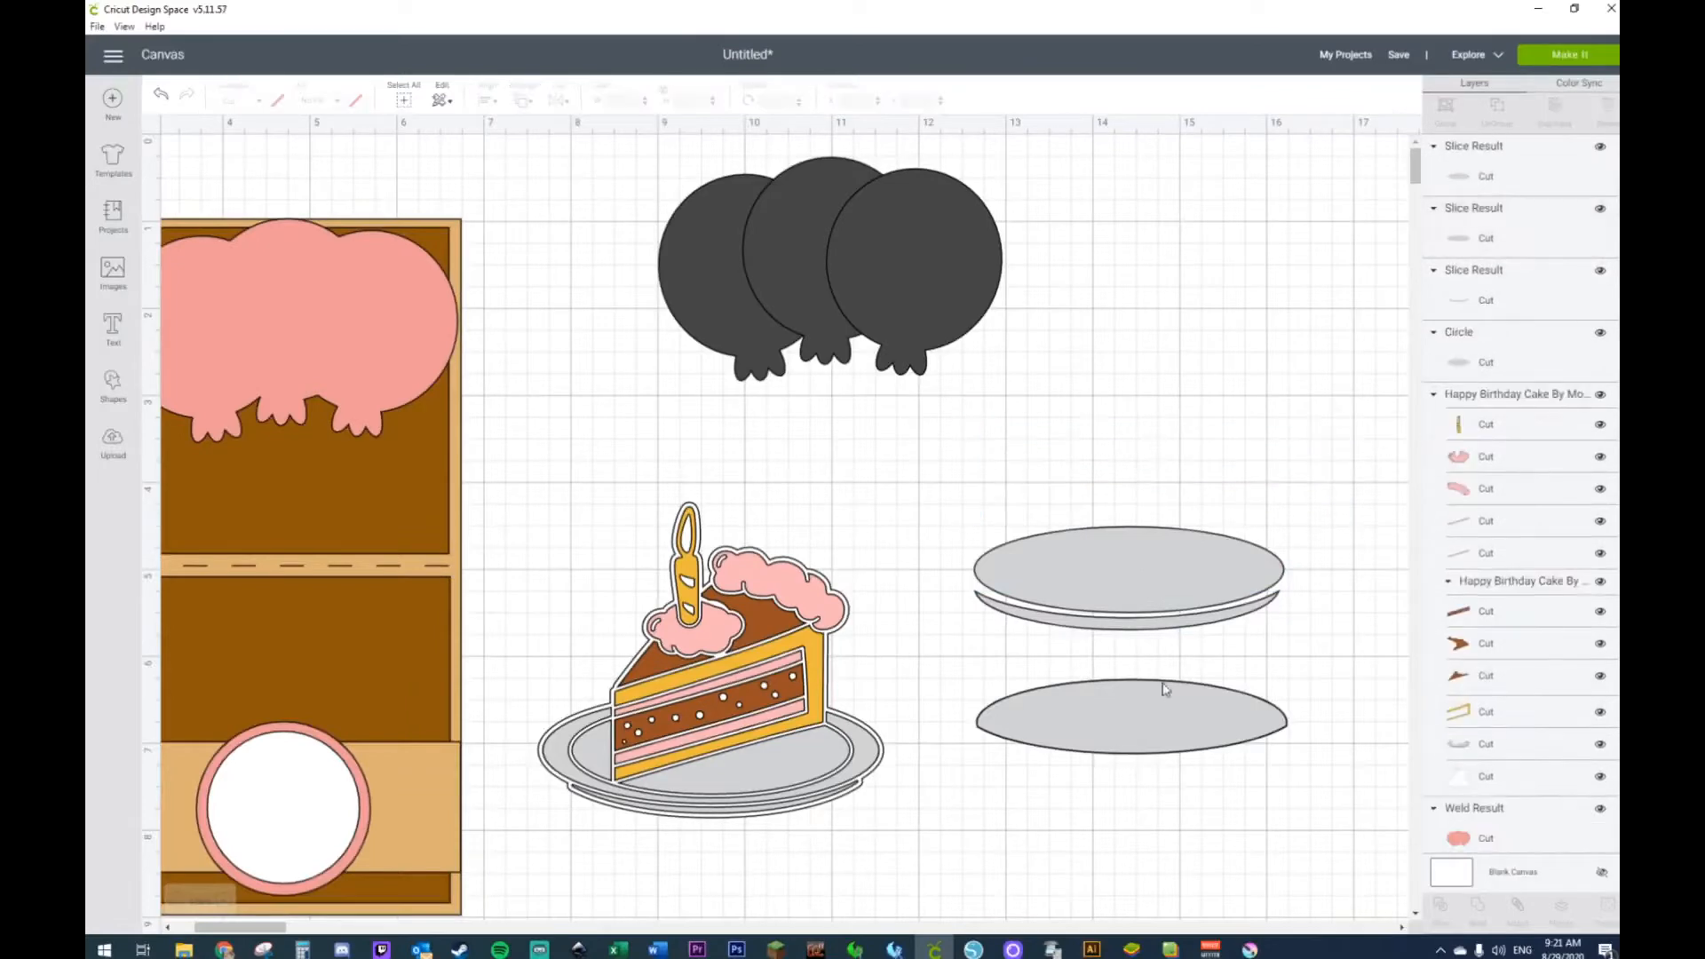
Step: Shrink one remaining sliced ellipse piece to about 2.91 by 0.69 inches and centre it on the plate ellipse
left_click(1144, 739)
left_click_drag(1296, 769, 1266, 618)
left_click_drag(1132, 580, 1130, 574)
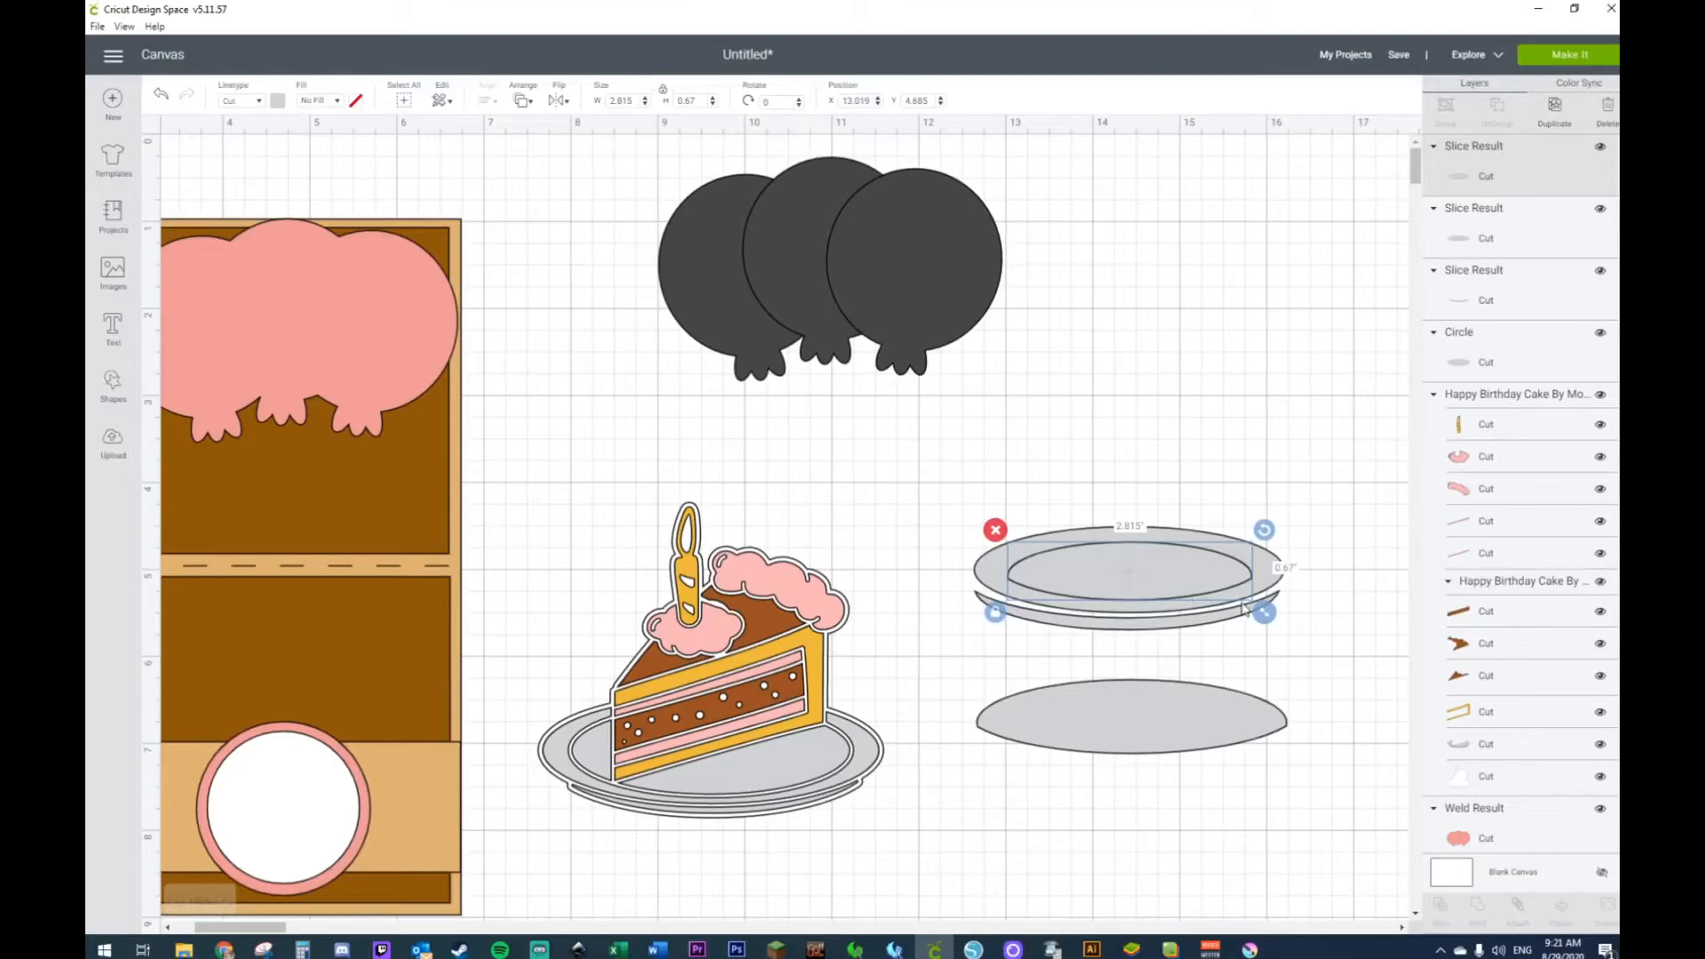
left_click_drag(1264, 612, 1271, 614)
left_click_drag(1174, 581, 1172, 580)
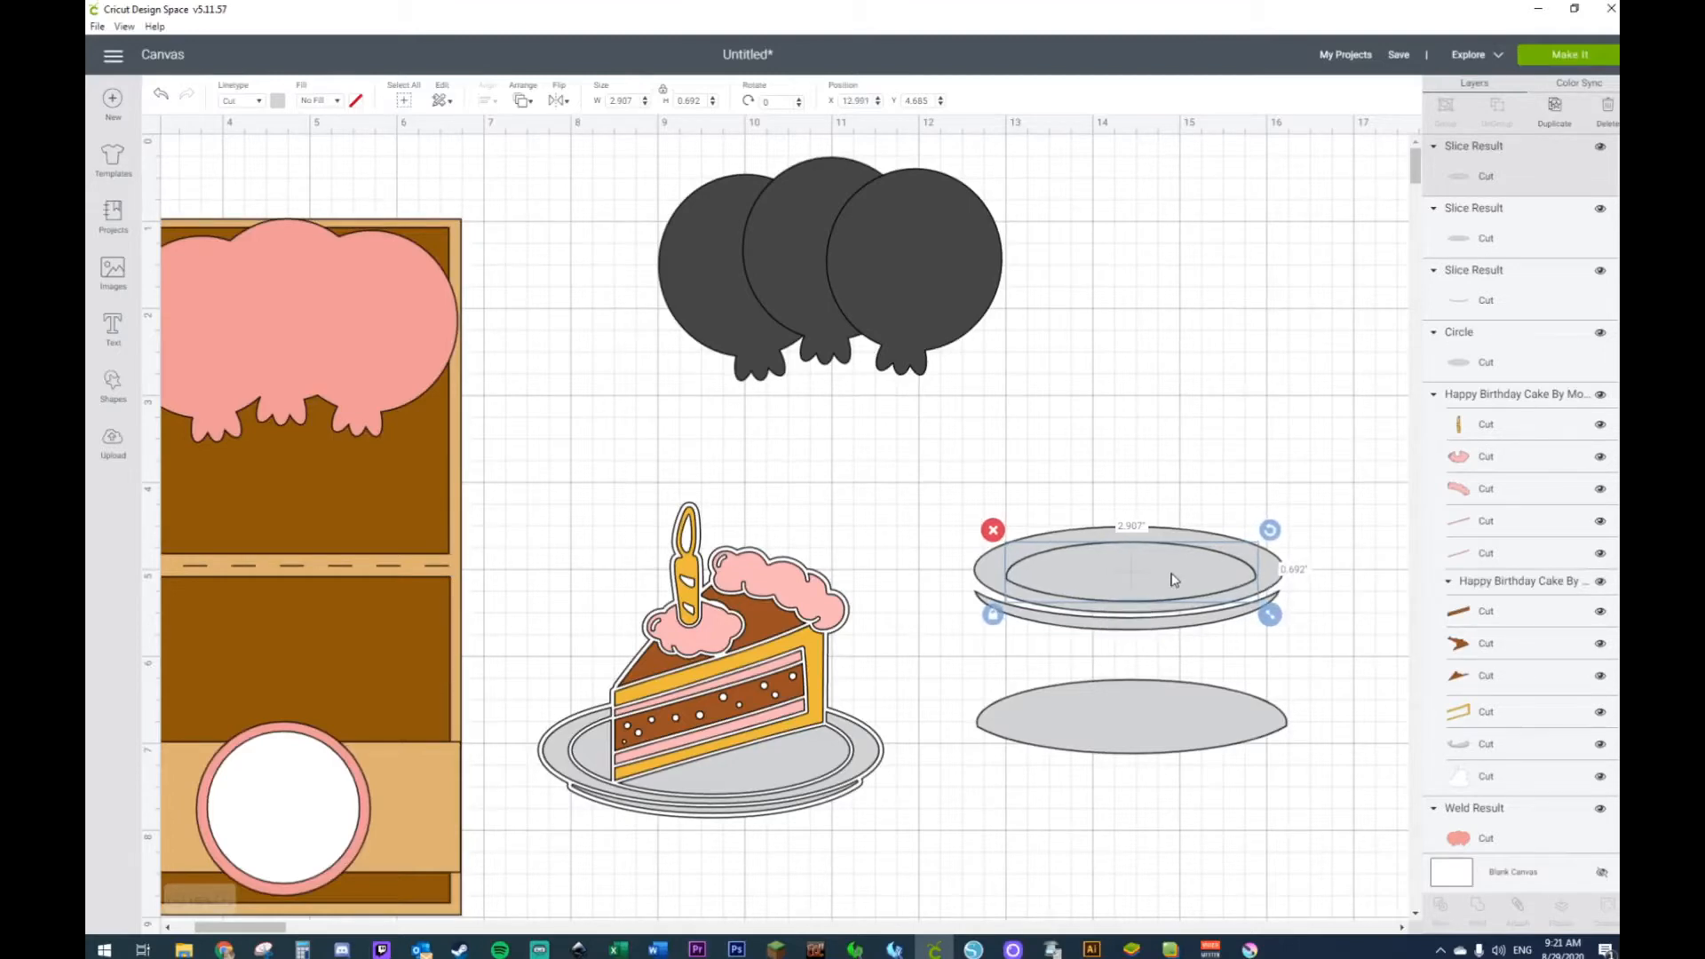
Step: Slice the small inner shape out of the plate ellipse, move one cut piece above, and delete the piece left inside the ring
left_click(1108, 534, "shift")
right_click(1108, 533)
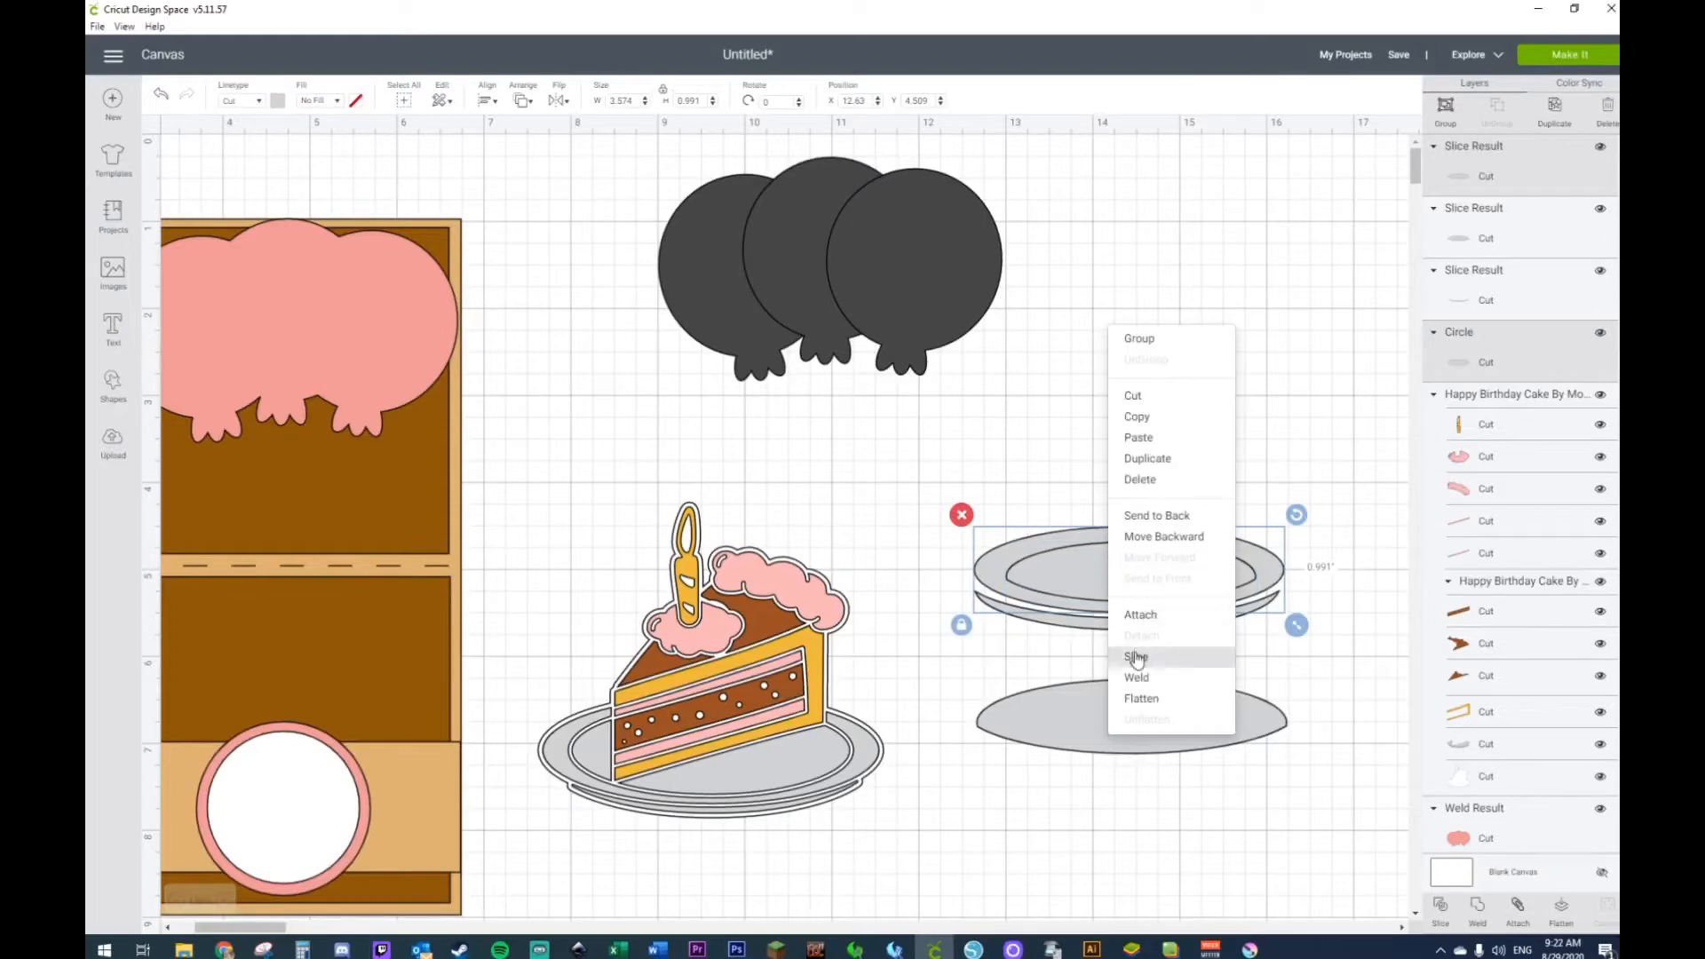
left_click(1132, 655)
left_click_drag(1133, 573, 1135, 461)
left_click(1123, 580)
key("Delete")
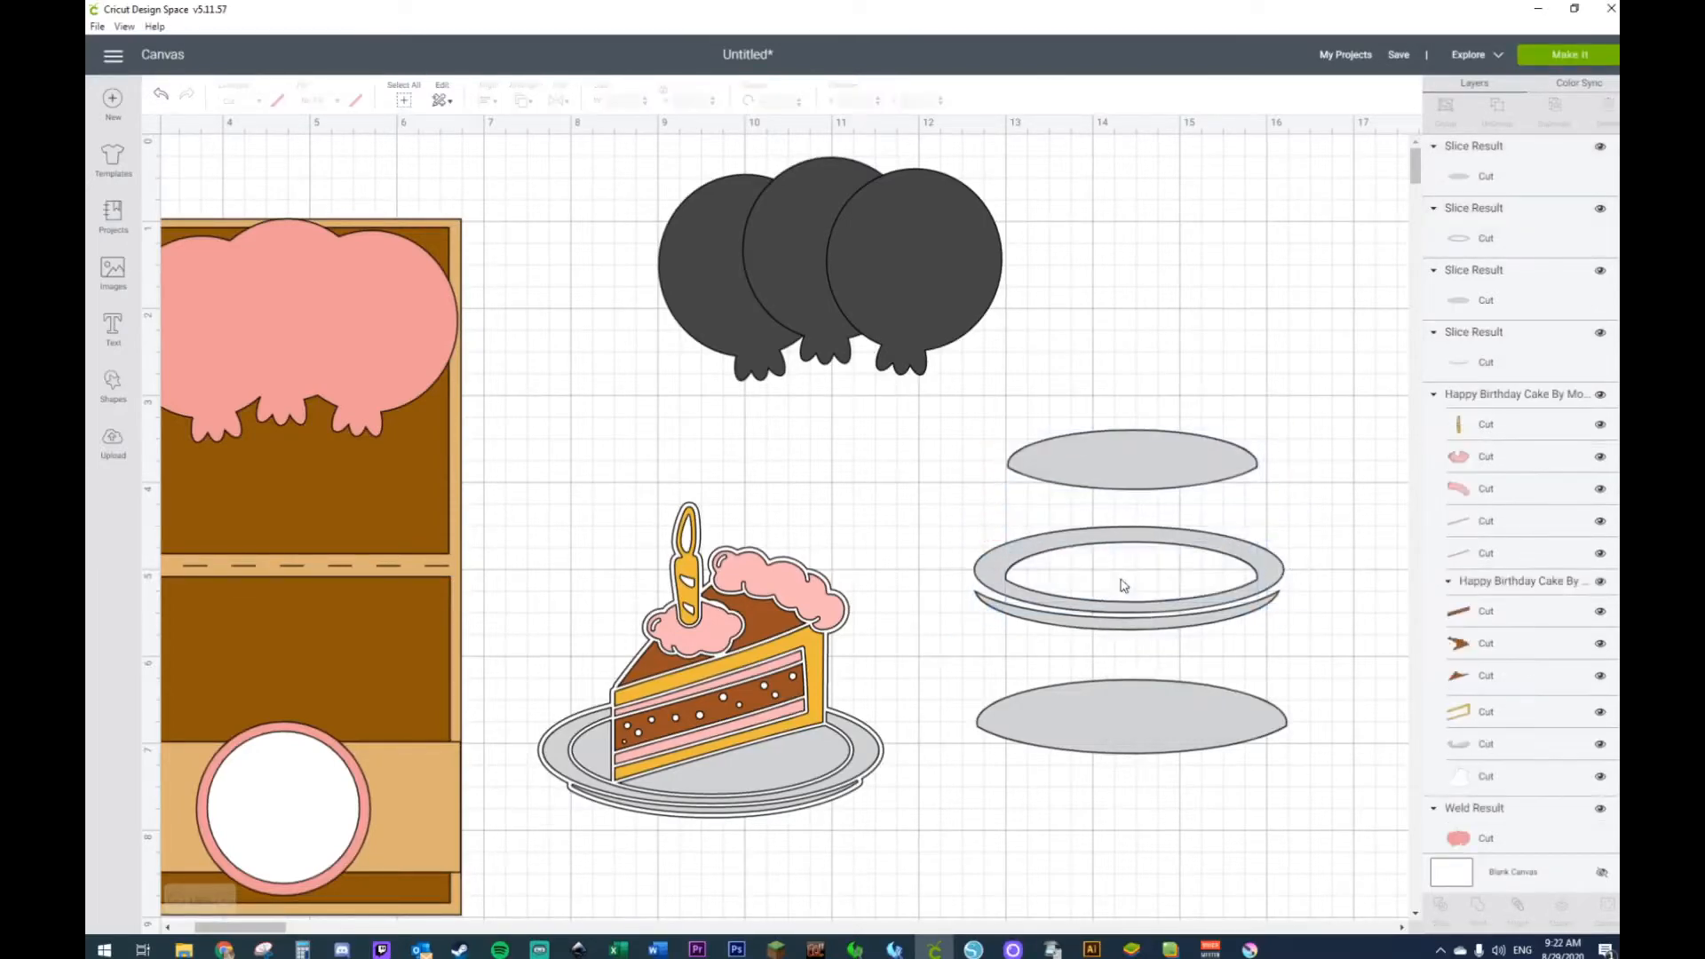
Step: Shrink the cut piece to about 2.59 by 0.62 inches, centre it inside the plate ring, and delete the leftover piece below
left_click(1200, 479)
left_click_drag(1264, 502, 1254, 504)
left_click_drag(1156, 467, 1159, 579)
left_click_drag(1263, 618, 1256, 613)
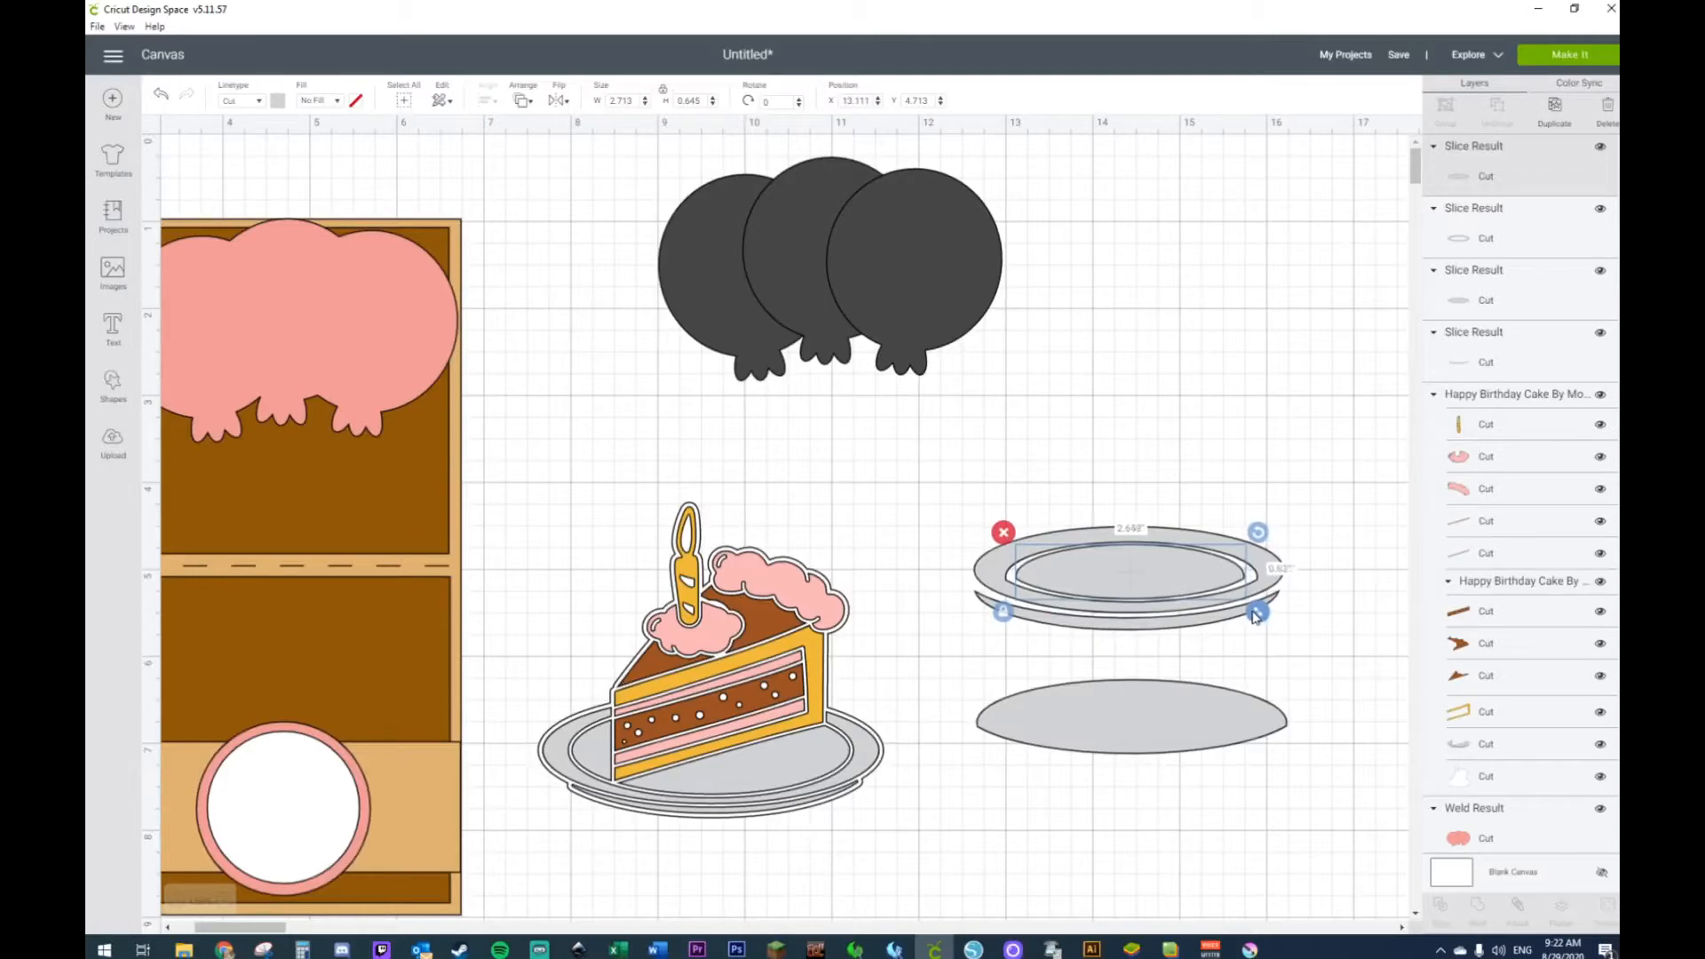
left_click_drag(1172, 579, 1256, 617)
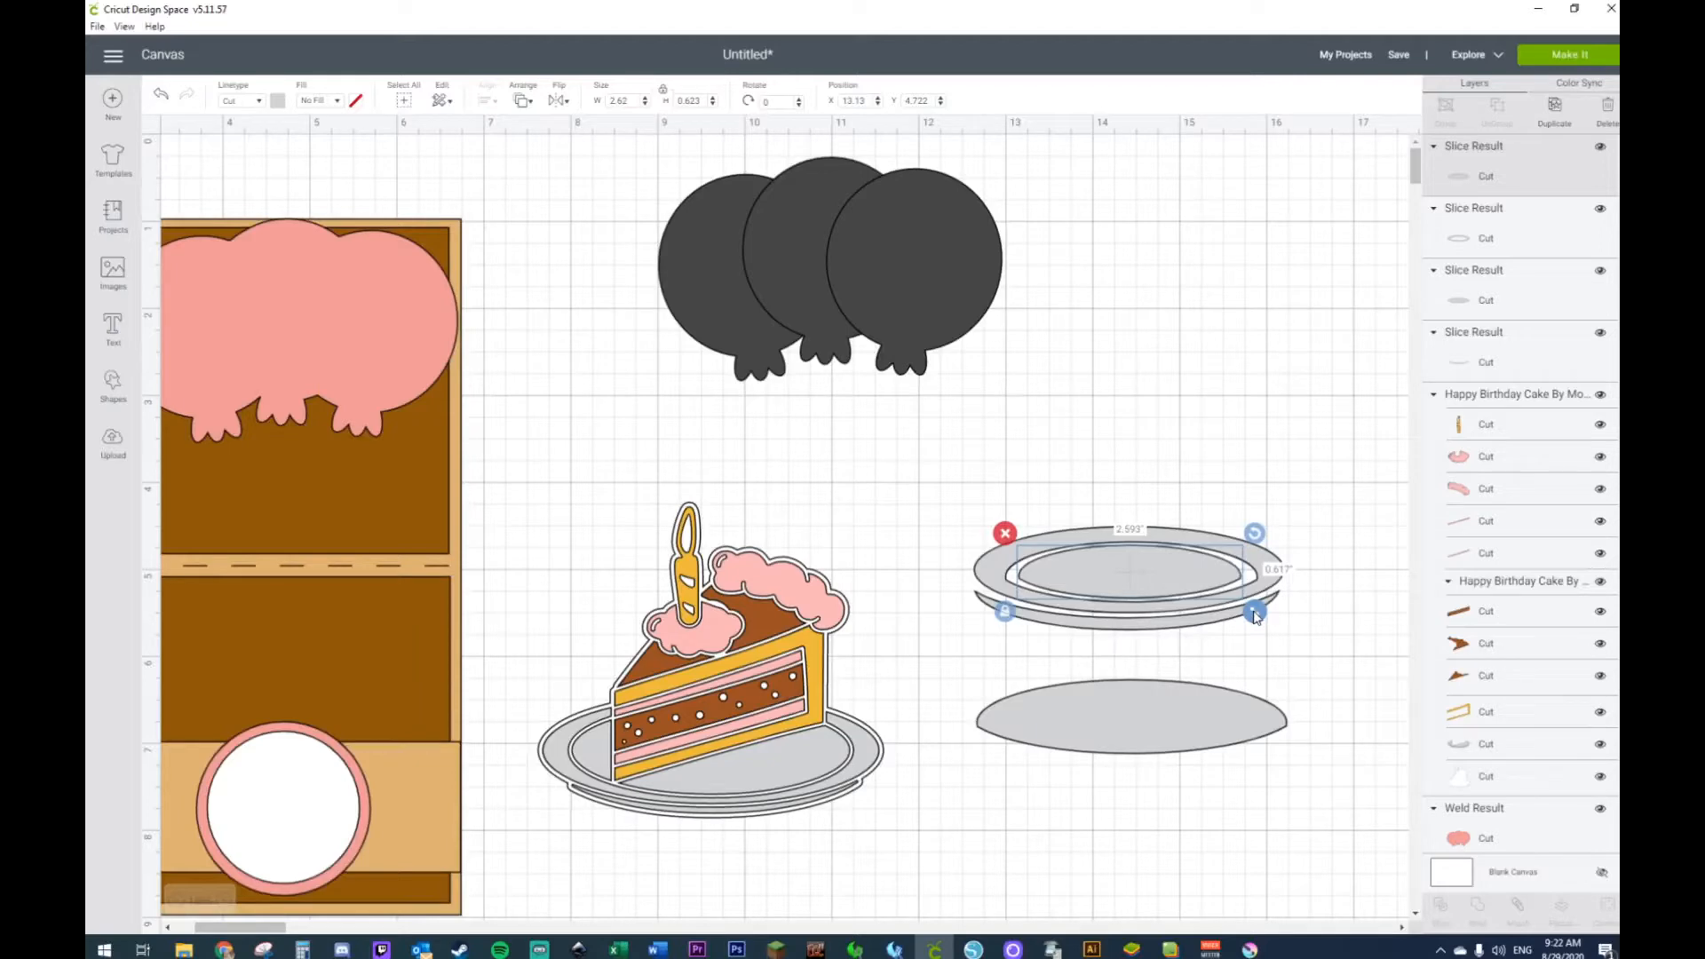
left_click_drag(1255, 617, 1255, 615)
left_click(1323, 765)
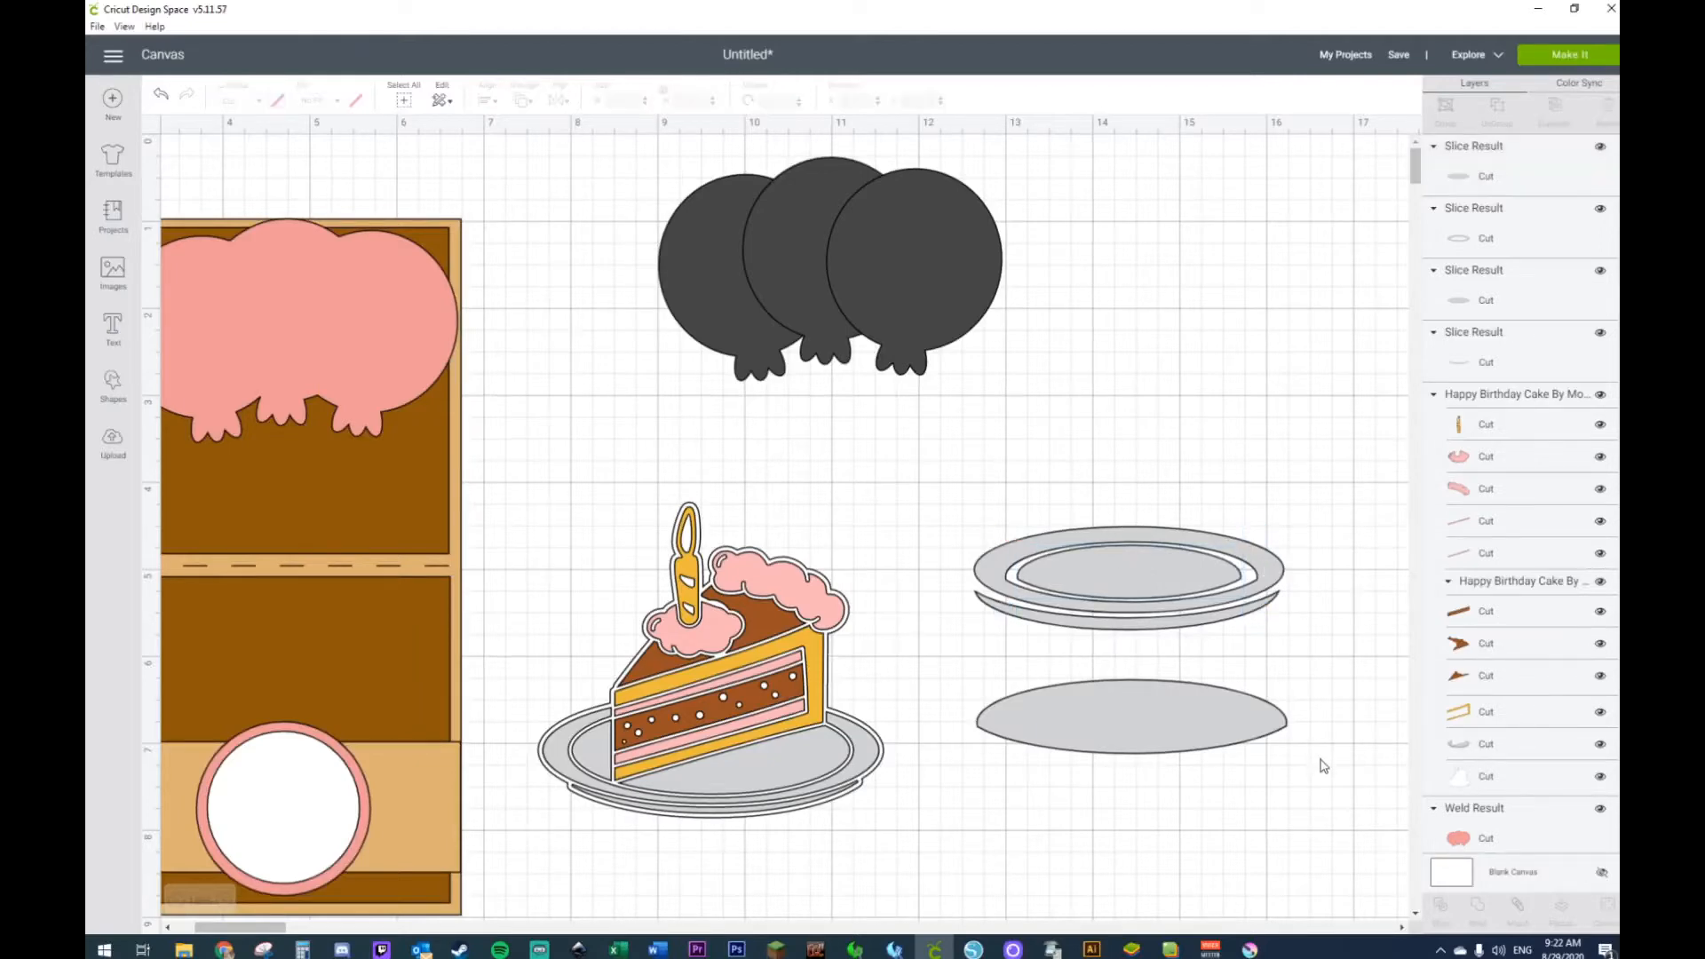
left_click(1190, 729)
key("Delete")
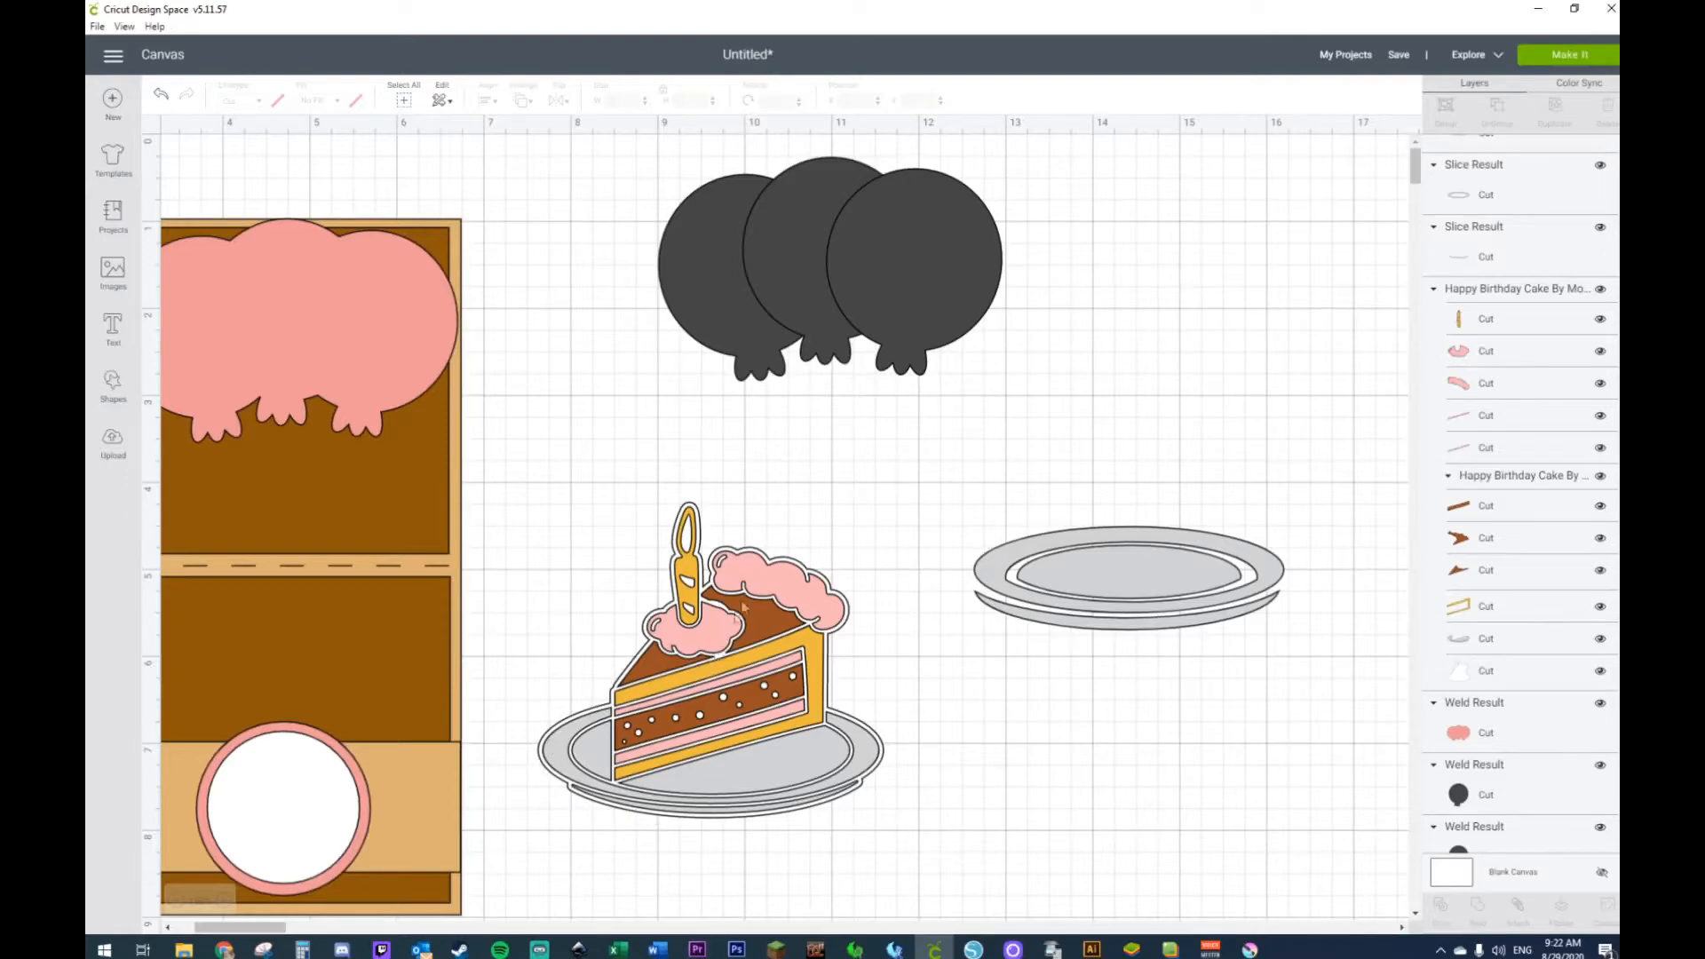
Step: Add a new circle over the plate, colour it white, and enlarge it to about 3.44 inches
left_click(113, 384)
left_click_drag(234, 271, 1098, 621)
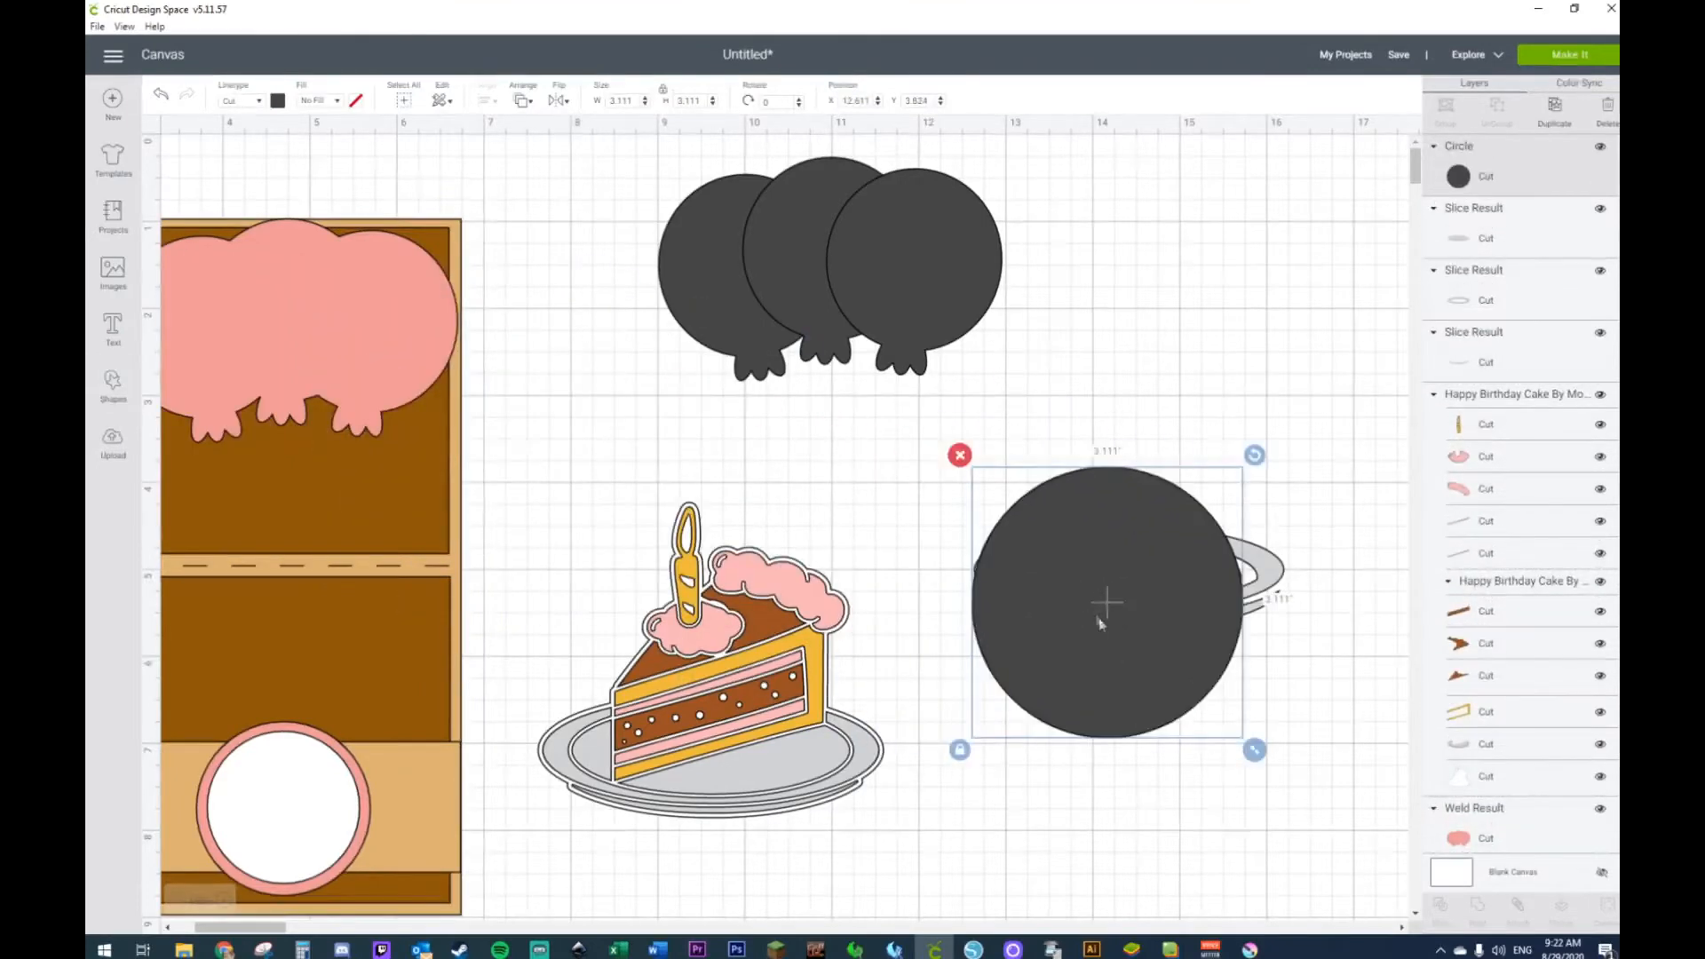
left_click(277, 101)
left_click(355, 160)
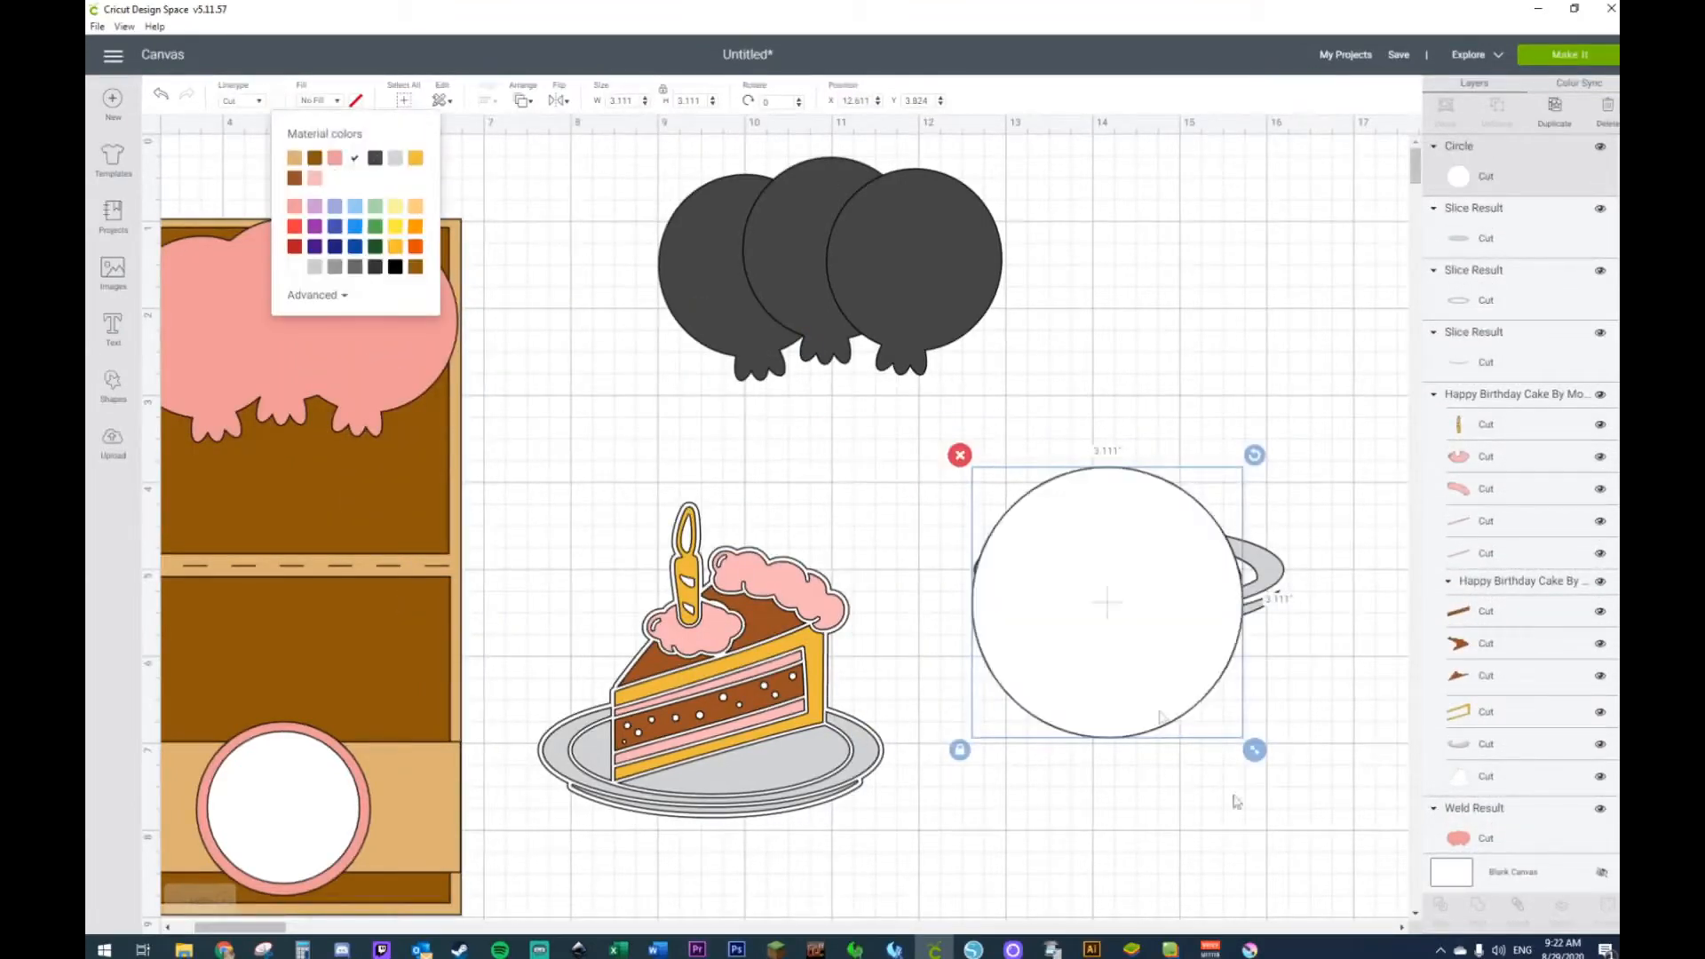
left_click_drag(1254, 750, 1283, 778)
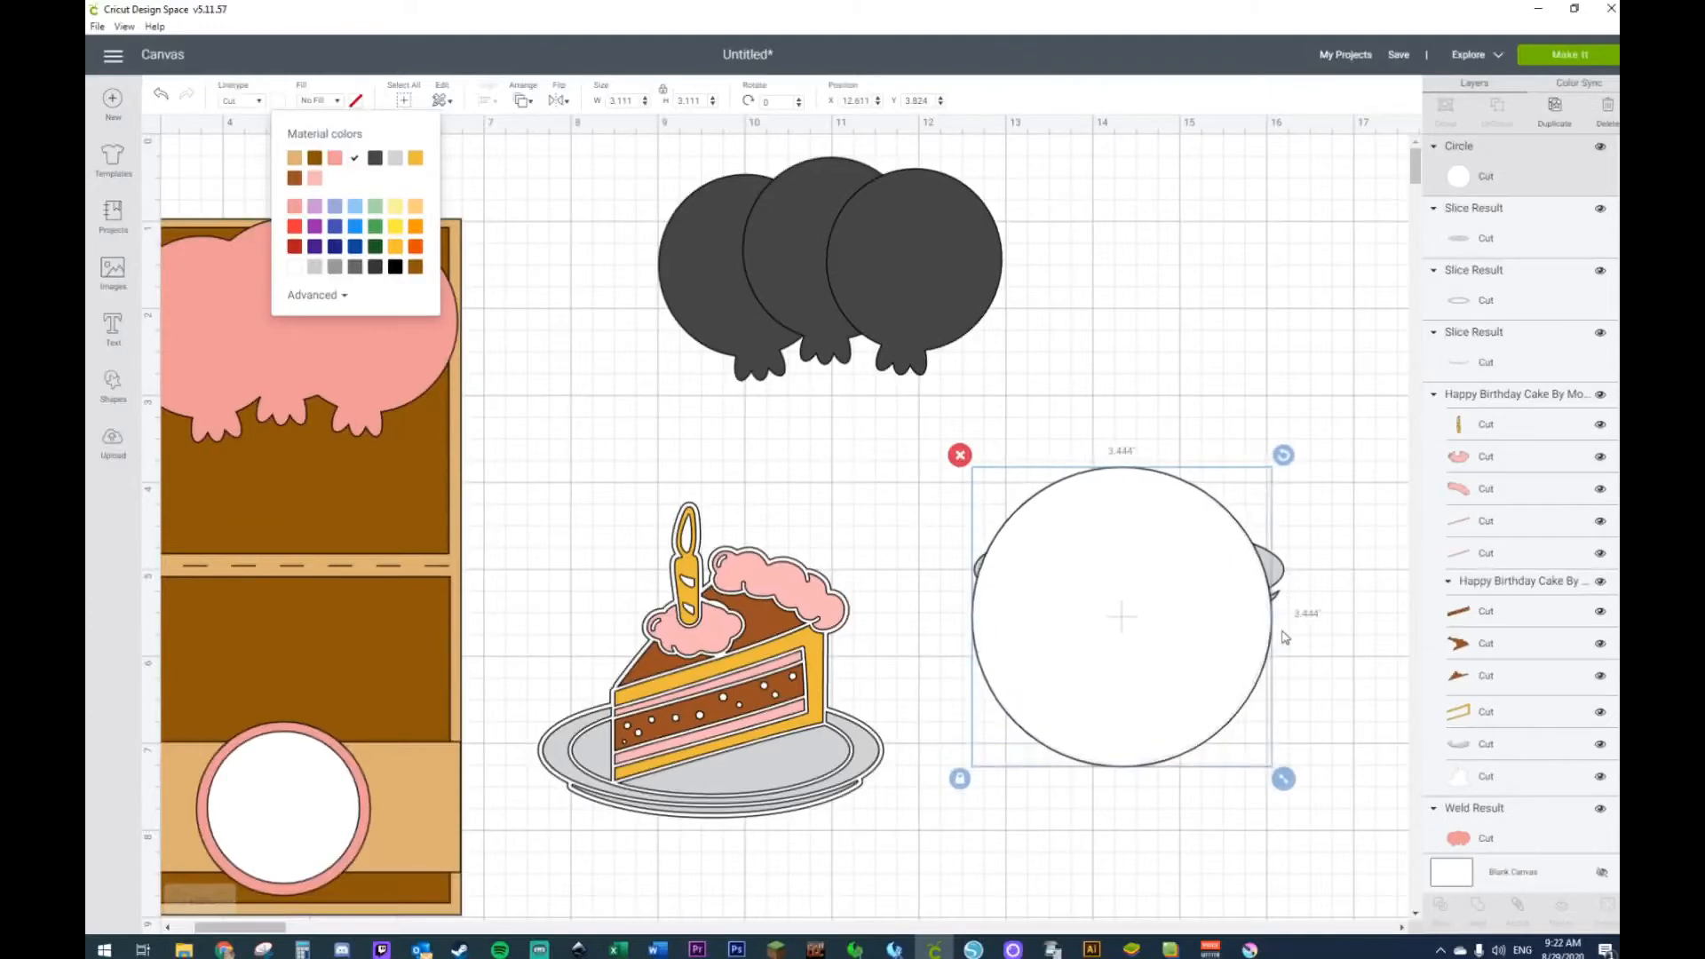
Step: Flatten the white circle unproportionally to about 3.98 by 1.34 inches and position it behind all the grey plate pieces
left_click(961, 781)
left_click_drag(1295, 785, 1280, 575)
left_click_drag(1144, 528, 1126, 567)
right_click(1127, 569)
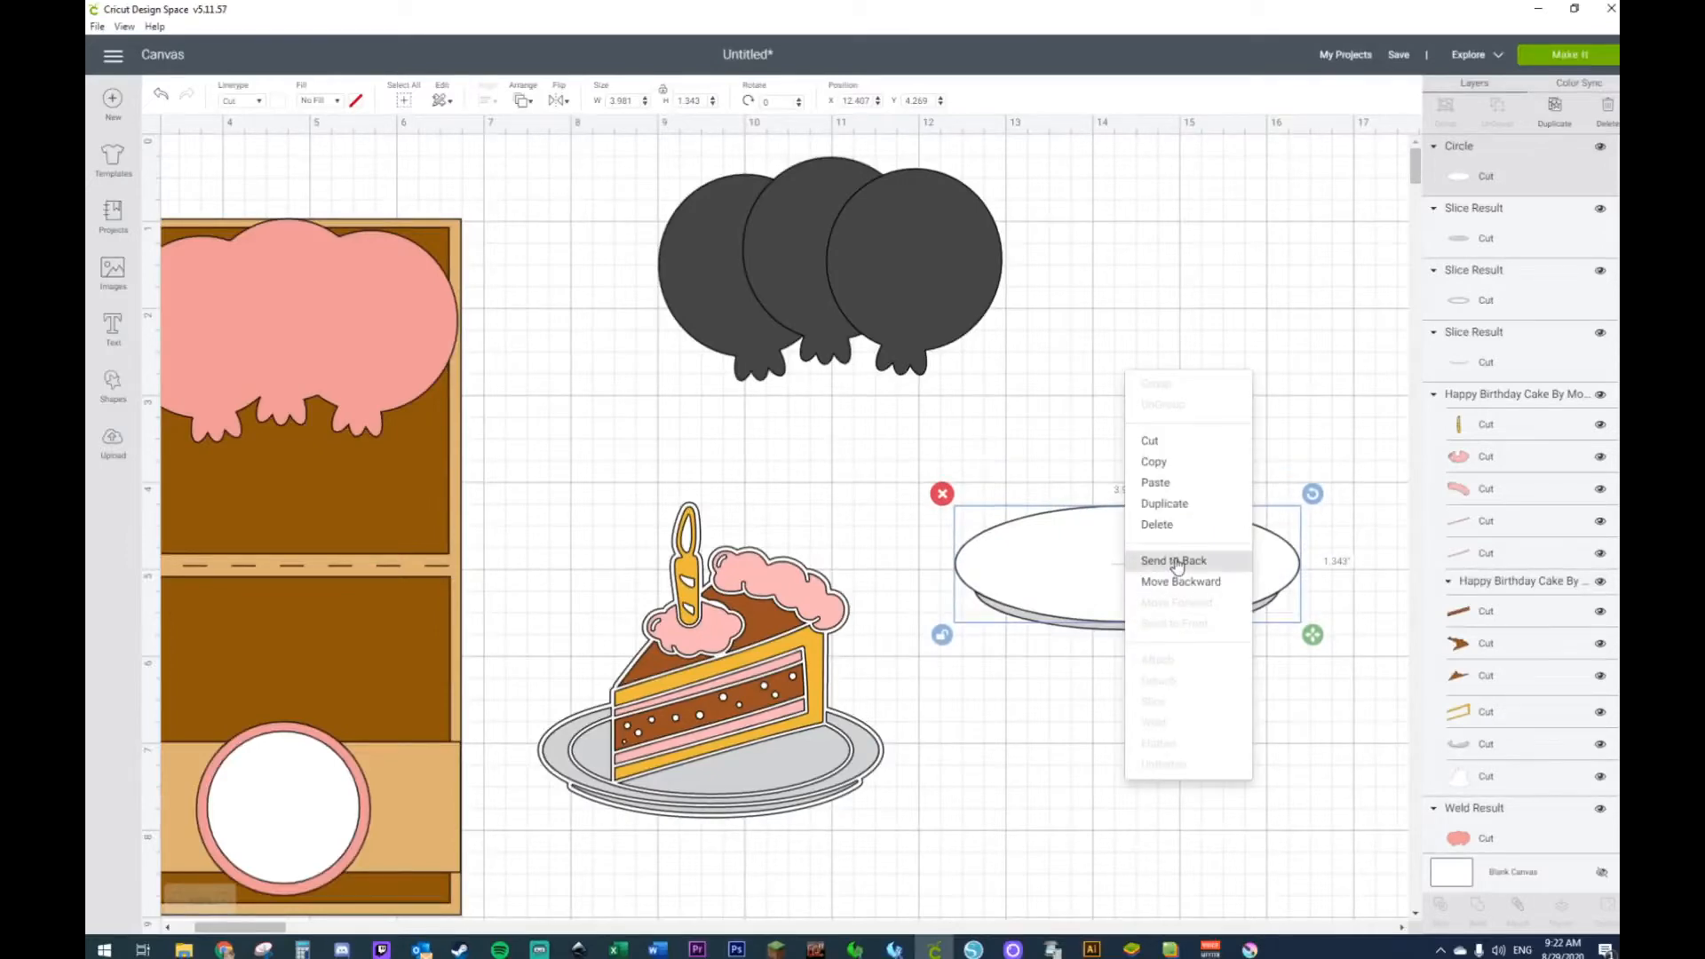
left_click(1174, 563)
left_click_drag(1133, 520, 1142, 529)
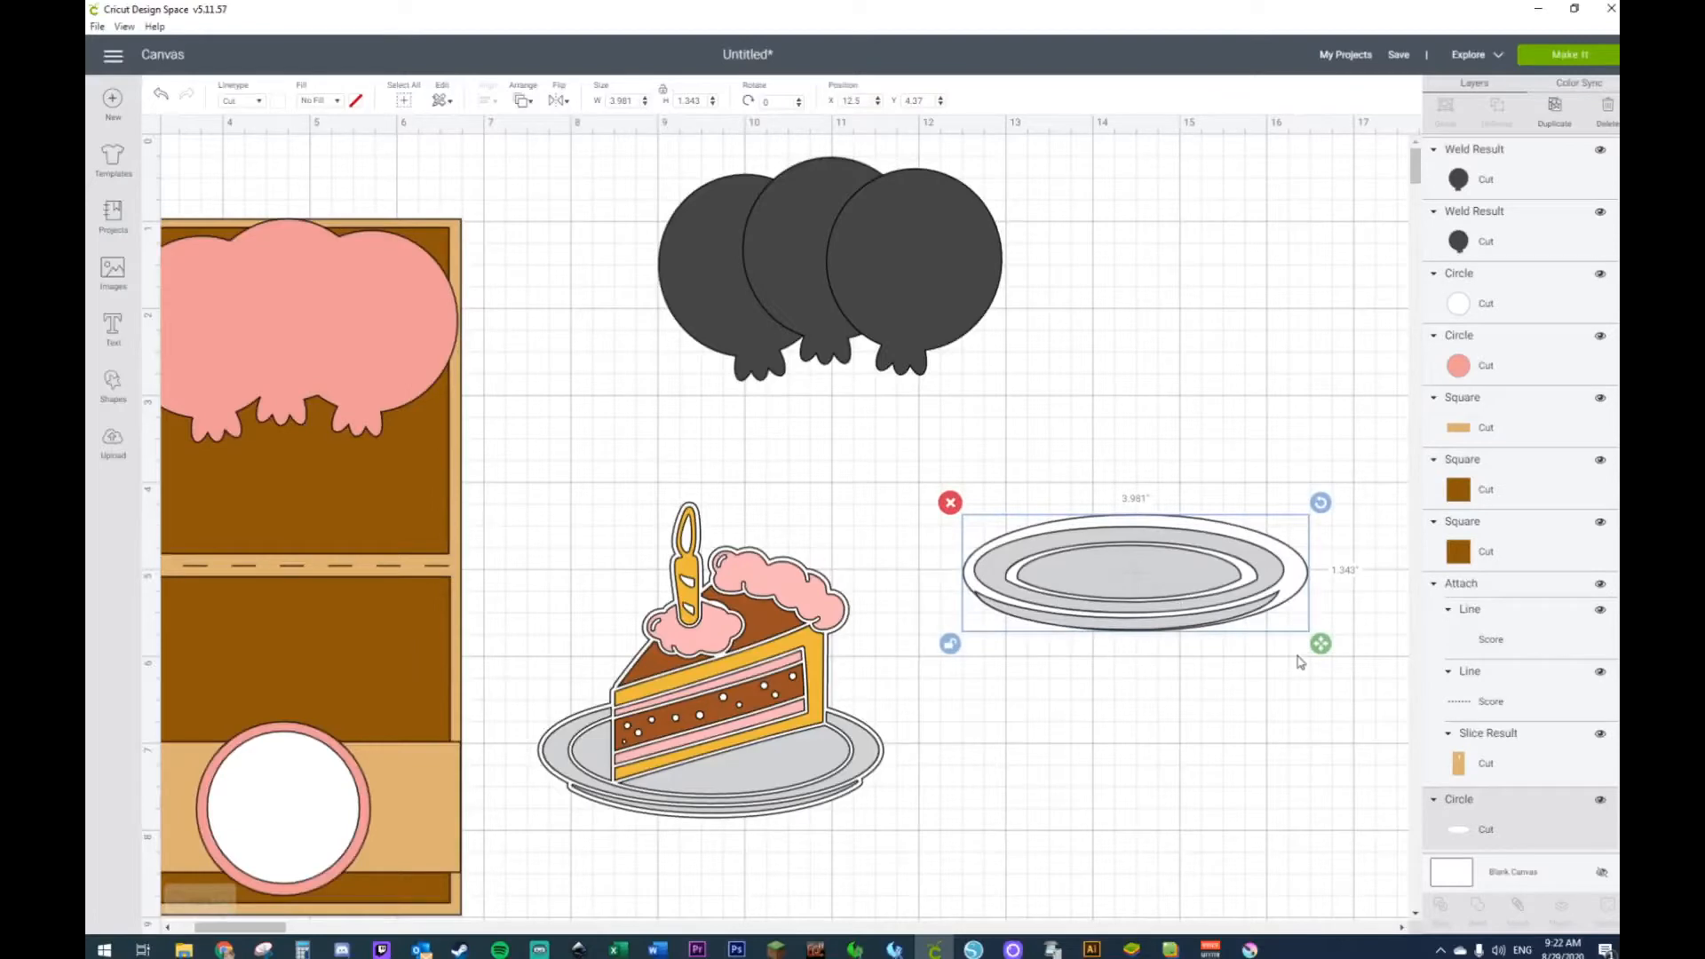
Step: Resize the white backing ellipse to about 3.82 by 1.17 inches so it forms an even border around the plate ring
left_click_drag(1319, 646, 1312, 643)
left_click_drag(1292, 641, 1309, 645)
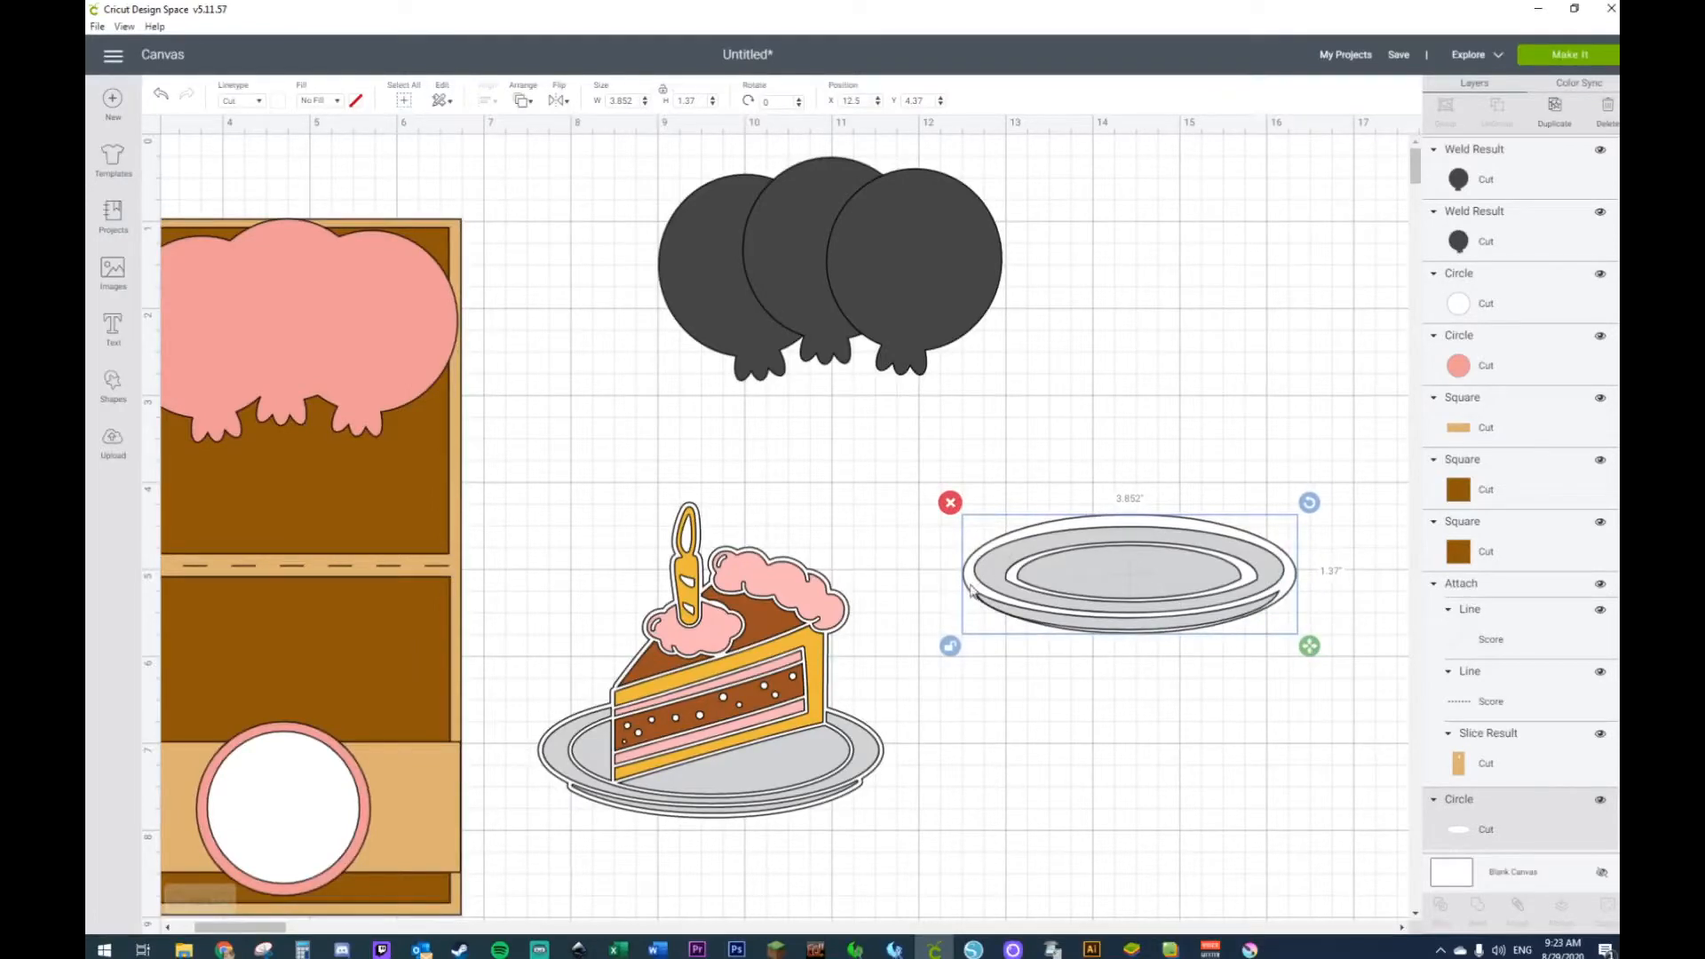
left_click_drag(966, 586, 971, 432)
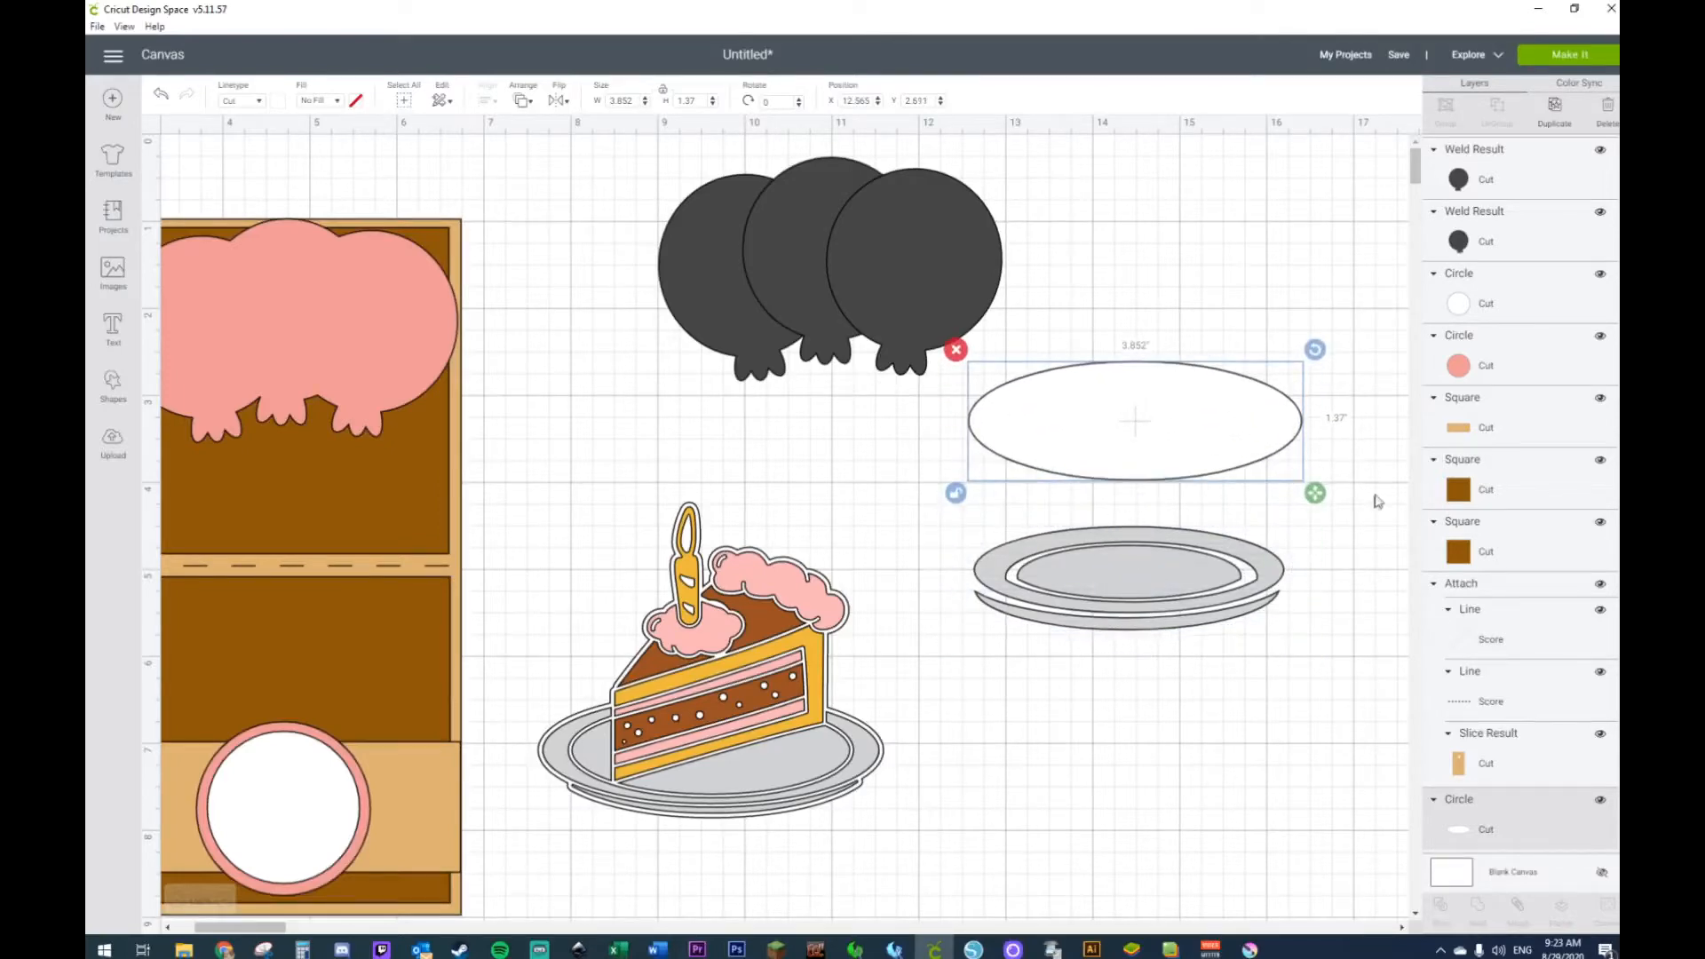
left_click_drag(1316, 492, 1324, 480)
left_click_drag(1141, 446, 1134, 605)
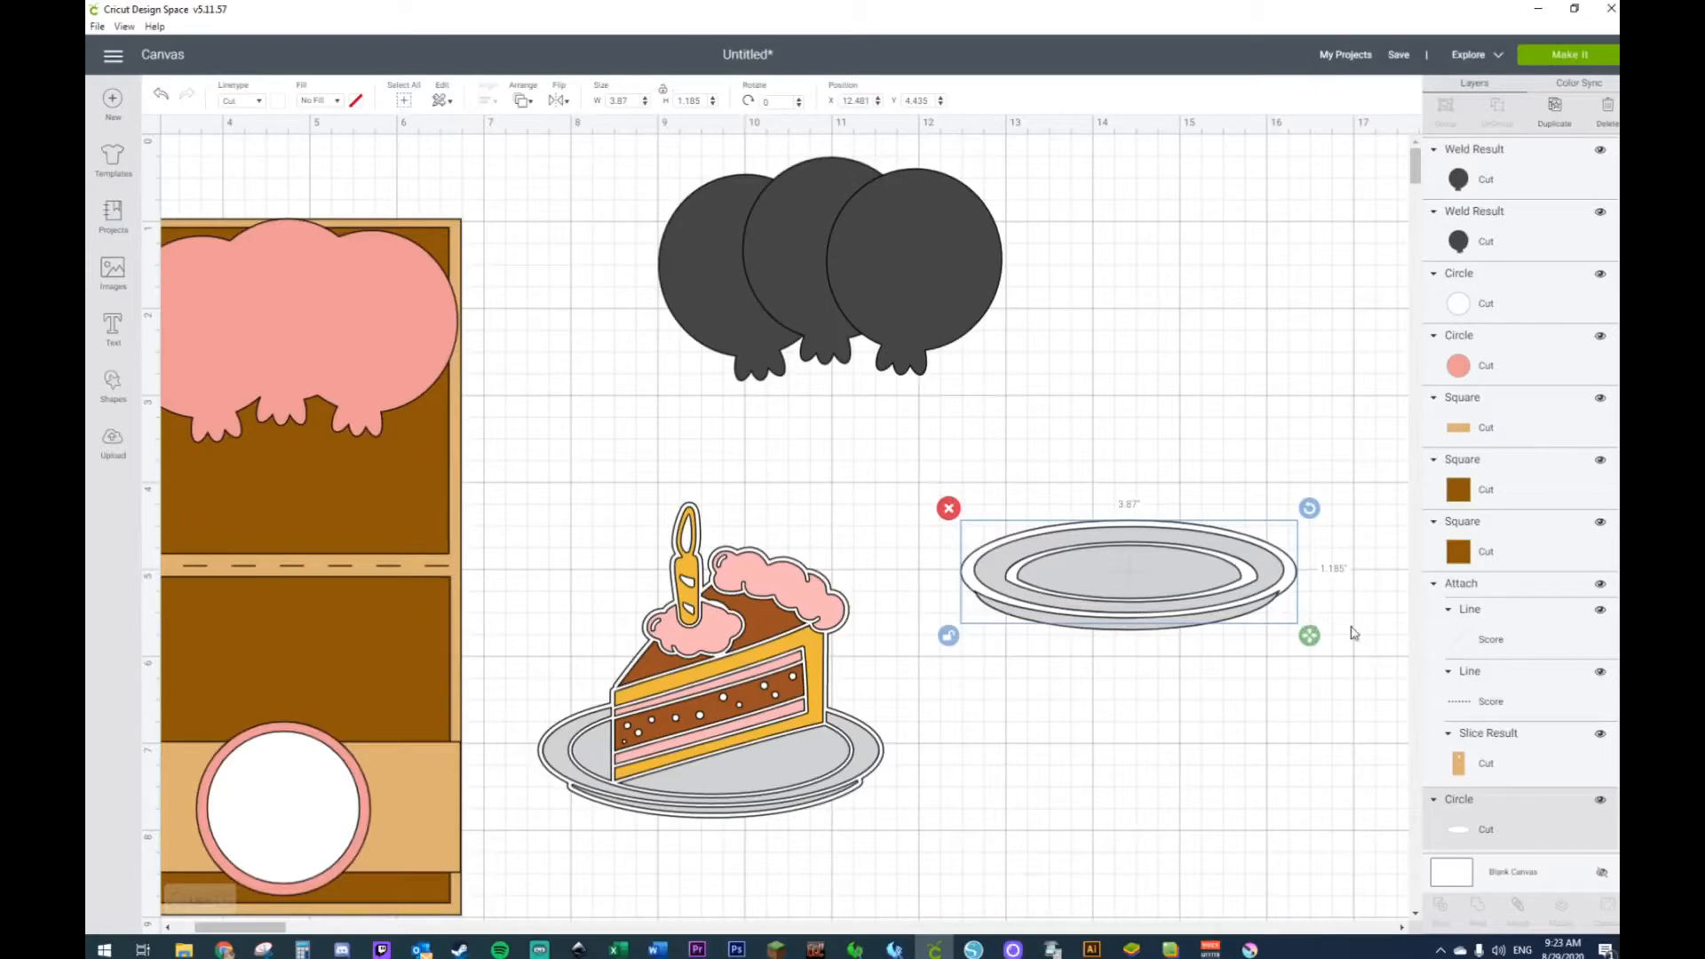
left_click_drag(1318, 641, 1313, 638)
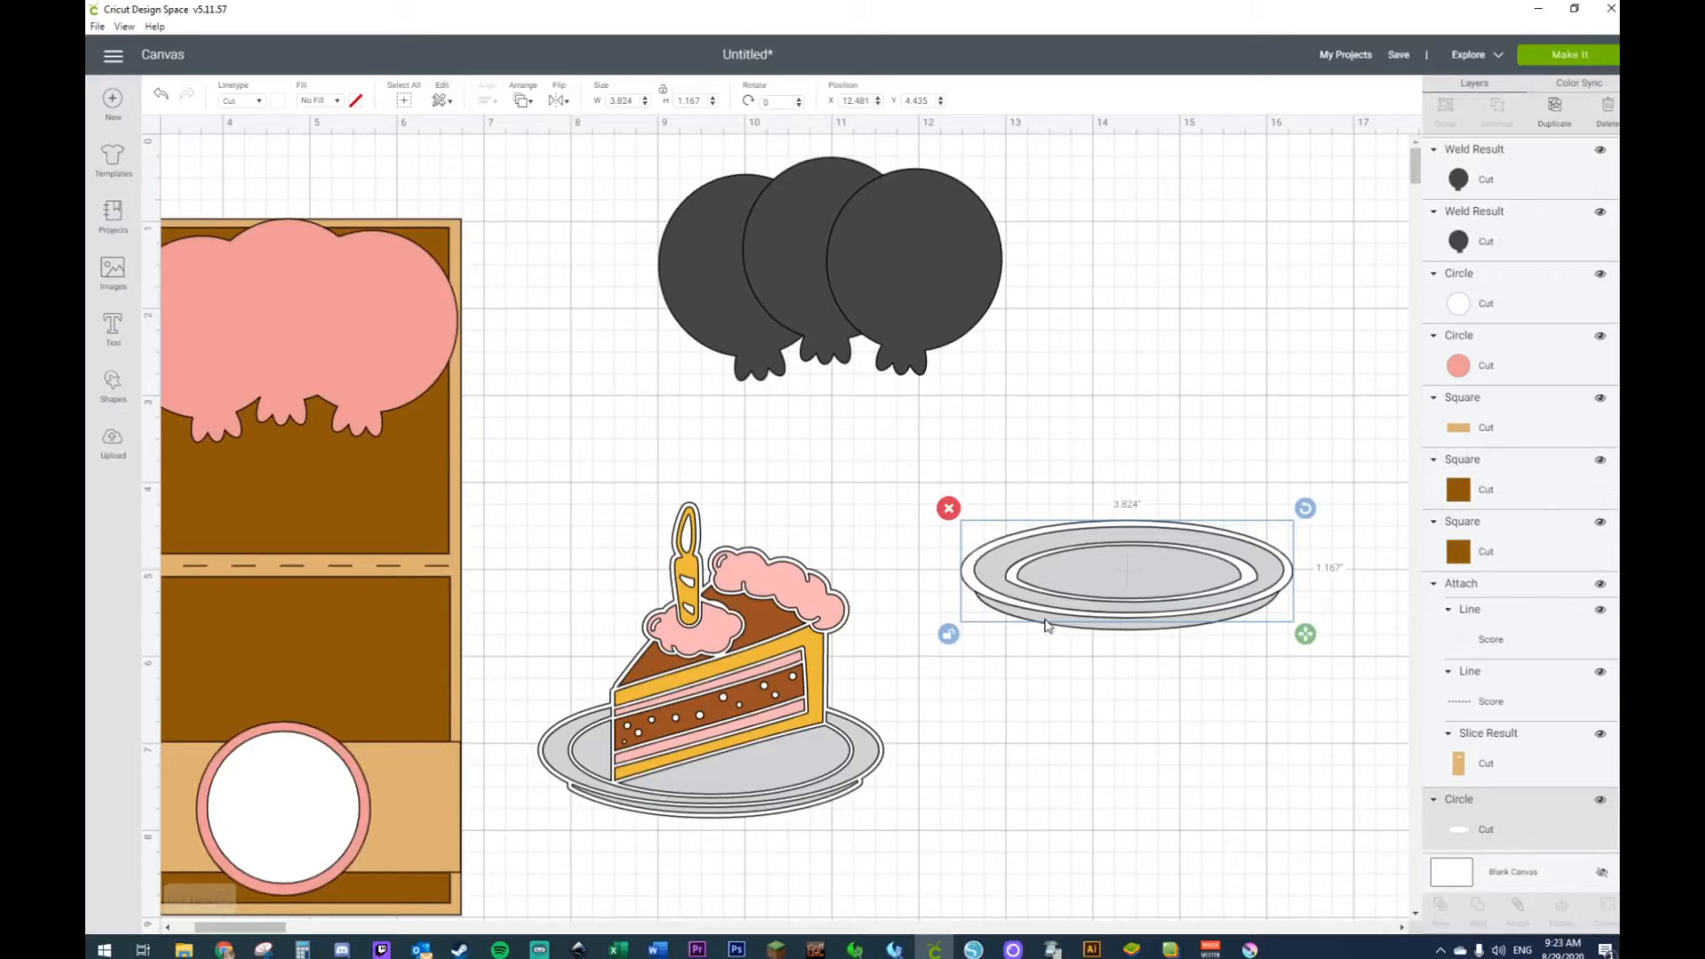
Step: Paste a second white ellipse, send it to the back, and fit it behind the lower rim at about 3.63 by 1.11 inches
key("ctrl+v")
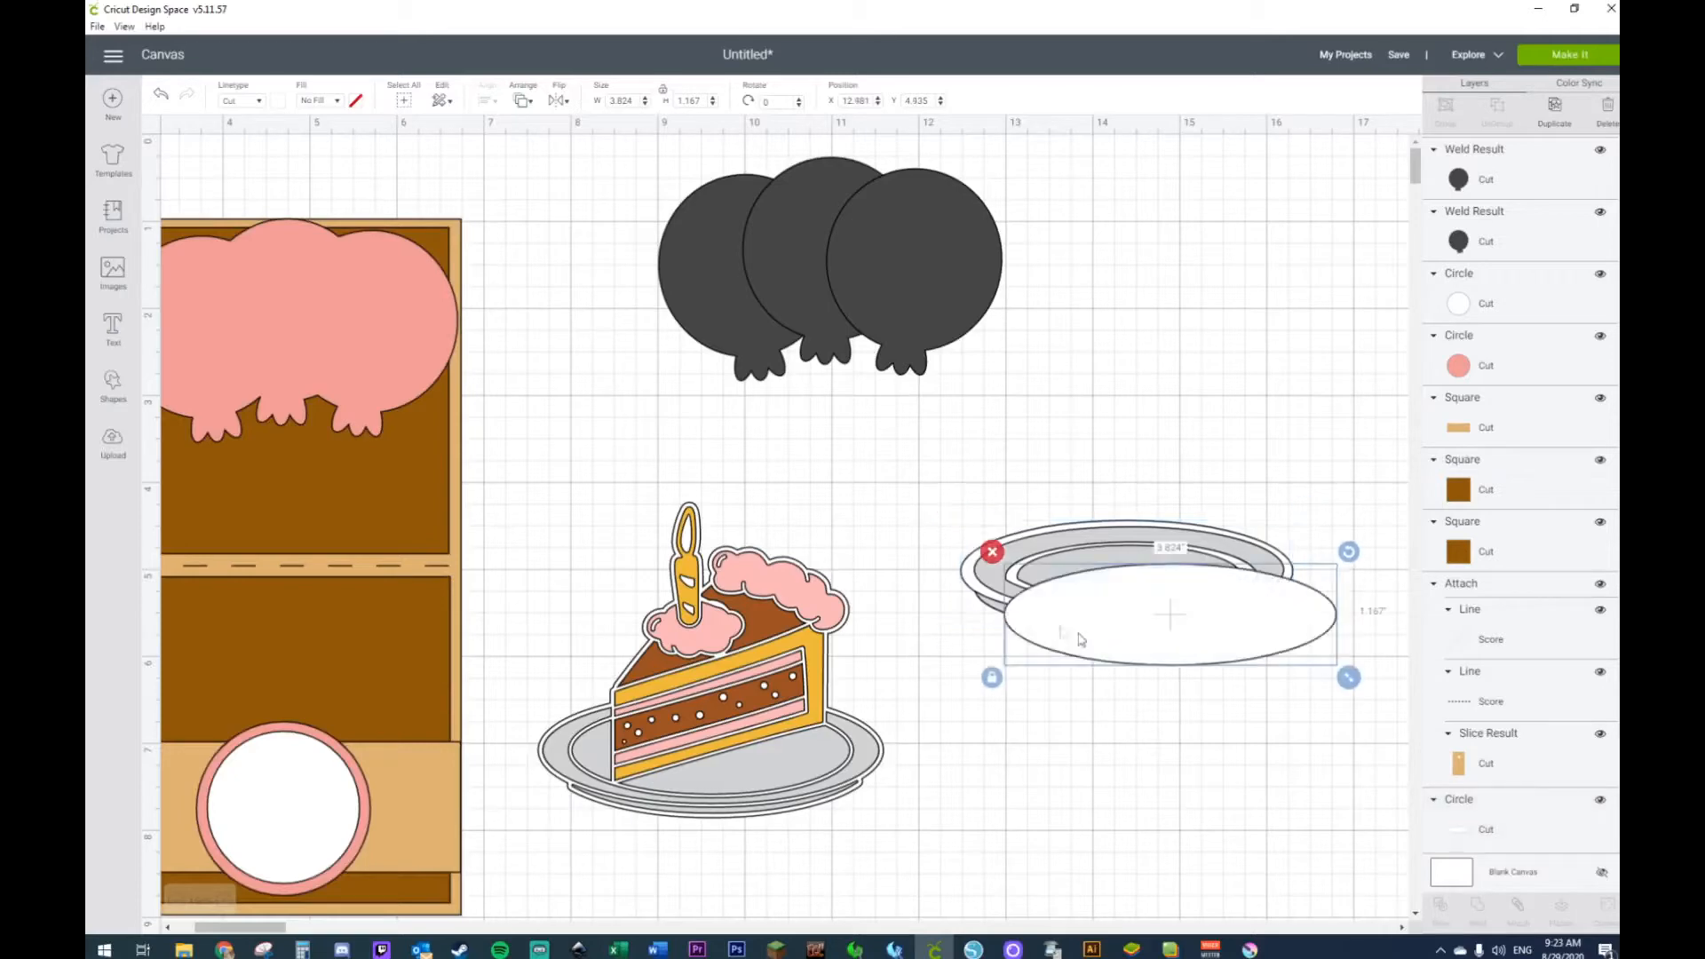
right_click(1196, 666)
left_click(1280, 651)
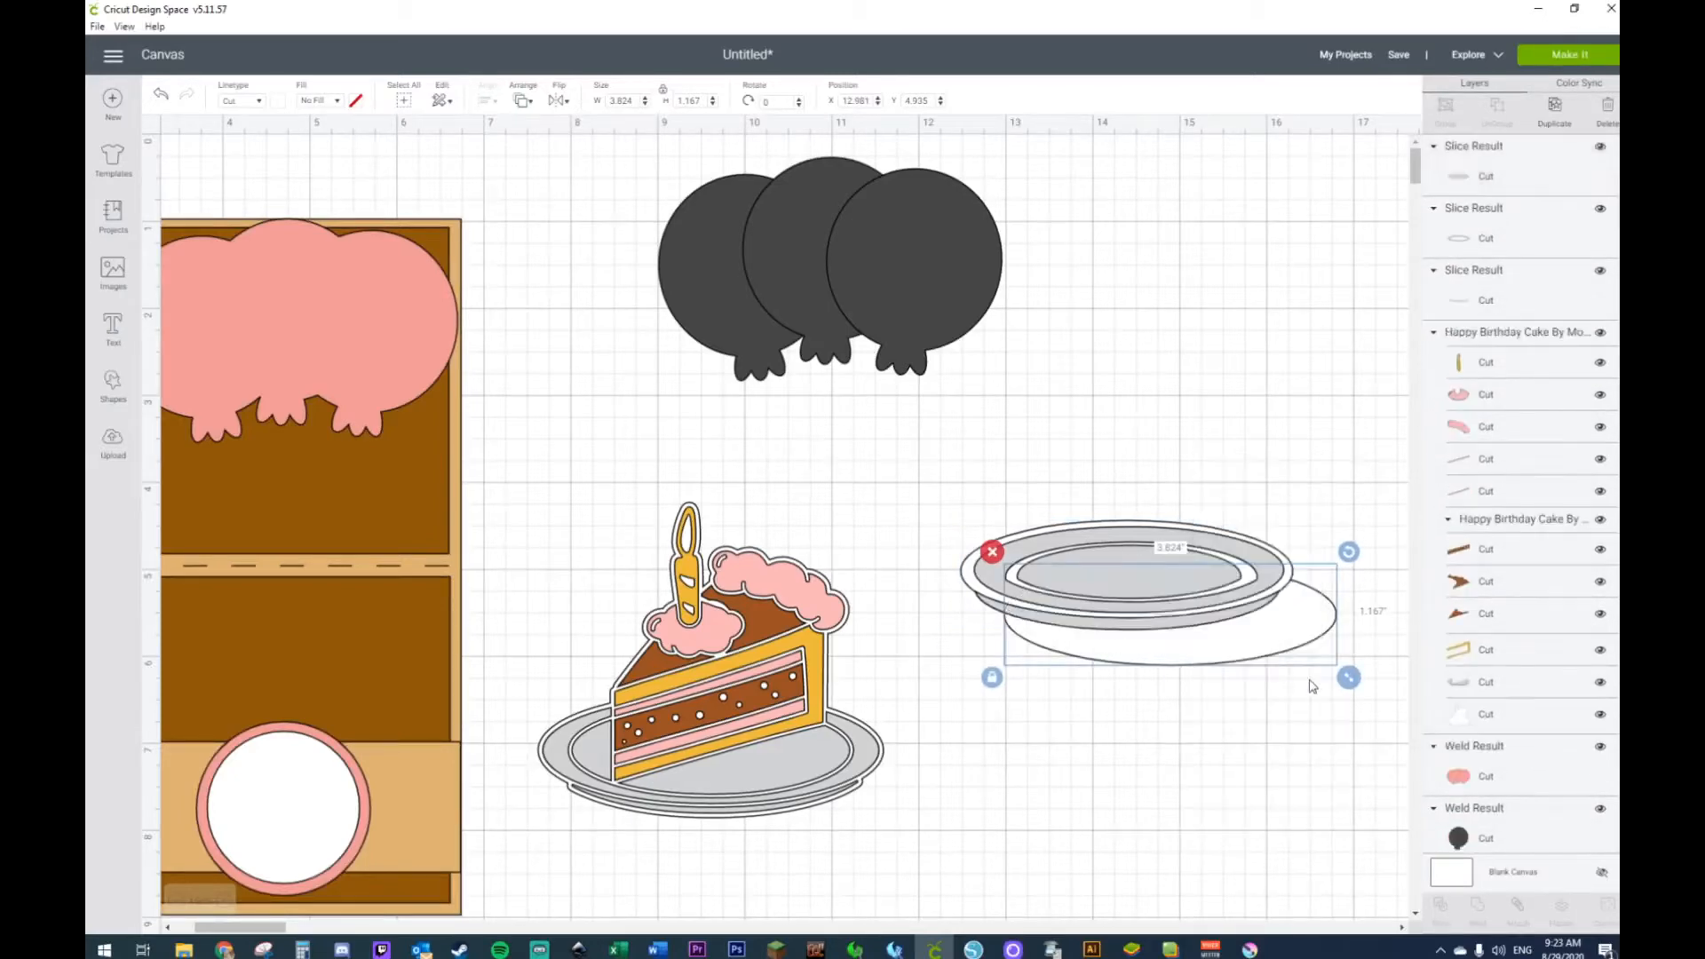
mouse_move(1292, 655)
left_mouse_down()
mouse_move(1243, 633)
mouse_move(1314, 665)
left_mouse_up()
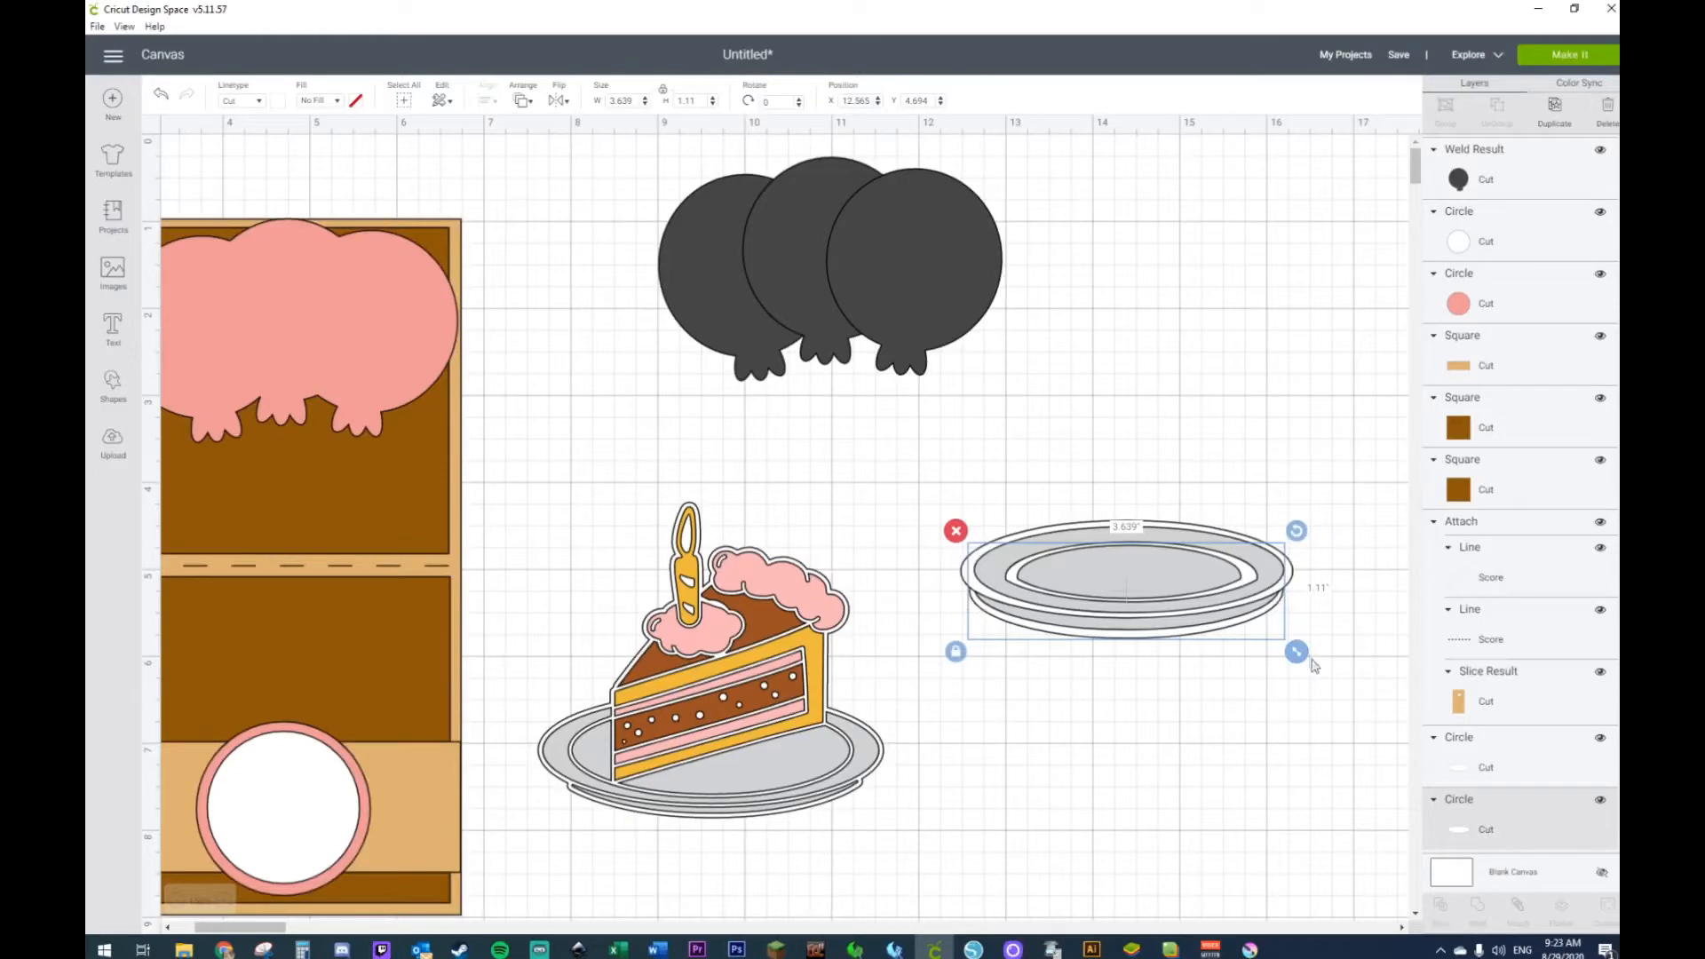
Step: Weld the two white backing ellipses together and send the welded shape behind the grey plate pieces
left_click(966, 575)
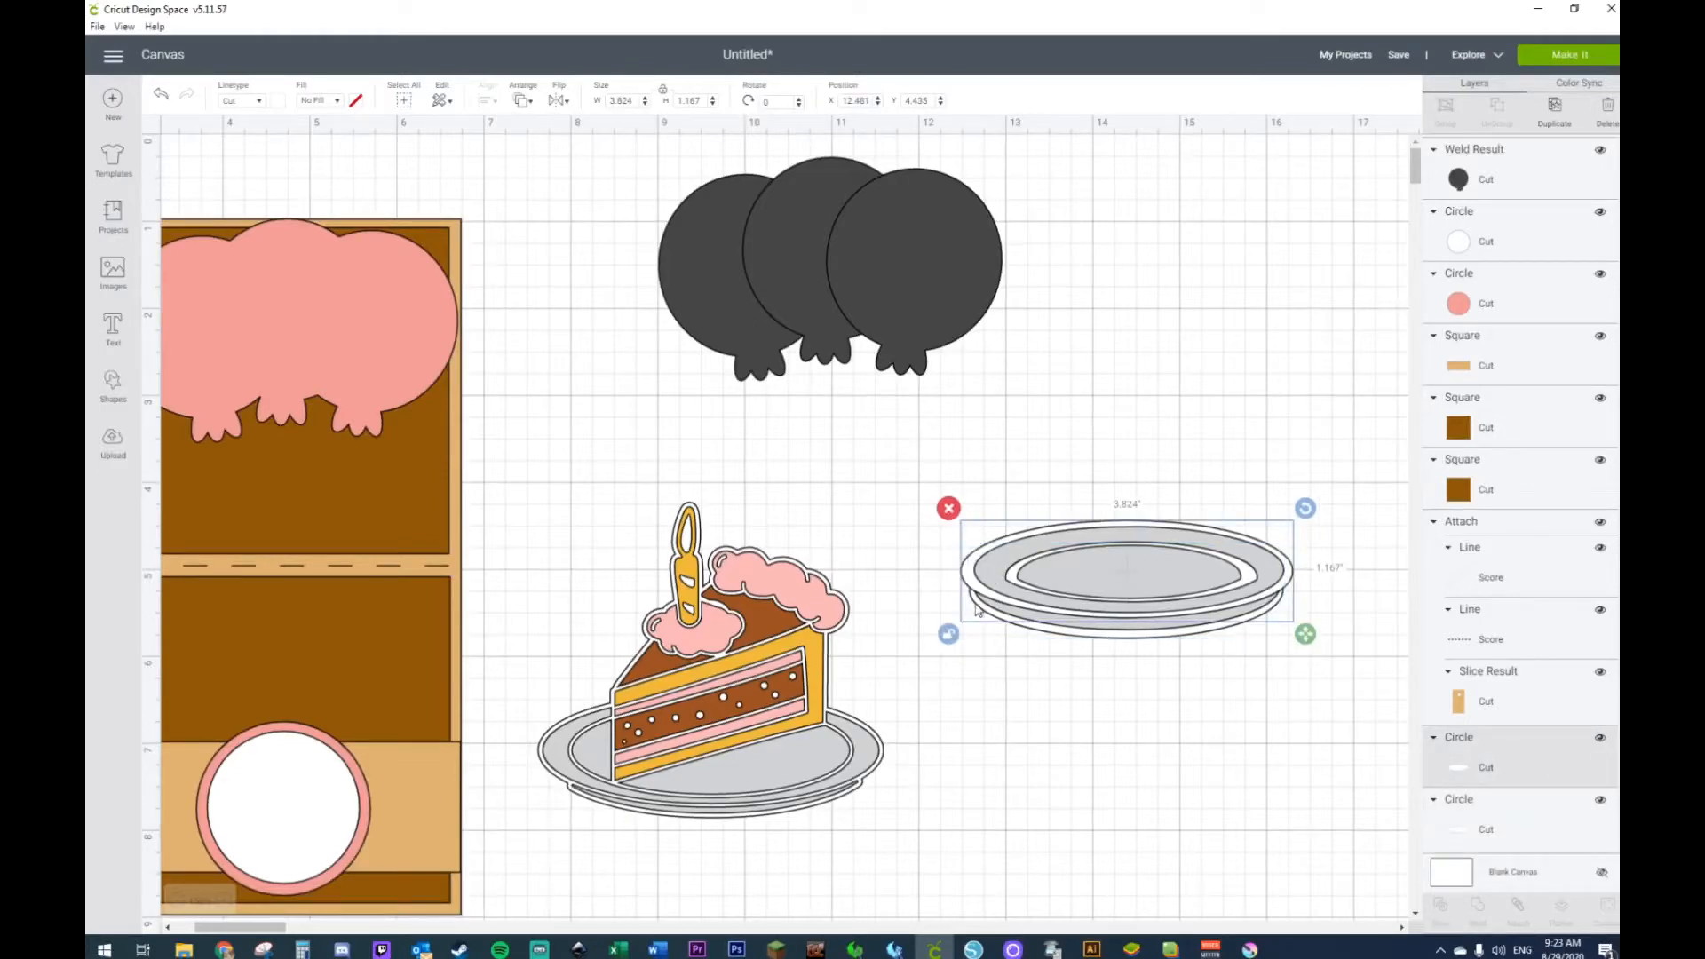
left_click(977, 608, "shift")
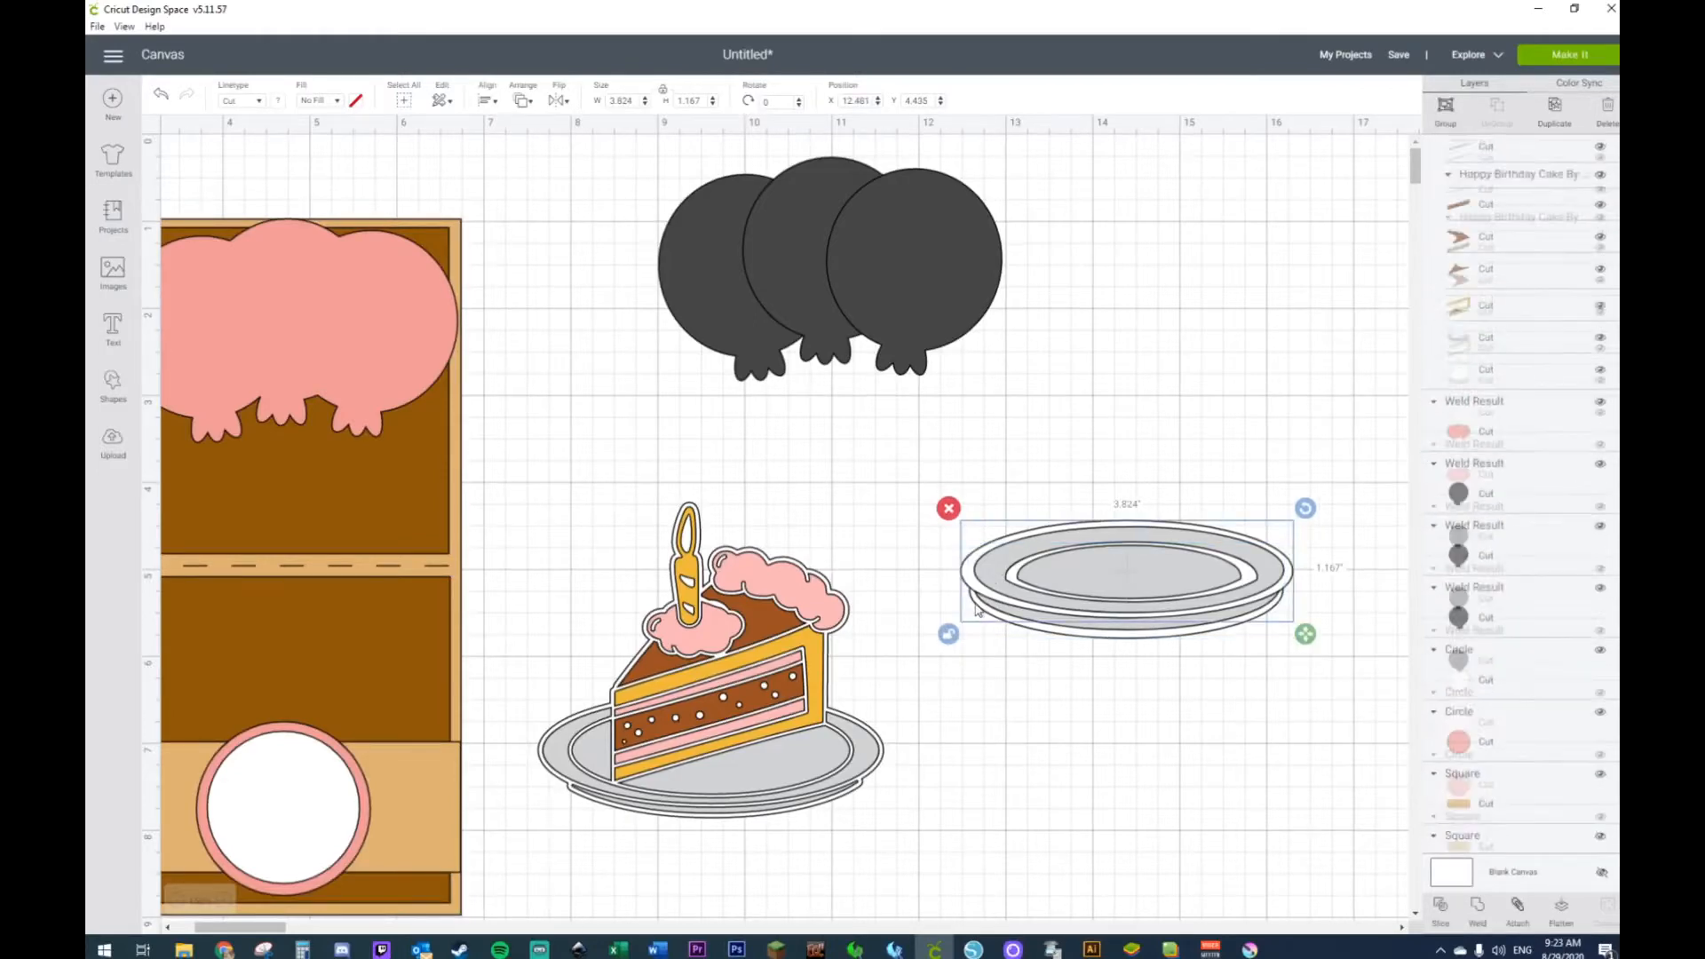
left_click(1092, 729)
left_click(965, 575)
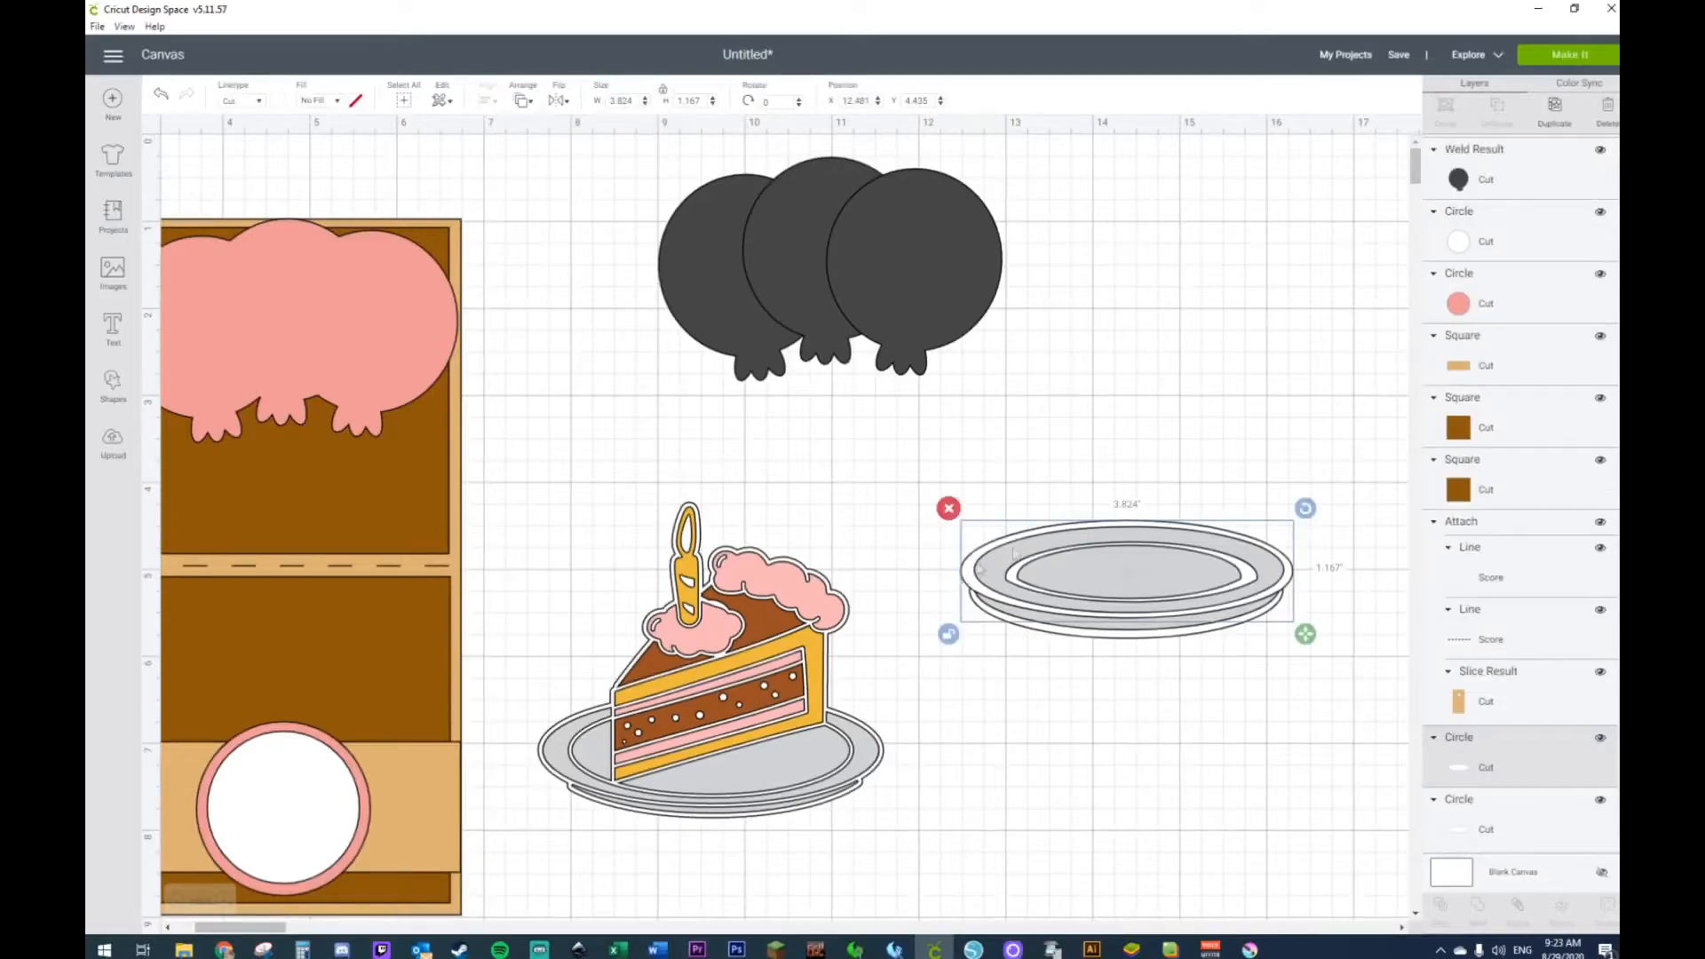
left_click(1517, 833, "shift")
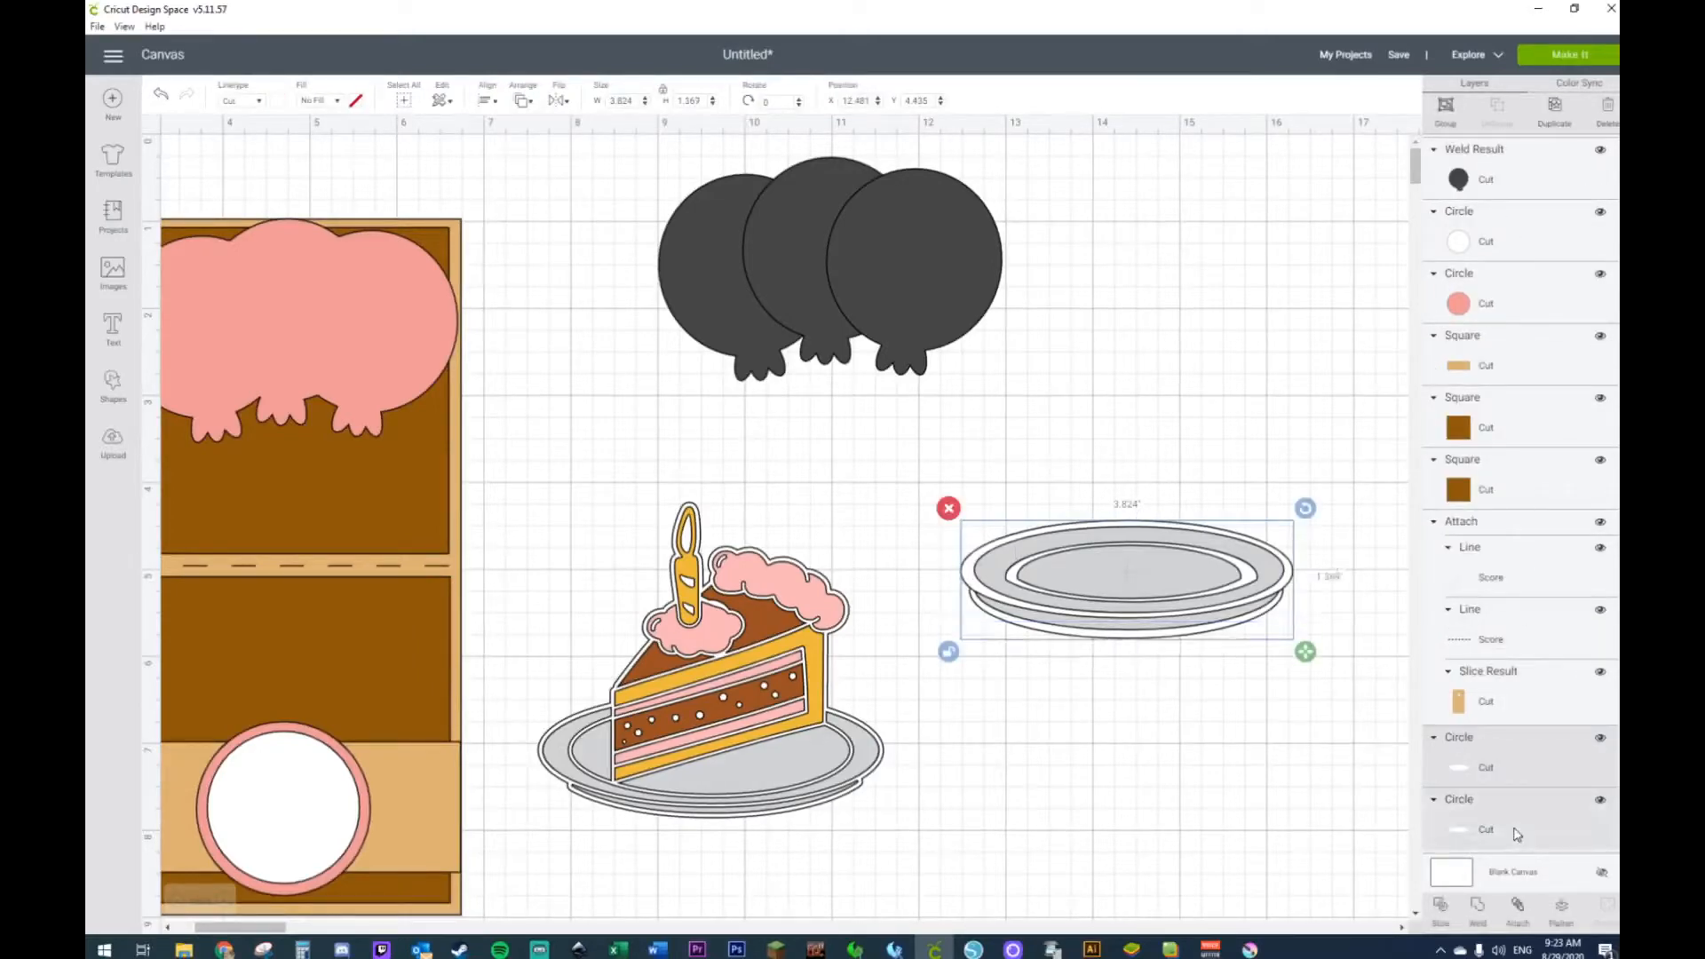
right_click(1294, 583)
left_click(1350, 723)
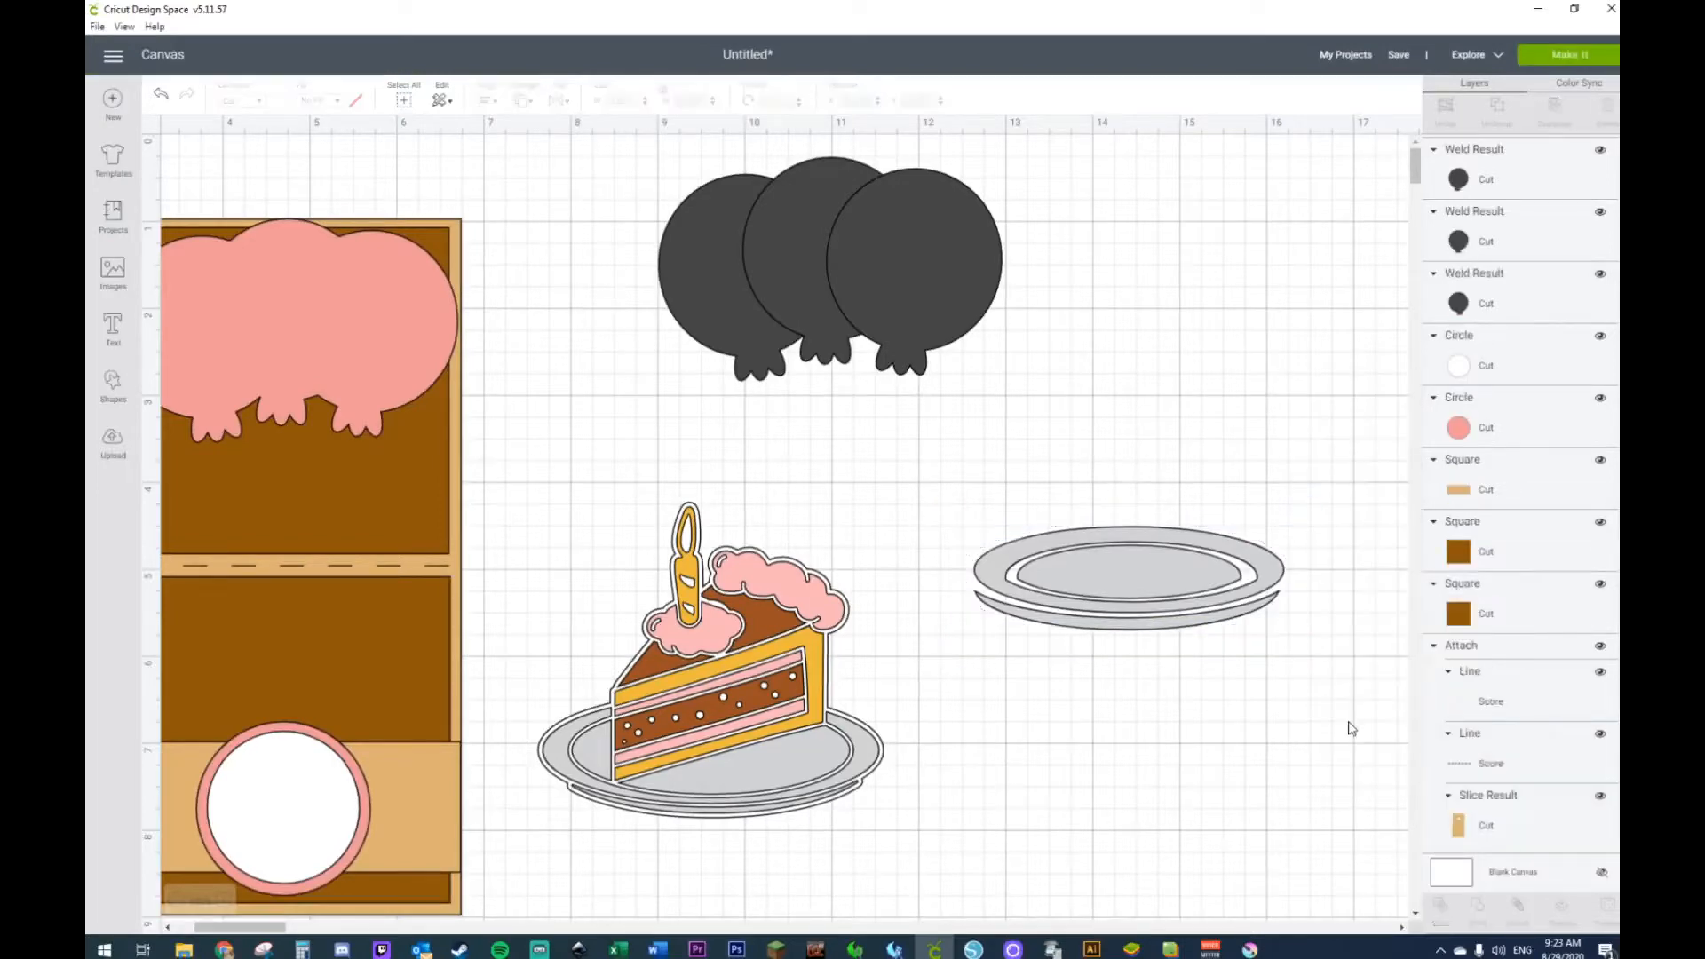
right_click(1168, 621)
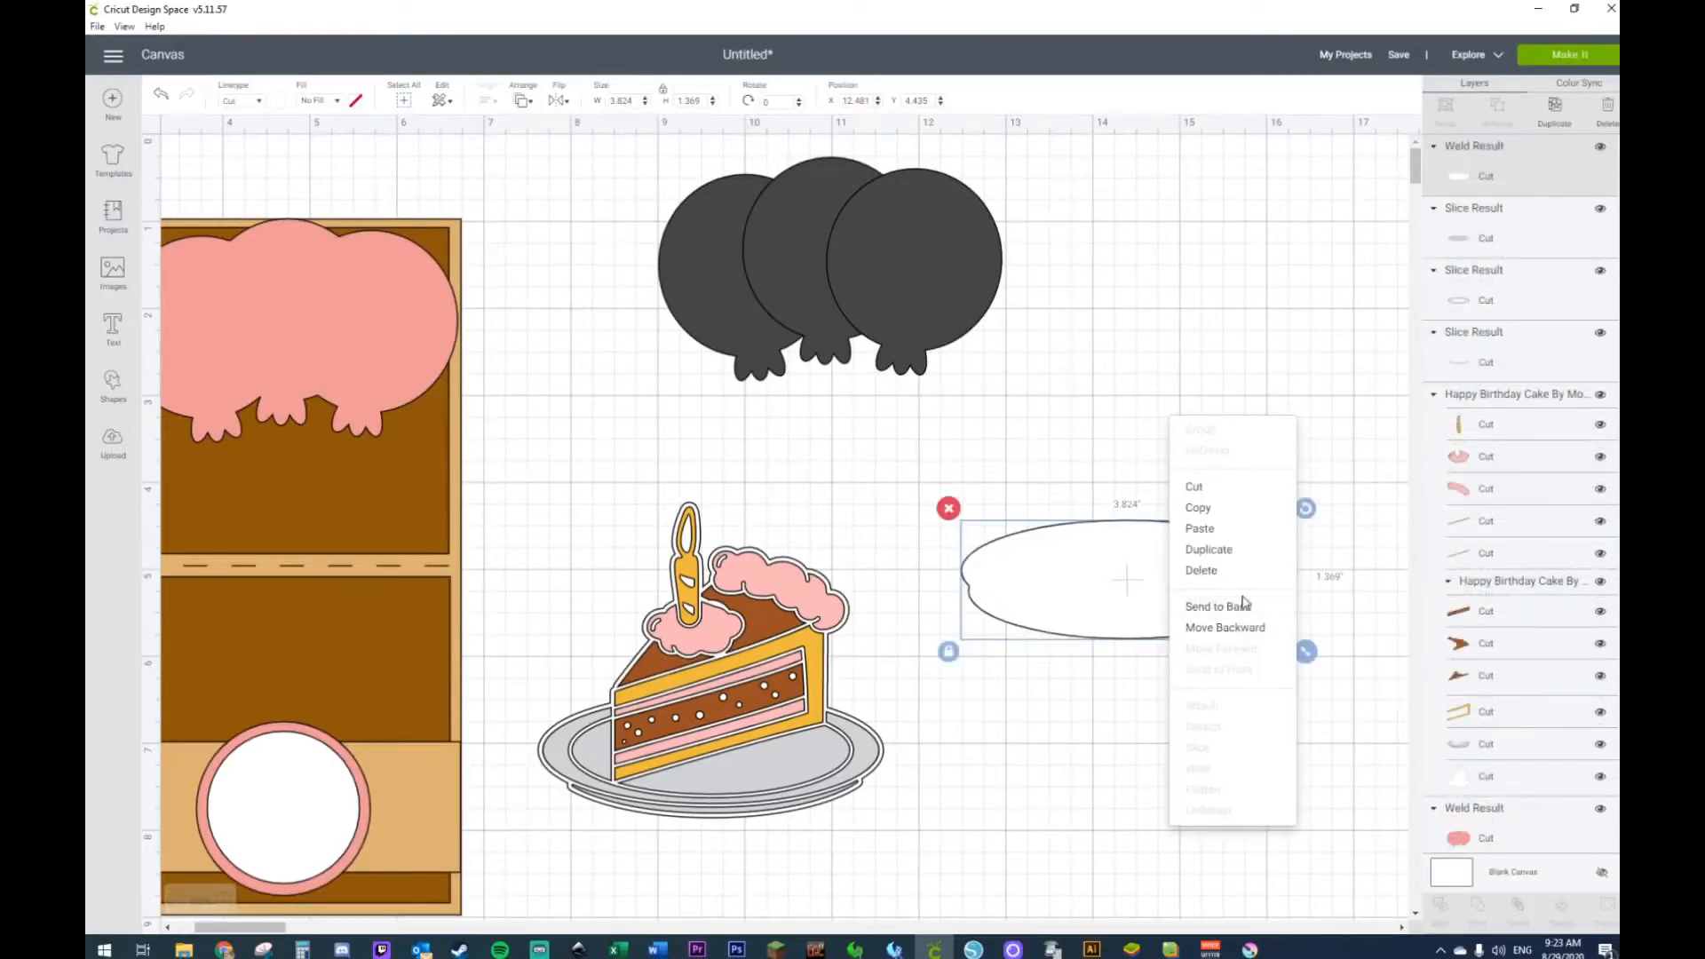
left_click(1245, 605)
left_click(1265, 439)
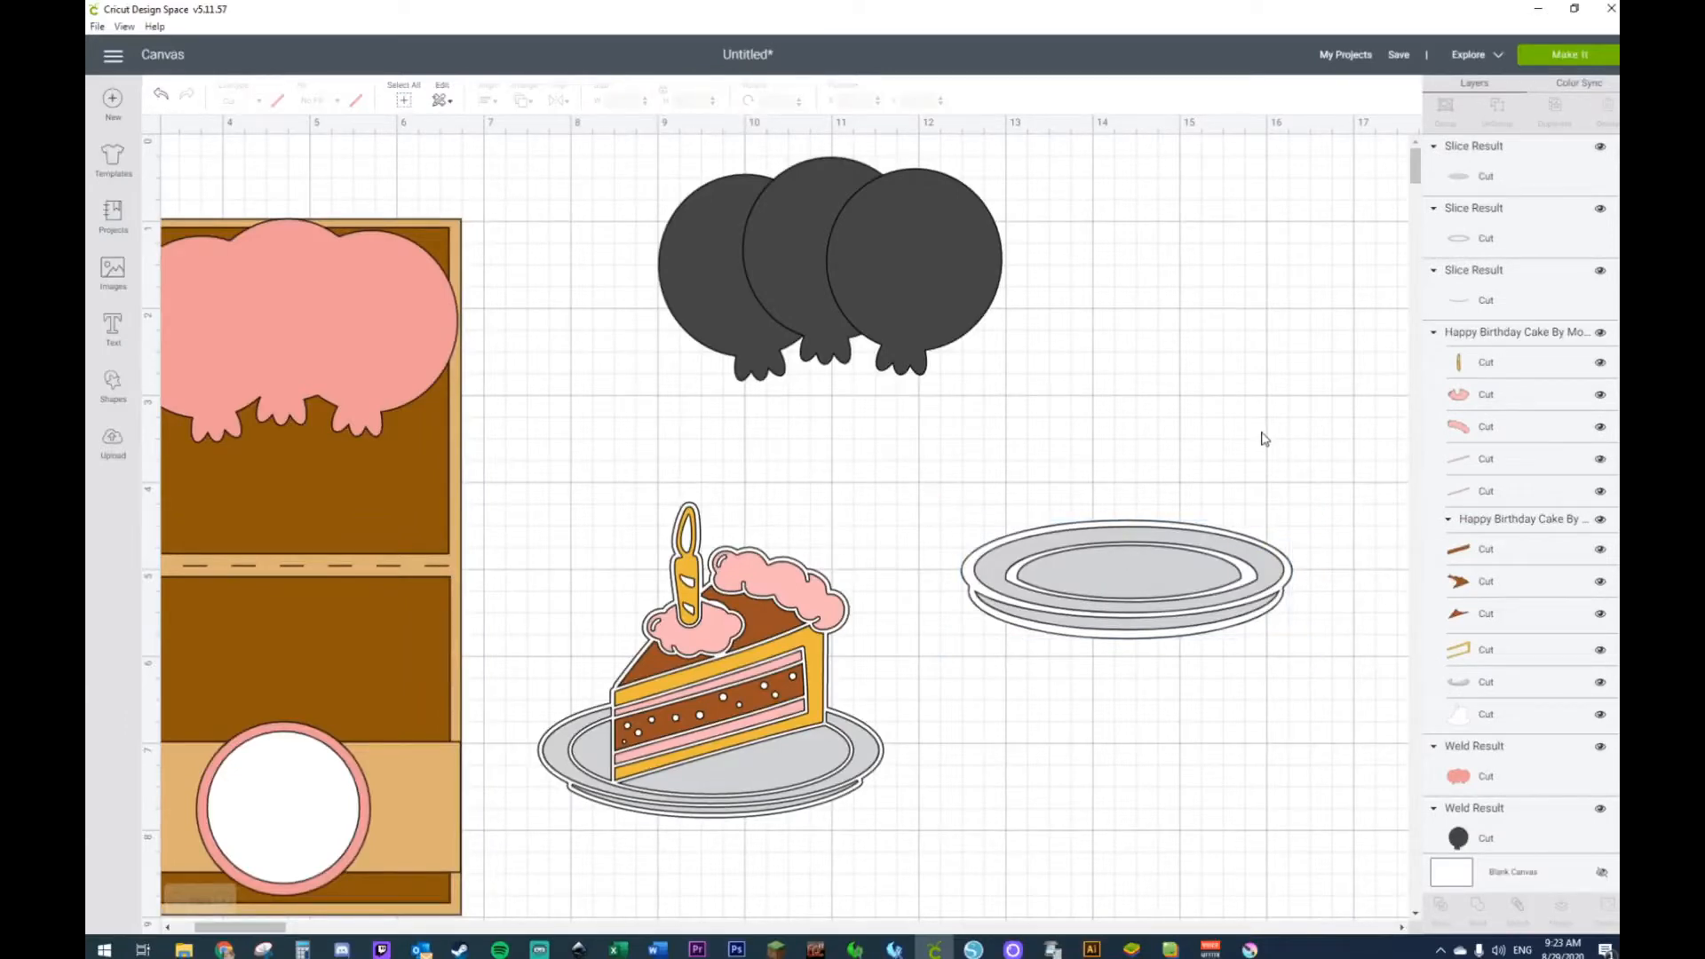
Step: Move the complete layered plate, including its white backing, down so it sits level with the cake slice's plate
left_click_drag(944, 529, 1344, 799)
left_click_drag(1092, 578, 1116, 757)
left_click(1137, 661)
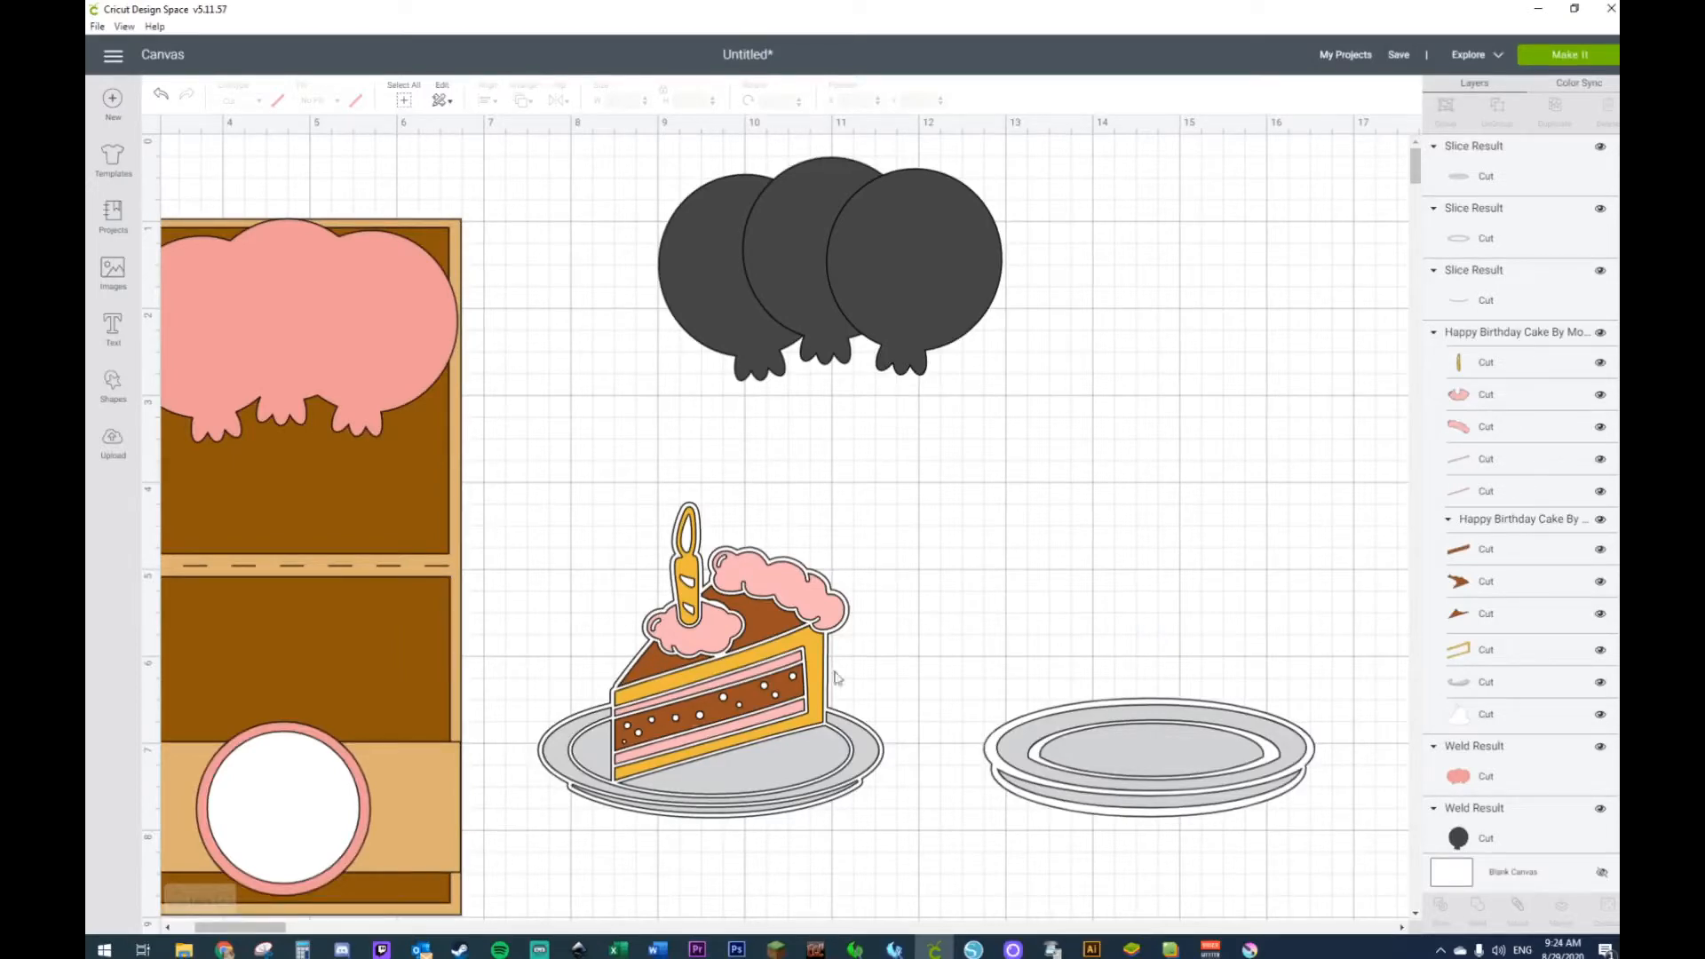
left_click(105, 395)
left_click(185, 285)
left_click_drag(561, 466, 1158, 488)
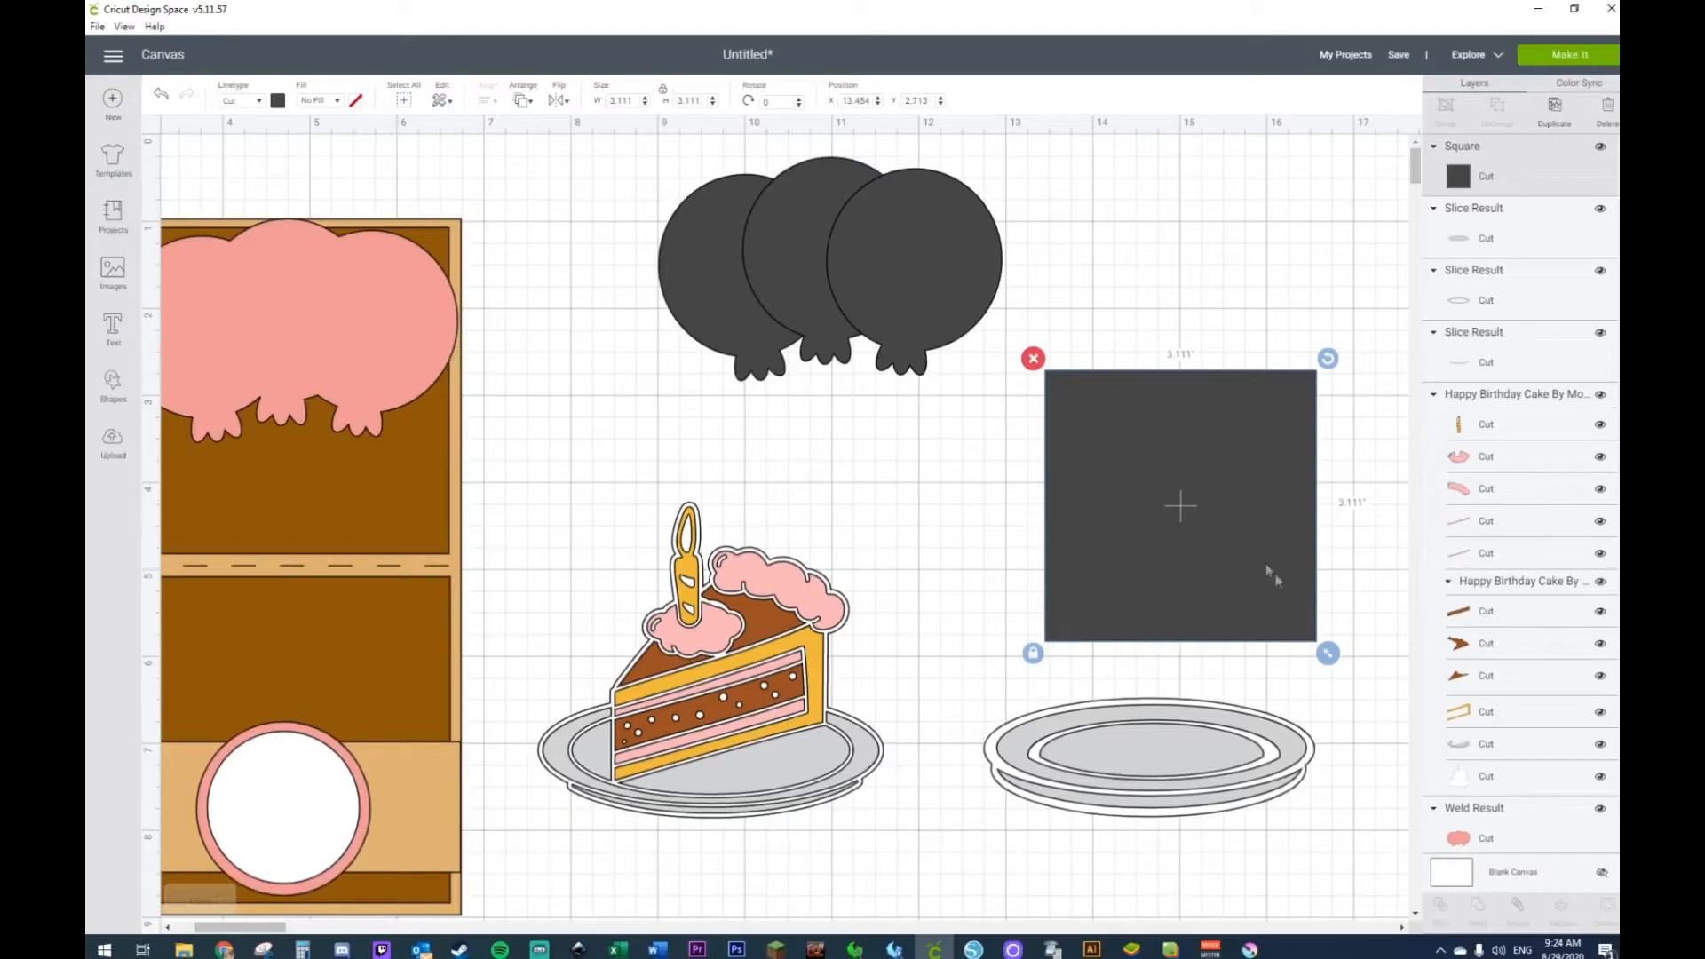
left_click_drag(1326, 653, 1204, 529)
left_click_drag(1124, 462, 1267, 517)
left_click(118, 391)
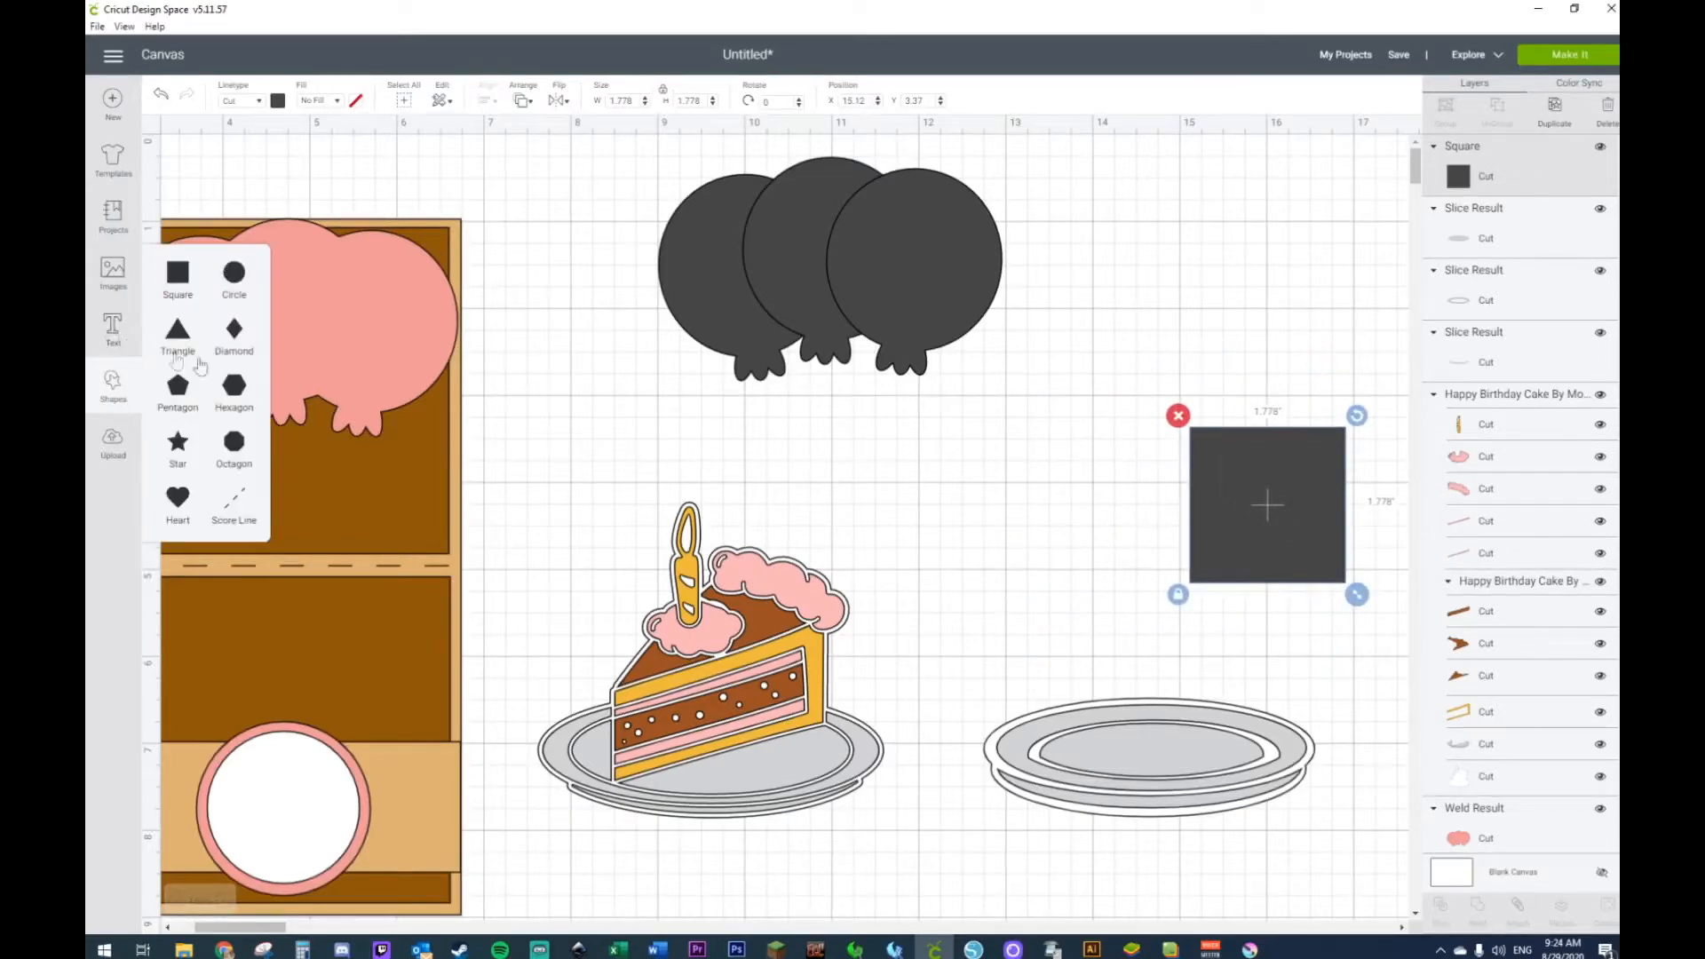
left_click(175, 336)
left_click_drag(484, 503, 1037, 531)
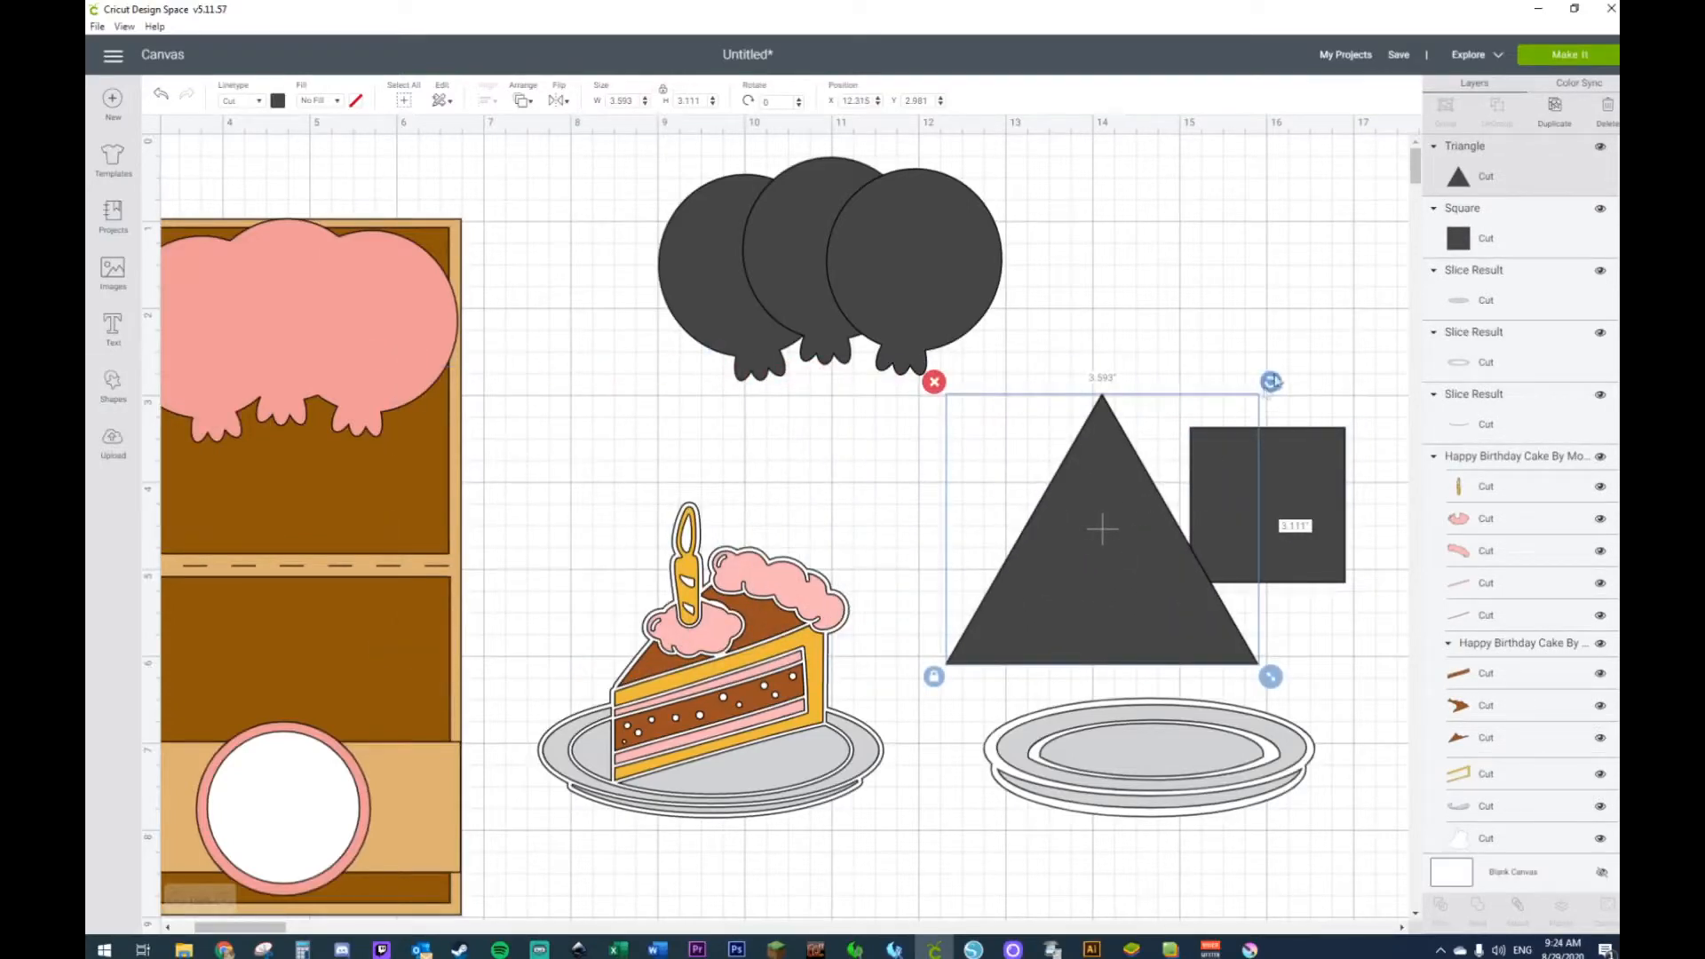
left_click_drag(1272, 381, 1313, 621)
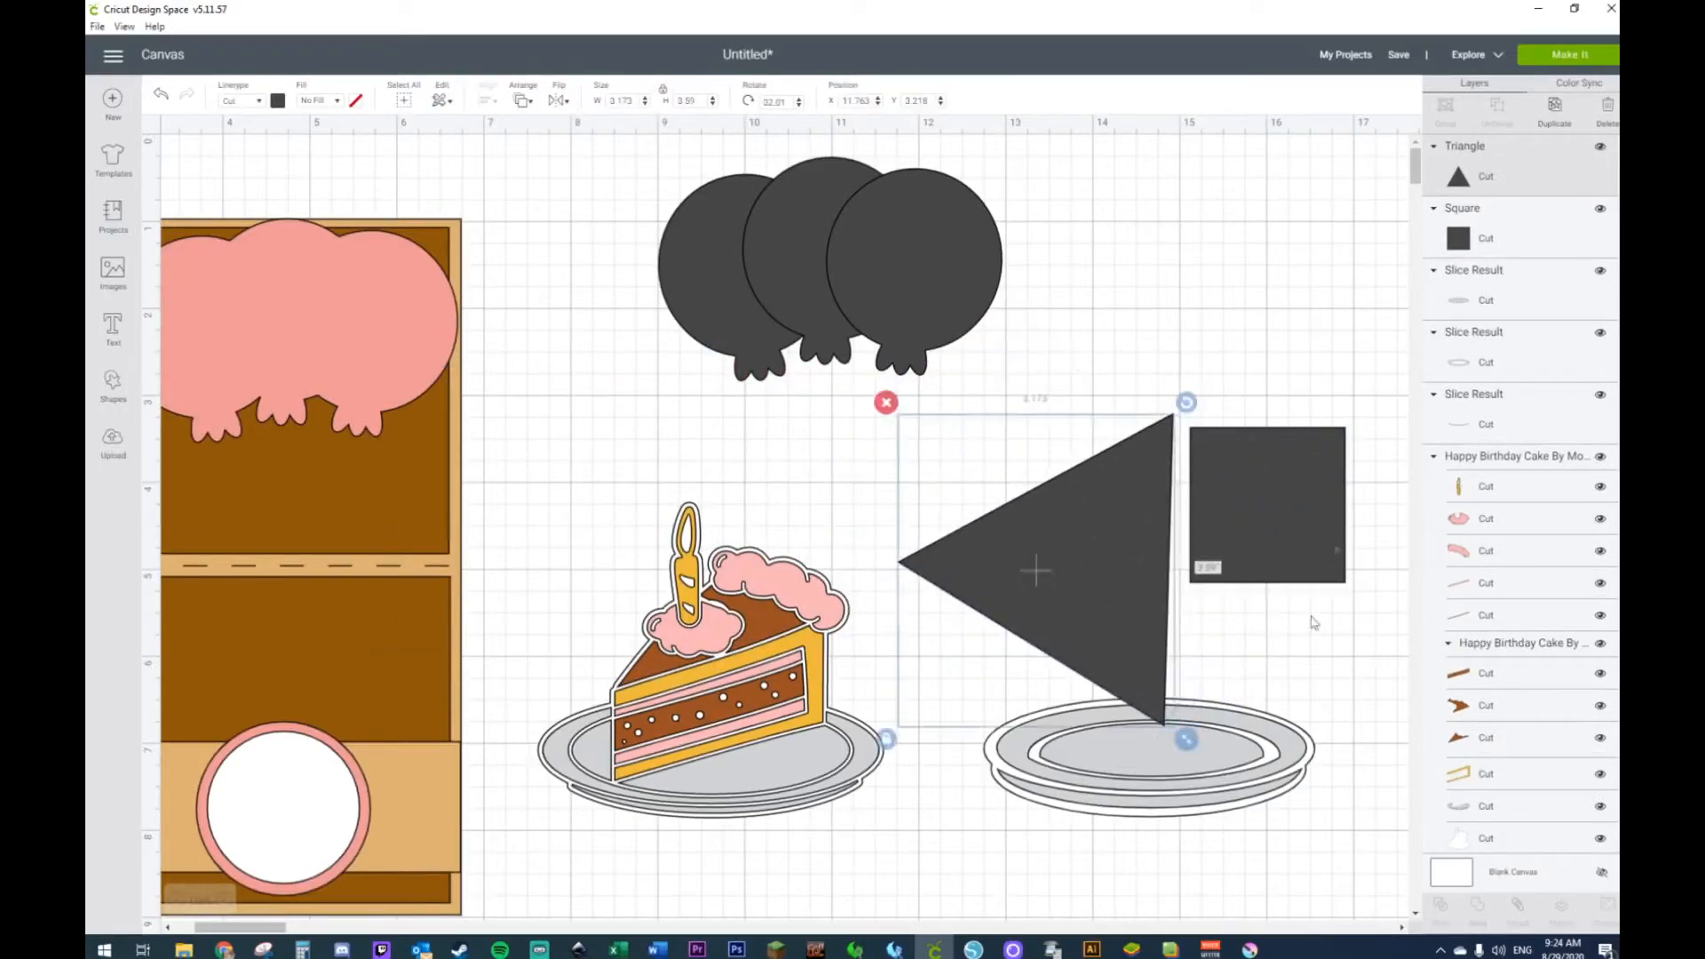
left_click_drag(1186, 738, 1057, 586)
left_click_drag(1047, 517, 1241, 507)
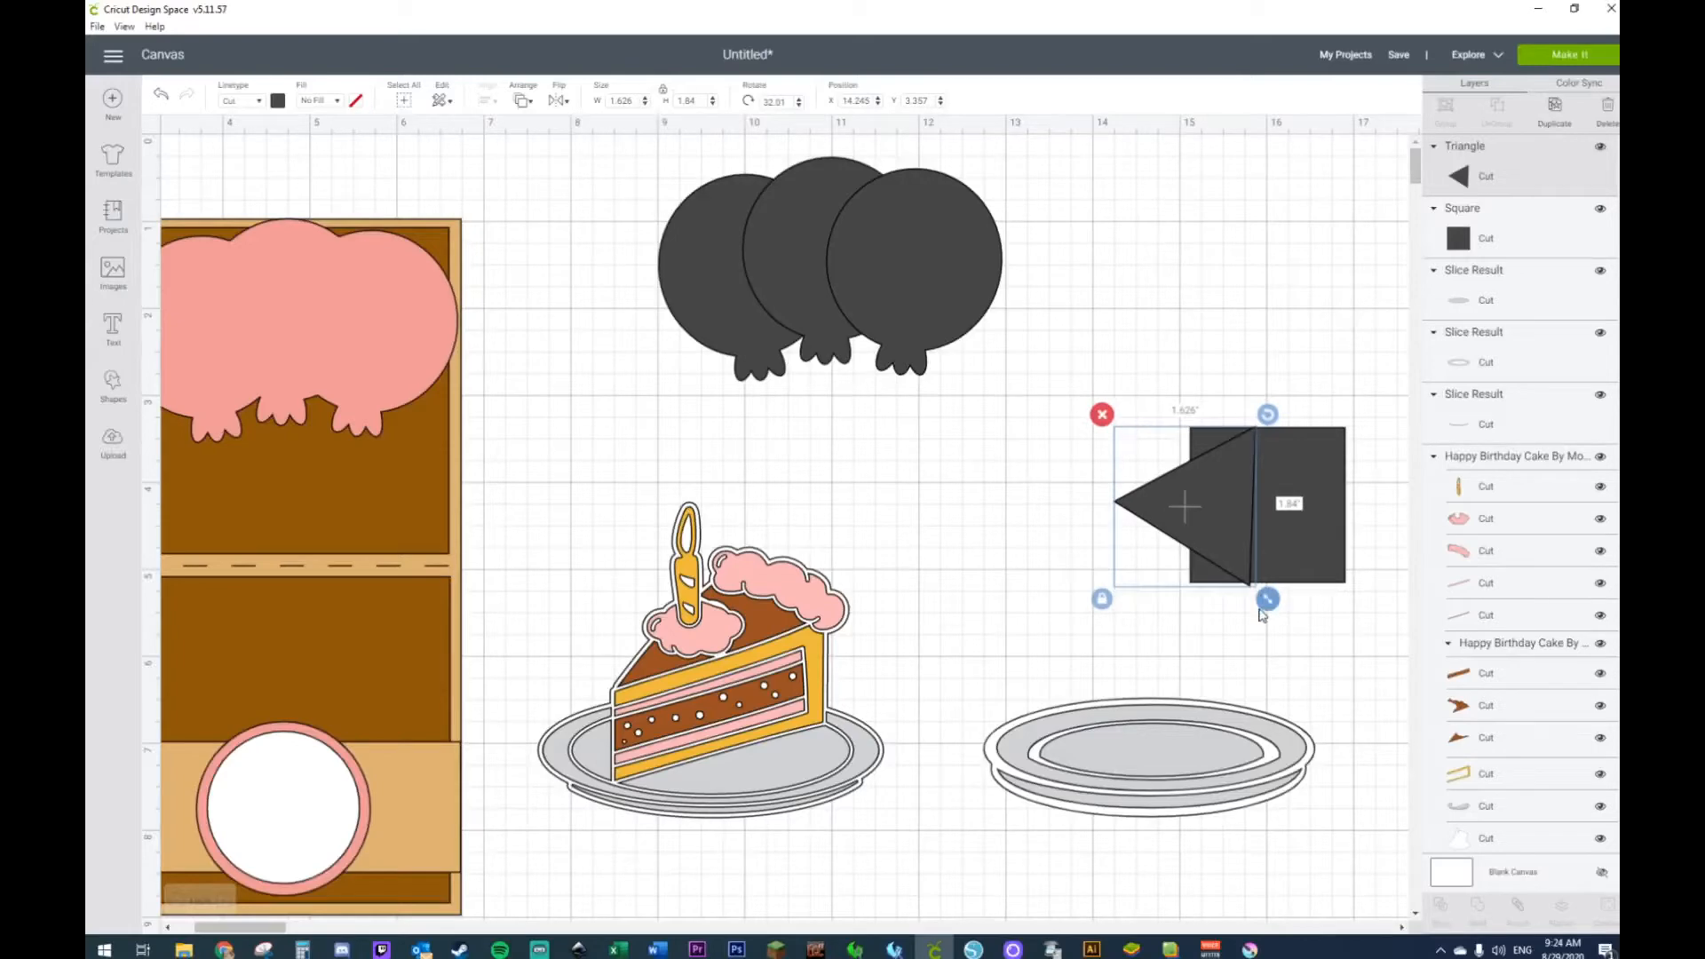
left_click_drag(1261, 605, 1256, 599)
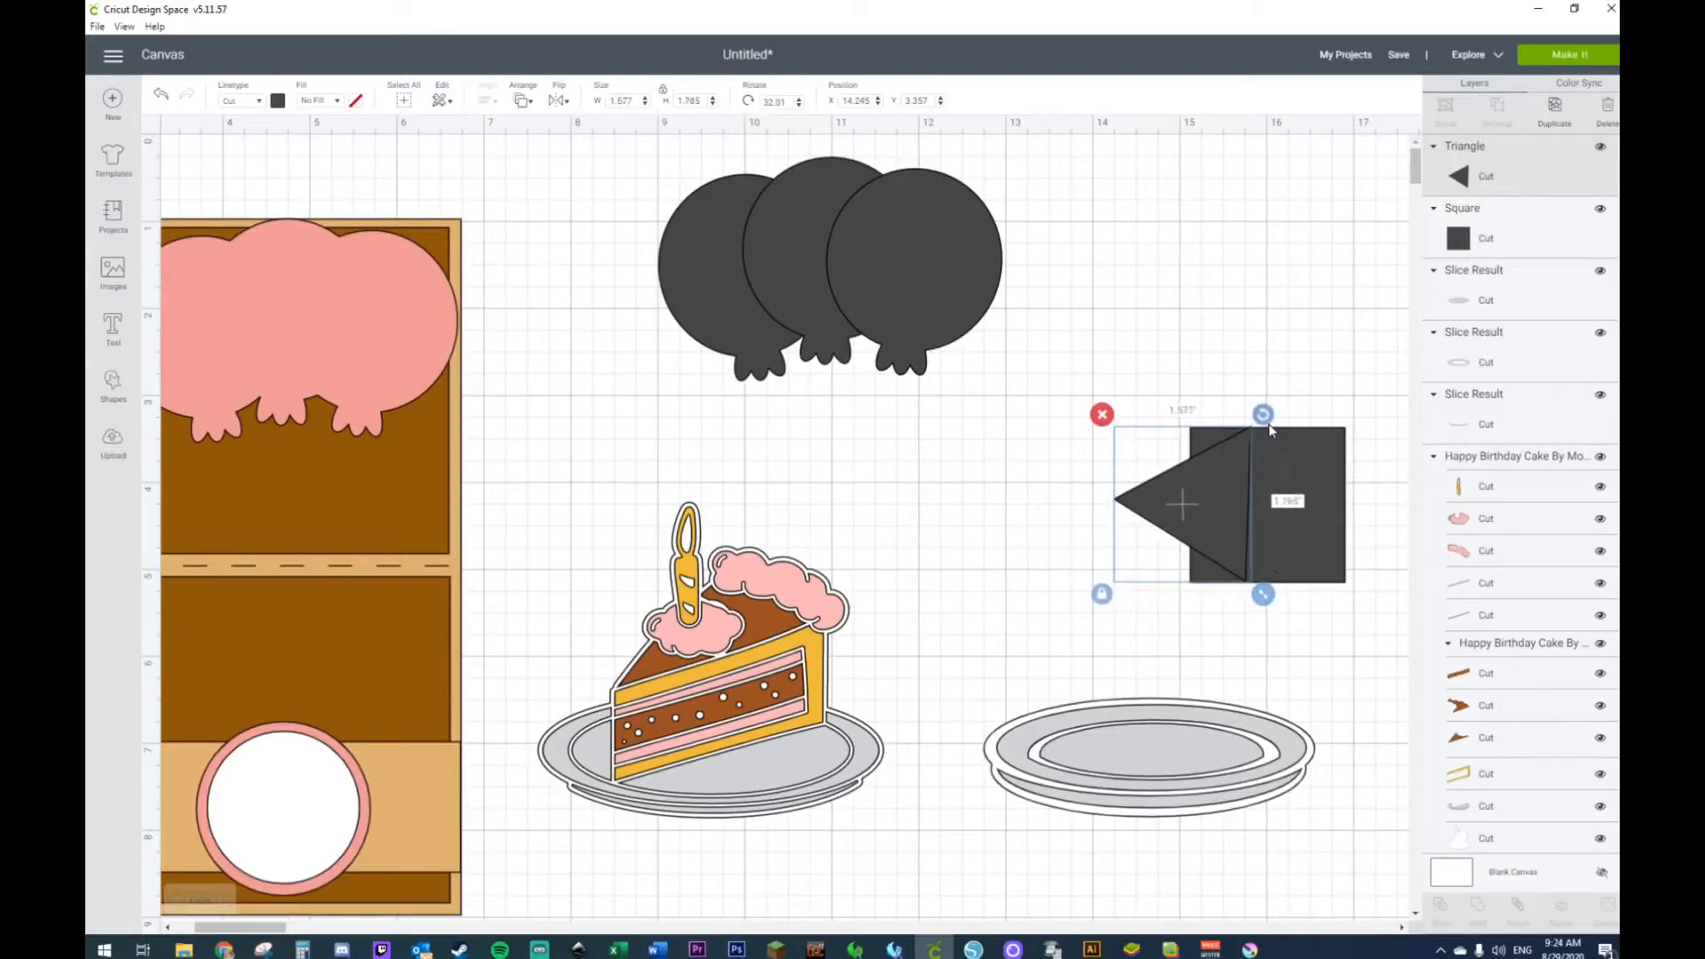
left_click_drag(1209, 464, 1196, 425)
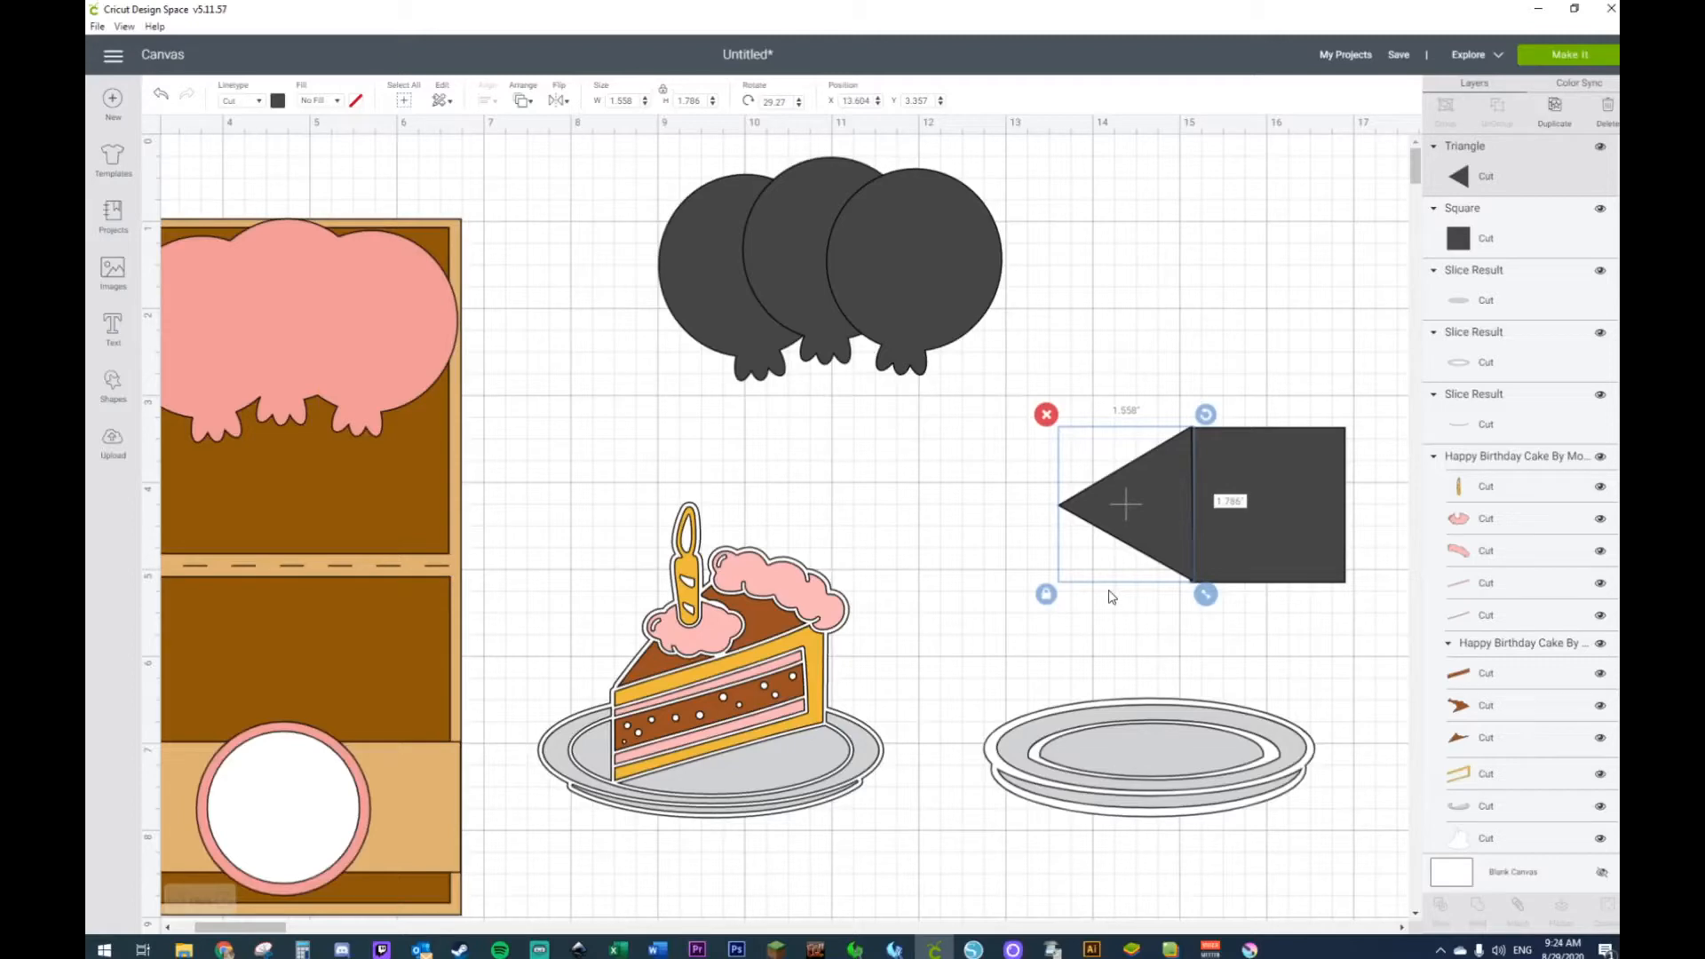
left_click(1078, 615)
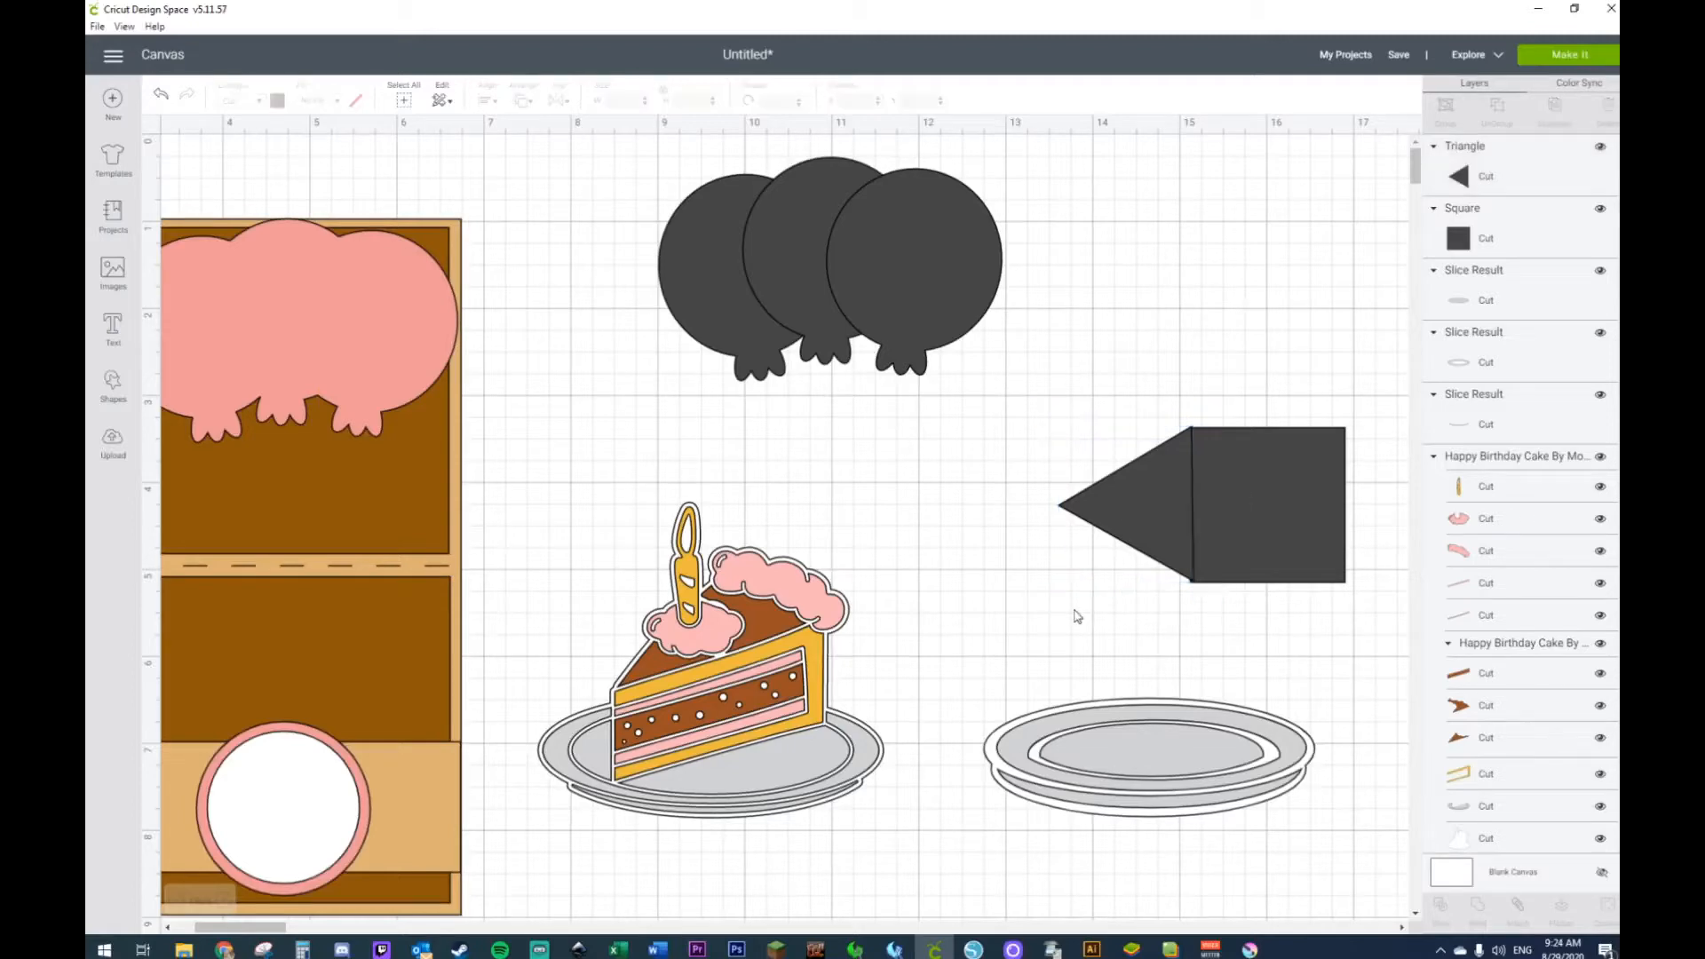
left_click(1179, 518)
left_click_drag(1205, 414, 1192, 405)
left_click_drag(1174, 479, 1121, 480)
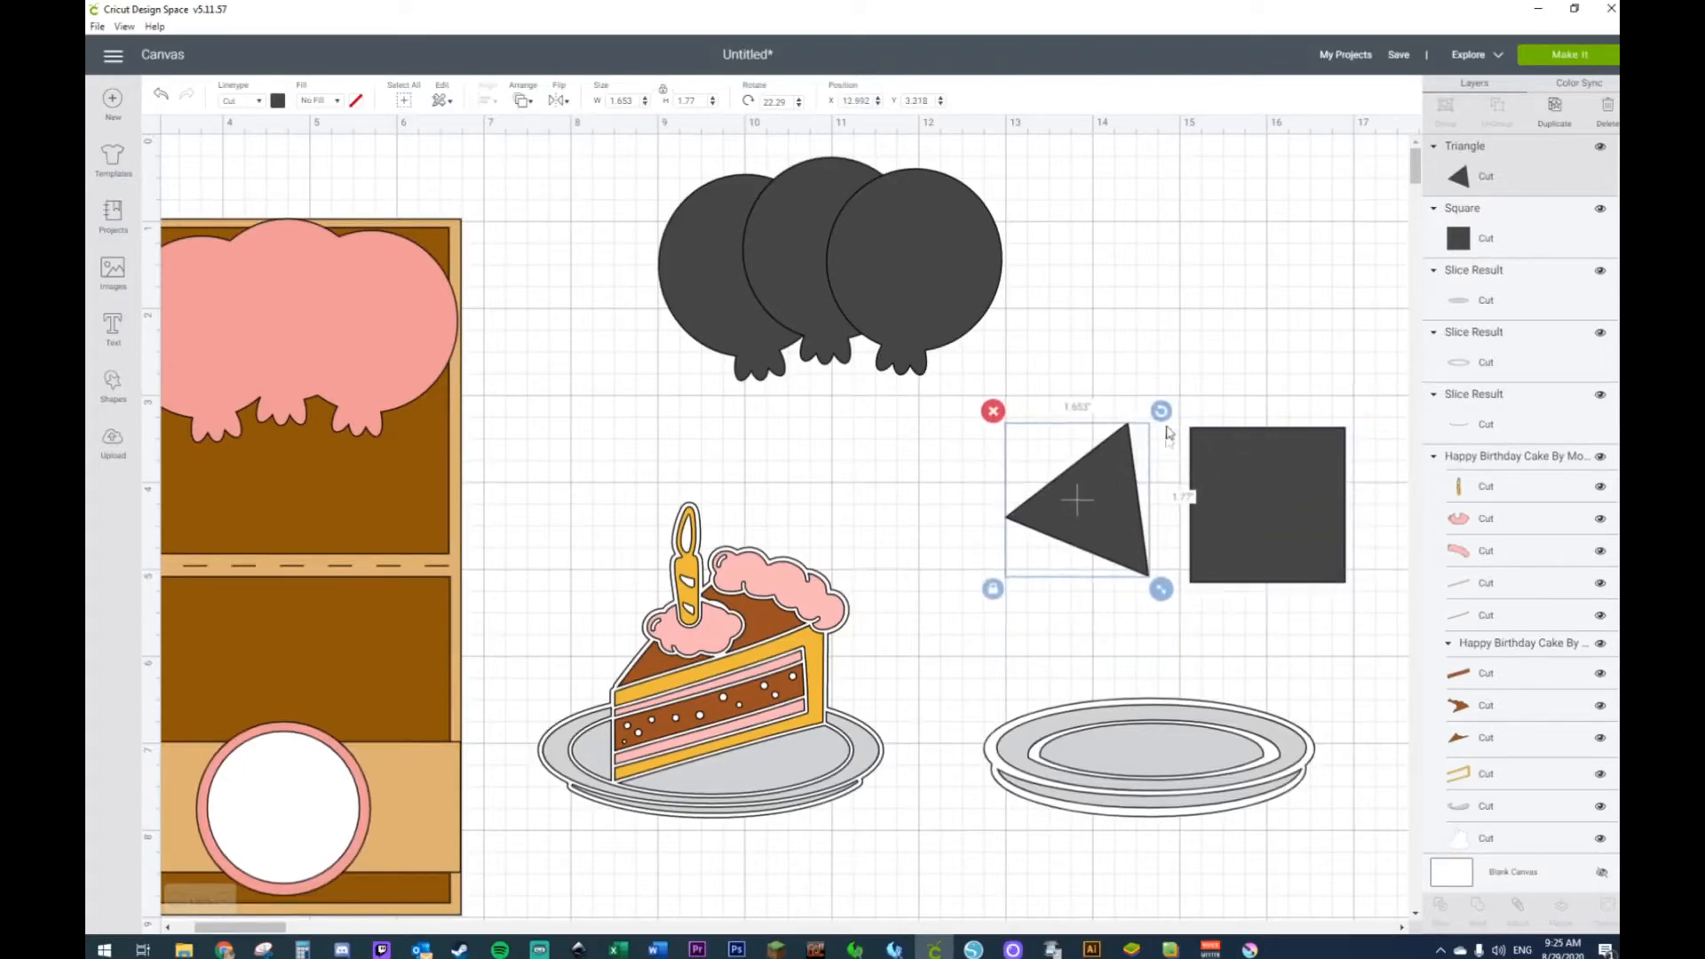
left_click(1162, 402)
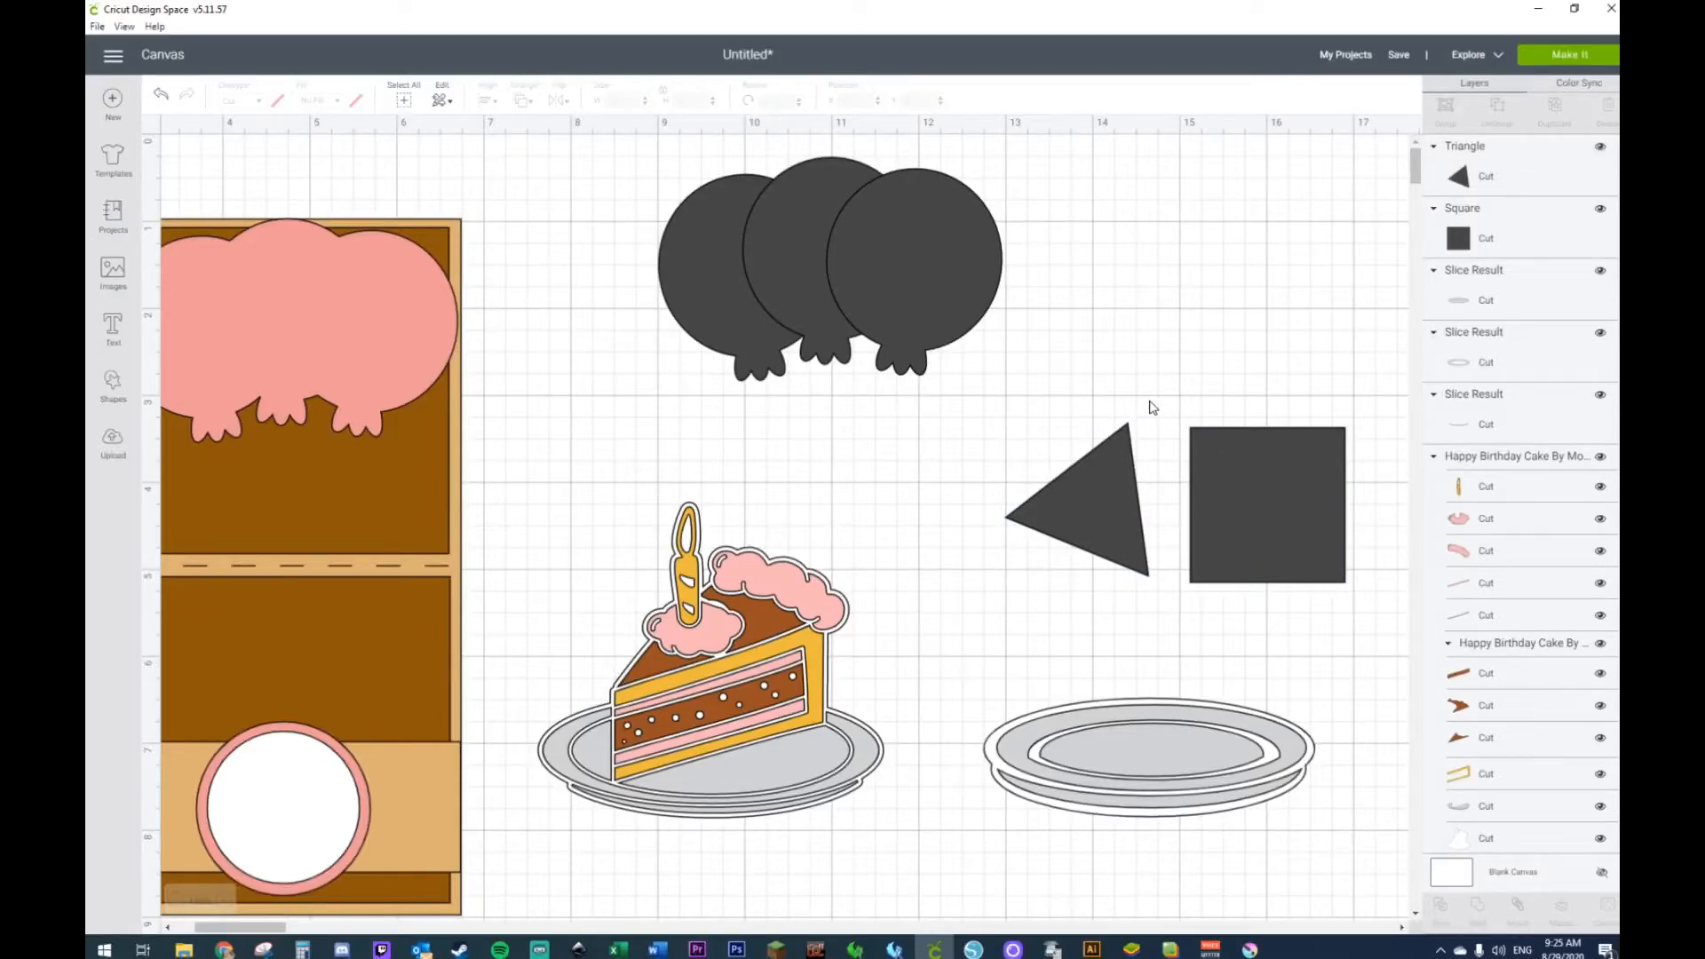
left_click_drag(1076, 396, 1341, 545)
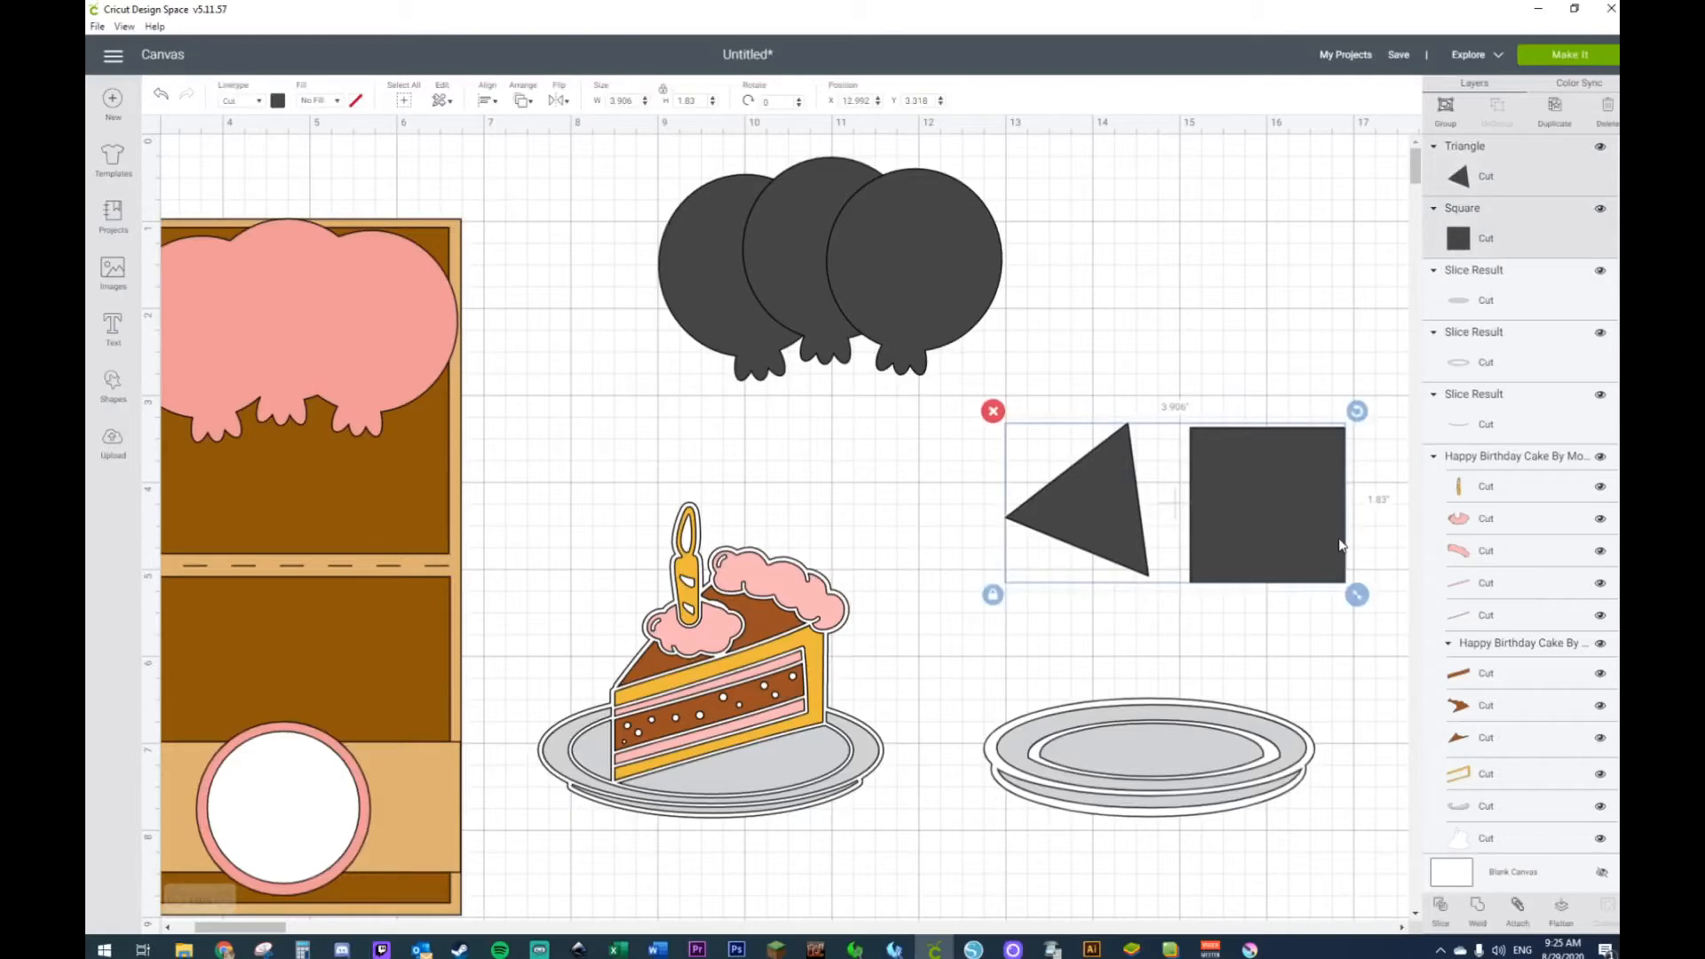
key("Delete")
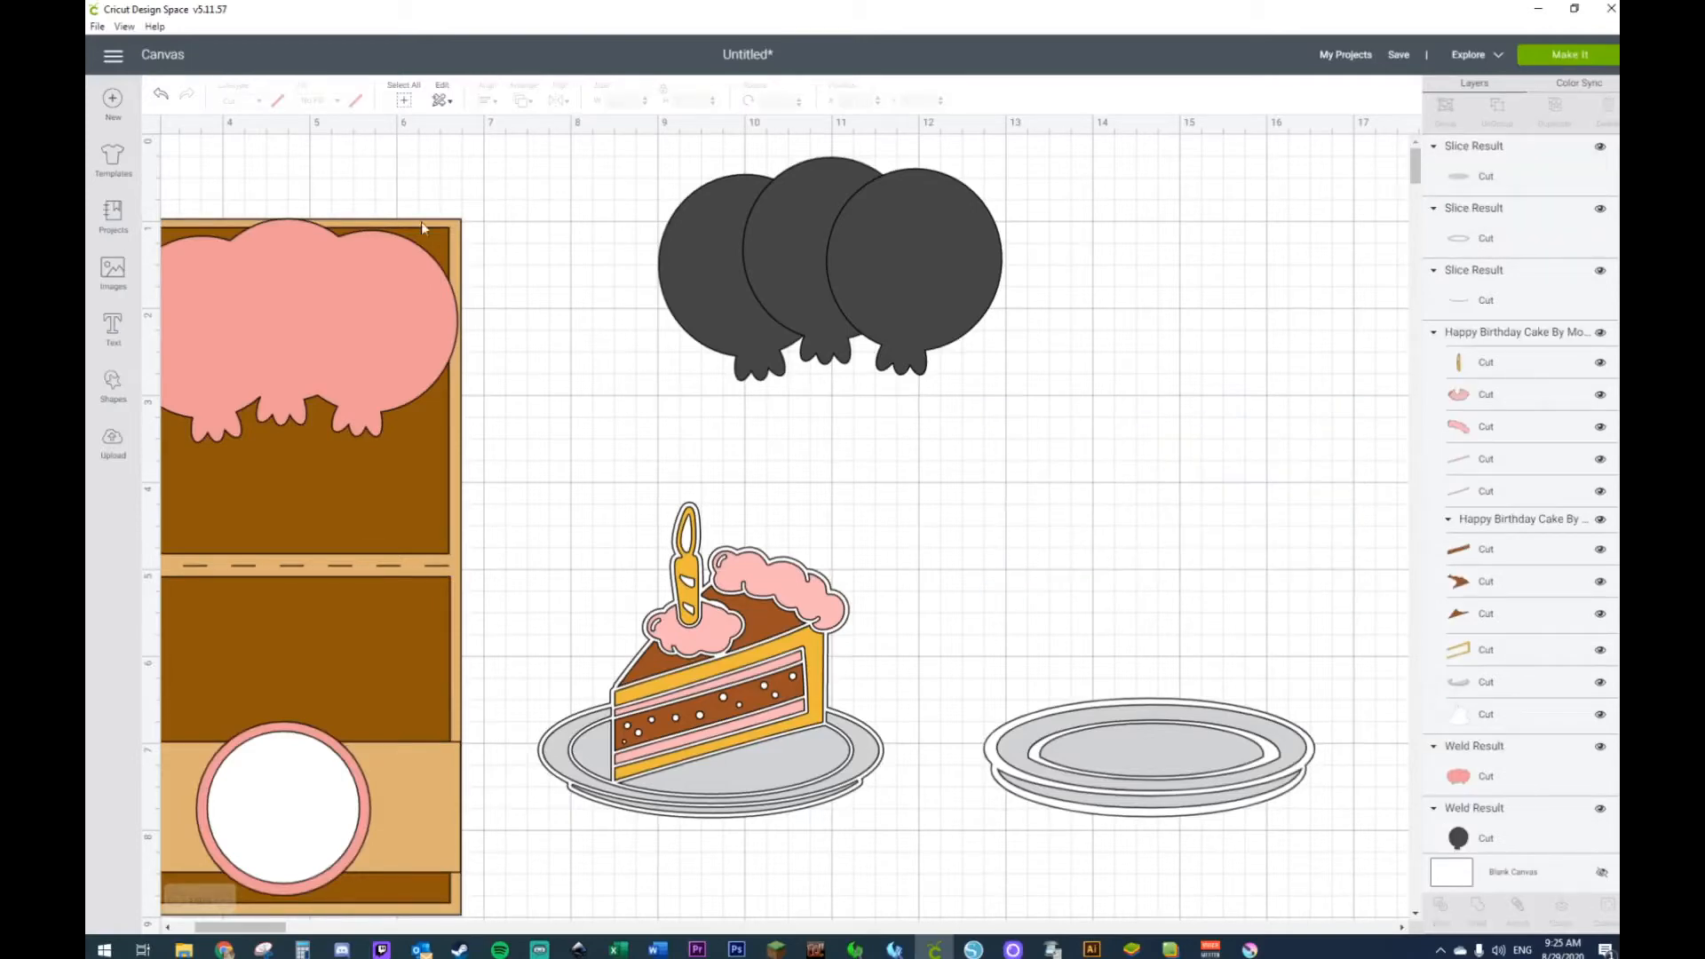
Step: Insert a square, reshape it unproportionally into a rectangle of about 2.8 by 1.92 inches, and place it over the new plate
left_click(113, 386)
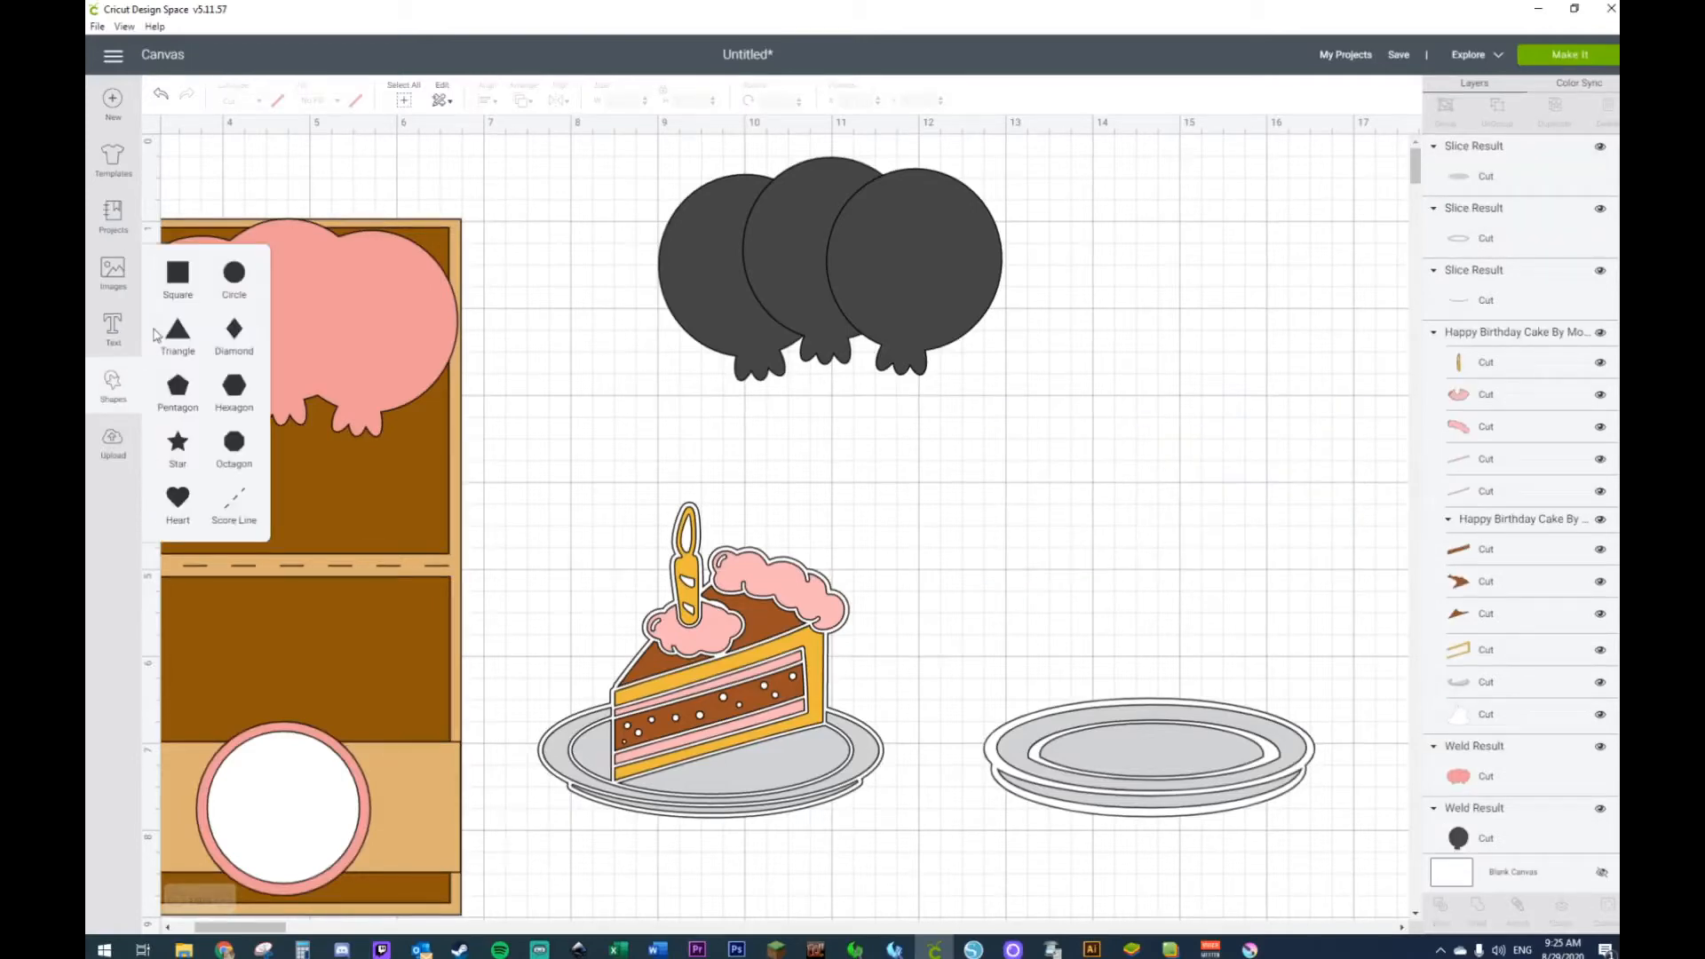
left_click(179, 275)
left_click_drag(458, 512, 1103, 524)
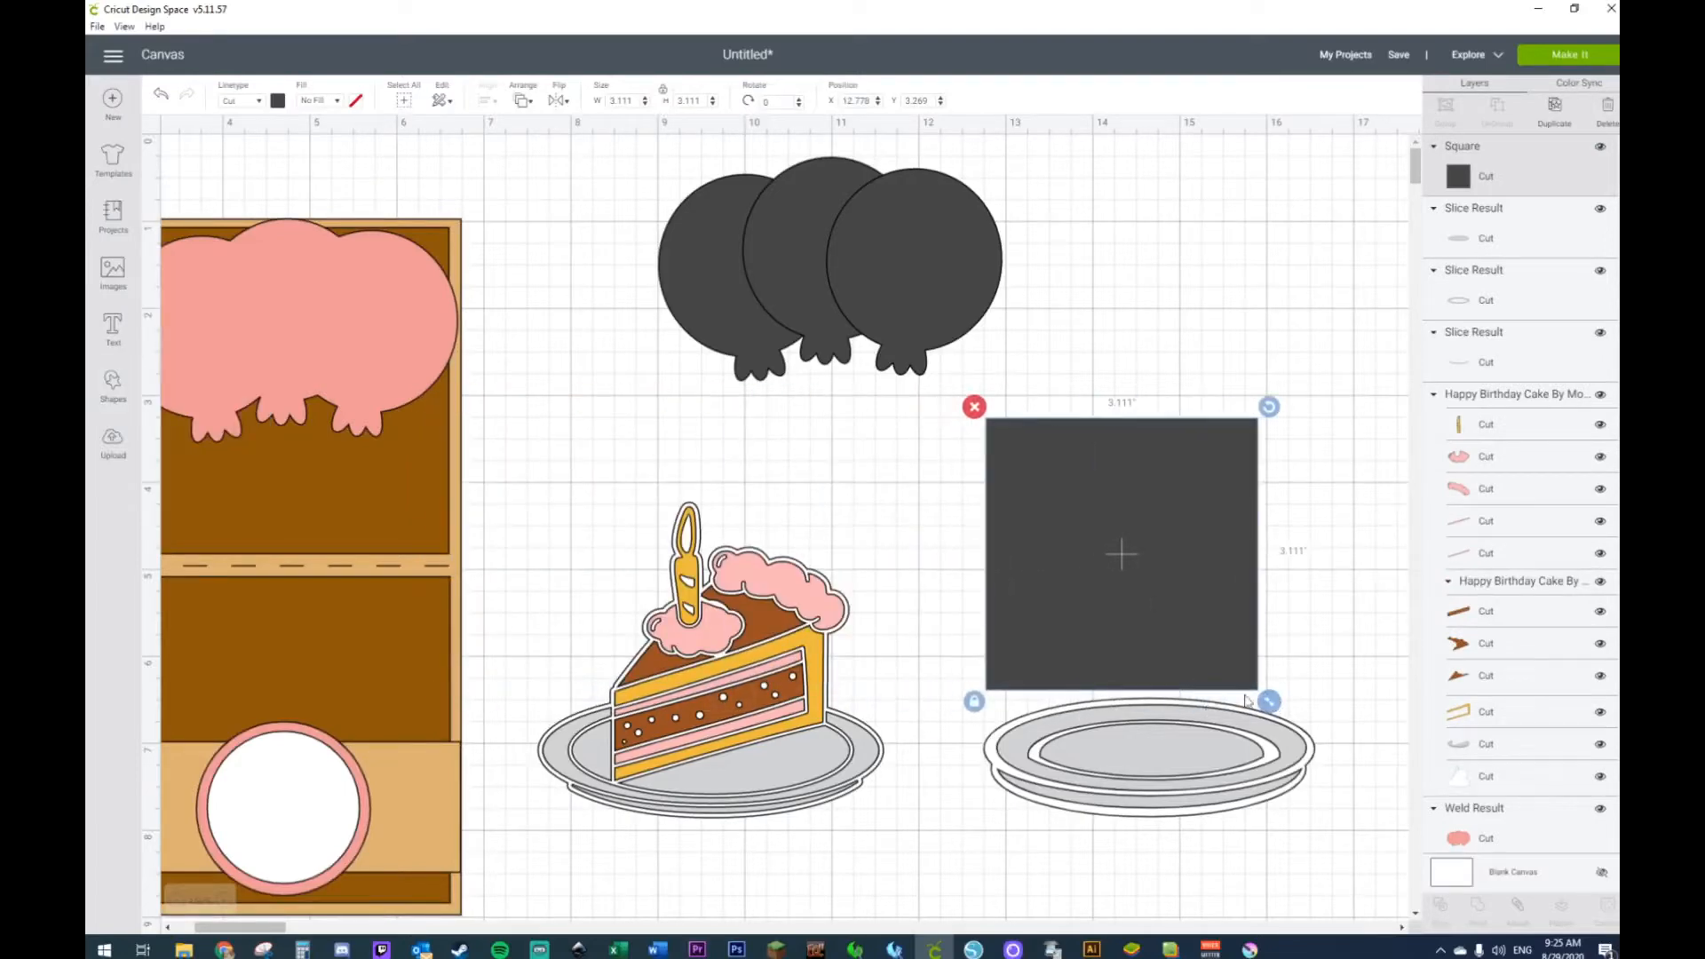
left_click(973, 702)
left_click_drag(1270, 704, 1302, 601)
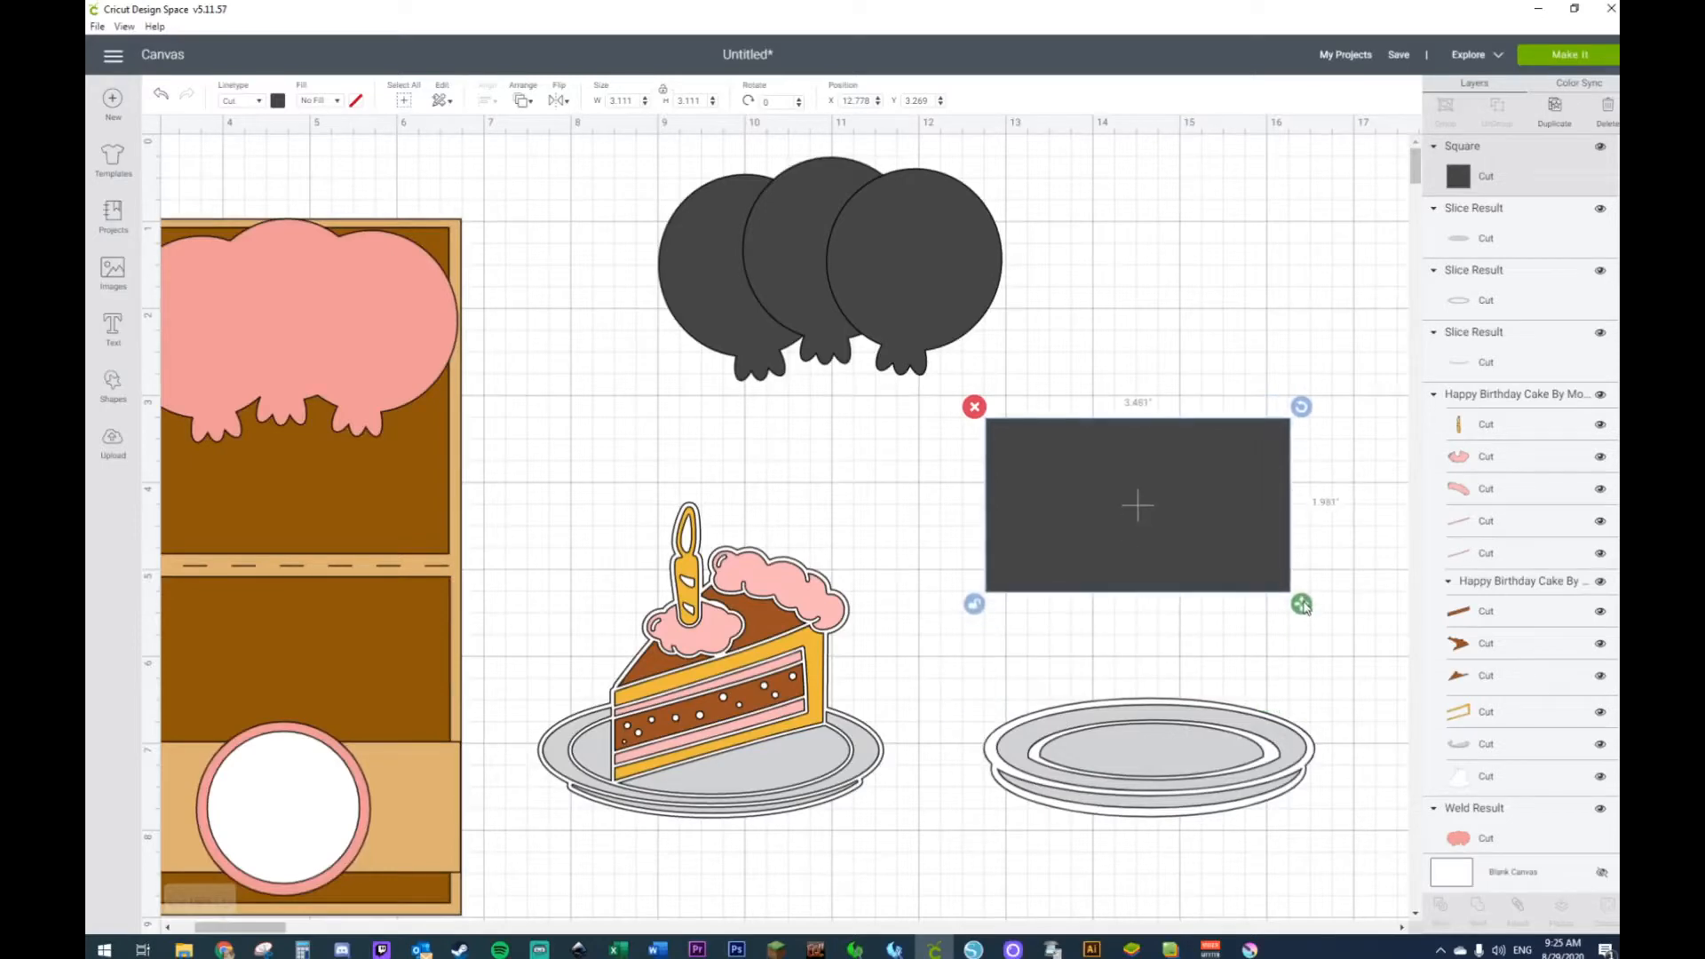
left_click_drag(1190, 556, 1228, 724)
left_click_drag(1332, 790, 1281, 776)
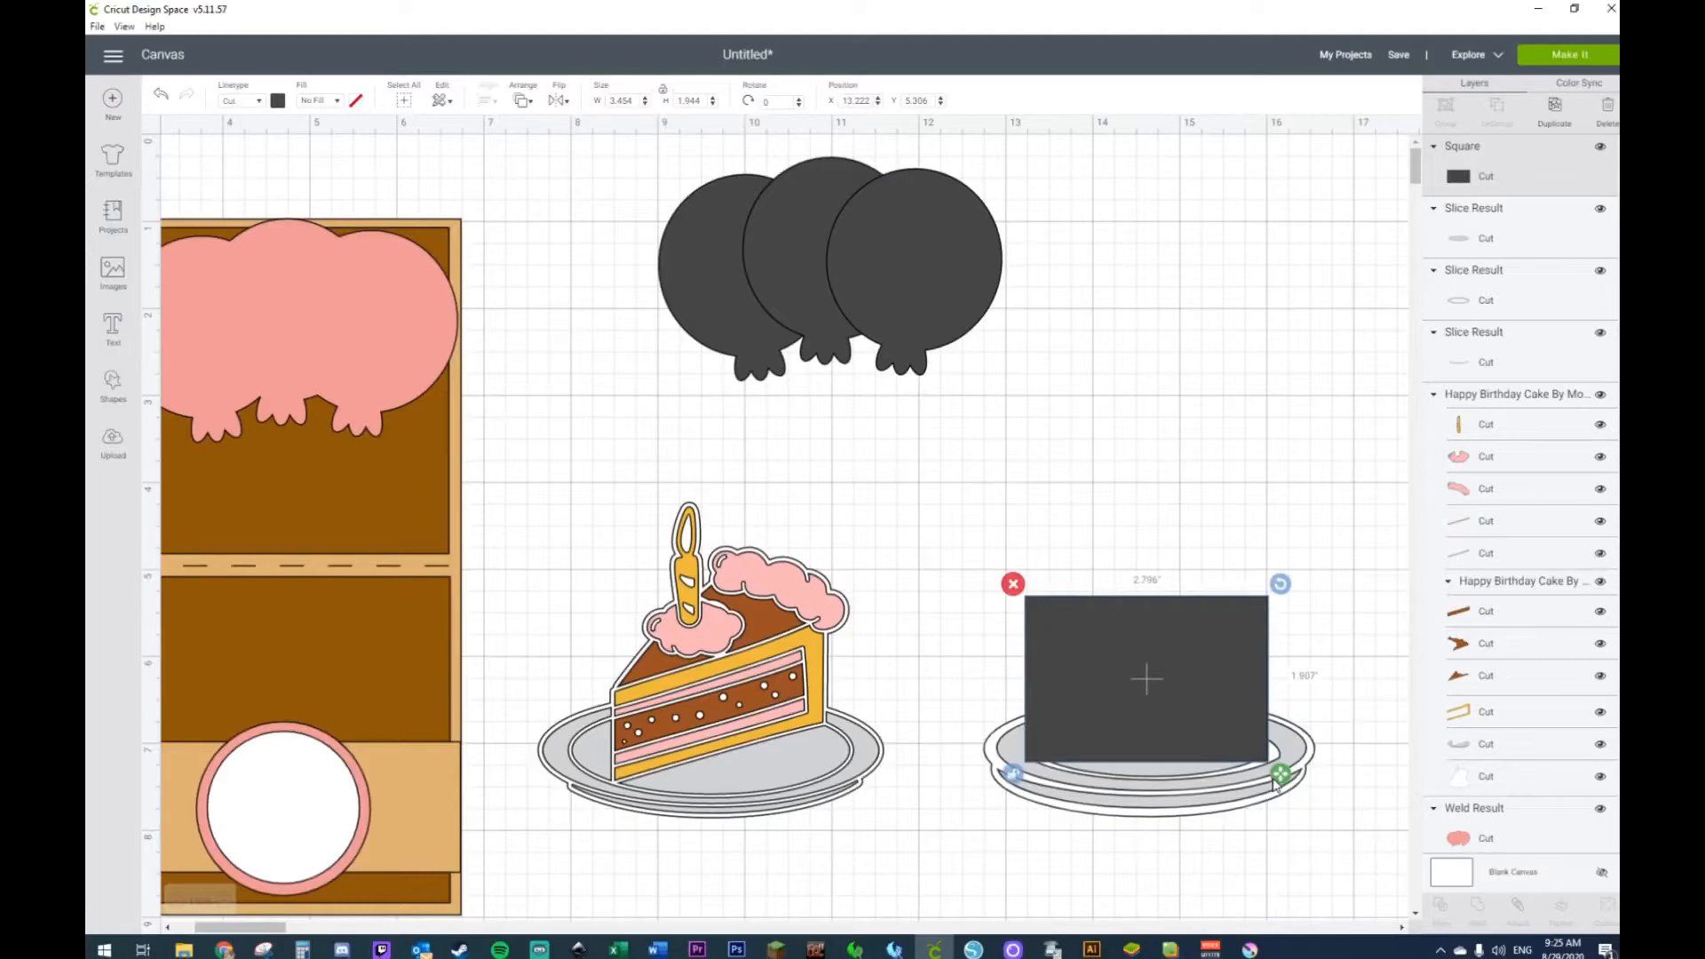
left_click_drag(1176, 698, 1175, 675)
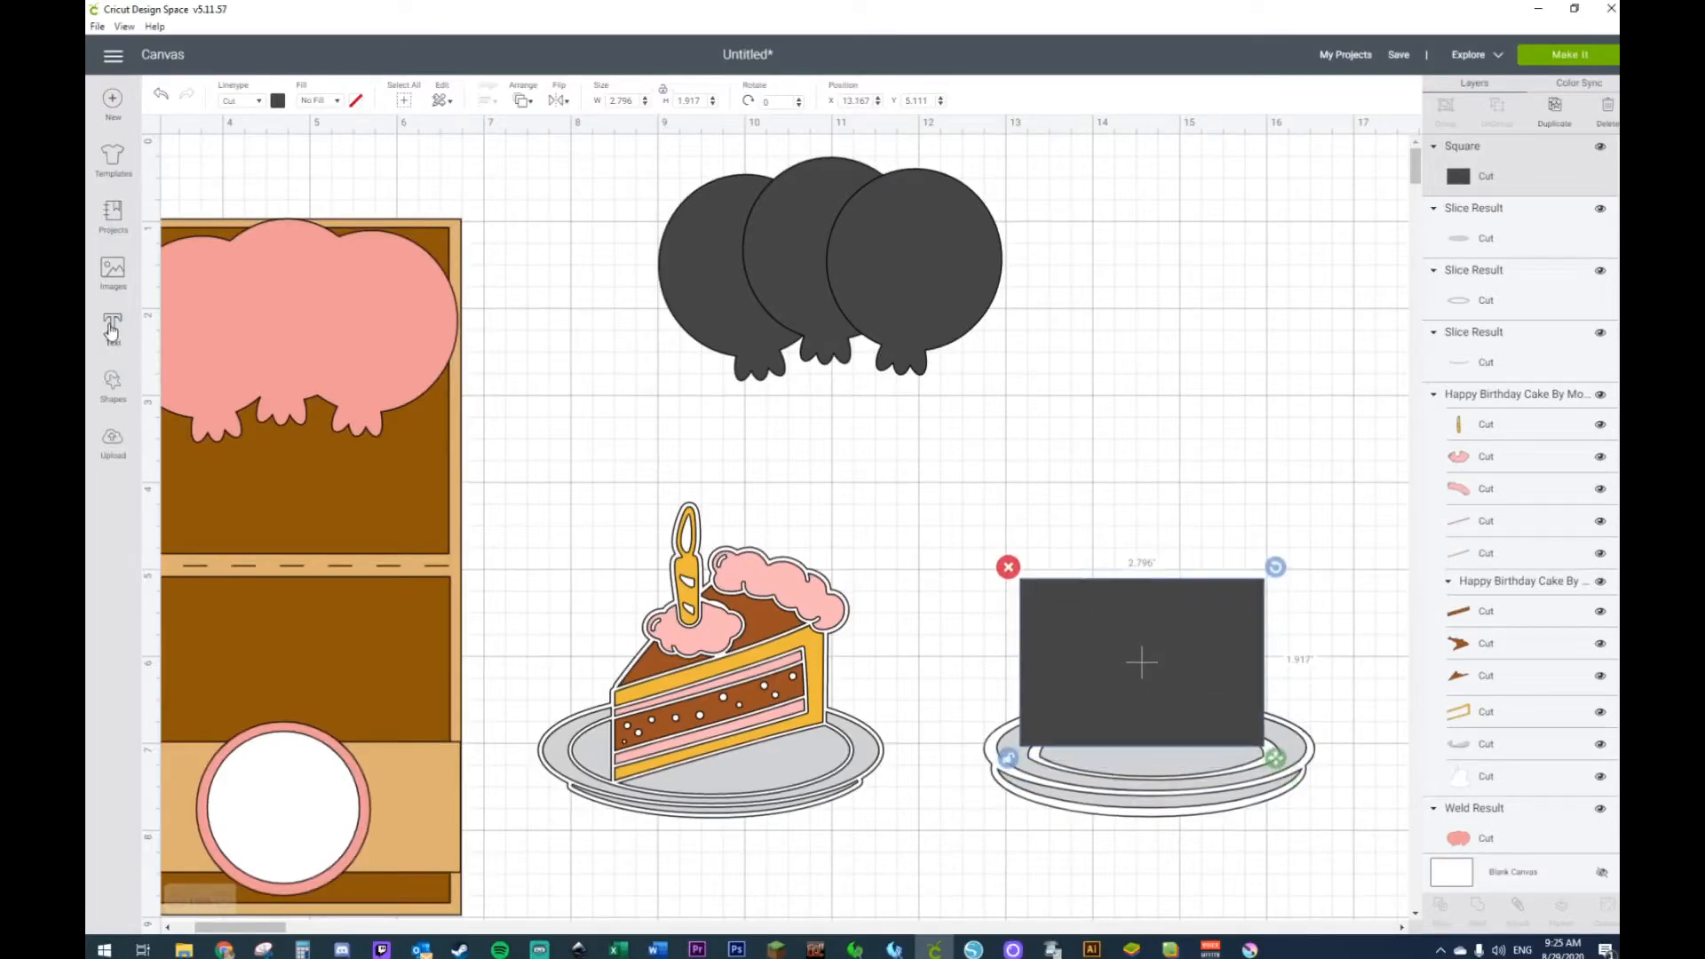
Step: Insert a circle, flatten it unproportionally into an ellipse about 2.94 inches wide, and position it over the plate's inner oval
left_click(113, 388)
left_click(234, 271)
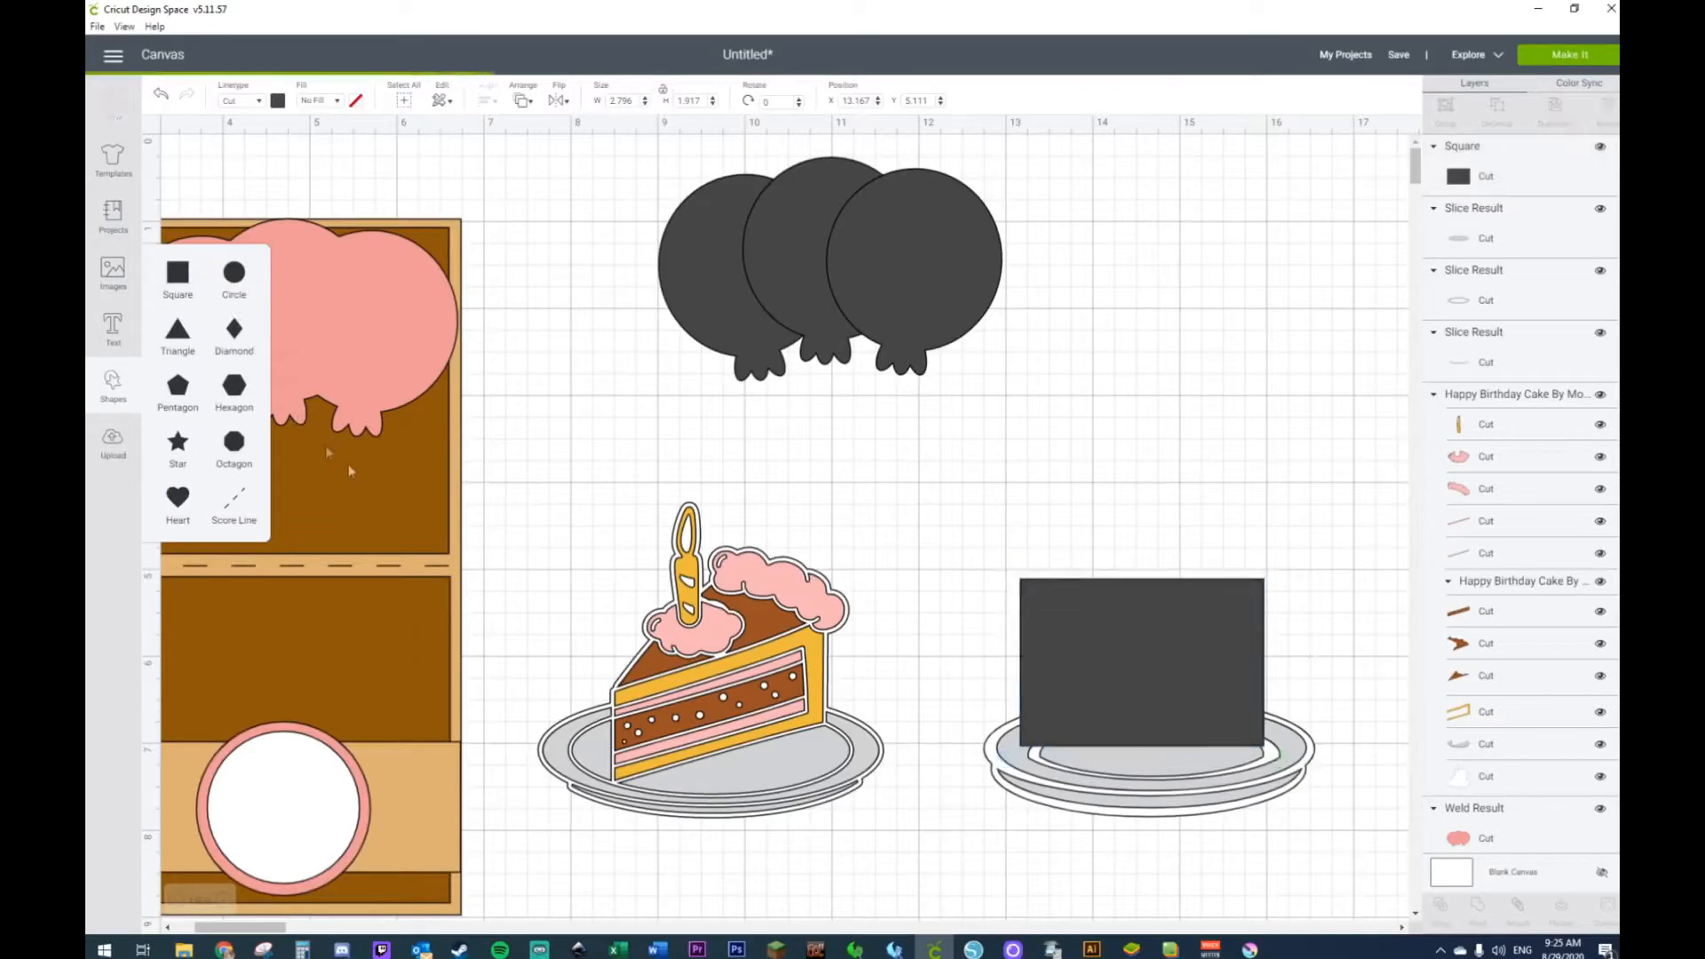
left_click_drag(610, 477, 1034, 485)
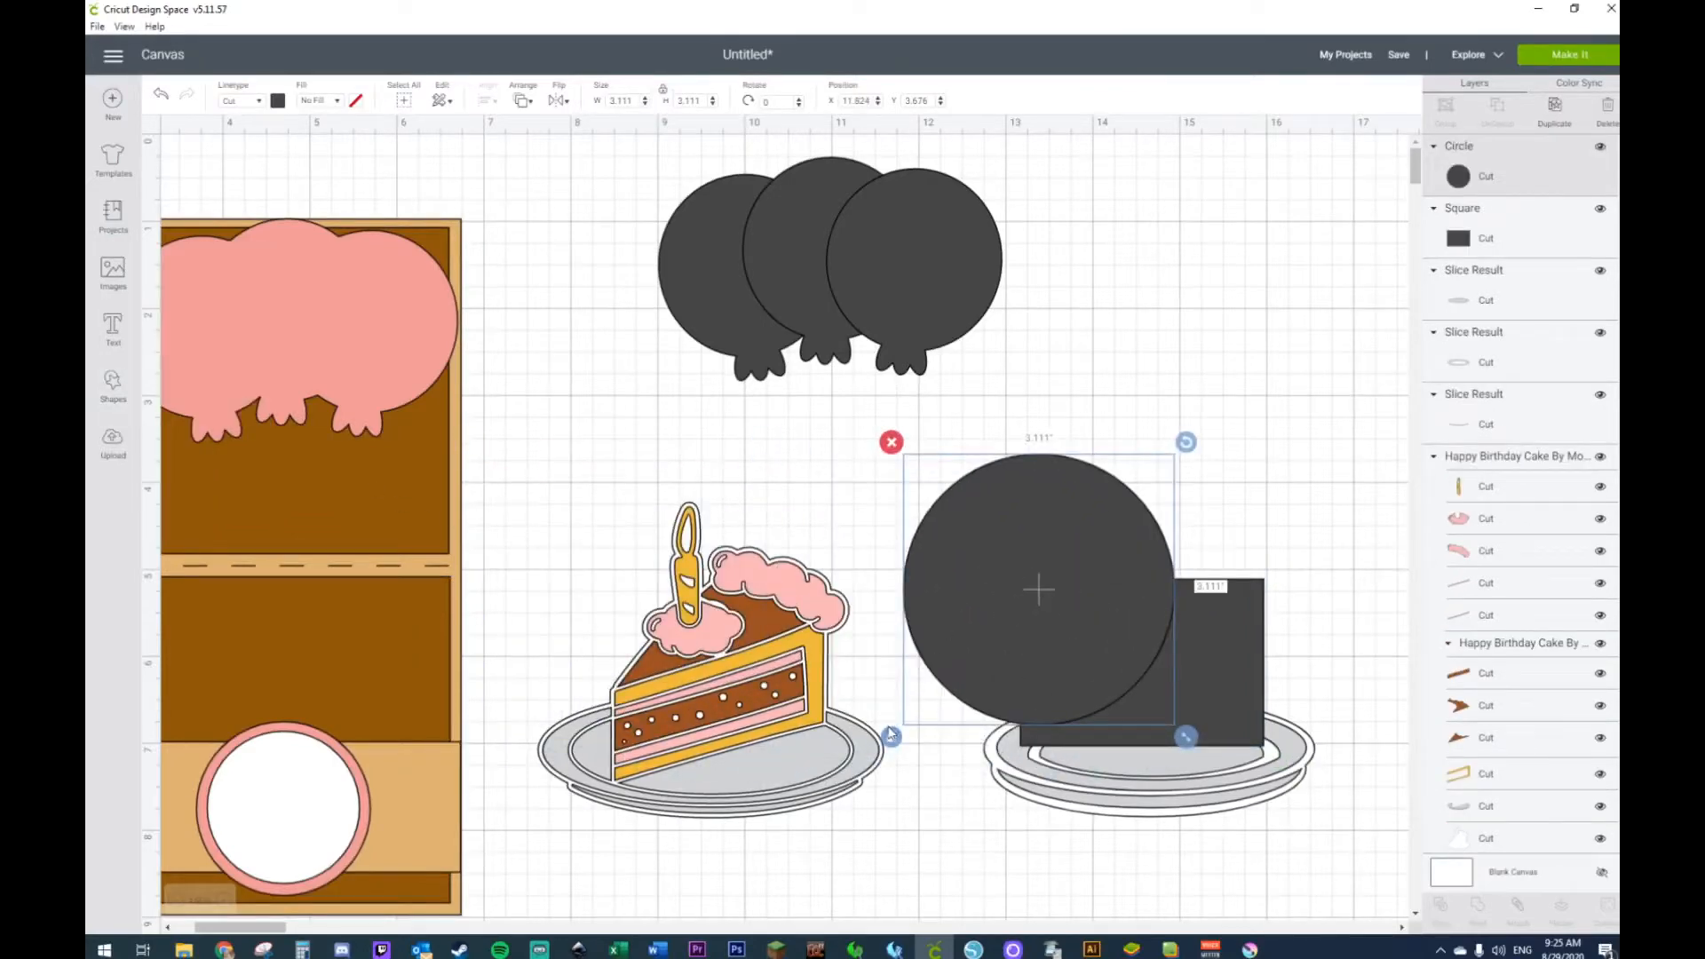
left_click_drag(999, 673, 1046, 695)
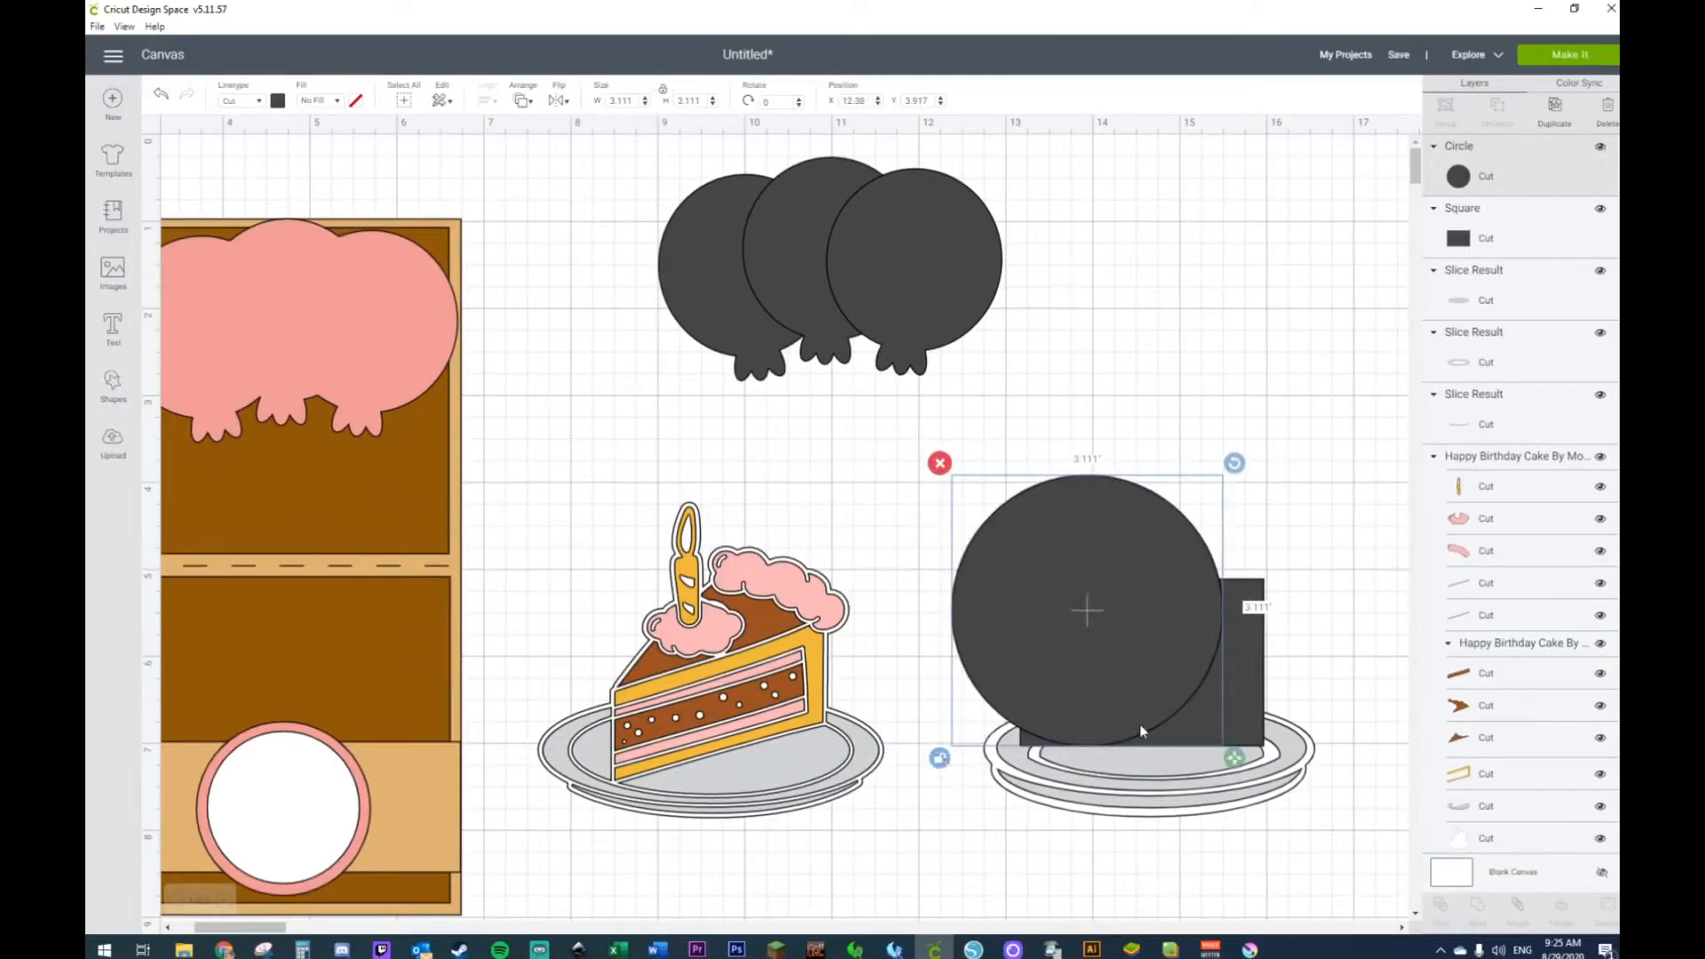
left_click_drag(1234, 757, 1219, 587)
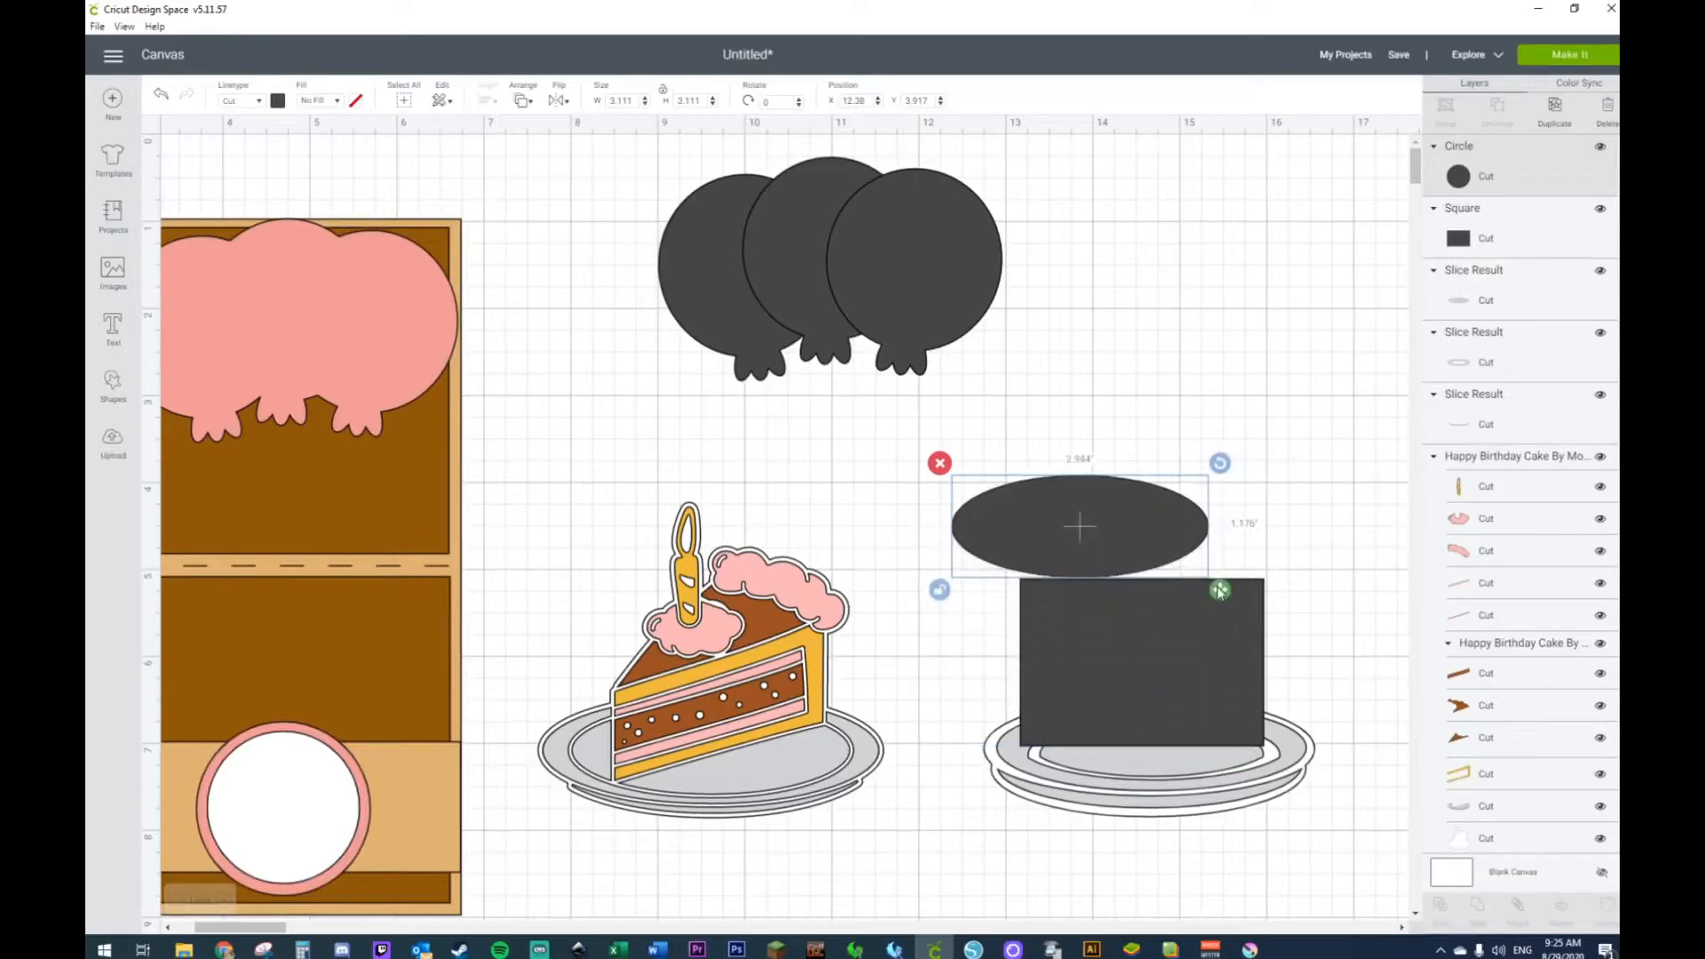
left_click_drag(1068, 520, 1156, 744)
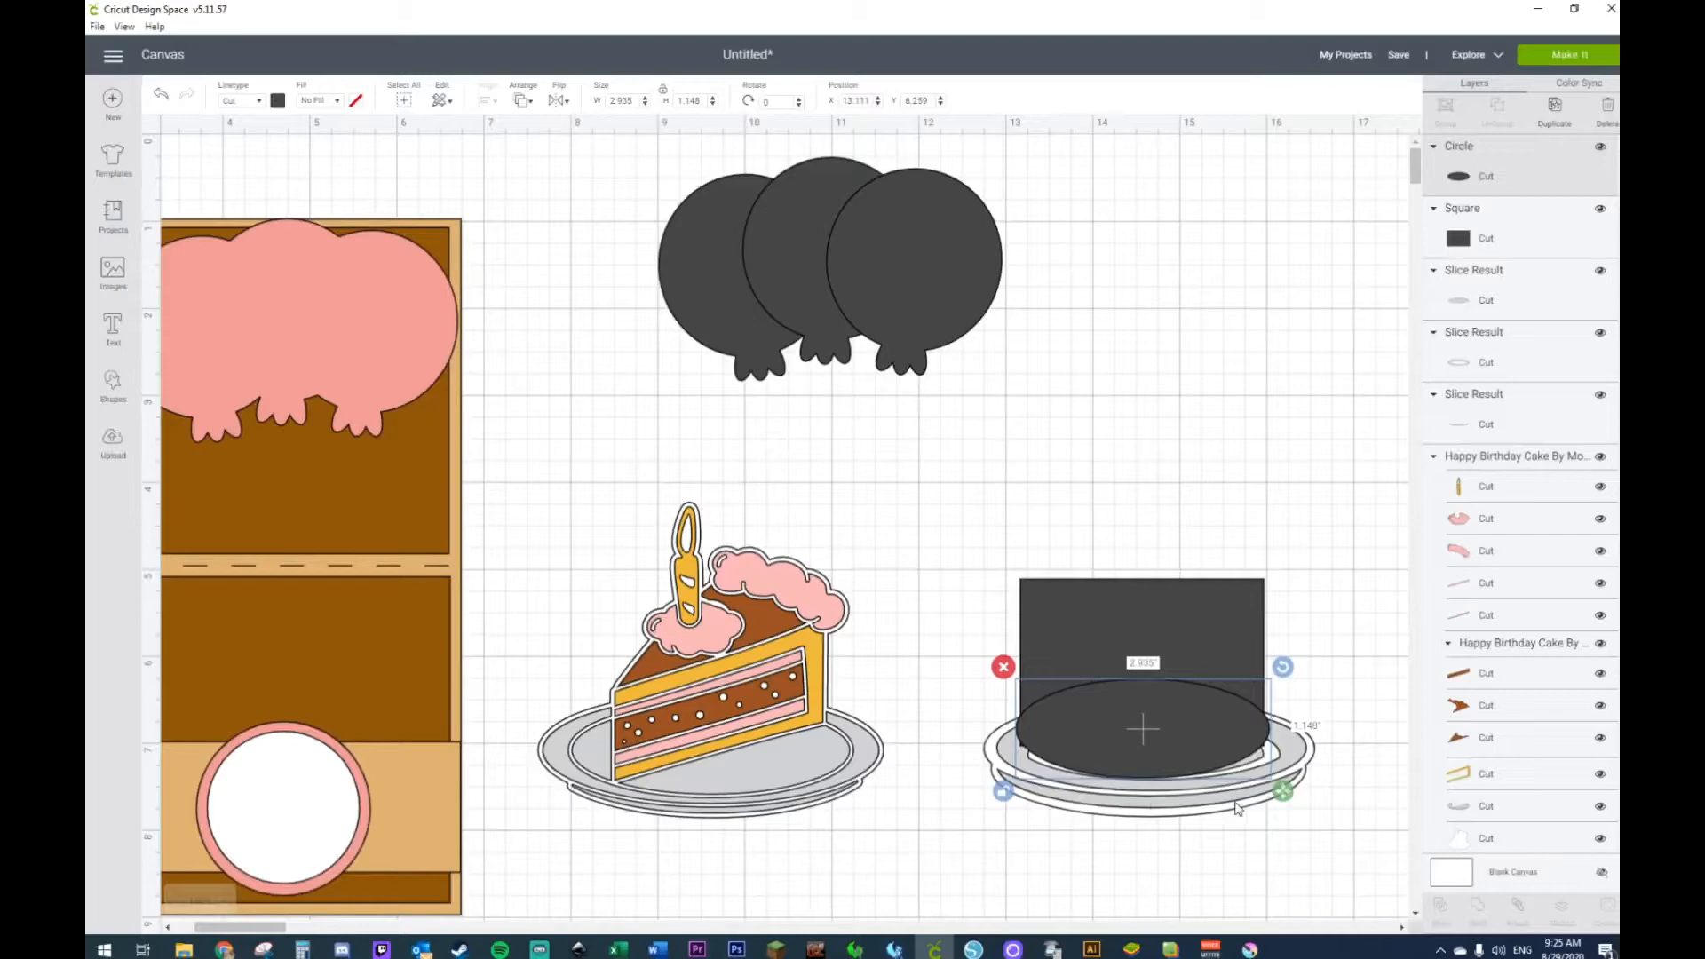
mouse_move(1283, 790)
left_mouse_down()
mouse_move(1287, 746)
mouse_move(1286, 765)
left_mouse_up()
left_click_drag(1184, 712, 1185, 744)
Step: Move the dark rectangle above the plate and fit the ellipse along its bottom edge at about 2.83 by 0.56 inches
left_click_drag(1191, 625, 1211, 408)
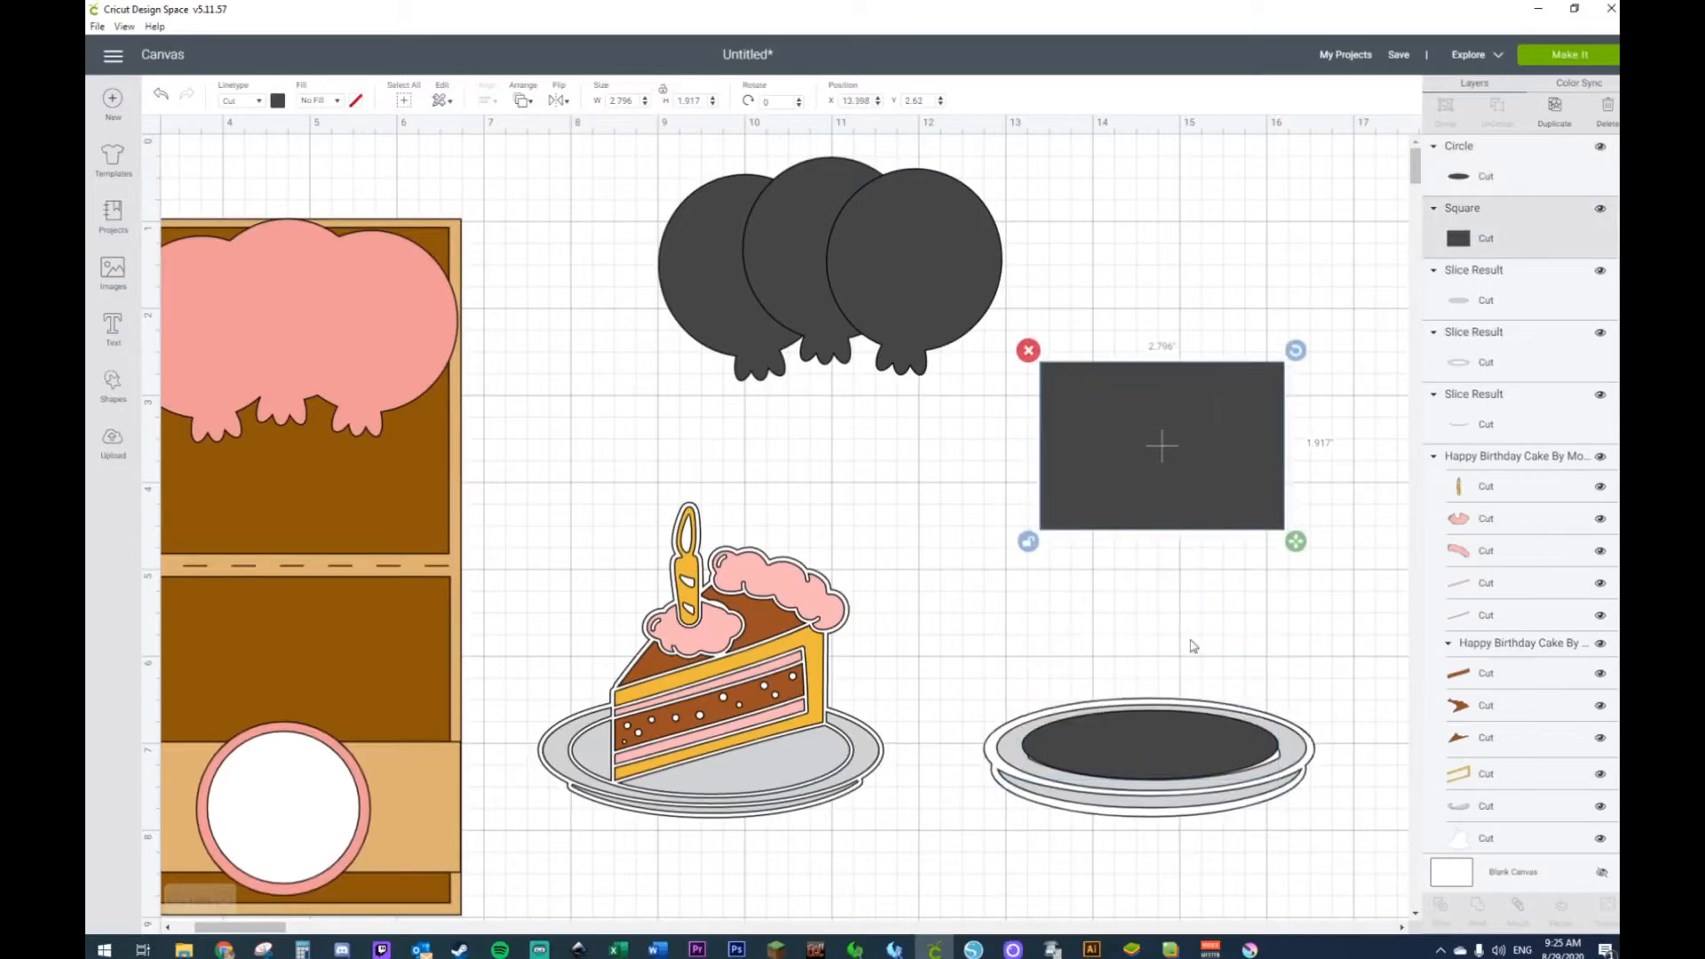
left_click_drag(1170, 727, 1187, 508)
left_click_drag(1309, 572, 1303, 555)
left_click_drag(1175, 545, 1176, 552)
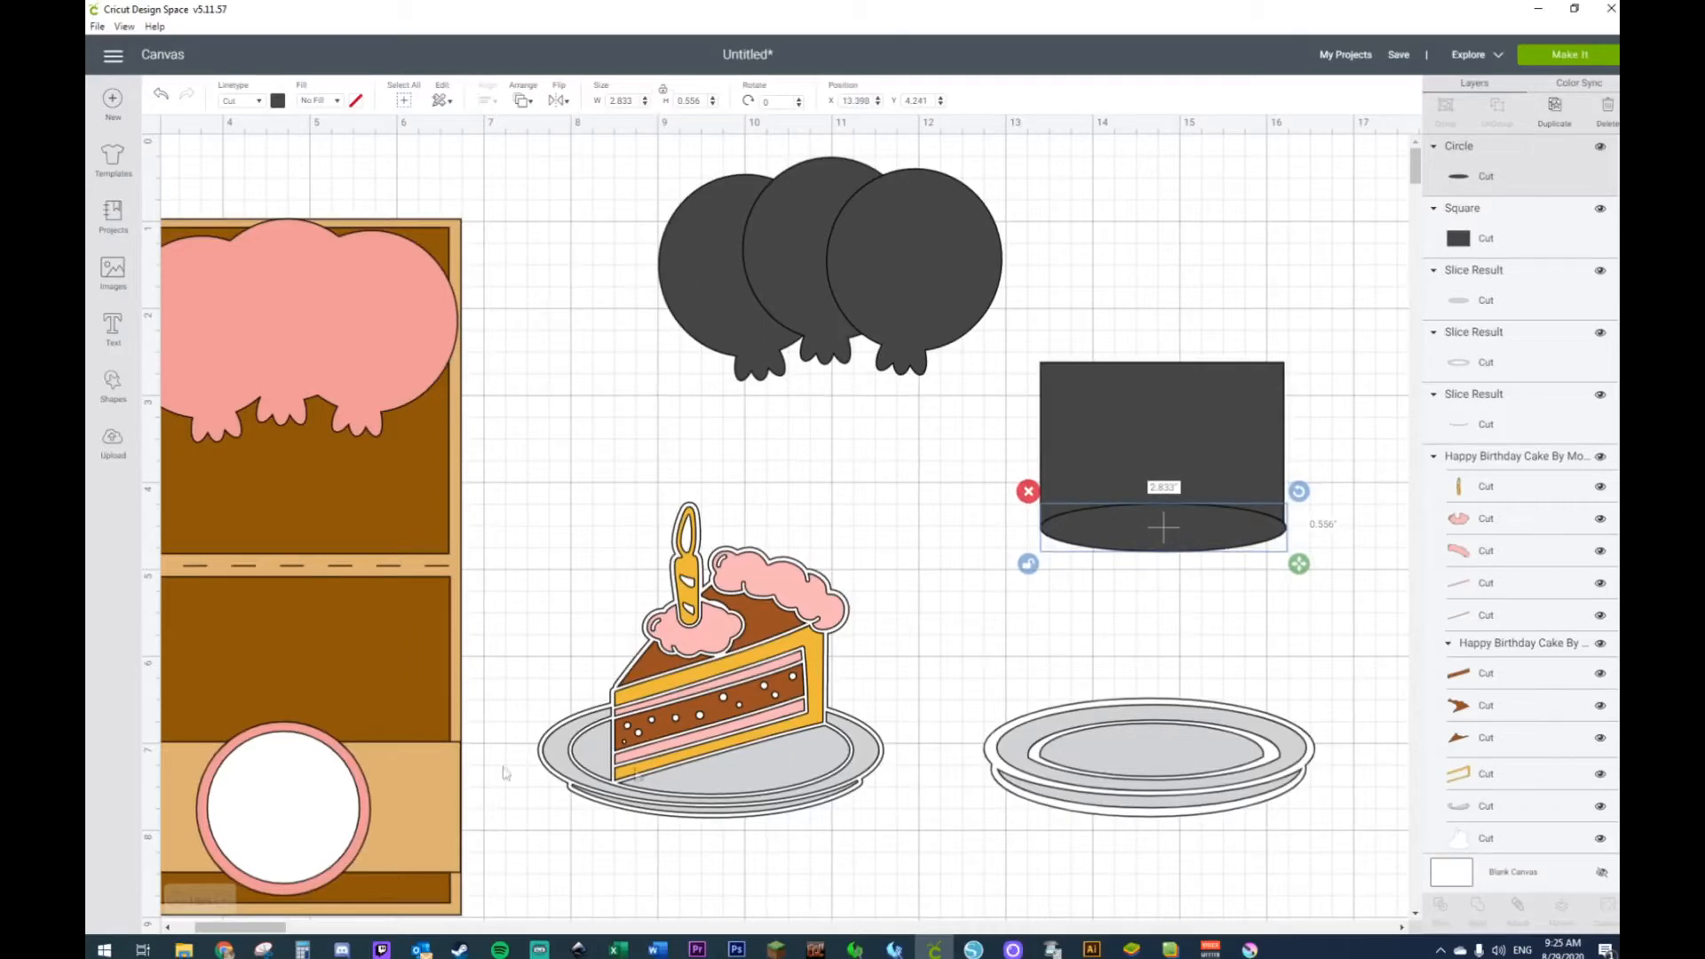
Step: Fine-tune the ellipse to about 2.81 by 0.54 inches and center it horizontally with the rectangle
left_click(243, 900)
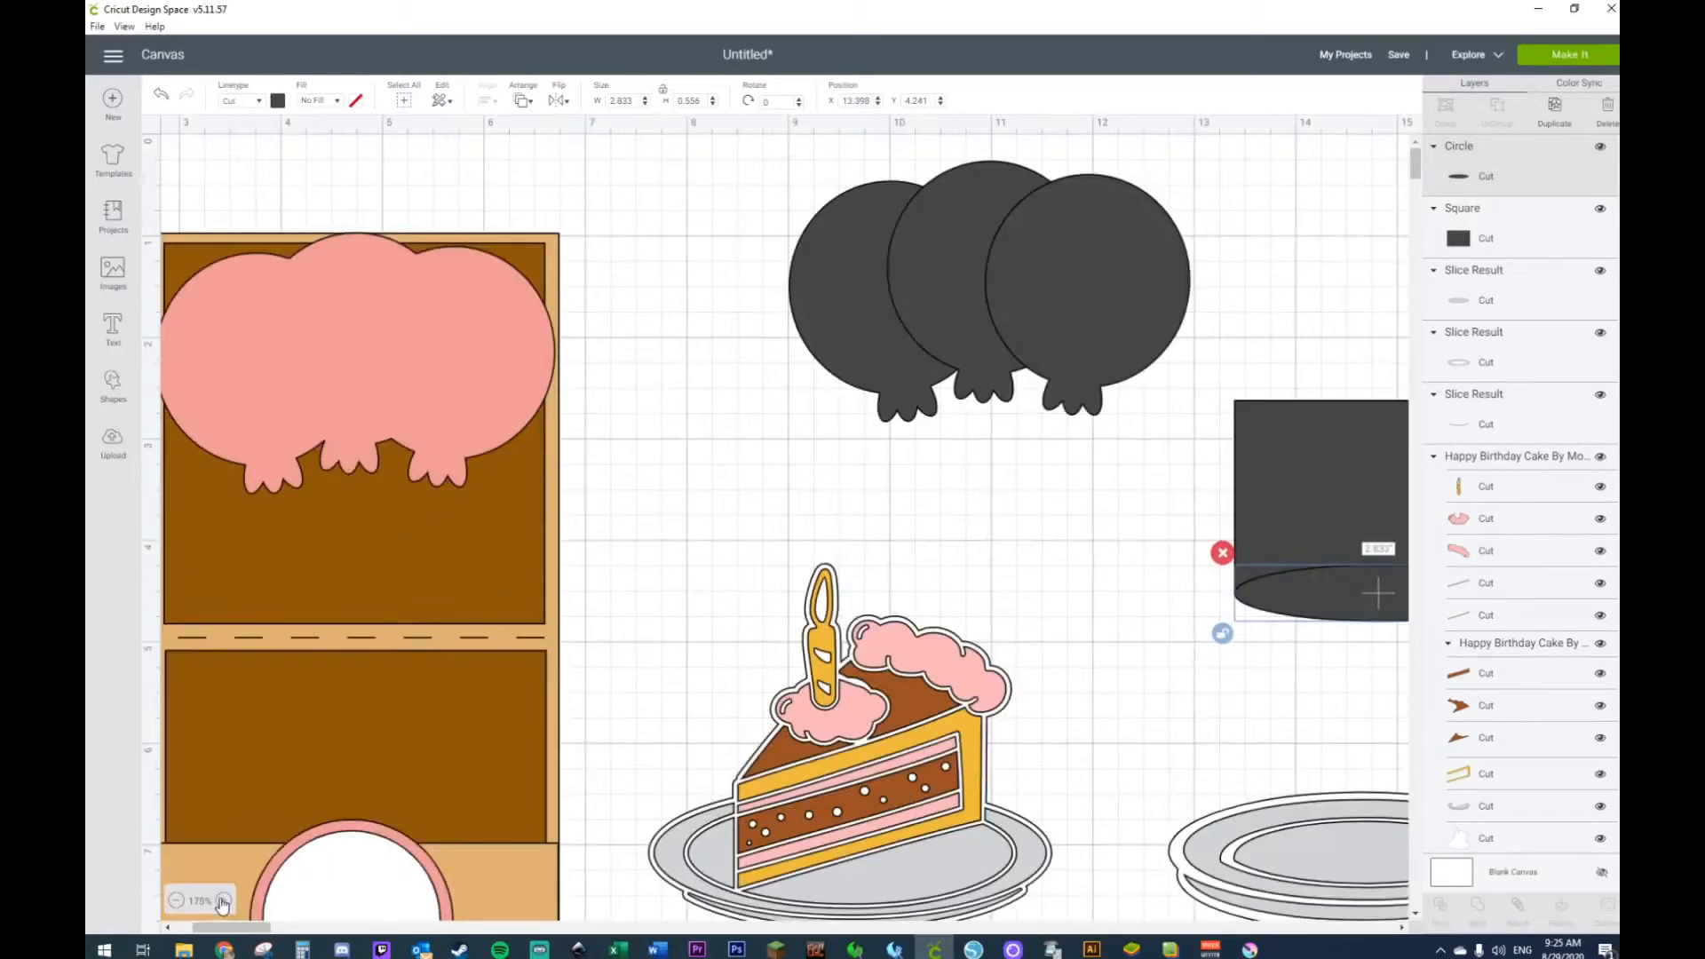
left_click(225, 901)
left_click_drag(237, 928, 300, 929)
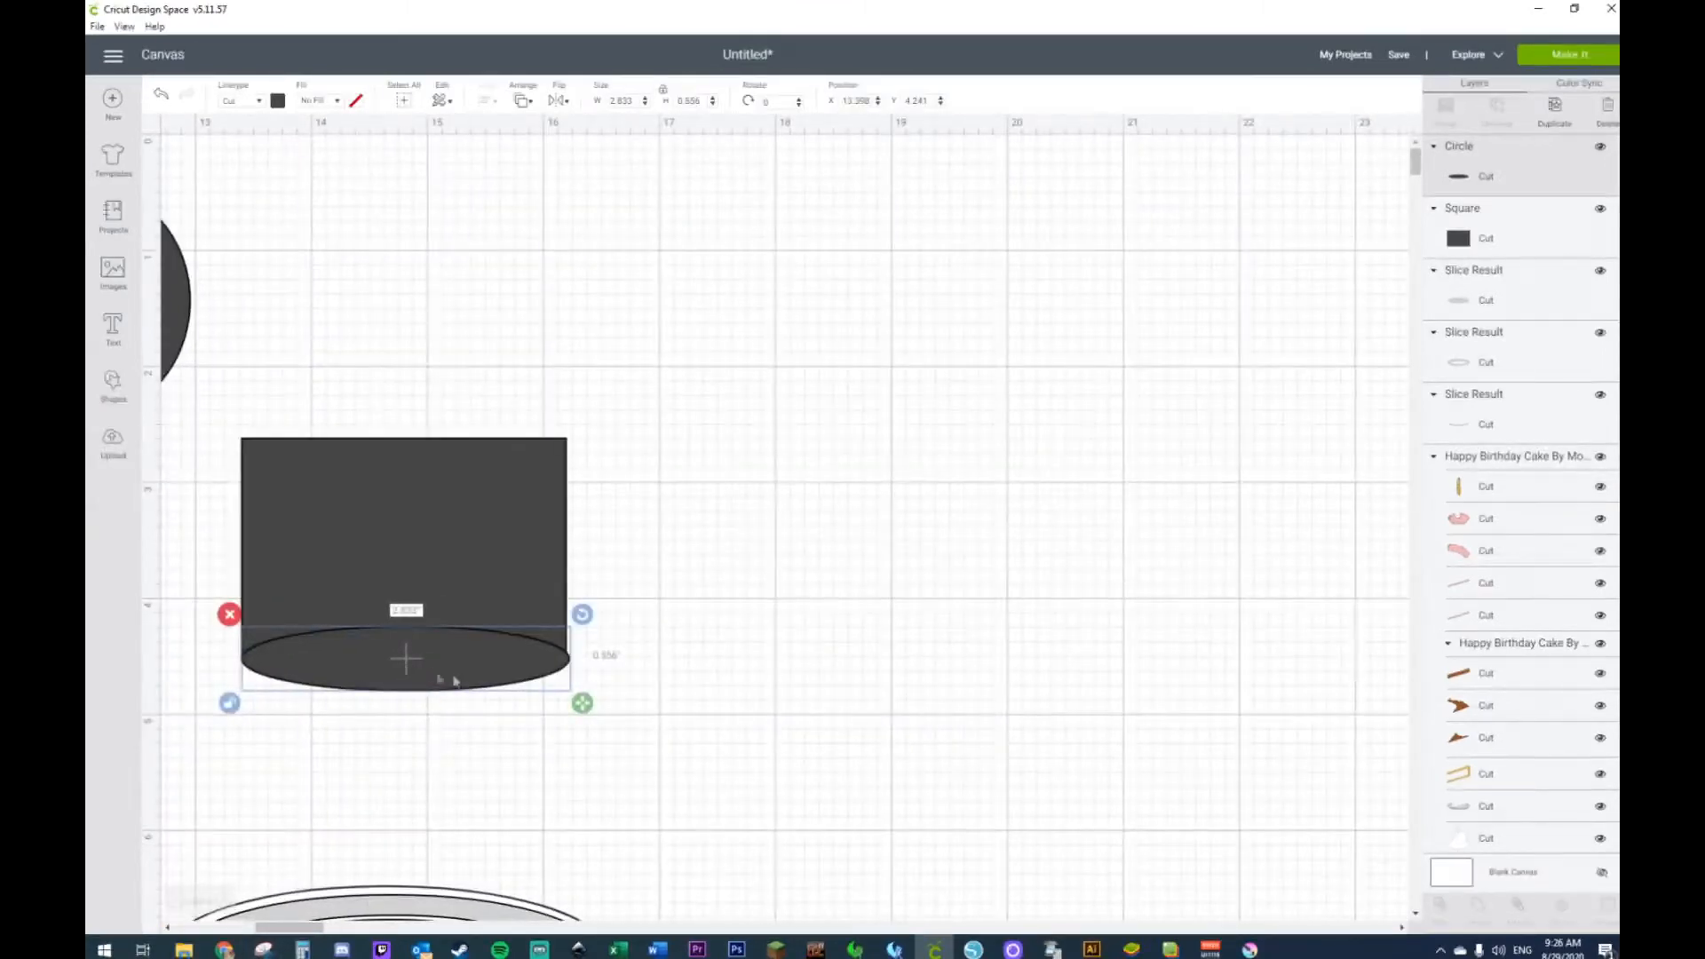
left_click_drag(581, 704, 582, 706)
left_click(677, 647)
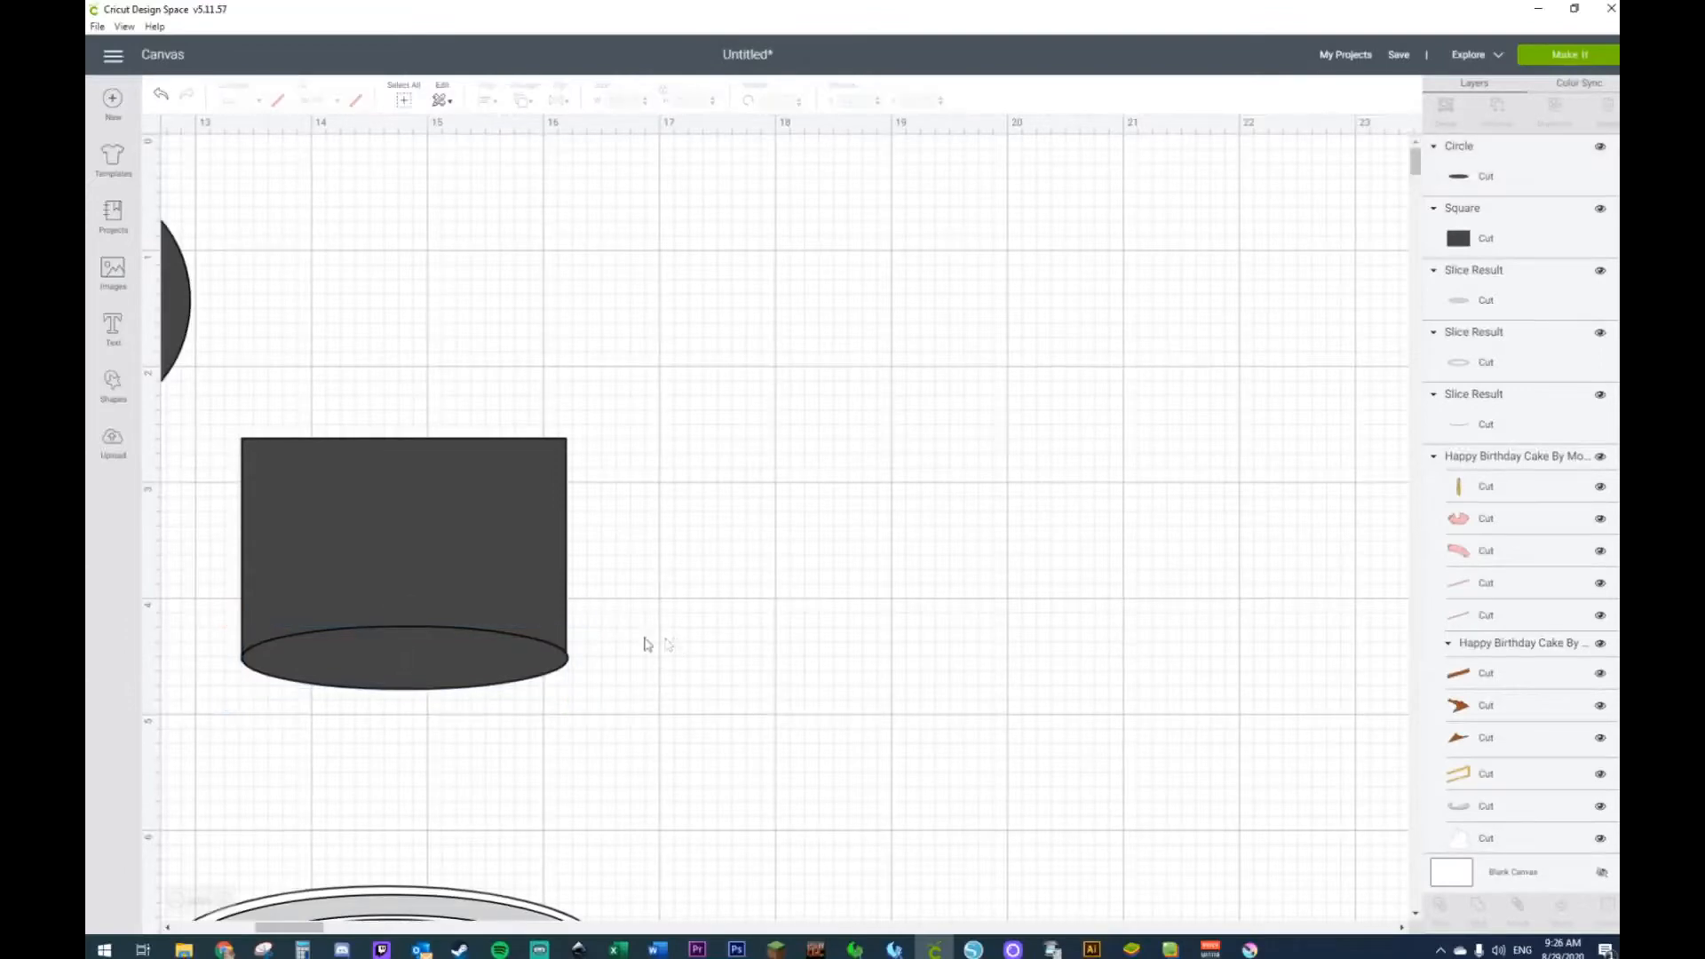
left_click_drag(645, 394, 268, 823)
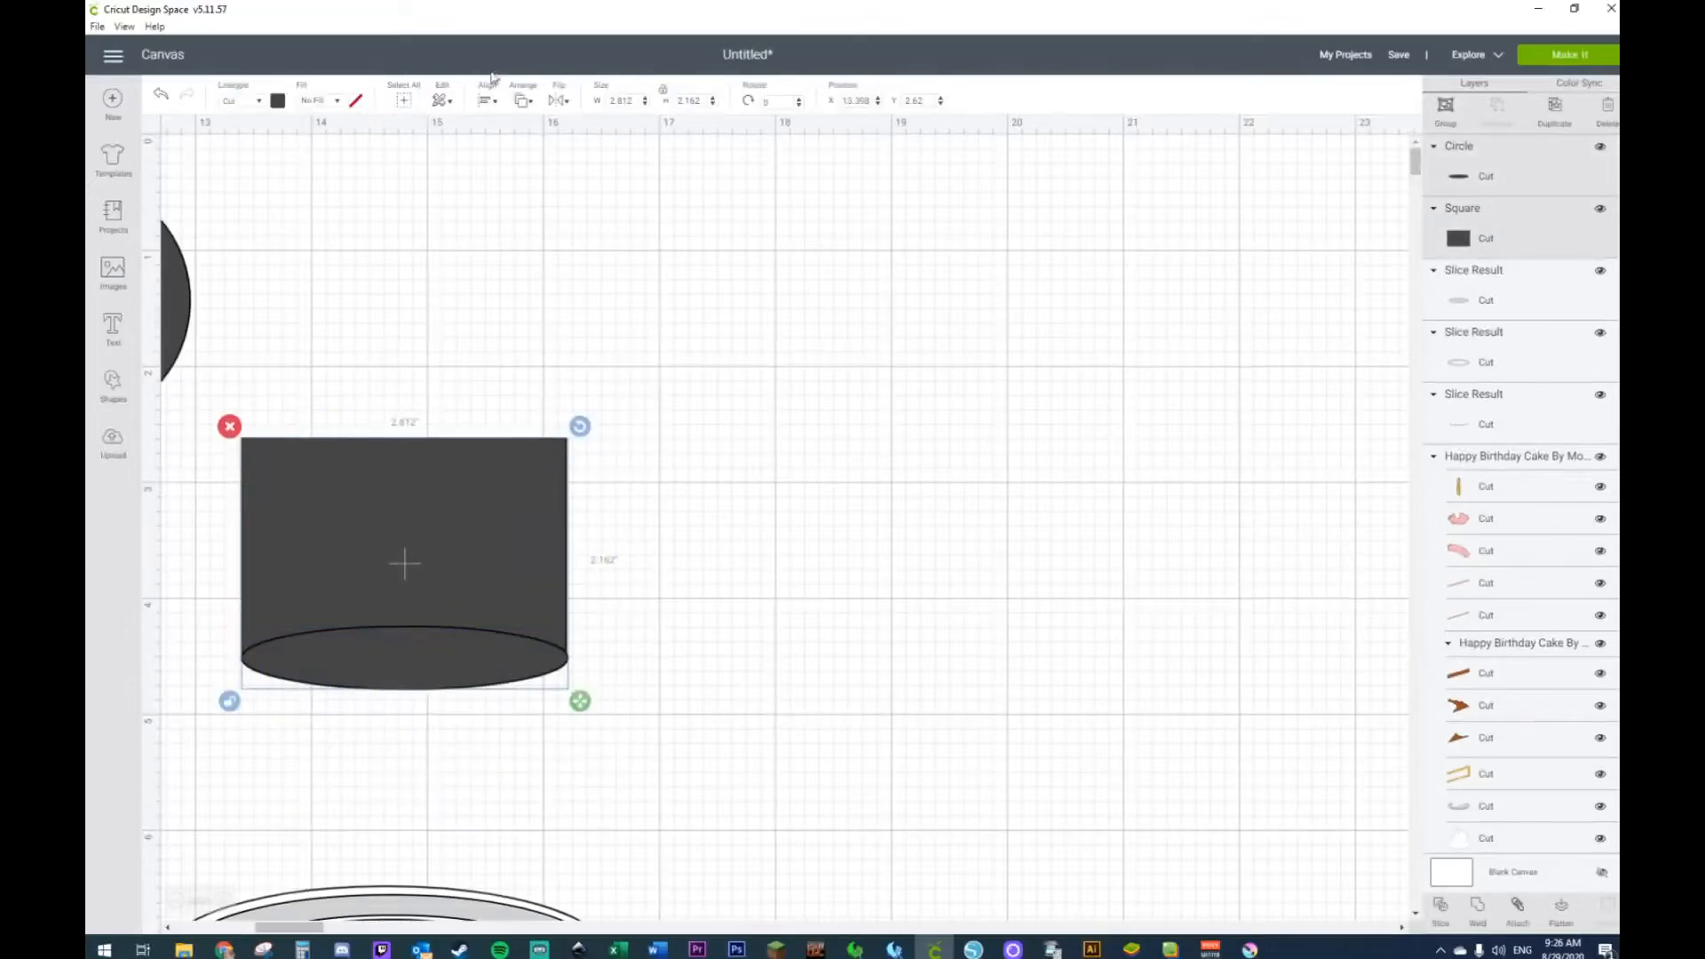
left_click(486, 101)
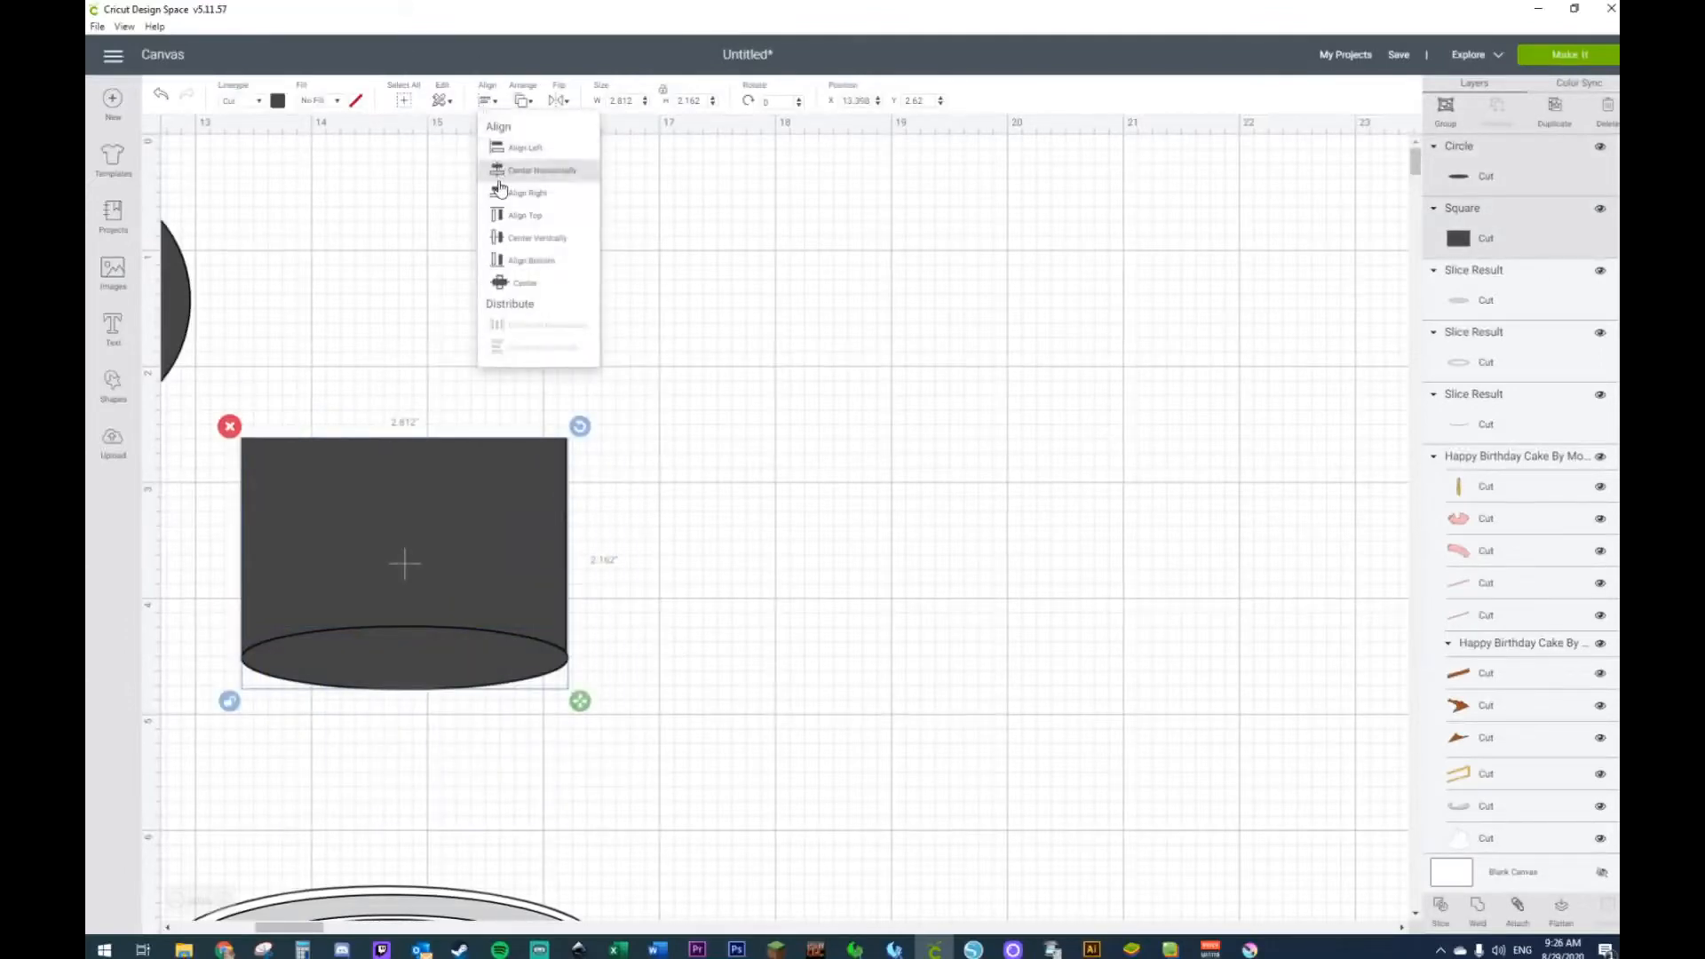
left_click(498, 177)
left_click(647, 624)
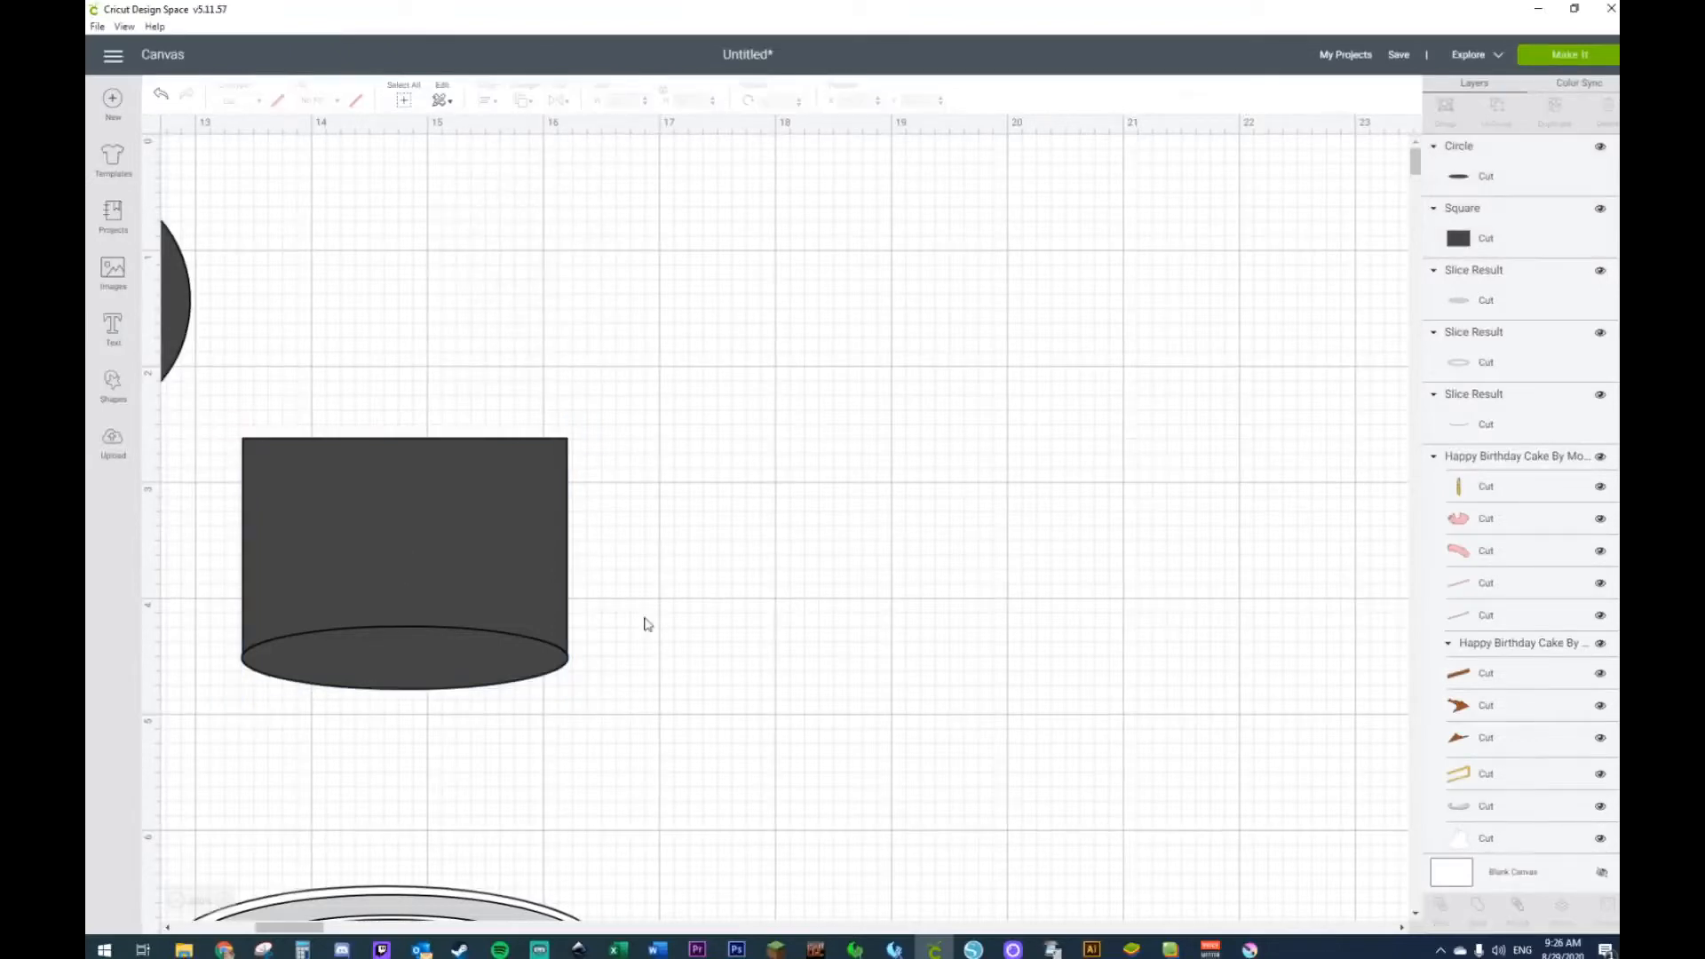
Step: Make two copies of the cake's bottom ellipse, placing one across the rectangle's top edge and the other as a spare above it
key("ctrl+v")
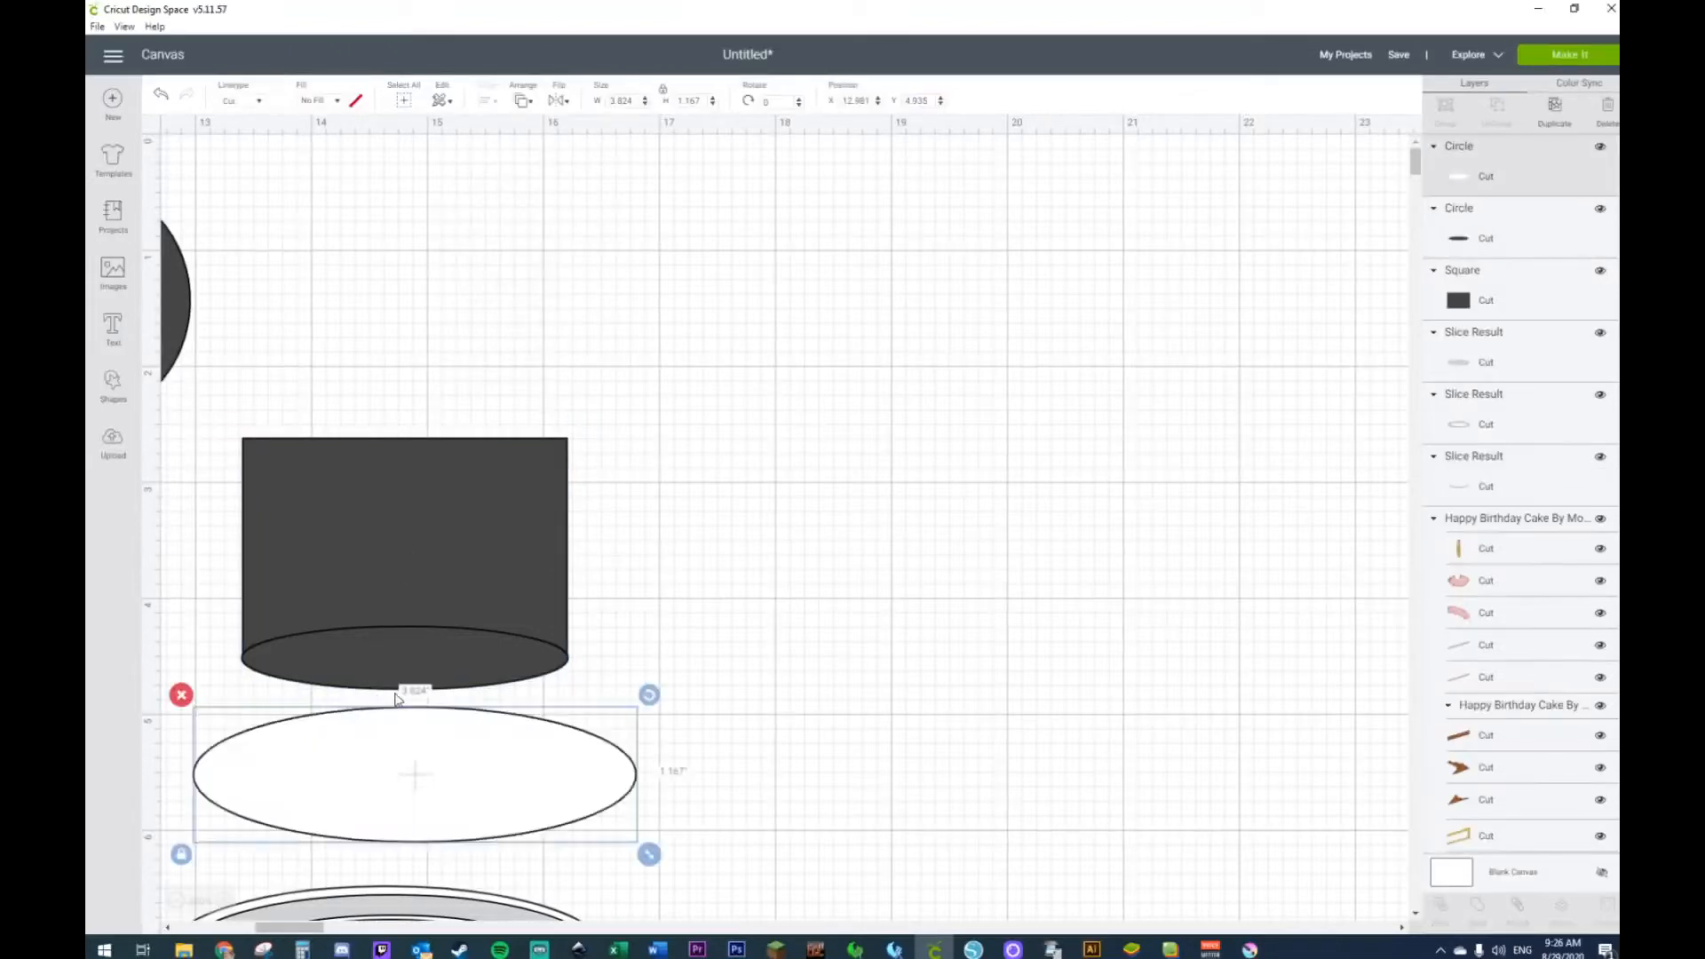
key("Delete")
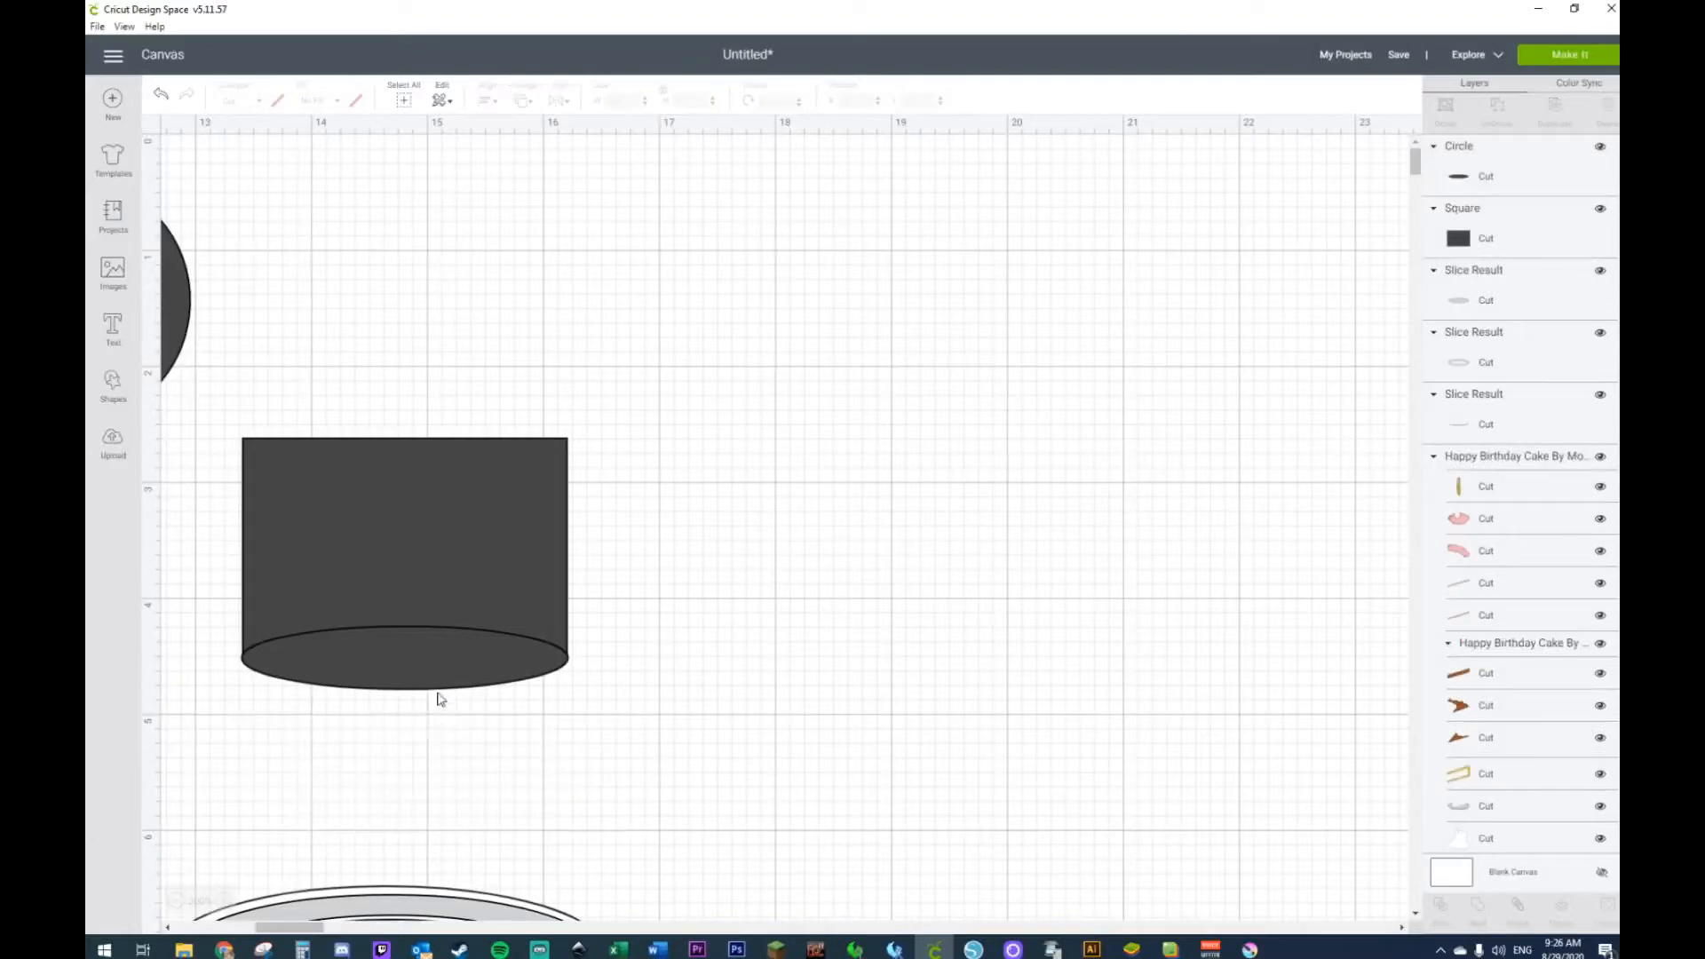
left_click(407, 629)
left_click(414, 665)
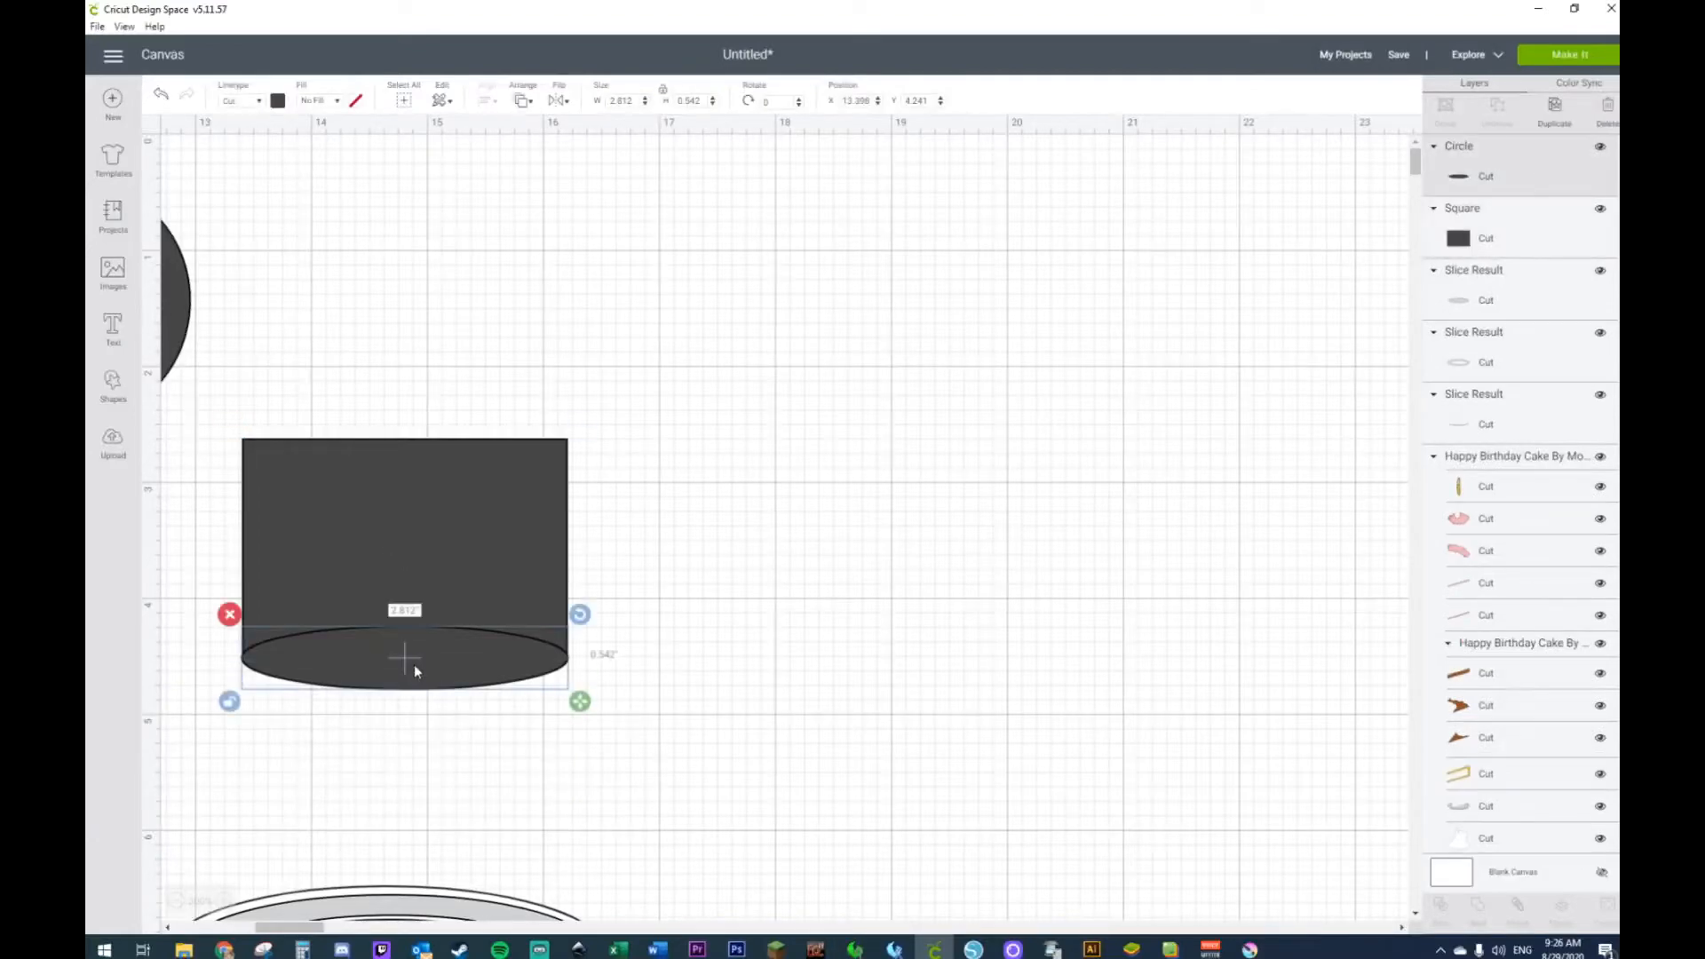
key("ctrl+v")
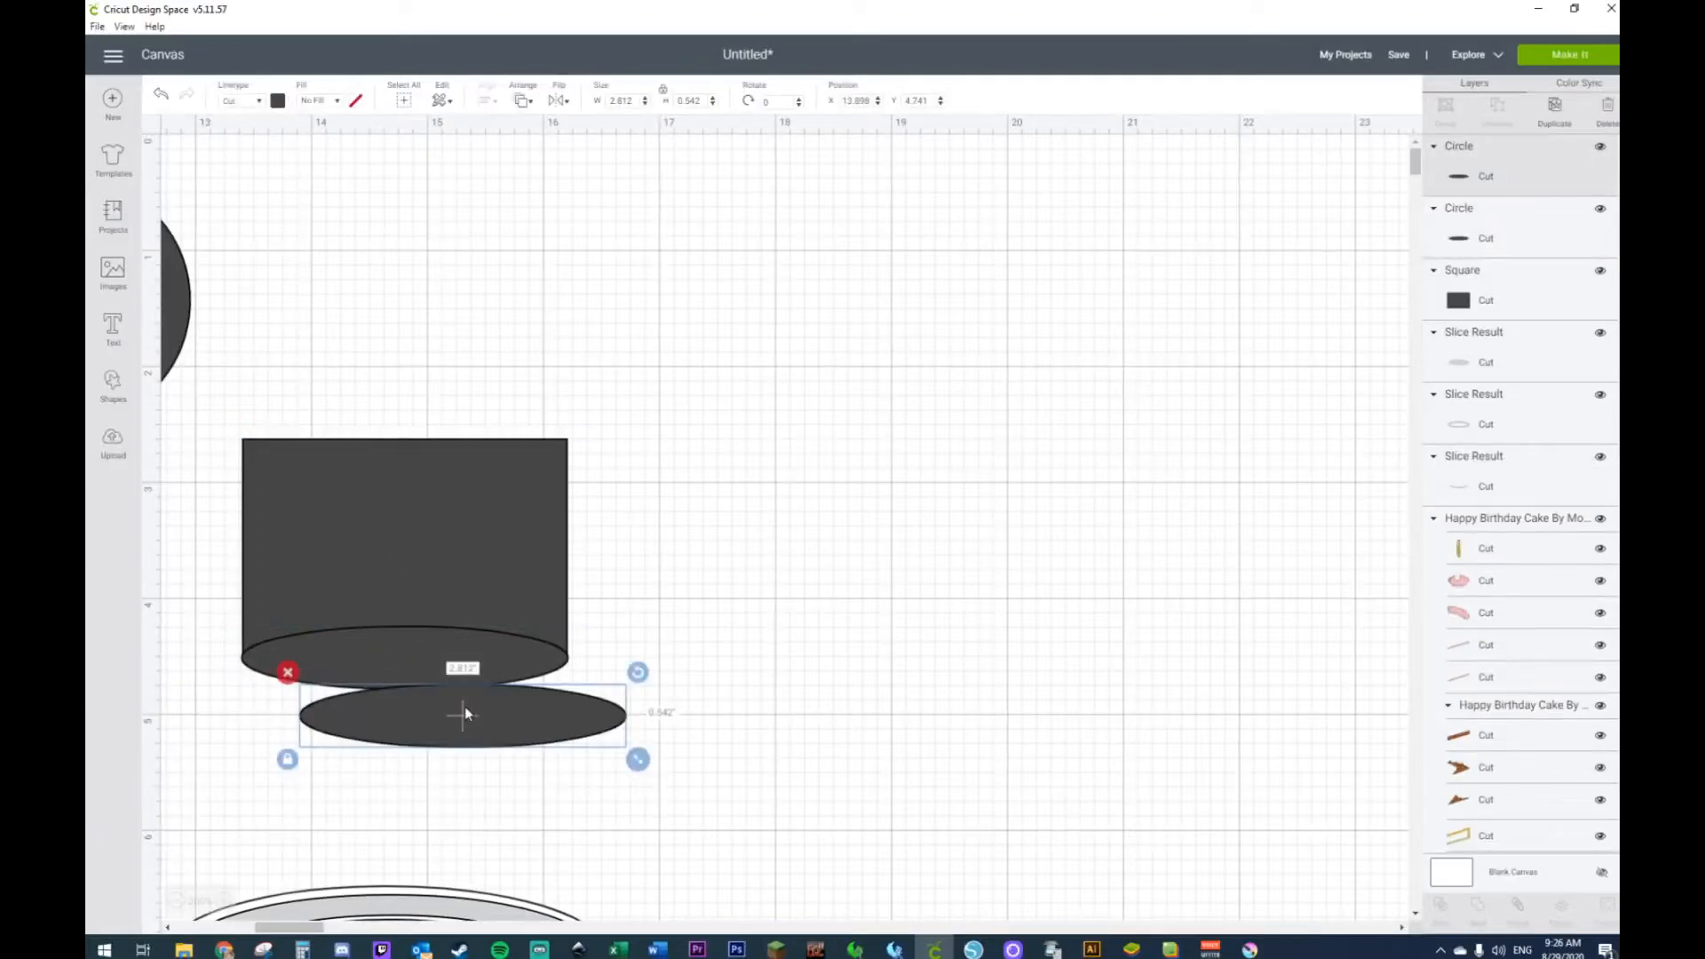
key("ctrl+d")
left_click_drag(536, 754, 650, 208)
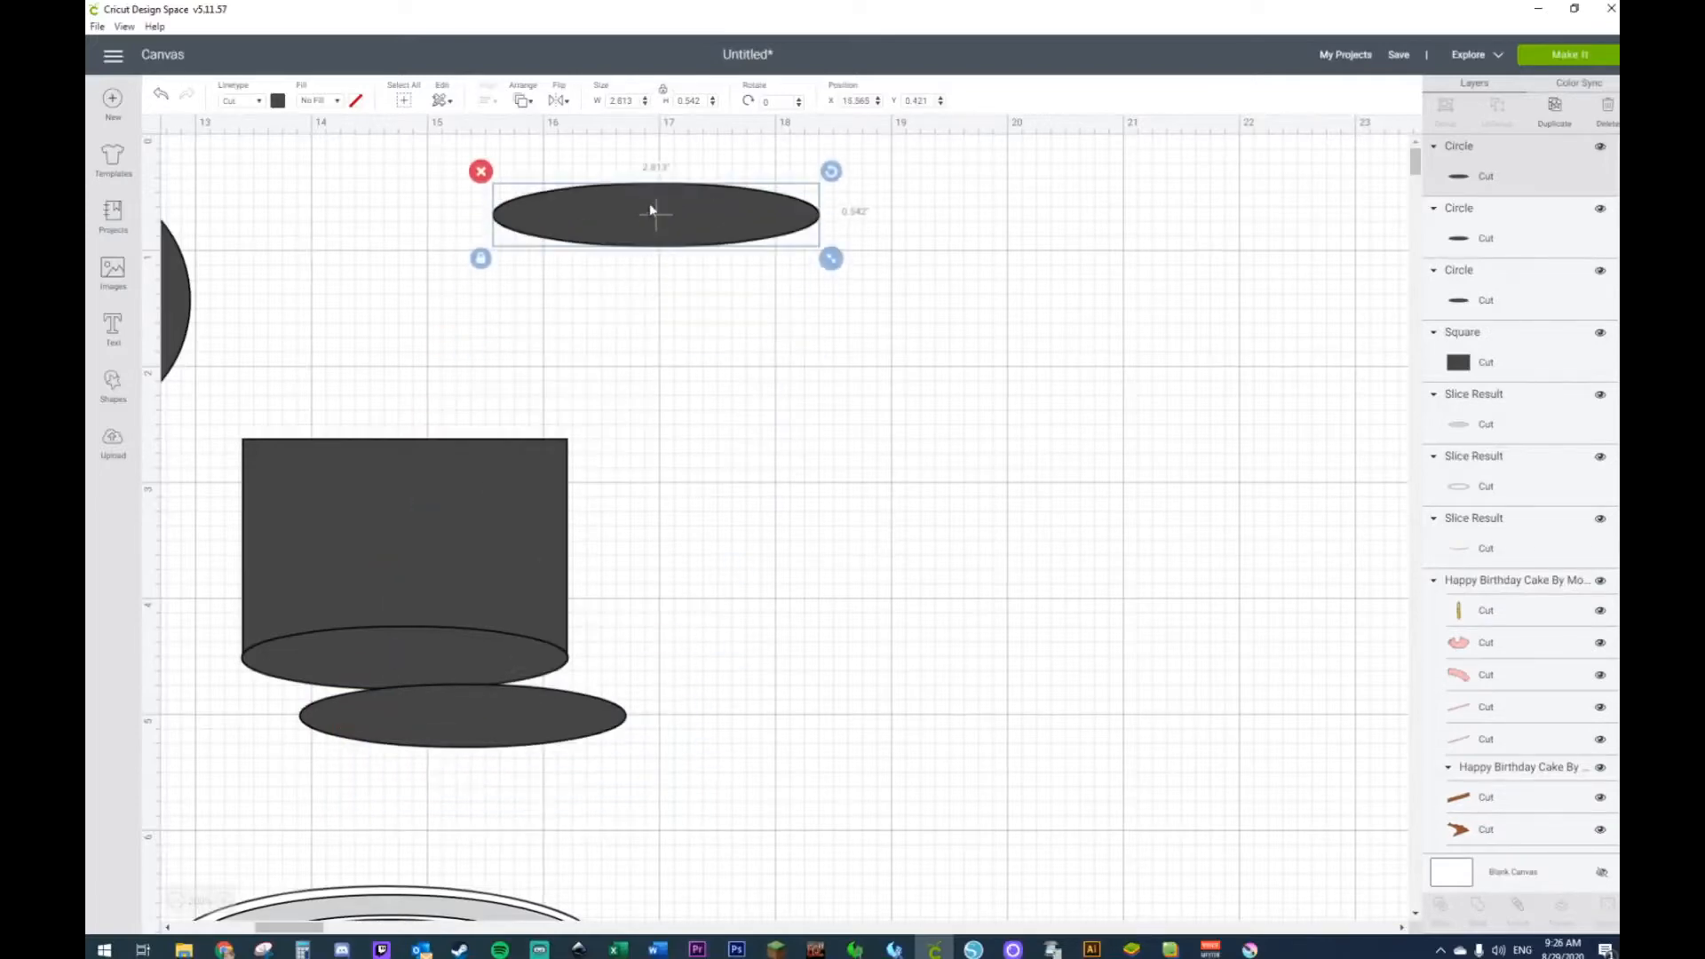
left_click_drag(491, 716, 434, 443)
Step: Center the rectangle and its two end ellipses horizontally with each other and weld them into one cake body
left_click_drag(369, 305, 384, 830)
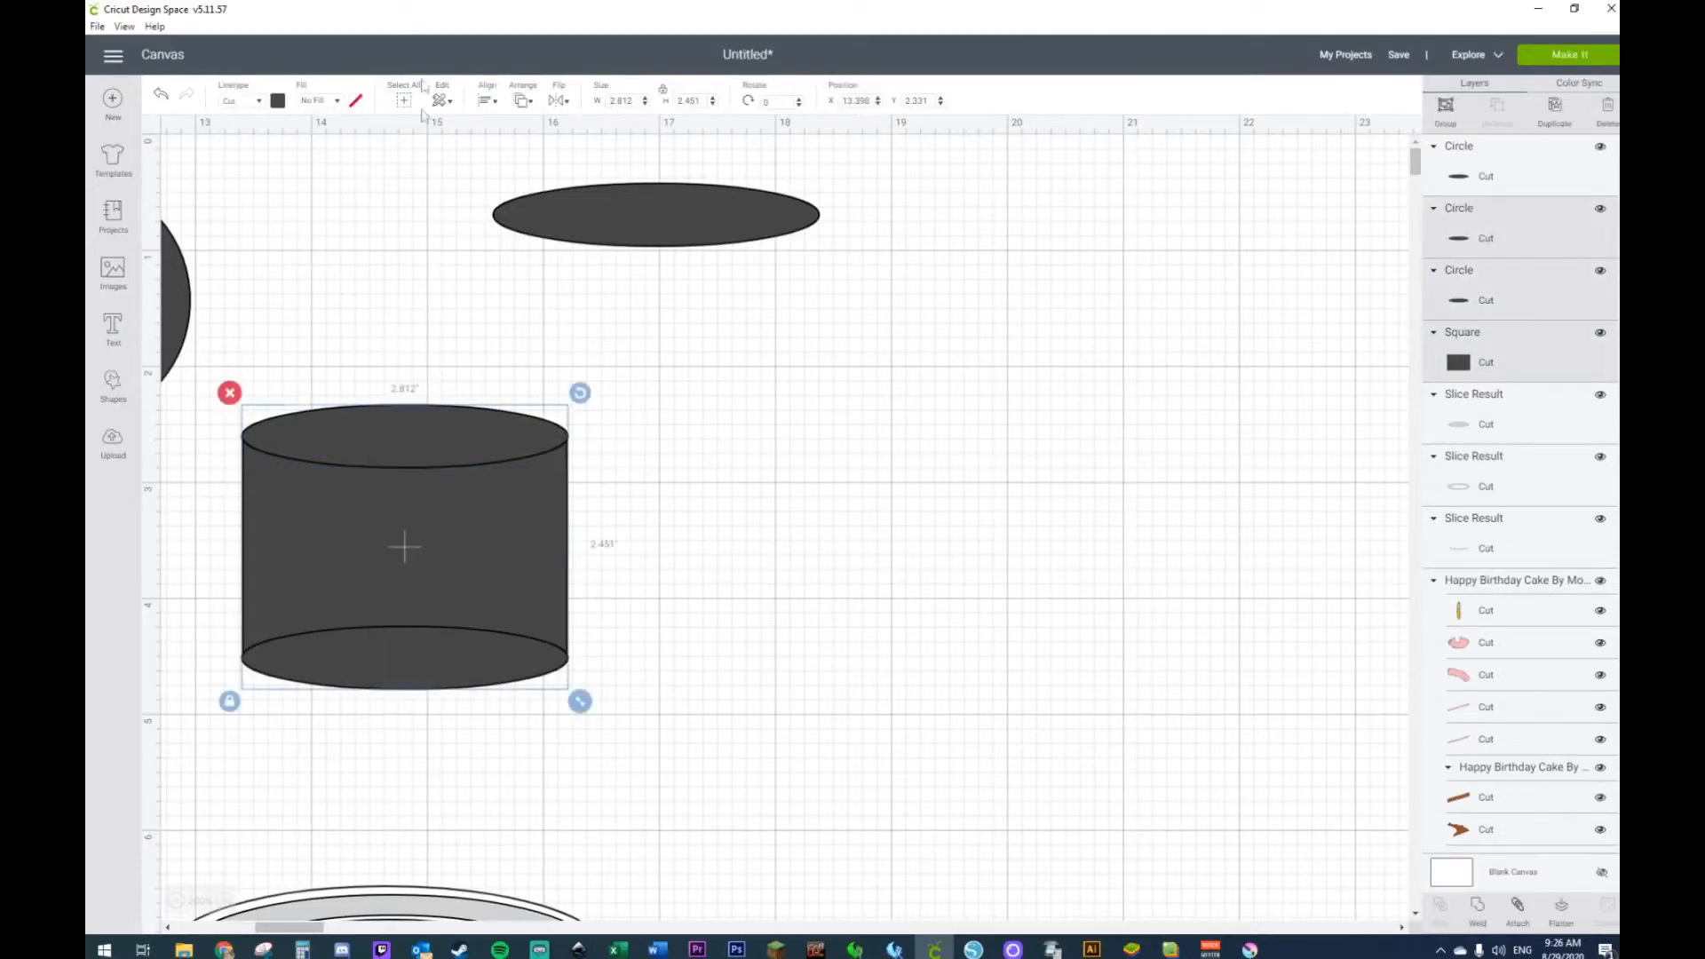
left_click(488, 103)
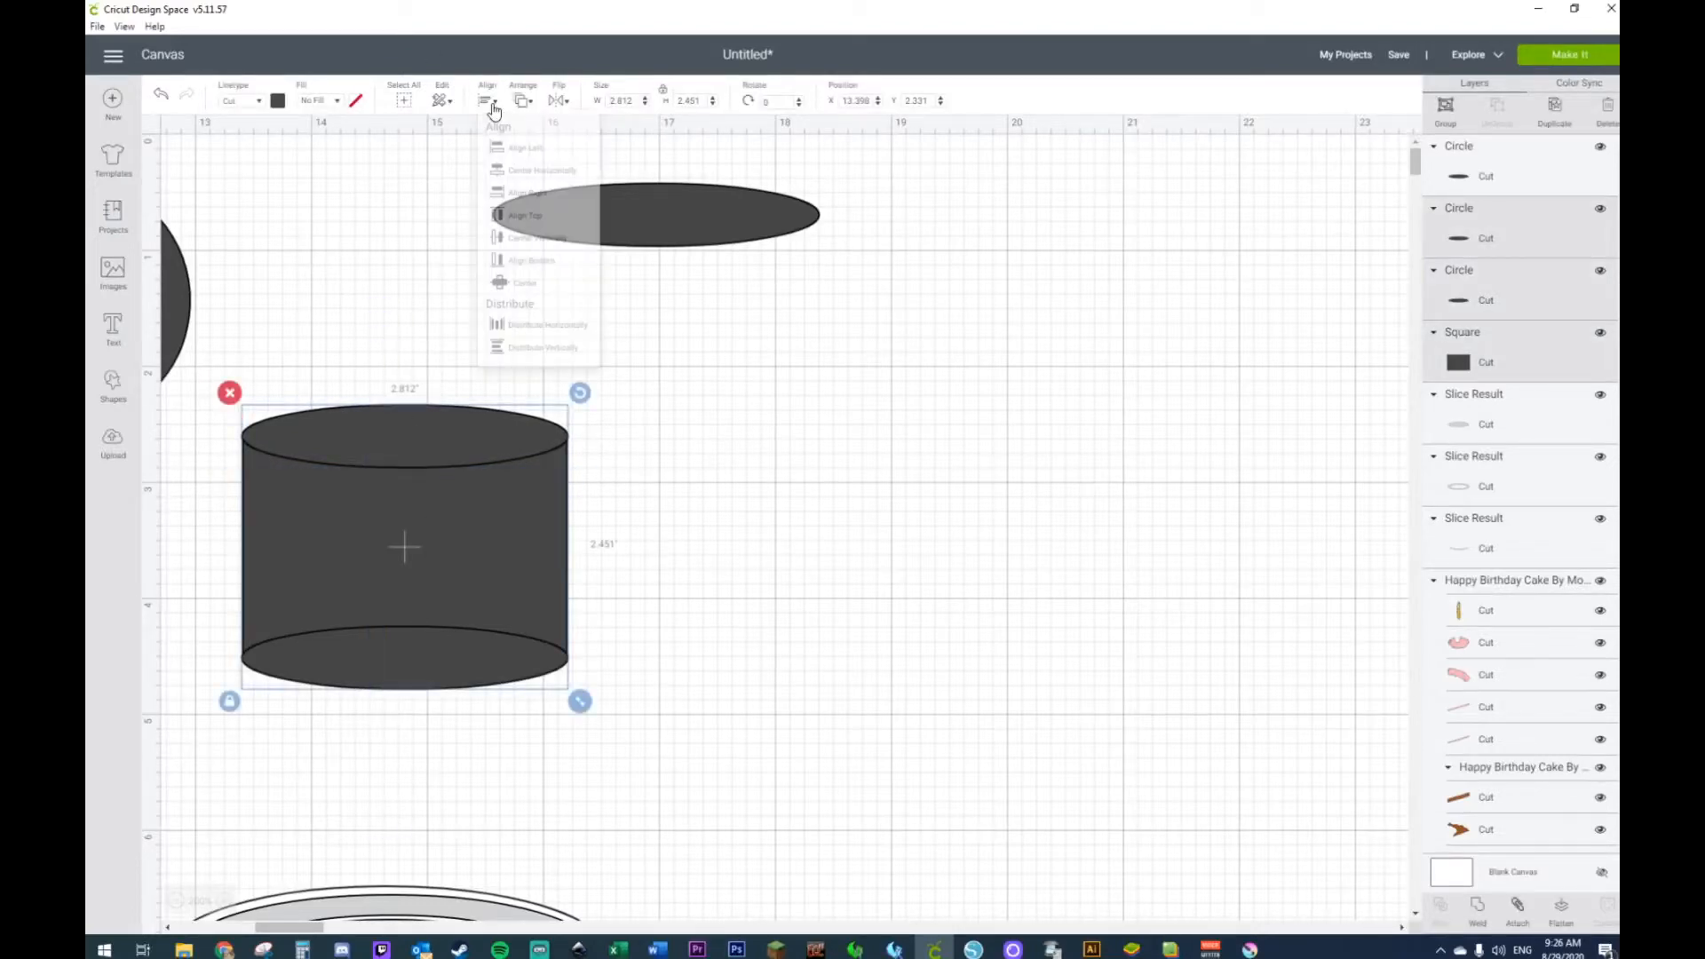
left_click(499, 176)
left_click_drag(397, 343, 404, 631)
right_click(403, 631)
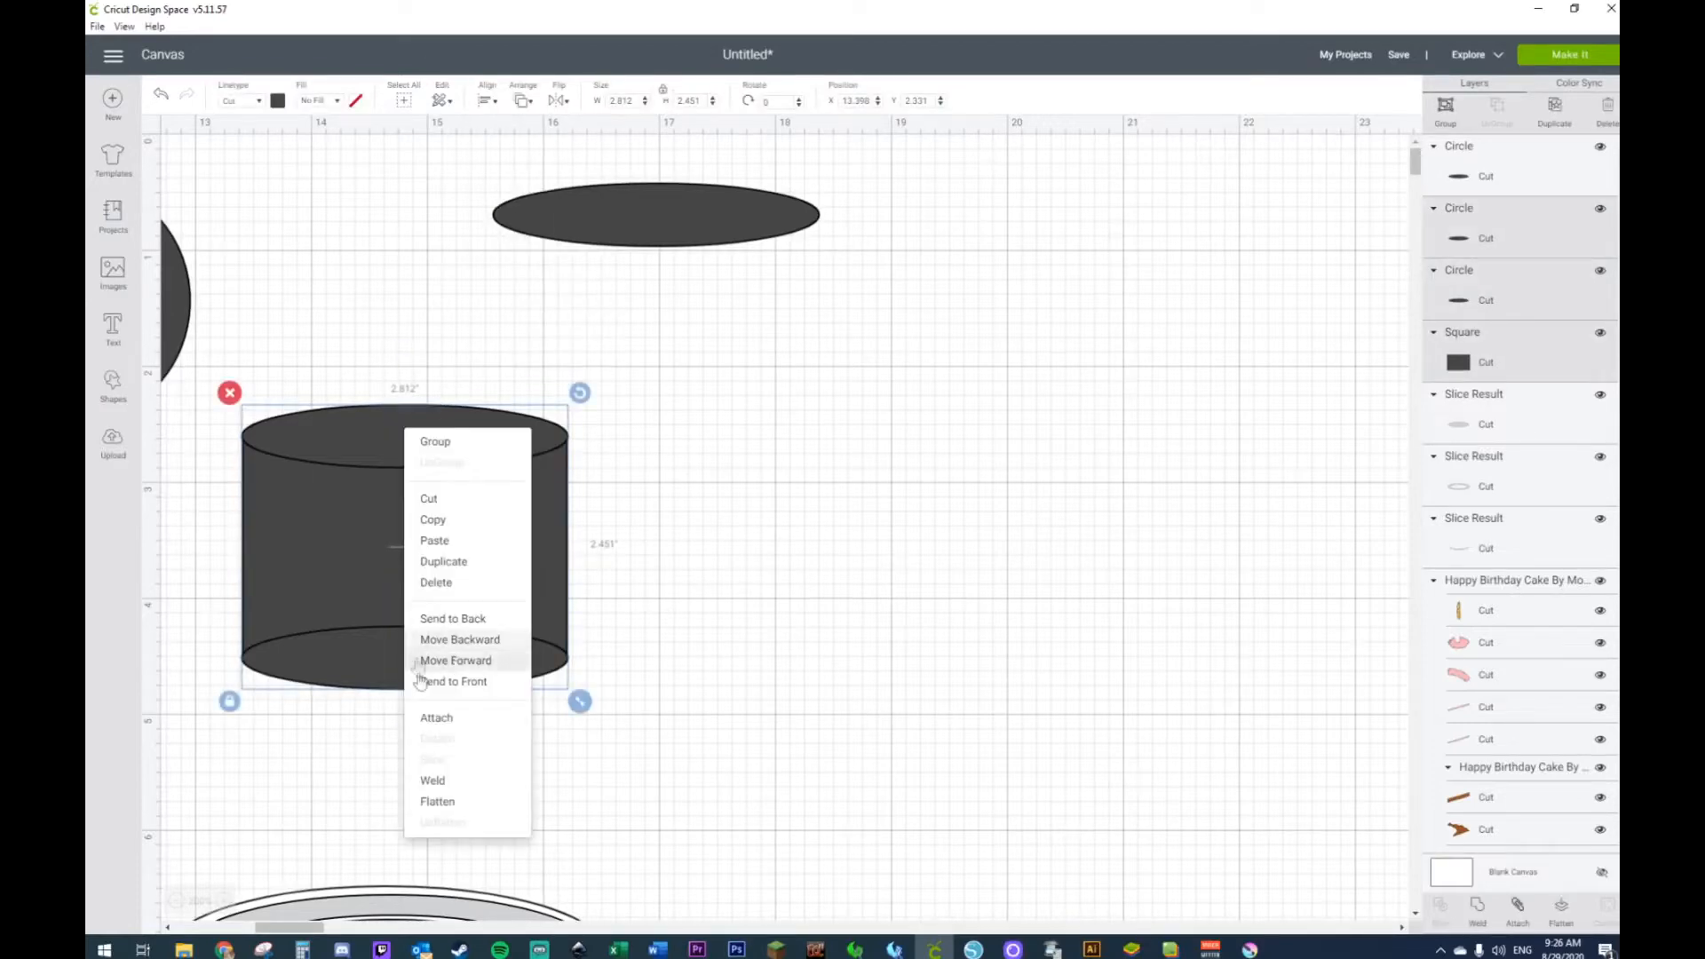
left_click(434, 781)
Step: Bring the spare ellipse to the front and fit it onto the welded body as the cake's top surface
left_click_drag(636, 234, 565, 407)
right_click(565, 405)
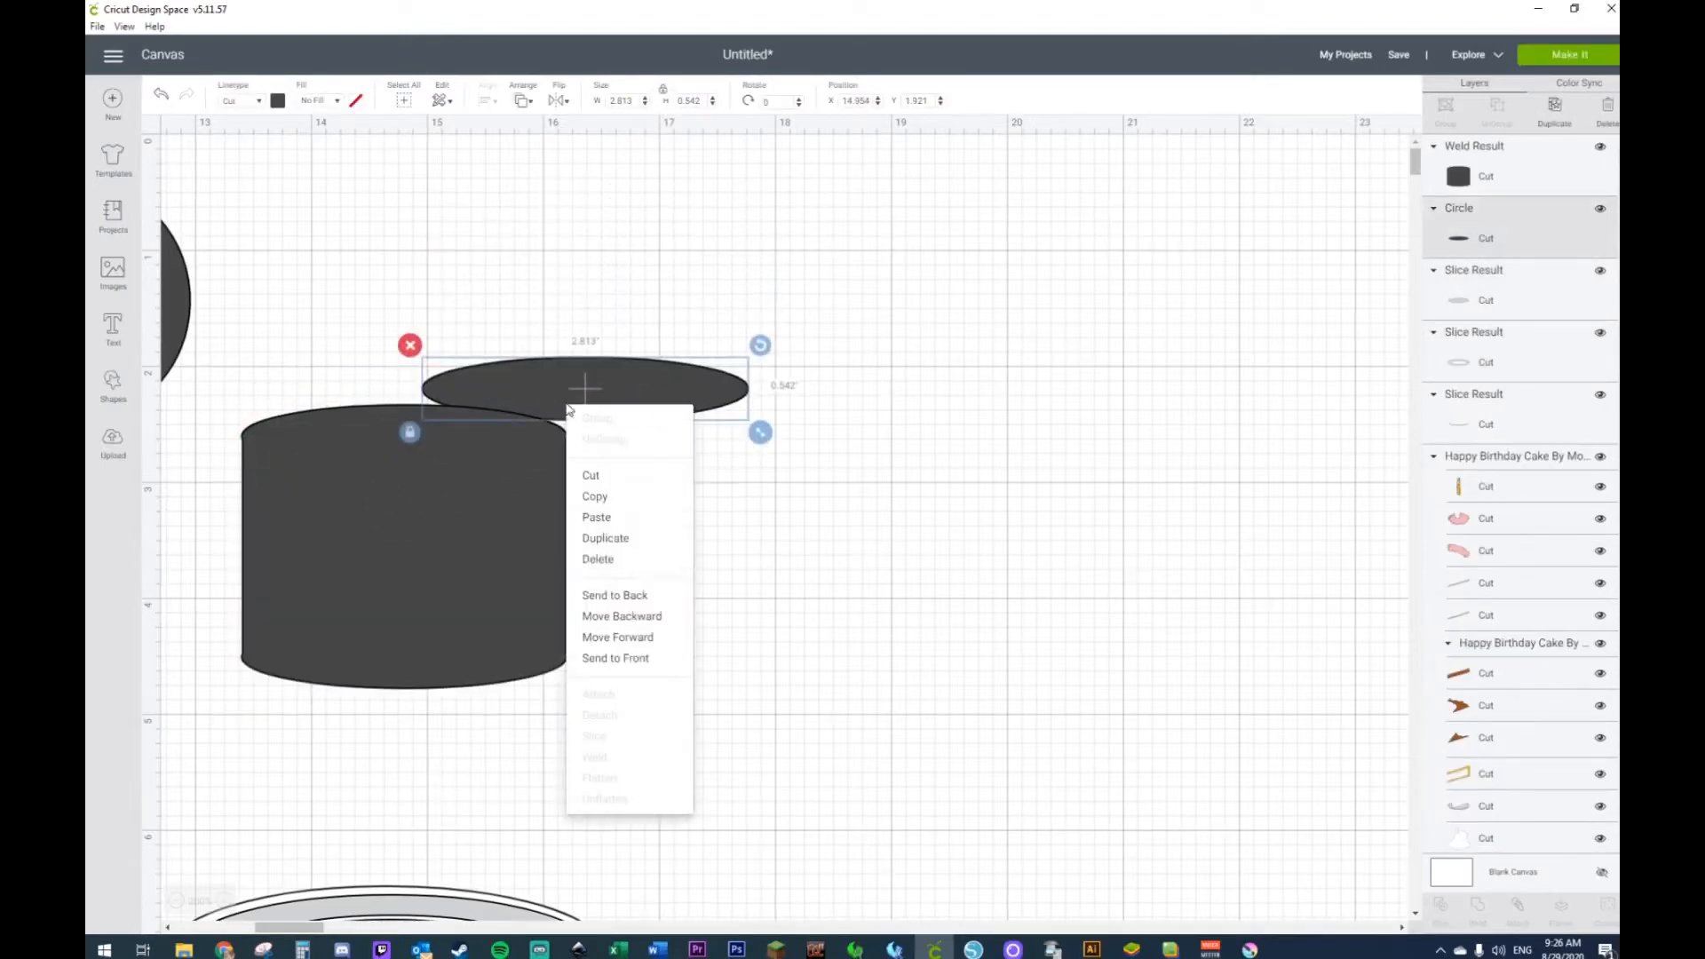
left_click(604, 660)
left_click_drag(544, 404, 379, 434)
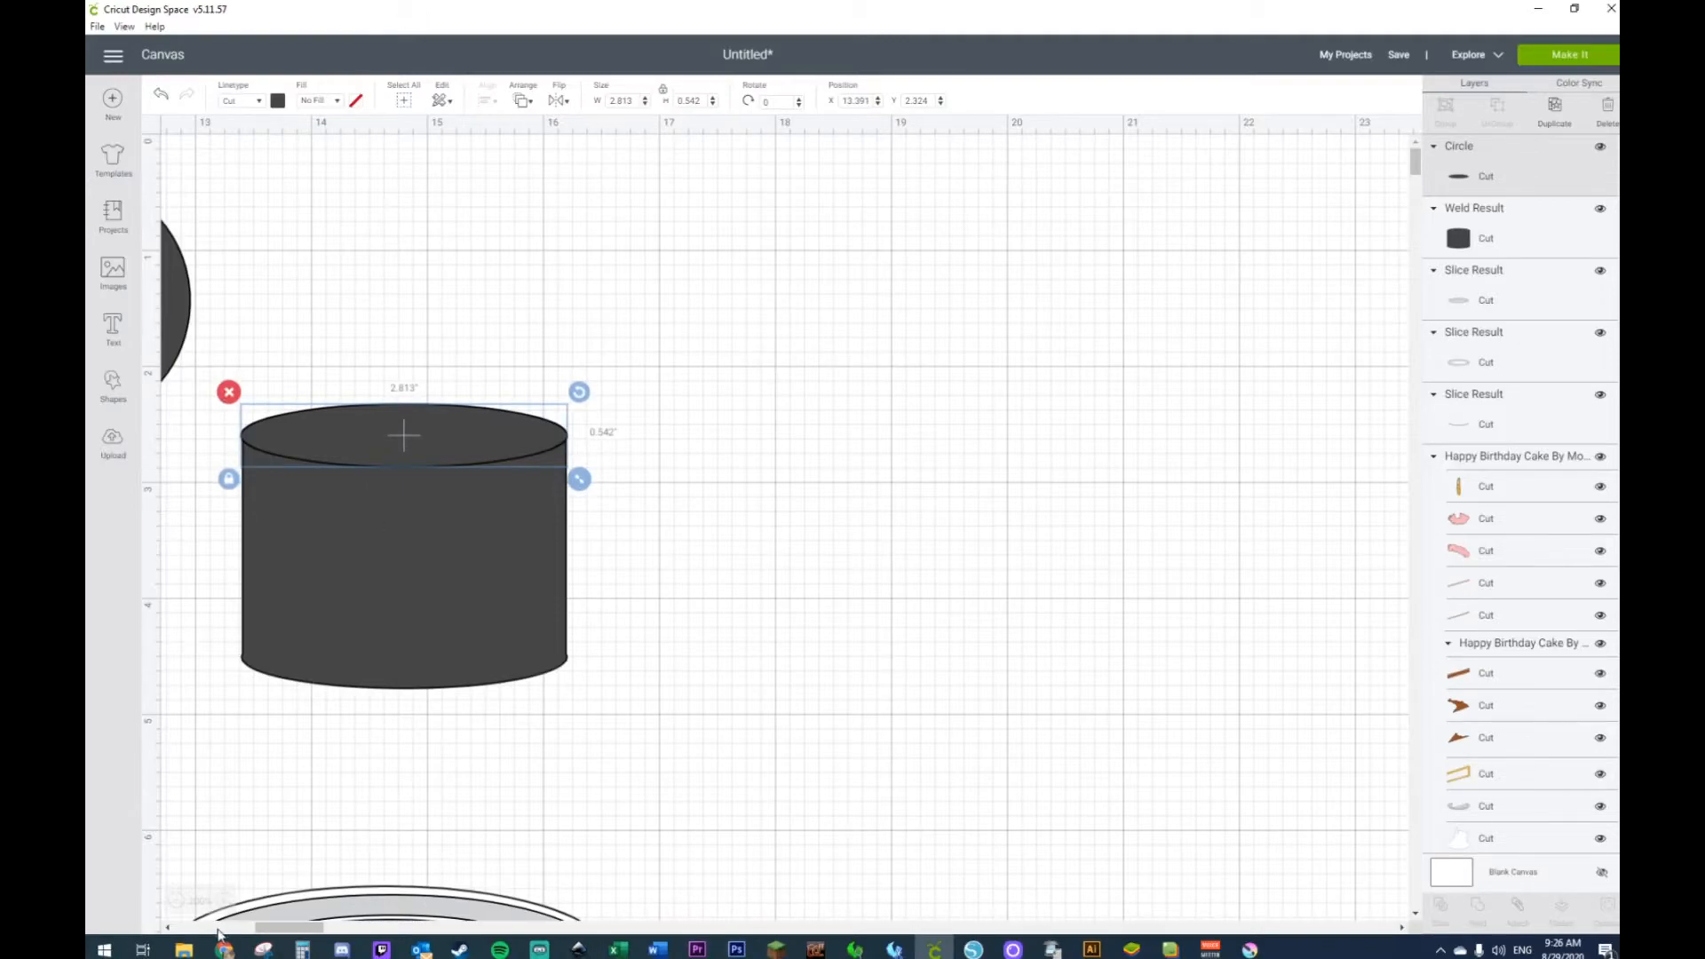
Step: Try the cake body and its top ellipse together on the new plate, and move them back above it
left_click(175, 901)
left_click(176, 902)
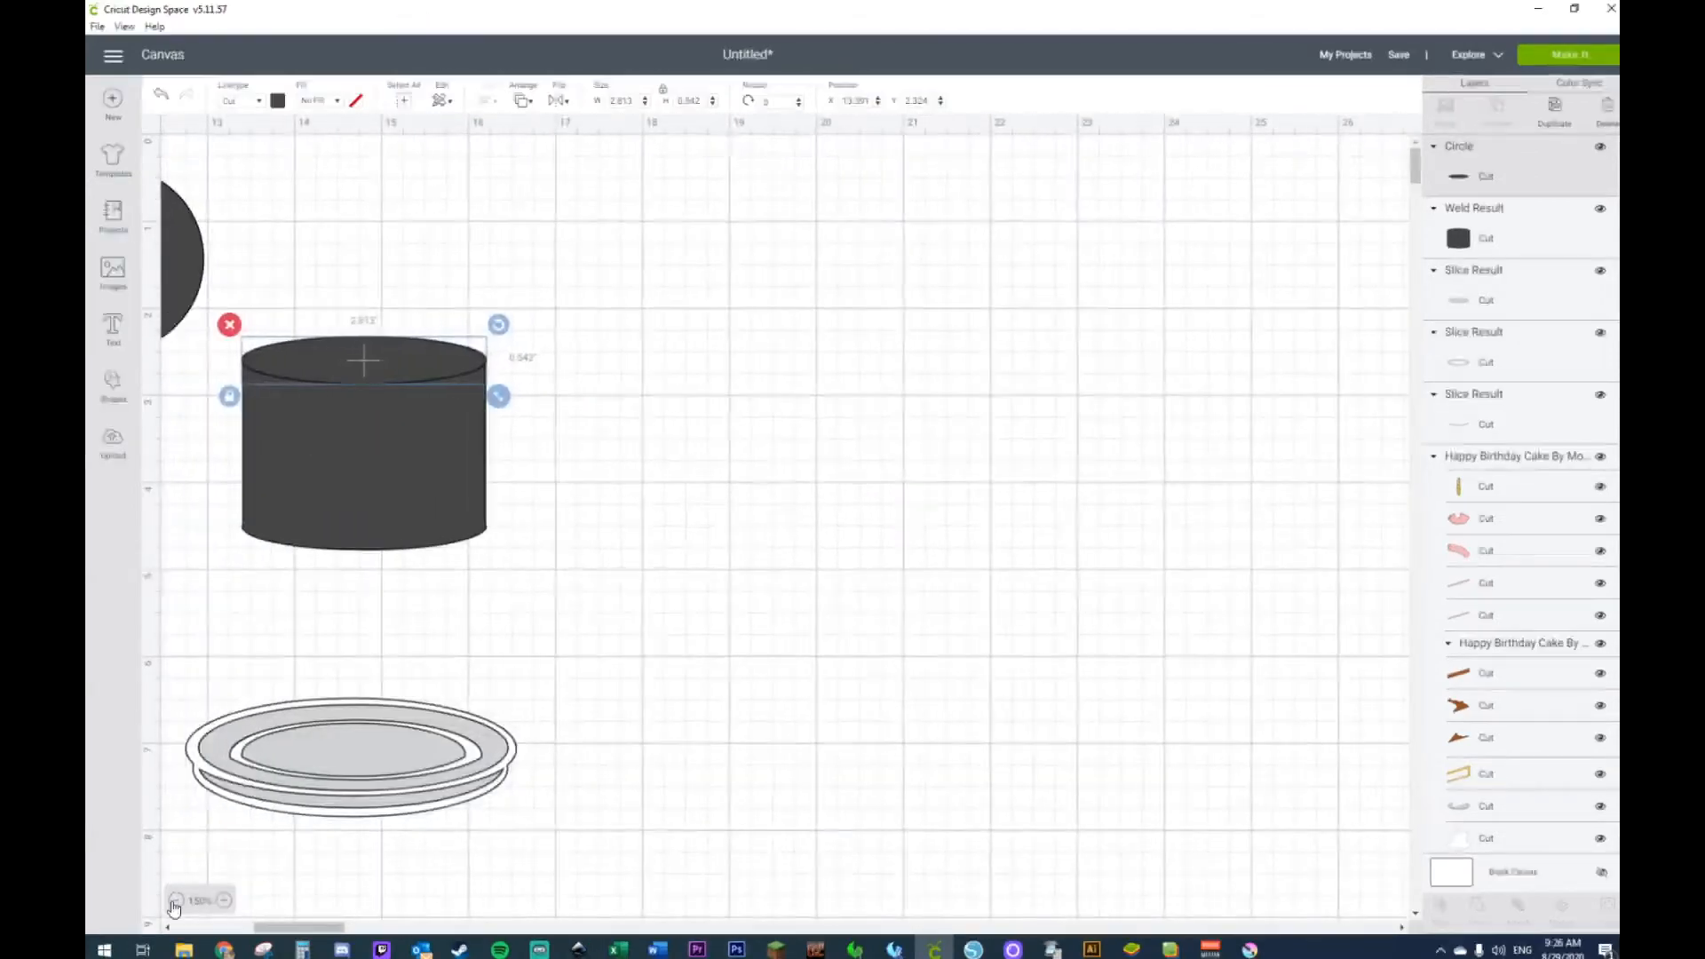
left_click(176, 901)
left_click(176, 901)
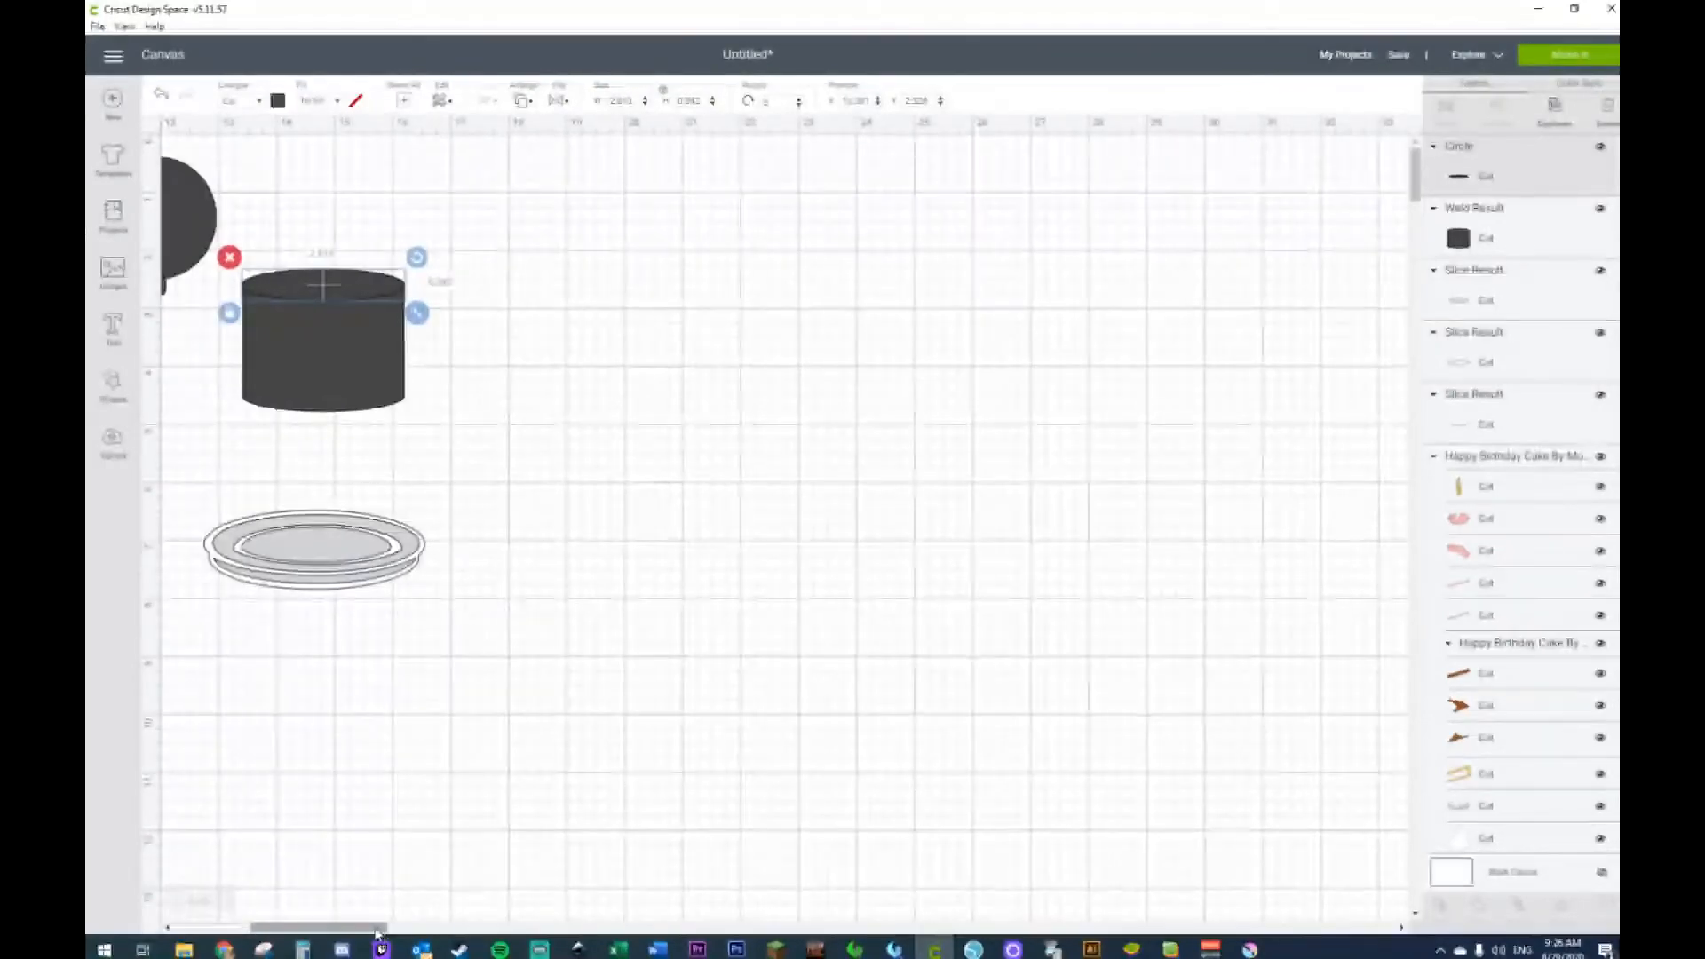
left_click_drag(376, 932, 300, 930)
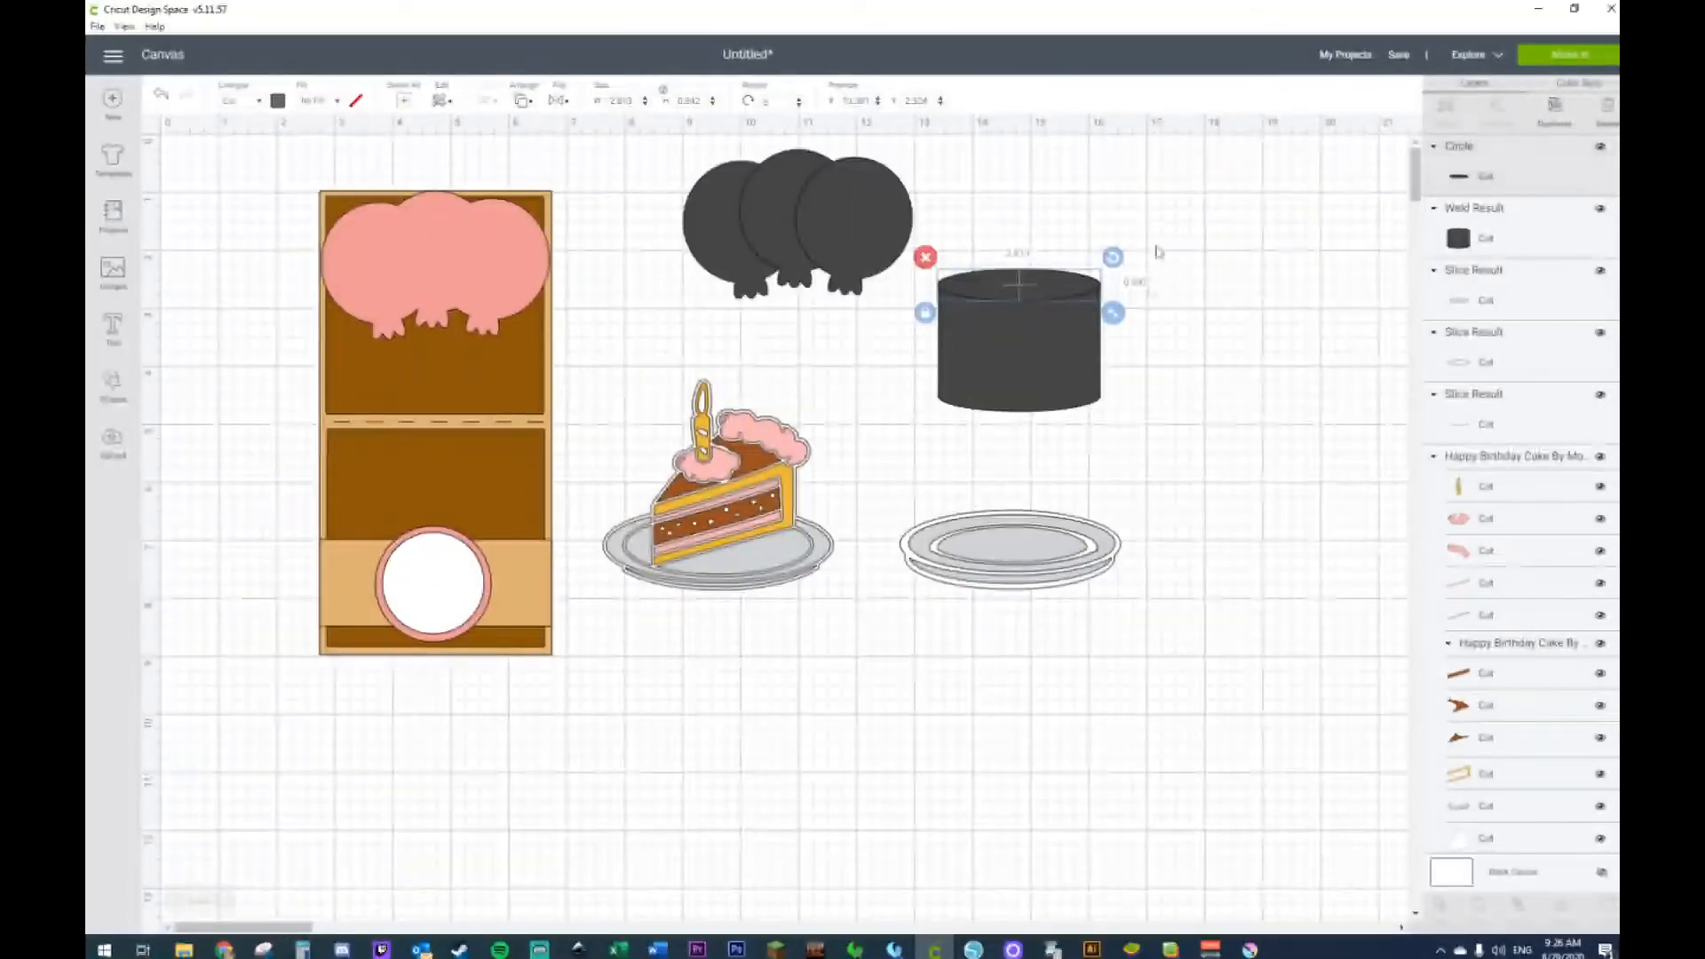
left_click(1070, 355, "shift")
left_click_drag(1072, 348, 1065, 495)
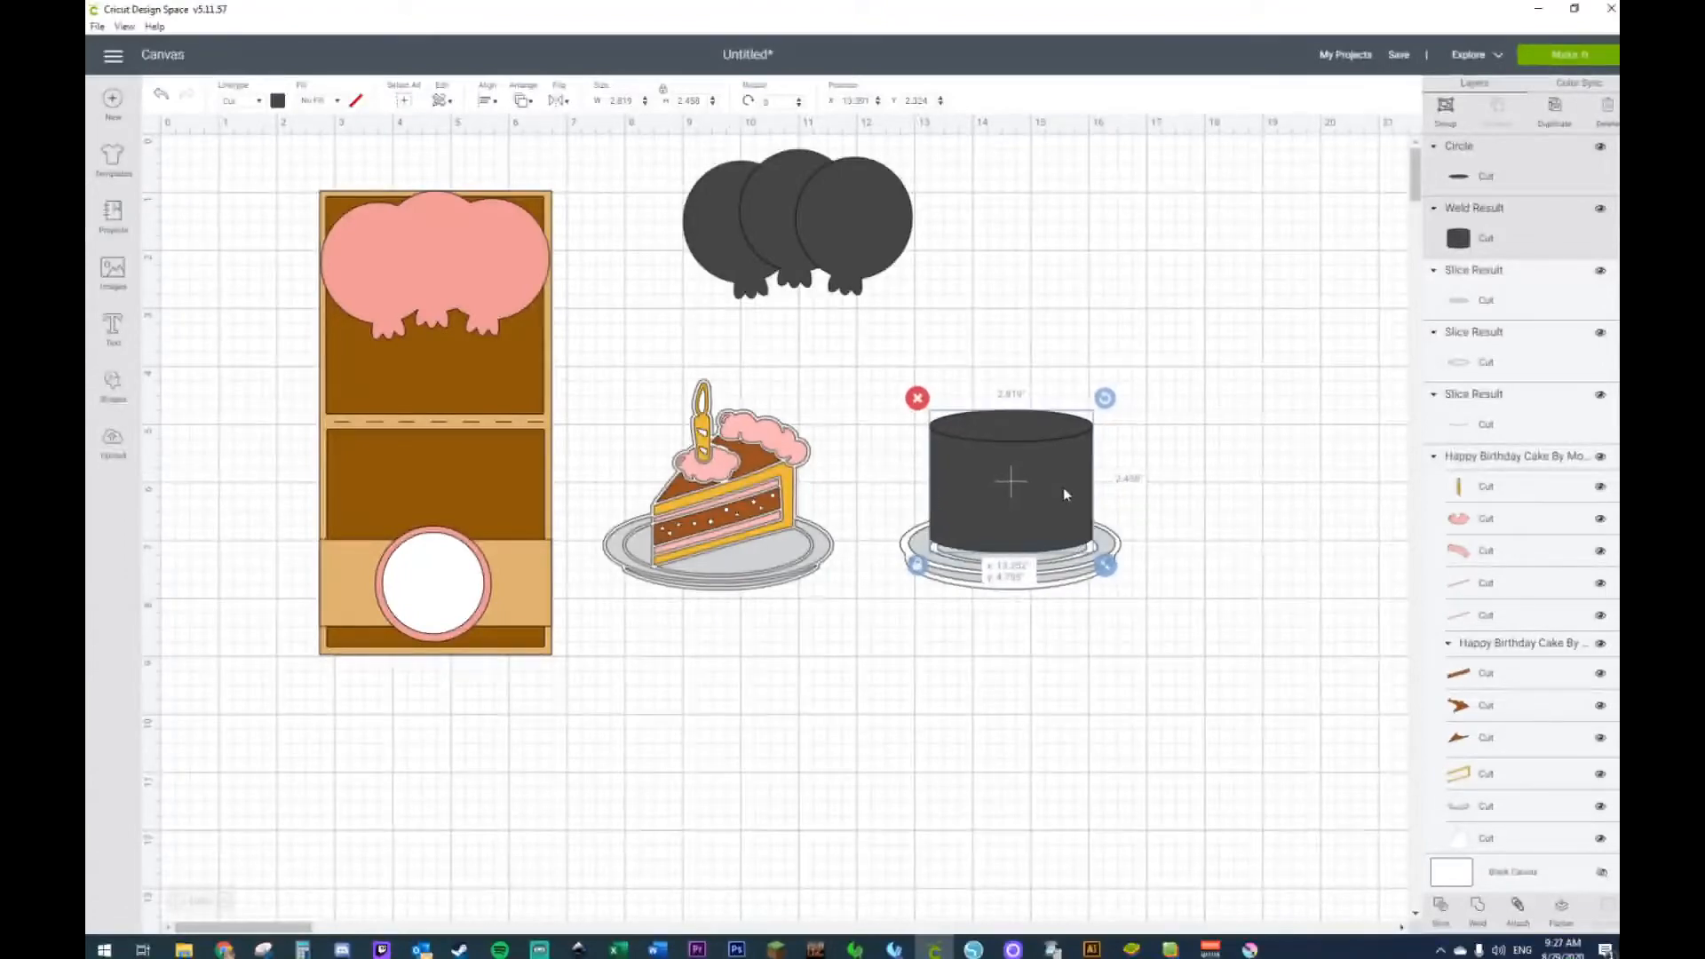
left_click_drag(1065, 490, 1119, 337)
Step: Duplicate the welded cake body and enlarge the copy proportionally to about 3.1 by 2.71 inches
left_click(1112, 506)
left_click(1091, 353)
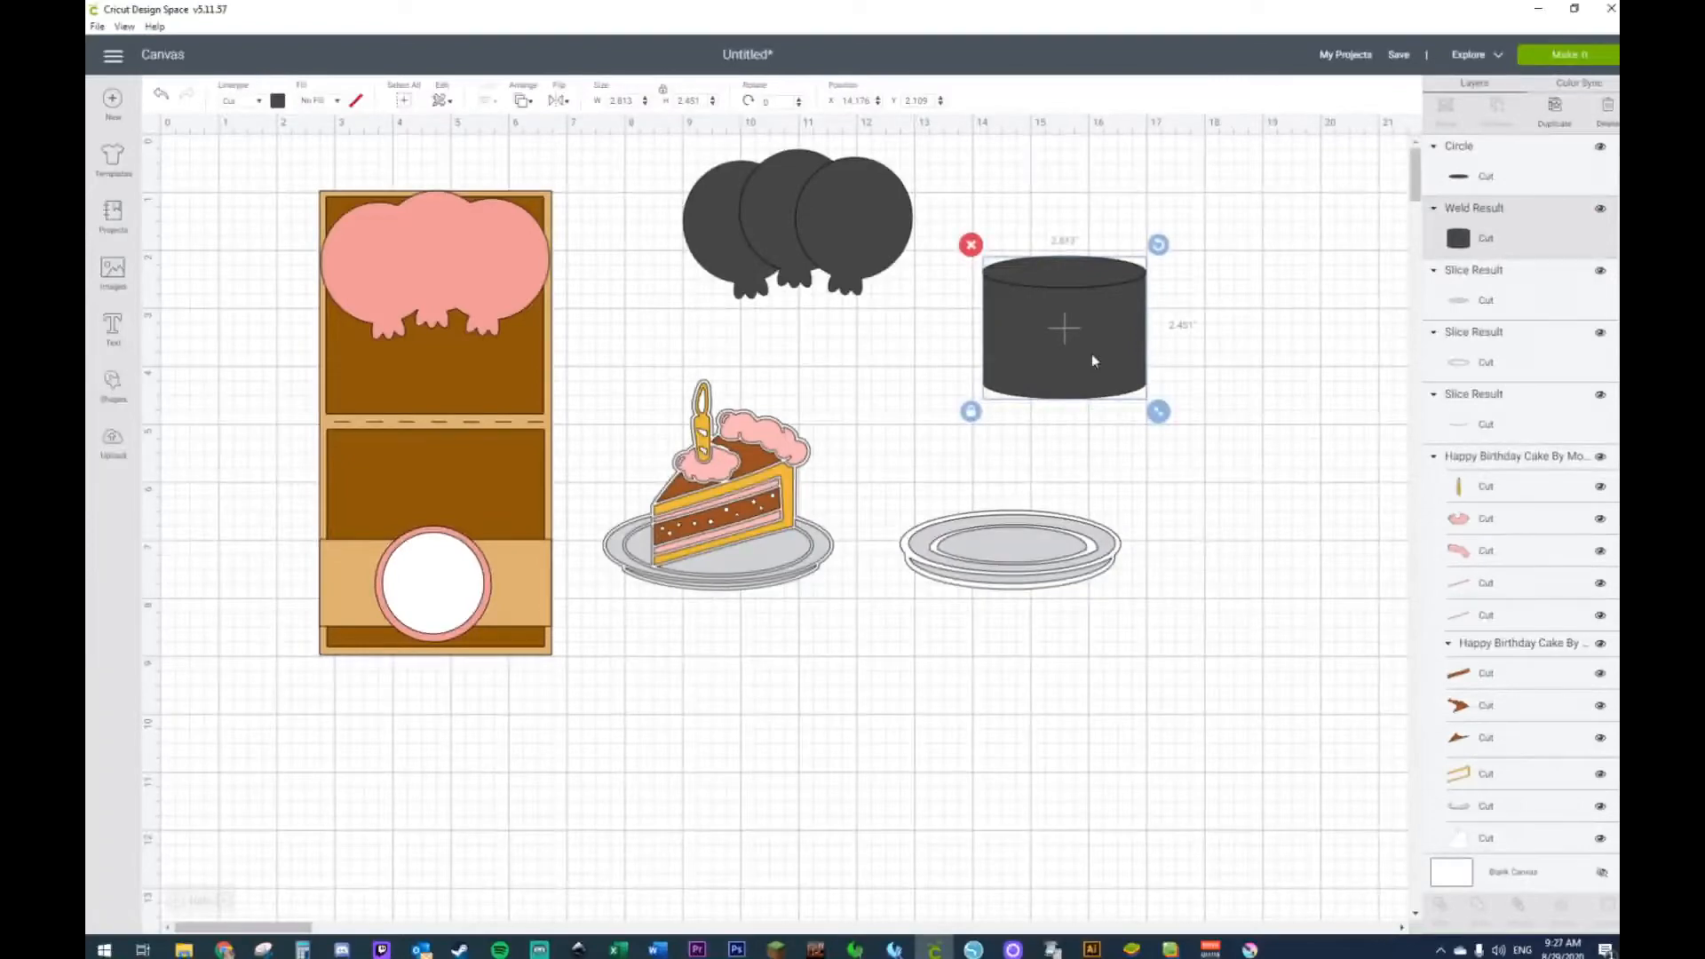
key("ctrl+d")
mouse_move(1187, 441)
left_mouse_down()
mouse_move(1204, 457)
mouse_move(1142, 417)
mouse_move(1167, 446)
left_mouse_up()
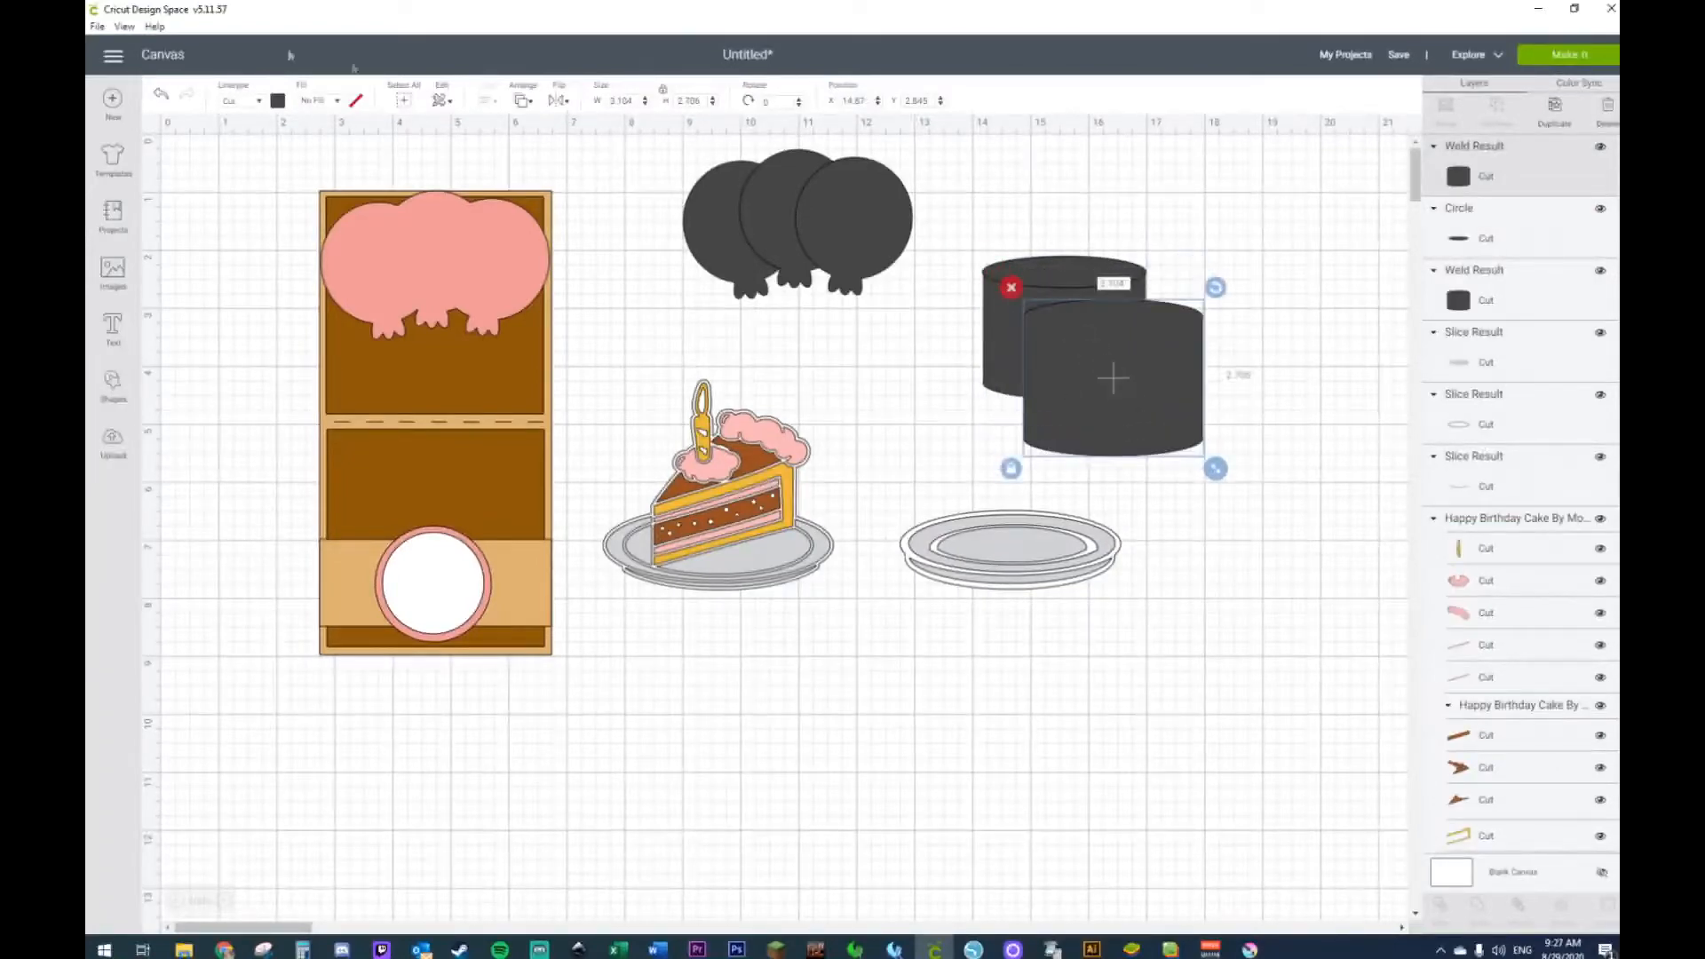
Step: Color the enlarged copy white and send it to the back, positioned behind the cake as an outline layer
left_click(278, 100)
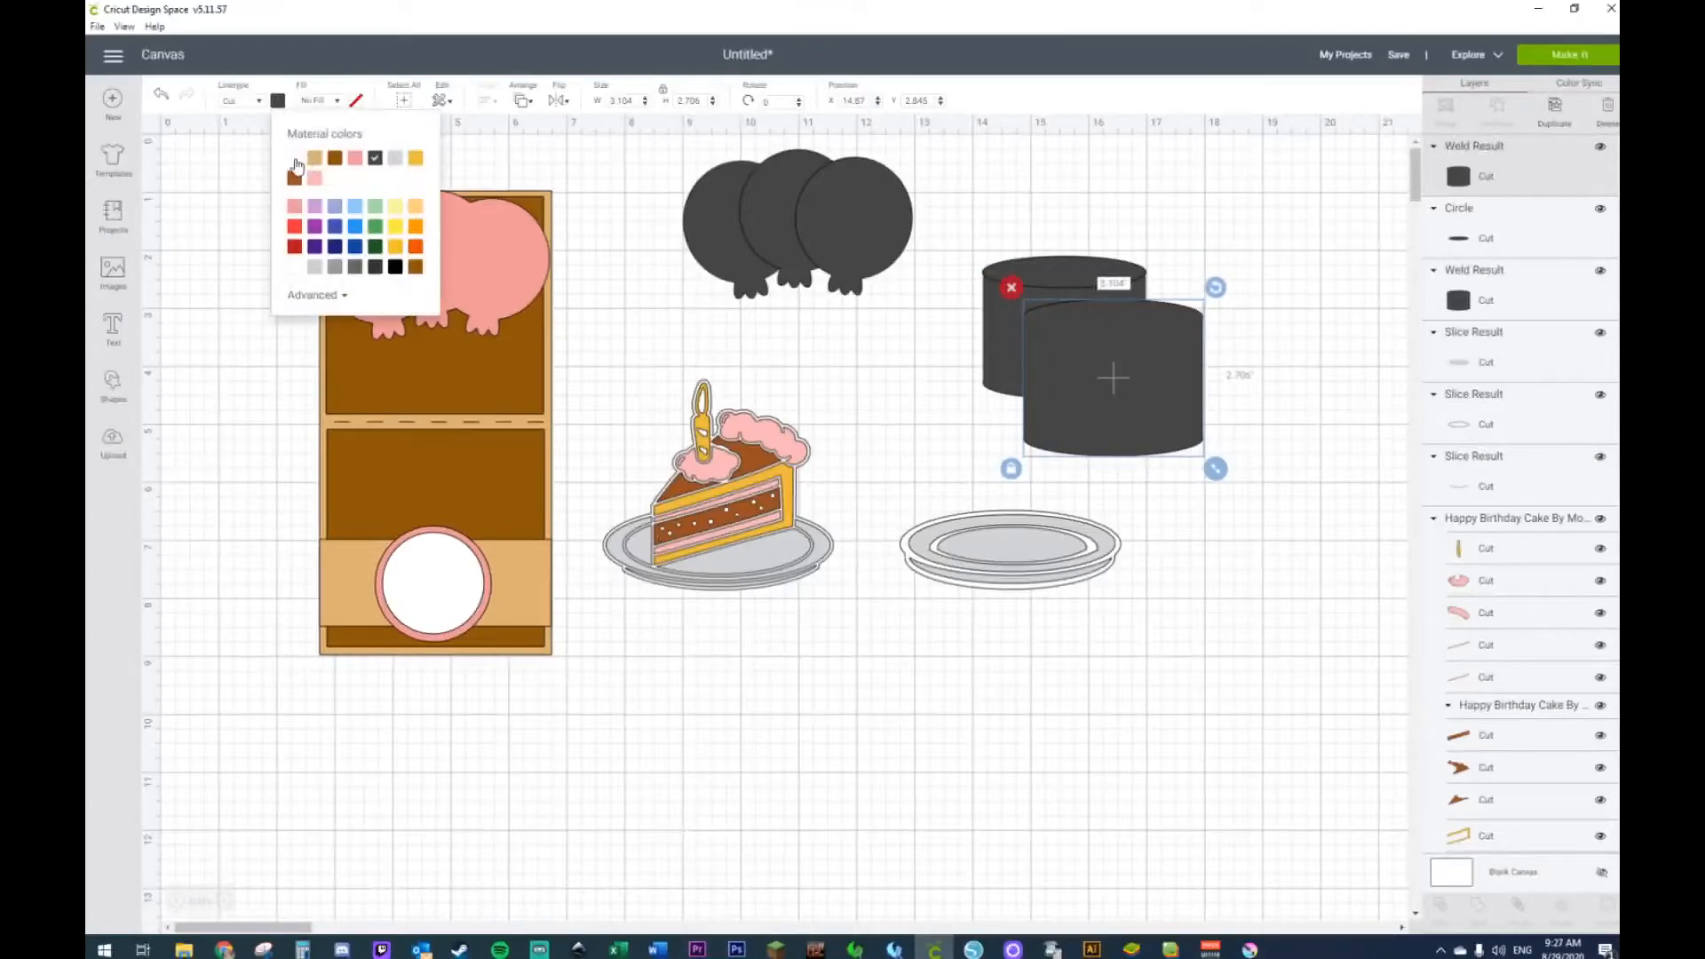
left_click(294, 159)
left_click_drag(1159, 426, 1112, 366)
right_click(1112, 366)
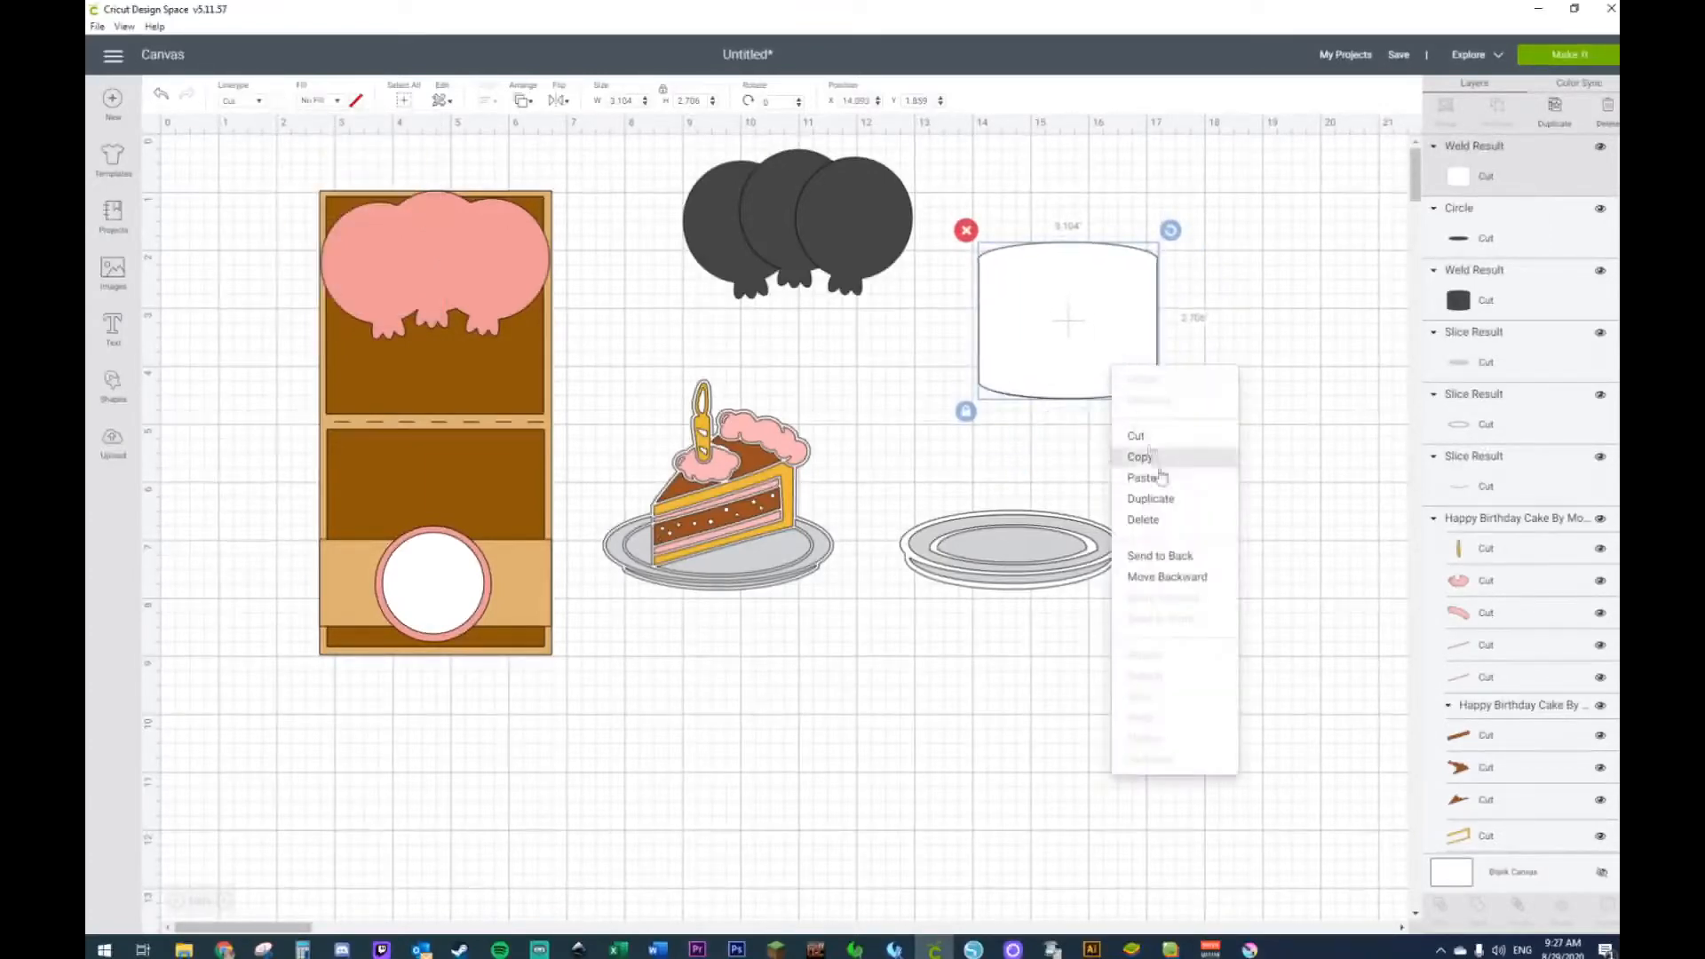
left_click(1183, 556)
left_click_drag(1148, 367, 1151, 372)
left_click(1168, 439)
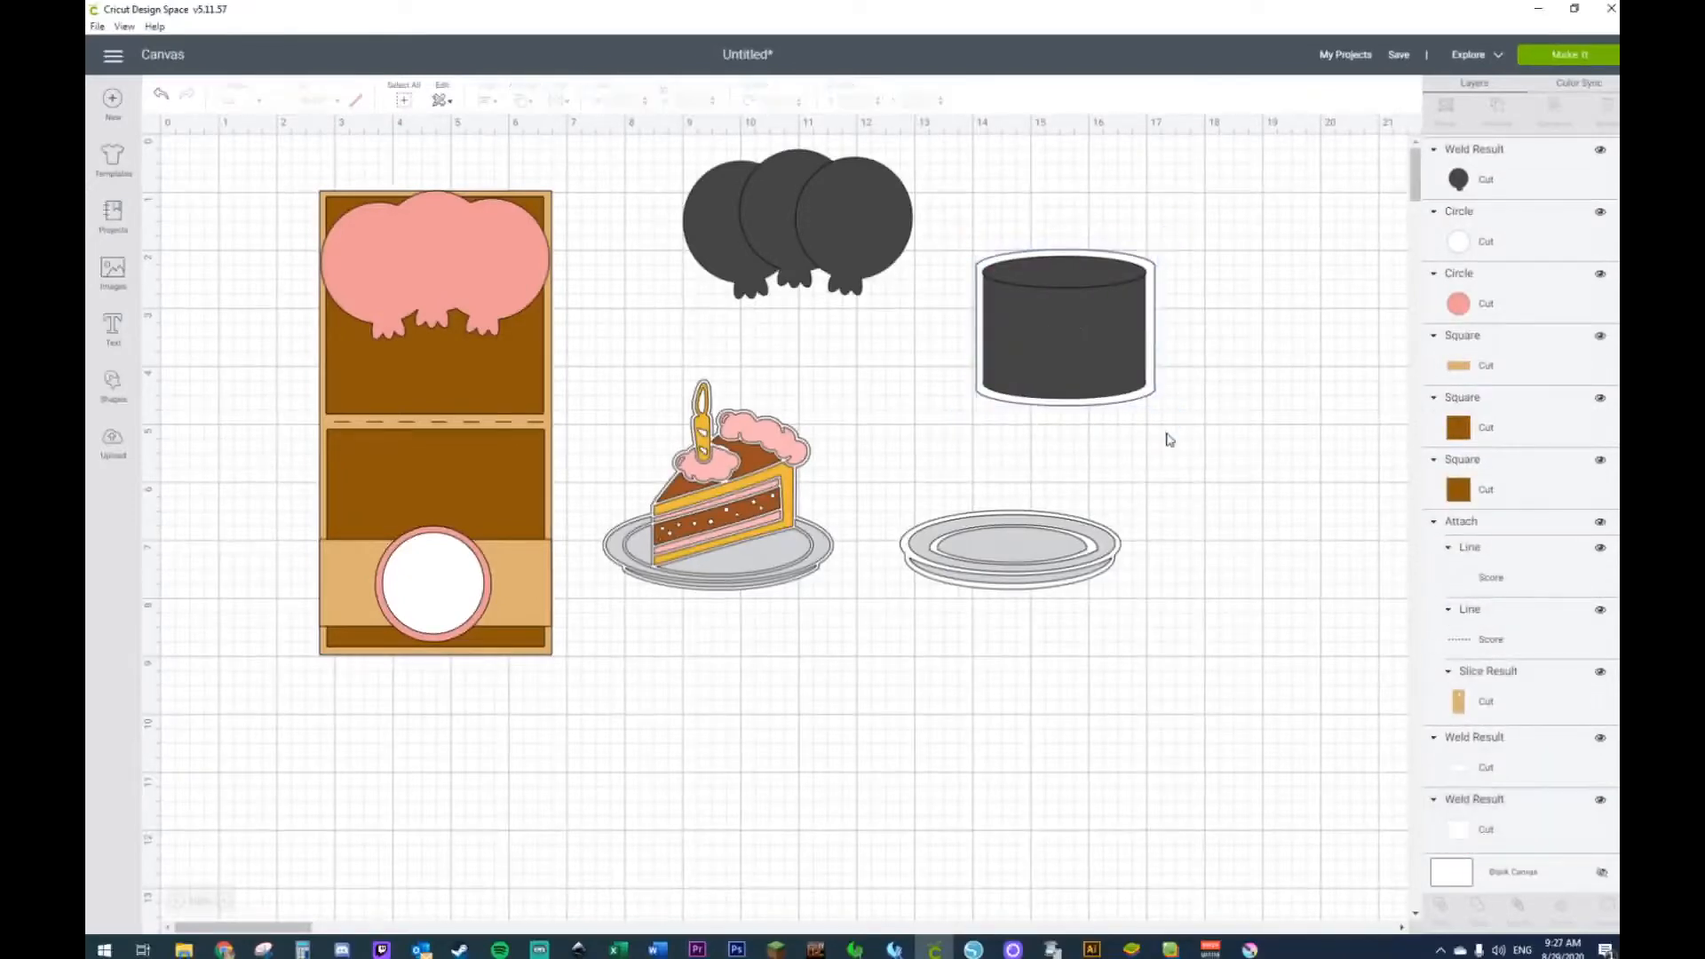
Step: Shrink the white backing layer to about 2.99 by 2.61 inches and position it as an even border around the cake
left_click(1153, 375)
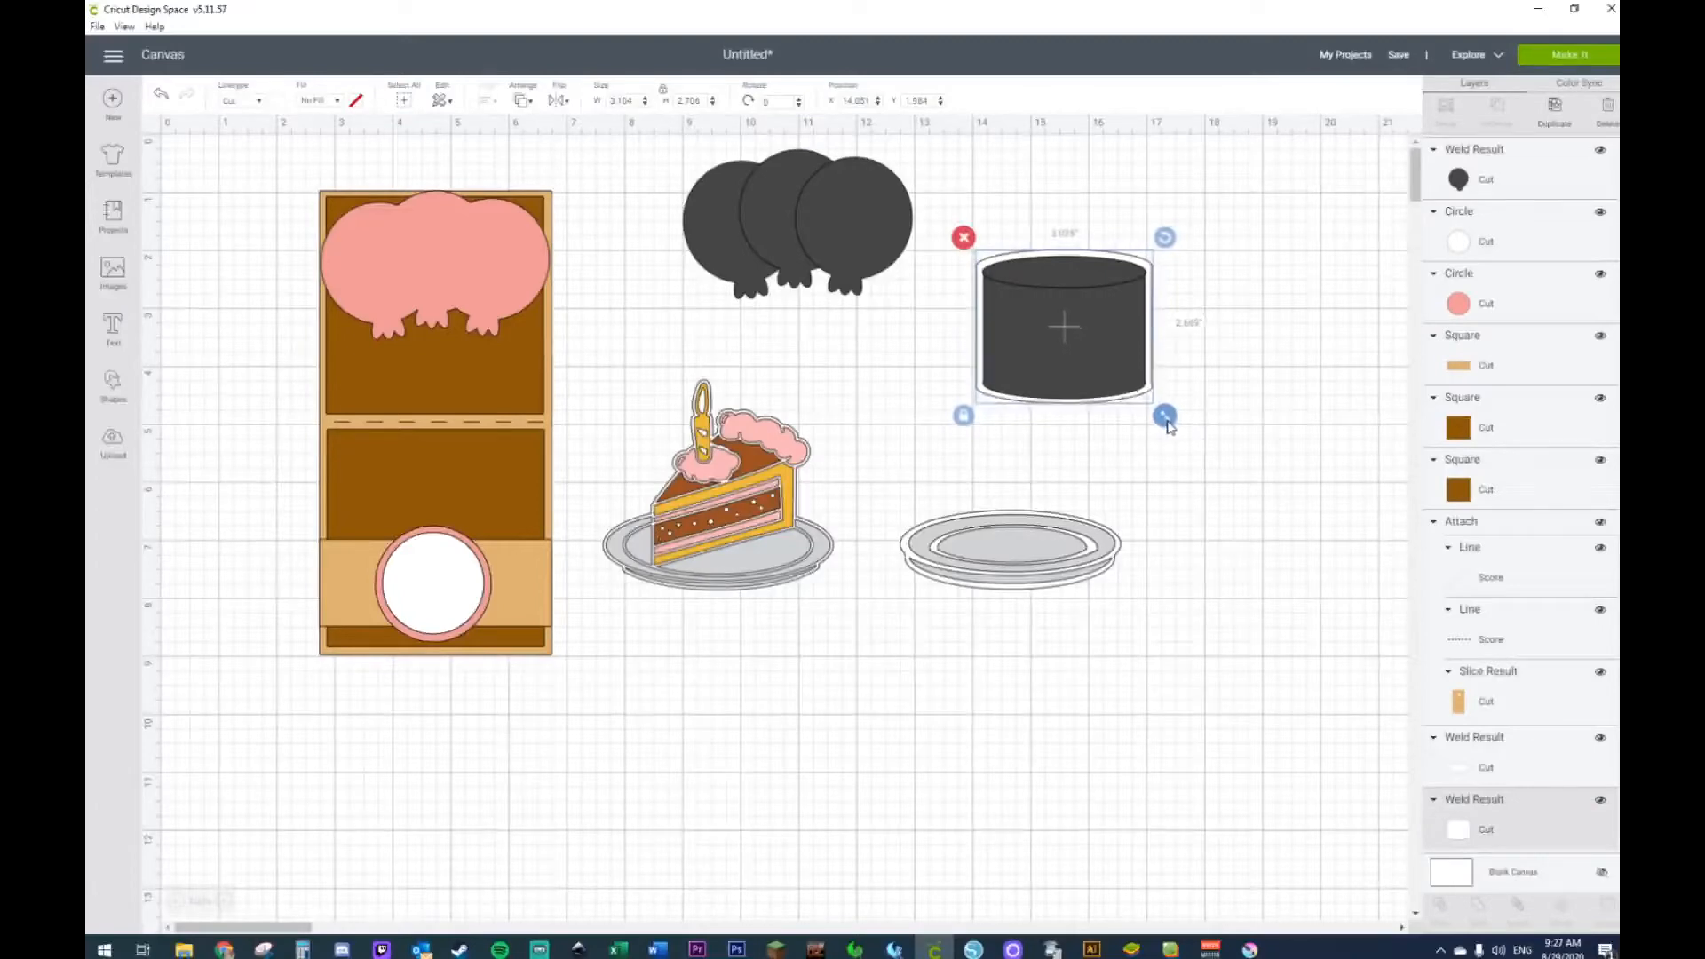
left_click_drag(1170, 422, 1167, 420)
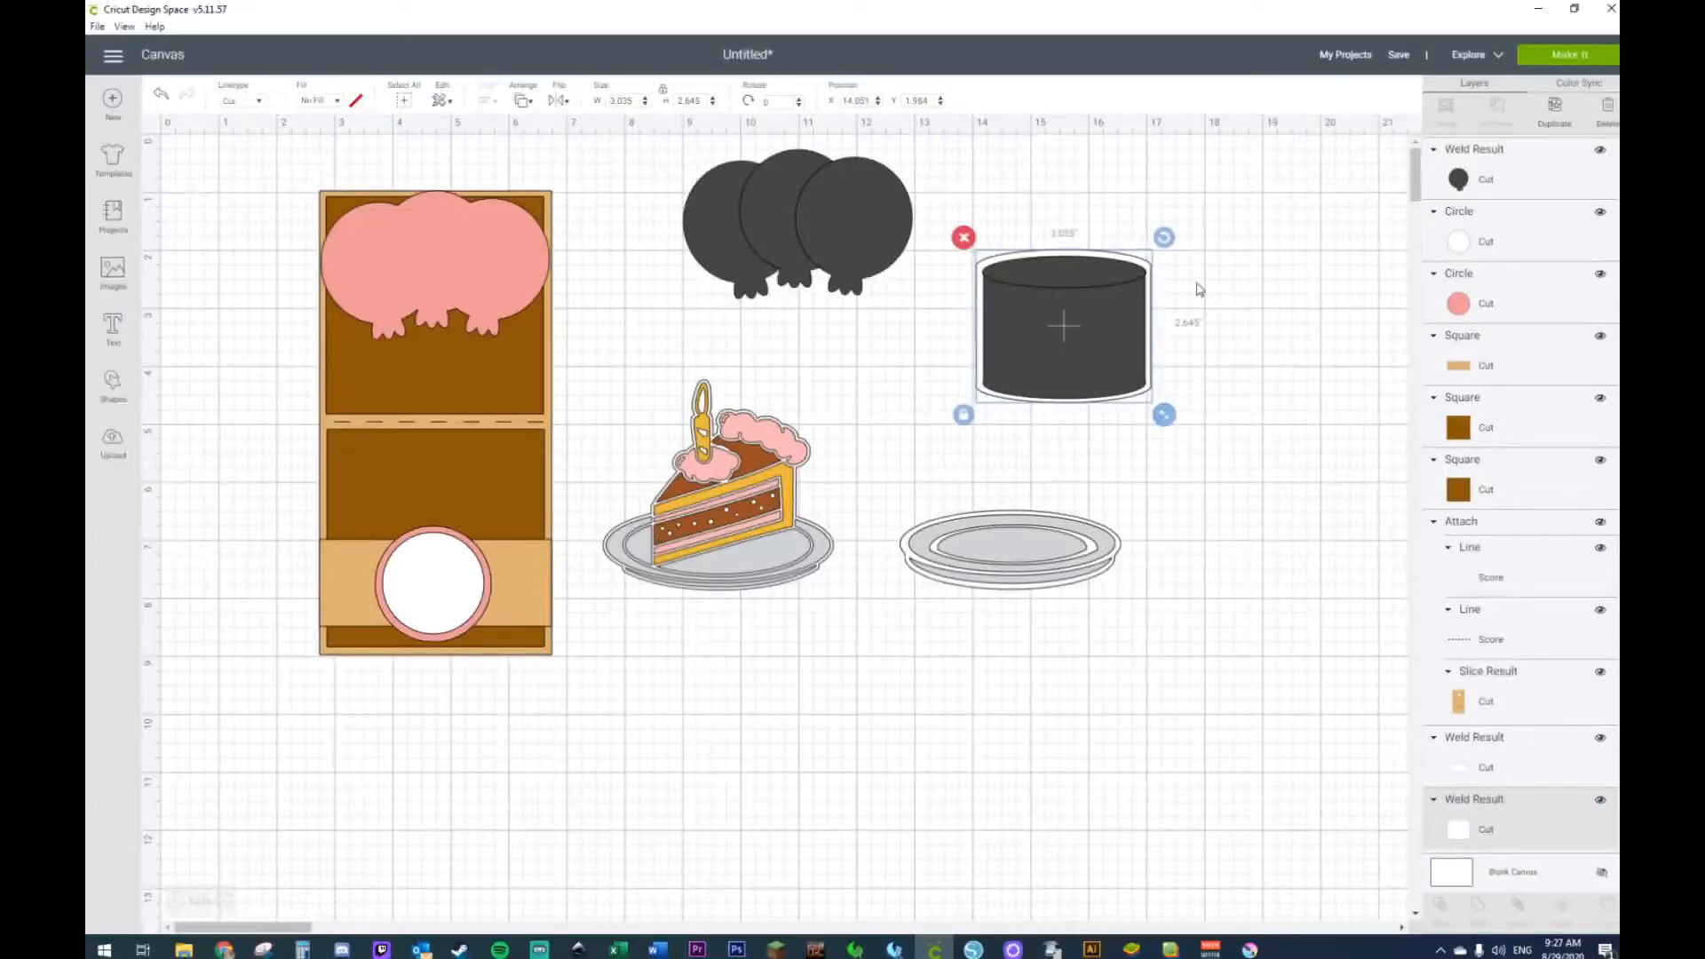
left_click_drag(1163, 237, 1110, 387)
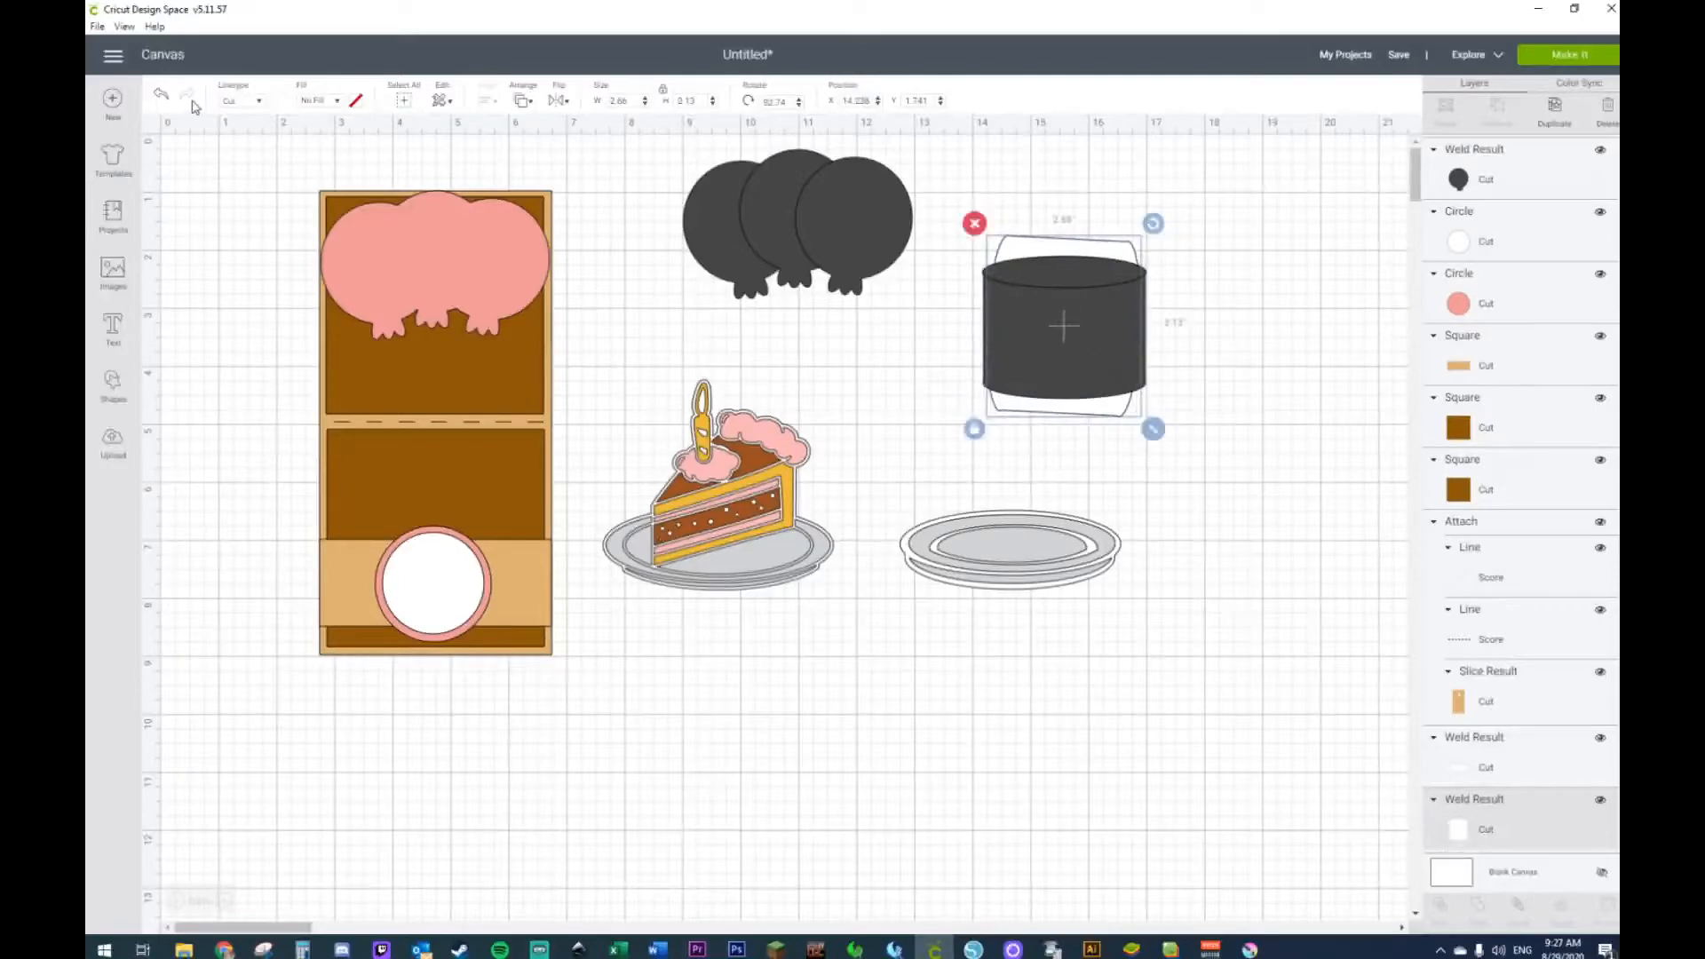
left_click(160, 93)
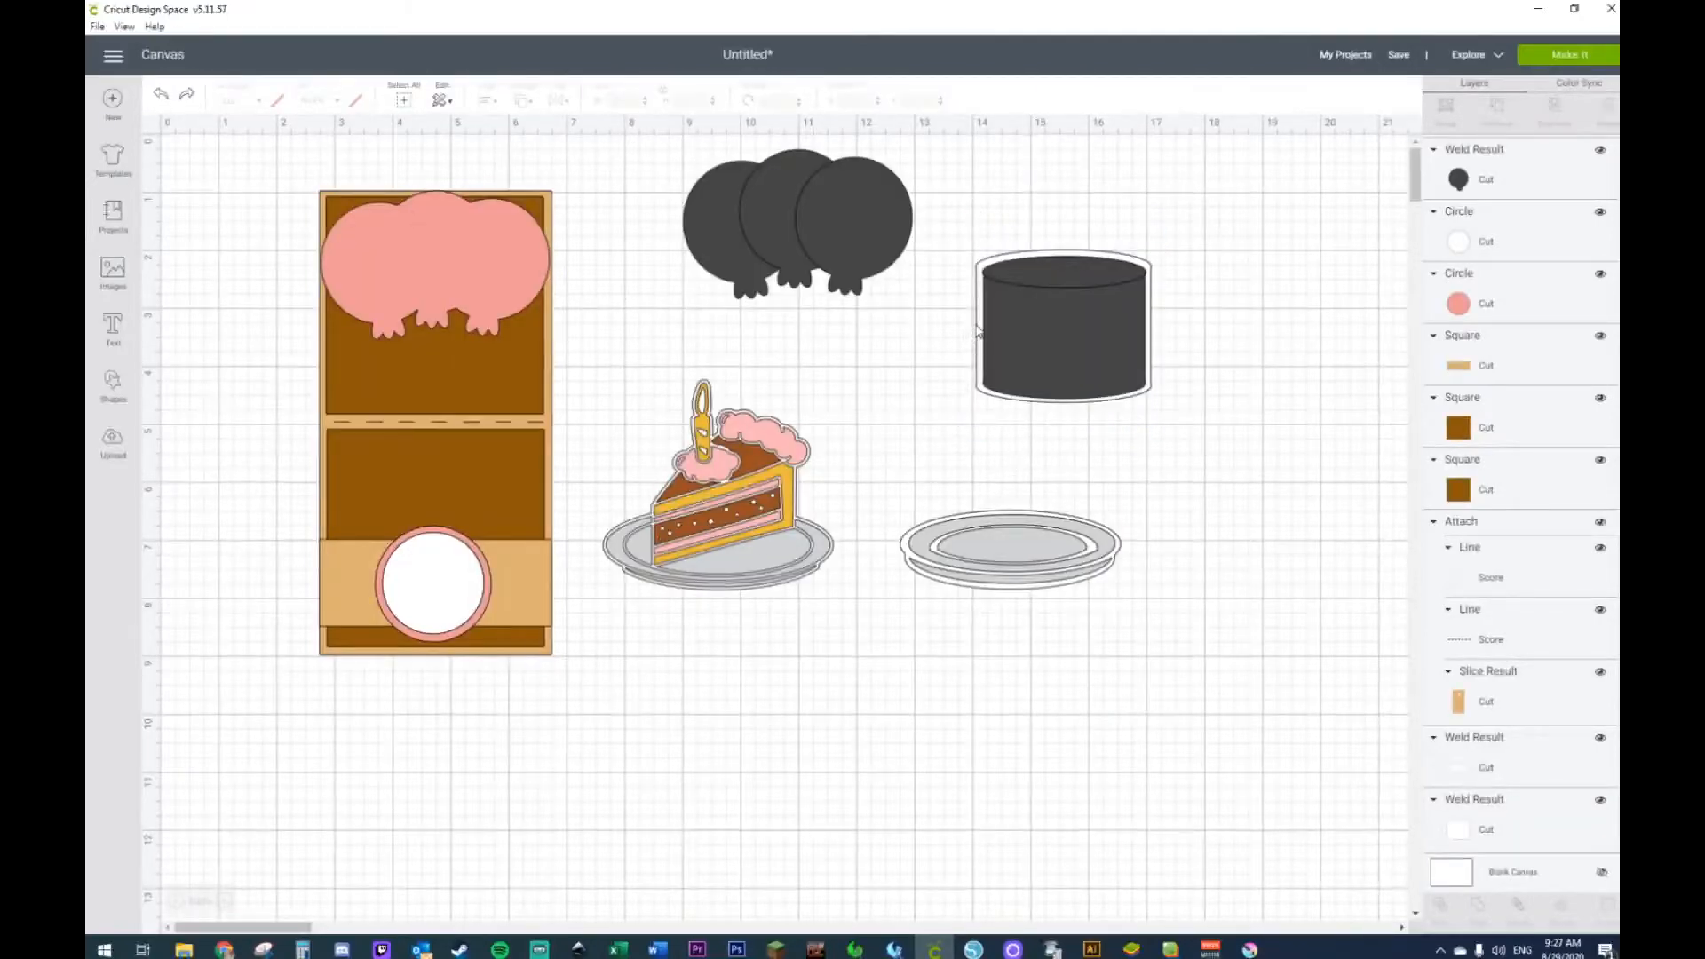
left_click(975, 324)
left_click(974, 333)
left_click(980, 330)
left_click_drag(980, 330, 982, 332)
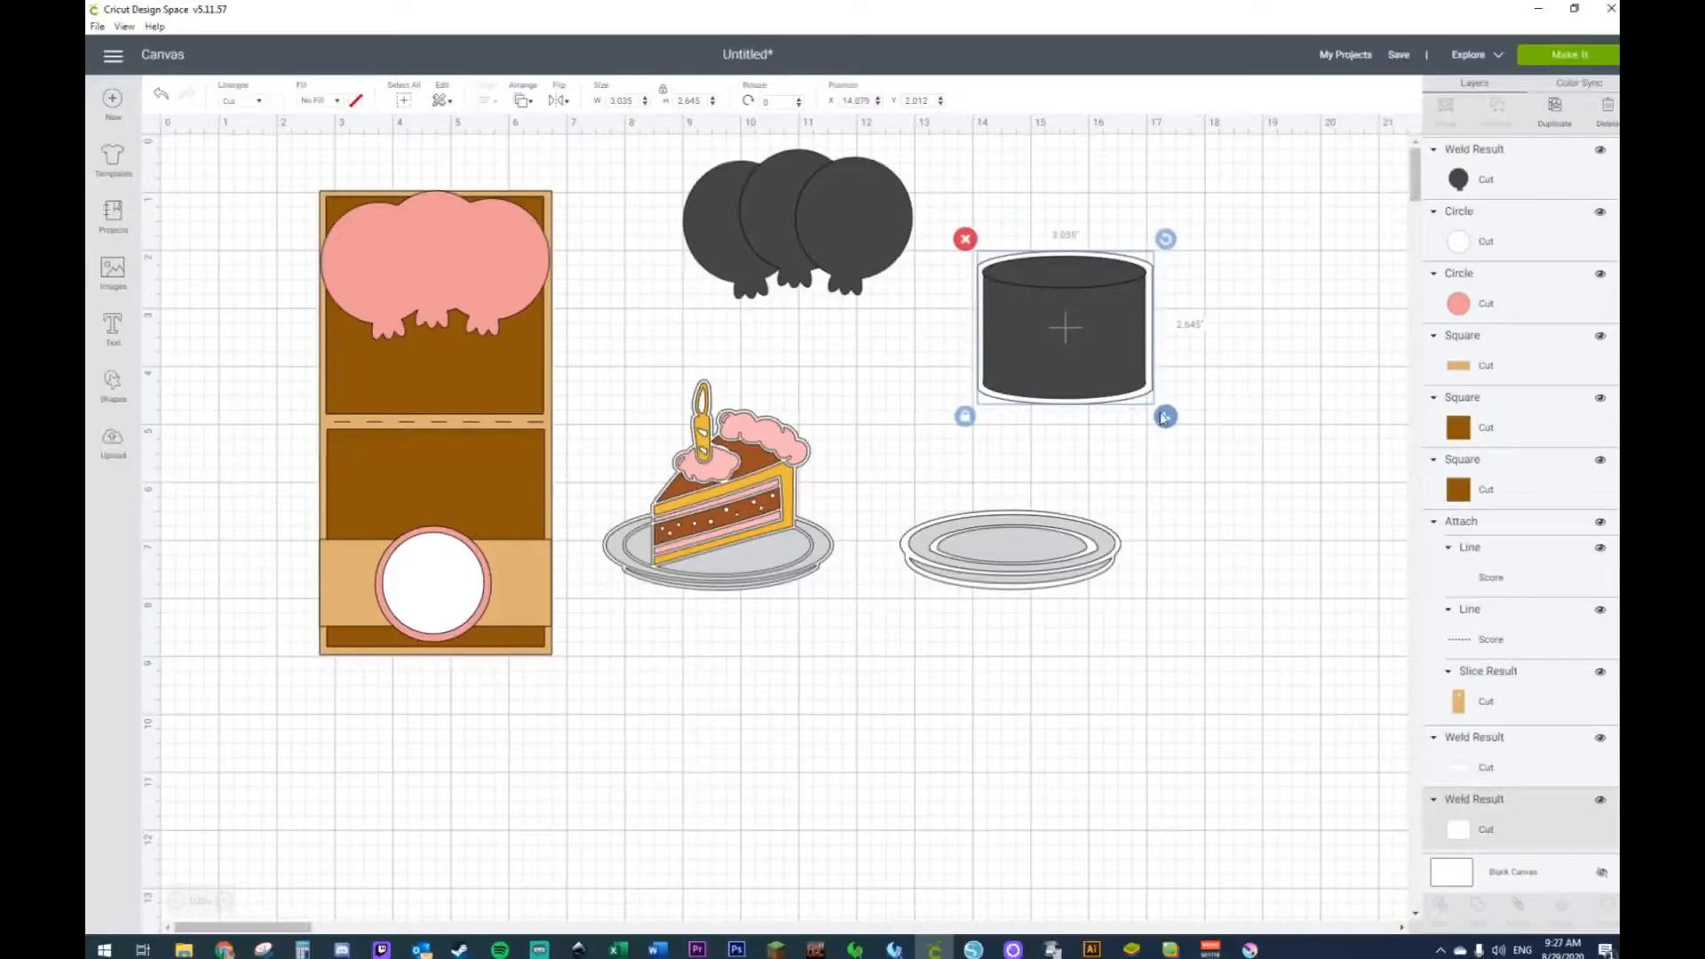
left_click_drag(1165, 417, 1161, 414)
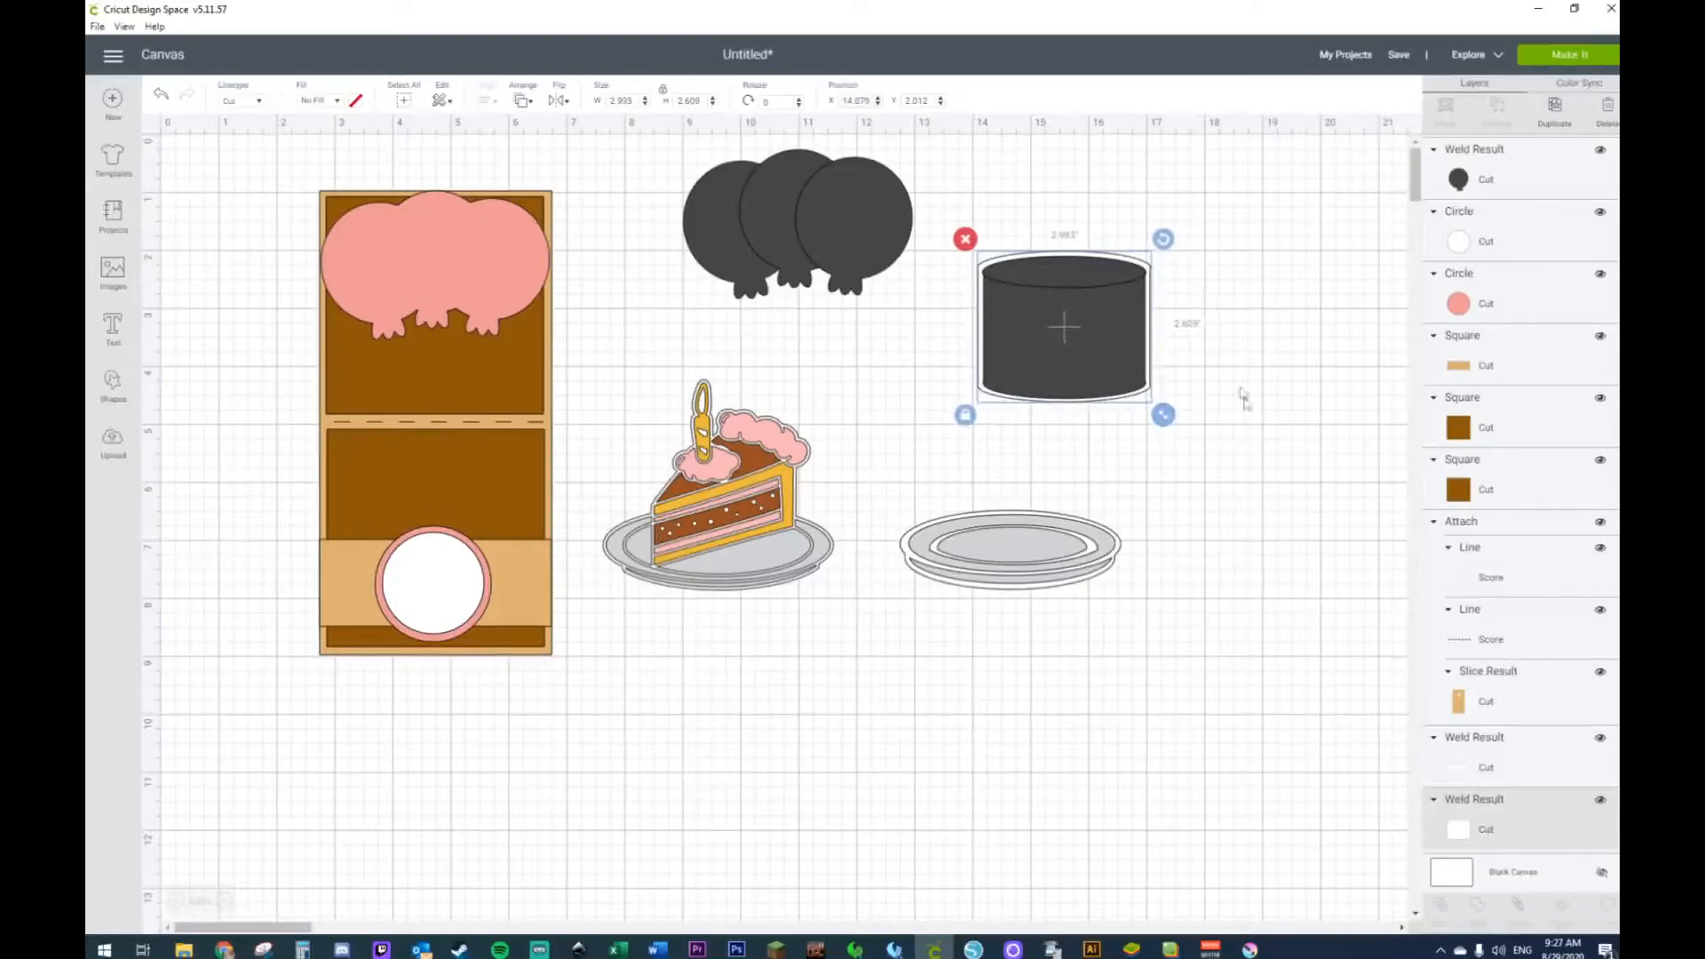
Step: Color the welded cake body salmon pink
left_click(1120, 326)
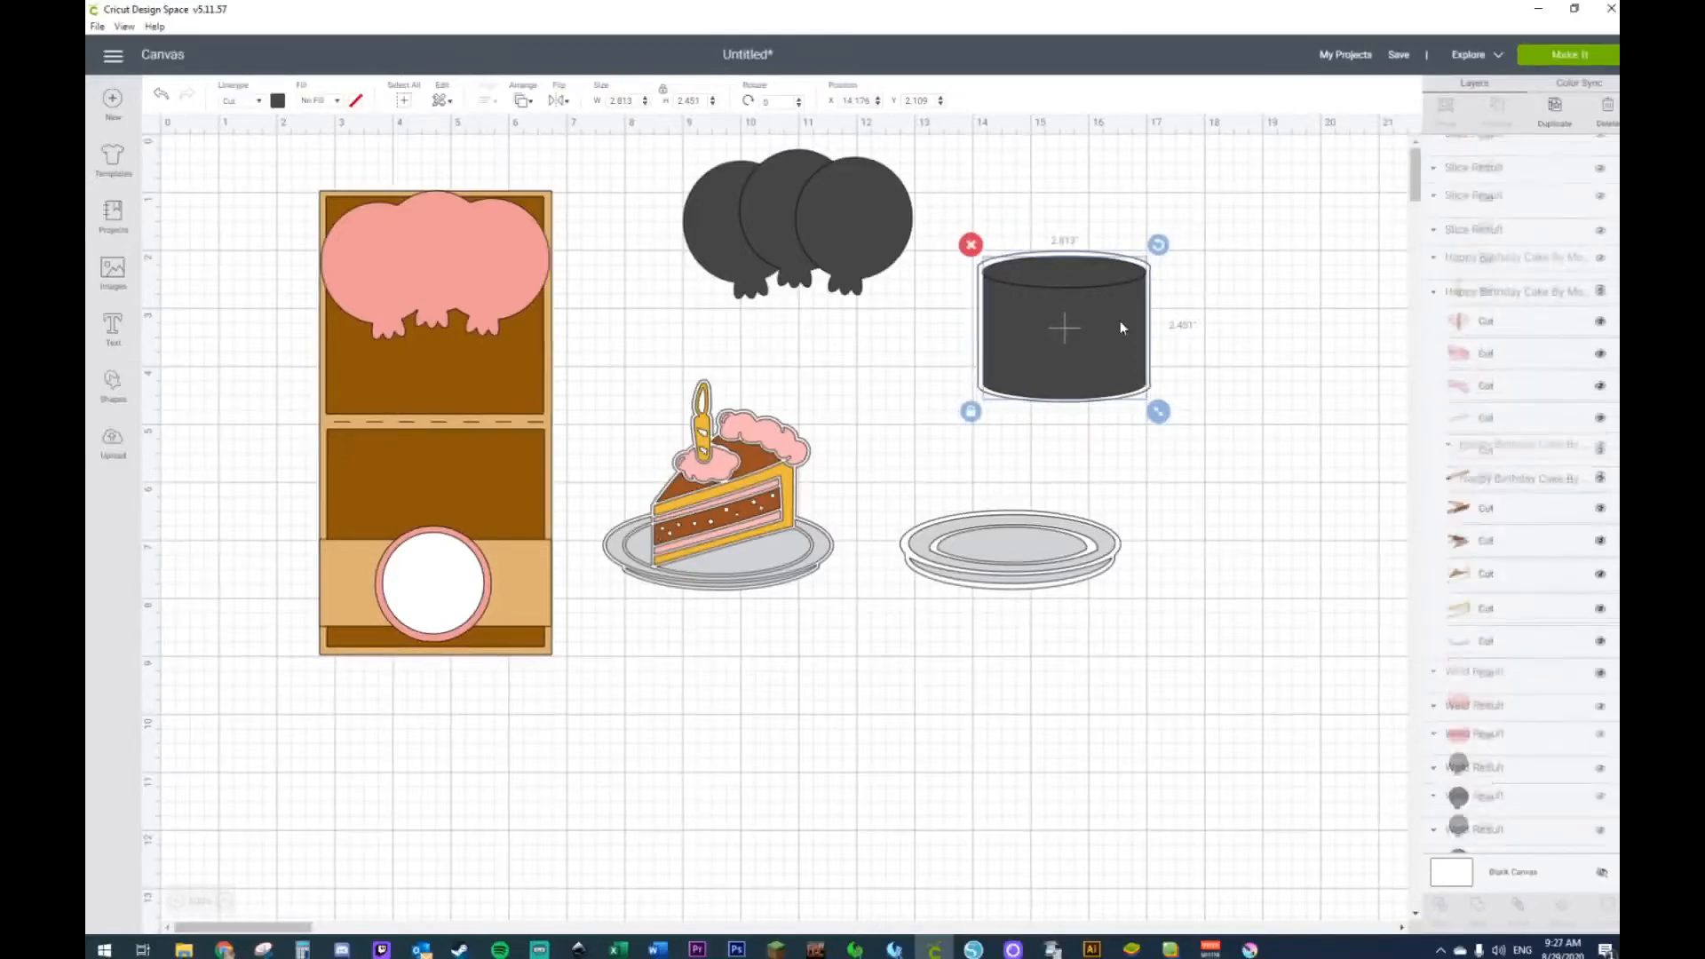
left_click(281, 101)
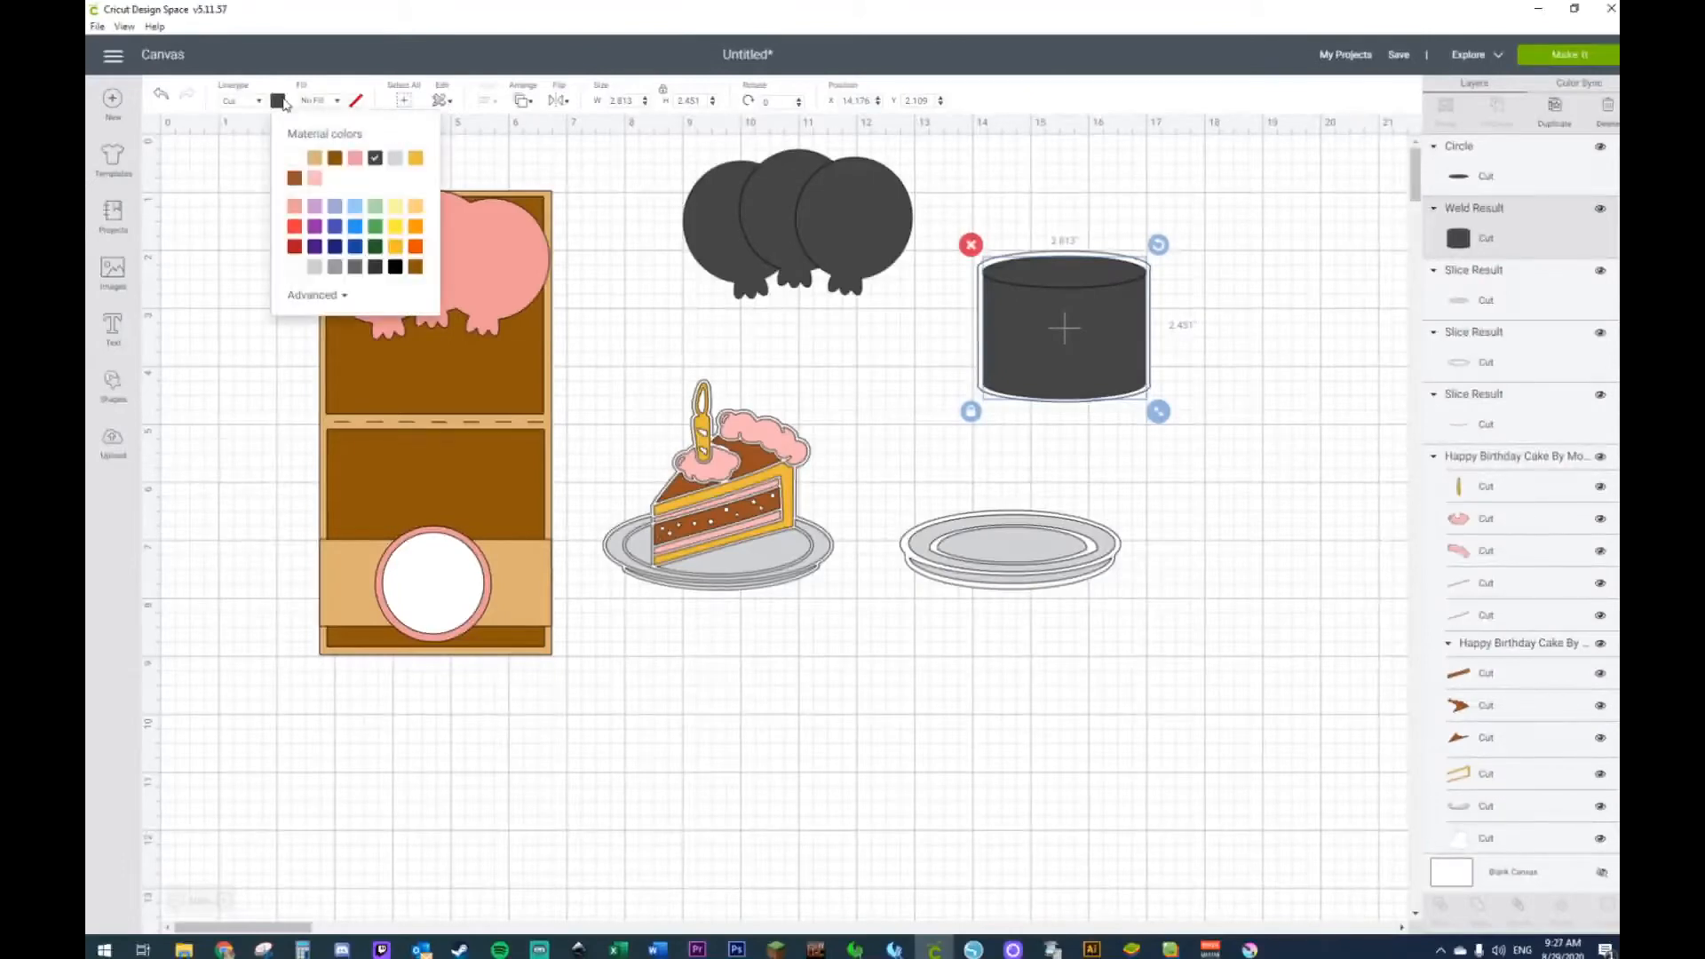
left_click(297, 210)
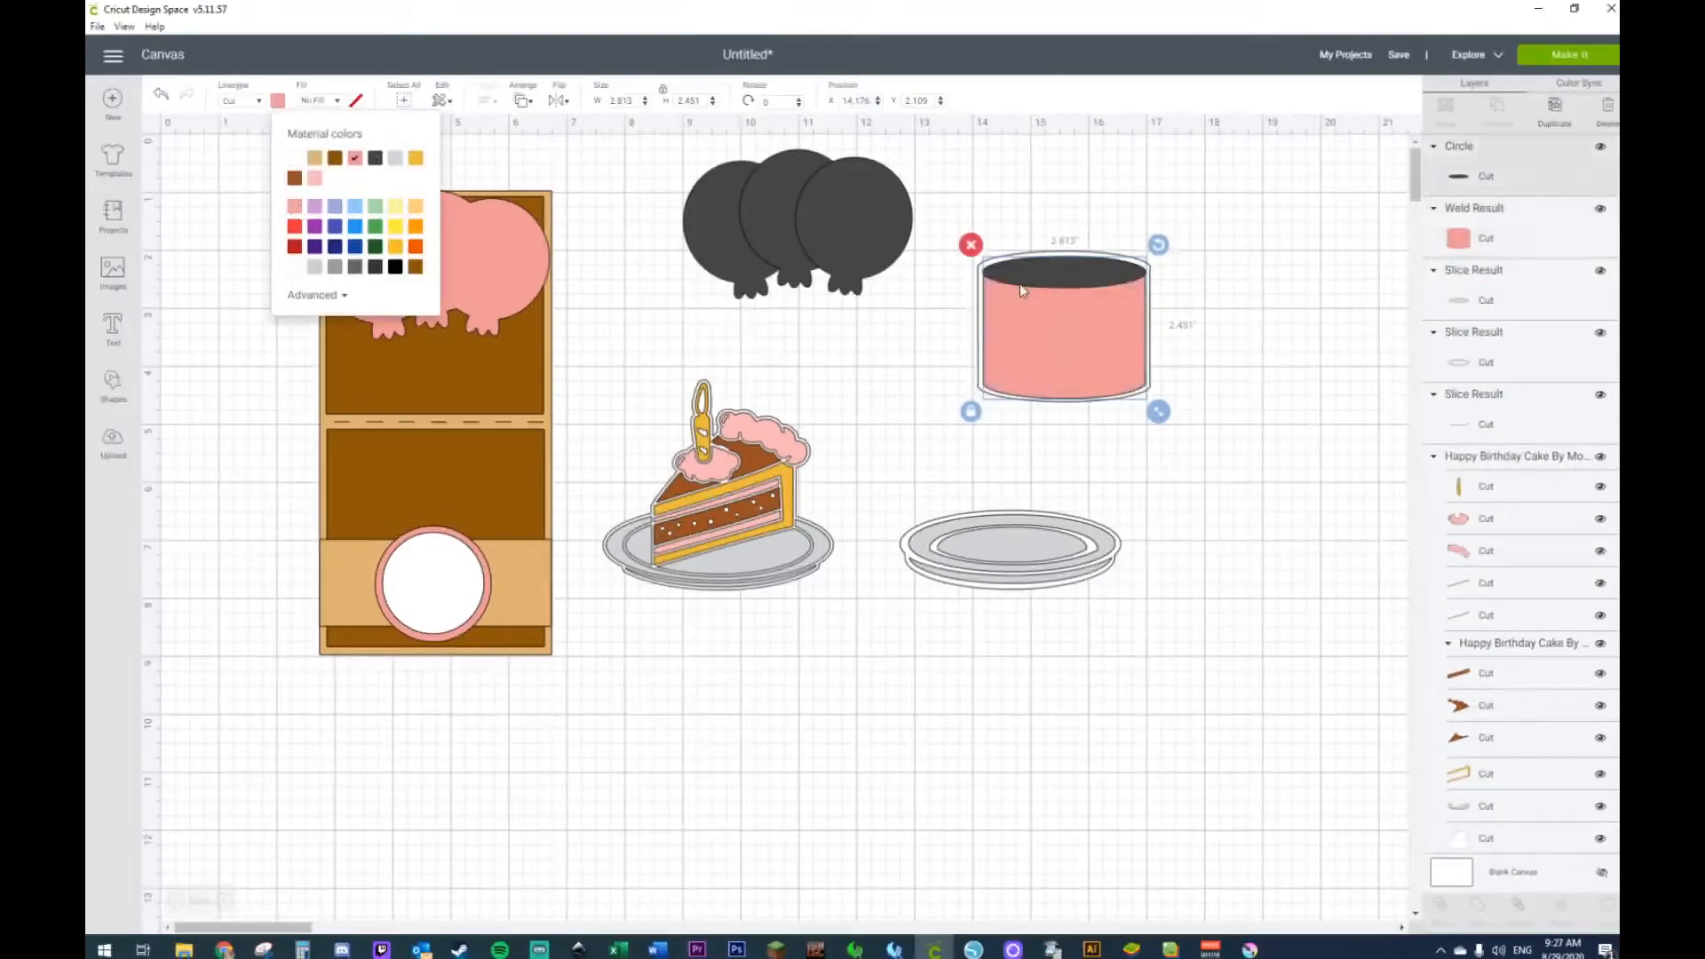
Step: Color the cake's top ellipse a lighter custom pink, #edb3b4
left_click(1019, 285)
left_click(278, 101)
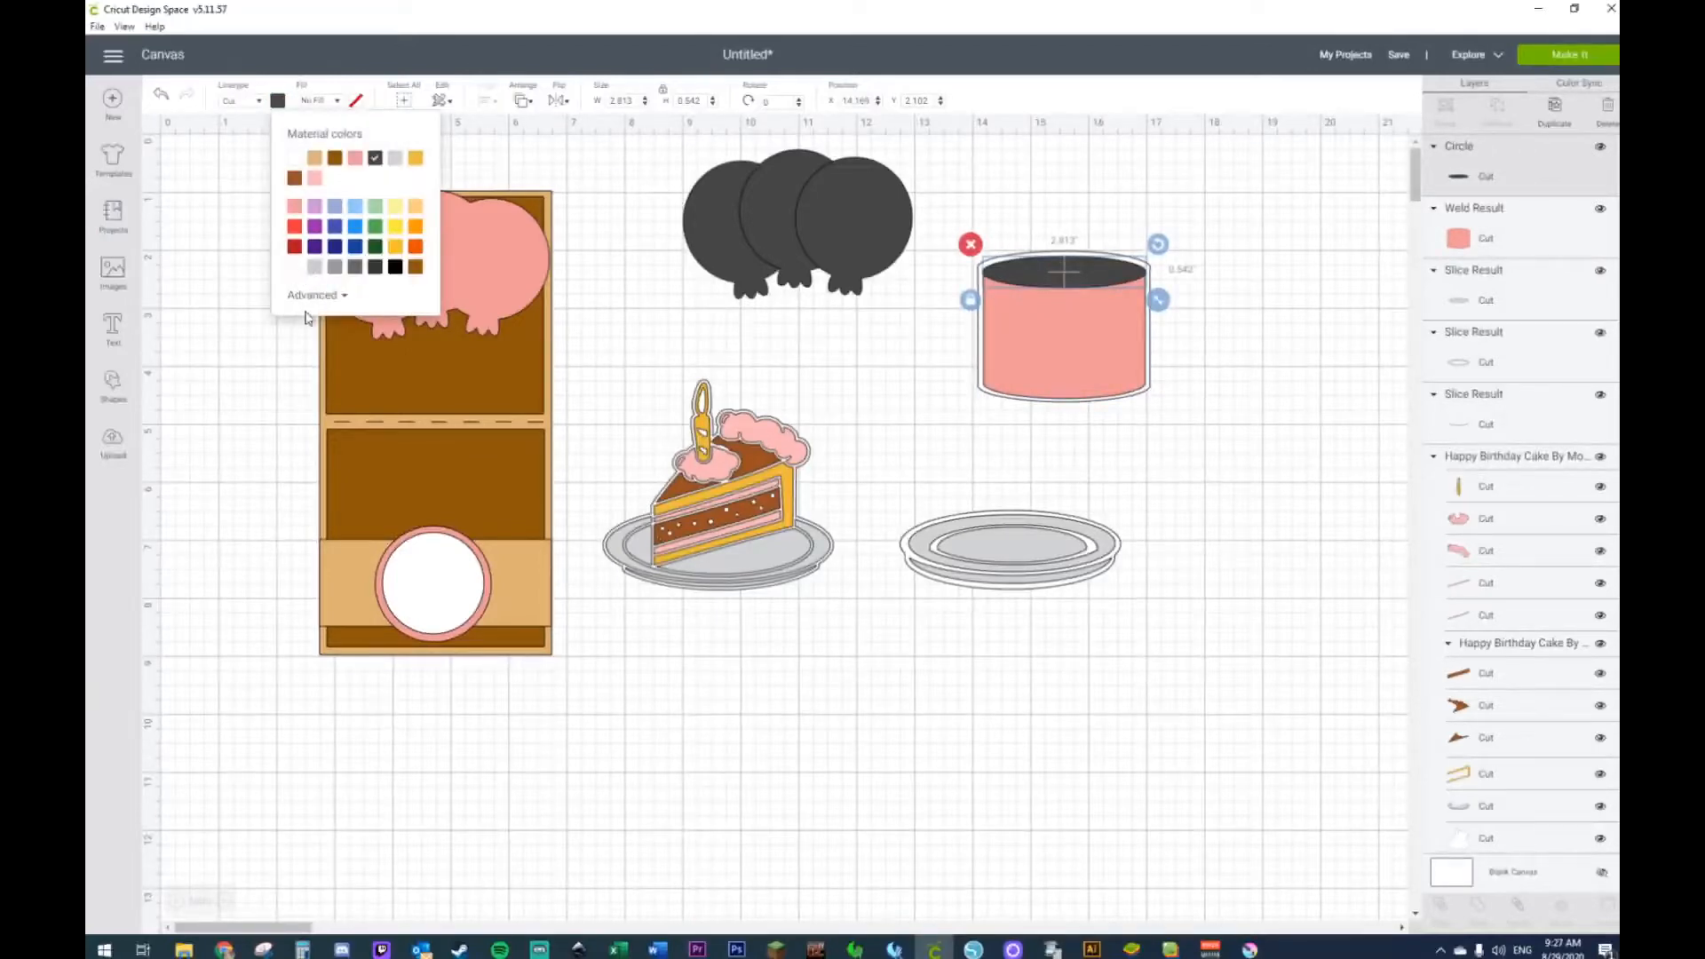
left_click(343, 299)
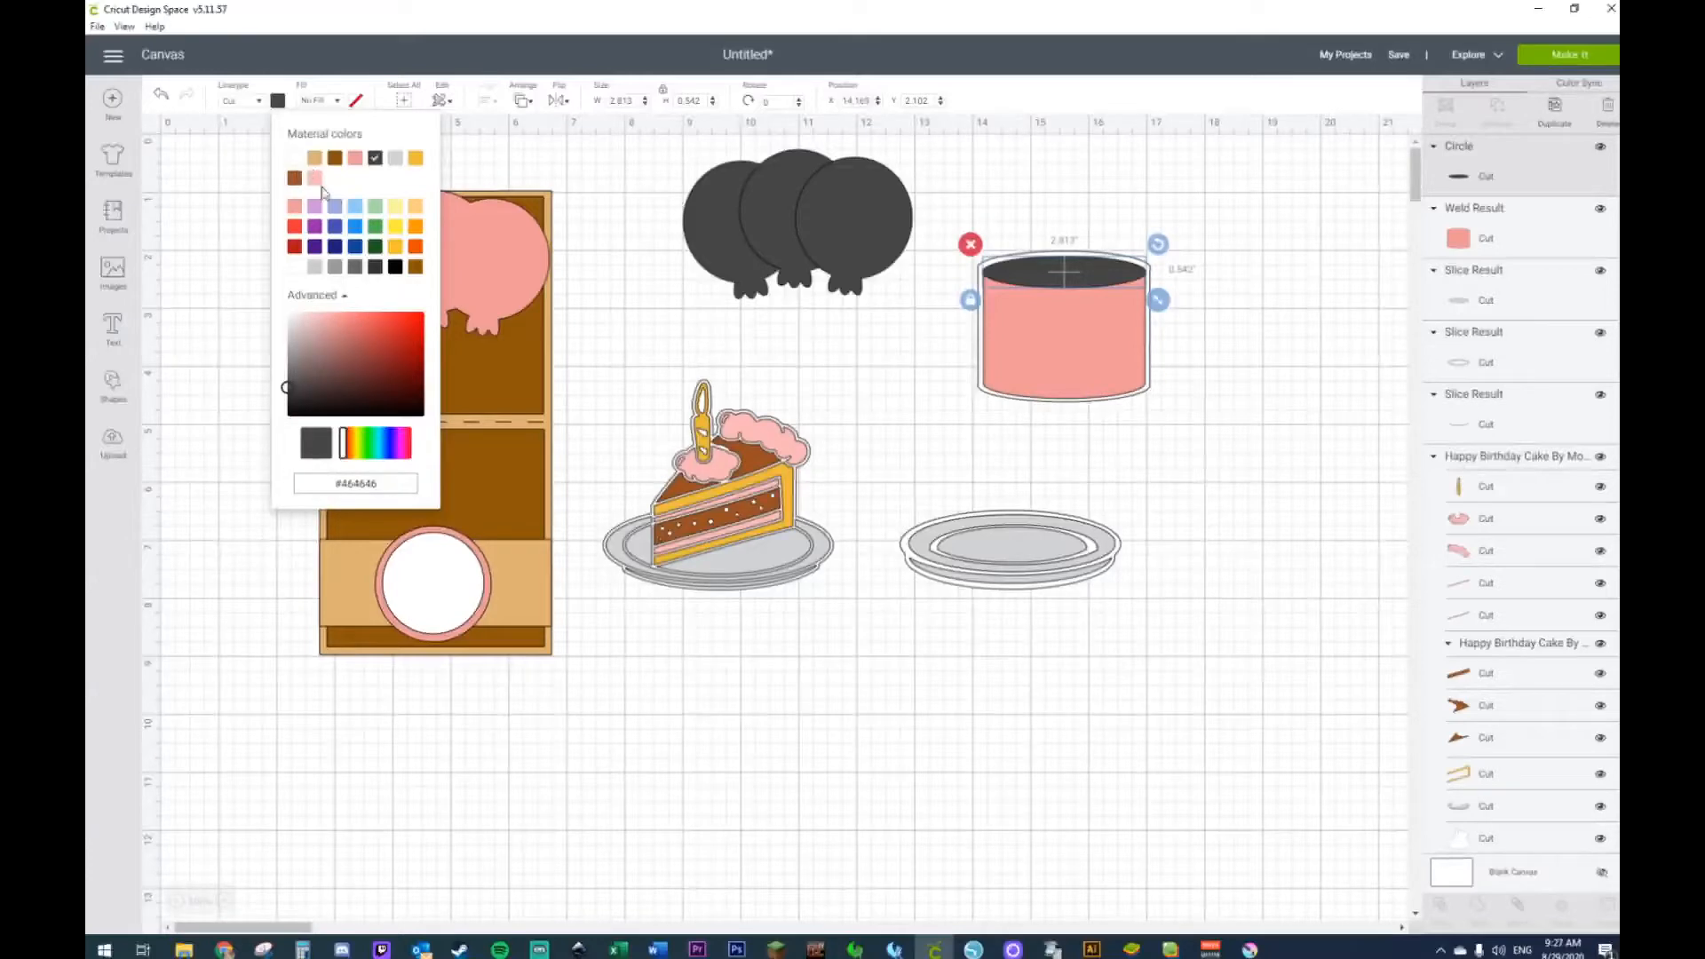
left_click(315, 179)
left_click(317, 319)
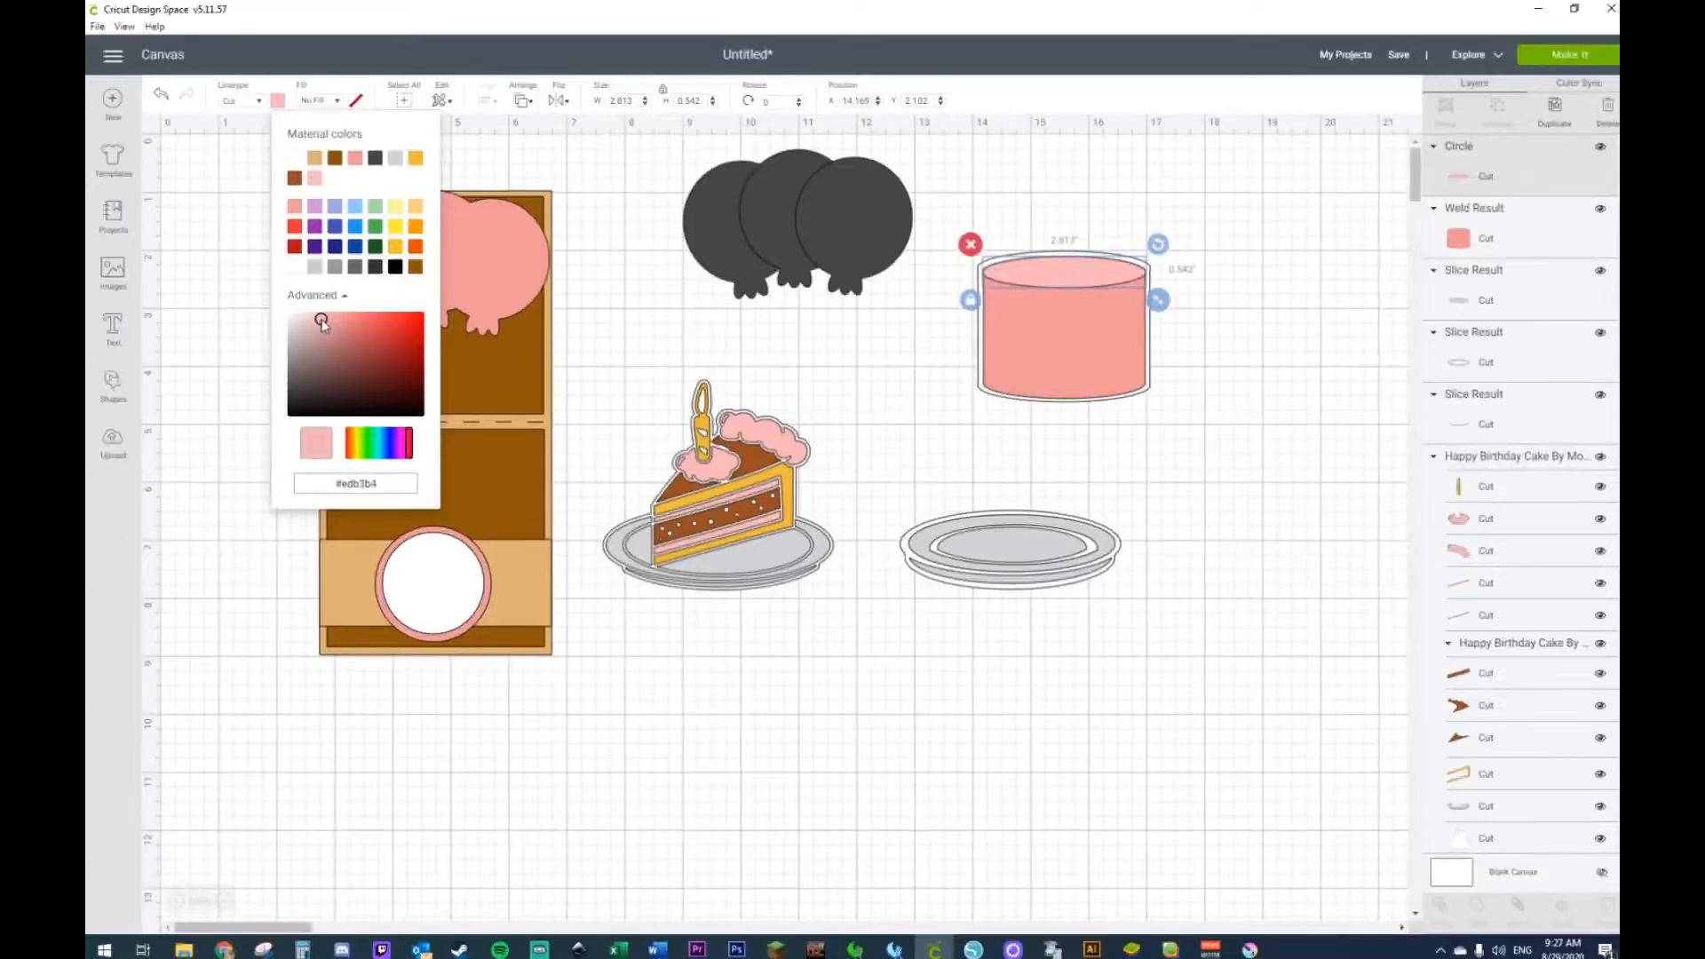
Step: Select the pink cake pieces together with their white outline and move them slightly down on the canvas
left_click(1327, 426)
left_click_drag(1257, 228, 1037, 484)
left_click_drag(1100, 309, 1085, 369)
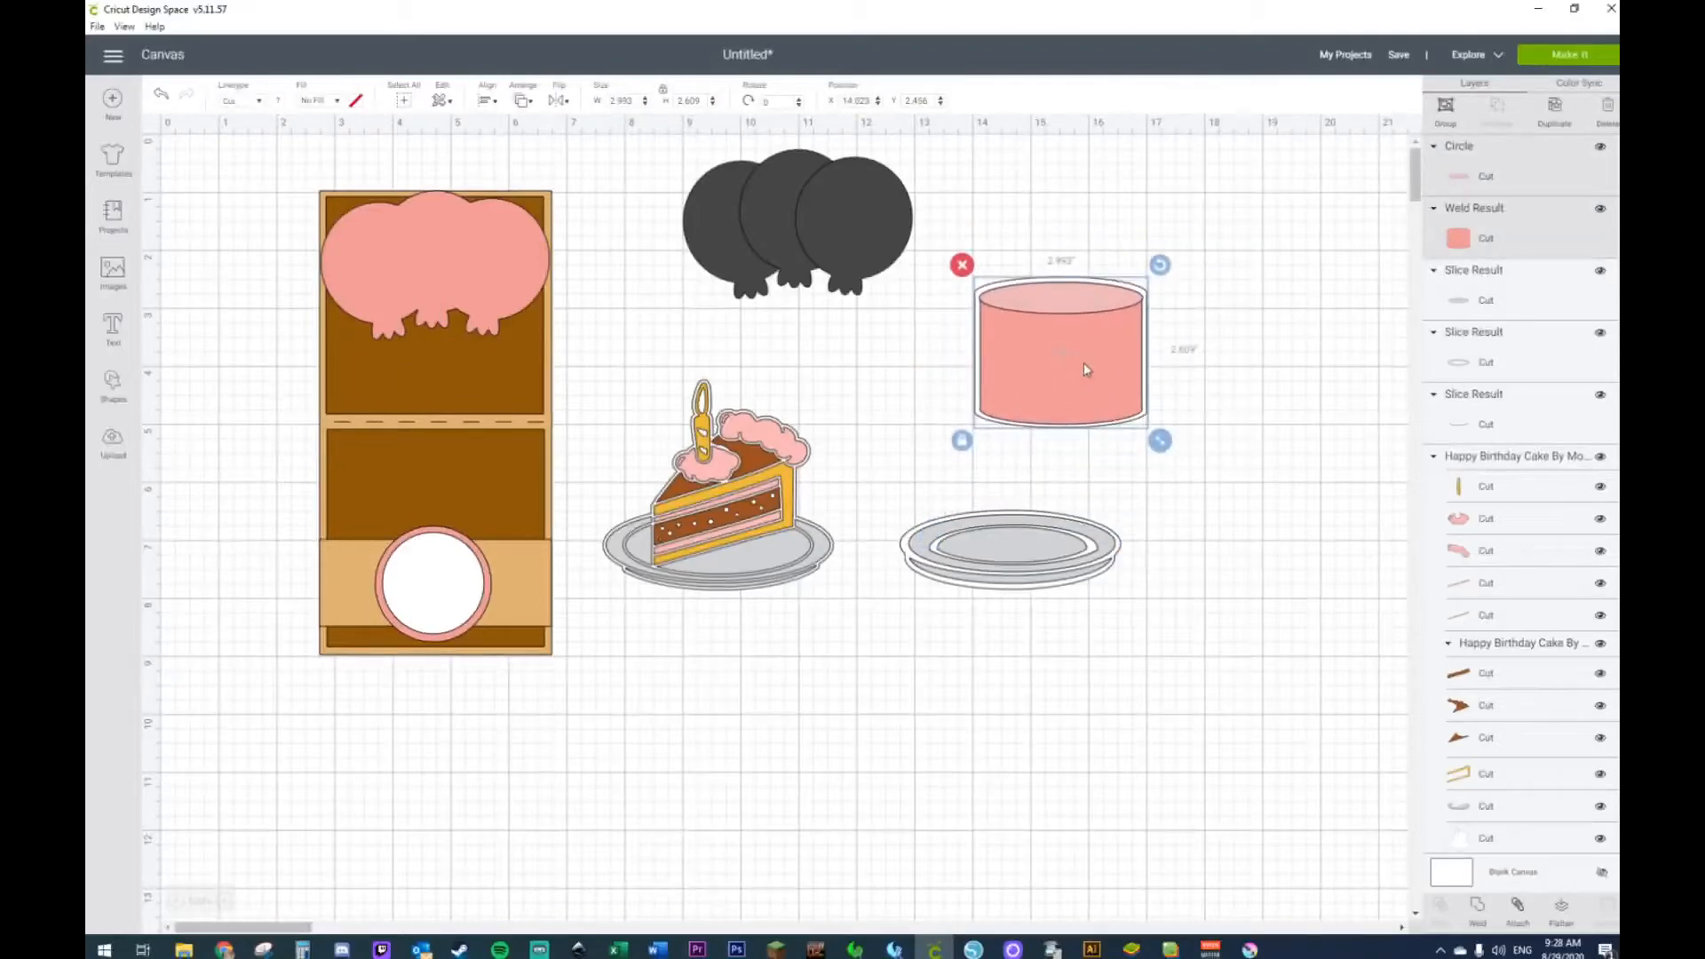
right_click(1084, 362)
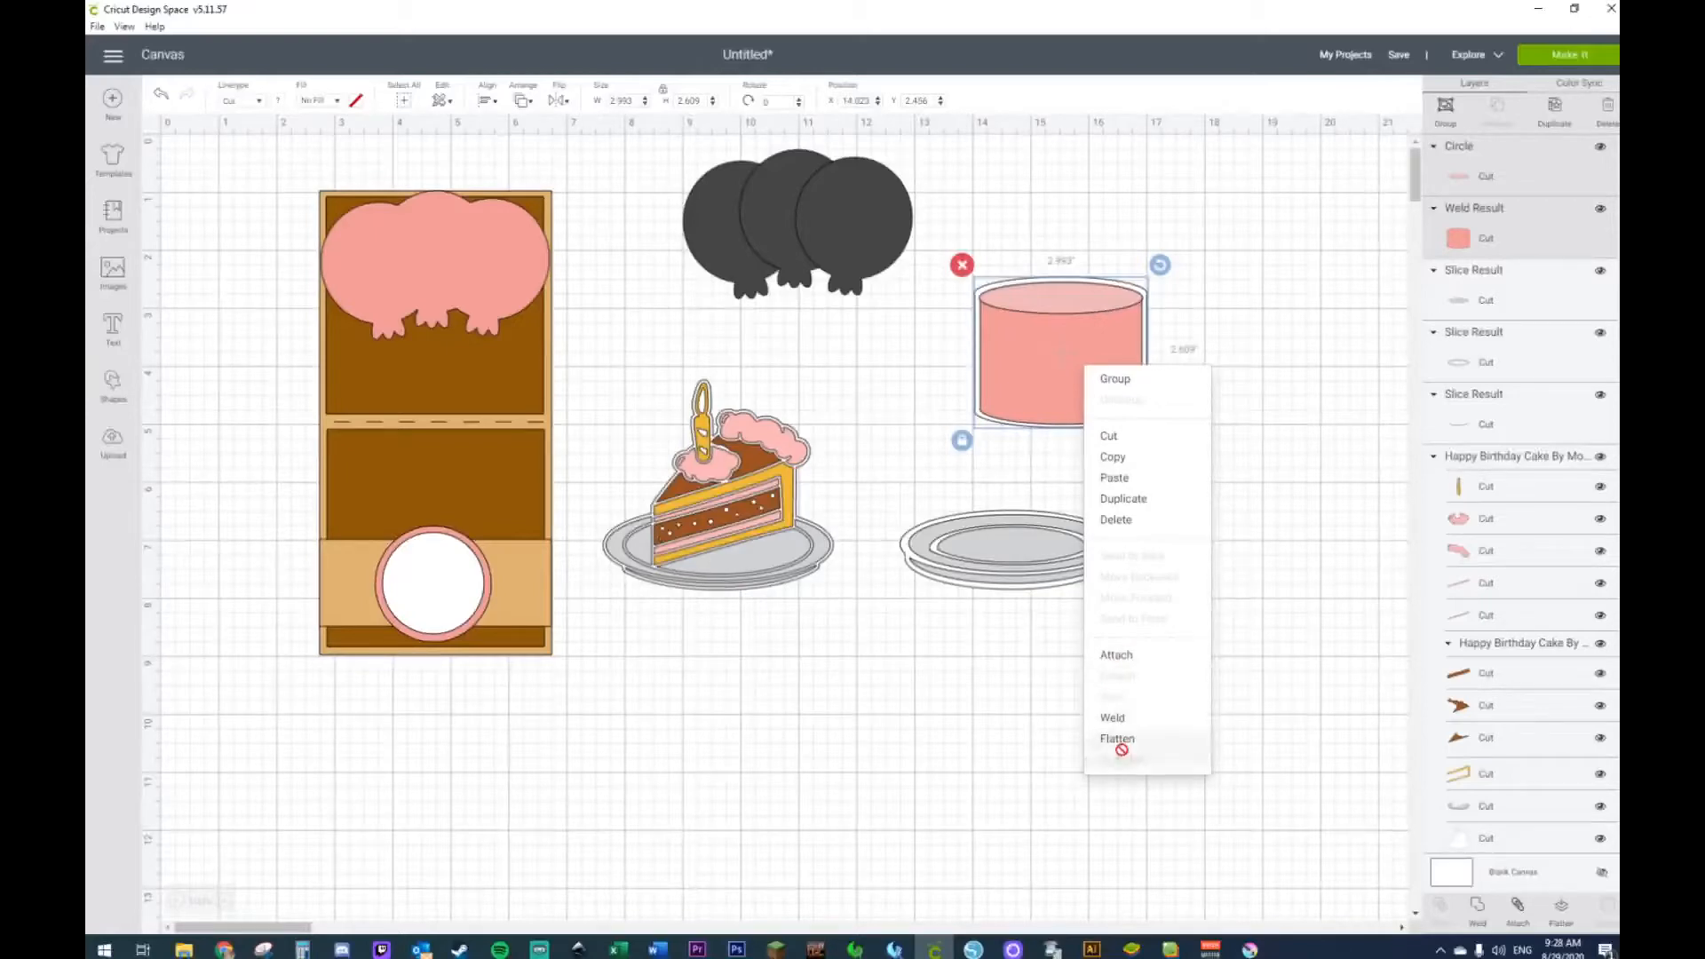
left_click(1289, 557)
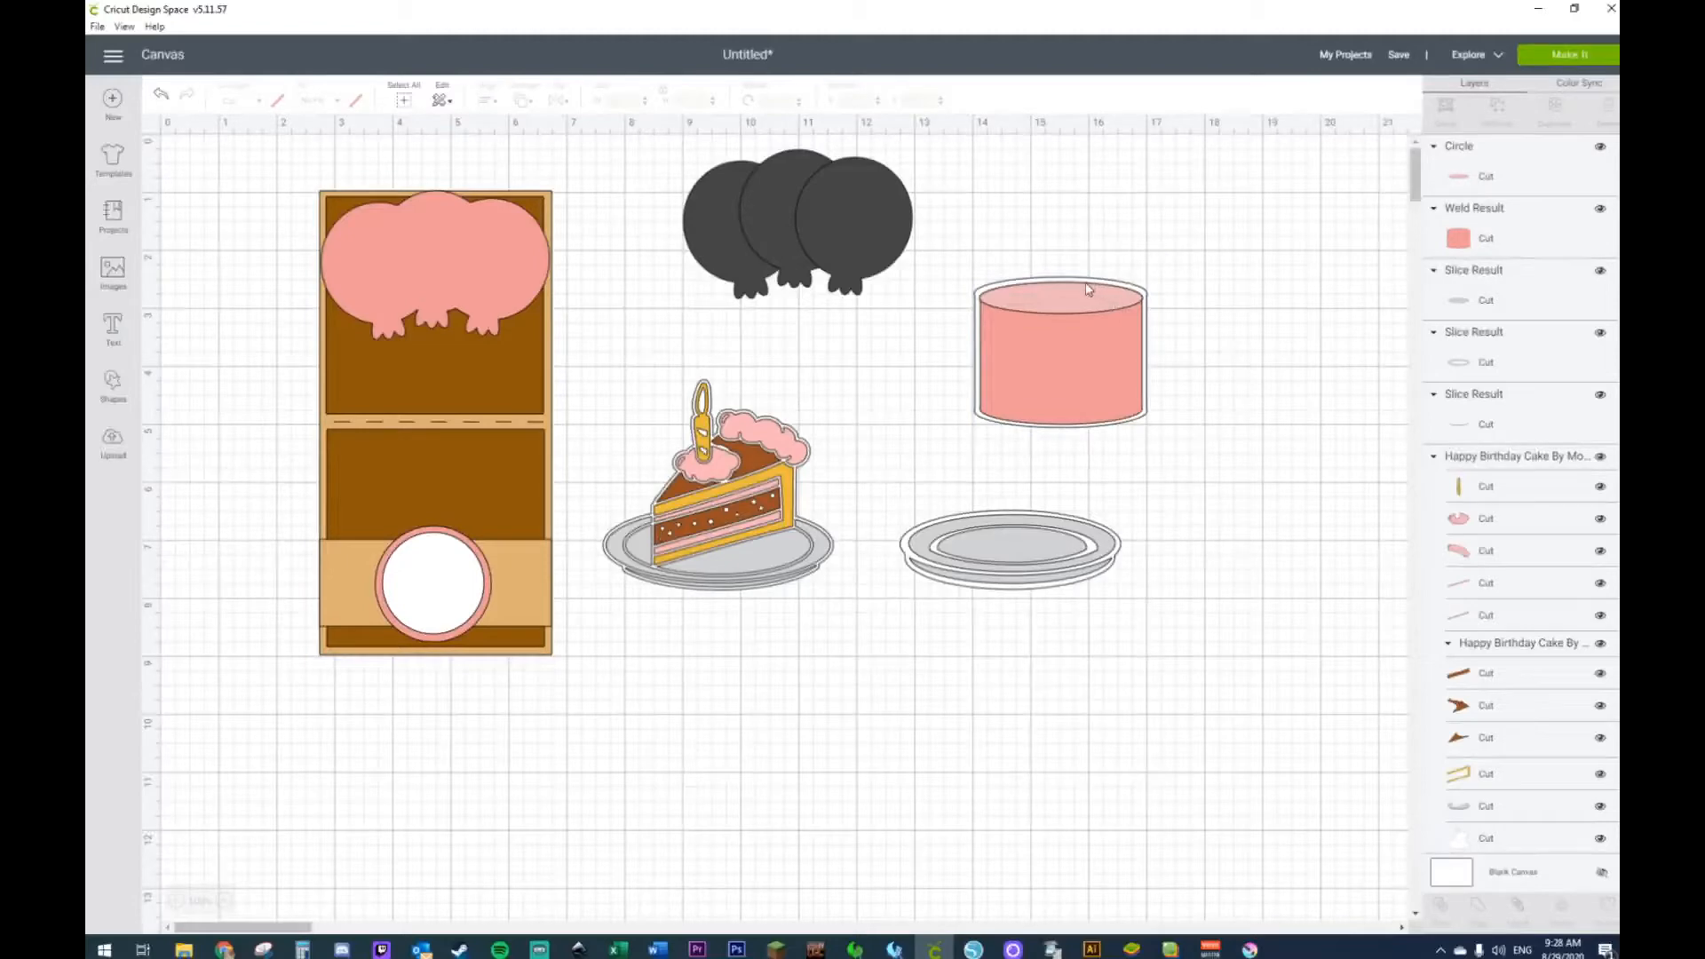
left_click(1138, 291)
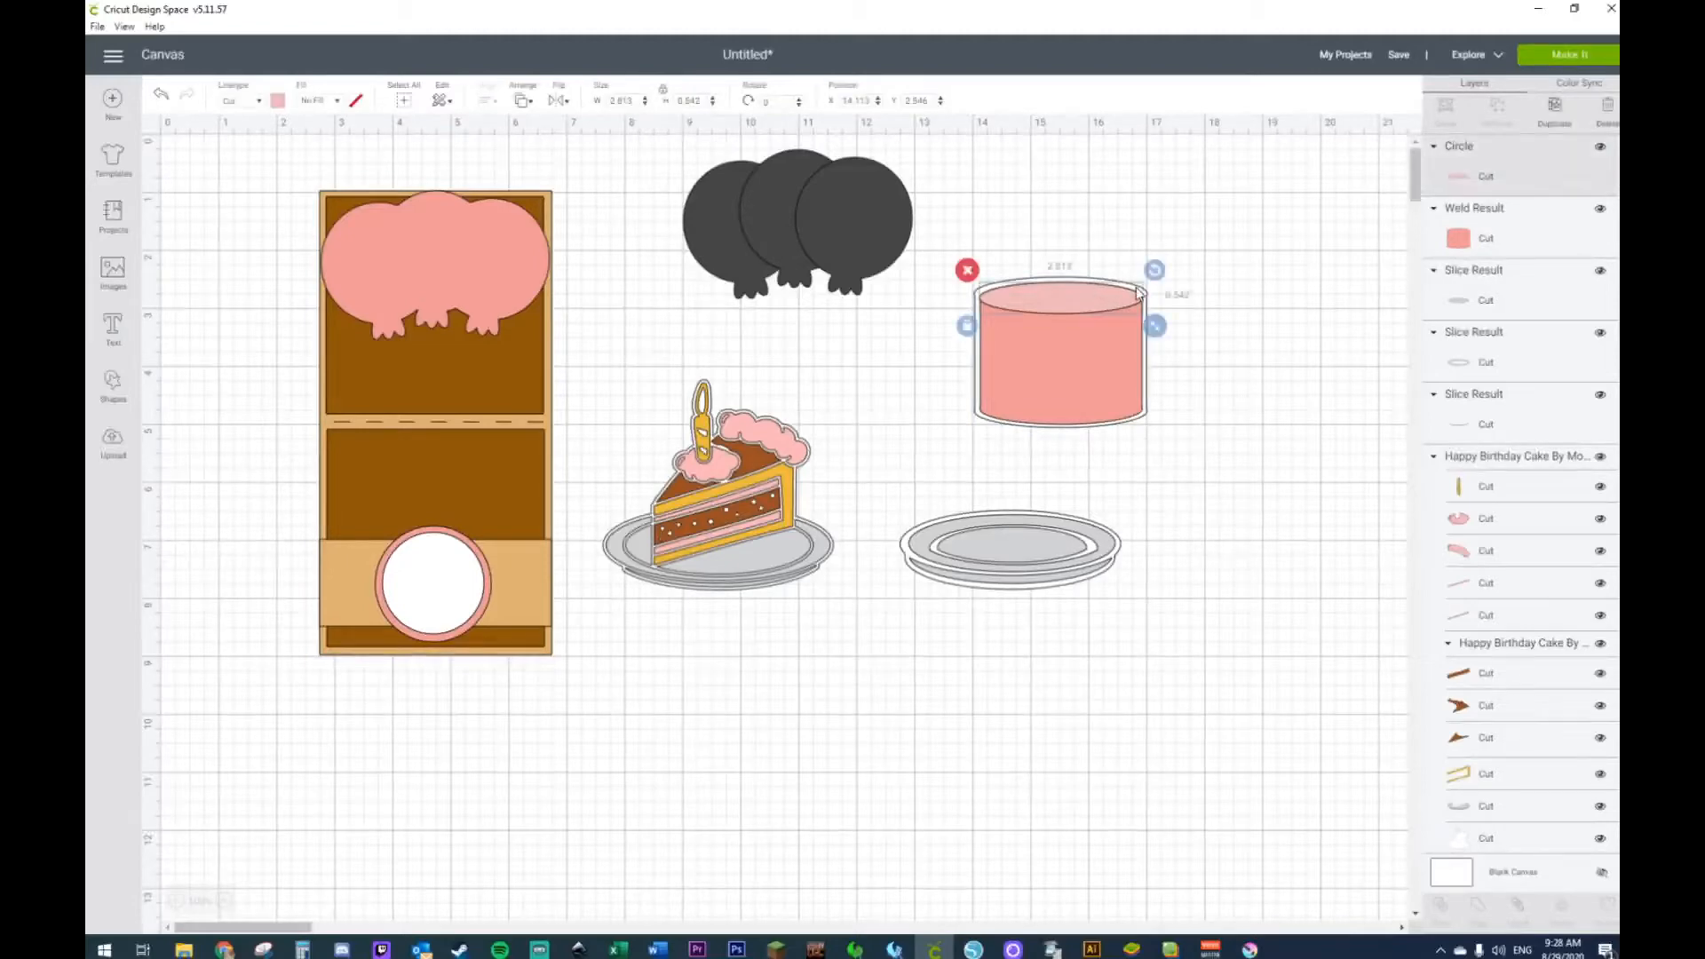
left_click(1214, 323)
left_click_drag(1203, 252, 1021, 445)
right_click(1038, 413)
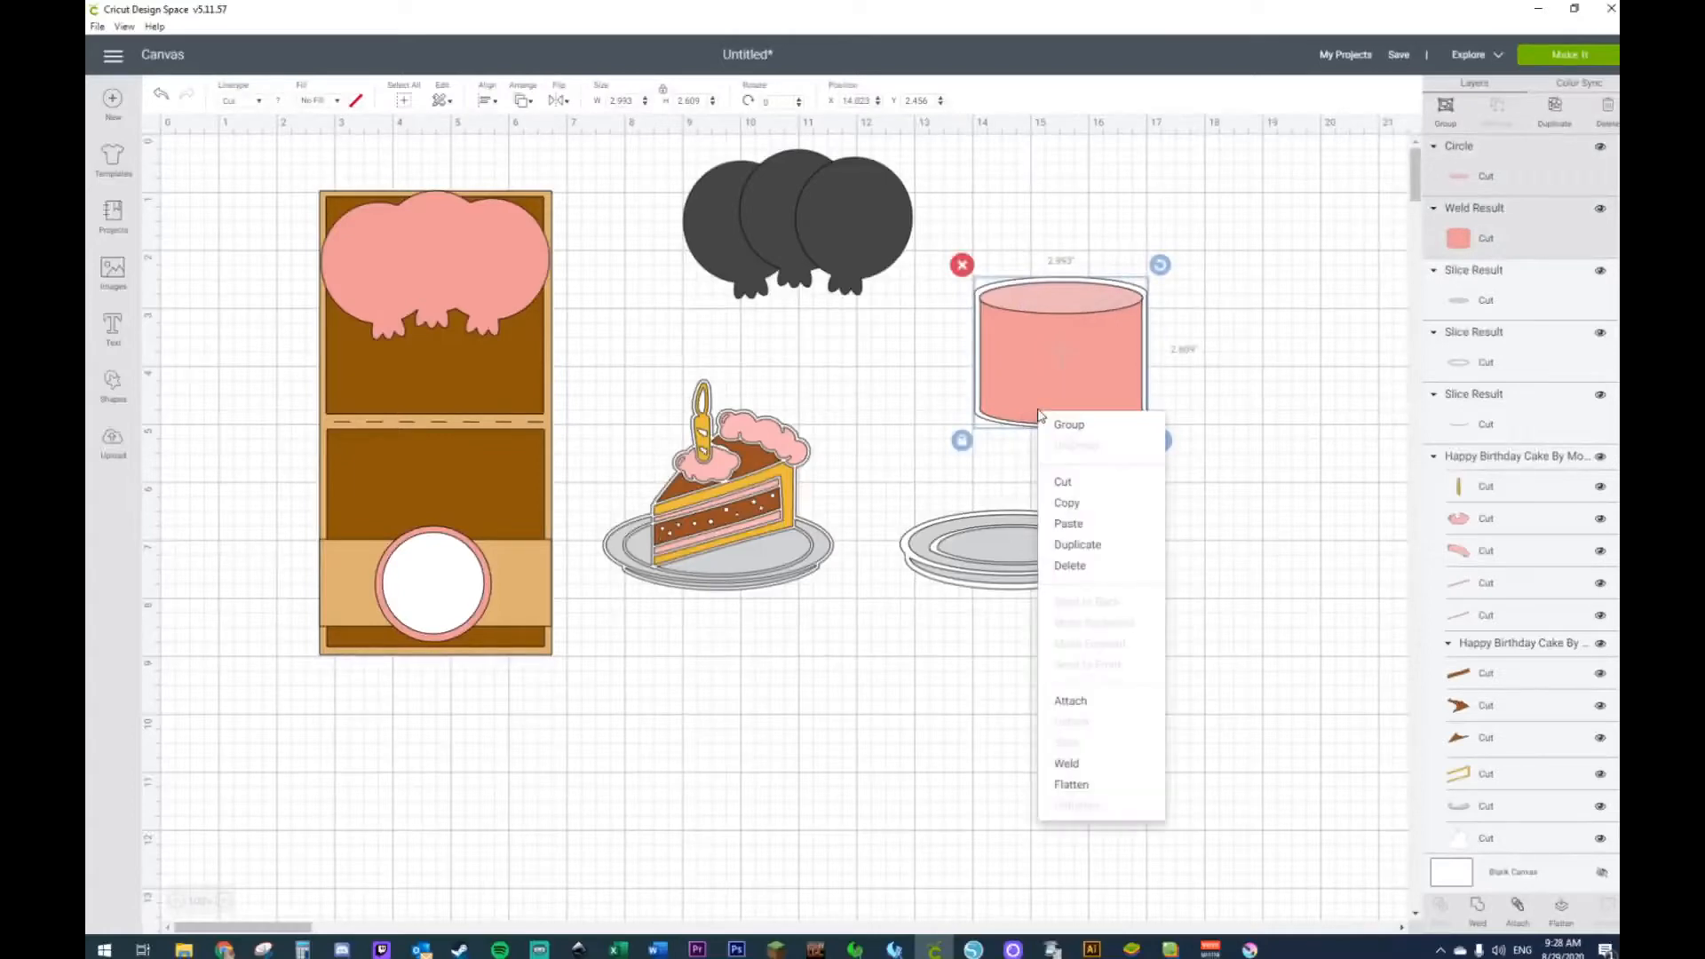
left_click(1272, 313)
left_click_drag(1206, 223, 977, 467)
right_click(1058, 377)
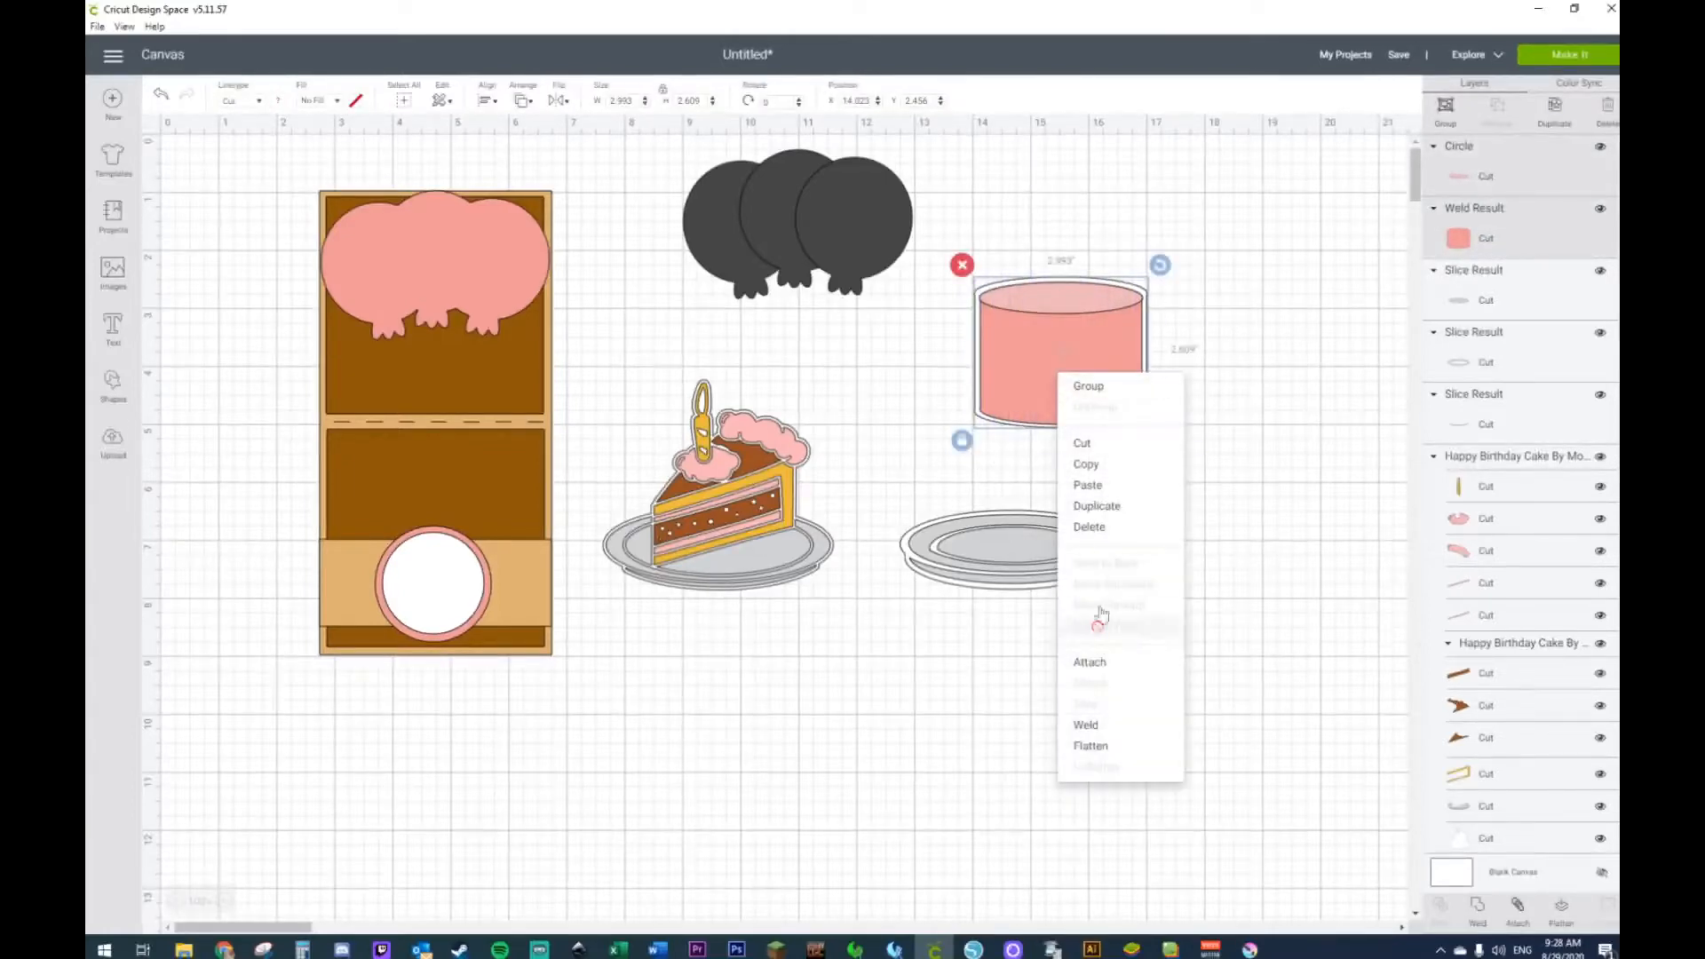
left_click(1326, 451)
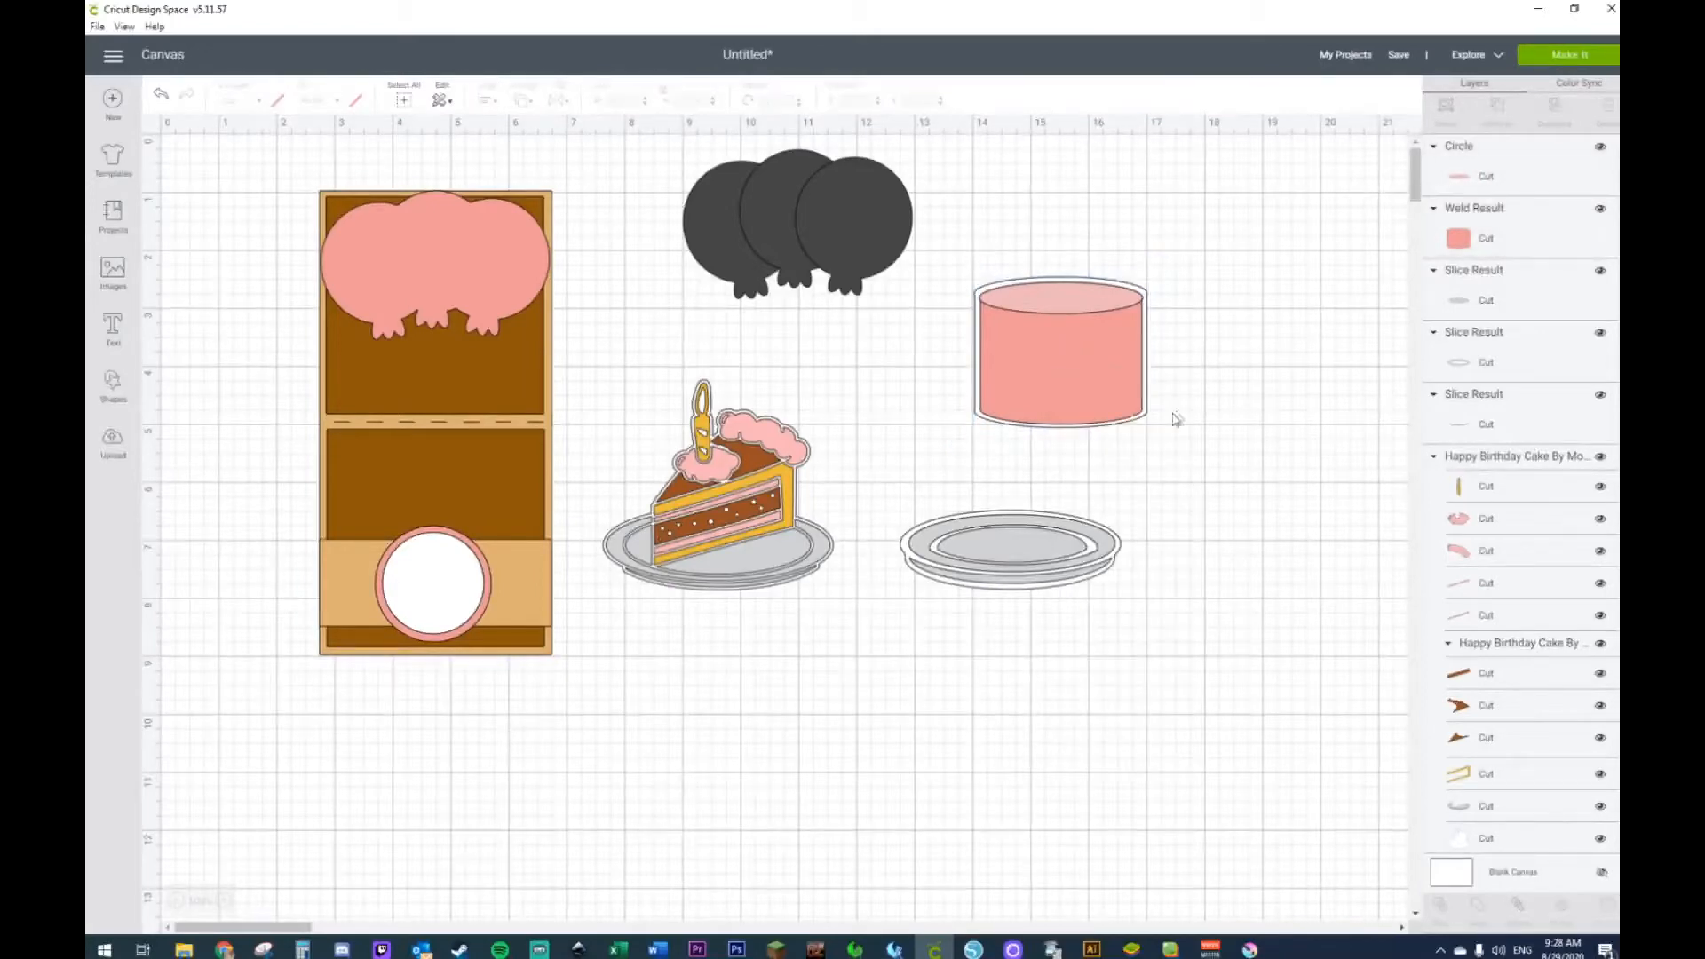
Step: Send the white cake outline to the front and move it onto the empty plate
left_click(1148, 298)
right_click(1148, 298)
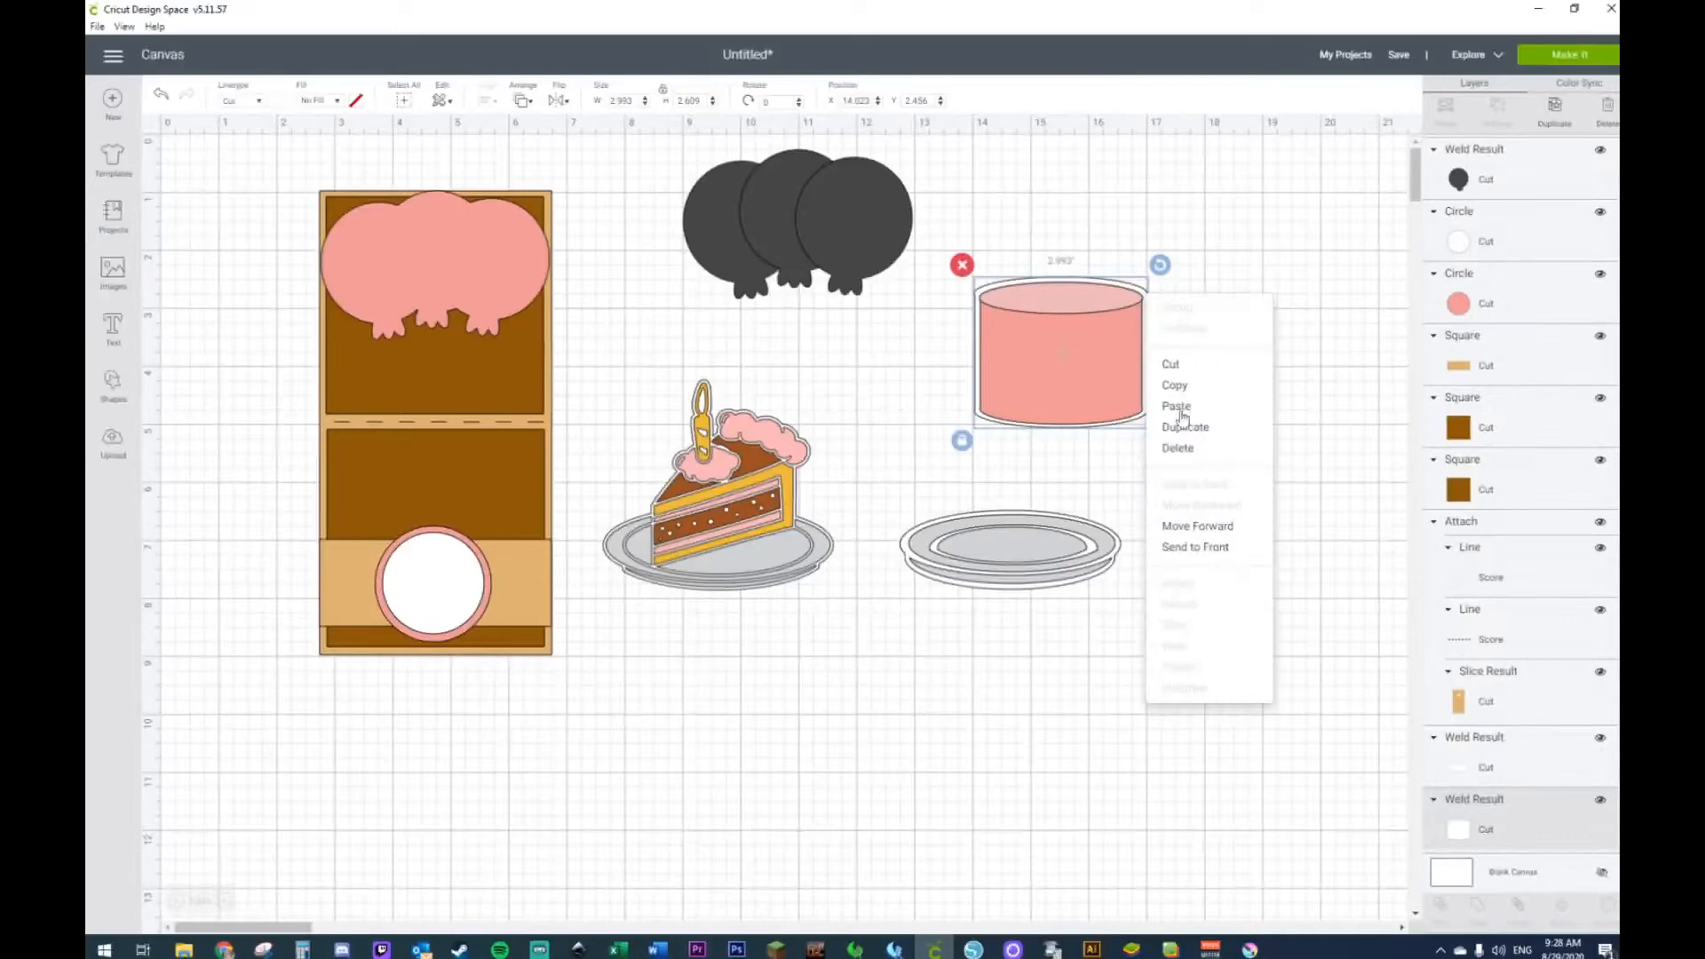
left_click(1226, 557)
left_click_drag(1086, 419, 1037, 544)
Step: Send the pink cake body and its light pink top to the front and move them onto the white outline
left_click(1082, 338)
right_click(1082, 338)
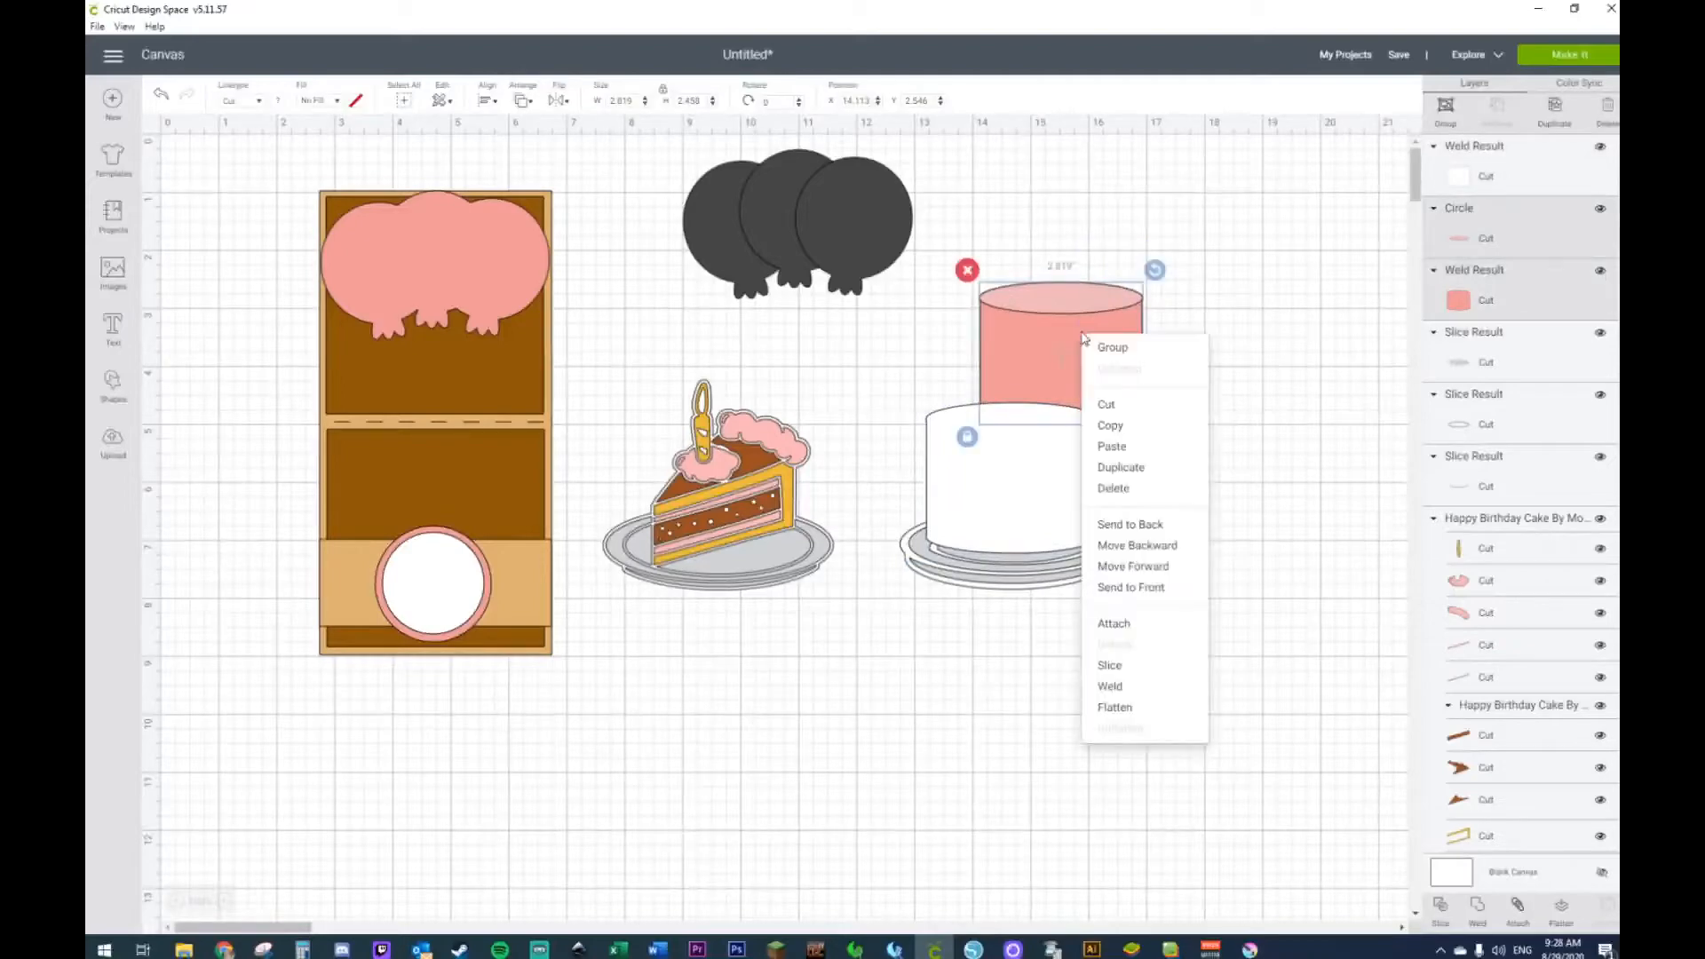
left_click(1137, 587)
left_click_drag(1111, 402, 1049, 500)
Step: Fit the pink cake pieces inside the white outline and nudge the whole cake to centre it on the plate
left_click(1166, 356)
mouse_move(1155, 386)
left_mouse_down()
mouse_move(1126, 420)
mouse_move(1146, 412)
left_mouse_up()
left_click(1039, 421)
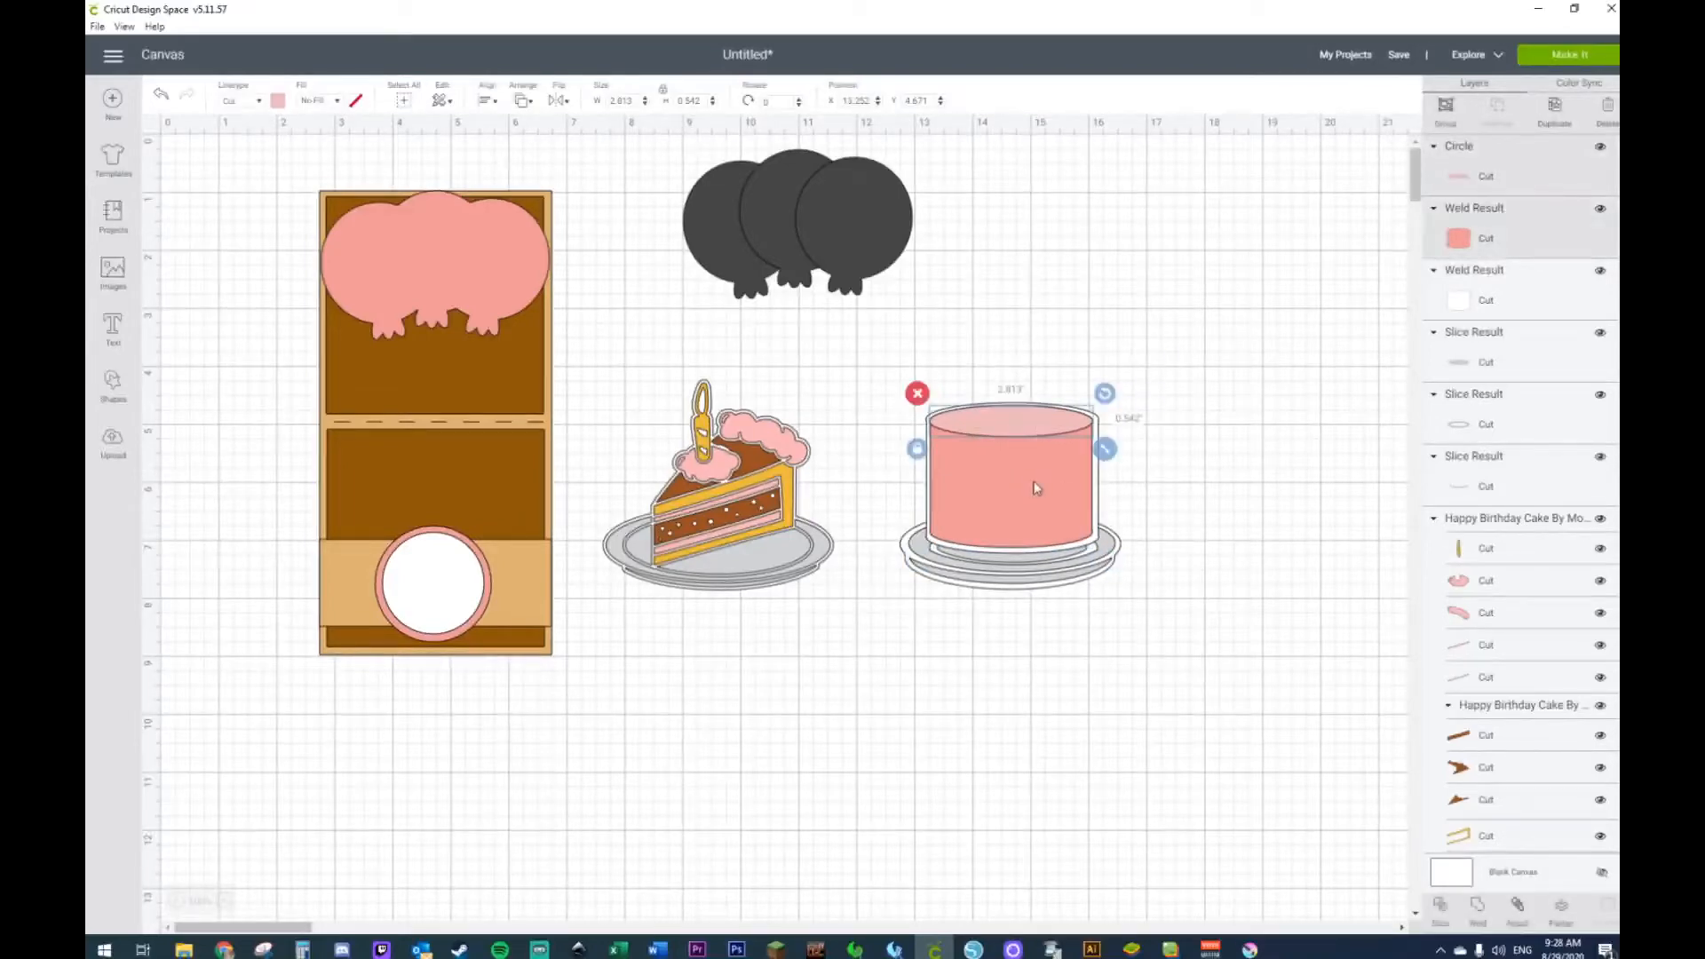
left_click_drag(1034, 482, 1036, 483)
left_click_drag(1172, 382, 994, 477)
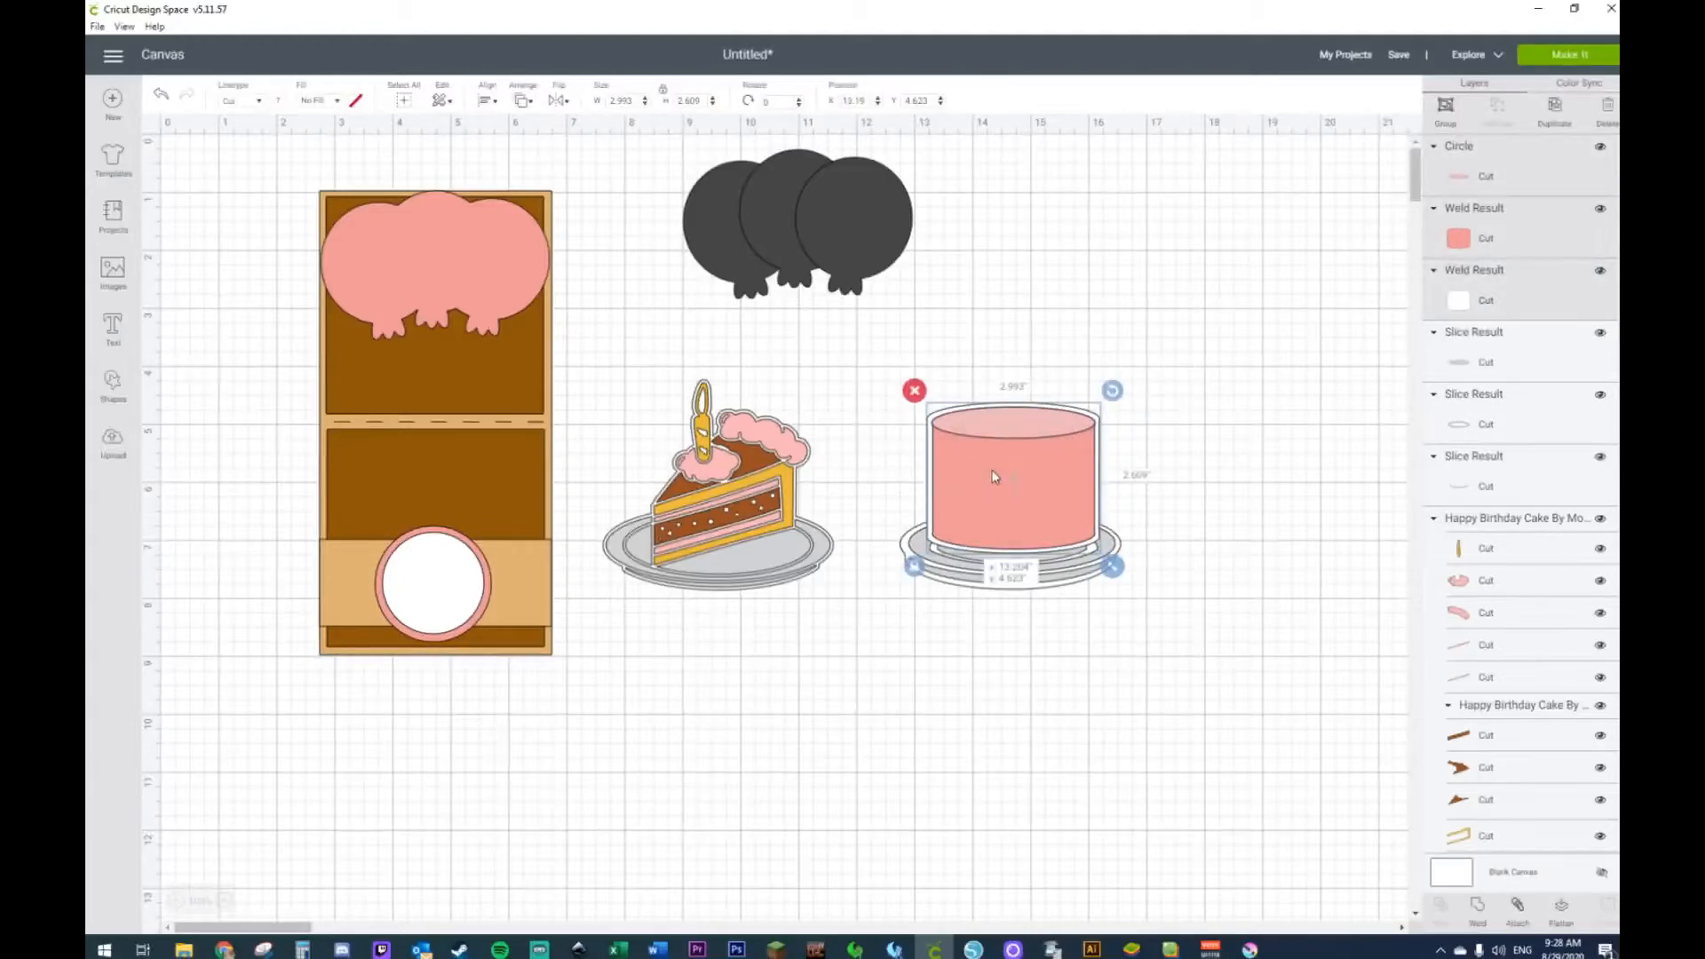
left_click_drag(993, 477, 992, 477)
left_click(1164, 434)
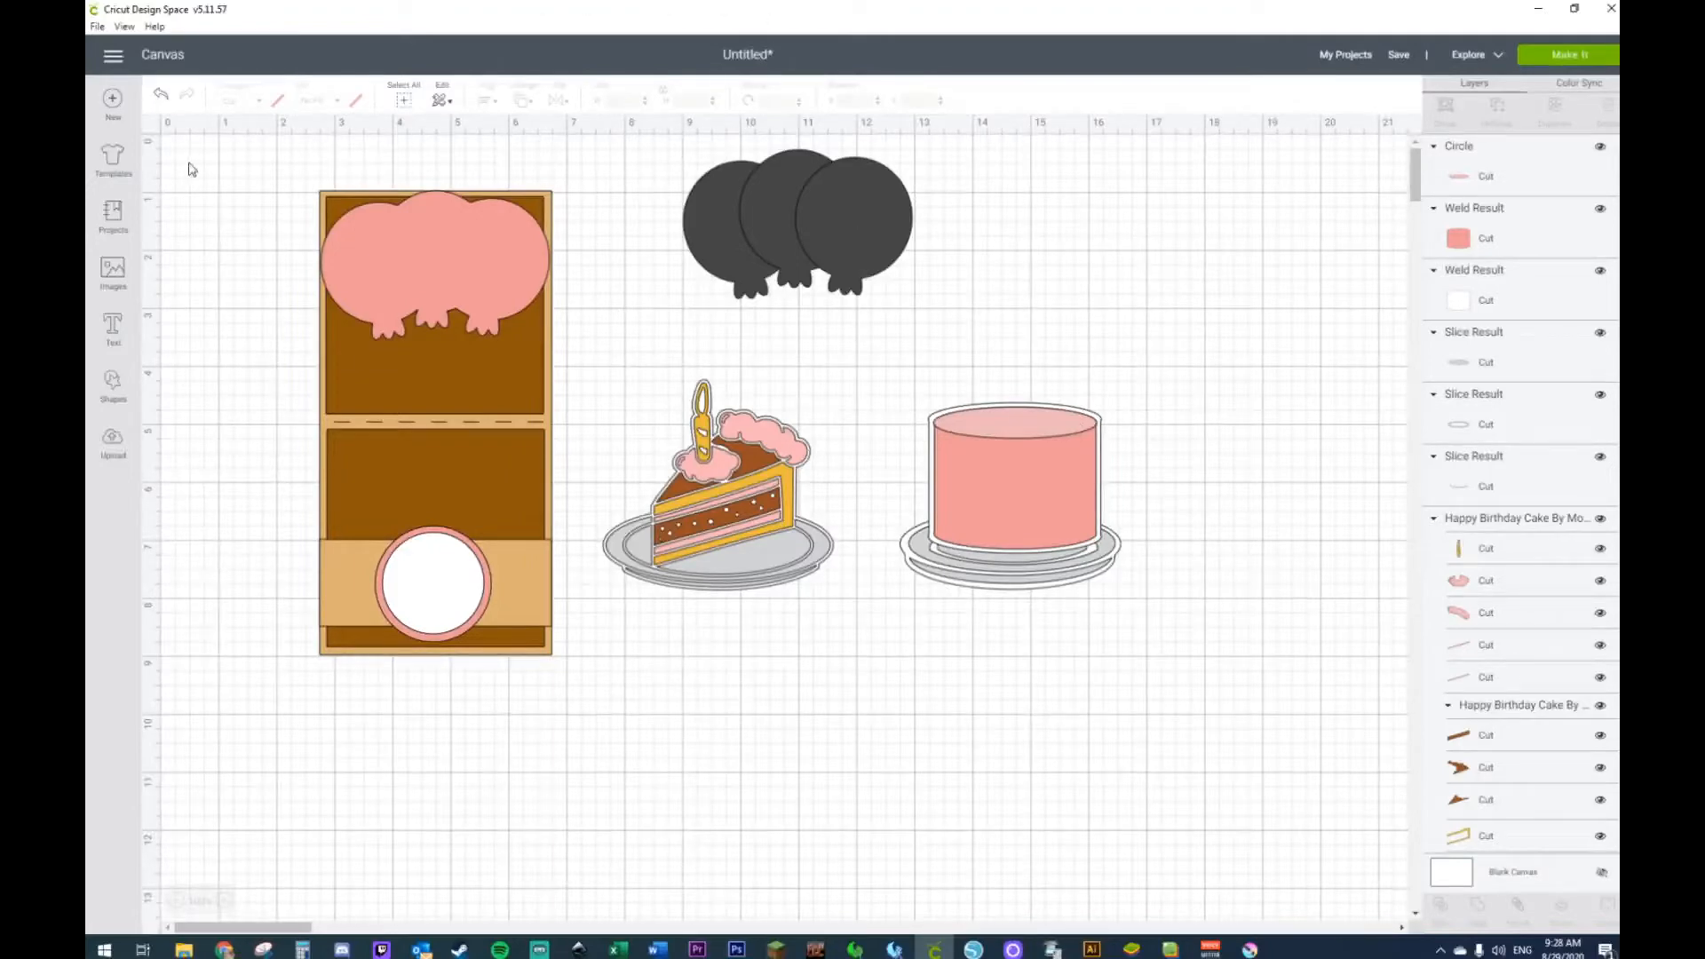
left_click(223, 902)
left_click(223, 902)
mouse_move(226, 930)
left_mouse_down()
mouse_move(305, 928)
mouse_move(260, 928)
left_mouse_up()
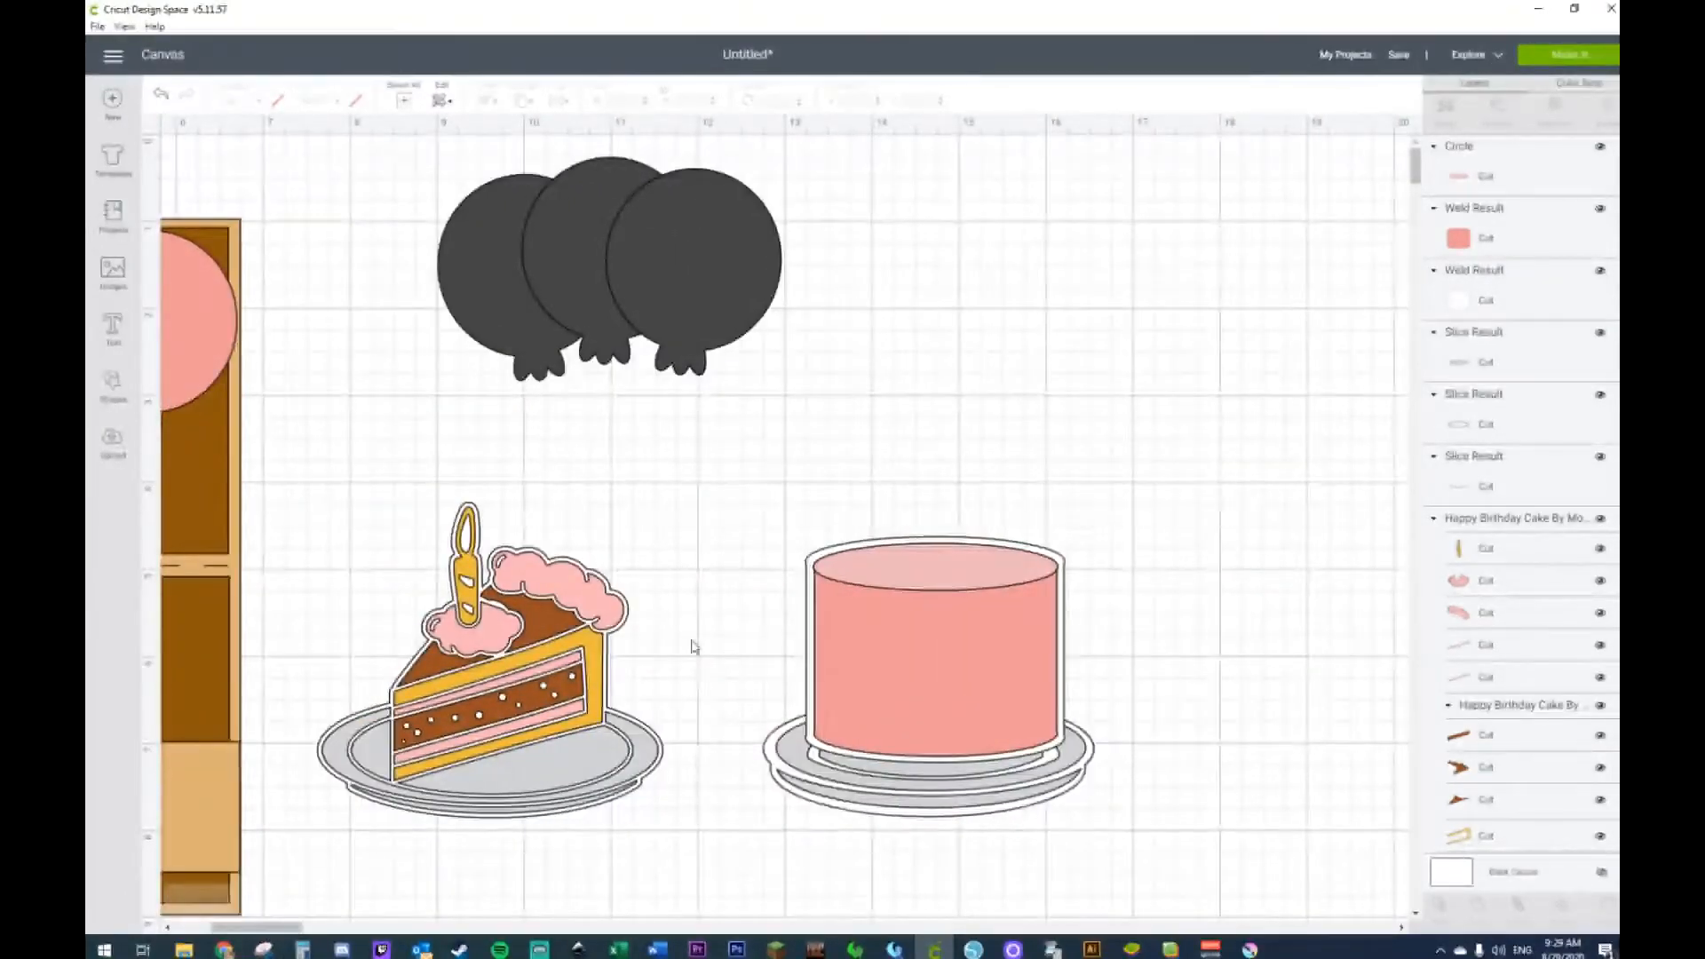
left_click(809, 652)
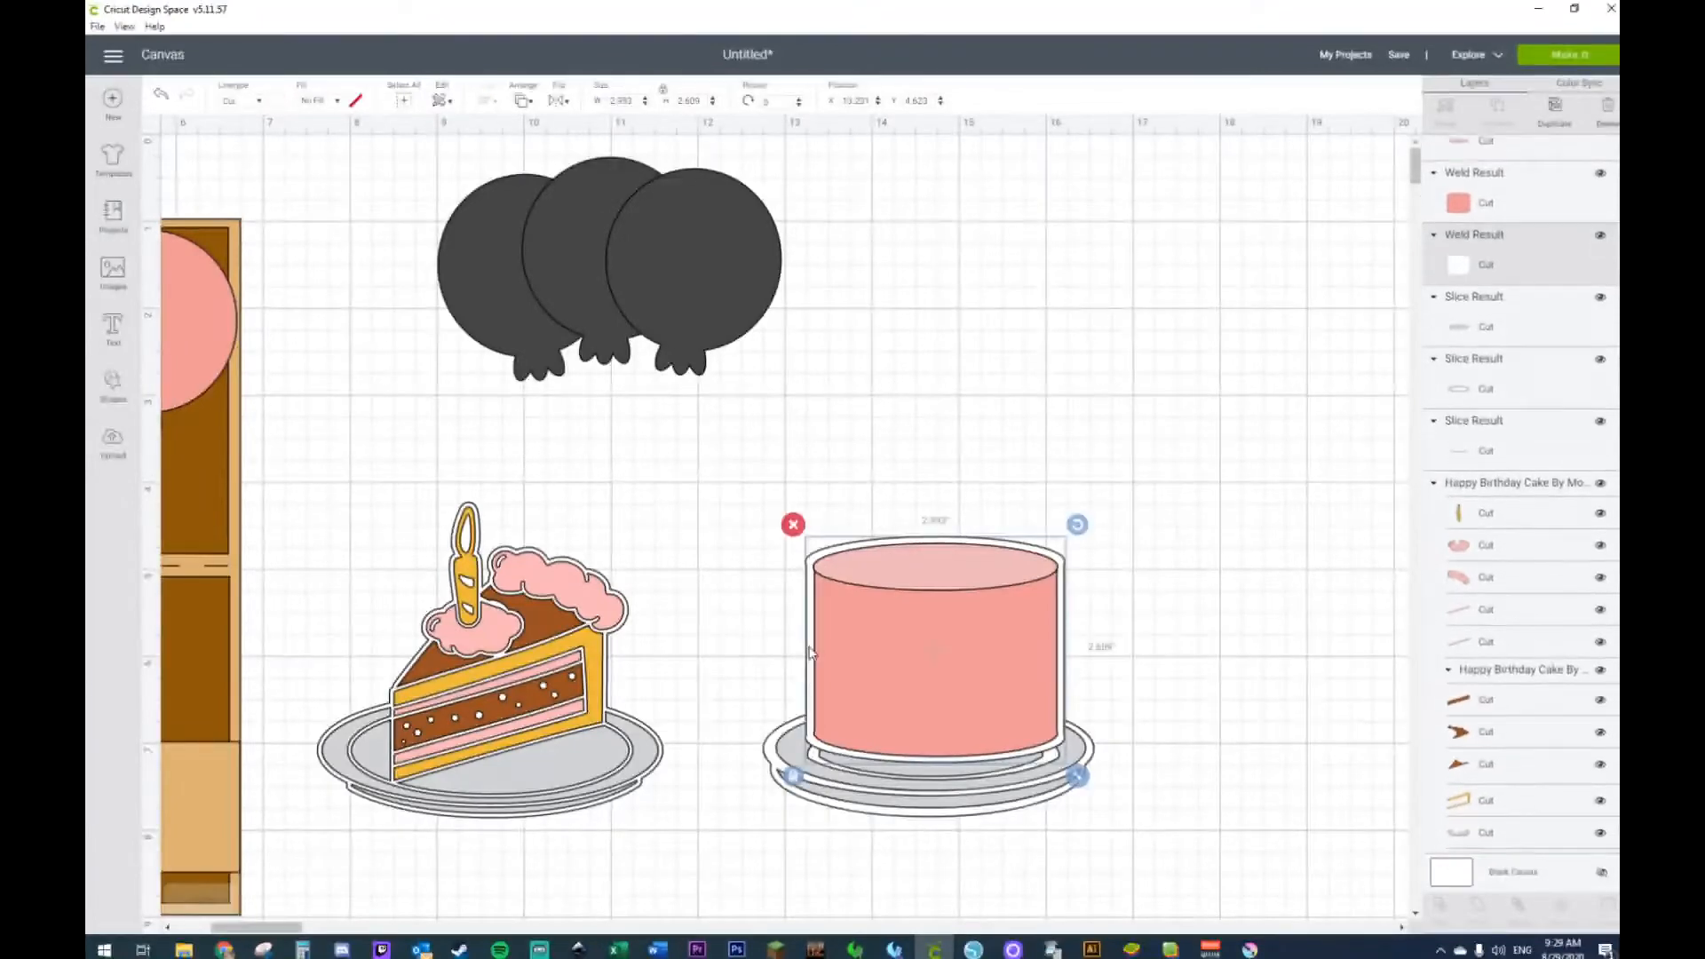
left_click(861, 770, "shift")
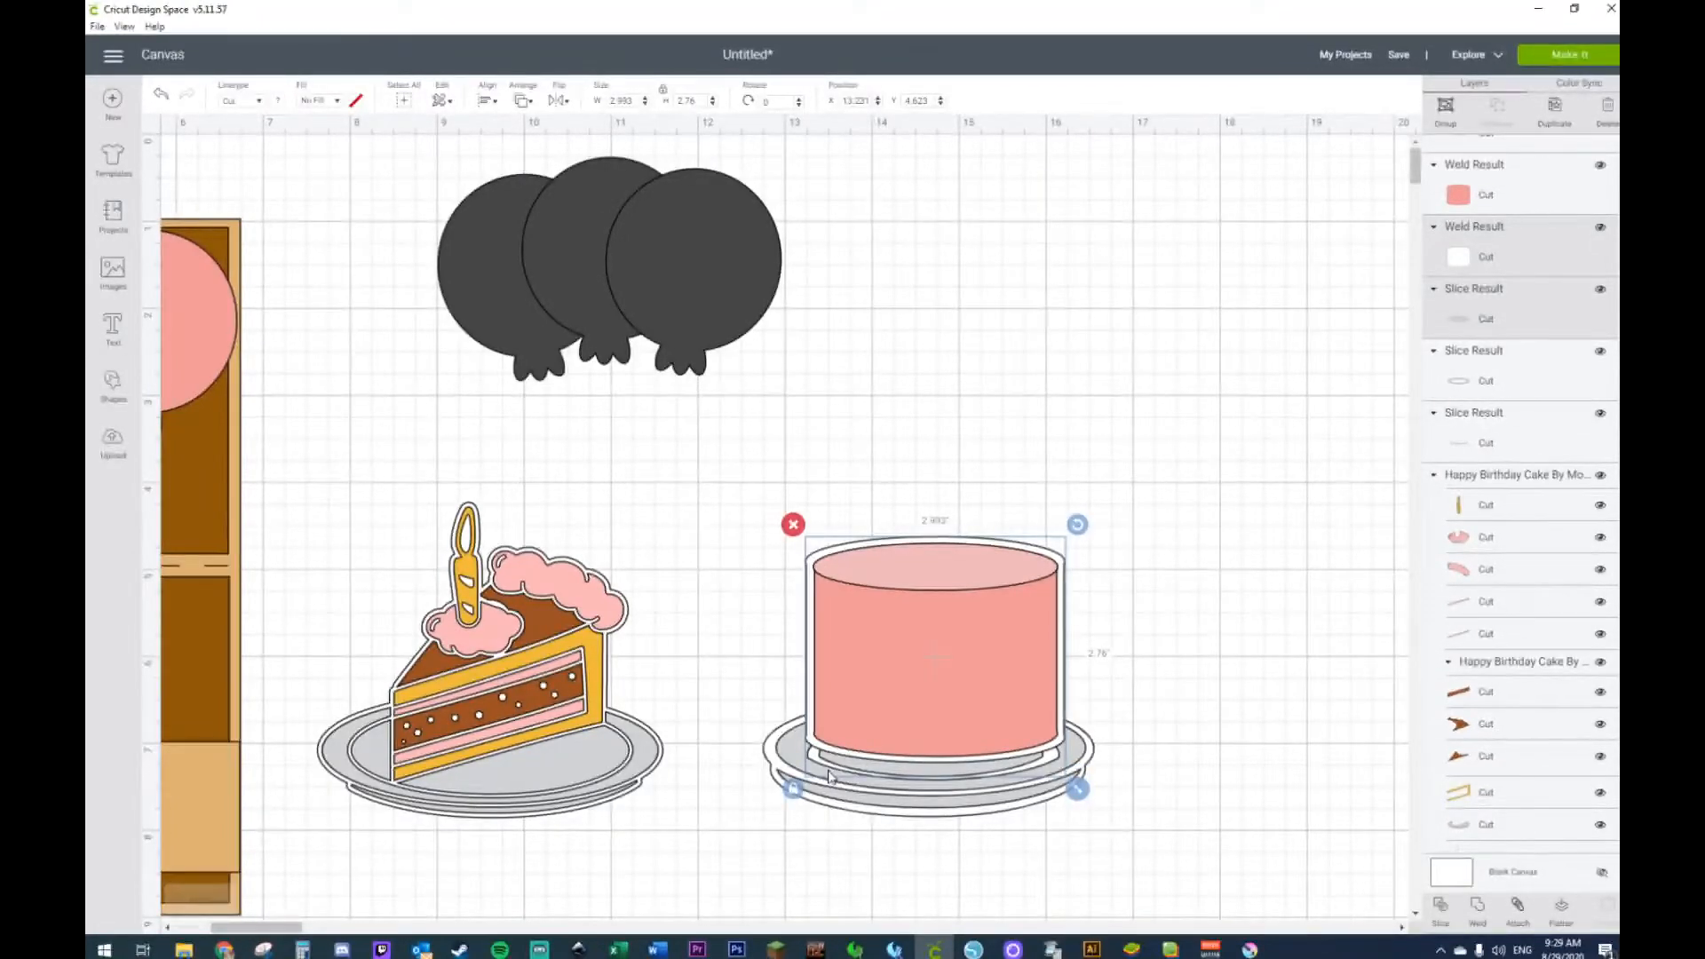
left_click(825, 785, "shift")
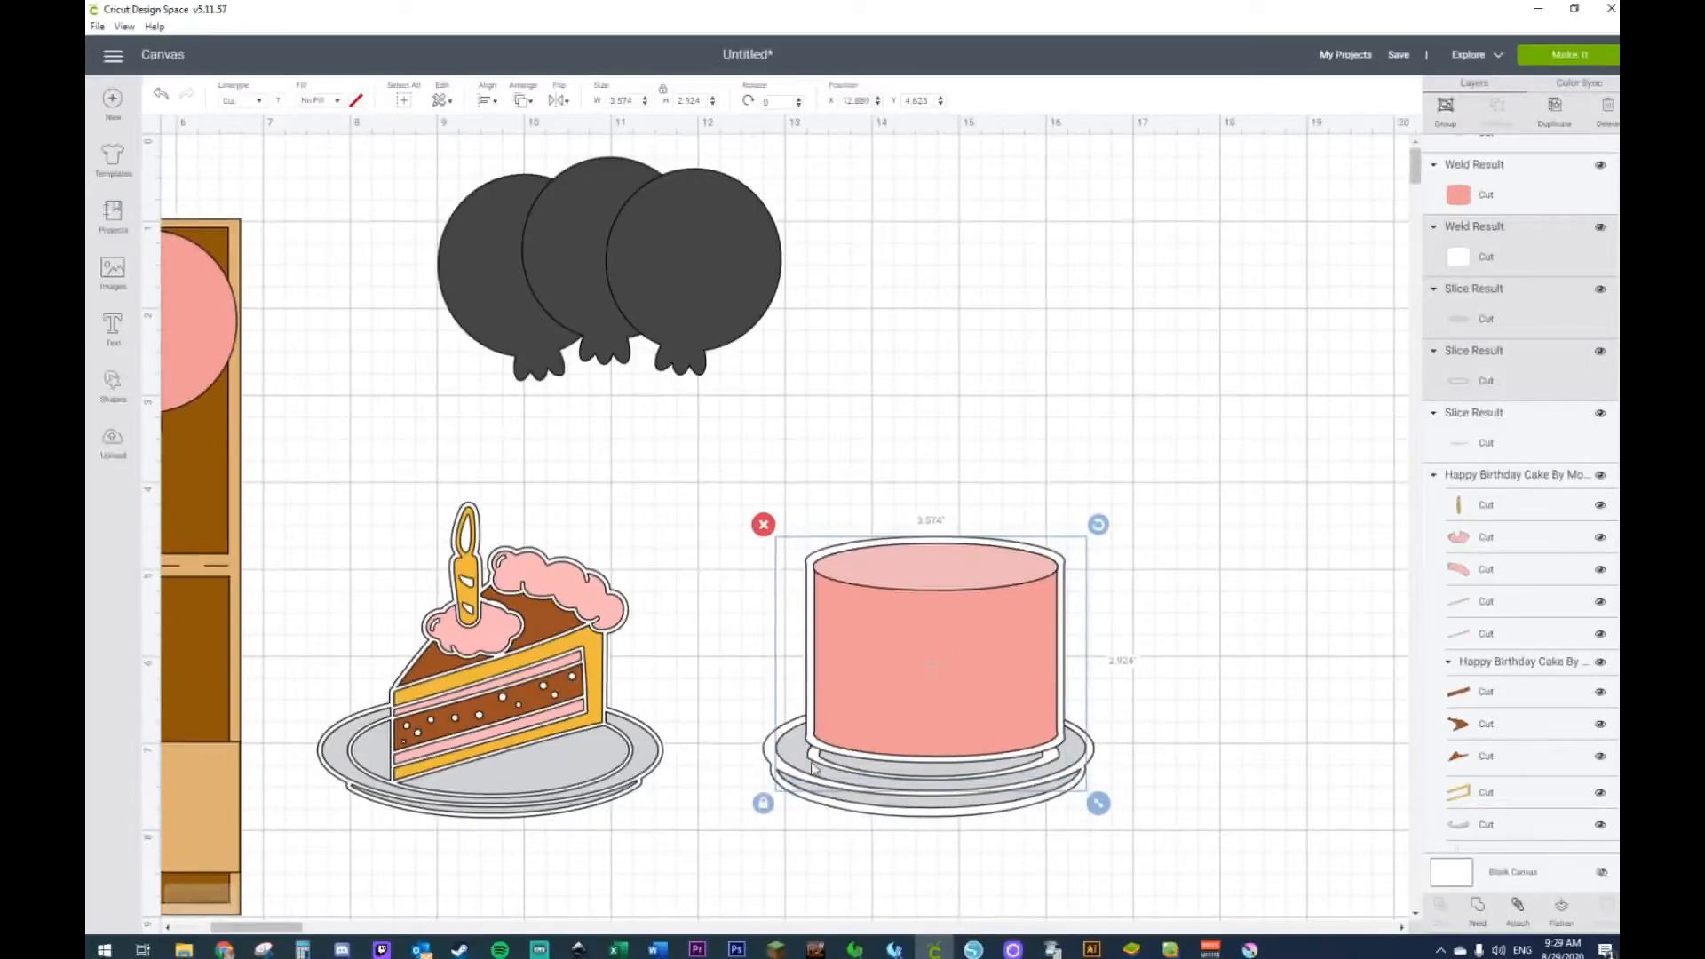
right_click(796, 760)
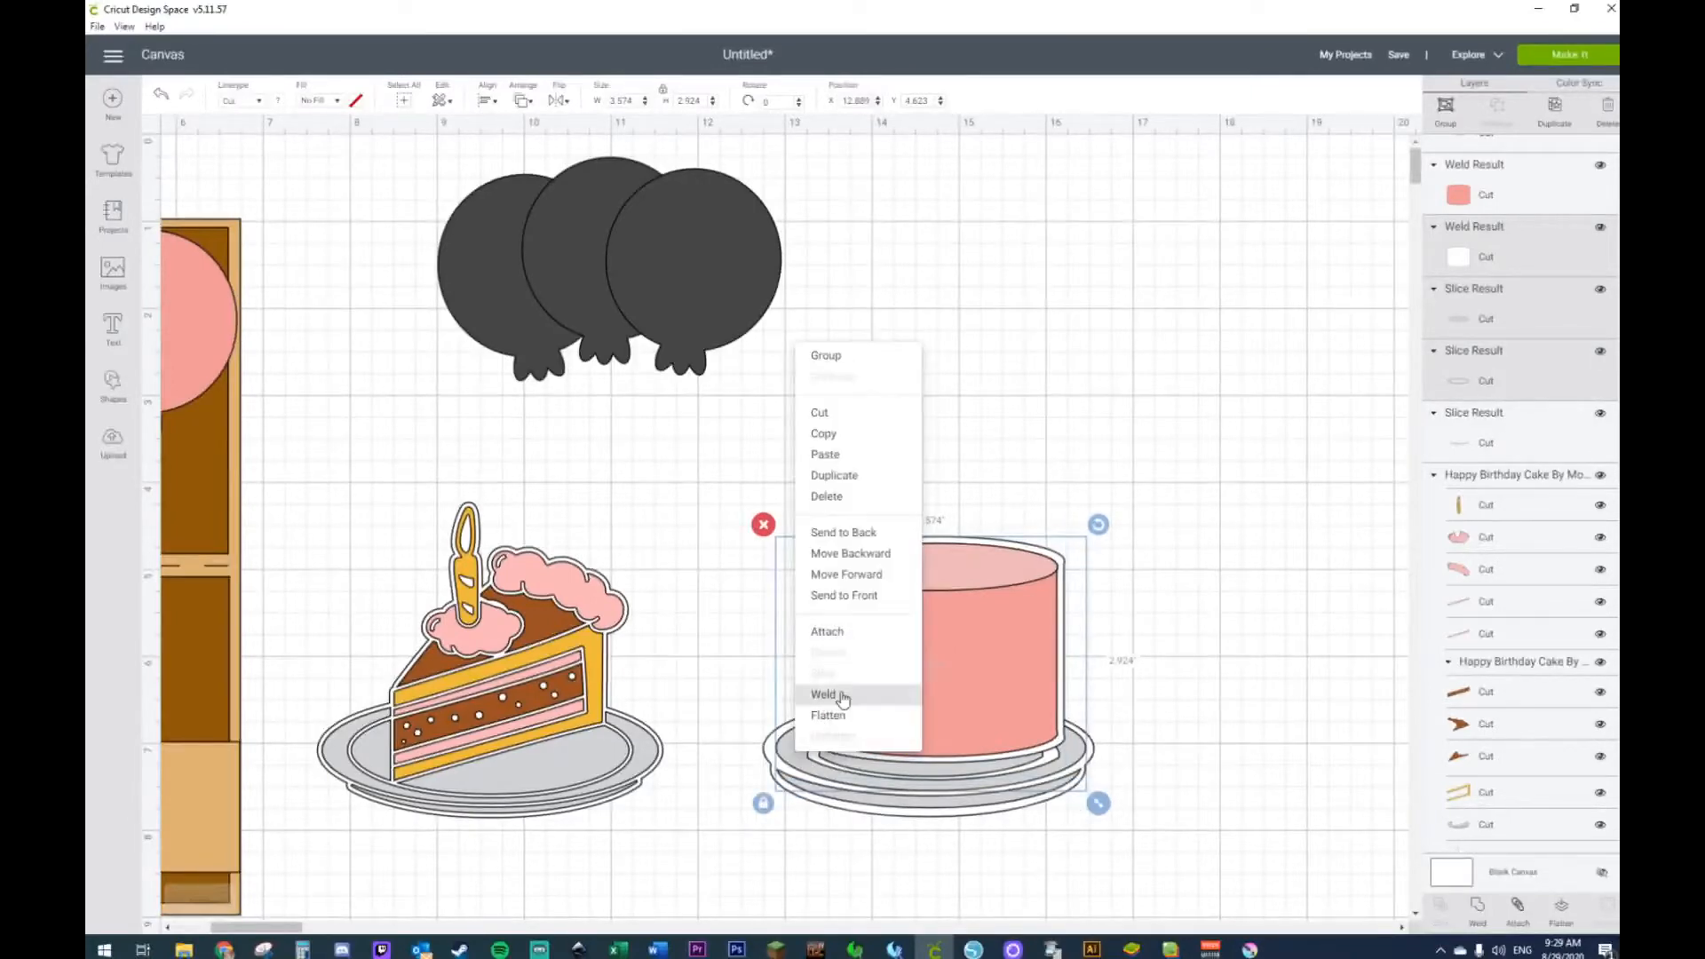
left_click(1261, 641)
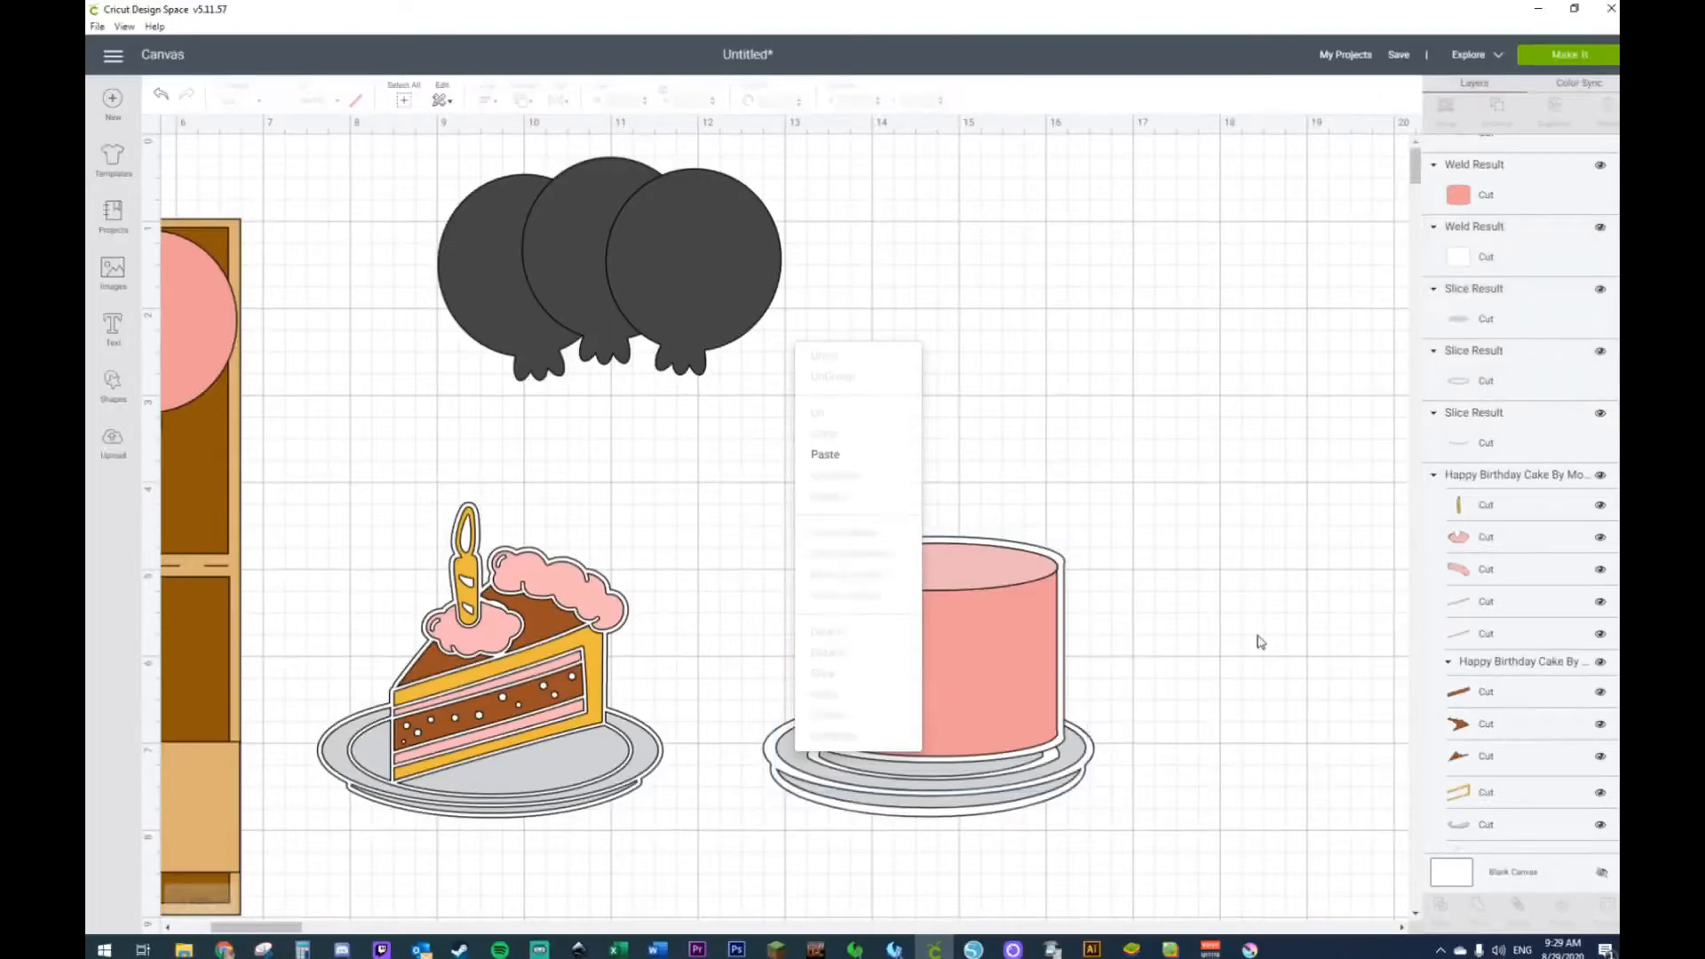
left_click(819, 752)
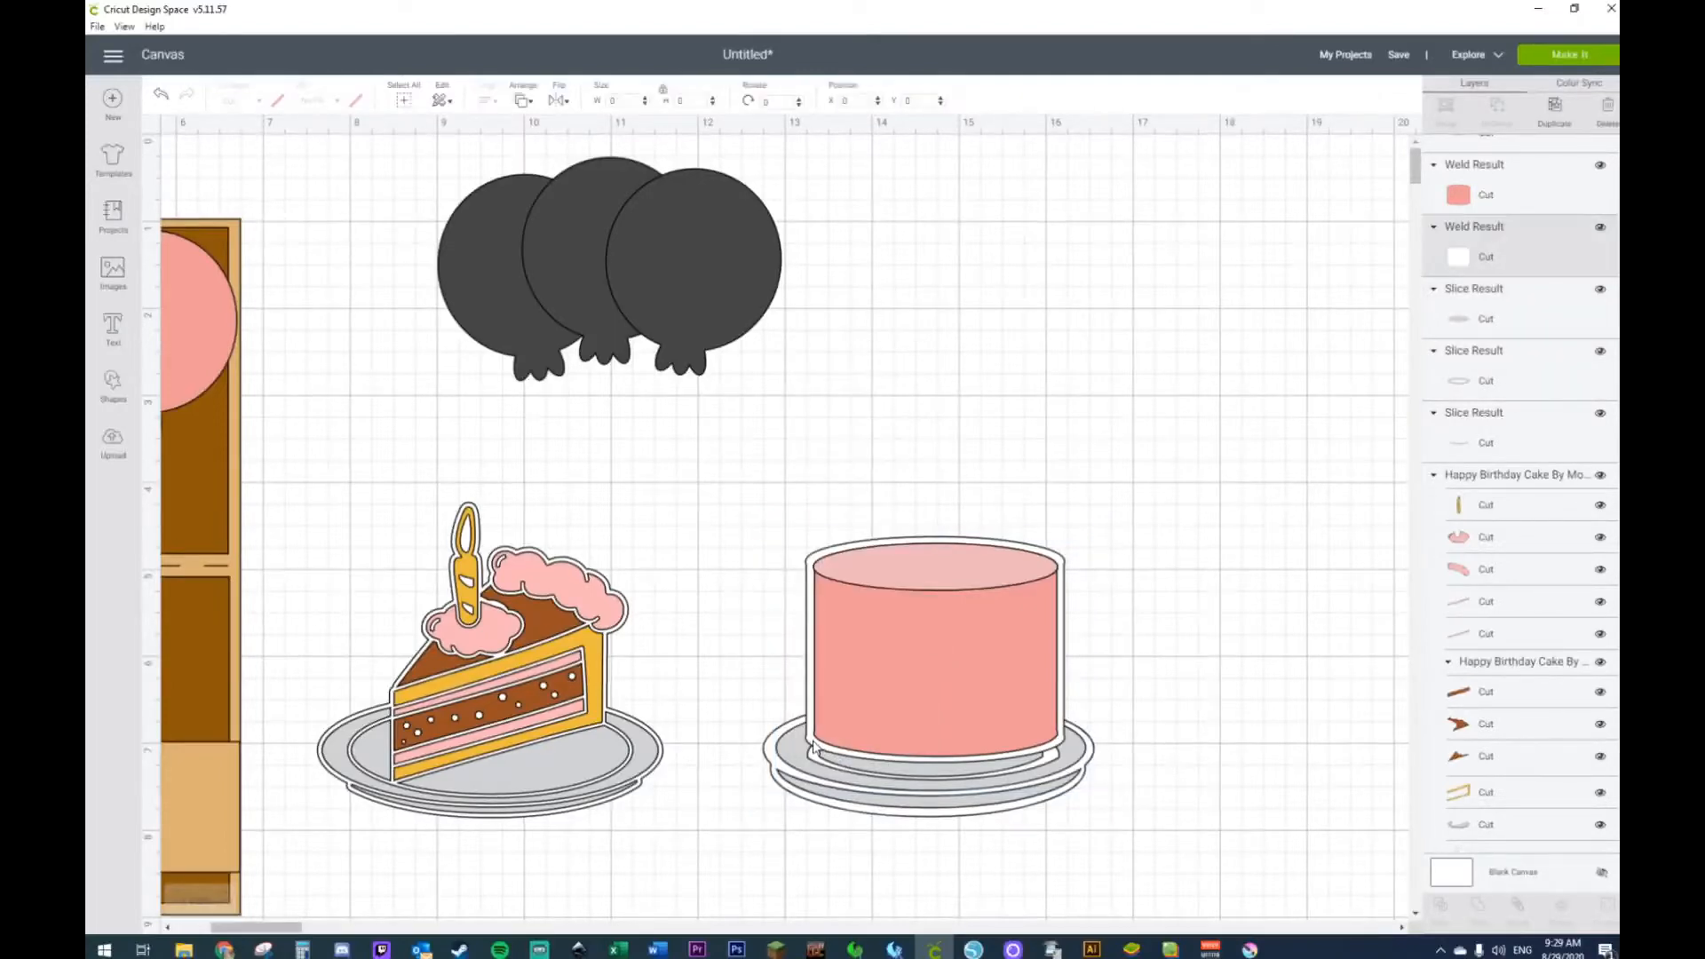
left_click(1112, 749)
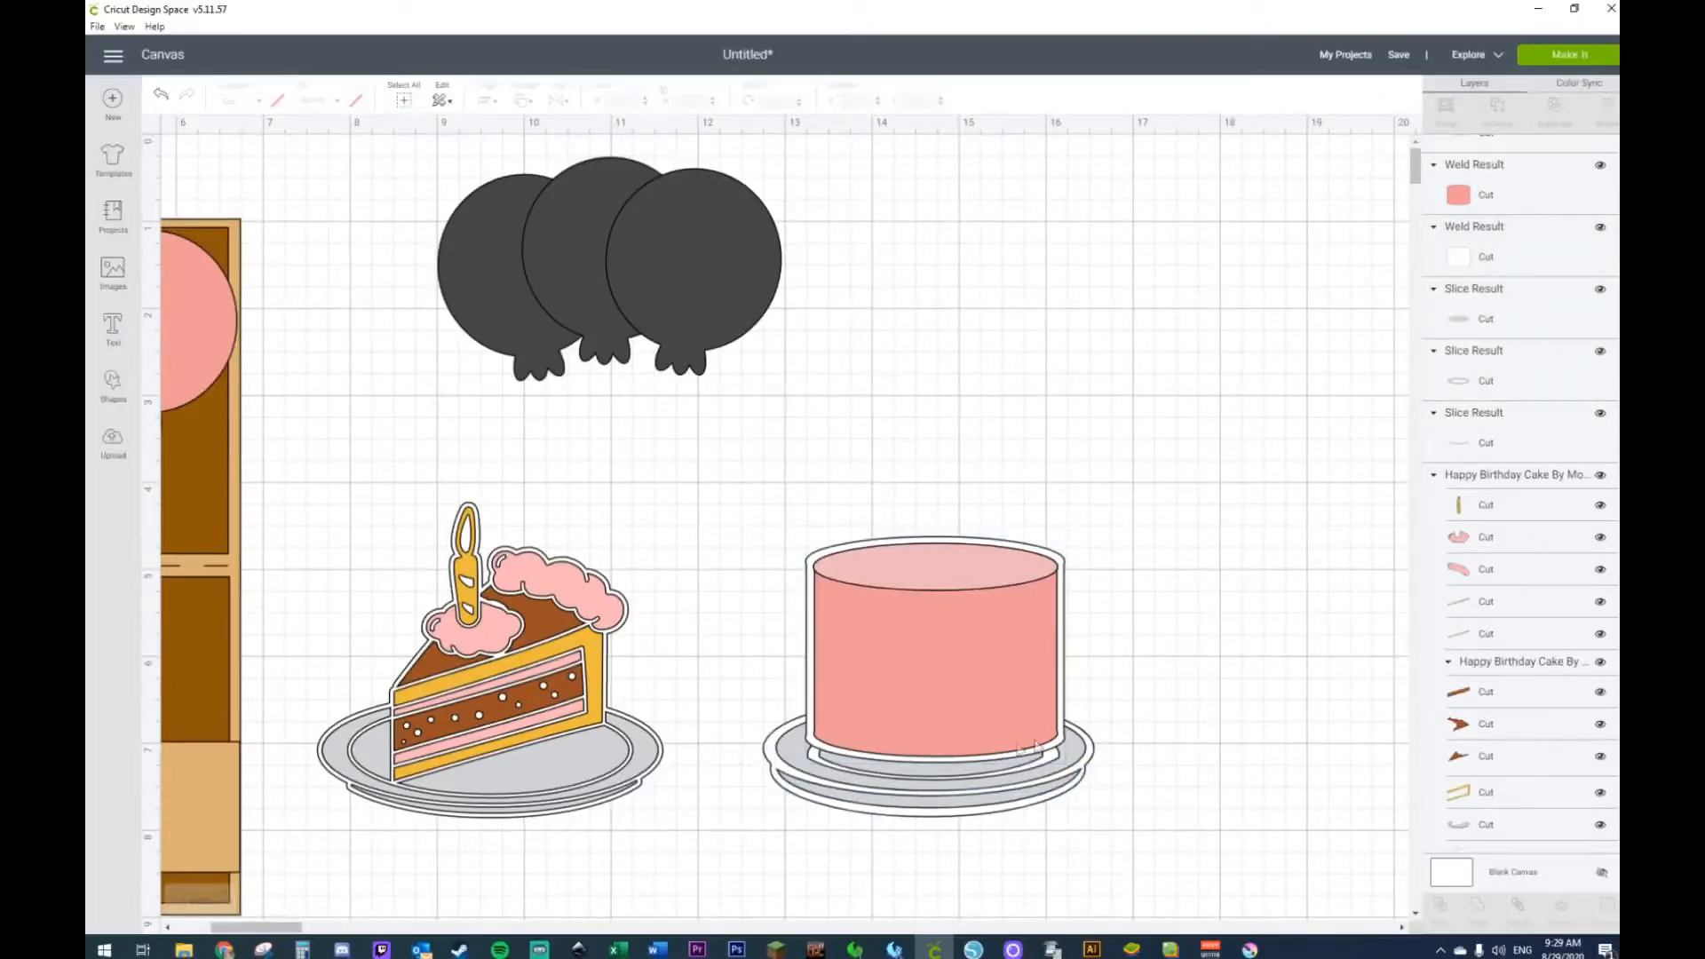
Step: Weld the plate's inner ellipse and its grey rim under the cake into one shape
left_click(968, 783)
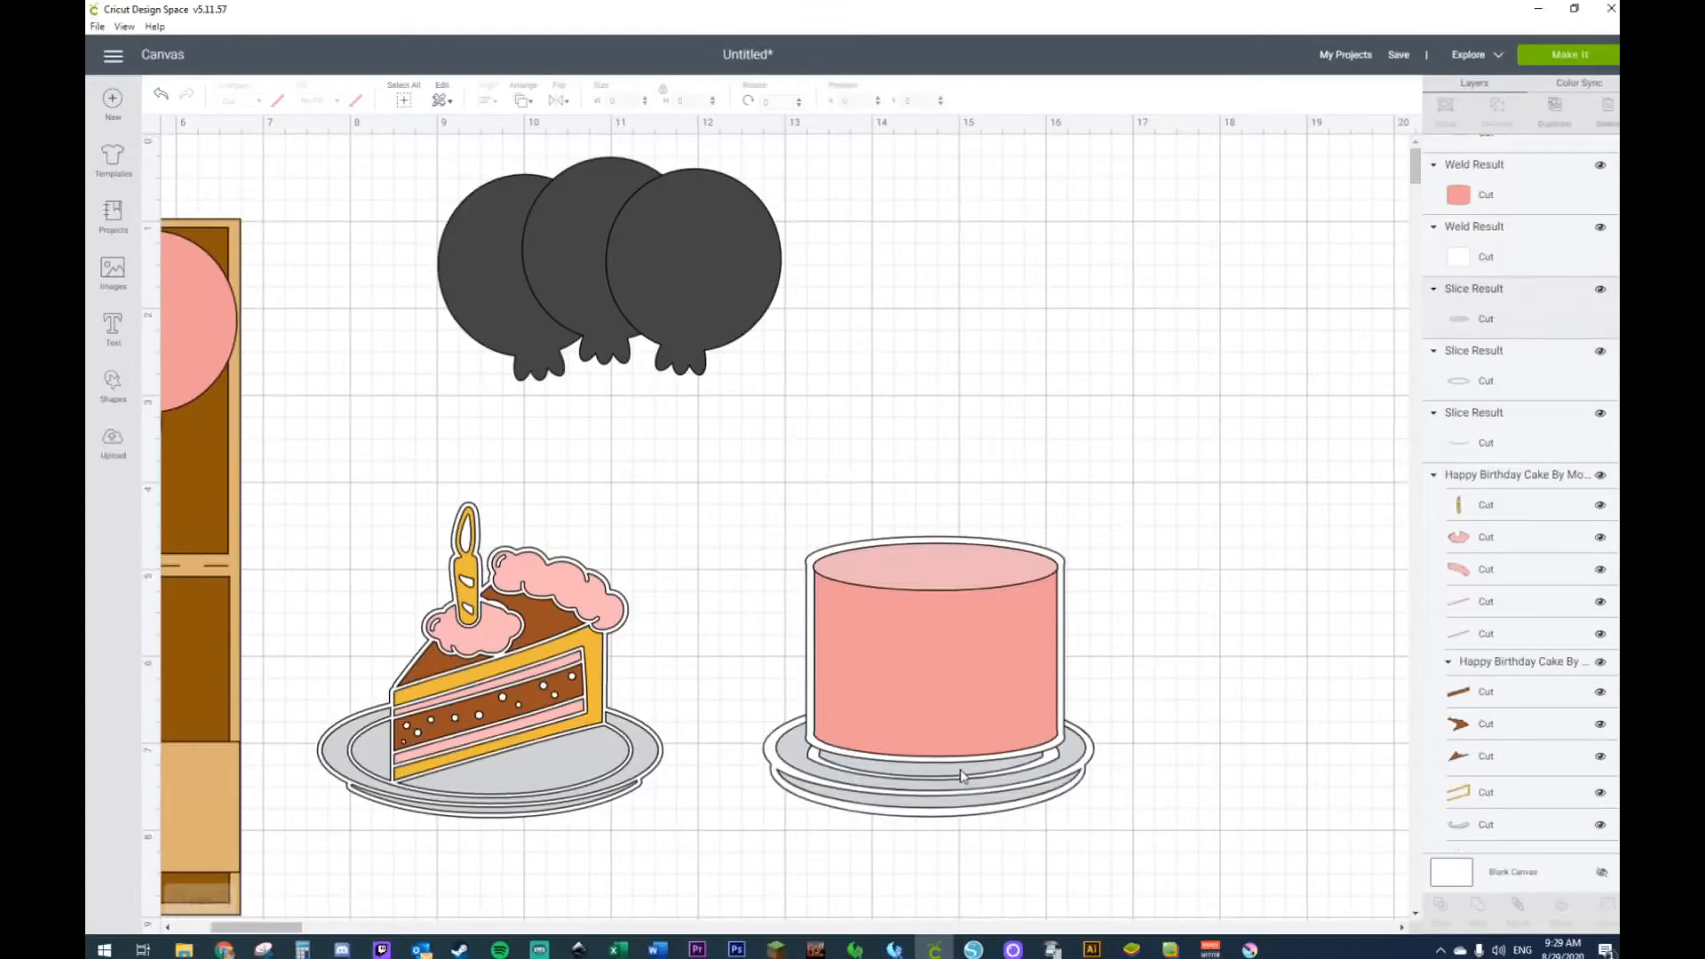
left_click(803, 757, "shift")
right_click(803, 757)
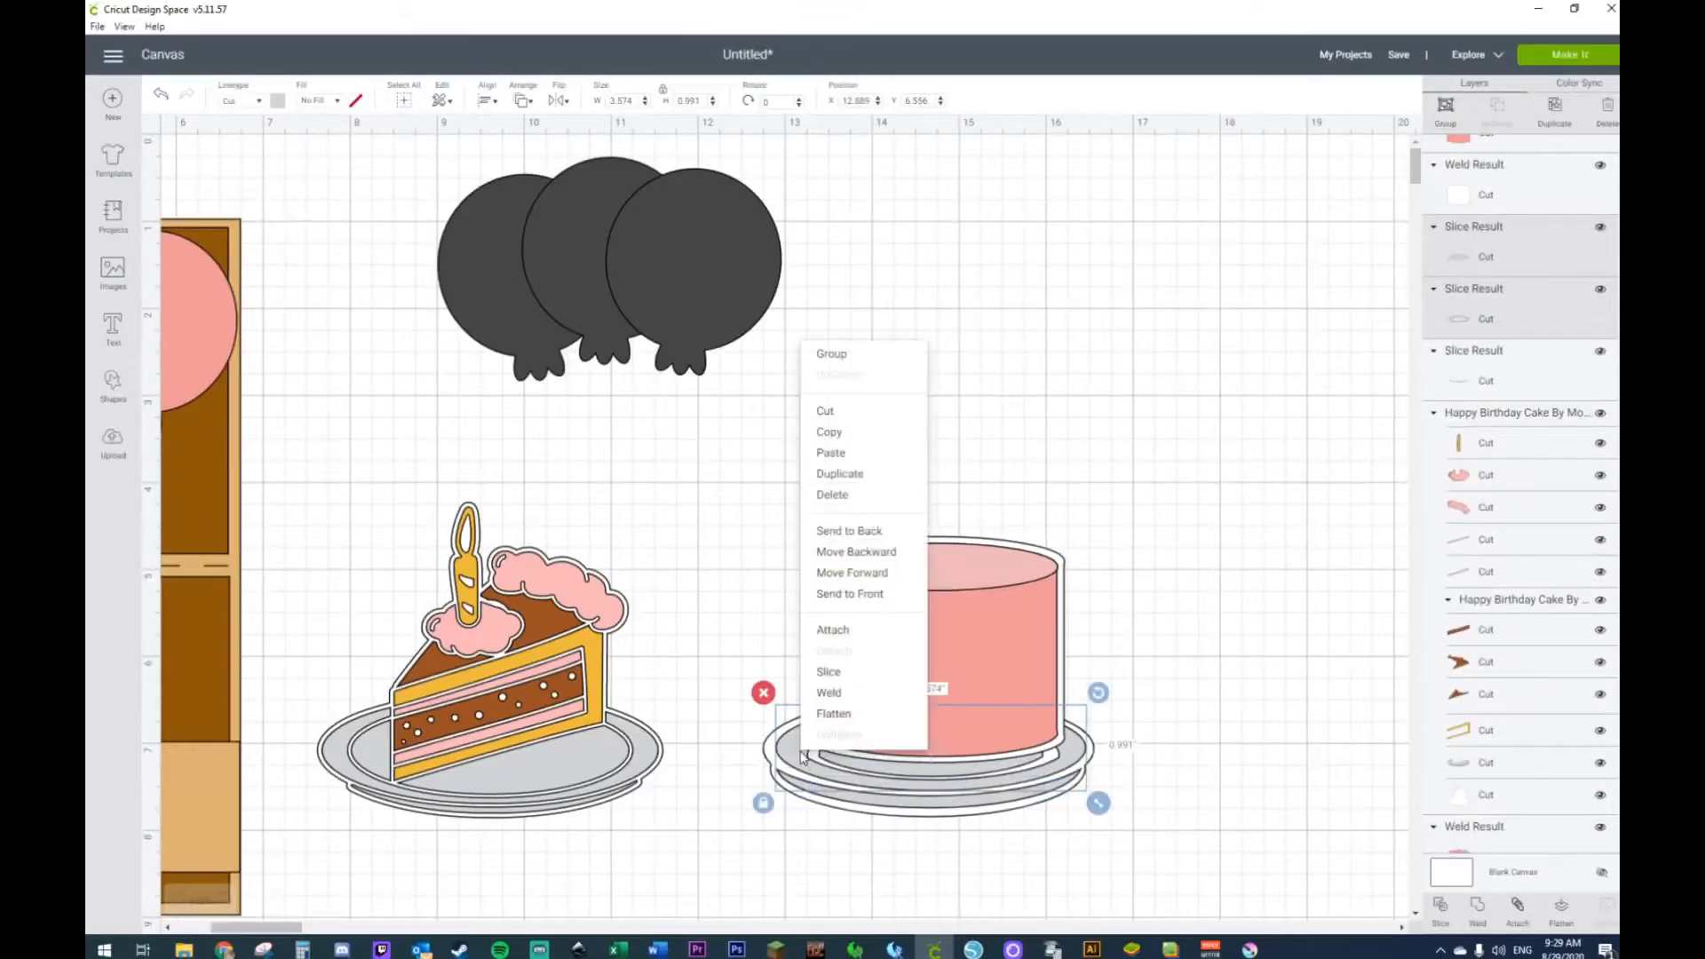
left_click(828, 694)
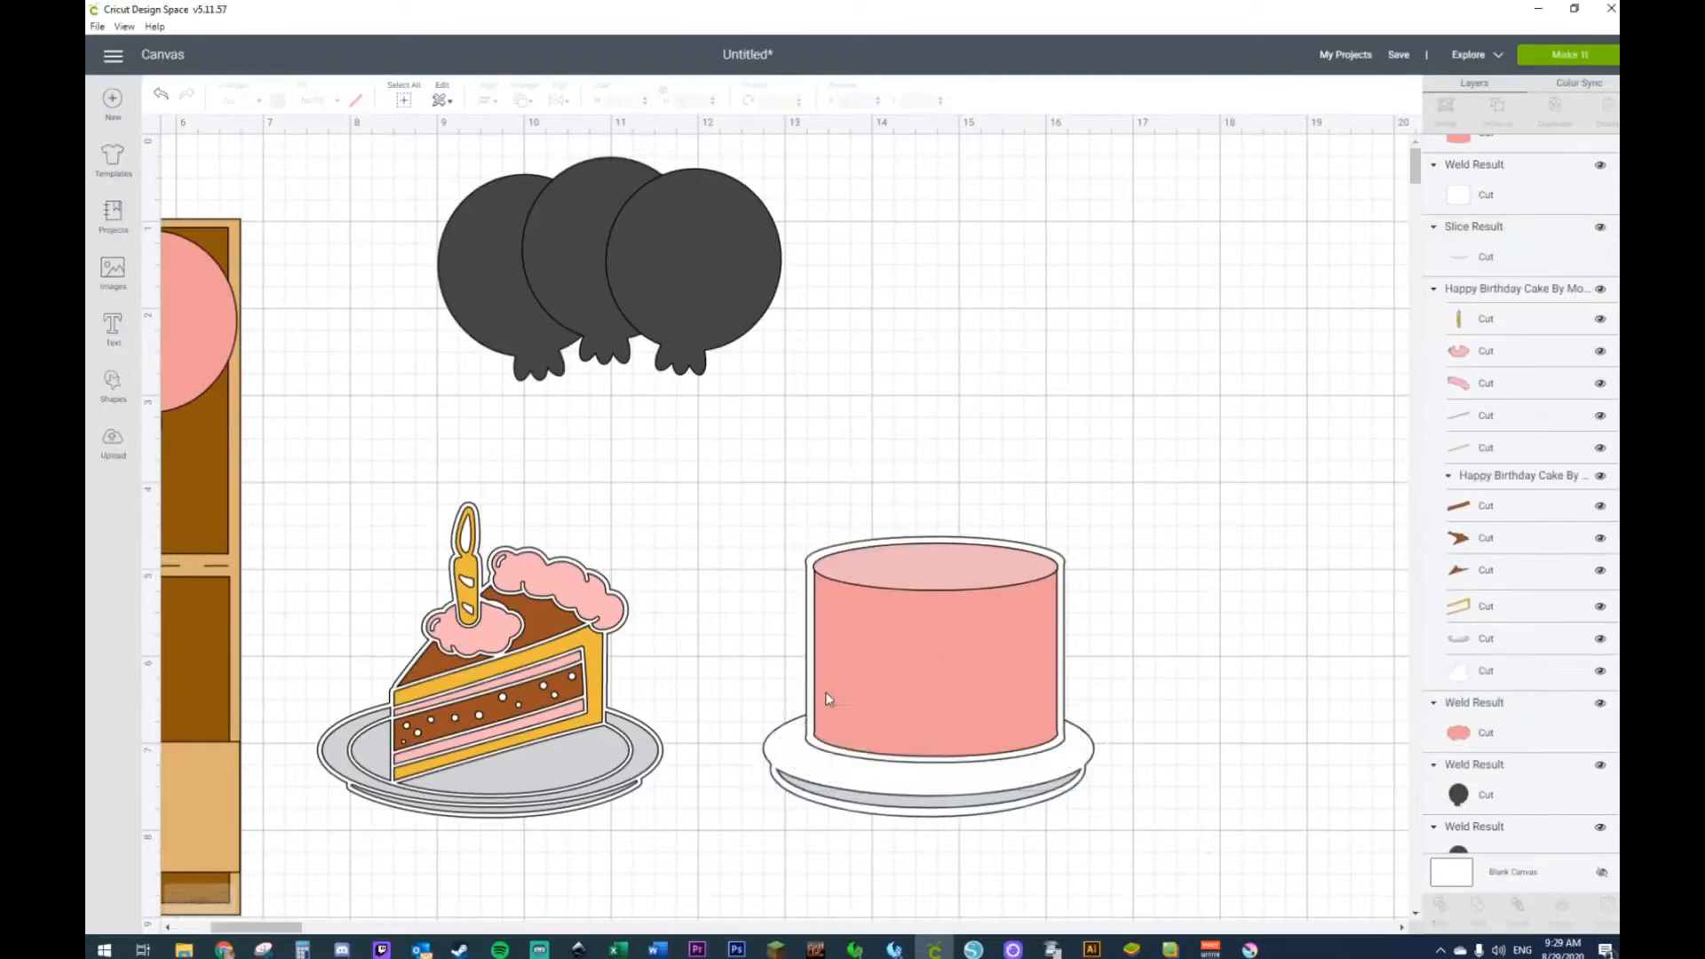
Step: Slice the welded plate top with the white cake outline and delete the overlapping pieces where they cross
left_click(801, 749)
left_click(809, 574, "shift")
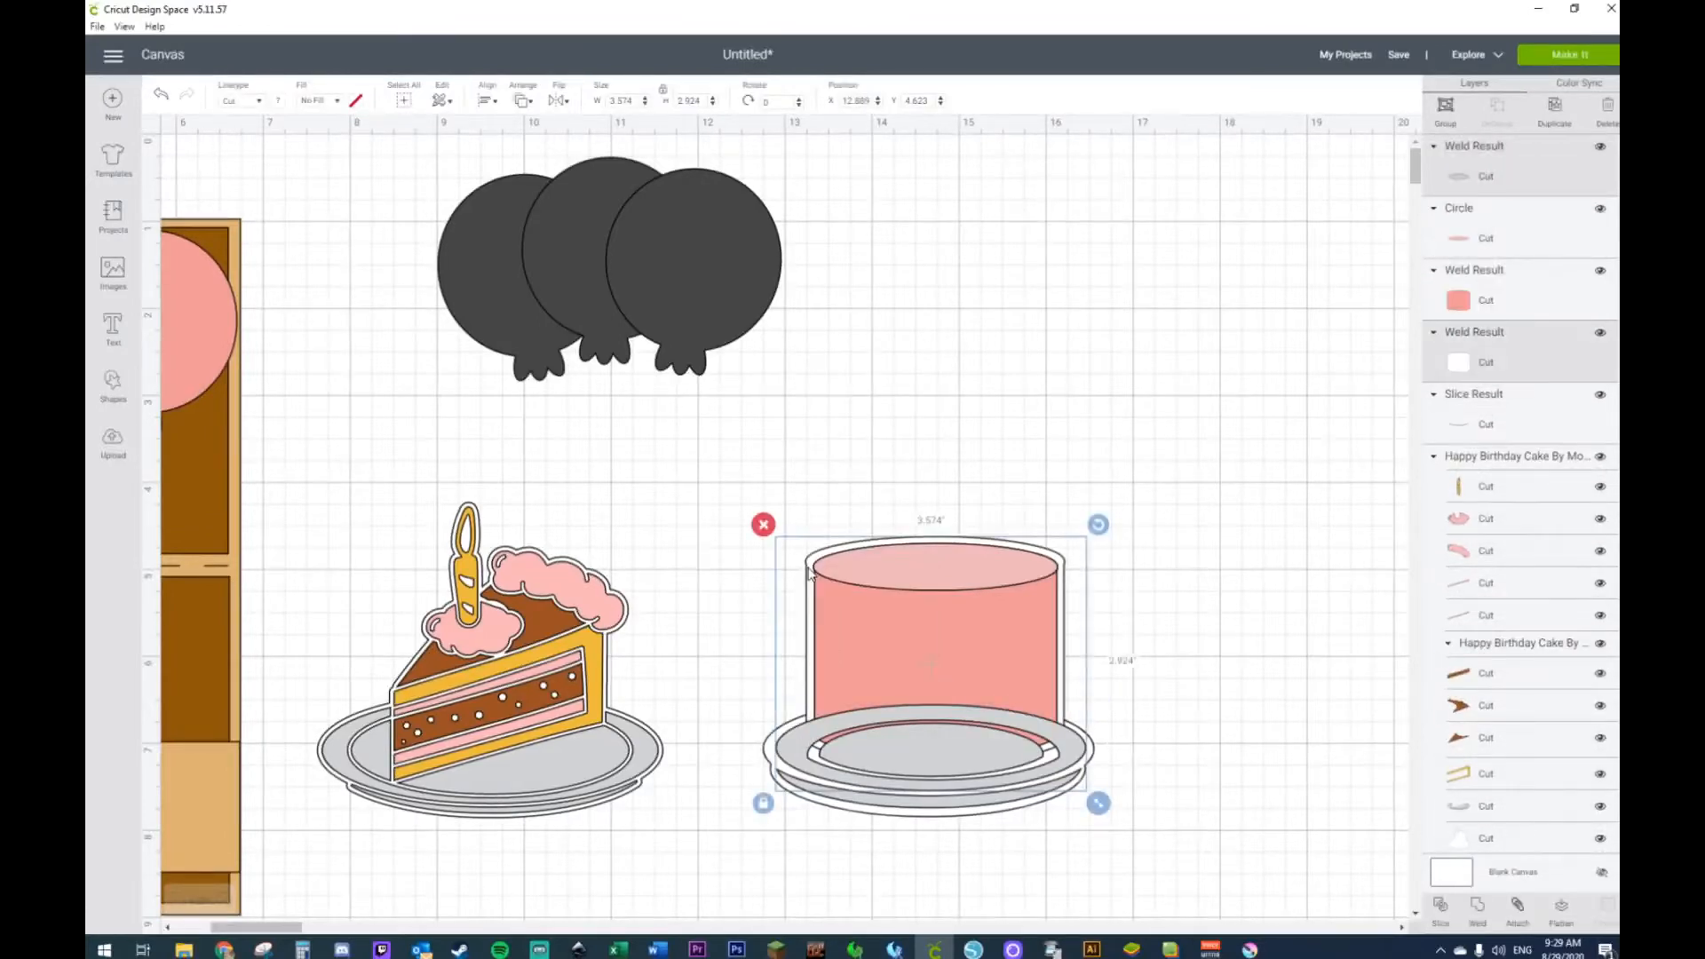
right_click(808, 573)
left_click(833, 696)
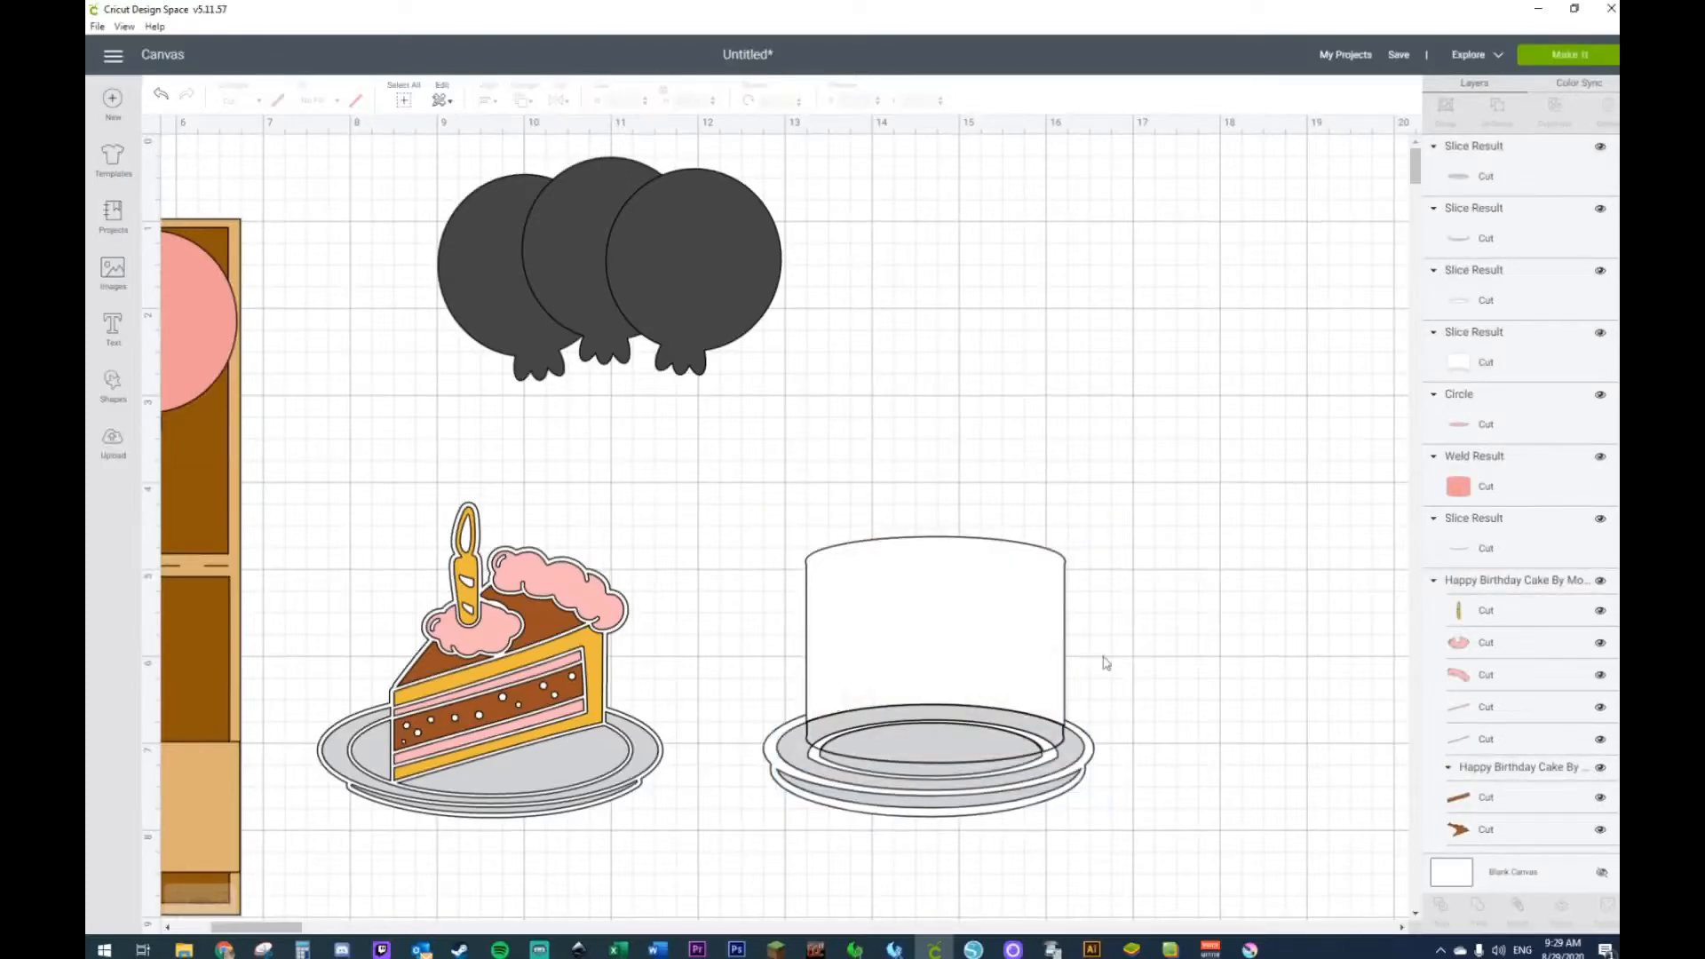
left_click(913, 720)
key("Delete")
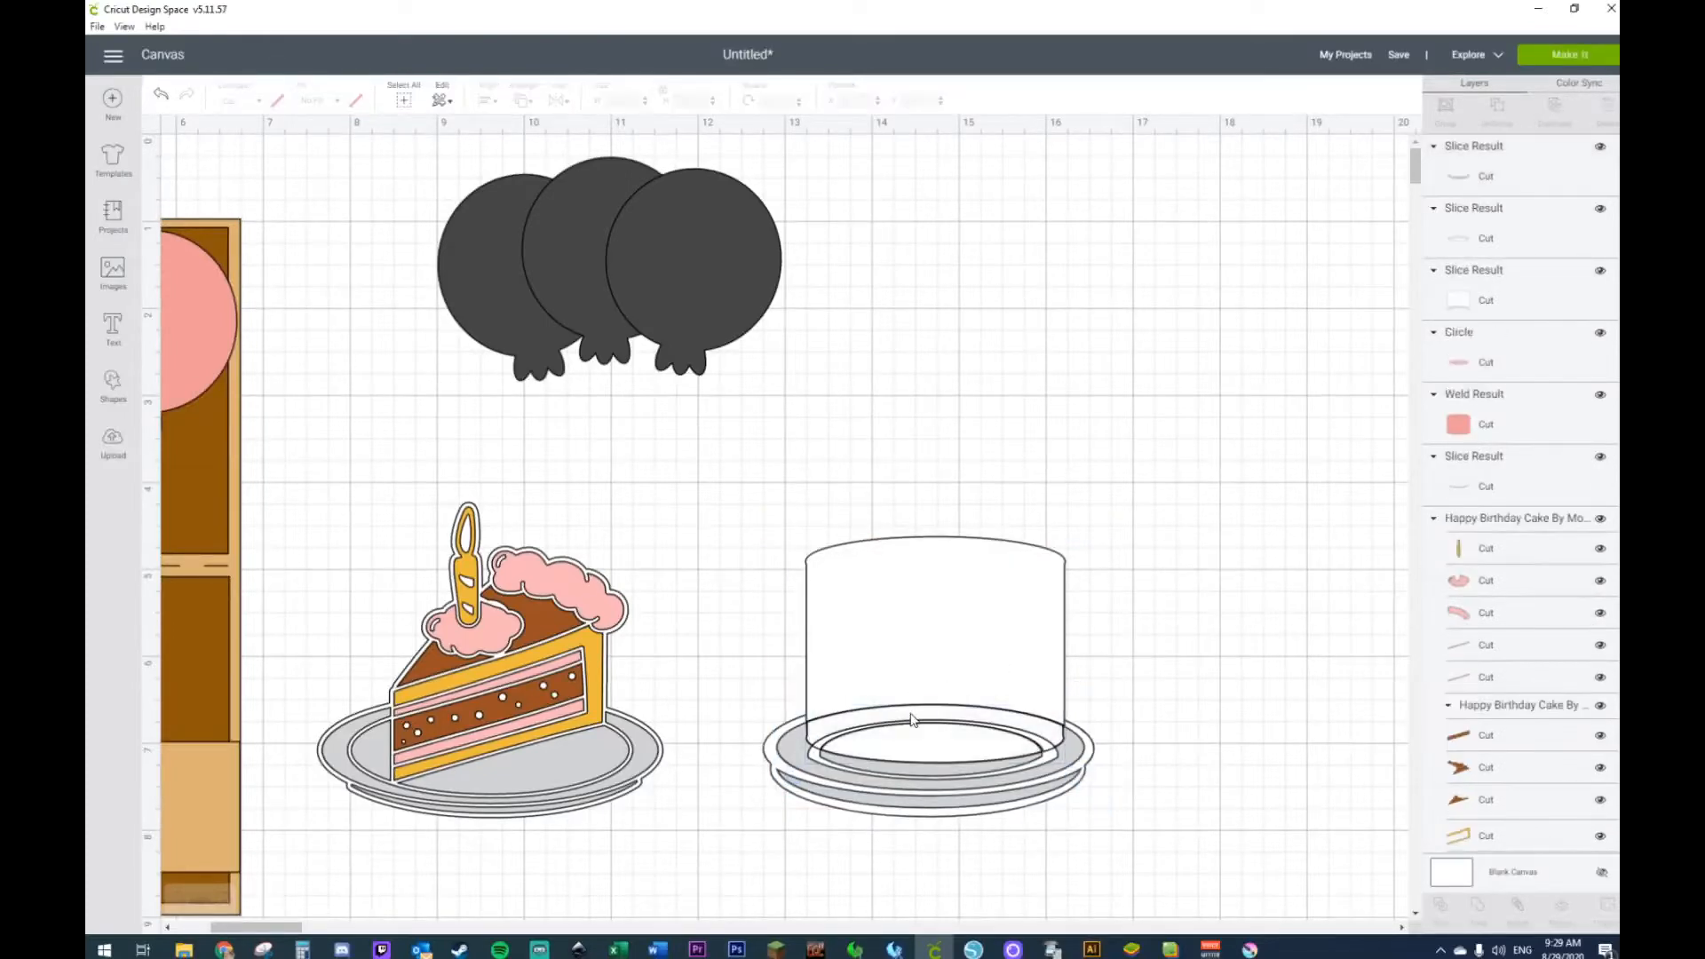
left_click(911, 721)
key("Delete")
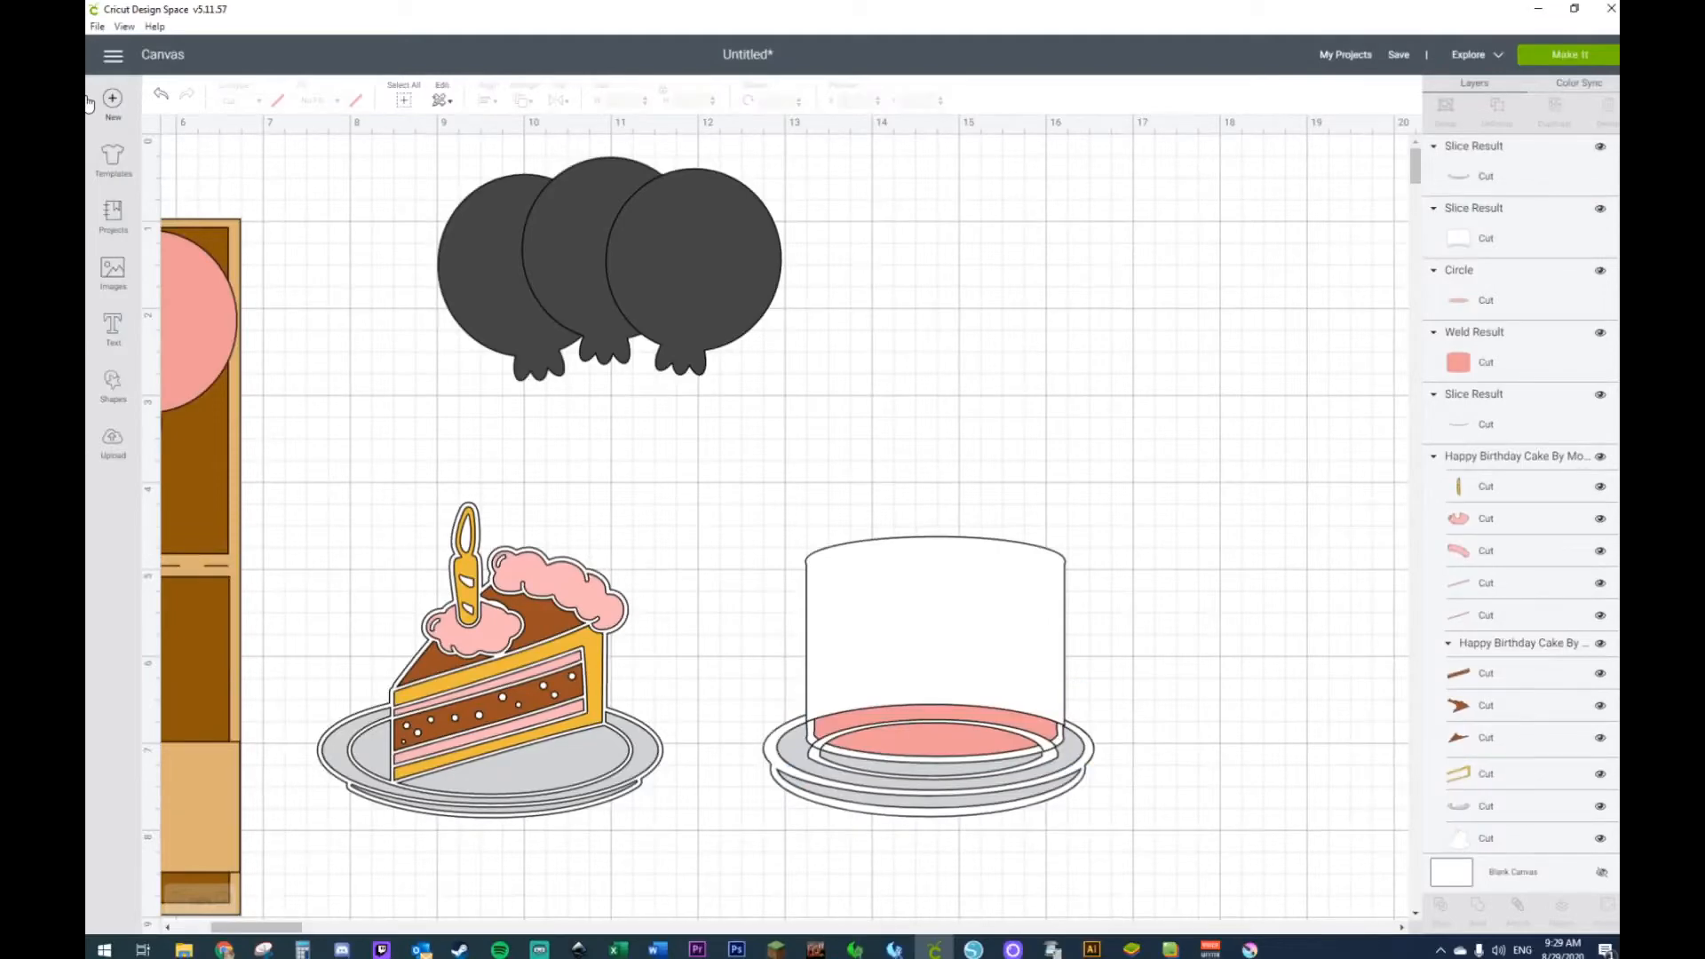
Step: Undo the piece deletions and the slice of the plate and cake outline
left_click(163, 95)
left_click(163, 95)
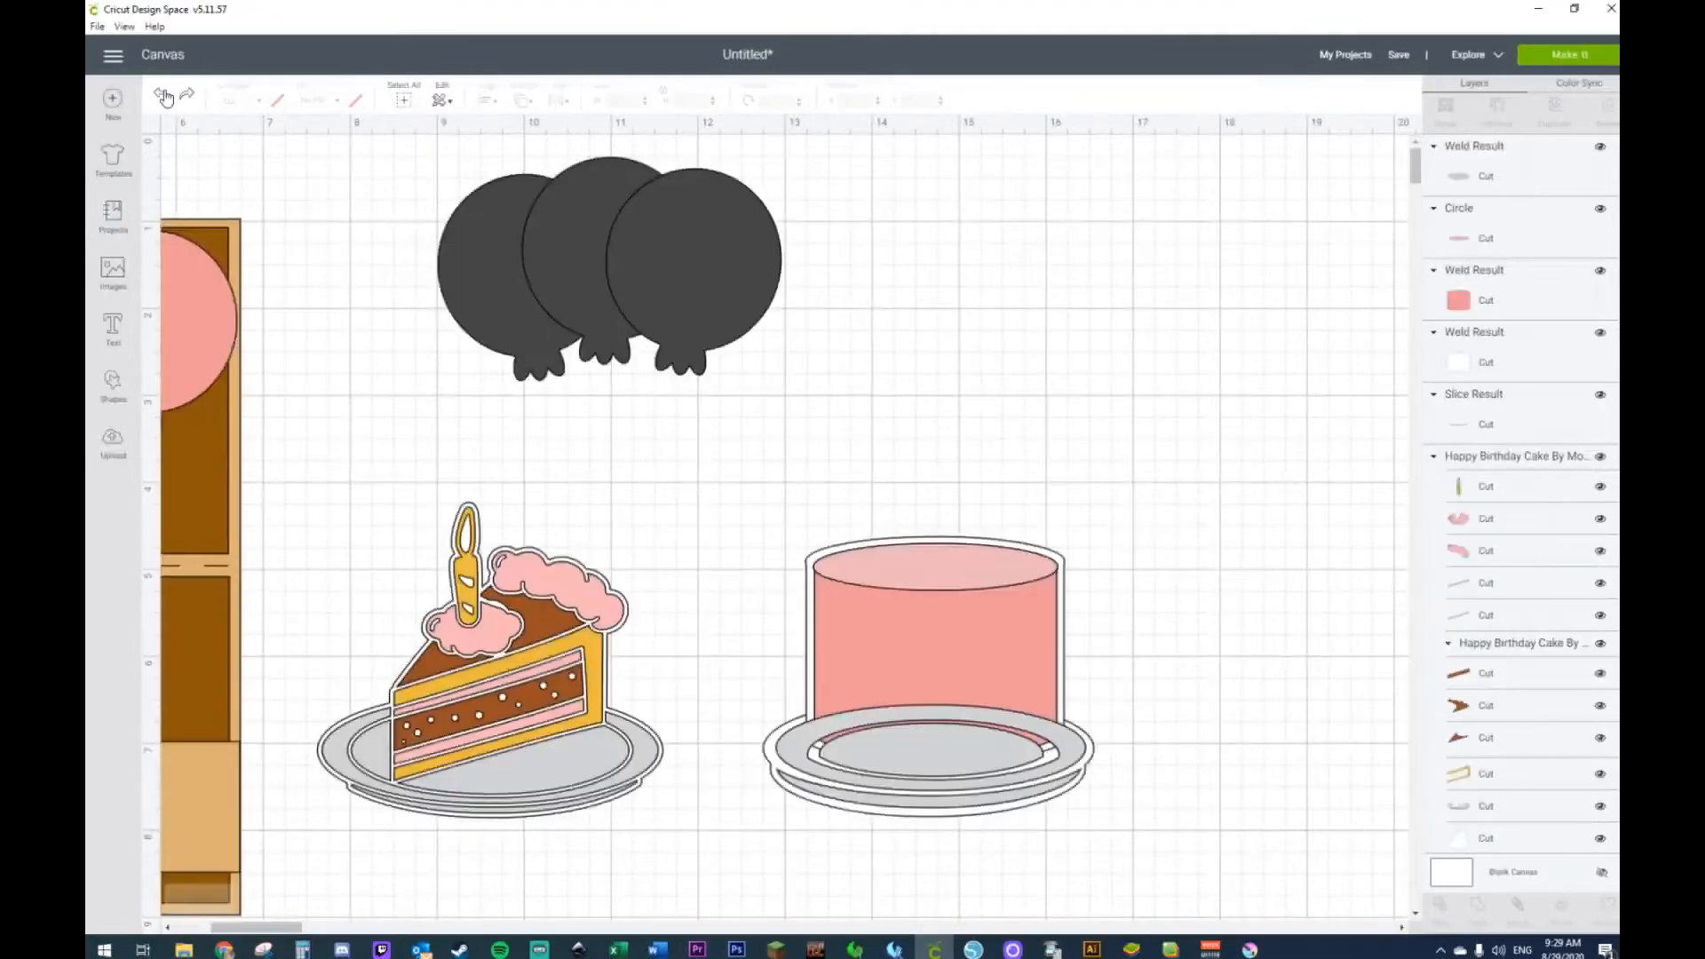
Step: Duplicate the white cake outline and place the copy in the empty area above the cake
left_click(810, 561)
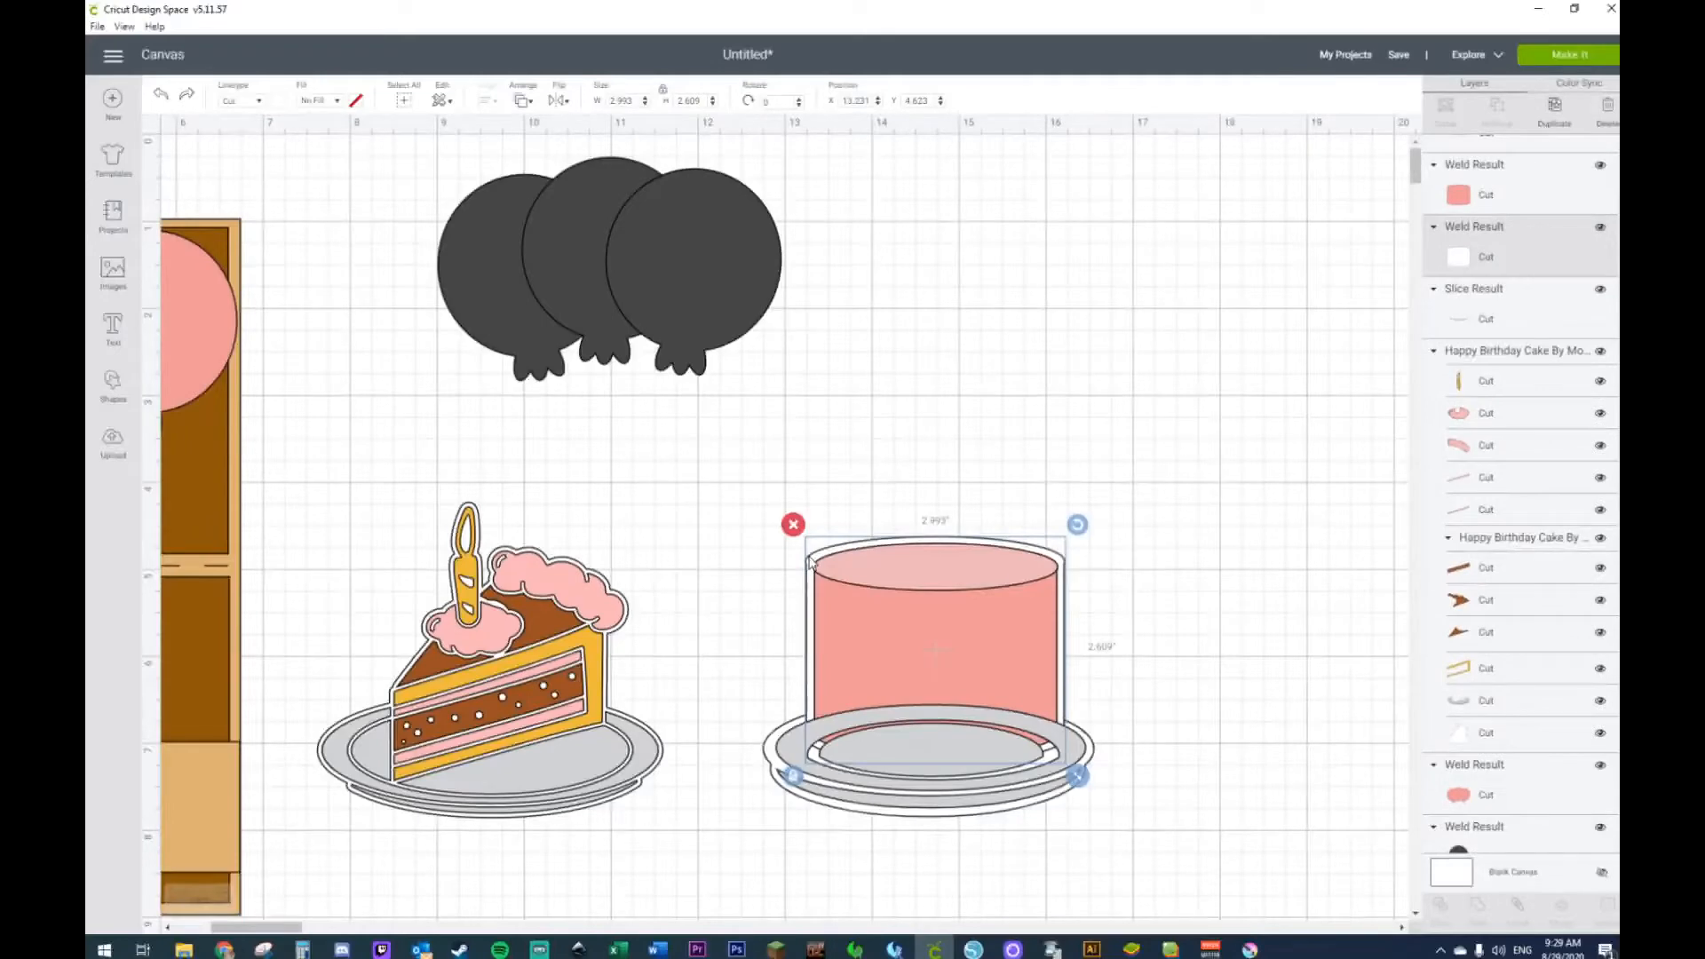
left_click_drag(957, 646, 1122, 286)
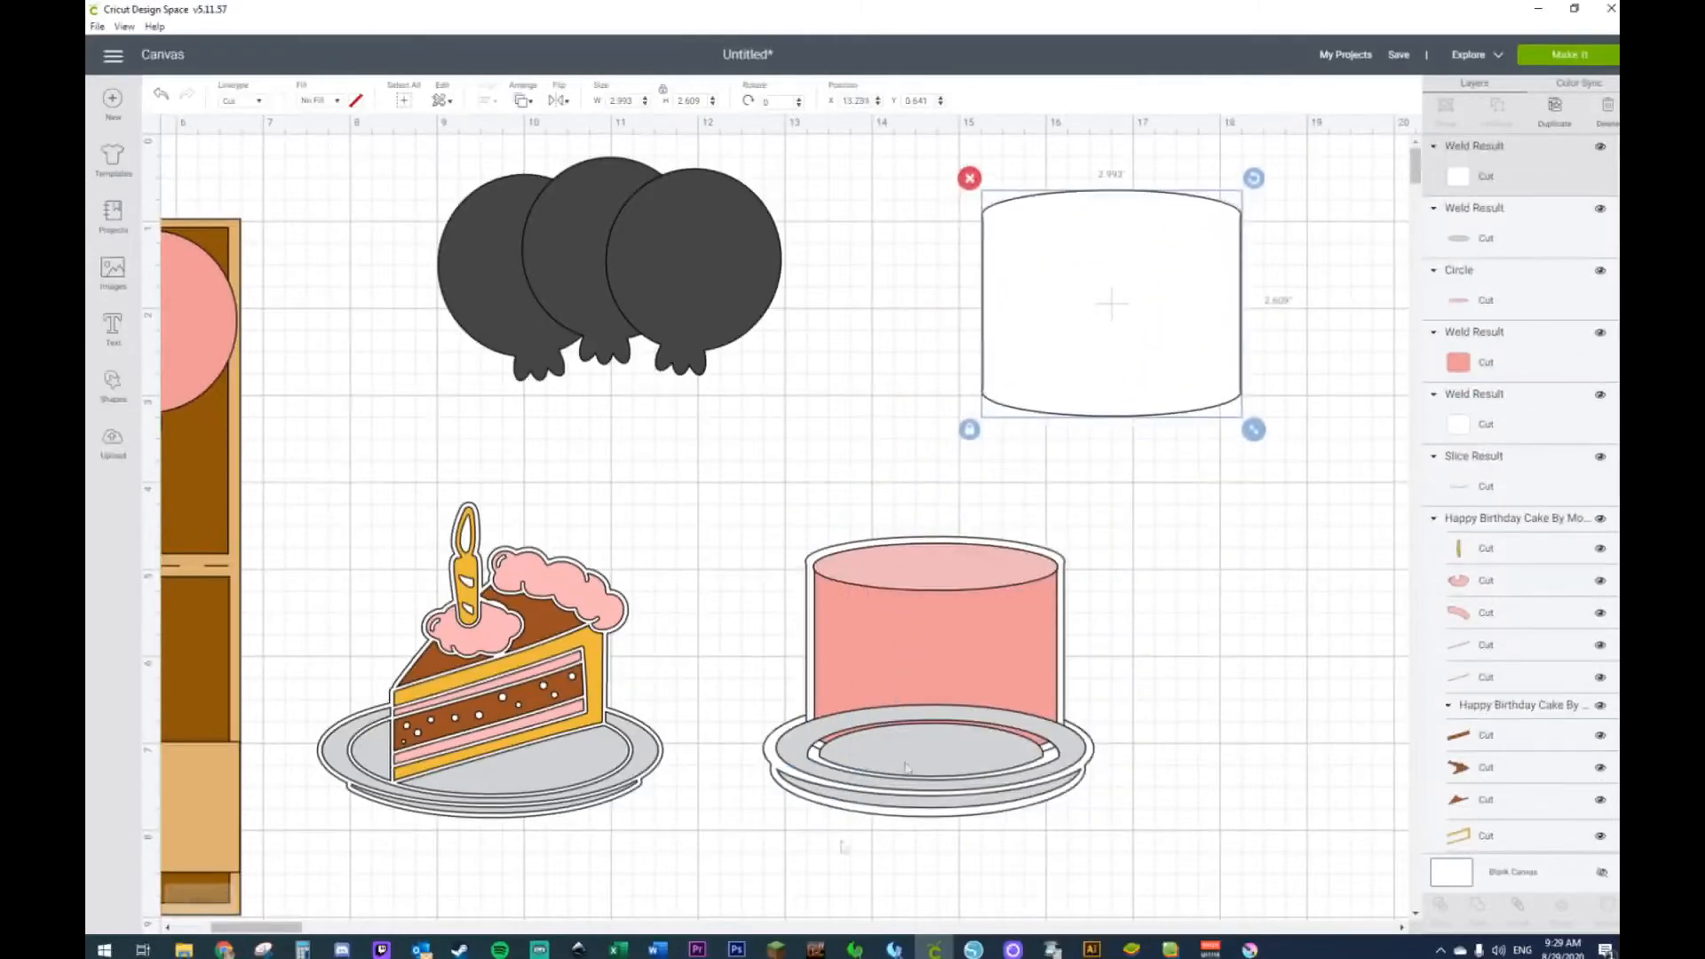
Step: Slice the welded plate top with the white cake outline and delete the cut-out pieces beneath the cake
left_click(810, 566)
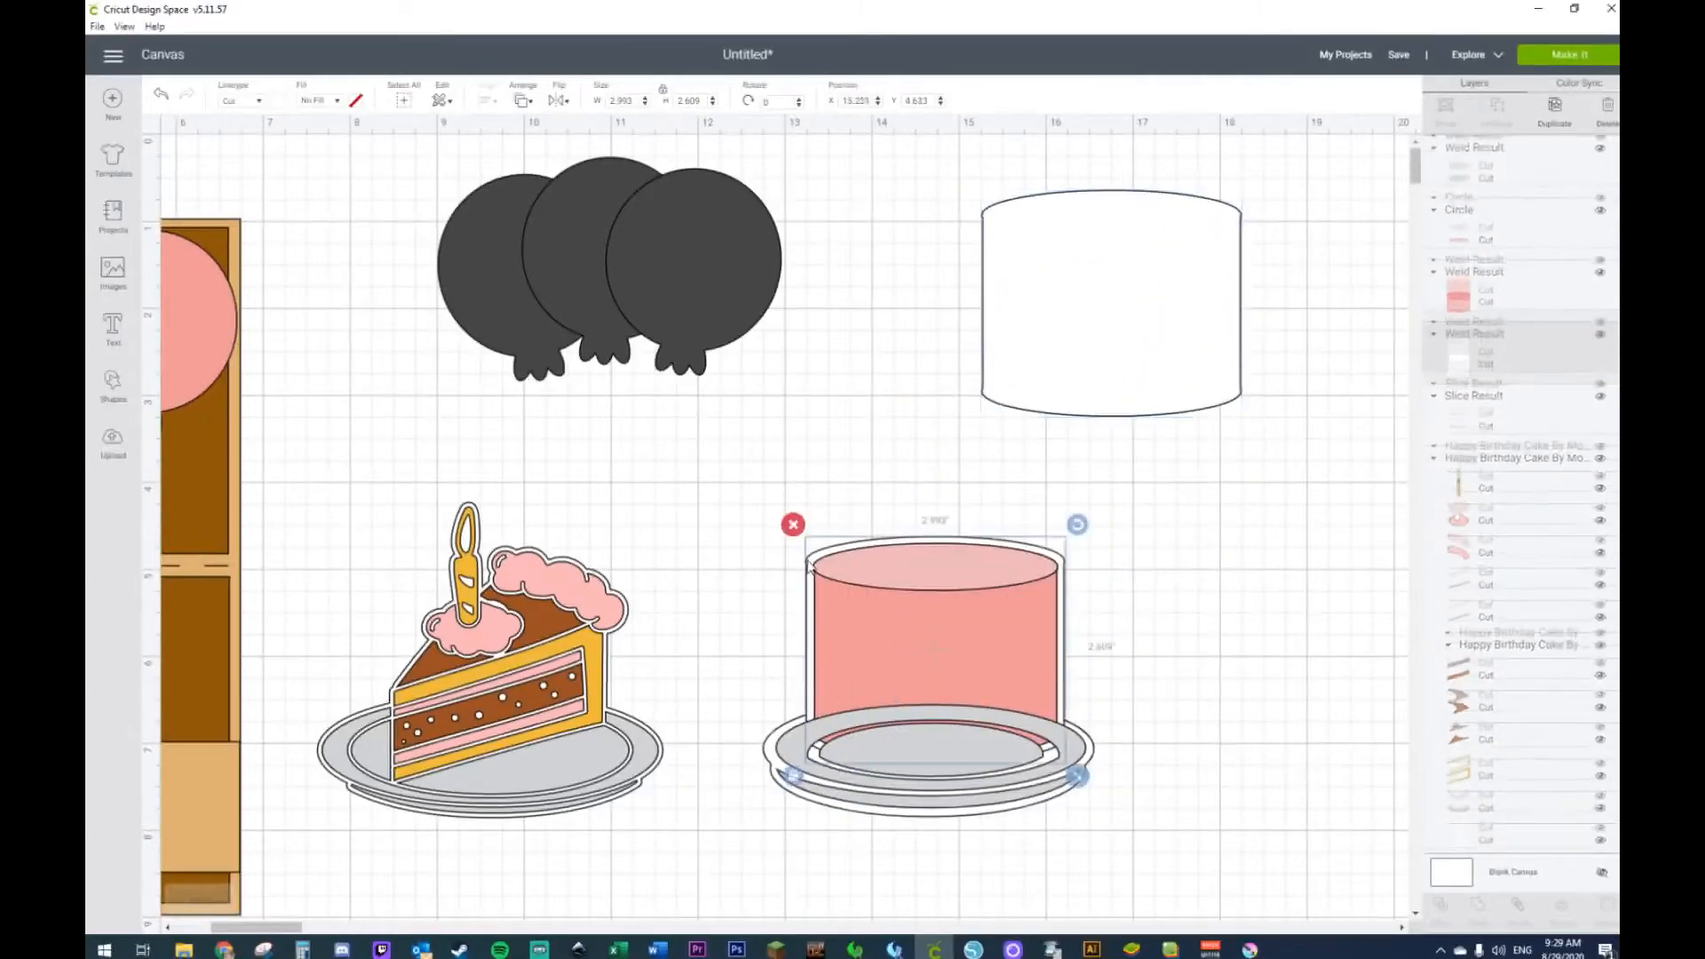
right_click(874, 763)
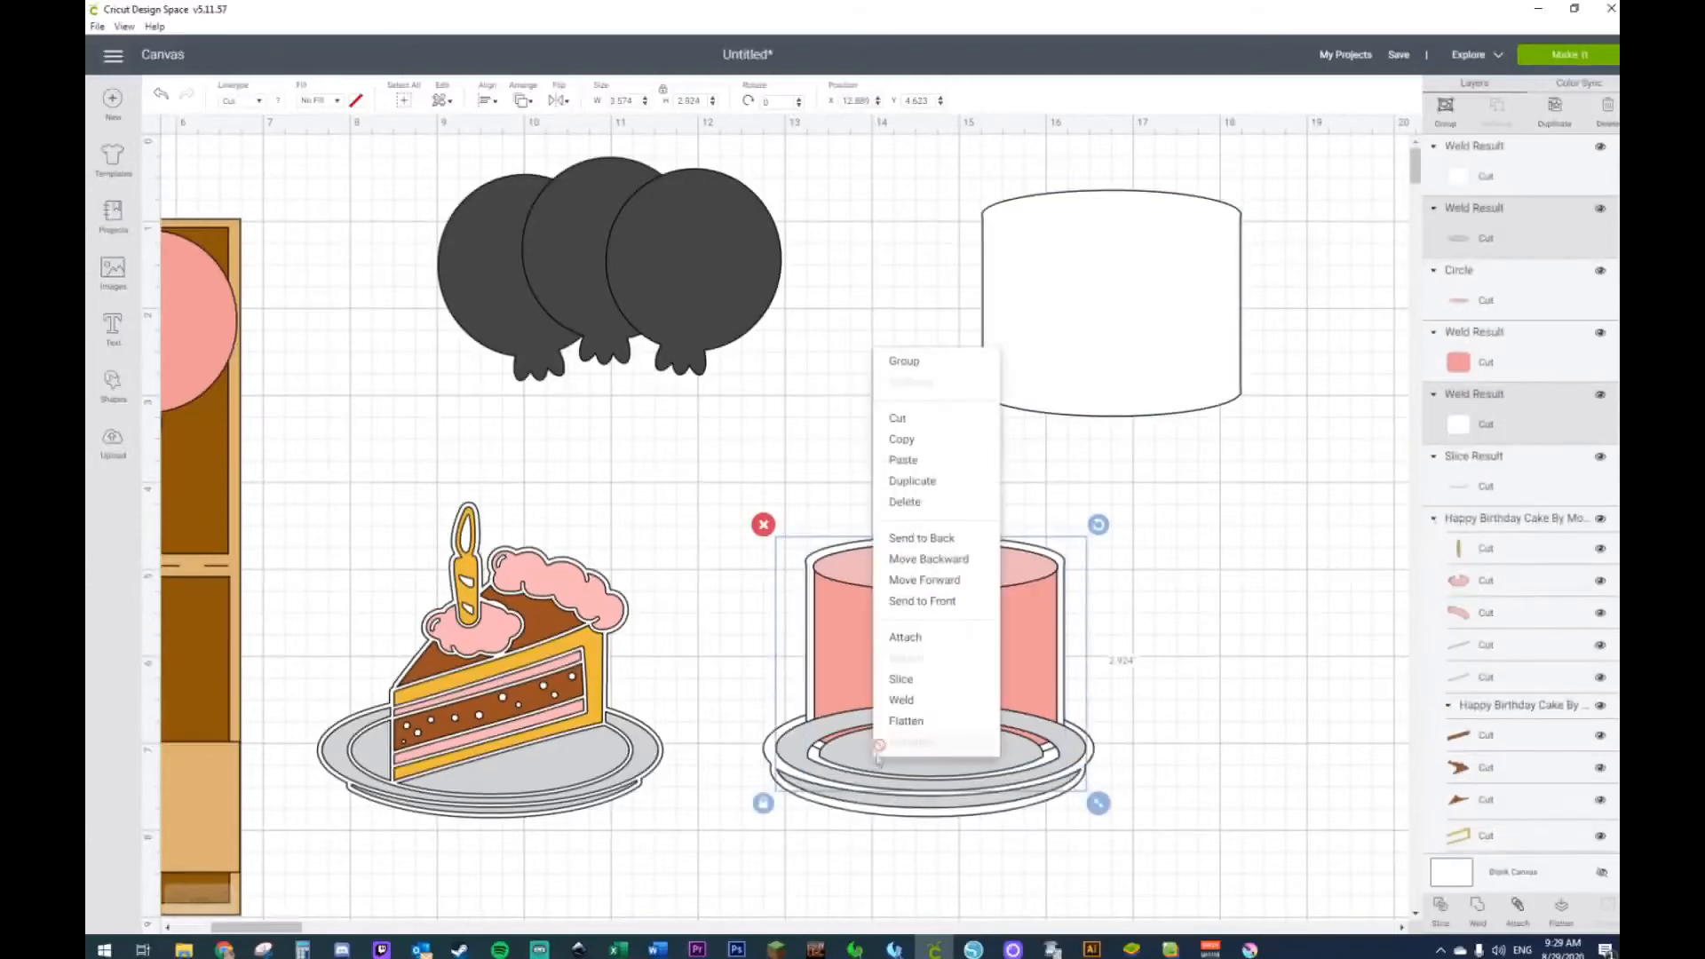
left_click(900, 680)
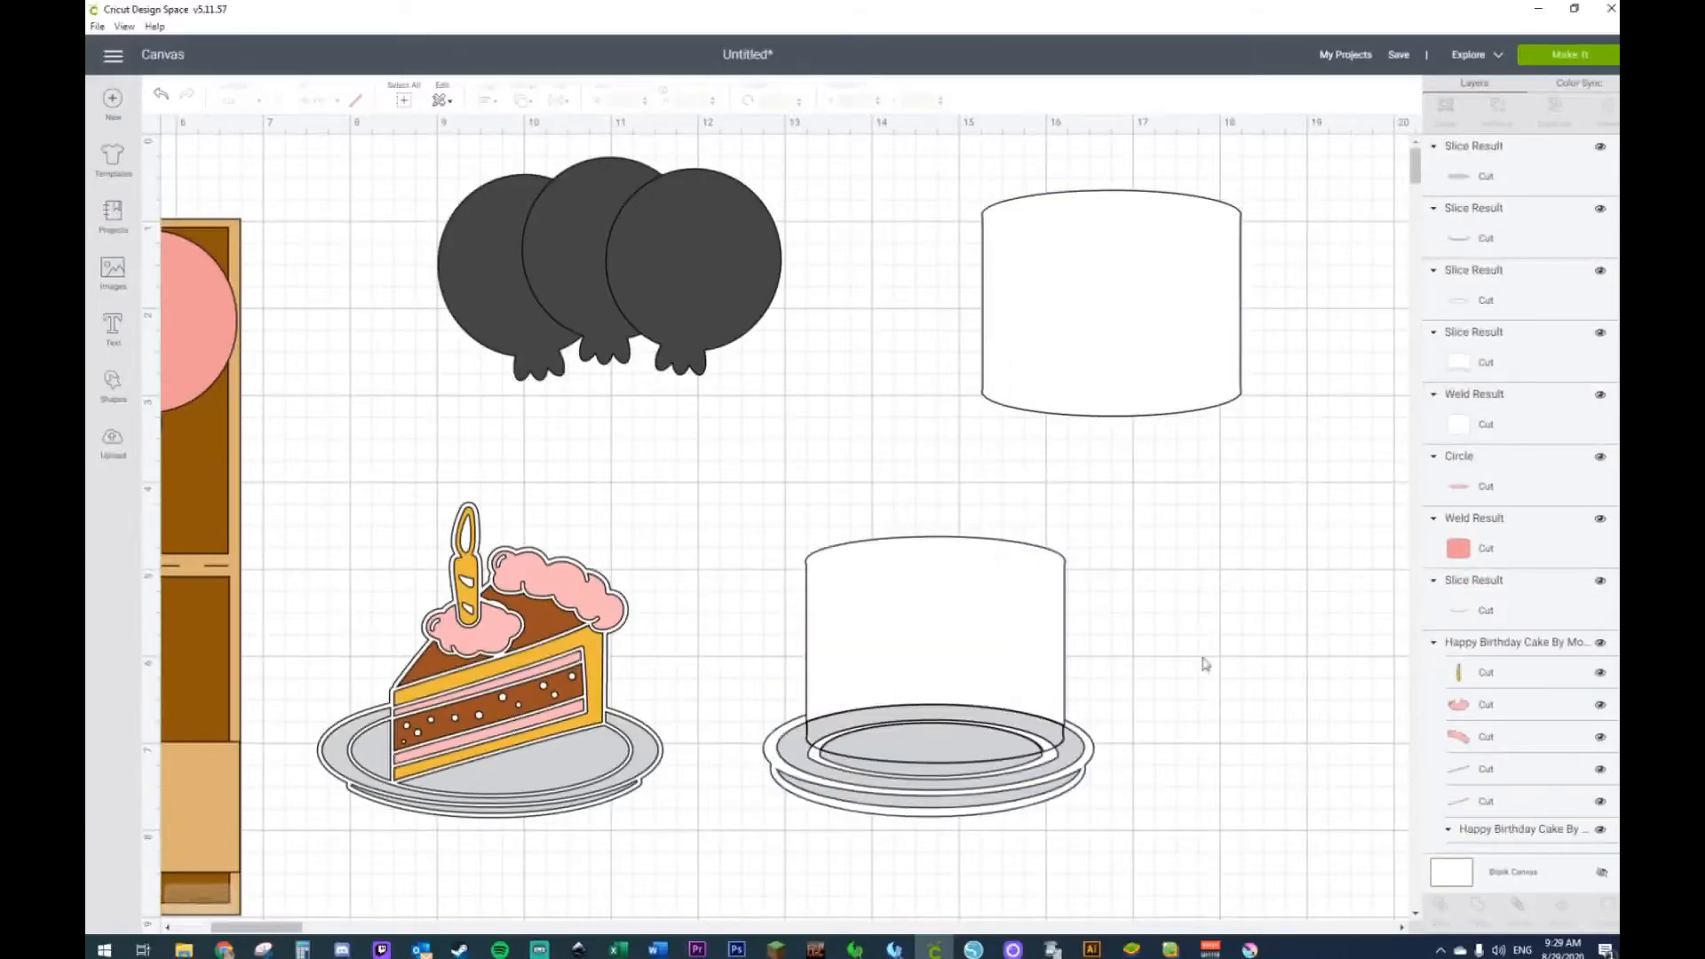
key("Delete")
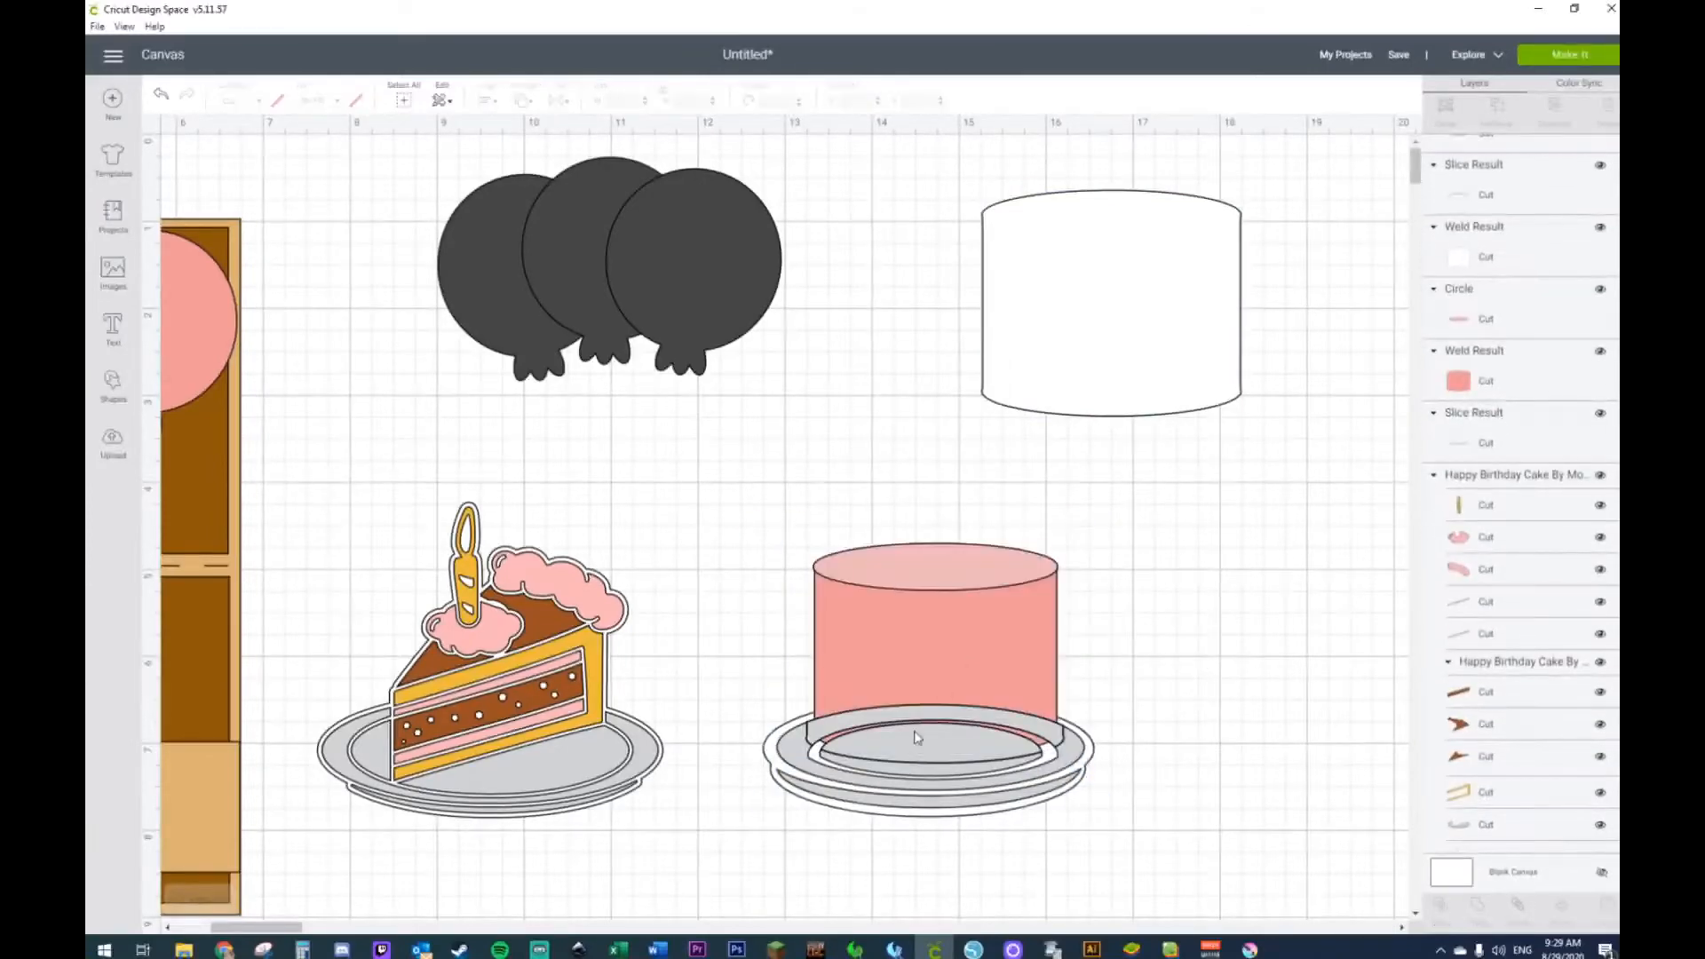
left_click(918, 721)
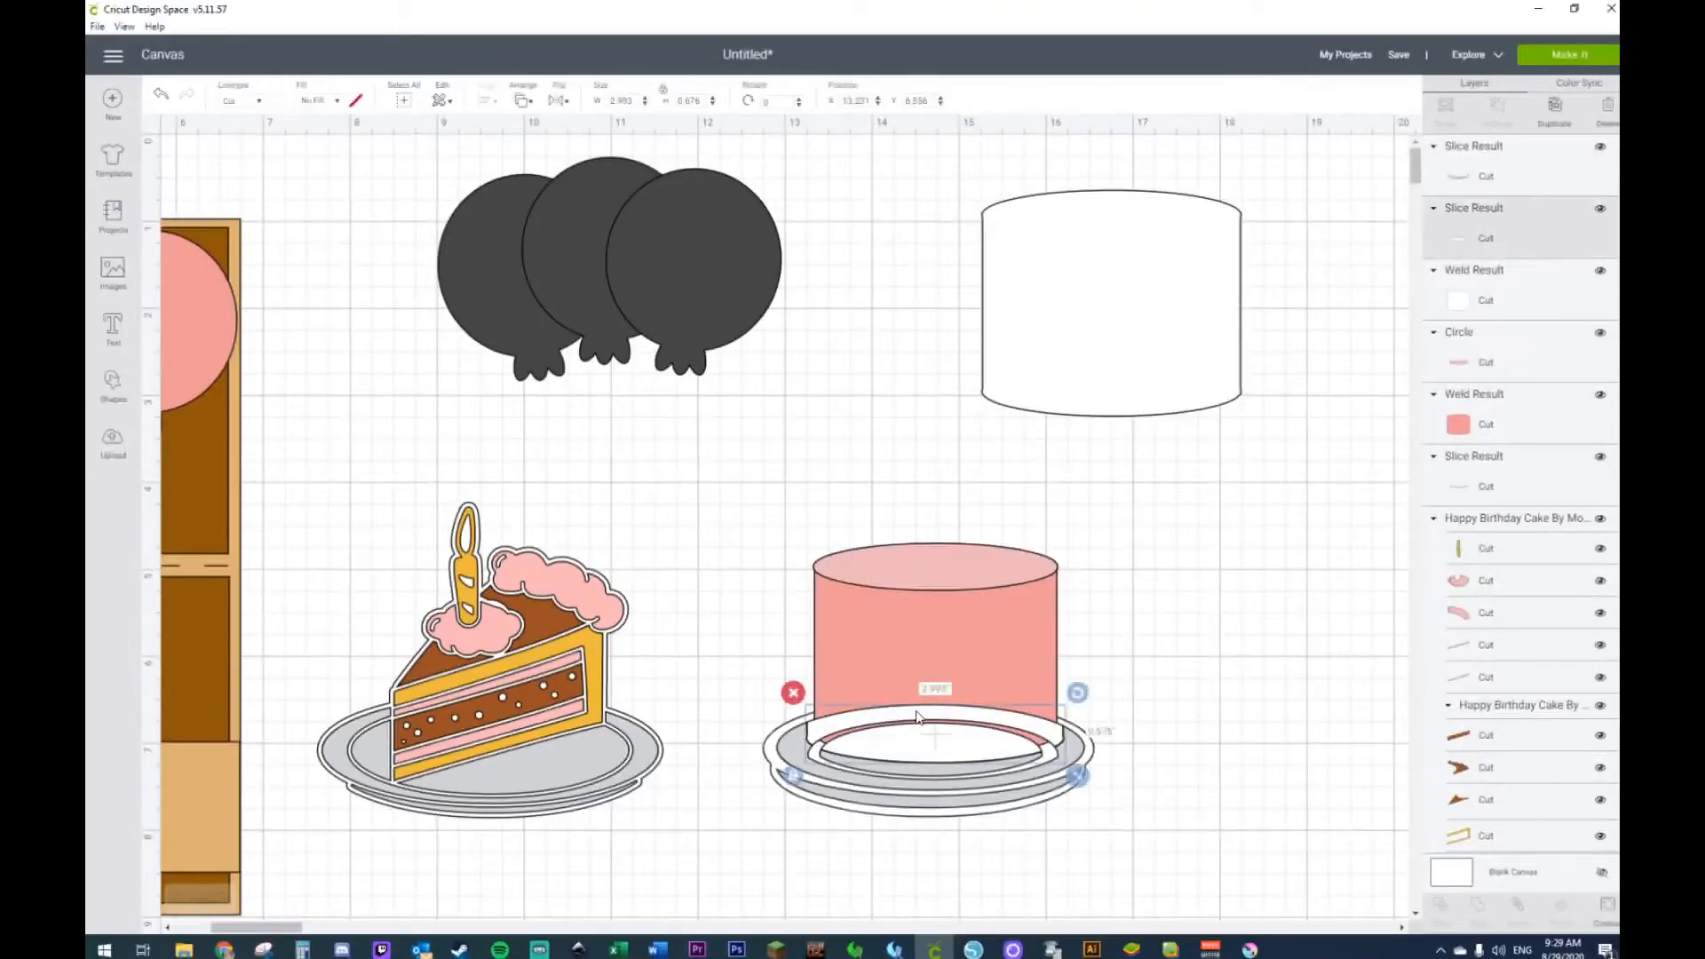
key("Delete")
Step: Send the spare white cake outline to the back and centre it around the pink cake as an even border
left_click_drag(1148, 379, 958, 674)
right_click(960, 673)
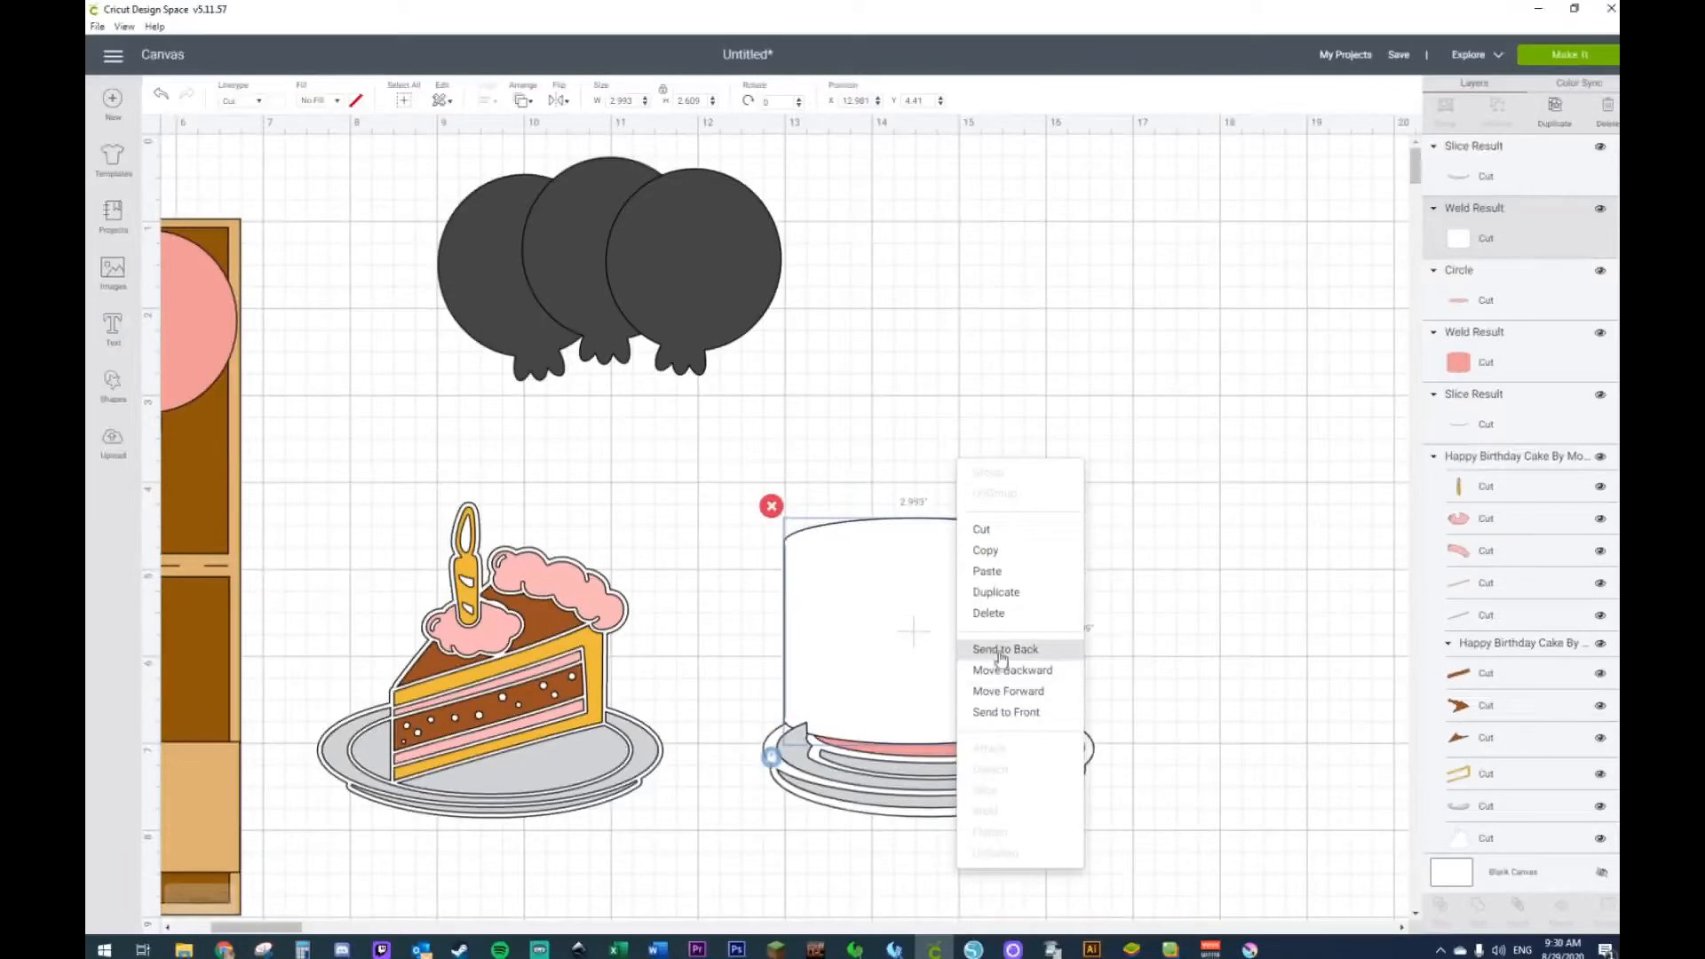
left_click(996, 650)
left_click_drag(808, 571, 820, 559)
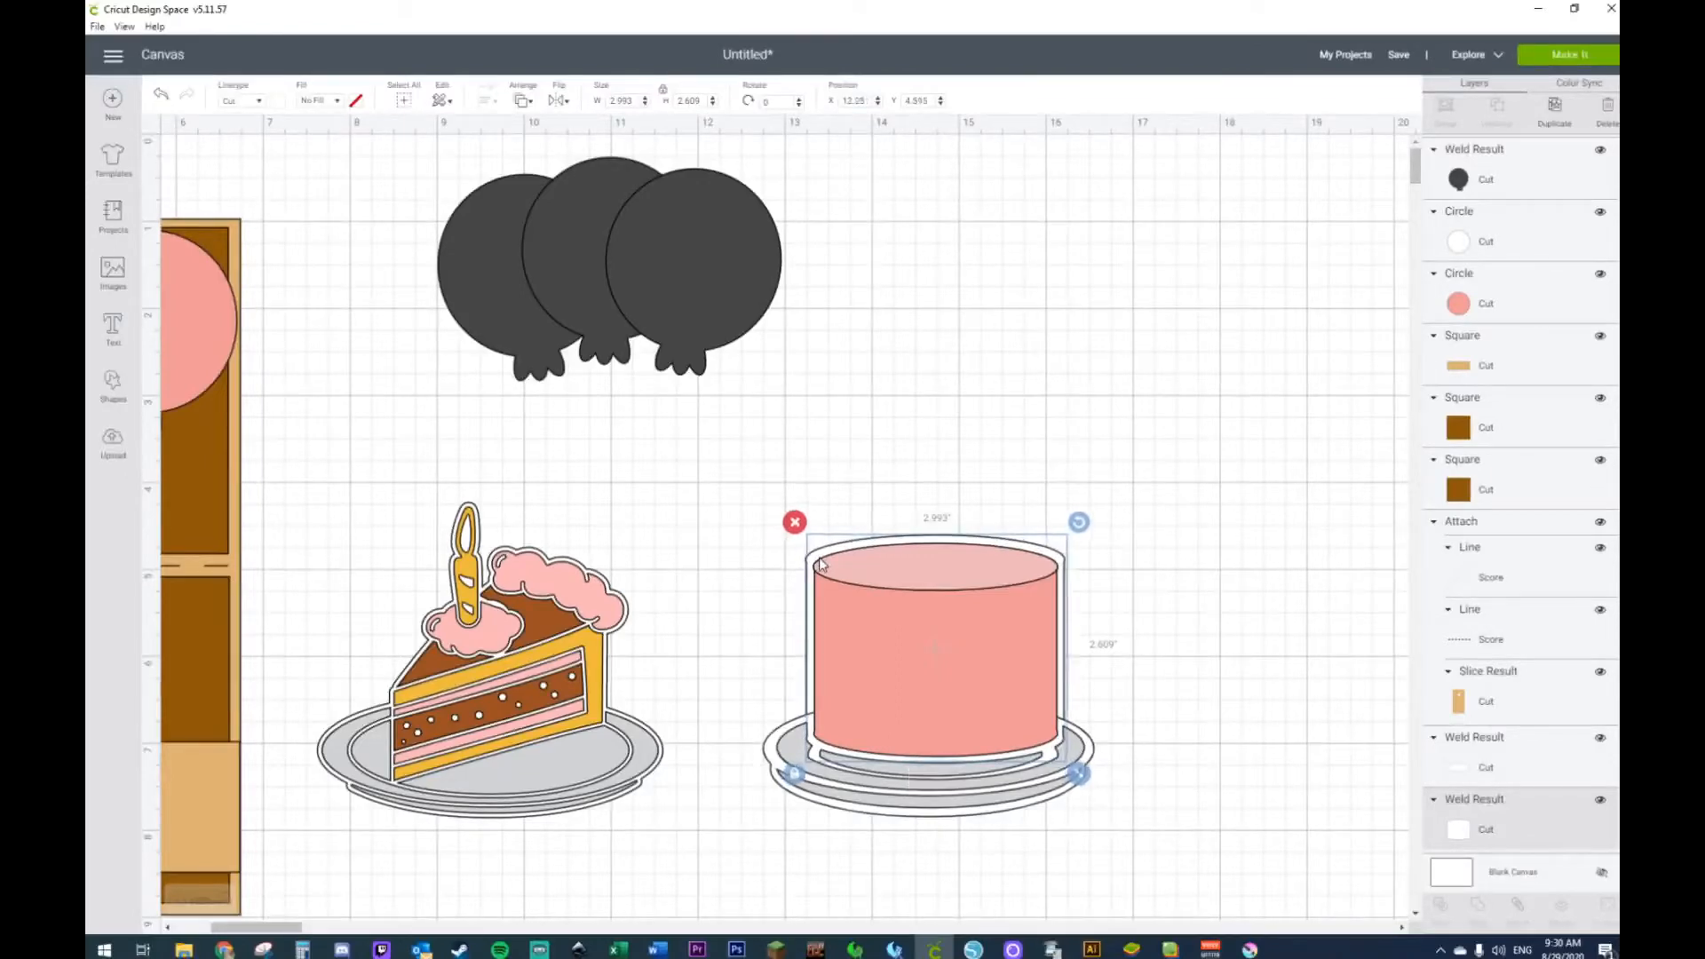
left_click_drag(1066, 565, 1063, 565)
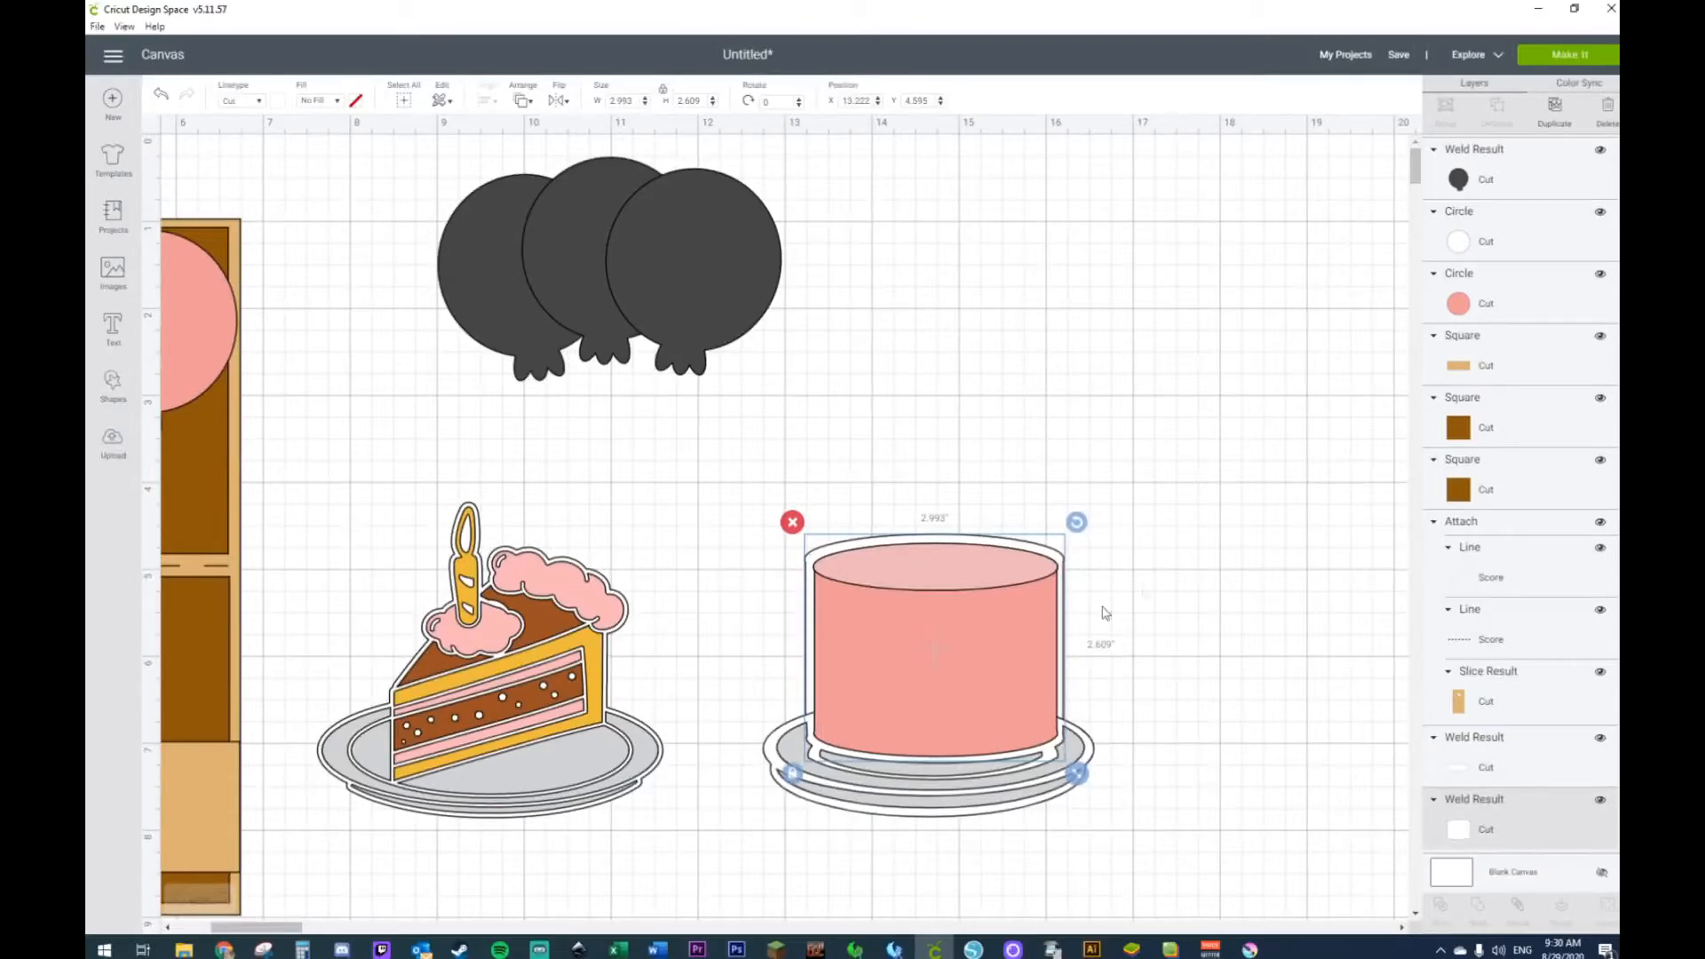
Step: Weld the white cake outline and the white plate outline into one backing shape and send it to the back
left_click(1489, 788, "shift")
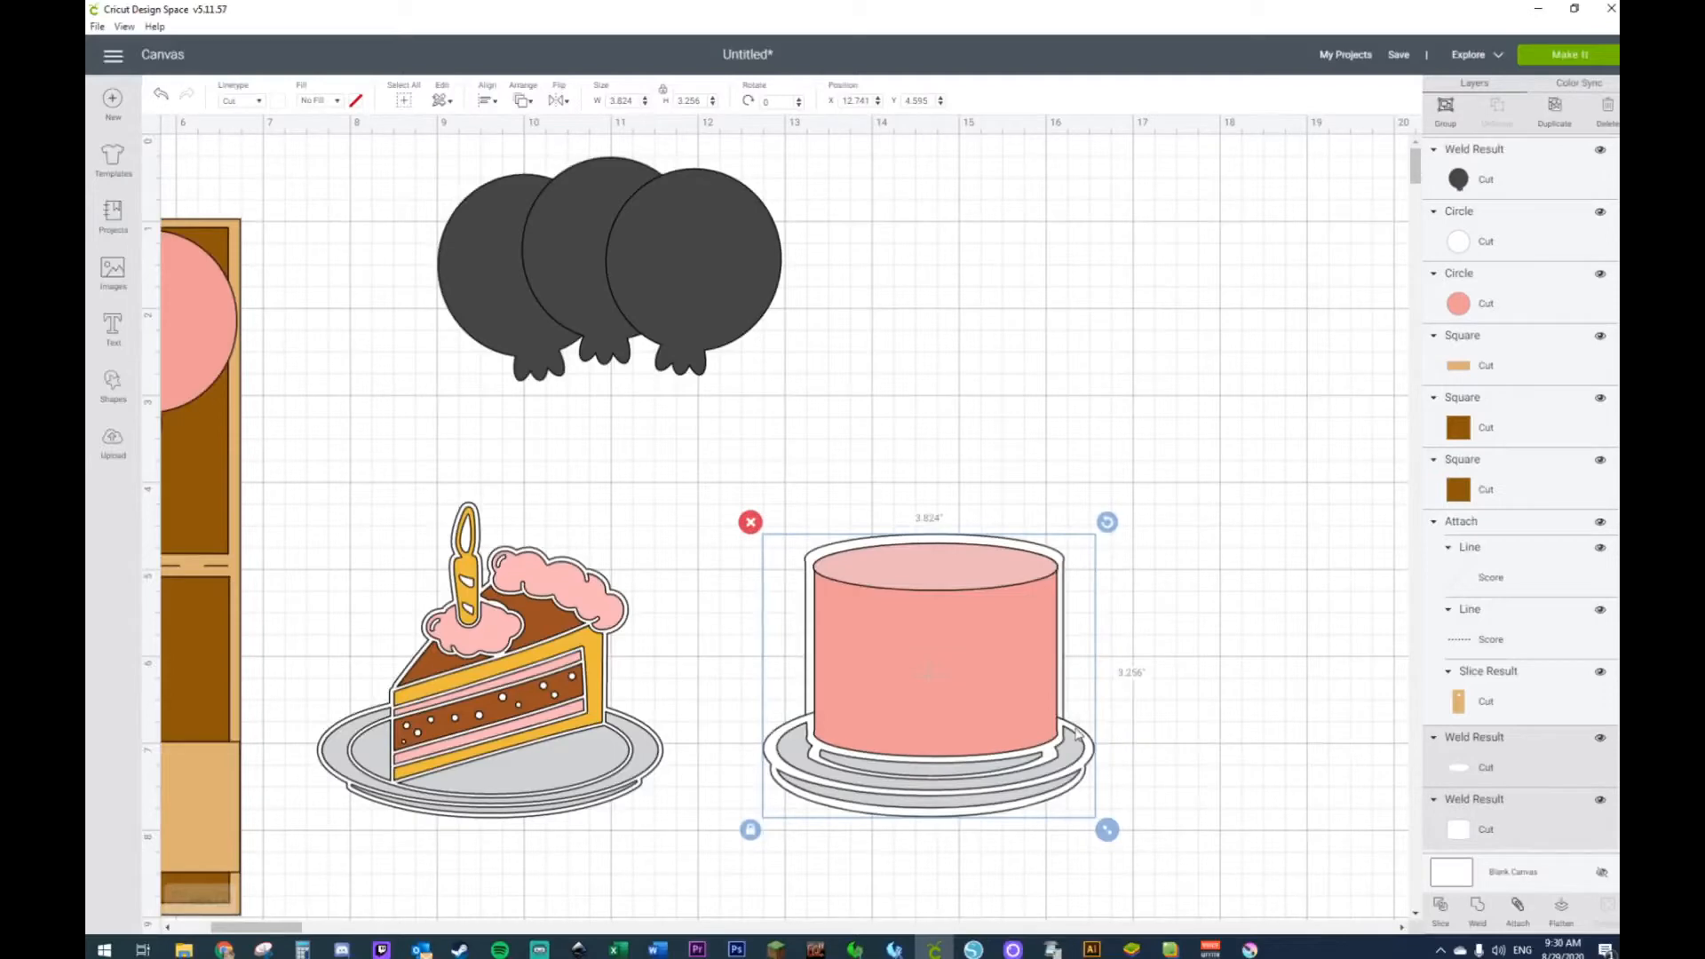
right_click(1061, 559)
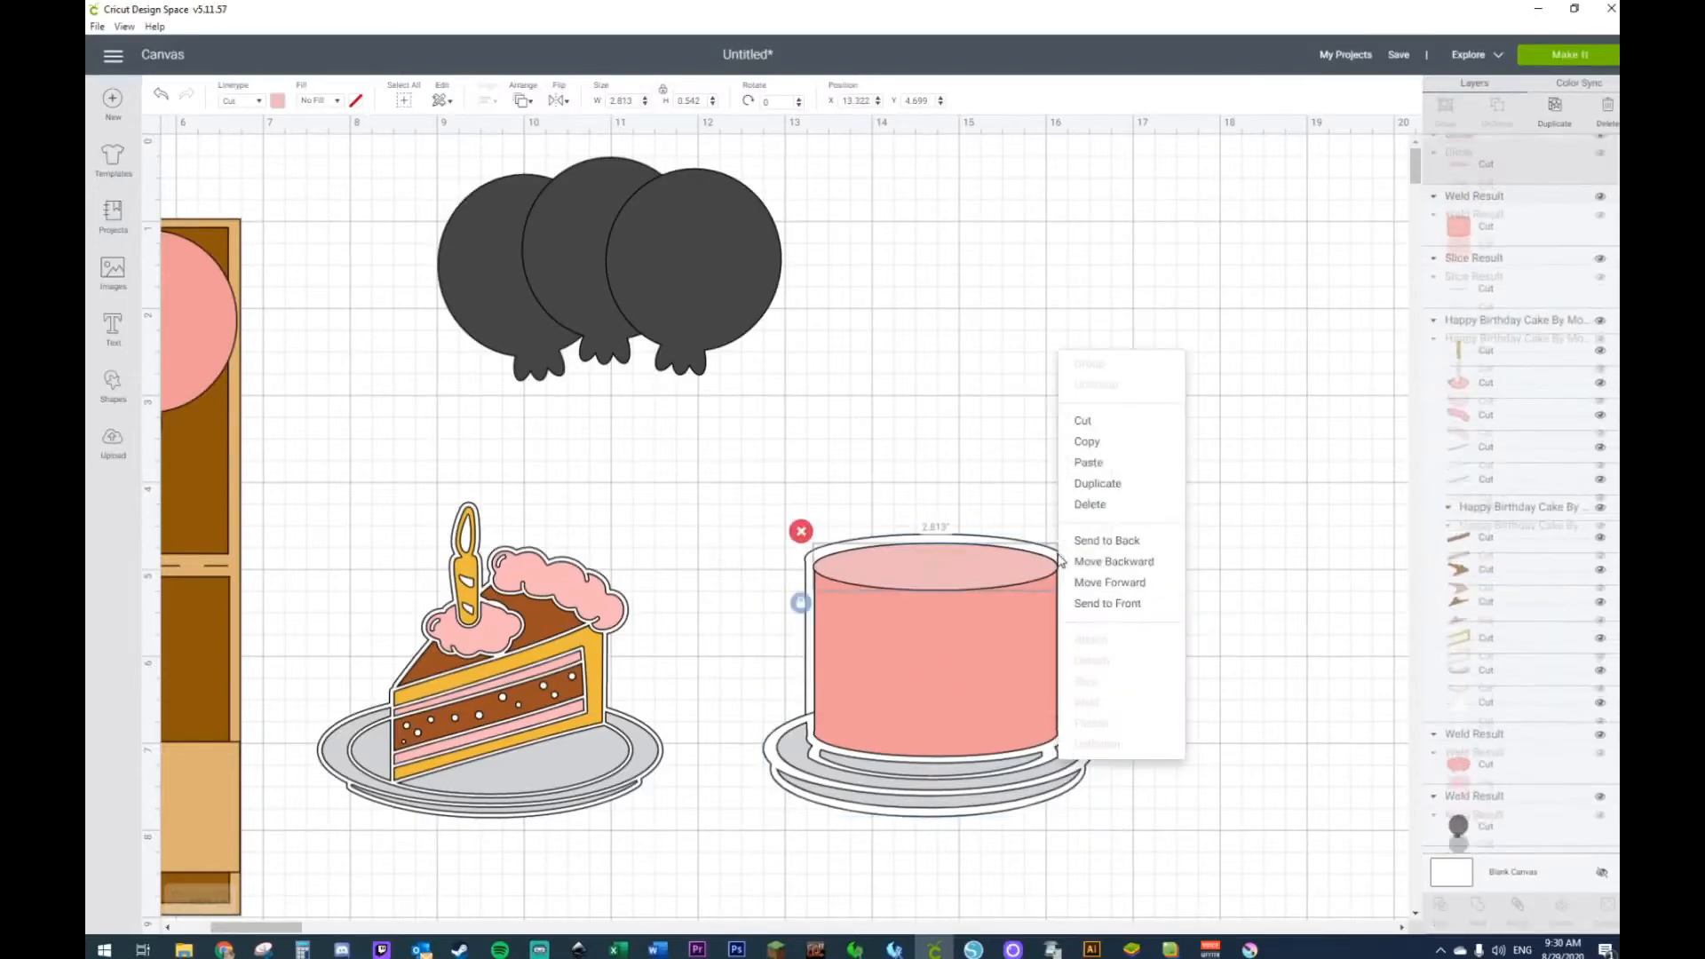
left_click(1294, 579)
scroll(1478, 779, "down", 5)
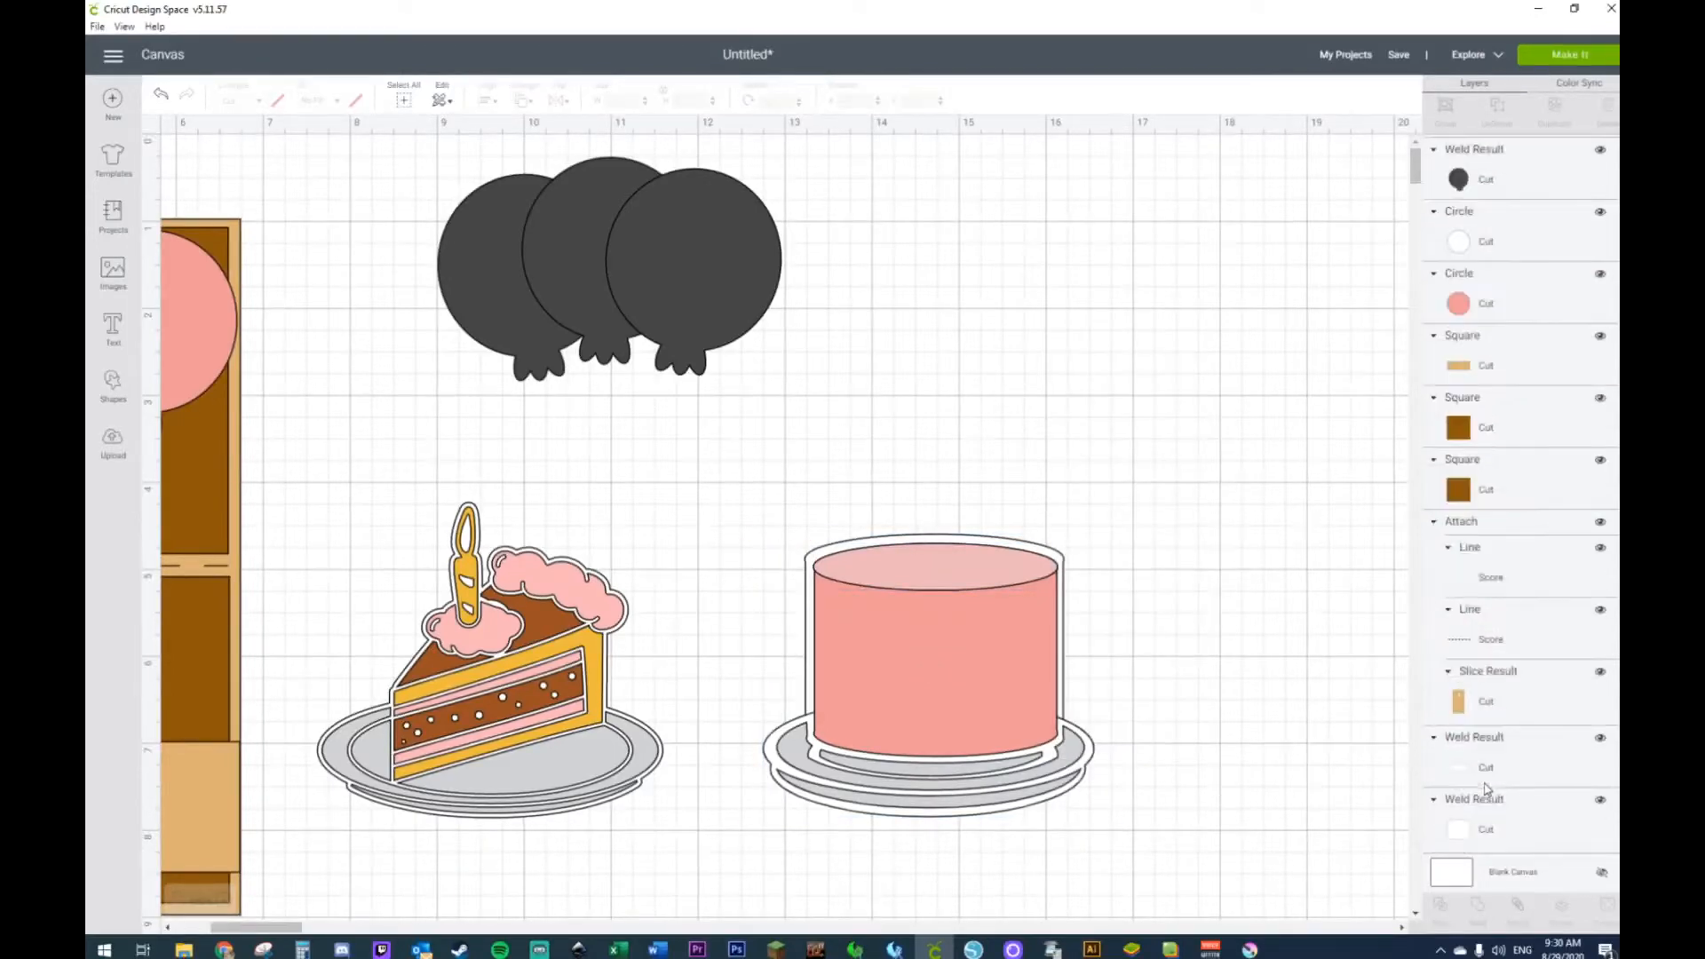
left_click(1476, 766)
left_click(1485, 843, "shift")
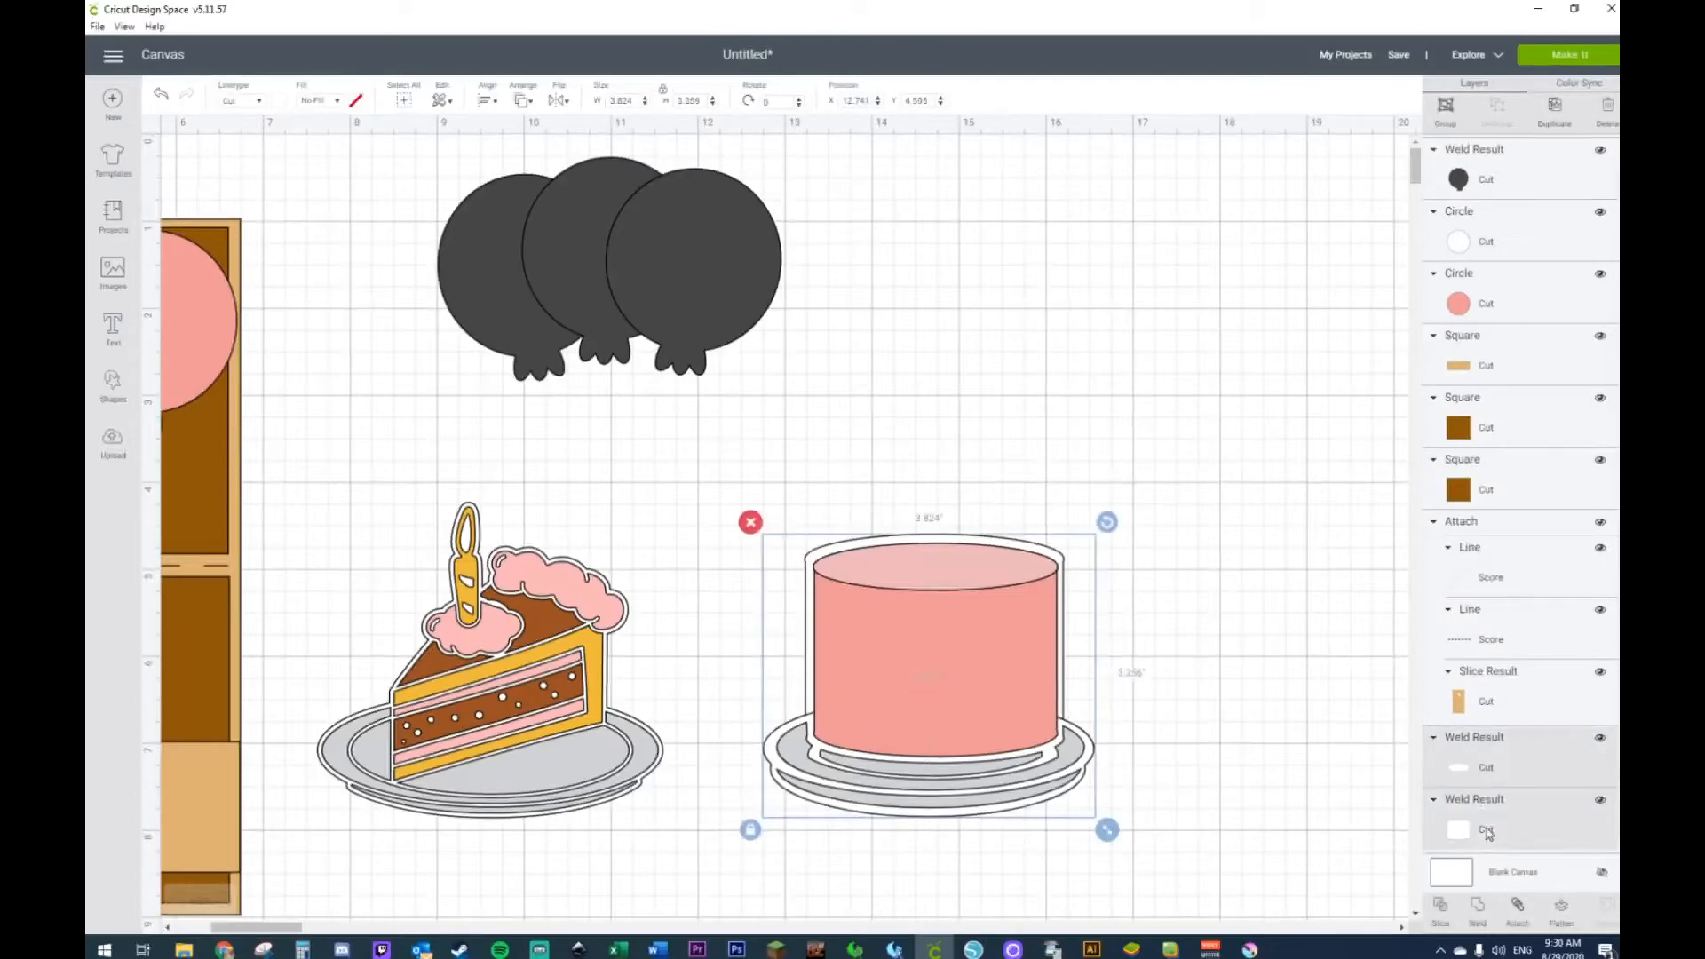
right_click(1487, 834)
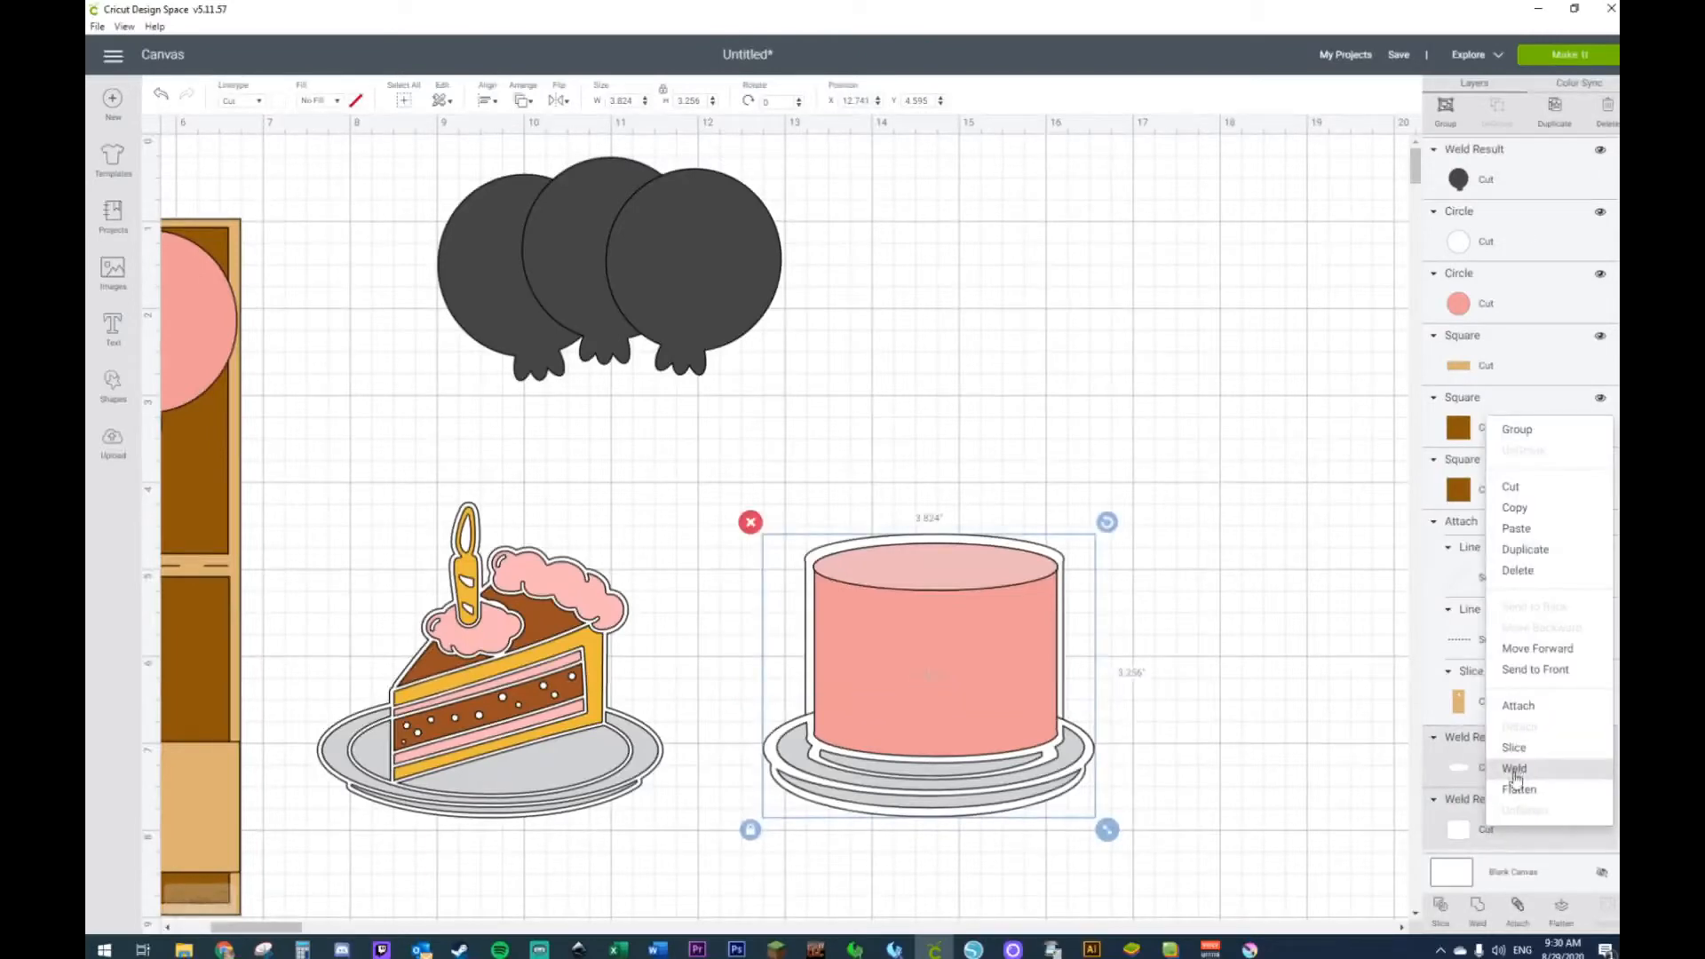
left_click(1515, 770)
right_click(941, 716)
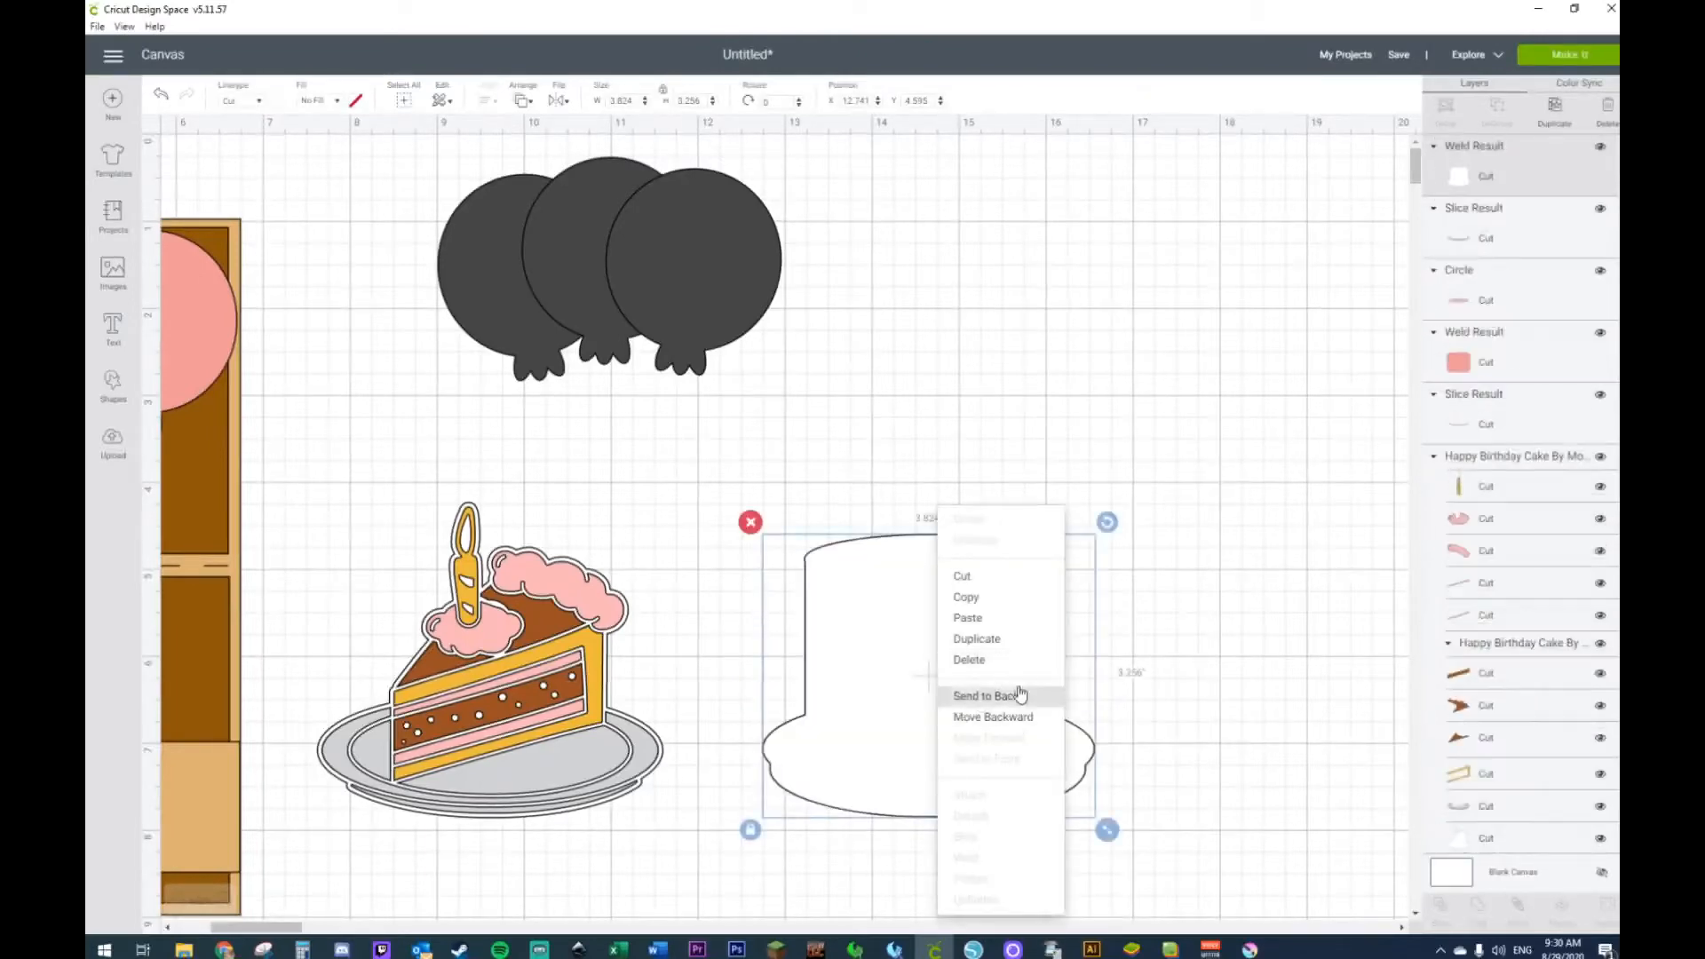
left_click(985, 696)
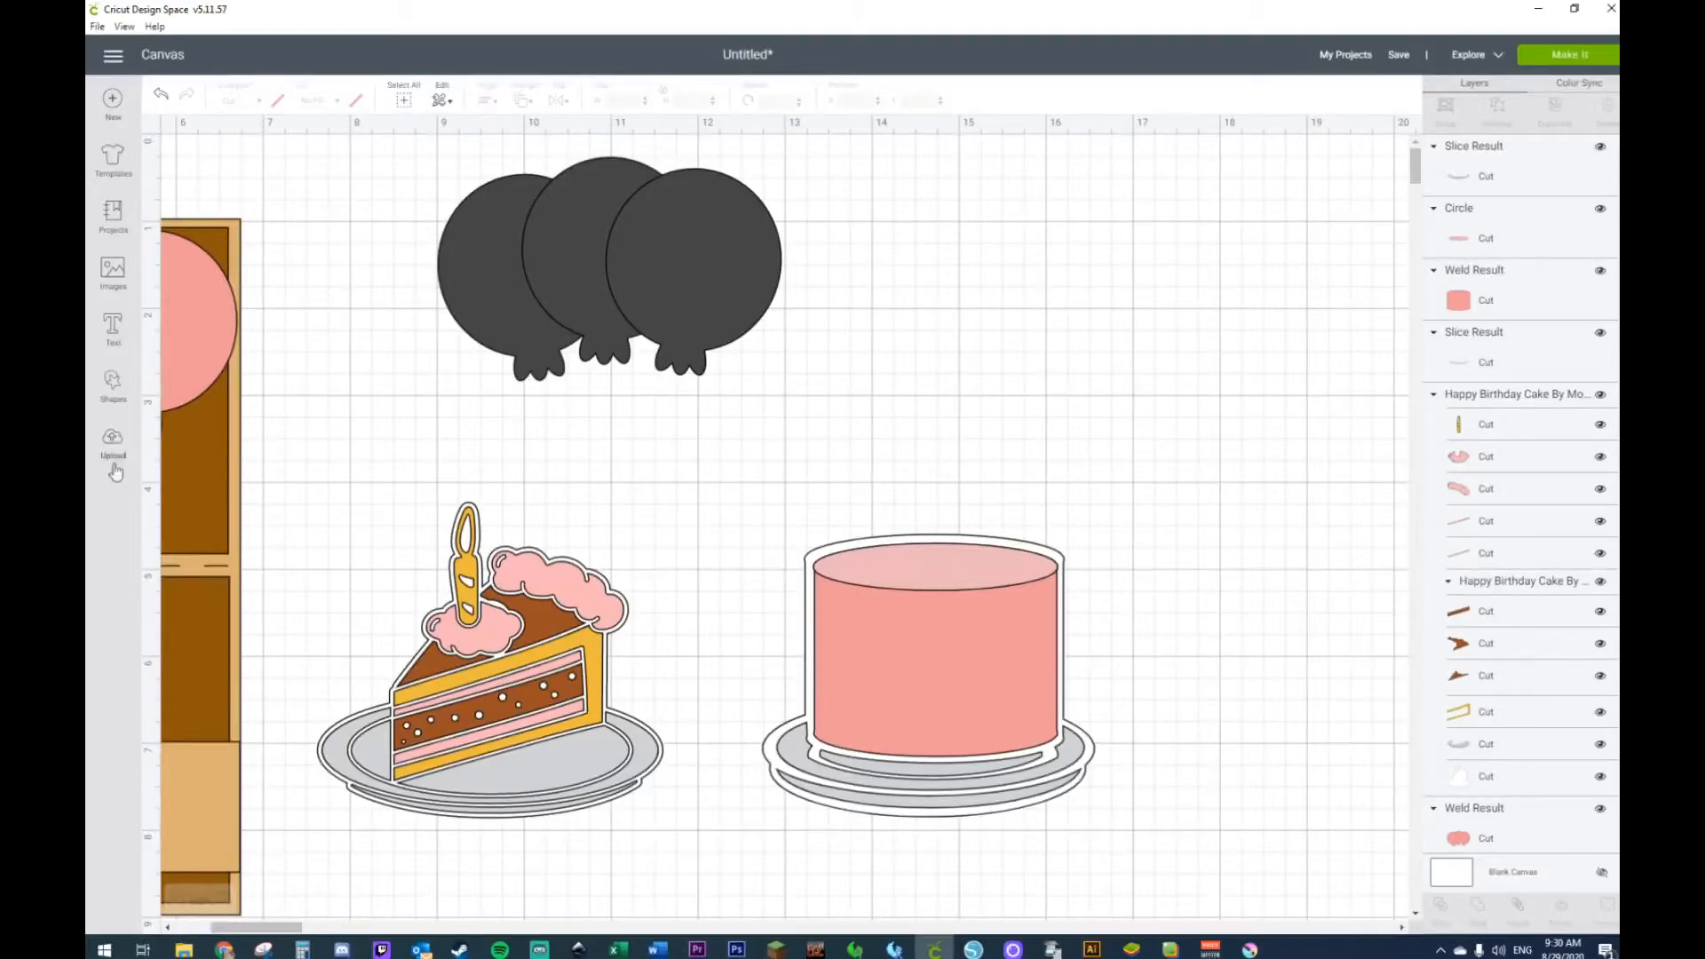
Step: Insert a circle above the cake, squash it into a small flat ellipse and duplicate it to form a two-tier stack
left_click(112, 382)
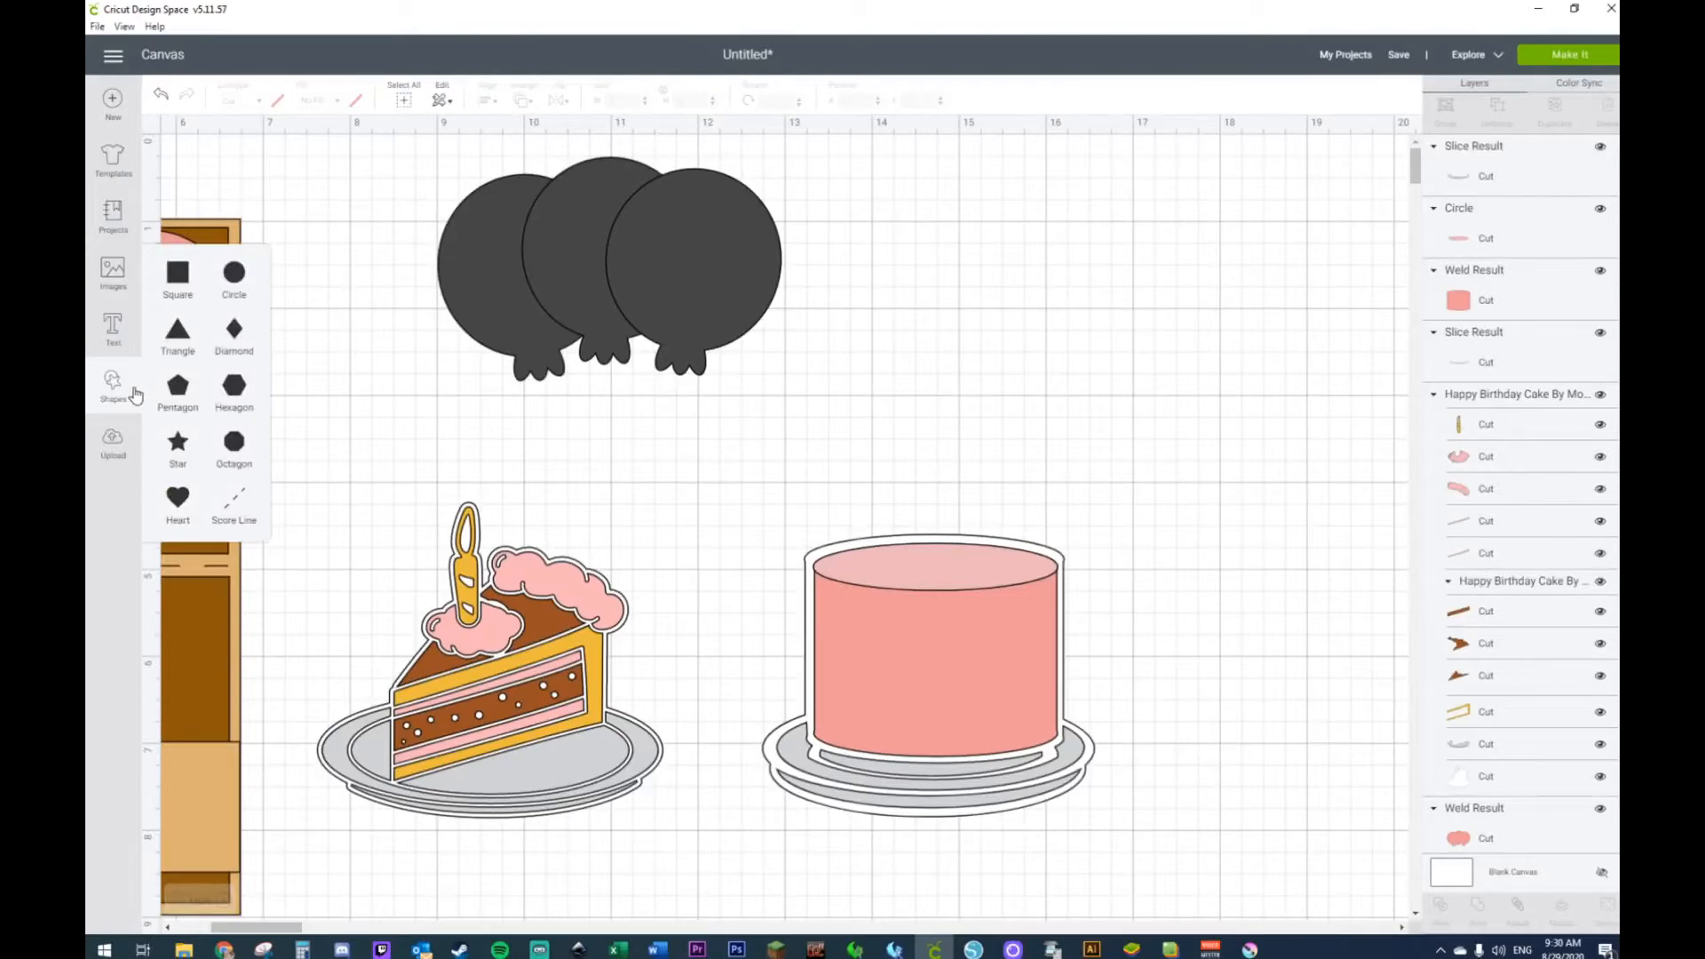
left_click(235, 284)
left_click_drag(302, 355, 1132, 415)
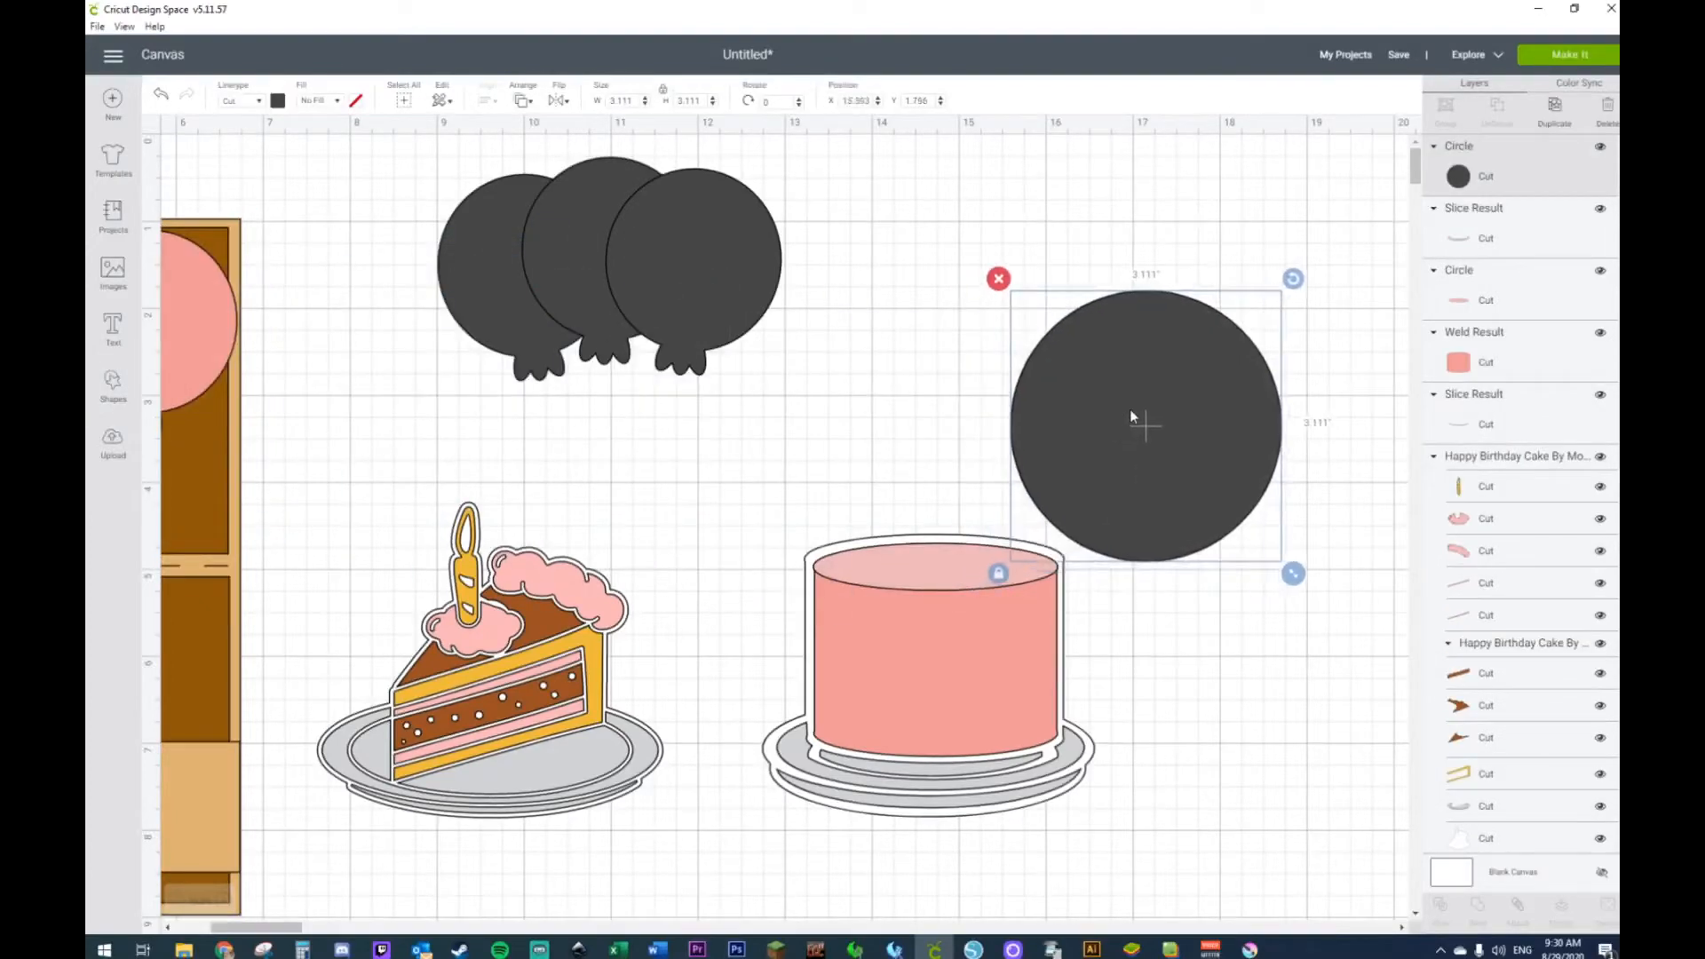
left_click_drag(1309, 579, 1173, 458)
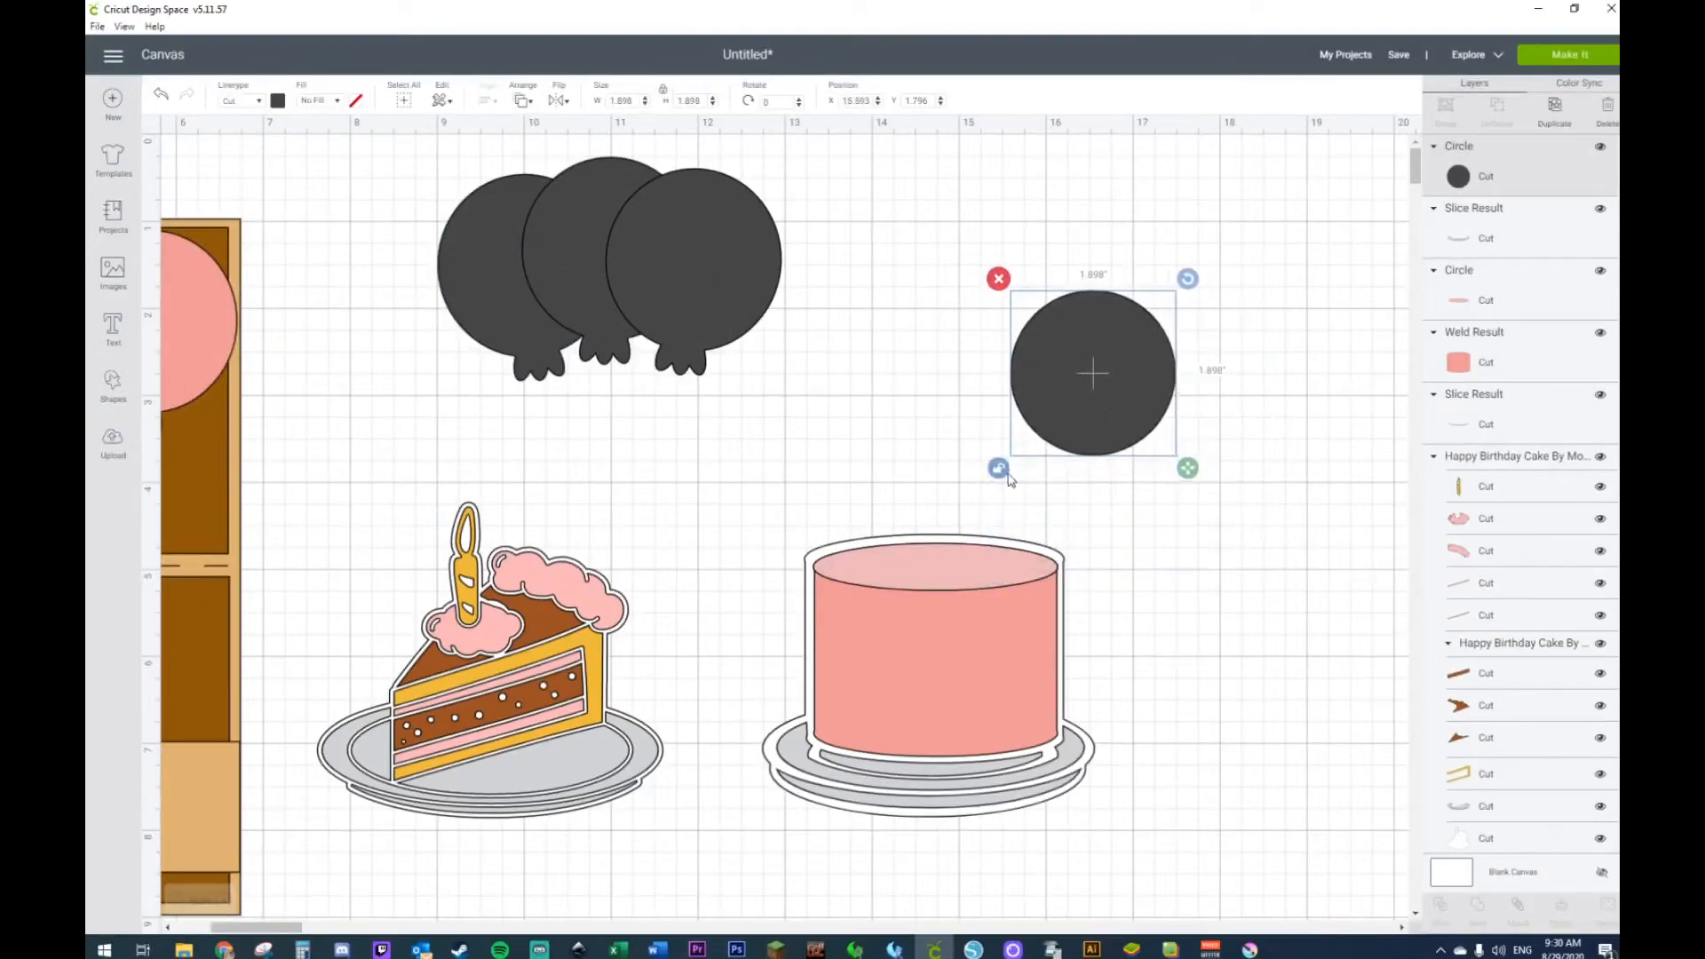
left_click_drag(1190, 470, 1050, 485)
key("ctrl+d")
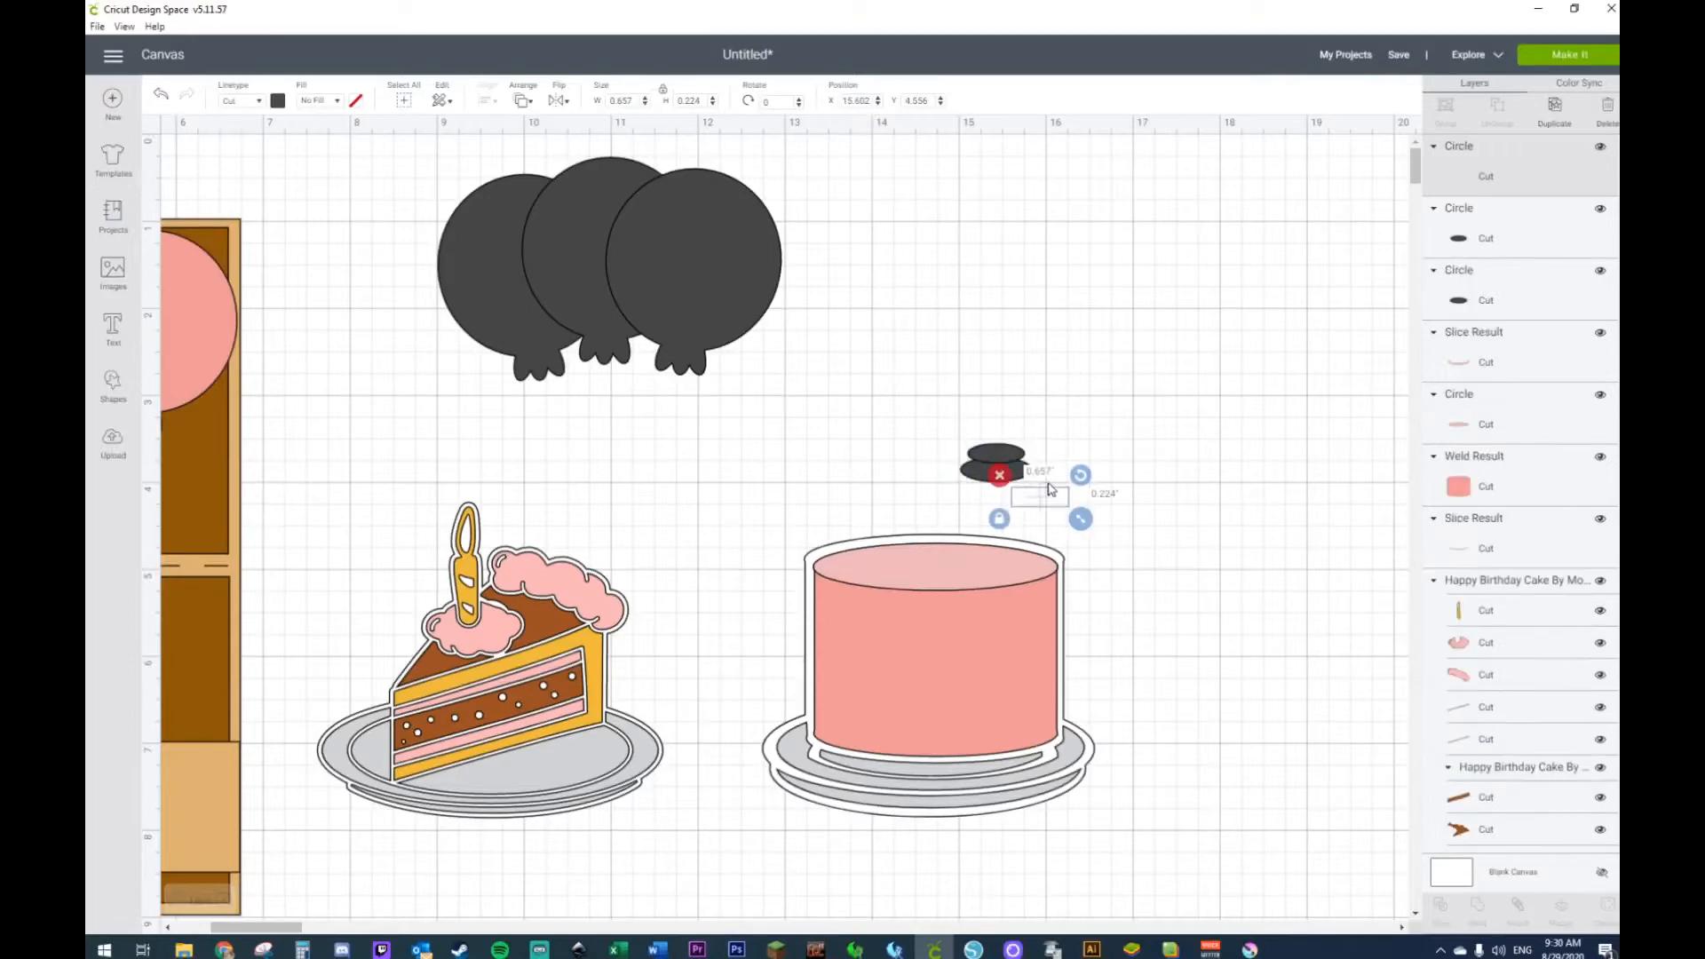
Step: Turn the spare ellipse upright, duplicate it with an overlapping offset and slice the pair to get a curved tip
key("ctrl+d")
left_click_drag(1080, 474, 1061, 542)
left_click(1054, 508)
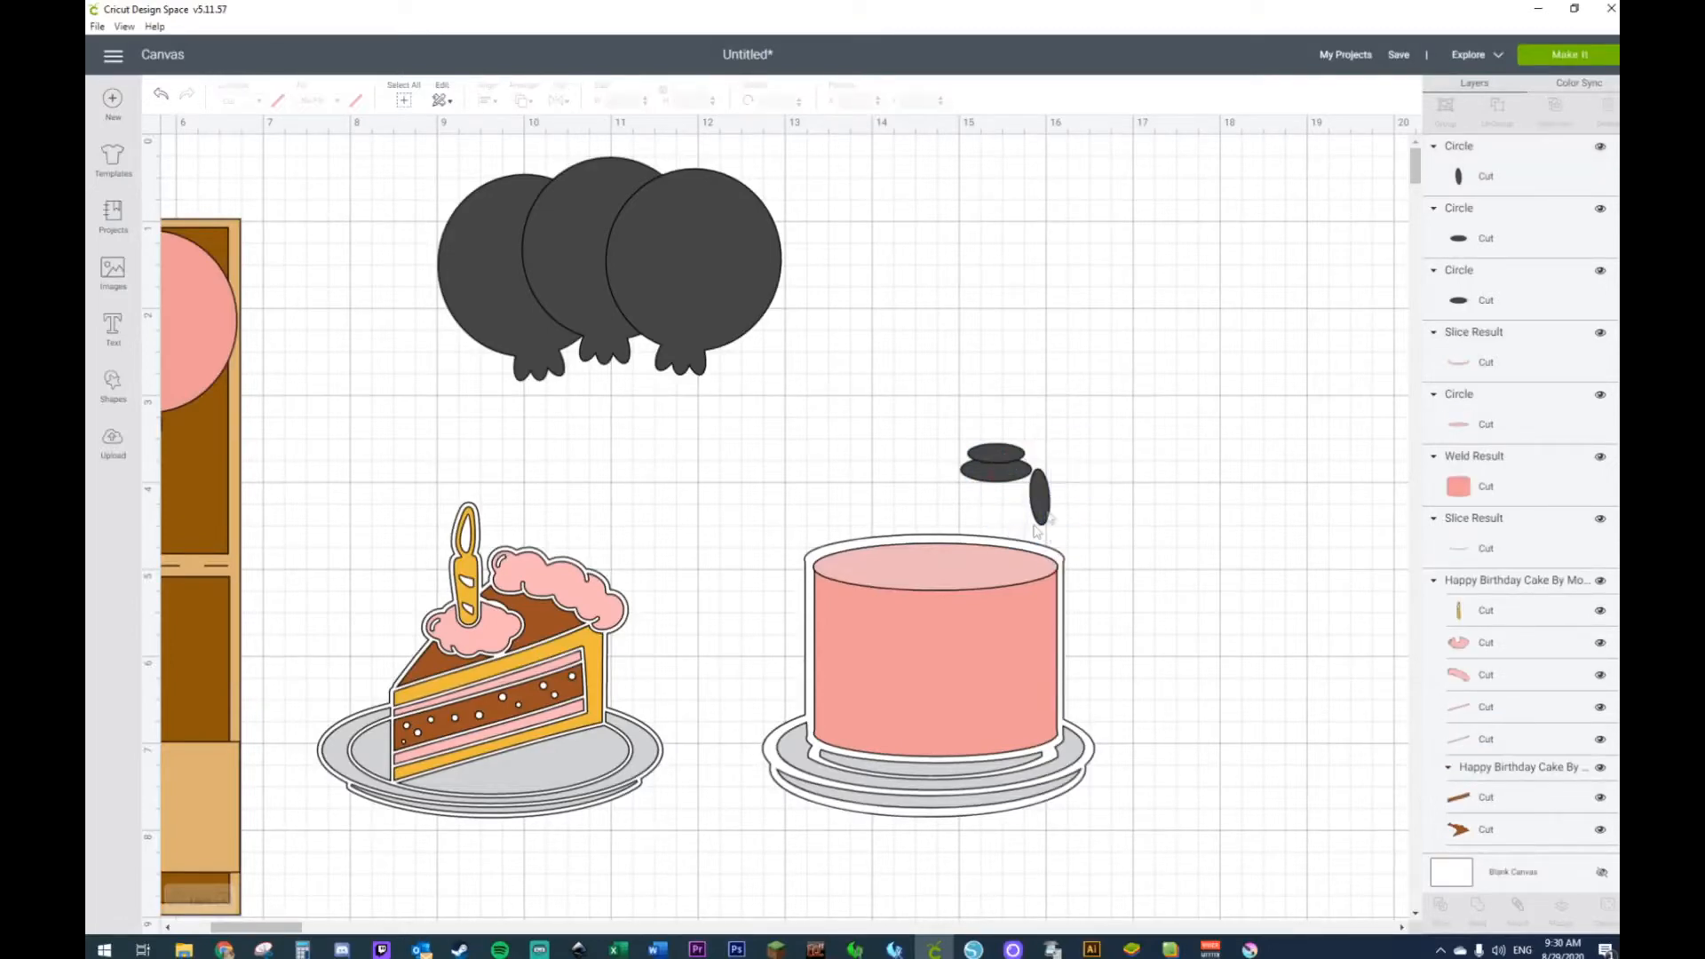
left_click_drag(1042, 522, 1093, 441)
key("ctrl+d")
right_click(1109, 429)
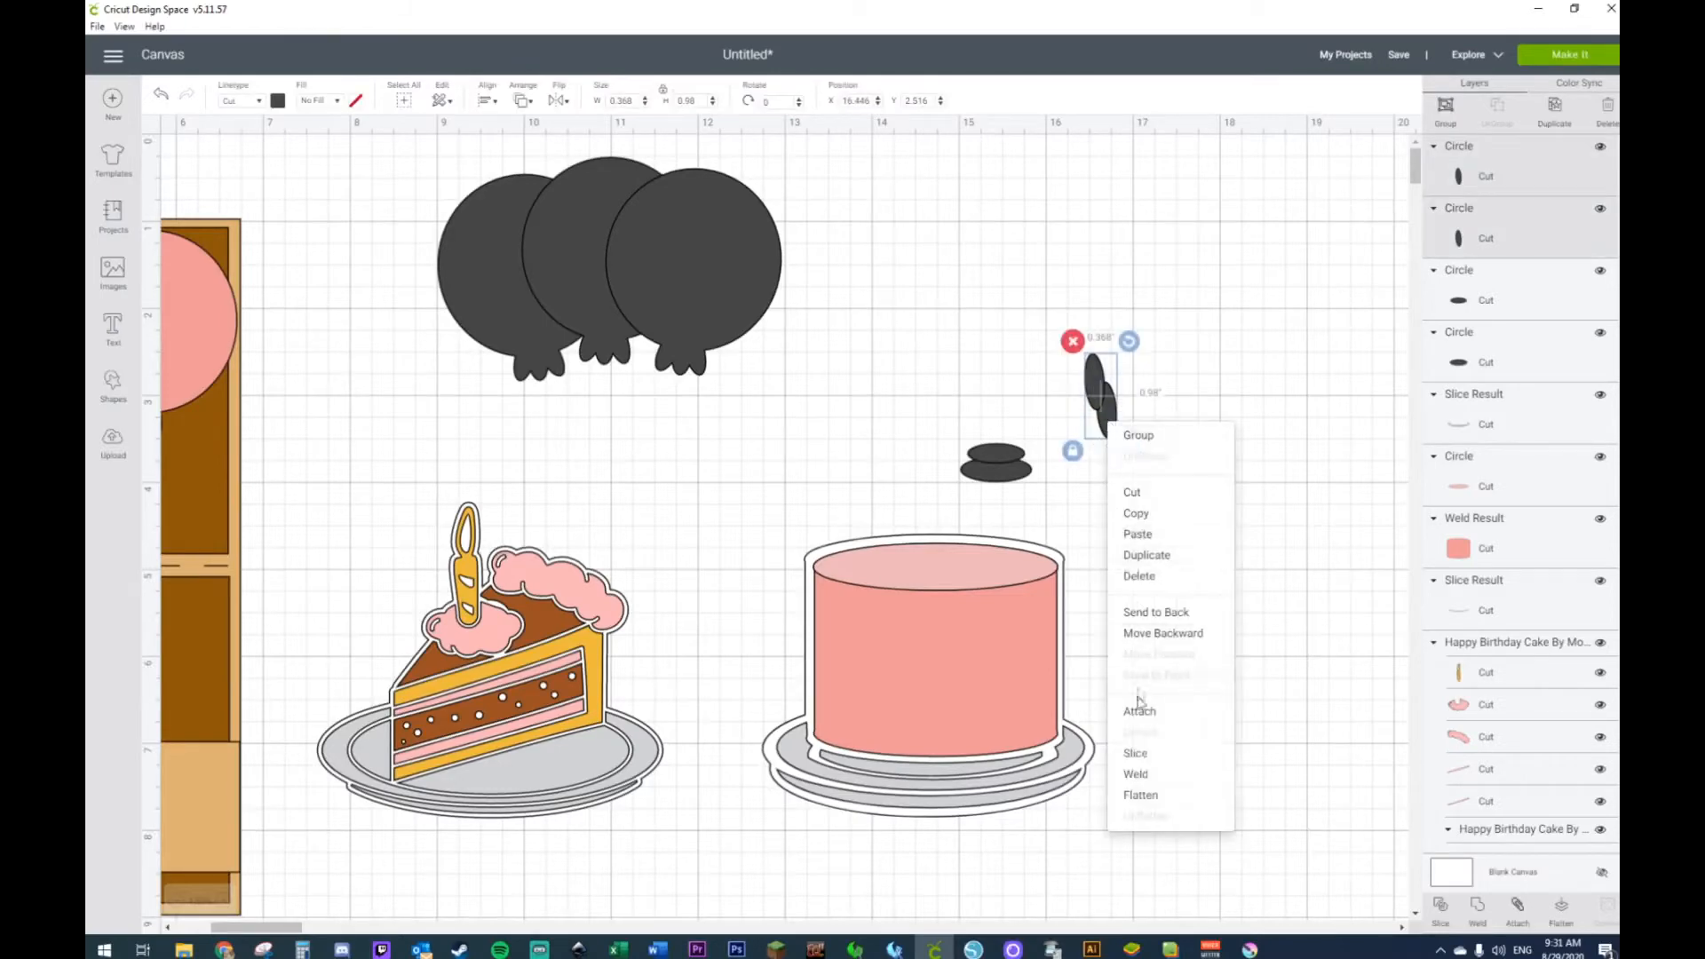
left_click(1146, 748)
Step: Place the curved slice piece on top of the stacked ellipses and weld them into one whipped-cream dollop about 0.815 by 0.734 inches
left_click_drag(1109, 425, 1012, 463)
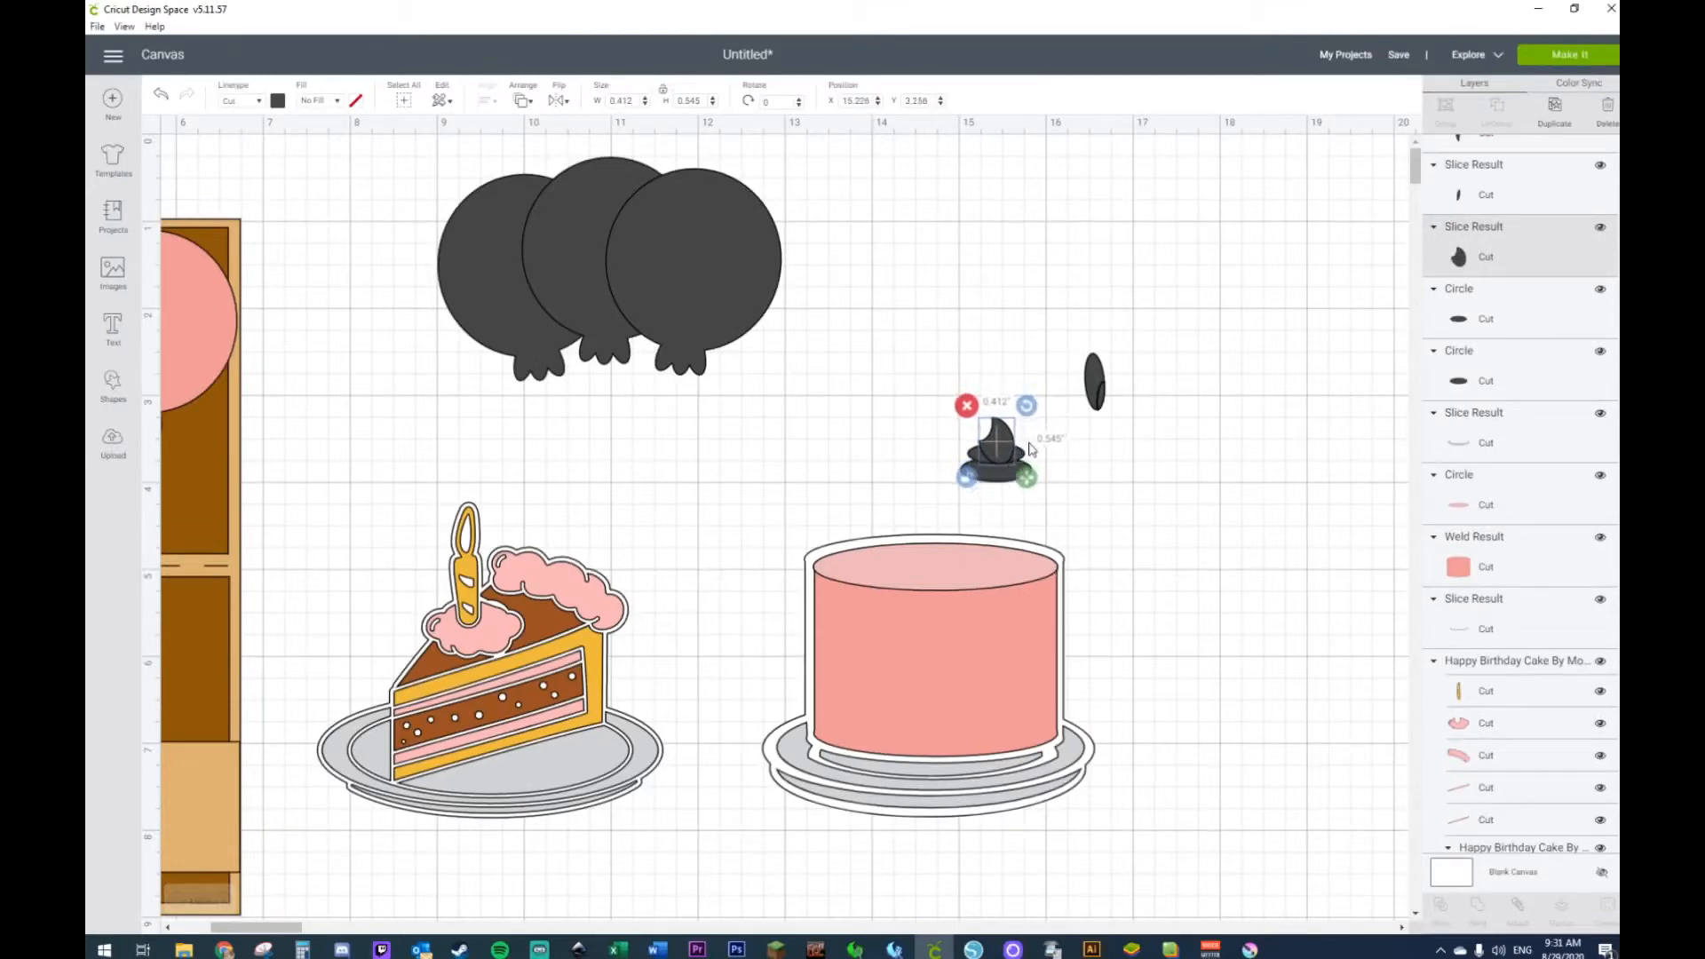
left_click(997, 374)
left_click_drag(960, 407, 1016, 479)
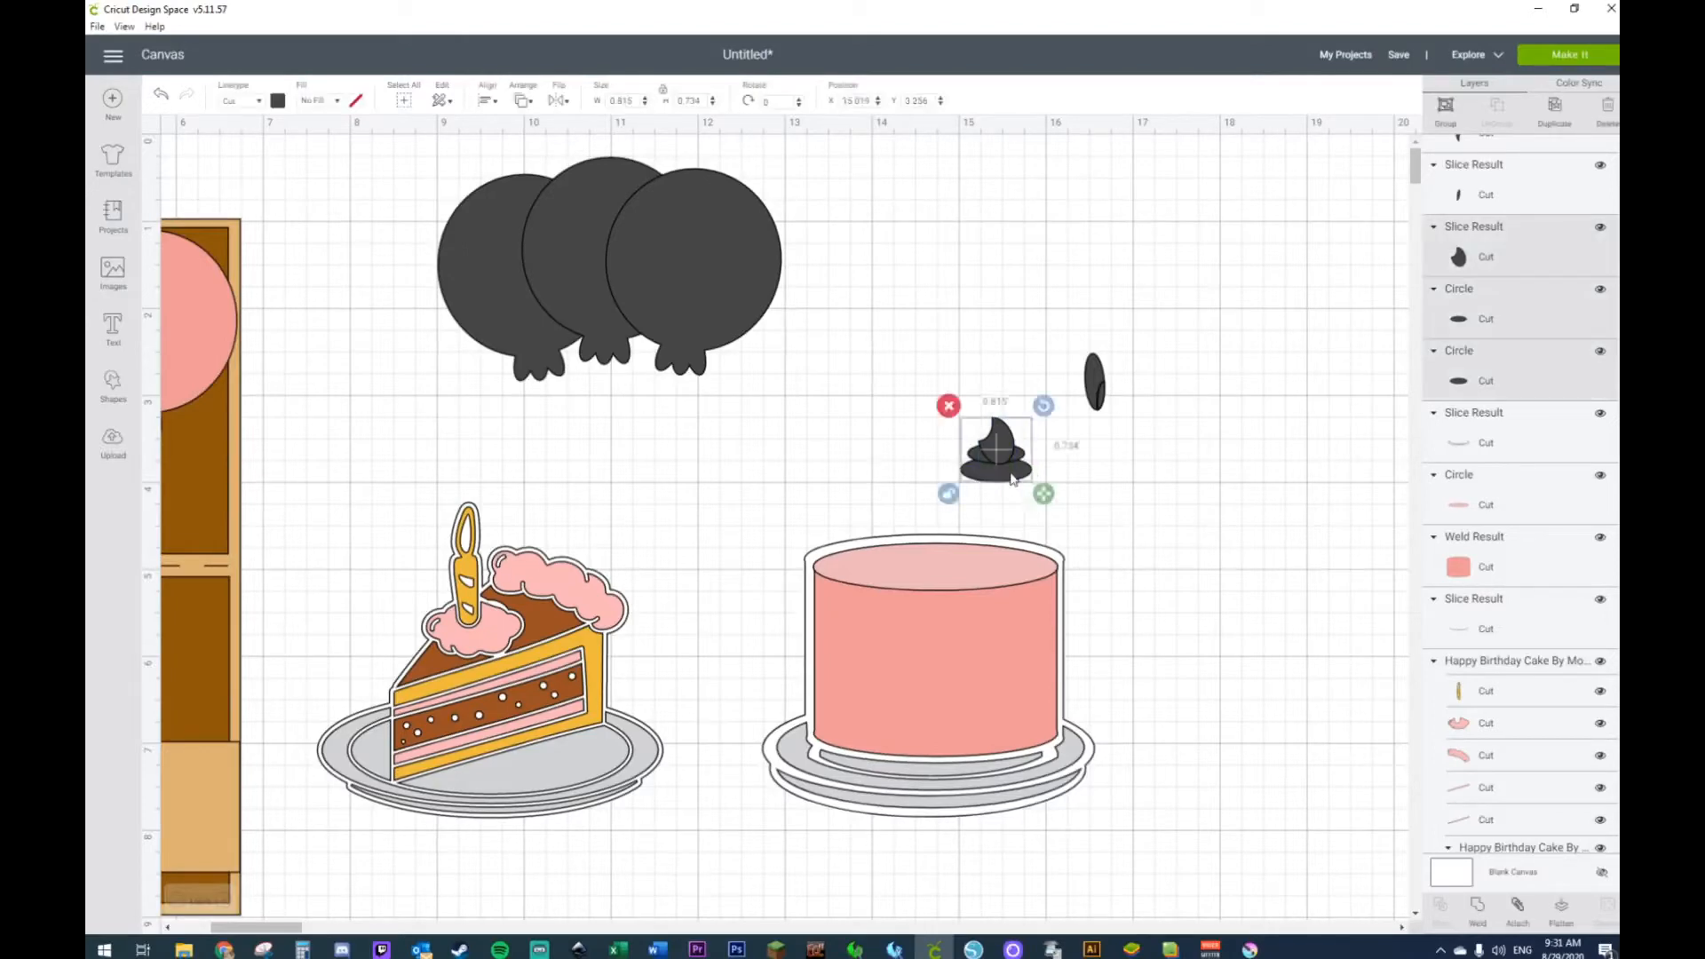
right_click(1010, 471)
left_click(1048, 822)
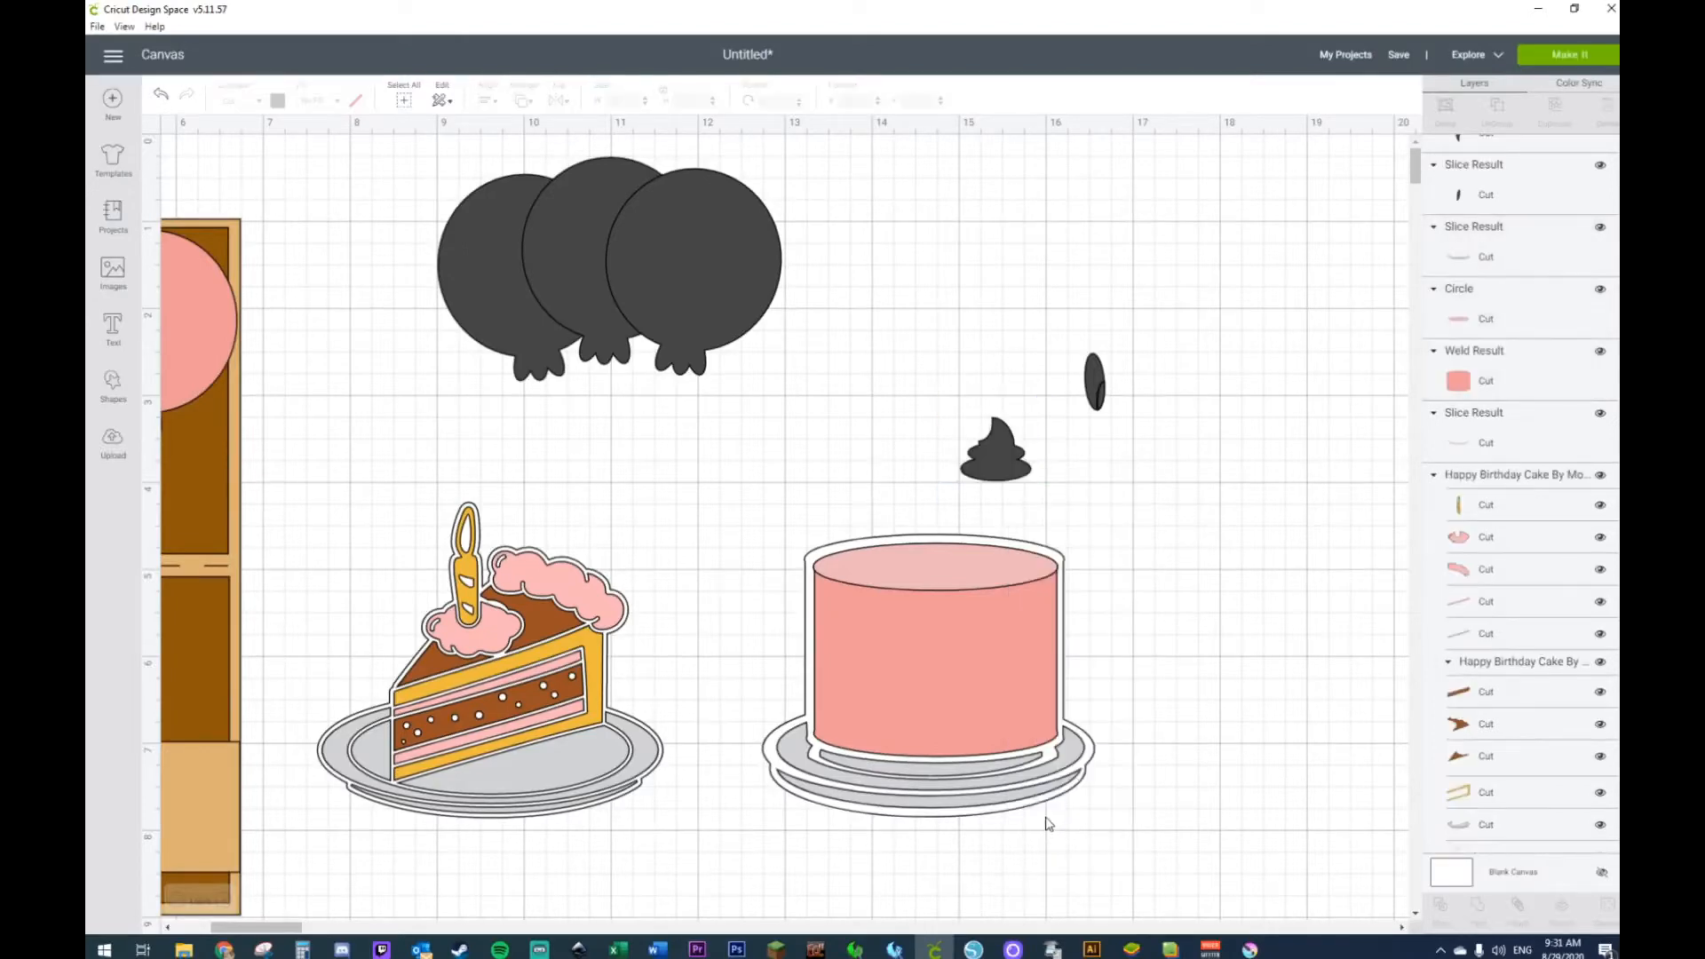
Step: Colour the cream dollop white and place it on the left end of the cake's top surface
left_click_drag(1004, 454, 973, 467)
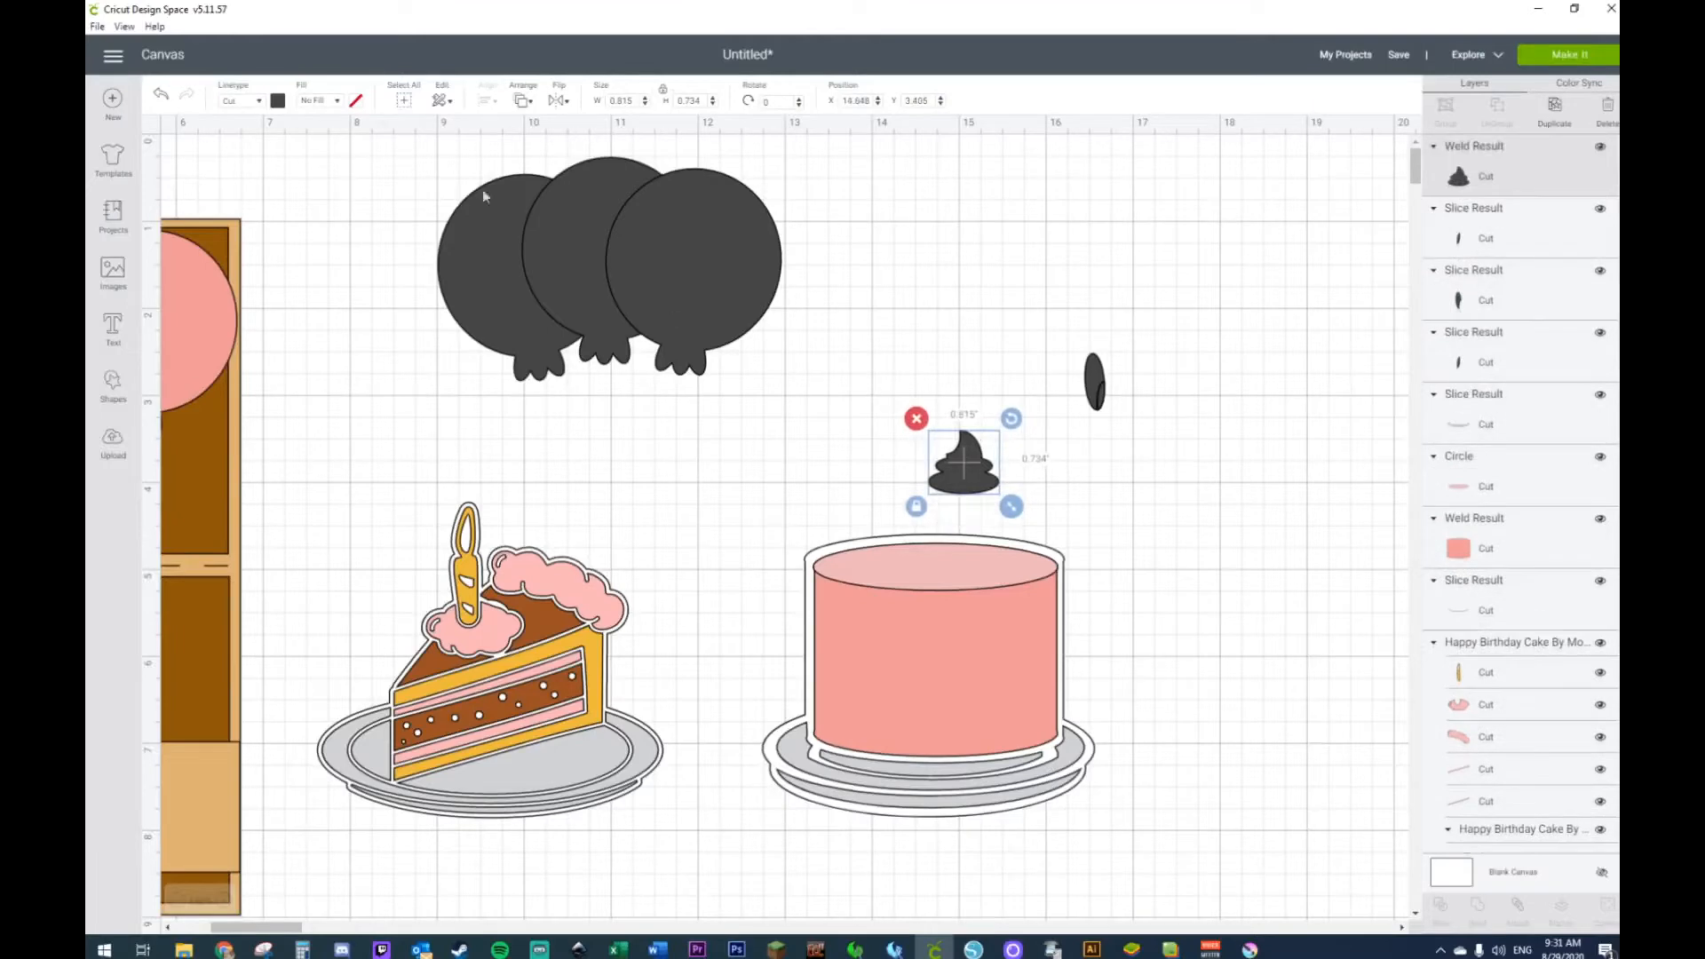
left_click(277, 102)
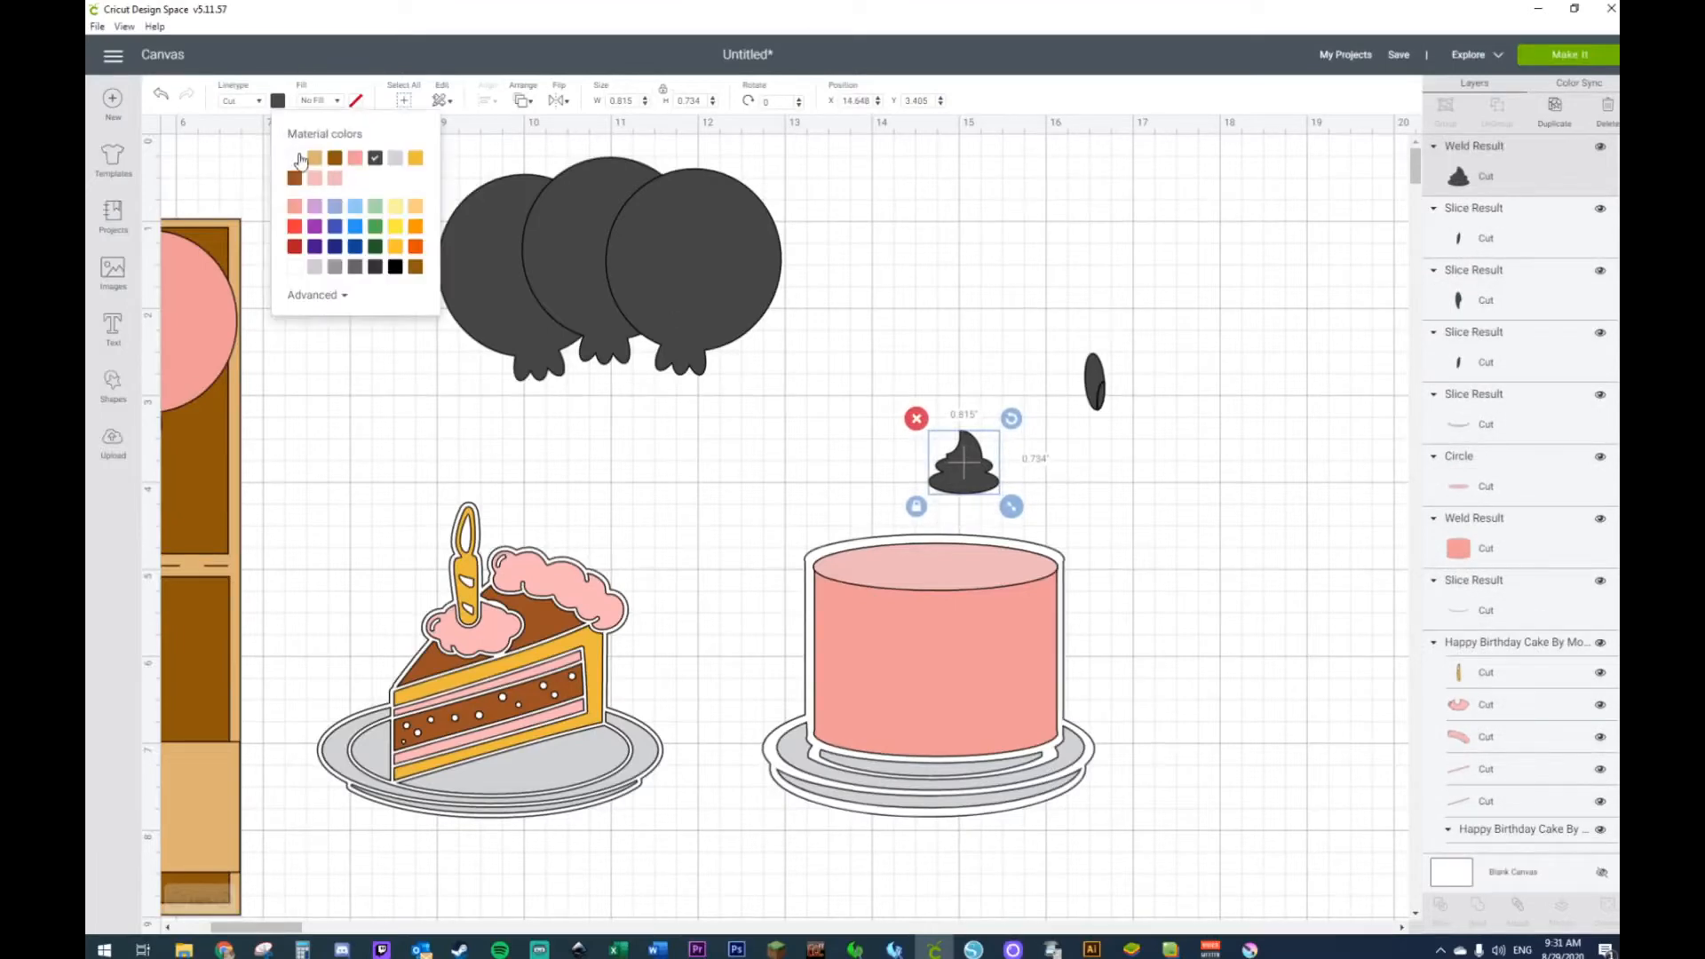
left_click(294, 158)
left_click_drag(970, 474, 841, 560)
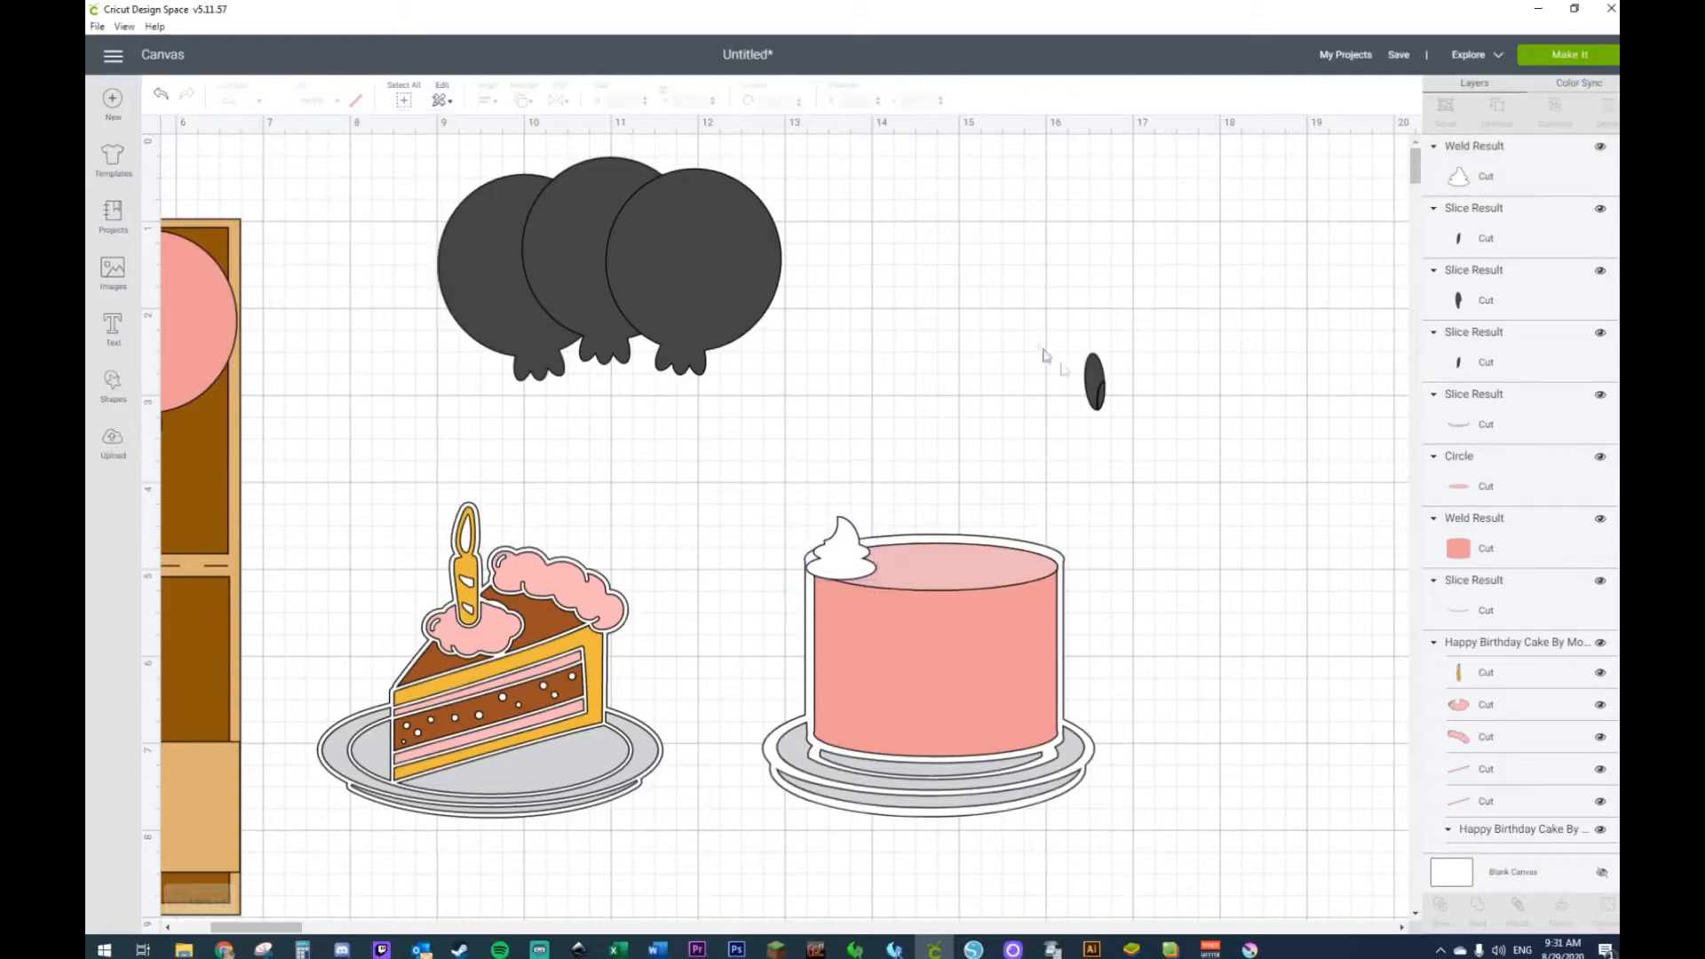
Step: Delete the leftover dark slice pieces and nudge the white dollop just inside the cake's left edge
left_click_drag(1039, 355, 1151, 428)
key("Delete")
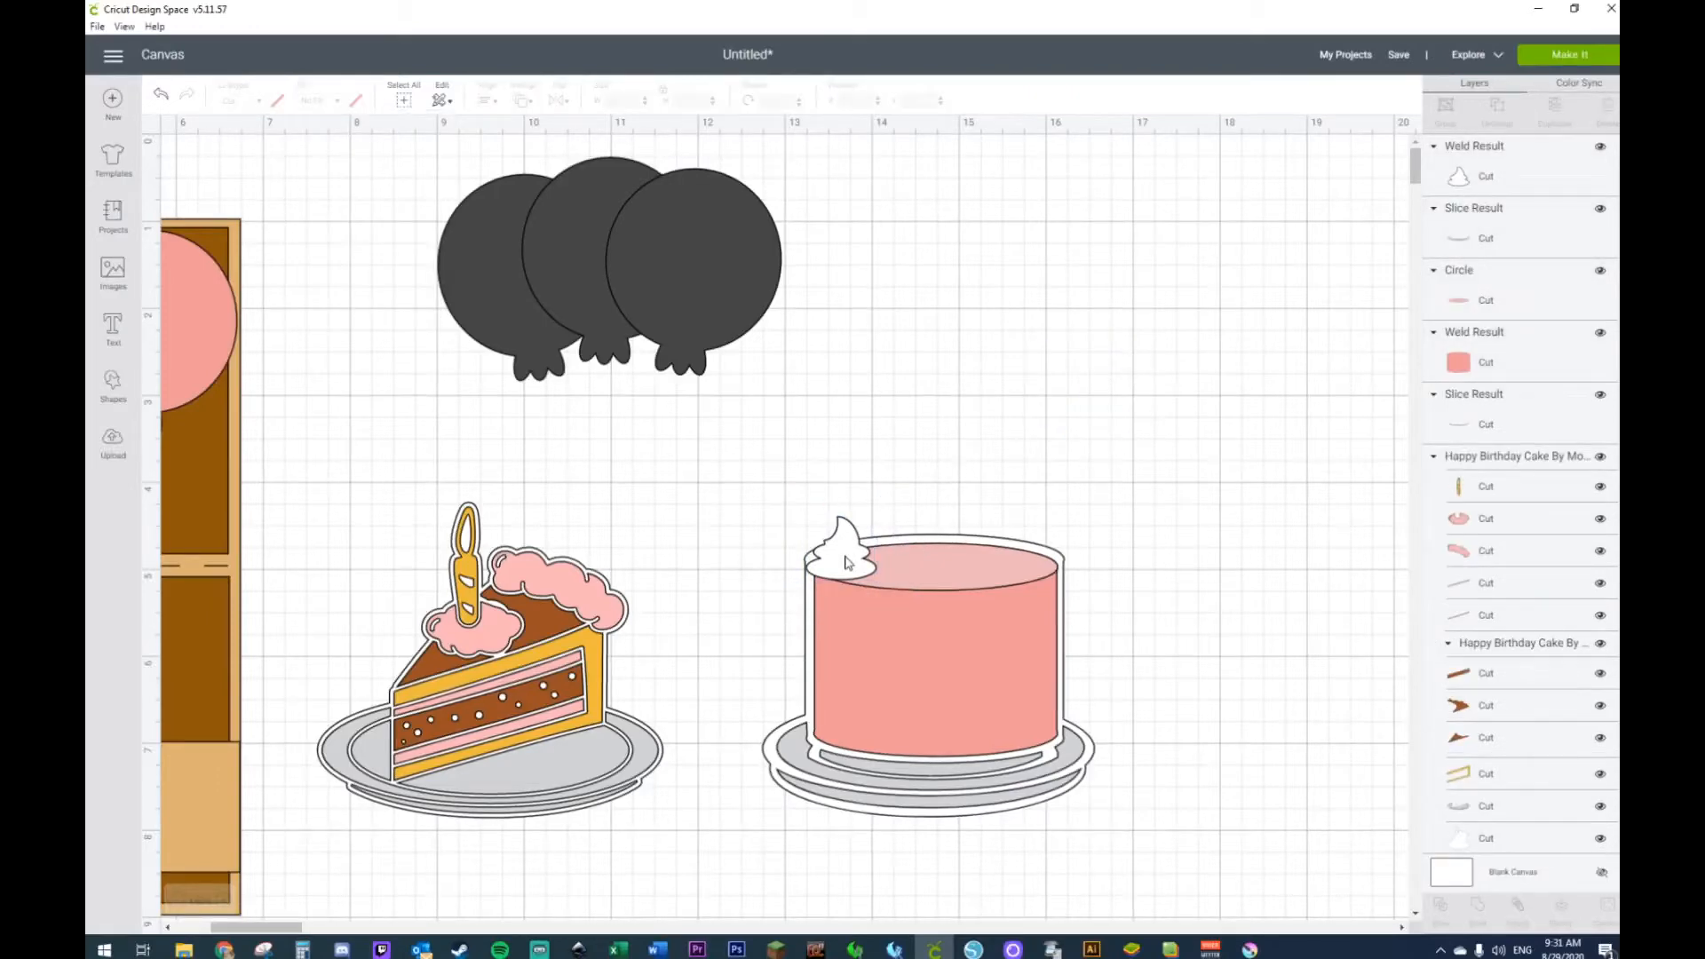
key("ctrl+v")
key("Delete")
left_click(858, 557)
left_click_drag(871, 559, 867, 559)
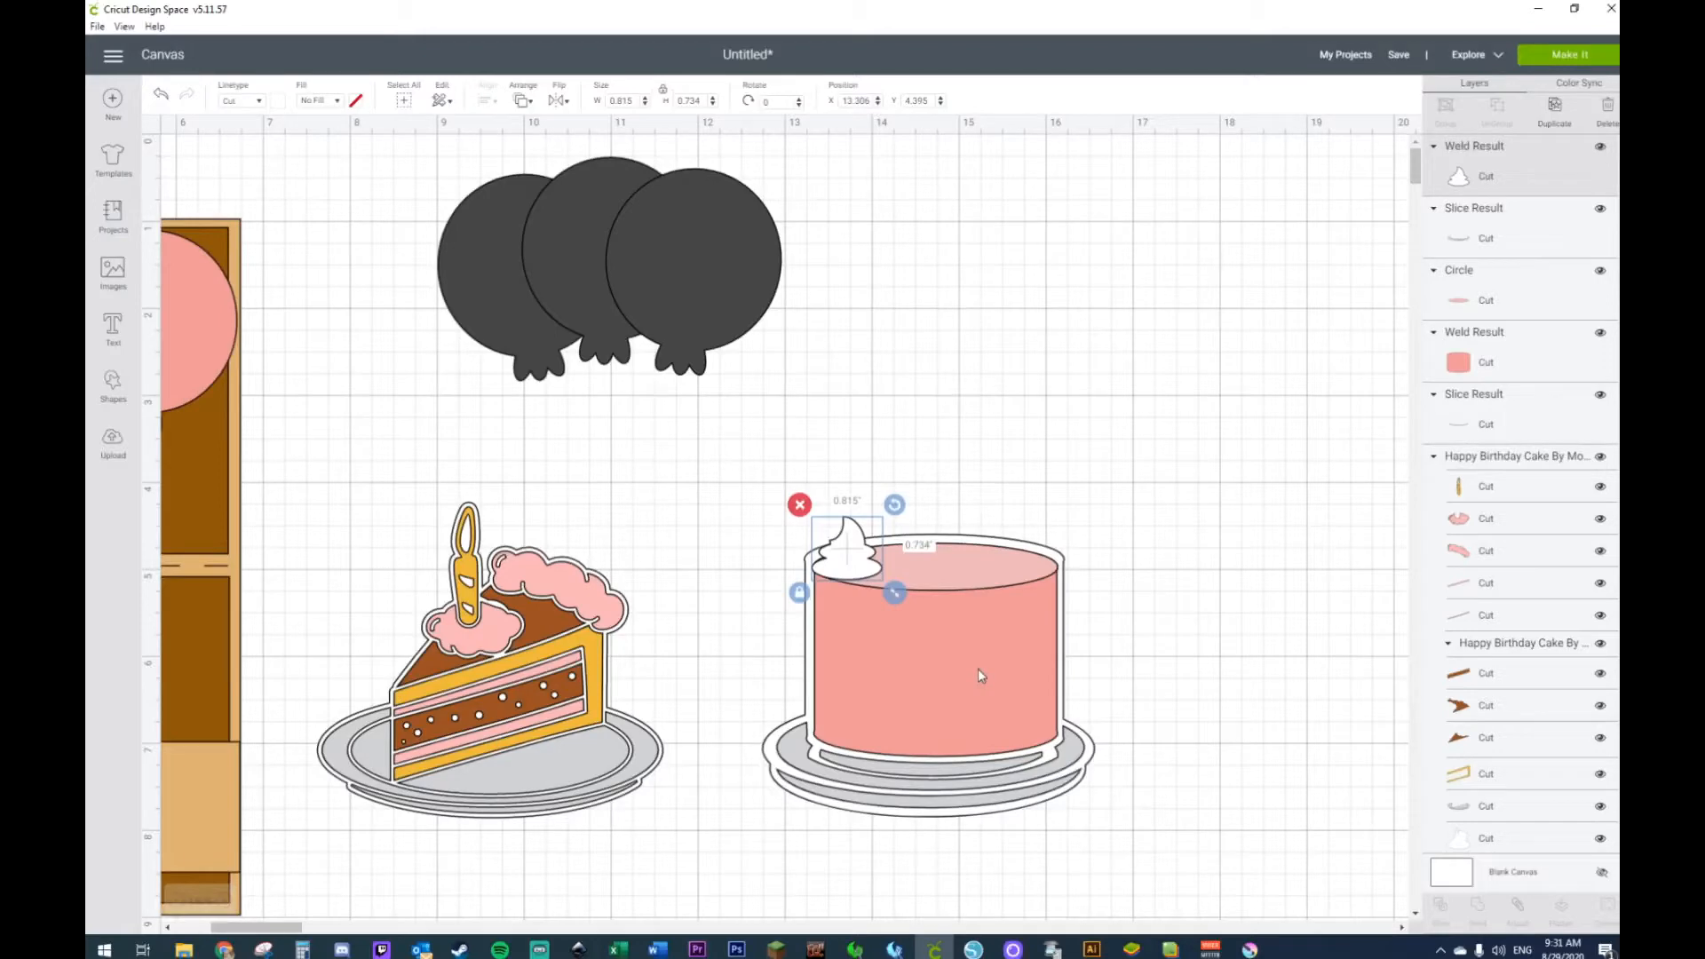
Step: Recolour the cake body dark brown and the cake's top ellipse tan
left_click(981, 622)
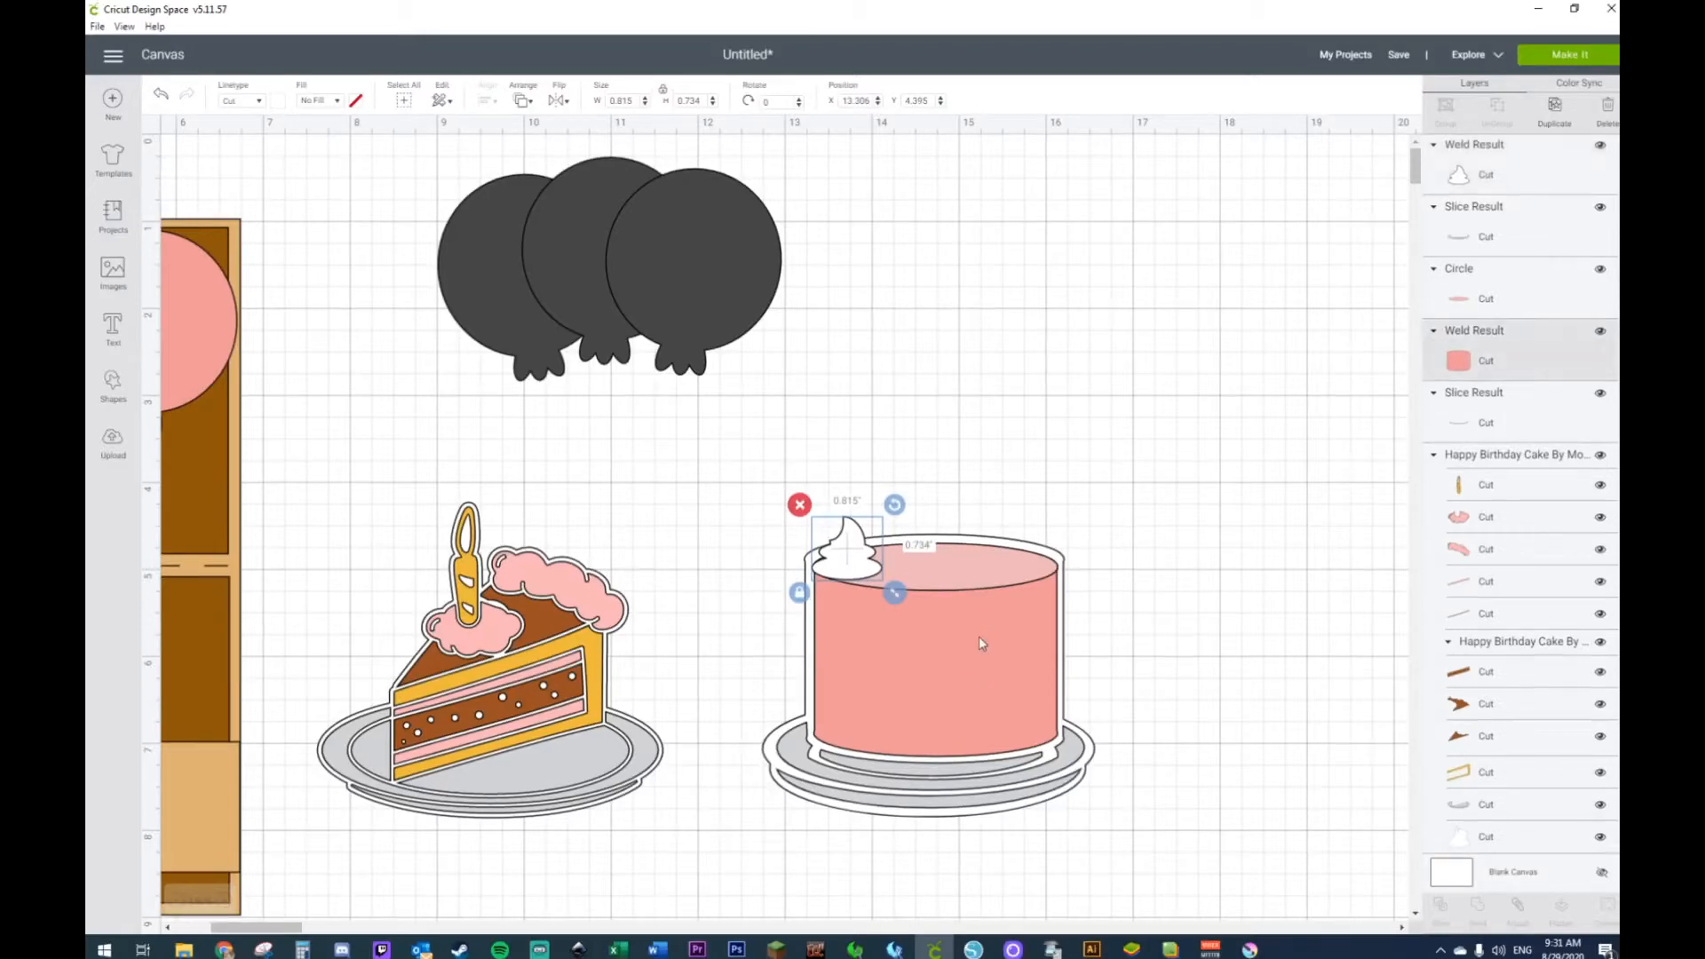
left_click(278, 103)
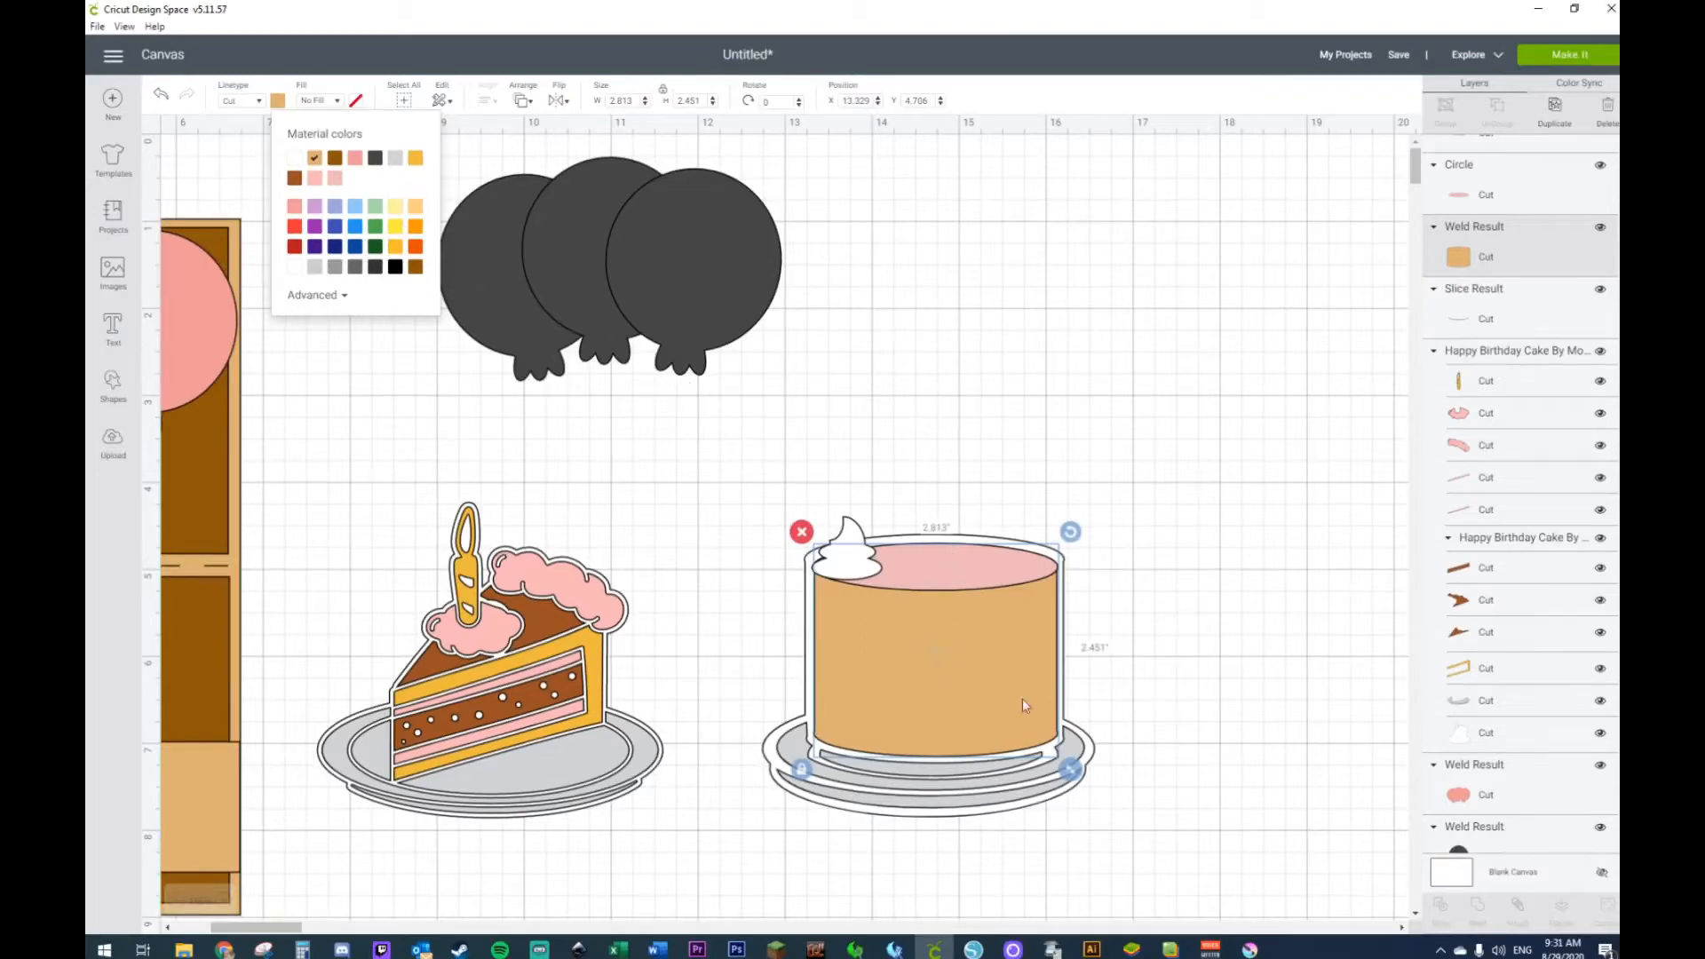
left_click(335, 157)
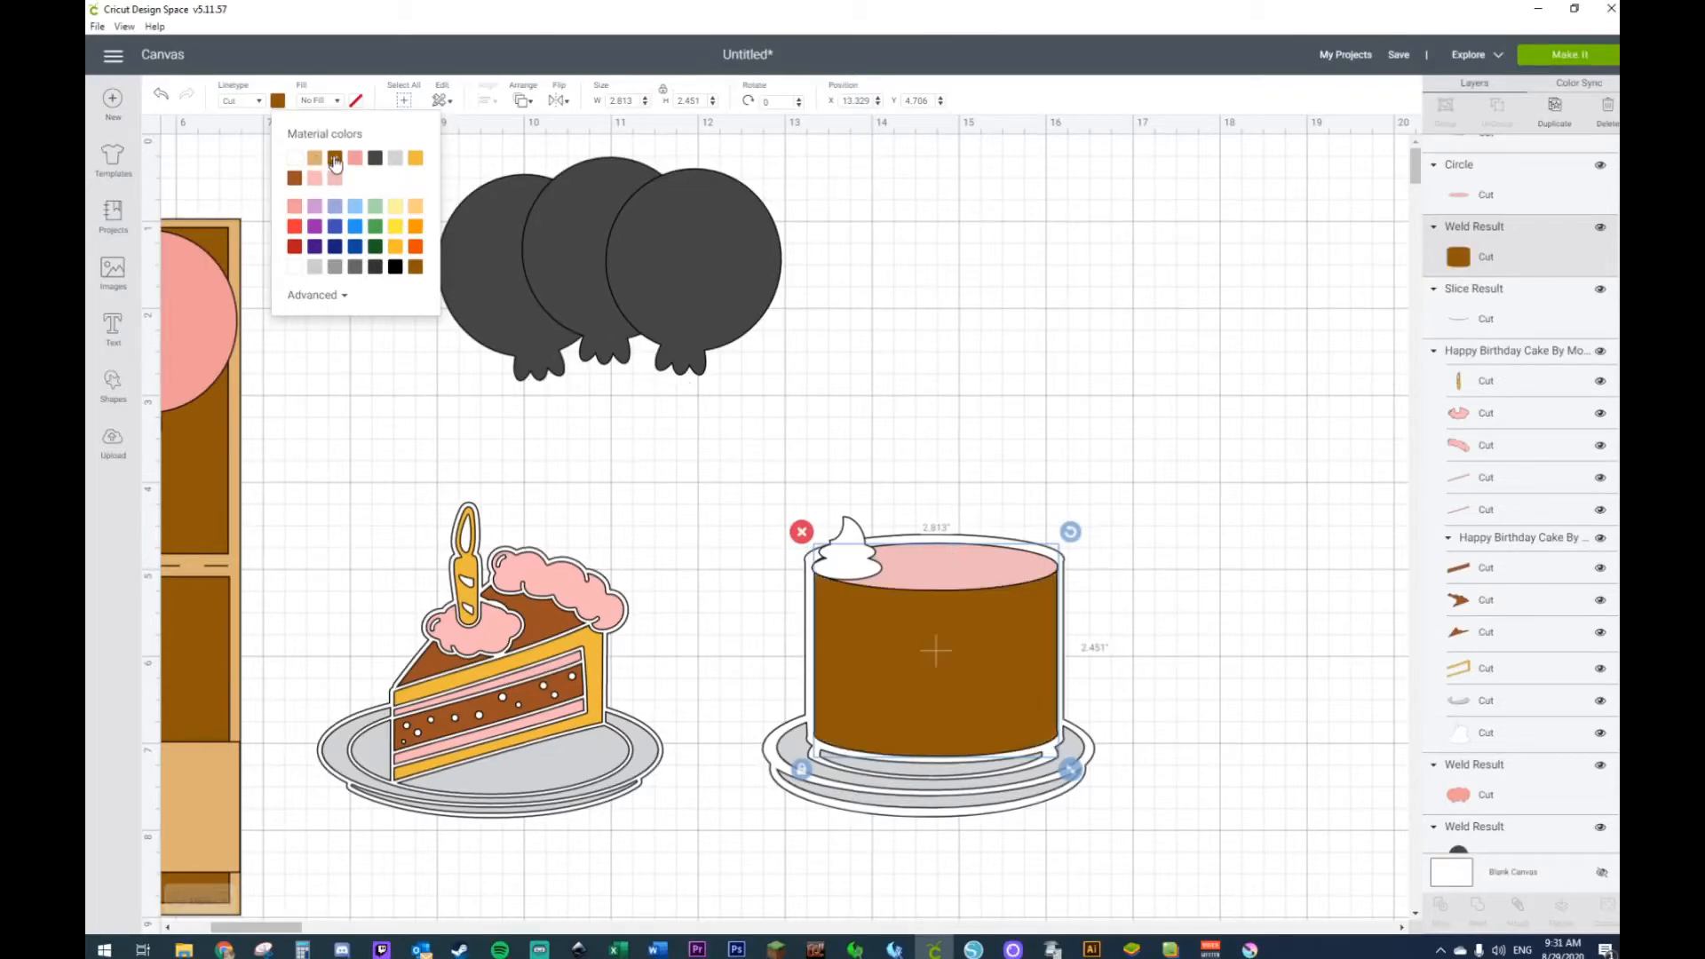
left_click(935, 576)
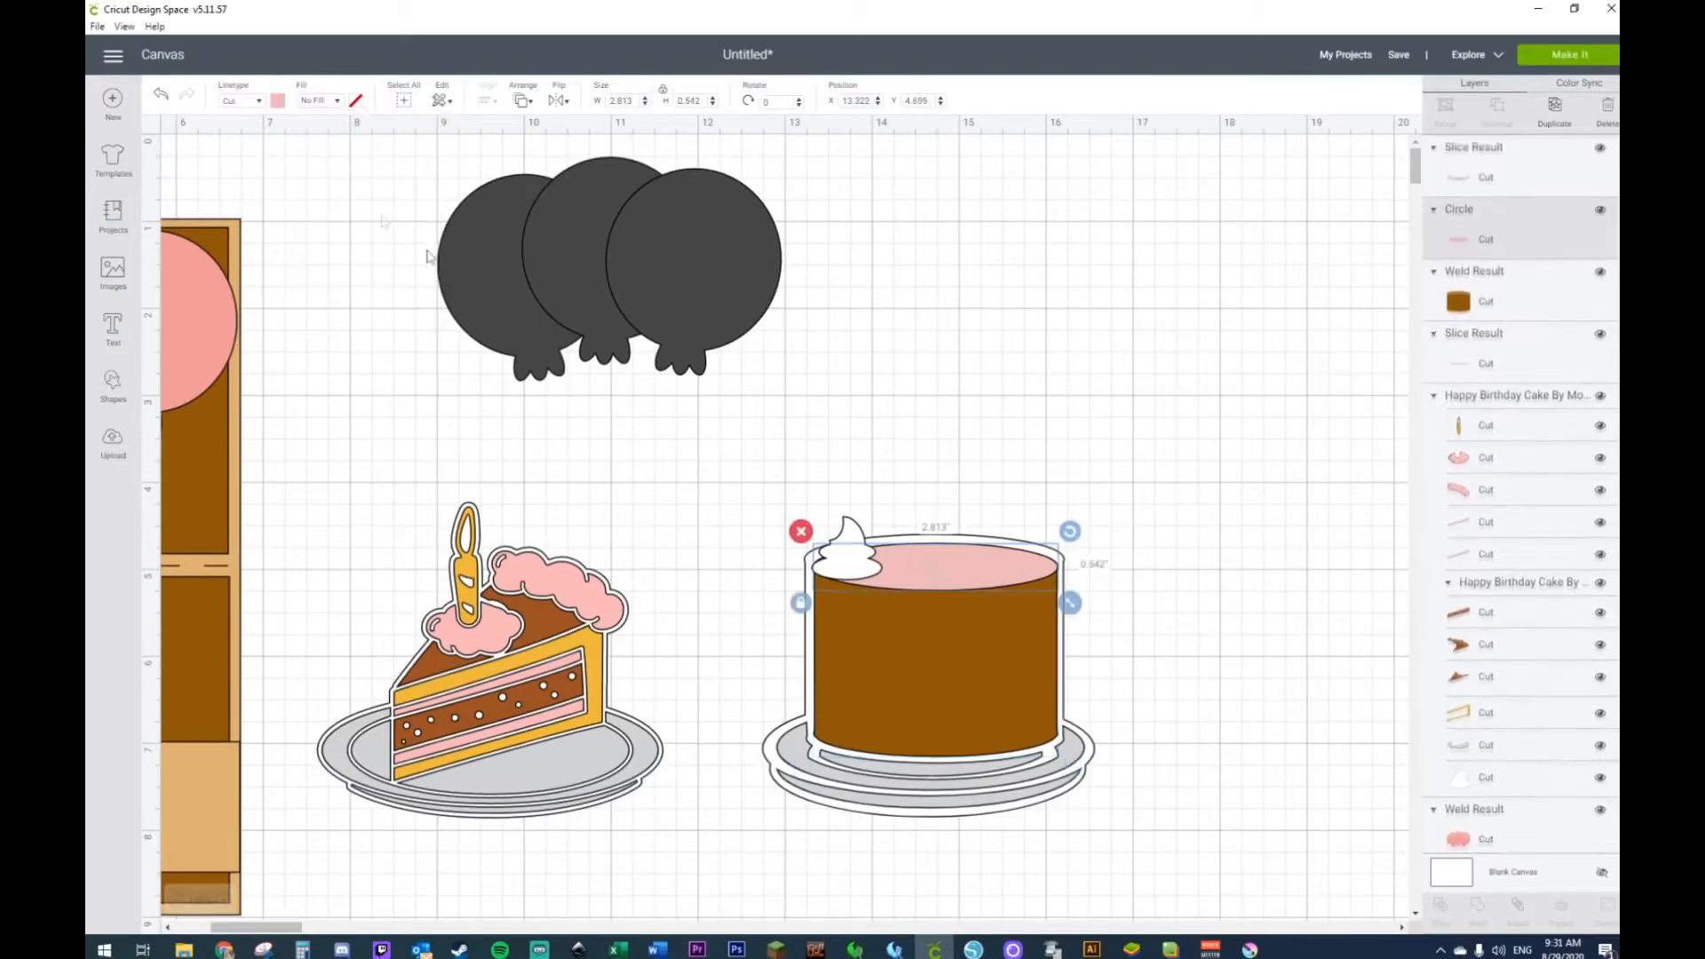
left_click(276, 102)
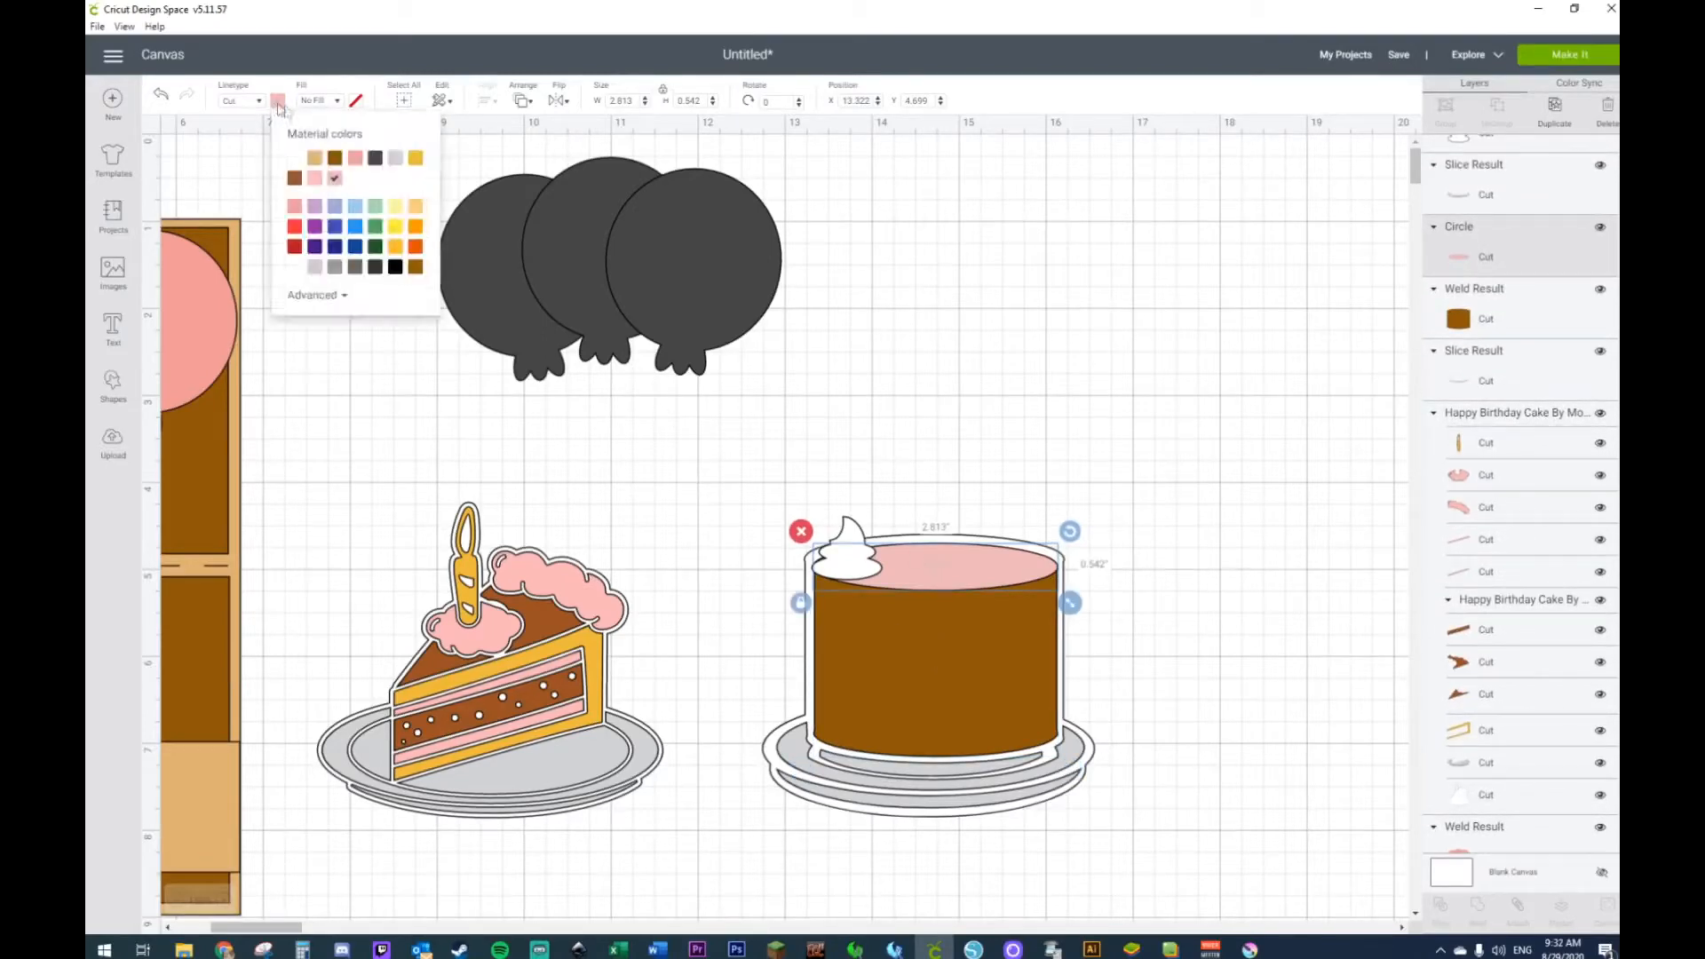
left_click(314, 157)
left_click(442, 229)
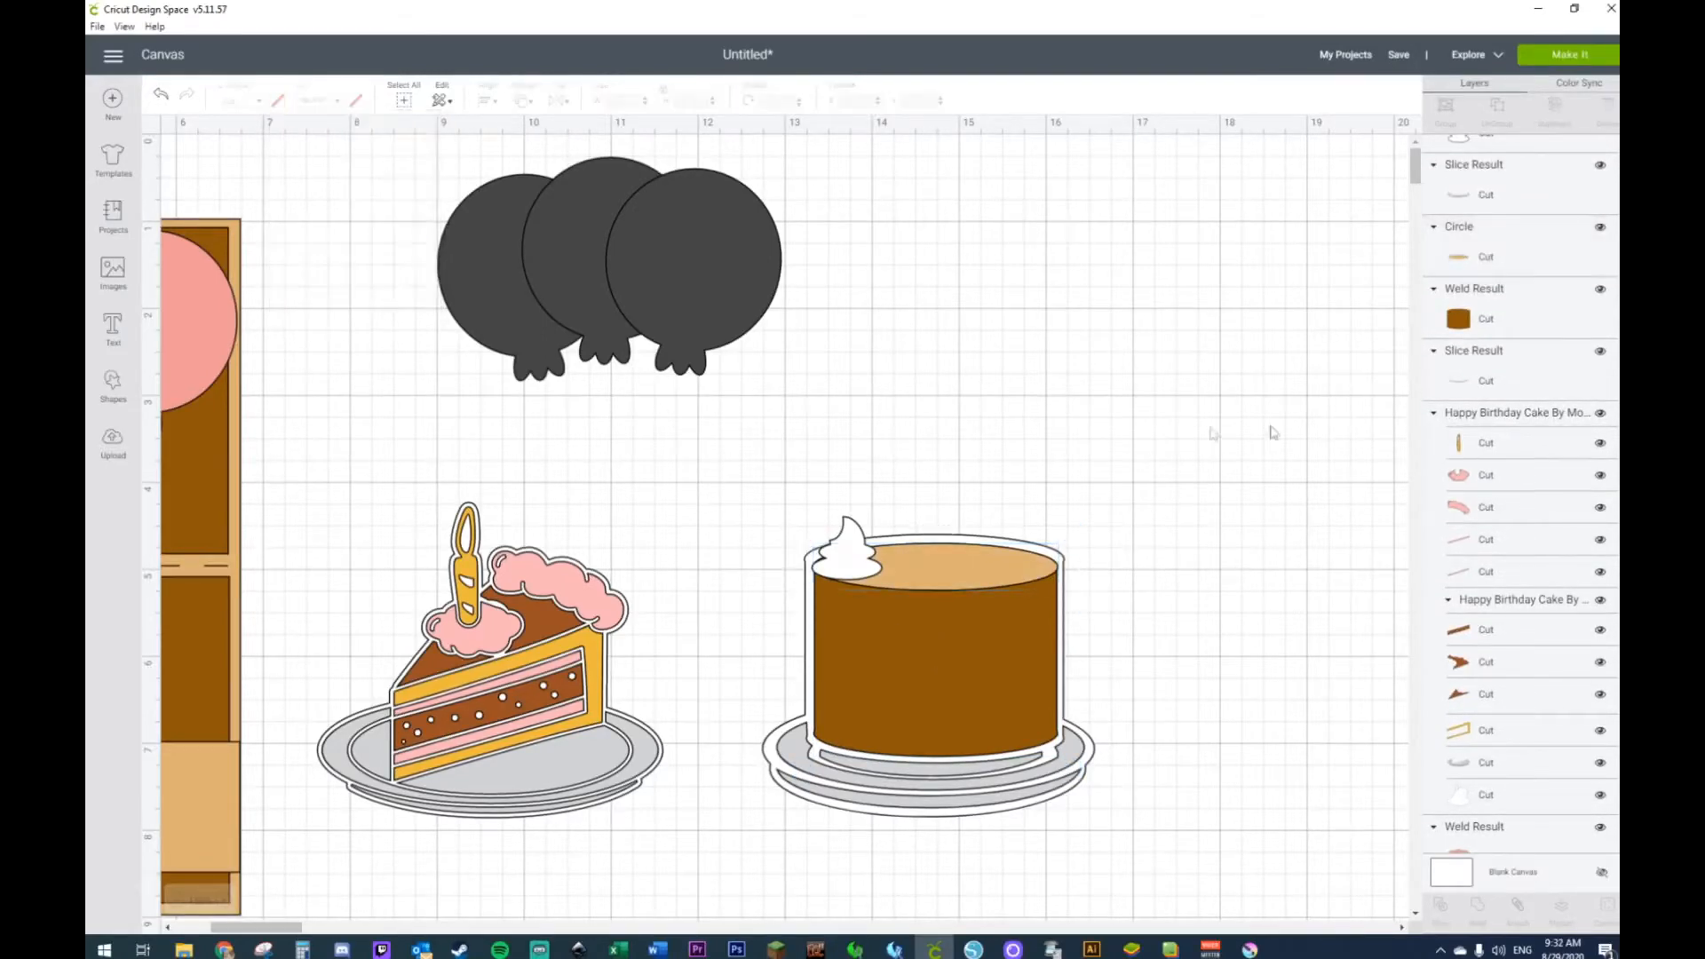
Step: Recolour the white dollop light pink and shrink it to about 0.732 by 0.668 inches on the cake's left edge
left_click(848, 549)
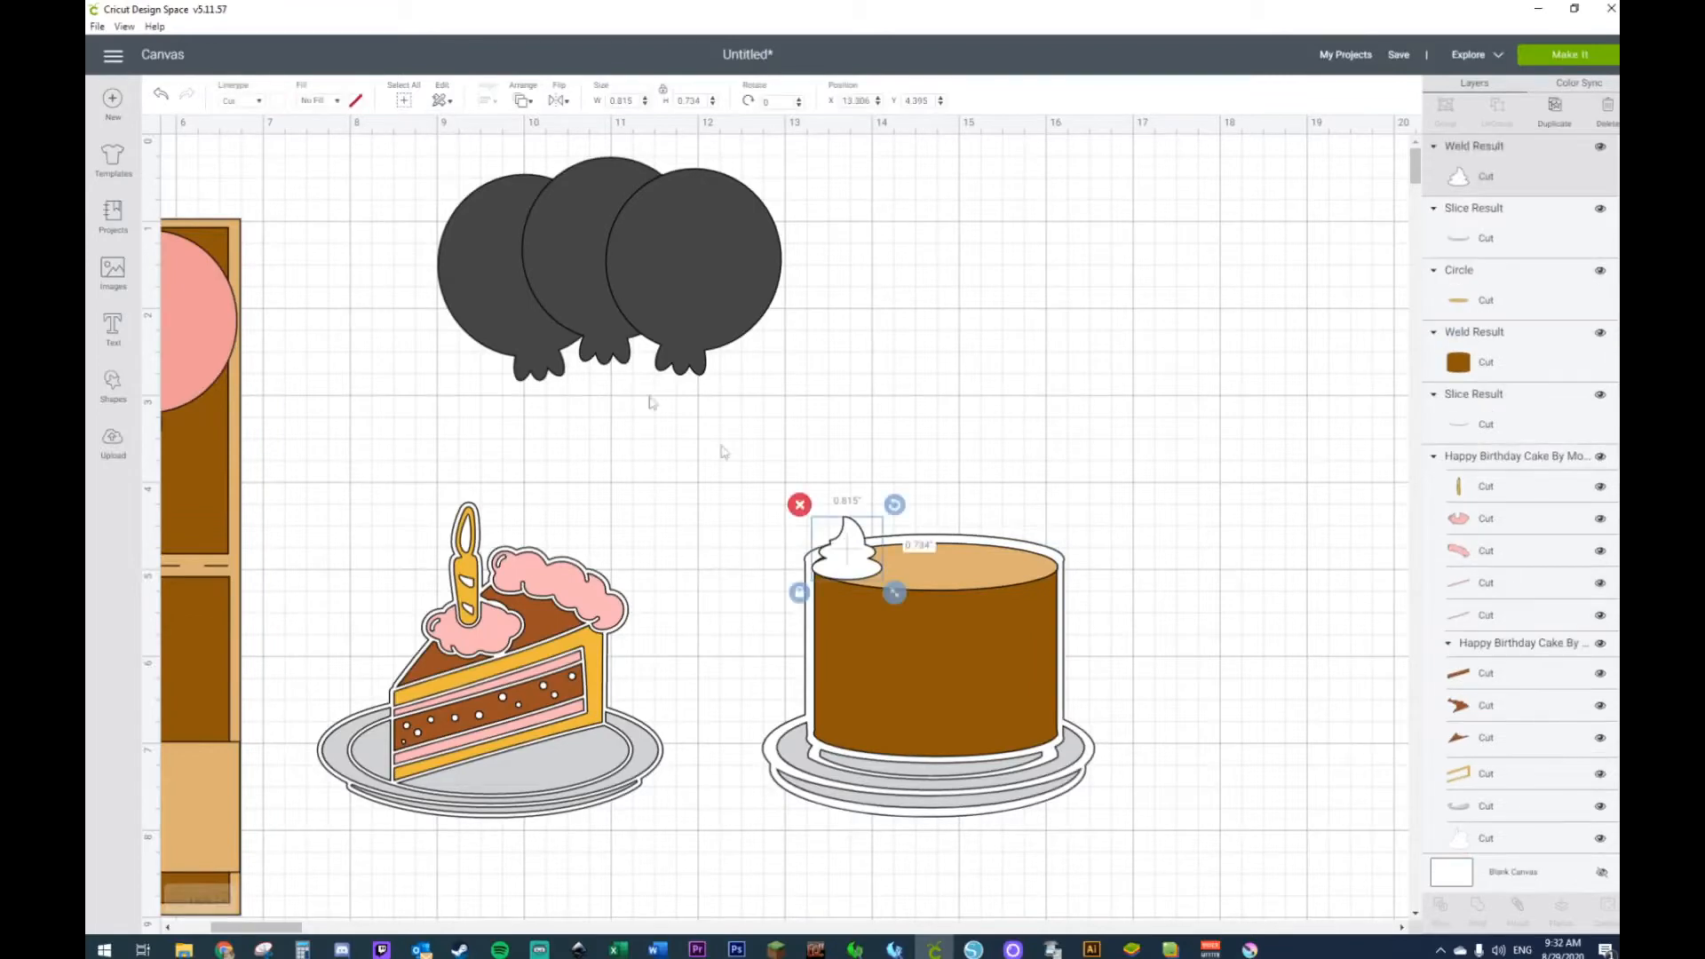
left_click(277, 102)
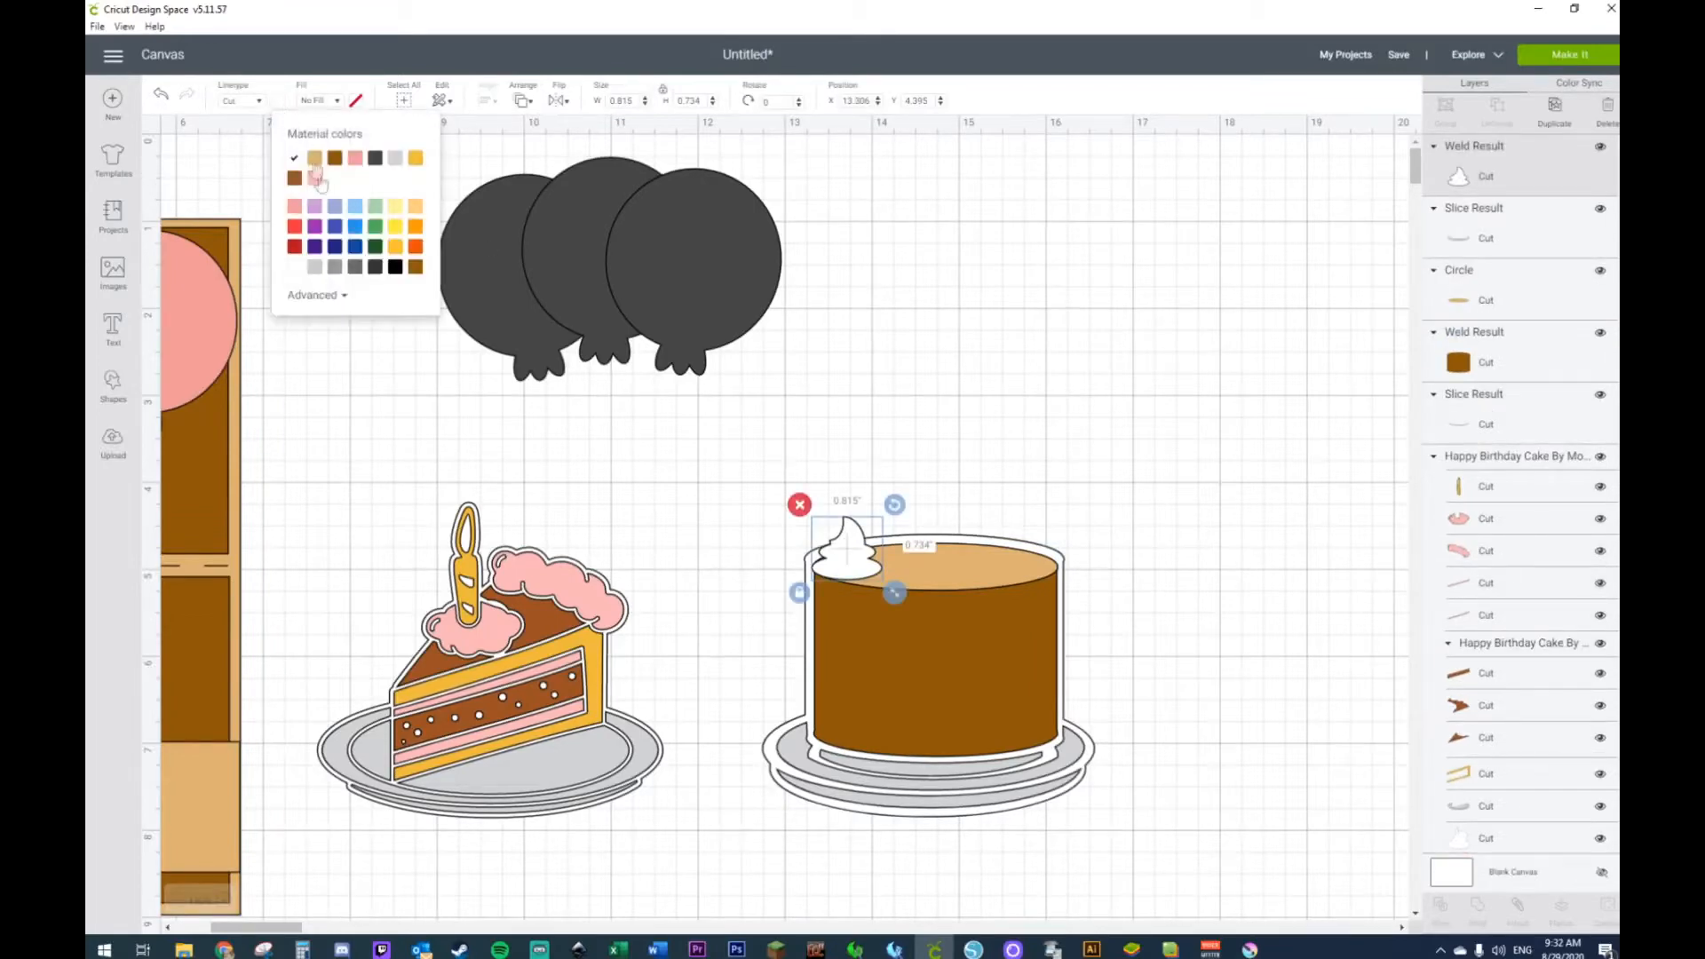
left_click(1076, 449)
left_click(830, 547)
left_click_drag(895, 598, 908, 568)
left_click(802, 588)
Step: Duplicate the pink dollop twice and place the copies along the front edge of the cake's top
key("ctrl+d")
key("ctrl+d")
left_click_drag(974, 632, 1006, 586)
right_click(1001, 570)
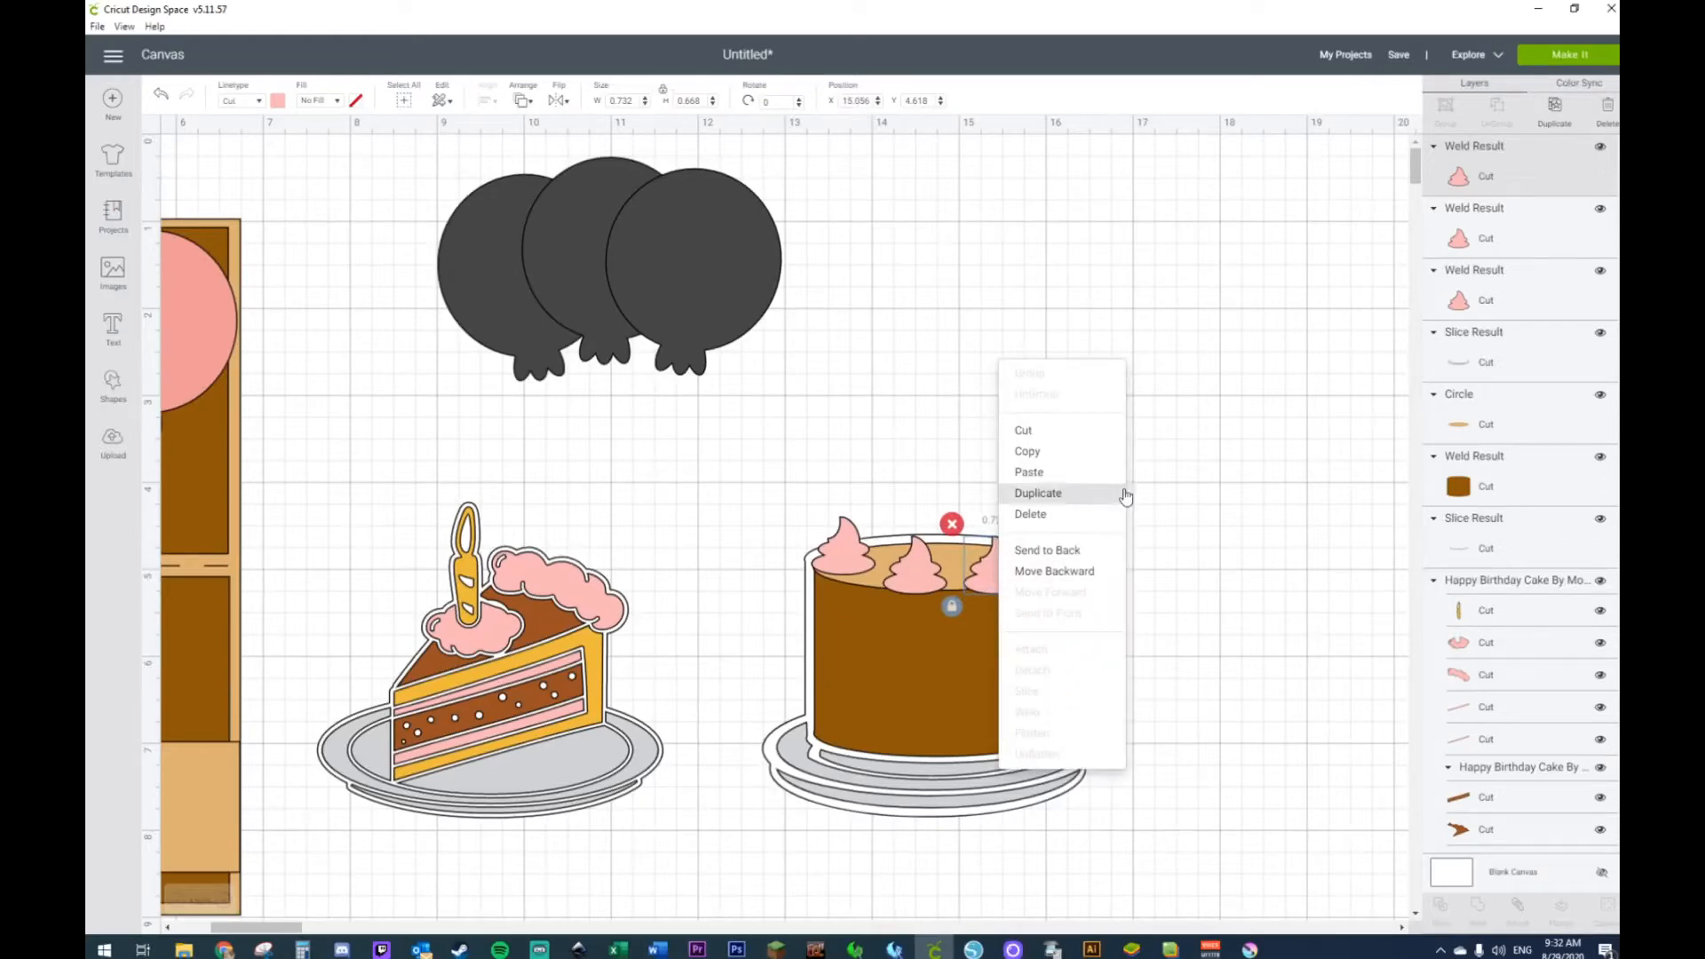
Step: Flip the third dollop horizontally, space the middle dollops evenly, and place a smaller duplicate at the cake's right edge
left_click(561, 101)
left_click(587, 130)
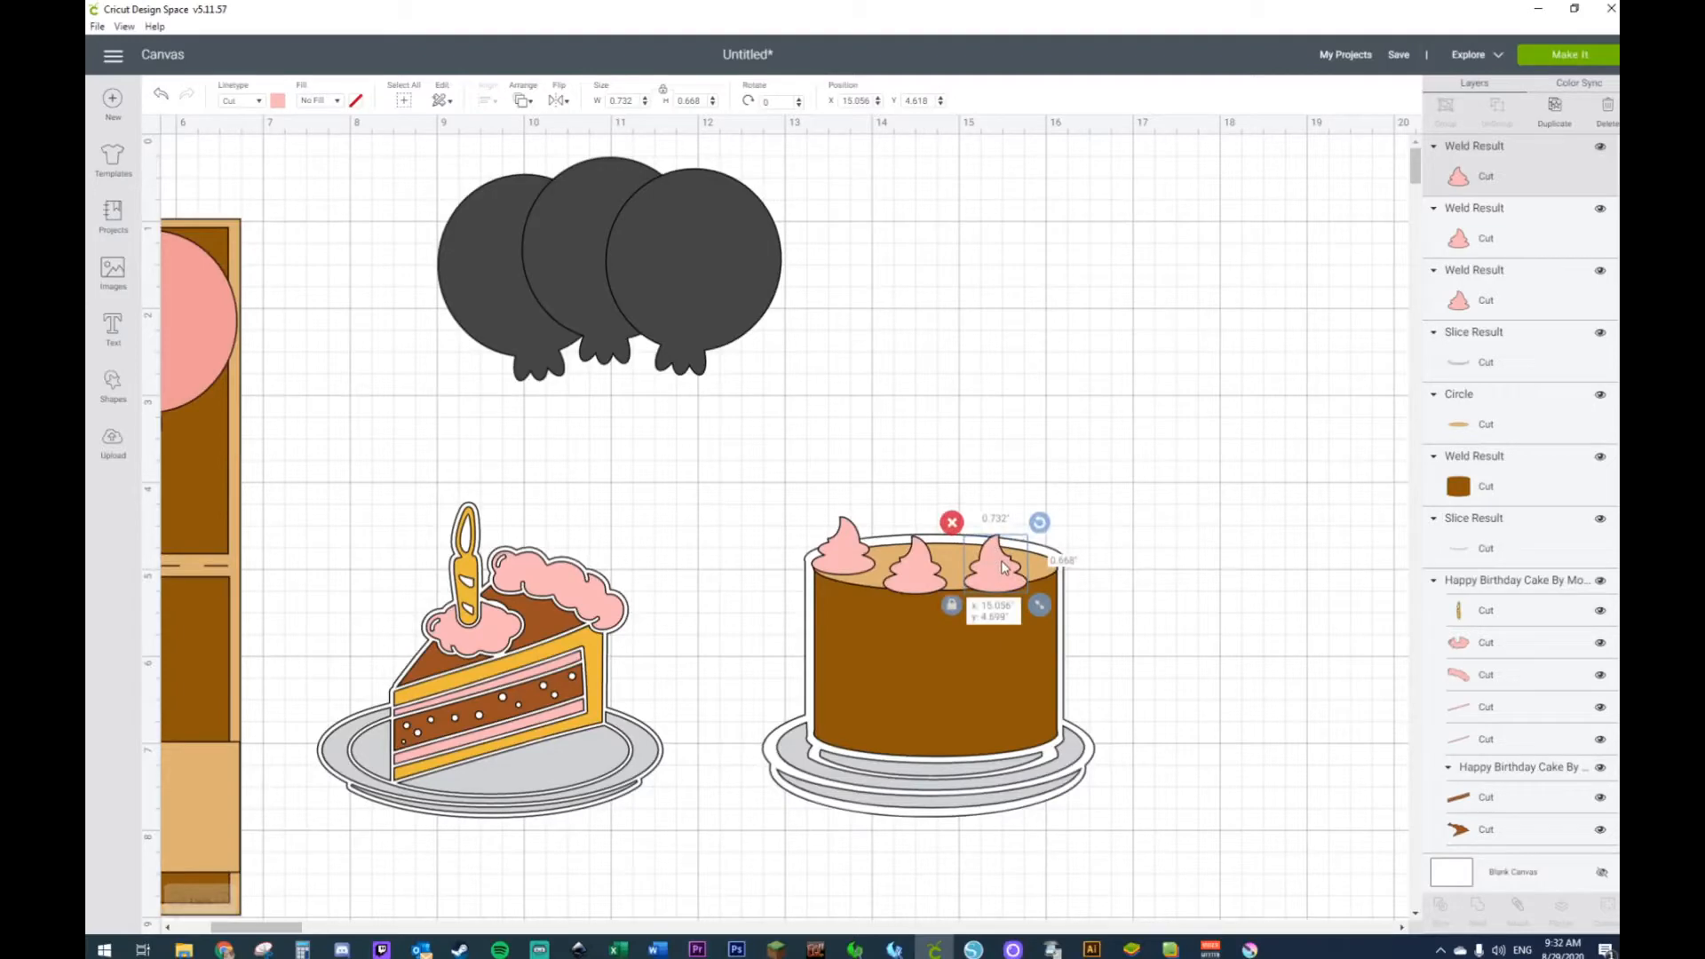
left_click(909, 568)
left_click_drag(1004, 582, 1067, 576)
key("ctrl+d")
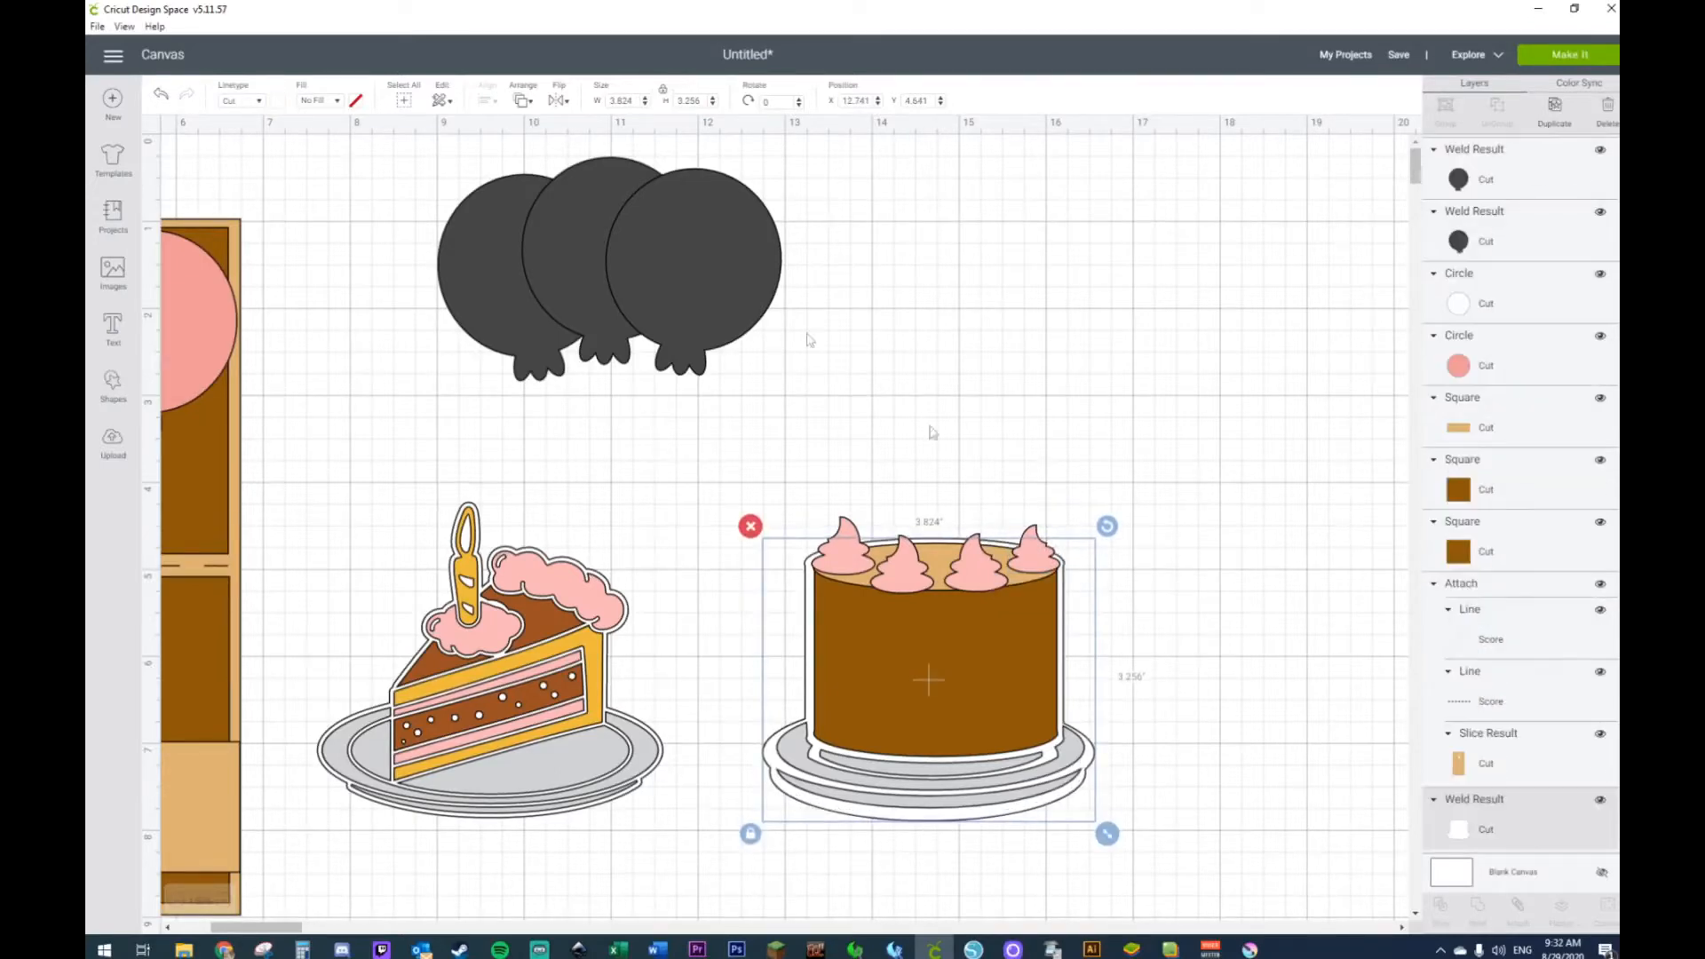
Step: Undo the accidental move of the white cake backing and resize the right-end dollop to about 0.657 by 0.67 inches
left_click(166, 97)
left_click(1032, 559)
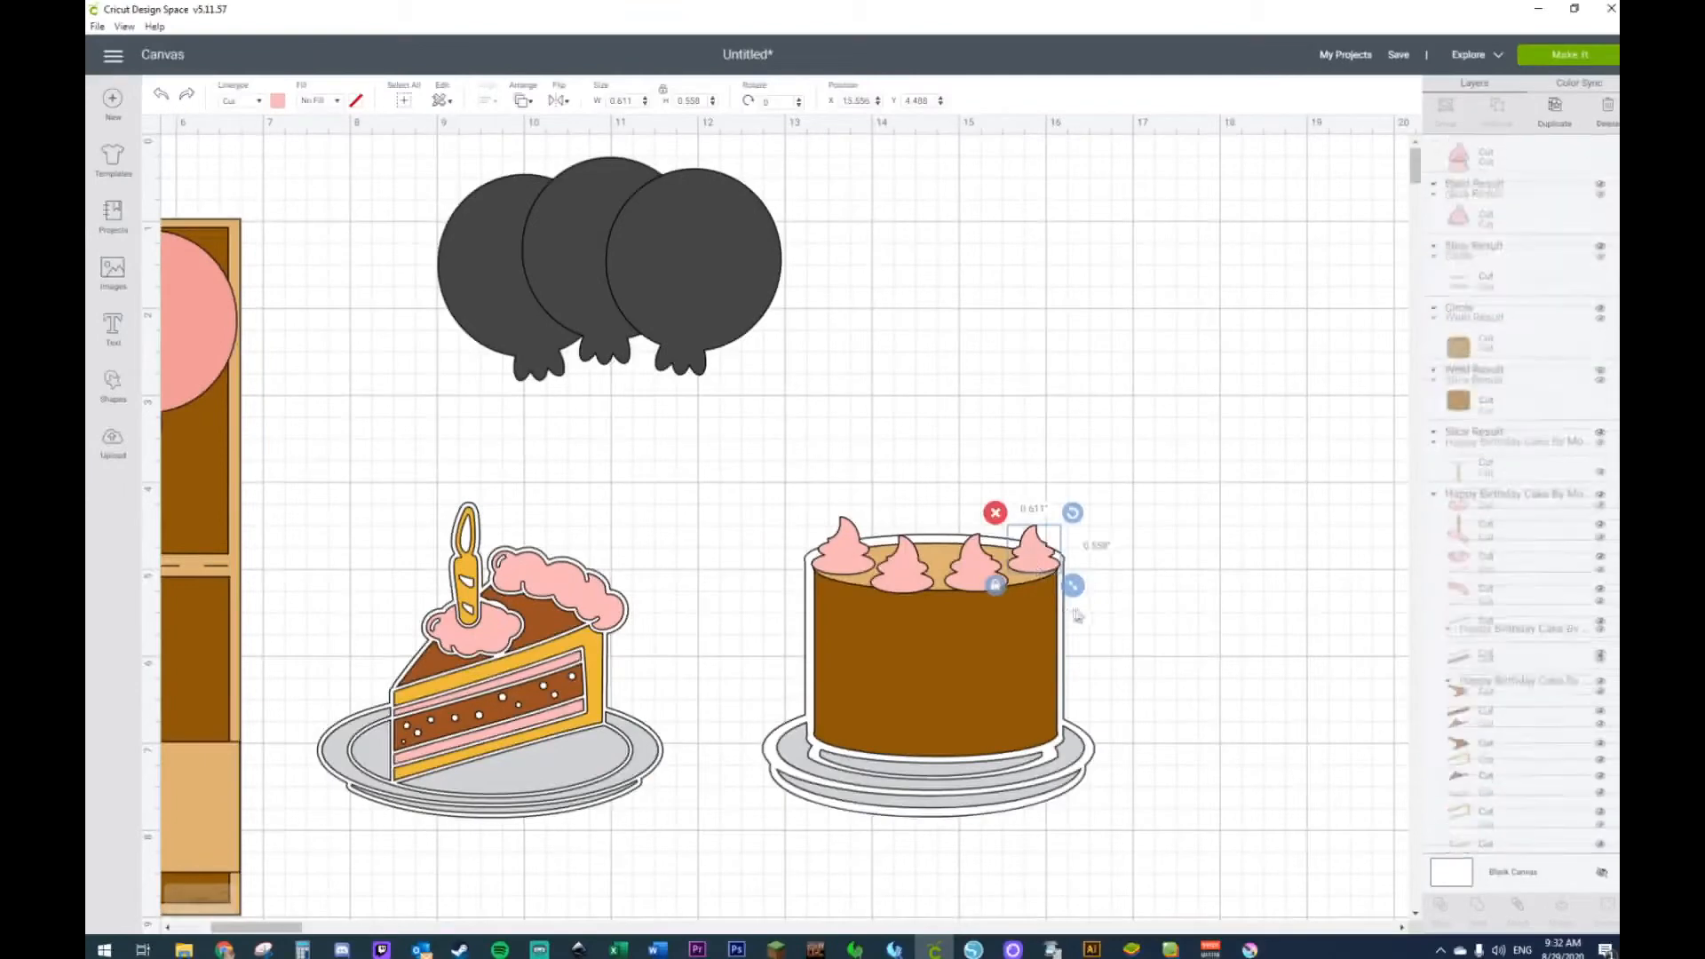
left_click_drag(1077, 594, 1077, 595)
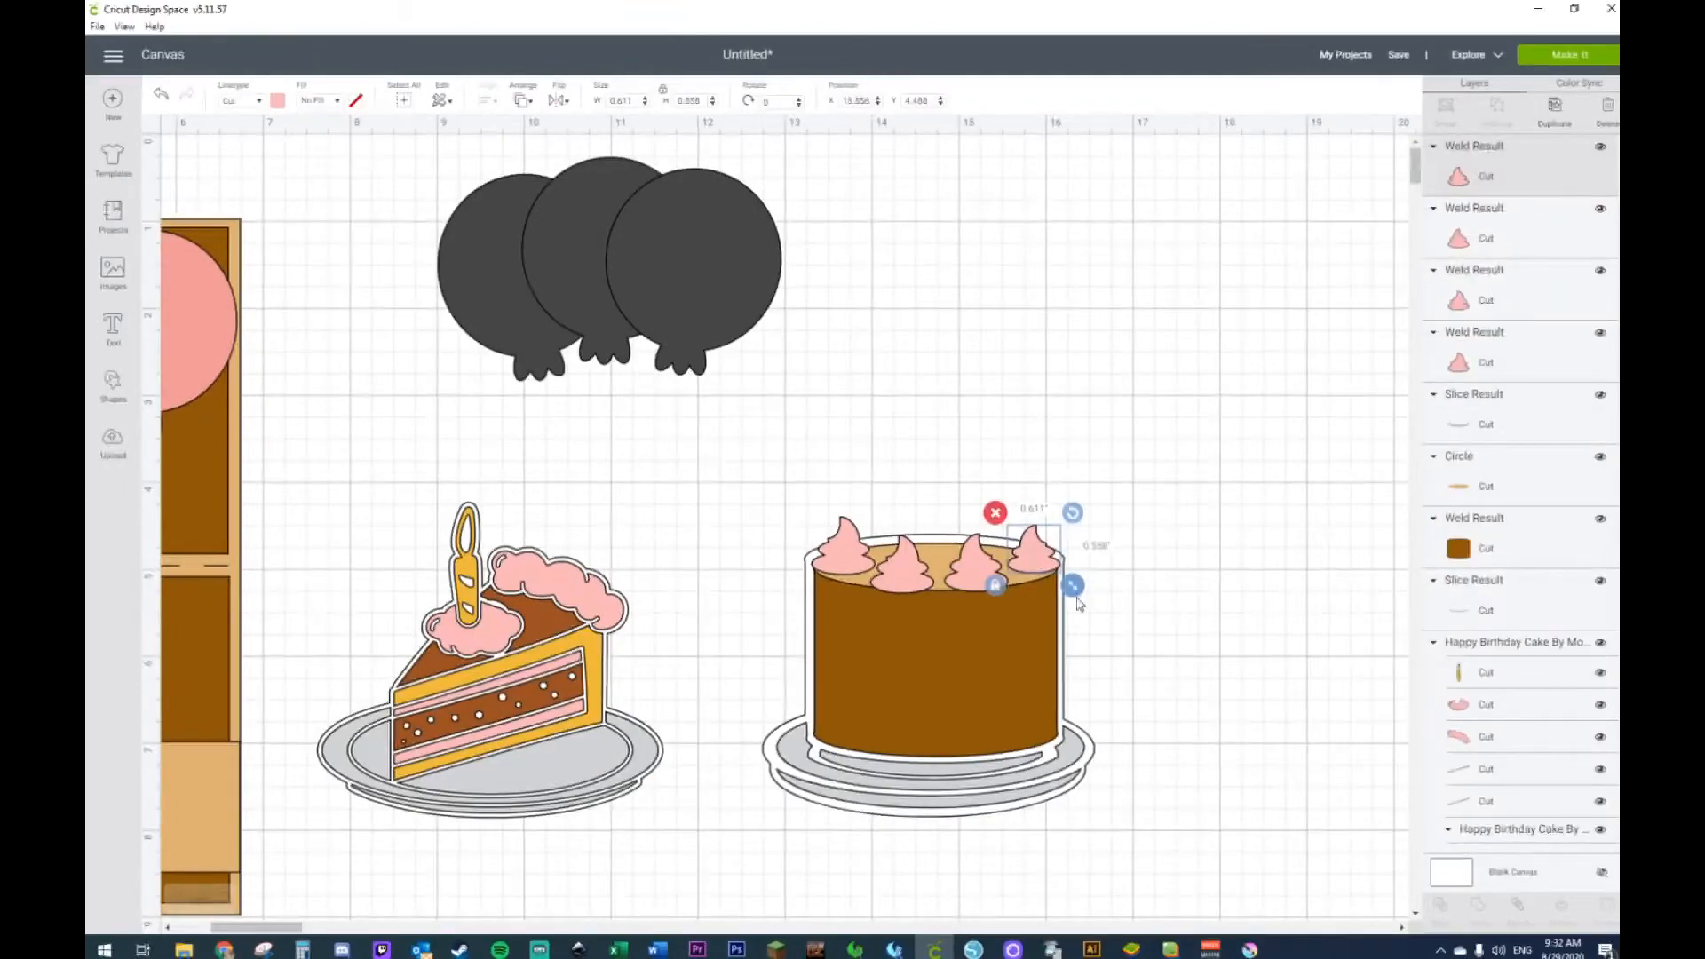
key("Up")
left_click_drag(1073, 574, 1041, 560)
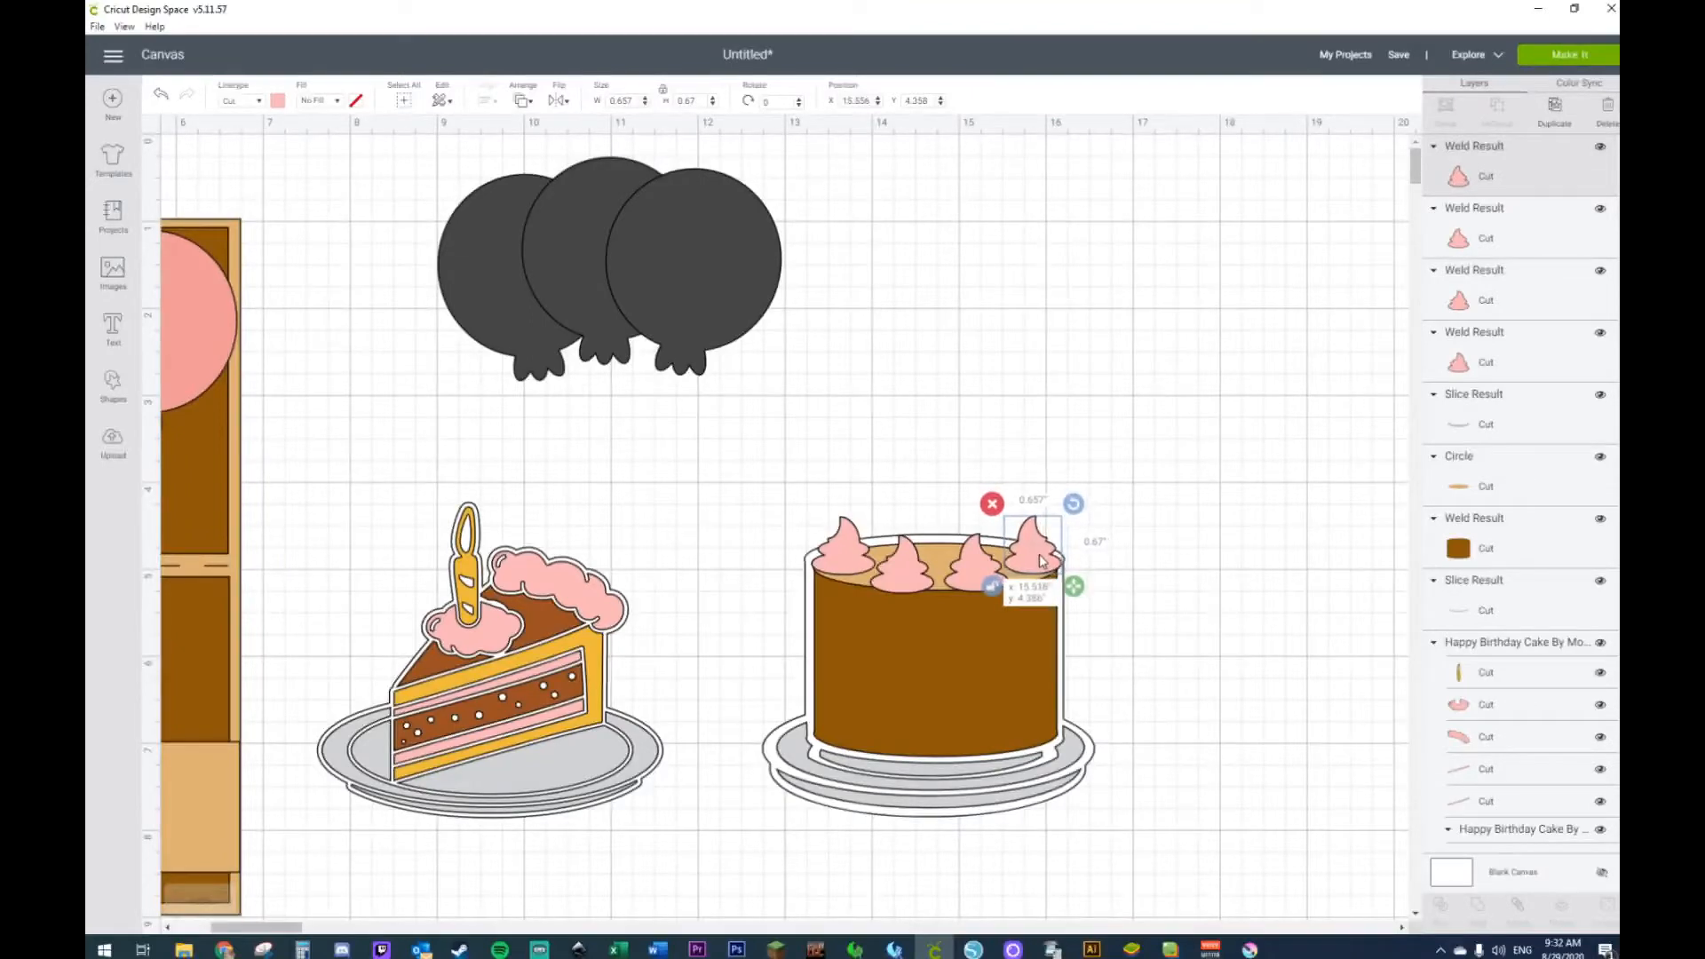
left_click(1193, 520)
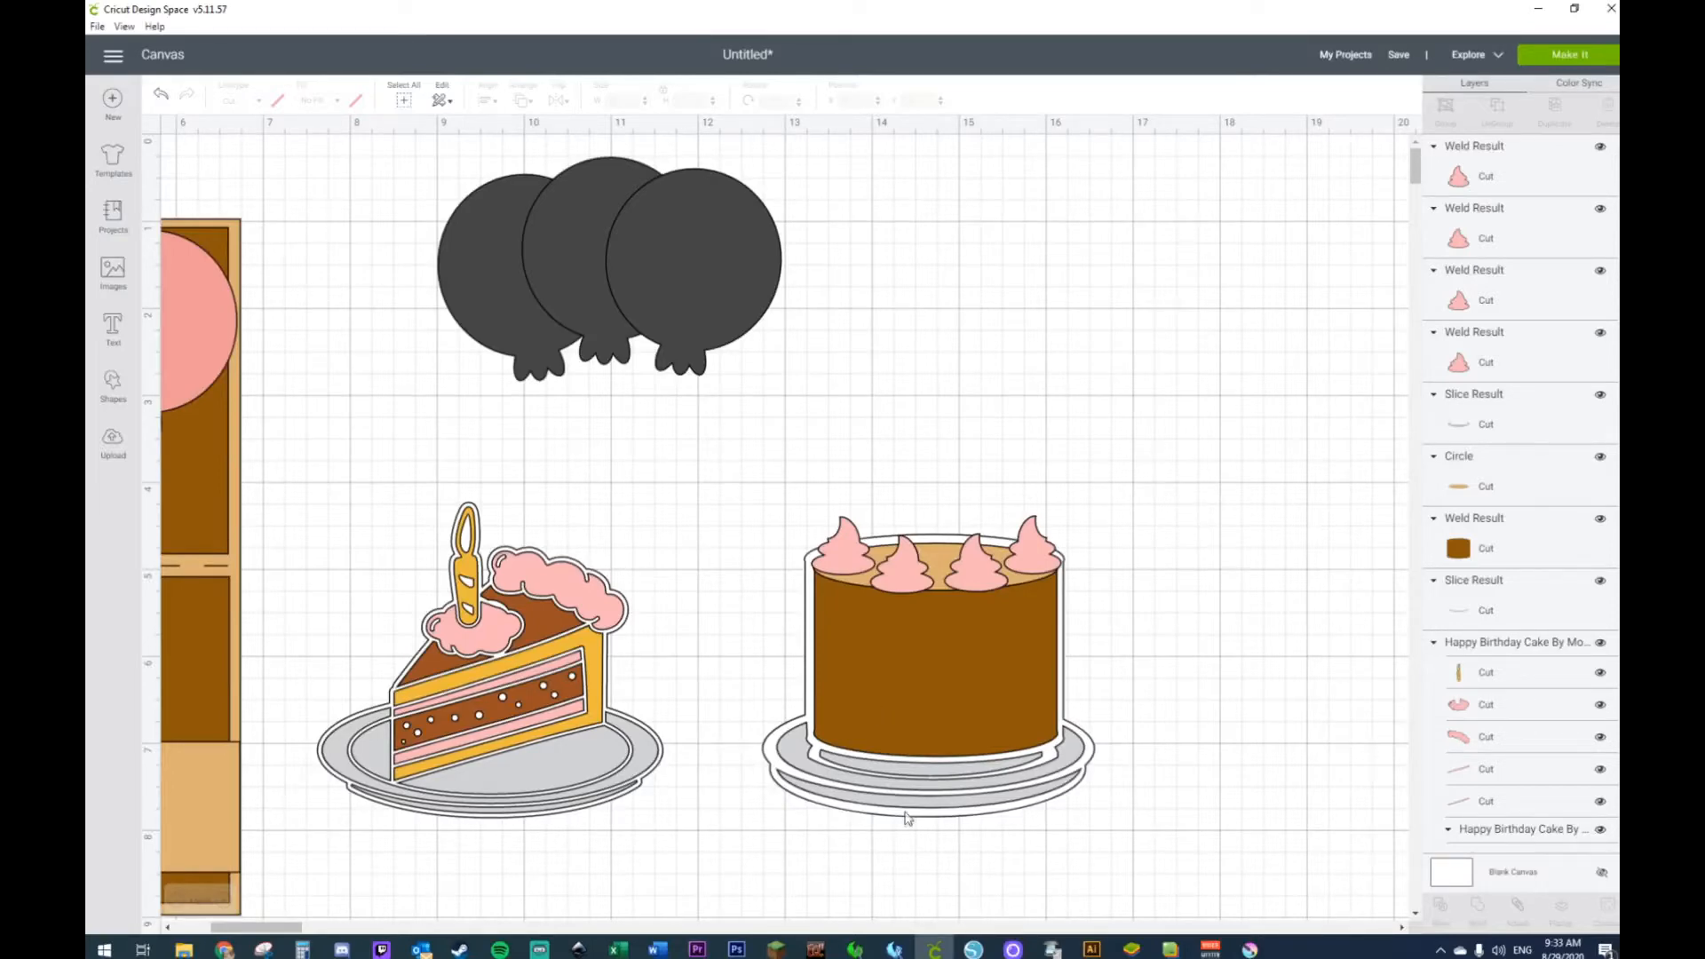
Step: Place a copy of the left pink dollop above the cake and colour it white
left_click(844, 552)
left_click_drag(864, 558, 883, 420)
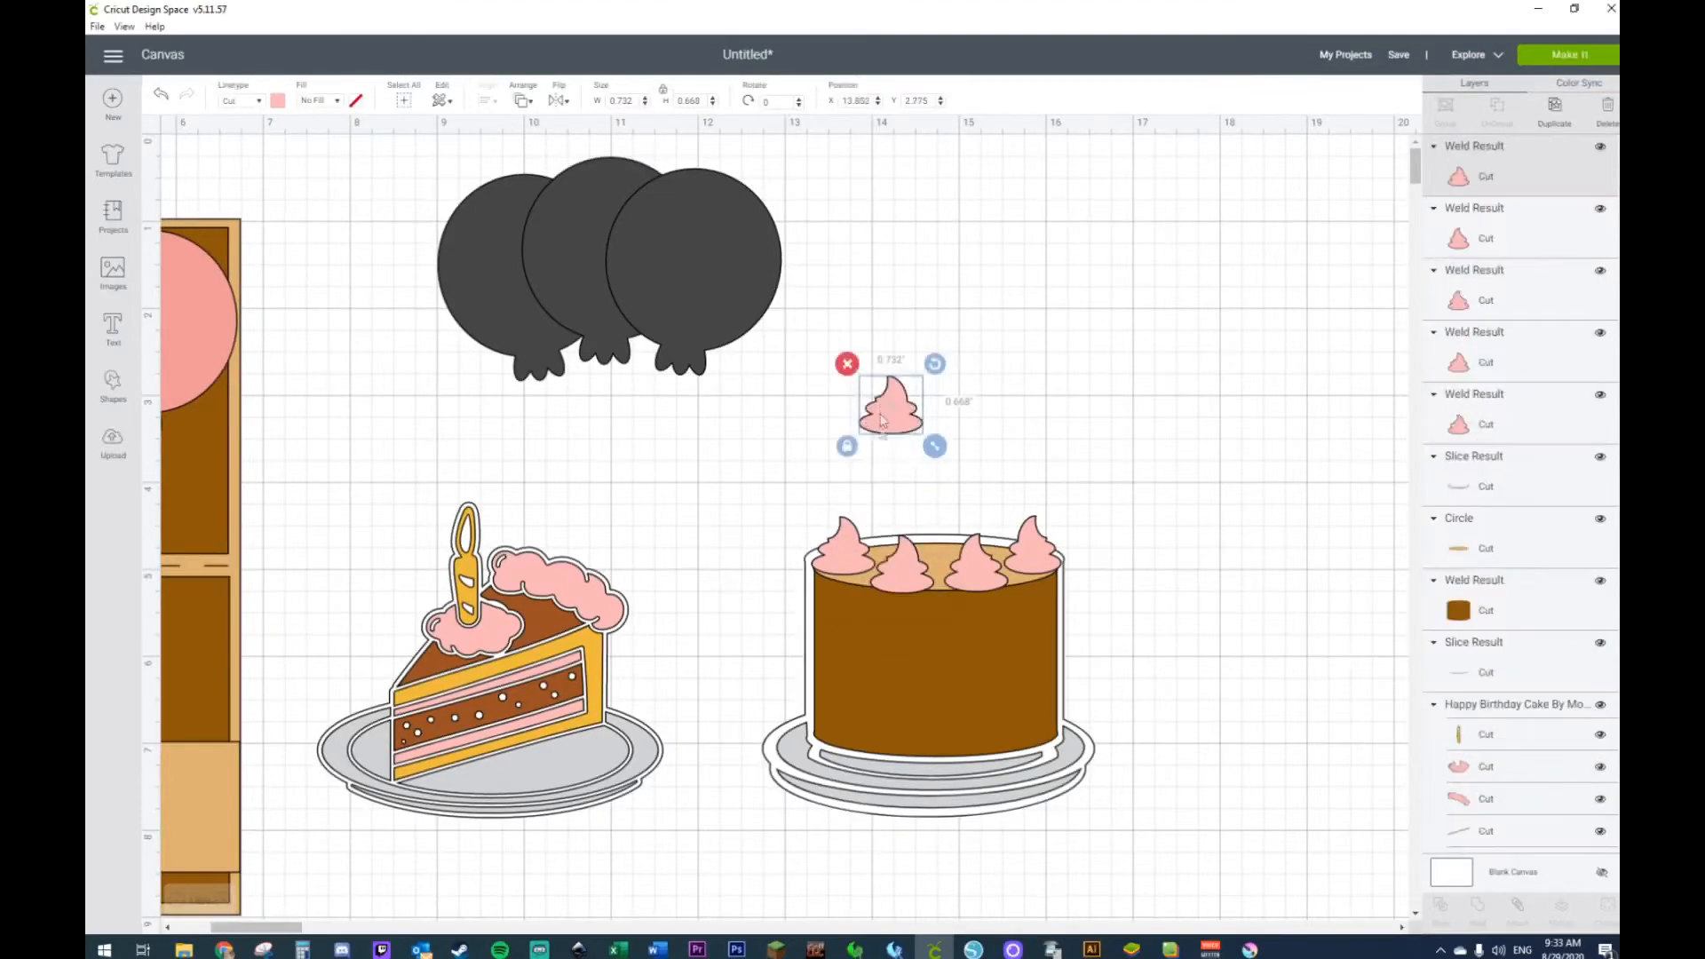
left_click(277, 100)
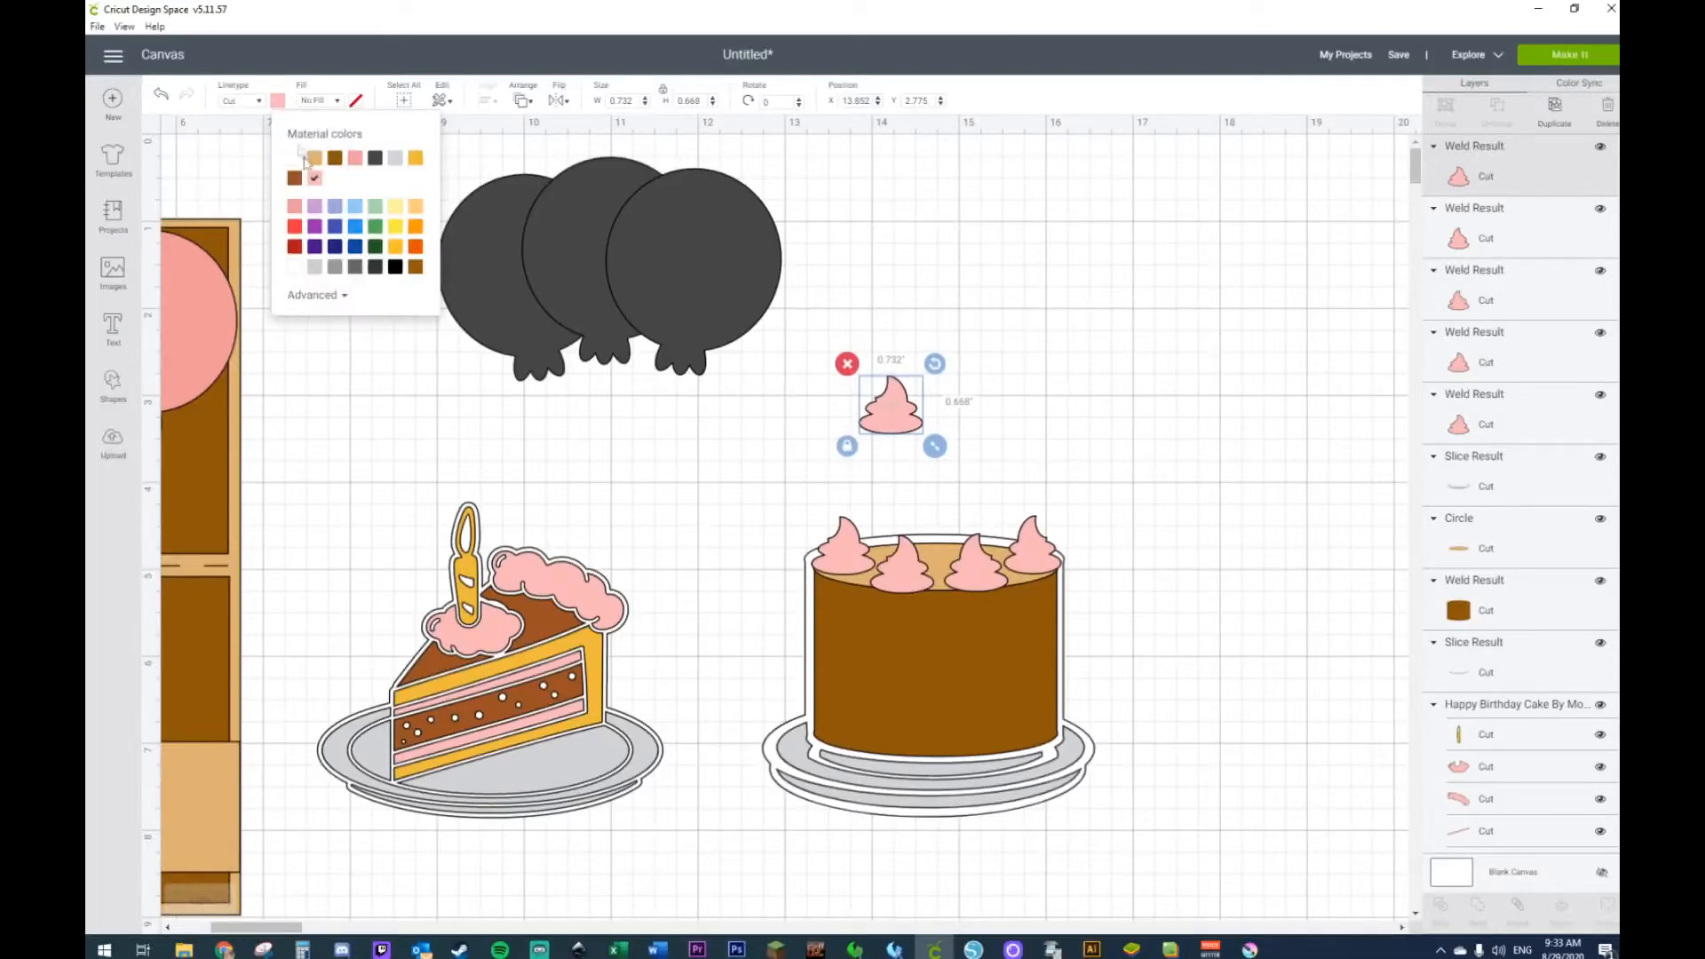
left_click(298, 159)
left_click(778, 415)
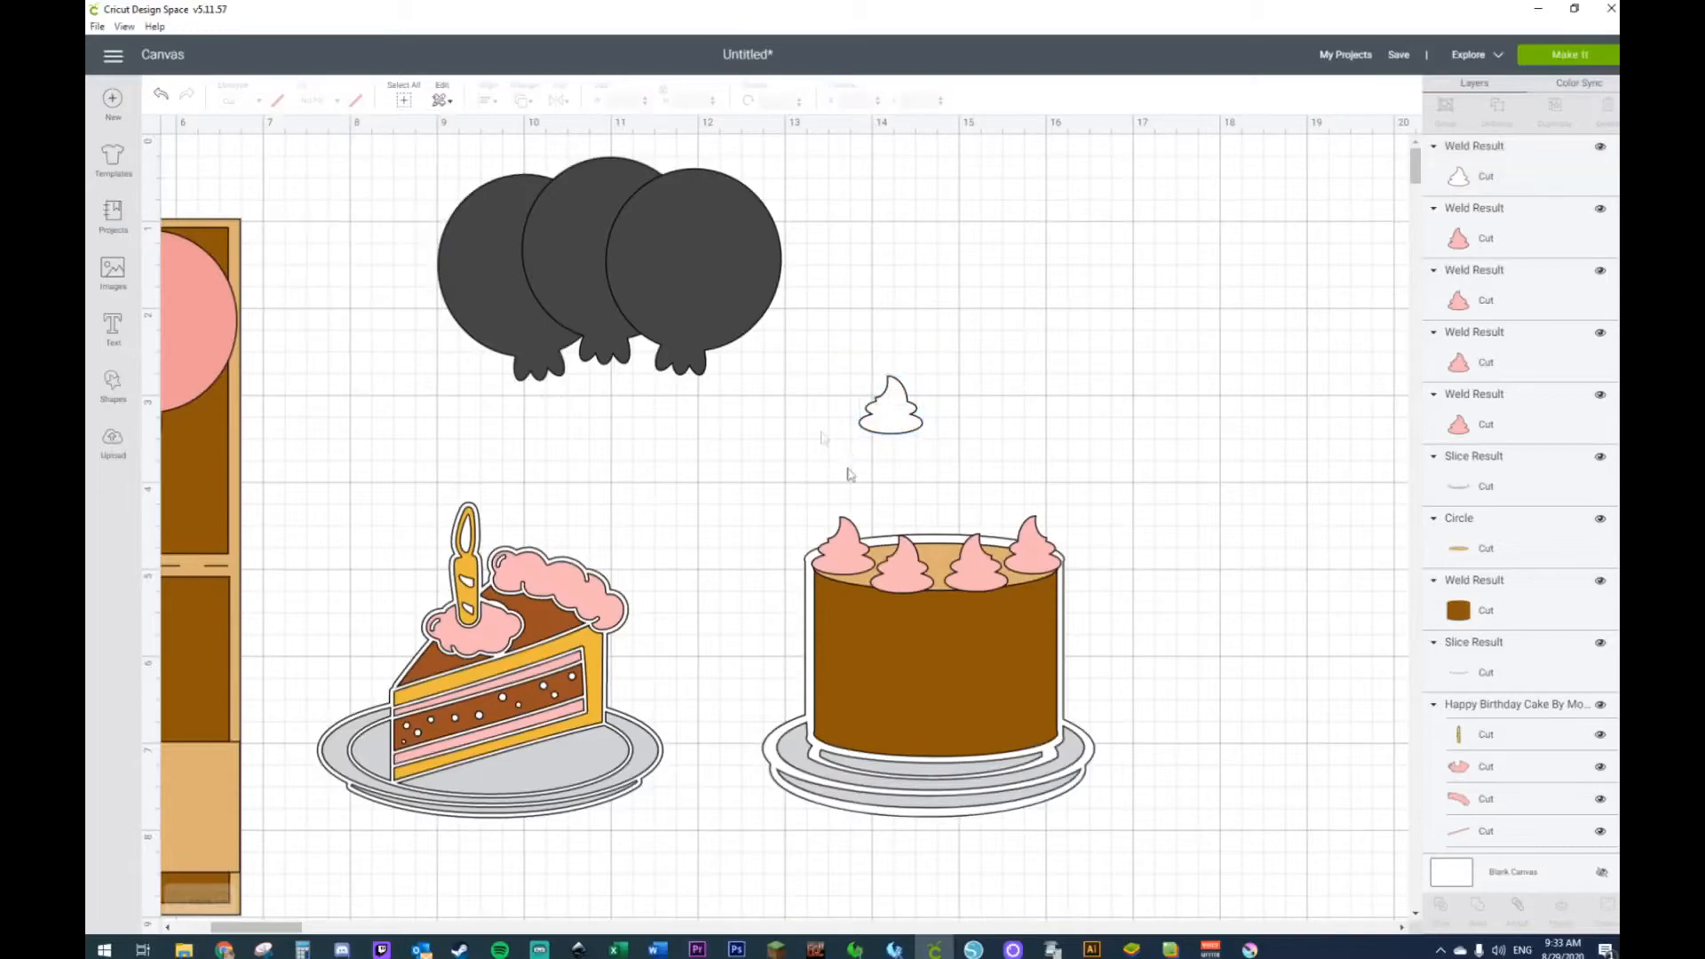
left_click(850, 574)
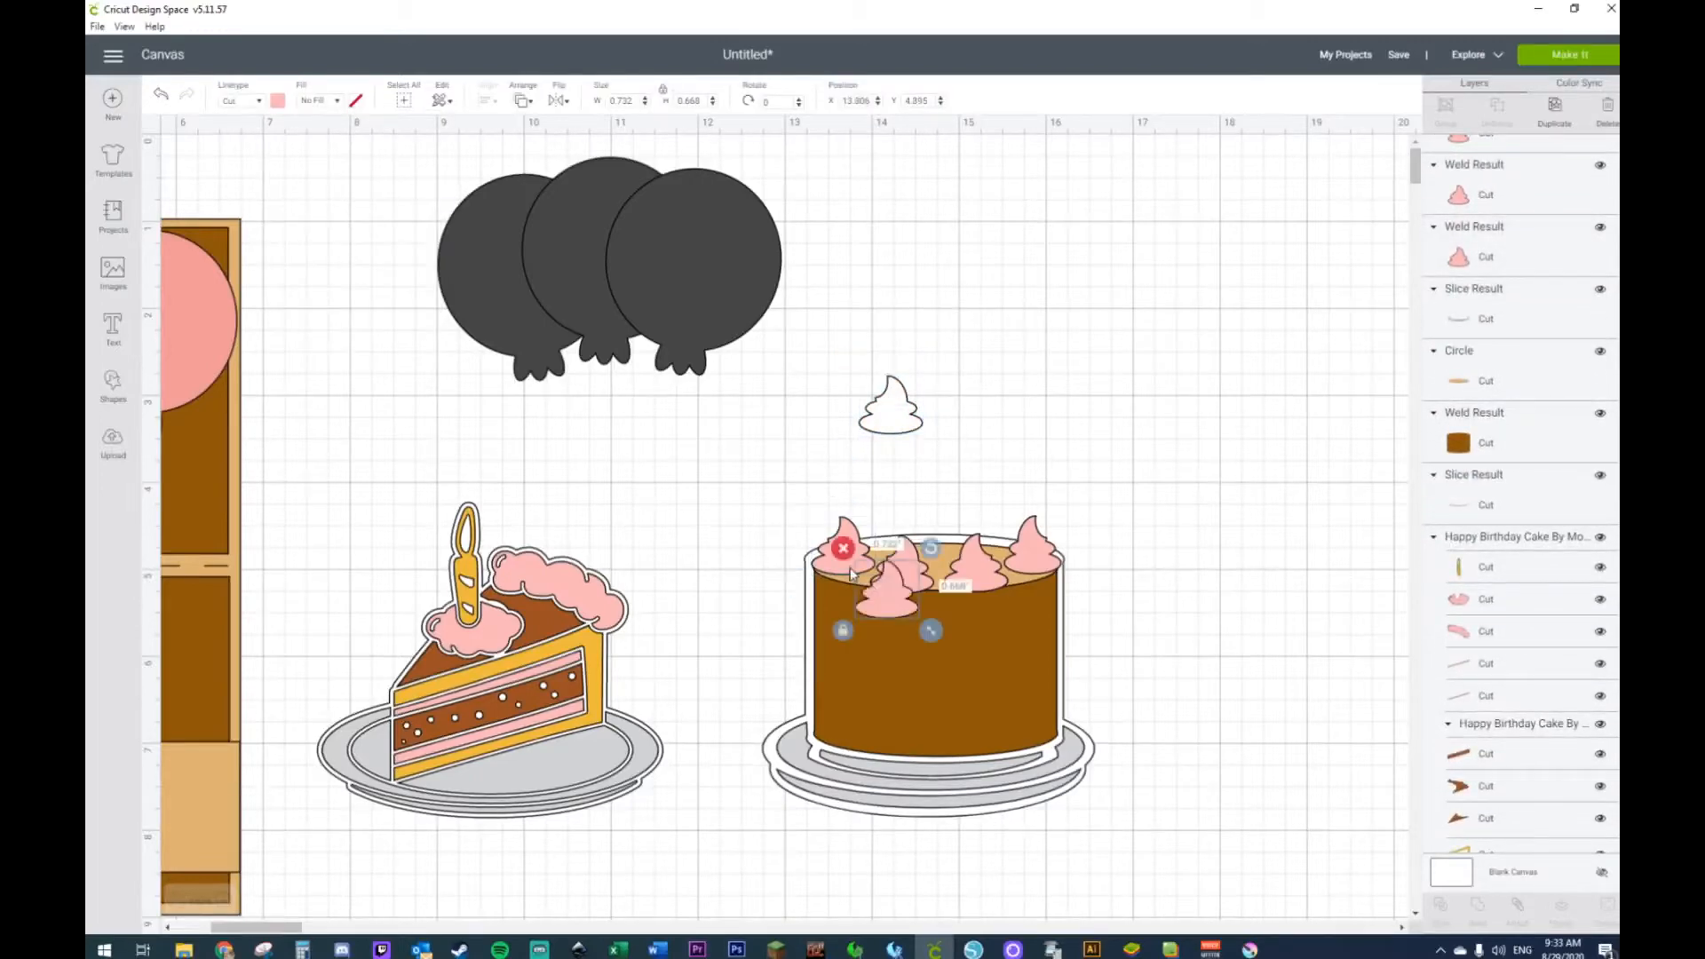
left_click_drag(899, 601, 990, 404)
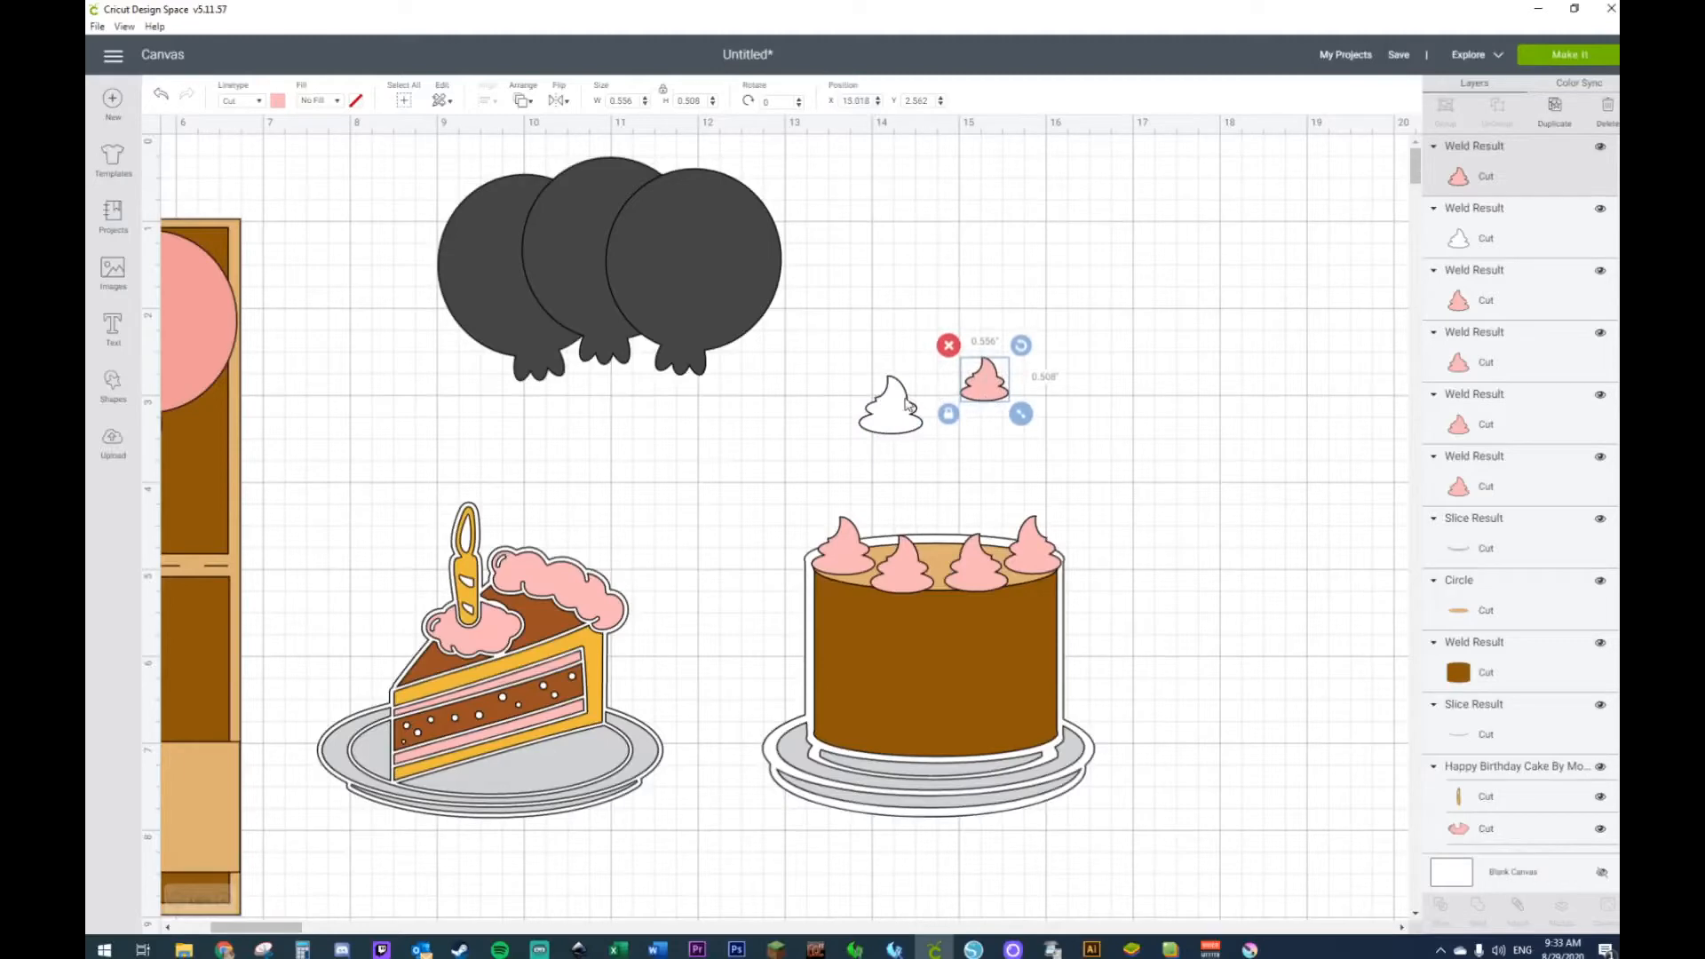
key("Delete")
Step: Reposition the white dollop and place a fresh copy of the cake's left pink dollop over it
left_click_drag(906, 427, 886, 473)
left_click(843, 555)
key("ctrl+c")
key("ctrl+v")
left_click_drag(884, 595, 866, 400)
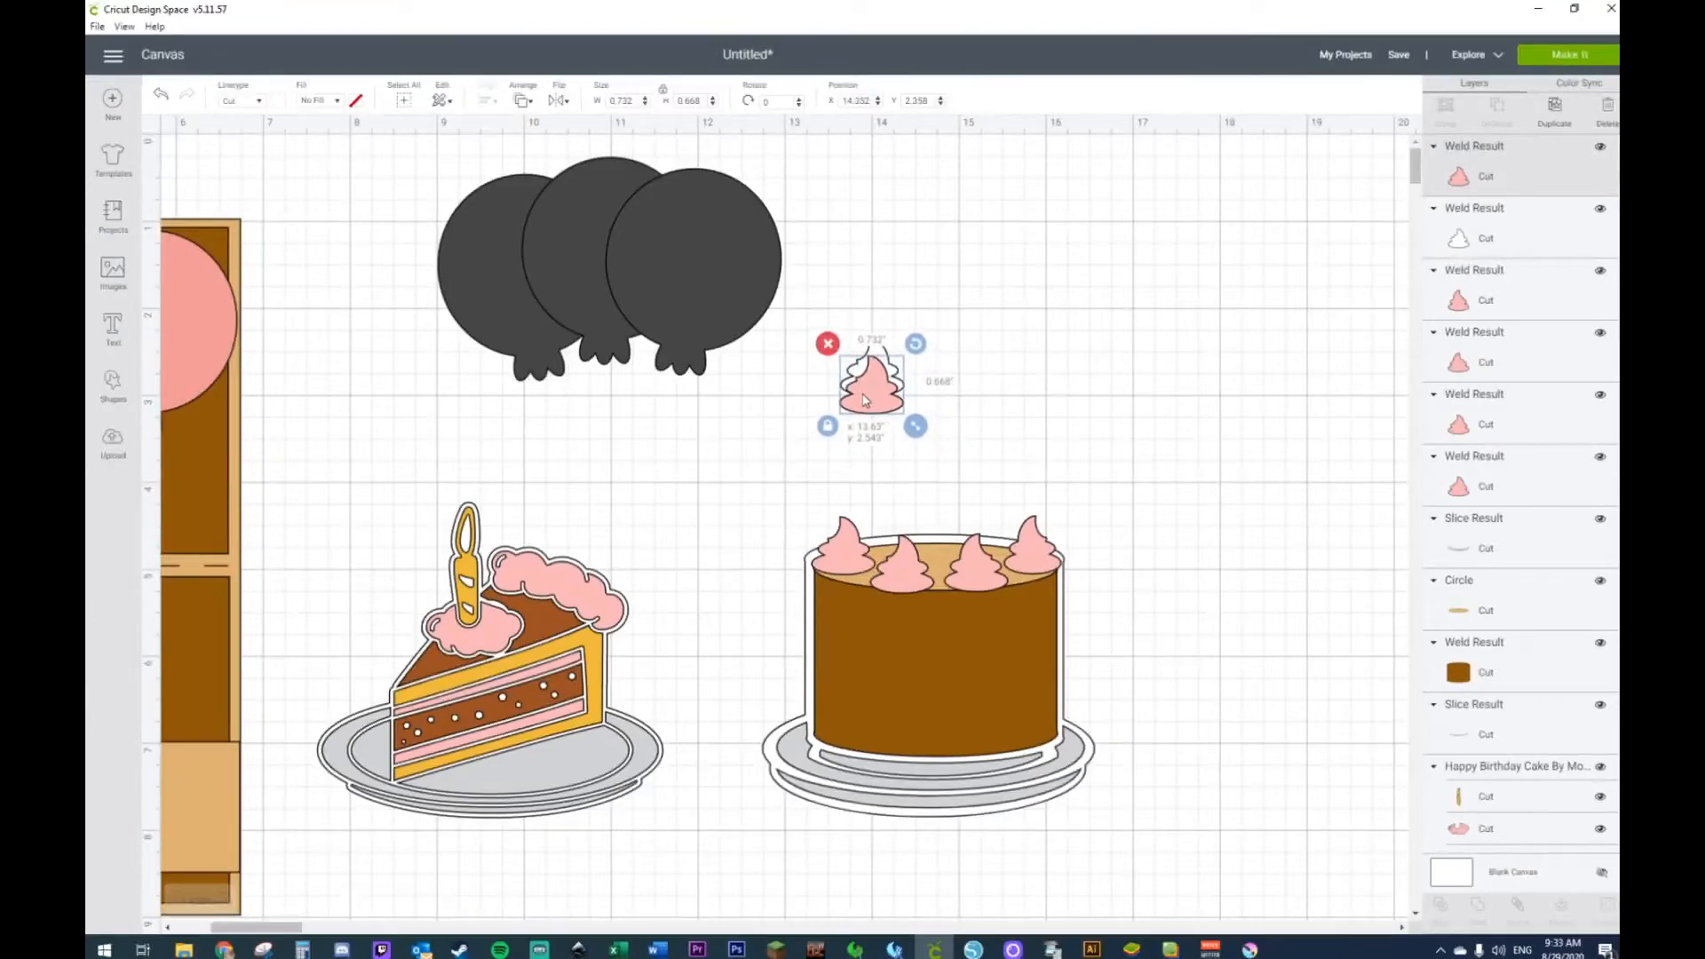
mouse_move(865, 401)
left_mouse_down()
mouse_move(851, 360)
mouse_move(875, 405)
left_mouse_up()
Step: Enlarge the white dollop to about 0.815 by 0.745 inches and centre the pink copy on it to check the border
left_click(881, 339)
left_click(884, 363)
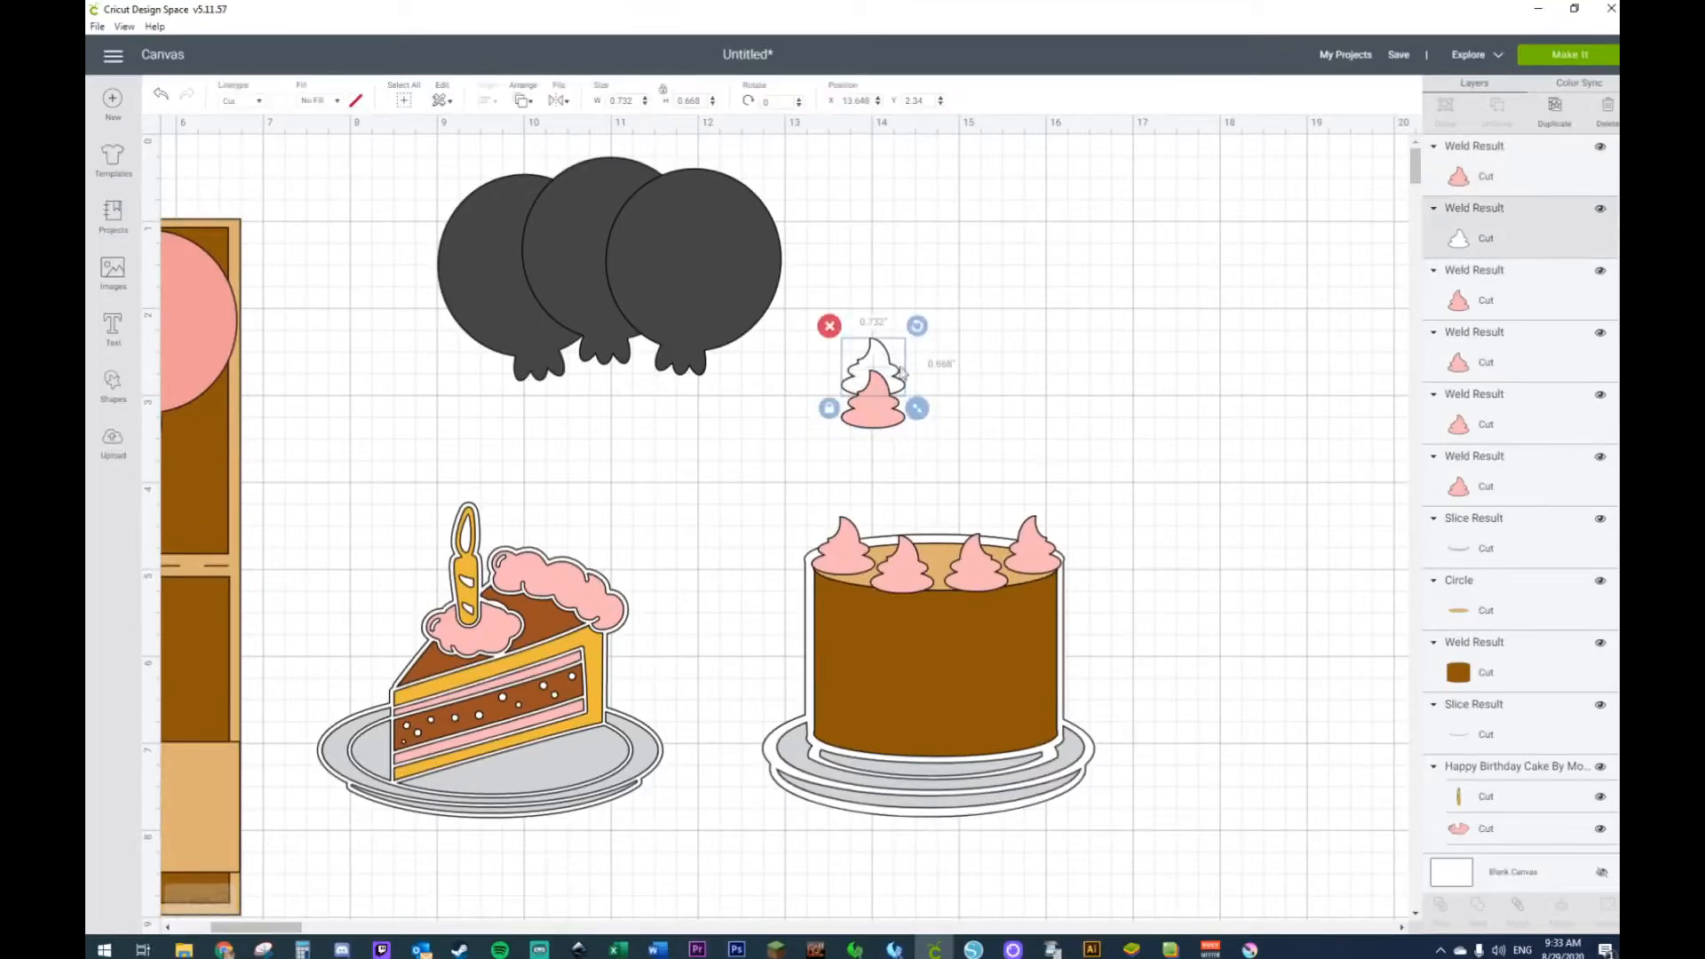
left_click_drag(884, 419, 882, 404)
left_click(1000, 335)
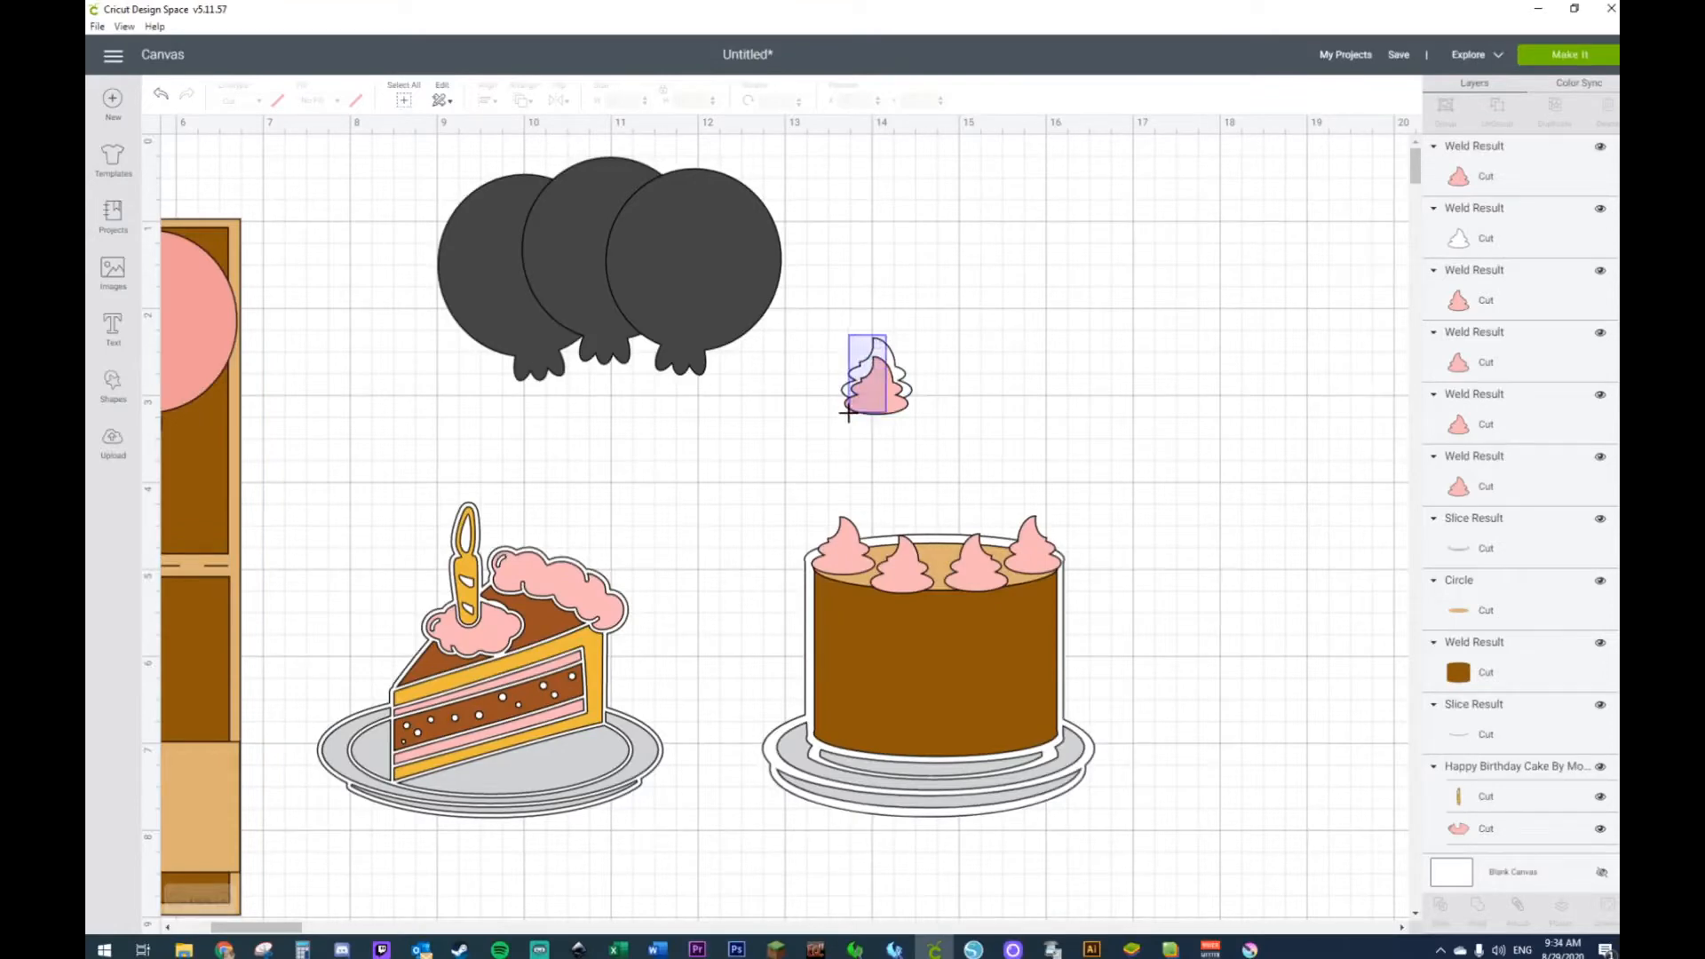
Step: Move the enlarged white dollop to the cake's left dollop, send it to the back and adjust its position behind the pink one
left_click_drag(888, 342, 833, 533)
right_click(843, 503)
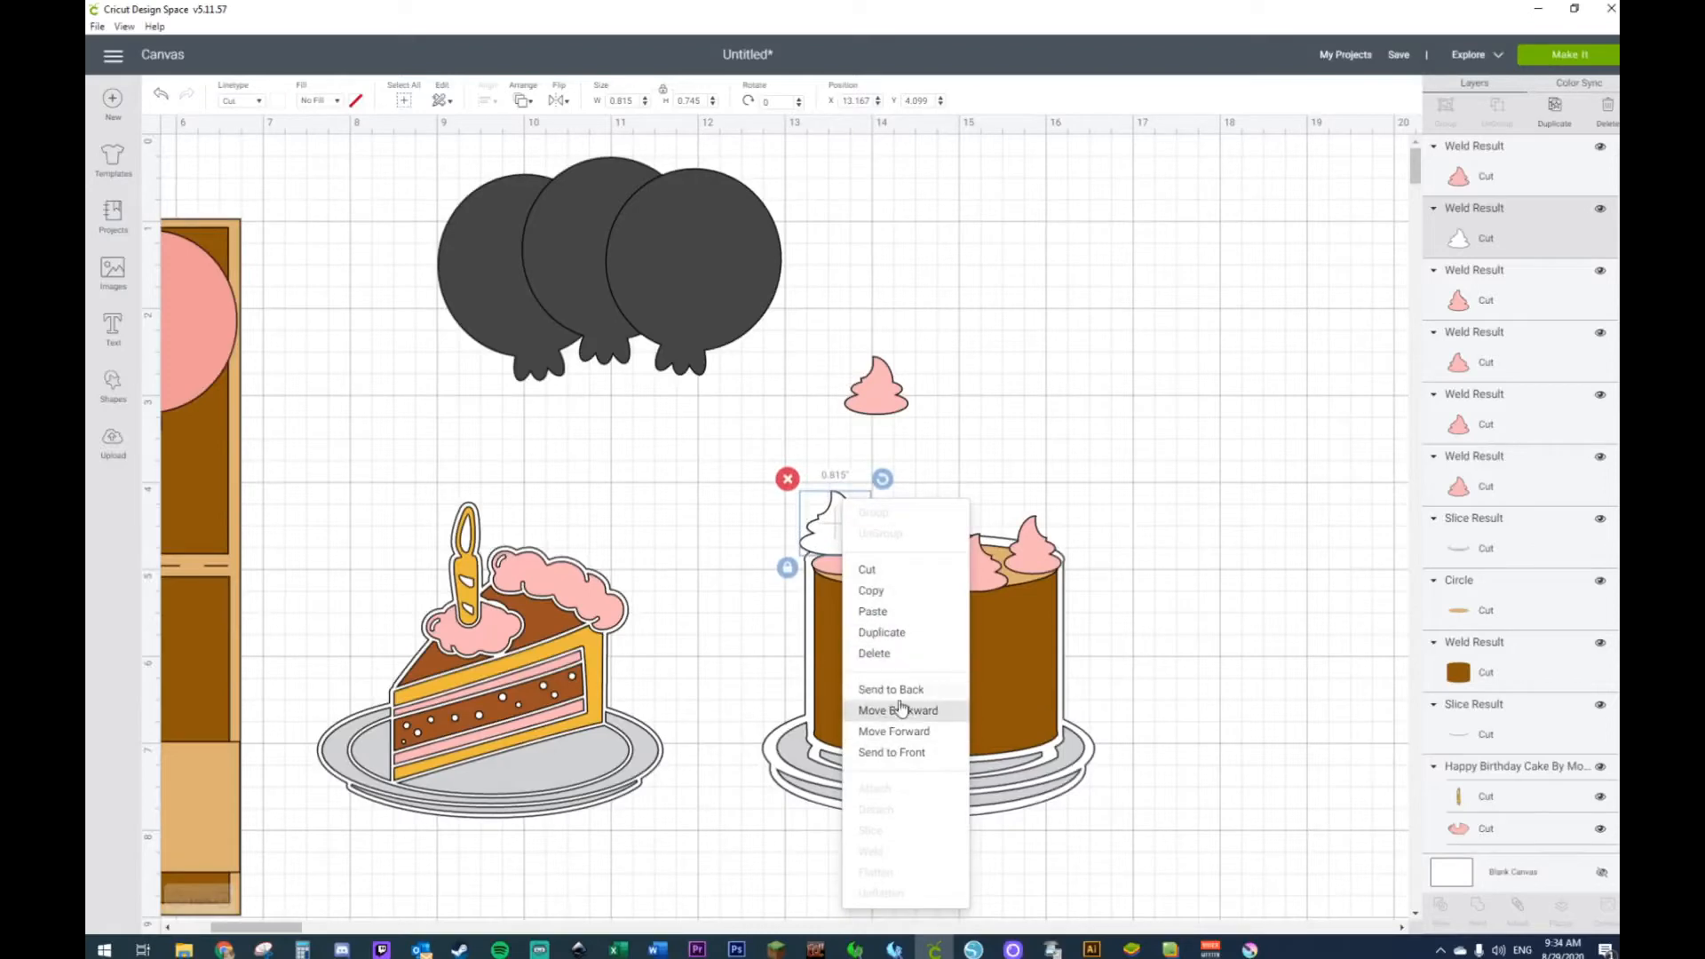
left_click(874, 690)
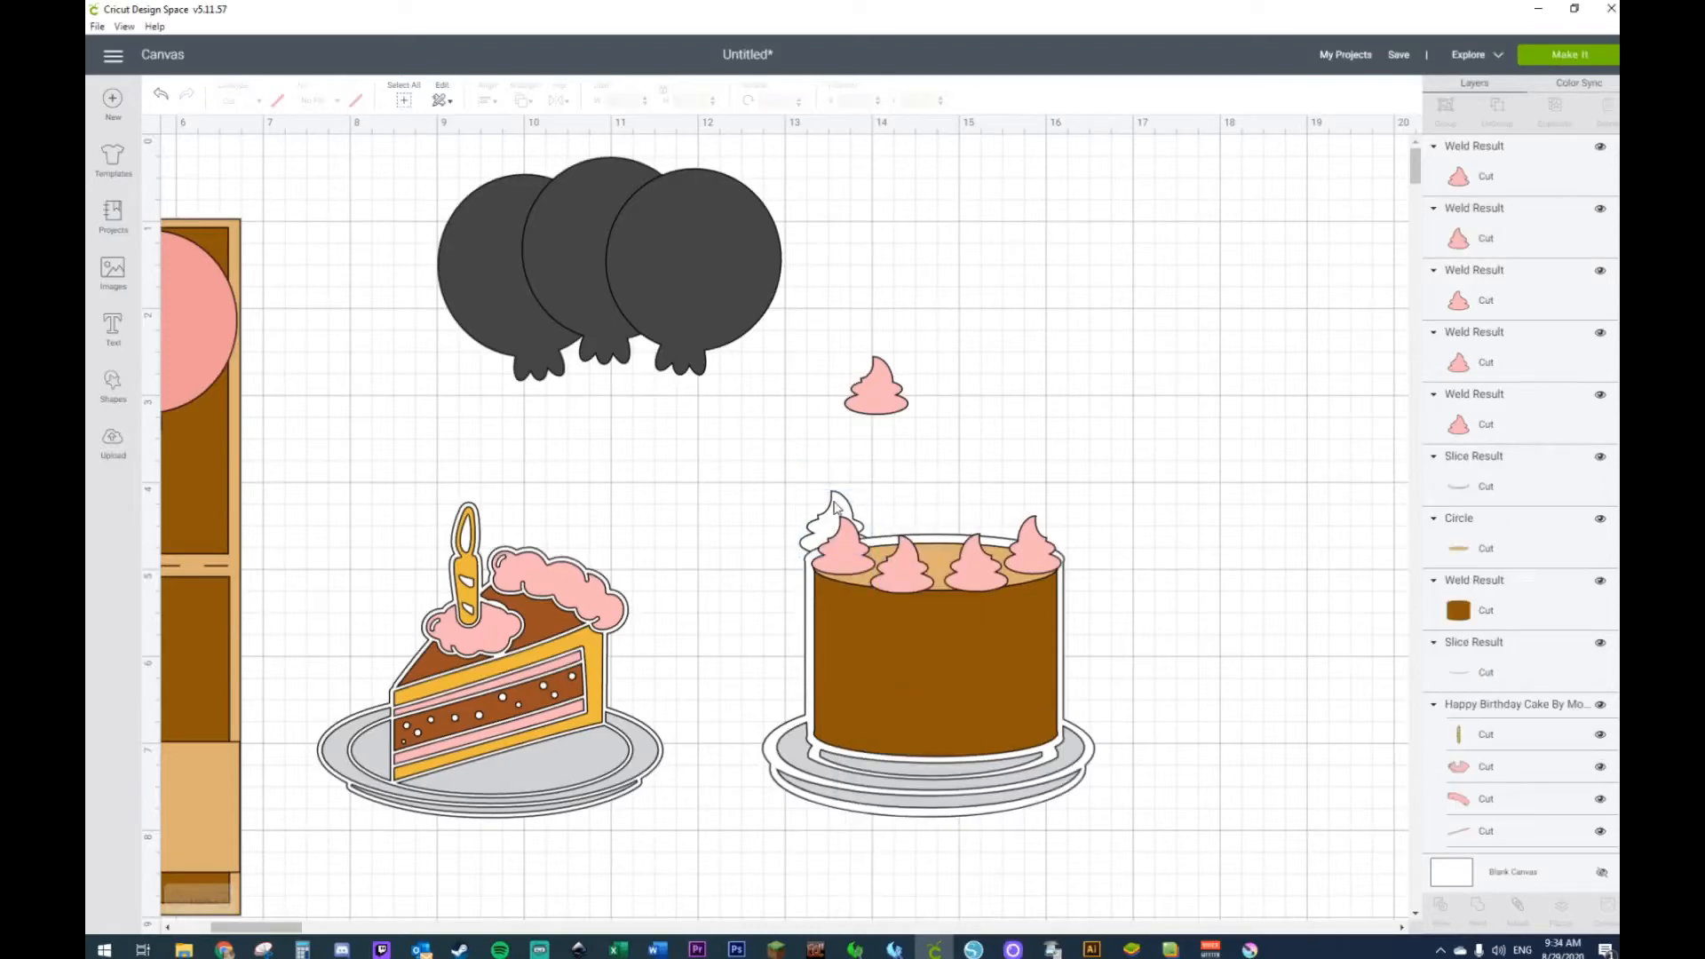
left_click_drag(835, 508, 844, 513)
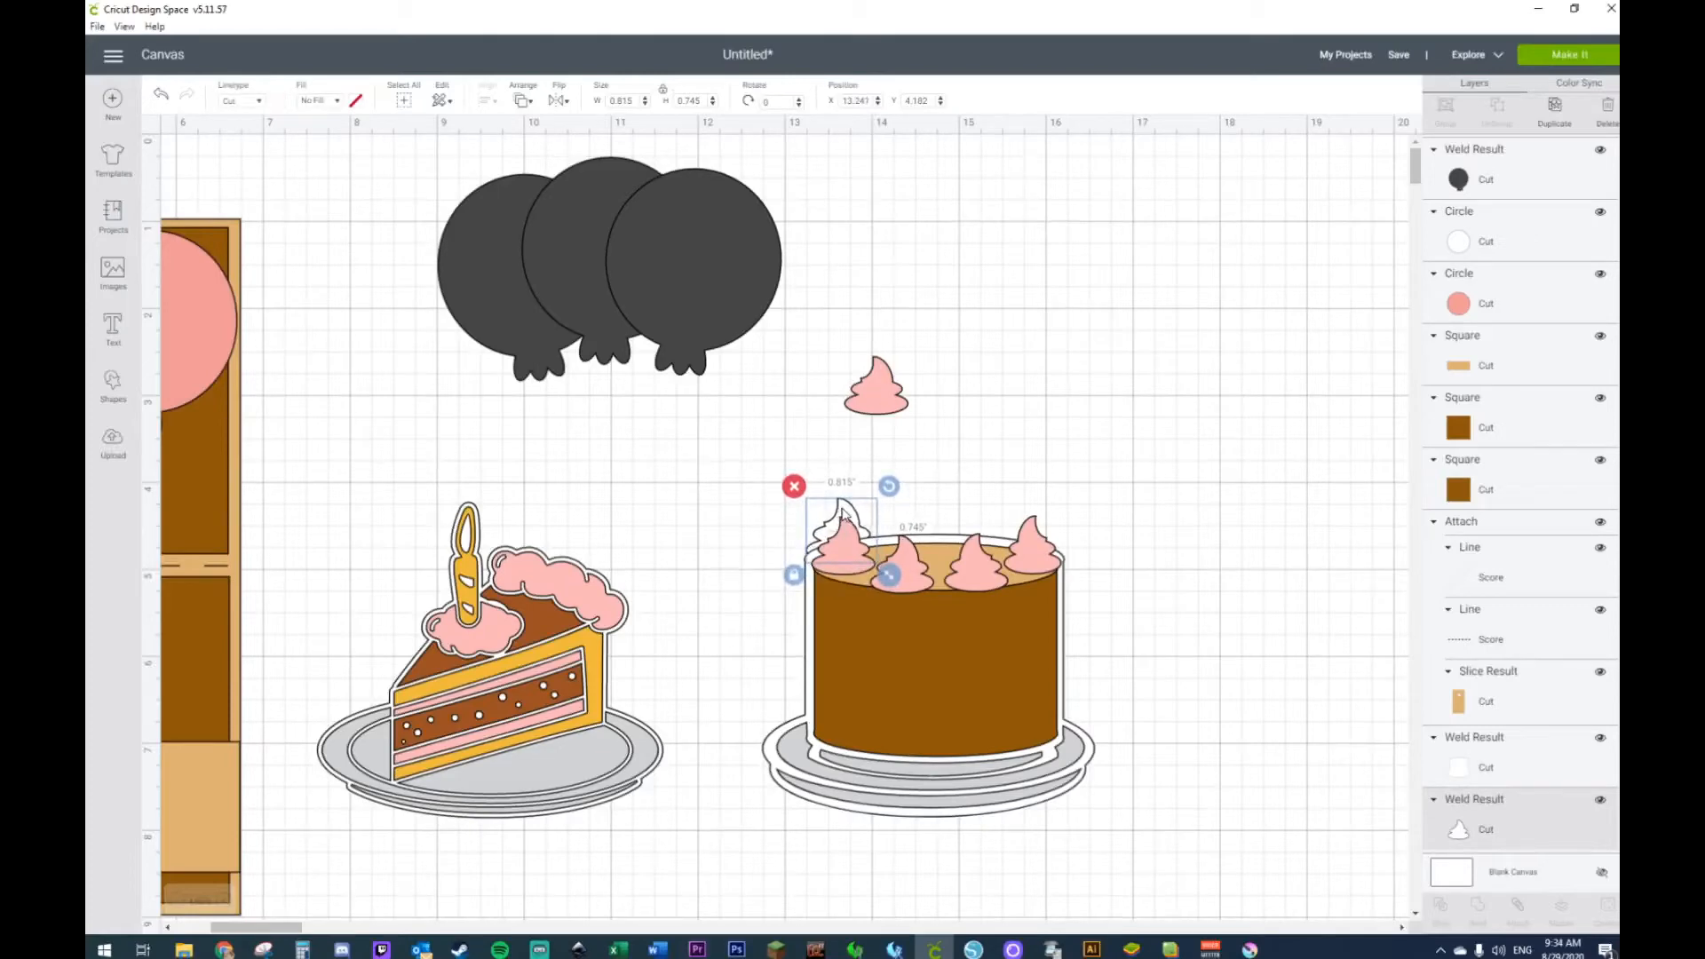
Step: Paste a copy of the white dollop backing, flip it horizontally and place it over the cake's right-end pink dollop
key("ctrl+v")
left_click_drag(880, 587, 1074, 487)
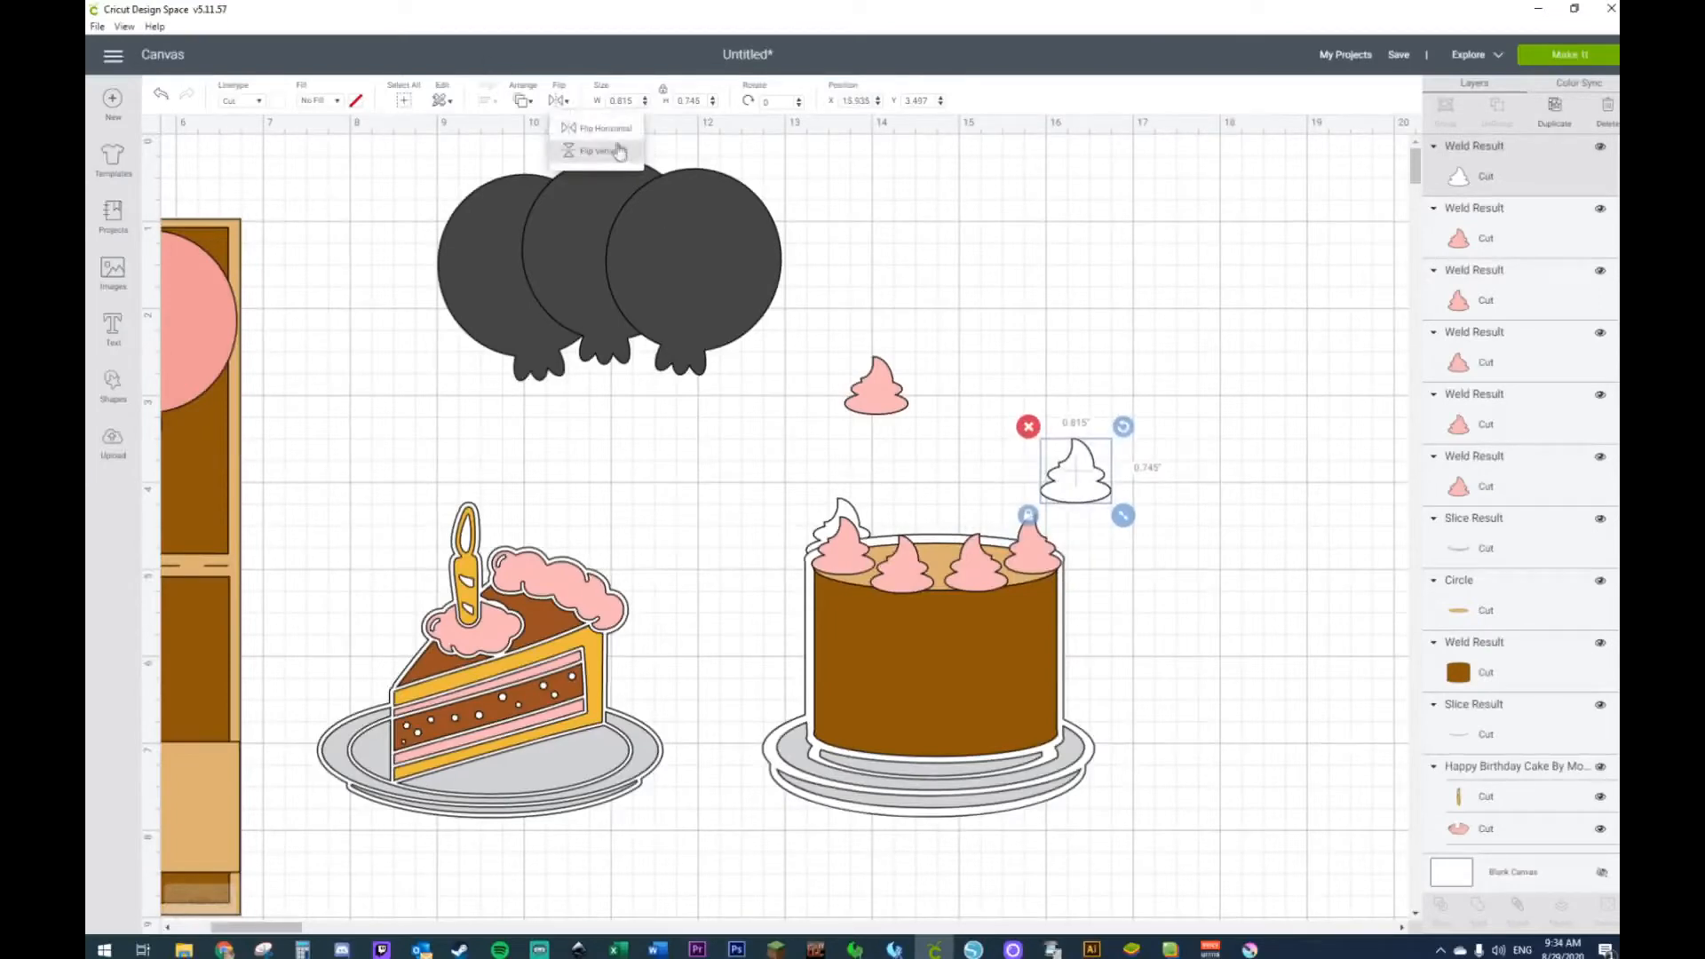
left_click_drag(1084, 494, 1043, 557)
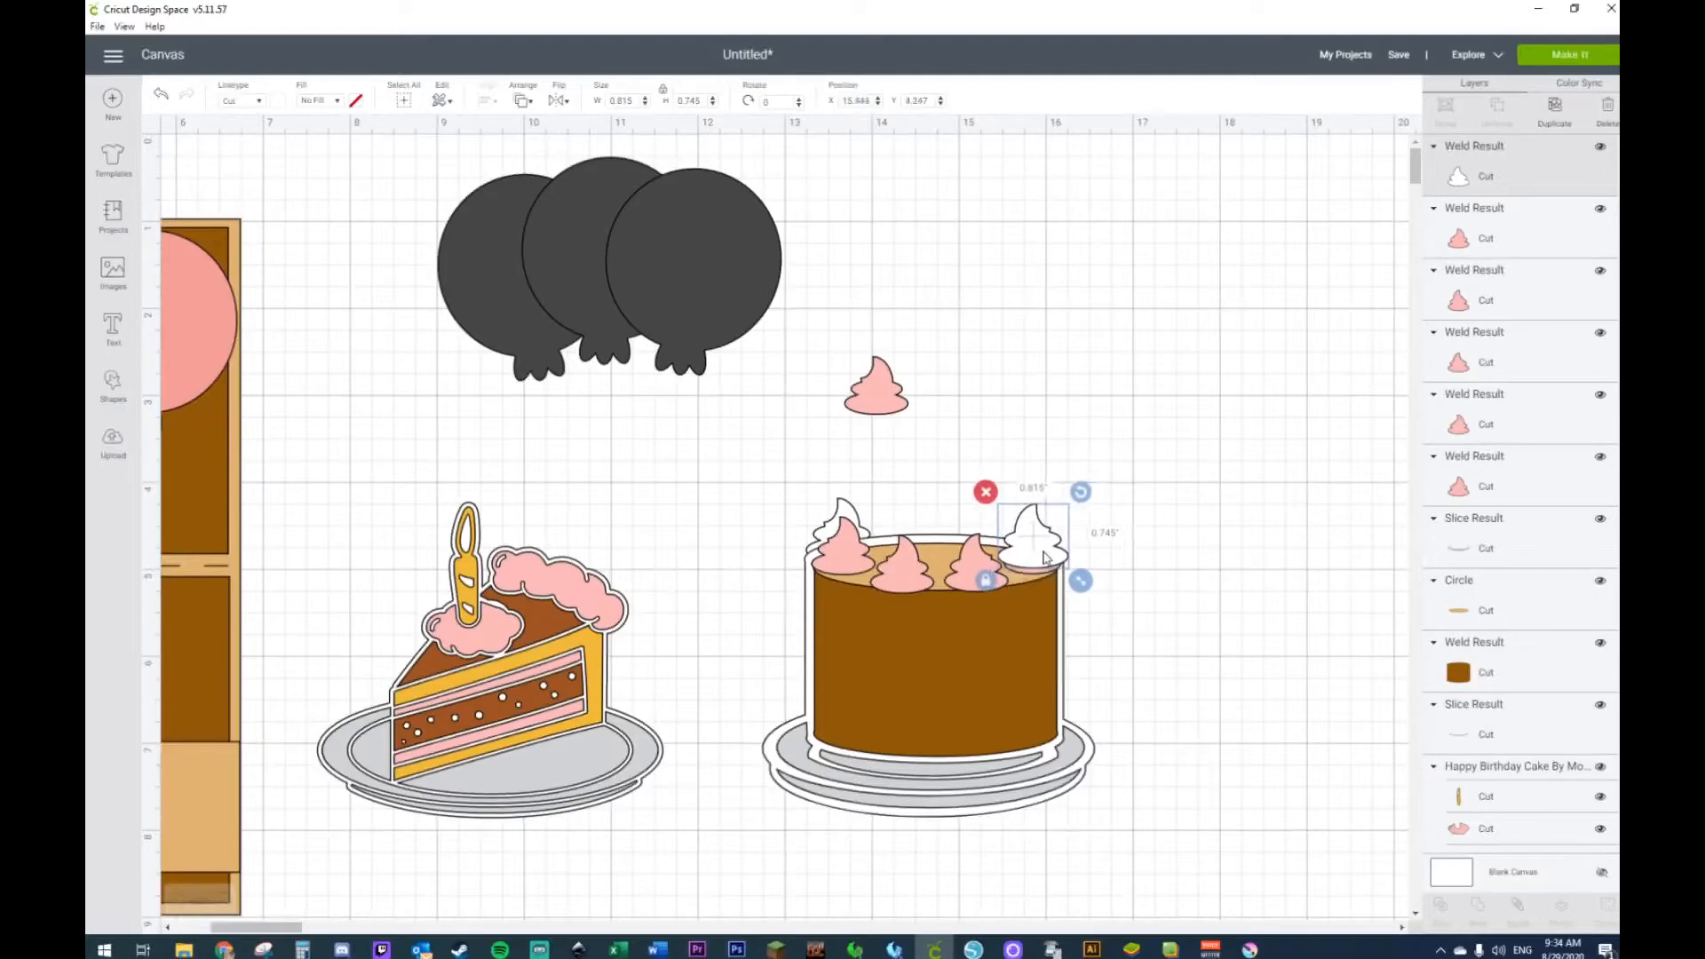
right_click(1043, 569)
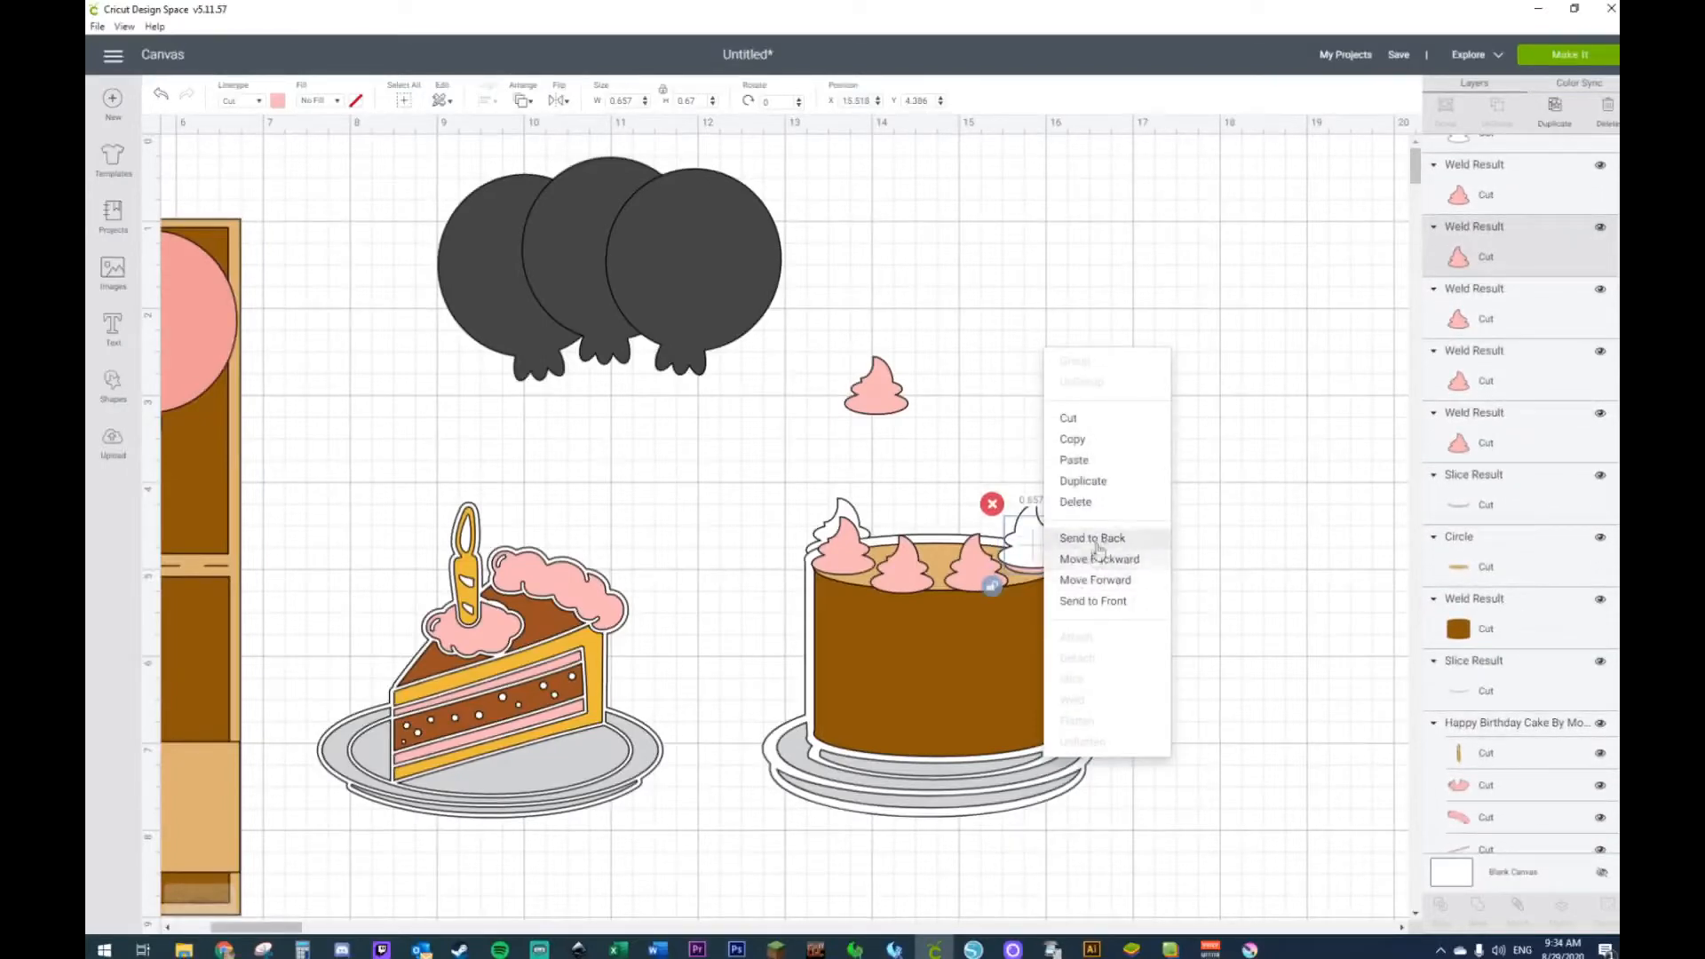
left_click(1093, 539)
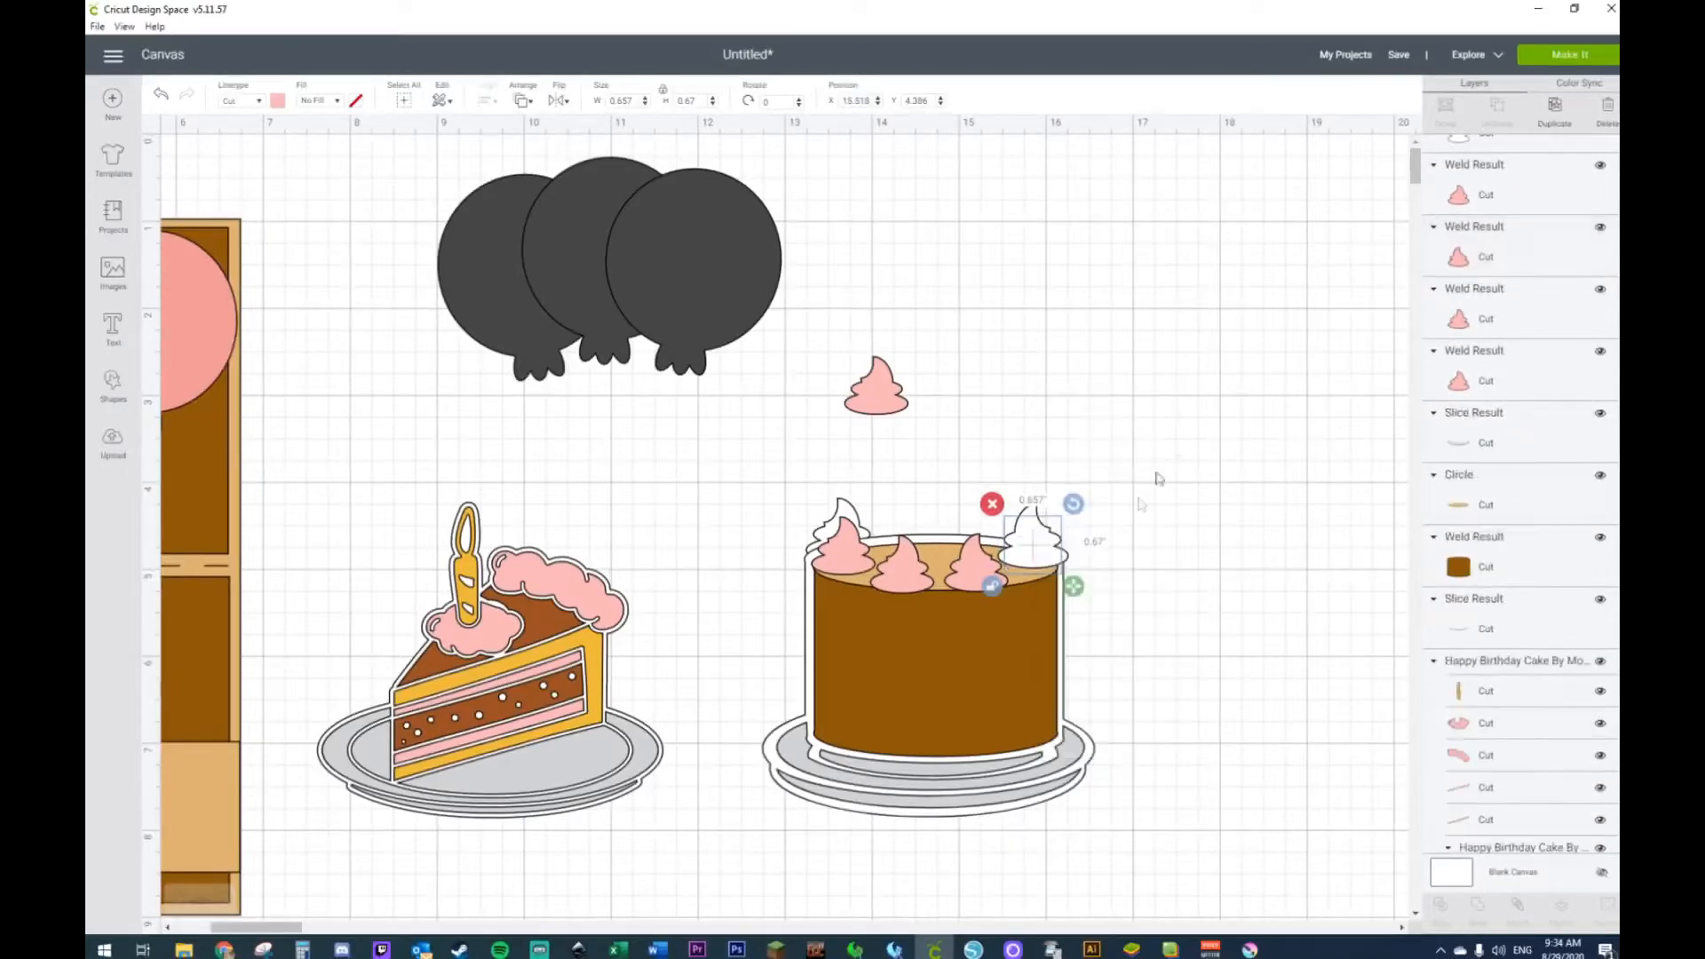
left_click(162, 96)
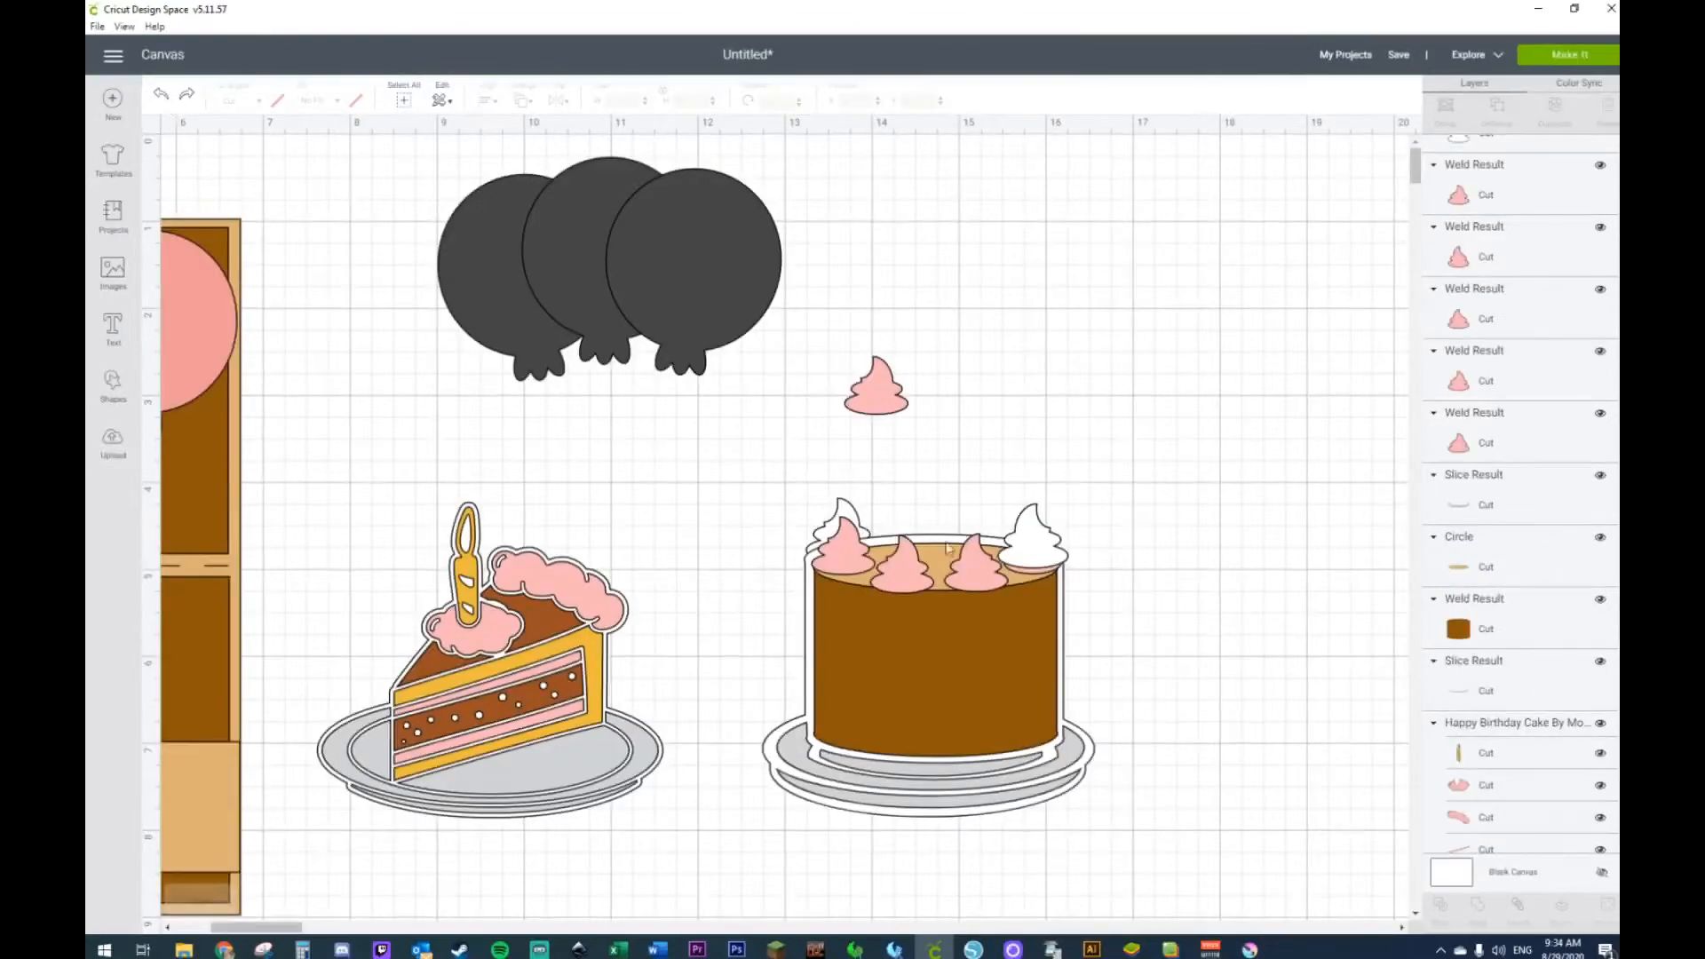
Step: Send the right white dollop to the back and nudge it into place behind the right-end pink dollop
left_click(1034, 534)
right_click(1040, 534)
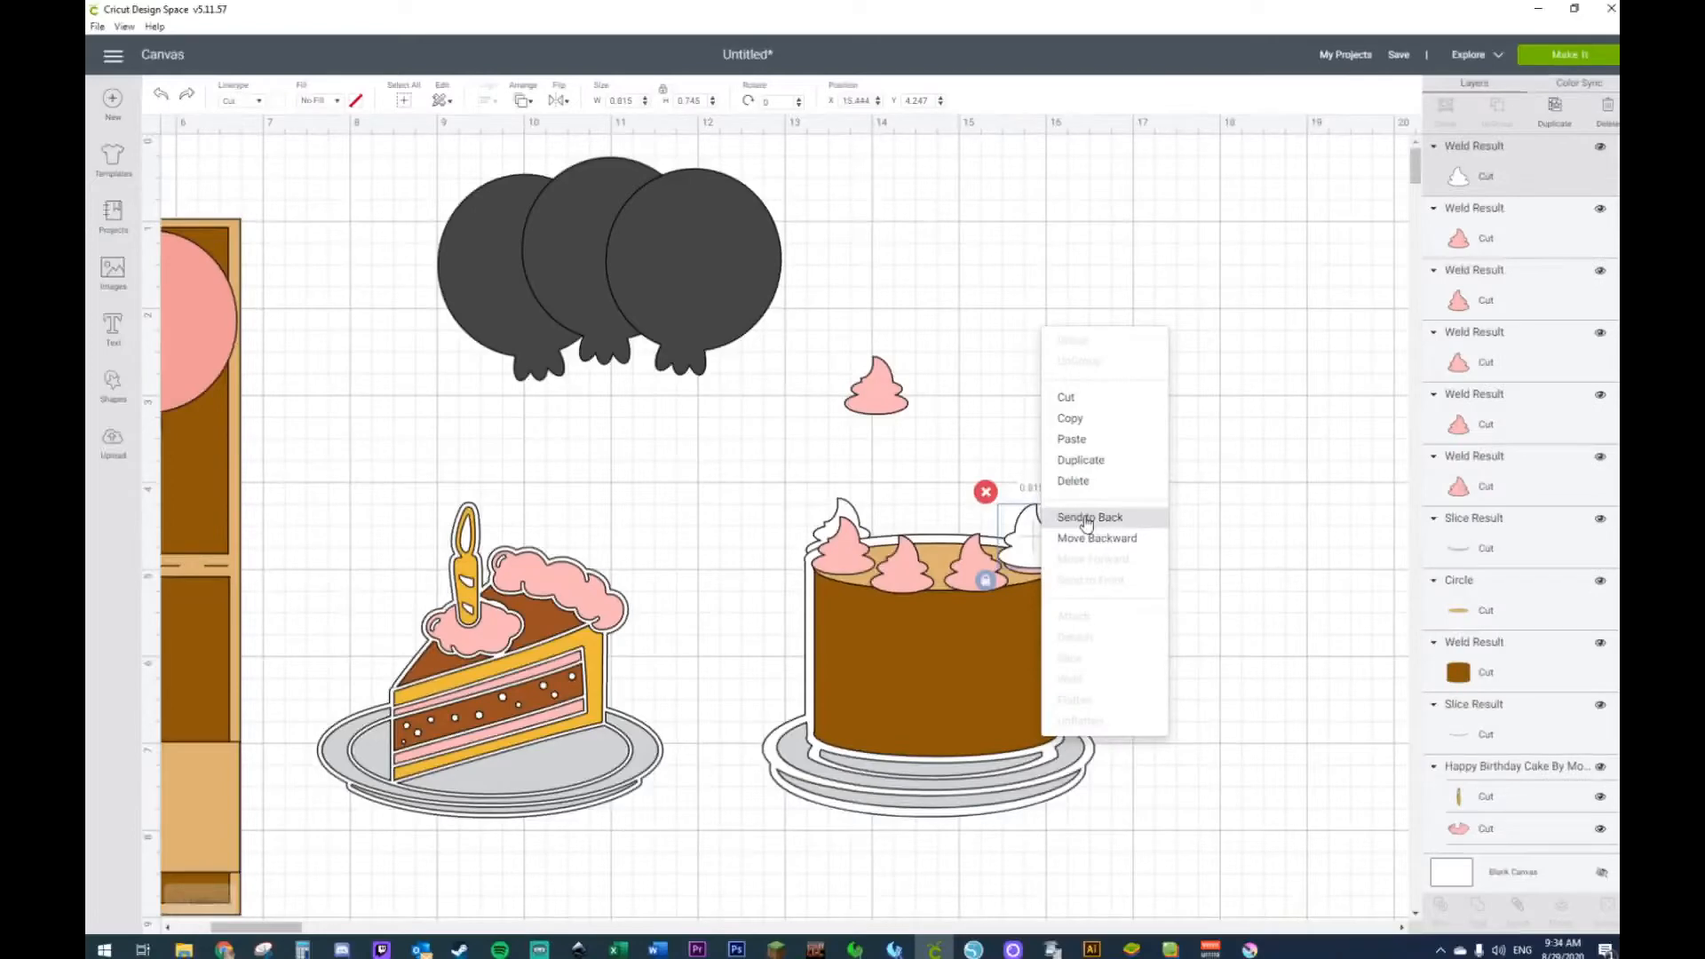
left_click(1087, 523)
left_click(1051, 513)
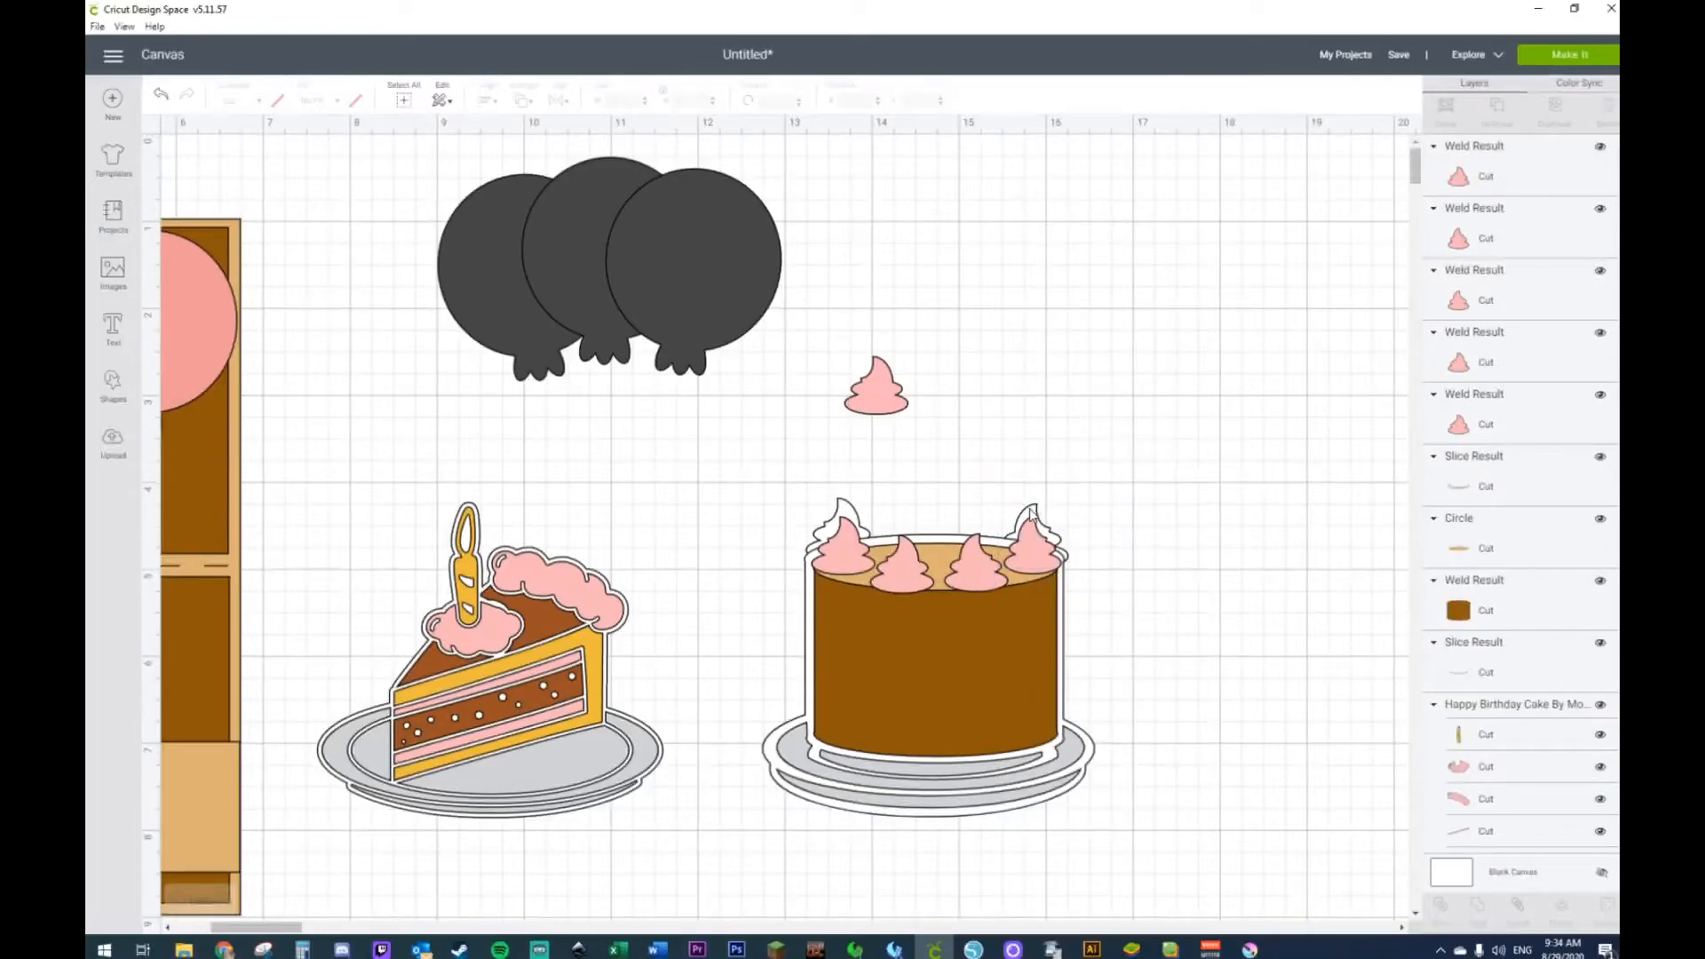
left_click(1032, 513)
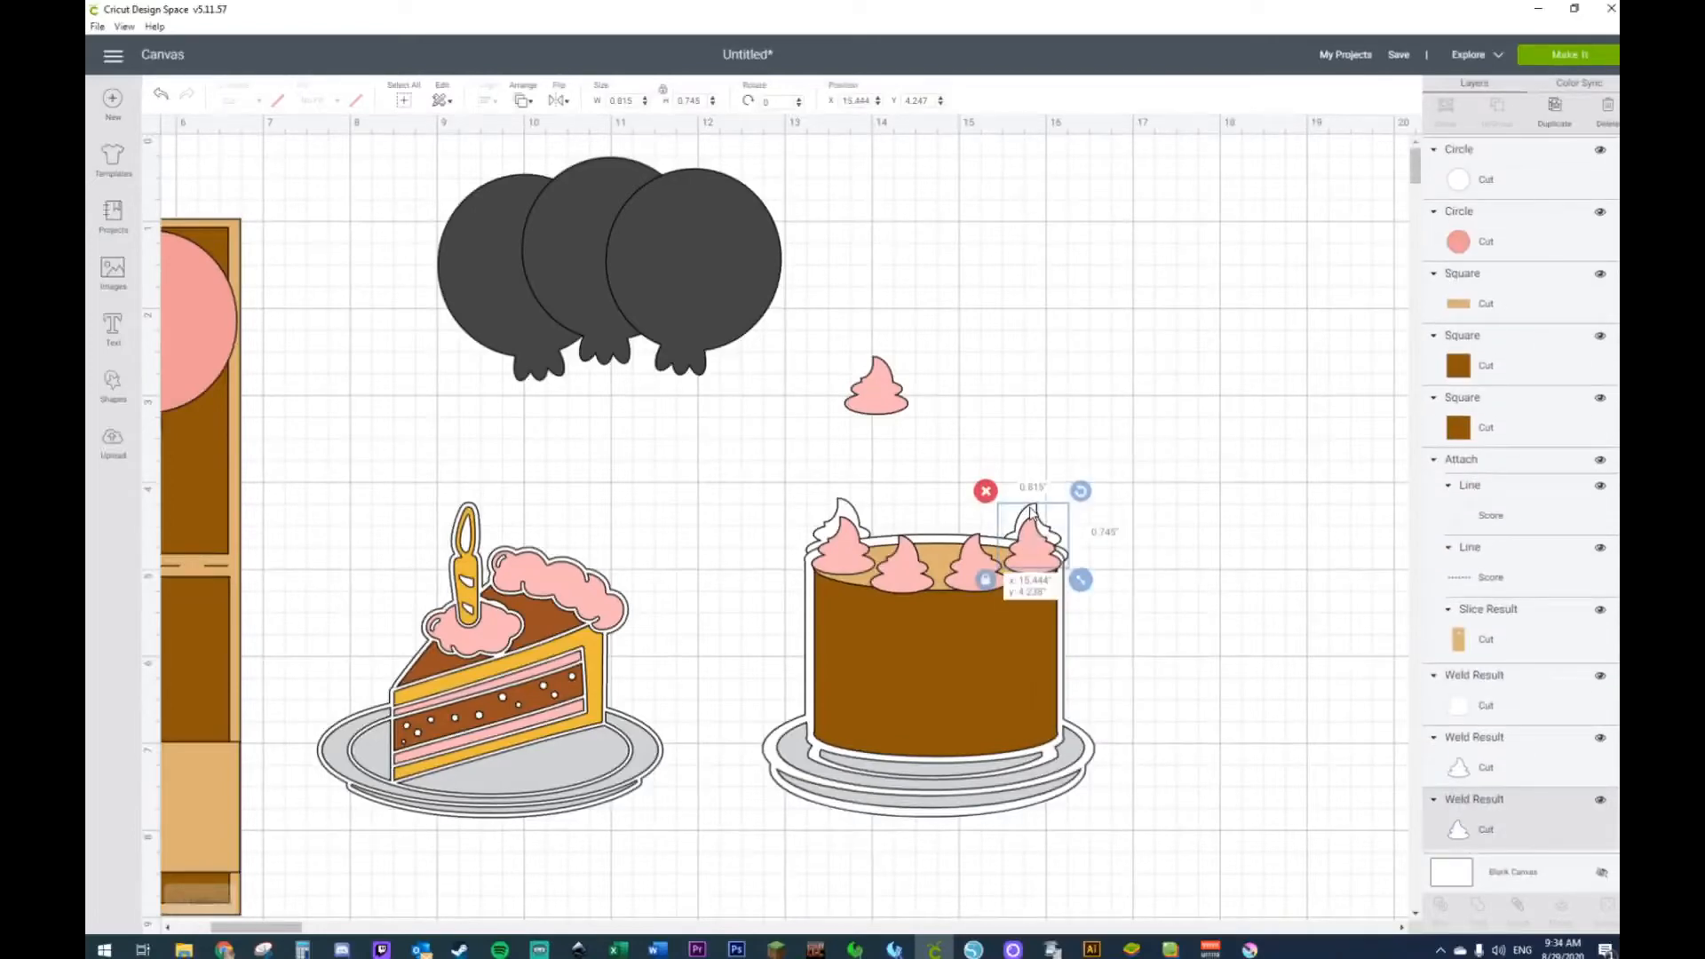
left_click_drag(1031, 513, 1032, 513)
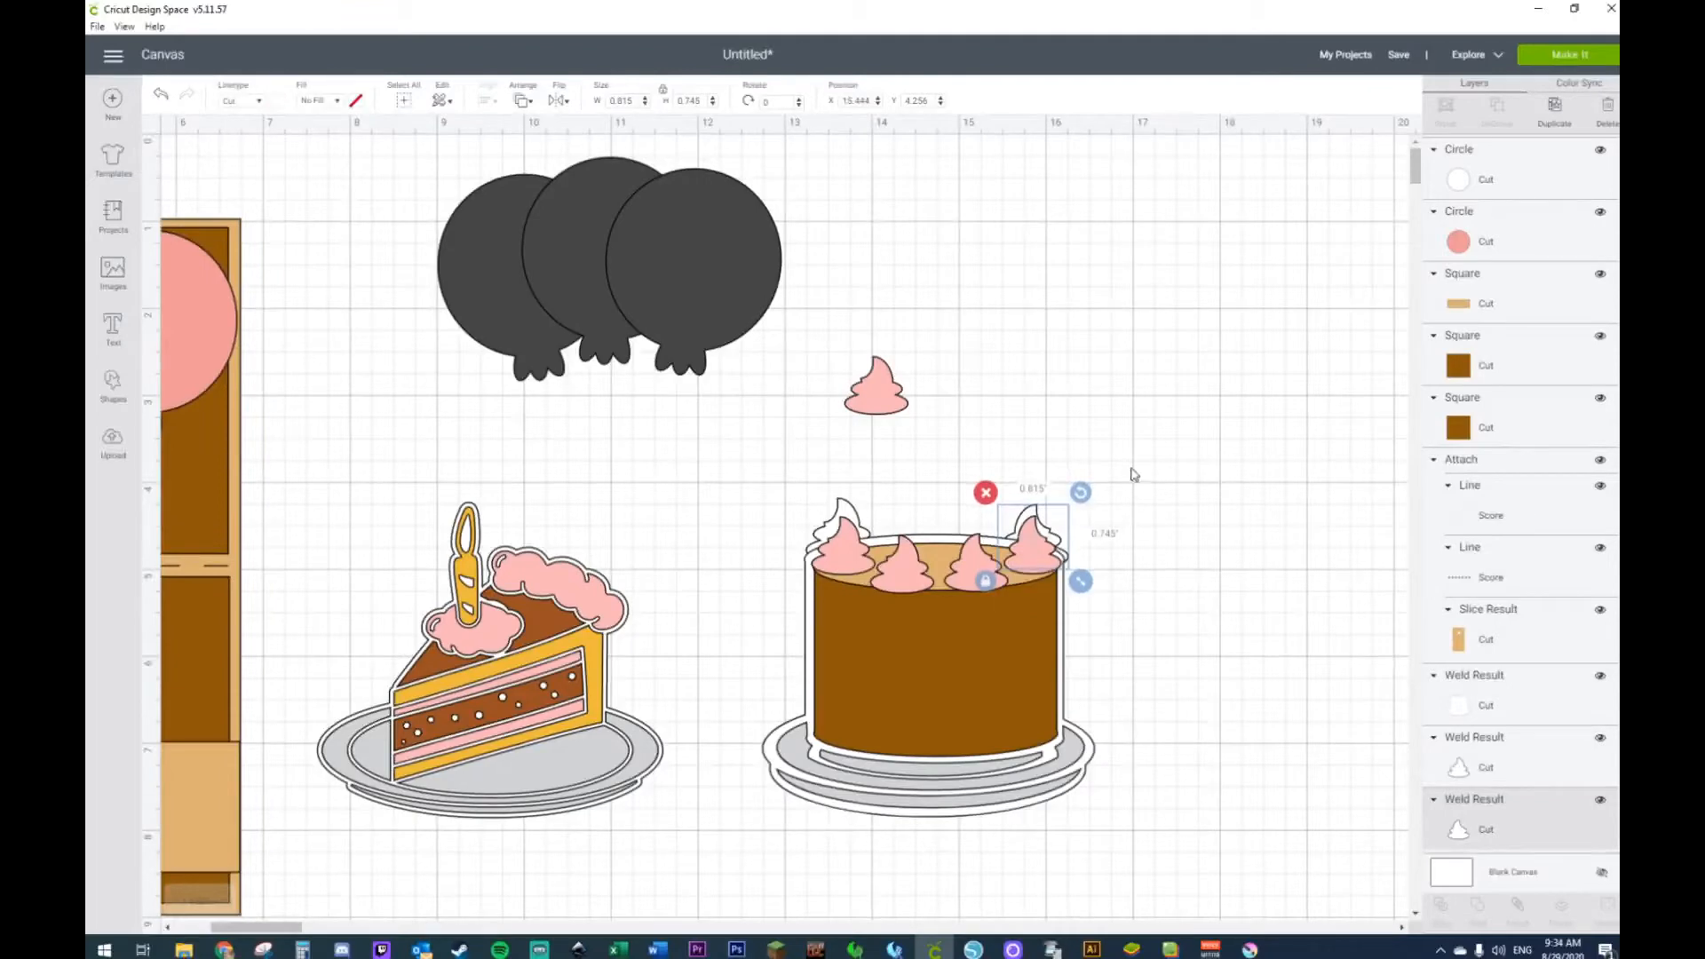
left_click(1144, 517)
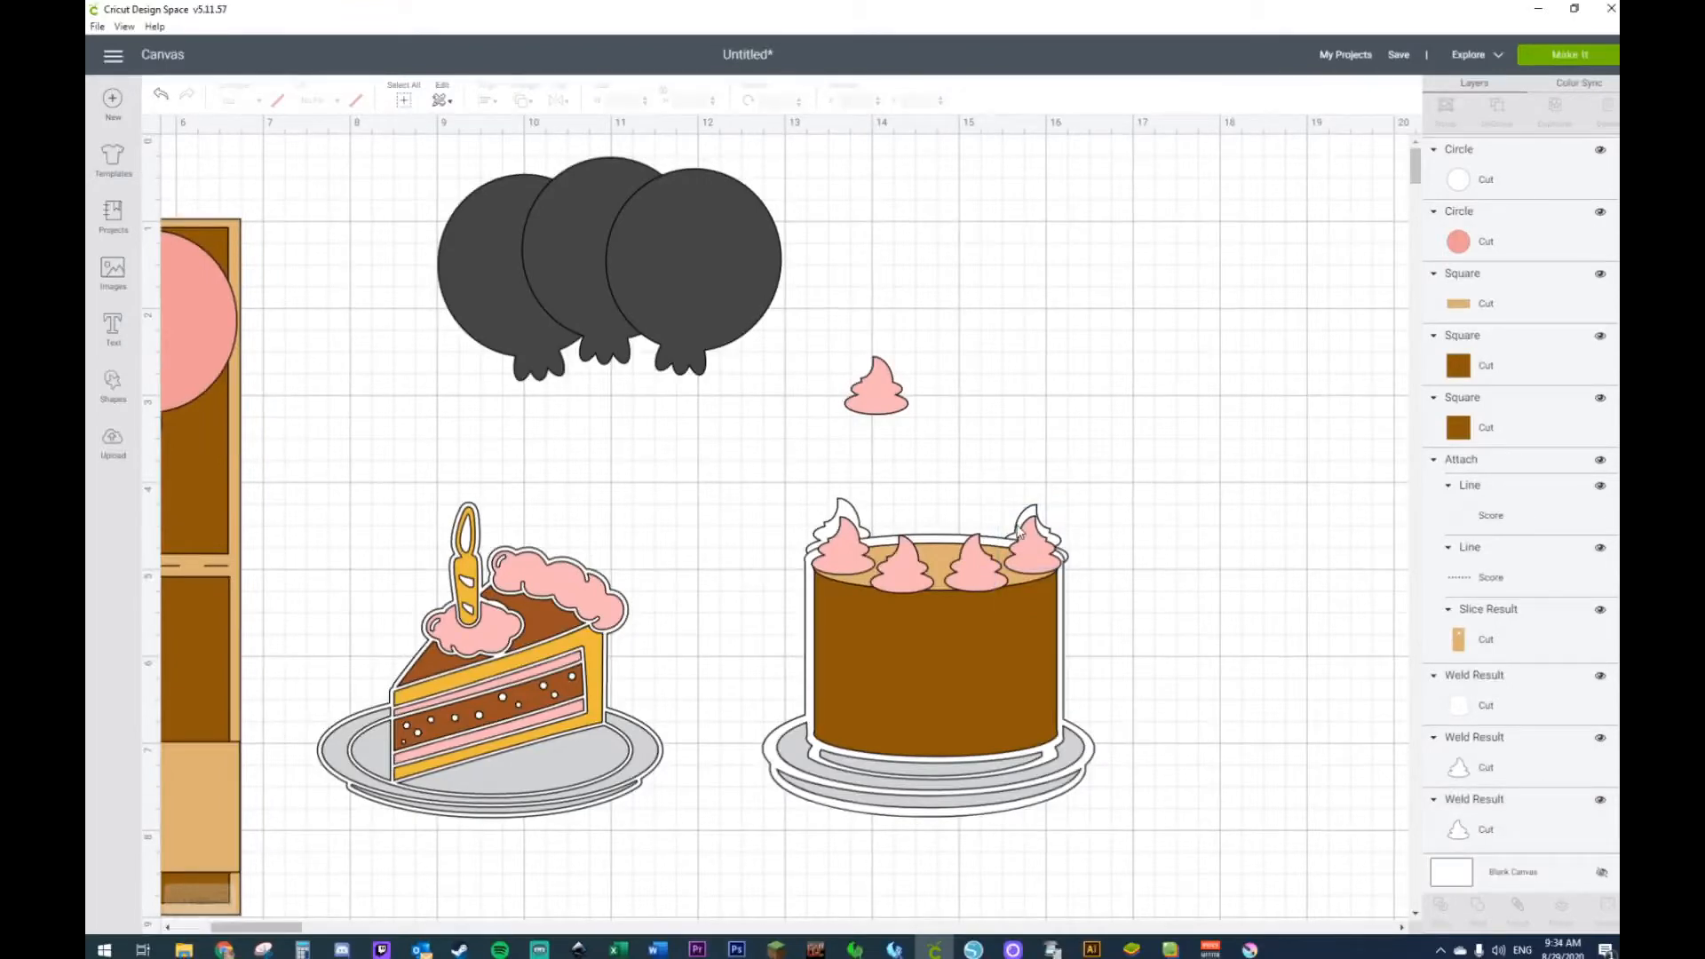
Step: Shrink the third pink dollop to about 0.713 by 0.652 inches and nudge it on the cake's front edge
left_click(974, 569)
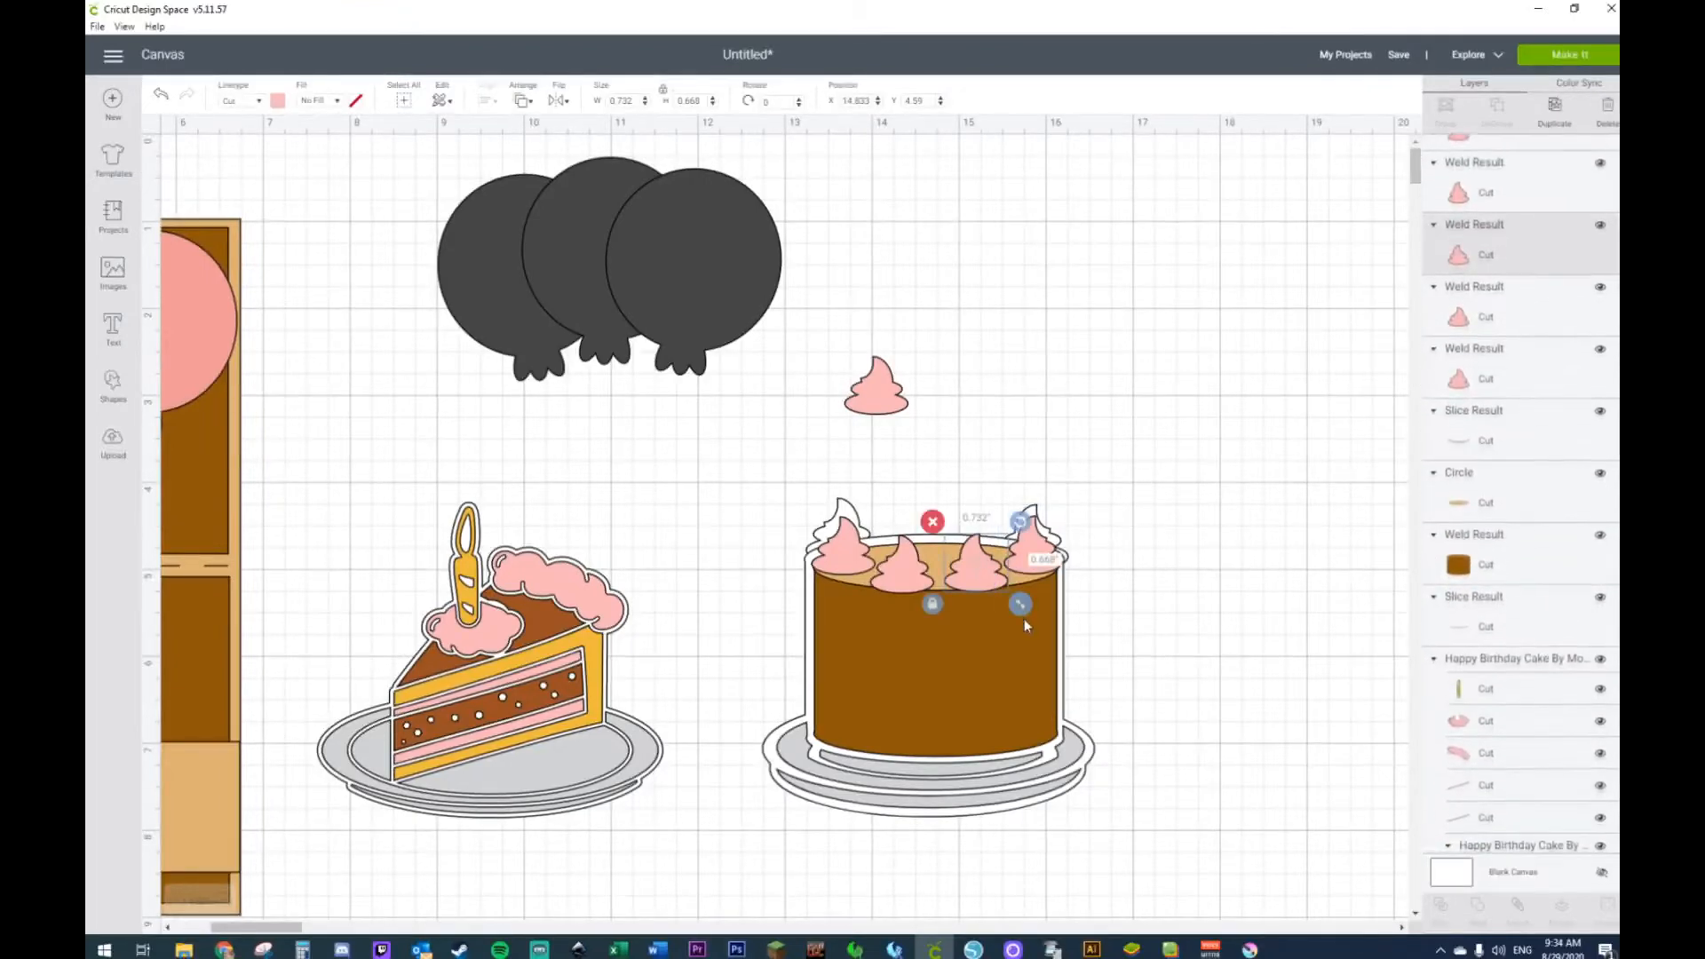
left_click_drag(971, 578, 971, 582)
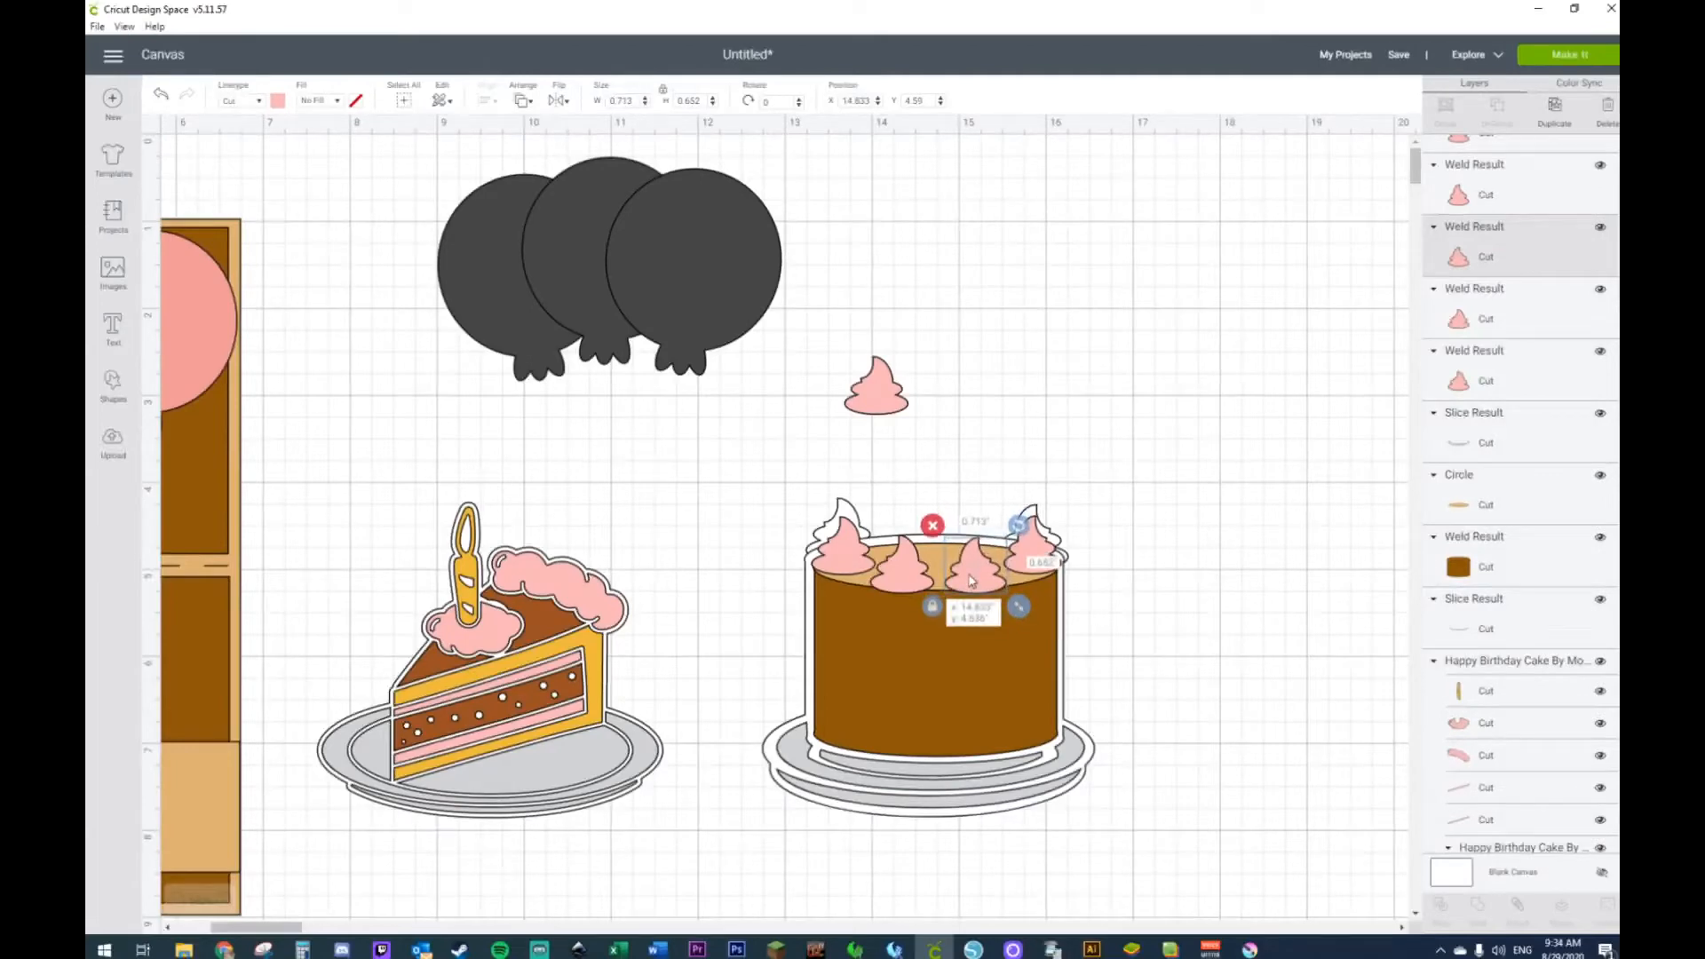
left_click(1083, 479)
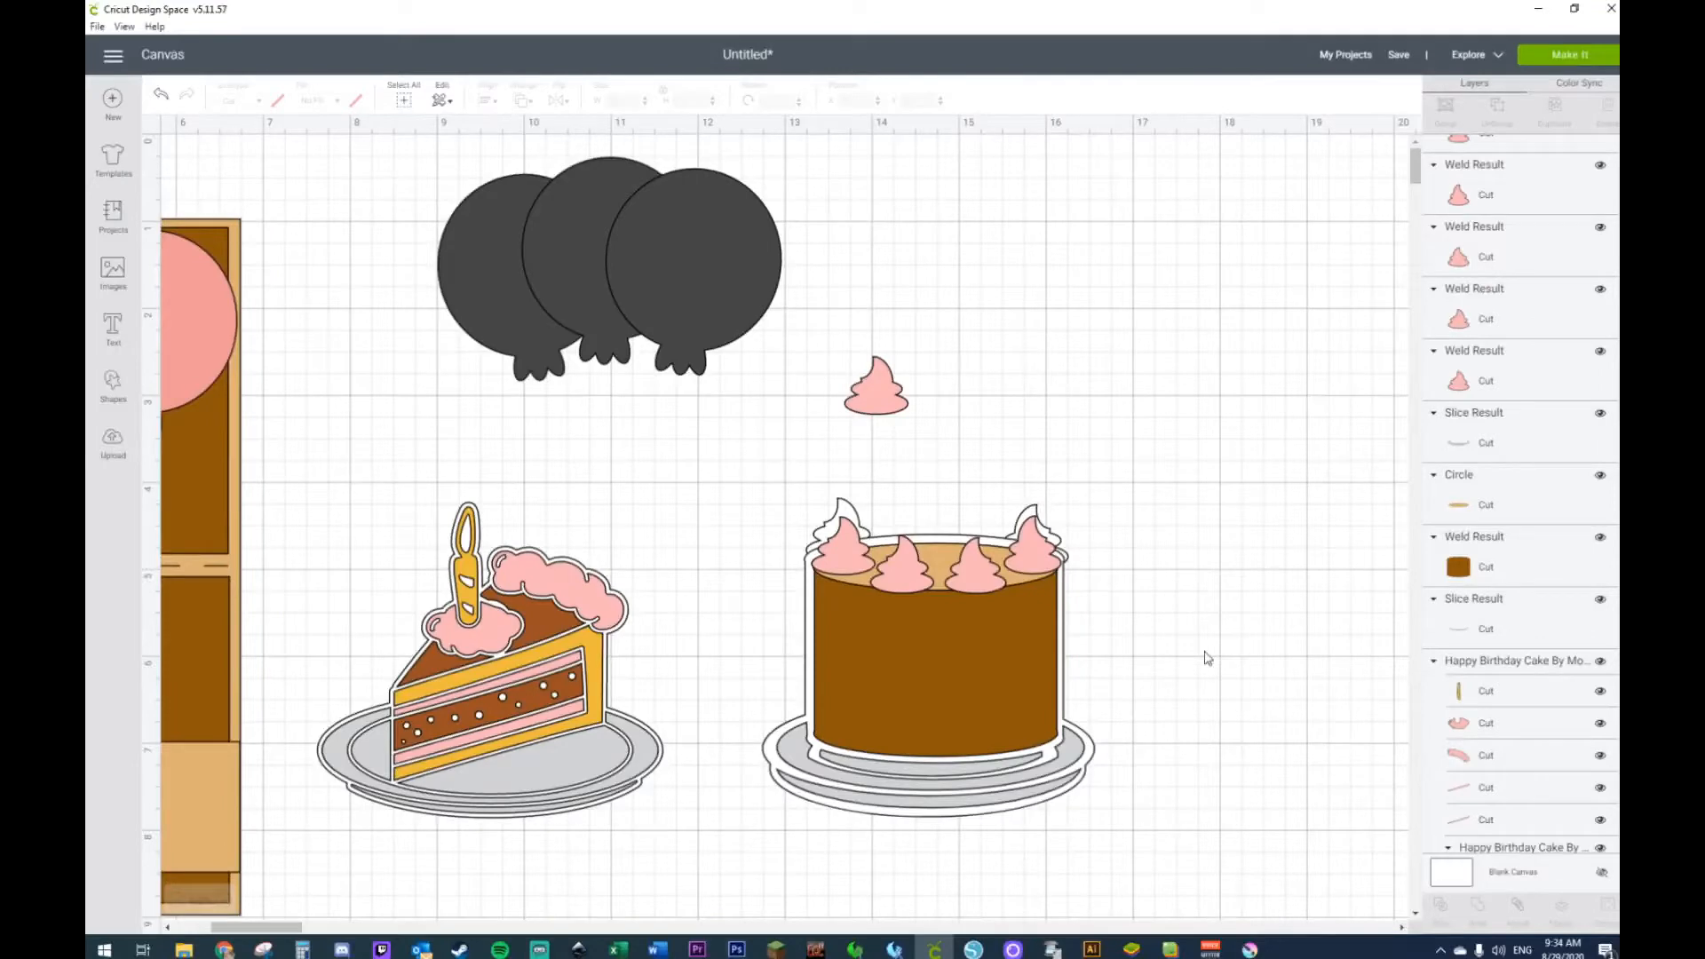
Step: Weld the white cake-and-plate backing together with the two white dollop backings into one shape
scroll(1509, 635, "down", 5)
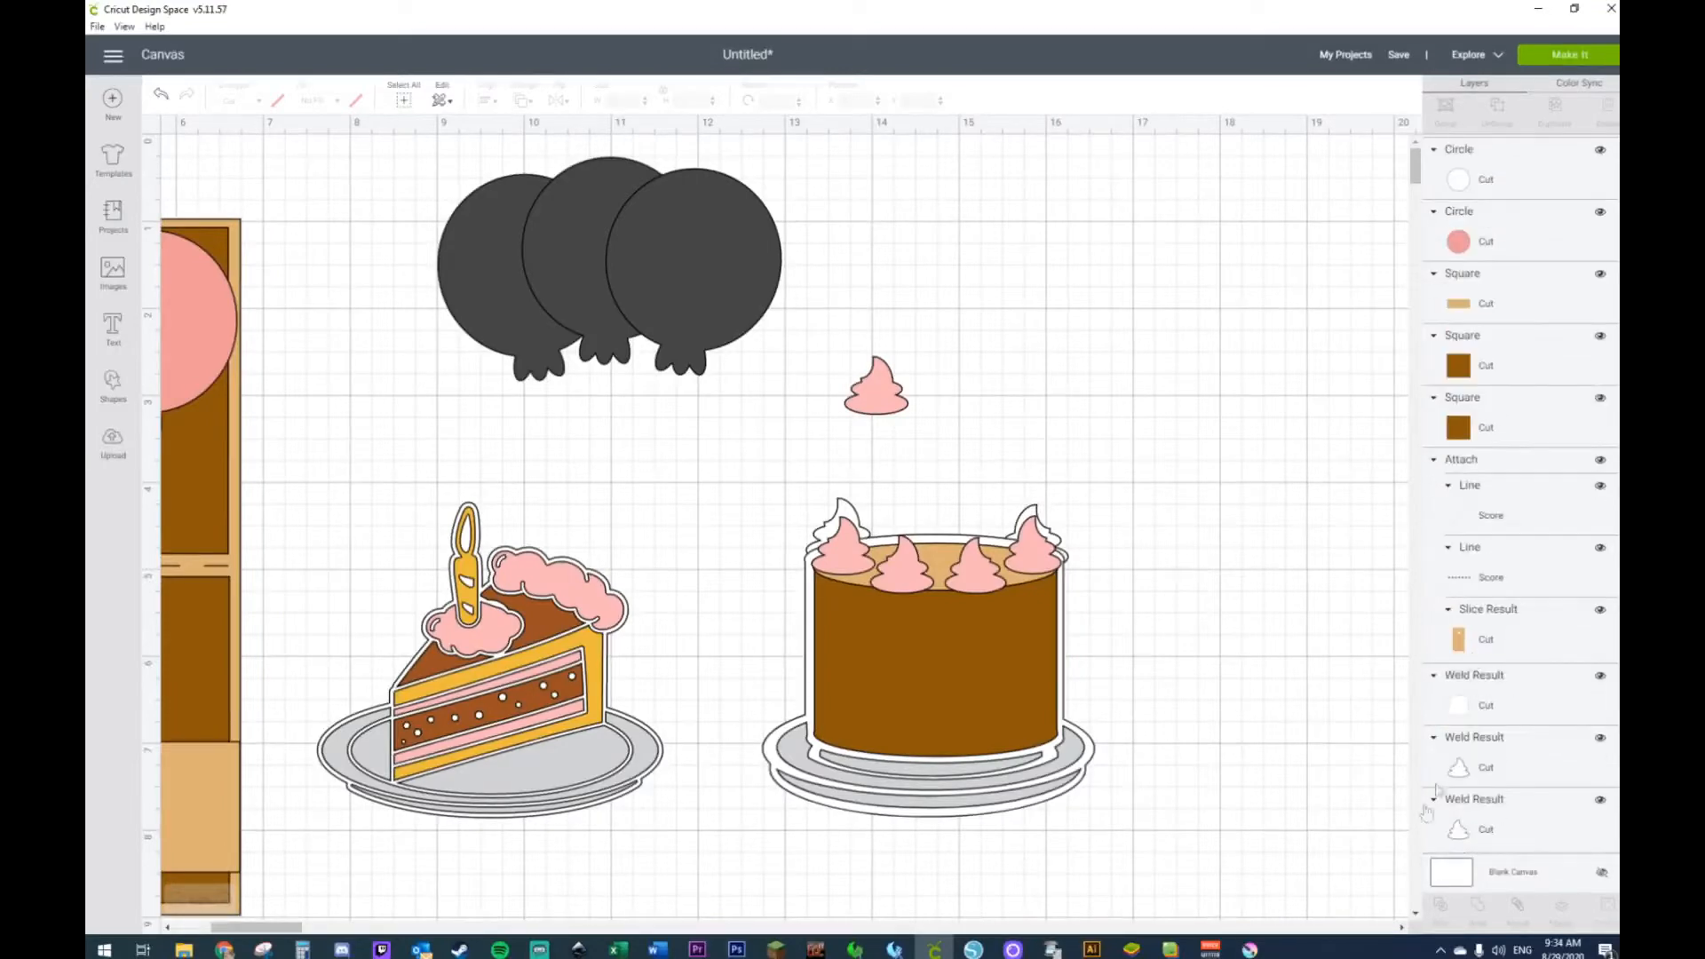
left_click(1484, 714)
left_click(1488, 774, "shift")
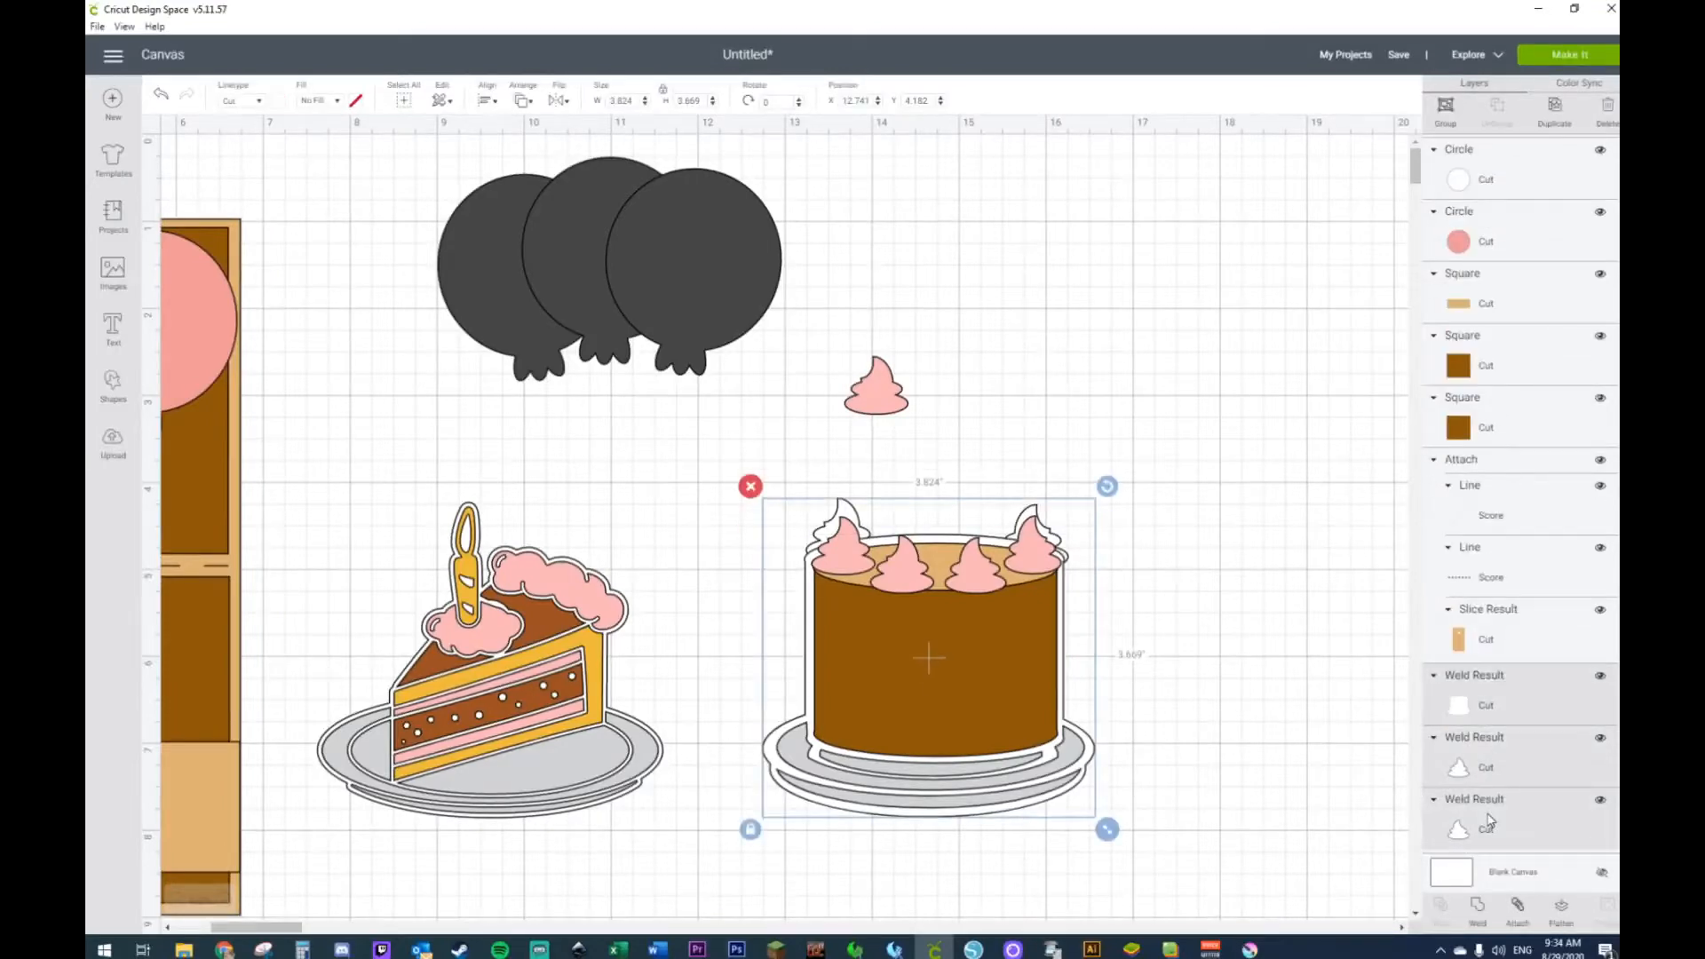
right_click(1489, 810)
left_click(1469, 692)
left_click(1483, 766, "shift")
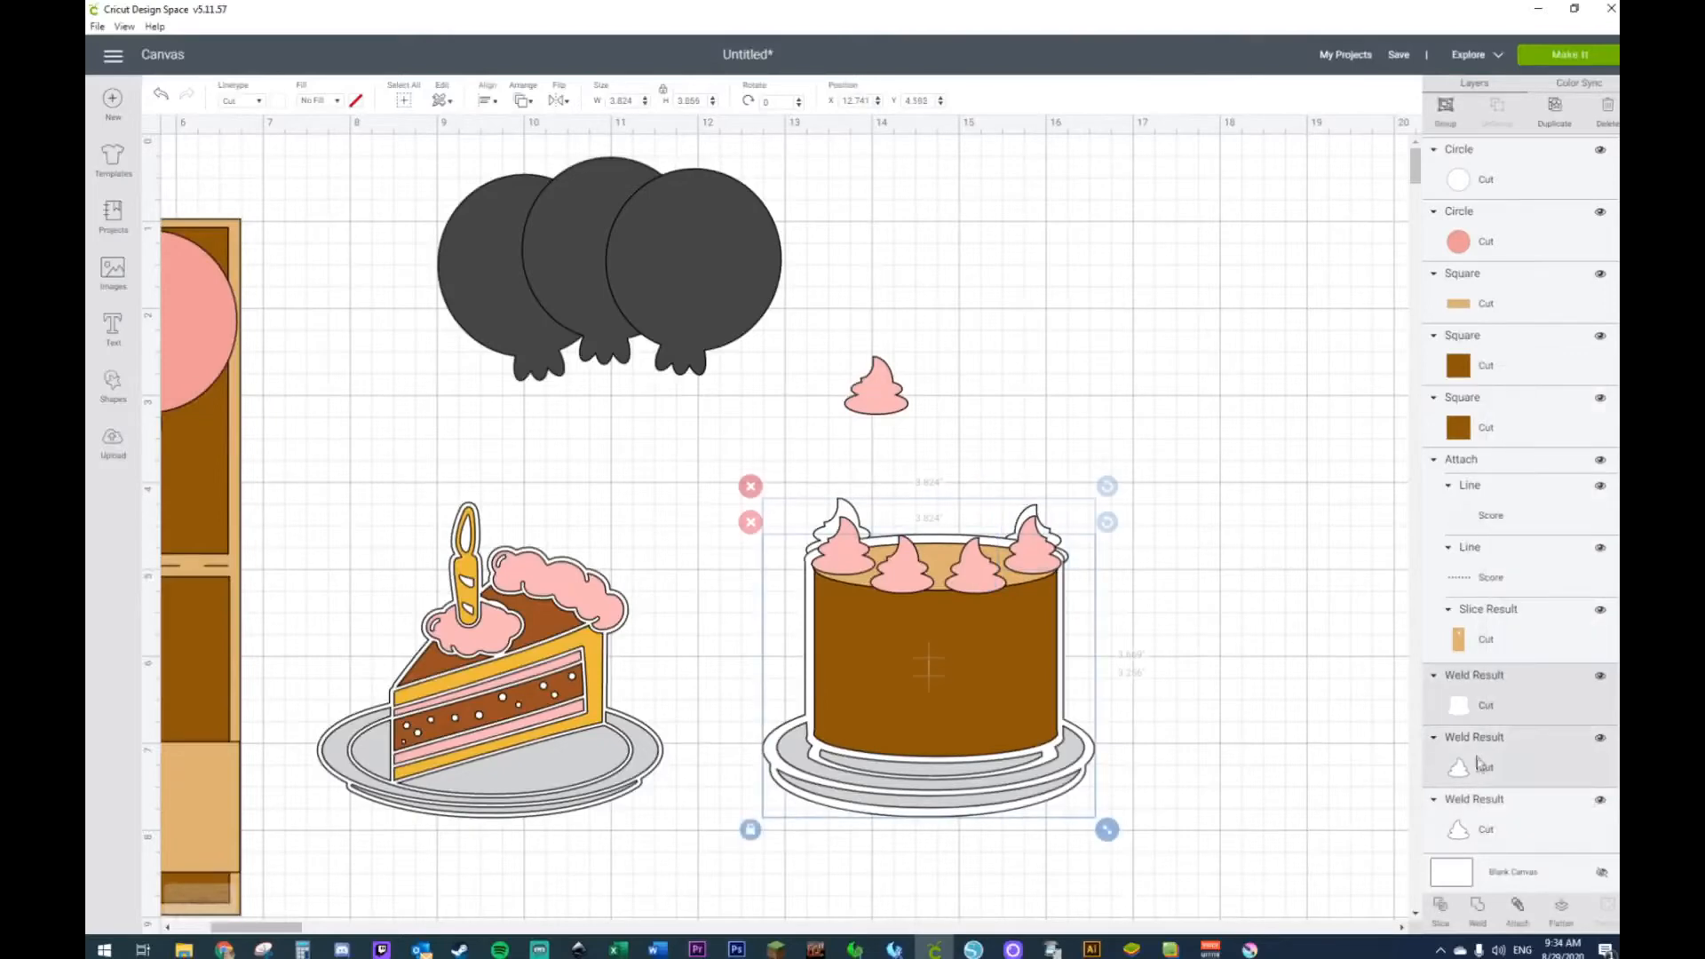
left_click(1486, 824, "shift")
right_click(1505, 784)
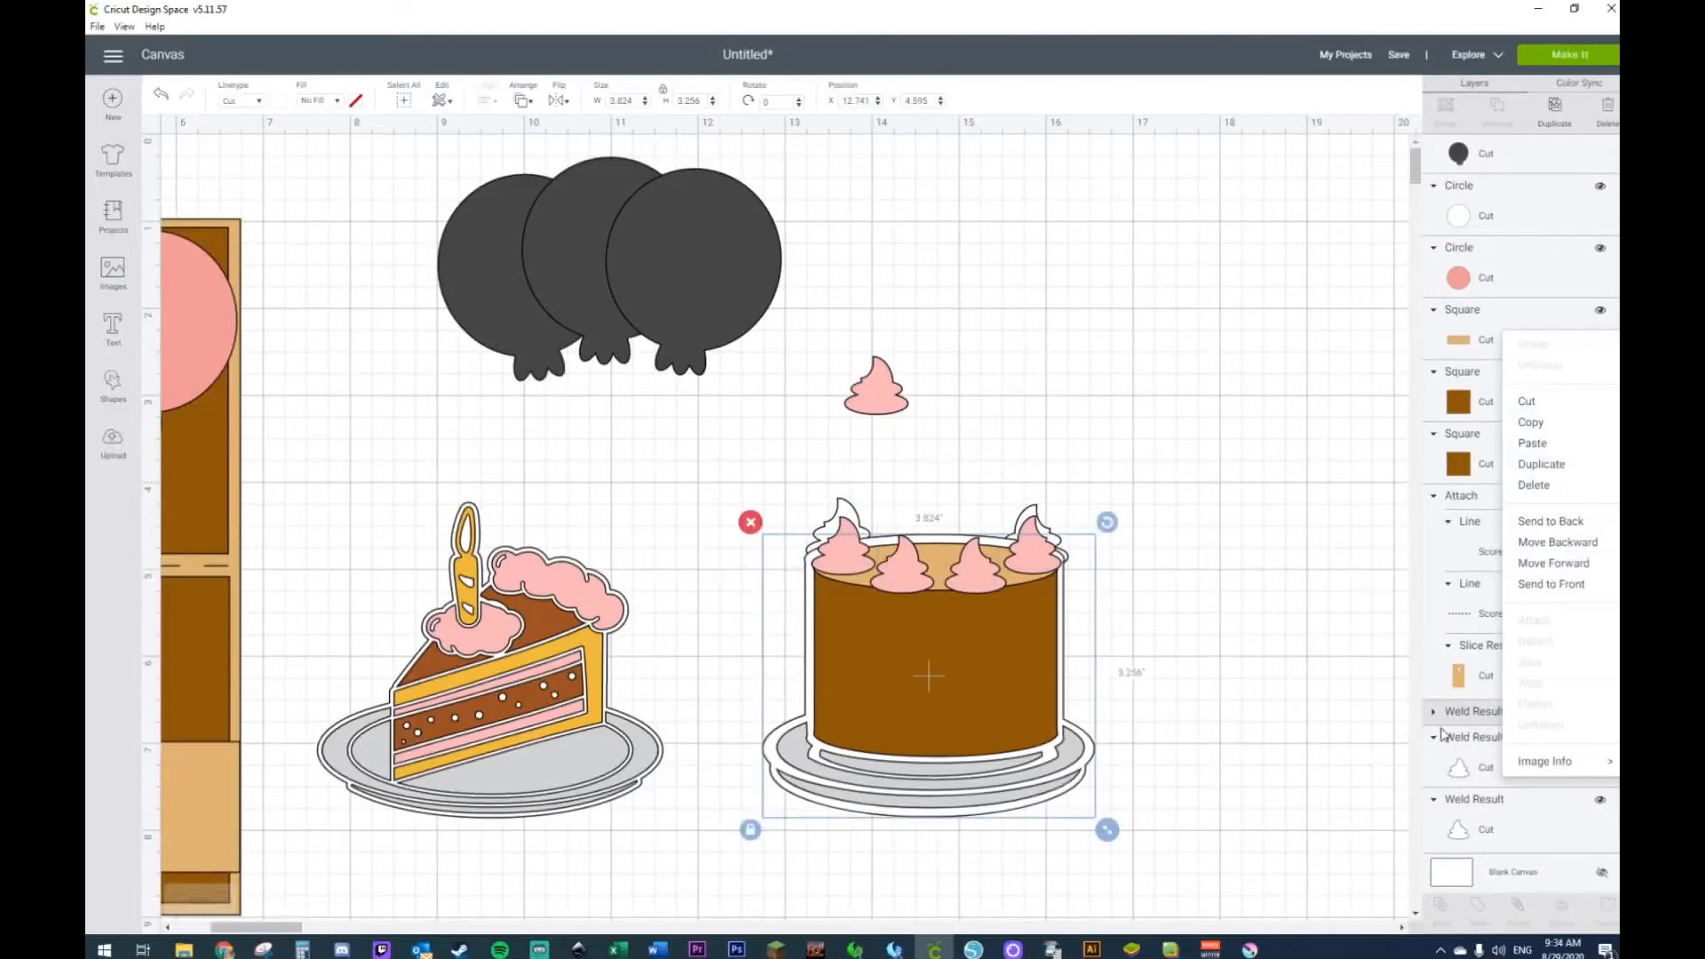
left_click(1434, 713)
left_click(1470, 760, "shift")
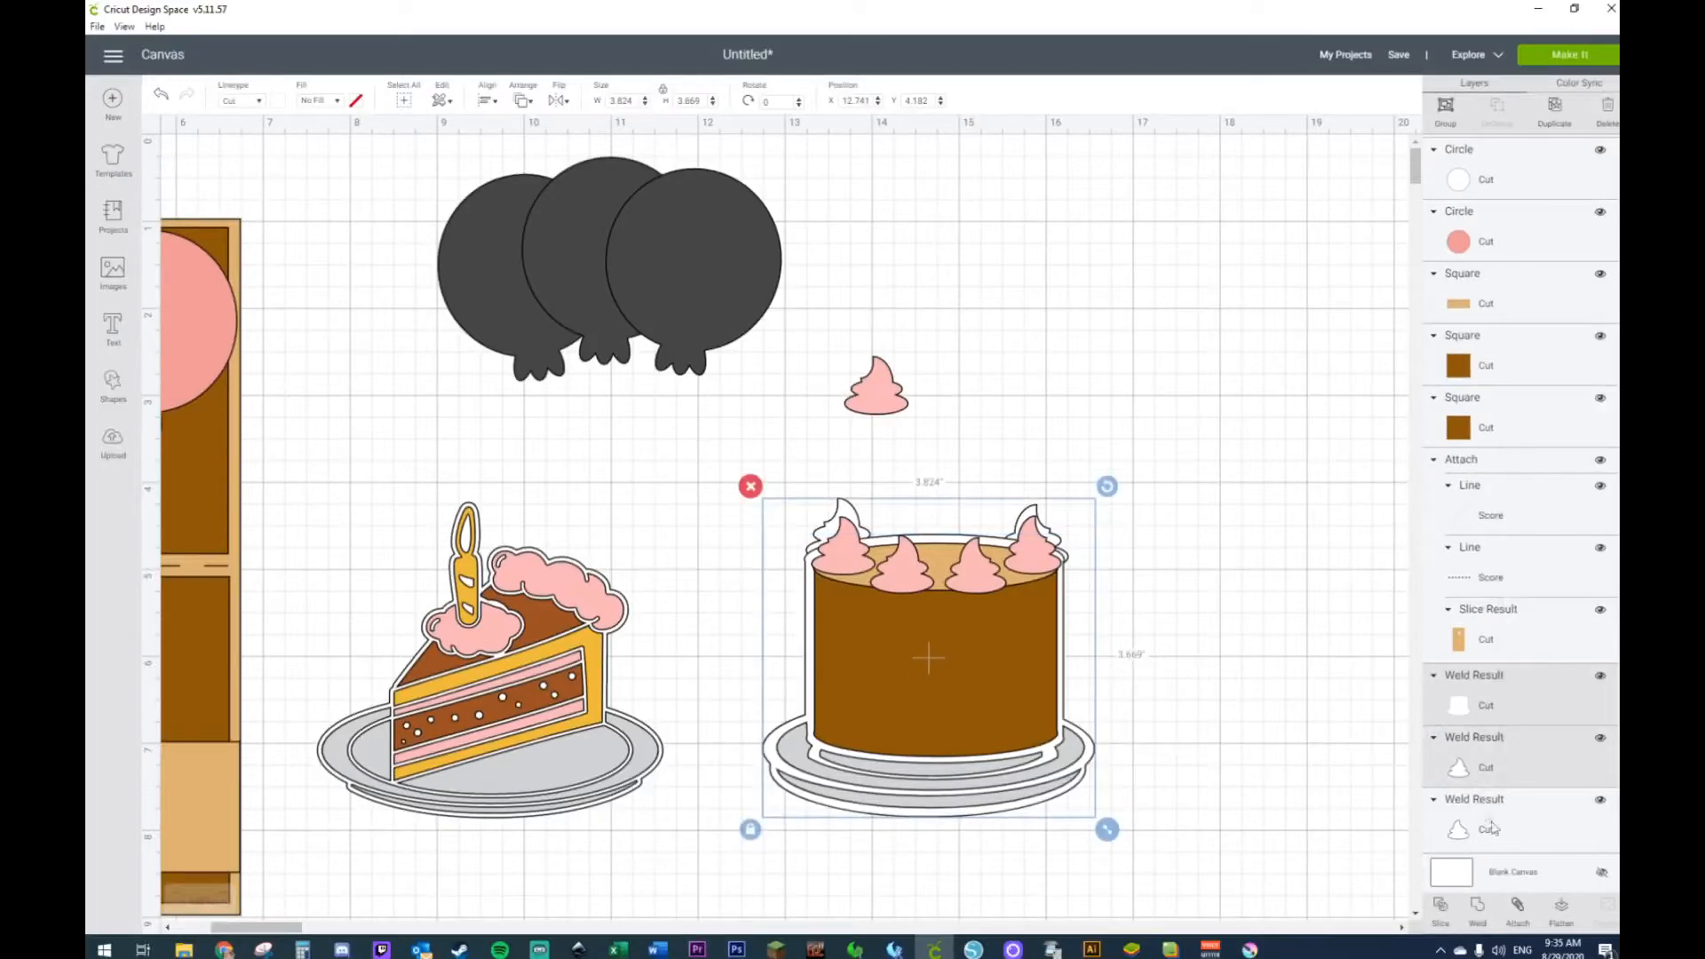
left_click(1487, 826, "shift")
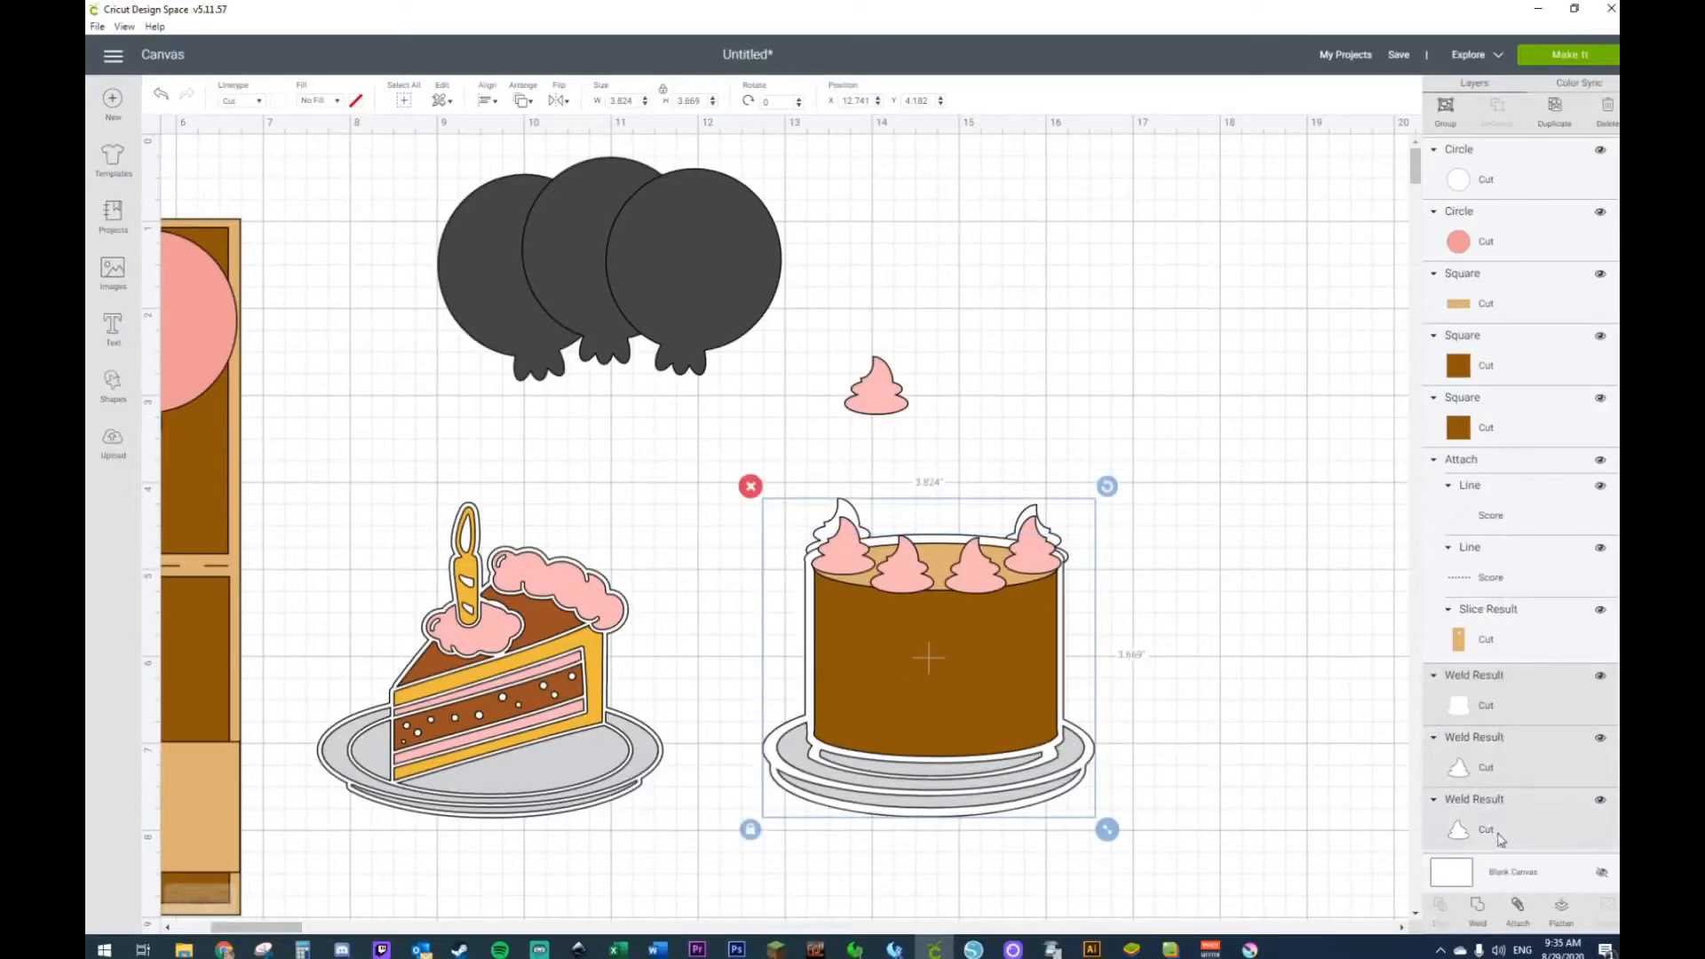
right_click(1036, 513)
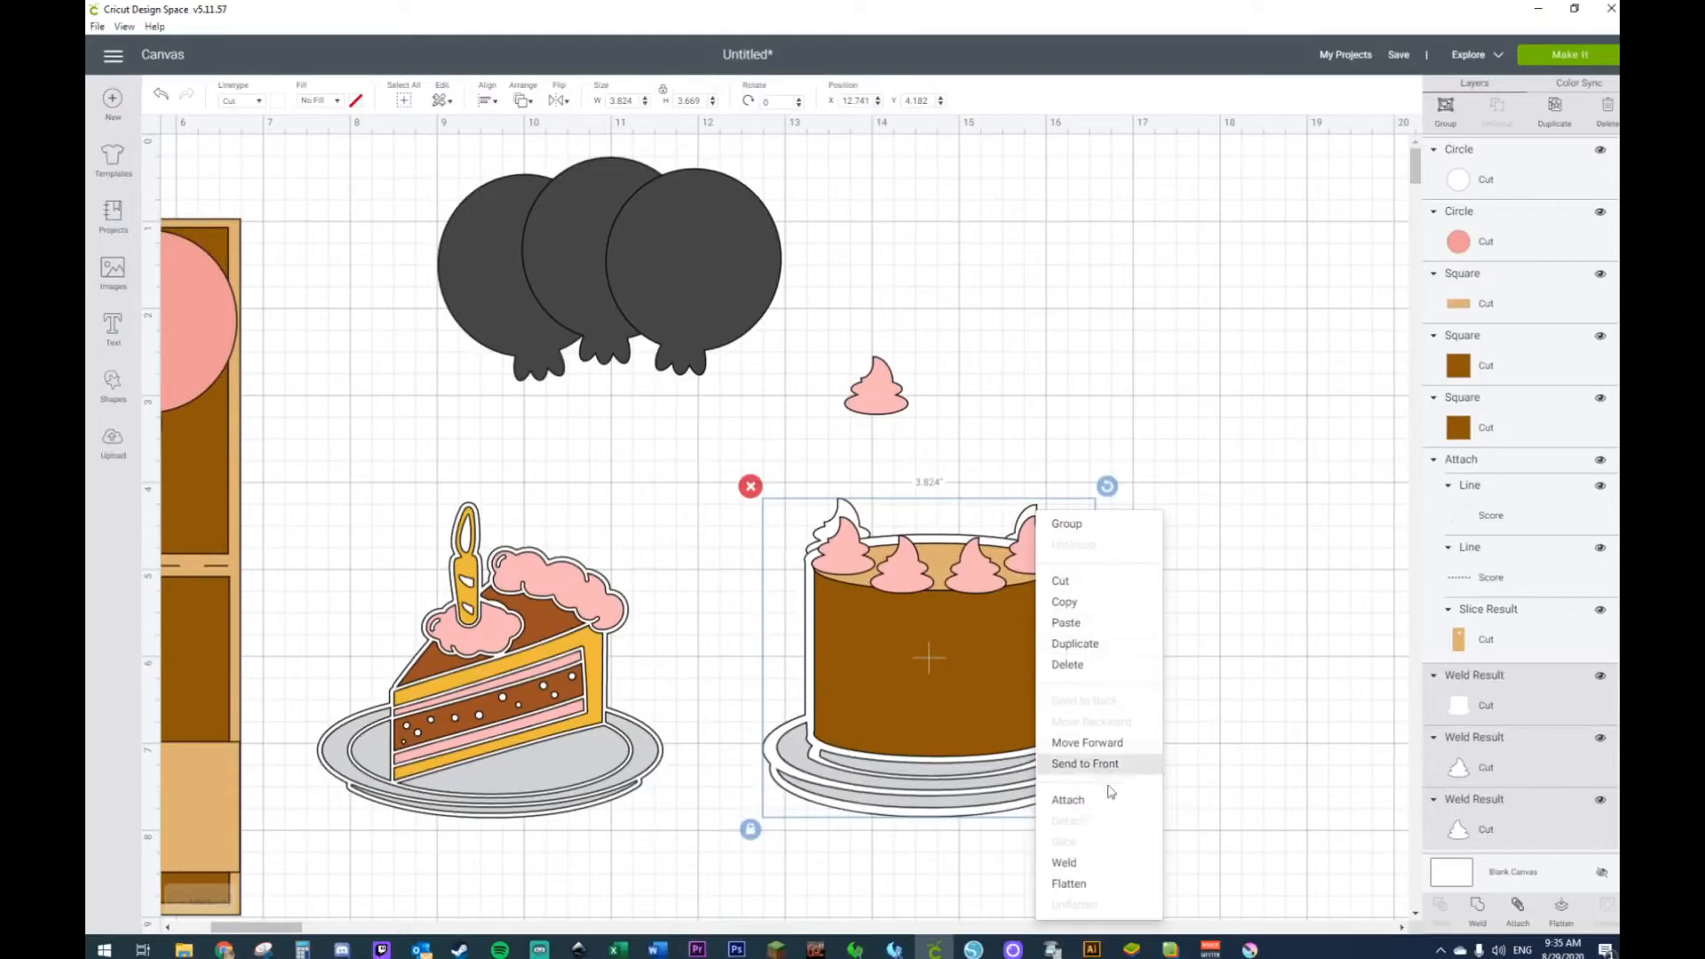
left_click(1110, 865)
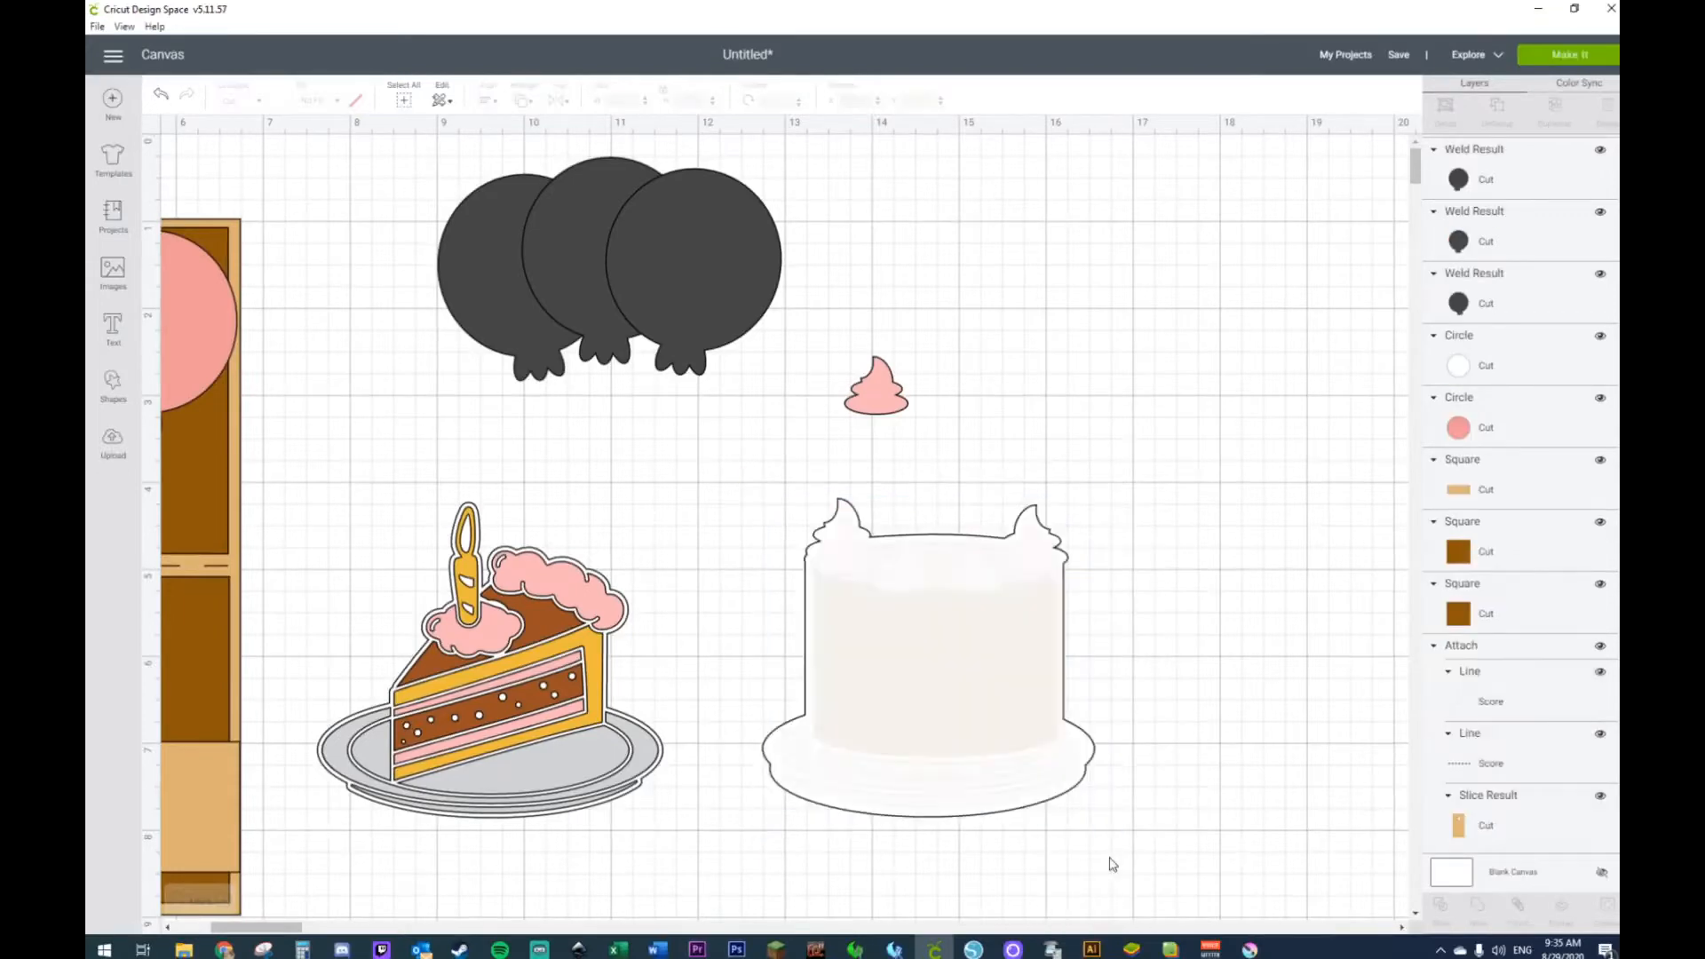
Step: Send the welded white backing to the back, behind the whole cake
right_click(1001, 716)
left_click(1044, 709)
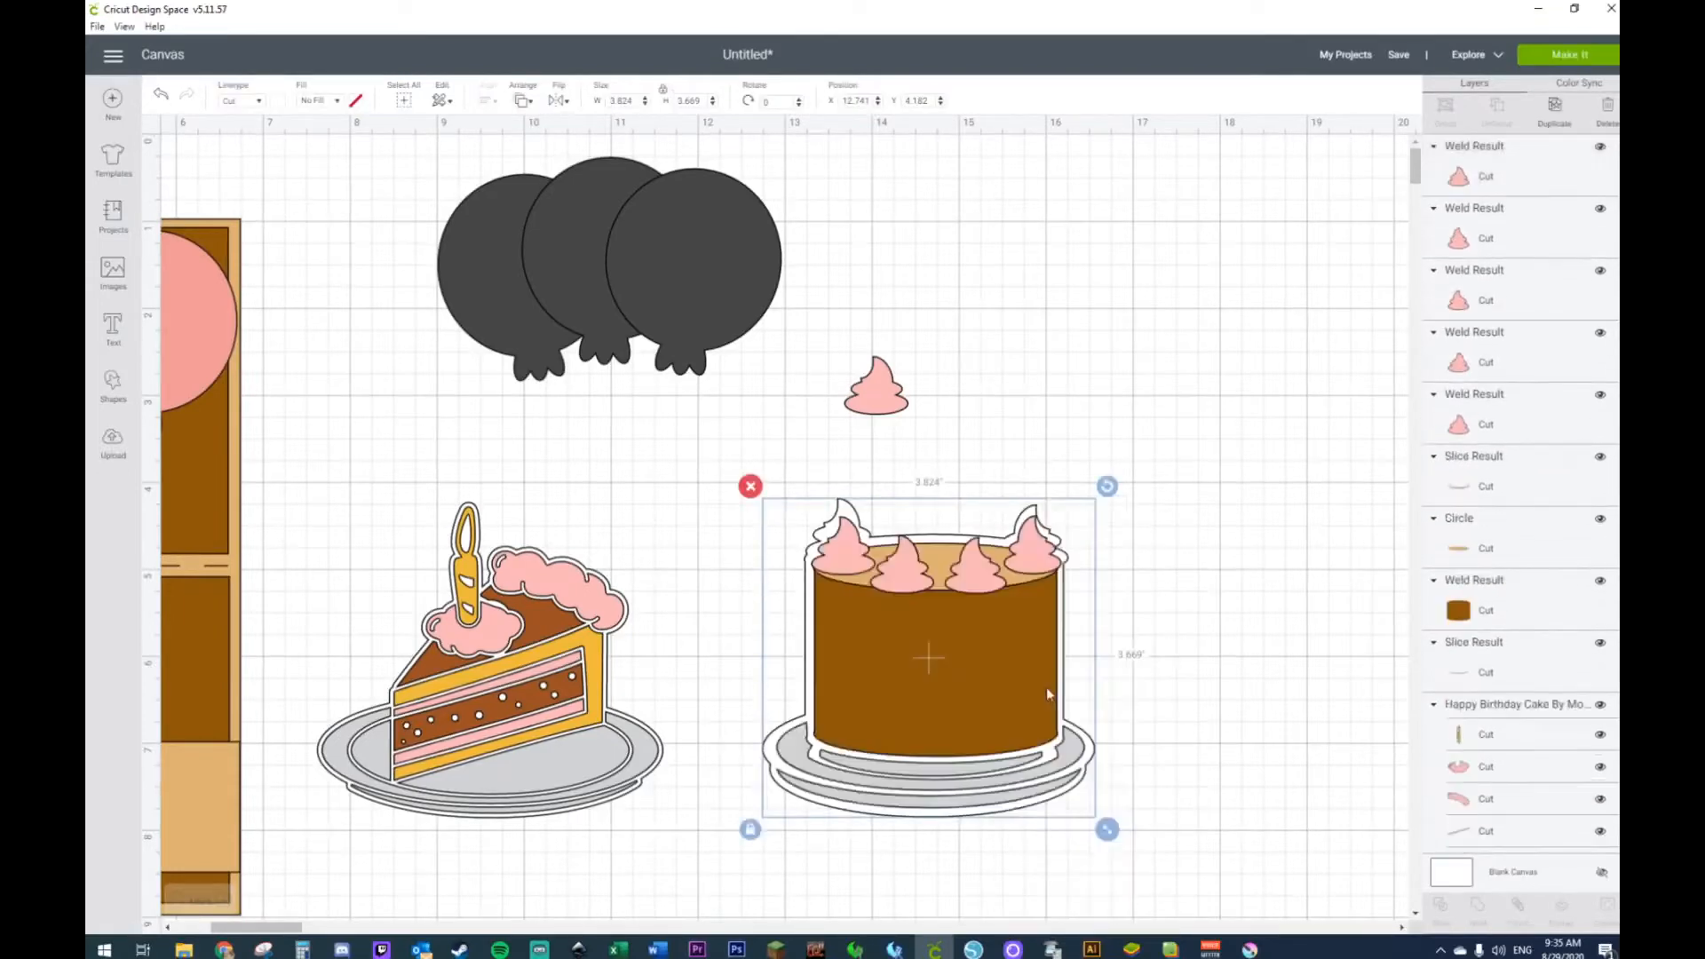
left_click(1192, 583)
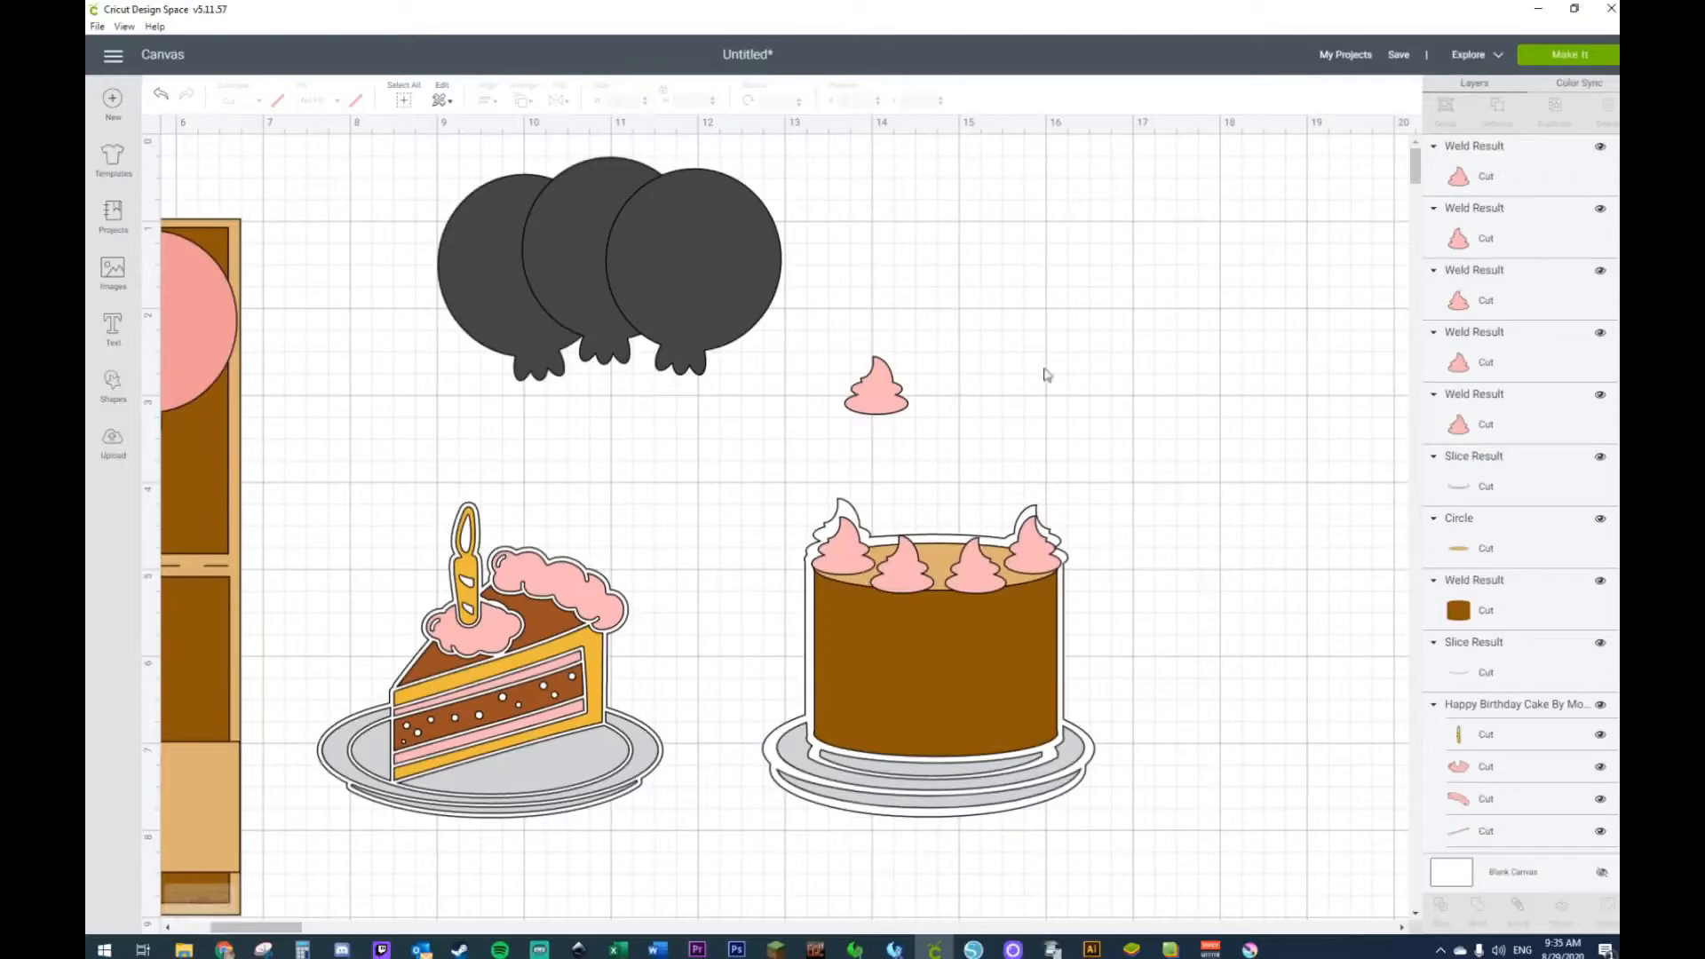
Step: Delete the spare pink dollop above the cake and nudge the white backing slightly behind the cake
left_click(897, 391)
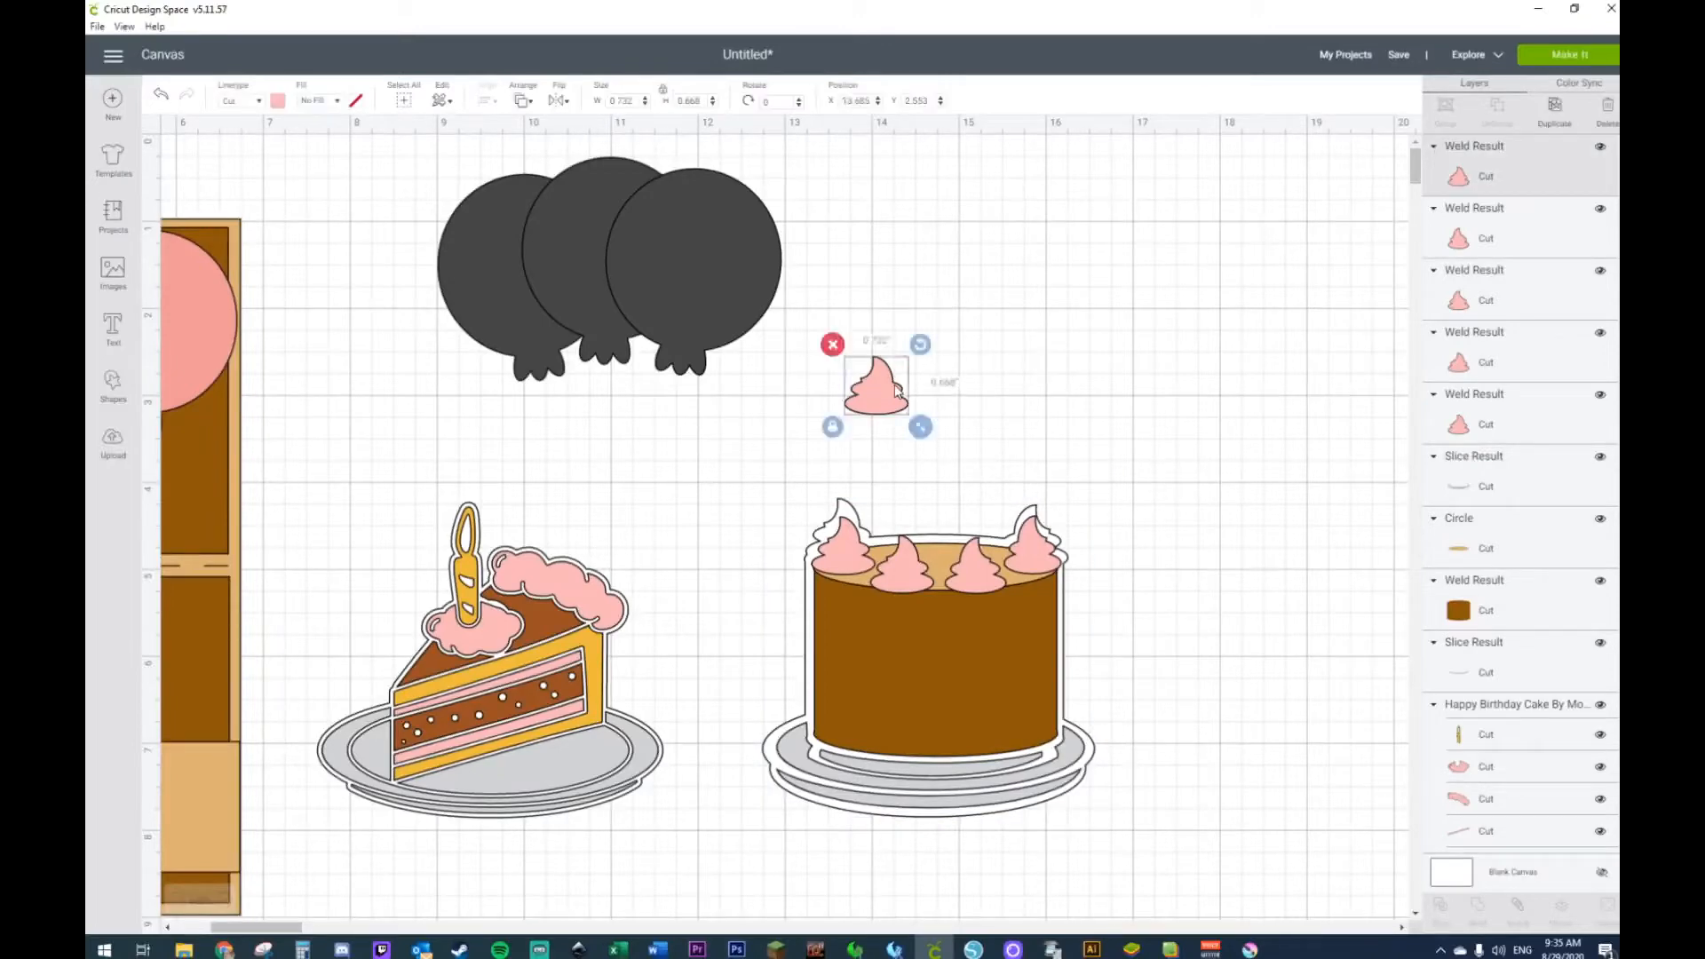
key("Delete")
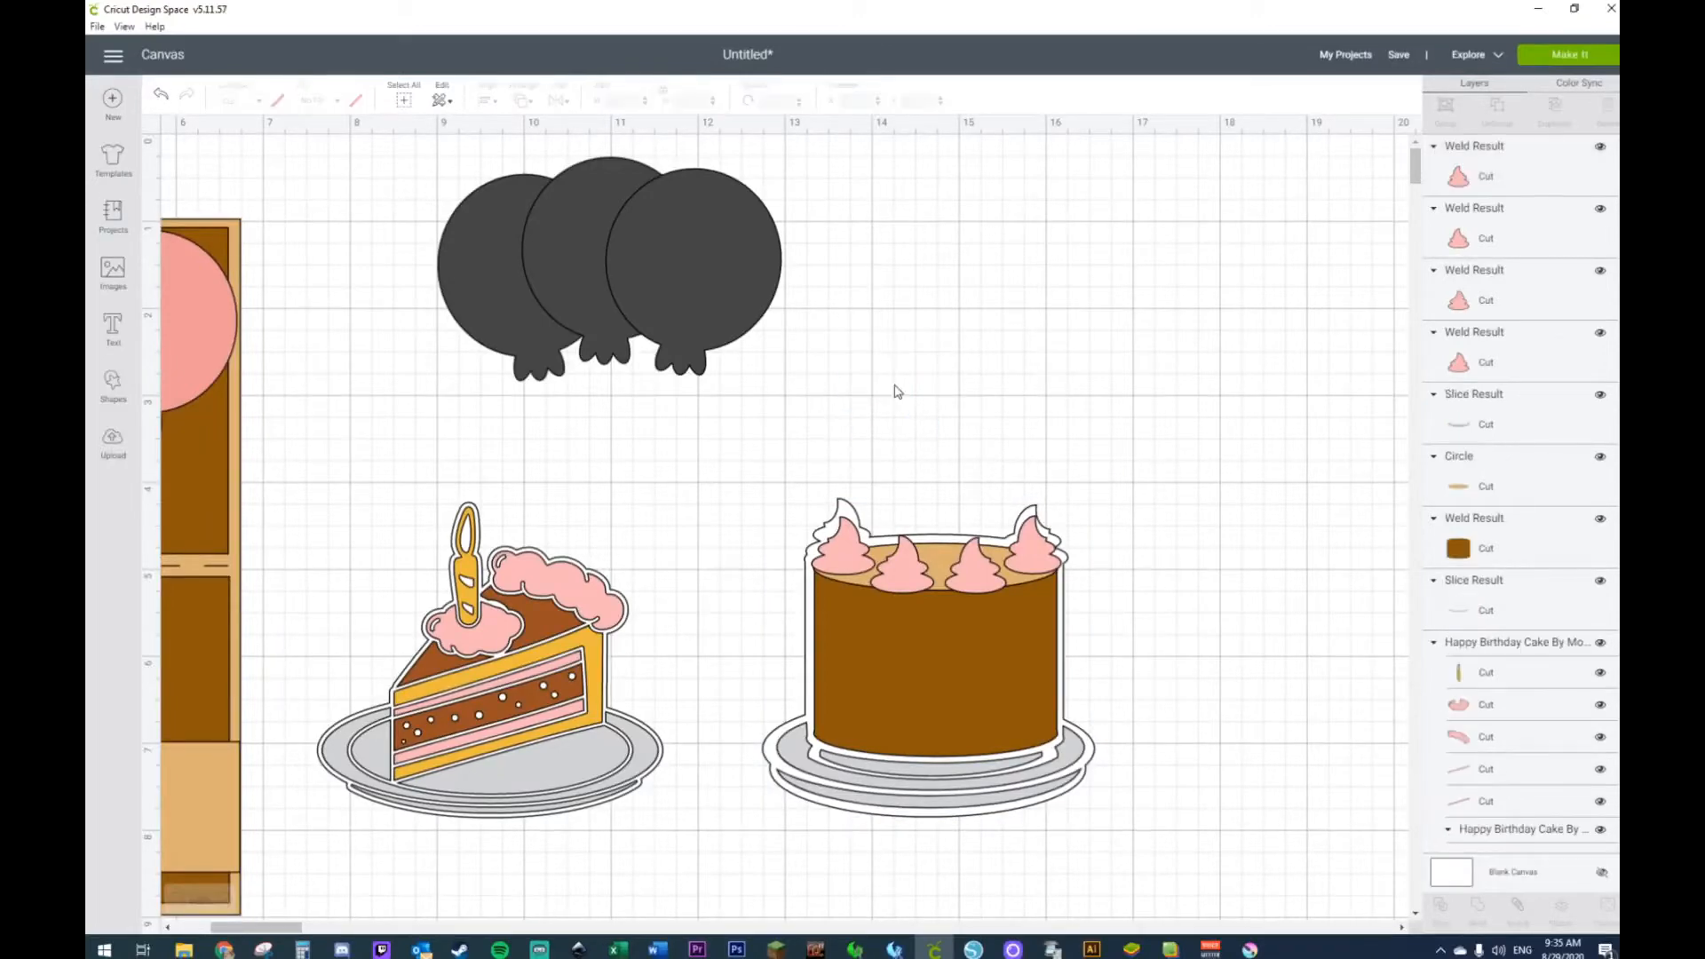
left_click(846, 515)
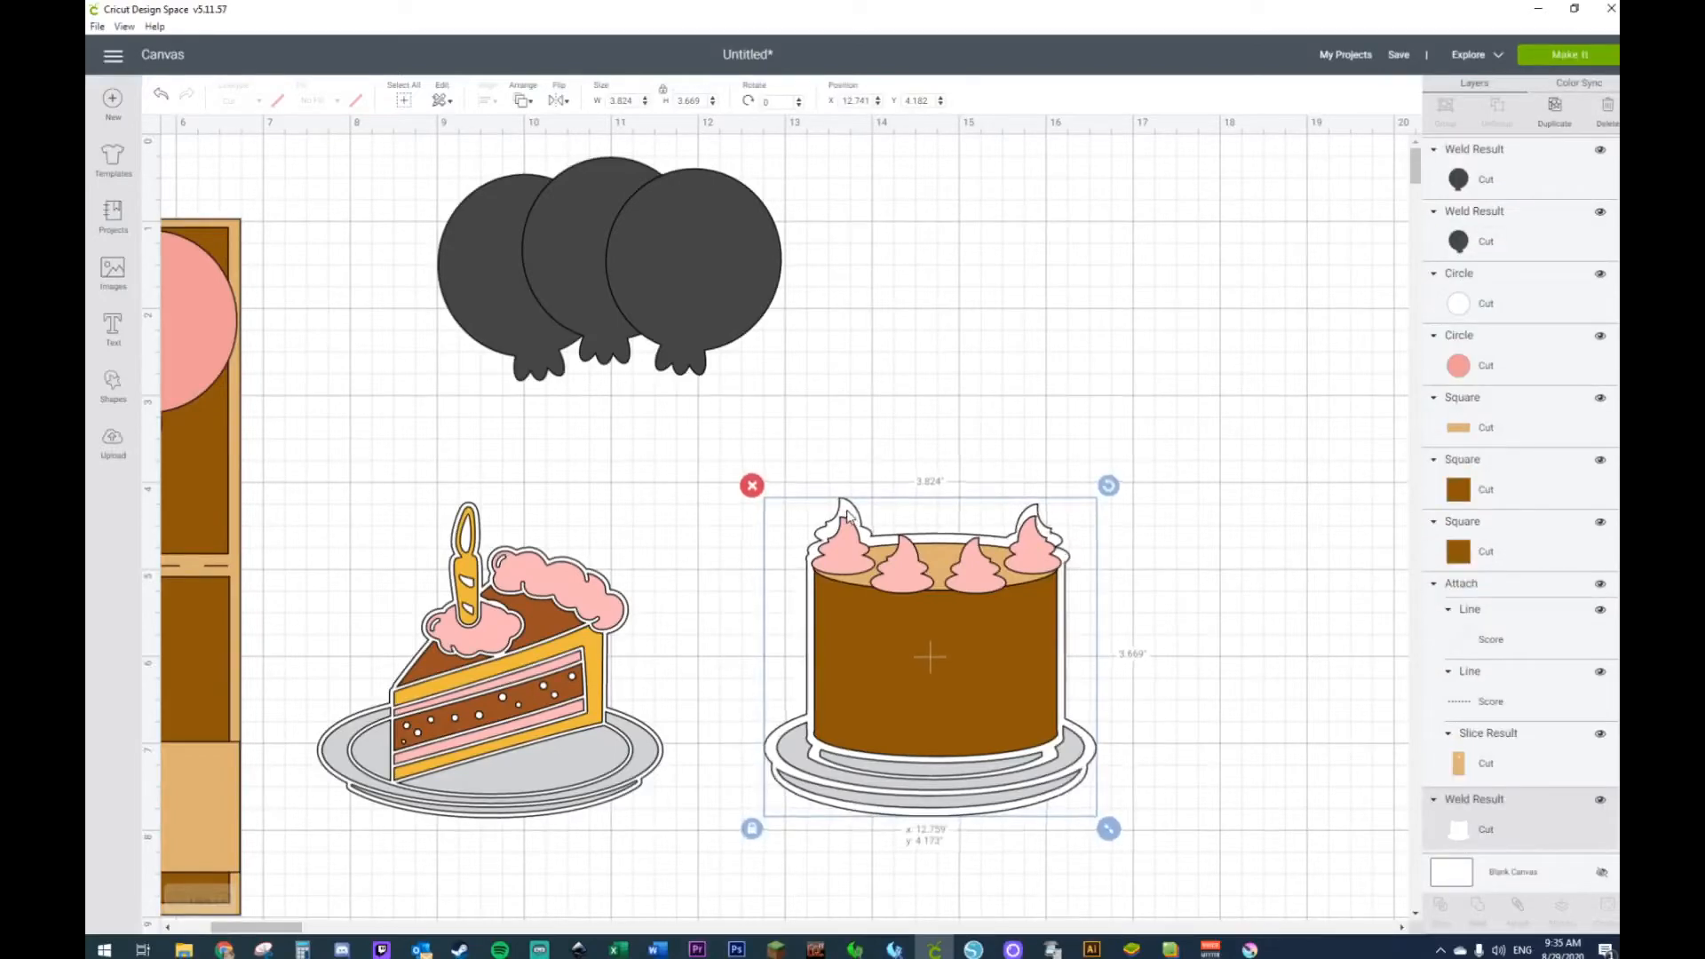
left_click(943, 444)
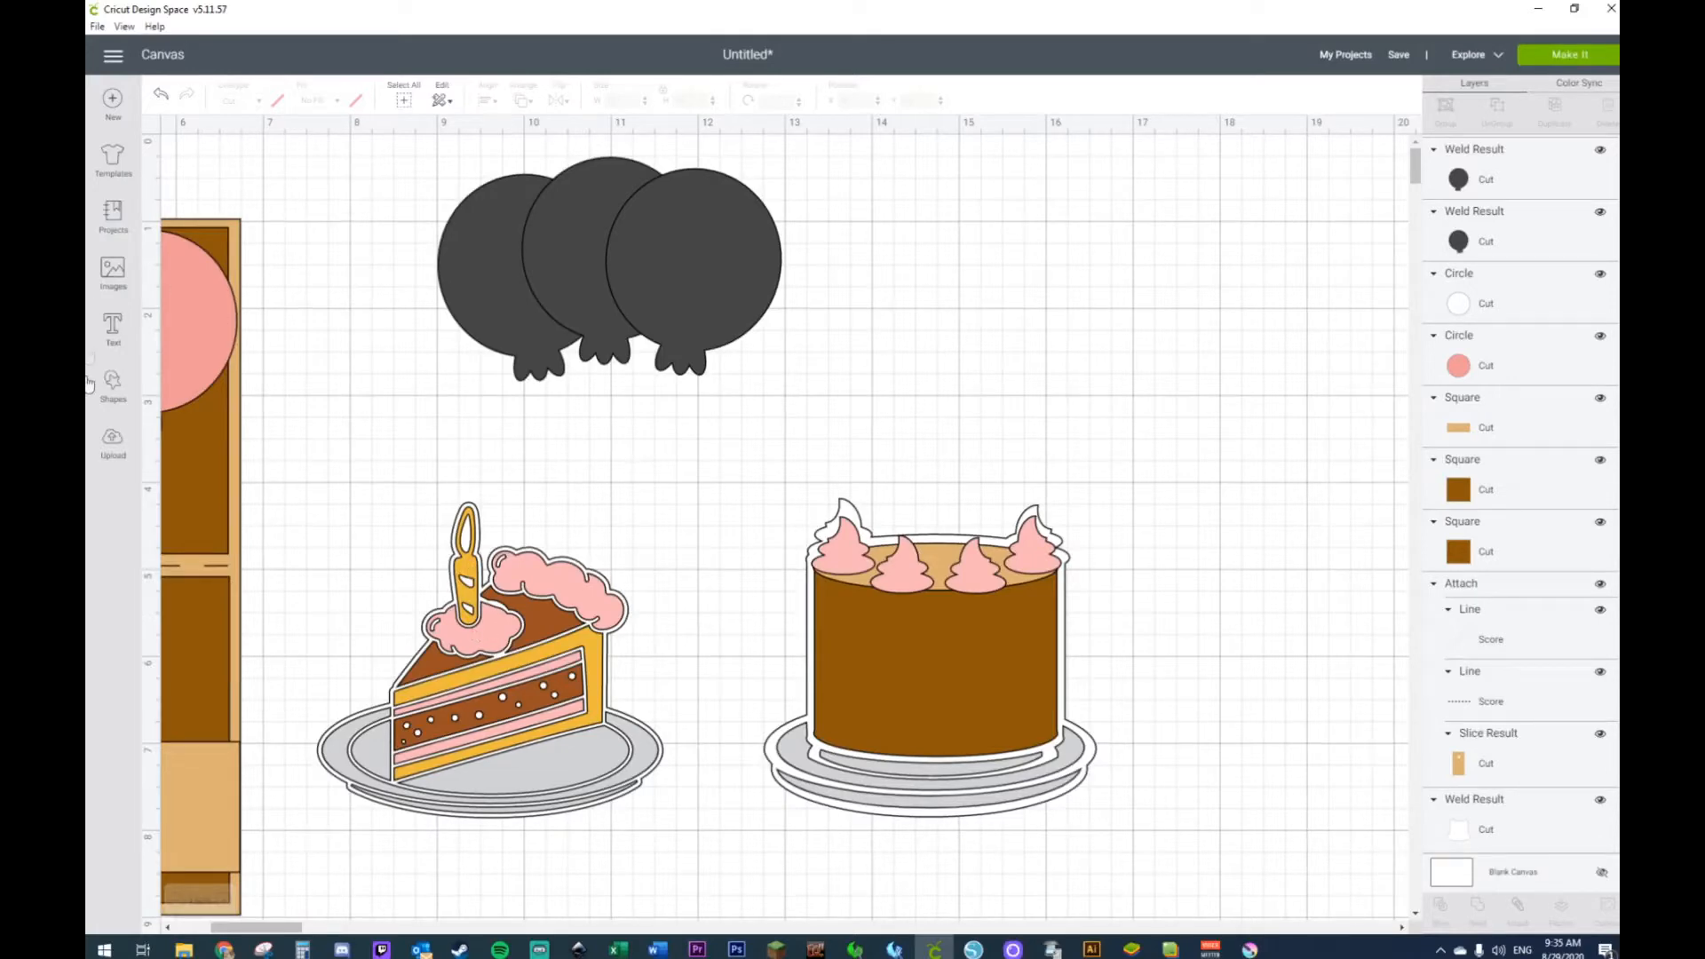
Step: Add a square, unlock its proportions and reshape it into a candle bar about 0.296 by 1.037 inches over the cake's second dollop
left_click(112, 389)
left_click(179, 291)
left_click_drag(492, 448, 1068, 395)
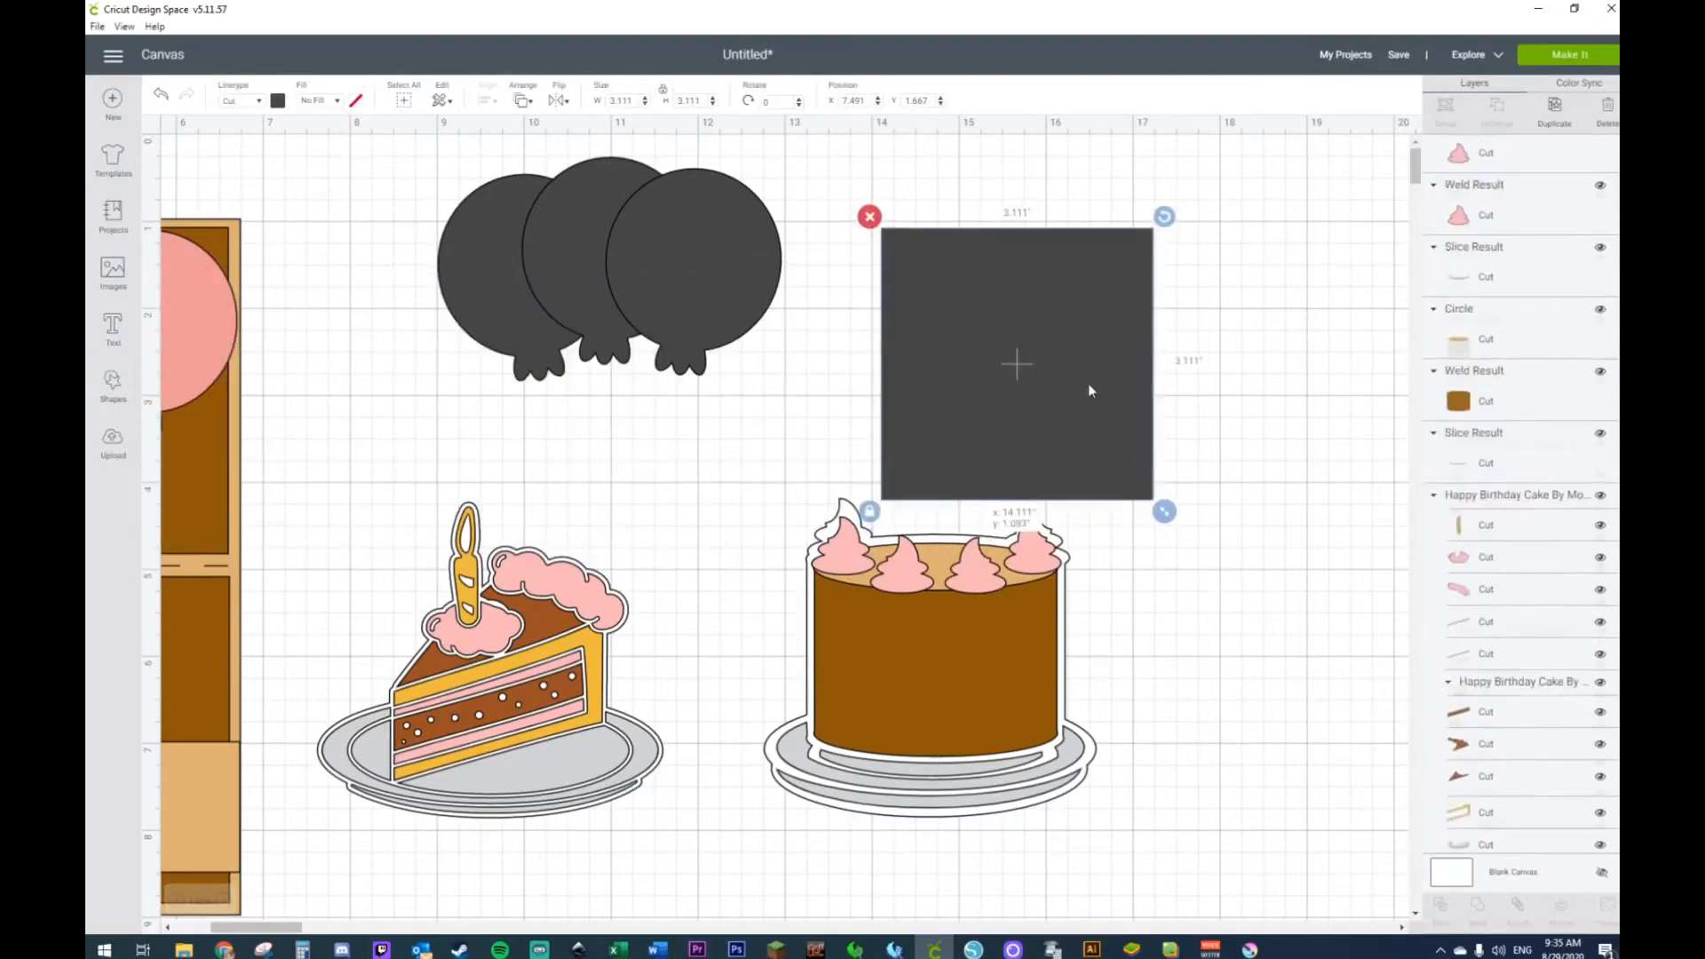
left_click_drag(1159, 504, 936, 431)
left_click(870, 273)
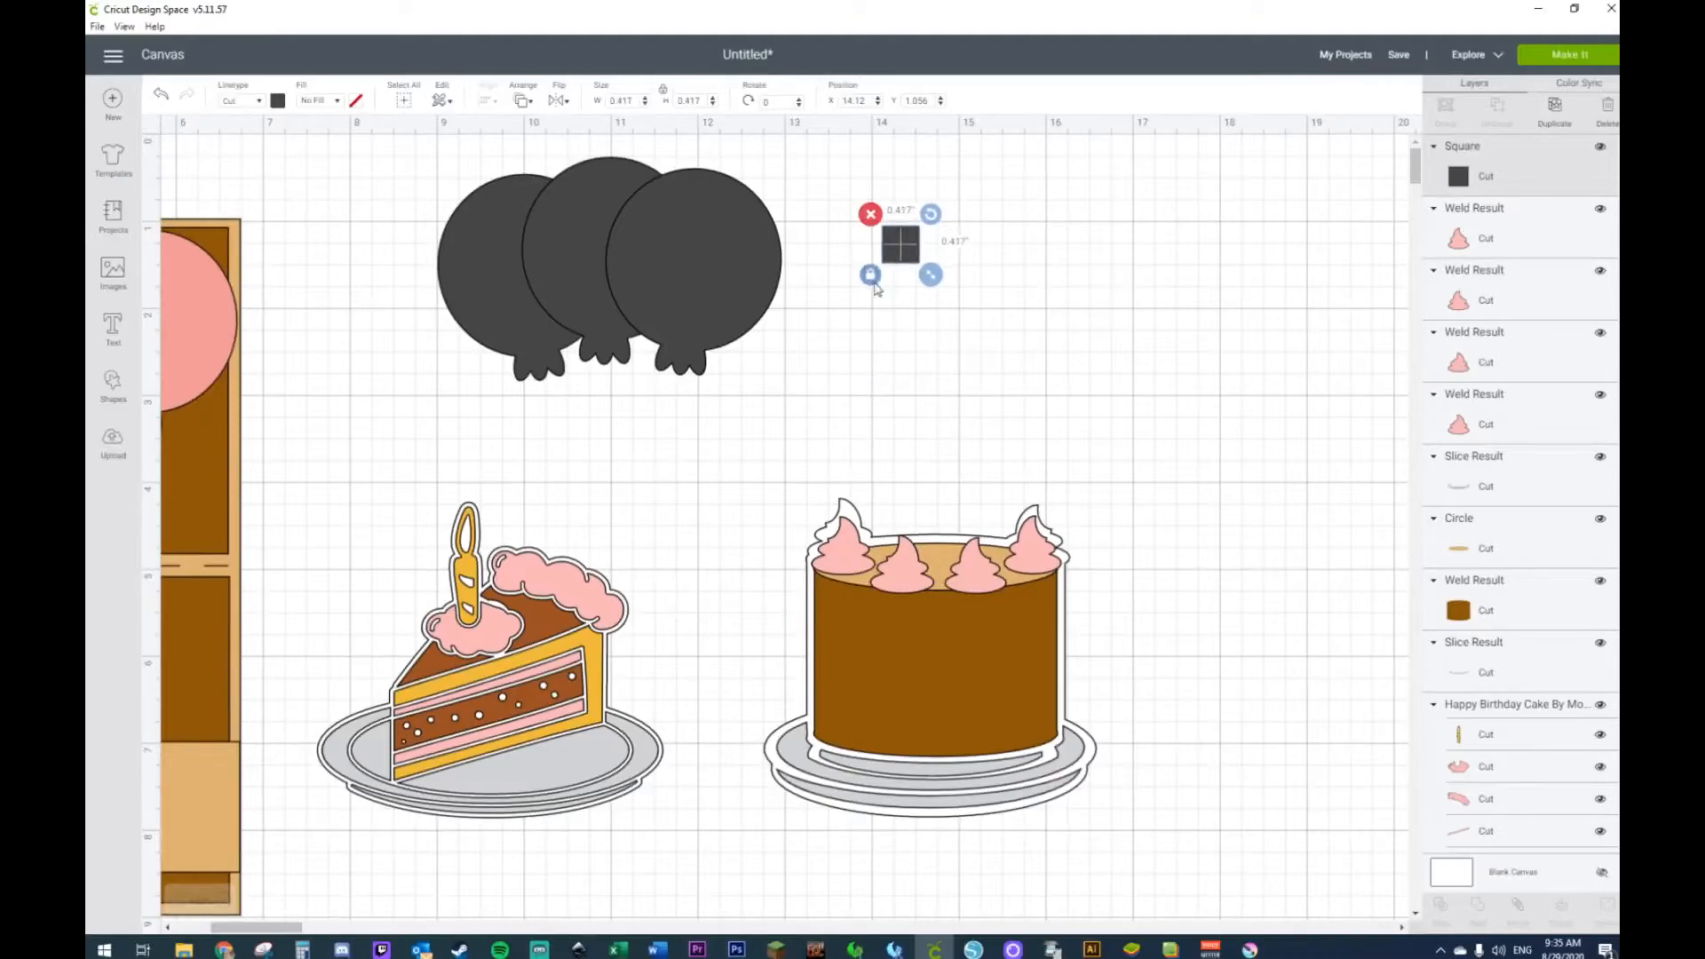
left_click_drag(930, 274, 903, 546)
Step: Bring the second pink dollop to the front so it overlaps the candle's base
left_click(907, 578)
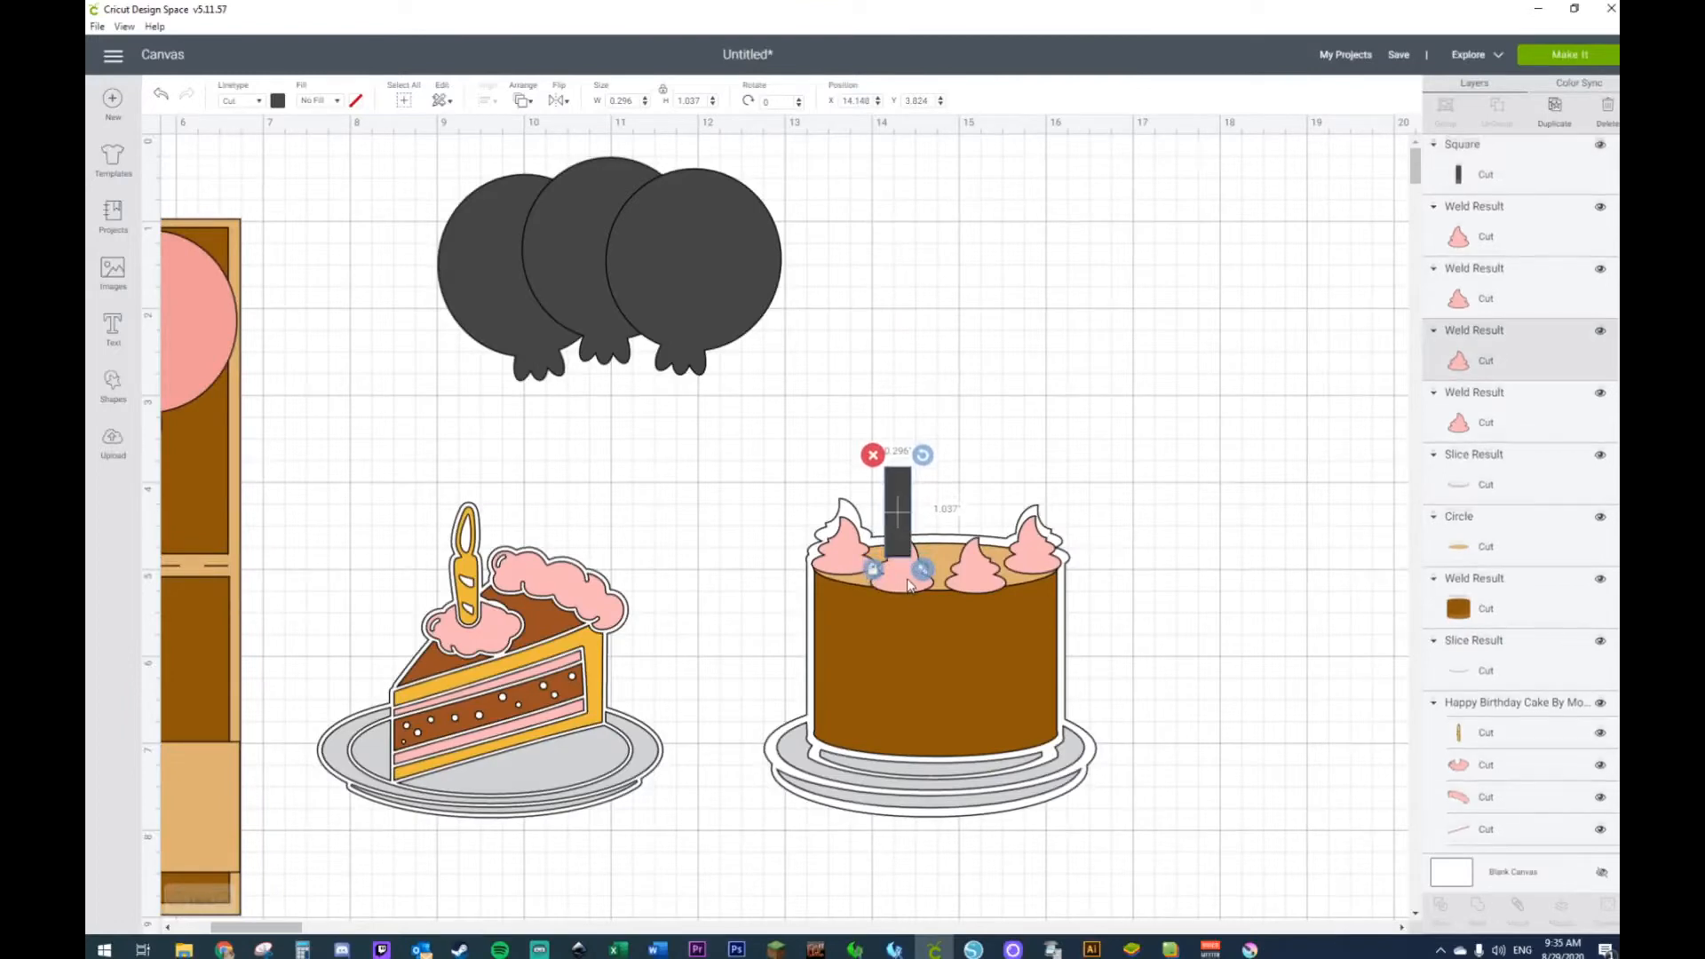
right_click(907, 578)
left_click(957, 628)
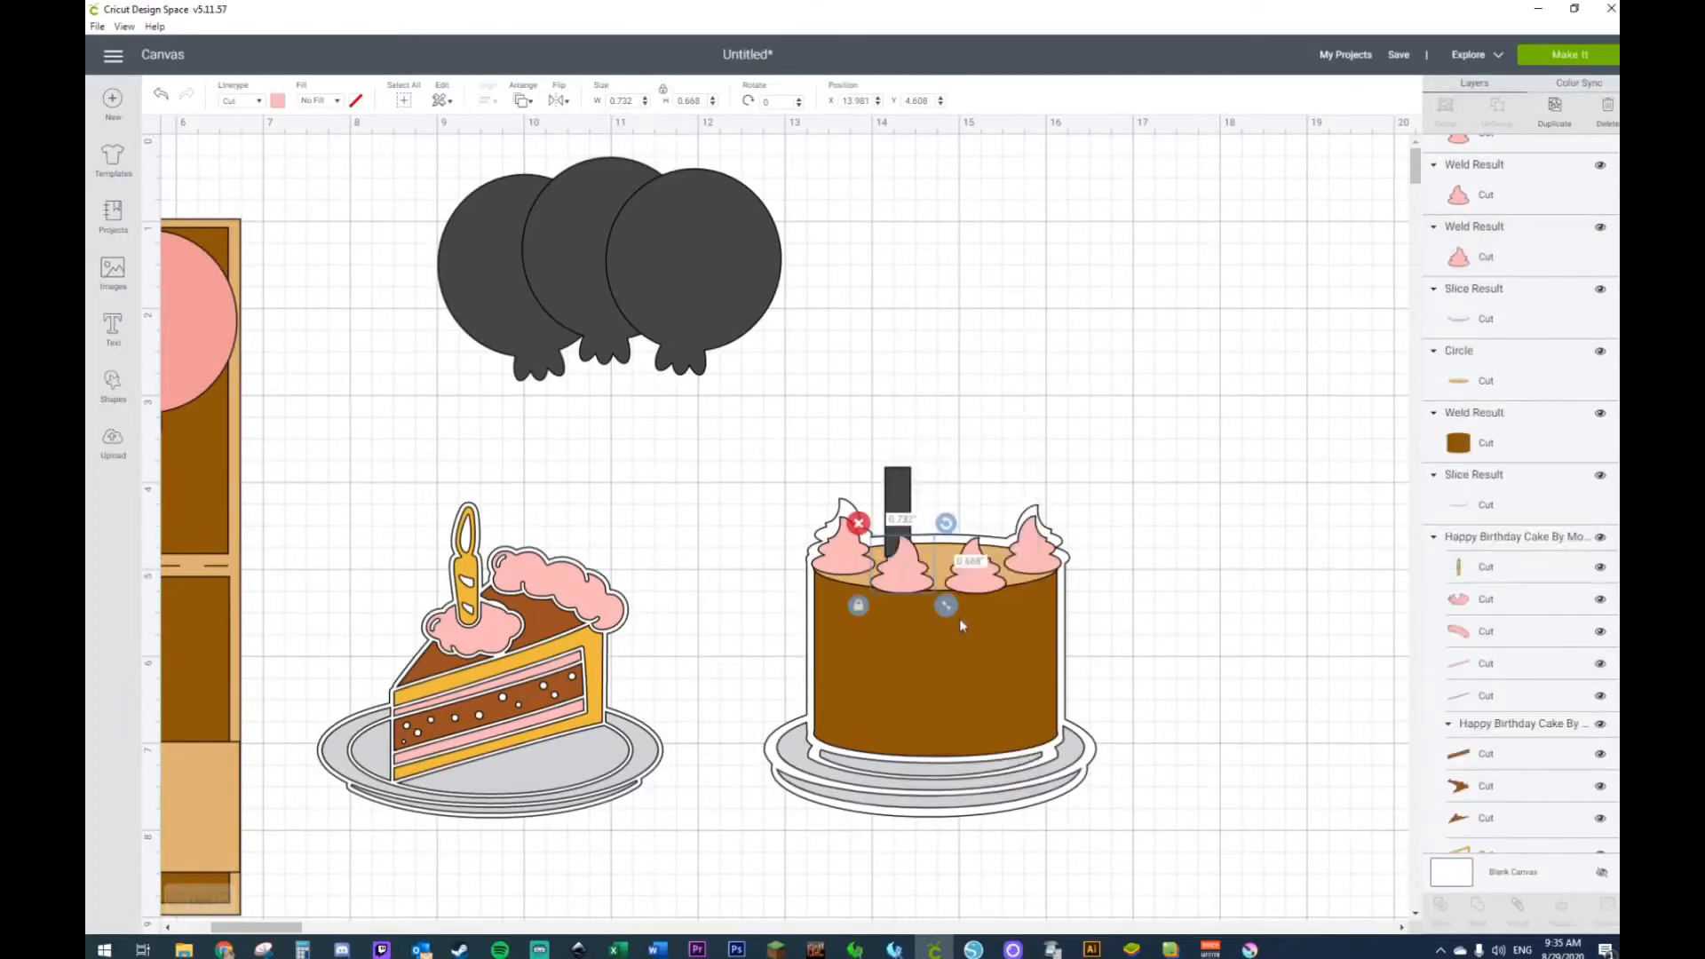
left_click(1012, 388)
Step: Paste two copies of the candle bar and spread the three bars across the cake top, with the middle one lower
left_click_drag(900, 510, 989, 506)
key("ctrl+c")
key("ctrl+v")
key("ctrl+v")
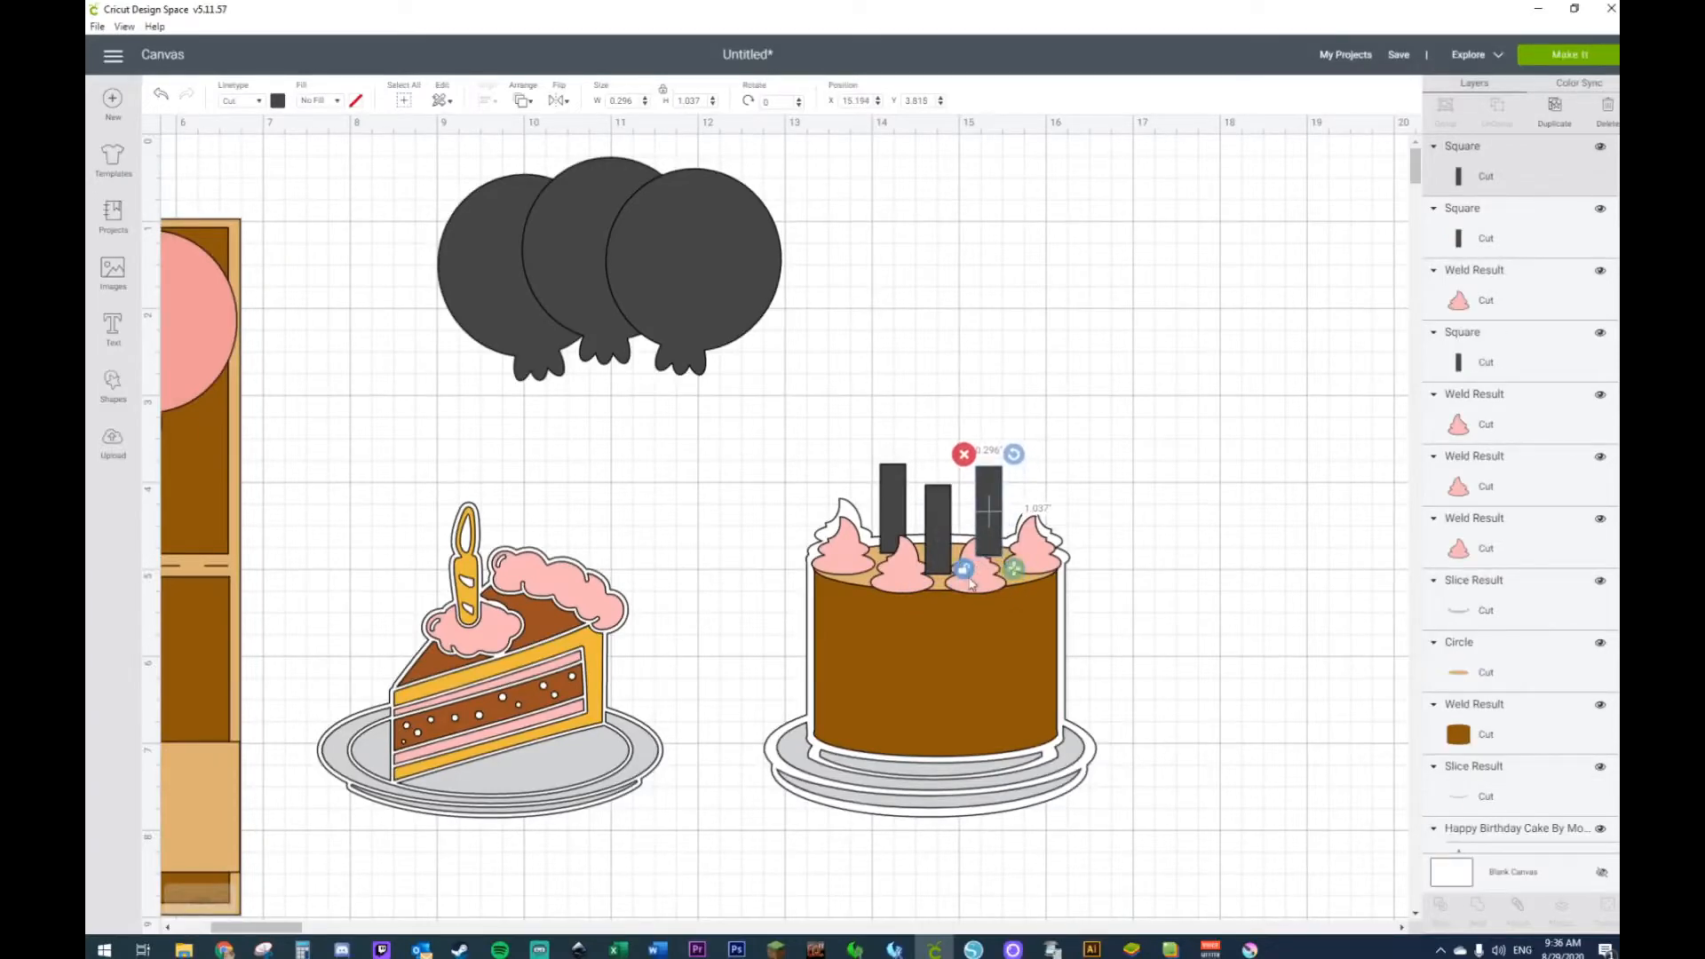
Step: Bring the third pink dollop to the front and nudge the right candle bar slightly up and left behind it
left_click(971, 583)
right_click(978, 584)
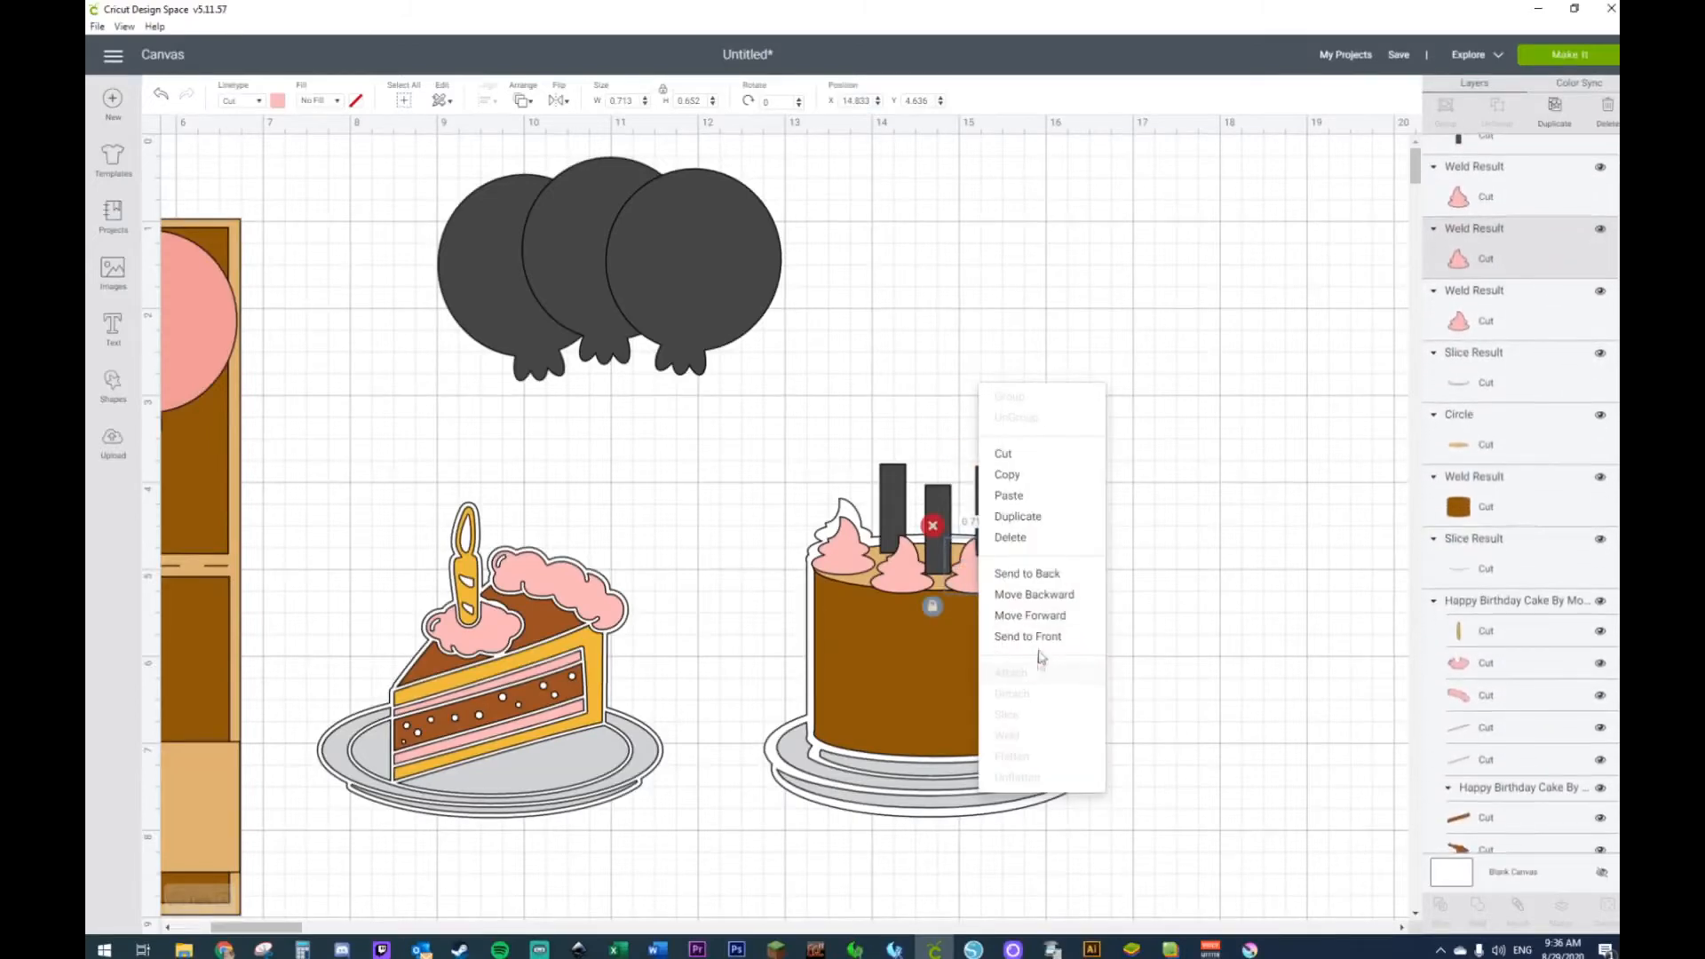
left_click(1028, 636)
left_click_drag(989, 502, 982, 492)
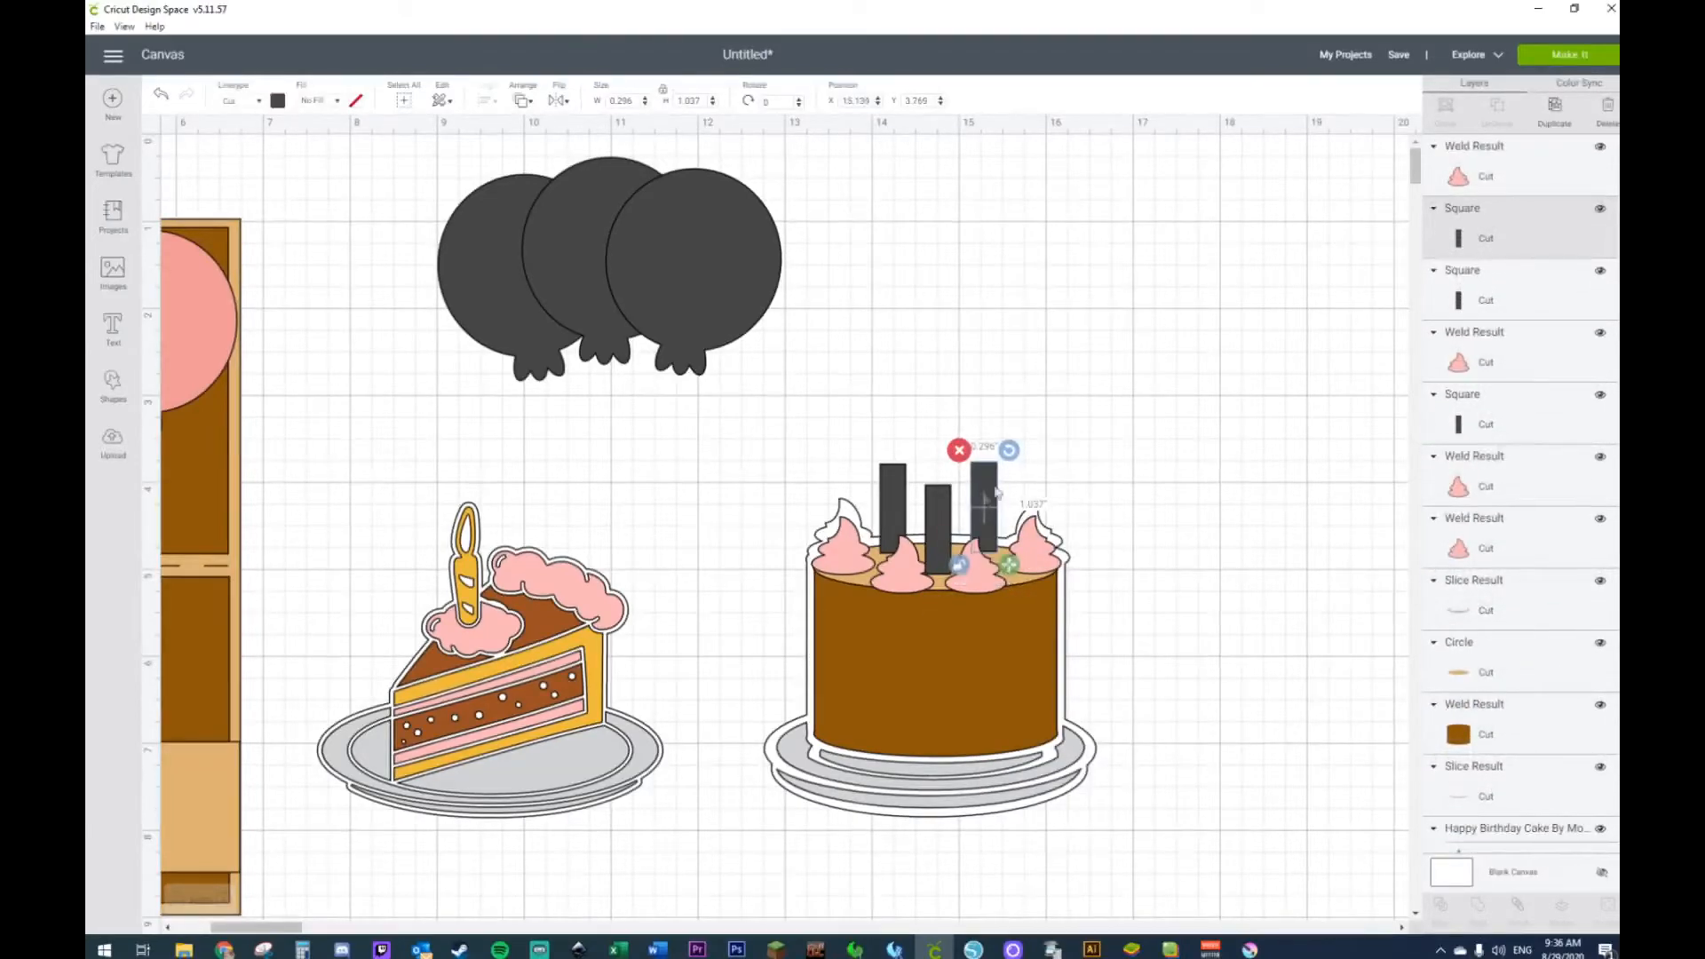
left_click(1133, 423)
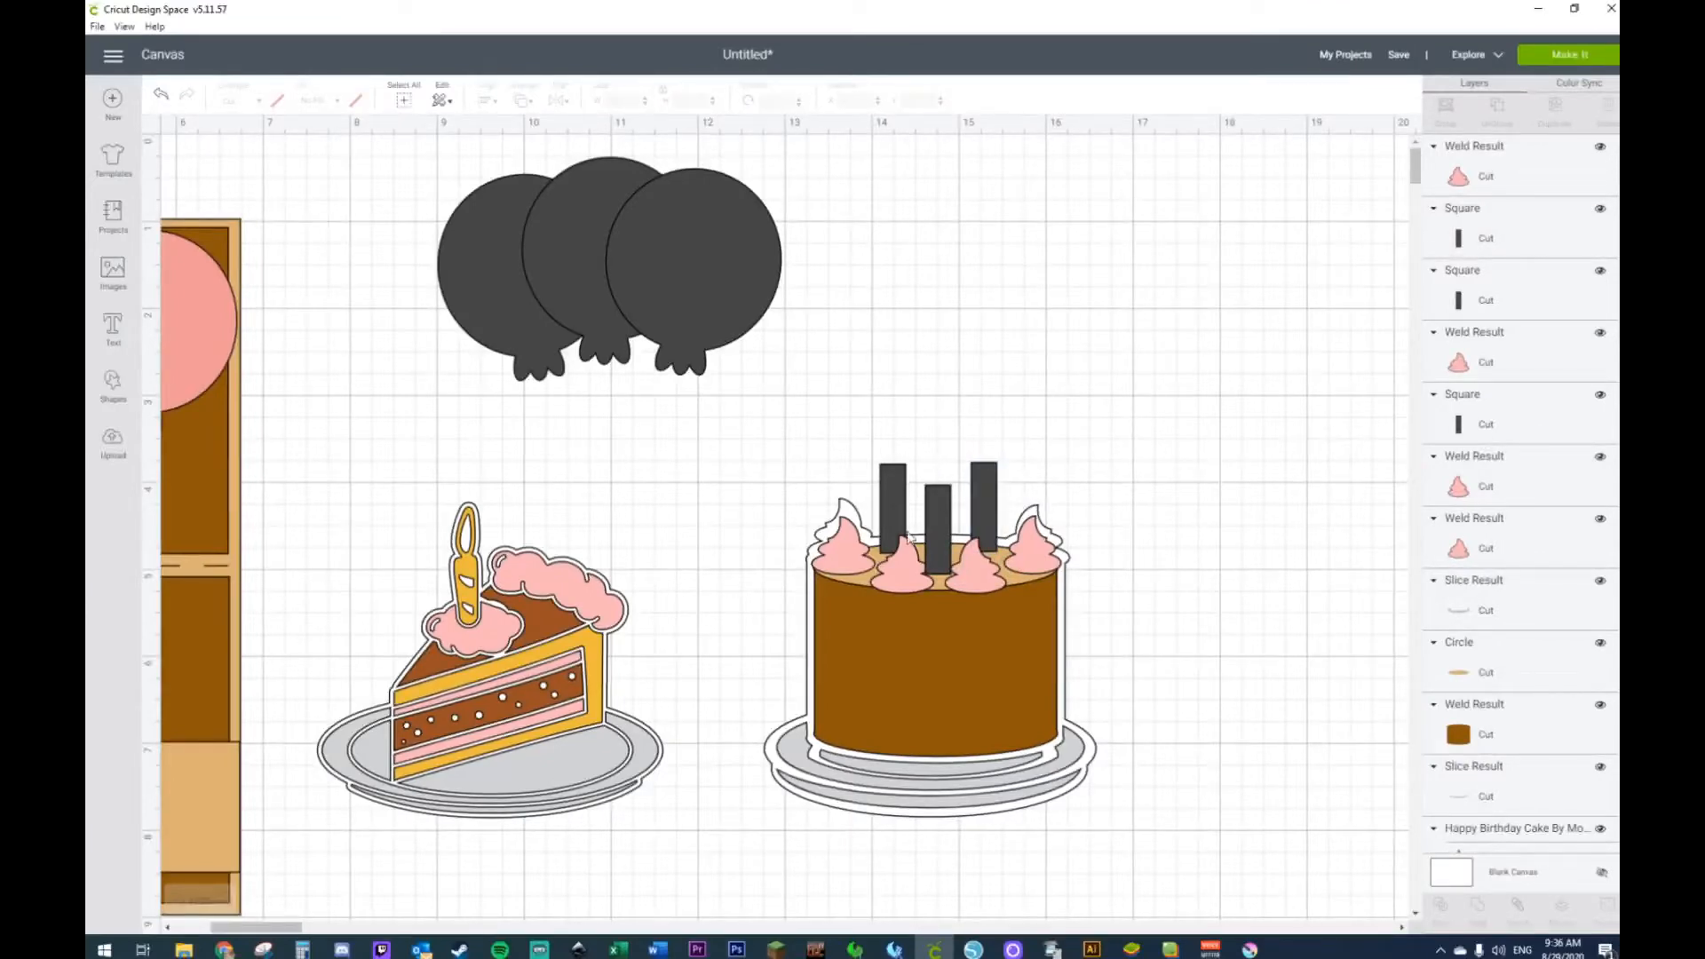
Step: Bring the second pink dollop in front of the left candle bar again
left_click(911, 581)
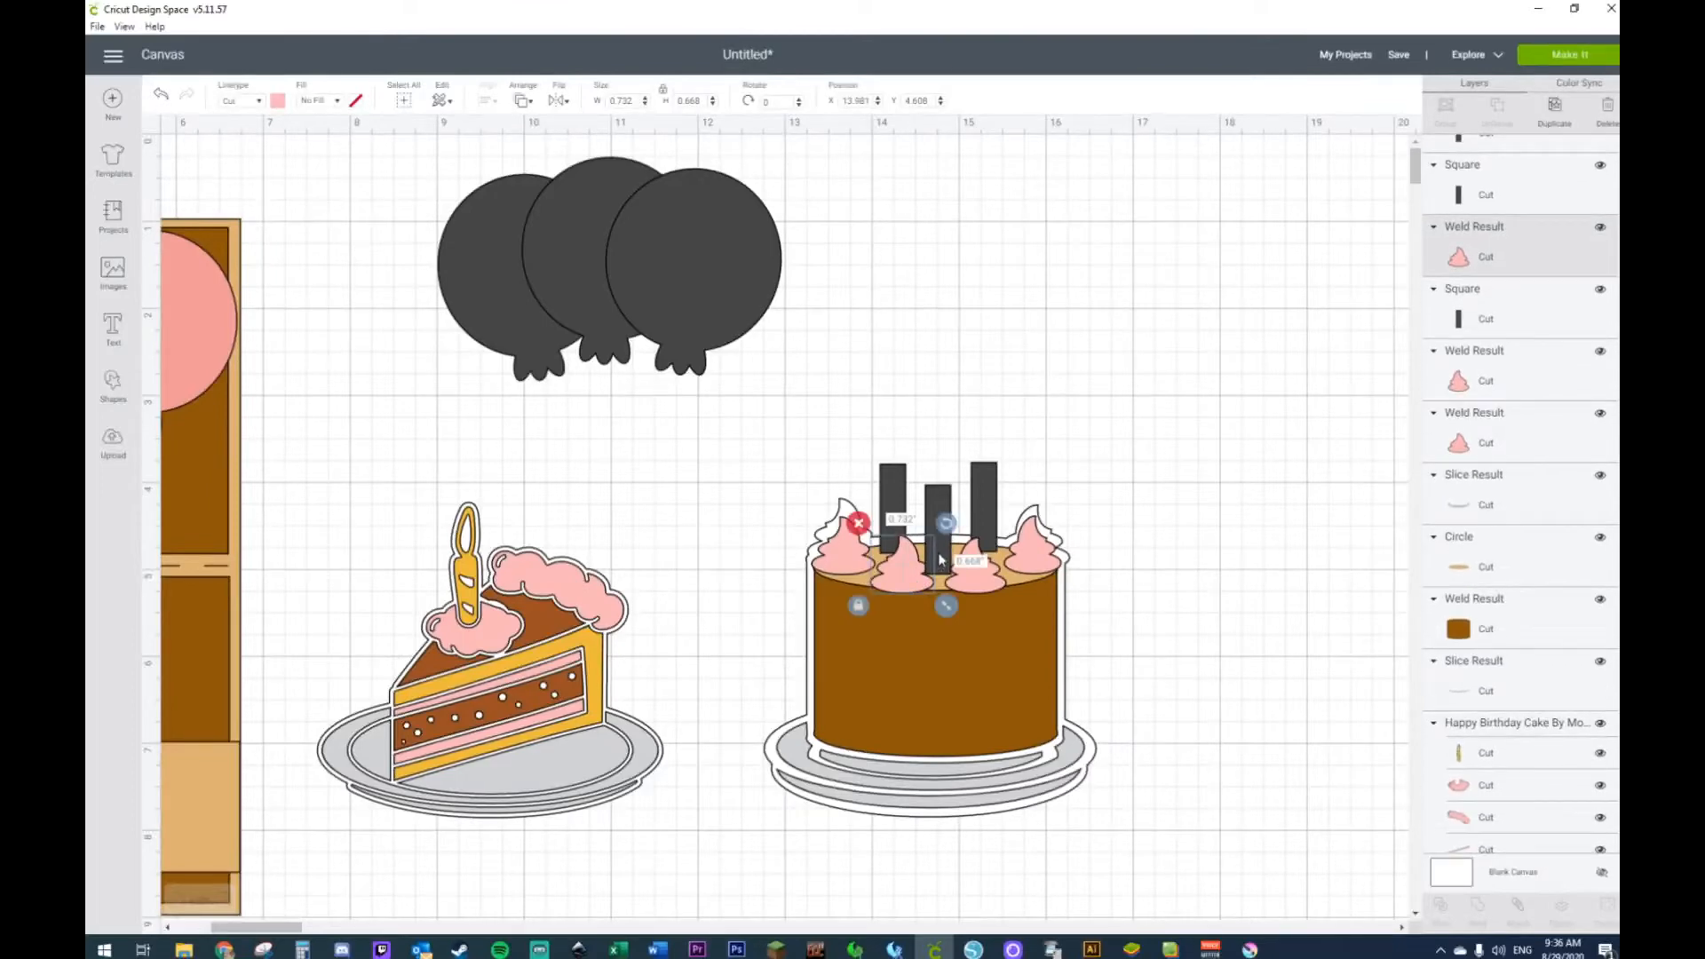
right_click(923, 576)
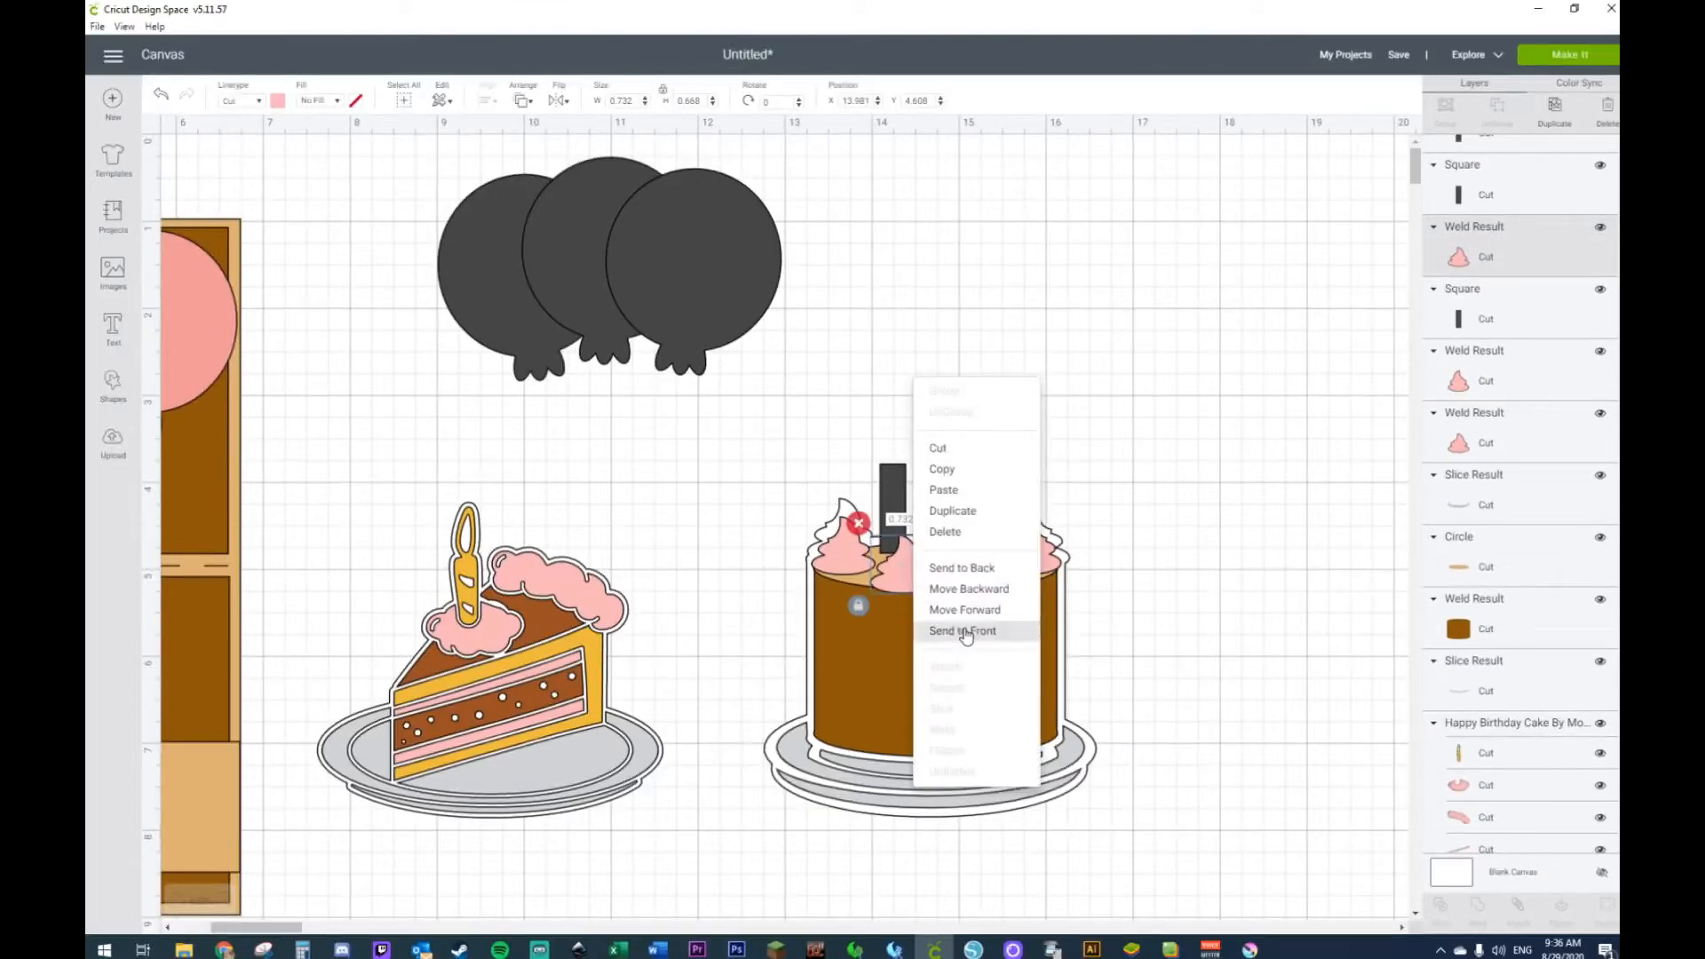
left_click(967, 635)
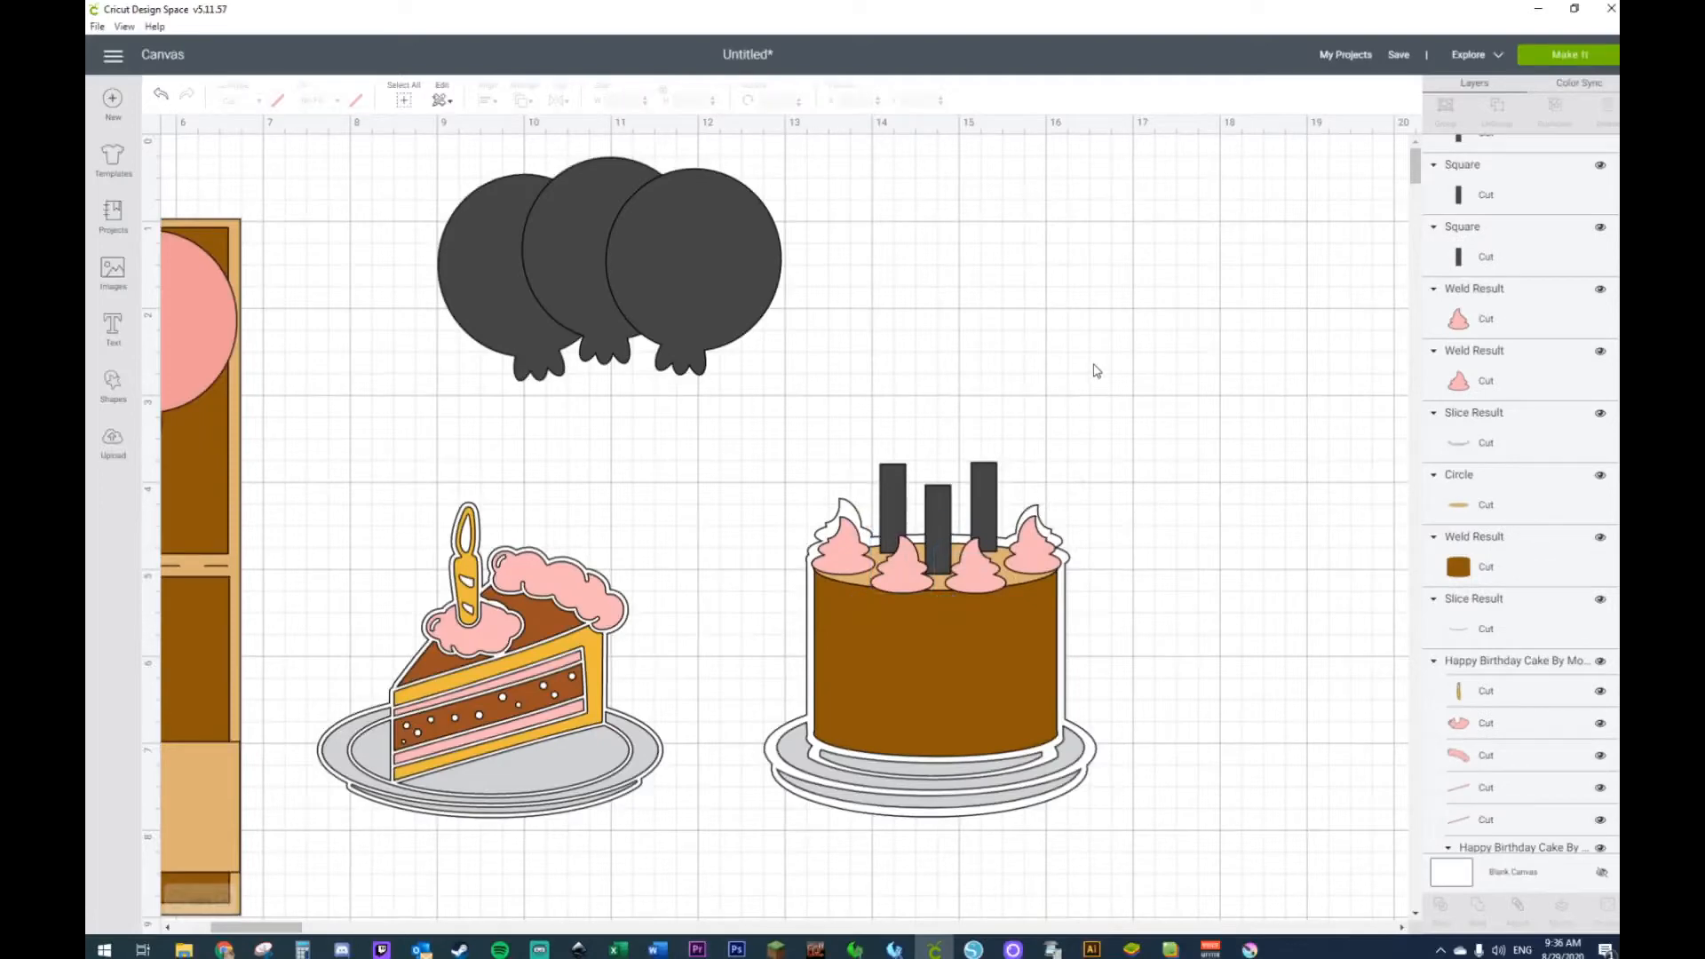
left_click(898, 501)
left_click(857, 580, "shift")
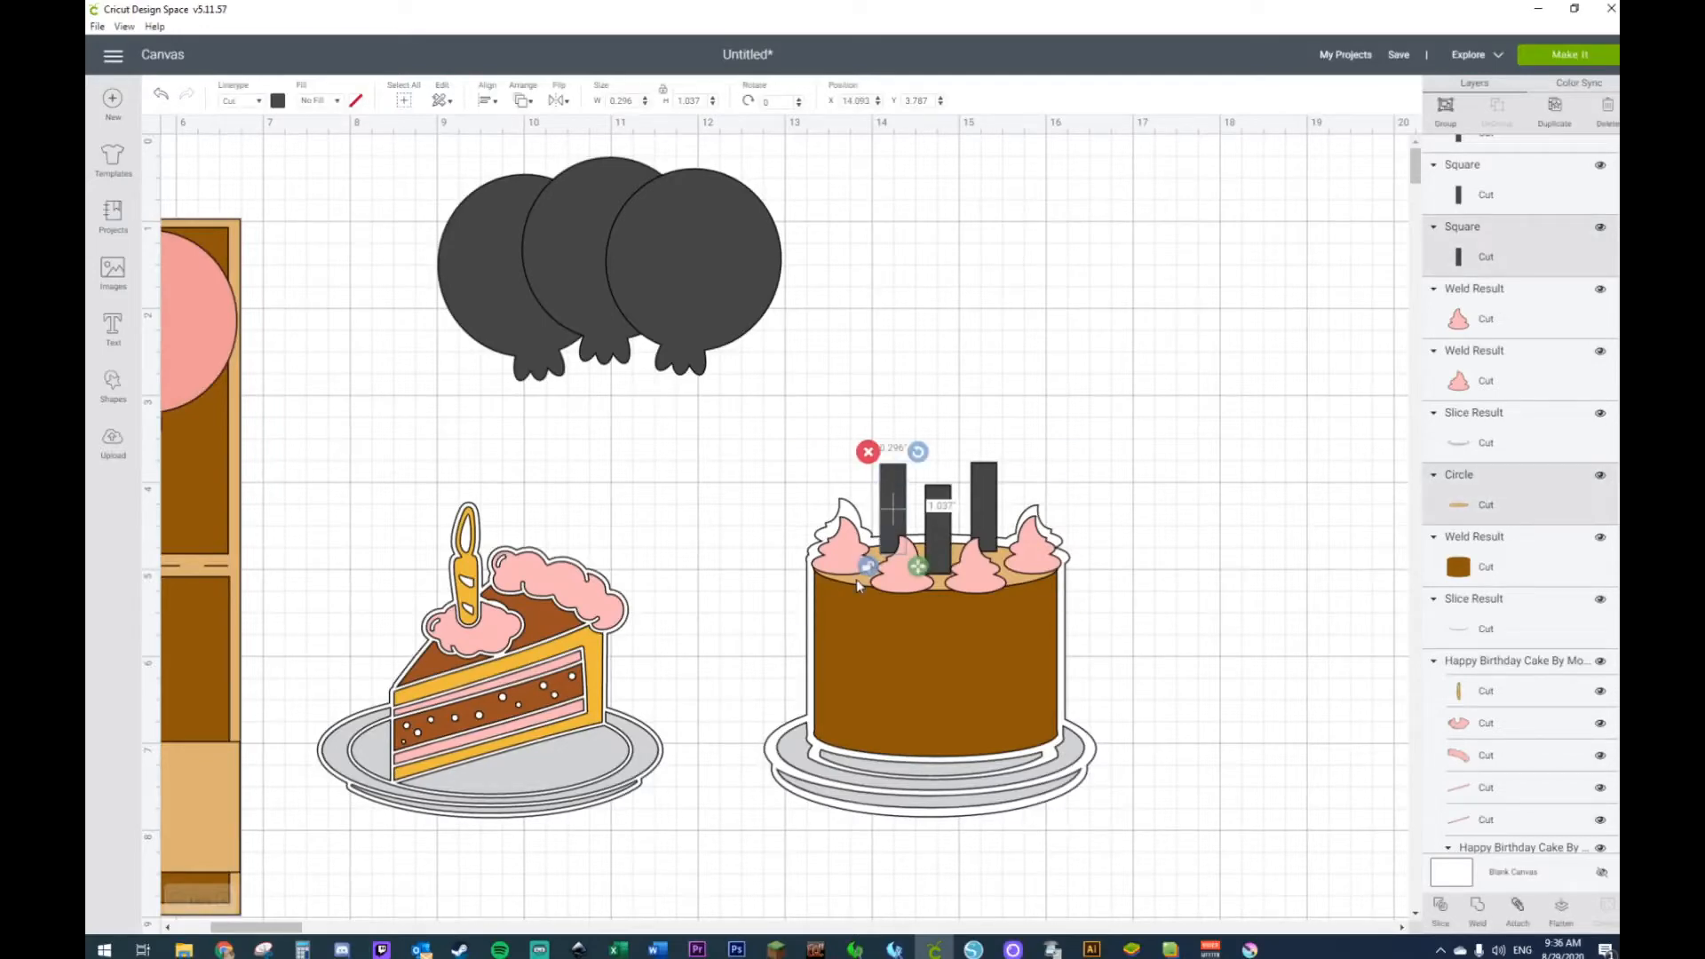
left_click(938, 530, "shift")
left_click(987, 484, "shift")
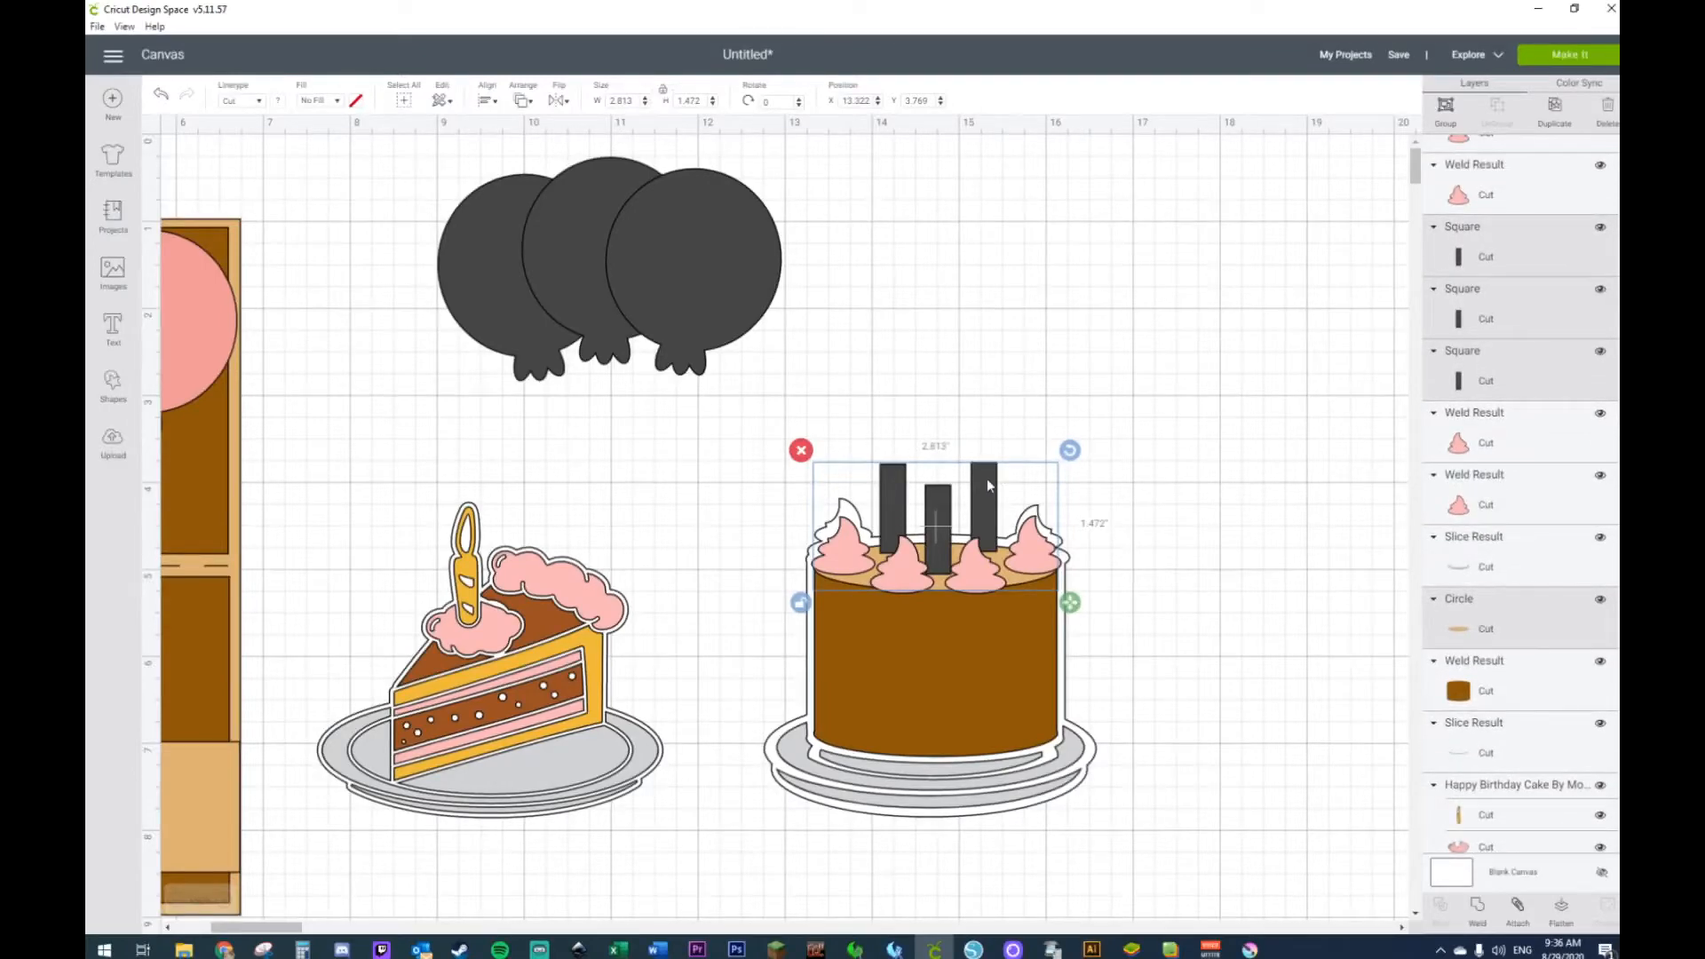
right_click(988, 483)
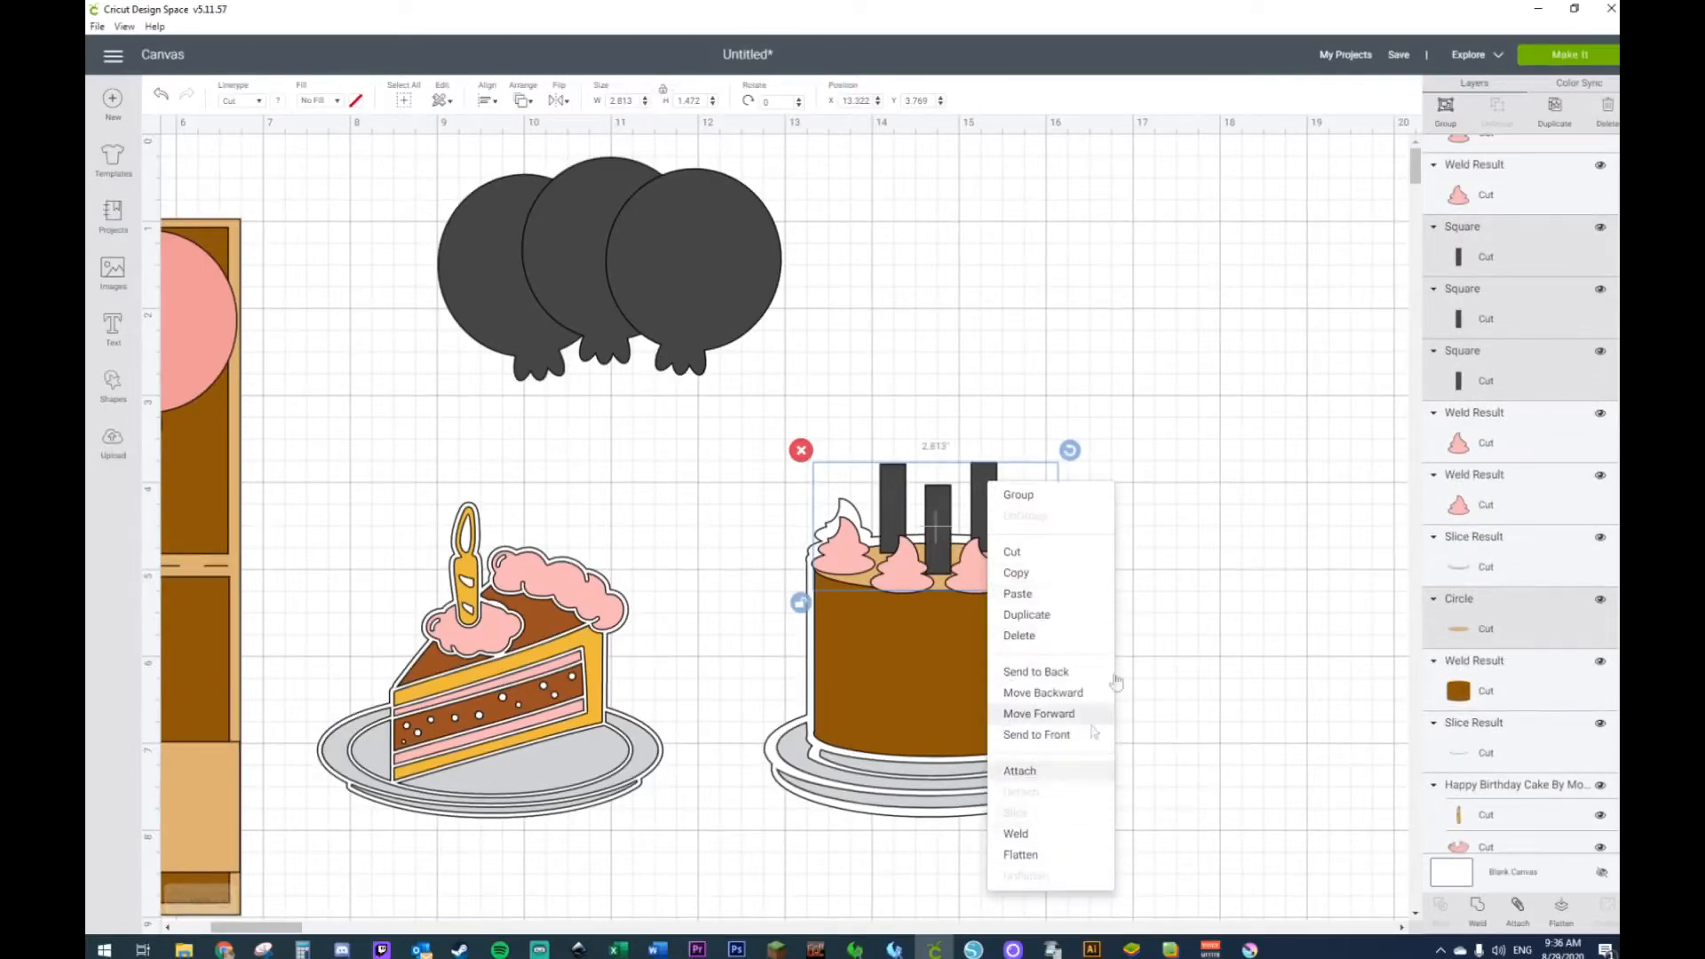
left_click(1171, 499)
Step: Copy the three candle bars and place the duplicate set in the empty area above the cake
left_click(892, 473)
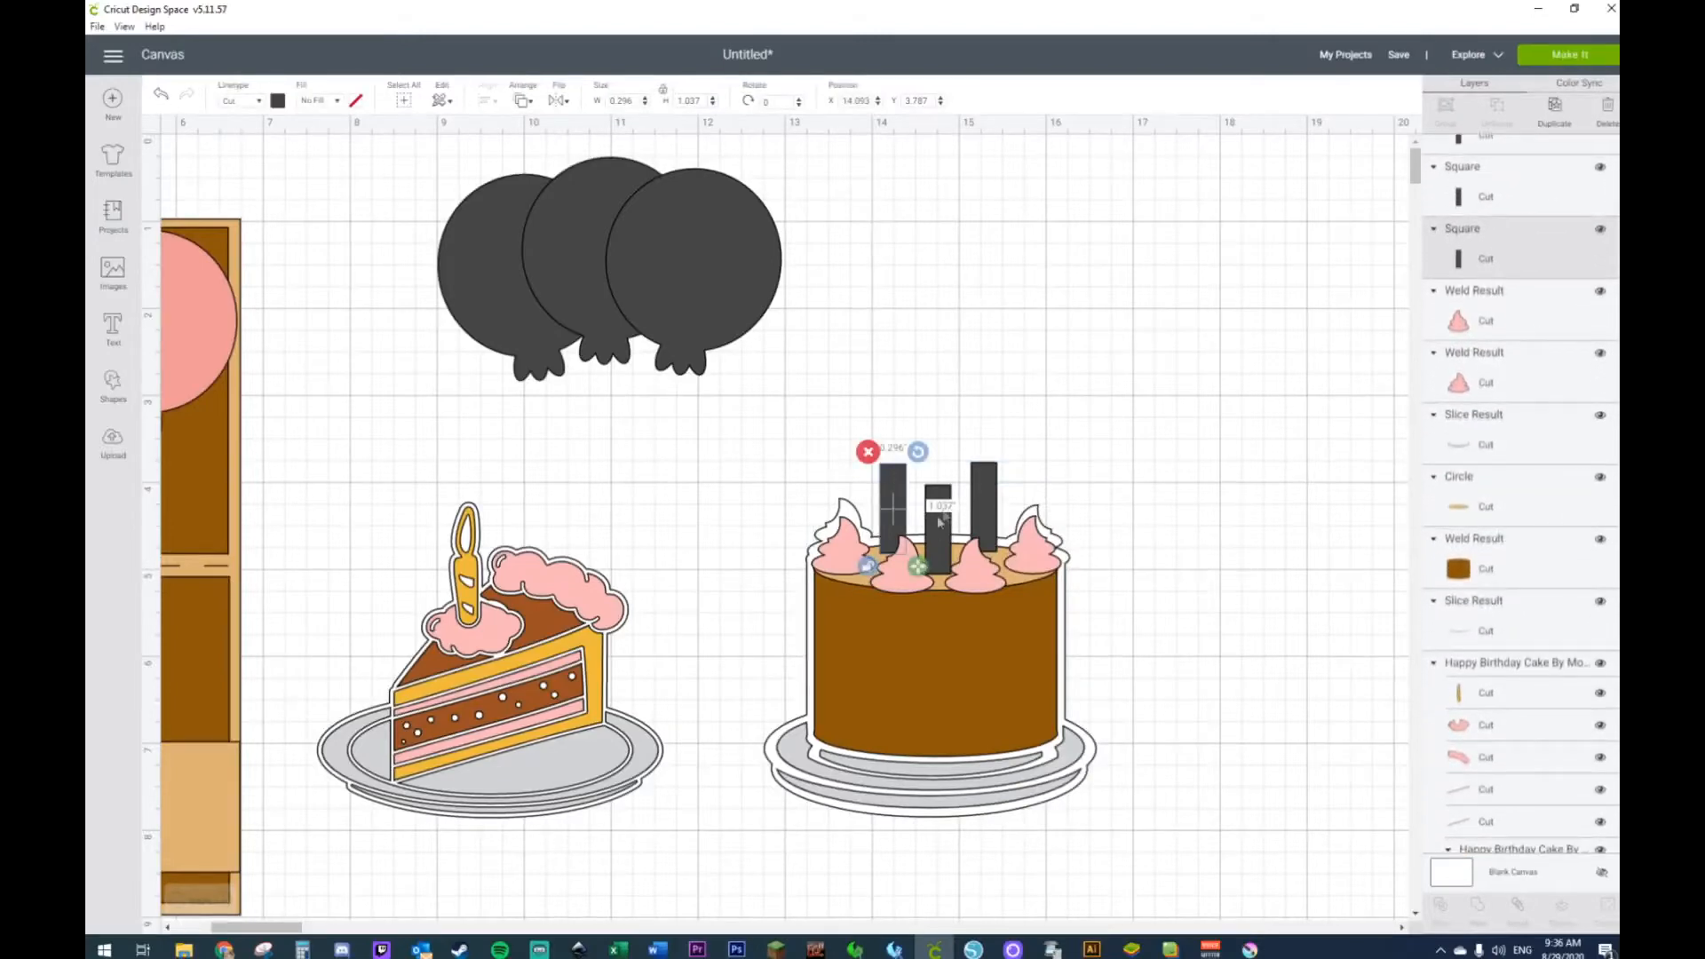
left_click(938, 508, "shift")
left_click(988, 515, "shift")
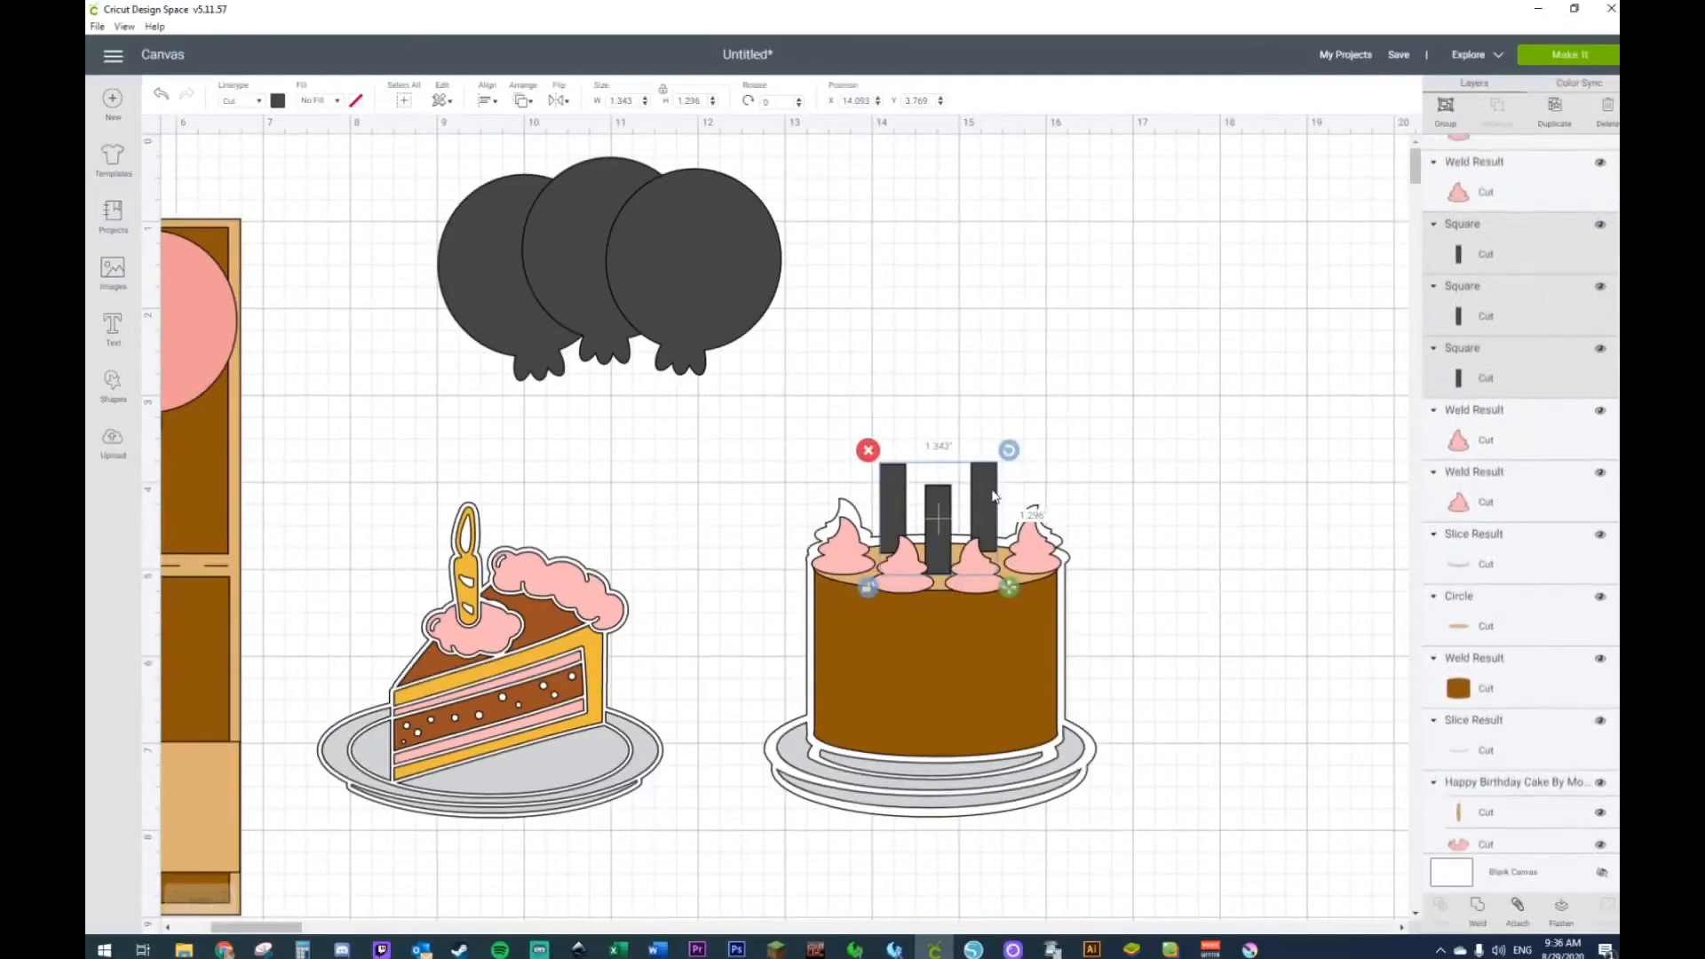
key("ctrl+c")
key("ctrl+v")
left_click_drag(994, 510, 1033, 258)
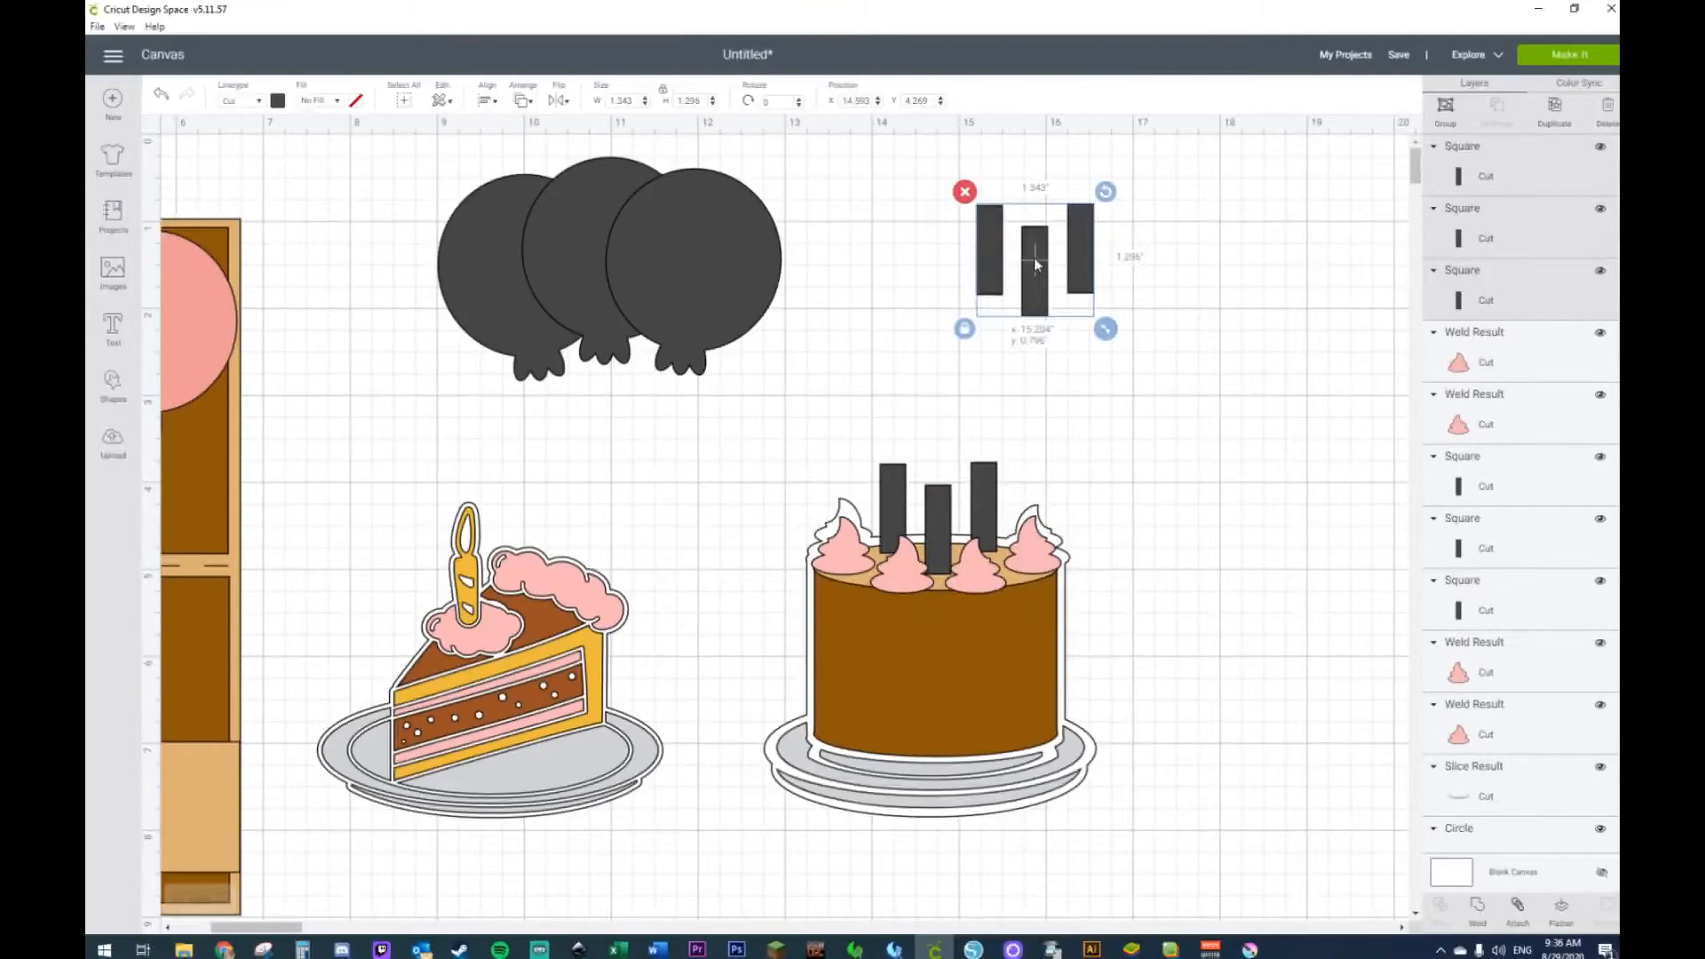
left_click(892, 506)
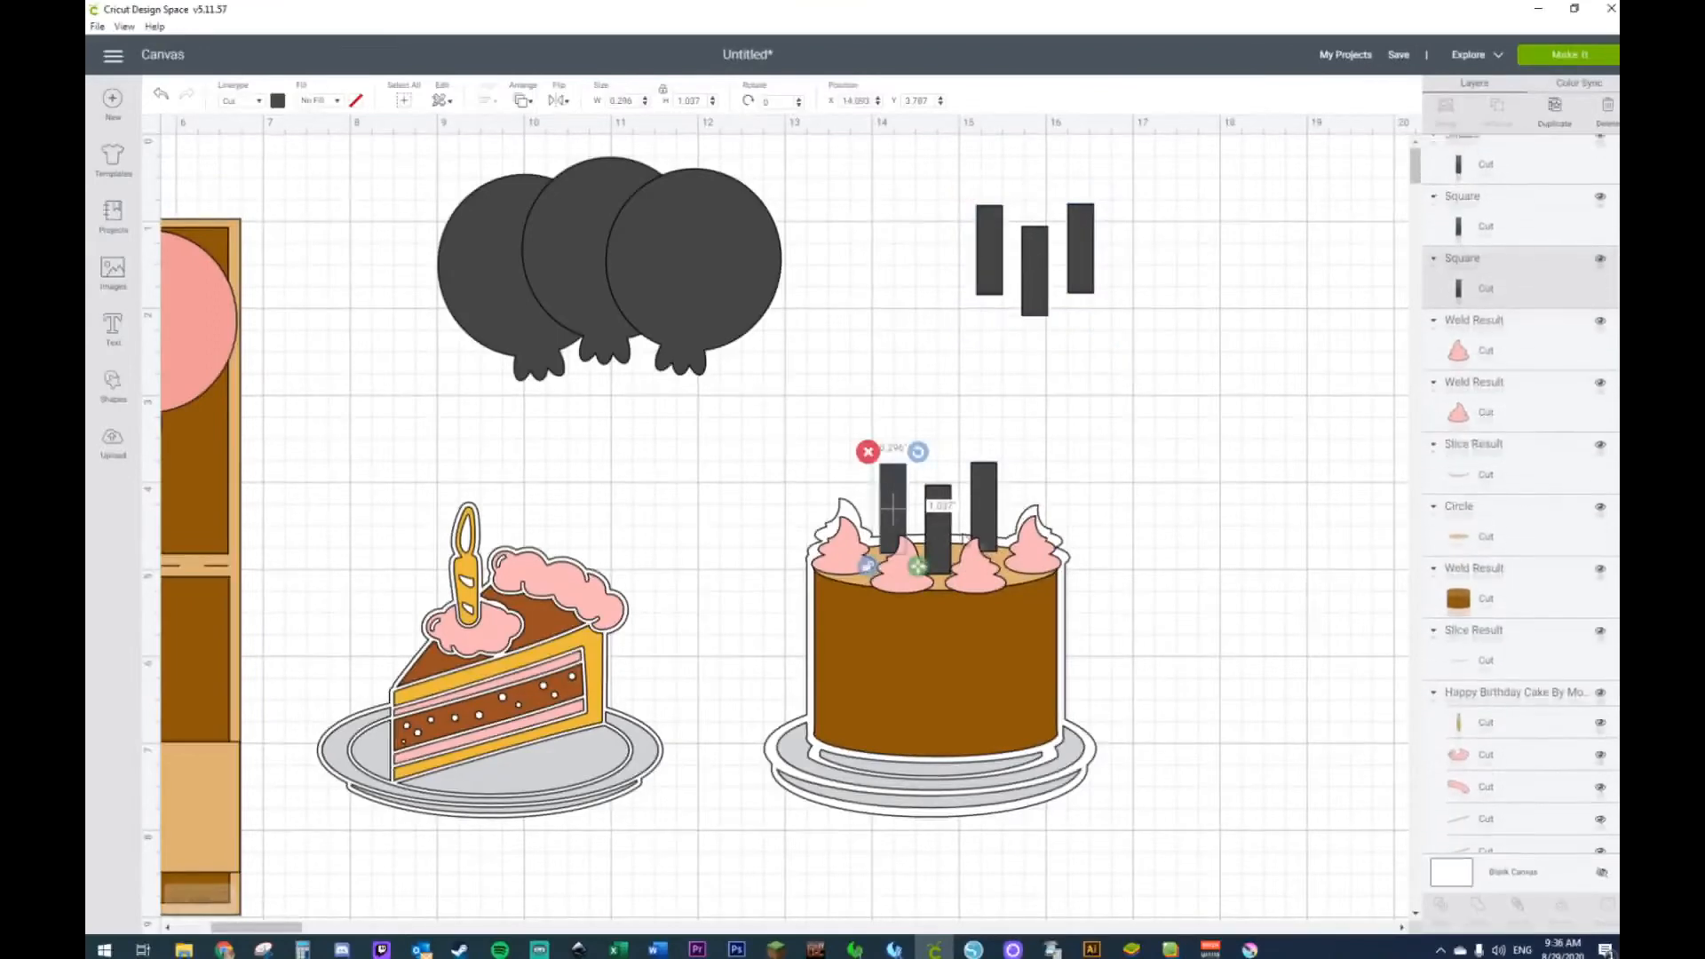
left_click(939, 522, "shift")
left_click(986, 509, "shift")
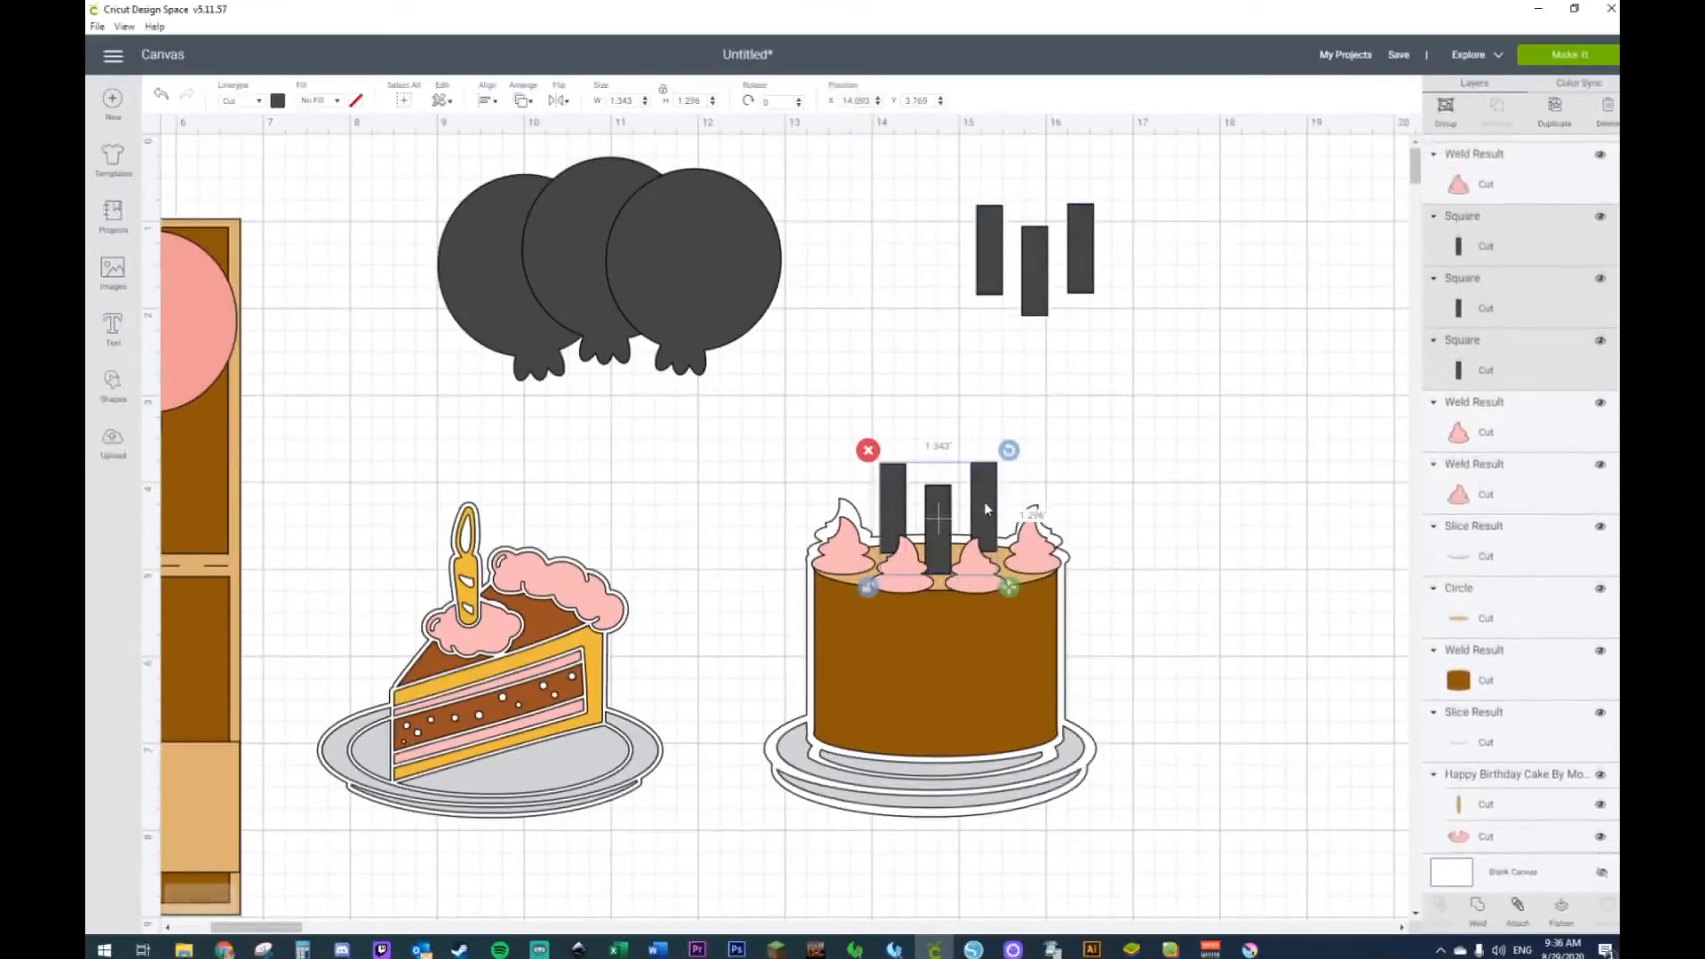
left_click(1025, 579, "shift")
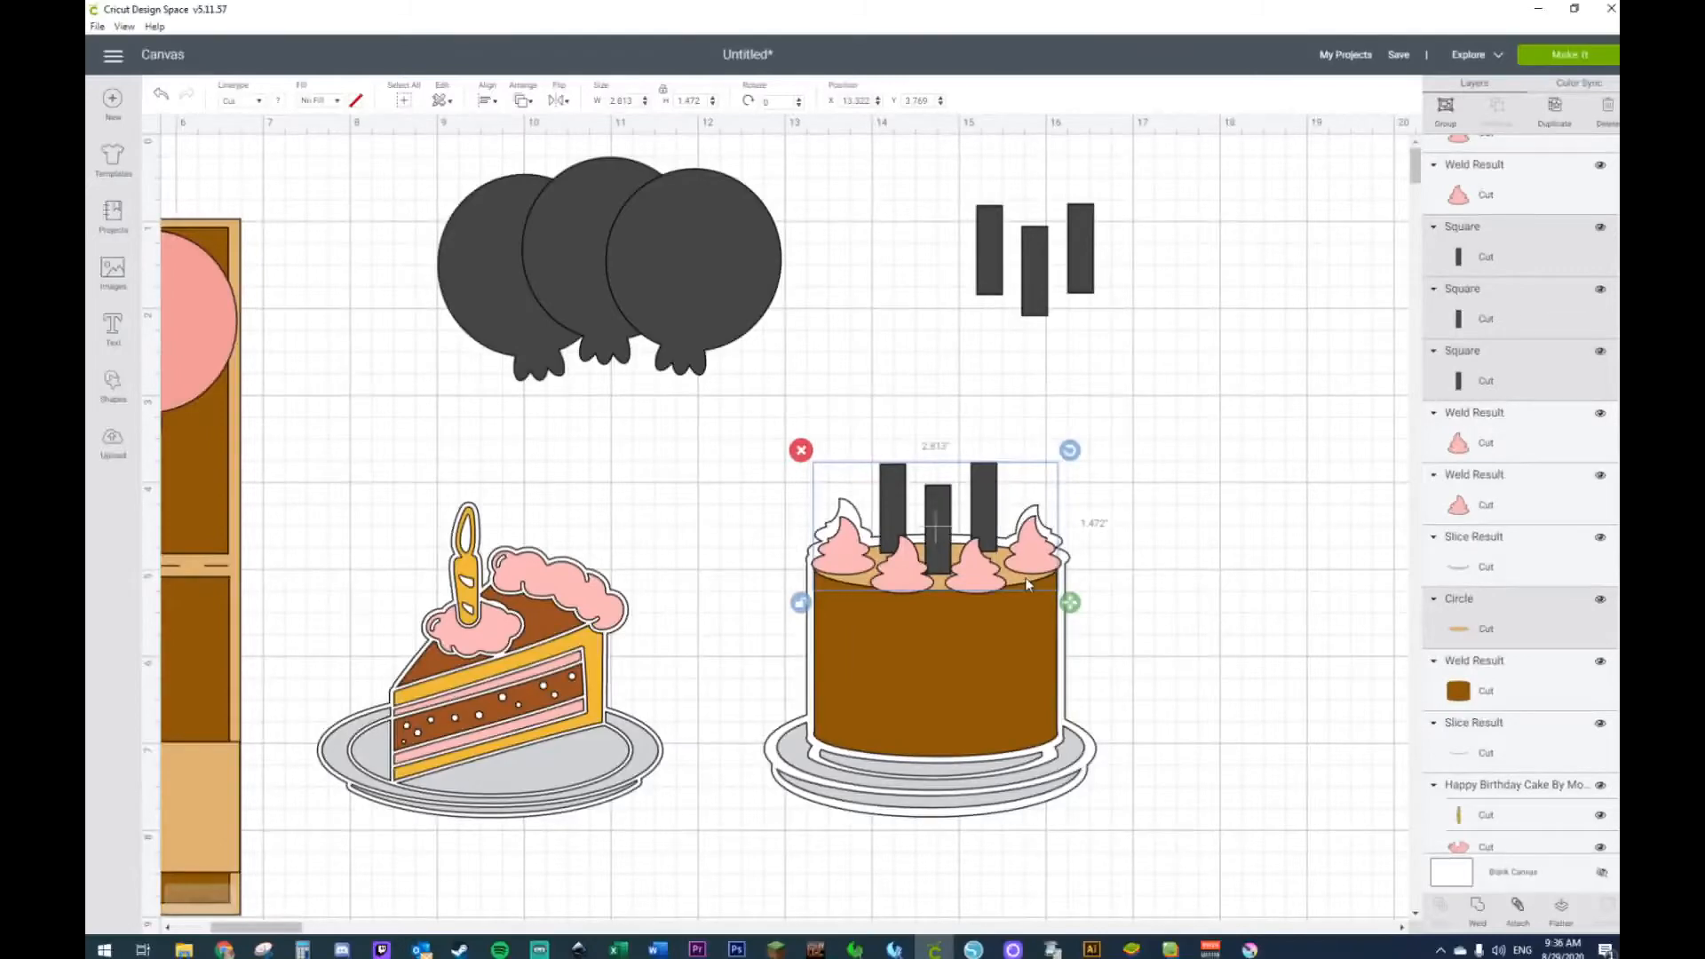
right_click(1028, 583)
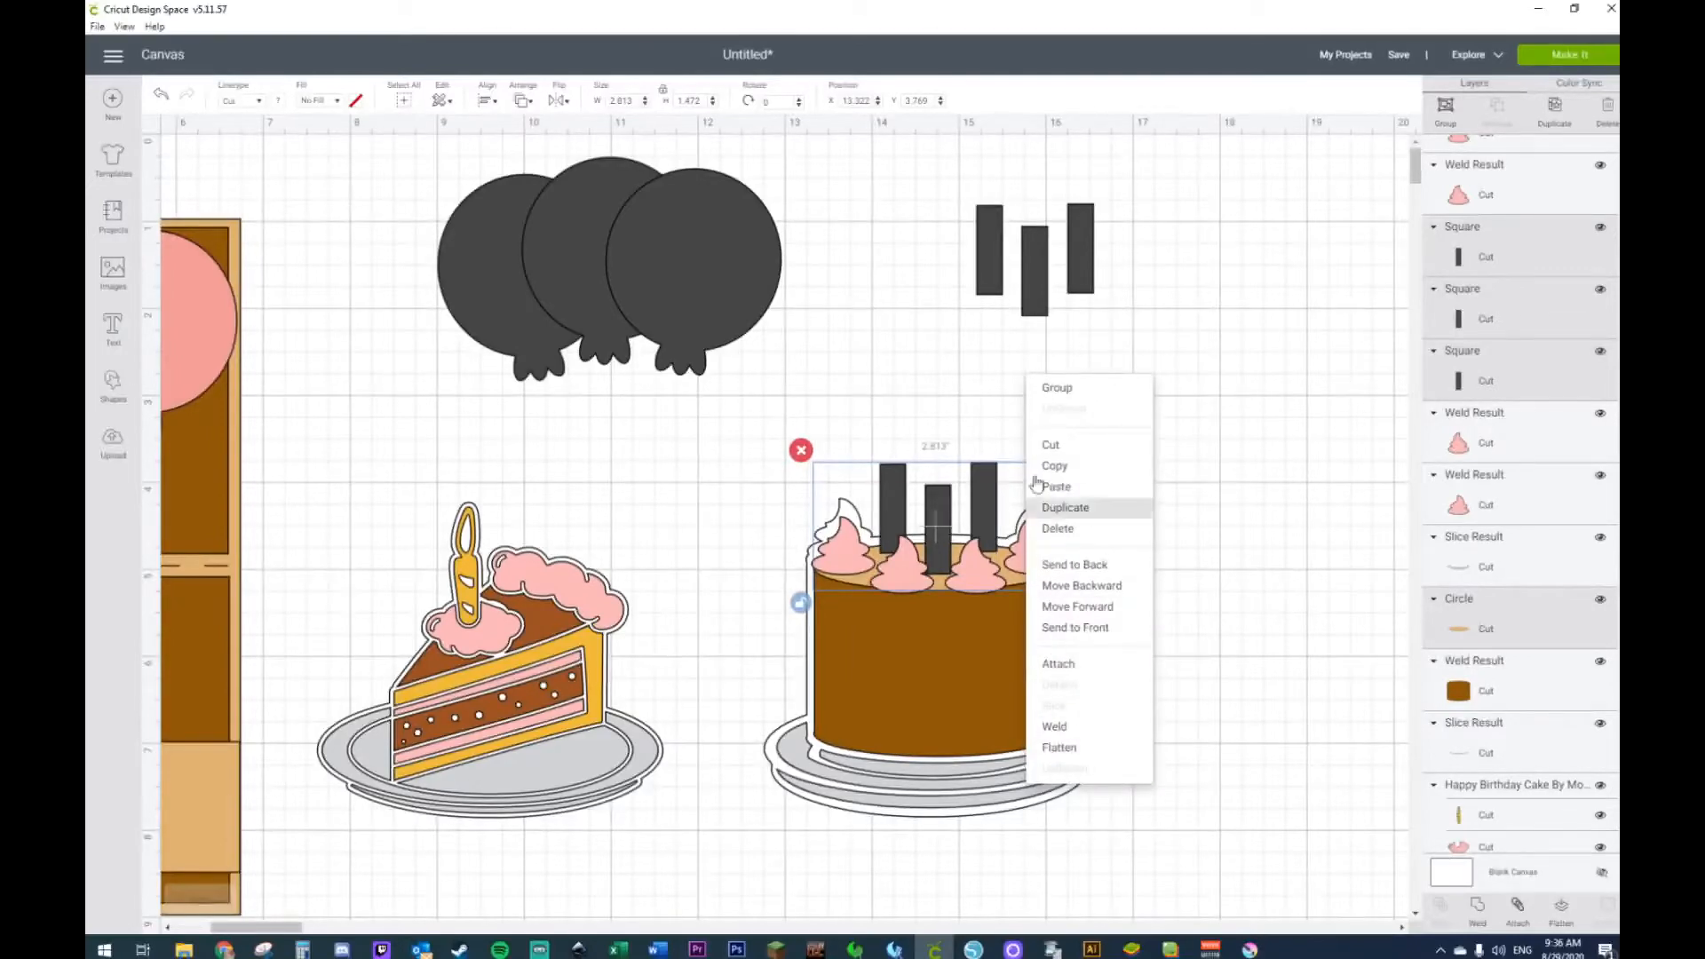
left_click(897, 388)
Step: Weld the three candle bars standing on the cake into a single shape
left_click(890, 493)
left_click(939, 507, "shift")
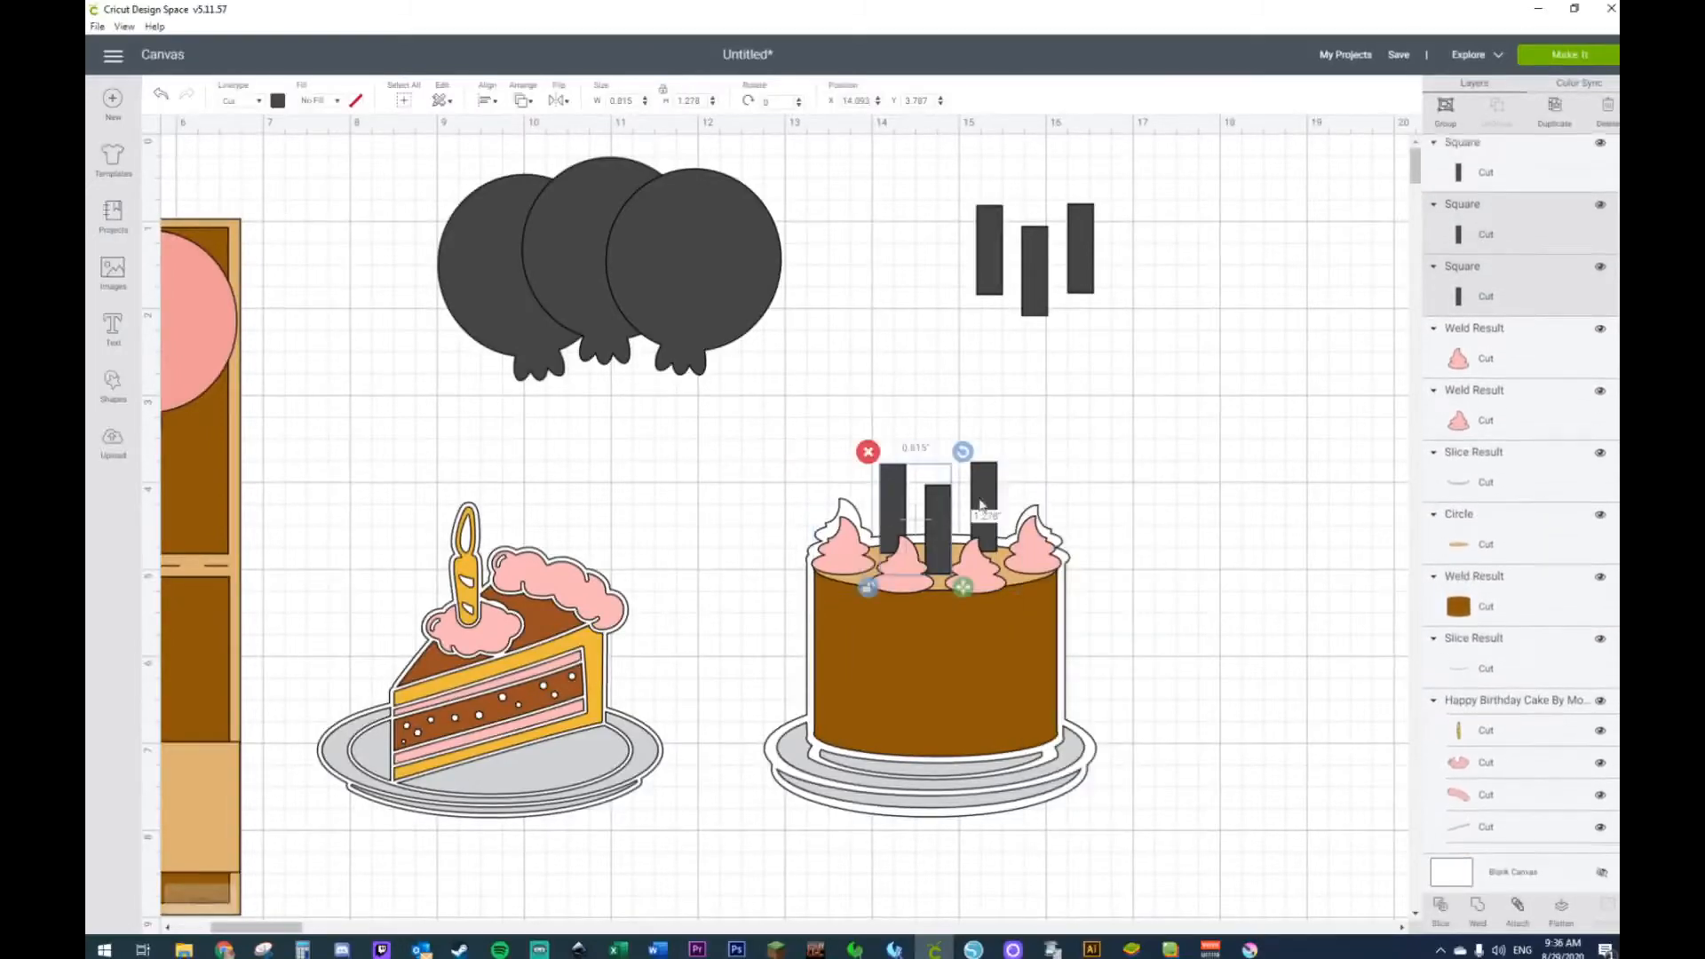
left_click(986, 493, "shift")
right_click(987, 488)
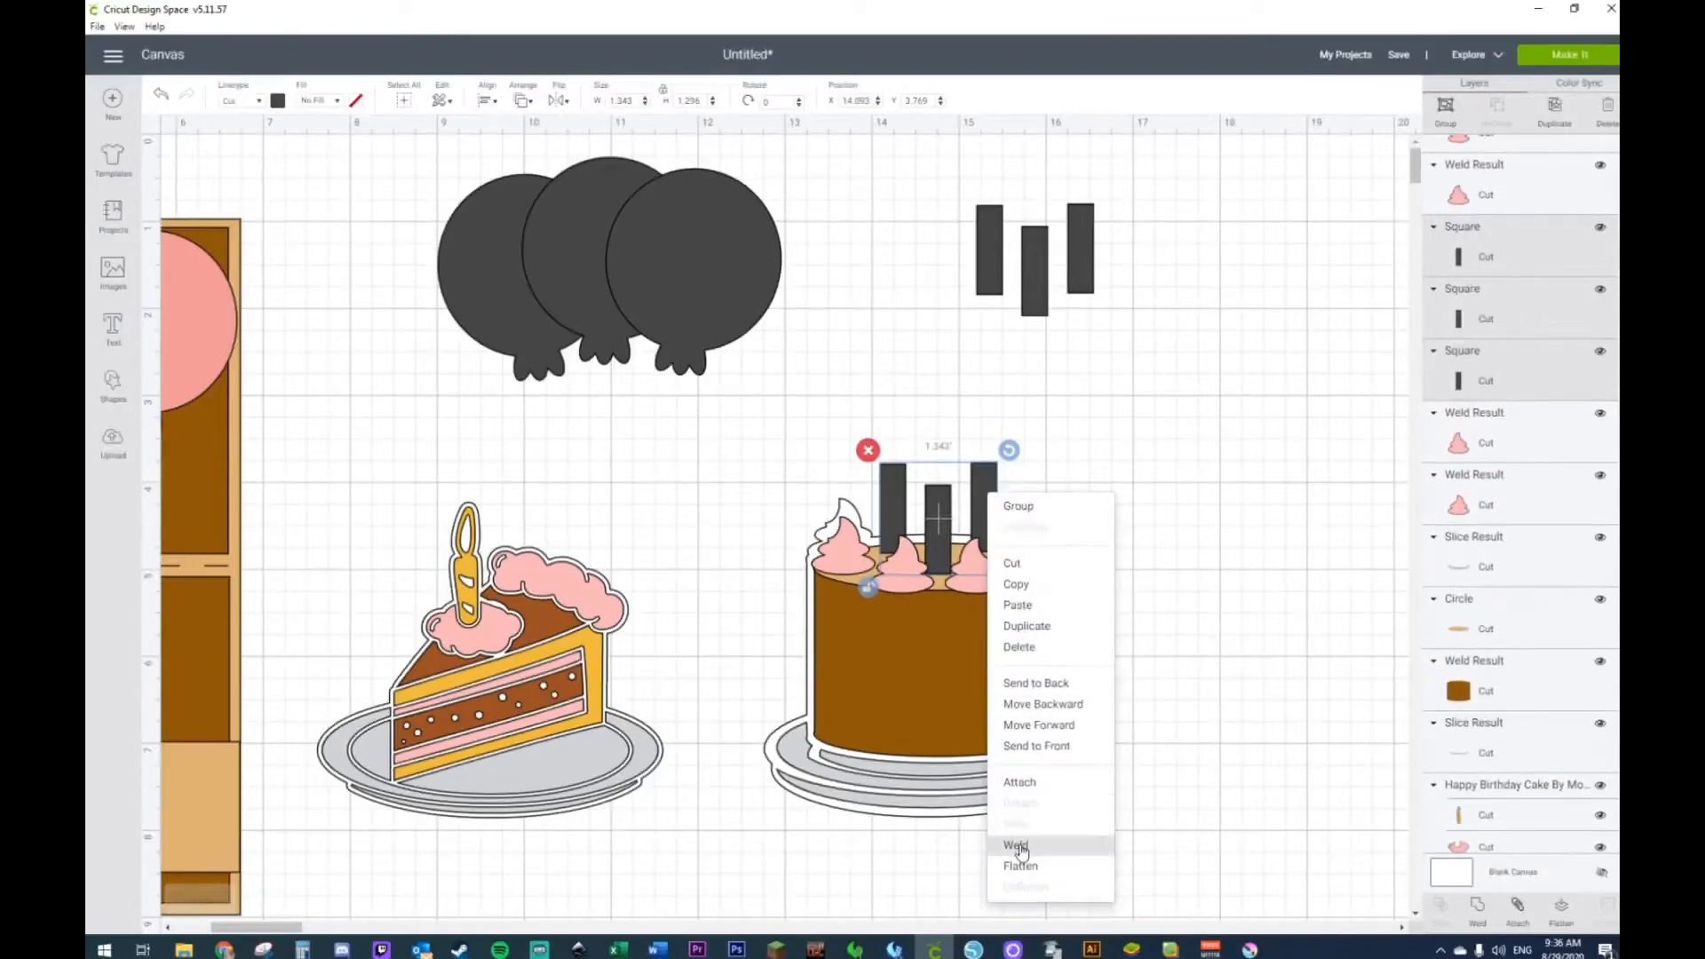
left_click(1017, 845)
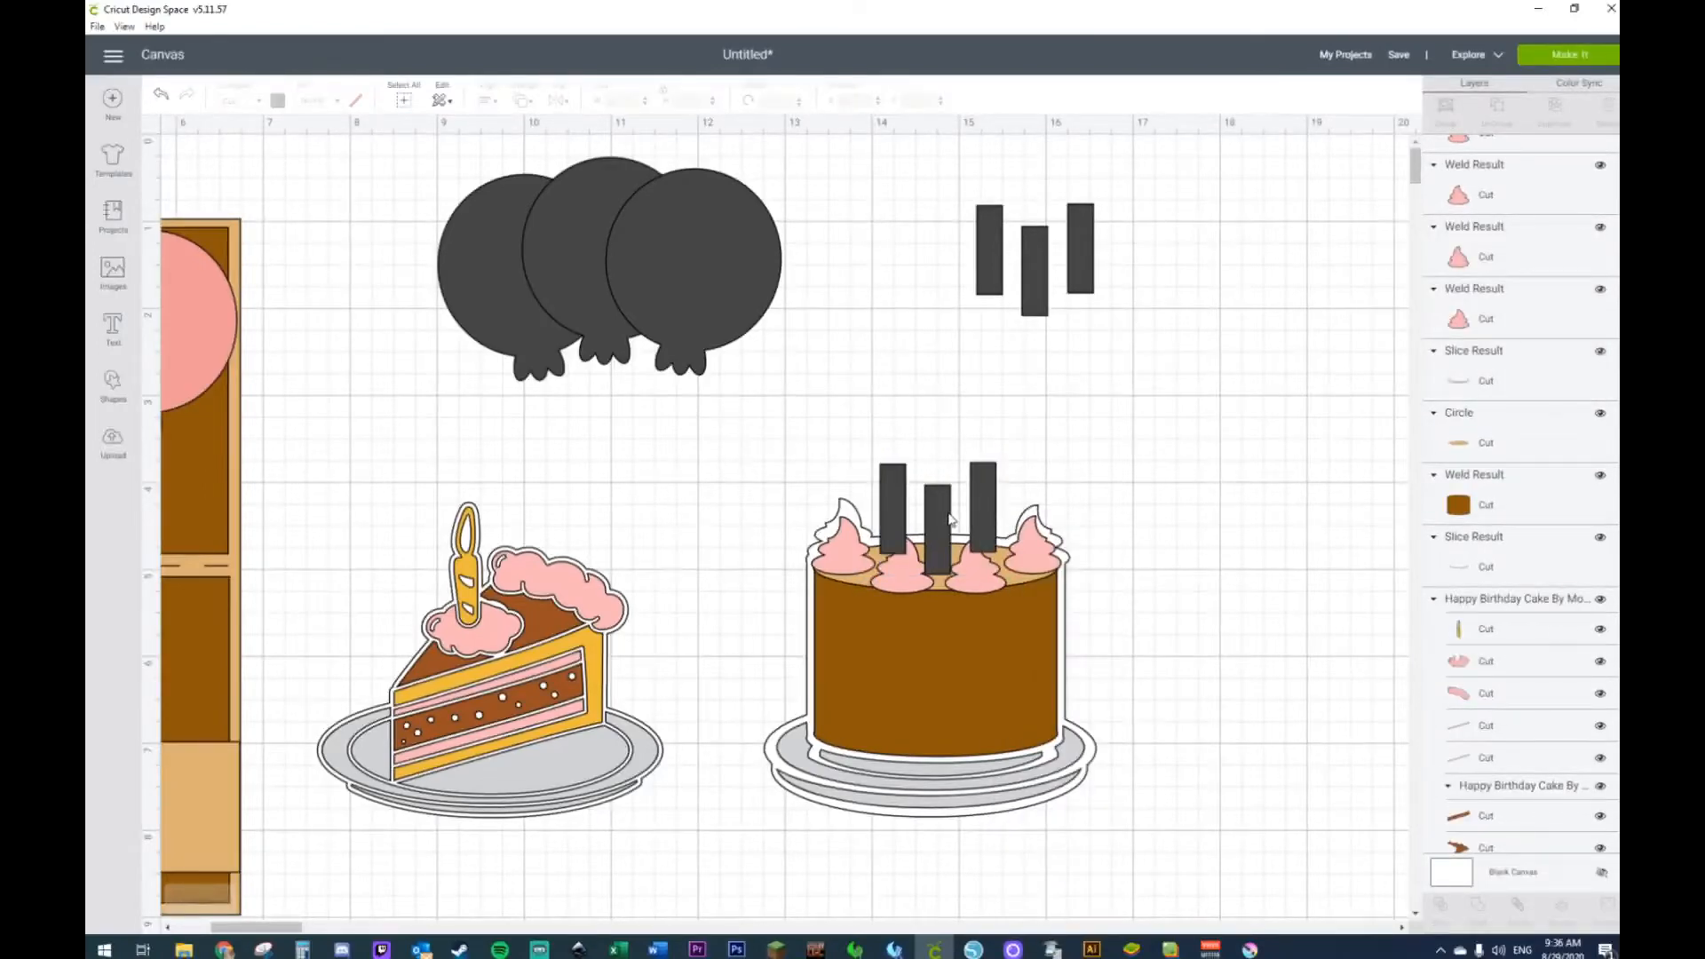
Step: Slice the tan cake top with the welded candle bars and delete the bar portion sticking out above it
left_click(1024, 579, "shift")
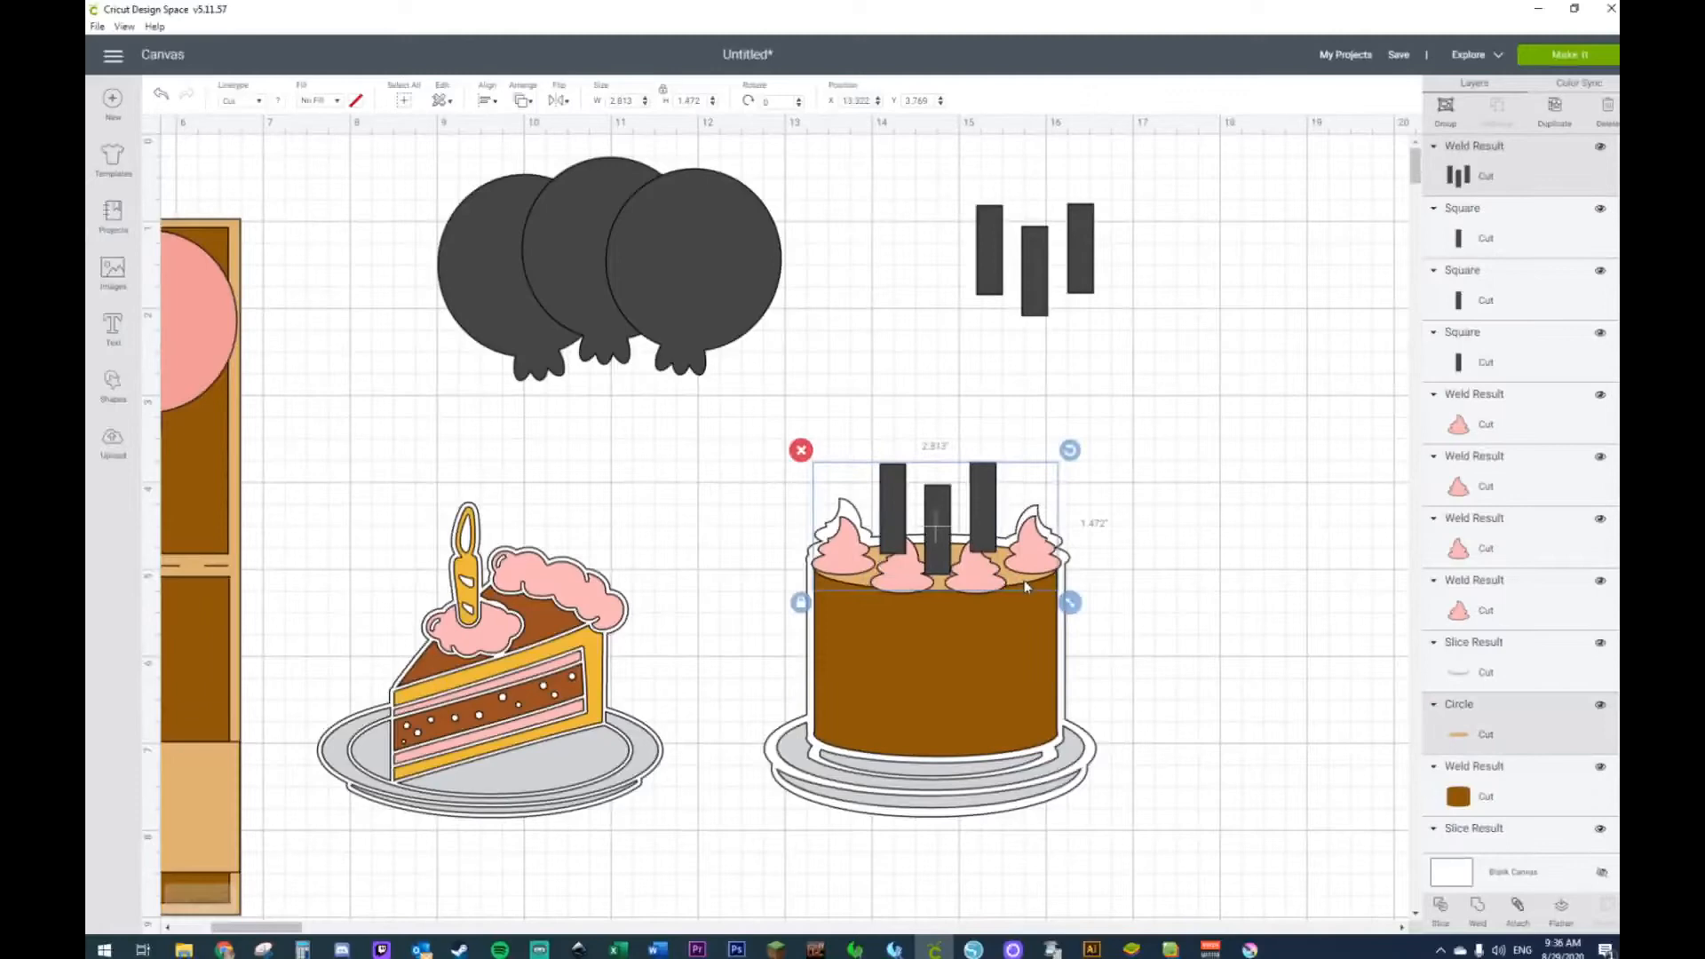
right_click(1024, 579)
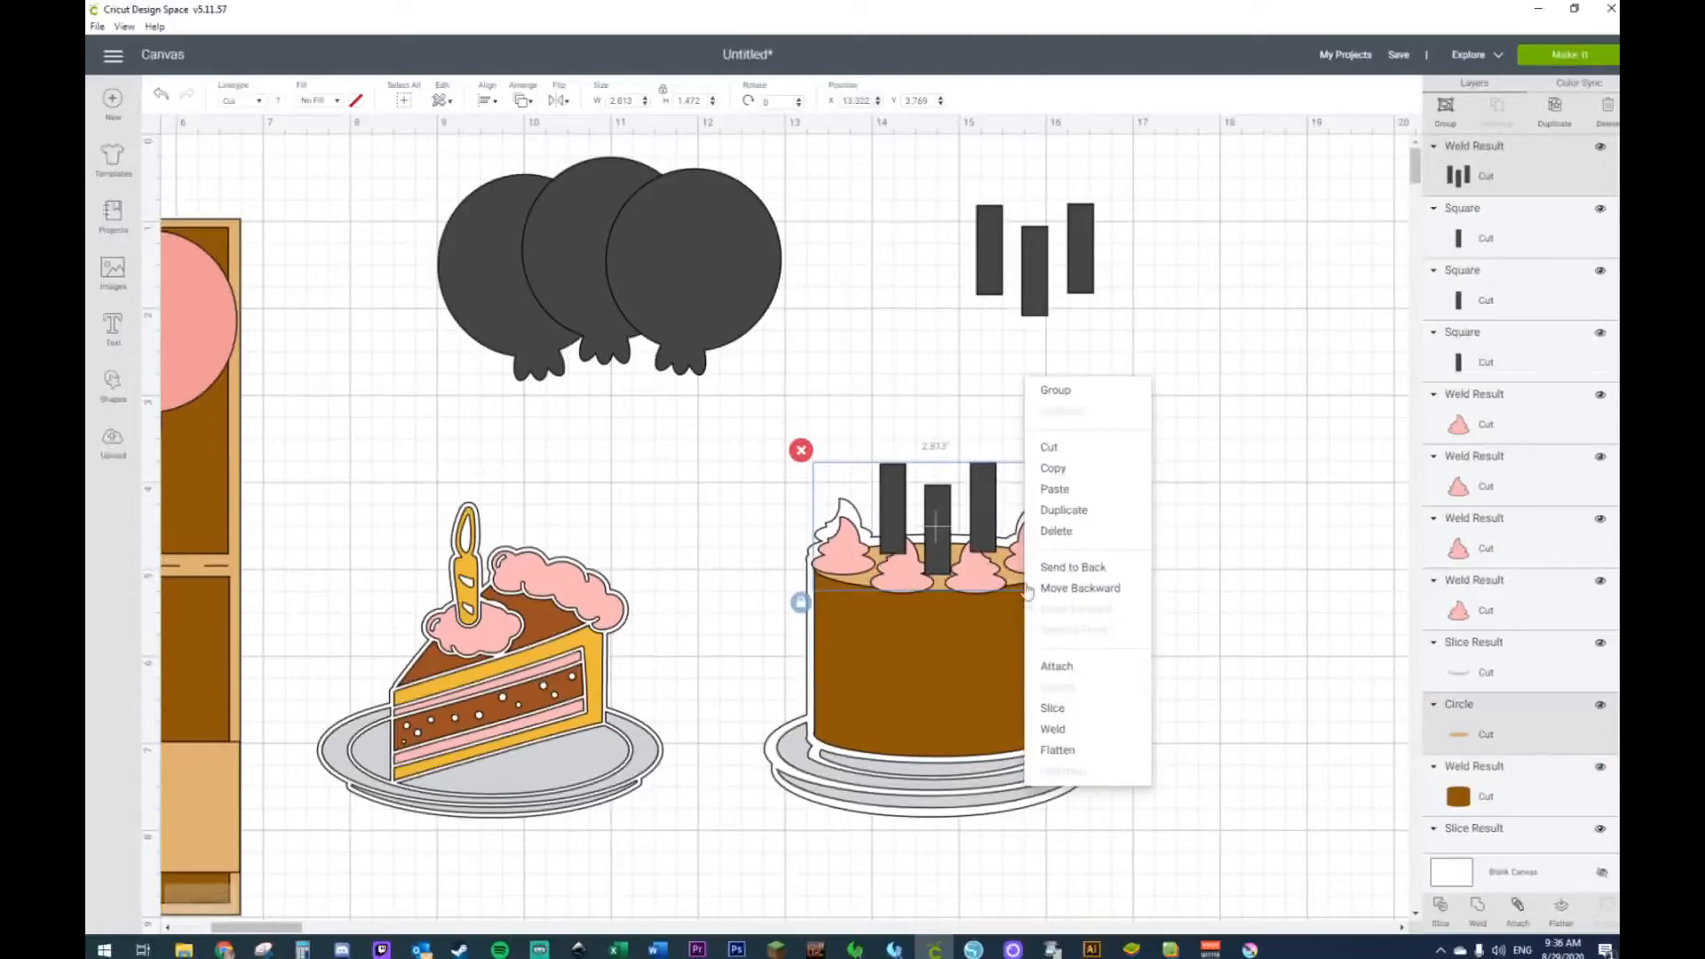
left_click(1051, 717)
left_click(988, 481)
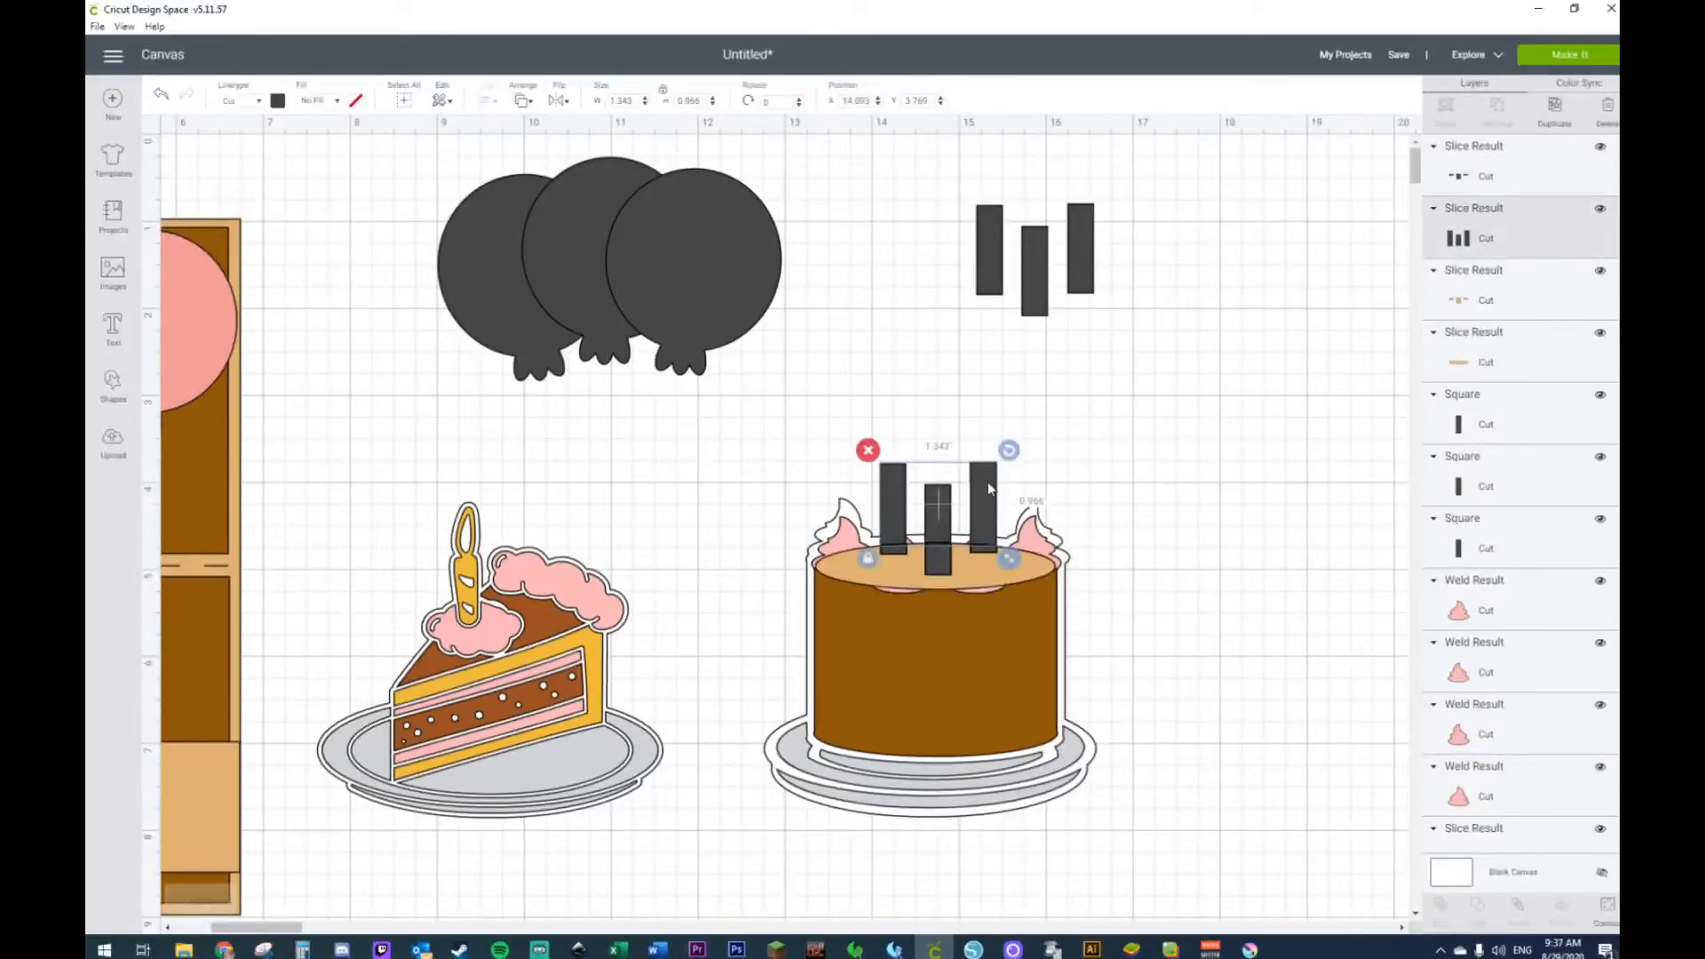
key("Delete")
Step: Delete the leftover dark and tan candle-shaped pieces from the cake top
left_click(944, 561)
key("Delete")
left_click(902, 557)
key("Delete")
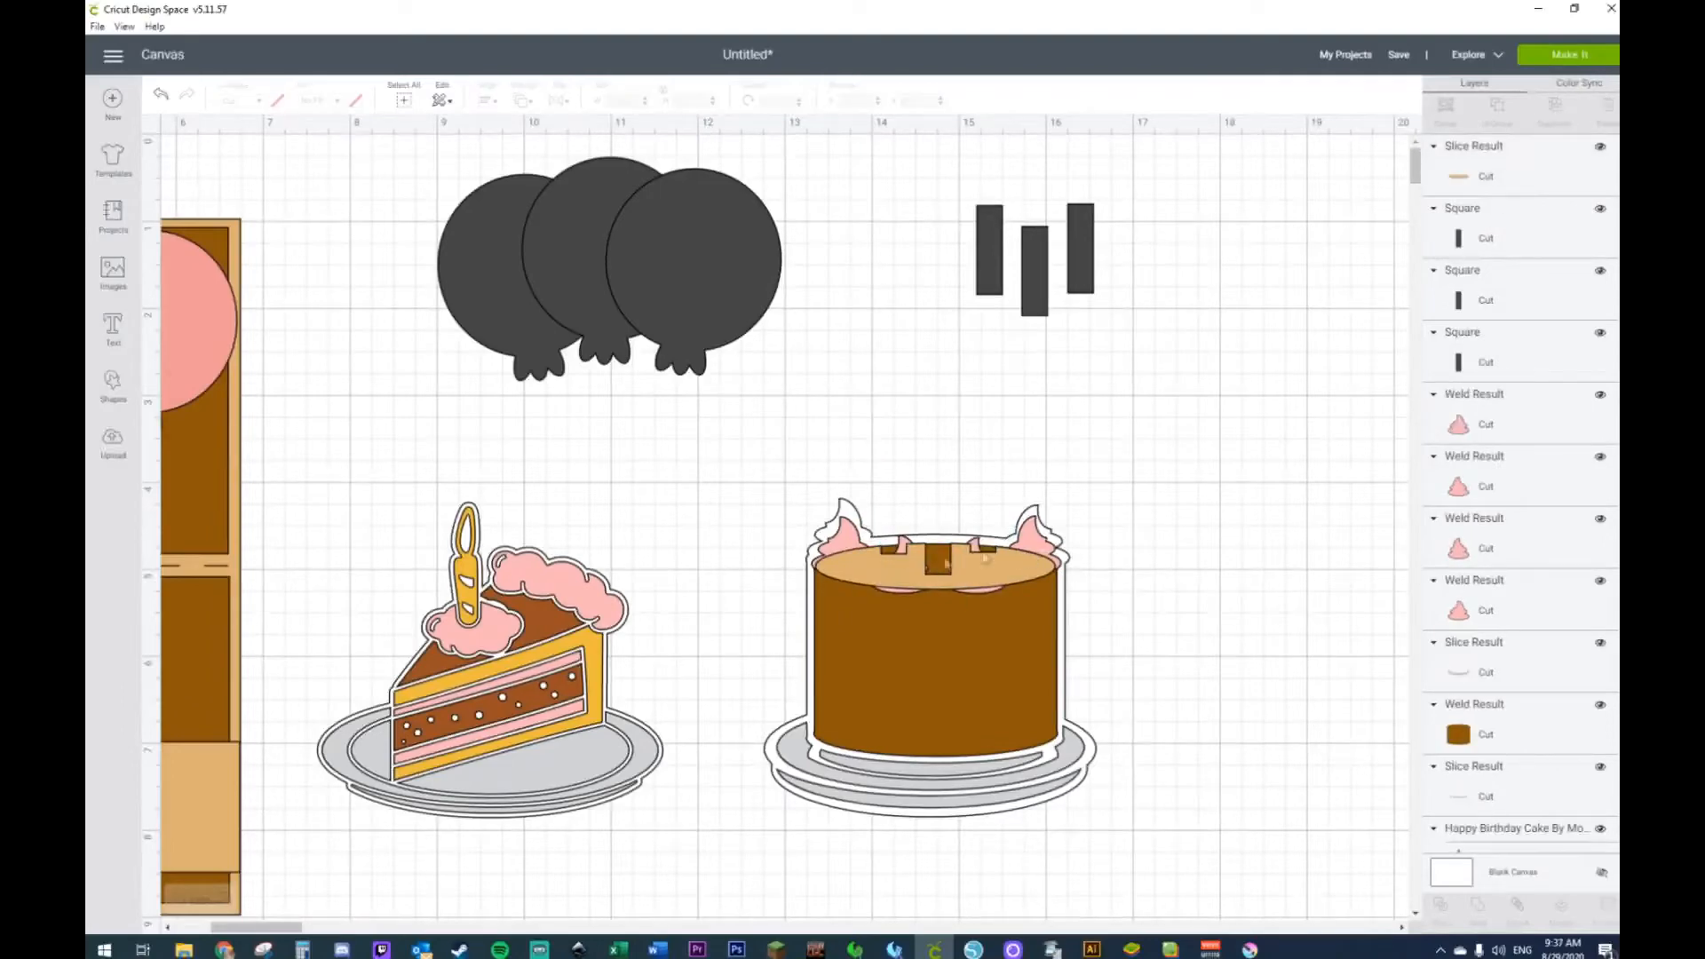
left_click(849, 572)
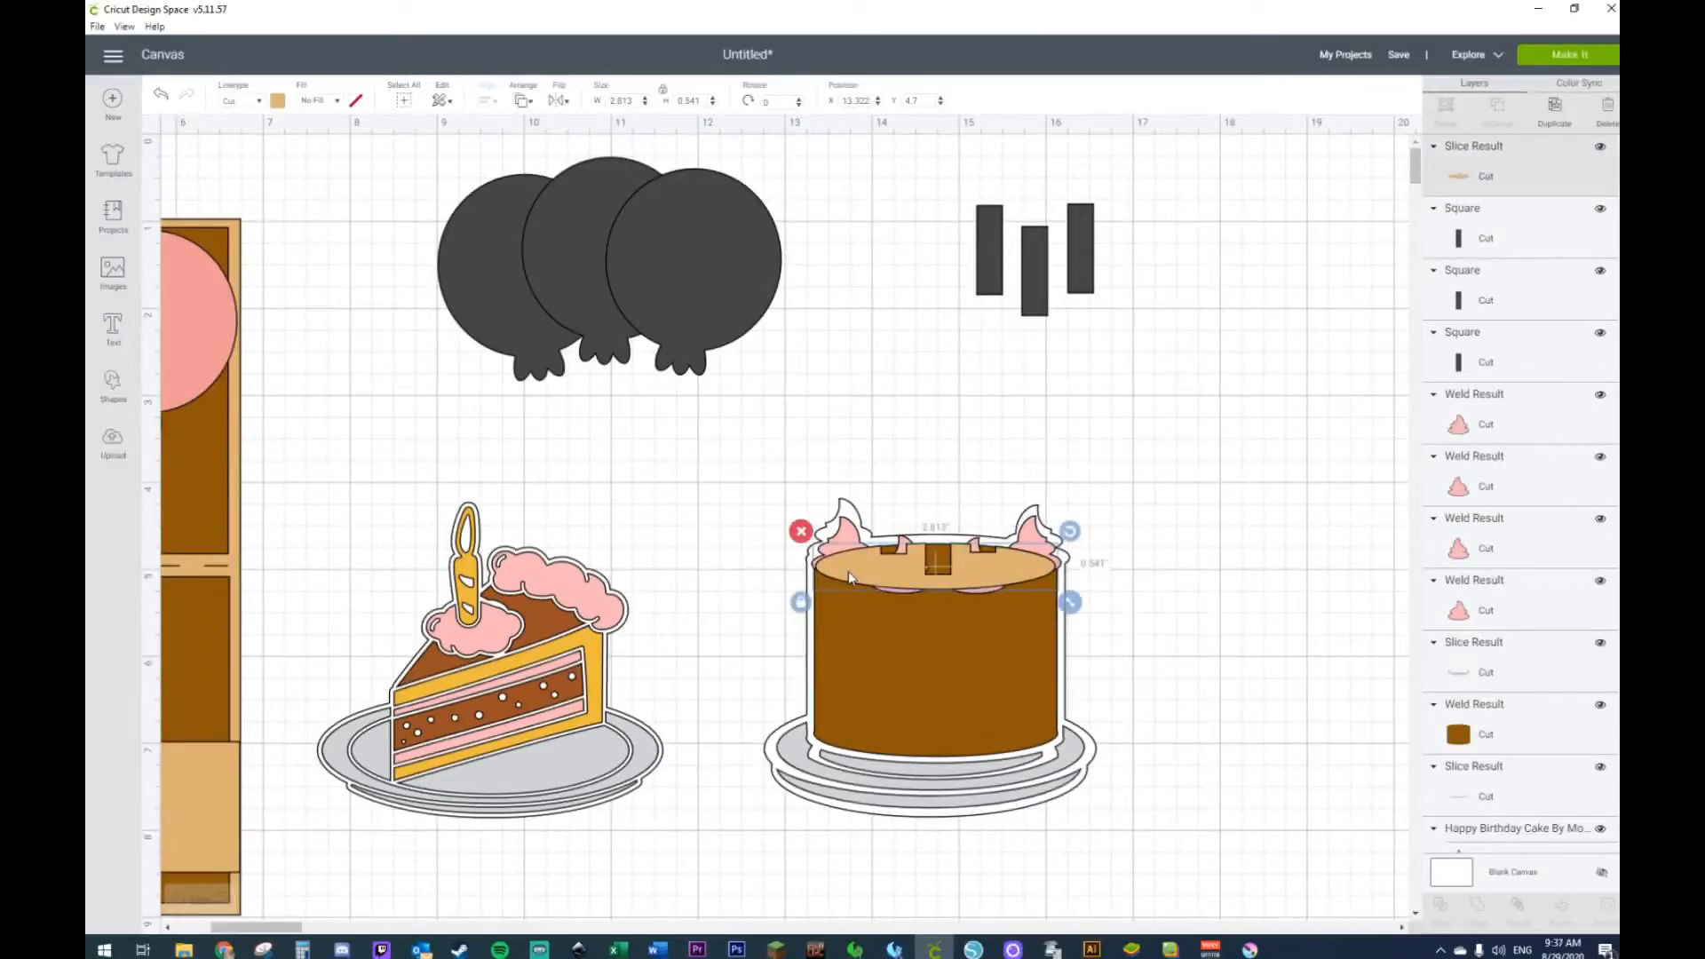
left_click(849, 636)
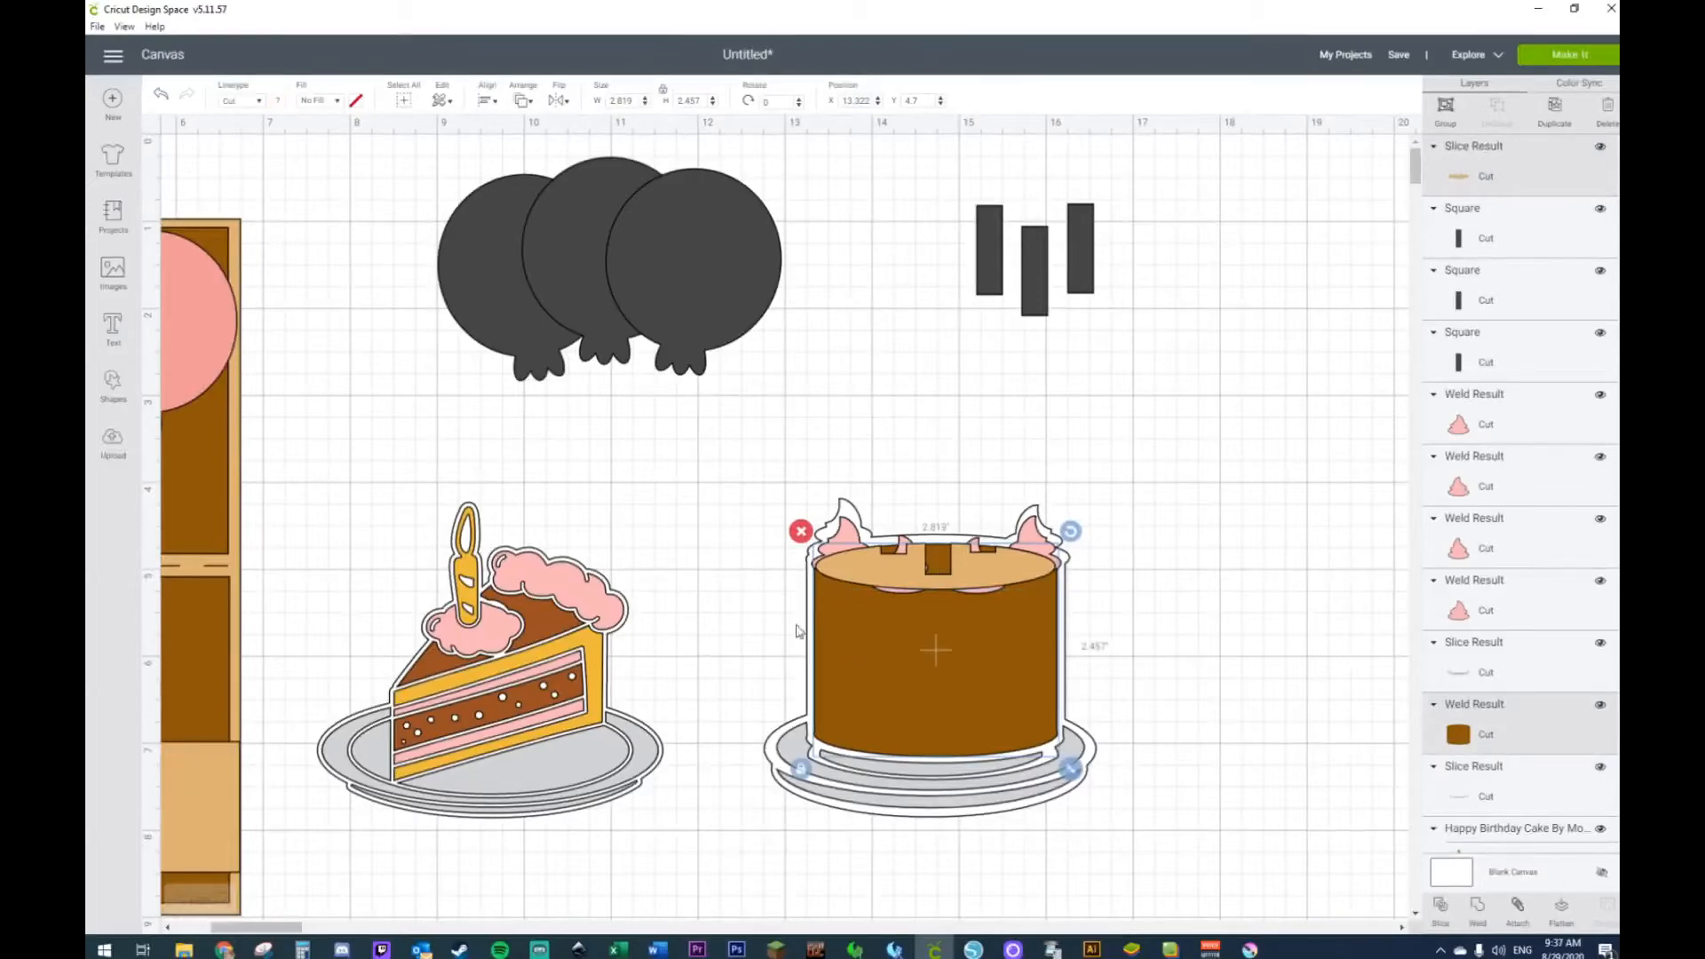
left_click(806, 593, "shift")
right_click(806, 598)
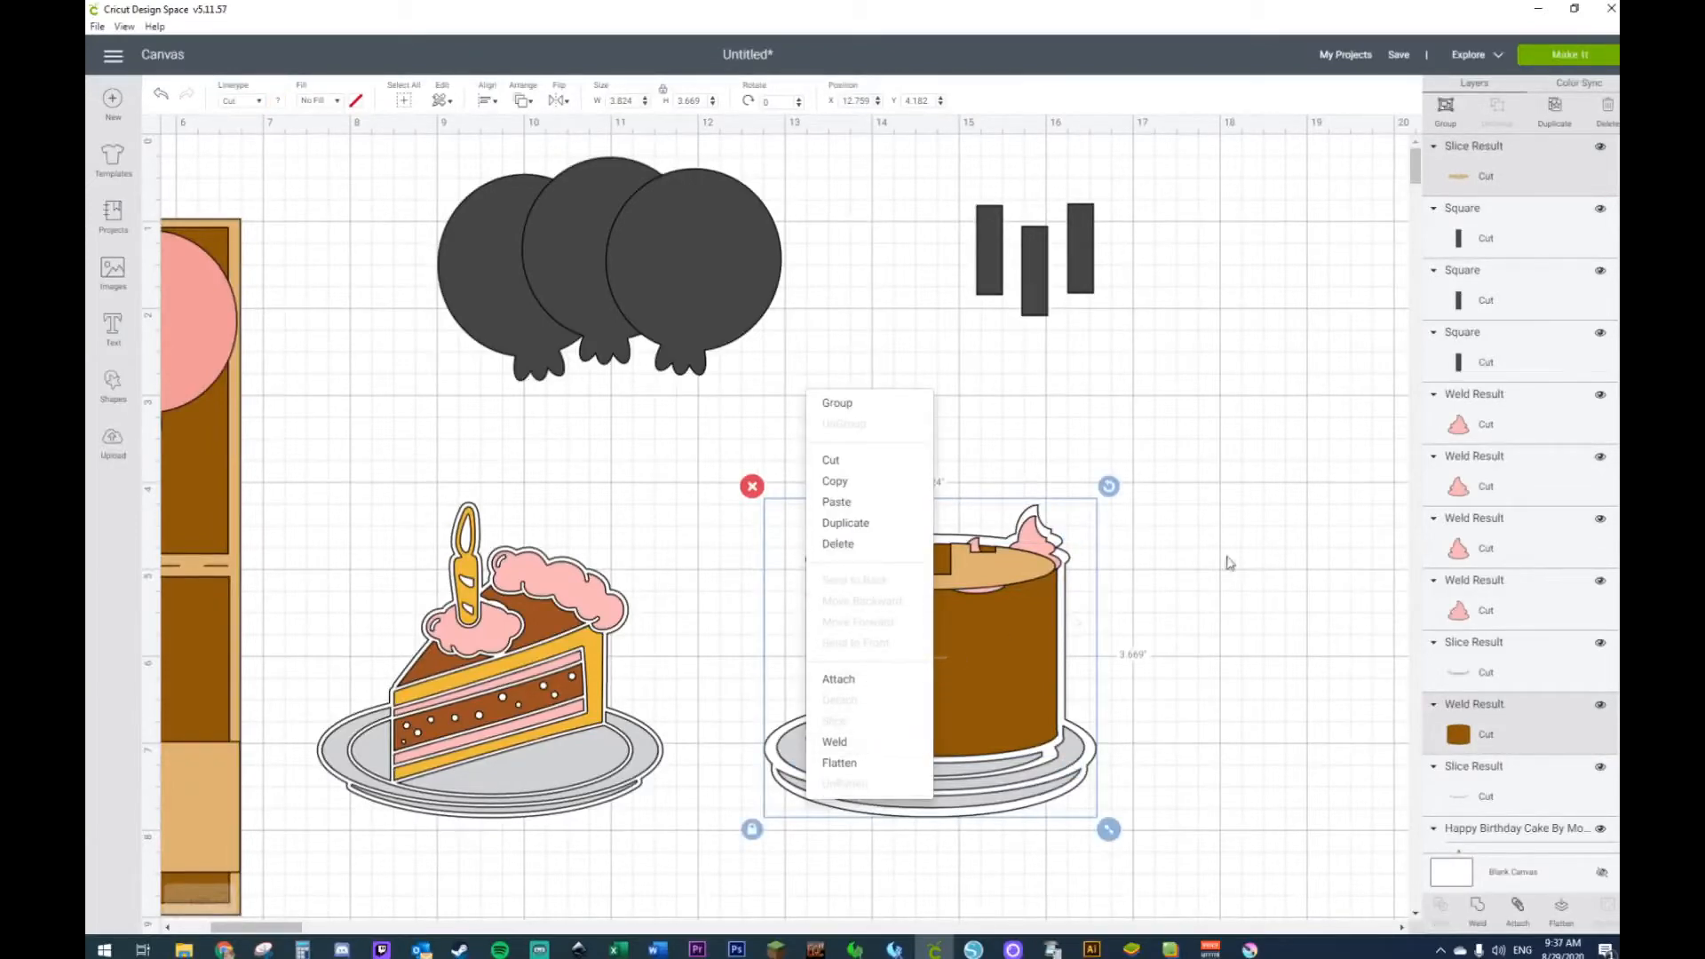
left_click(923, 680)
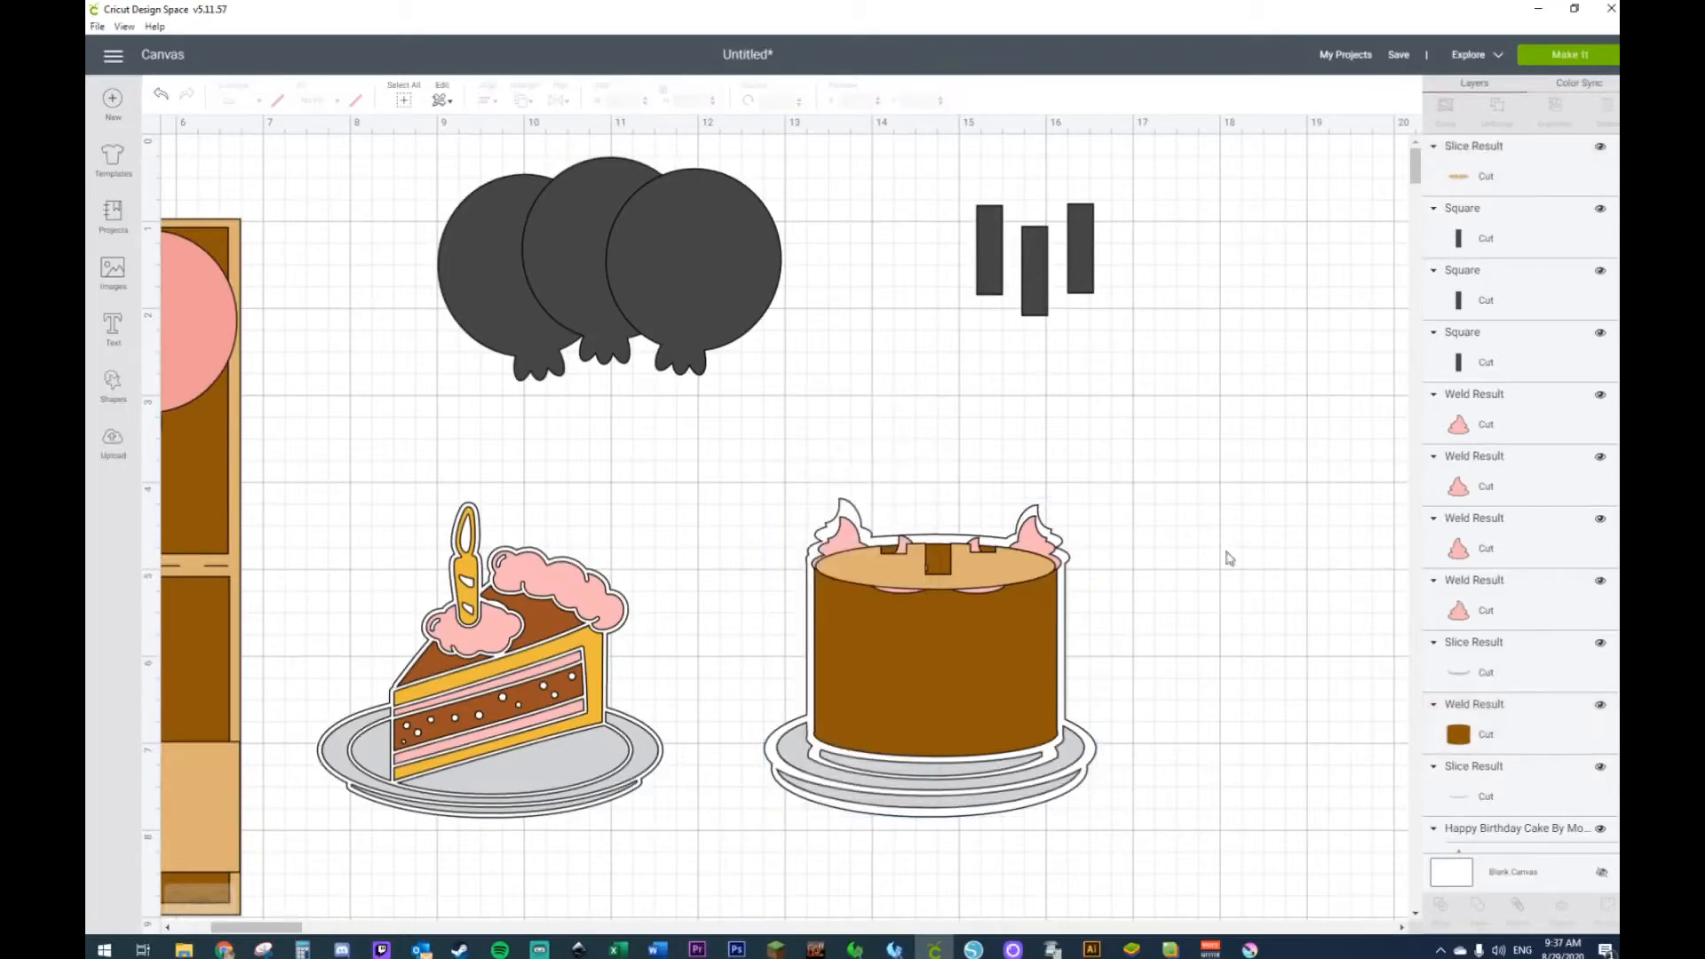
Step: Send the notched tan top, the brown cake body and the white backing to the back, one after another
right_click(995, 573)
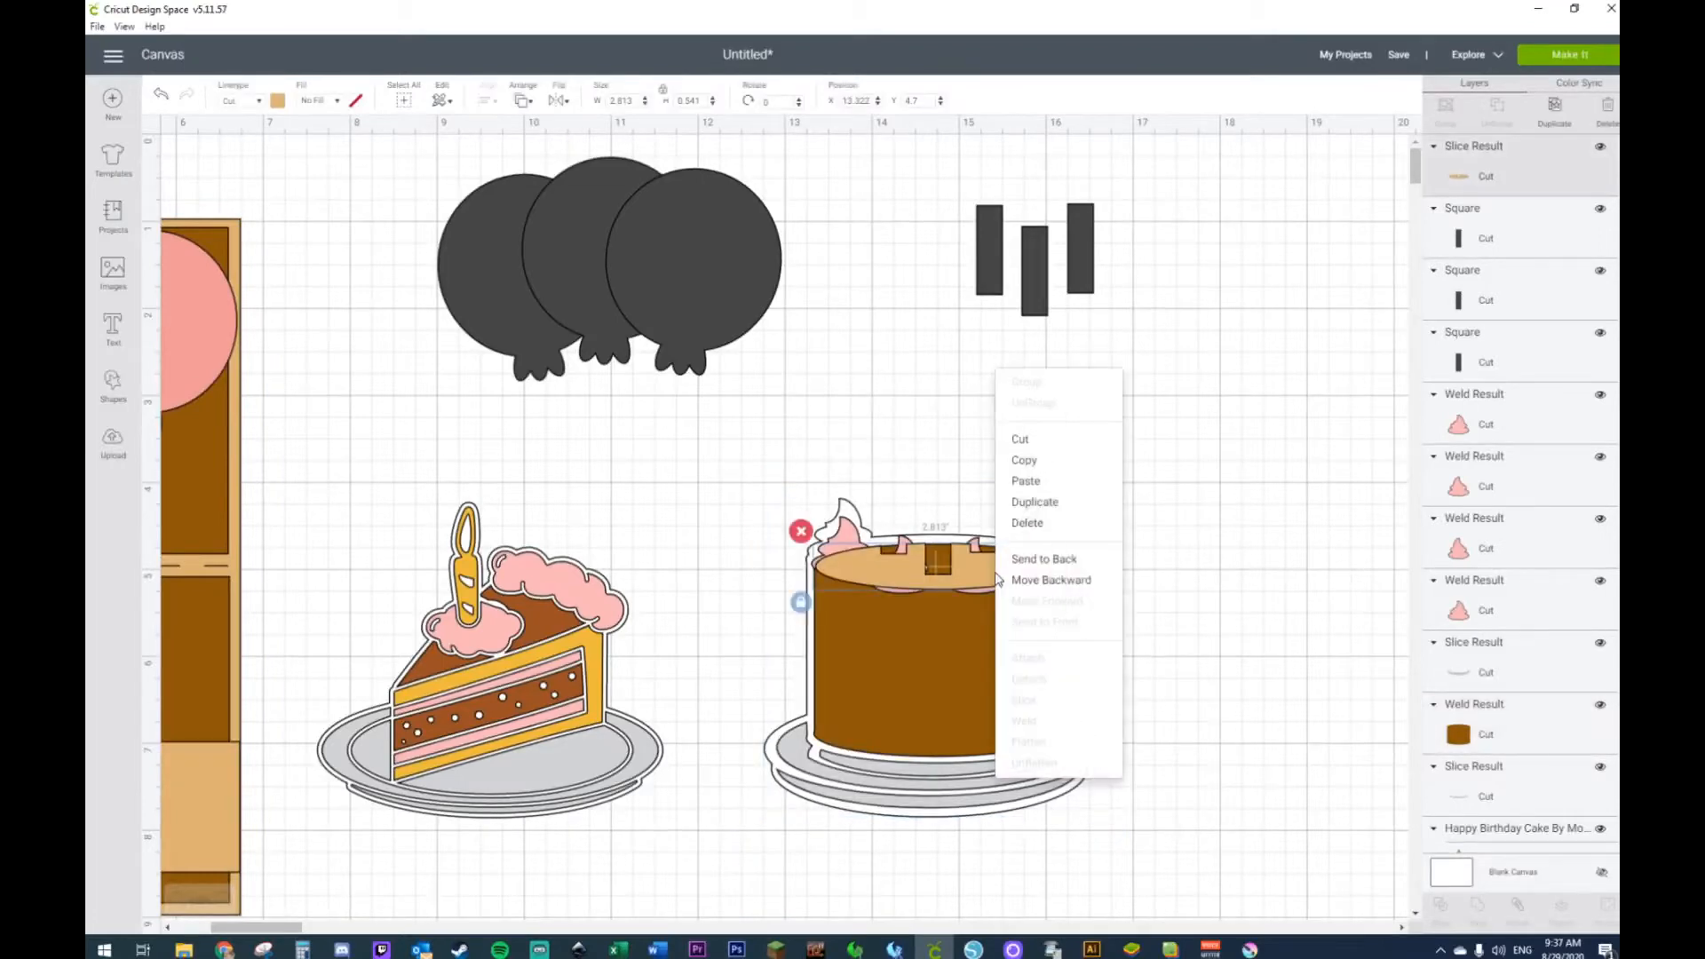
left_click(1044, 560)
right_click(961, 658)
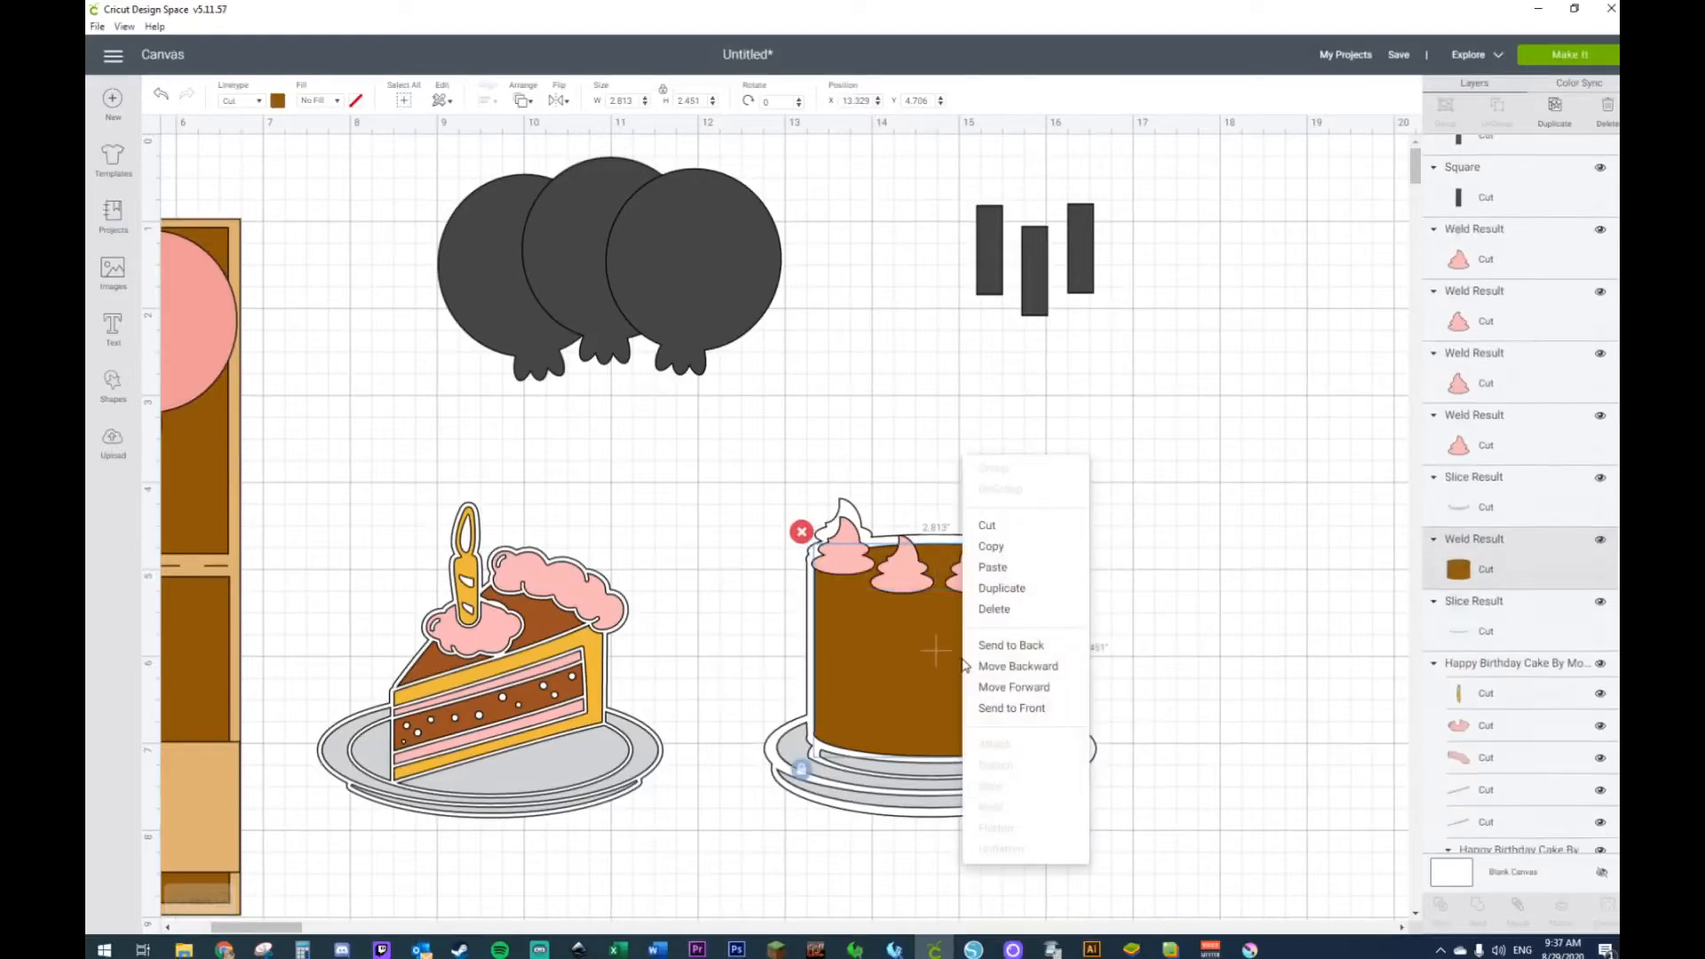
left_click(1012, 647)
right_click(1027, 672)
left_click(1065, 657)
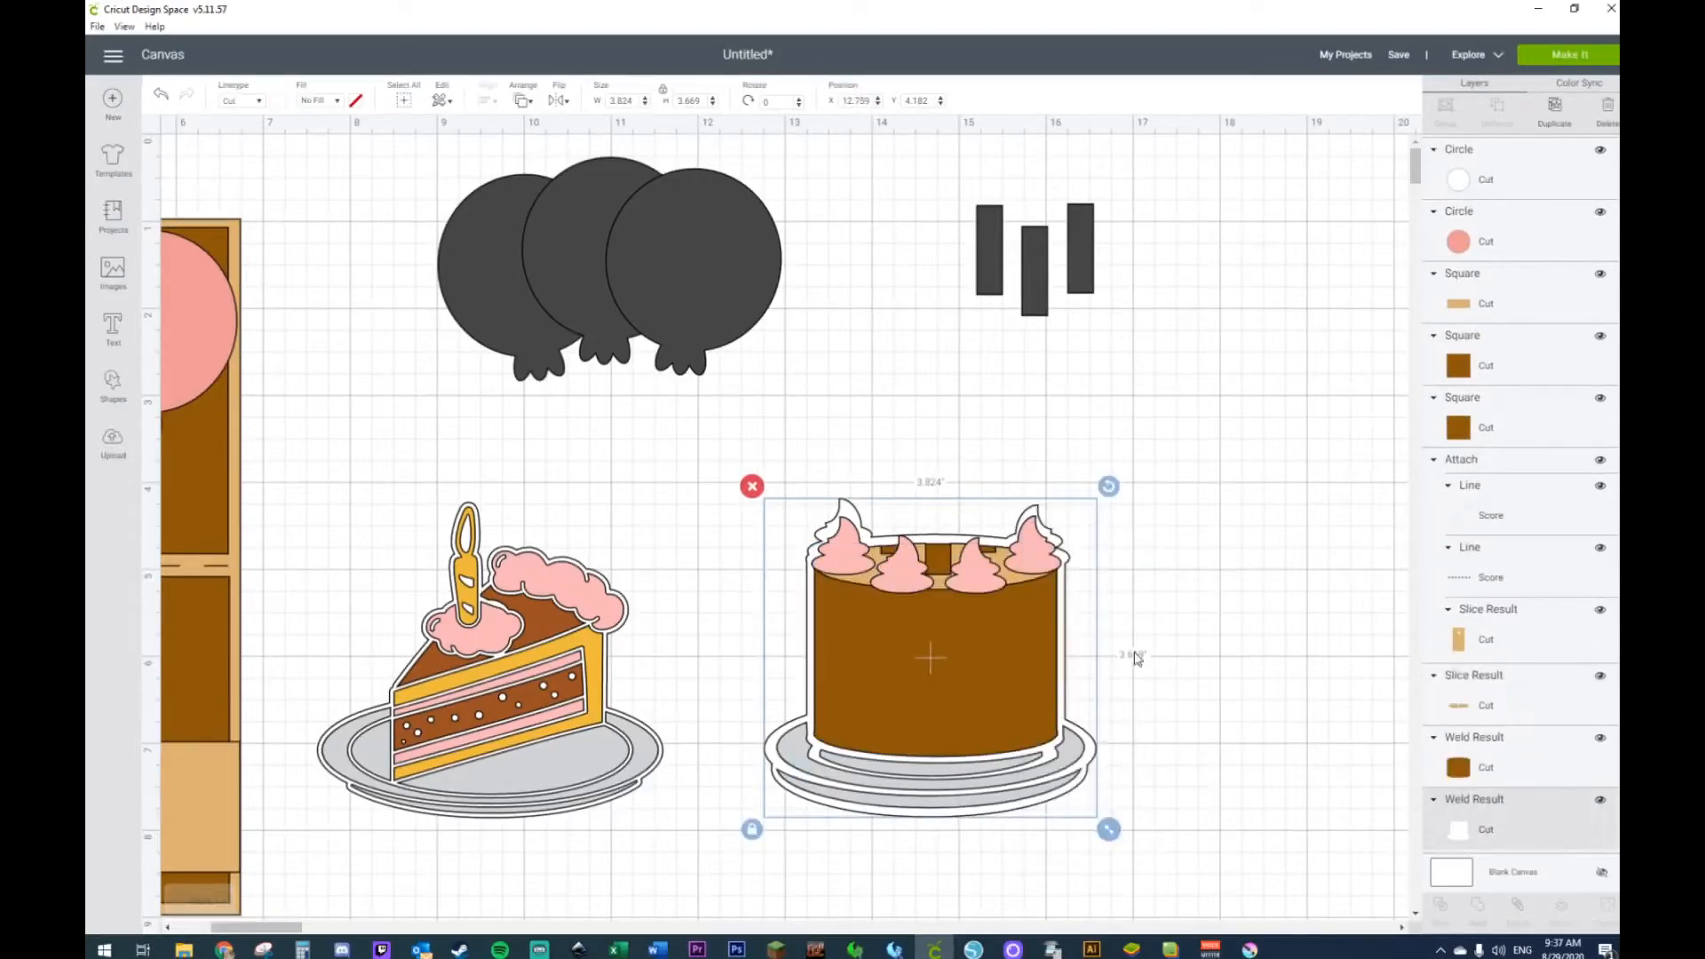
left_click(1158, 637)
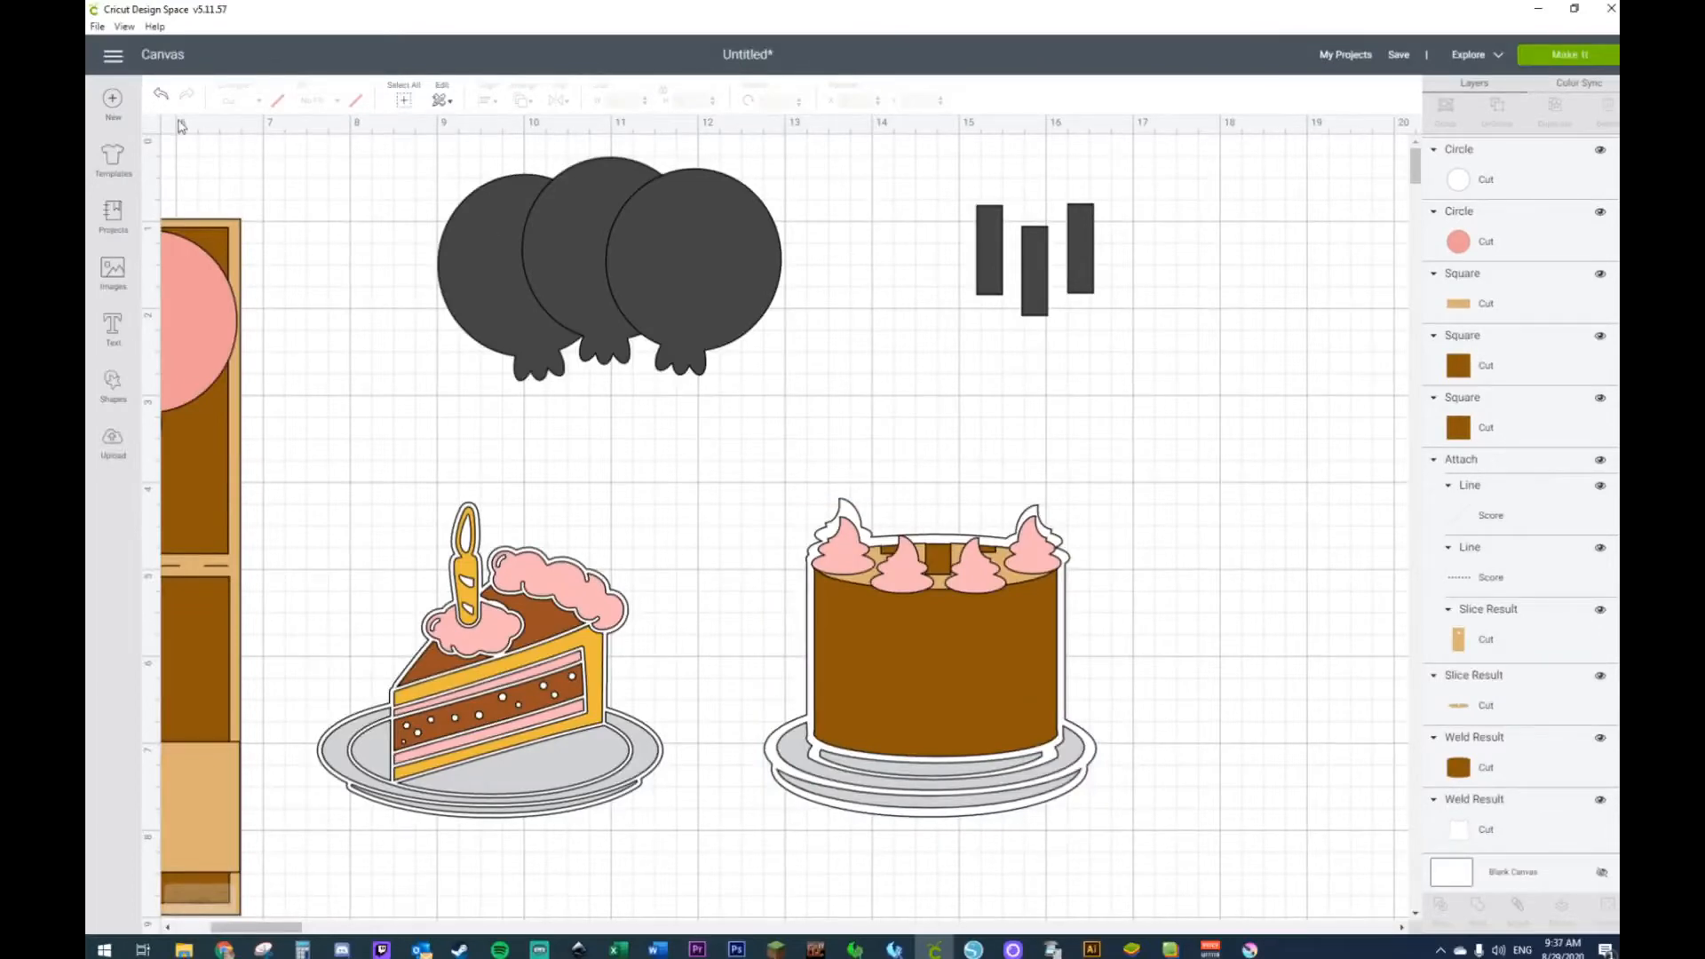
Step: Undo the layer reordering and the deletion of the small candle-shaped slice pieces
left_click(161, 95)
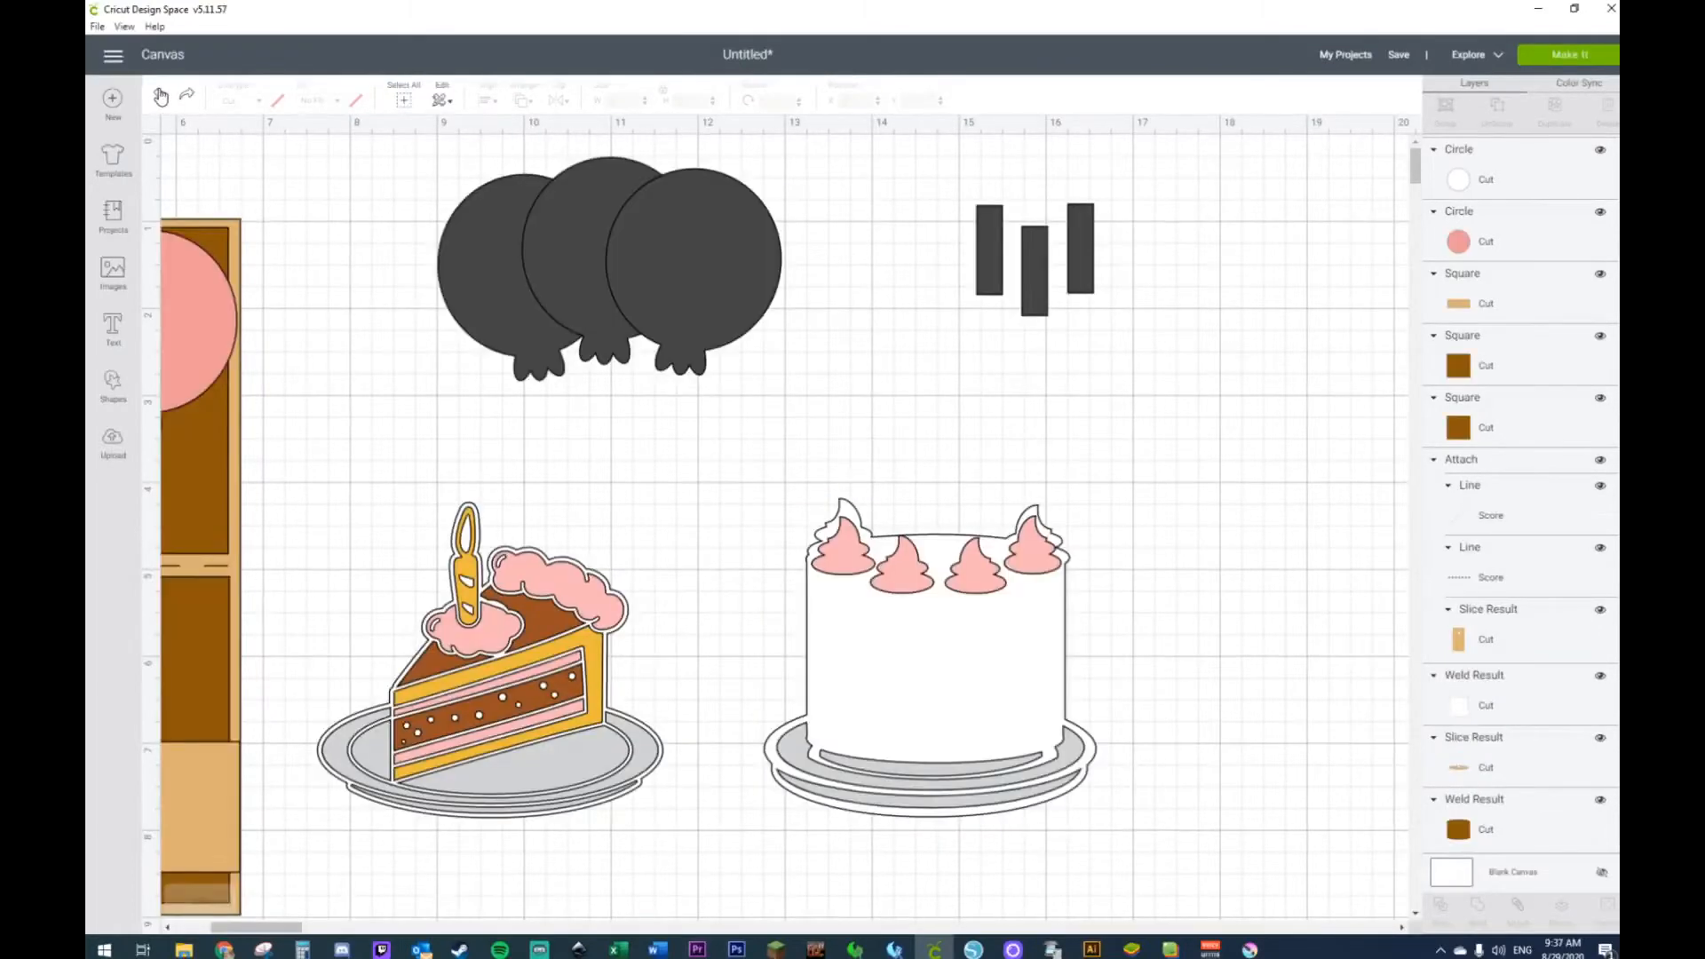
left_click(161, 96)
left_click(161, 95)
left_click(161, 95)
left_click(161, 96)
left_click(161, 96)
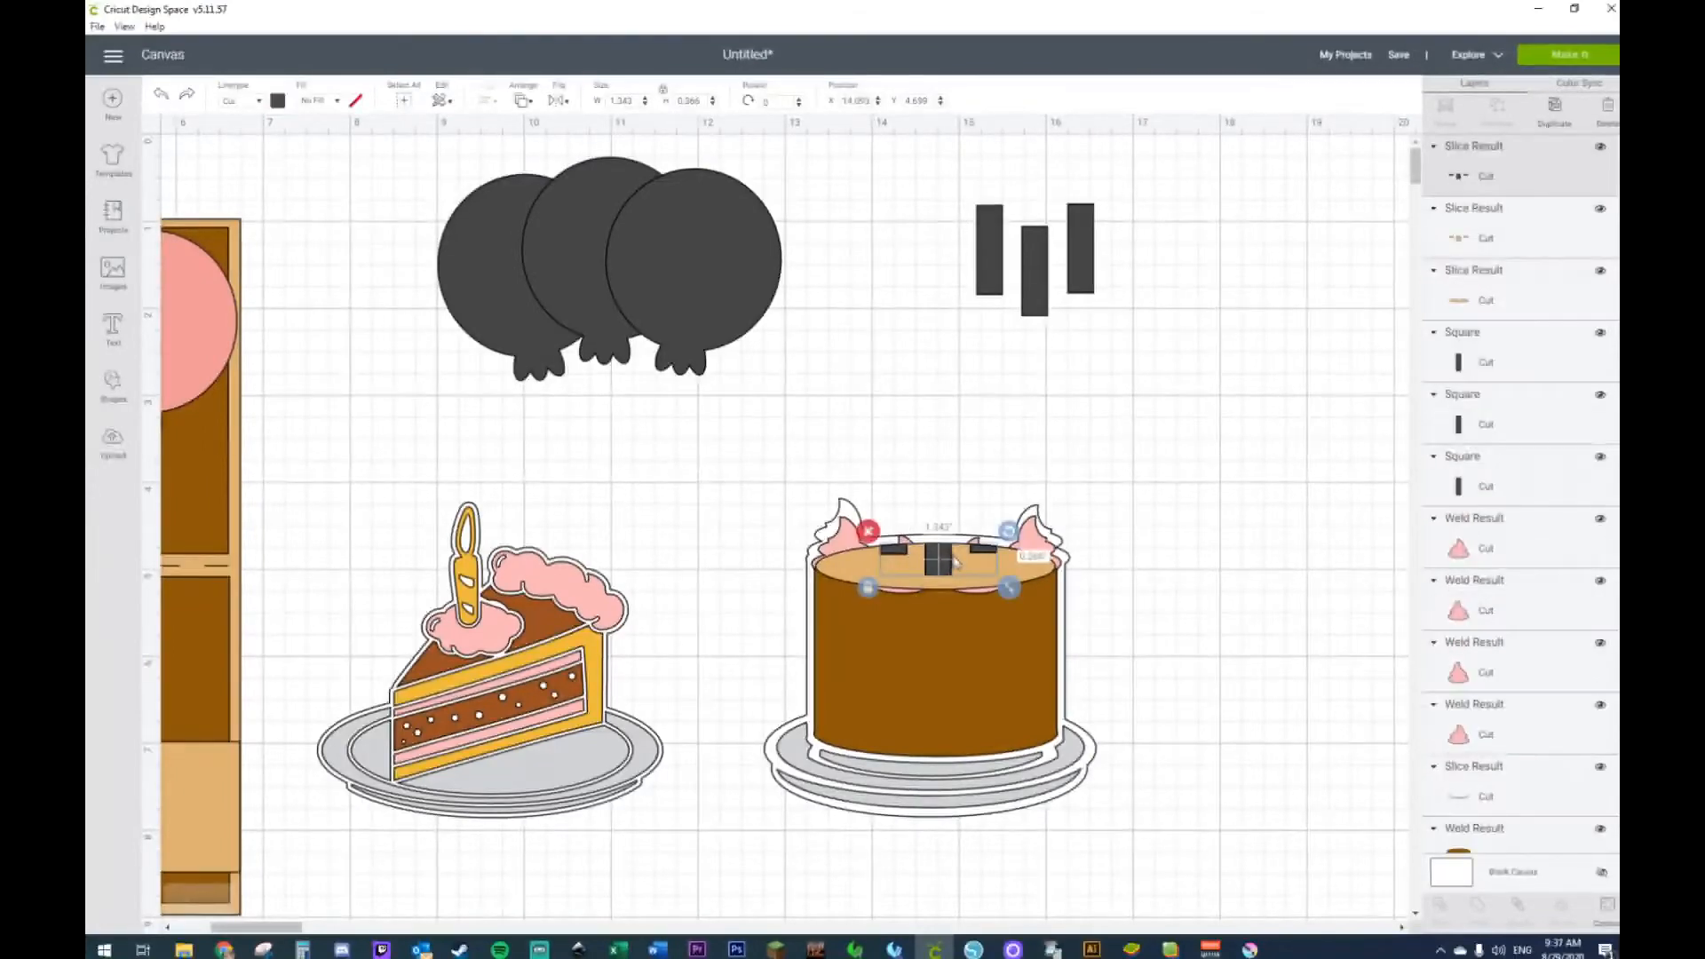
Step: Slice the brown cake body with the dark candle-shaped pieces and delete the cut-out leftovers
left_click(935, 645)
right_click(934, 641)
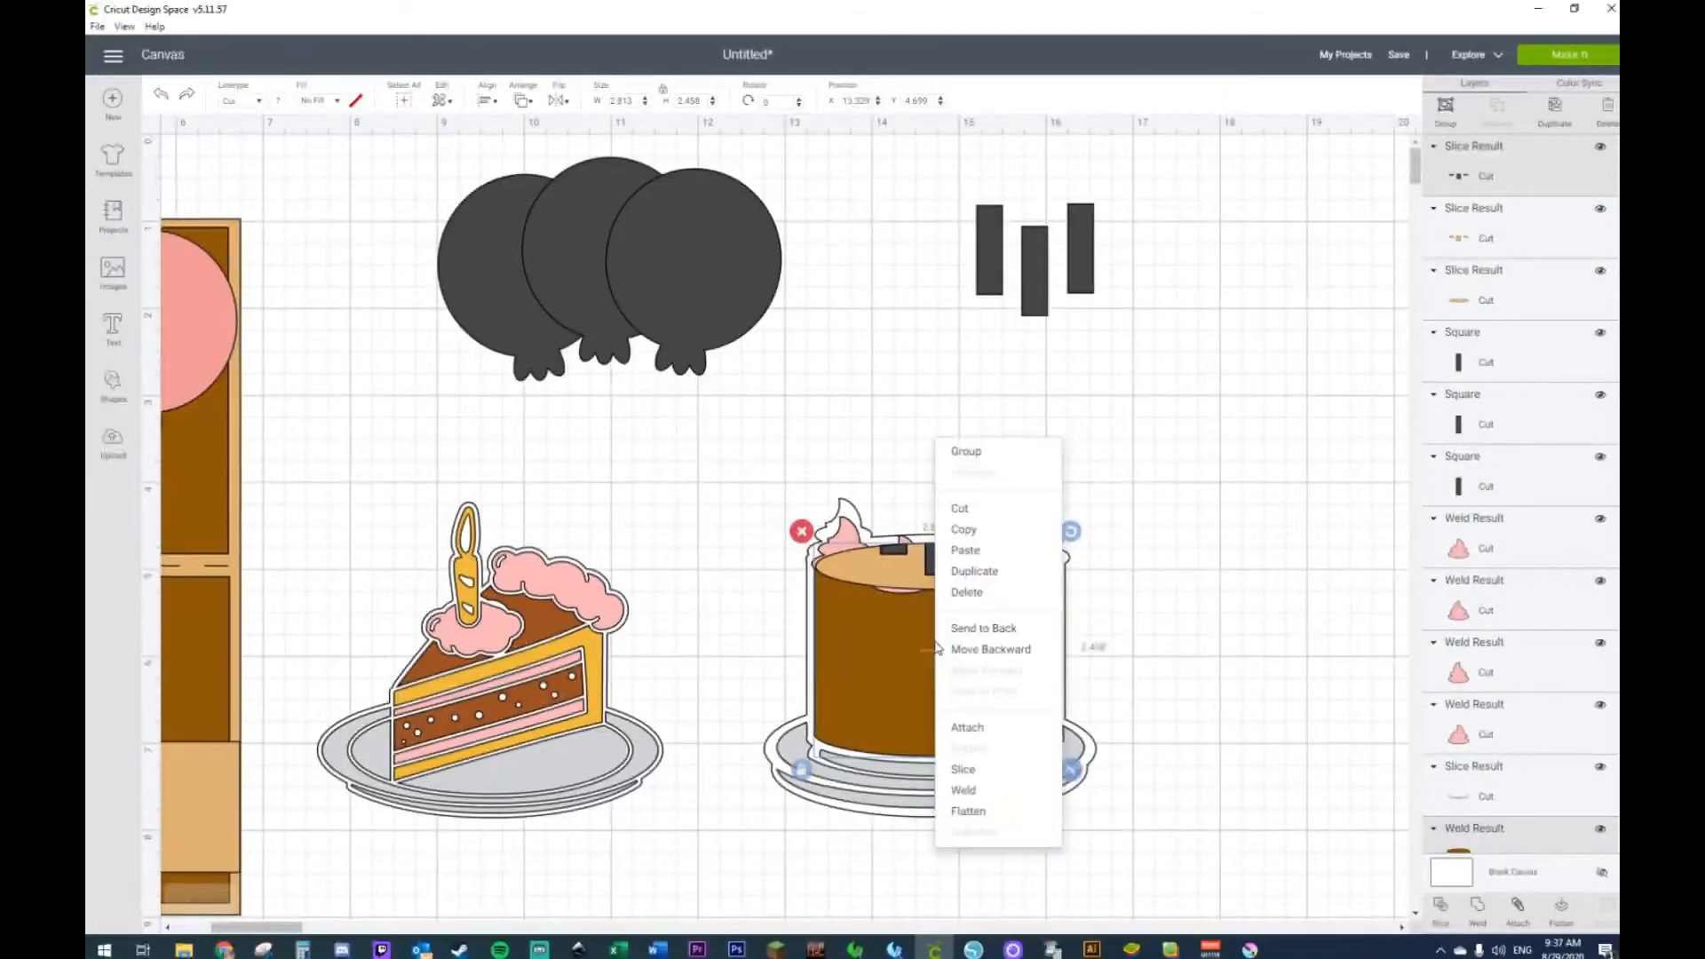
left_click(970, 768)
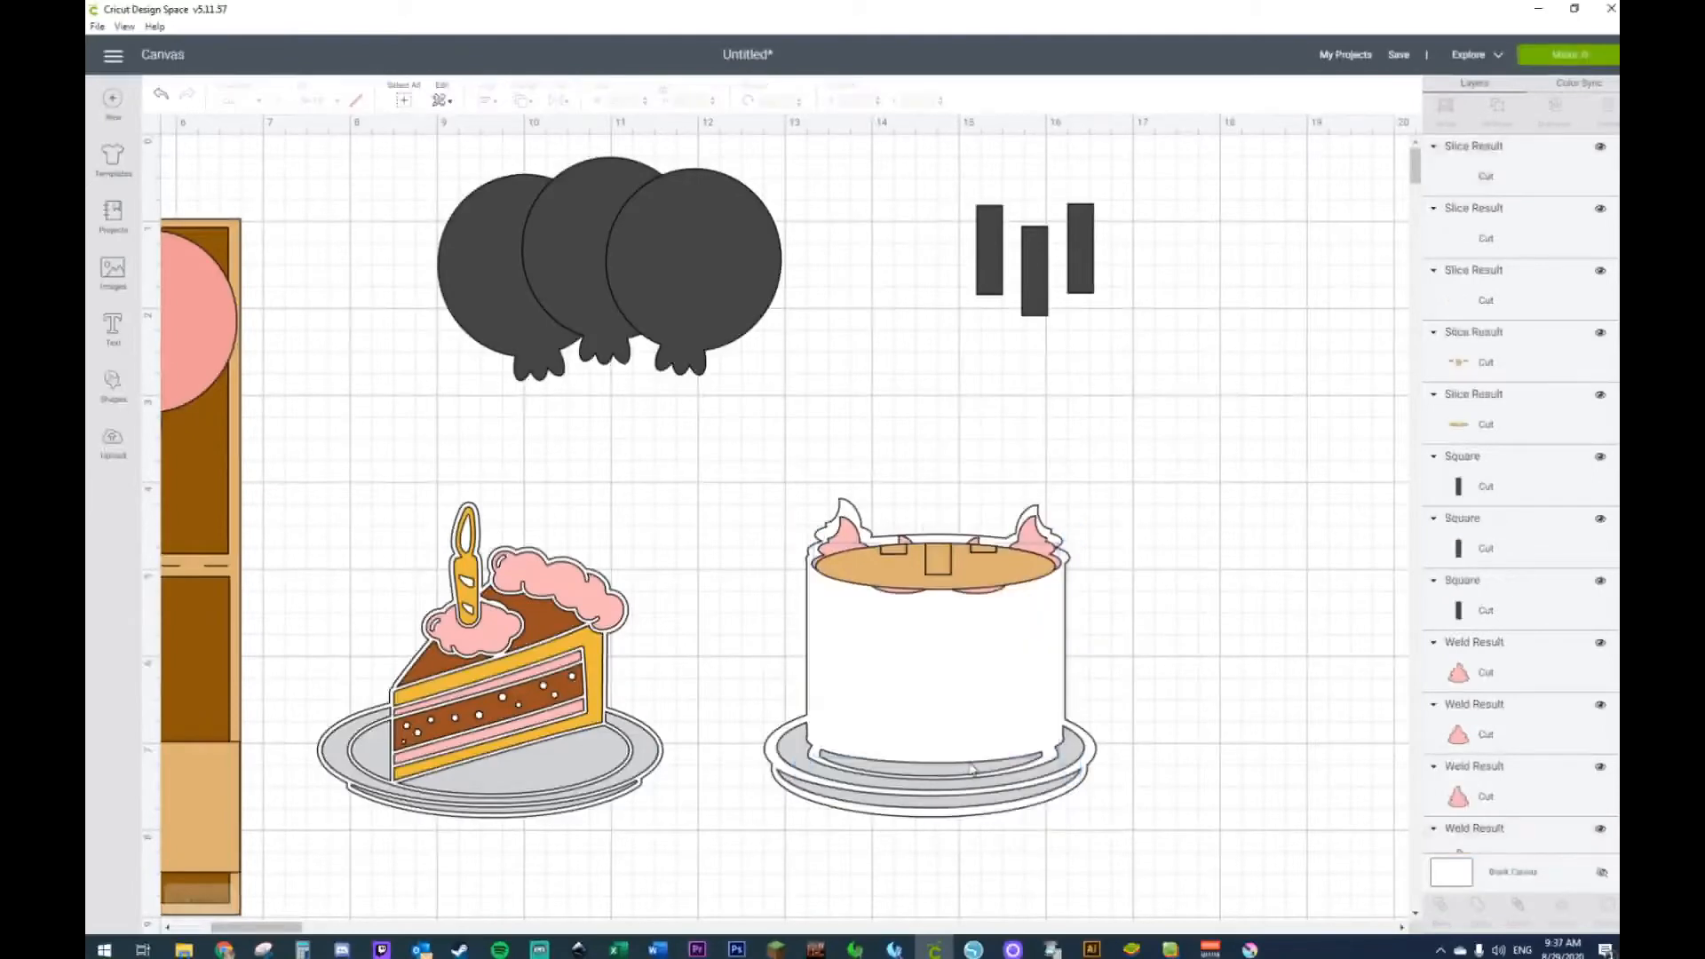
left_click(947, 577)
key("Delete")
left_click(946, 572)
key("Delete")
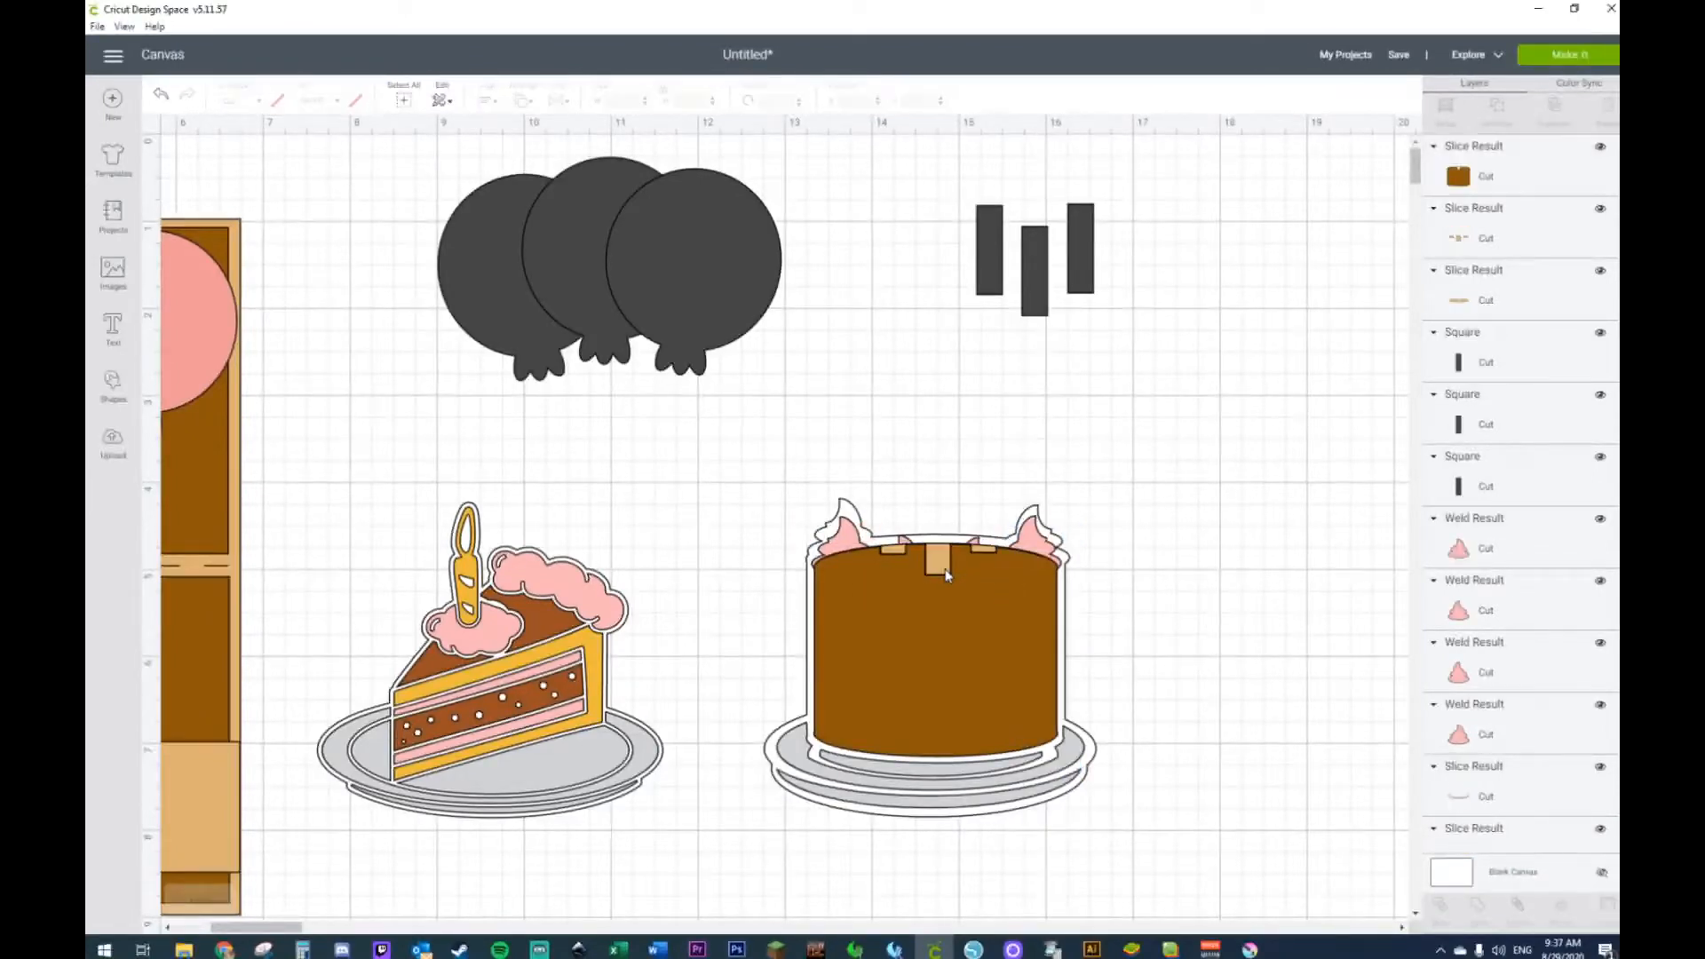
Step: Send the notched brown cake body to the back and delete the leftover tan candle-shaped pieces
left_click(944, 570)
right_click(943, 573)
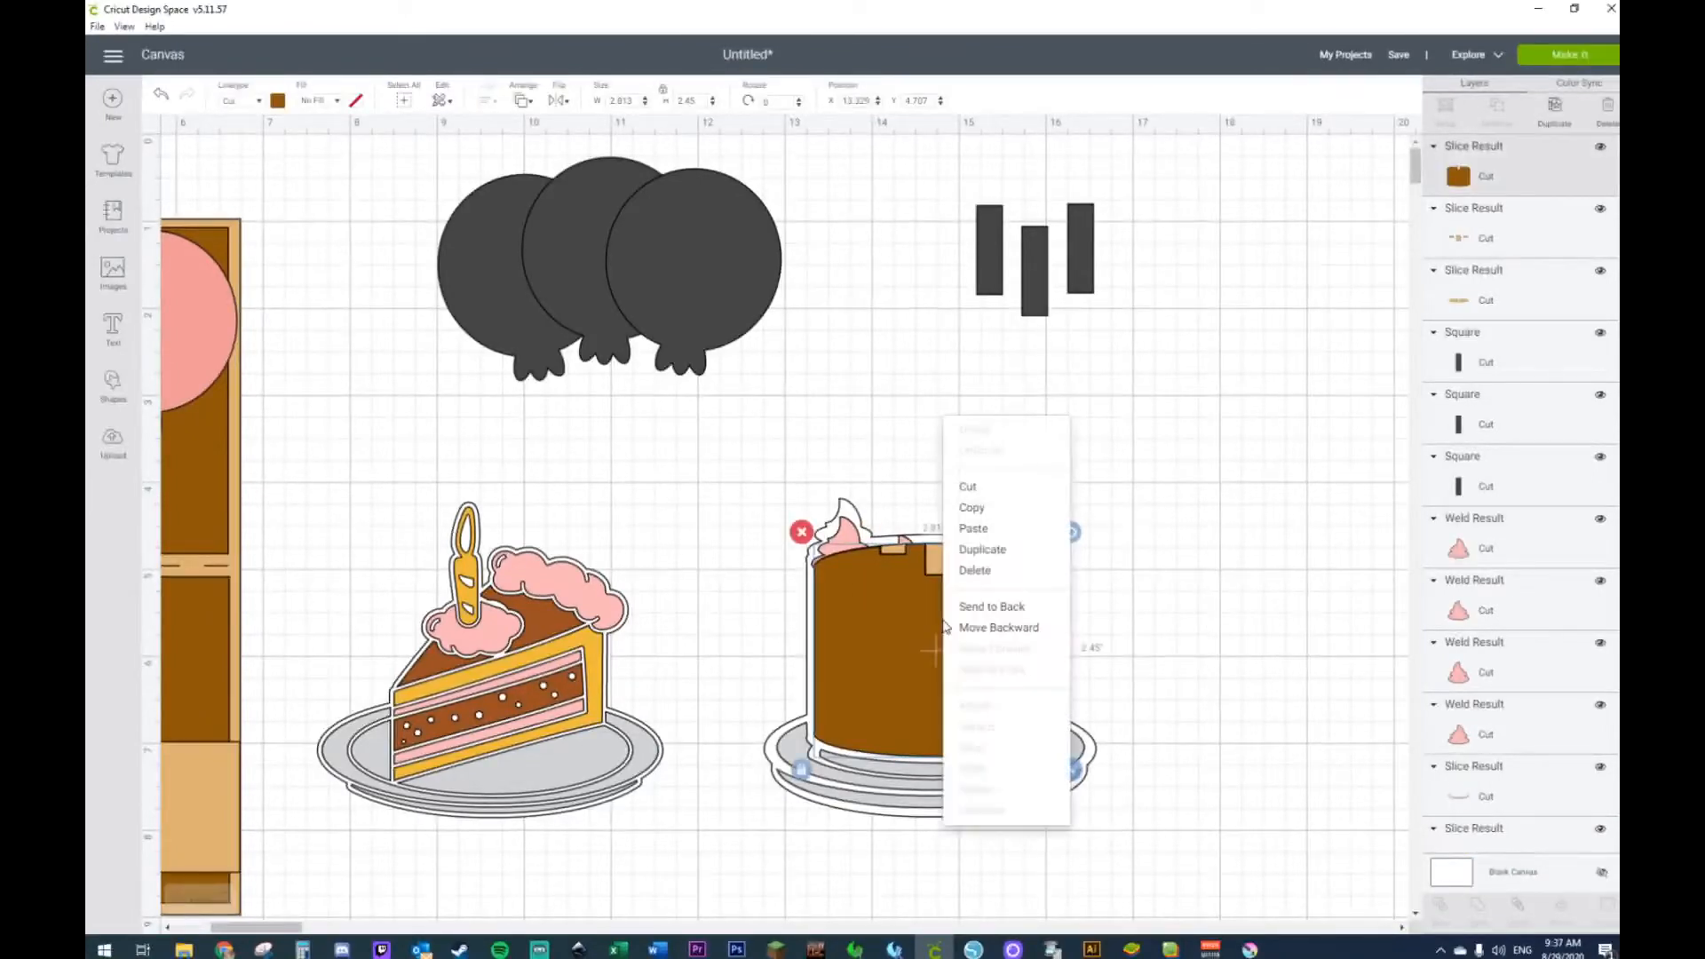
left_click(974, 607)
left_click(940, 561)
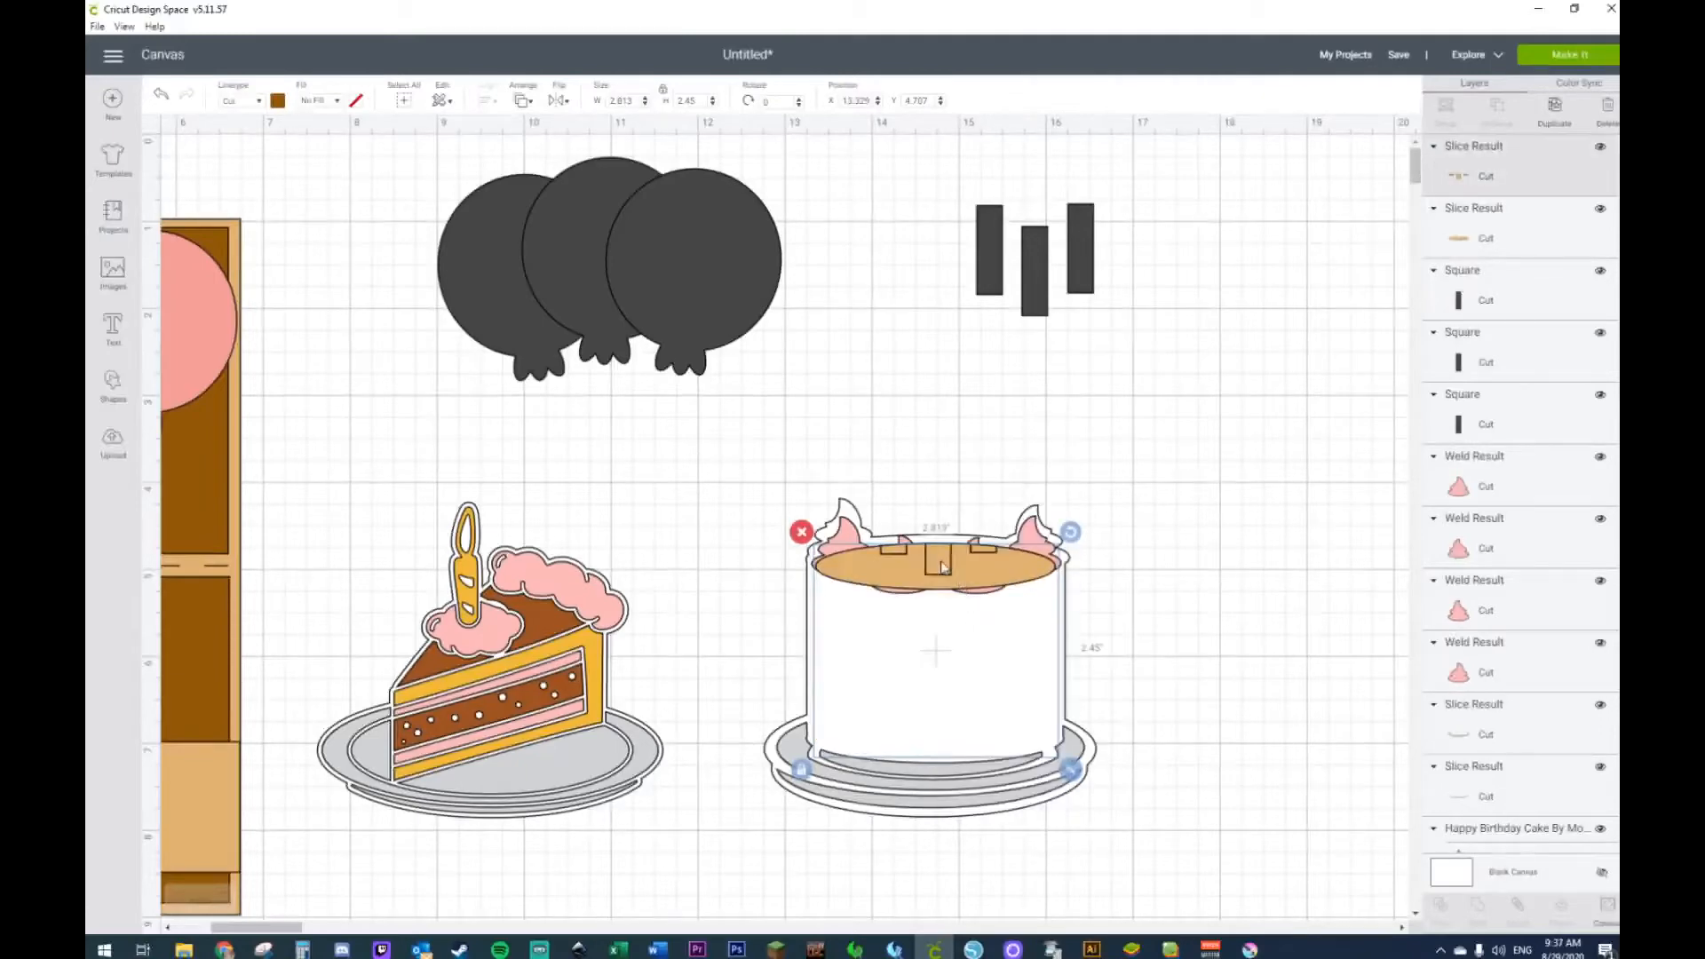
key("Delete")
Step: Send the notched tan top to the back, followed by the white backing behind it
right_click(957, 586)
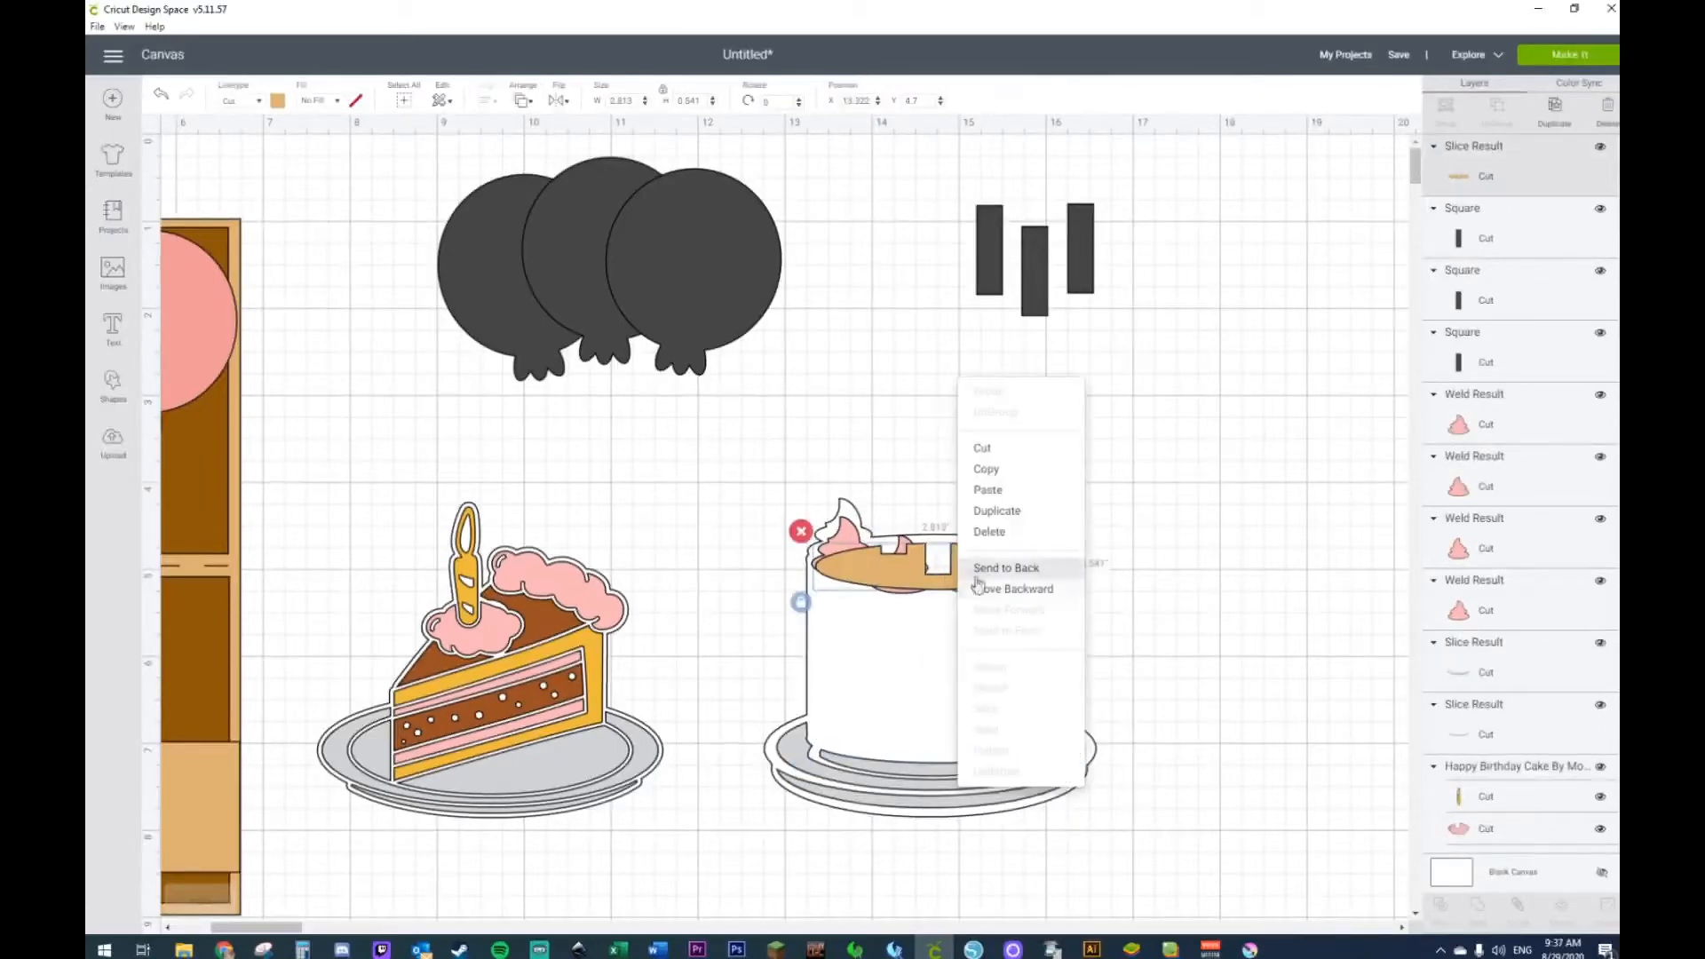
left_click(992, 579)
right_click(972, 672)
left_click(1006, 660)
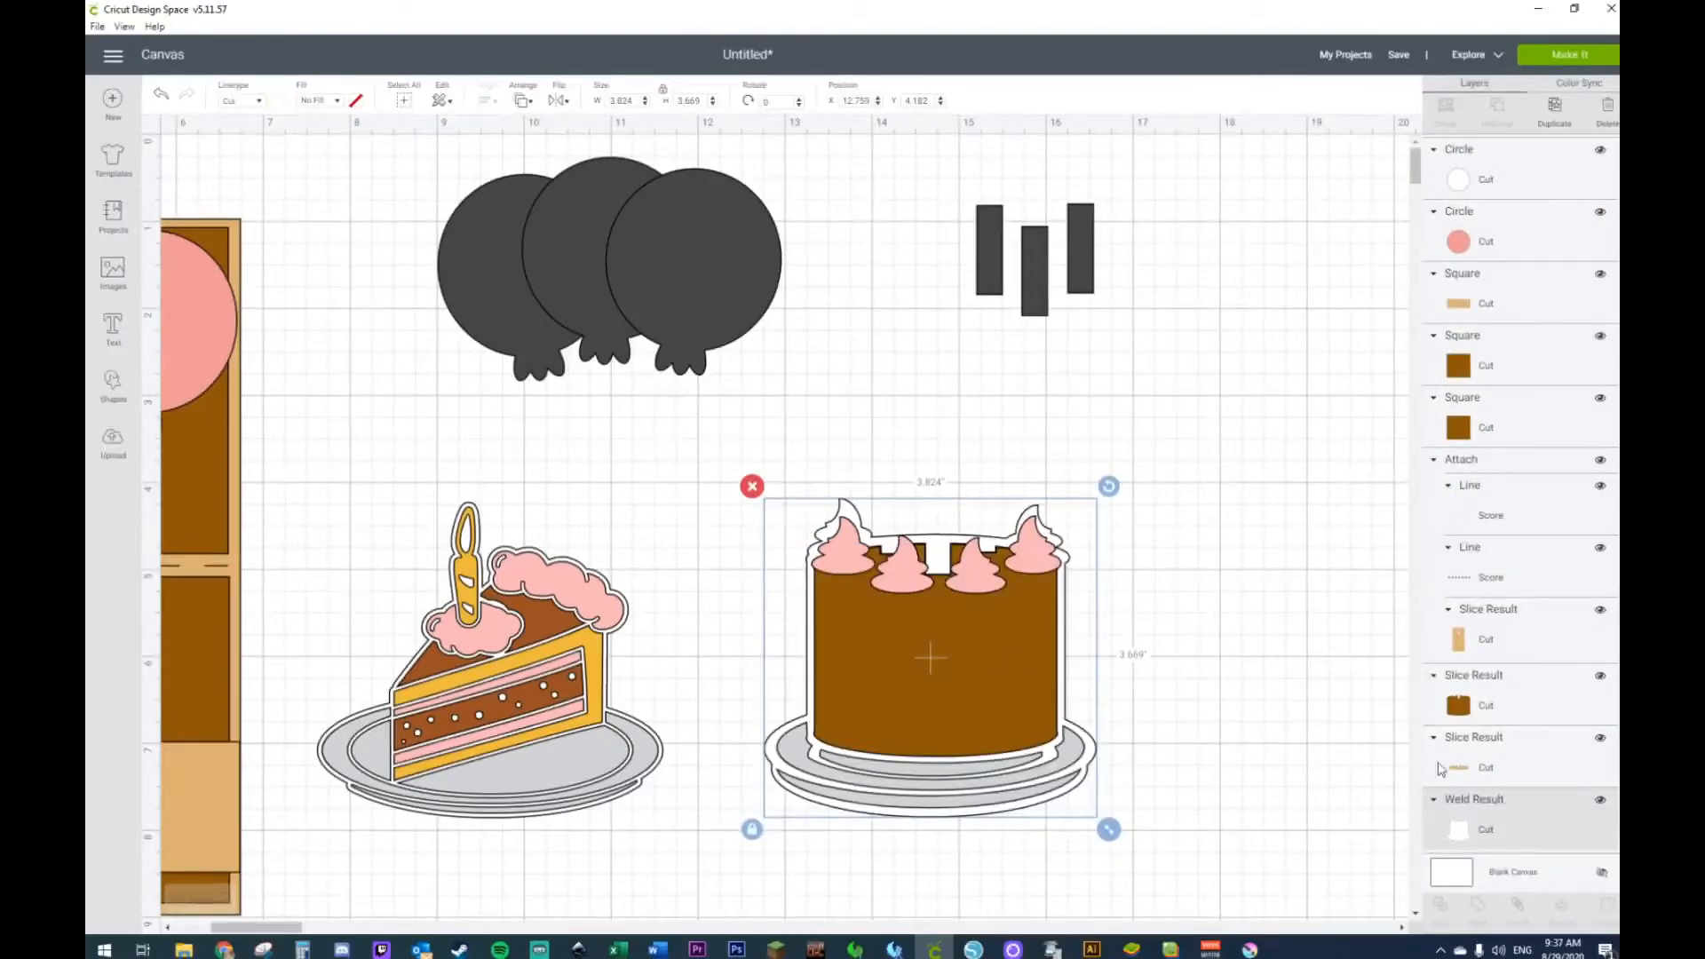
left_click(1488, 780)
right_click(1491, 781)
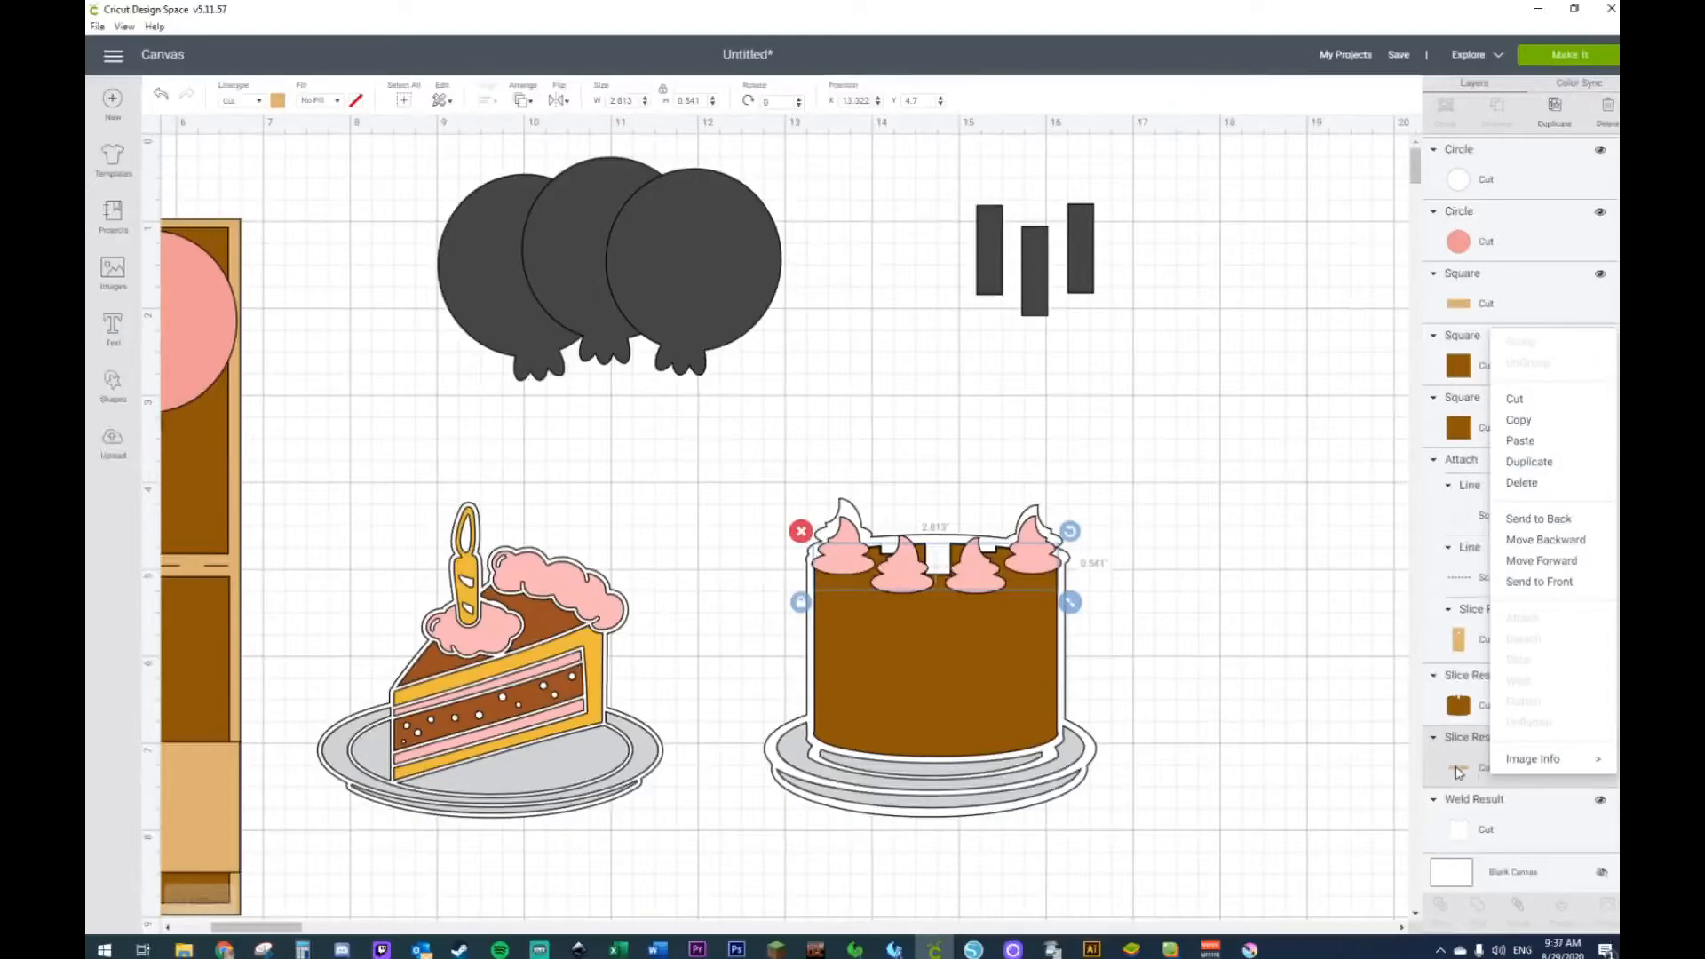
left_click(1458, 773)
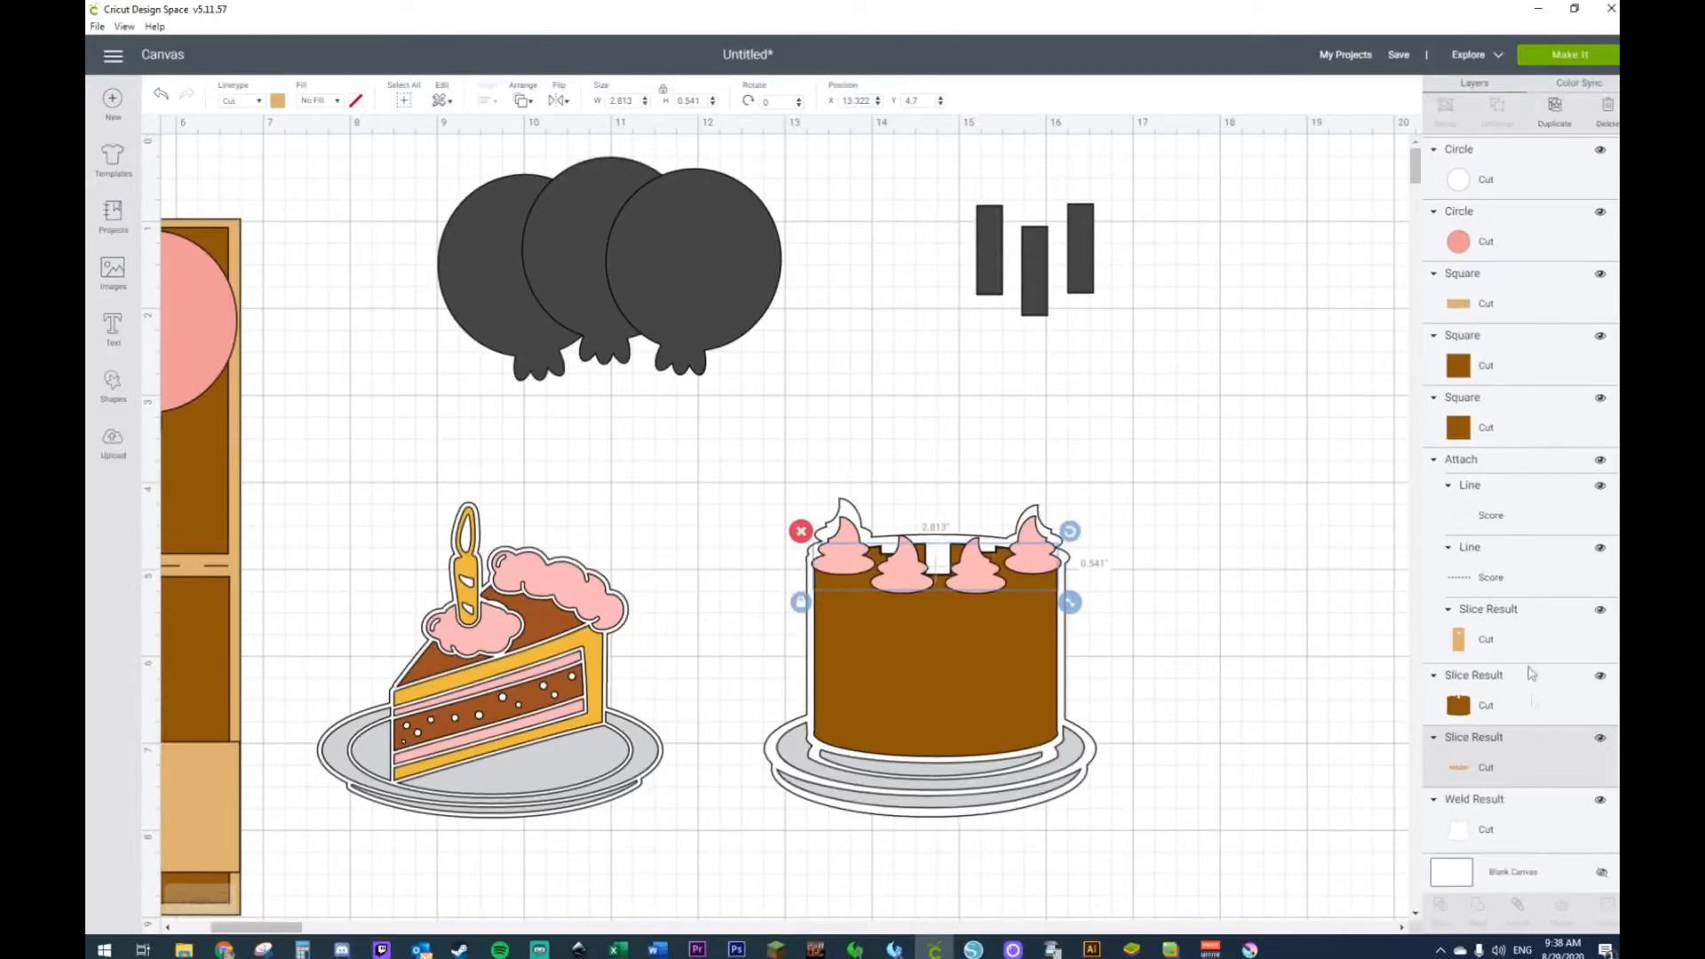
left_click(1523, 824)
right_click(1522, 826)
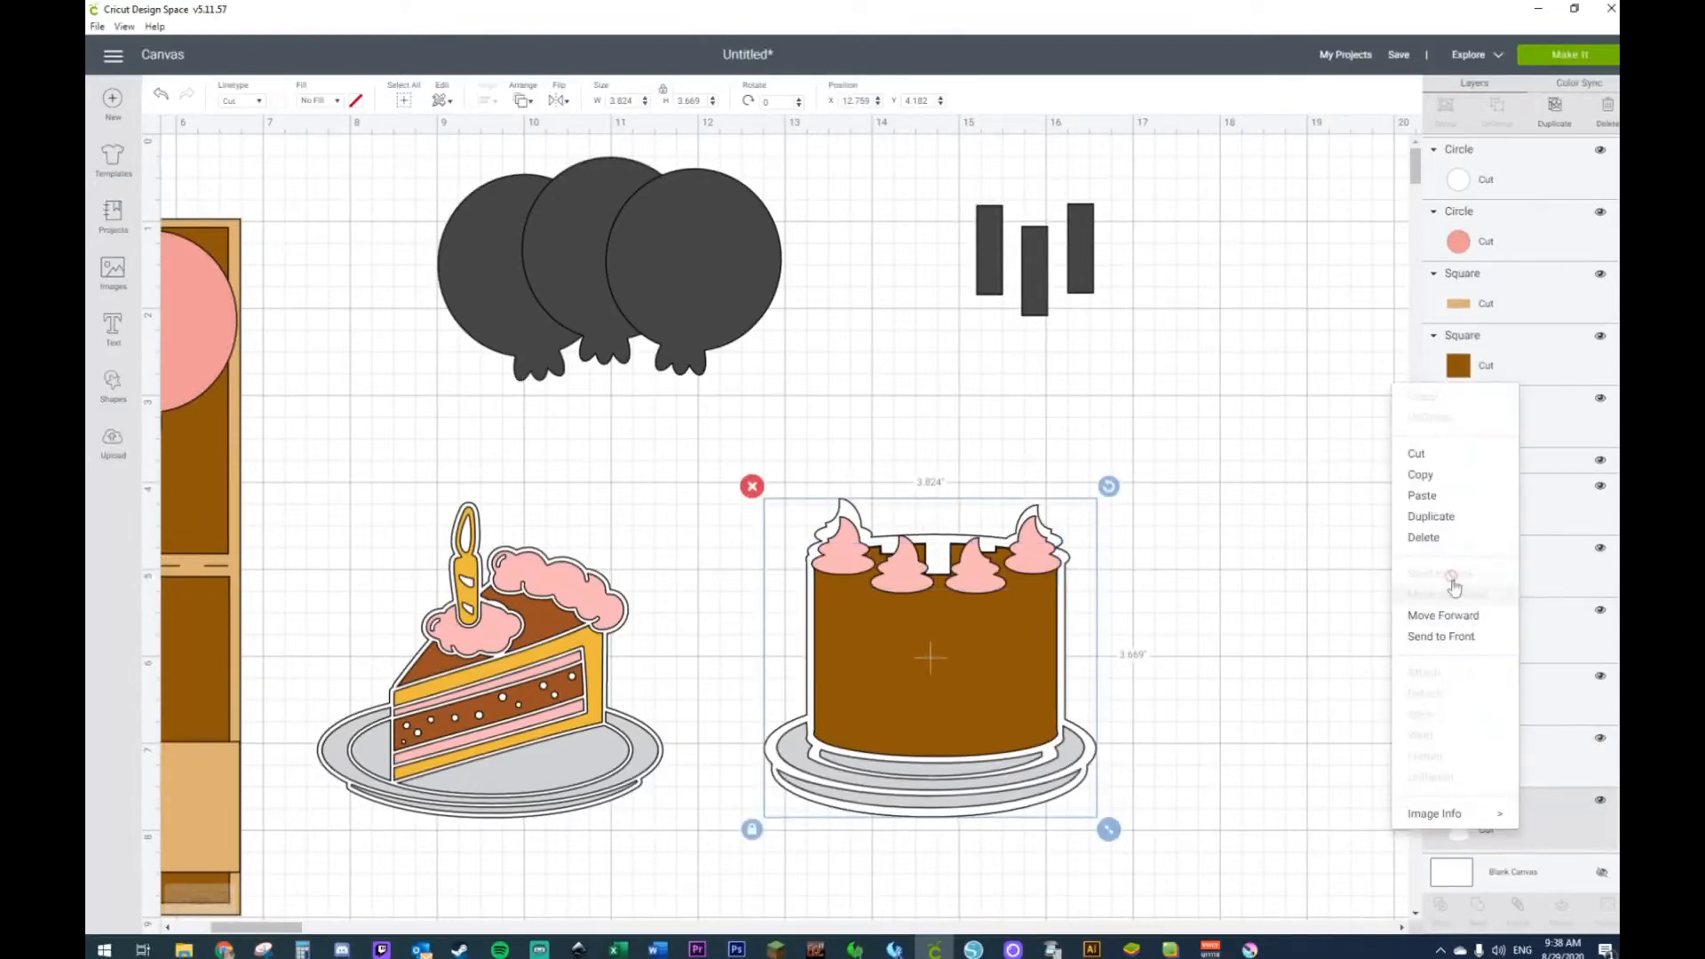
left_click(1282, 504)
left_click(1080, 702)
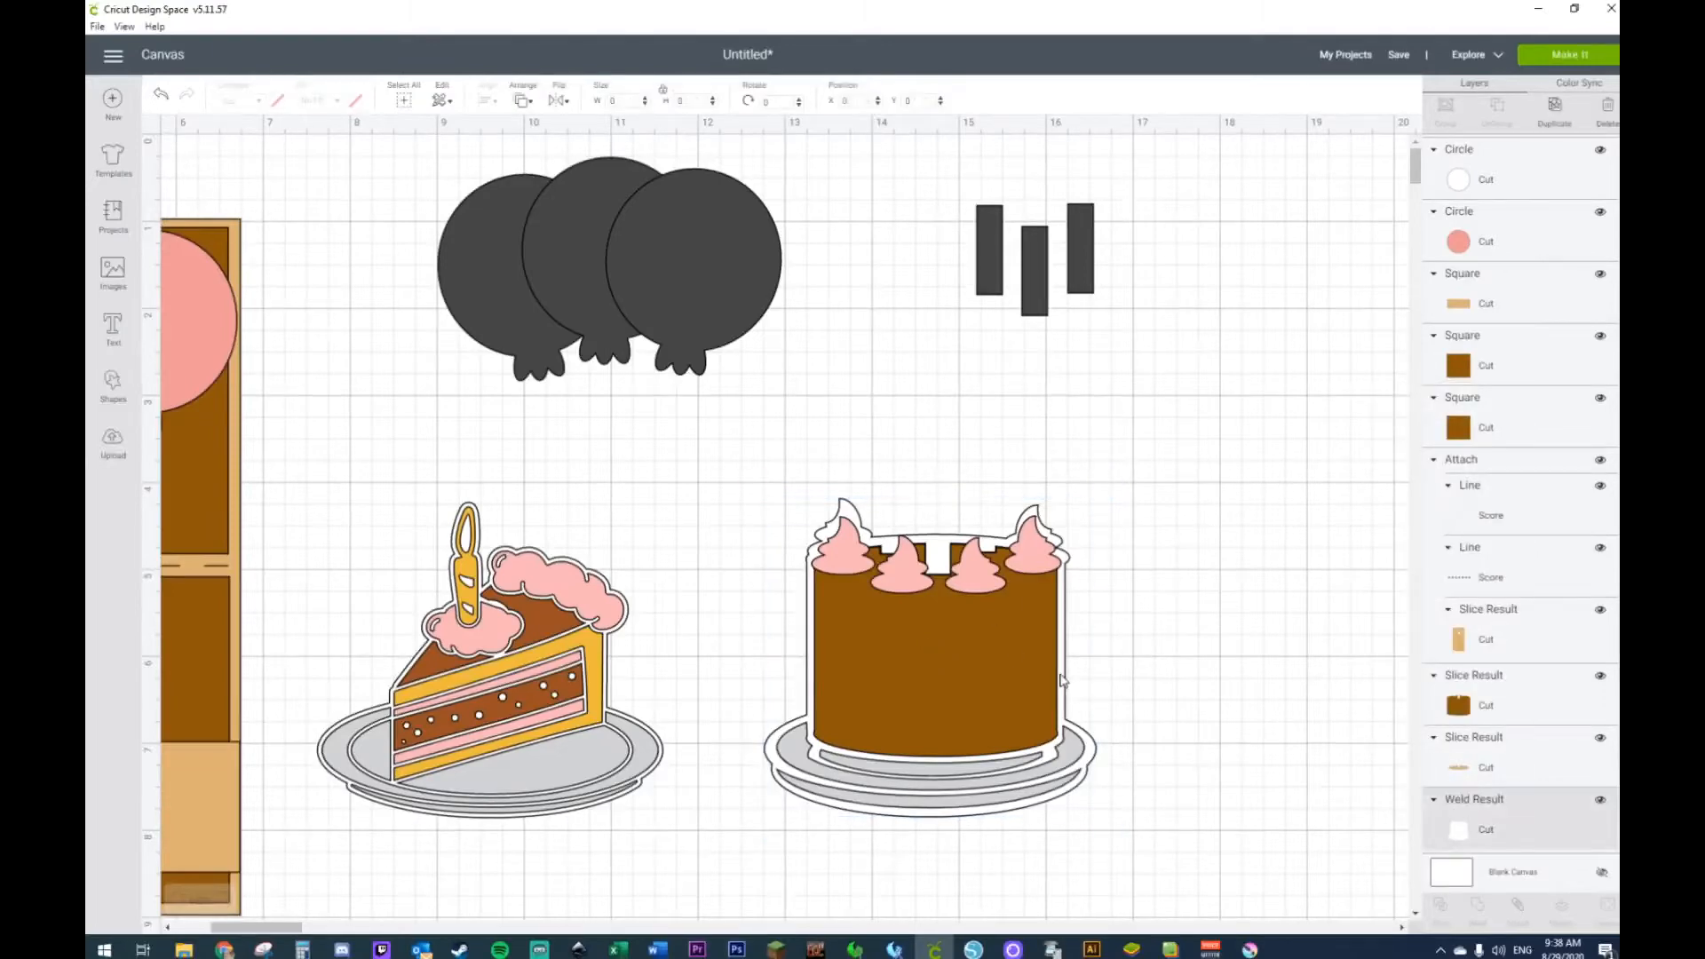
right_click(1065, 681)
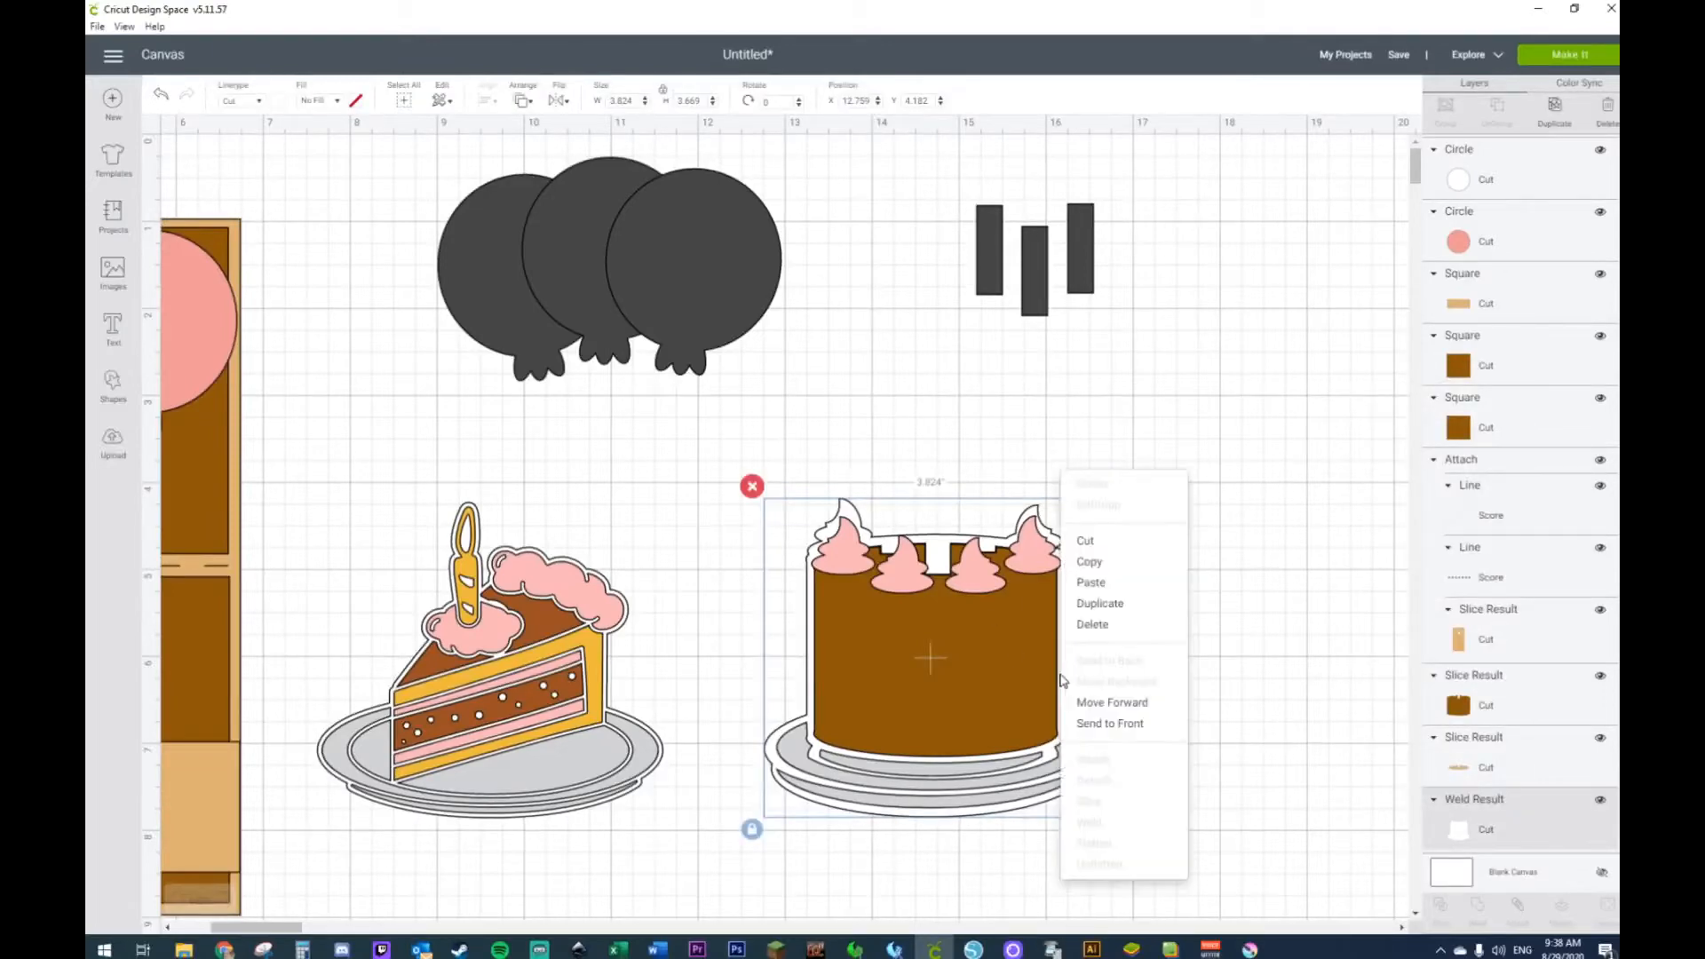
left_click(1089, 724)
Step: Send the brown cake body to the back, followed by the white backing, so the body sits behind the tan top
right_click(1007, 700)
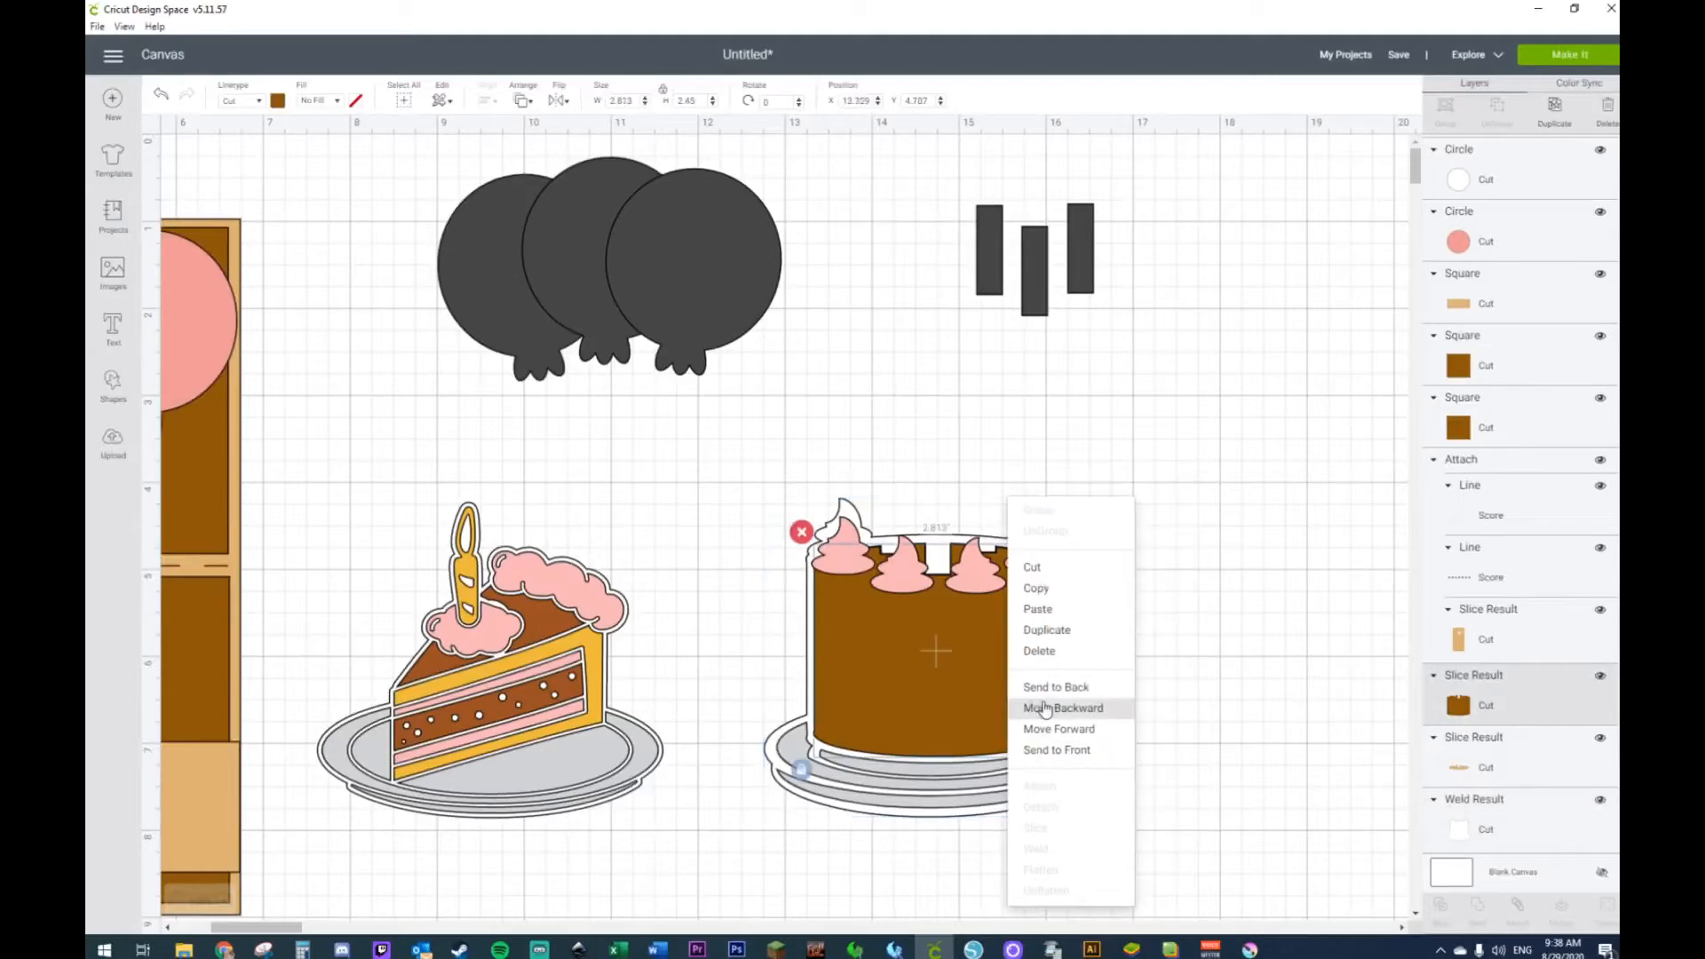
left_click(1053, 688)
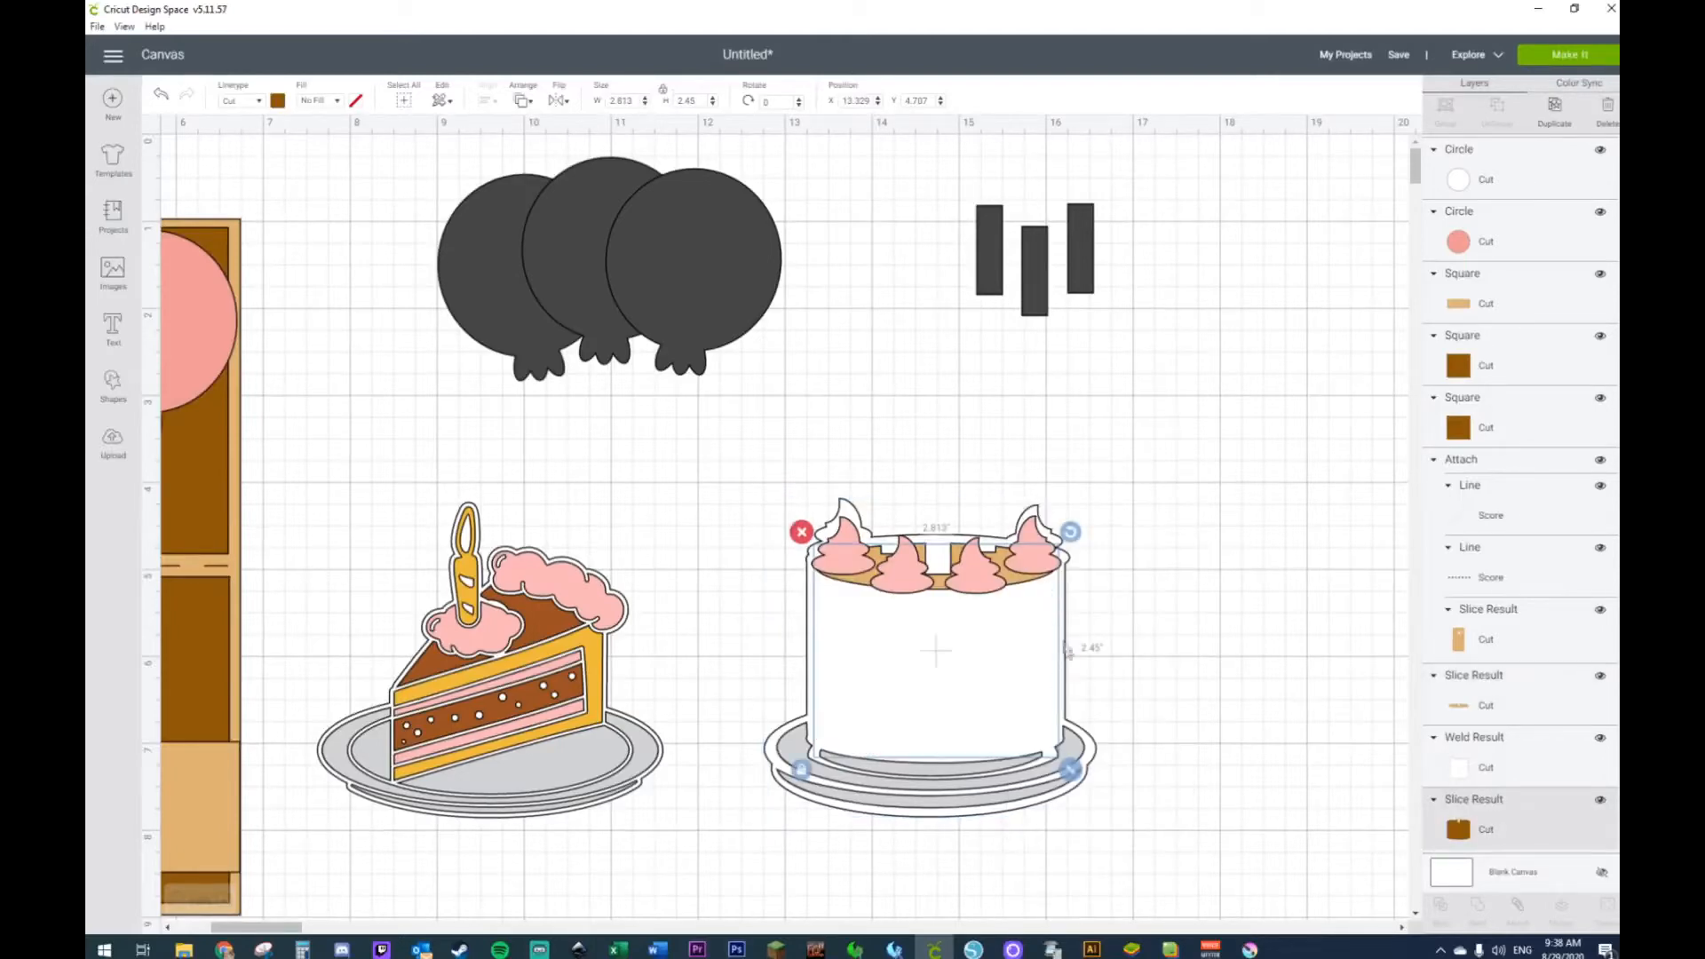
left_click(1069, 681)
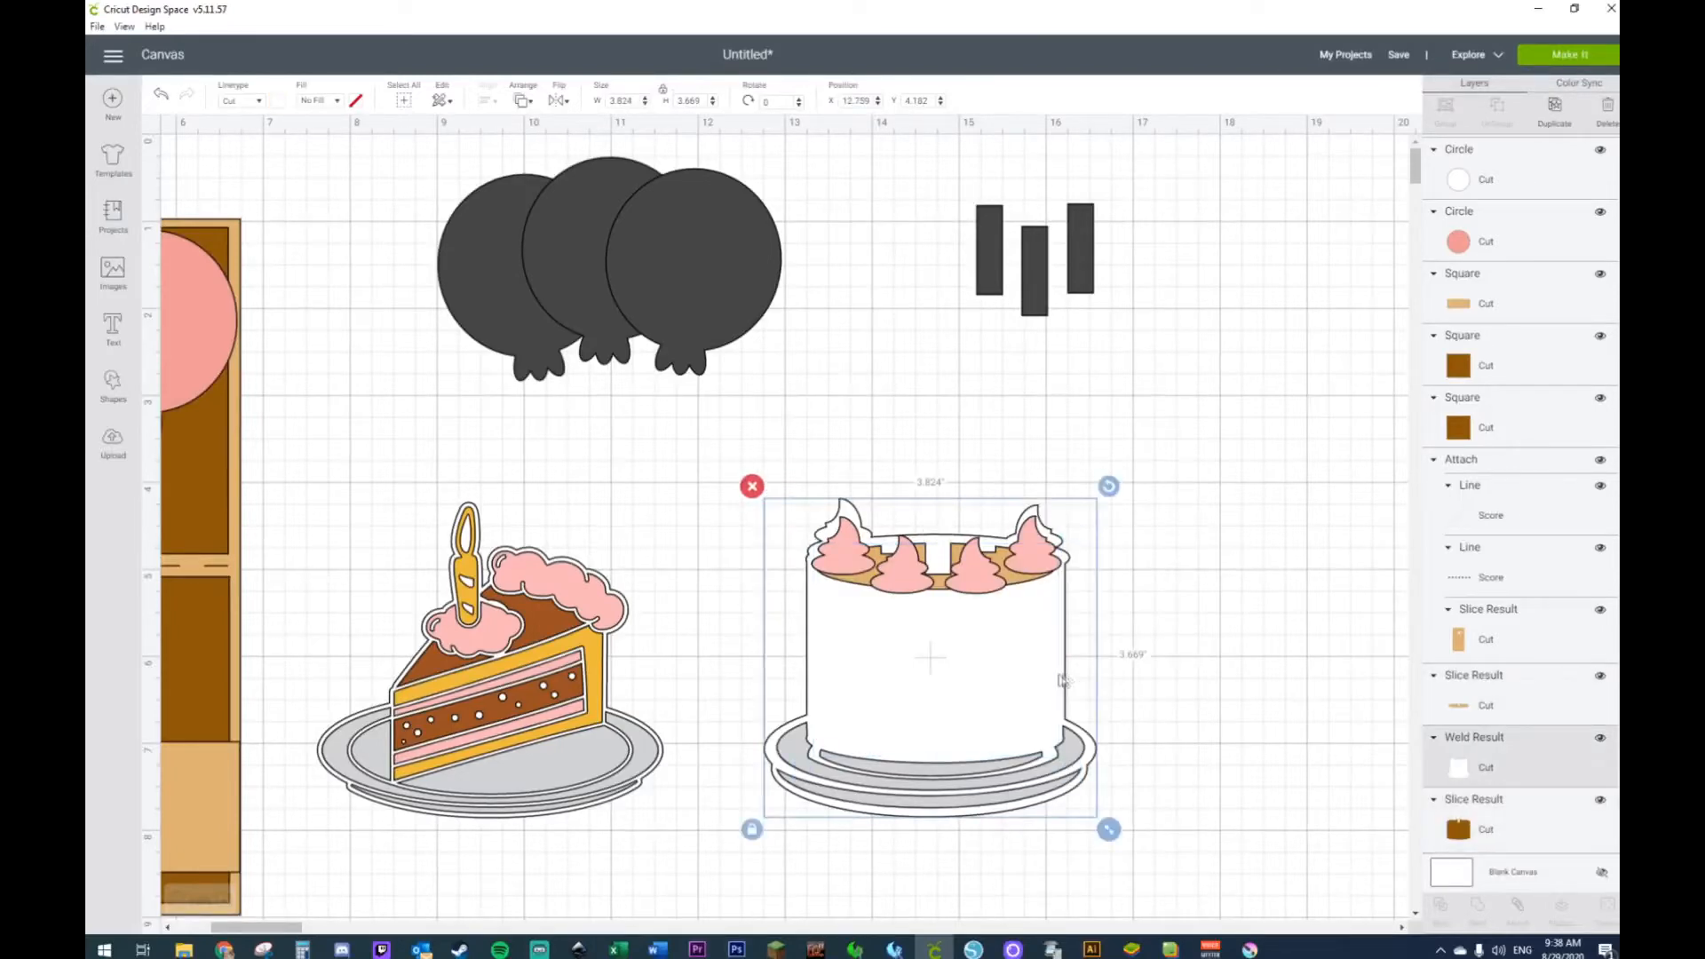
right_click(1066, 680)
left_click(1101, 660)
left_click(1238, 653)
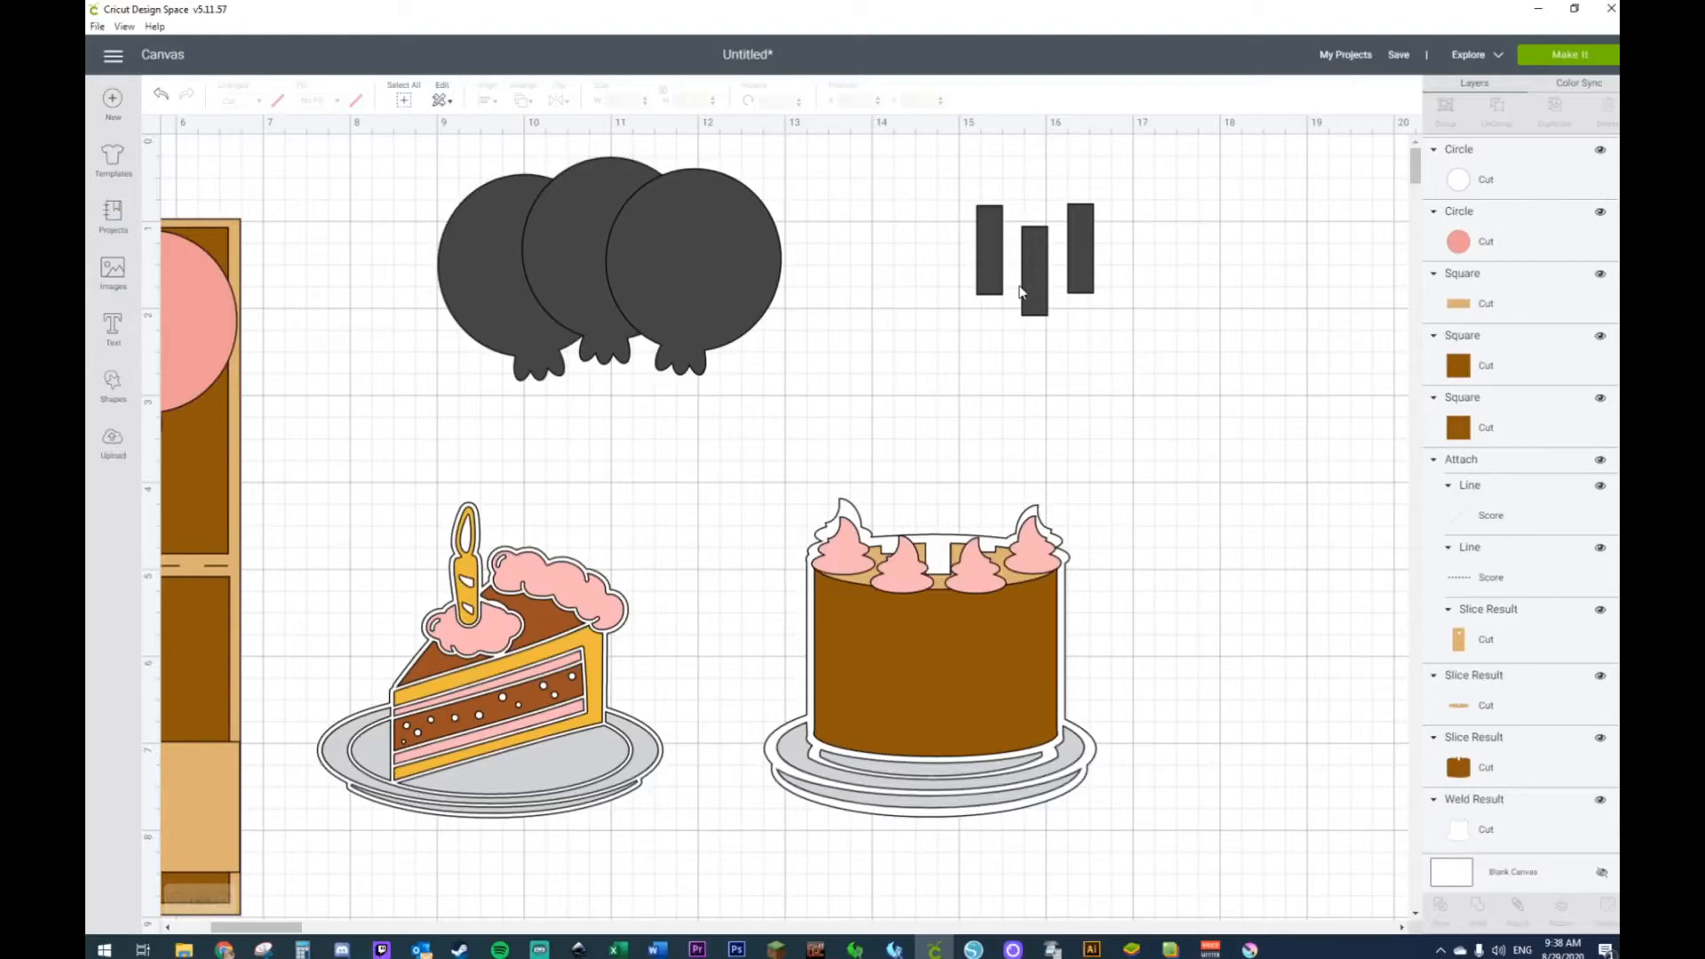
Step: Duplicate the three dark candle rectangles, set the copies aside, and place the other set over the slots in the cake top
left_click_drag(1050, 288, 1040, 342)
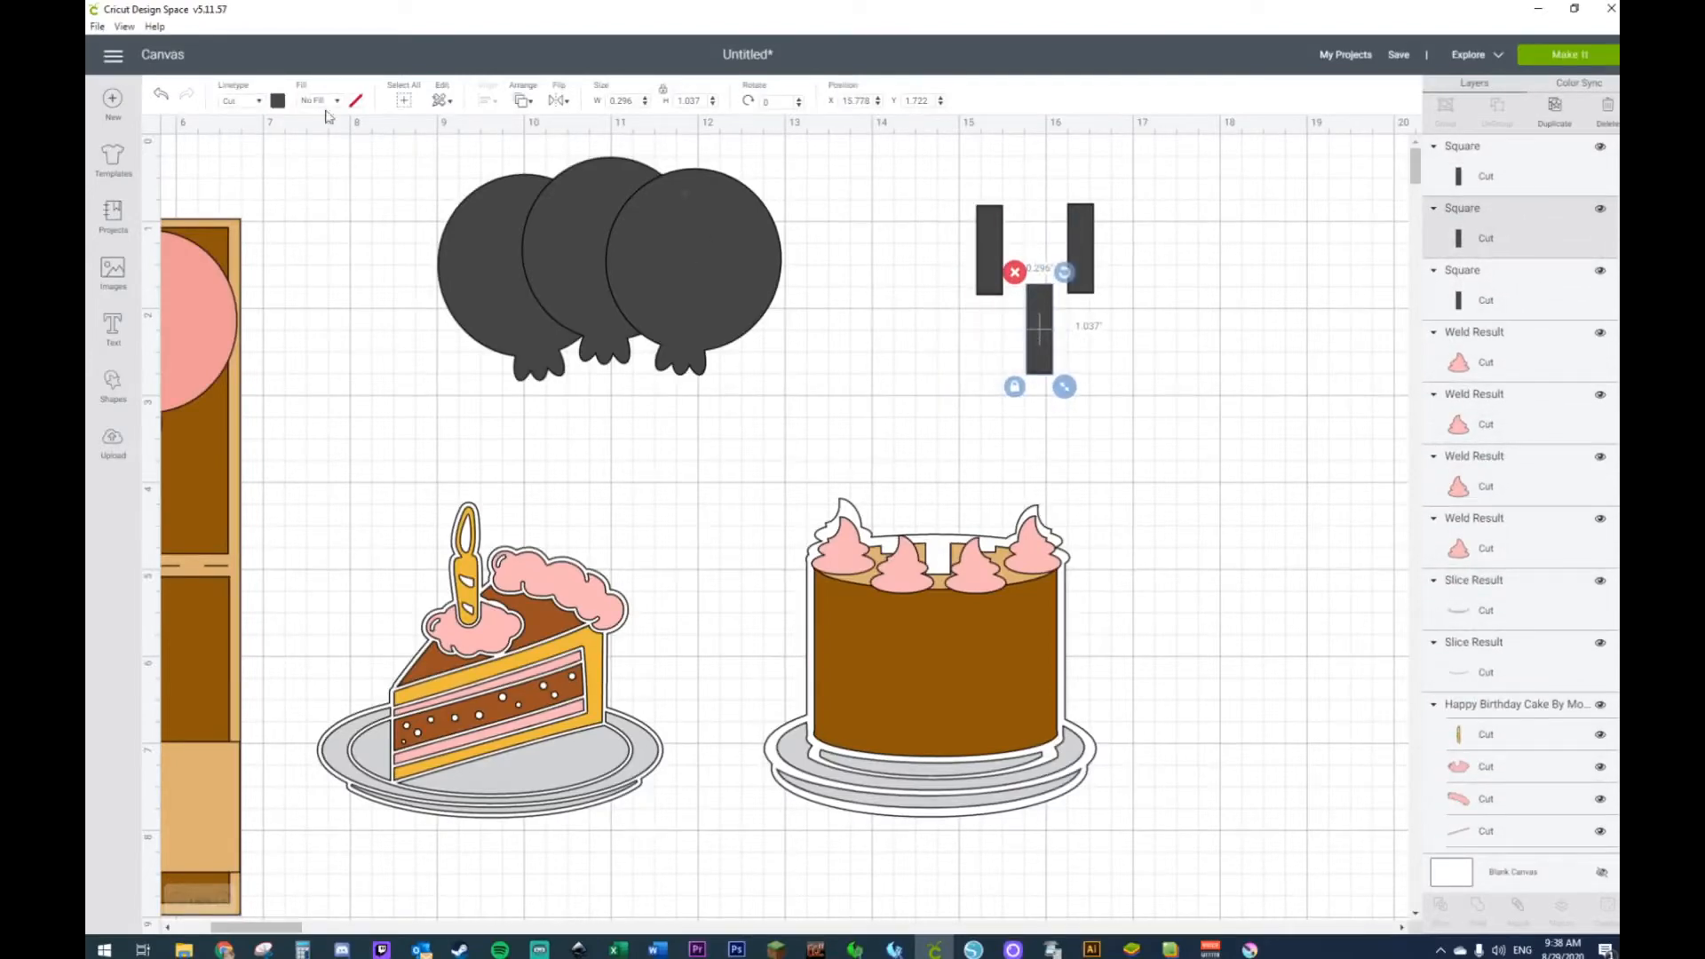
left_click(162, 94)
left_click_drag(923, 177, 1177, 364)
key("ctrl+d")
left_click_drag(1075, 344, 1213, 458)
left_click_drag(923, 231, 997, 542)
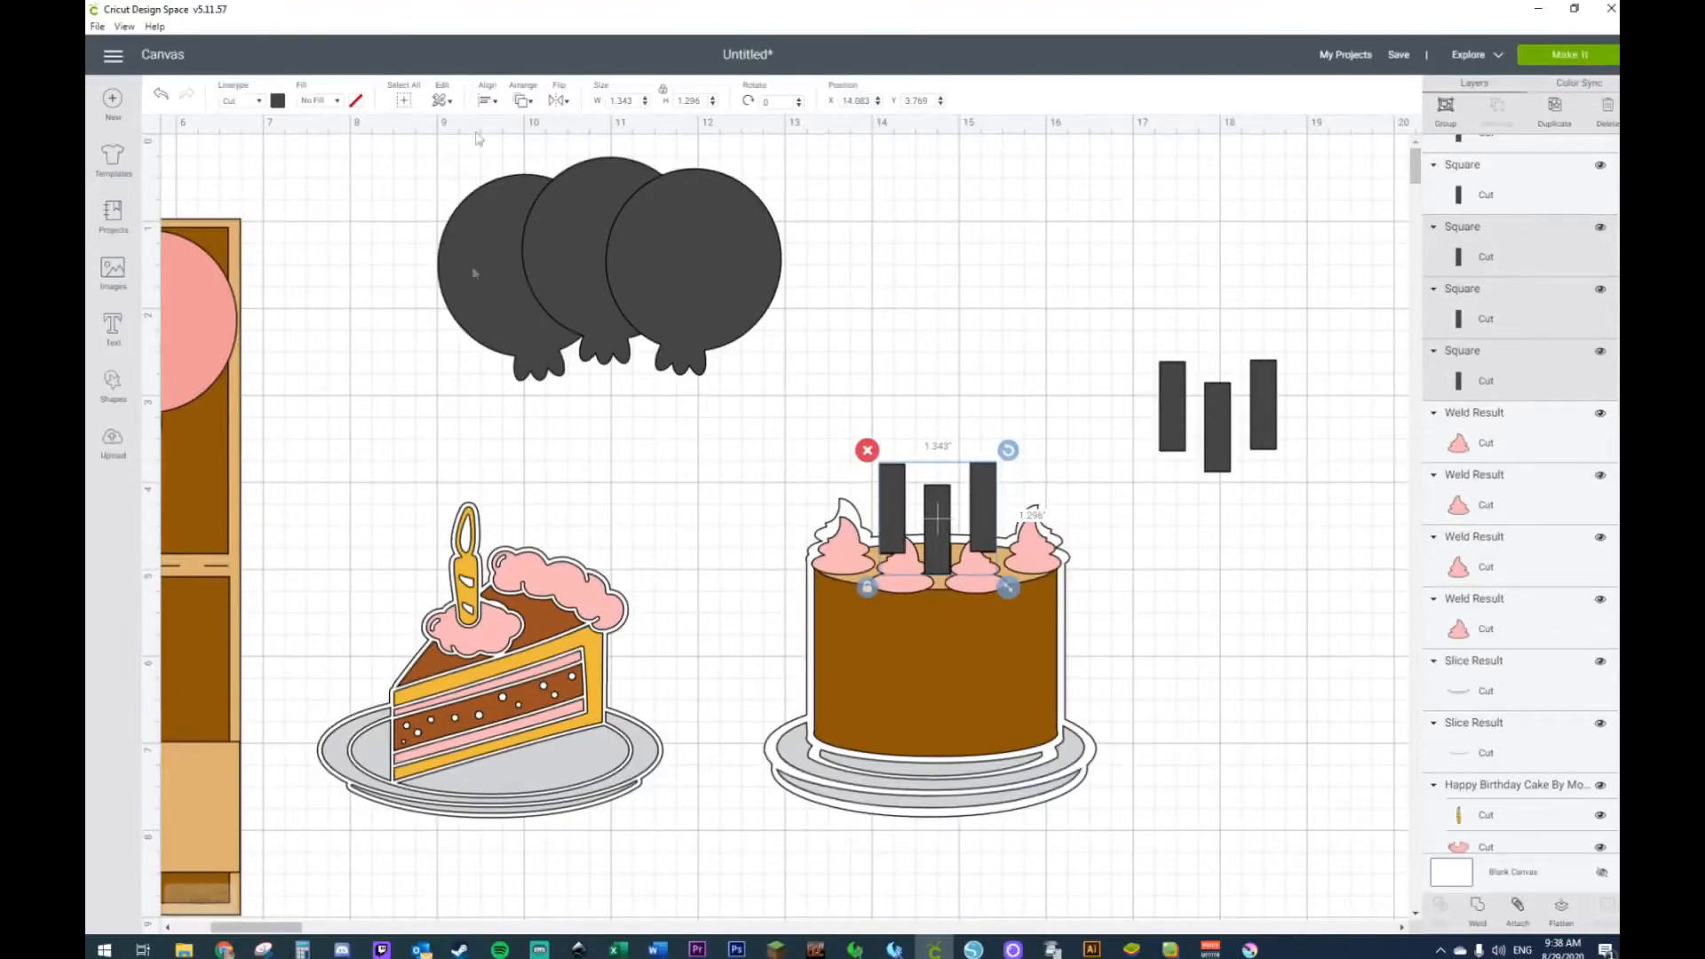
left_click(227, 901)
left_click(229, 903)
left_click_drag(250, 927, 297, 934)
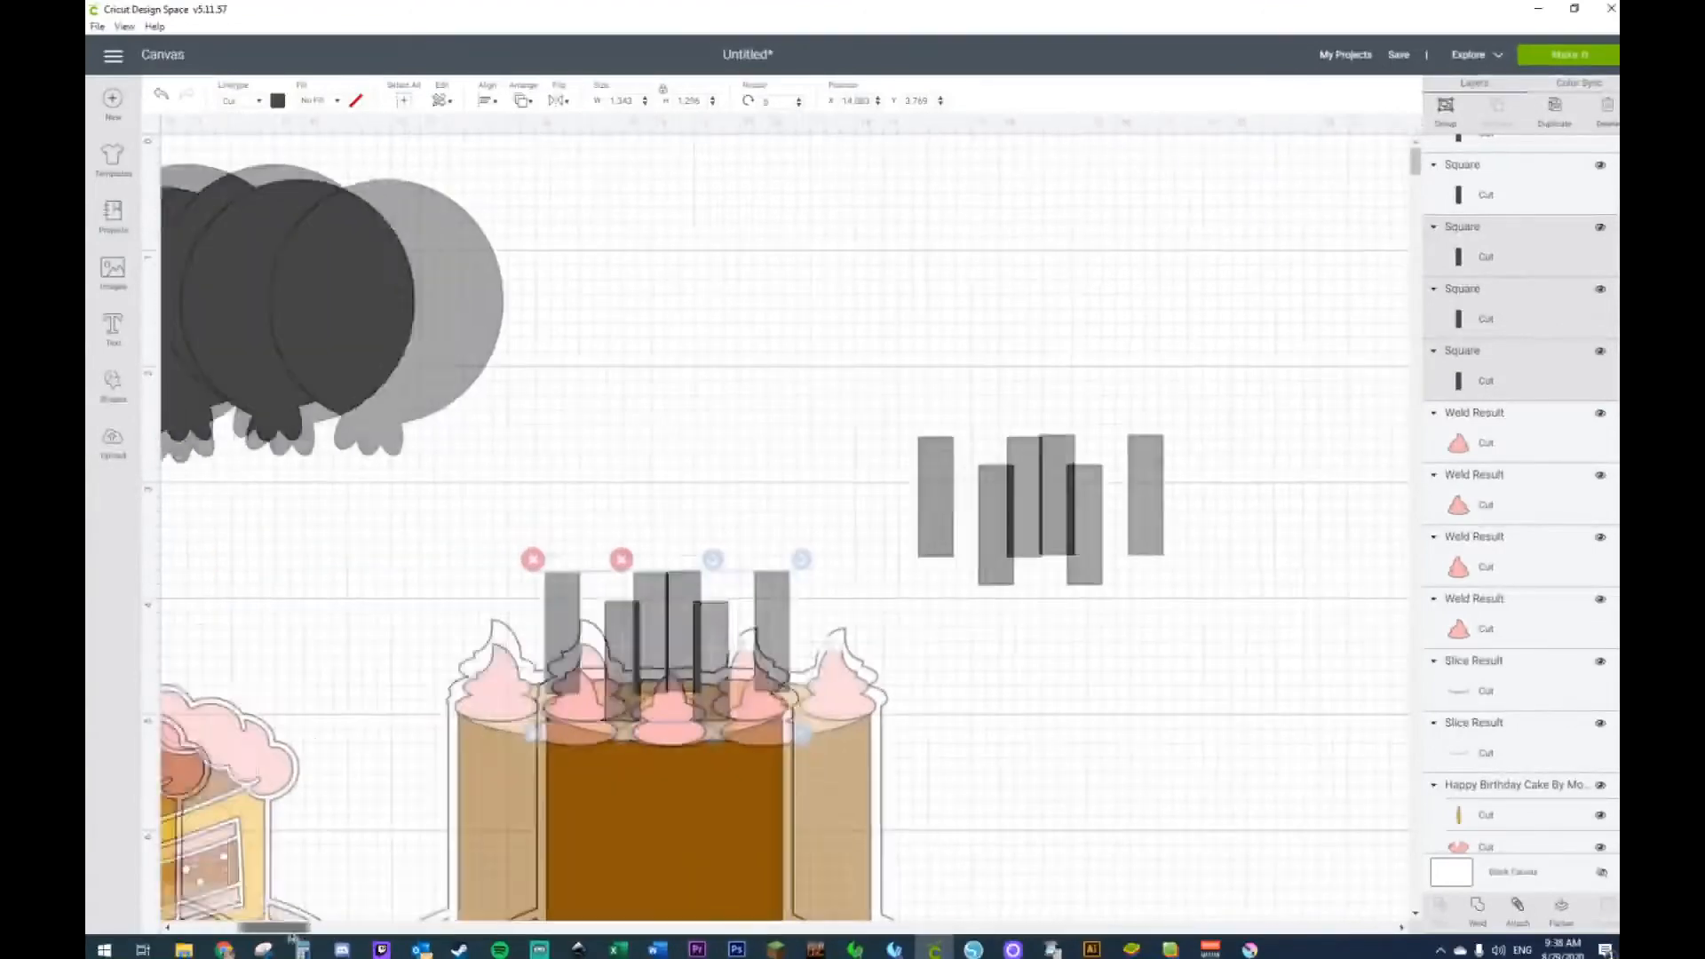
left_click_drag(893, 645, 894, 637)
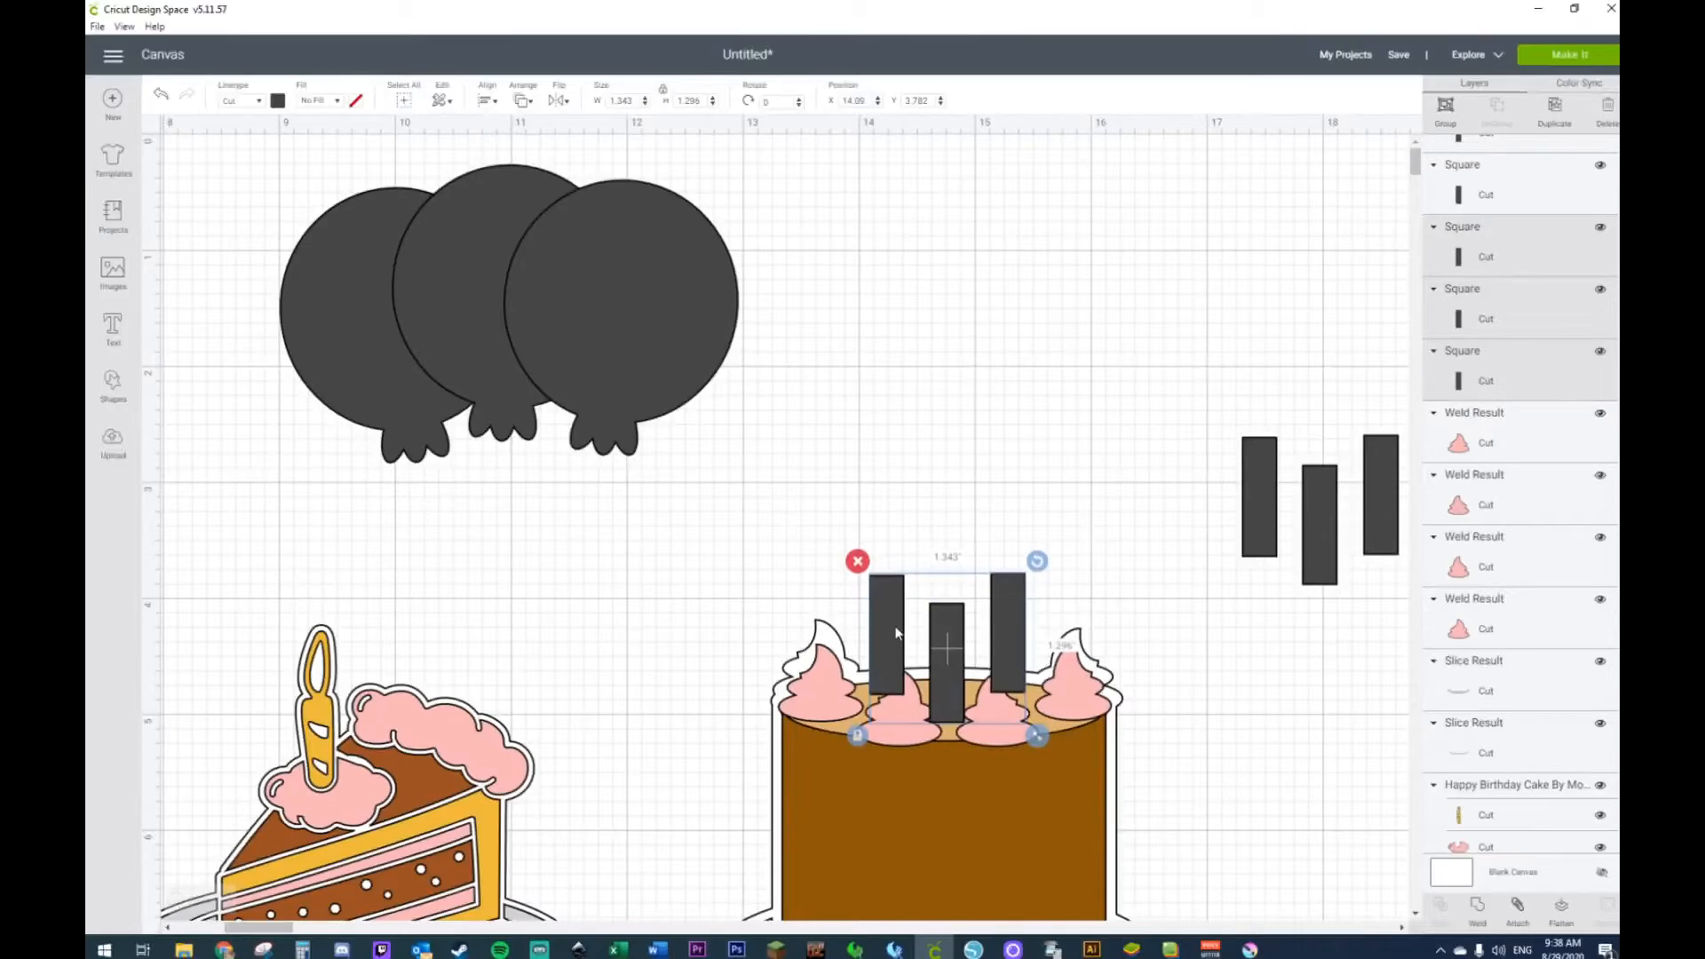
Step: Weld the three dark rectangles on the cake together and weld the result to the white backing
right_click(895, 632)
left_click(932, 774)
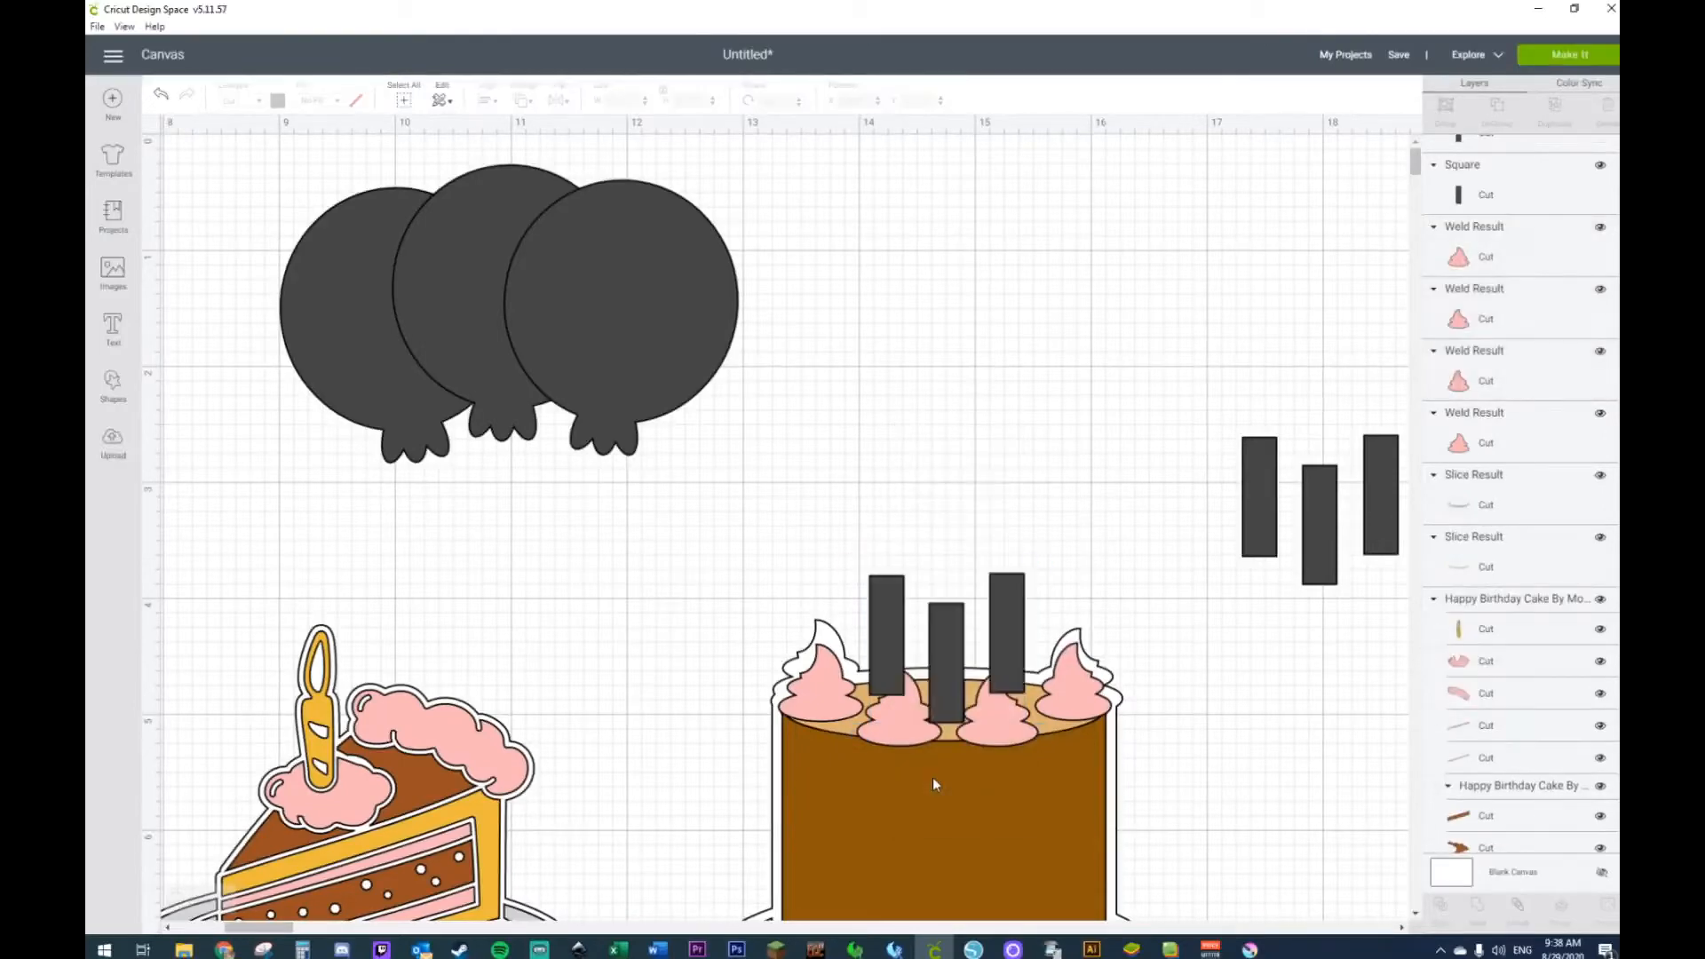
left_click(826, 630, "shift")
right_click(826, 629)
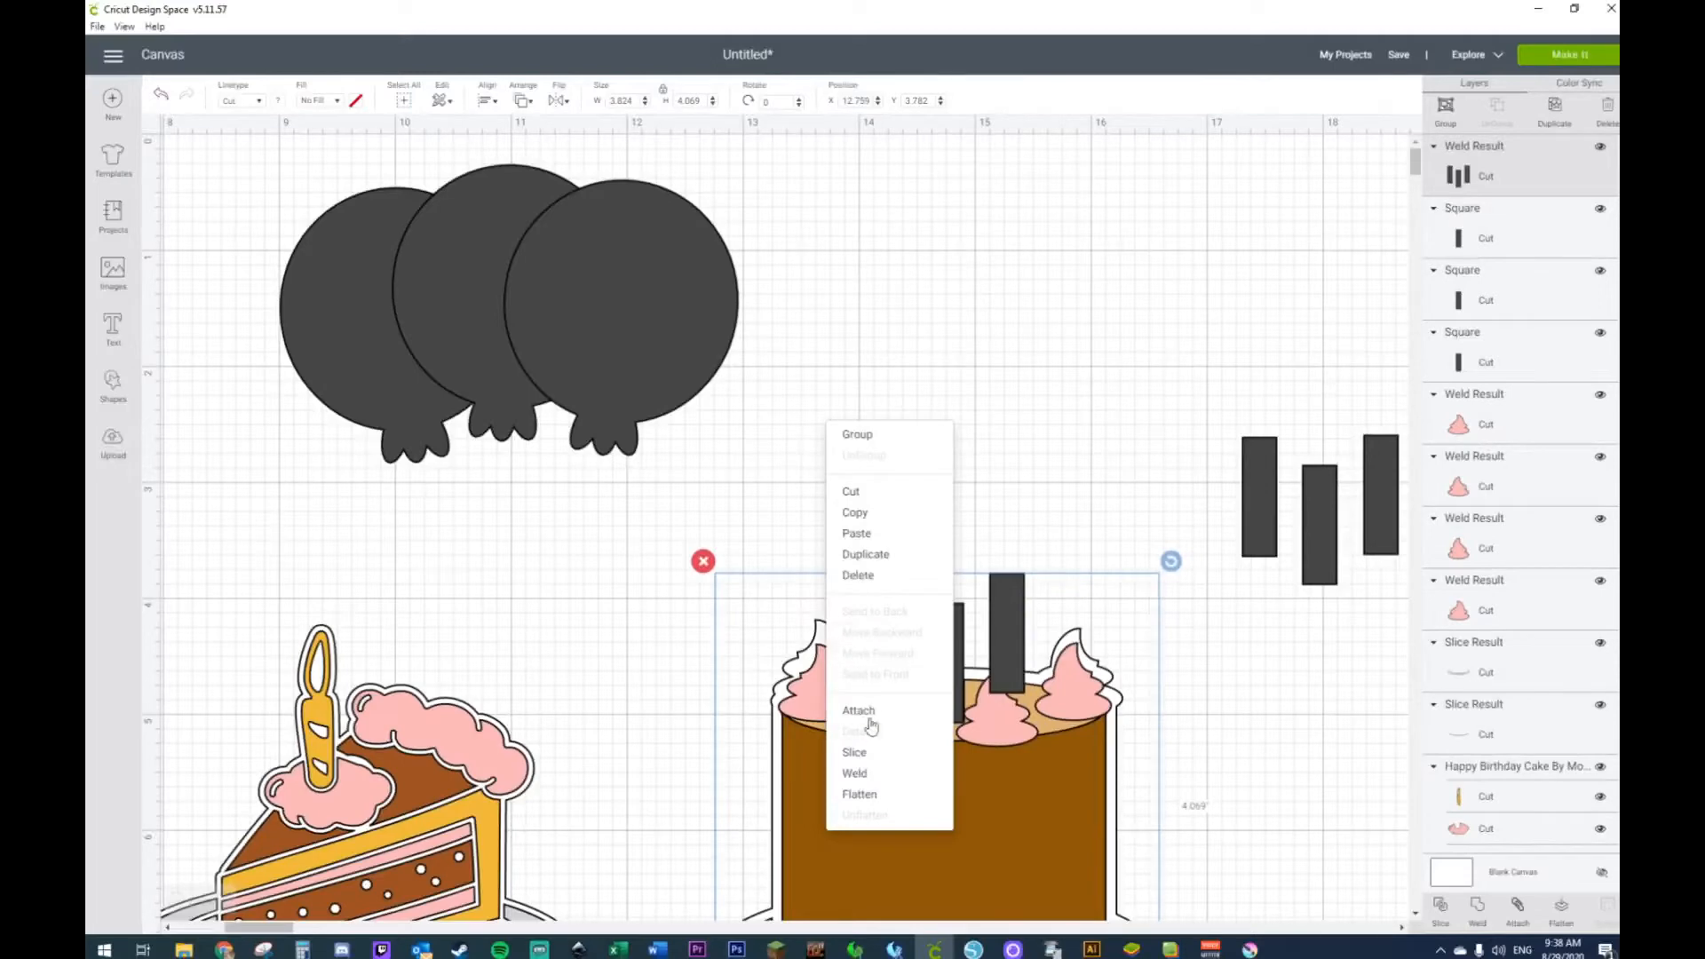
left_click(855, 775)
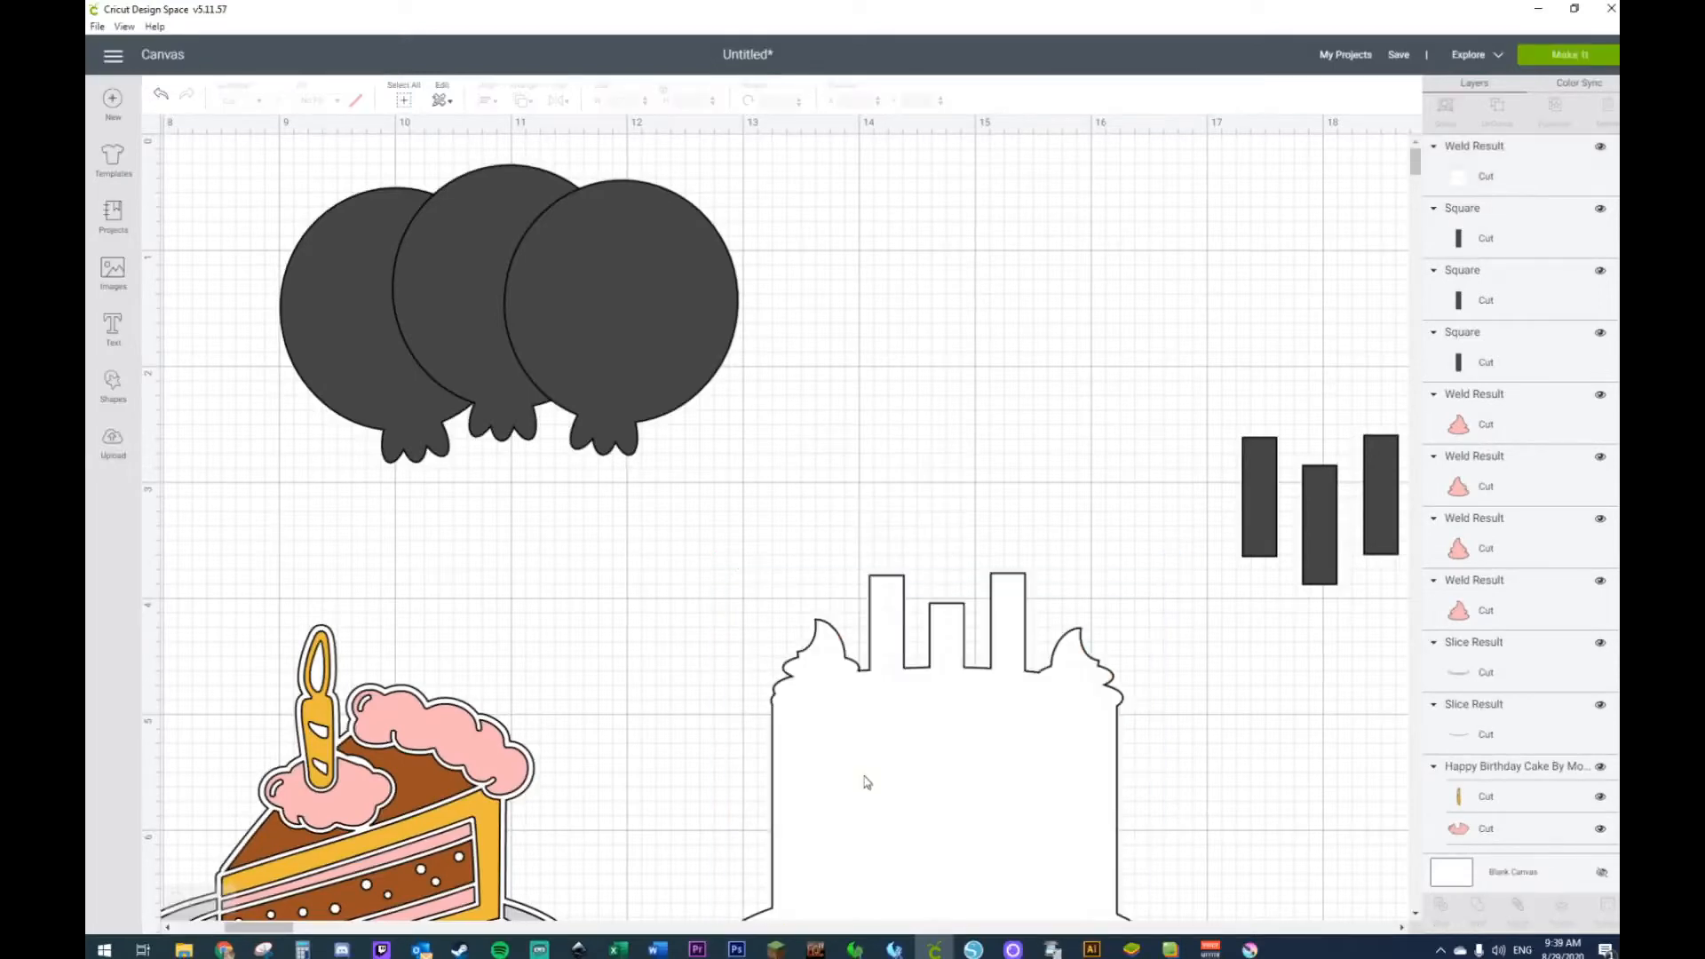
Step: Send the white backing with the candle outlines to the back
right_click(947, 629)
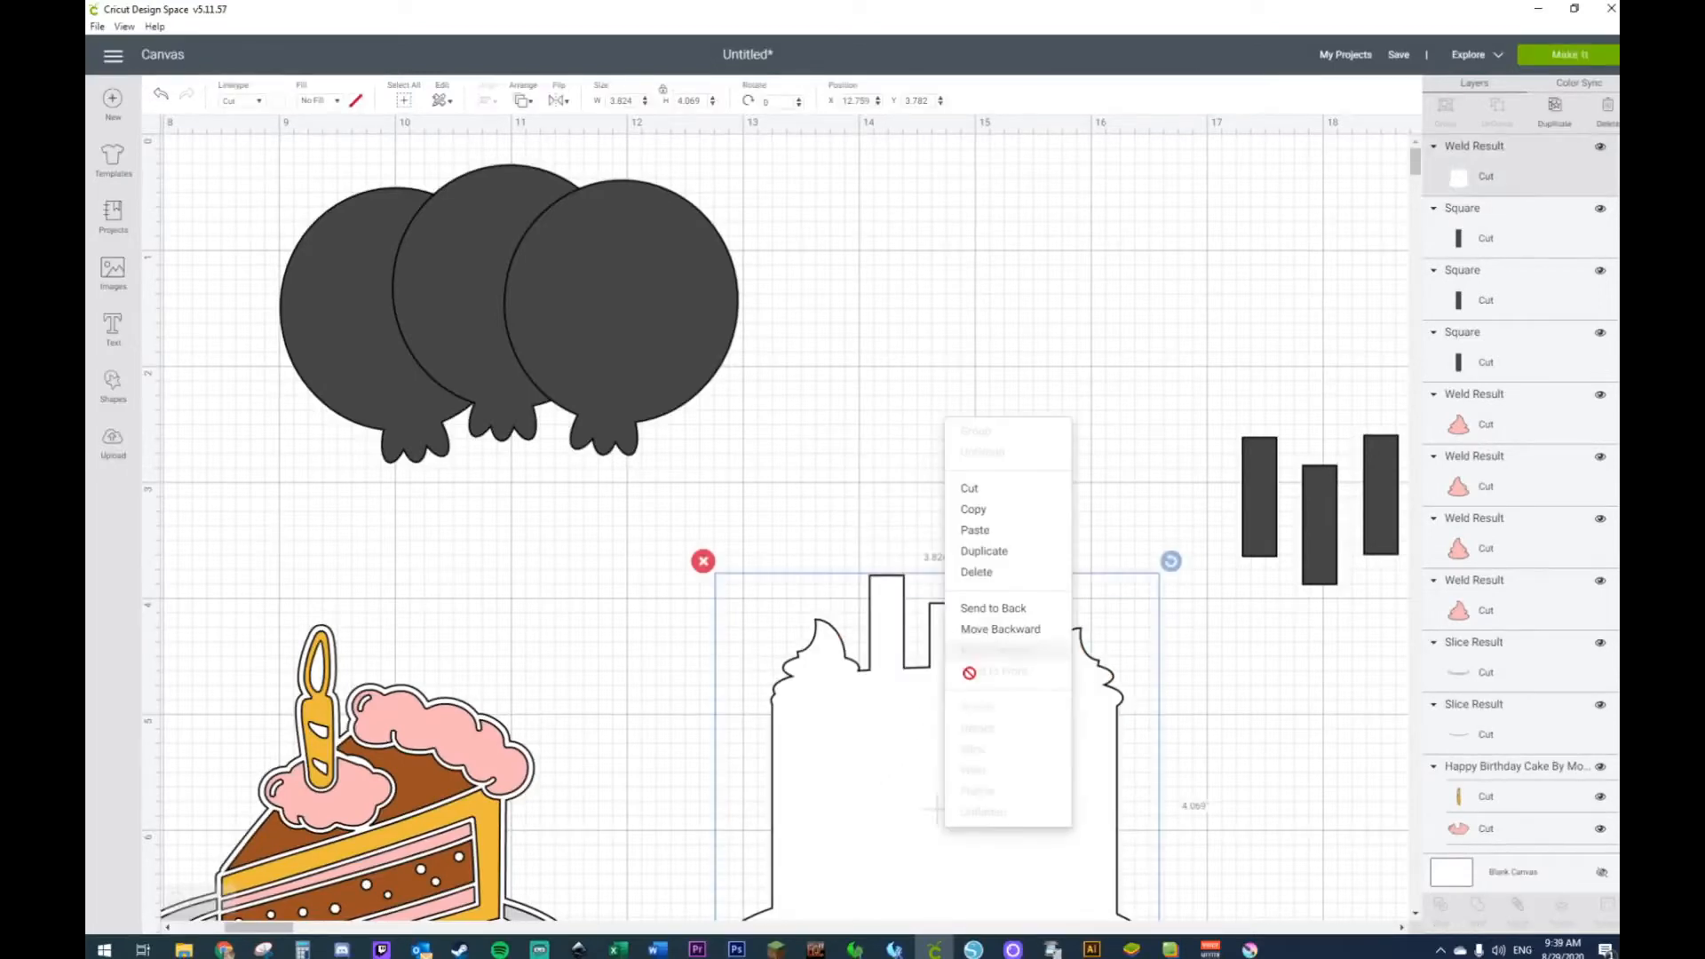
left_click(995, 608)
left_click(1001, 433)
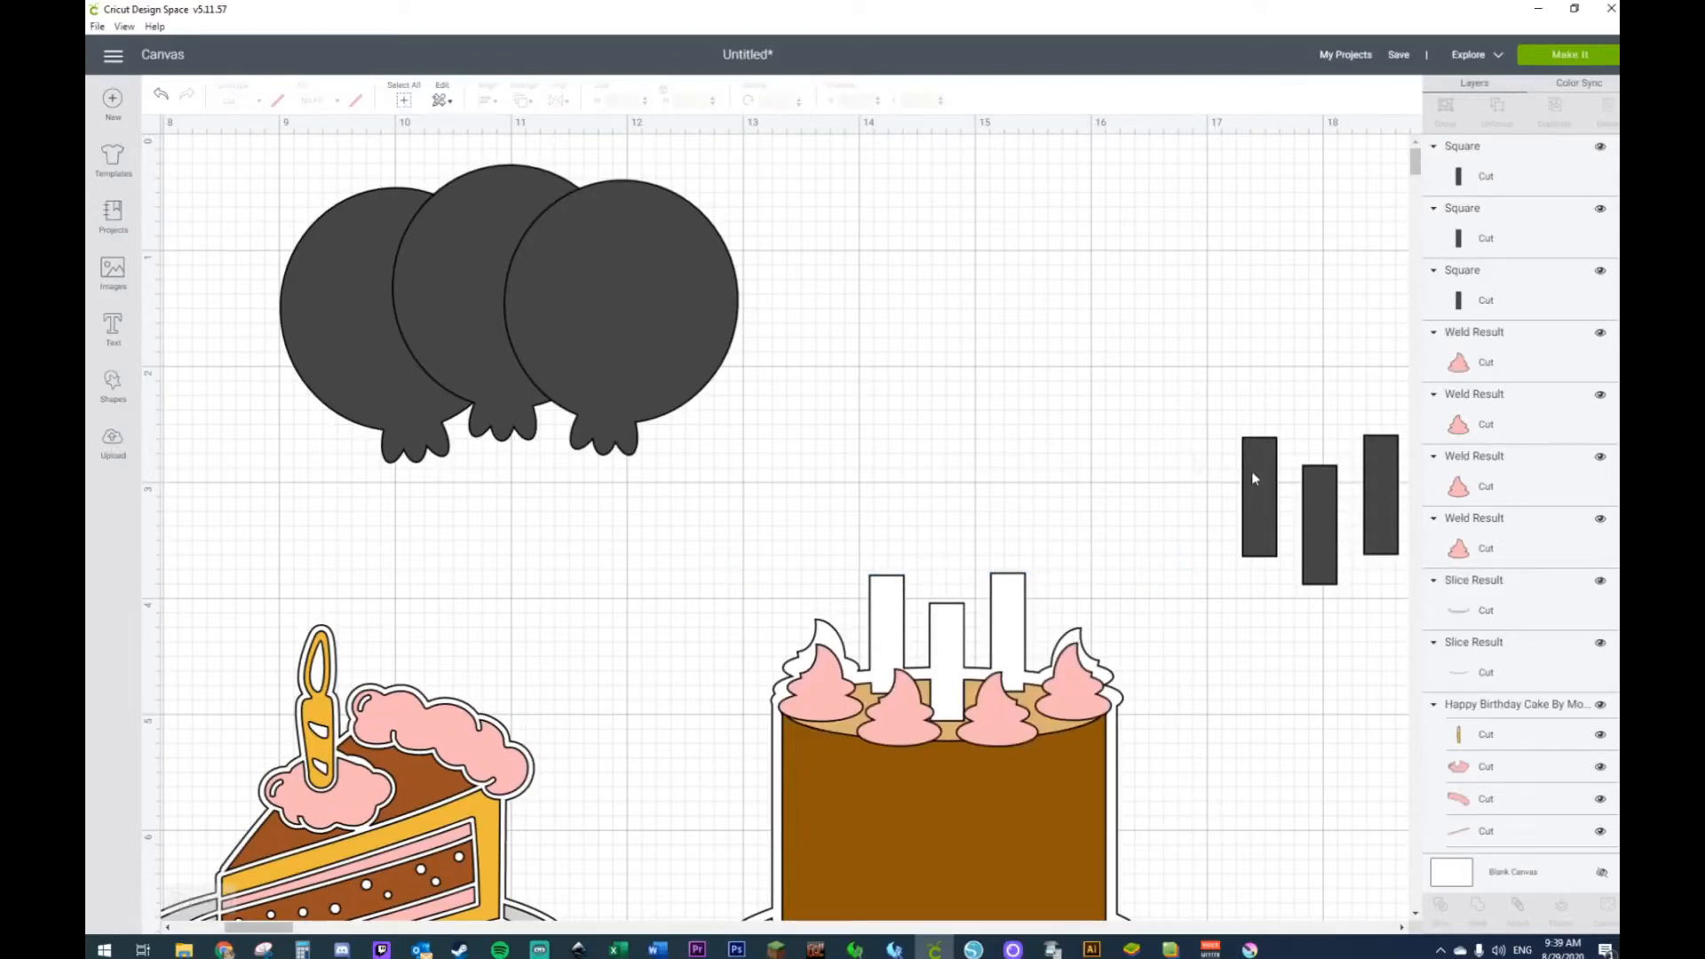
Step: Resize a spare dark rectangle to 0.15 by 0.975 inches inside the left candle outline and bring the dollop below it to the front
left_click(1259, 481)
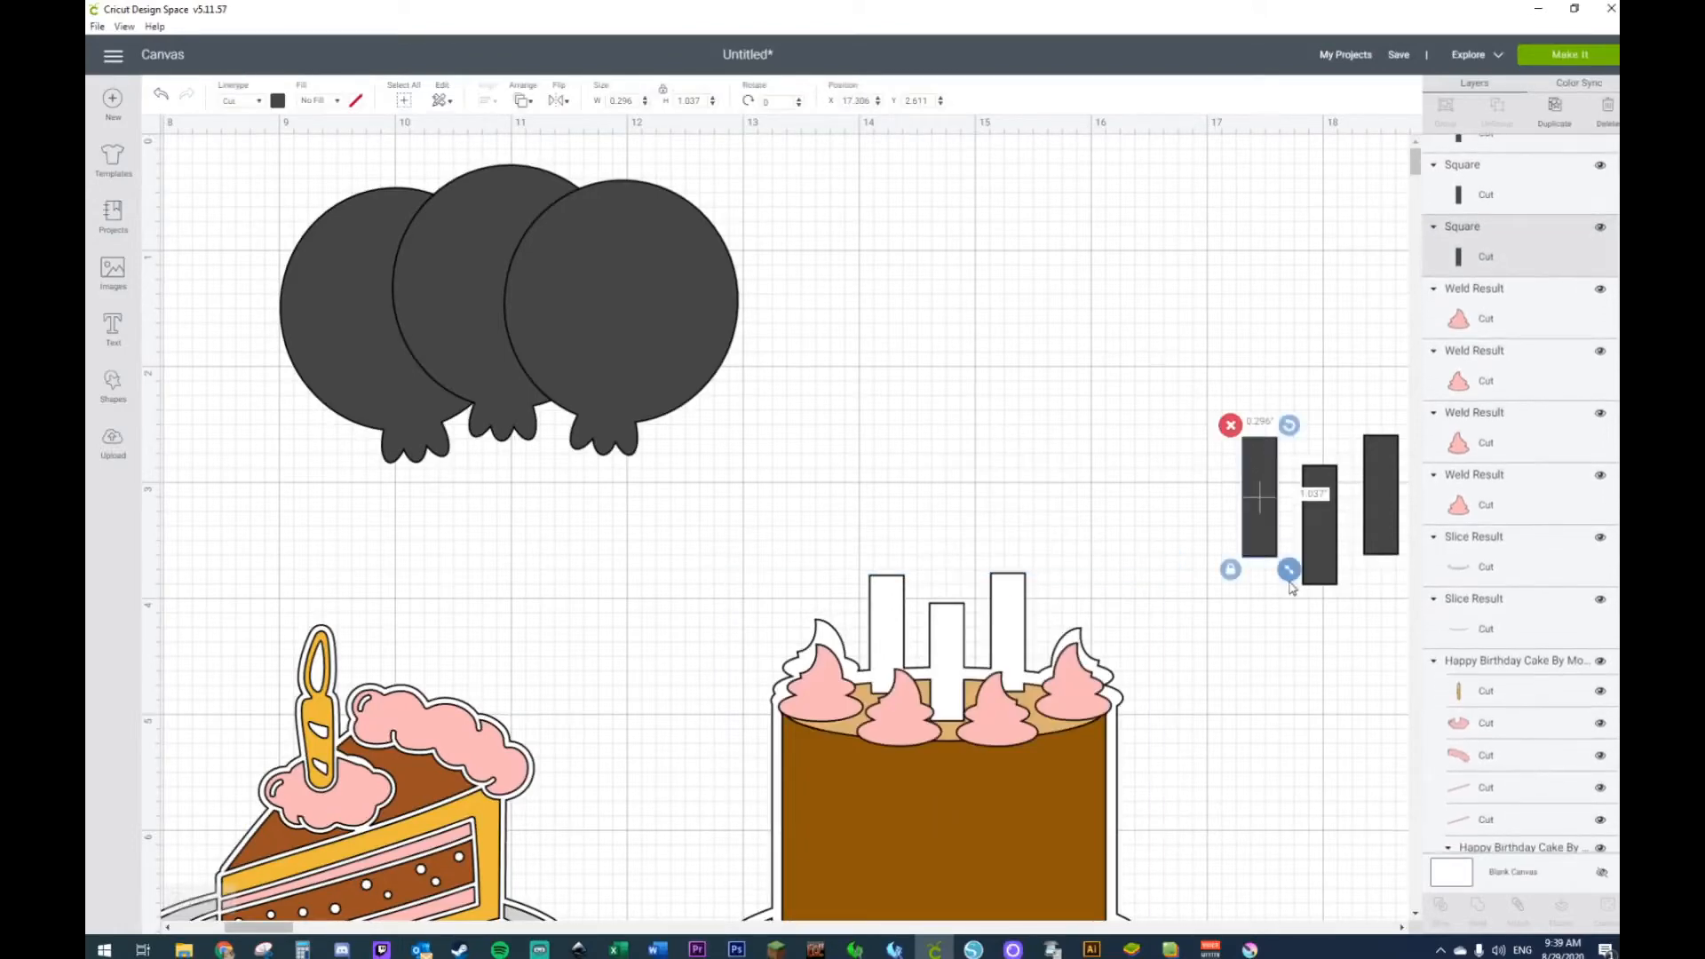
left_click_drag(1293, 575, 907, 709)
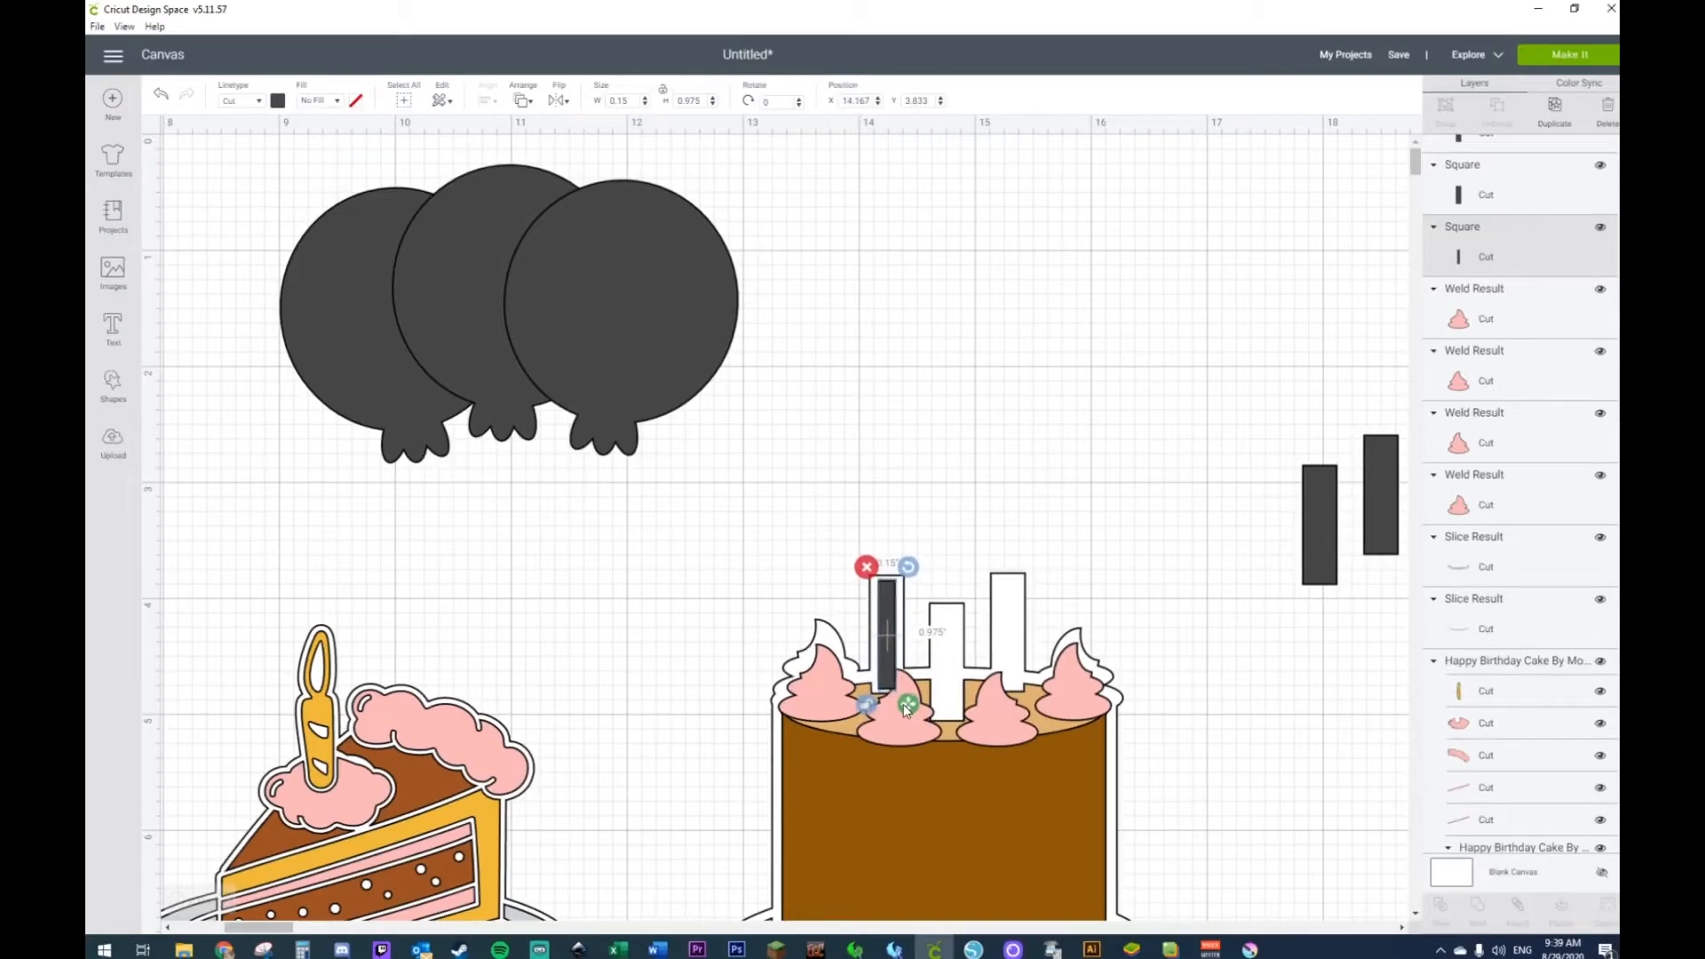
right_click(905, 708)
left_click(906, 709)
left_click(914, 702)
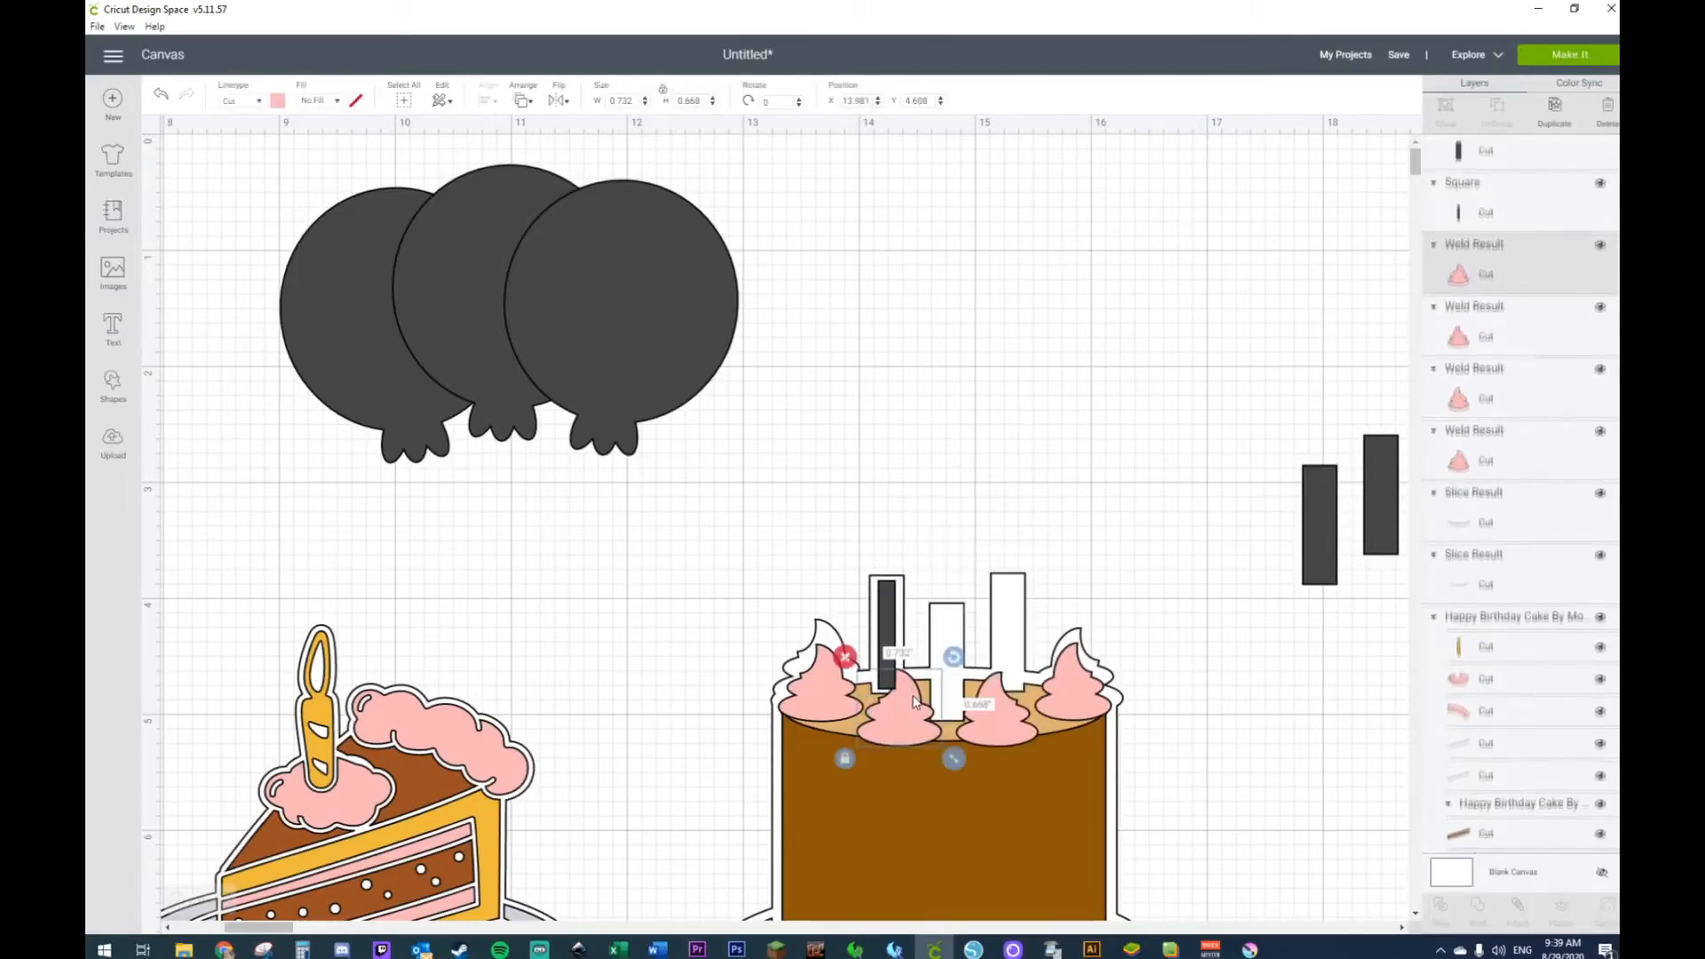
right_click(914, 702)
left_click(967, 746)
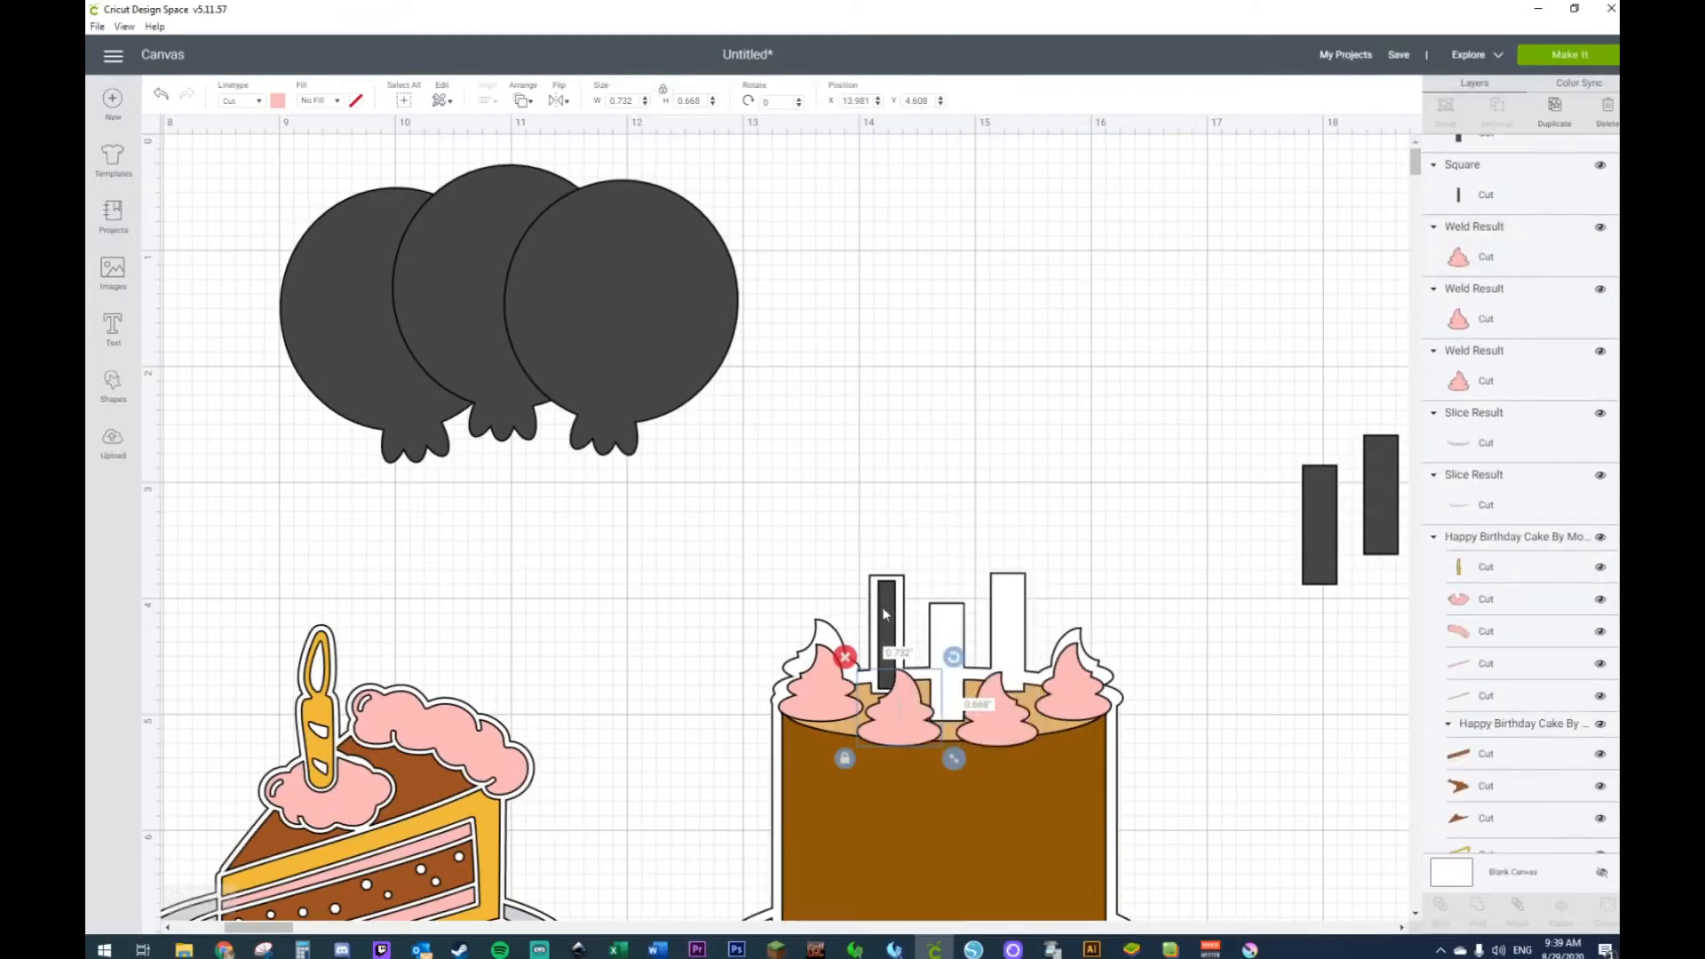
Step: Delete the two remaining wide dark rectangles
left_click_drag(1323, 525, 951, 653)
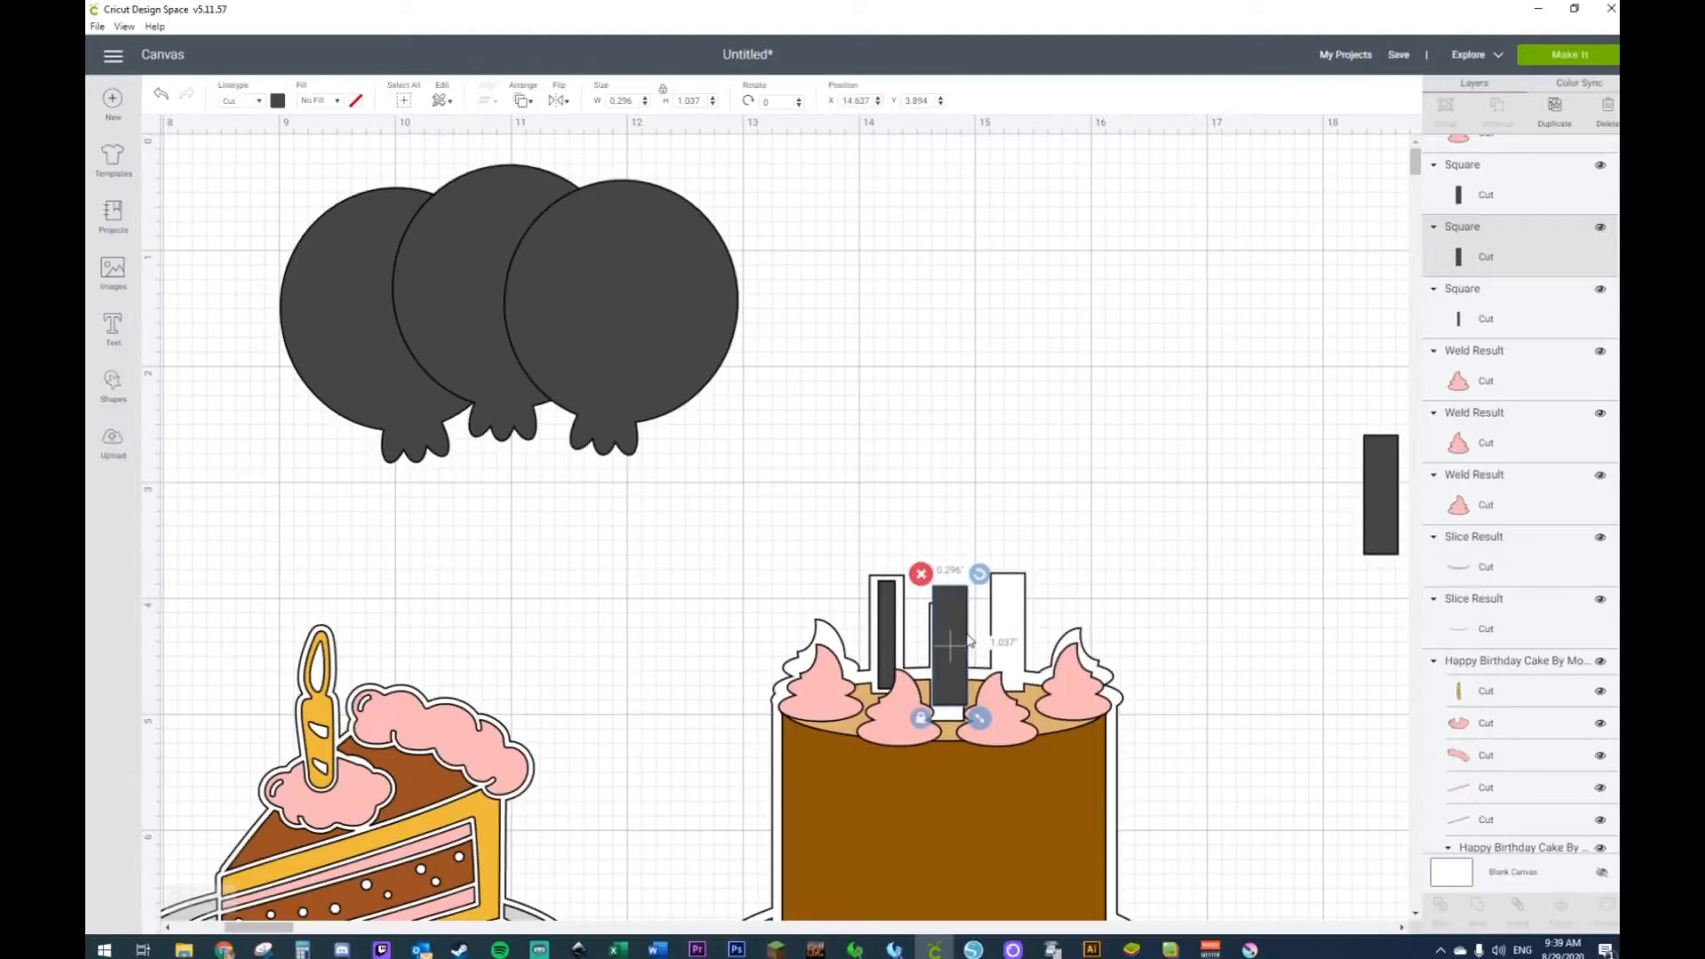
key("Delete")
left_click(1390, 490)
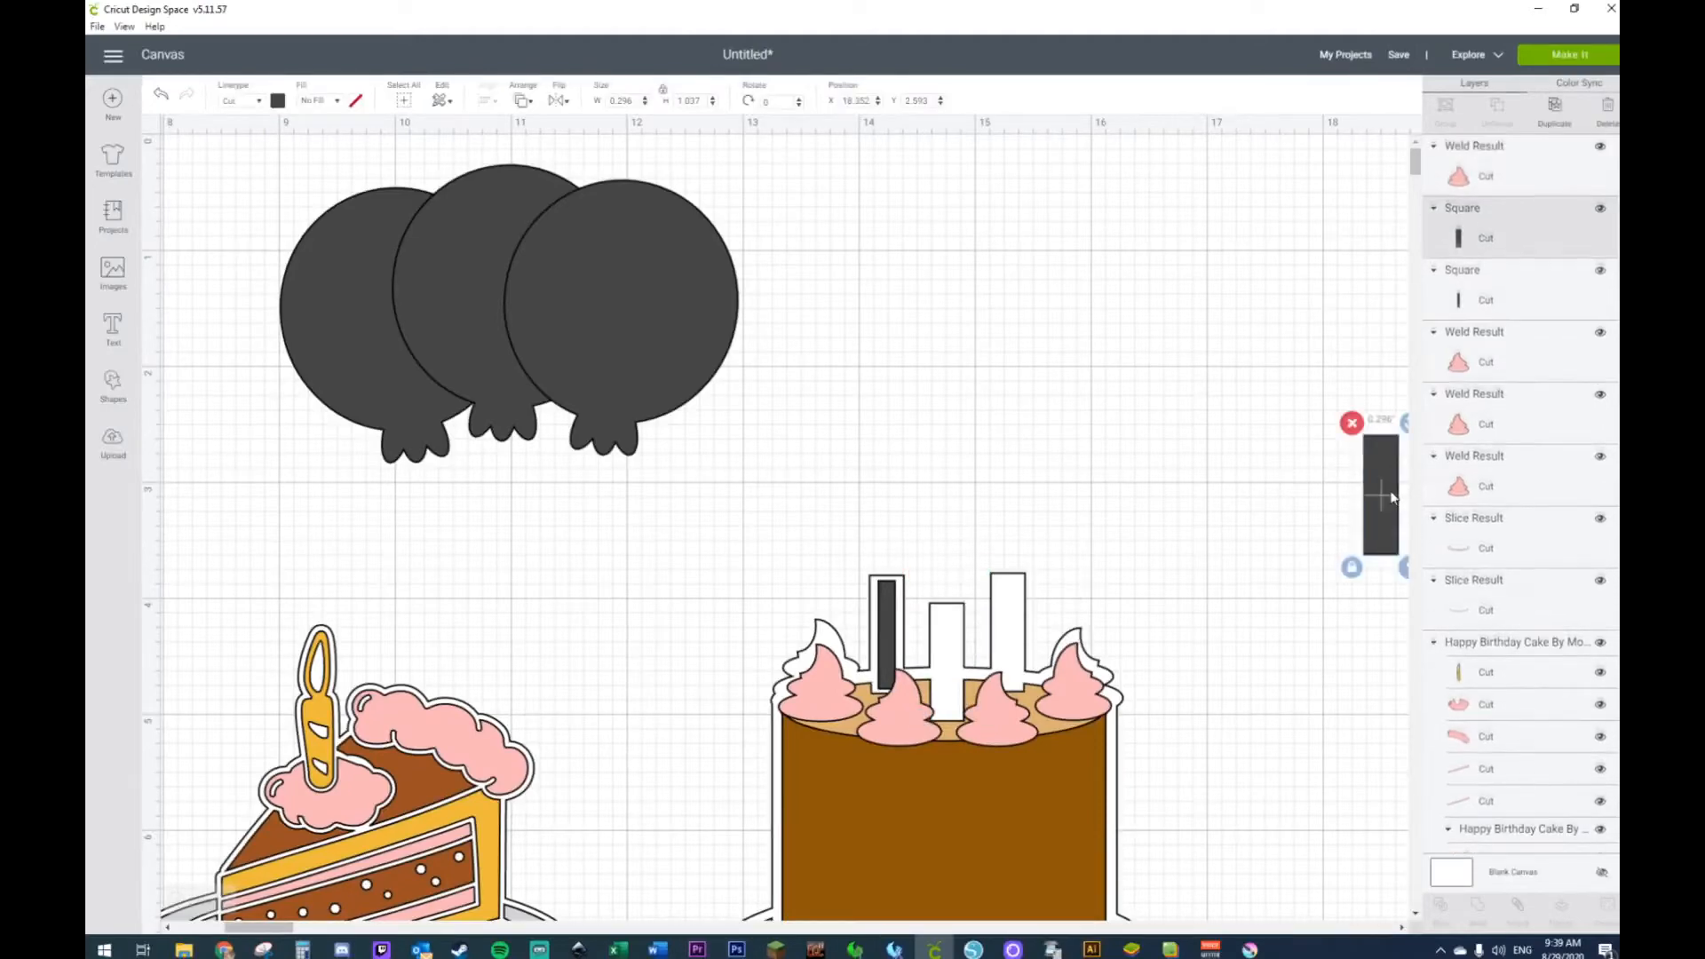
key("Delete")
Step: Duplicate the narrow dark candle into the middle and right candle outlines and bring the dollop below the right candle to the front
left_click(891, 627)
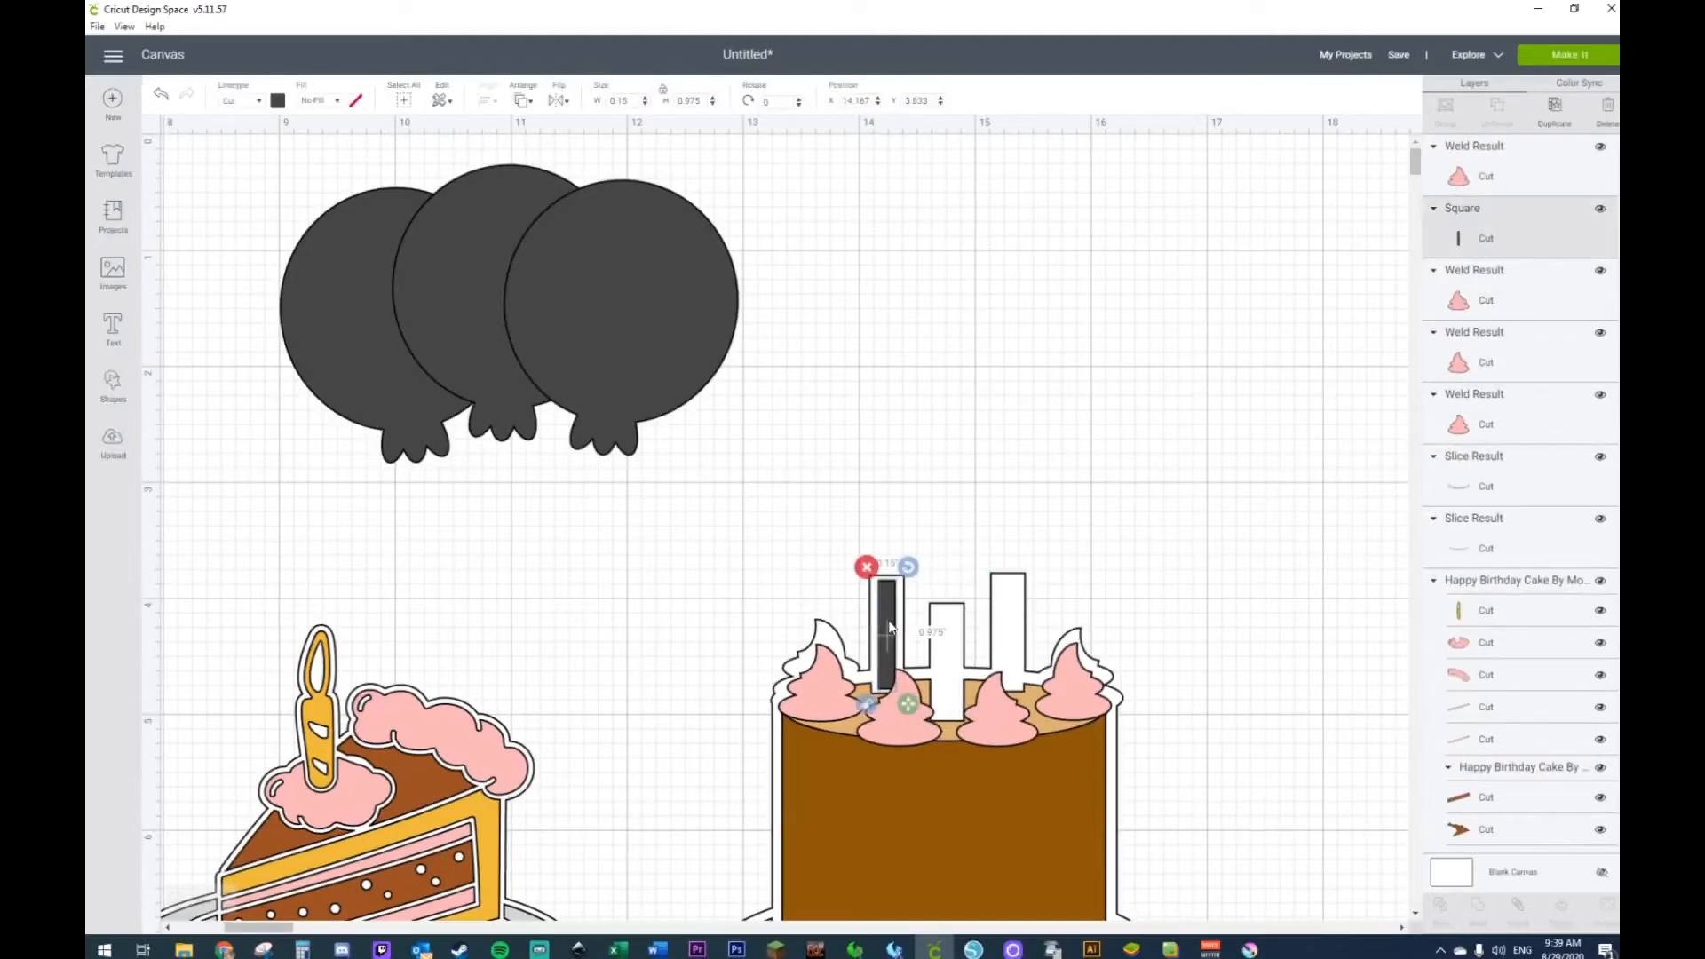
key("ctrl+d")
left_click_drag(891, 627, 944, 643)
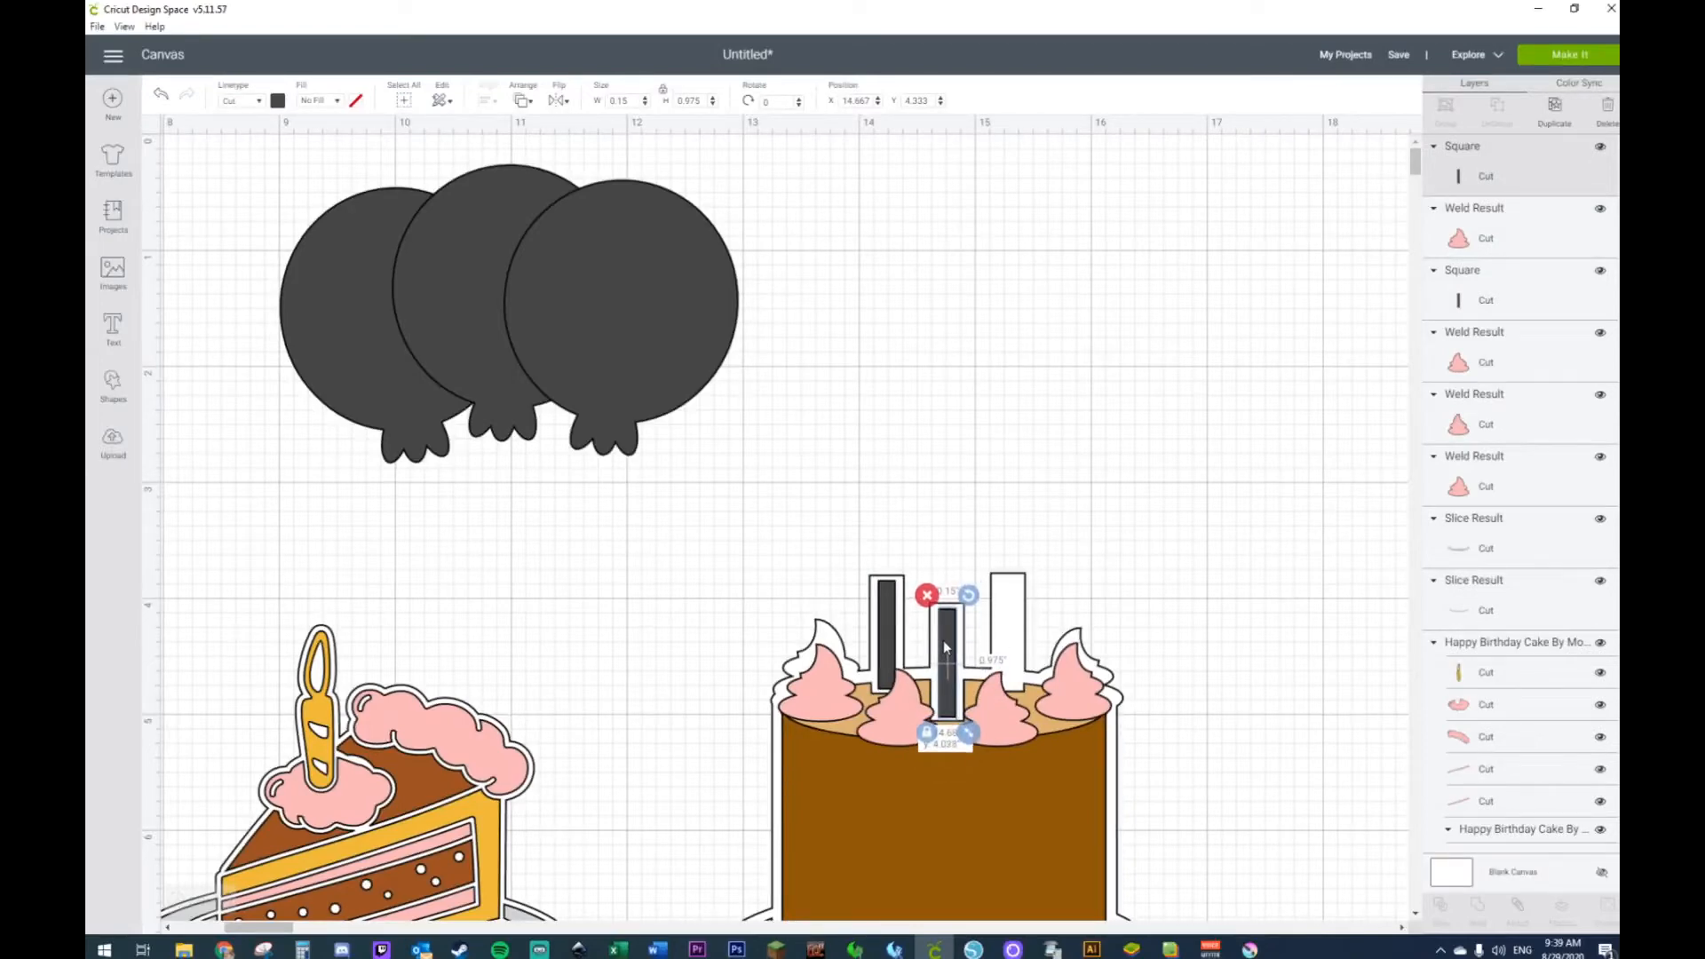
key("ctrl+d")
left_click_drag(999, 701, 1004, 614)
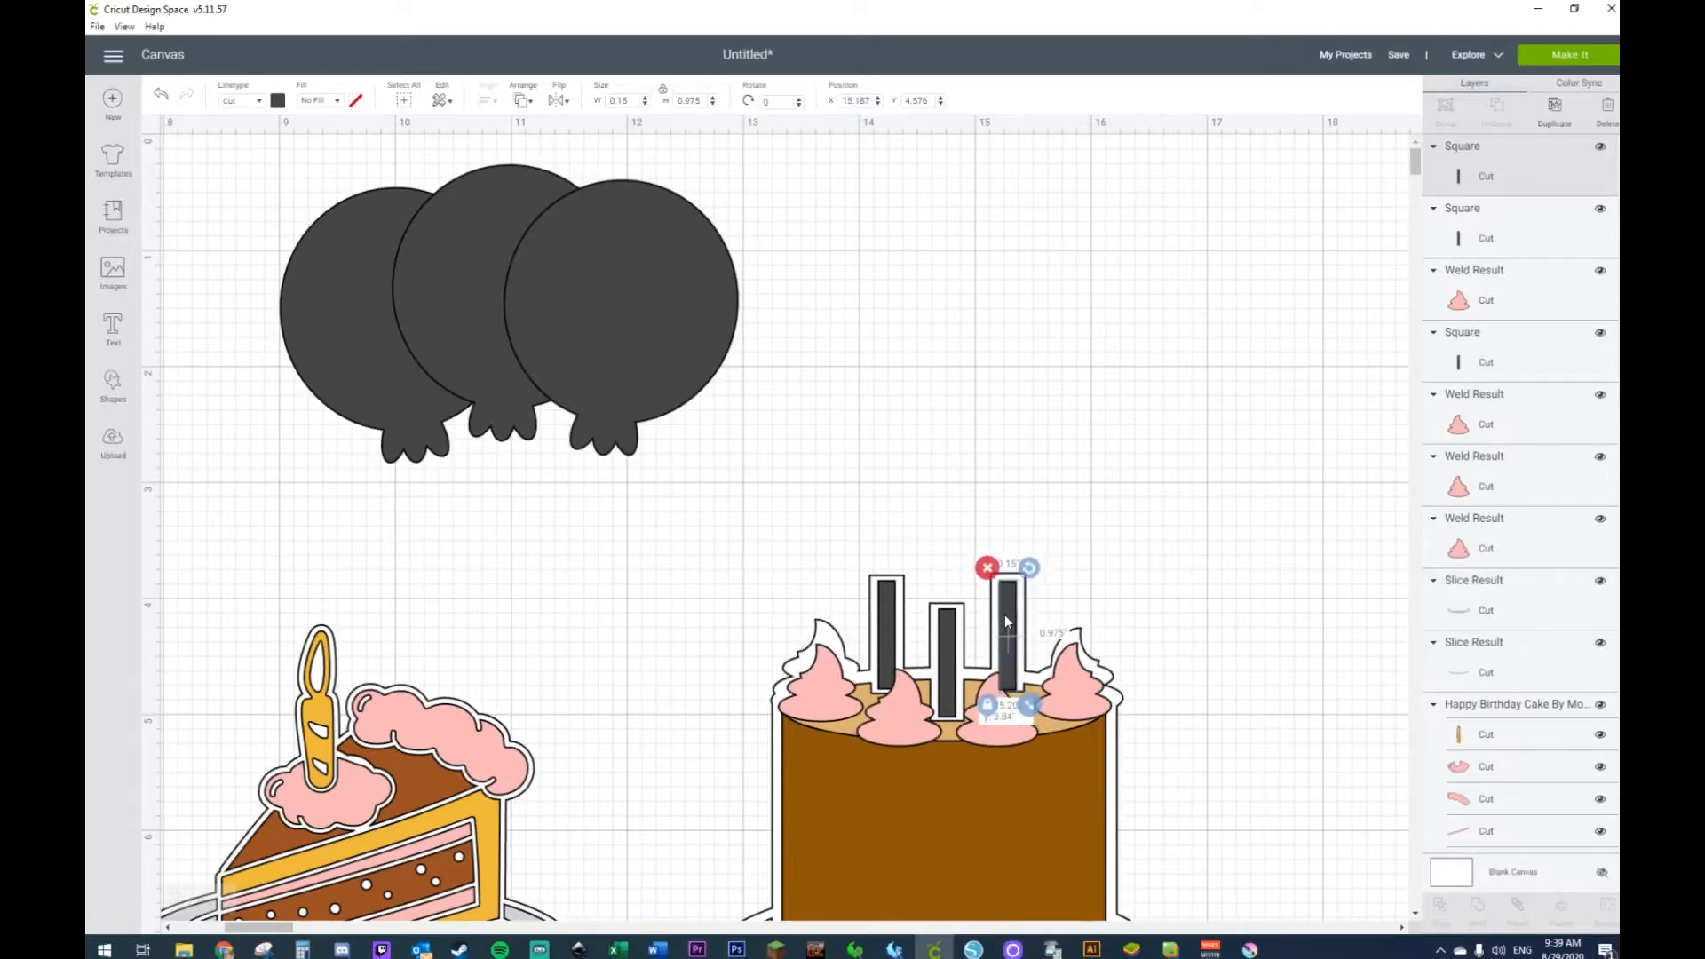
right_click(987, 710)
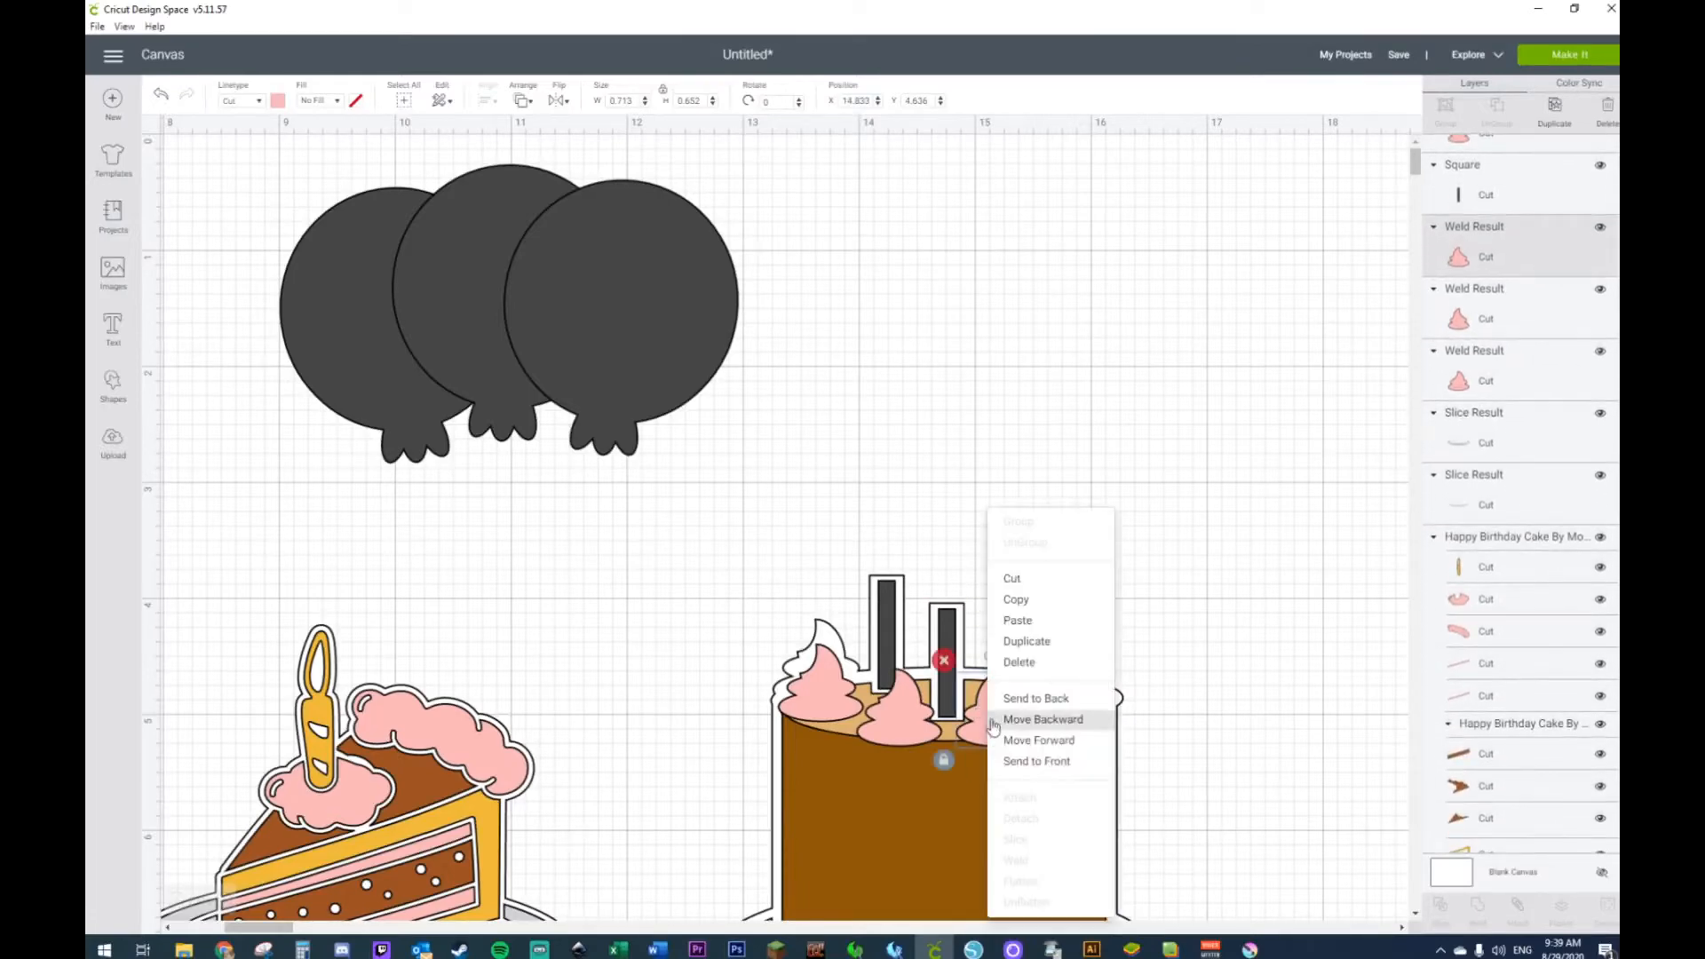
left_click(1025, 754)
left_click(1254, 530)
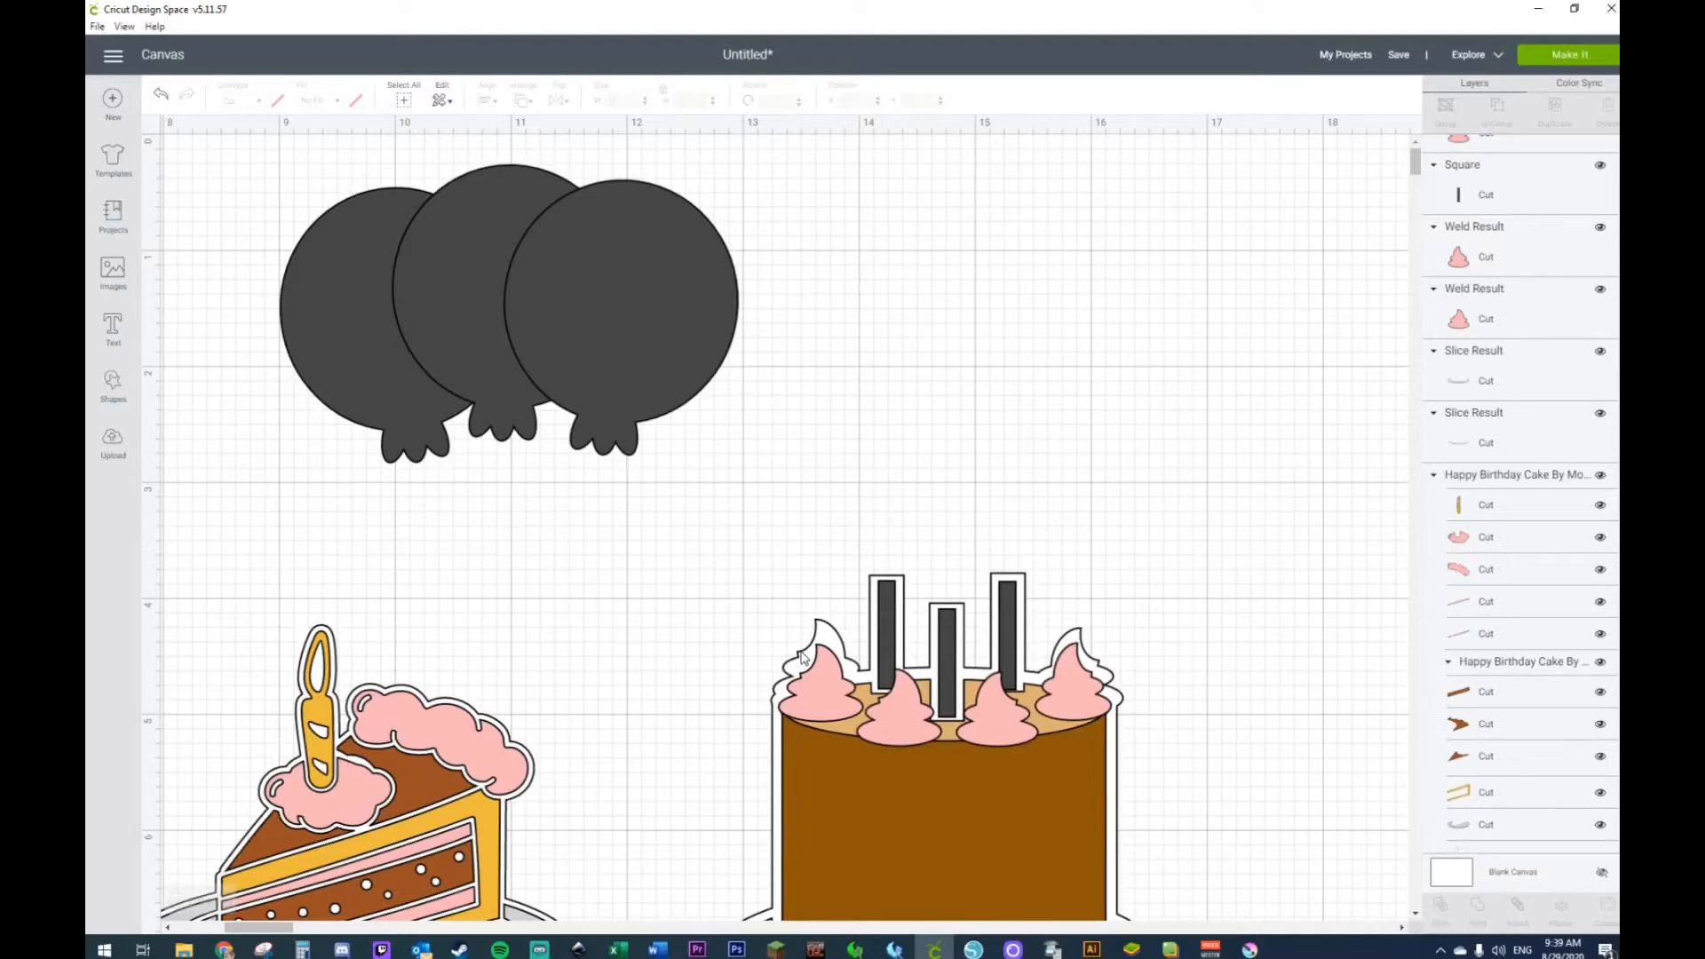
left_click(887, 621)
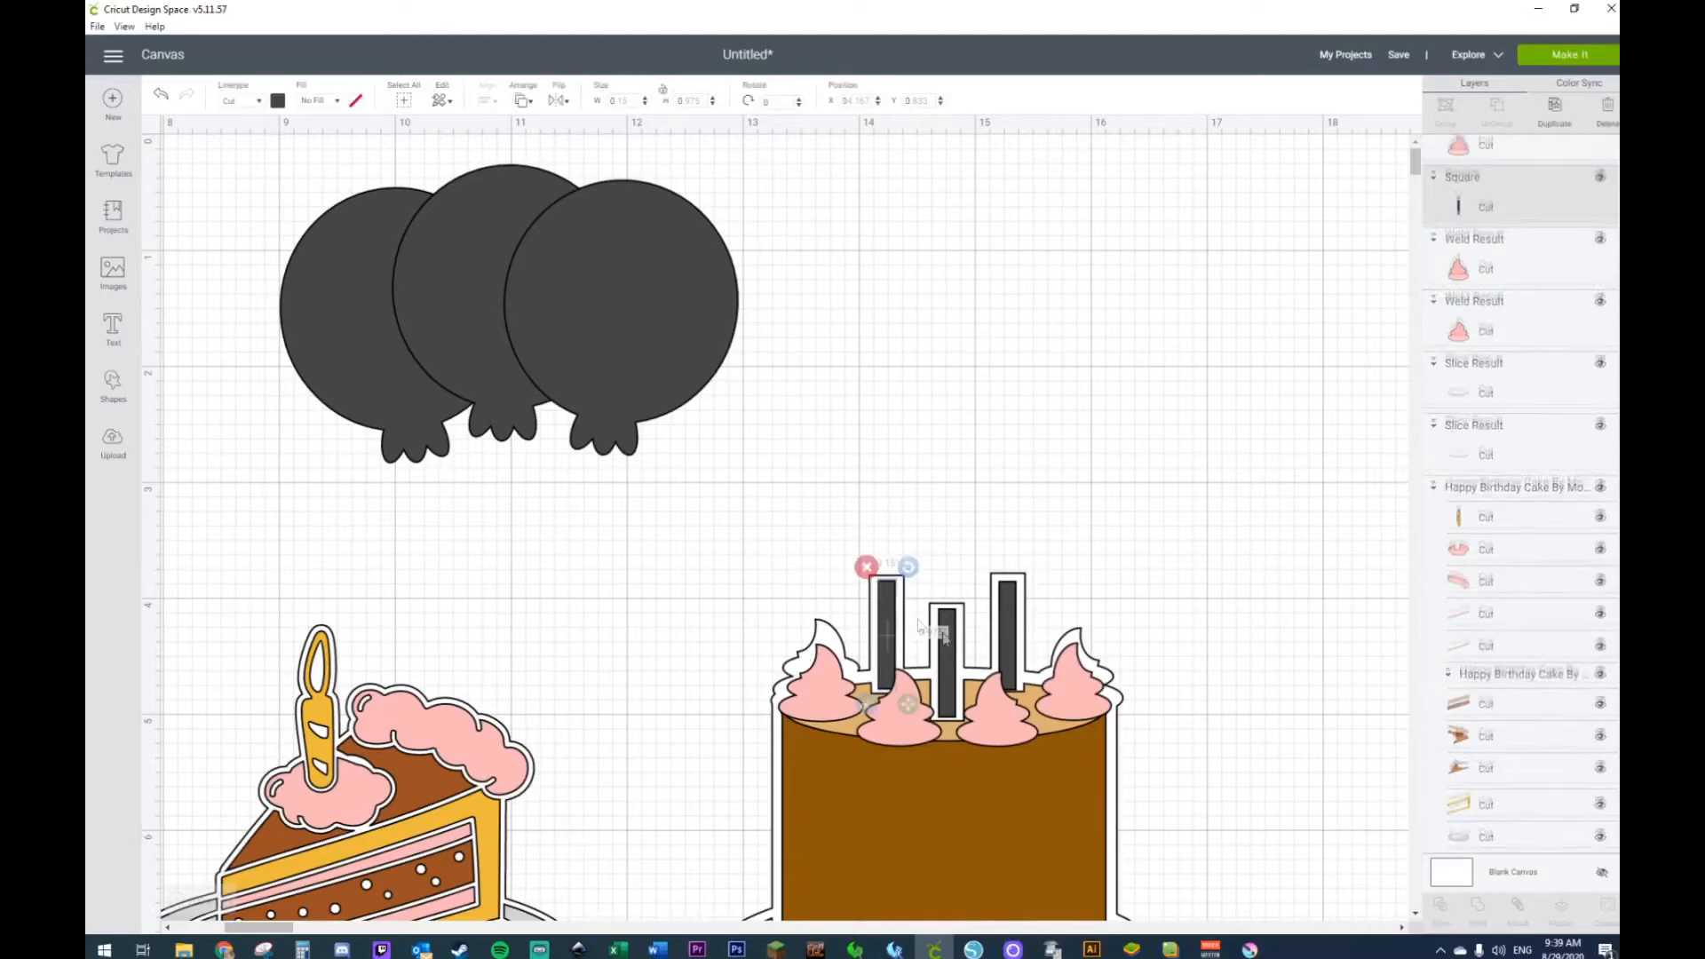
left_click(1003, 639, "shift")
left_click(991, 525)
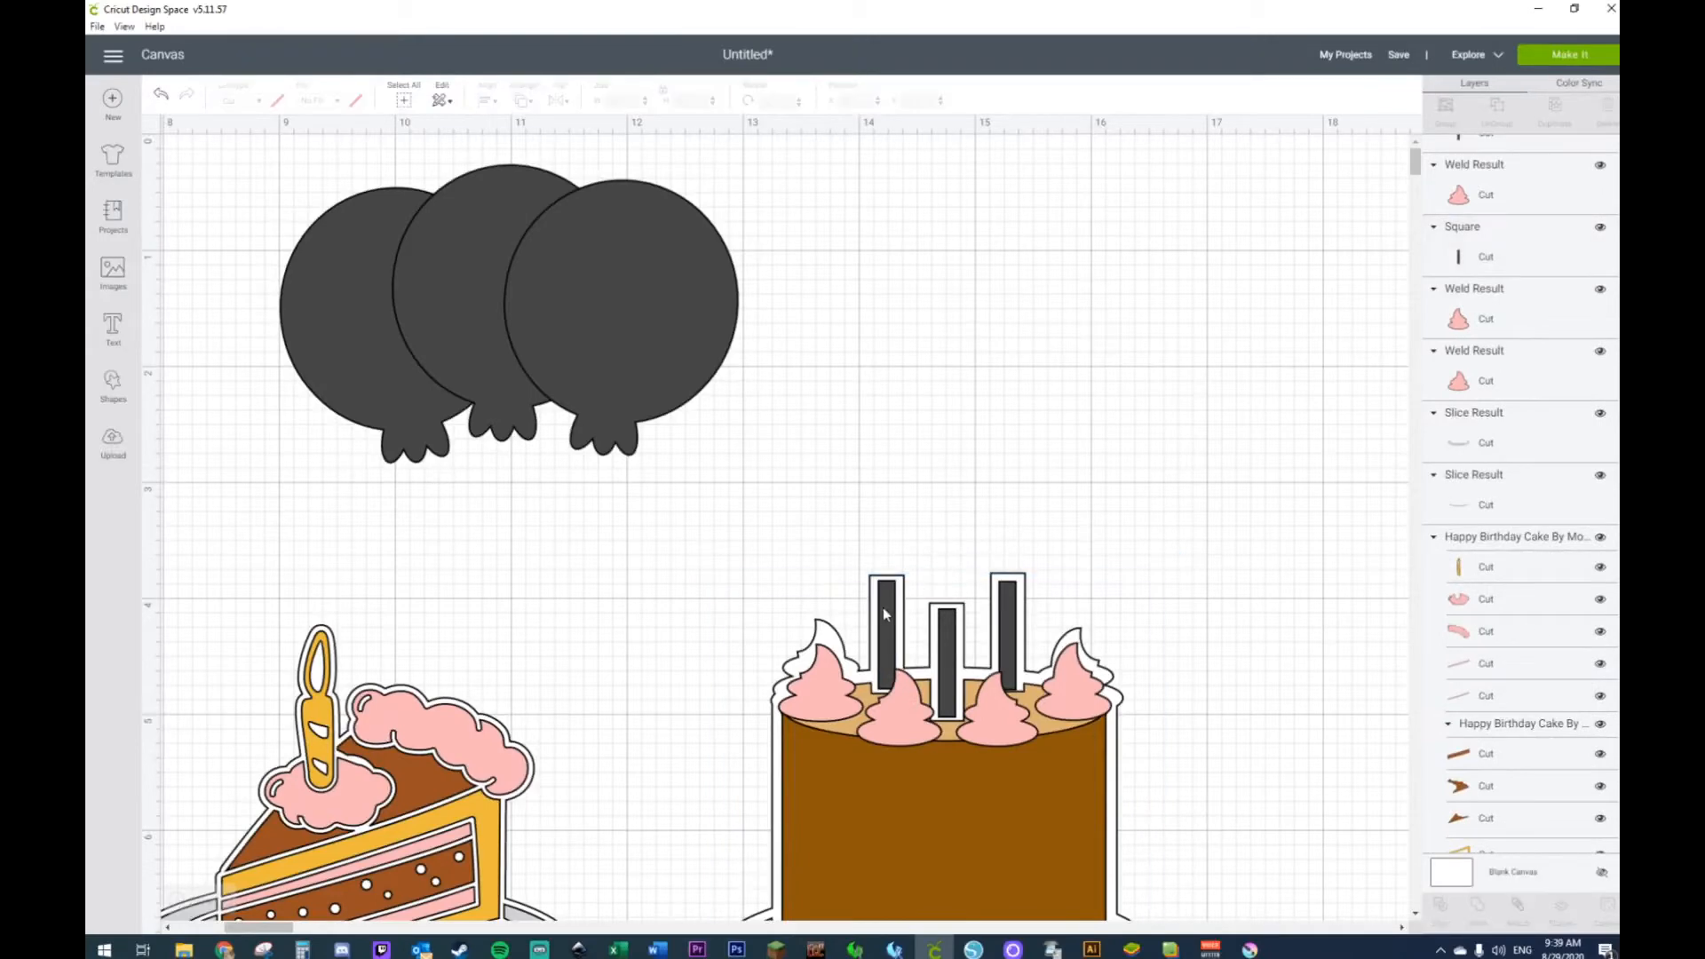
Step: Weld the three narrow dark candles into one shape
left_click(891, 622)
left_click(955, 645, "shift")
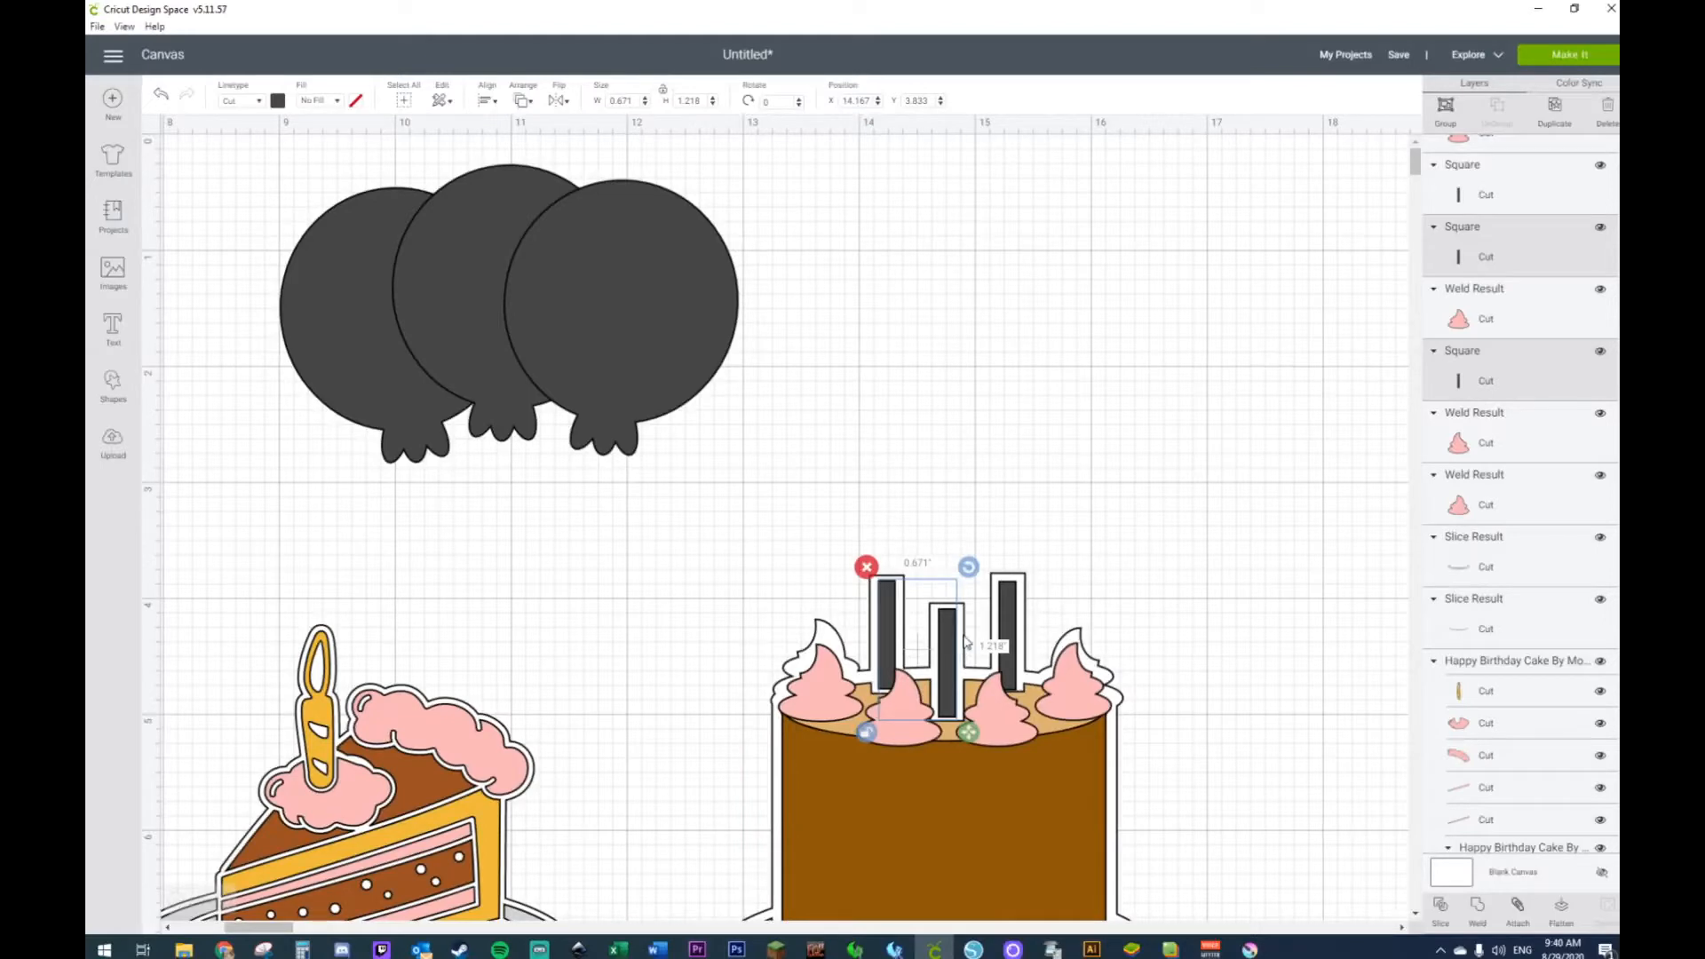
left_click(1011, 638, "shift")
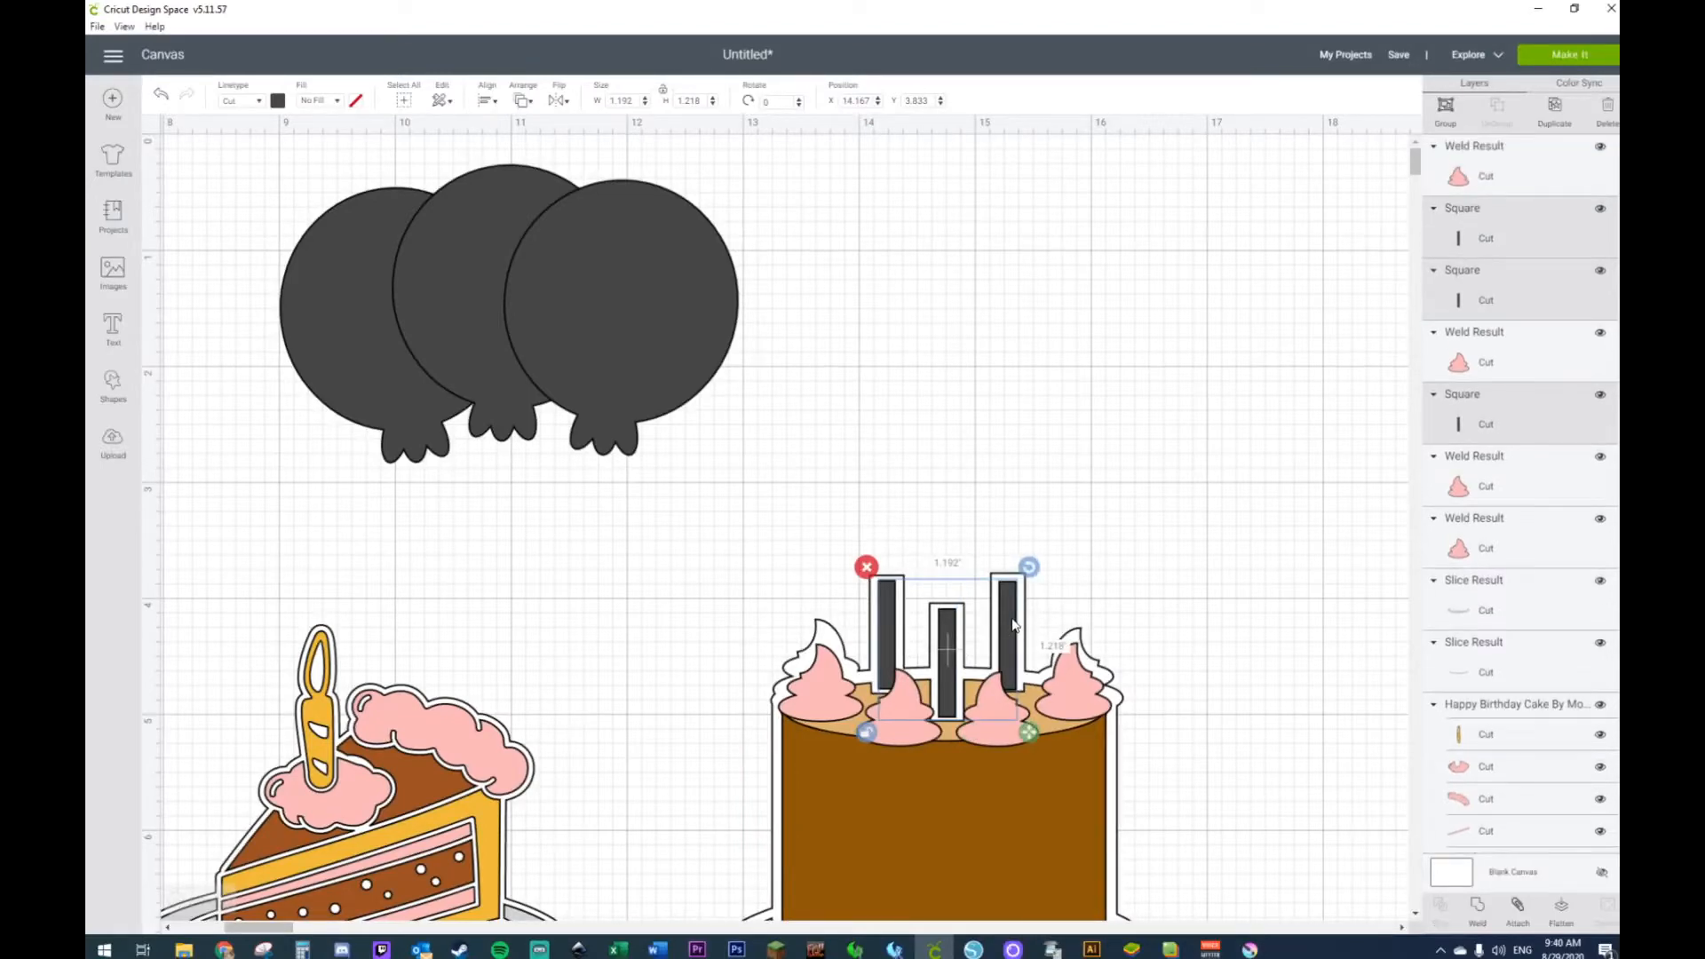
right_click(1012, 637)
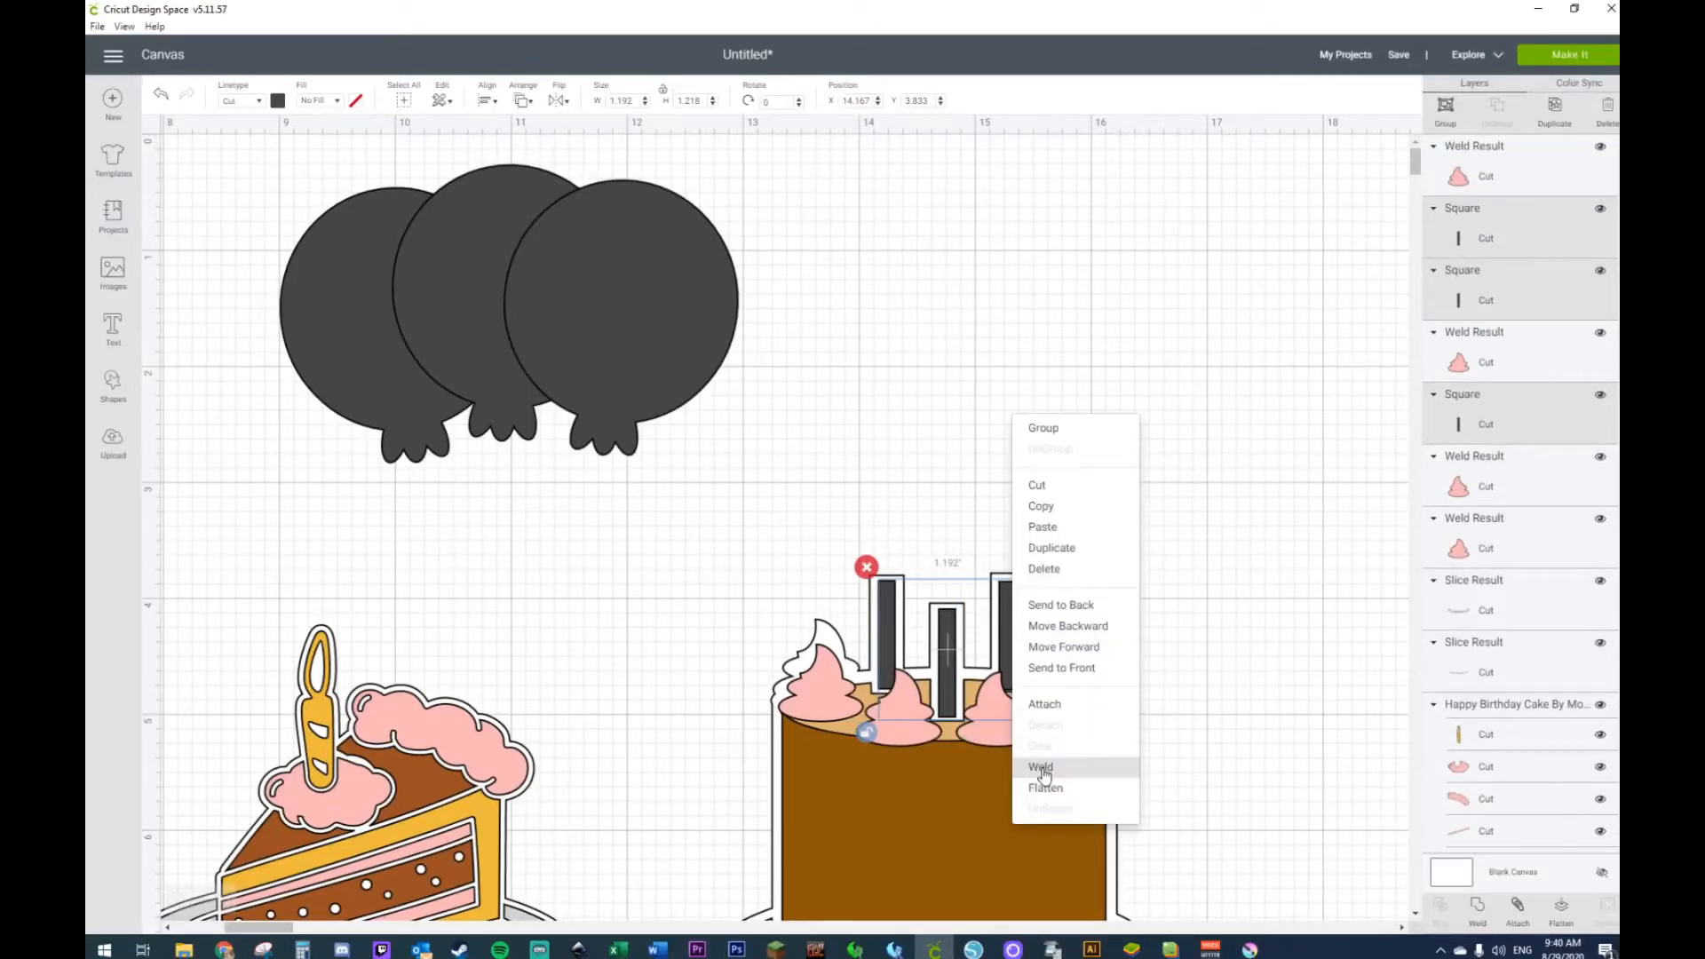
left_click(1043, 769)
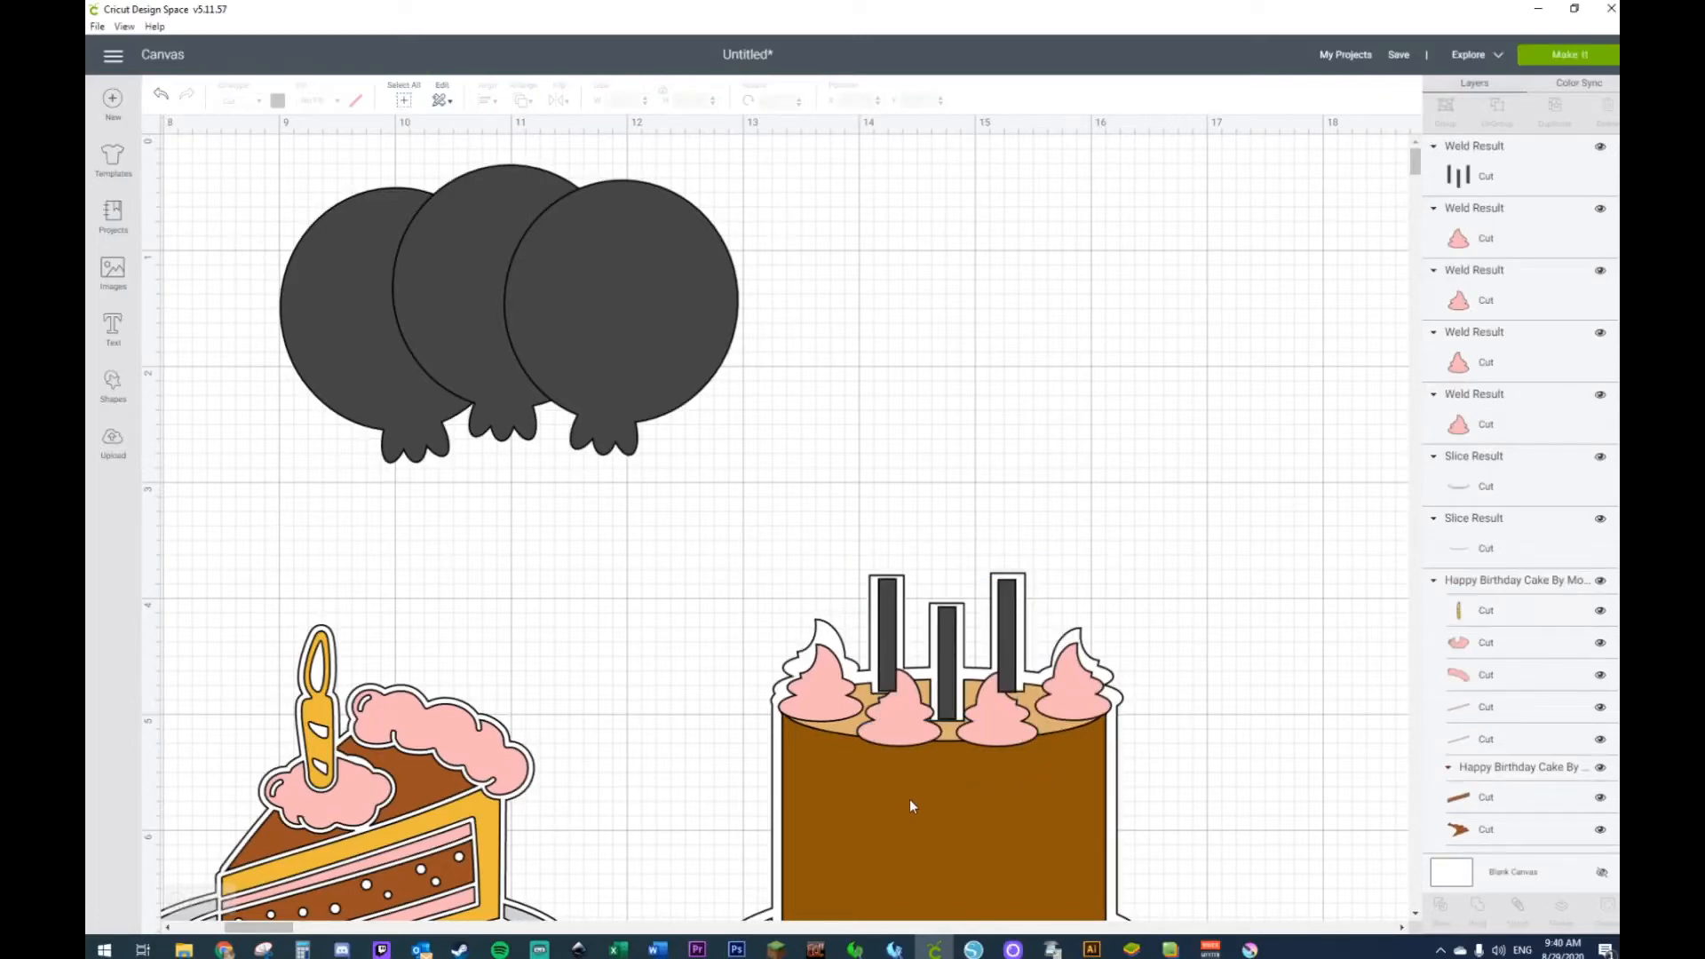
Step: Bring the two middle pink dollops to the front so they overlap the welded candles
left_click(904, 726)
right_click(905, 728)
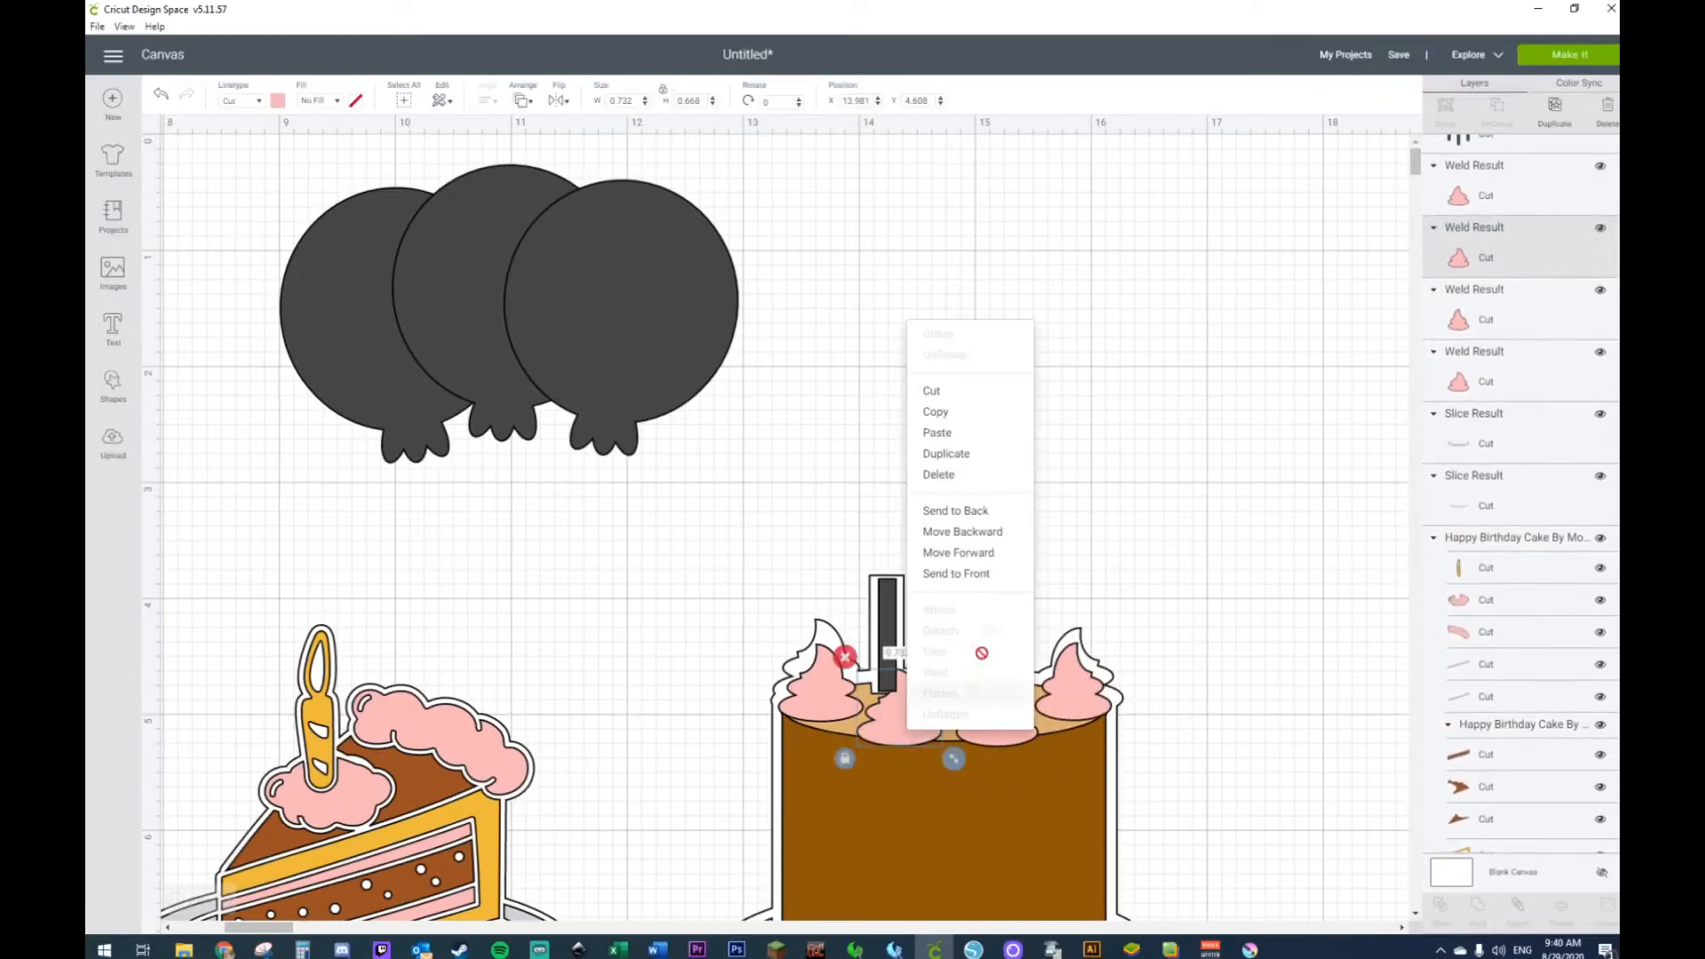
left_click(969, 576)
left_click(1002, 719)
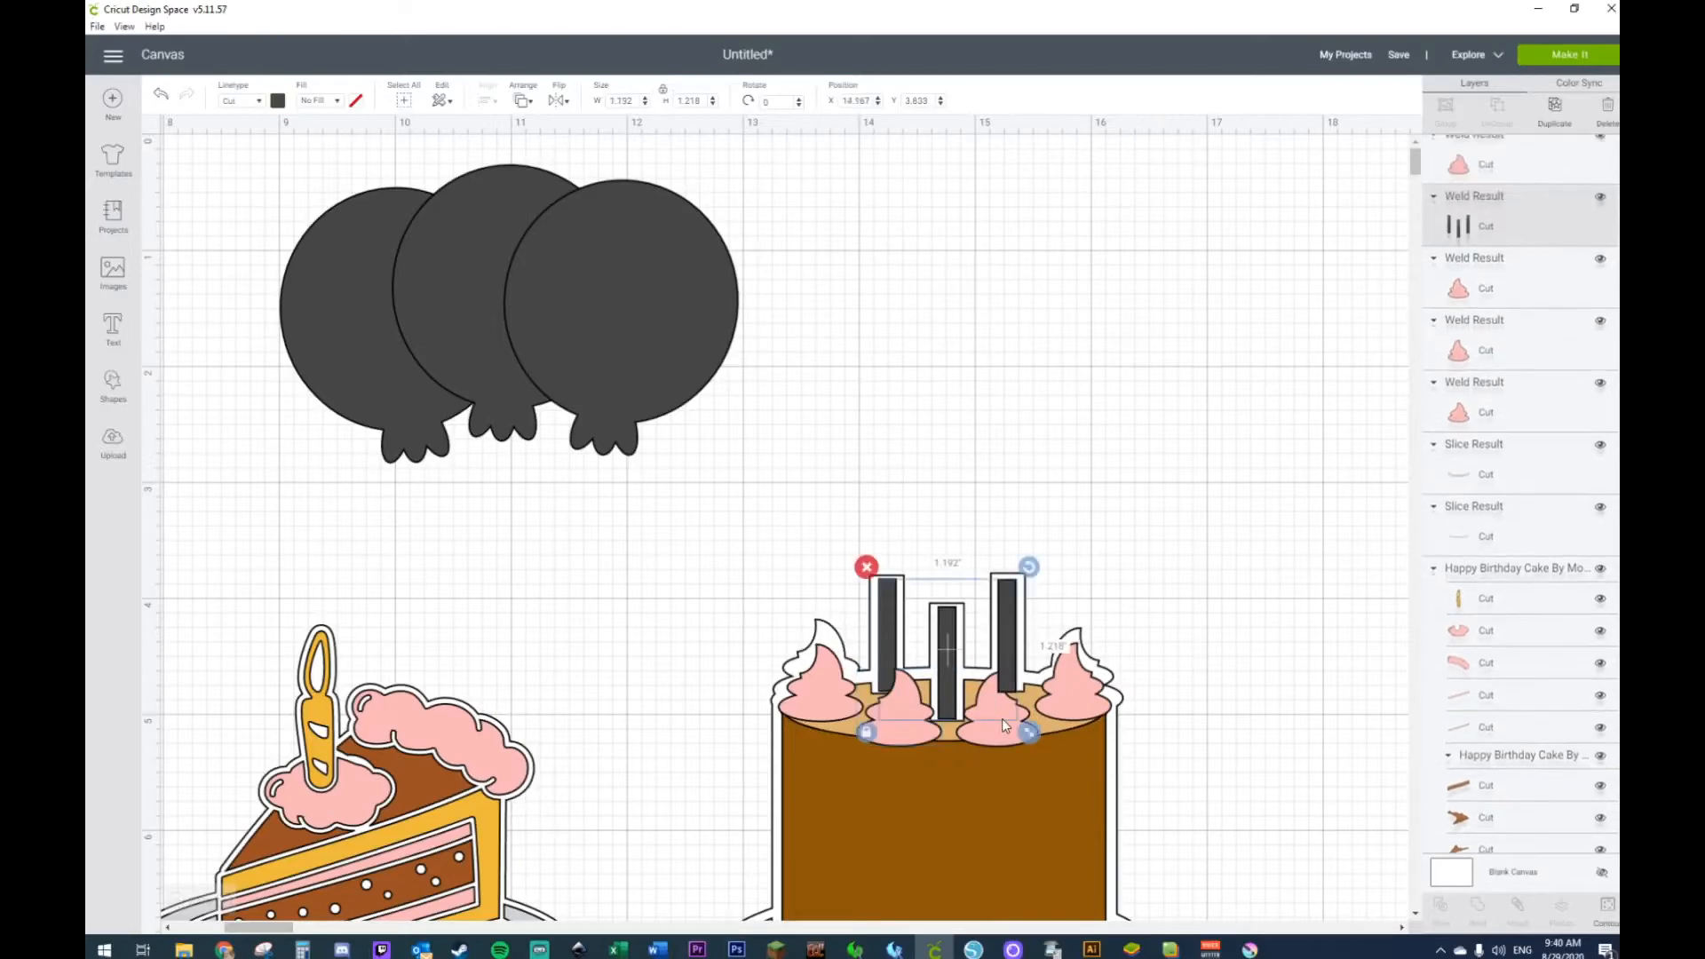
right_click(1001, 719)
left_click(1317, 512)
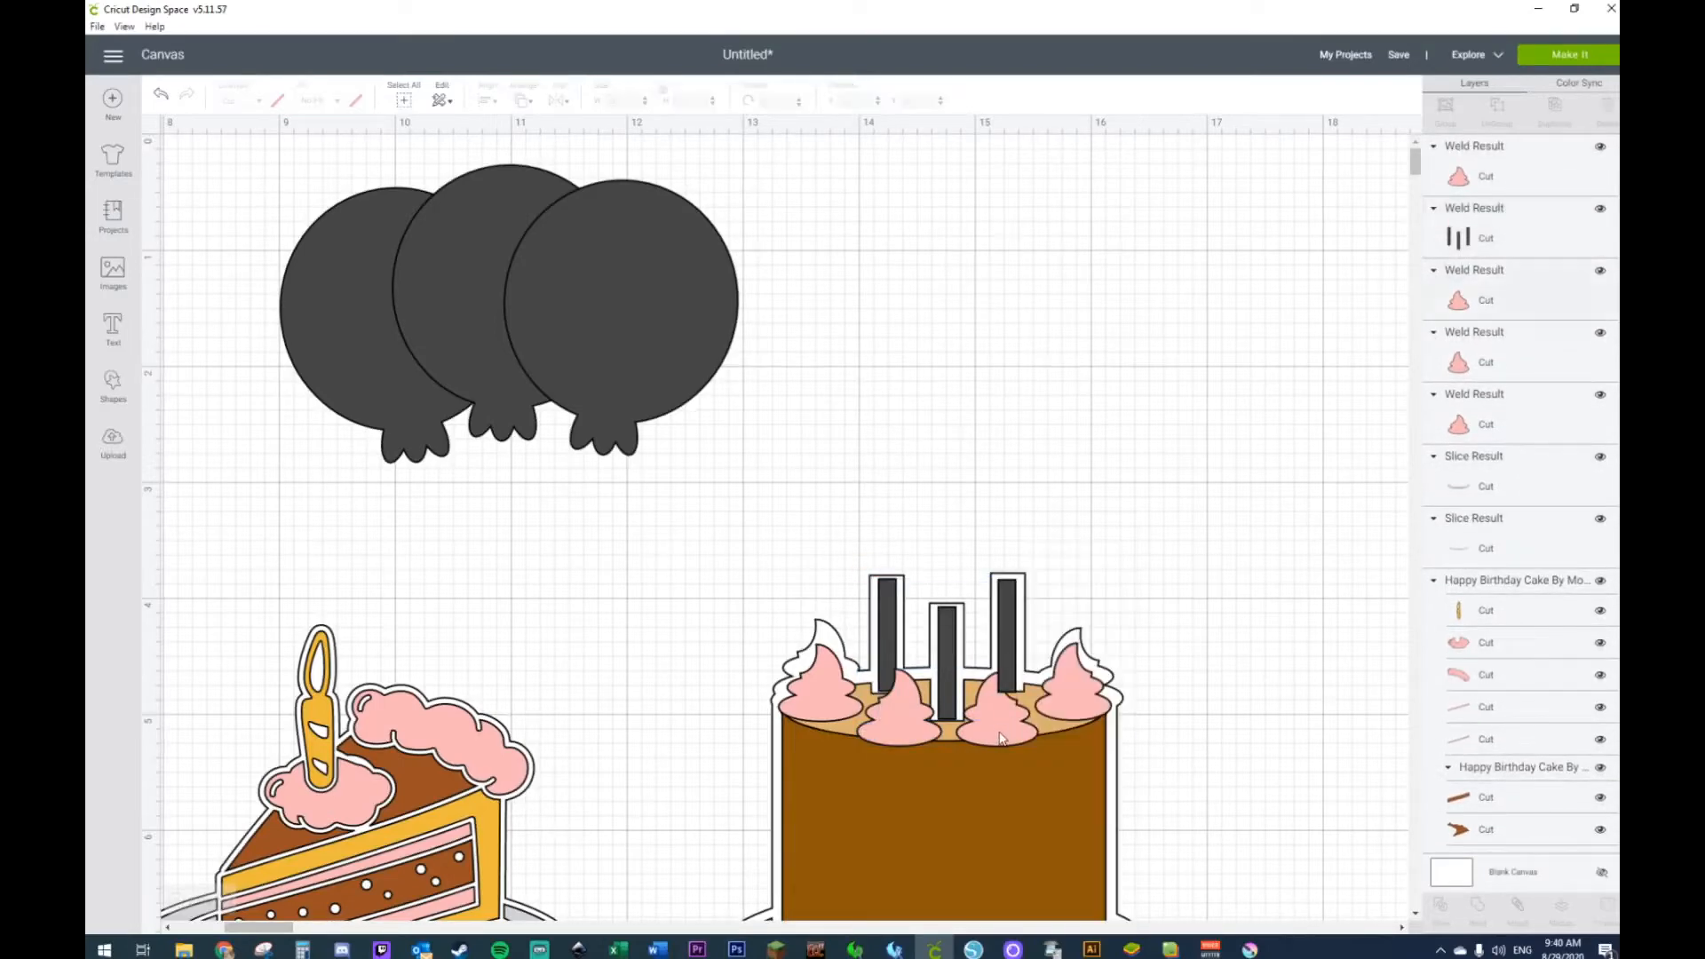
left_click(1000, 737)
right_click(1001, 737)
left_click(1076, 577)
left_click(1214, 456)
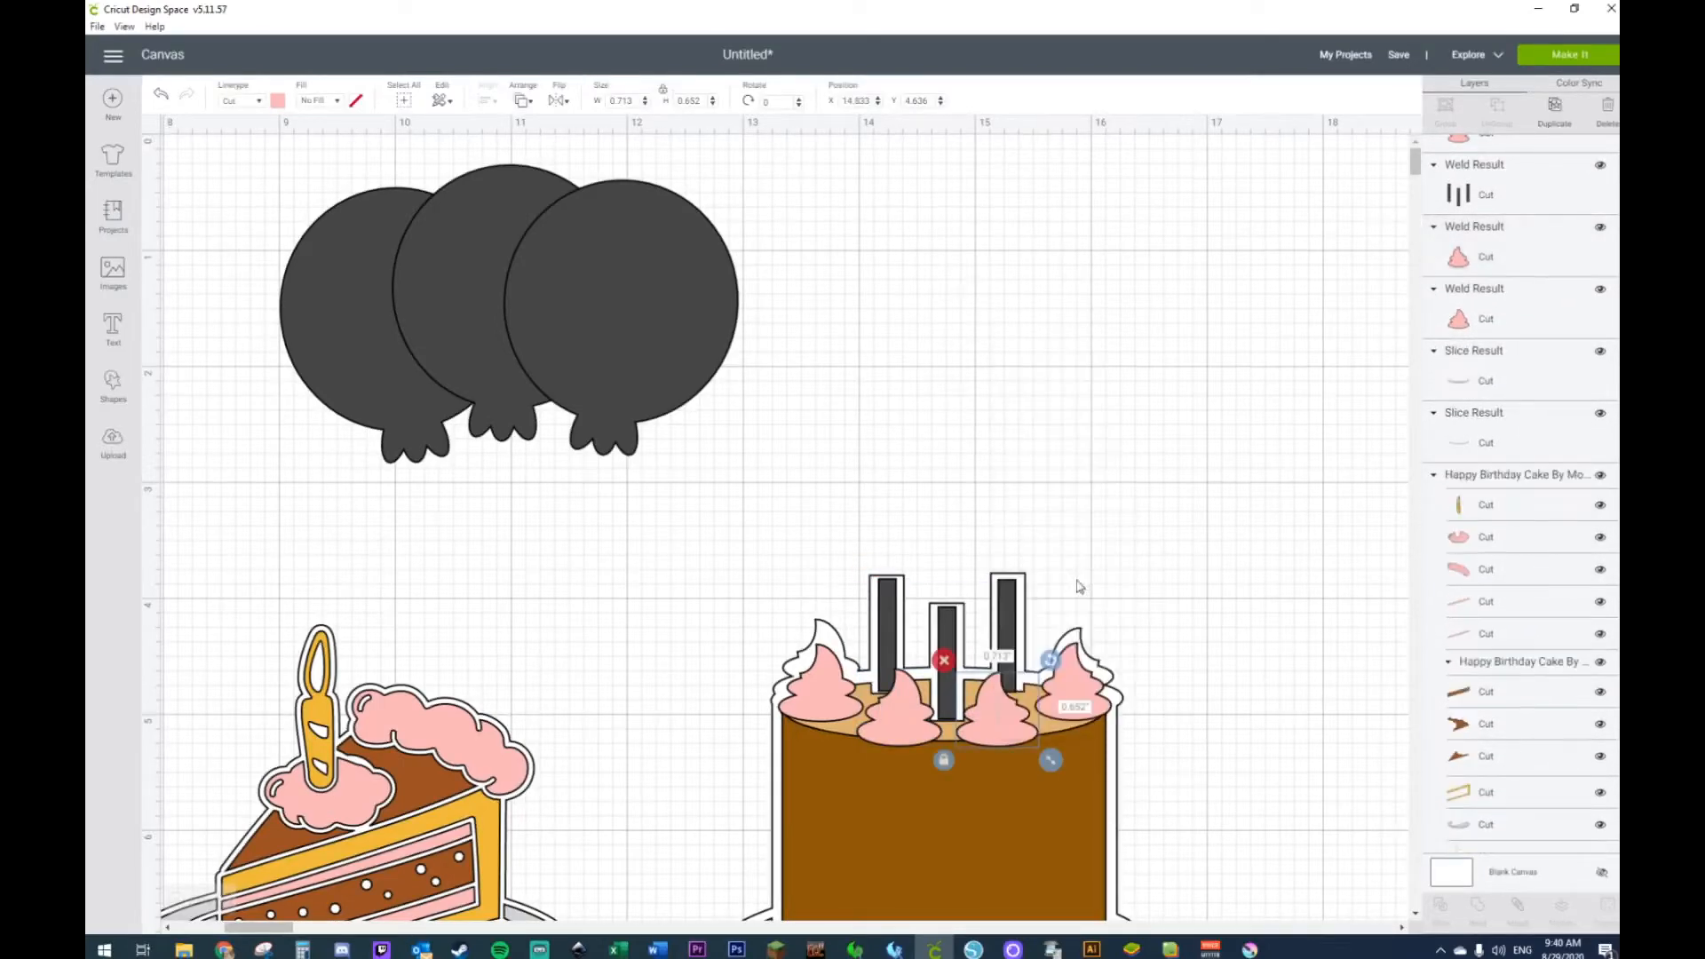
left_click(946, 625)
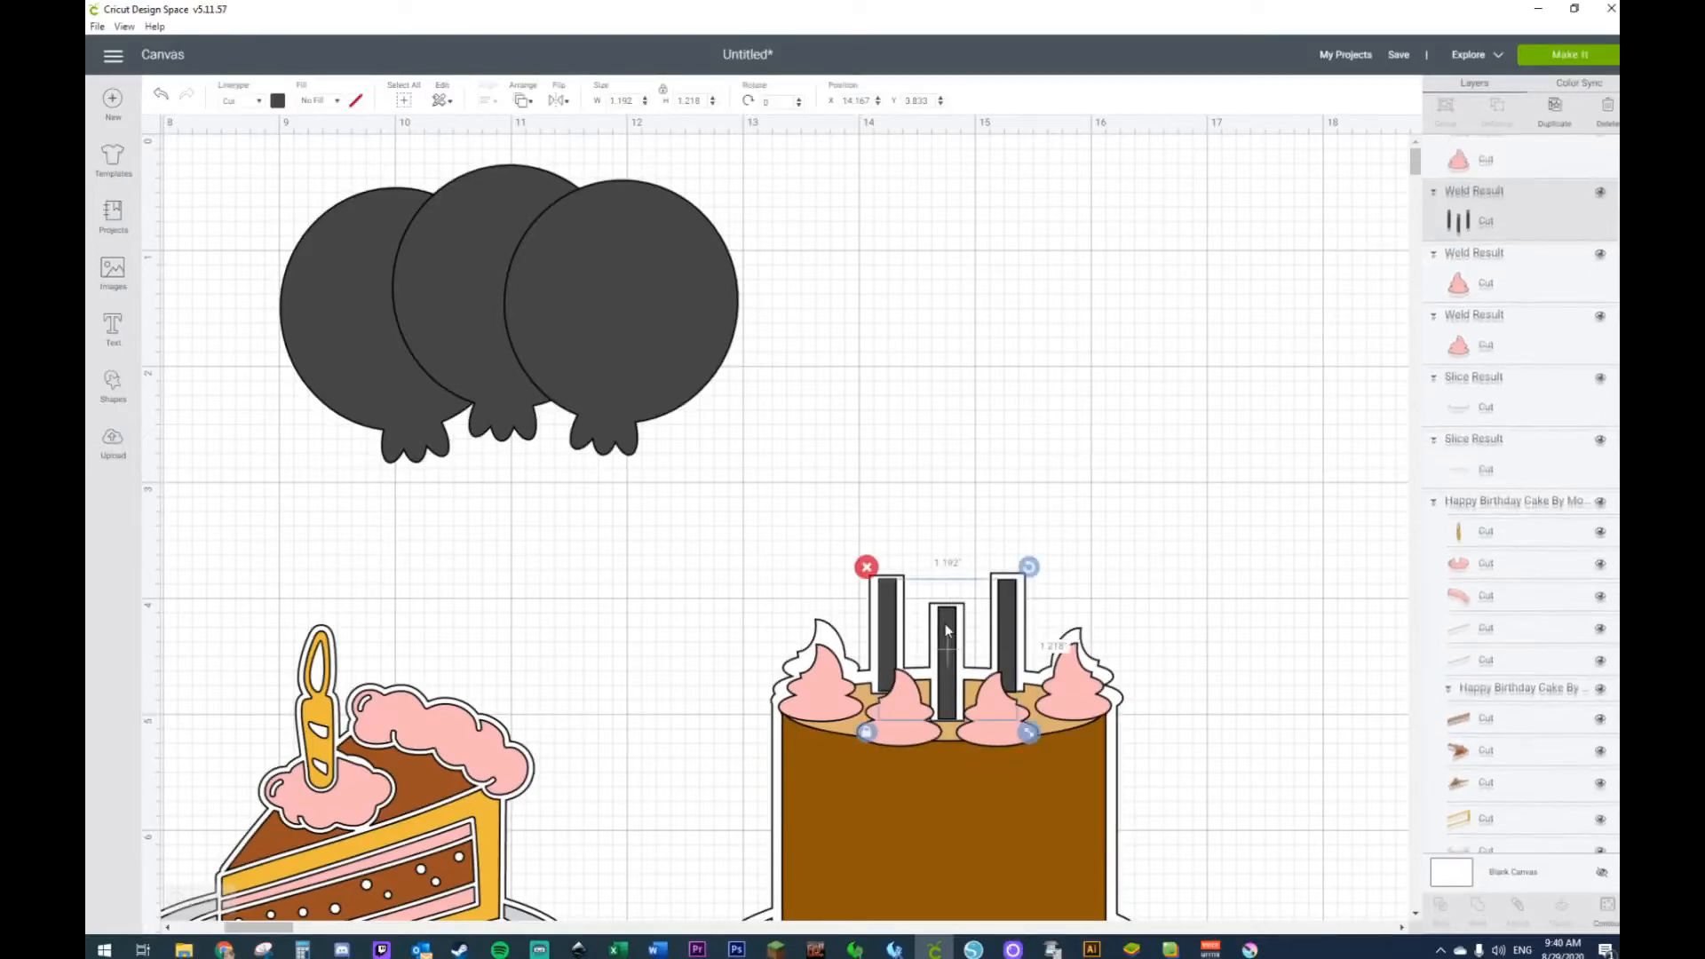
Step: Recolor the three welded candles golden yellow using the existing material color
left_click(278, 102)
left_click(415, 160)
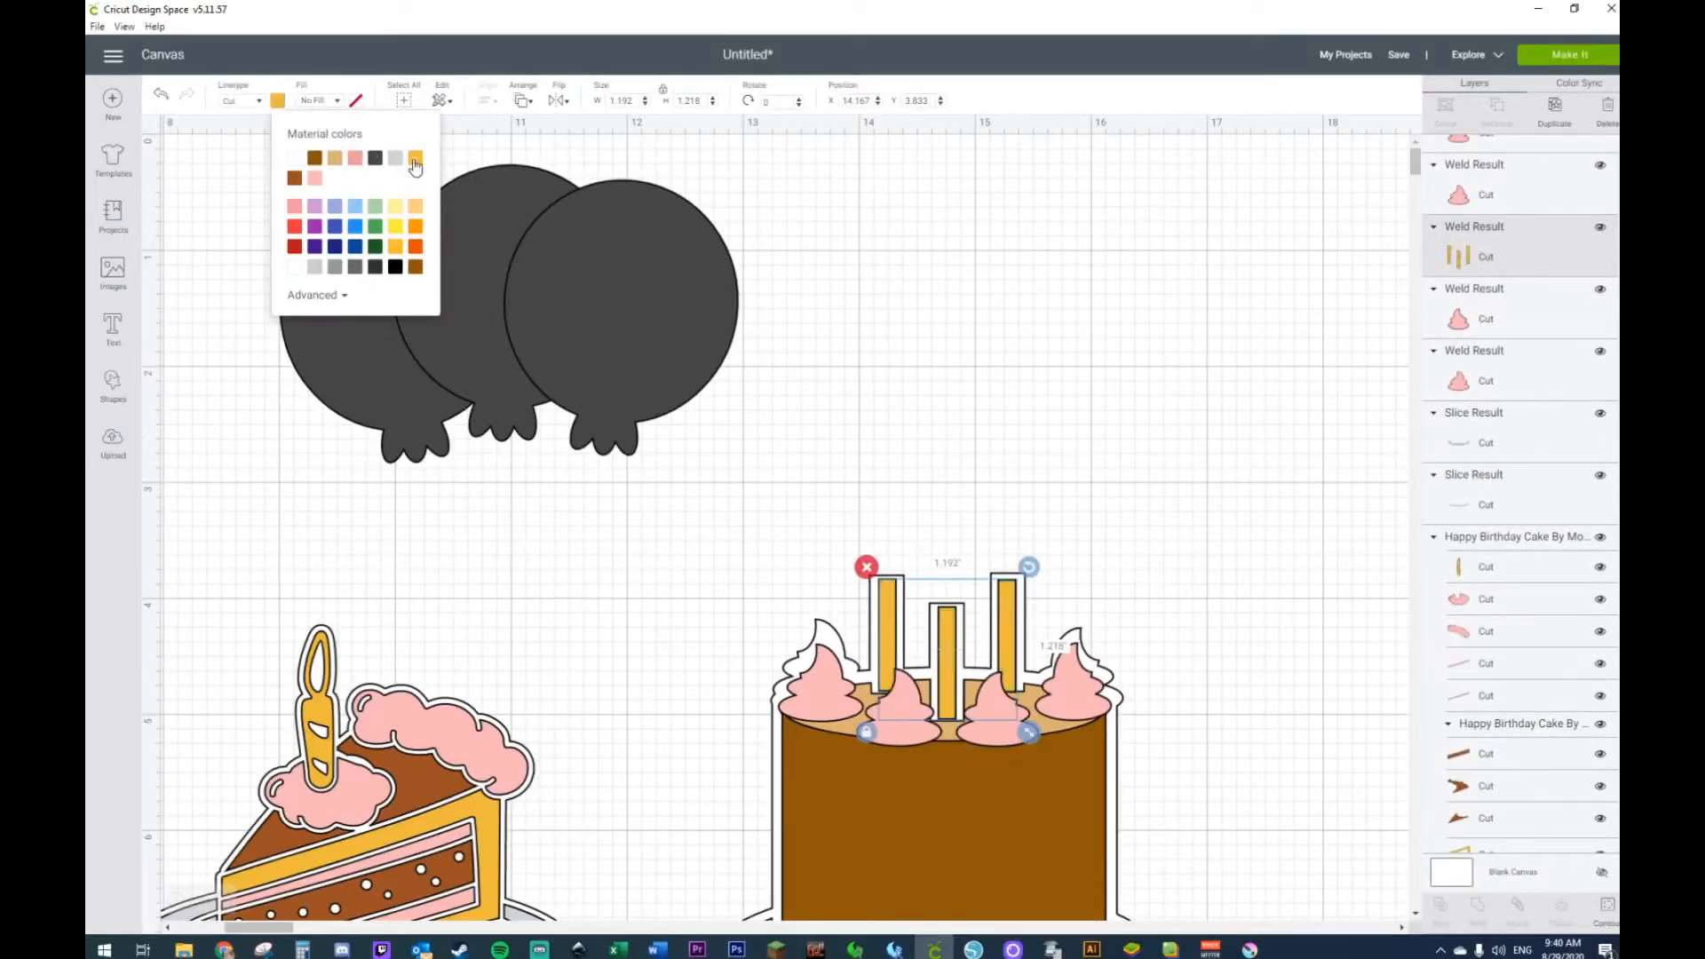
left_click(1090, 411)
scroll(1110, 417, "down", 5)
scroll(1199, 413, "up", 2)
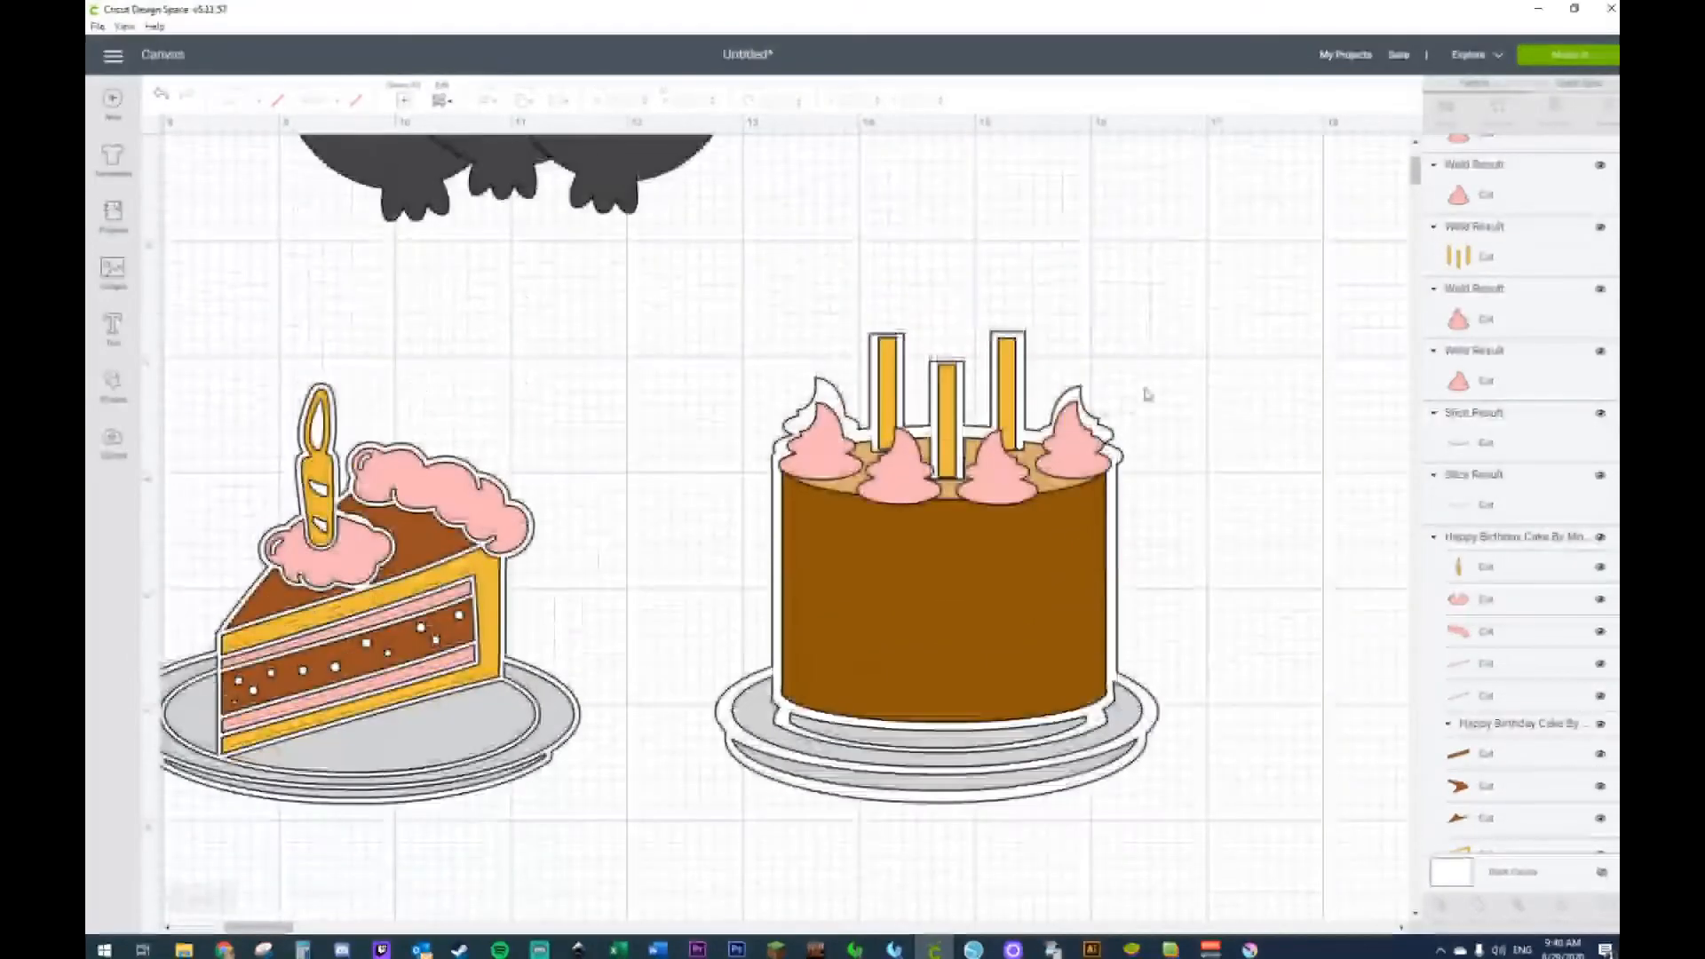
scroll(1268, 408, "down", 1)
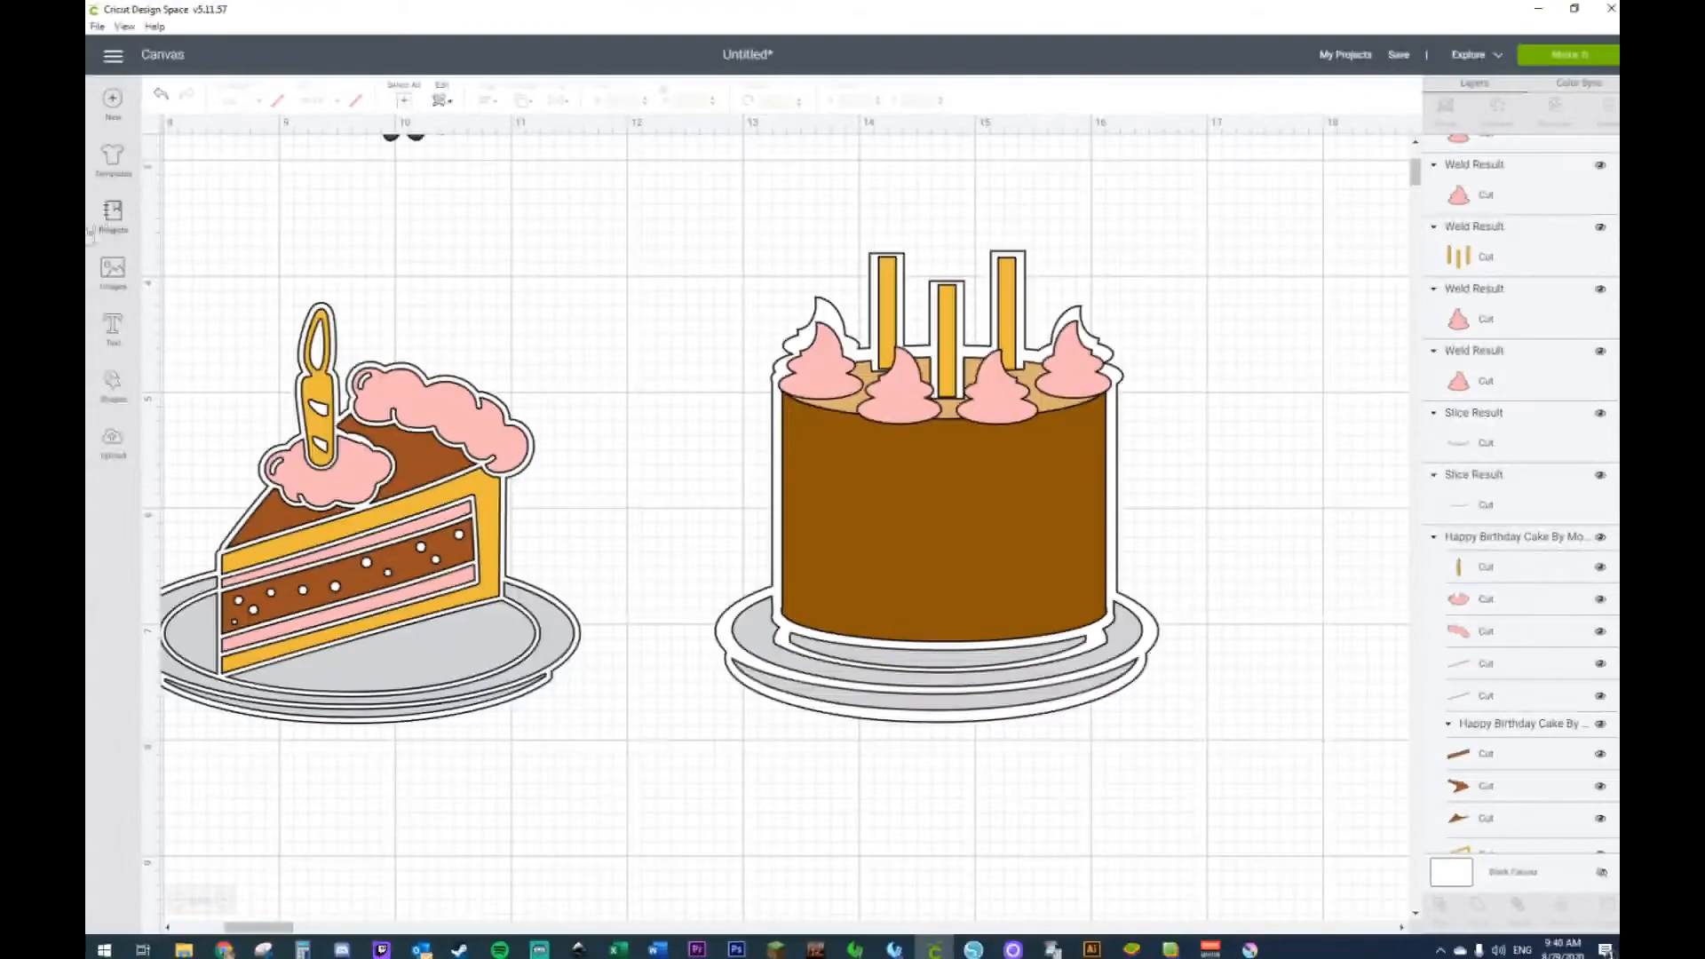
Step: Insert a circle, place it between the cake slice and the whole cake, and shrink it to about 0.9 inches wide
left_click(113, 387)
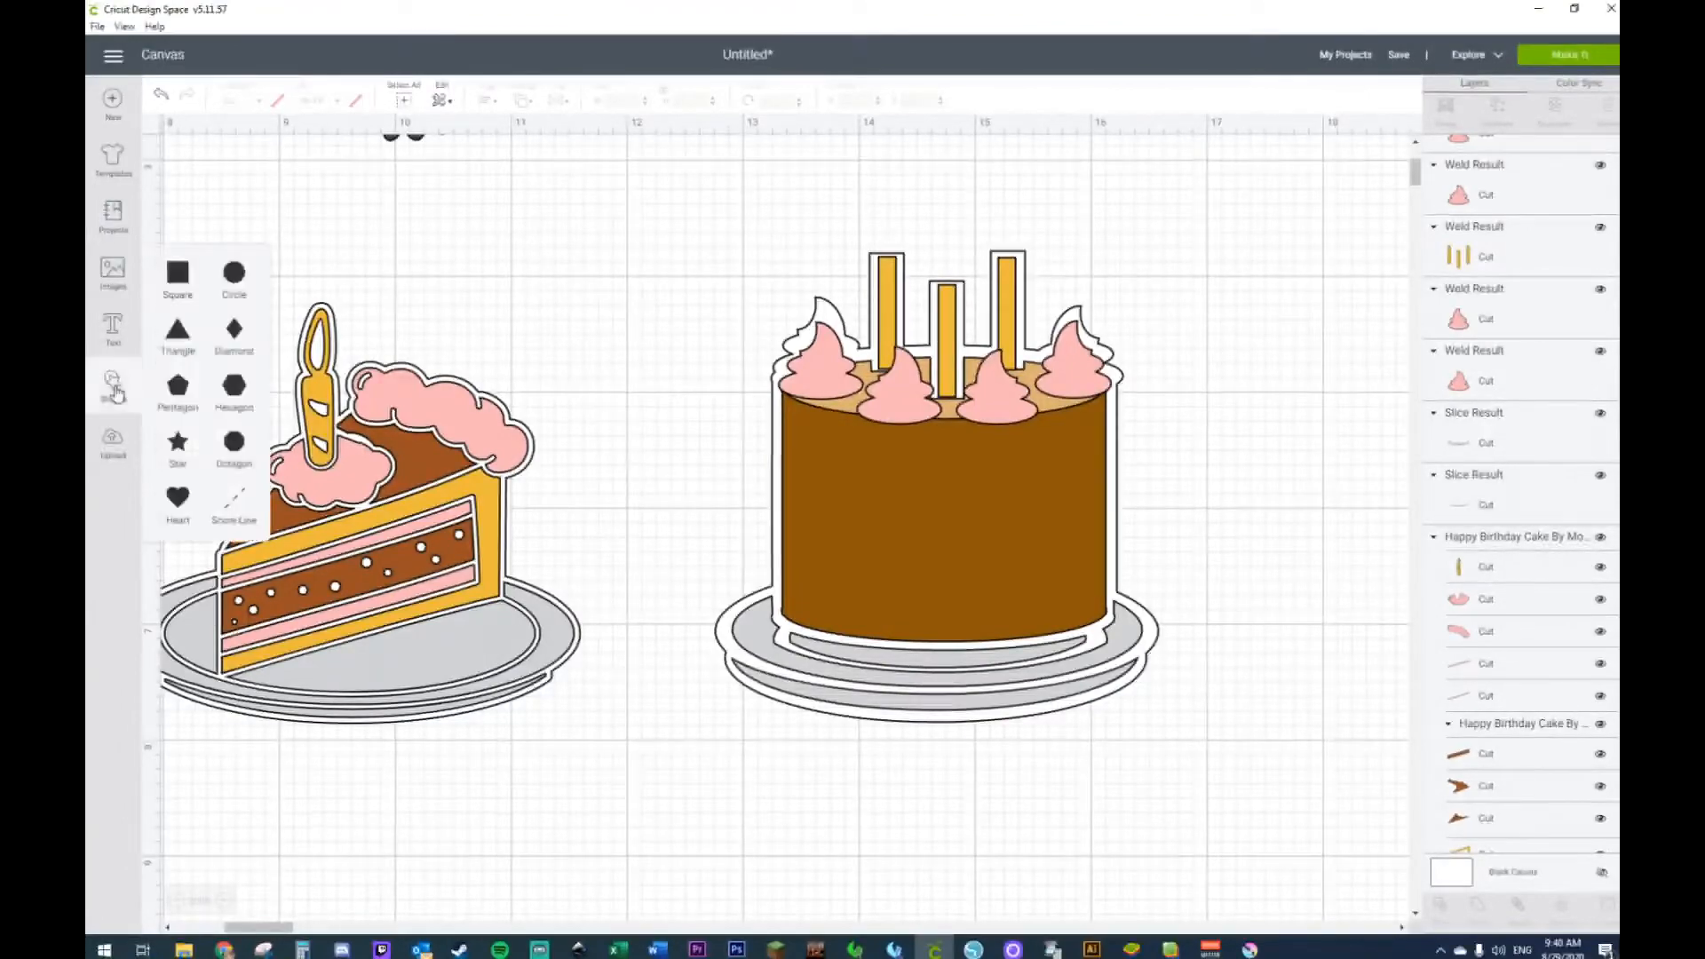
left_click(235, 293)
left_click_drag(471, 370, 638, 390)
left_click_drag(812, 652, 627, 294)
key("ctrl+c")
key("ctrl+v")
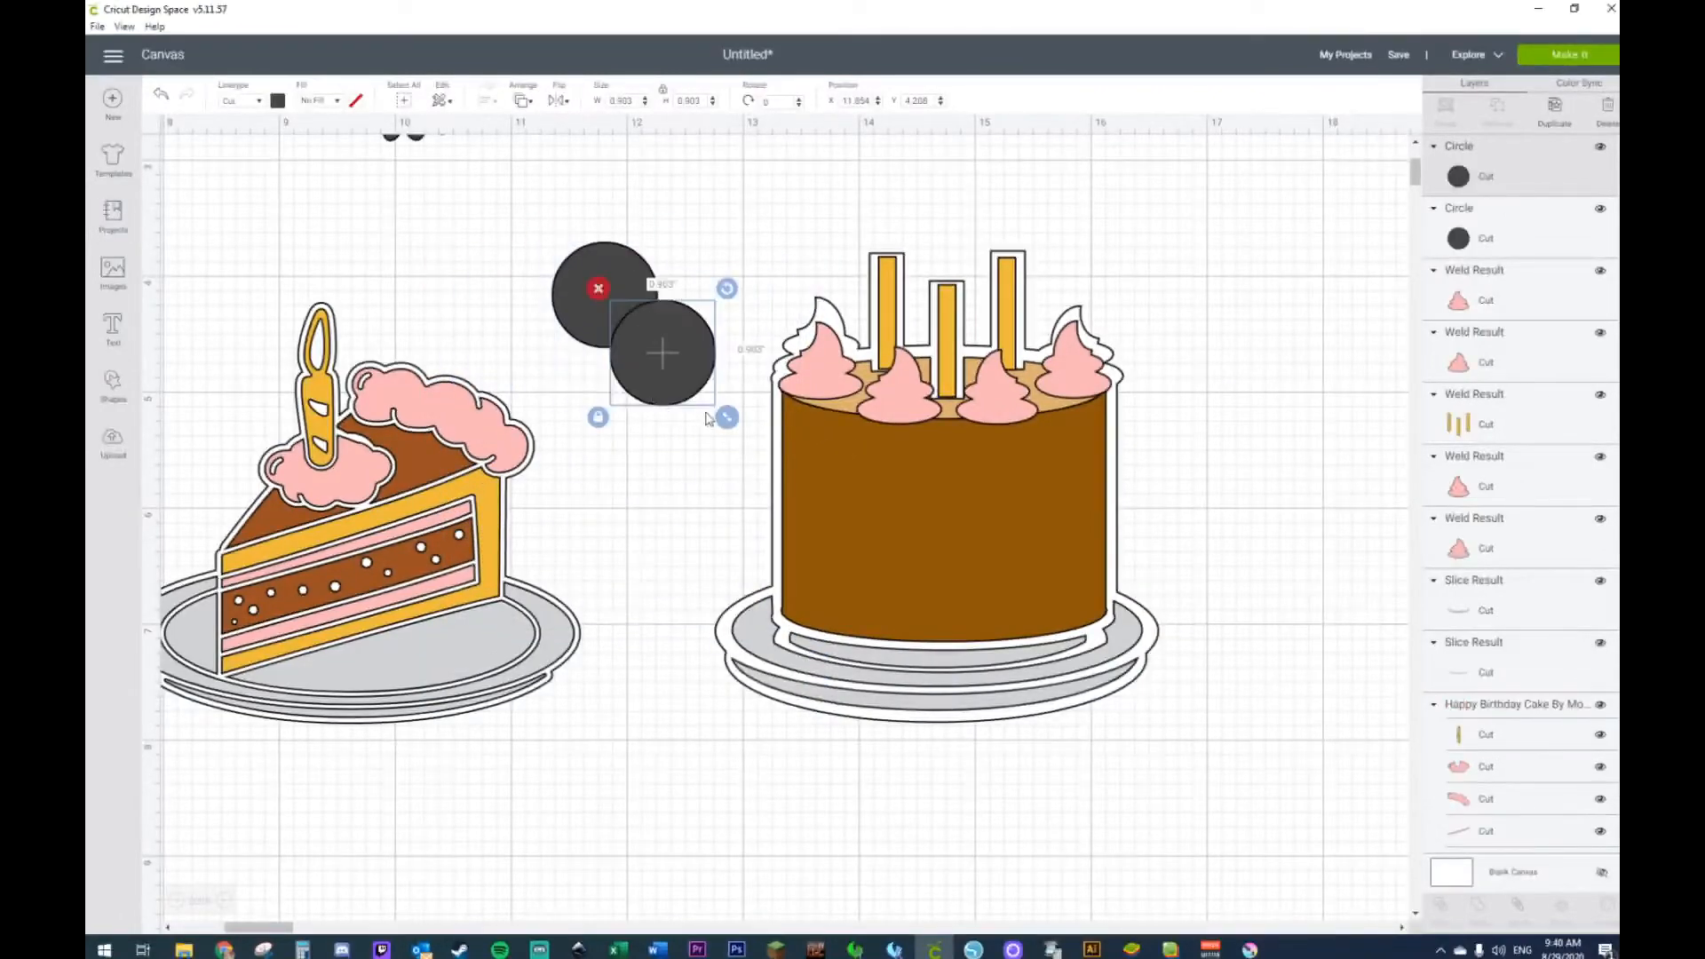
left_click_drag(667, 380, 643, 518)
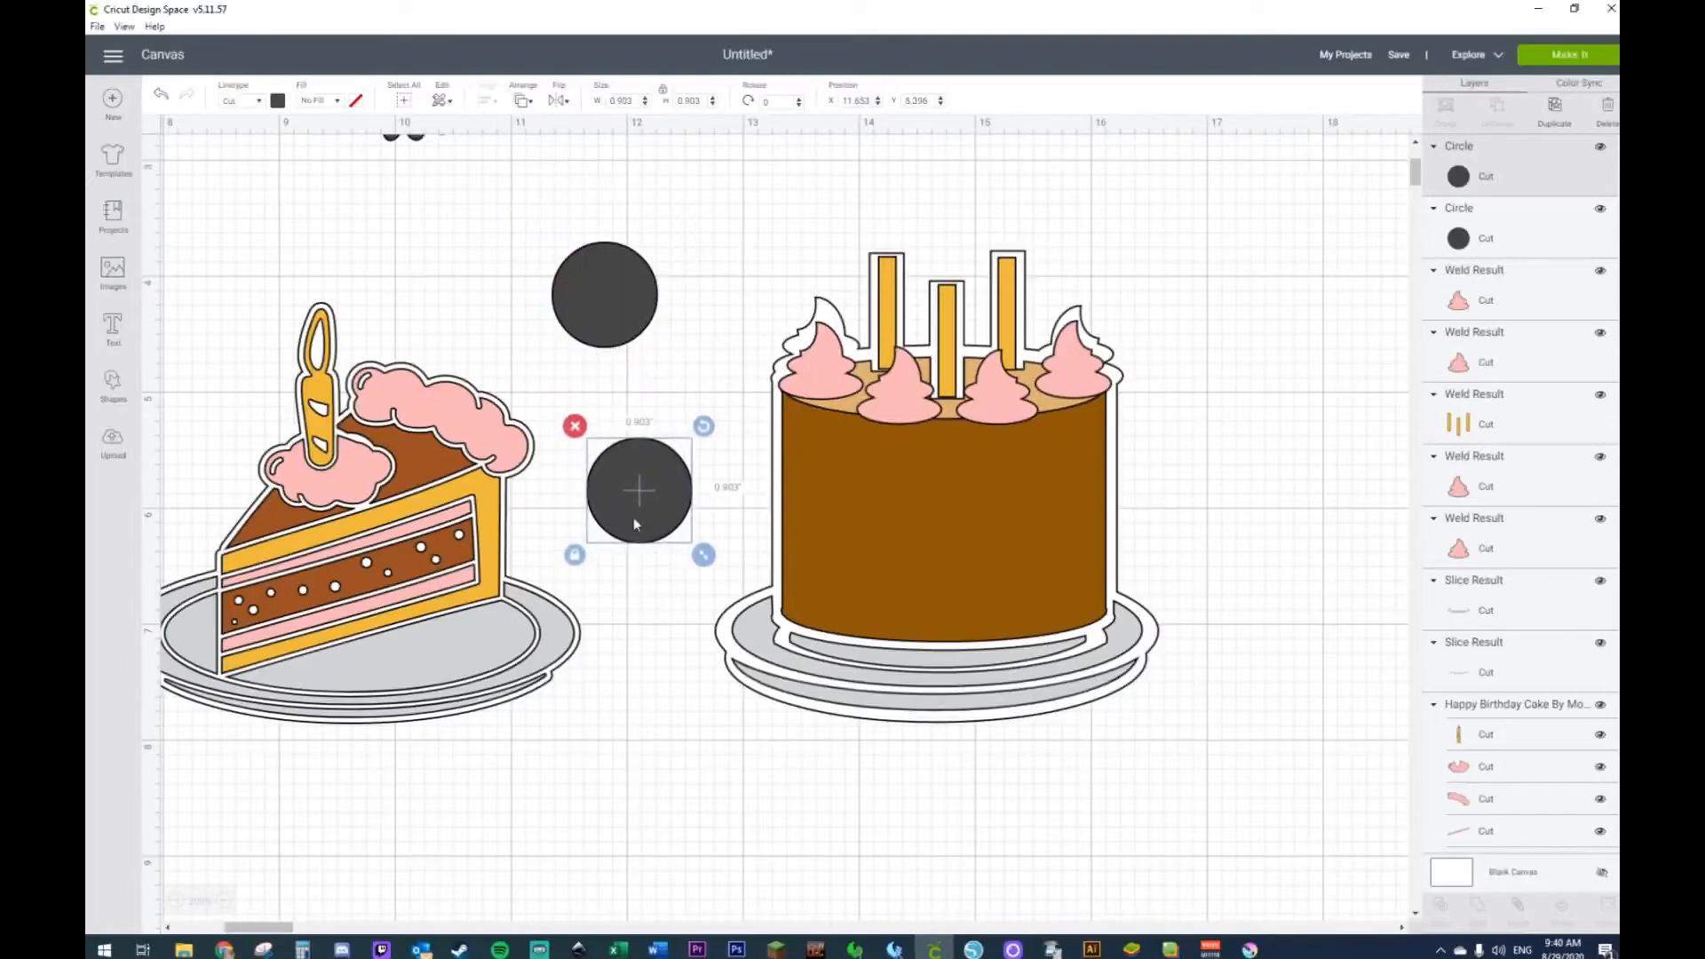
key("Delete")
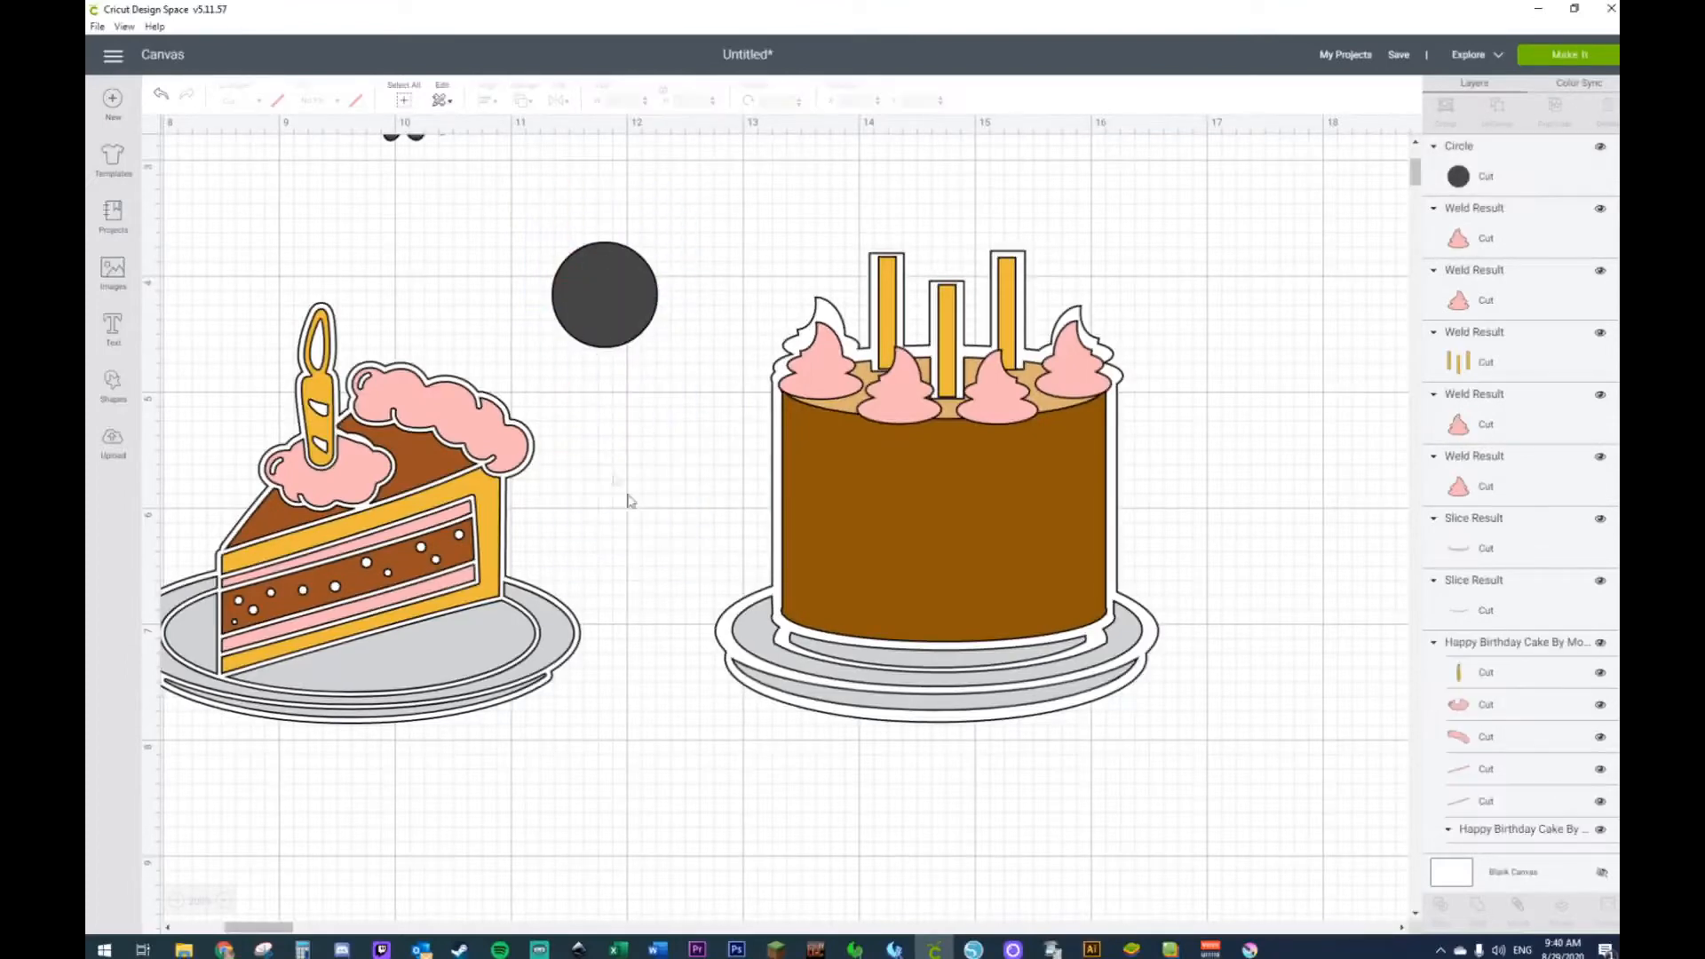
Step: Insert a heart, rotate it 180 degrees, and size it to about the circle's width over the circle's upper half
left_click(124, 384)
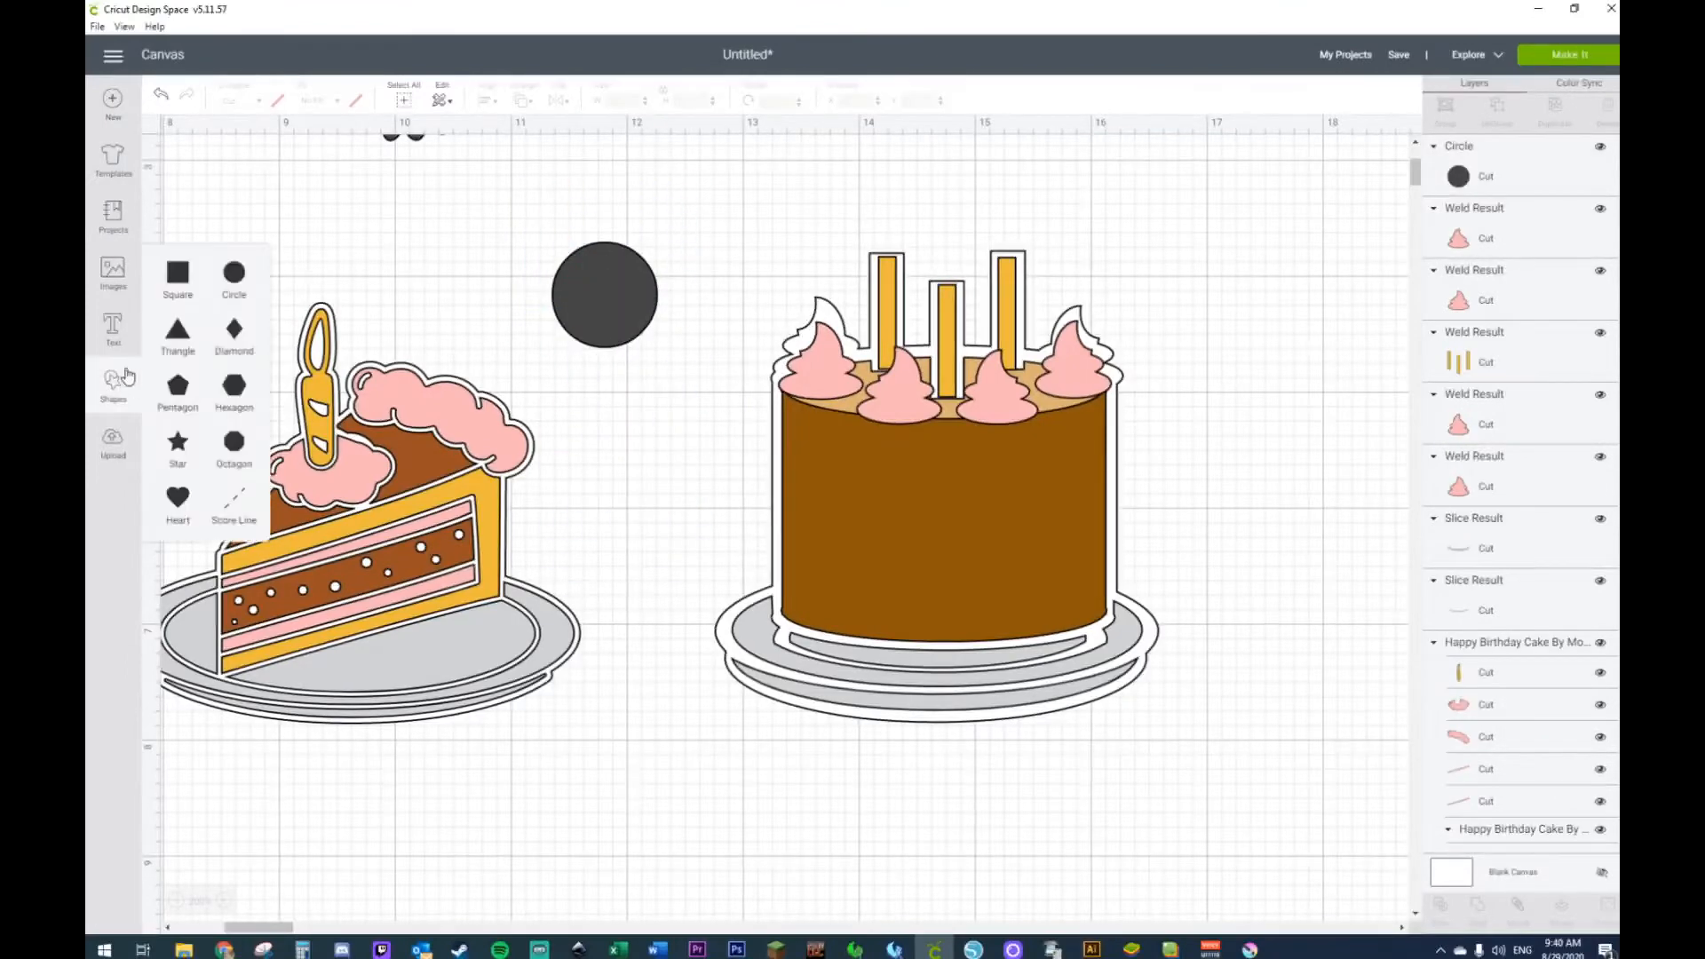
left_click(178, 497)
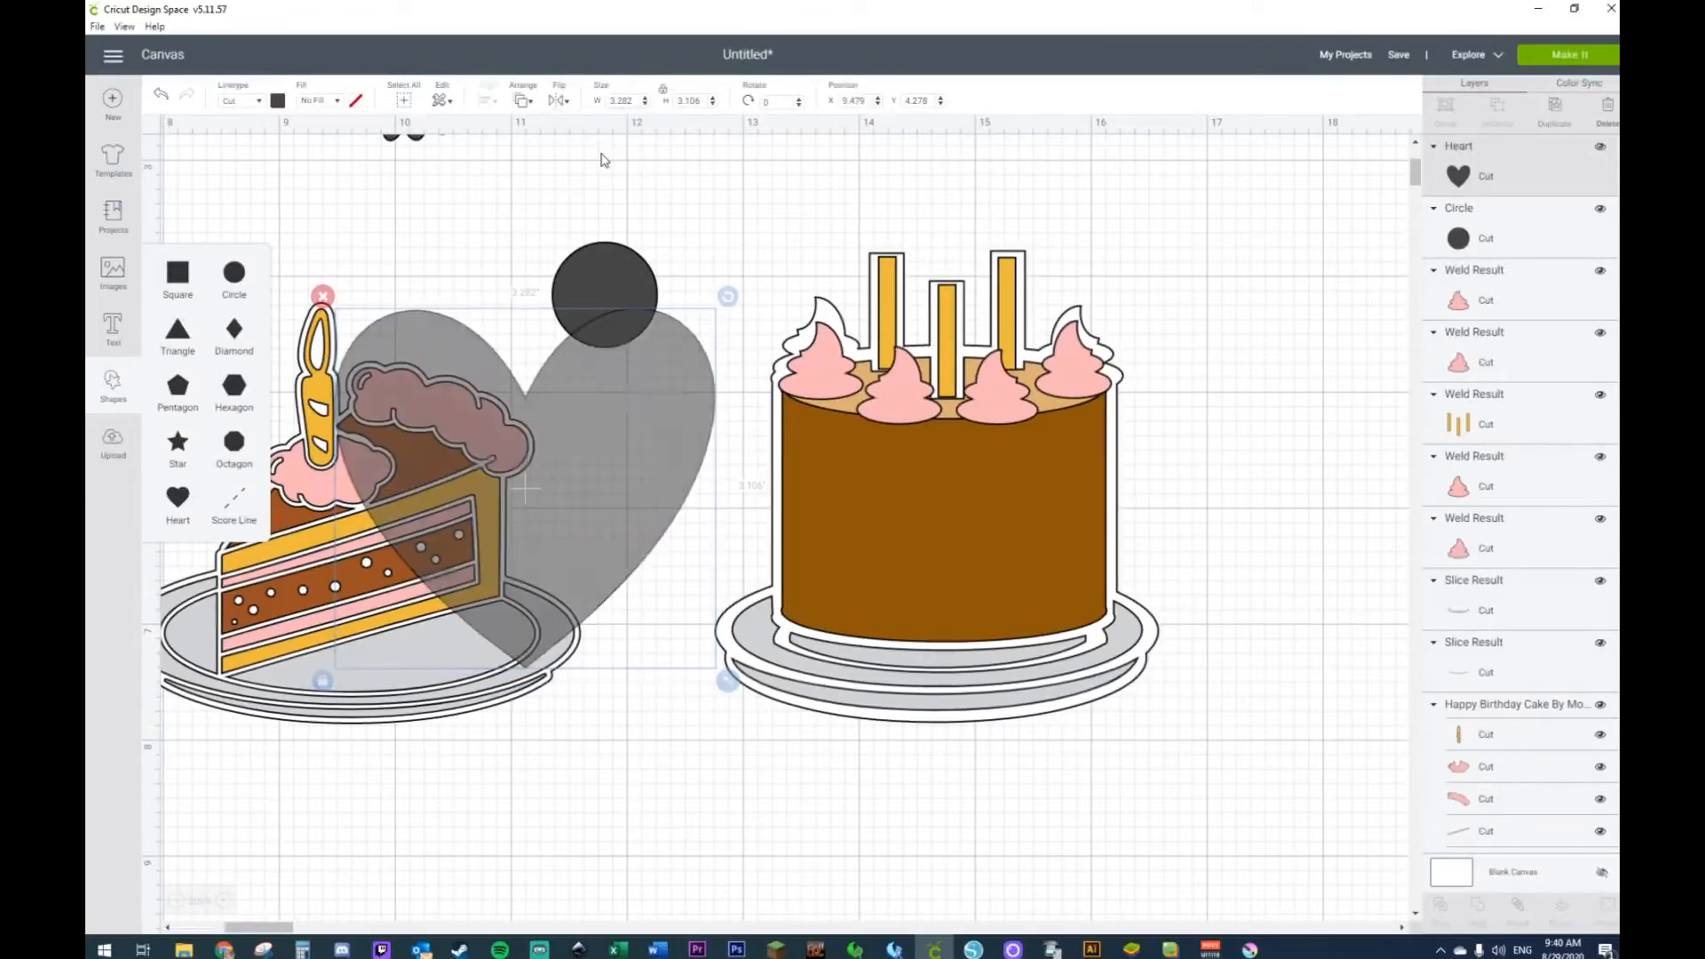
left_click_drag(727, 680, 426, 394)
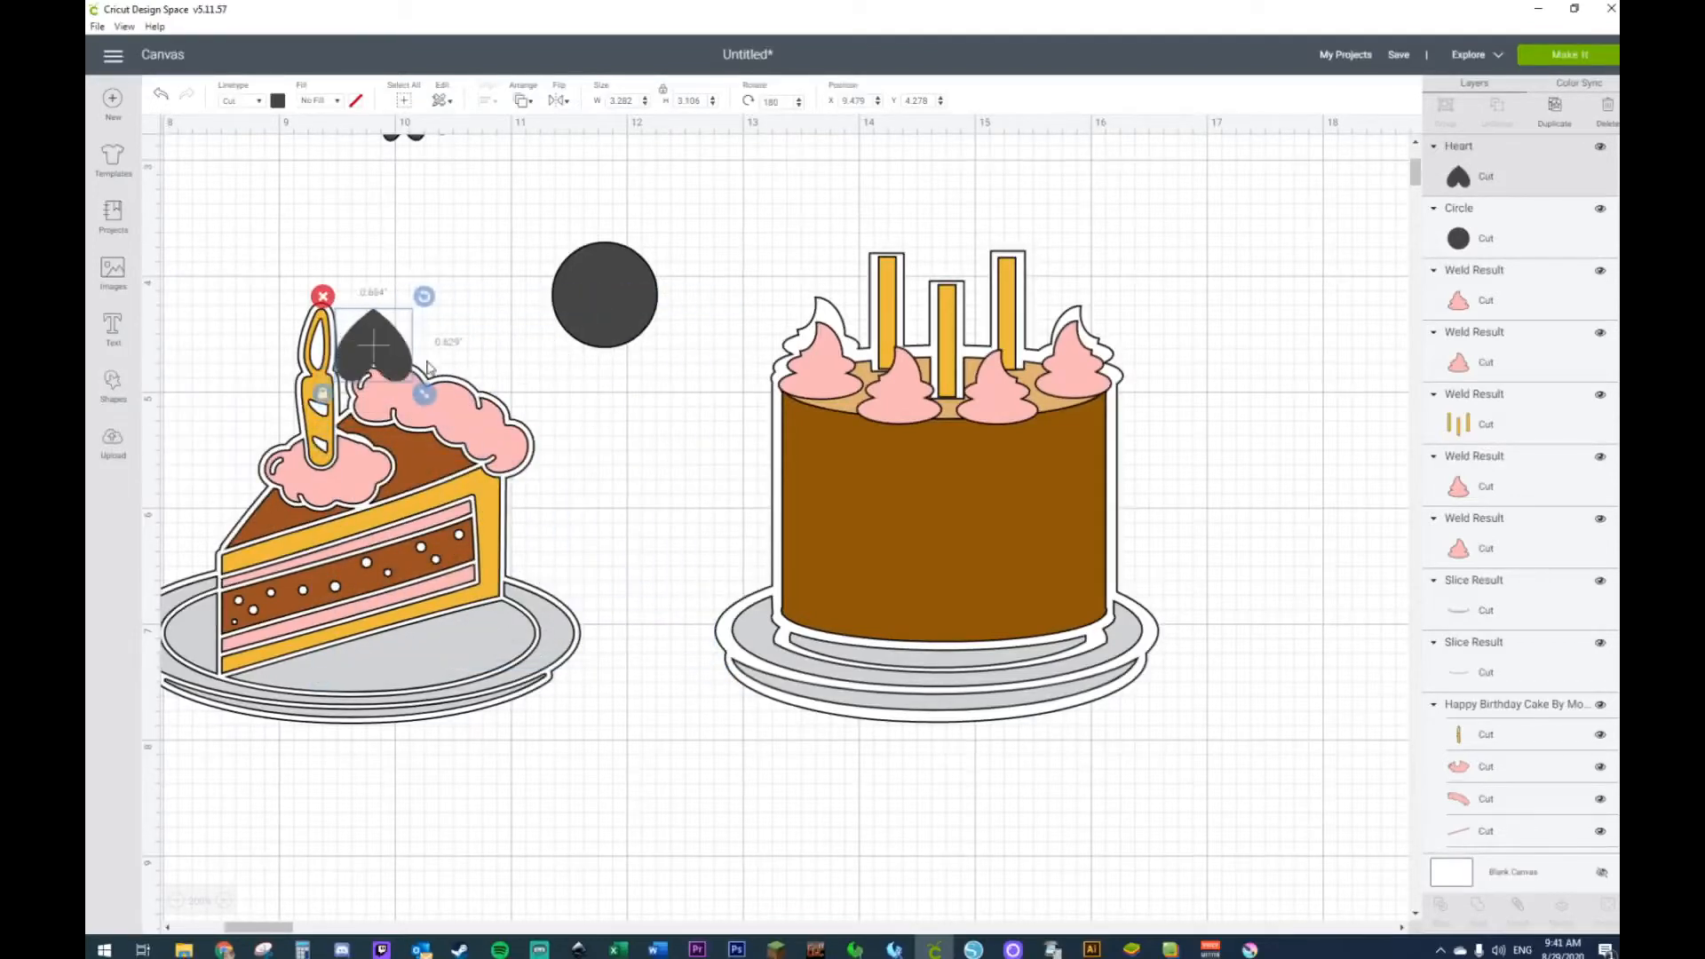
left_click_drag(398, 329, 589, 255)
mouse_move(645, 321)
left_mouse_down()
mouse_move(670, 346)
mouse_move(628, 275)
mouse_move(671, 331)
left_mouse_up()
Step: Move the cake slice lower on the canvas, clear of the heart and circle
left_click(706, 229)
left_click_drag(705, 225, 565, 340)
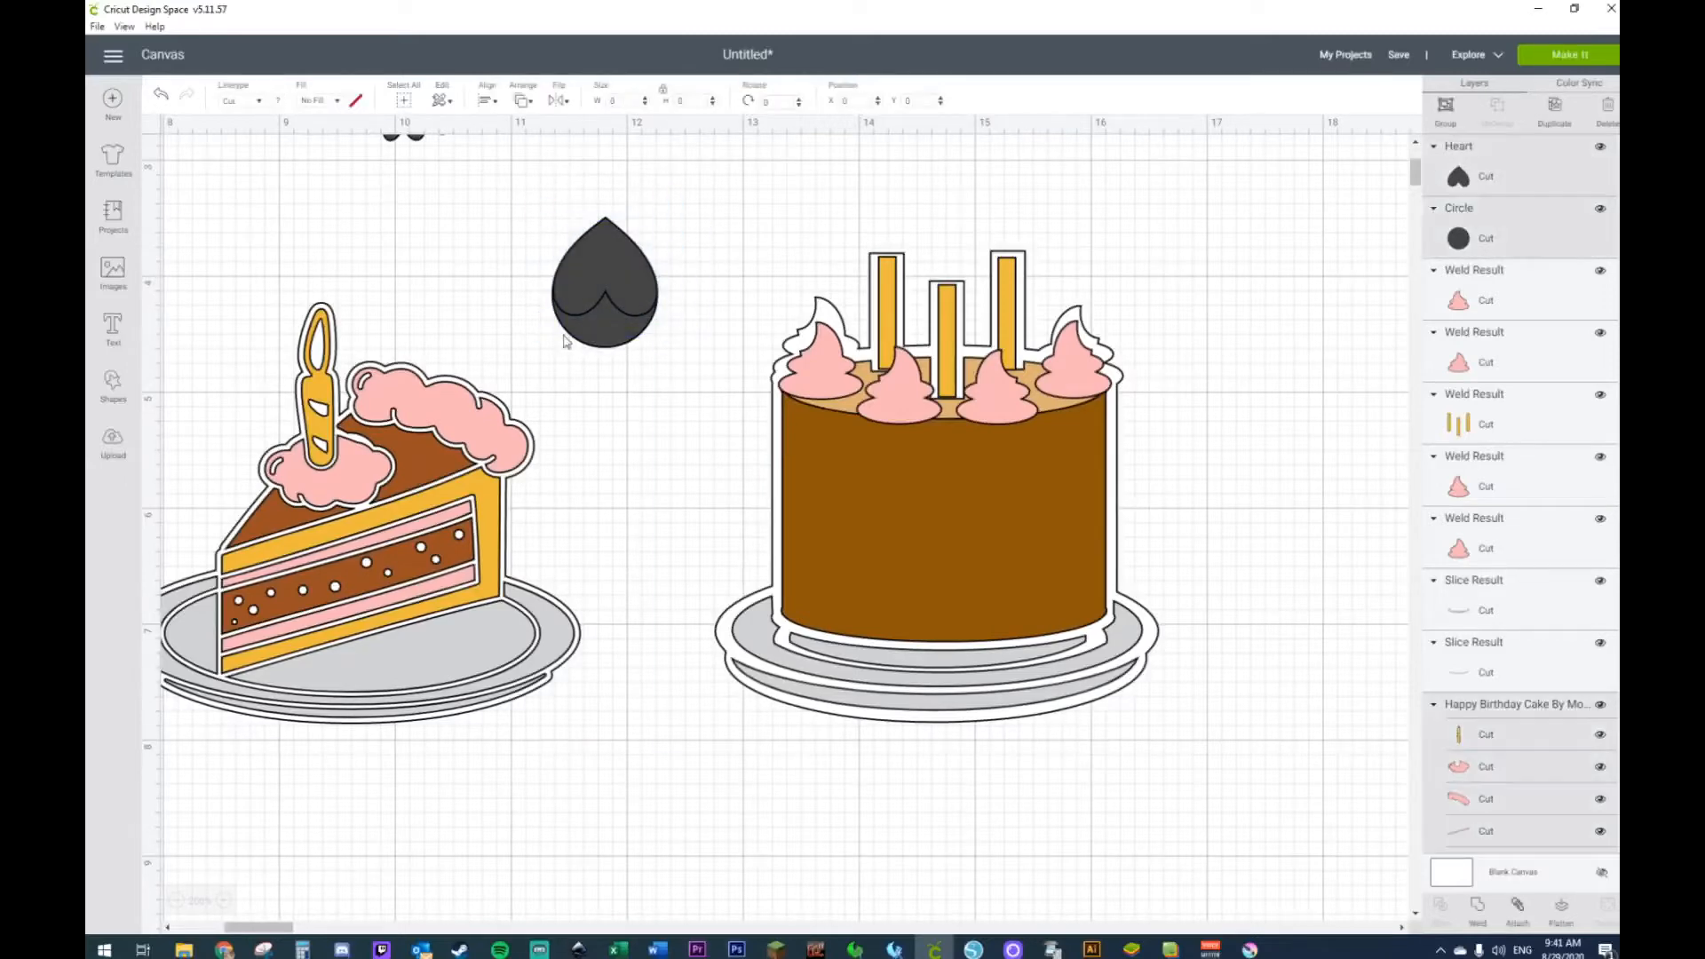
left_click_drag(720, 210, 598, 306)
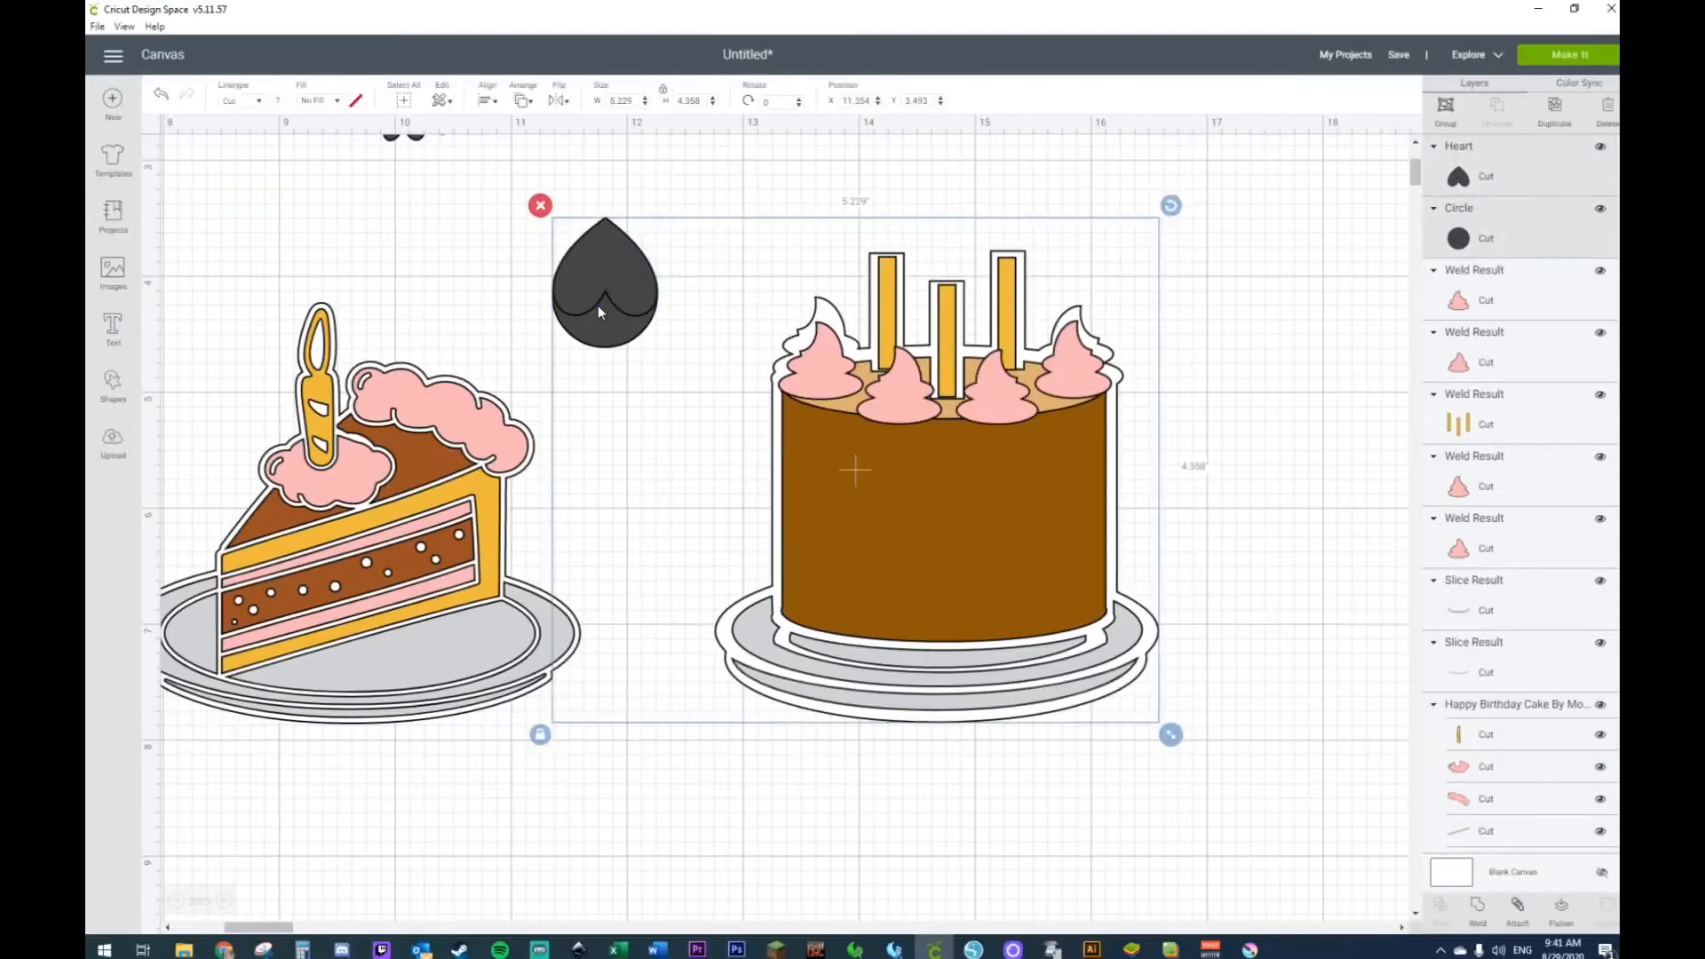
right_click(599, 305)
left_click(661, 181)
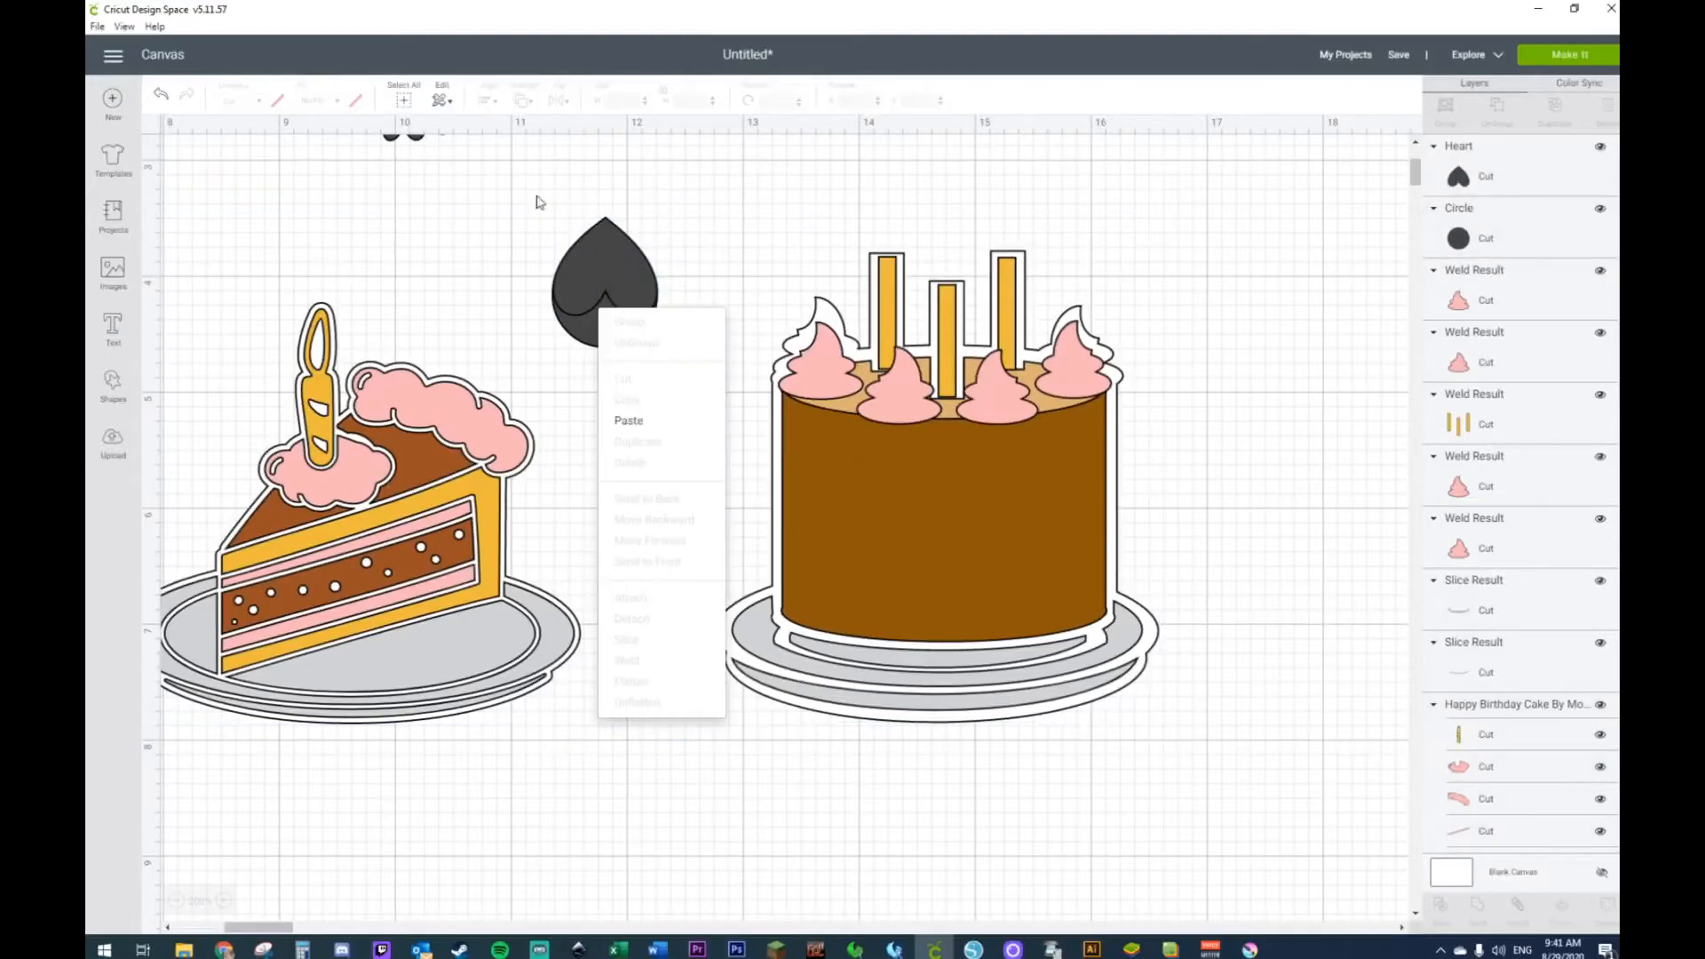
left_click(490, 237)
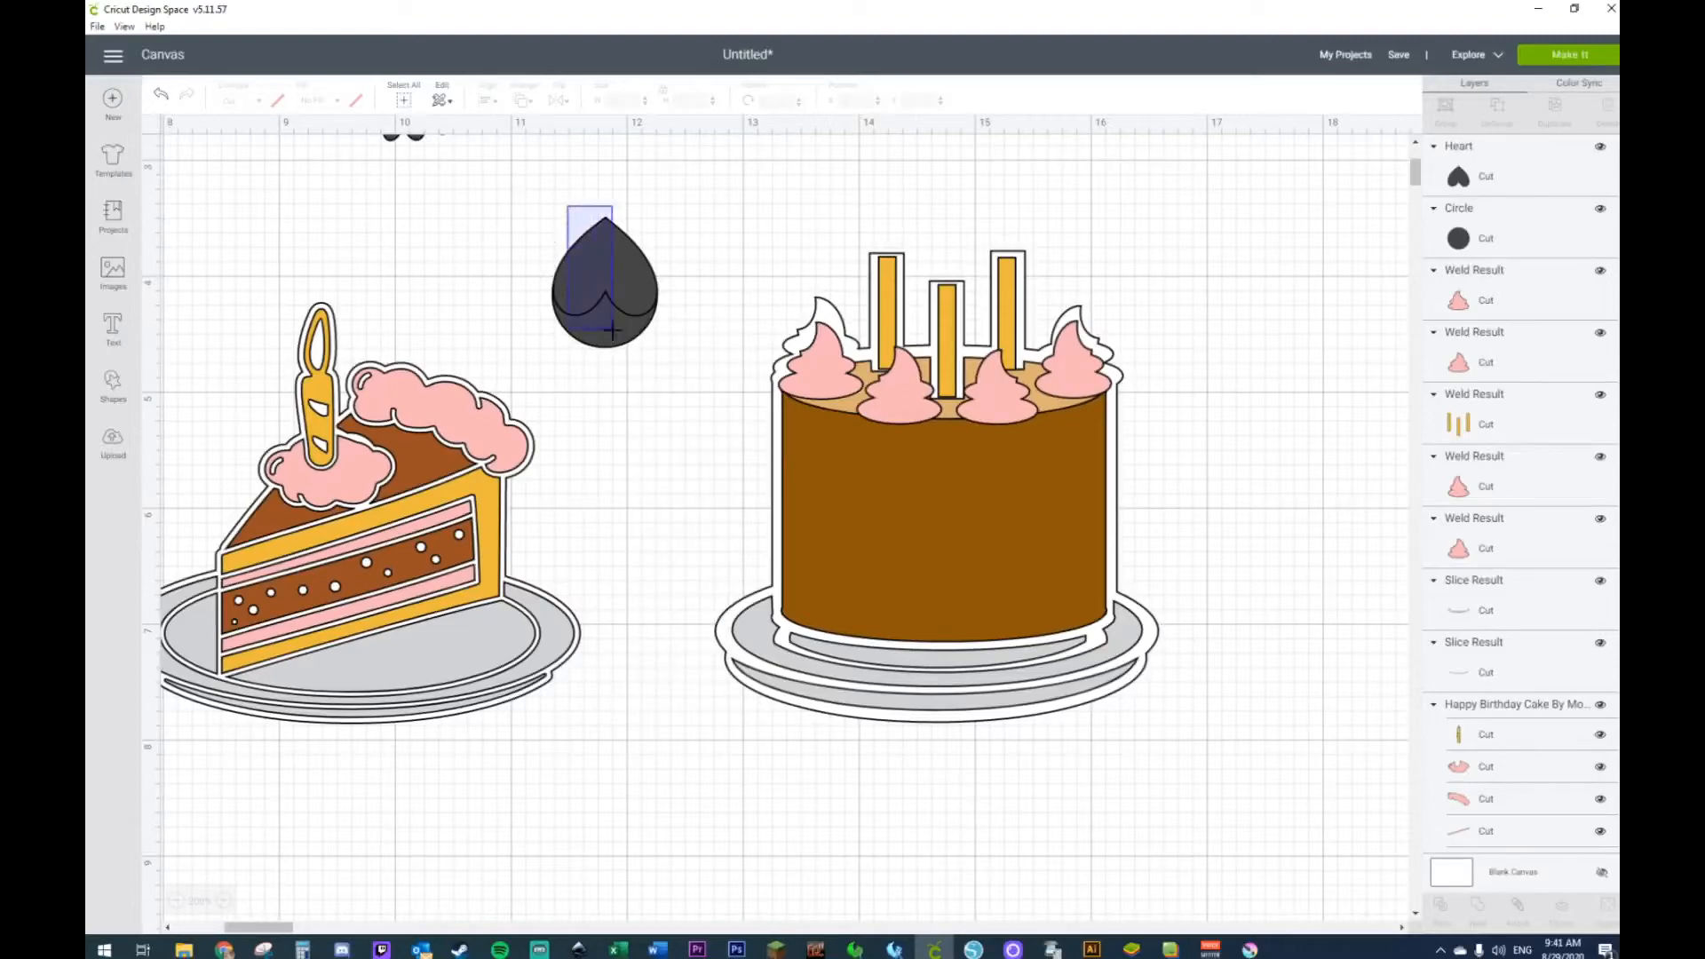
left_click_drag(612, 331, 613, 332)
left_click(724, 217)
left_click_drag(400, 479, 396, 746)
Step: Try welding the upside-down heart and circle into a flame shape, and undo the weld
left_click_drag(525, 205, 626, 366)
right_click(613, 321)
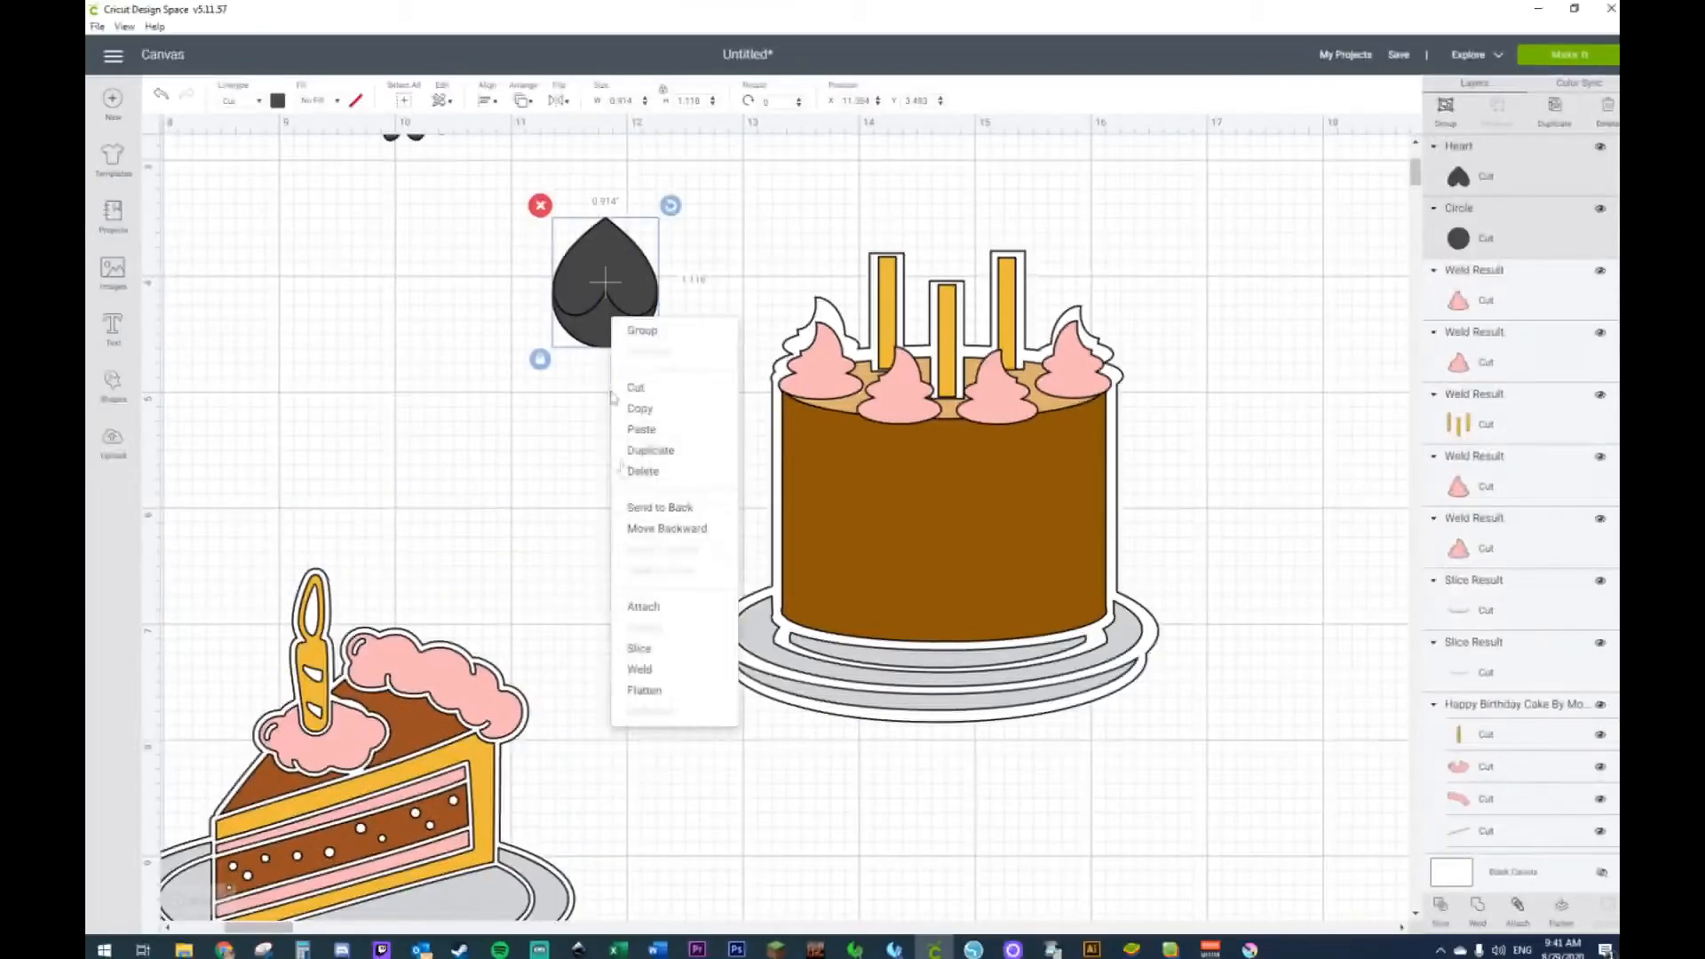
left_click(640, 670)
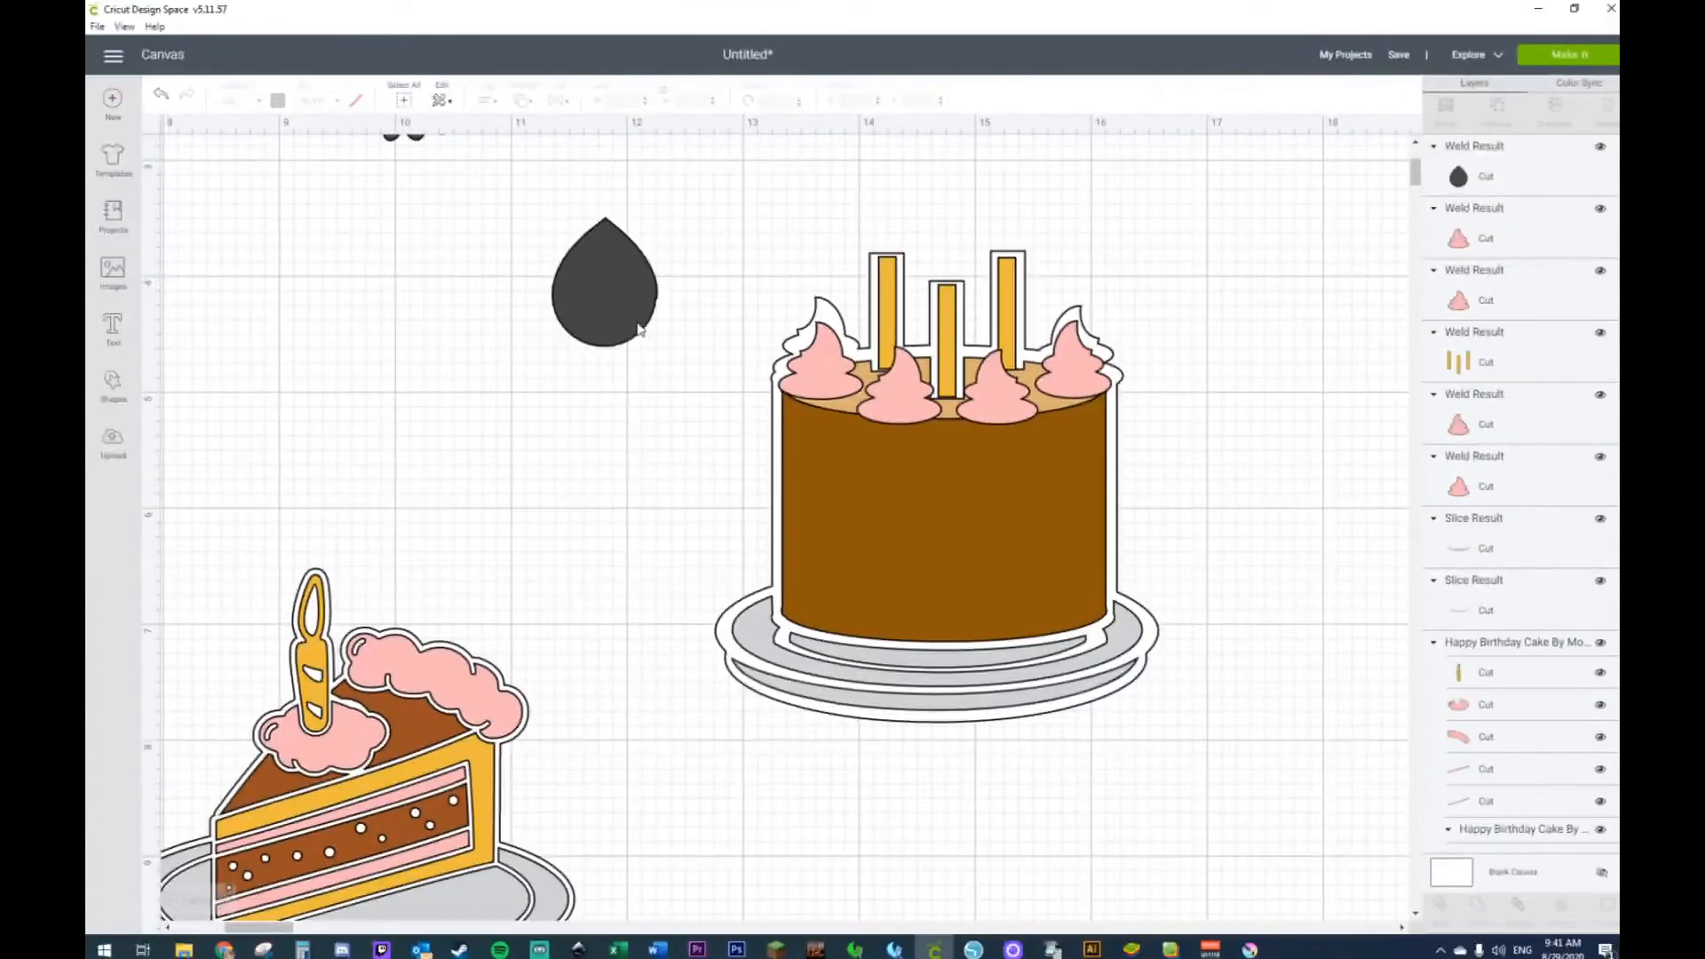
left_click(169, 95)
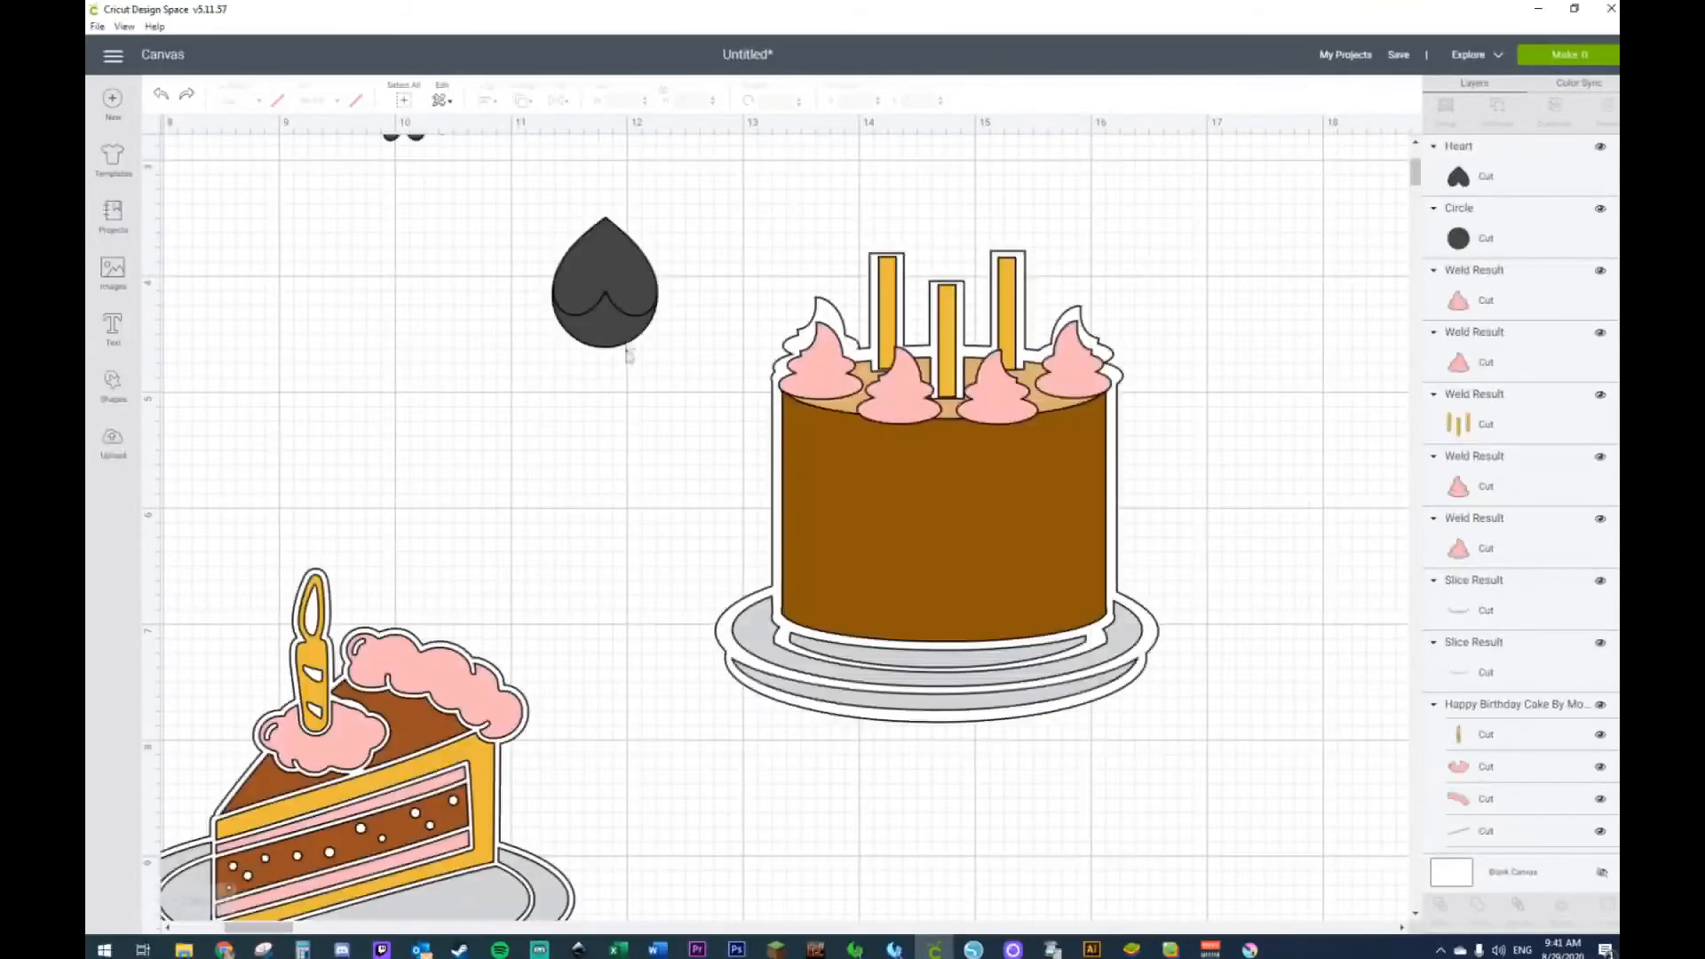
Step: Try welding the circle with a slightly resized heart, and undo that weld
left_click(636, 296)
left_click_drag(673, 341, 672, 341)
left_click(720, 257)
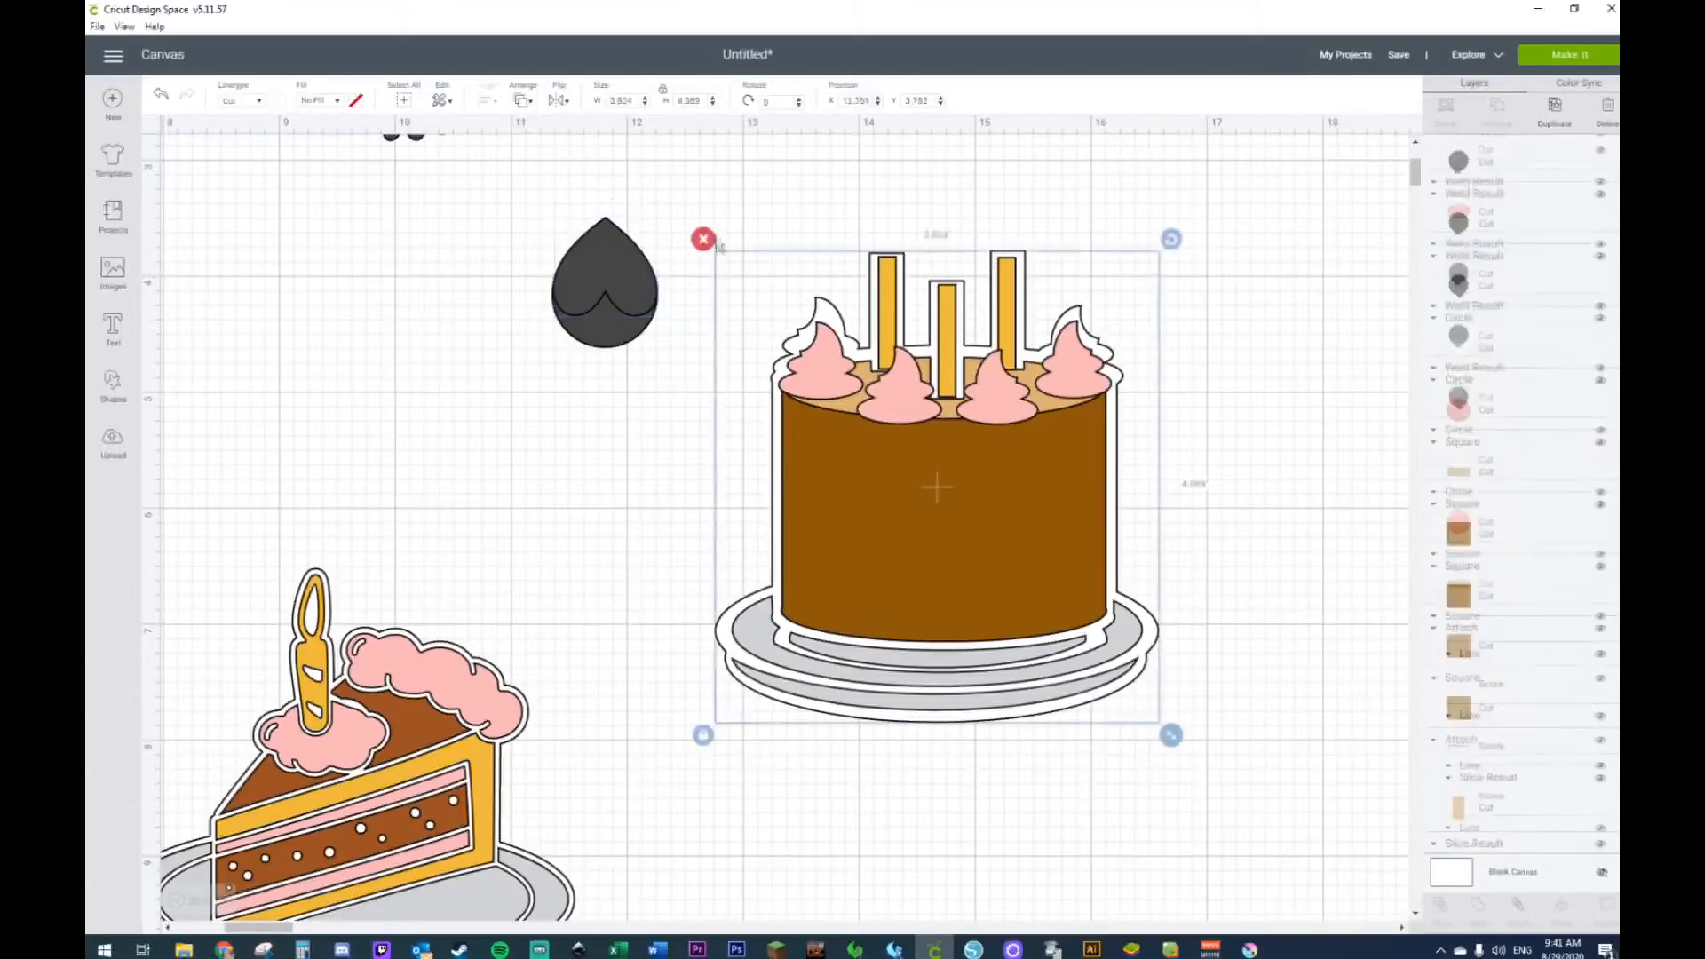
left_click_drag(540, 224, 610, 335)
right_click(612, 341)
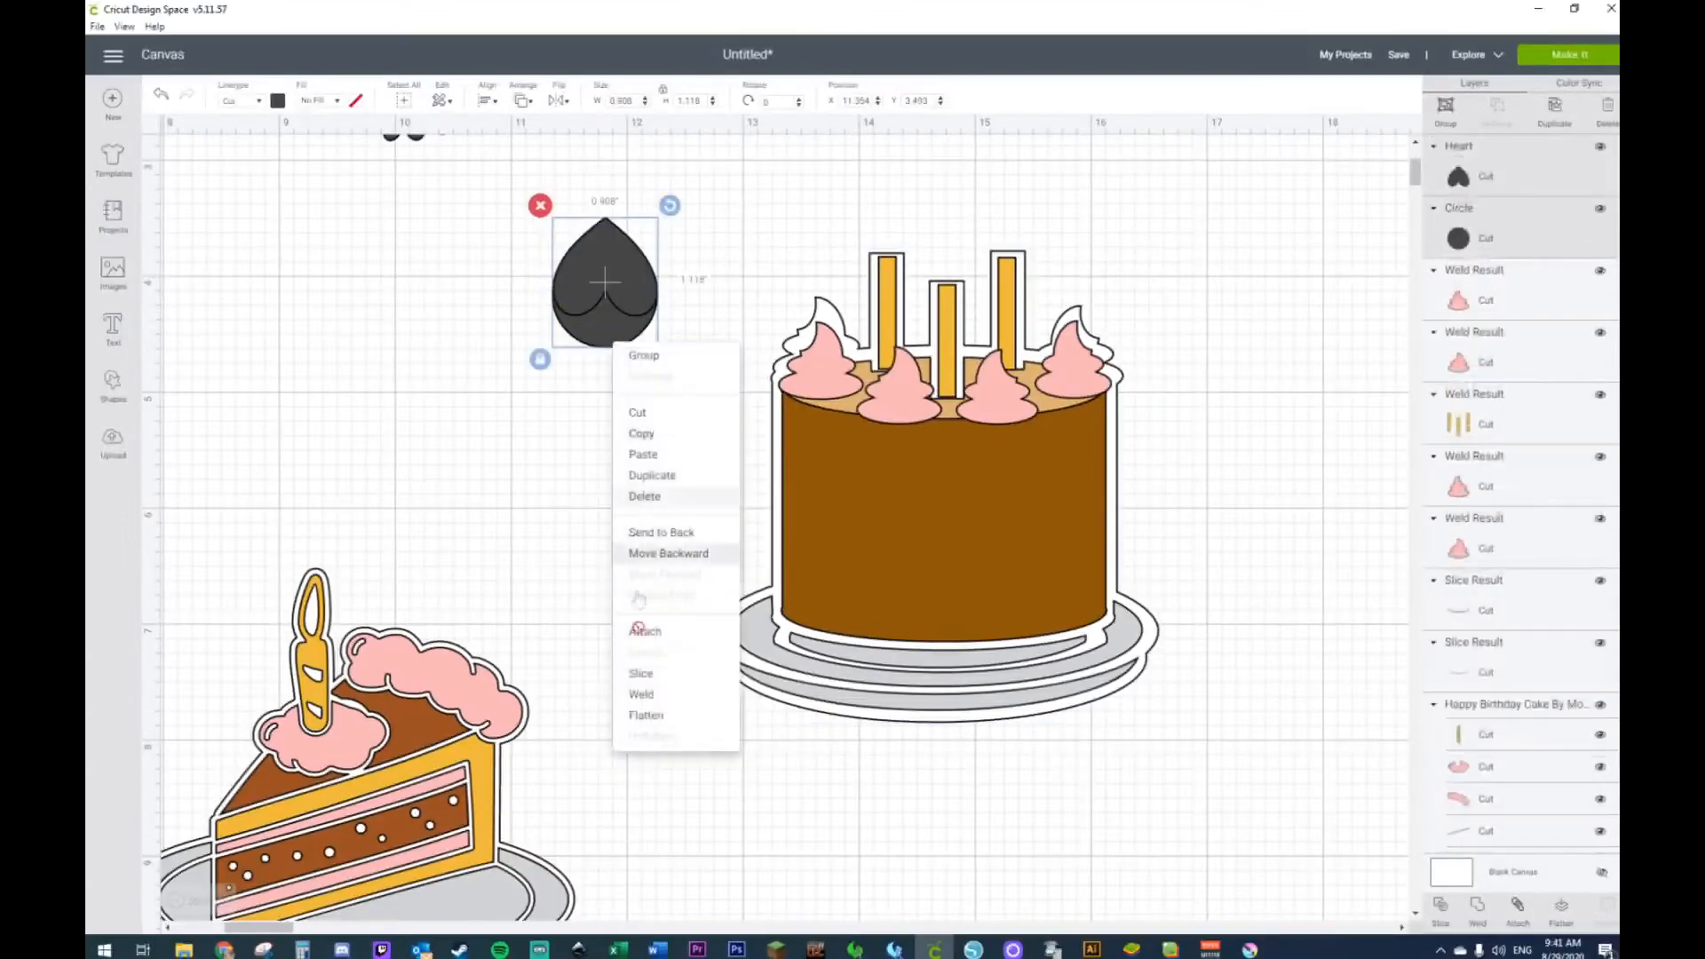
left_click(643, 694)
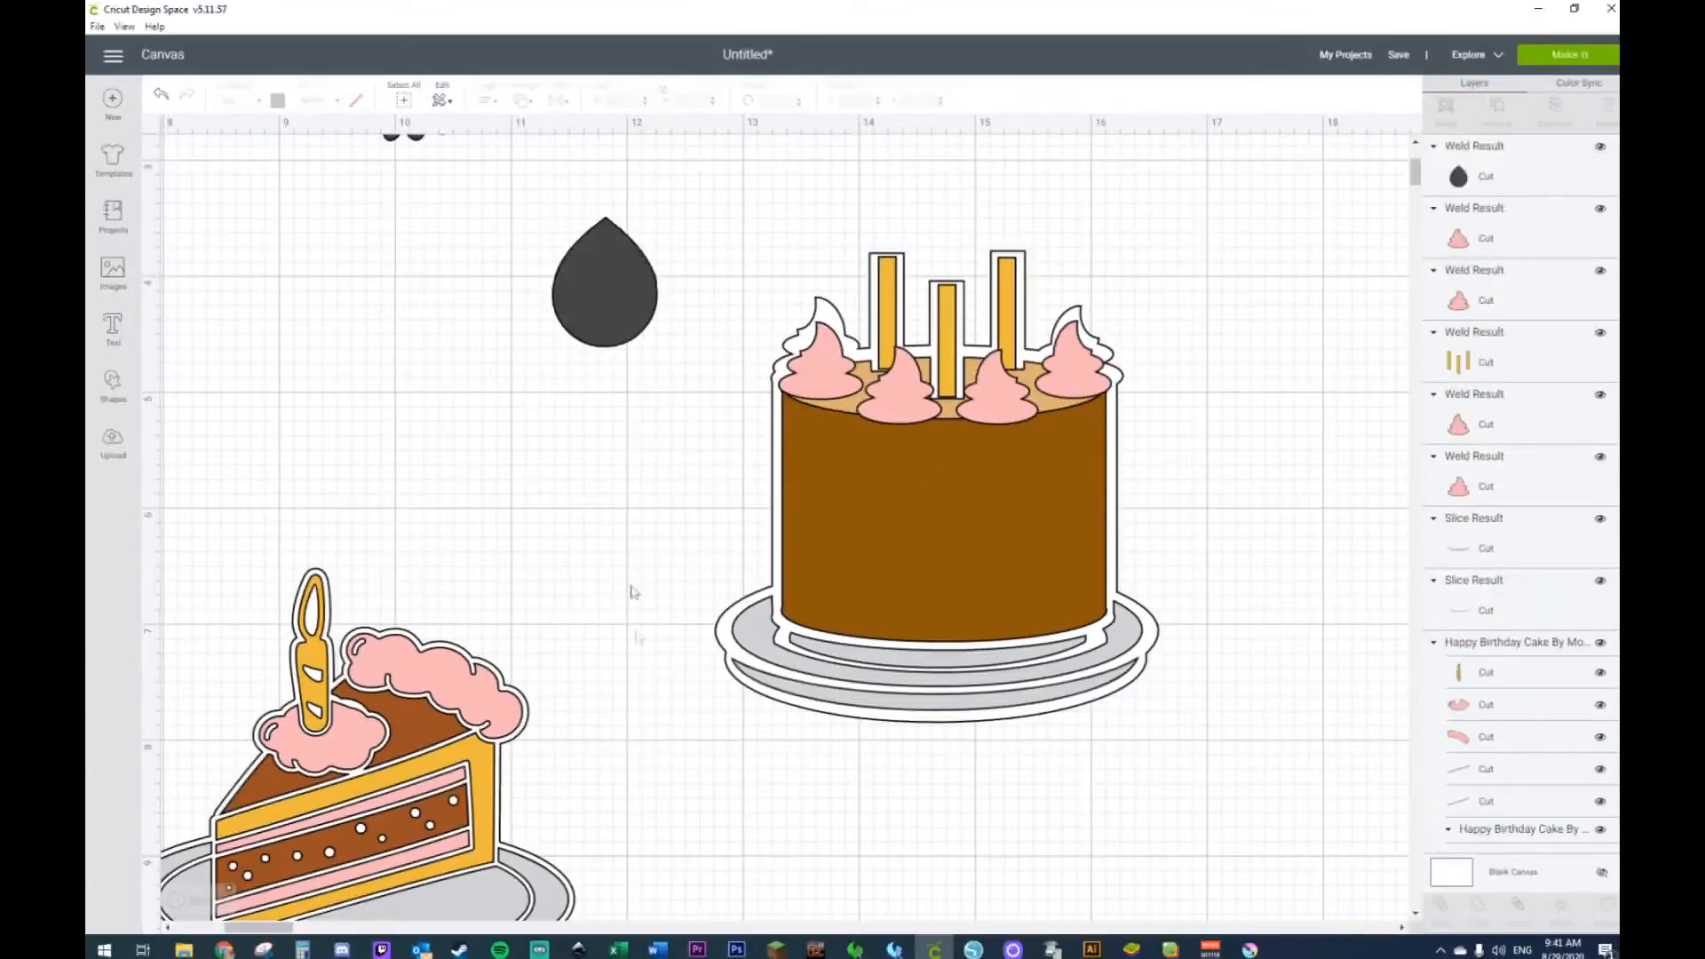
left_click(158, 100)
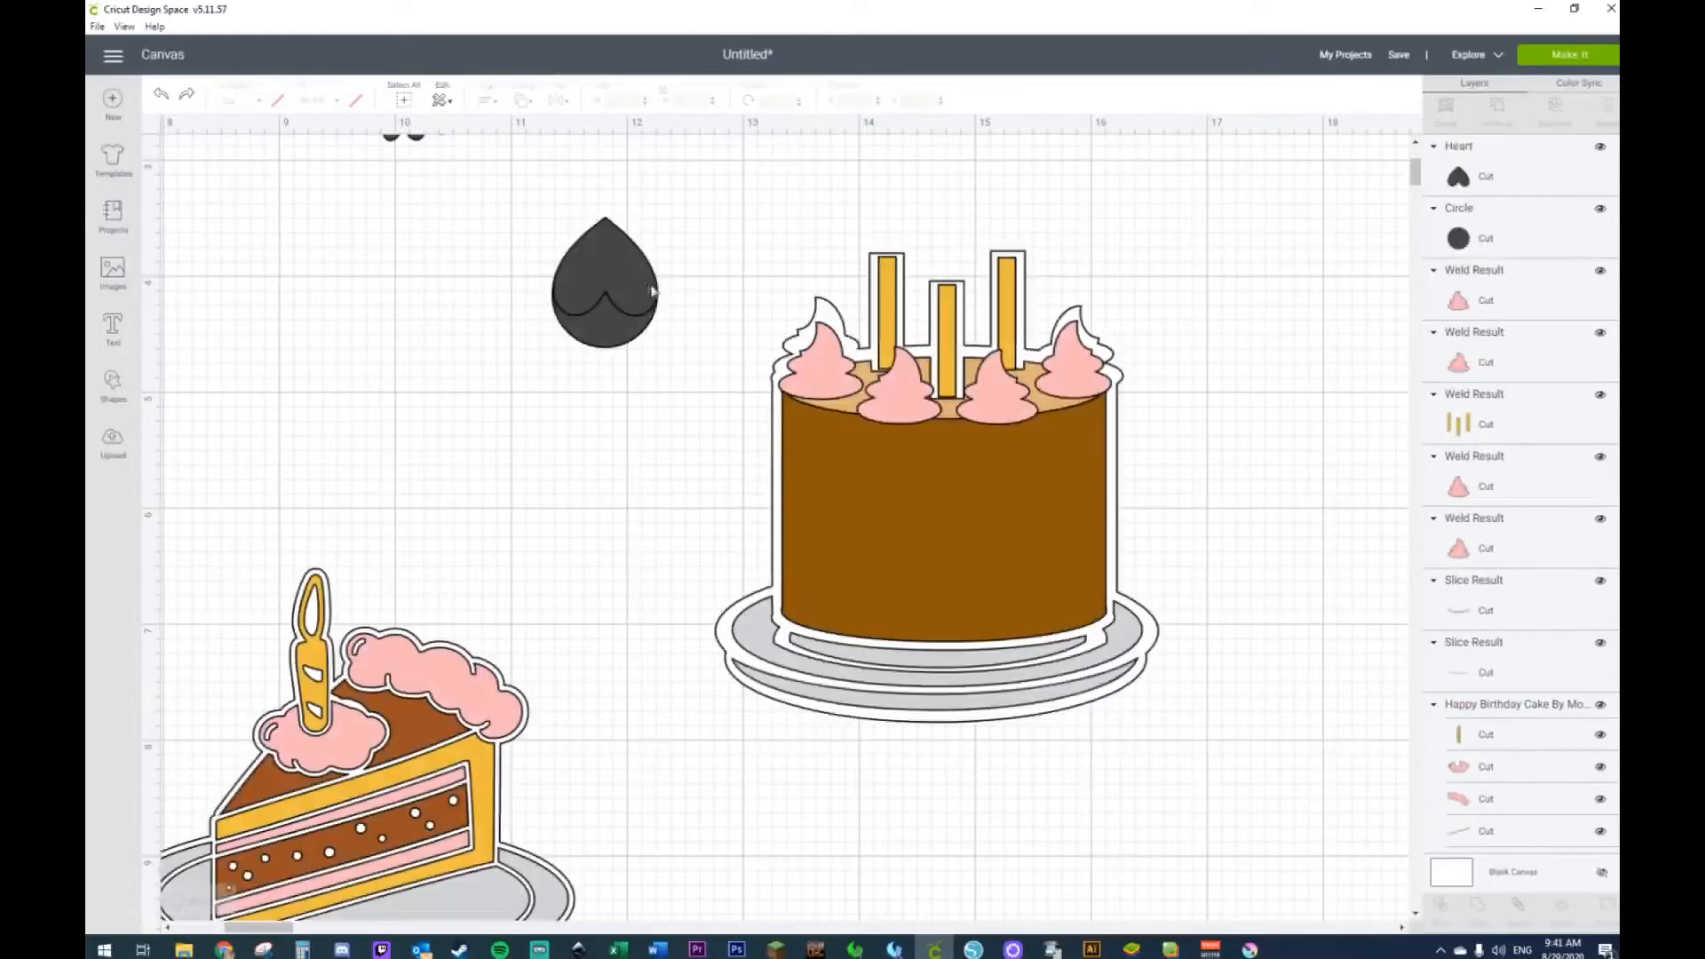
Step: Shrink the heart to about 0.88 inches wide and weld it with the circle into a flame shape
left_click(621, 284)
left_click_drag(670, 332, 667, 324)
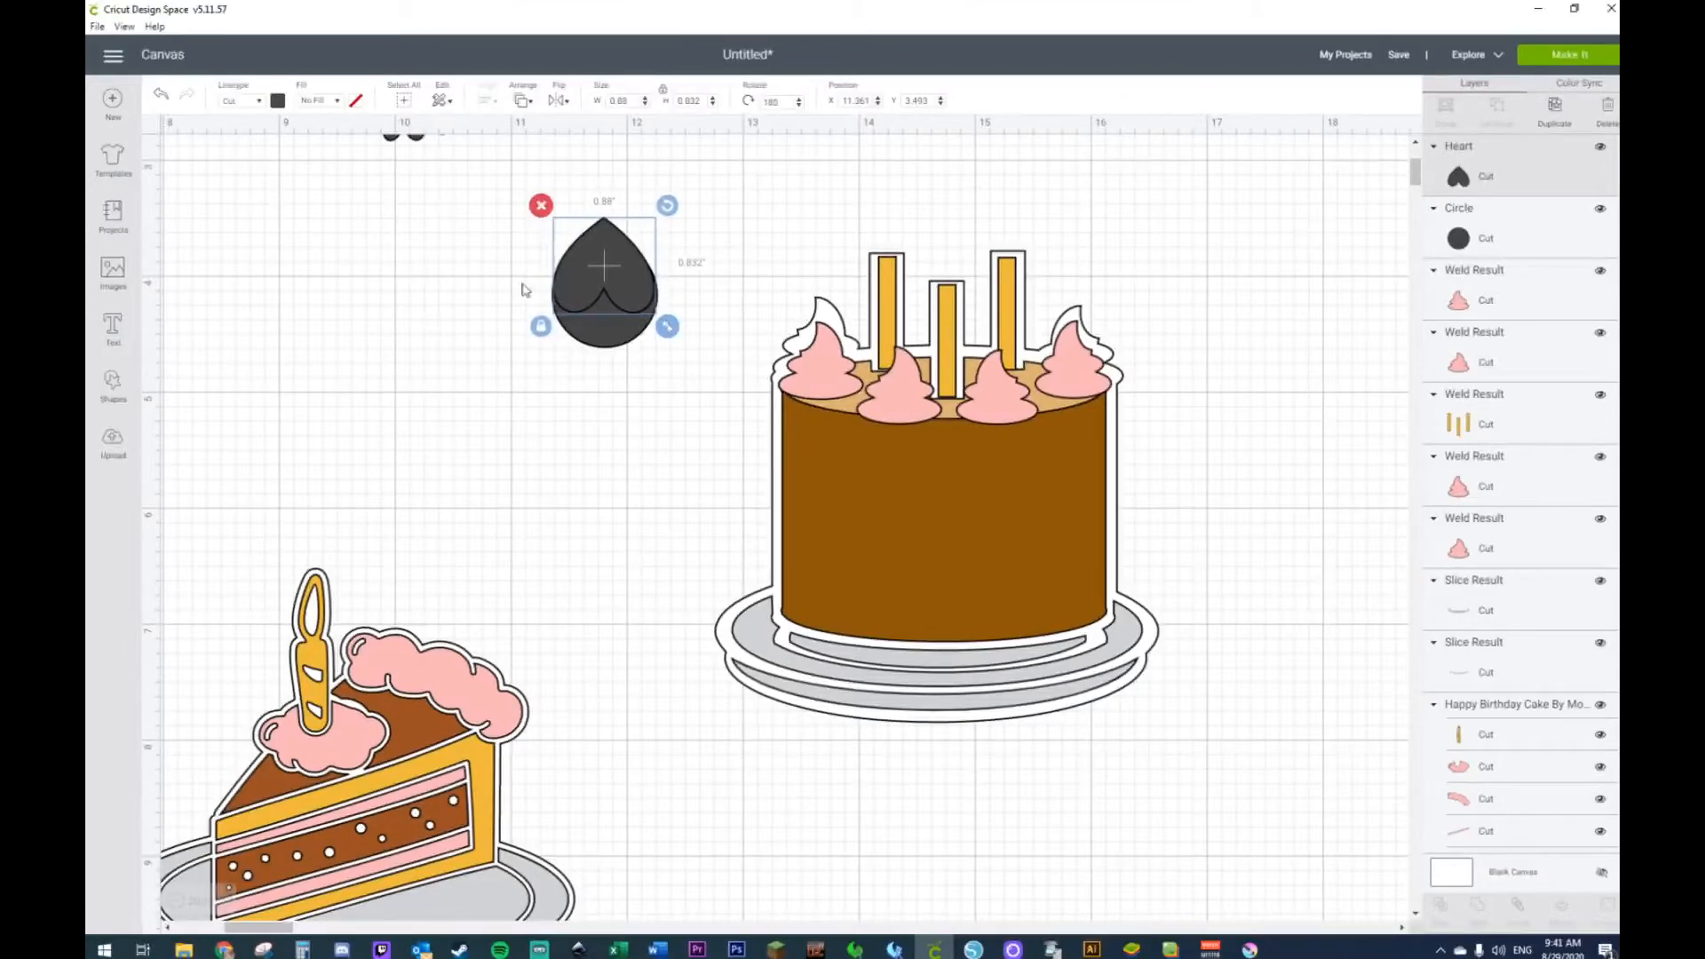
left_click(521, 231)
left_click_drag(522, 229, 635, 348)
right_click(615, 318)
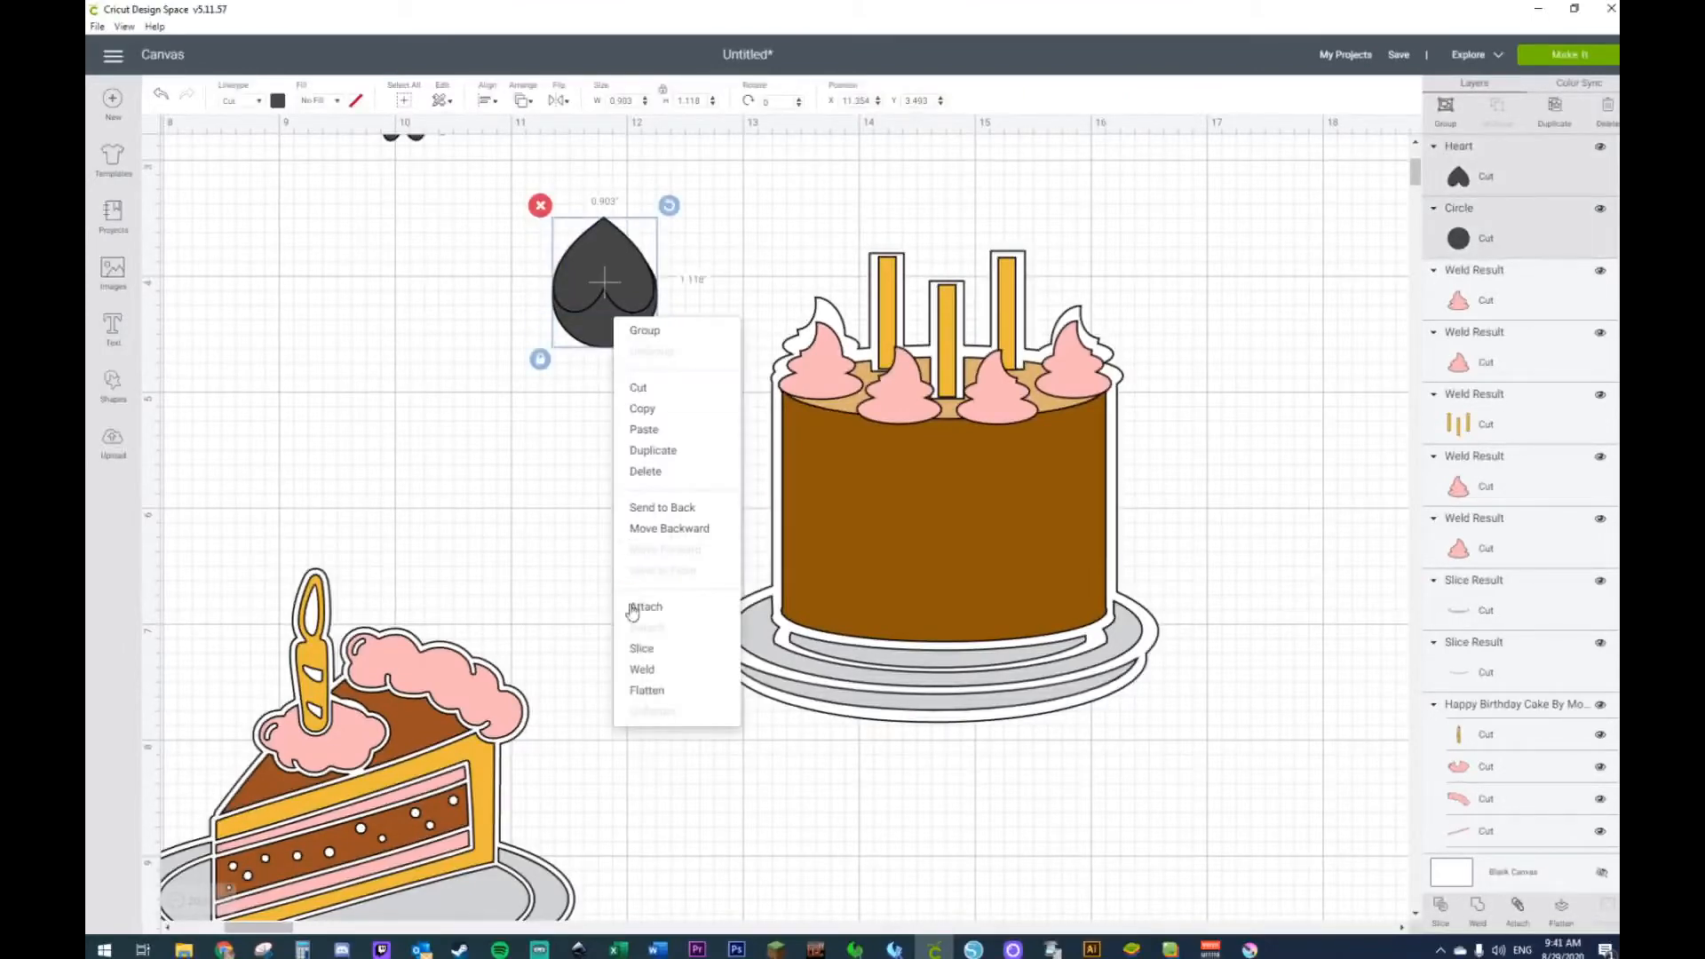
left_click(639, 672)
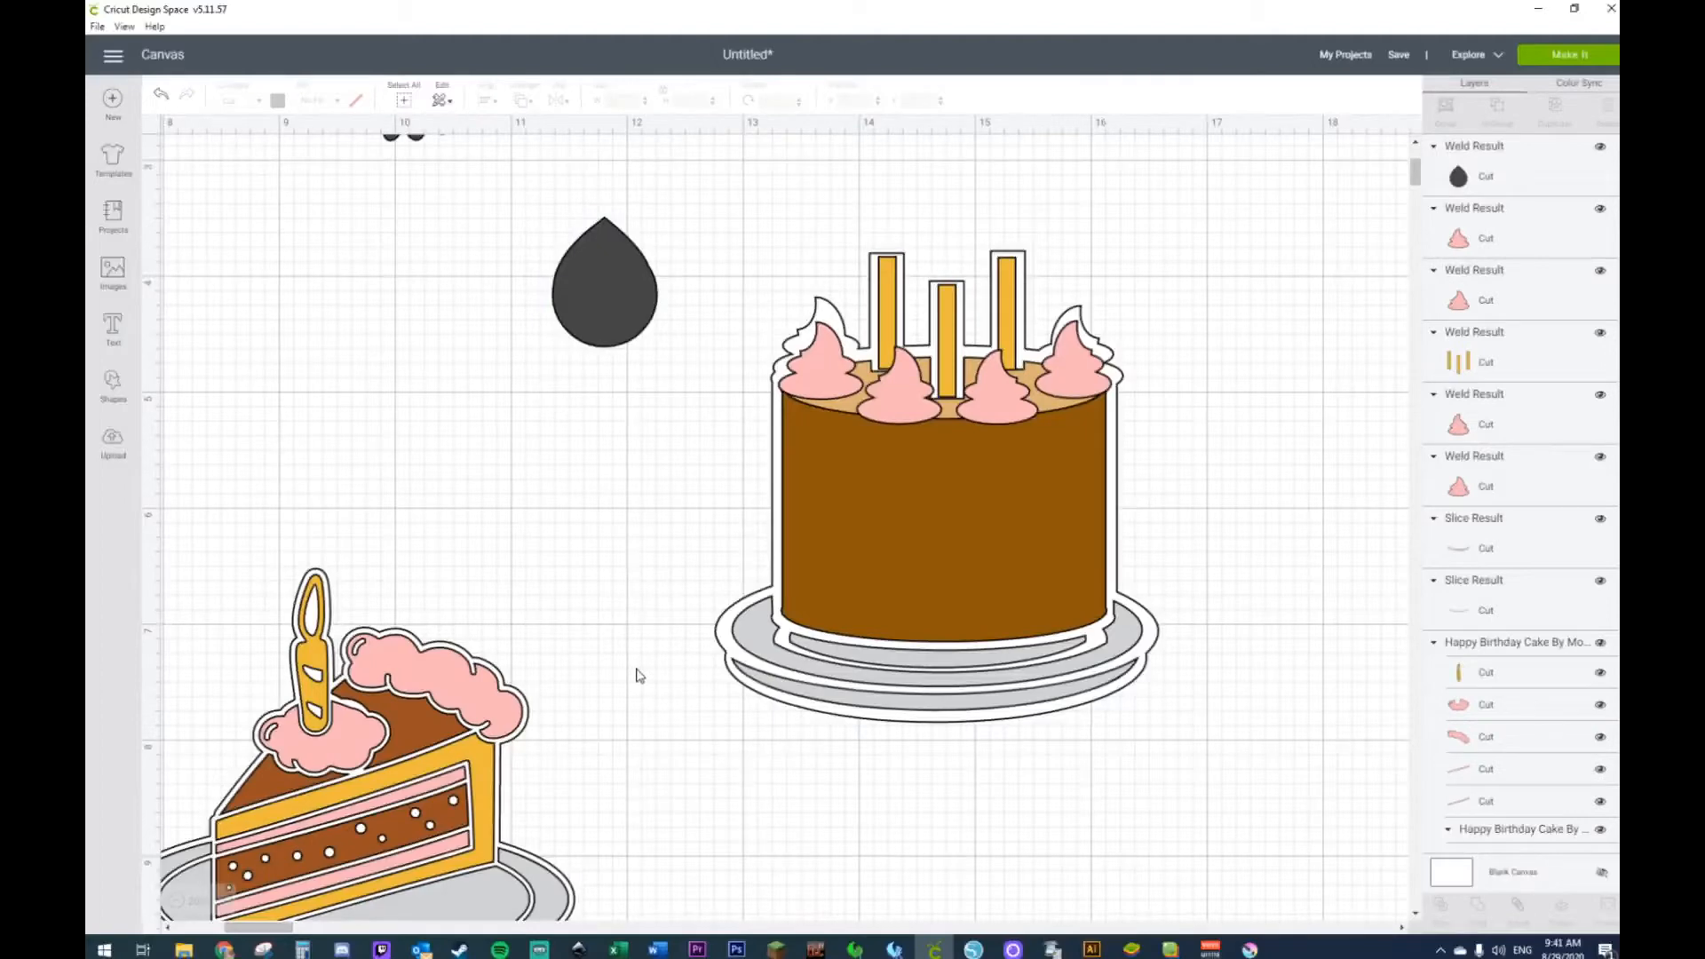
Step: Shrink the flame to about 0.39 by 0.49 inches and place it on top of the cake's left candle
left_click(612, 287)
left_click_drag(669, 359, 892, 231)
left_click(584, 262)
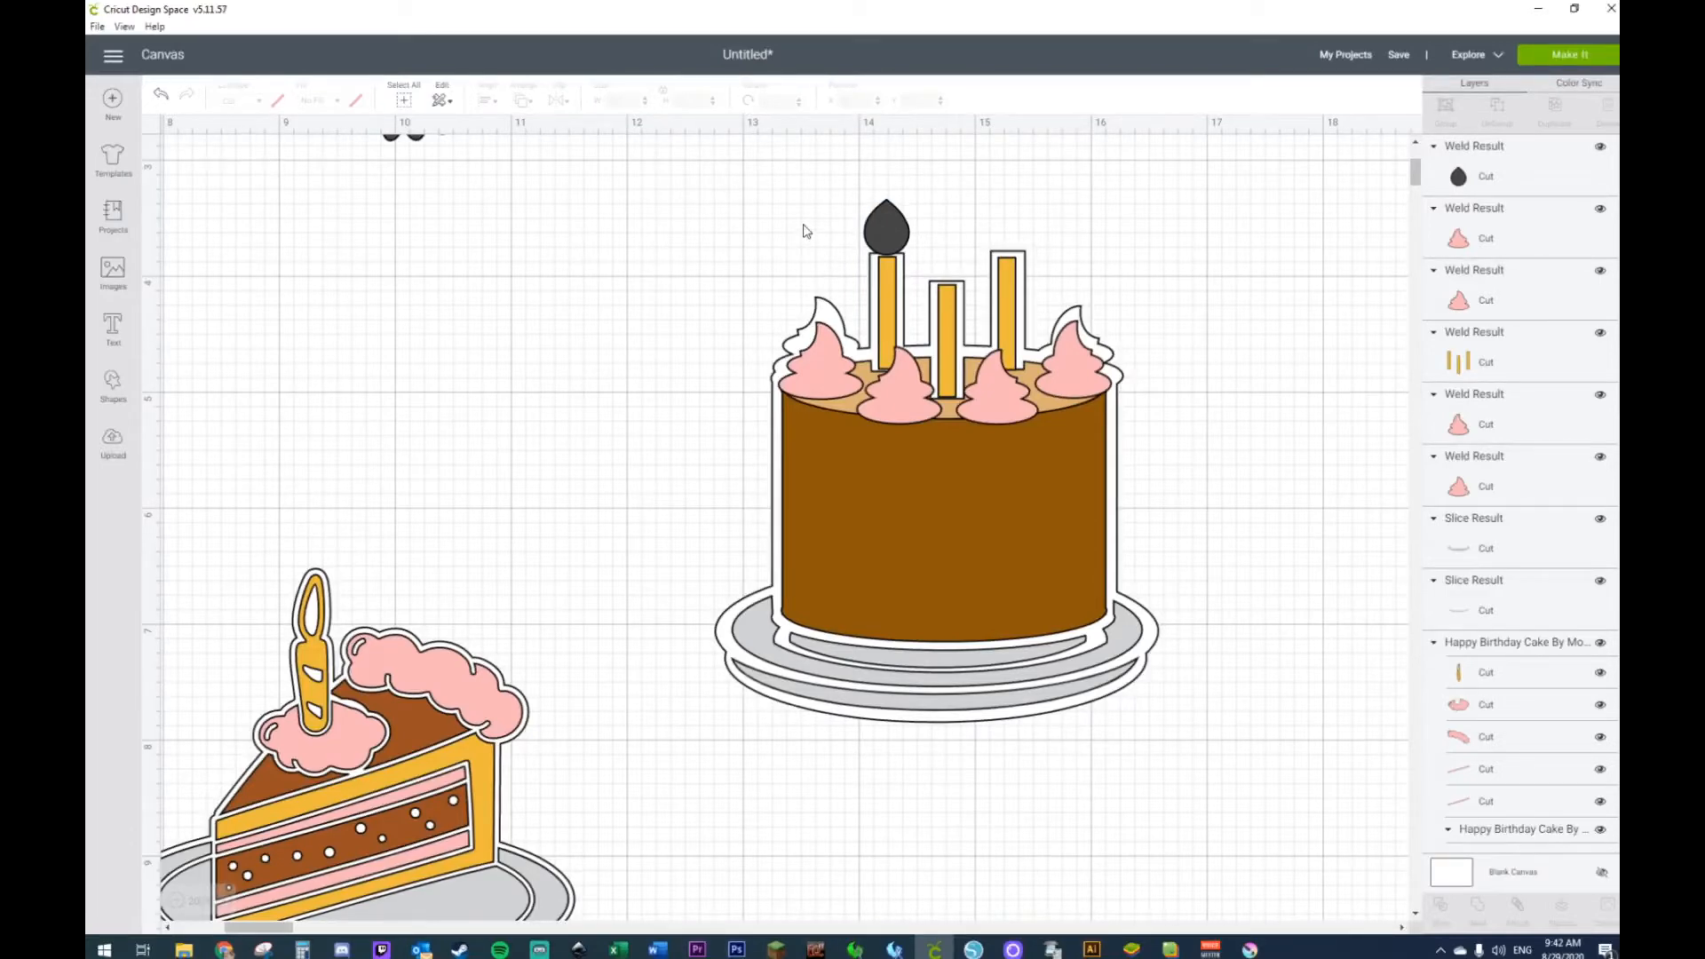
Step: Duplicate the flame onto the middle and right candles, and place a spare copy to the right of the cake
key("ctrl+v")
key("Delete")
left_click(889, 232)
key("ctrl+c")
key("ctrl+v")
mouse_move(934, 279)
left_mouse_down()
mouse_move(947, 241)
mouse_move(949, 255)
left_mouse_up()
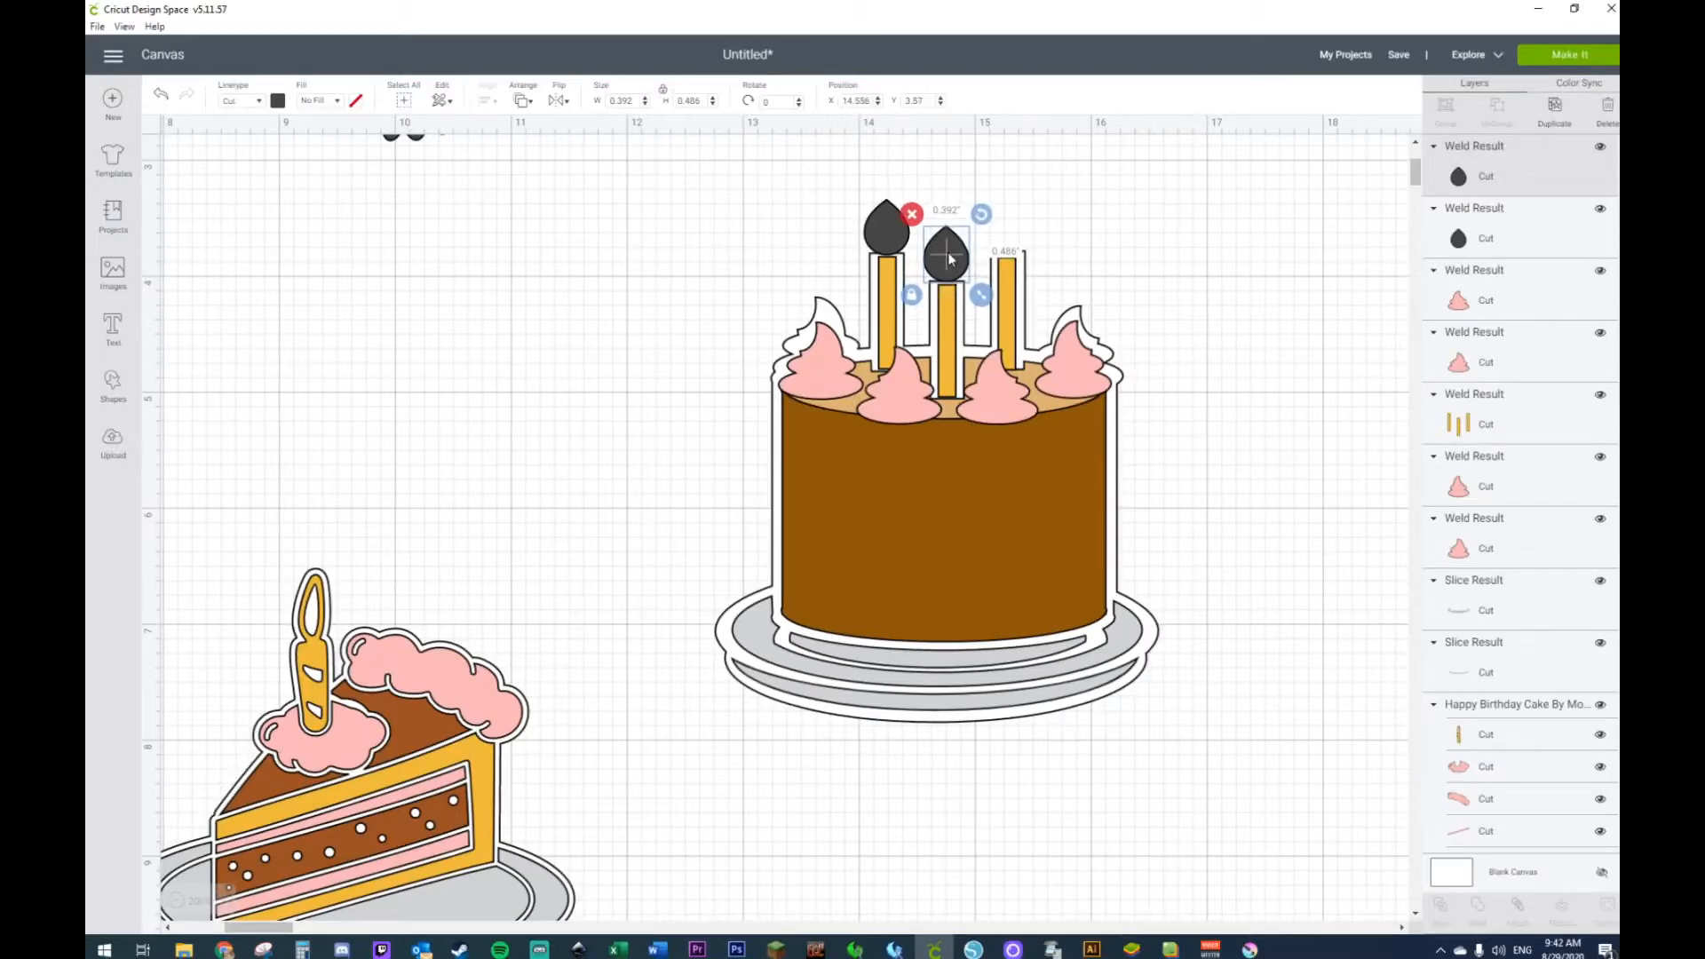
key("ctrl+v")
left_click_drag(1016, 330, 1018, 243)
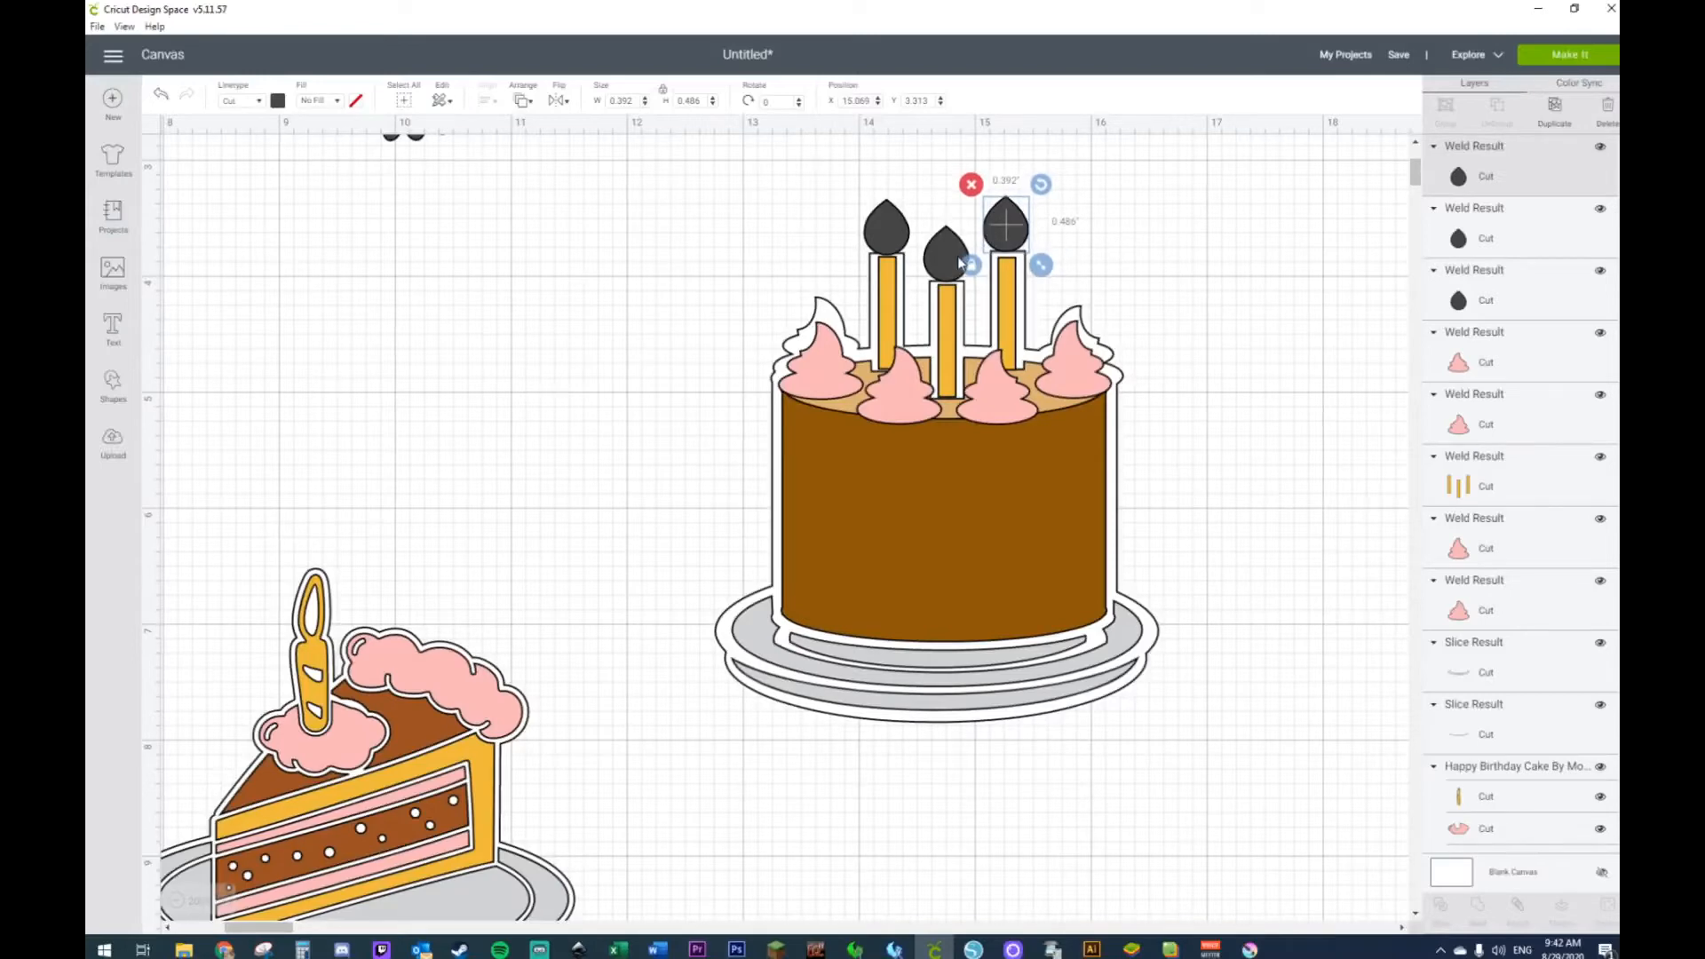
key("ctrl+v")
left_click_drag(1064, 282, 1149, 255)
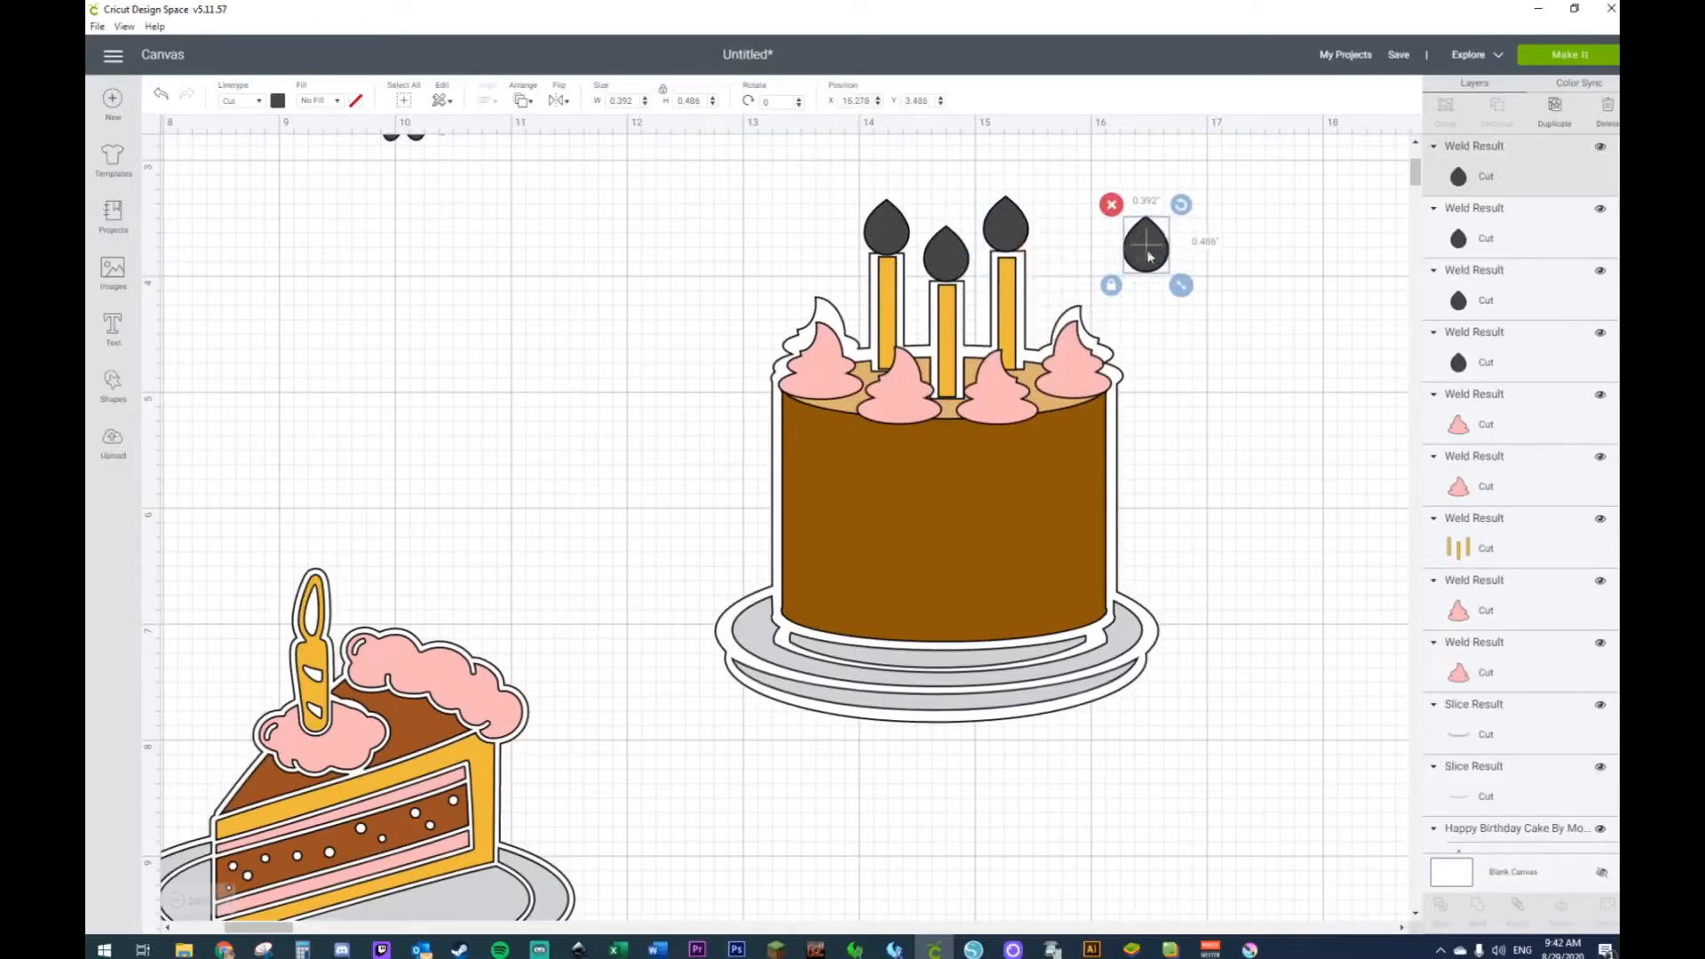
Step: Weld the three flames above the candles into one shape, leaving out the spare flame
left_click(886, 227)
left_click(946, 253, "shift")
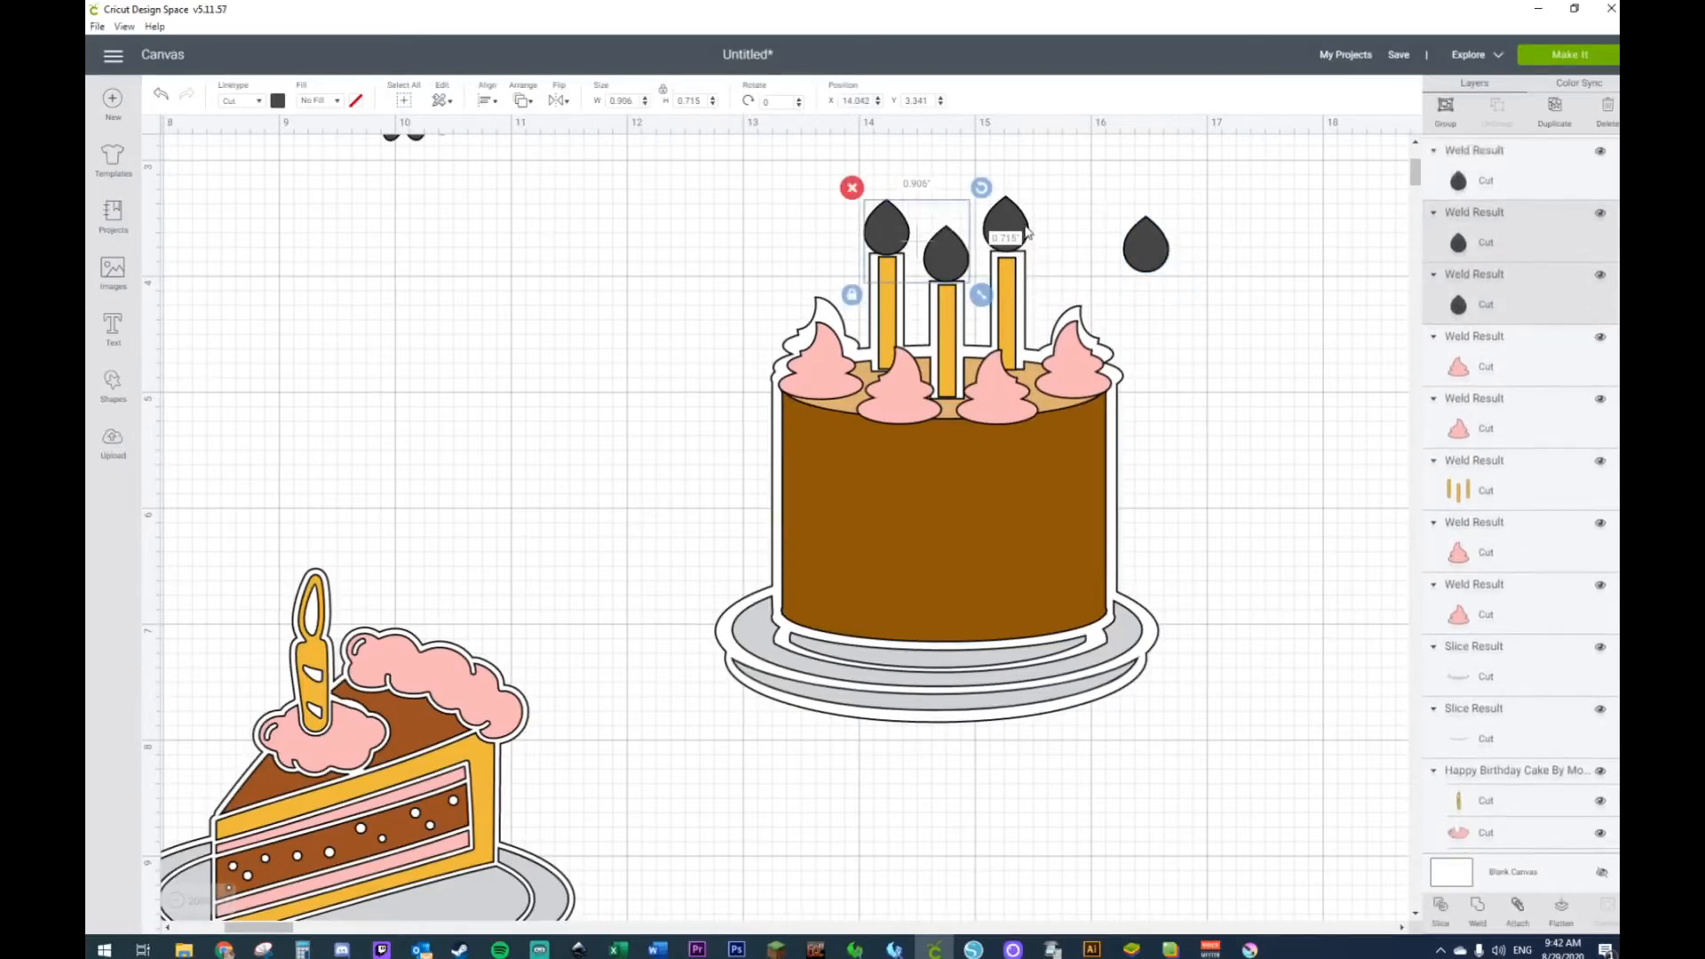
left_click(1021, 229, "shift")
right_click(1025, 231)
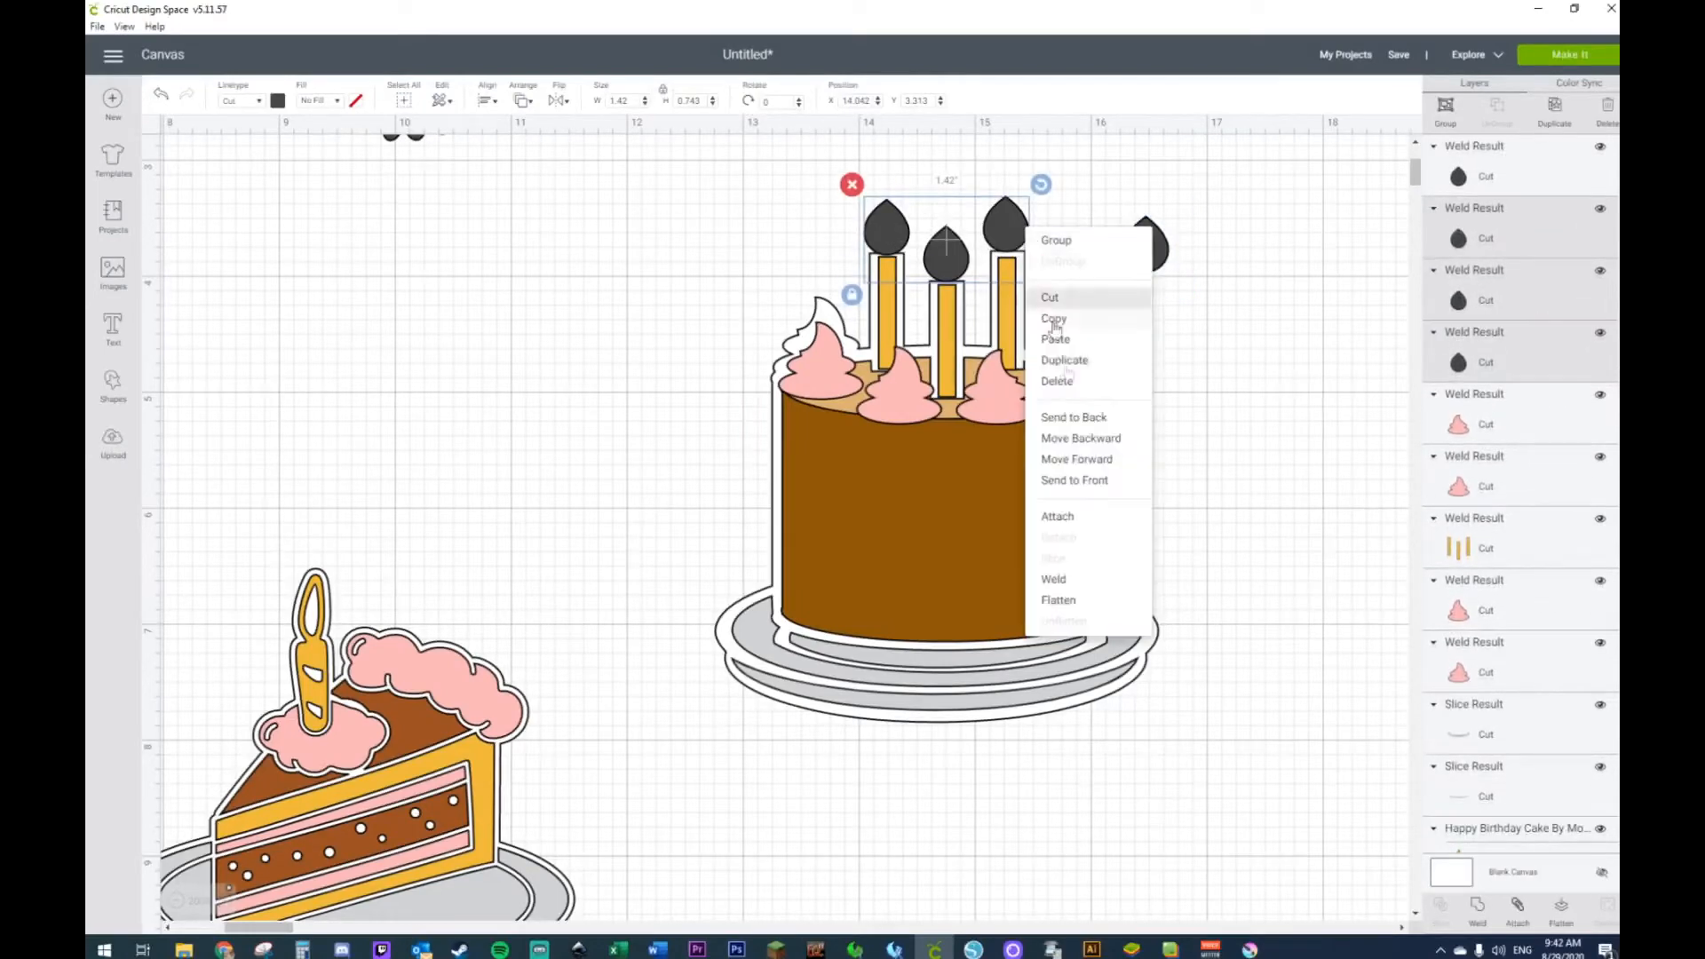
left_click(1065, 581)
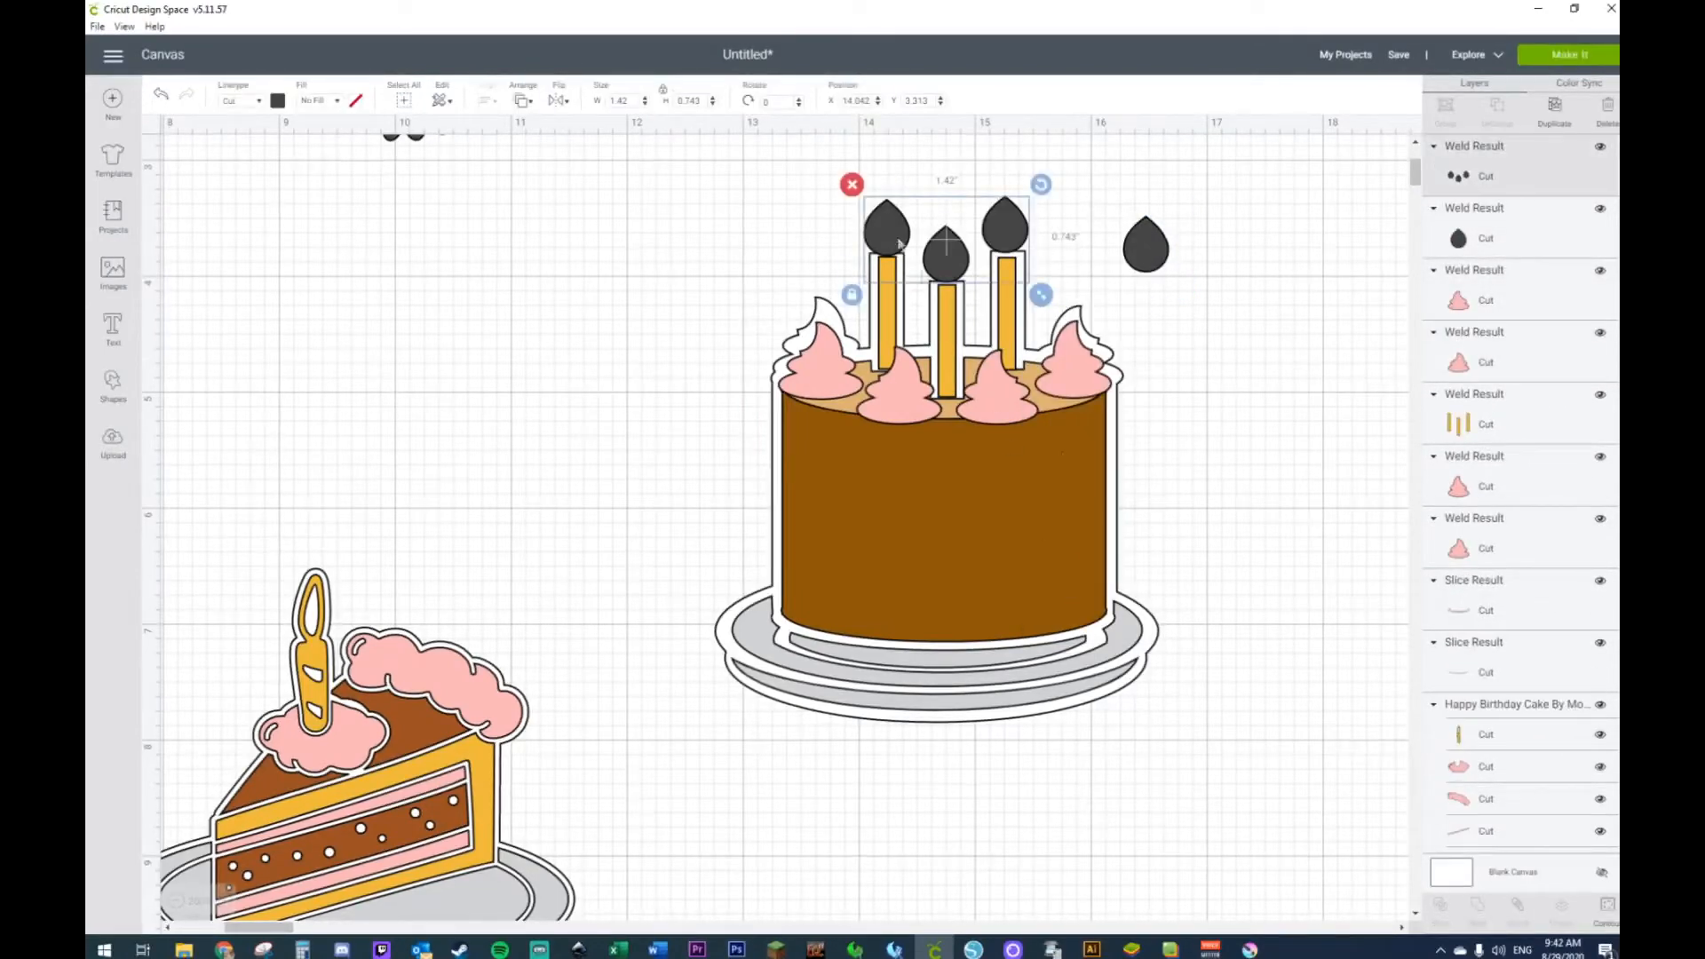
Step: Weld the three black flames with the white backing shape and send the result behind the cake layers
scroll(1474, 695, "down", 8)
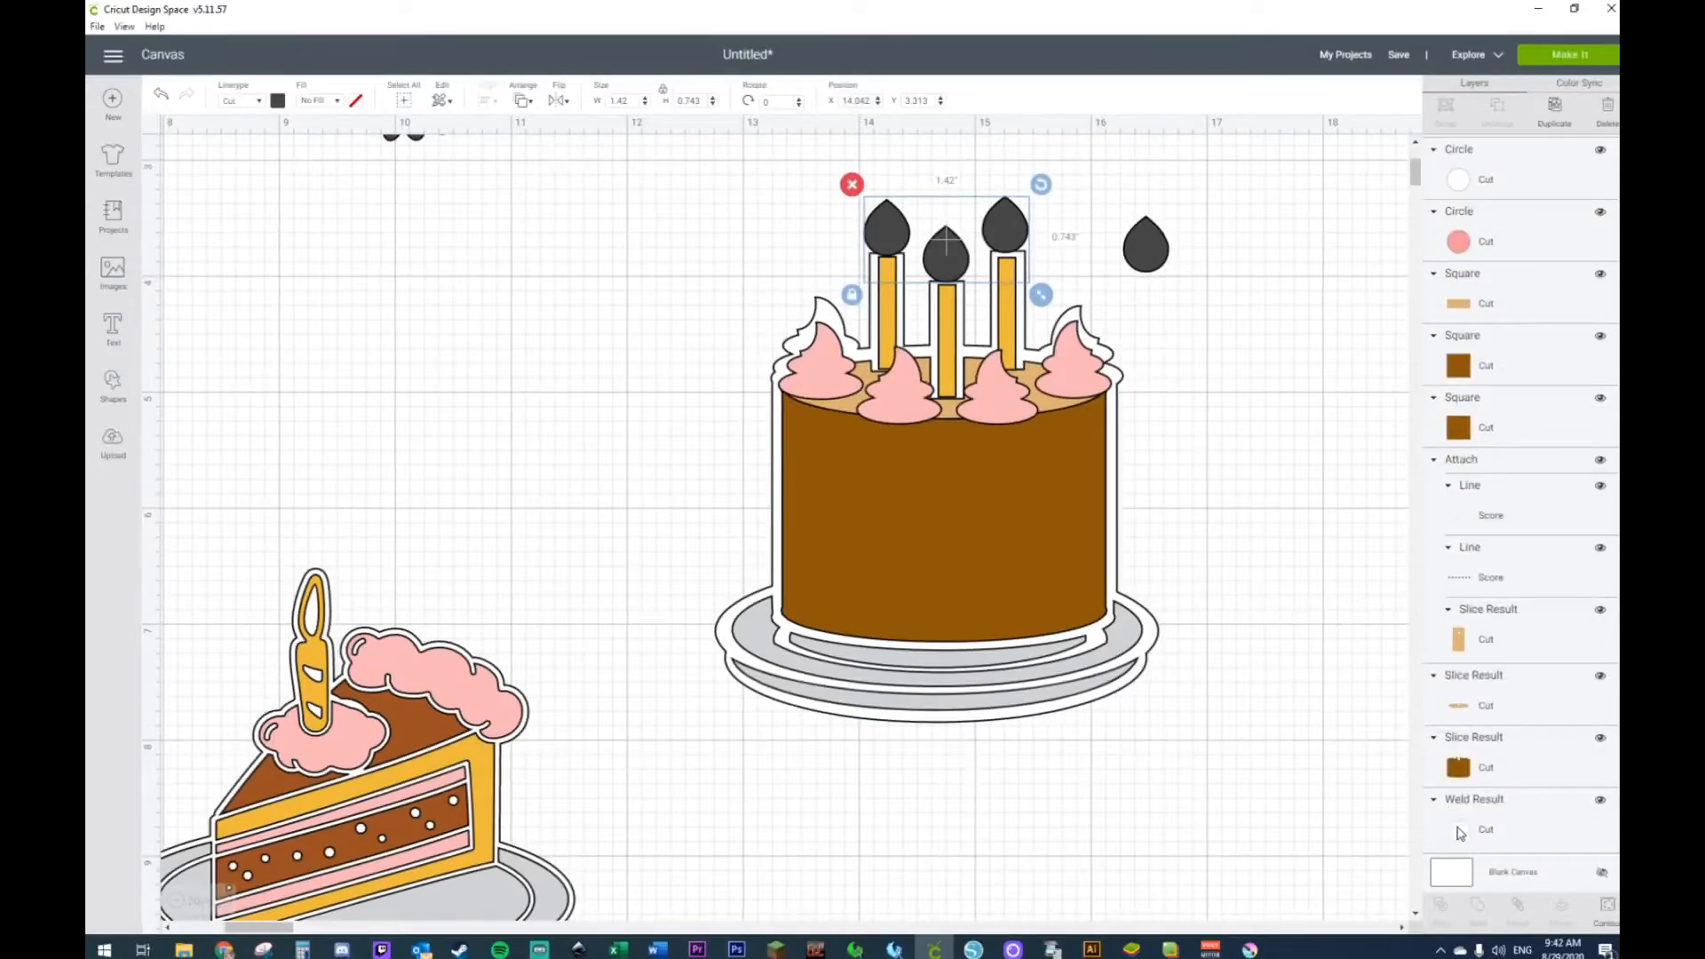
left_click(1460, 832)
right_click(1016, 229)
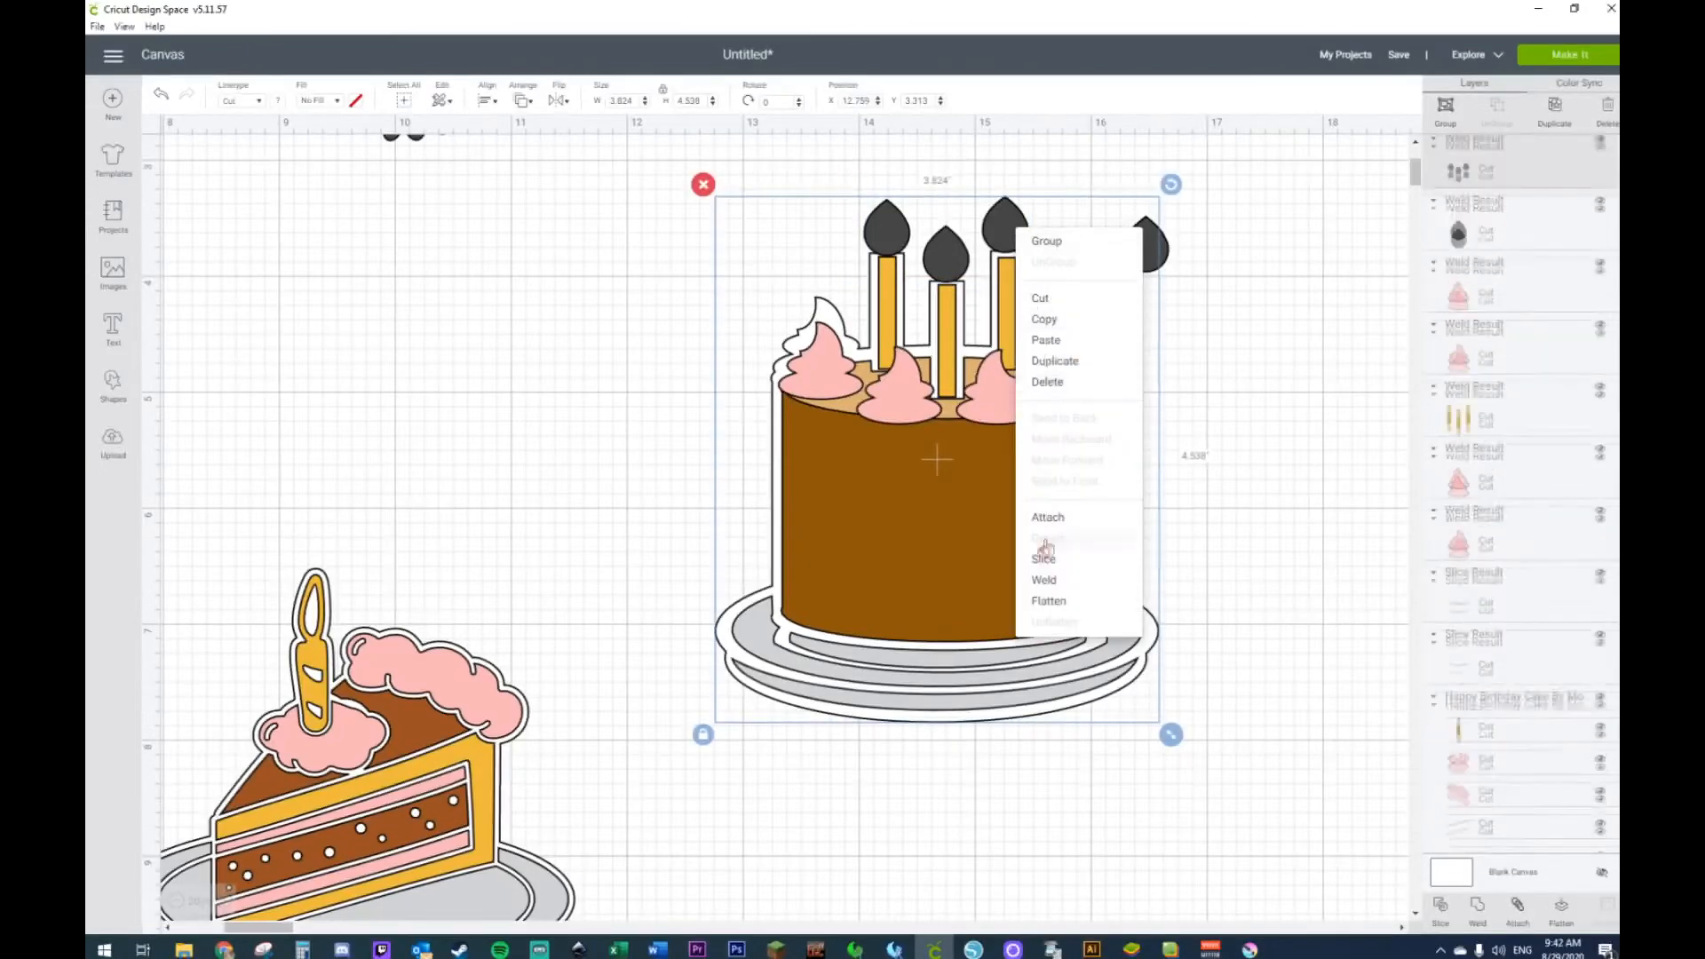
left_click(1052, 580)
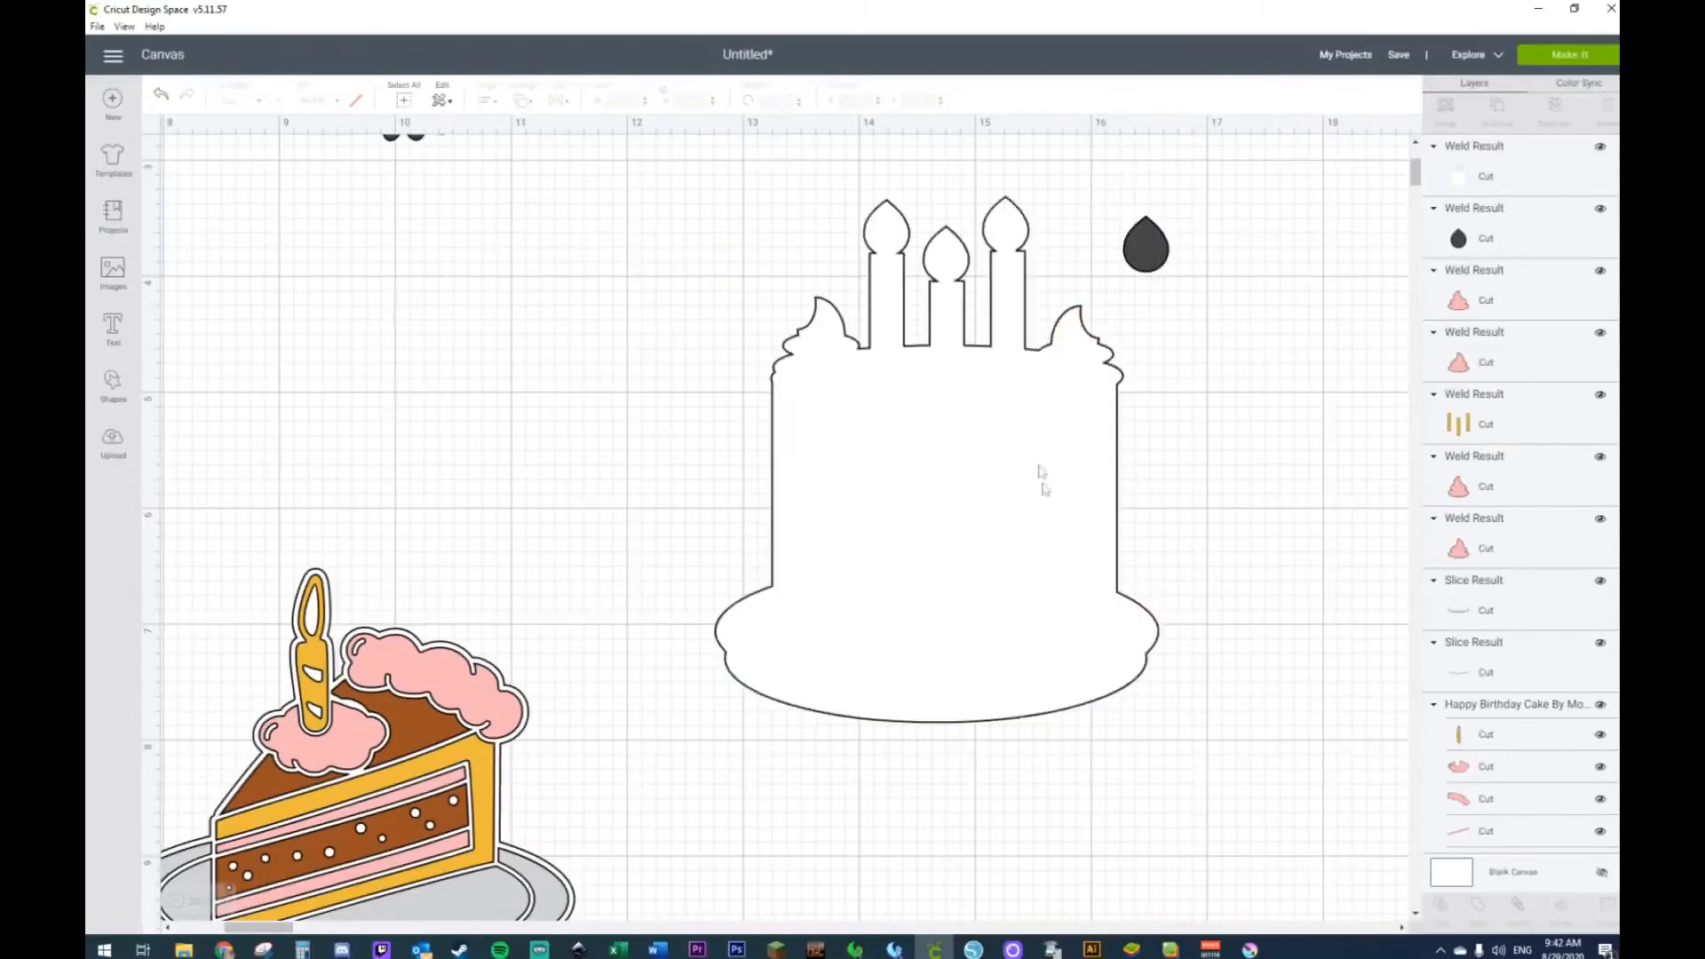
right_click(946, 347)
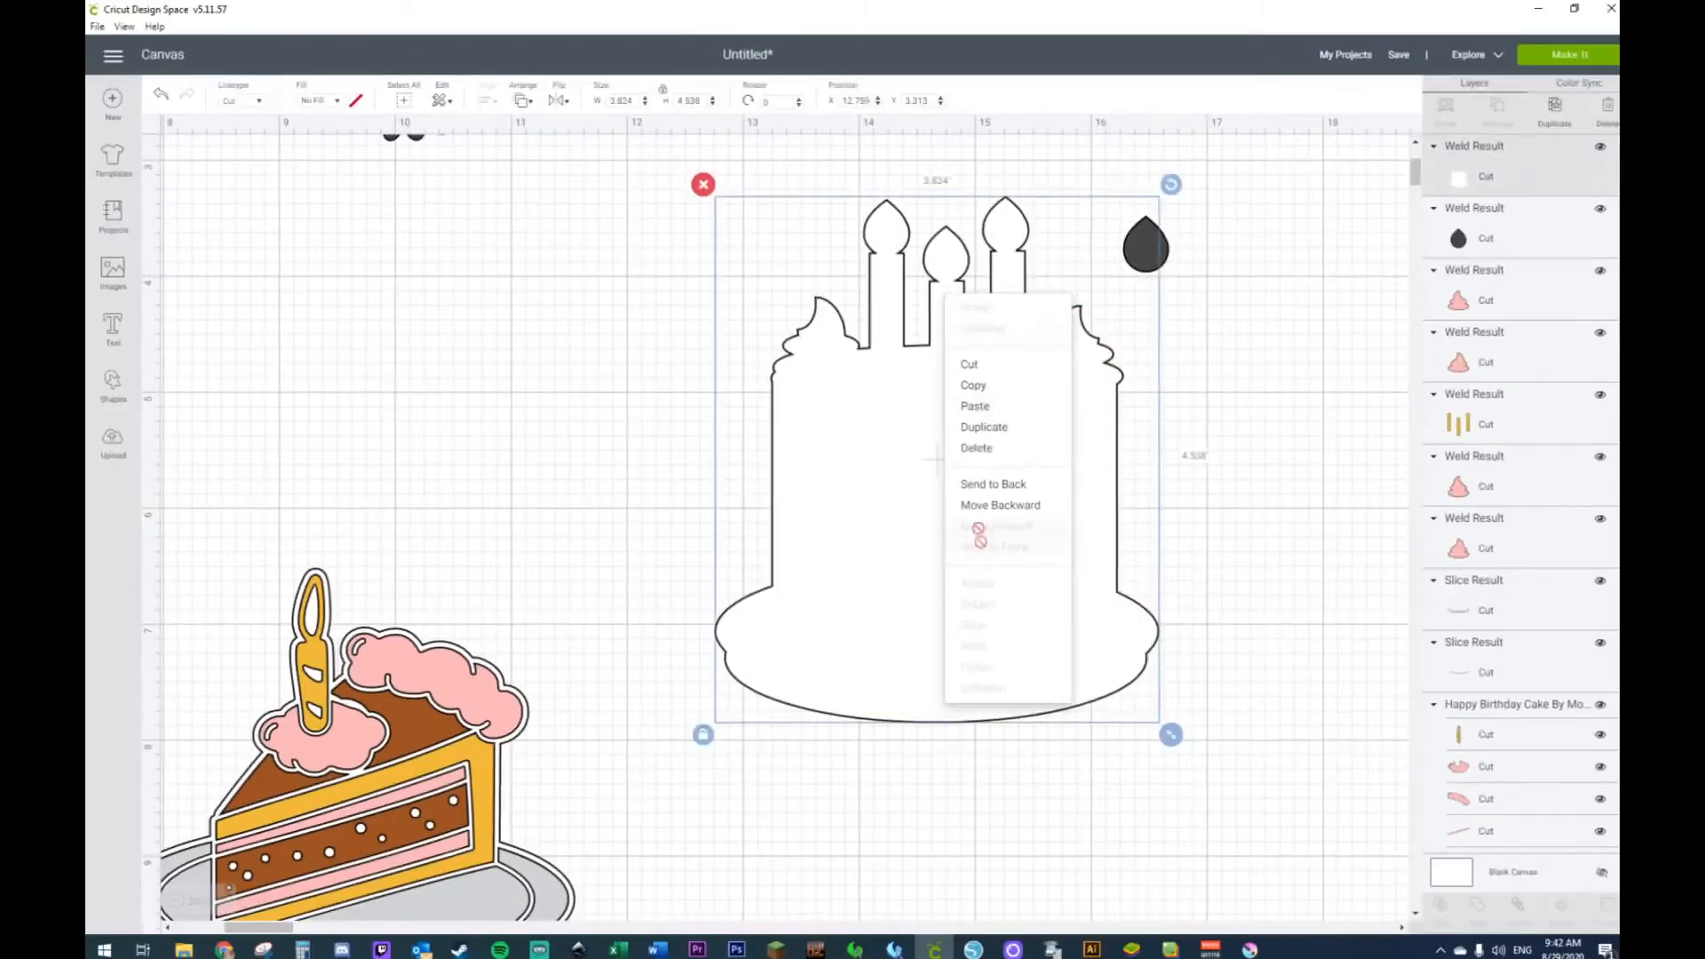
left_click(980, 488)
left_click(1229, 376)
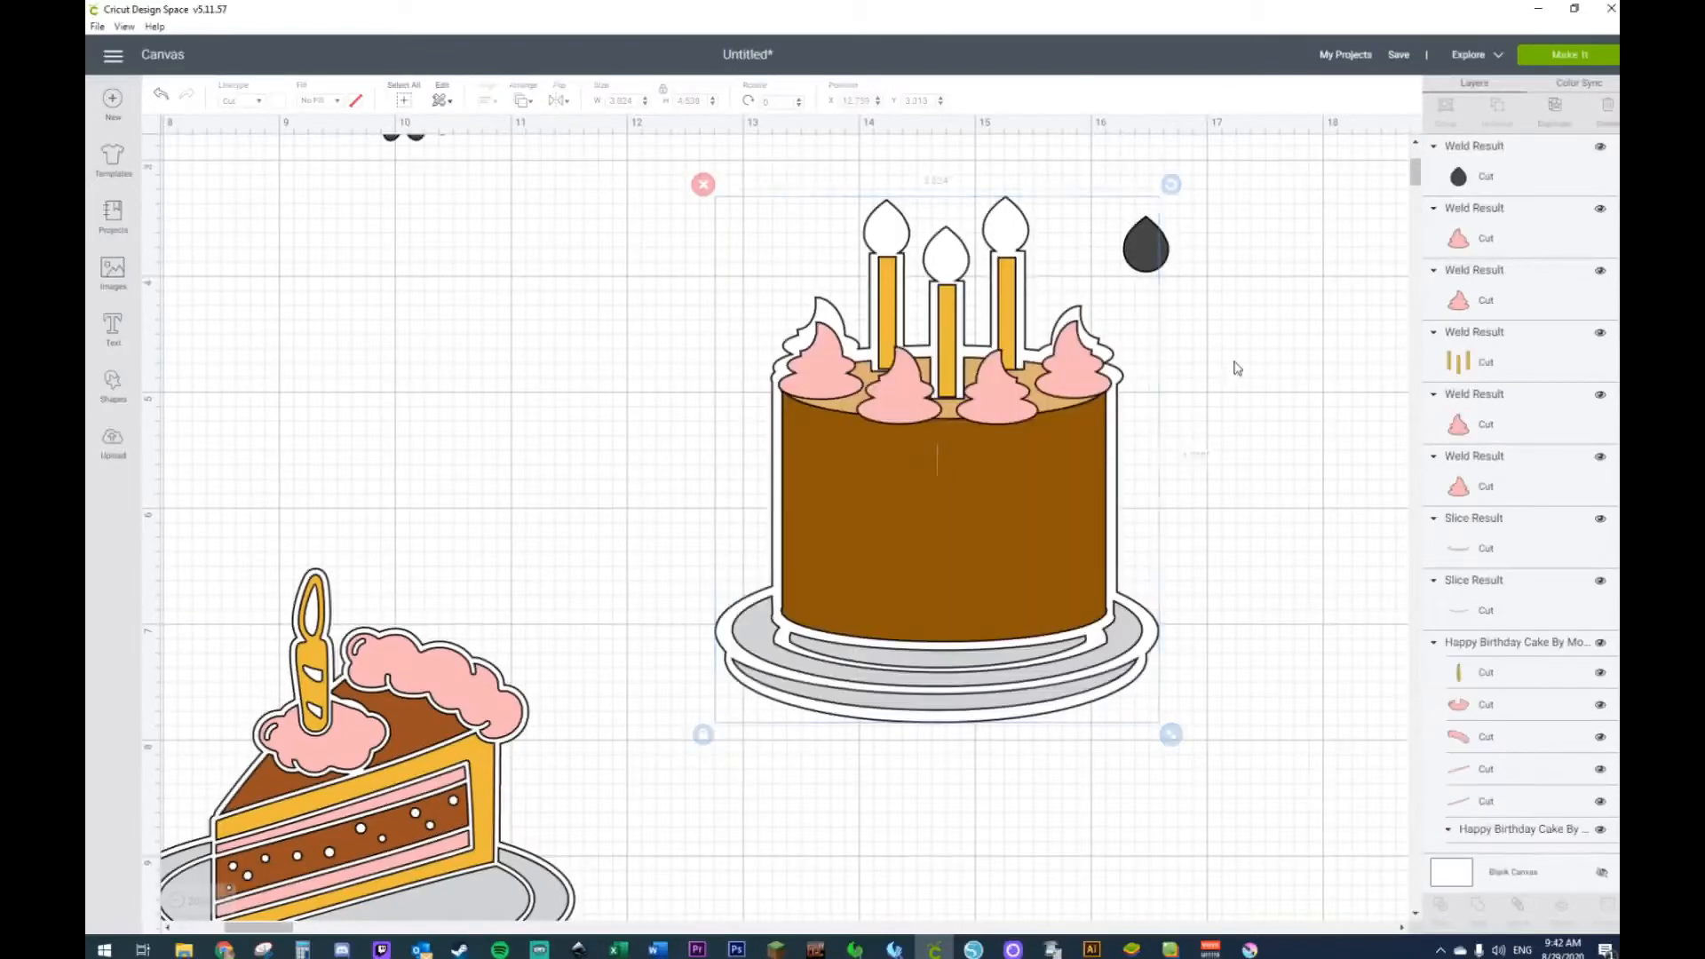
Step: Shrink the spare flame to about 0.25 by 0.31 inches, center it on the left candle's flame backing, and color it yellow
left_click(1157, 256)
left_click_drag(1181, 285, 894, 236)
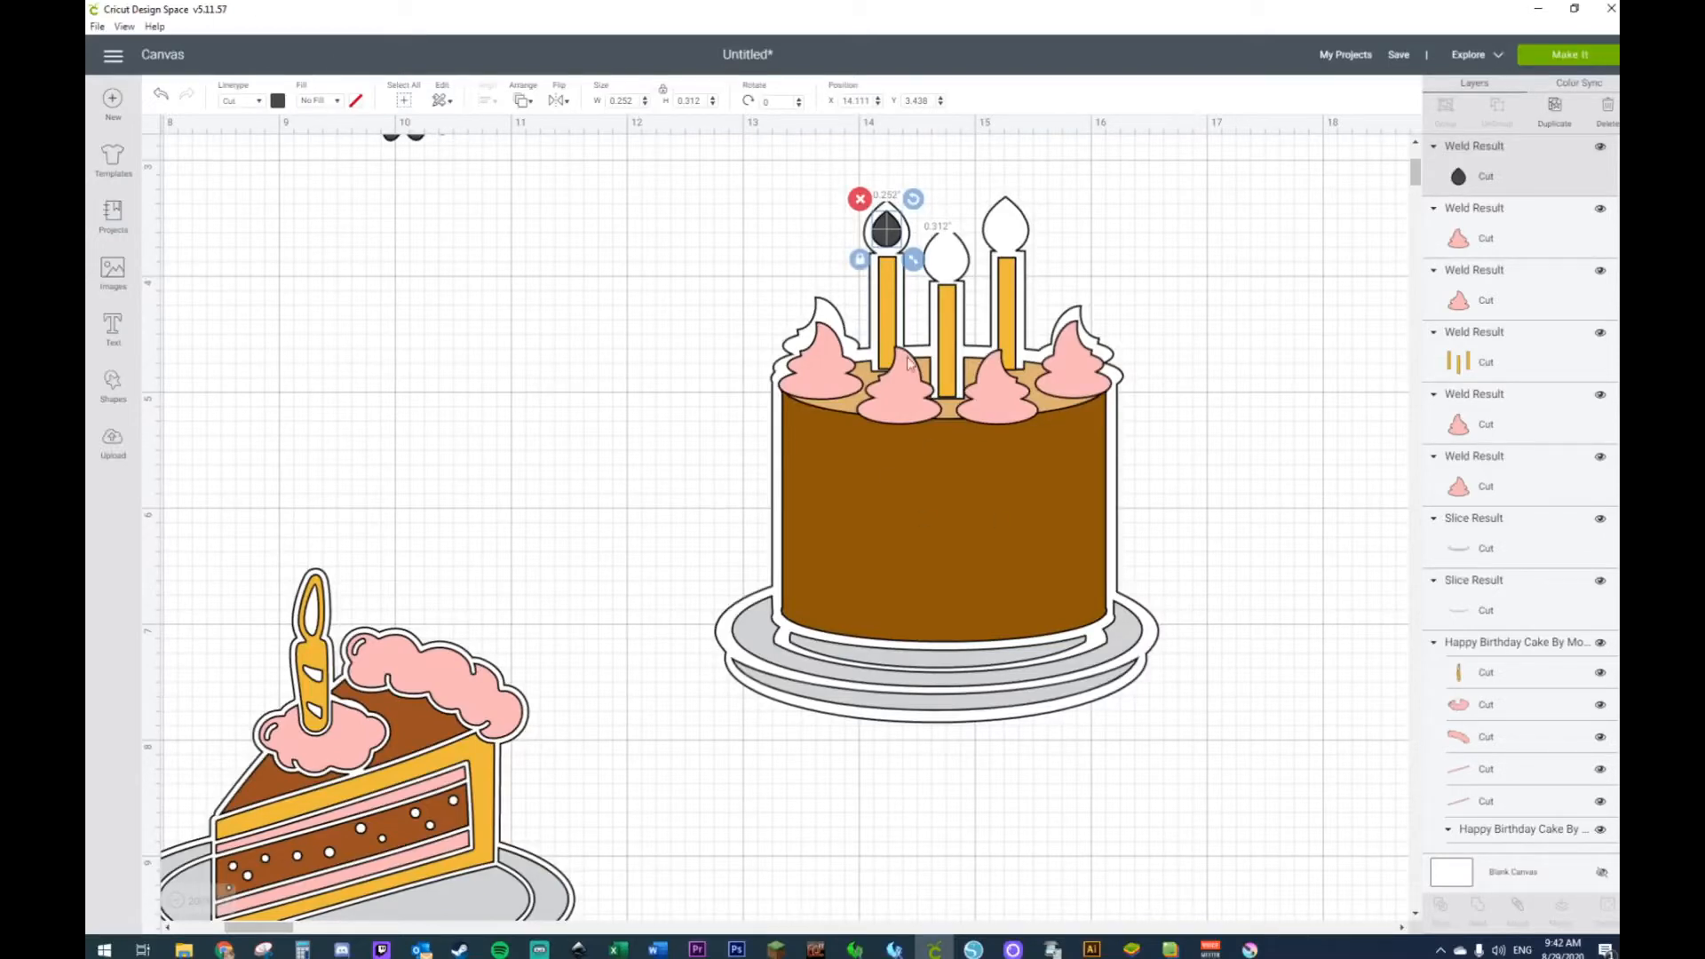
left_click(279, 101)
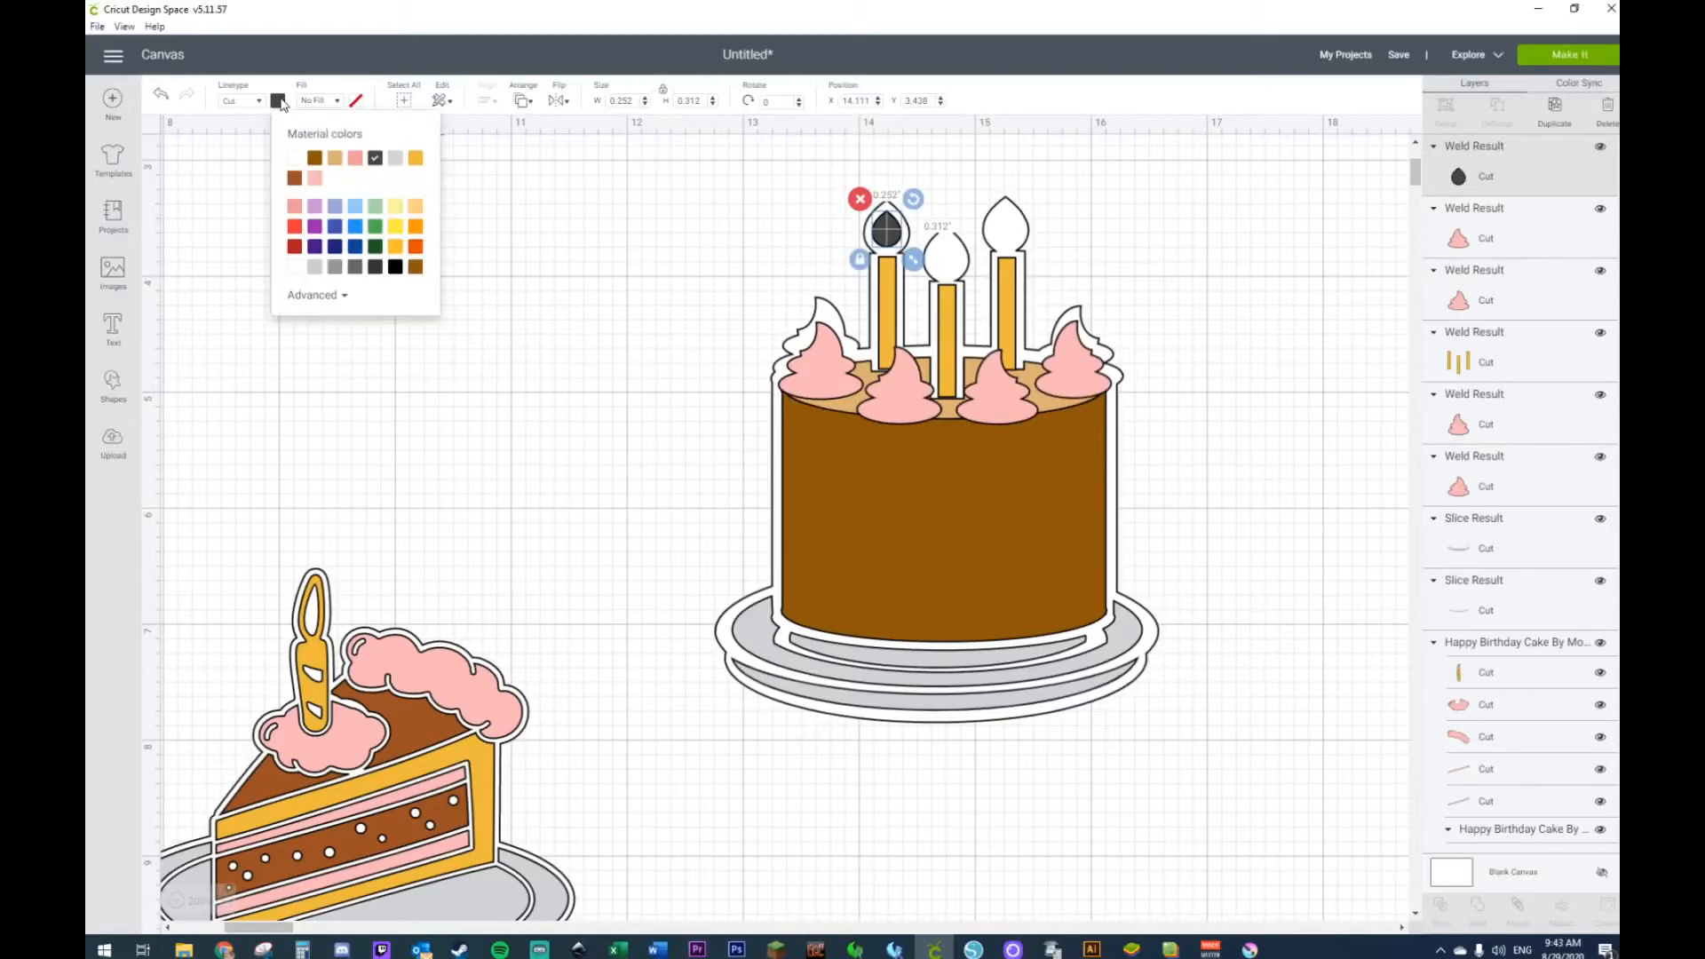
left_click(402, 236)
left_click(635, 279)
Step: Duplicate the yellow flame twice and place the copies in the flame backings of the middle and right candles
left_click(886, 238)
key("ctrl+d")
left_click_drag(945, 293, 947, 264)
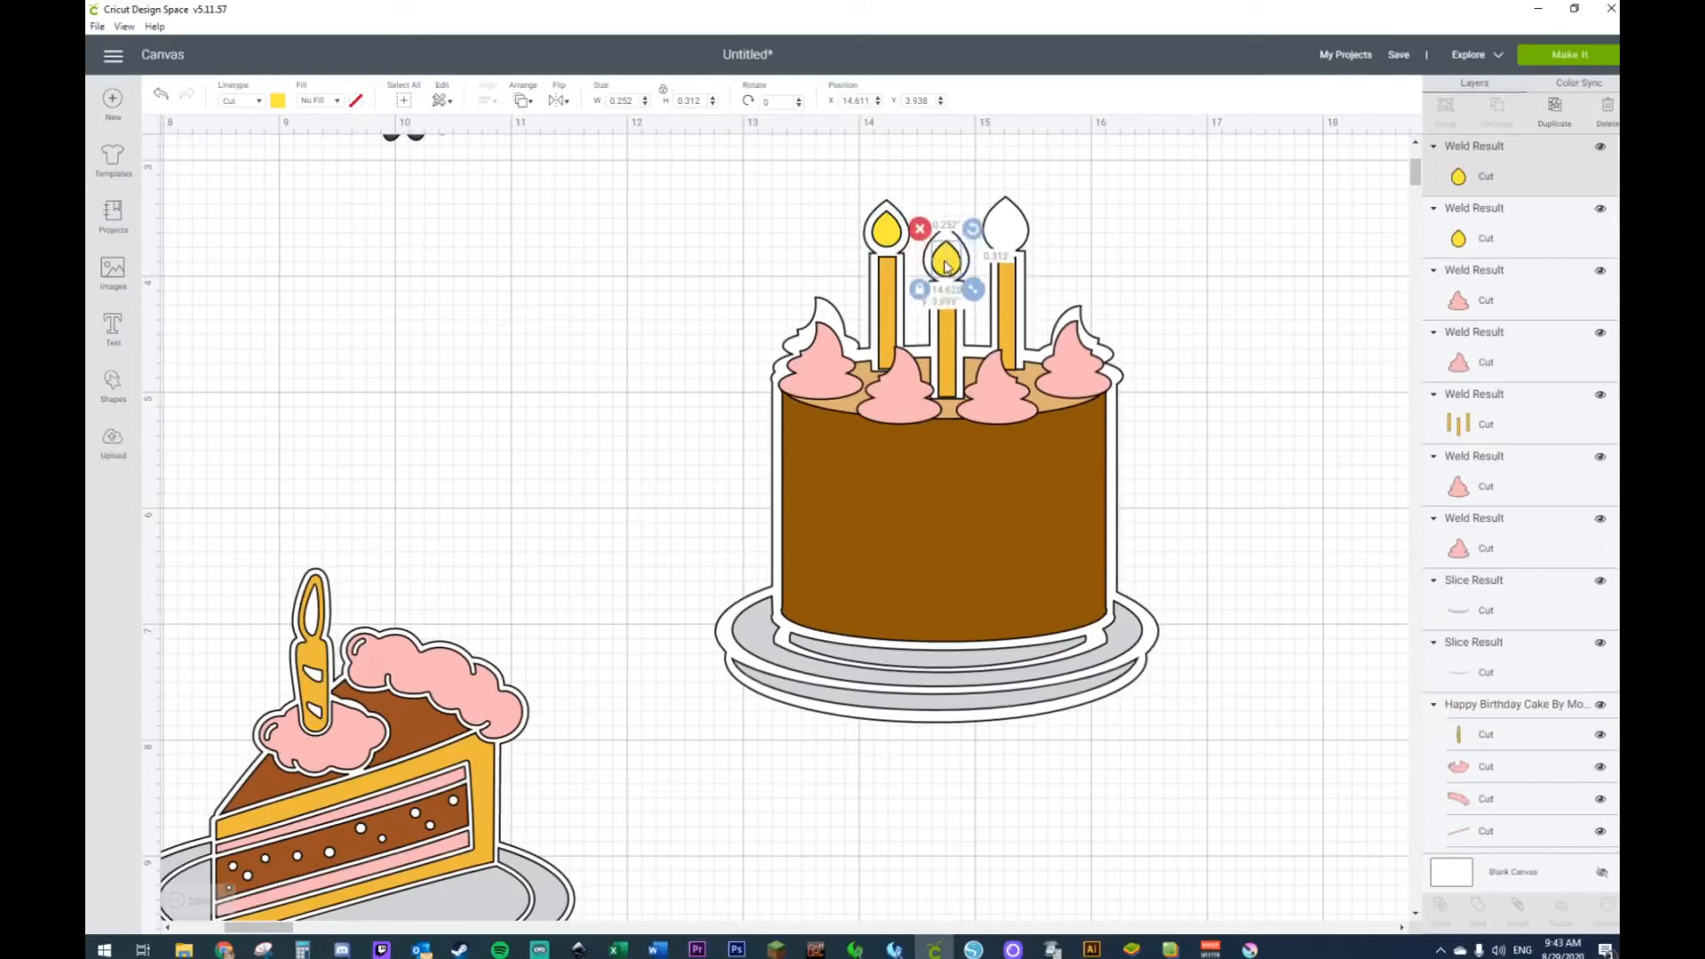
key("ctrl+d")
left_click_drag(1003, 319, 1000, 231)
left_click(1130, 270)
left_click(1256, 328)
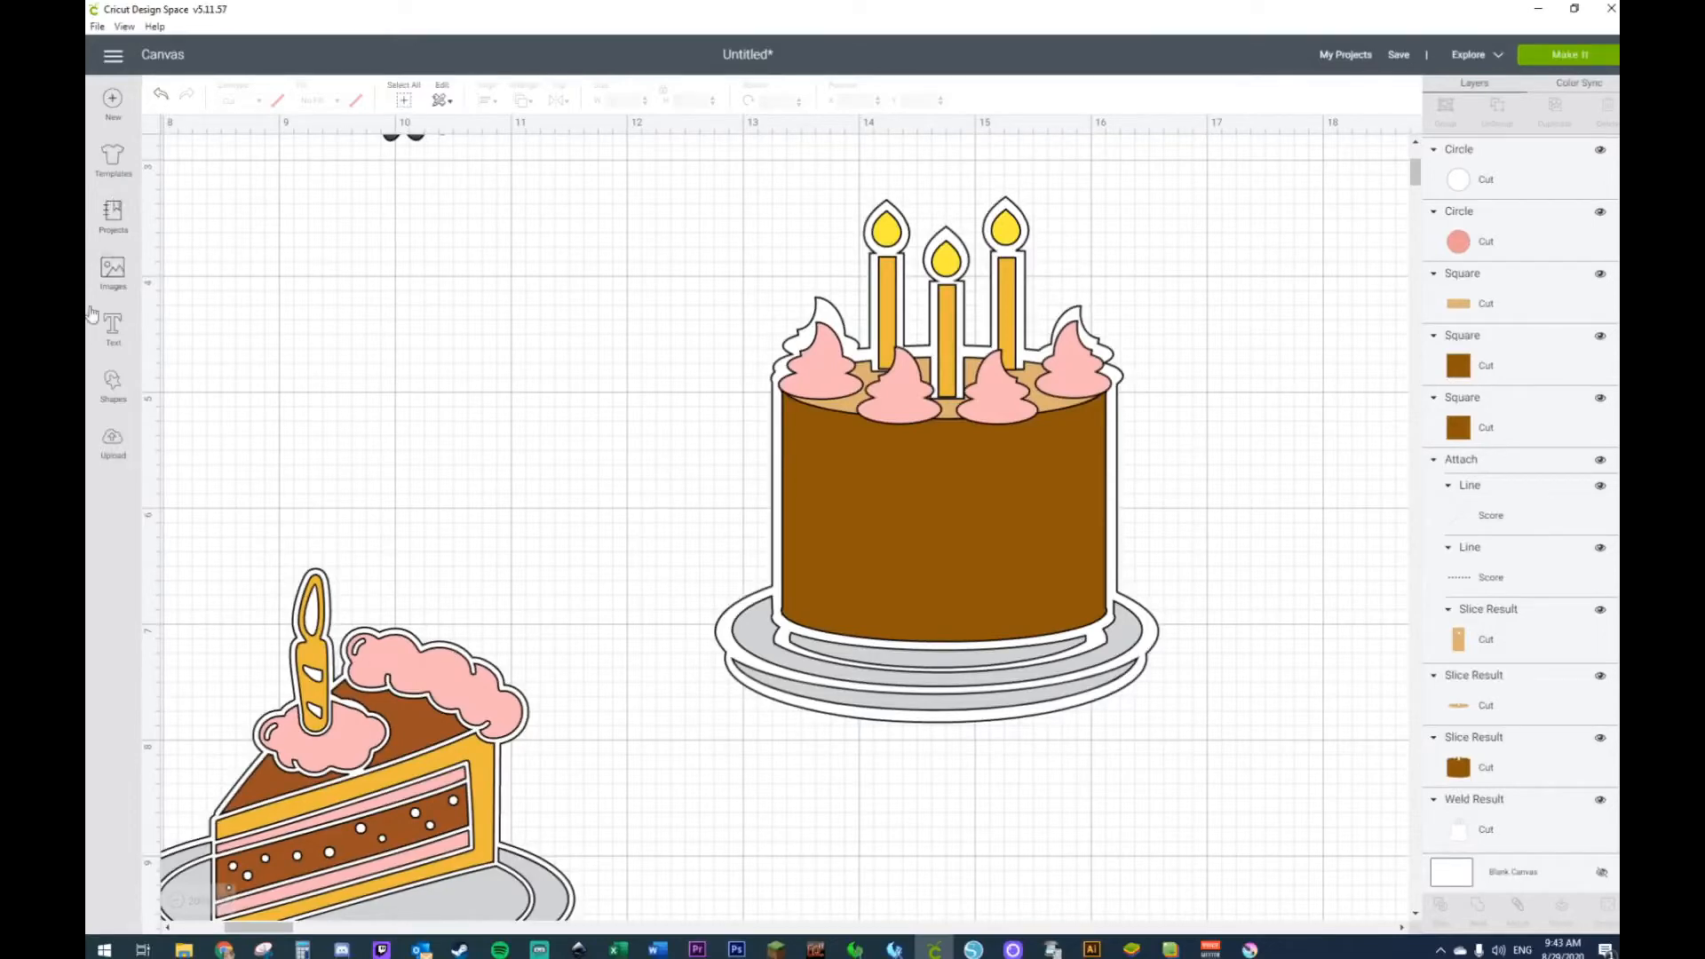
Step: Insert a circle in the empty area above the cake slice and shrink it to about 1.26 inches wide
left_click(112, 391)
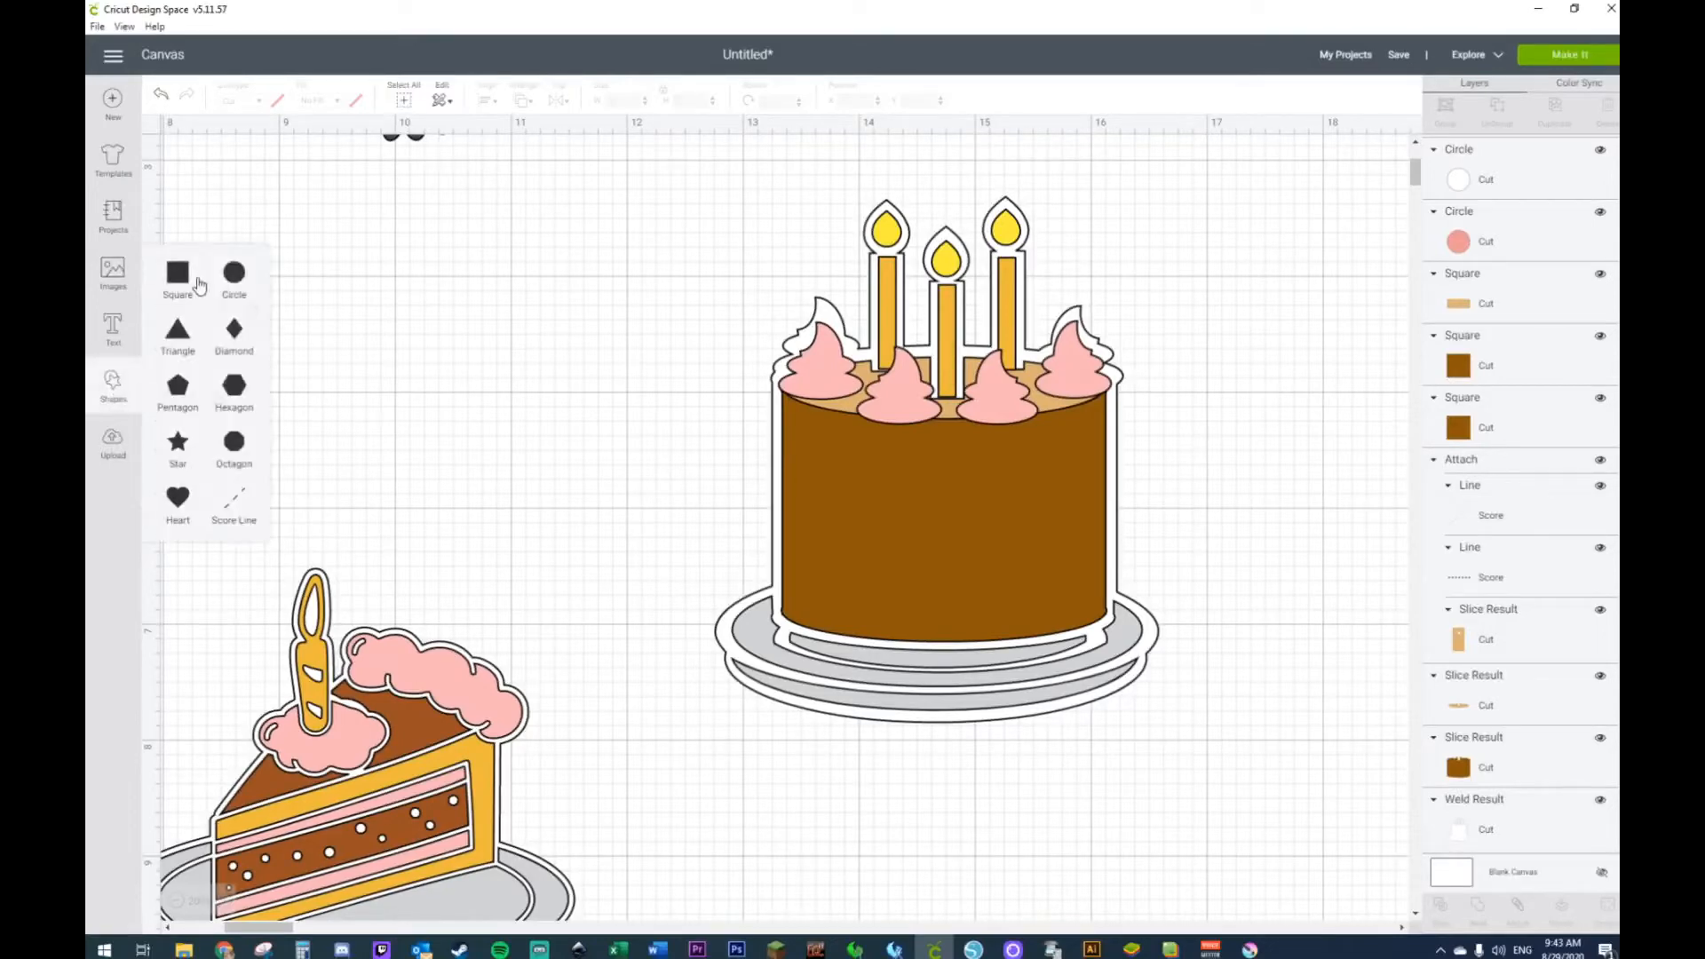
left_click(234, 275)
left_click_drag(469, 435, 294, 312)
left_click_drag(582, 613, 376, 428)
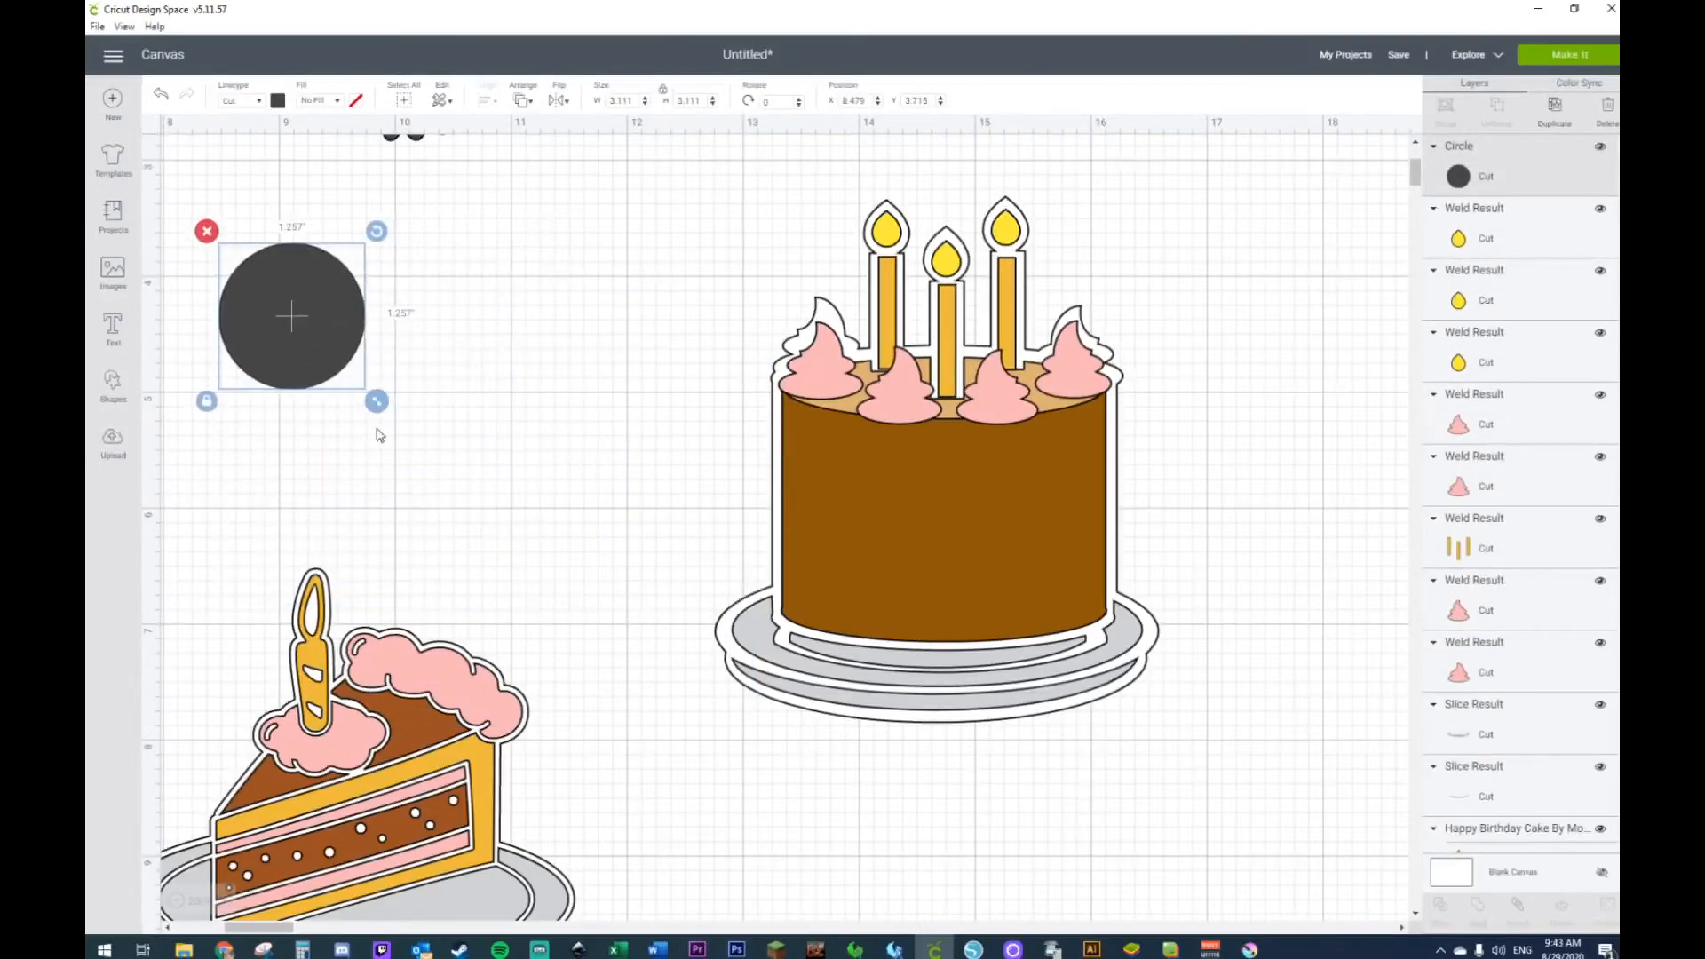
Step: Duplicate the circle three times and line the copies up edge to edge in a horizontal row of four
key("ctrl+d")
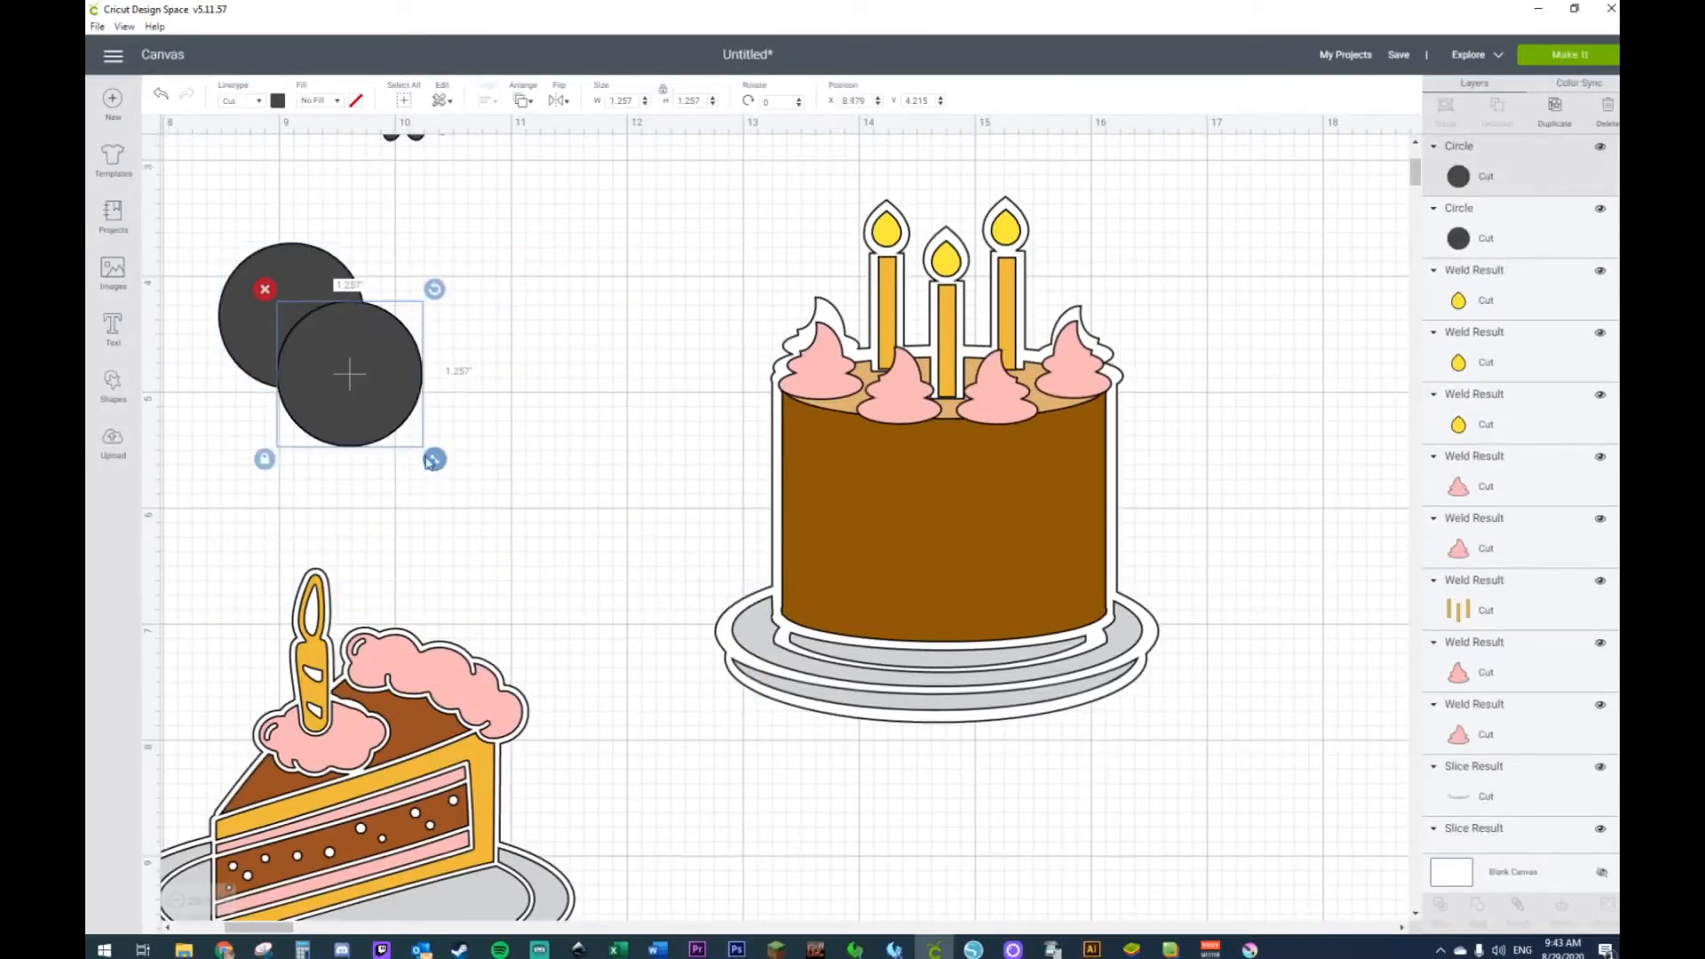
left_click_drag(346, 380, 420, 346)
key("ctrl+d")
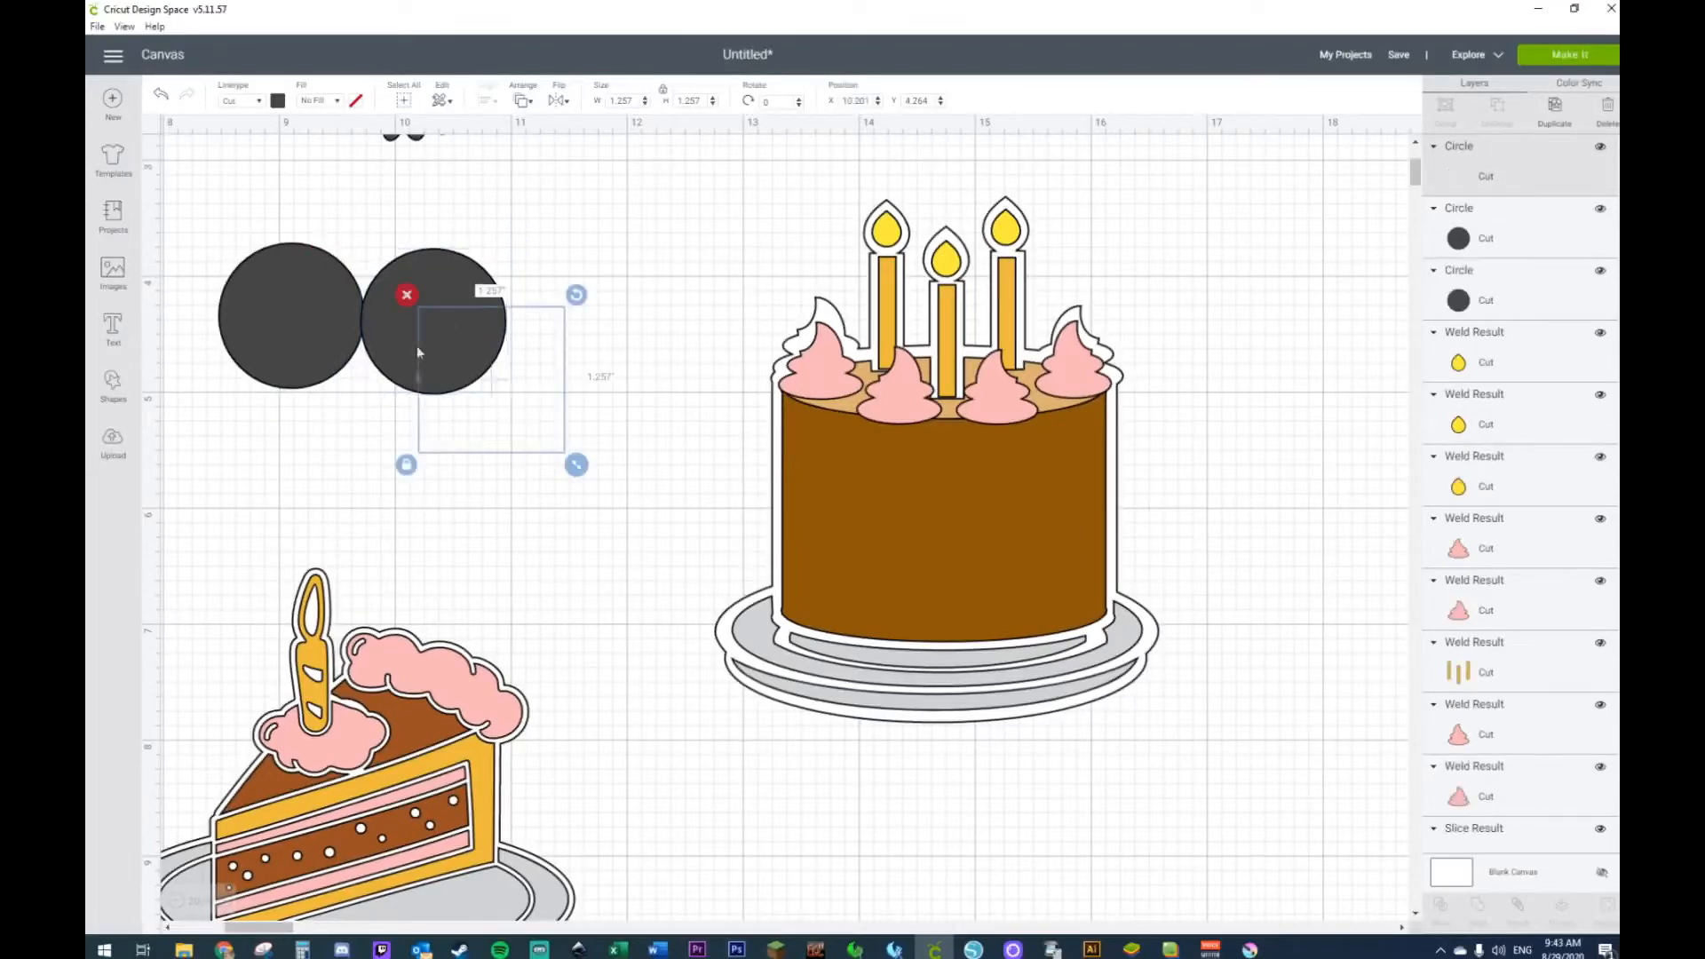
left_click_drag(506, 386, 590, 350)
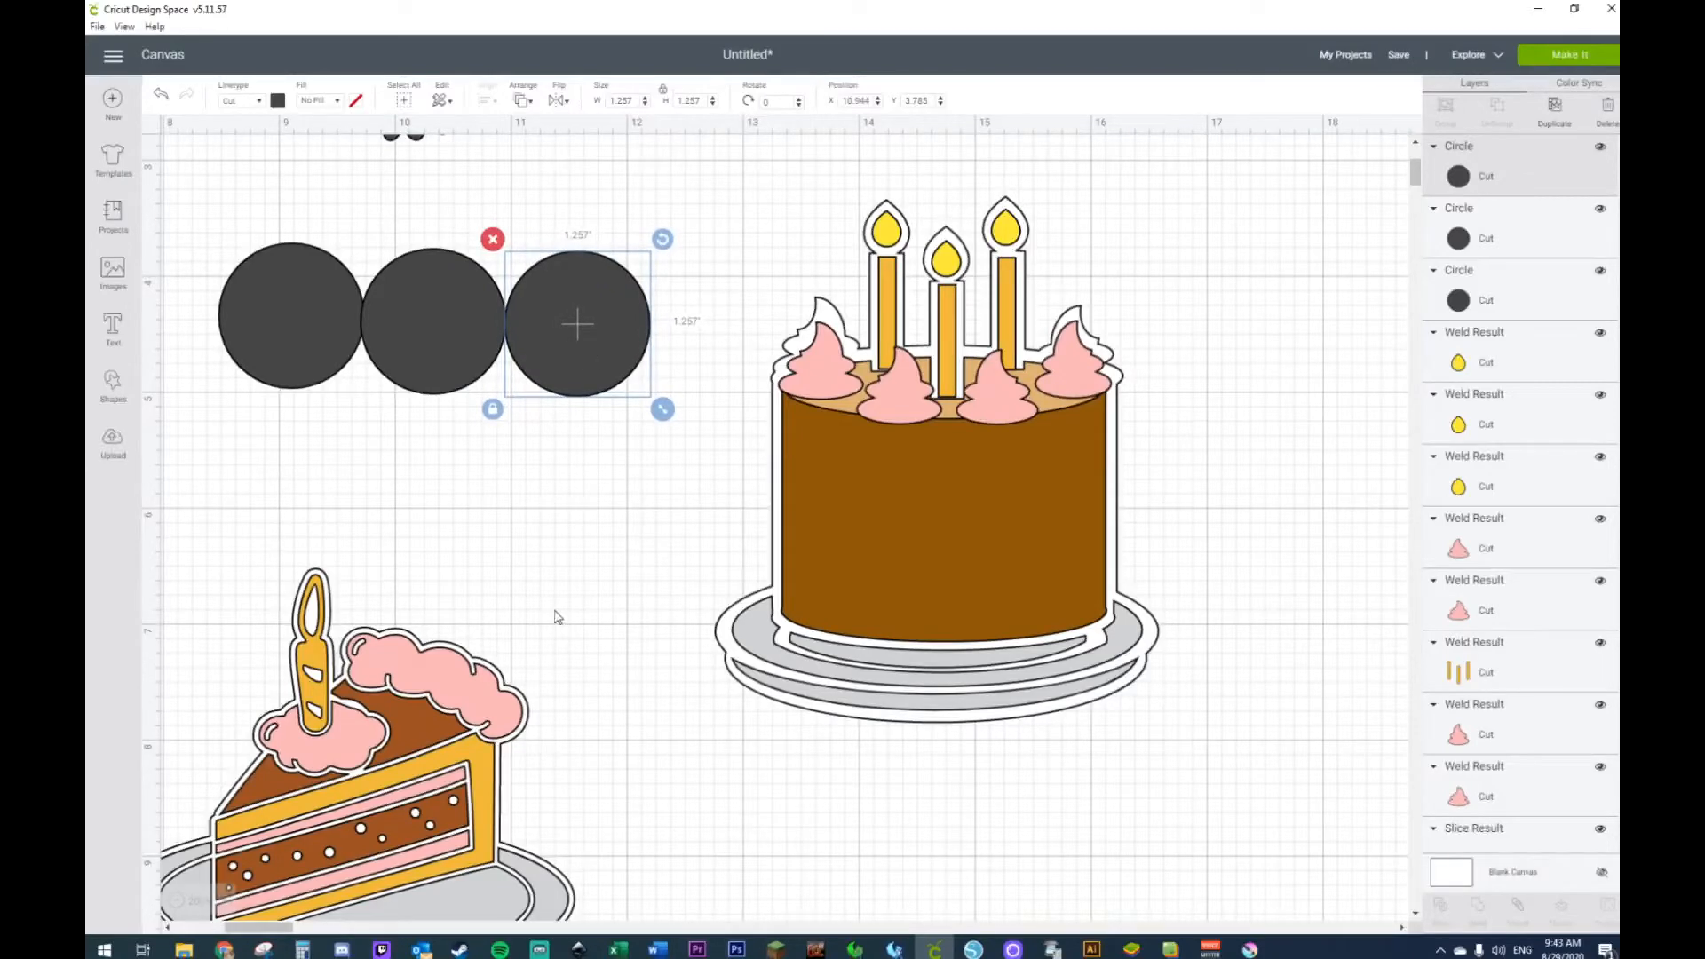
key("ctrl+d")
left_click_drag(626, 421, 712, 373)
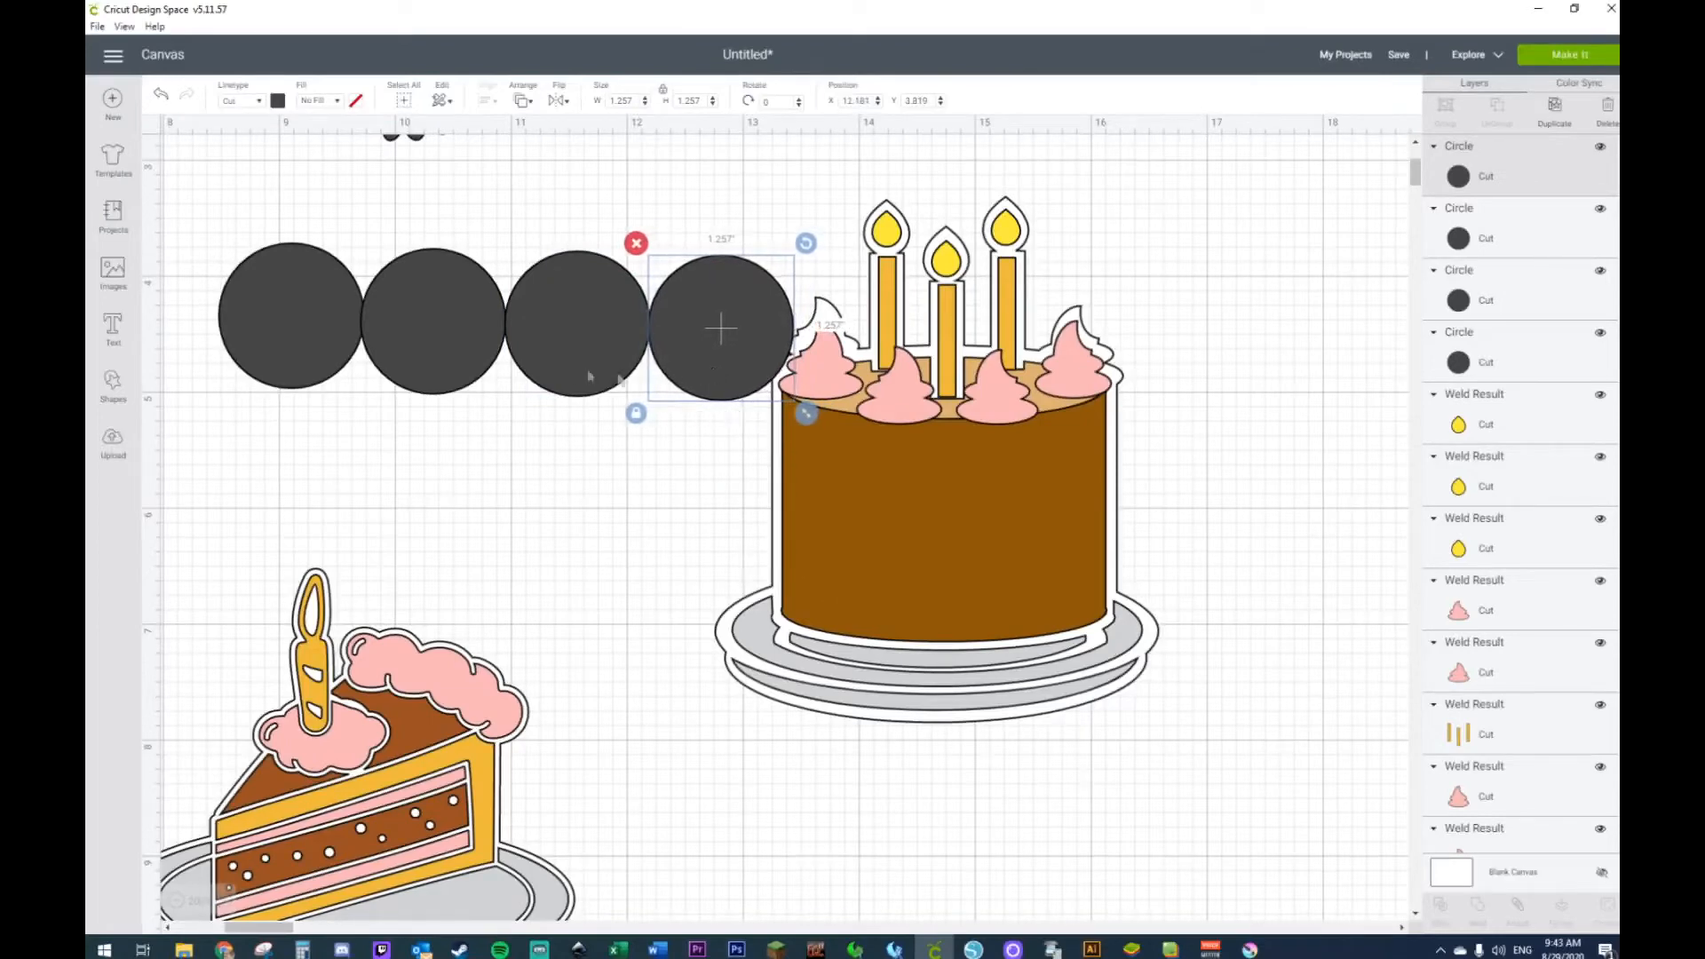
Step: Select all four circles in the row and weld them into one shape
left_click(503, 327)
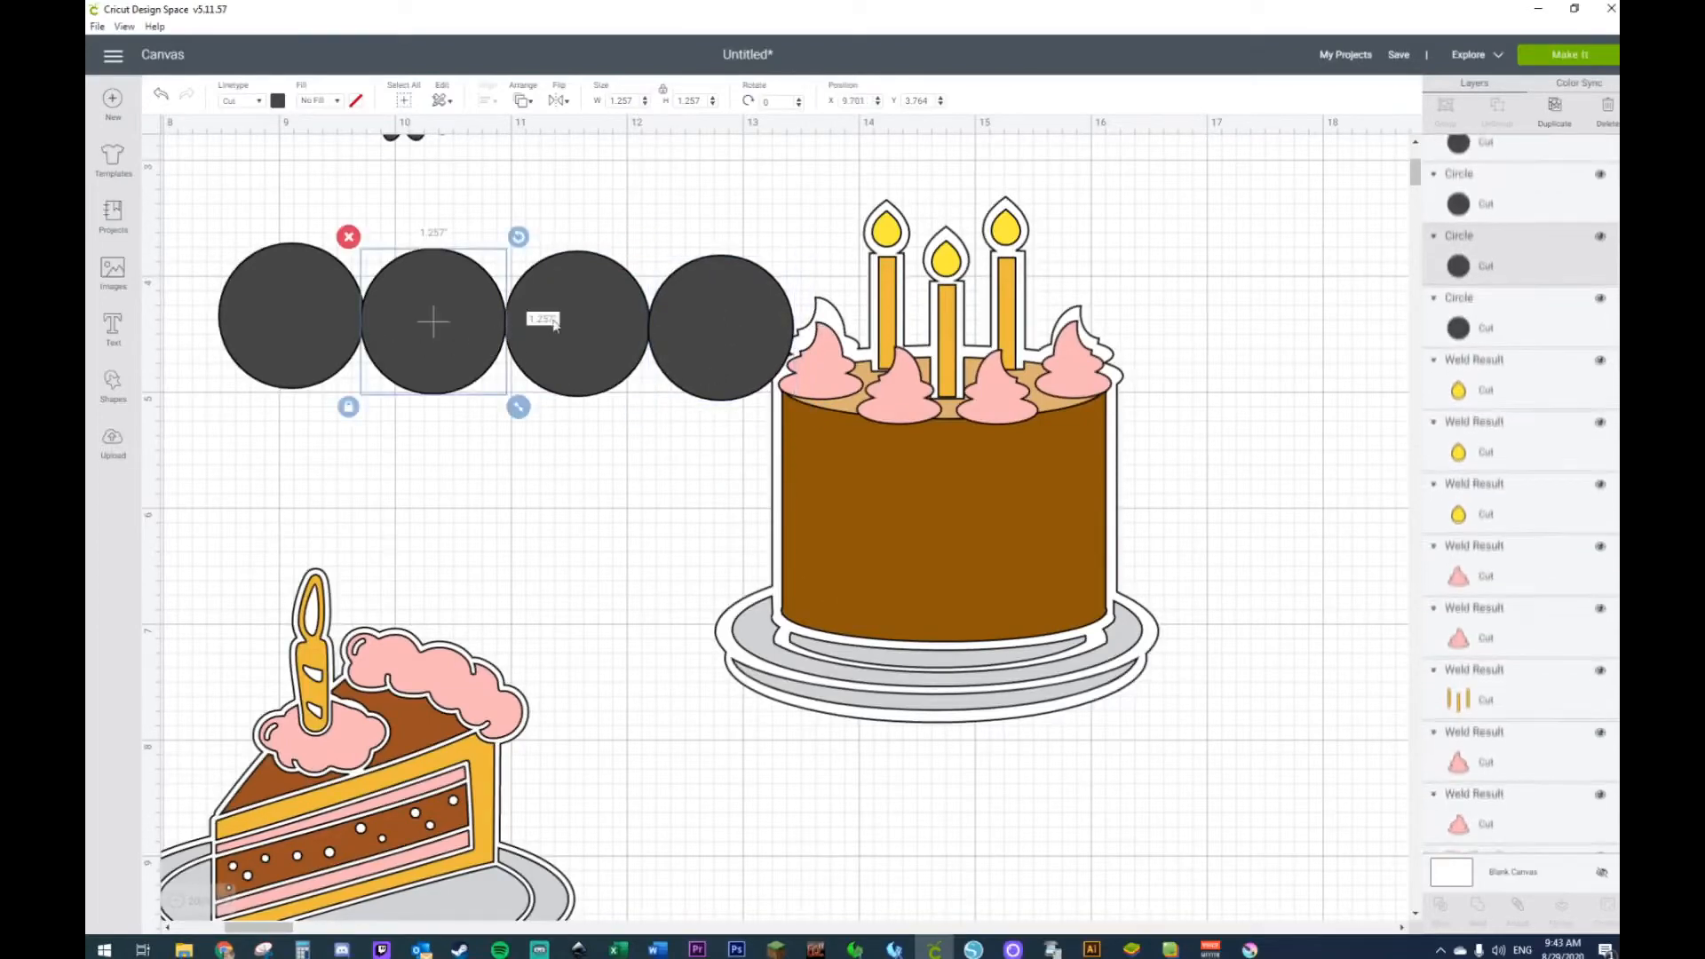
left_click_drag(197, 229, 705, 311)
left_click(632, 419)
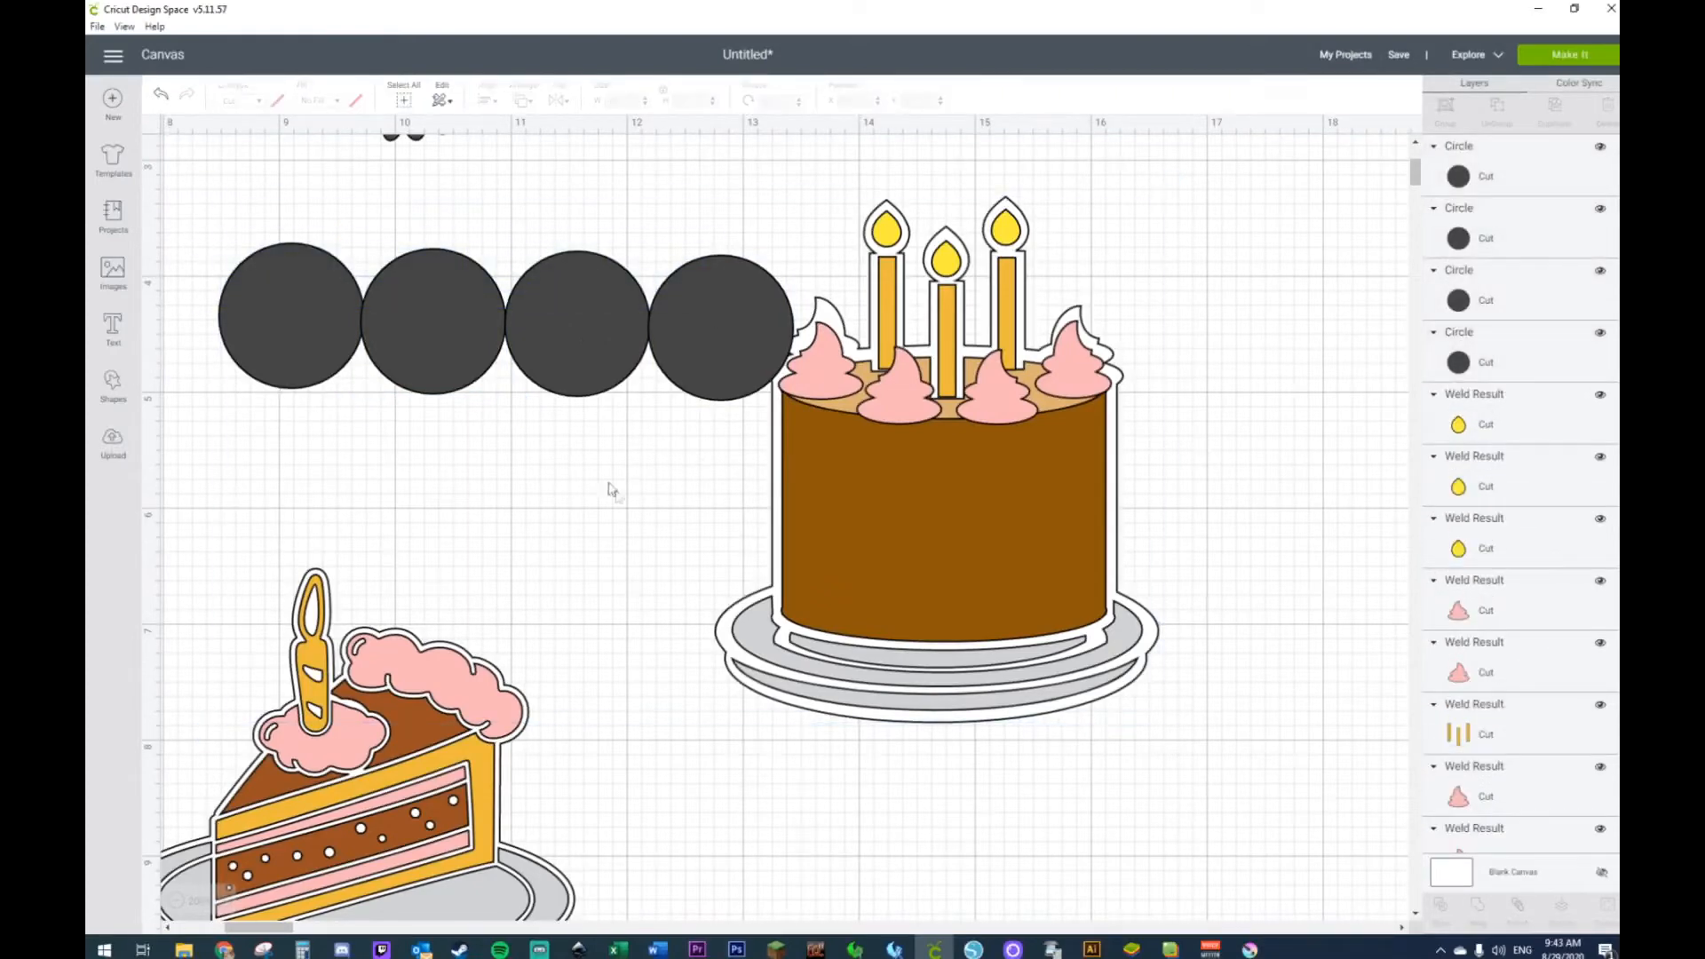
left_click(762, 349)
left_click(577, 333, "shift")
left_click(415, 327, "shift")
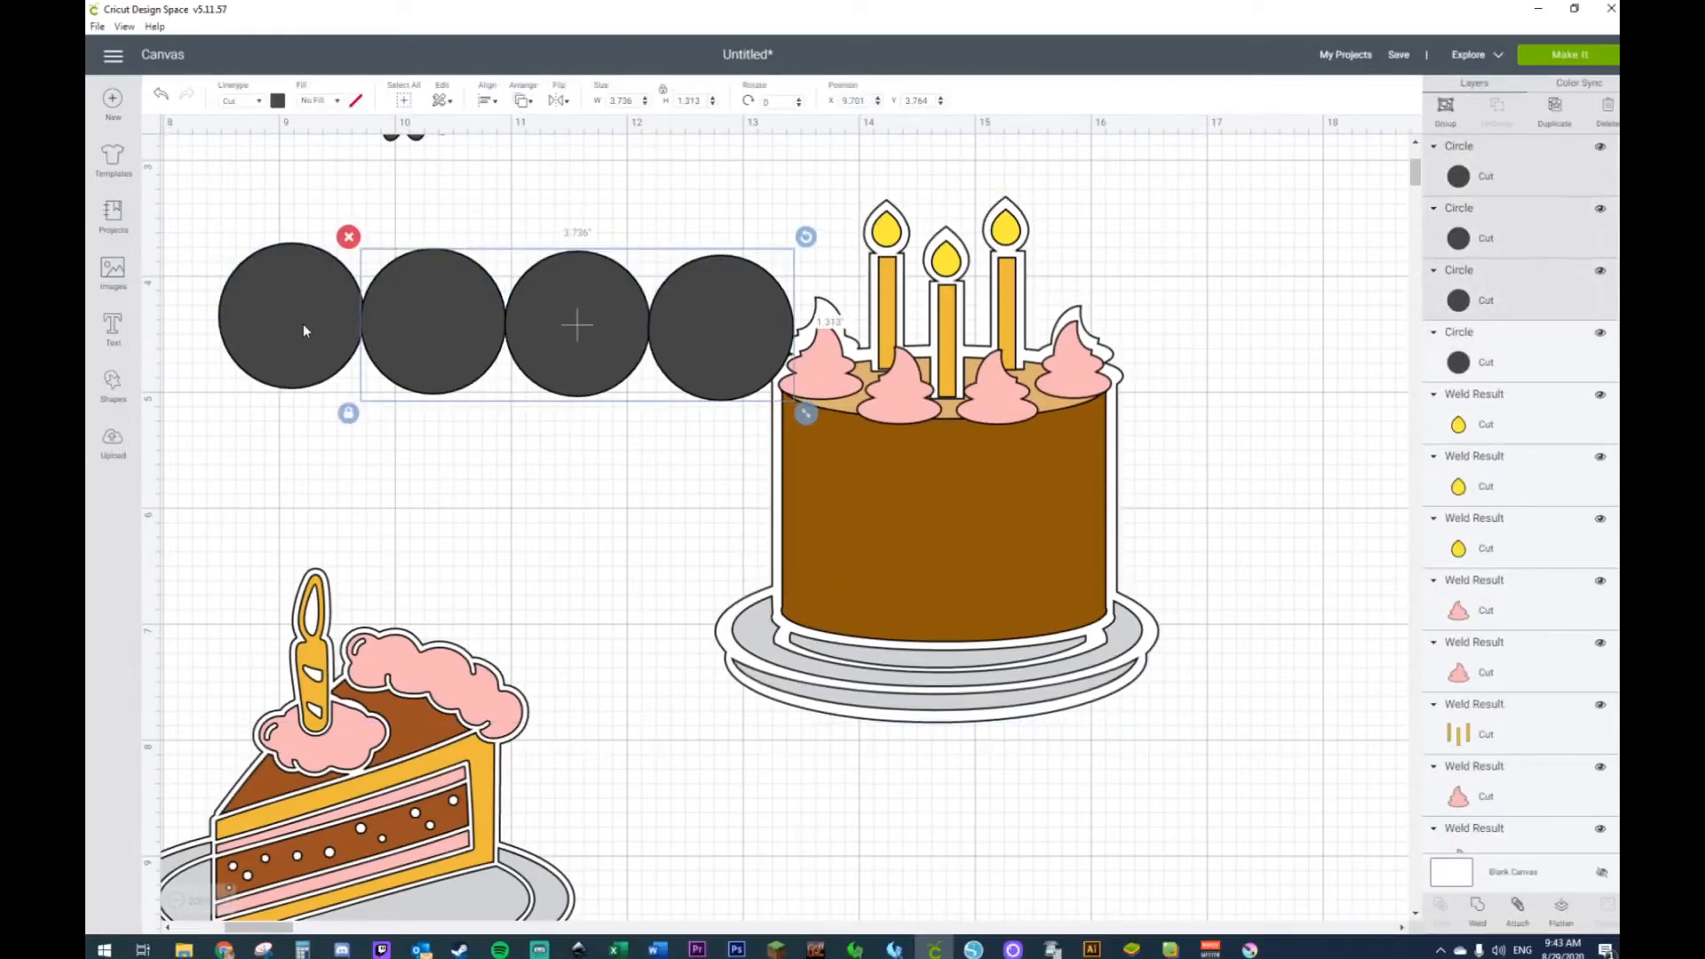
left_click(303, 330, "shift")
right_click(302, 323)
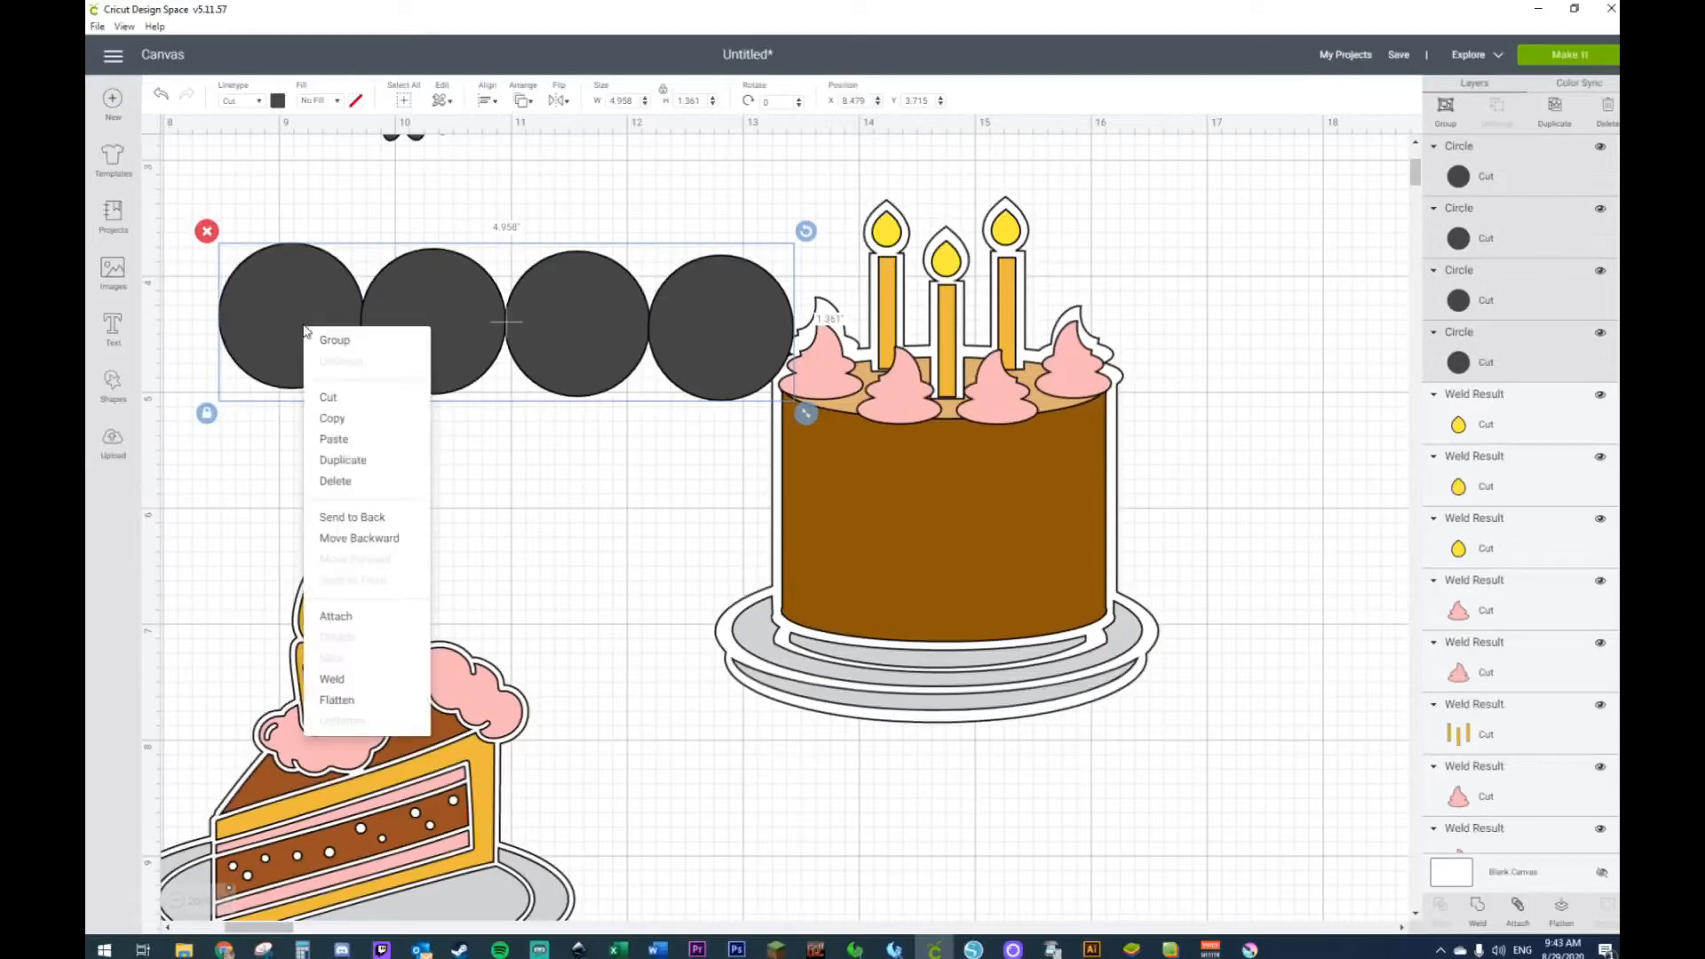
left_click(336, 680)
Step: Duplicate the welded circle row, enlarge the copy to about 5.09 inches wide, and offset it slightly above the original
left_click_drag(572, 348, 514, 372)
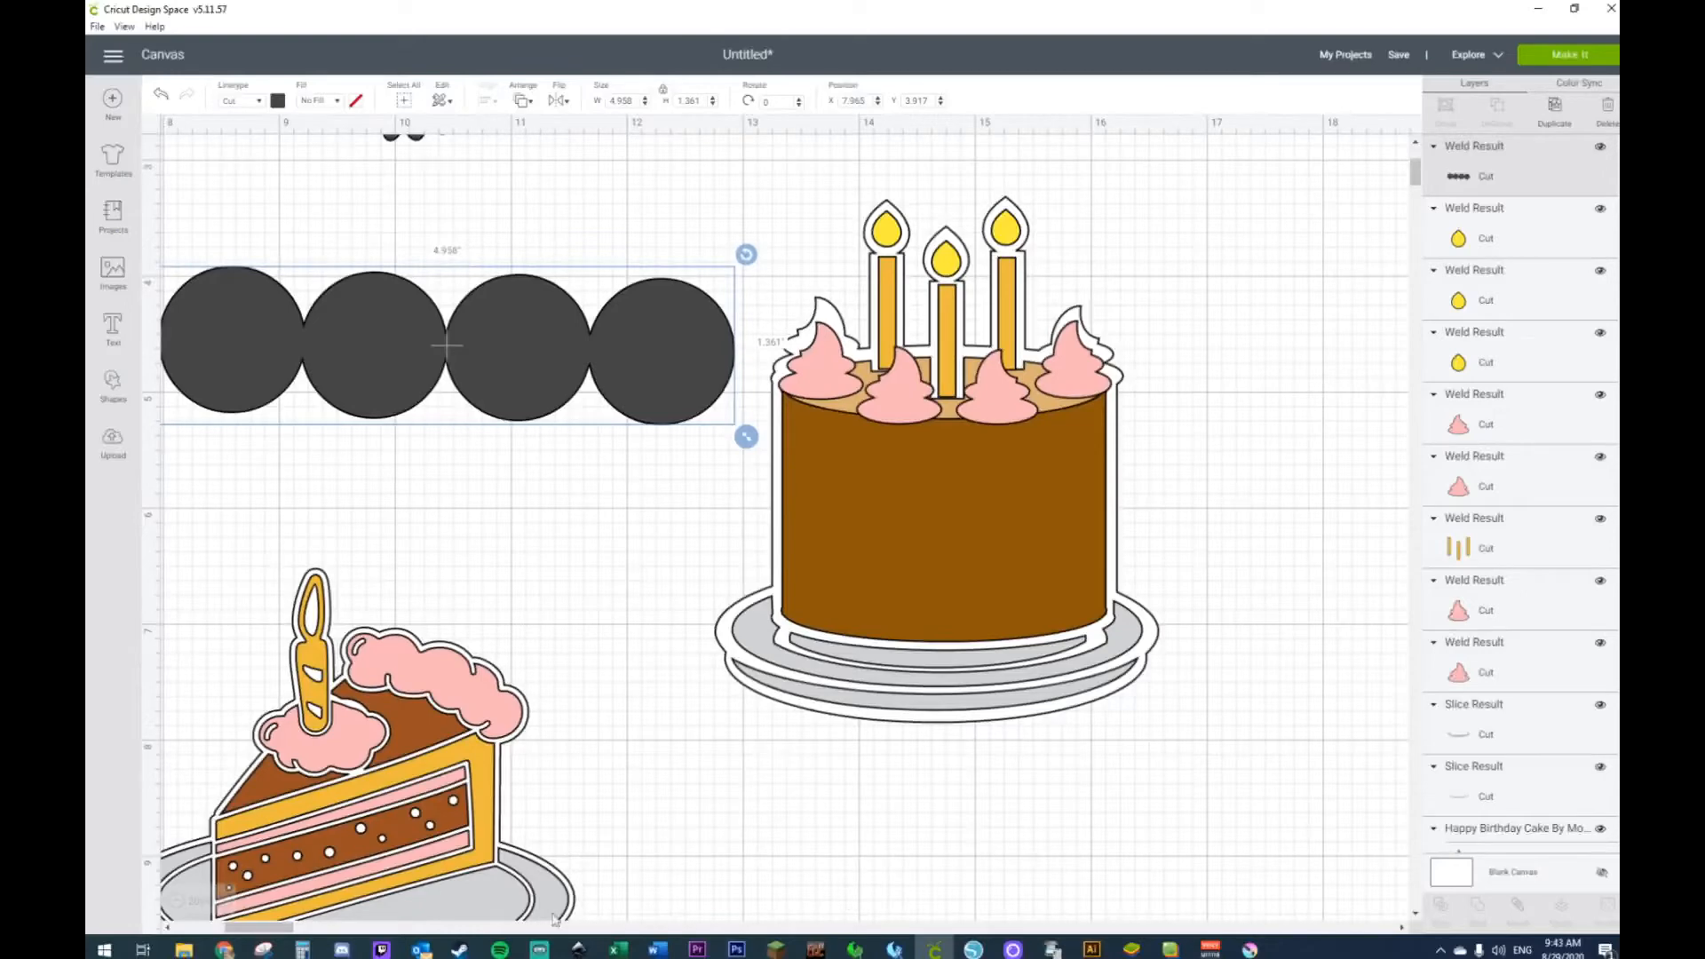
left_click_drag(253, 928, 243, 928)
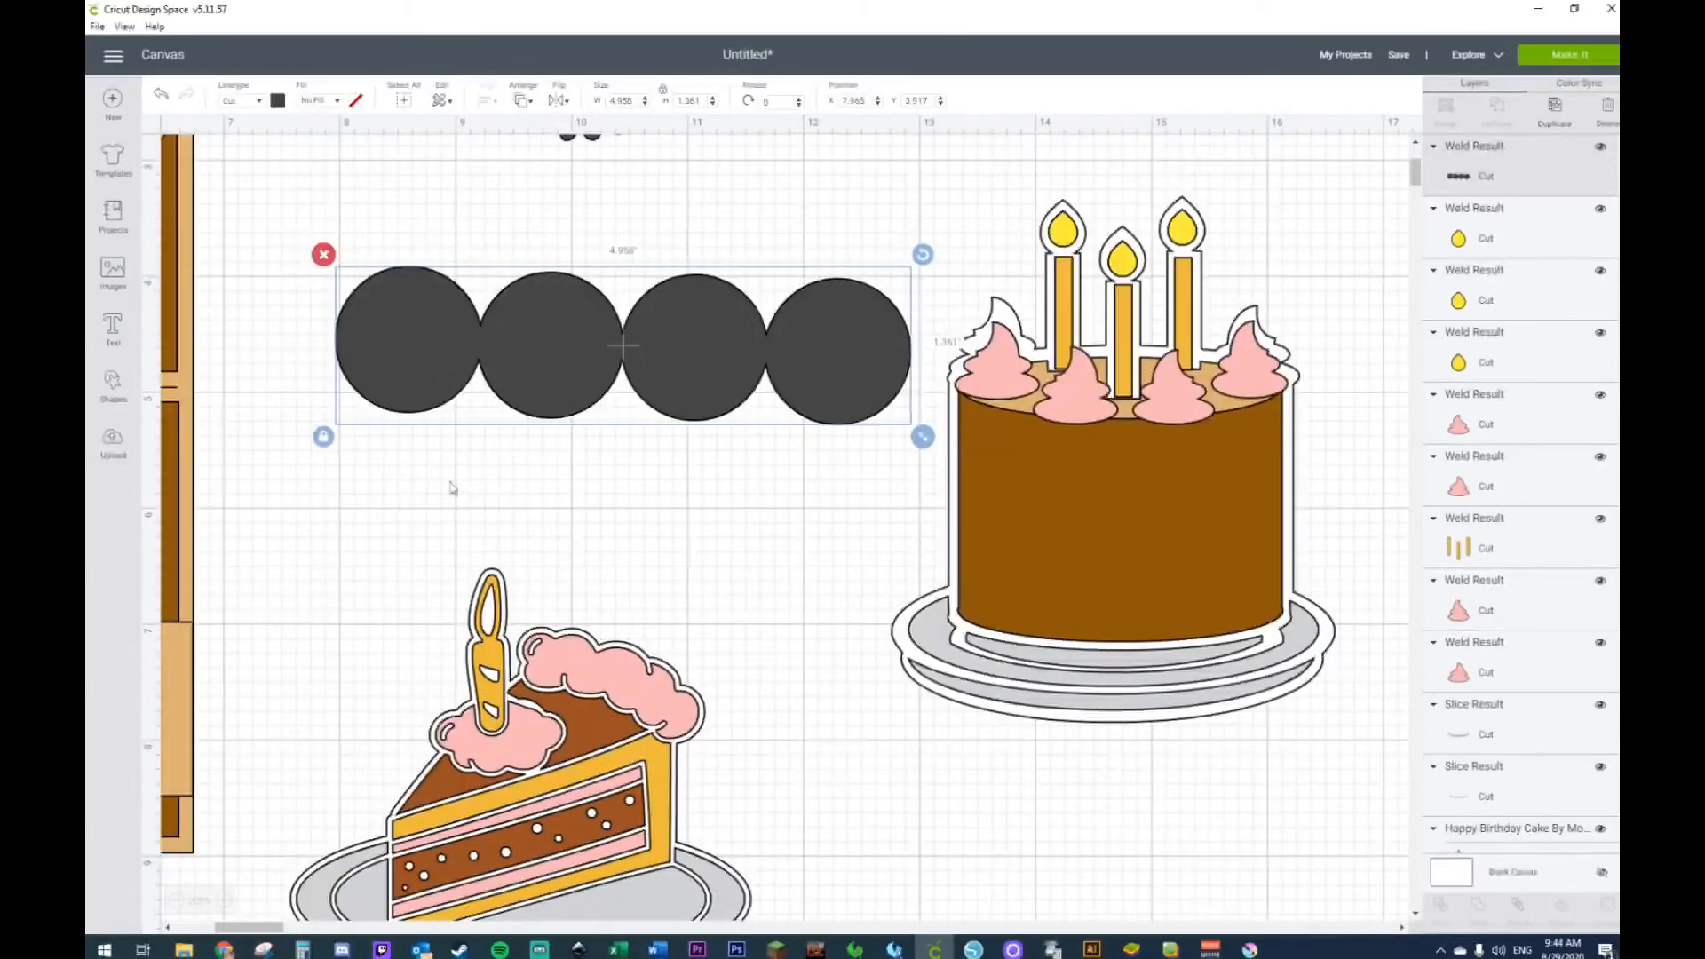
left_click_drag(543, 366, 494, 373)
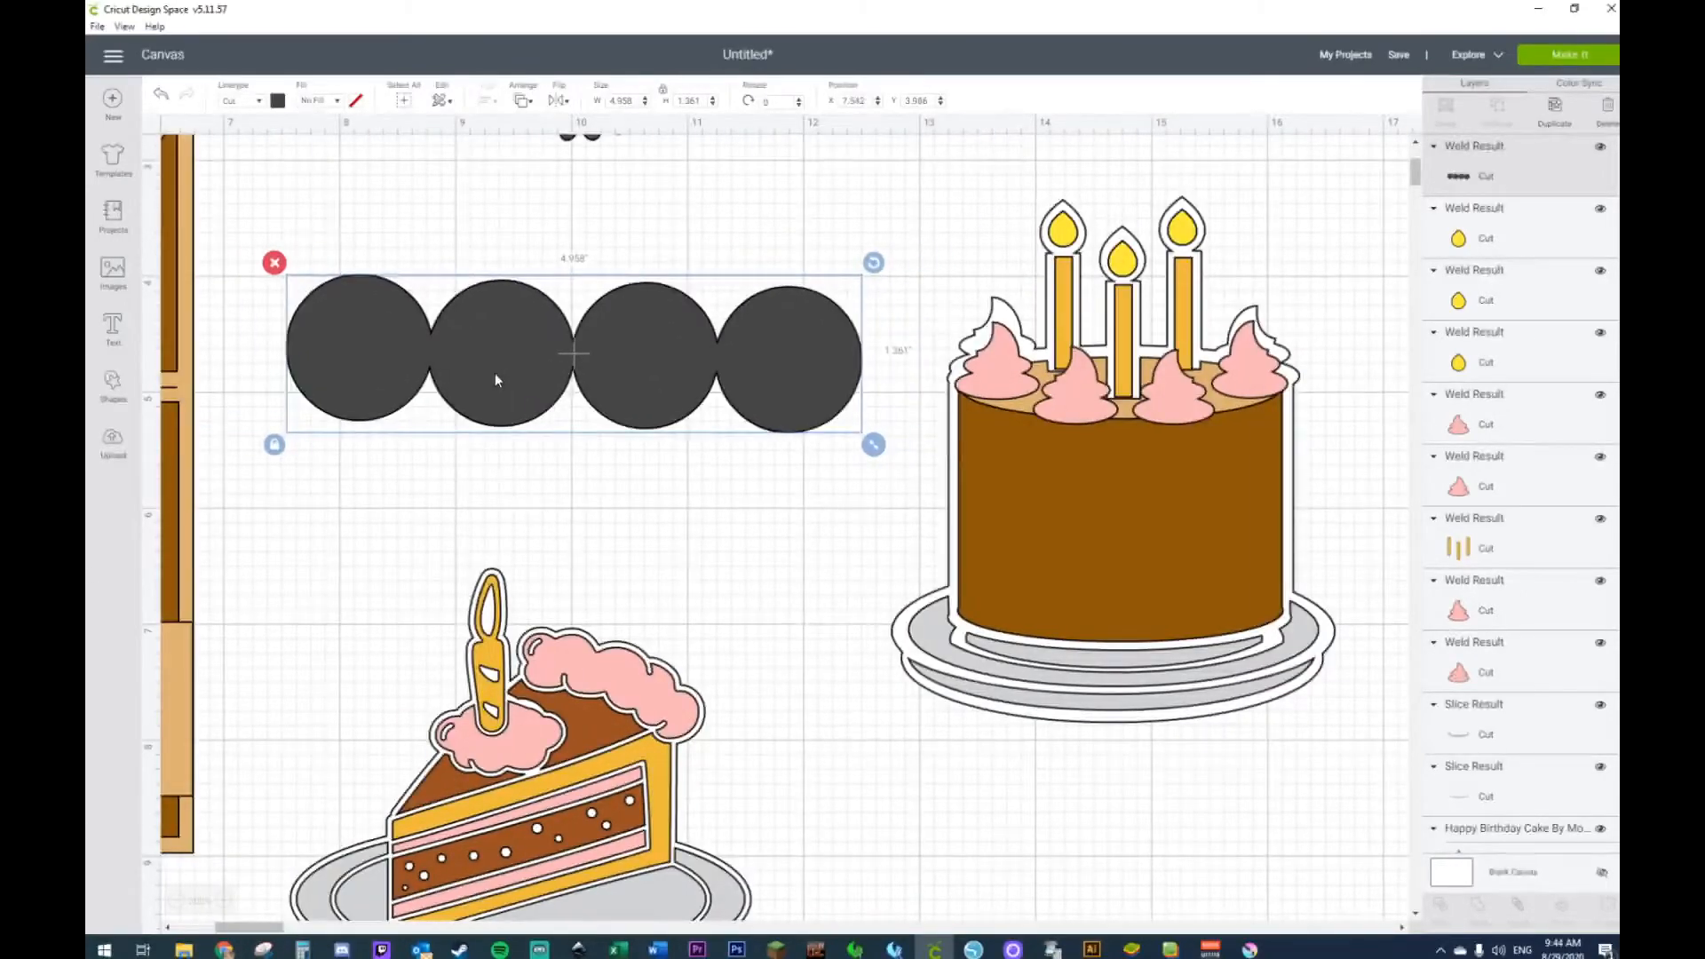
key("ctrl+d")
left_click_drag(593, 450, 511, 354)
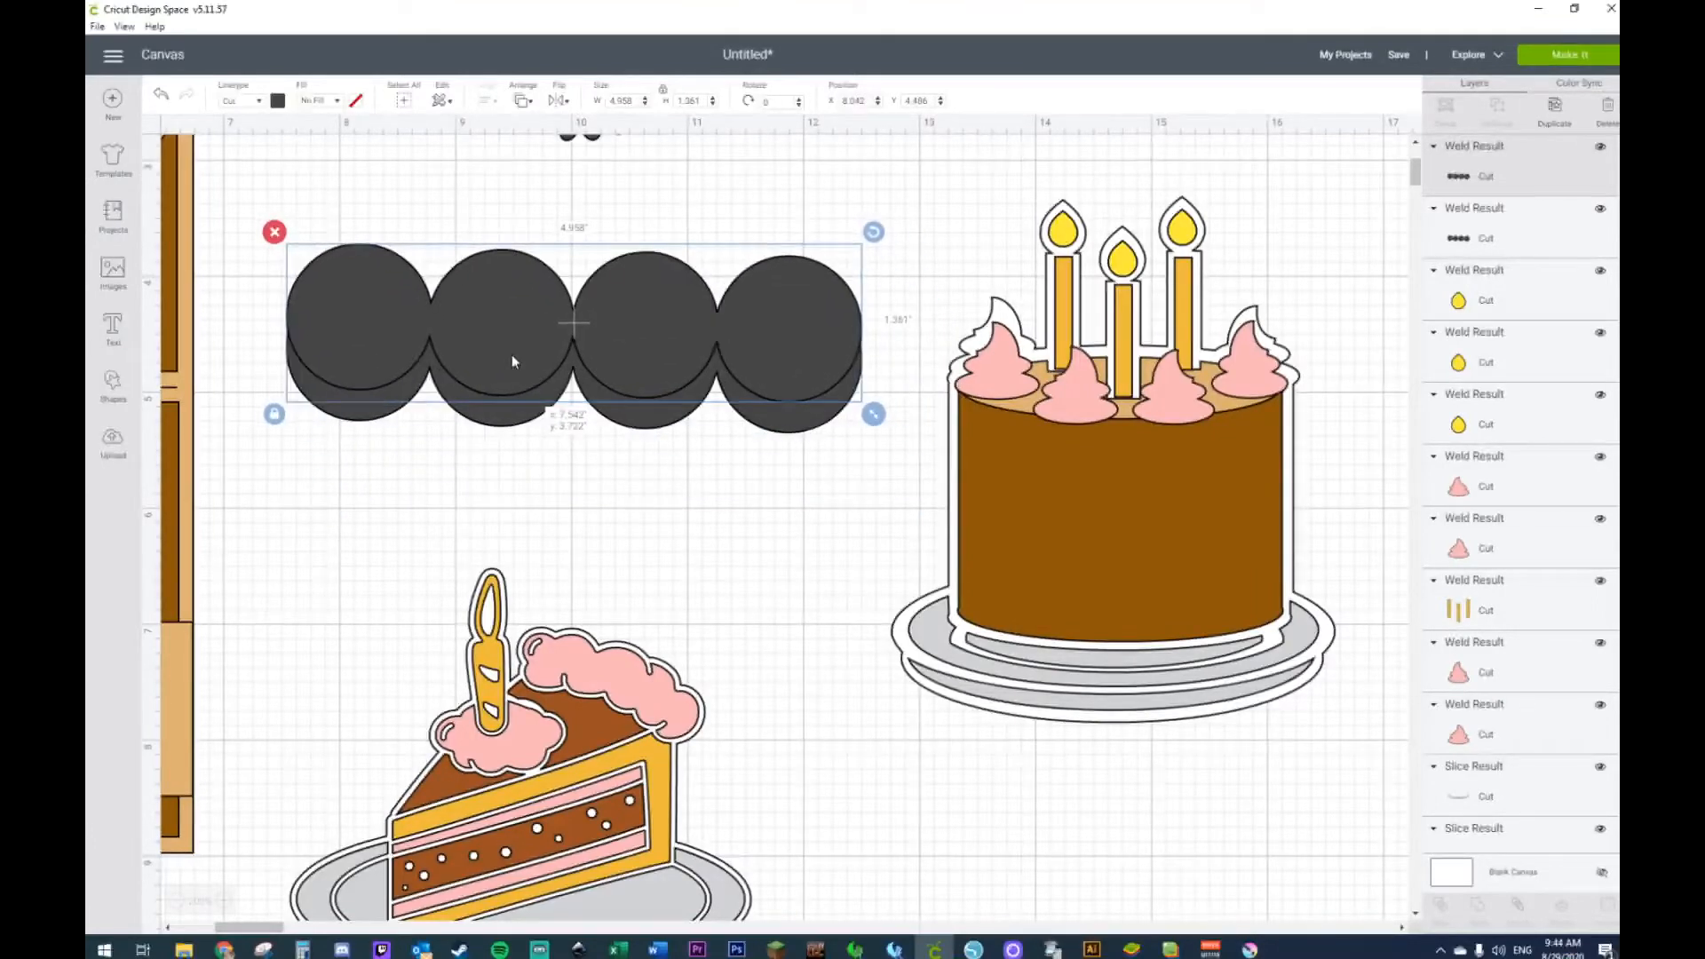
left_click_drag(874, 414, 889, 418)
left_click_drag(734, 335, 740, 336)
Step: Slice the two overlapping circle rows to cut out a scalloped strip
left_click(633, 488)
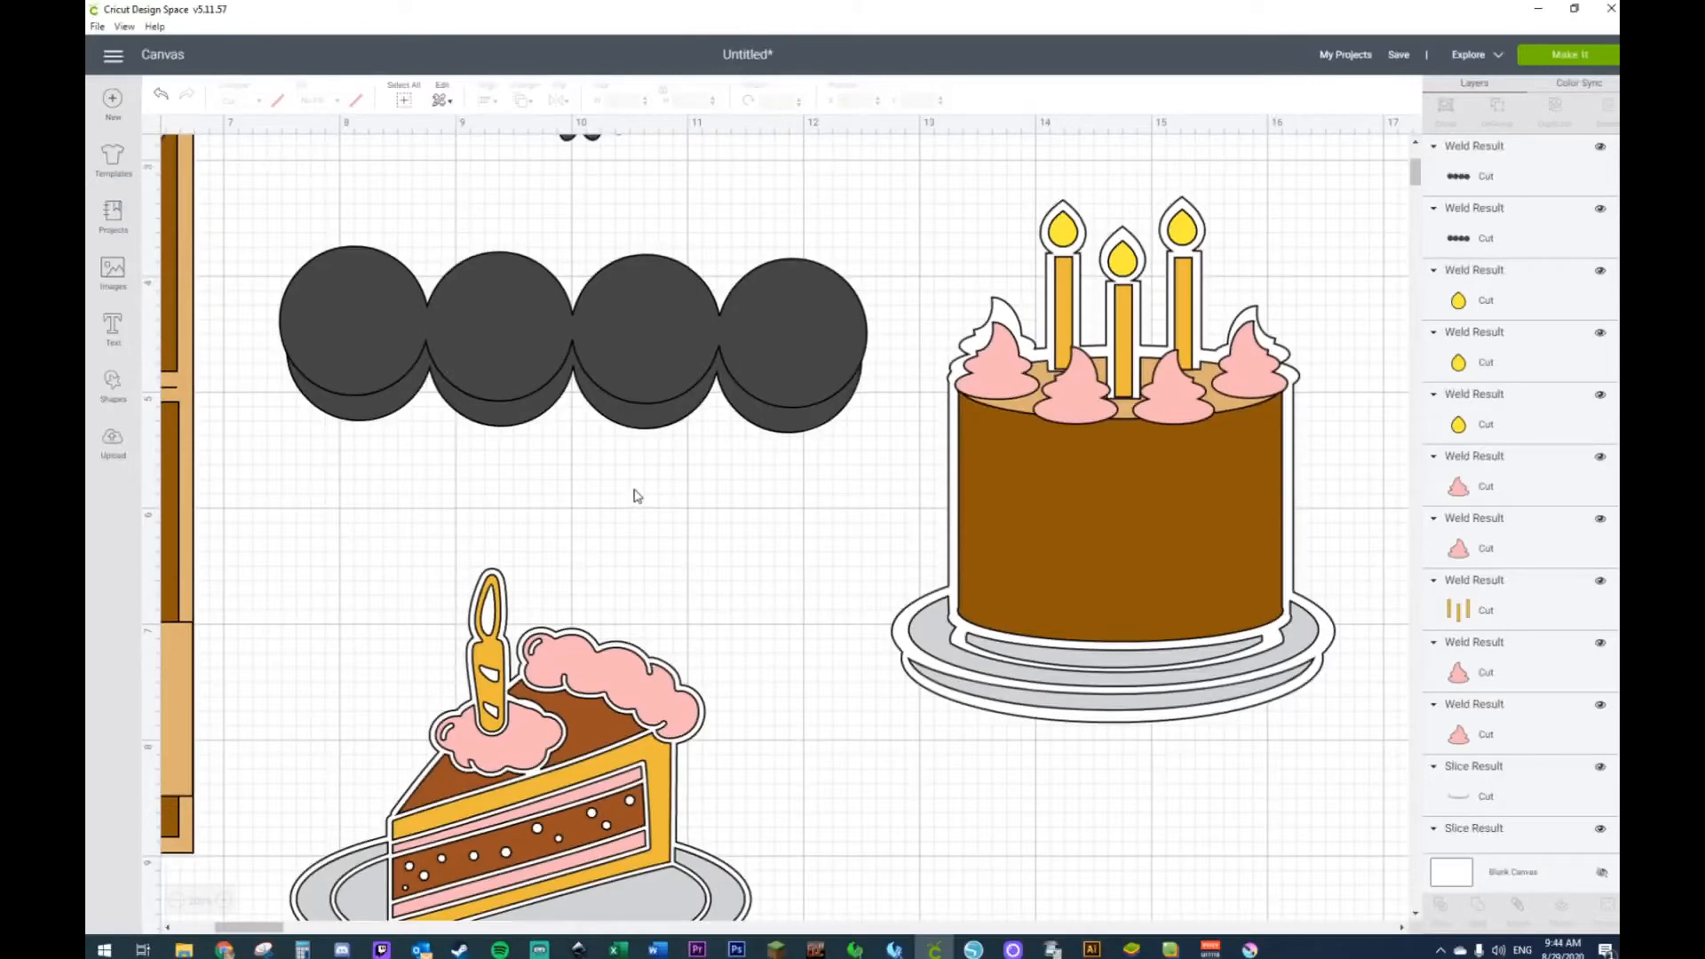
left_click(638, 369)
right_click(637, 369)
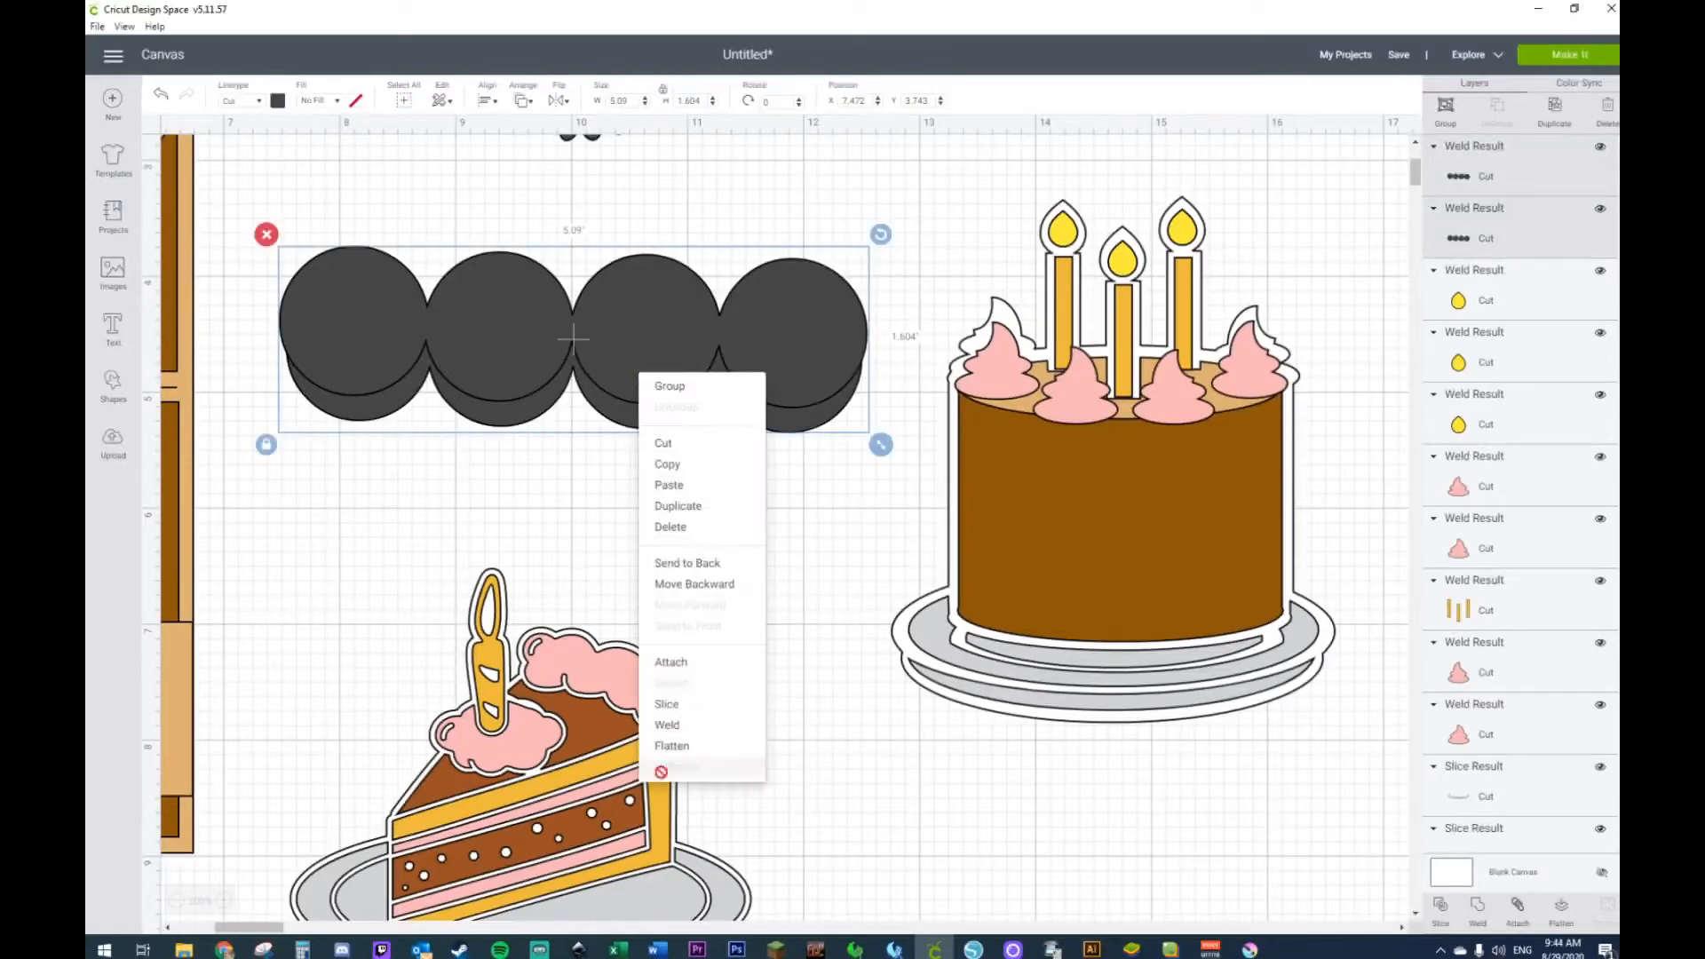
left_click(667, 705)
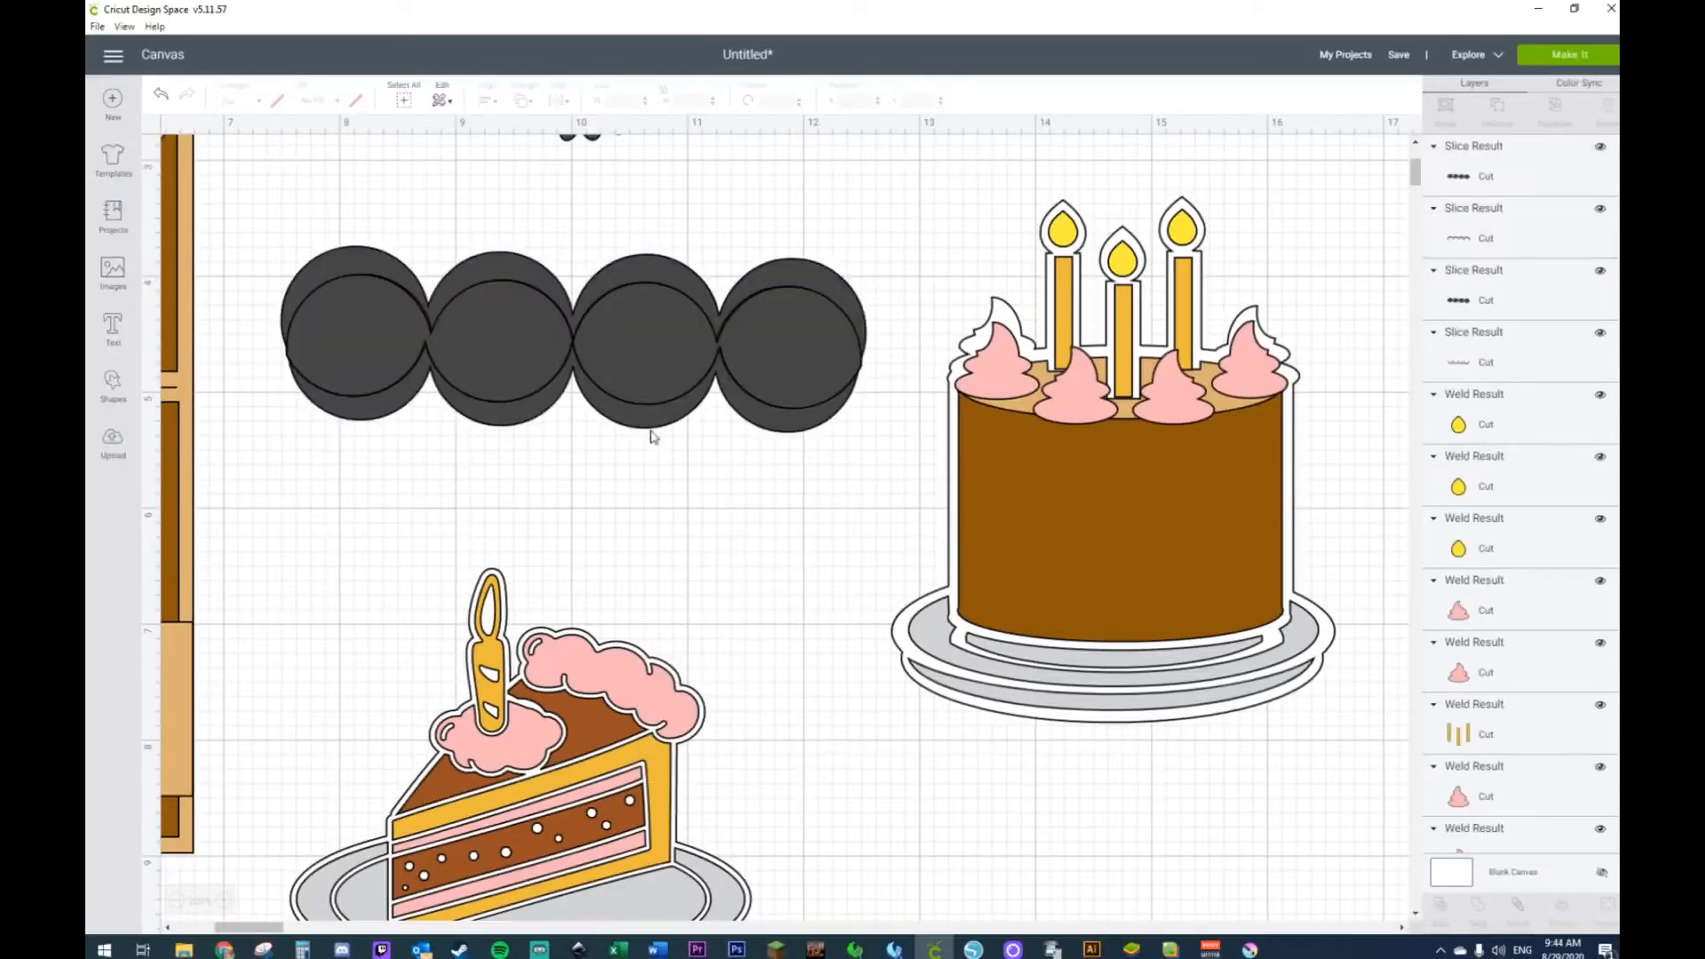
Step: Move the lower scalloped strip onto the cake's front and resize it to about 2.81 by 0.45 inches, spanning the cake's width
left_click_drag(532, 440, 1019, 578)
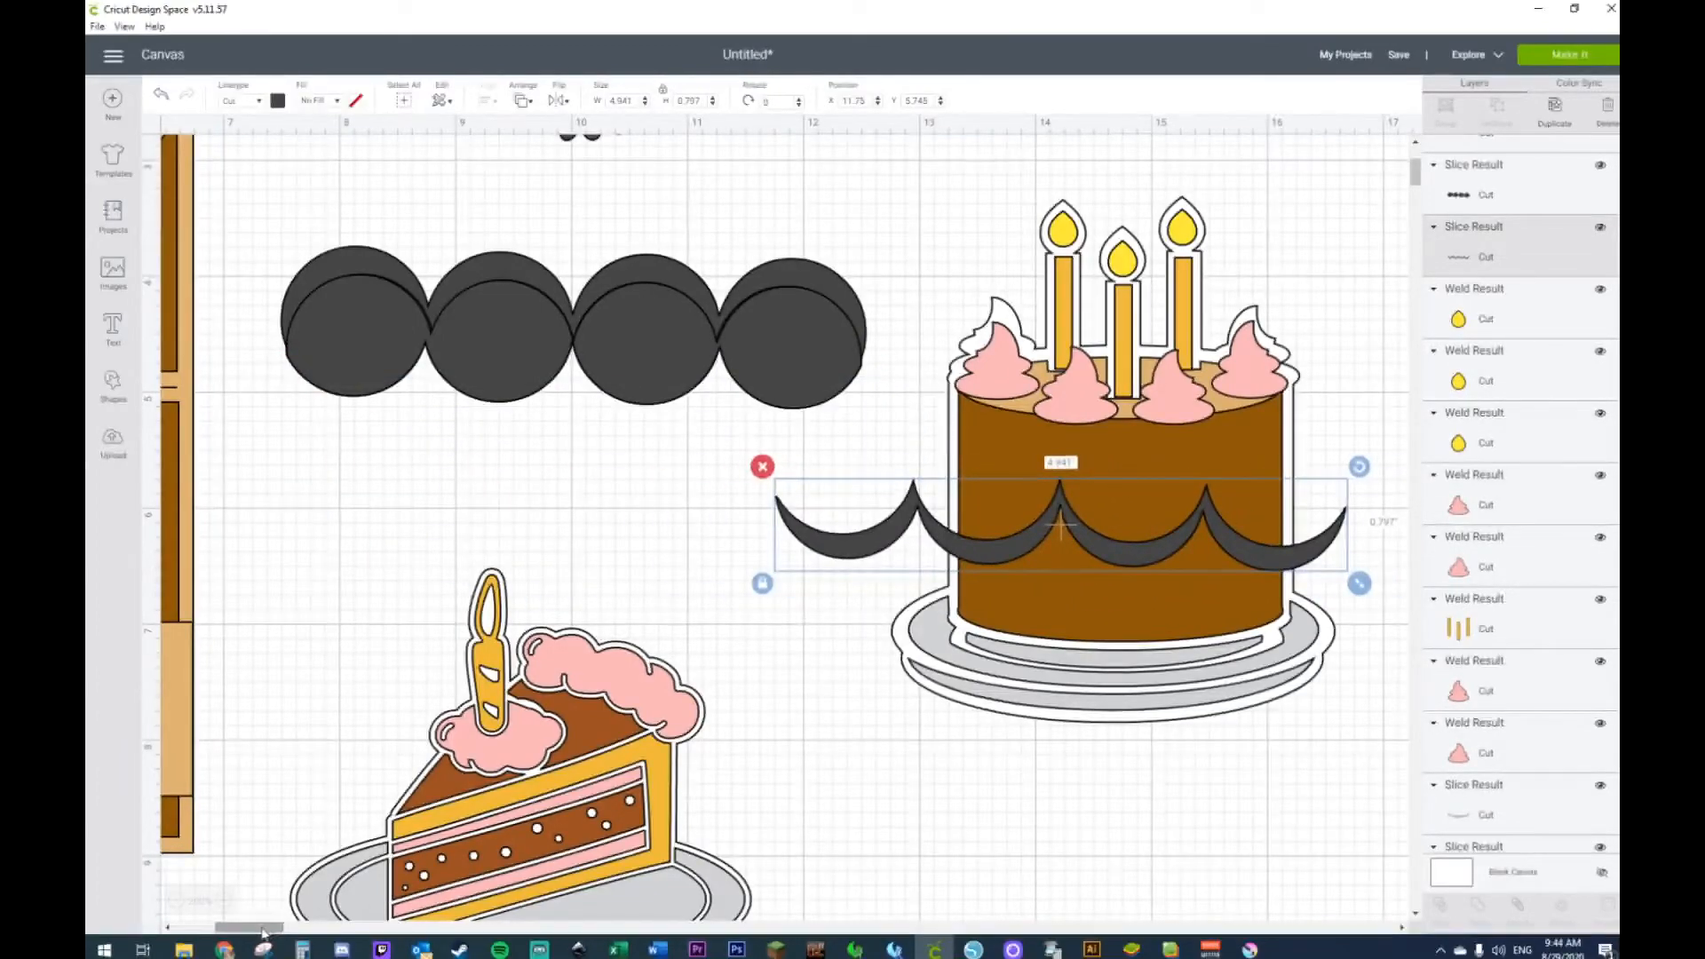
left_click_drag(271, 927, 294, 927)
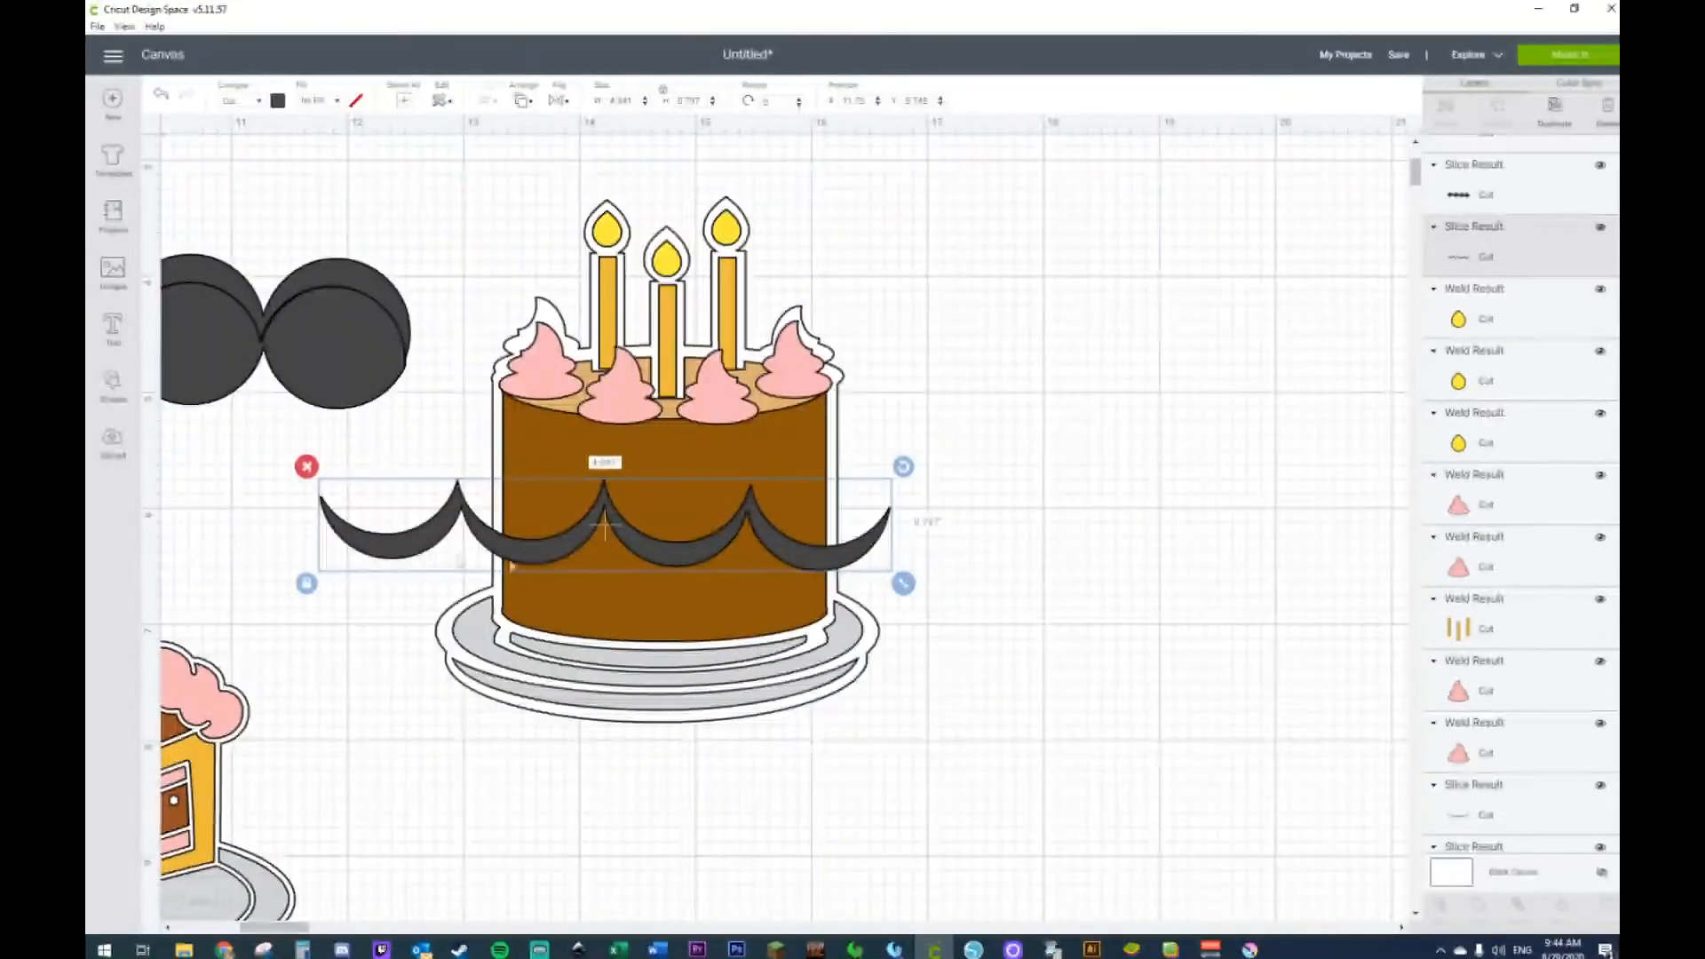
left_click_drag(903, 583, 583, 532)
left_click_drag(369, 508, 537, 480)
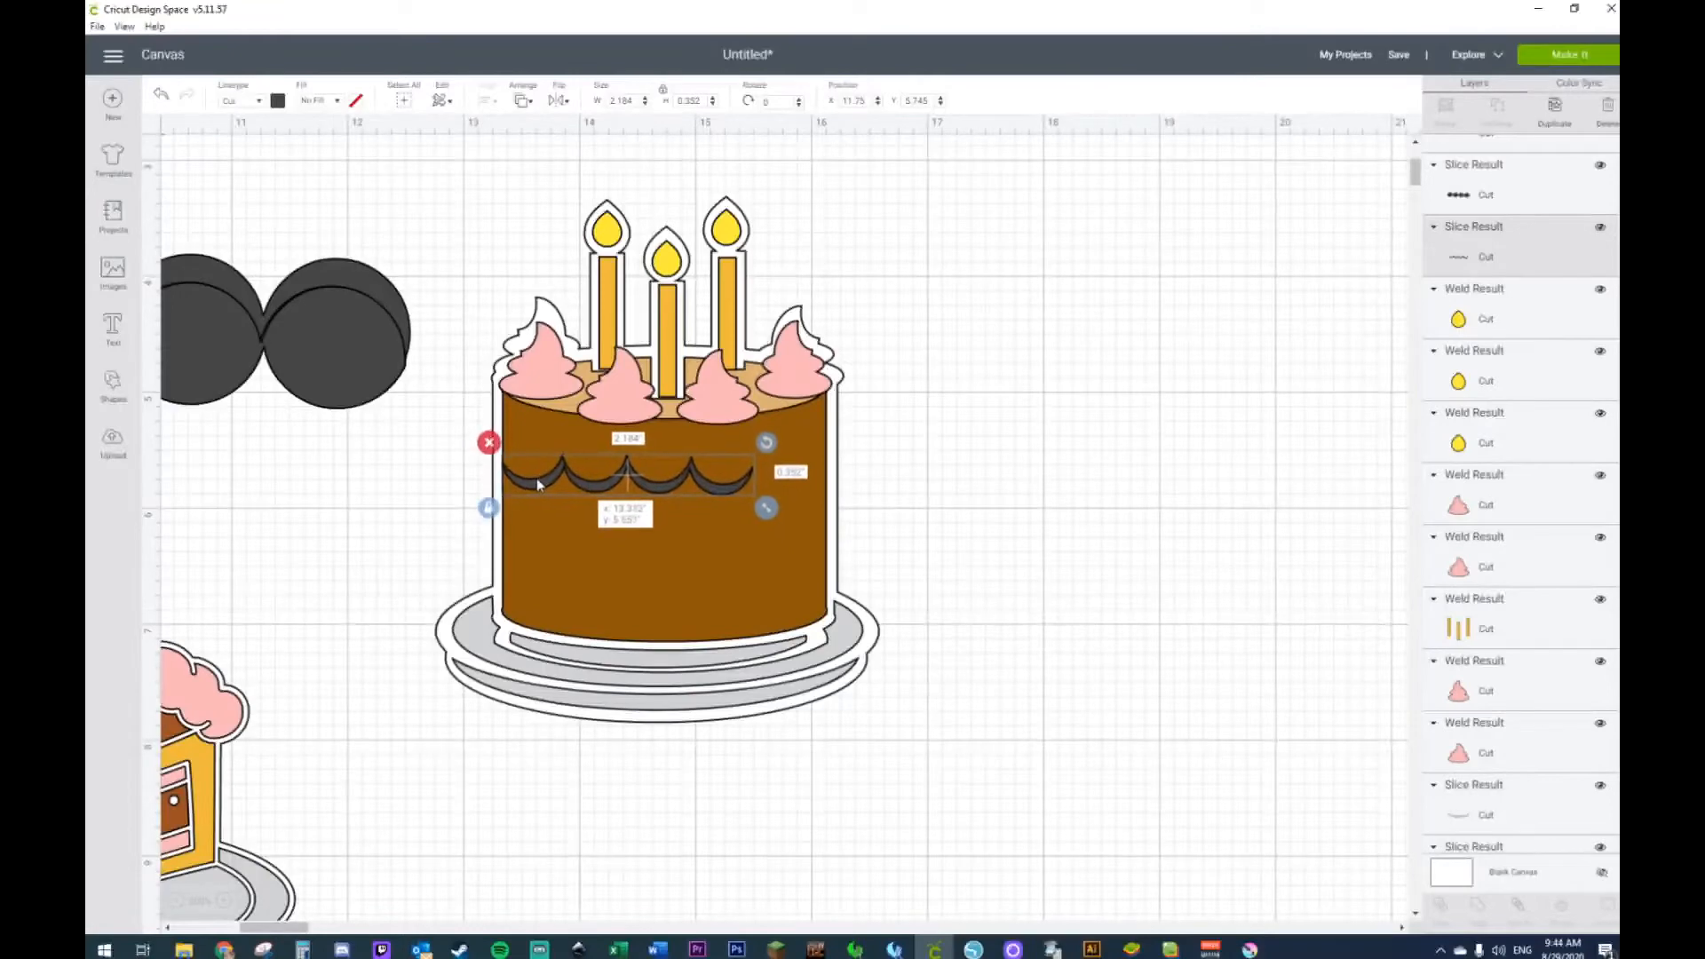
left_click_drag(767, 508, 839, 517)
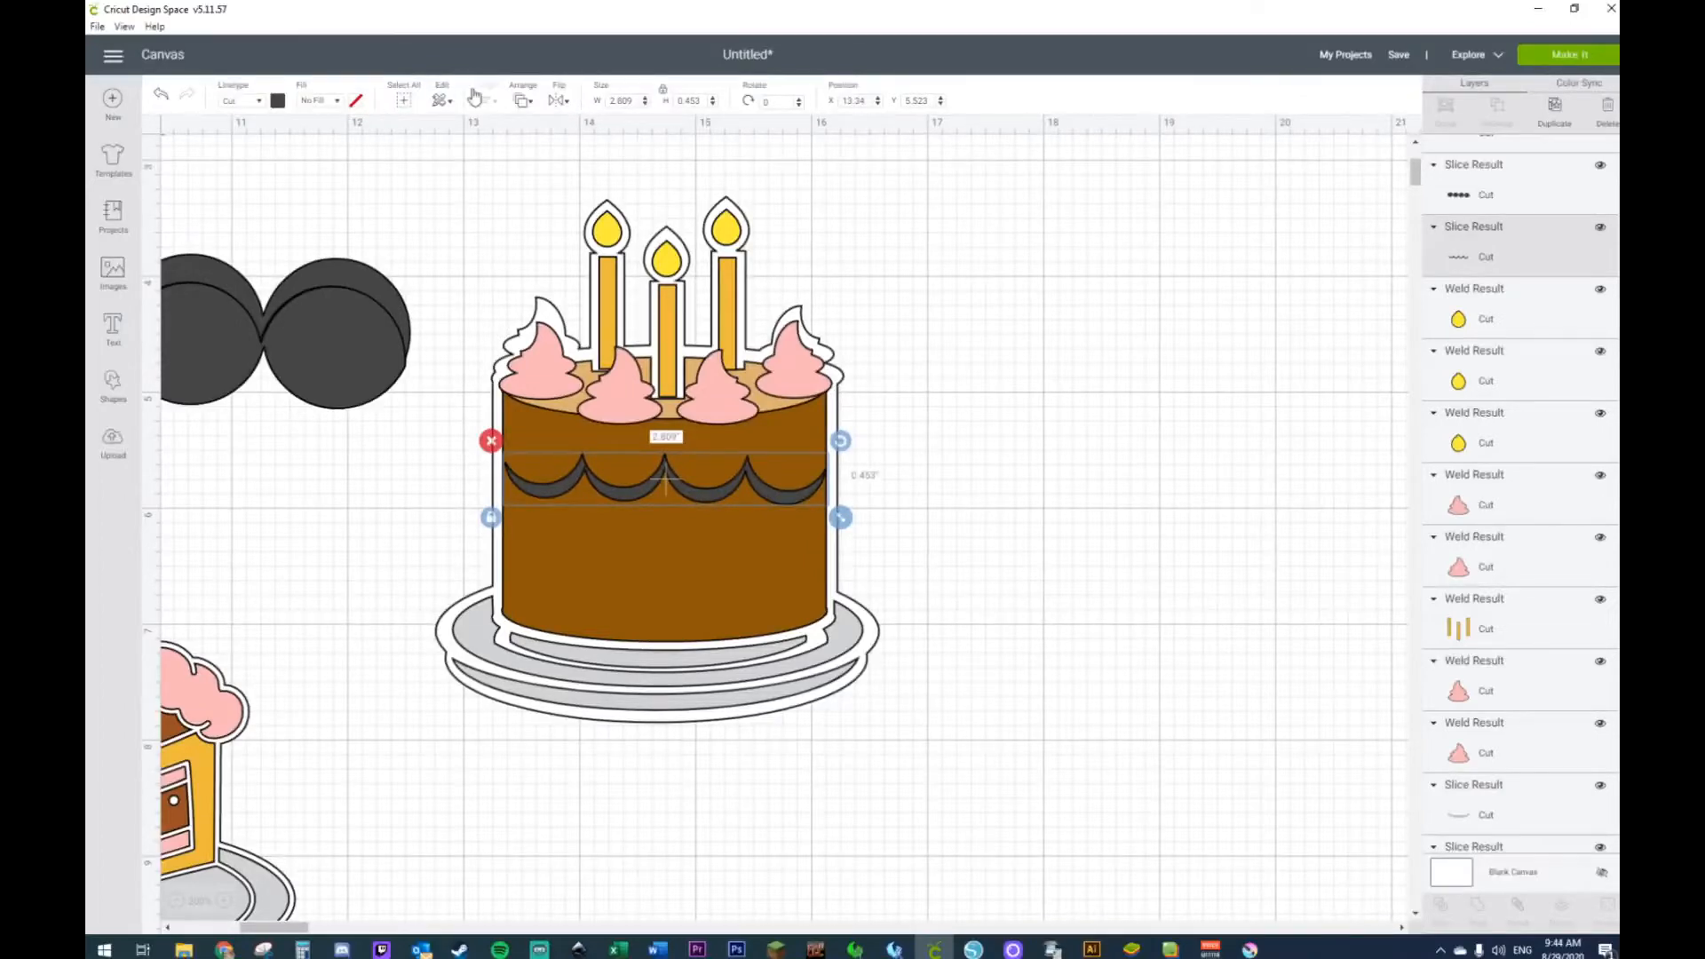
Step: Color the scalloped strip salmon pink and place a duplicate of it near the base of the cake
left_click(276, 103)
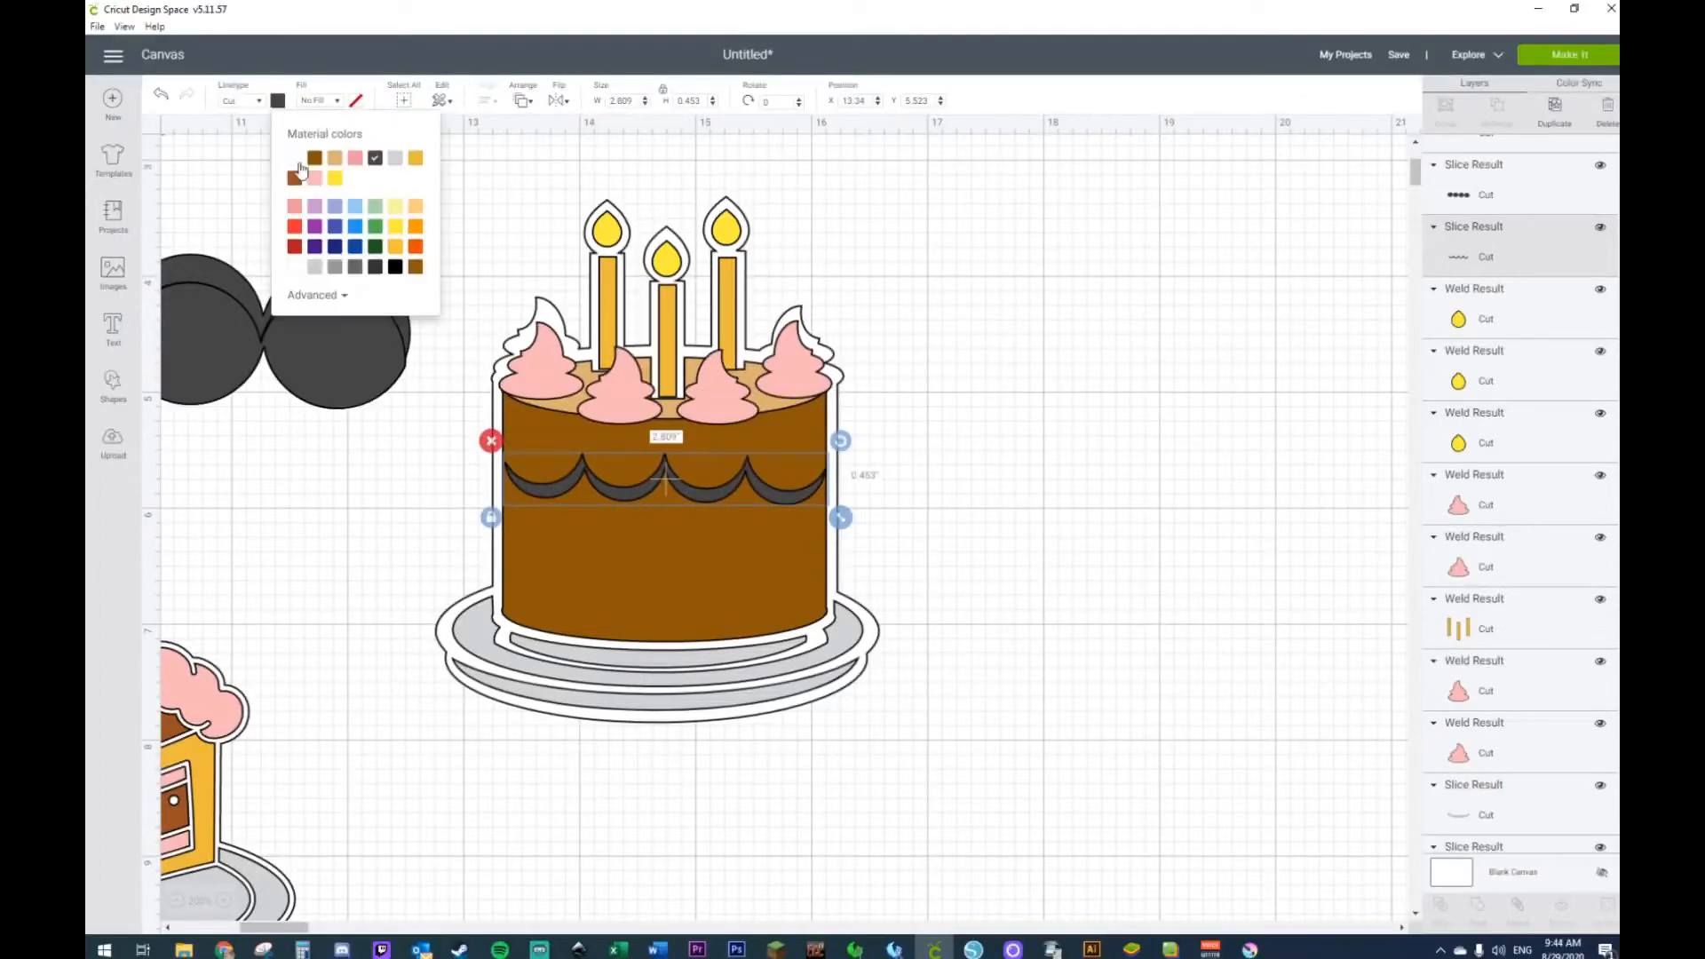
left_click(353, 160)
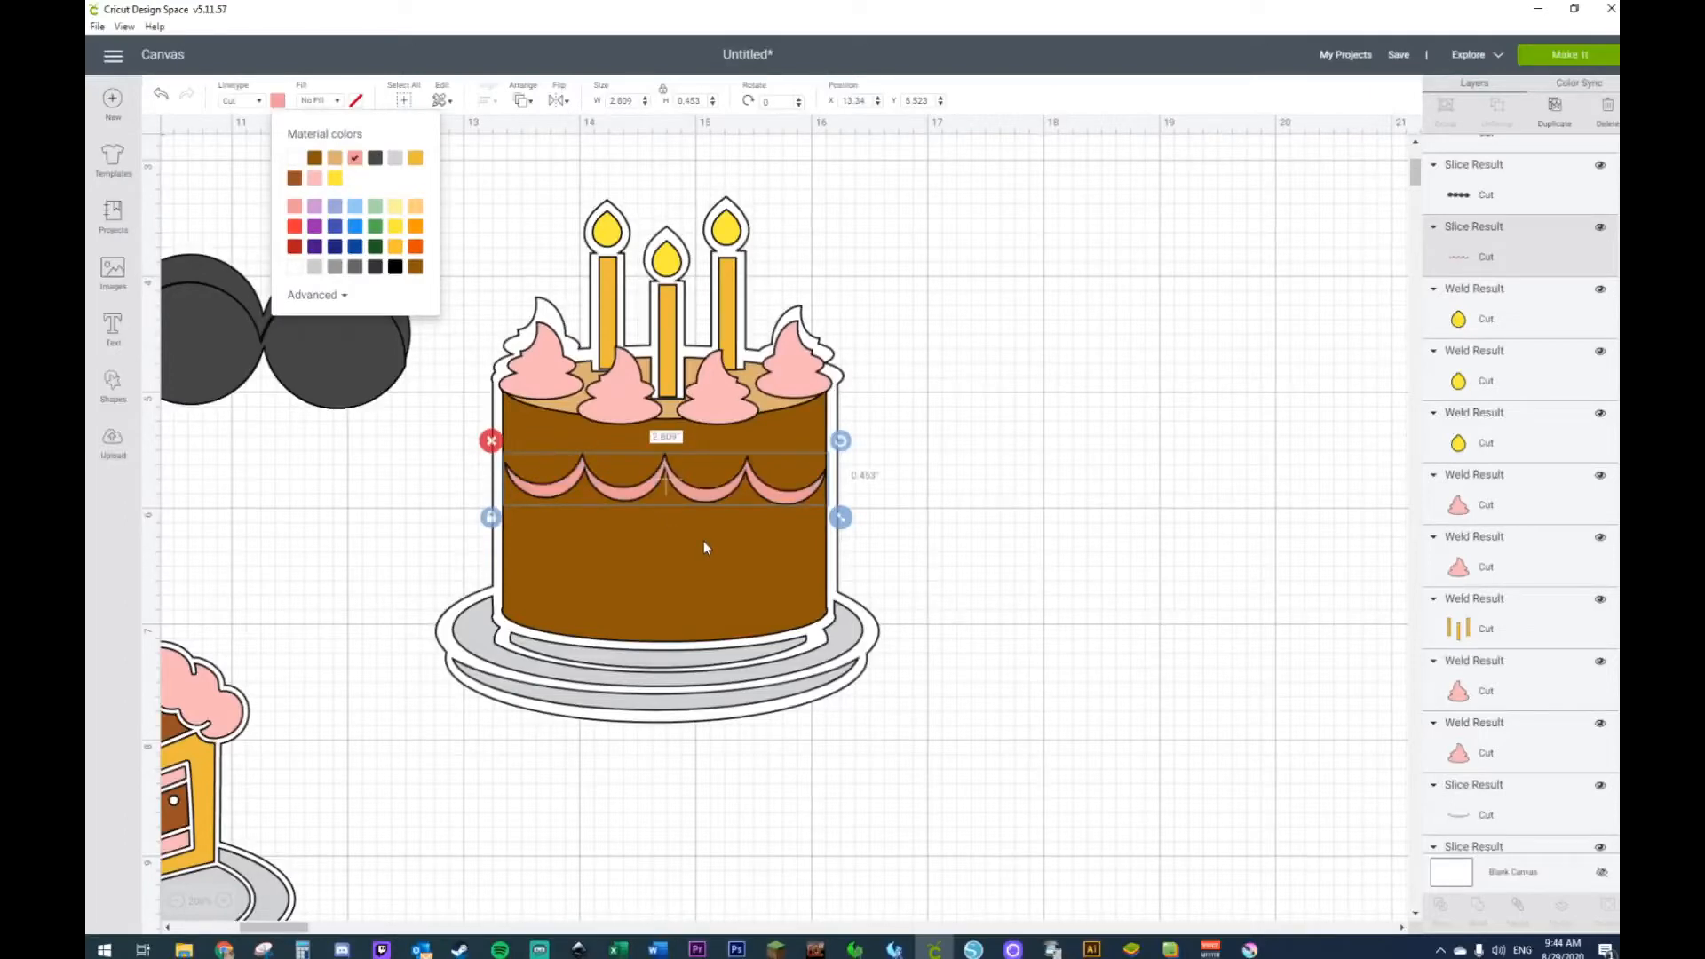
key("ctrl+d")
left_click_drag(688, 561, 643, 585)
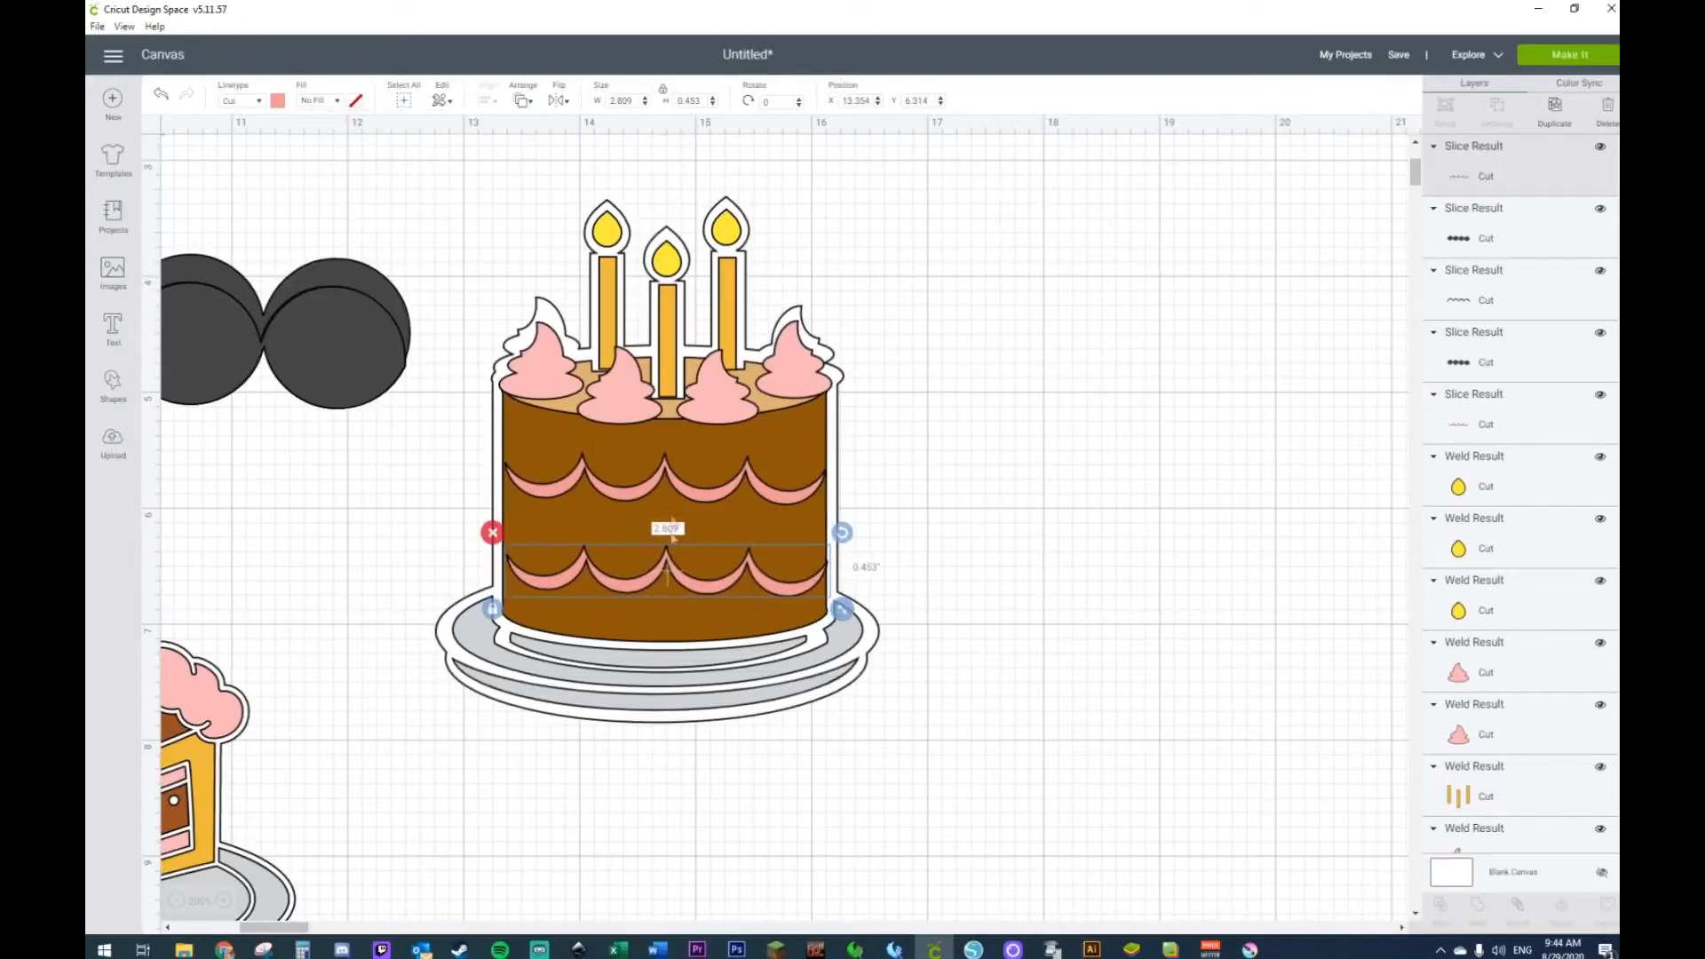
Step: Delete the upper scalloped strip and move the lower one off the cake into the empty area to its right
left_click(685, 496)
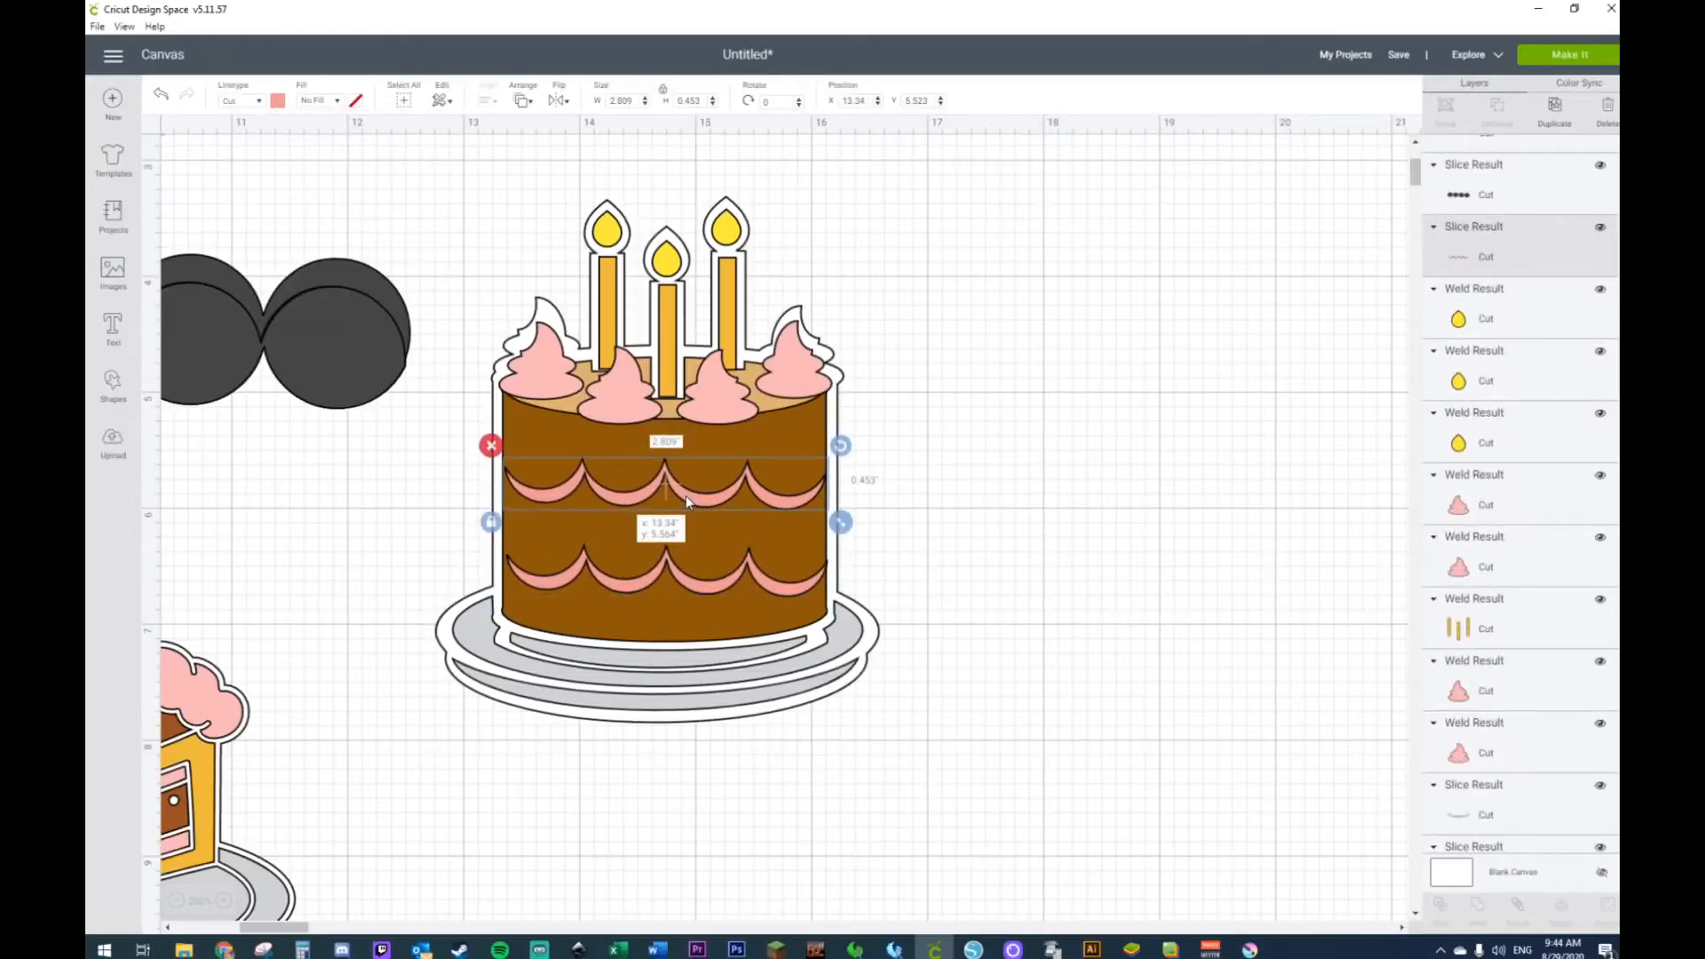
key("Delete")
left_click_drag(698, 591, 1097, 532)
Step: Delete the leftover dark circle-row pieces to the left of the cake
left_click_drag(328, 202, 351, 406)
key("Delete")
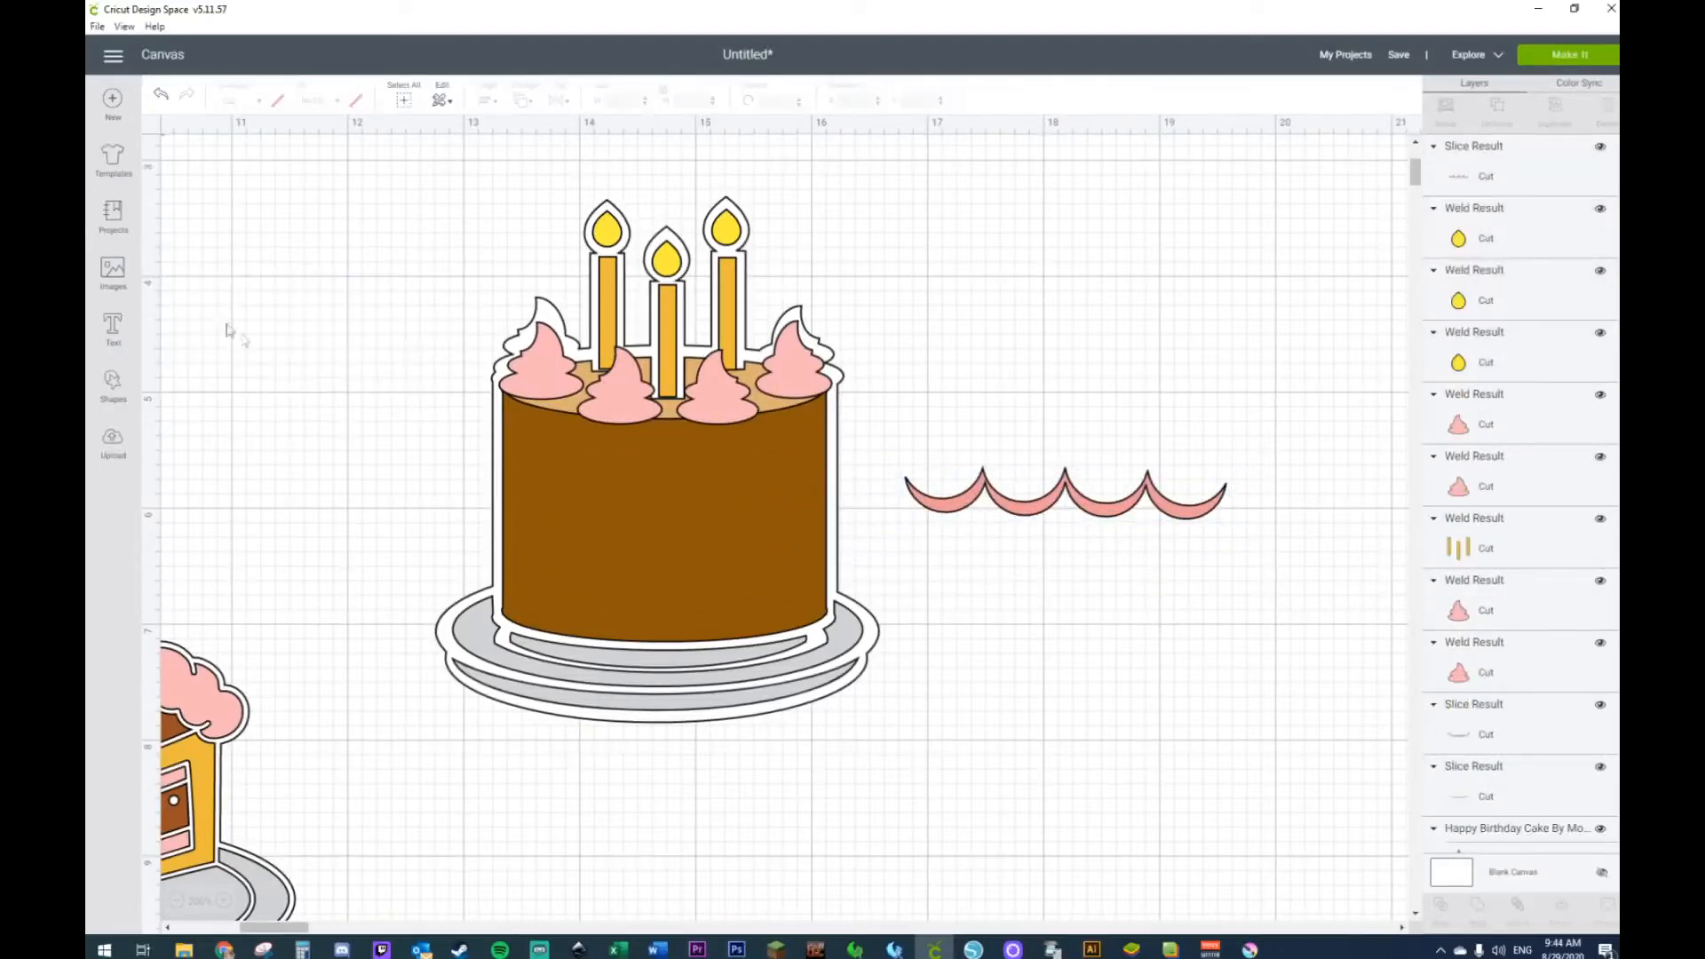
Step: Add a circle about 0.333 inches wide and place one copy on each of the scalloped strip's three inner peaks
left_click(112, 383)
left_click(225, 269)
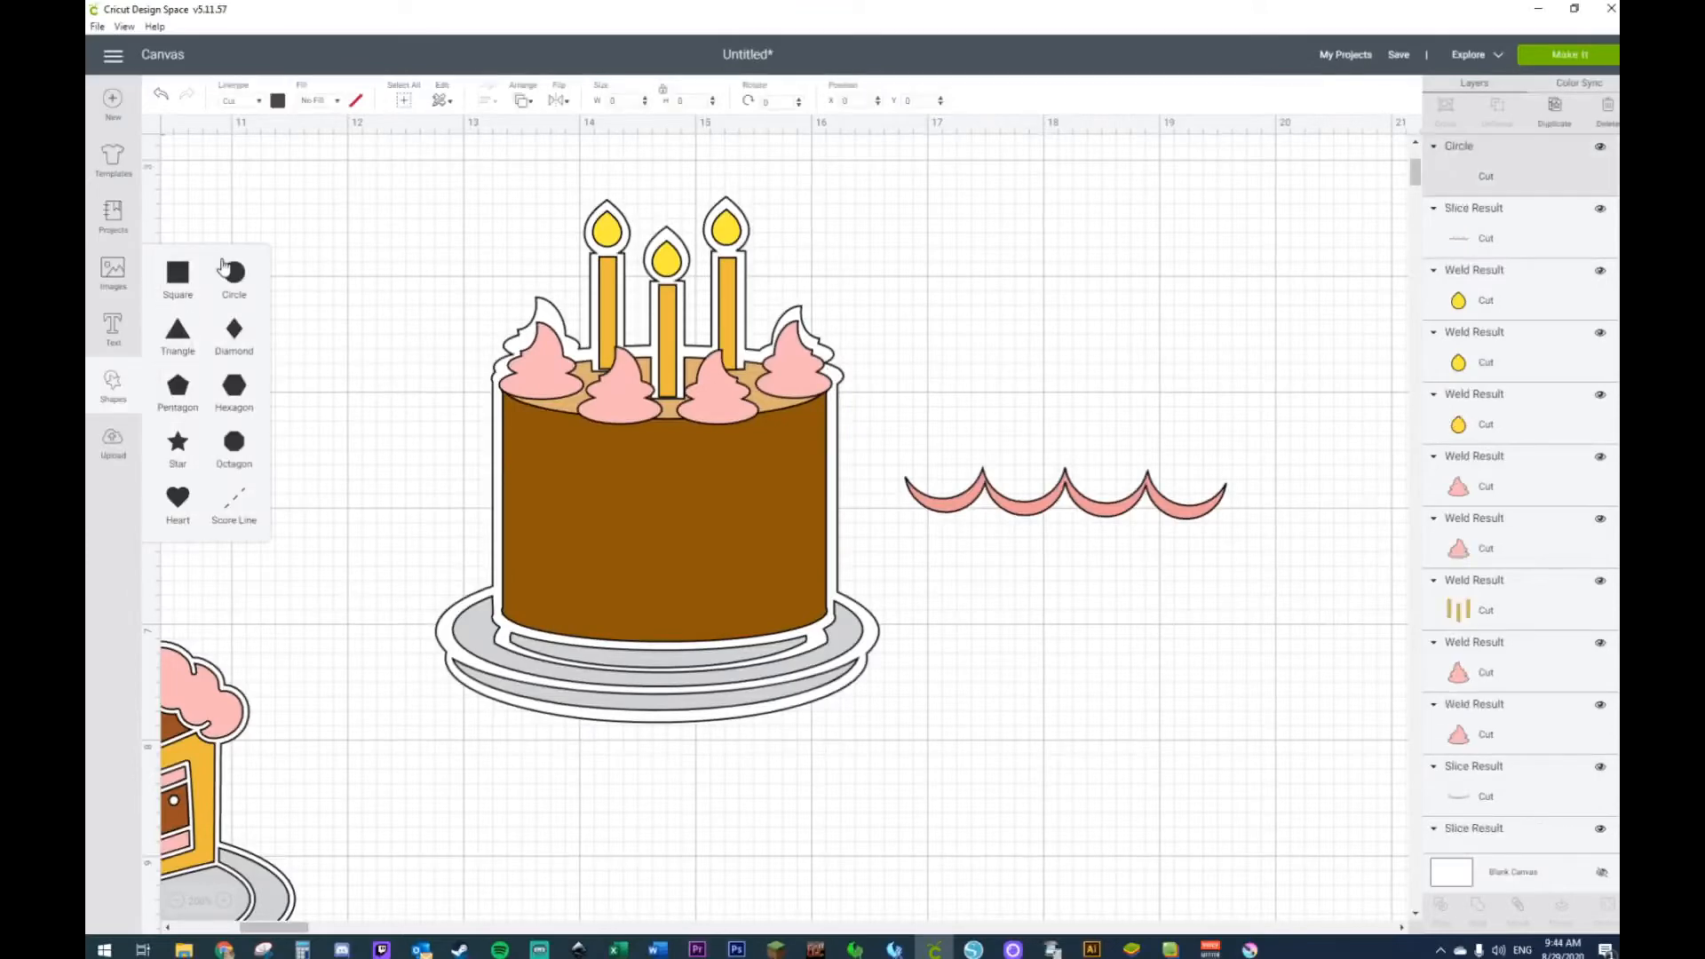
left_click_drag(568, 492, 1209, 464)
left_click_drag(1294, 600, 1066, 490)
key("ctrl+d")
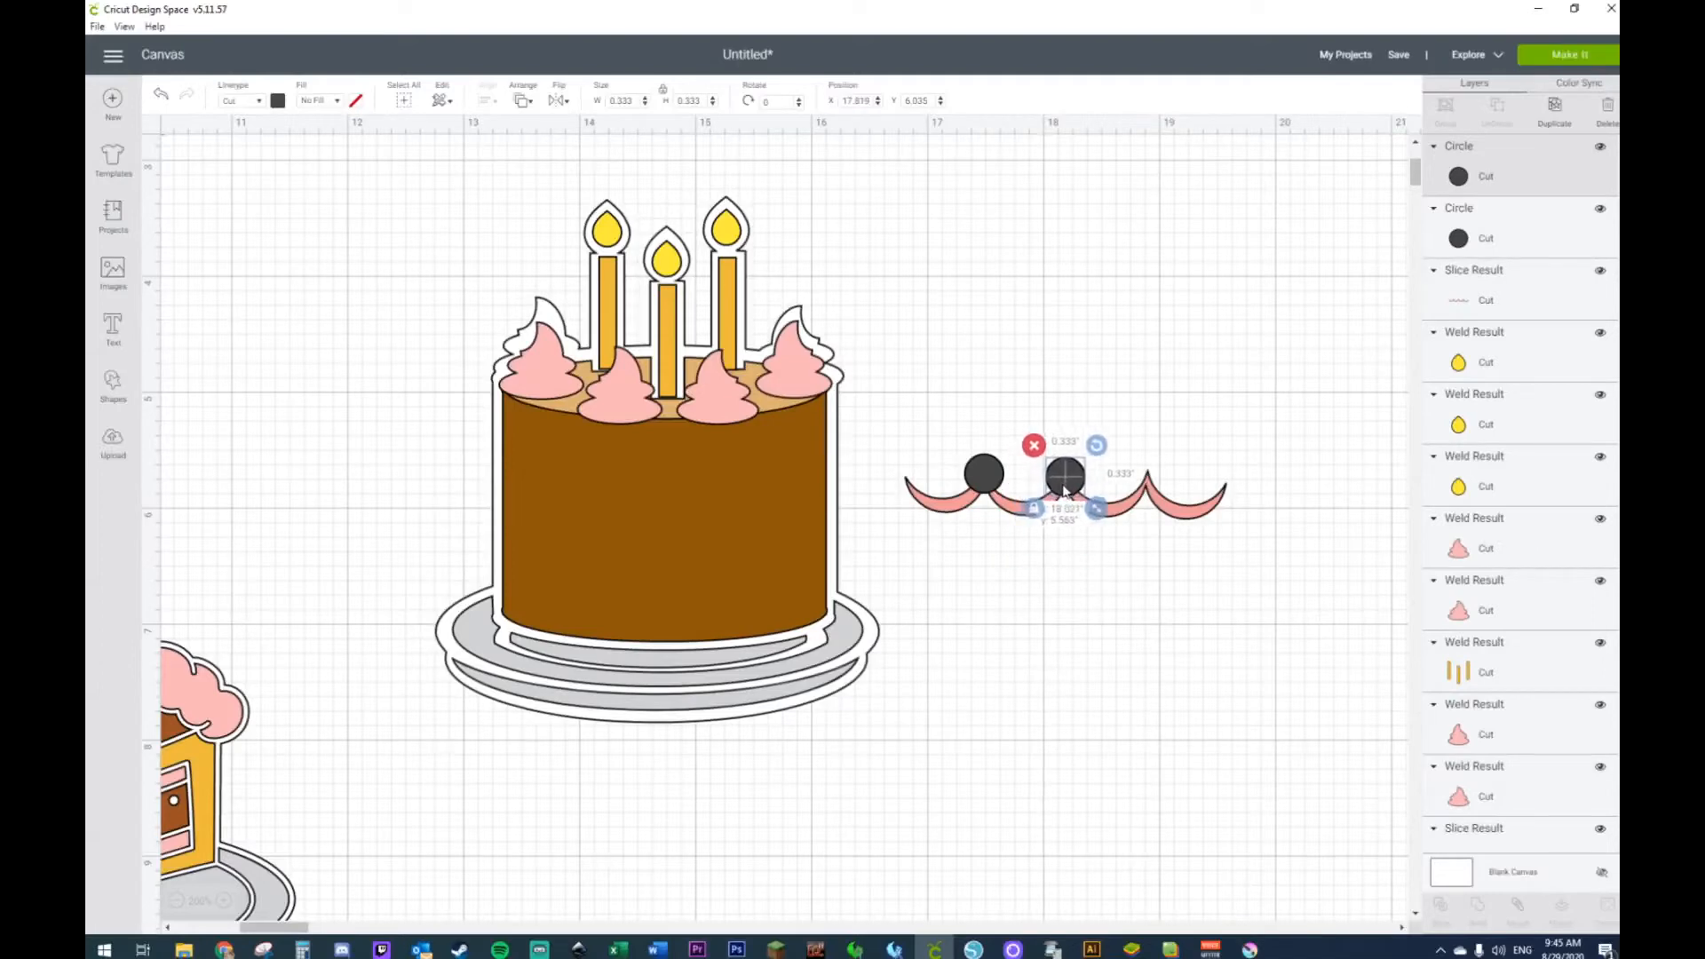
key("ctrl+d")
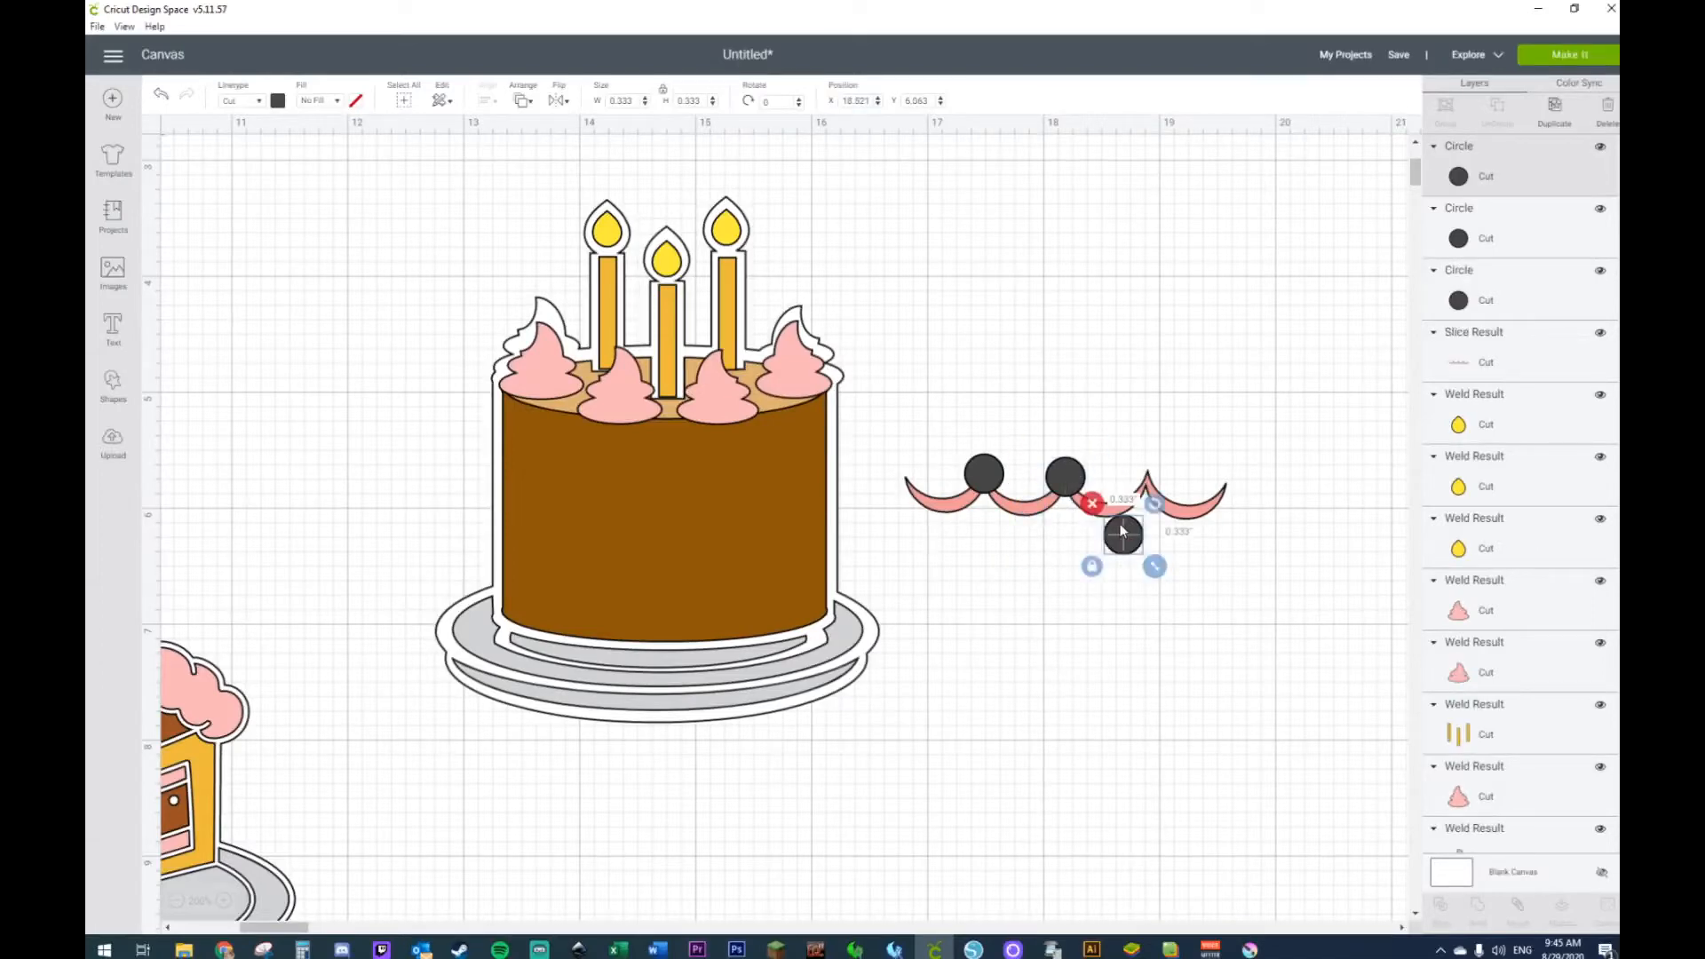
left_click_drag(1127, 531, 1148, 480)
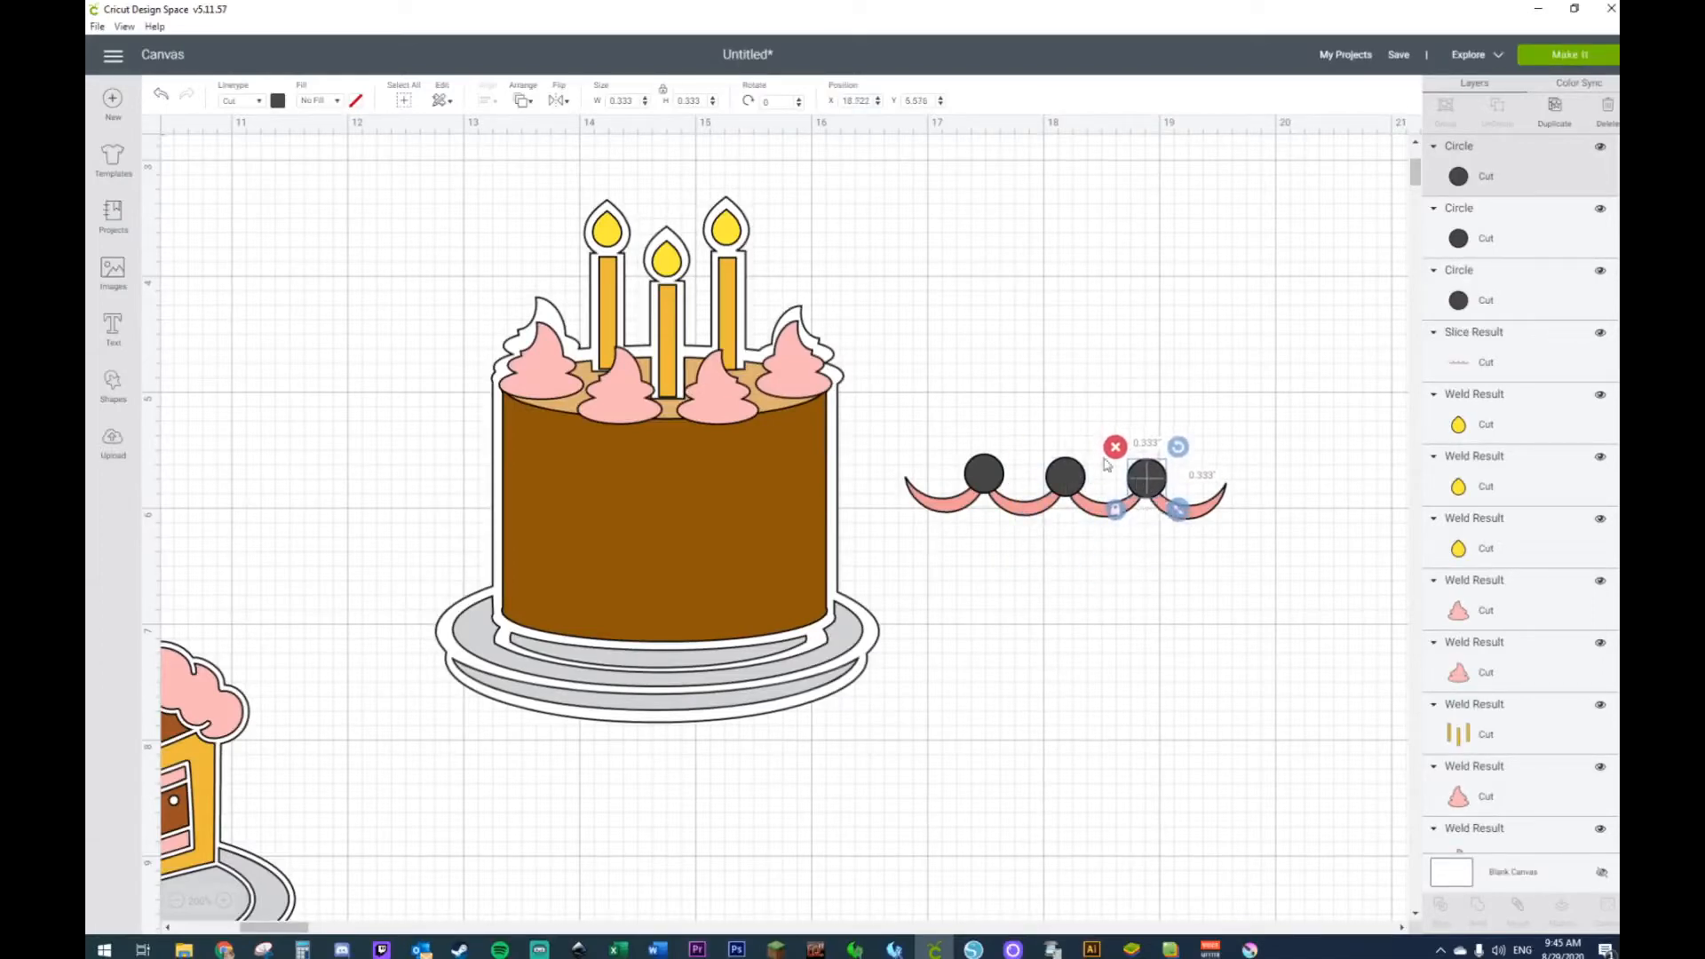
Step: Weld the three circles and the scalloped strip into one trim piece
left_click(959, 407)
left_click_drag(953, 430, 1172, 494)
left_click(1121, 550)
left_click(973, 482)
left_click(1065, 480, "shift")
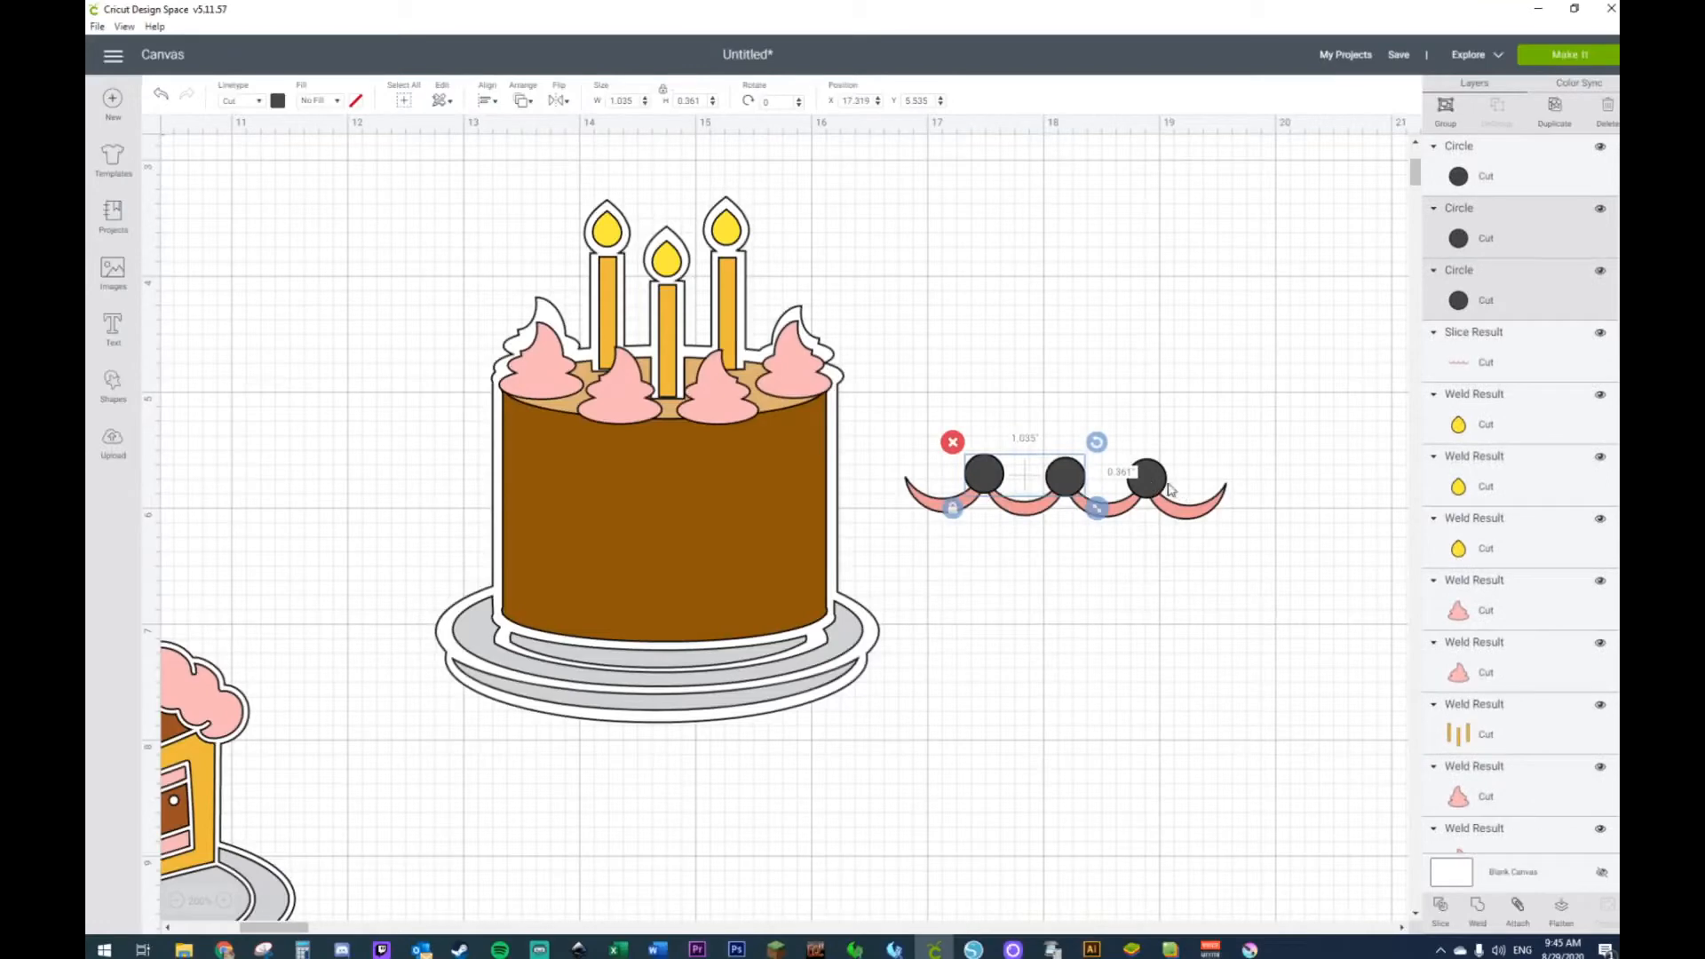
left_click(1147, 480, "shift")
left_click(1120, 511, "shift")
right_click(1119, 515)
left_click(1168, 877)
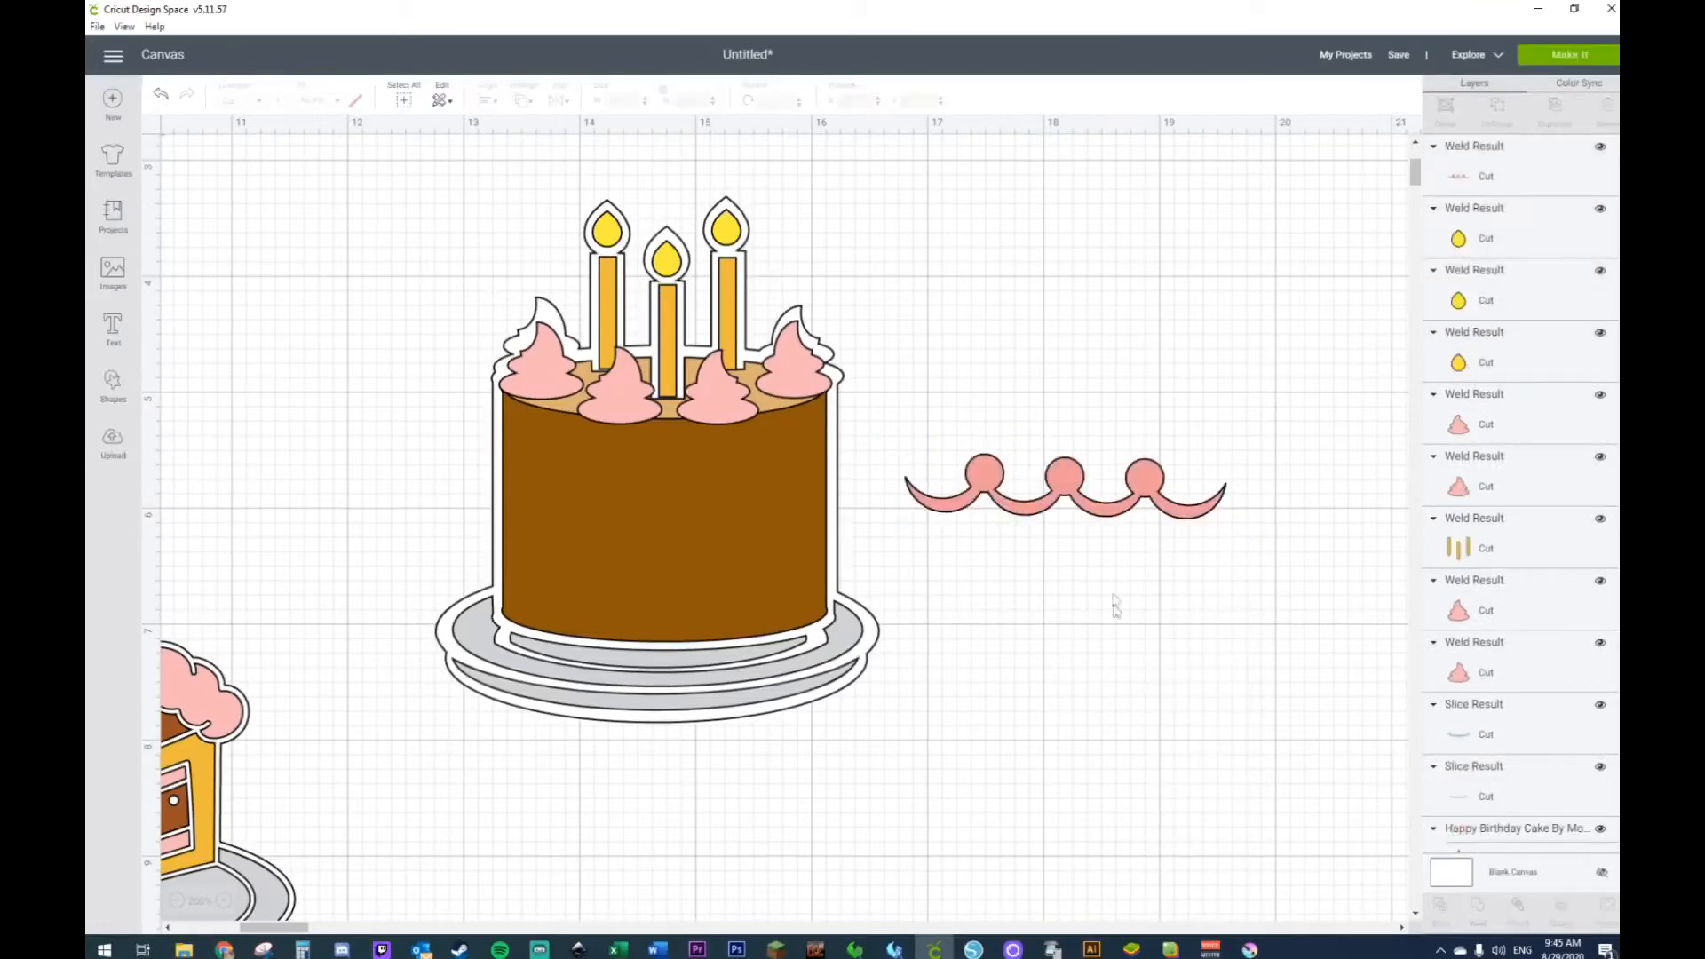
Step: Move the welded trim onto the middle of the cake's front and place a duplicate near the cake's base
left_click_drag(1067, 488, 665, 500)
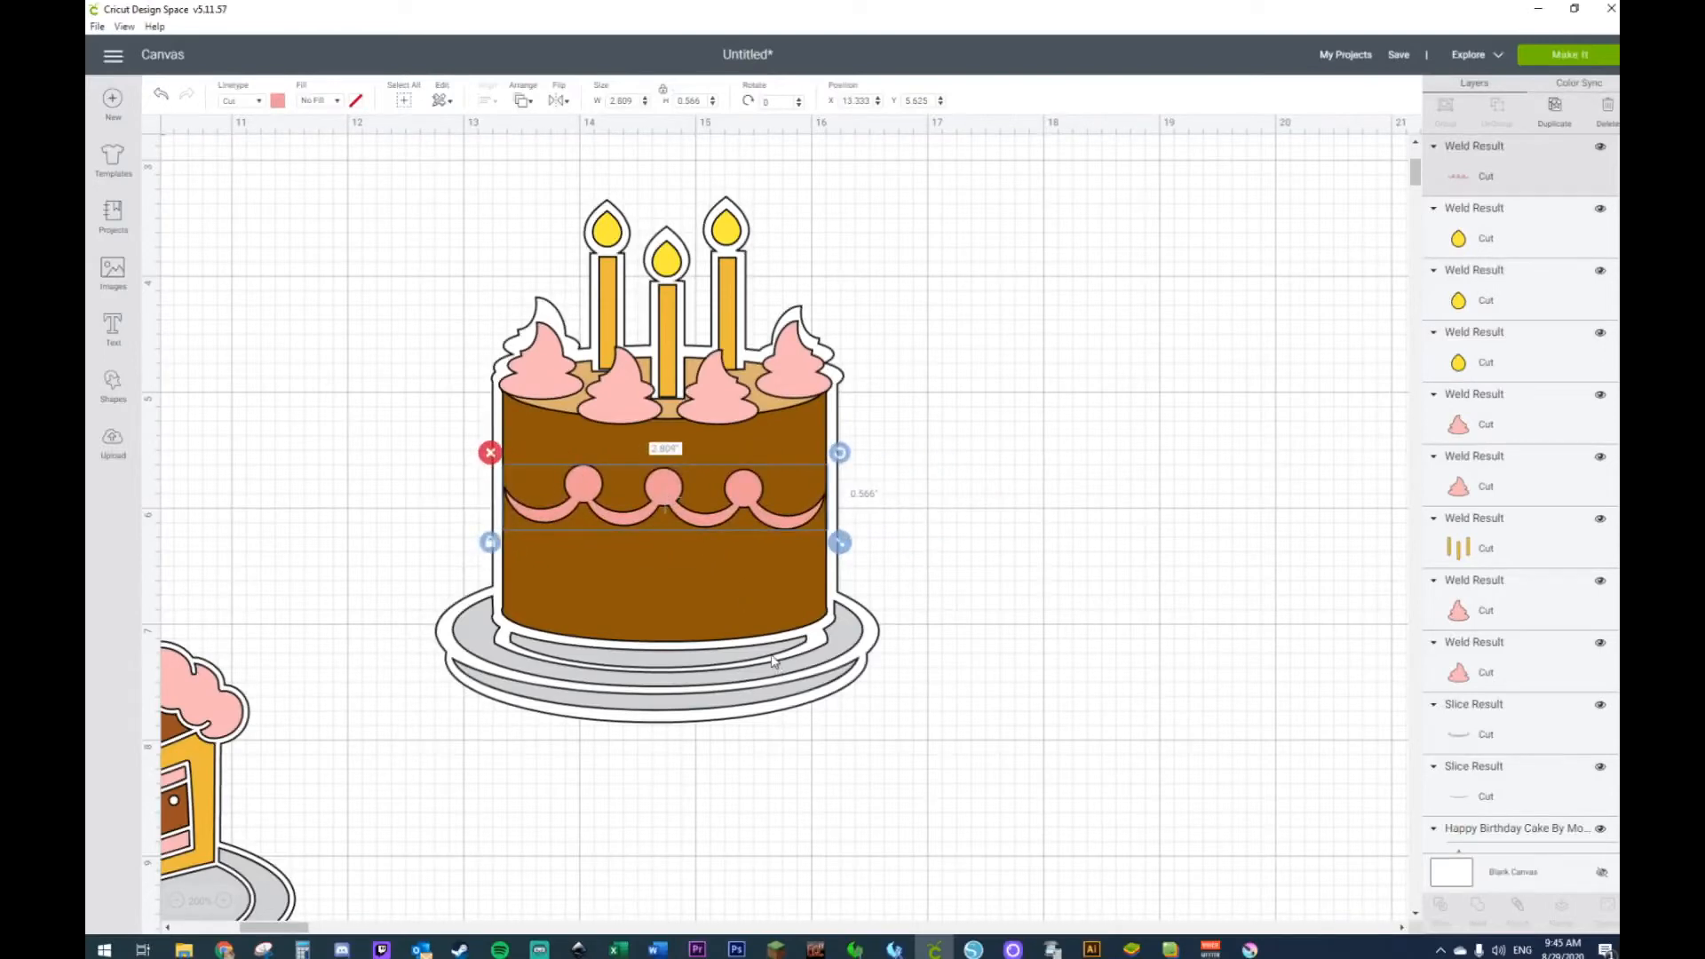
key("ctrl+d")
left_click_drag(723, 557, 660, 582)
left_click(1054, 499)
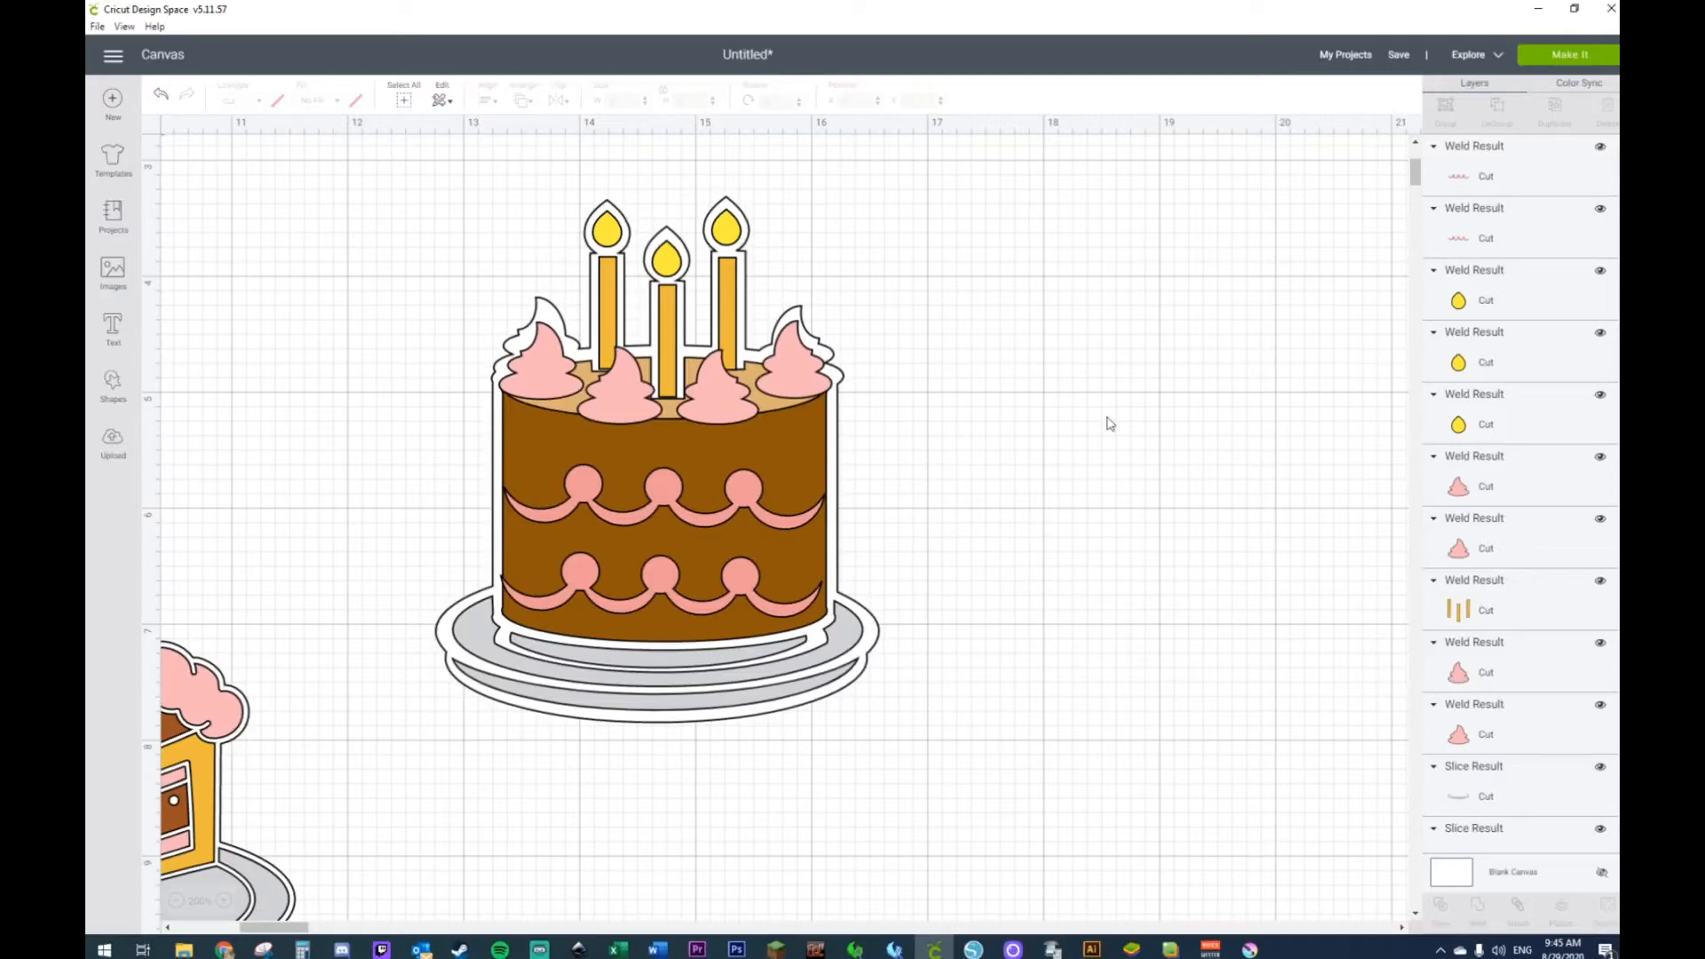
Step: Nudge the three yellow candle sticks up slightly, to a Y position of about 3.813 inches
left_click_drag(678, 339, 678, 336)
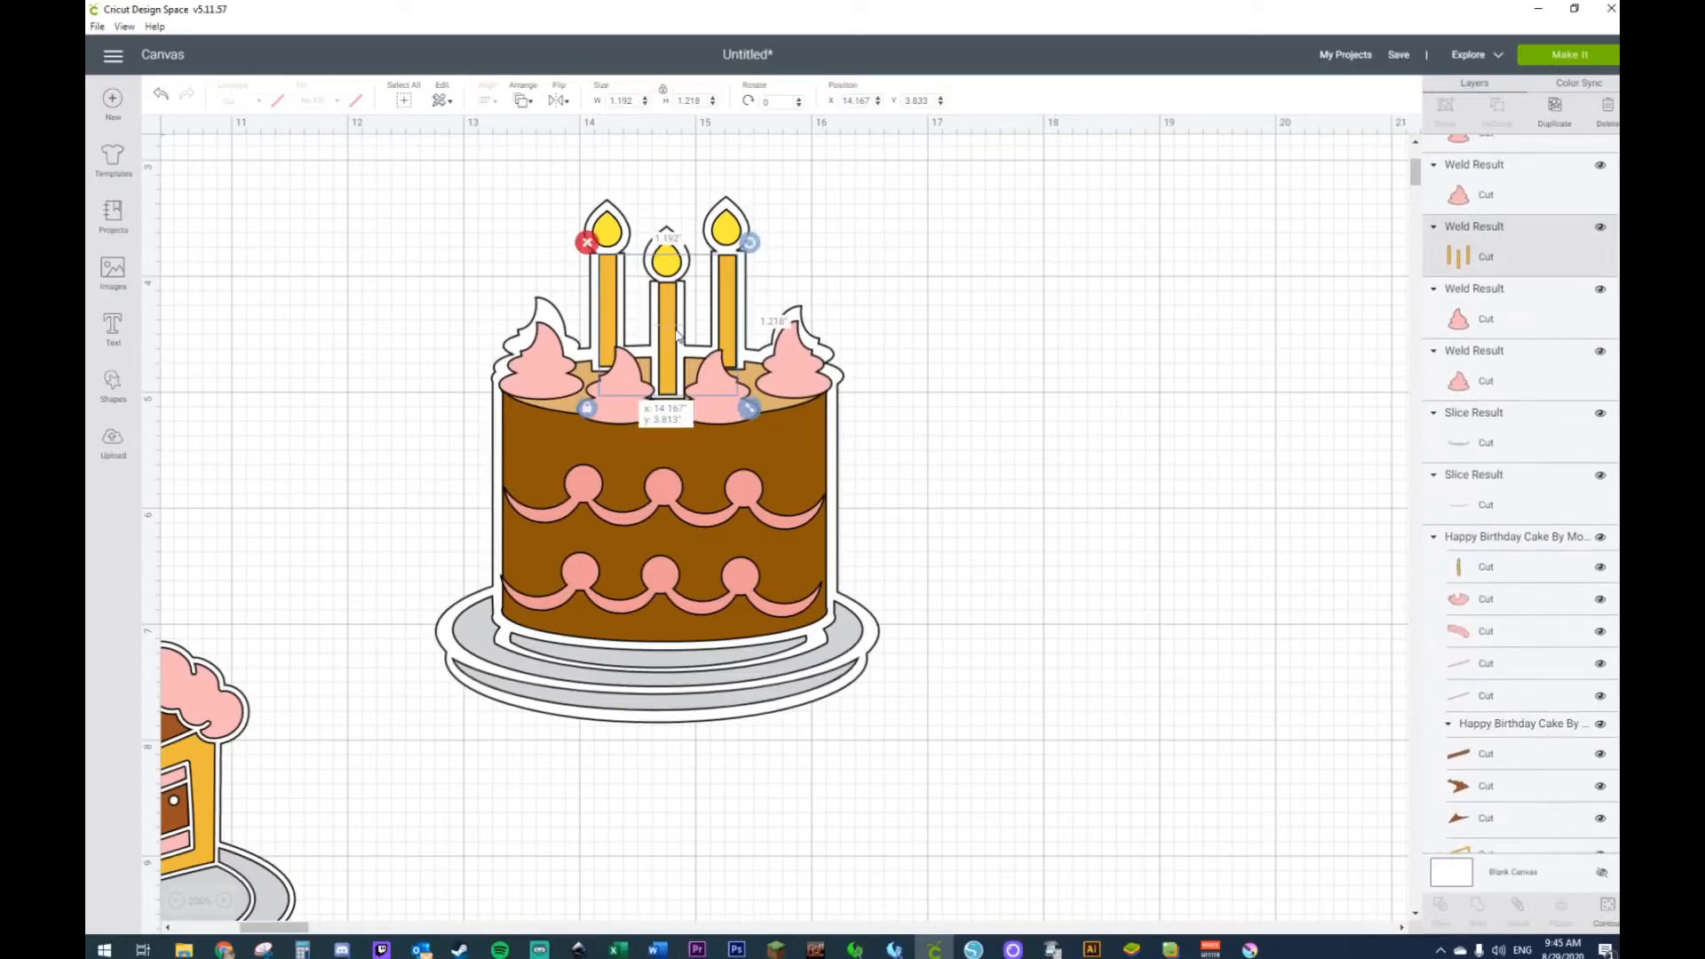
left_click_drag(677, 336, 677, 336)
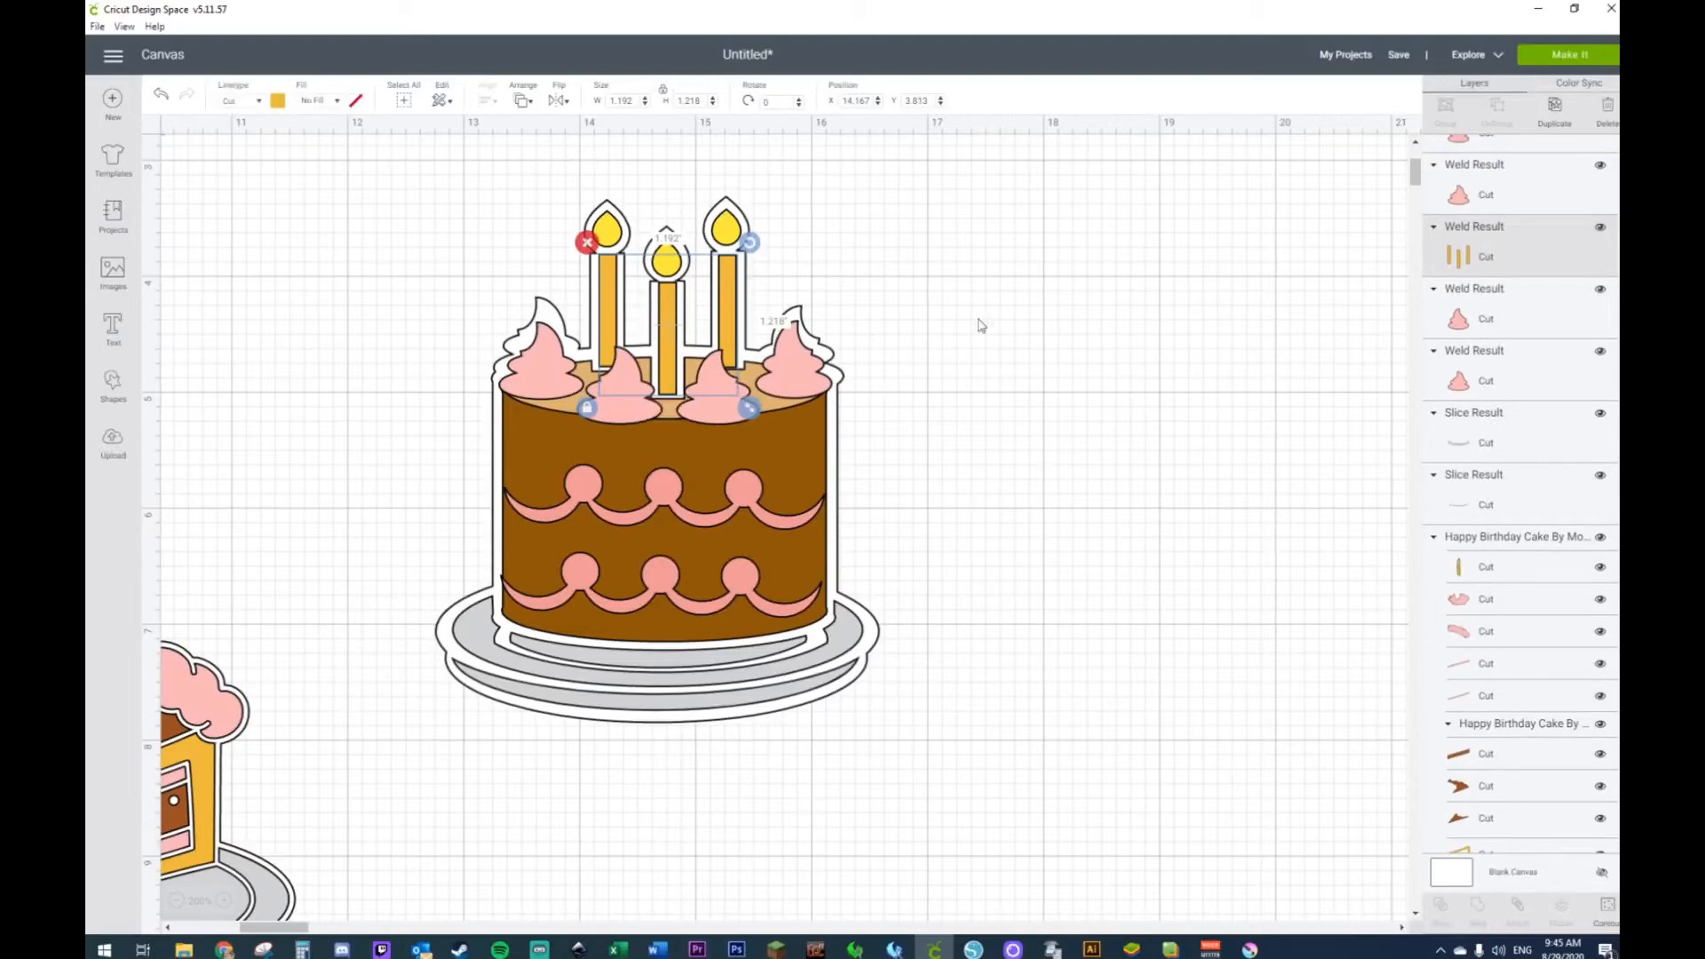
Step: Delete the grouped cake slice image beside the layered birthday cake
left_click(1013, 321)
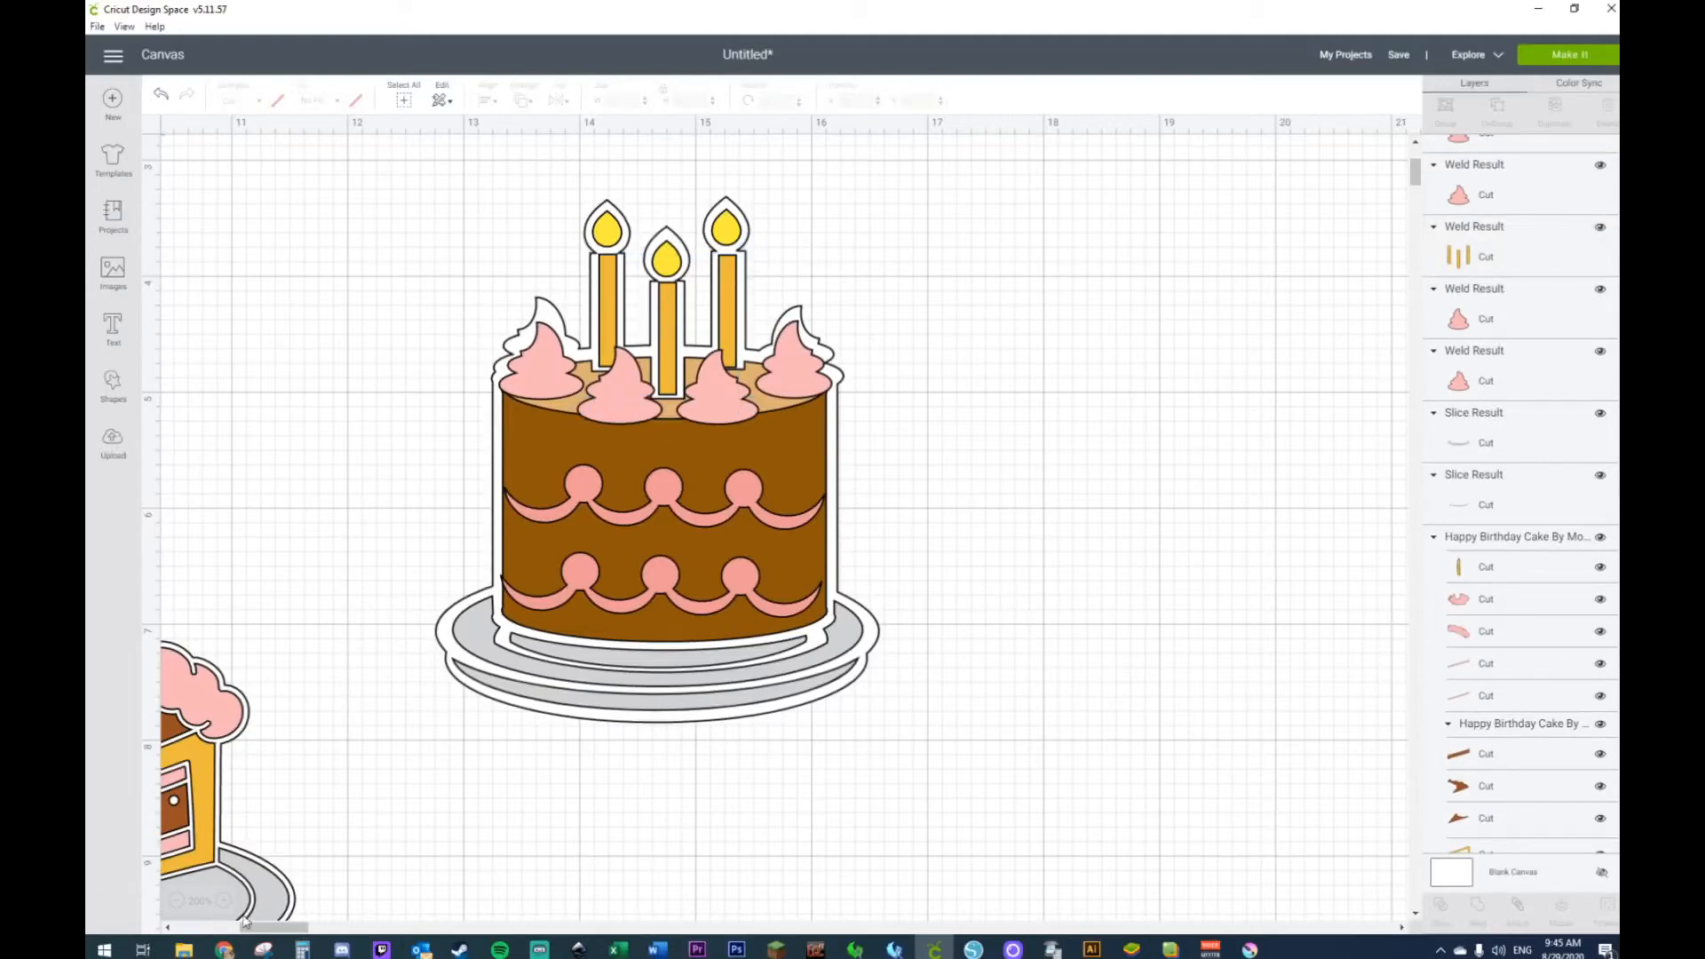
left_click_drag(253, 927, 232, 927)
left_click_drag(382, 795, 427, 493)
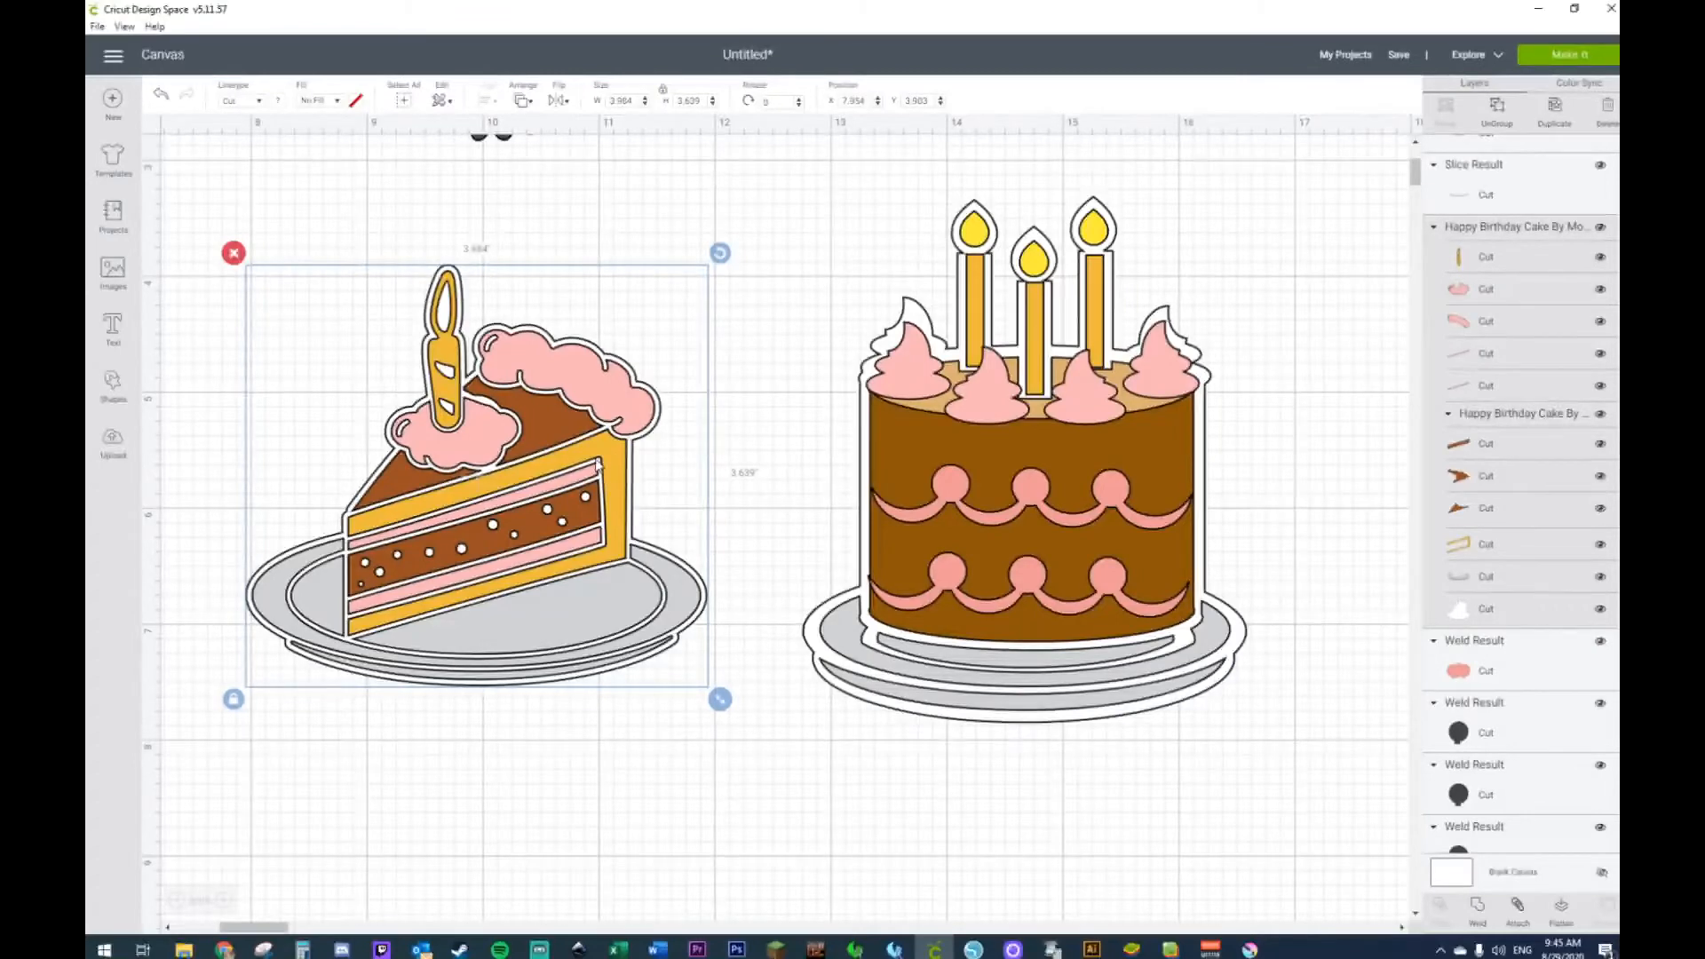
key("Delete")
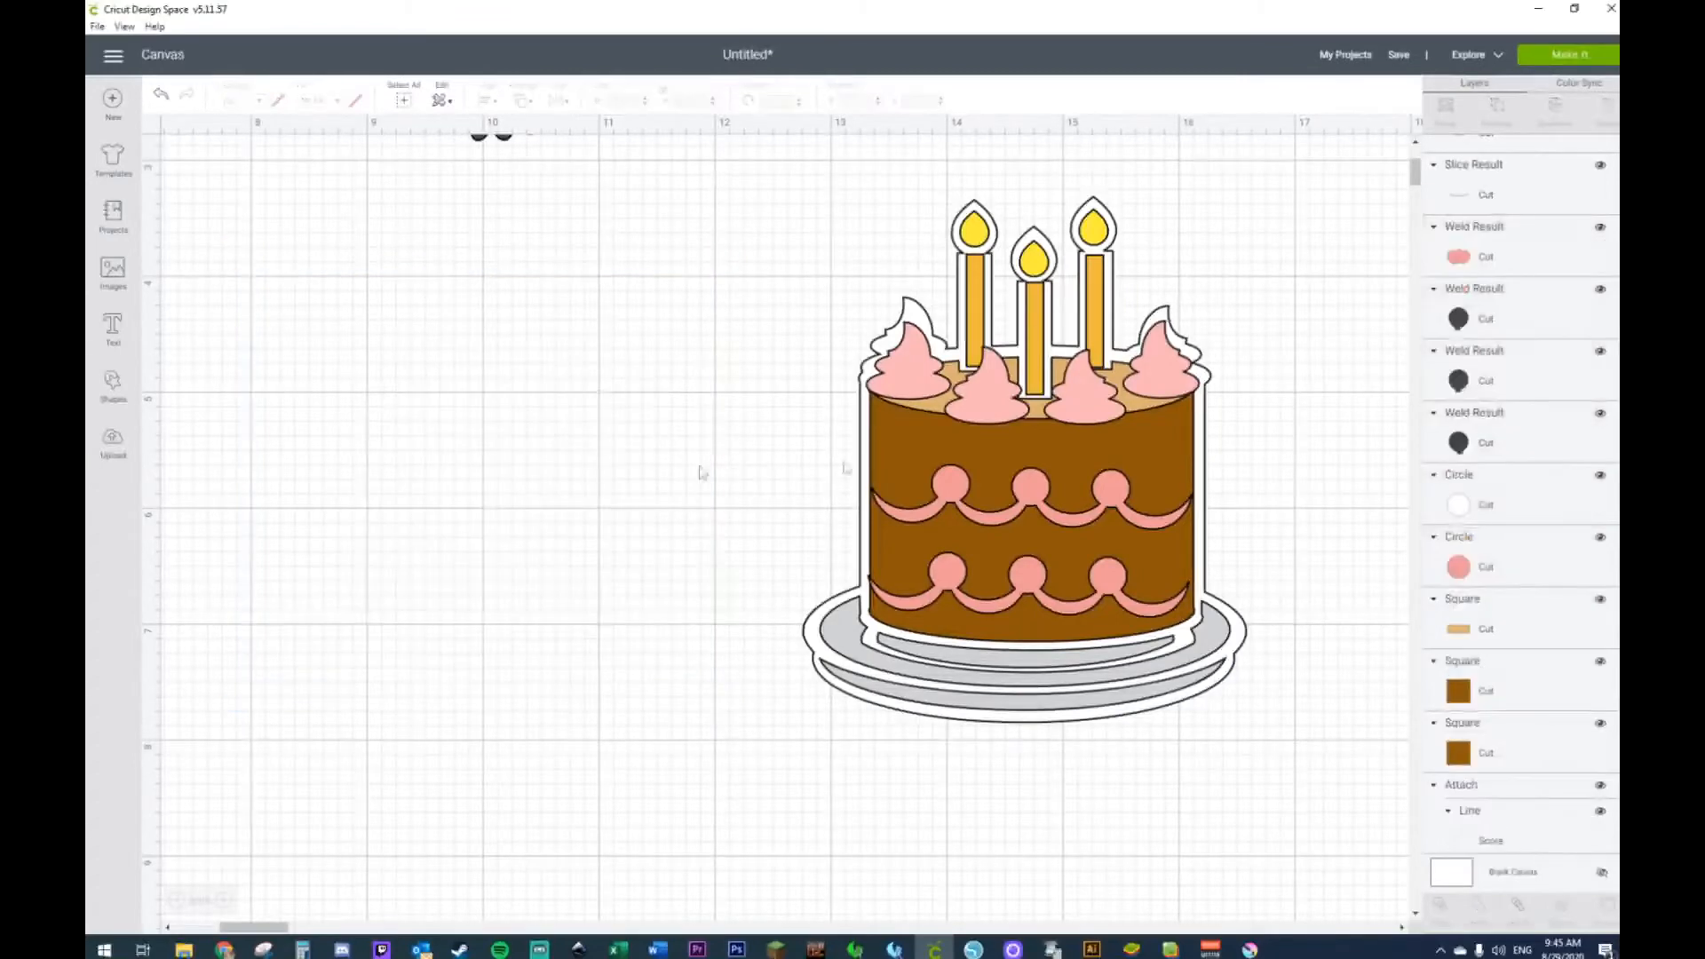
Step: Recolor the front-left frosting dollop on the cake to the lighter pink #ffd3d4
left_click(981, 394)
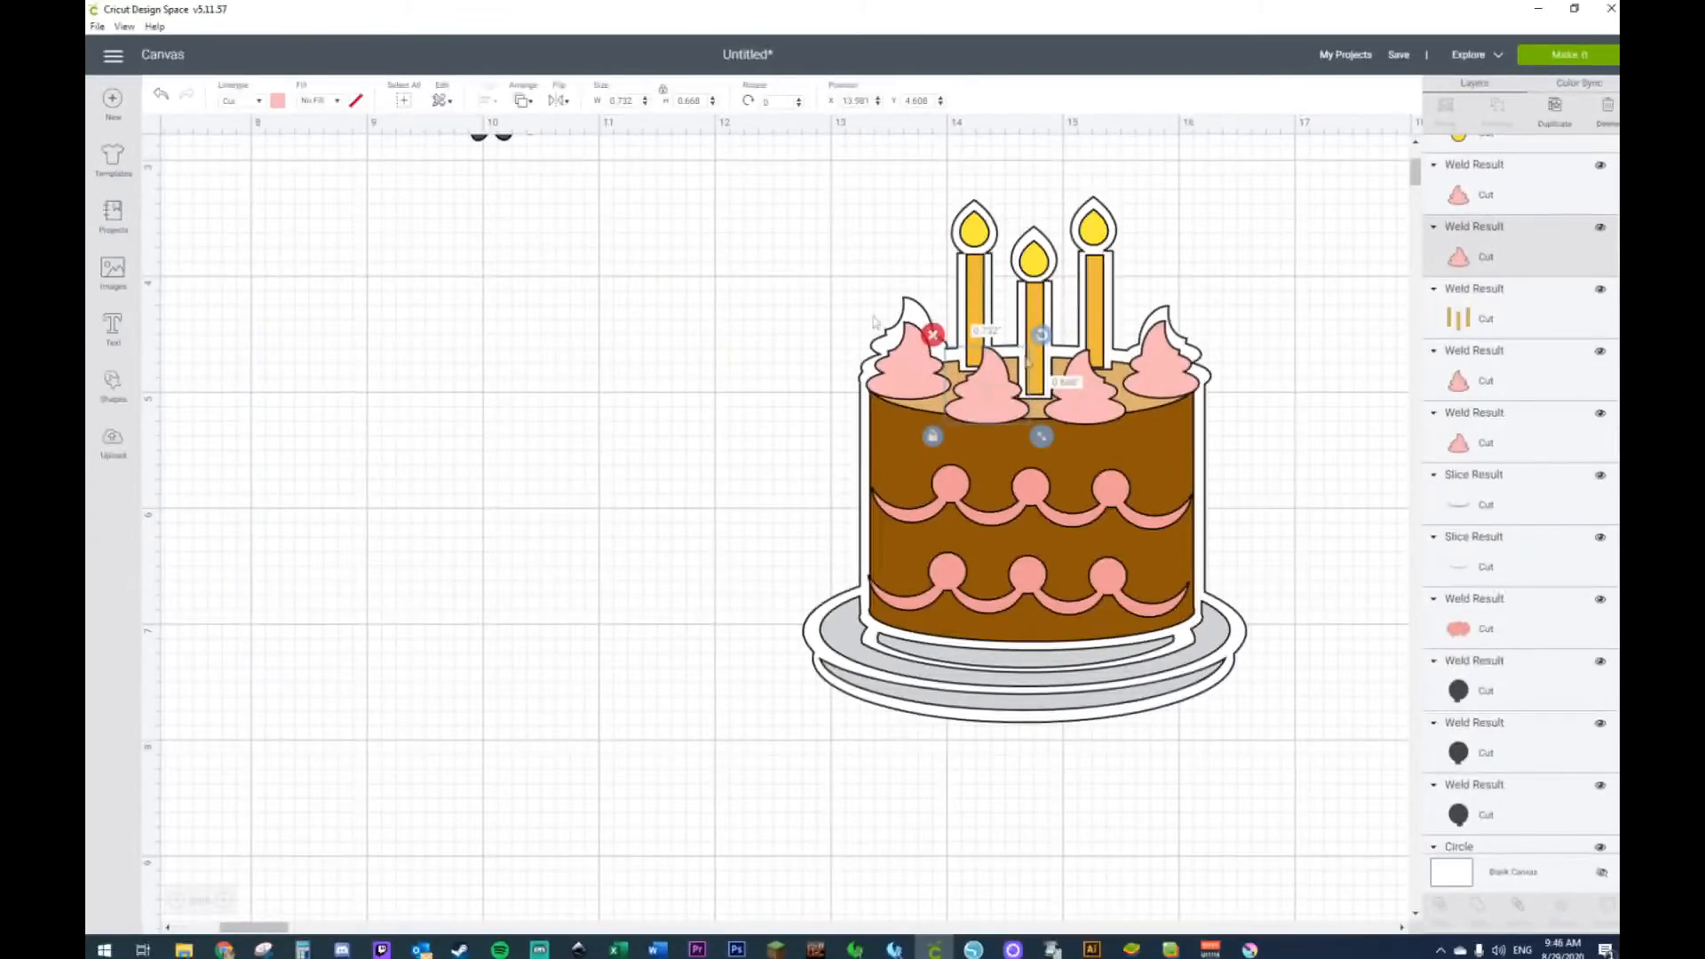
left_click(278, 103)
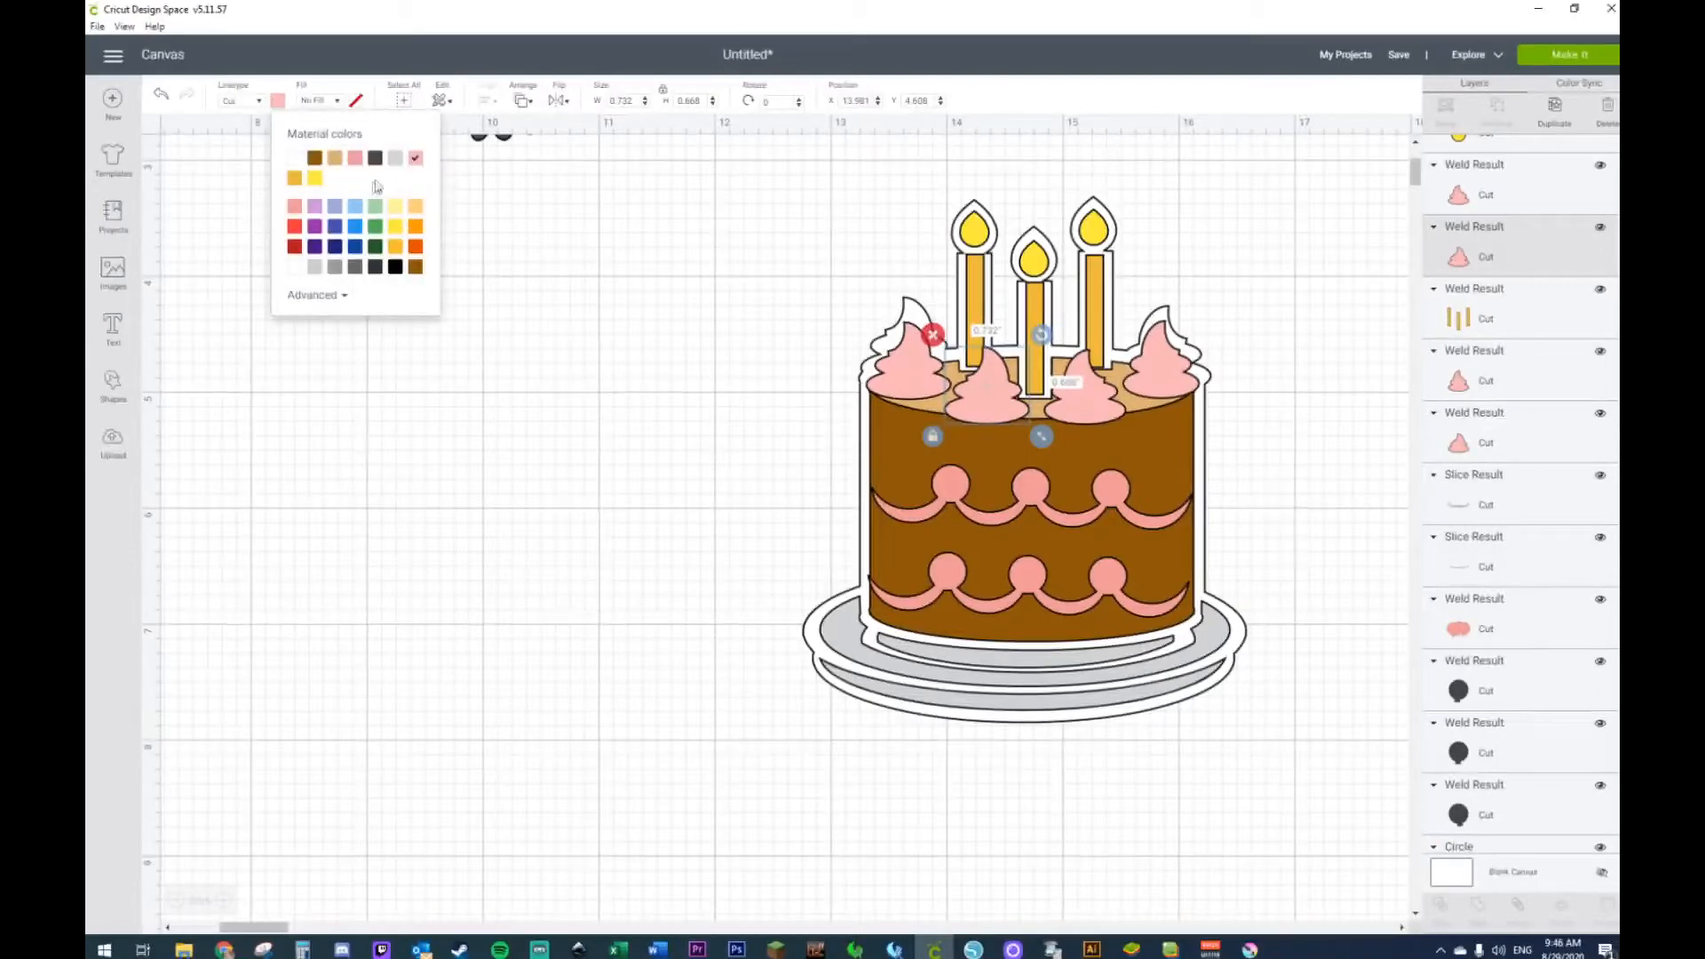
left_click(302, 295)
left_click(321, 314)
left_click_drag(322, 316, 311, 313)
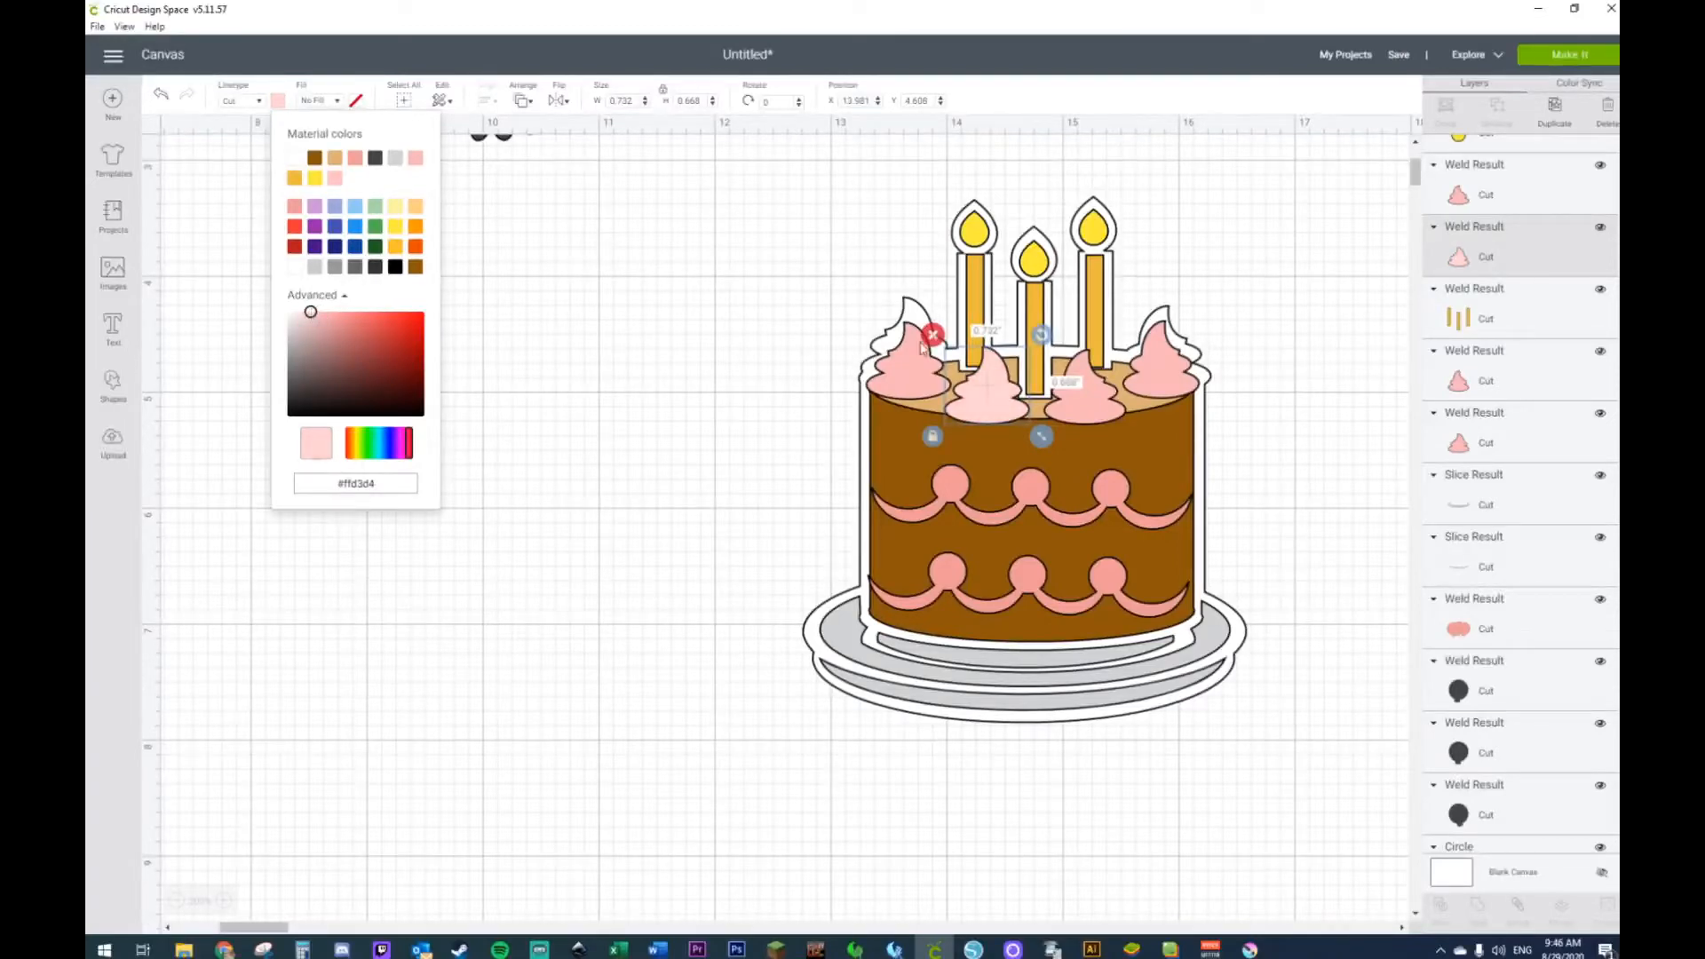
Step: Give the far-right frosting dollop the same light pink as the front-left one
left_click(1152, 382)
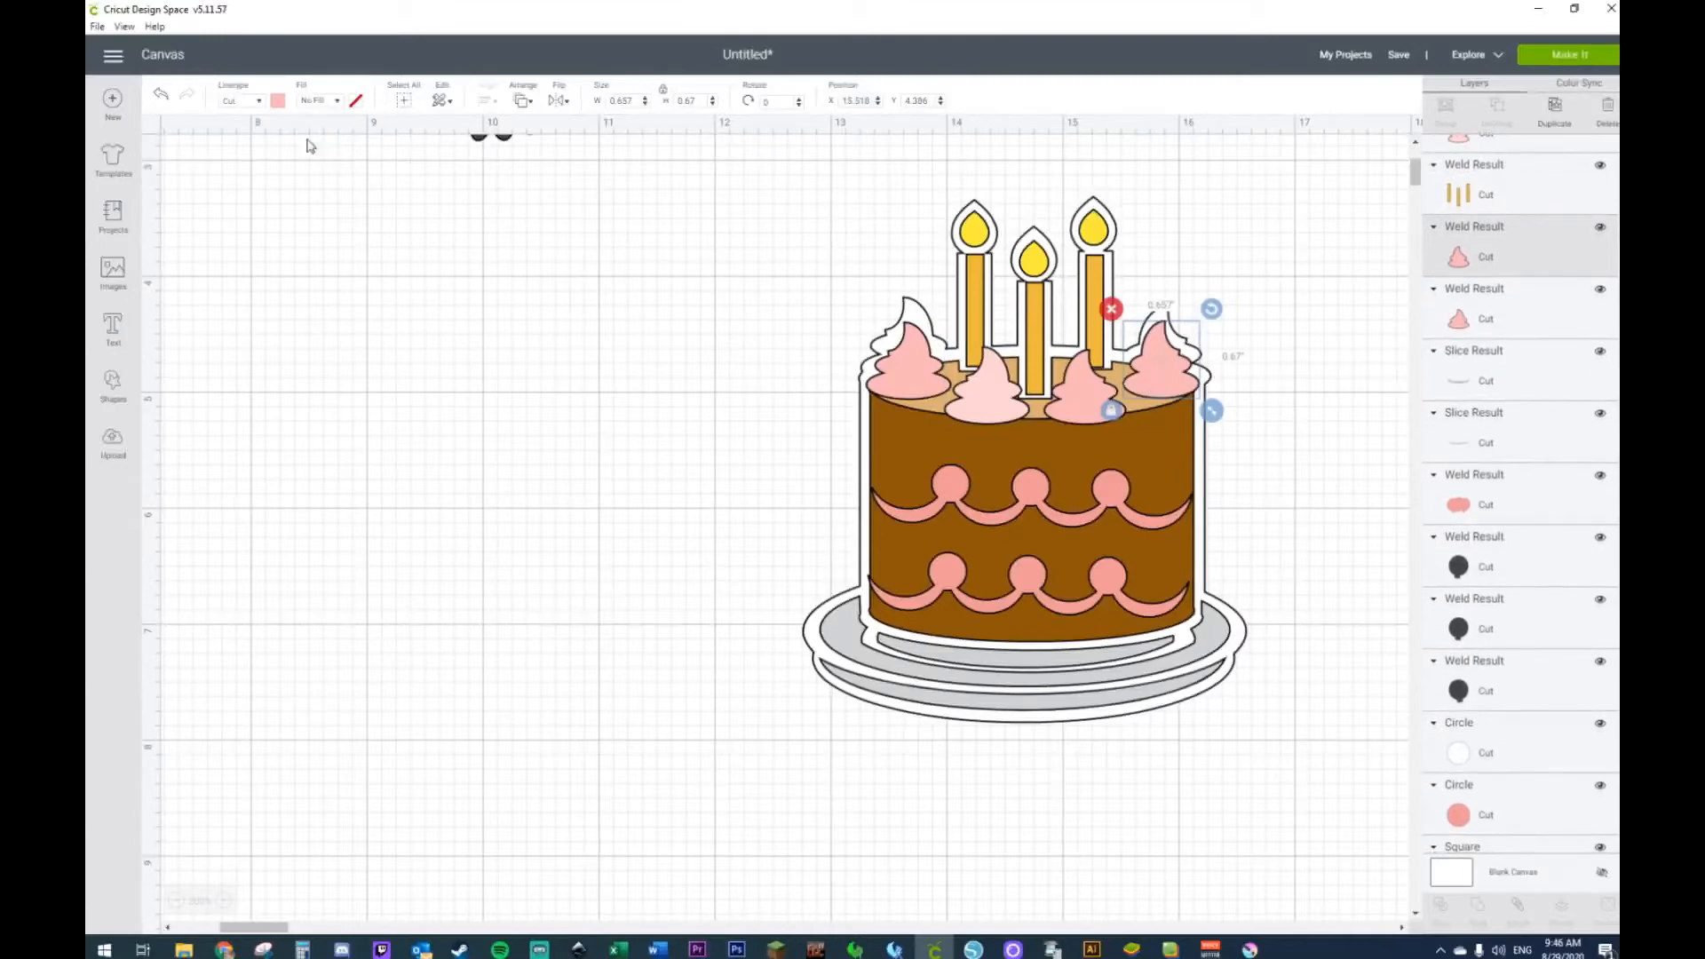
left_click(278, 102)
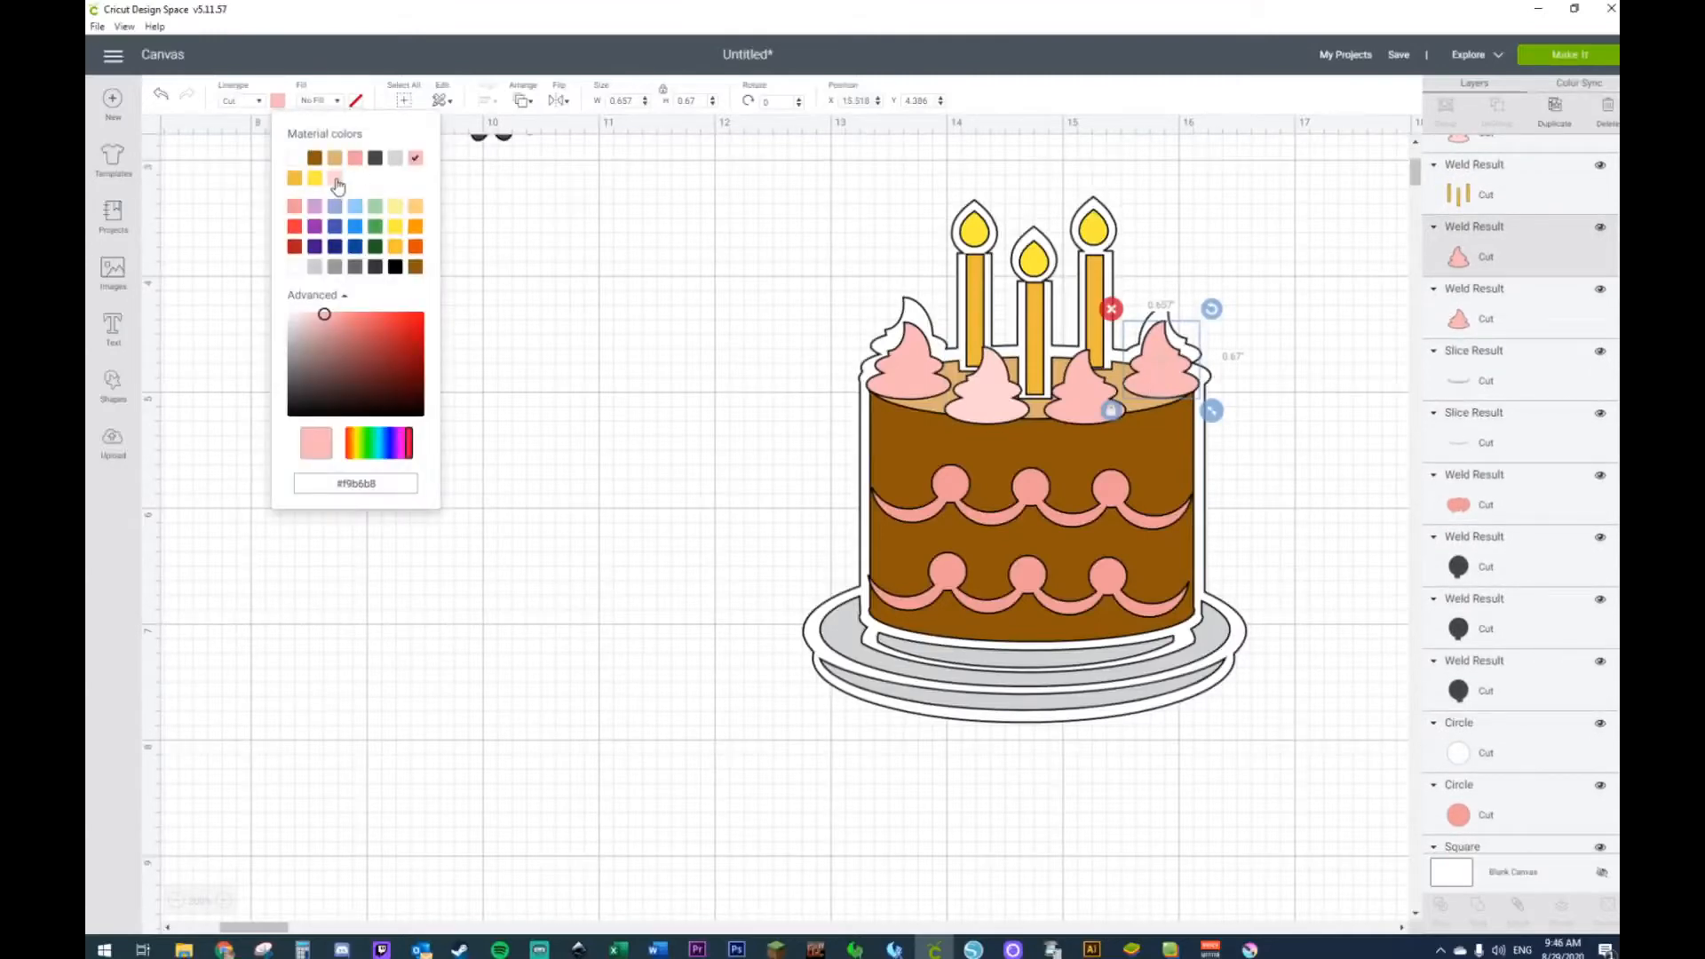
left_click(336, 179)
left_click(730, 458)
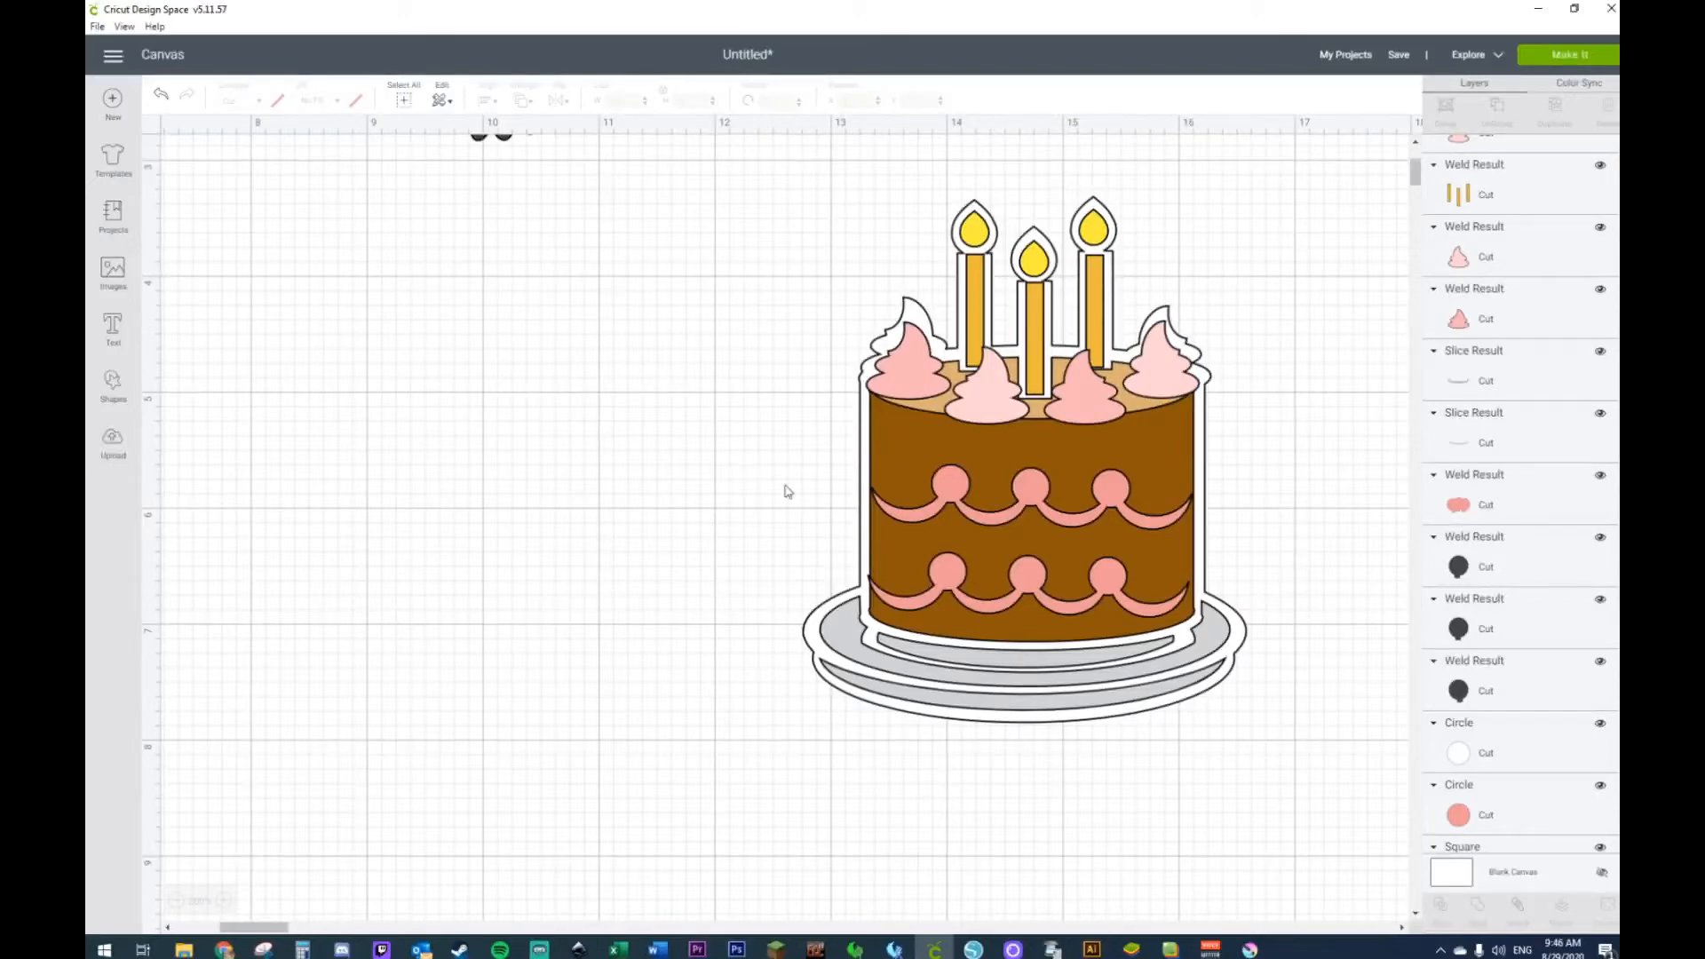
Step: Recolor the three candle sticks on the cake light purple
left_click(1030, 341)
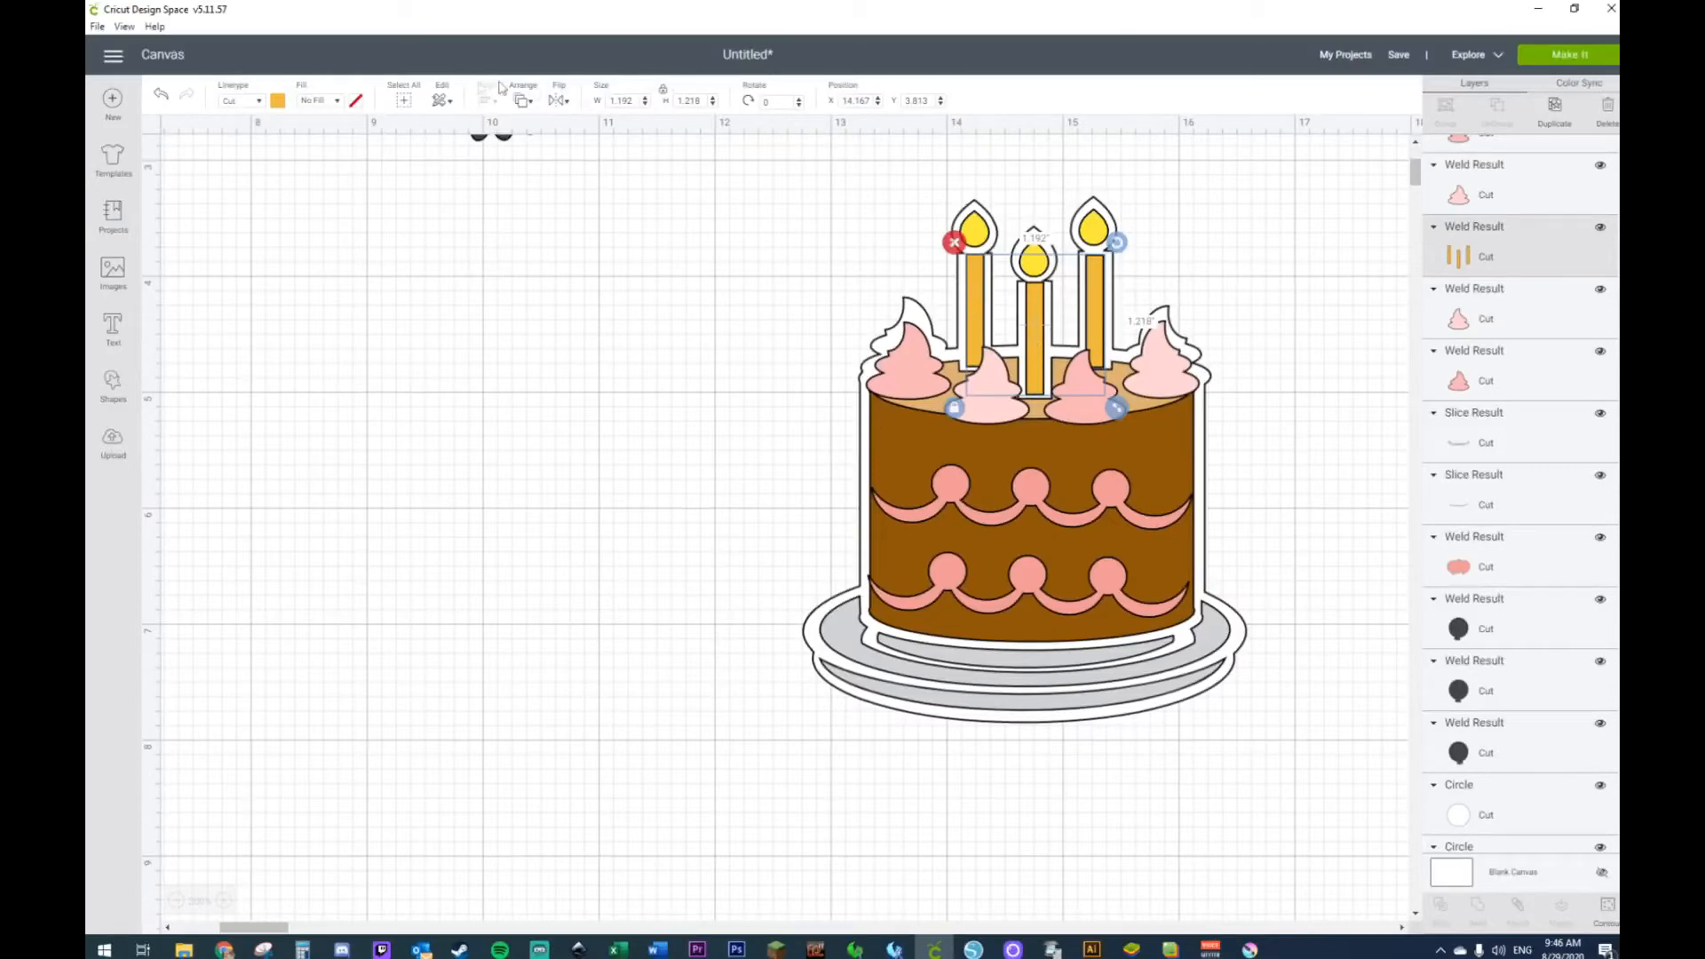
left_click(279, 102)
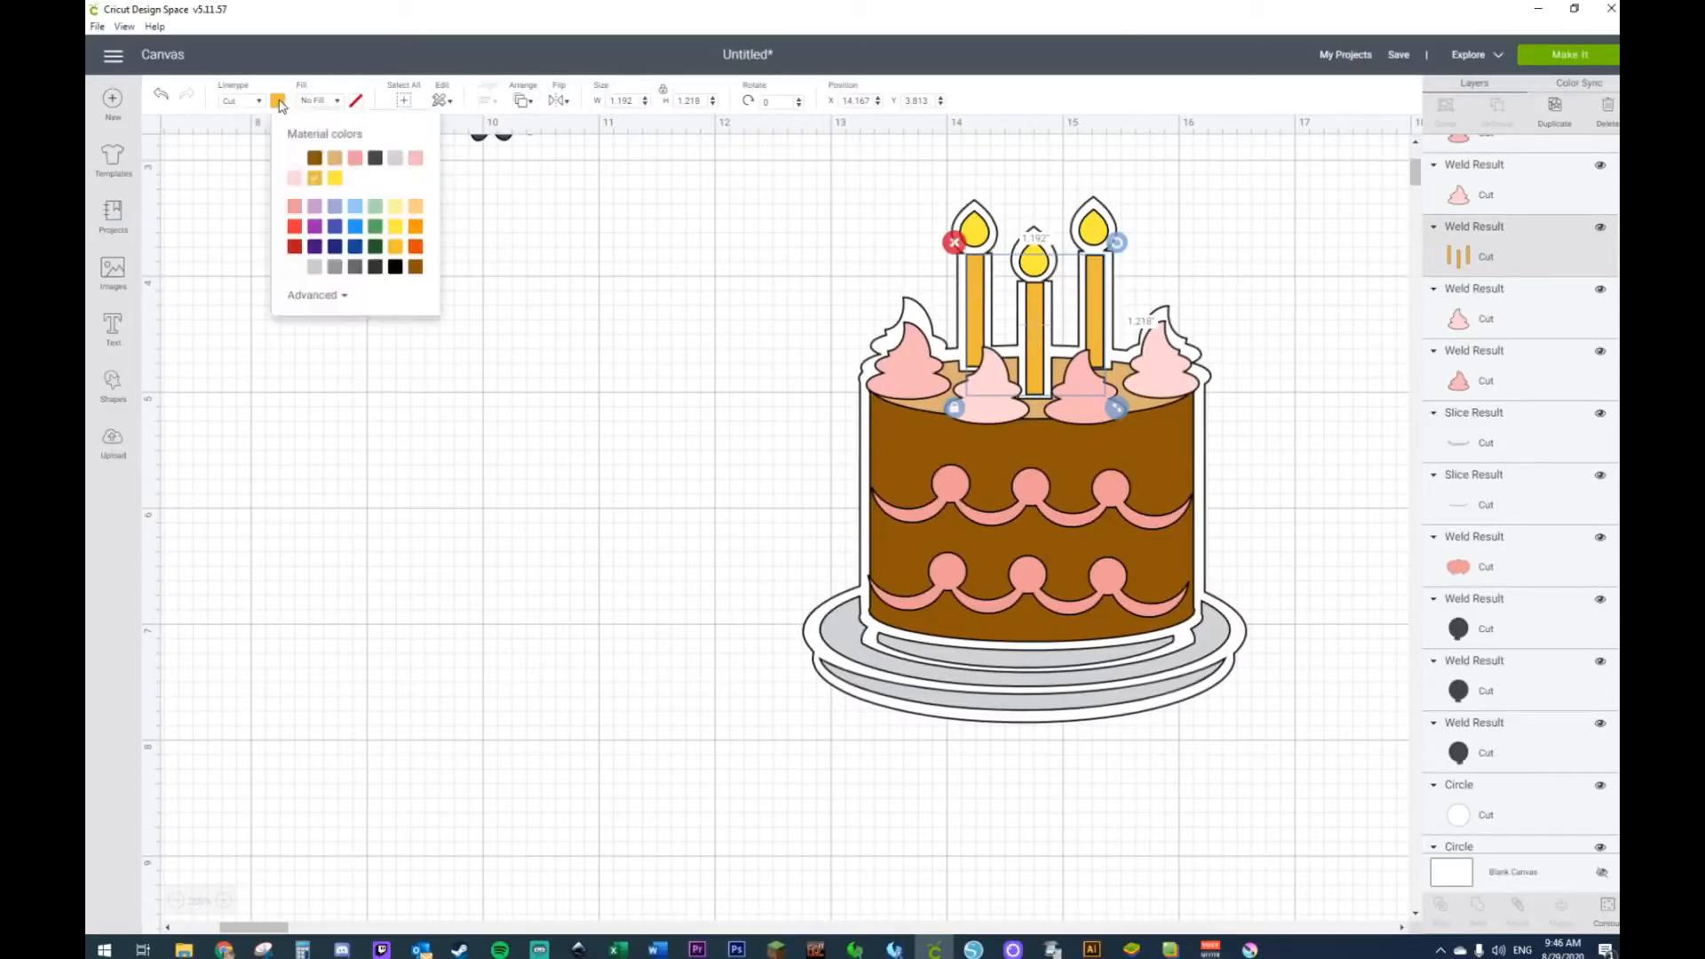
left_click(313, 210)
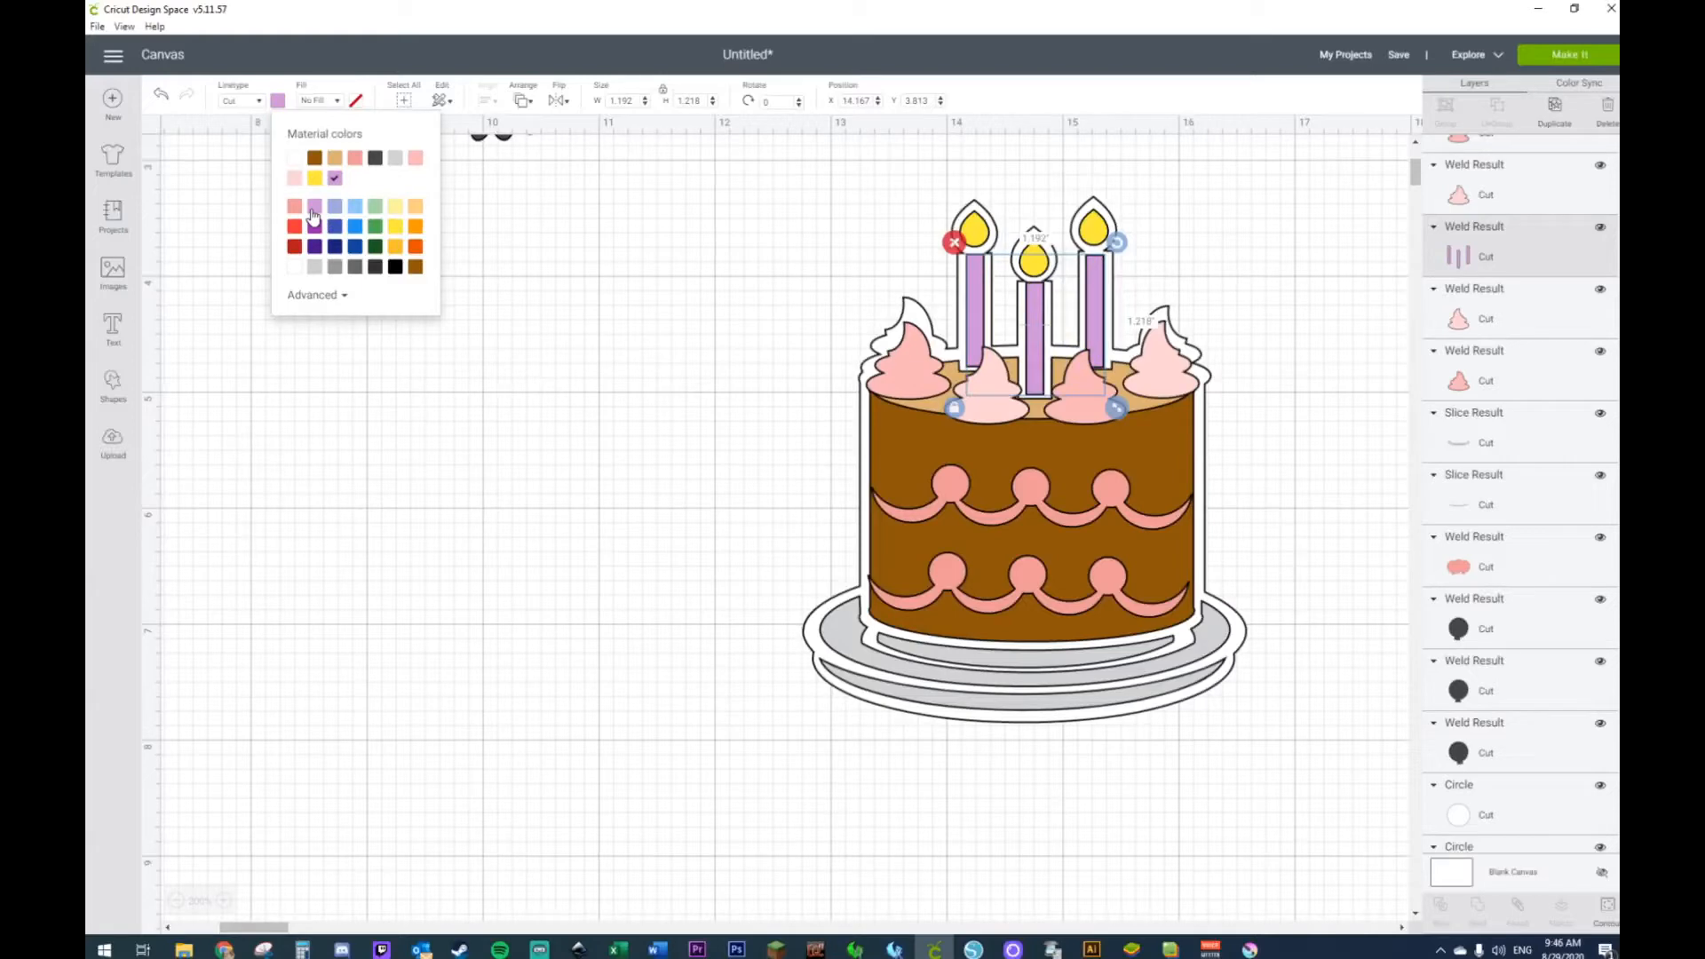
left_click(688, 379)
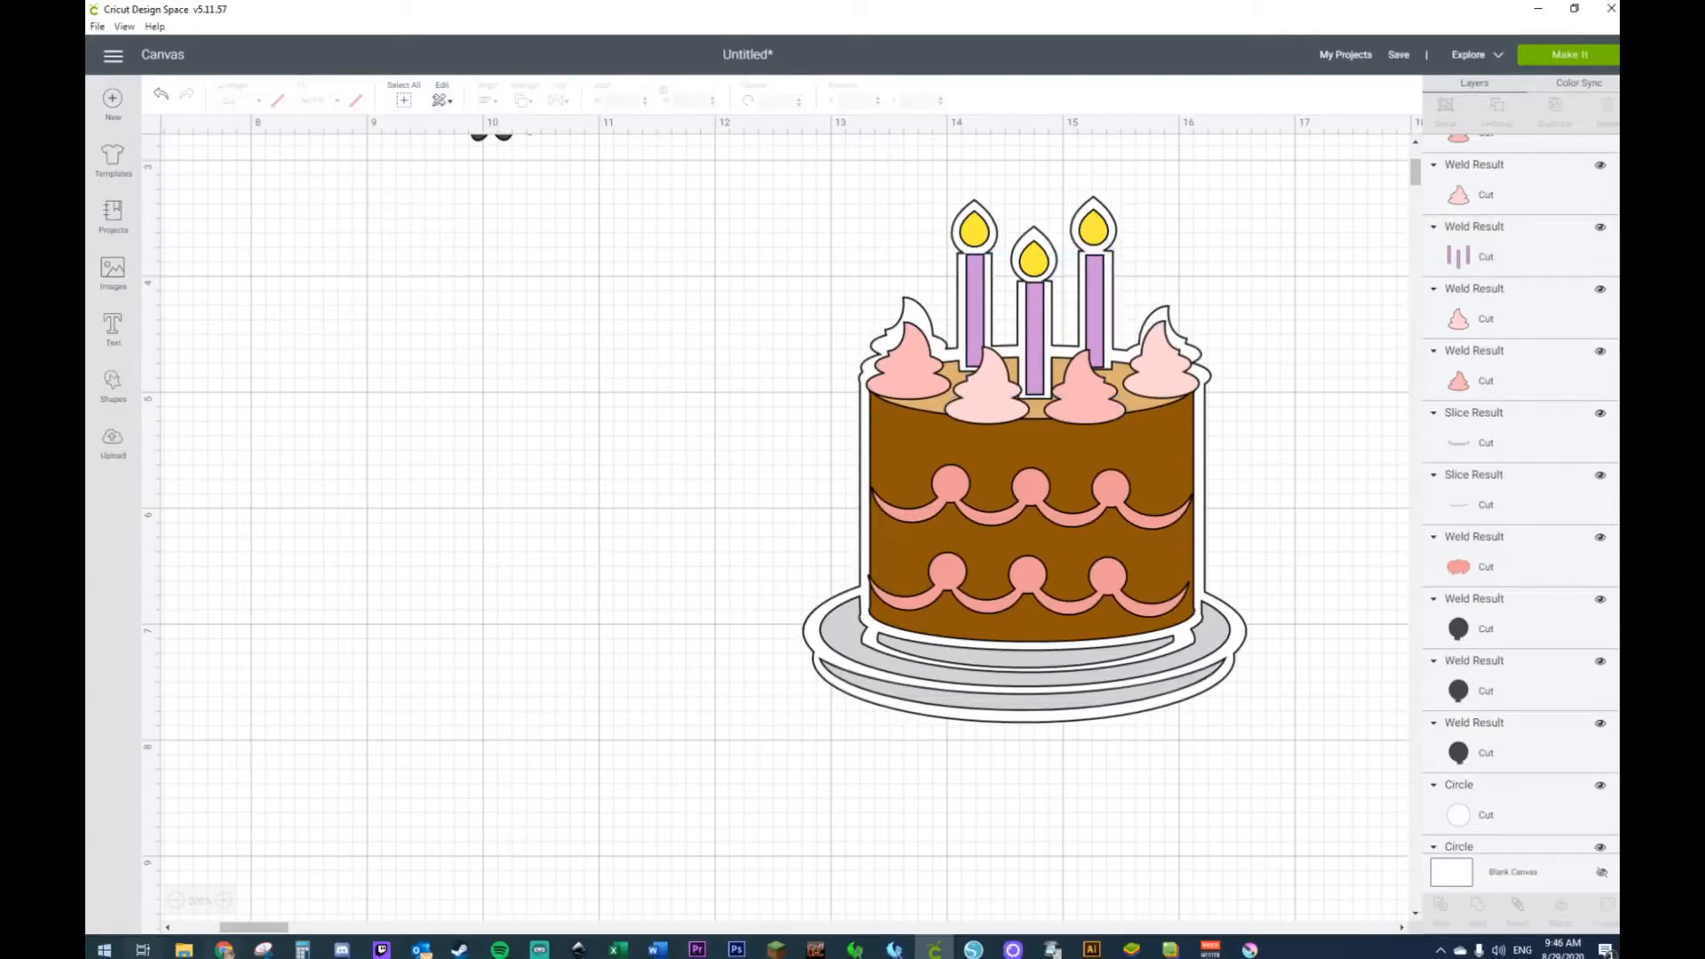
Step: Delete the three overlapping dark gray balloon shapes beside the card, keeping the pink welded balloons
left_click(182, 902)
left_click(181, 902)
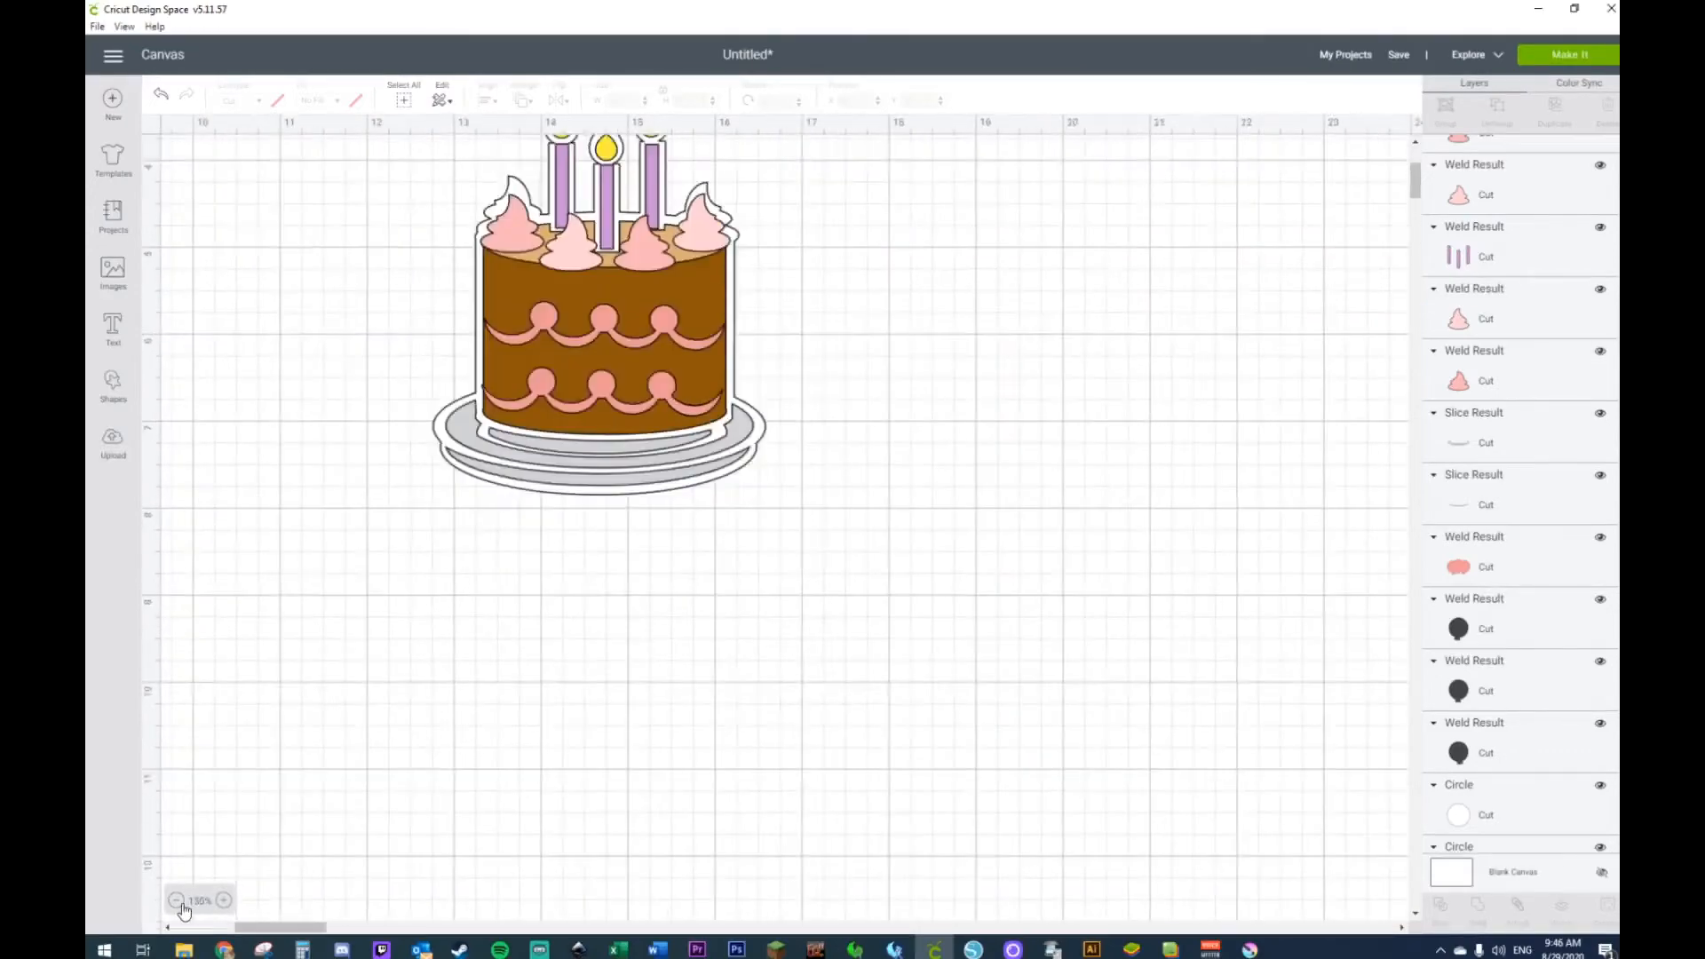
left_click(181, 902)
left_click(181, 906)
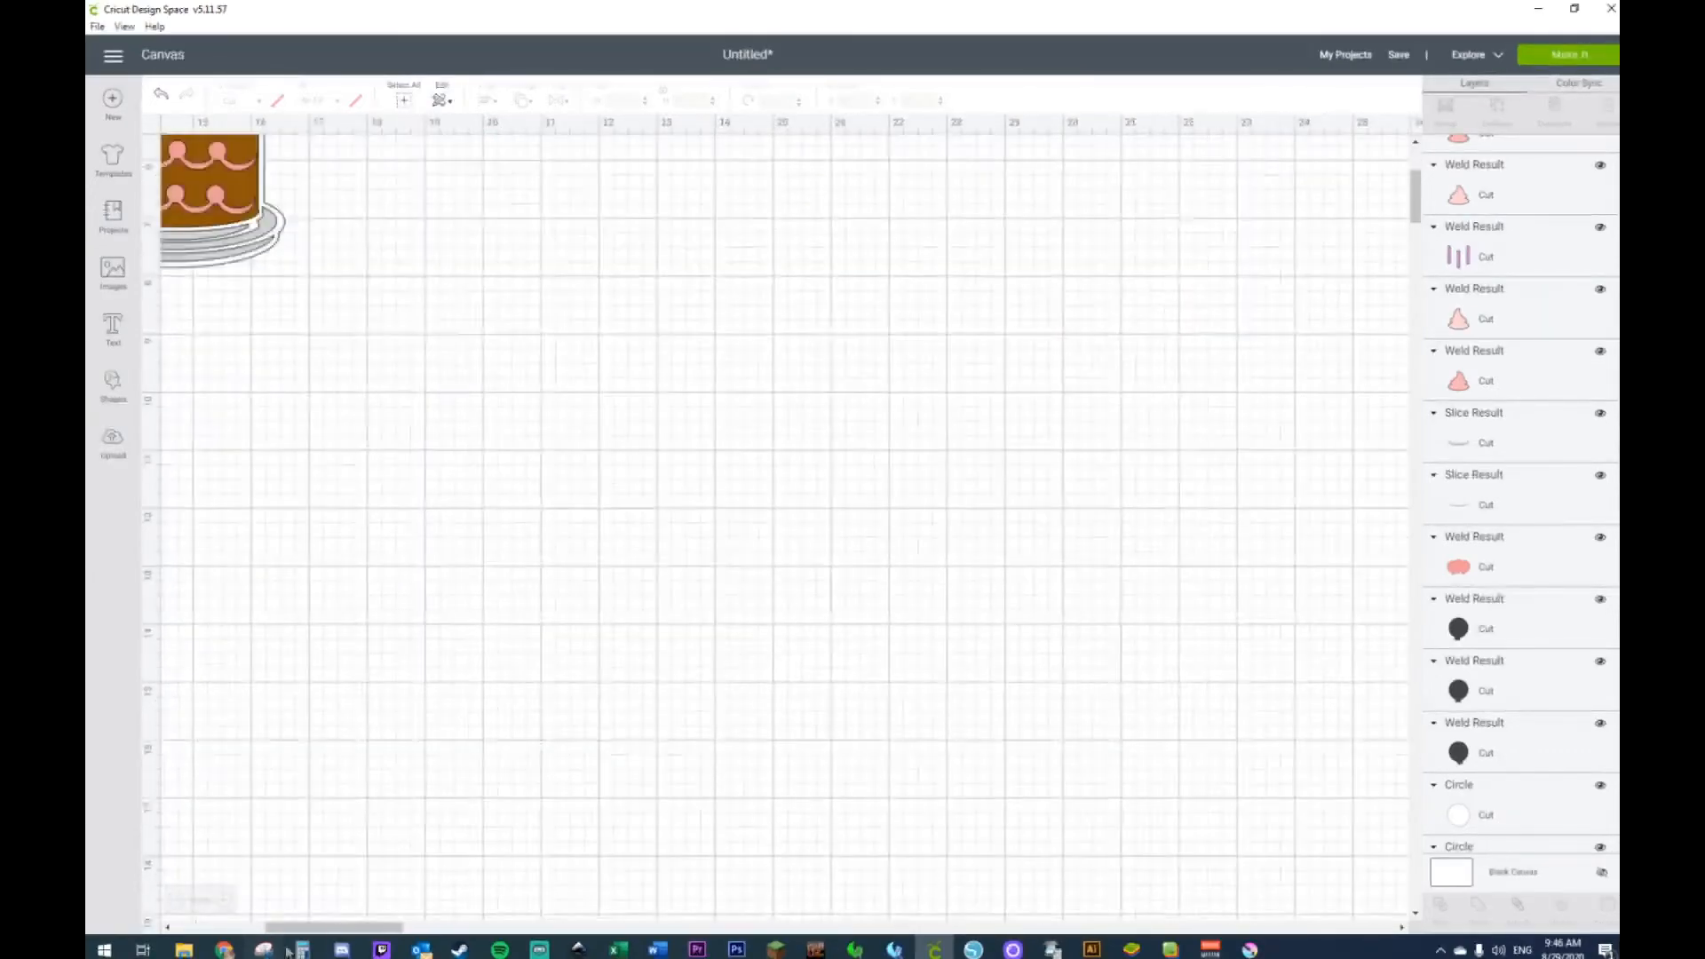
left_click_drag(321, 930, 229, 930)
scroll(329, 793, "up", 5)
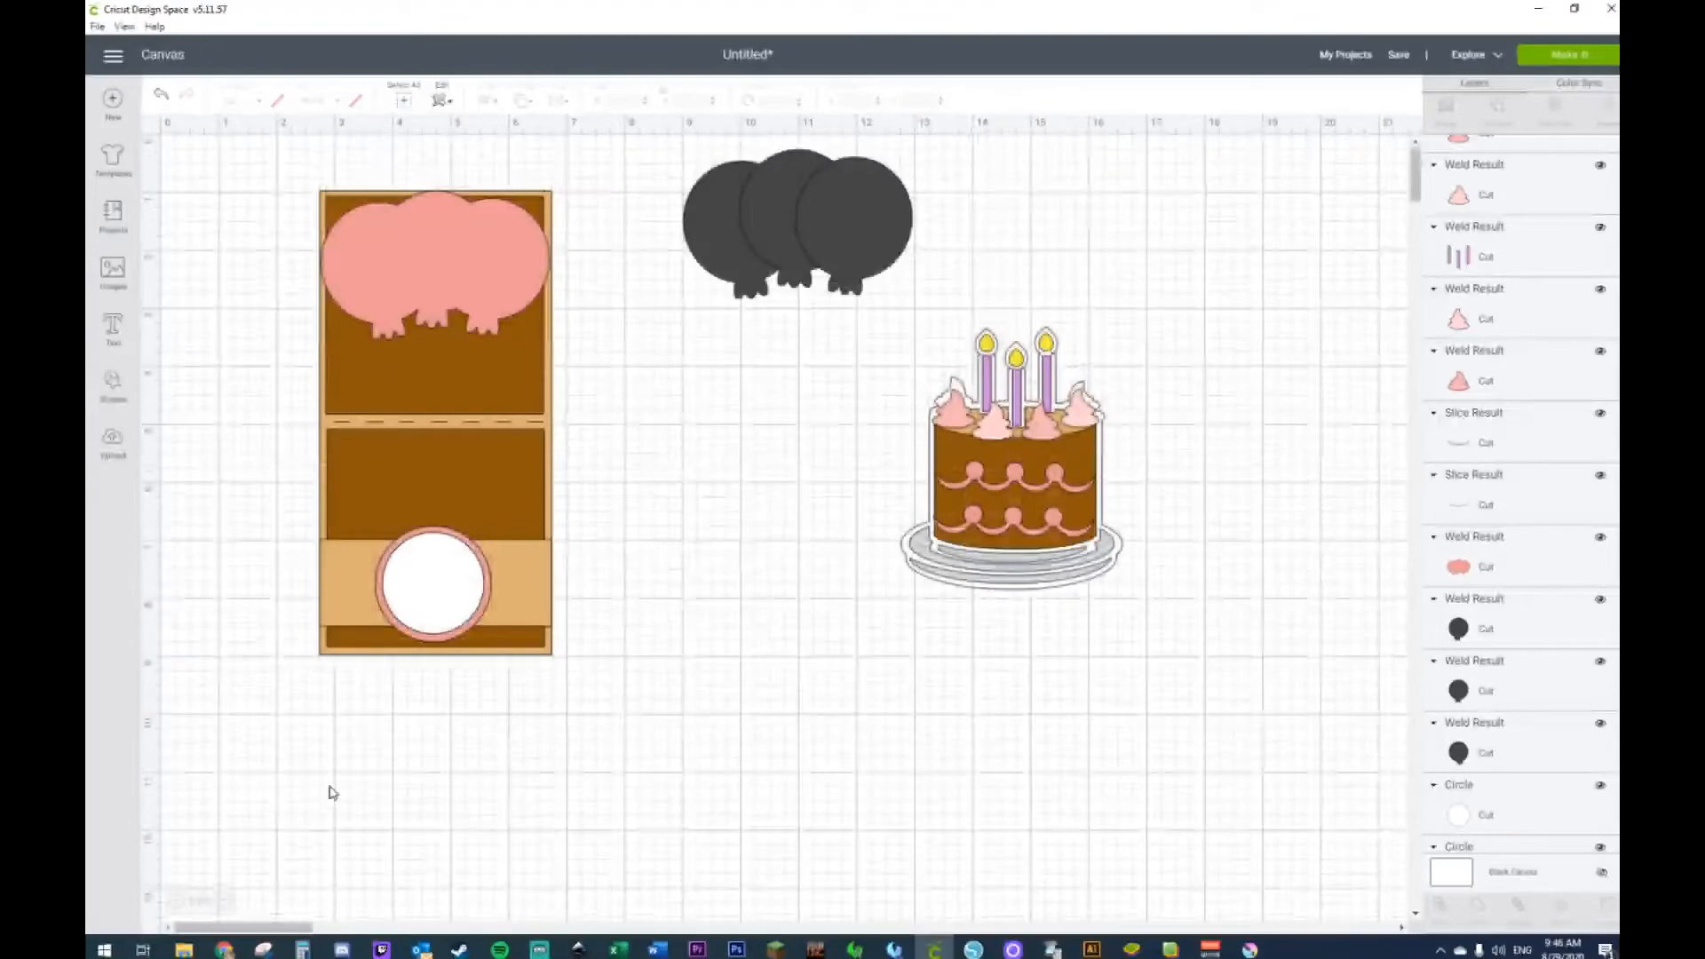
left_click_drag(989, 183, 1243, 671)
key("Delete")
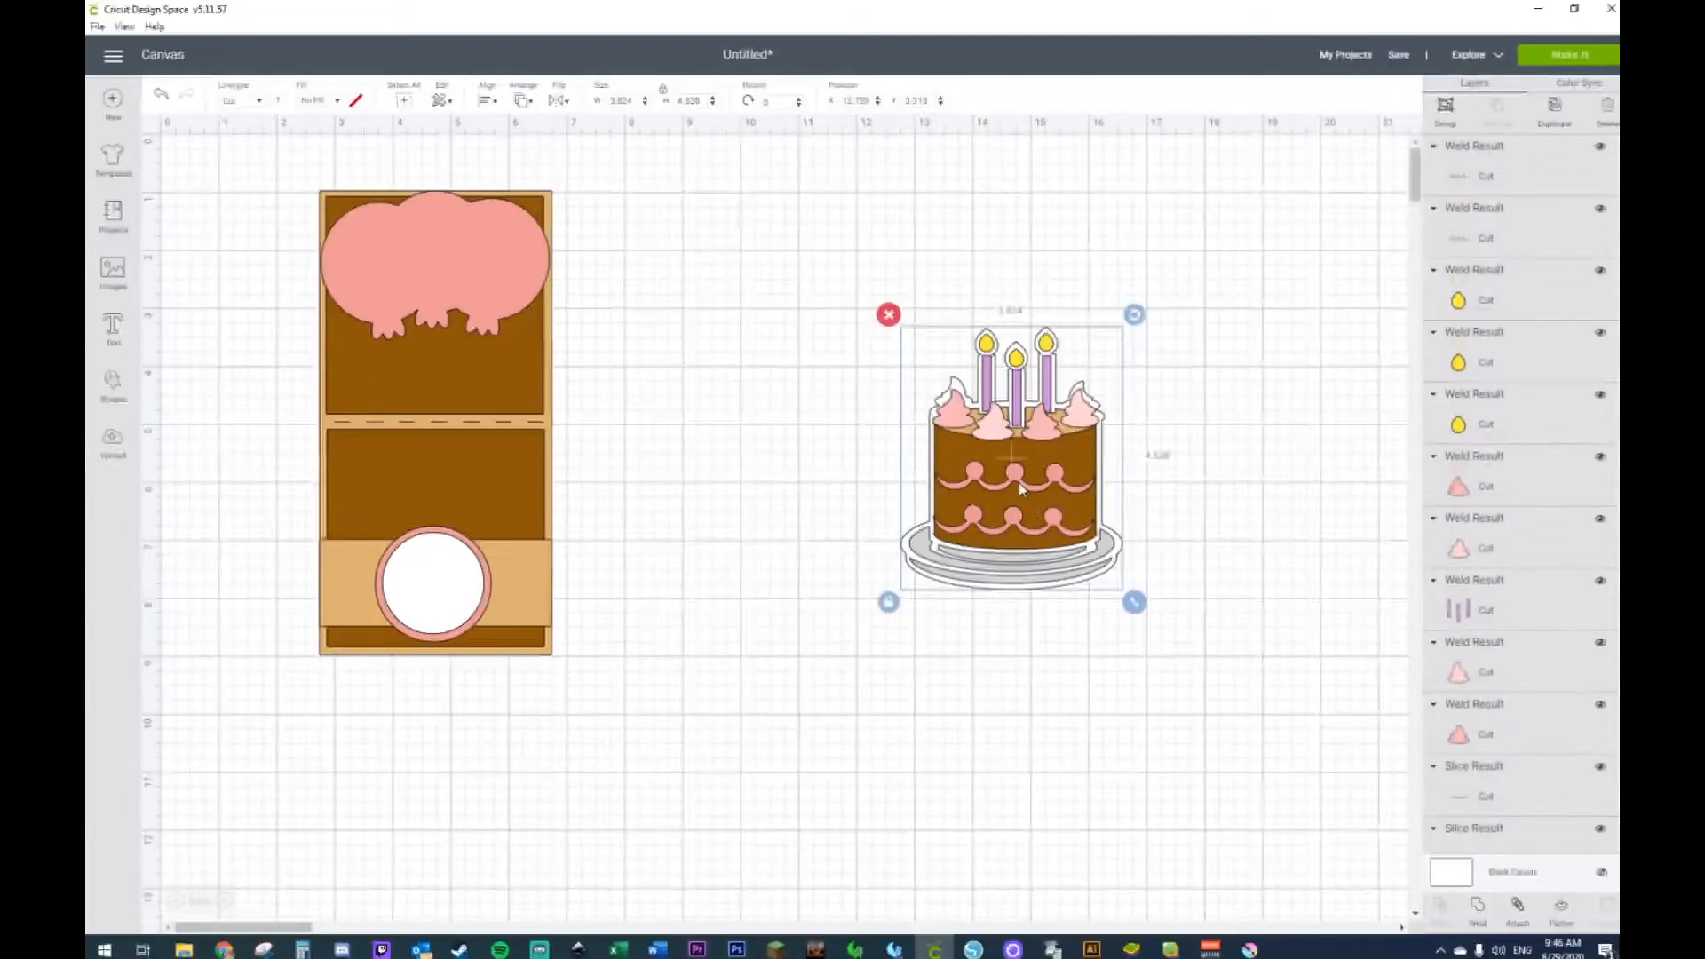
Step: Group all the cake pieces, scale the group to about 2.75 in wide, and place it on the card's upper panel at lower right
right_click(1019, 482)
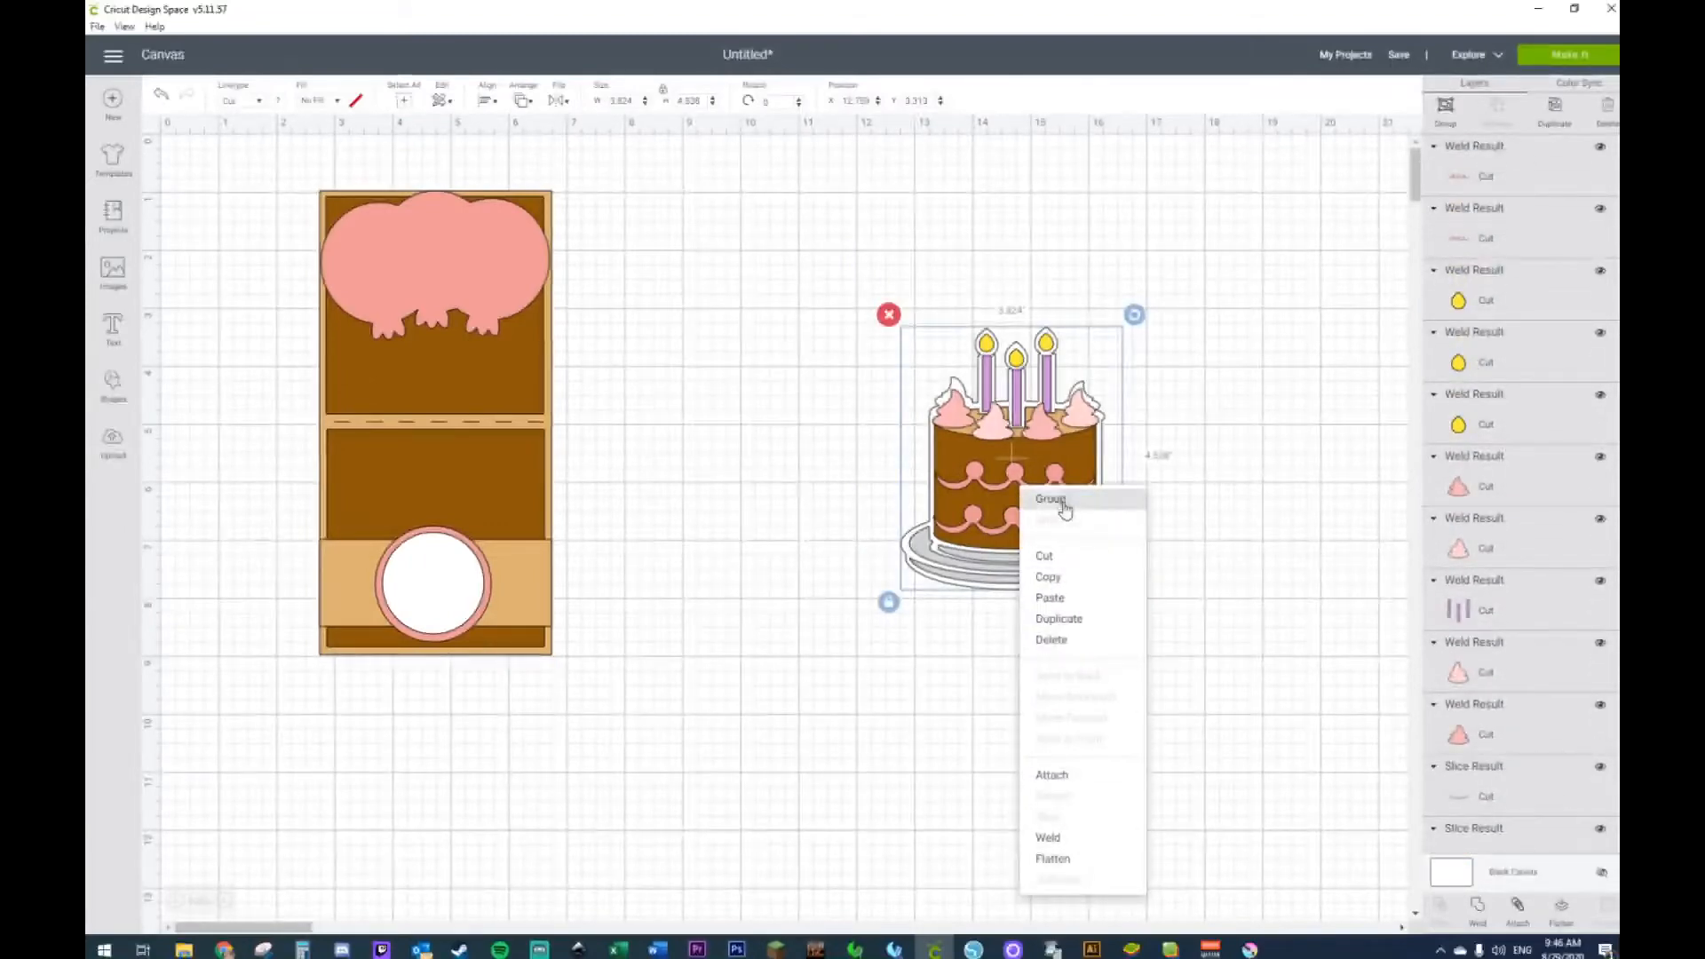
left_click(1056, 498)
left_click_drag(1060, 507, 853, 485)
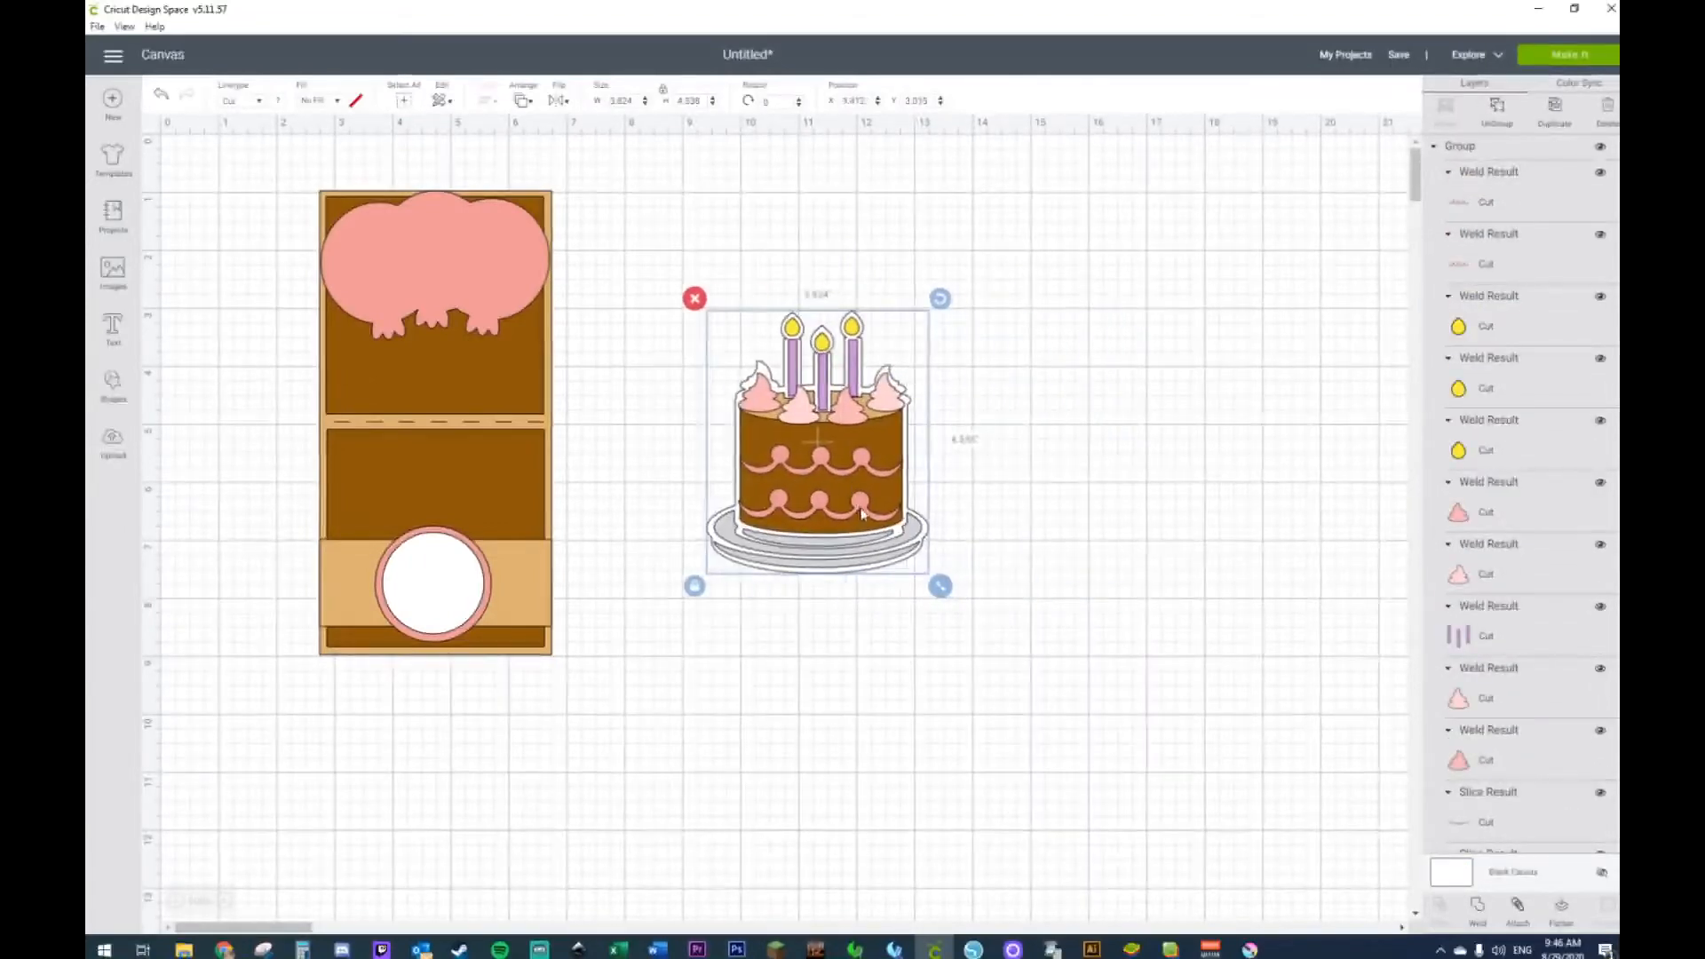
left_click_drag(942, 593, 503, 373)
left_click(725, 344)
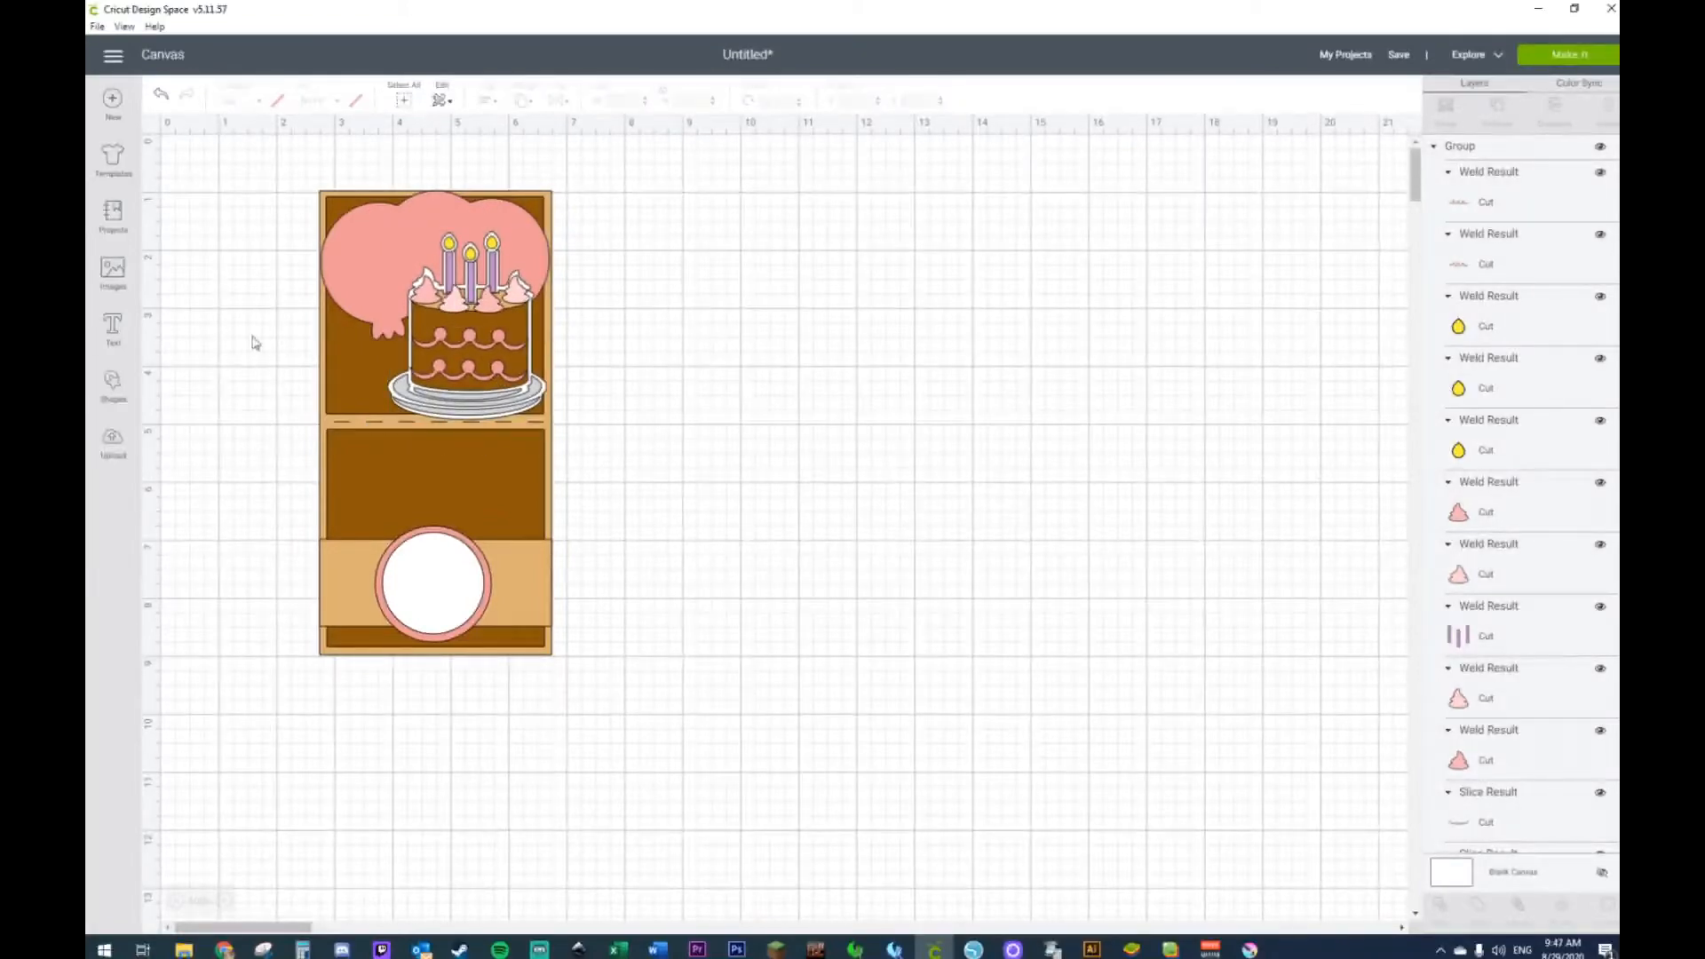
Step: Move the cake off the card and add a circle about 1.86 in wide inside the left pink balloon
left_click(337, 267)
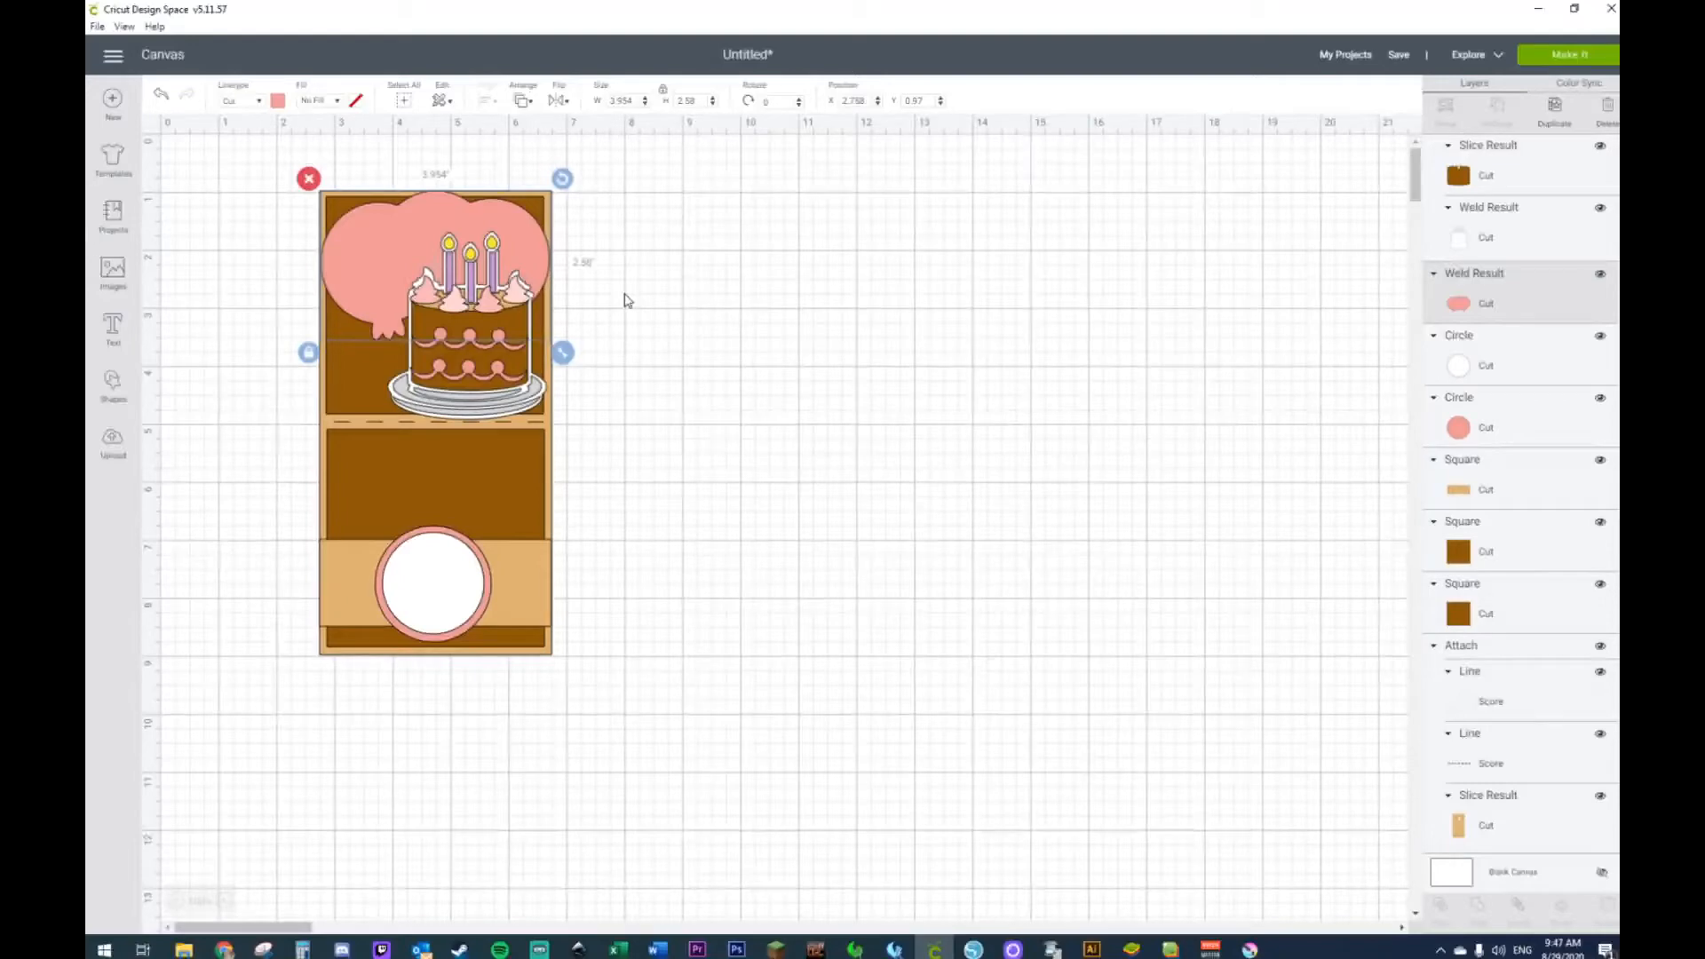
left_click_drag(460, 334, 888, 351)
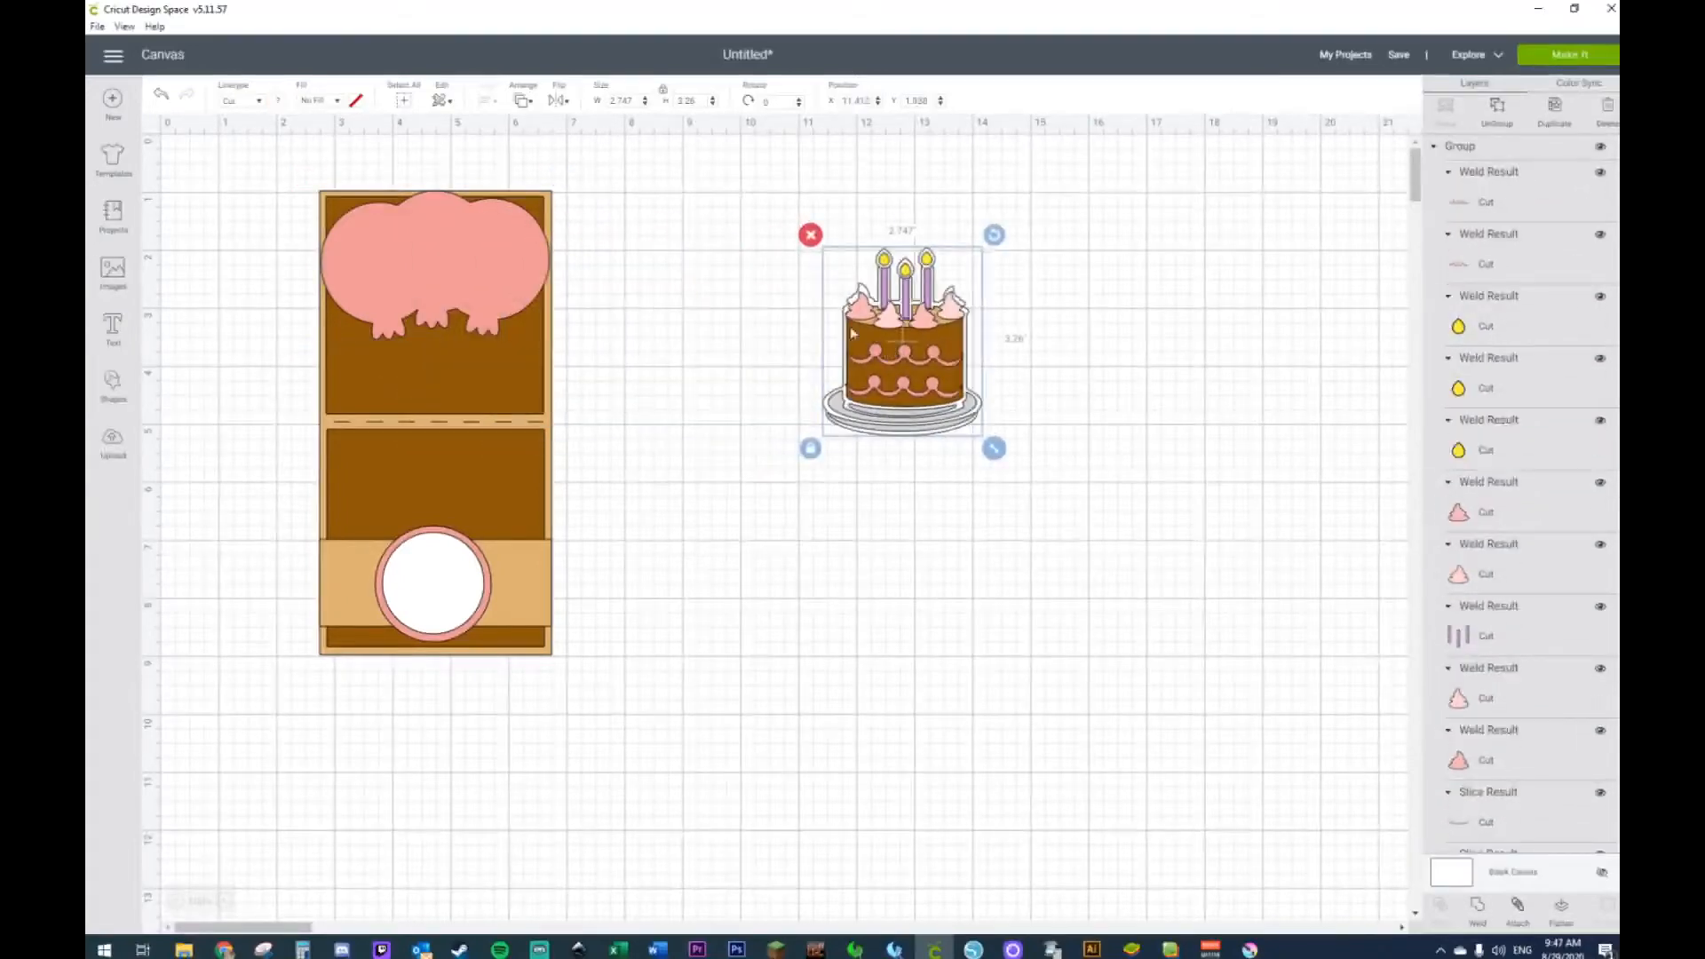
left_click(112, 386)
left_click(237, 284)
left_click_drag(437, 408, 346, 320)
left_click_drag(272, 269, 360, 271)
left_click_drag(440, 336, 451, 347)
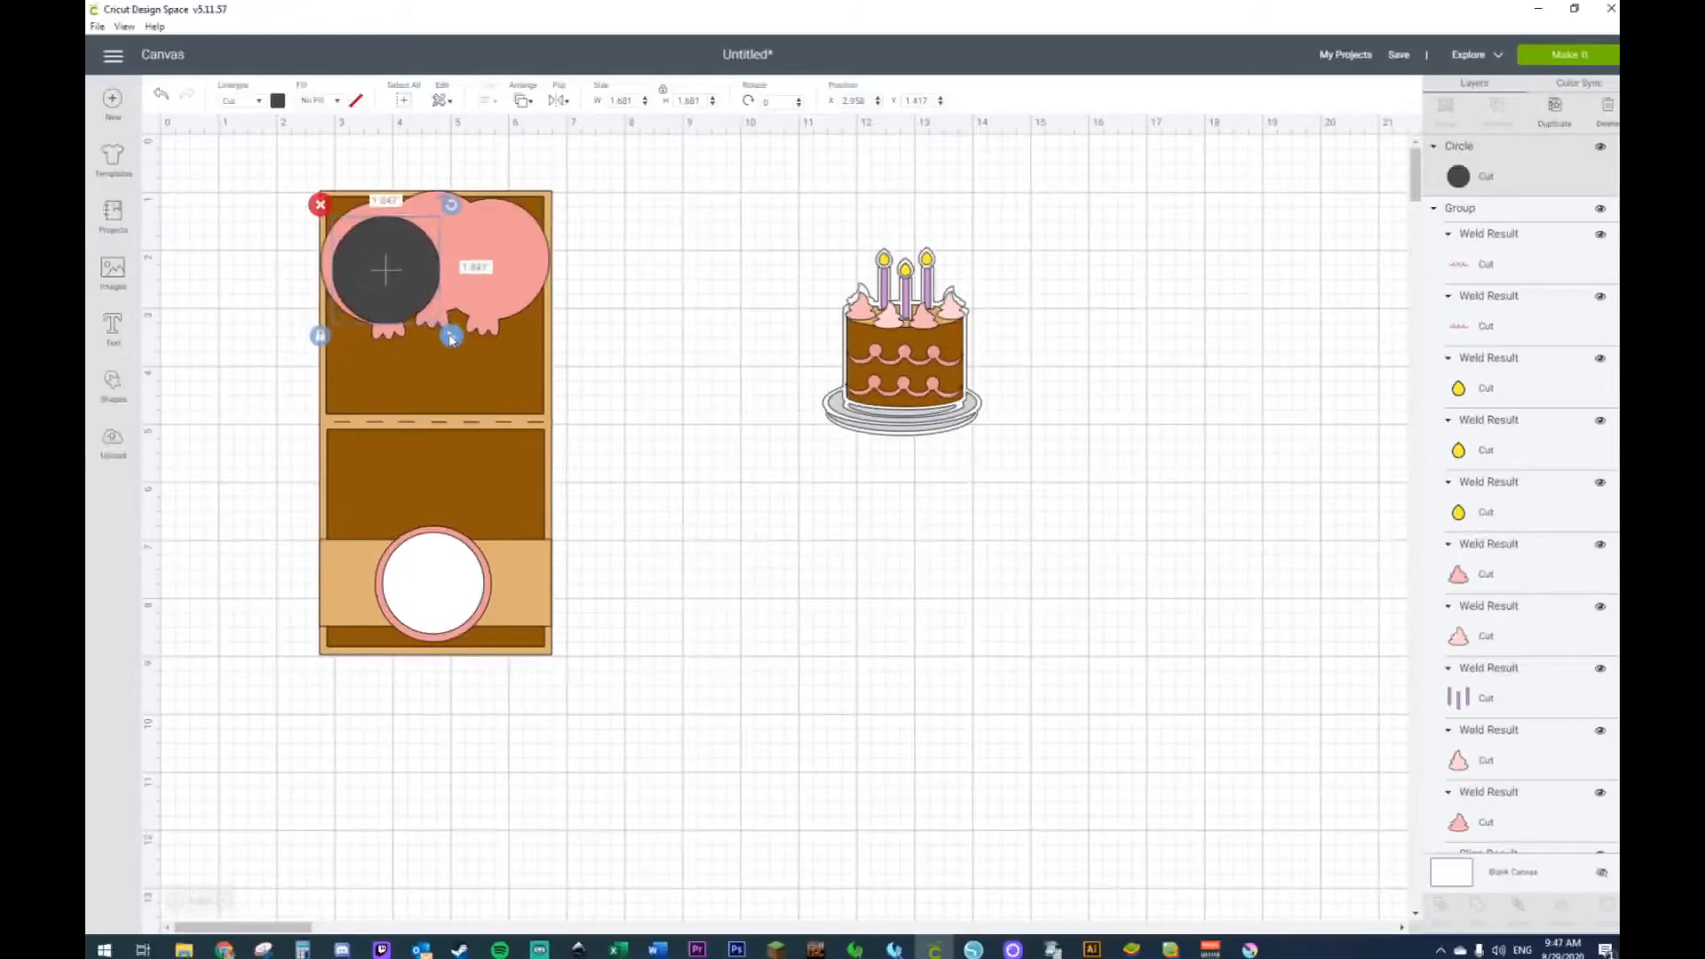
Step: Duplicate the circle twice and center the copies inside the middle and right balloons
left_click_drag(381, 280, 491, 288)
key("ctrl+d")
key("ctrl+d")
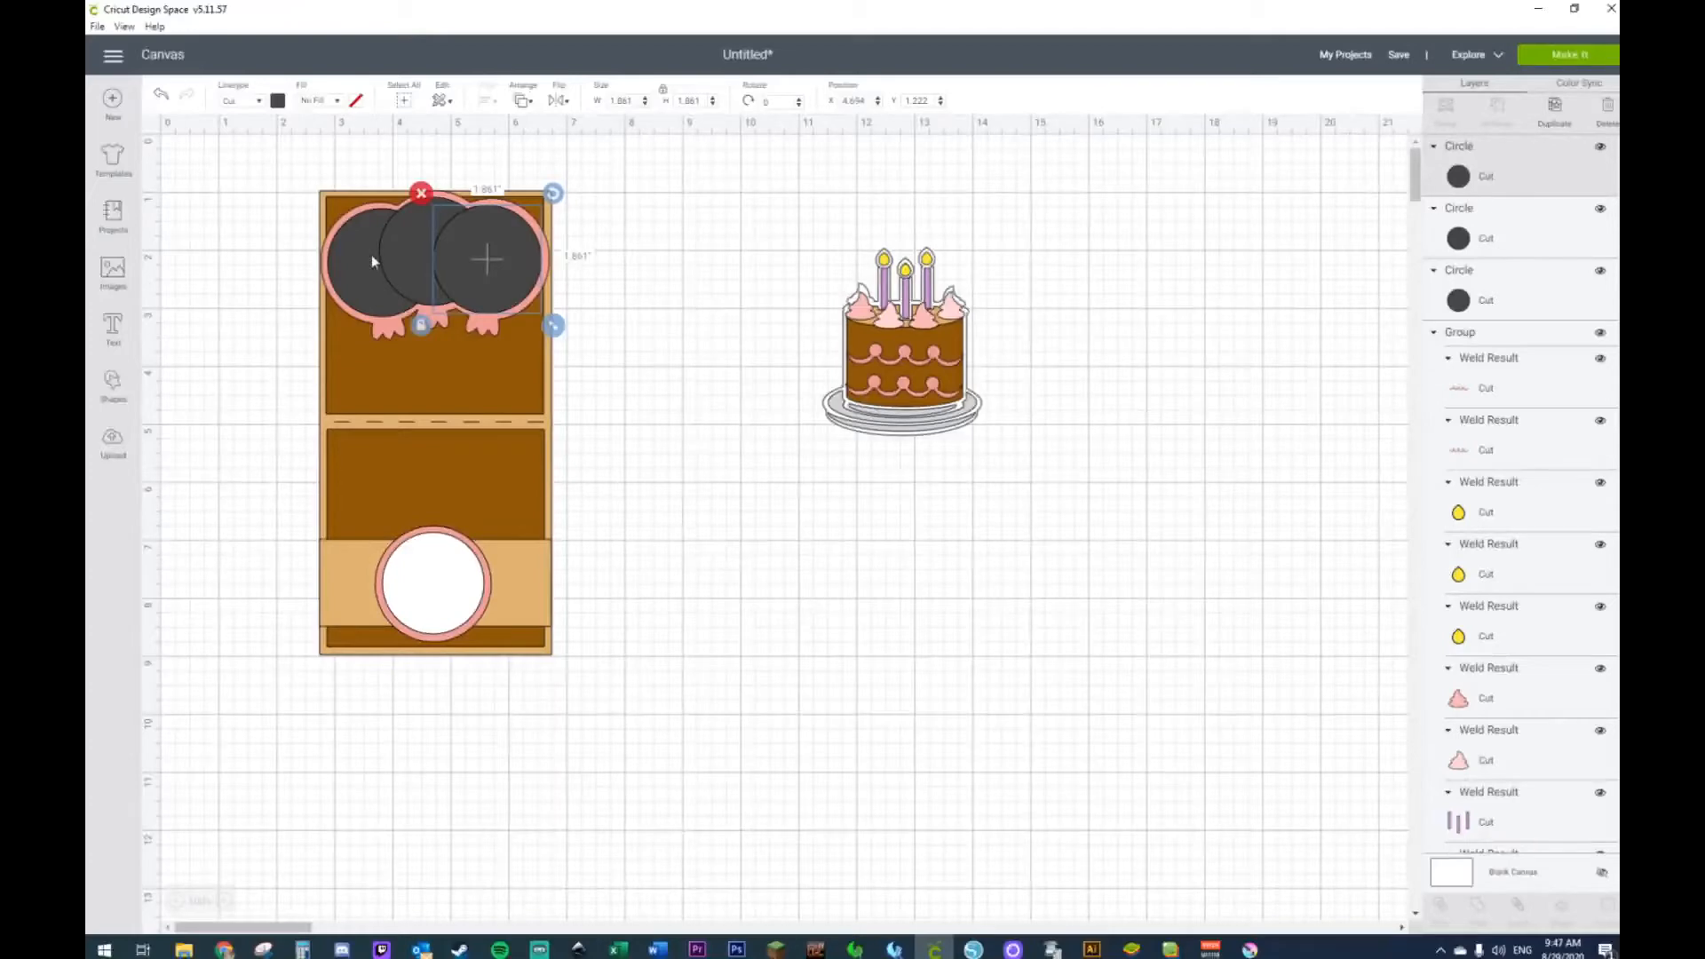
Step: Weld the three dark circles over the balloons into one shape
left_click(366, 264)
left_click(412, 254, "shift")
left_click(501, 256, "shift")
right_click(501, 256)
left_click(531, 611)
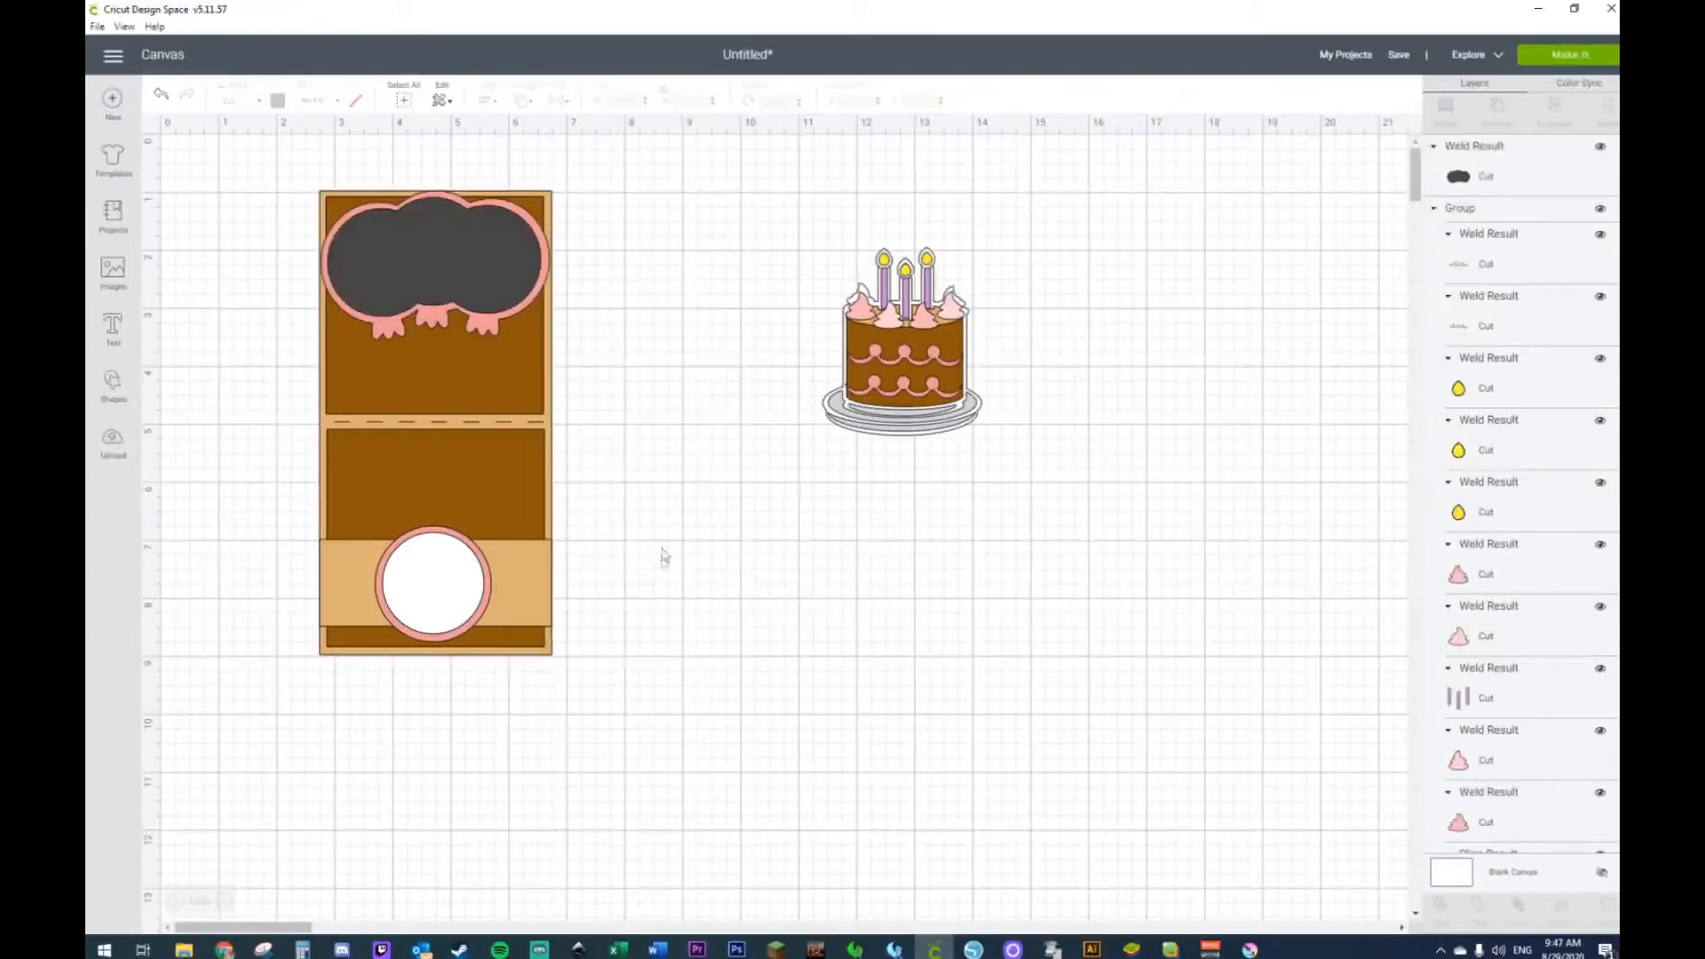
left_click(398, 286)
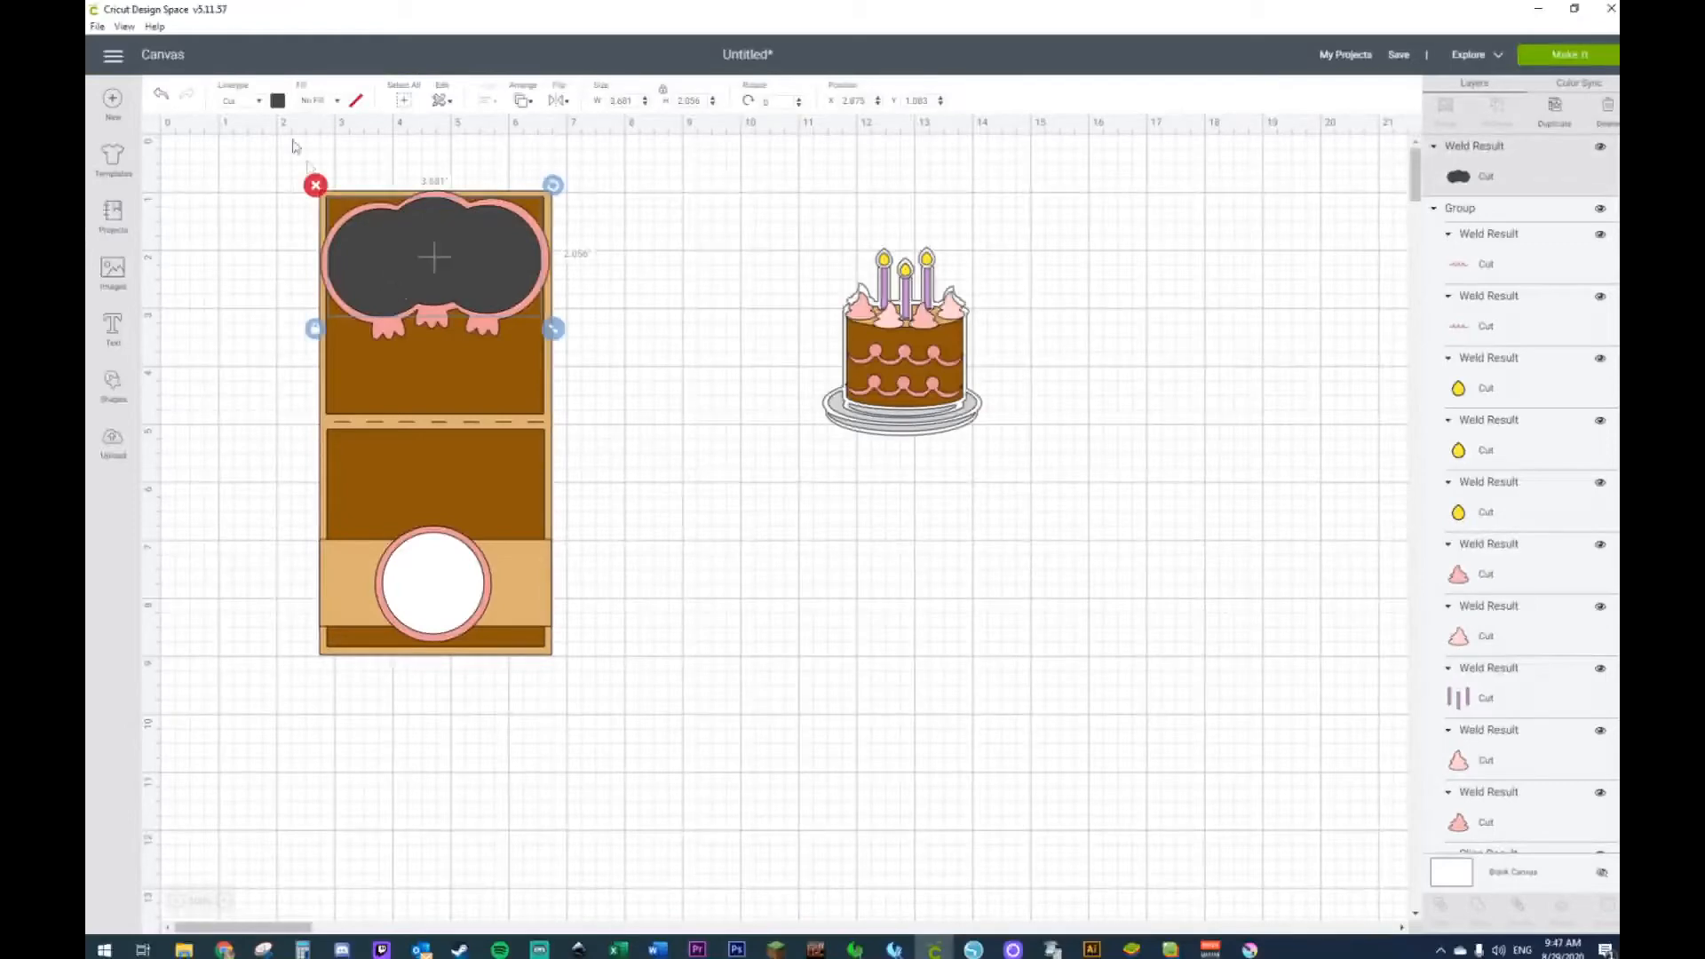
left_click(277, 100)
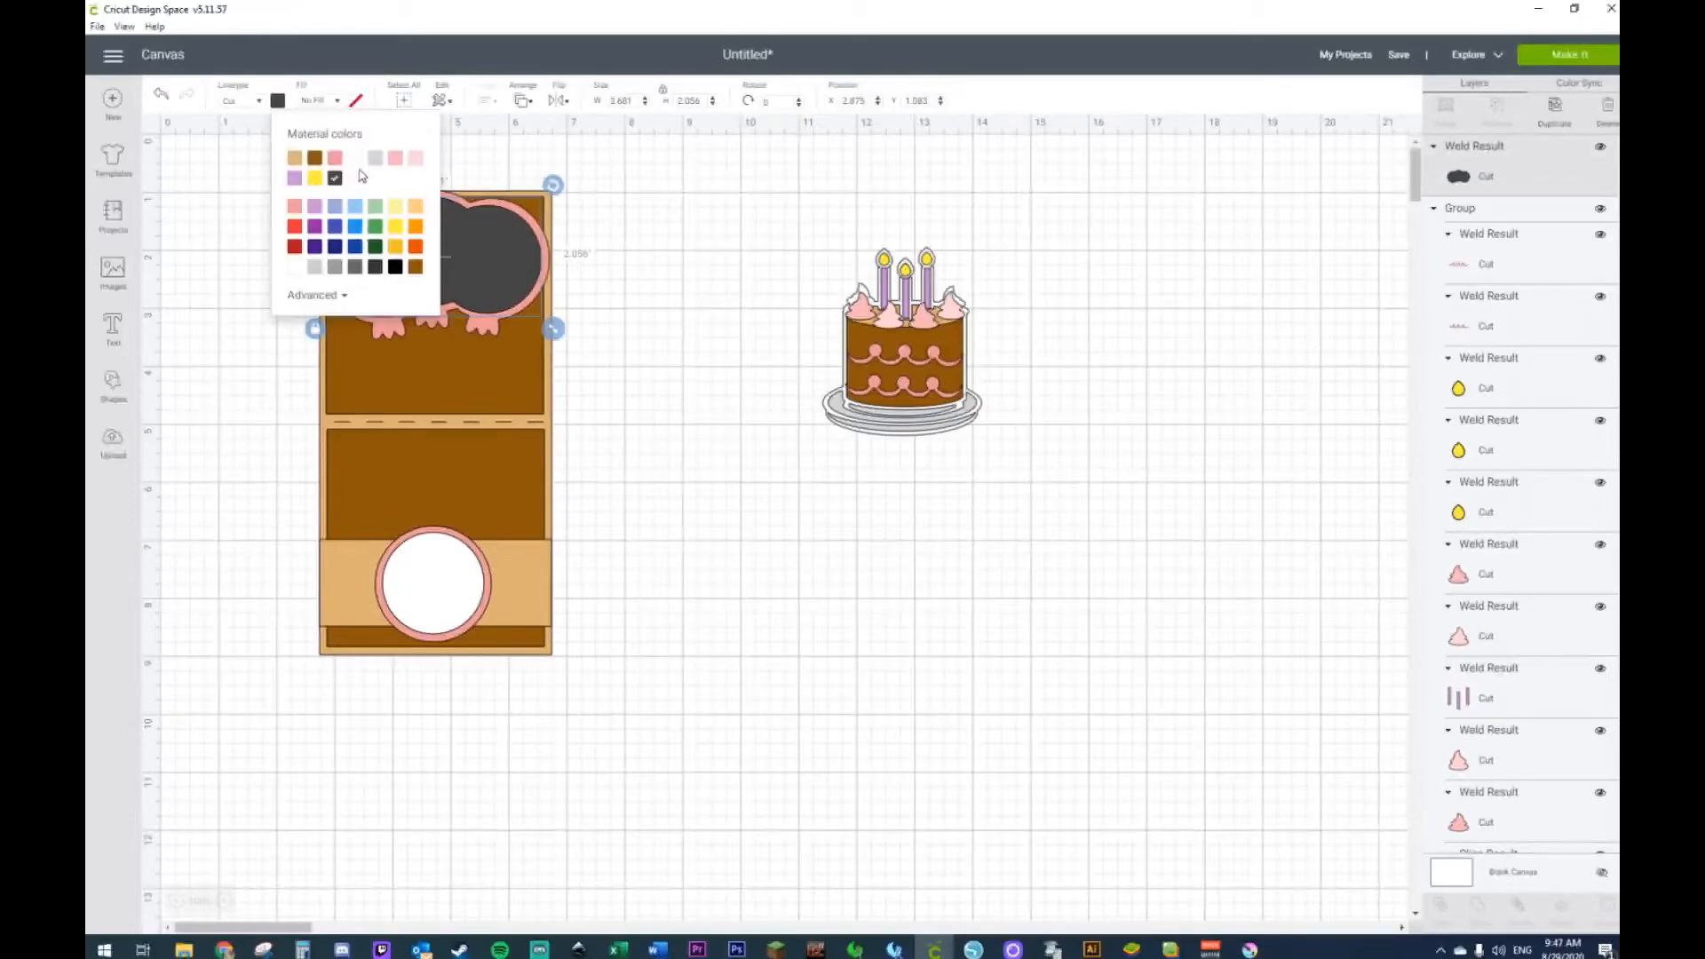
left_click(229, 348)
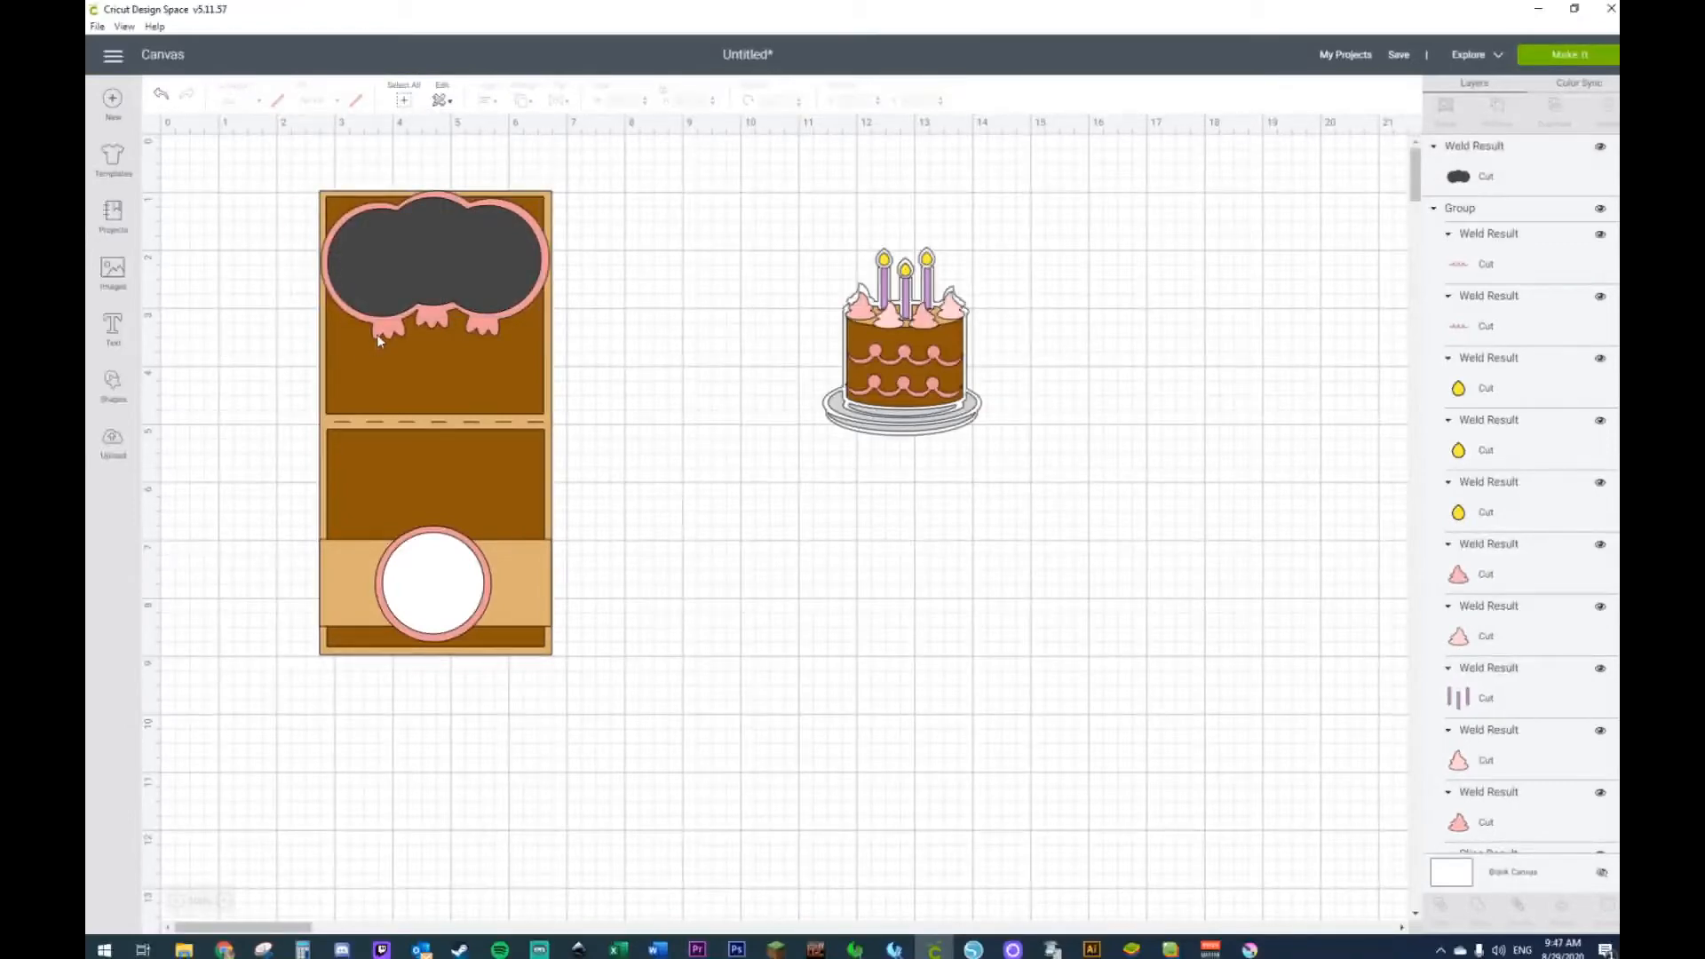
Step: Recolor the welded circle shape inside the pink balloons white
left_click(376, 285)
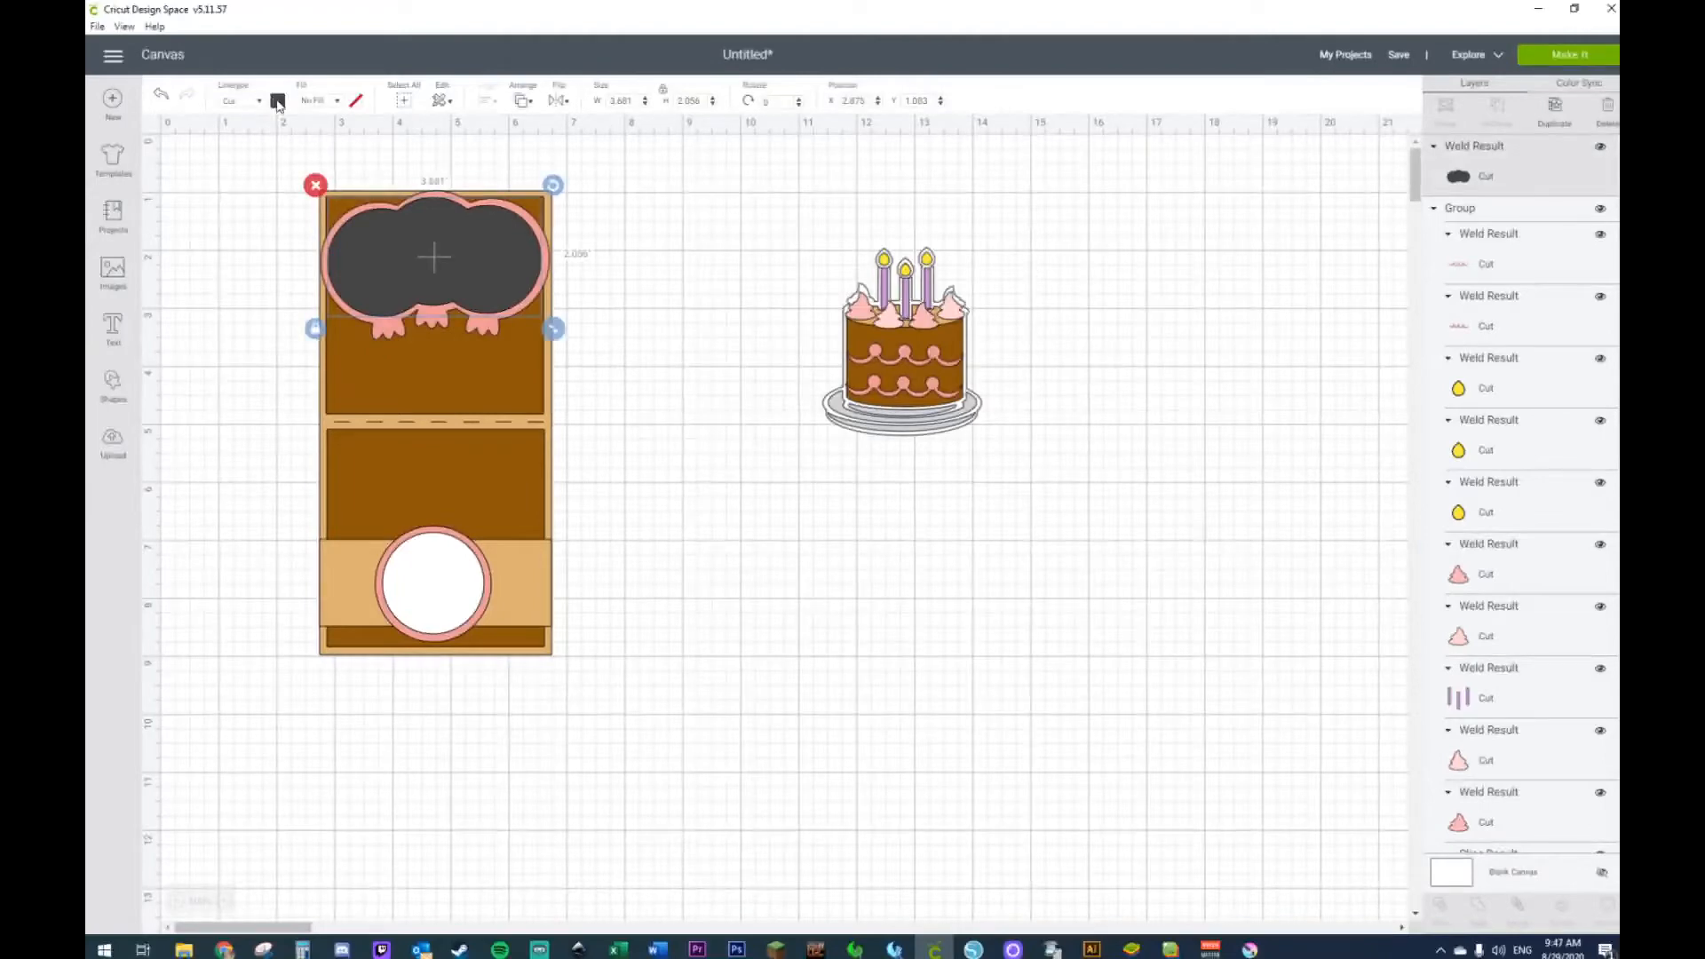
left_click(278, 102)
left_click(355, 160)
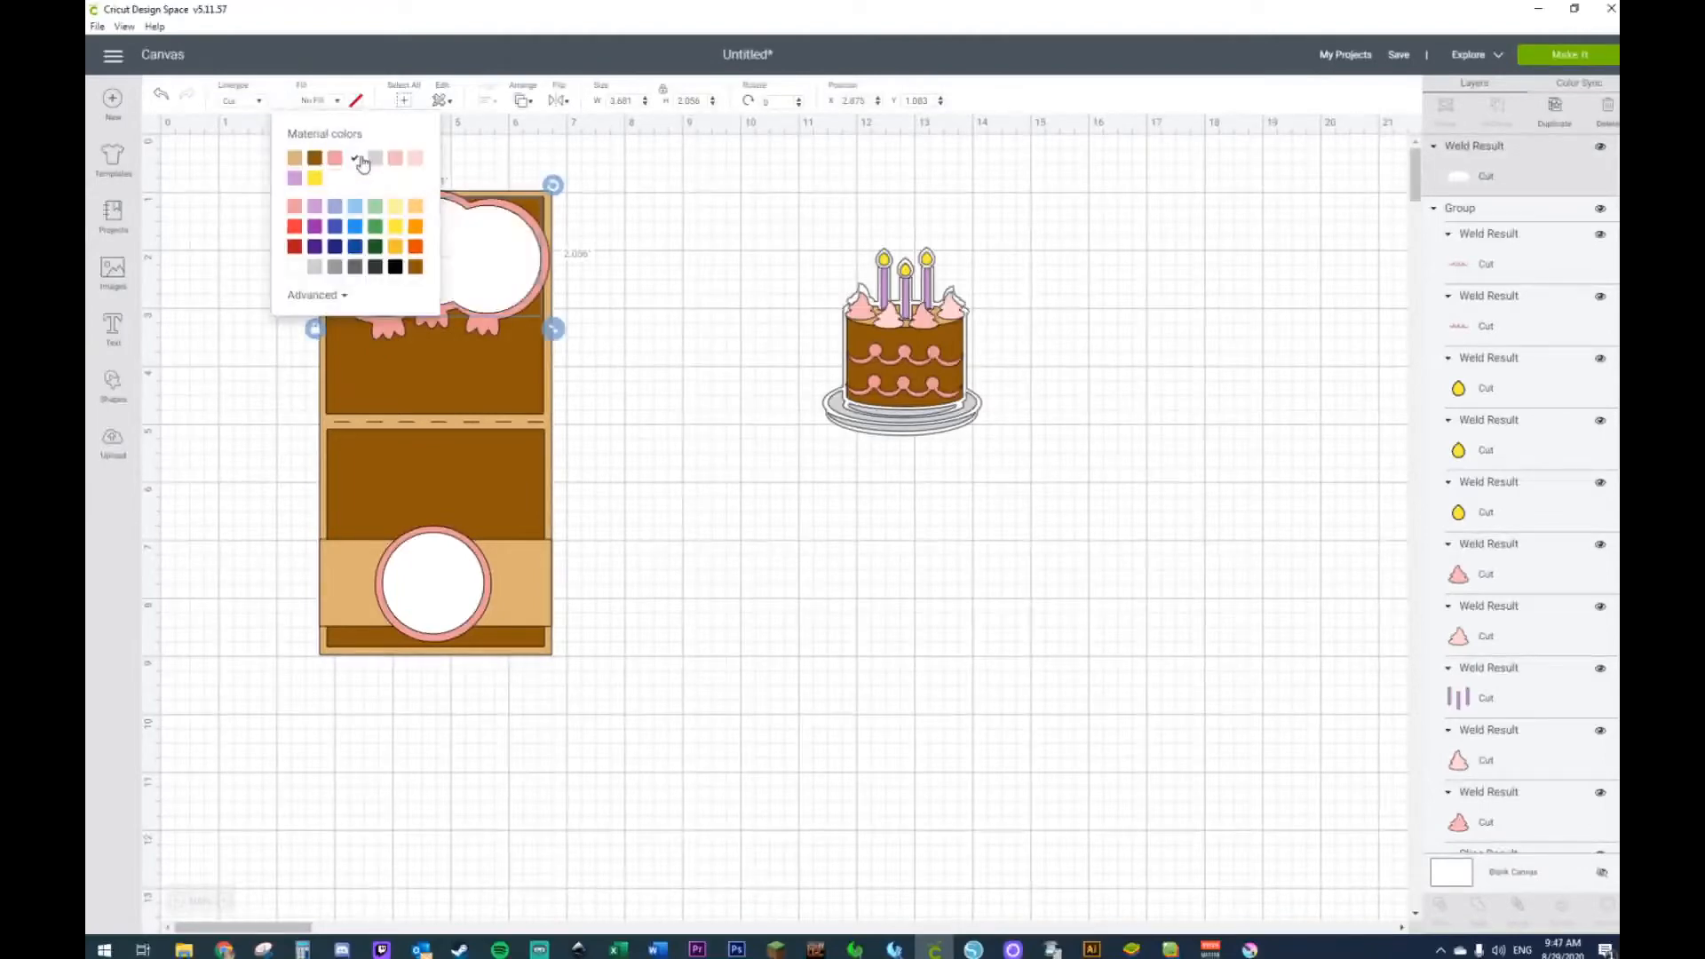
left_click(790, 206)
Step: Bring the grouped cake to the front and place it over the balloons at the upper panel's lower right
left_click_drag(919, 404, 820, 404)
right_click(819, 404)
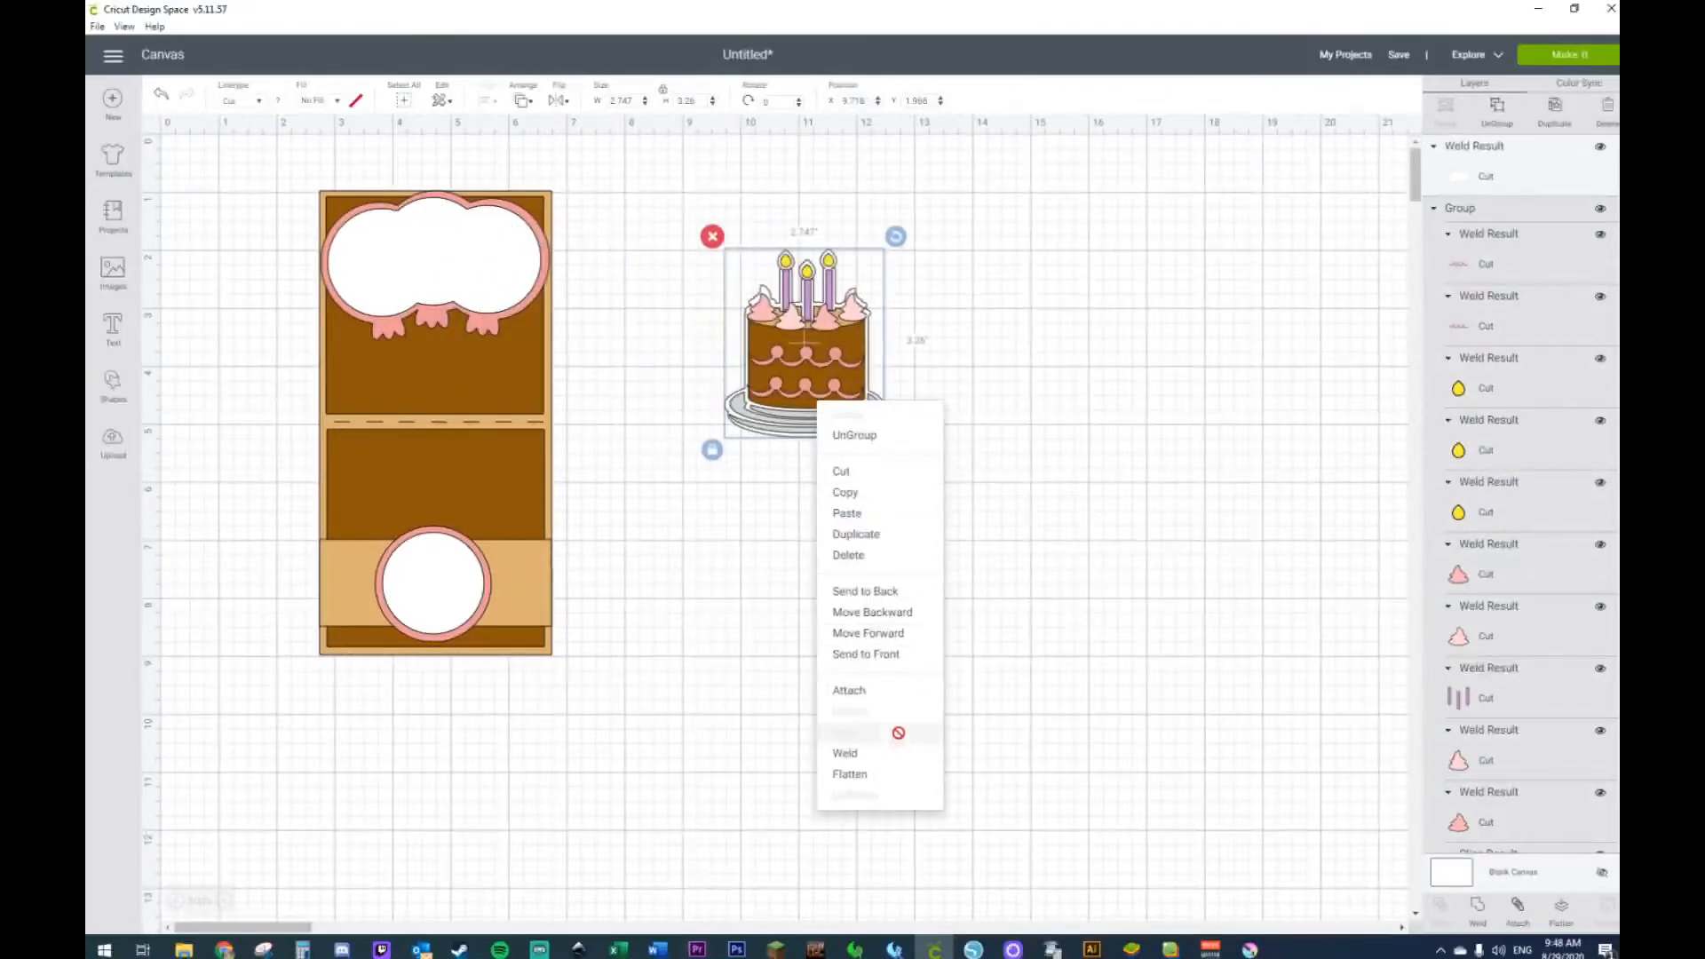
left_click(894, 655)
left_click_drag(847, 346, 500, 327)
left_click(749, 317)
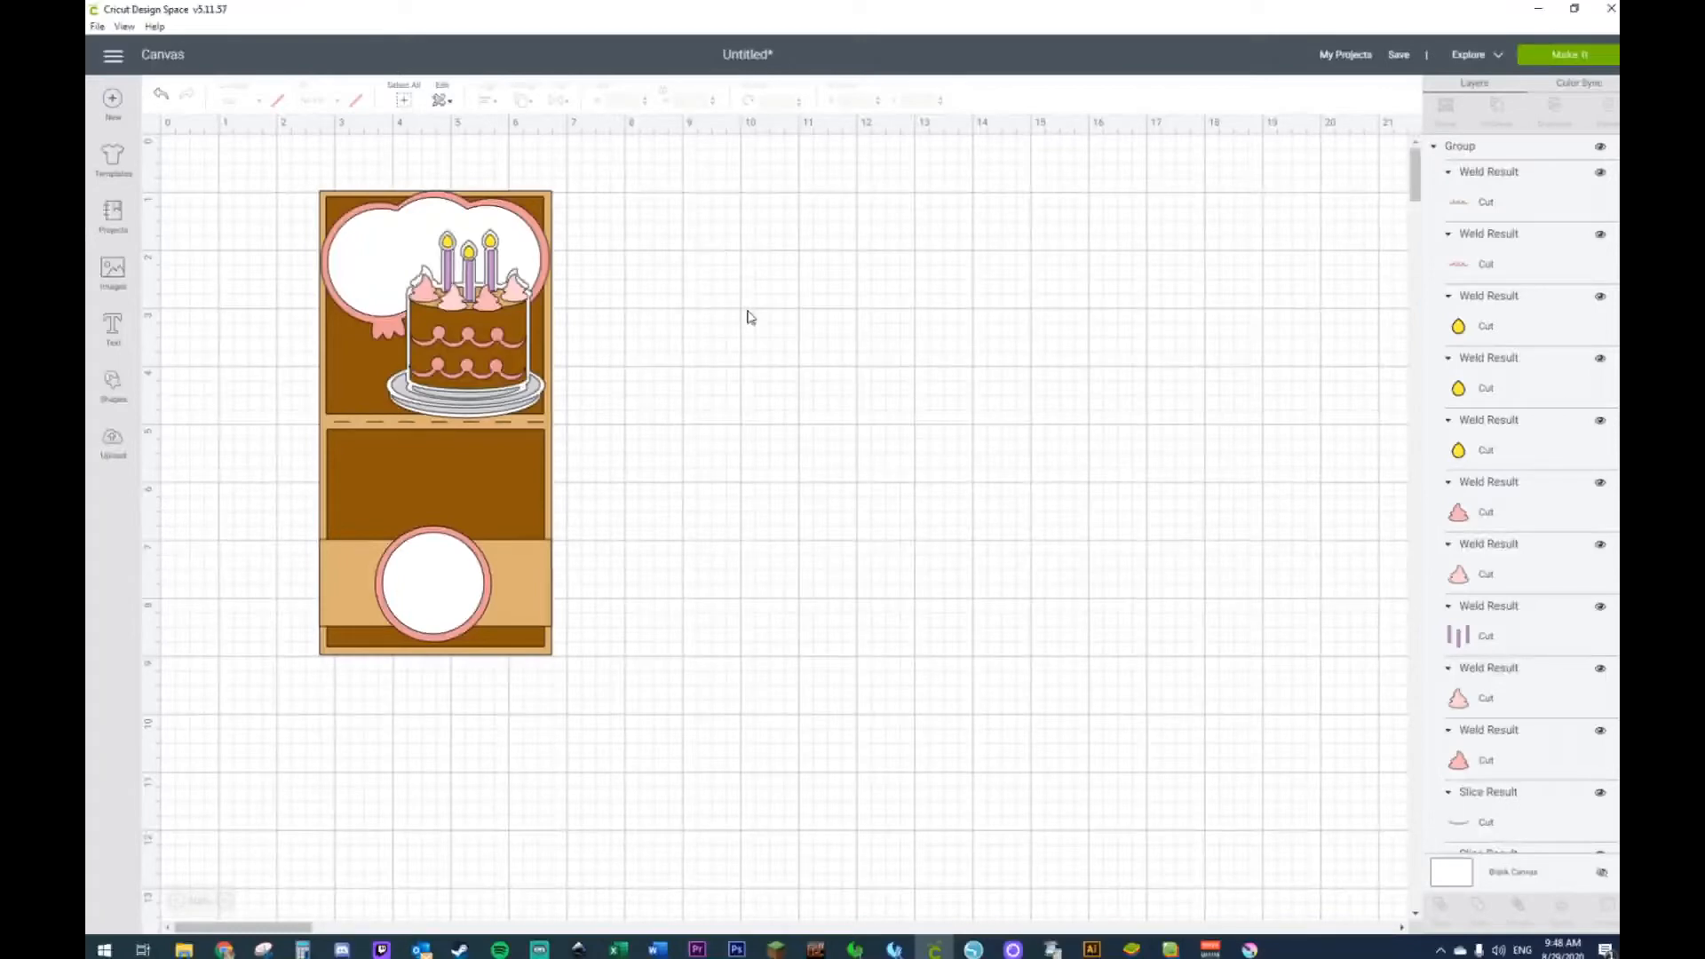
Step: Duplicate the grouped cake and place the copy just to the right of the card
left_click(475, 373)
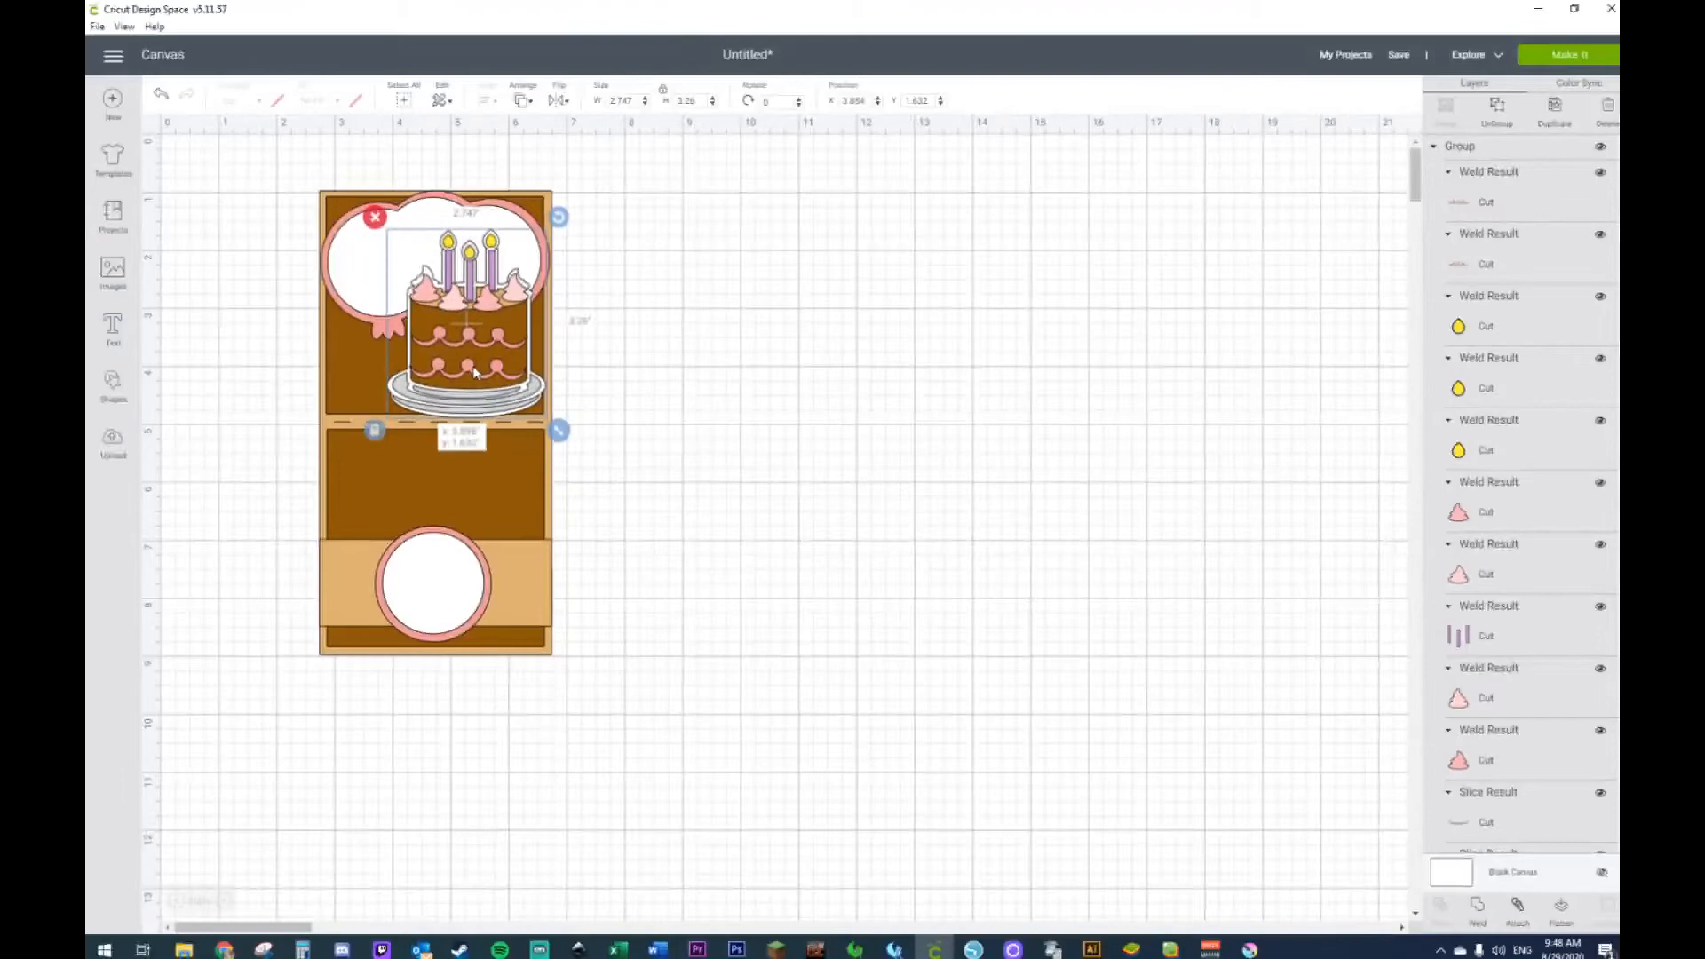
left_click_drag(473, 369, 699, 349)
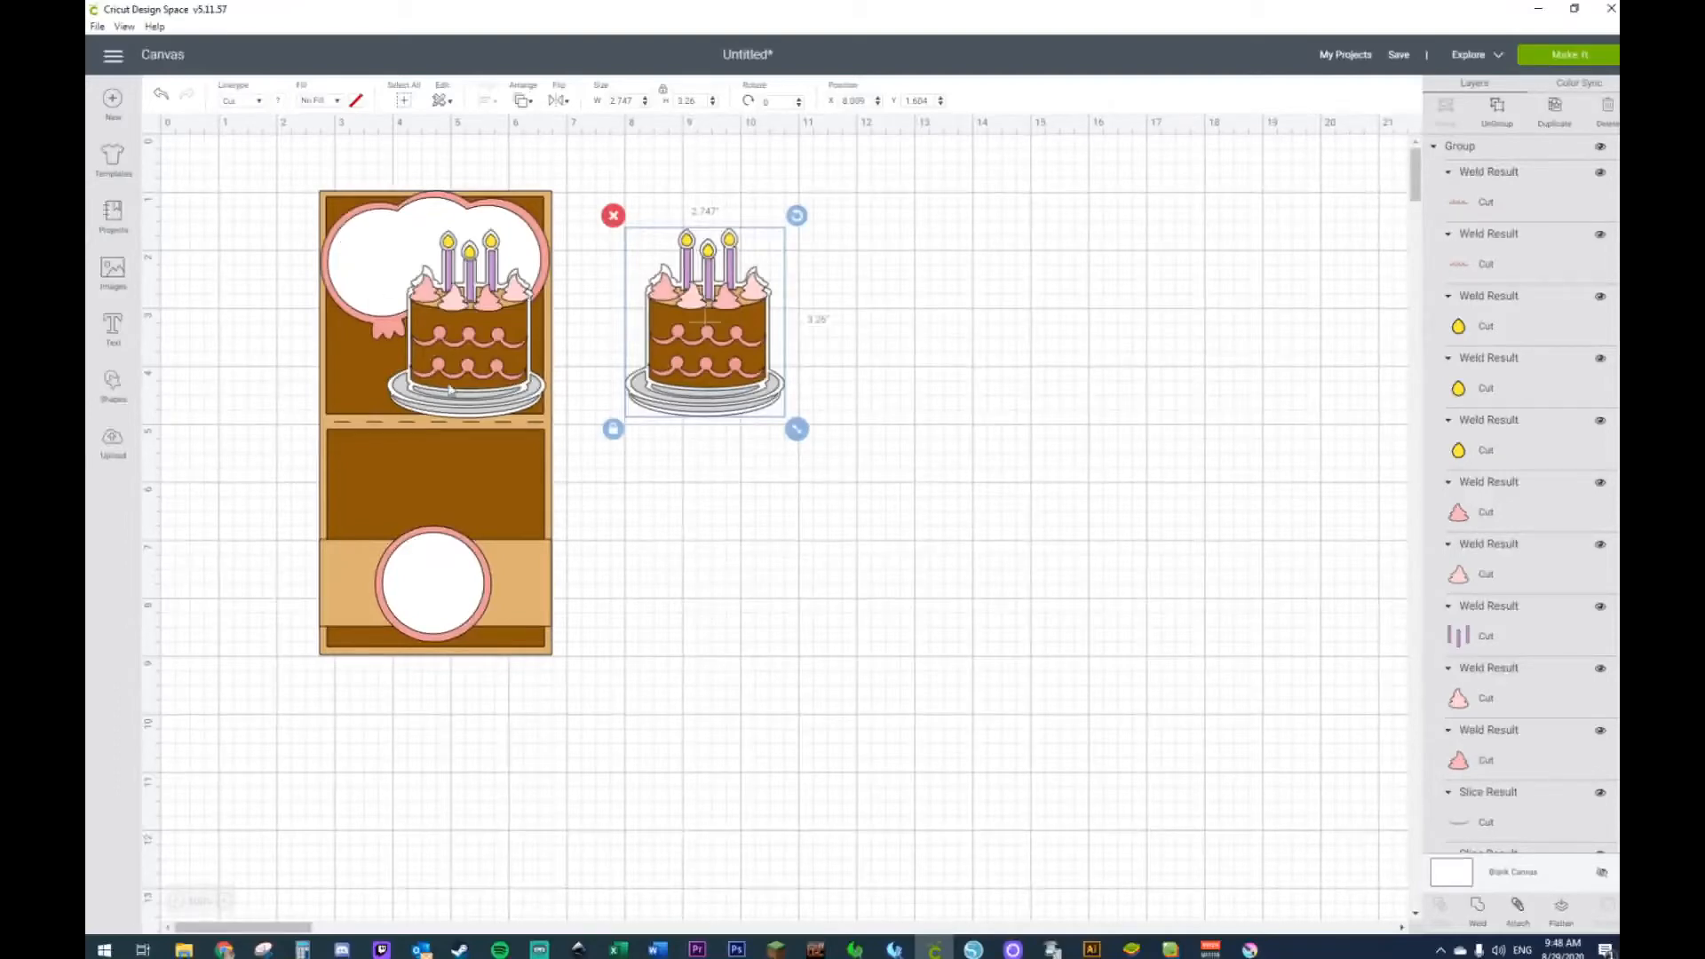
left_click(222, 901)
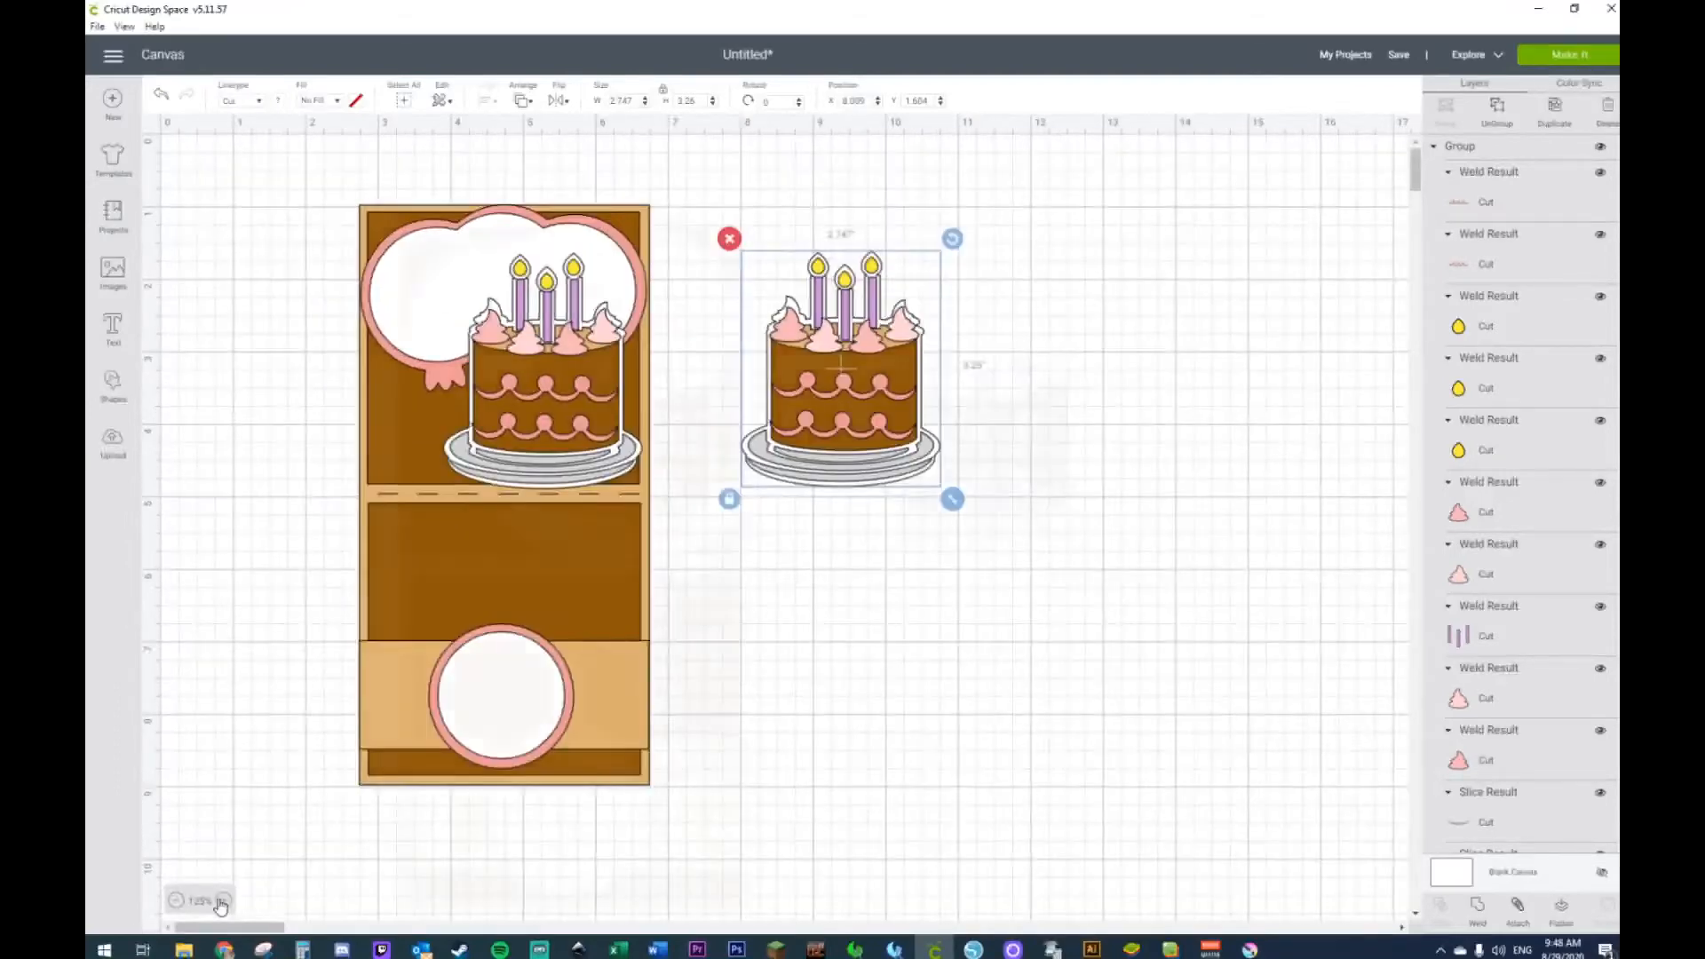
Step: Nudge the cake on the card's upper panel slightly downward and ungroup it
left_click(222, 901)
left_click(222, 902)
left_click(222, 901)
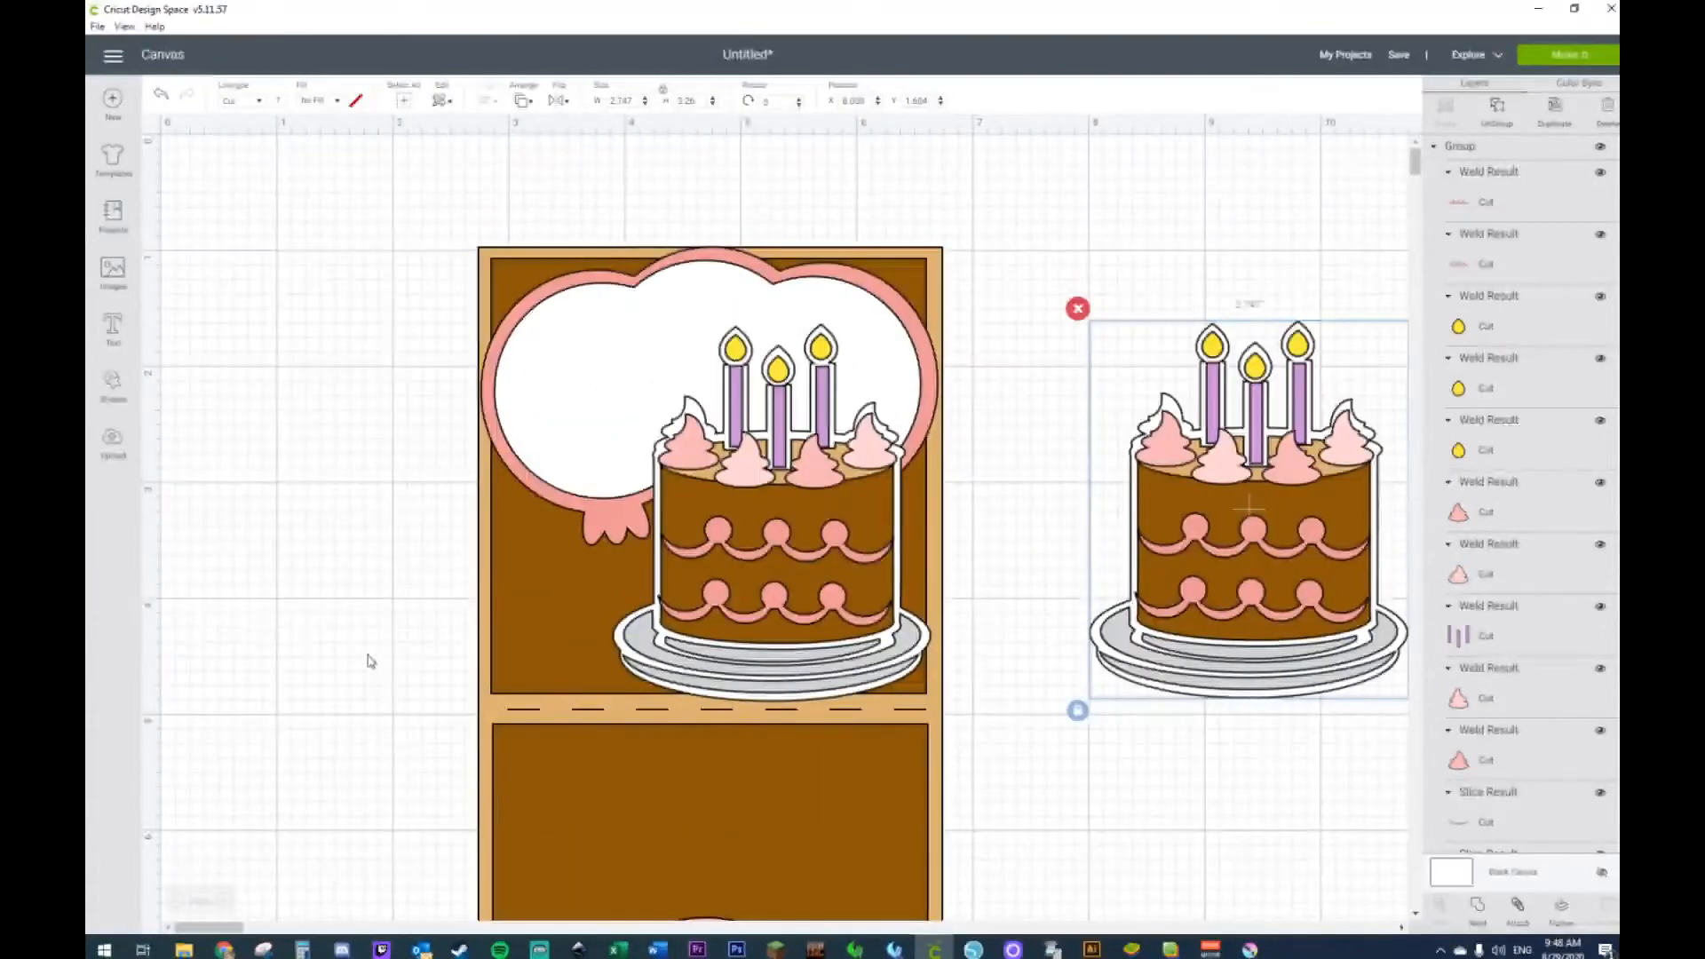
left_click(432, 640)
left_click_drag(740, 494, 738, 503)
right_click(737, 503)
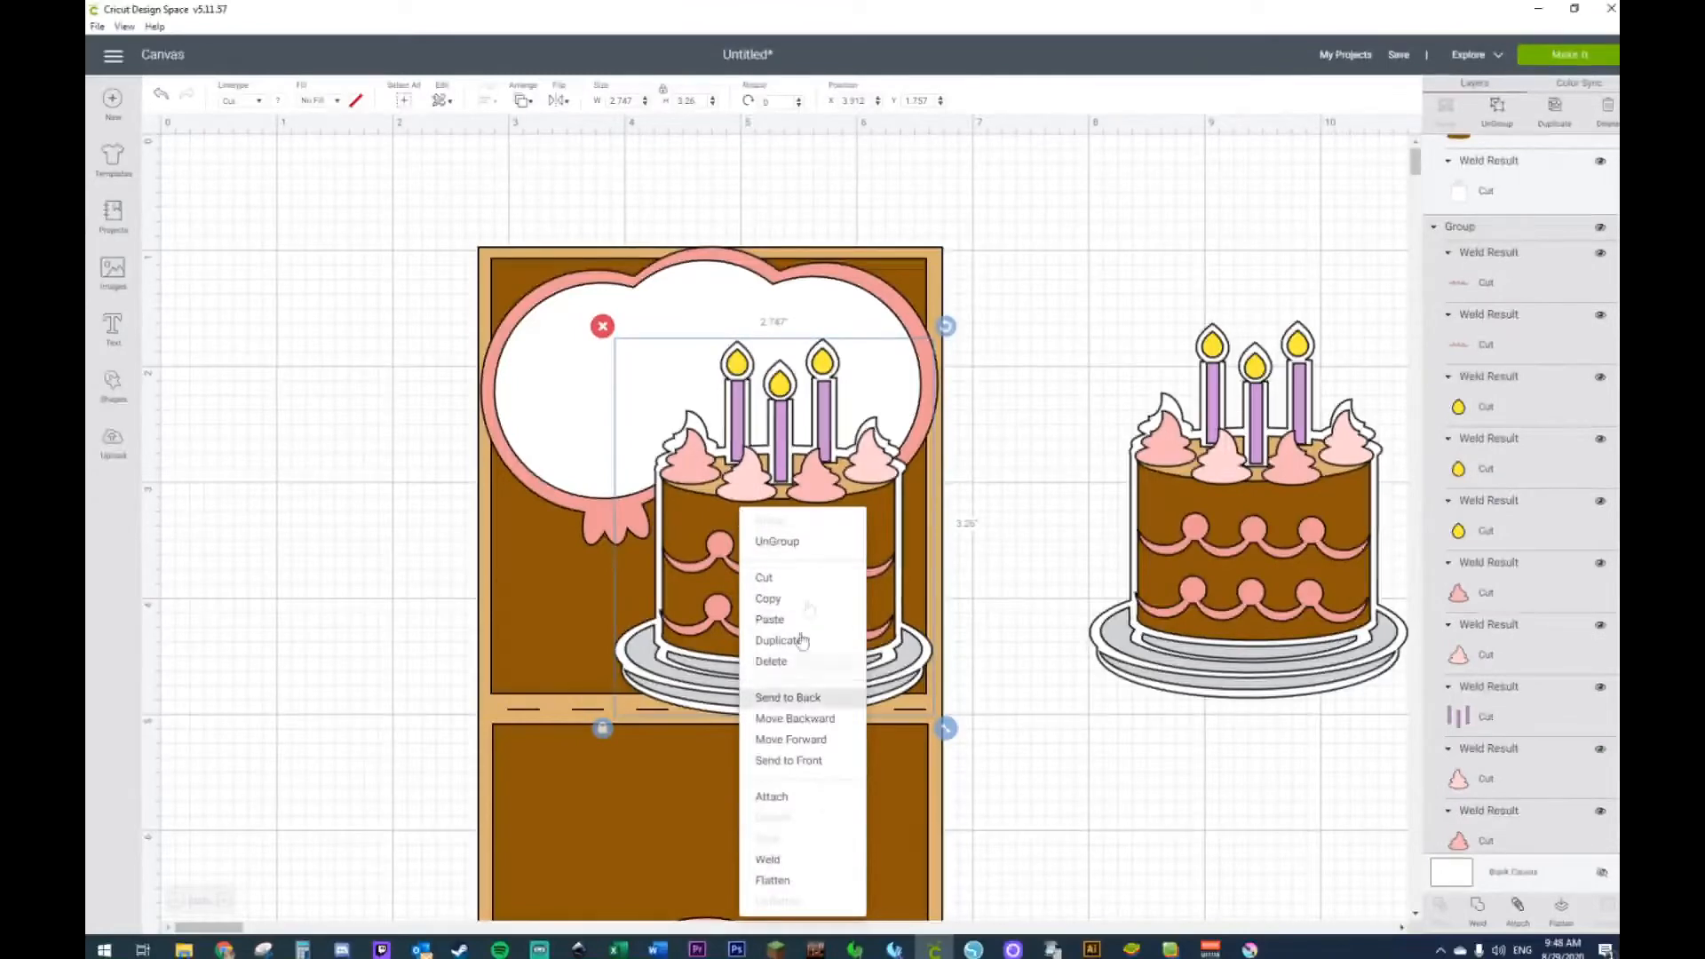
left_click(798, 543)
left_click(312, 572)
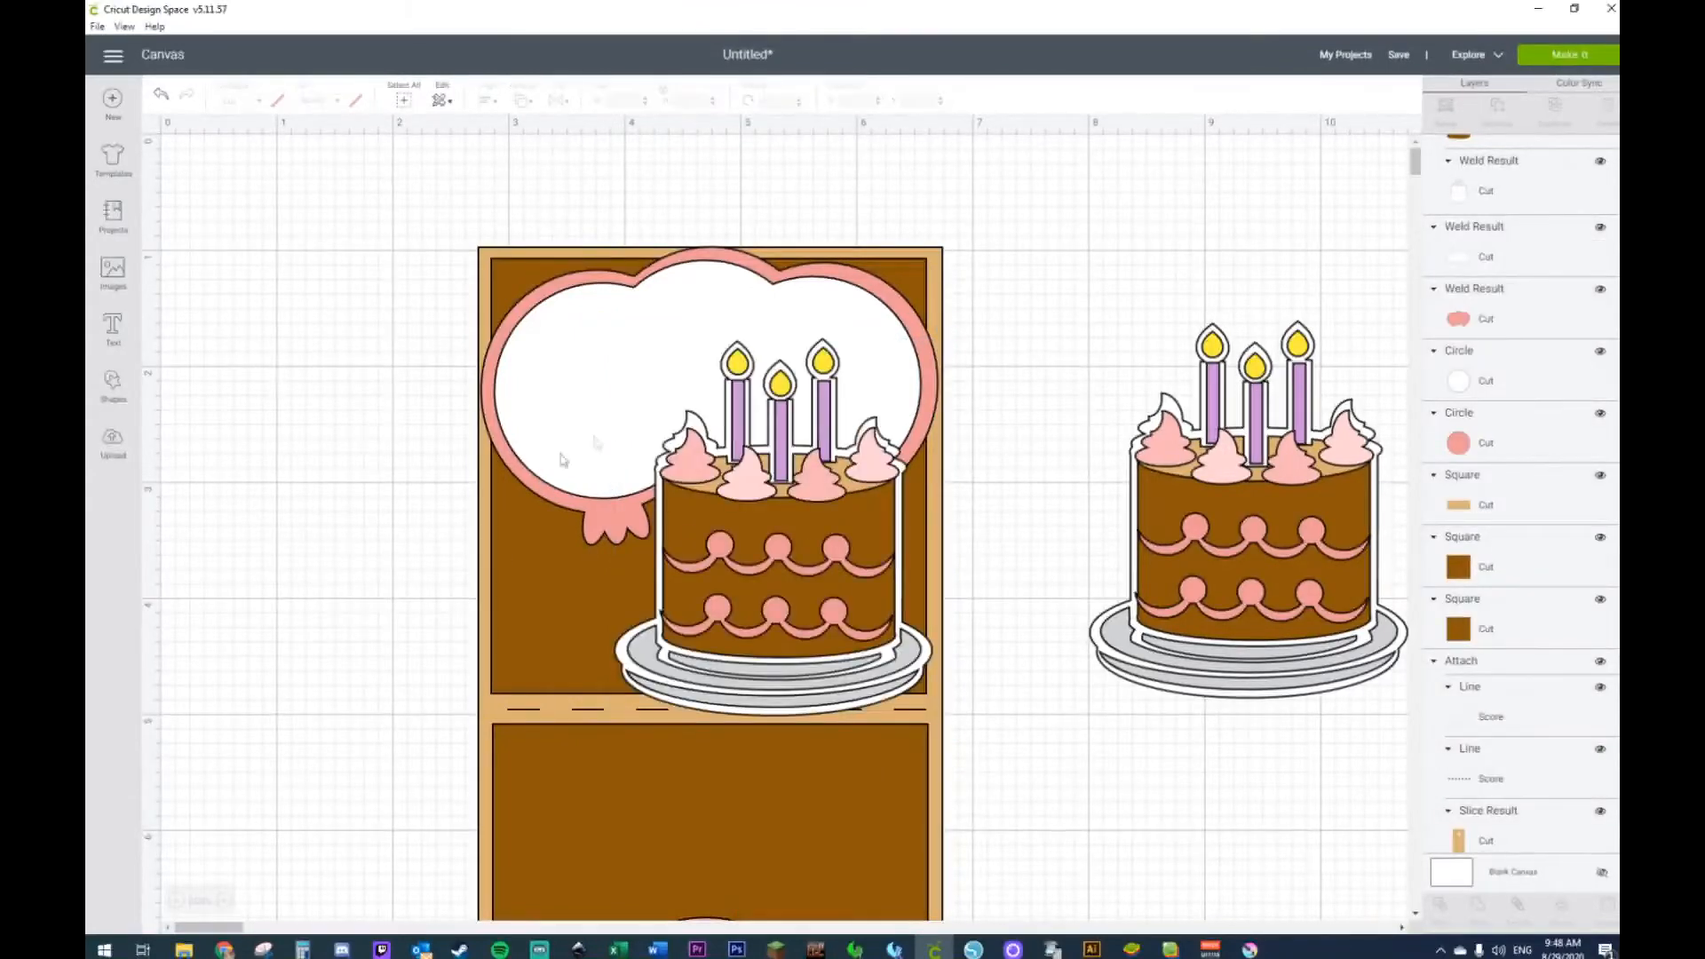
Step: Weld the cake's white backing layer and the white balloon shape into one piece
scroll(1542, 583, "down", 1)
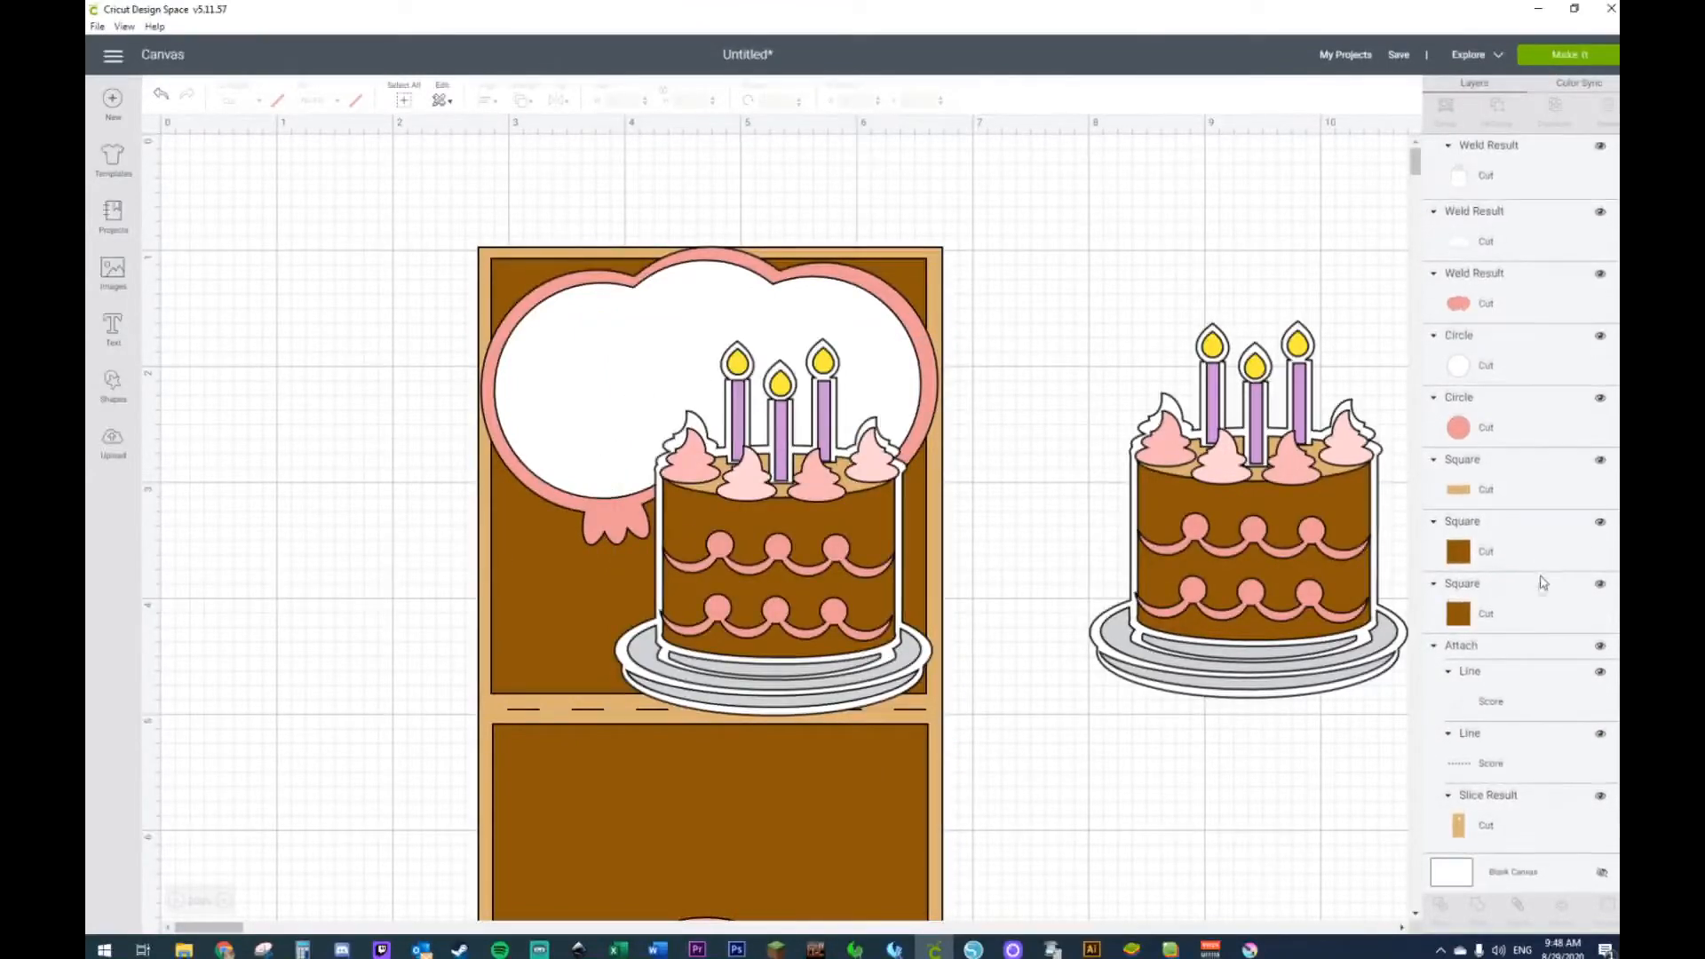
scroll(1516, 697, "up", 12)
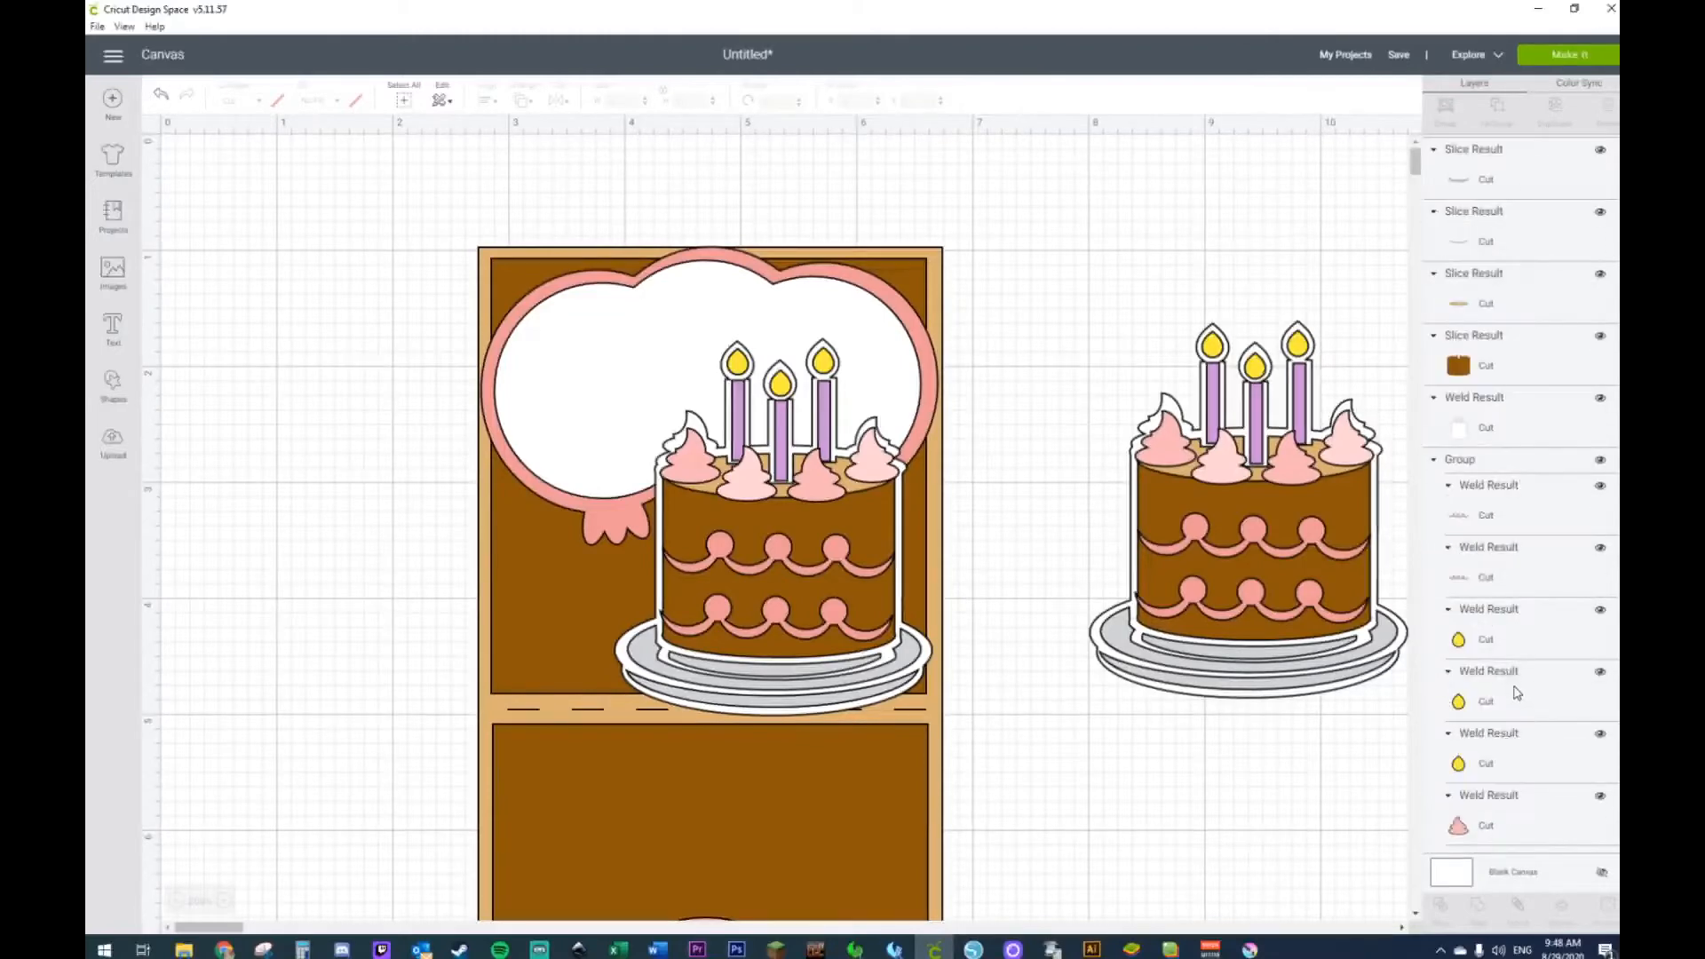
left_click(1492, 414)
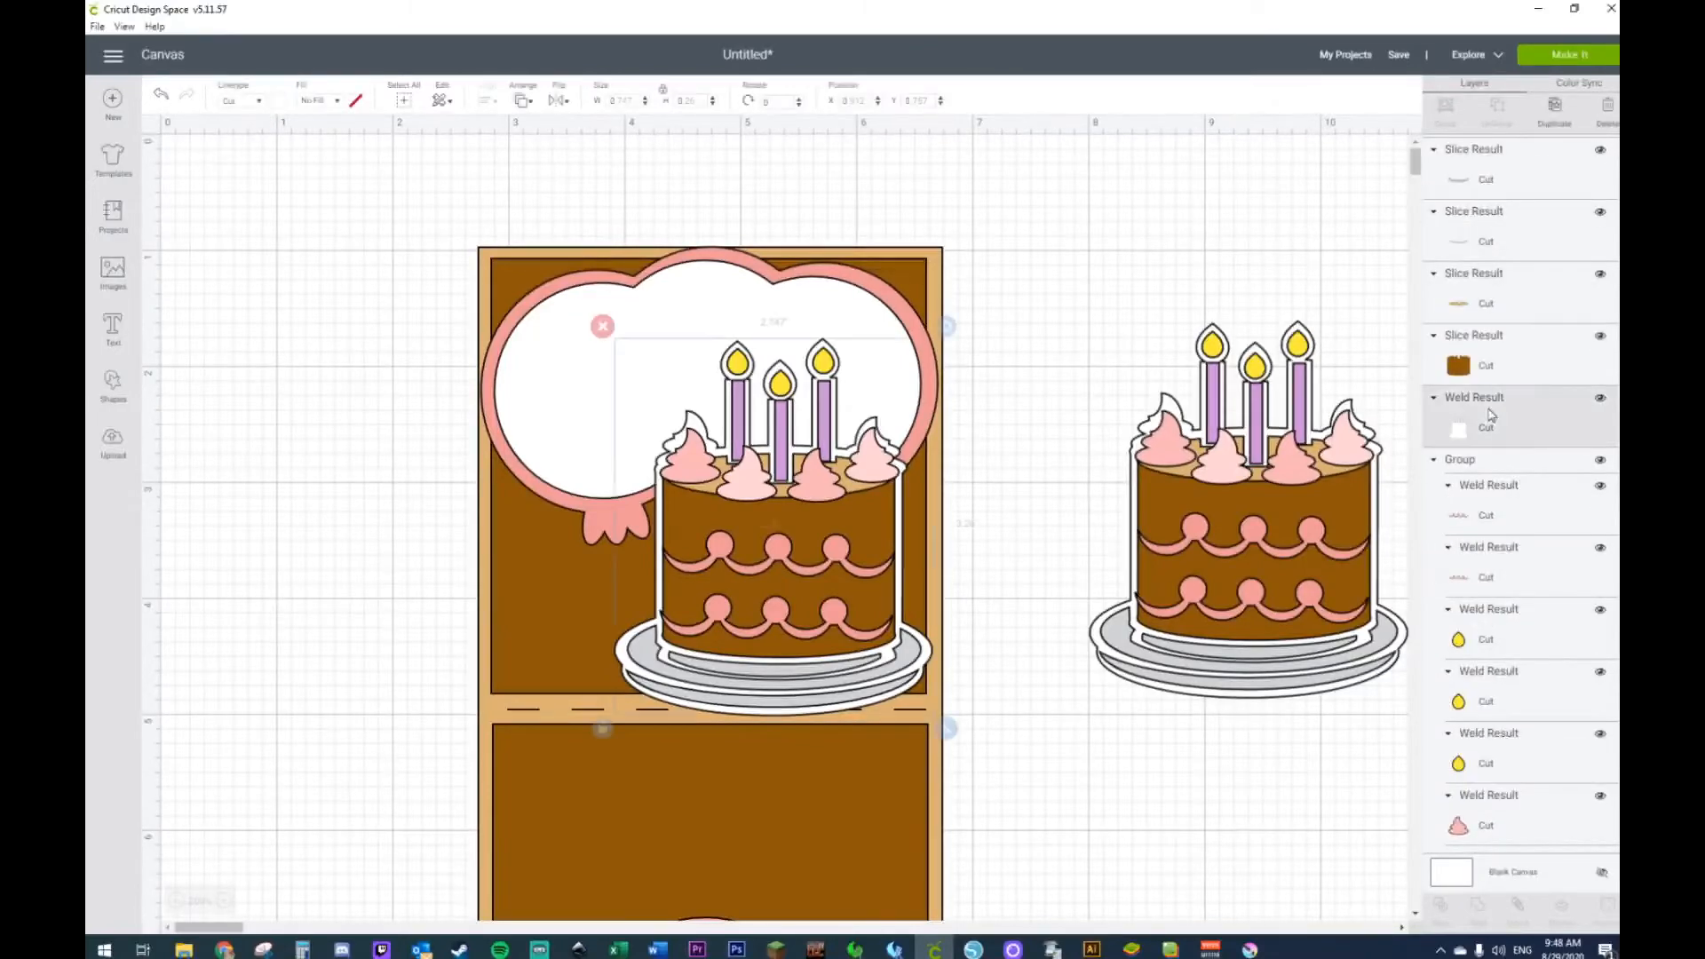
scroll(1481, 421, "up", 4)
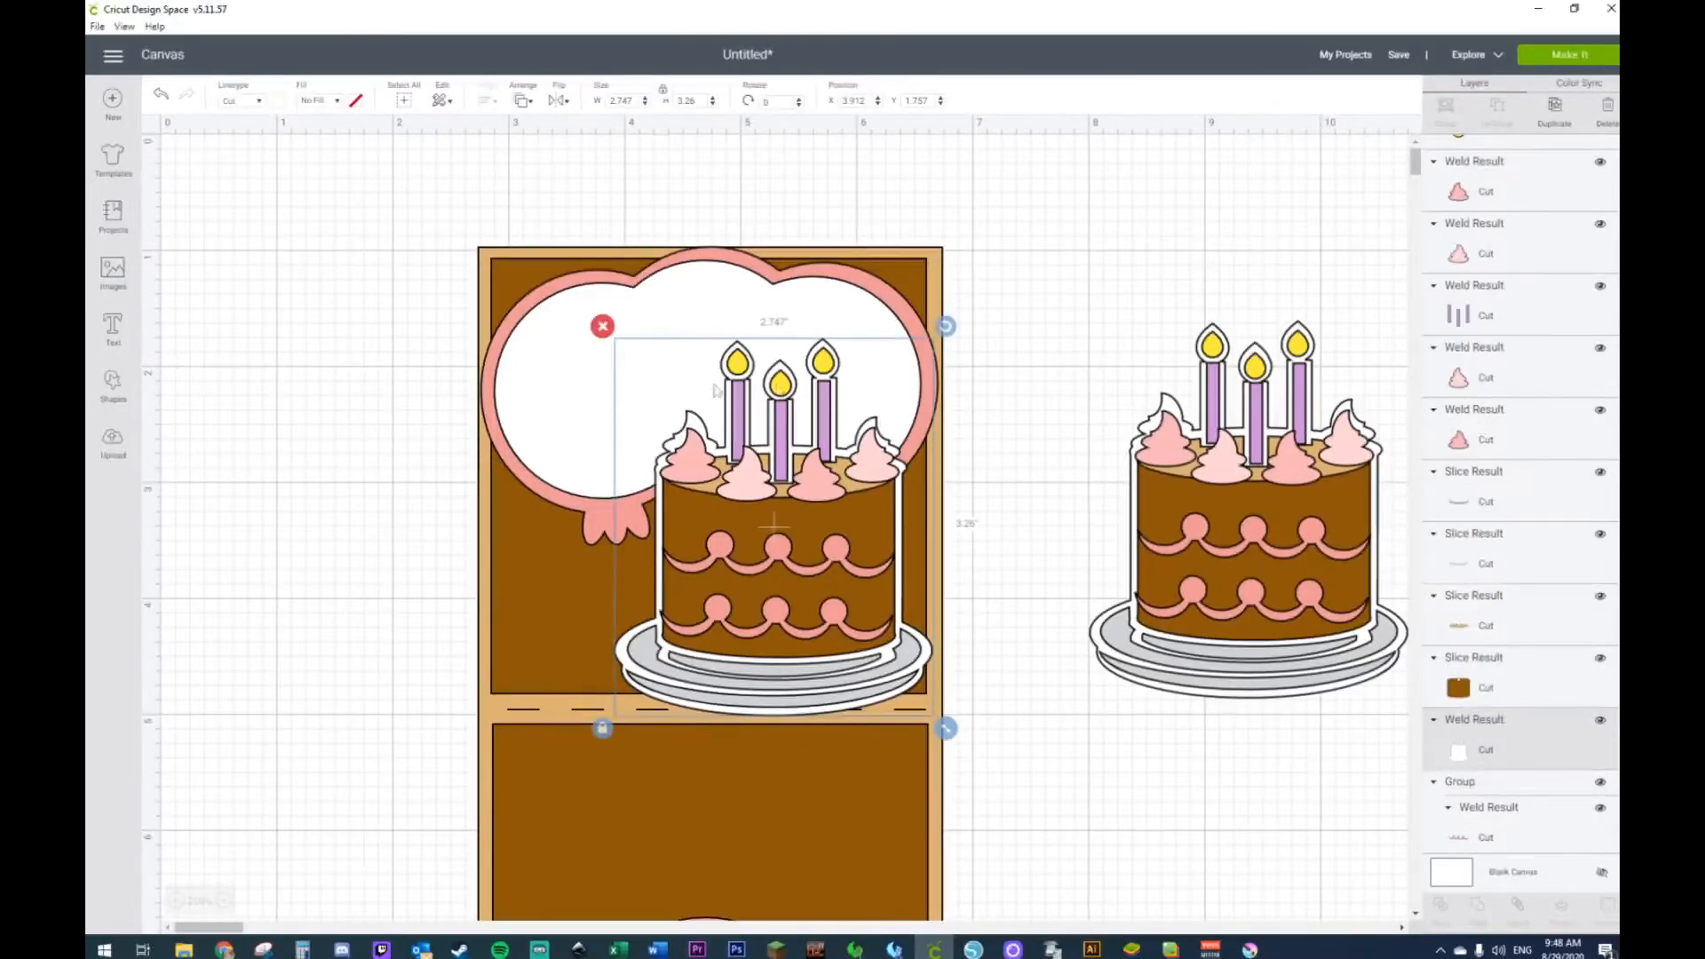
left_click(562, 400, "shift")
right_click(574, 386)
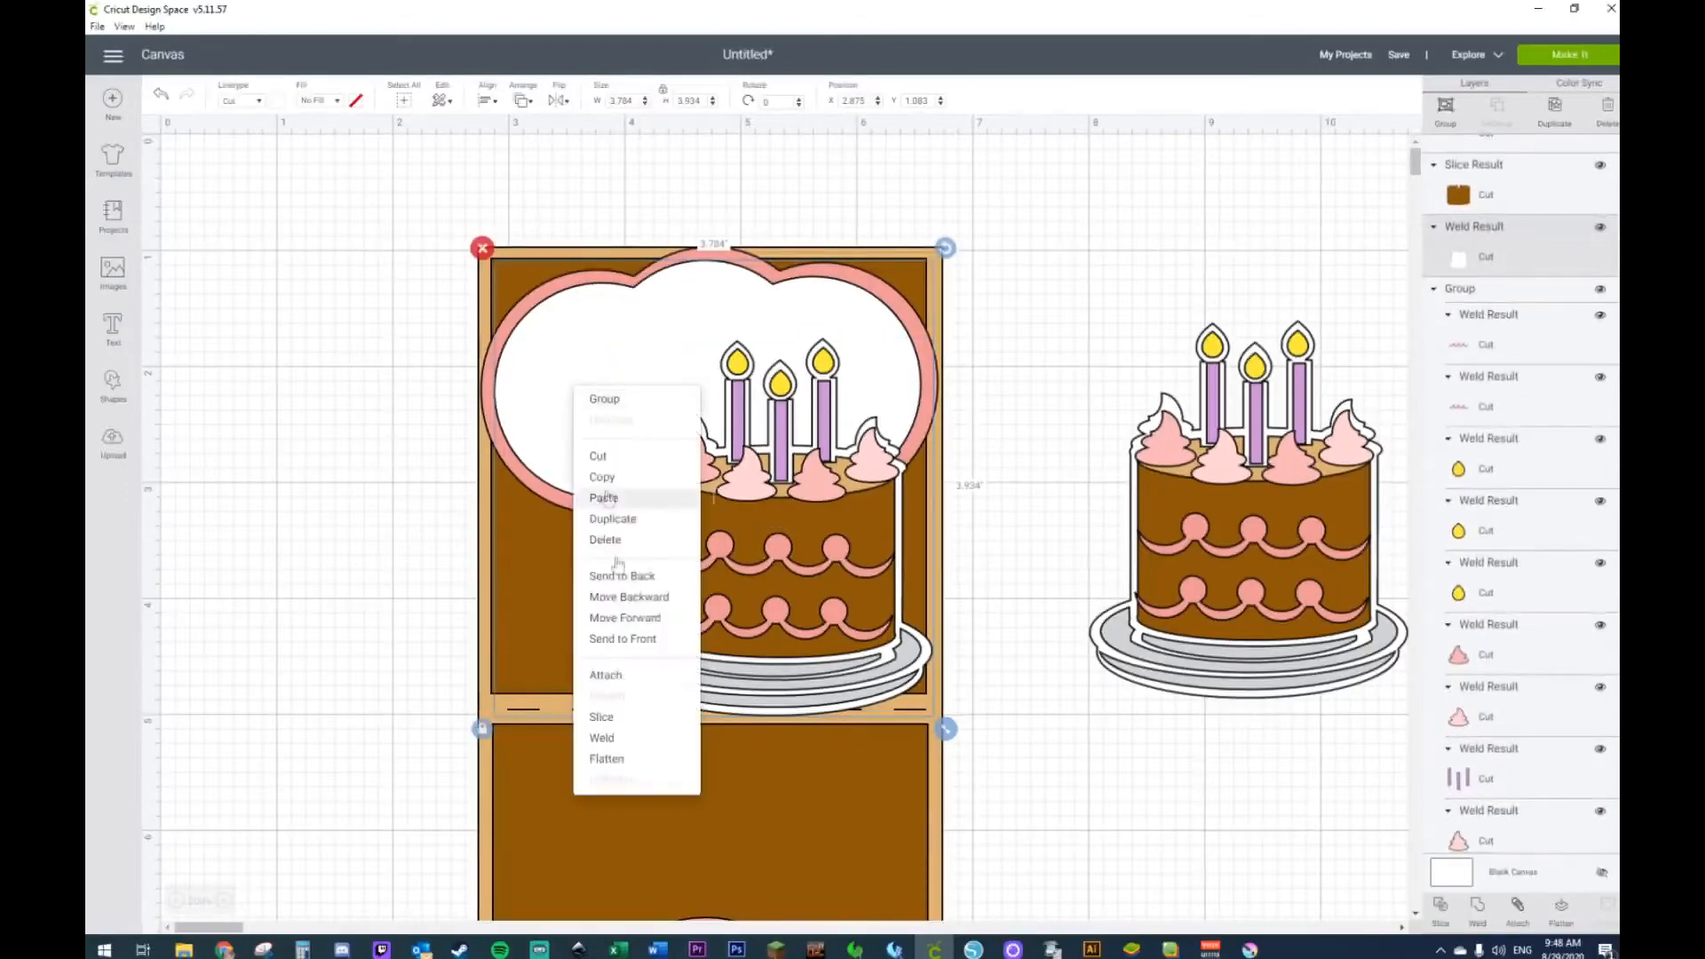
left_click(624, 739)
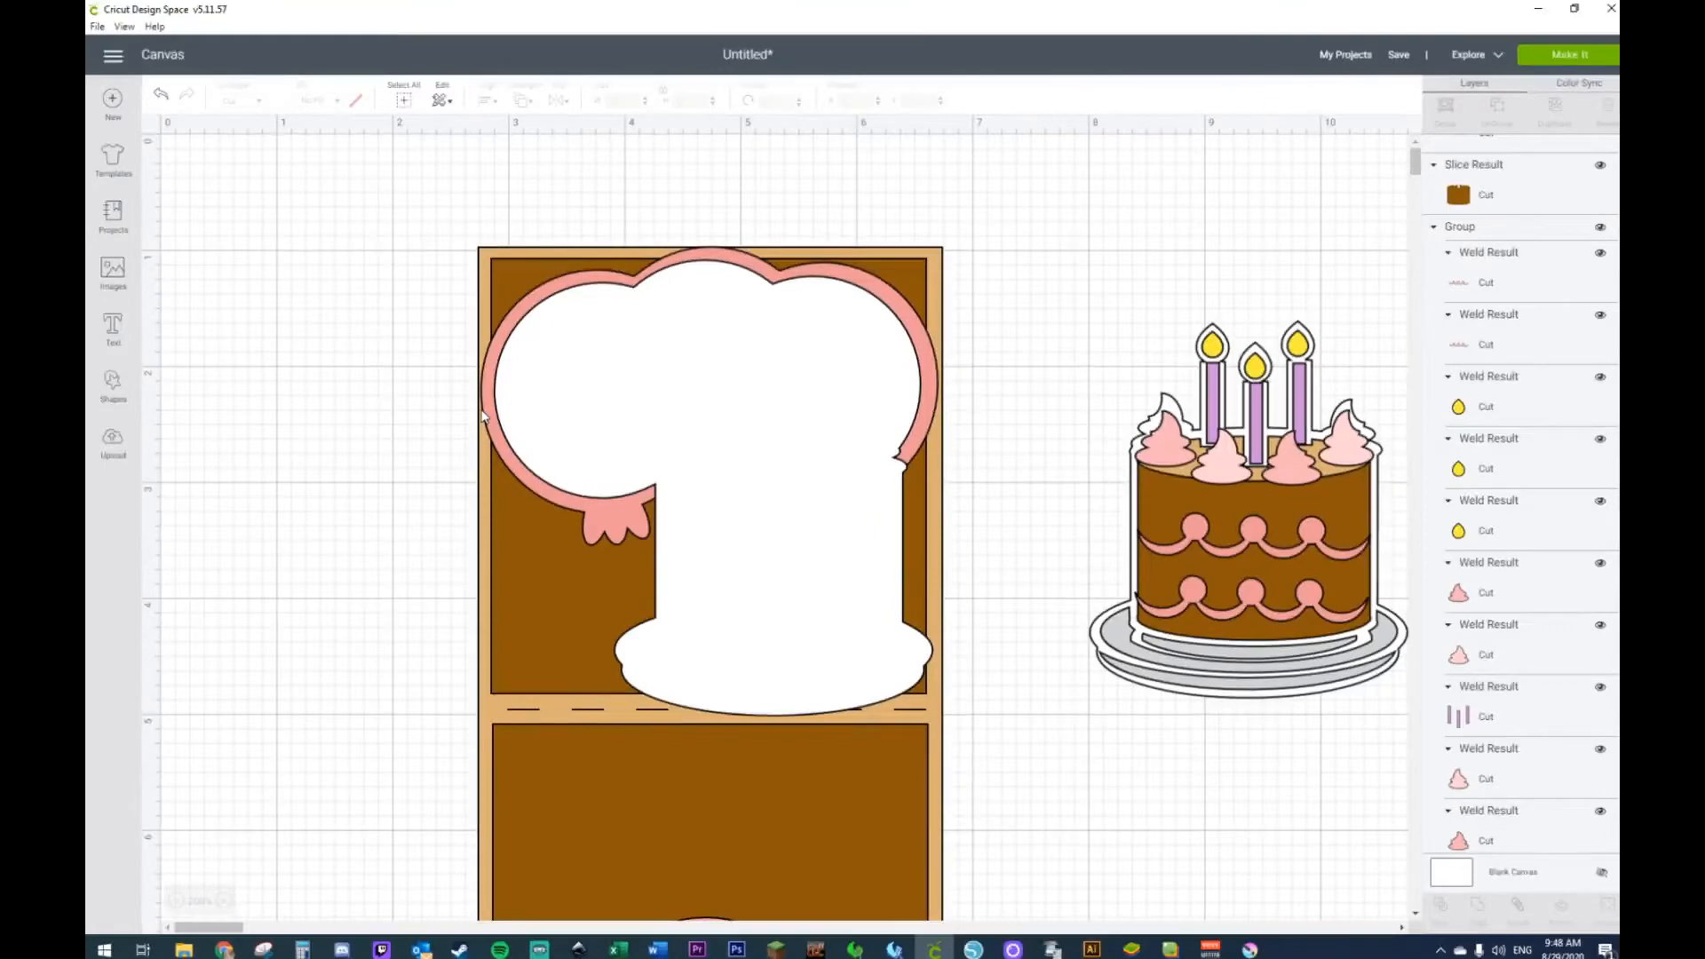
Step: Move the card base with its lower panel, band and circles to the far right, away from the cakes
left_click_drag(446, 606, 515, 781)
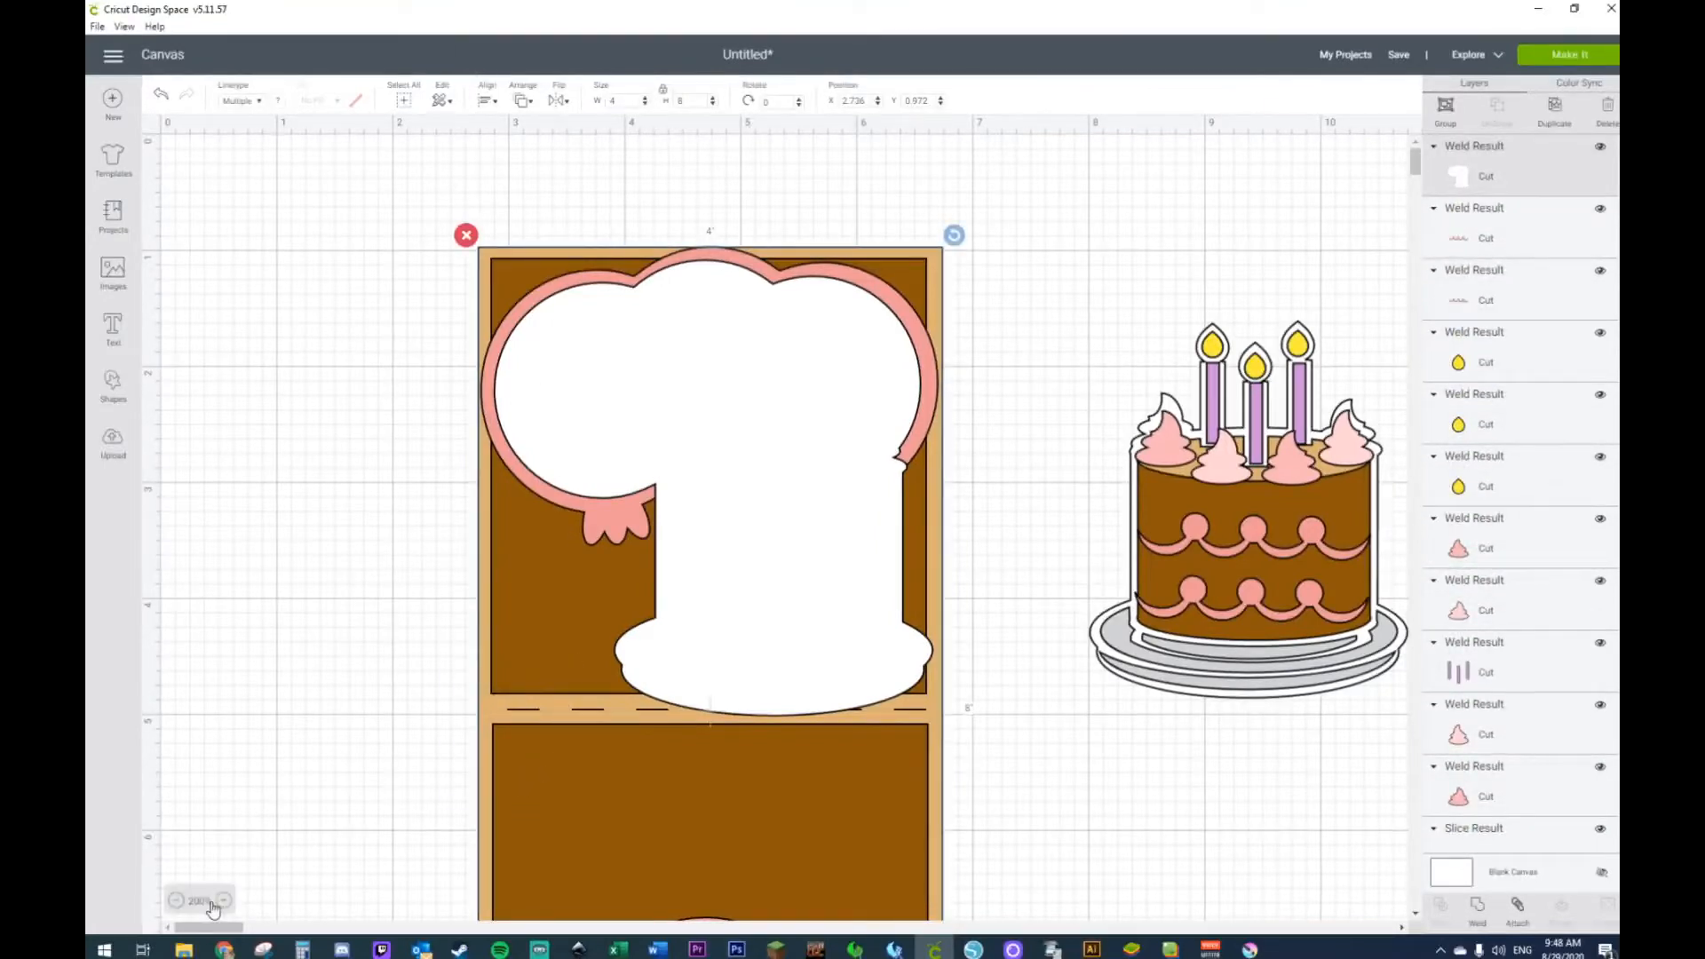
left_click(175, 899)
left_click(176, 899)
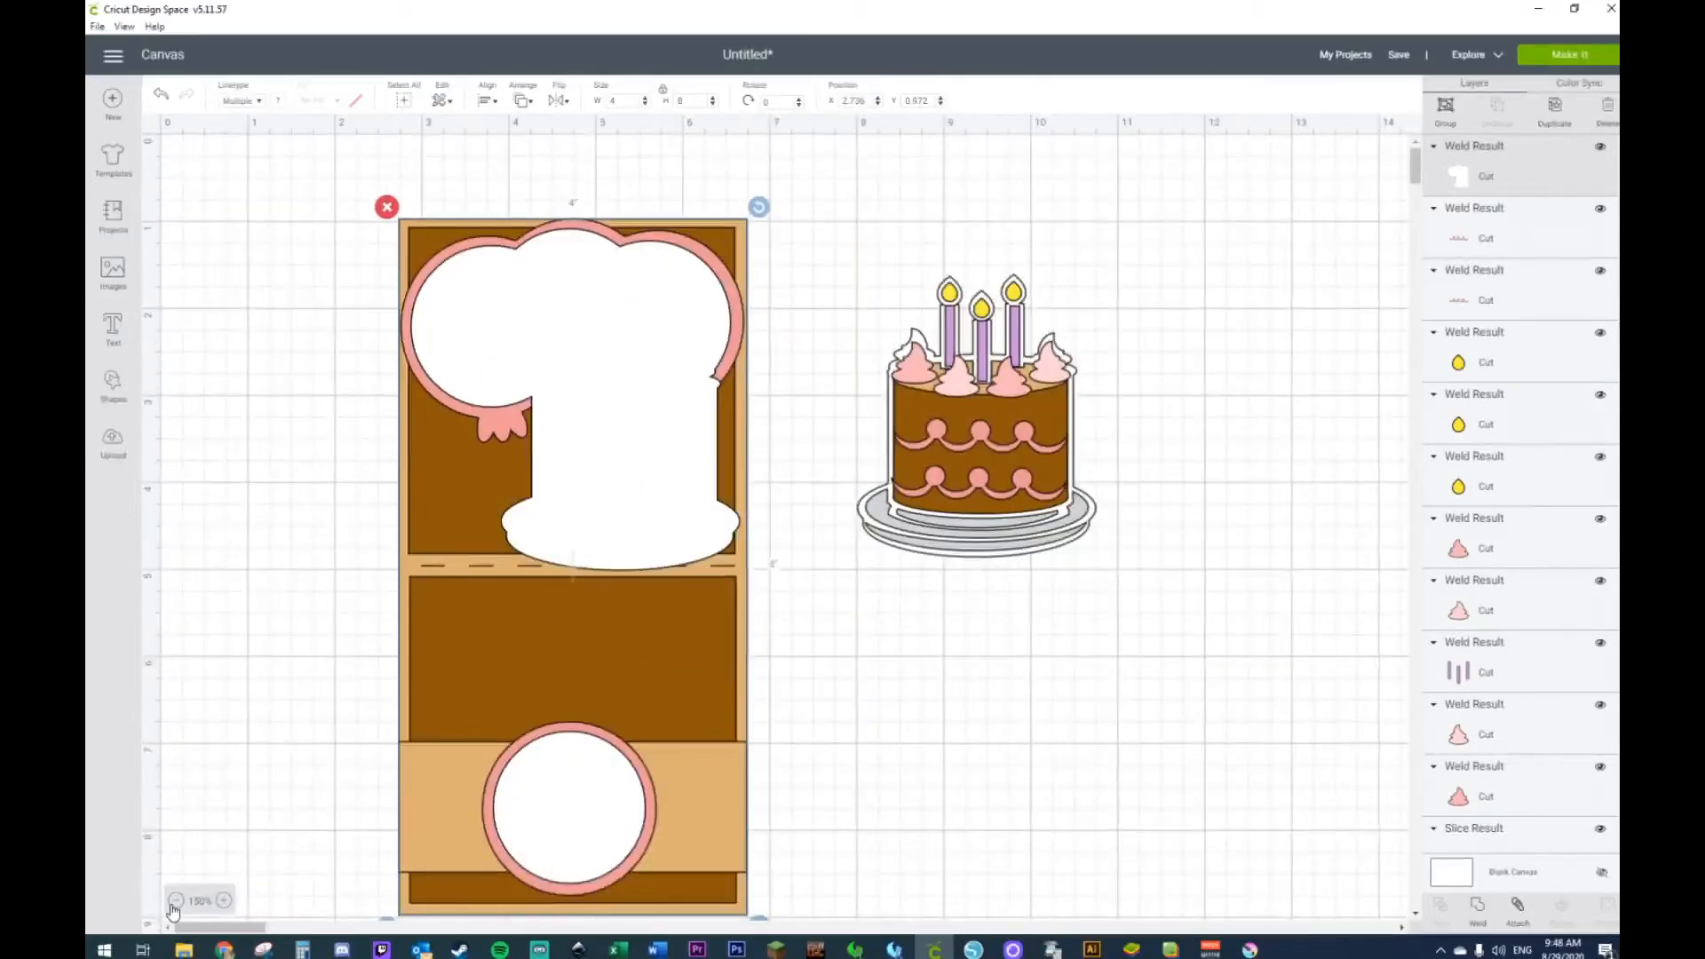
left_click(176, 900)
left_click(230, 691)
left_click_drag(298, 459, 427, 777)
left_click(320, 593)
left_click_drag(320, 453, 431, 727)
left_click_drag(313, 677, 1328, 748)
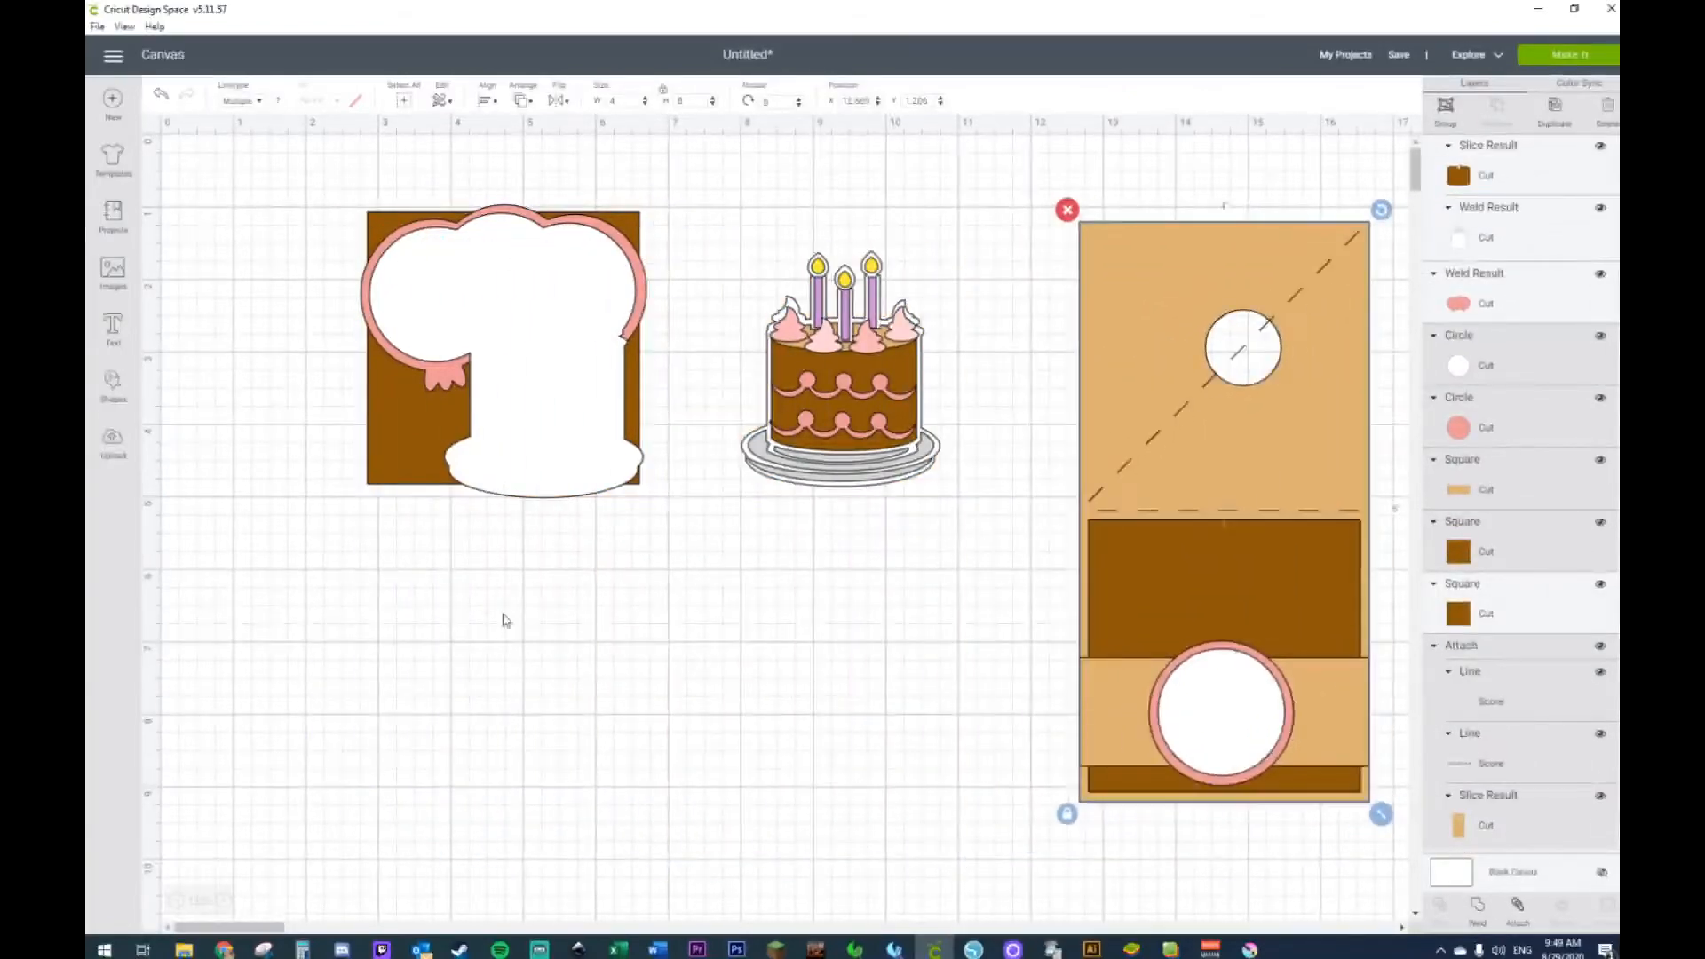
left_click_drag(448, 470, 1010, 523)
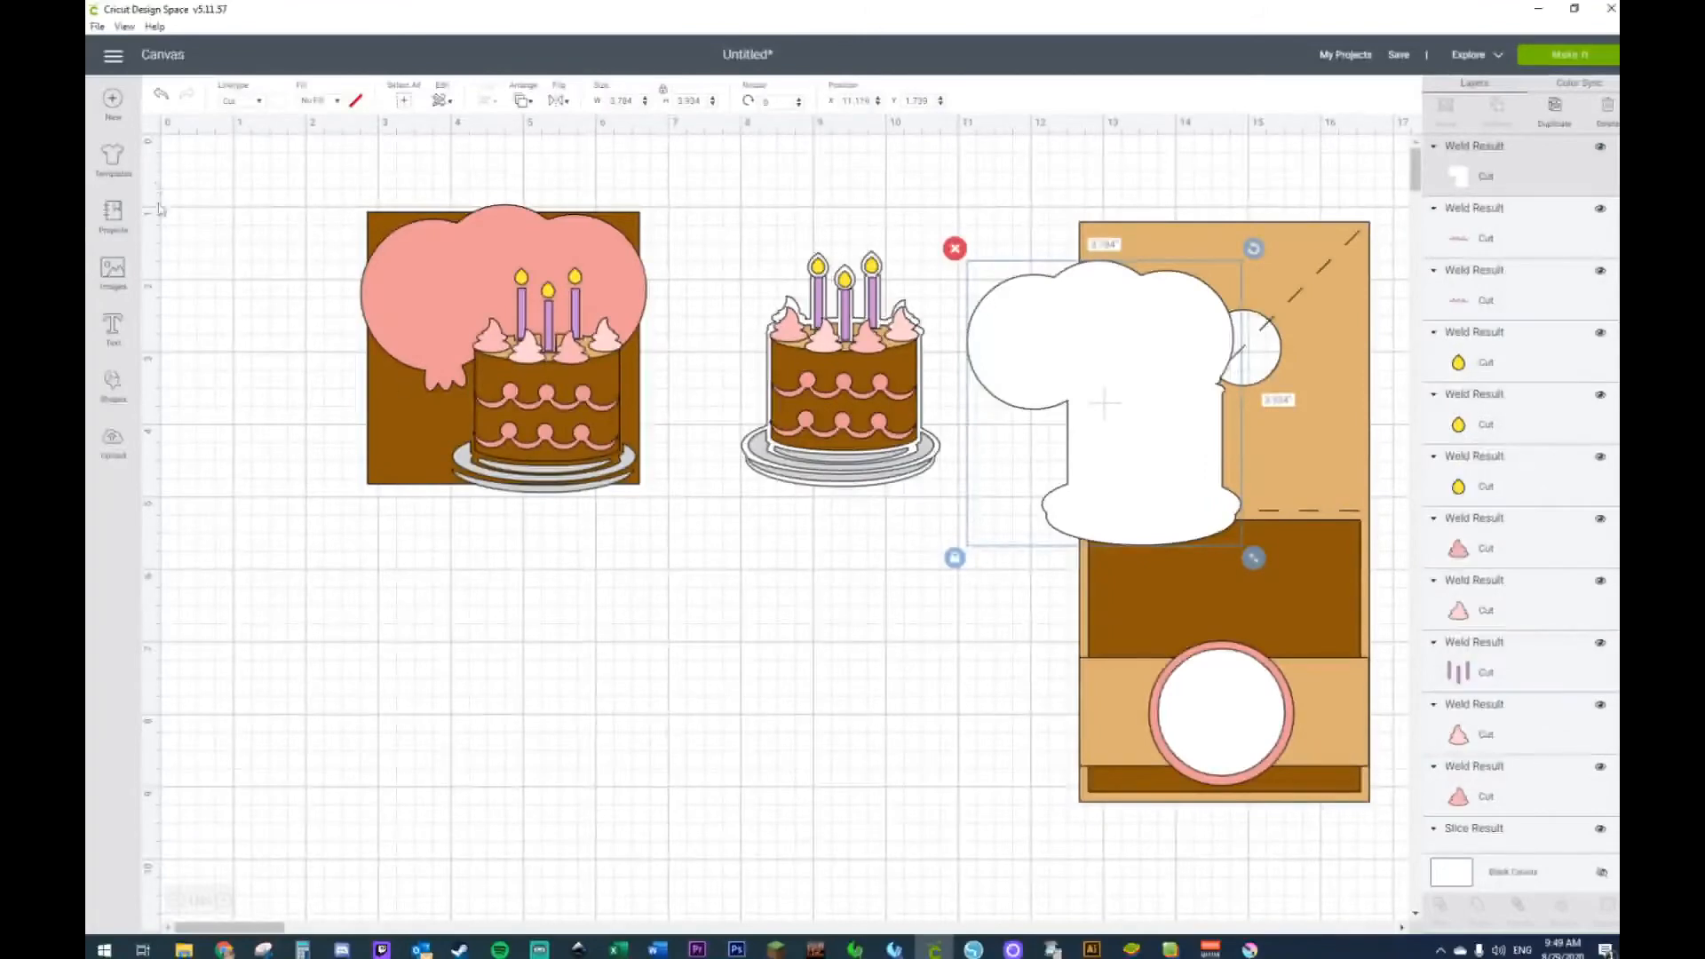
left_click(160, 95)
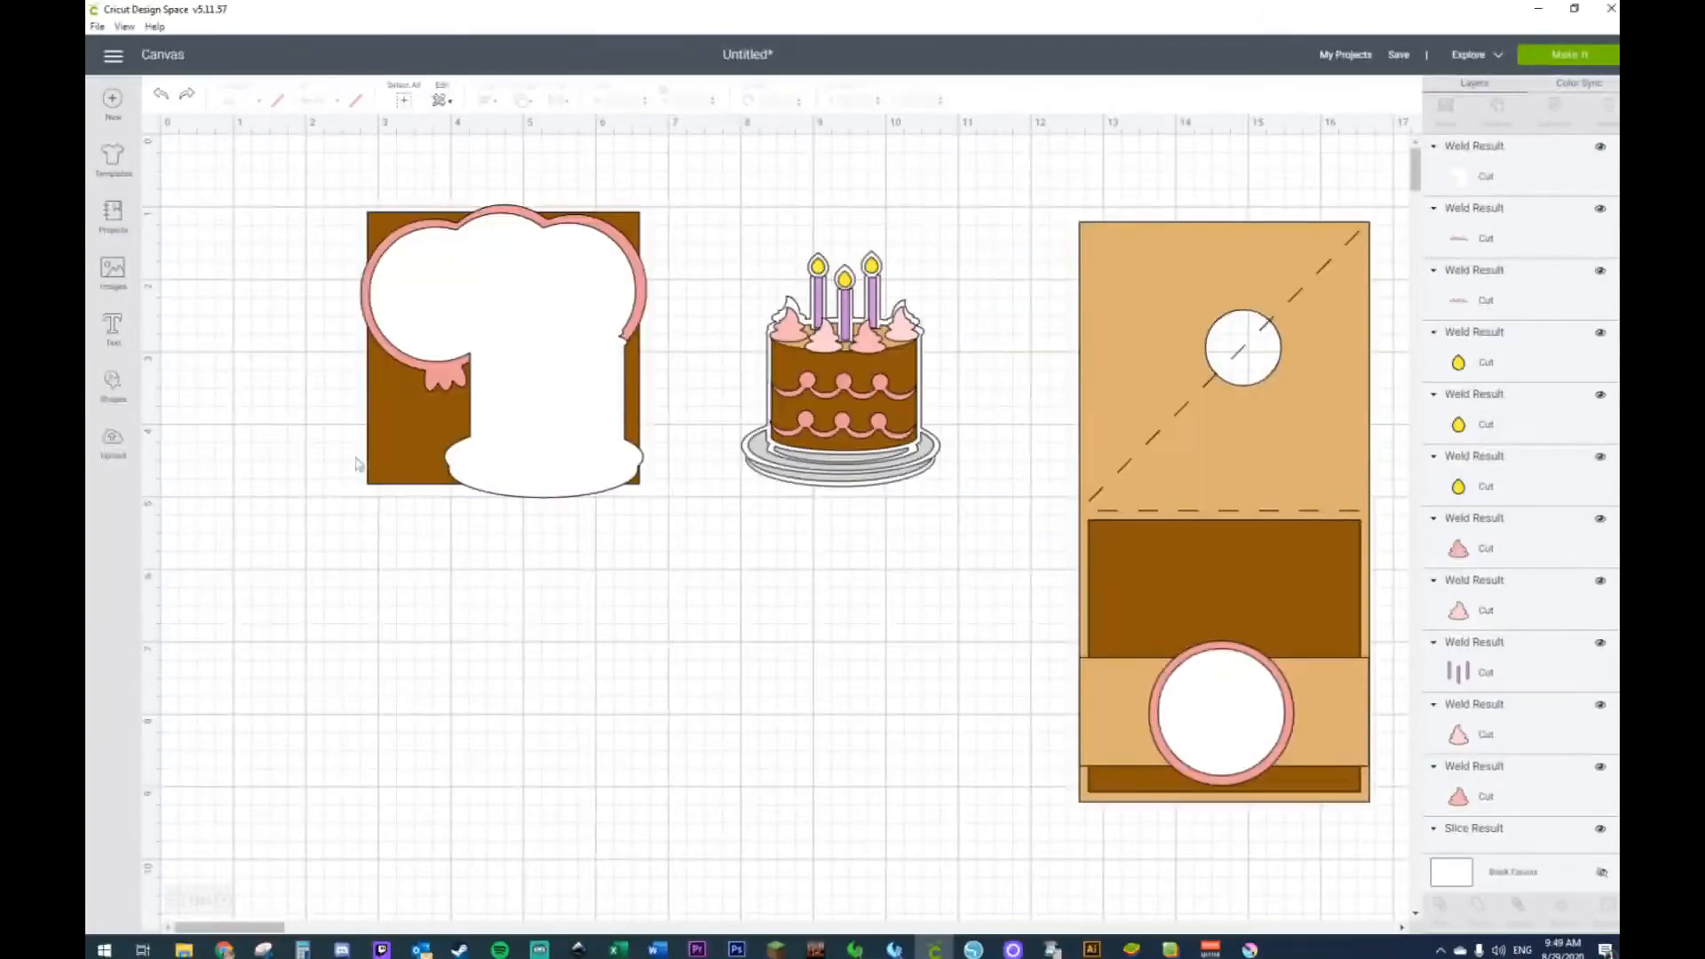
left_click(373, 460)
left_click_drag(374, 461, 396, 536)
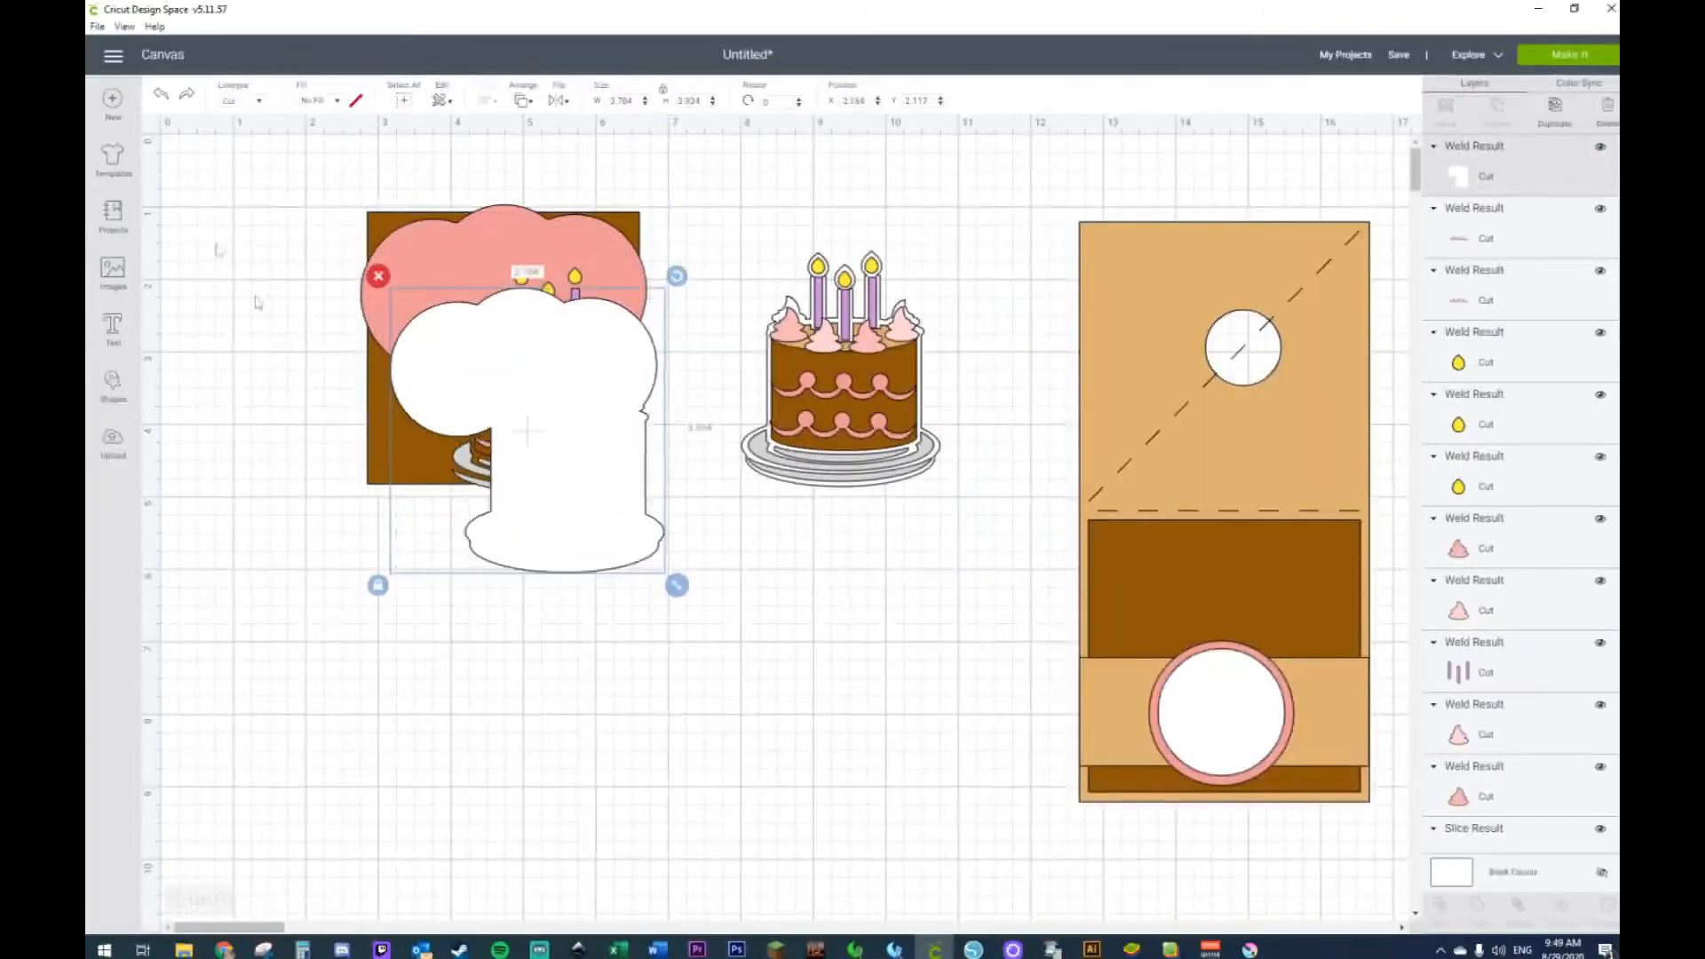
left_click(161, 94)
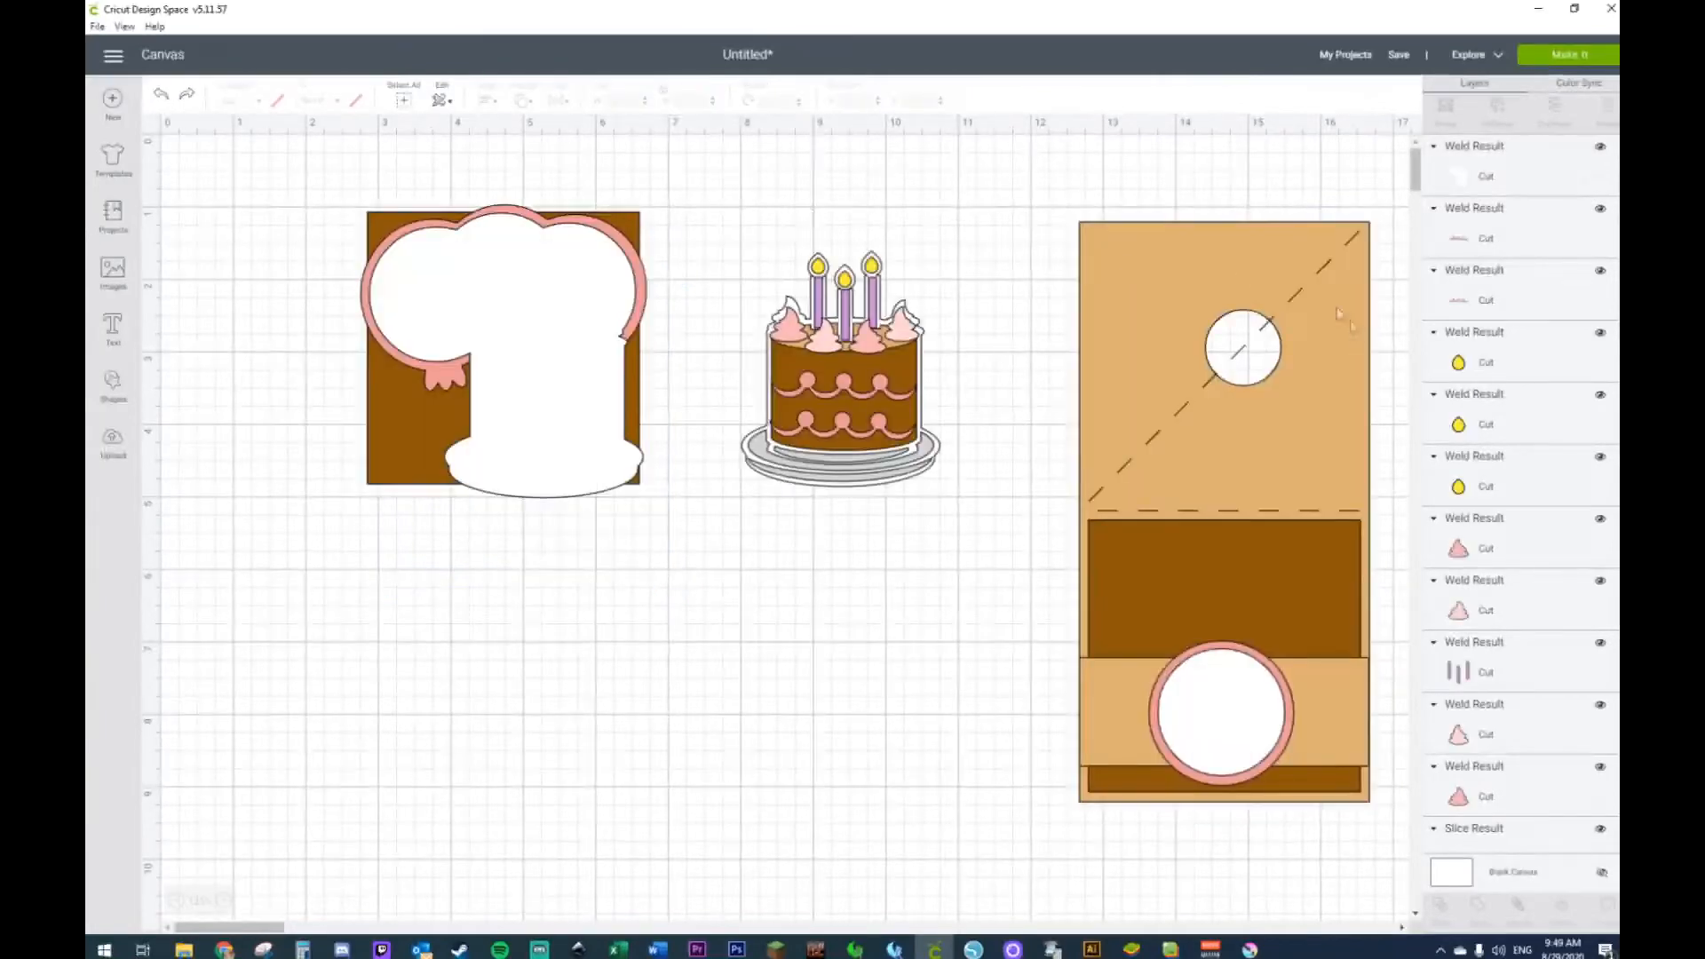
scroll(1490, 301, "down", 5)
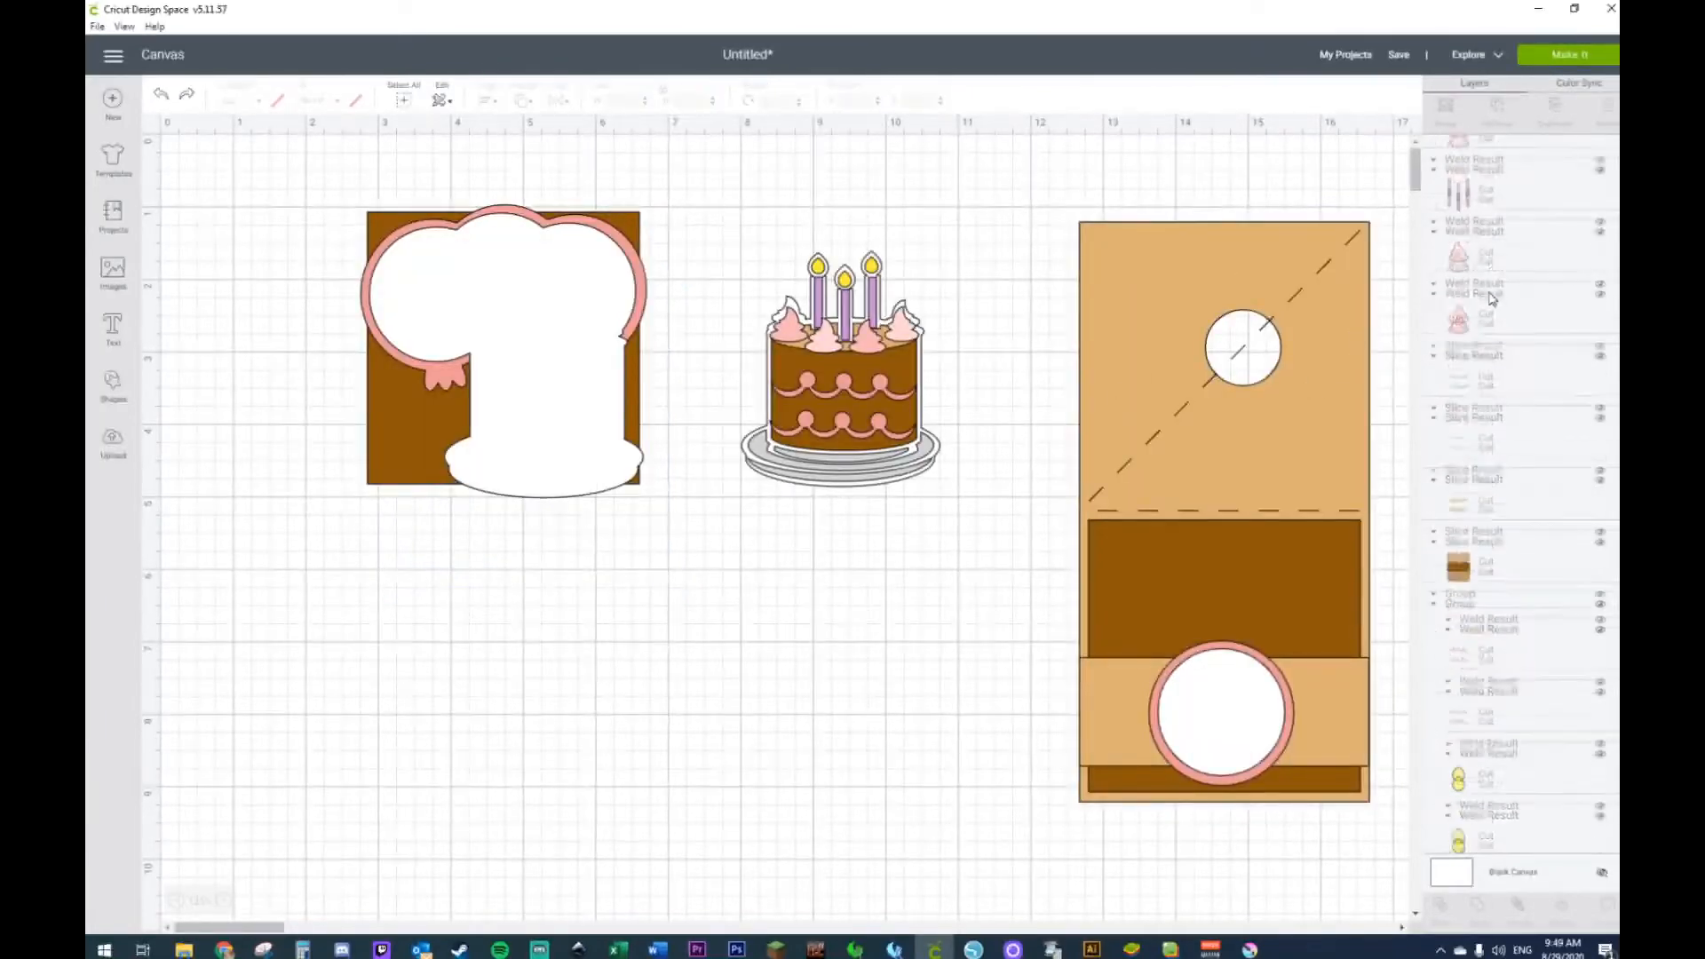
scroll(1512, 536, "down", 10)
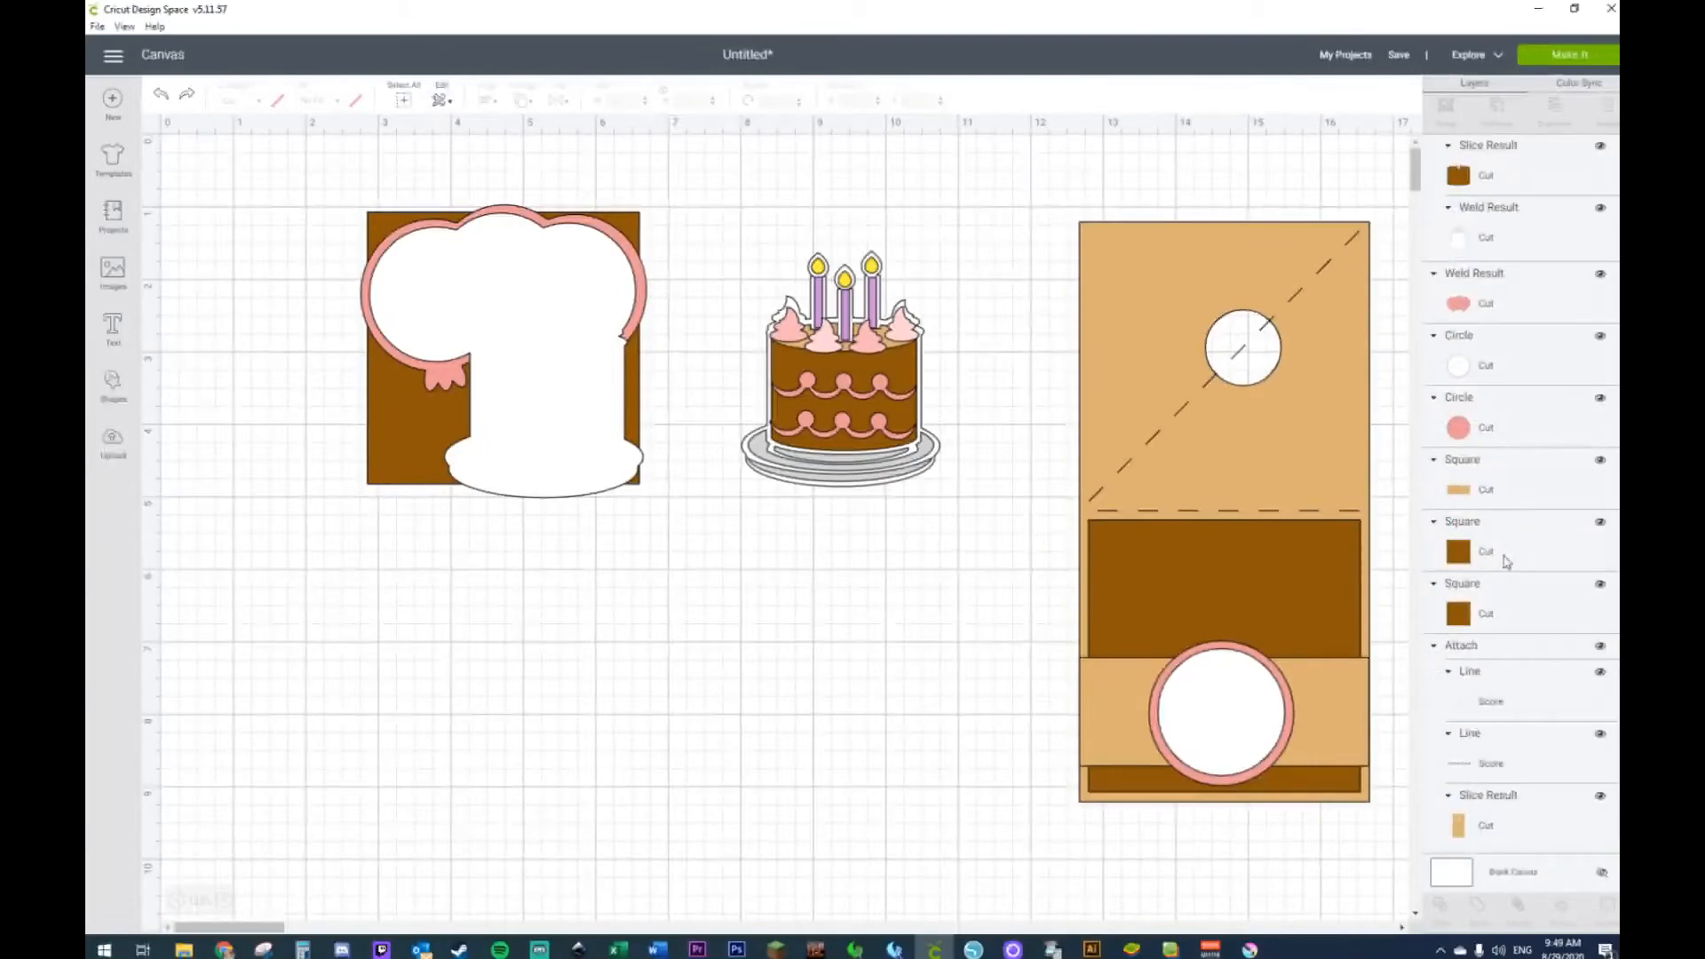
left_click(1507, 561)
left_click(1496, 622)
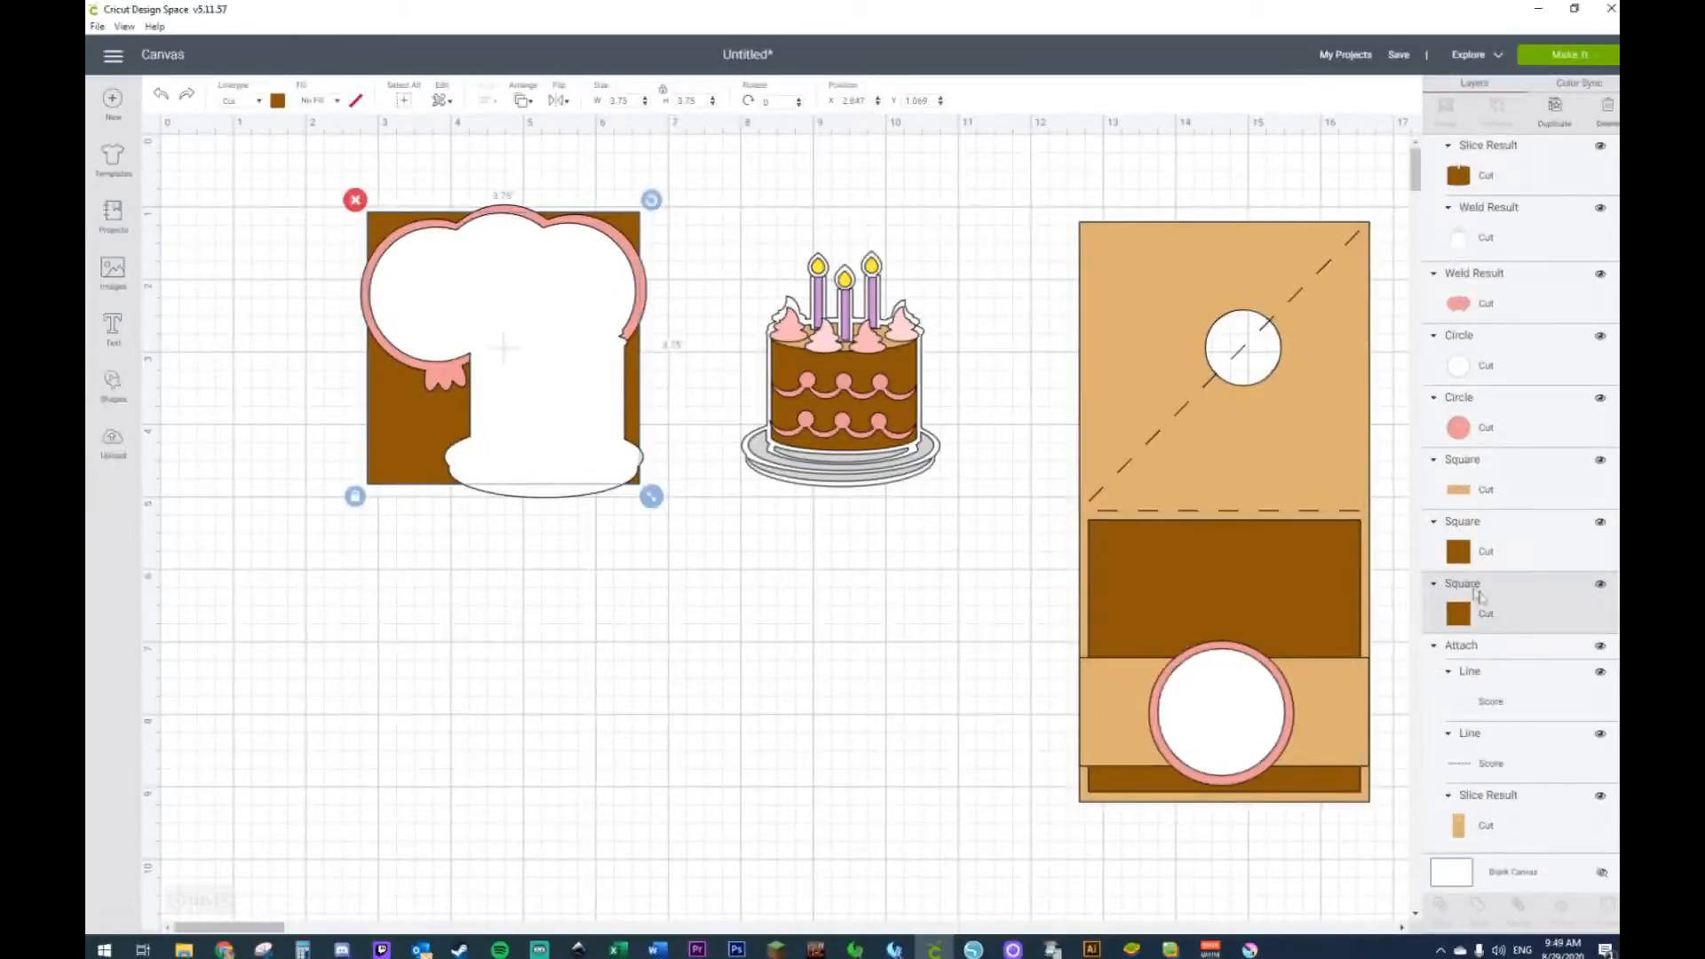
left_click_drag(375, 468, 724, 534)
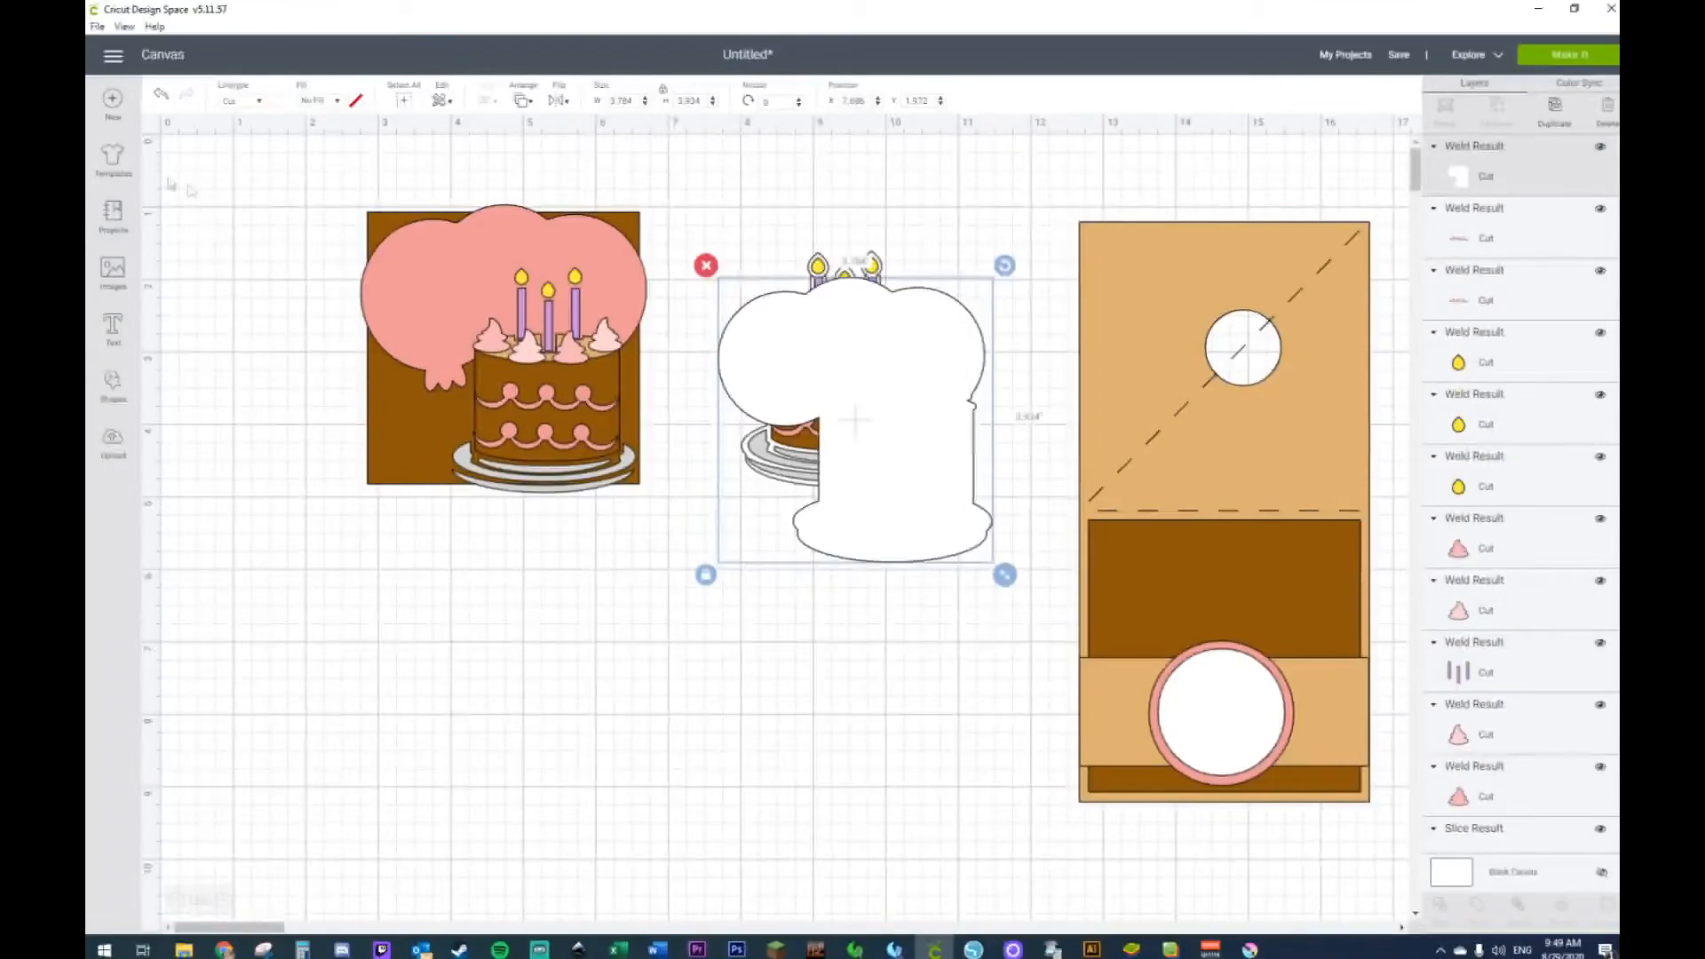
left_click(161, 93)
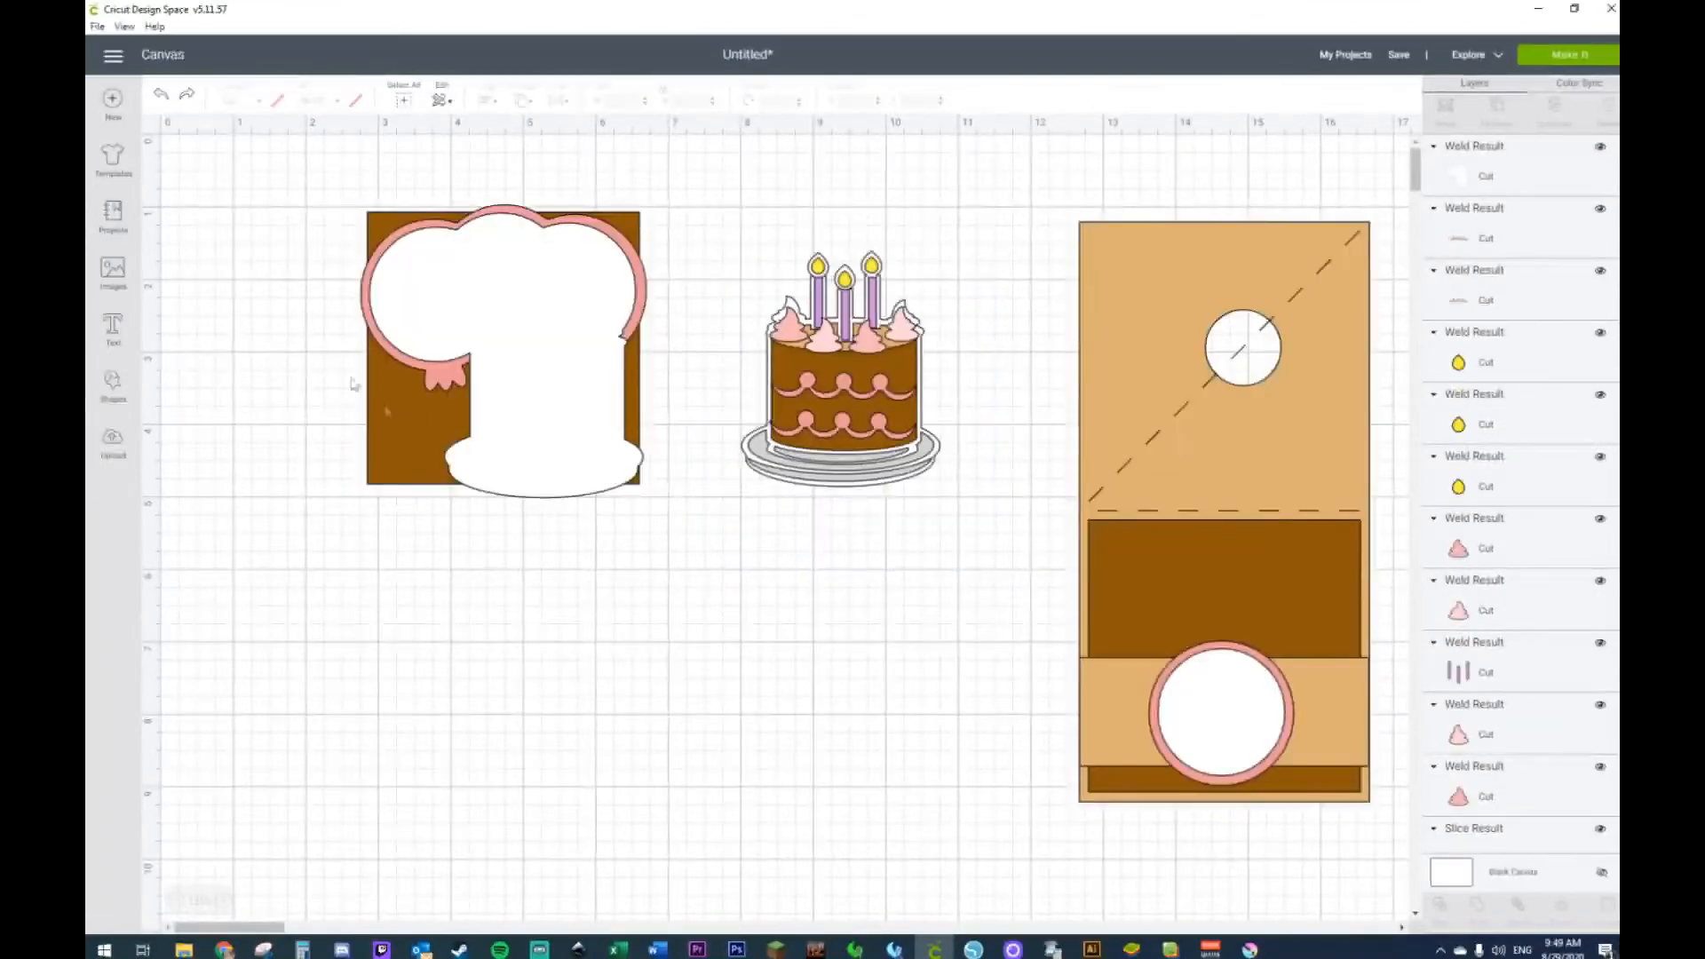
Step: Send the welded white shape and the pink balloon shape to the back, with the upper brown square moved below the cake
right_click(536, 413)
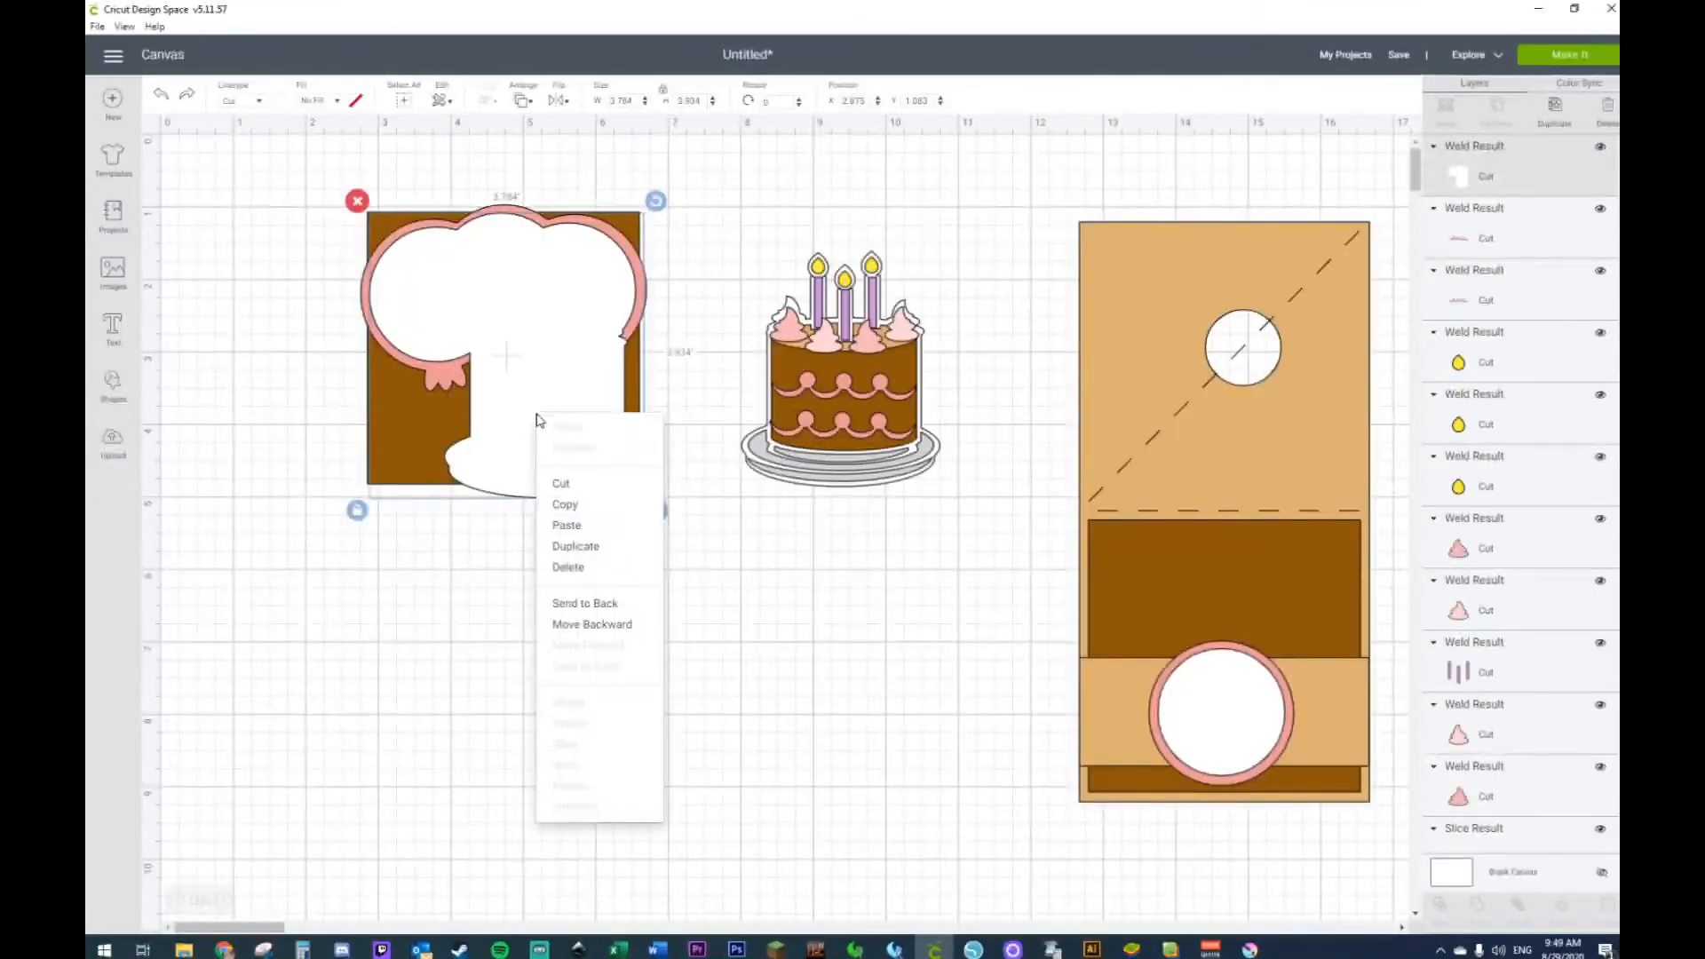
left_click(585, 604)
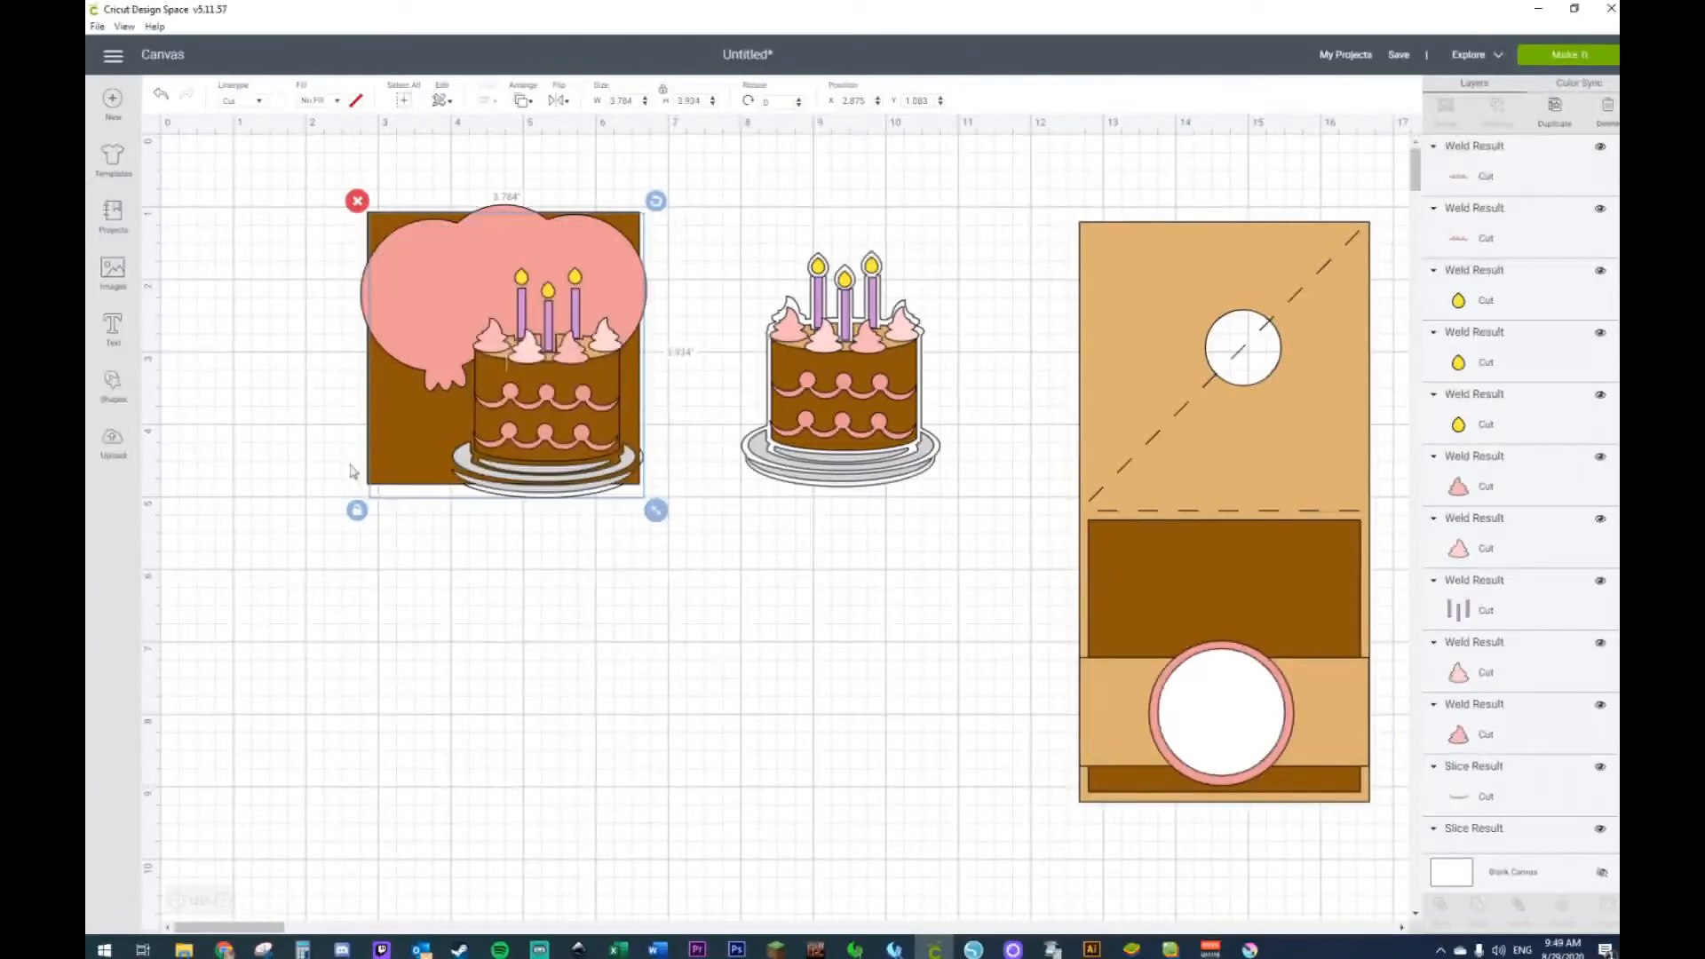
left_click_drag(391, 454, 390, 838)
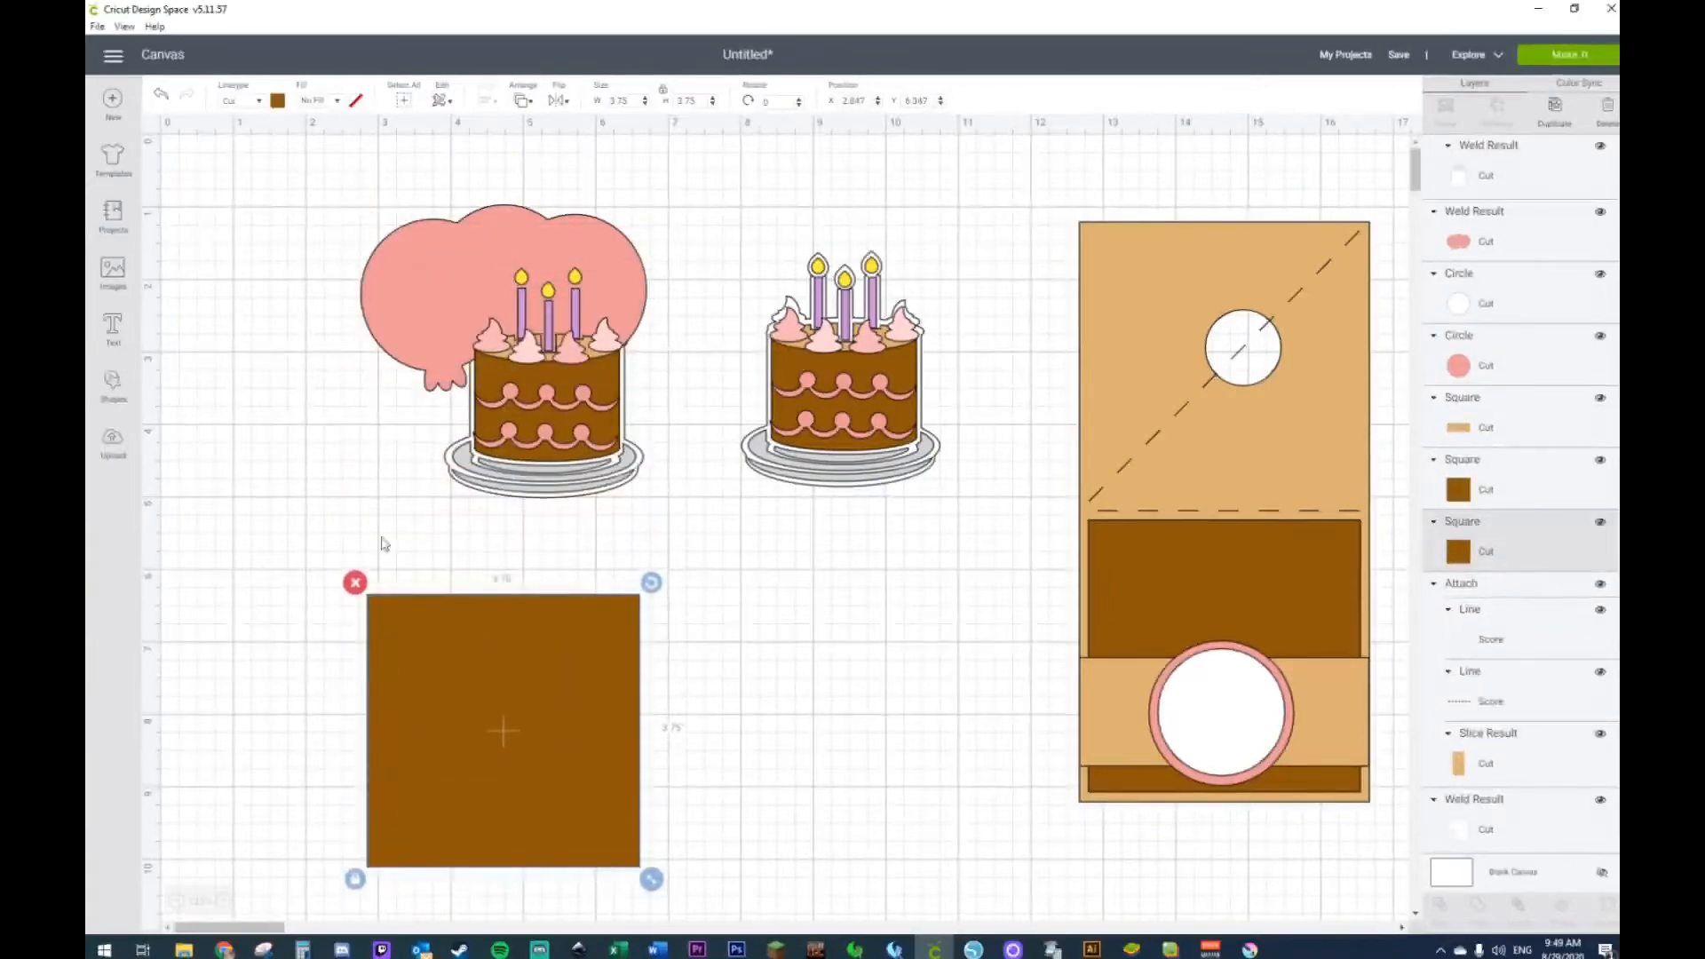
right_click(399, 257)
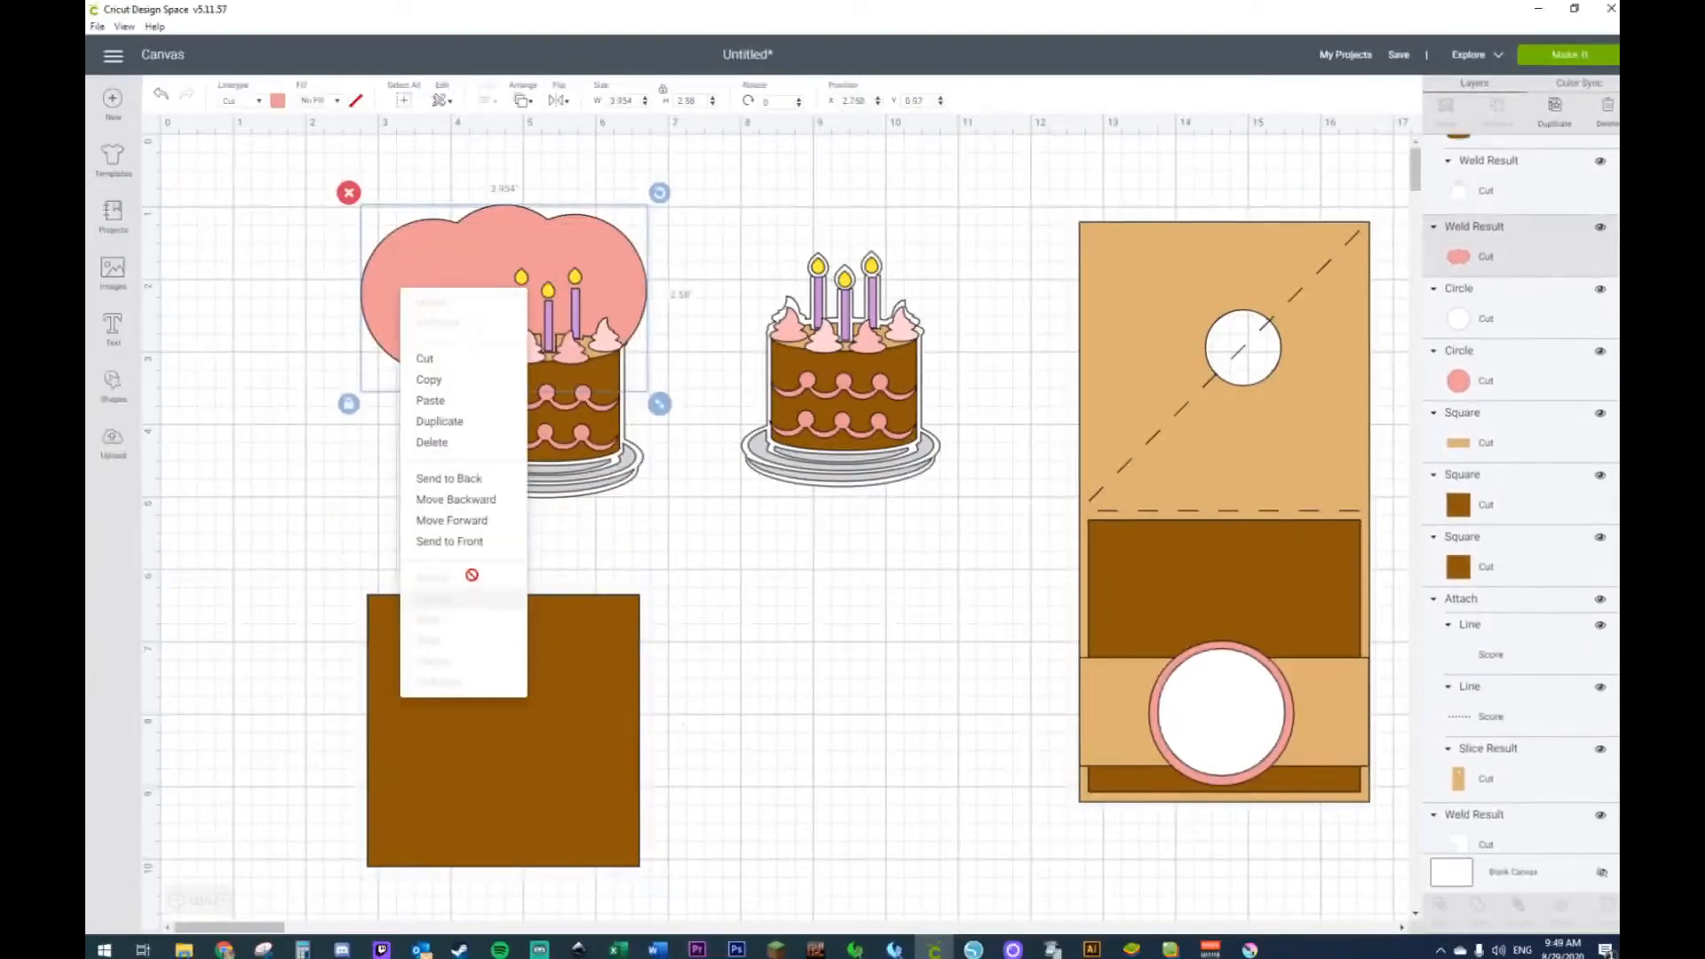
left_click(468, 485)
left_click(390, 497)
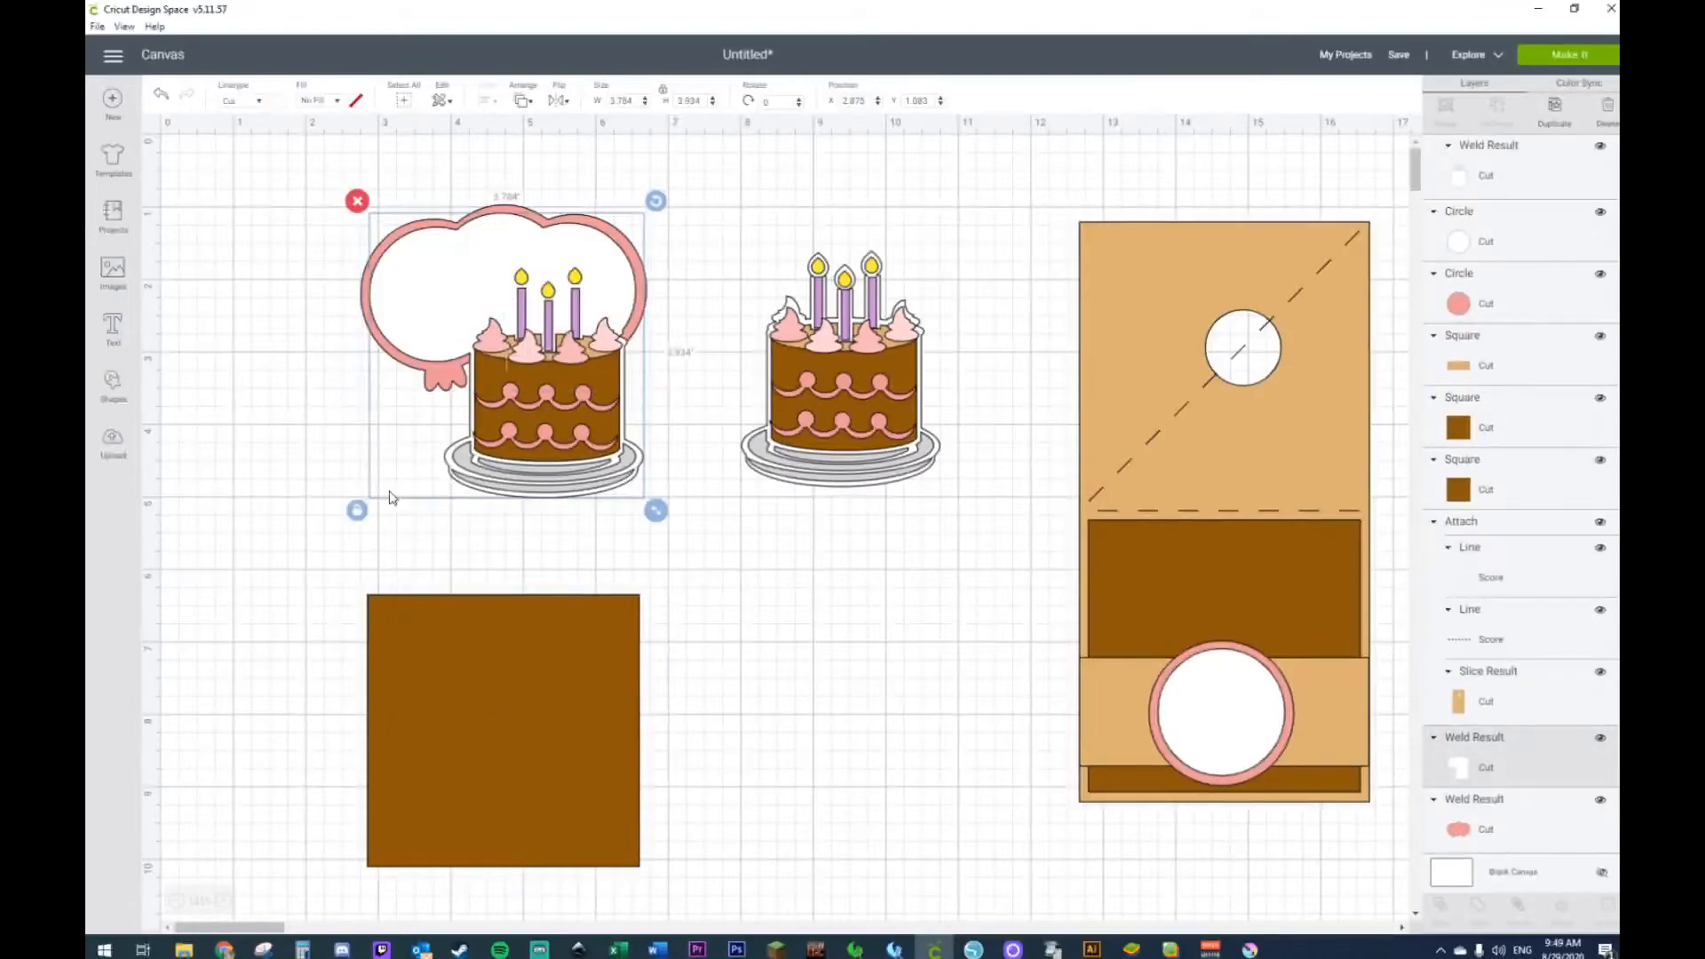
left_click(309, 477)
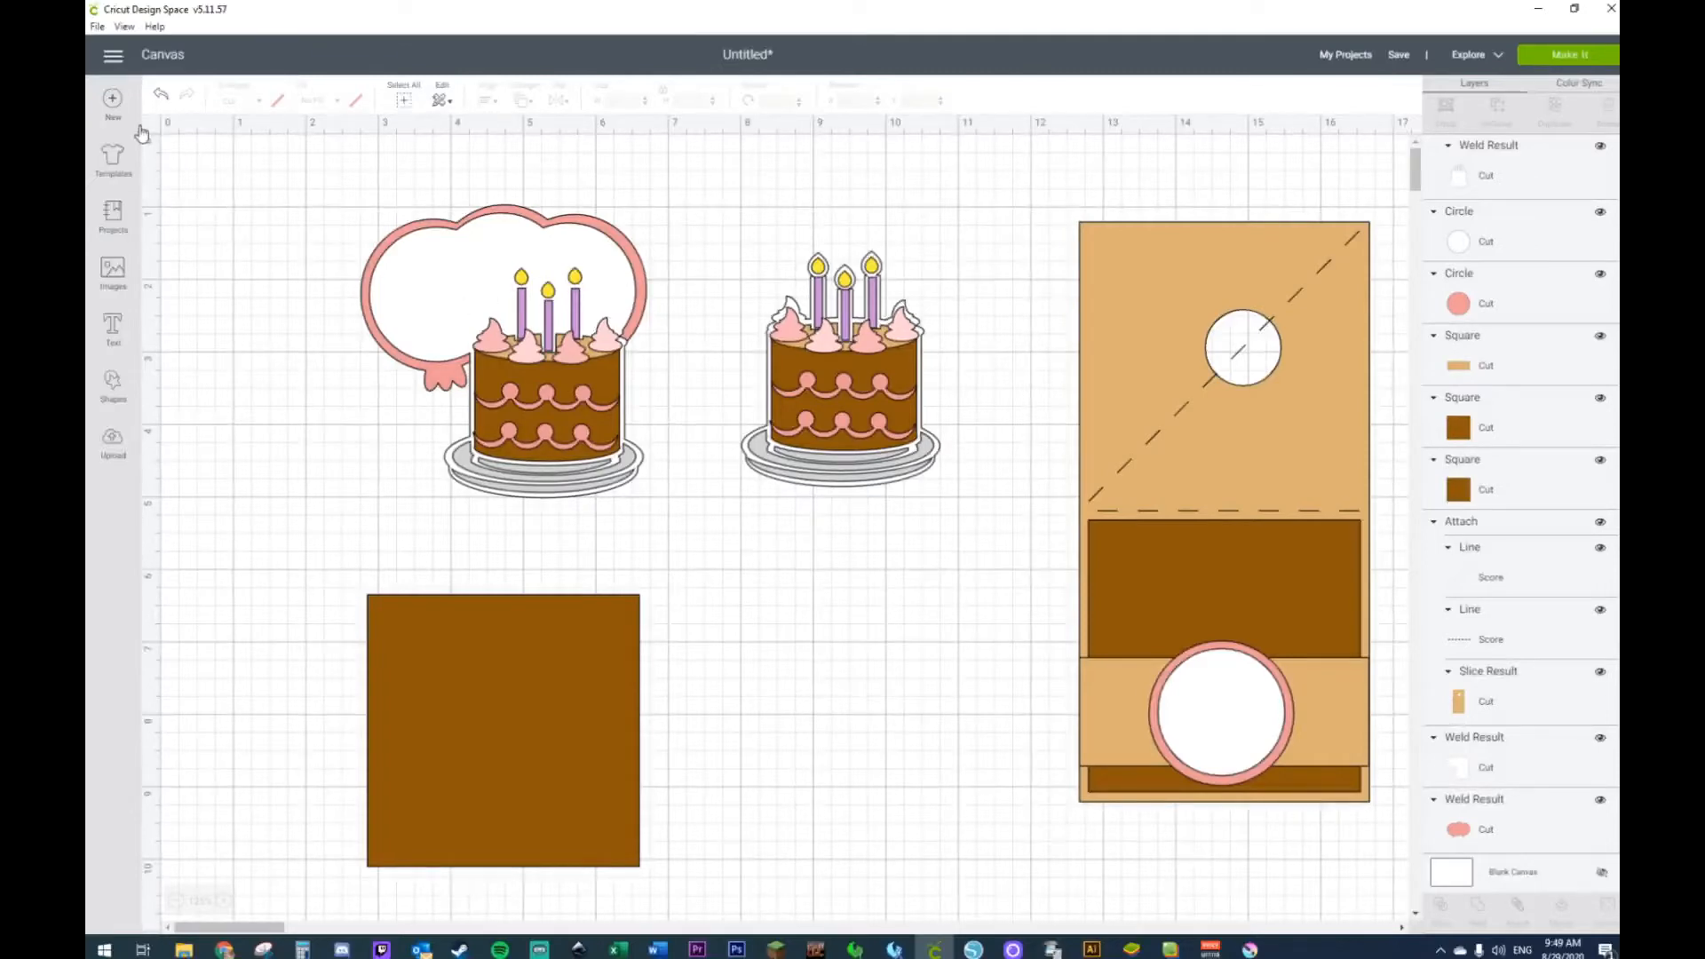
Step: Undo the layer reordering, the moves, the white shape weld and the cake's ungrouping
left_click(162, 95)
left_click(162, 96)
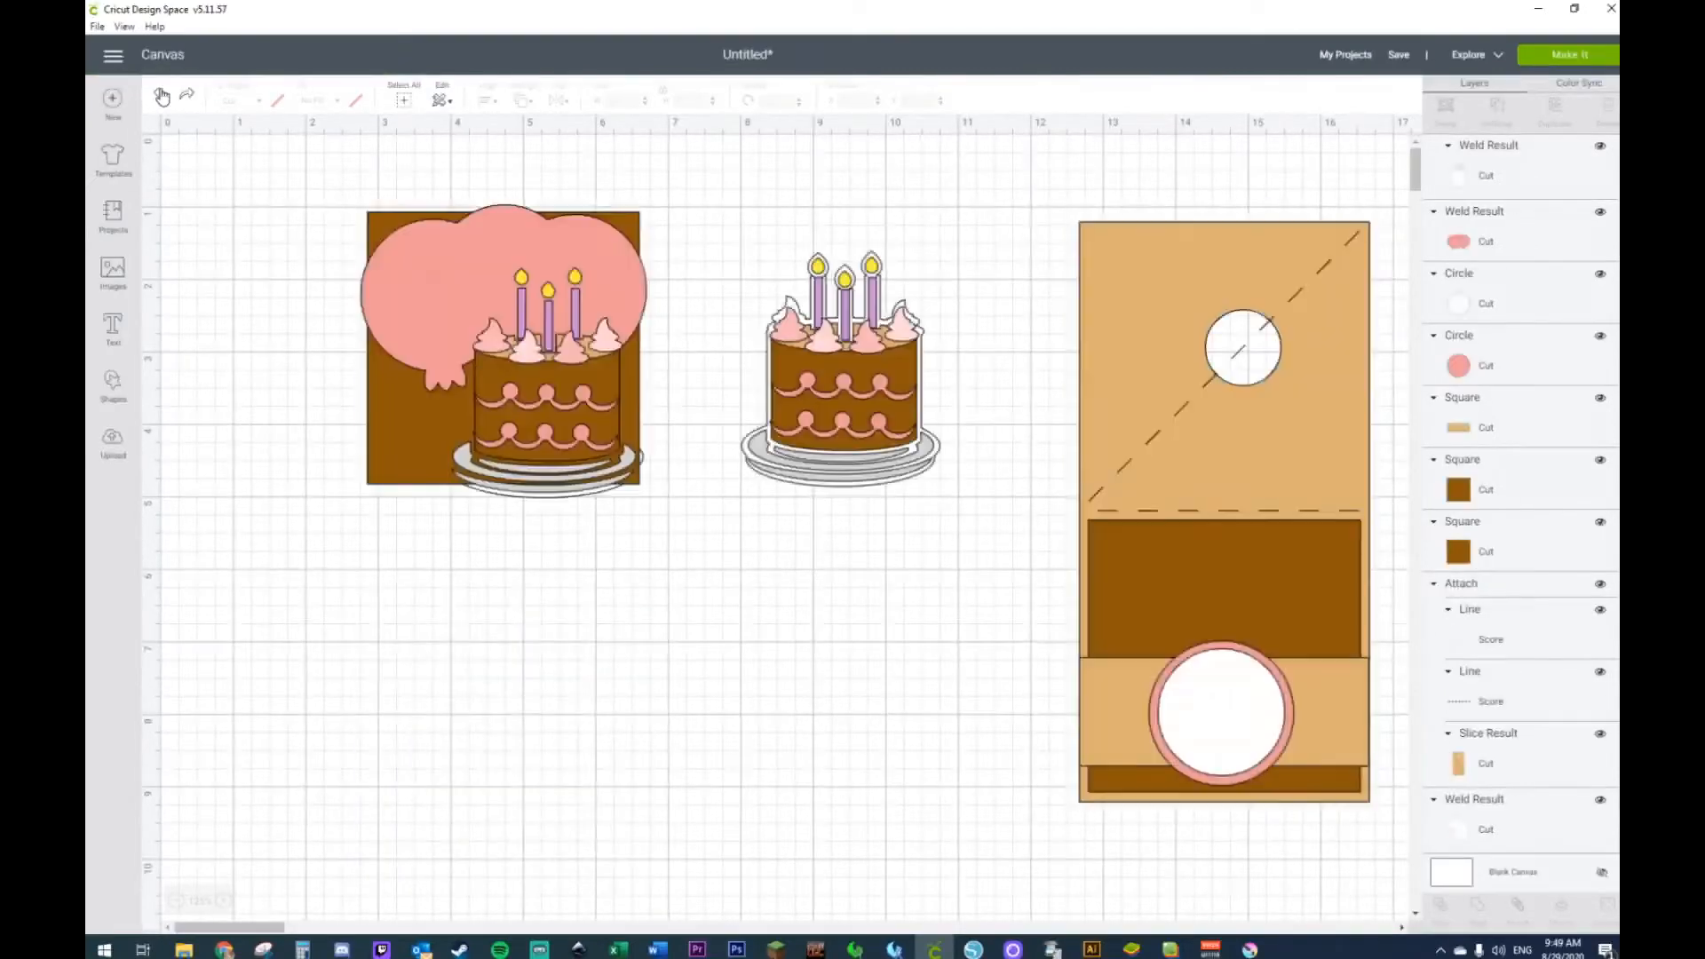
left_click(162, 96)
left_click(161, 95)
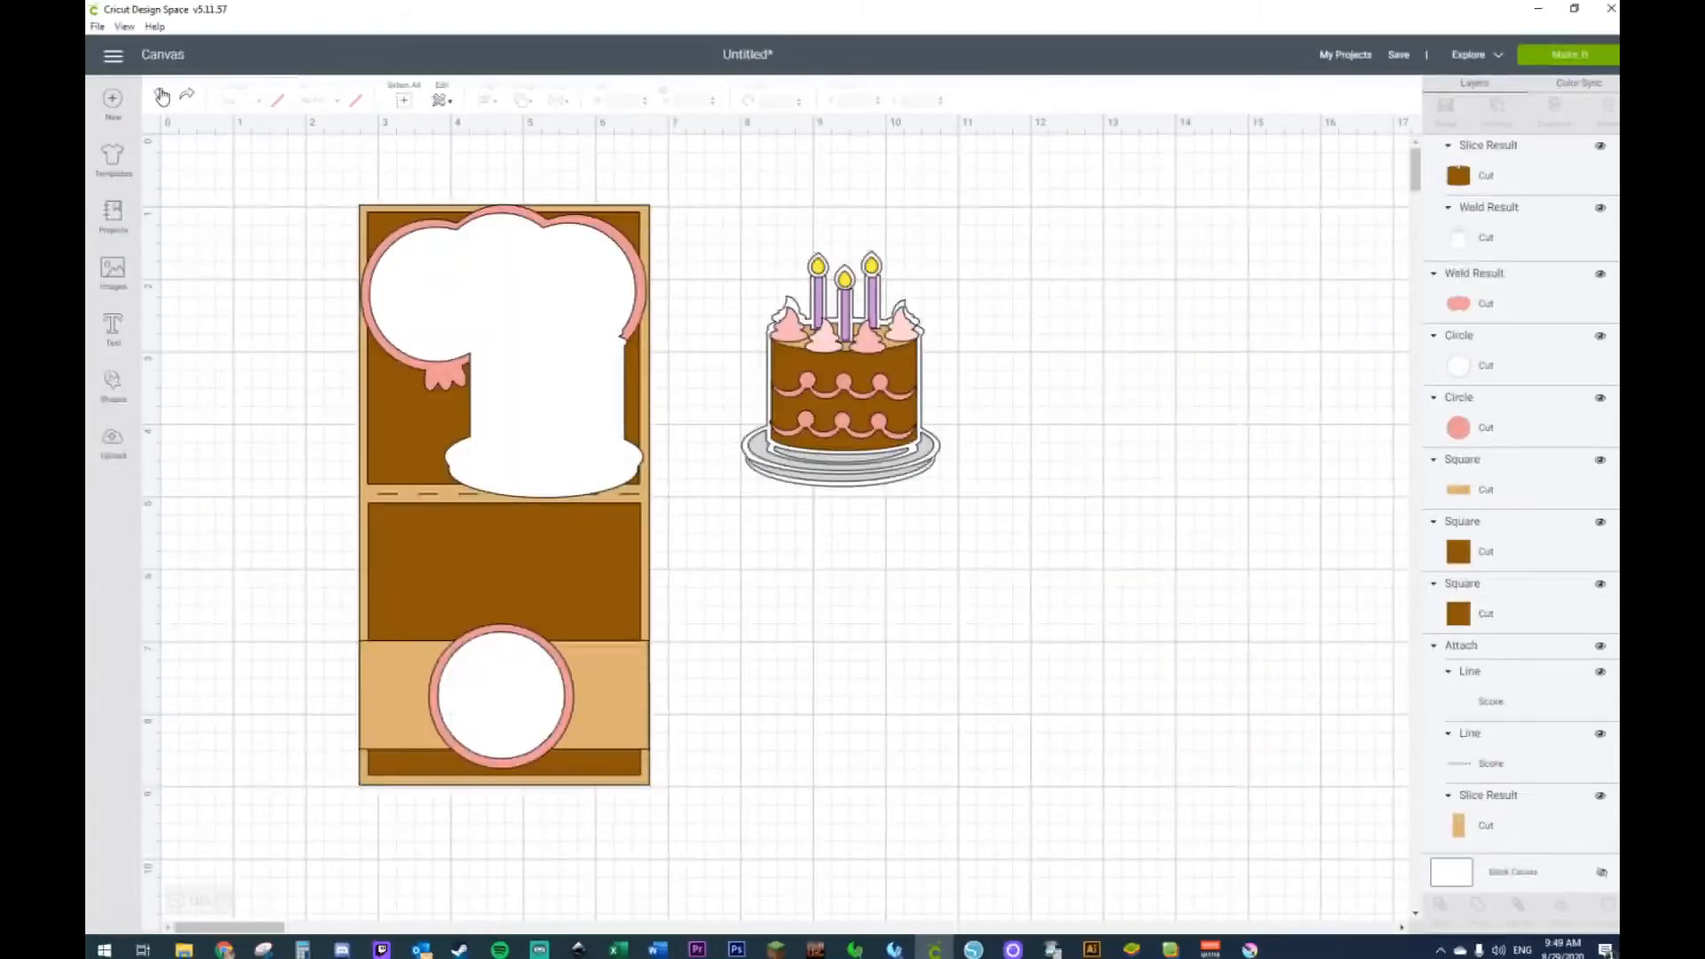
left_click(161, 95)
left_click(162, 96)
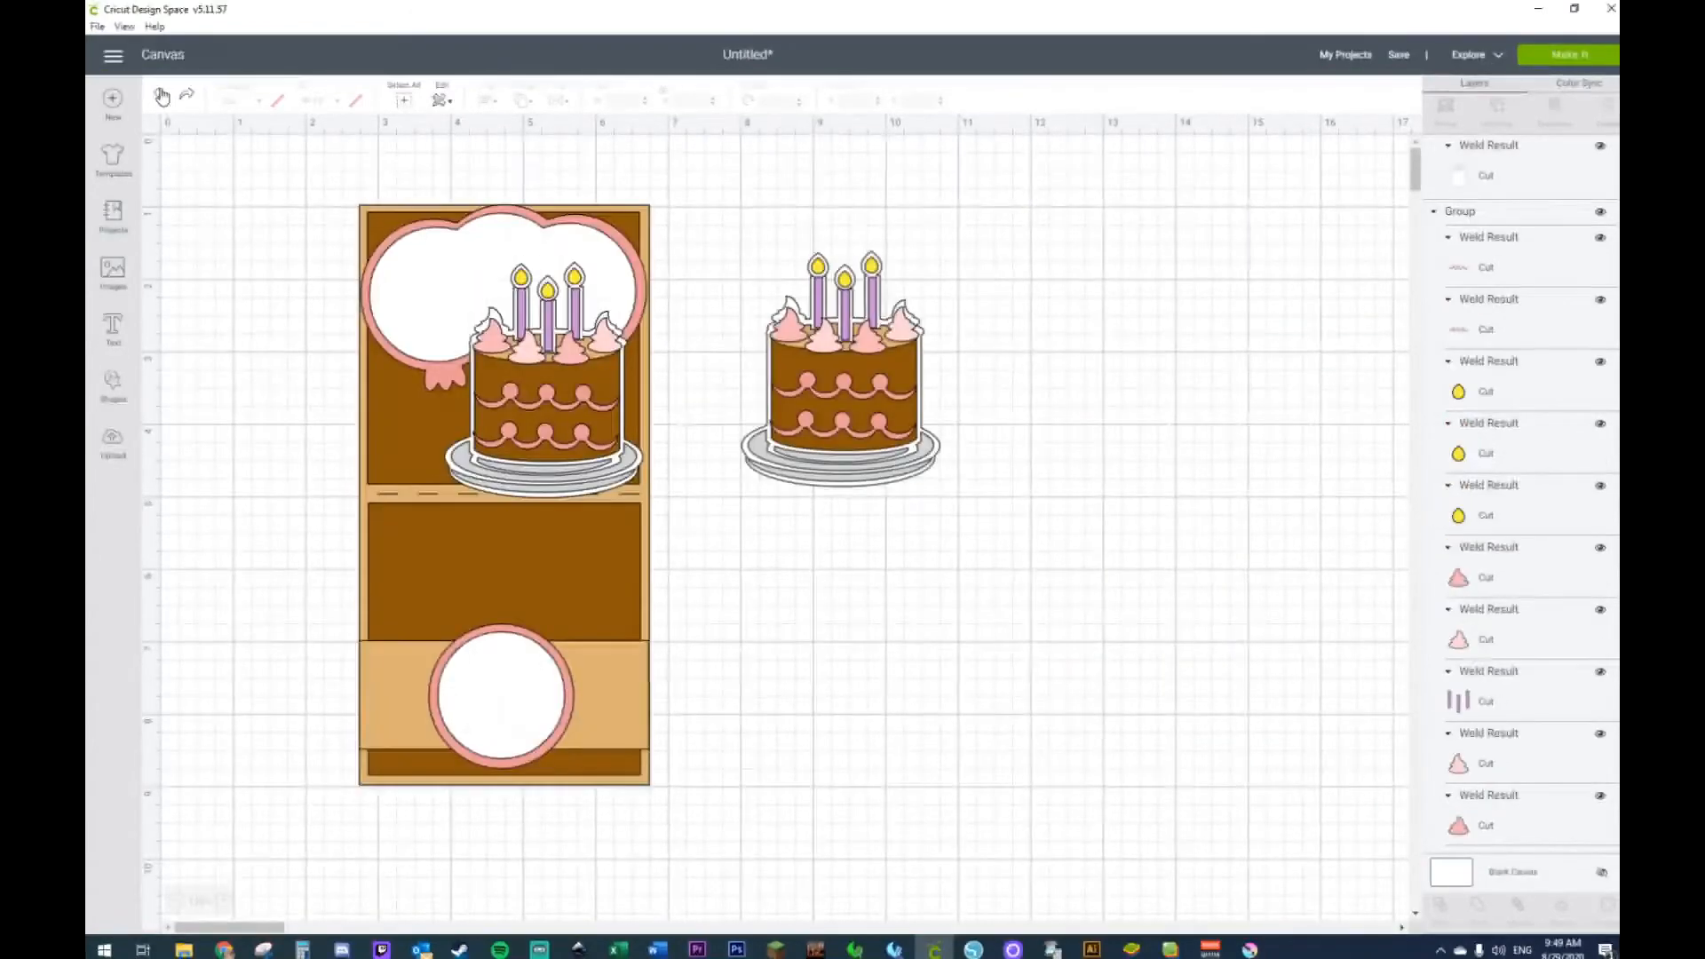
Step: Delete the duplicate cake beside the card
left_click(410, 321)
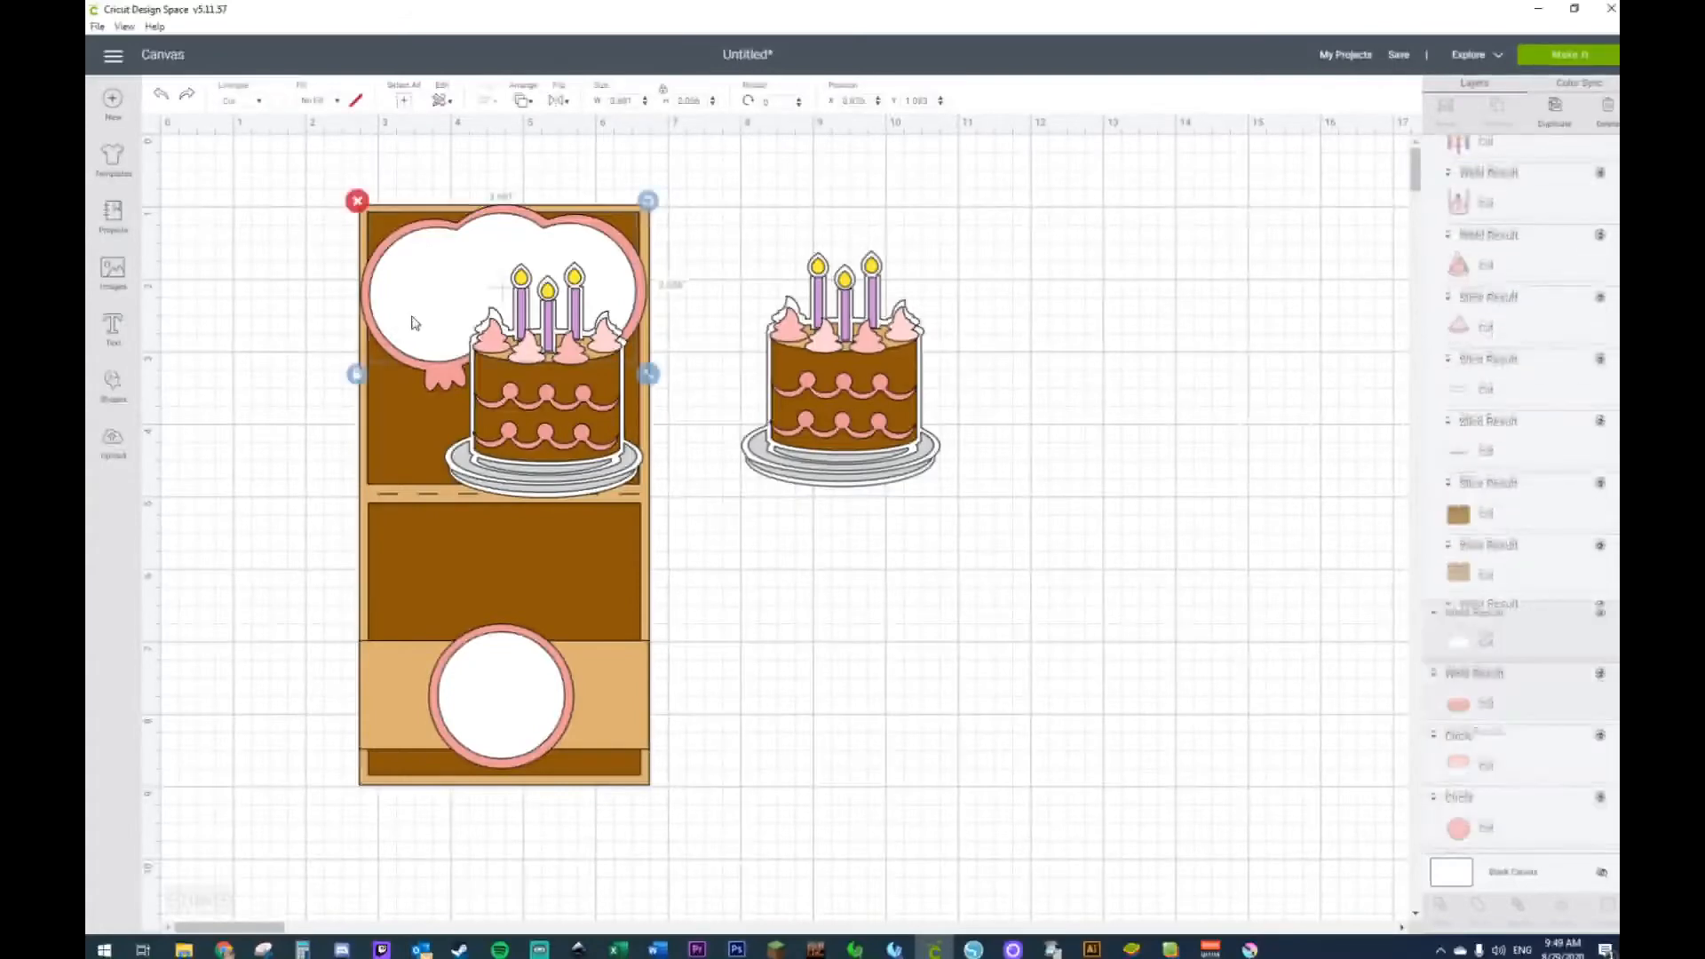
left_click(536, 440)
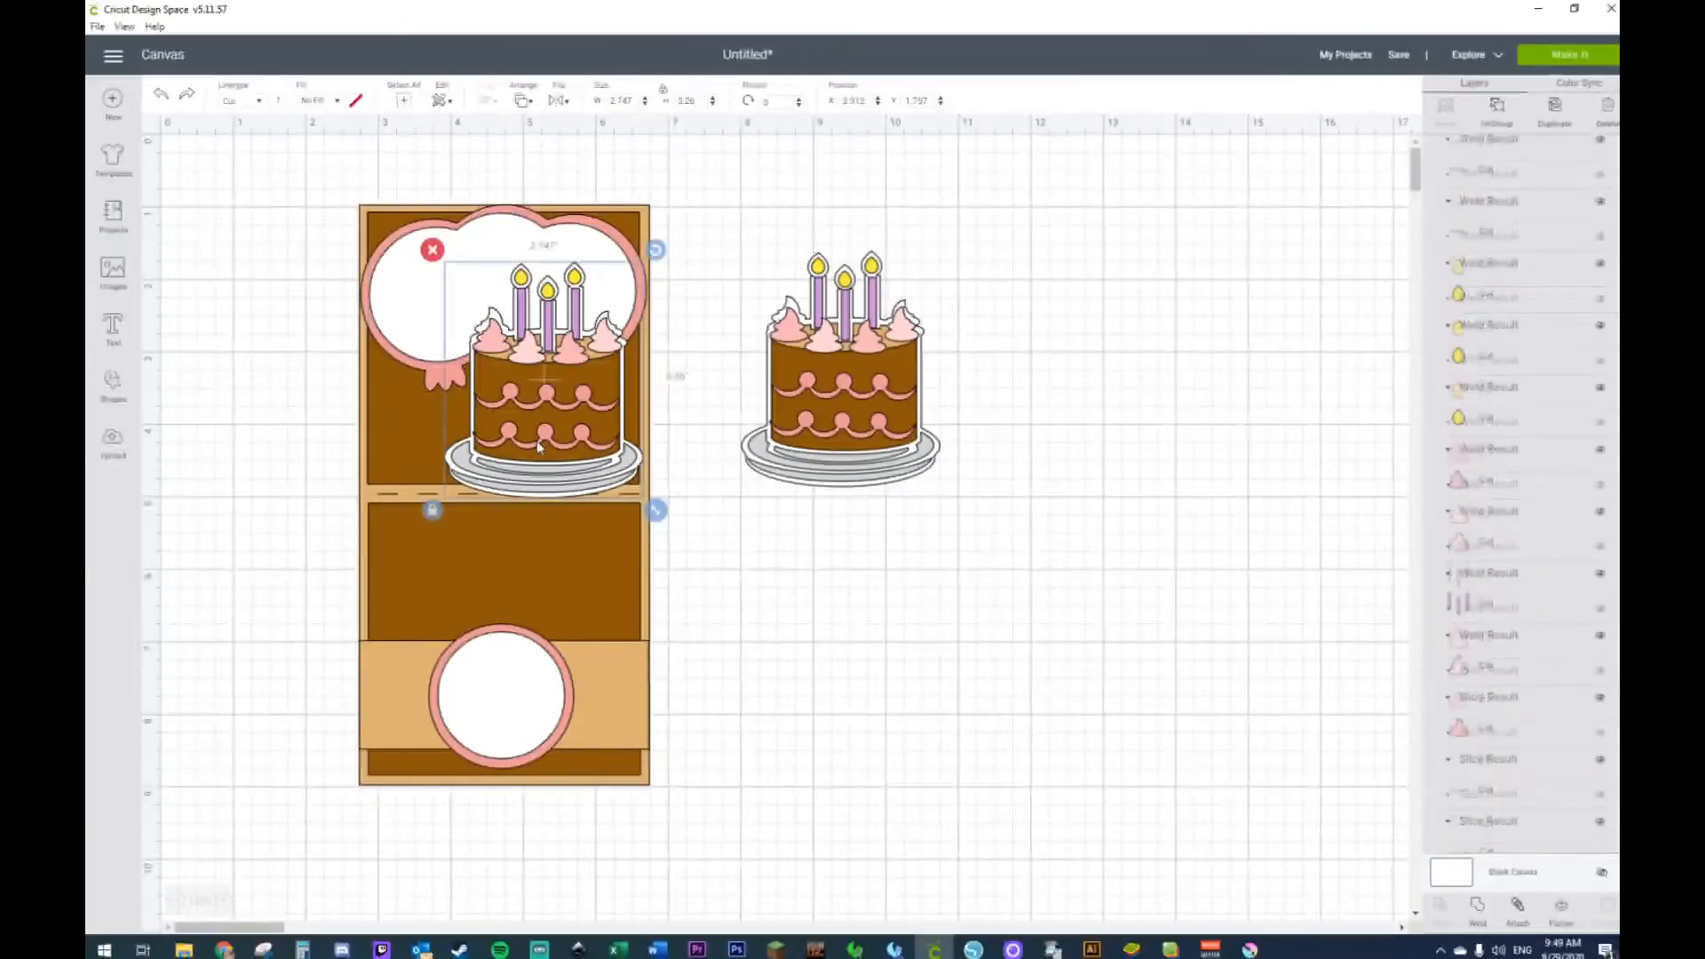
left_click(813, 403)
key("Delete")
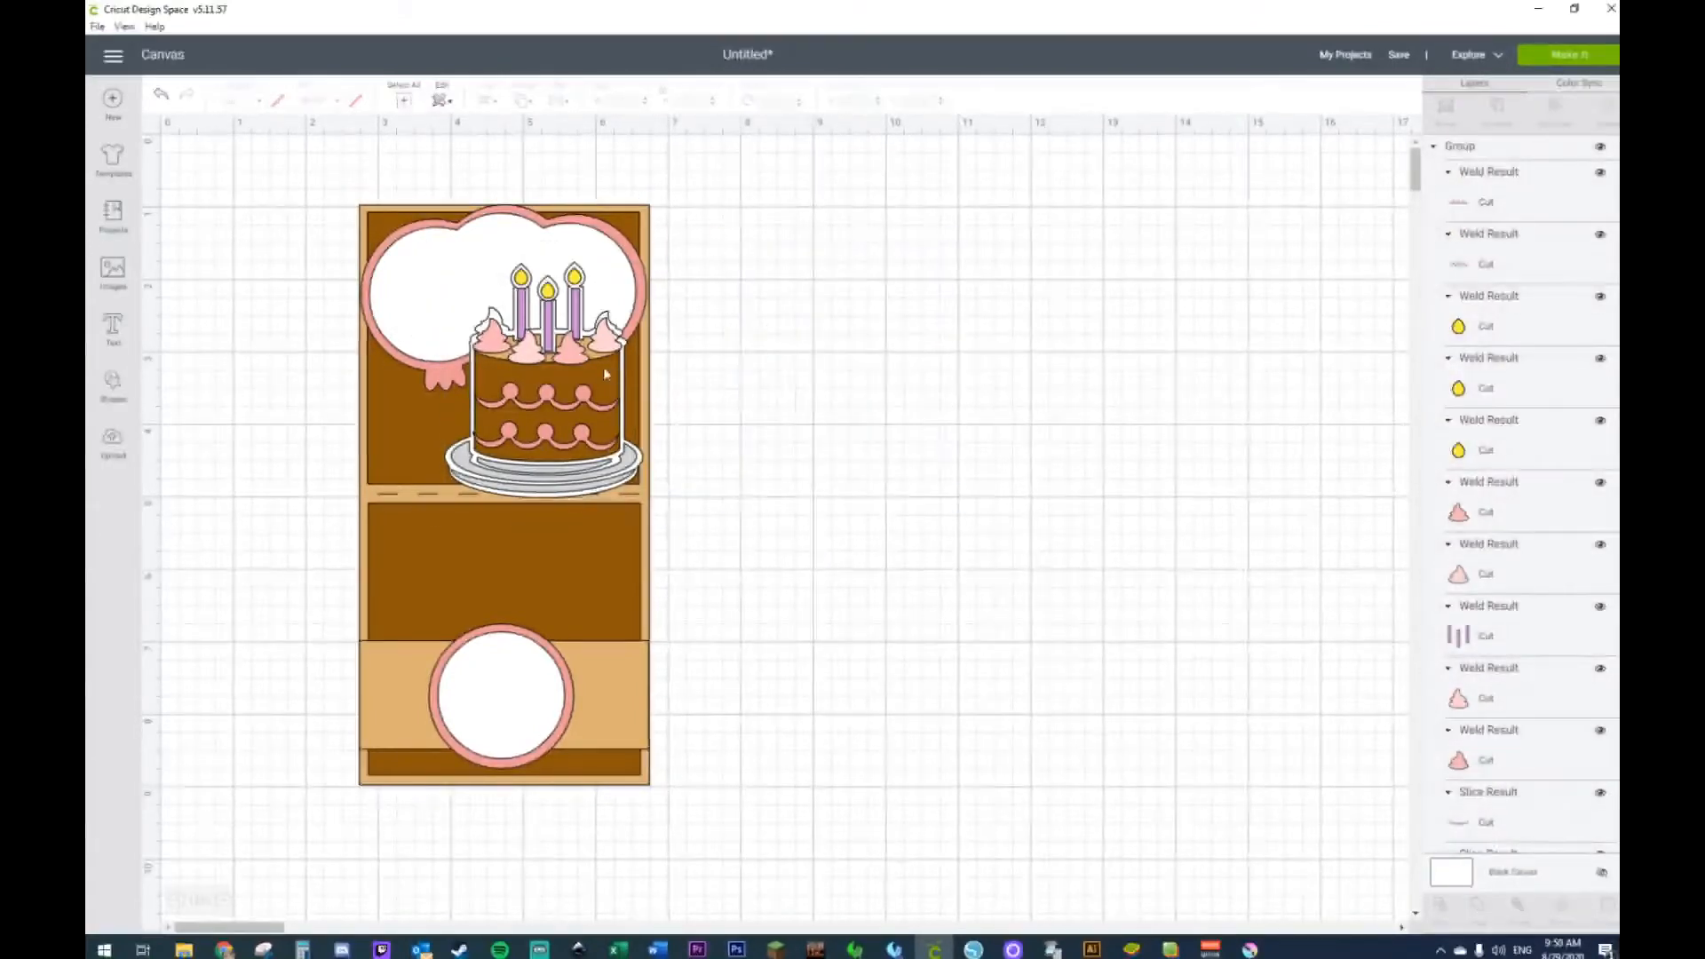
Step: Shrink the grouped cake and position it inside the lower right corner of the card's upper brown panel
left_click(601, 388)
left_click_drag(656, 512, 638, 492)
left_click_drag(578, 433, 590, 449)
left_click_drag(646, 509, 632, 494)
mouse_move(564, 407)
left_mouse_down()
mouse_move(579, 423)
mouse_move(573, 408)
left_mouse_up()
left_click(785, 423)
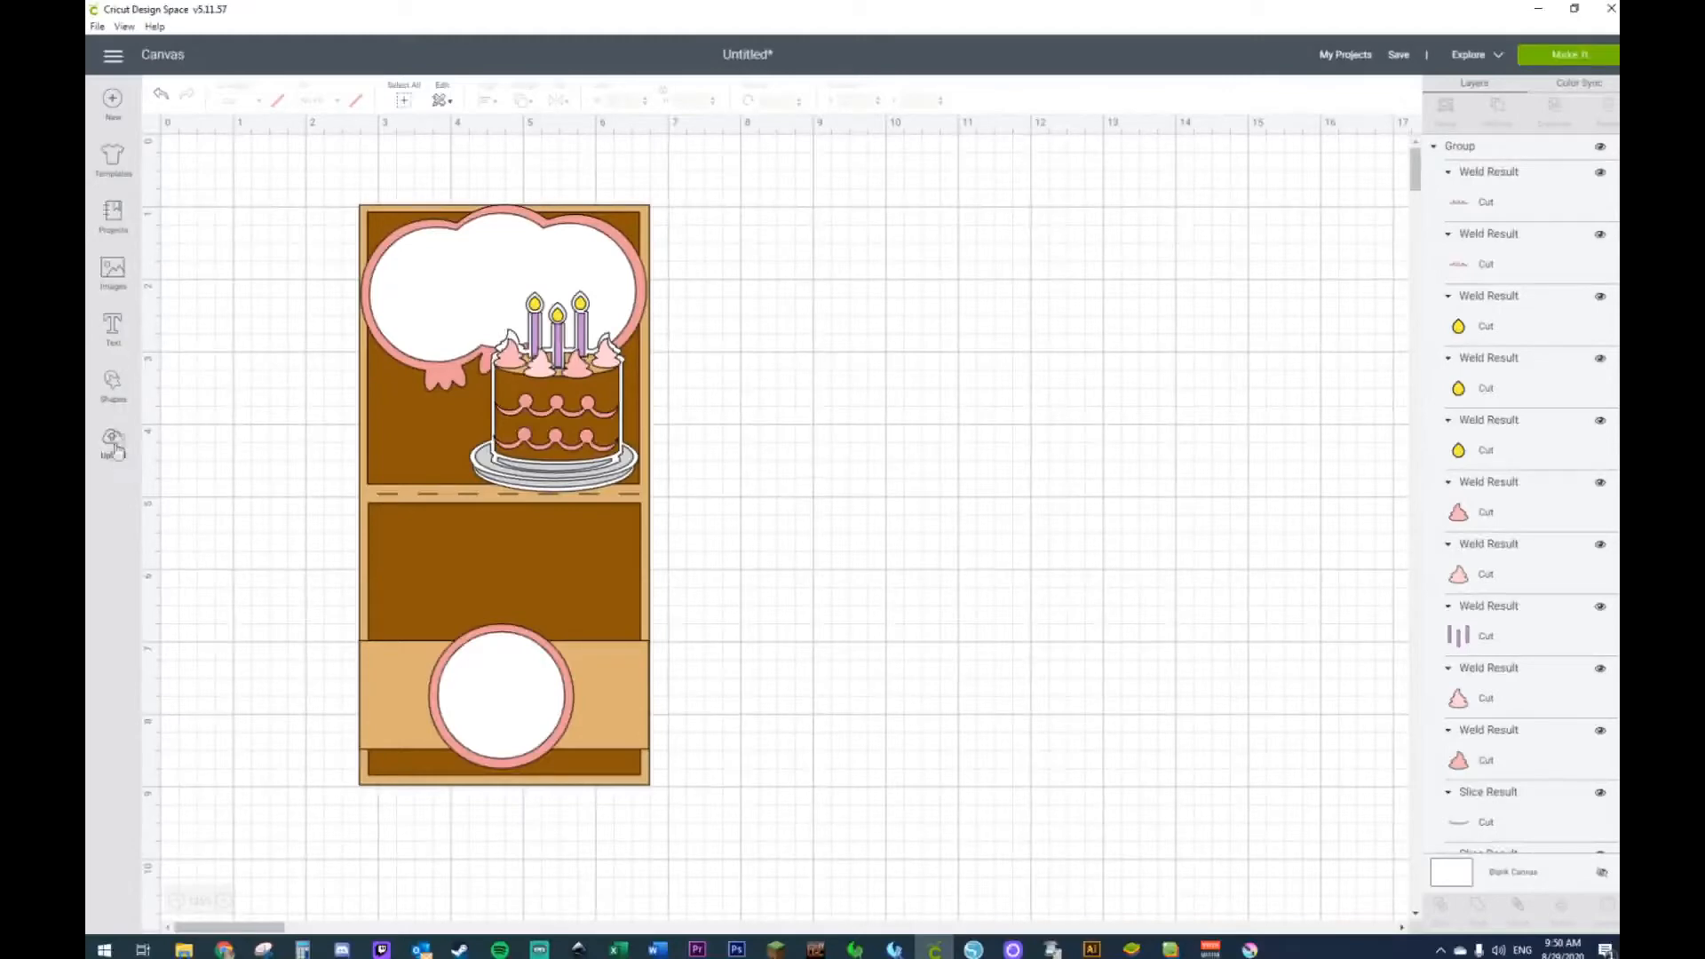
Step: Add the text "Happy" and place it on the empty canvas beside the card
left_click(113, 326)
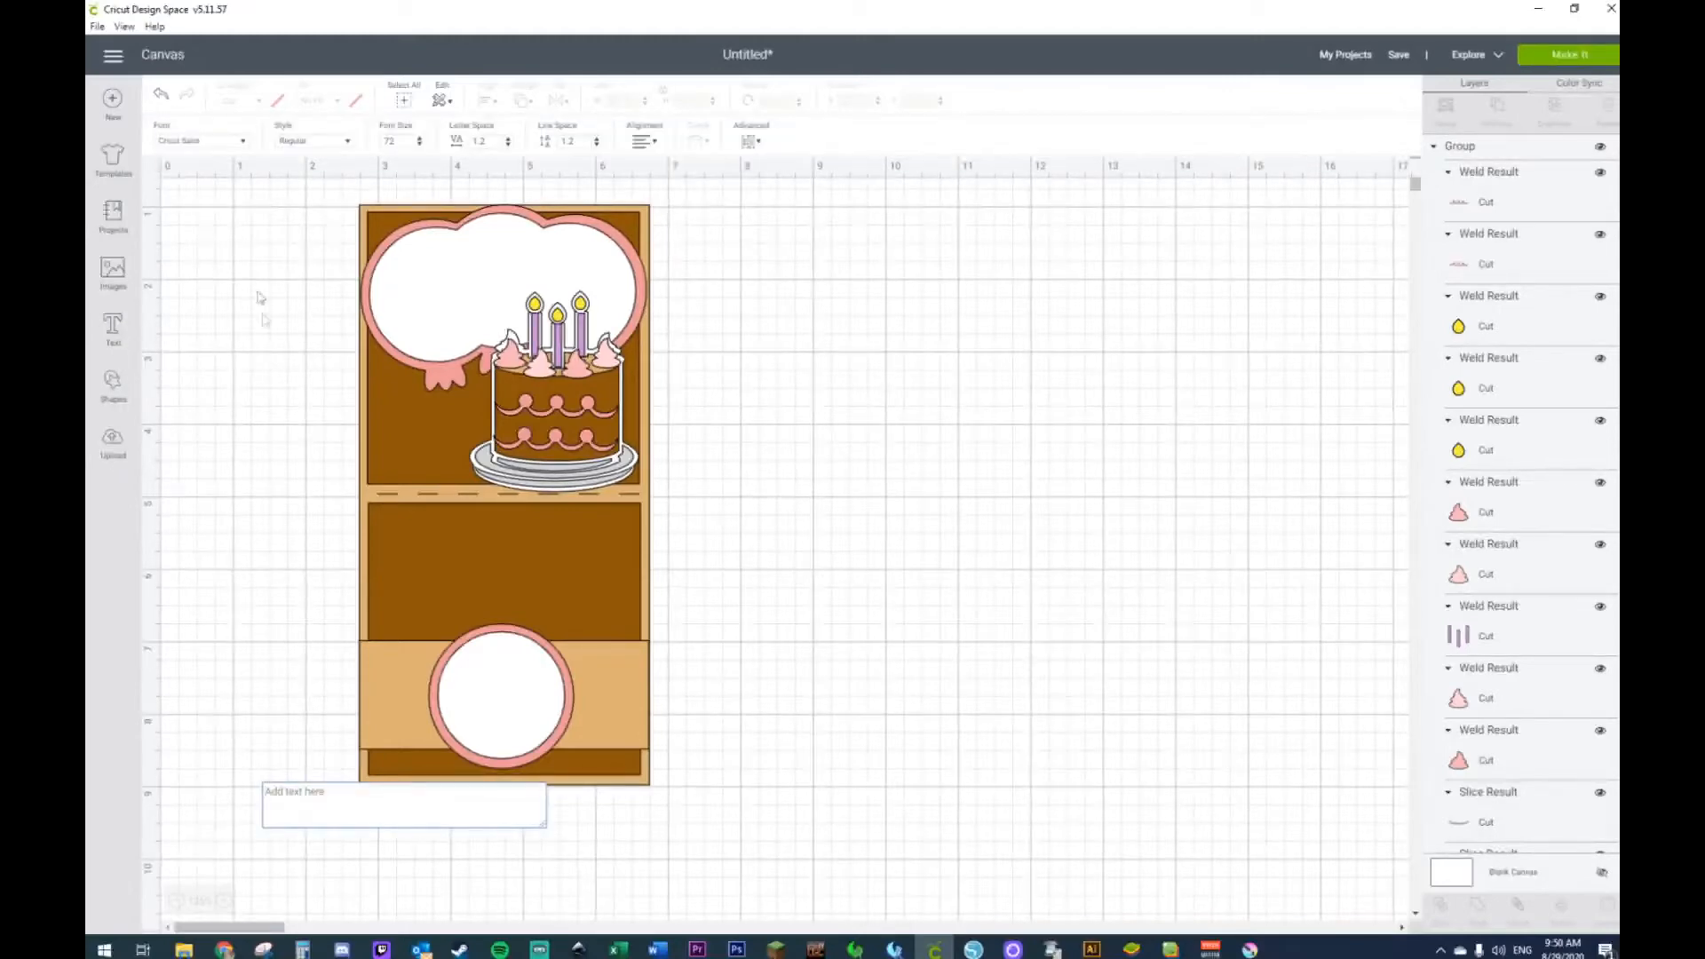
type("Happy")
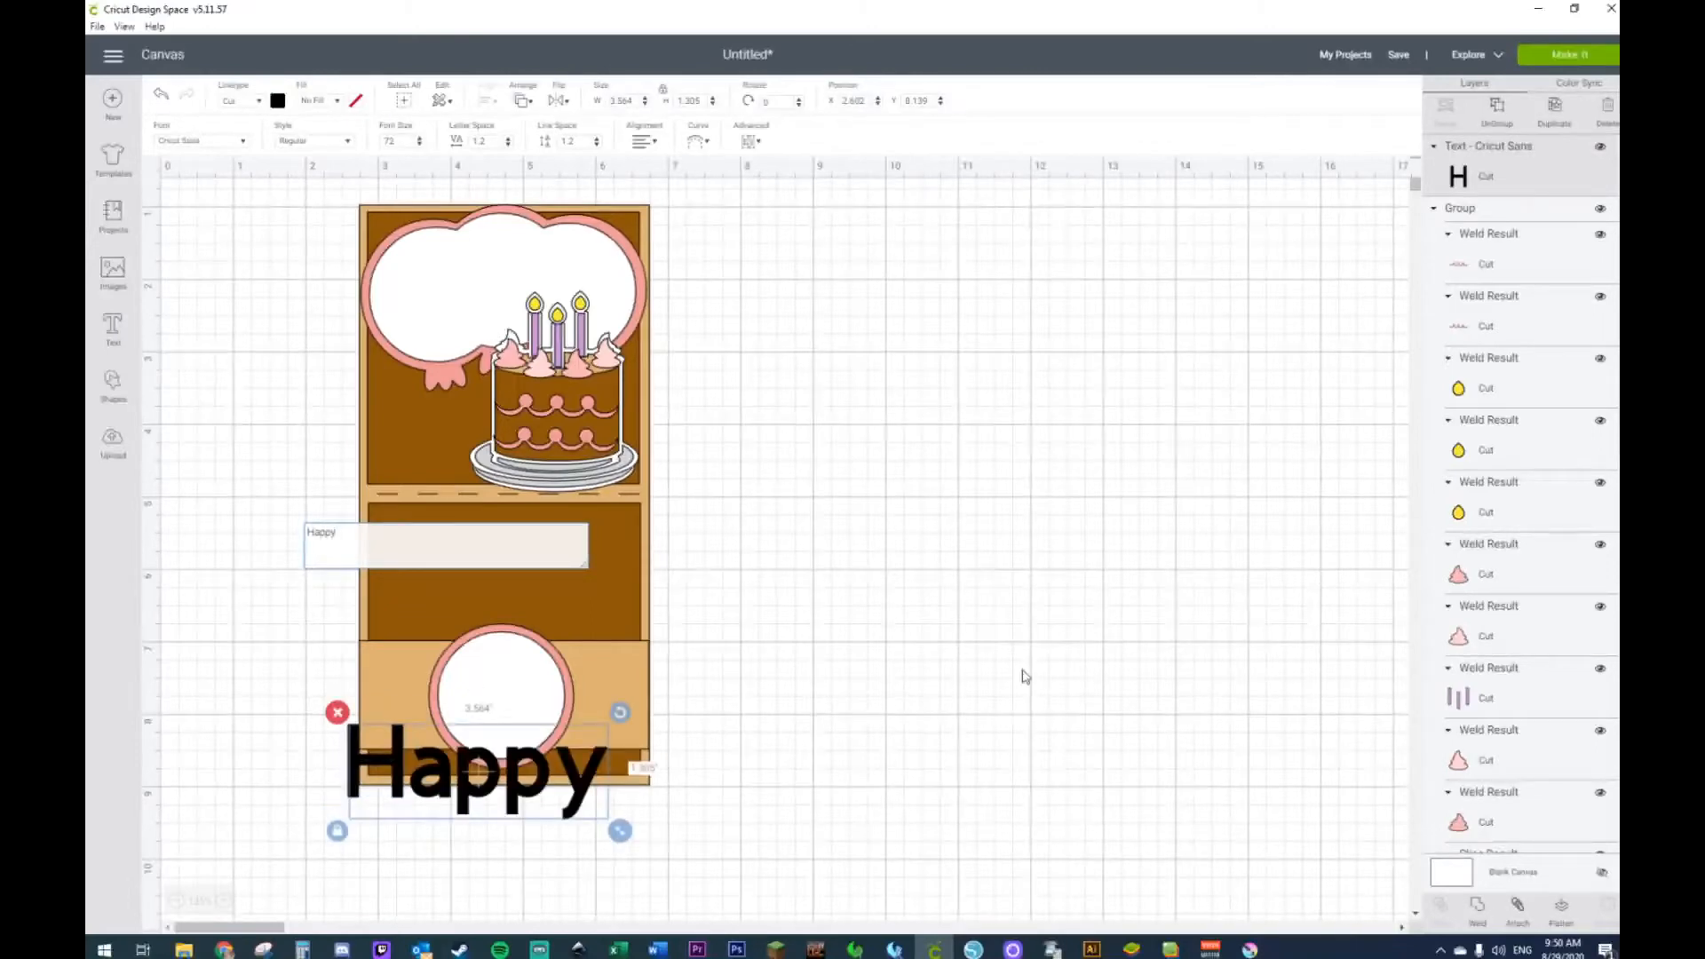
left_click(994, 678)
left_click_drag(608, 794, 1030, 441)
Step: Duplicate the "Happy" text and change the copy's wording to "Birthday"
key("ctrl+c")
key("ctrl+v")
double_click(1037, 437)
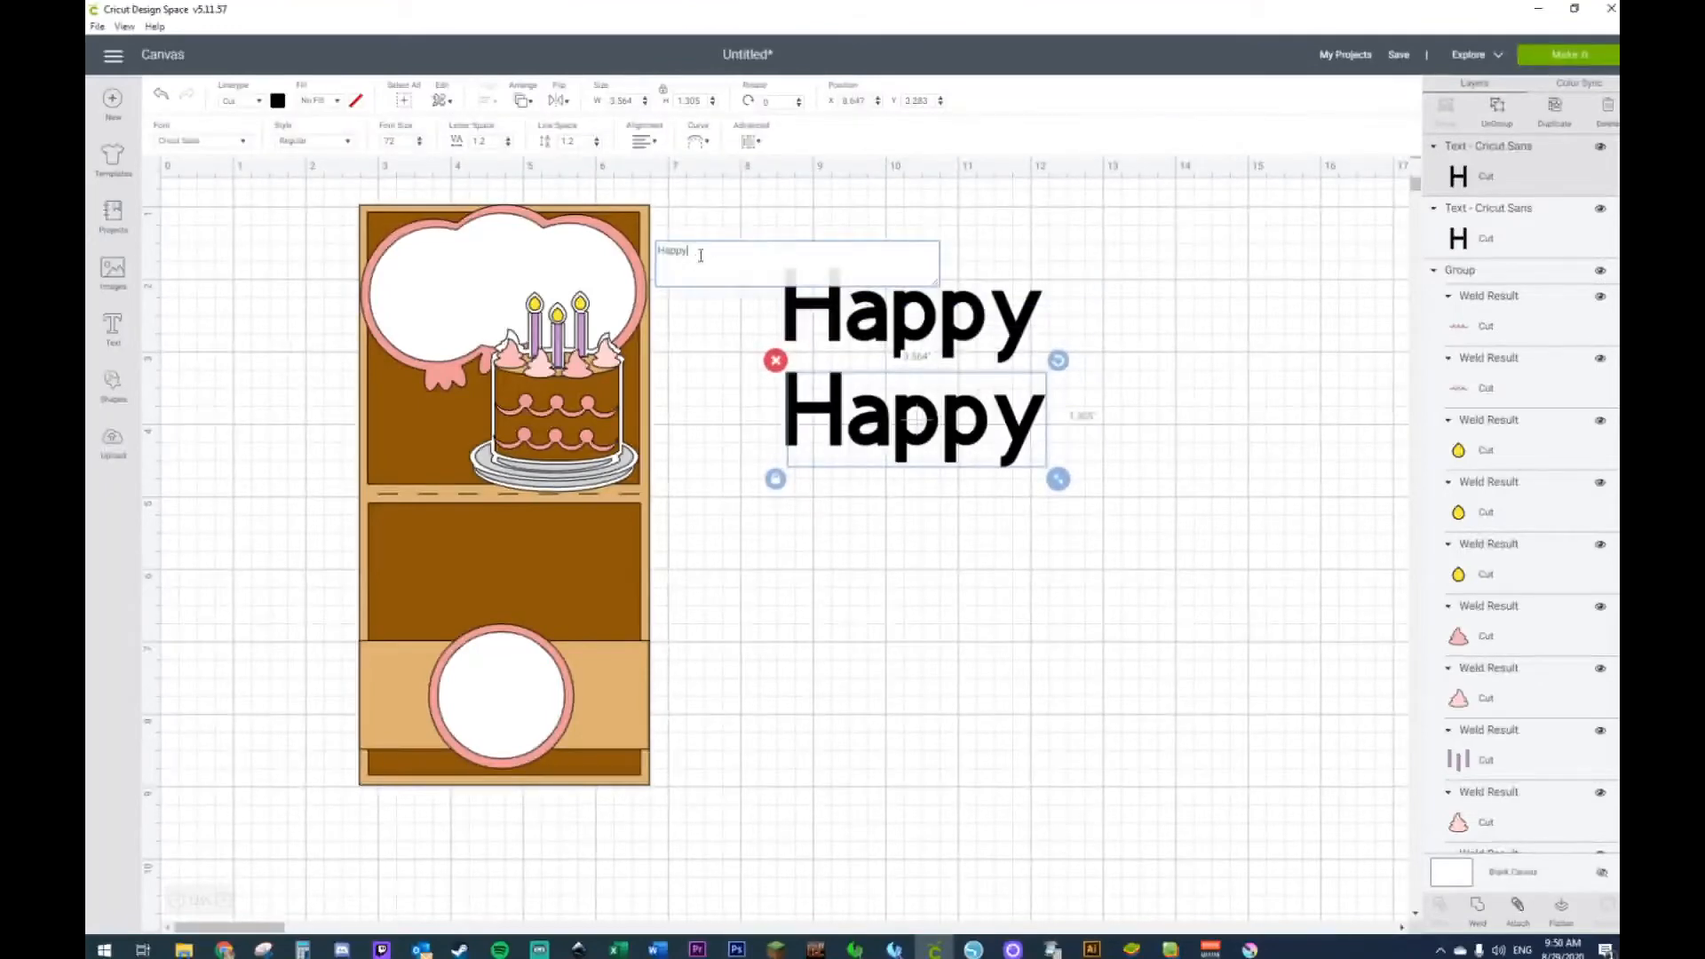
type("b")
key("BackSpace")
type("Birthday")
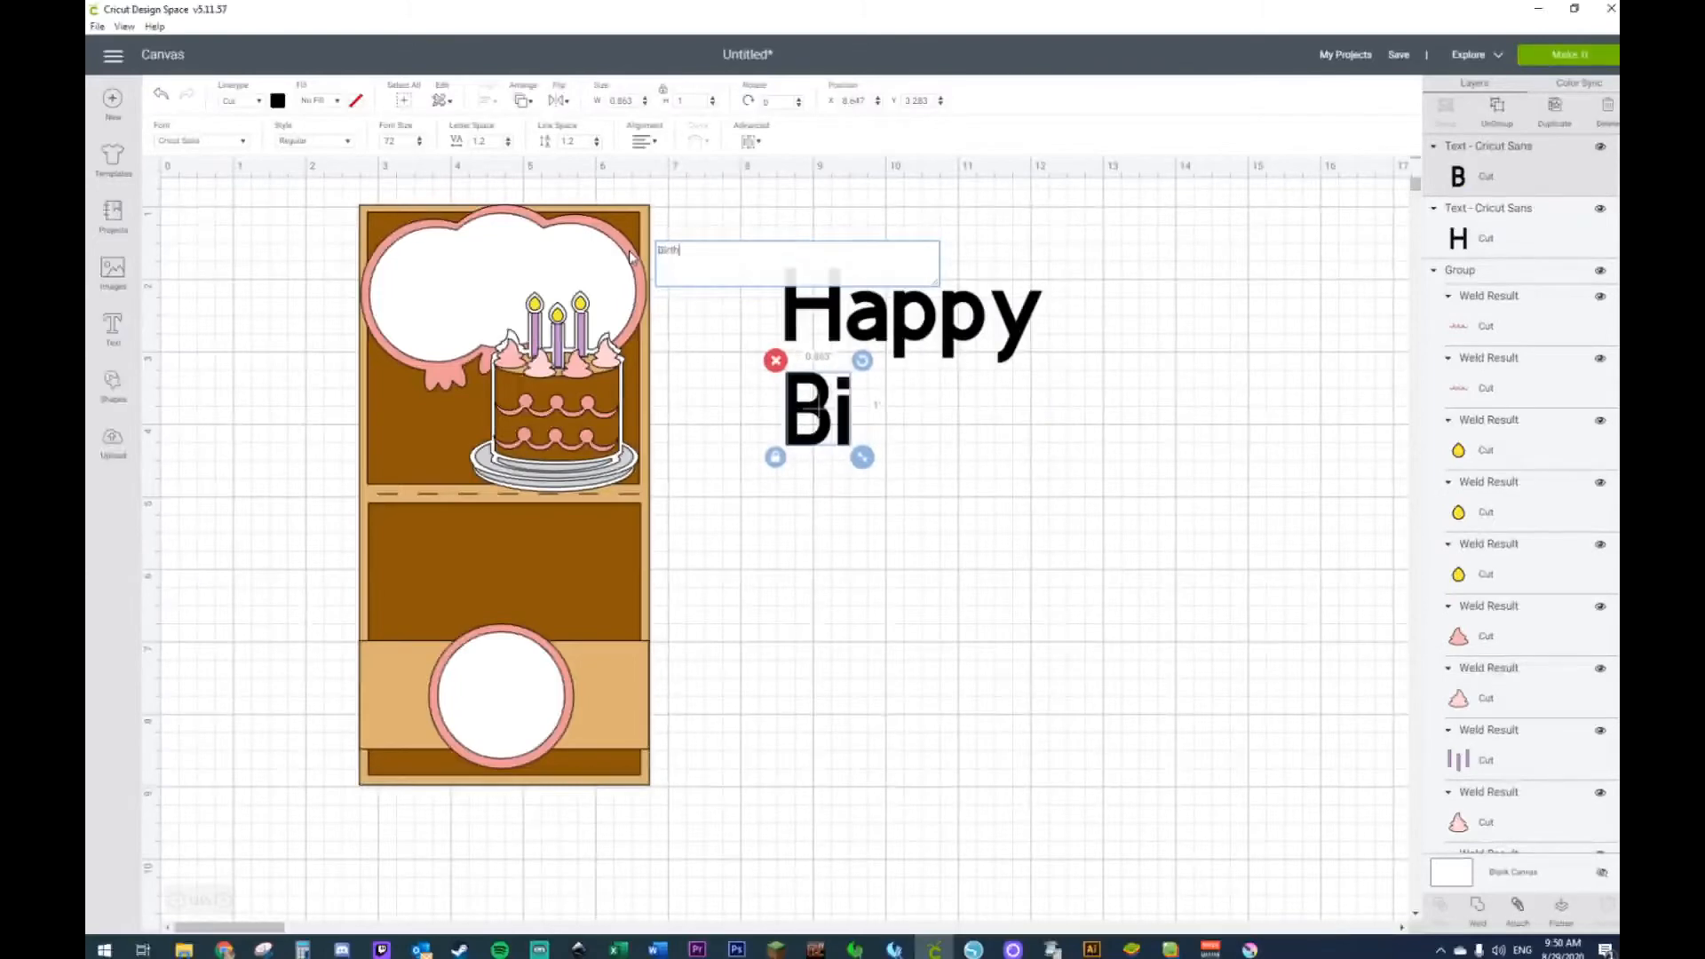
left_click(926, 562)
Step: Position "Birthday" beneath "Happy" and center the two words horizontally on each other
left_click_drag(943, 446, 900, 440)
left_click_drag(914, 199, 926, 490)
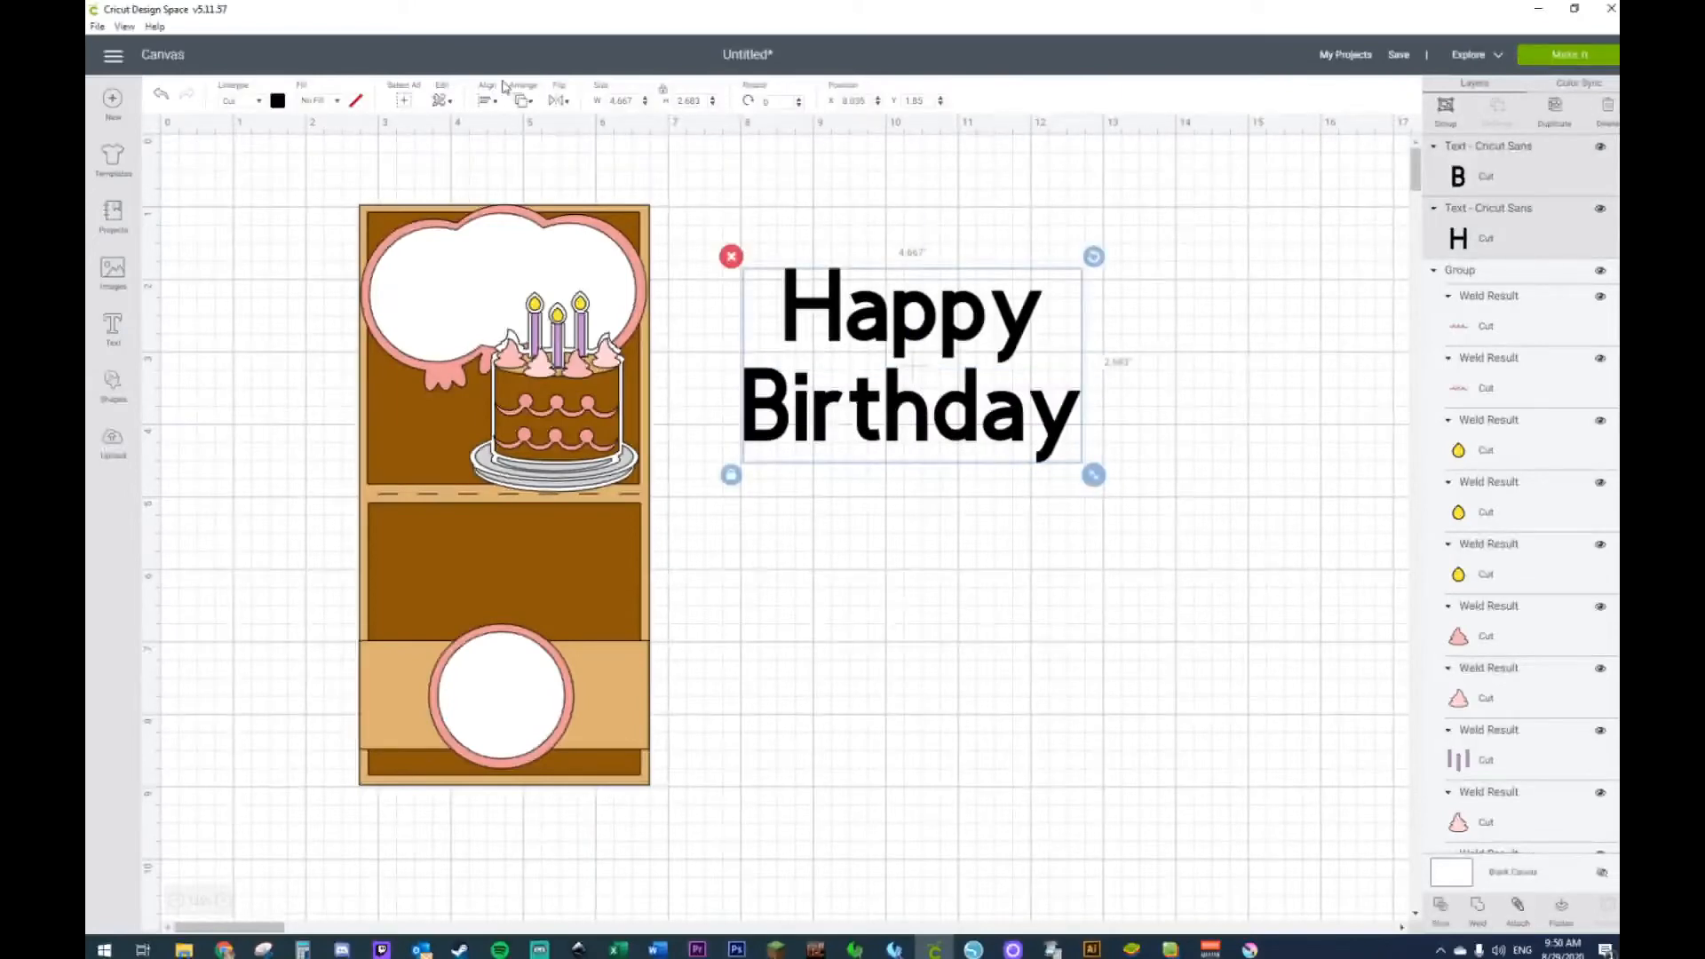
left_click(486, 104)
left_click(515, 169)
left_click(977, 585)
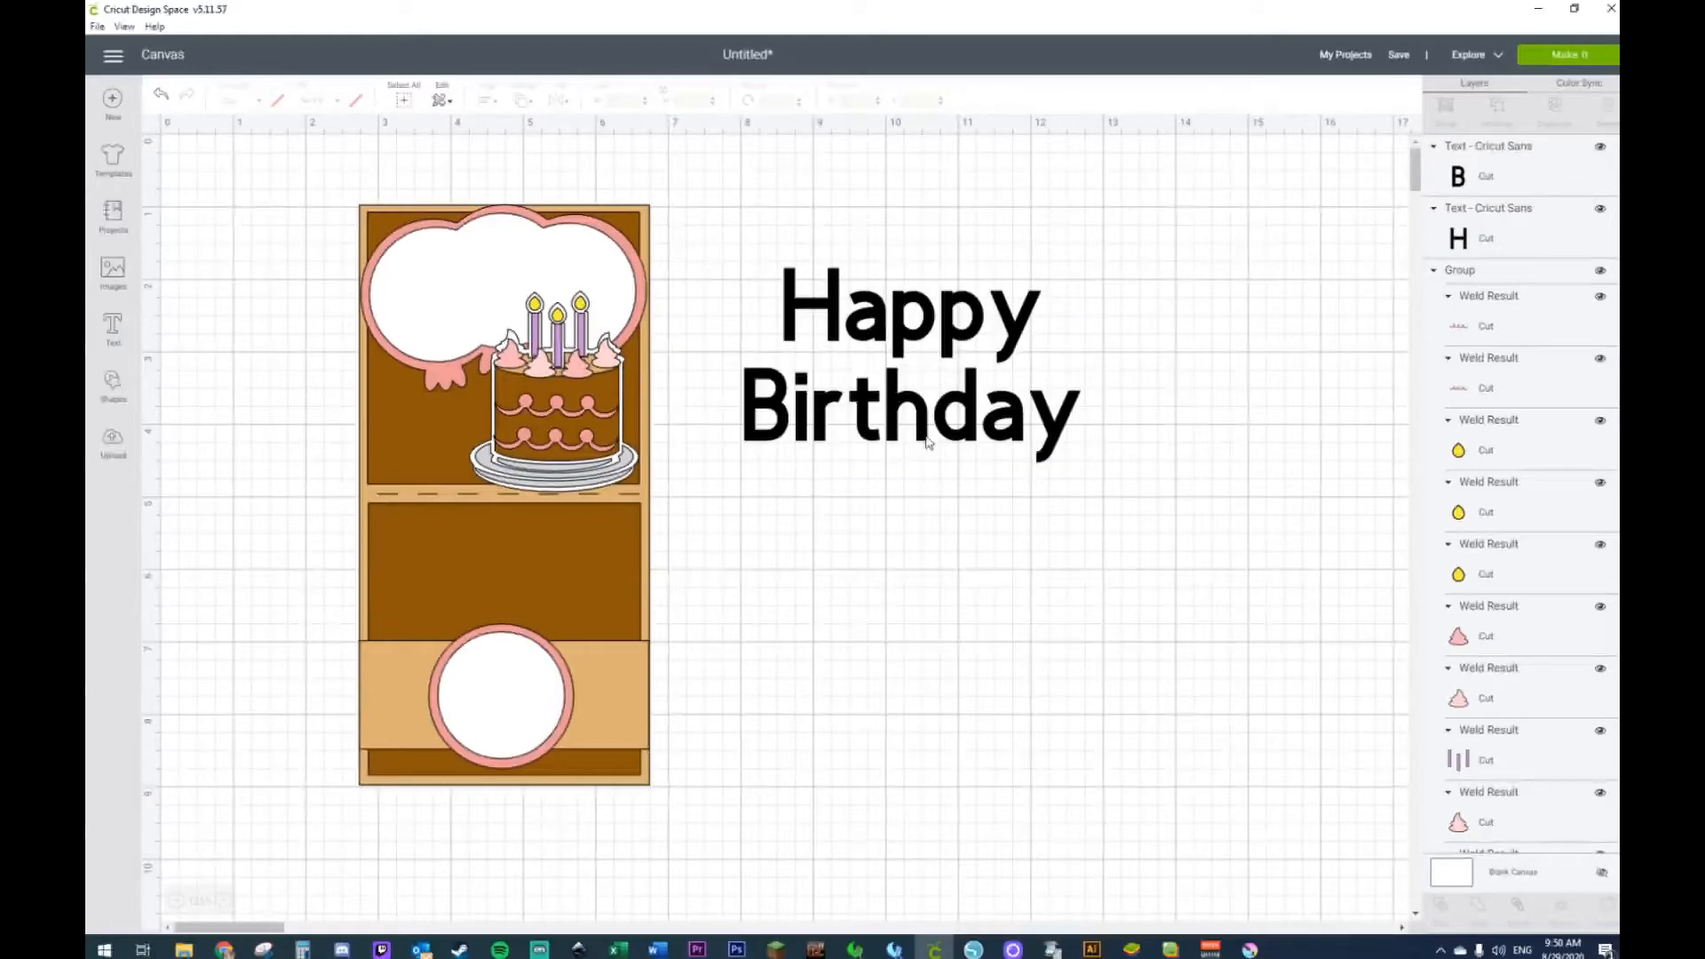
left_click_drag(921, 245, 929, 482)
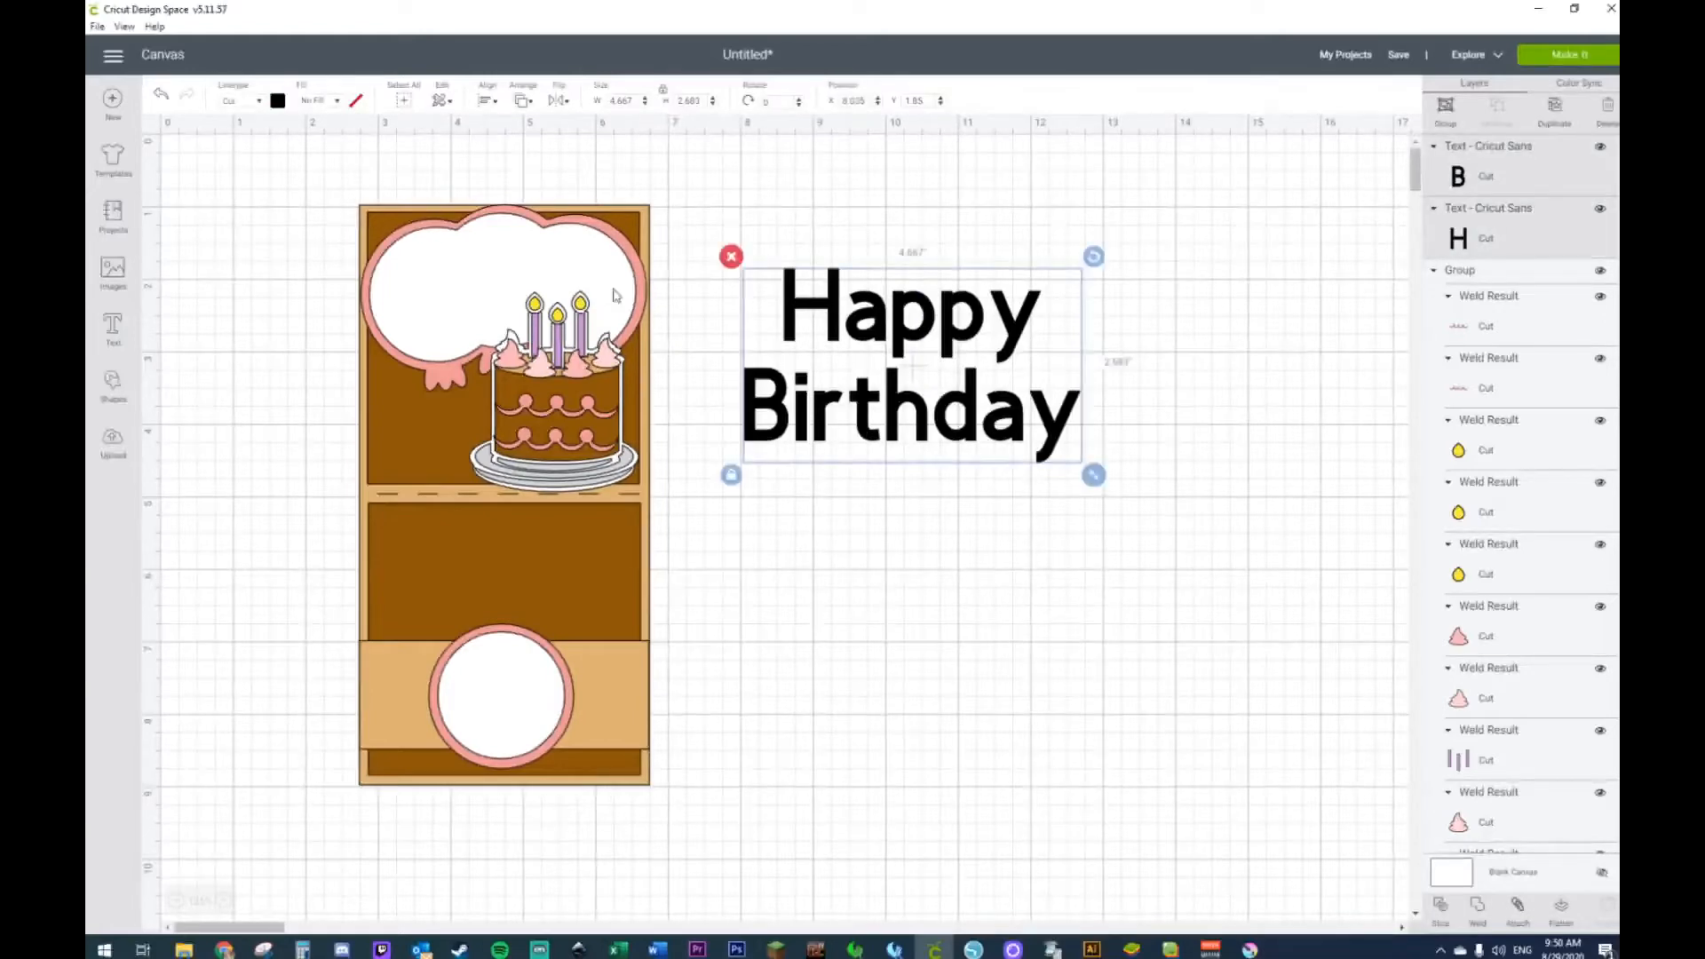
left_click(918, 215)
Step: Browse the fonts and set the "Happy" text to Fashion Forward
left_click(920, 301)
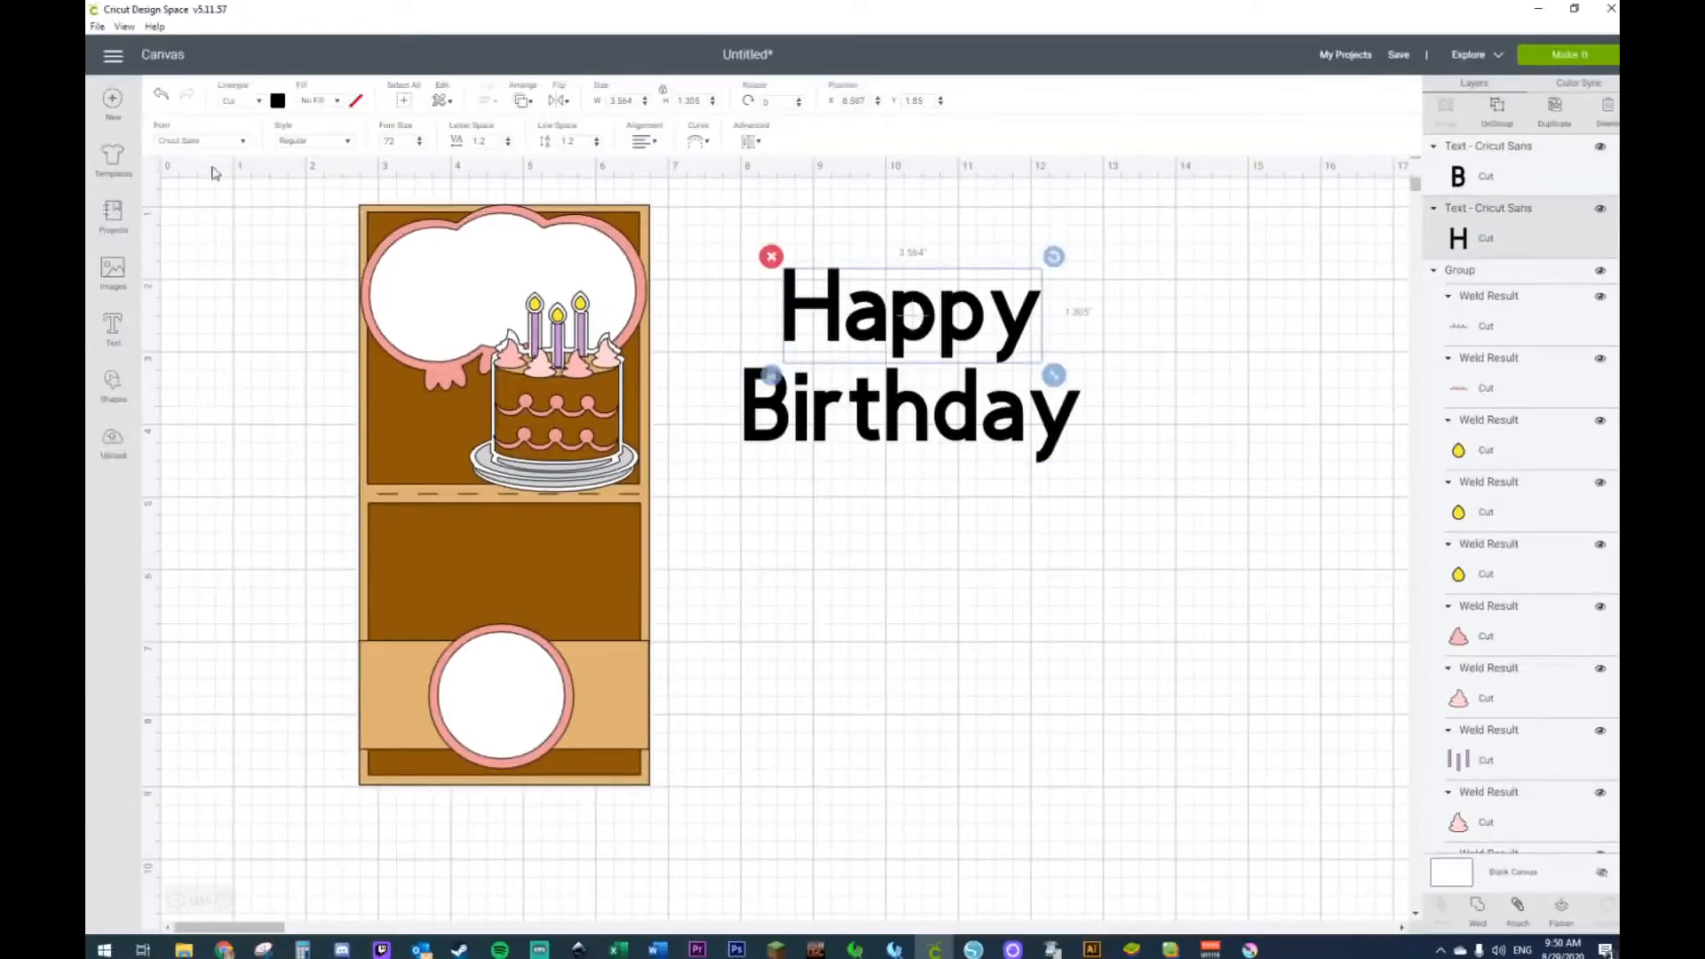
left_click(245, 142)
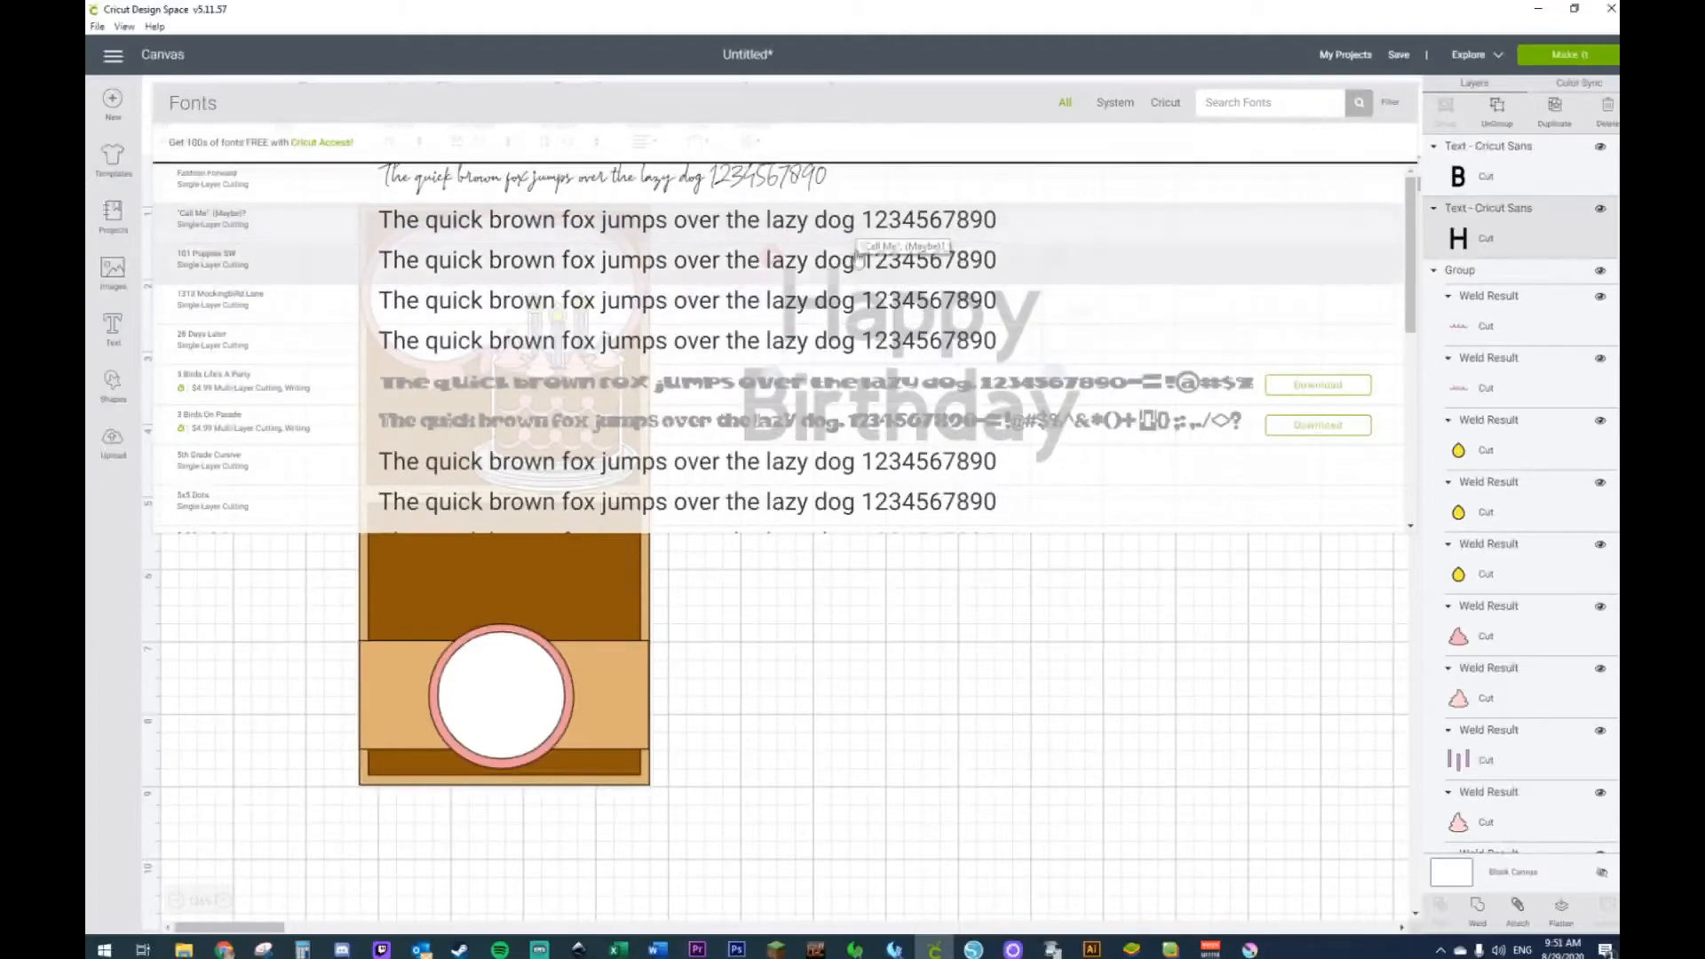
scroll(857, 288, "down", 1)
scroll(857, 288, "down", 3)
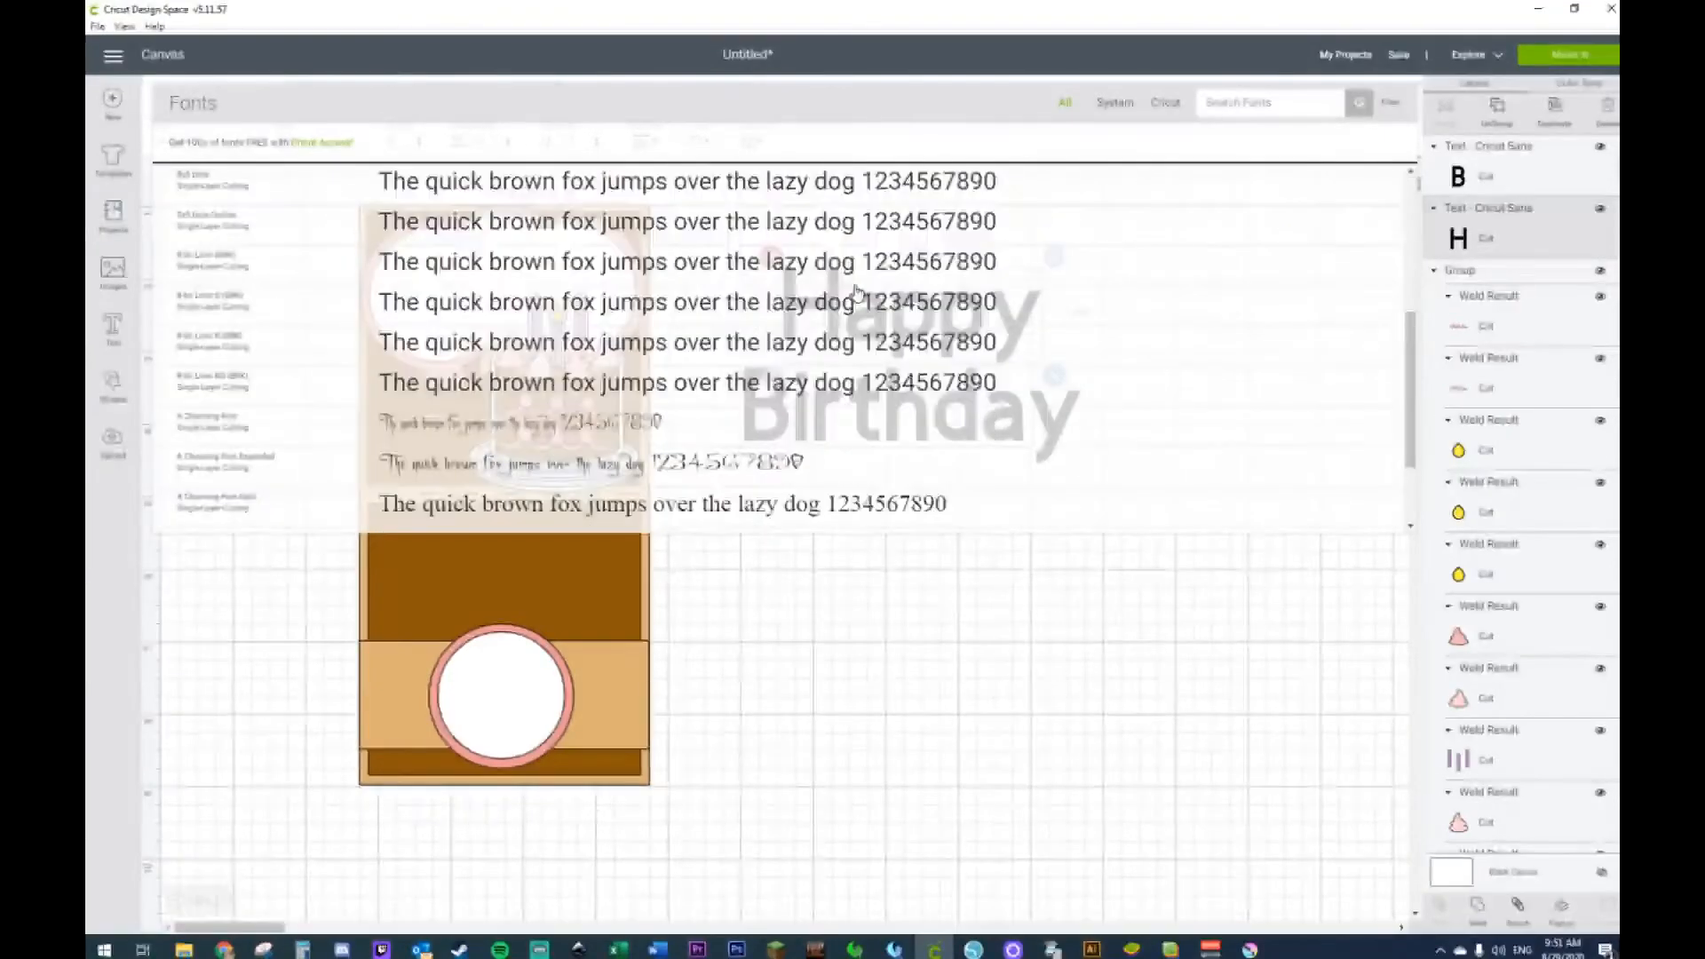
scroll(857, 293, "down", 3)
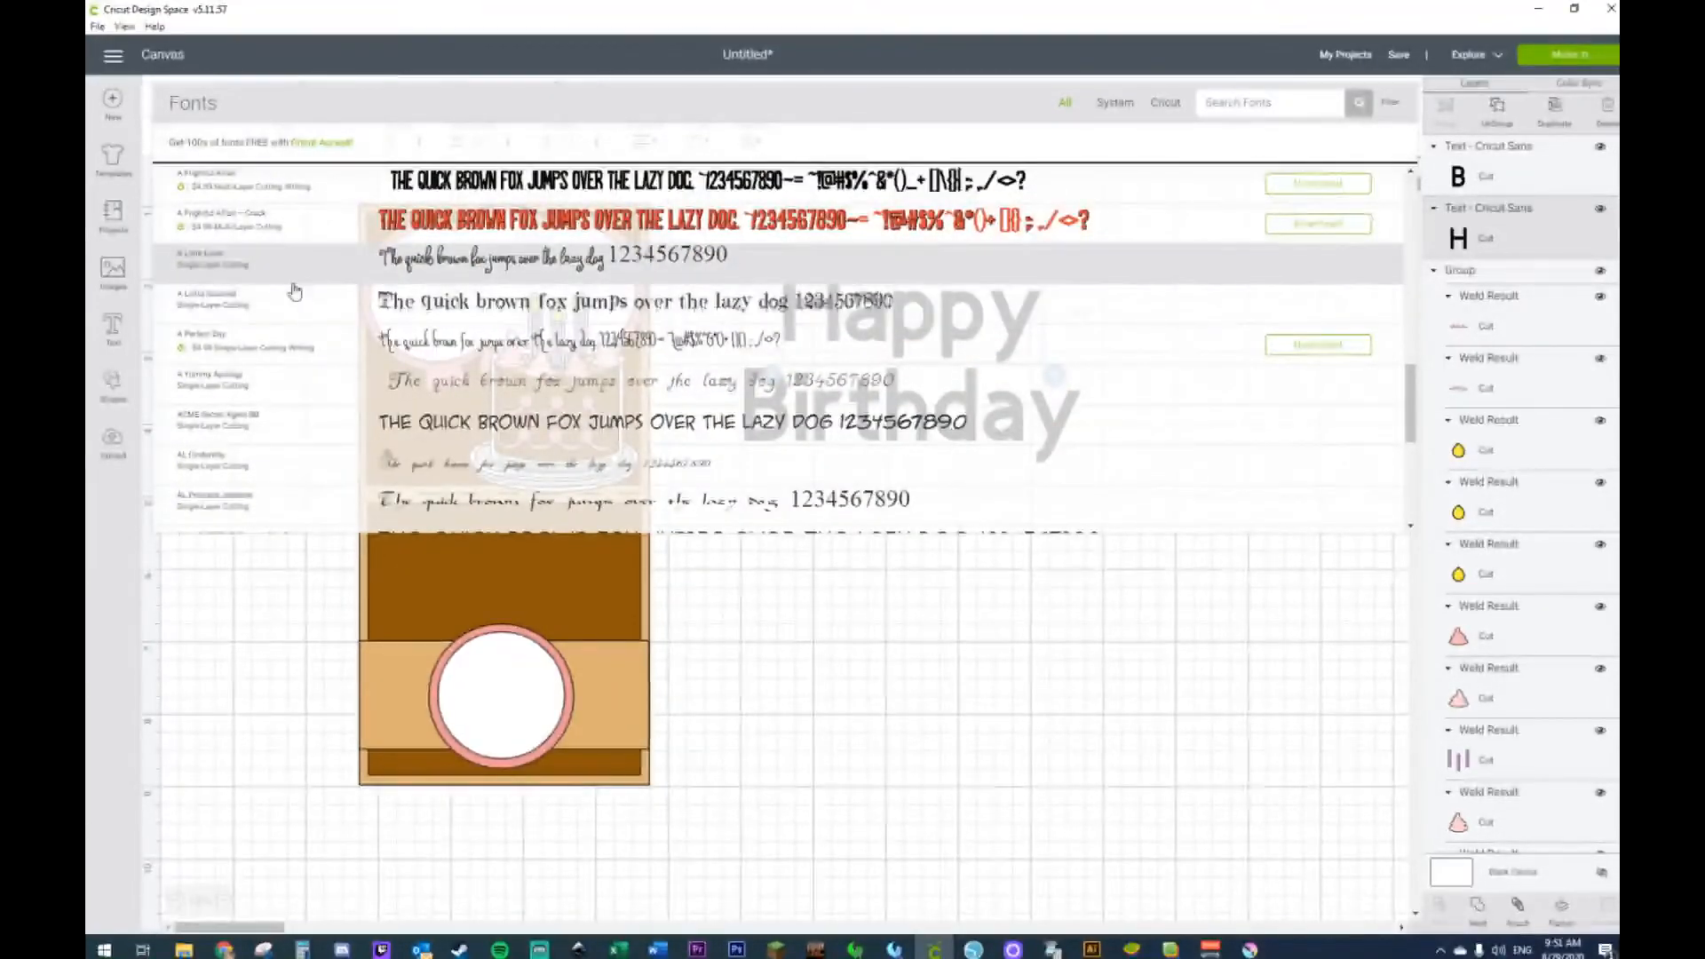
scroll(258, 285, "up", 3)
scroll(249, 275, "down", 1)
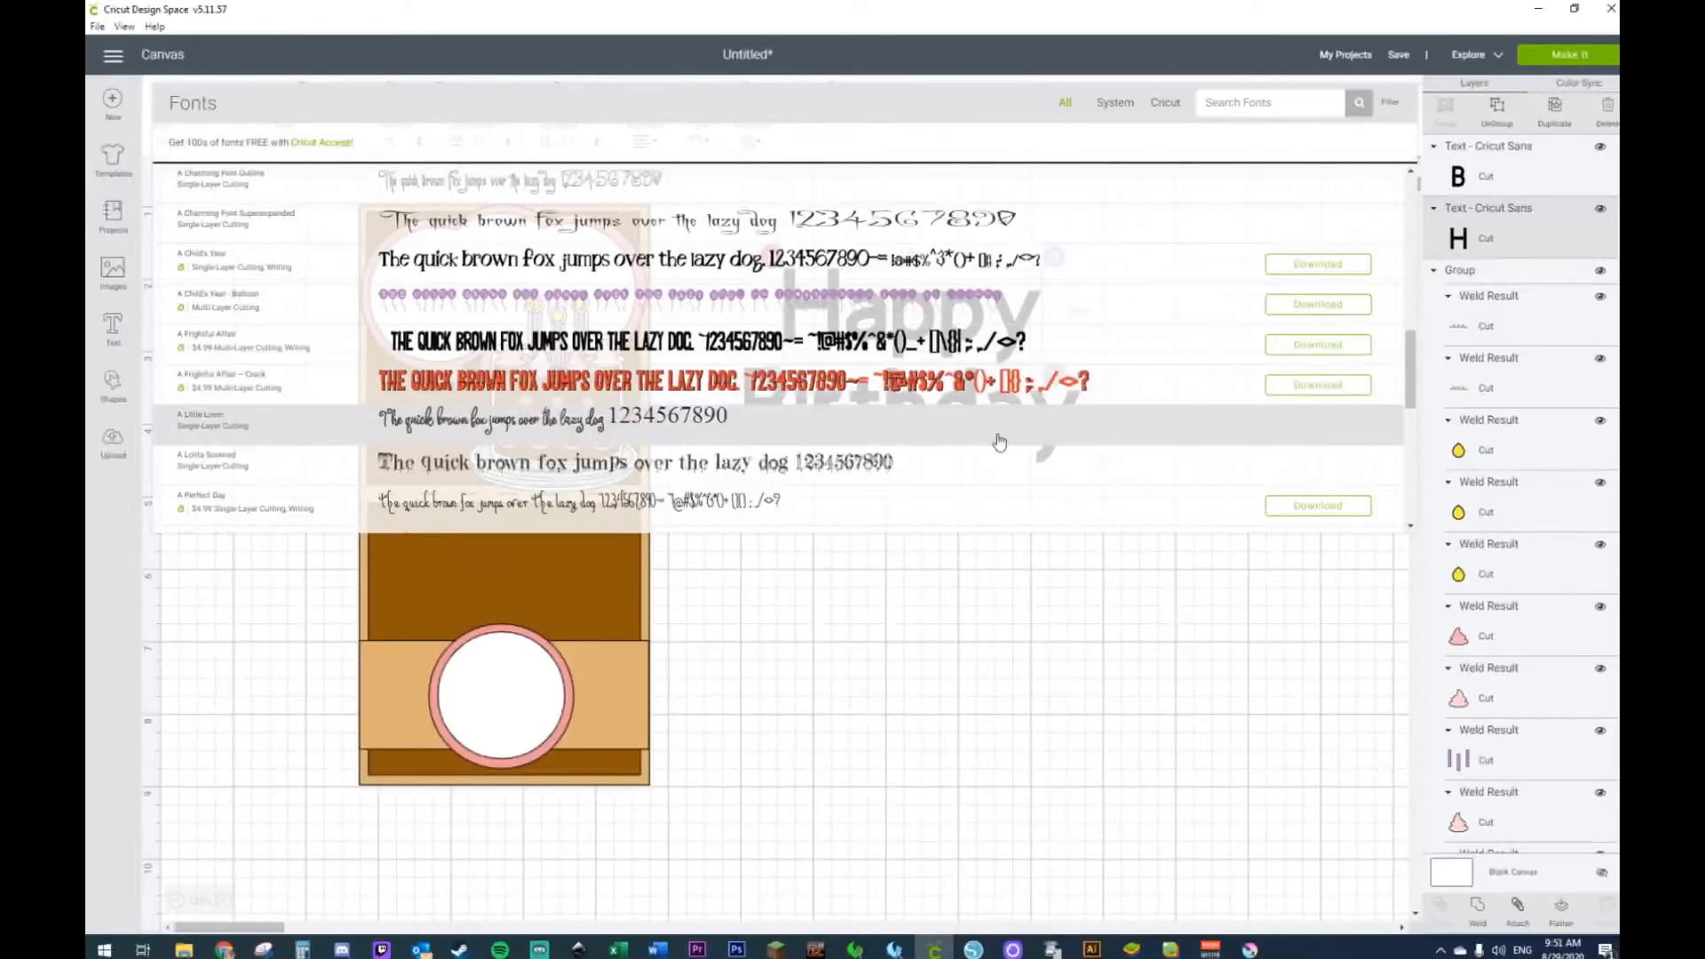
scroll(999, 438, "up", 5)
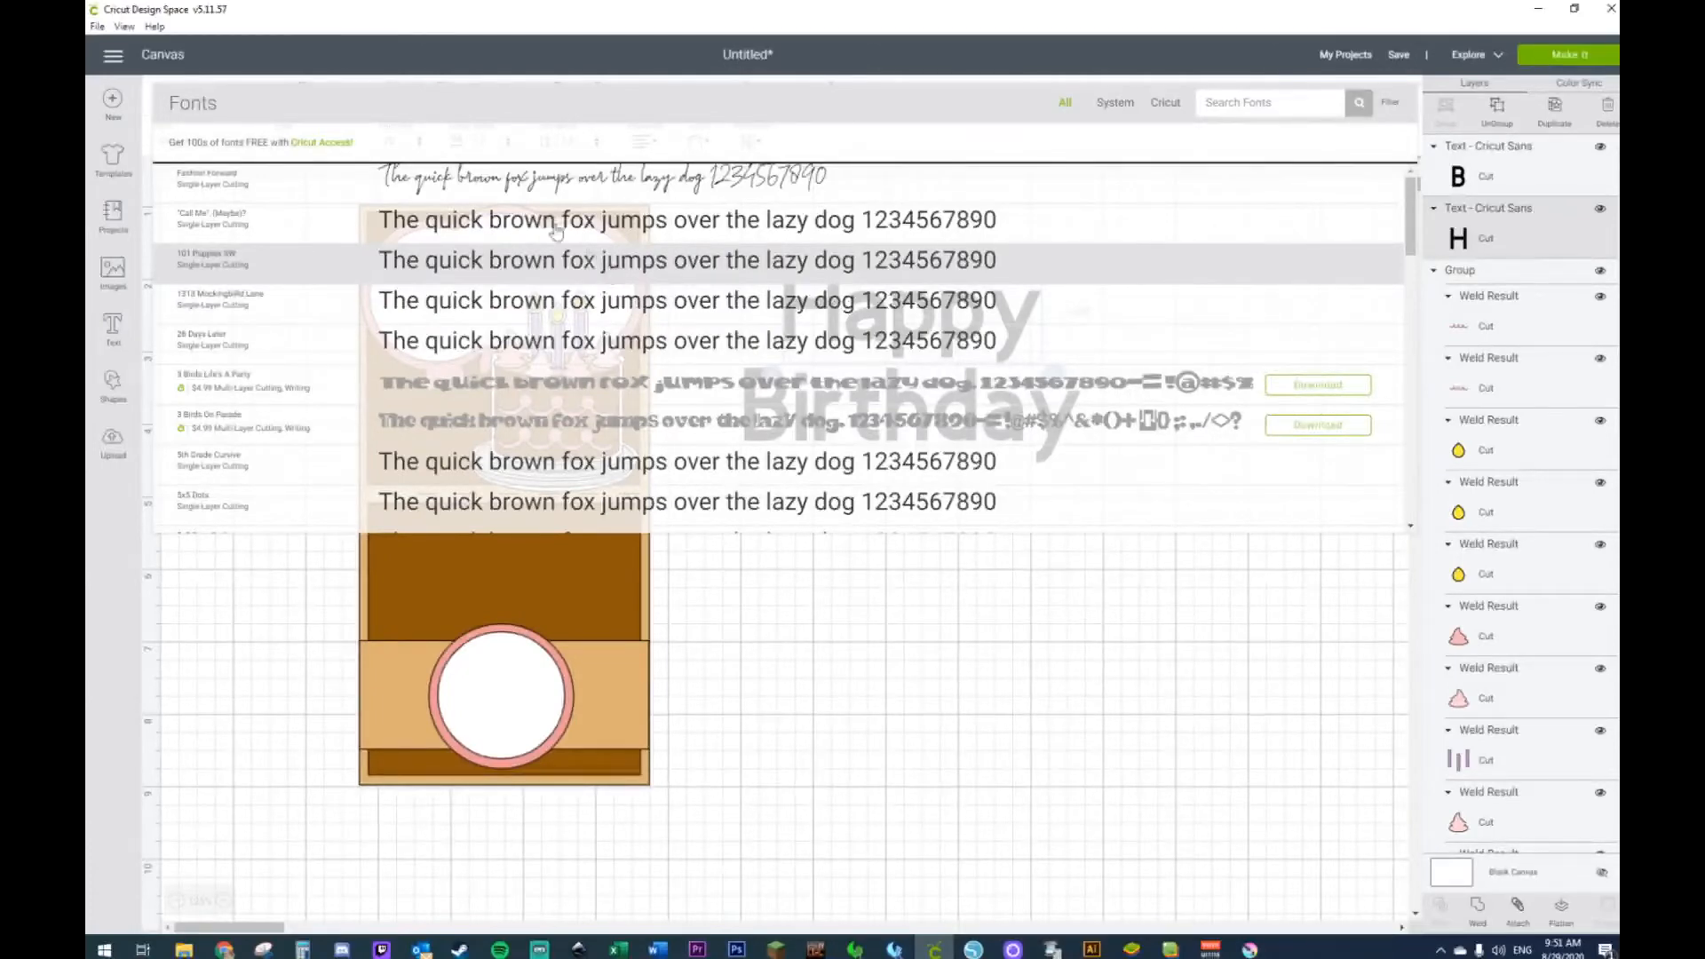
left_click(496, 192)
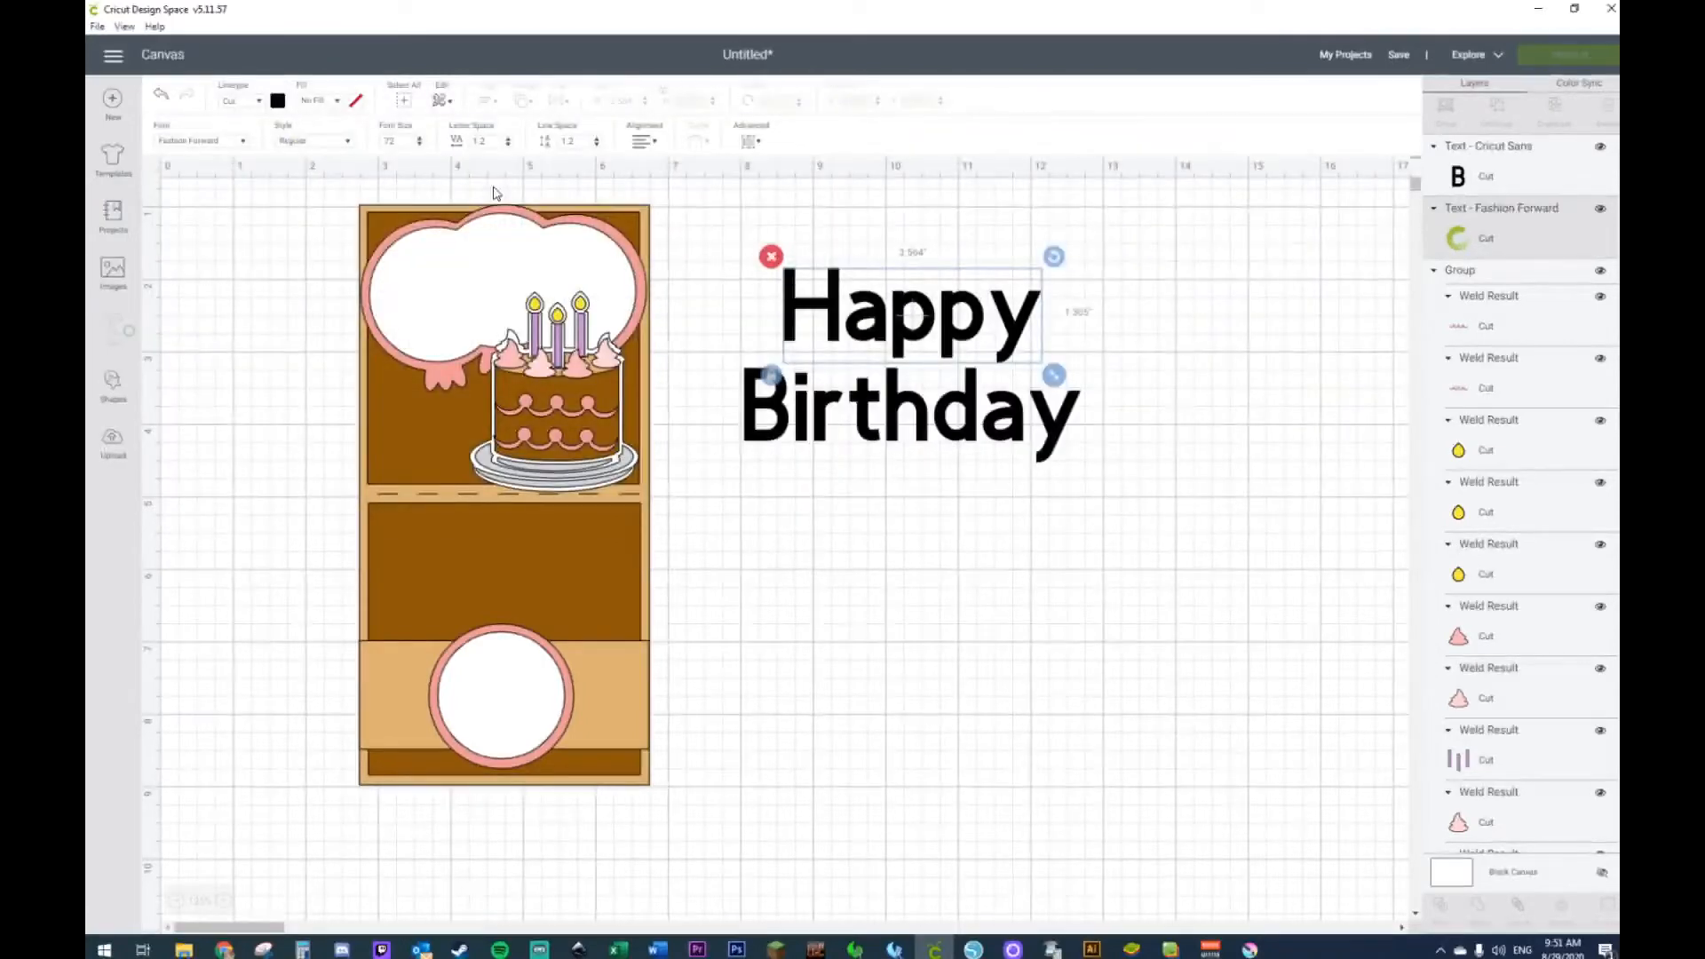
left_click(1160, 499)
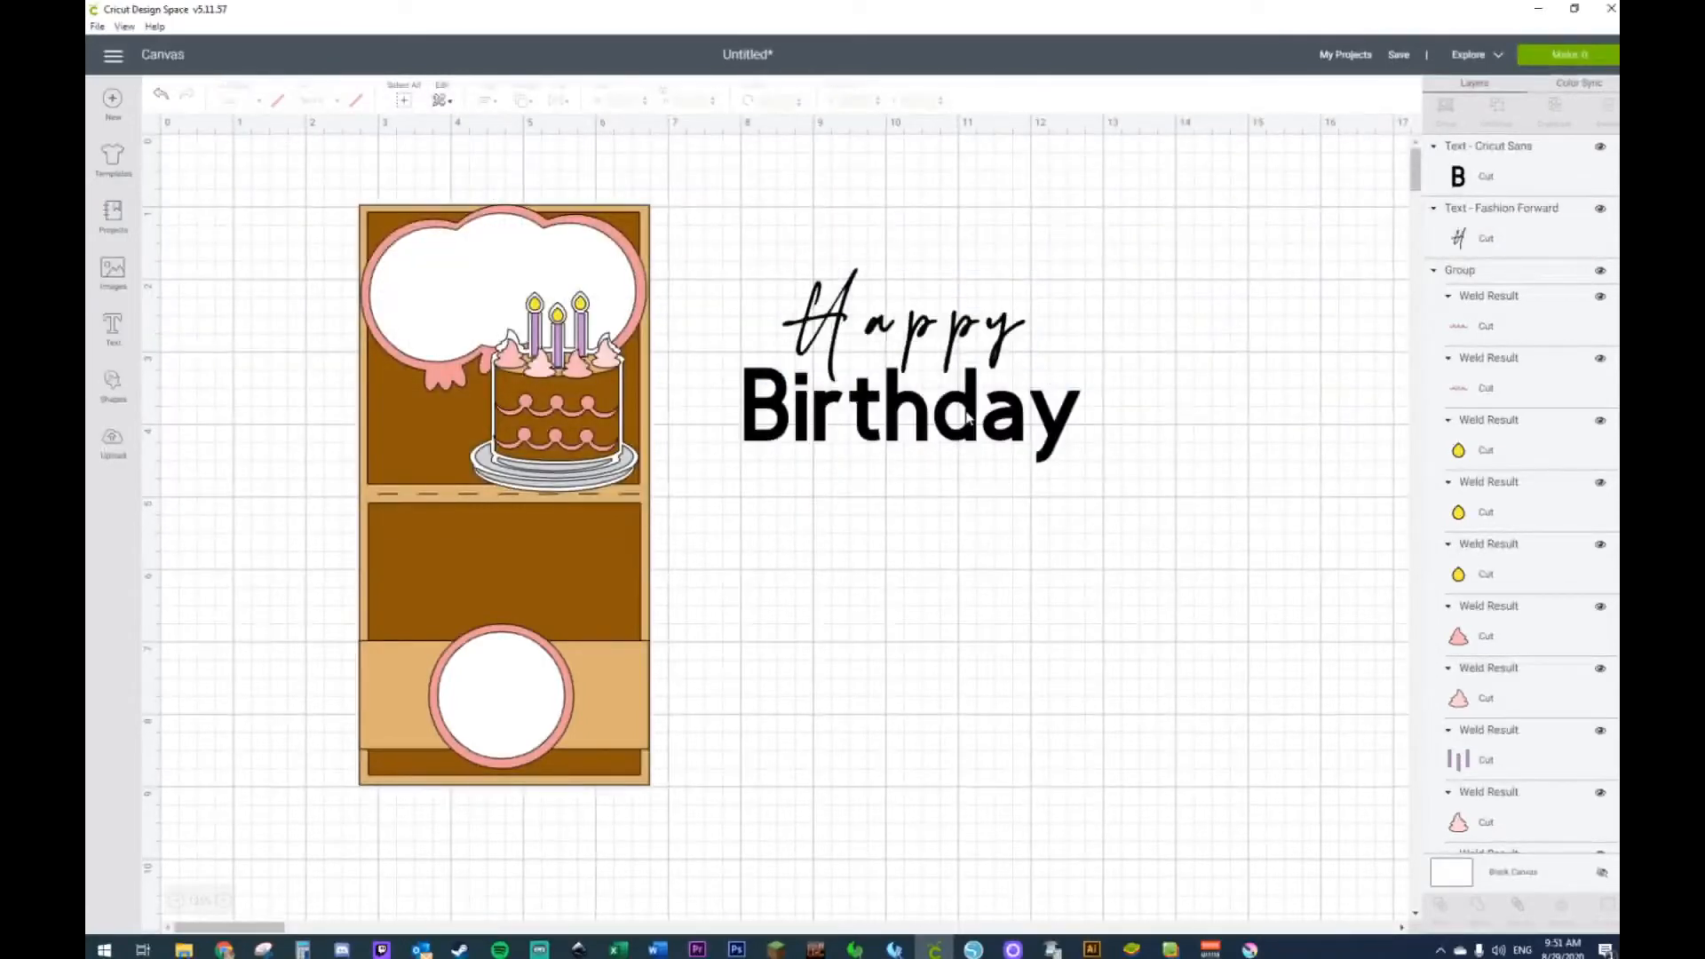
Step: Try the A Little Lovin font on the "Happy" text
left_click(895, 333)
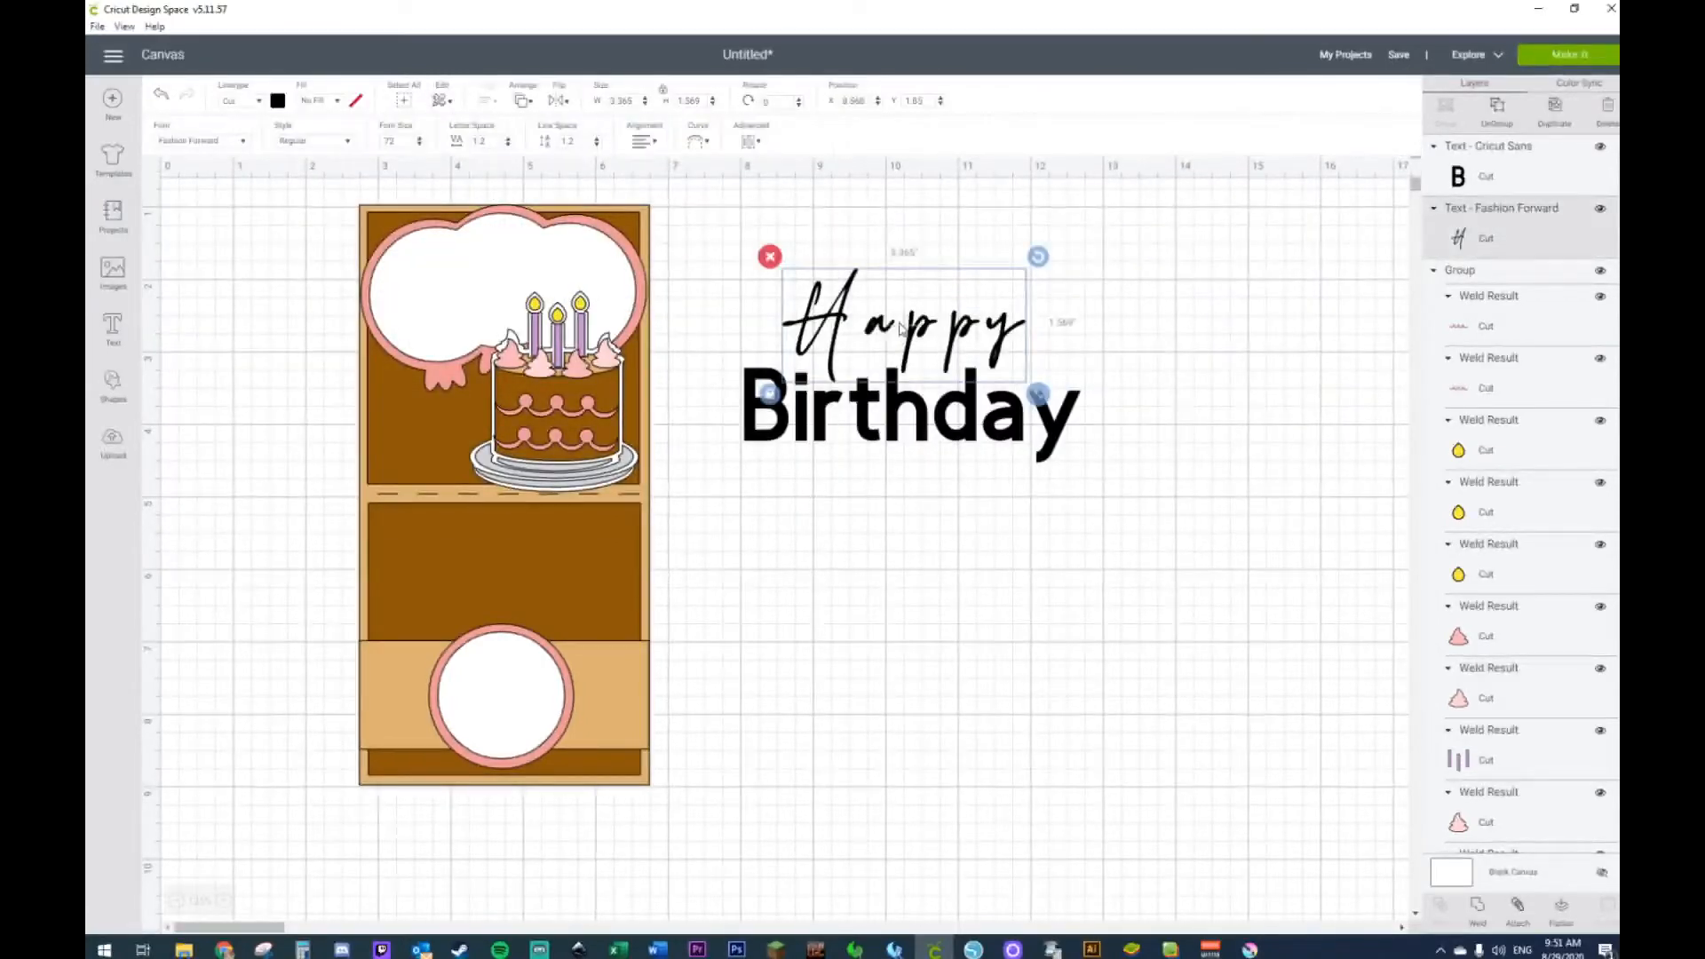
left_click(225, 142)
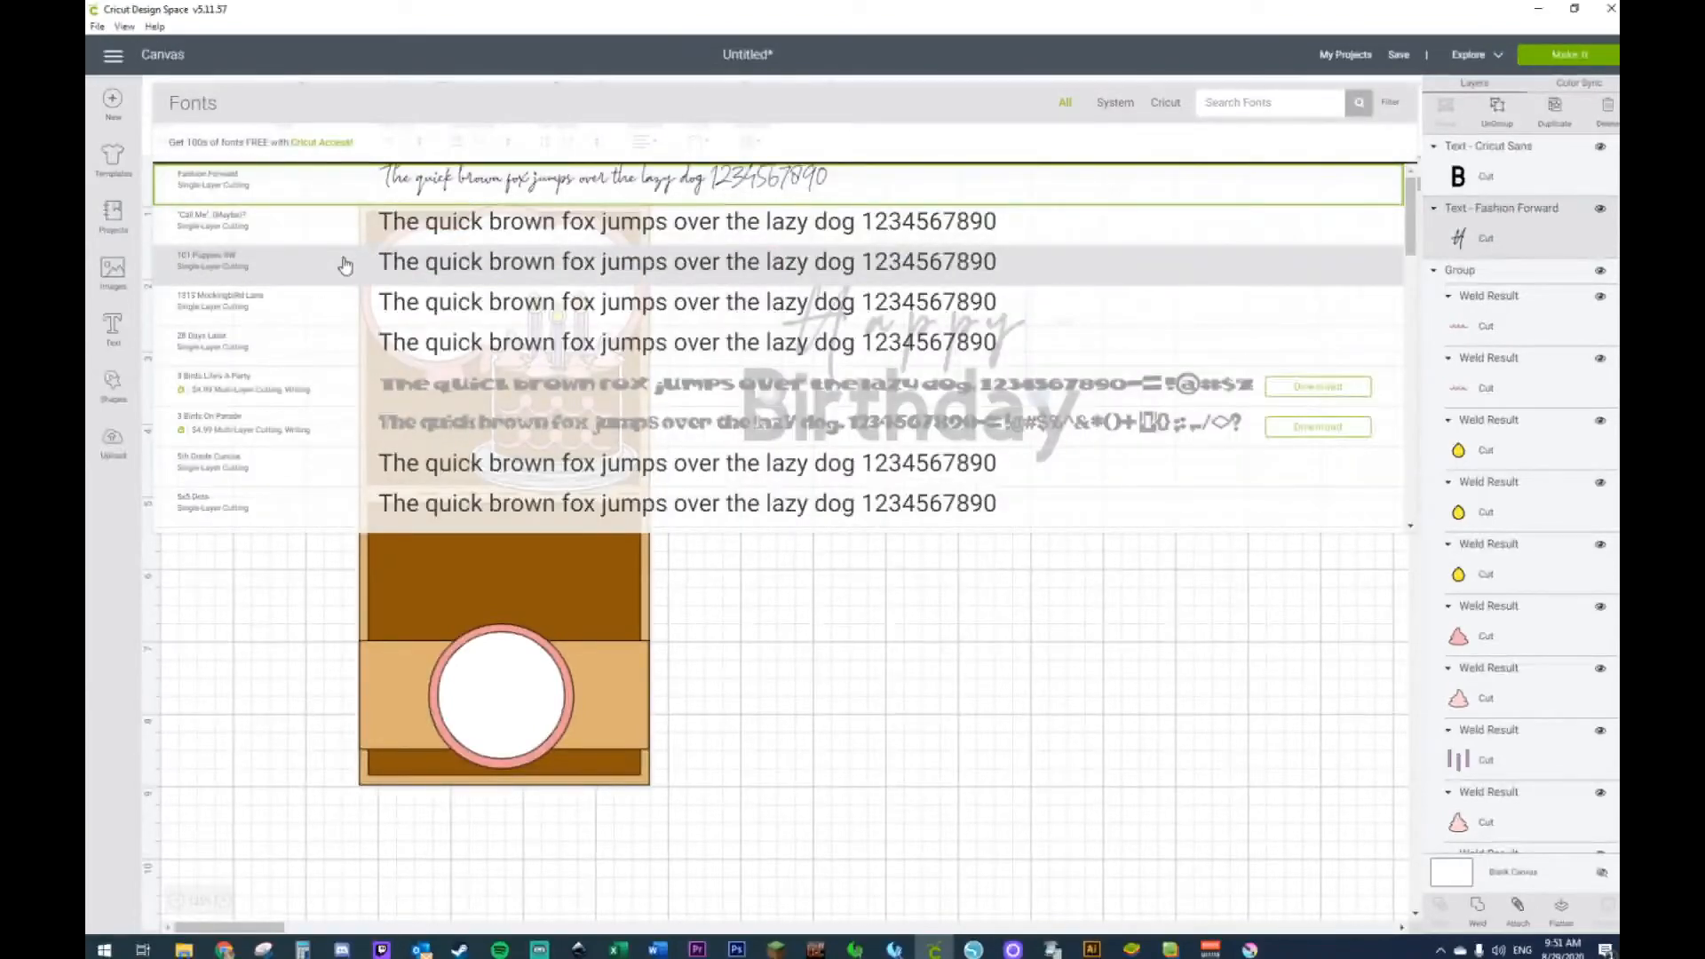
scroll(346, 266, "down", 5)
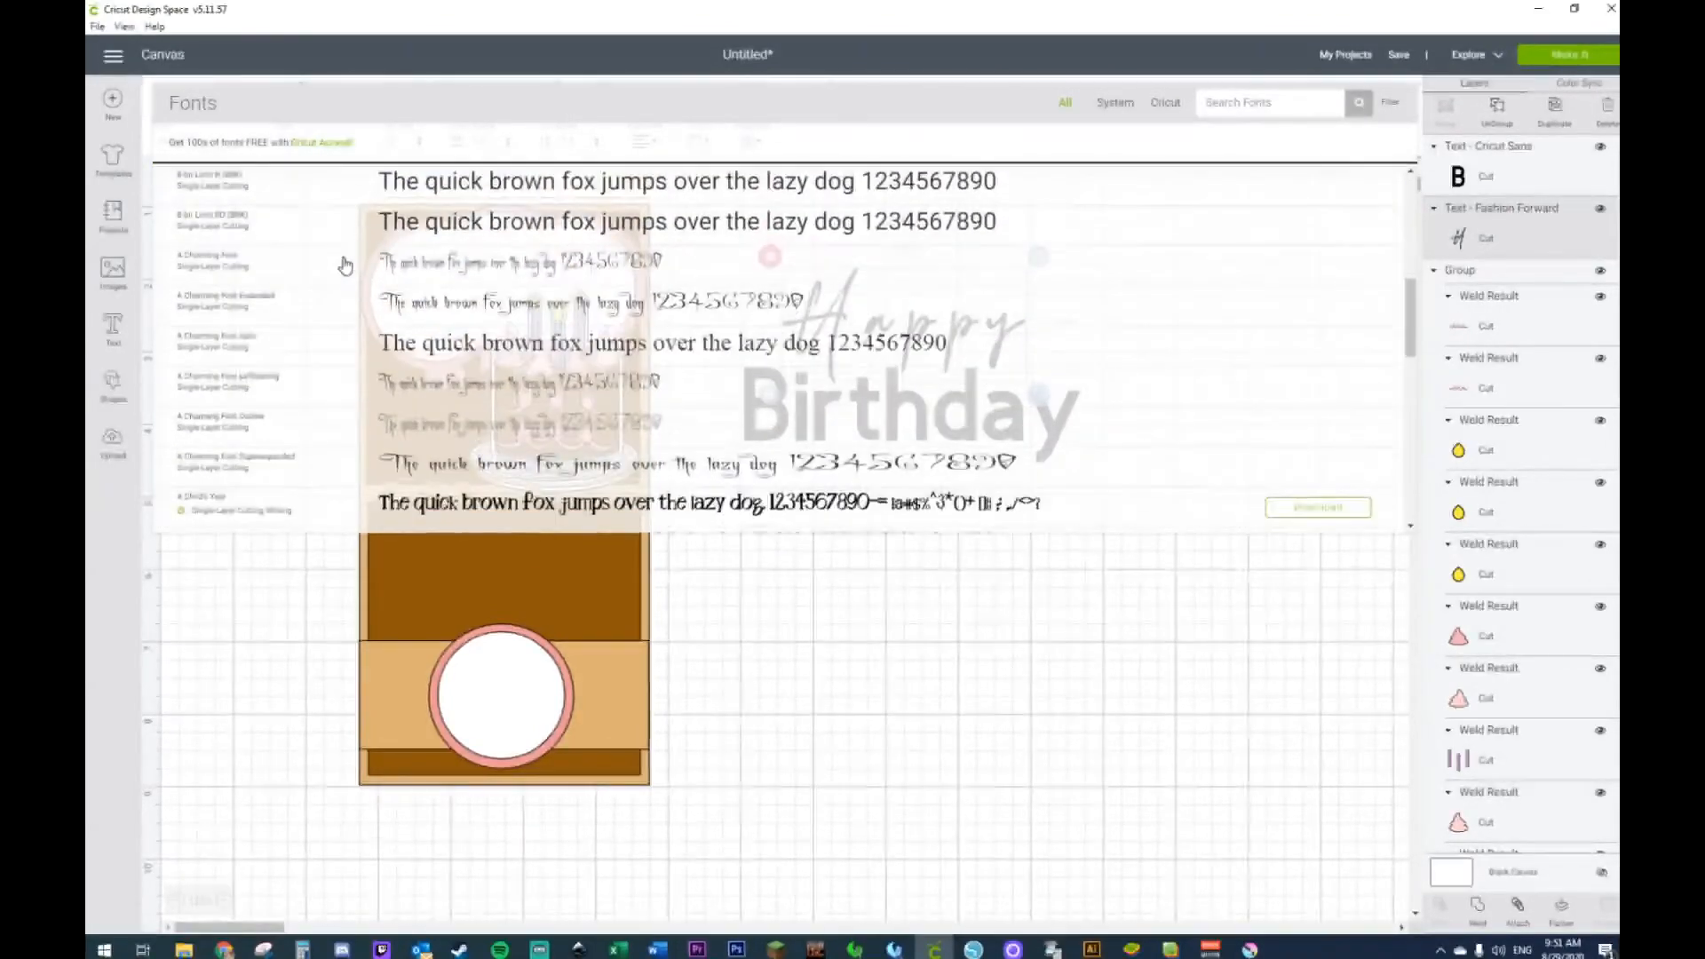
scroll(346, 266, "down", 8)
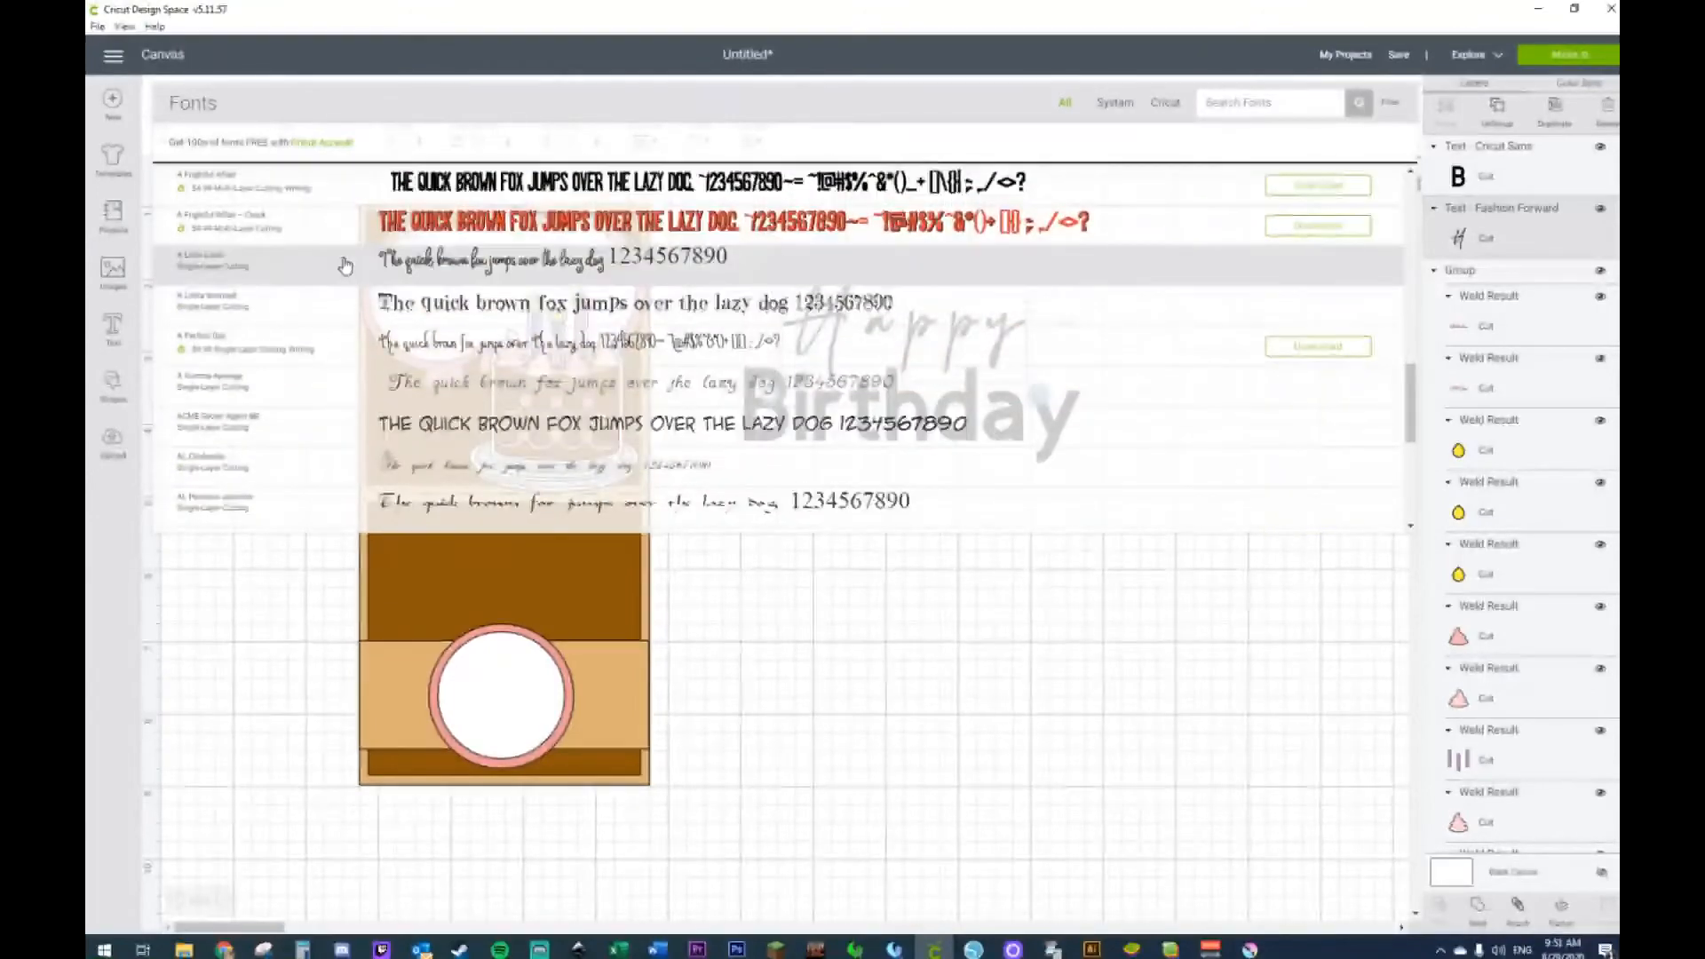
left_click(345, 265)
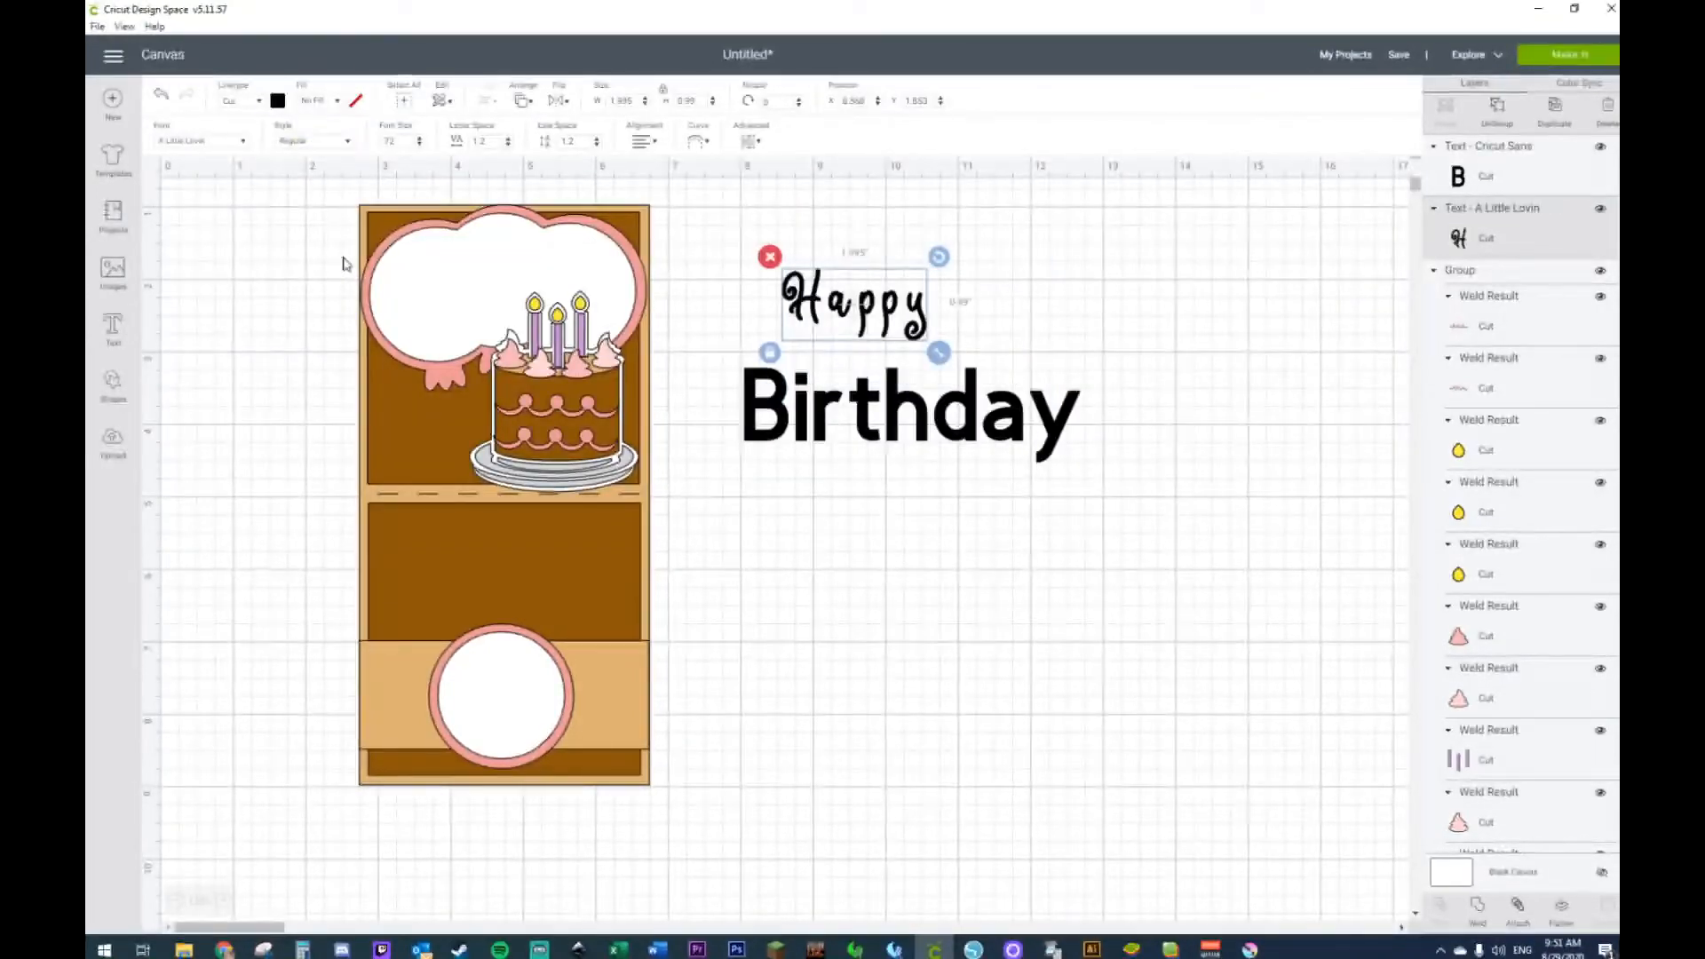
Step: Change the font of the "Happy" text to Alhenya Script
left_click(231, 146)
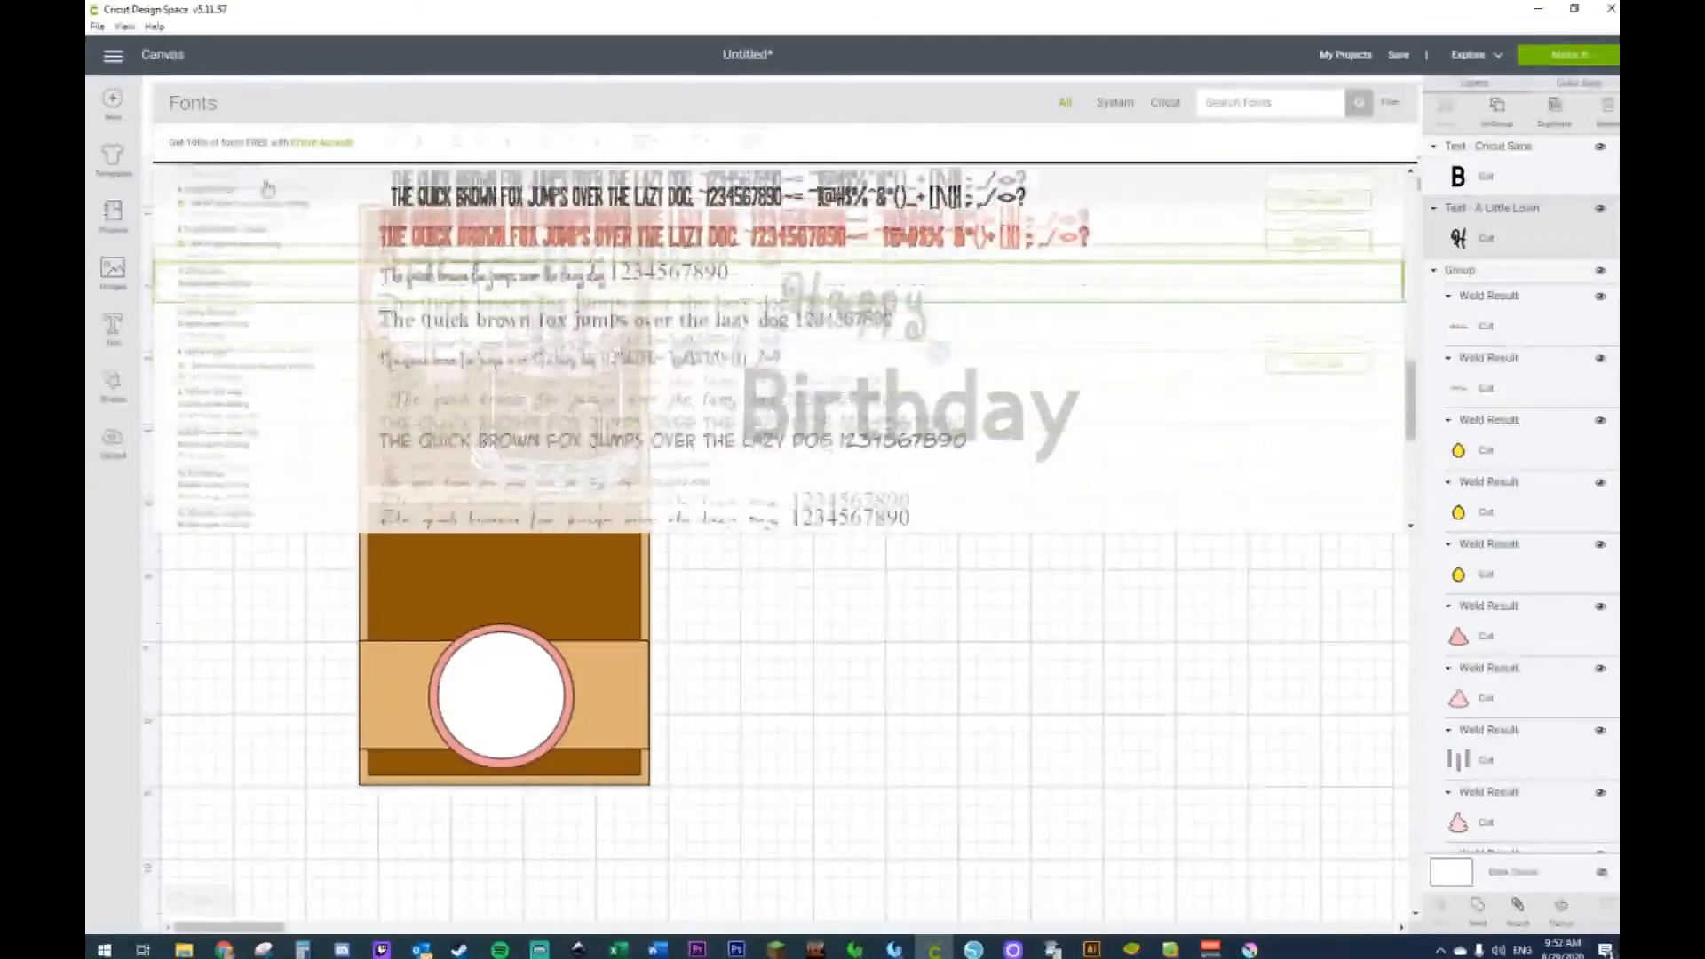
scroll(550, 331, "down", 3)
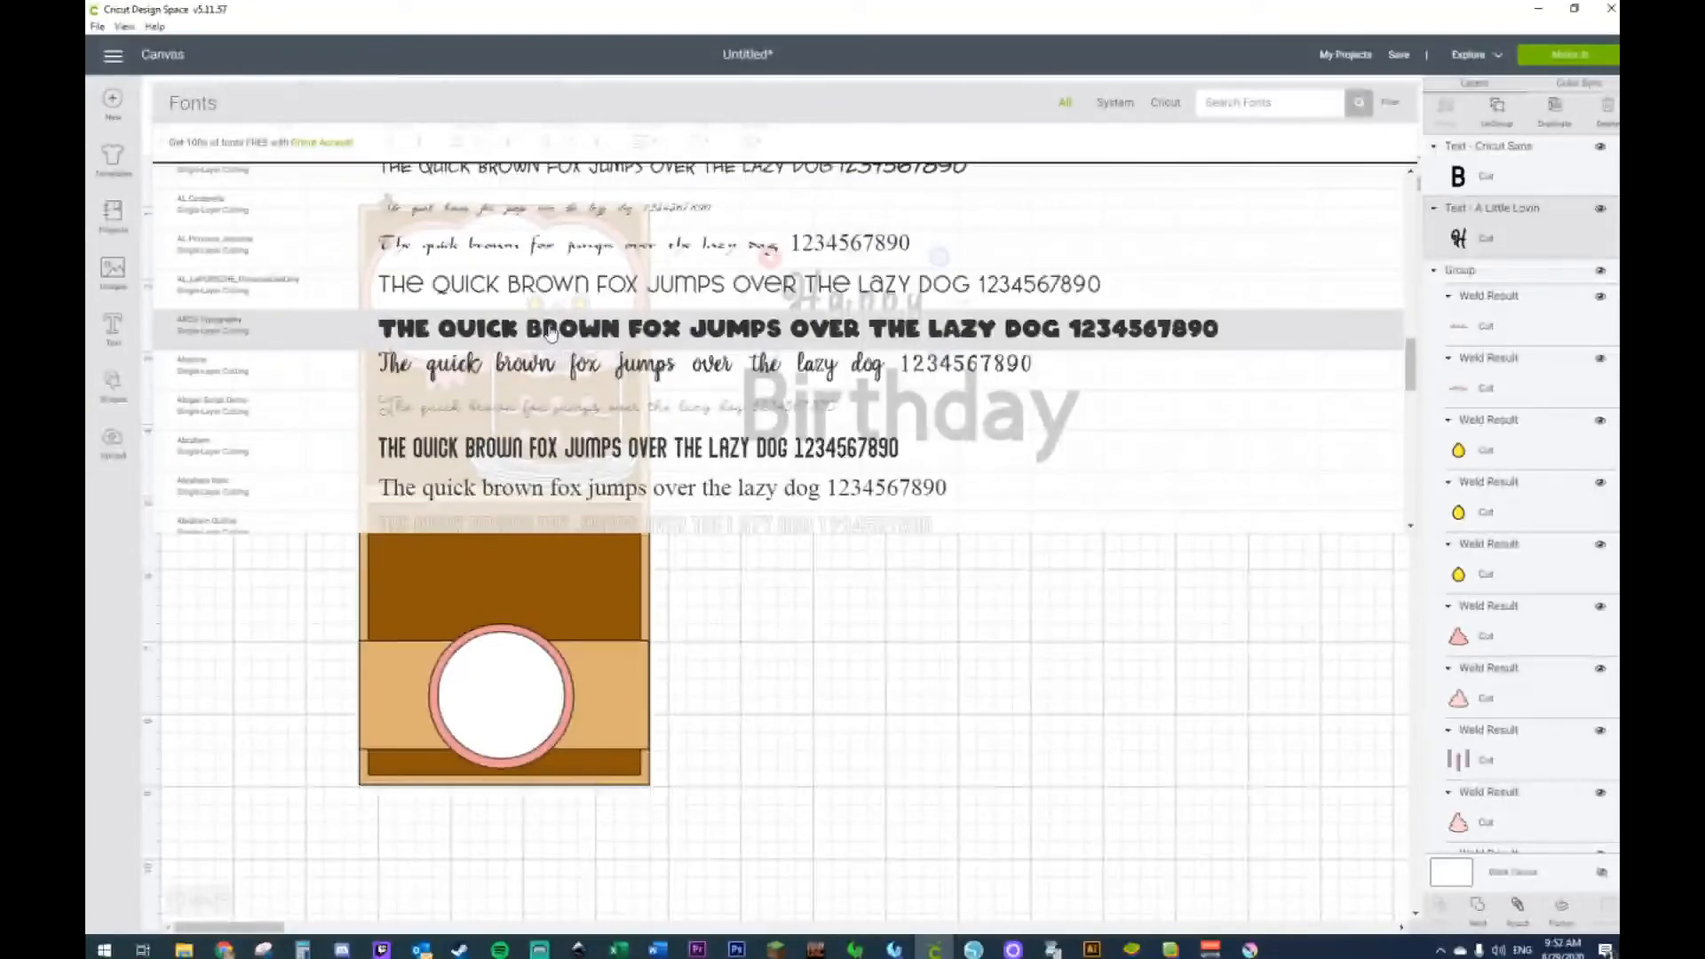
scroll(550, 331, "down", 3)
scroll(551, 331, "down", 5)
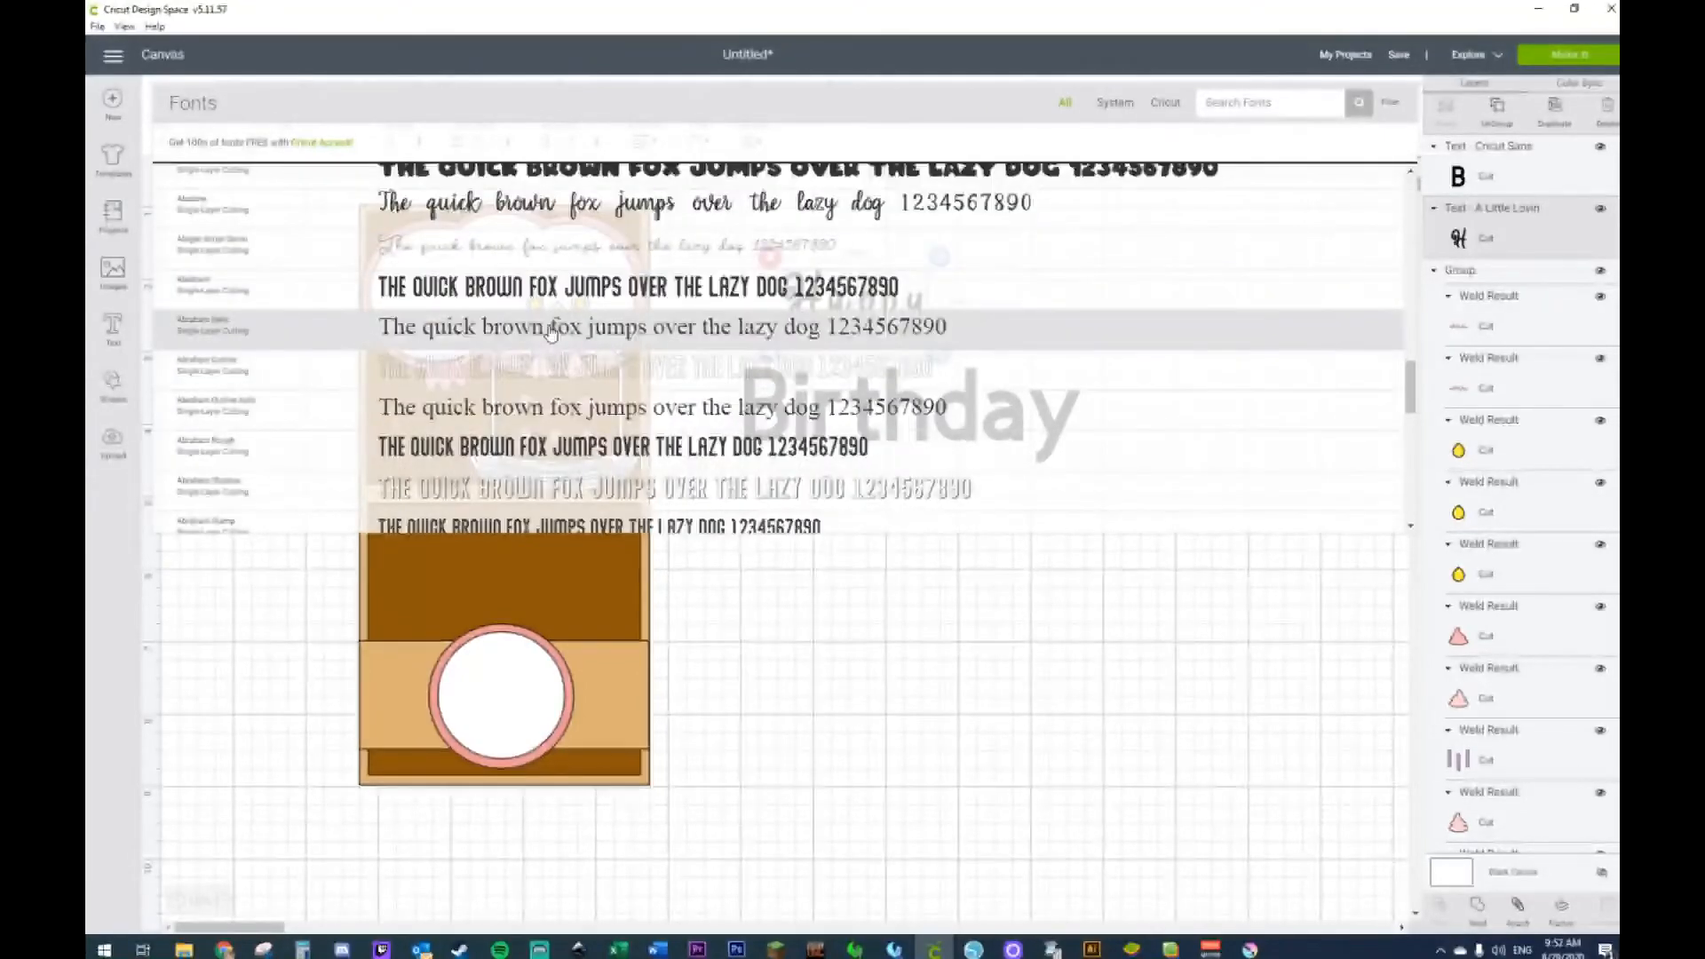
scroll(551, 331, "down", 10)
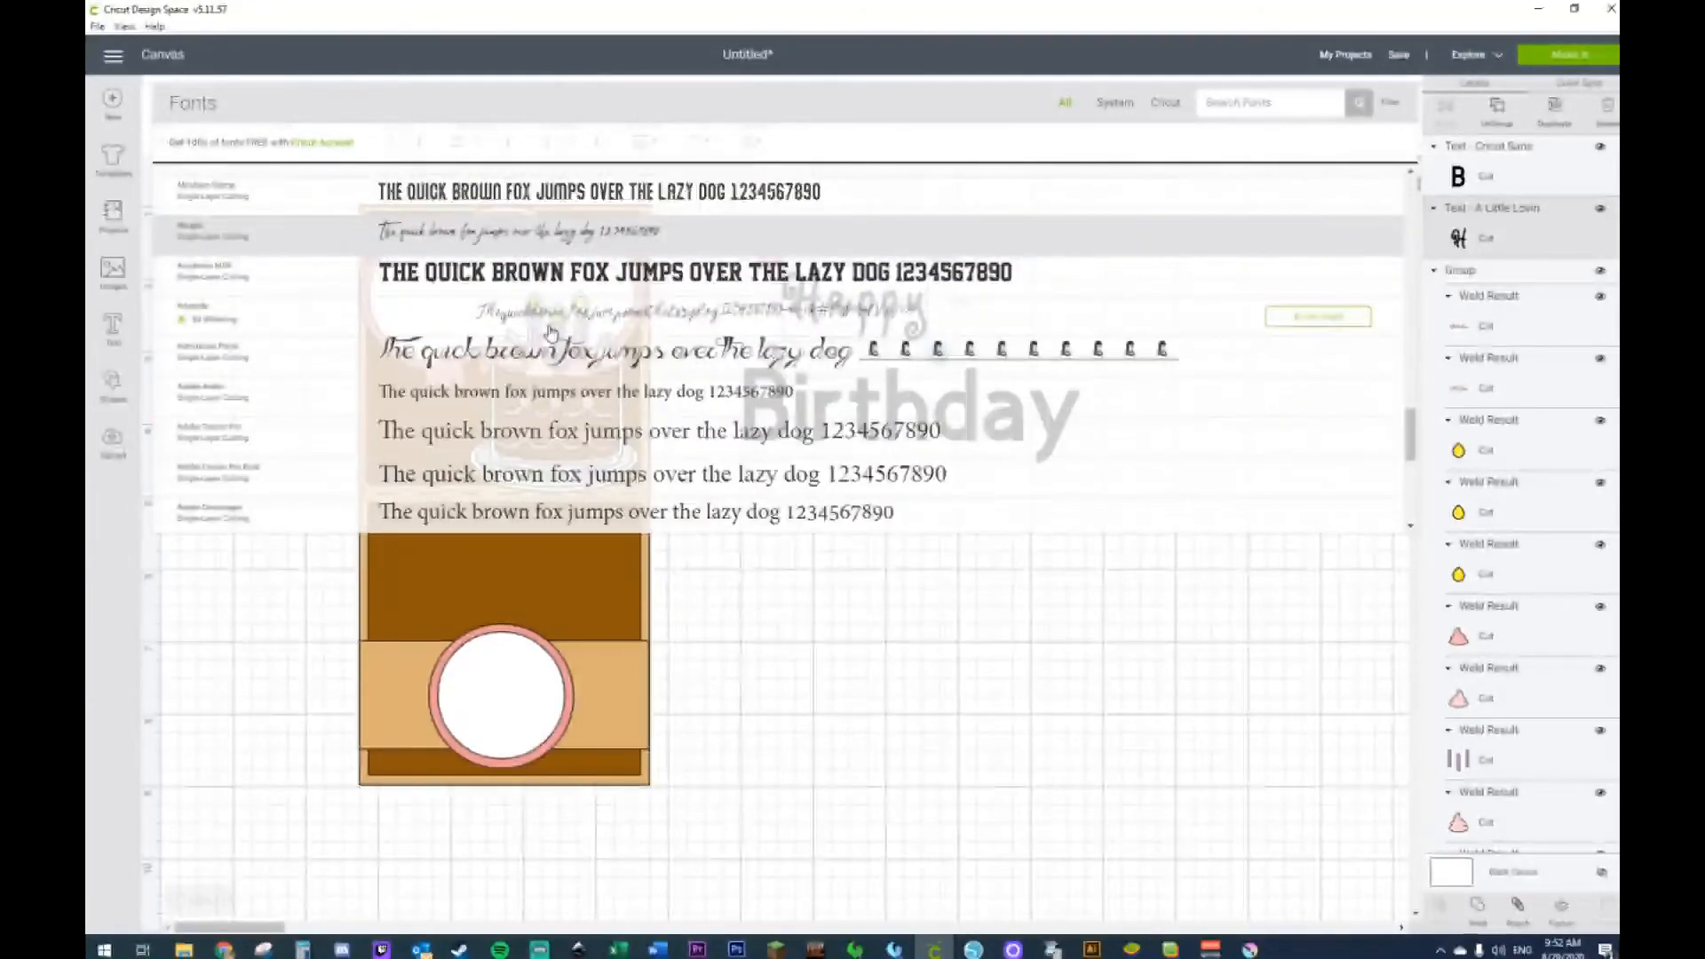
scroll(550, 331, "down", 5)
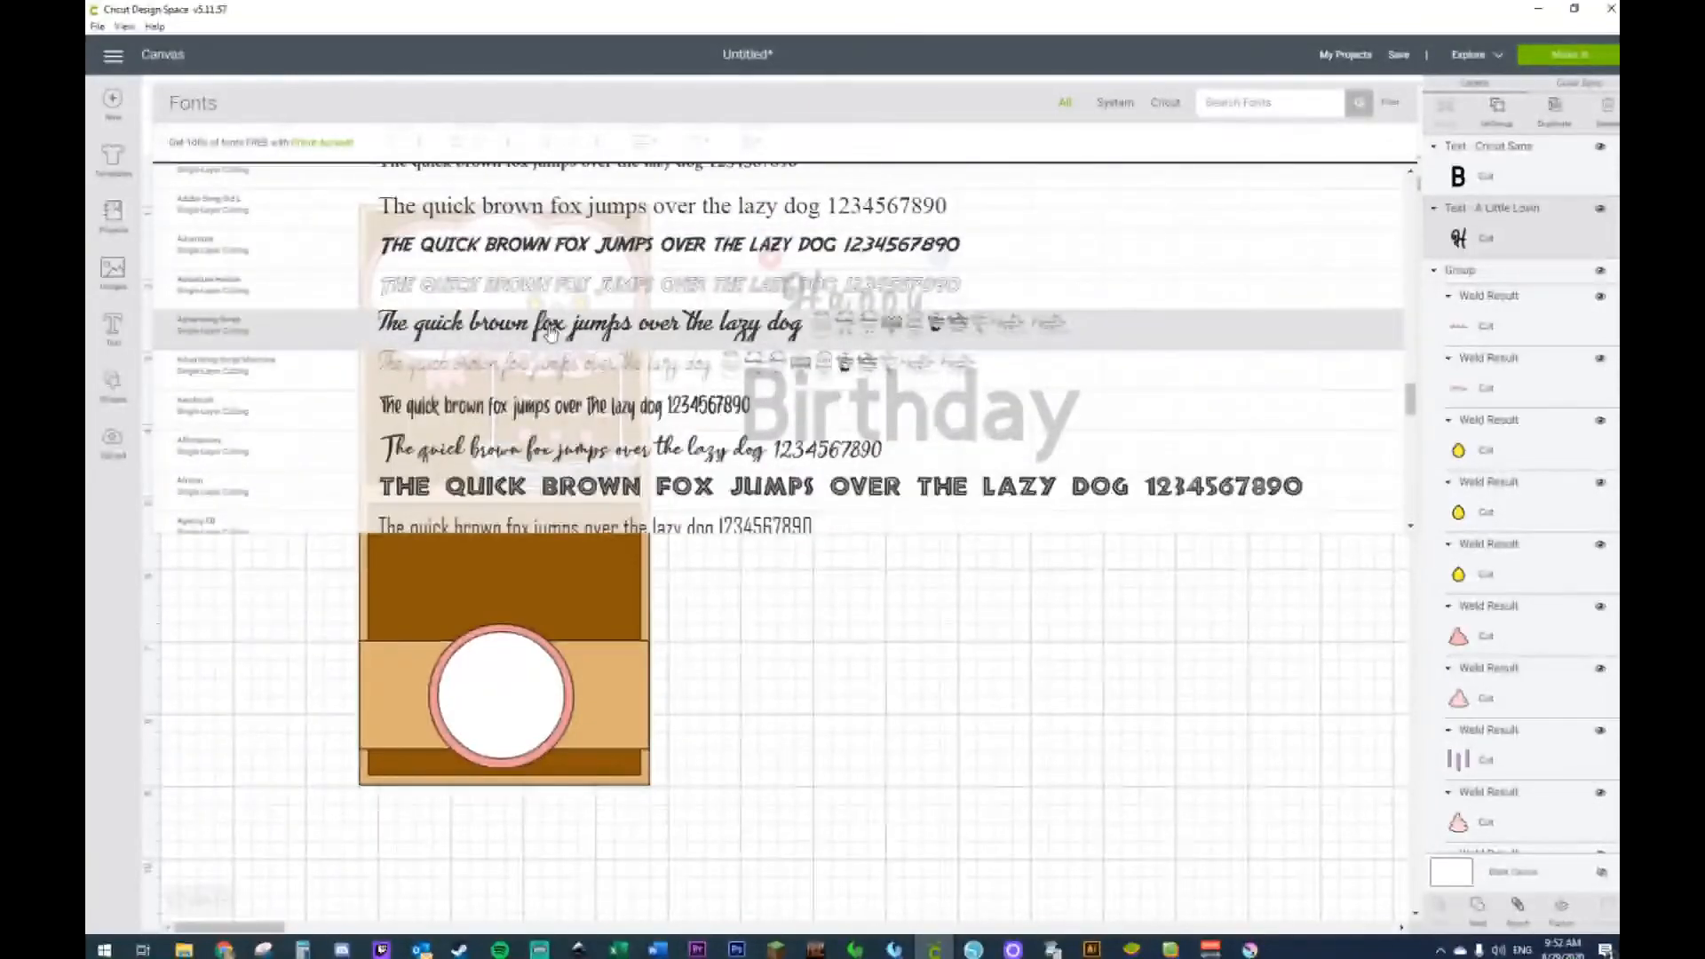
scroll(550, 331, "down", 1)
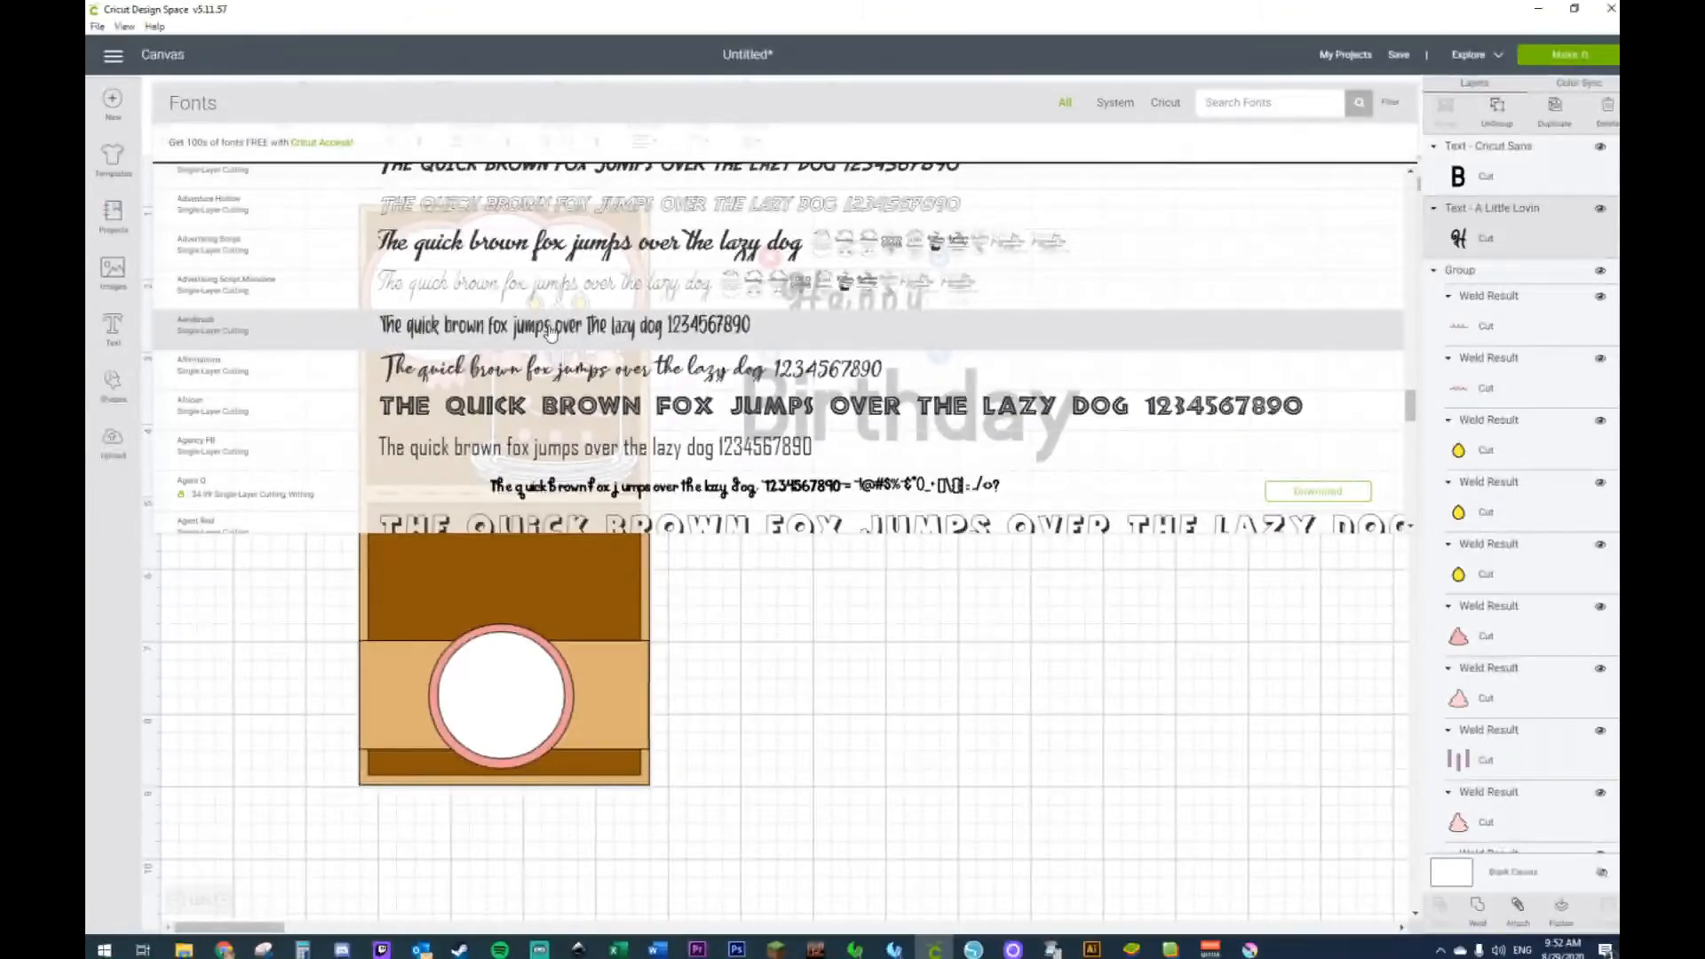
scroll(550, 331, "down", 2)
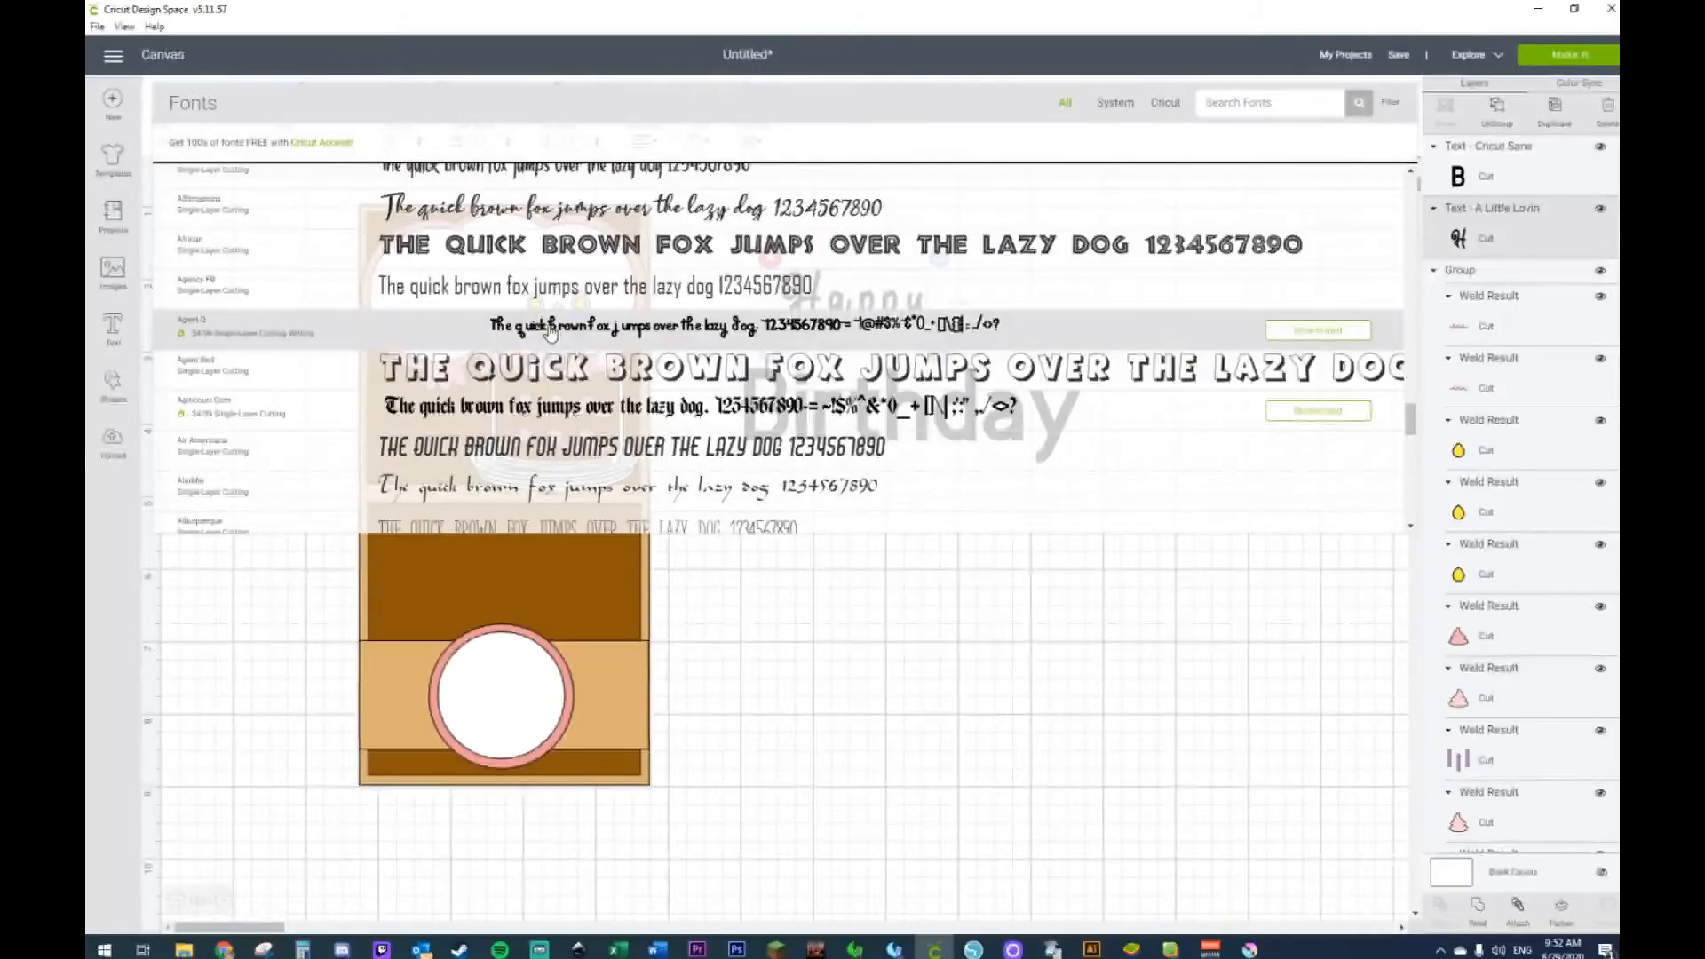
scroll(551, 331, "down", 2)
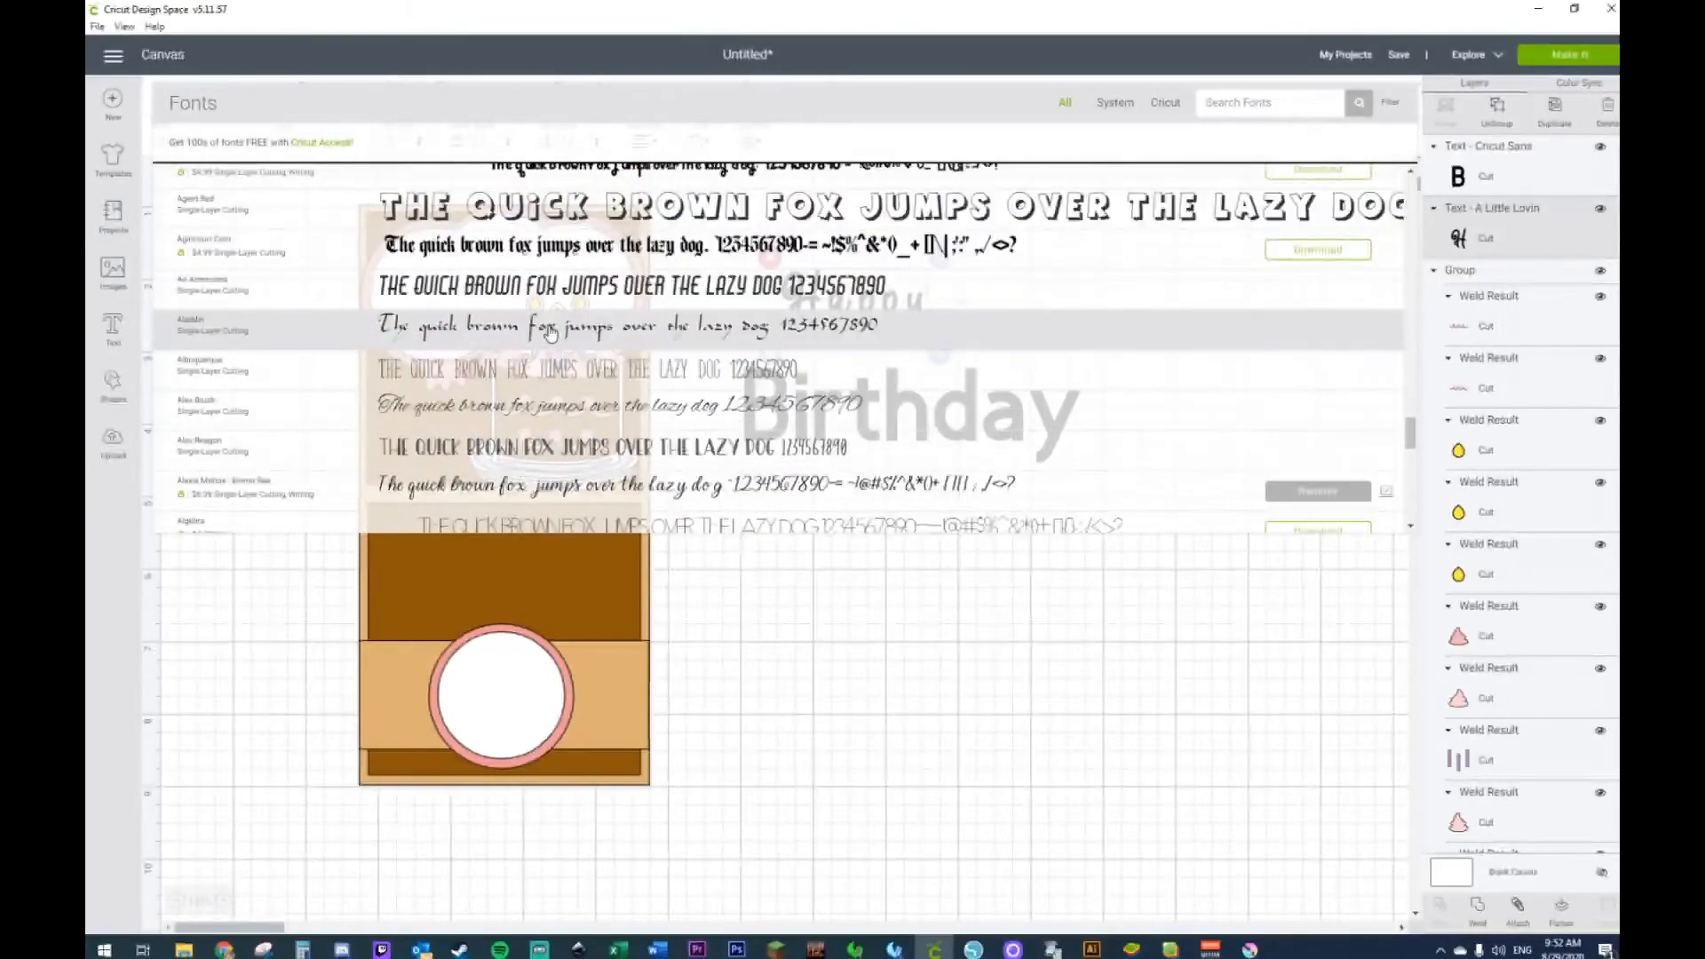
scroll(551, 331, "down", 1)
scroll(551, 332, "down", 3)
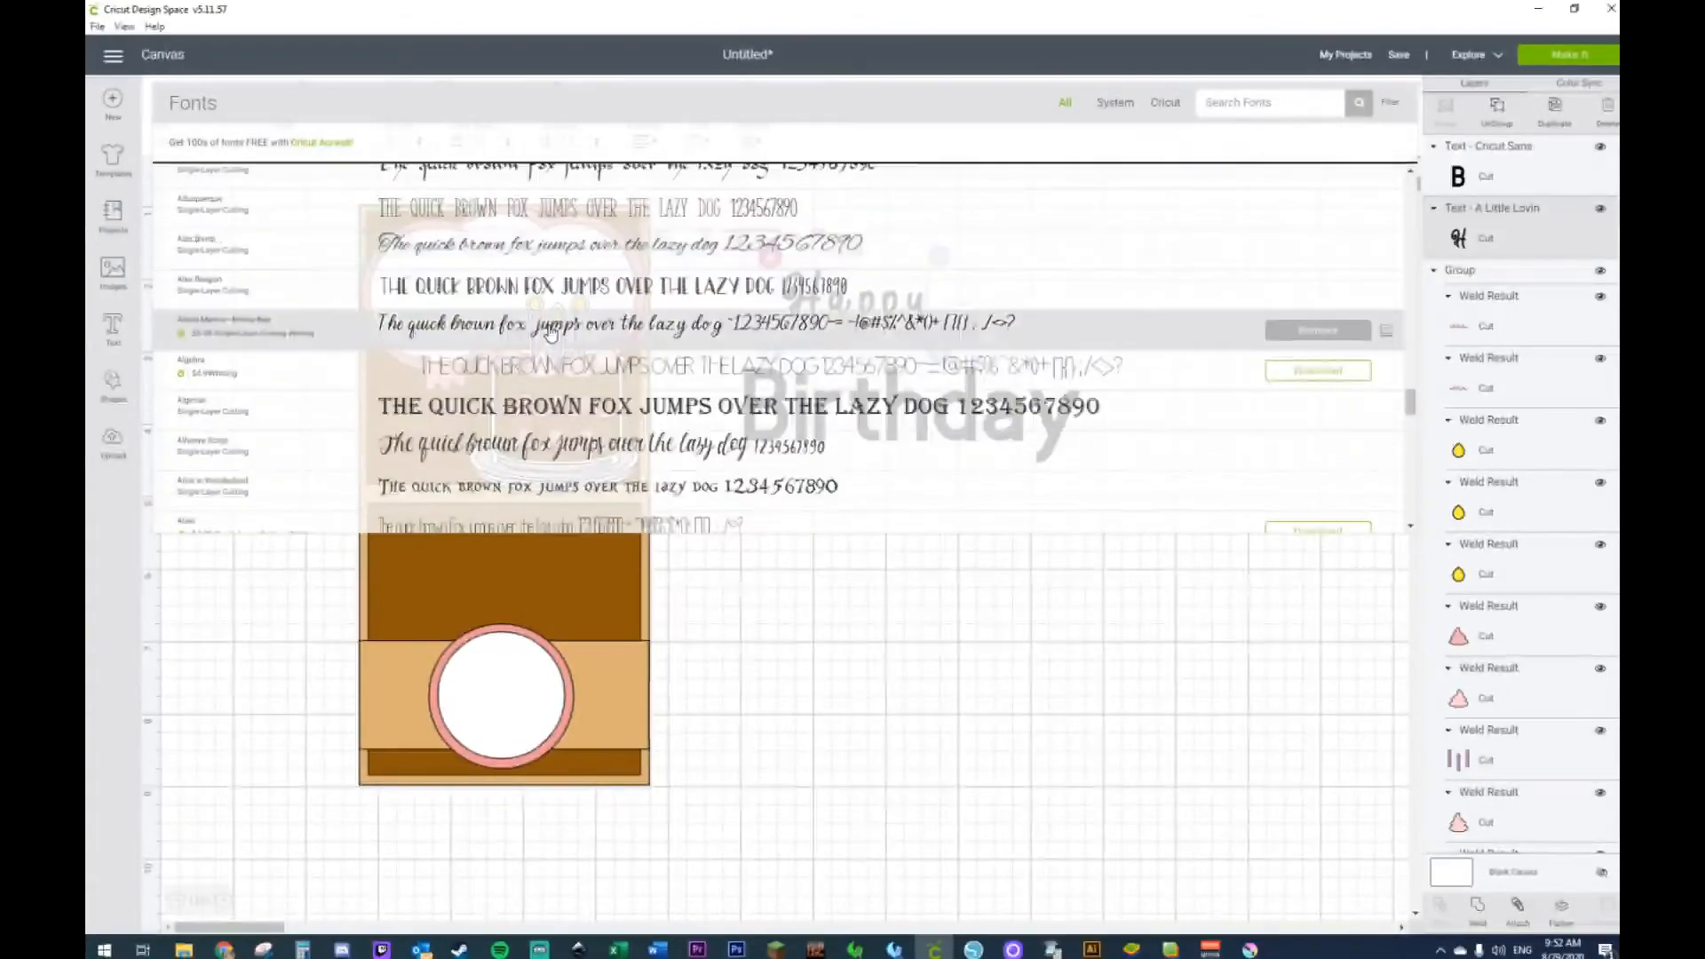
left_click(524, 373)
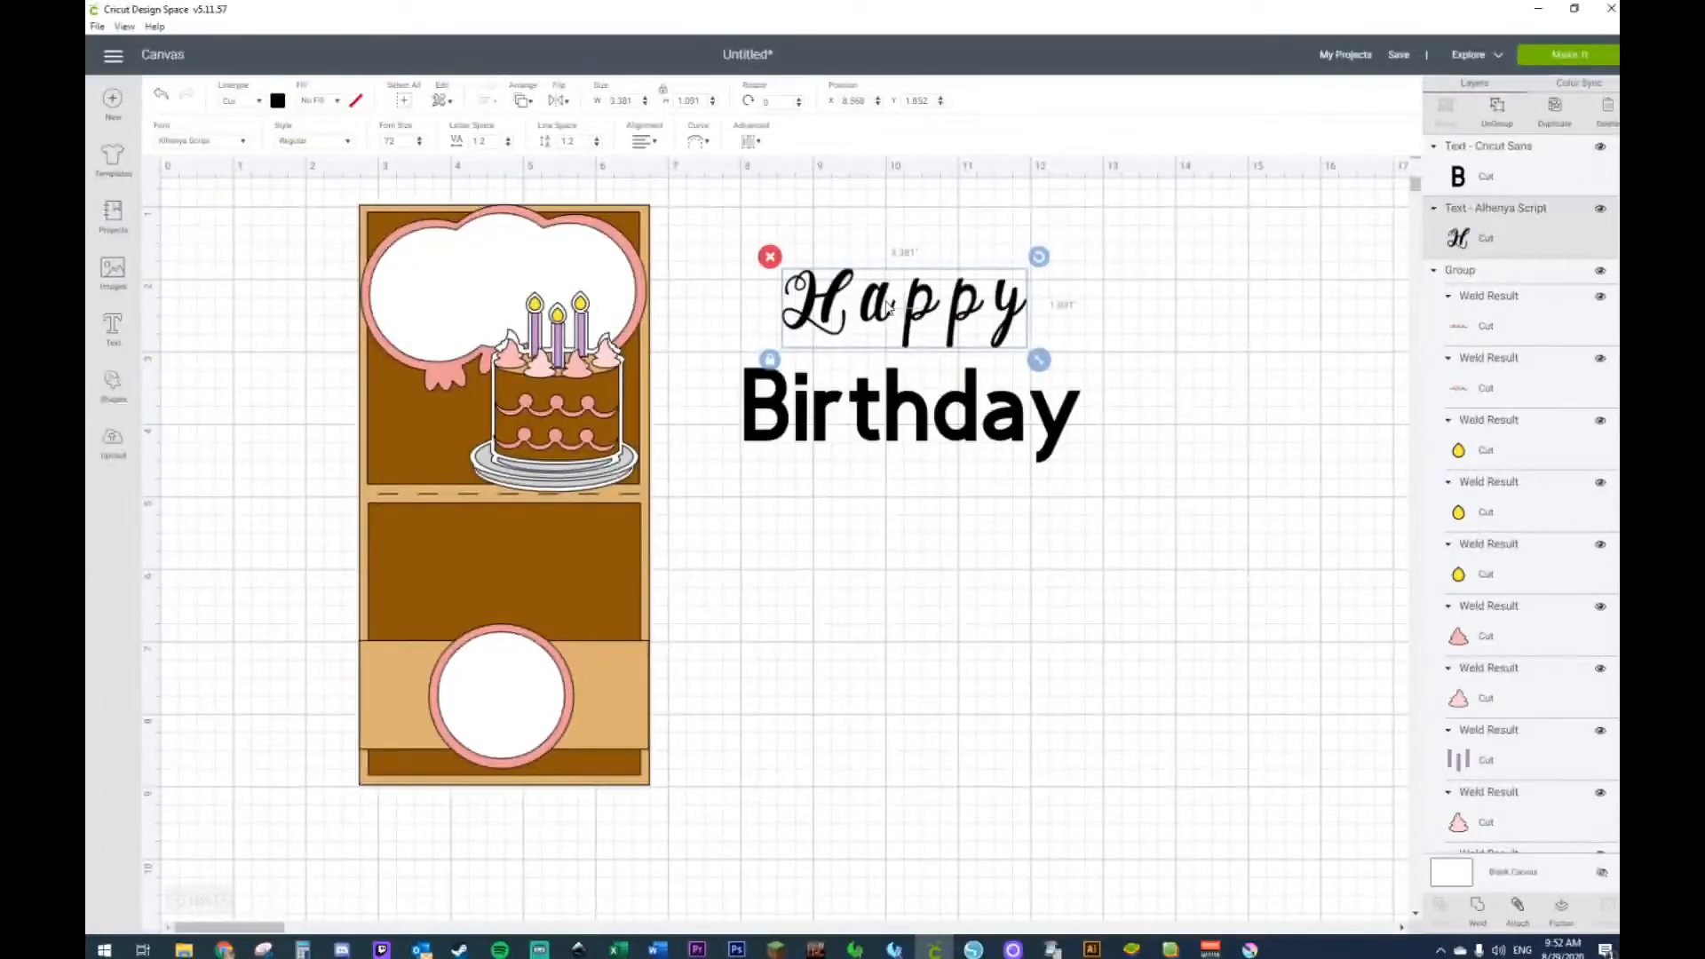
Step: Set the font of the "Birthday" text to A Perfect Day
left_click(851, 402)
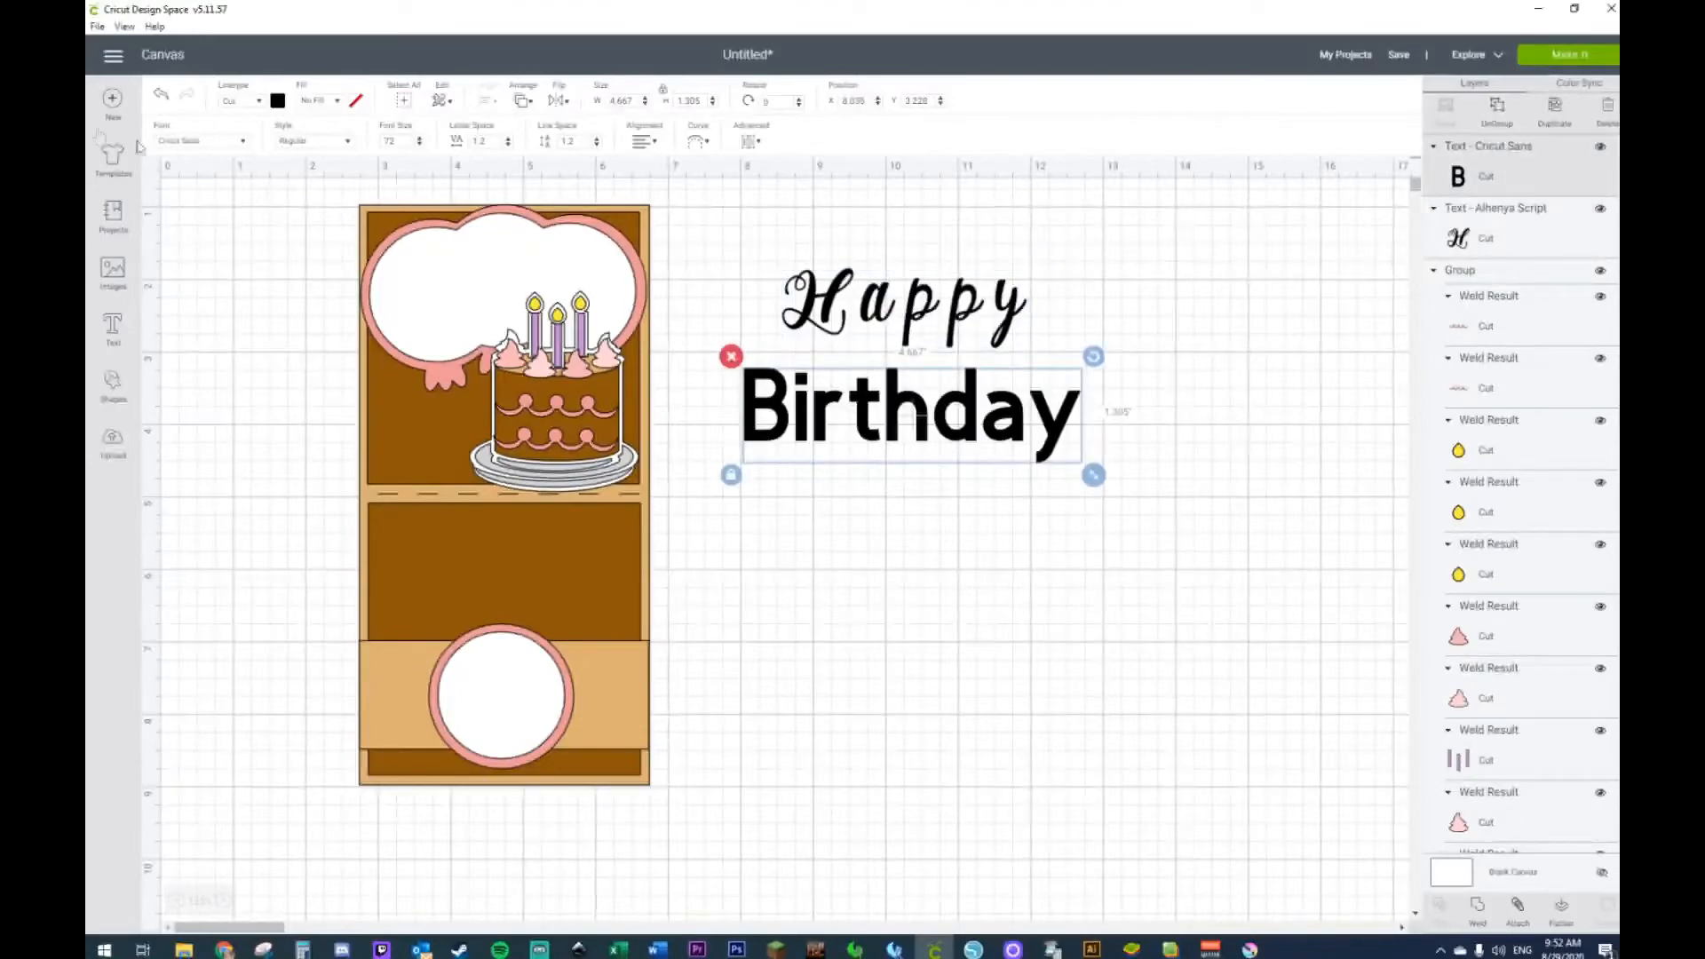
left_click(210, 148)
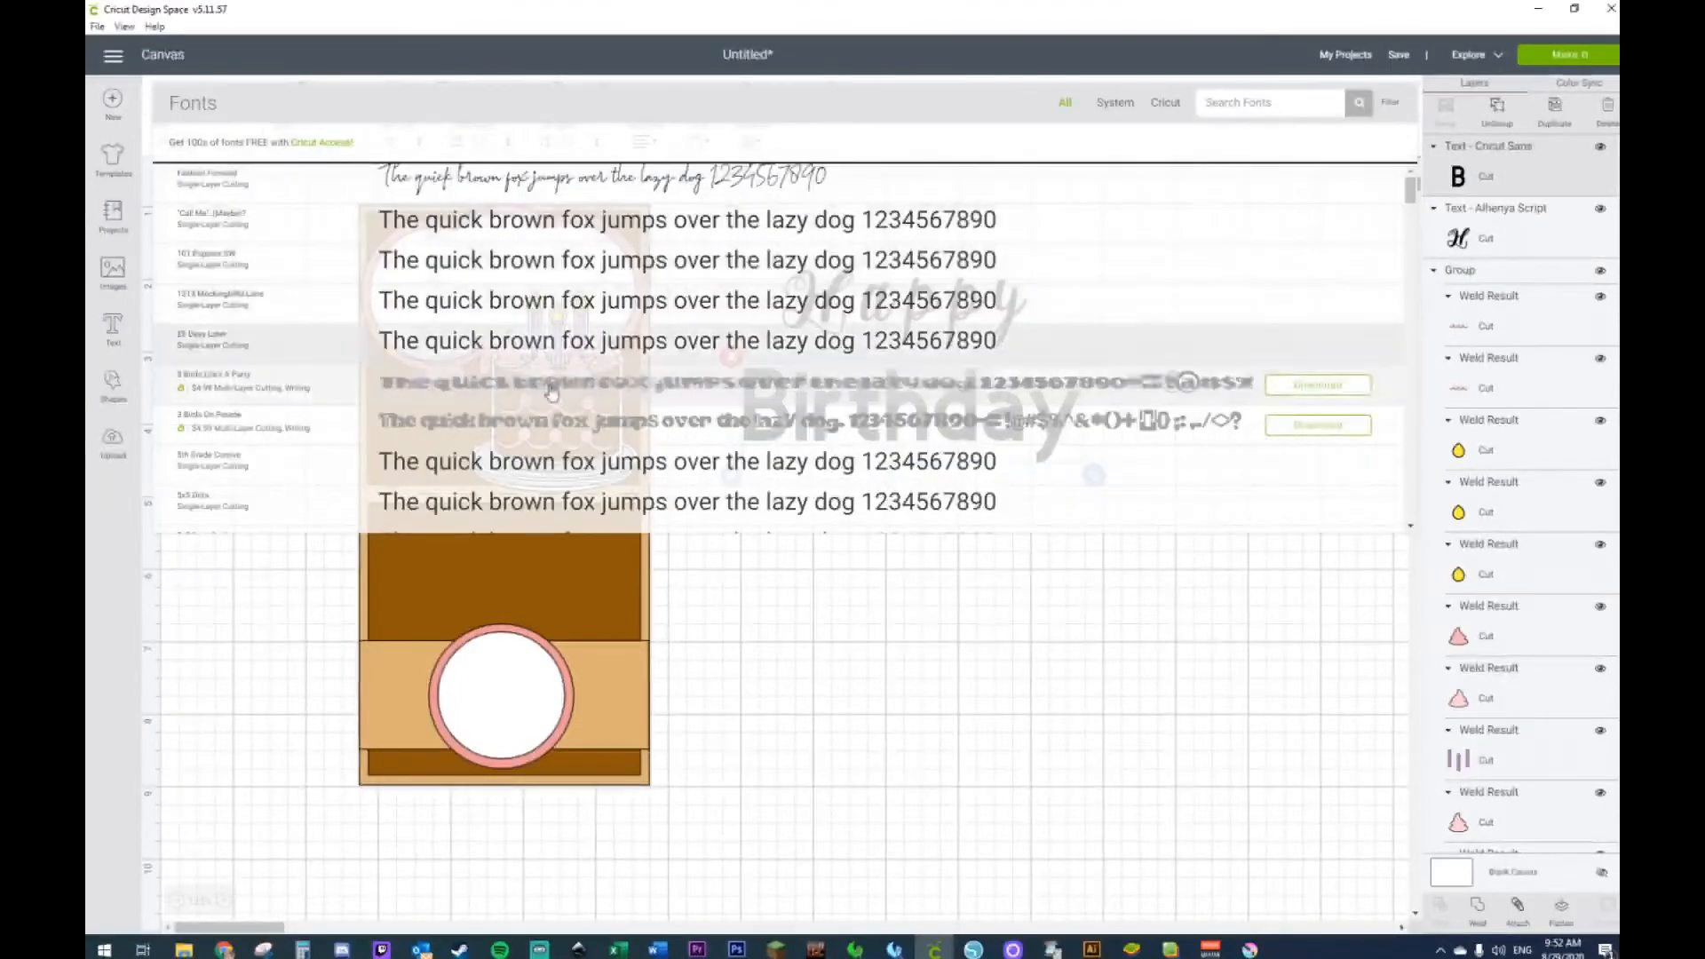
scroll(552, 401, "down", 8)
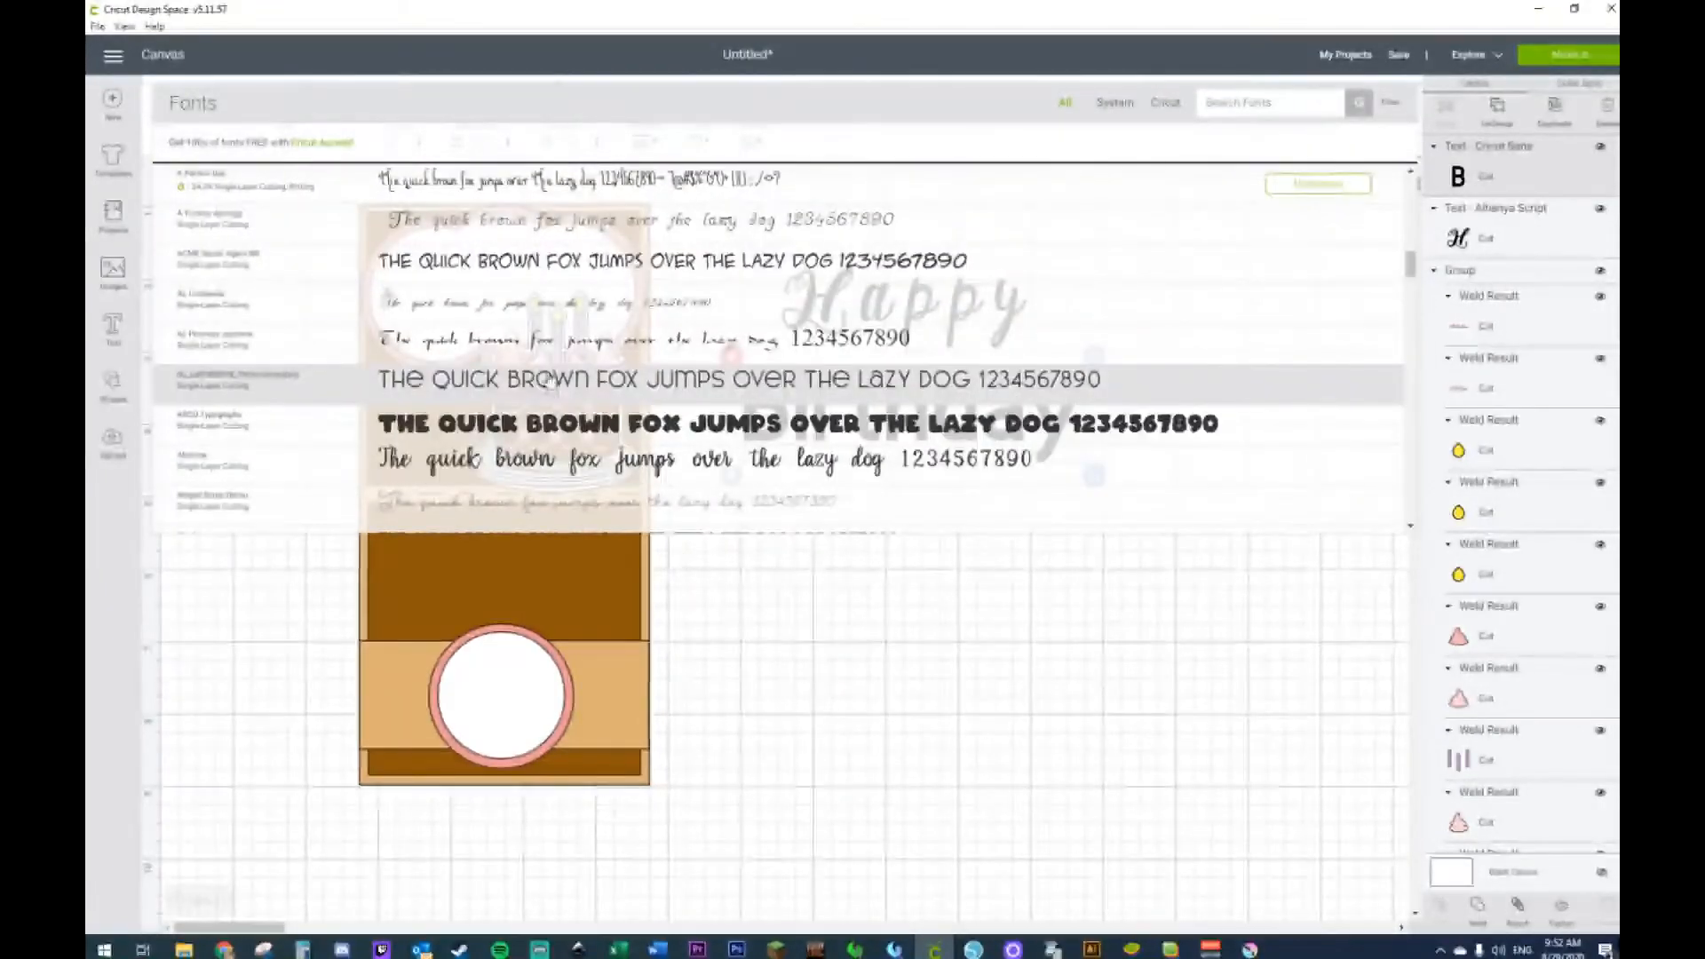
scroll(552, 402, "up", 2)
left_click(543, 269)
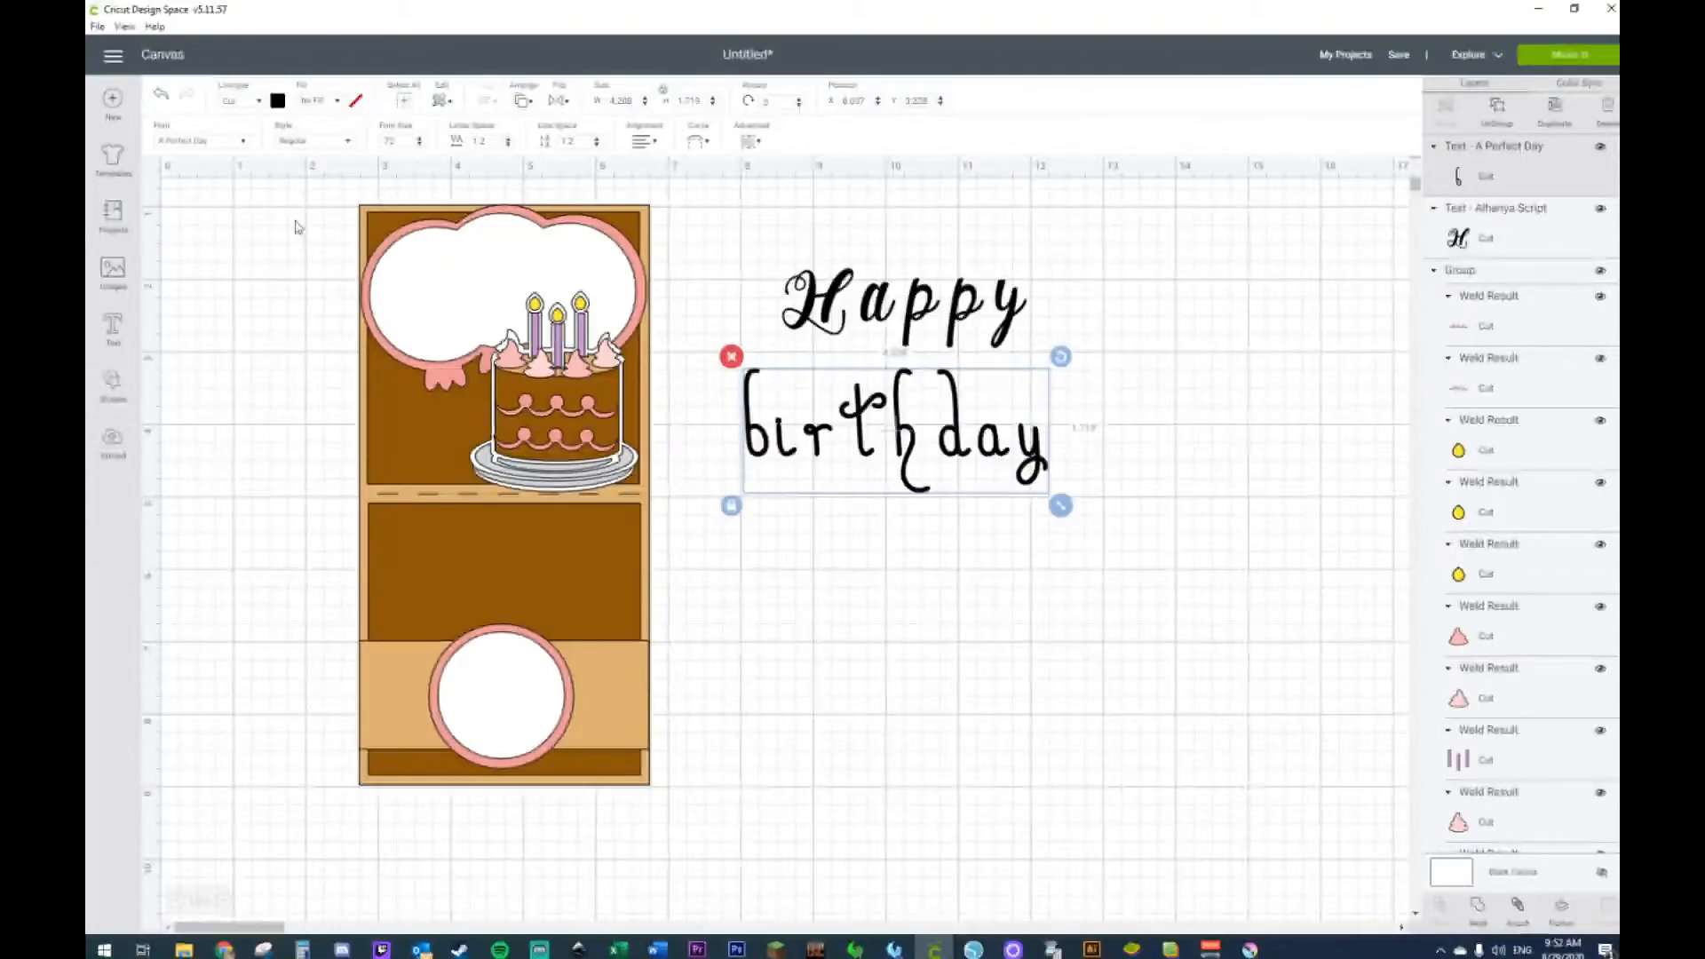
Step: Browse the fonts and change the "Birthday" text to Alhenya Script
left_click(203, 142)
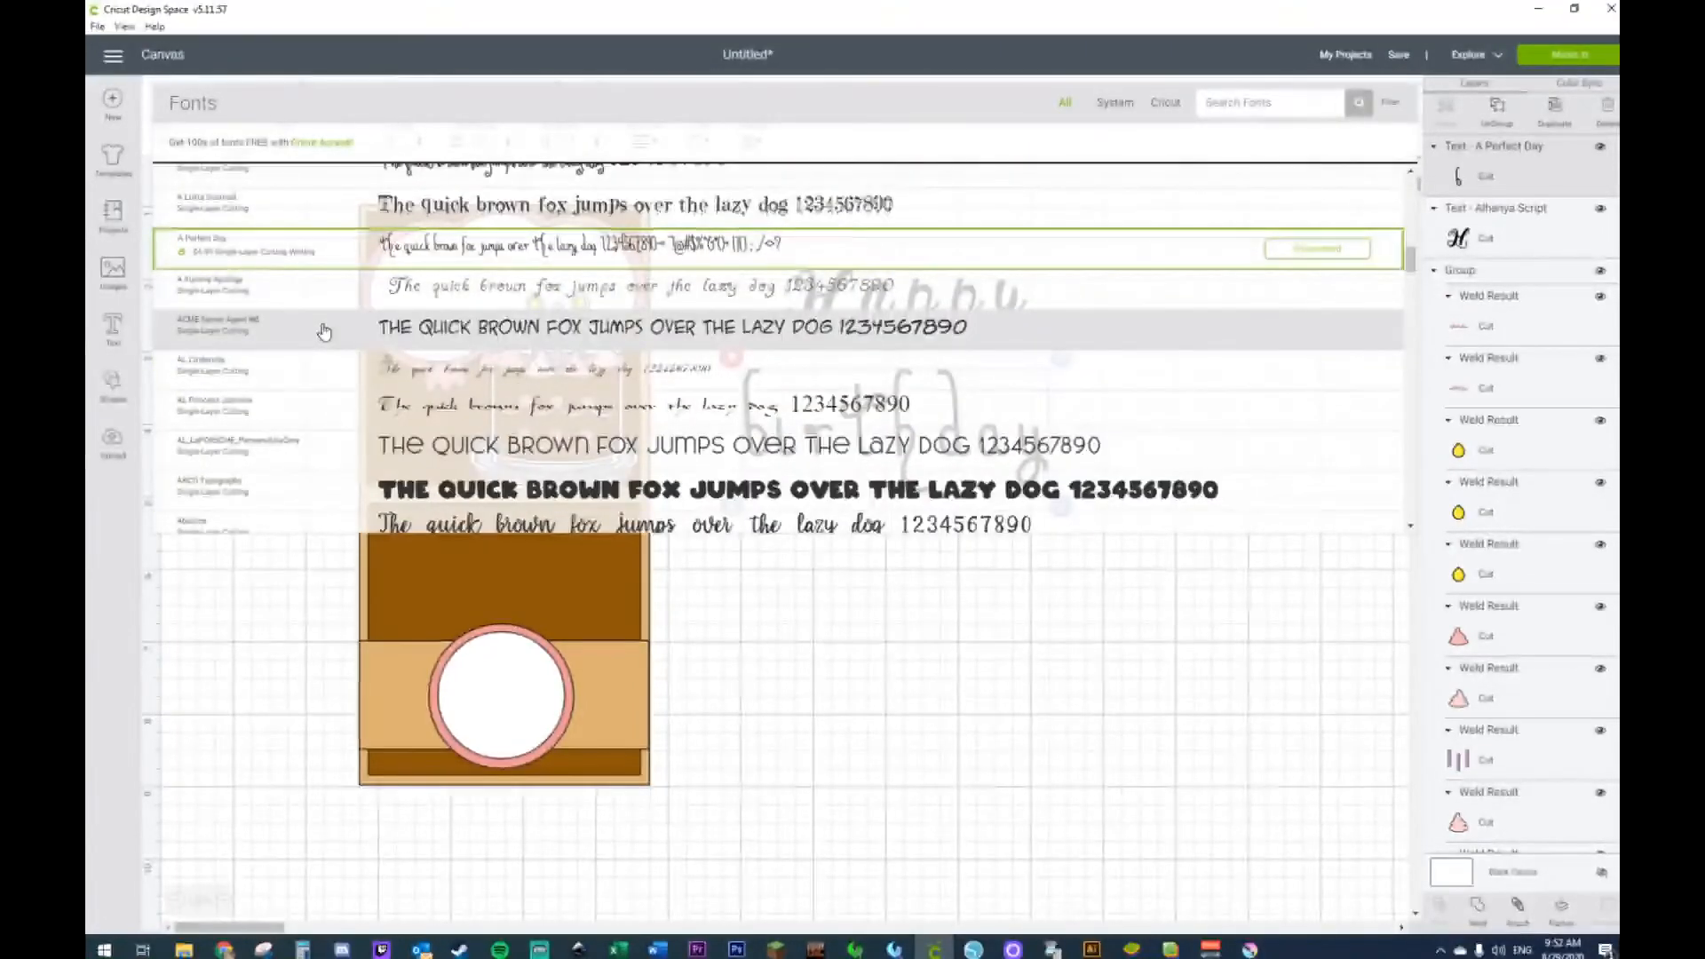
scroll(324, 331, "down", 2)
scroll(350, 399, "down", 10)
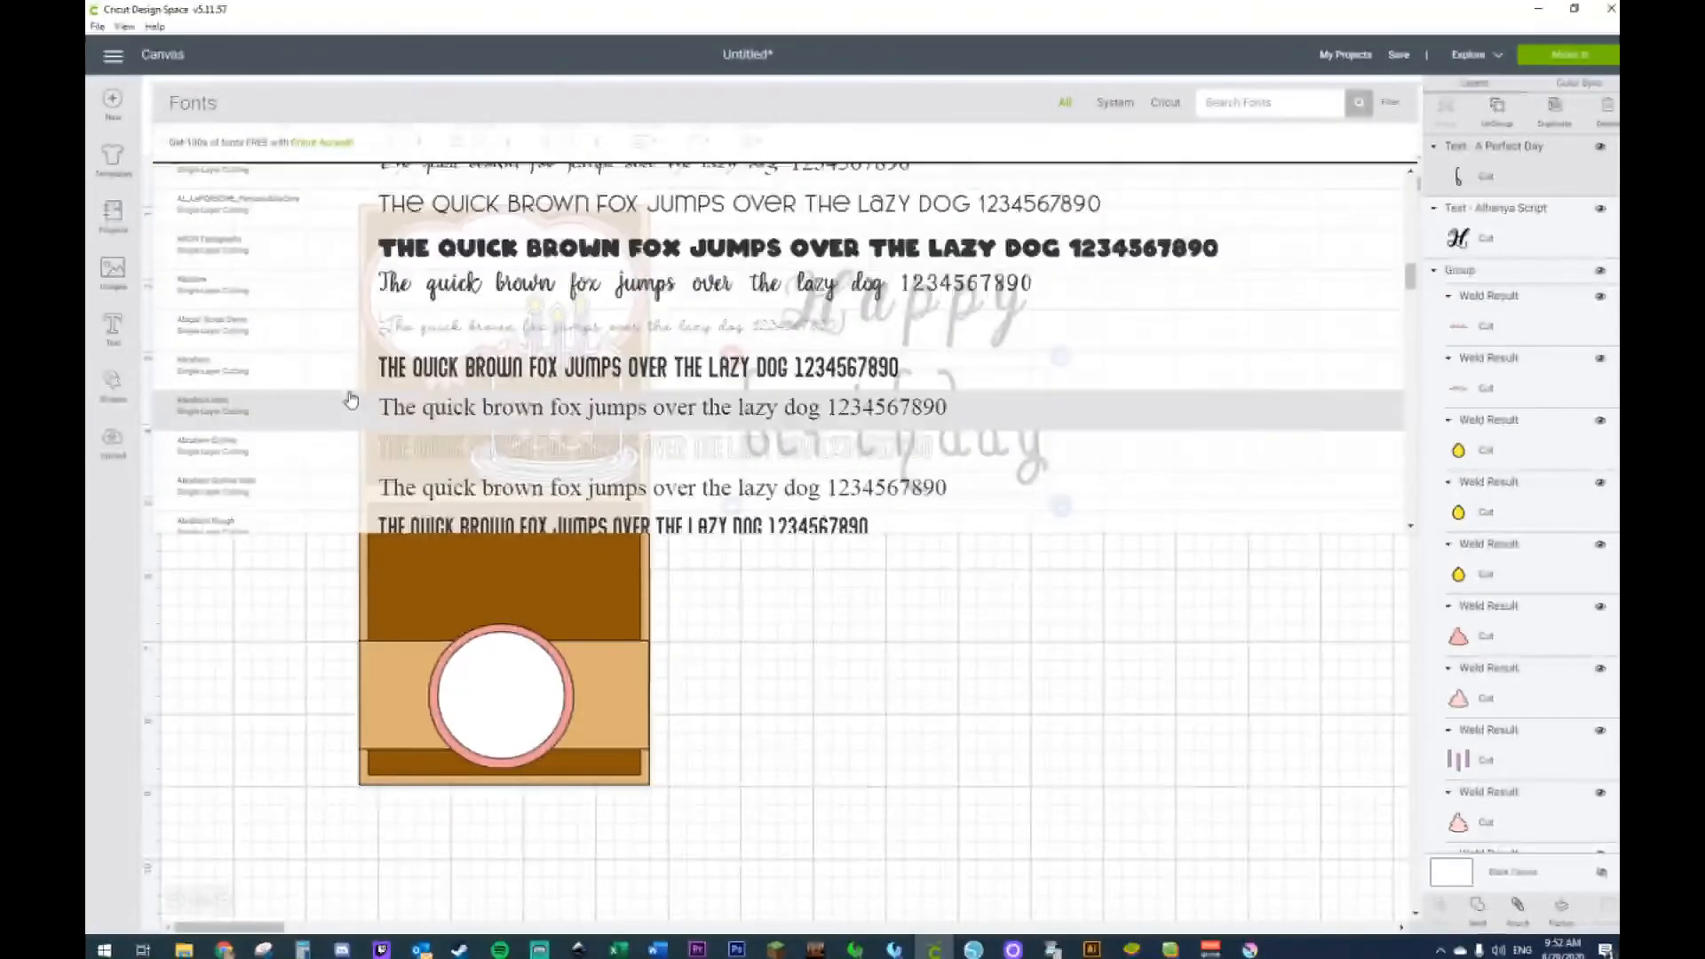
scroll(351, 400, "down", 15)
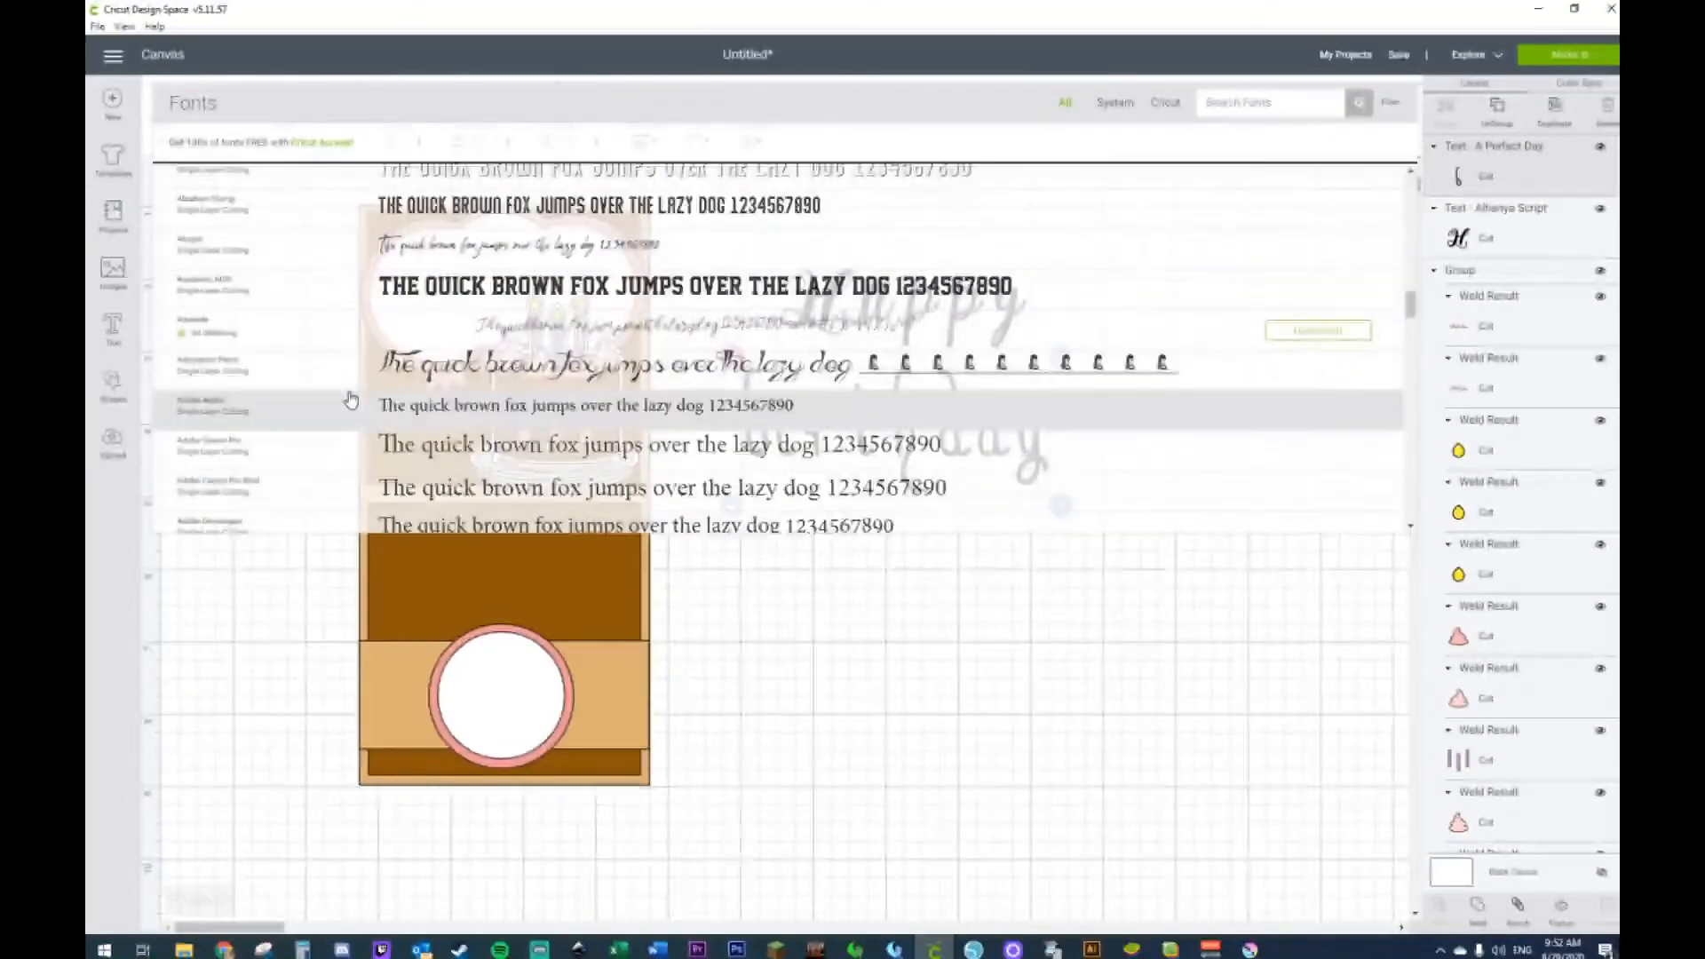
scroll(350, 399, "down", 12)
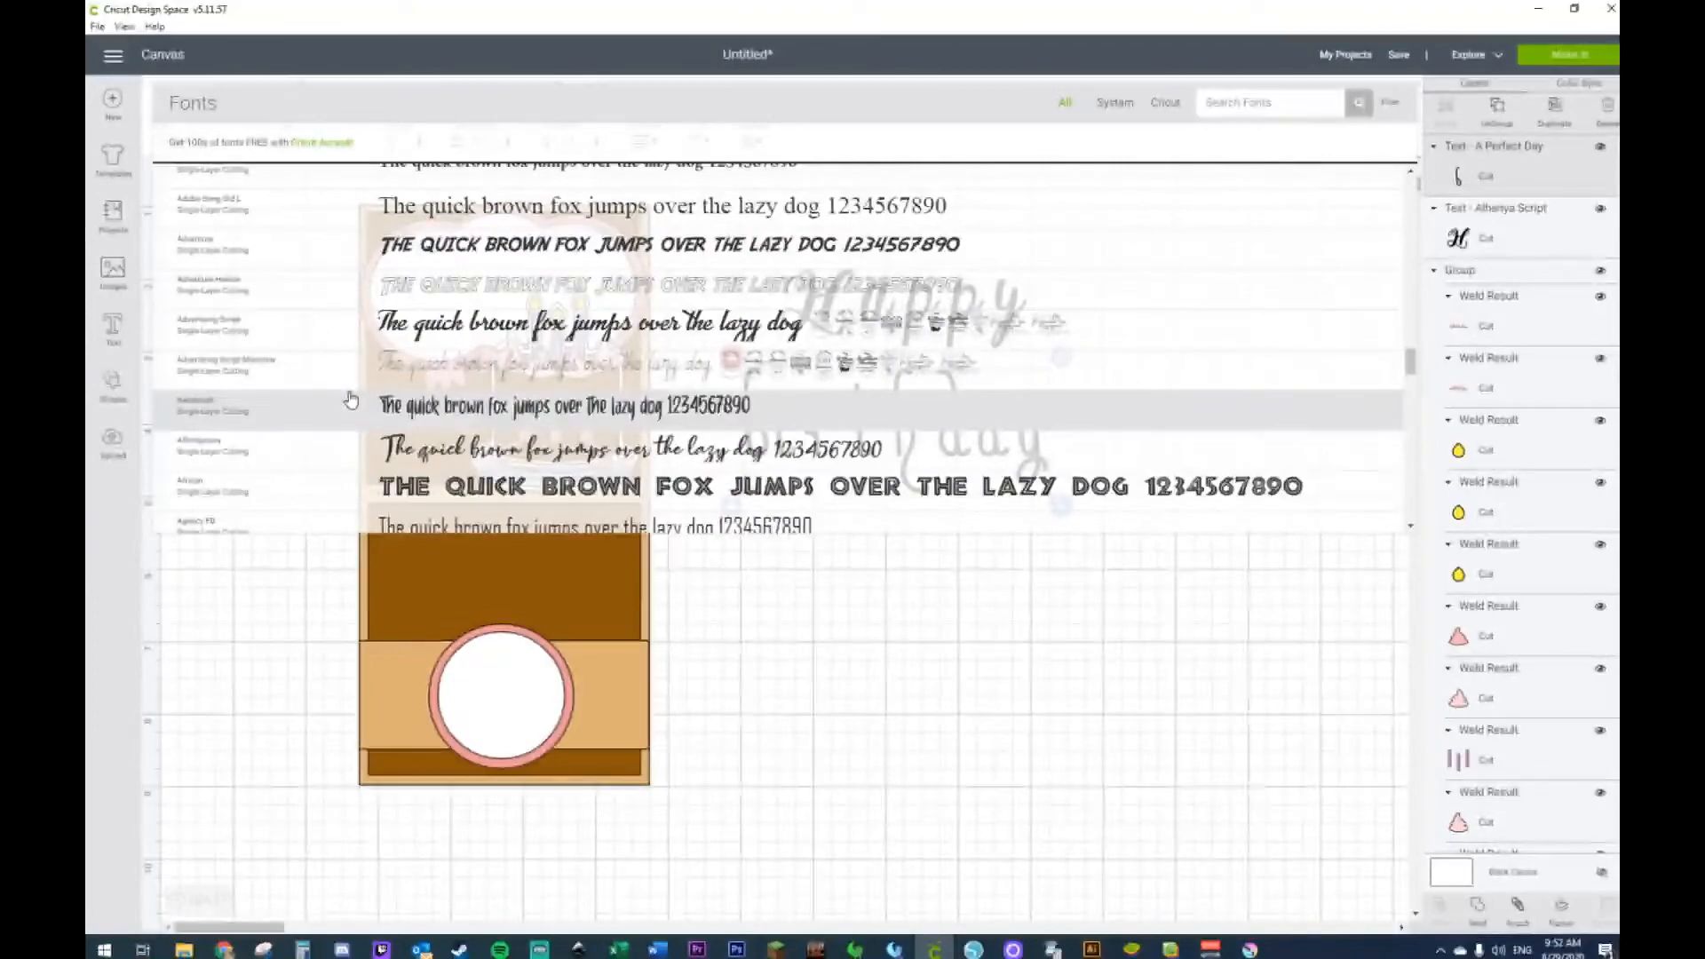
scroll(350, 400, "down", 3)
scroll(351, 400, "down", 8)
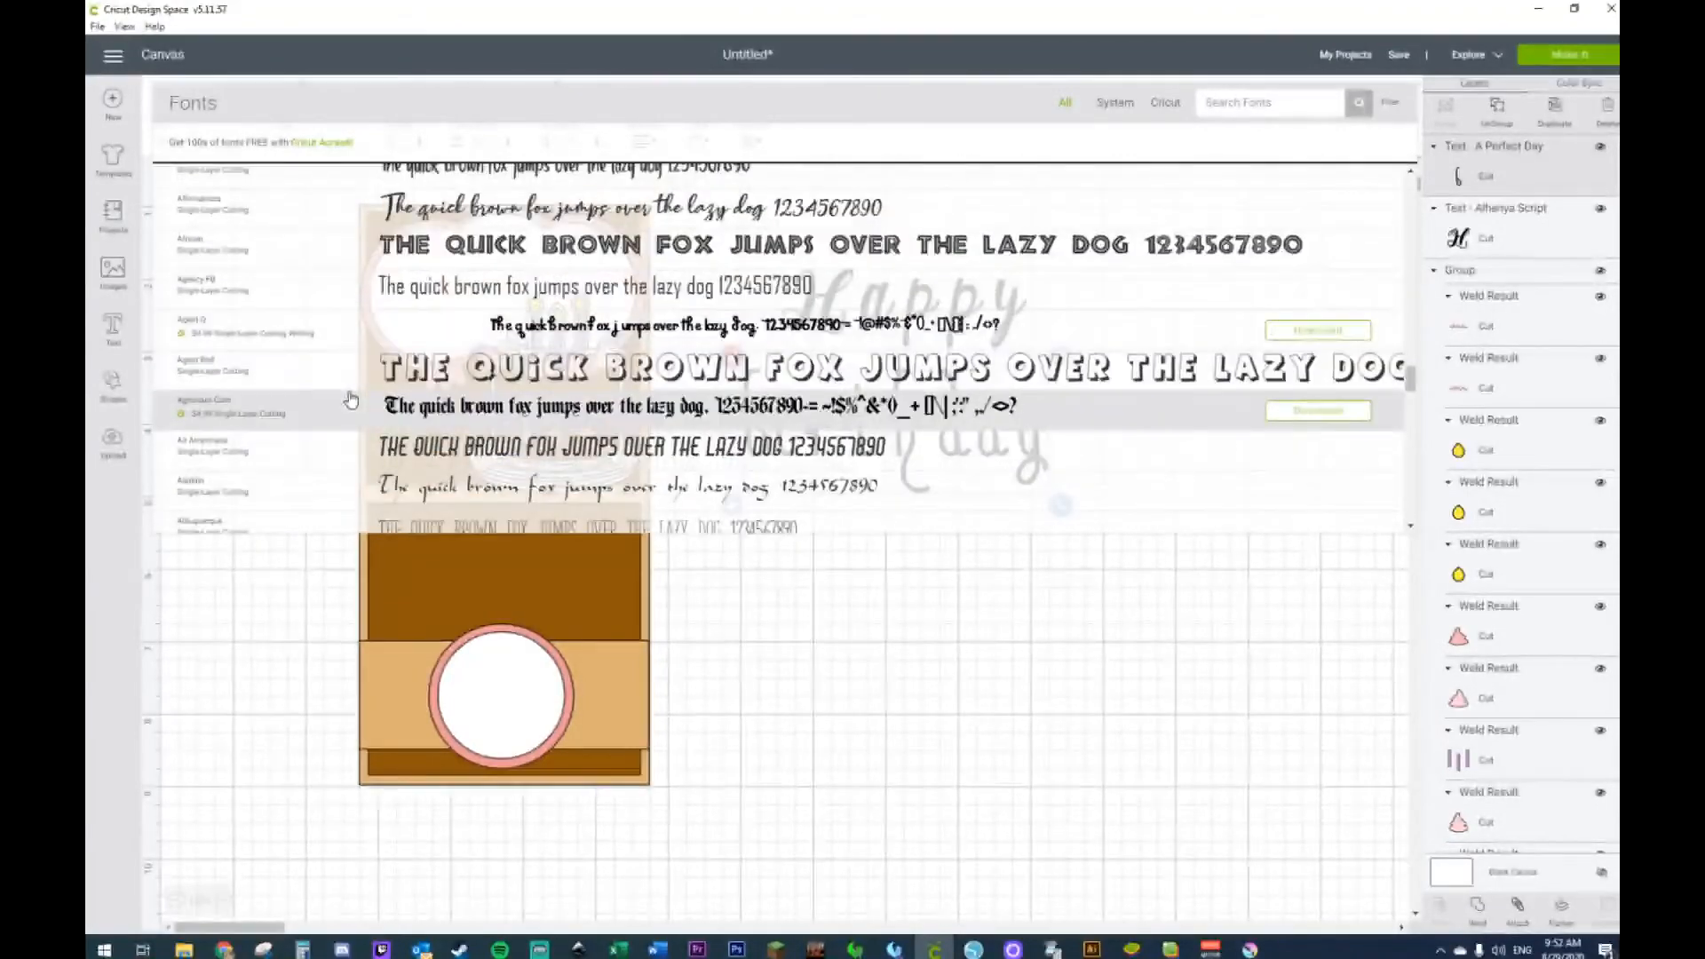
scroll(350, 400, "down", 1)
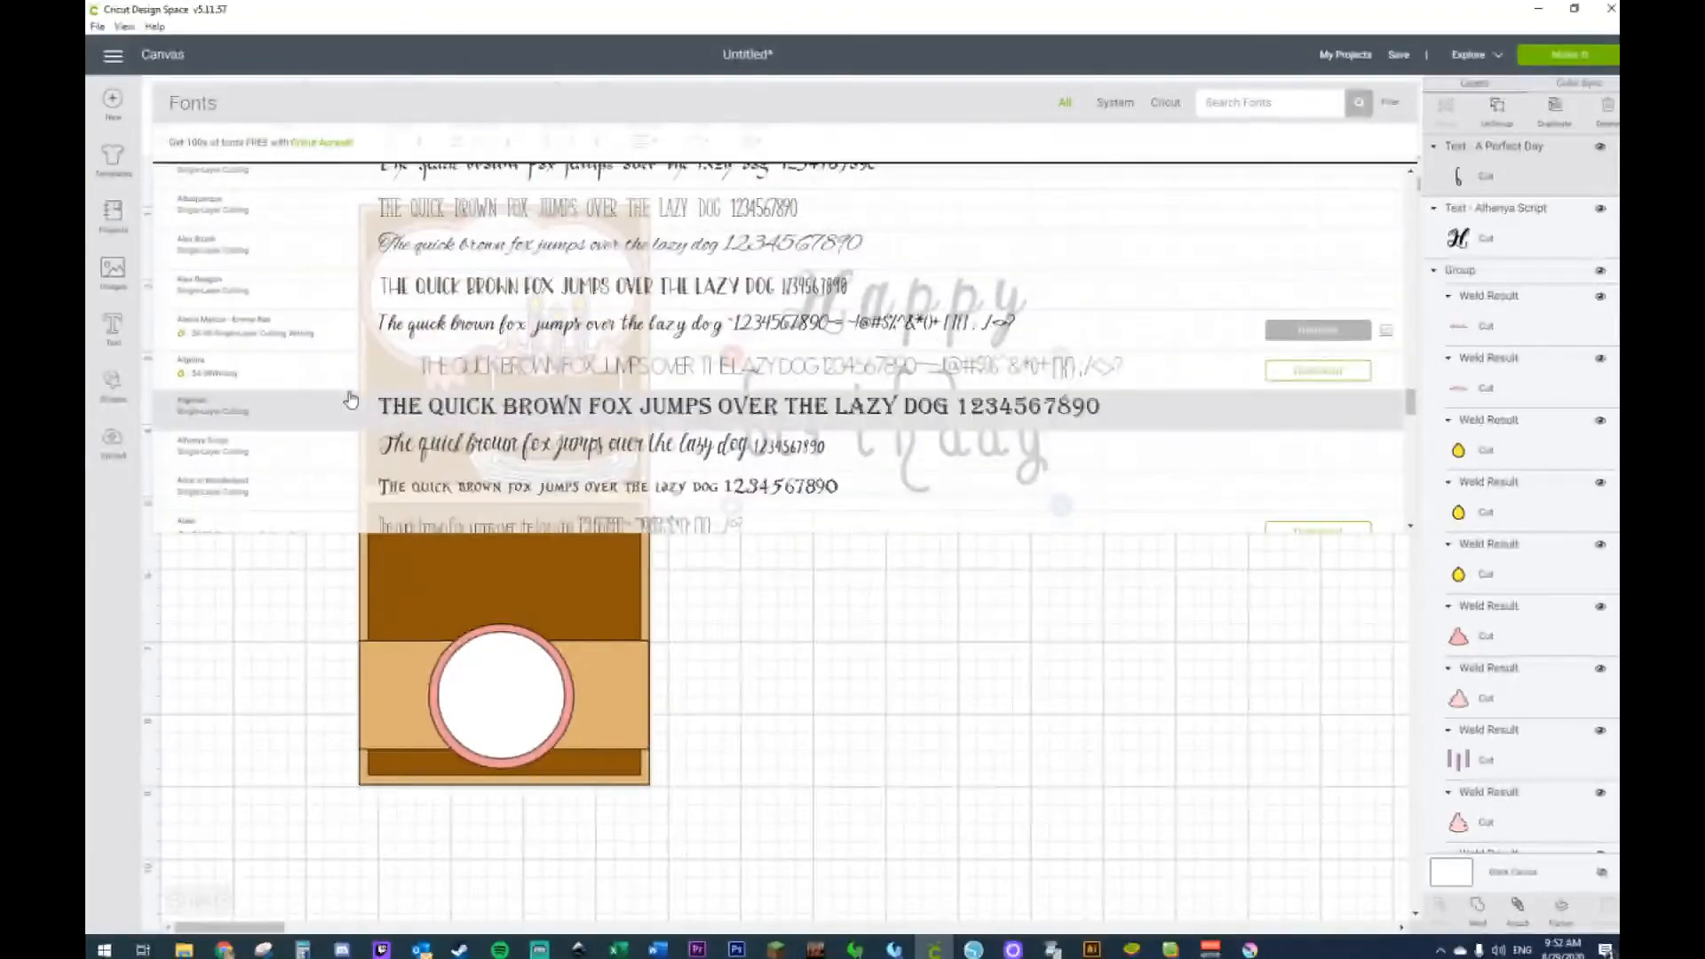
left_click(386, 437)
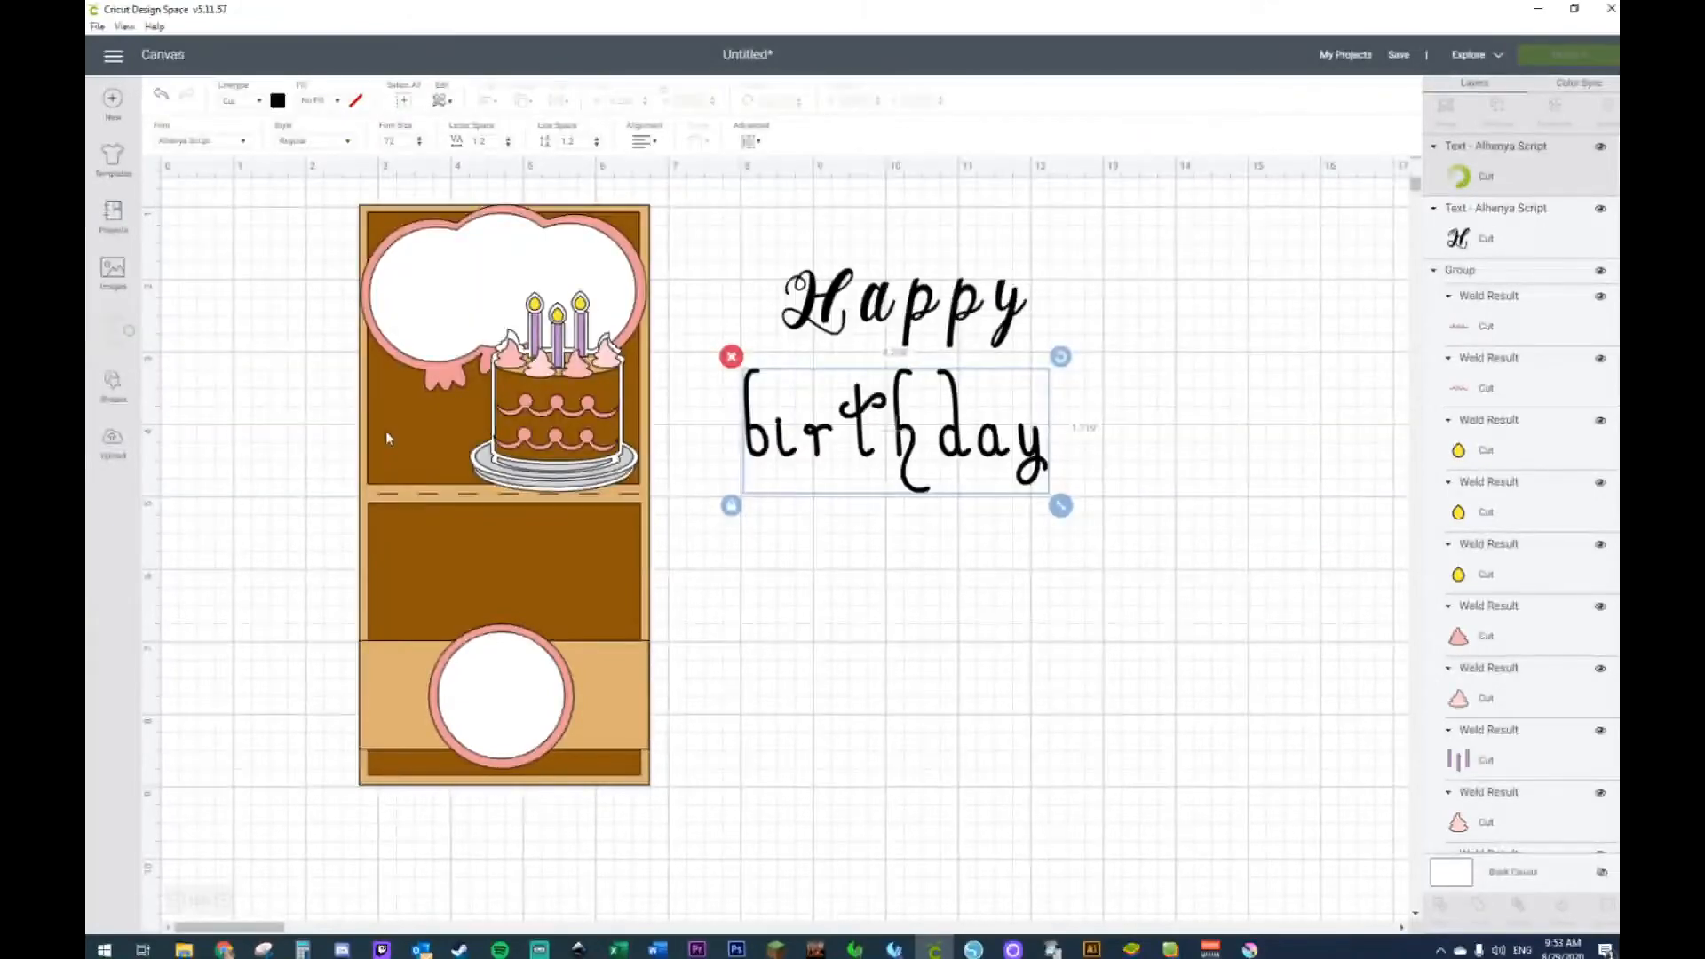
left_click(933, 557)
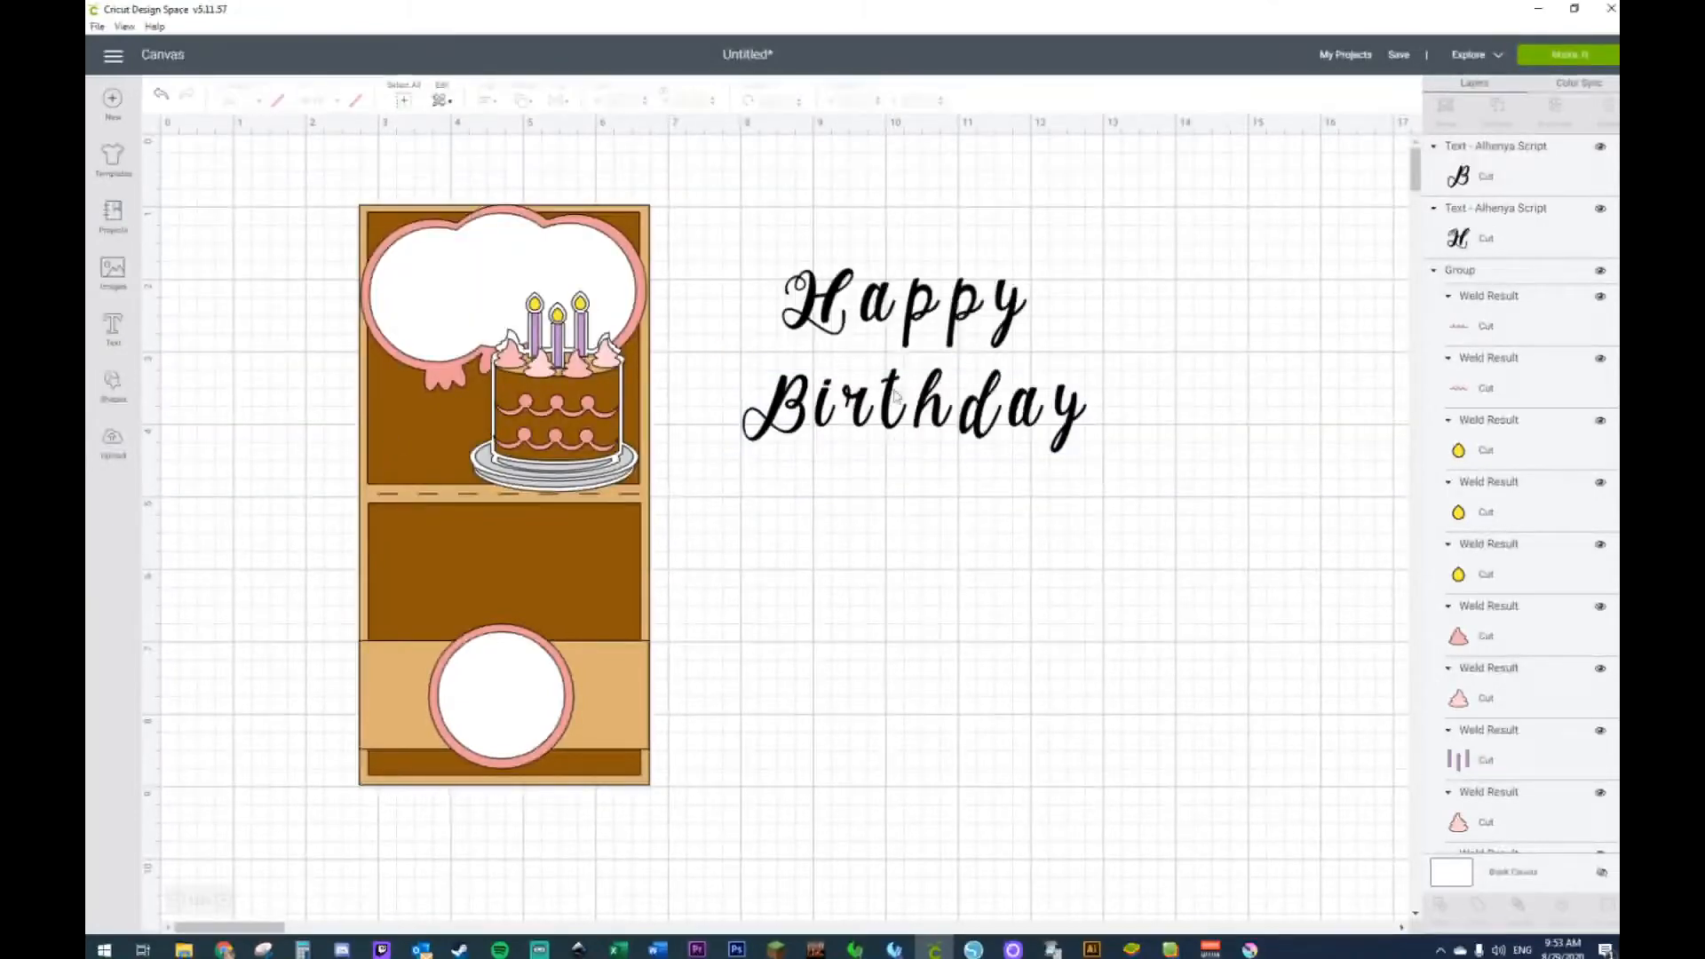
Step: Curve the "Happy" text into a slight upward arch and position it above the "Birthday" text
left_click_drag(971, 172, 934, 533)
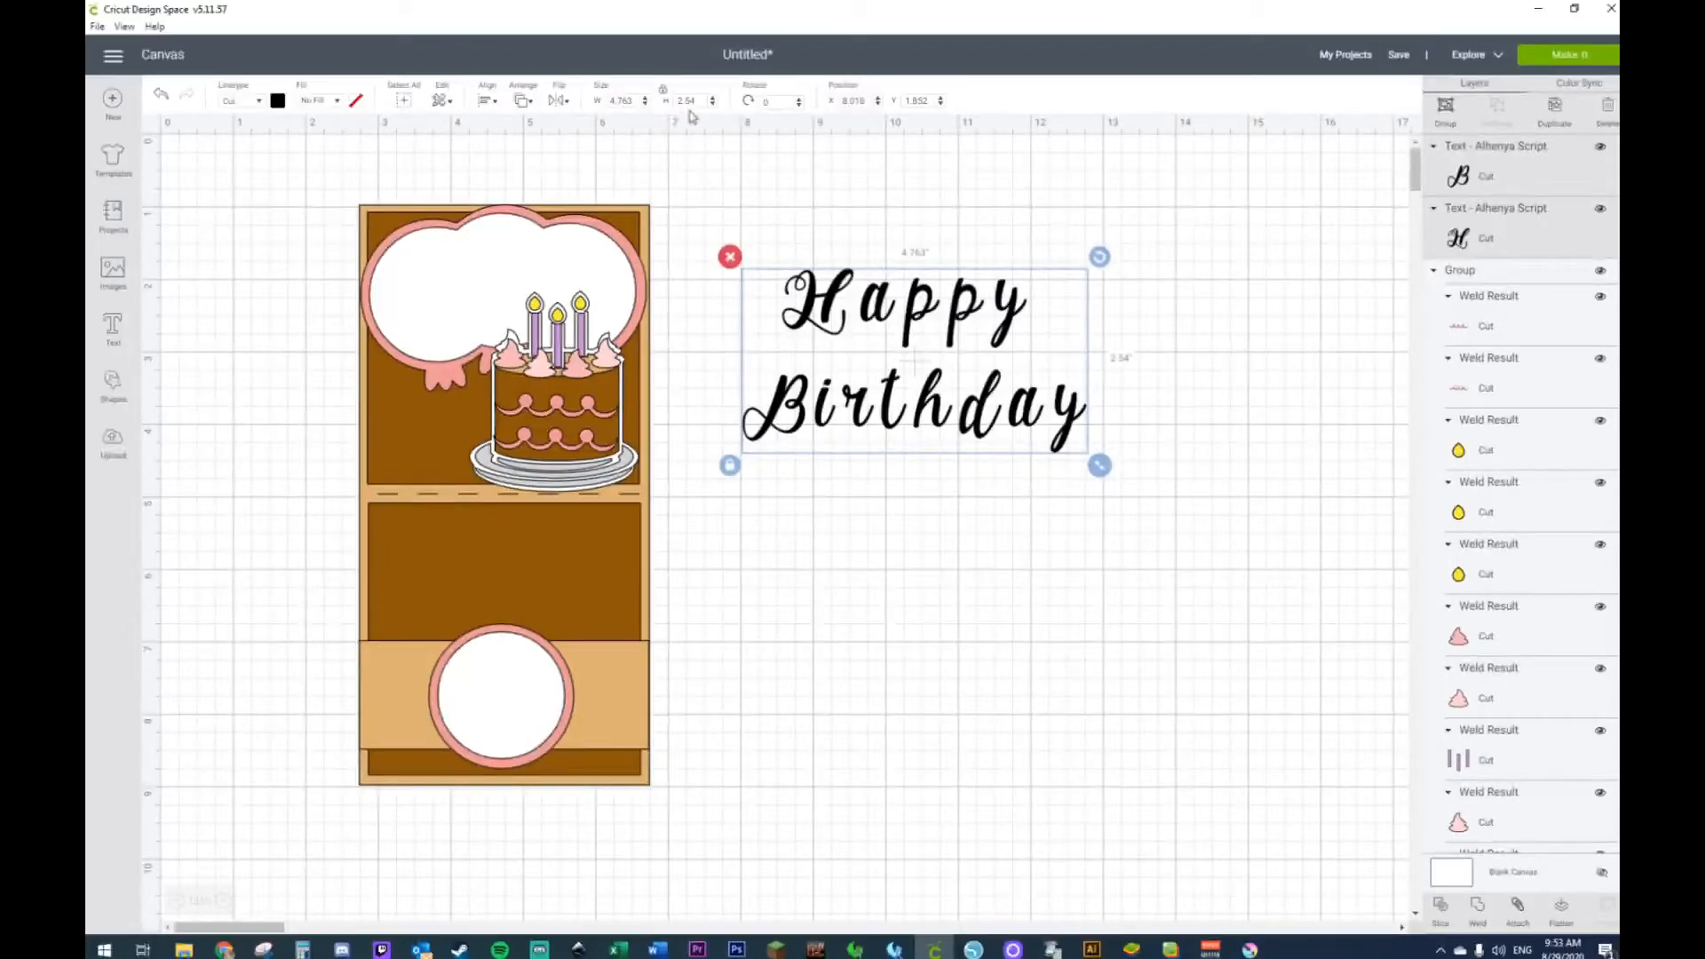
left_click(801, 195)
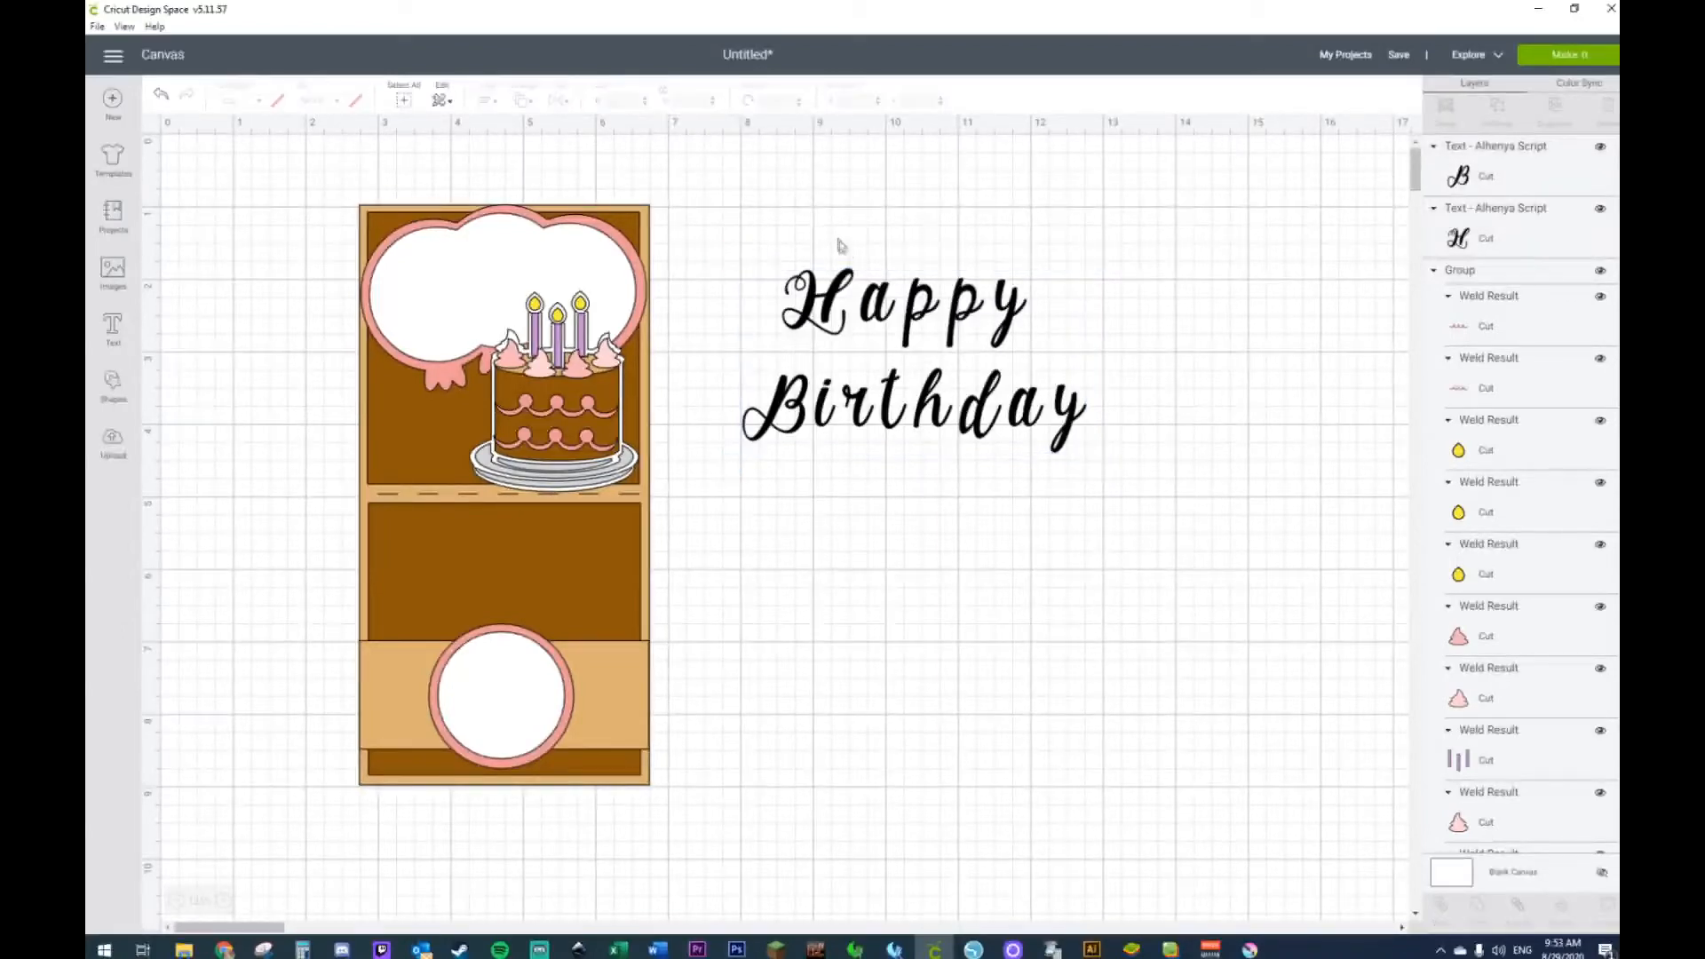
left_click(926, 312)
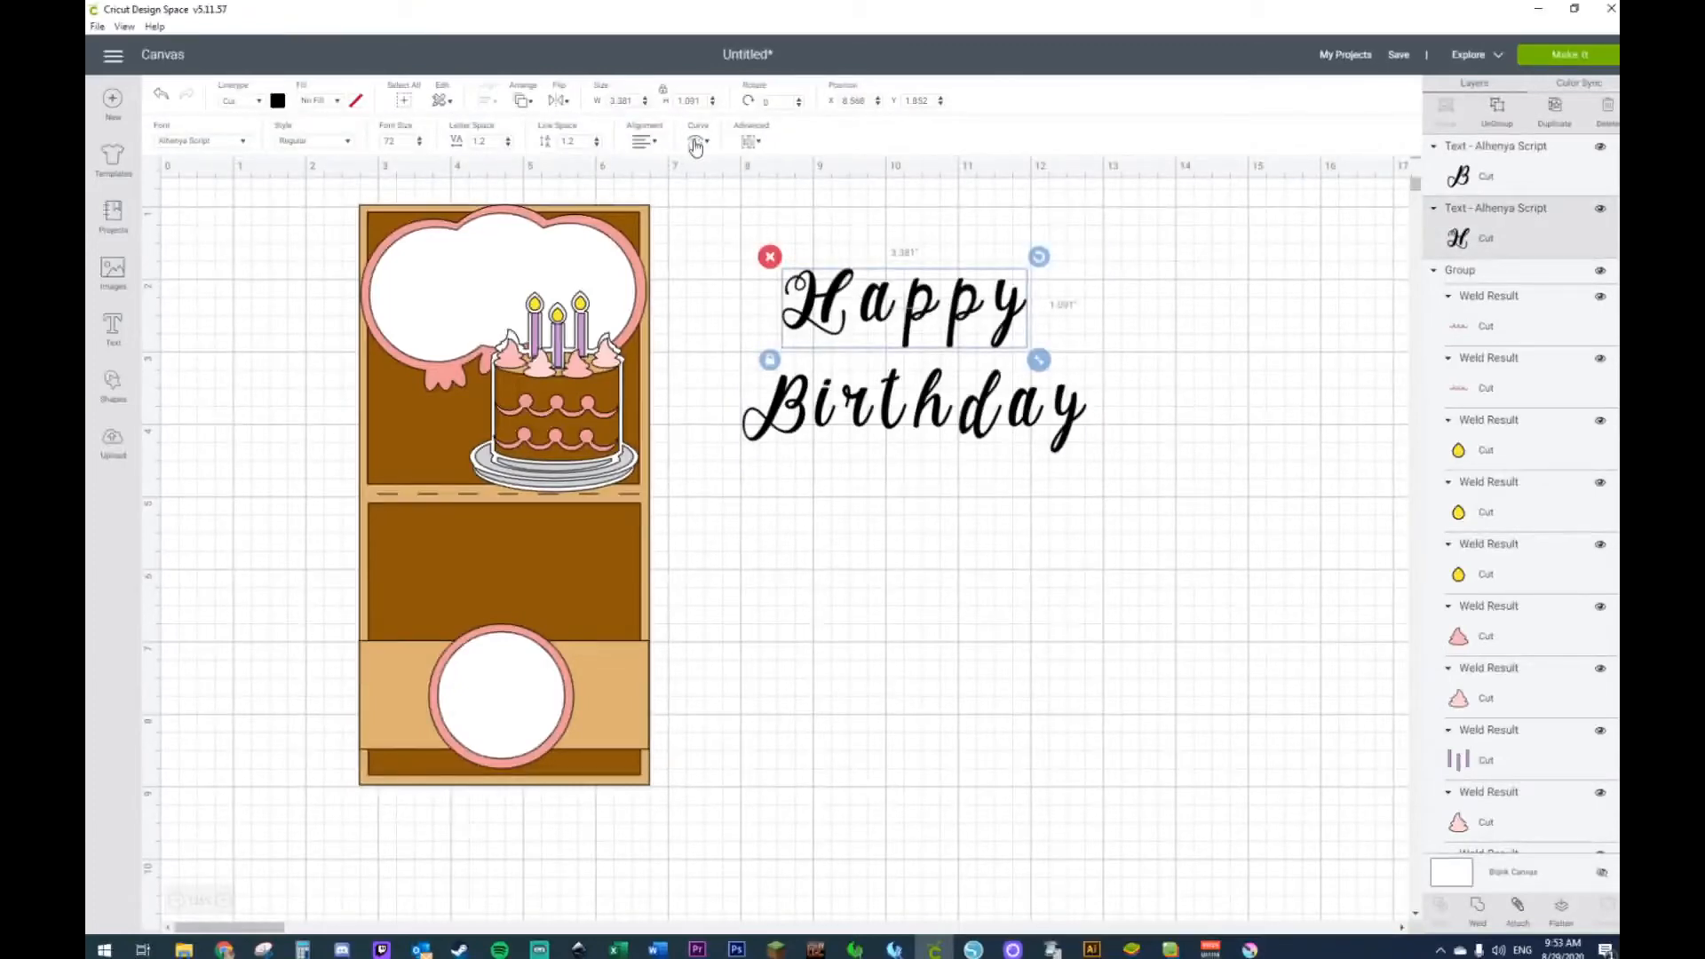
left_click(696, 144)
left_click_drag(668, 196, 696, 193)
left_click(1123, 295)
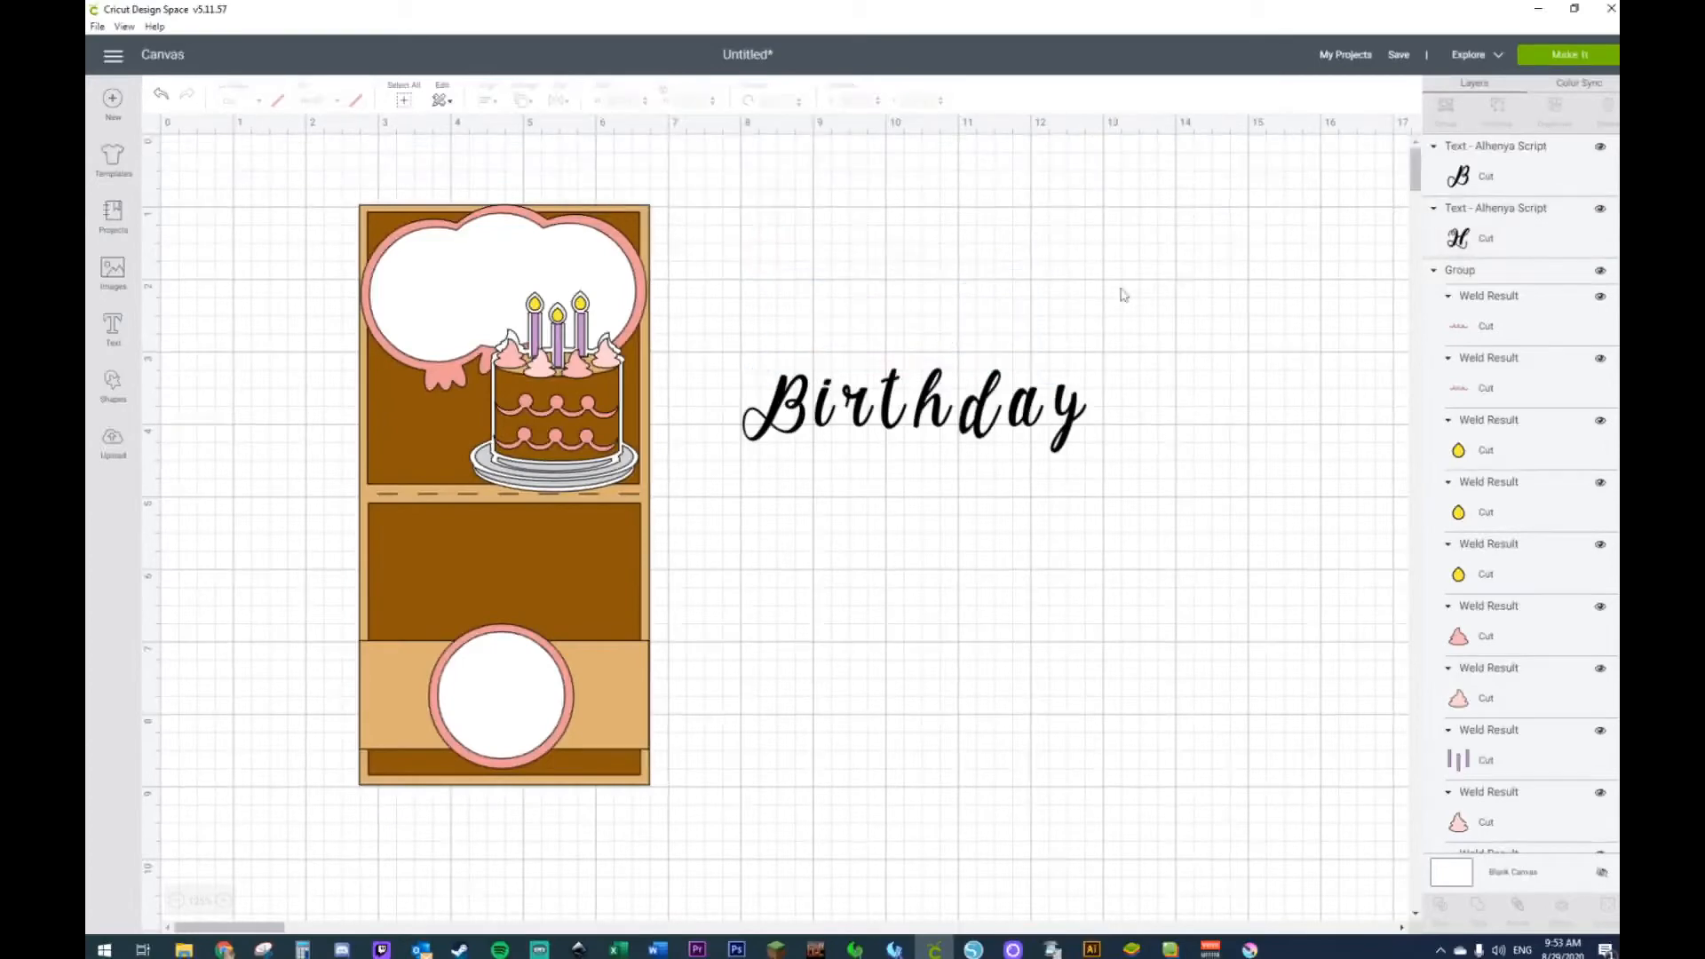
left_click_drag(996, 311, 1030, 291)
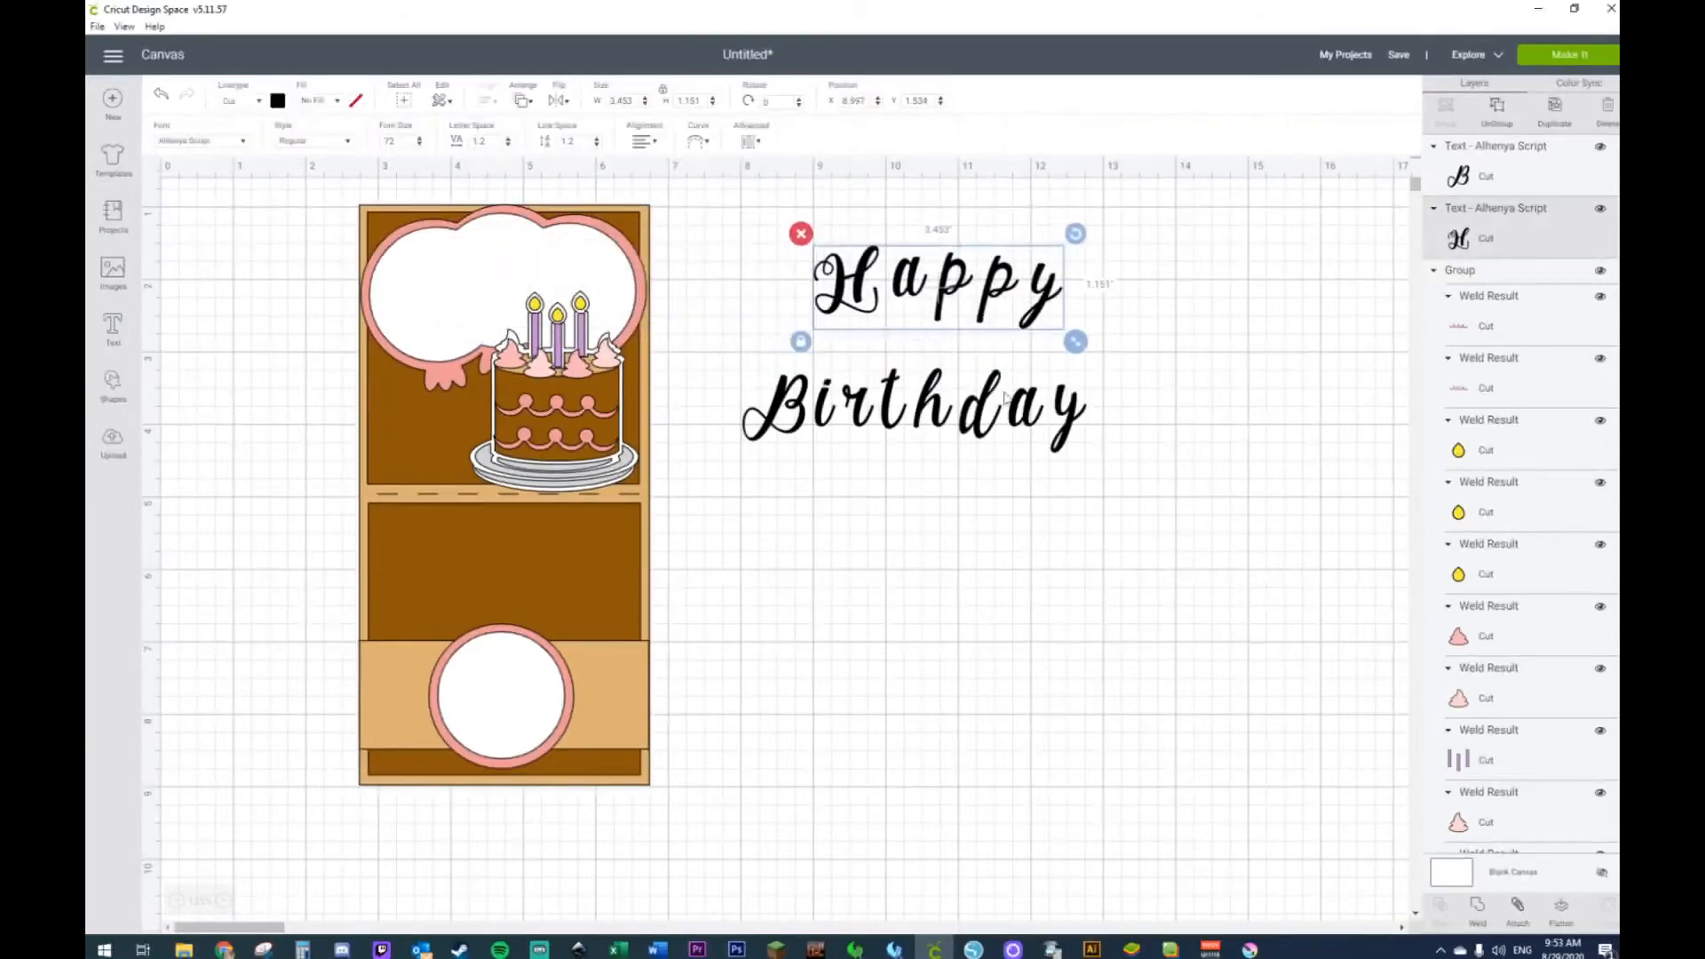
Step: Curve the "Birthday" text with a diameter of about 12 and move it closer beneath "Happy"
left_click(998, 405)
left_click(703, 144)
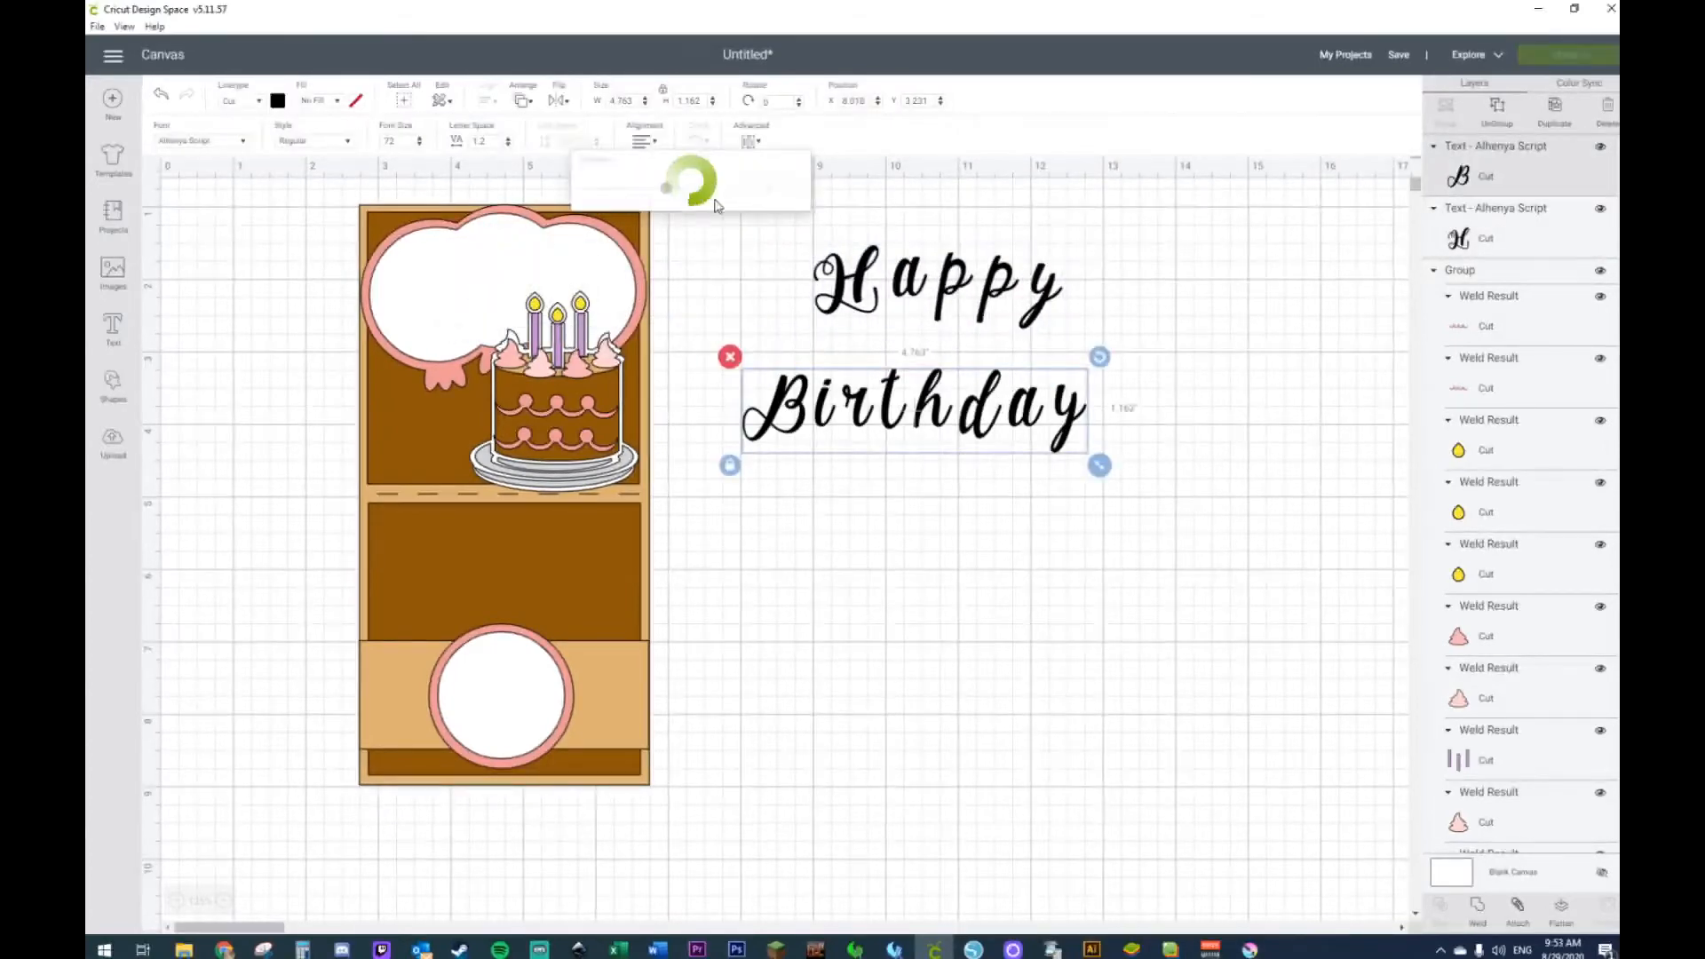
left_click_drag(667, 194, 705, 190)
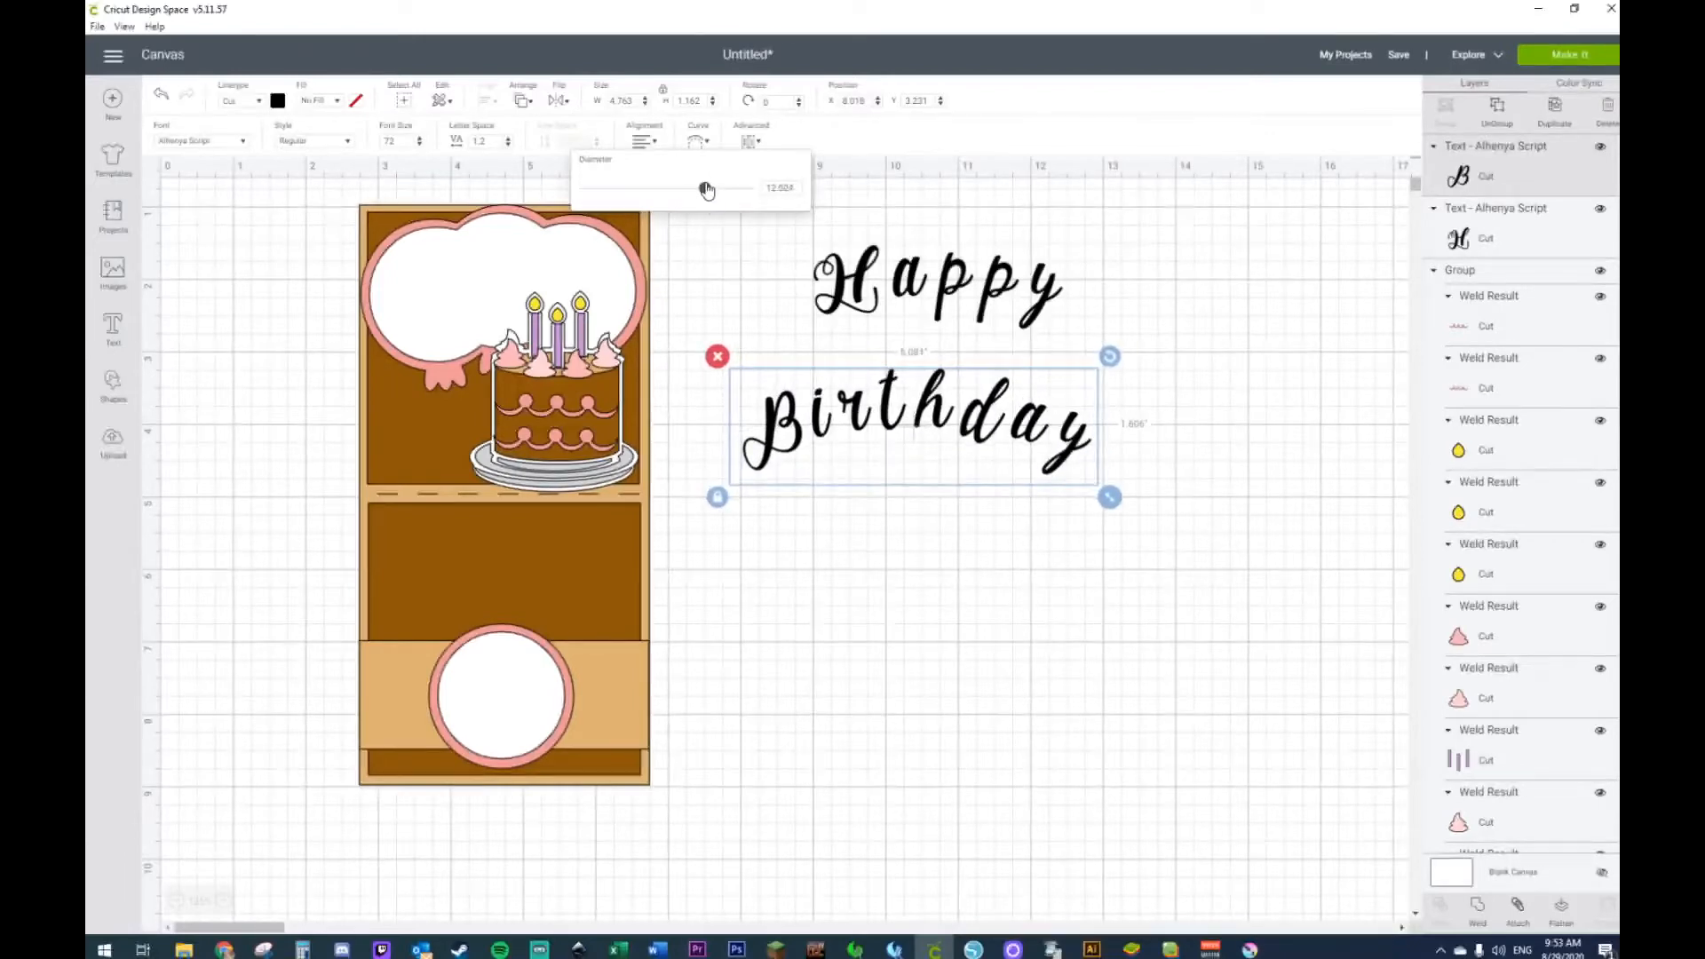
left_click(1047, 510)
left_click_drag(958, 408, 983, 373)
Step: Center the "Happy" and "Birthday" texts horizontally on each other and nudge "Birthday" slightly upward
left_click_drag(941, 206, 928, 397)
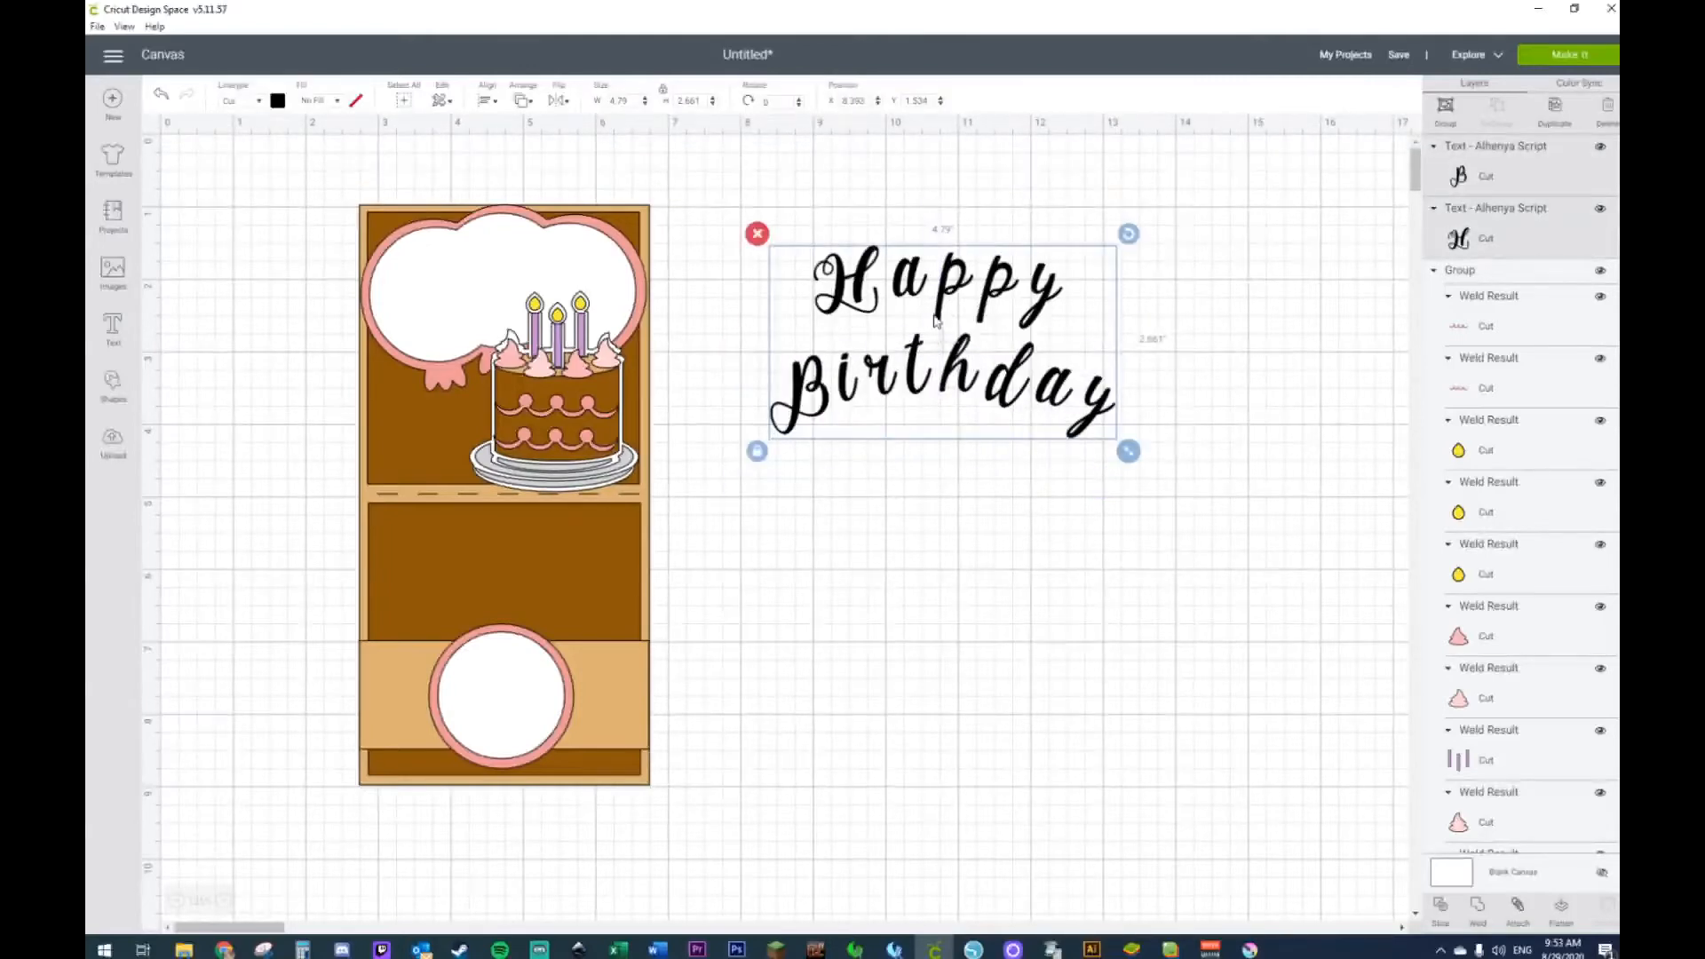
left_click(494, 108)
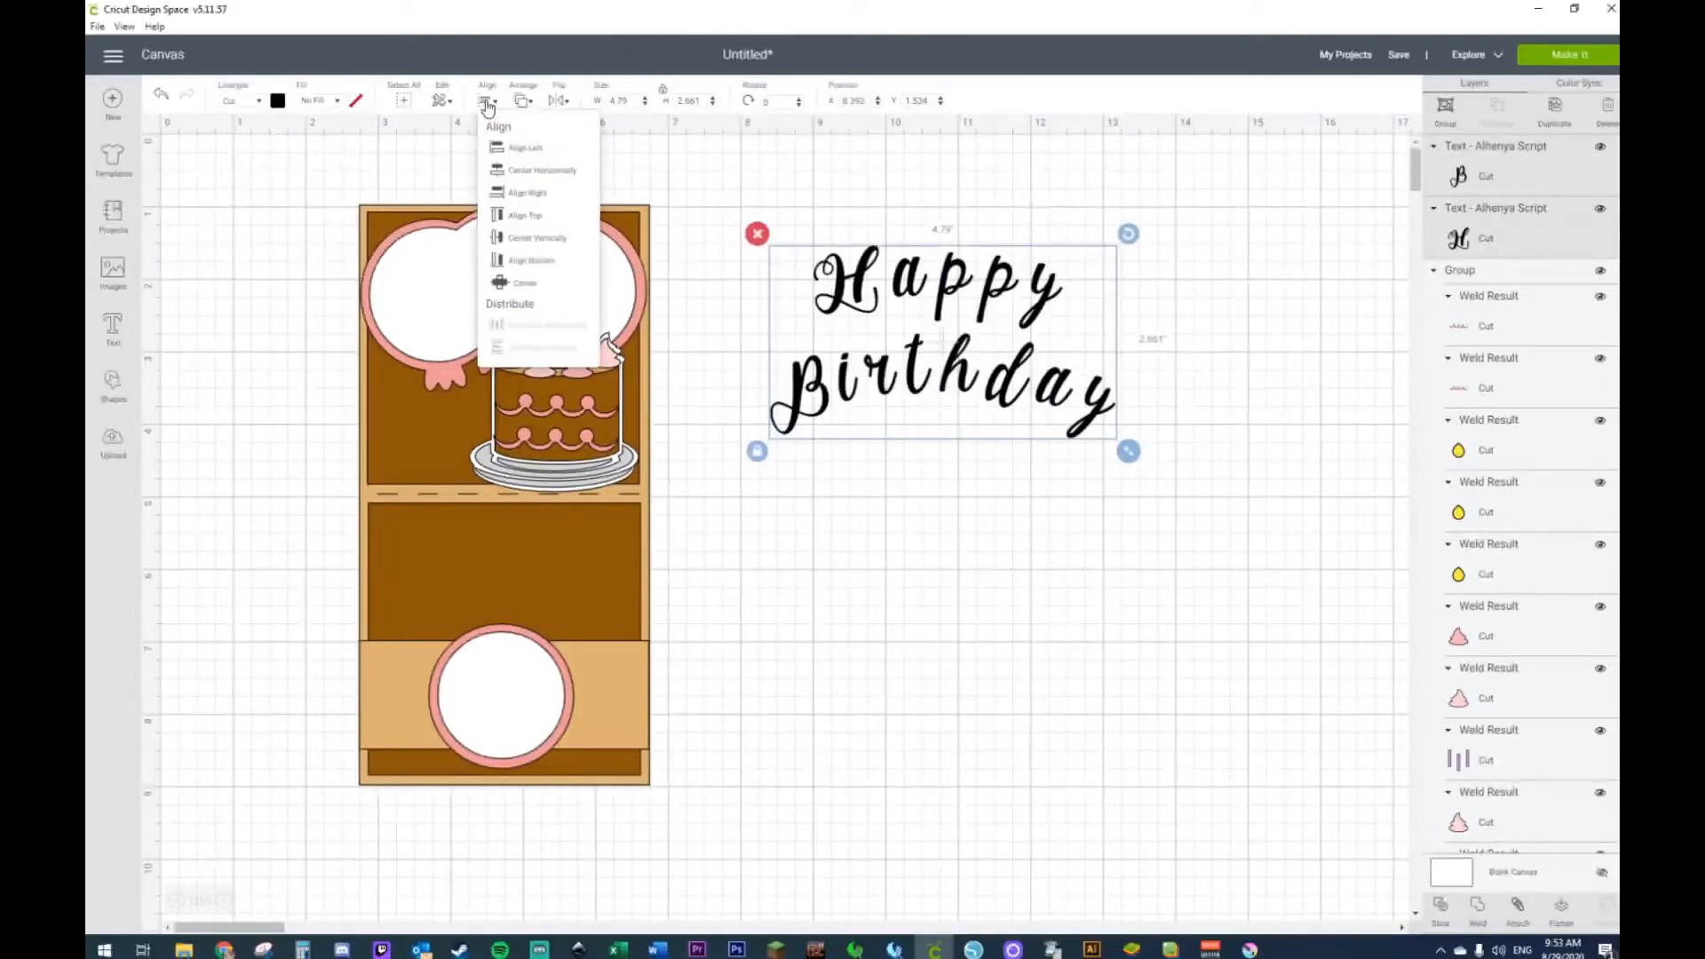
left_click(499, 172)
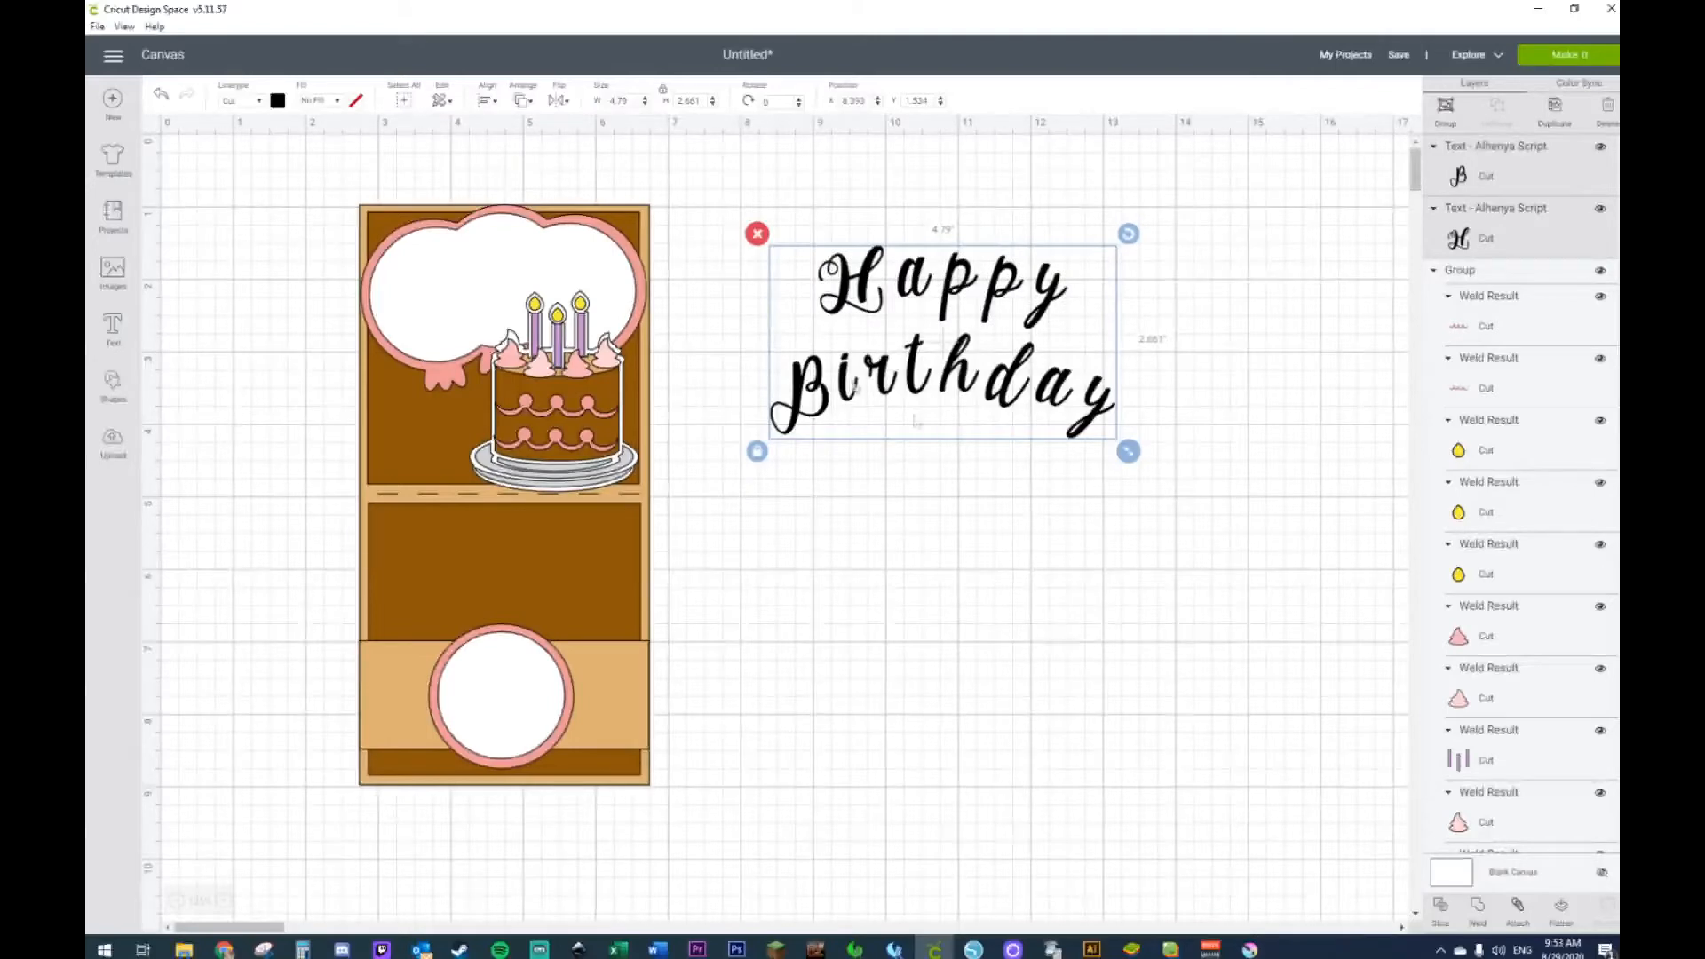
left_click(917, 491)
left_click_drag(930, 391, 930, 380)
left_click(919, 462)
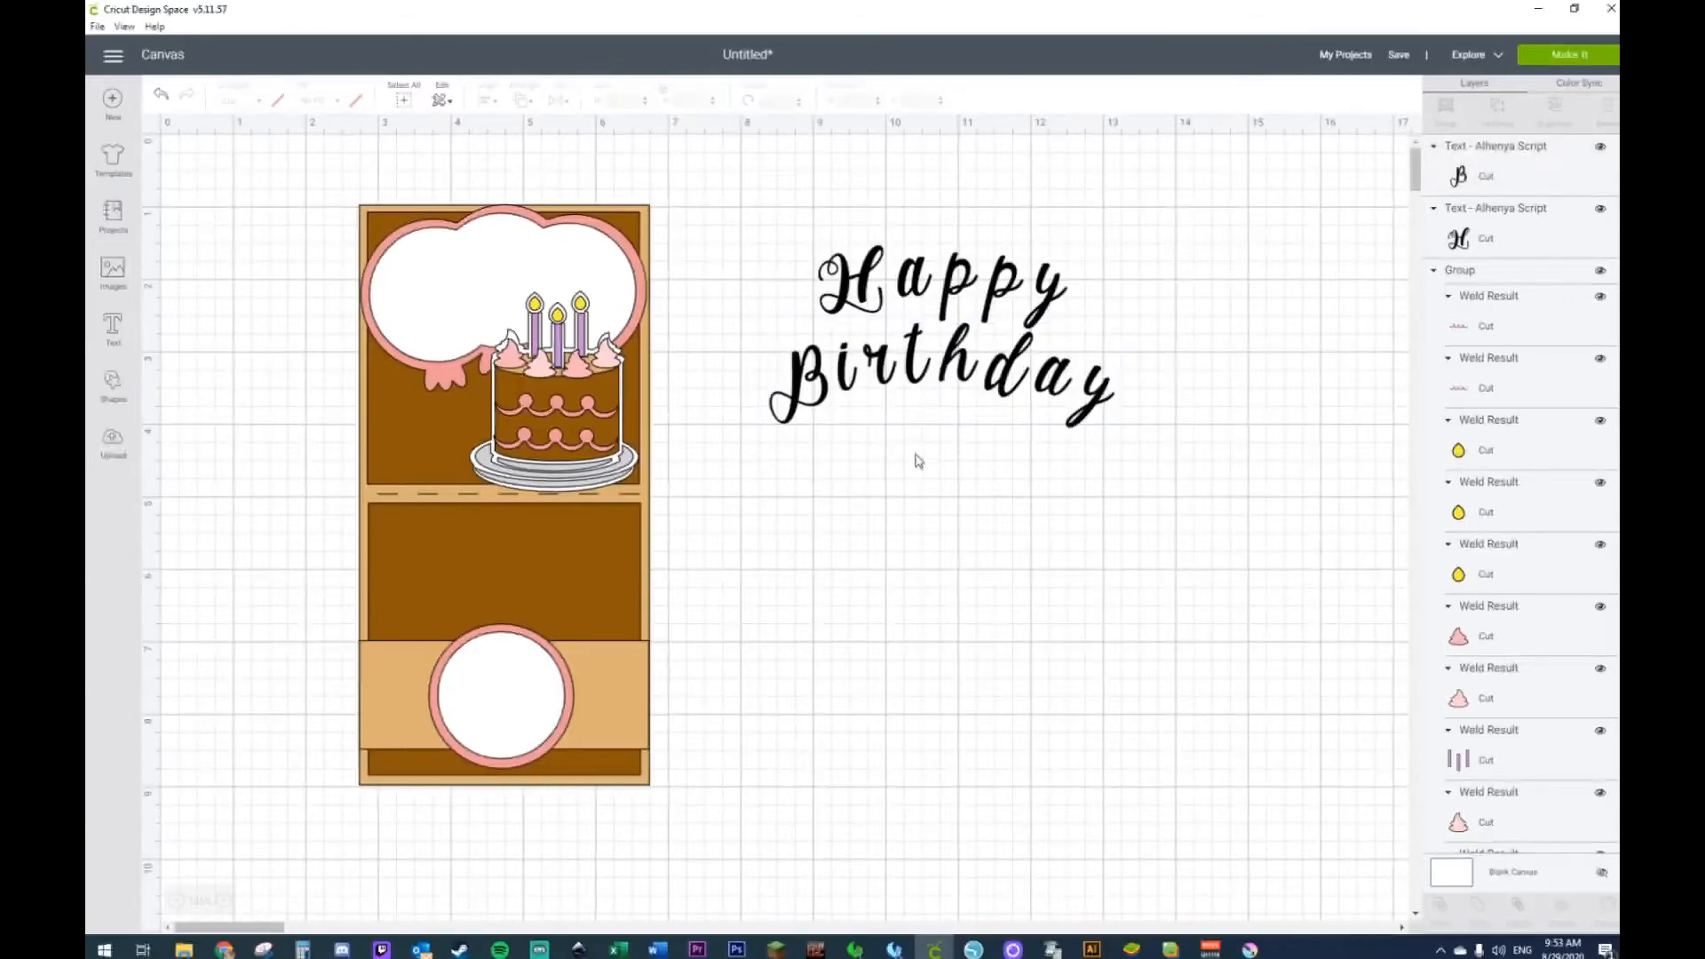
Step: Group the "Happy" and "Birthday" texts
left_click_drag(791, 222, 1164, 544)
right_click(1066, 384)
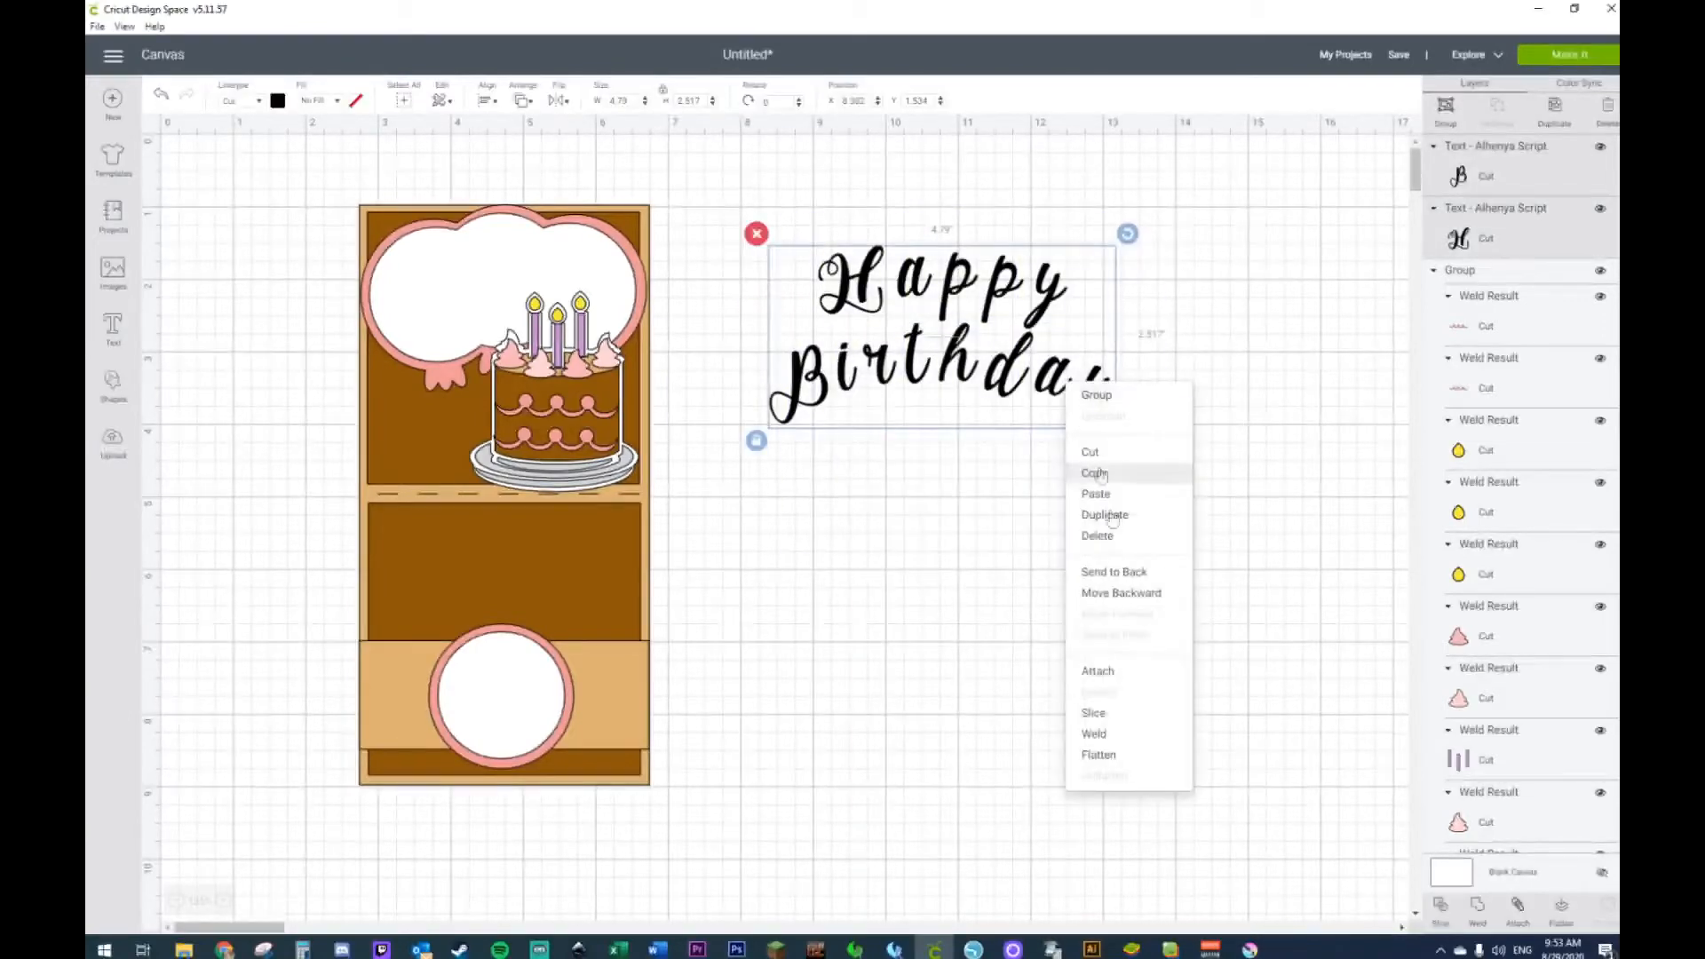
left_click(1097, 395)
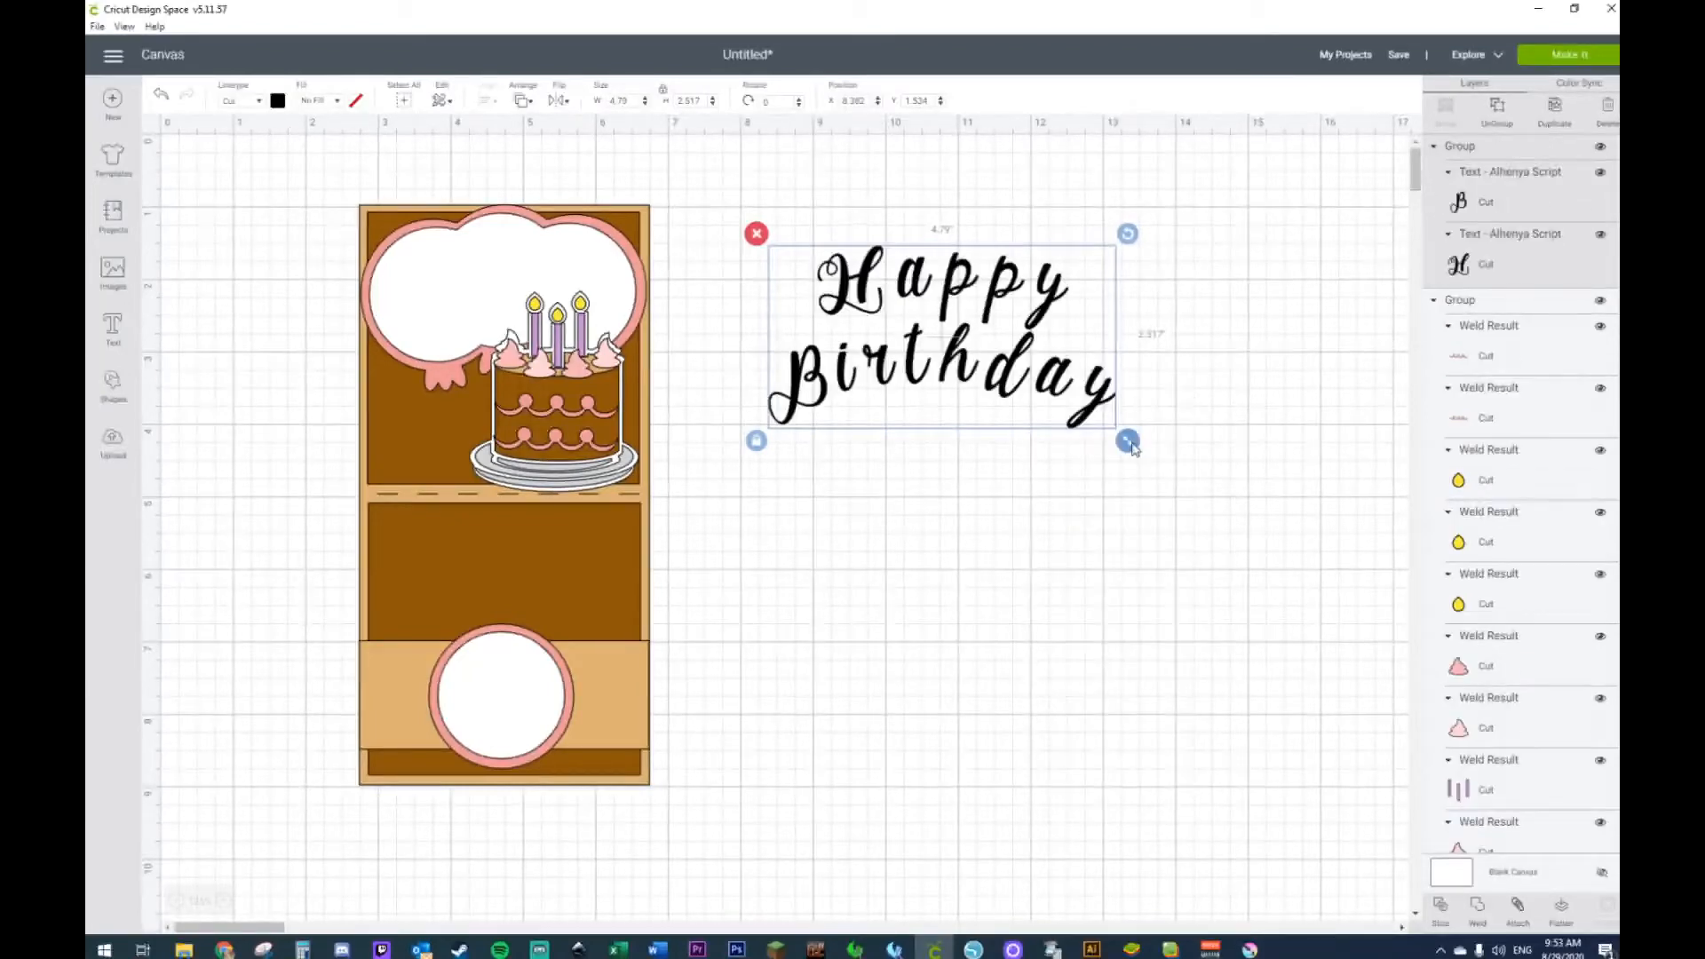
Step: Shrink the greeting group to about 2.58 in wide and place it on the white balloon shape
left_click_drag(1123, 436, 546, 293)
left_click(1037, 390)
left_click_drag(885, 362, 510, 341)
left_click_drag(632, 356, 599, 320)
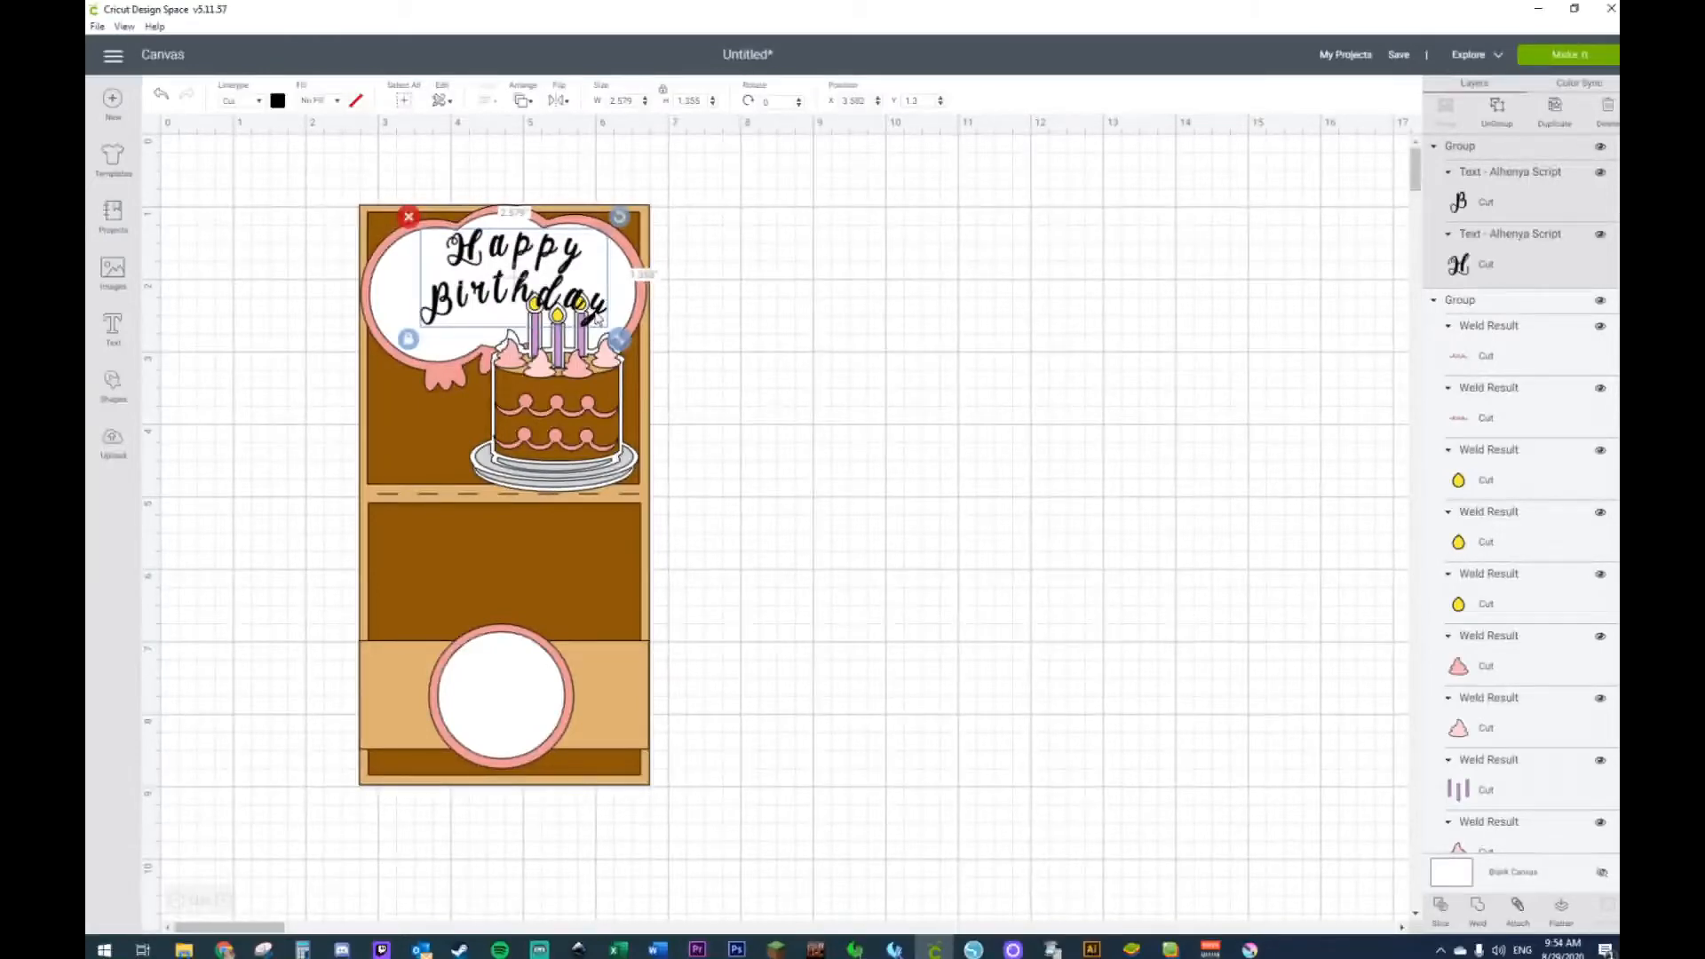
left_click_drag(598, 318, 589, 325)
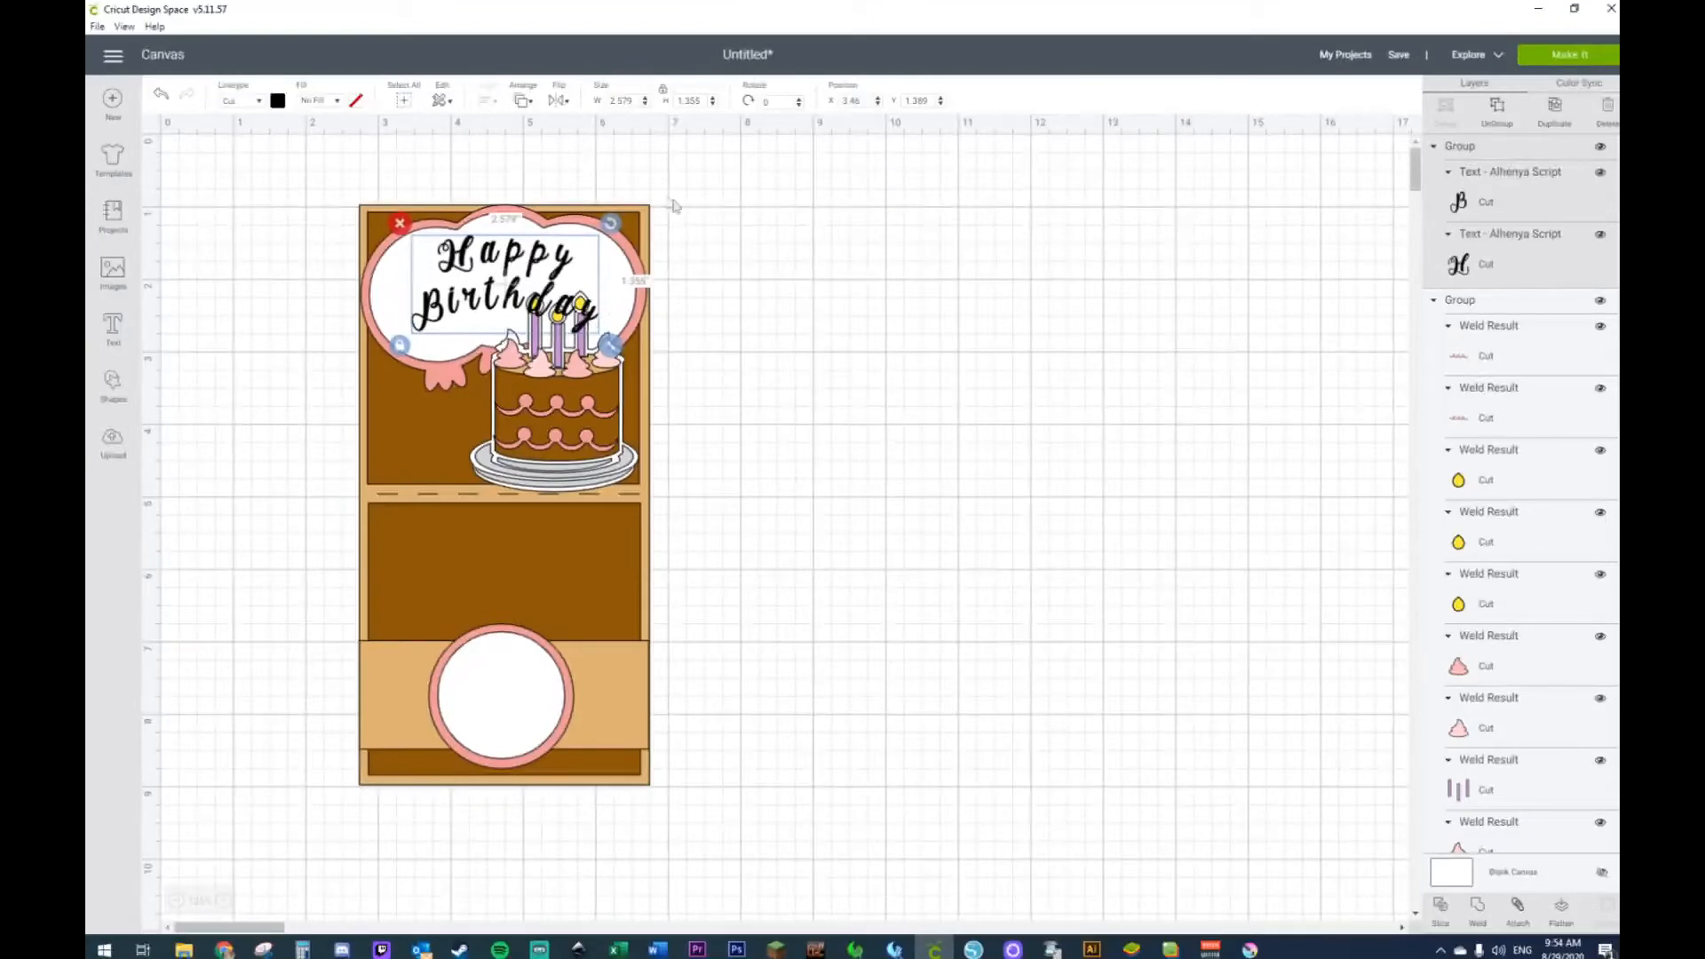
Step: Move the greeting off the card at about 3 in wide and ungroup its two words
left_click_drag(614, 355, 957, 324)
right_click(950, 321)
left_click(1028, 354)
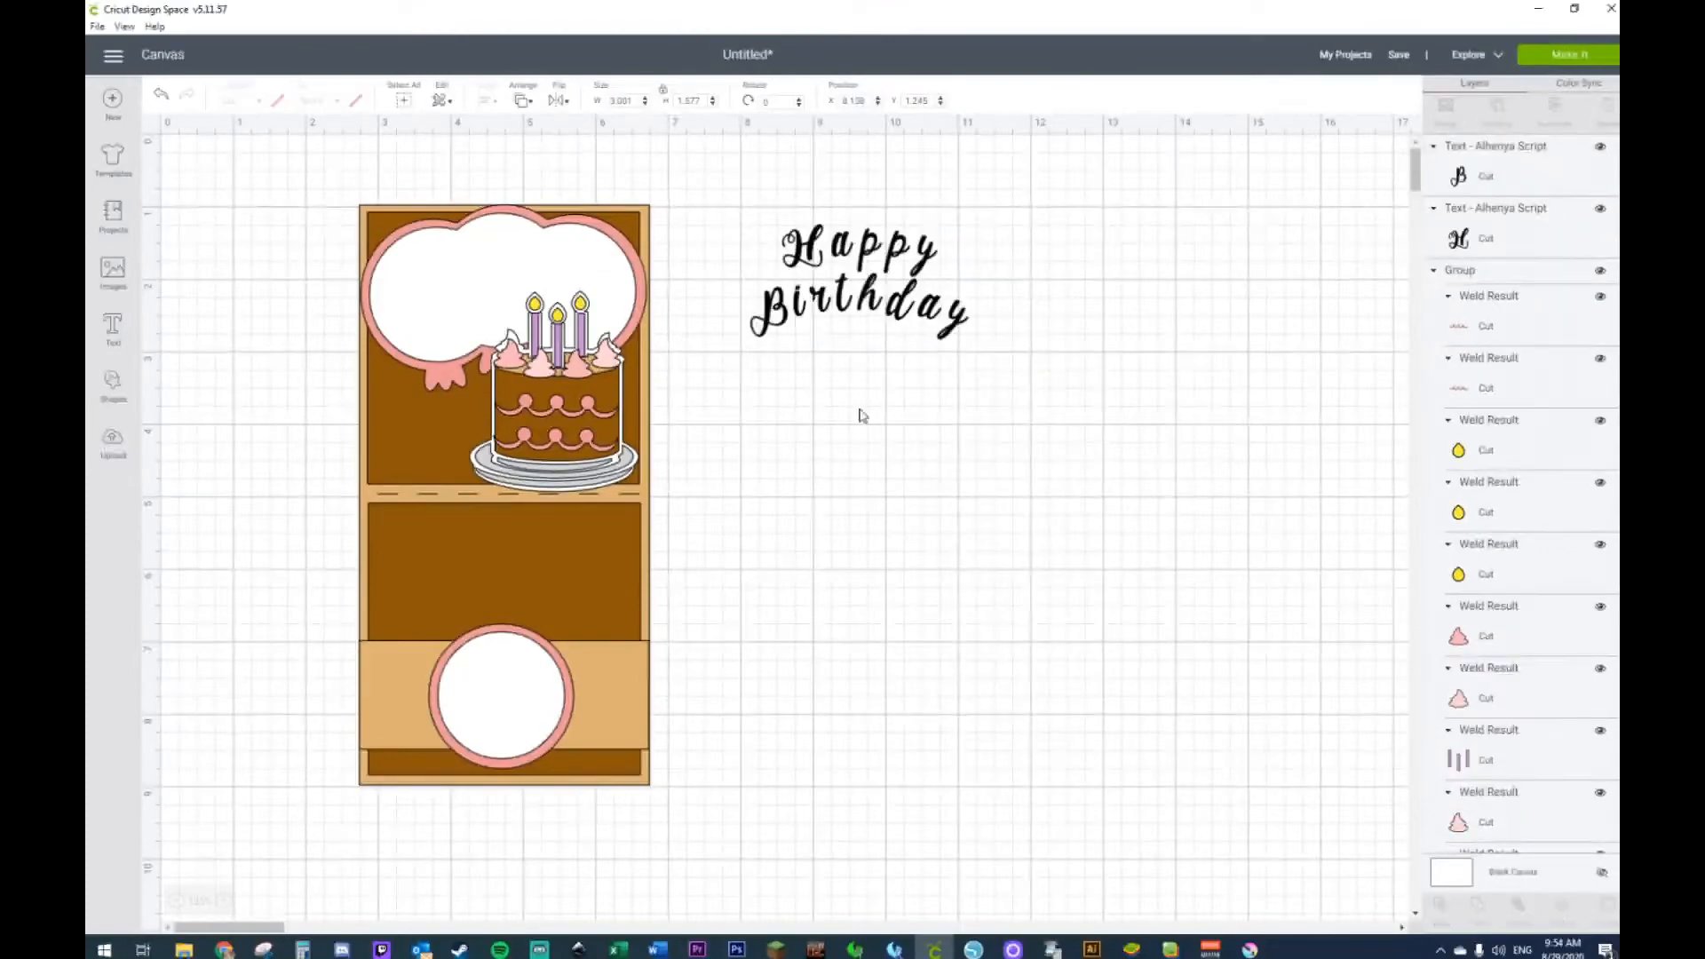
Step: Change the font of the "Birthday" text to Abraham
left_click(930, 317)
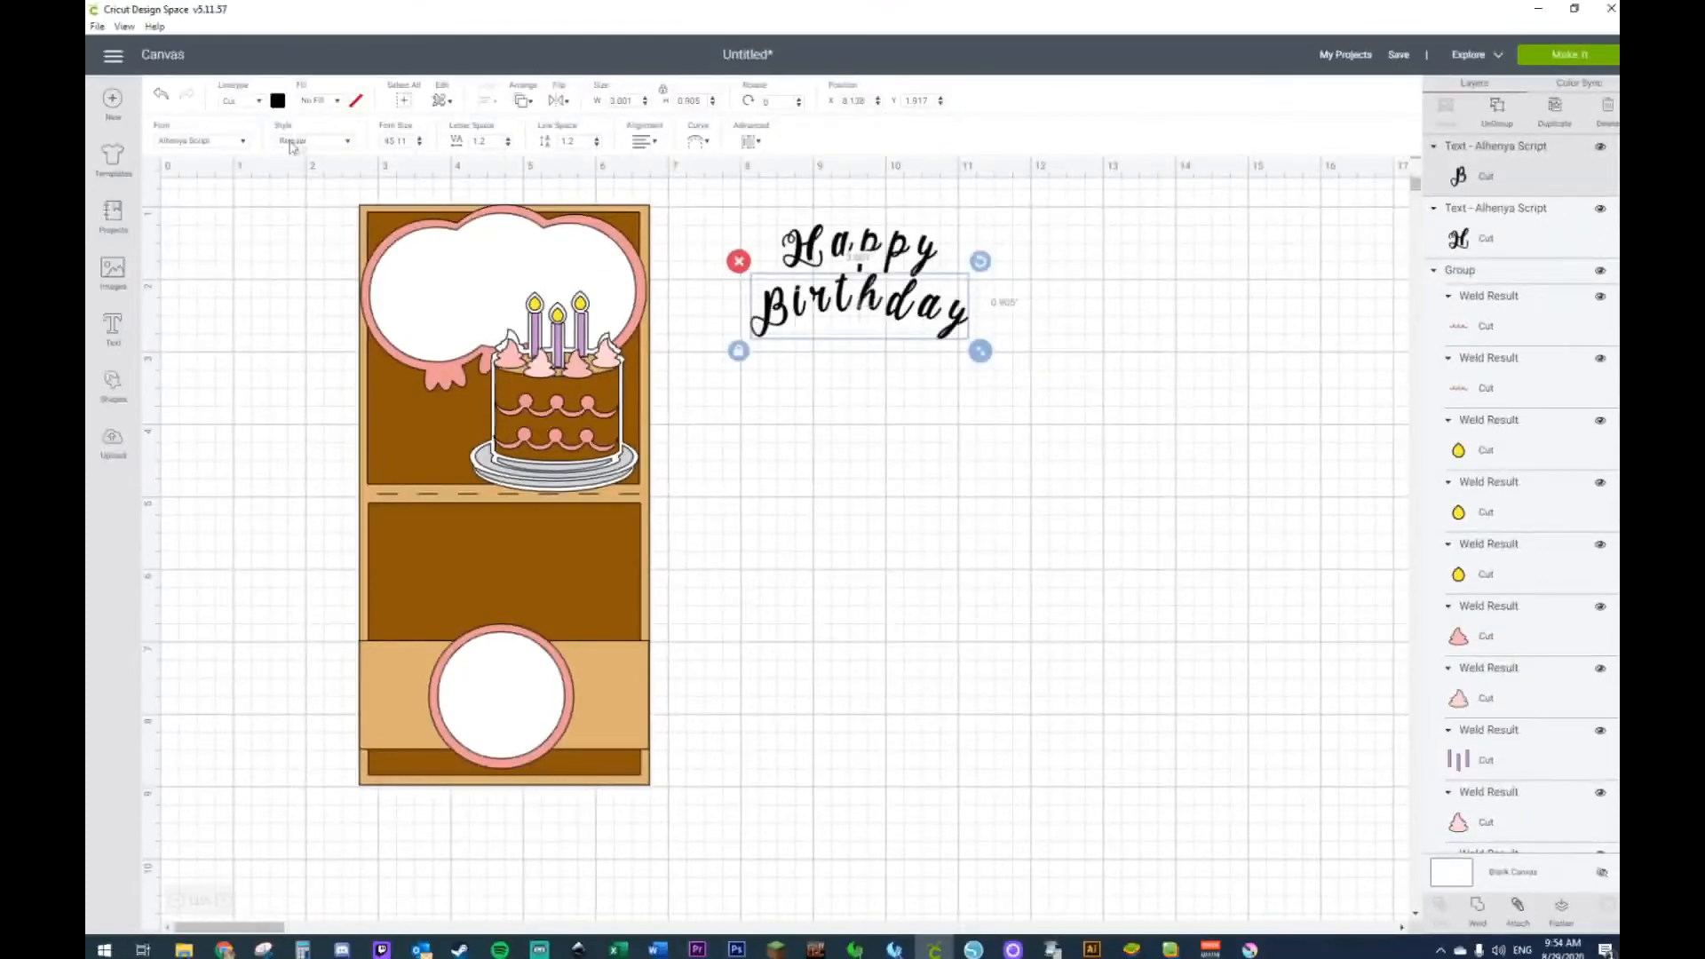
left_click(243, 141)
scroll(279, 316, "down", 5)
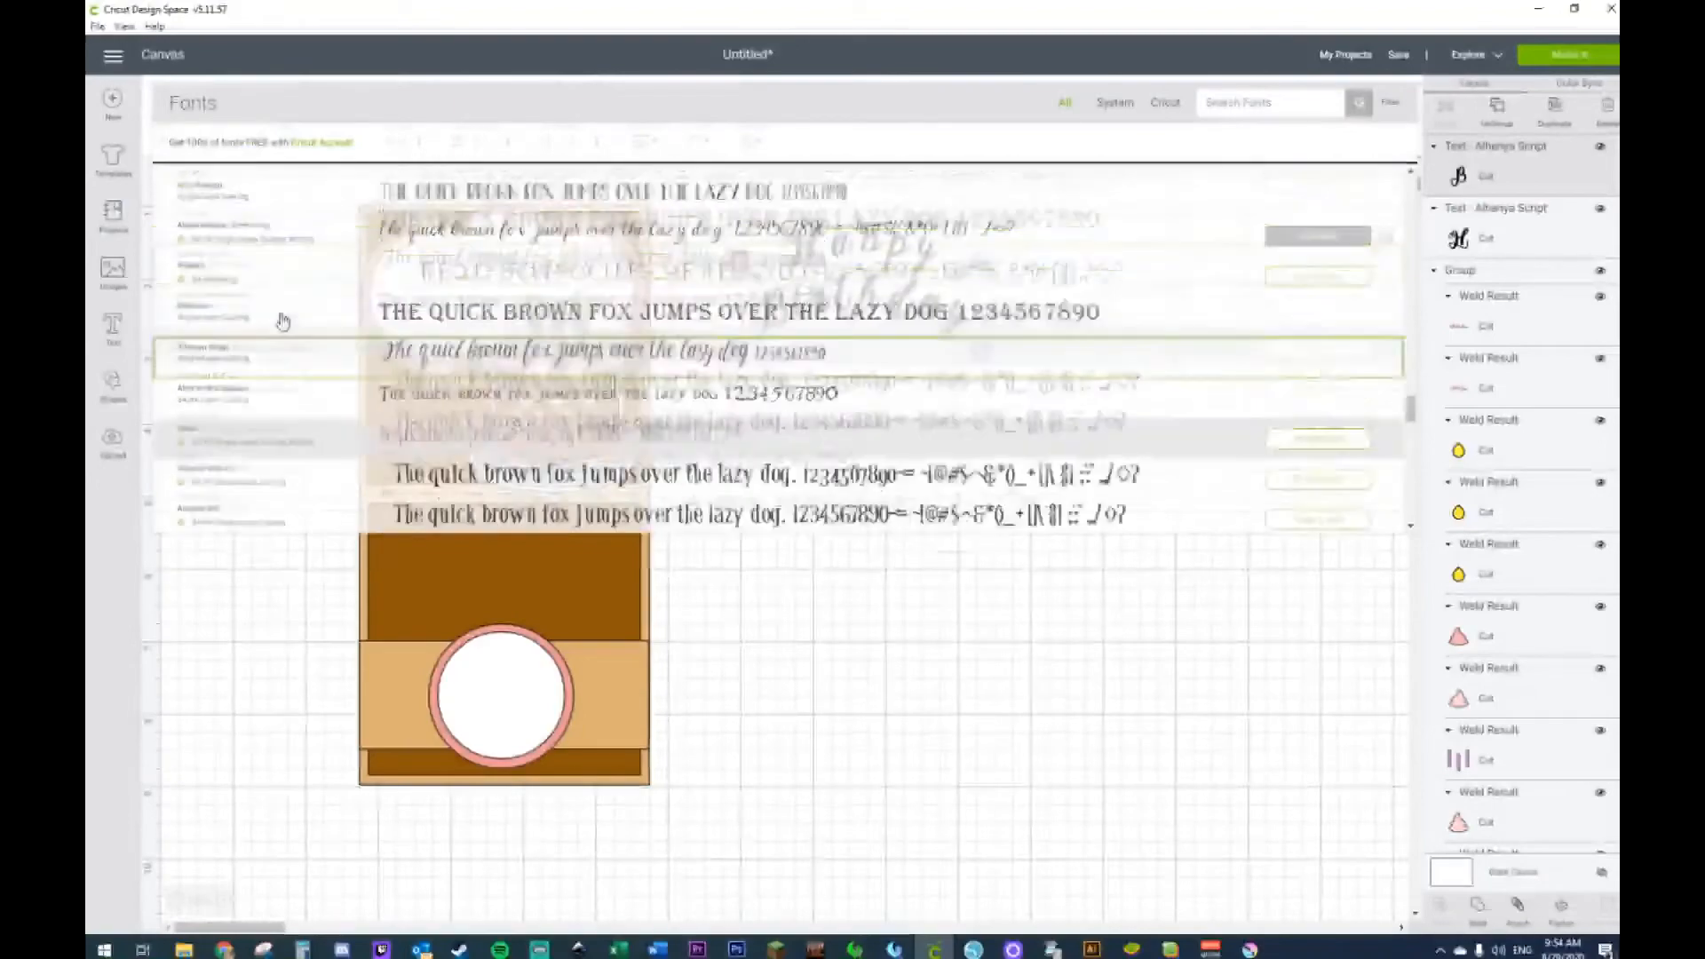
scroll(283, 317, "down", 10)
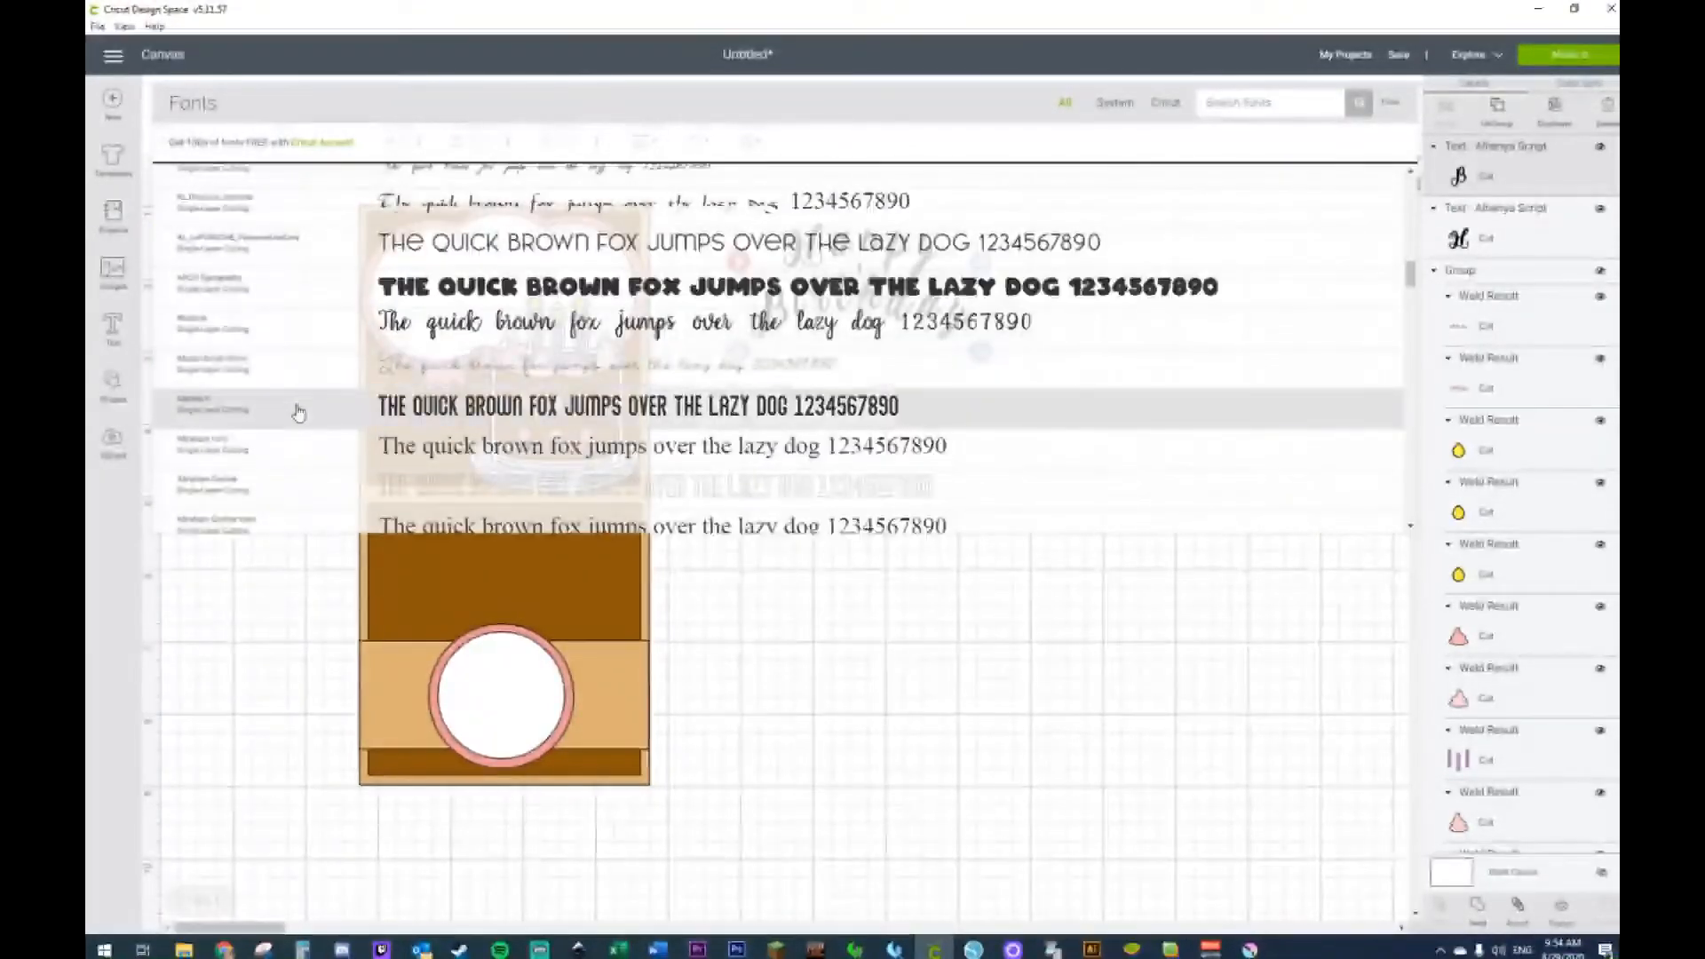
left_click(298, 409)
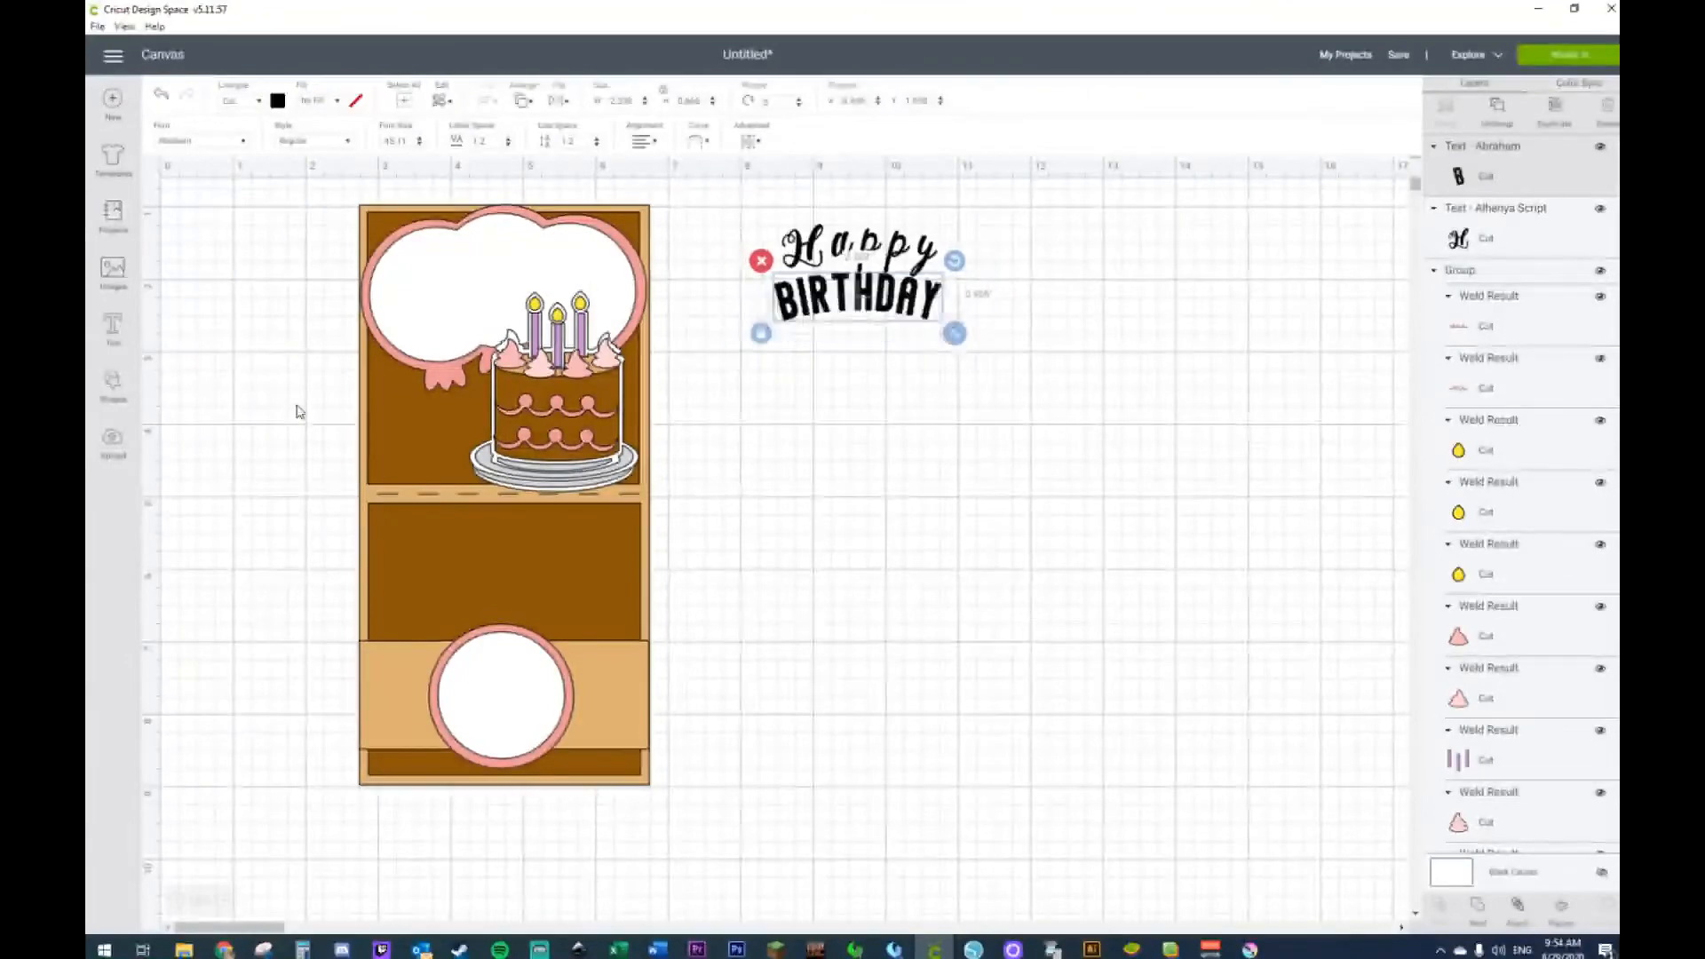
left_click(946, 410)
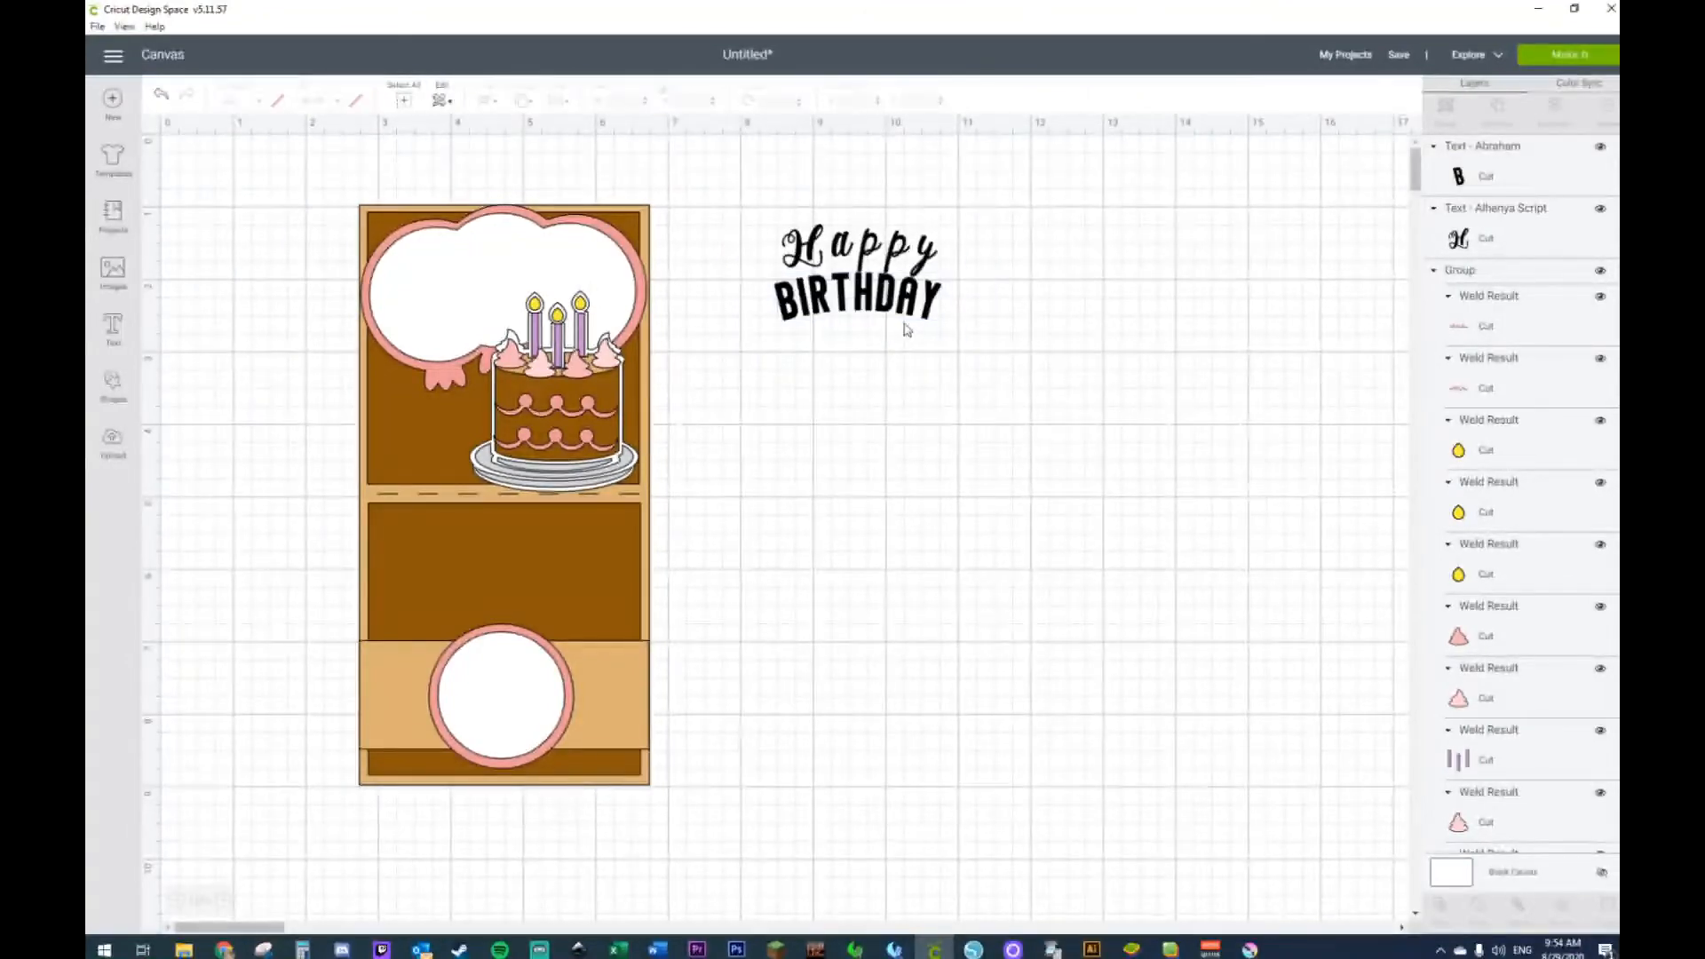
Step: Move the "Birthday" text down, clear of "Happy", and straighten its curve
left_click(910, 241)
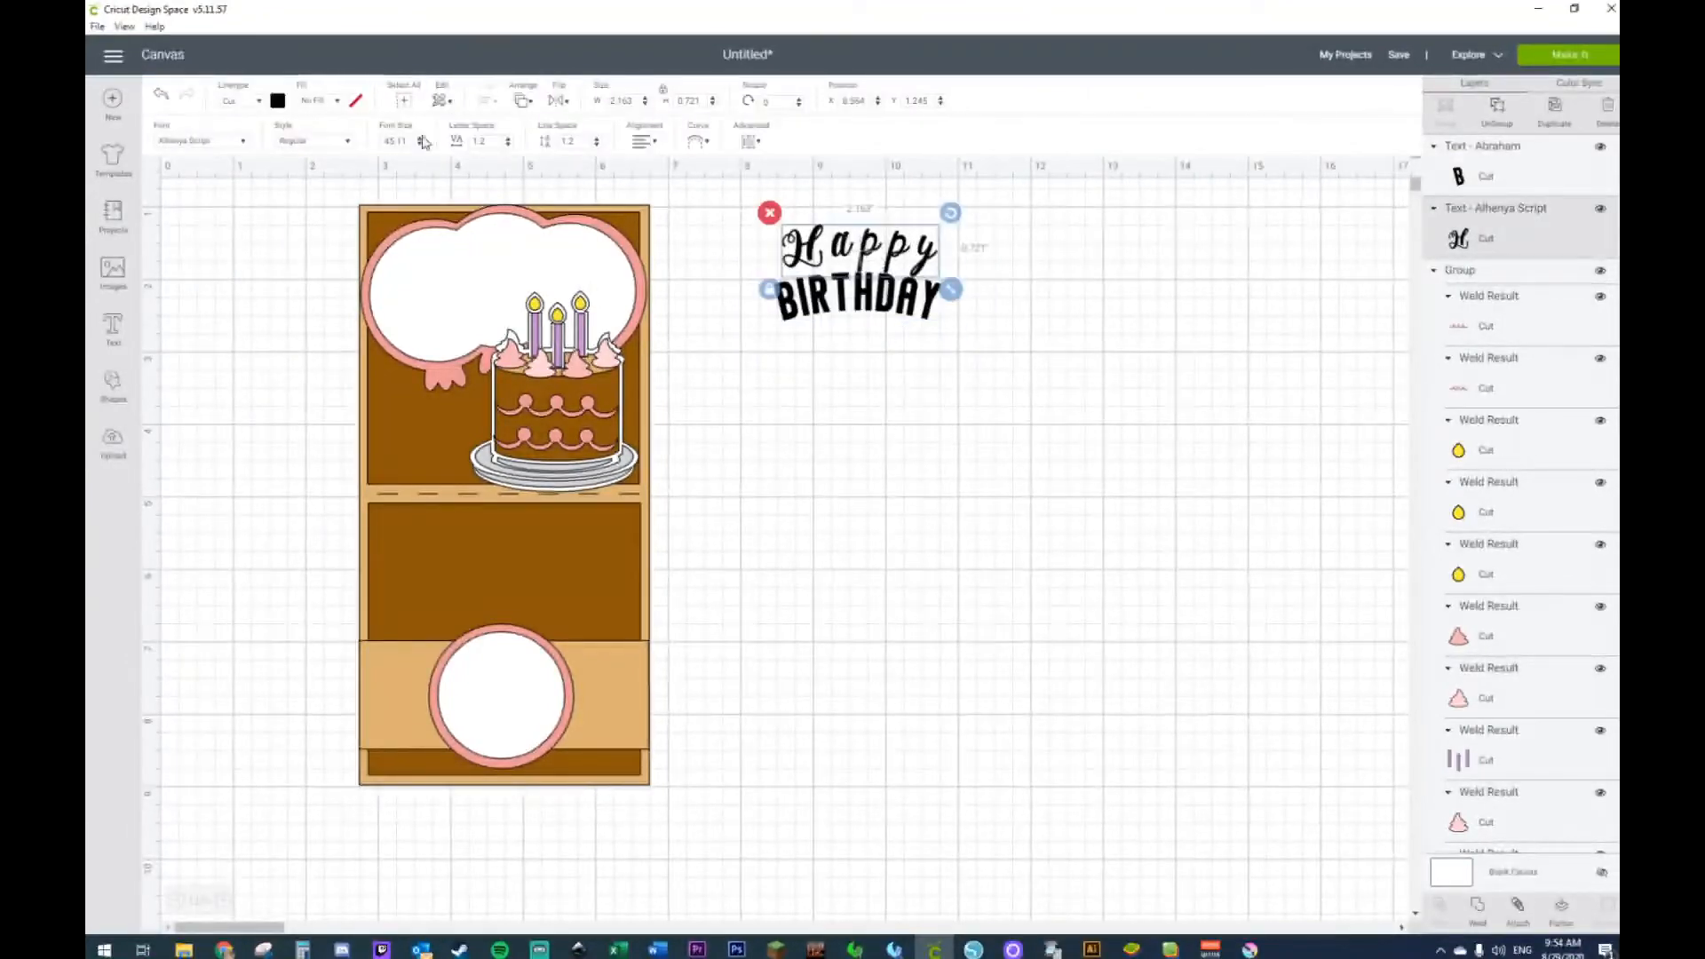
left_click_drag(878, 300, 825, 391)
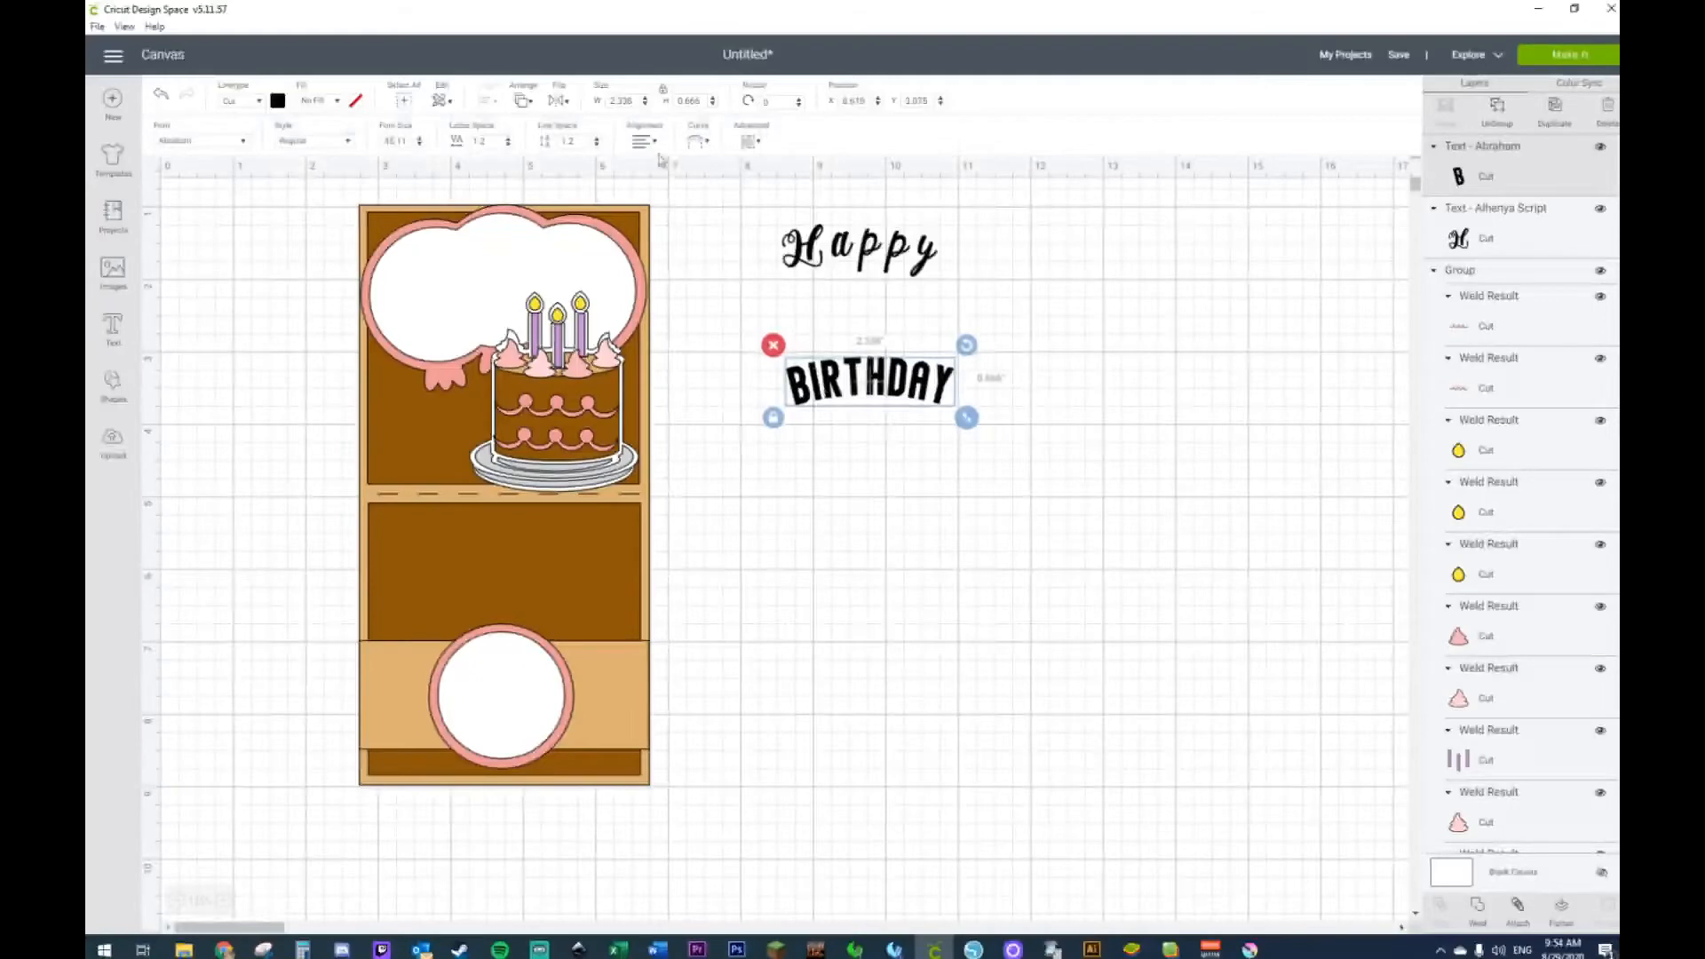
left_click(697, 144)
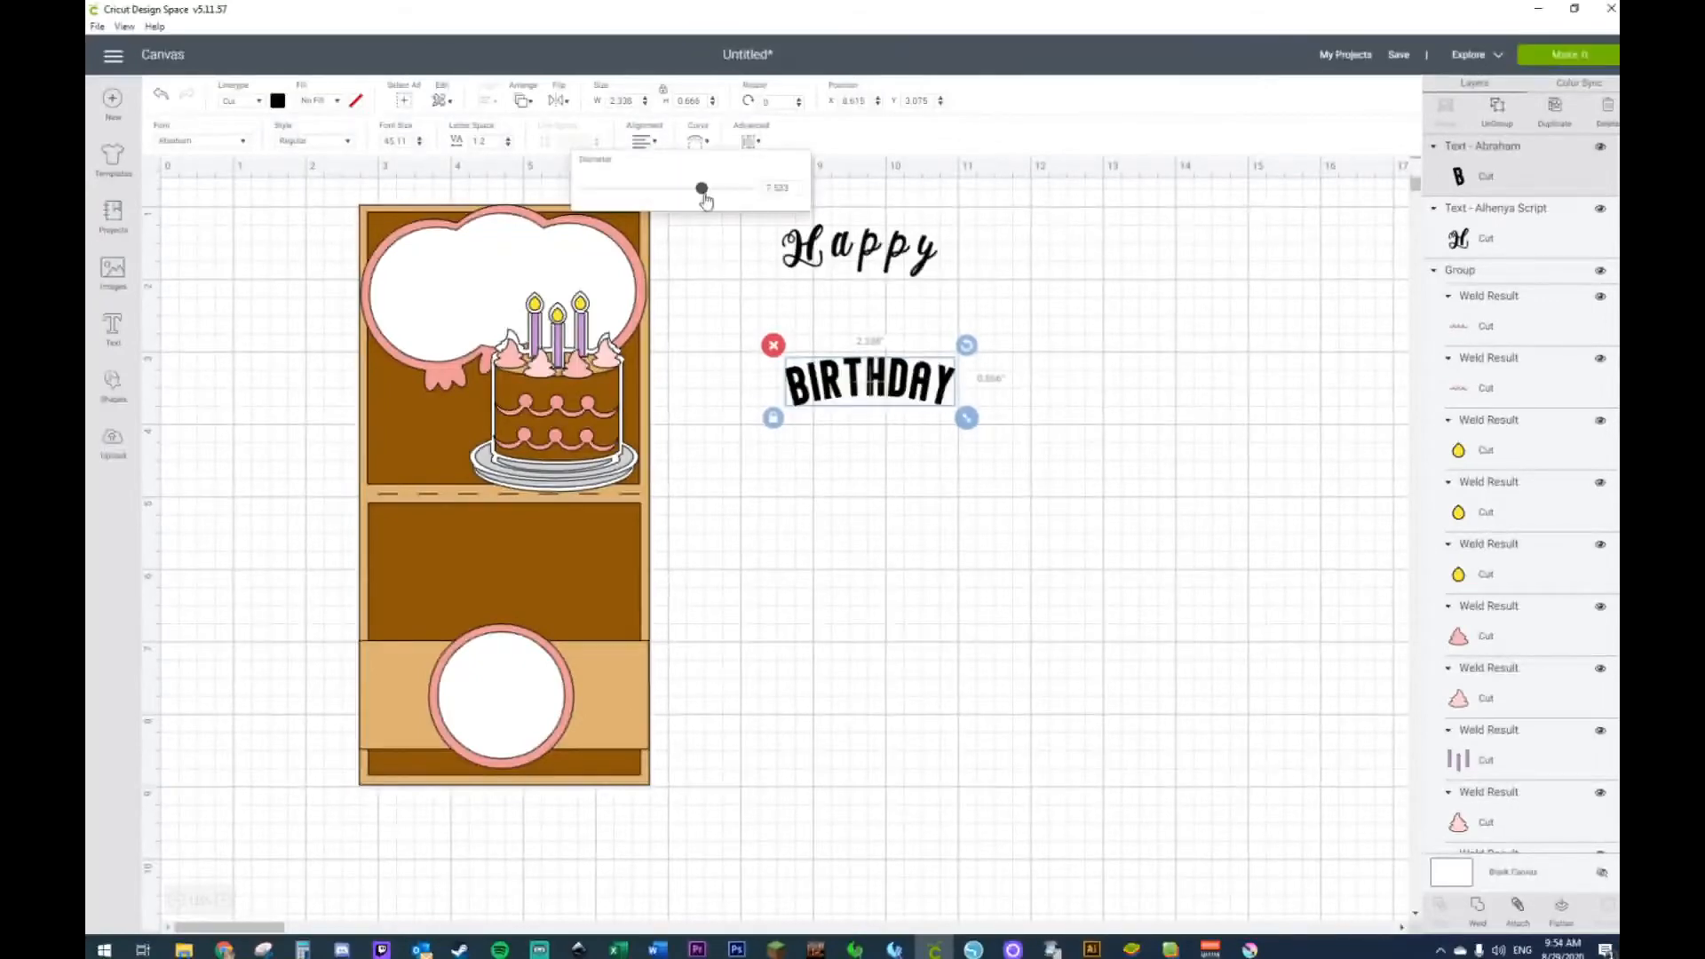
mouse_move(702, 199)
left_mouse_down()
mouse_move(651, 197)
mouse_move(675, 196)
left_mouse_up()
left_click(981, 438)
Step: Place the "Birthday" text on the white balloon shape above the candles, unlock its proportions, and stretch it wider and shorter
left_click_drag(870, 378, 597, 287)
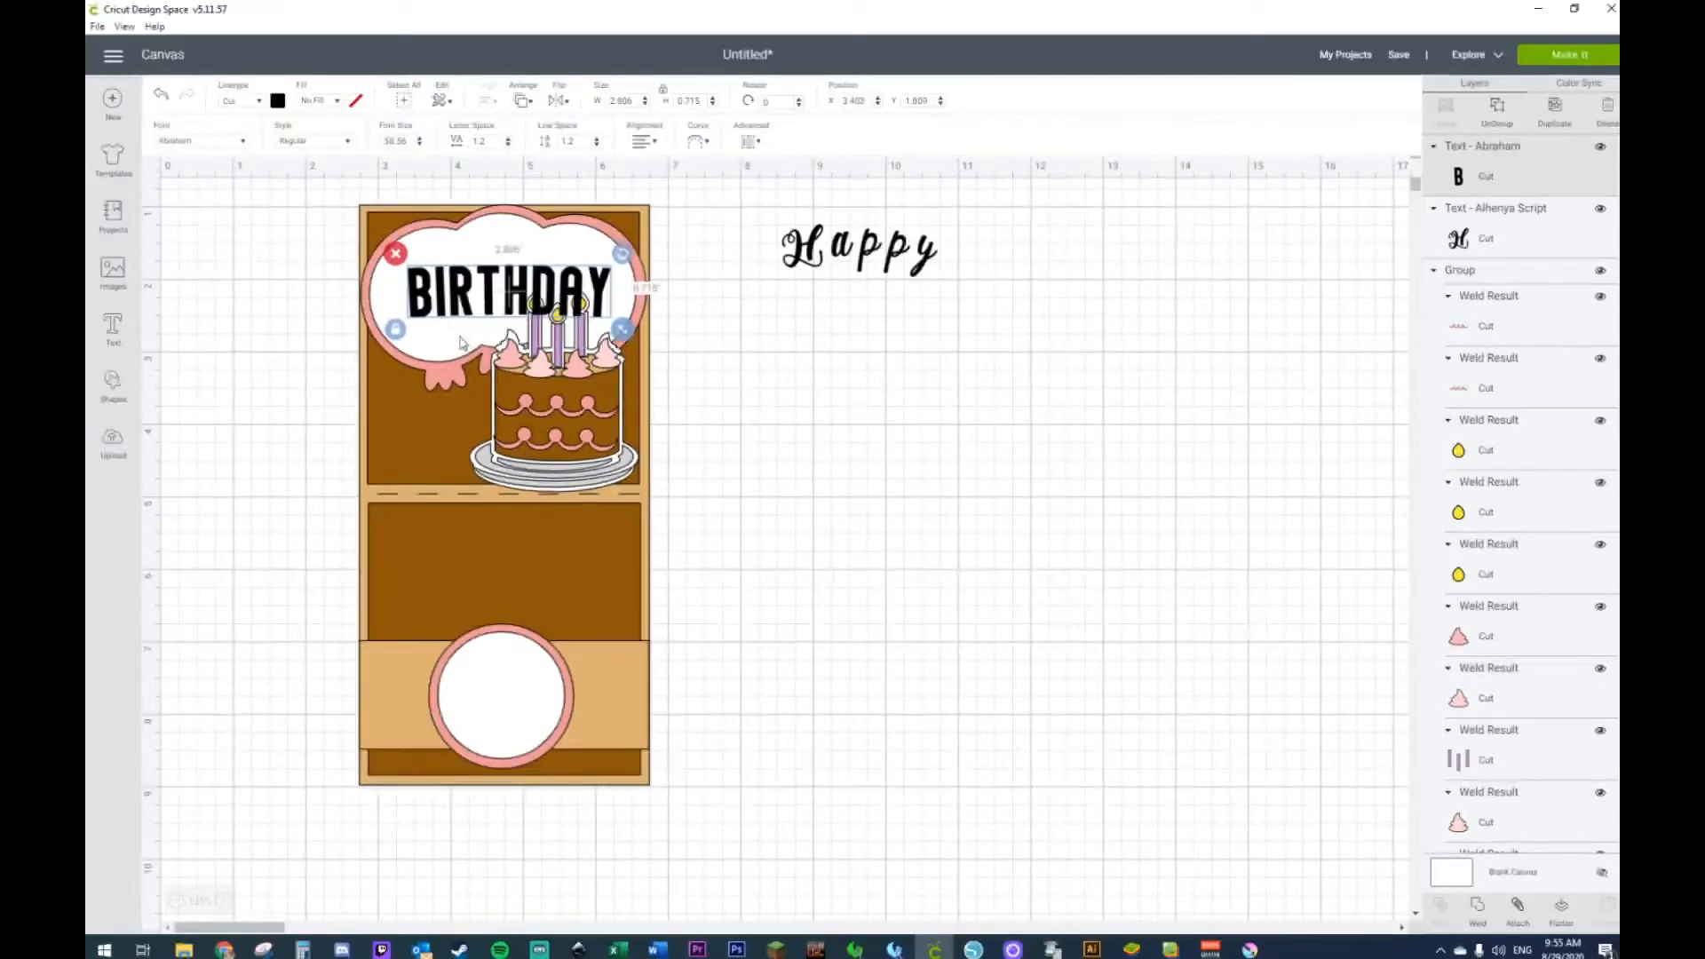
left_click(396, 330)
mouse_move(621, 331)
left_mouse_down()
mouse_move(624, 304)
mouse_move(578, 282)
mouse_move(643, 314)
left_mouse_up()
left_click(806, 388)
left_click(662, 333)
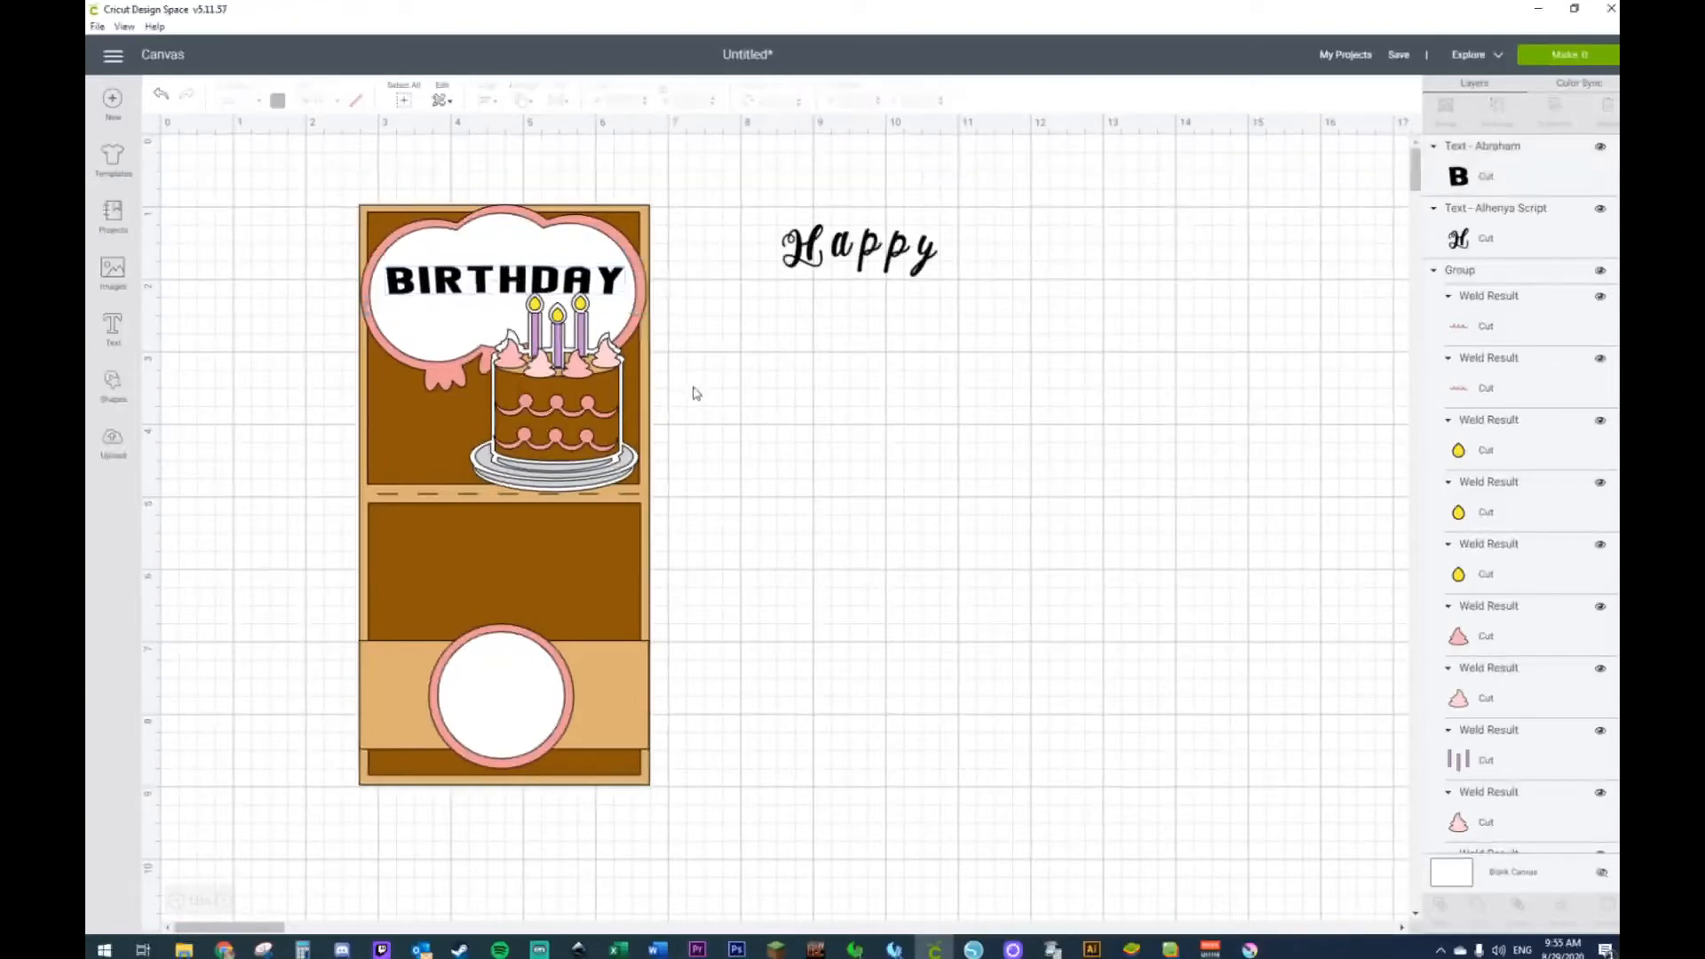
Step: Shrink the "Happy" text to about 1.43 in wide and place it on the white balloon shape above "Birthday"
left_click(842, 263)
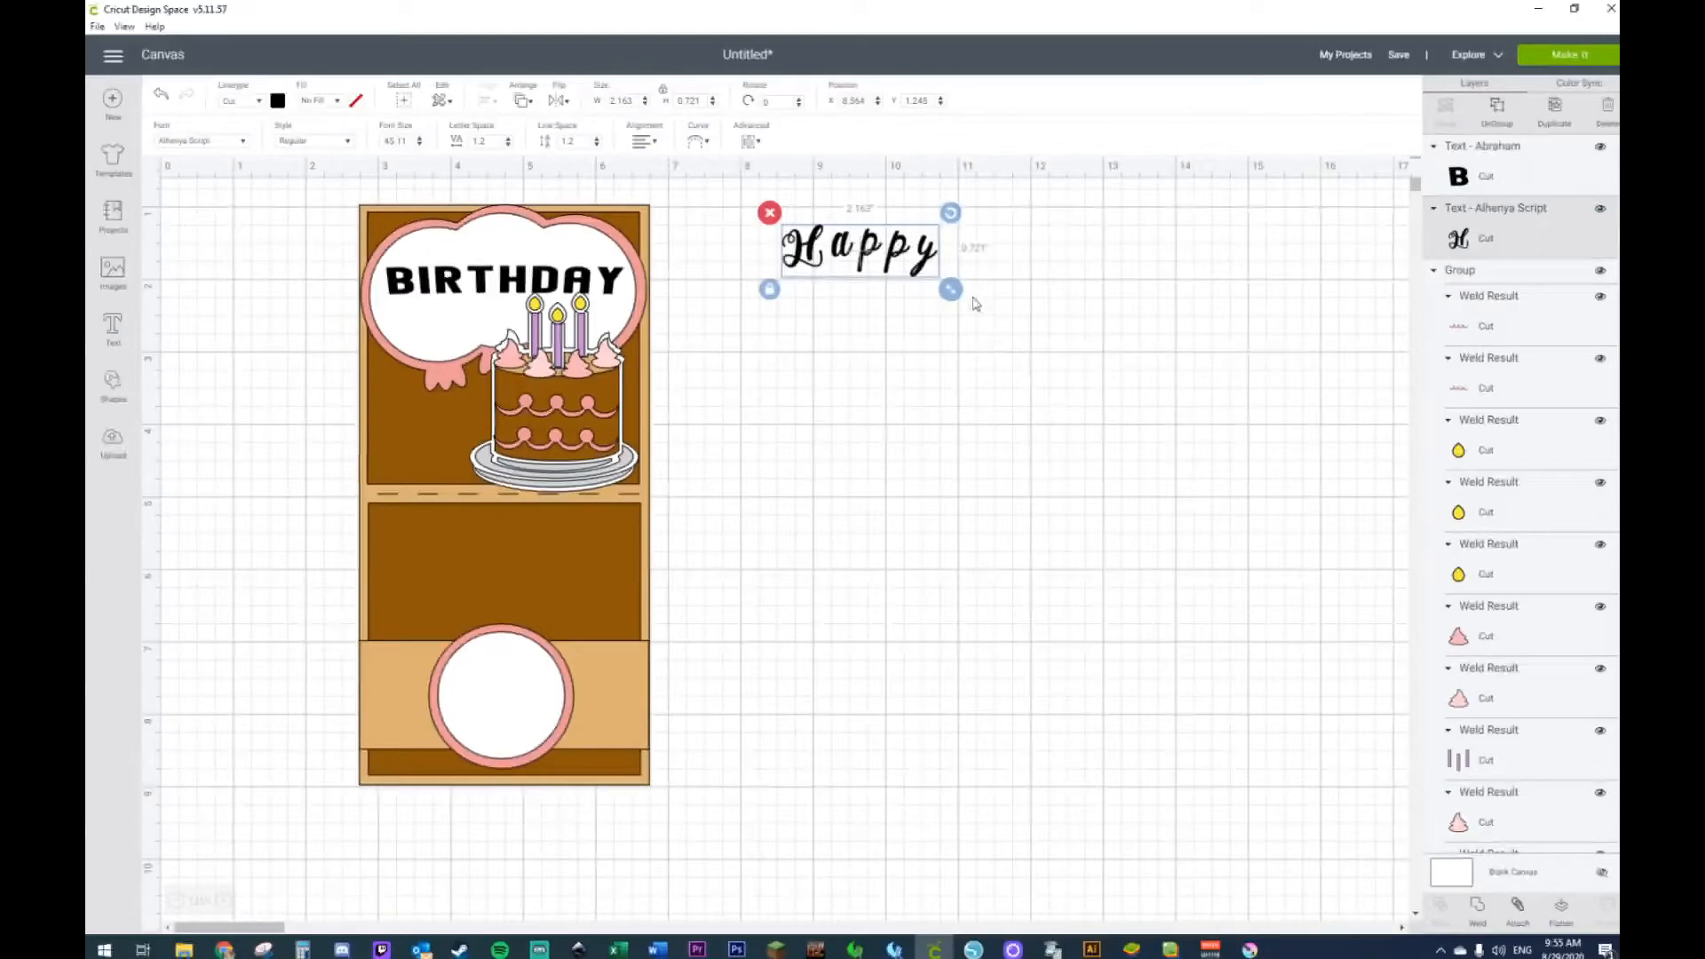
left_click_drag(951, 289, 506, 259)
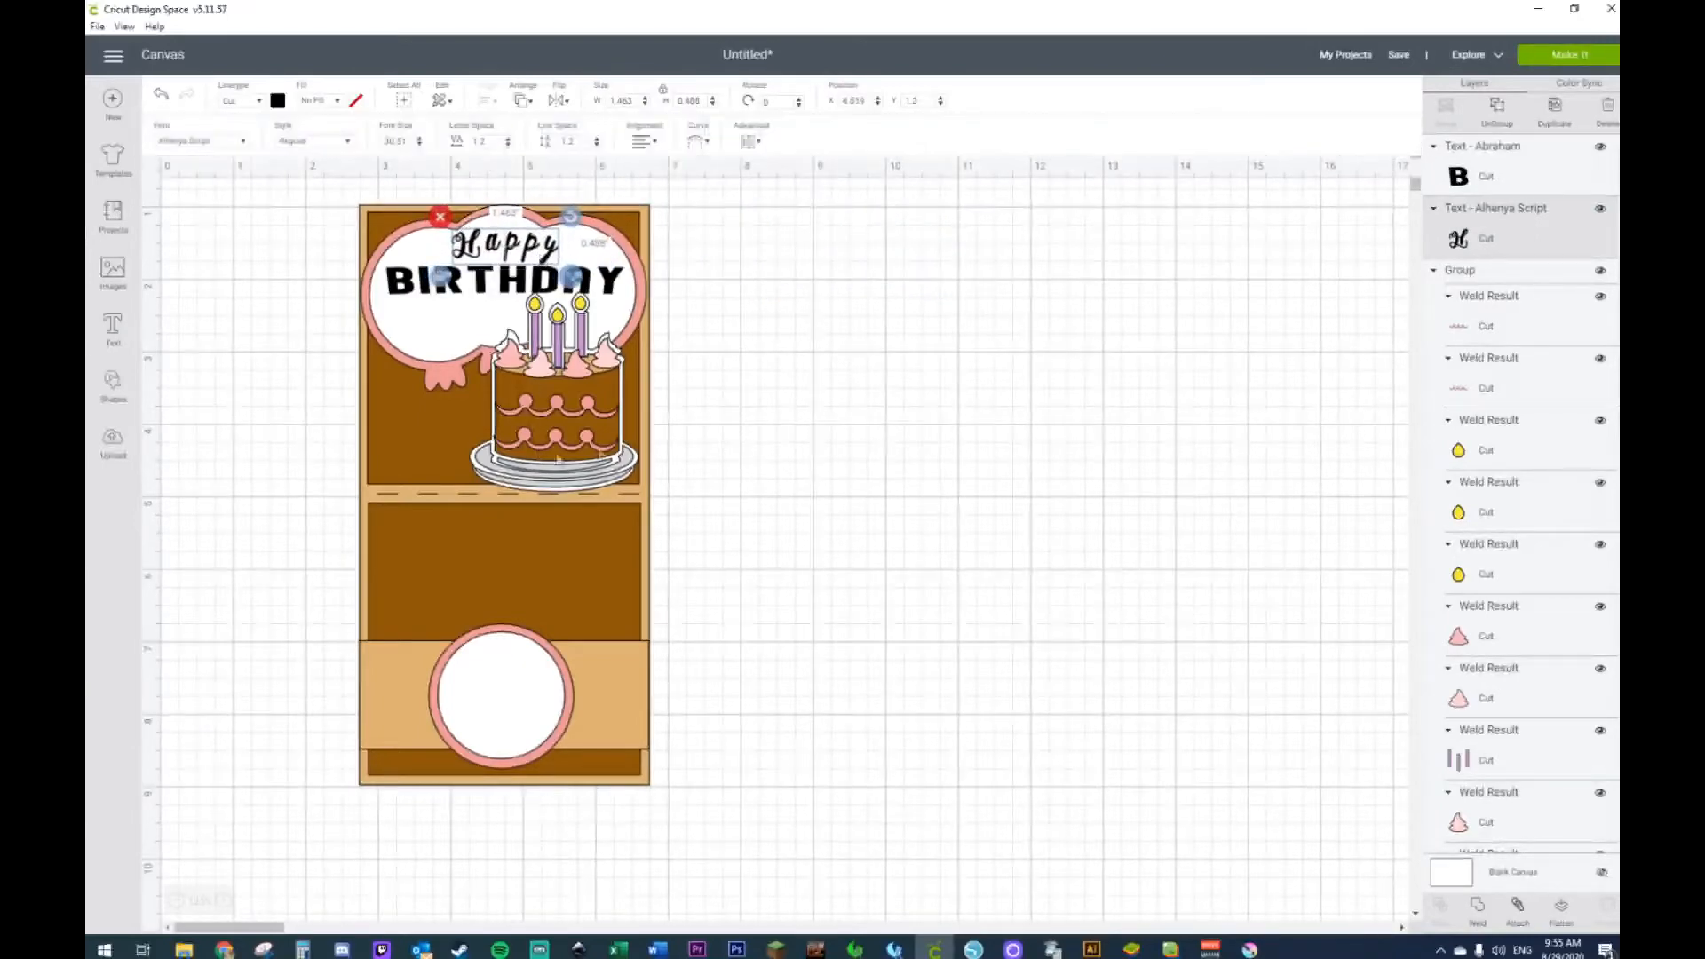
left_click(930, 399)
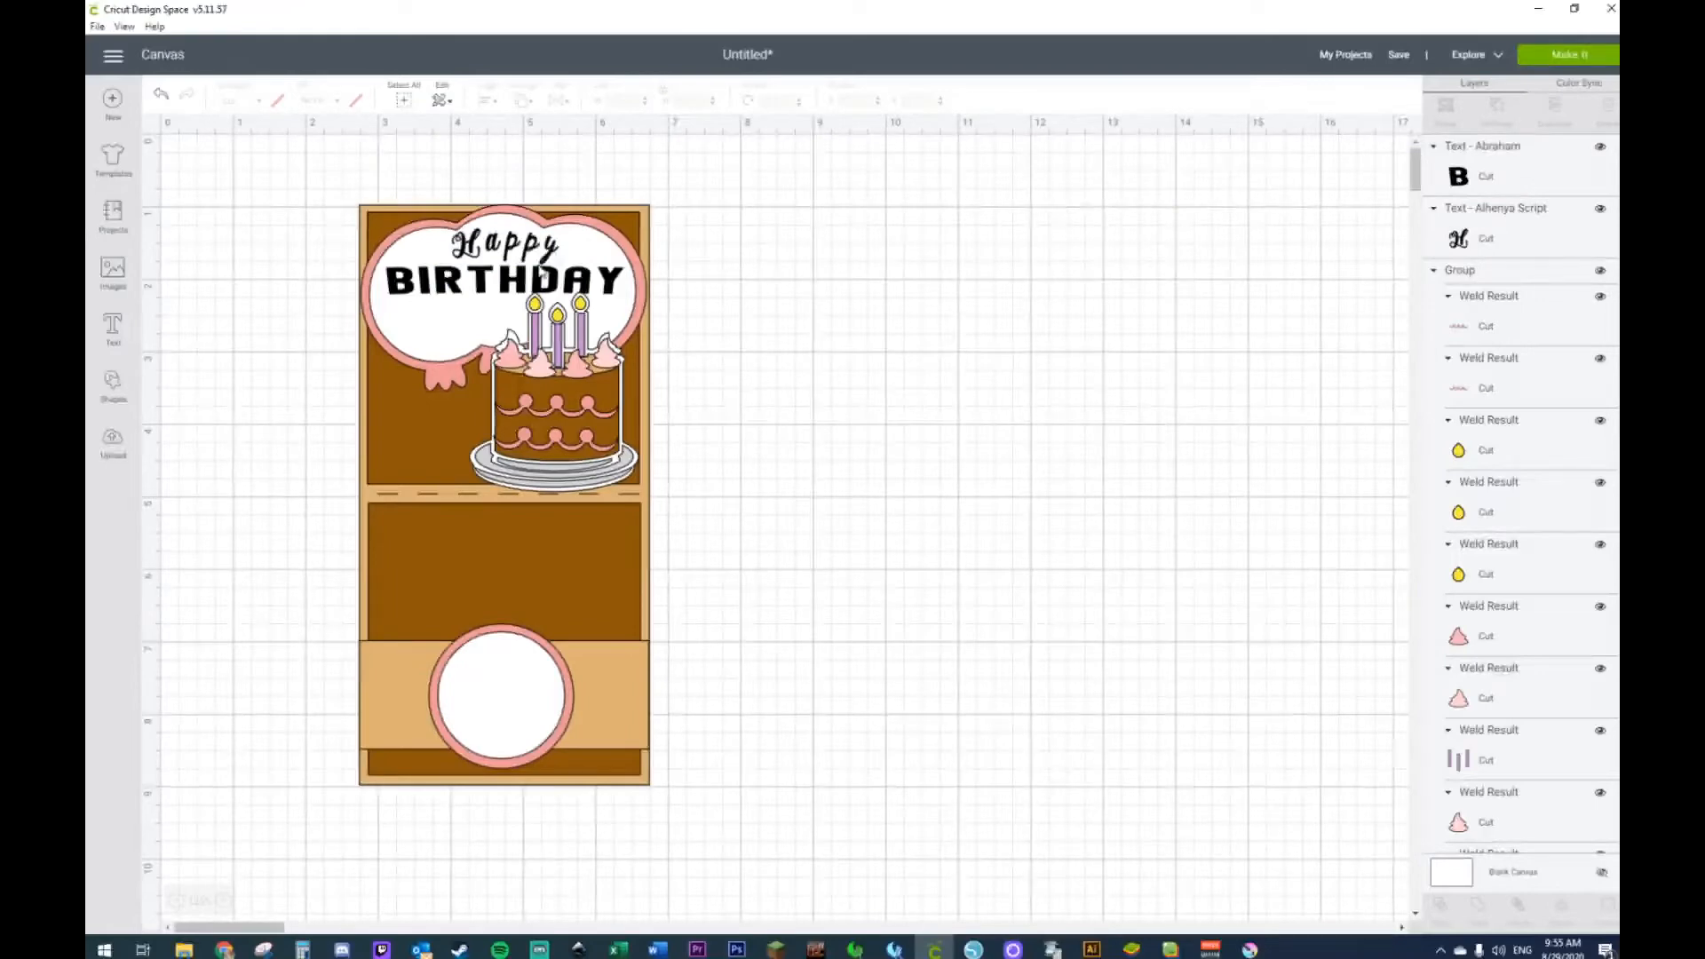
left_click(556, 249)
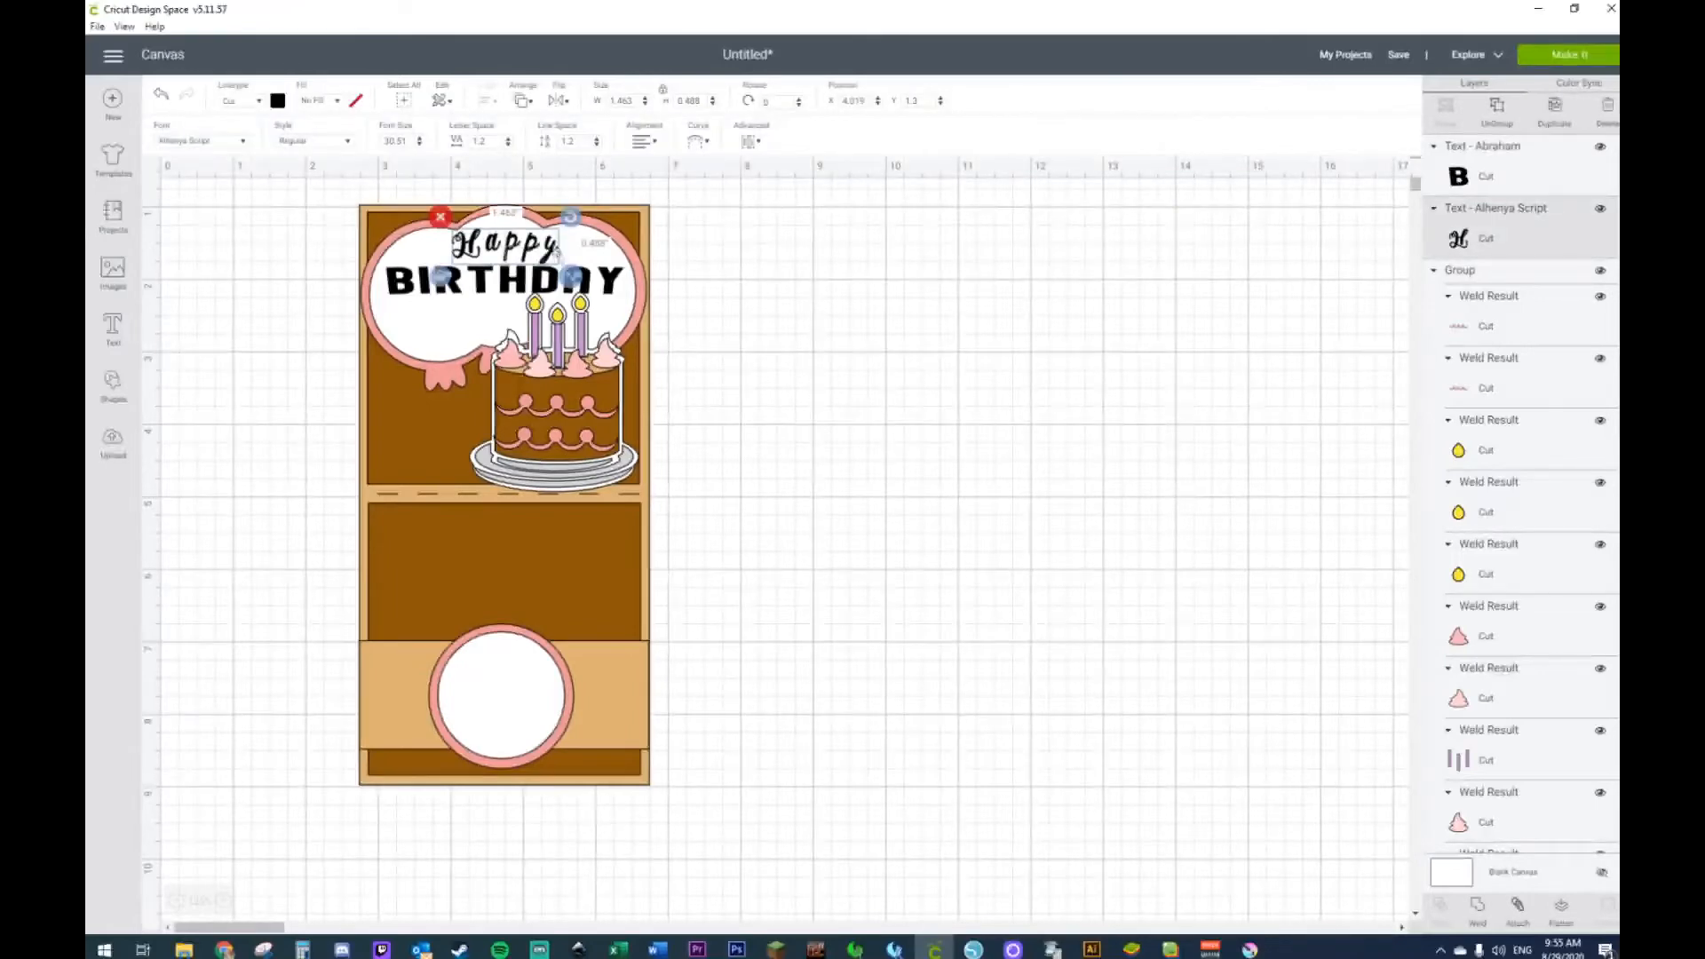
left_click_drag(570, 278, 567, 276)
left_click(993, 283)
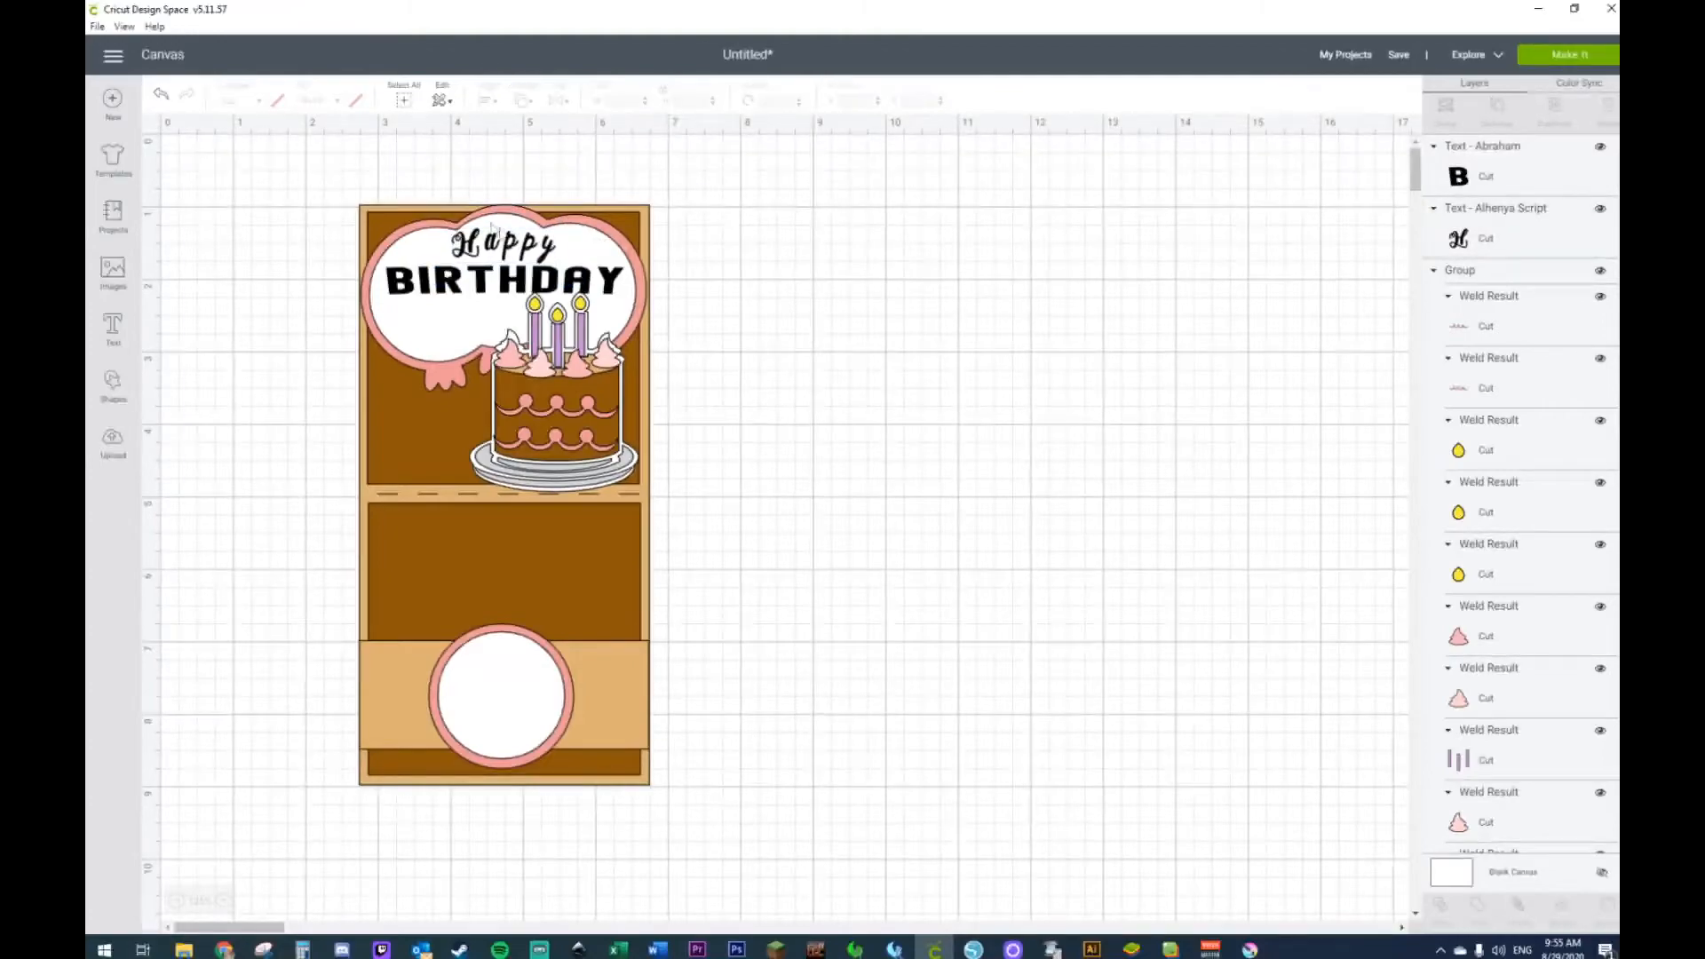
Step: Change the font of the "Happy" text to Algerian
left_click(547, 255)
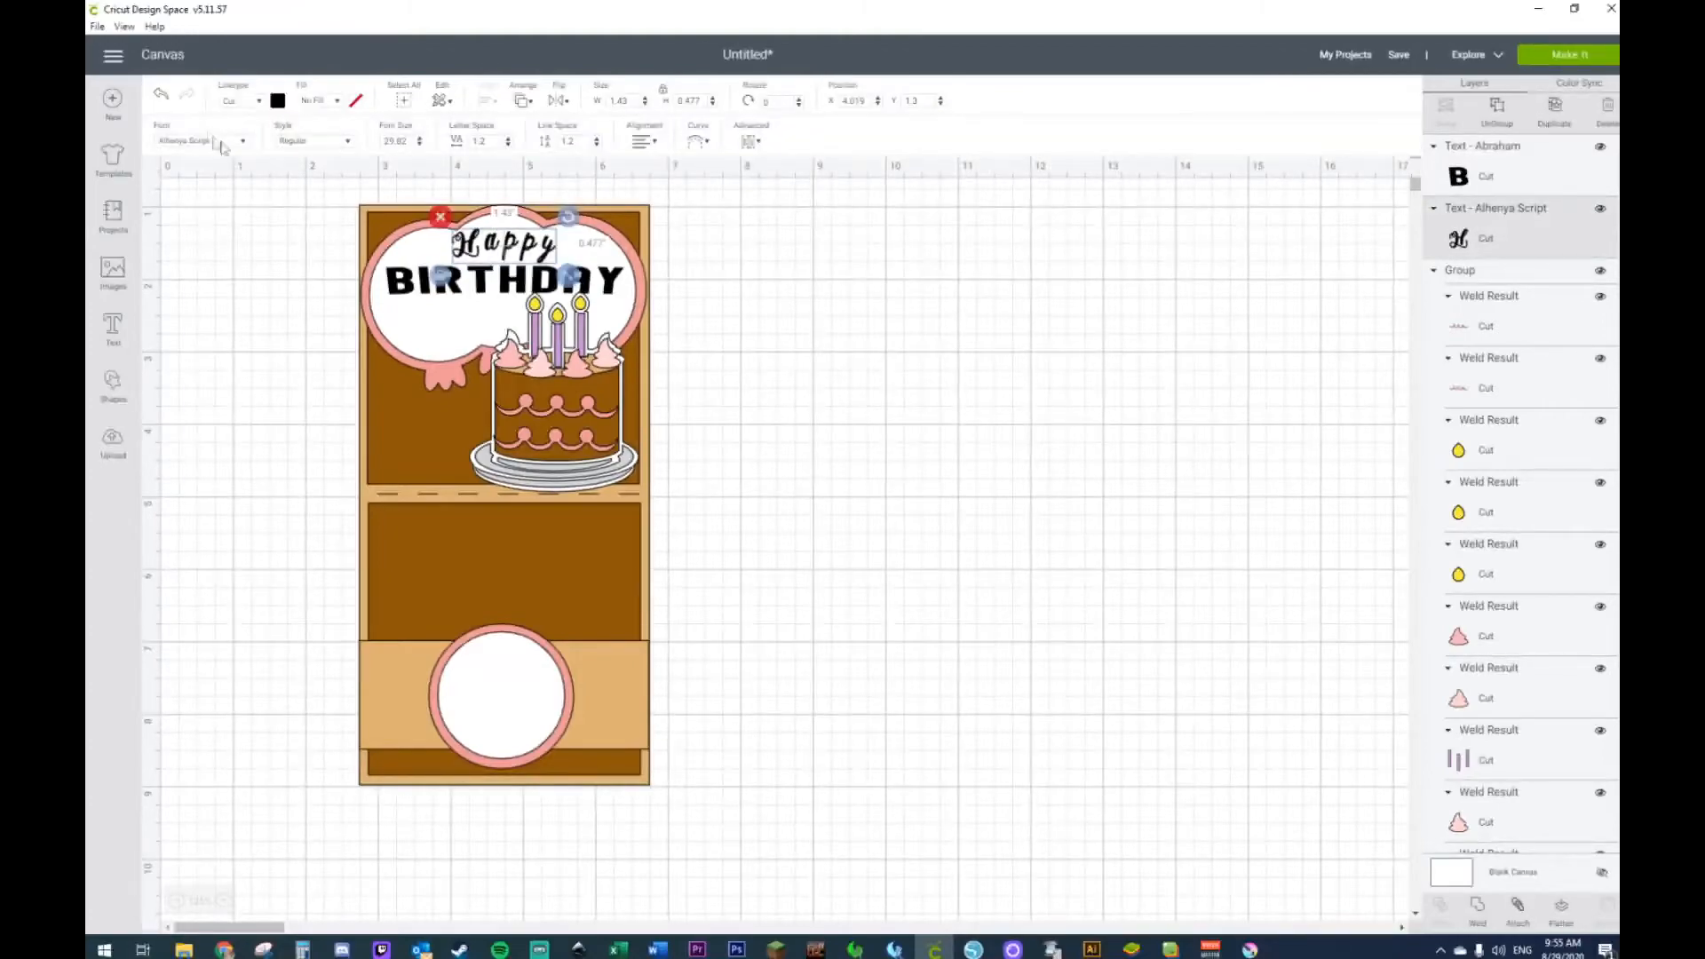
left_click(244, 142)
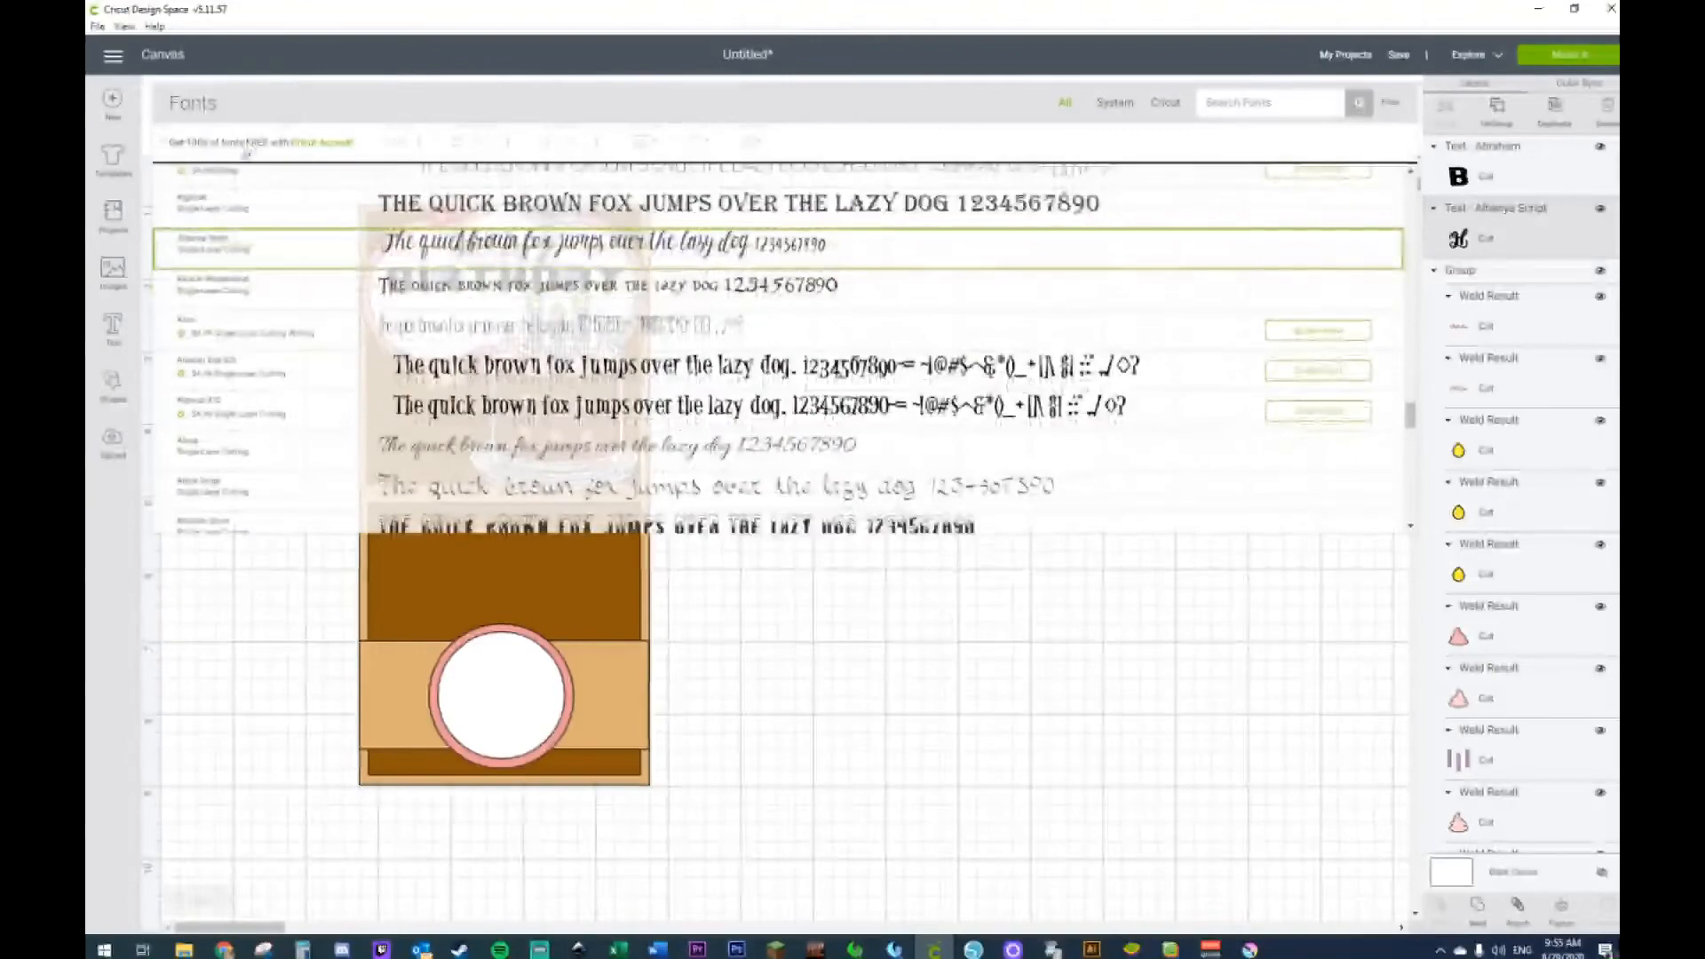
left_click(318, 358)
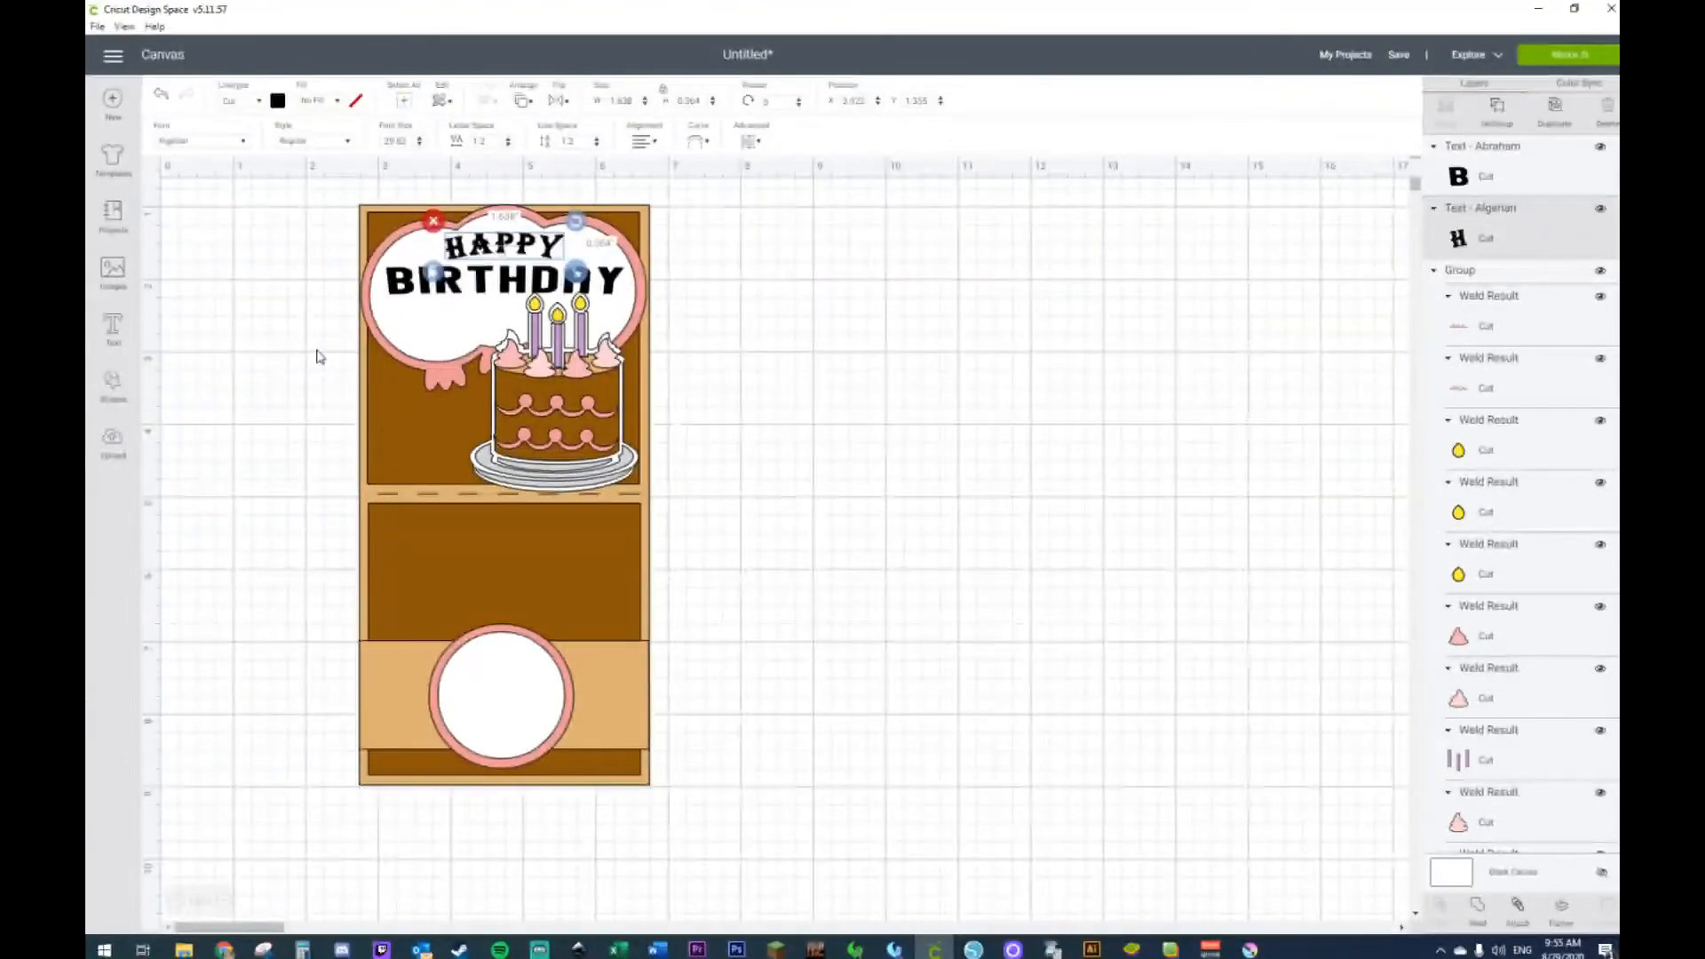
left_click(870, 373)
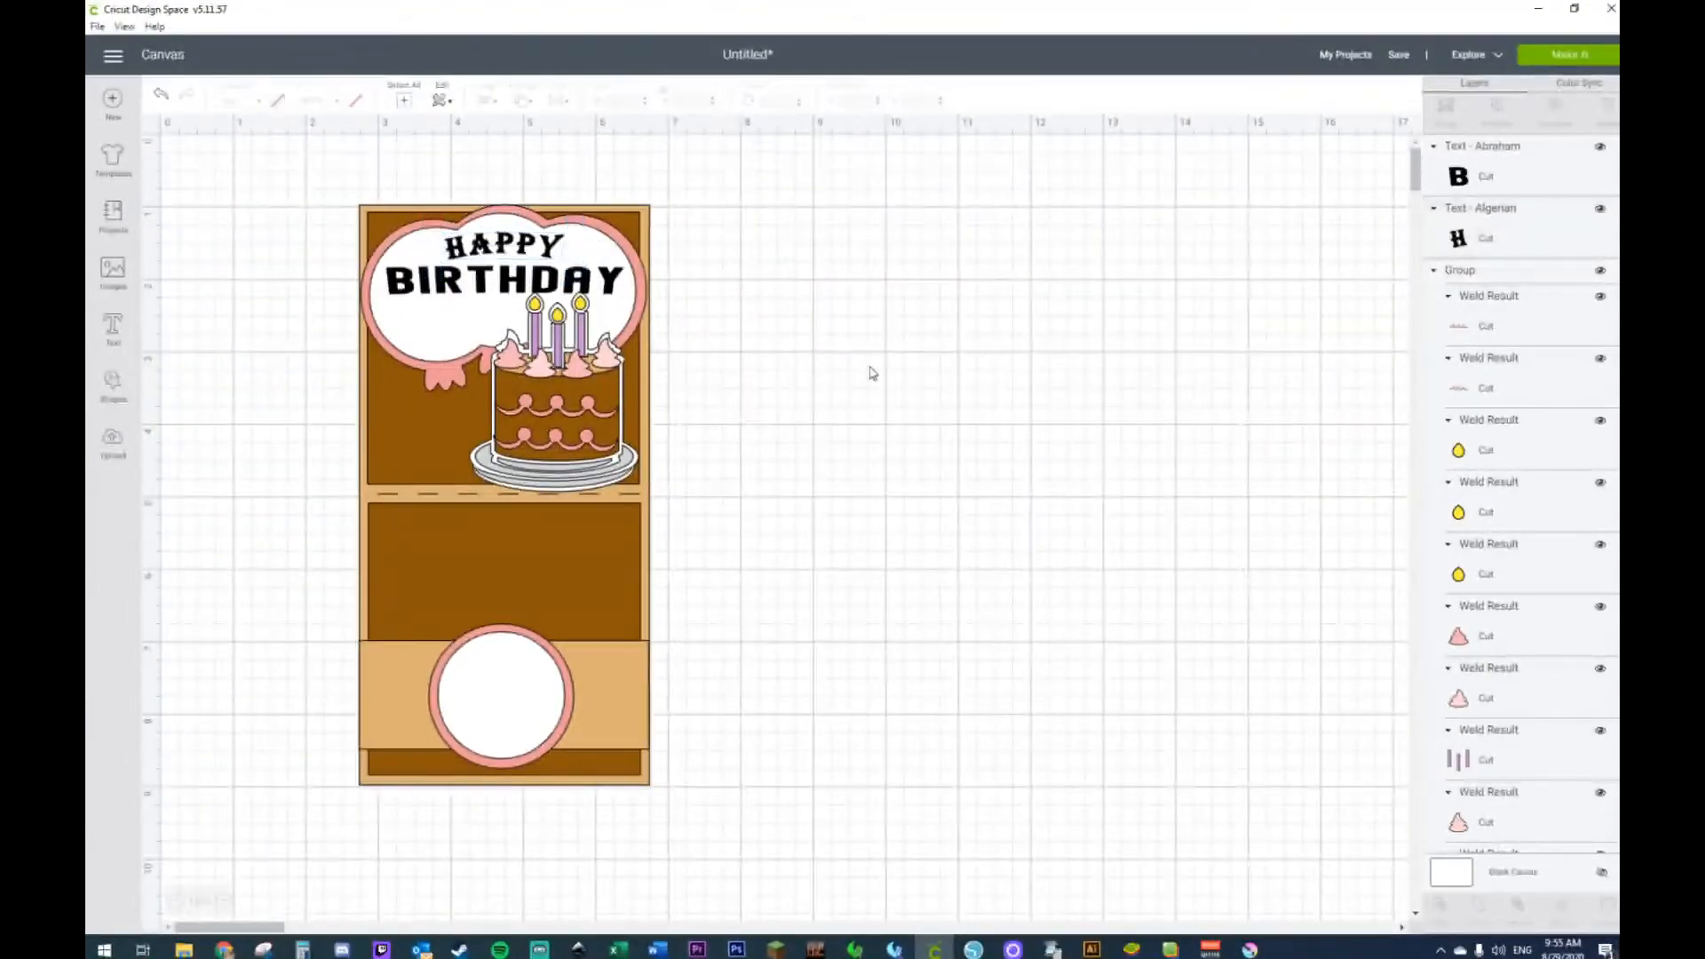
left_click(552, 251)
left_click(944, 279)
left_click(469, 276)
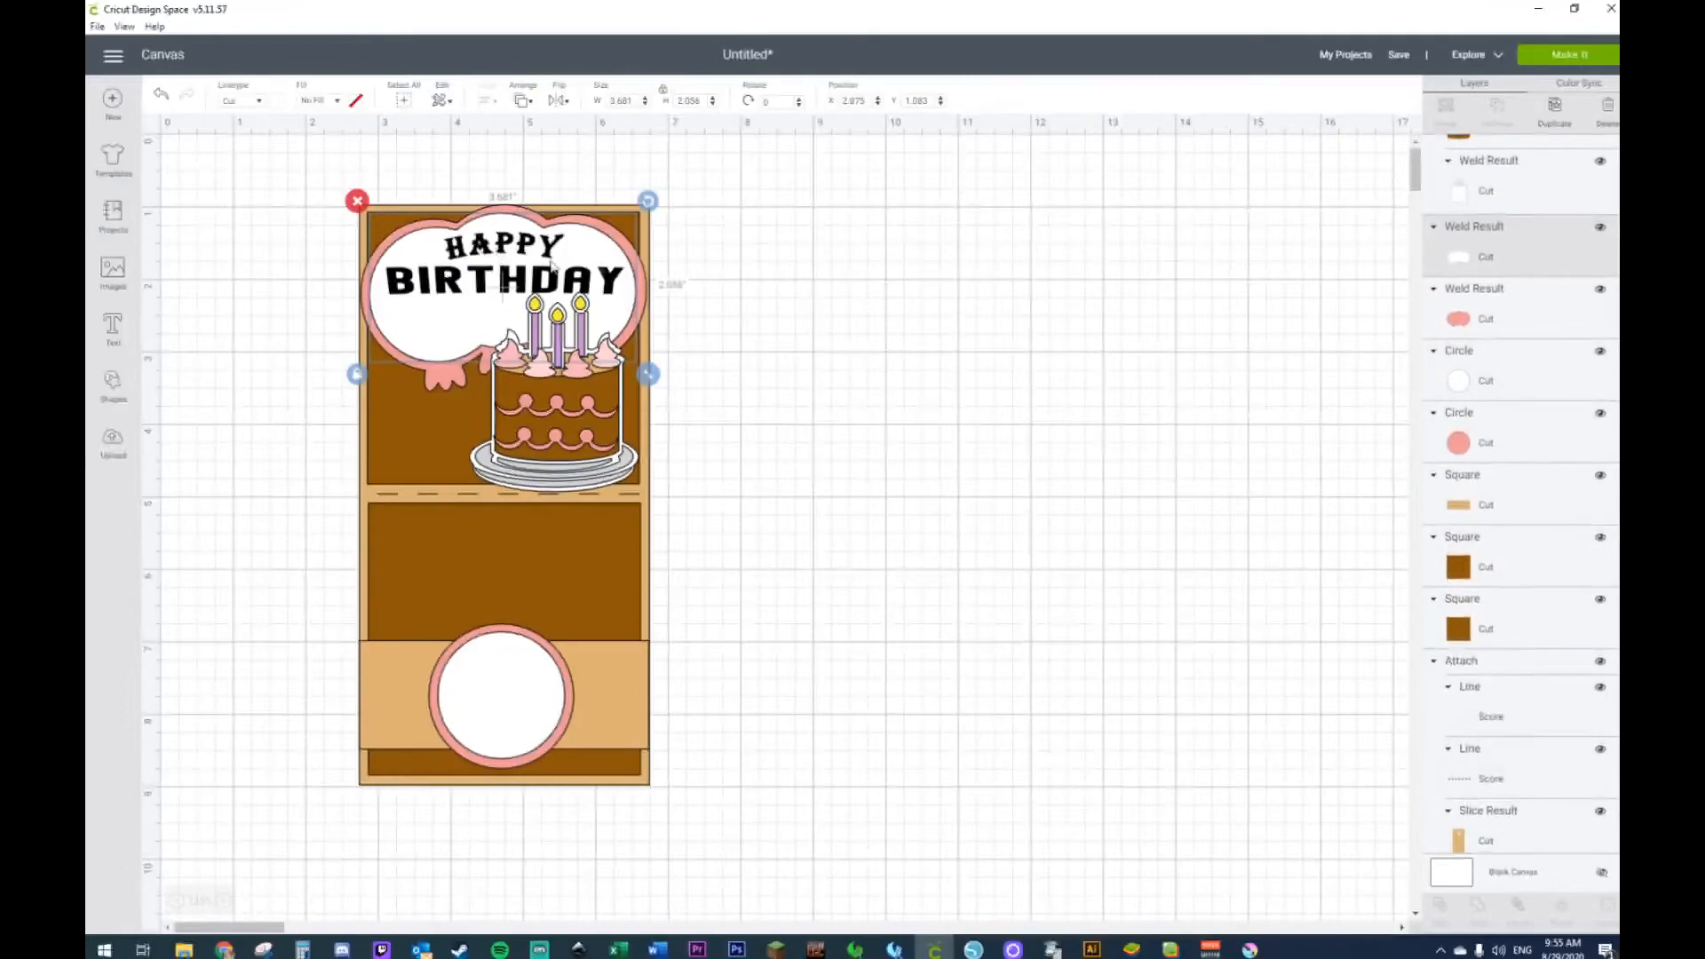
left_click(821, 271)
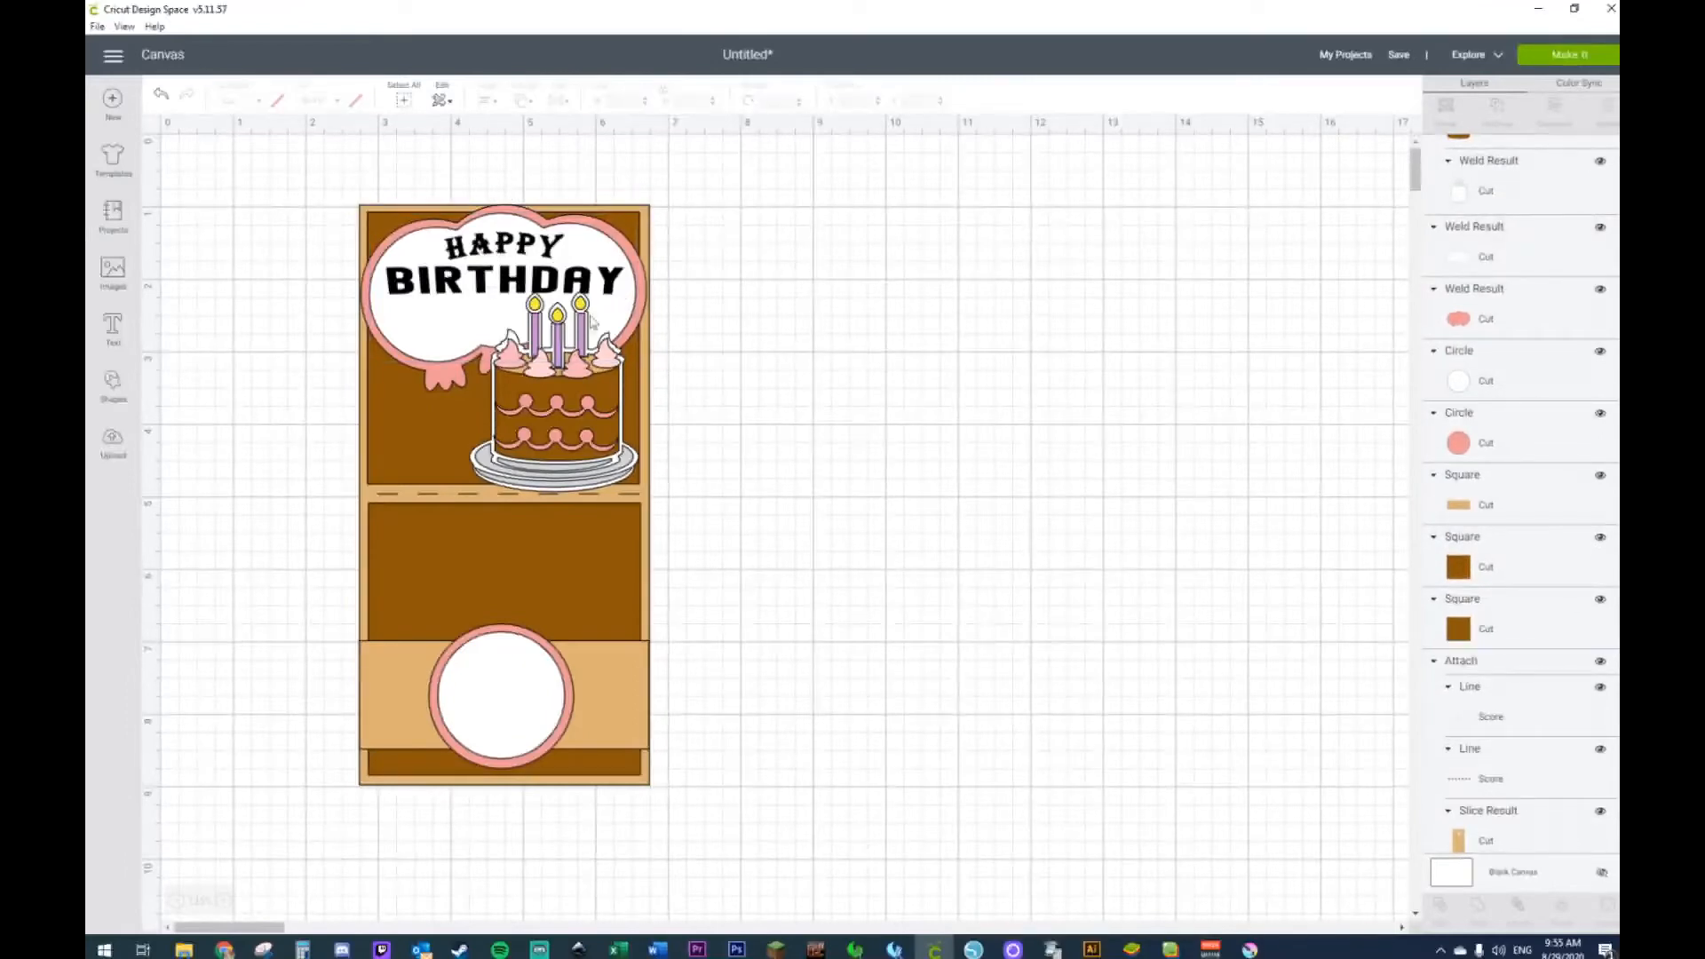
Step: Unlock the cake group's proportions, resize it to about 2.35 by 2.63 in, and reposition it within the upper brown square
left_click(567, 402)
left_click_drag(653, 507, 589, 460)
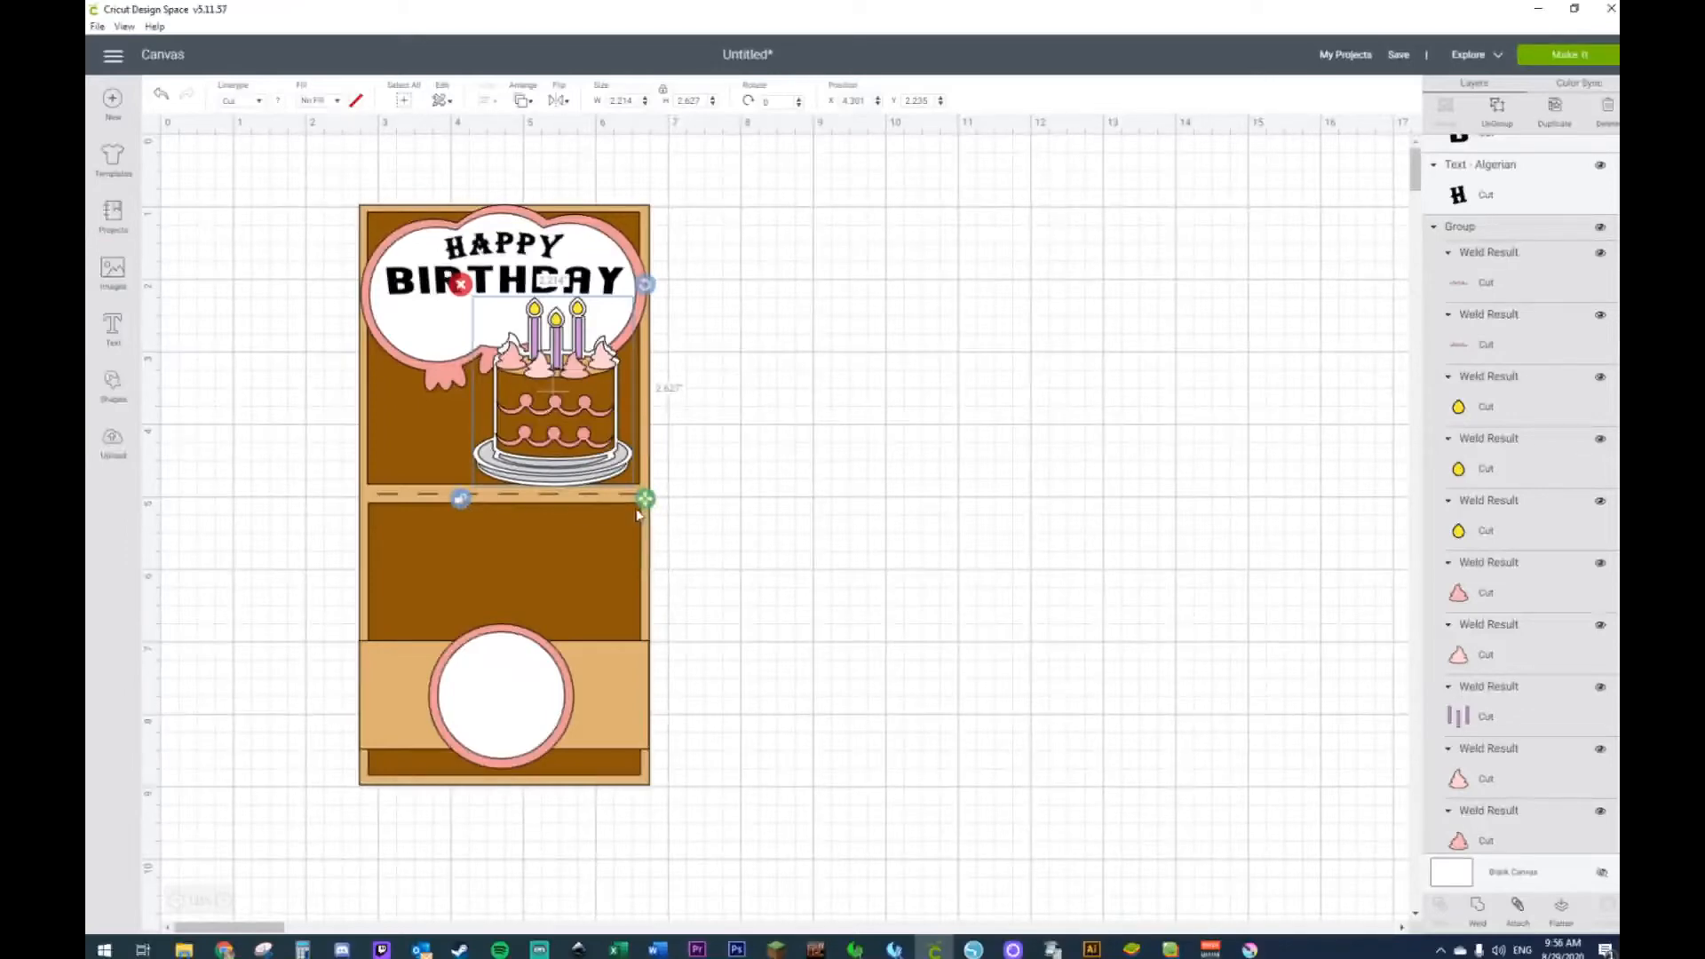
left_click_drag(647, 501, 655, 500)
left_click_drag(565, 452, 557, 456)
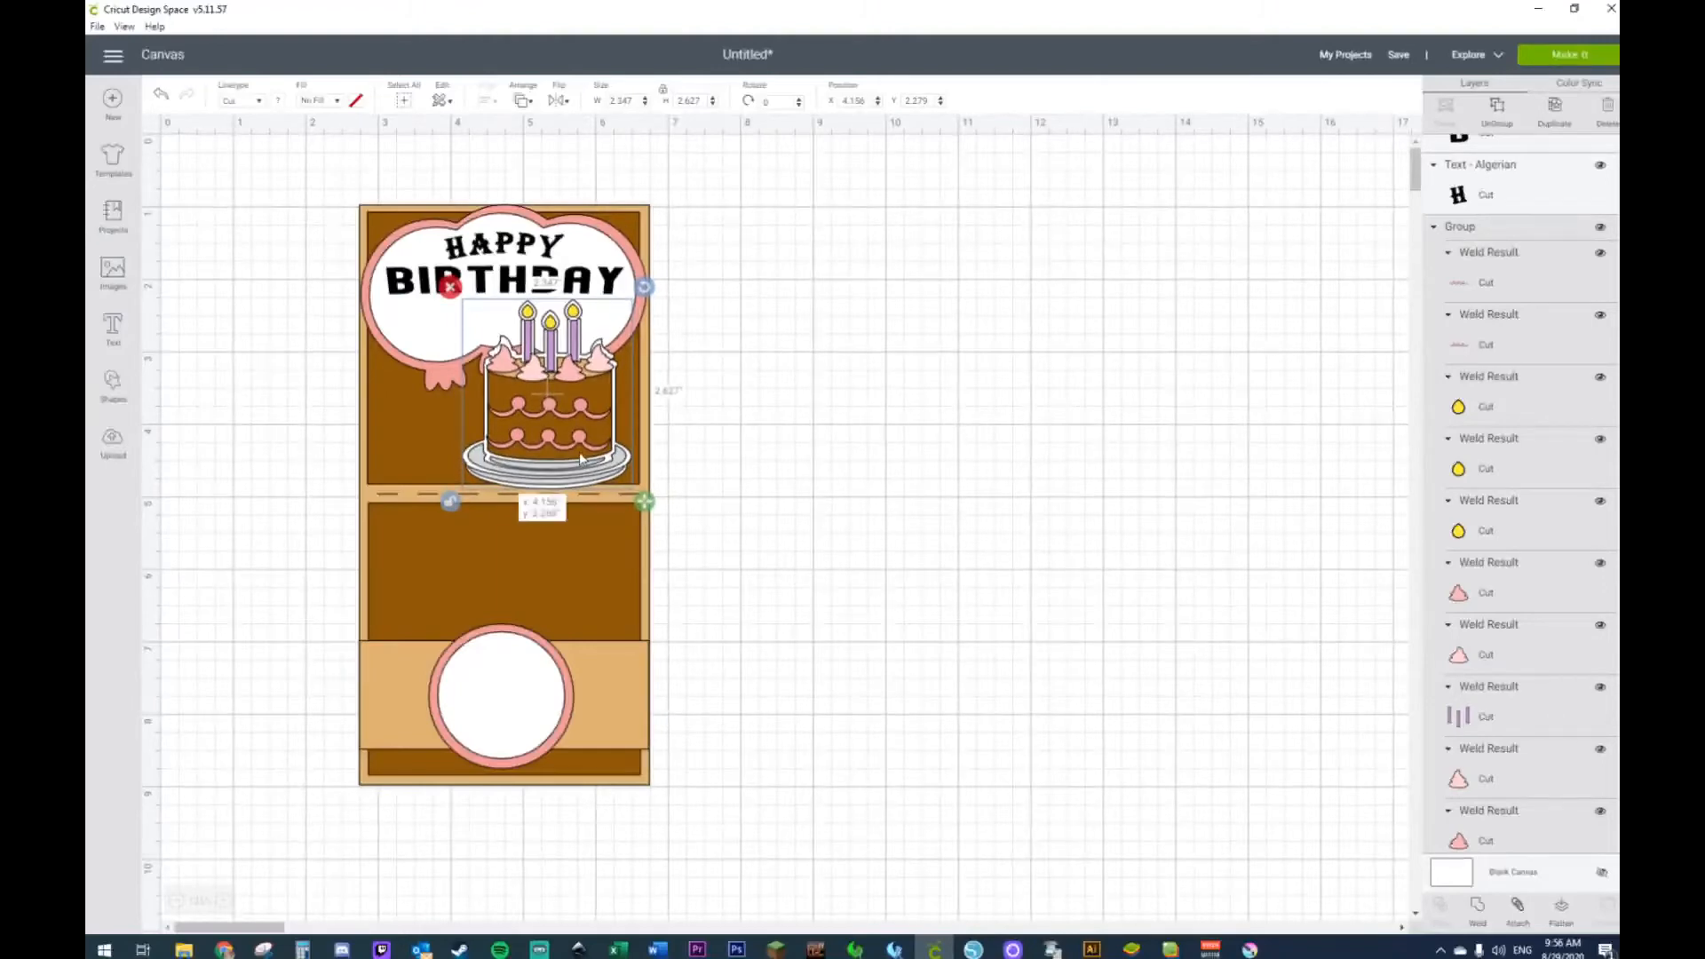
left_click(783, 419)
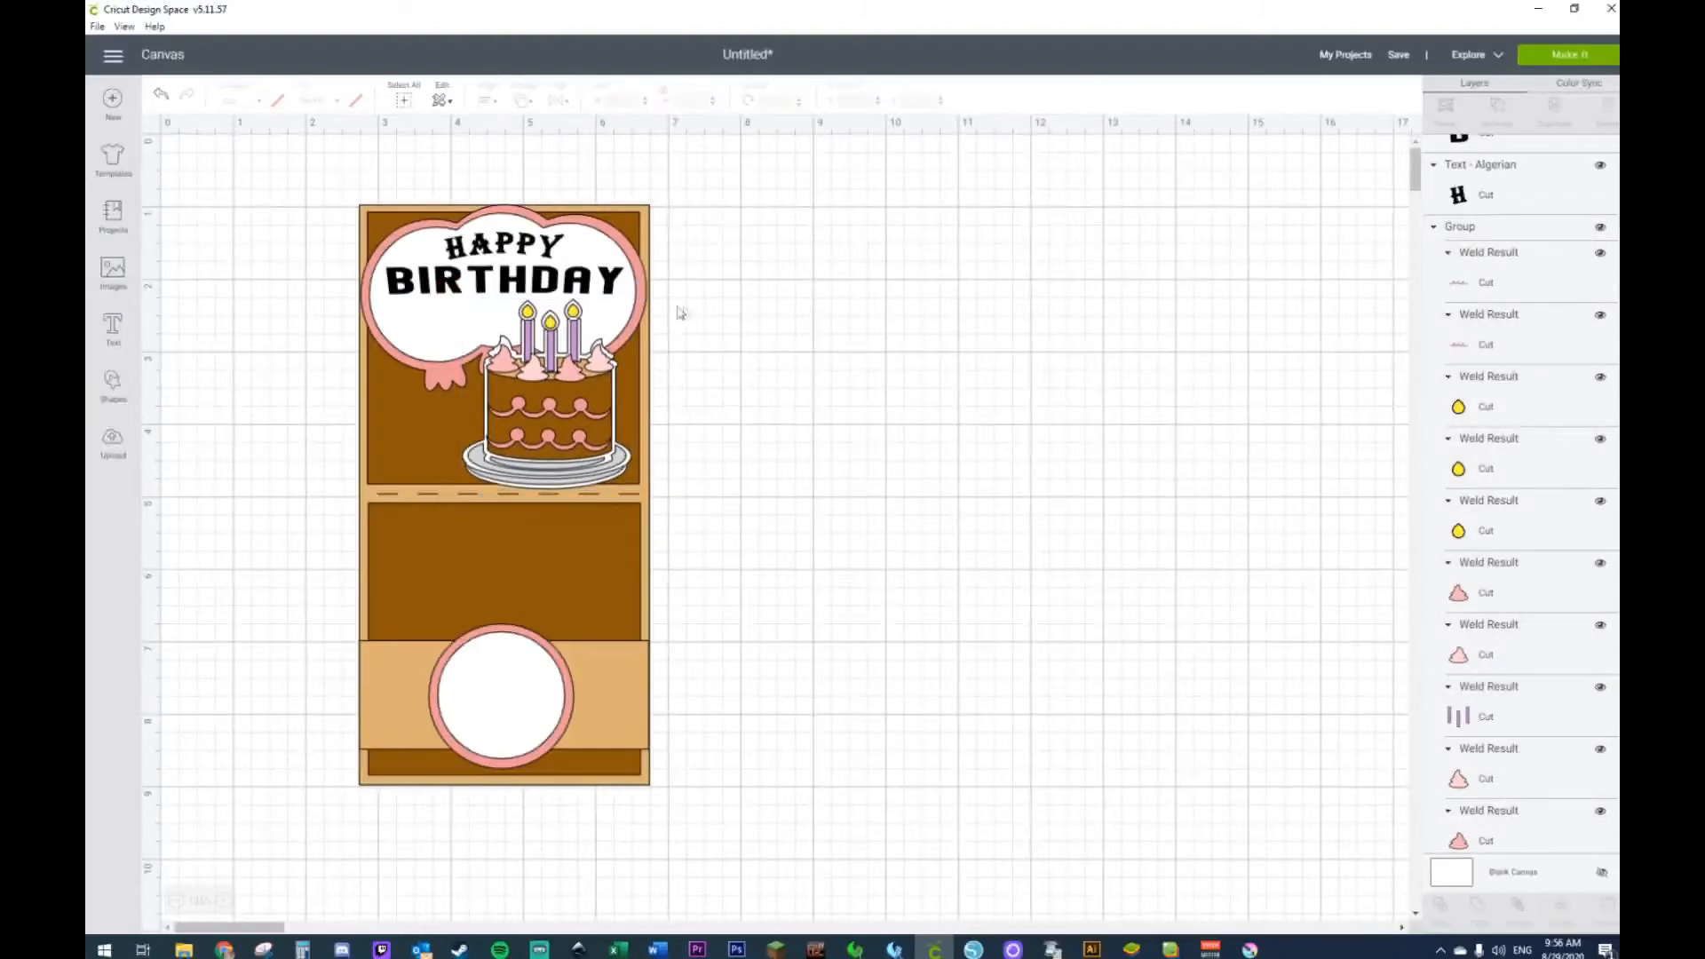
Step: Nudge the "Birthday" text slightly down and rotate the "Happy" text by about 0.75 degrees
left_click_drag(610, 299, 607, 297)
left_click(834, 298)
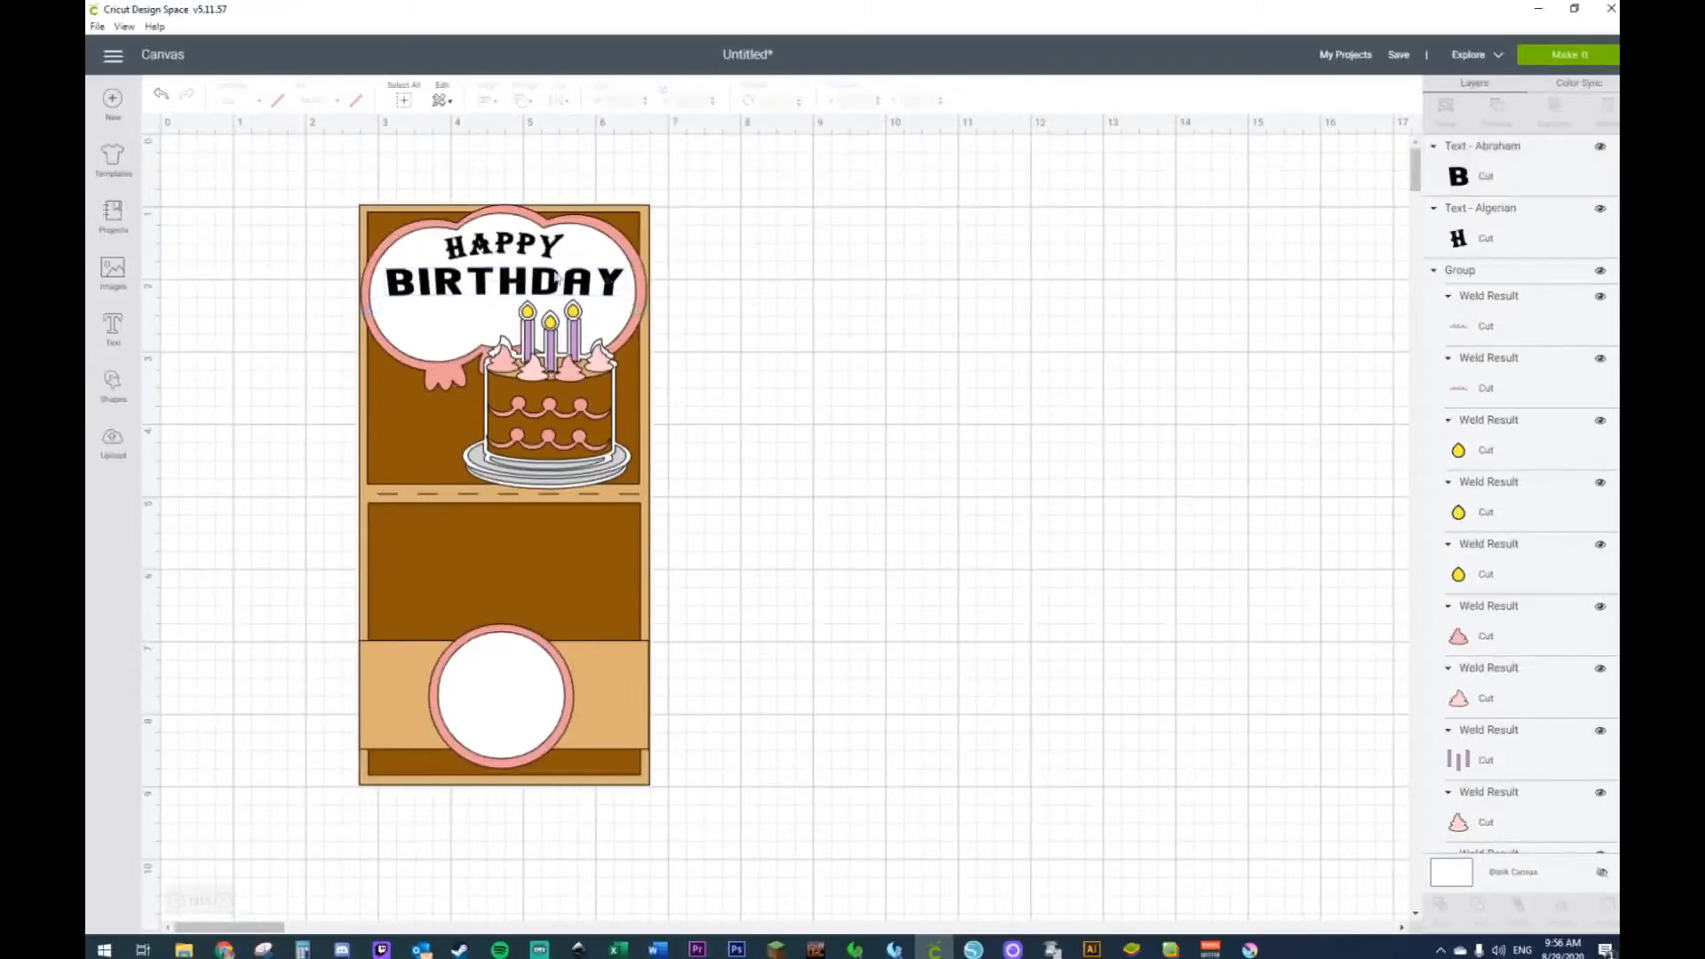
left_click(547, 252)
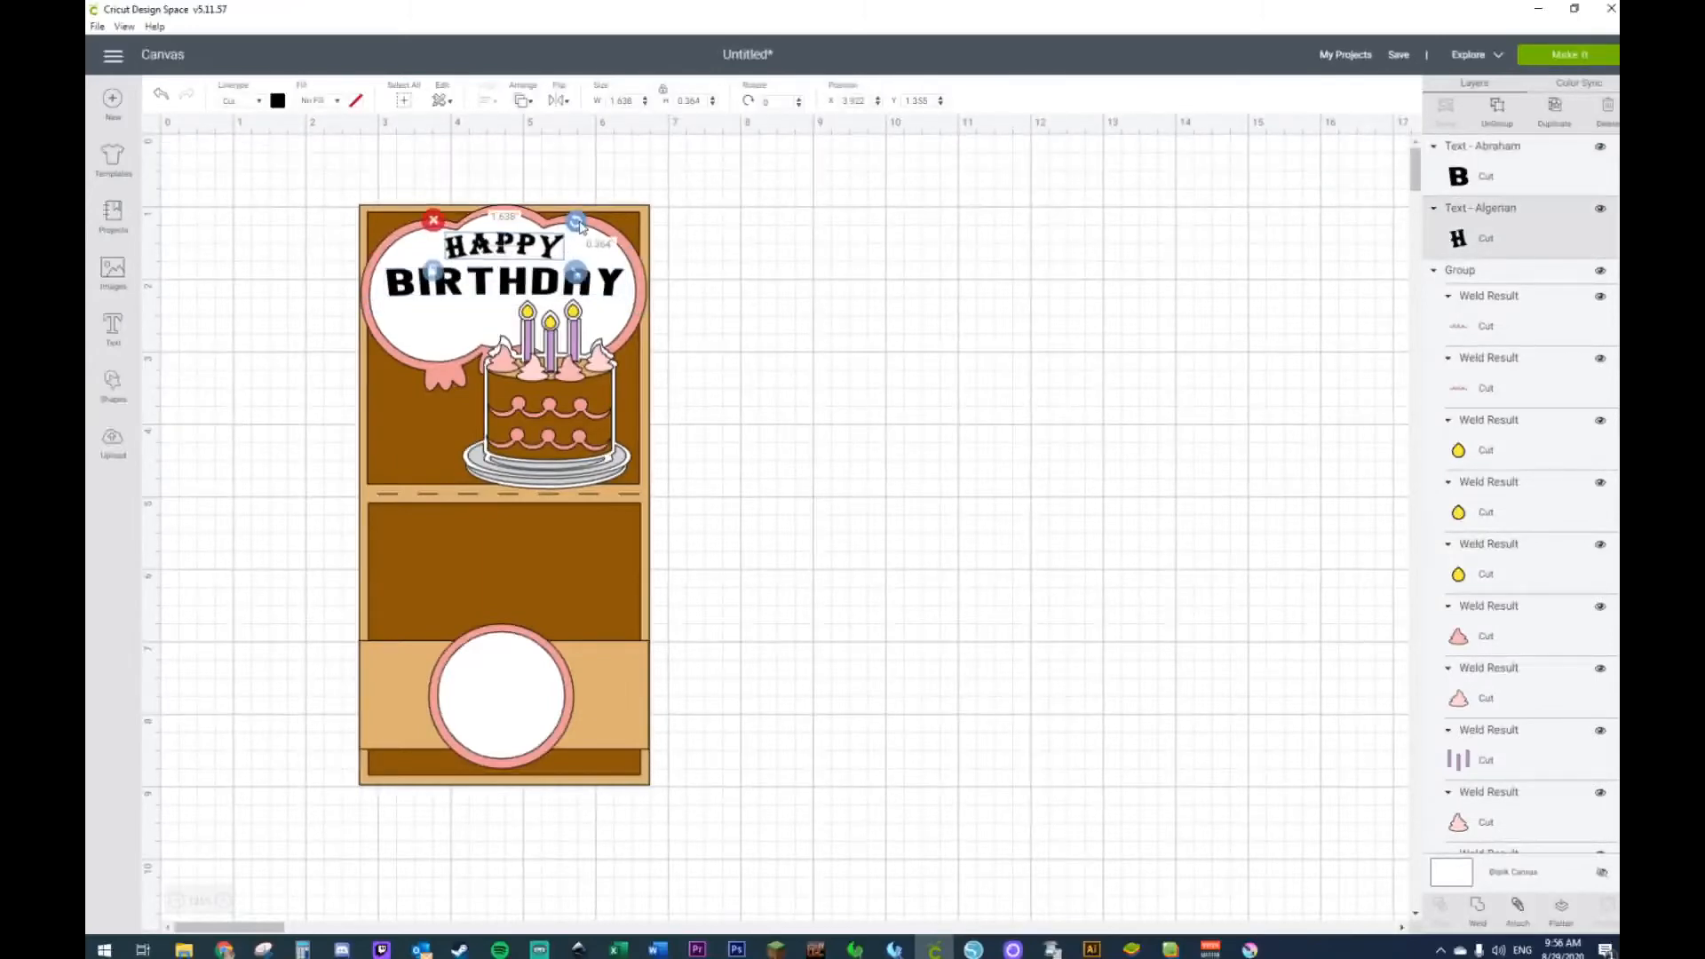
left_click(832, 257)
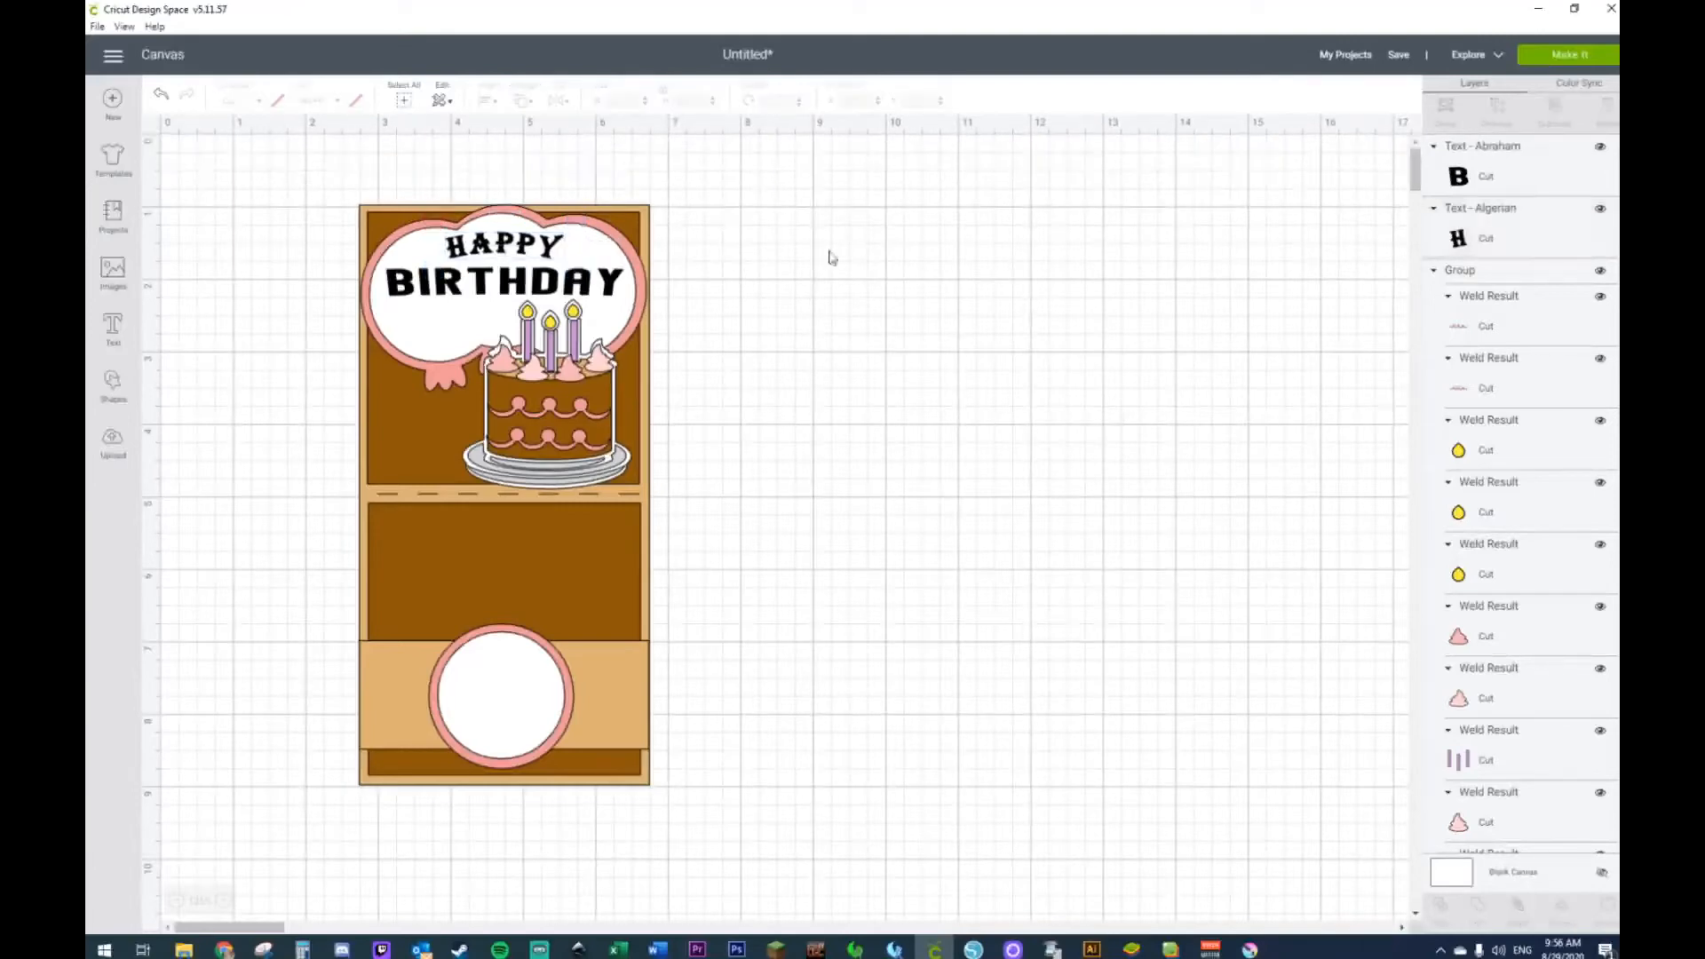
Step: Flatten the curve of the "Happy" text with a larger diameter, then enlarge it just above "Birthday"
left_click(547, 257)
left_click(699, 142)
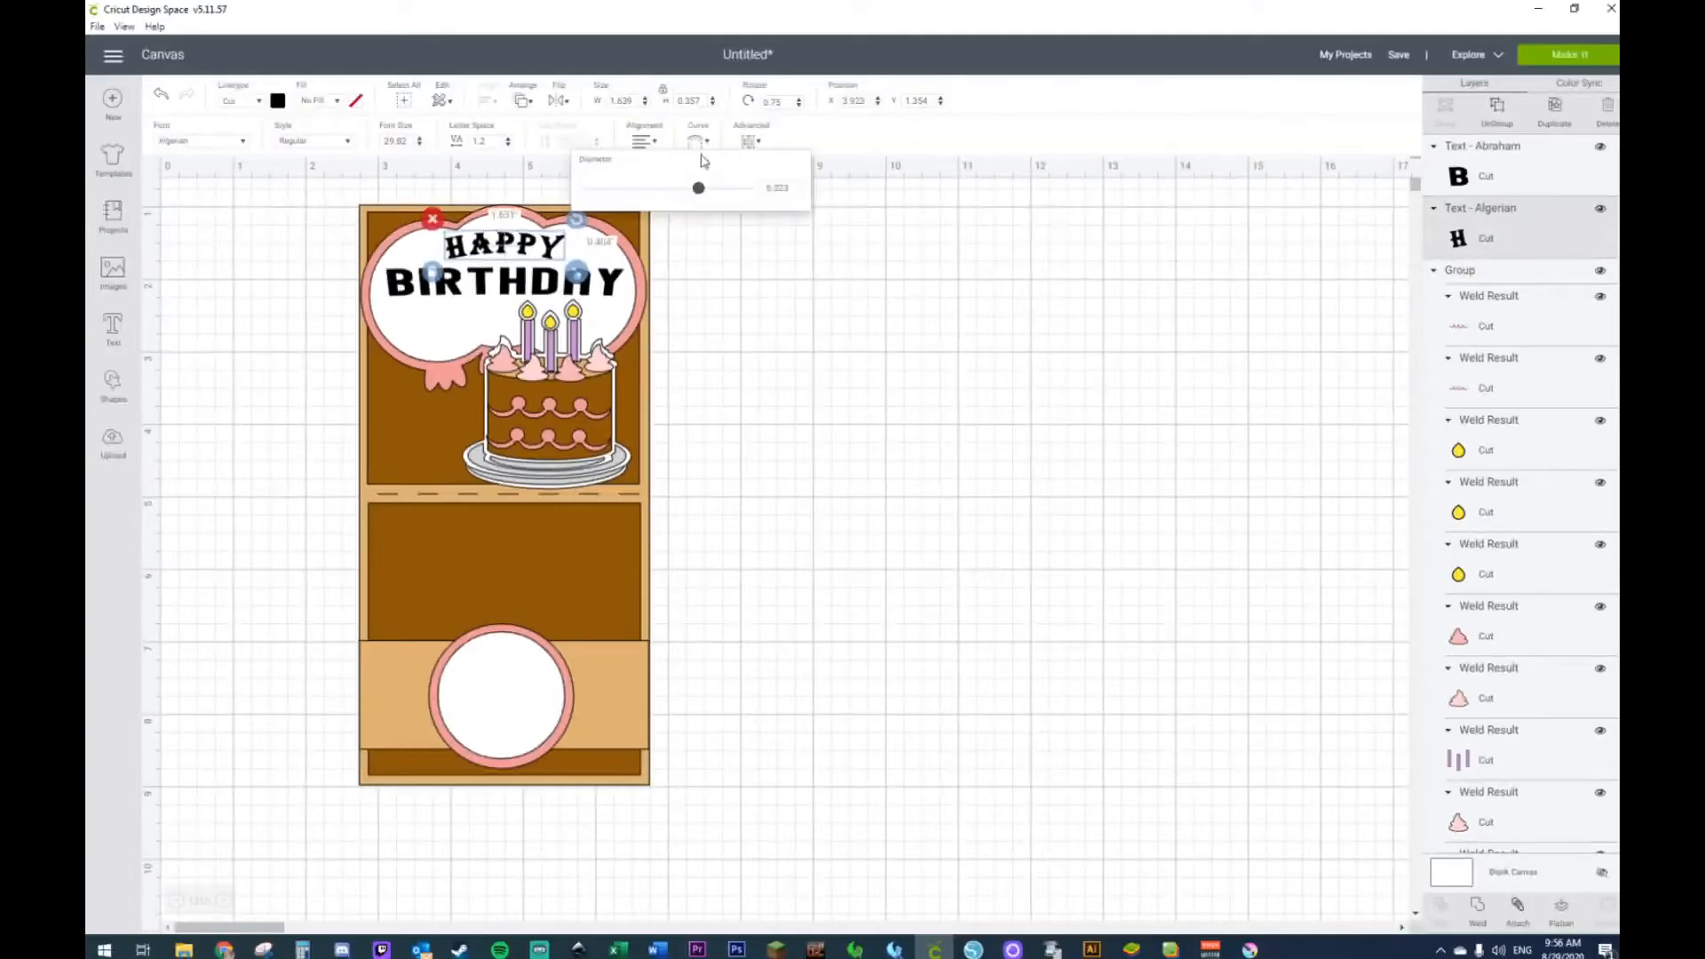
left_click_drag(697, 200, 689, 194)
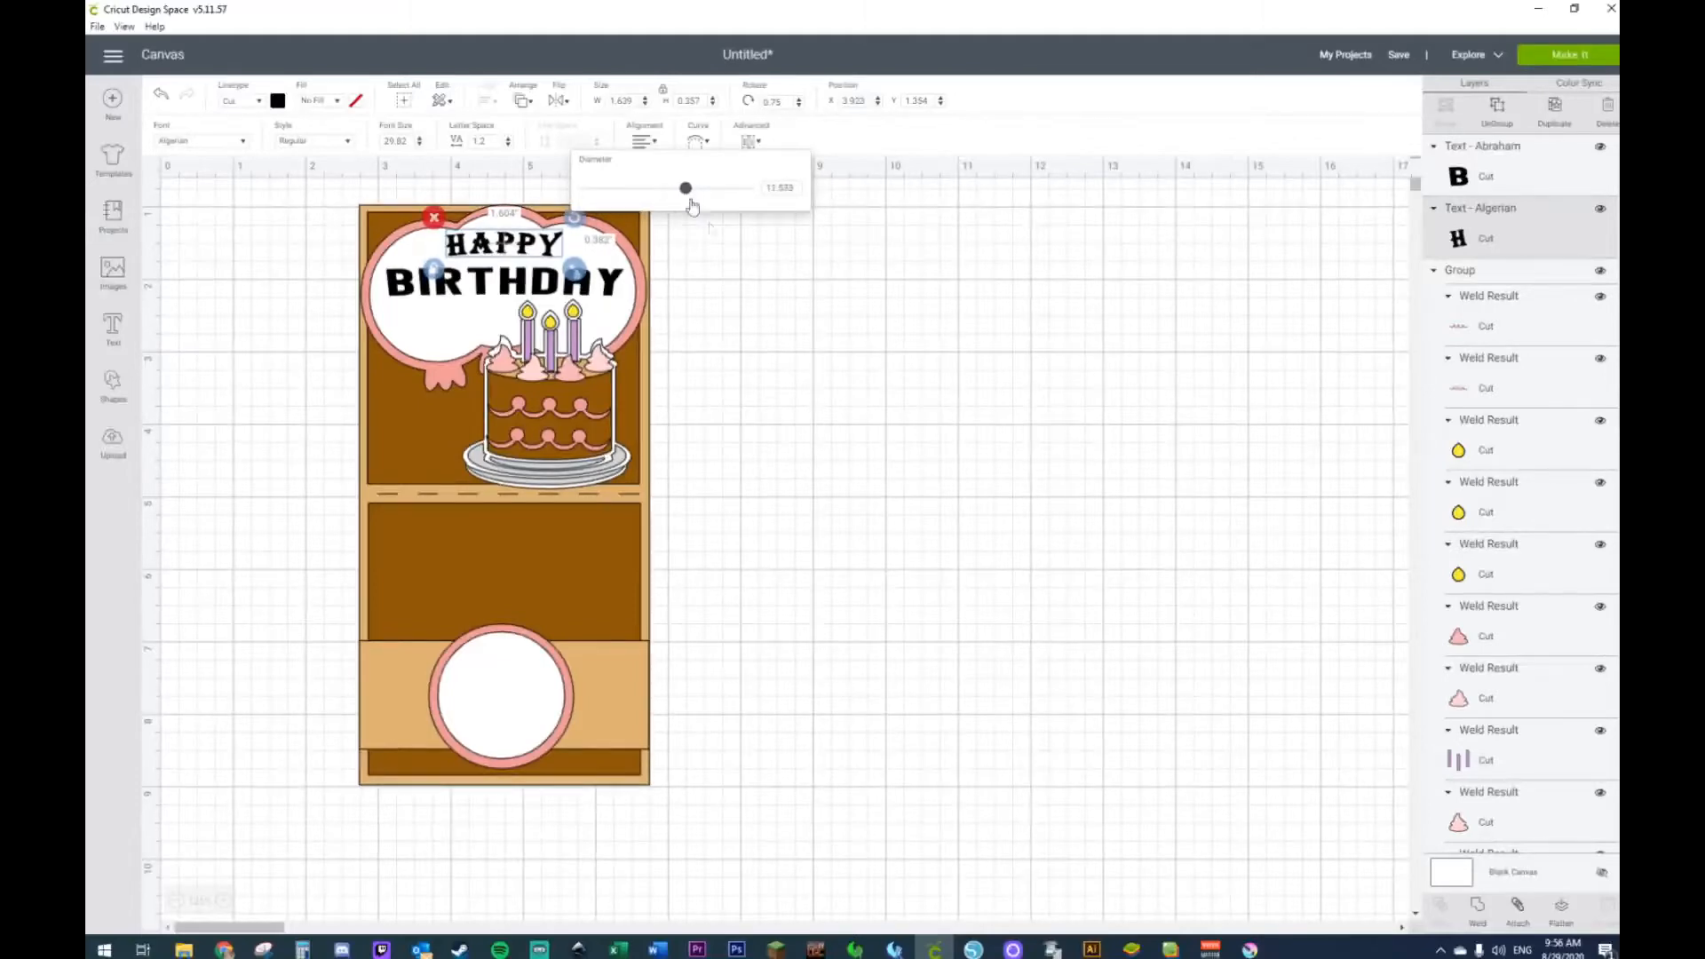
left_click(684, 324)
left_click(551, 251)
mouse_move(594, 272)
left_mouse_down()
mouse_move(610, 286)
mouse_move(568, 264)
left_mouse_up()
left_click(799, 266)
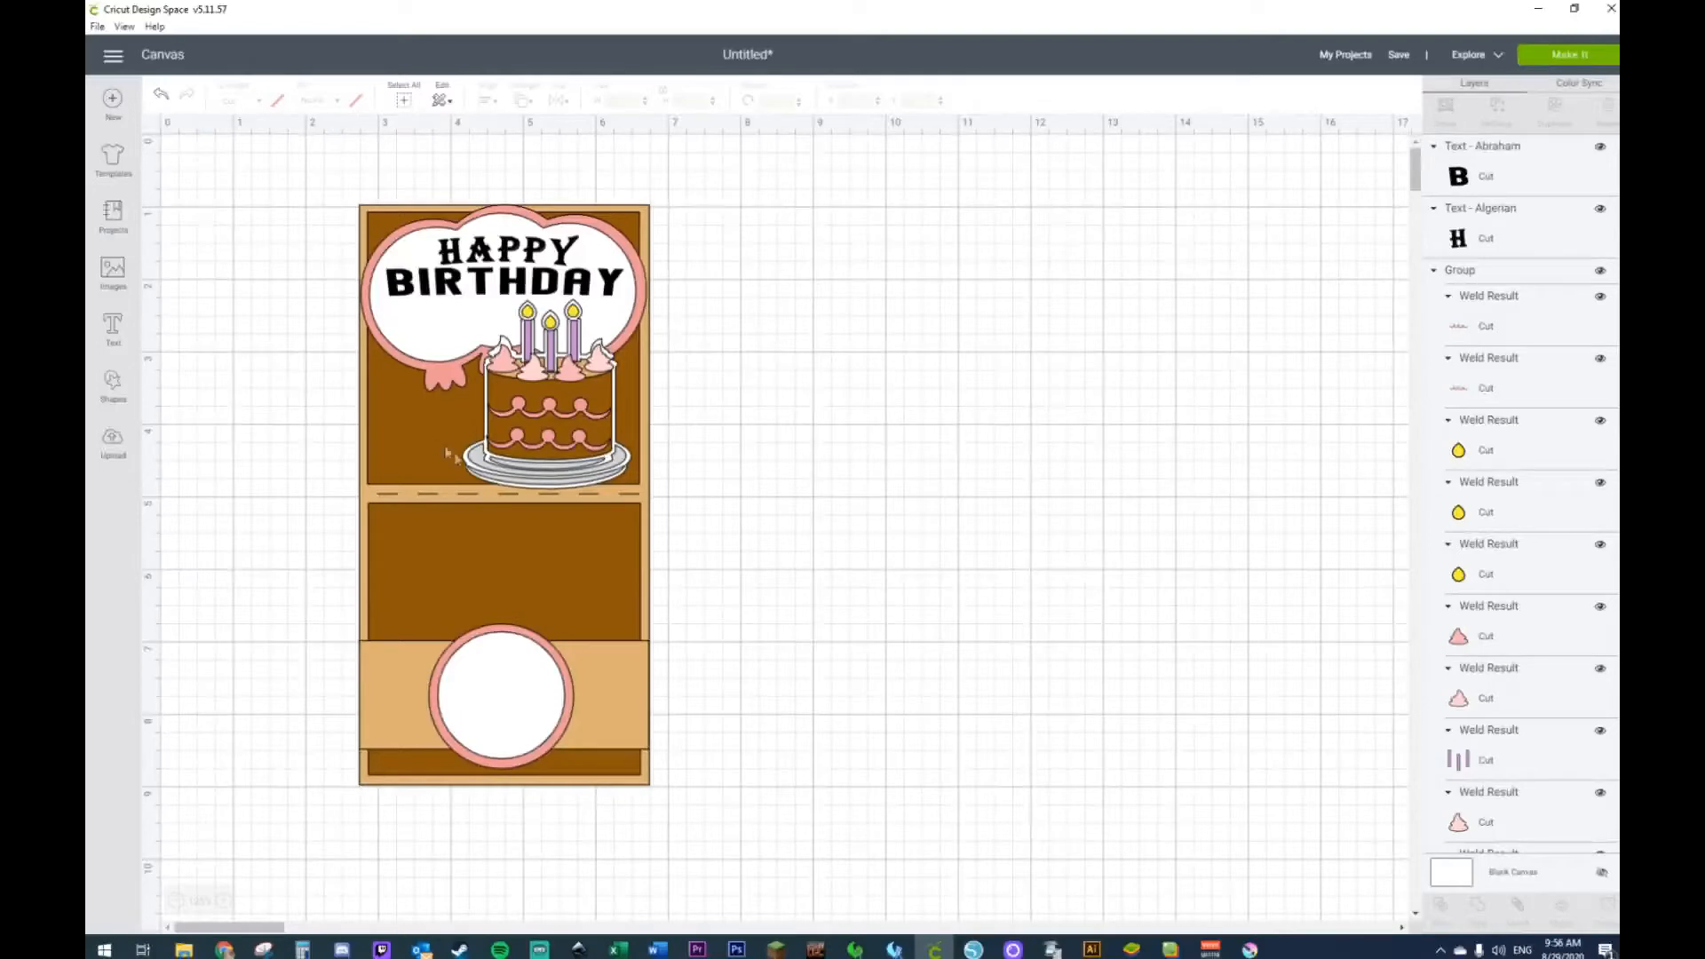
Step: Move the white circle out of the pink circle on the band to the empty canvas beside the card
left_click(435, 440)
left_click(444, 590)
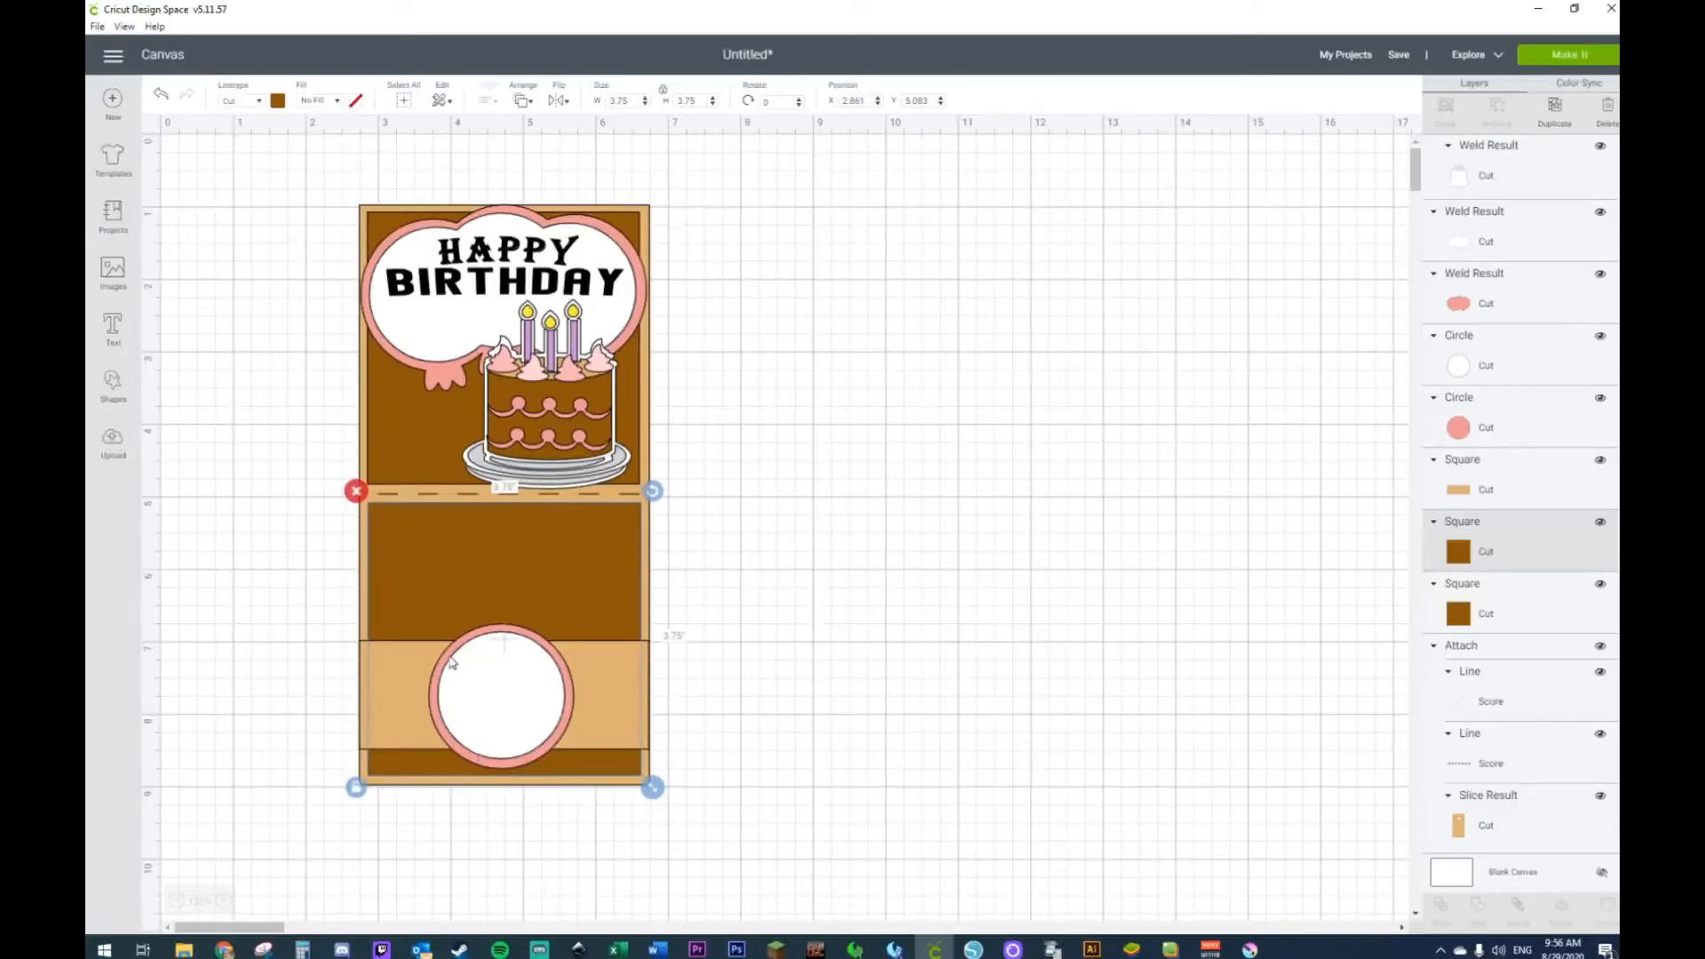
left_click(484, 705)
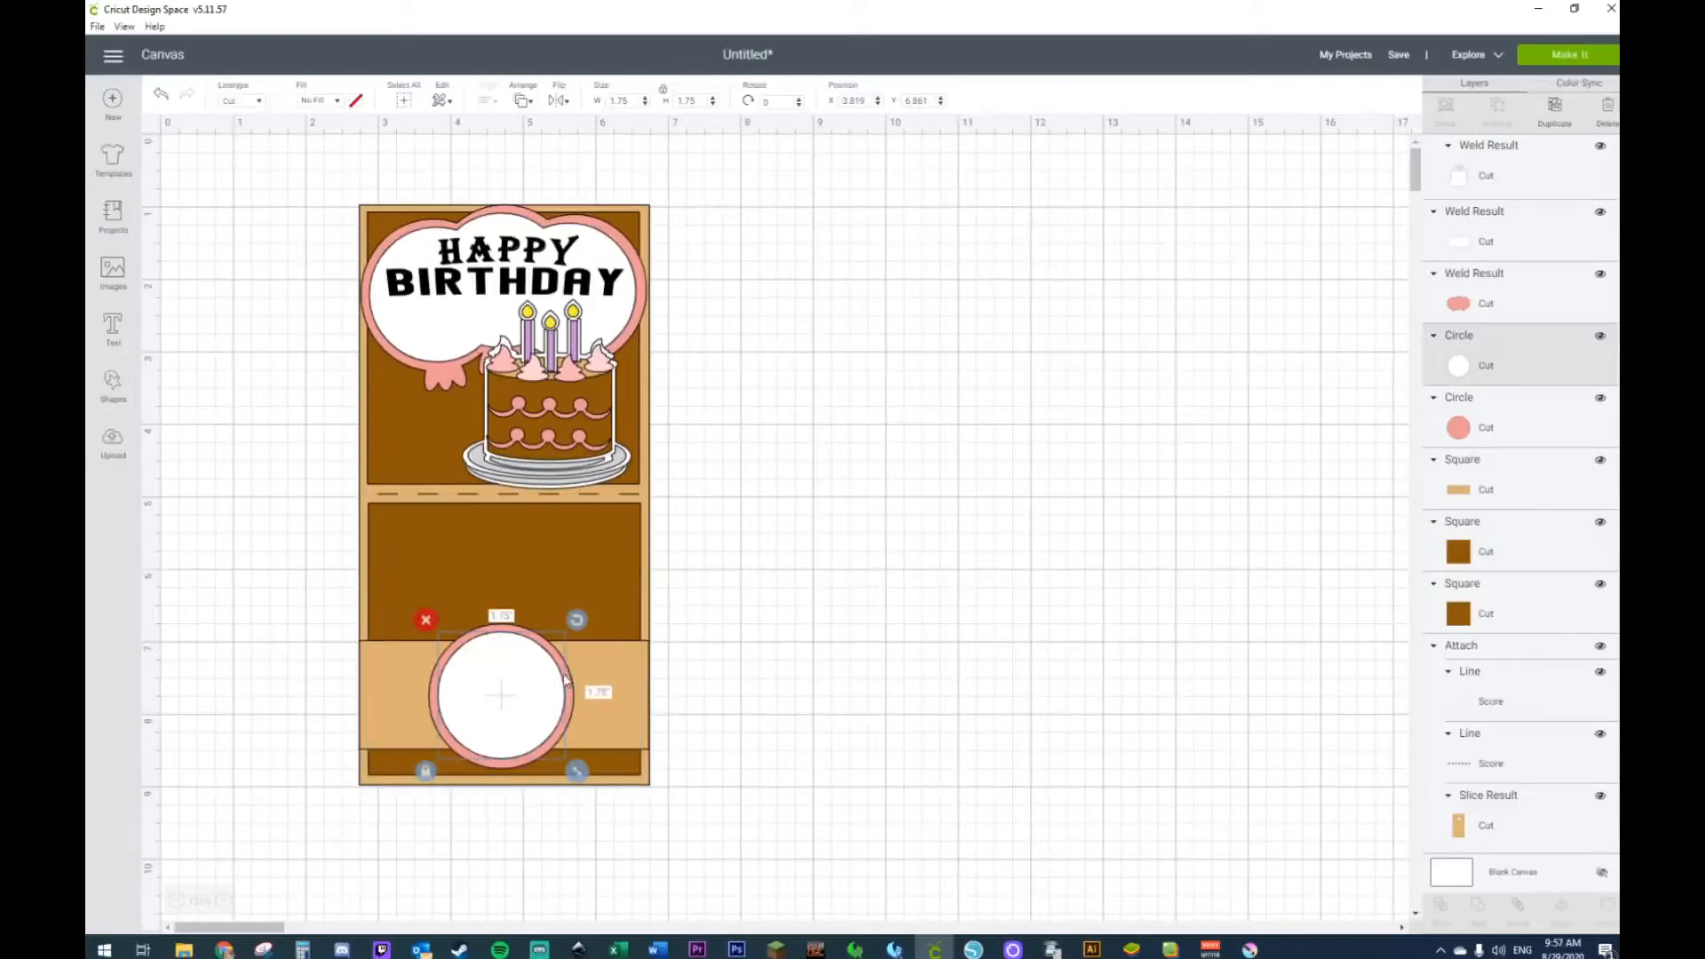
left_click_drag(523, 691, 863, 392)
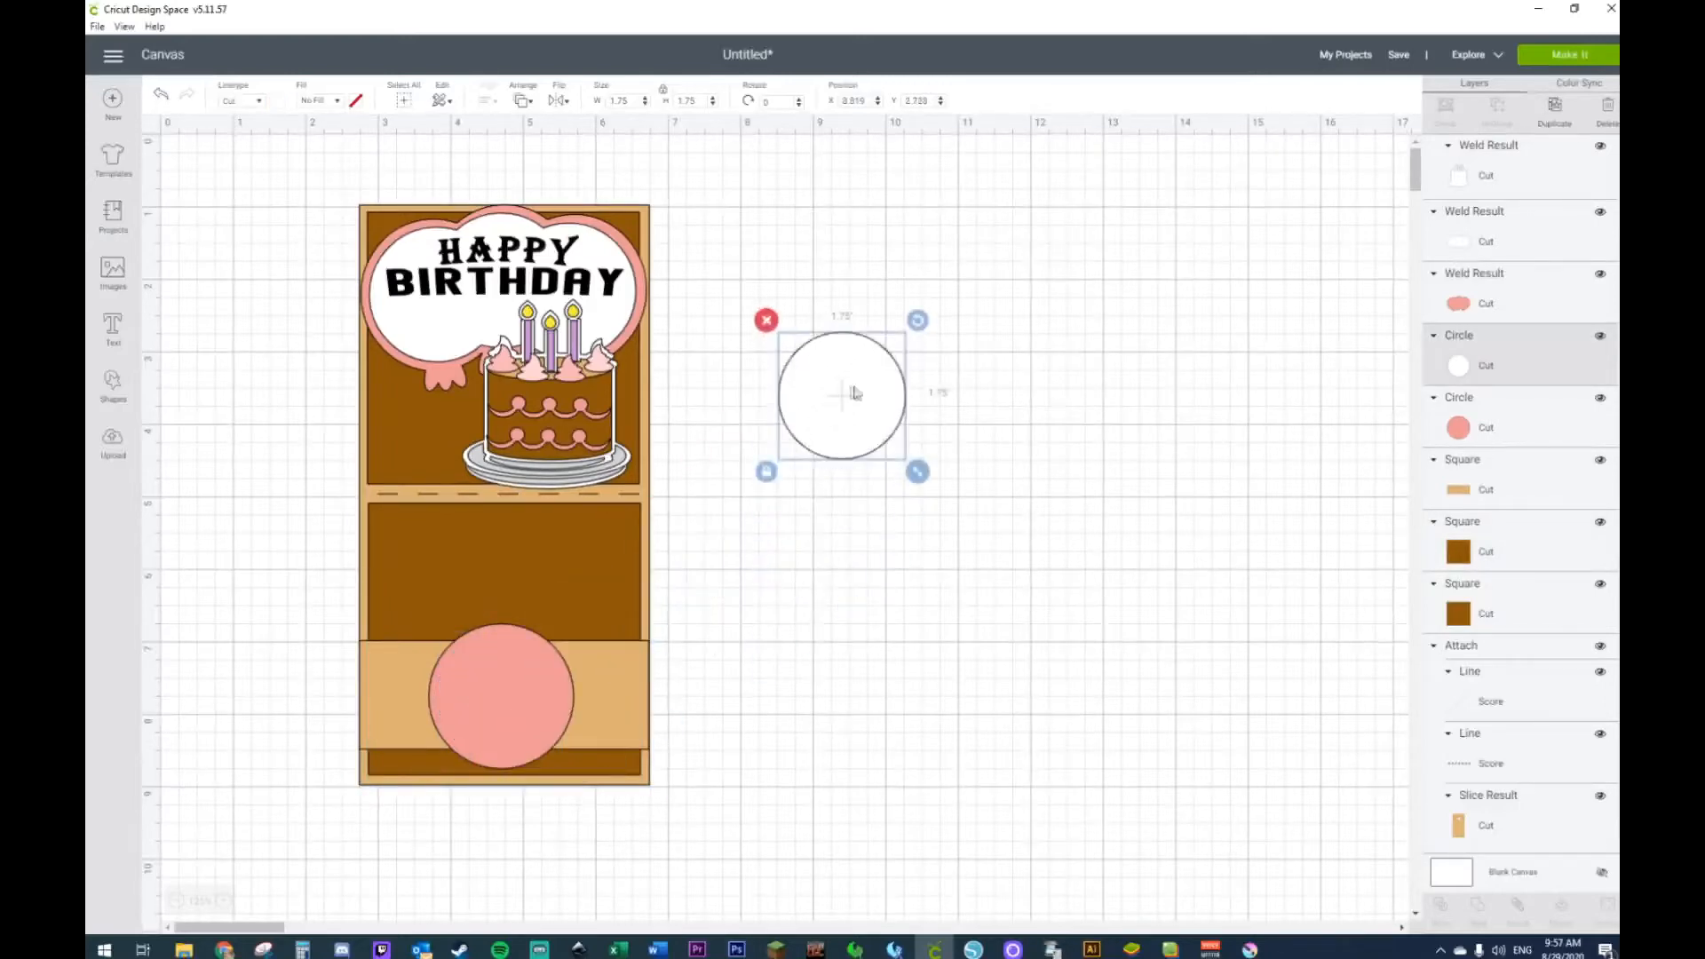
left_click(113, 383)
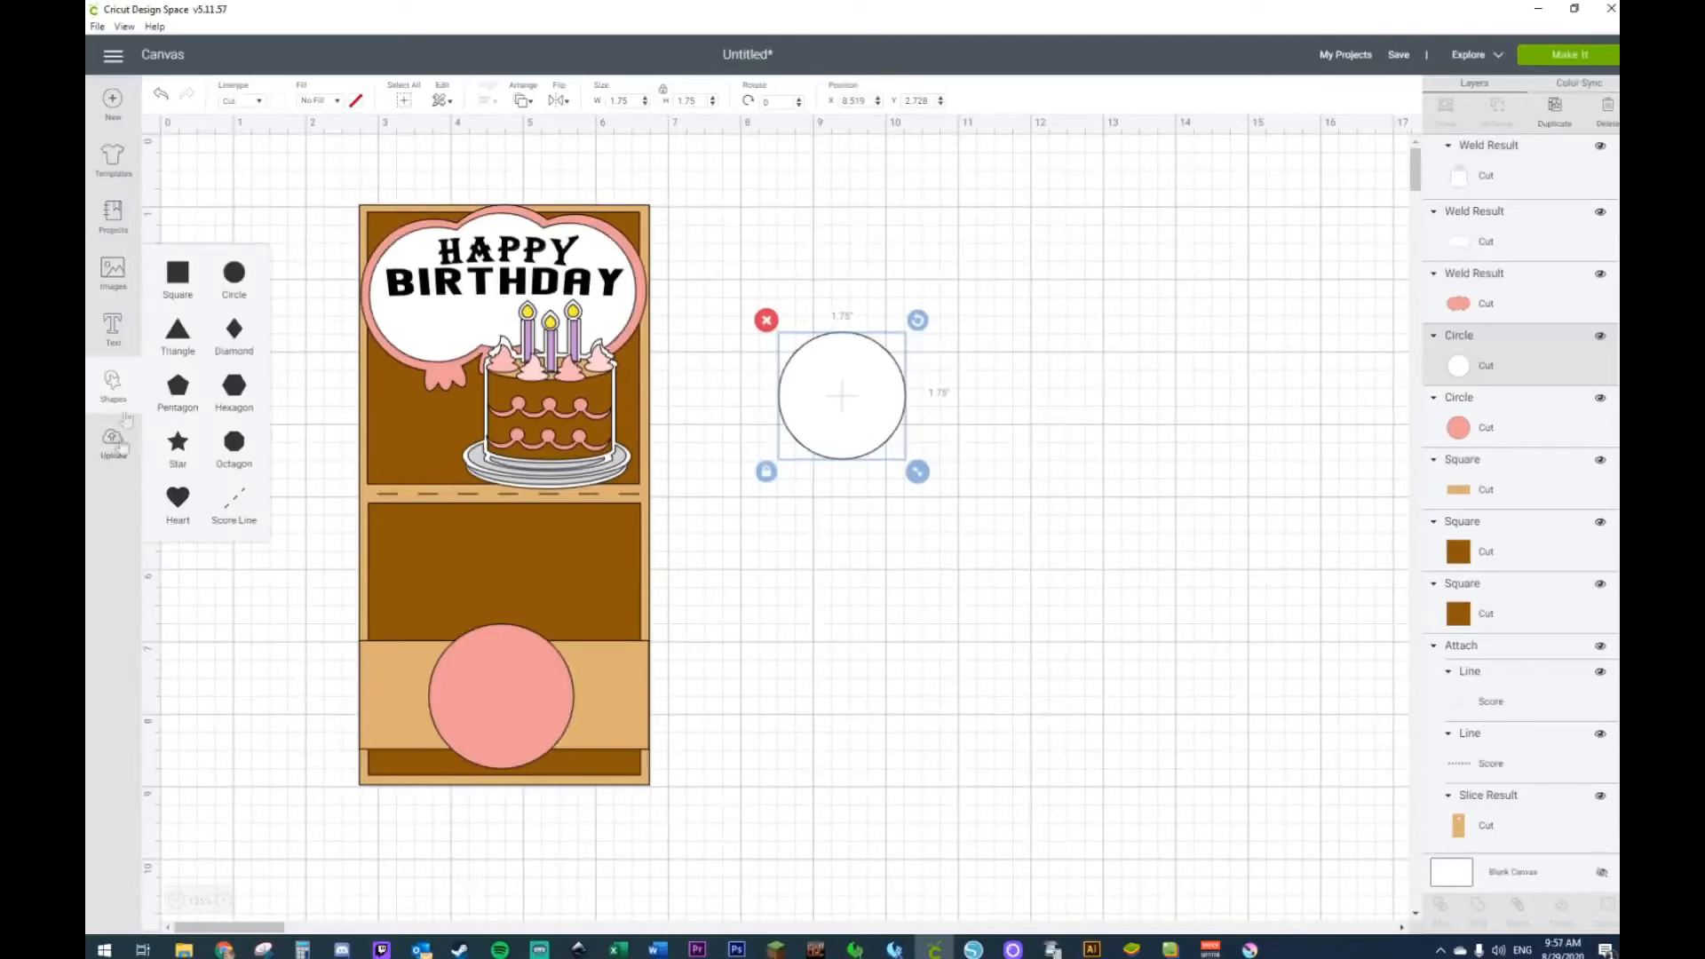
left_click(111, 336)
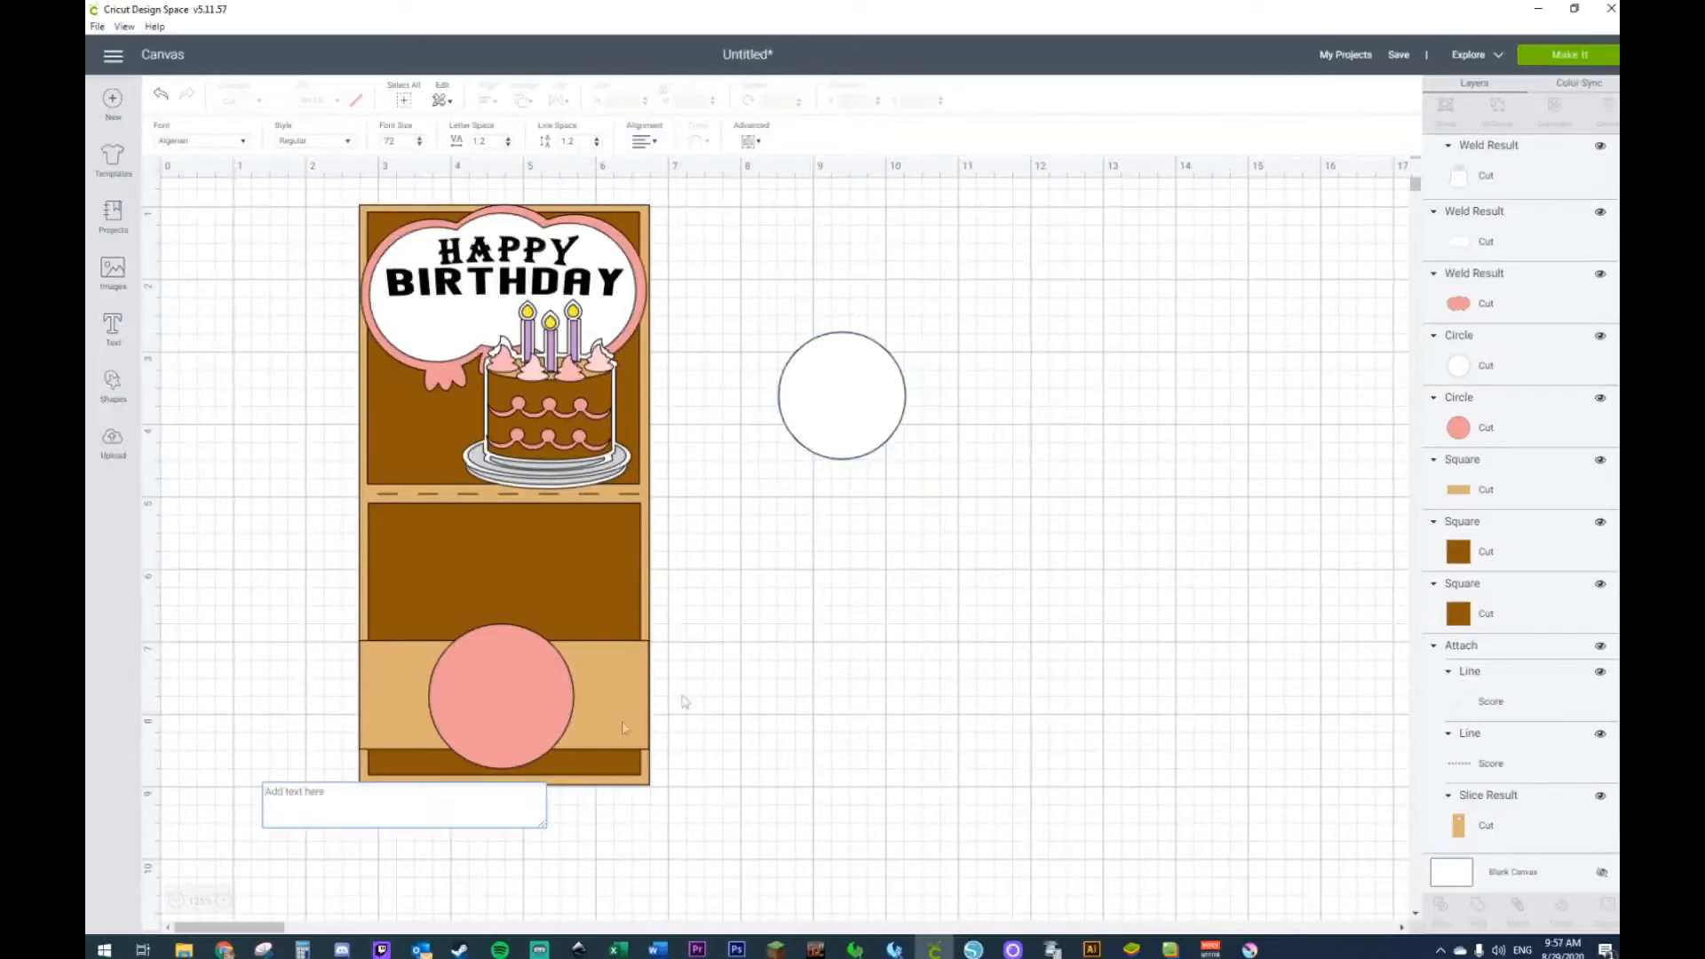
left_click(868, 776)
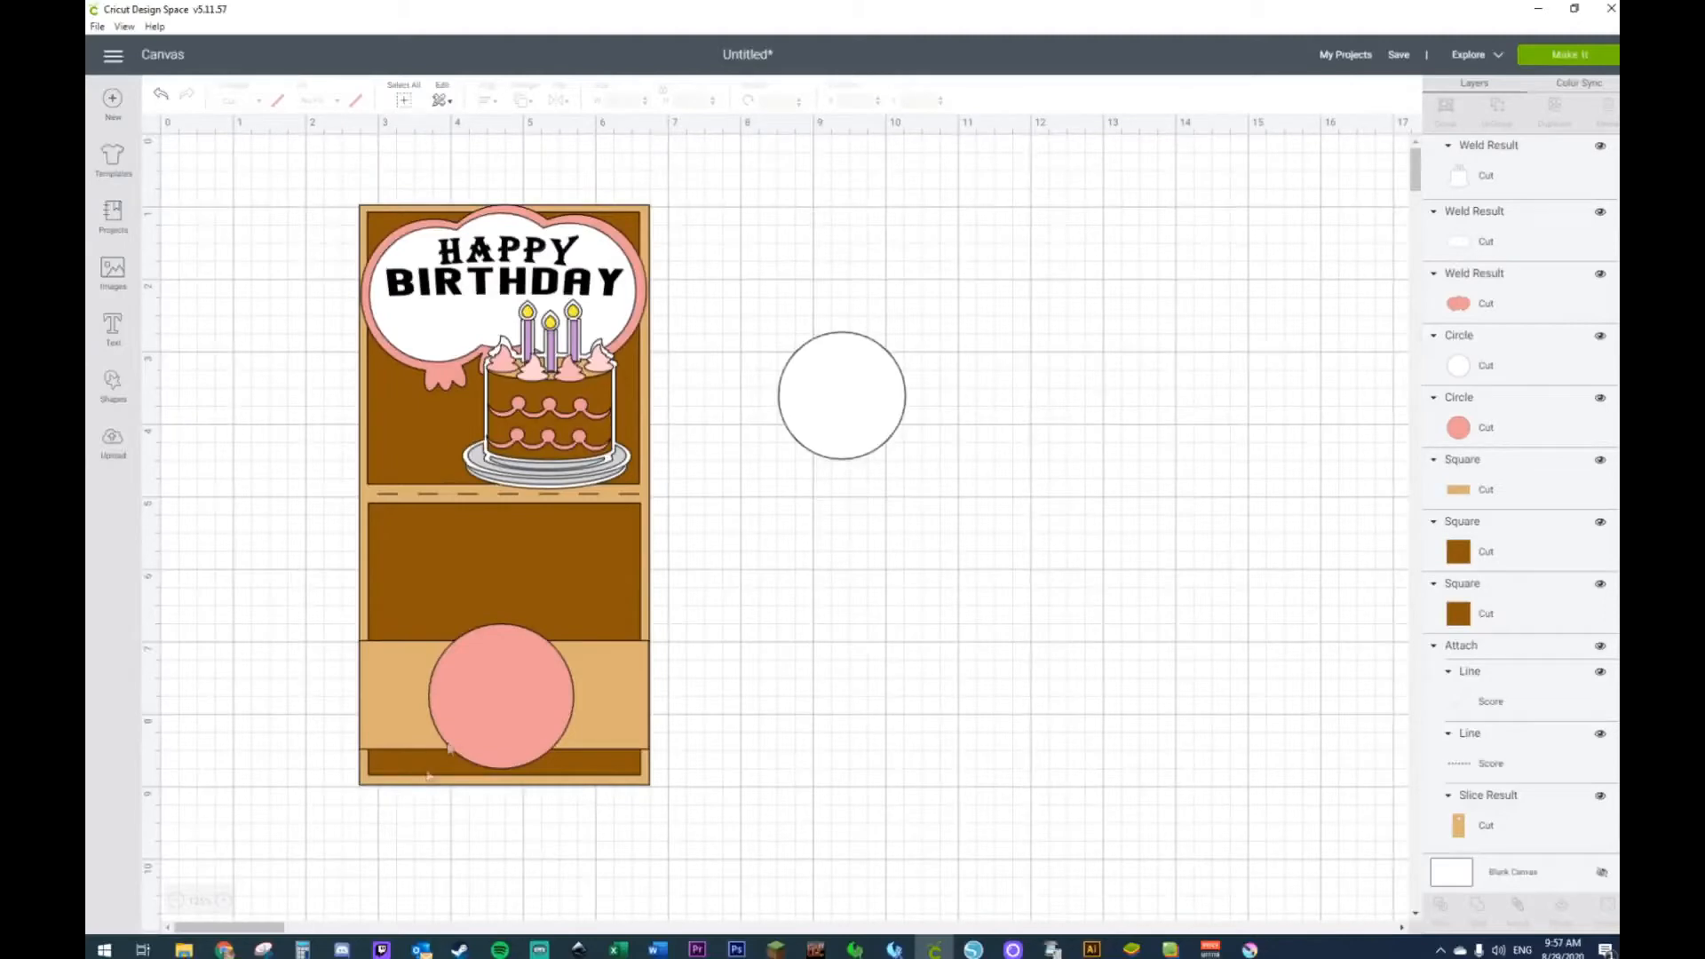
left_click(123, 389)
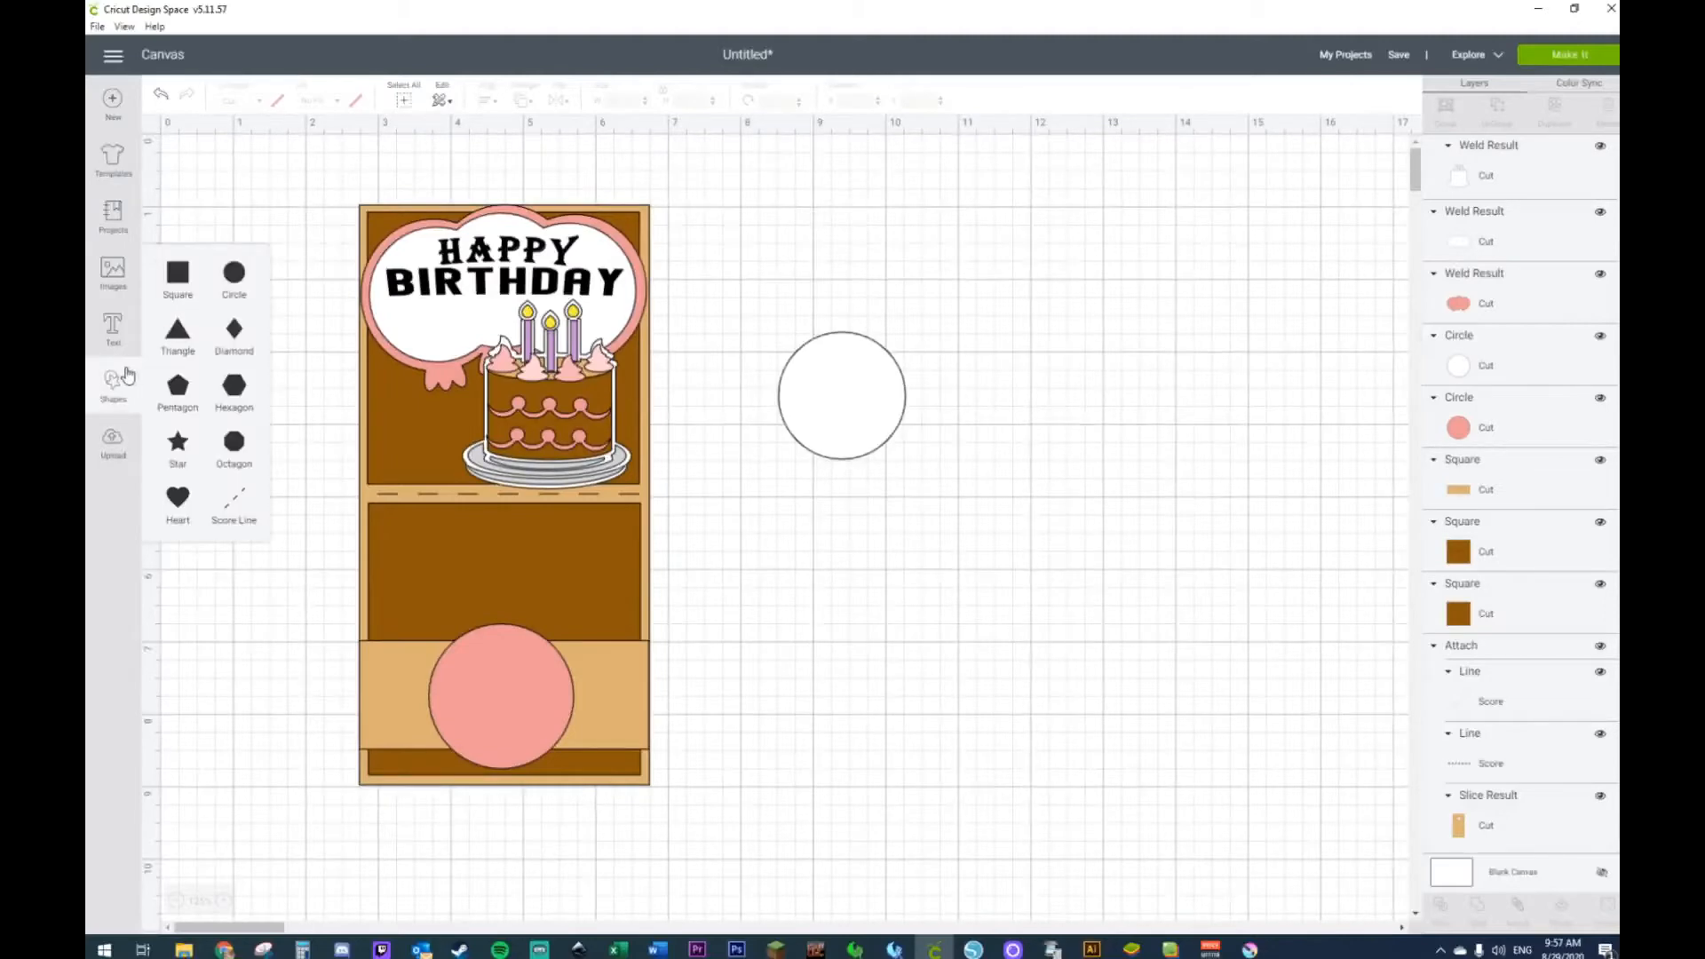
Step: Add the text "From" below the detached white circle and place a duplicate of it directly underneath
left_click(110, 329)
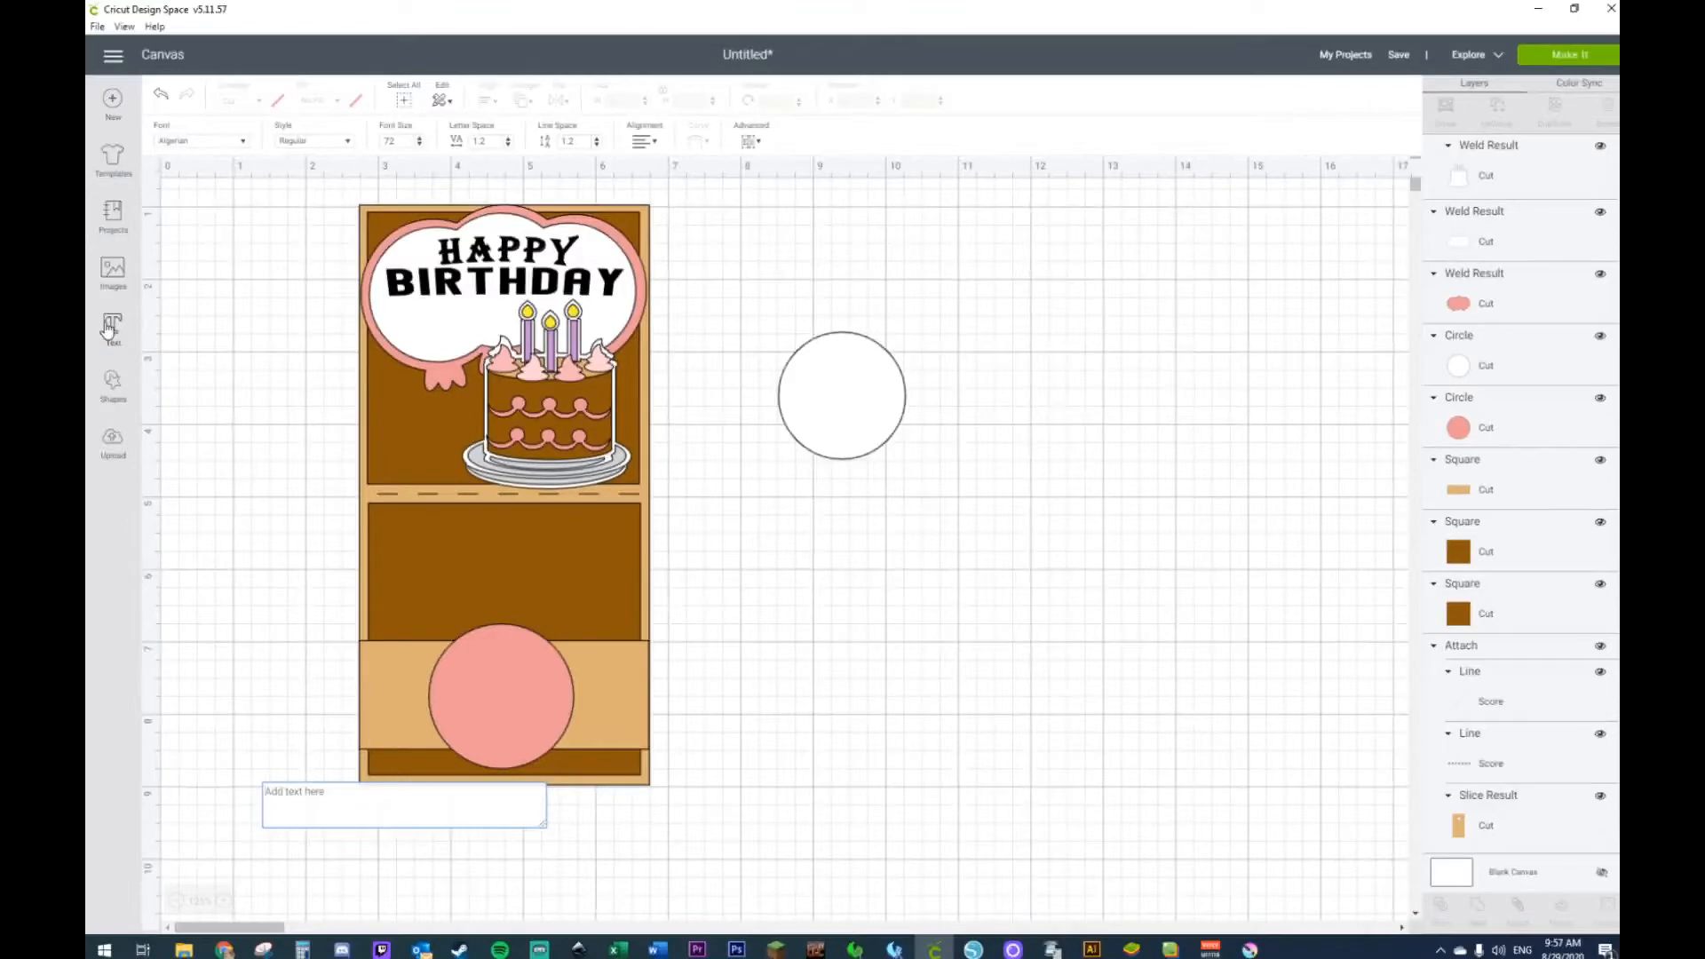
type("From")
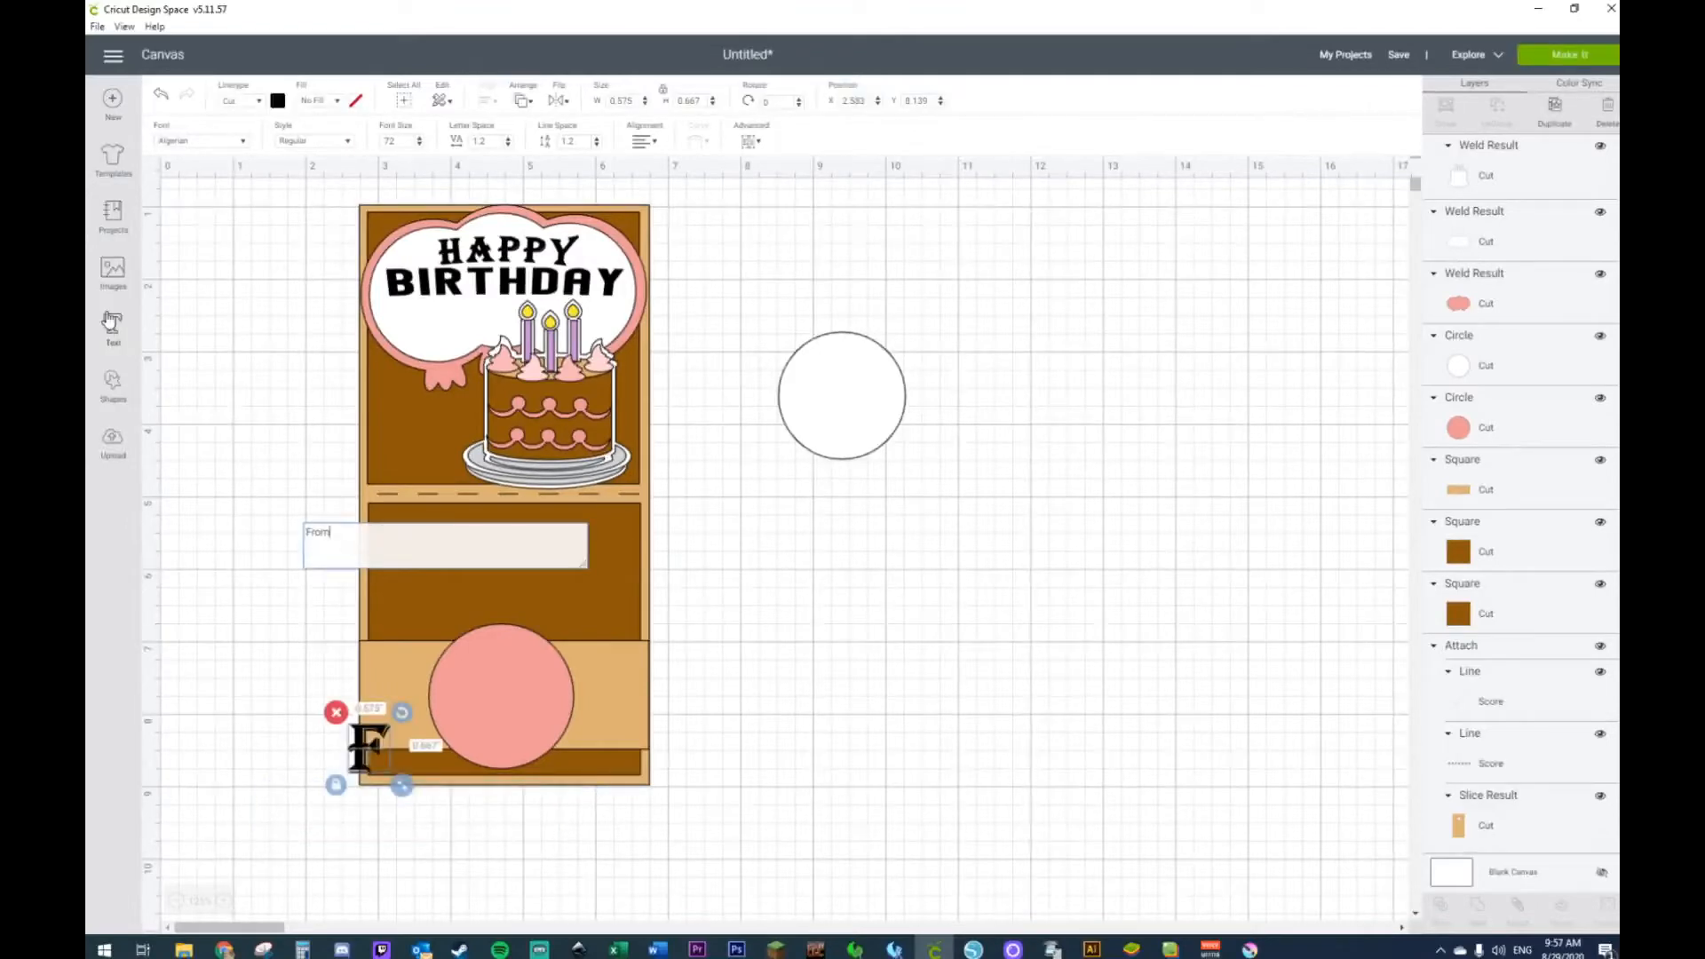
left_click(859, 744)
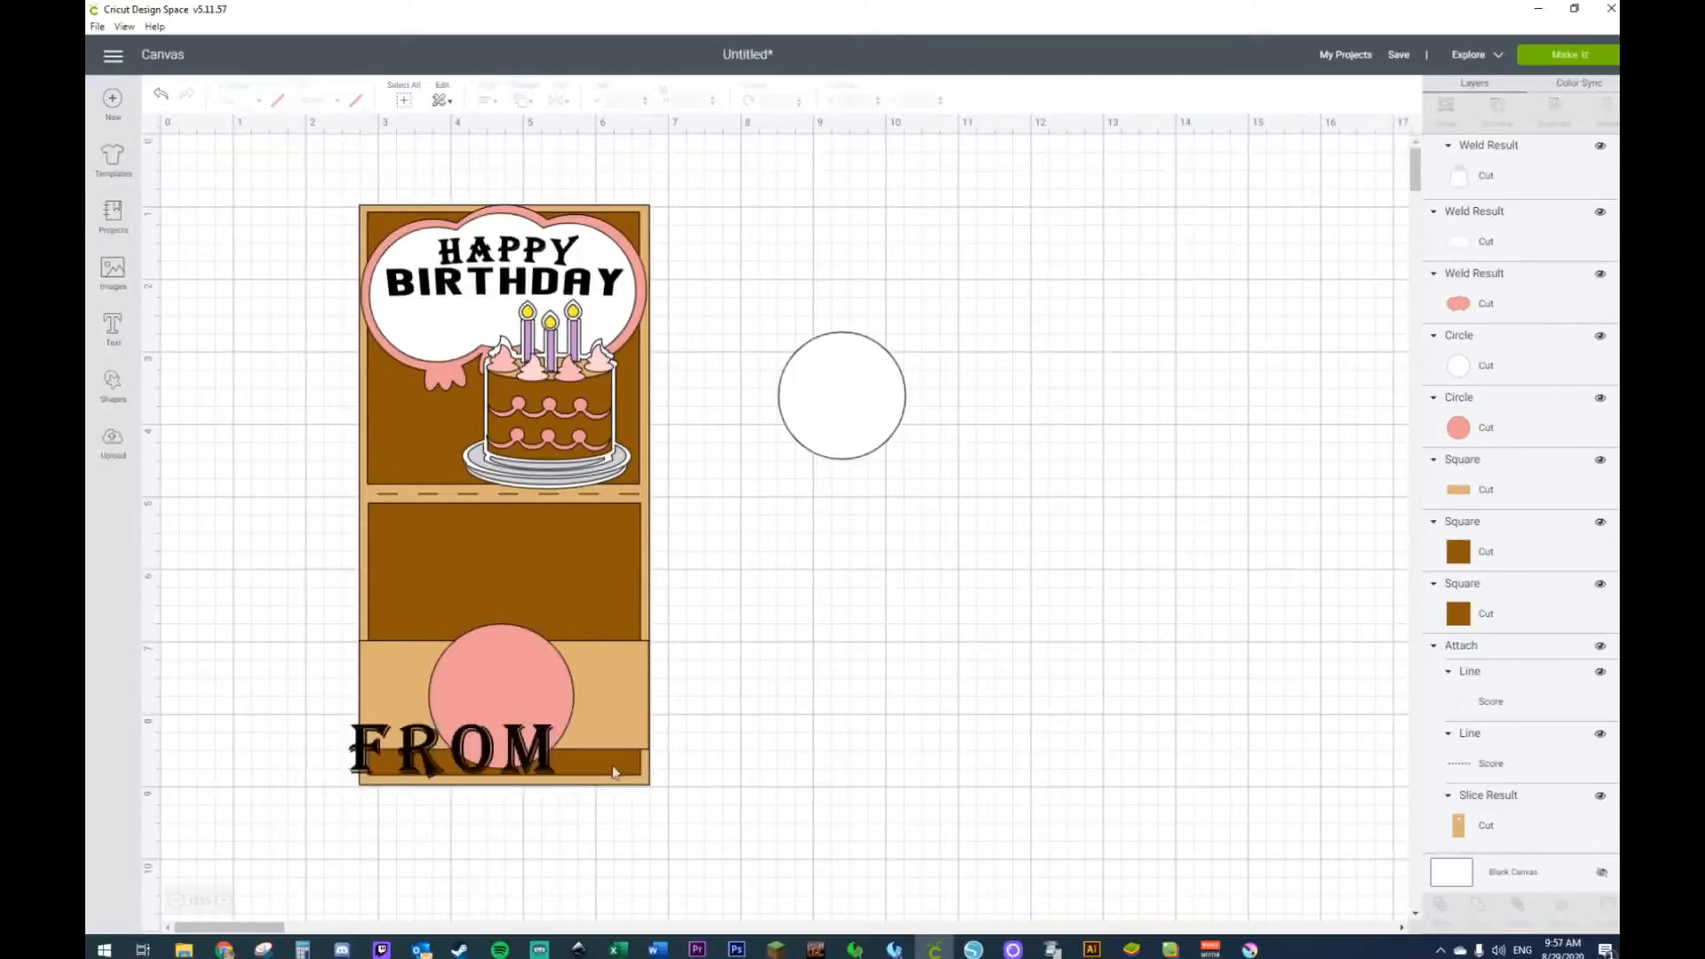
left_click_drag(546, 769, 981, 551)
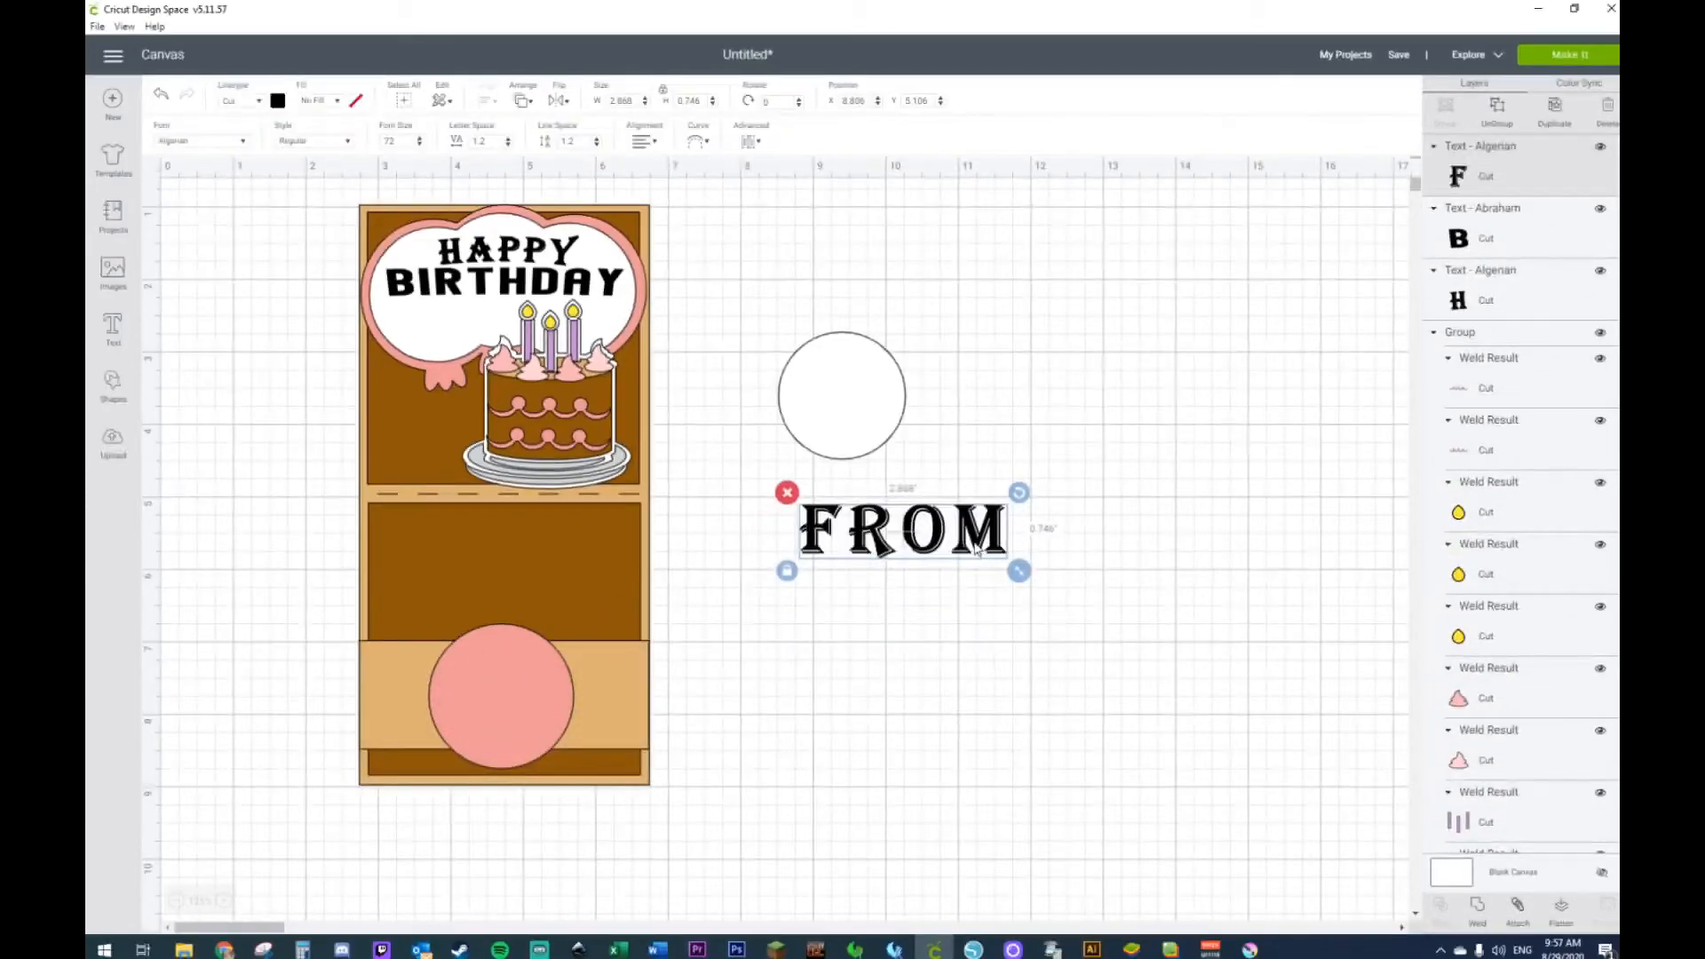
key("ctrl+d")
left_click_drag(998, 584, 954, 641)
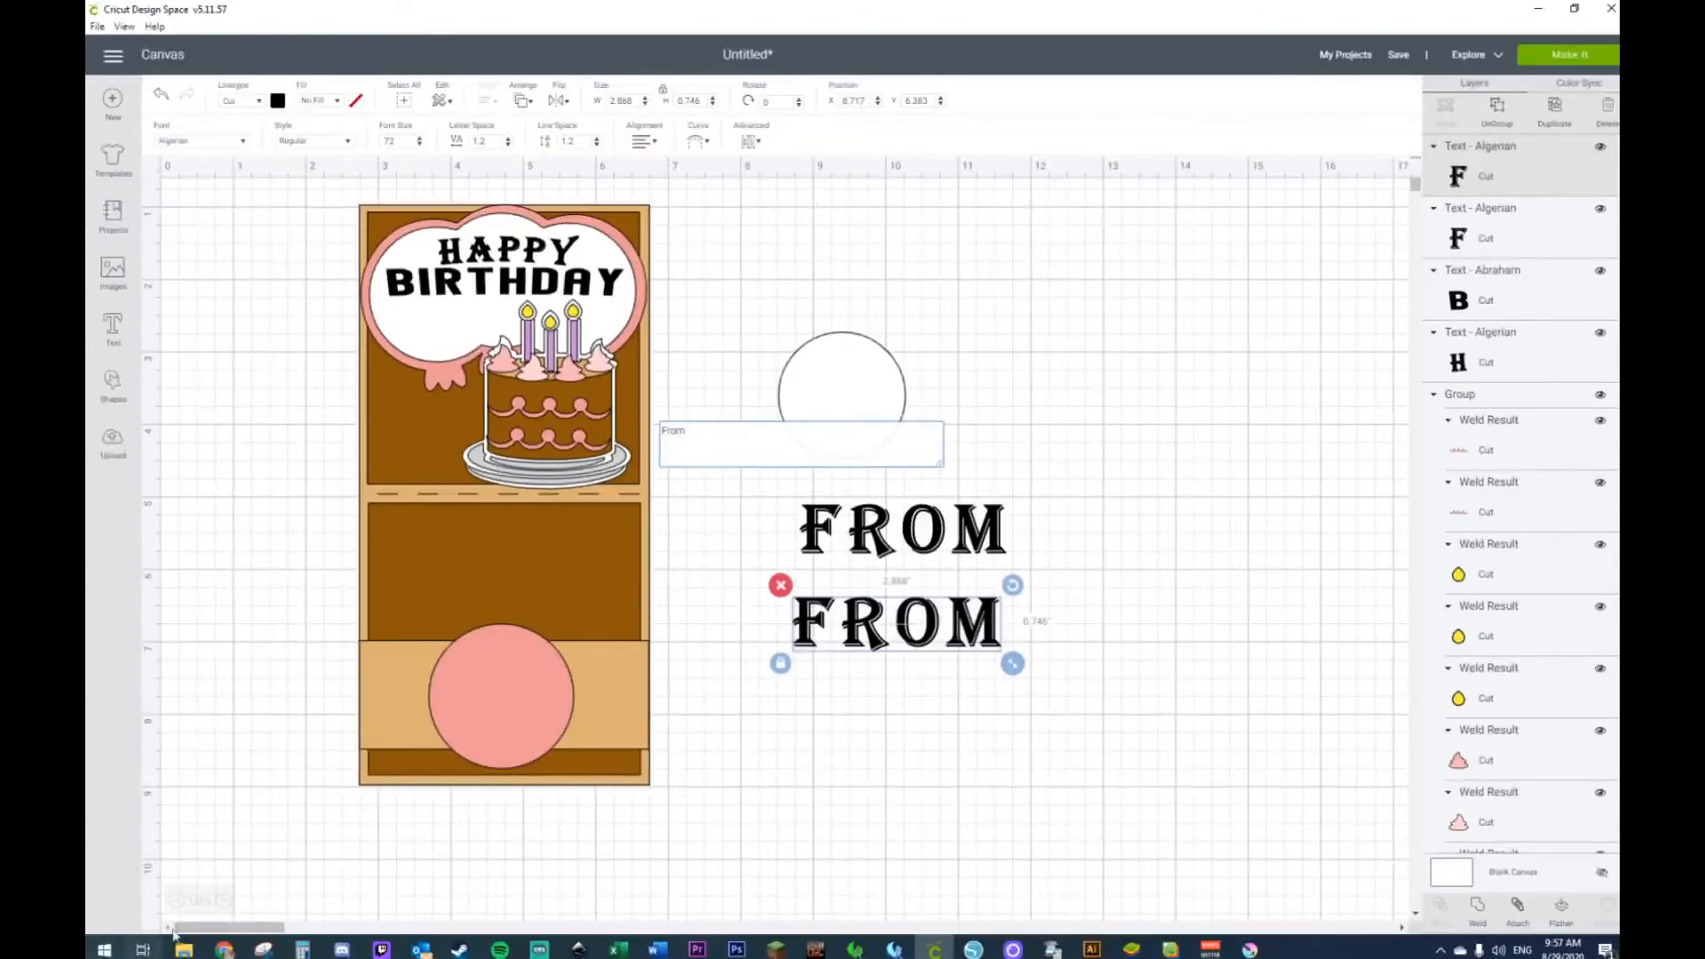
Step: Switch to the browser to check the SpeechChat stream chat, and return to Cricut Design Space
left_click(224, 949)
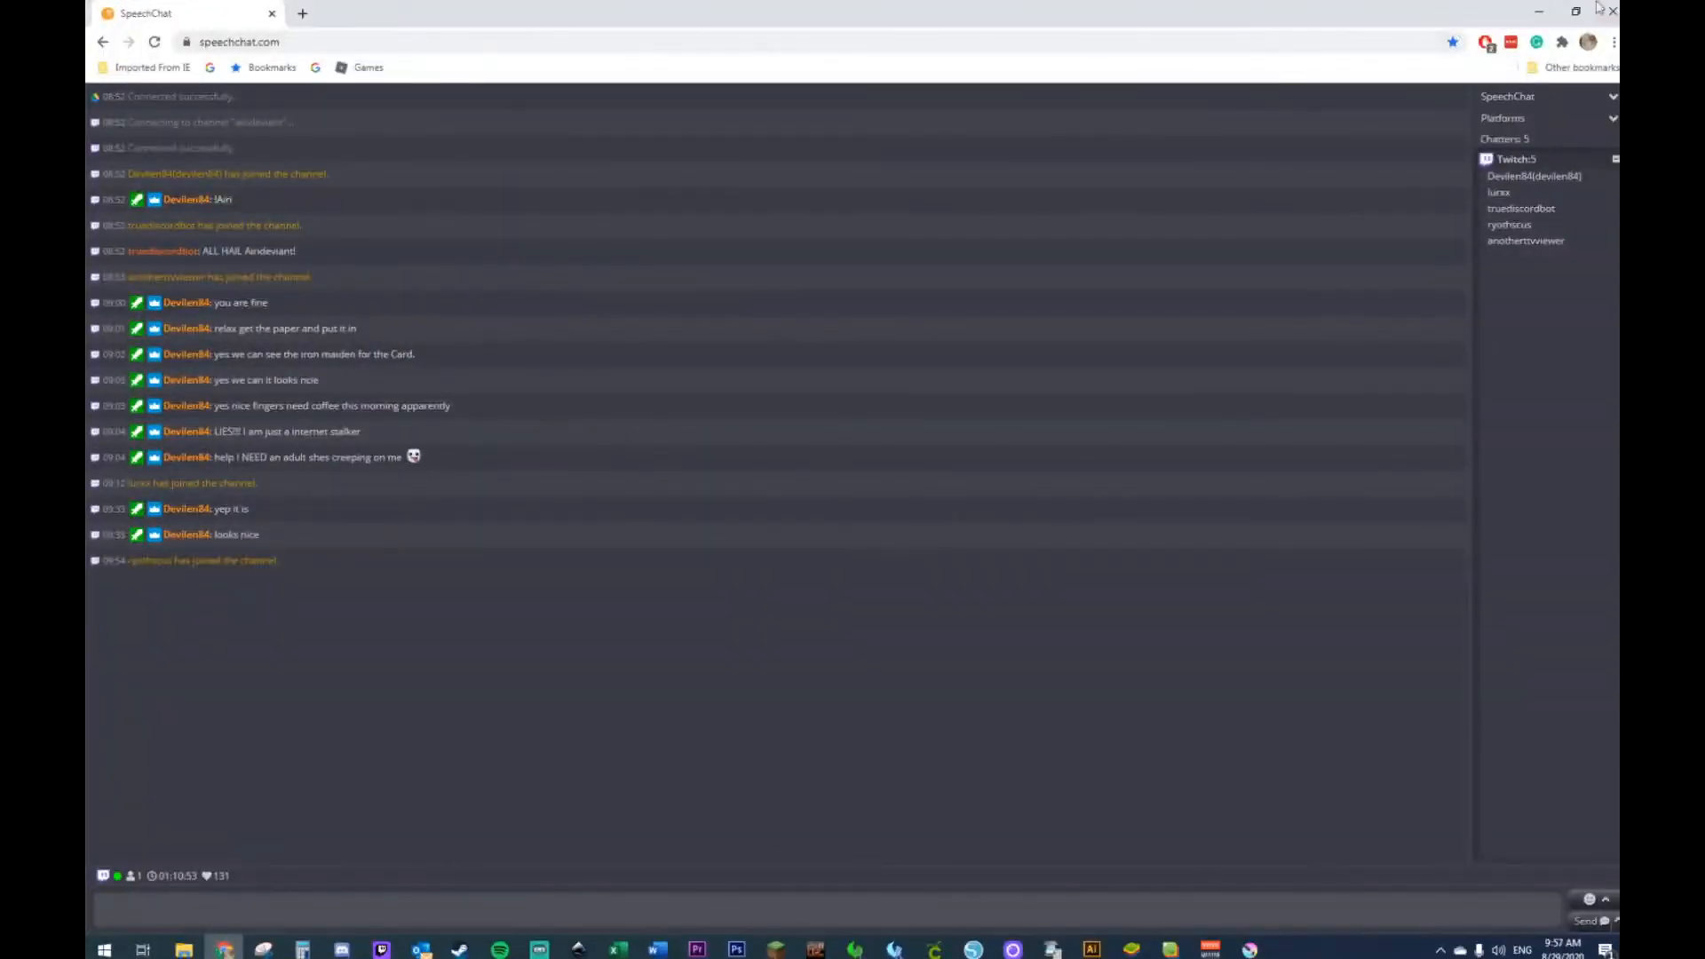
left_click(1538, 11)
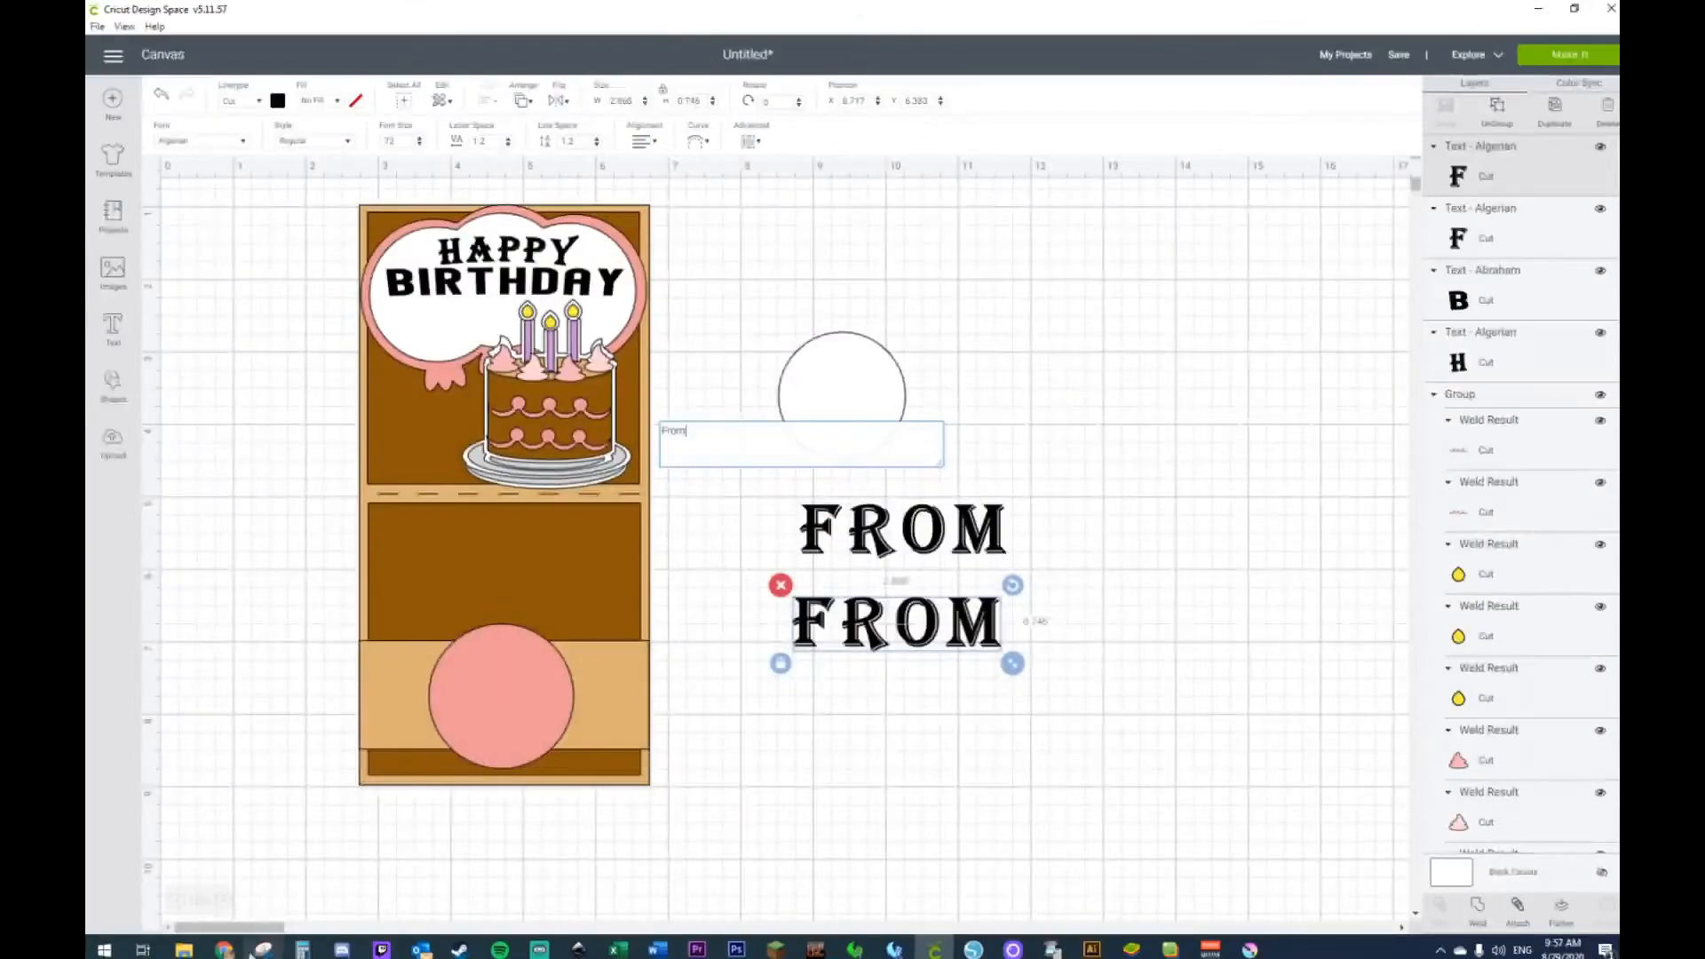
left_click(224, 949)
left_click(224, 949)
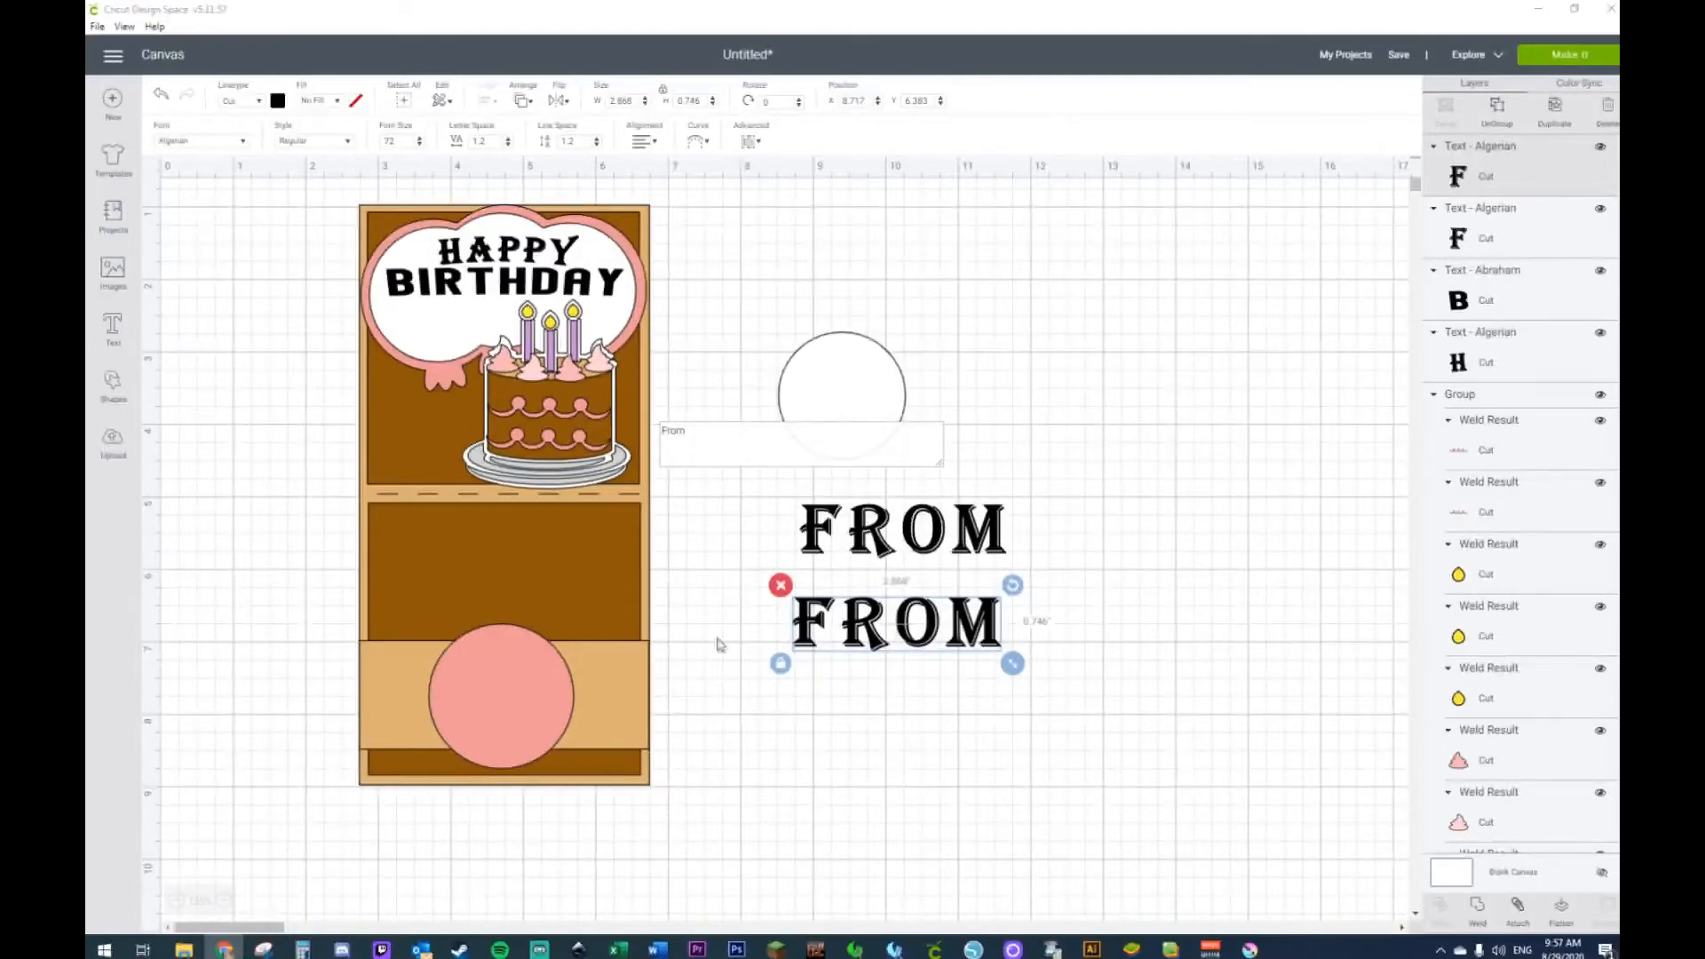
Step: Change the lower duplicate "From" text to "grace baptist church" and move it directly beneath the "From" text
left_click(915, 617)
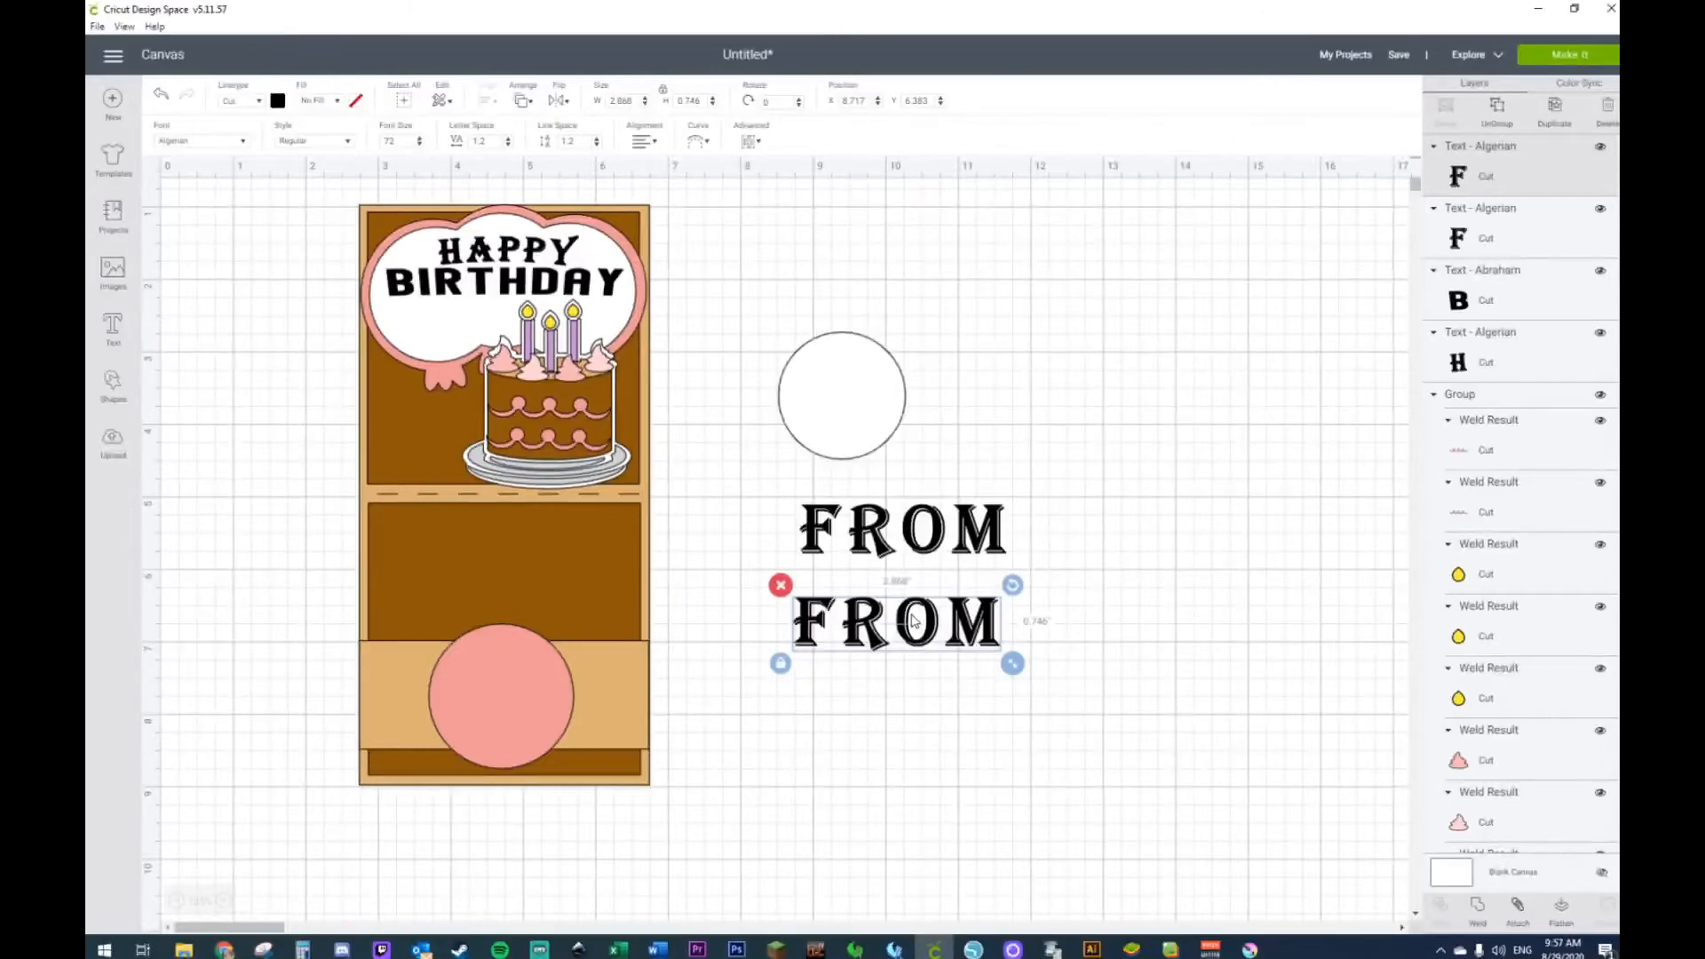
double_click(914, 619)
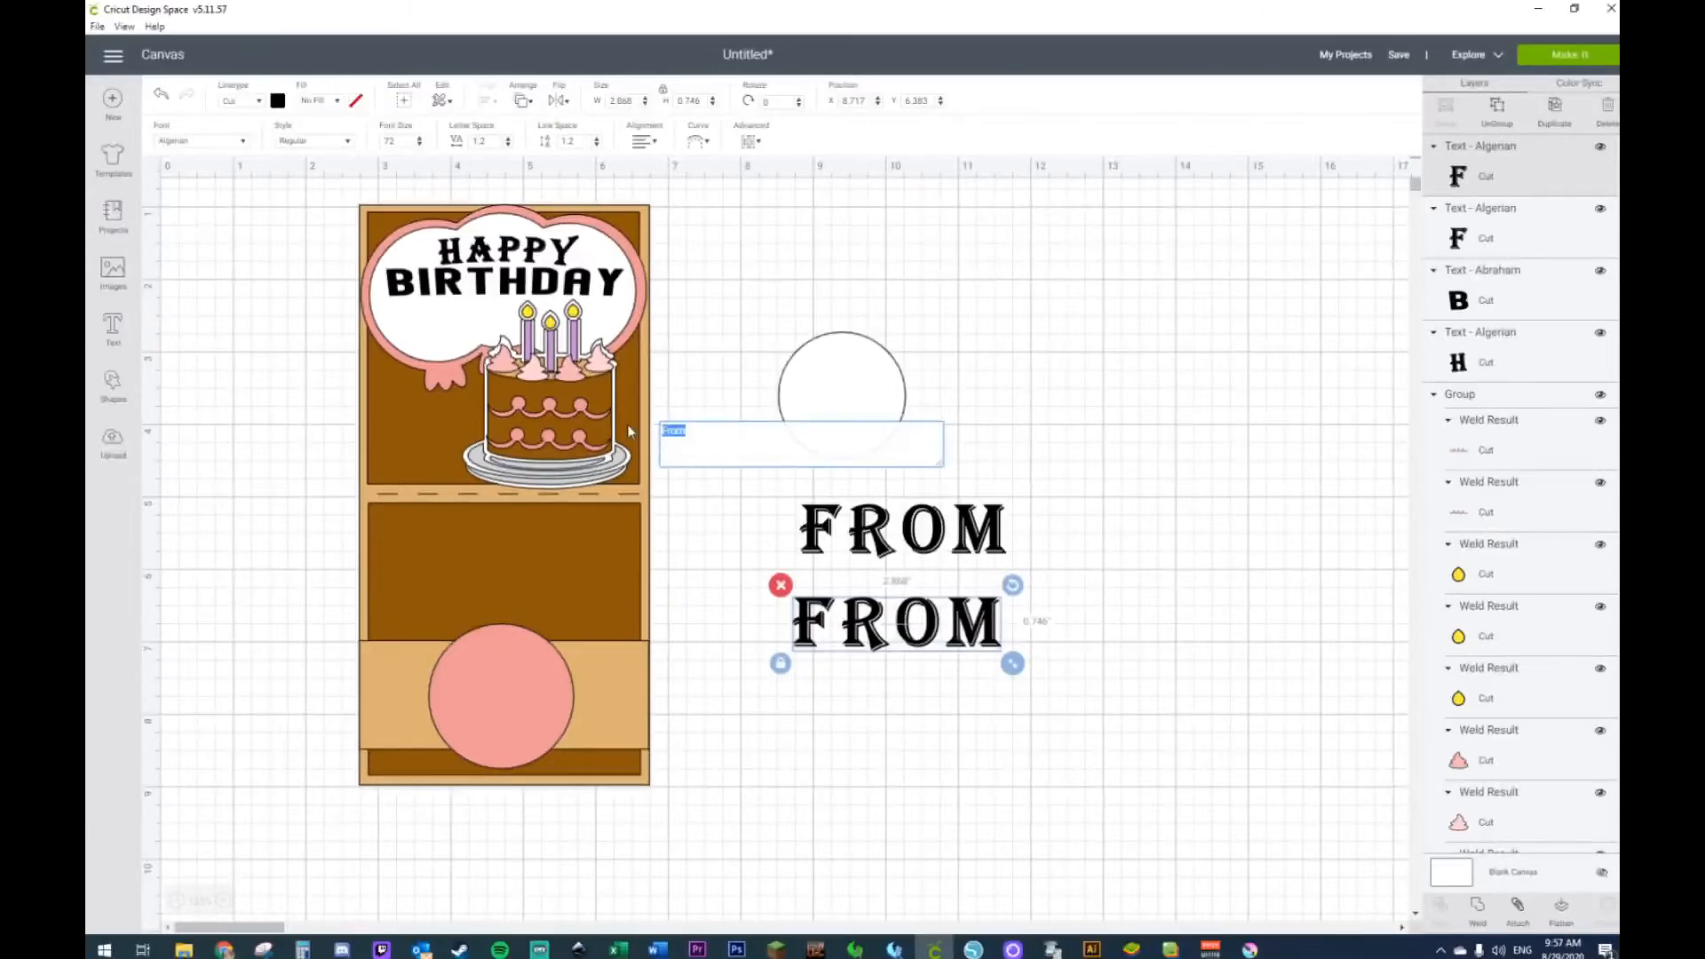
type("grace baptist church")
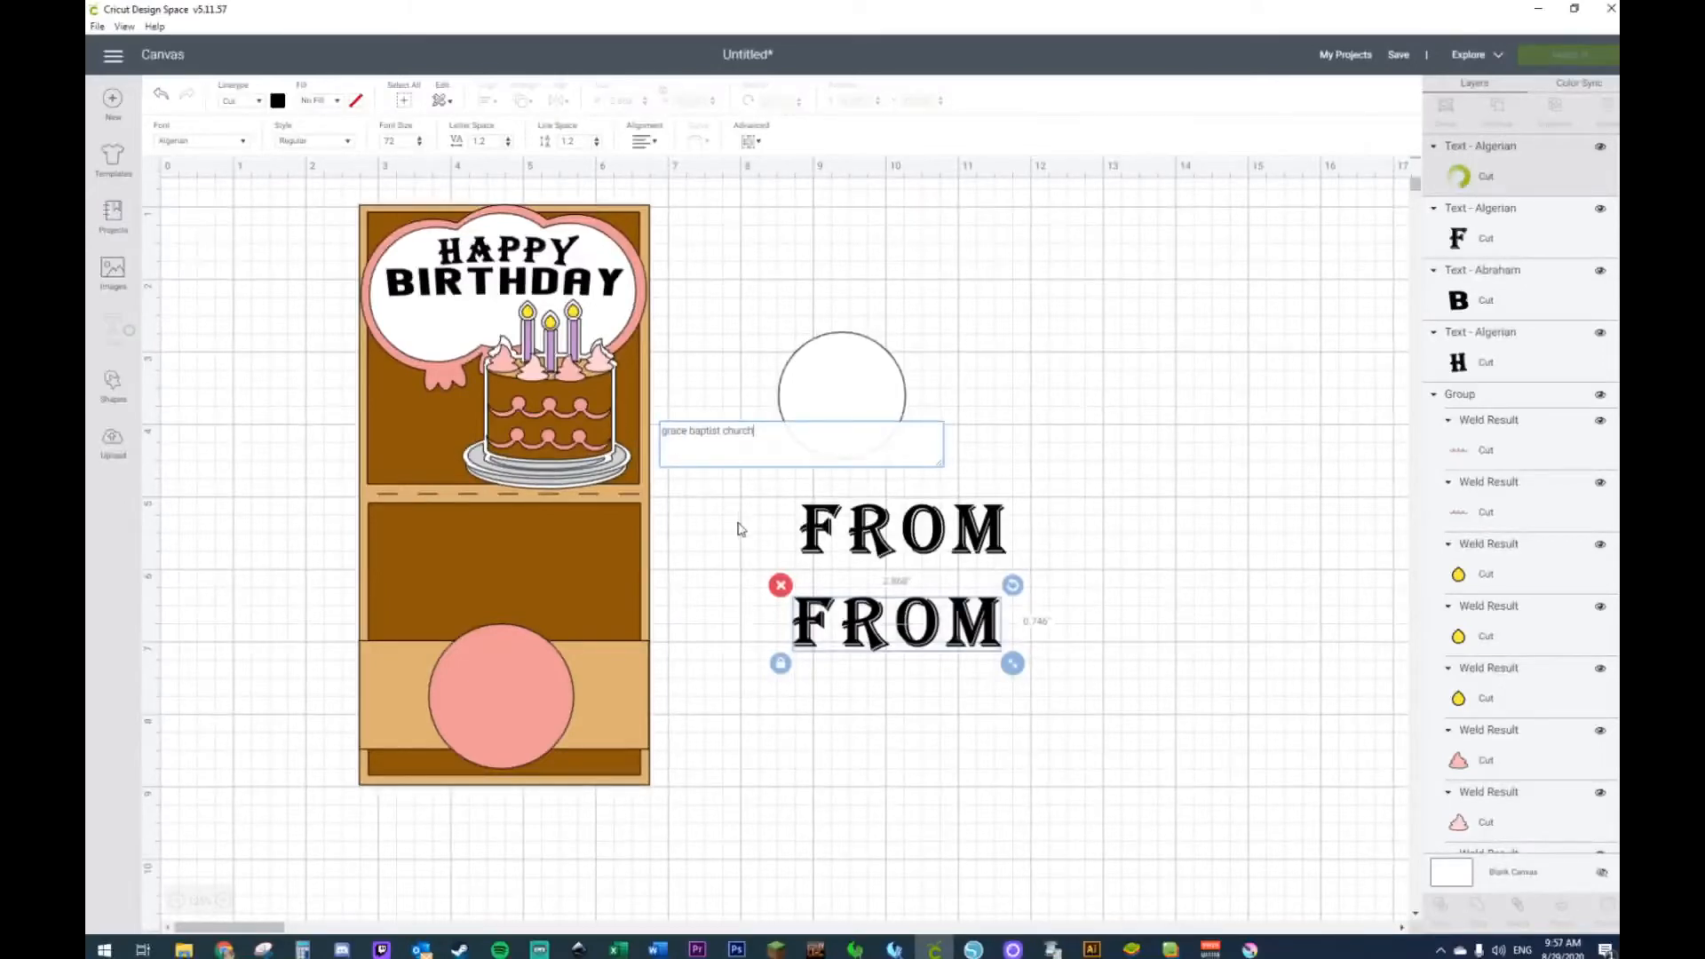
left_click(1012, 749)
left_click_drag(1030, 644, 904, 627)
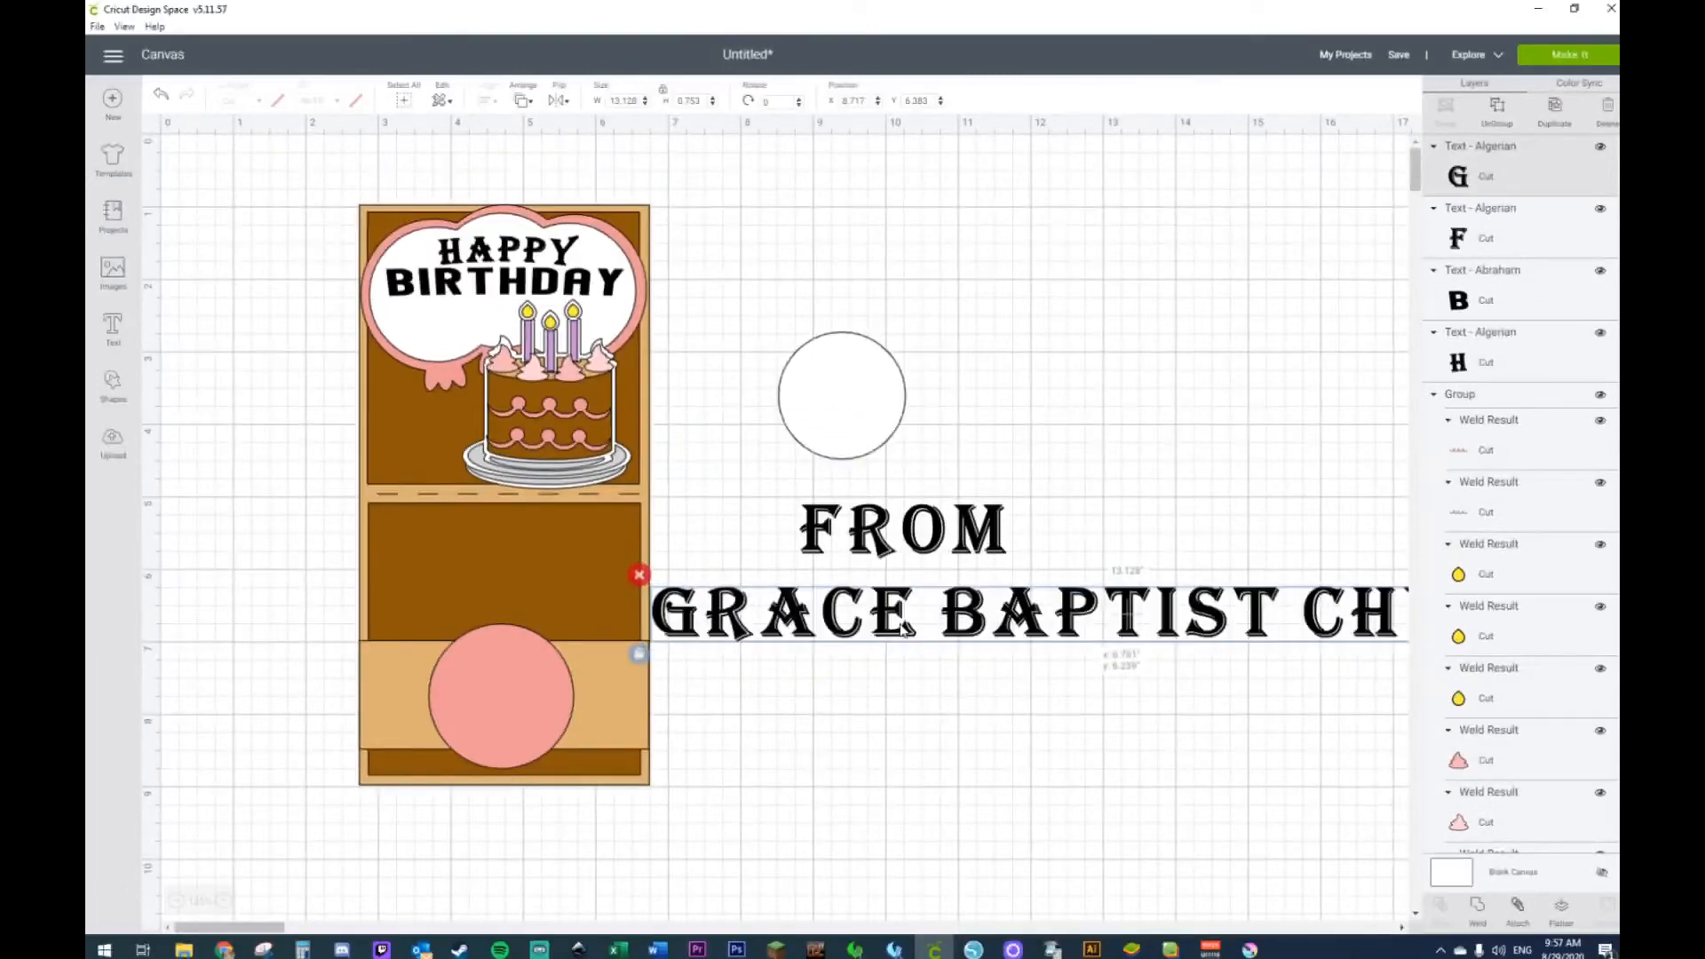
Step: Break the church text onto two lines after the first word and capitalize it as "Grace" over "Baptist Church"
double_click(965, 627)
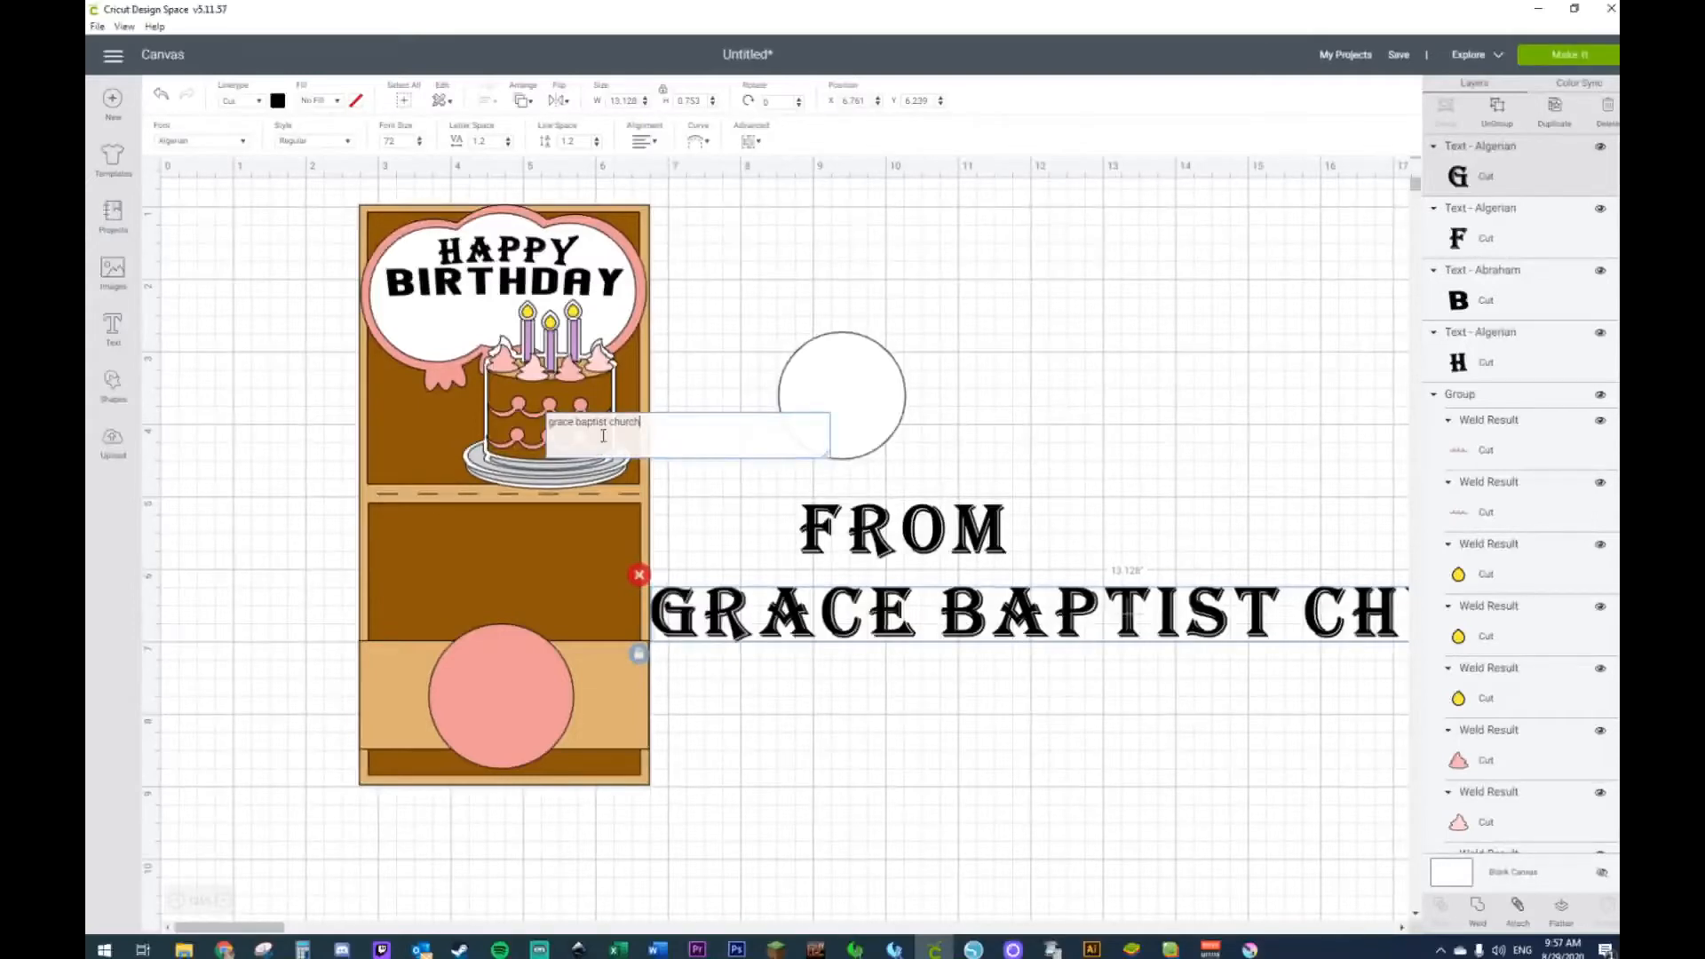
key("Return")
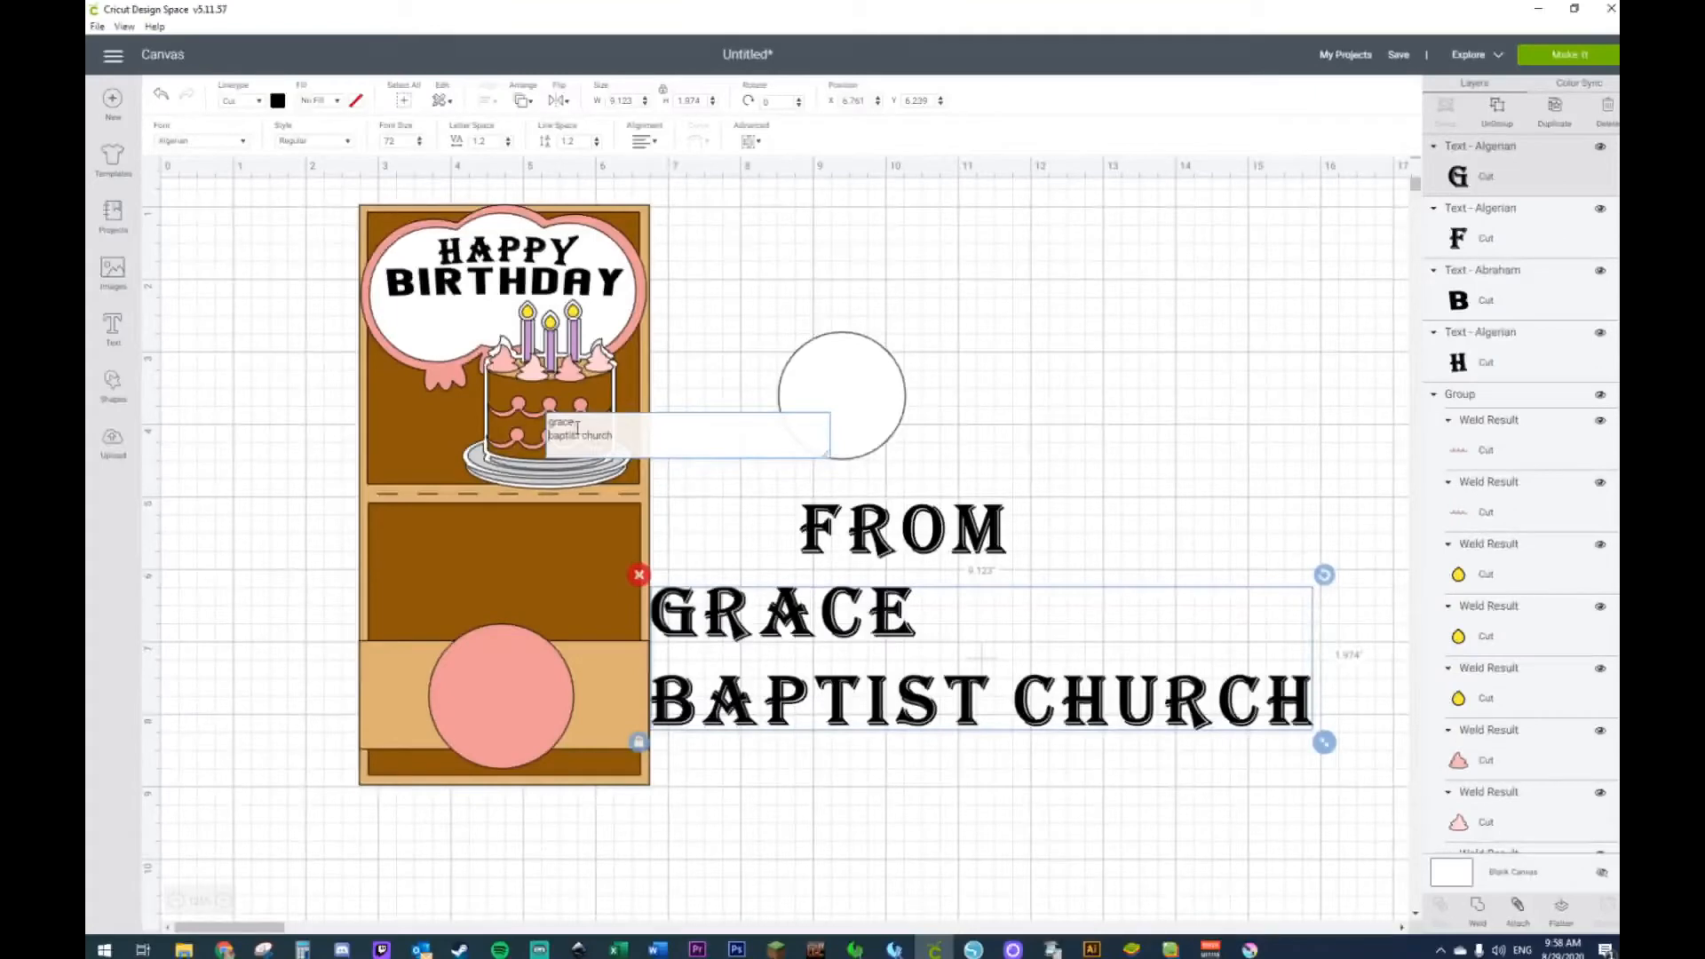
key("BackSpace")
type("G")
key("Down")
key("BackSpace")
type("B")
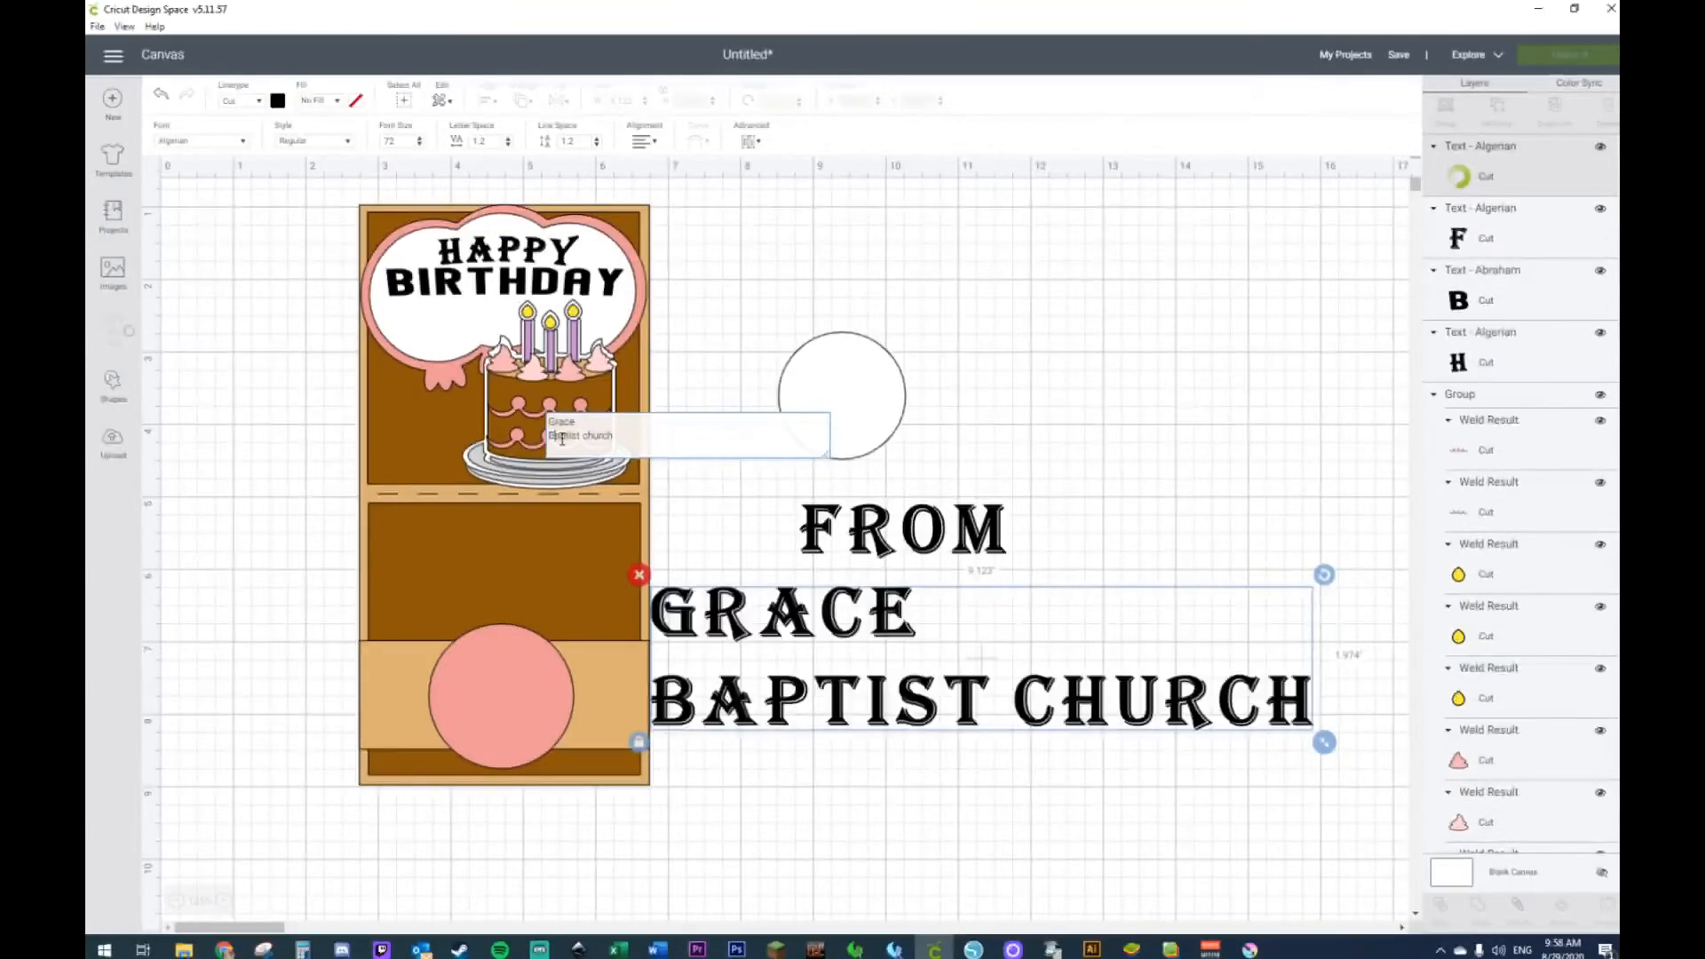
key("Right")
key("Right")
key("Right")
key("BackSpace")
type("CFD")
key("BackSpace")
key("BackSpace")
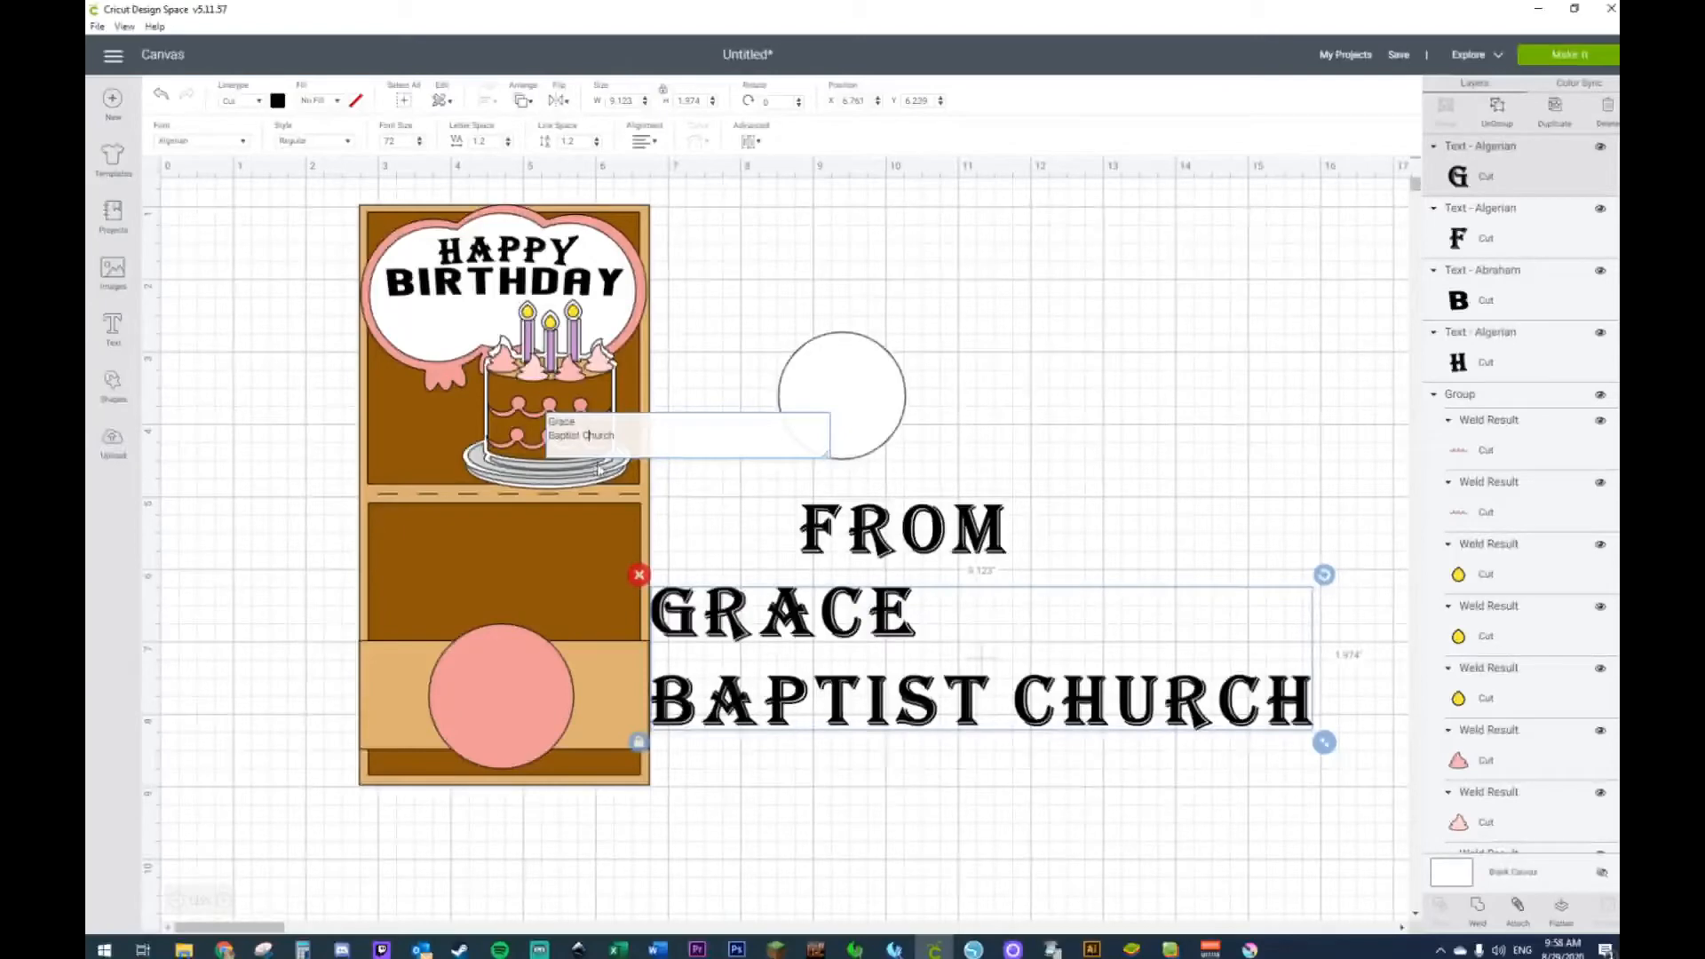
left_click(1059, 755)
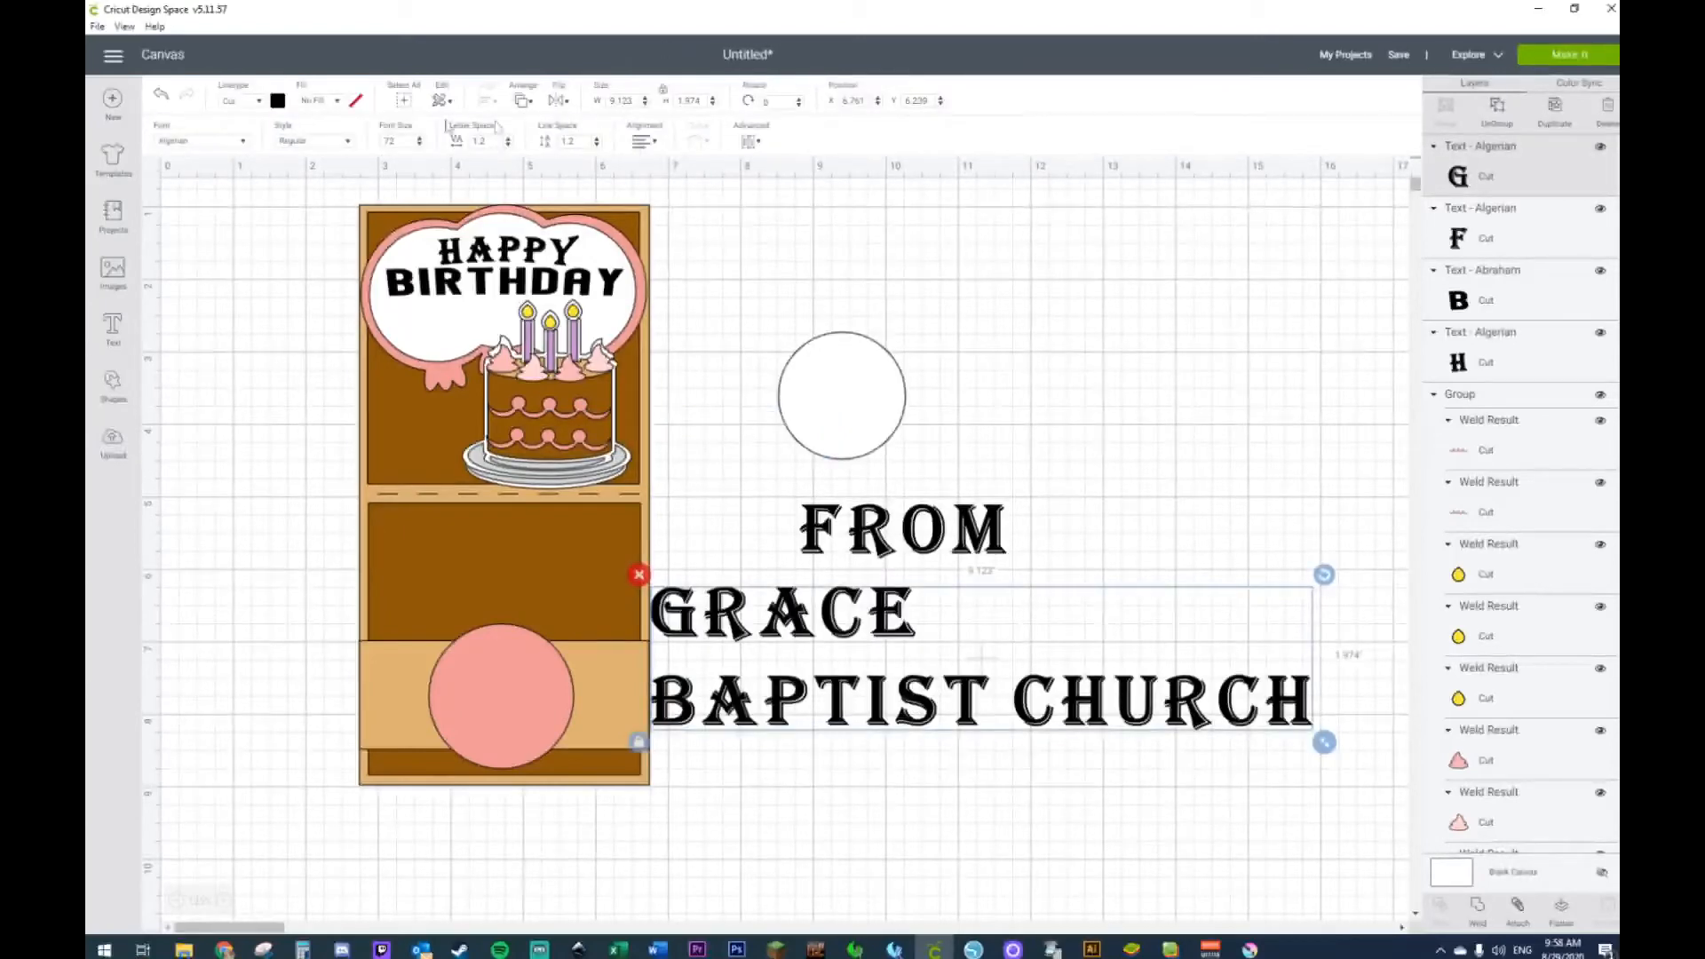
Step: Center the lines of the "Grace Baptist Church" text and align "From" horizontally centered above them
left_click(636, 142)
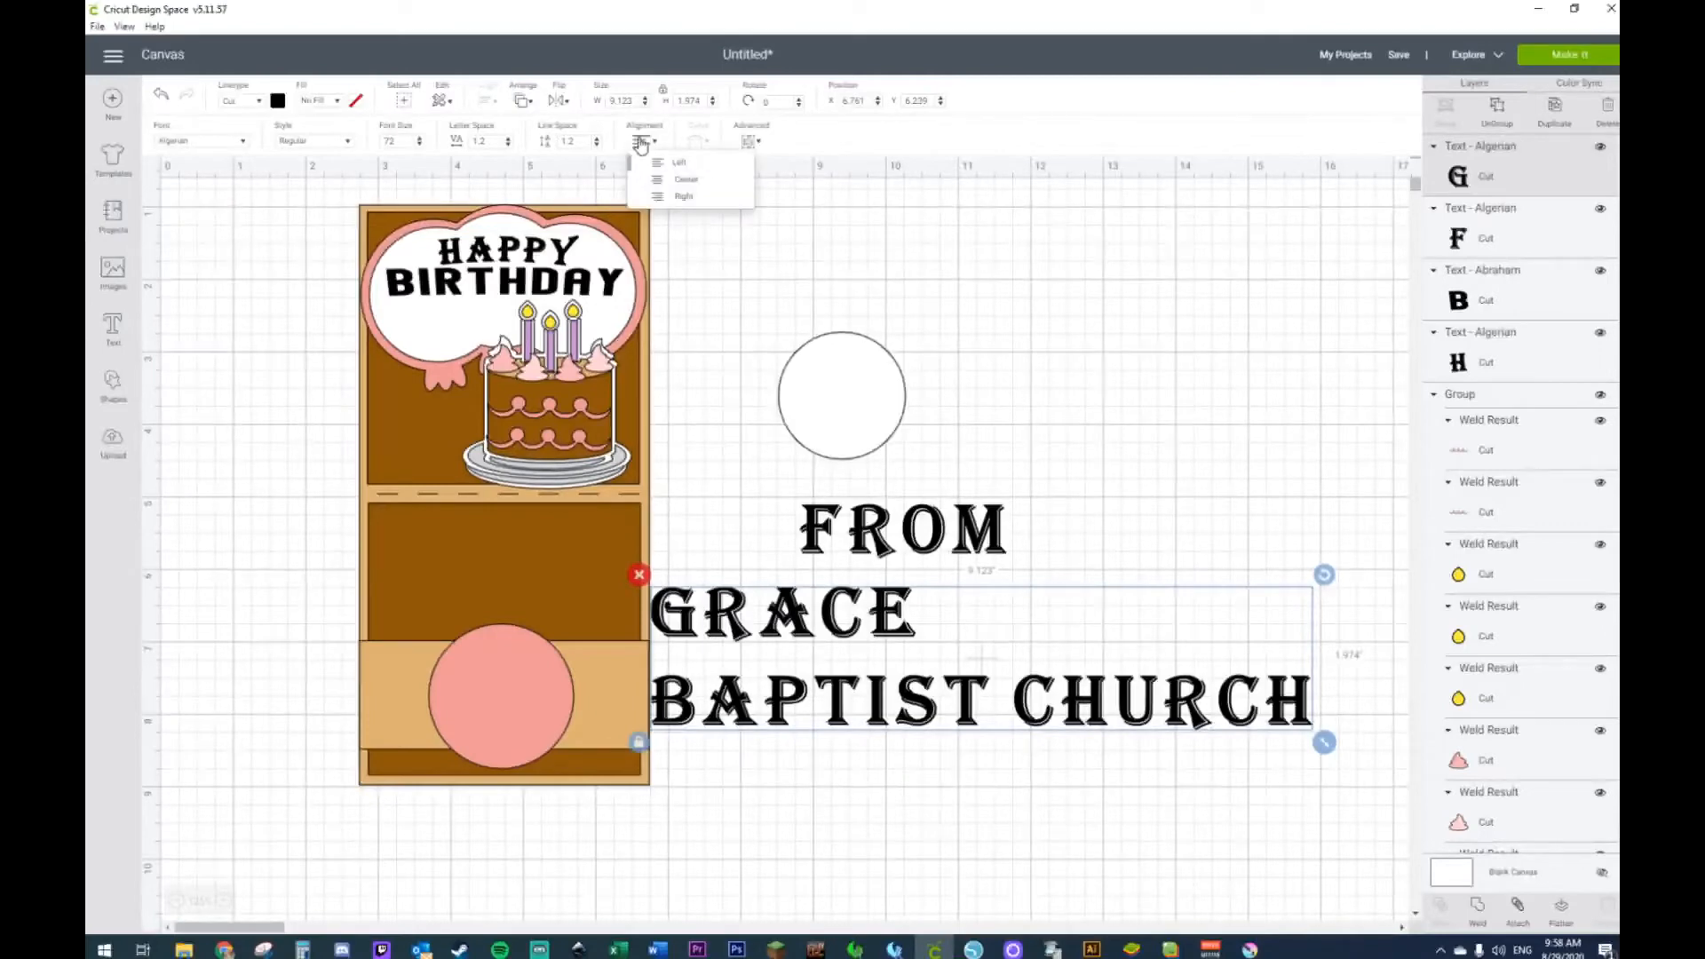
left_click(670, 180)
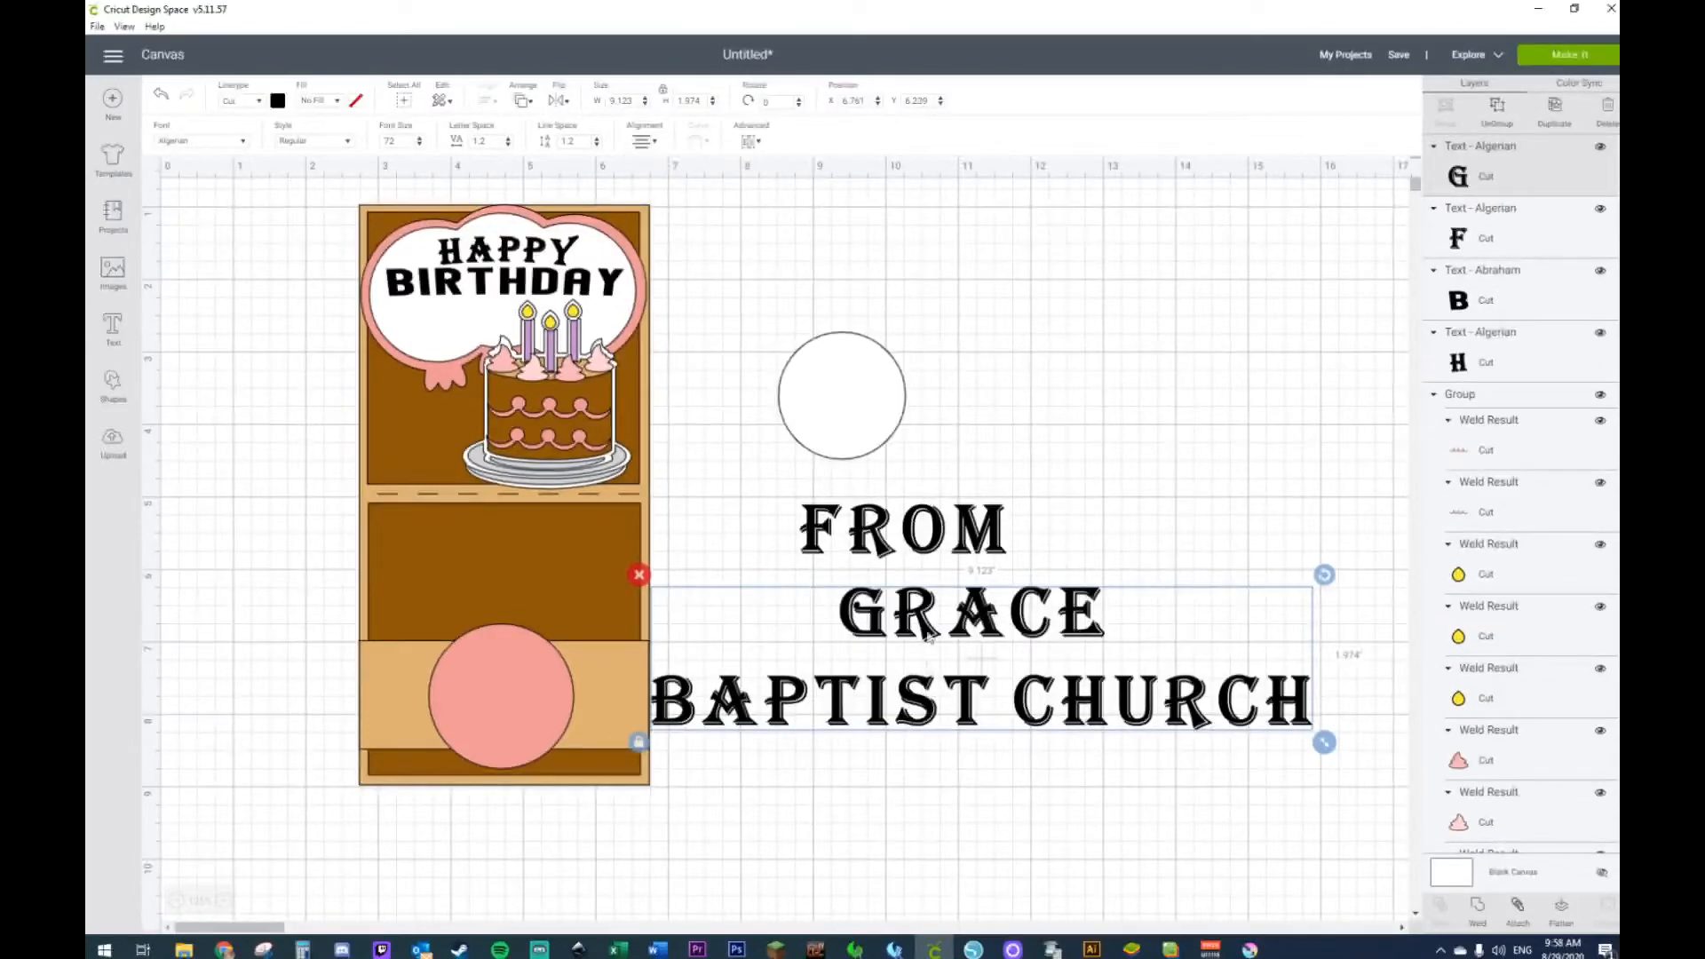
left_click_drag(911, 528, 974, 535)
left_click_drag(983, 446, 1029, 817)
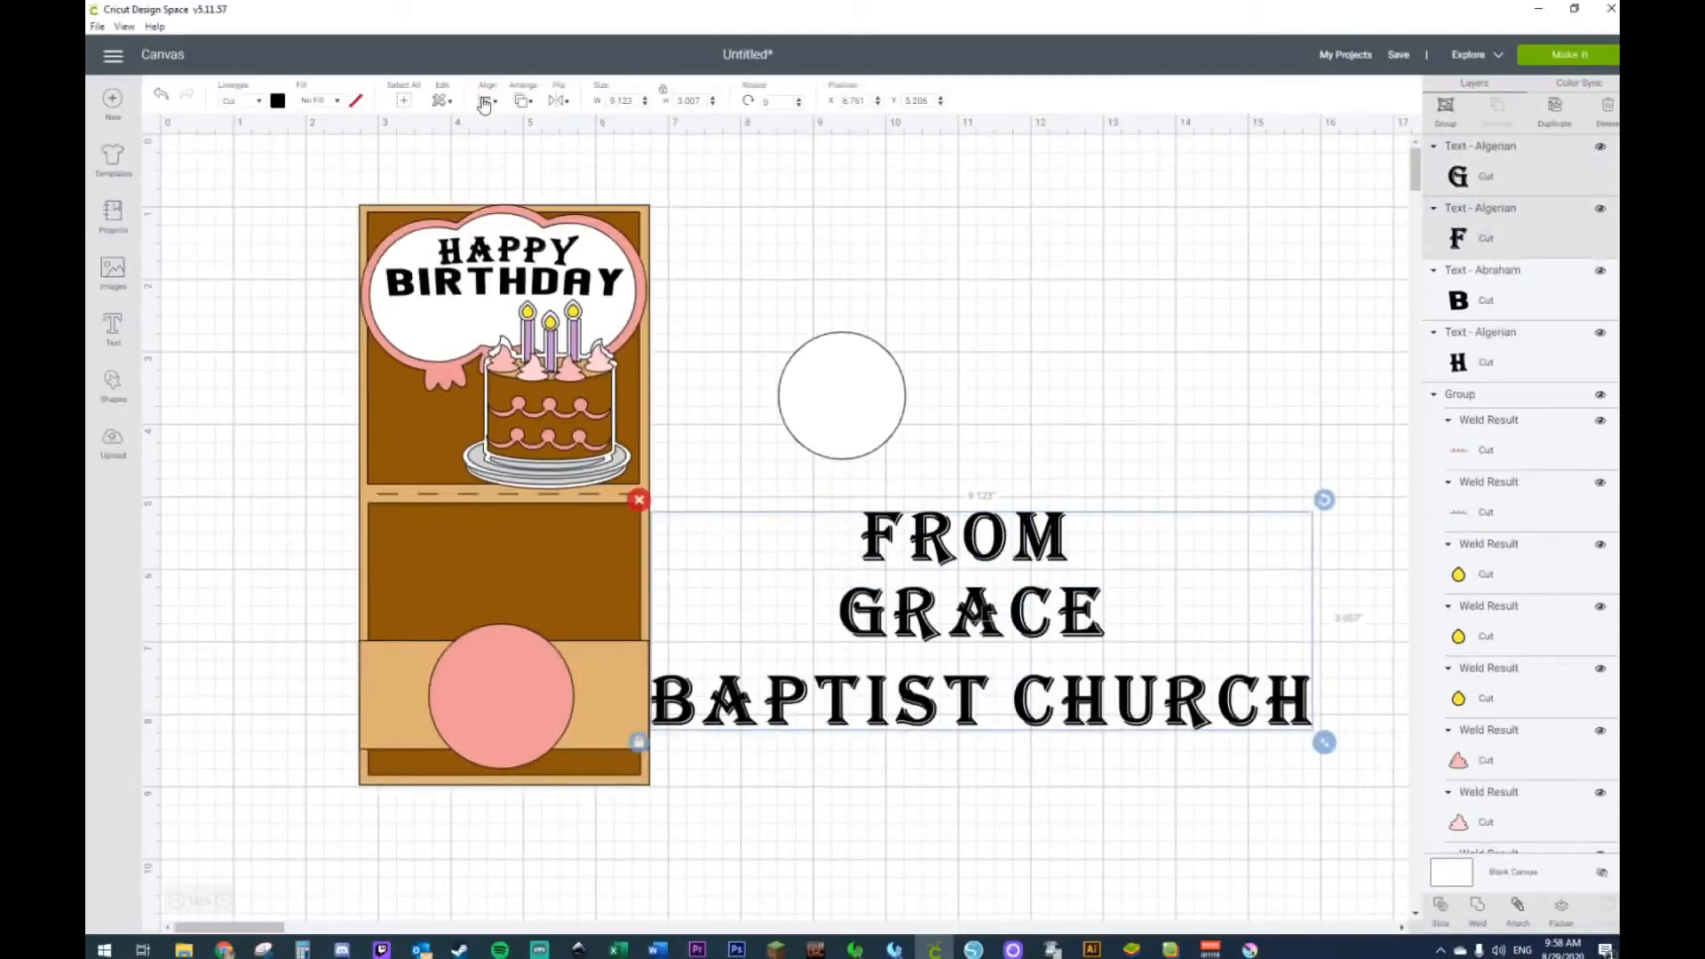
left_click(484, 104)
left_click(522, 179)
left_click(1130, 417)
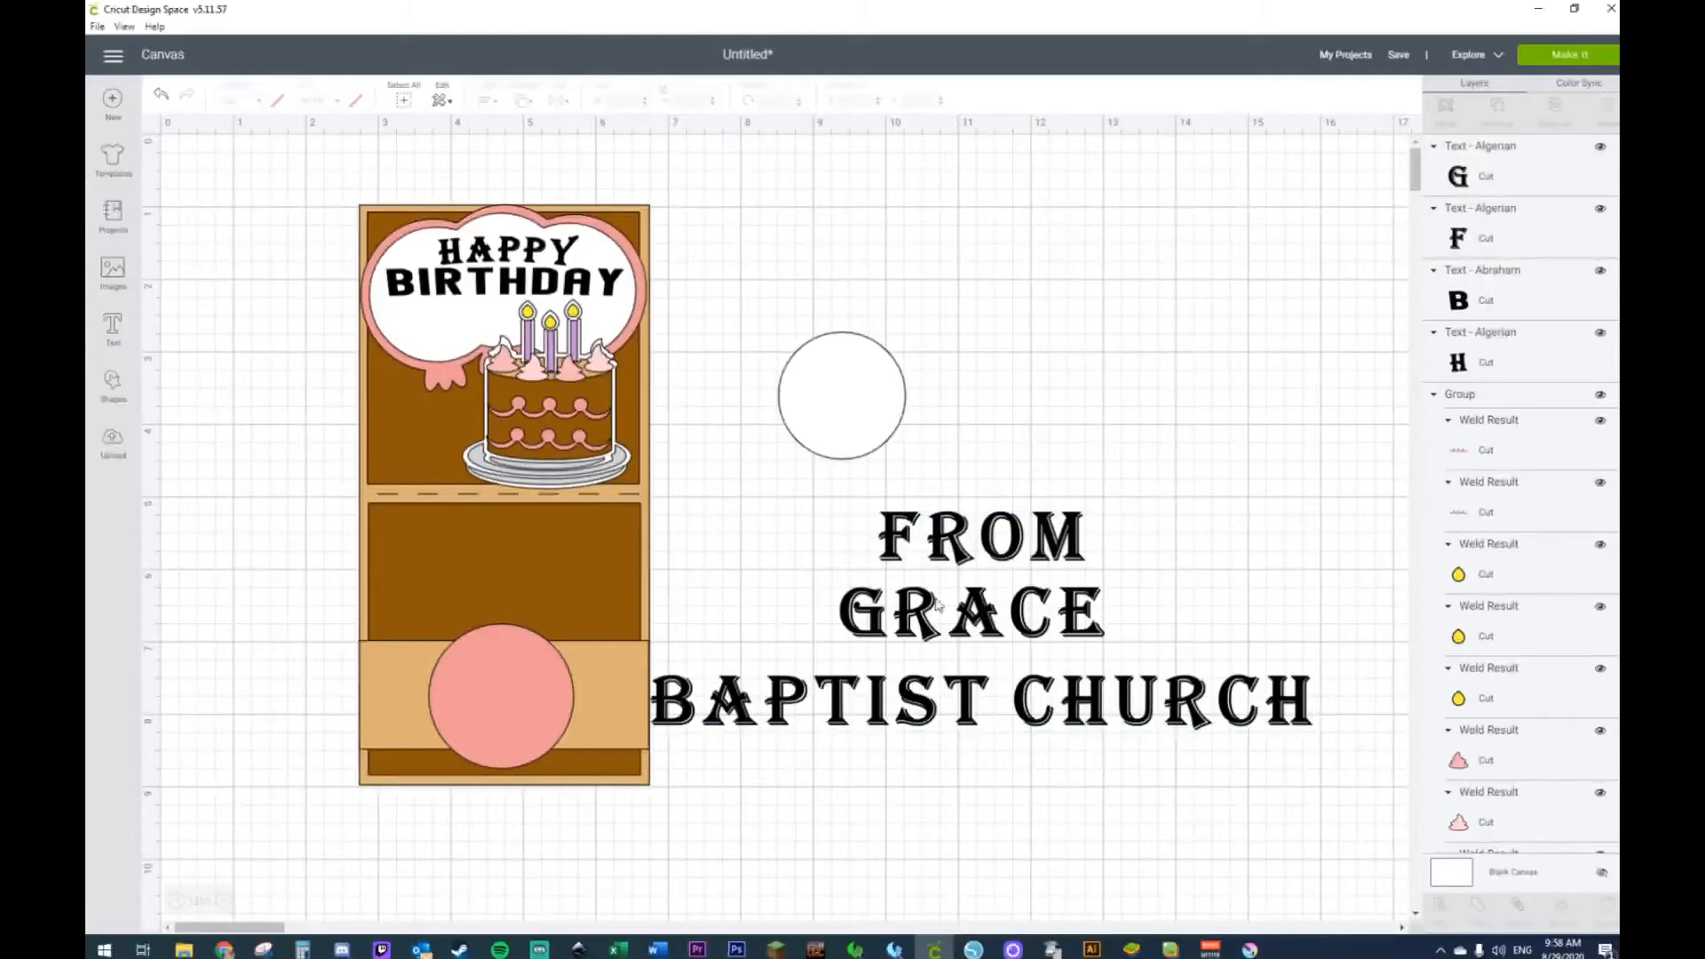
left_click_drag(1021, 419, 1042, 756)
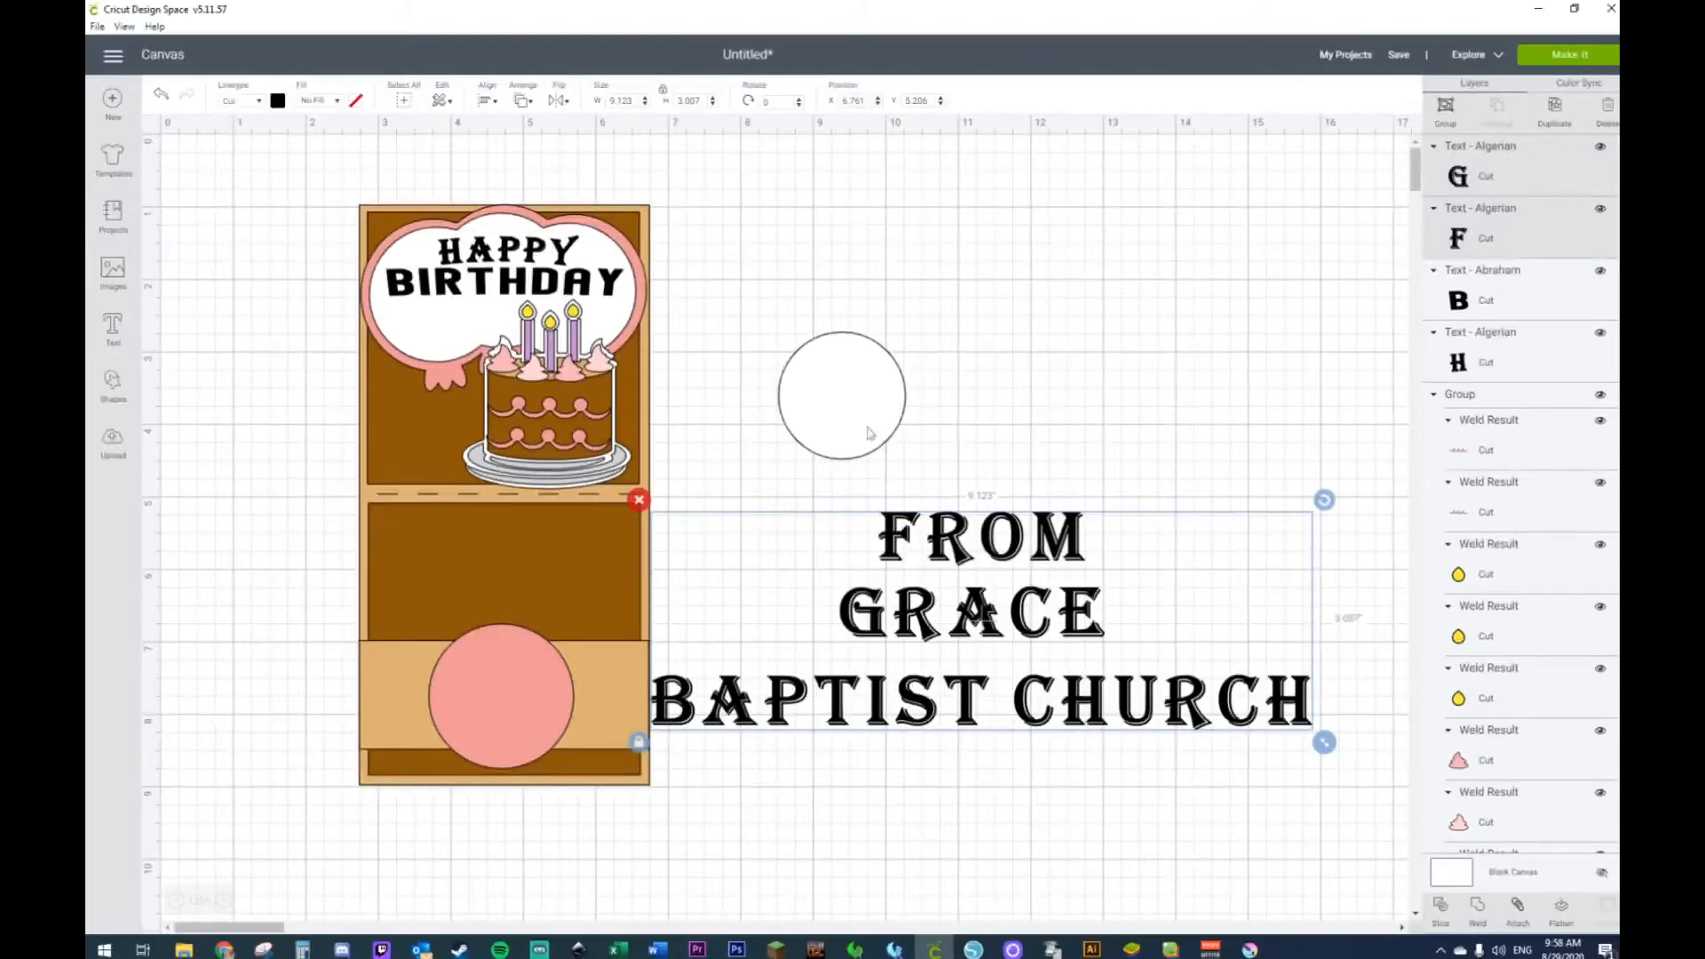
left_click(928, 435)
Step: Try the Amarillo script font on the "From" text
left_click(997, 533)
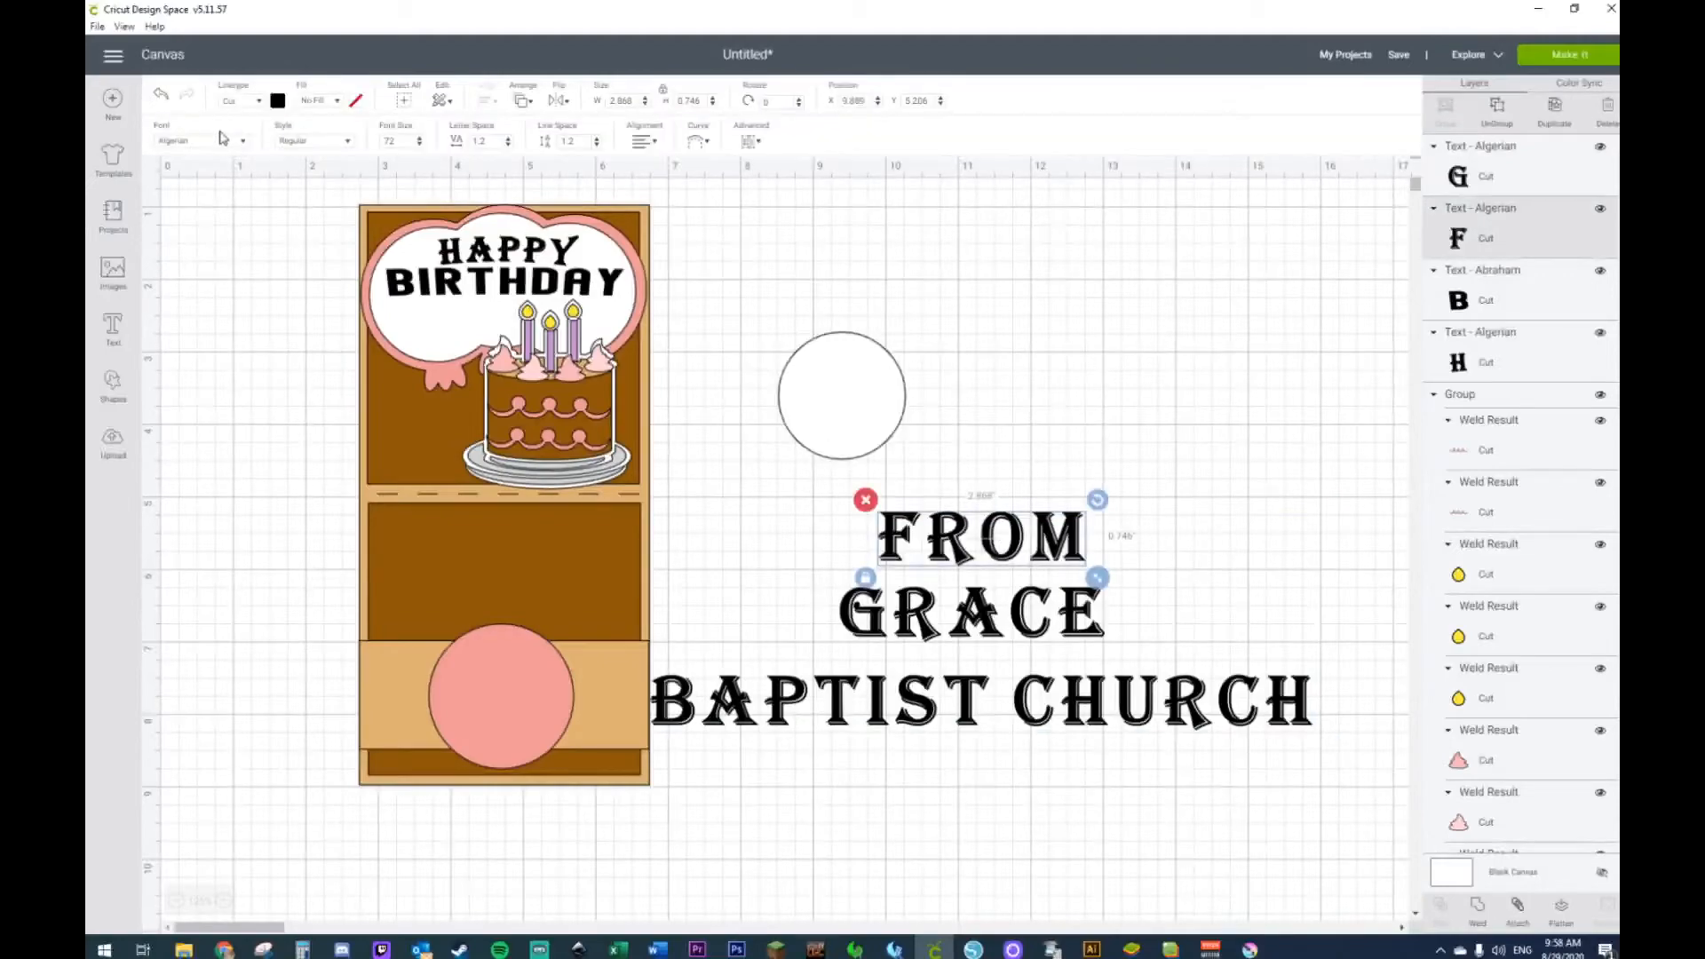
left_click(214, 142)
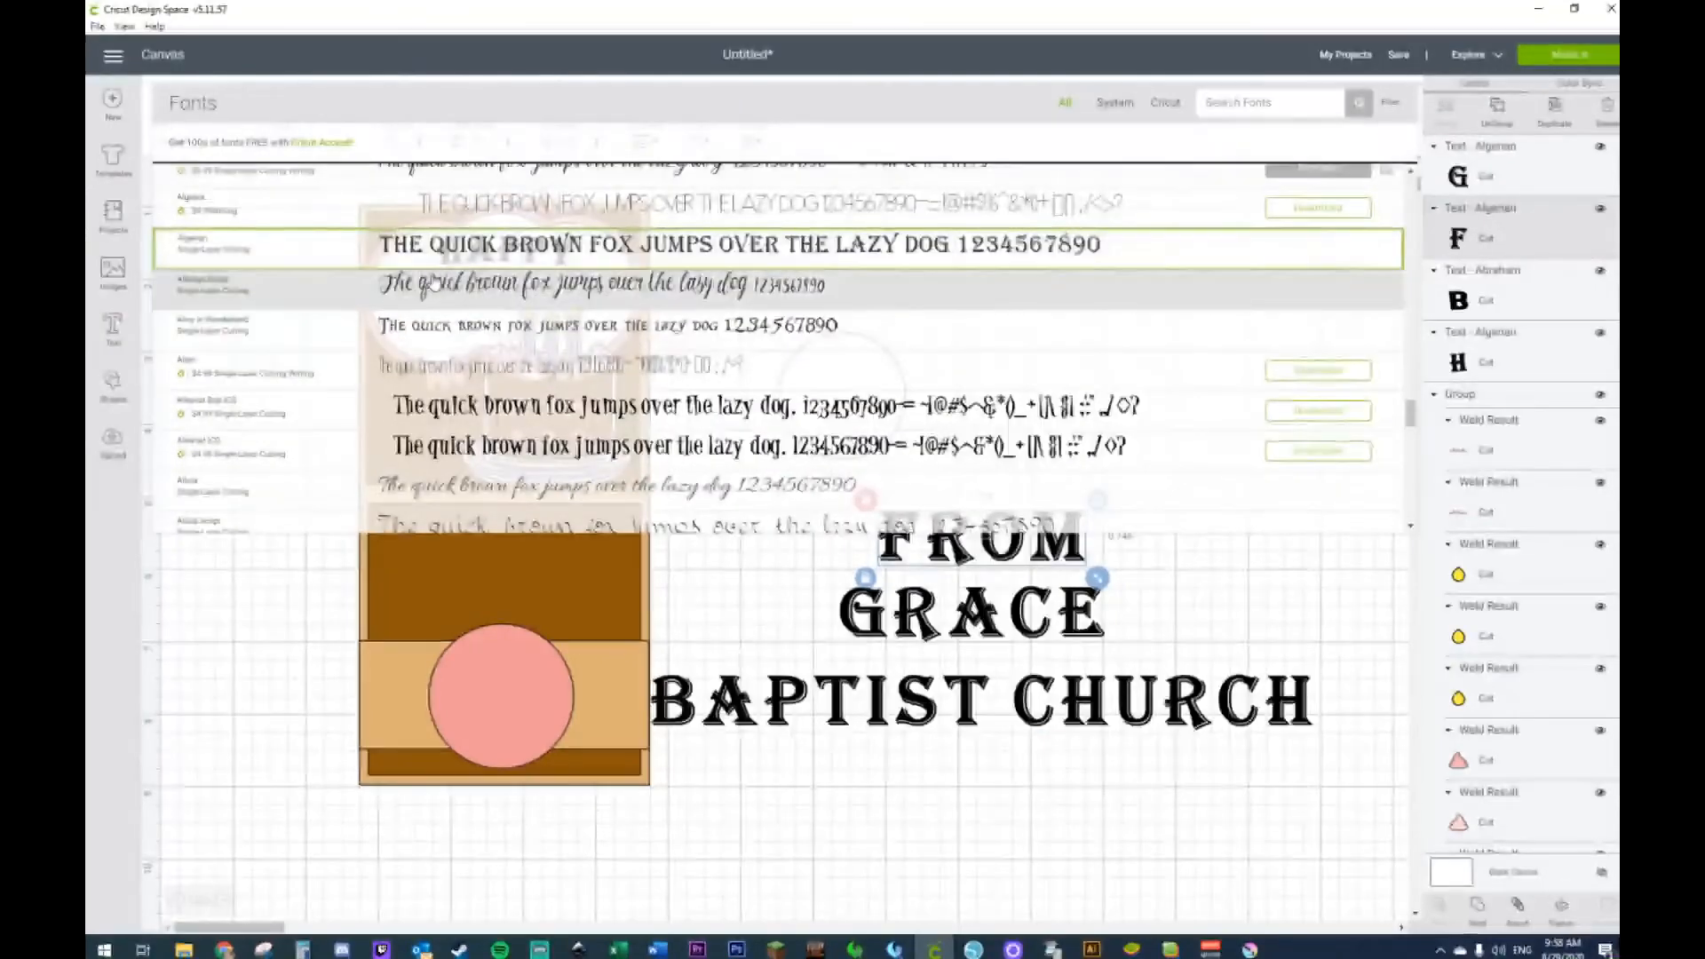
scroll(487, 404, "down", 5)
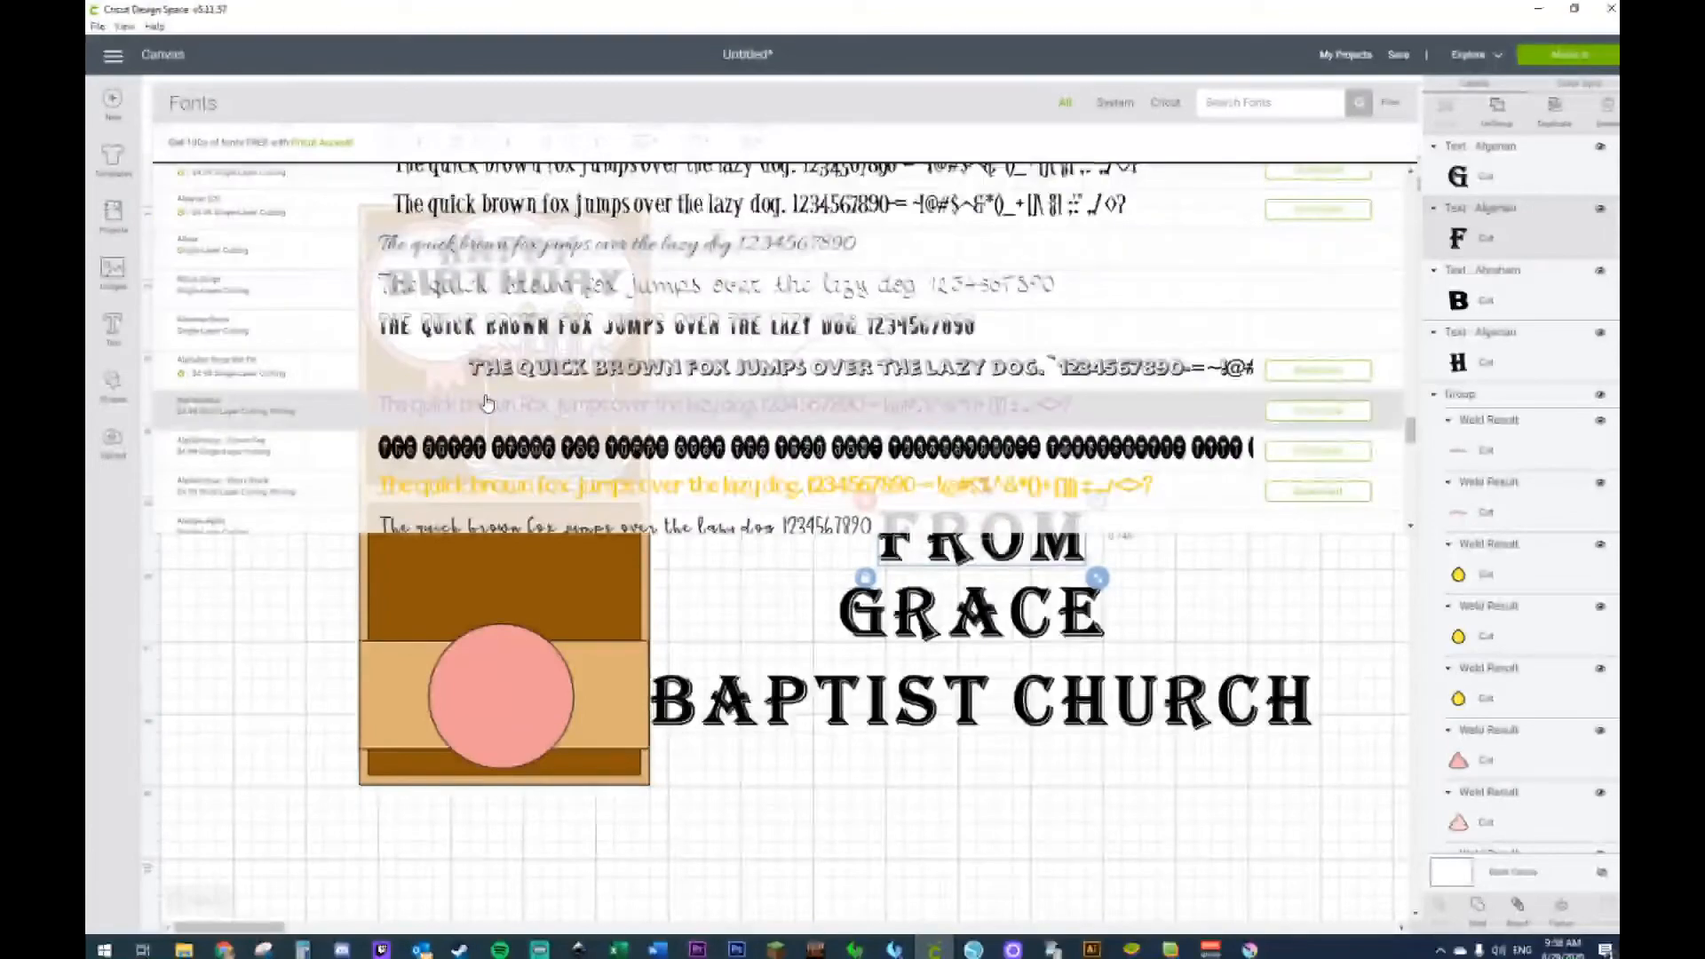
scroll(488, 405, "down", 3)
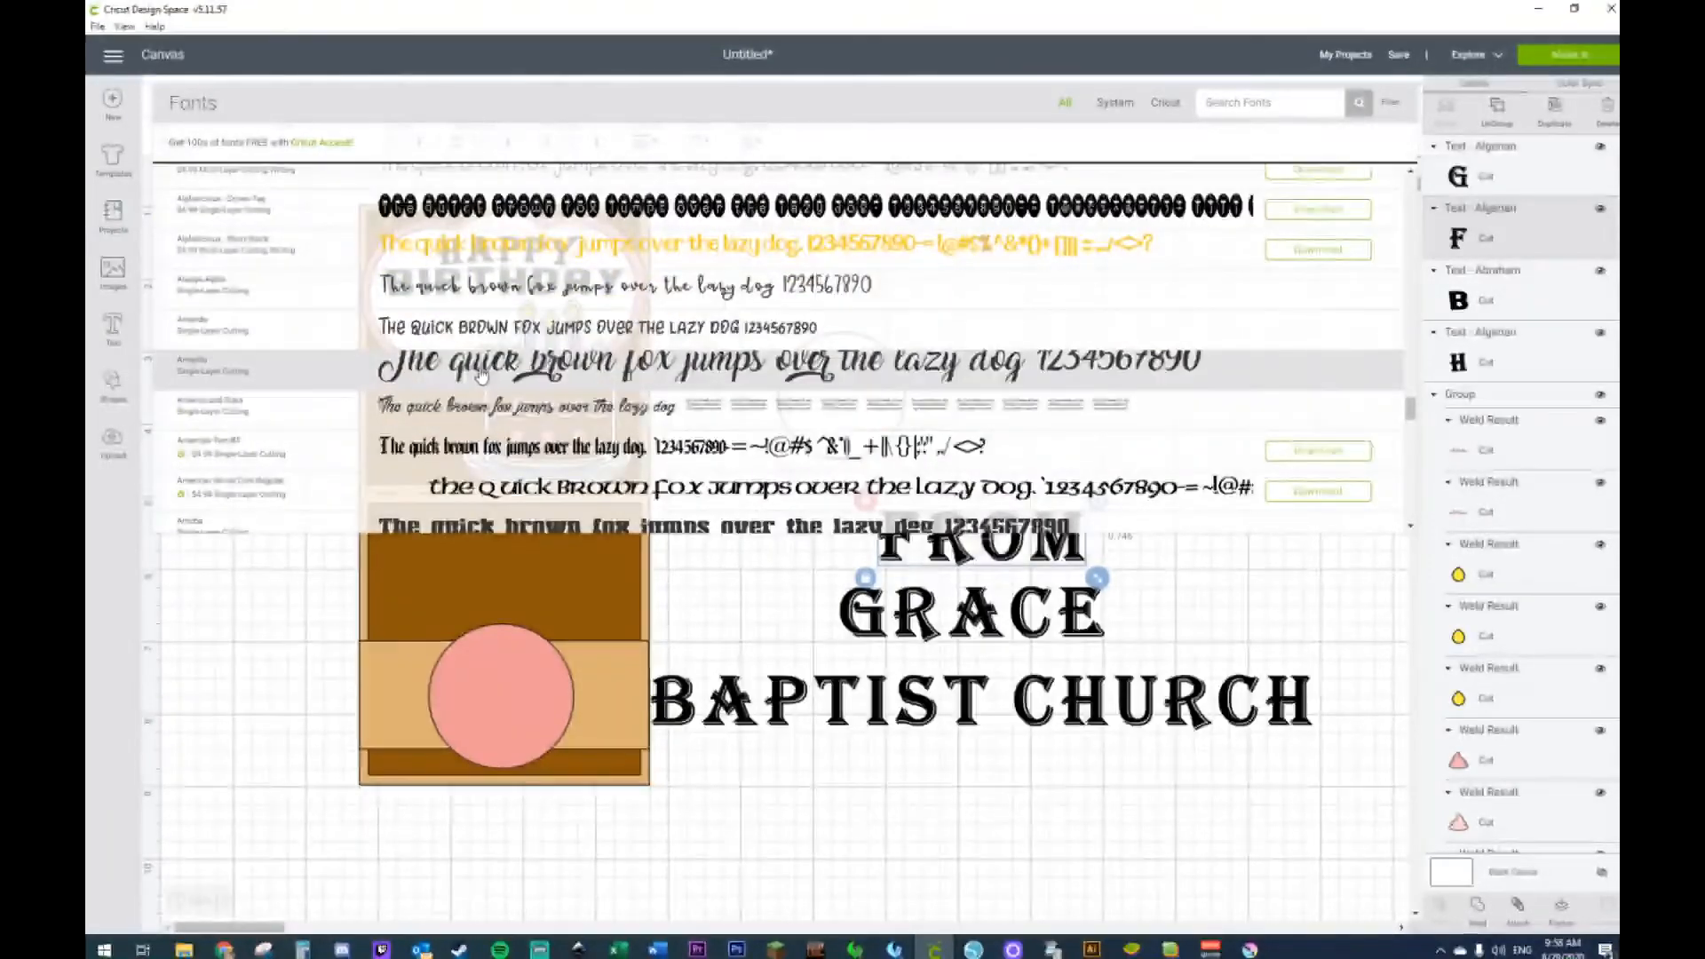
left_click(480, 373)
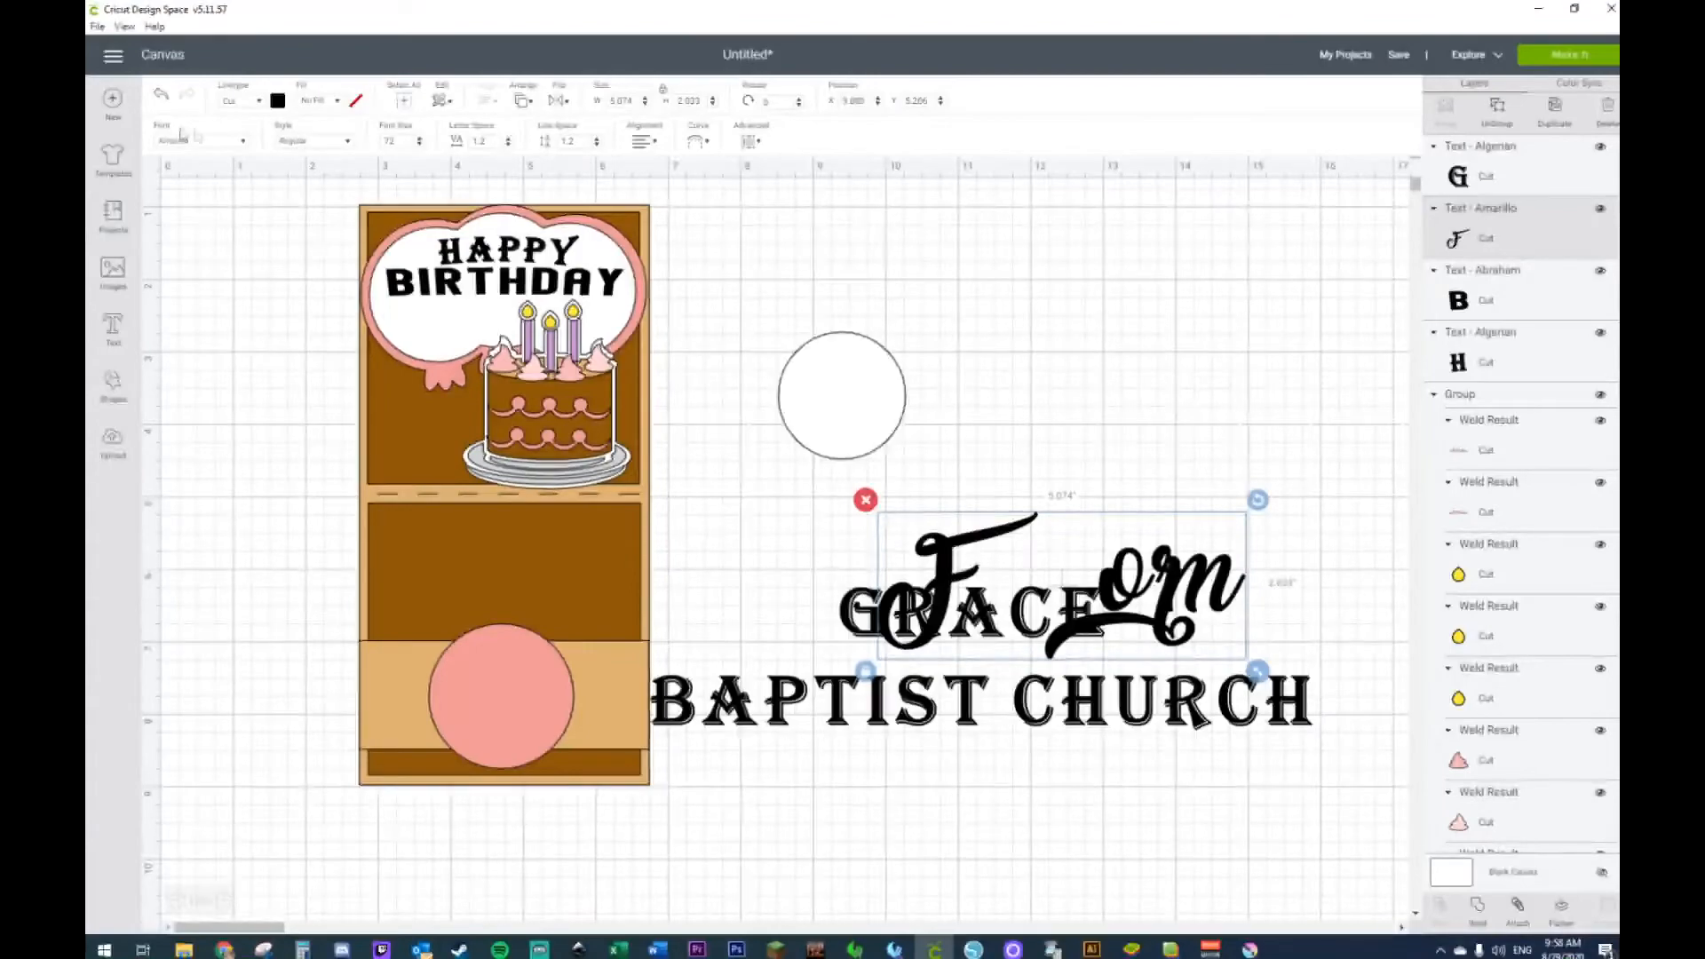
Step: Set the font of the "From" text to Amoba
left_click(175, 144)
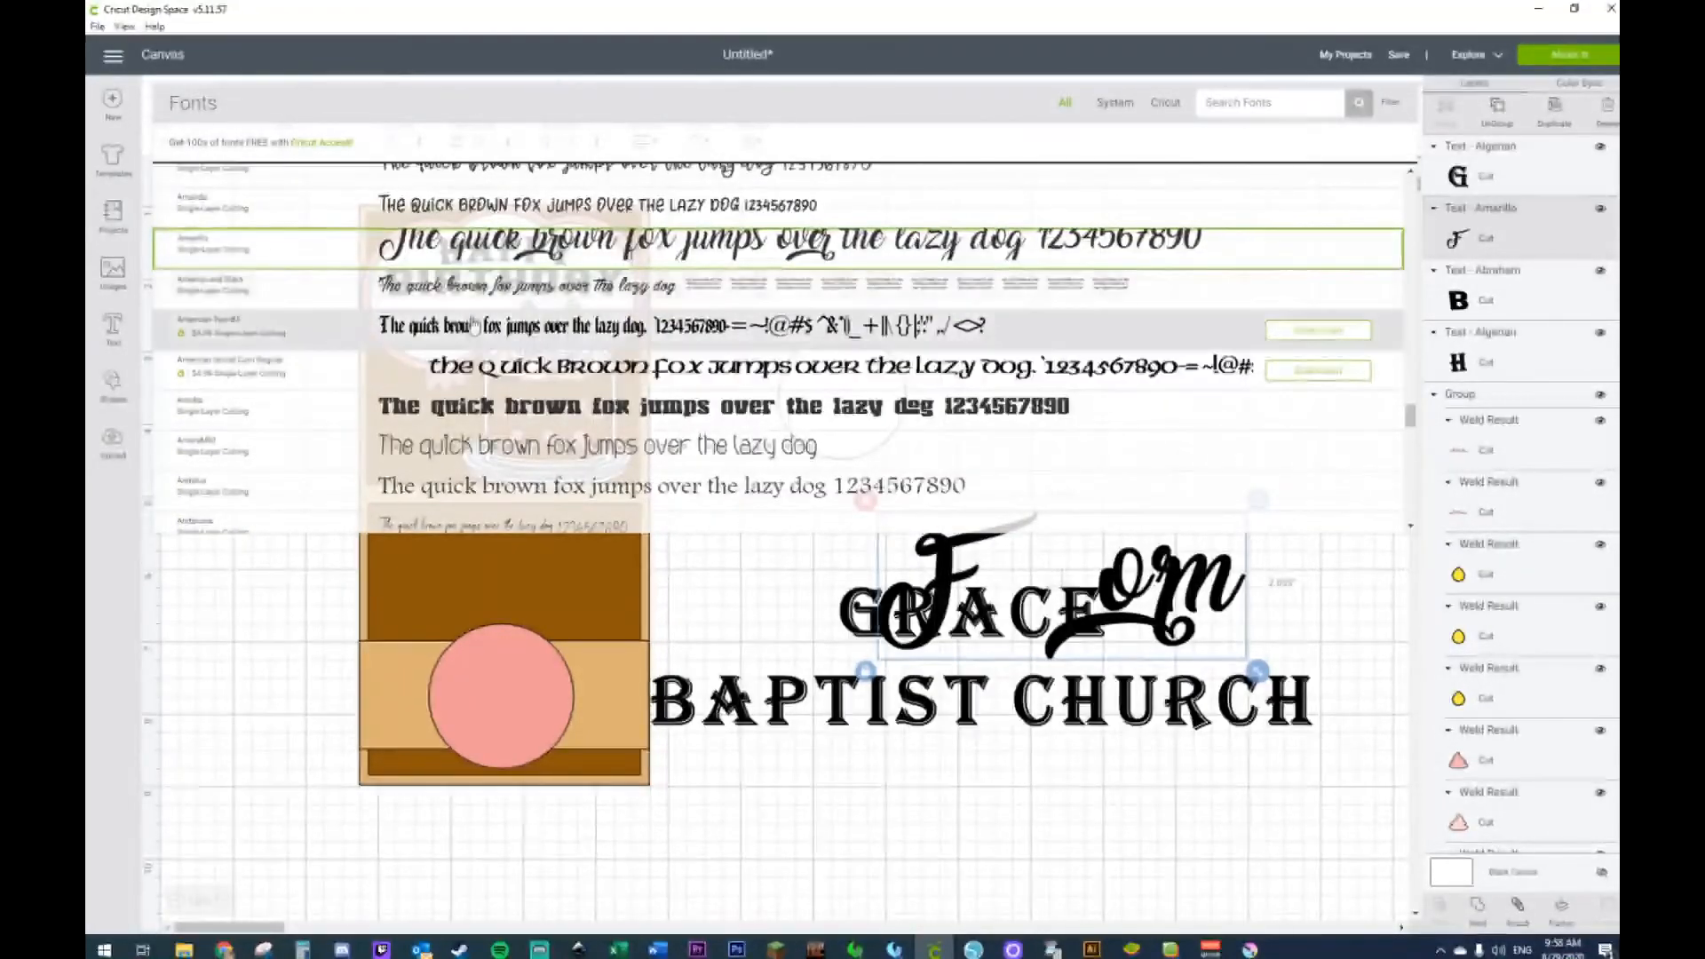
left_click(487, 416)
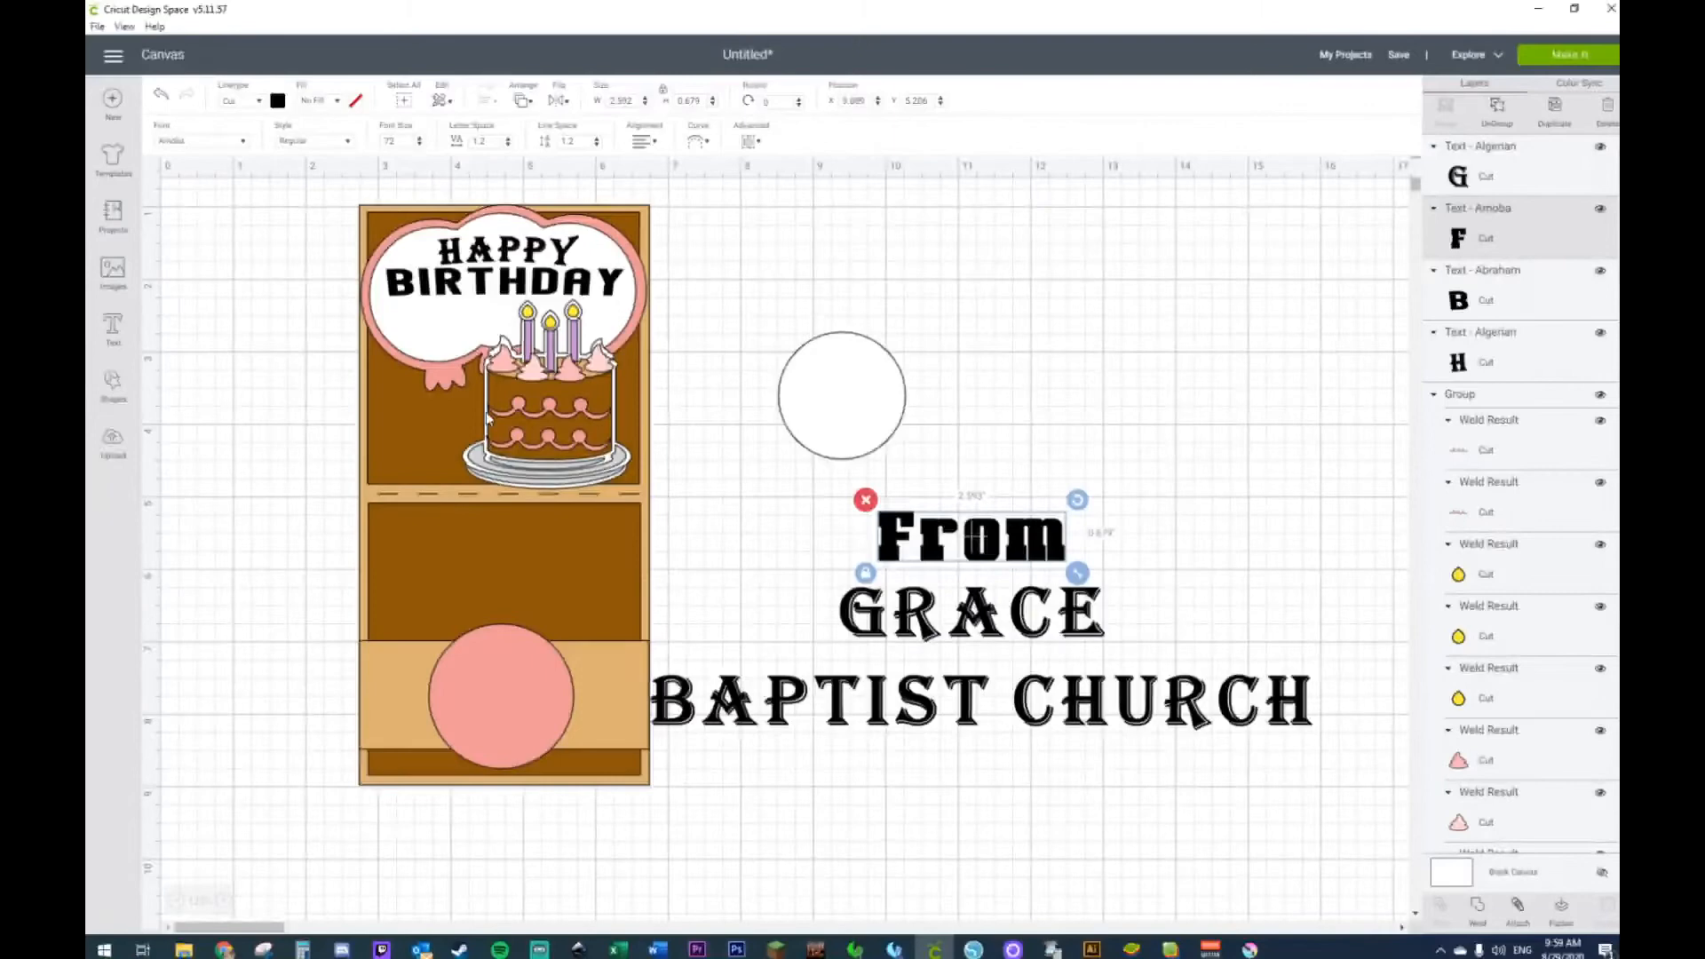
left_click(1084, 684)
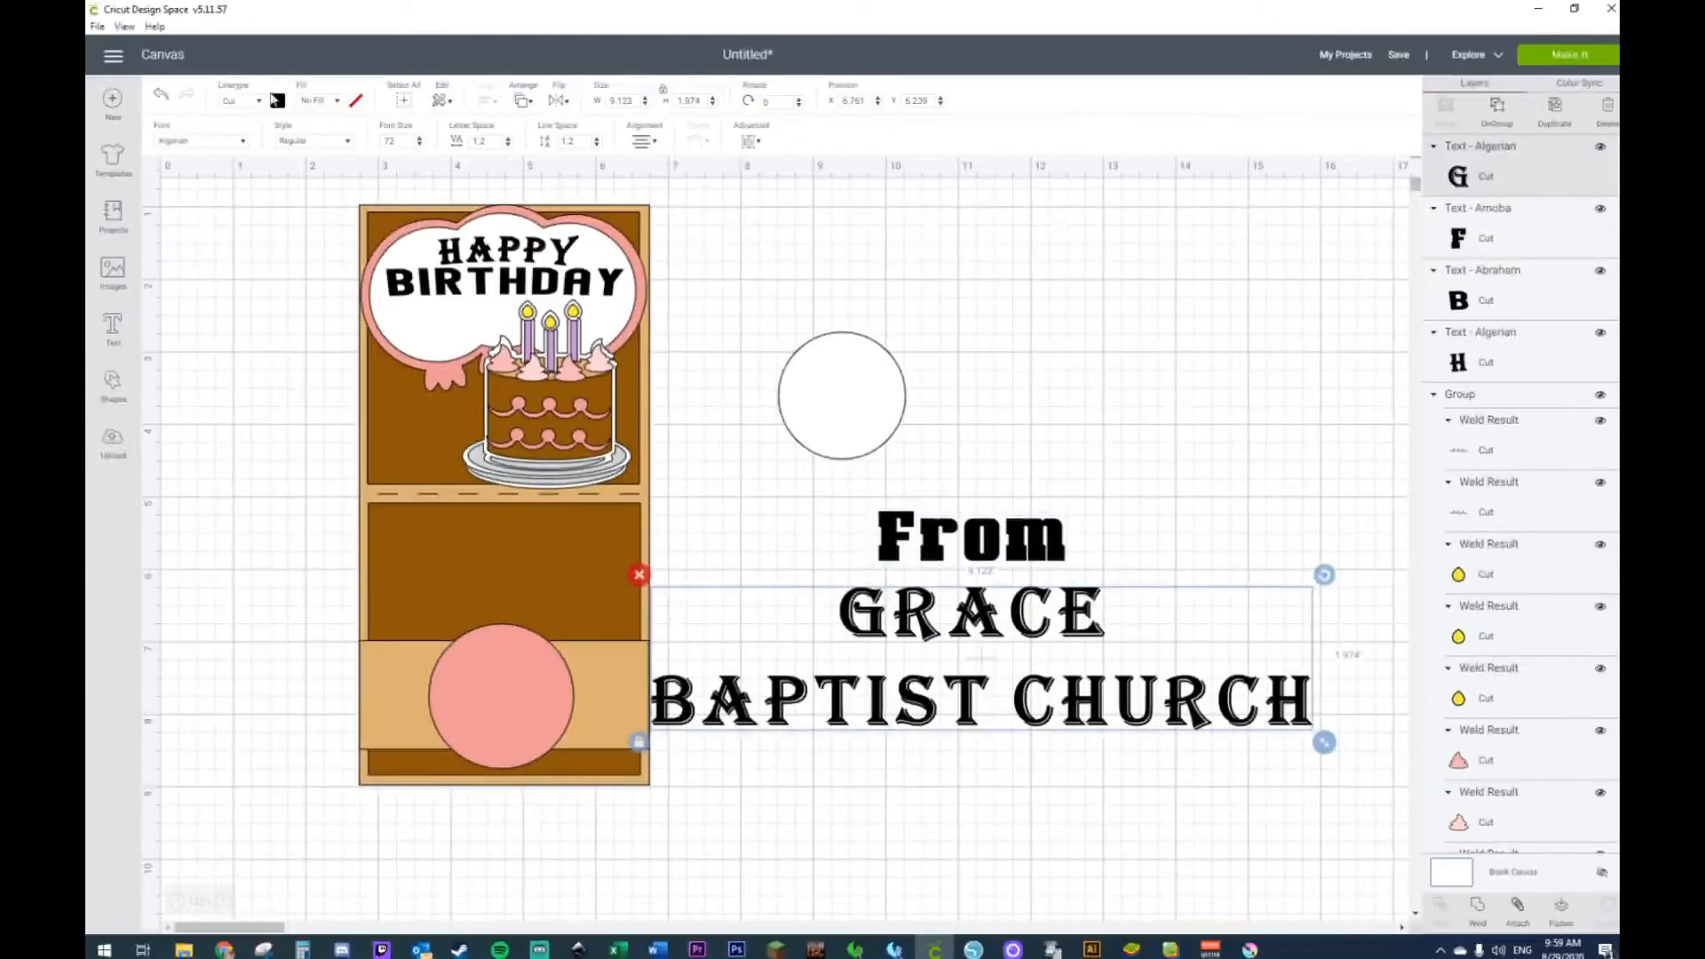
left_click(1006, 548)
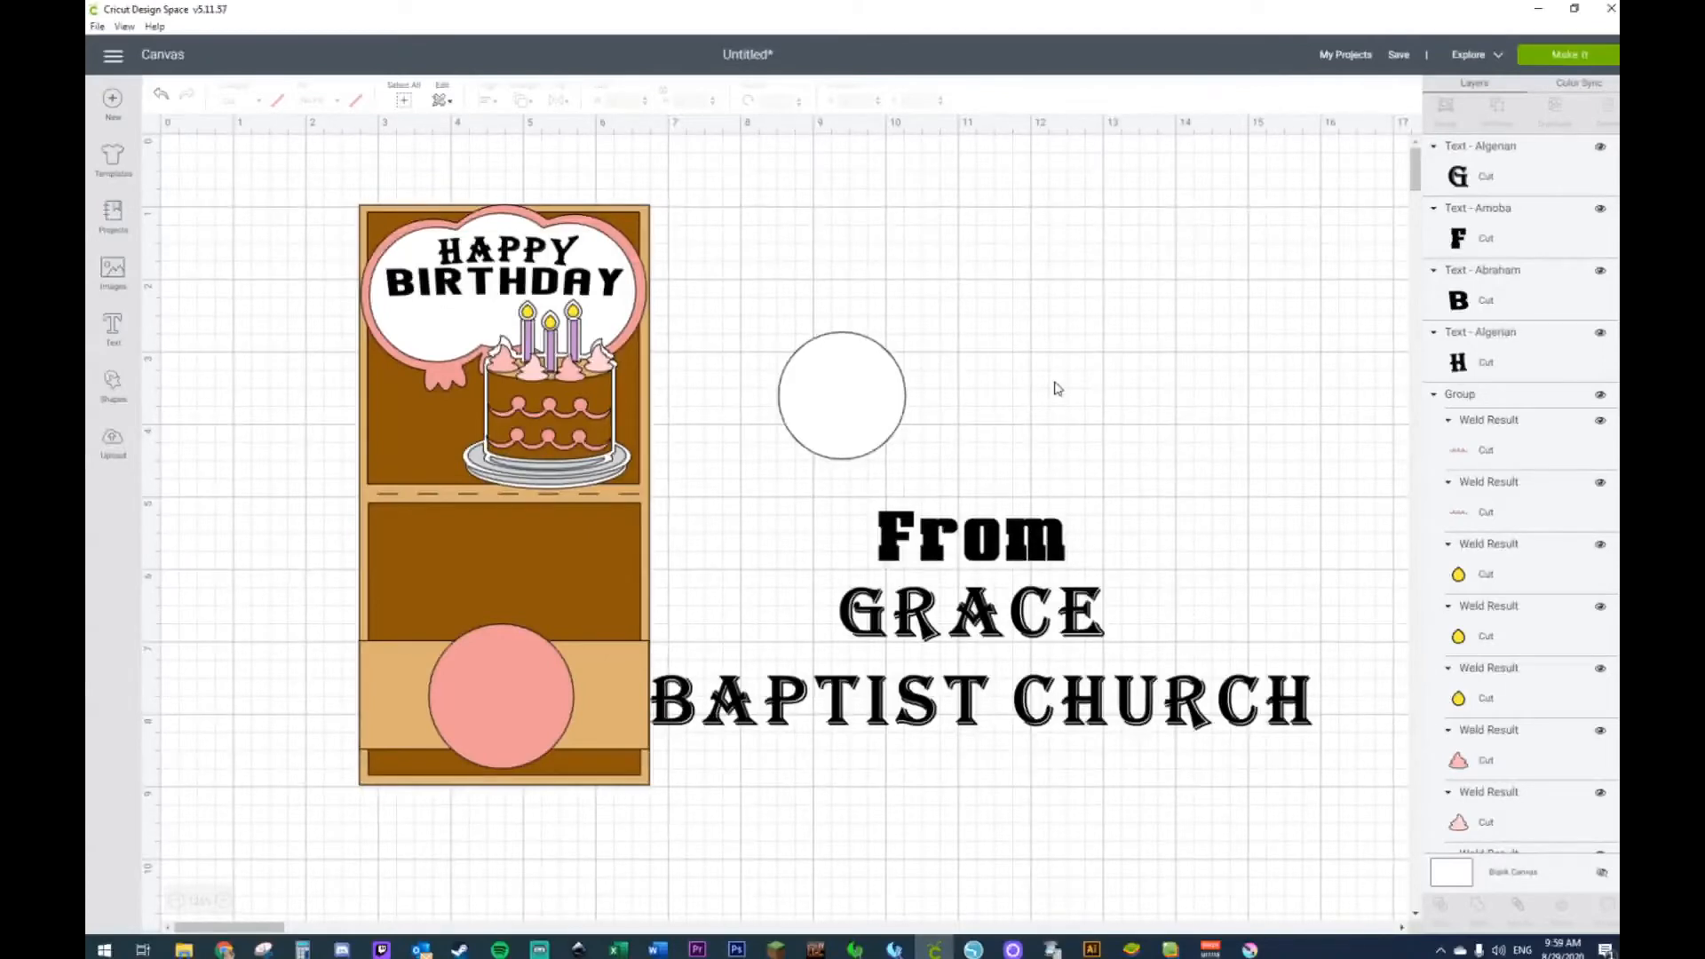
left_click(934, 539)
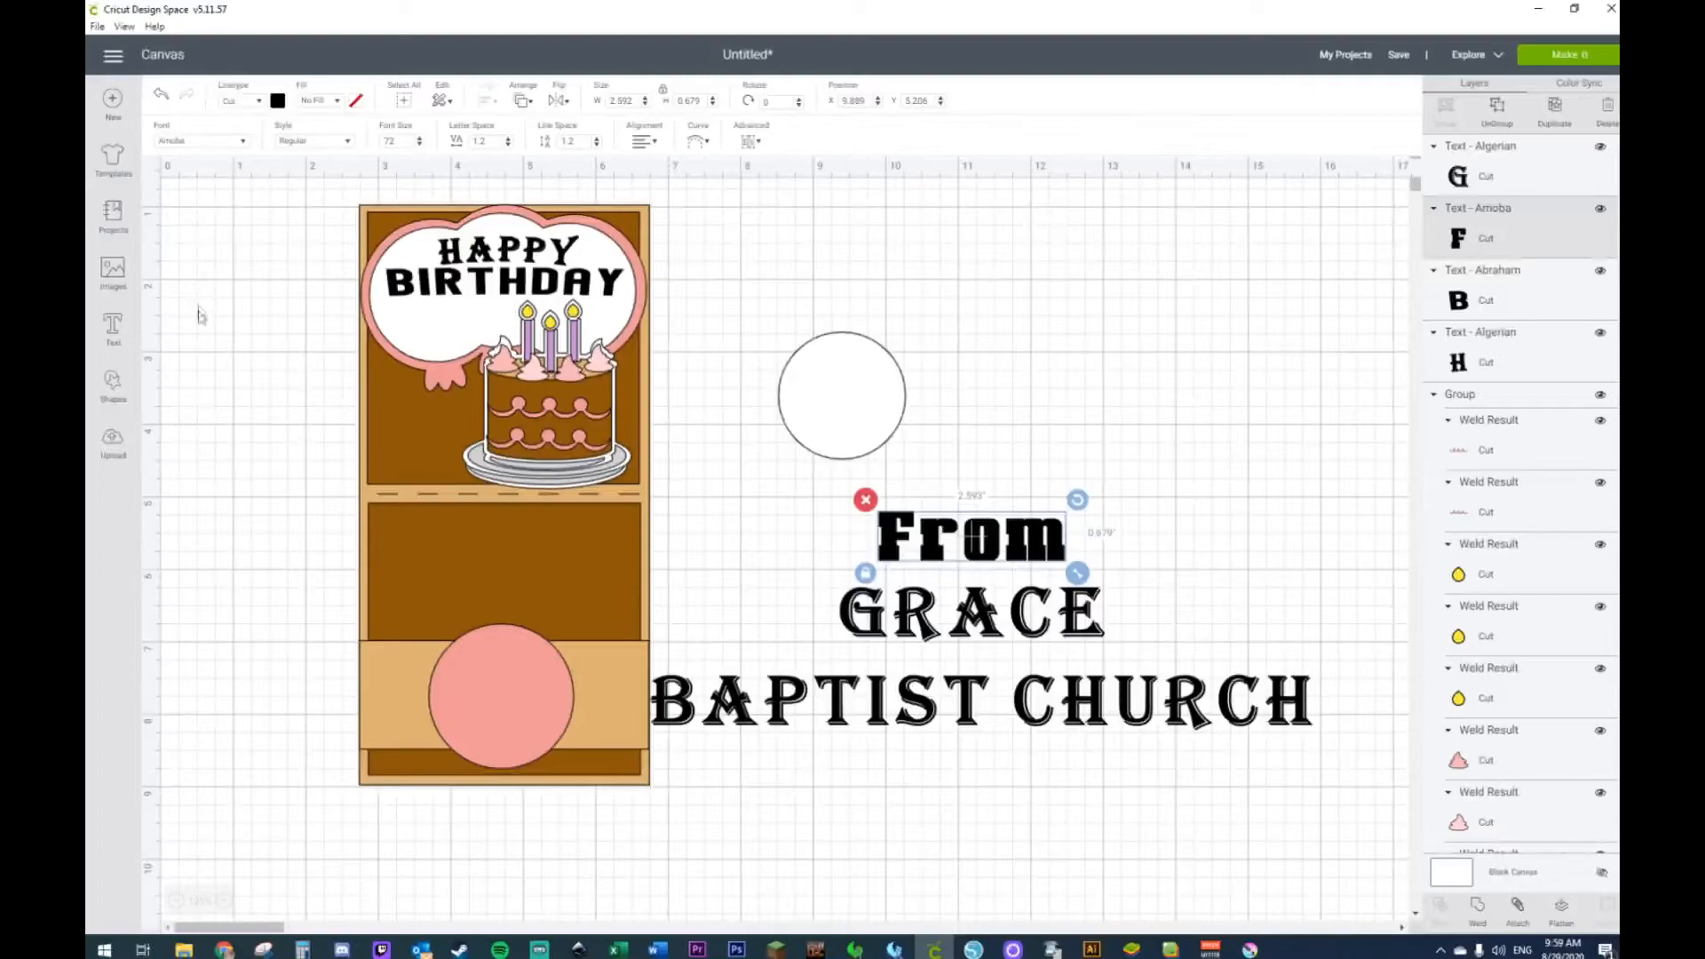
Step: Set the font of the "Grace Baptist Church" text to Amoba to match "From"
left_click(925, 591)
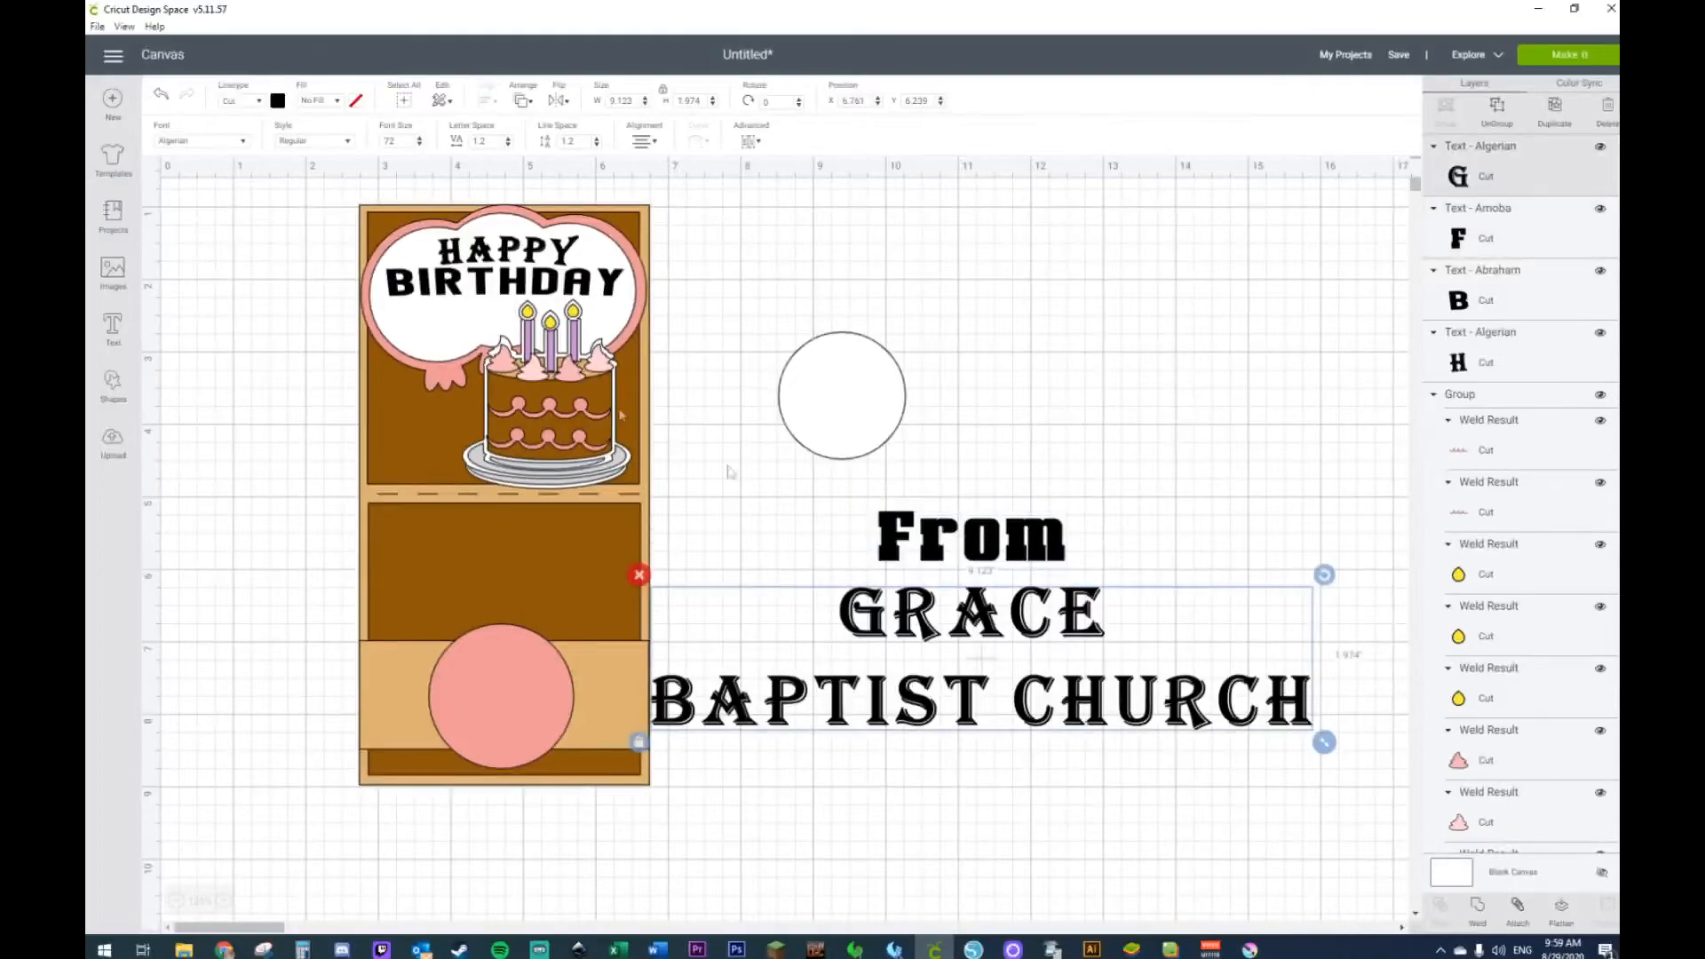
left_click(168, 142)
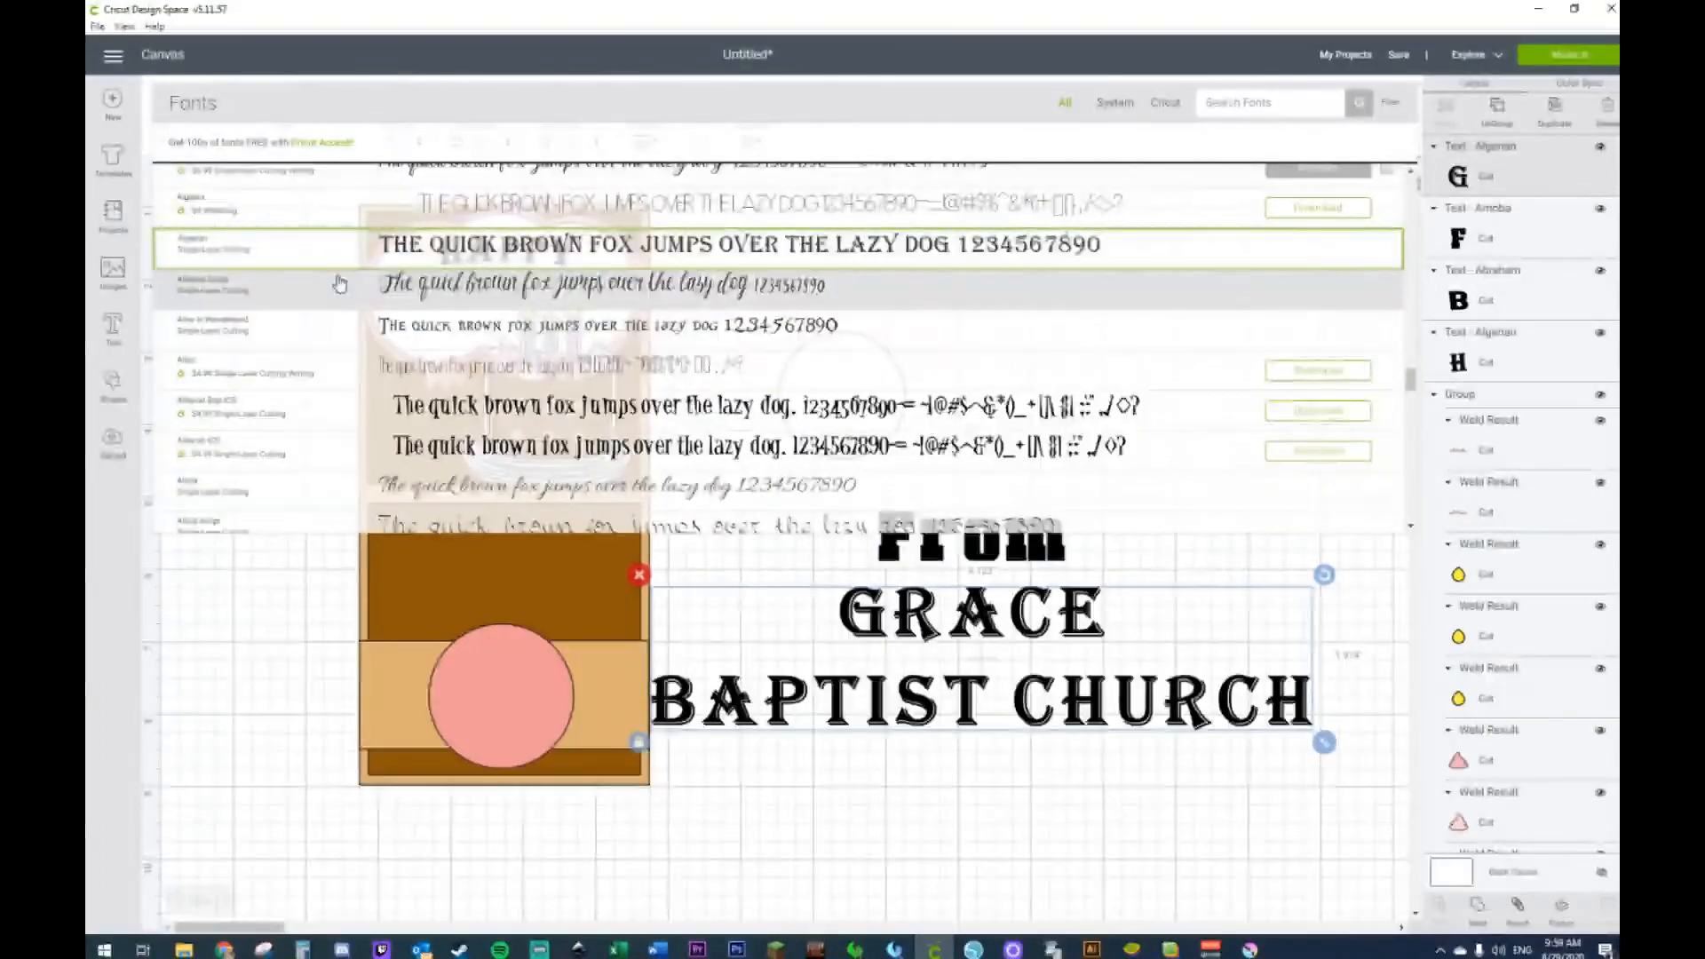
scroll(340, 283, "down", 3)
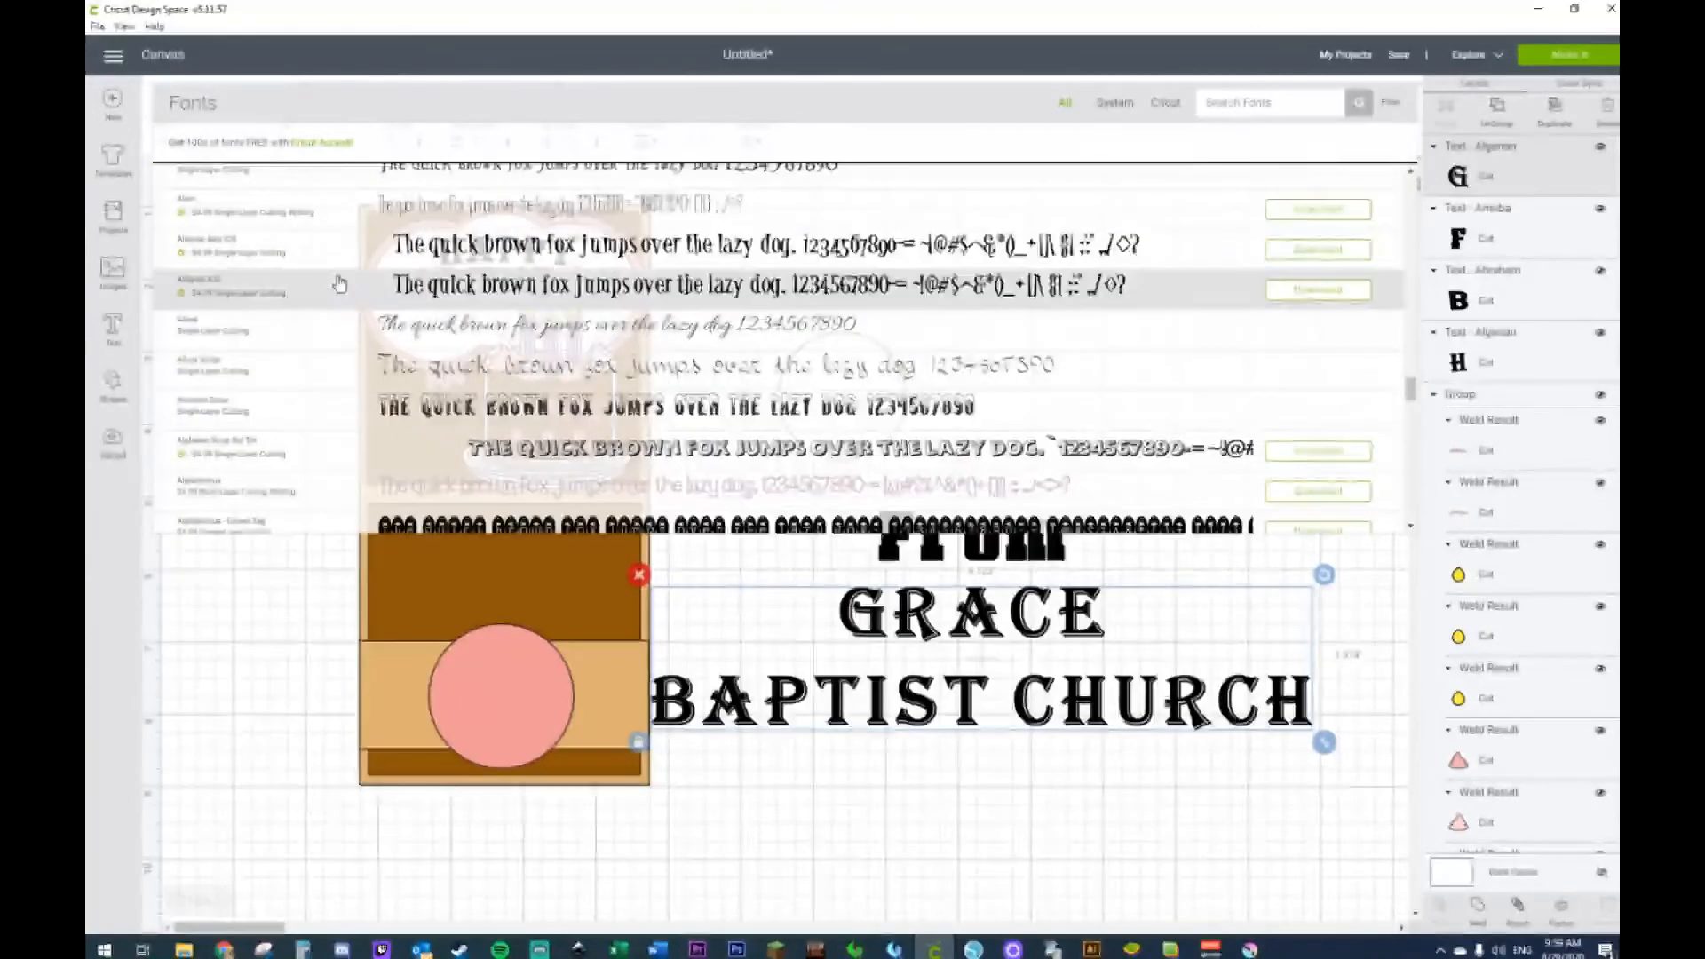
scroll(340, 283, "down", 8)
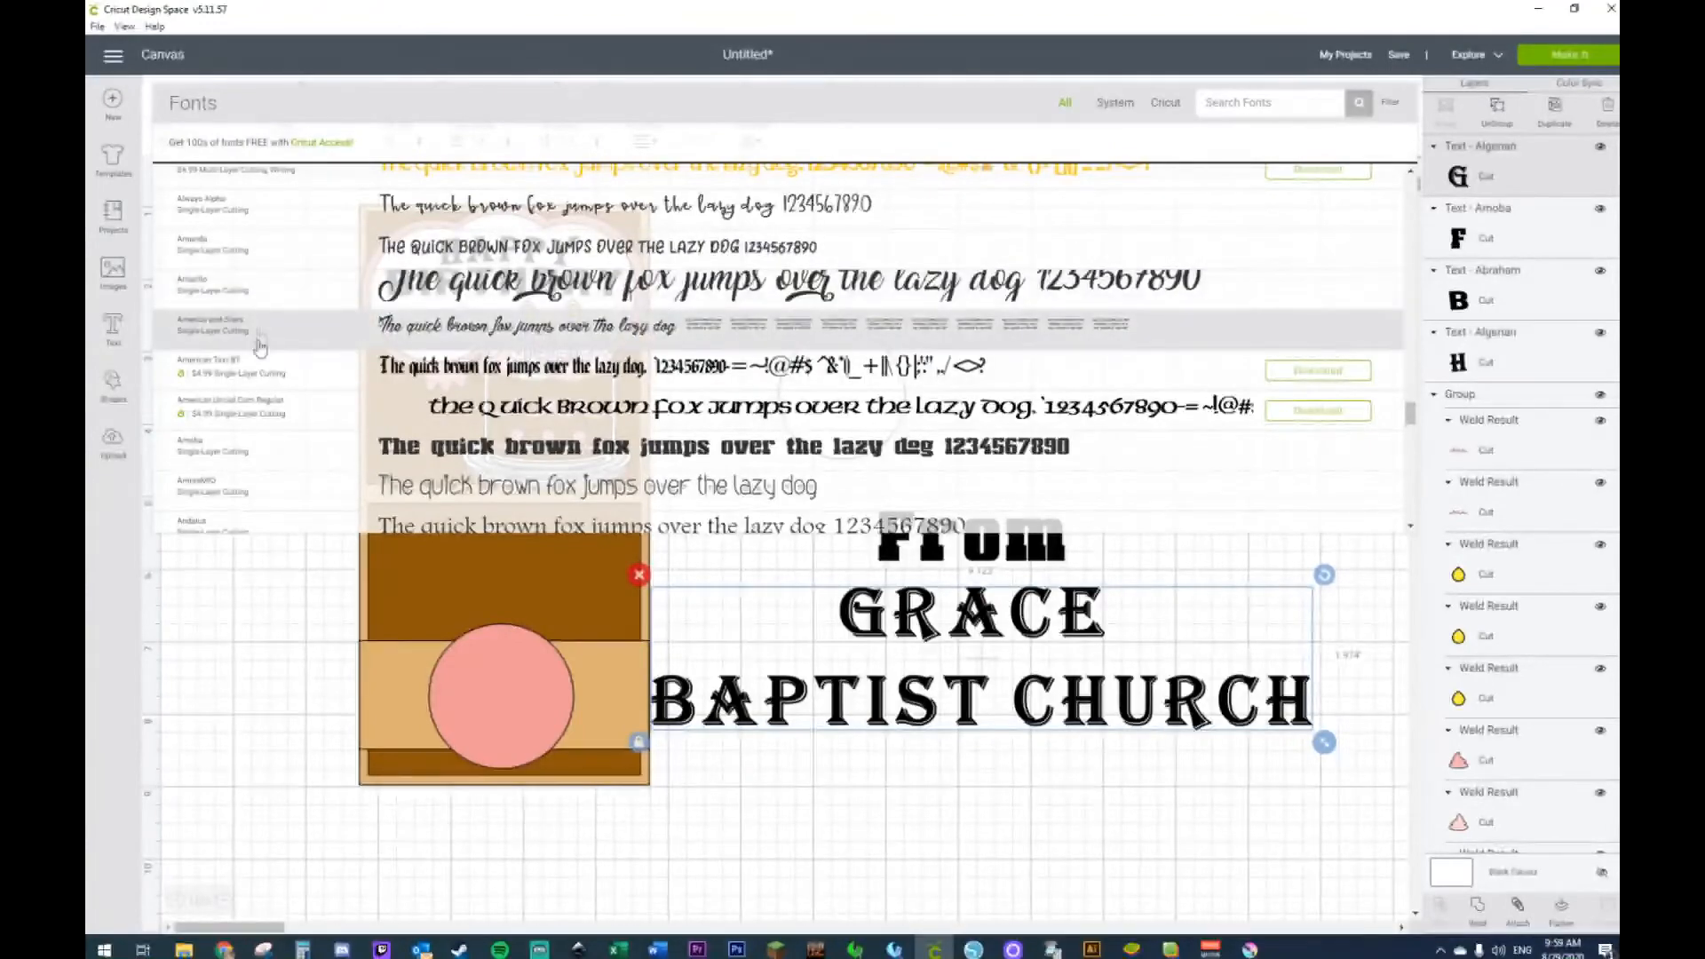
left_click(226, 448)
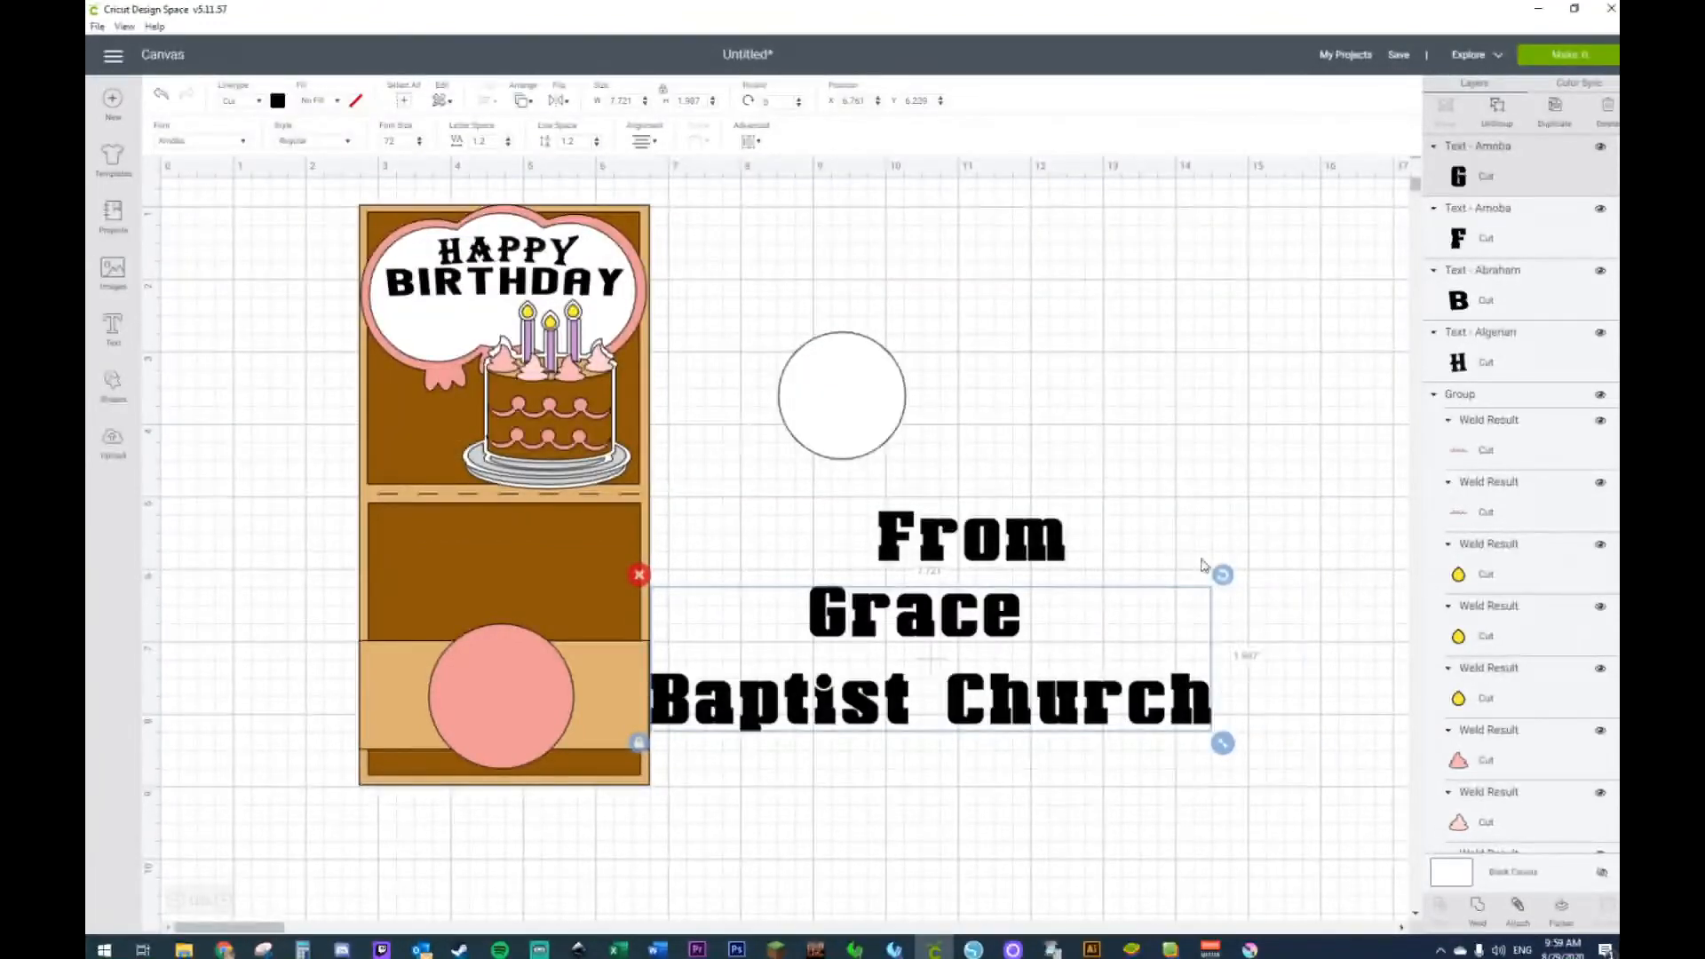
Step: Move the "Grace Baptist Church" text closer under "From" and ungroup it into separate letters
left_click(1201, 566)
left_click_drag(978, 637, 1024, 626)
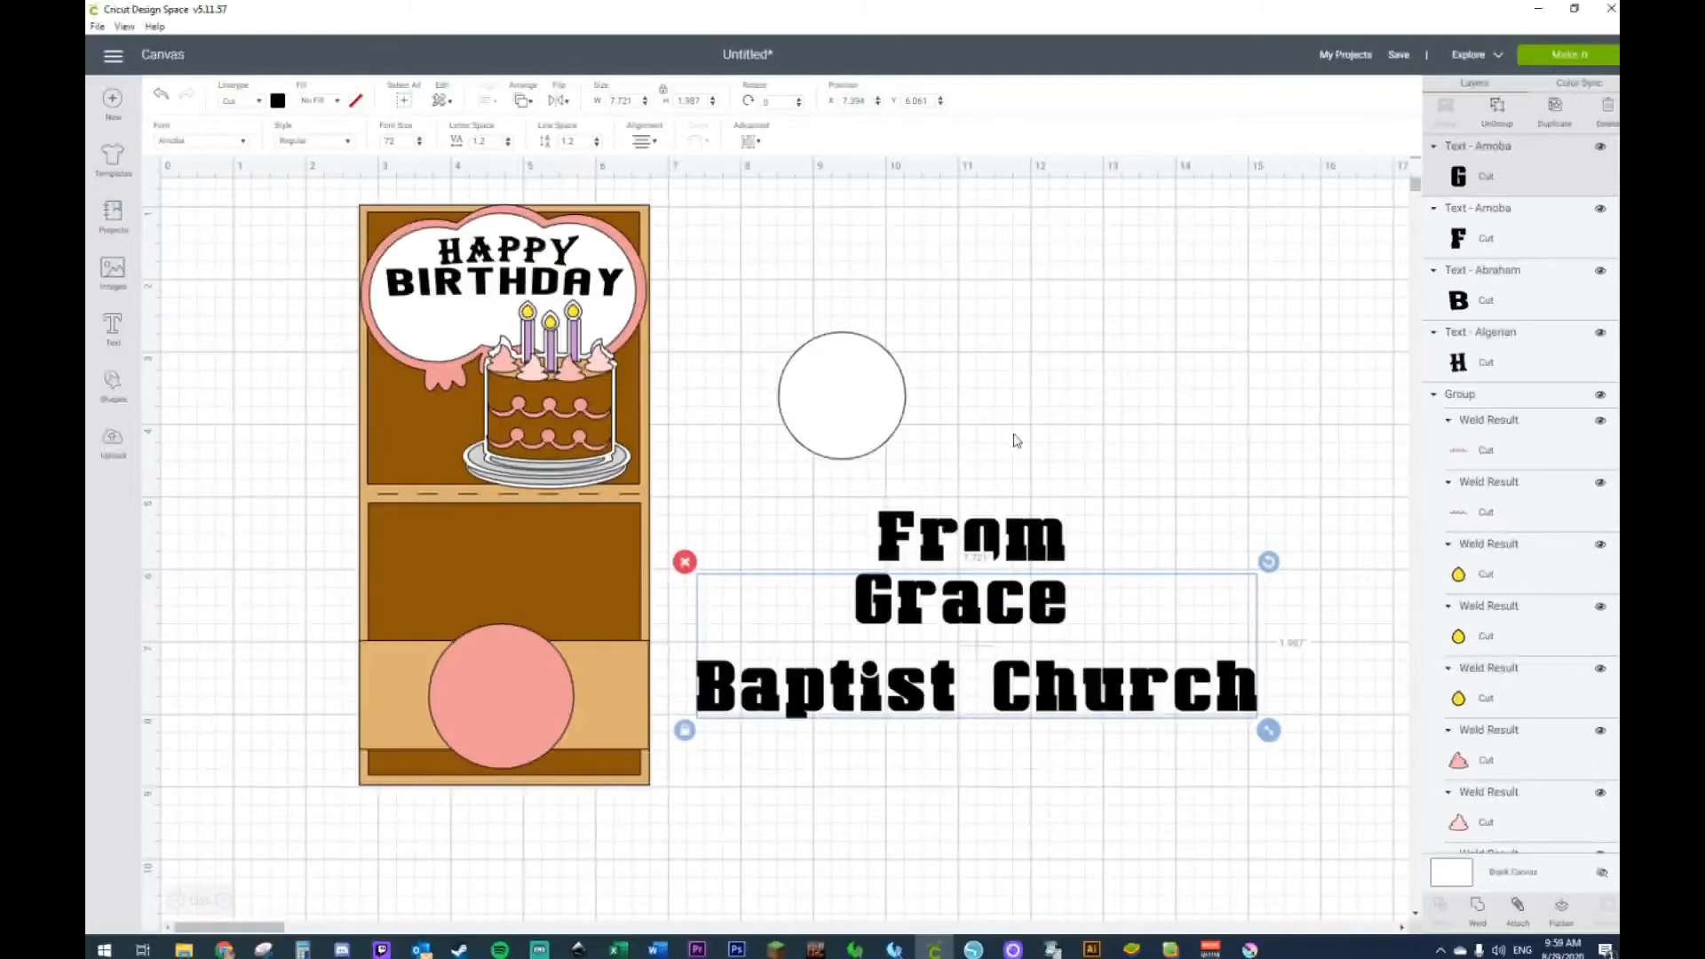
right_click(1014, 693)
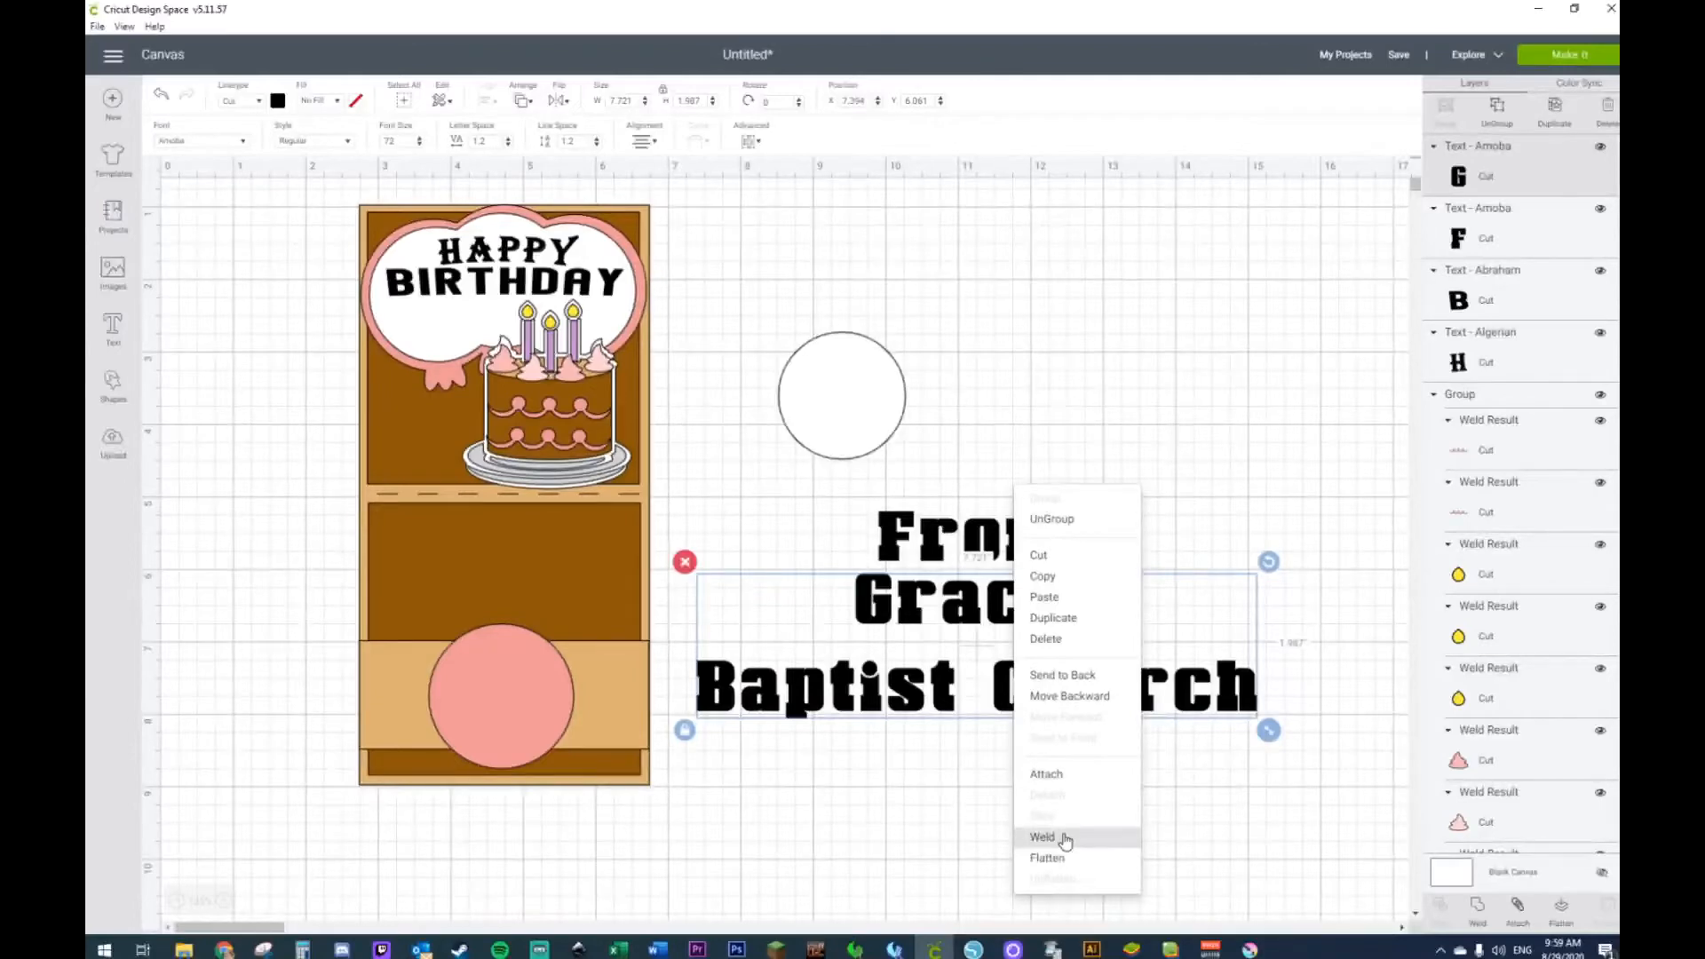
left_click(1101, 519)
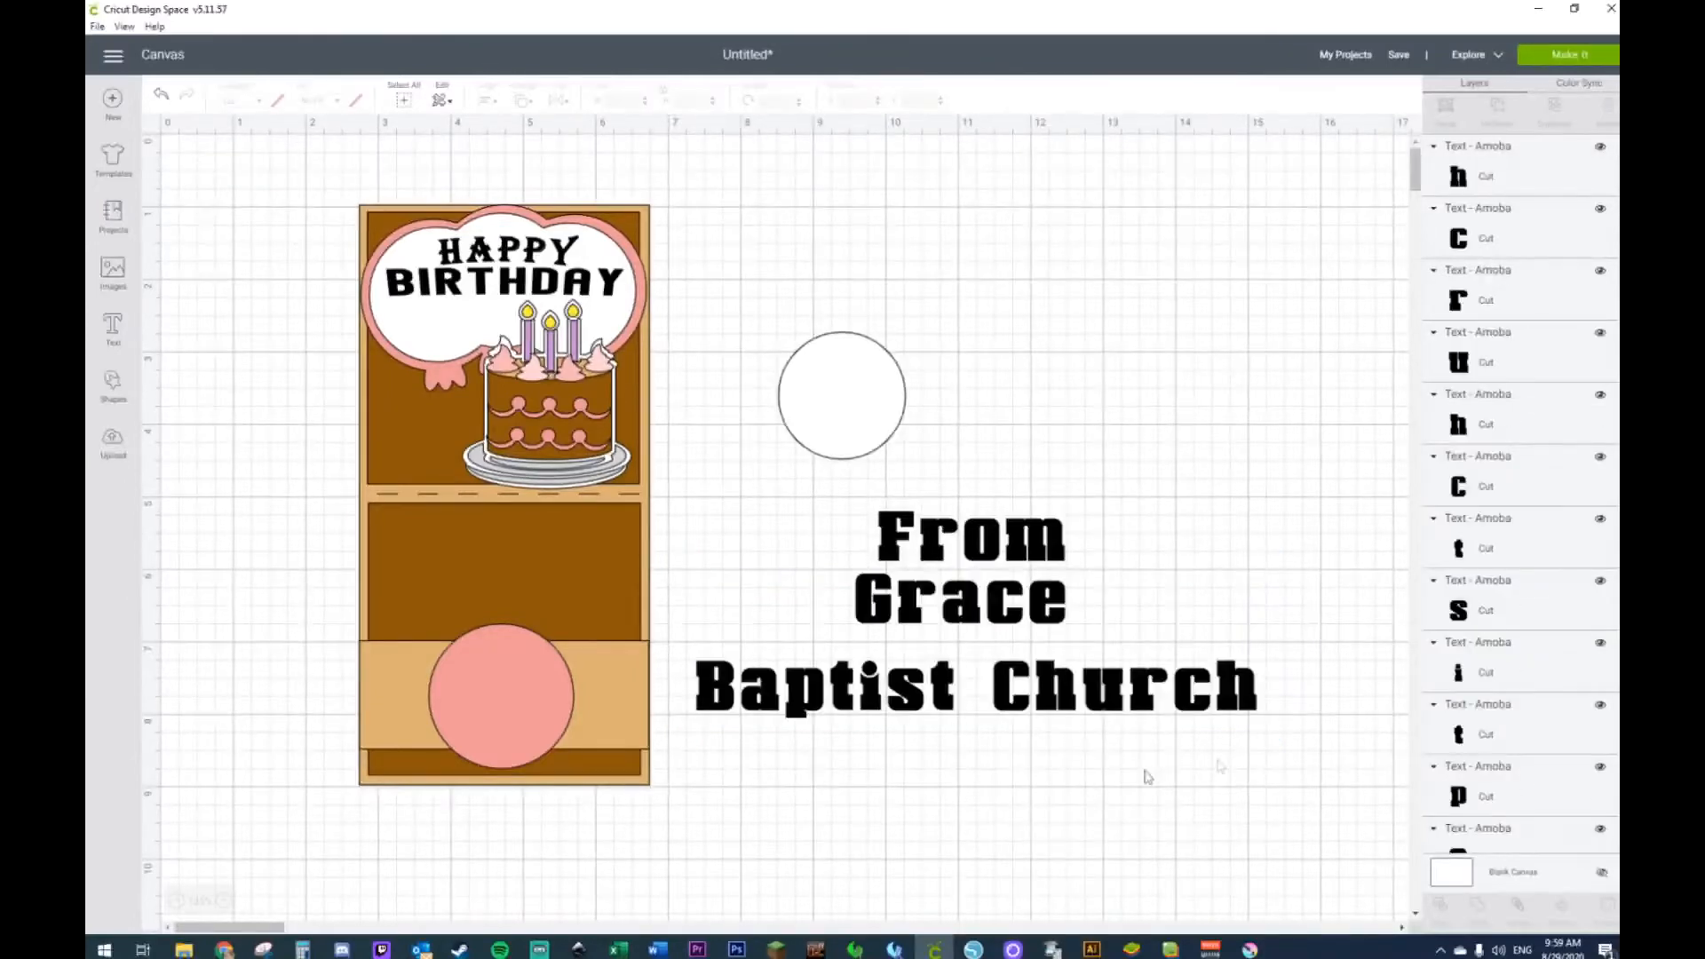
Step: Select all letters of the "Baptist Church" line and nudge them up close beneath "Grace"
left_click_drag(1336, 694, 647, 707)
left_click(1028, 746)
left_click_drag(1348, 668, 684, 700)
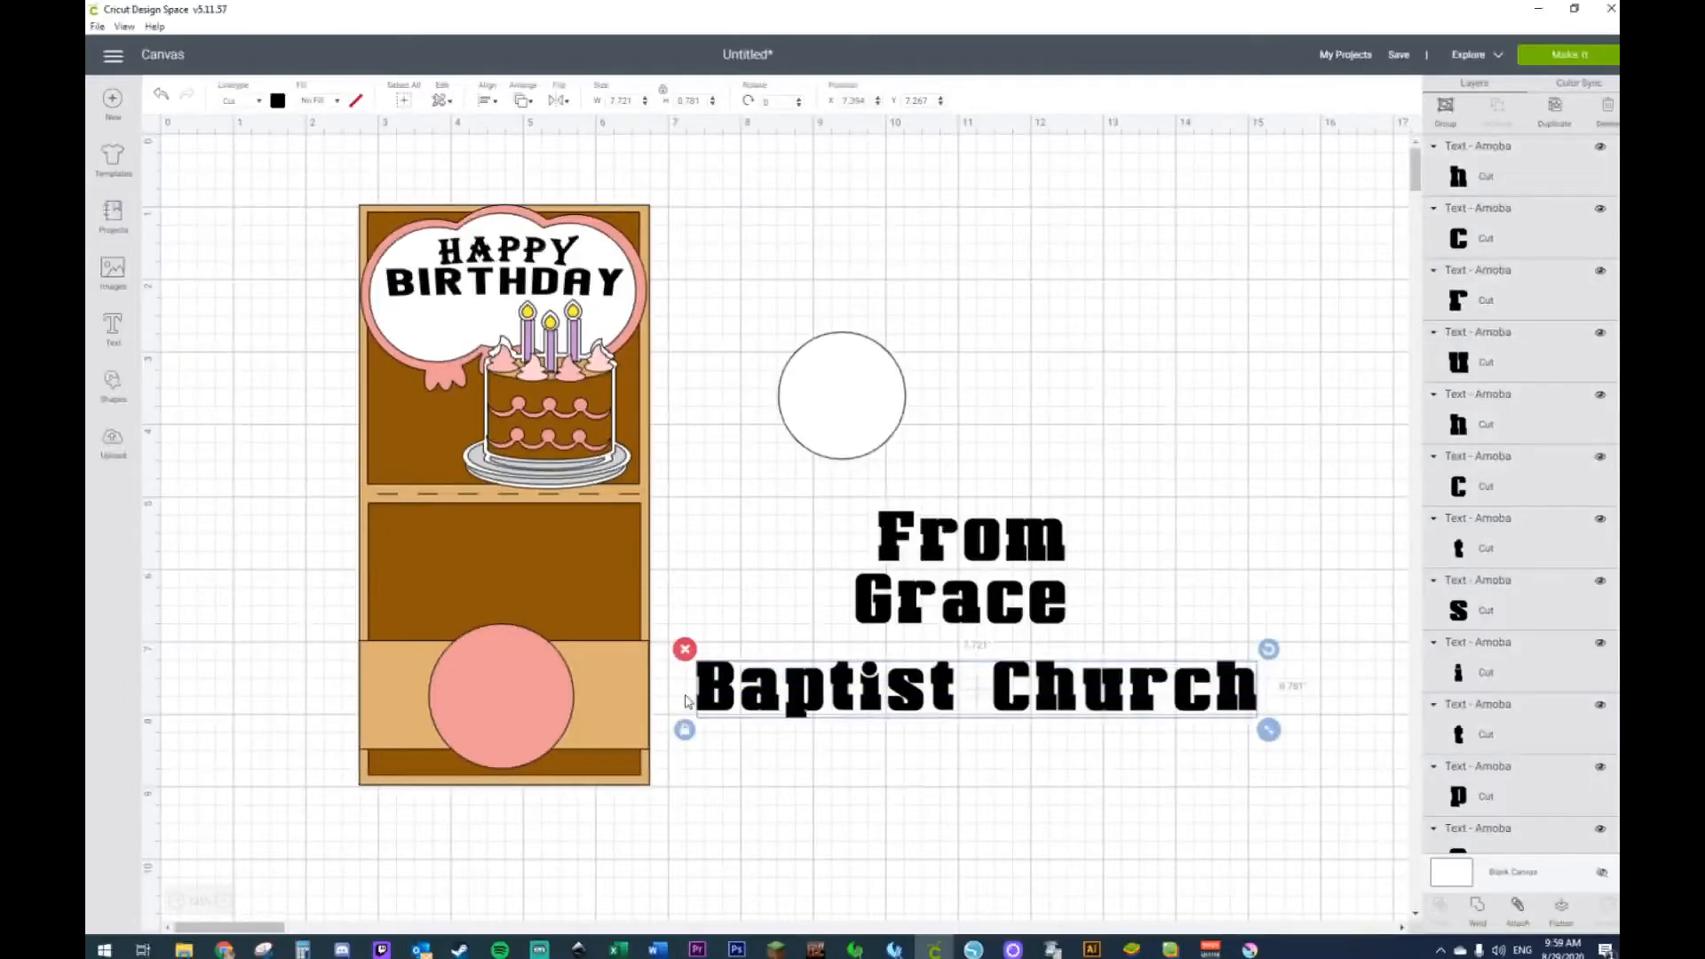
key("Up")
key("Up")
key("Up")
key("Up")
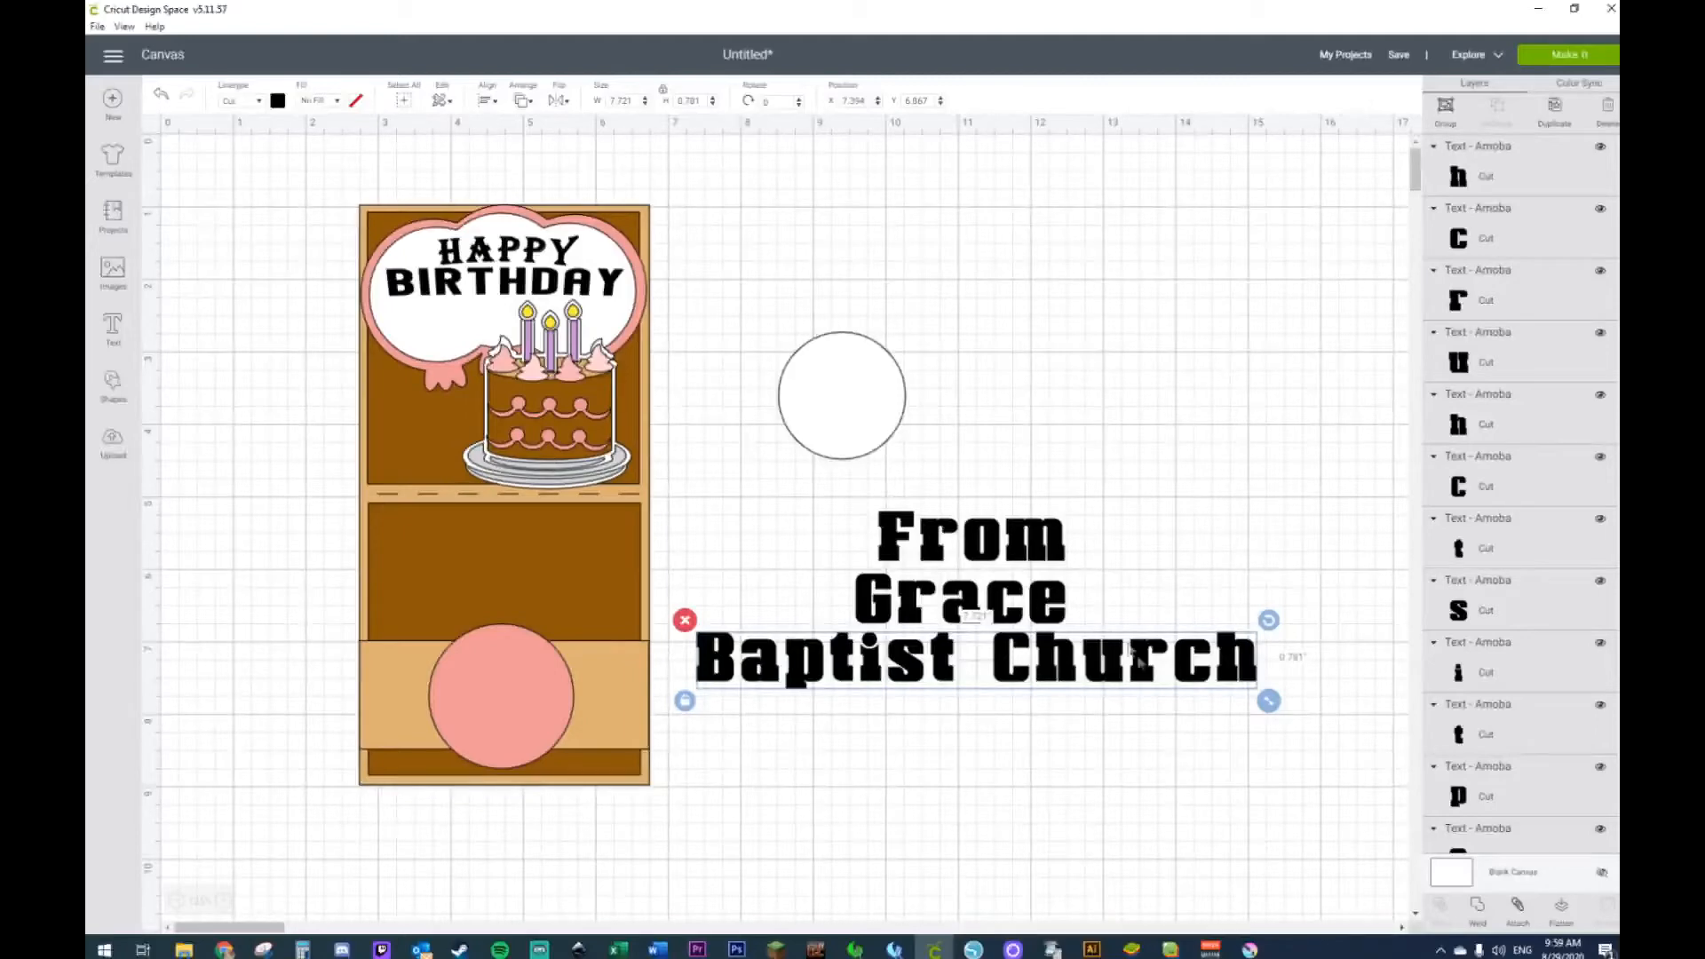
Step: Select the "From", "Grace" and "Baptist Church" lines together and weld them into one shape
left_click(742, 557)
left_click_drag(708, 485, 1345, 737)
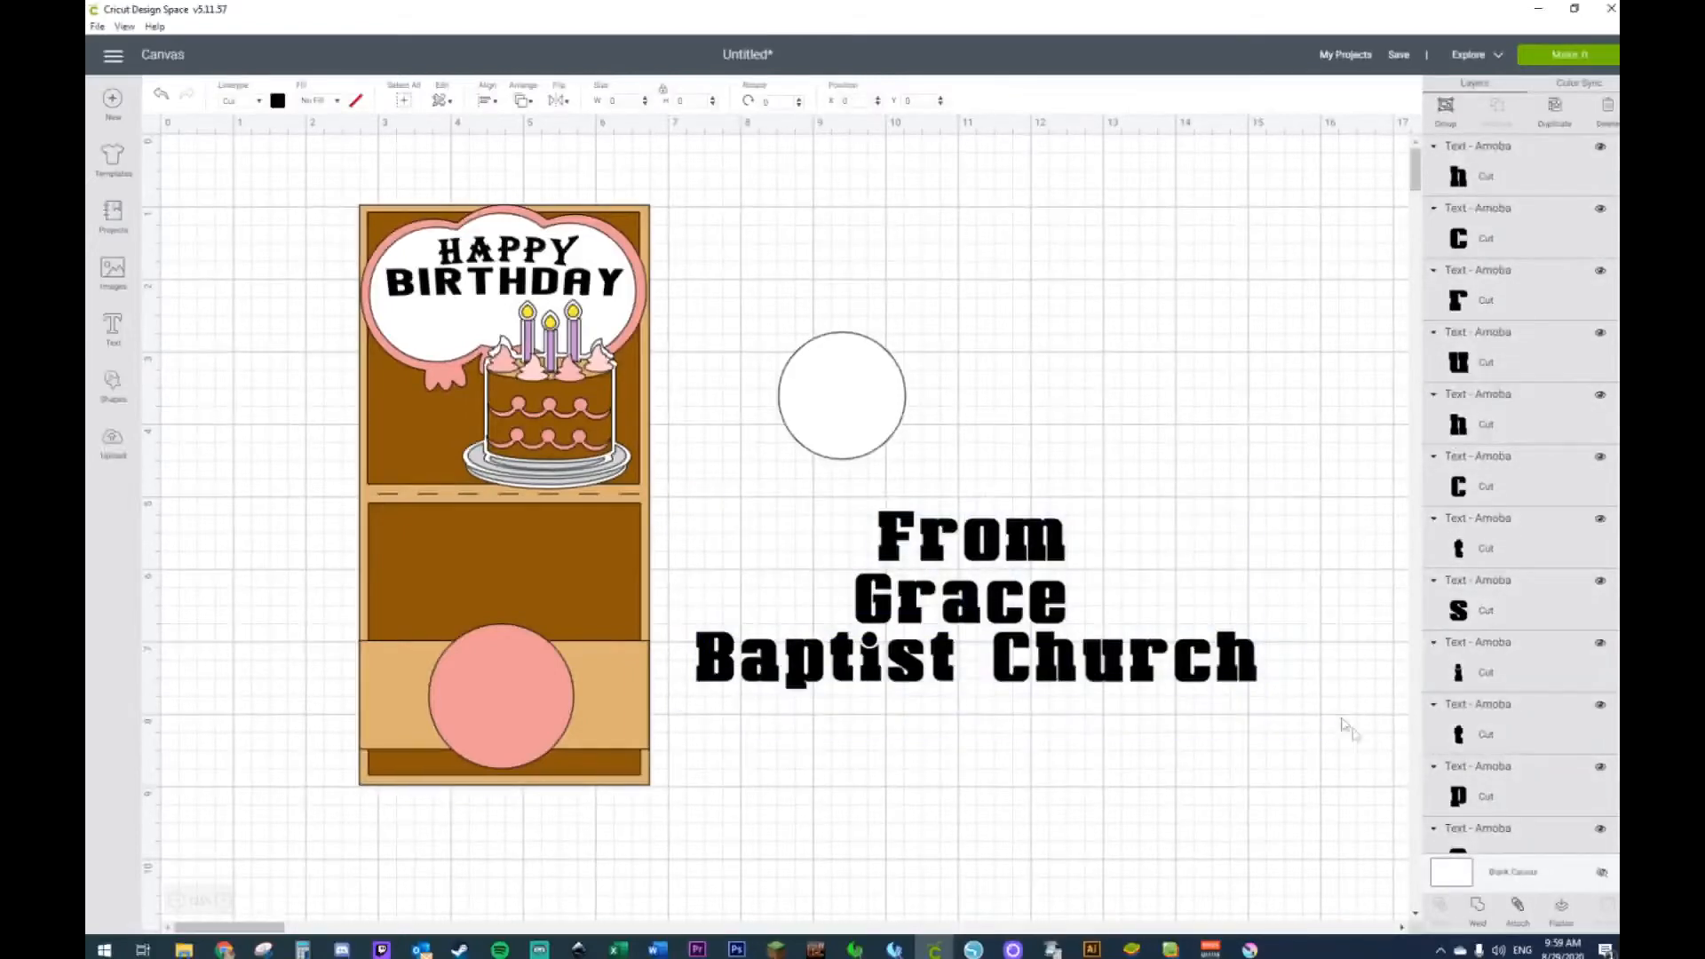
right_click(1201, 661)
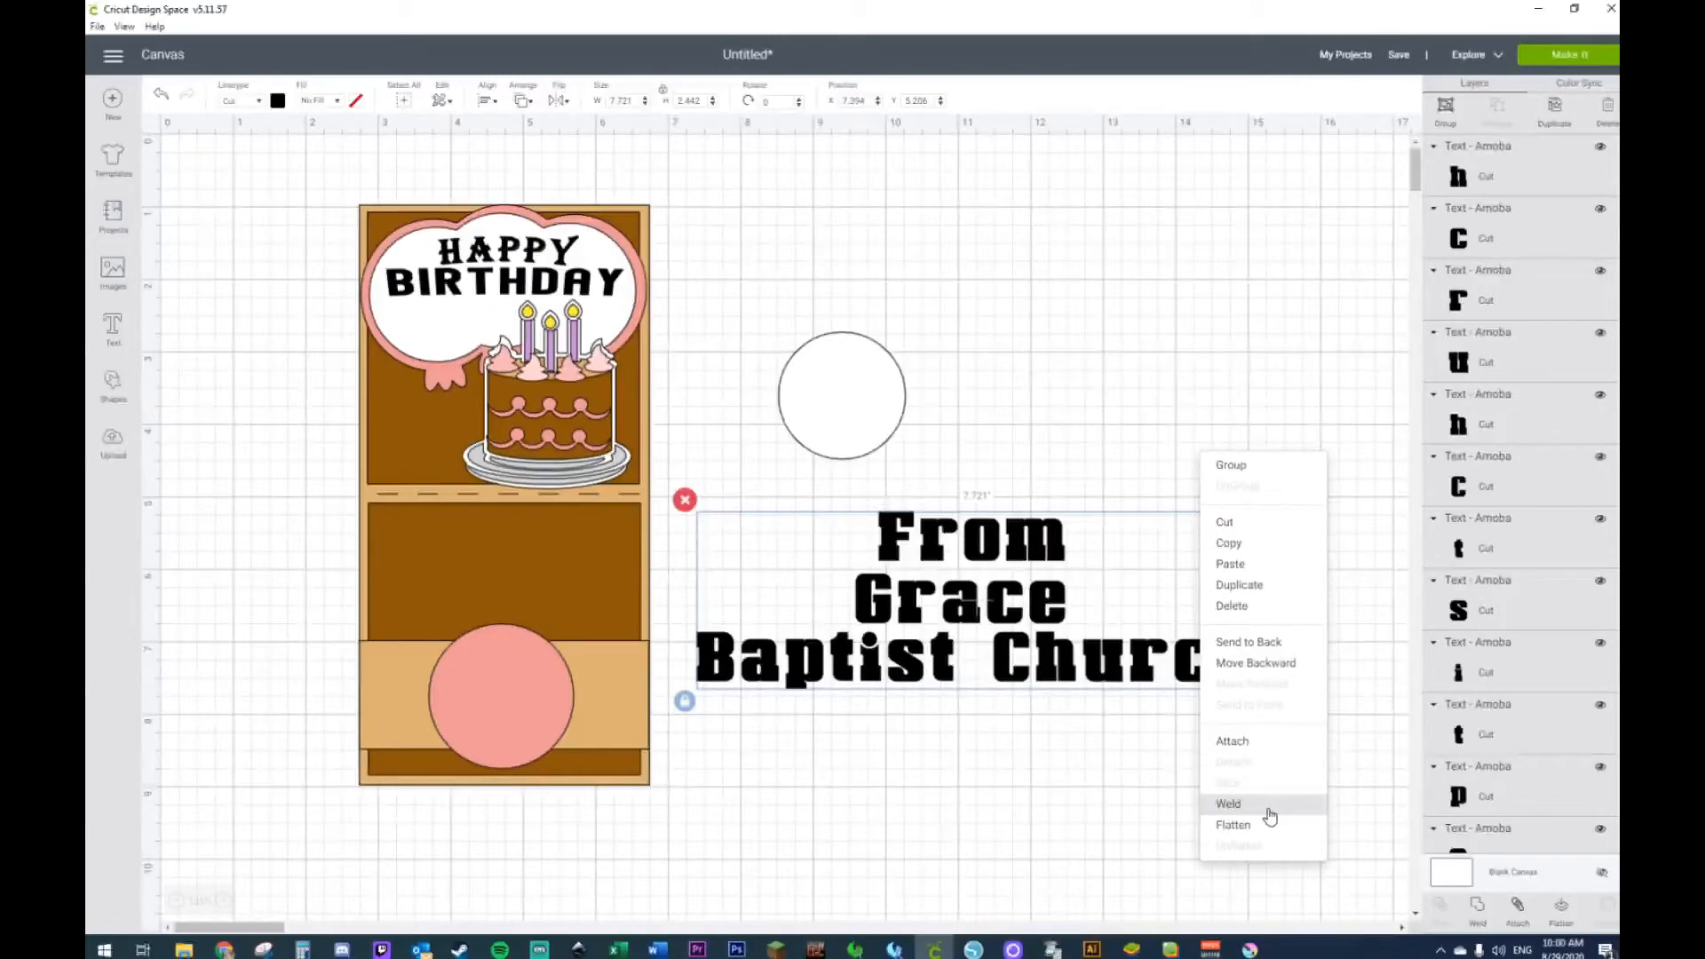
left_click(1270, 815)
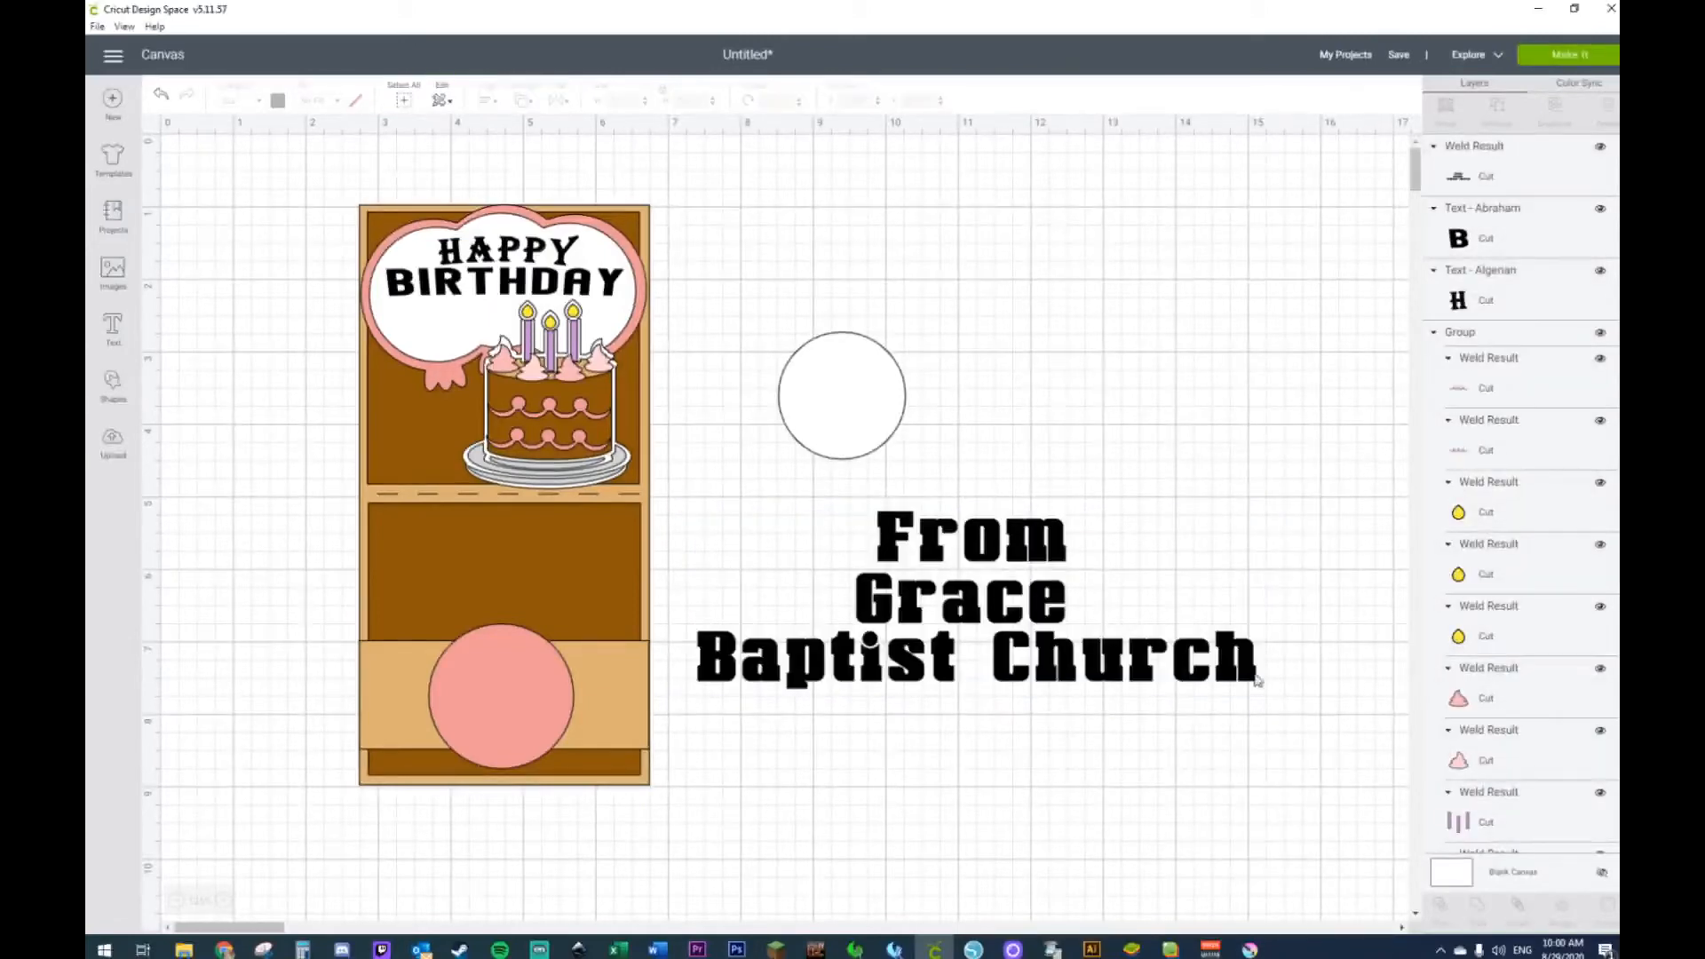
Step: Shrink the welded text to about 1.57 inches wide and place it in the upper half of the white circle
left_click_drag(1268, 704, 886, 398)
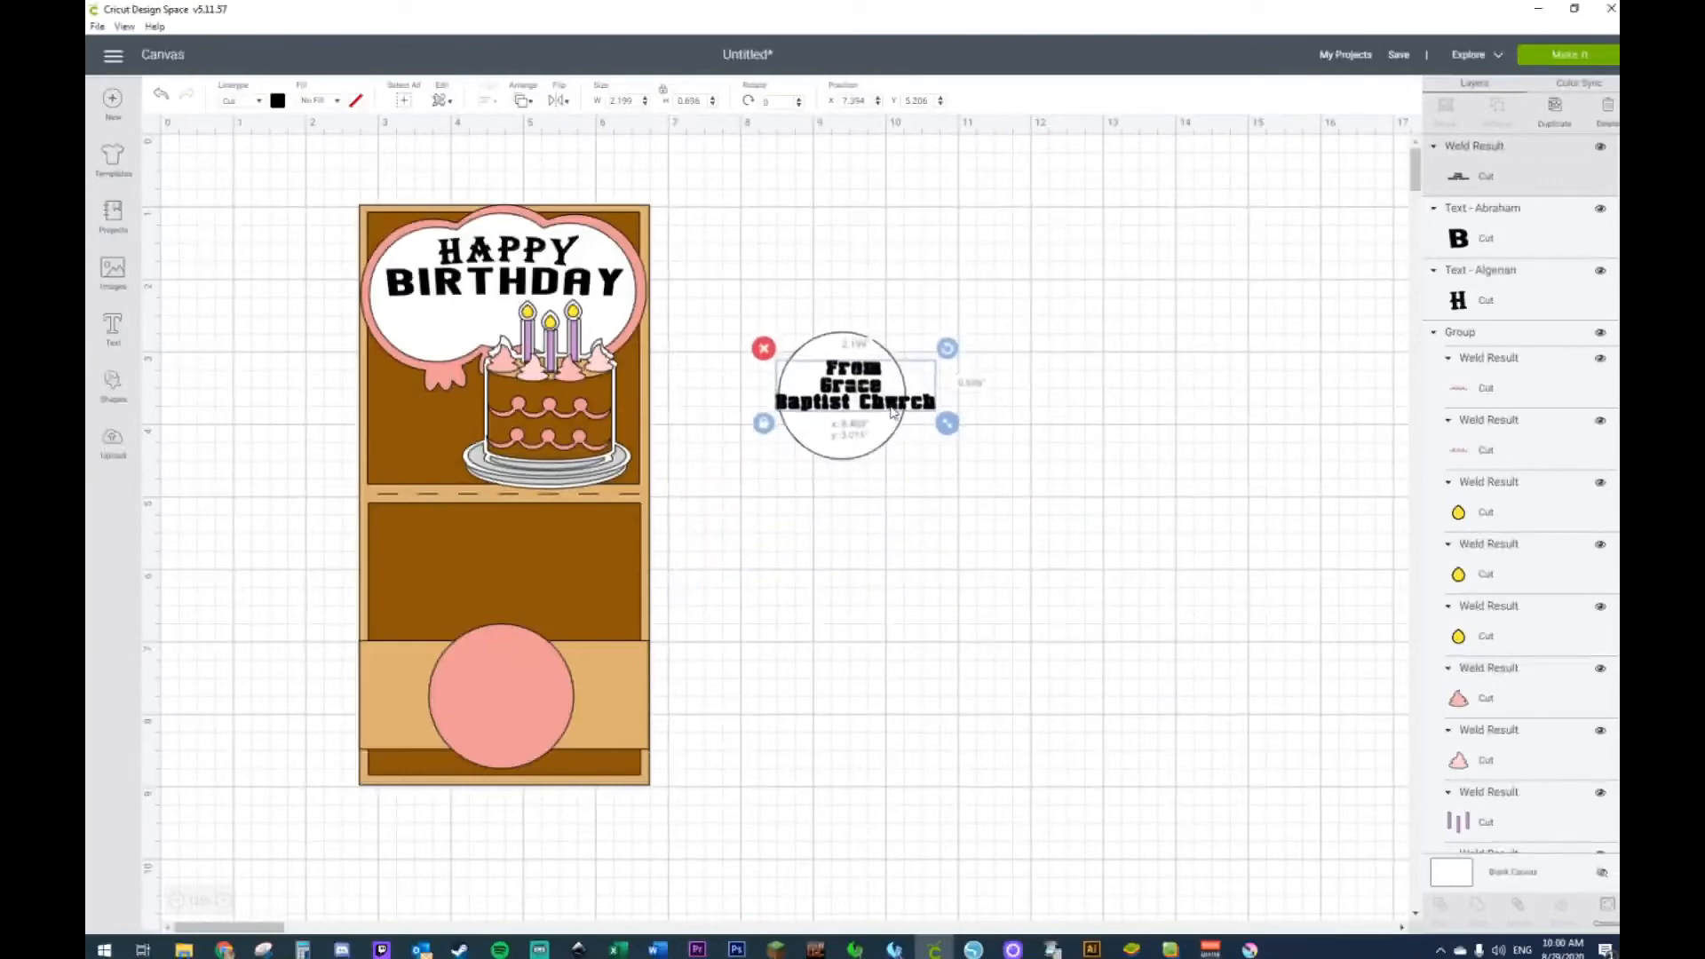
left_click_drag(958, 439, 866, 405)
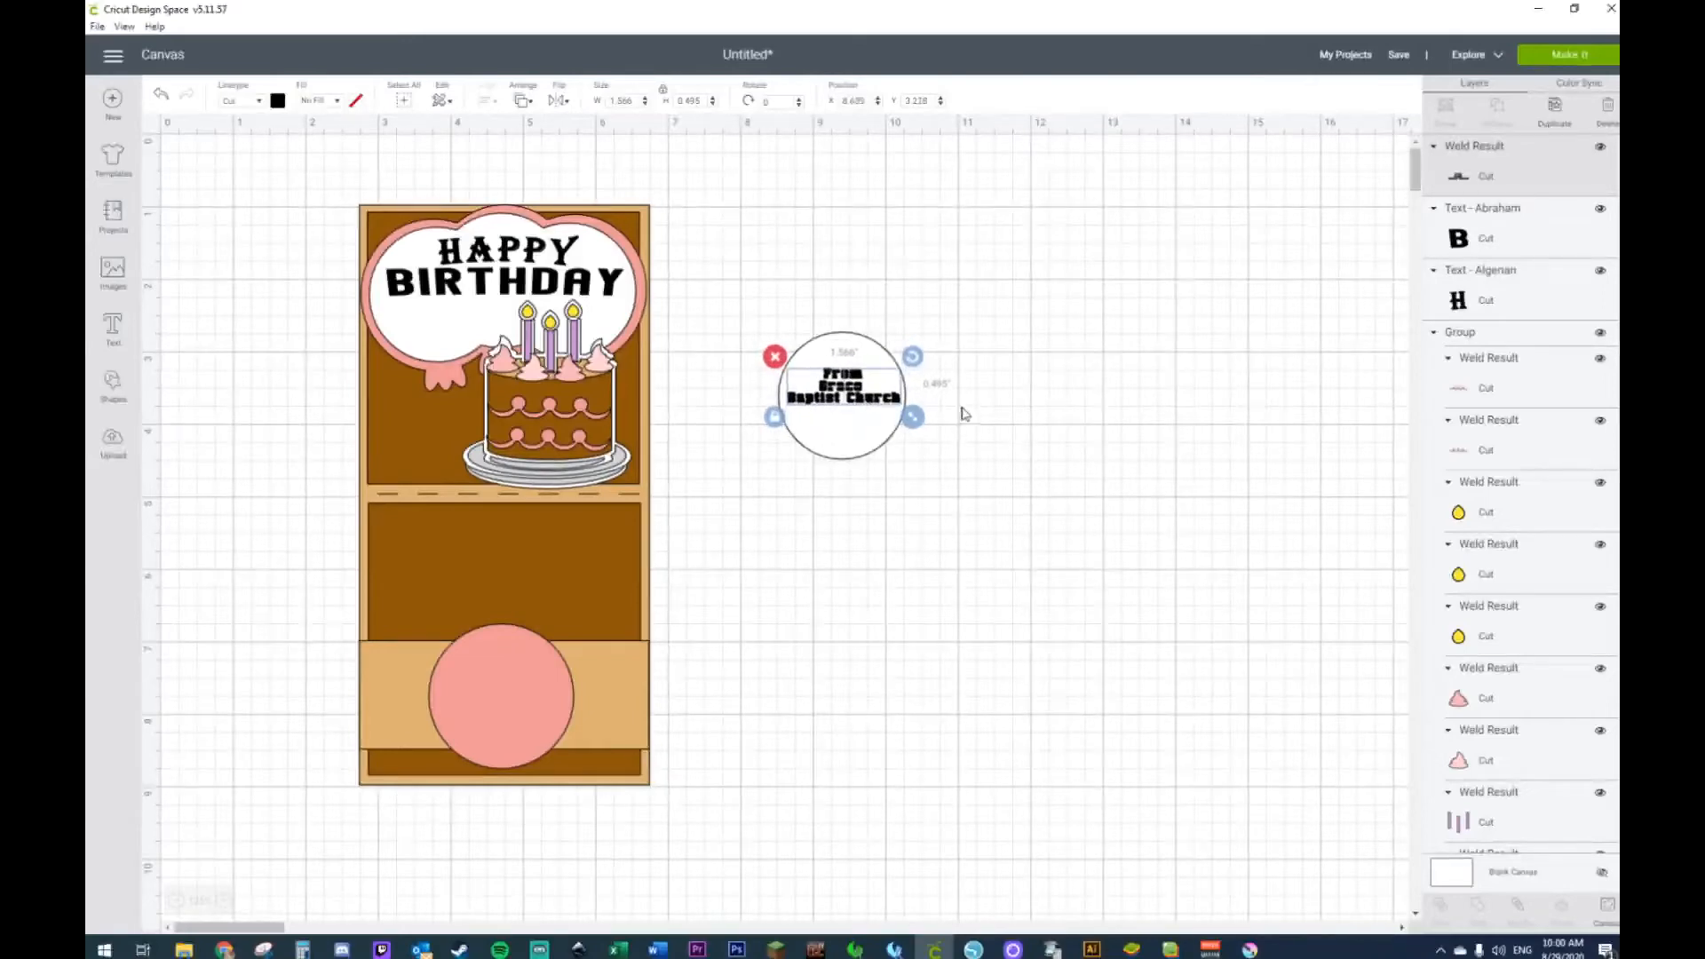
left_click(1009, 393)
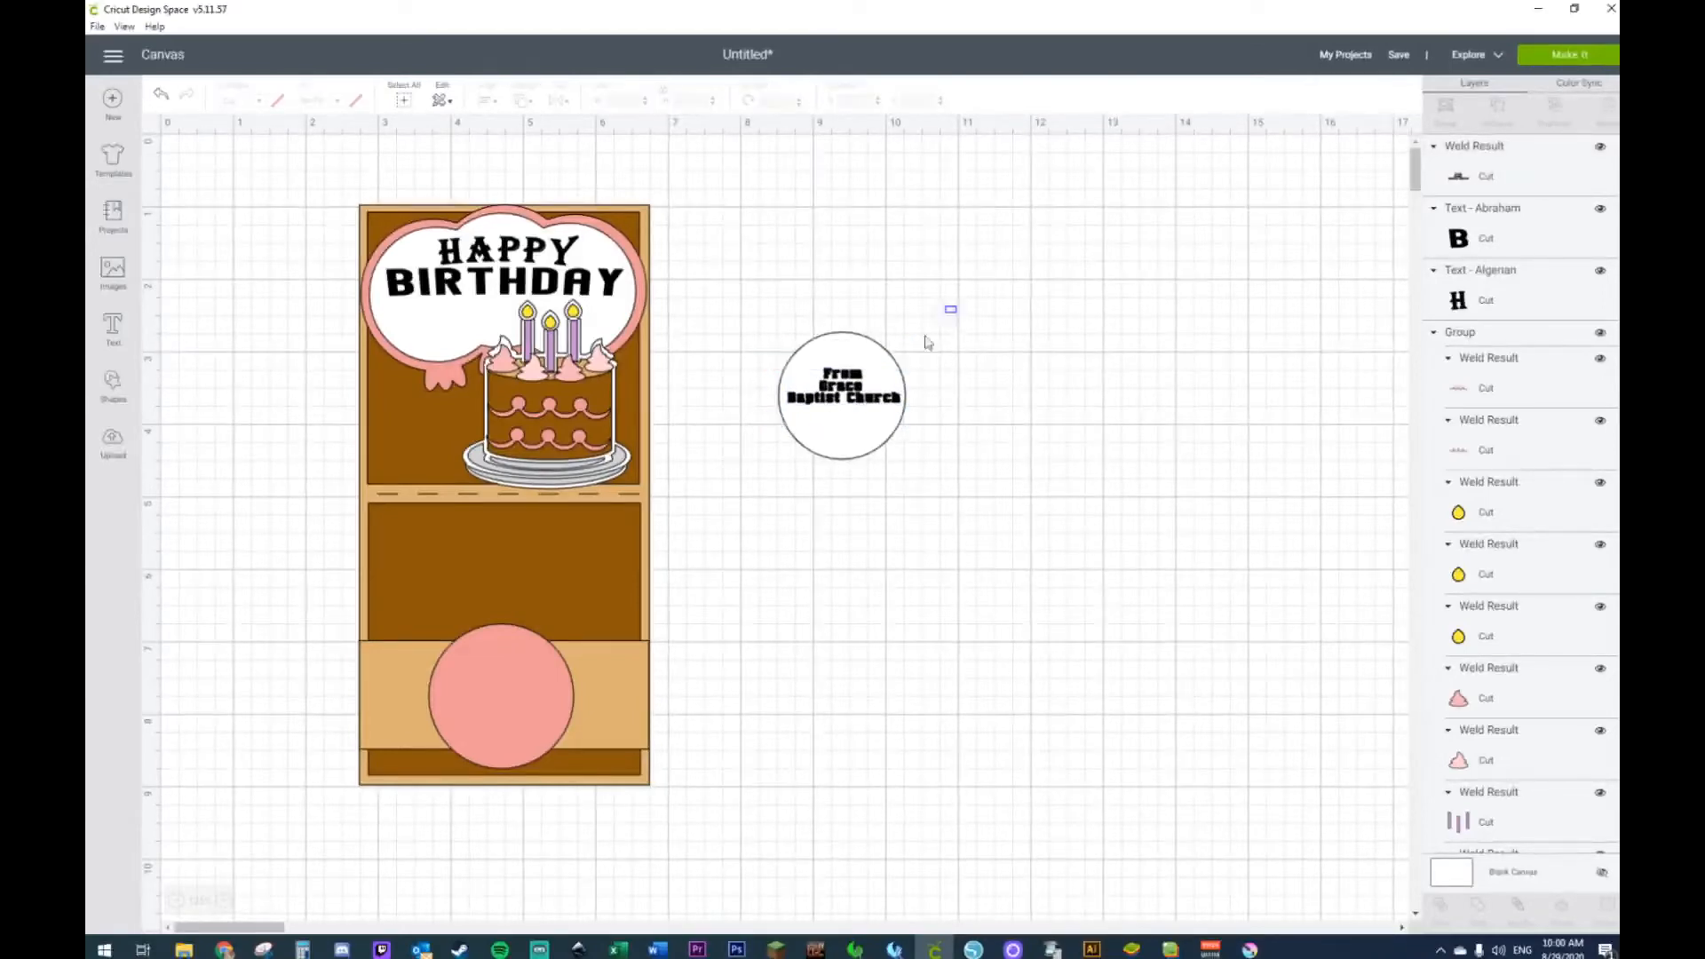
left_click_drag(927, 342, 796, 491)
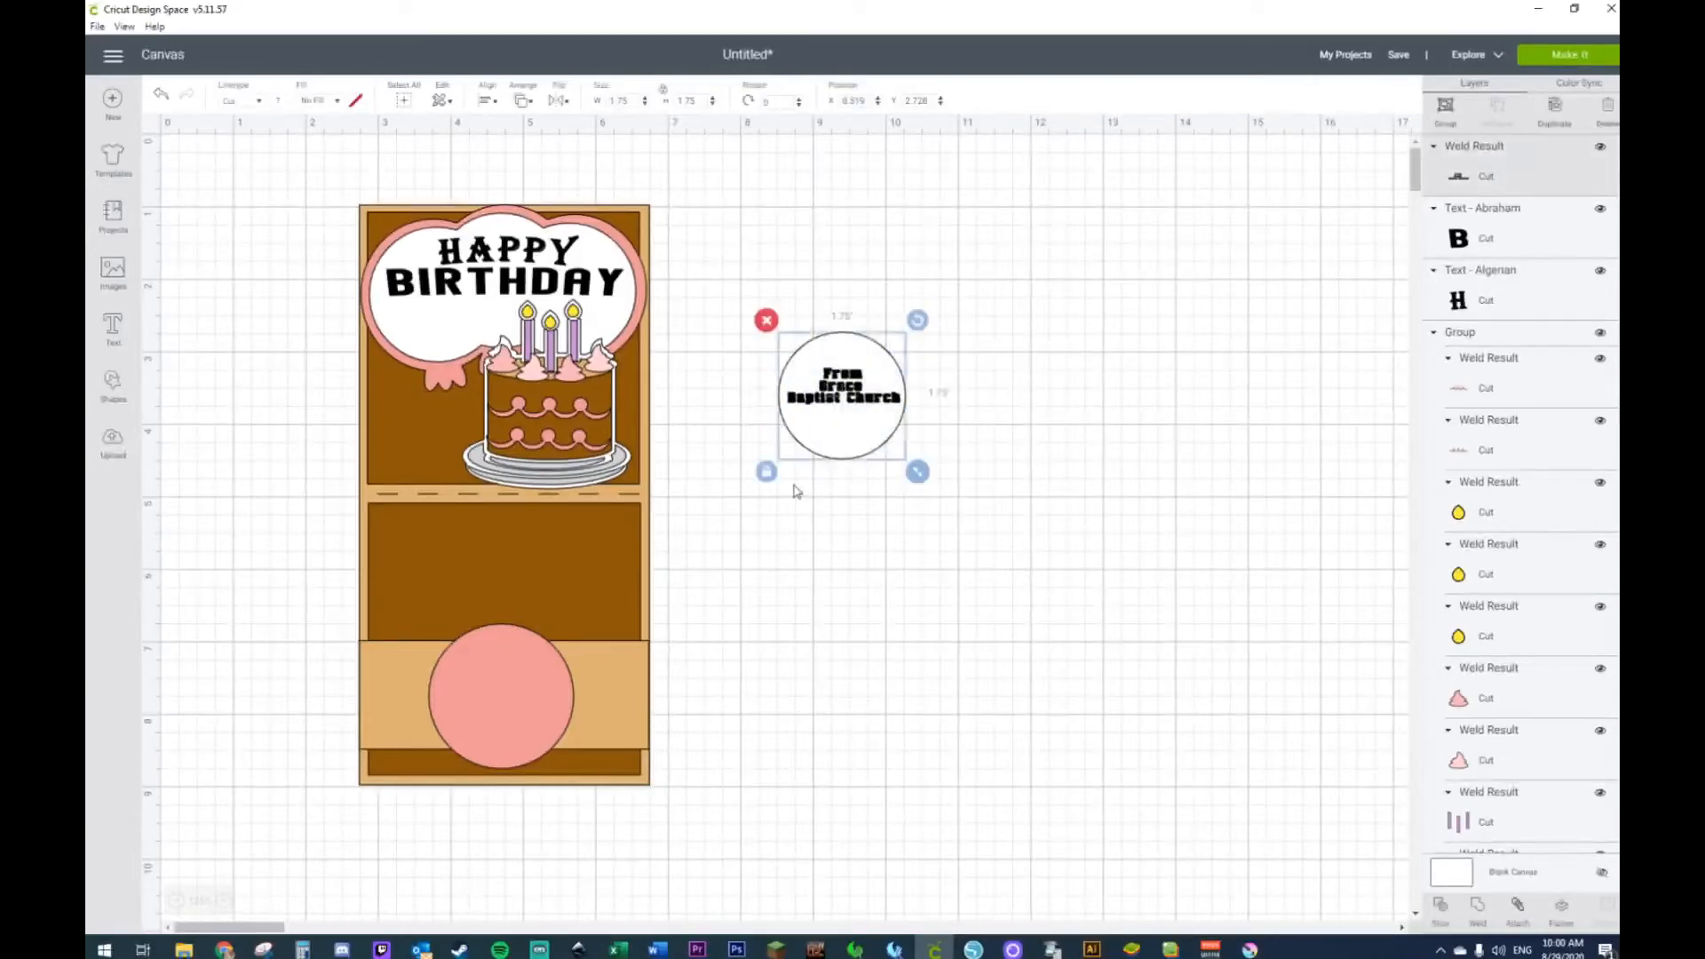
left_click(950, 414)
left_click_drag(874, 399, 870, 395)
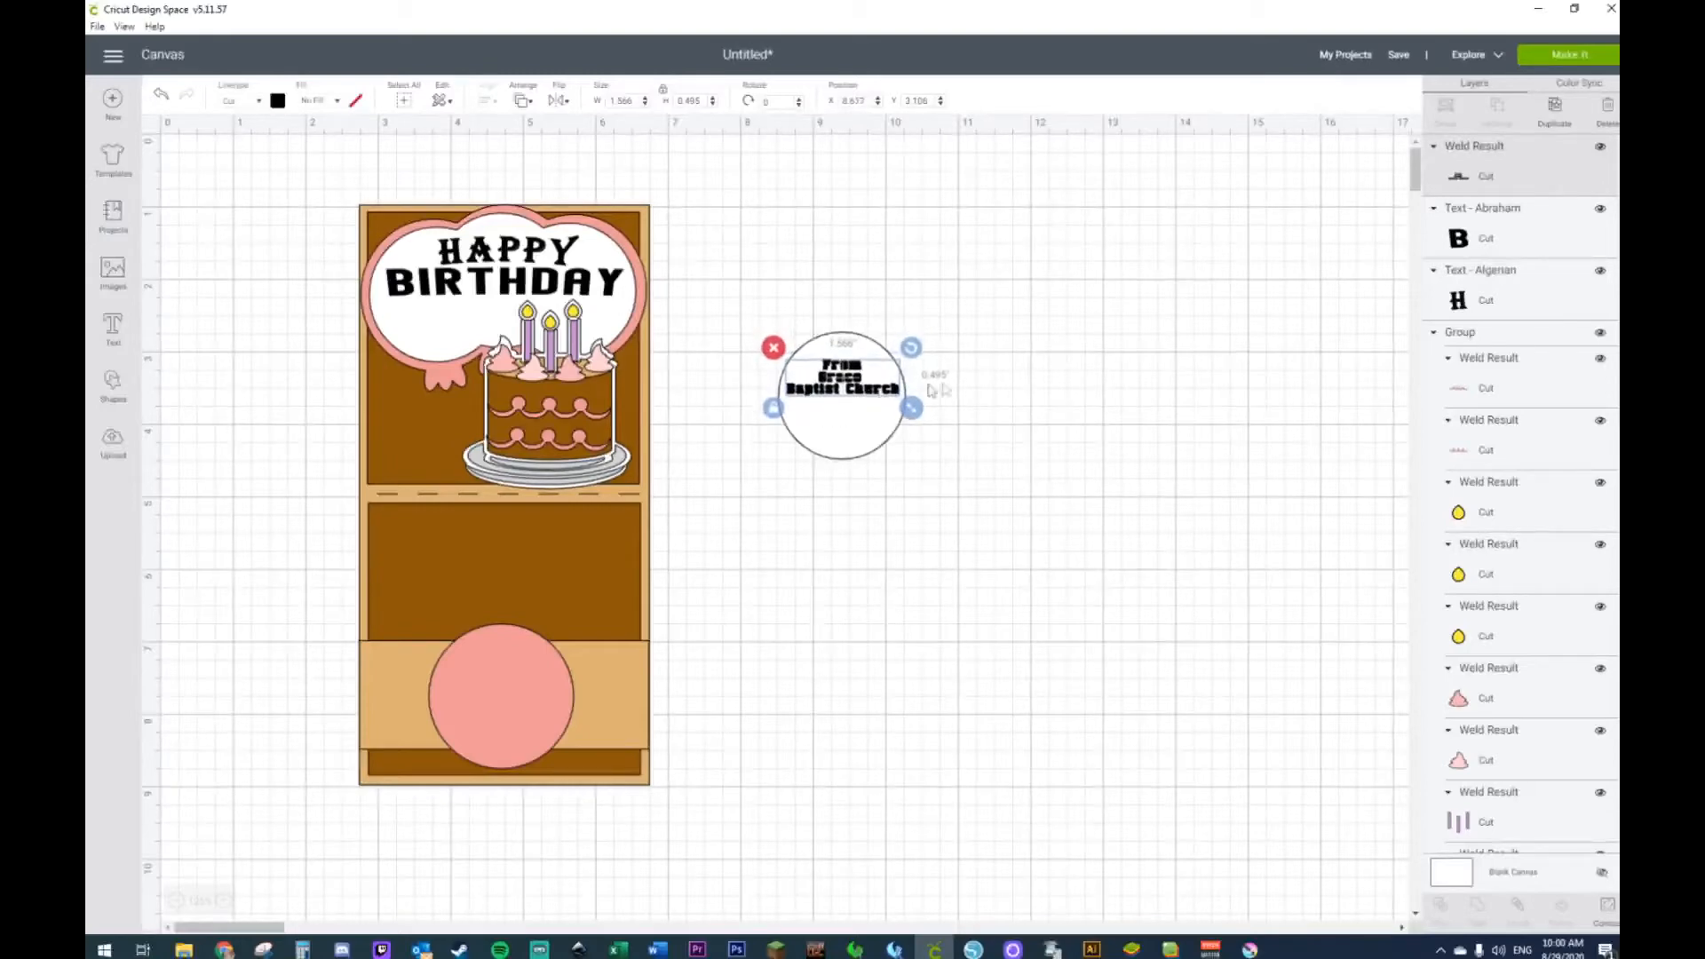
Step: Center the welded text horizontally on the white circle and group the two together
left_click(968, 378)
left_click_drag(955, 309, 673, 574)
left_click(966, 331)
left_click_drag(932, 299, 759, 501)
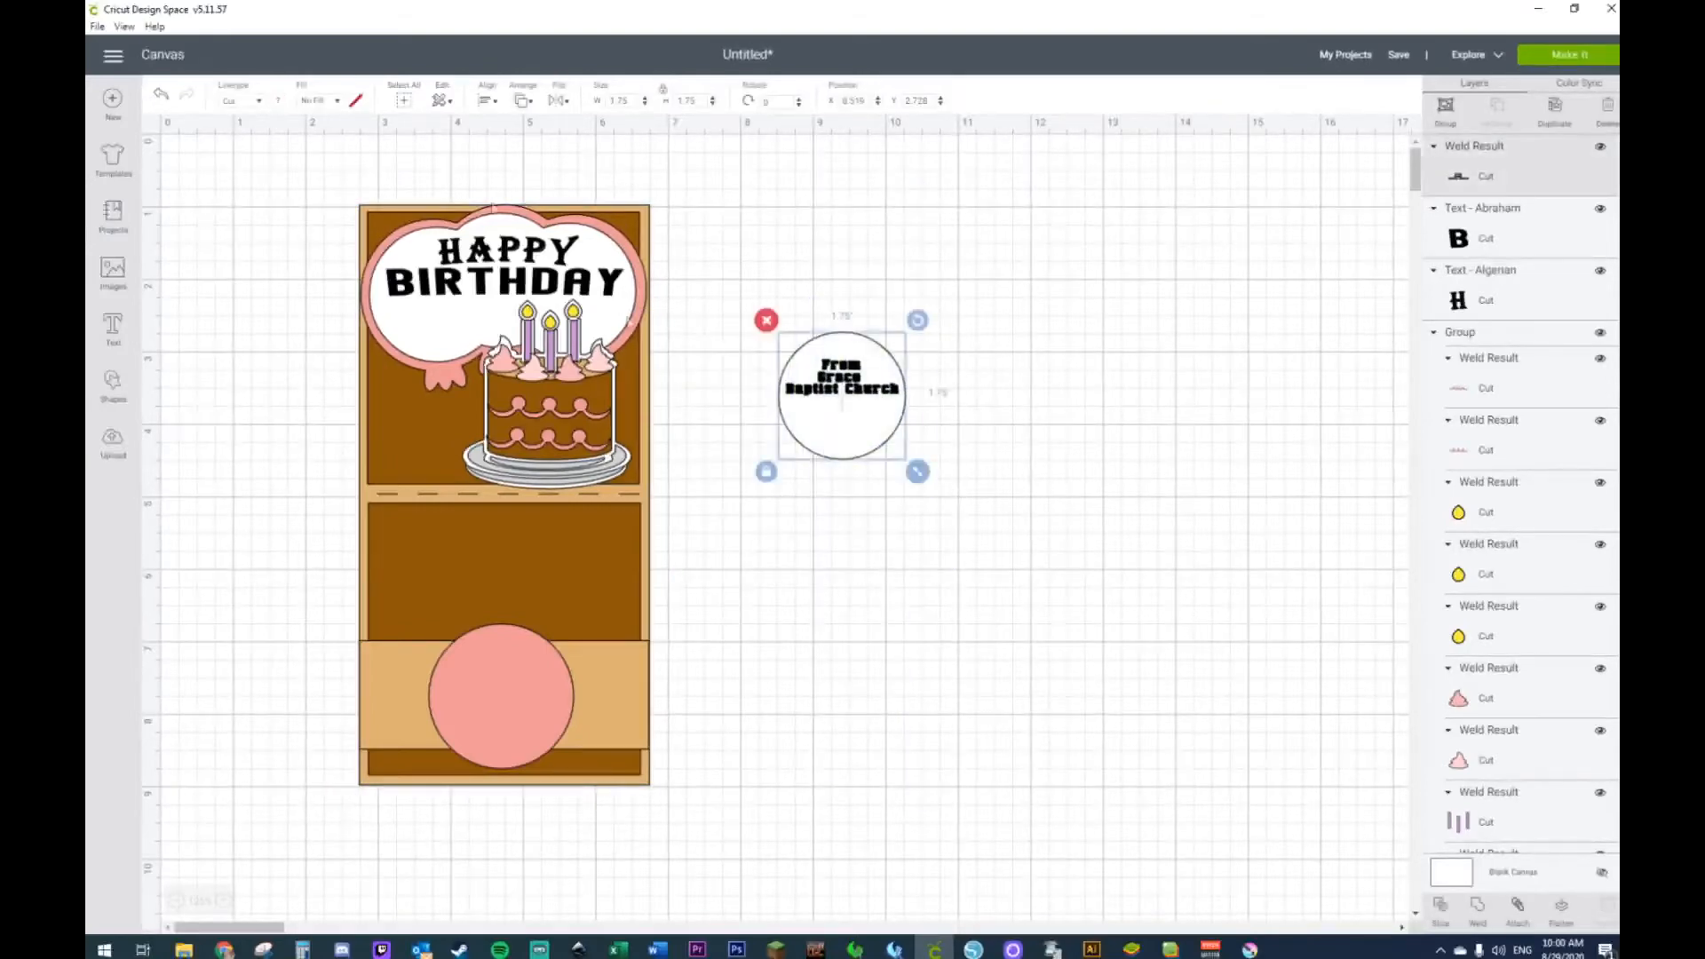
left_click(486, 101)
left_click(511, 171)
right_click(803, 413)
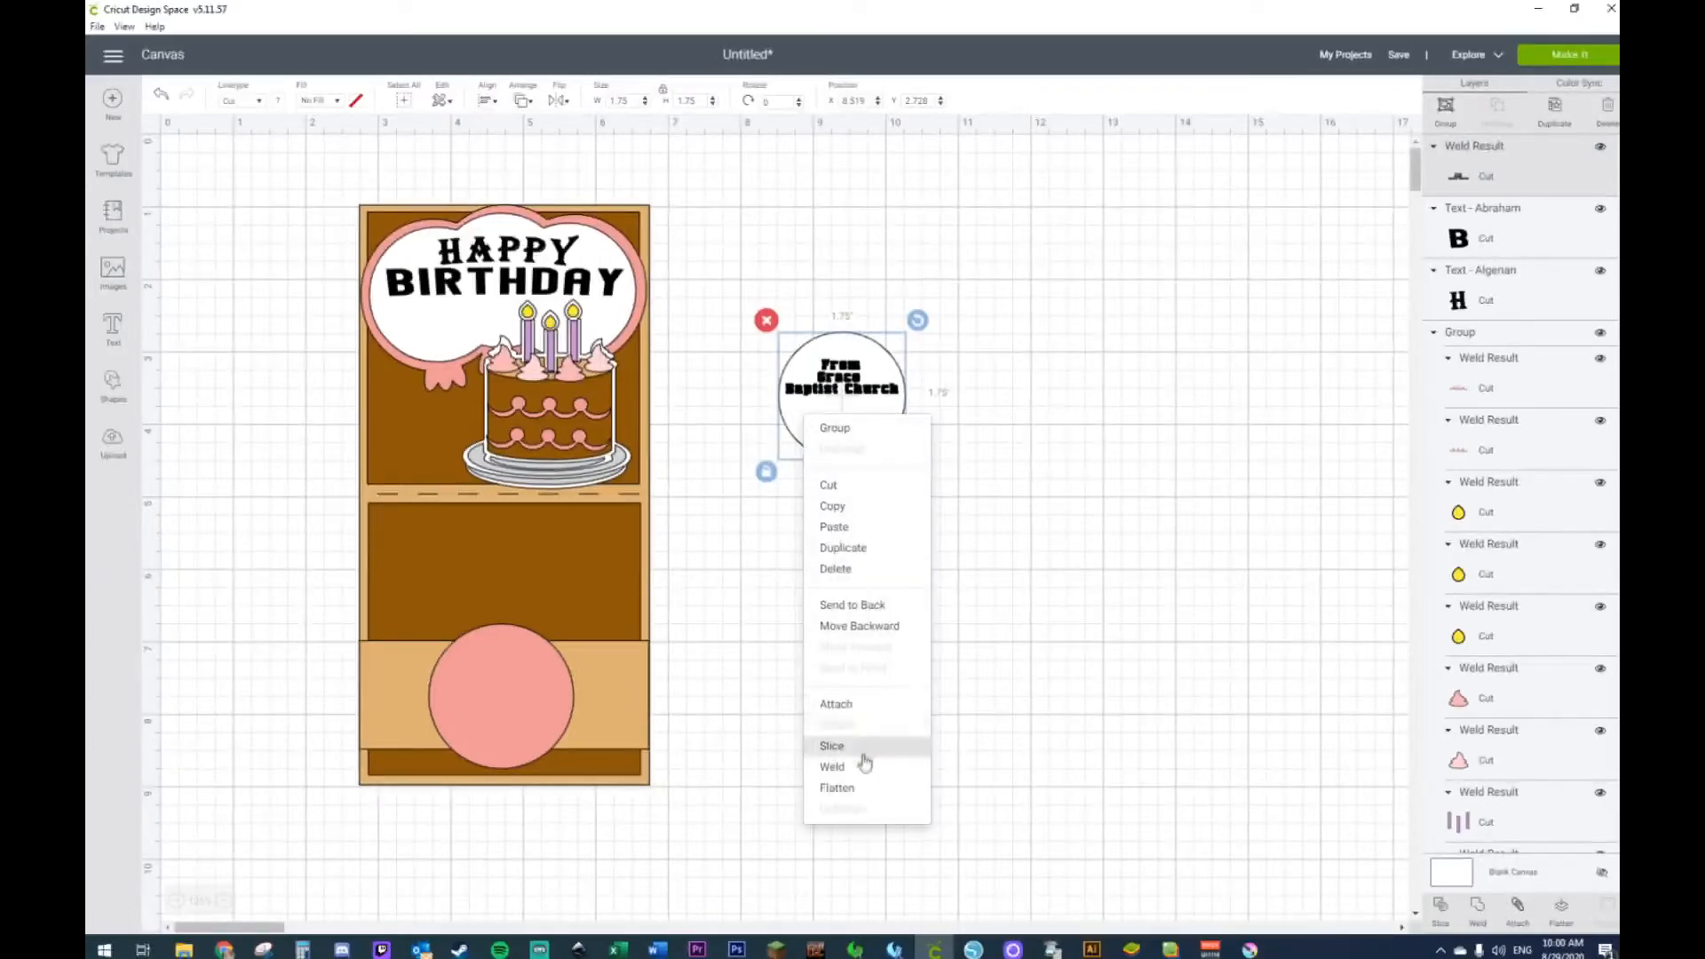
left_click(863, 429)
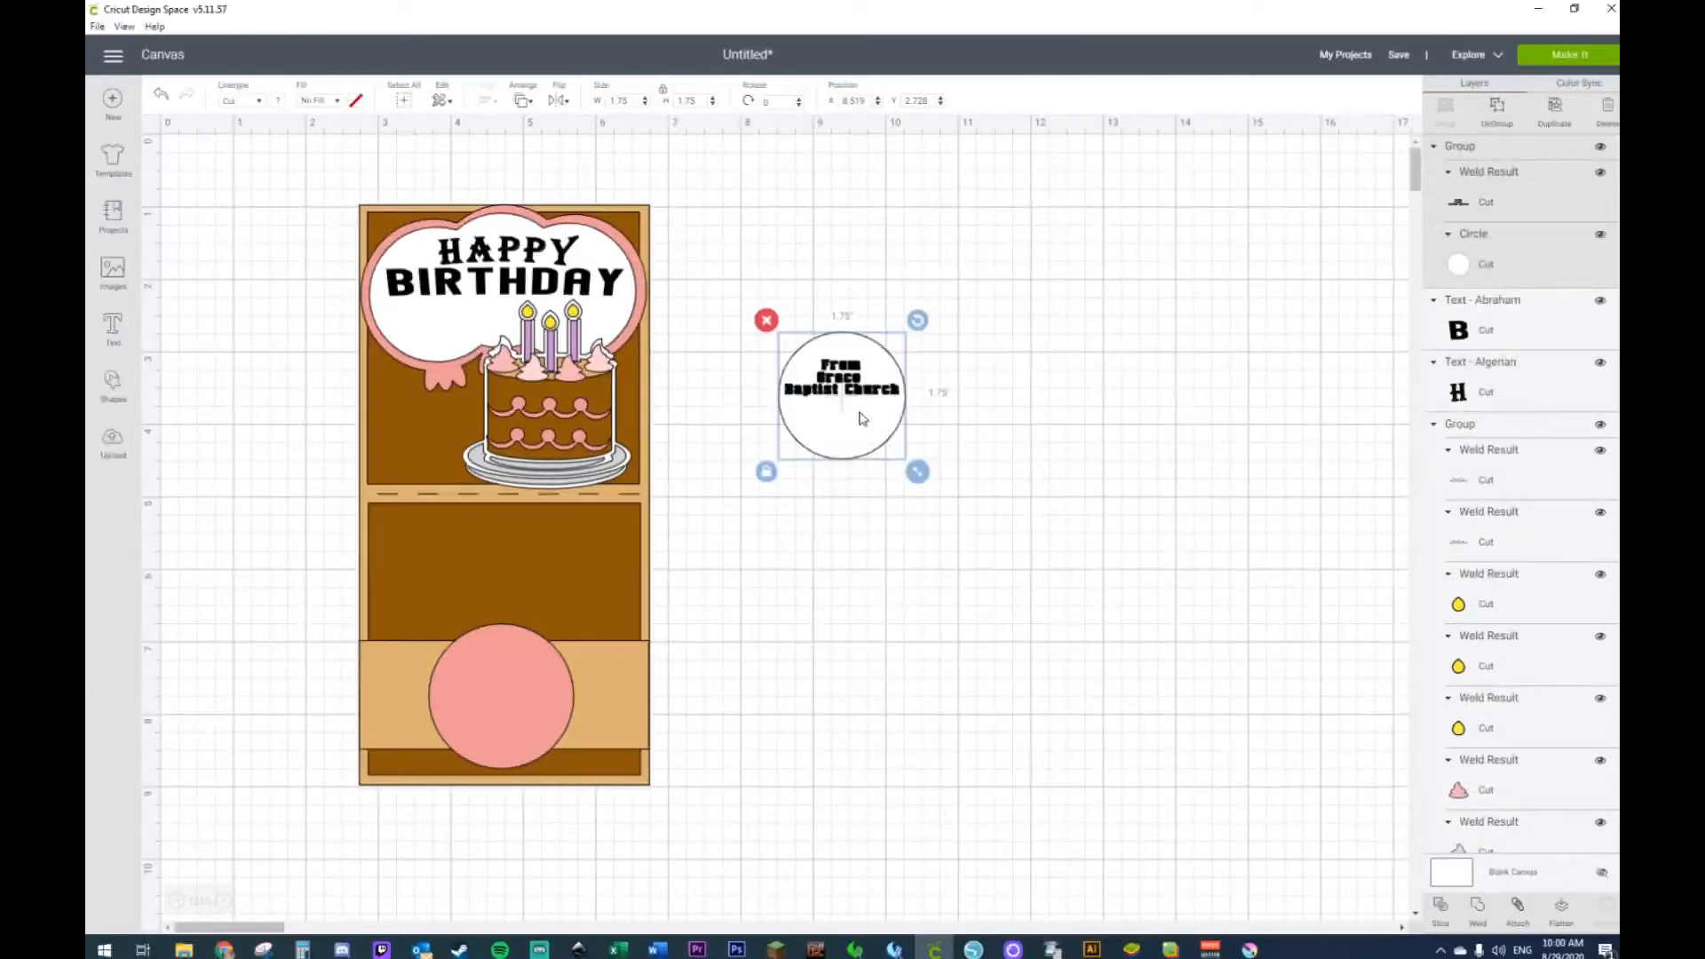
Step: Paste a copy of the candle cake group and place it on the empty canvas beyond the text circle
left_click(548, 459)
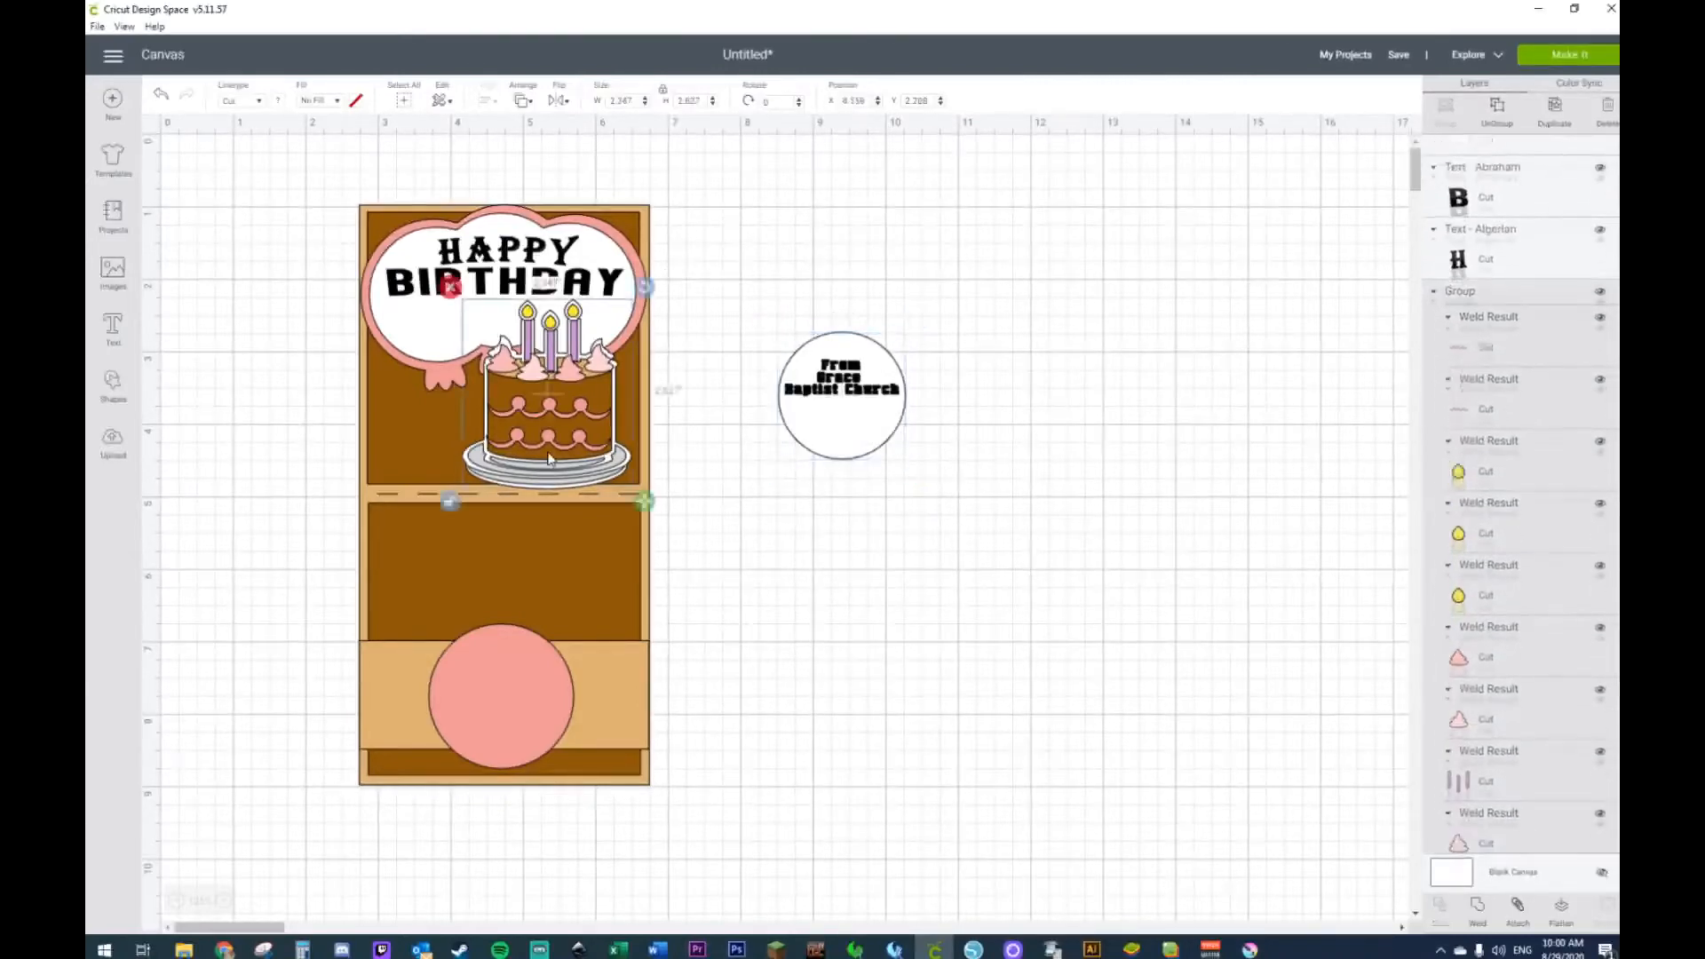
key("ctrl+v")
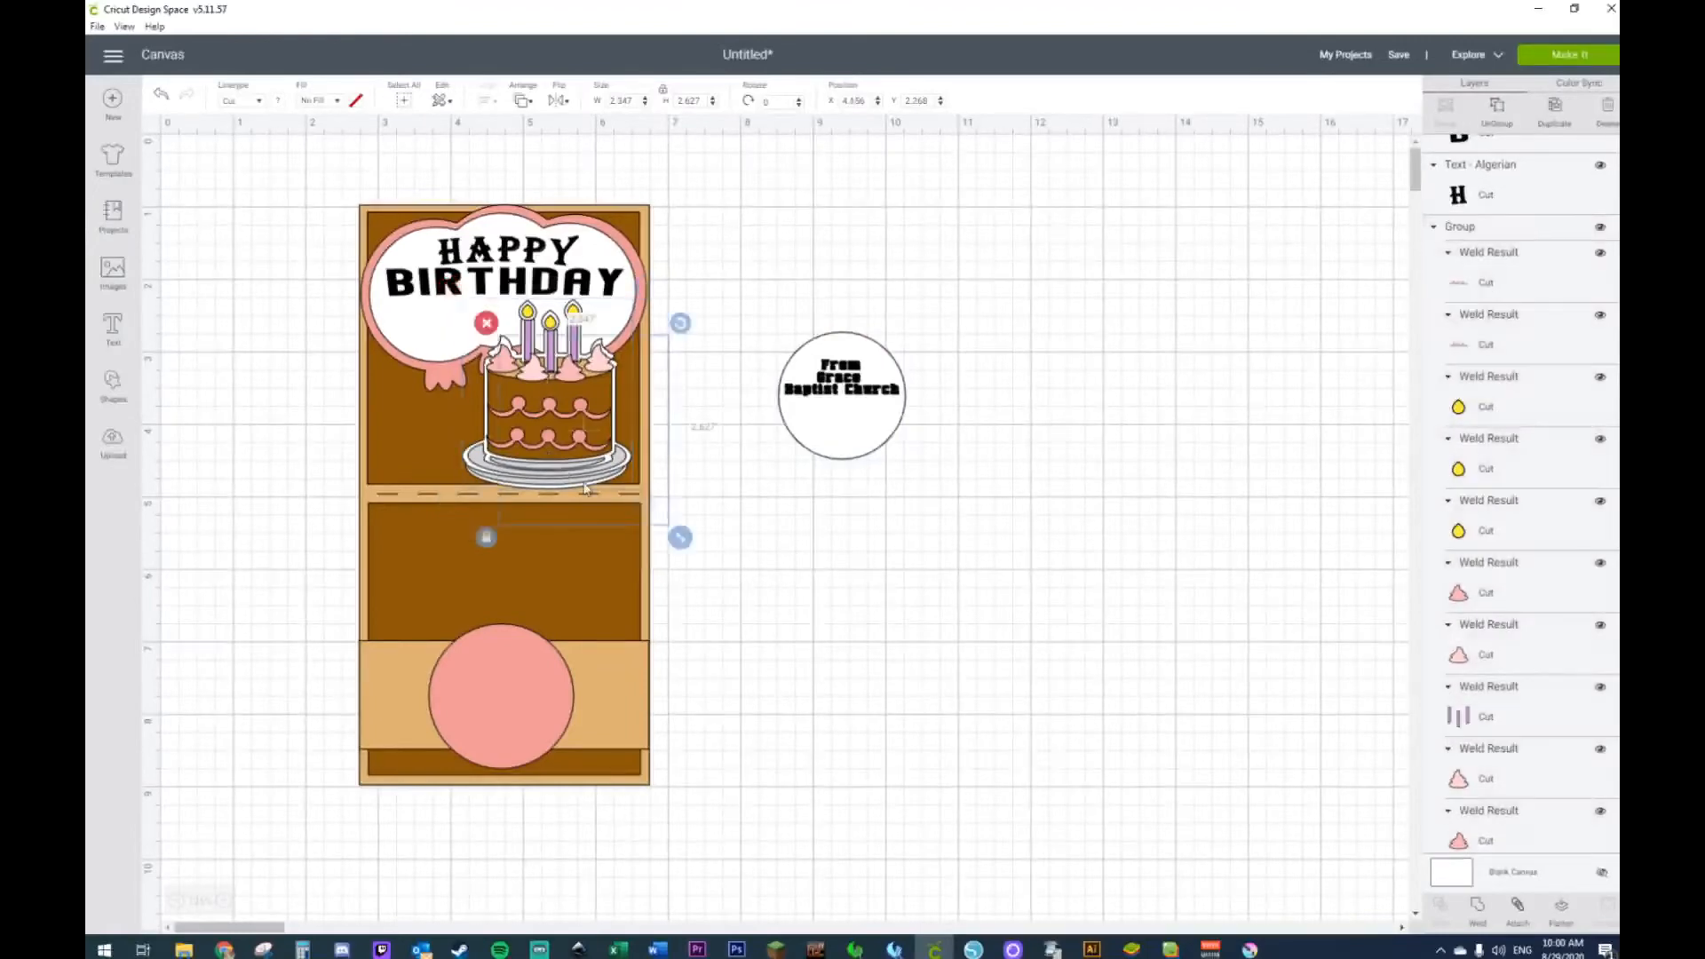
left_click_drag(626, 499, 1154, 523)
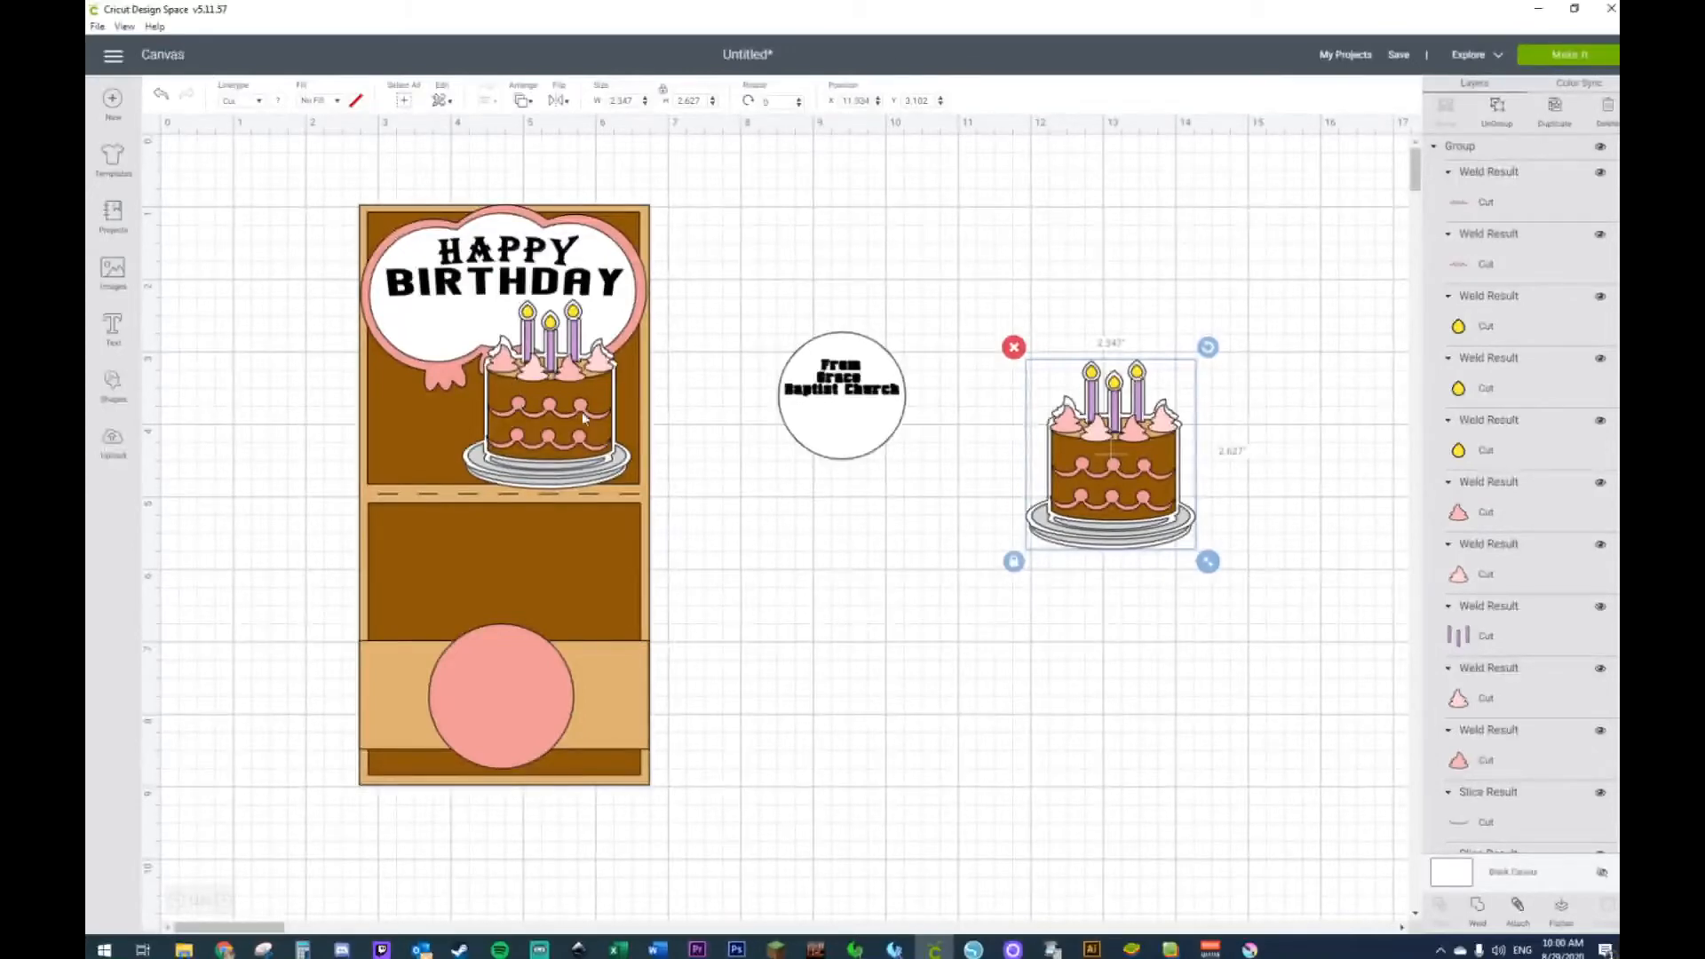
Step: Move the white balloon layer and the original cake together off the card to below the text circle
left_click(442, 321)
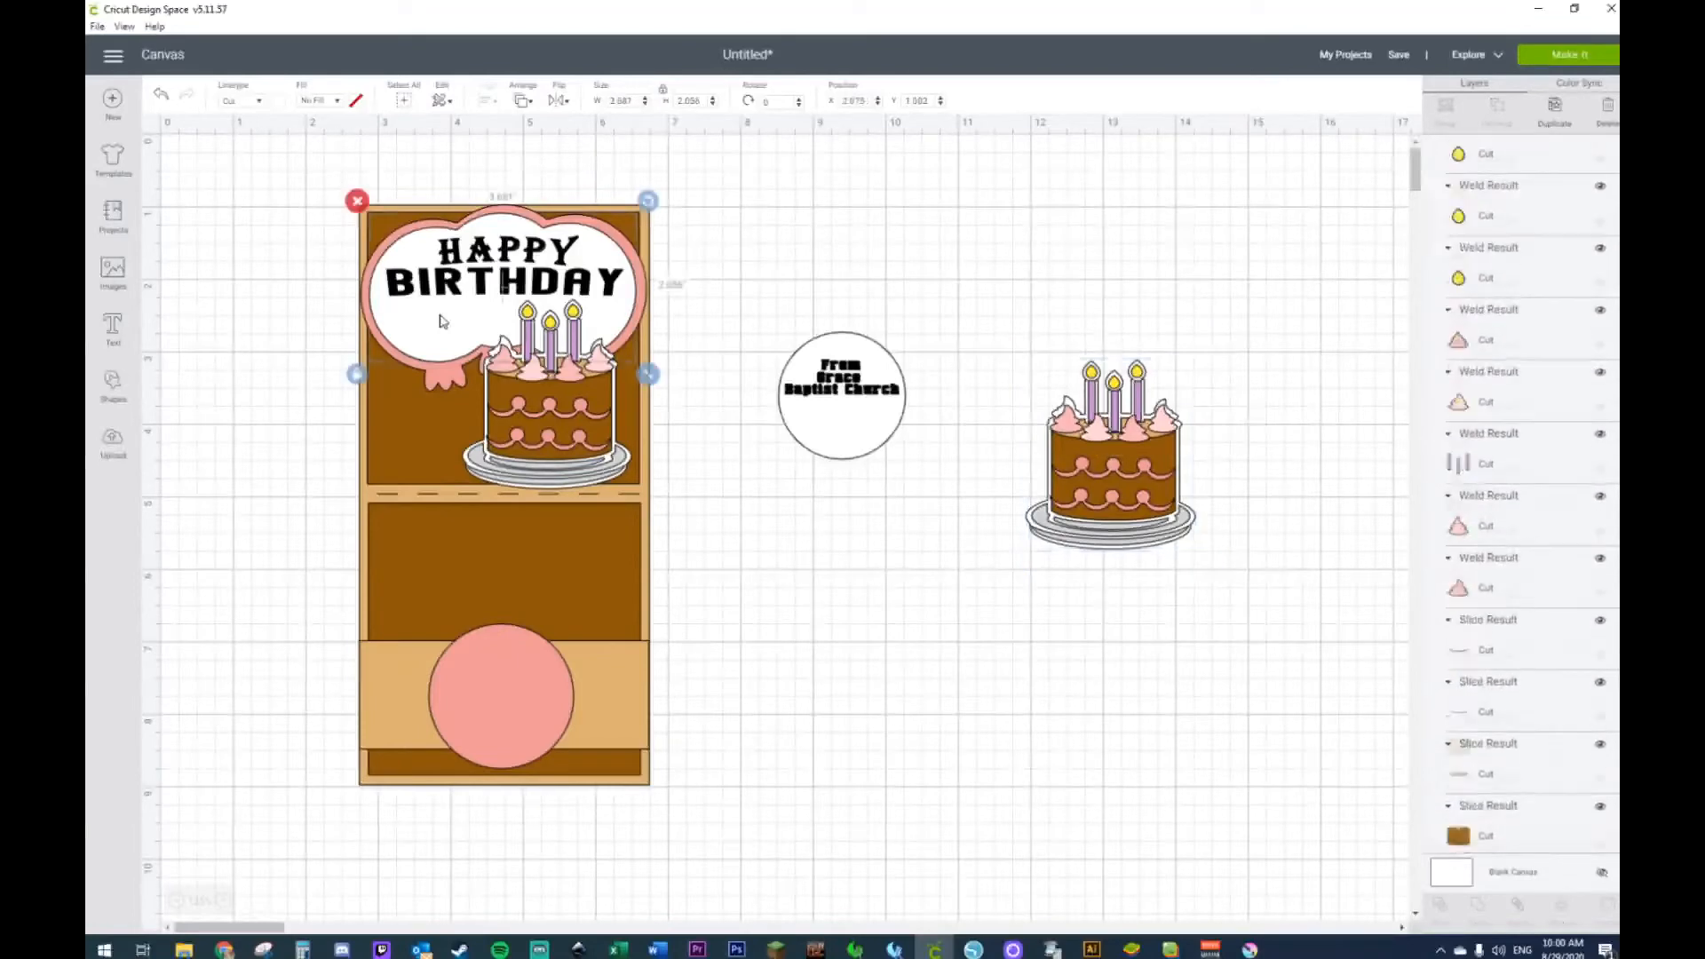
left_click(557, 435)
right_click(557, 435)
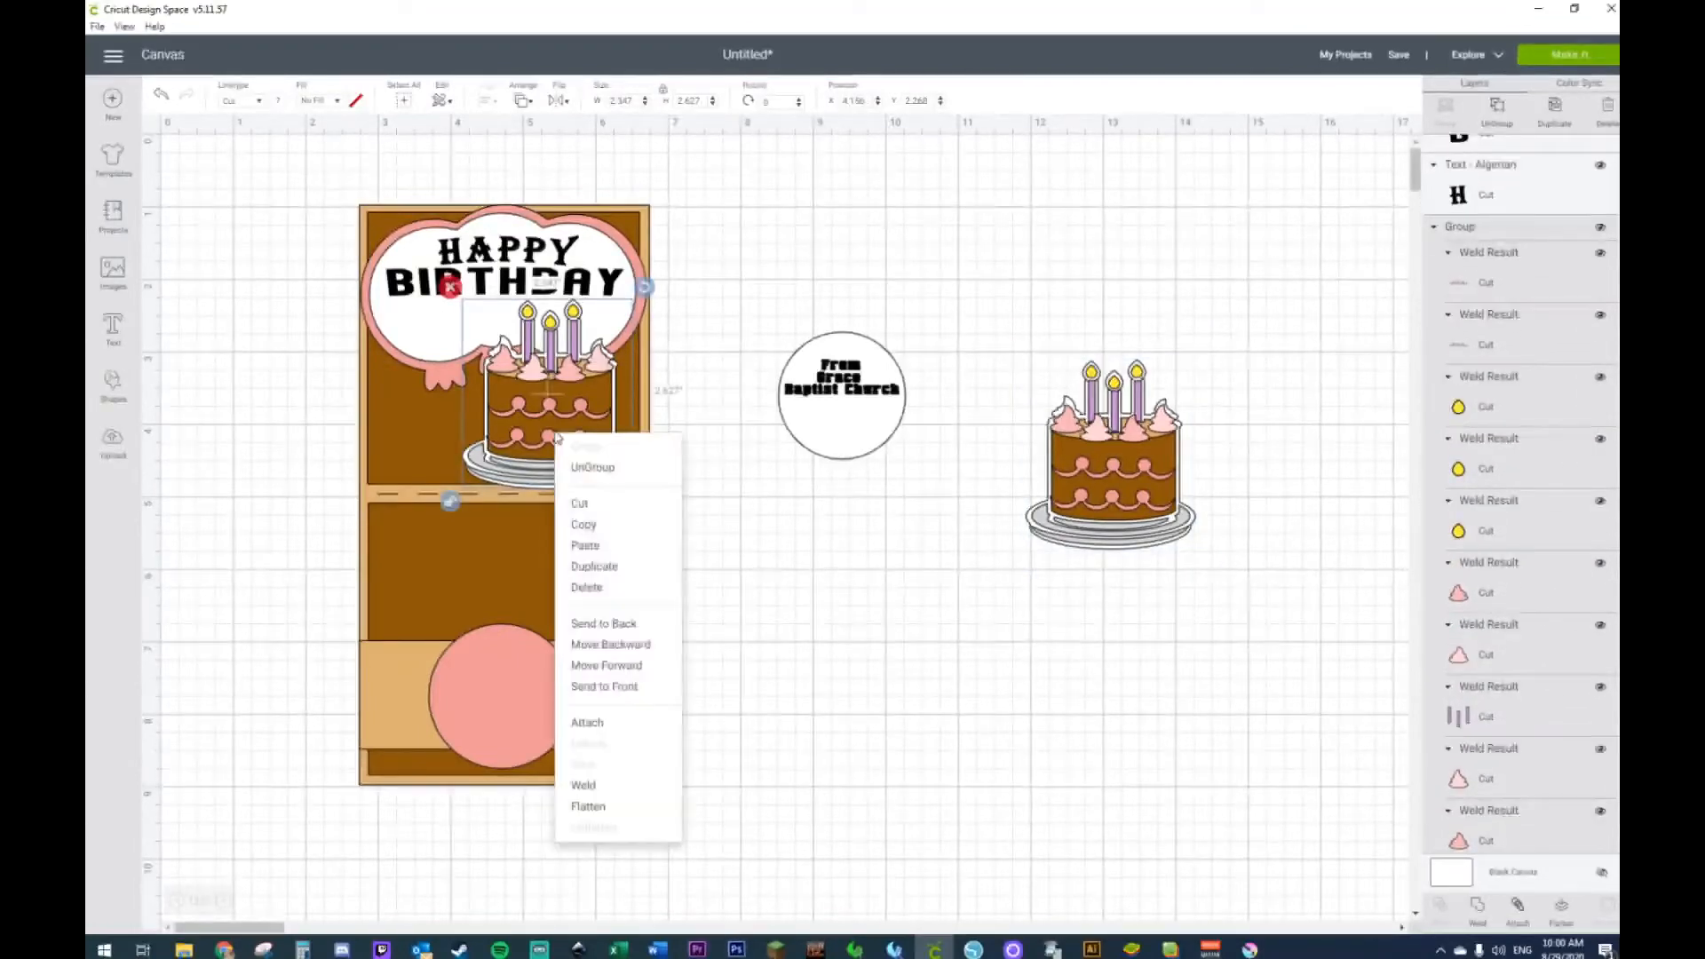
left_click(764, 251)
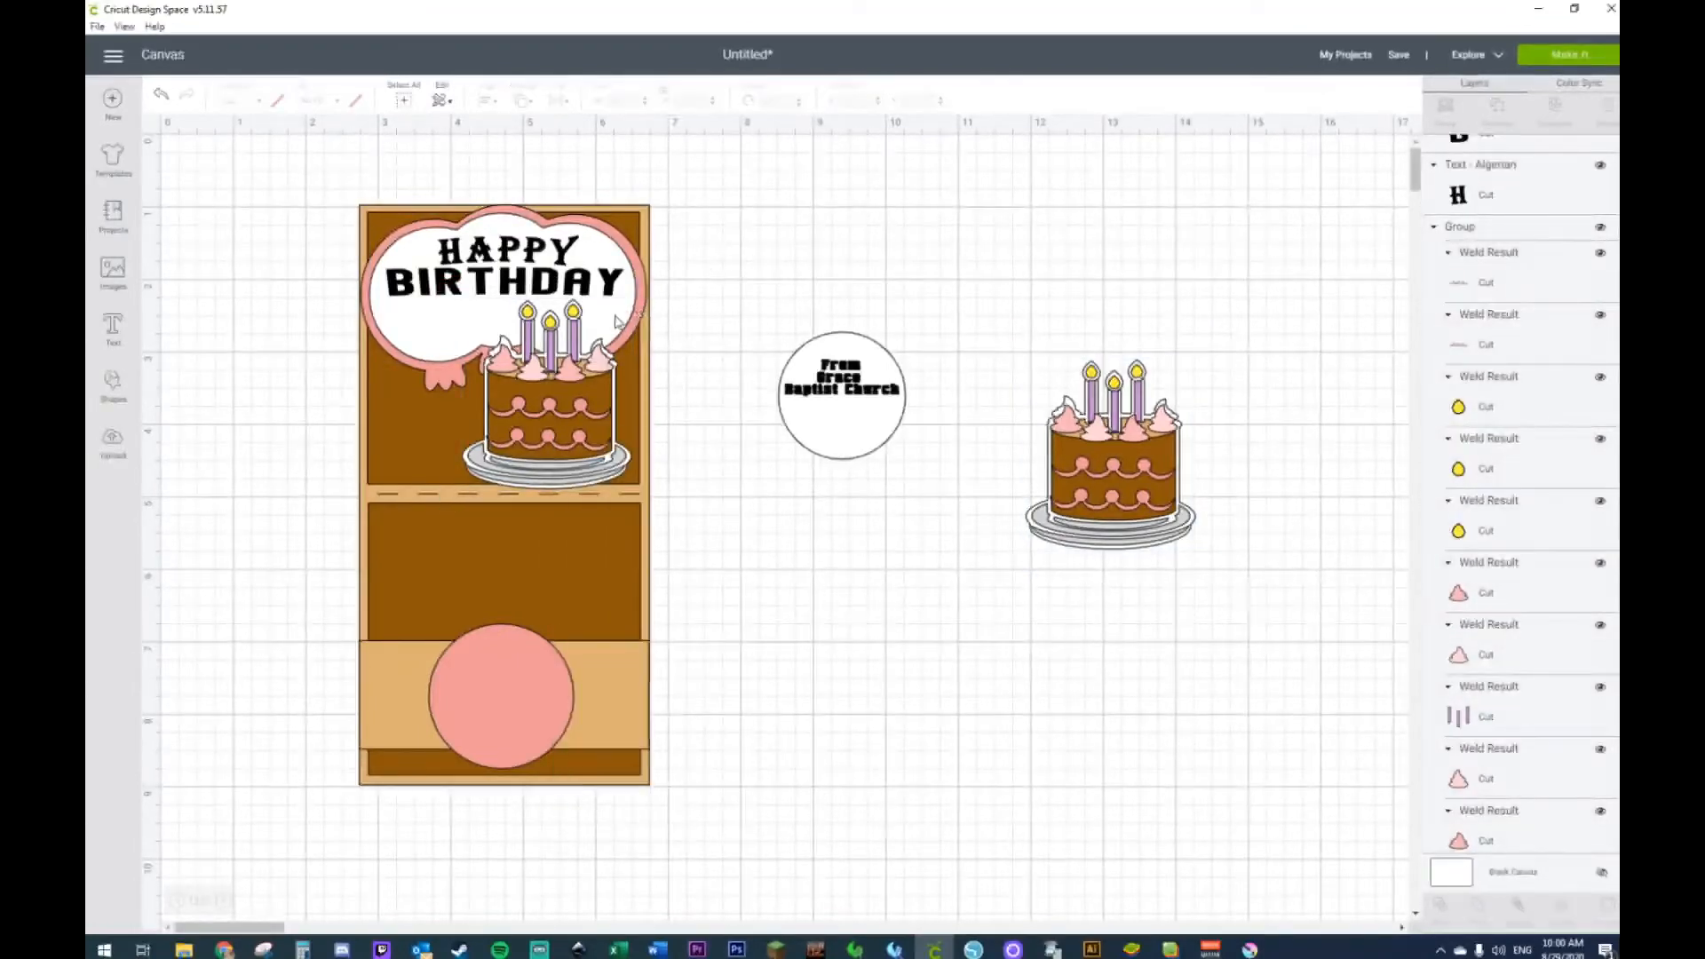
left_click(583, 359)
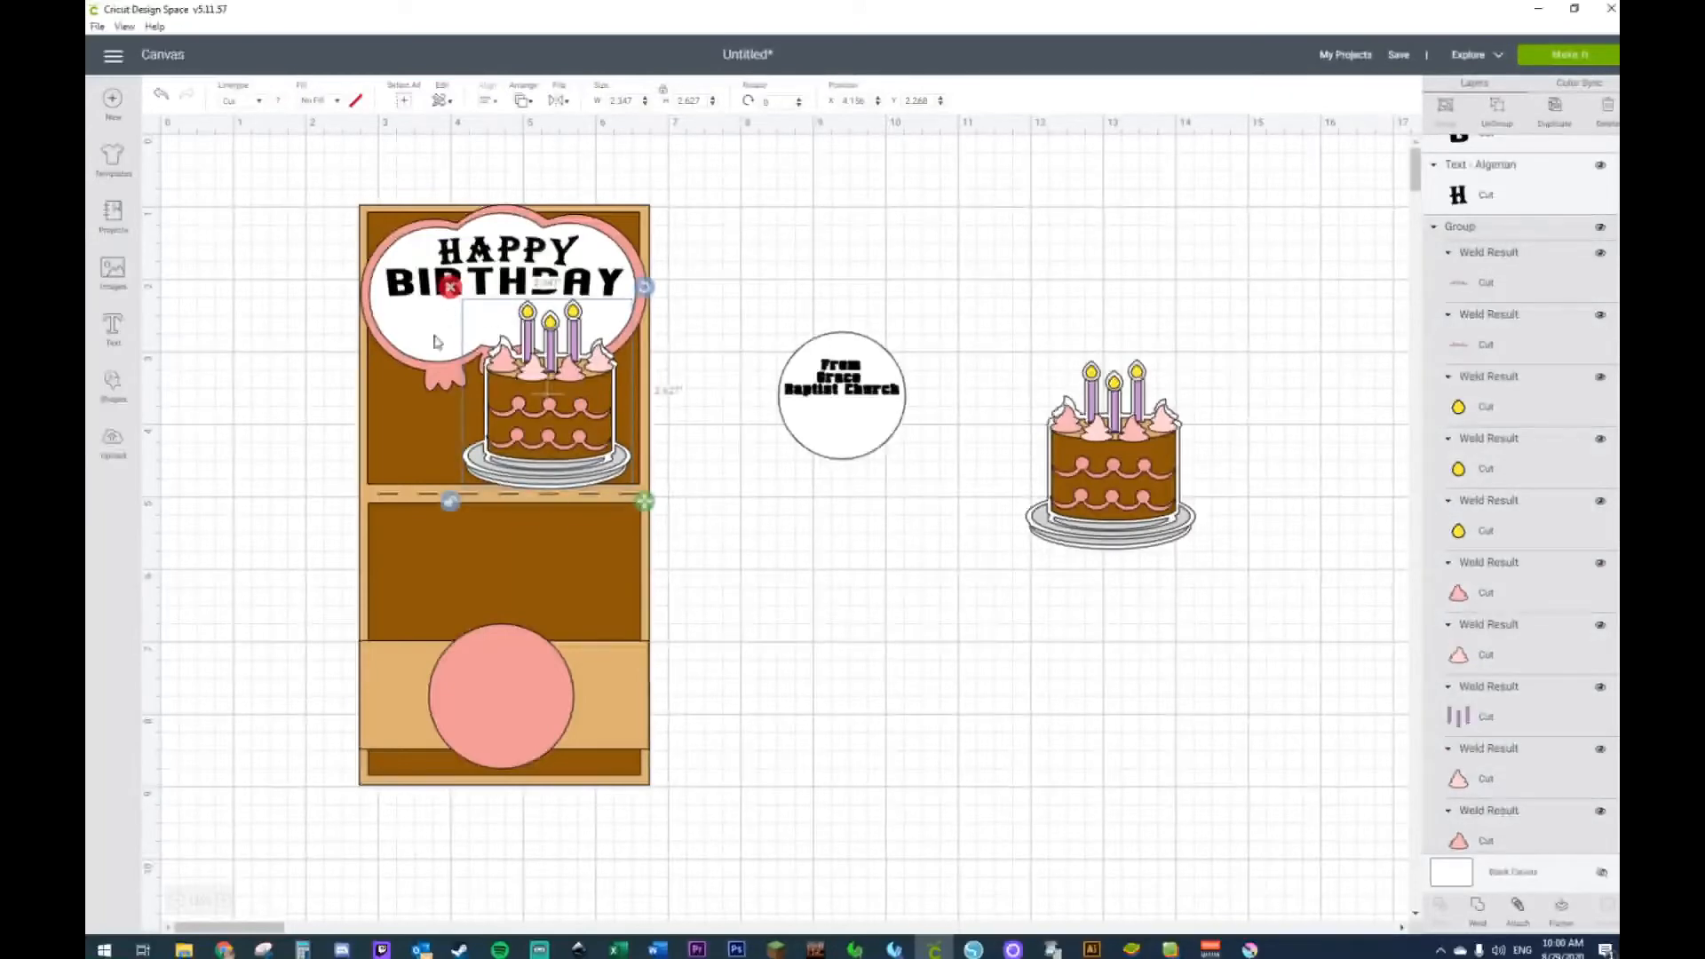
left_click_drag(504, 389, 945, 712)
left_click(1128, 728)
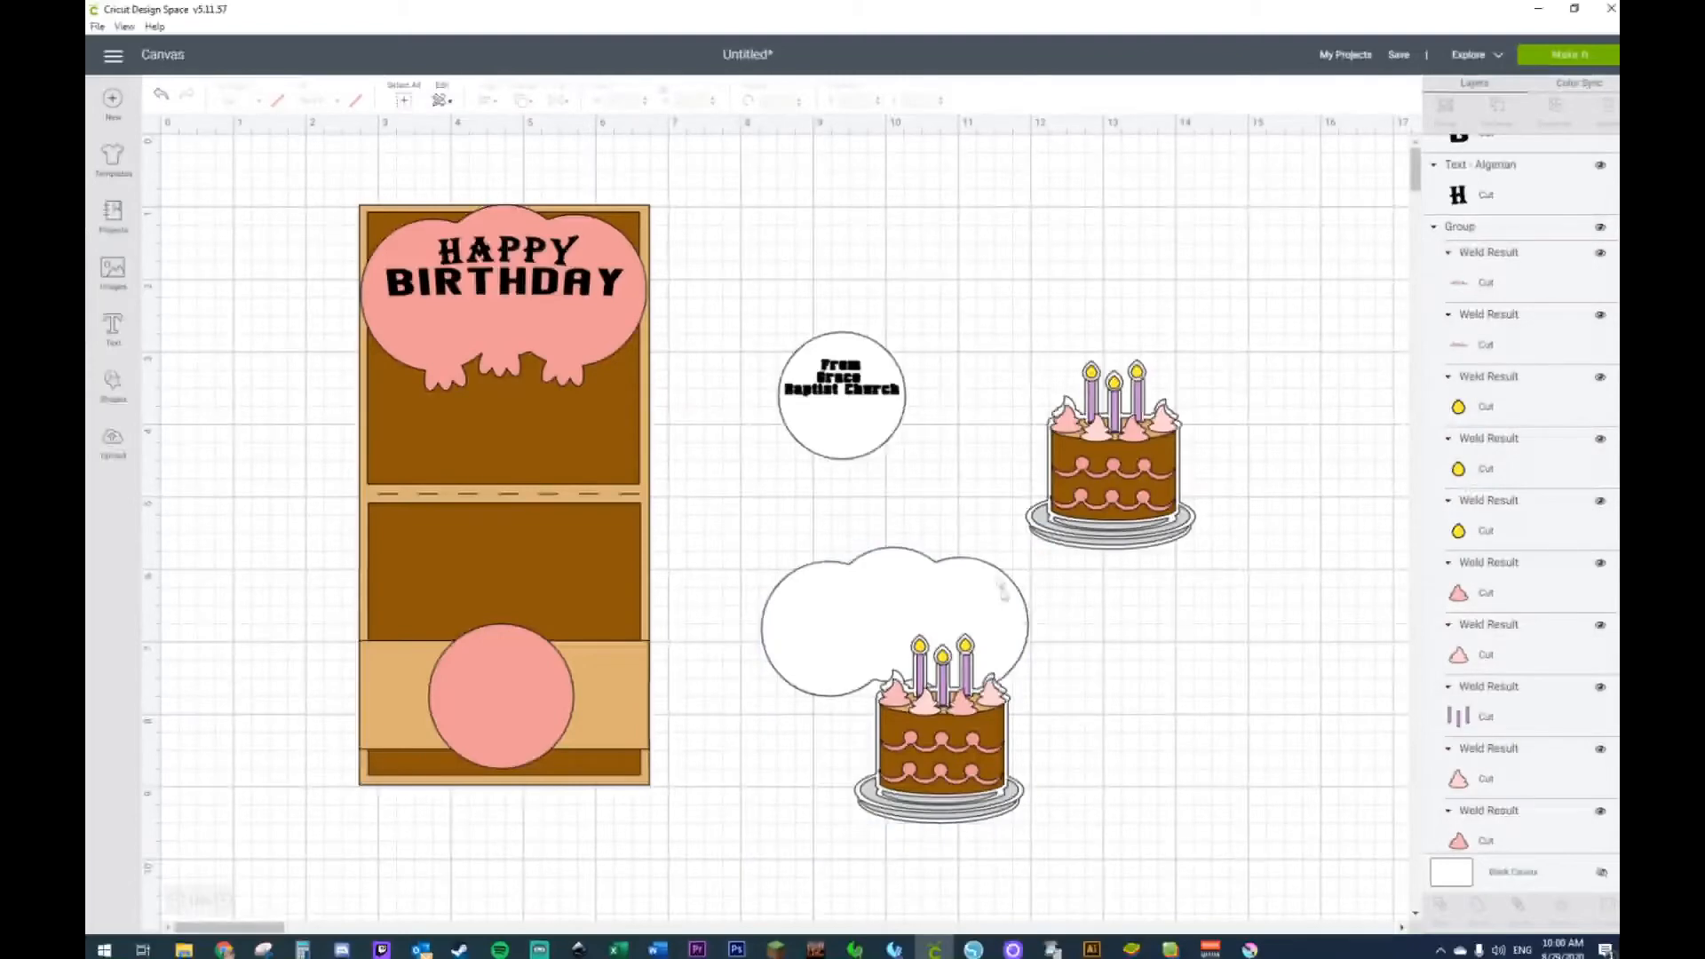
Step: Ungroup the original cake and weld its white backing layer to the white balloon
right_click(955, 735)
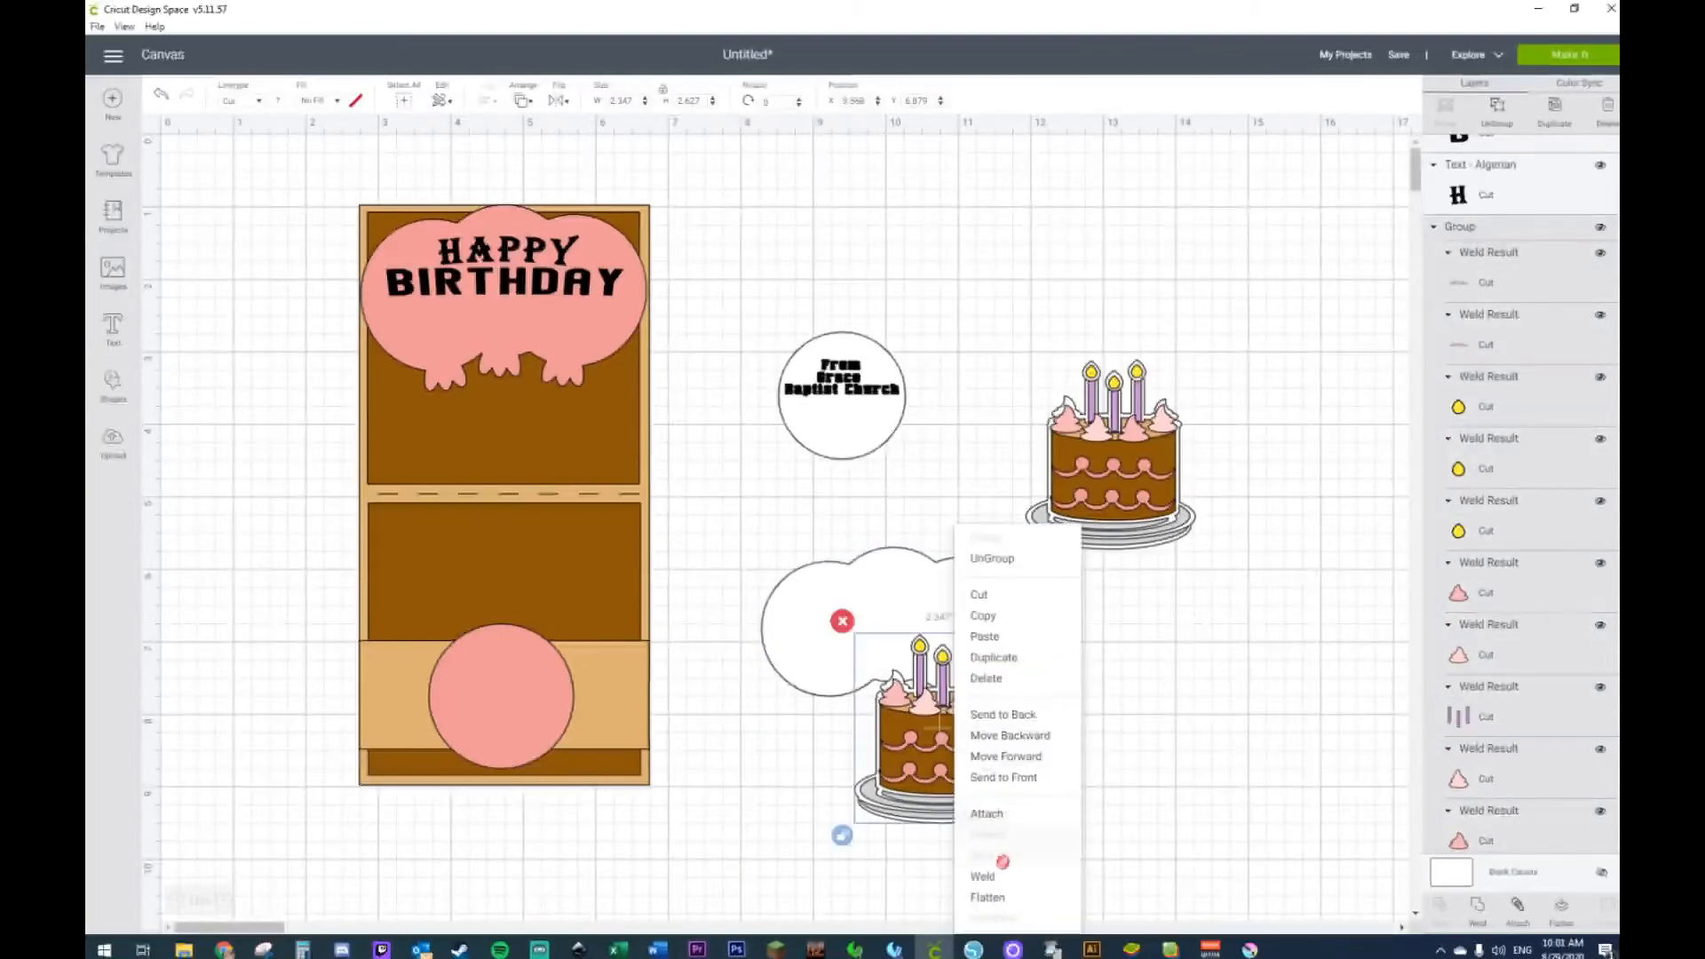
left_click(992, 558)
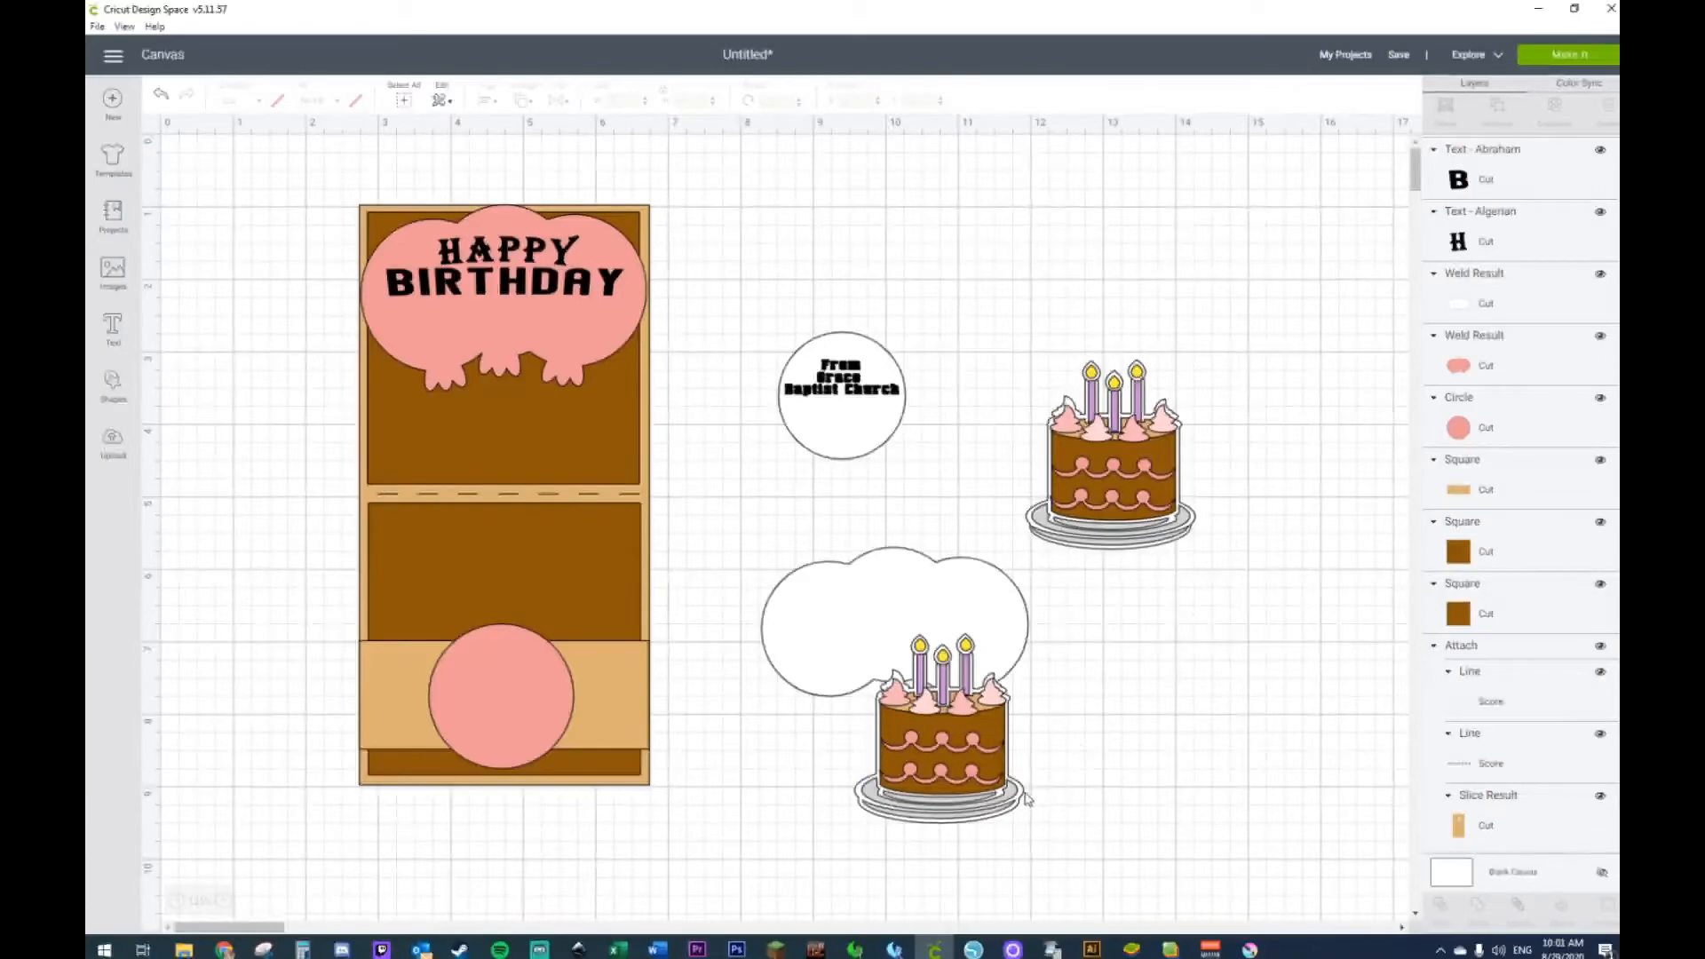
left_click(804, 621, "shift")
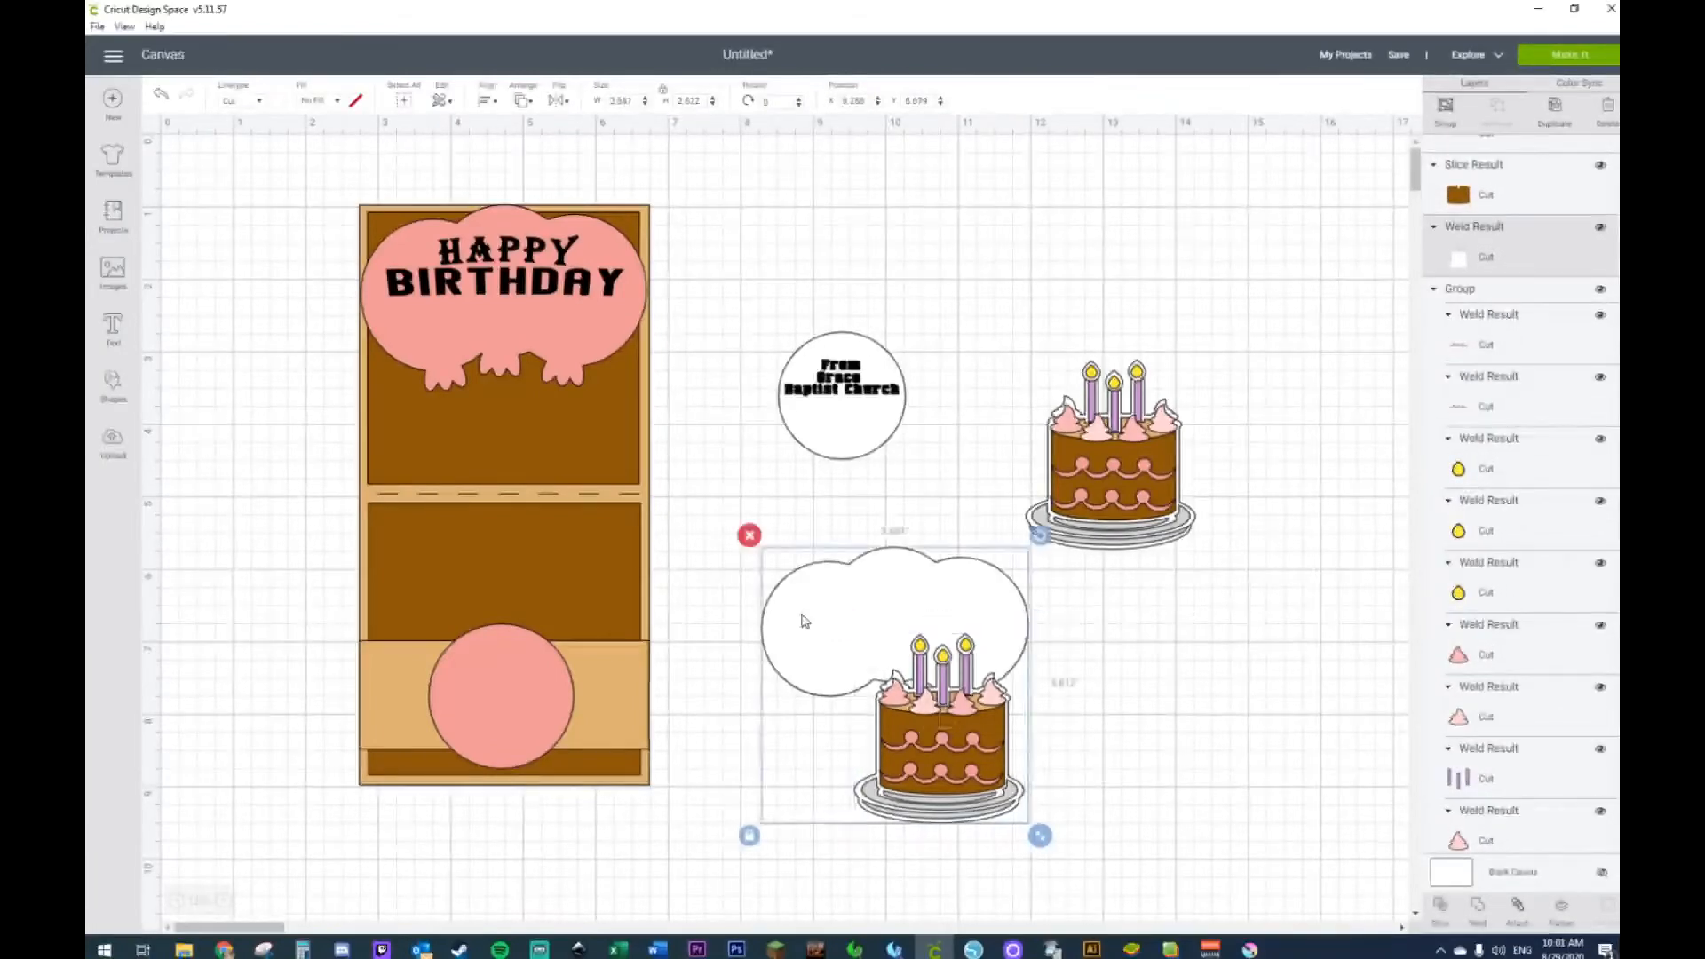
right_click(803, 622)
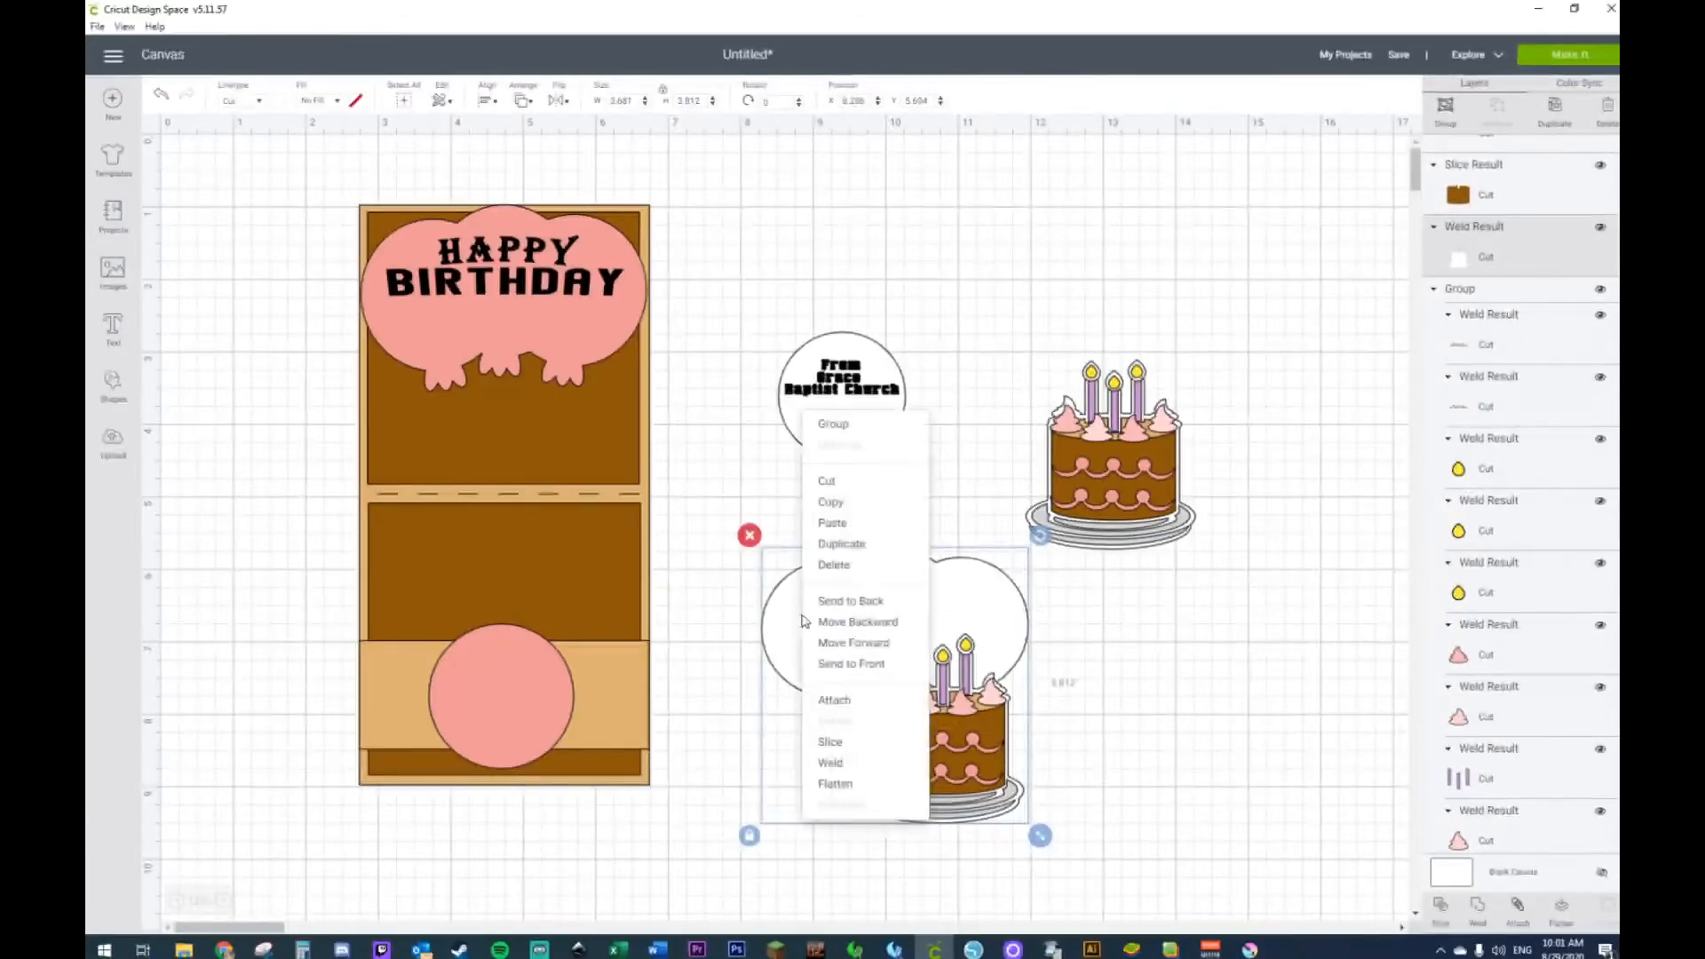
left_click(849, 762)
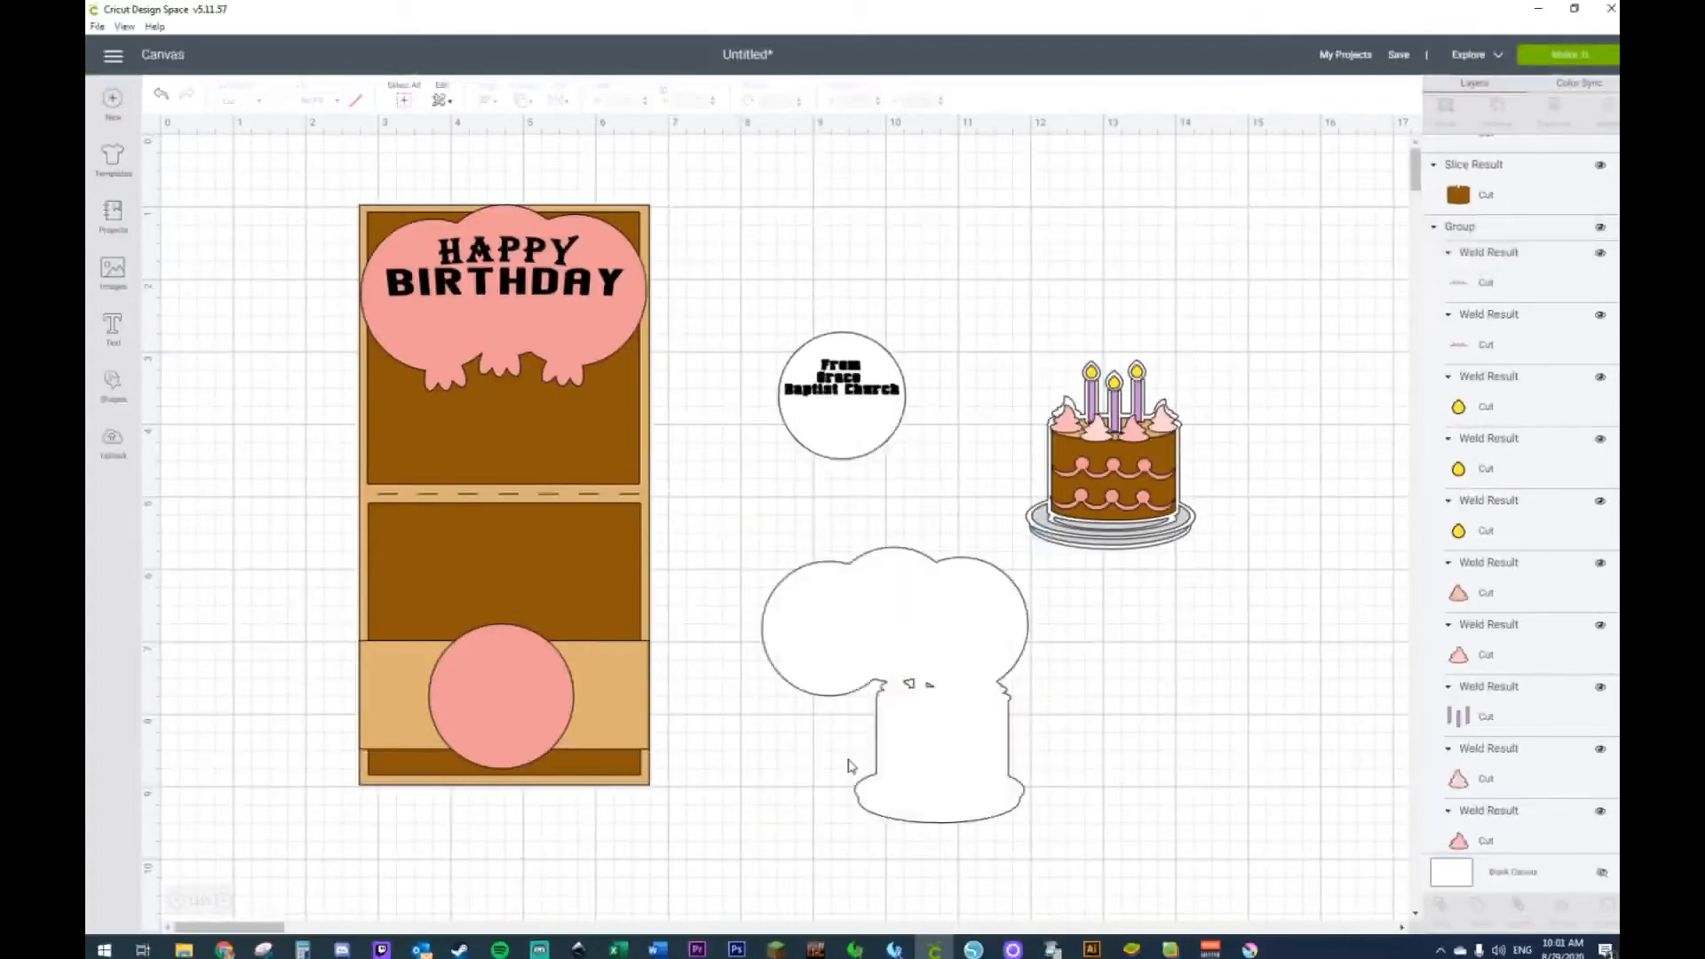
Step: Send the welded white shape behind the cake pieces and group it with them
right_click(868, 667)
left_click(914, 641)
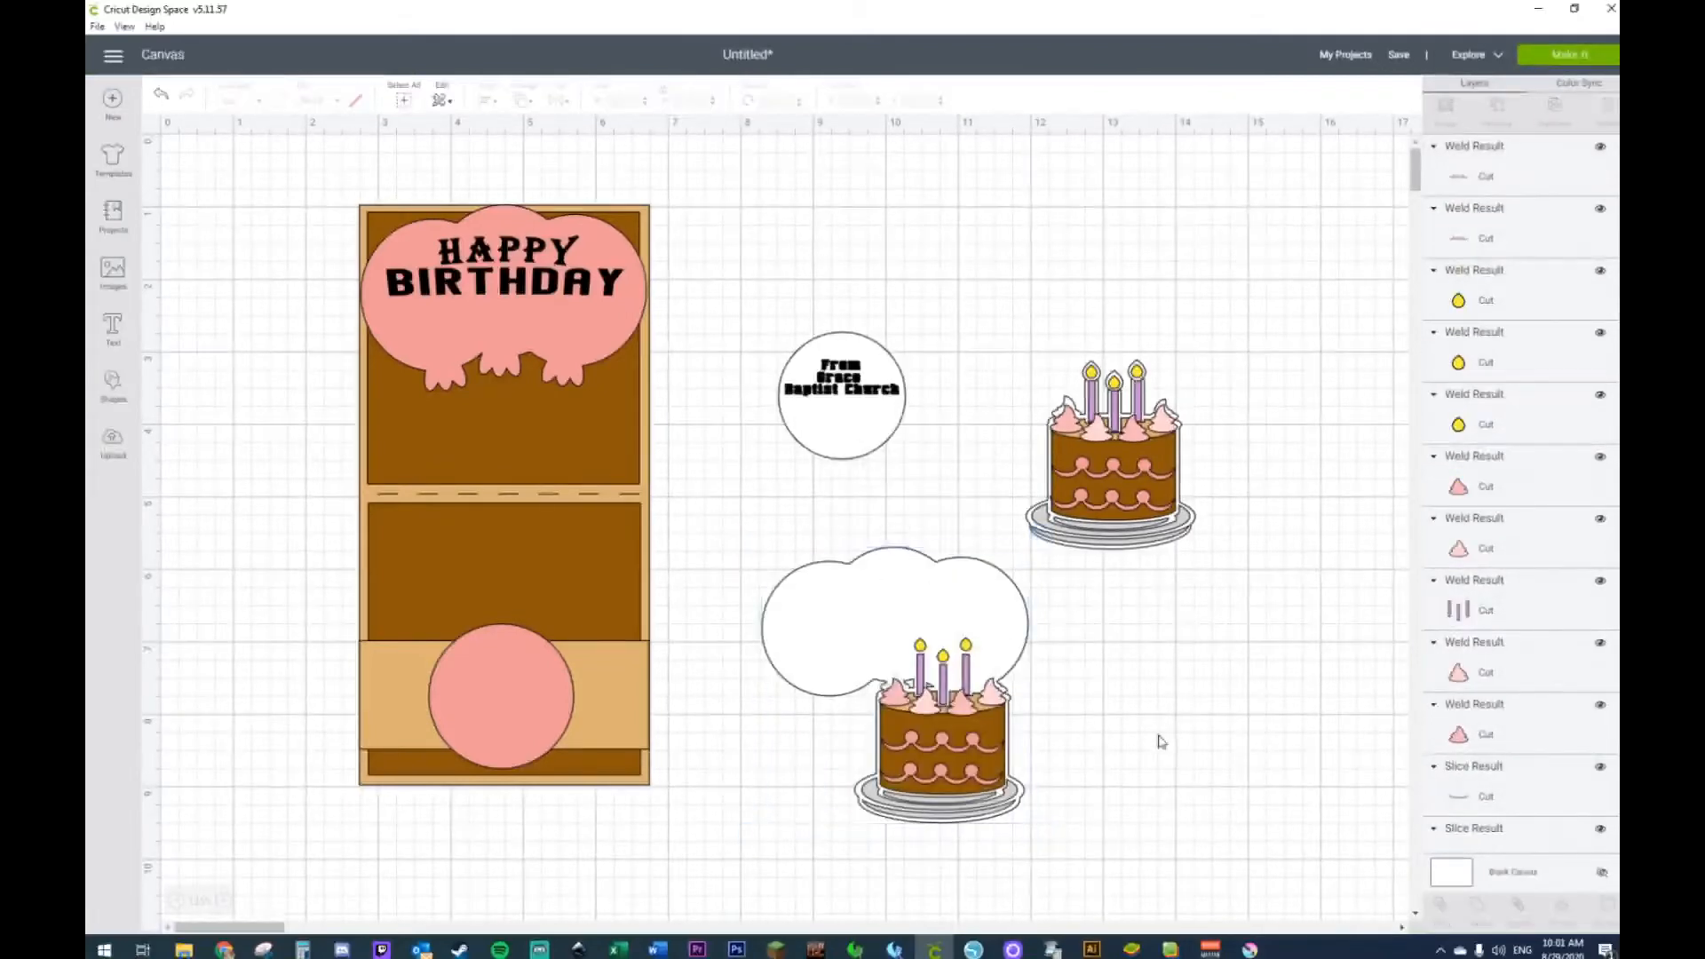
left_click_drag(744, 592, 1052, 866)
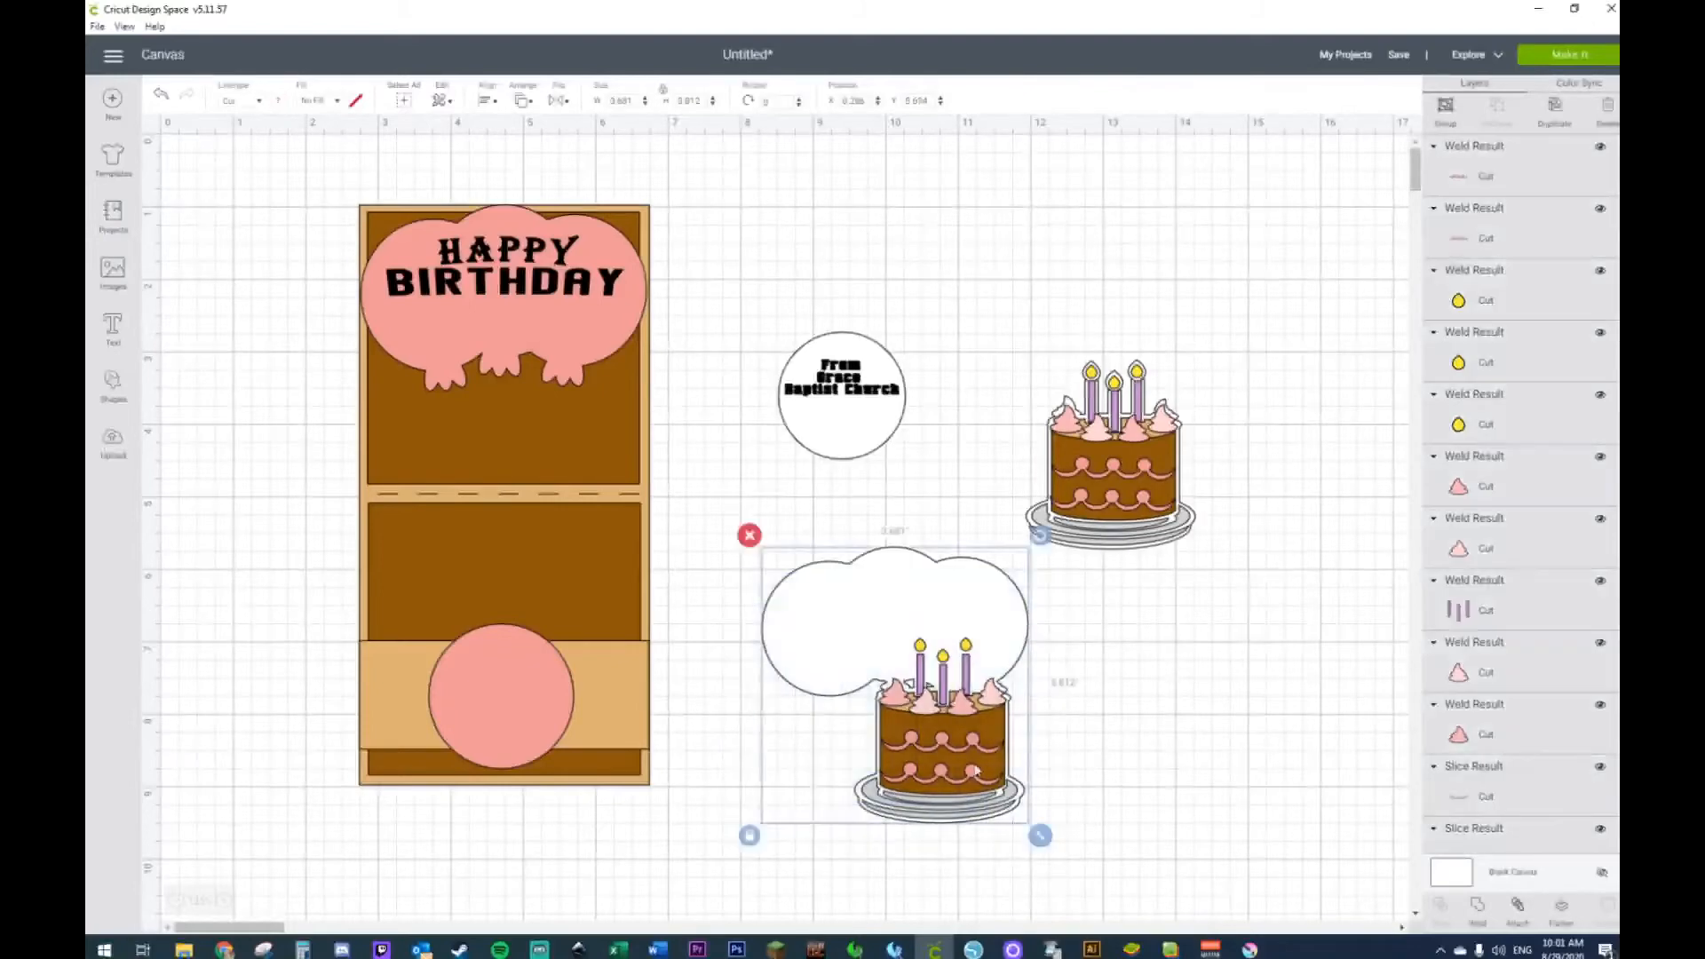
right_click(972, 759)
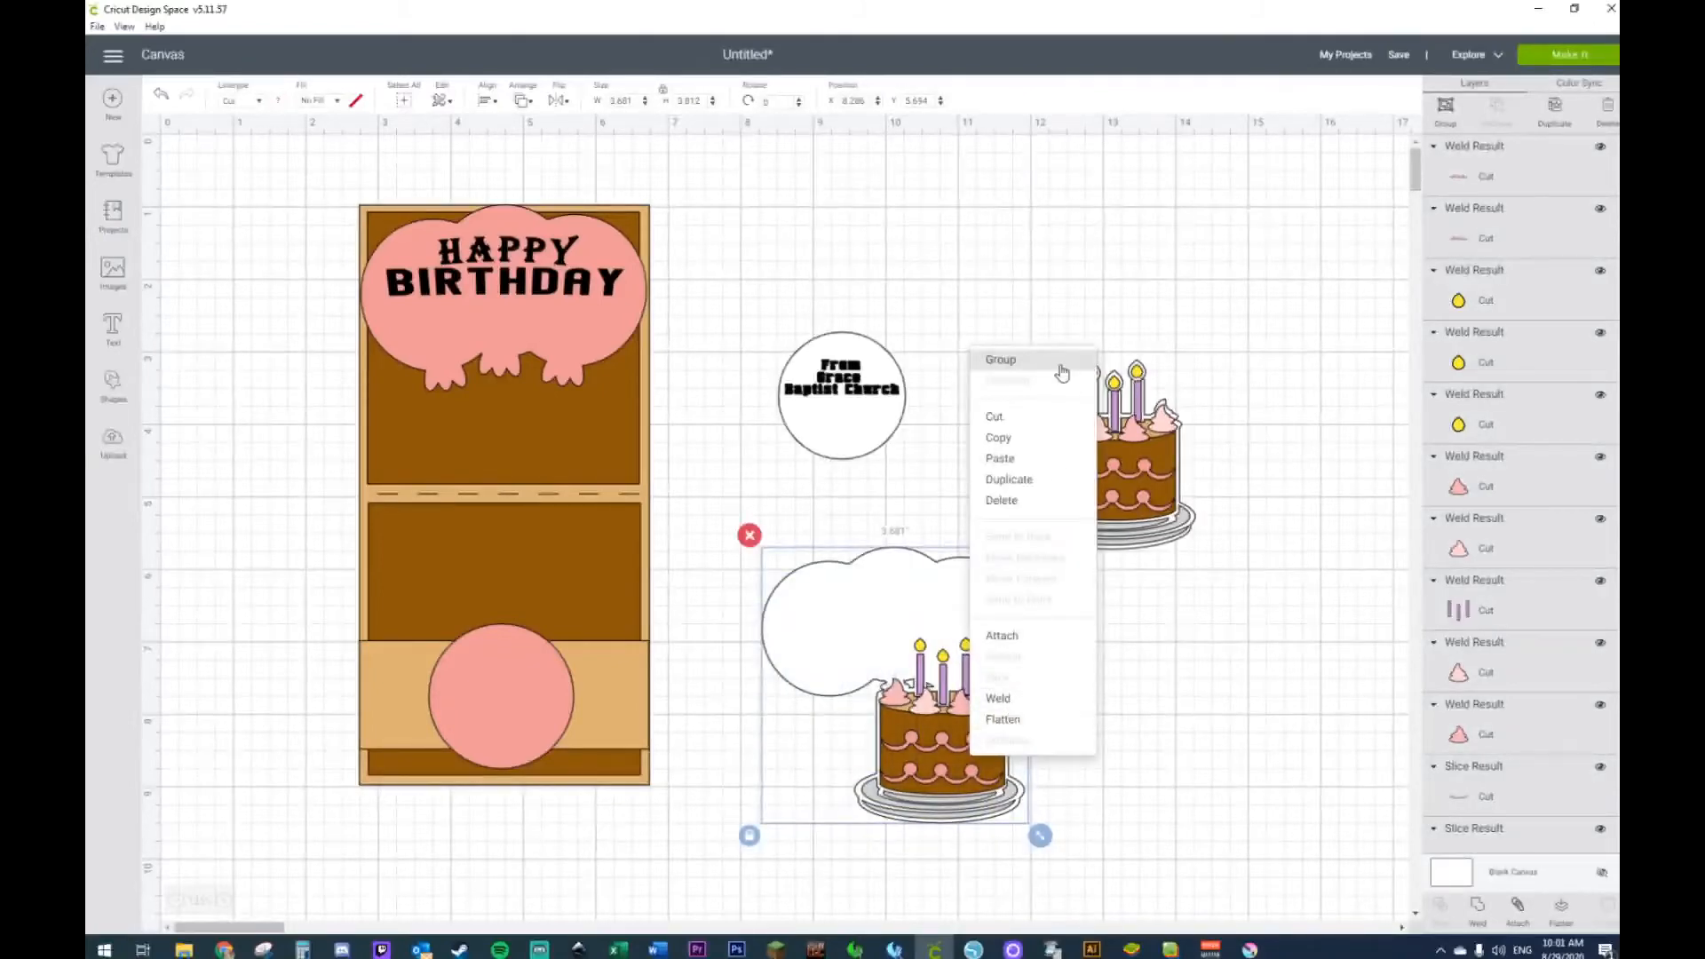
left_click(1001, 360)
Step: Move the cake-and-balloon group, the pink balloon and the "Happy Birthday" text together off the card onto empty canvas
left_click_drag(930, 783, 628, 522)
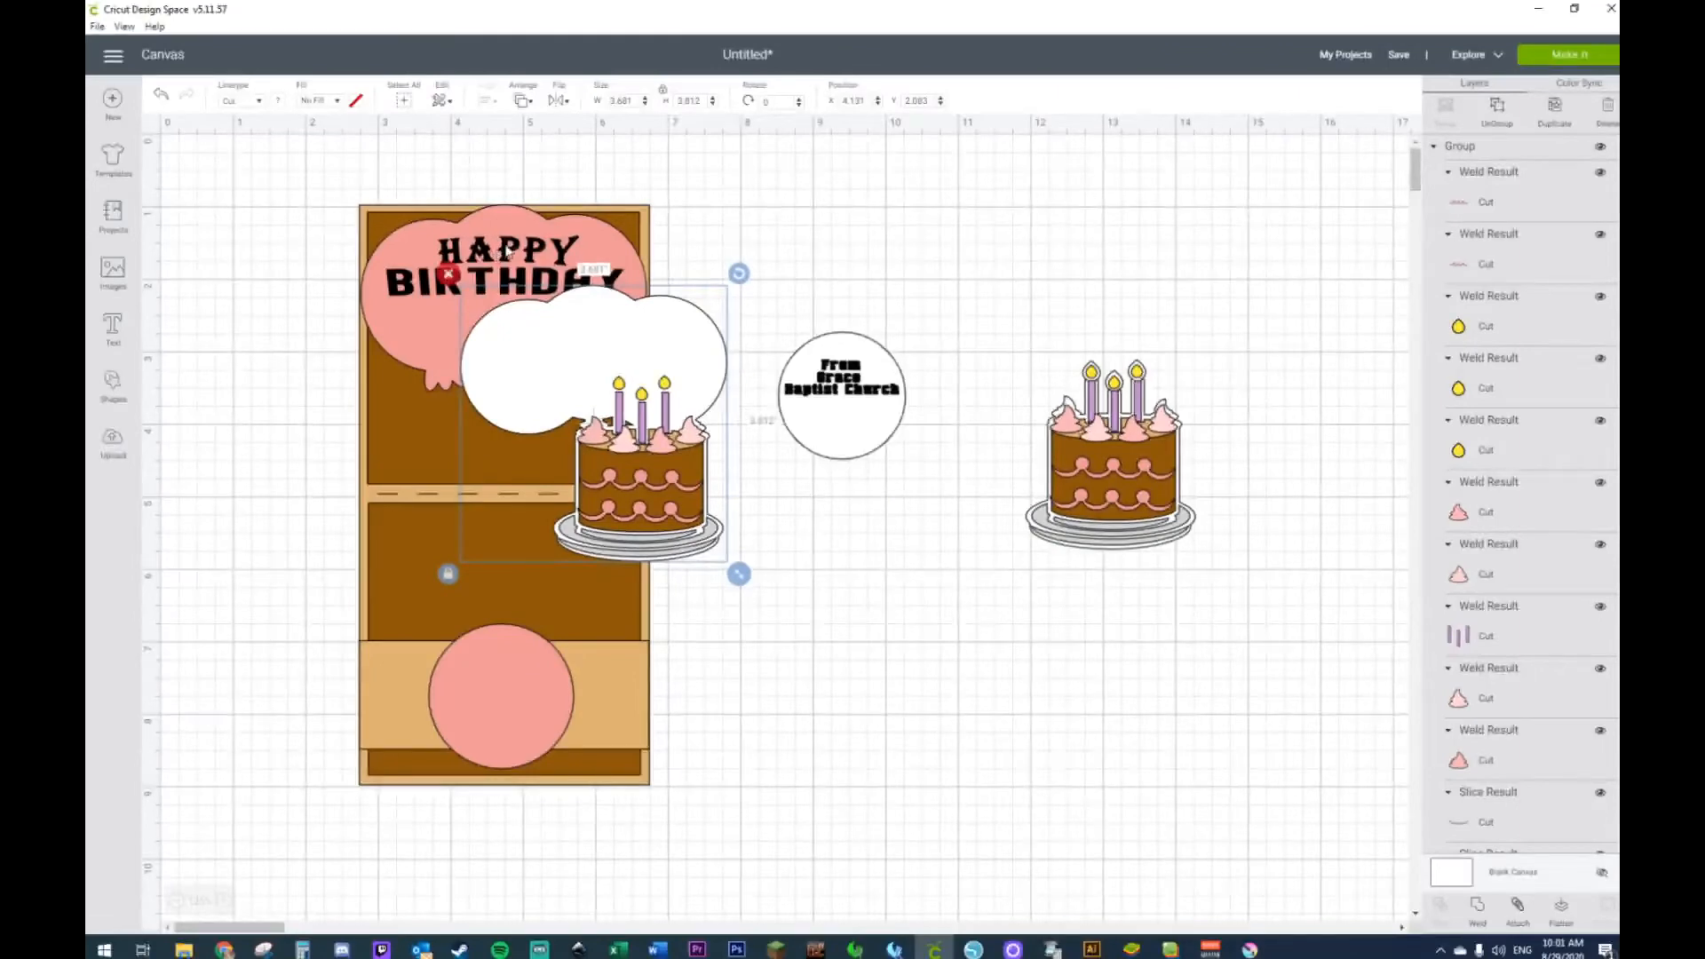
left_click(507, 252)
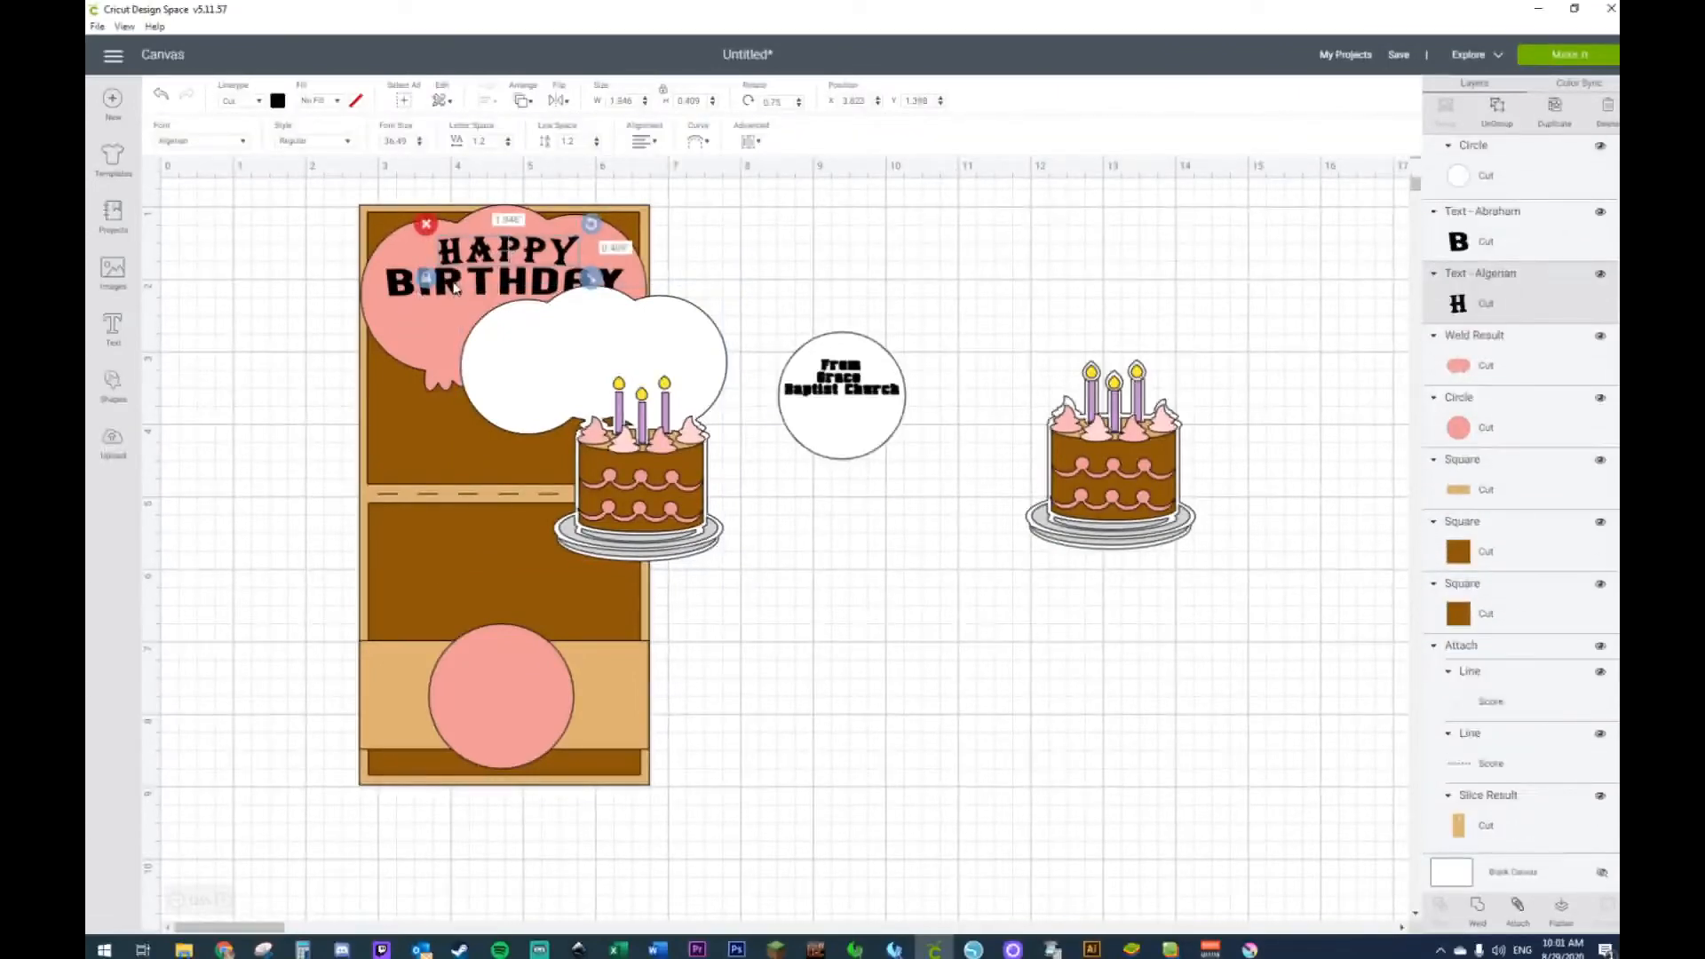
left_click(433, 311)
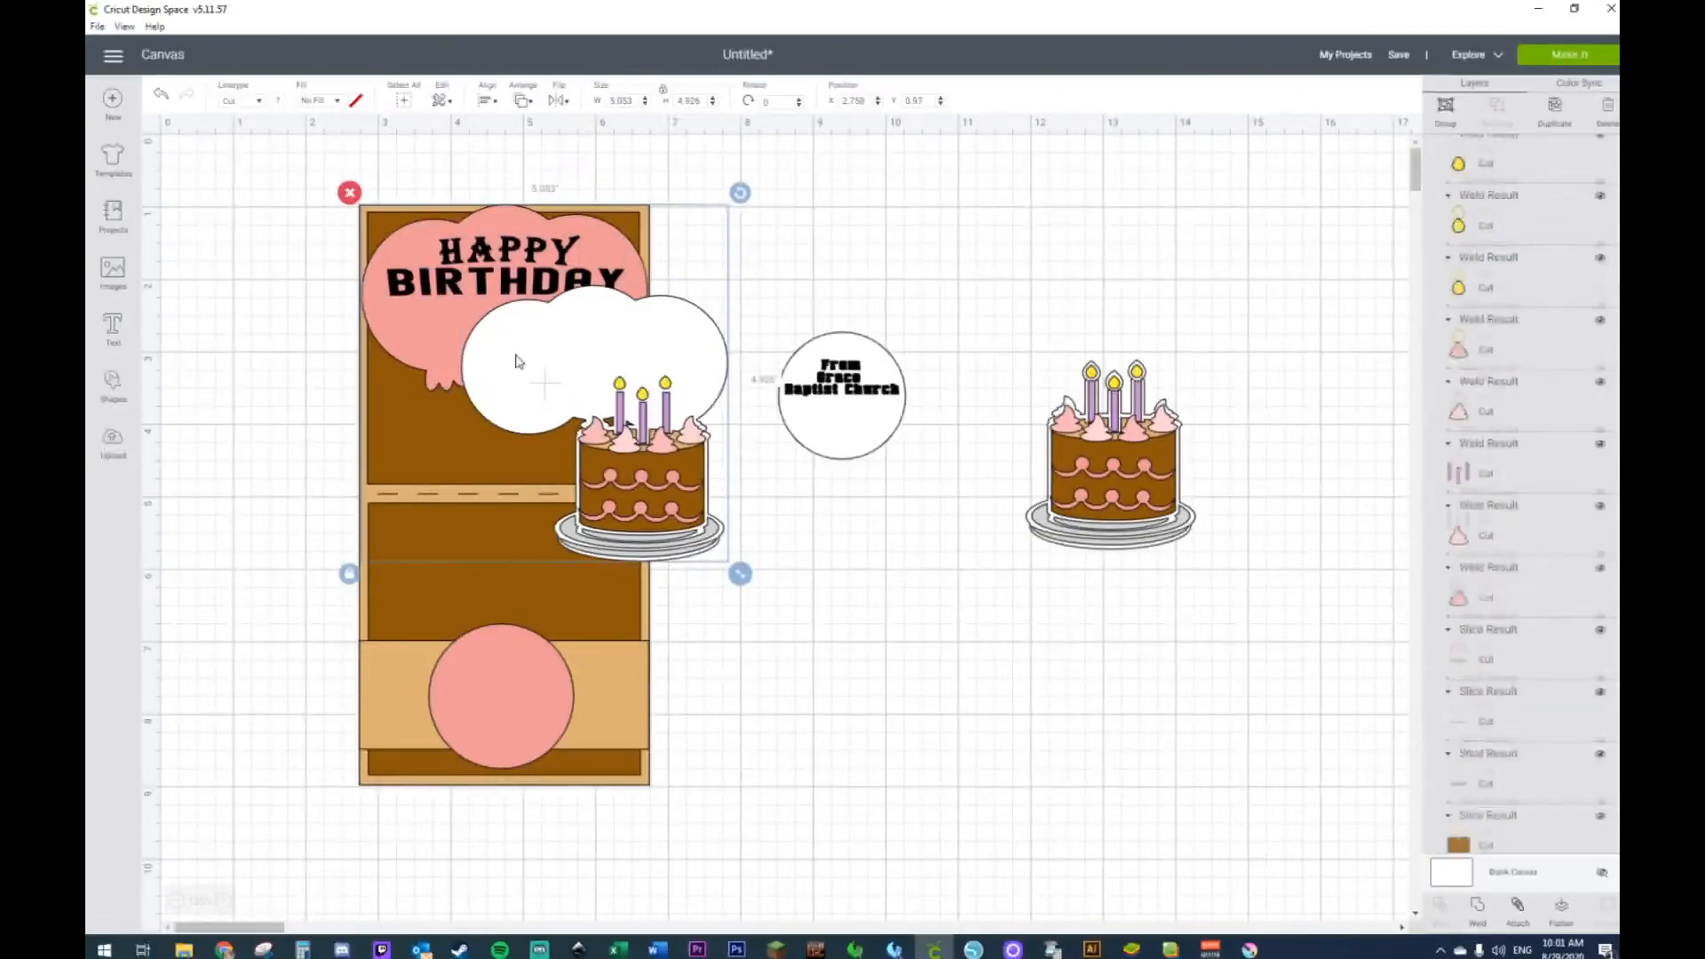
left_click_drag(520, 361, 961, 767)
left_click(1281, 675)
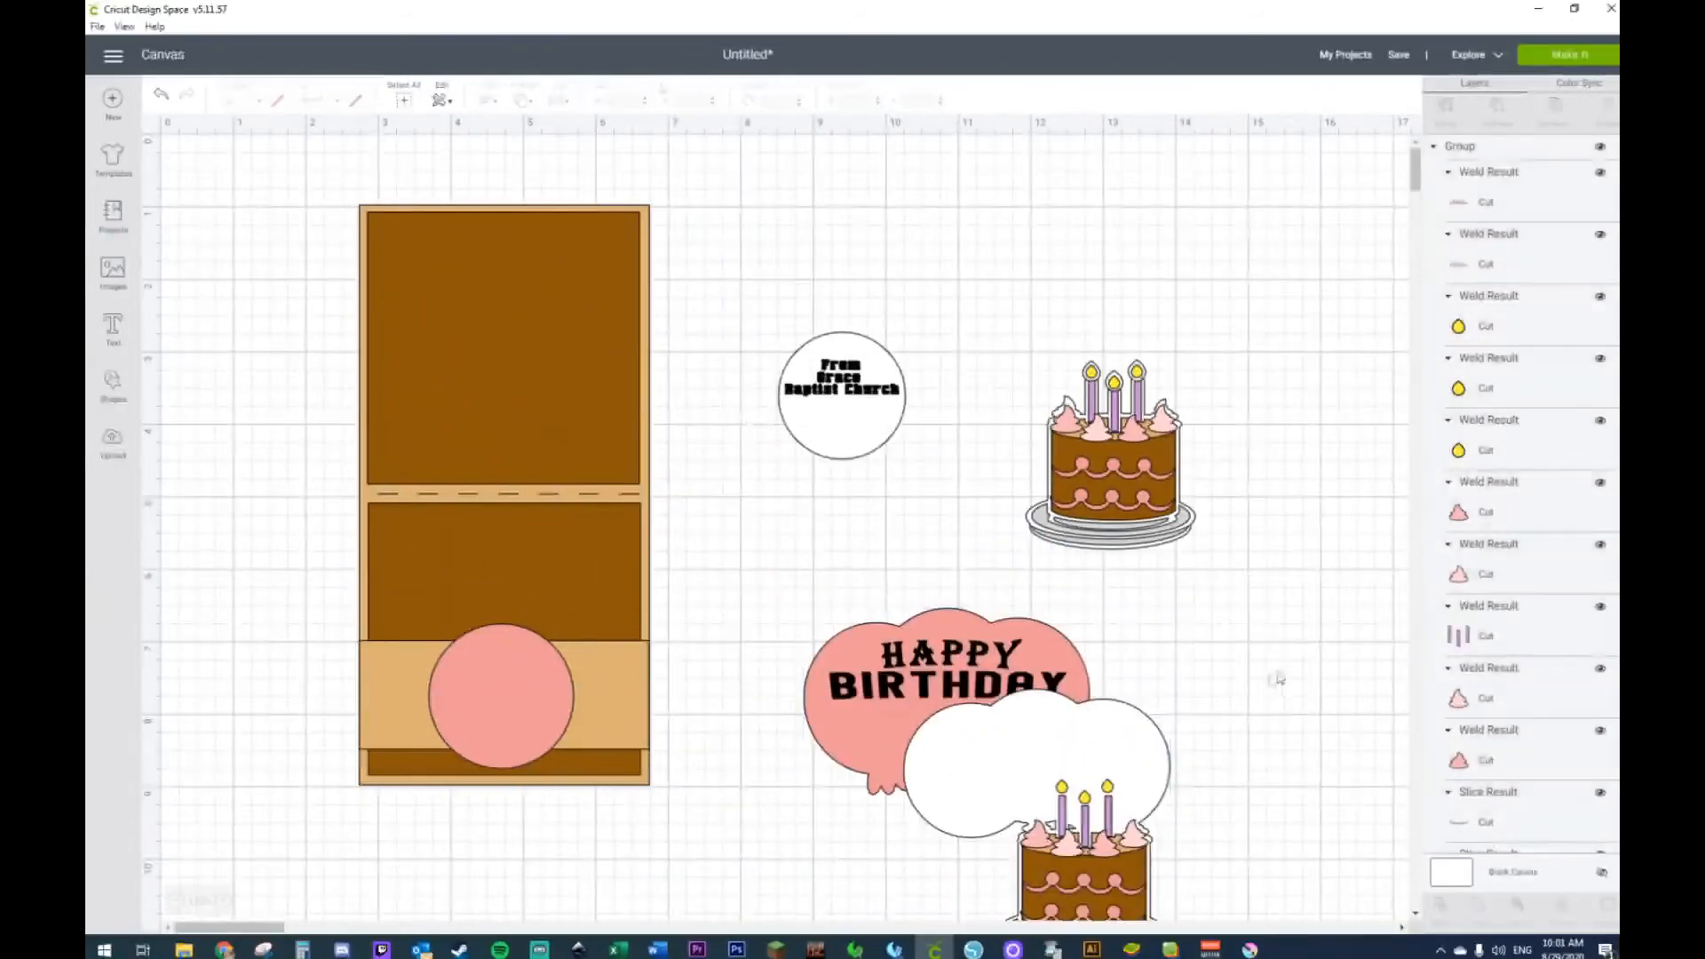
Step: Position the white cake-and-balloon group over the pink balloon and move it backward behind the pink balloon and "Happy Birthday" text
left_click(849, 769)
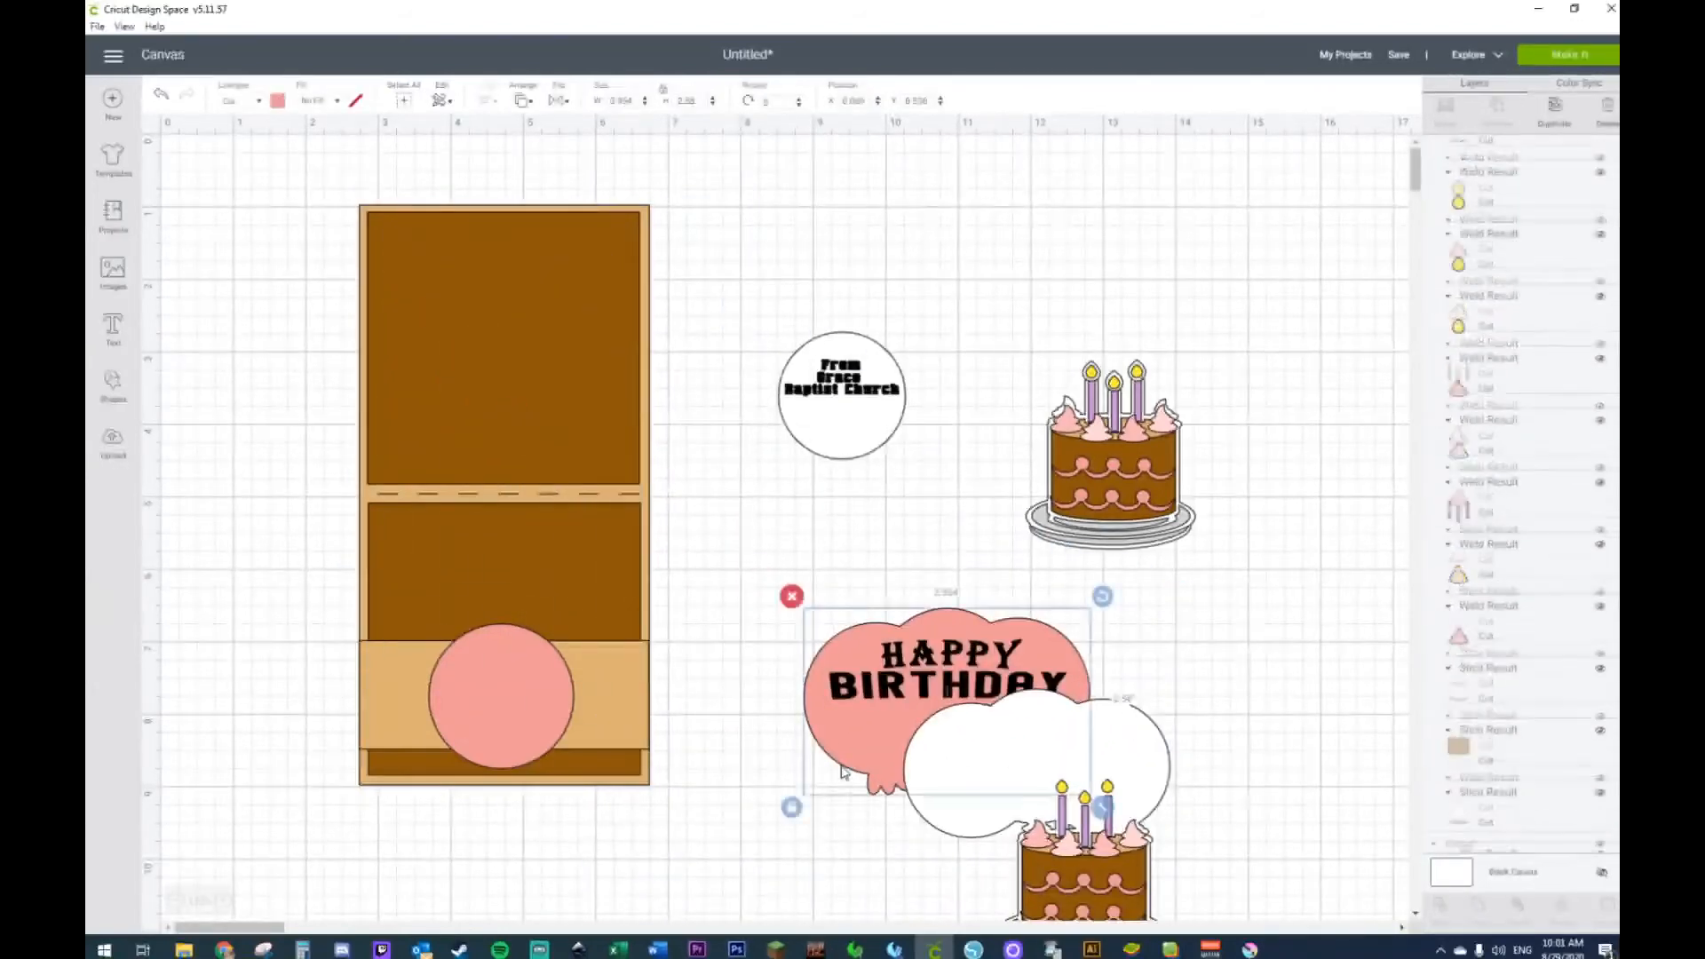
left_click_drag(968, 784, 877, 715)
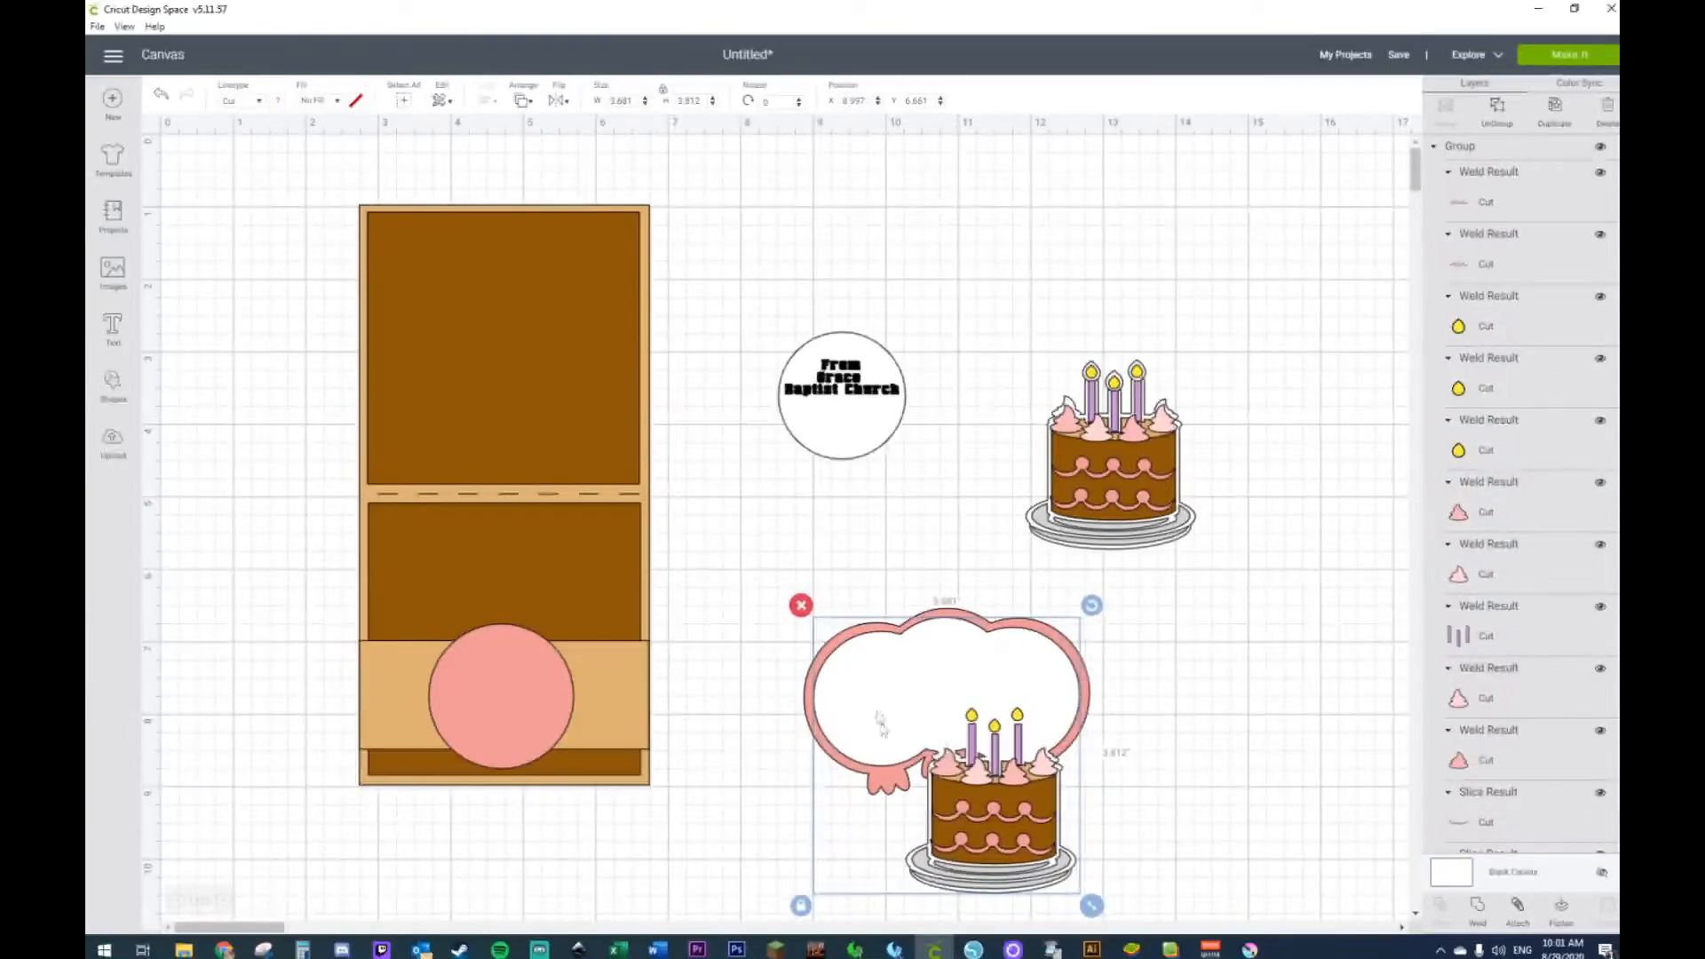
right_click(888, 793)
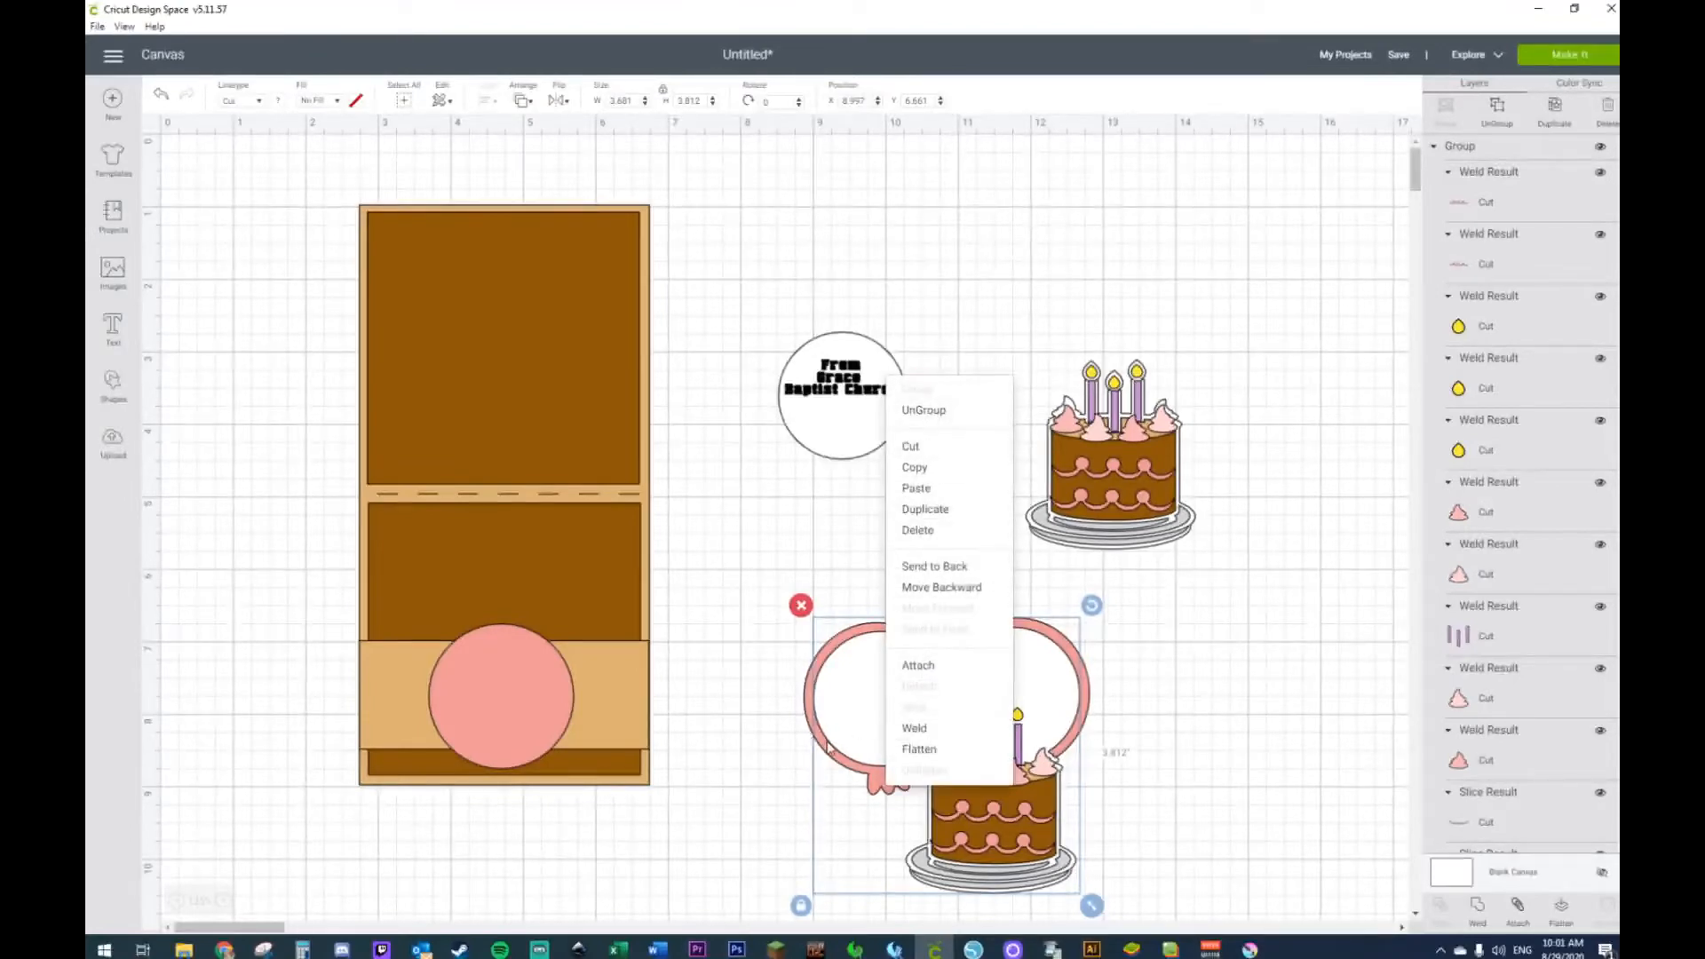
left_click(808, 761)
right_click(1009, 828)
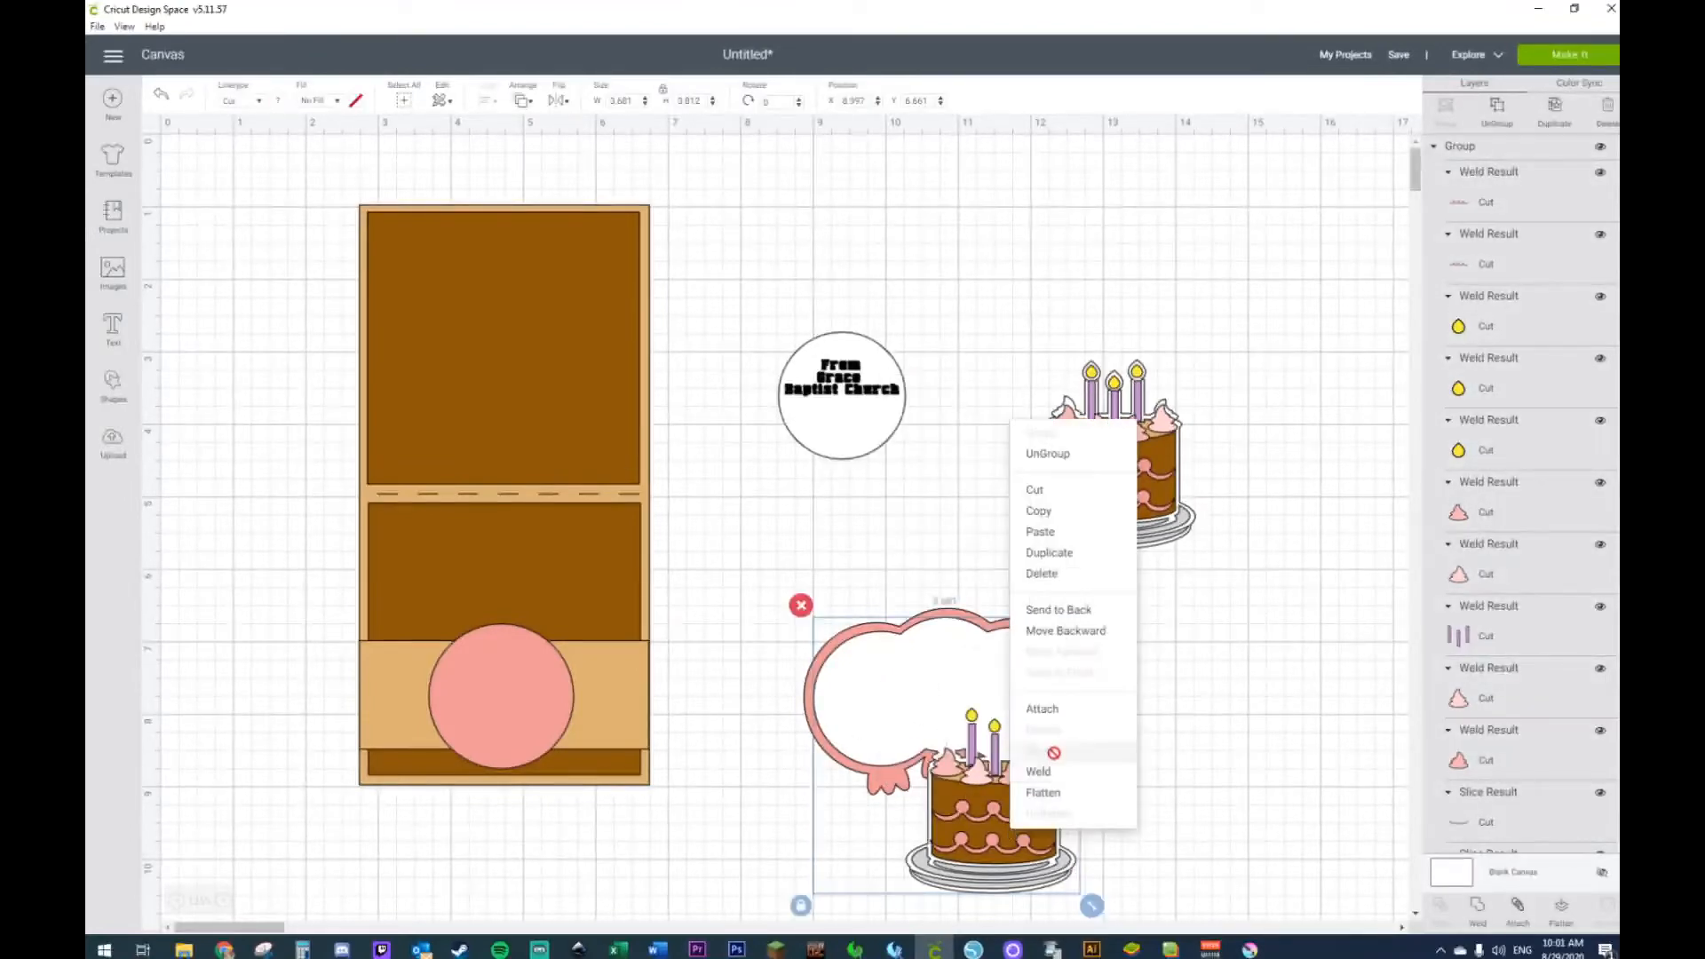
left_click(1061, 630)
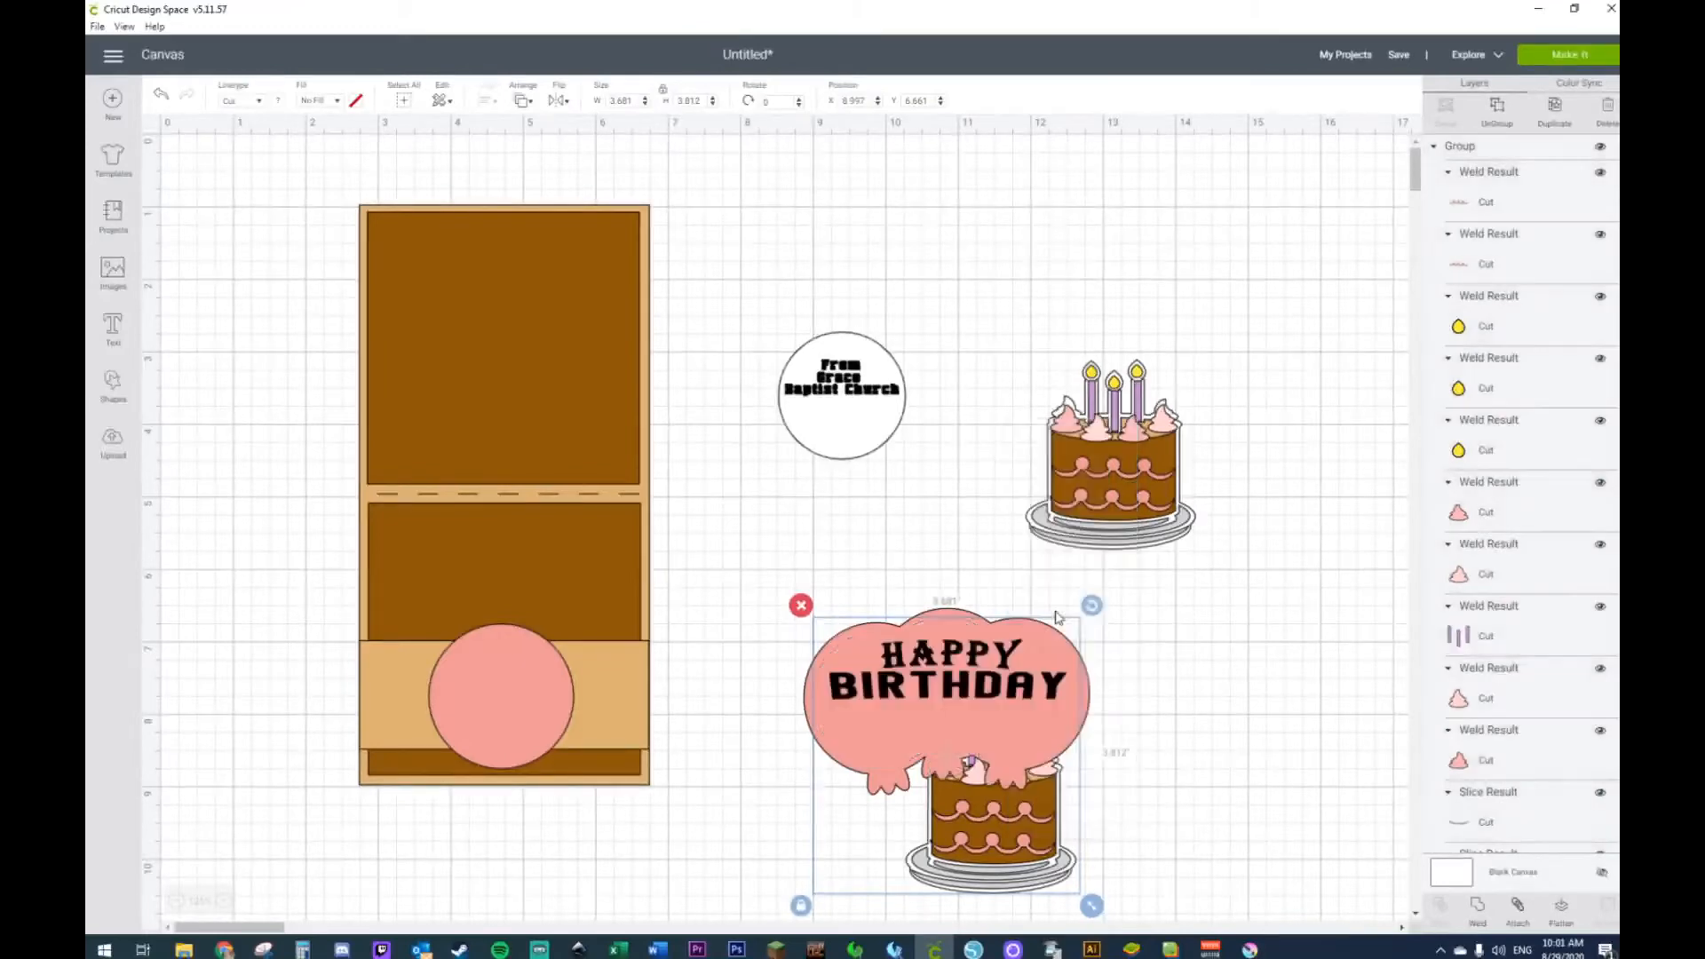
Step: Send the pink balloon to the back and adjust its position so it forms a border around the white balloon
right_click(867, 751)
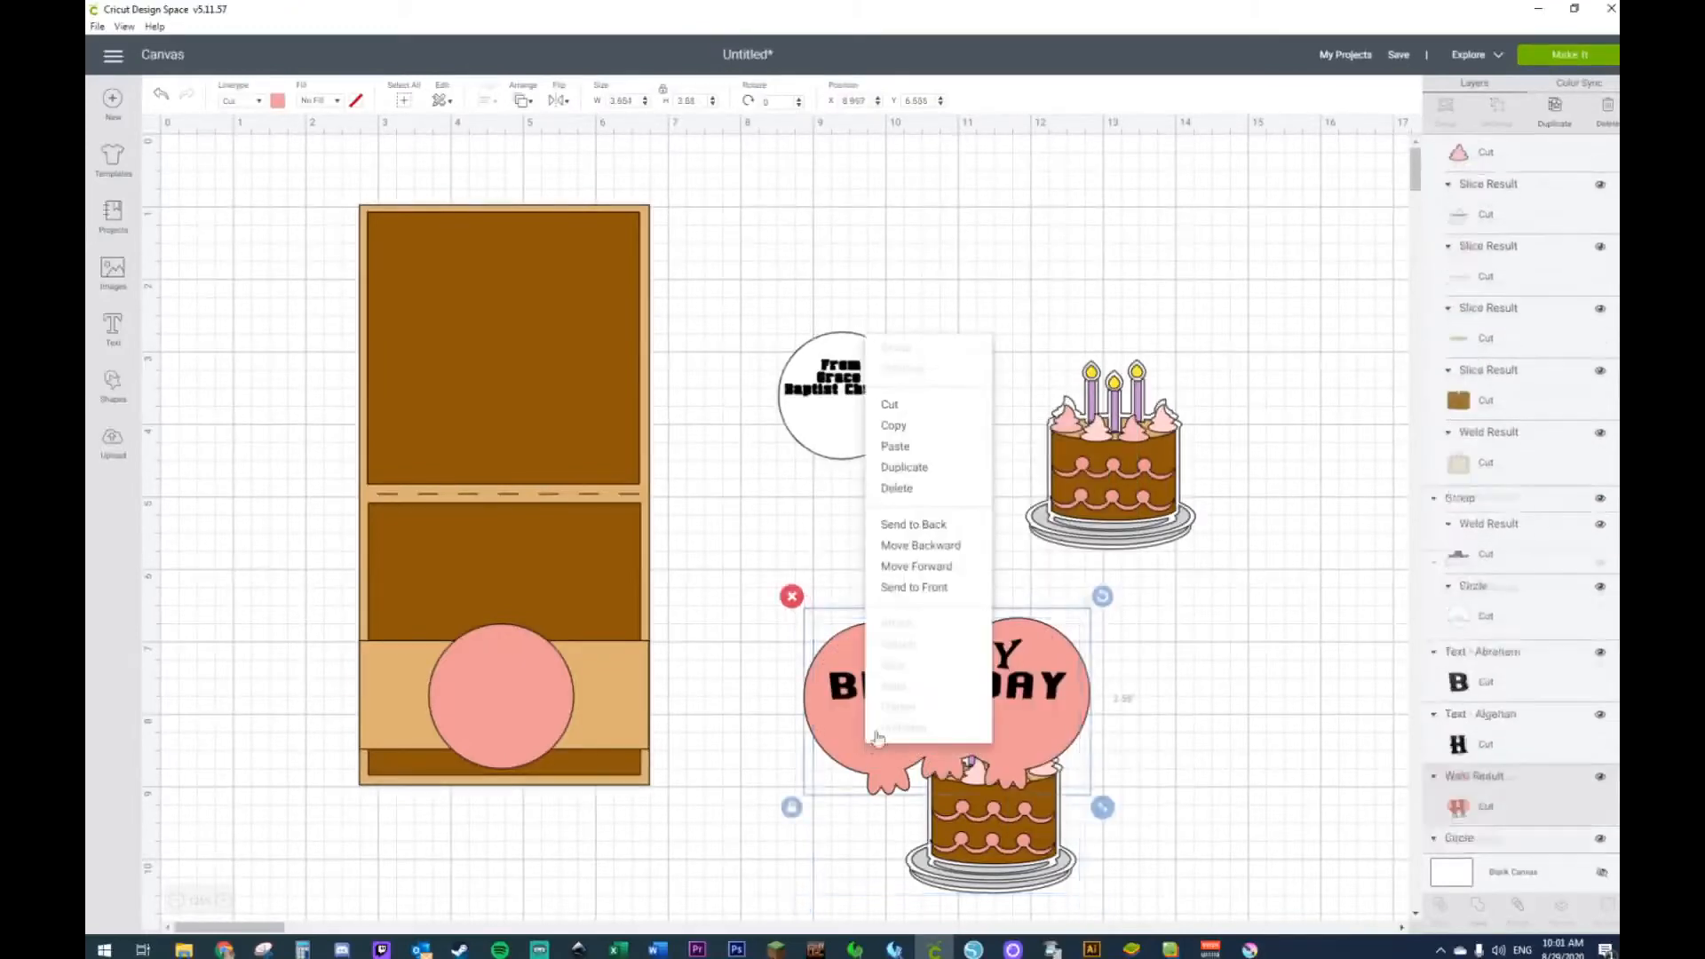
left_click(905, 525)
left_click(1210, 711)
left_click_drag(1116, 748, 1035, 811)
left_click(1181, 792)
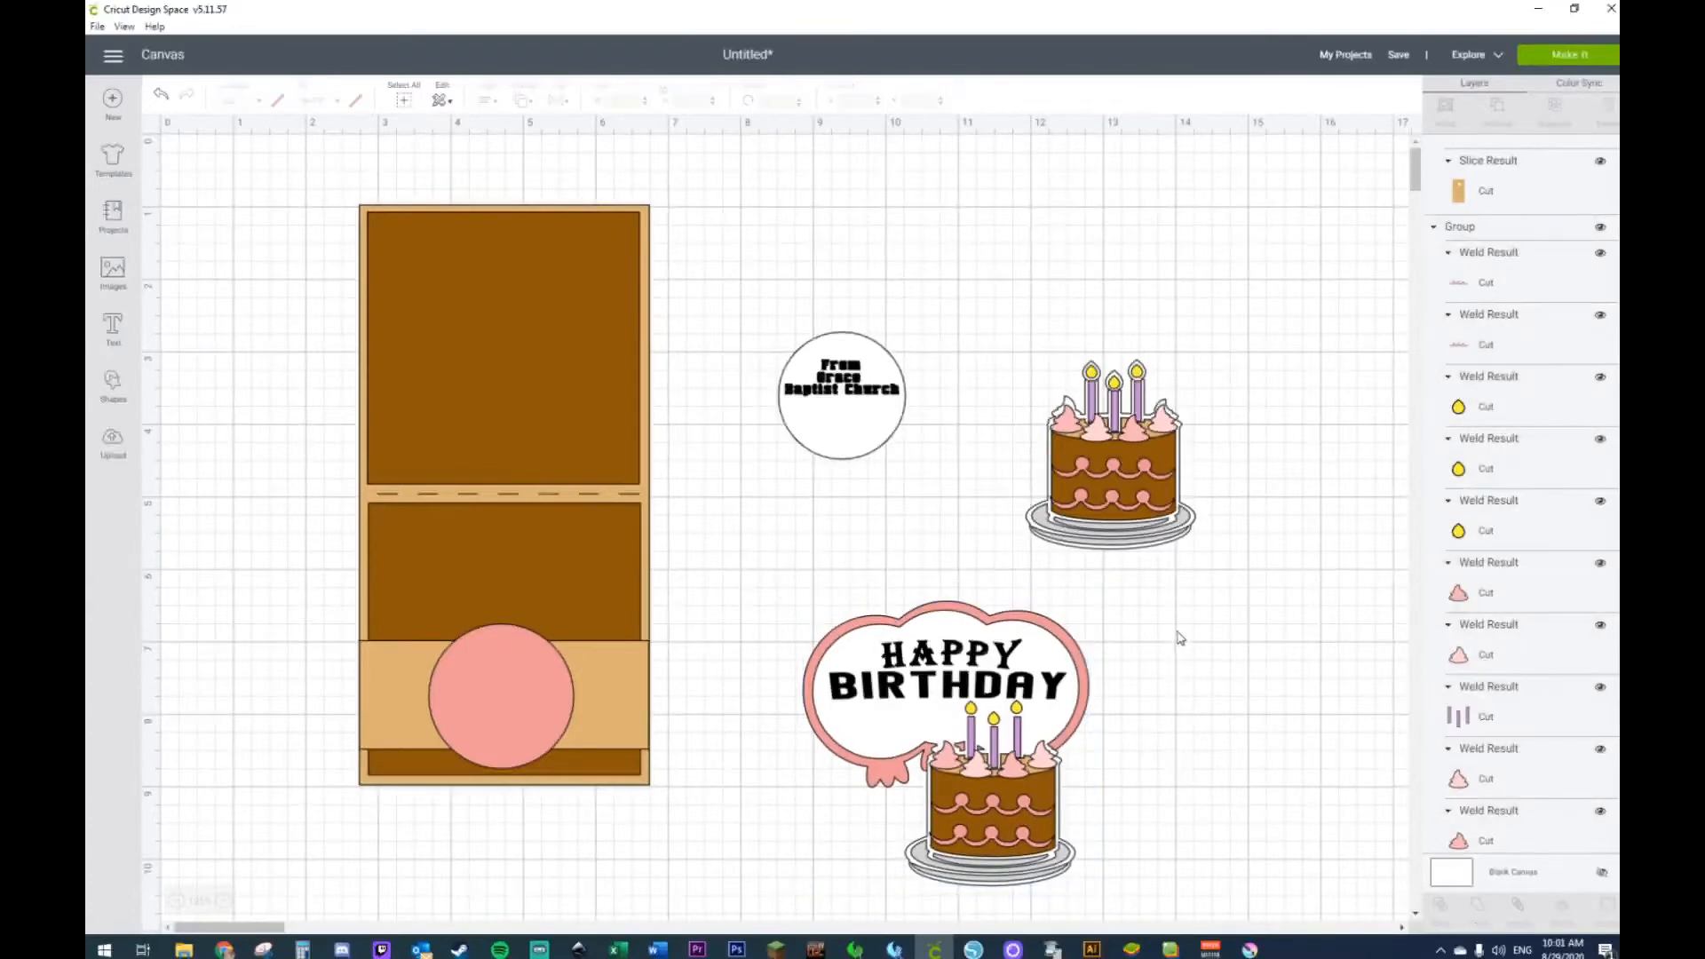
Step: Flatten the pink balloon, cake-and-balloon group and "Happy Birthday" text into one printable image and move it closer to the card
left_click(996, 763)
right_click(996, 763)
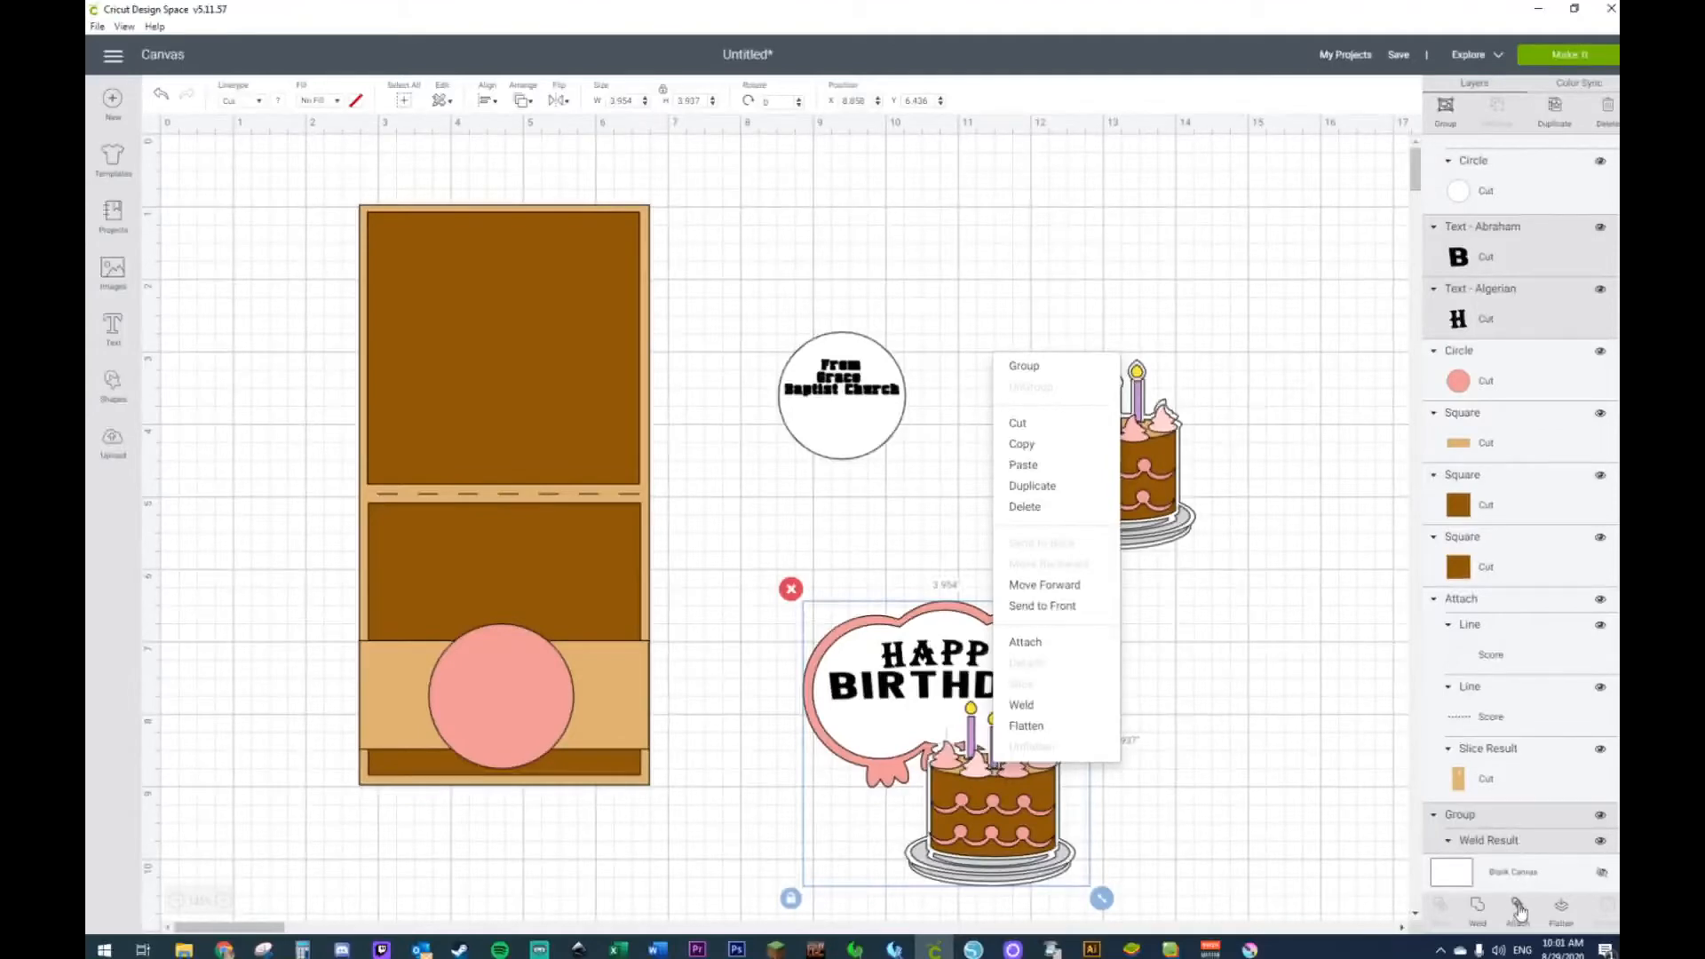
left_click(1564, 911)
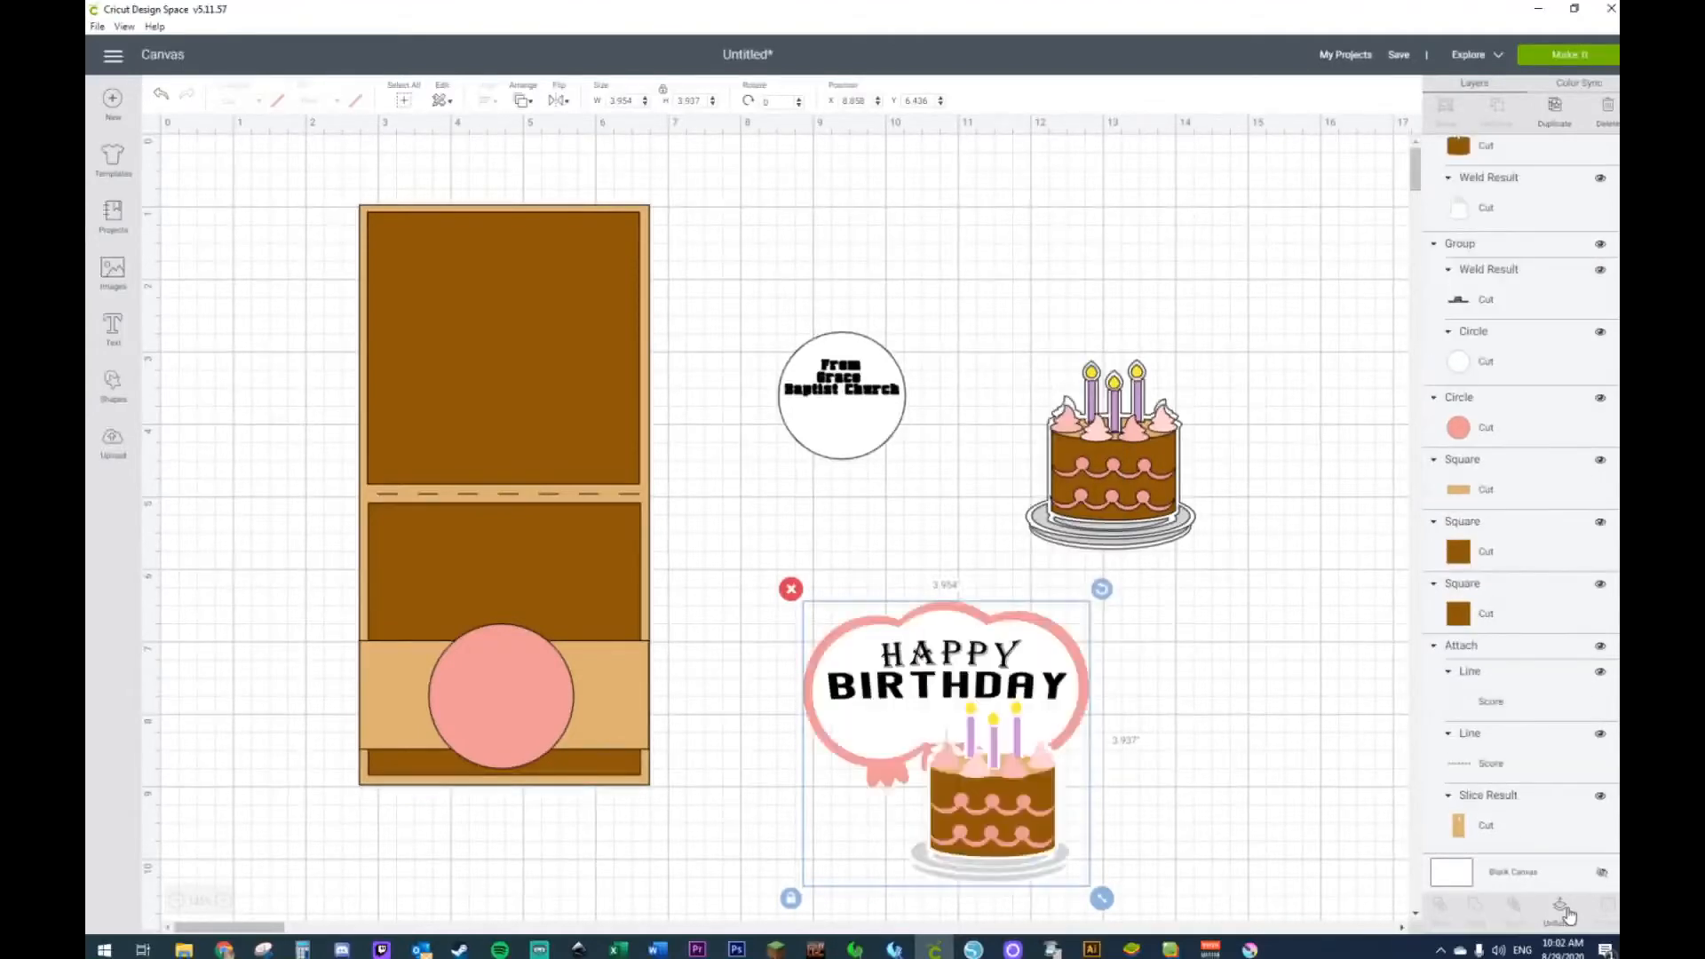
left_click_drag(1035, 817, 969, 769)
left_click_drag(910, 654, 894, 662)
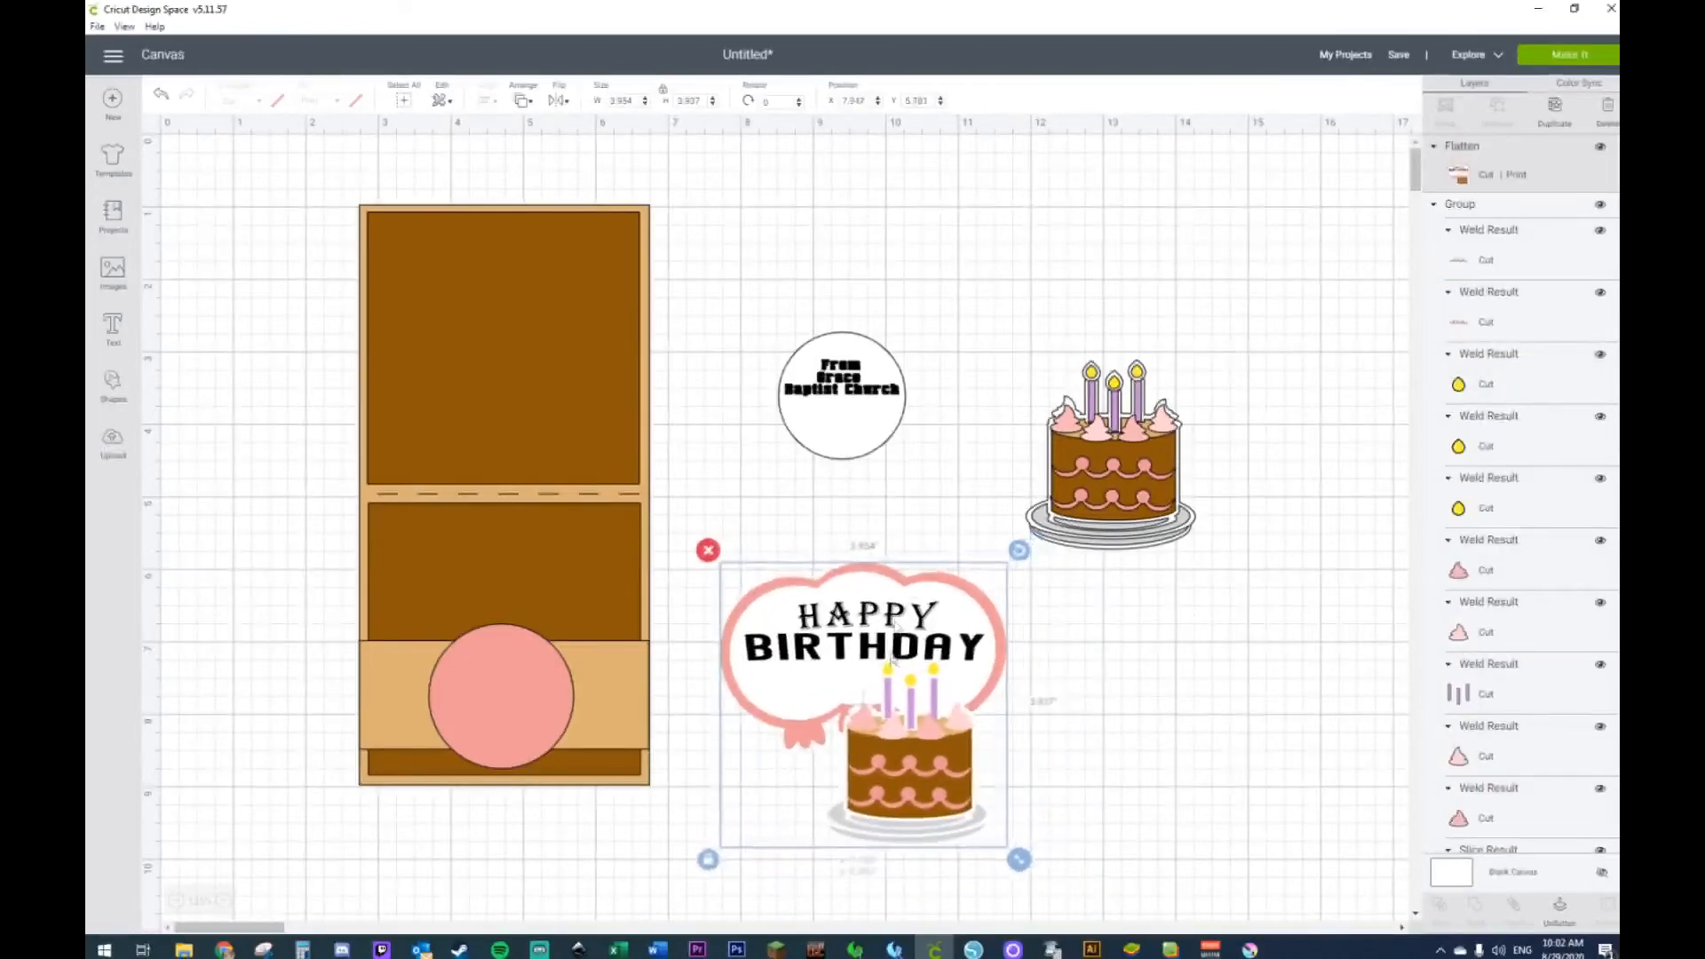
Step: Flatten the separate candle cake into a printable image and move it slightly farther from the card
left_click_drag(1194, 330, 1046, 560)
right_click(1090, 537)
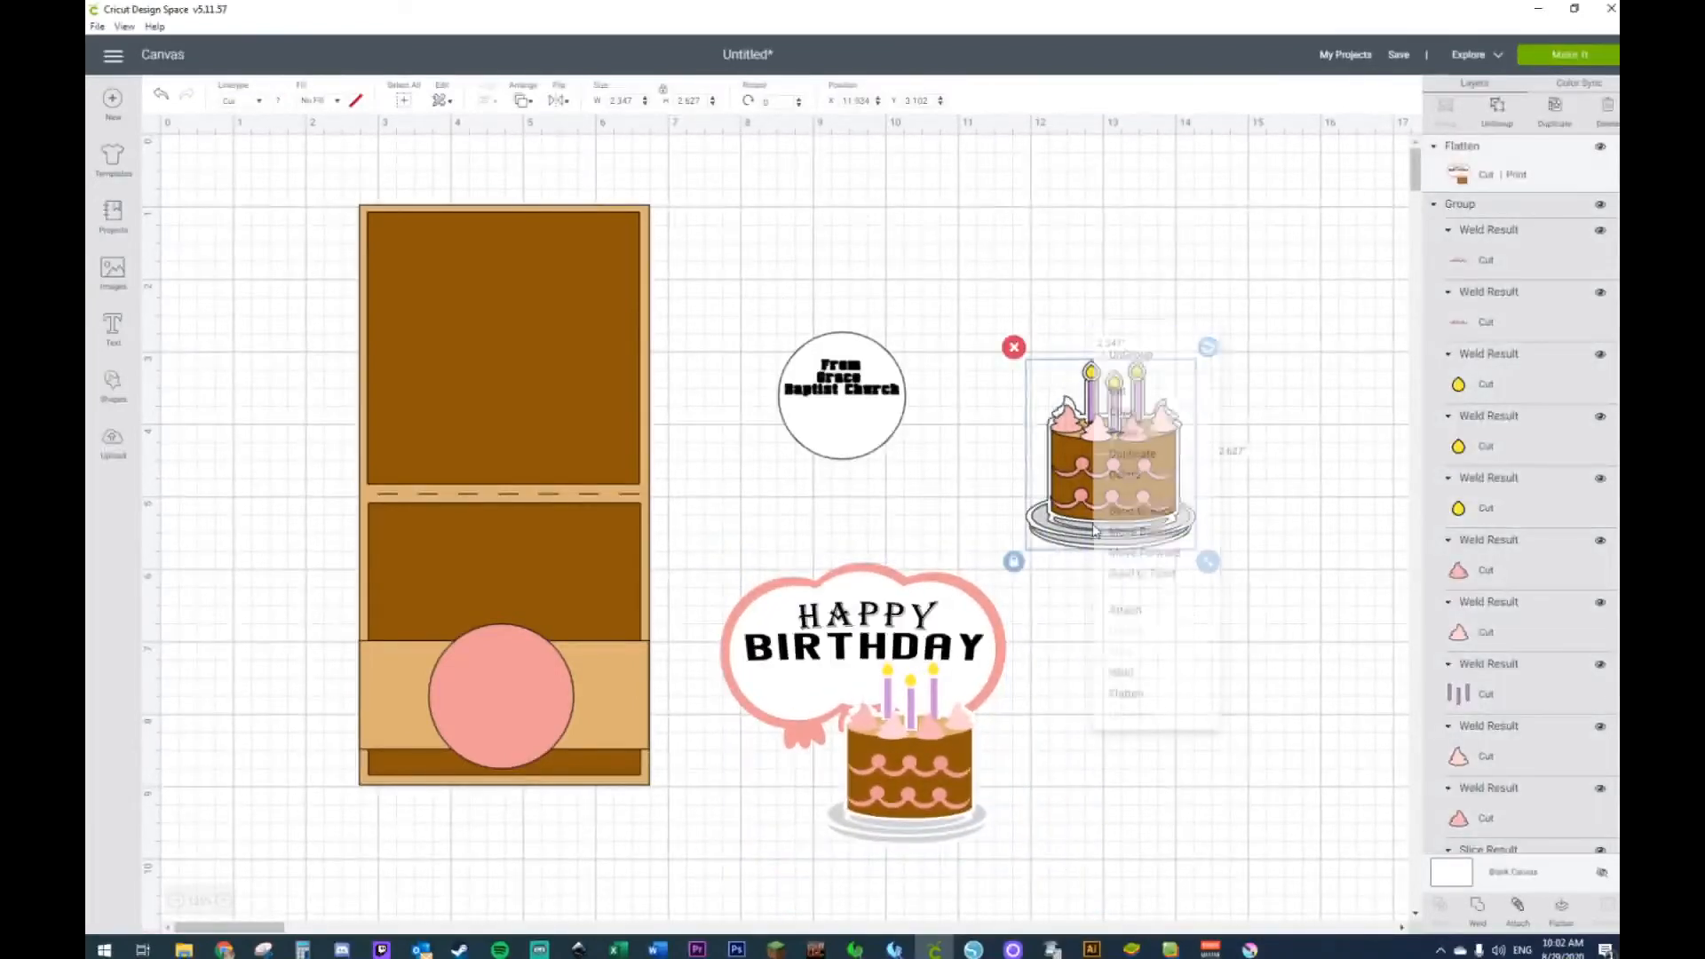
left_click(1562, 915)
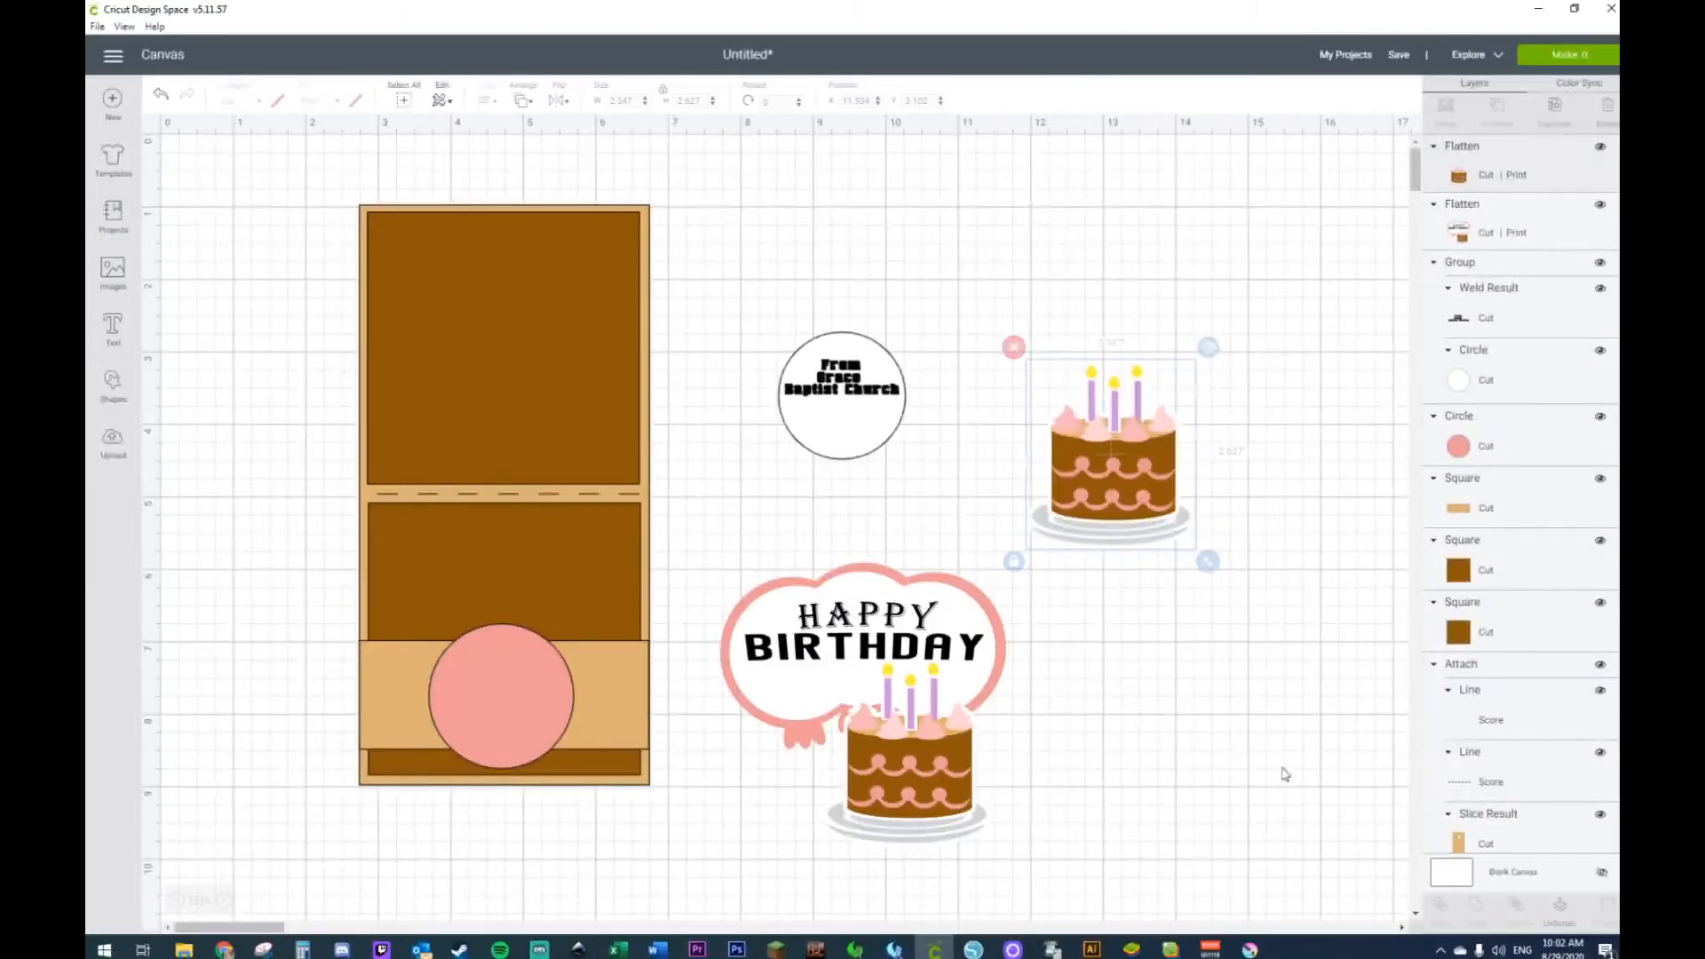
mouse_move(1143, 508)
left_mouse_down()
mouse_move(1005, 760)
mouse_move(934, 797)
mouse_move(963, 796)
mouse_move(1165, 523)
left_mouse_up()
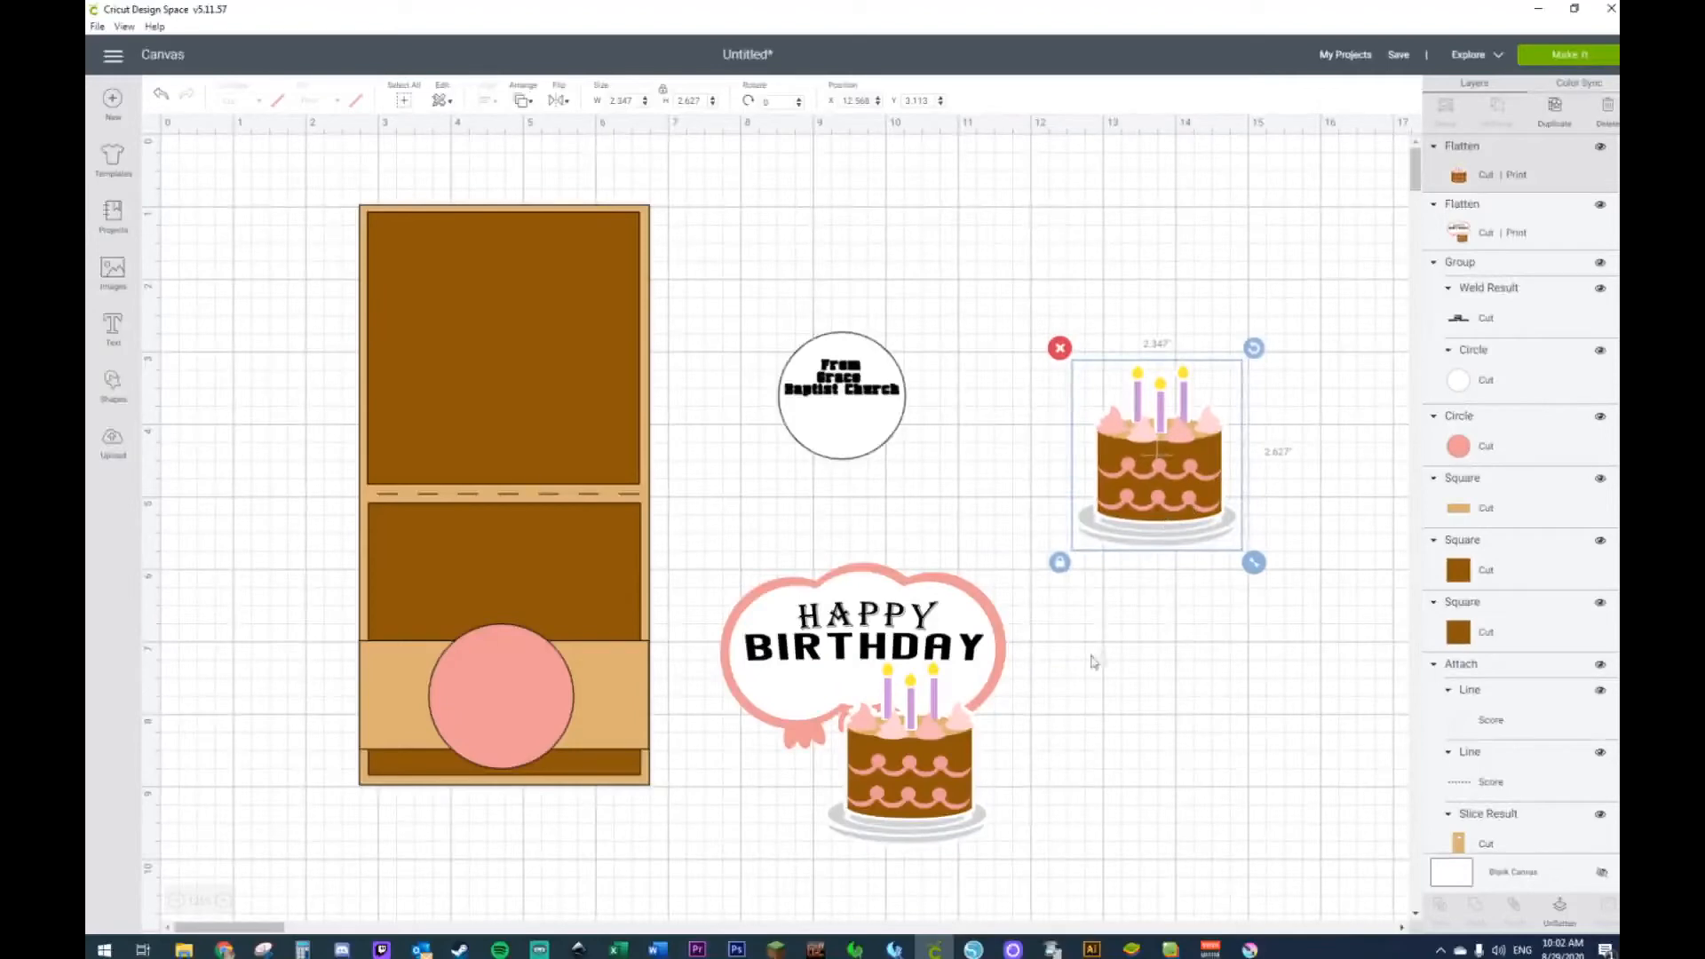
Step: Move the pink circle off the card's band behind the "From Grace Baptist Church" circle and select both
left_click(820, 393)
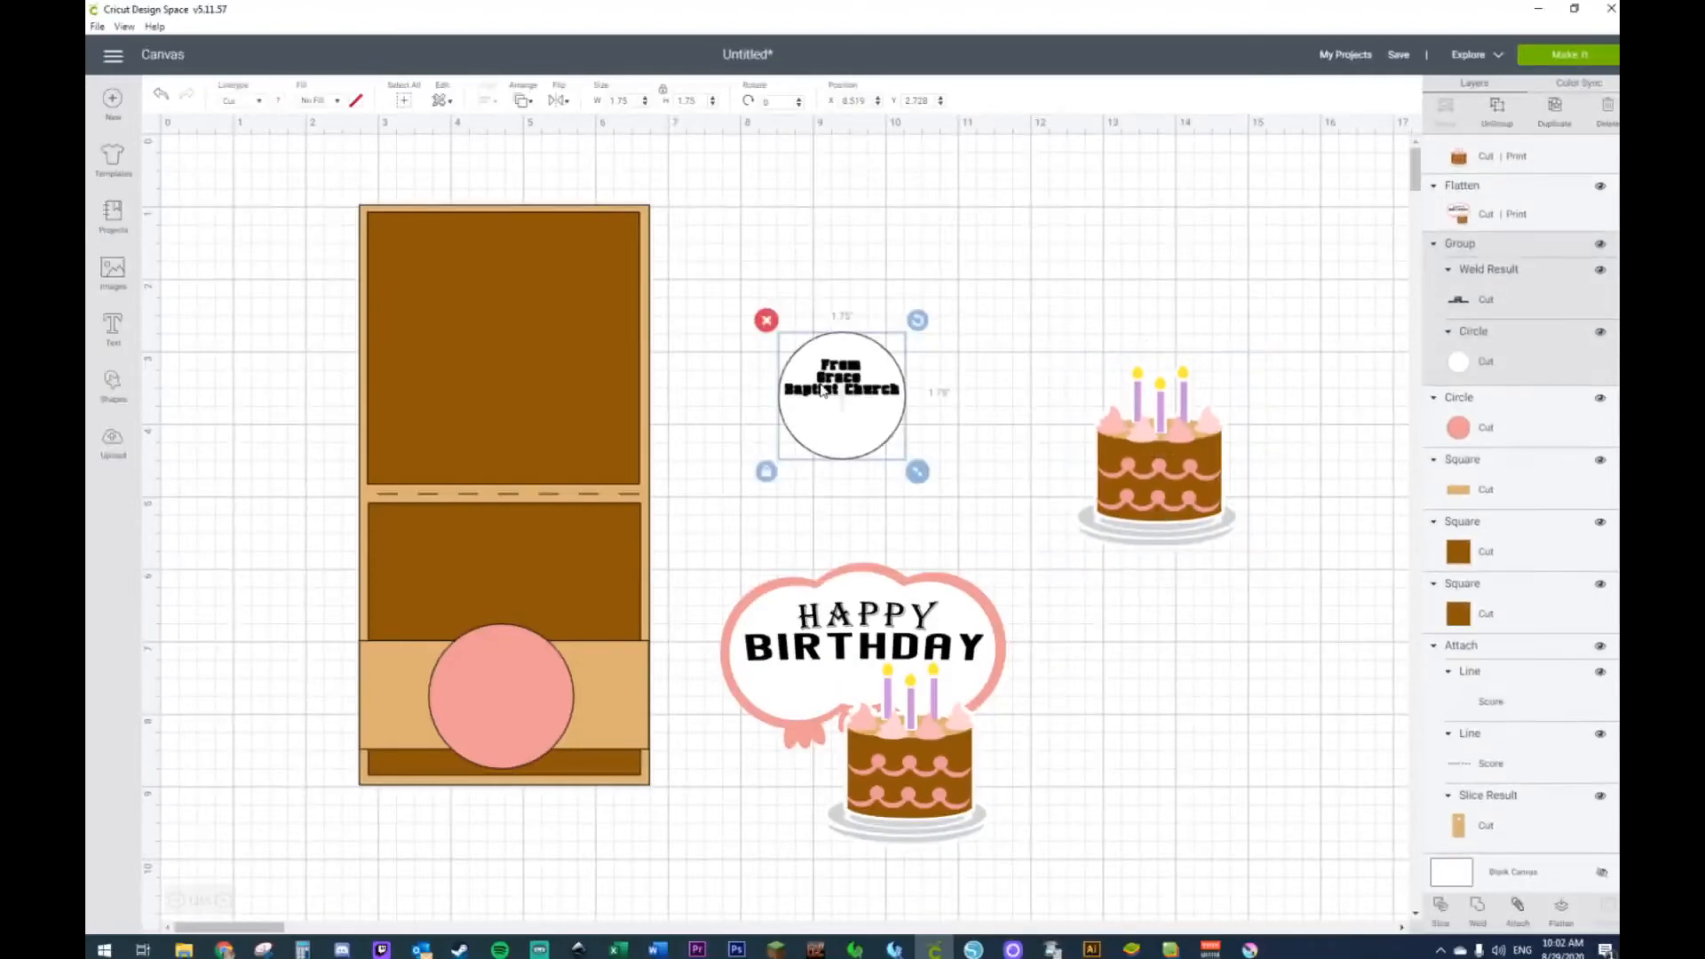
left_click_drag(981, 302, 734, 473)
right_click(816, 432)
left_click(714, 505)
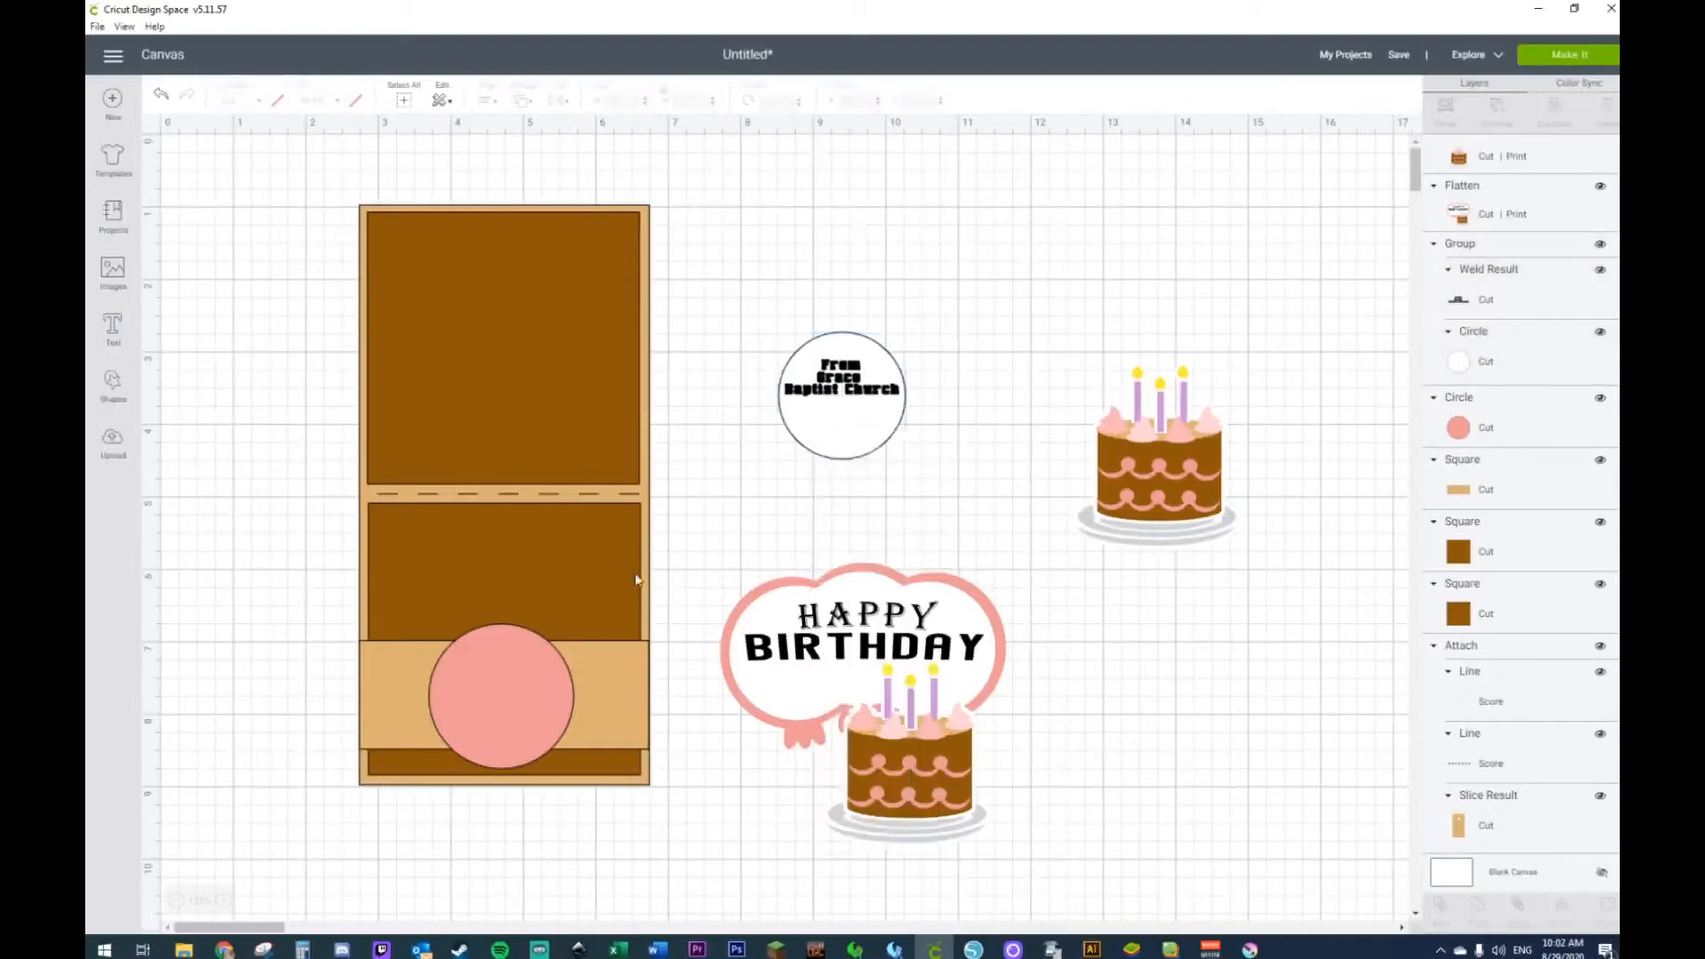
left_click_drag(533, 666, 860, 357)
left_click_drag(952, 258, 782, 475)
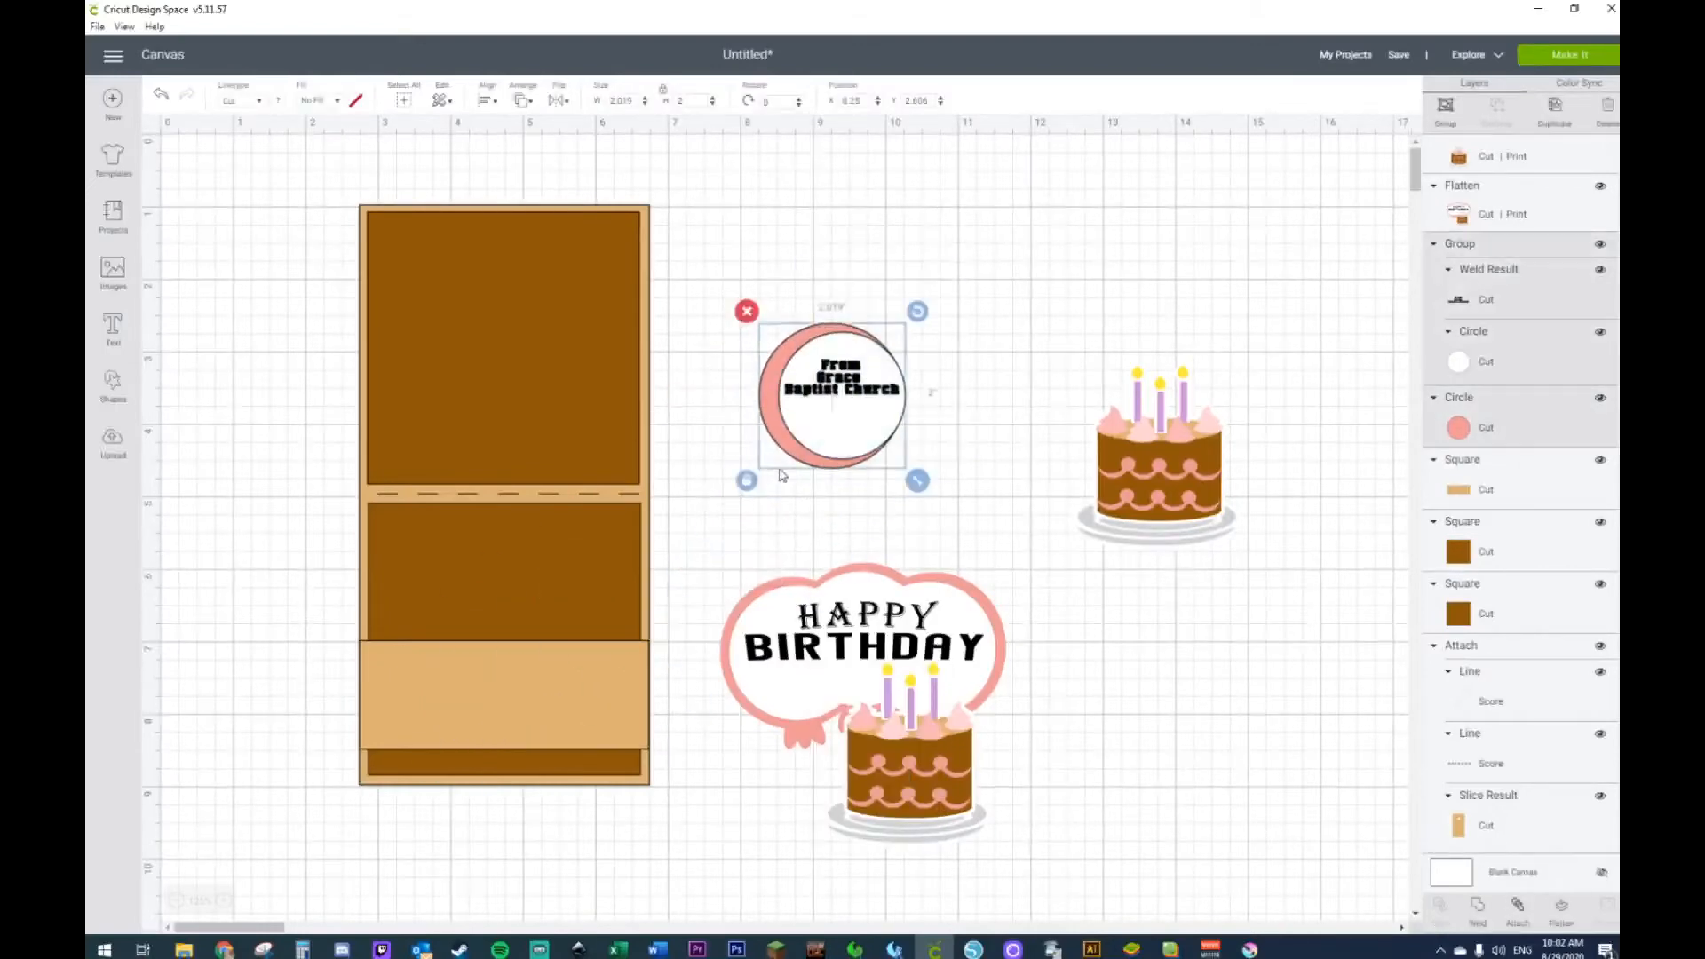
Step: Centre the pink circle and the "From Grace Baptist Church" circle on each other and flatten them into one printable image
left_click(490, 101)
left_click(521, 296)
right_click(843, 436)
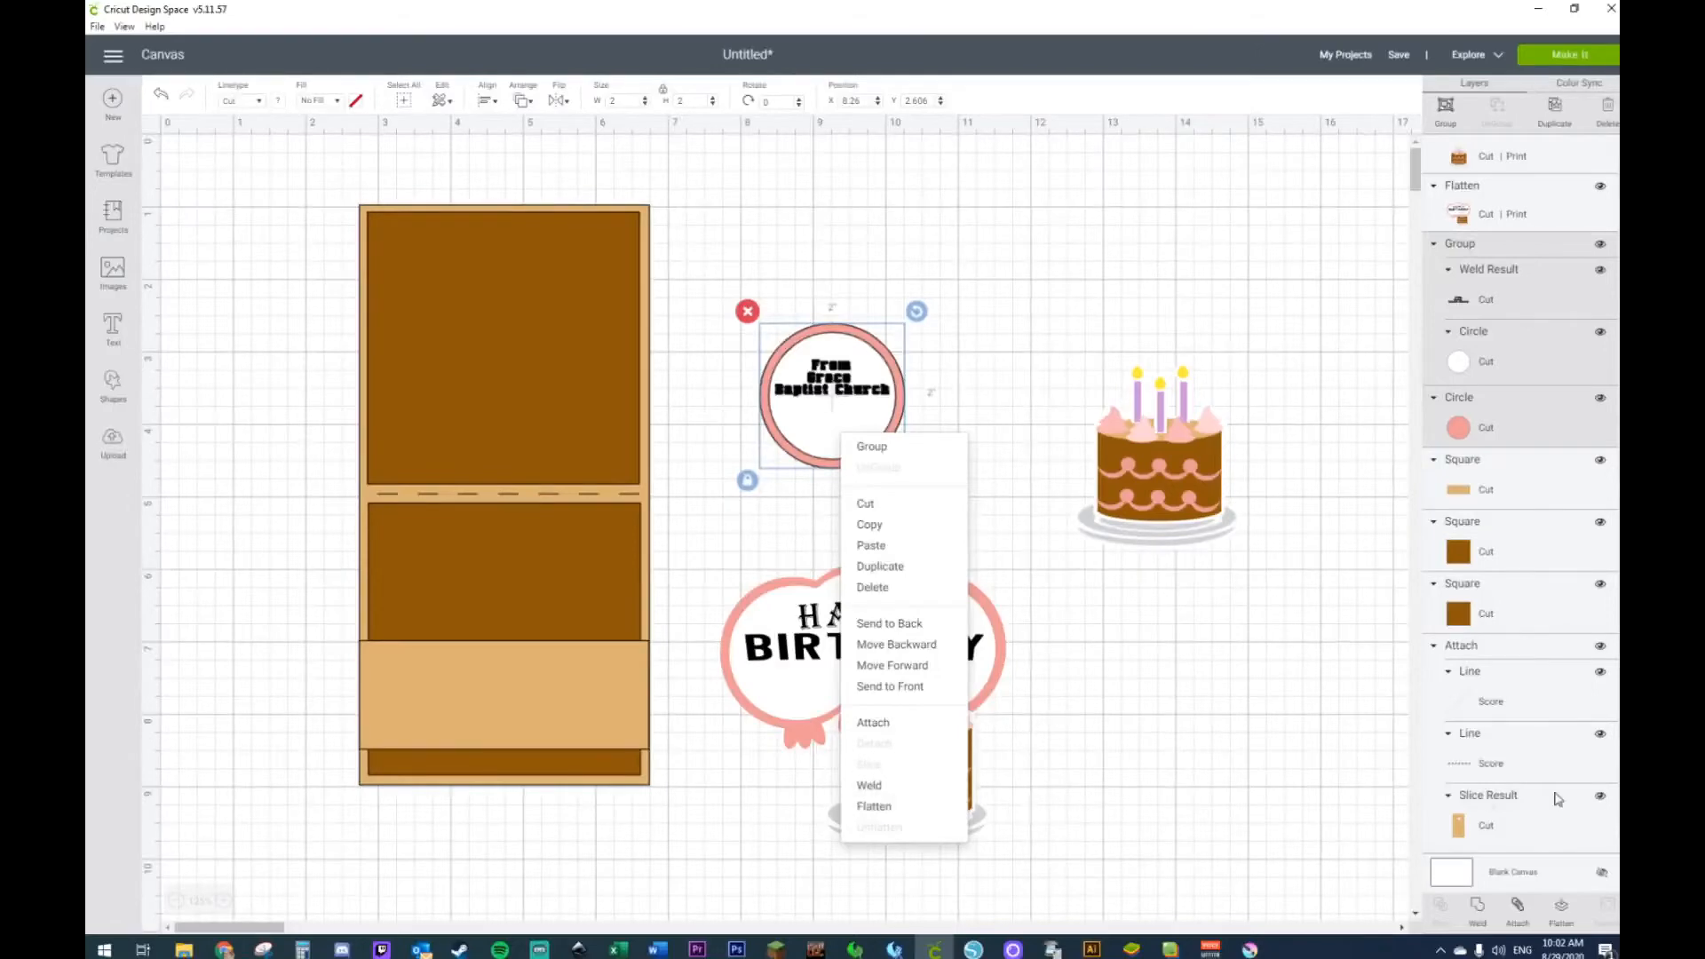
left_click(873, 805)
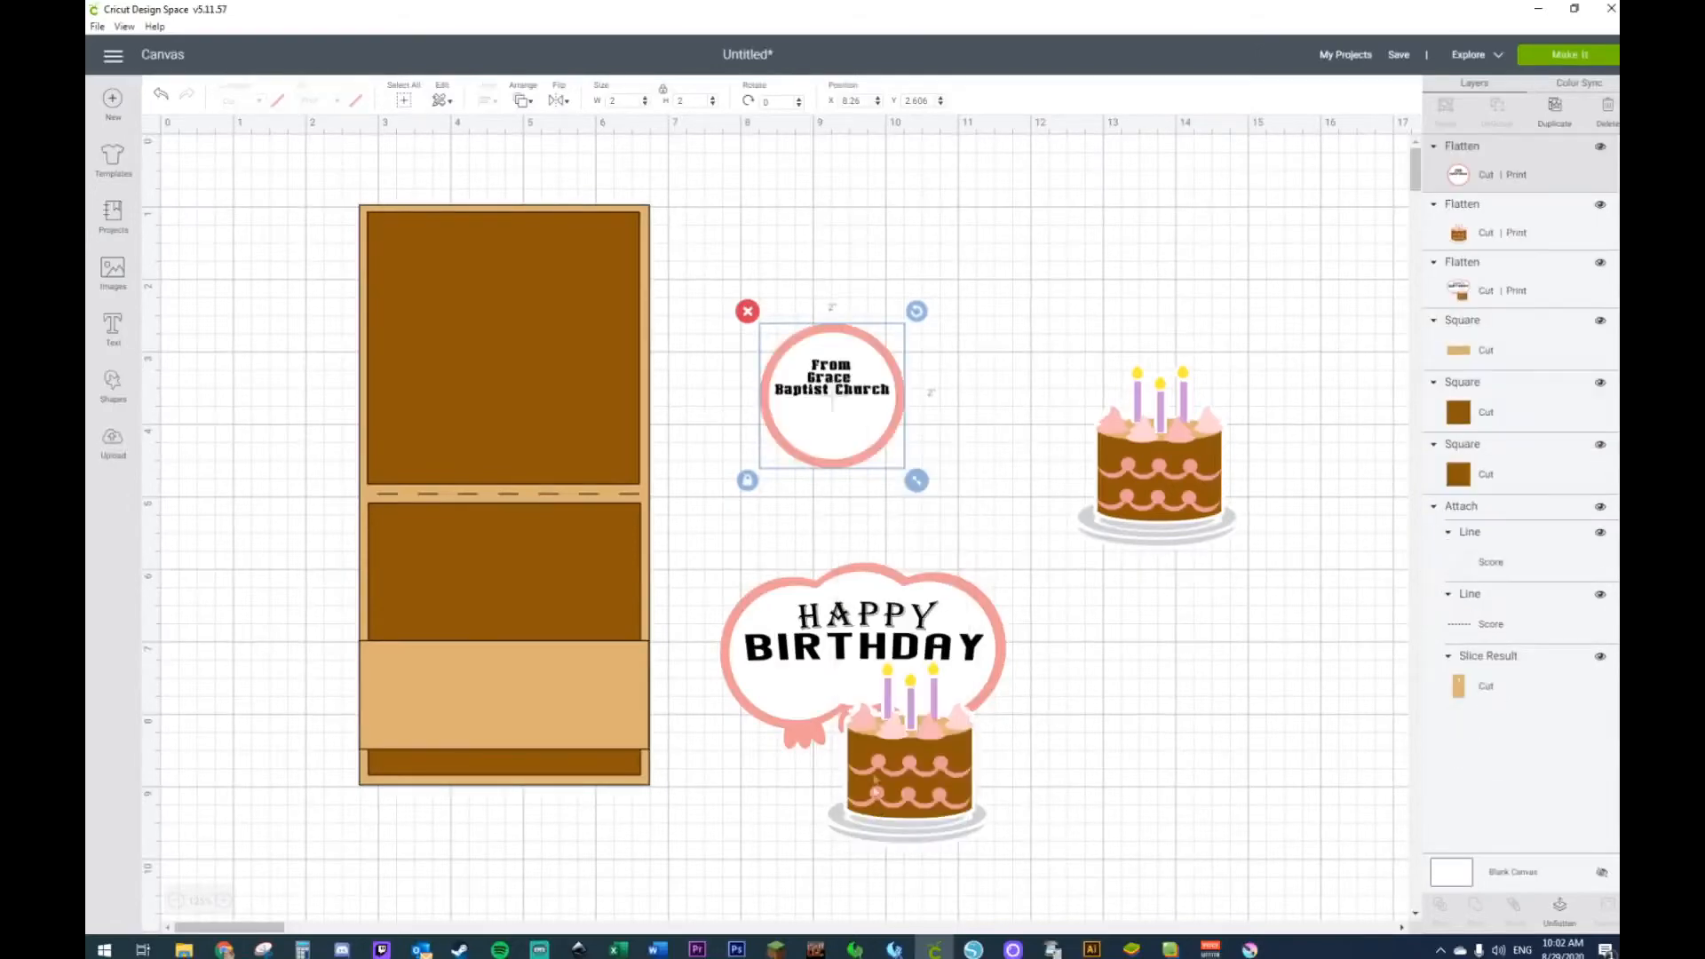
left_click(940, 452)
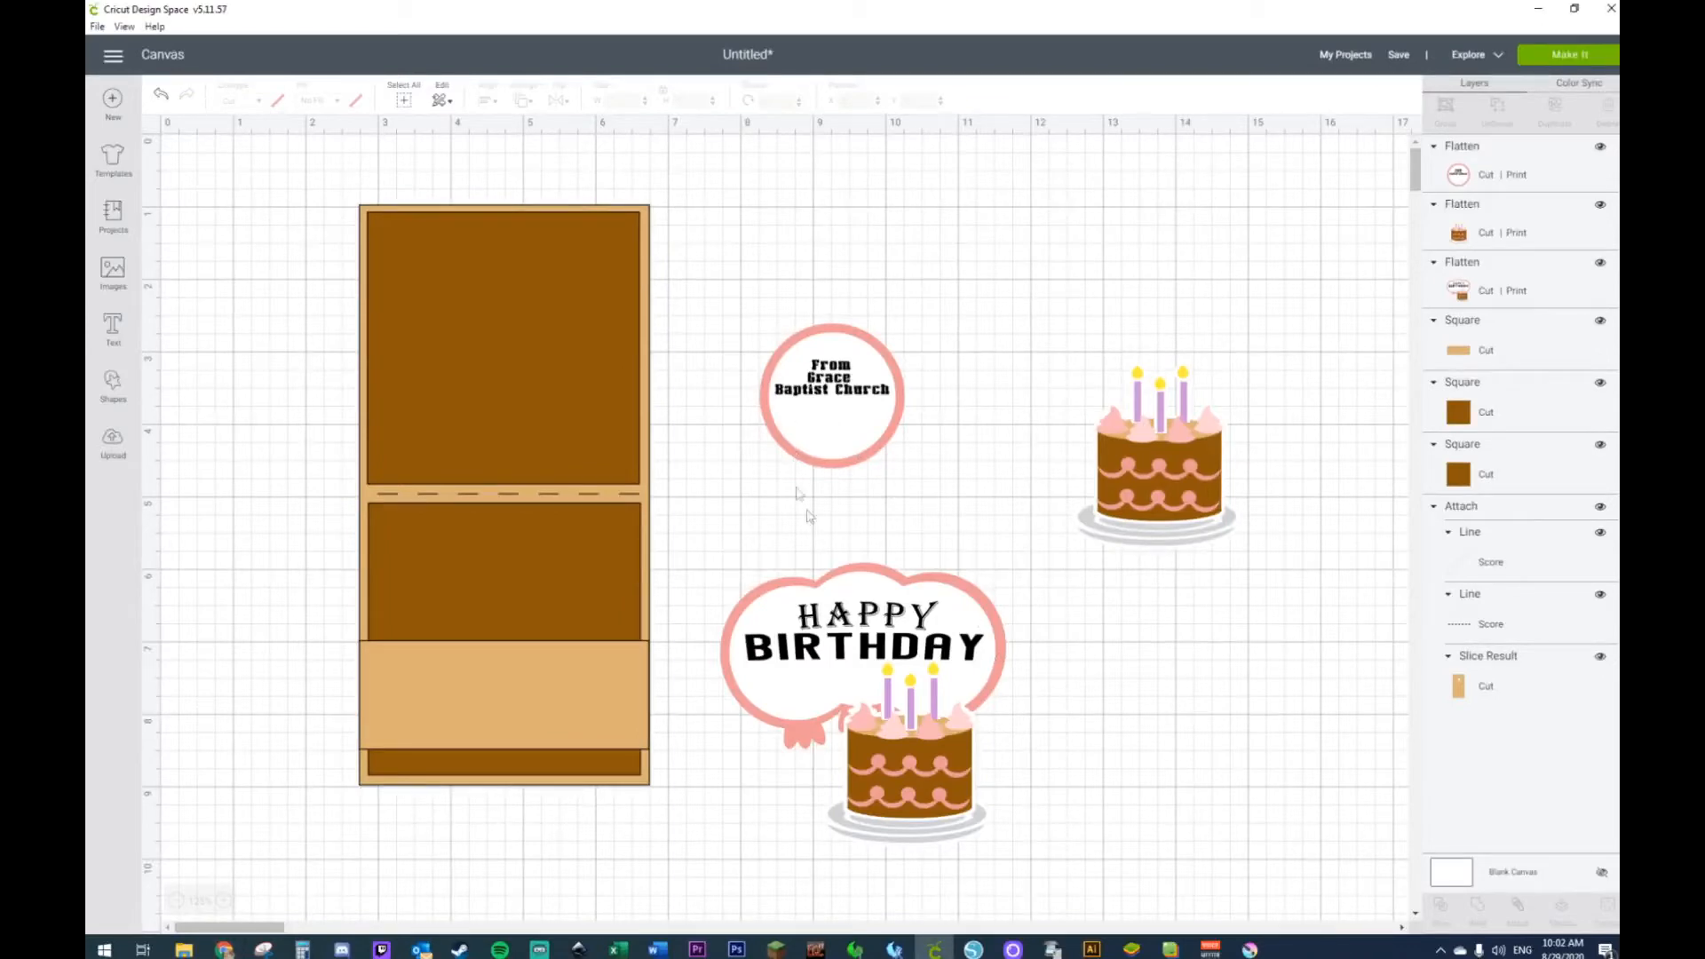
Step: Place the flattened balloon on the card's upper panel, the text circle on the band, and the second cake over the balloon's cake
left_click(431, 372)
left_click(428, 588)
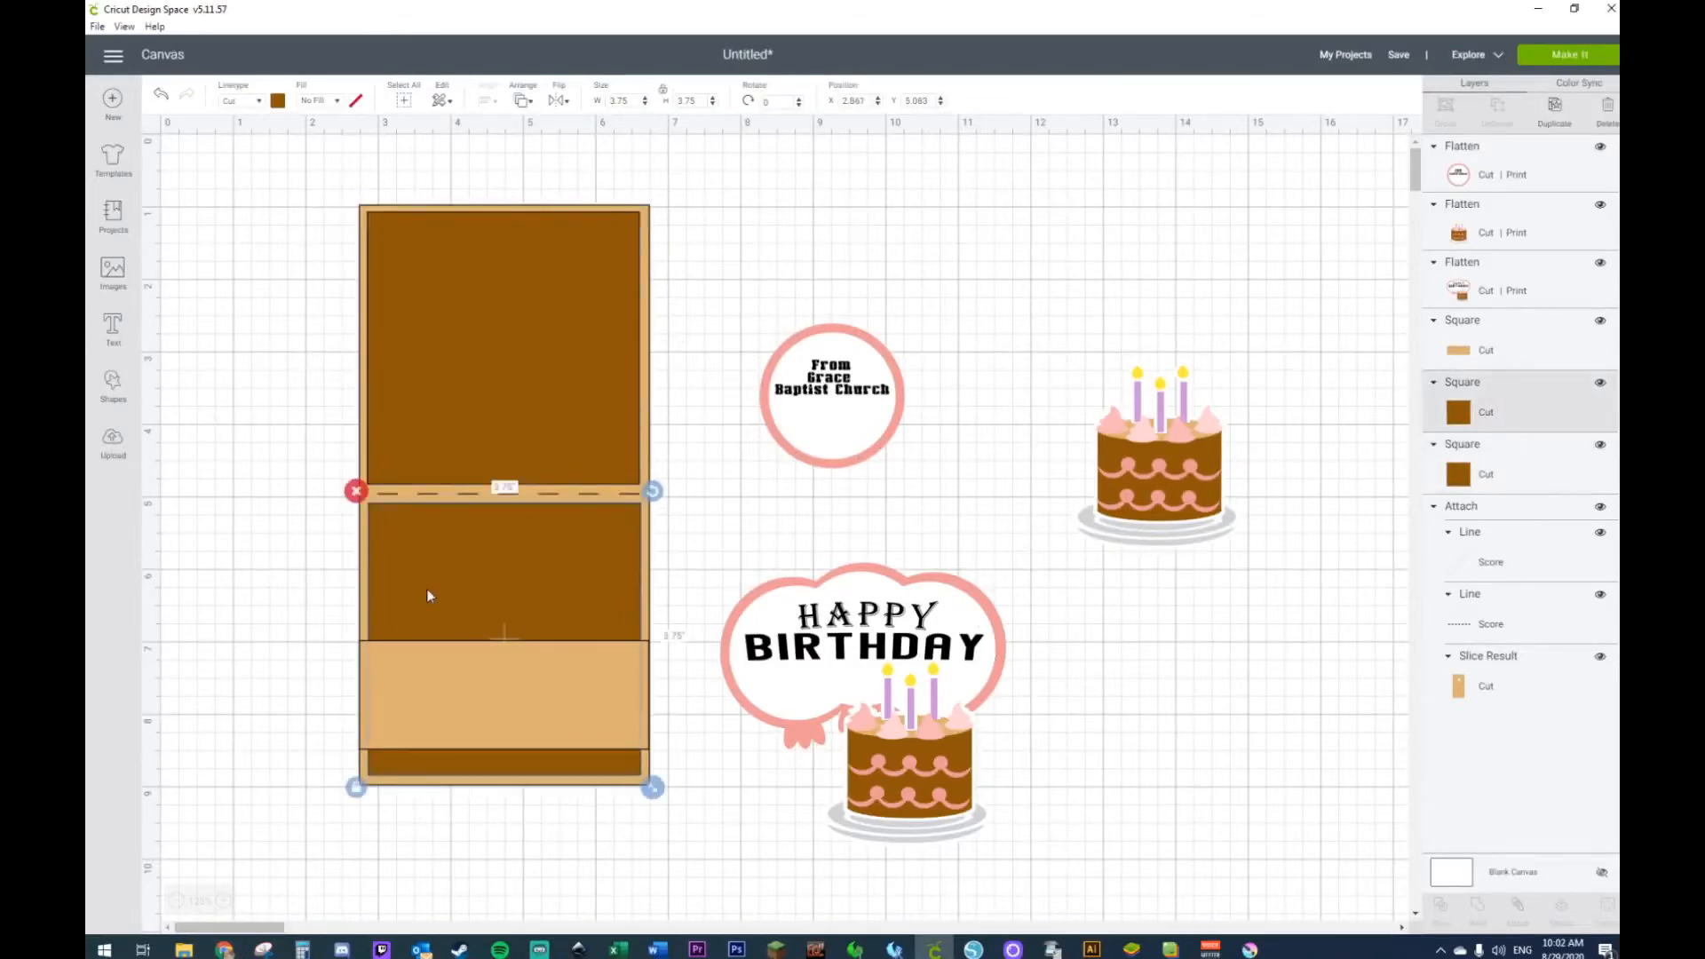
left_click(450, 726)
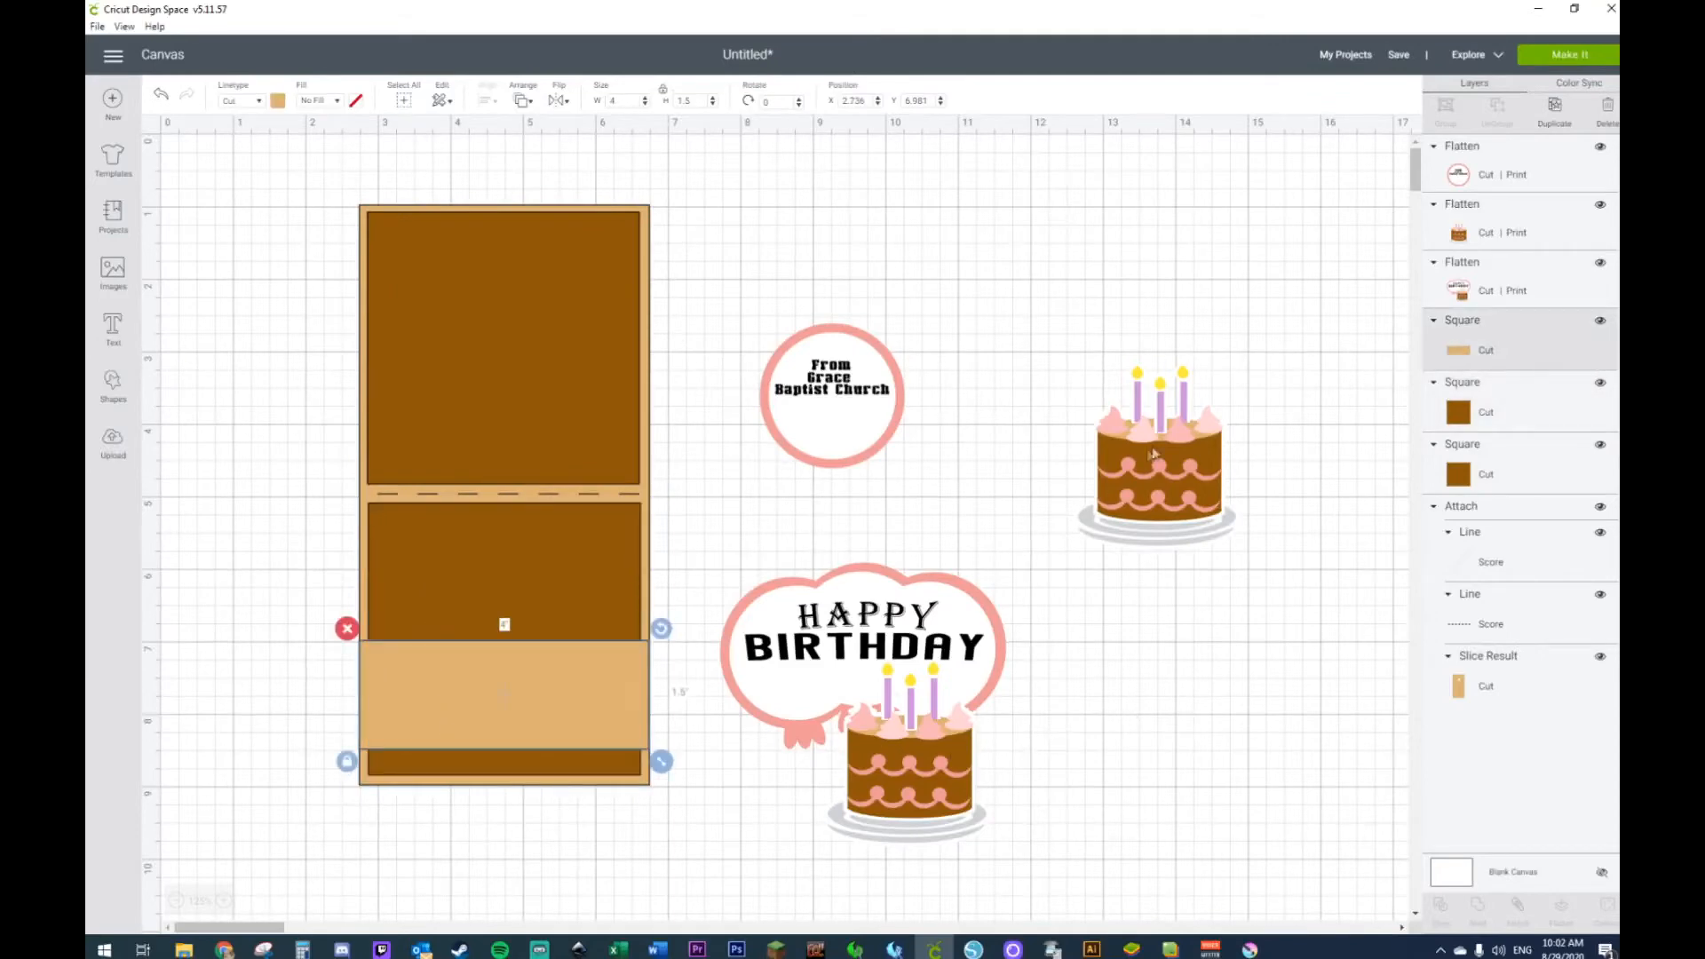
left_click_drag(846, 734, 486, 383)
left_click_drag(806, 413, 469, 706)
left_click_drag(1109, 490, 578, 442)
left_click(1090, 464)
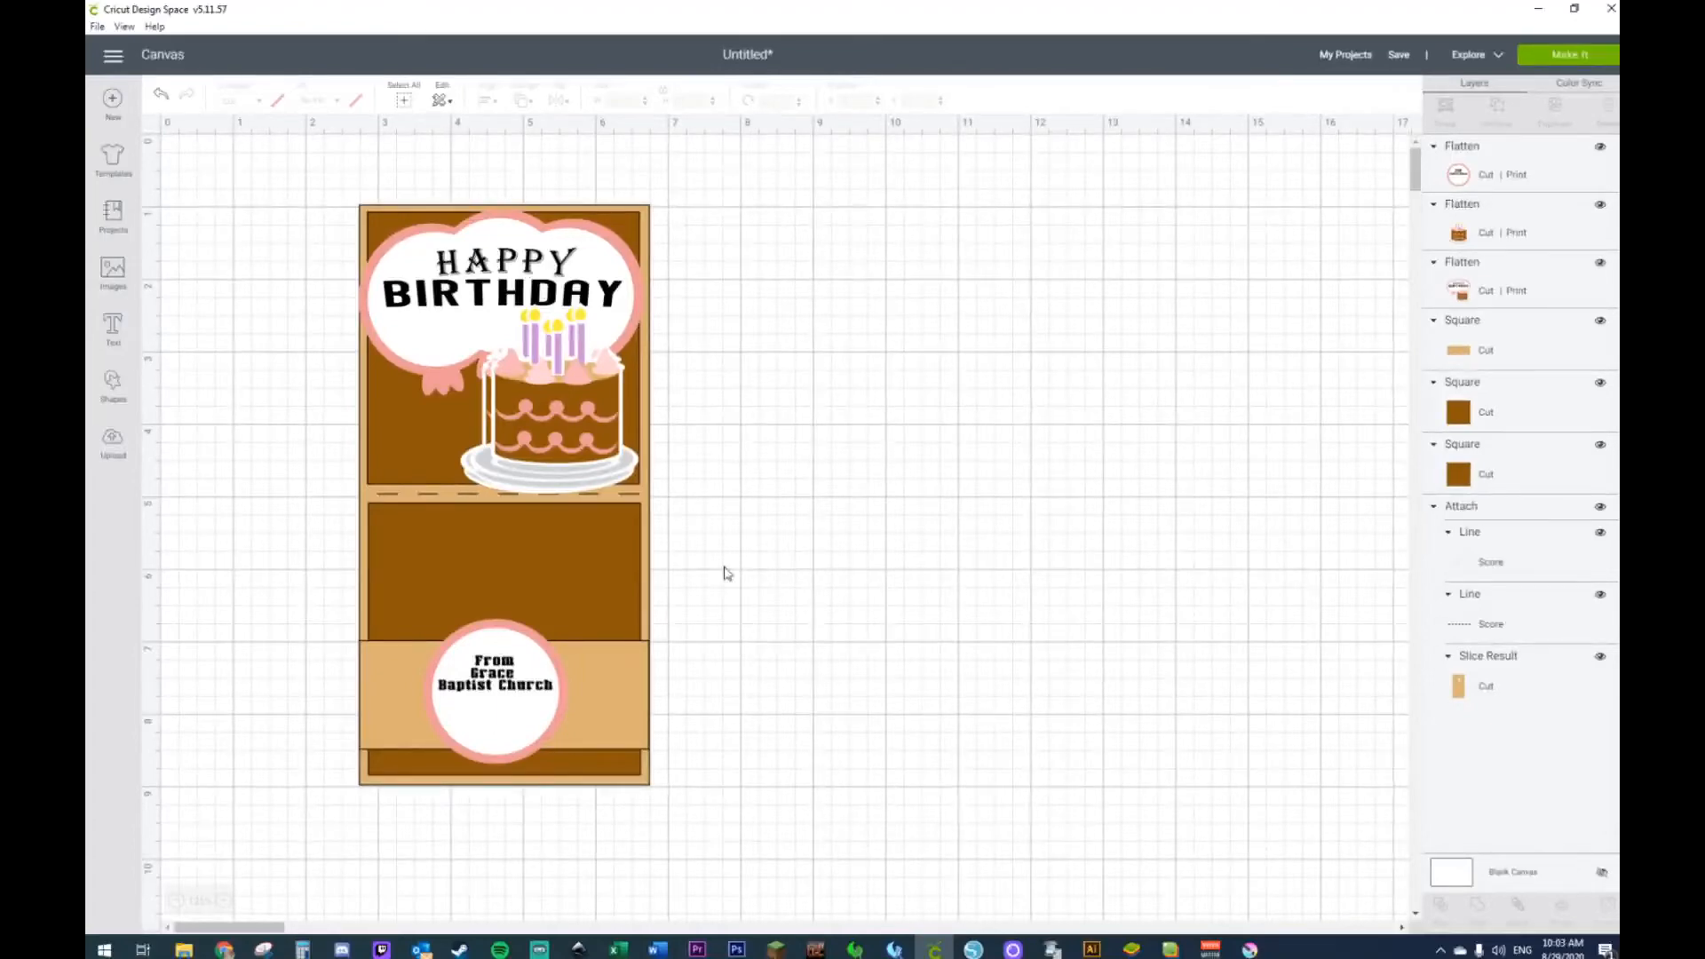
Step: Open the mat preparation preview and move the separate cake down beside the text circle on the print mat
left_click(1551, 55)
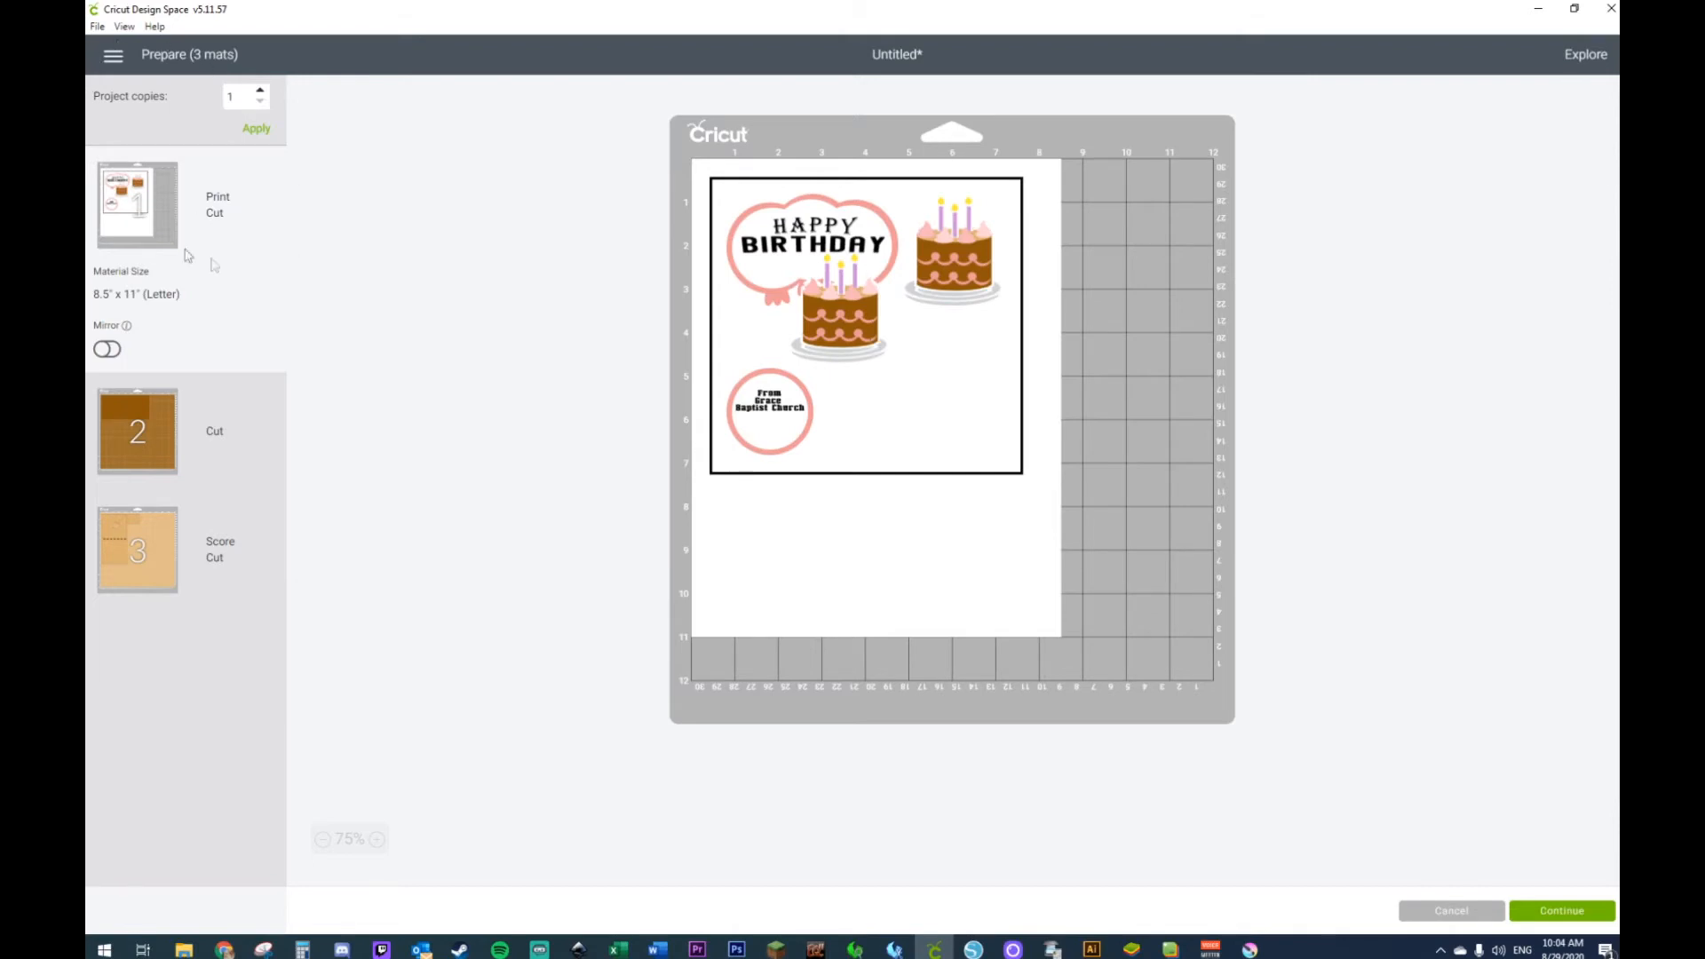
left_click_drag(970, 300, 957, 393)
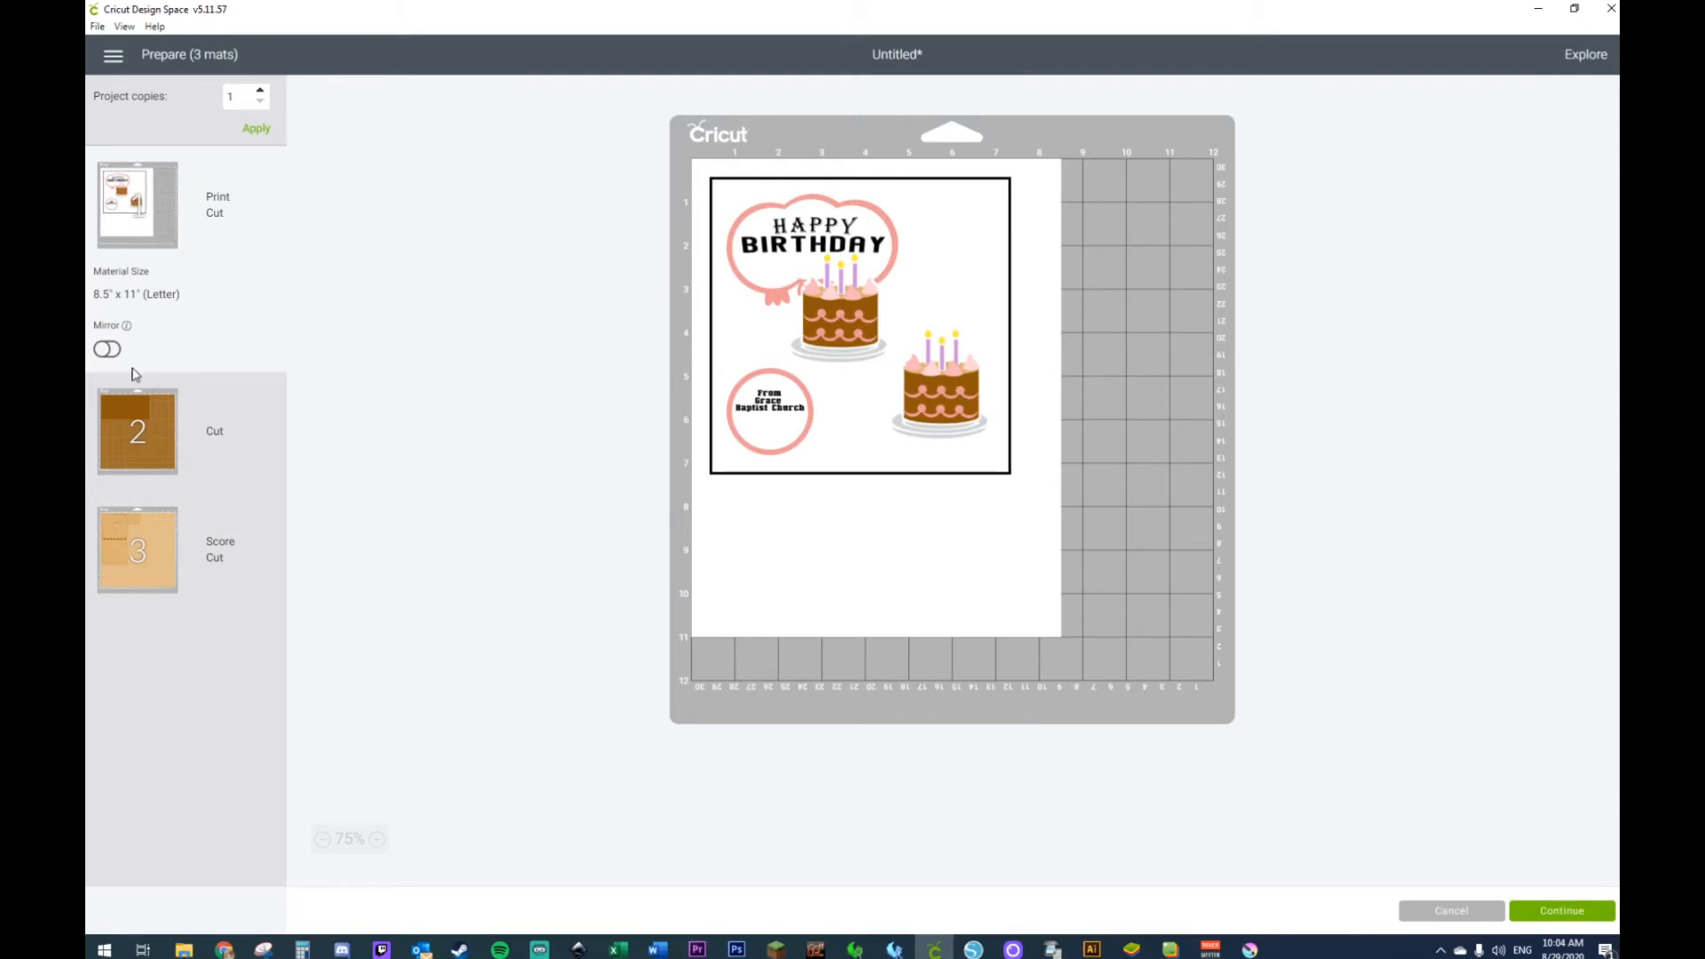
Step: On the score-and-cut mat, rotate the tan band upright and place it directly beside the card base
left_click(173, 441)
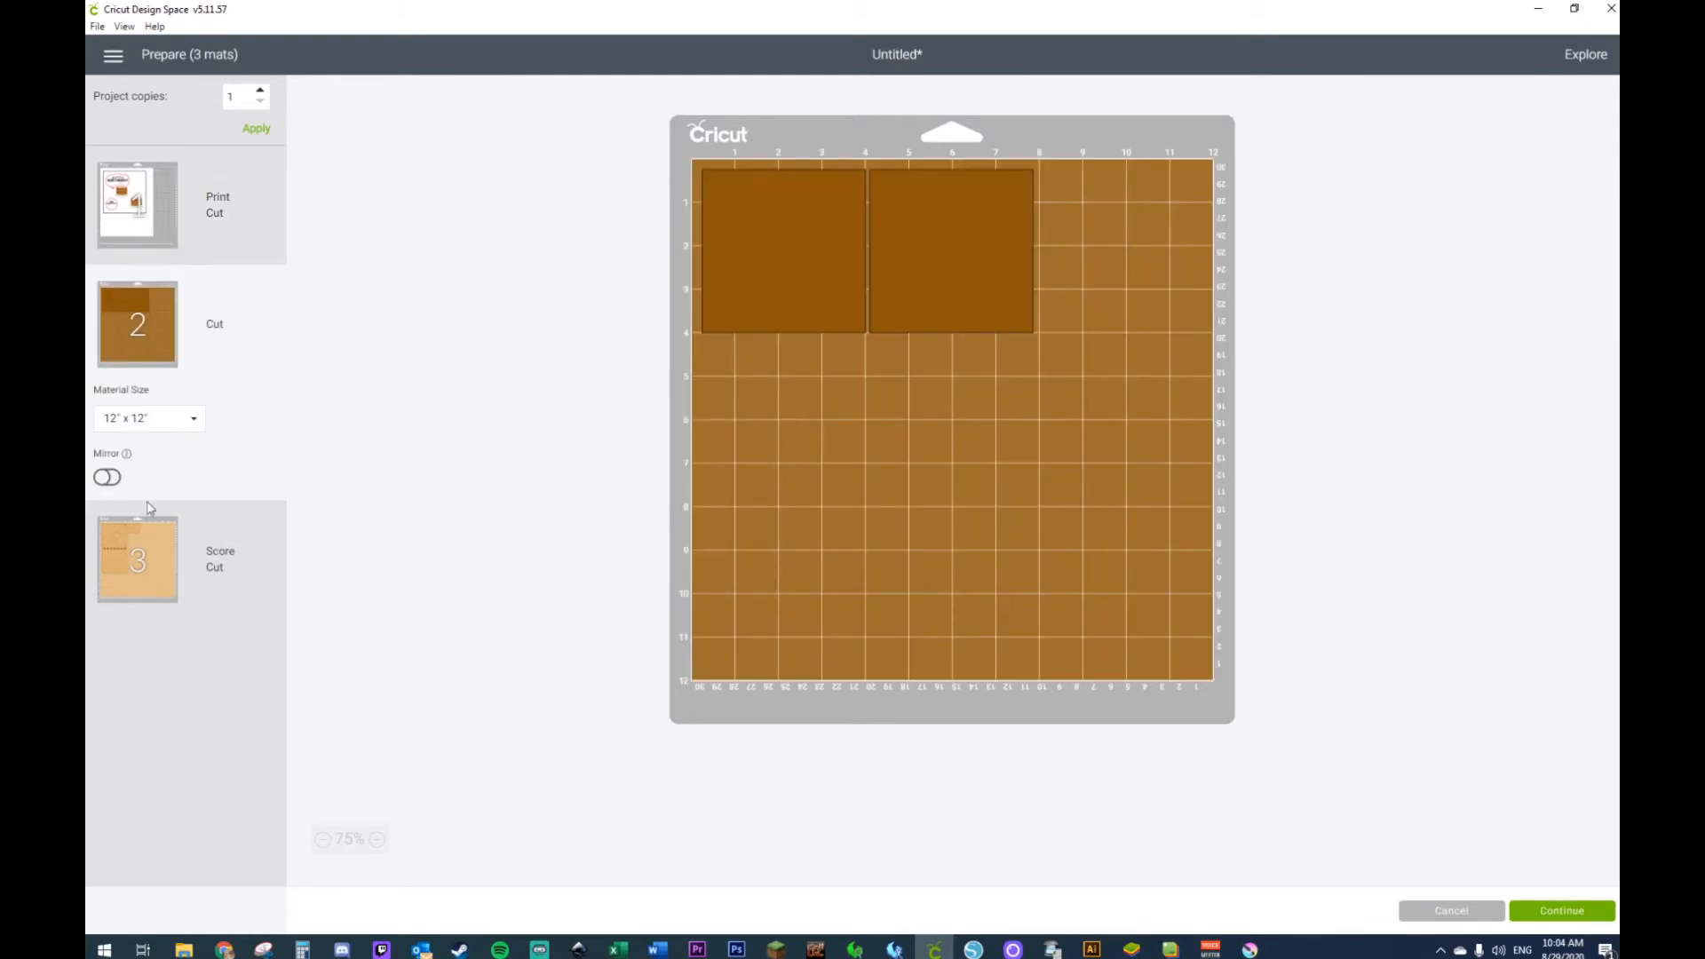
left_click(153, 512)
left_click(915, 230)
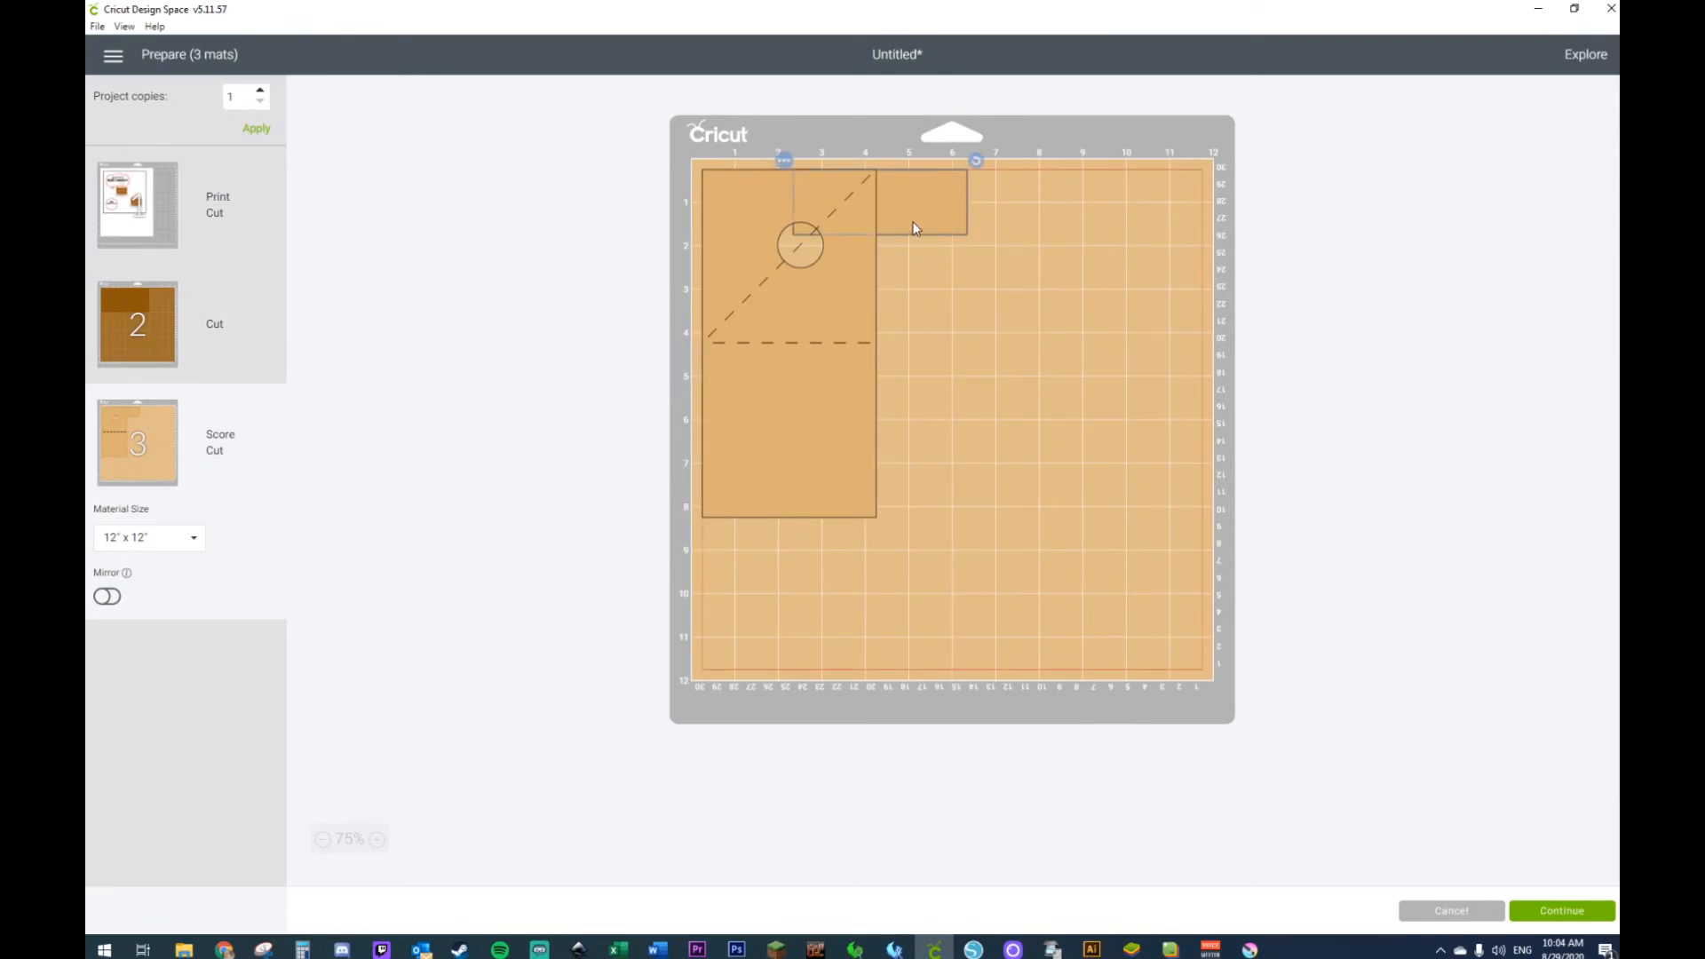
left_click_drag(916, 229, 988, 258)
left_click_drag(1054, 195, 973, 369)
left_click_drag(980, 174, 985, 174)
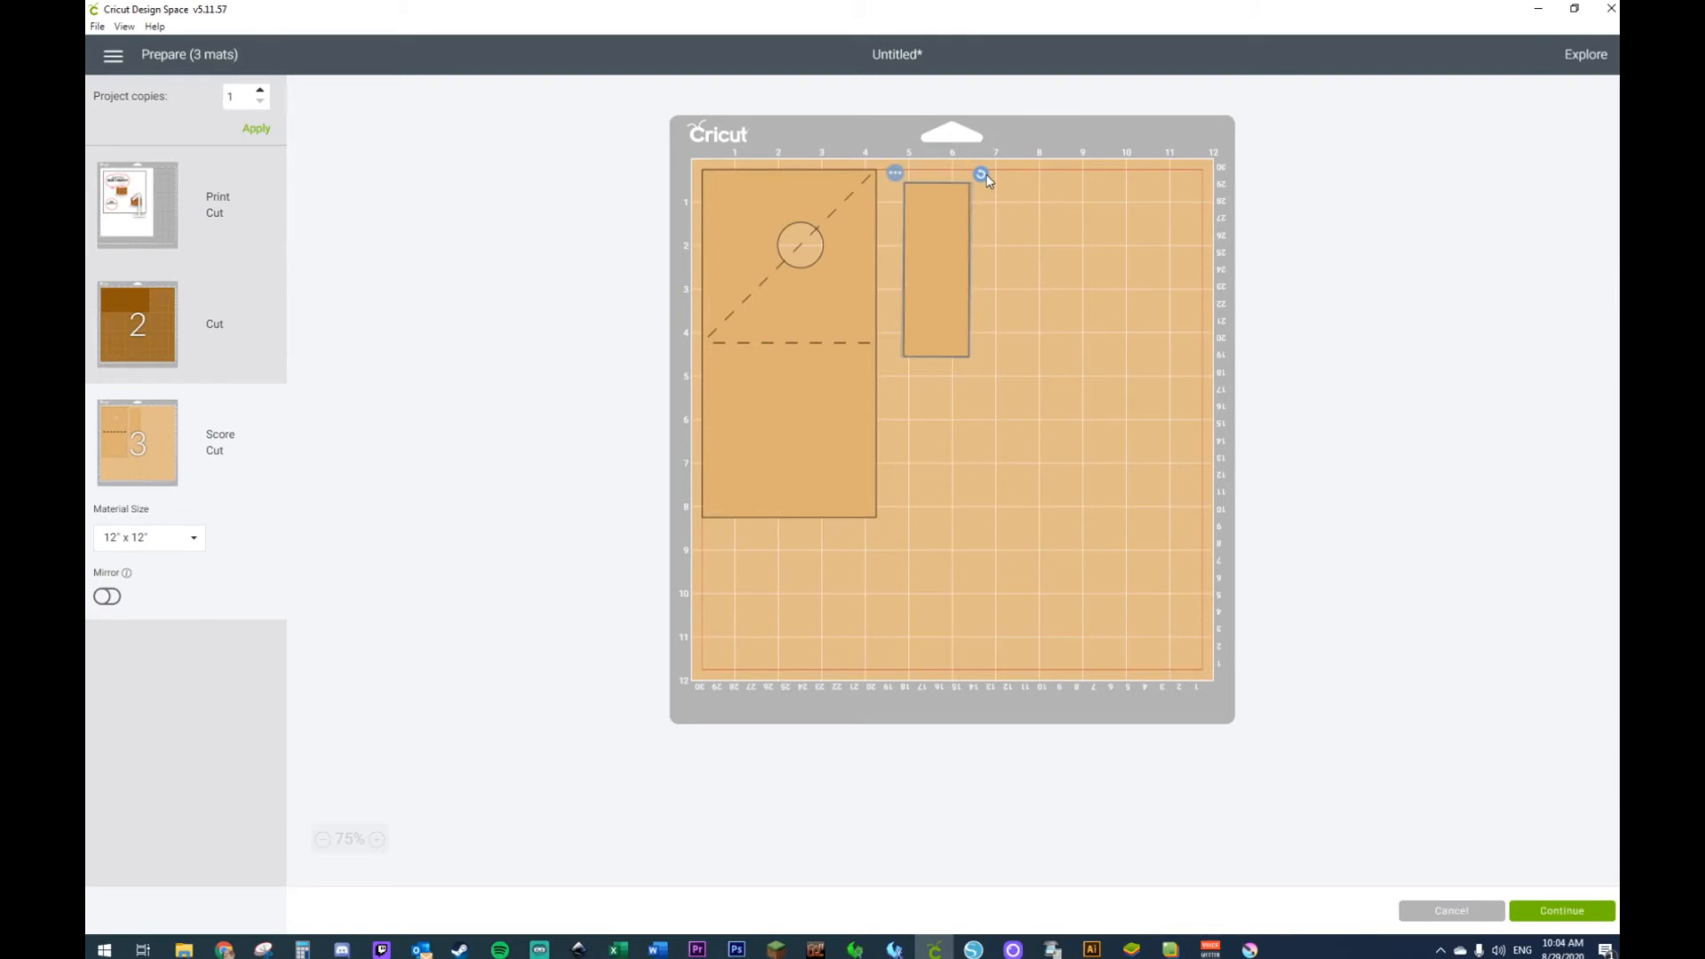
left_click_drag(936, 250, 912, 238)
left_click(1019, 295)
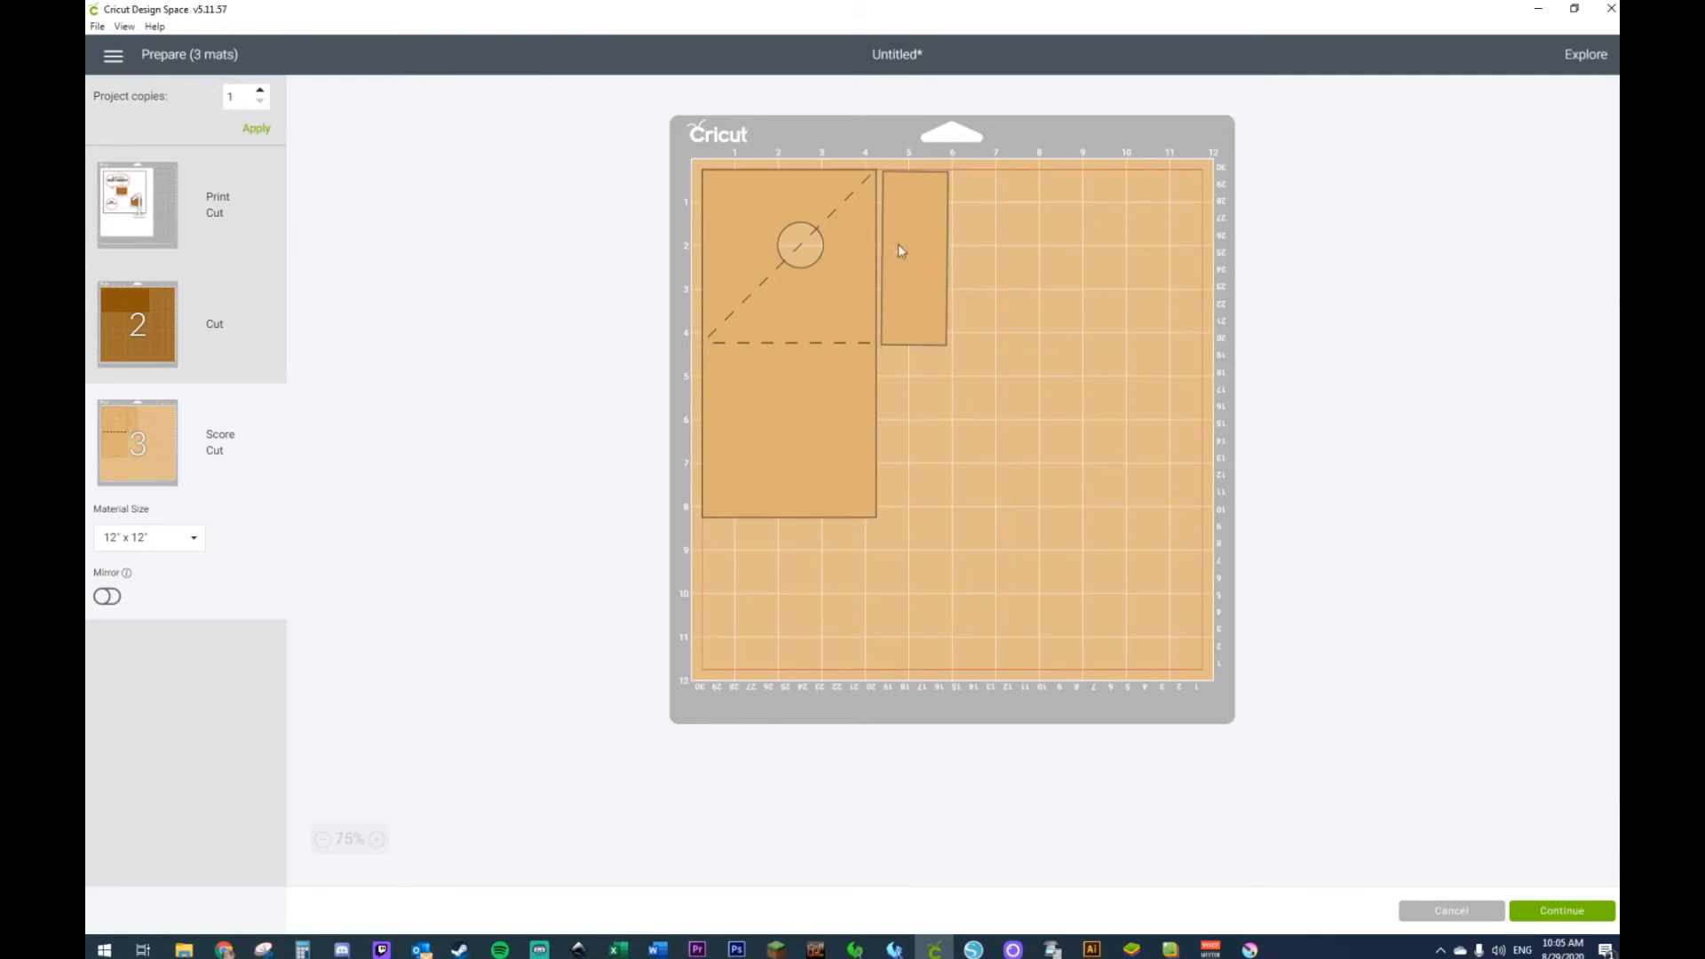
Step: Review the cut and print mats, continue to the make stage, and print one copy of the print mat on the Canon TS9100 series
left_click(135, 313)
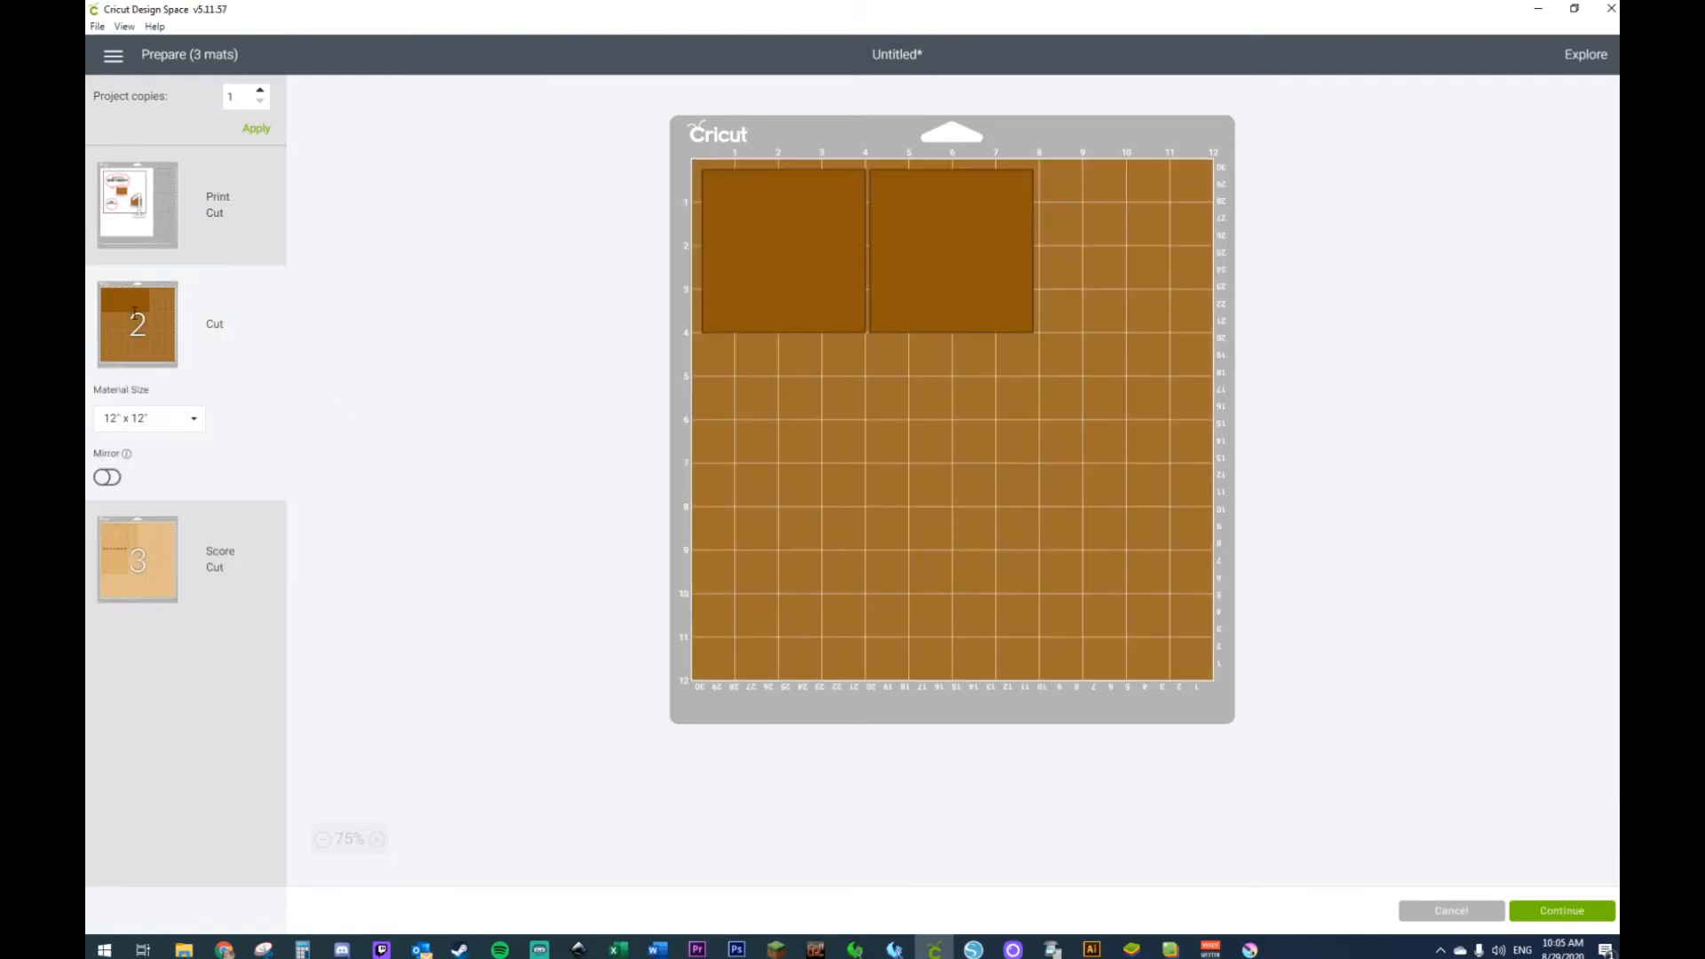
left_click(141, 210)
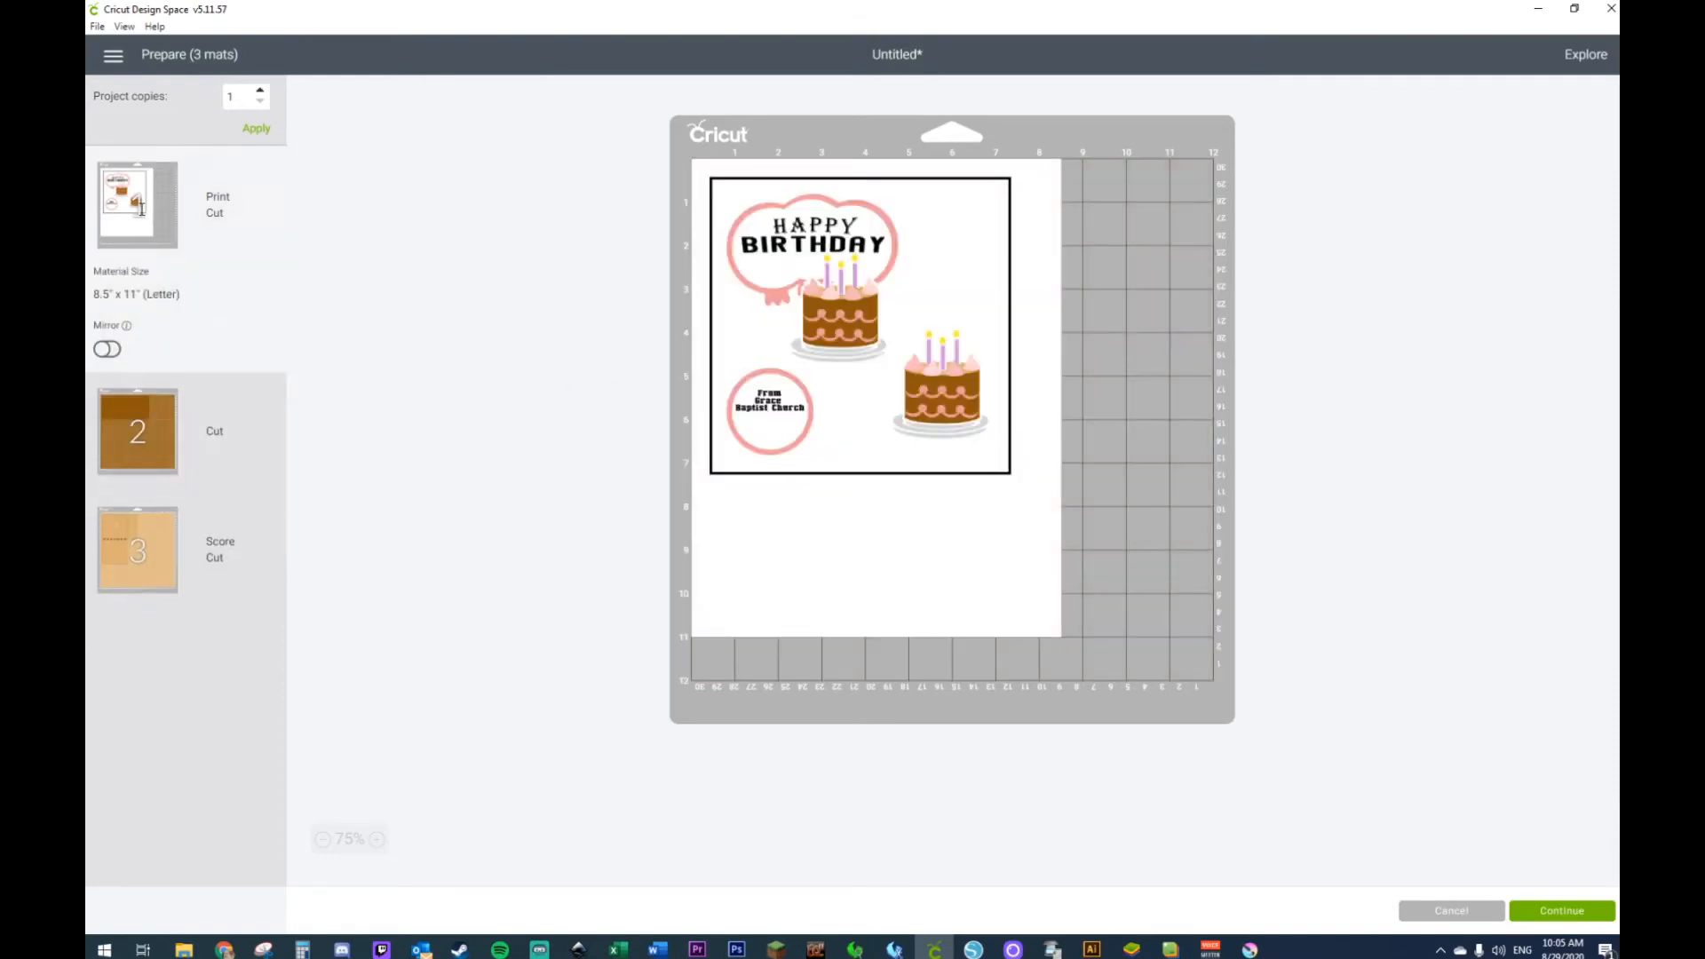
left_click(151, 429)
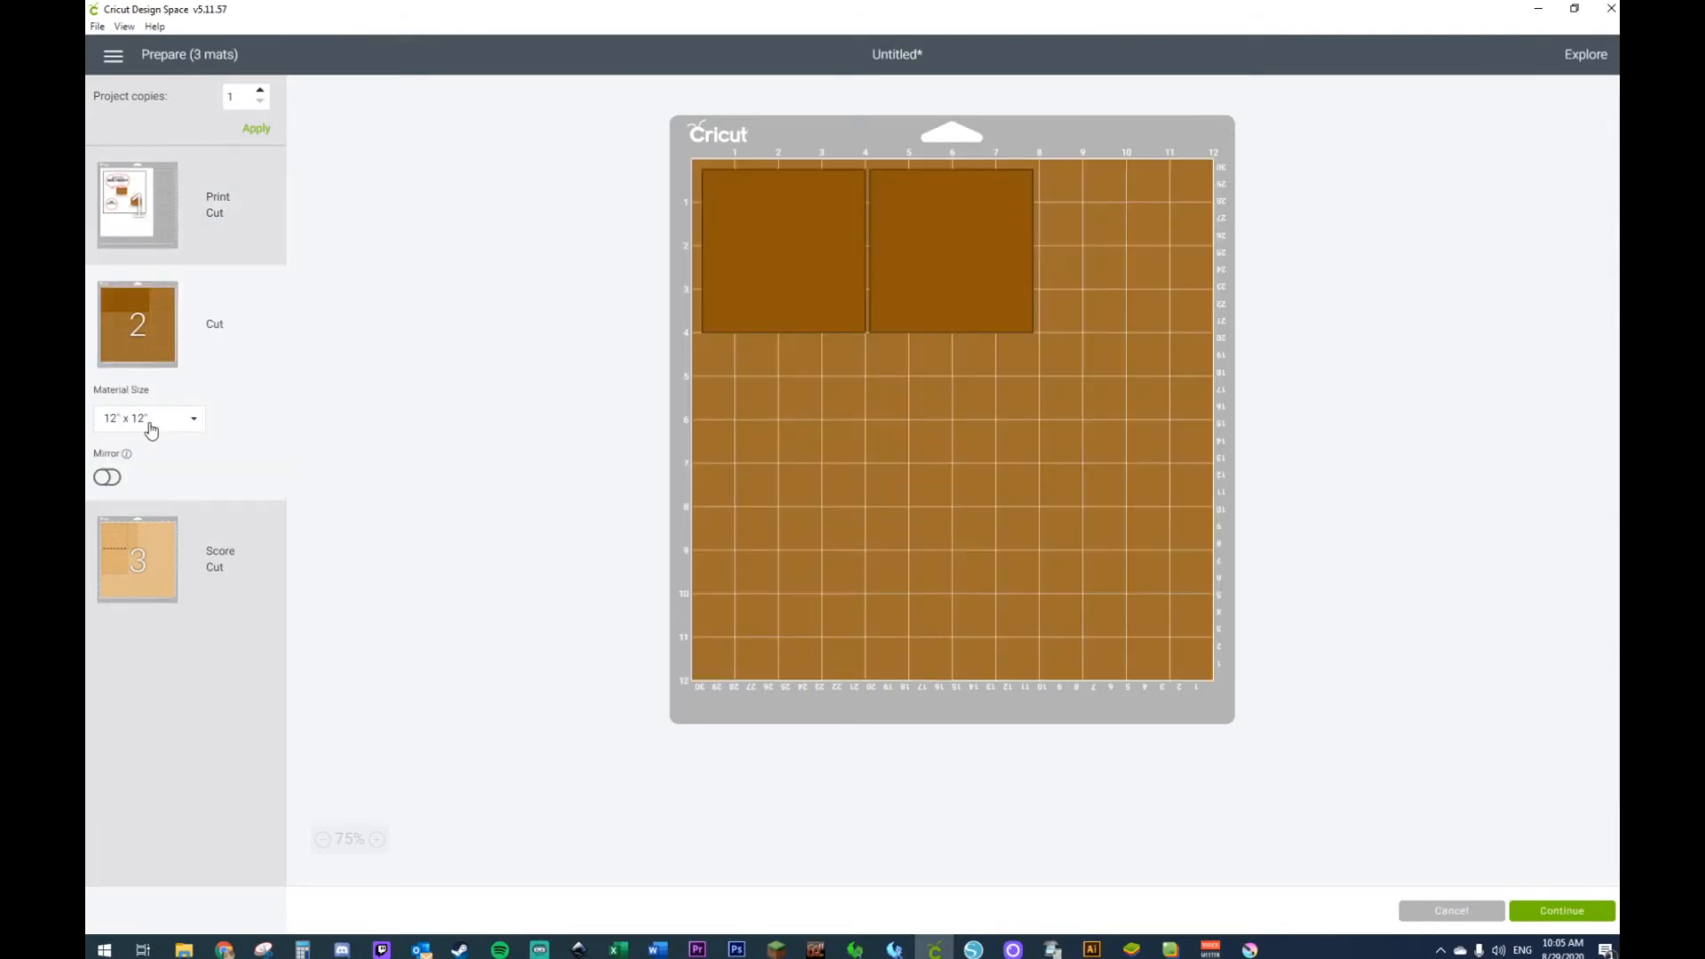
left_click(171, 236)
left_click(1574, 926)
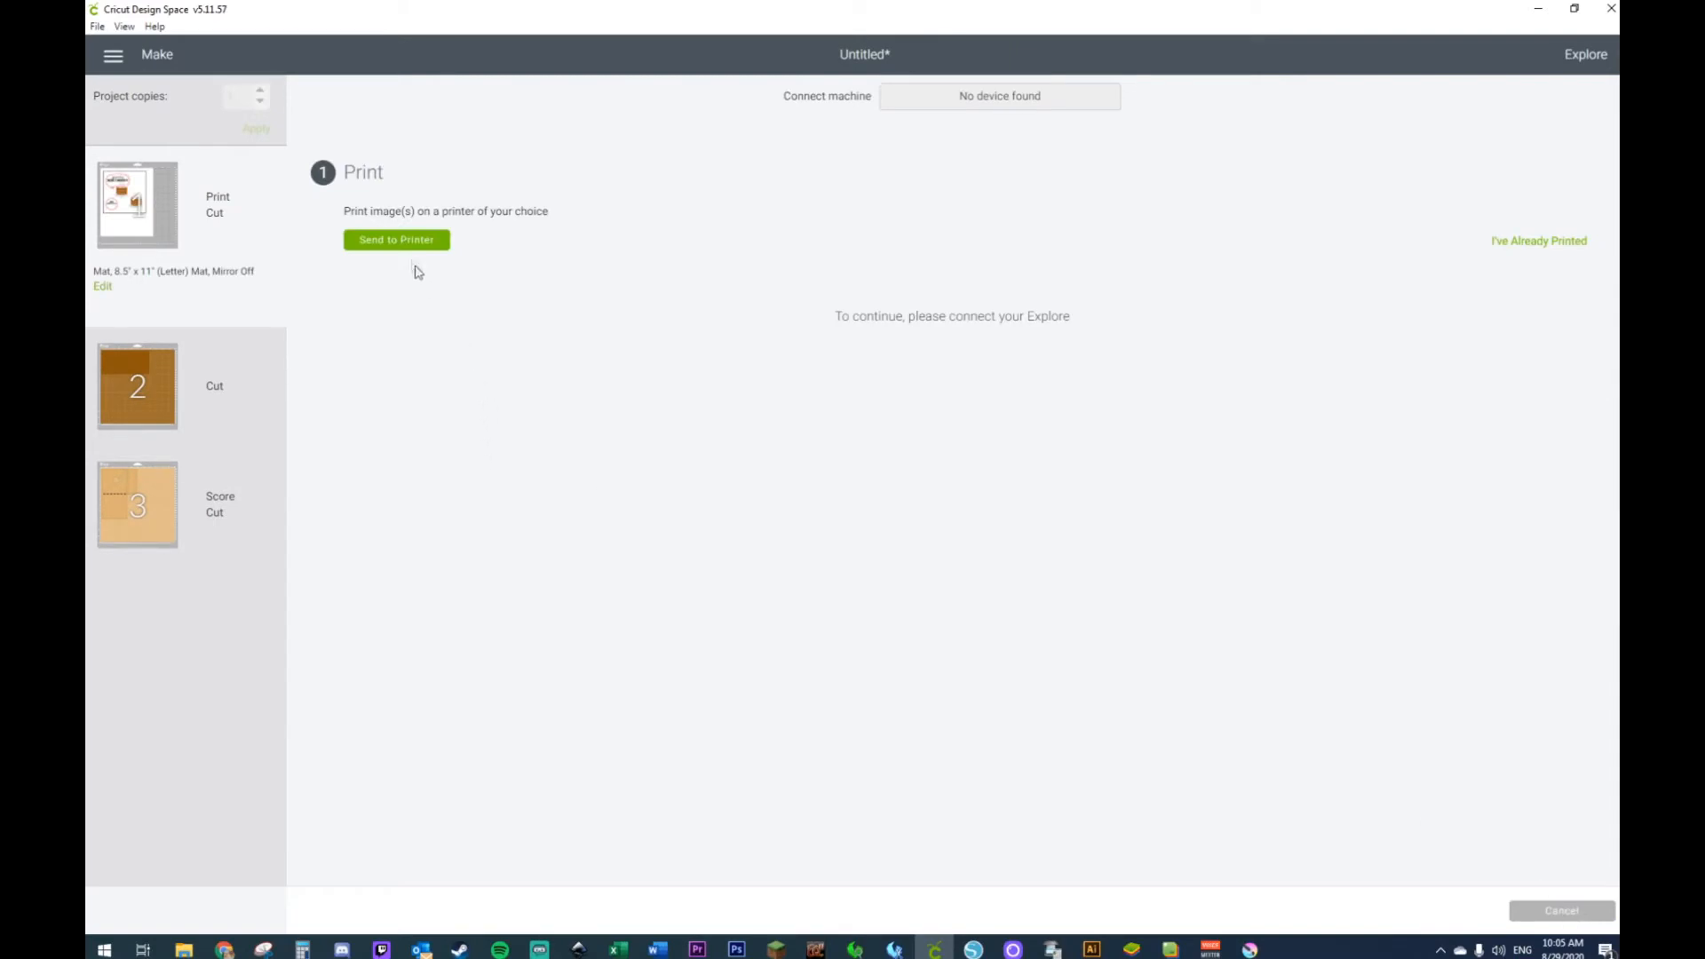
left_click(408, 242)
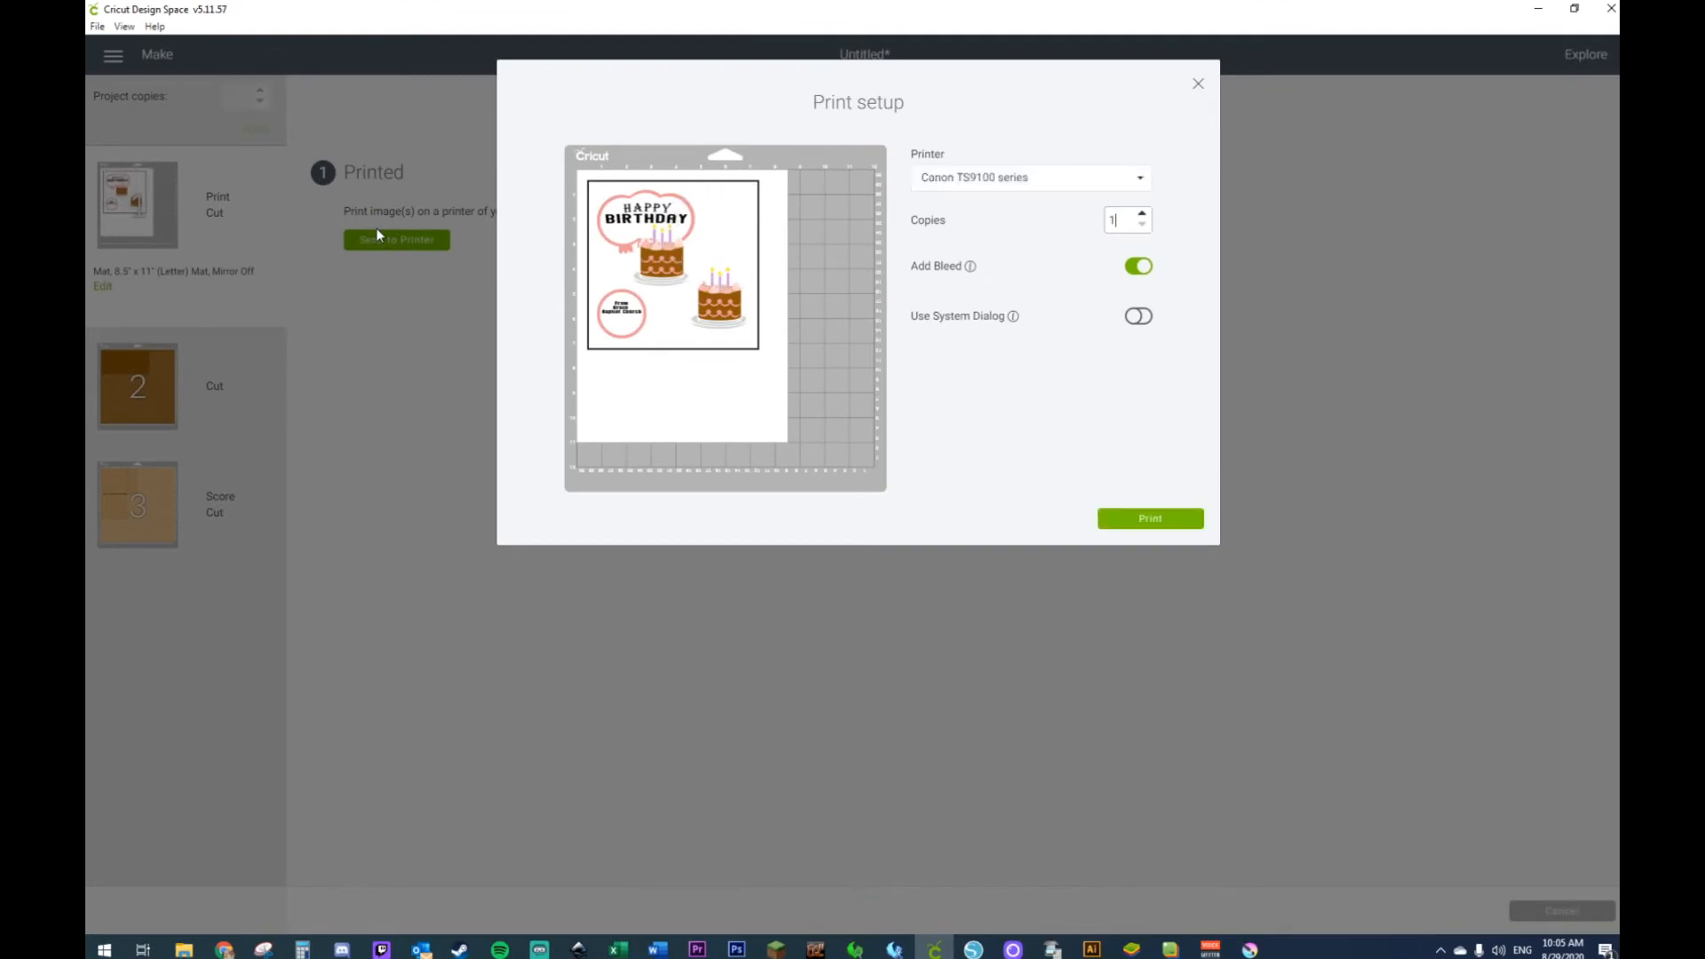
left_click(1136, 524)
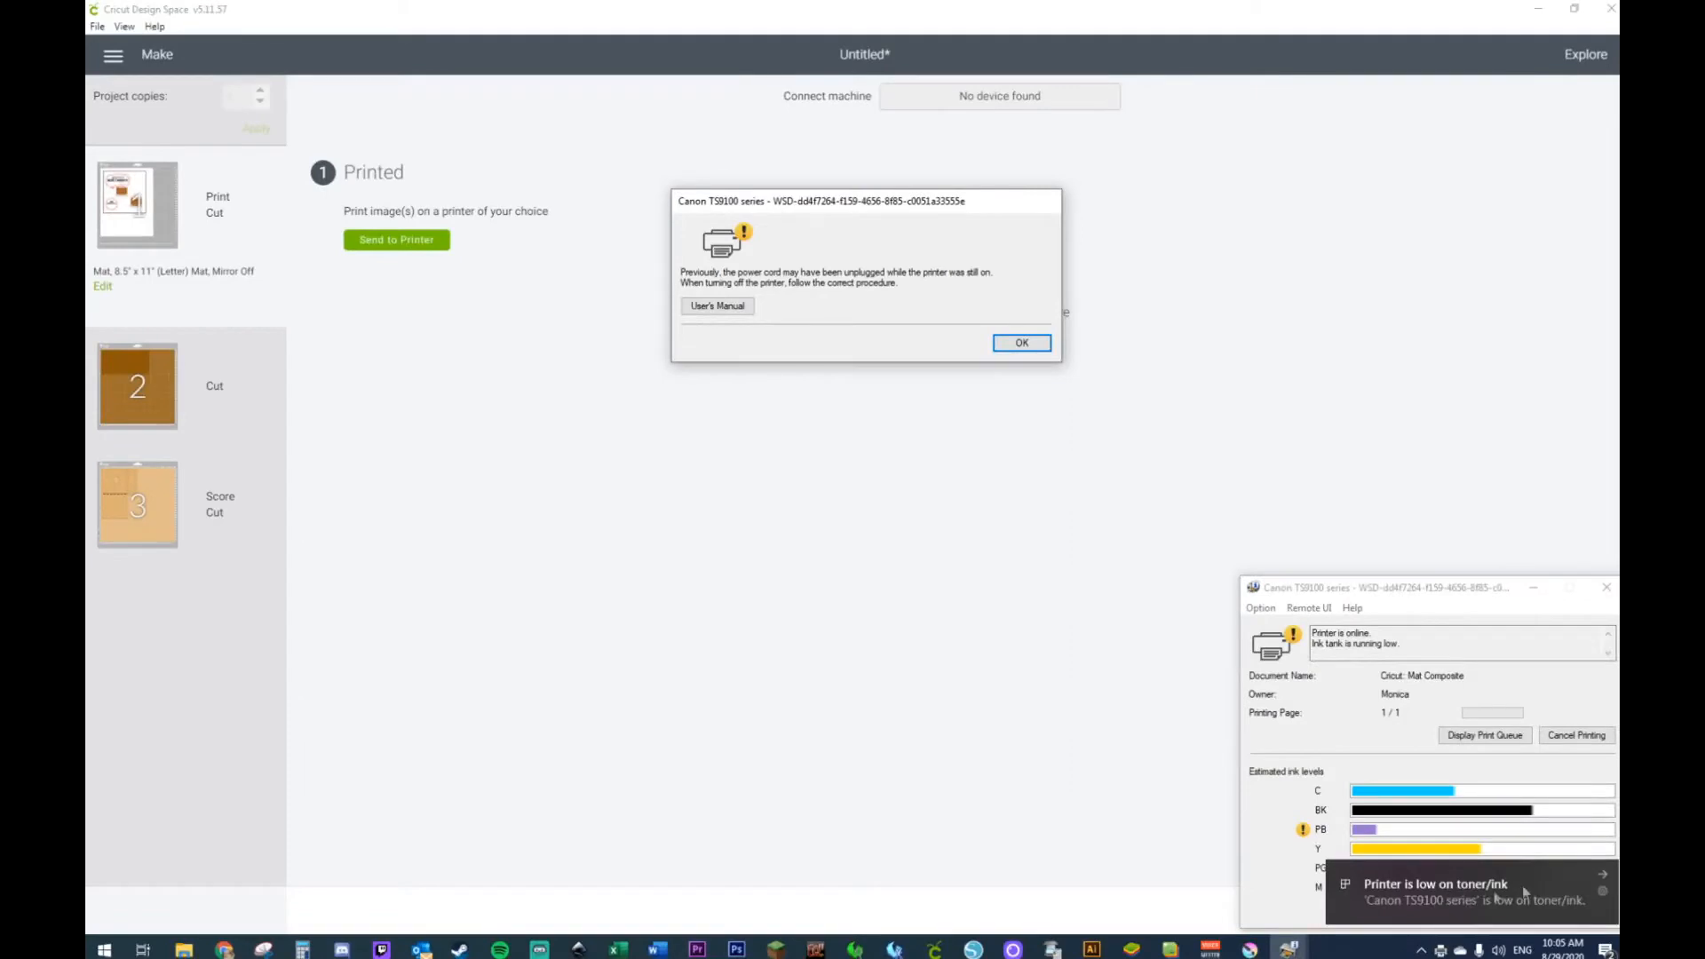
left_click(1603, 874)
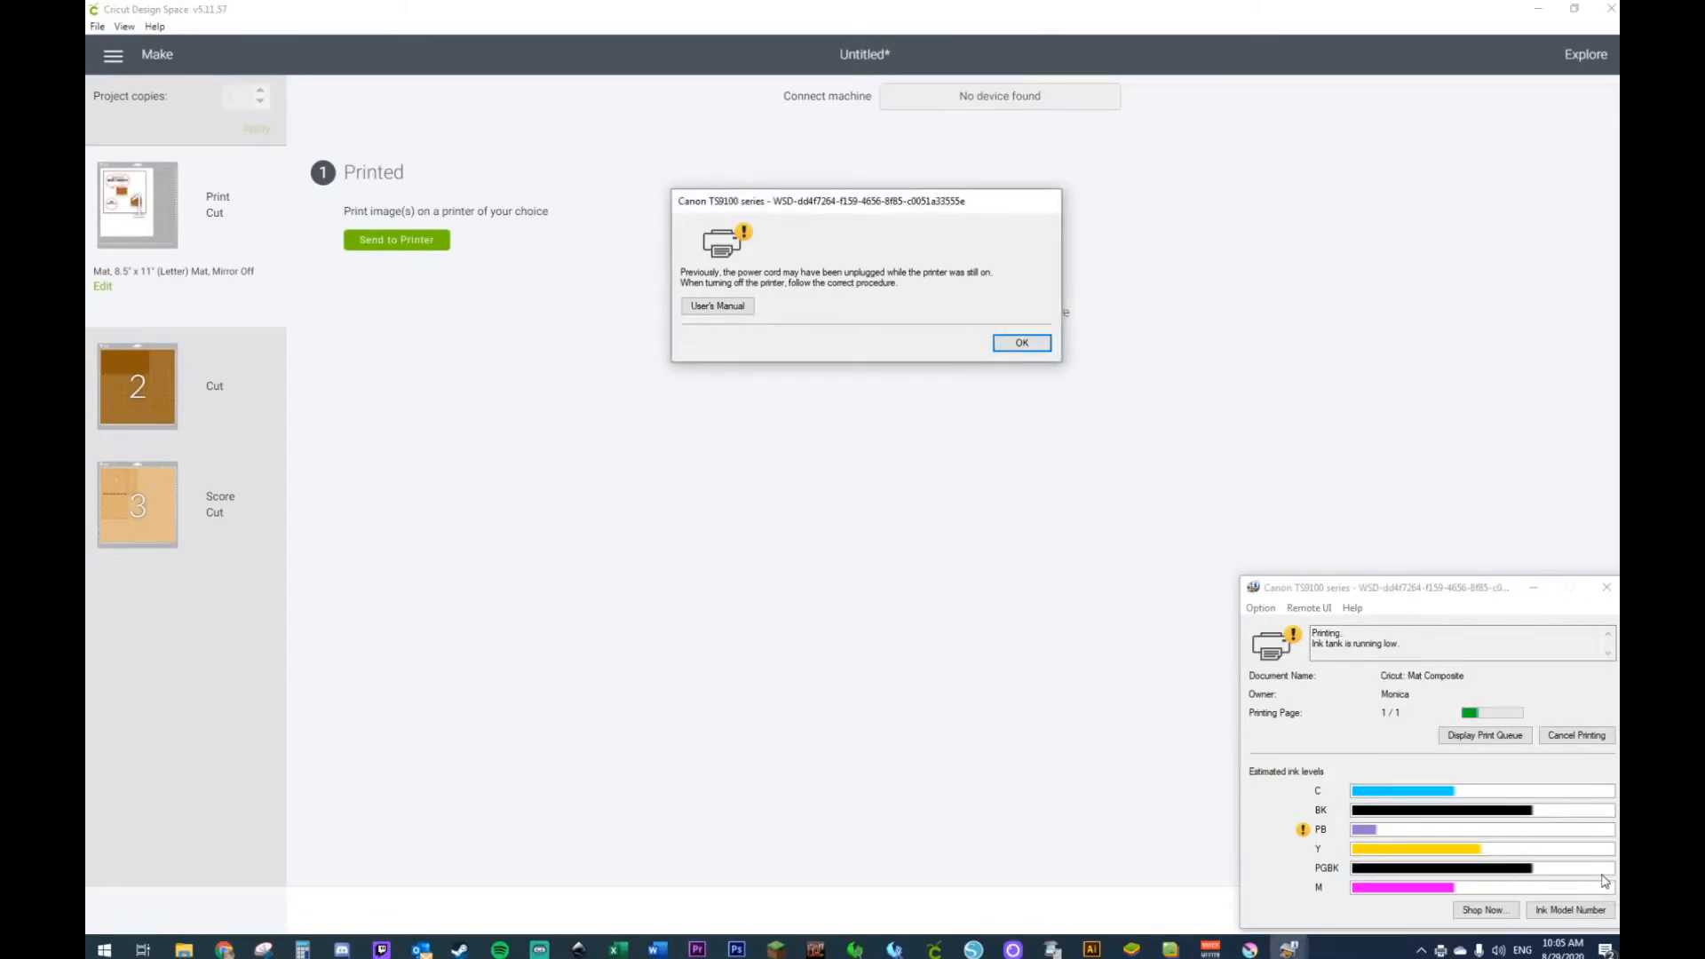